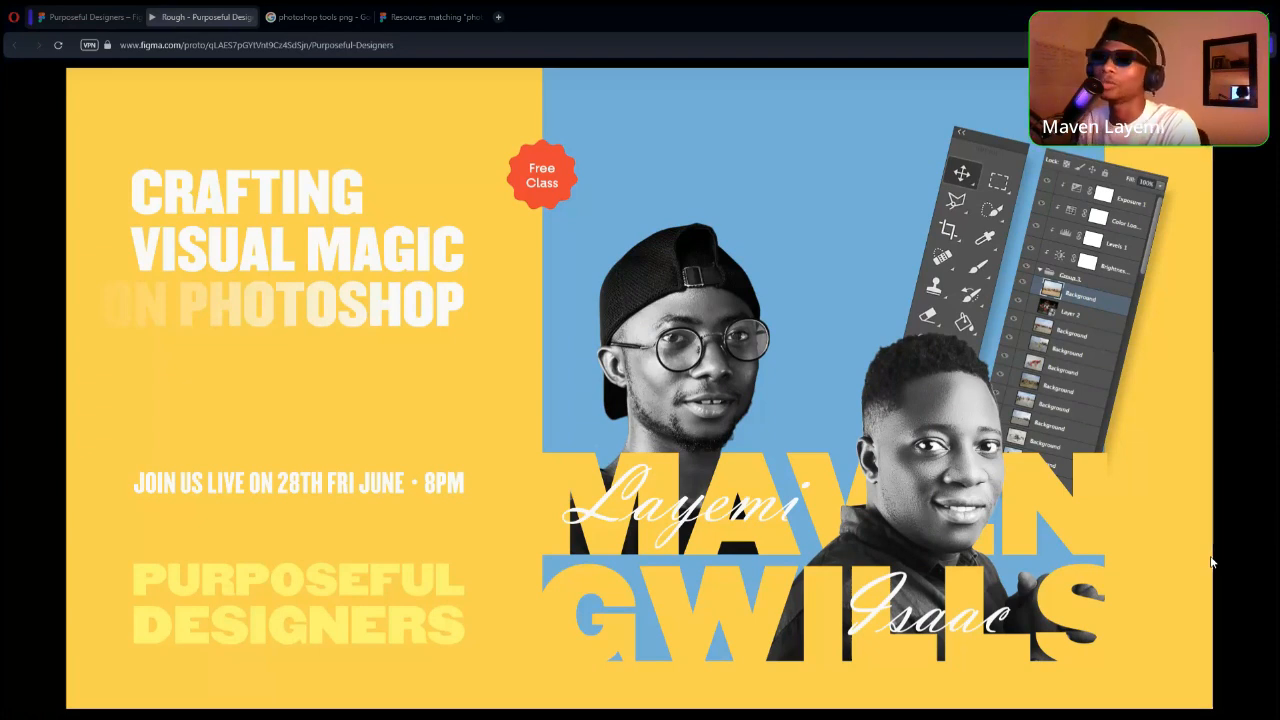
Advance through the slides of the Purposeful Designers presentation.
key("Right")
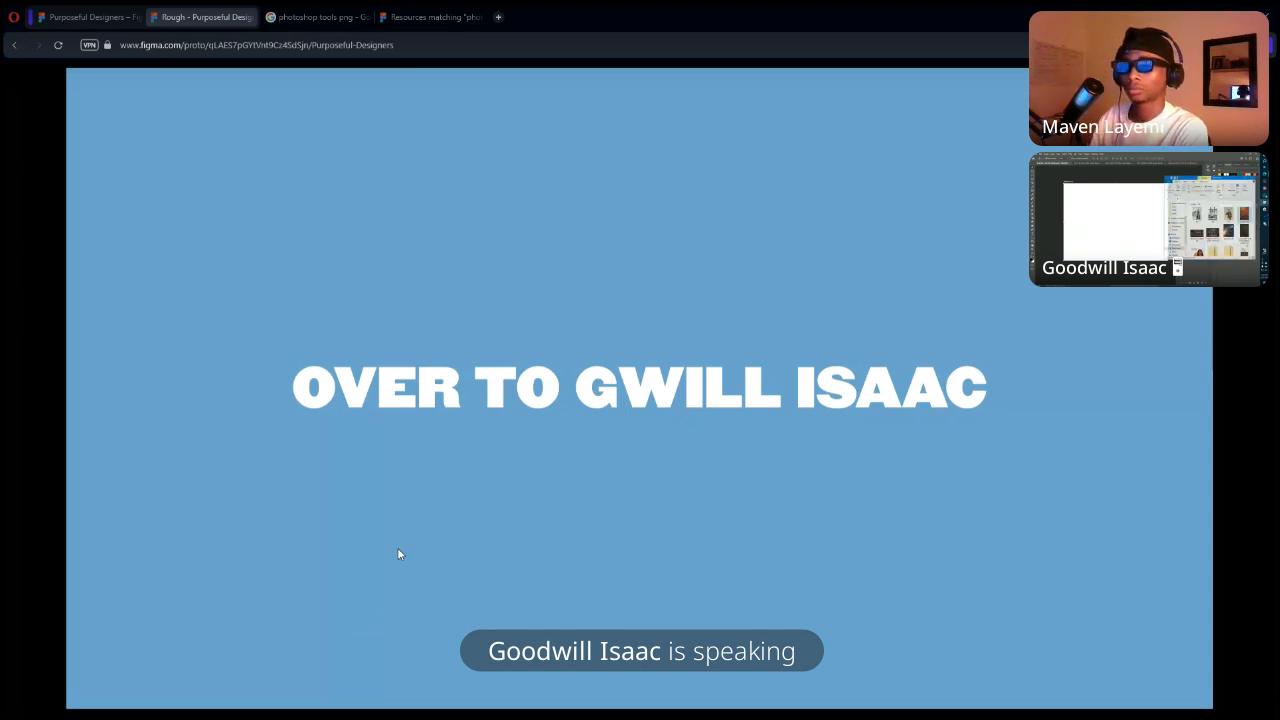
key("Right")
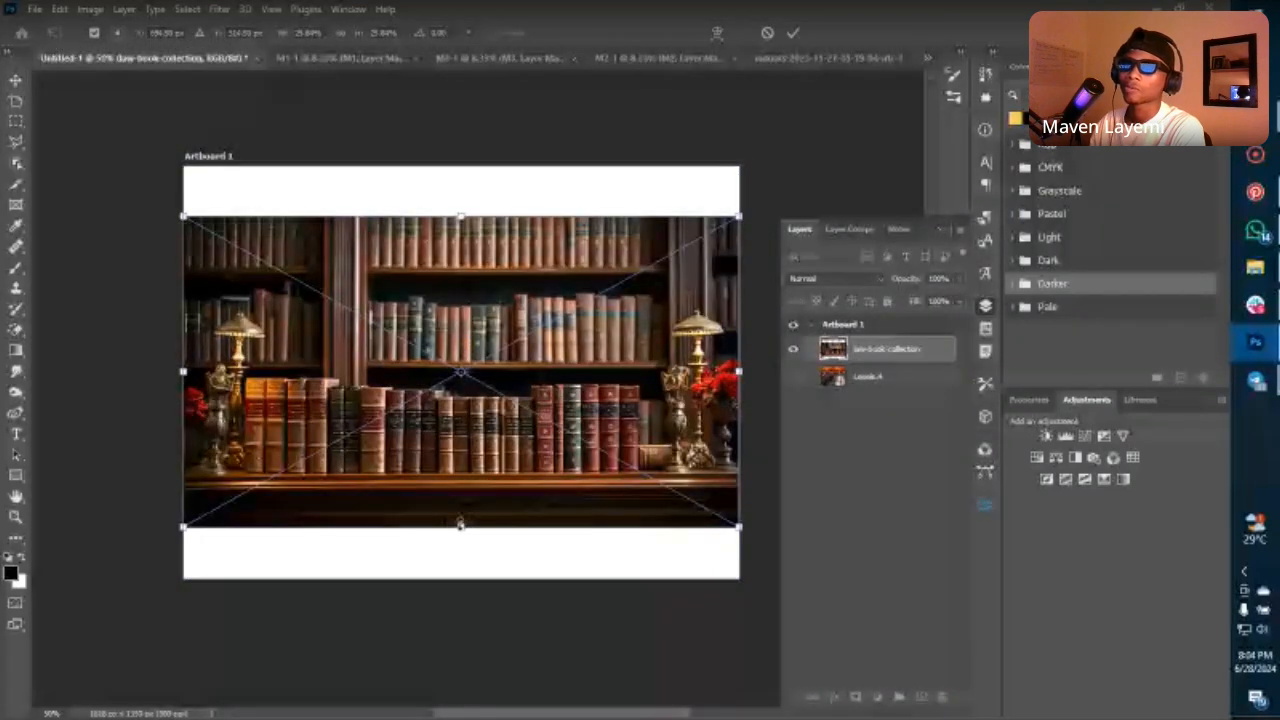
Enlarge the placed bookshelf image to fill the full height of the artboard, and commit the transform.
left_click_drag(460, 523, 460, 598)
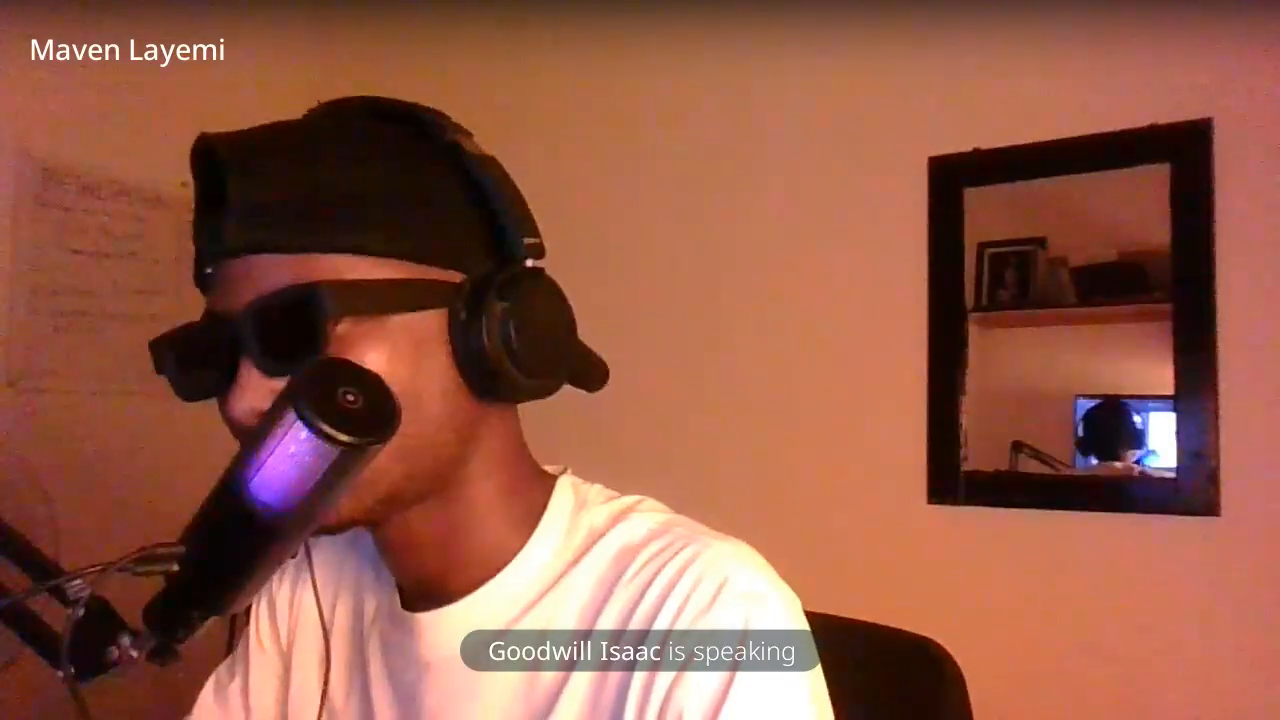
left_click_drag(460, 216, 460, 166)
key("Return")
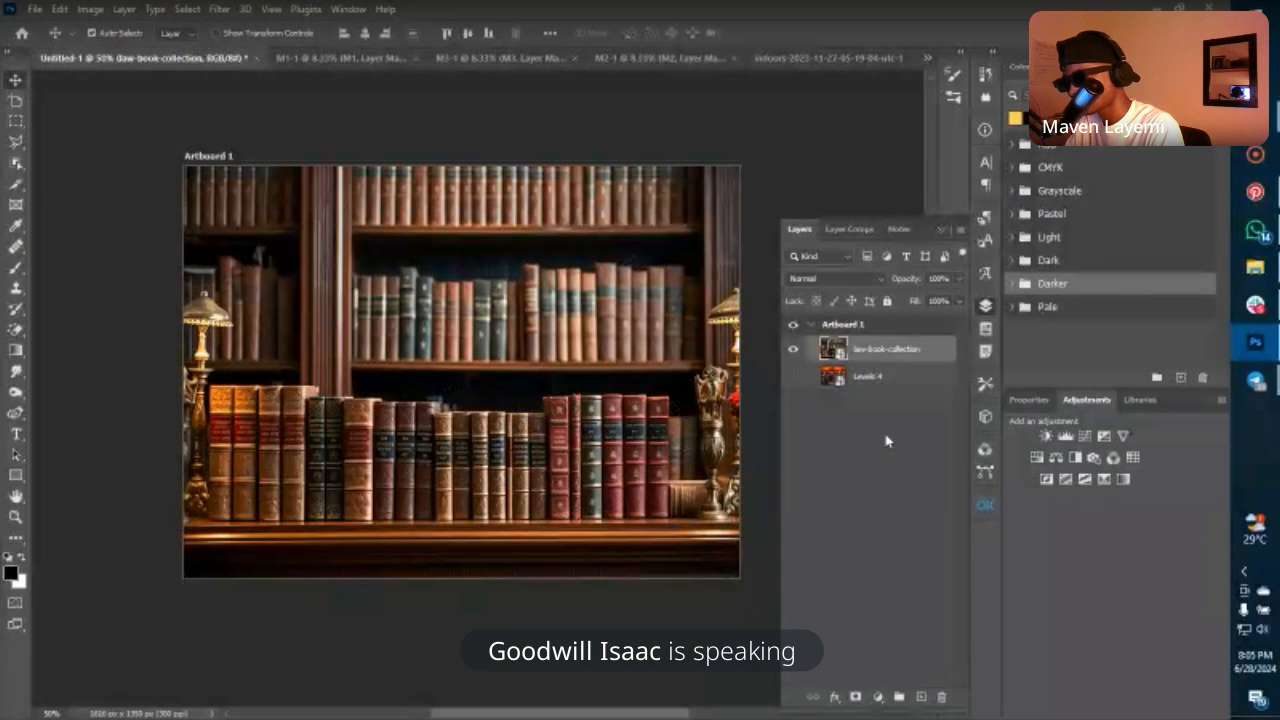
Add a Brightness/Contrast adjustment above the bookshelf image, try brightness at -150 and 150, and return it to 0.
left_click(1045, 436)
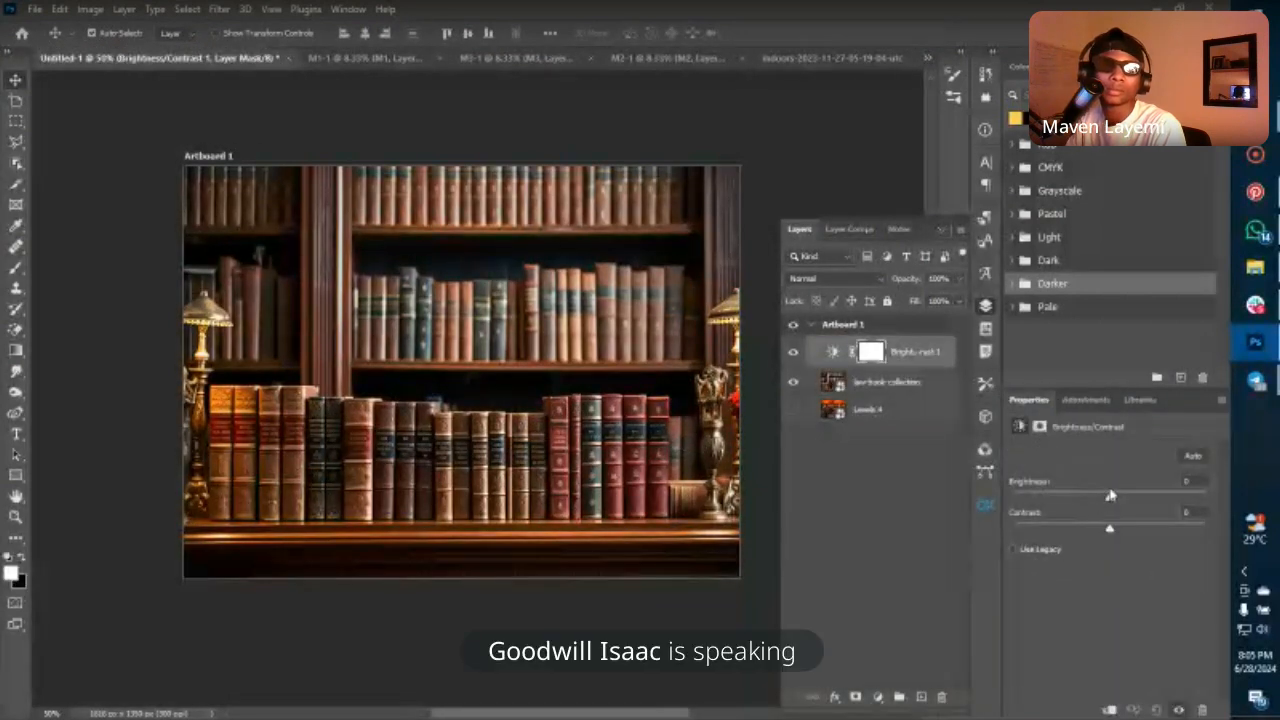
left_click_drag(1112, 497, 1237, 497)
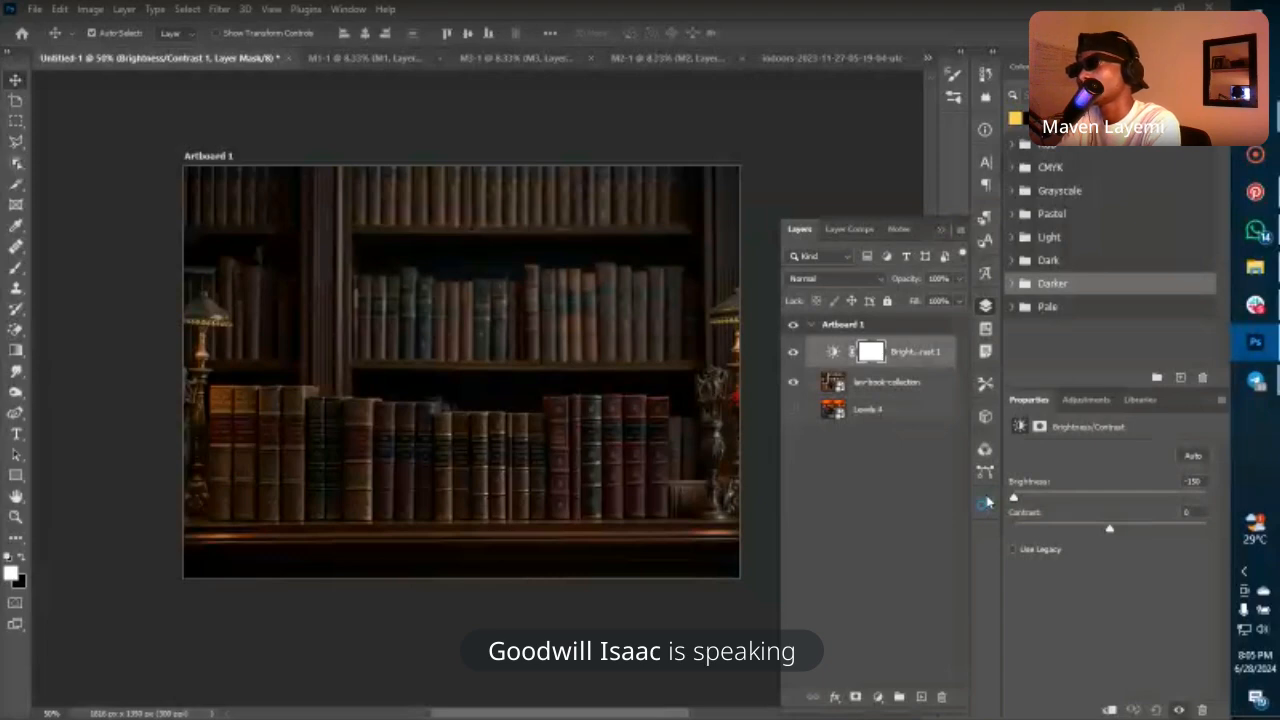
left_click_drag(1013, 497, 1240, 490)
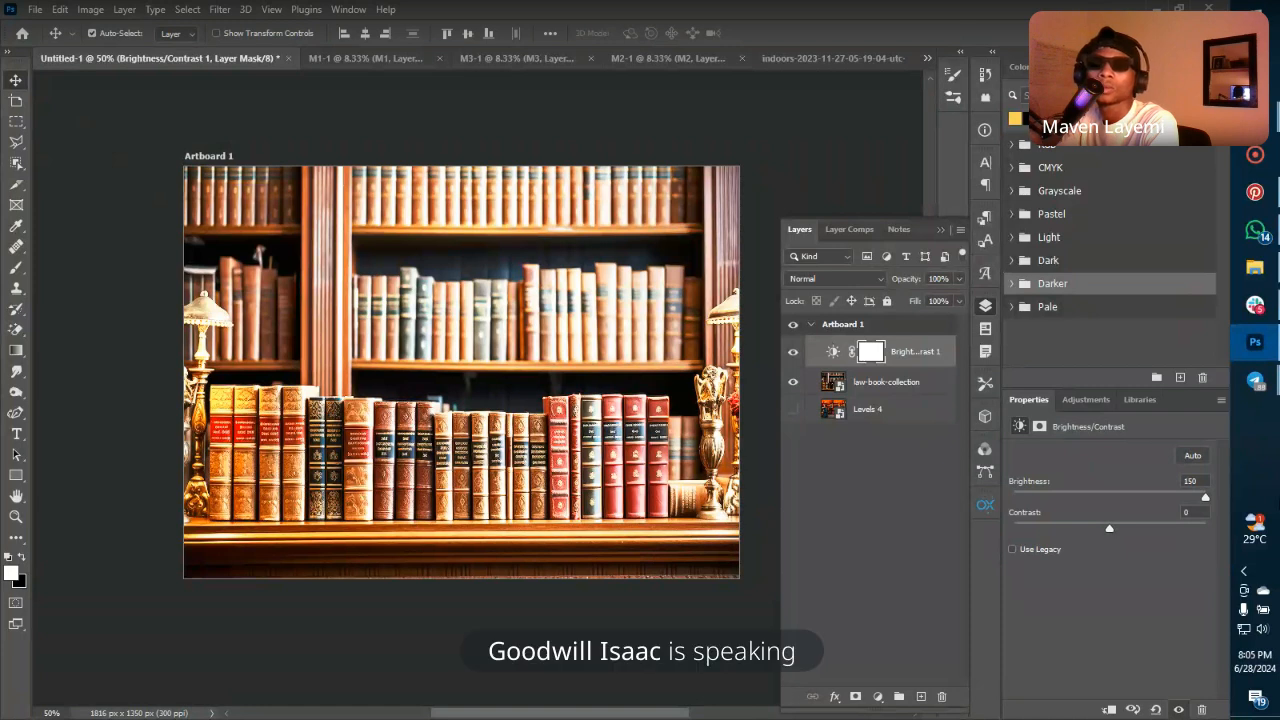
left_click_drag(1178, 490, 1120, 512)
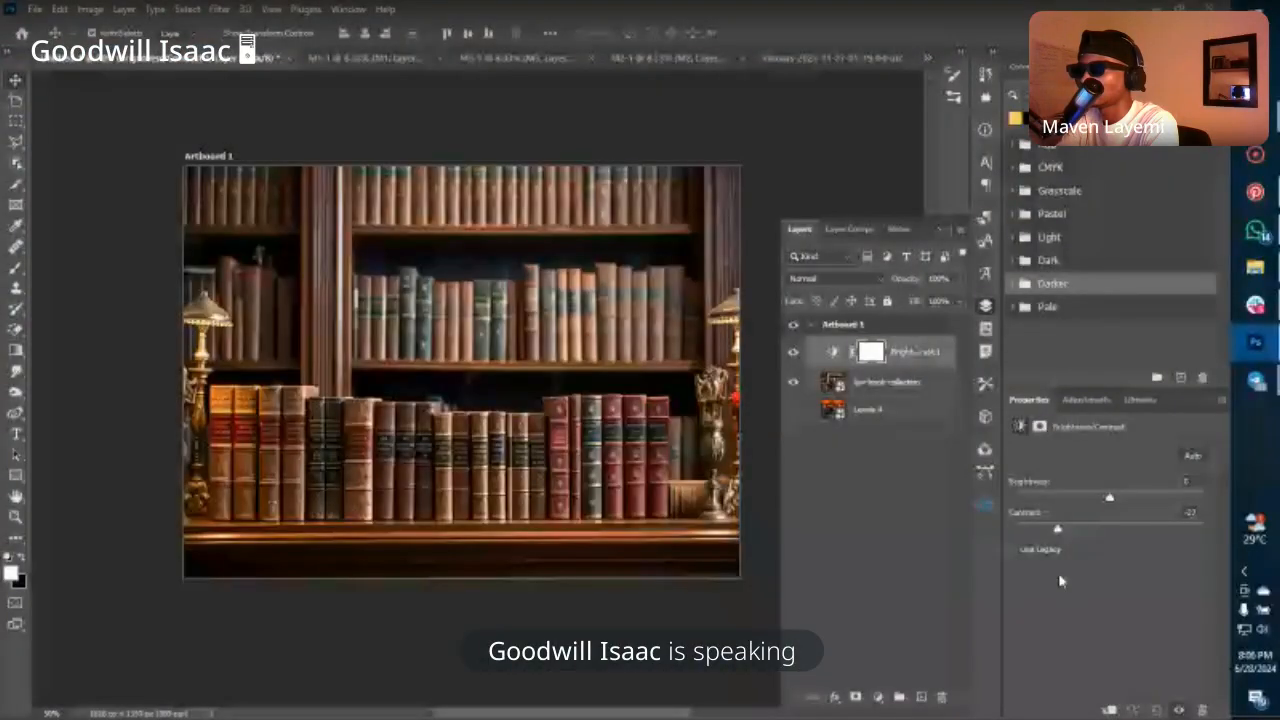
Try different contrast strengths on the bookshelf image, ending with contrast at 100 and brightness at -150.
left_click_drag(1061, 581, 1199, 549)
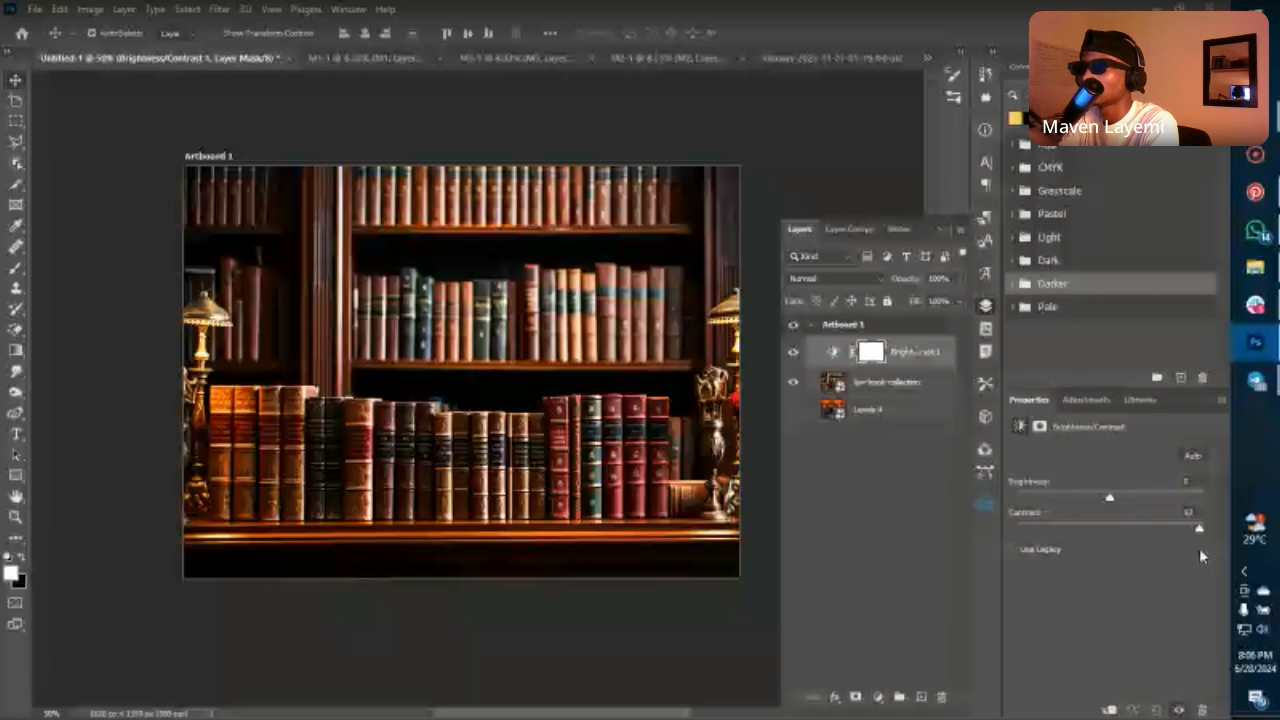
left_click_drag(1199, 548, 1173, 551)
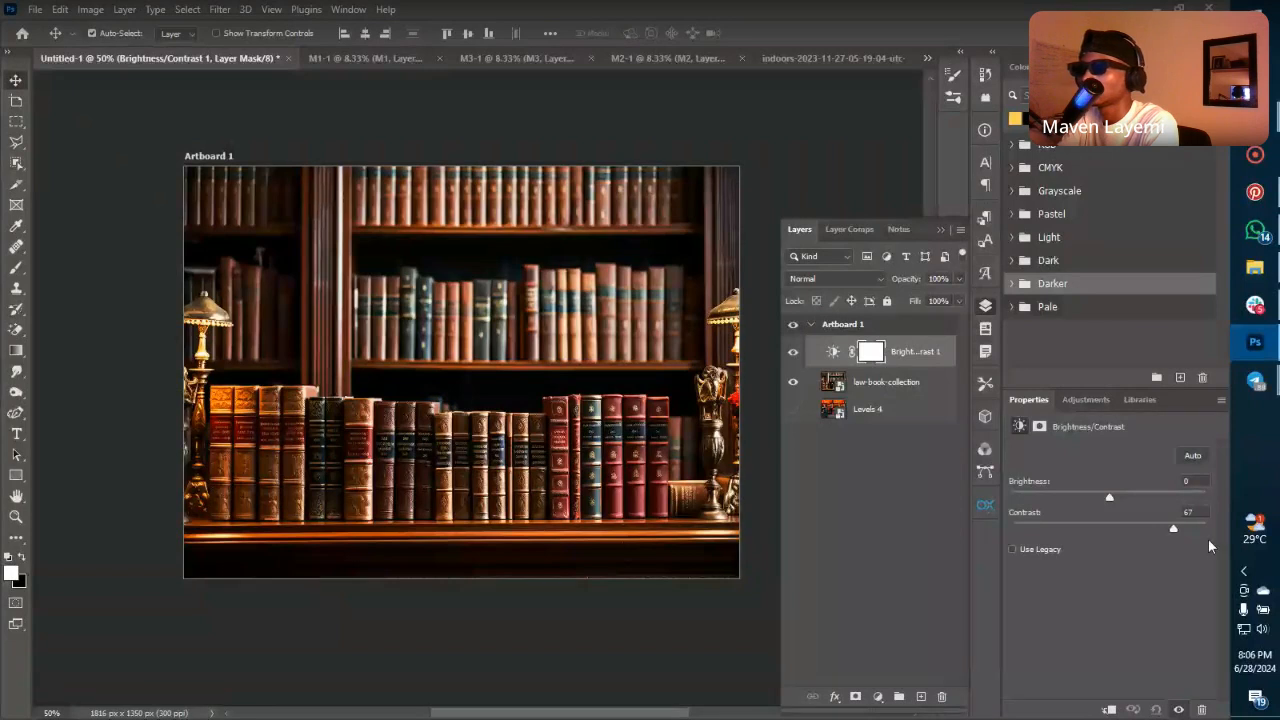
left_click_drag(1209, 546, 1231, 544)
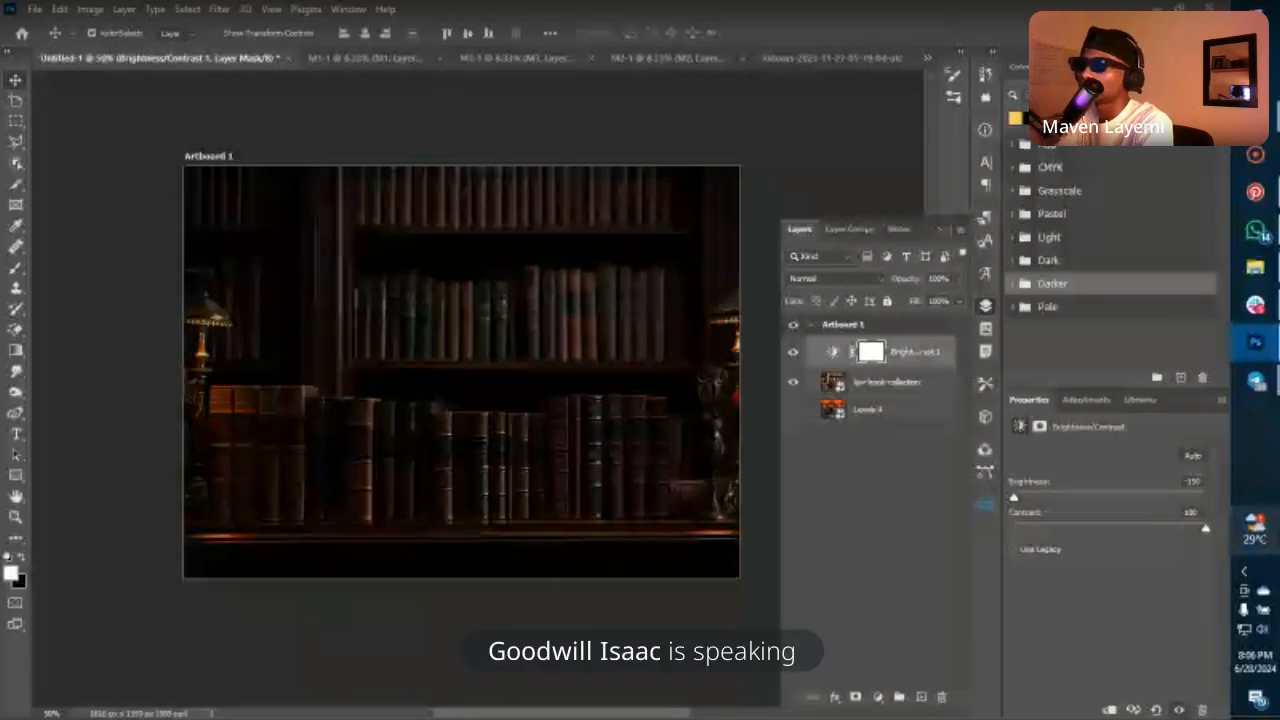
mouse_move(1255, 529)
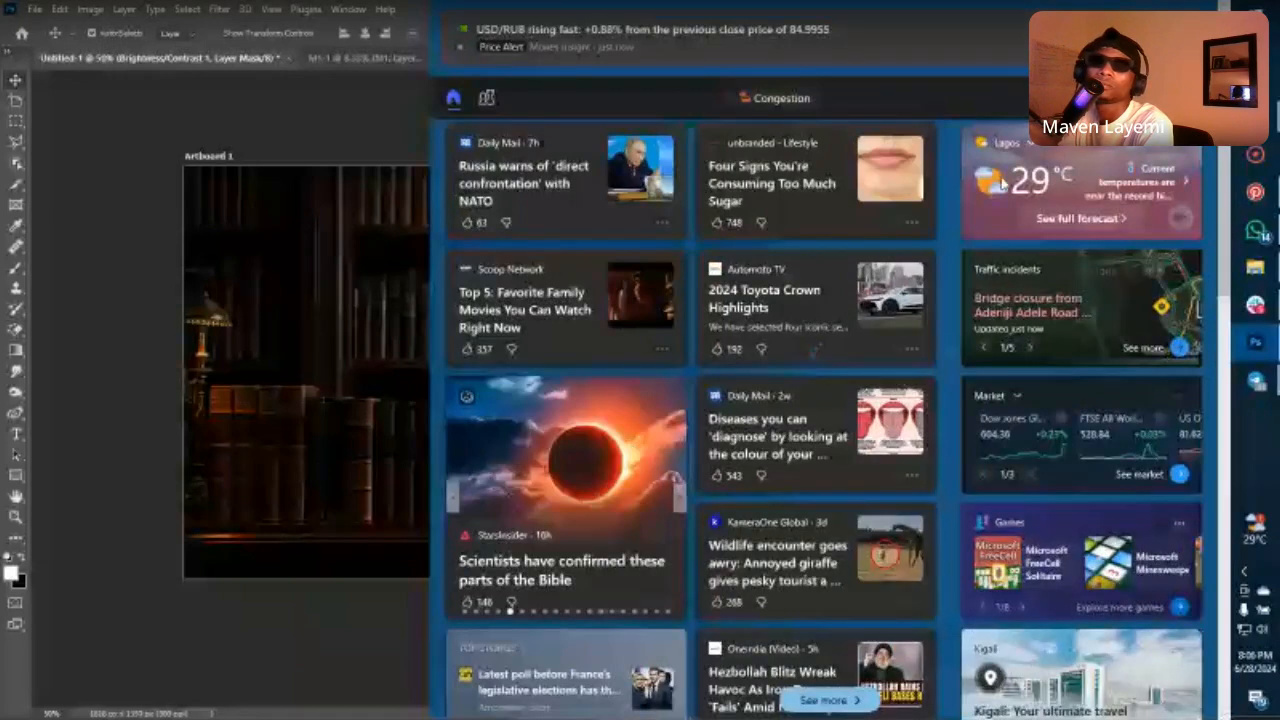
left_click(407, 323)
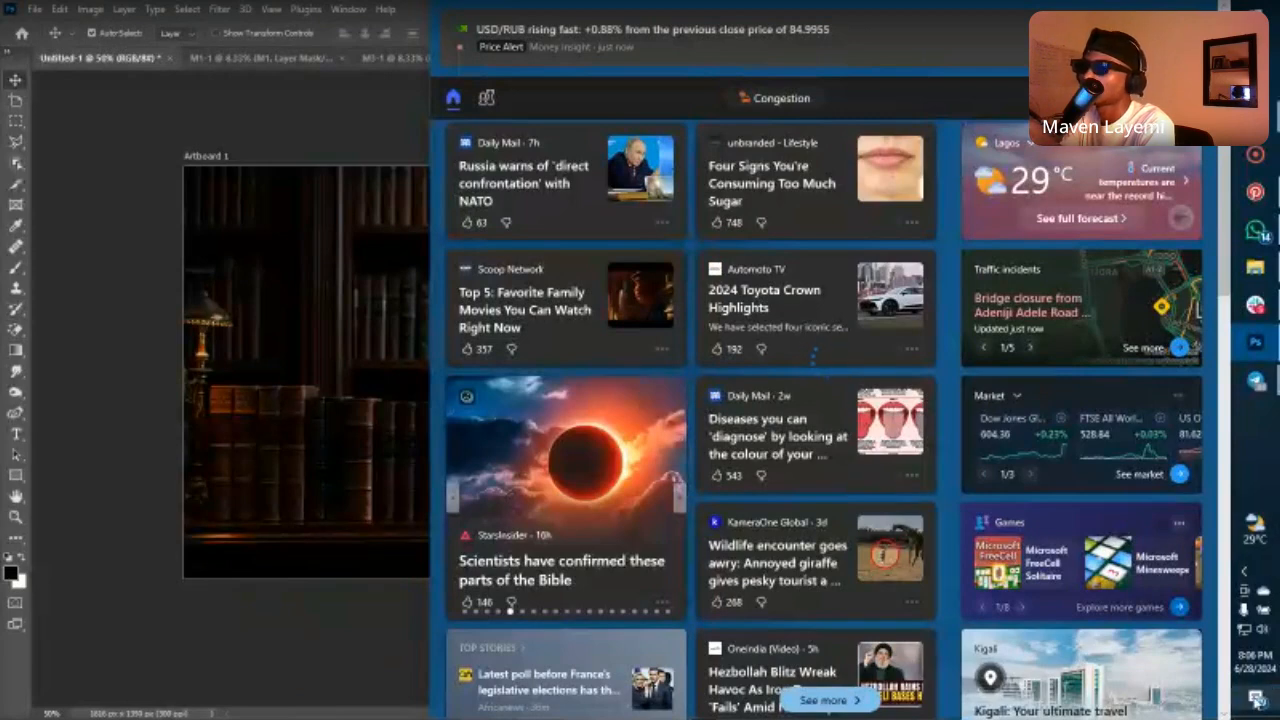
left_click(1257, 701)
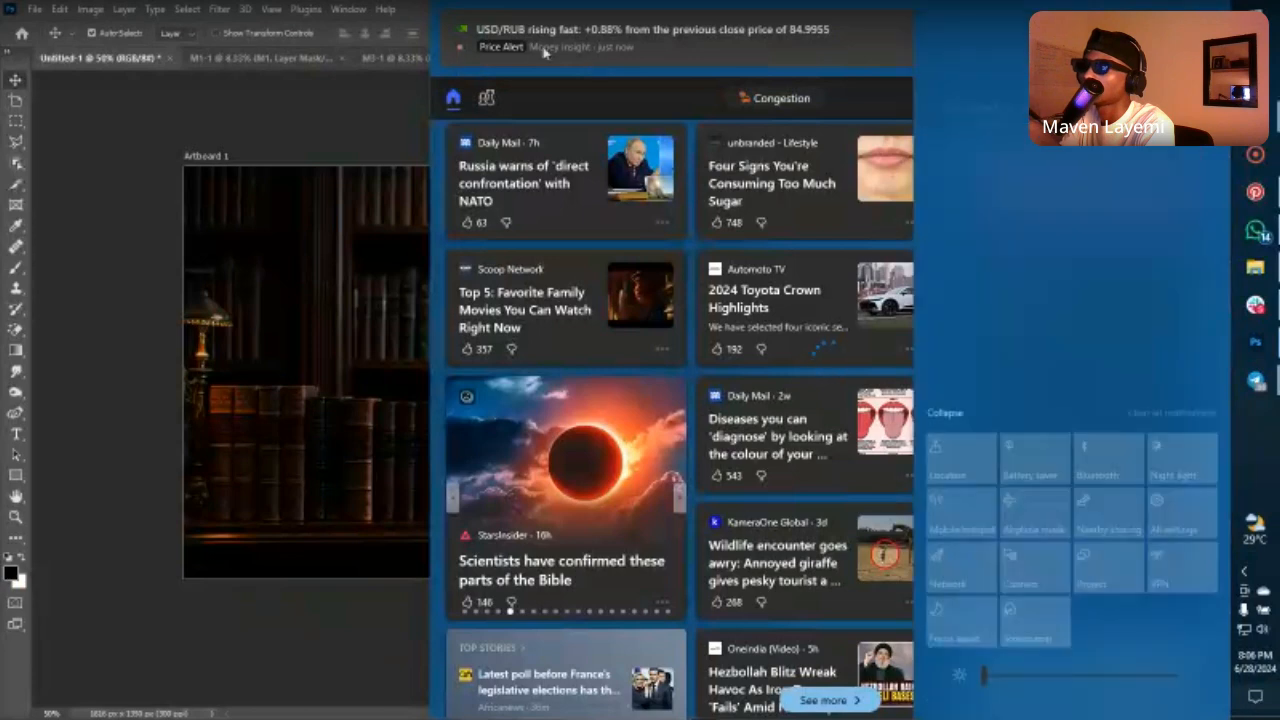
left_click(320, 104)
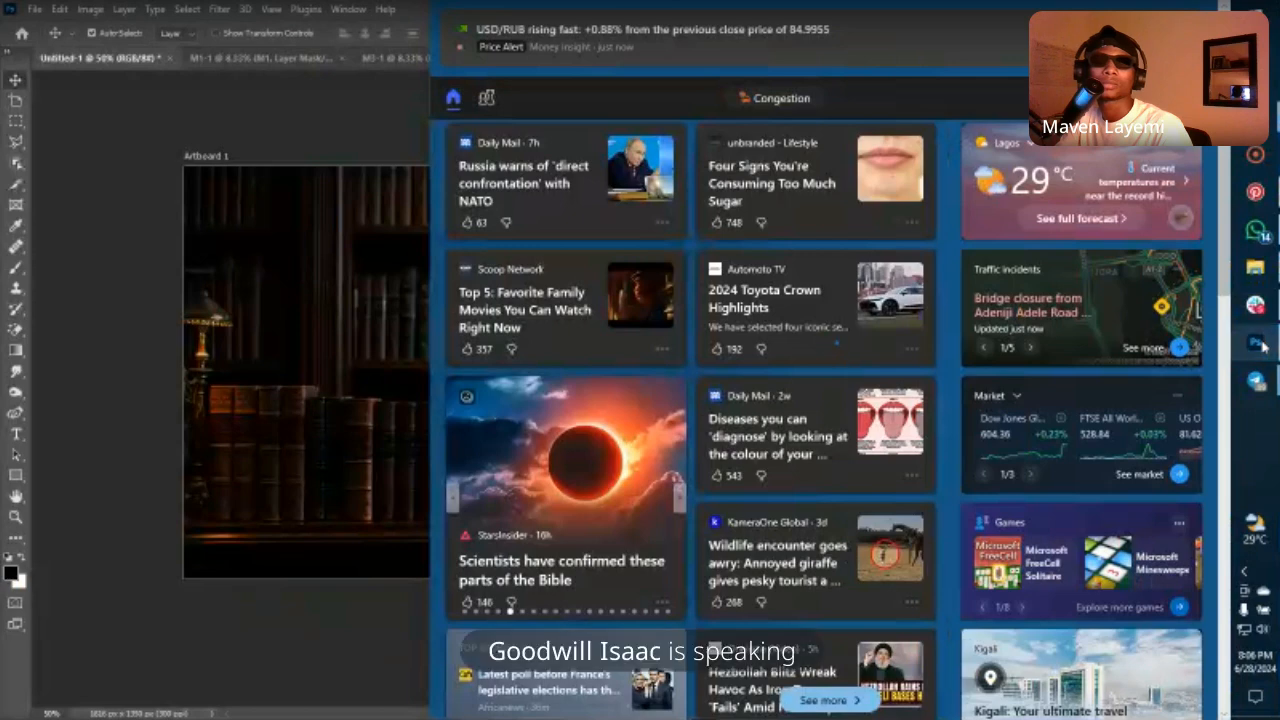
left_click(1257, 230)
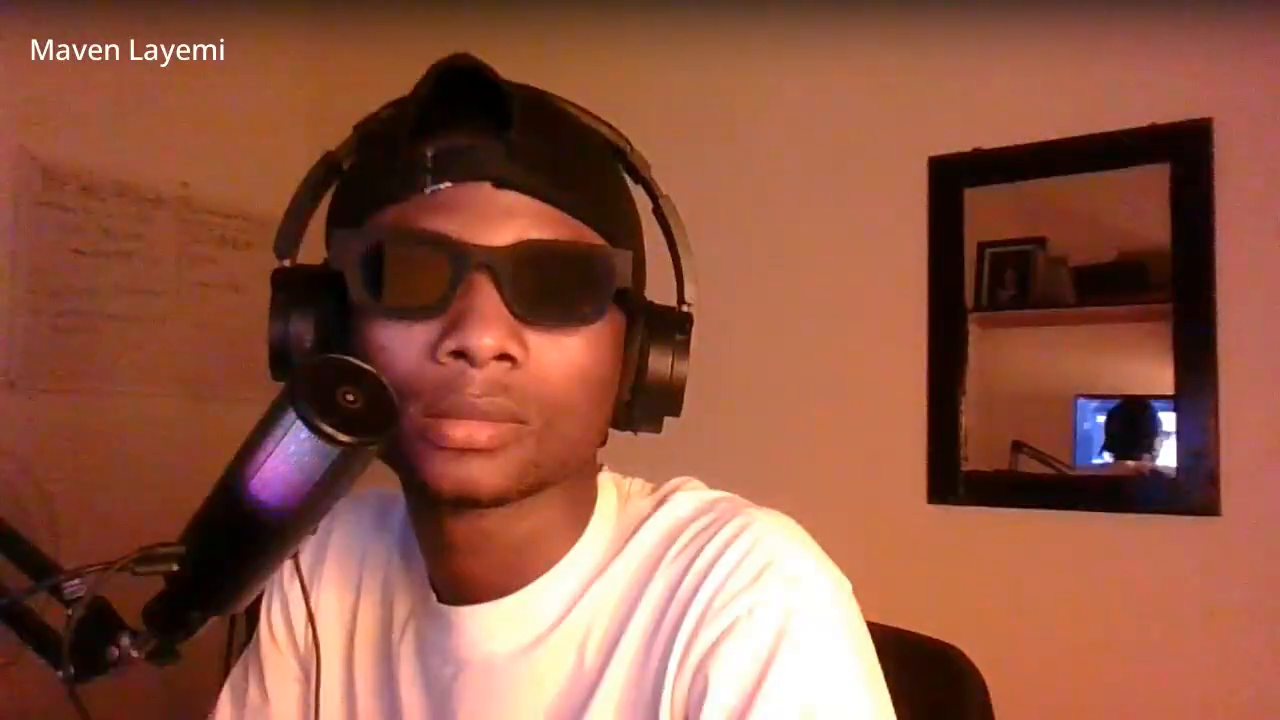
left_click(1257, 230)
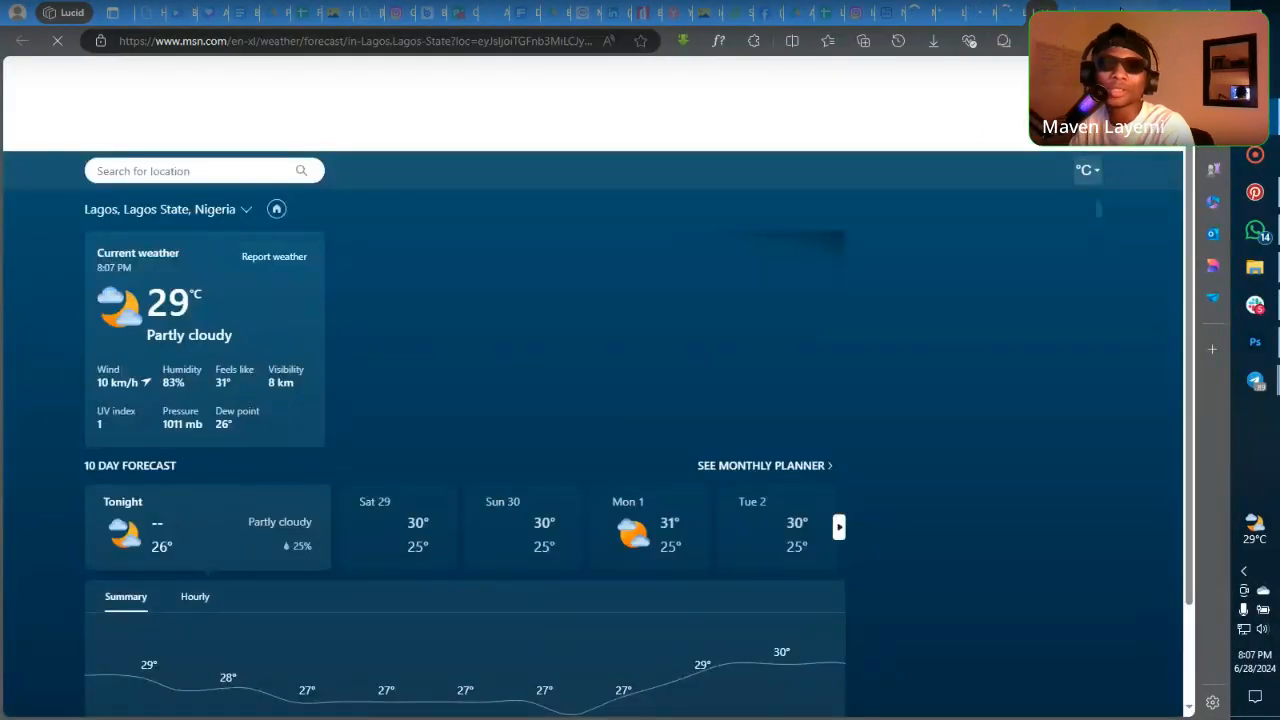
left_click(1045, 12)
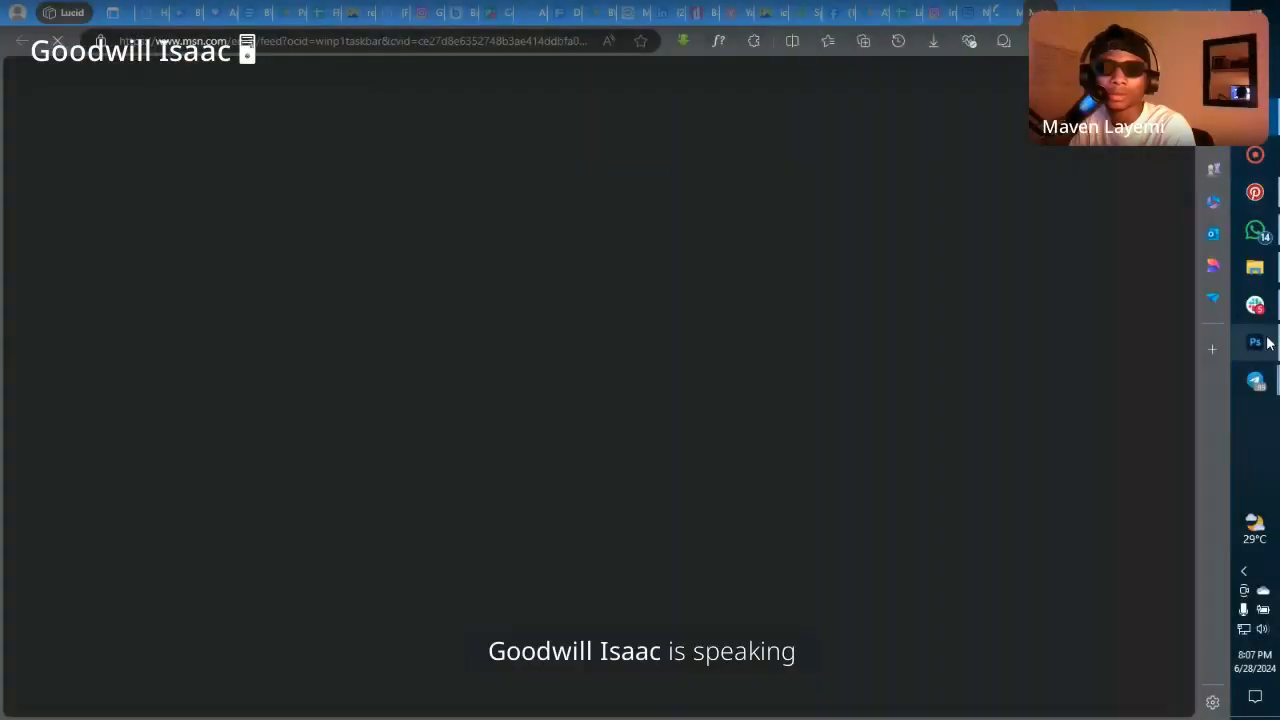
left_click(1256, 342)
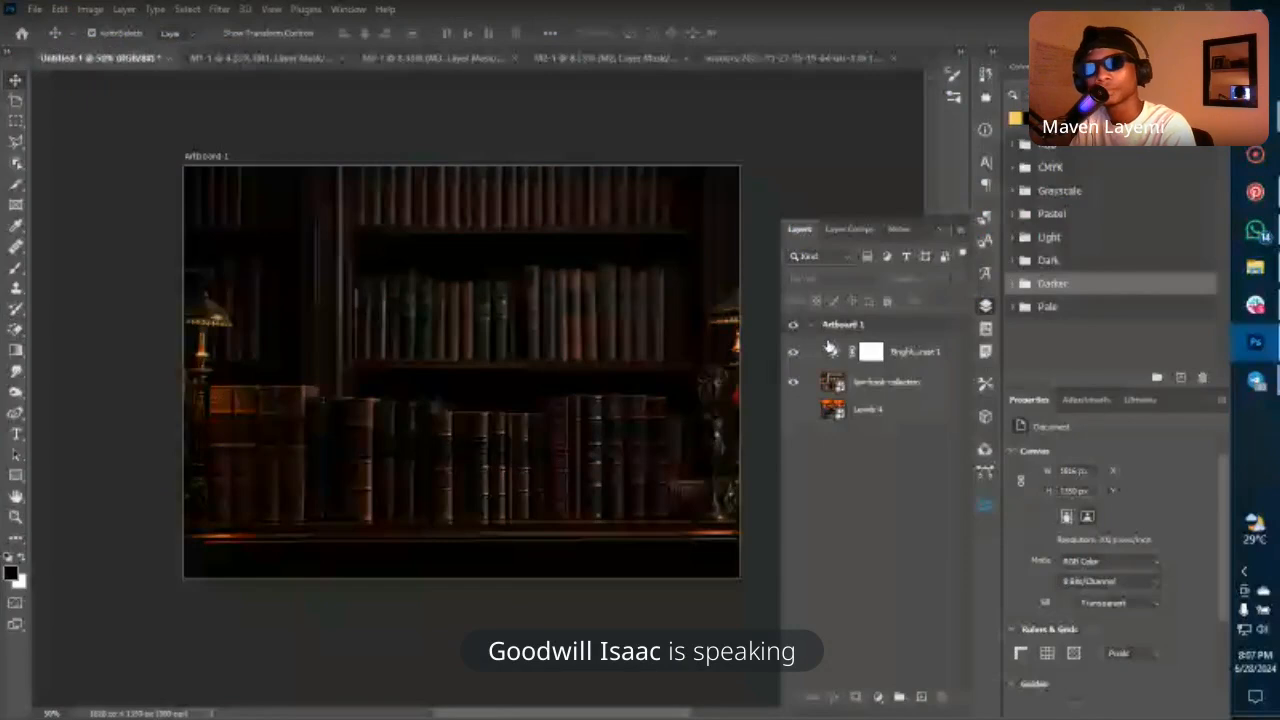
Delete the Brightness/Contrast adjustment layer above the law-book-collection image.
left_click(829, 349)
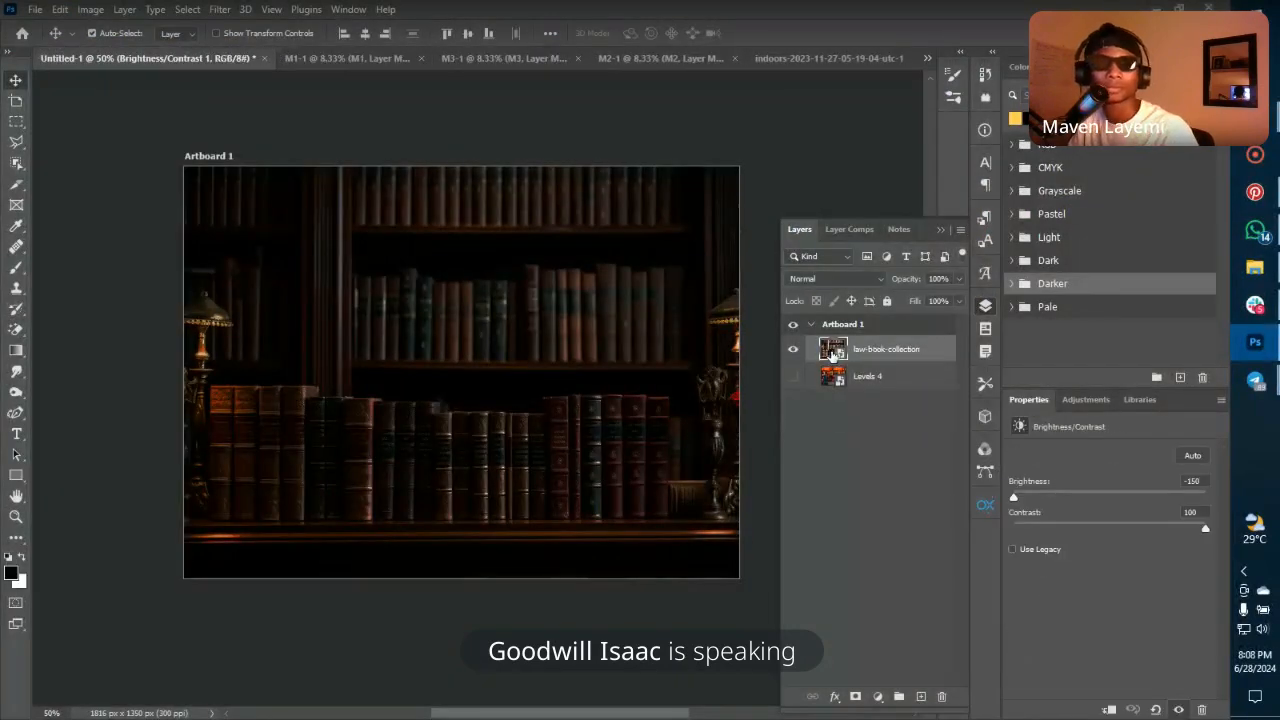
left_click(832, 354)
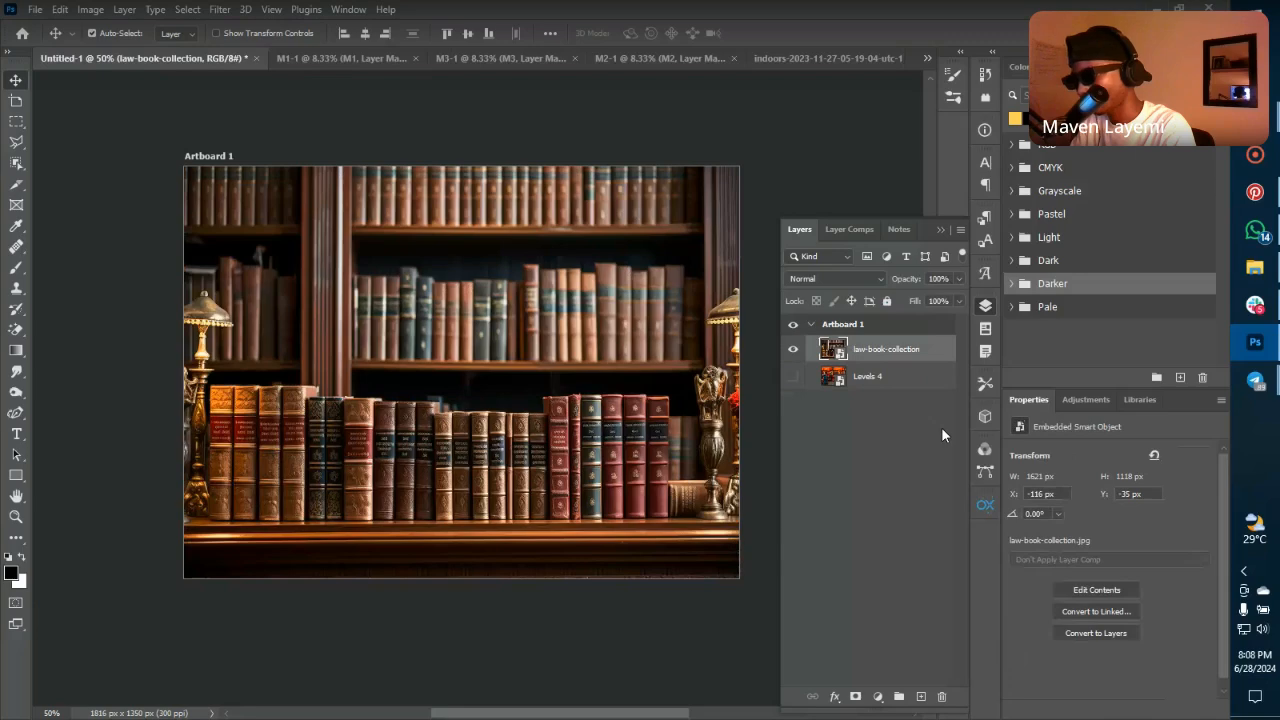
Add a Levels adjustment above the bookshelf image and try darker and brighter midtones, ending at 0.93.
left_click(1086, 399)
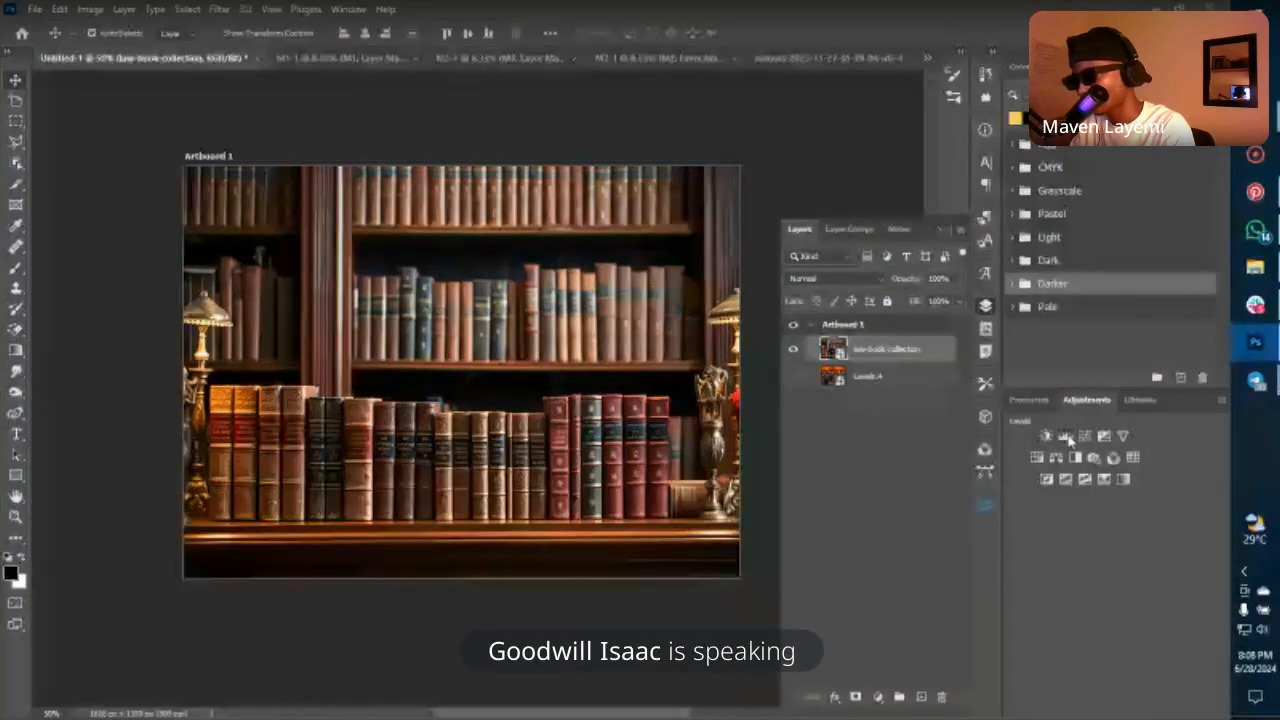
left_click(1068, 437)
left_click_drag(1124, 570, 1134, 572)
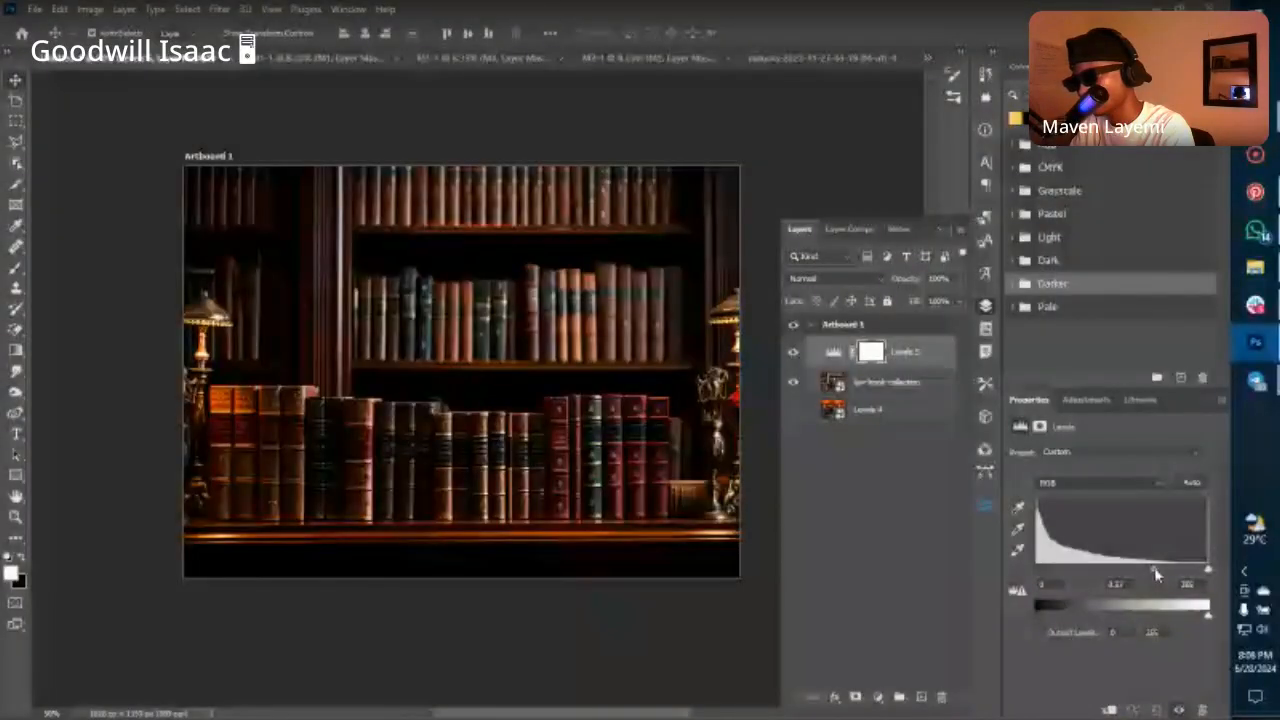
left_click_drag(1154, 567, 1192, 572)
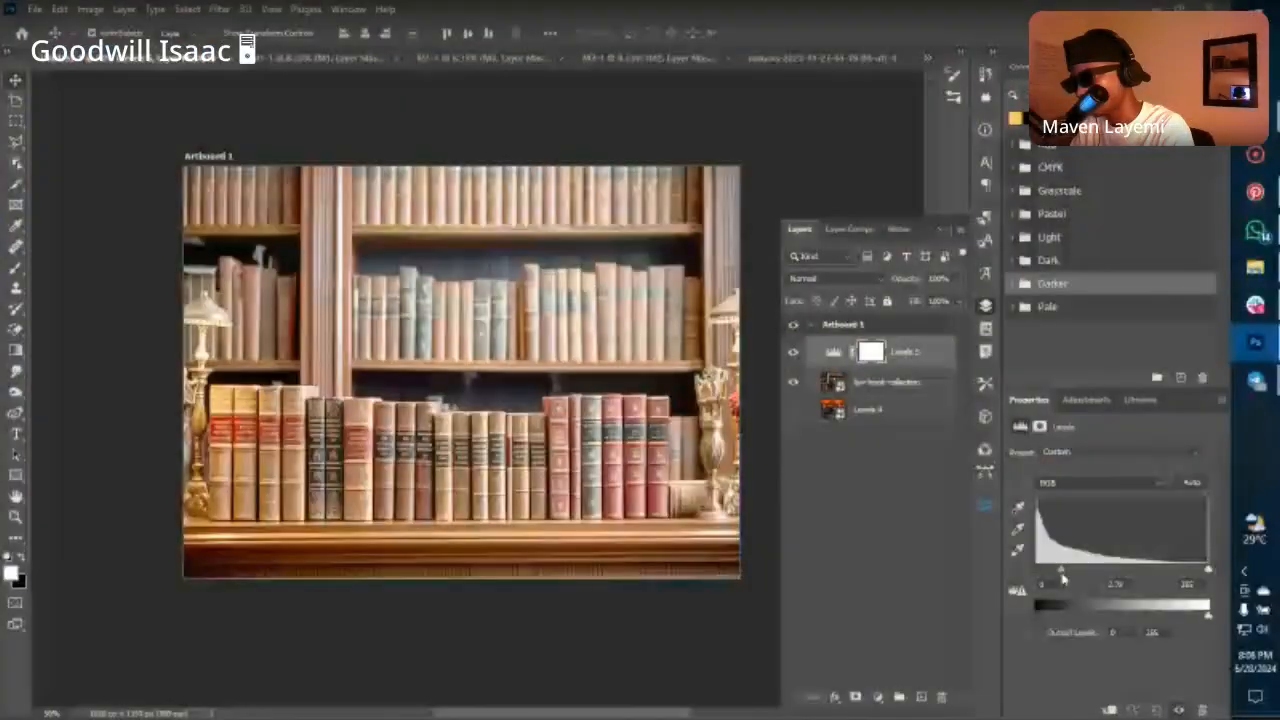
left_click_drag(1056, 577, 1127, 583)
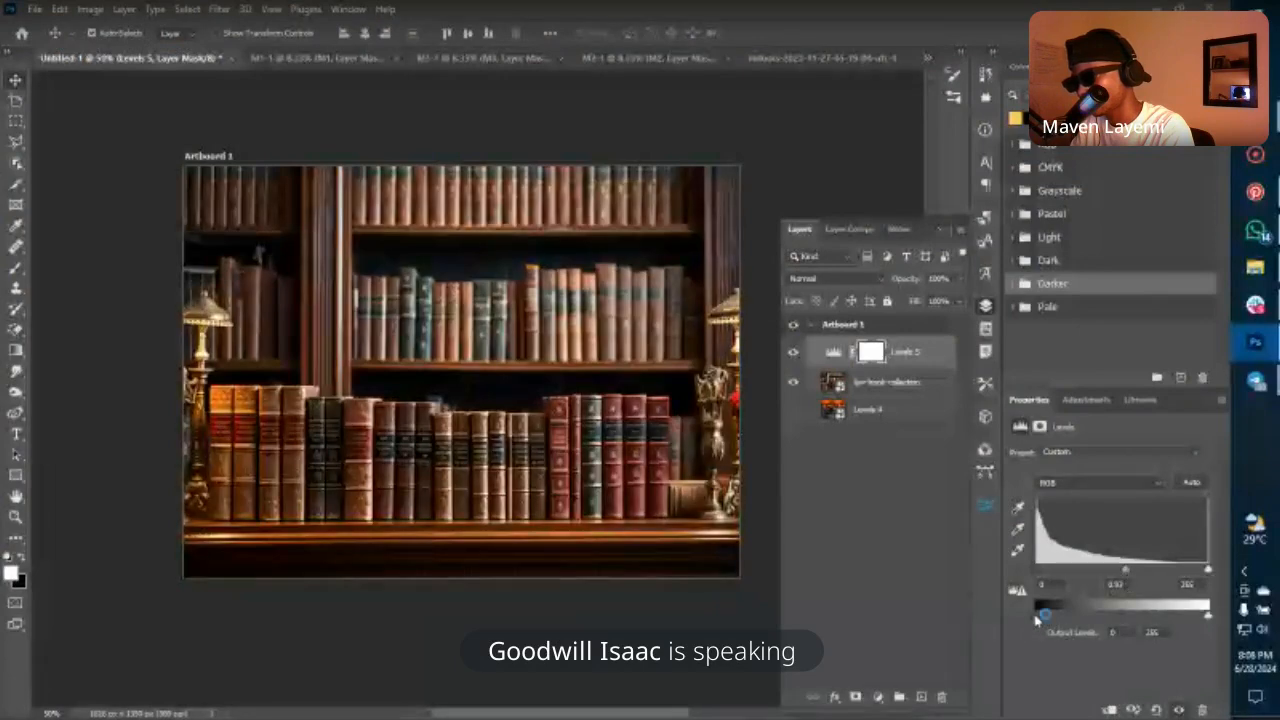
Return the Levels output range to 0 and 255, and delete the Levels adjustment above the bookshelf image.
mouse_move(1040, 614)
left_mouse_down()
mouse_move(1079, 616)
mouse_move(1024, 617)
left_mouse_up()
mouse_move(1207, 615)
left_mouse_down()
mouse_move(1172, 617)
mouse_move(1207, 615)
left_mouse_up()
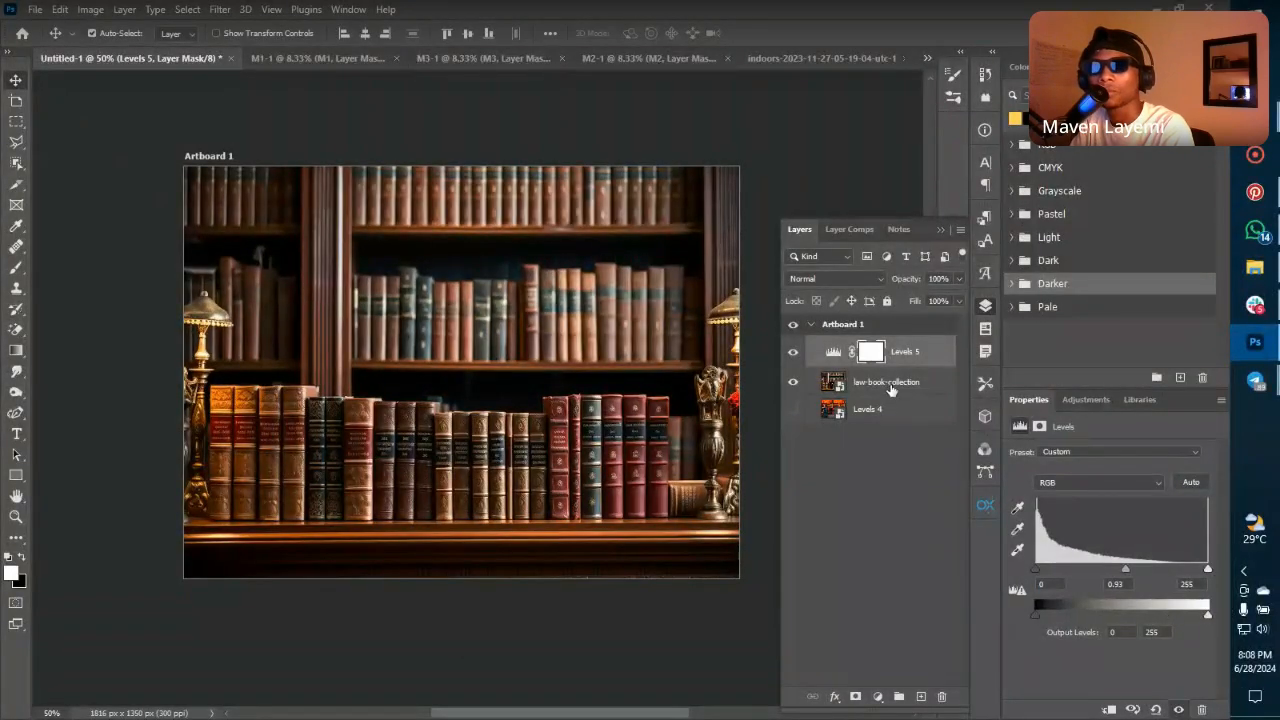
key("Delete")
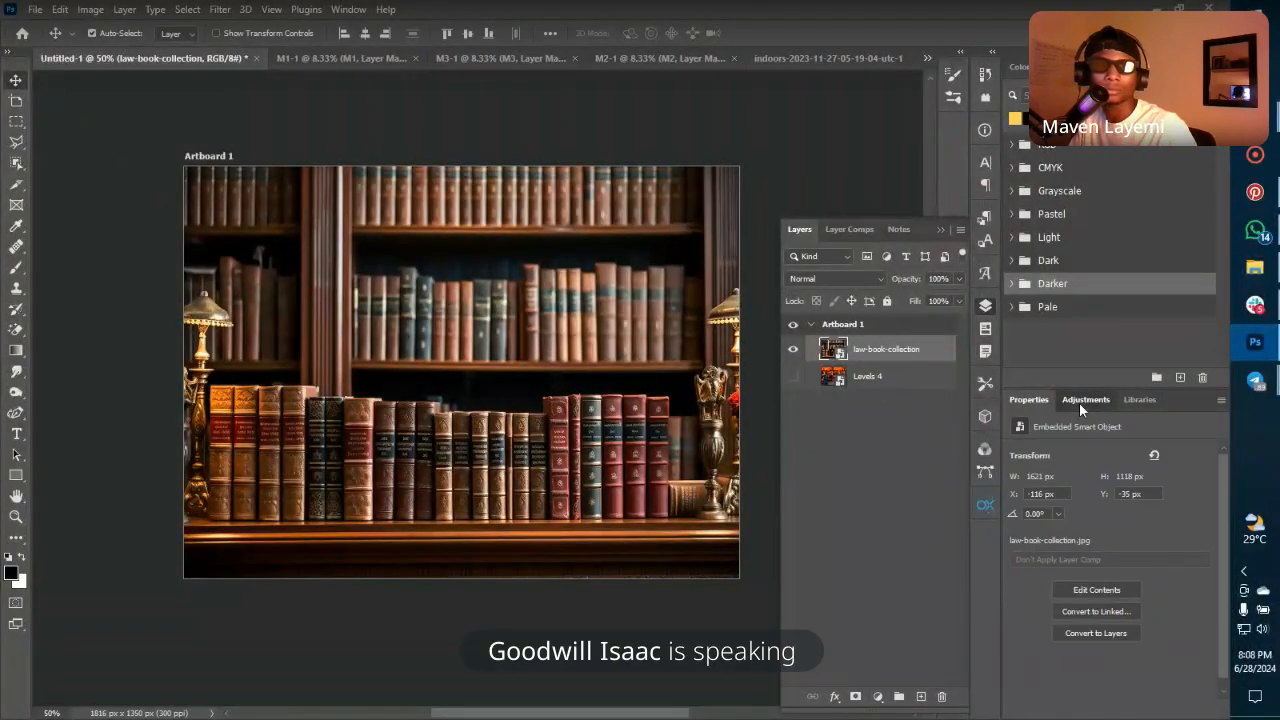
Add a Curves adjustment, slightly raise the RGB curve's upper tones, and pull the Red curve down to input 235, output 50.
left_click(1080, 404)
left_click(1083, 437)
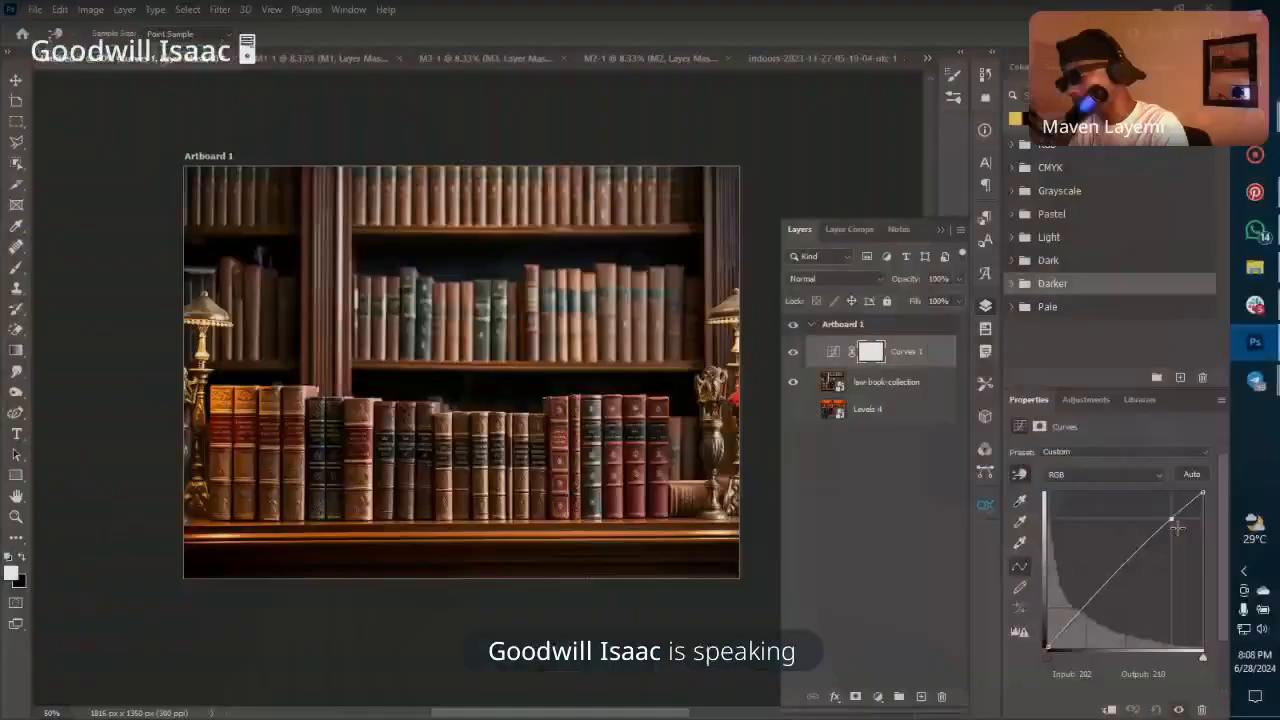
left_click_drag(1178, 540, 1190, 618)
left_click(1109, 476)
left_click(1108, 495)
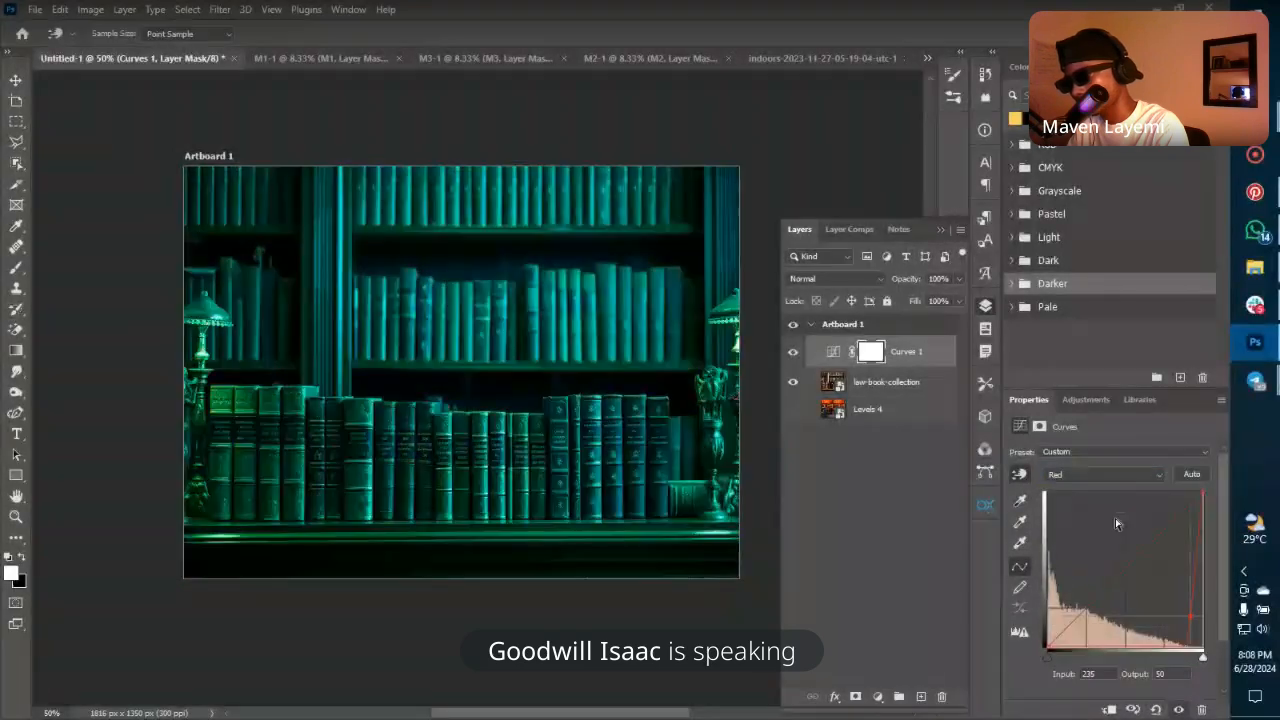
left_click(1115, 474)
left_click(949, 577)
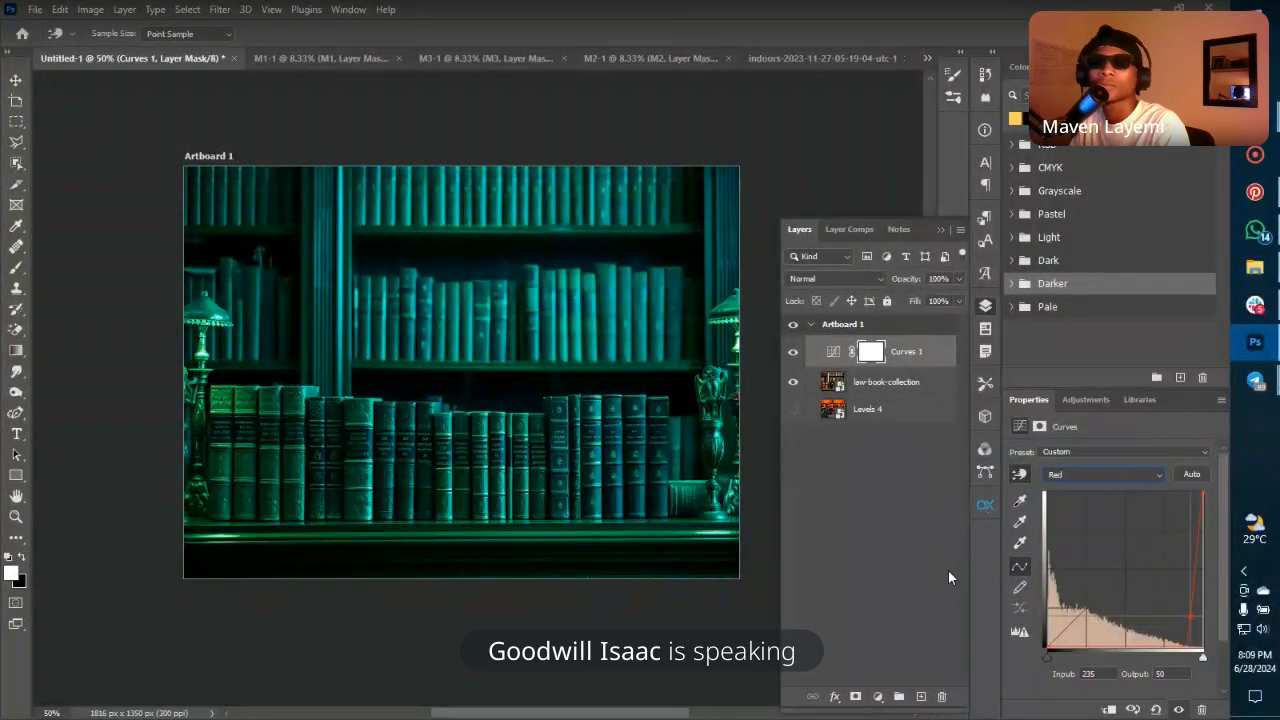
Undo the Red channel curve change and delete the Curves adjustment layer.
key("ctrl+z")
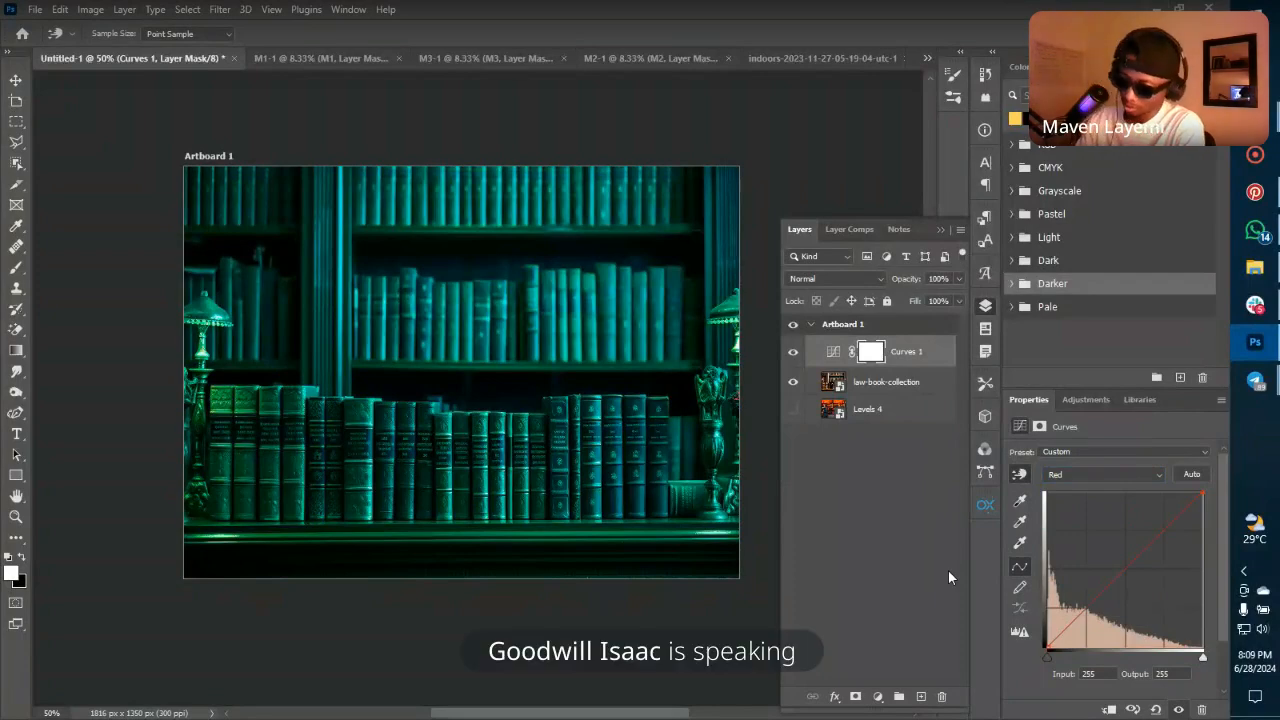
left_click(880, 557)
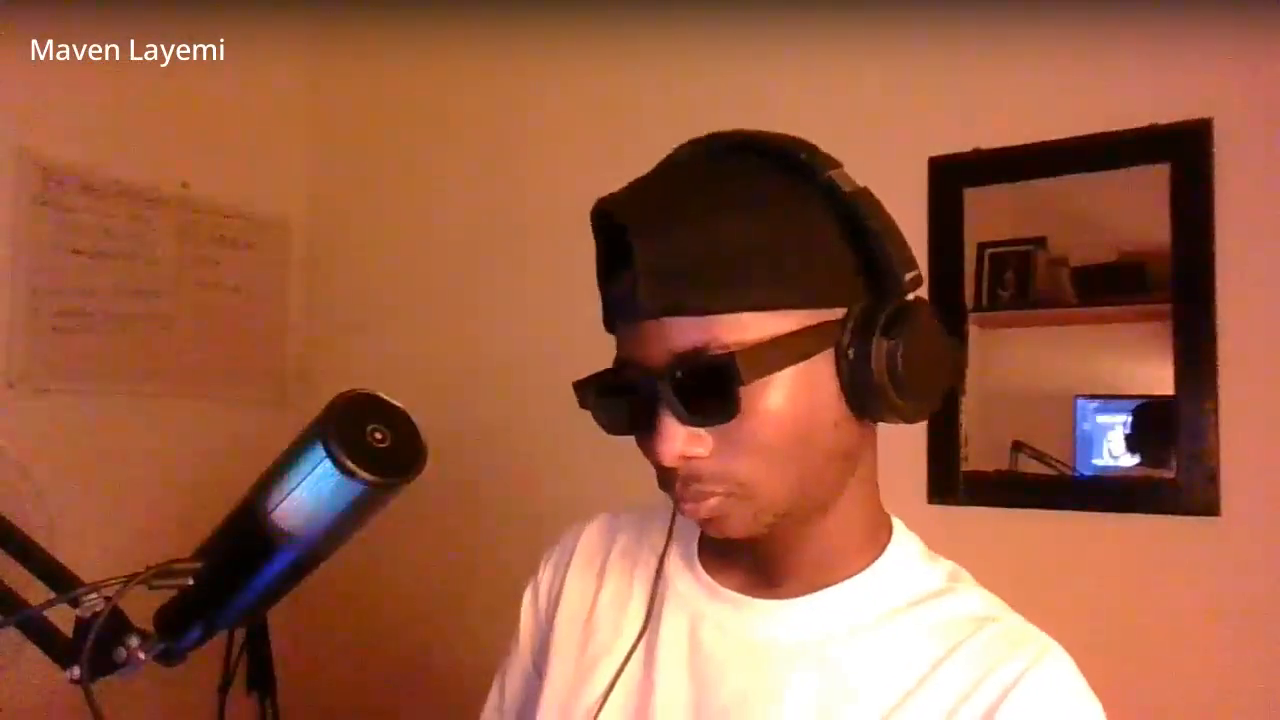
left_click(910, 356)
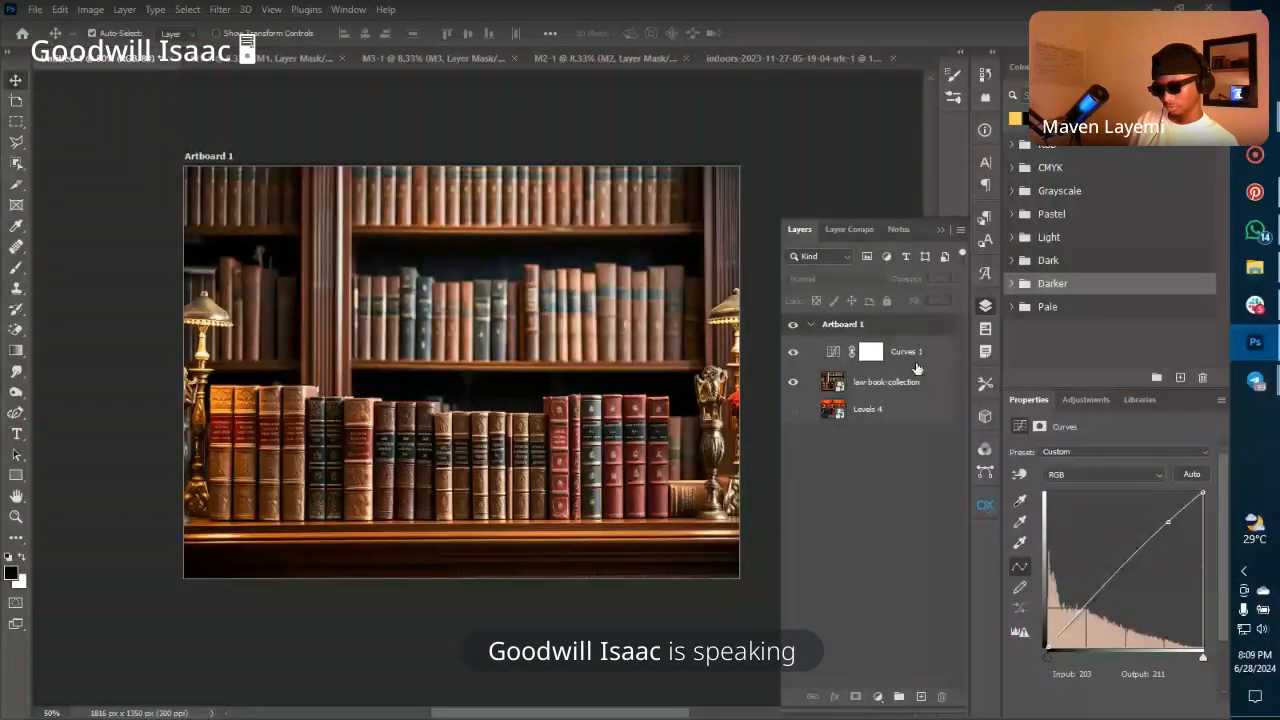
key("Delete")
Add an Exposure adjustment layer above the bookshelf image.
left_click(1085, 400)
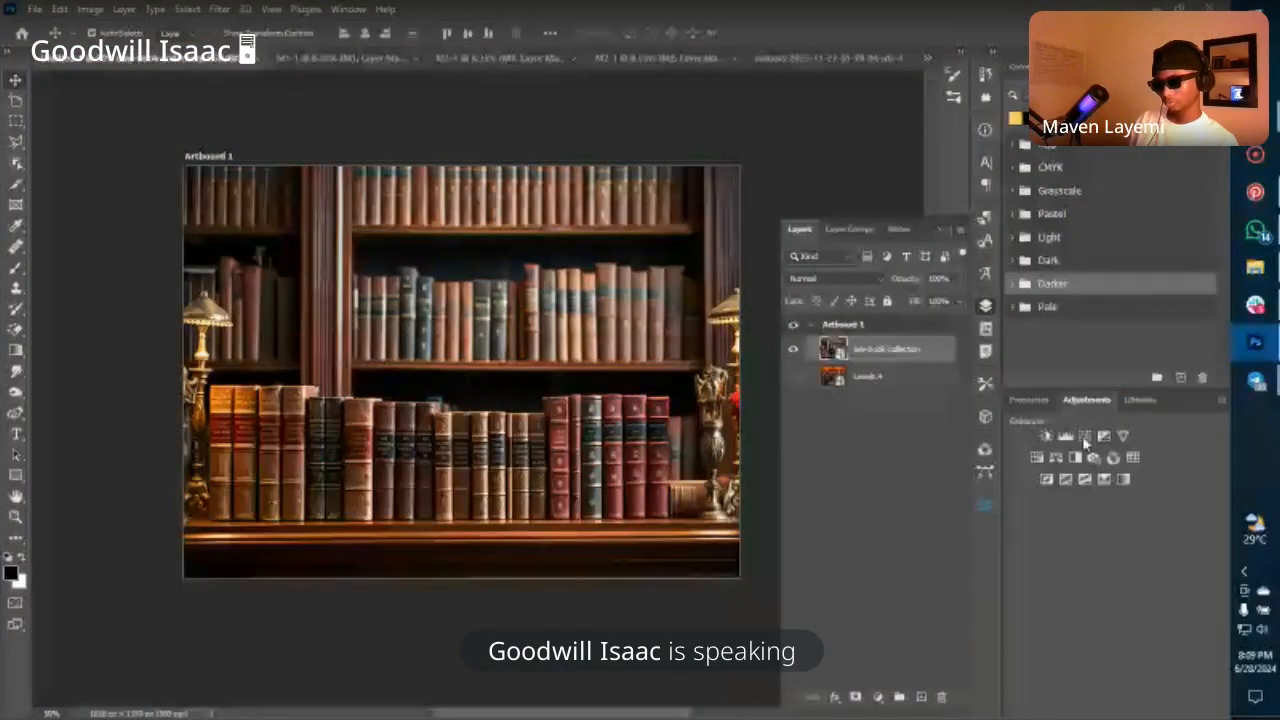
left_click(1104, 437)
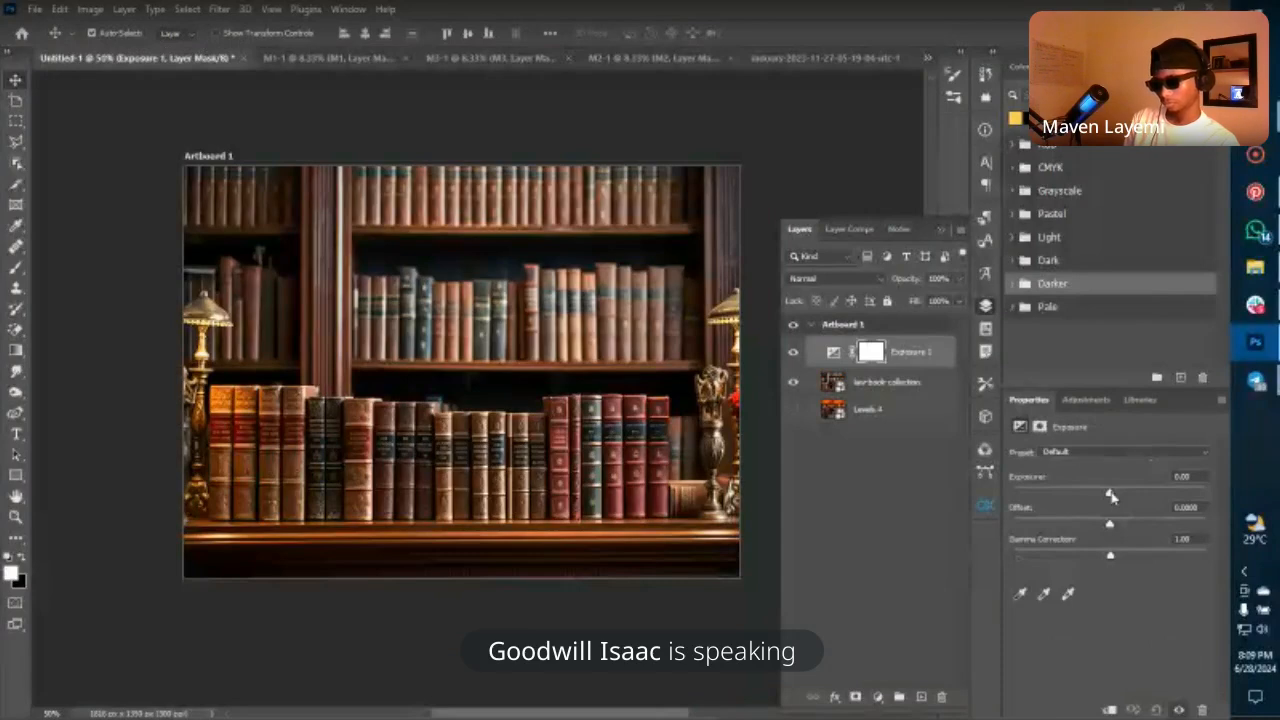
Lower the exposure to -10.33 and delete the Exposure adjustment layer.
left_click_drag(1110, 495, 1037, 492)
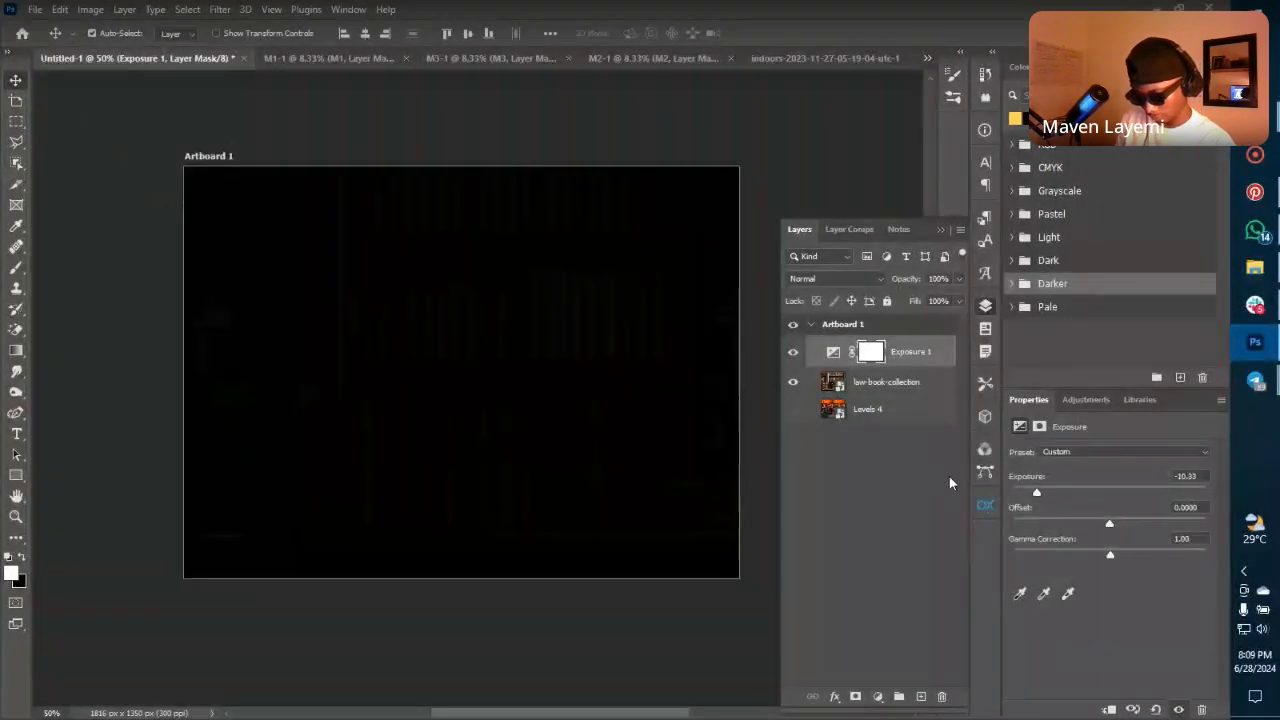
key("Delete")
key("Delete")
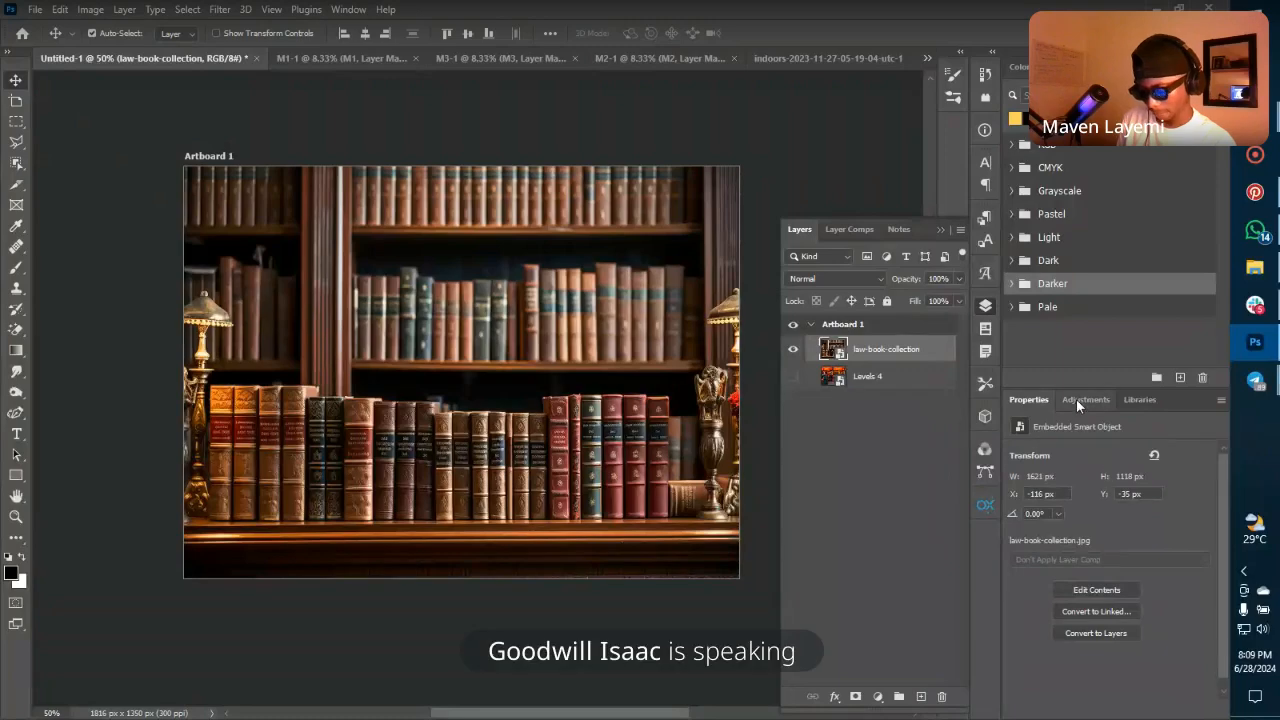
Try a Vibrance adjustment layer with raised Vibrance and Saturation, return both values to 0, and delete the layer.
left_click(1122, 436)
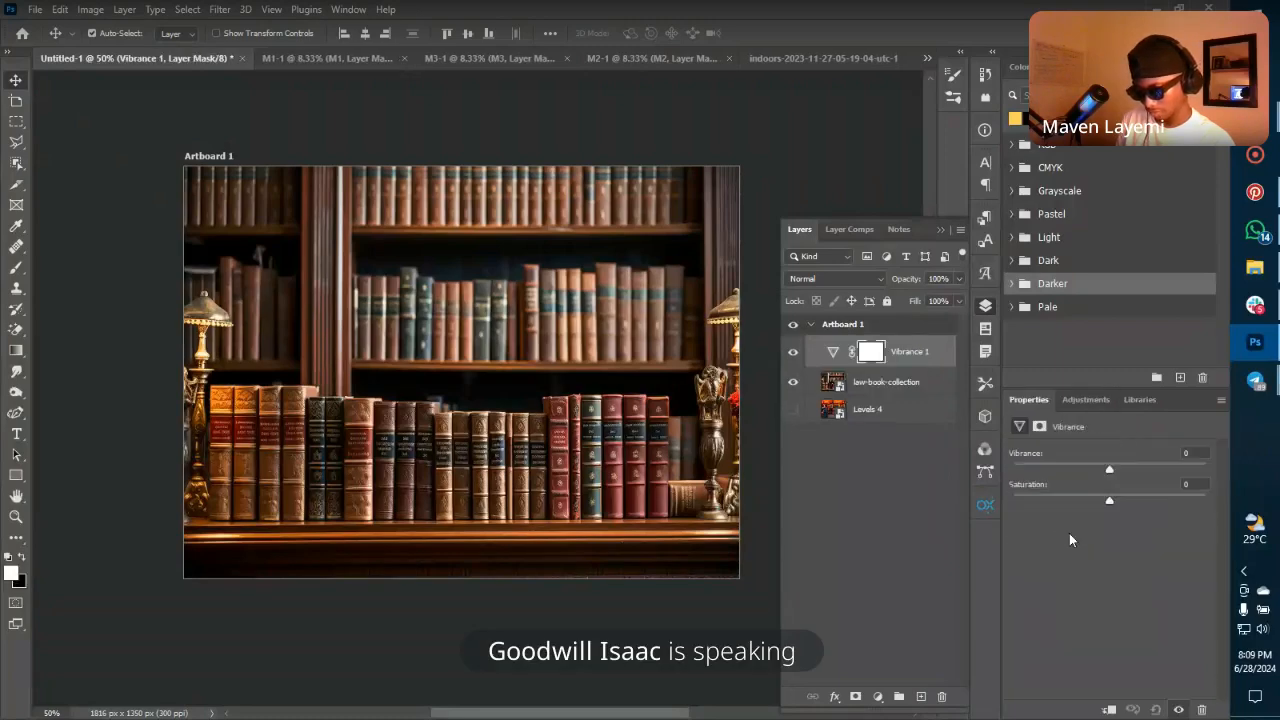
left_click_drag(1113, 469, 1199, 477)
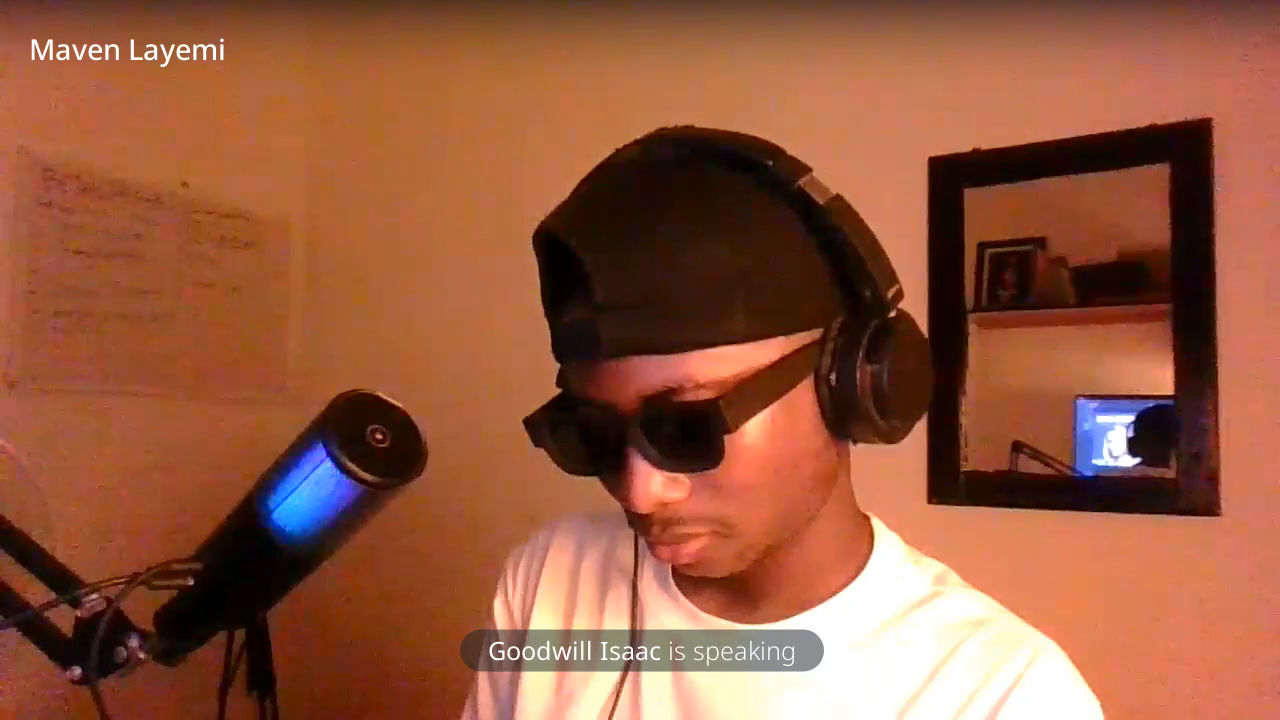
left_click_drag(1199, 469, 1137, 469)
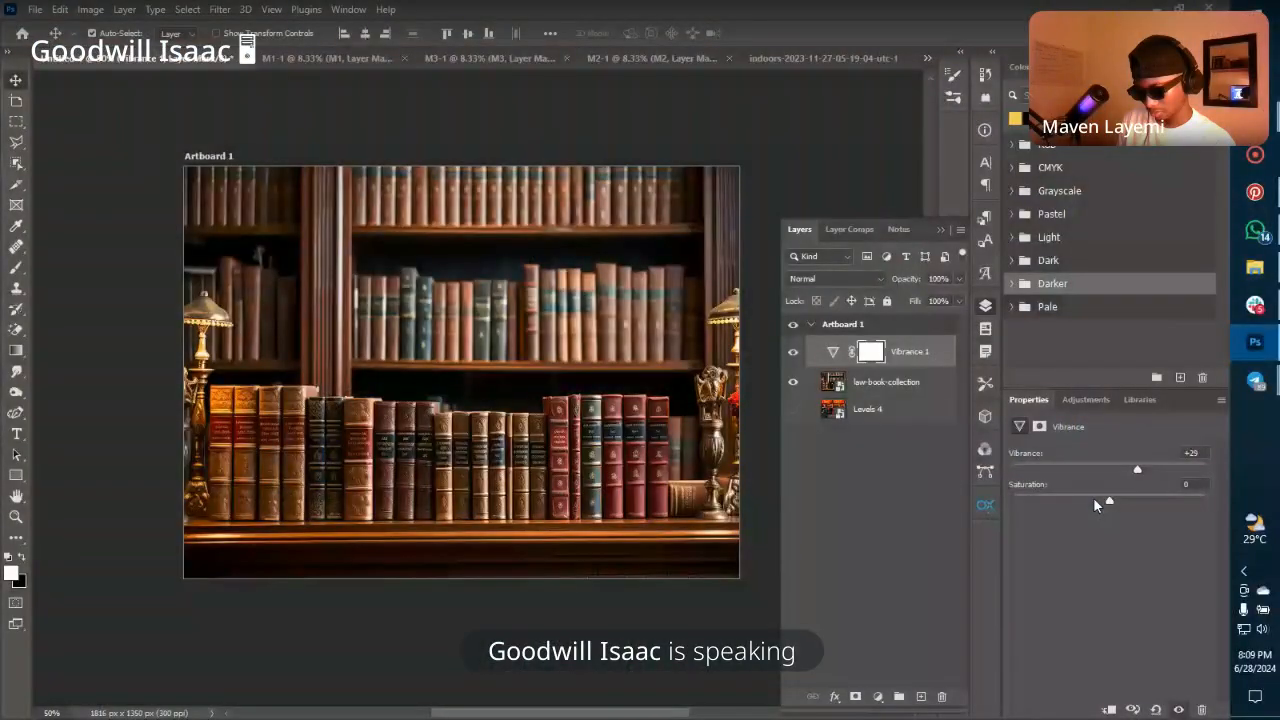
left_click_drag(1140, 470, 1114, 470)
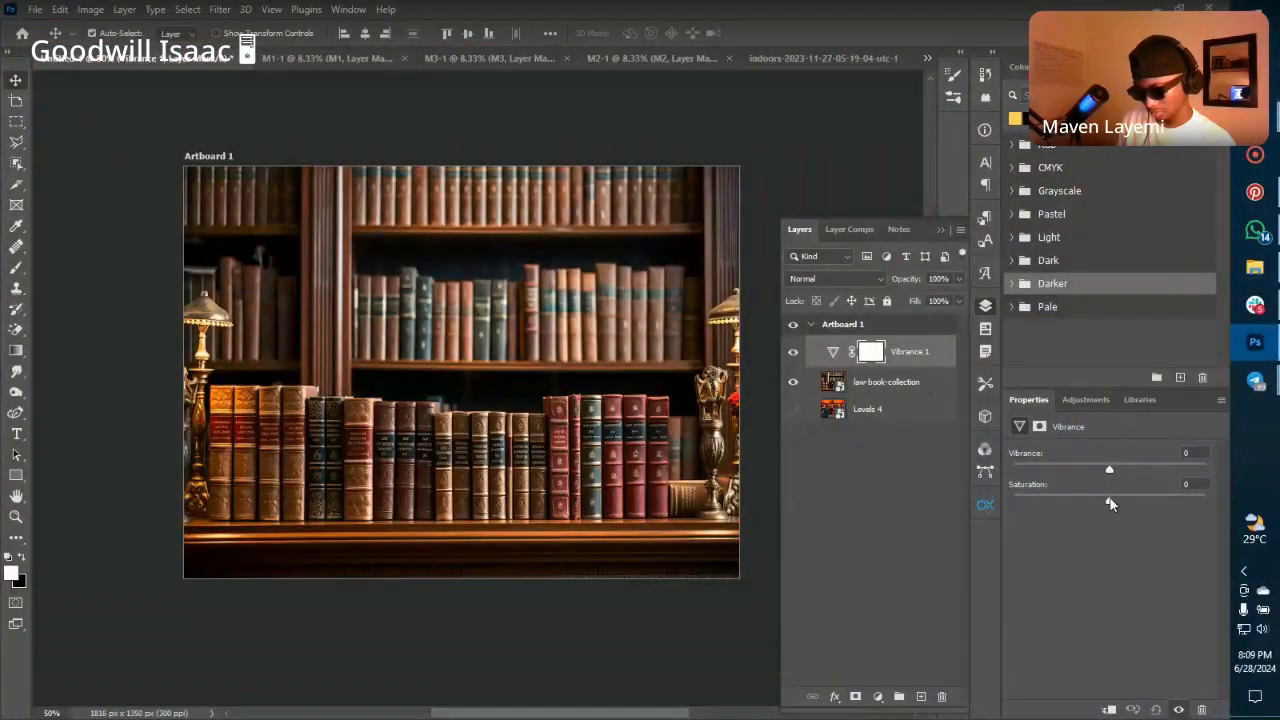
left_click_drag(1109, 499, 1233, 516)
left_click(1125, 500)
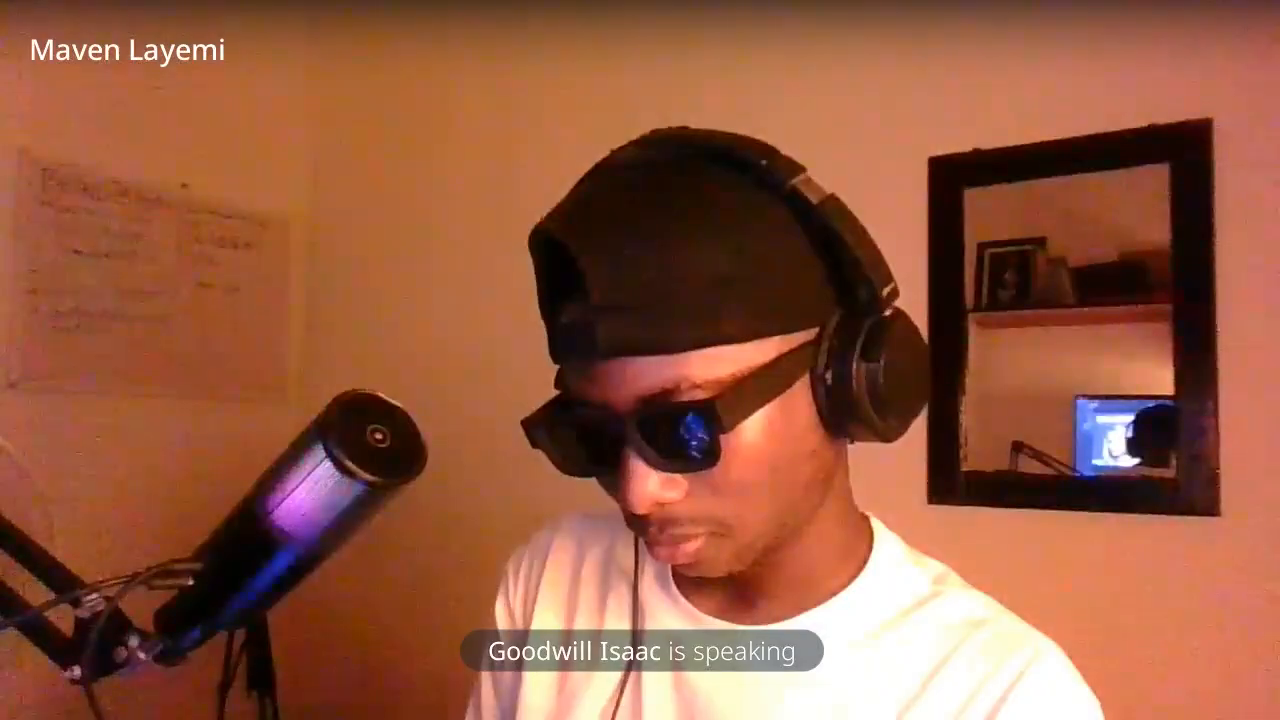
left_click_drag(1125, 500, 1109, 500)
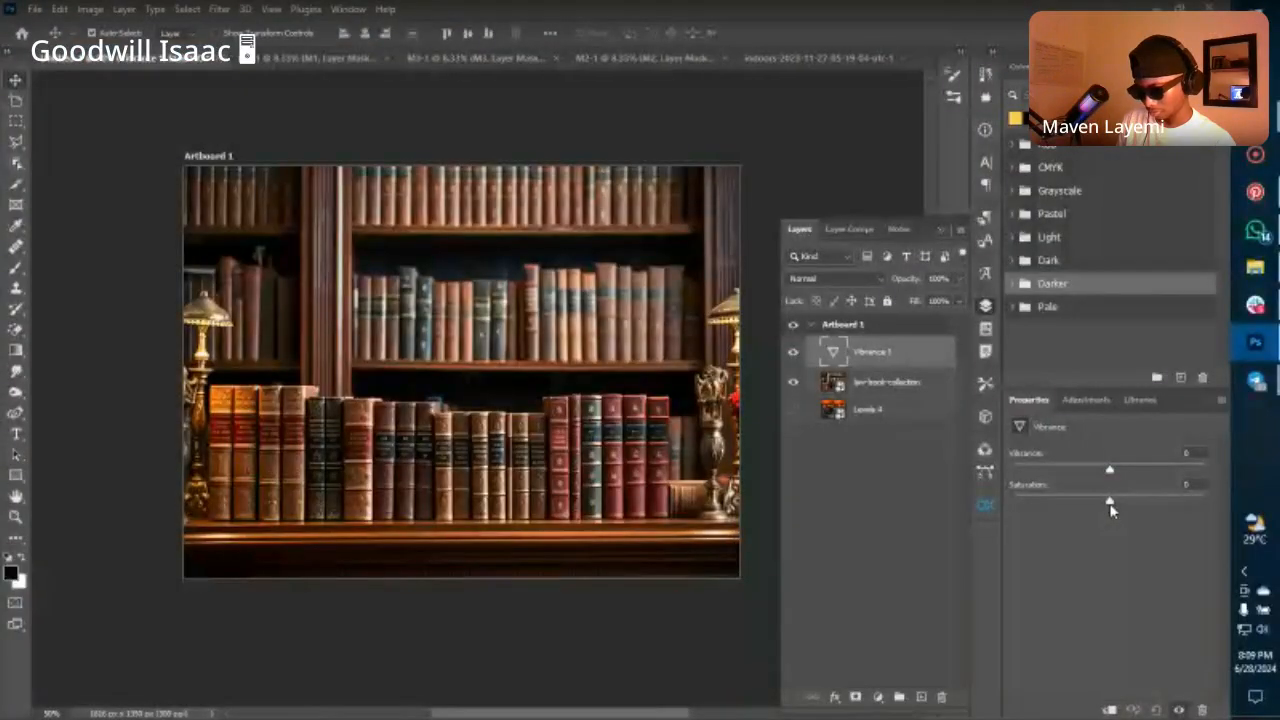
key("Delete")
Try a Hue/Saturation adjustment layer that shifts the hue of the Yellows strongly negative toward magenta, and delete it.
left_click(1082, 400)
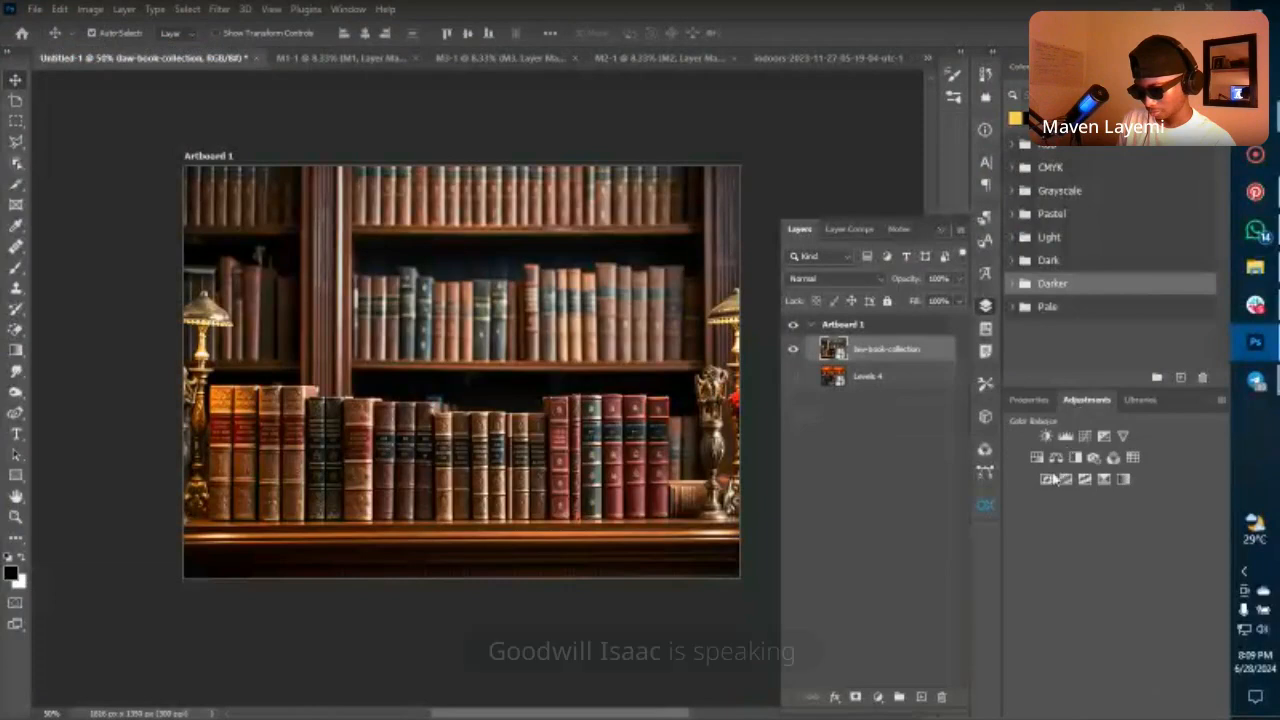
left_click(1037, 458)
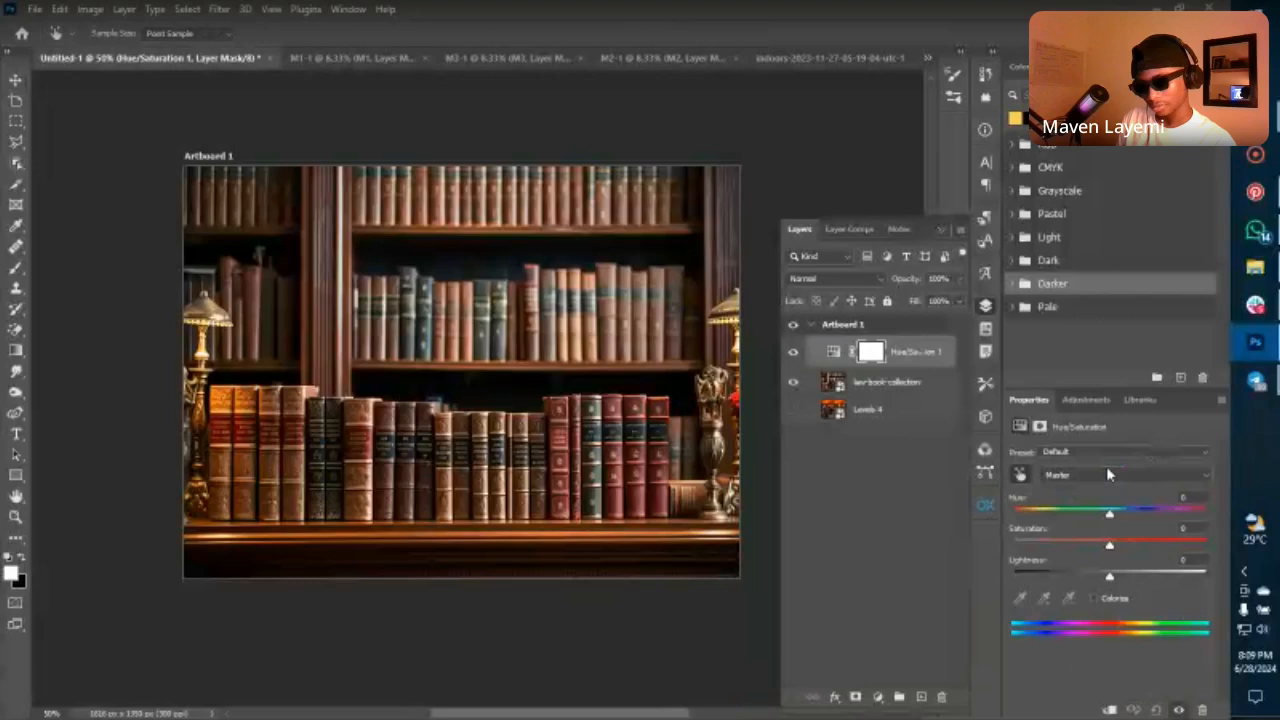
left_click(1106, 477)
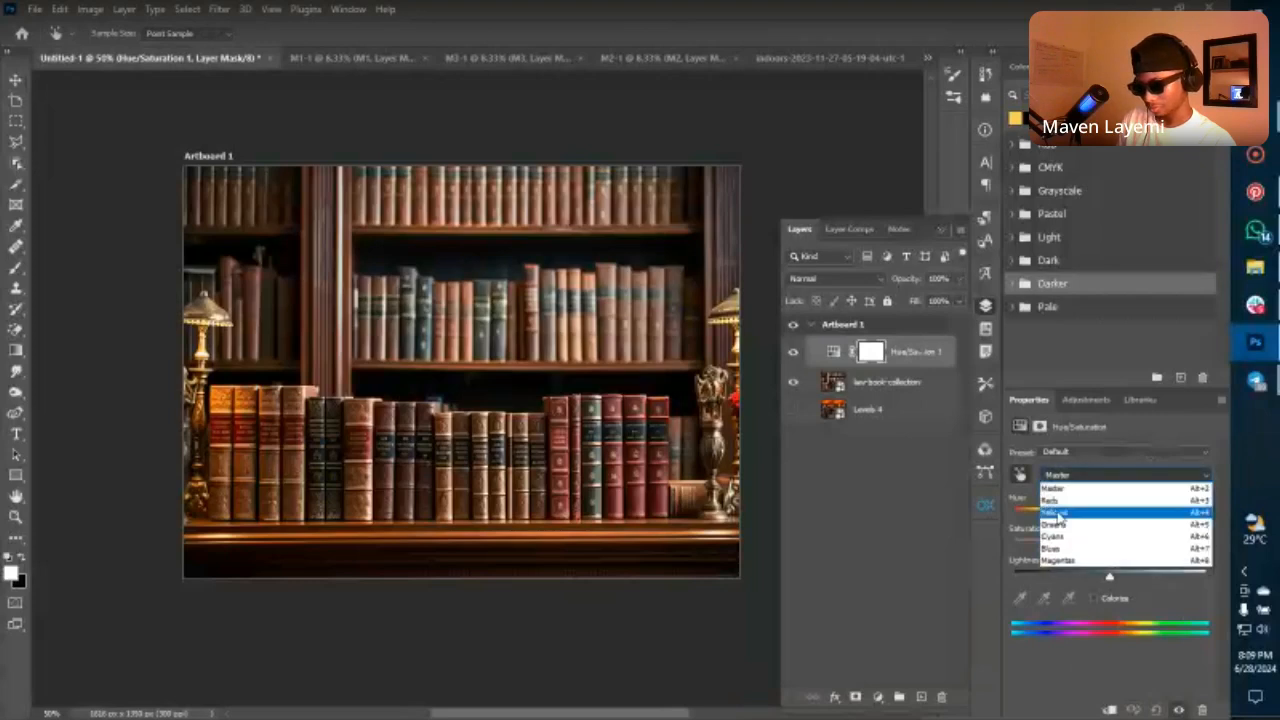
left_click(1058, 514)
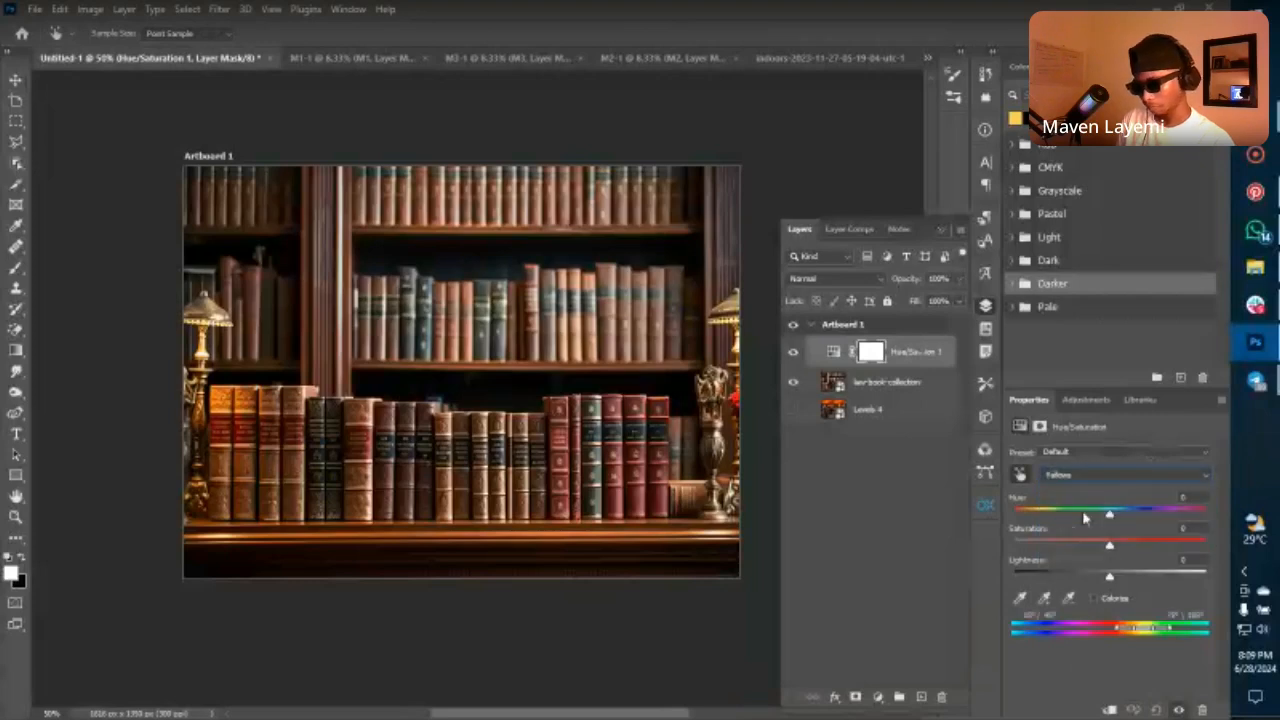
left_click_drag(1109, 510, 1032, 514)
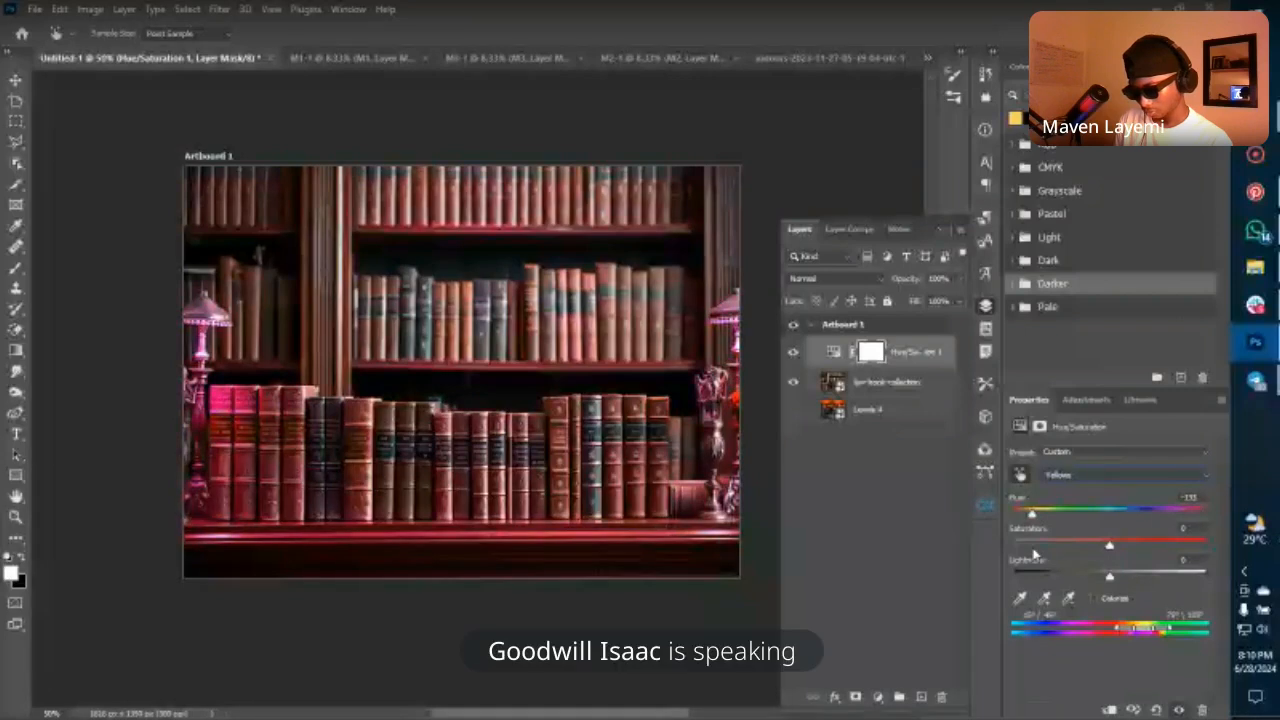
left_click(907, 356)
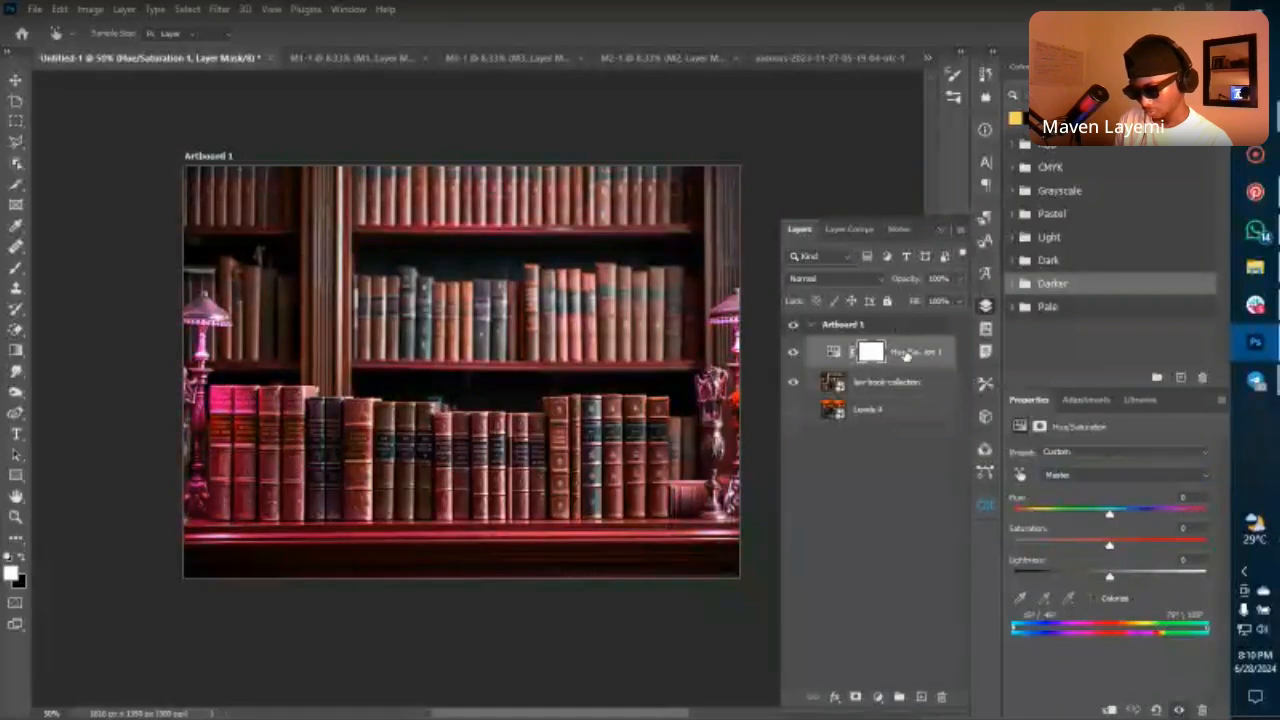
key("Delete")
key("Delete")
key("ctrl+z")
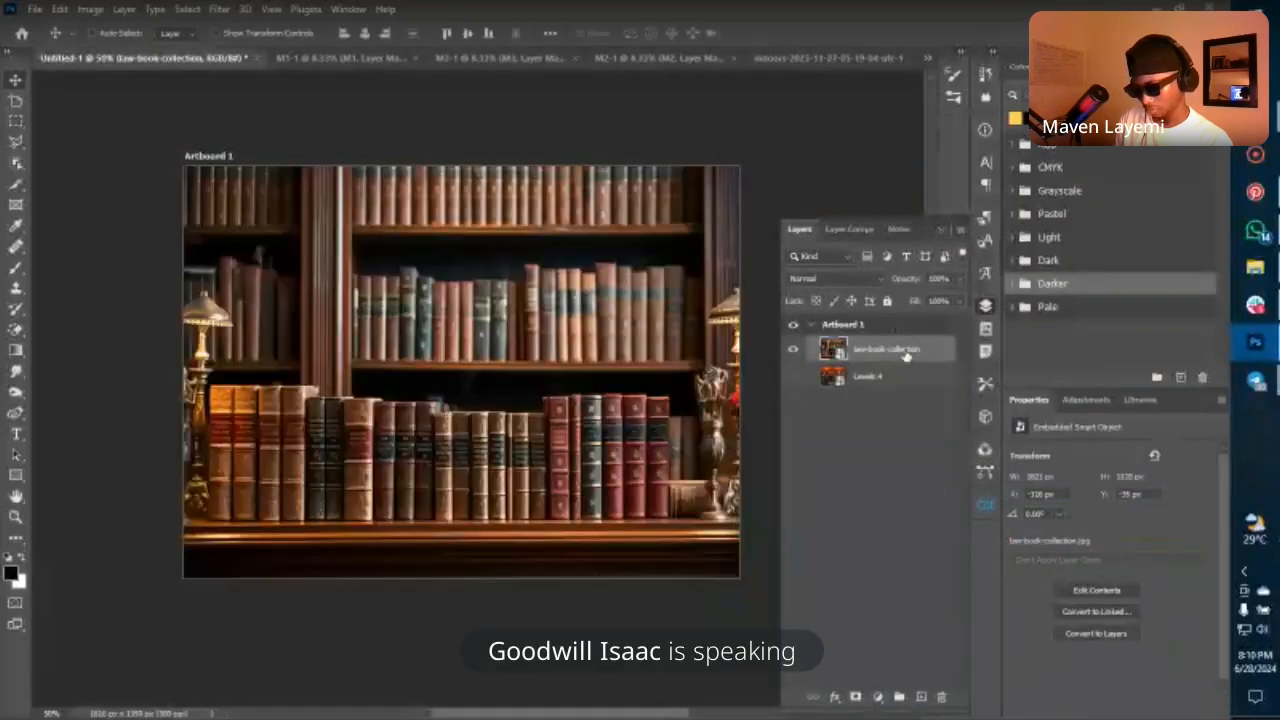
Add a Color Balance adjustment layer above the bookshelf image and shift its Shadows strongly toward Cyan.
left_click(1086, 400)
left_click(1055, 462)
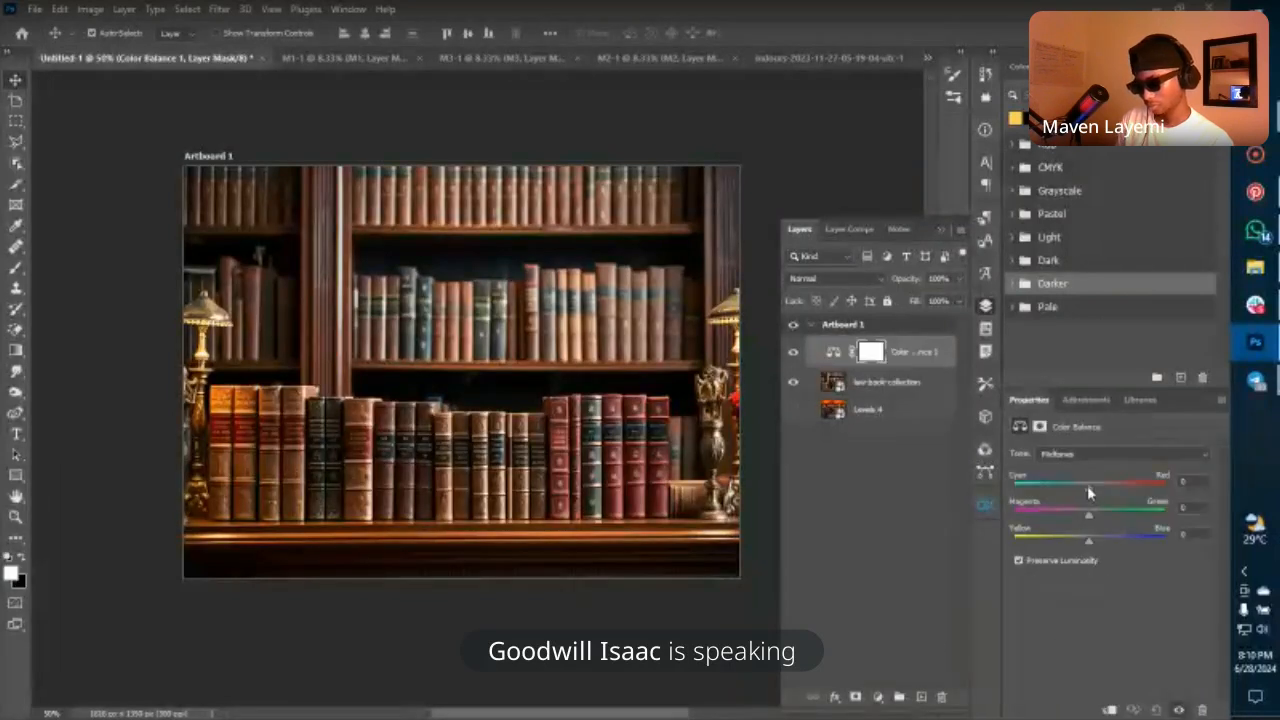
left_click(1092, 458)
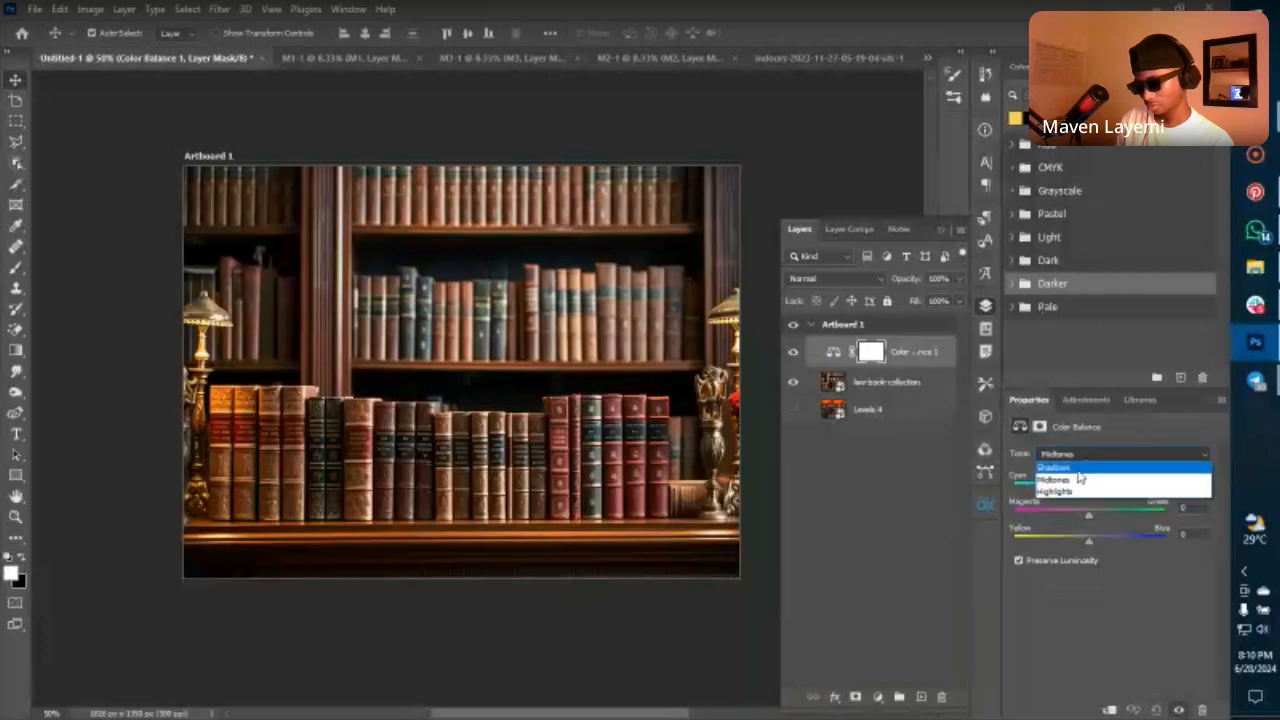
left_click(1076, 471)
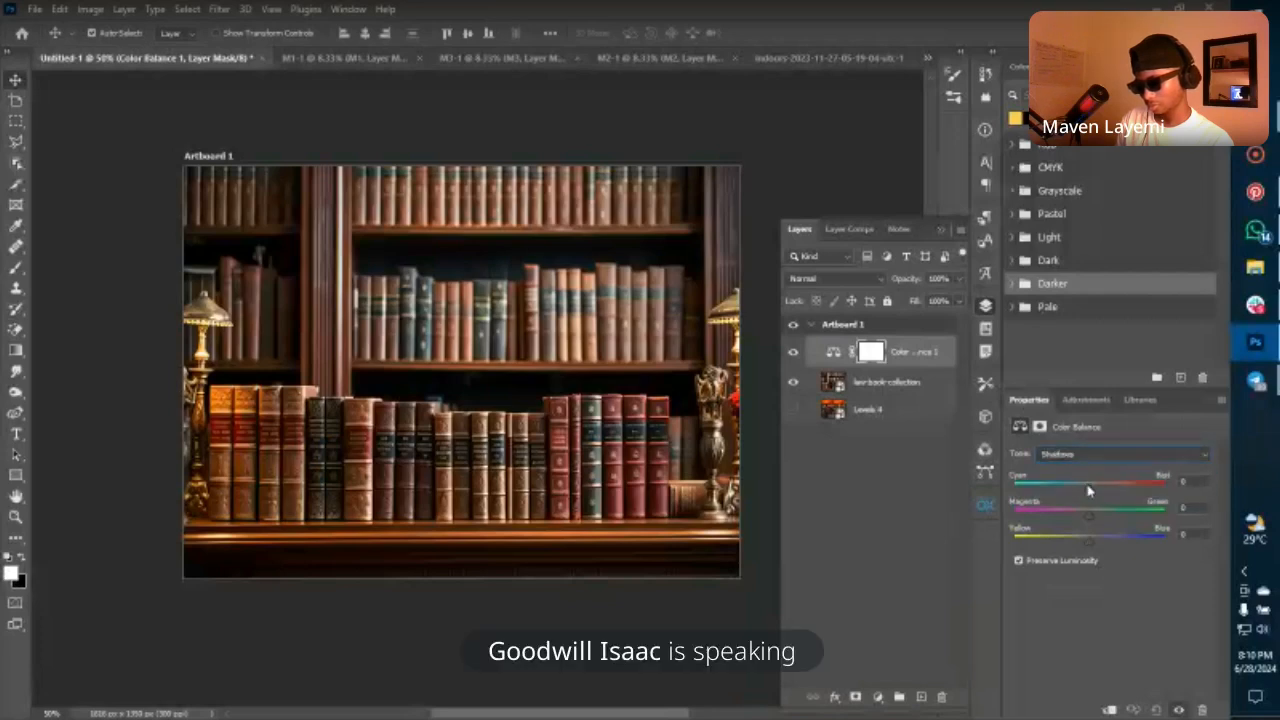
left_click_drag(1089, 491, 1022, 490)
Try a Black & White adjustment layer on the bookshelf image and undo it.
left_click(1084, 399)
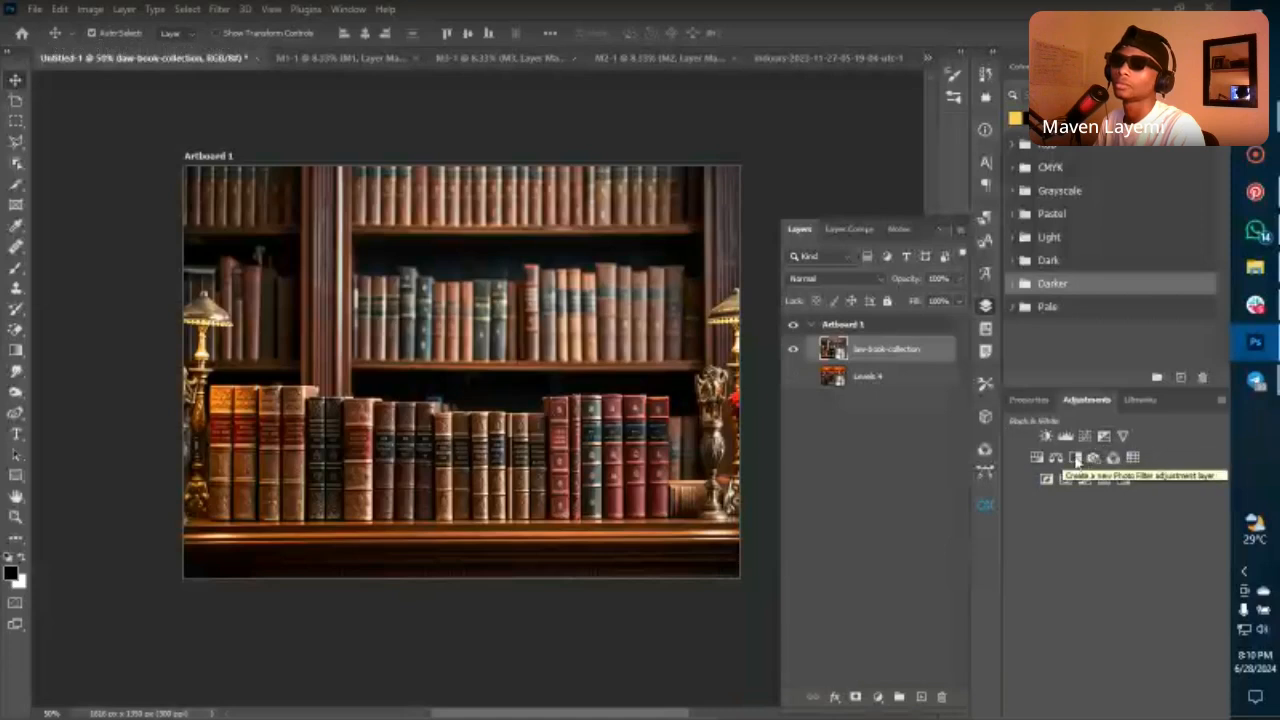
left_click(1075, 457)
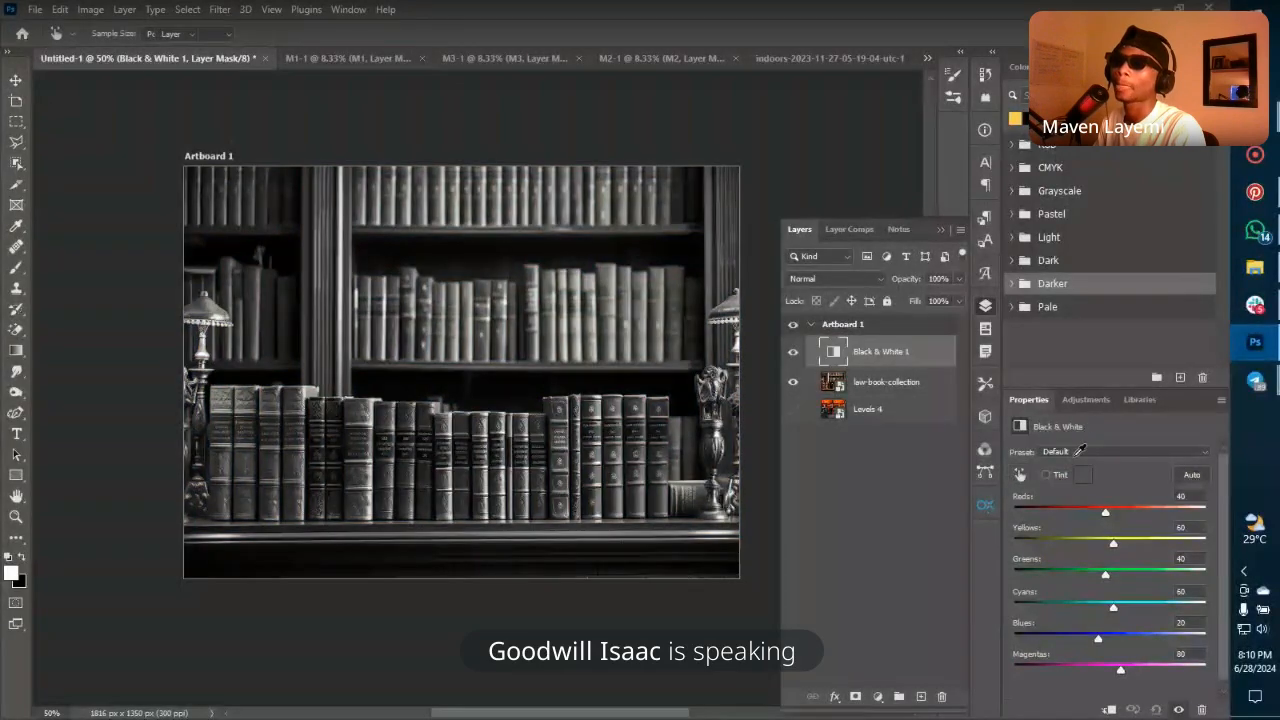
key("ctrl+z")
Try a Photo Filter adjustment layer with the Cyan filter at 86% density, and delete it.
left_click(1084, 400)
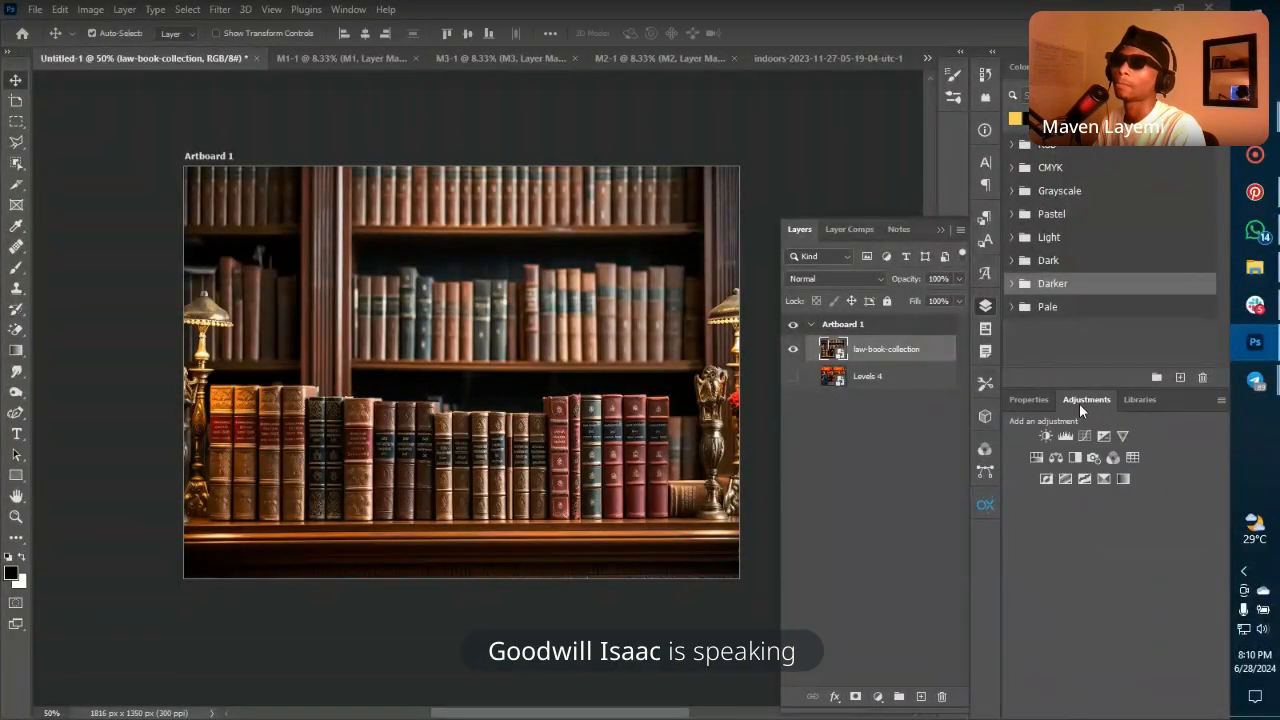
left_click(1094, 457)
left_click(1089, 452)
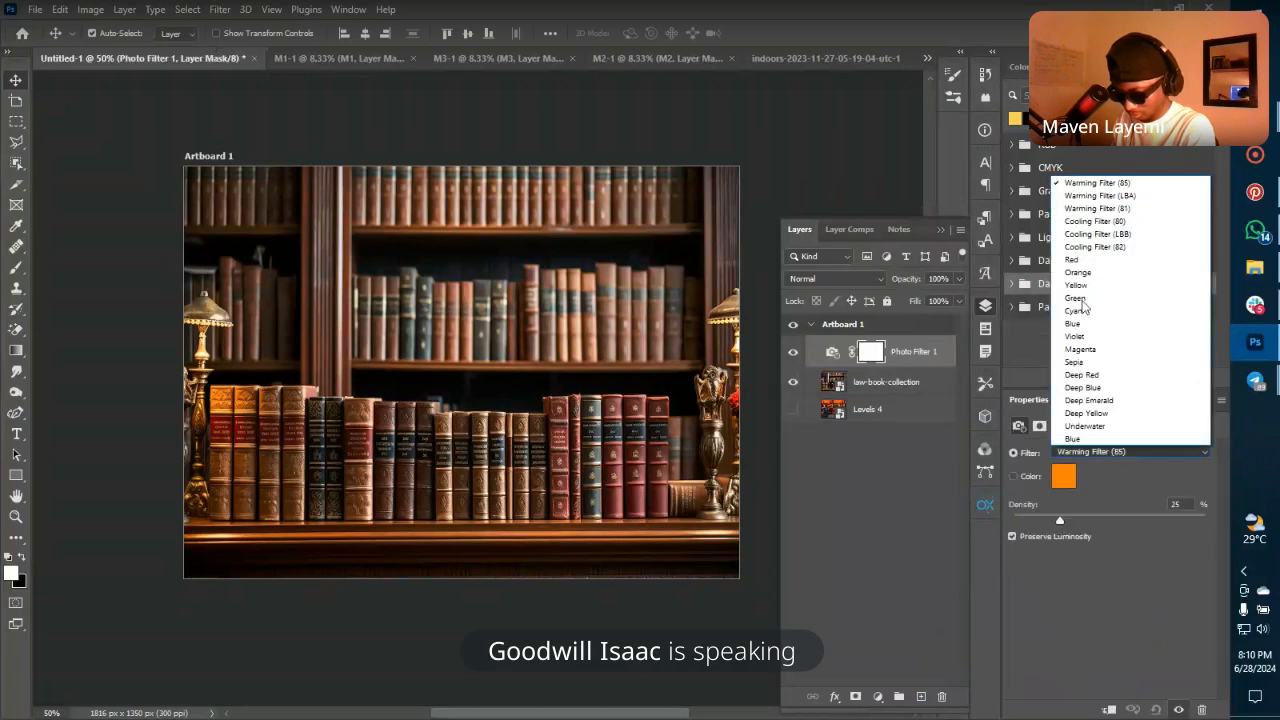
left_click(1080, 305)
left_click_drag(1063, 516, 1162, 523)
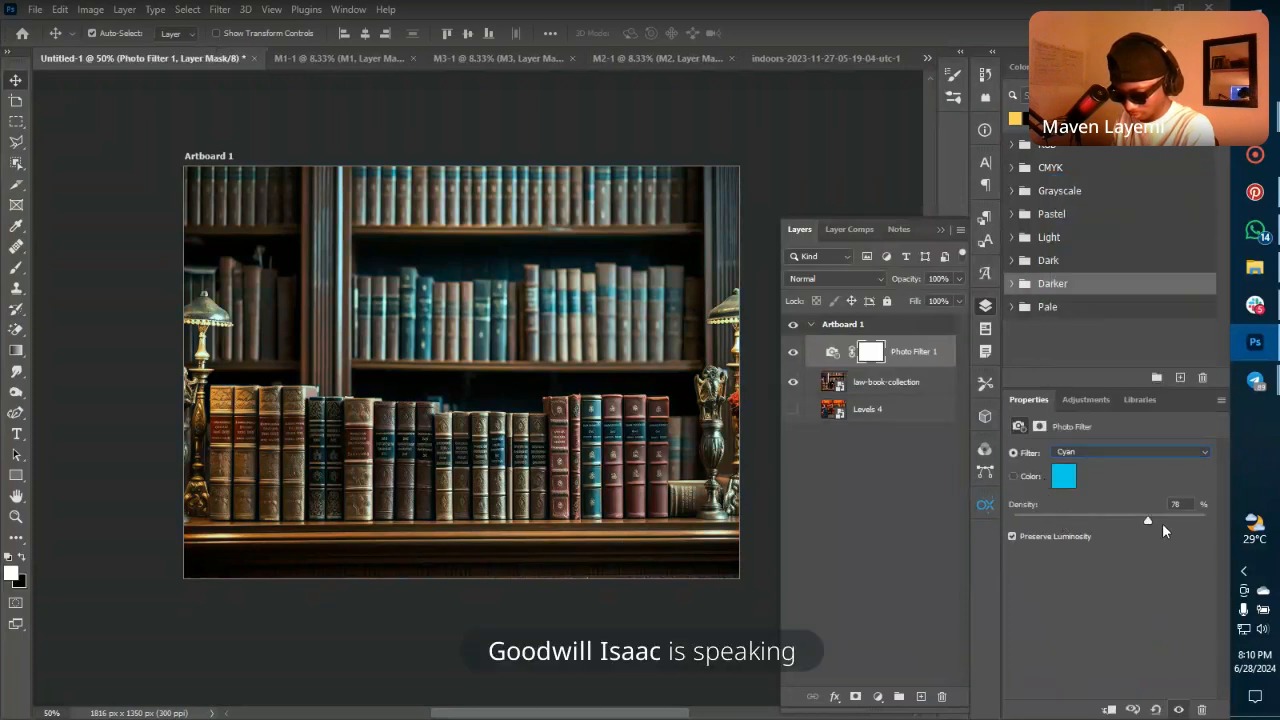
left_click(1077, 531)
left_click_drag(1077, 531, 1179, 525)
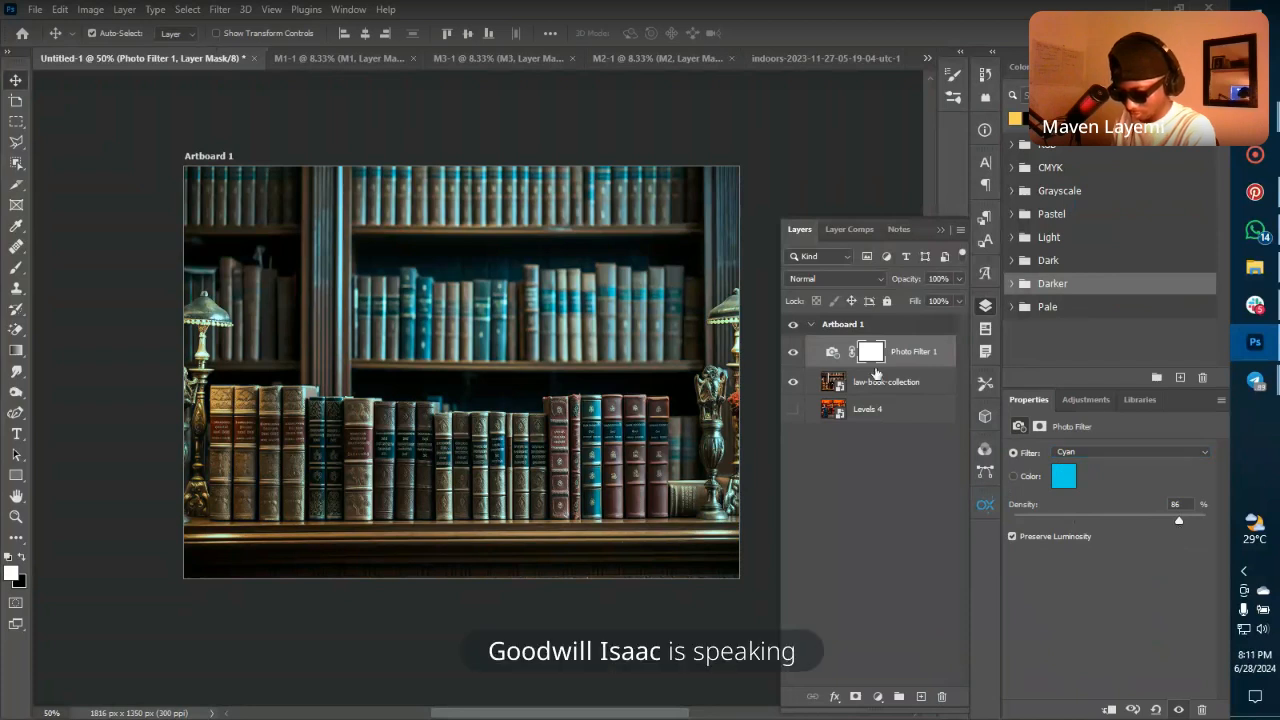
key("Delete")
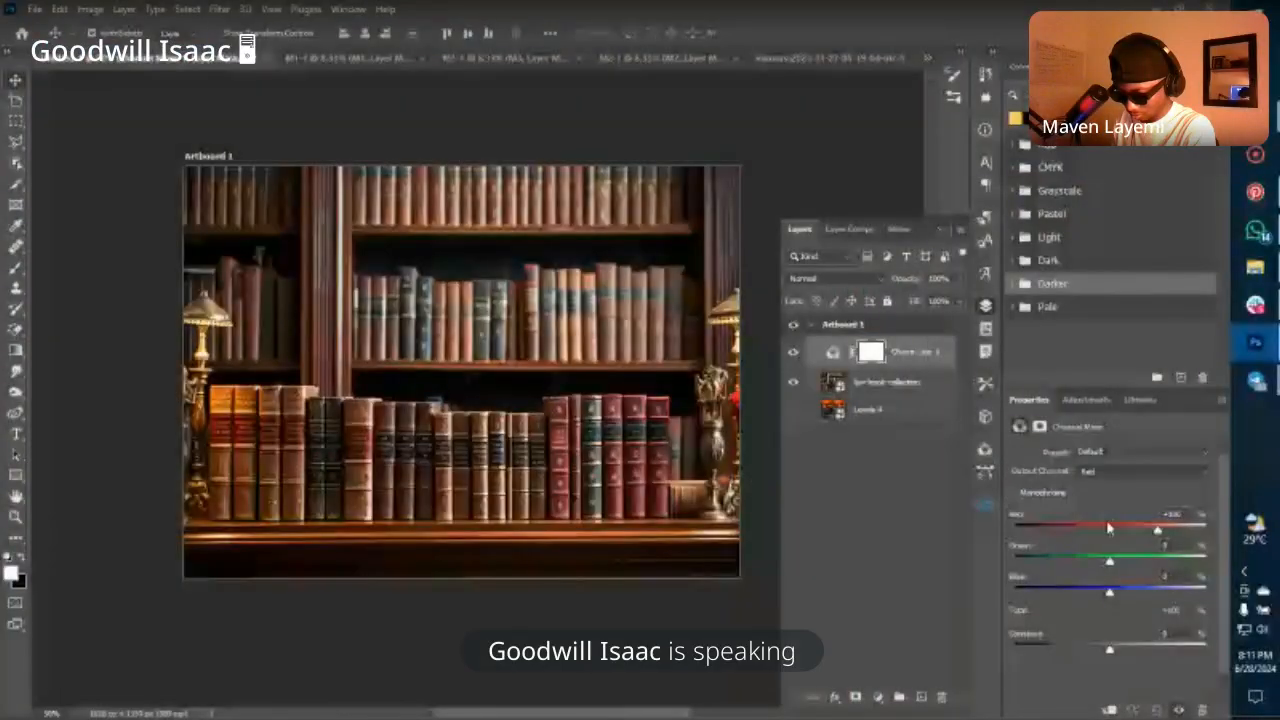
Lower the red source of the Channel Mixer's Red output to about -100%, undo it, and delete the adjustment layer.
left_click_drag(1108, 527, 1062, 542)
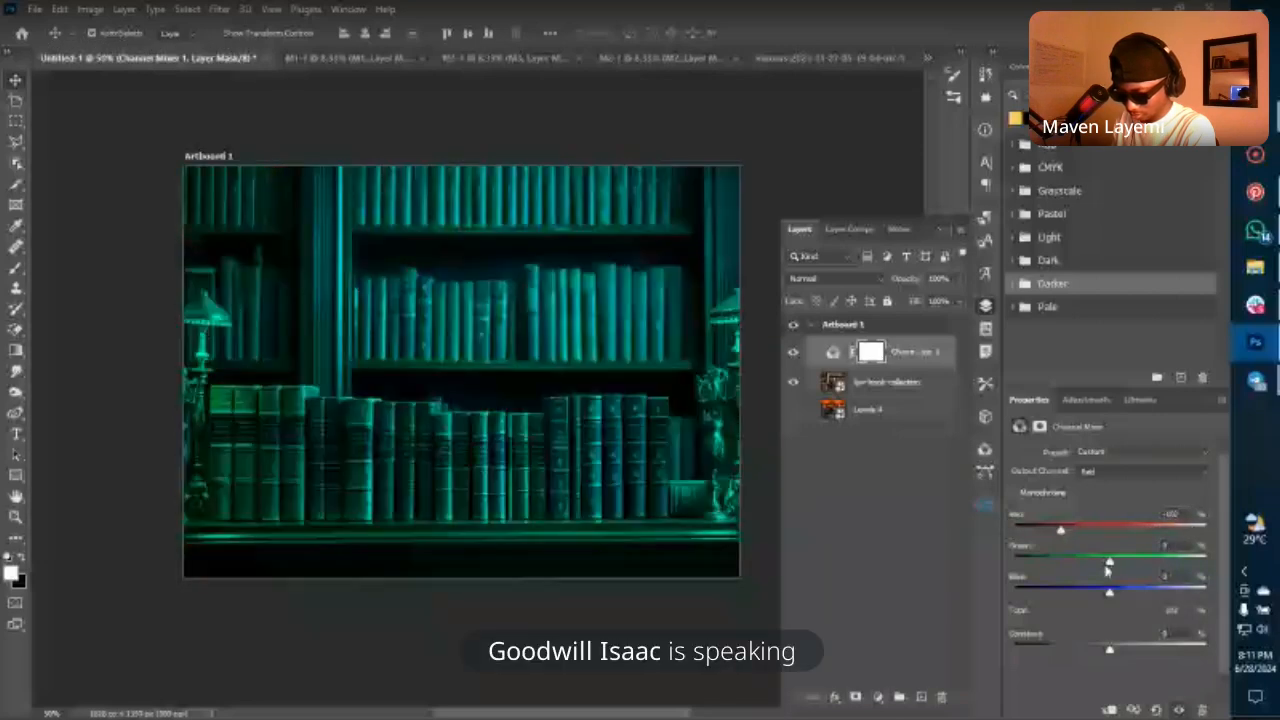
key("ctrl+z")
key("Delete")
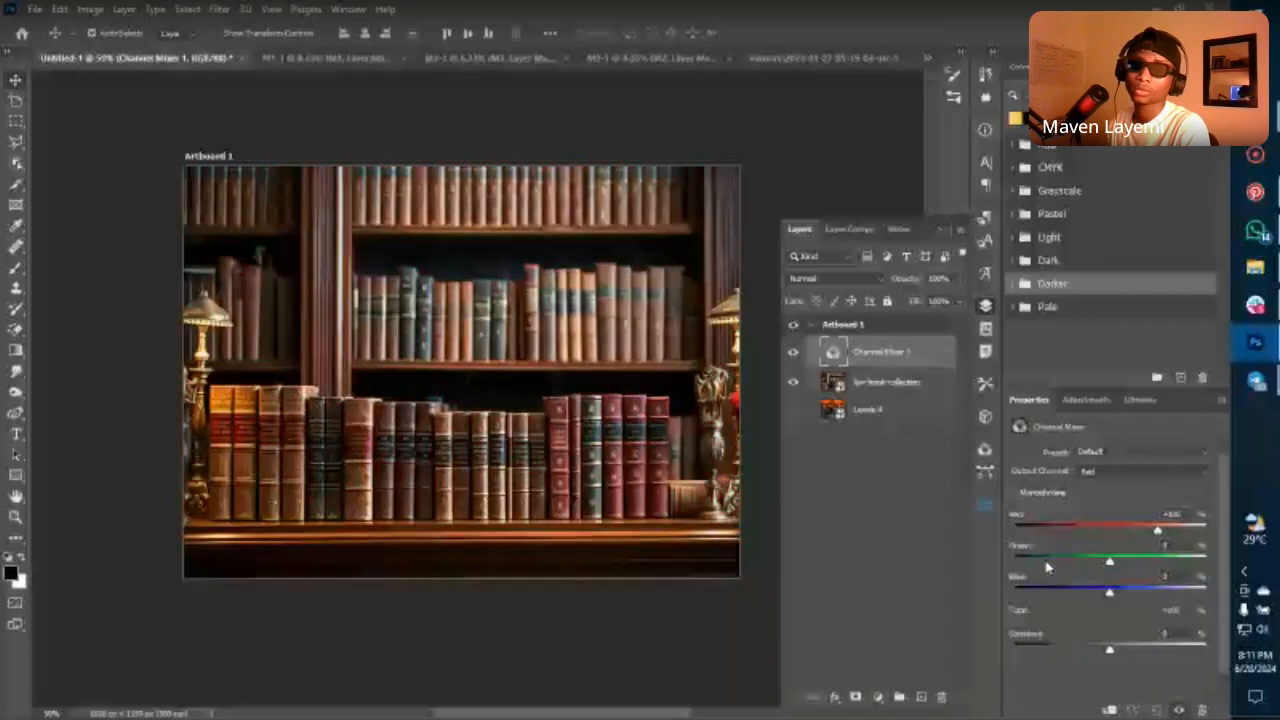
key("Delete")
Try an Invert adjustment layer on the bookshelf image and undo it.
left_click(1086, 399)
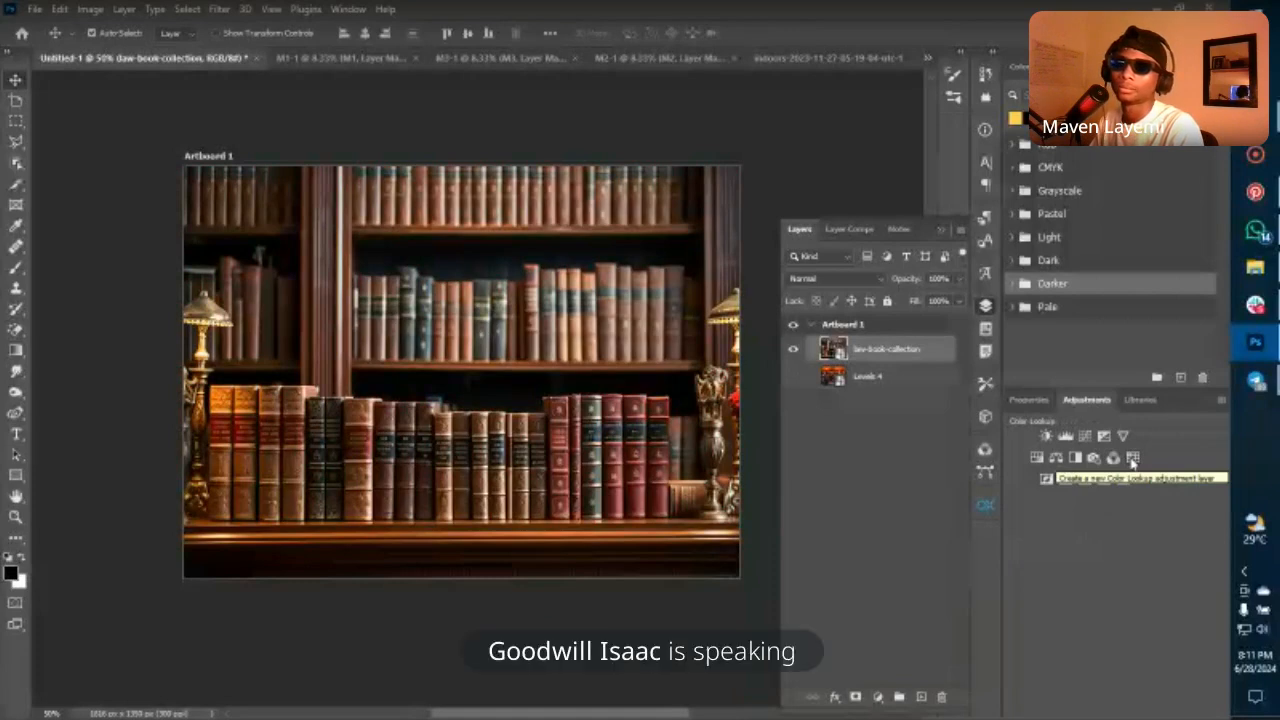
left_click(1046, 480)
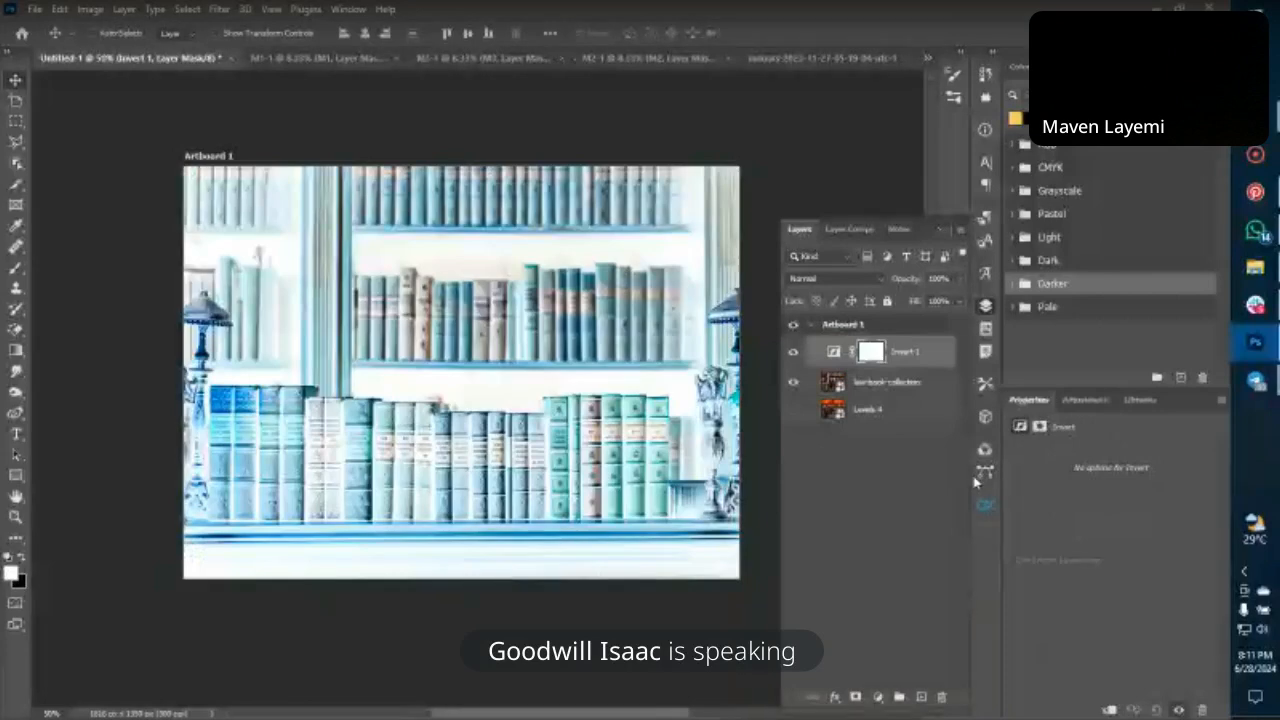
key("ctrl+z")
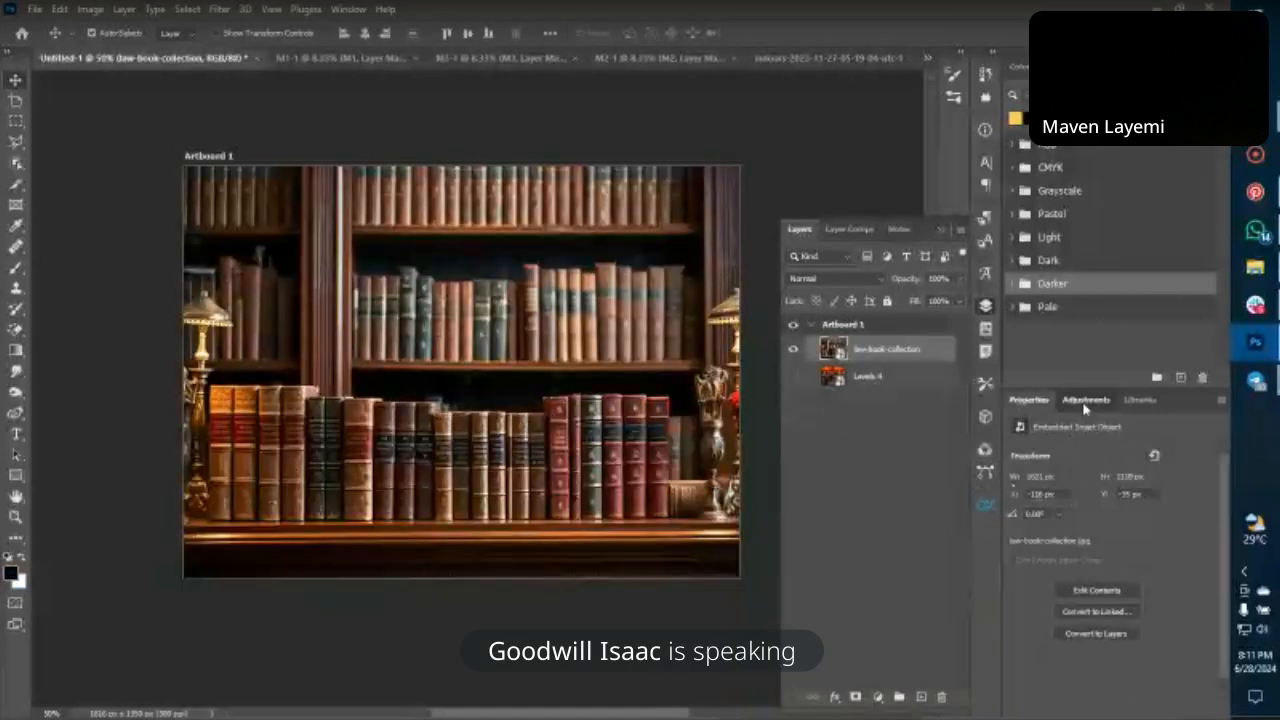
Try a Posterize adjustment layer on the bookshelf image and undo it.
left_click(1086, 399)
left_click(1065, 480)
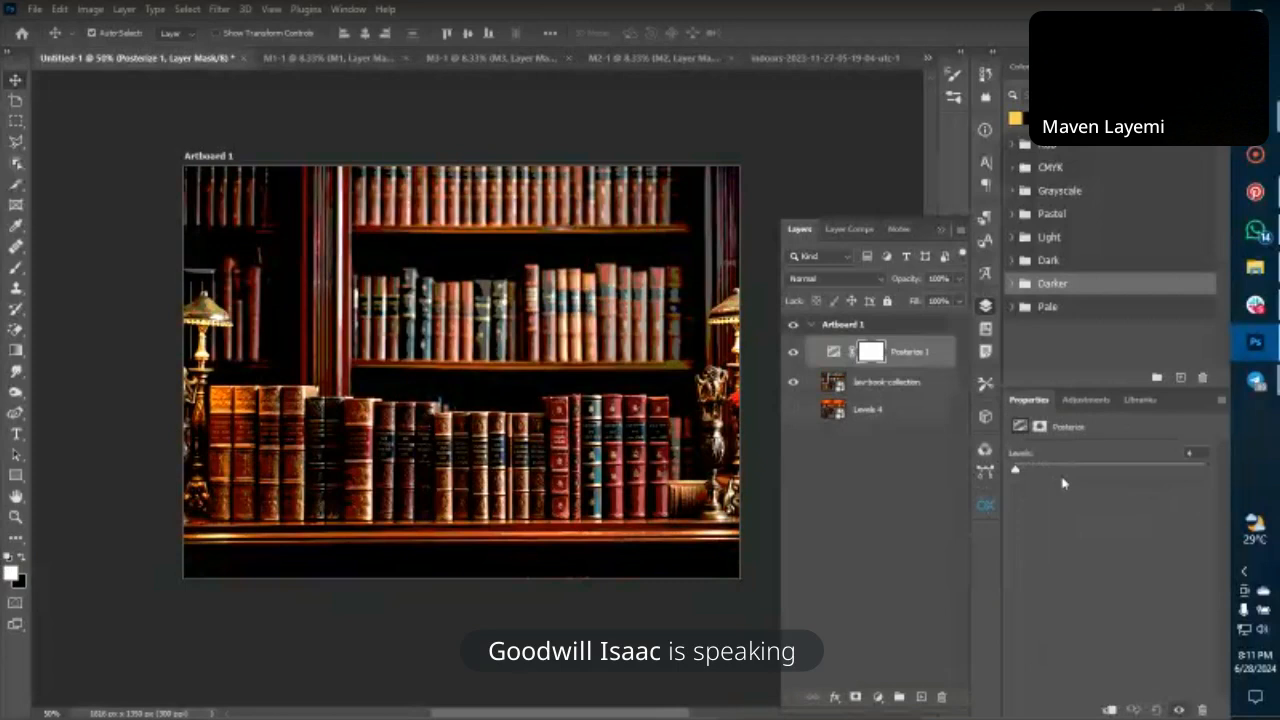
key("ctrl+z")
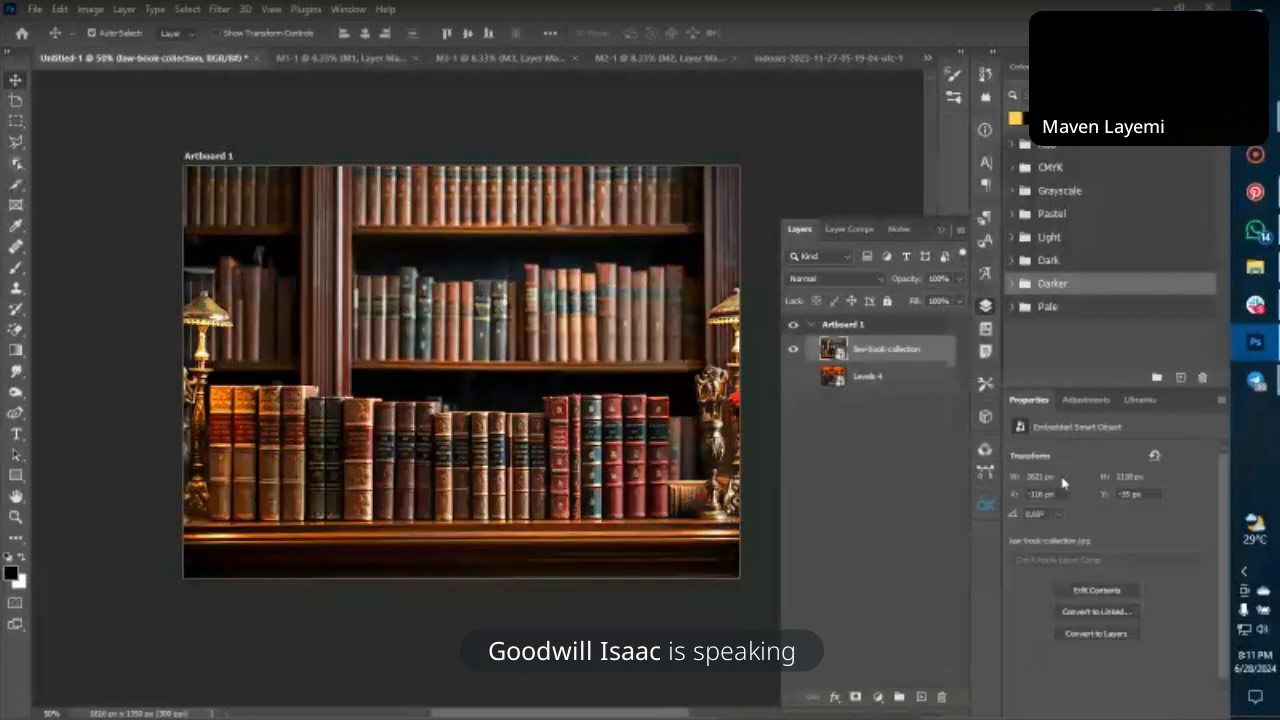
Try a Threshold adjustment layer in Overlay mode at 22% opacity on the bookshelf image, and delete it.
left_click(1084, 398)
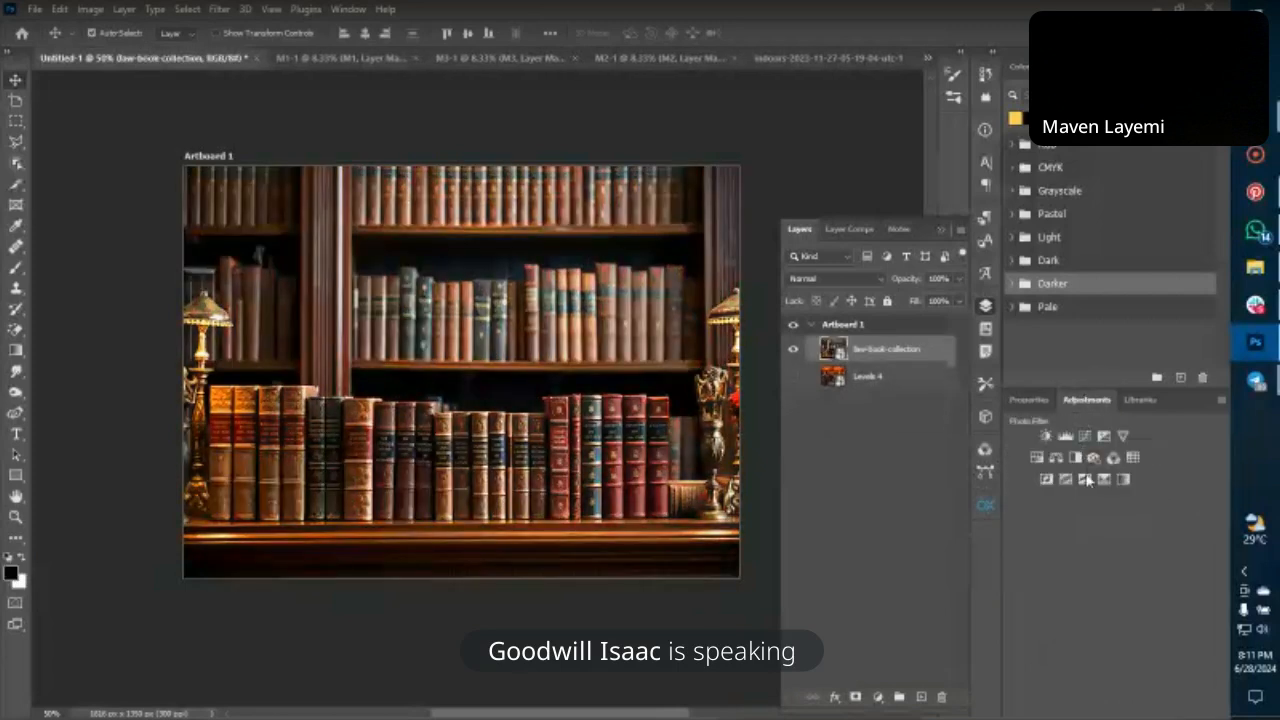
left_click(1086, 480)
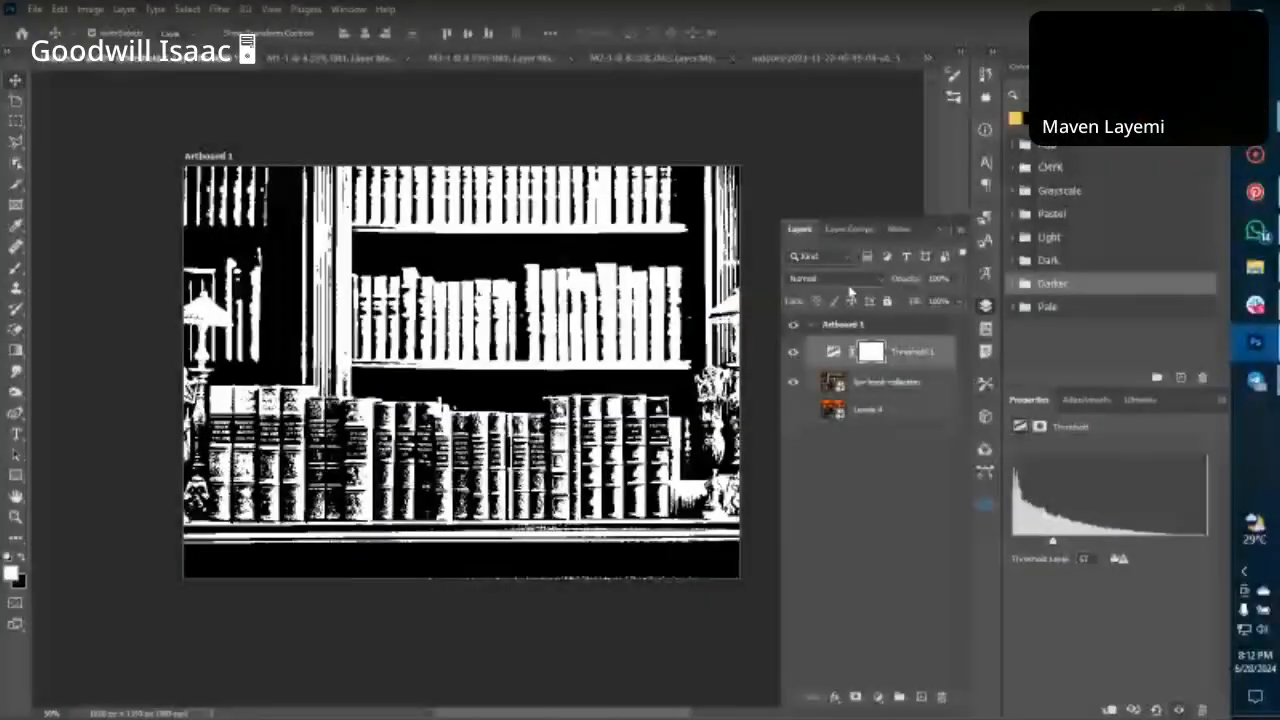
left_click(835, 278)
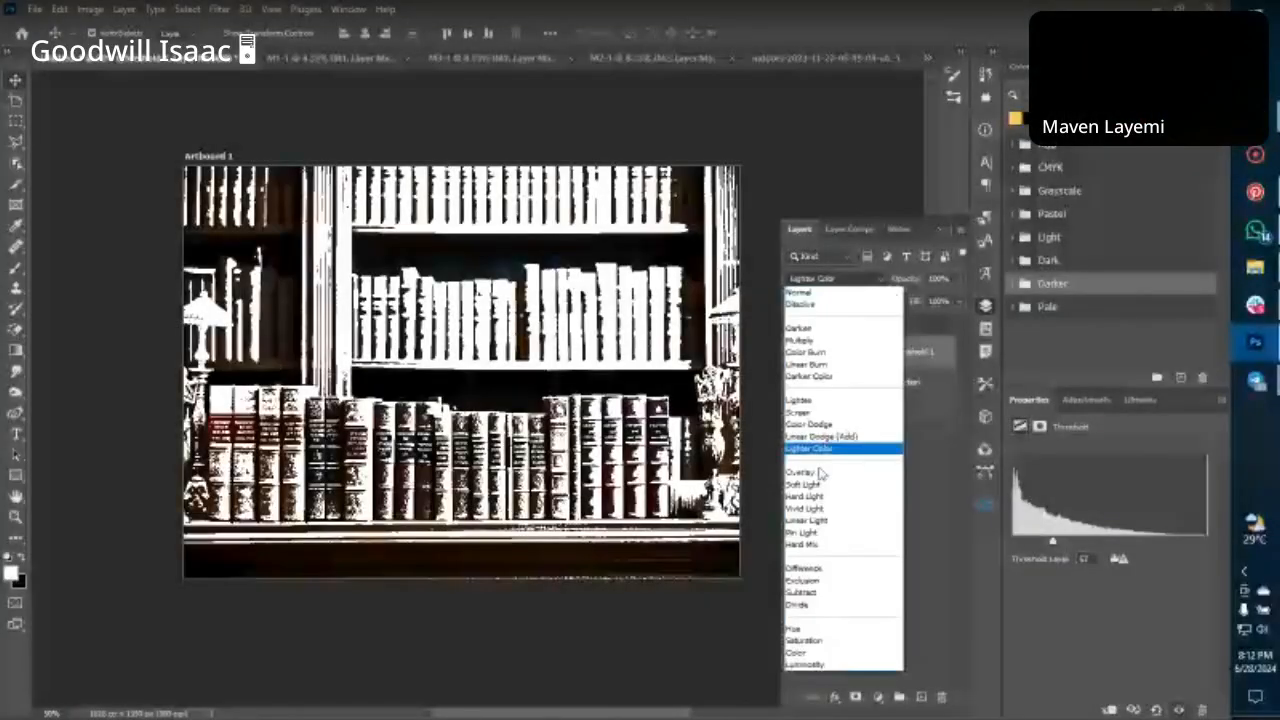
left_click(818, 474)
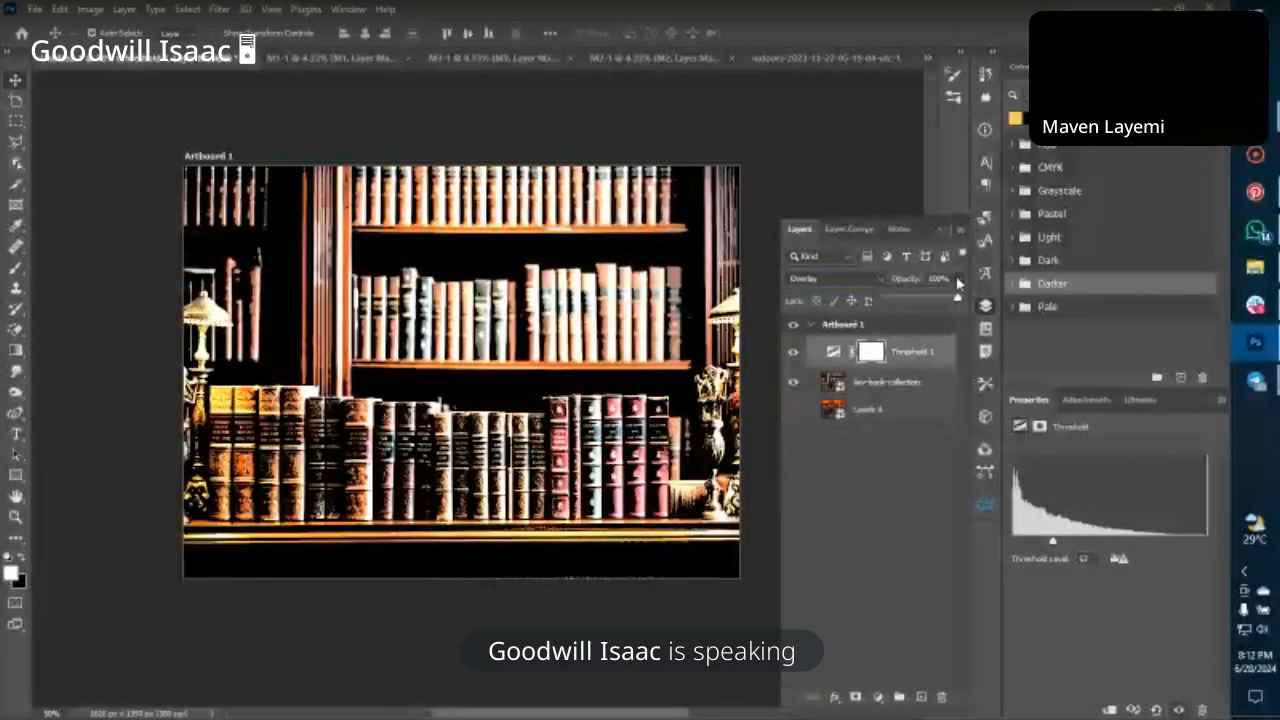
left_click(901, 299)
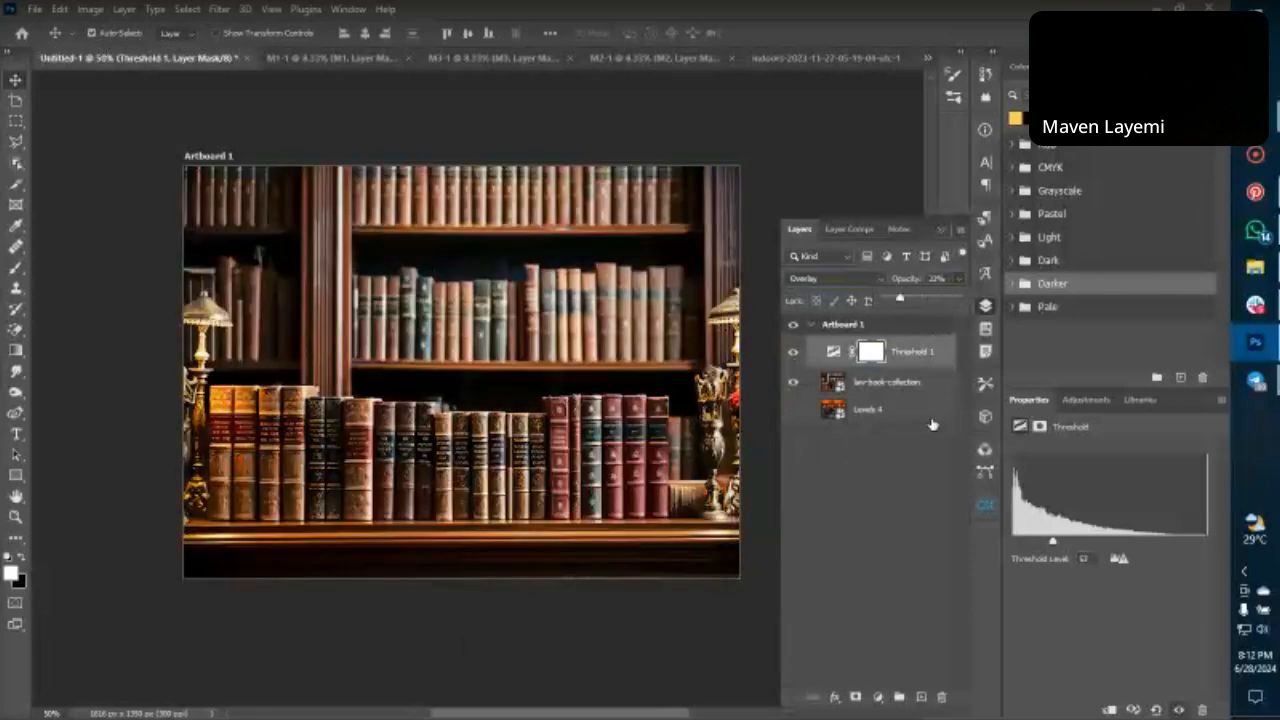
key("Delete")
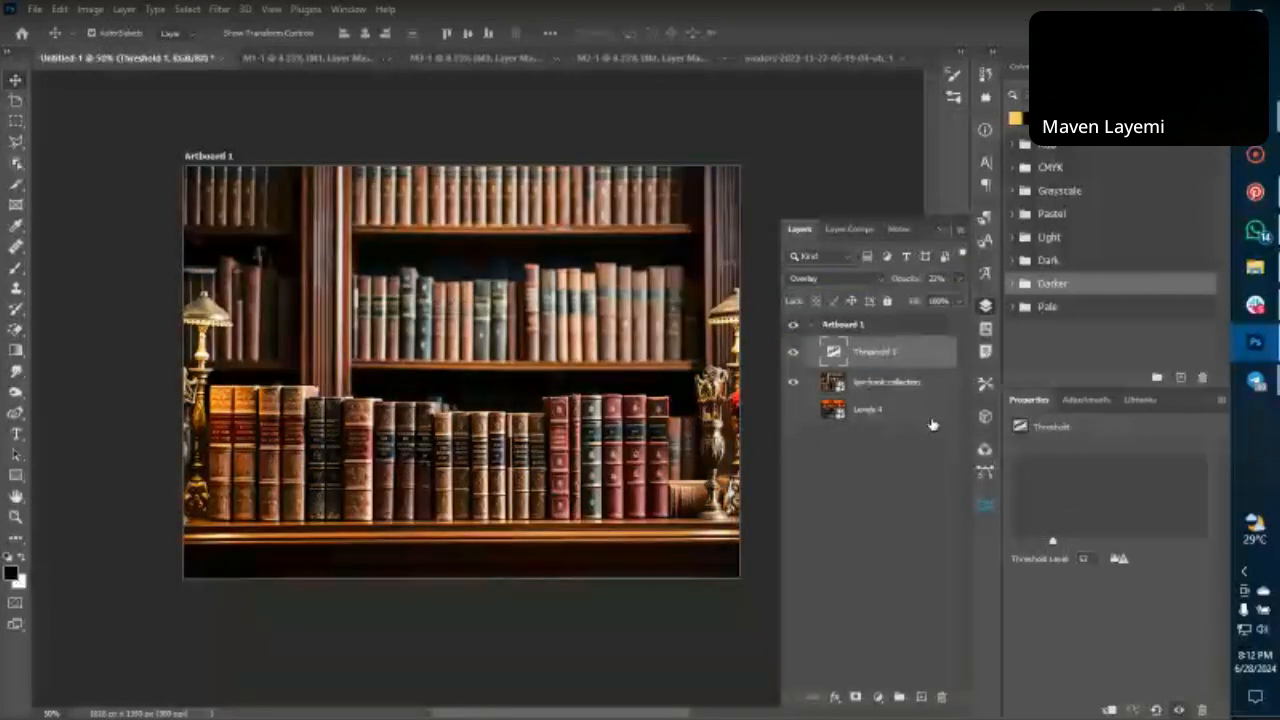
key("Delete")
Try a Selective Color adjustment layer with the cyan of the Reds lowered to about -85%, and delete it.
left_click(1086, 399)
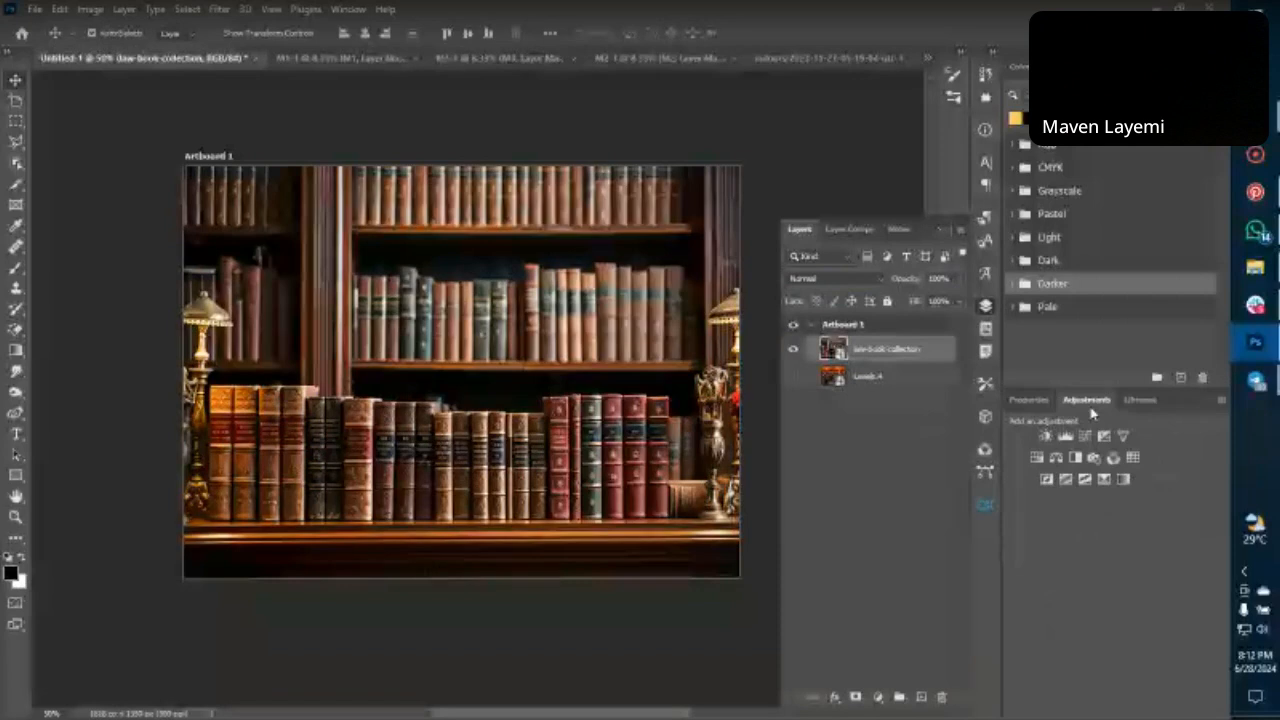
left_click(1104, 480)
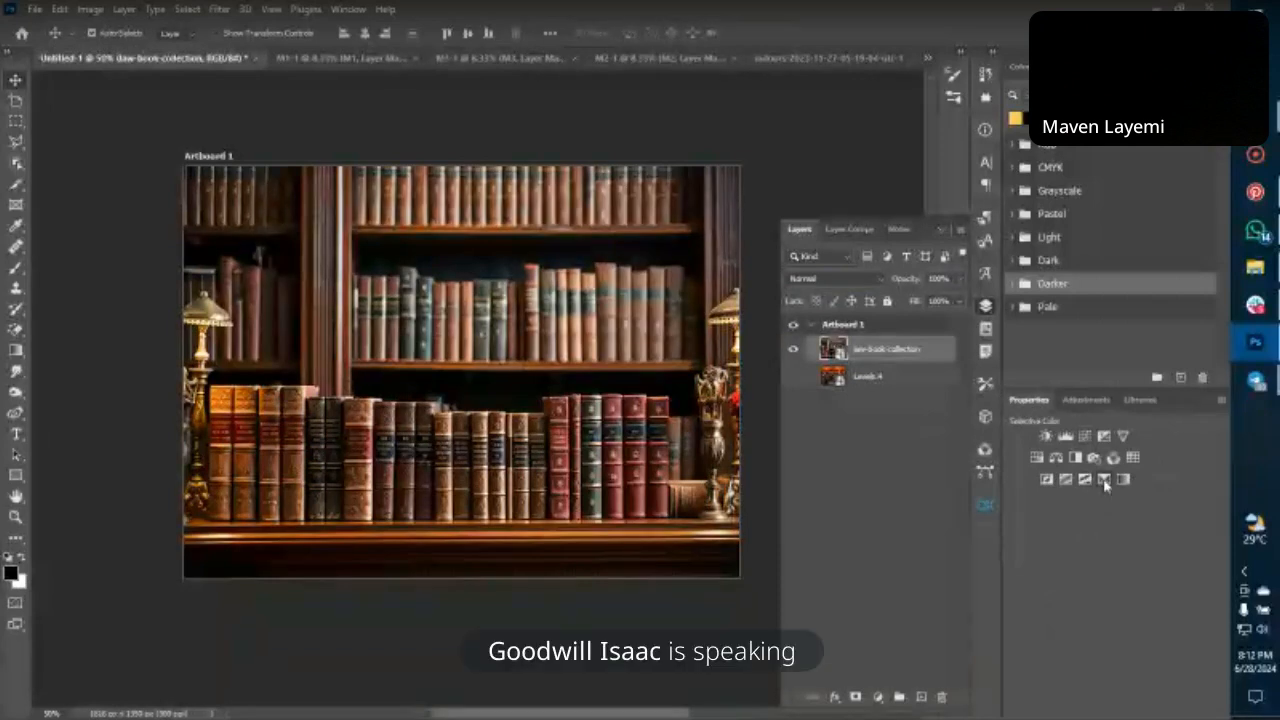
left_click(1104, 480)
left_click(1109, 504)
left_click_drag(1157, 504, 1005, 520)
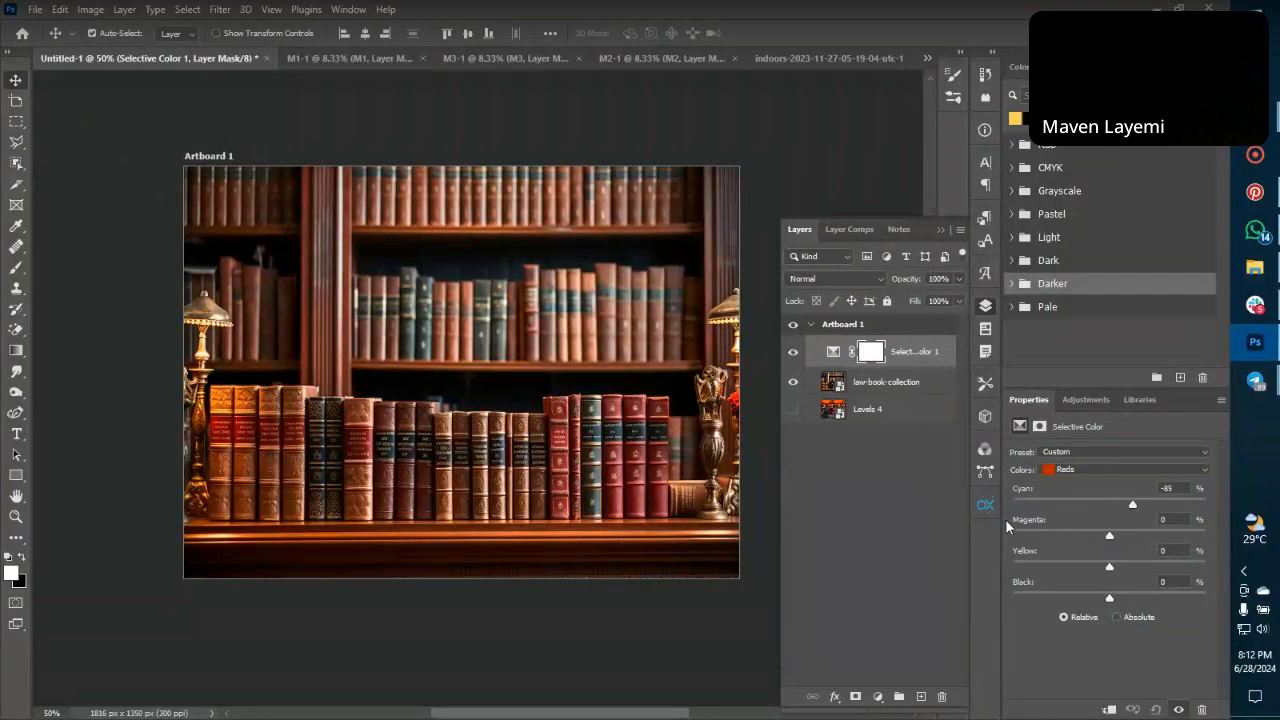
key("Delete")
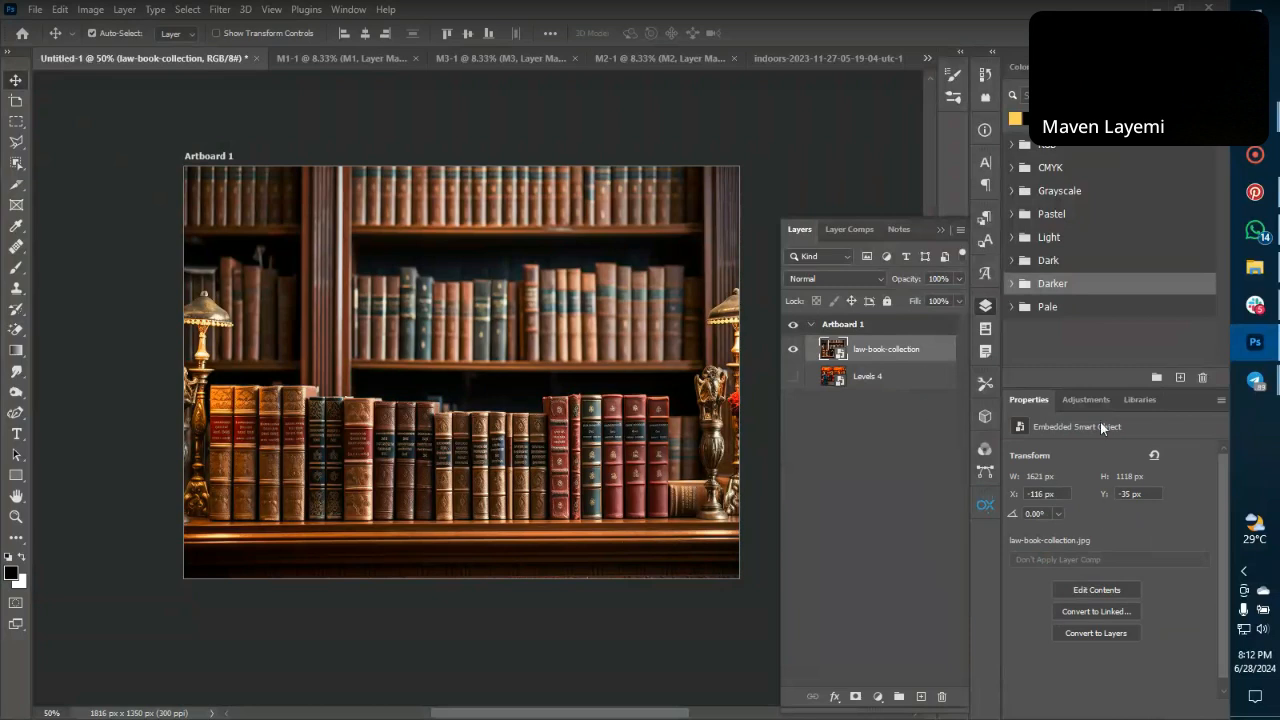
Add a Gradient Map adjustment layer above the bookshelf image and set its gradient to run from blue to red.
left_click(1085, 400)
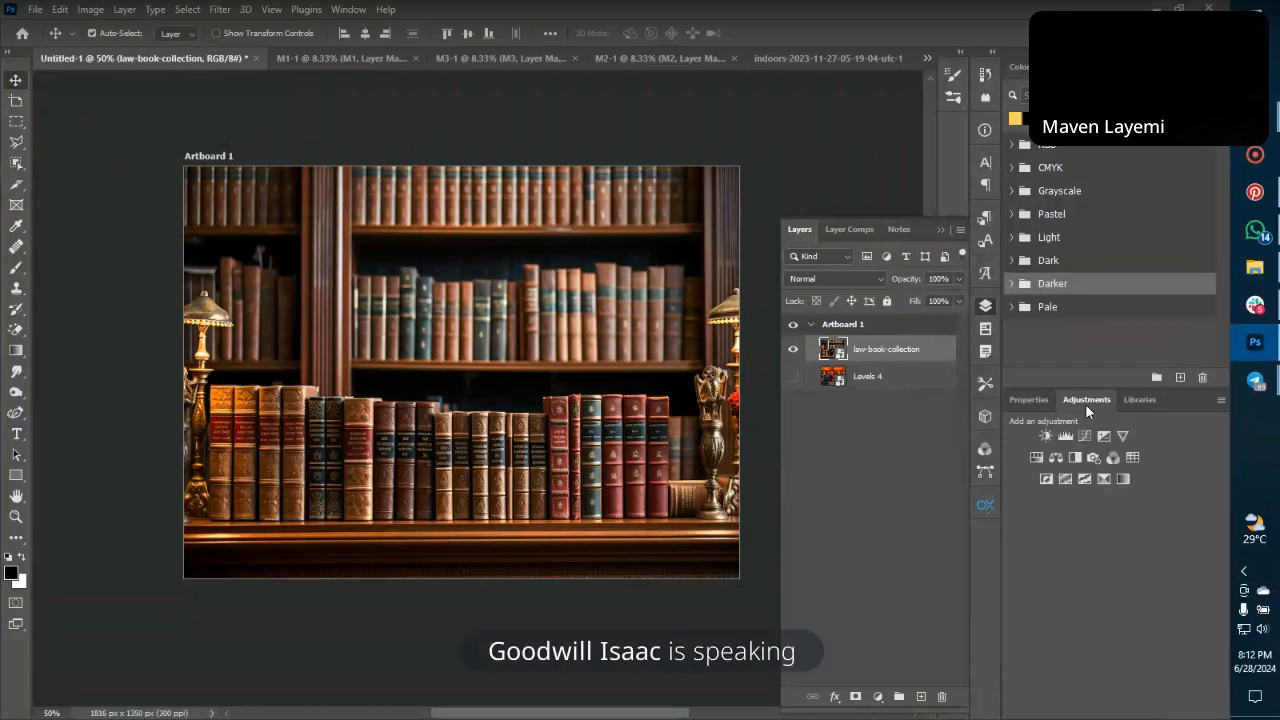
left_click(1125, 480)
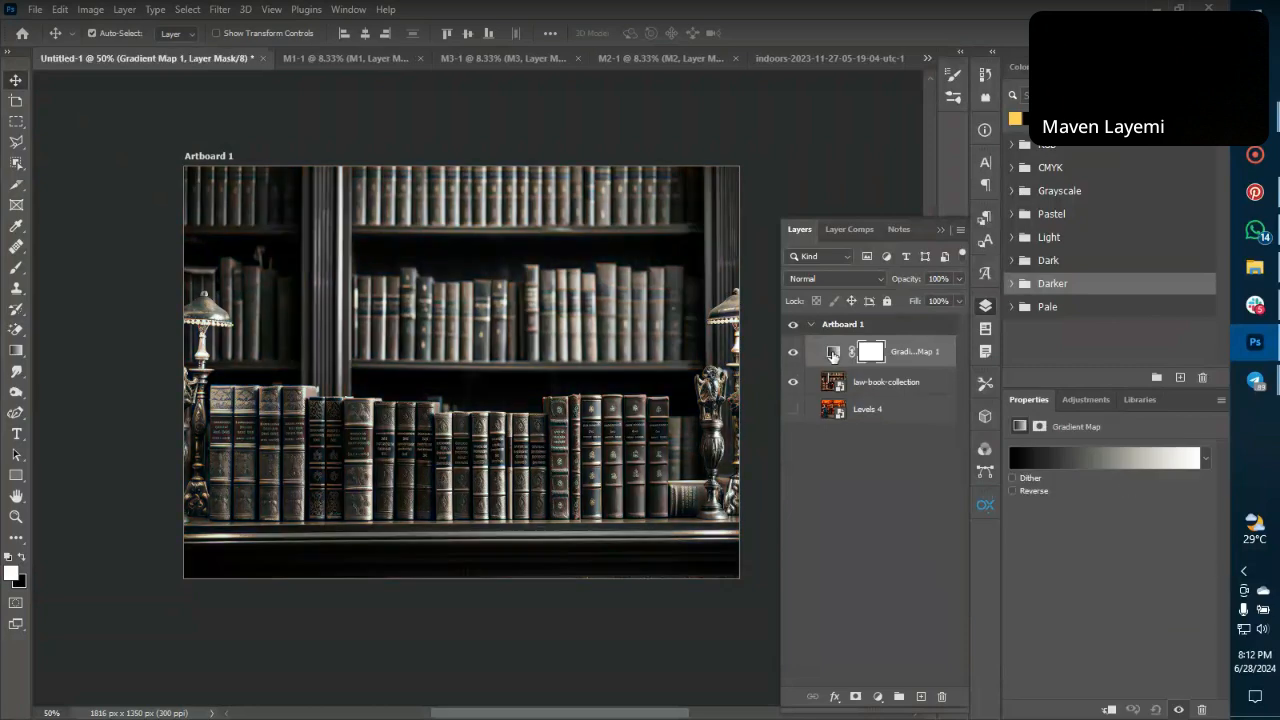
left_click(1085, 455)
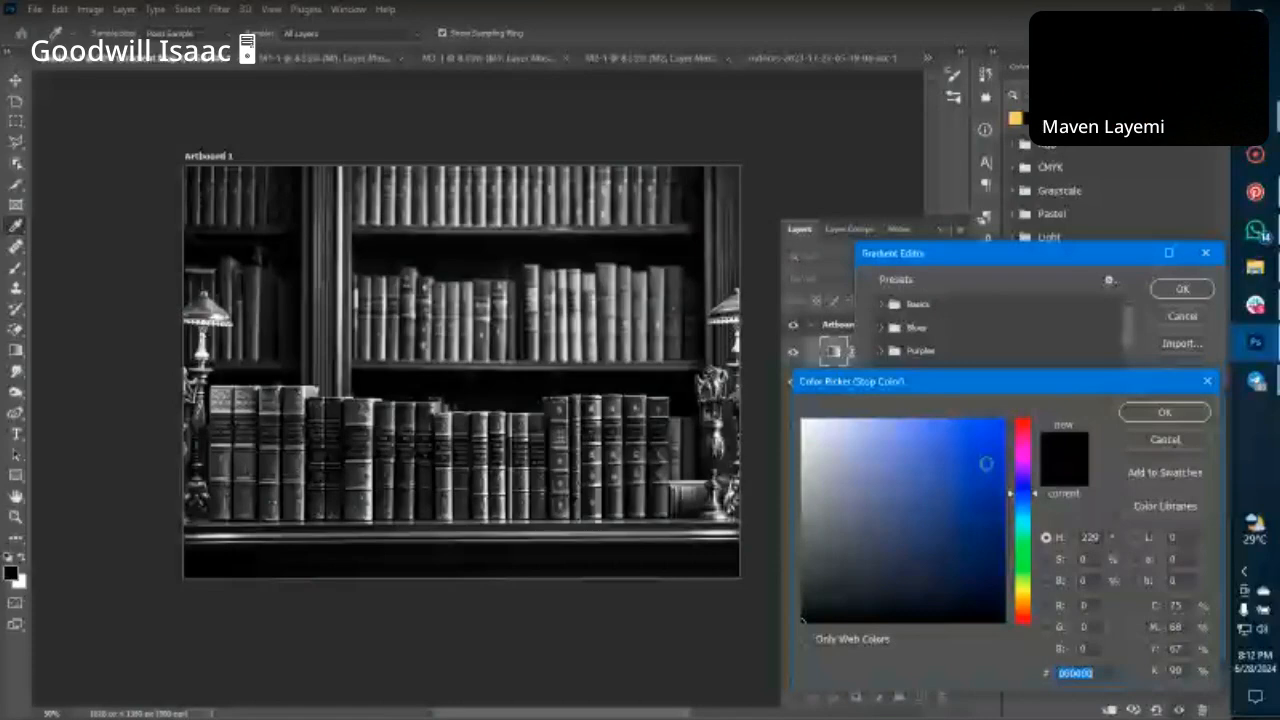
left_click(986, 463)
left_click(1164, 412)
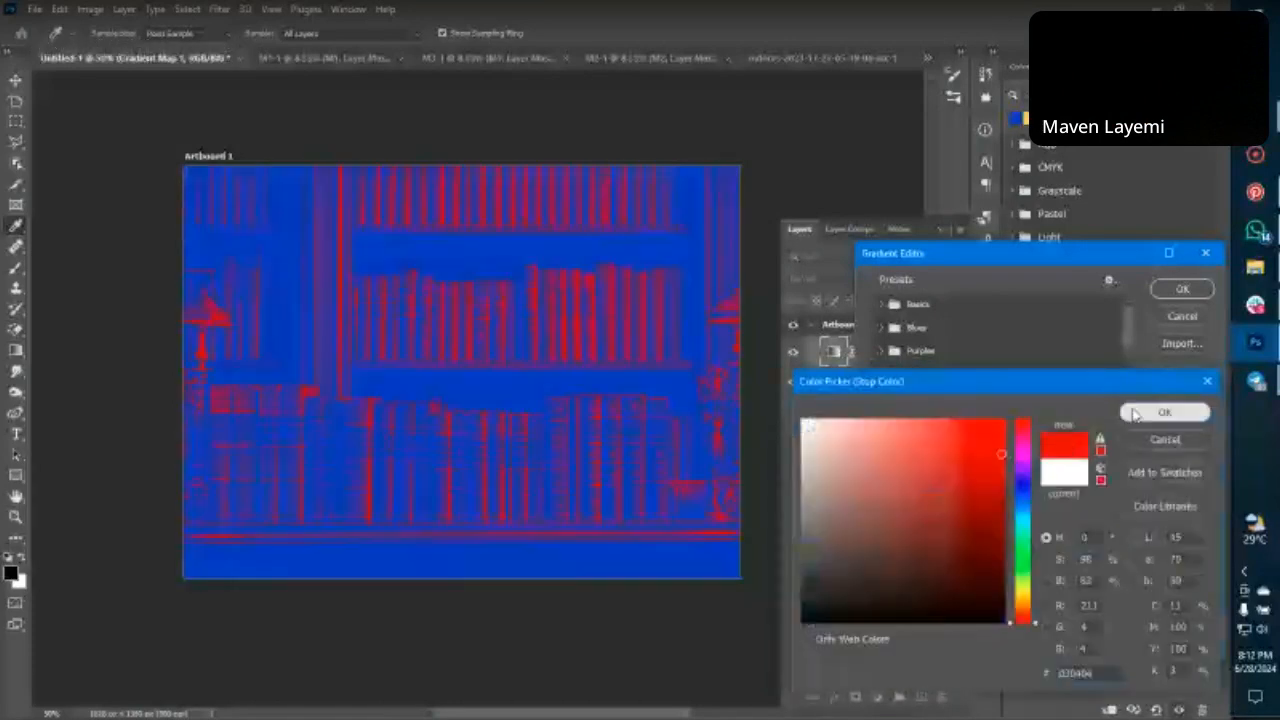
left_click(1150, 408)
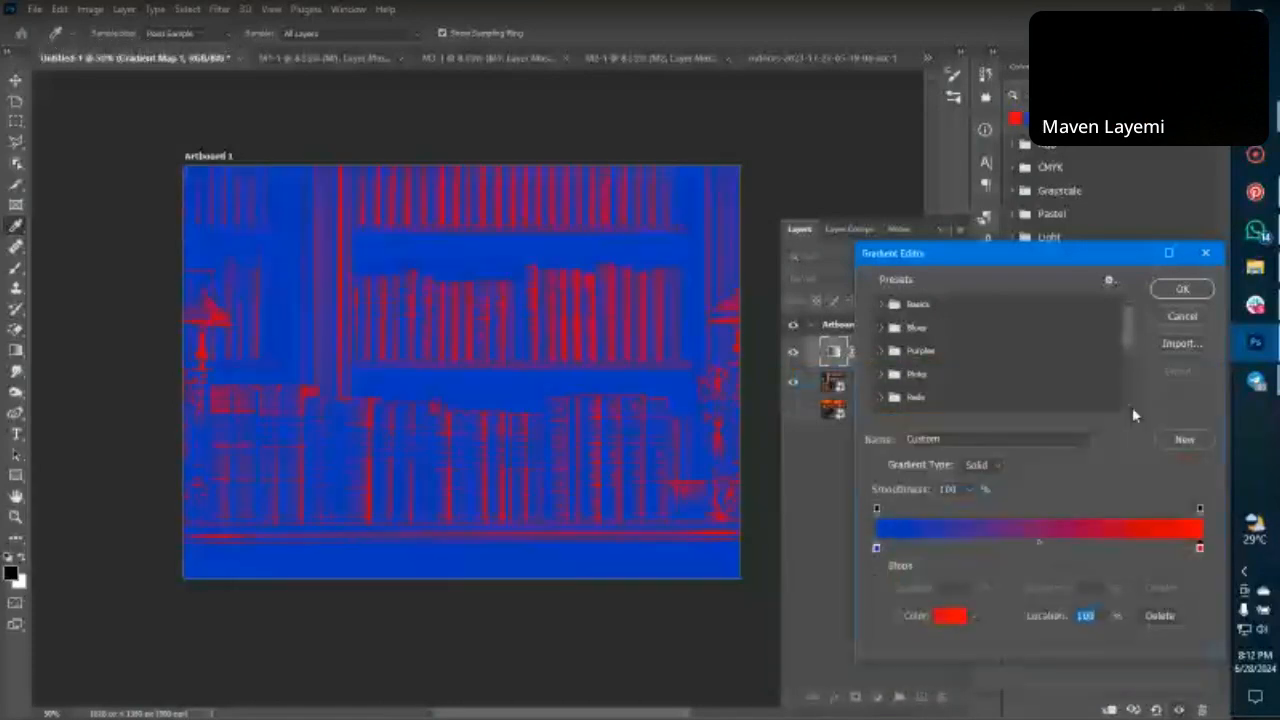
left_click(1186, 288)
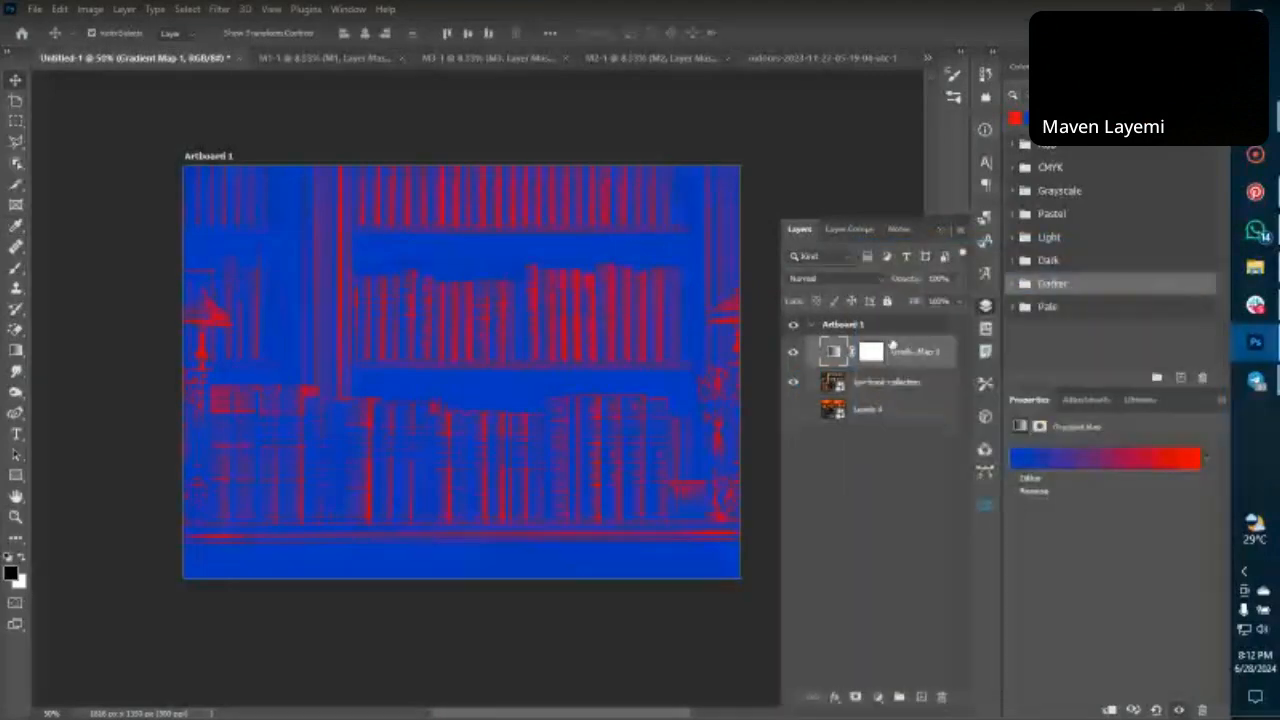
Preview blend modes on the gradient map layer, cancel the choice, and undo and redo the gradient edit.
left_click(819, 279)
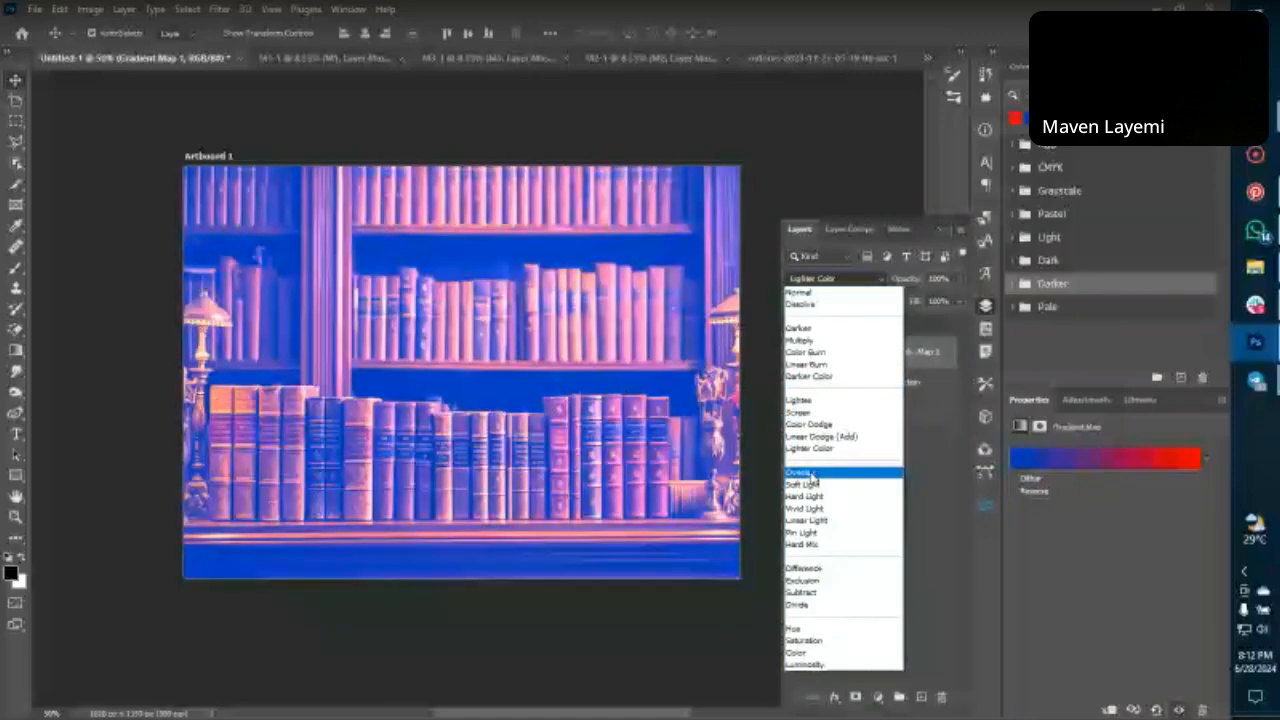
key("Escape")
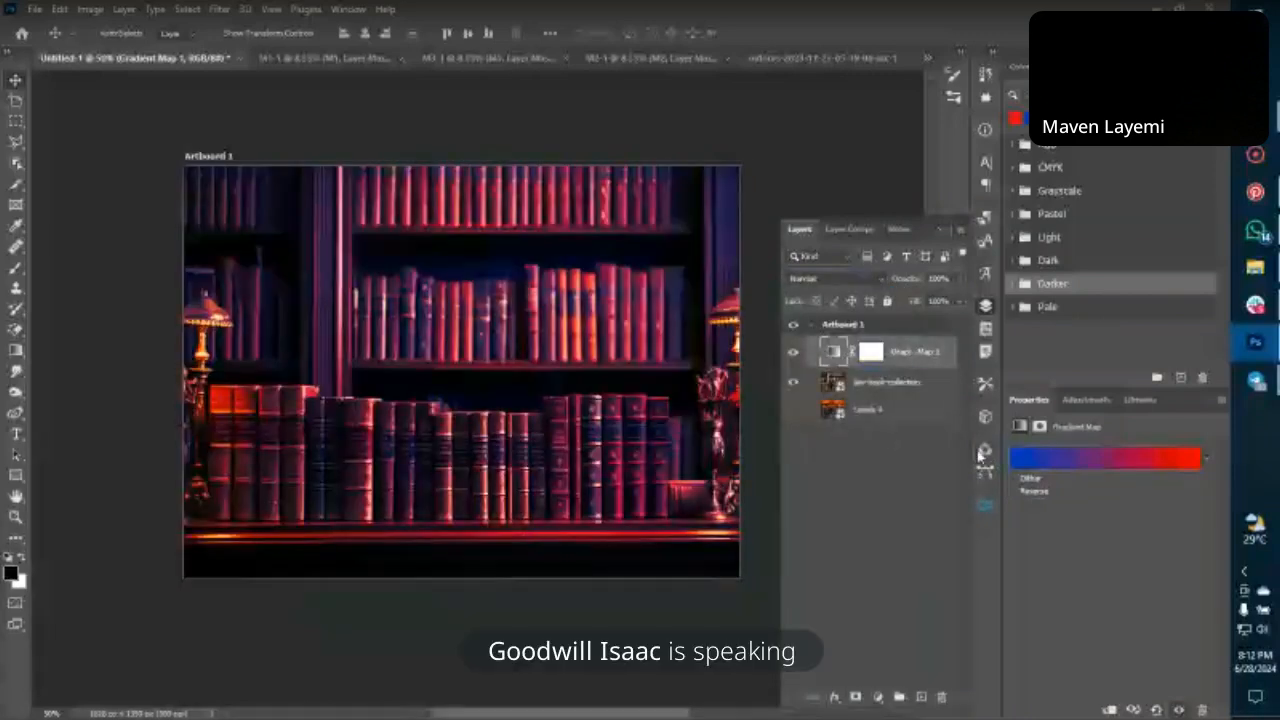
key("ctrl+z")
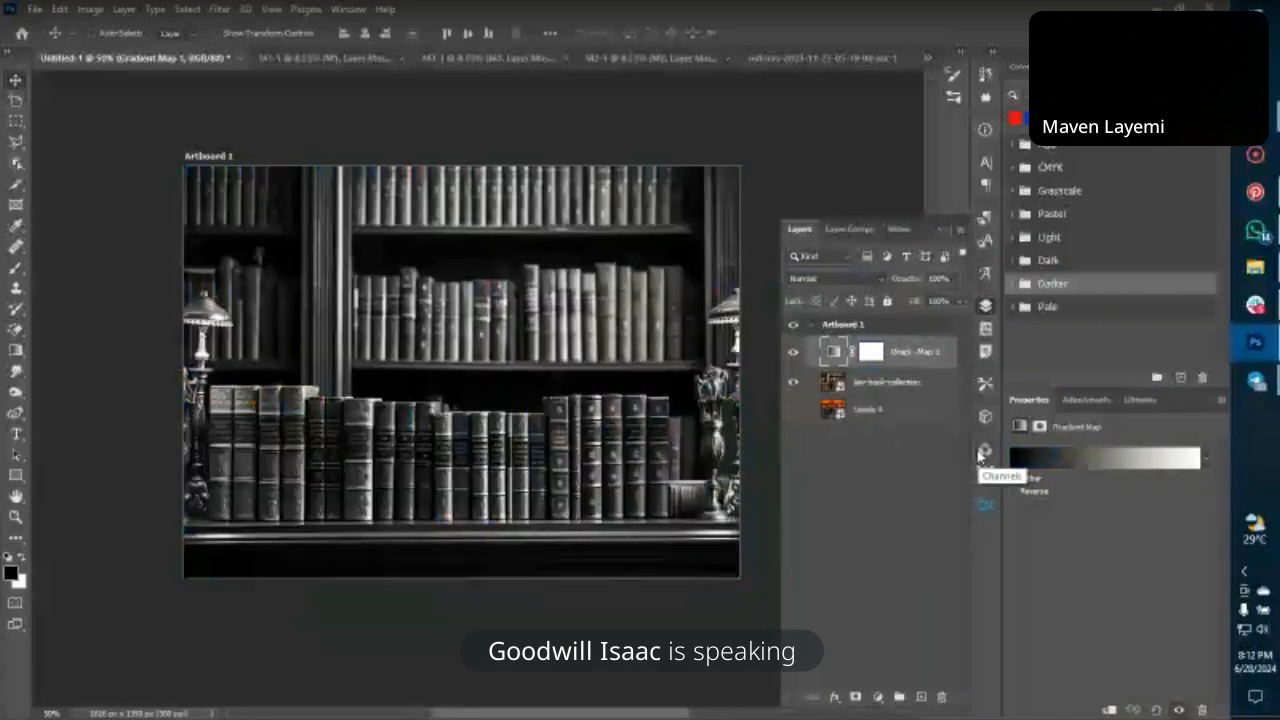
key("ctrl+shift+z")
Make the gradient map solid blue at both stops and set the layer's blend mode to Soft Light.
left_click(1164, 460)
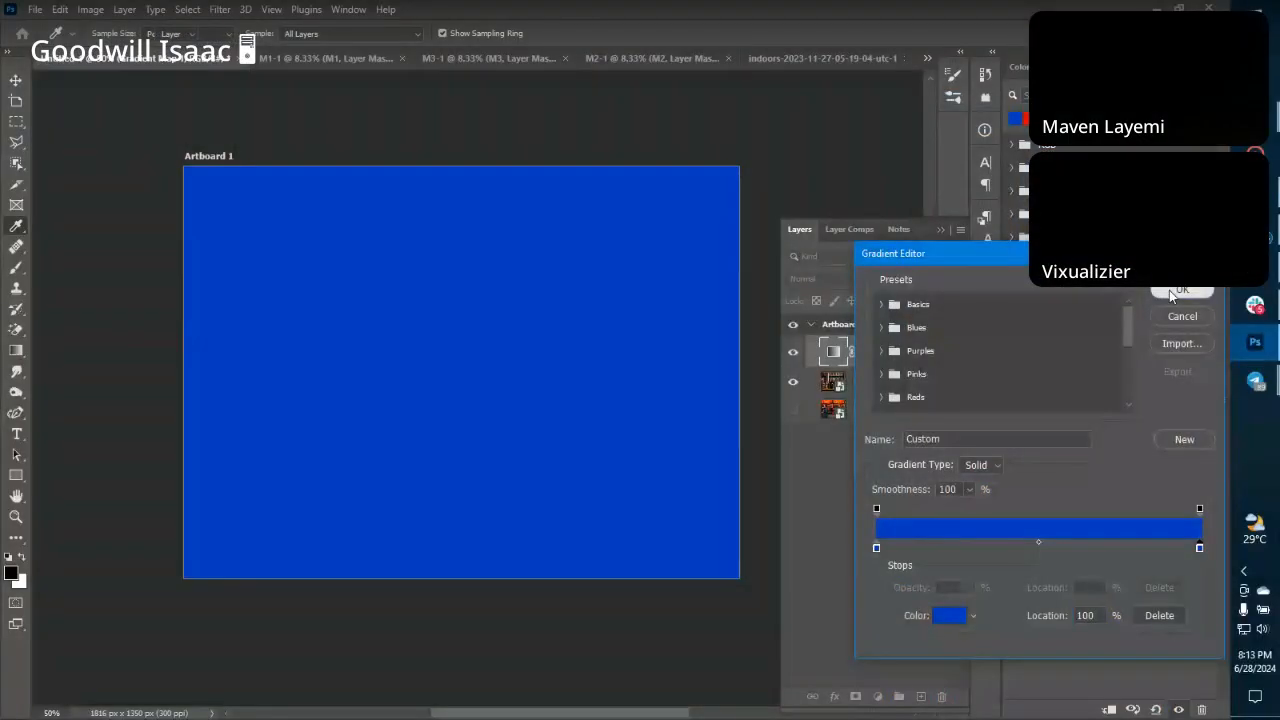
left_click(1181, 293)
left_click(818, 281)
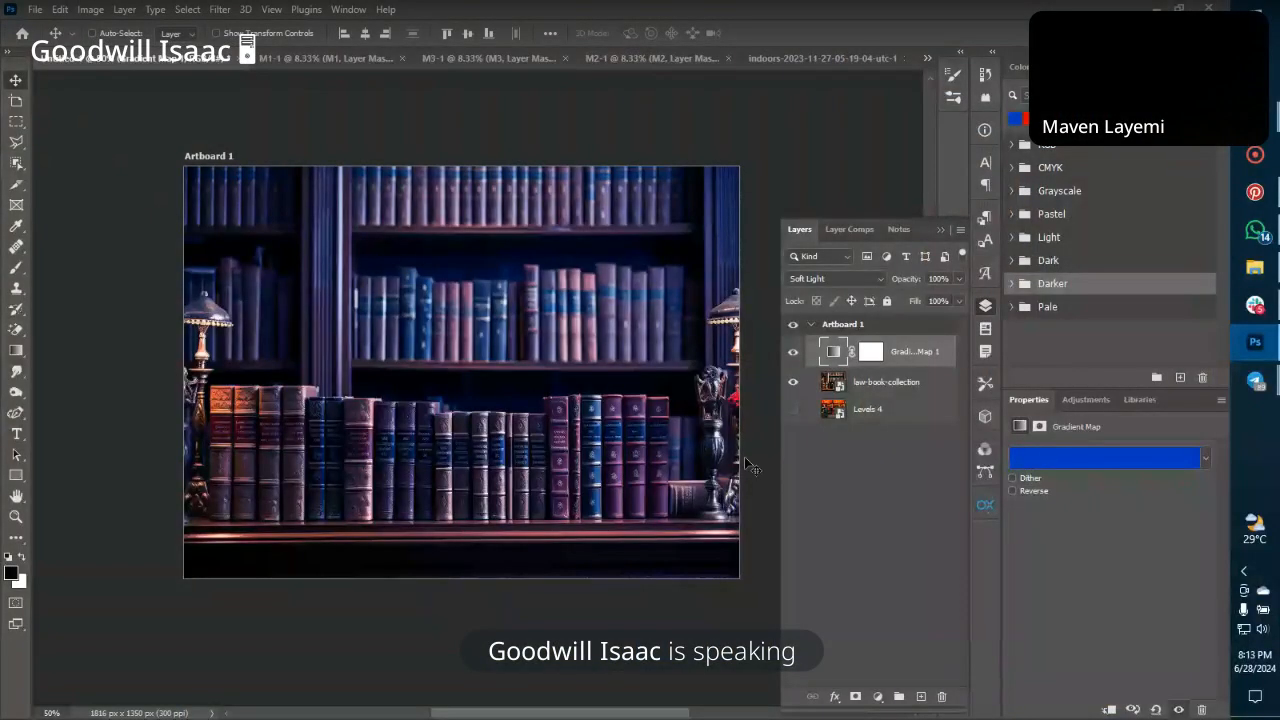
Duplicate the blue gradient map layer and set the copy's starting gradient stop to red (df0500).
key("ctrl+j")
left_click(834, 352)
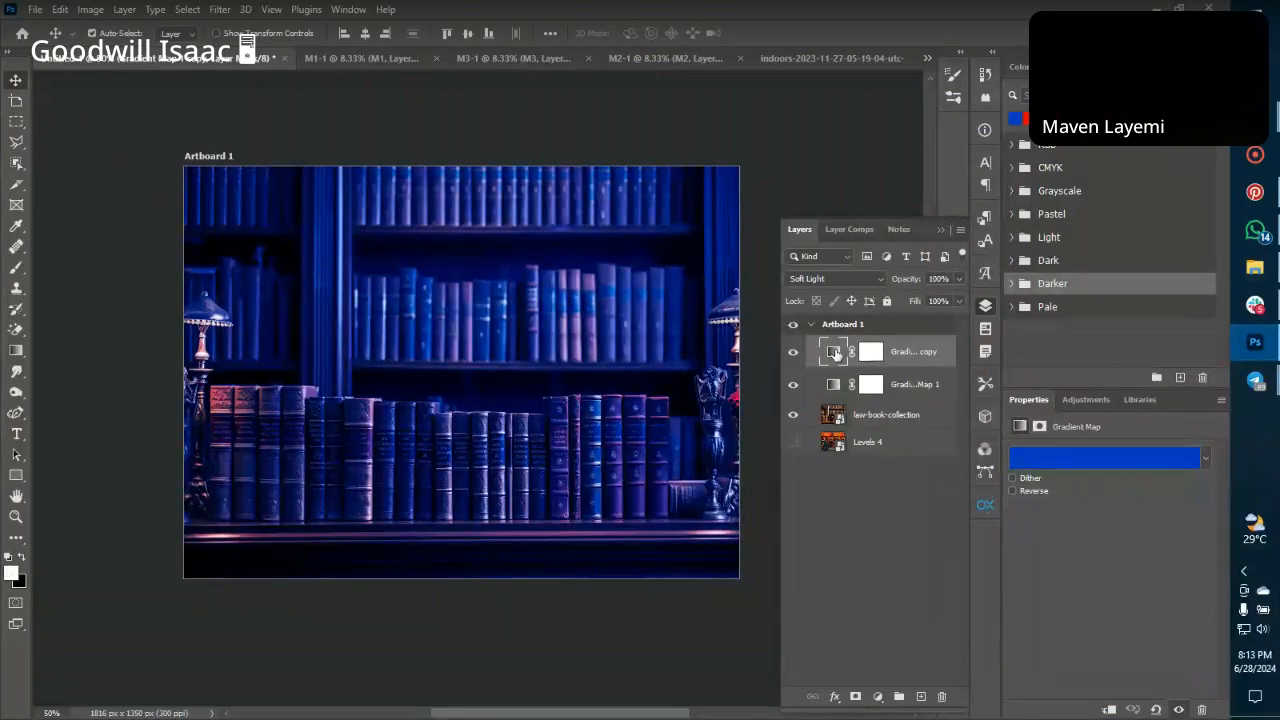
left_click(1054, 451)
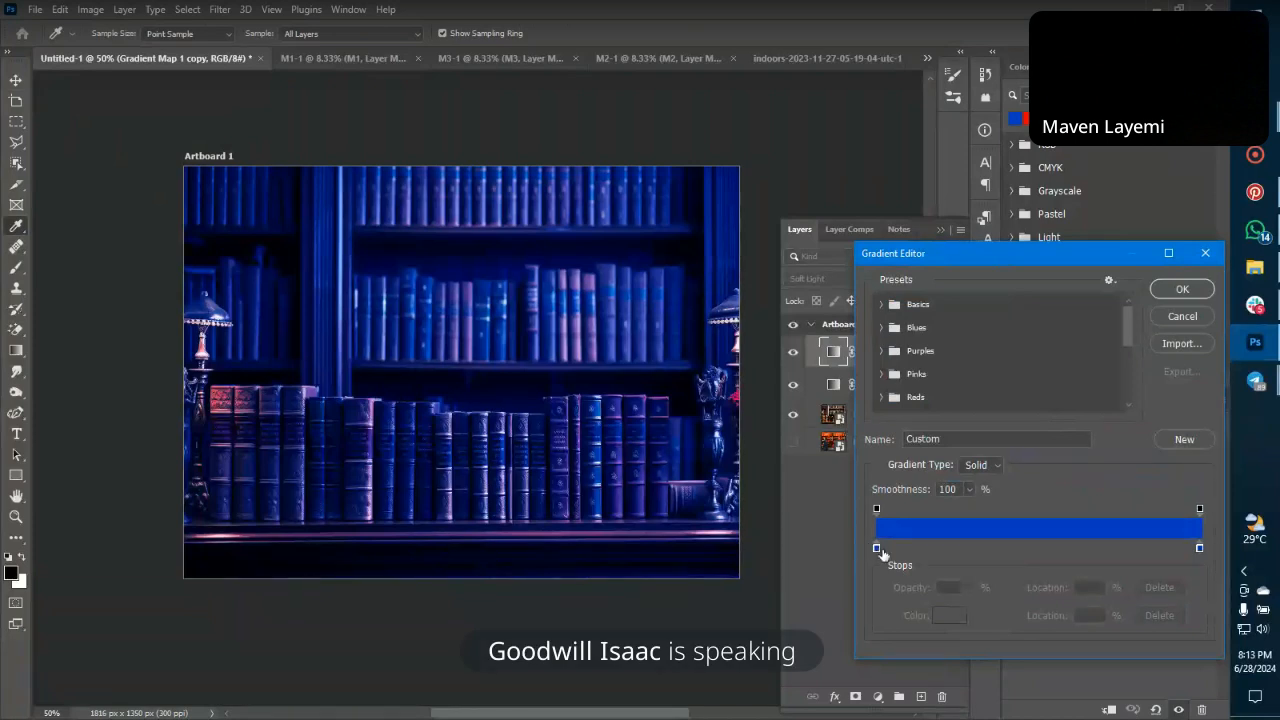
left_click(878, 548)
left_click(949, 615)
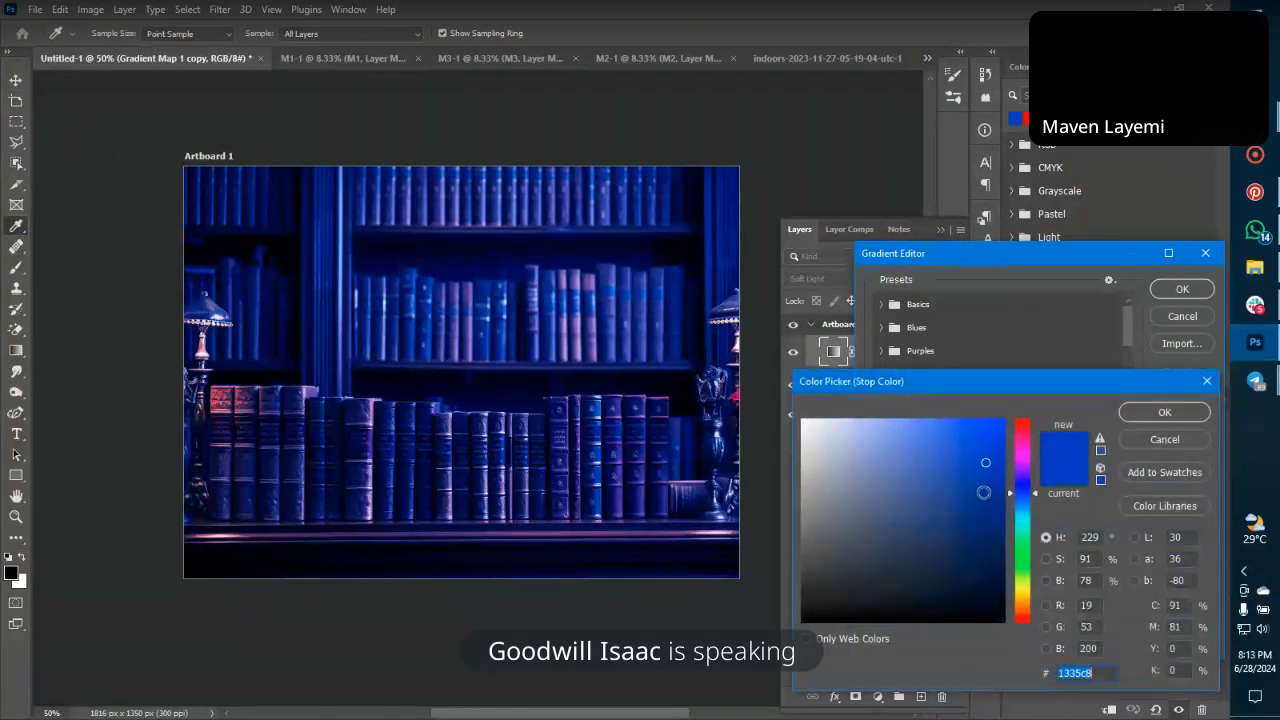
left_click(1023, 424)
left_click(999, 463)
left_click_drag(999, 463, 1001, 501)
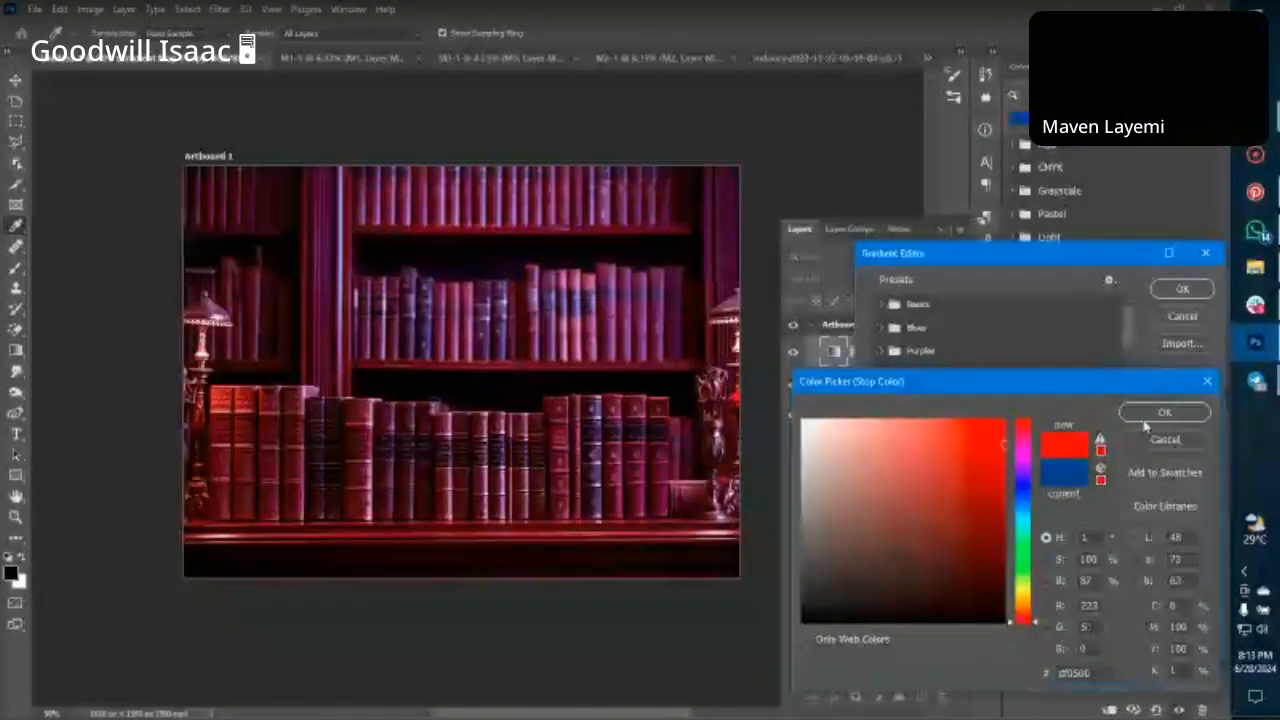
key("Return")
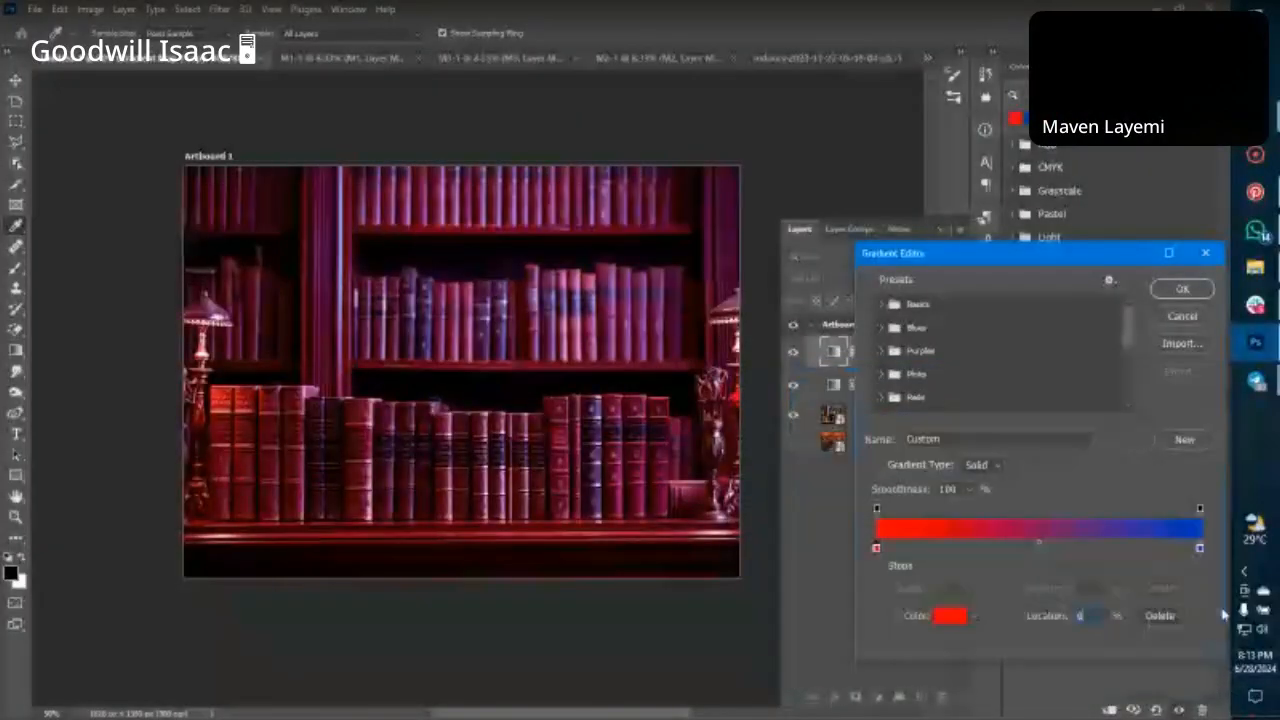
Set the end stop of the copied gradient map to red and apply the gradient.
left_click(1200, 547)
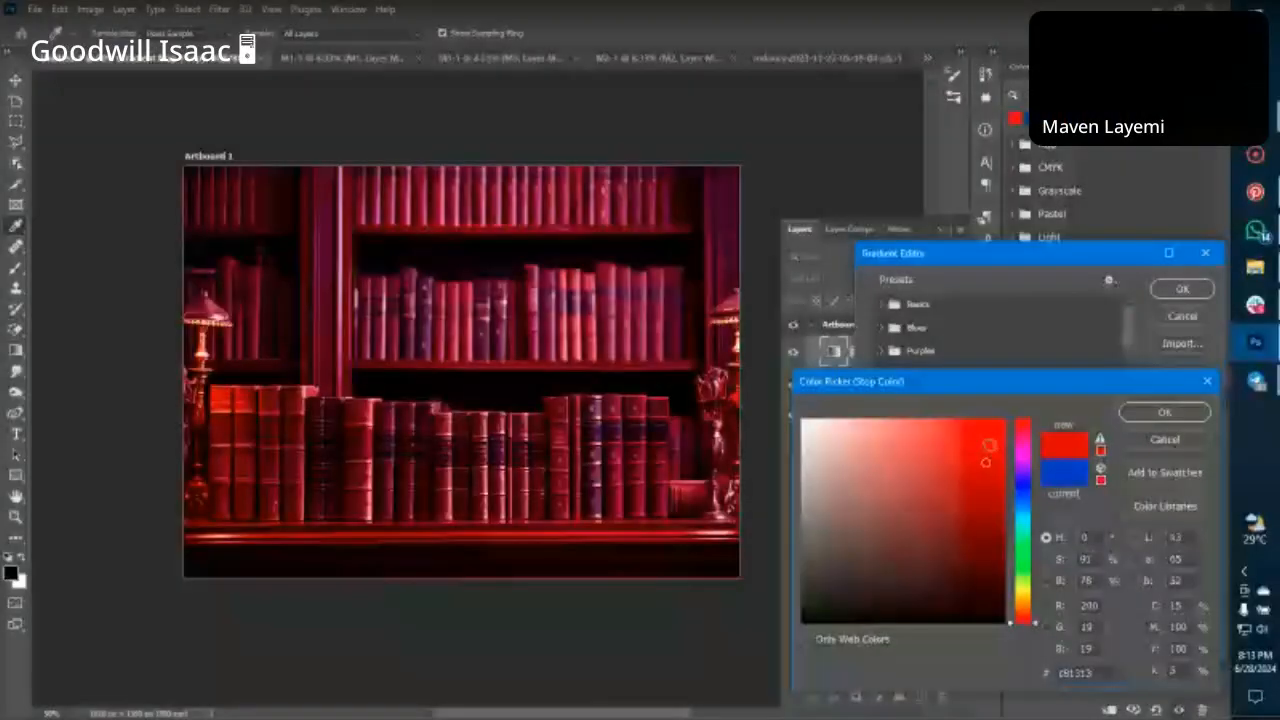
left_click(1164, 412)
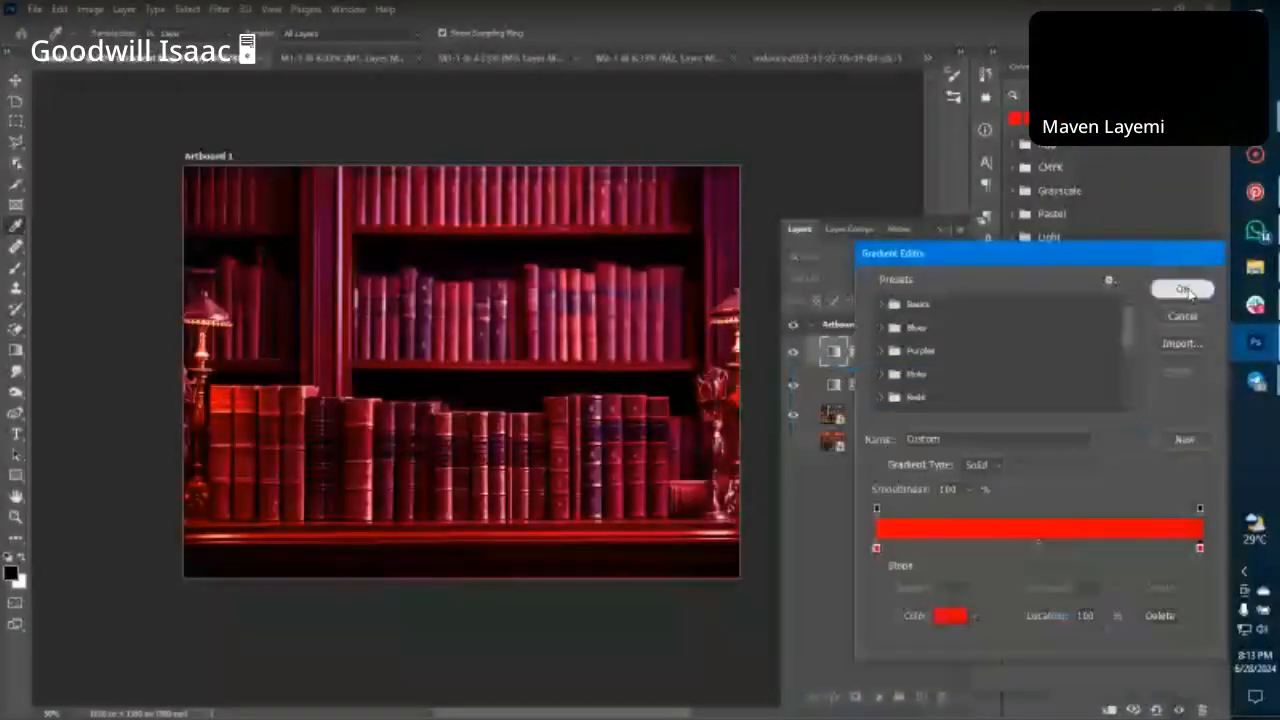
left_click(1182, 289)
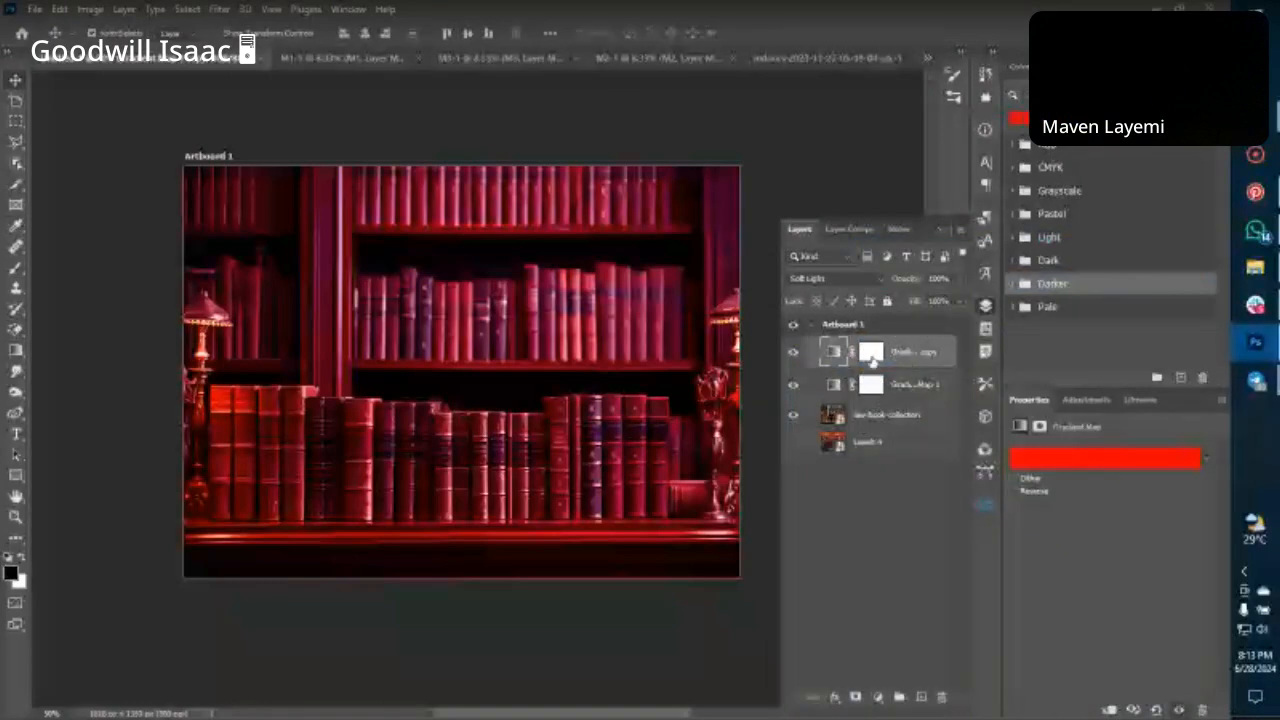
Fade the red gradient map out of the image's left half with a horizontal black gradient on its layer mask.
left_click(871, 356)
key("g")
key("x")
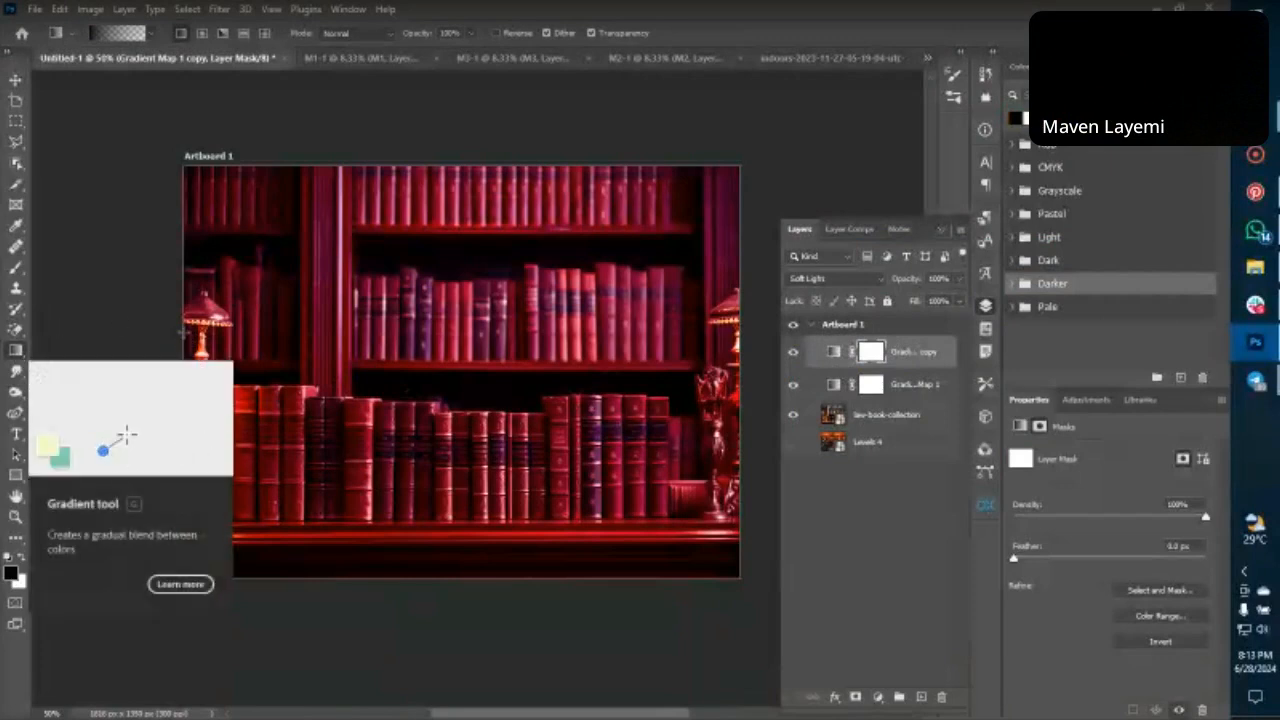
left_click_drag(183, 333, 612, 334)
left_click_drag(374, 374, 596, 360)
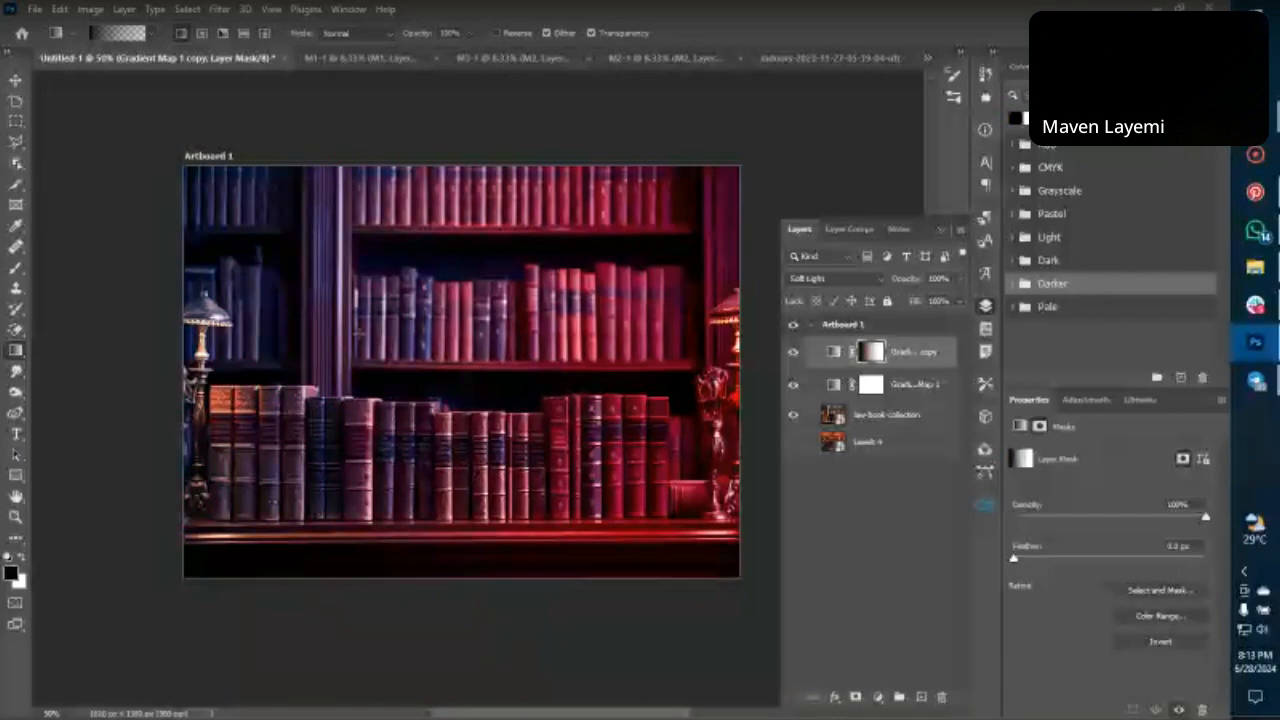
left_click_drag(386, 345, 560, 347)
key("v")
Compare the blue and red lighting with the red gradient map layer hidden and shown.
key("ctrl+minus")
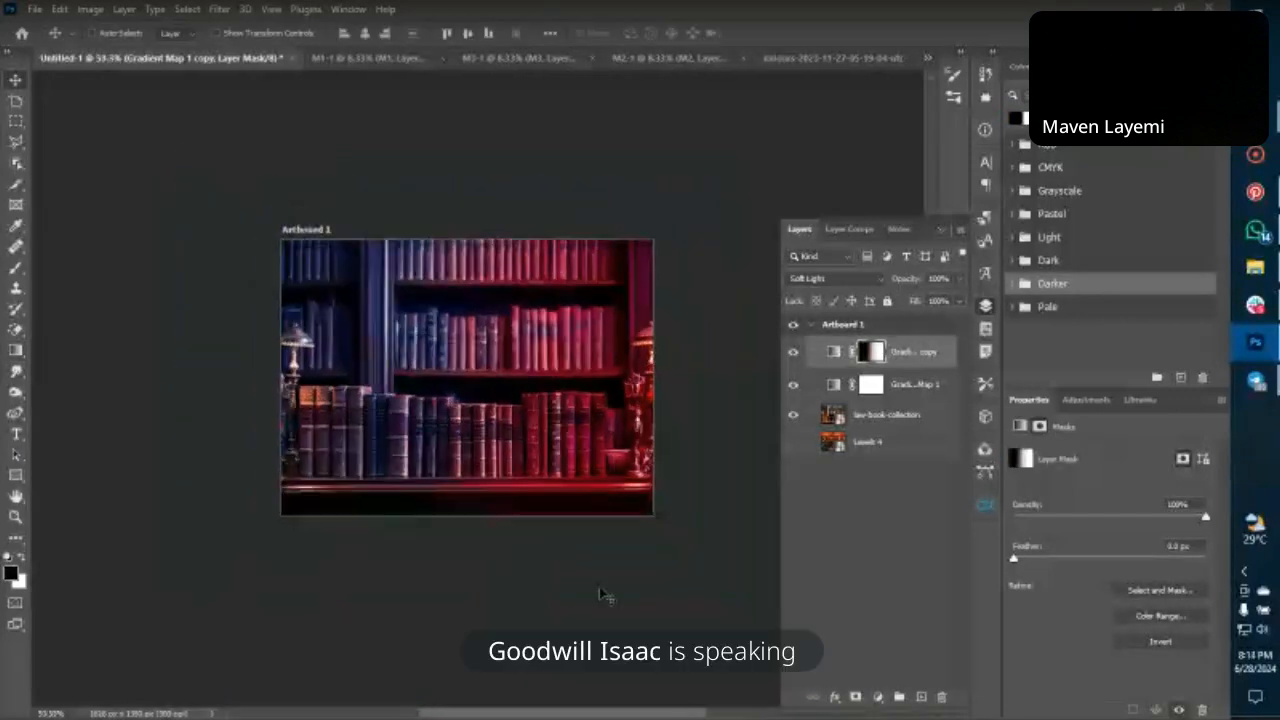
key("ctrl+plus")
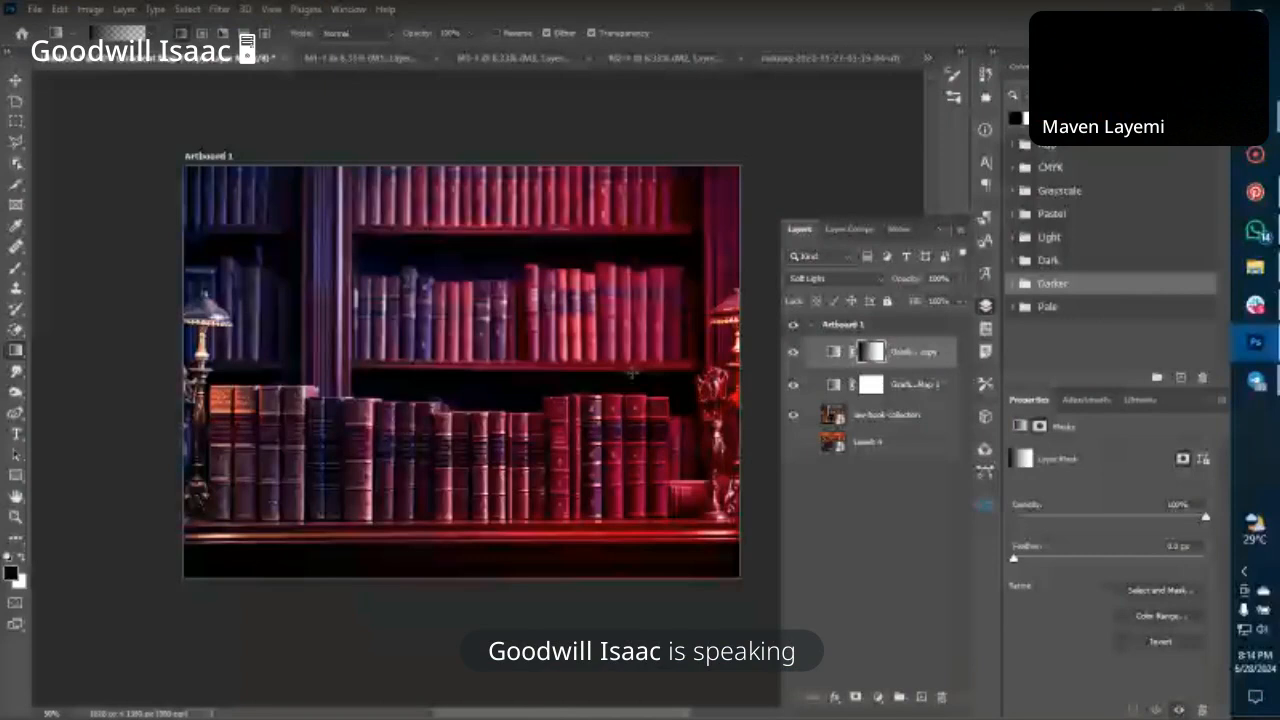
key("v")
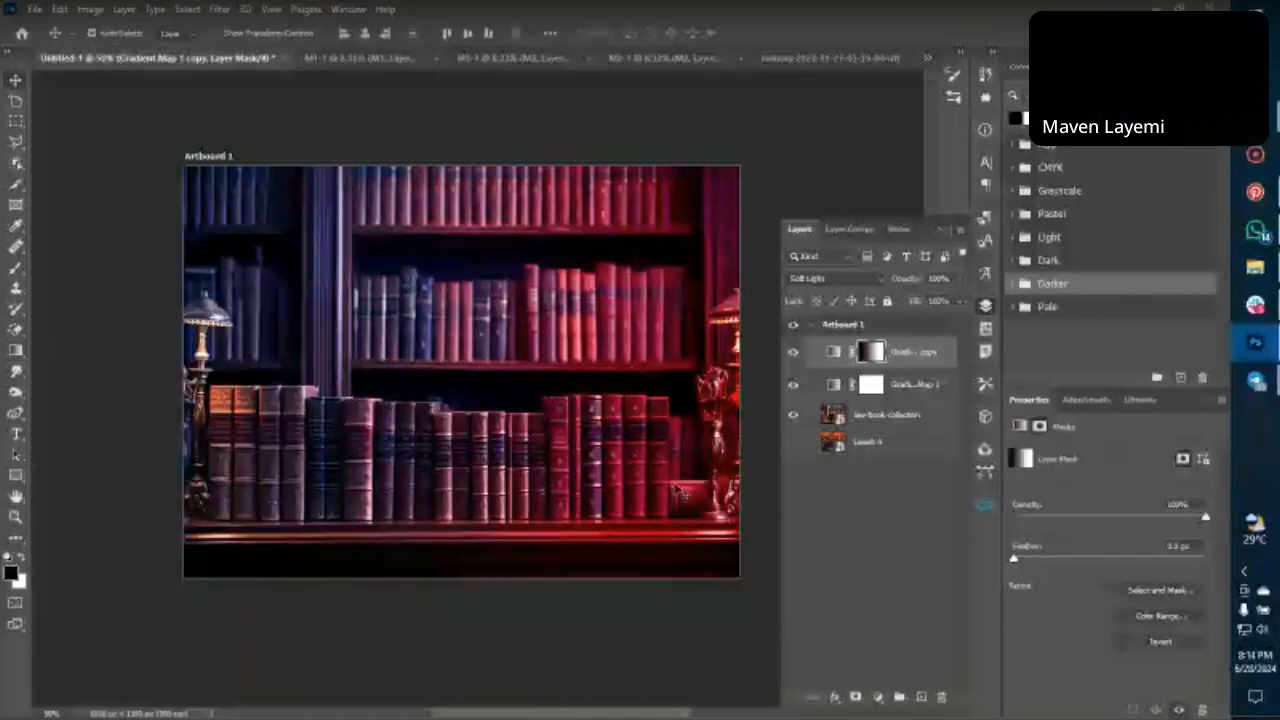
left_click(794, 356)
left_click(794, 354)
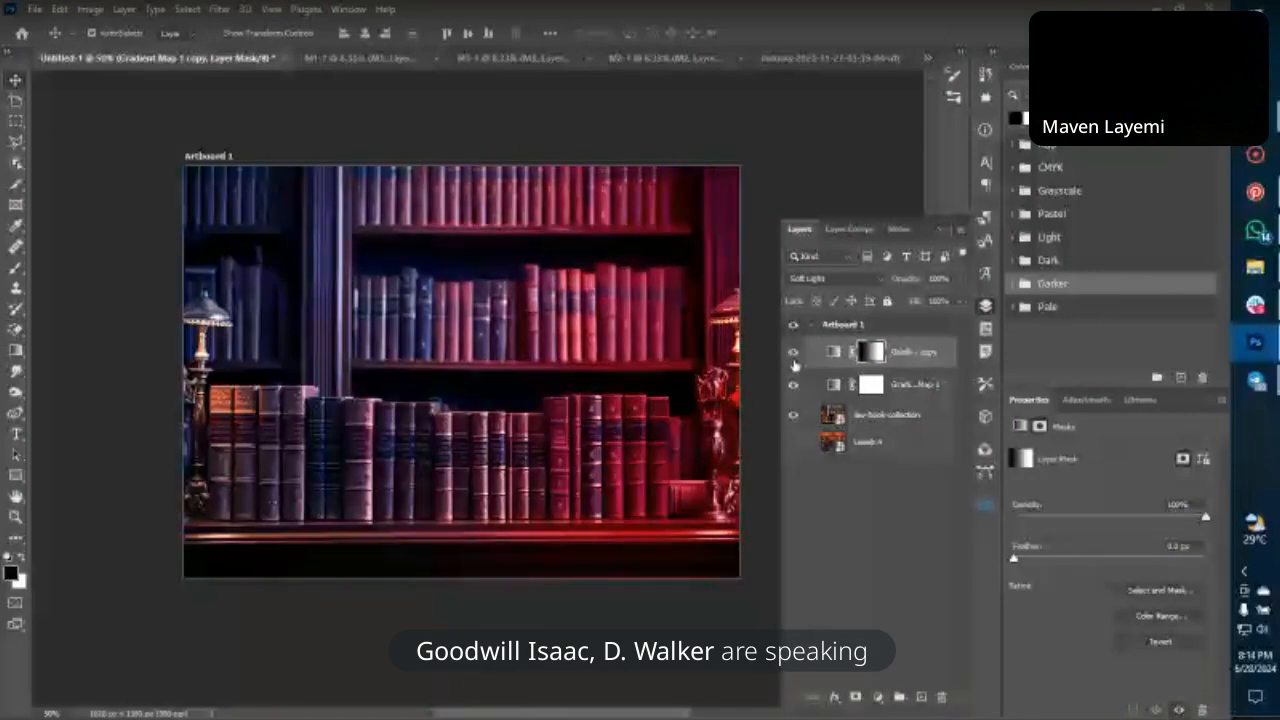
Duplicate the masked red gradient map layer and lower the copy's opacity to 39%.
left_click(794, 358)
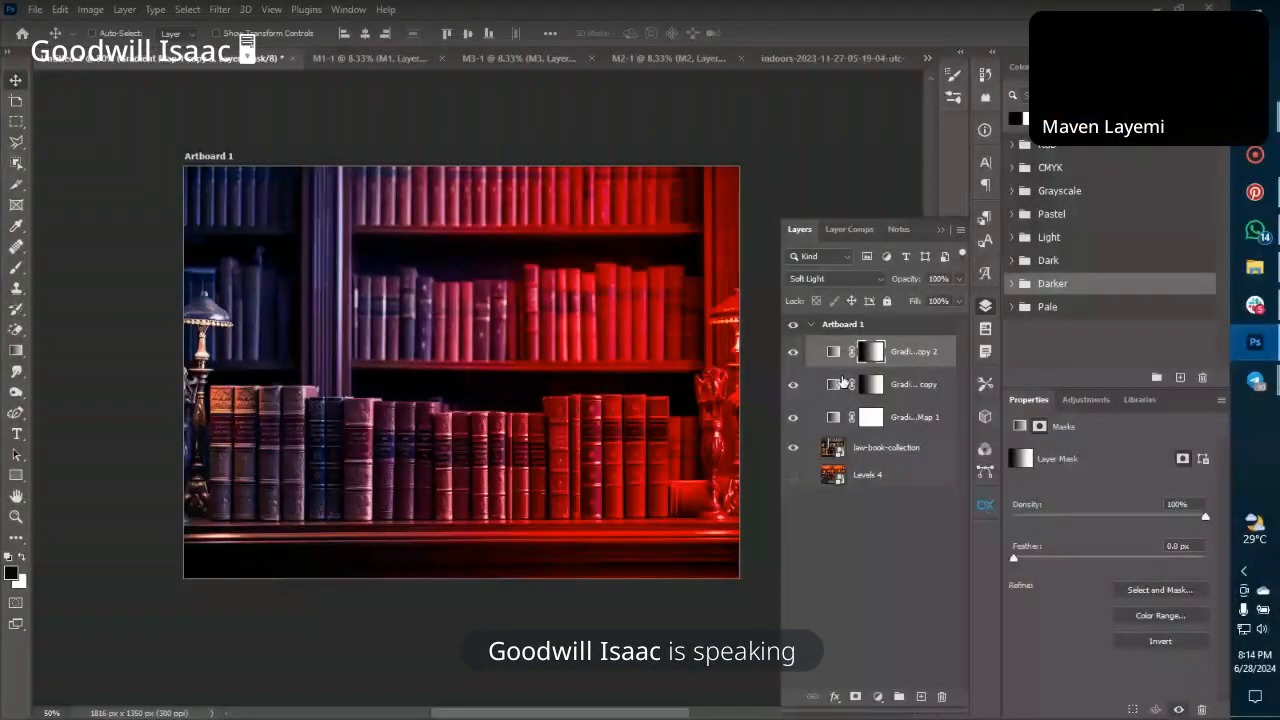
key("ctrl")
key("ctrl+minus")
key("ctrl+plus")
left_click(959, 279)
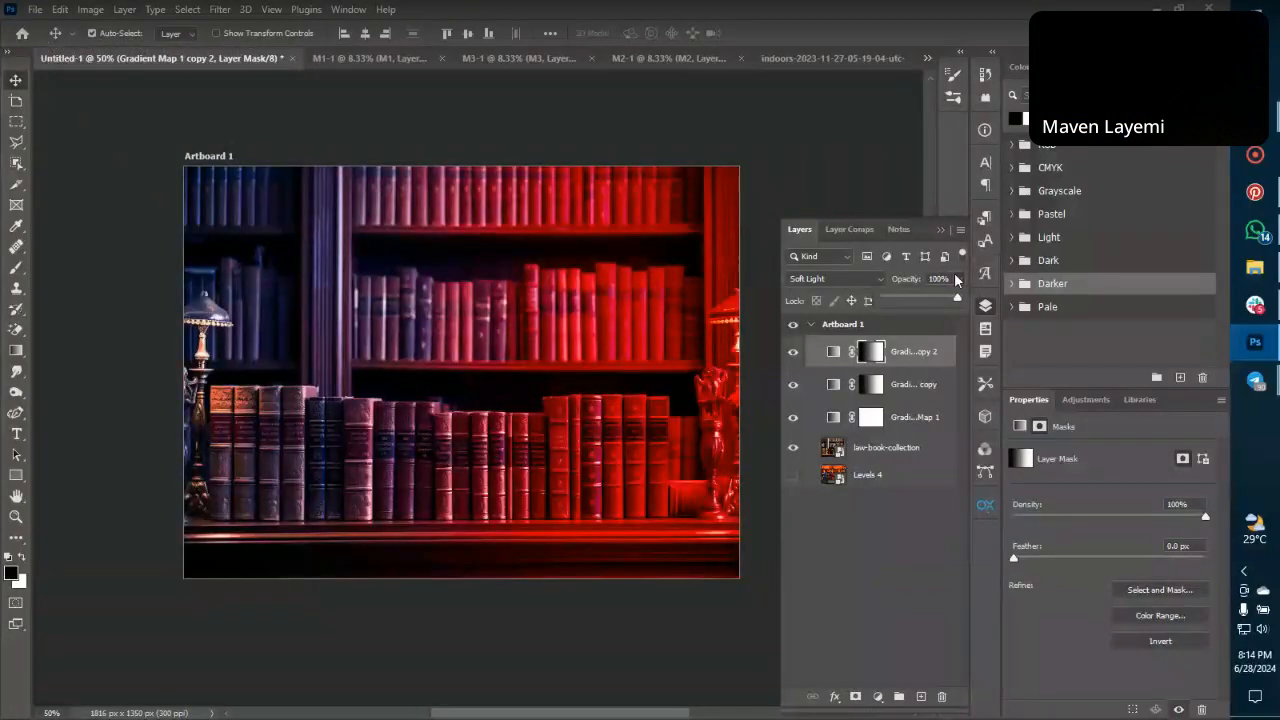
left_click(913, 299)
left_click(822, 158)
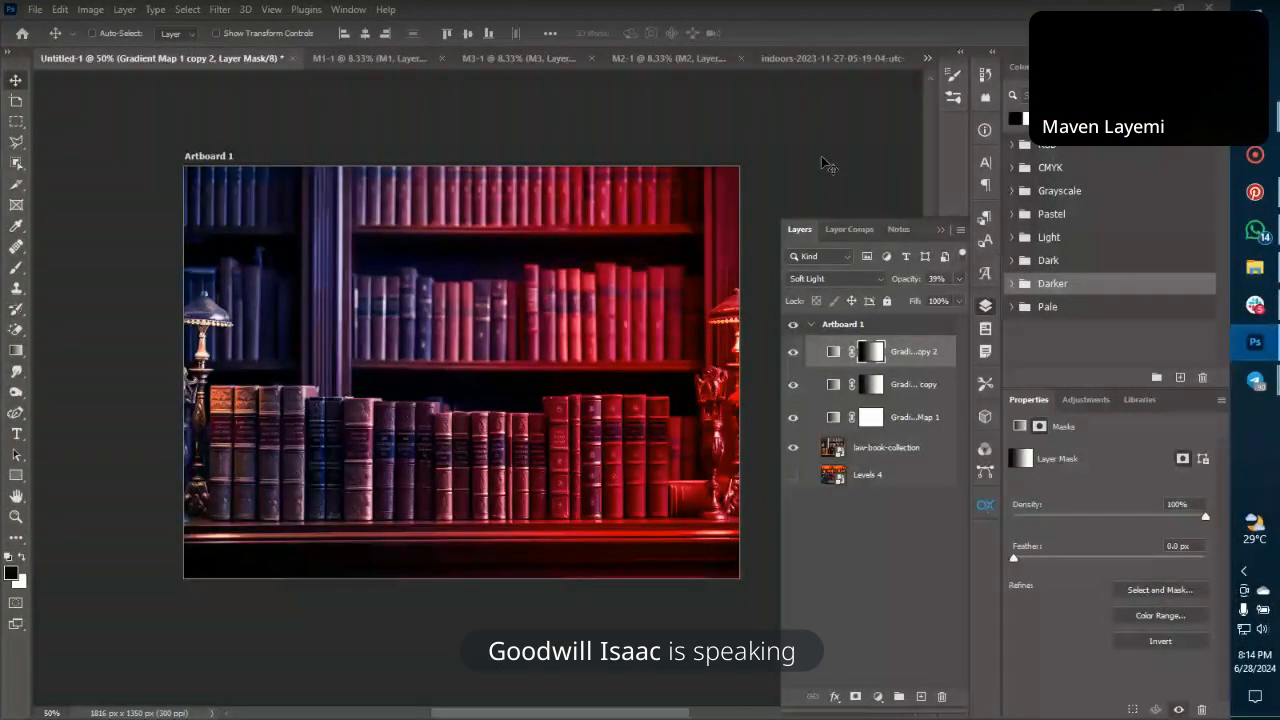
key("ctrl+minus")
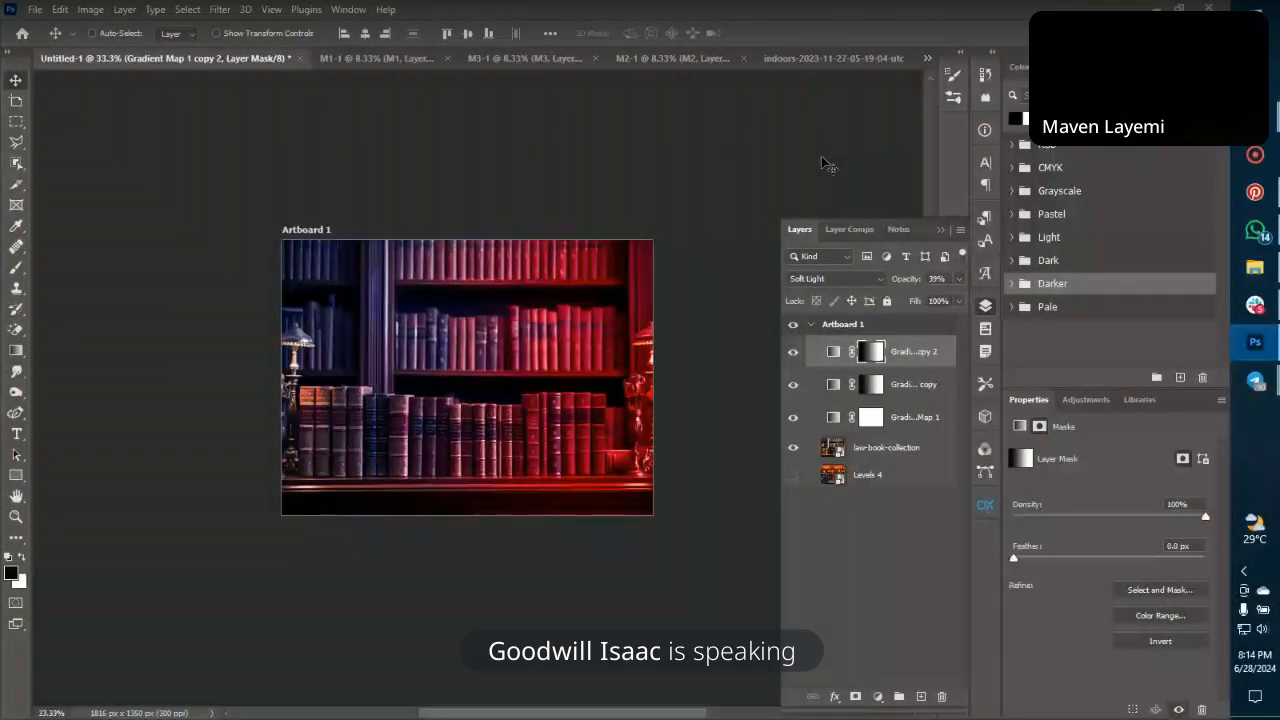
key("ctrl+plus")
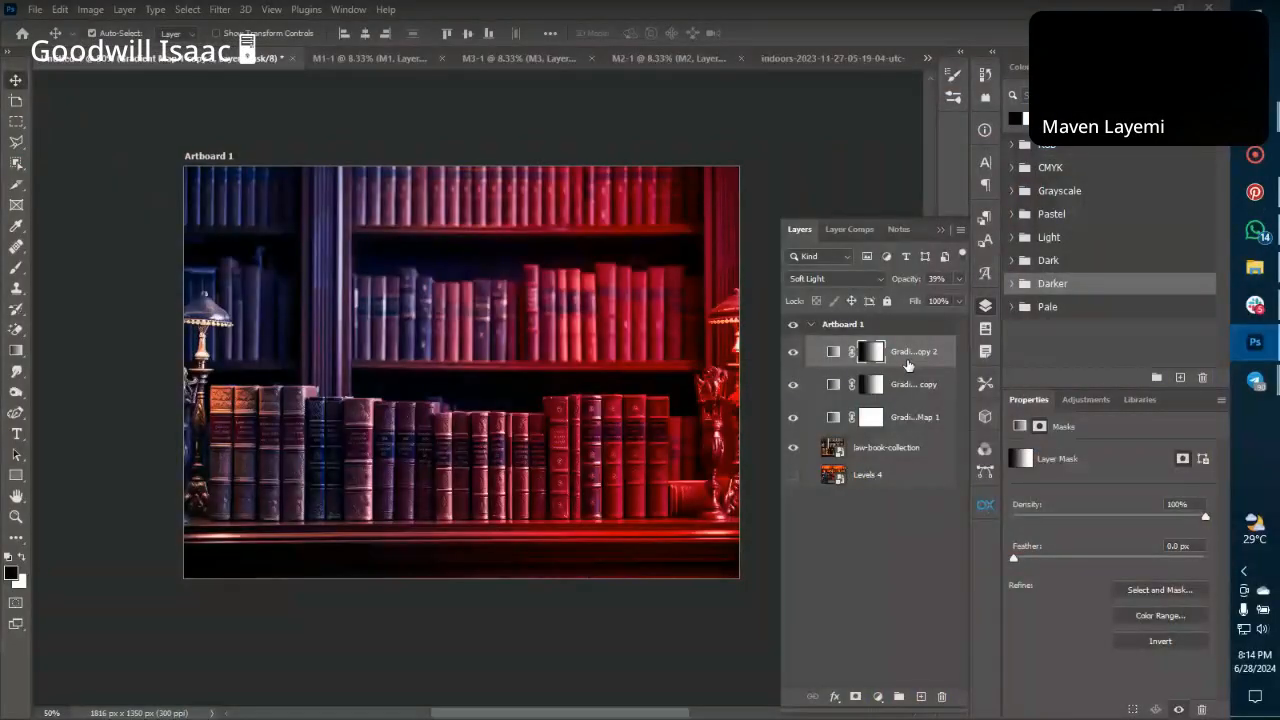
Delete all the gradient map layers and the law-book-collection image layer, leaving only Levels 4, and display the available adjustments.
key("Delete")
key("Delete")
key("Delete")
key("Delete")
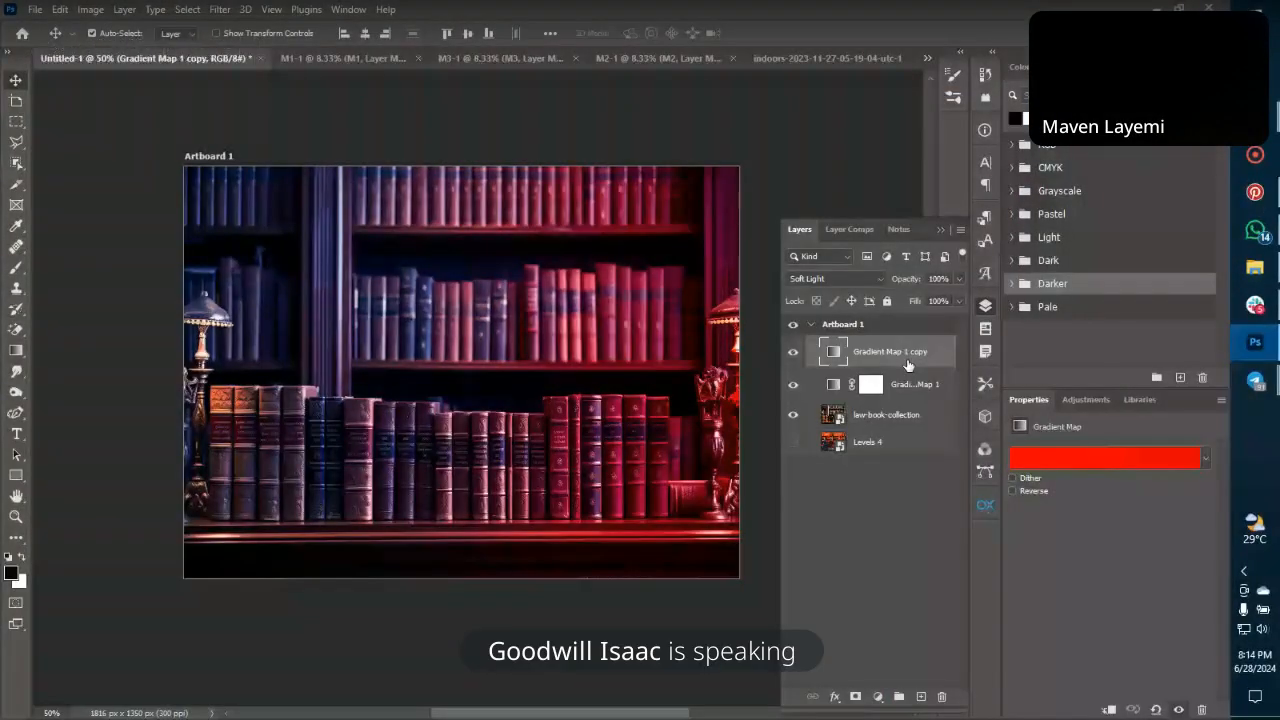
key("Delete")
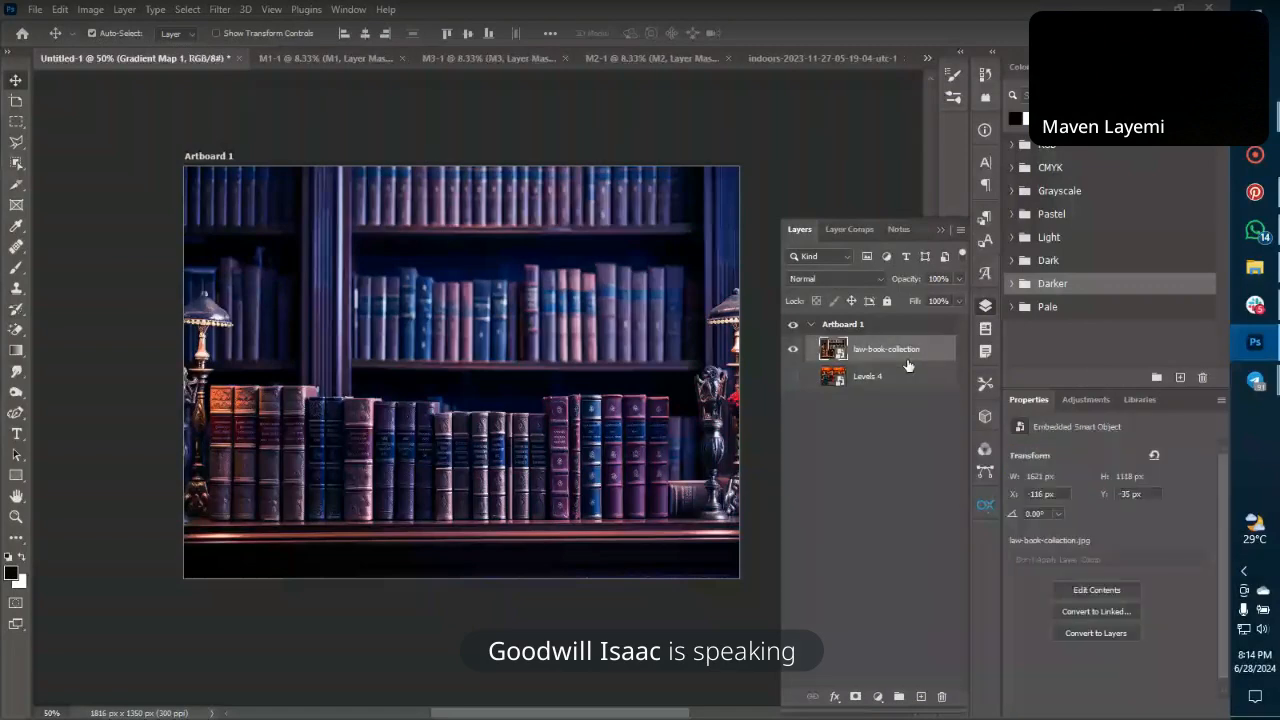
key("Delete")
left_click(1086, 400)
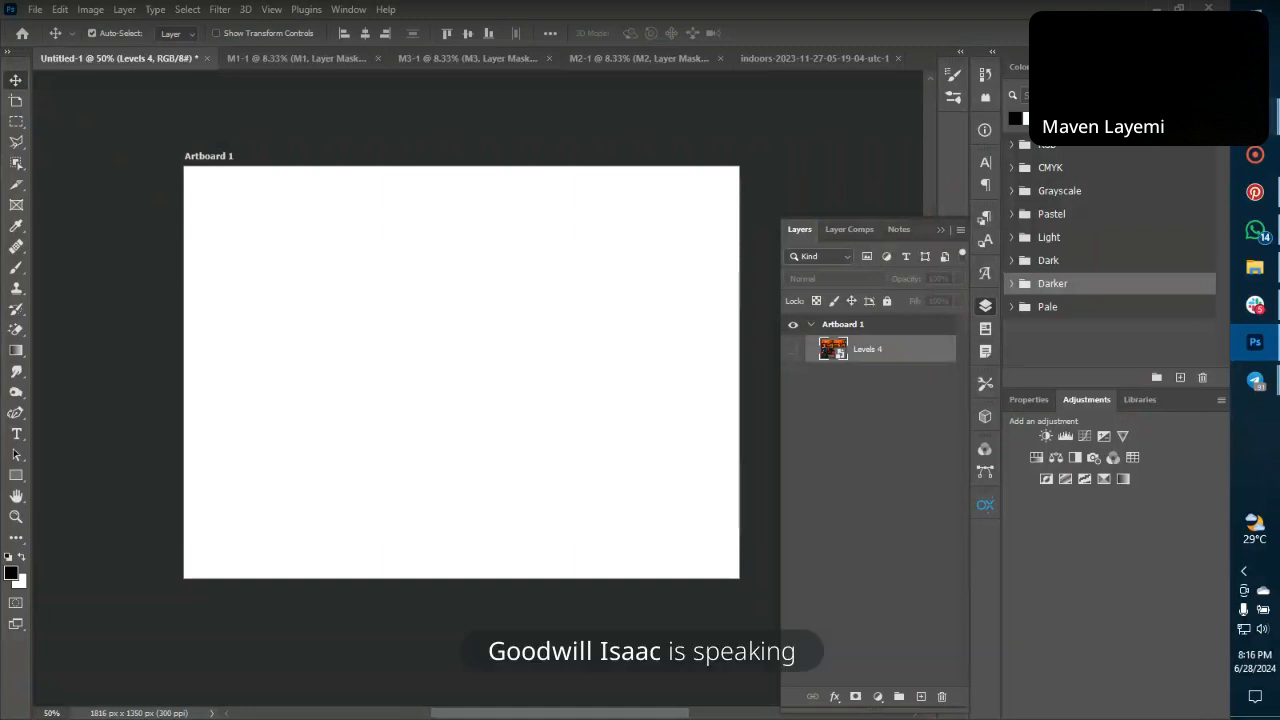
Switch to the web browser and open the designer's profile page on Instagram.
left_click(1255, 117)
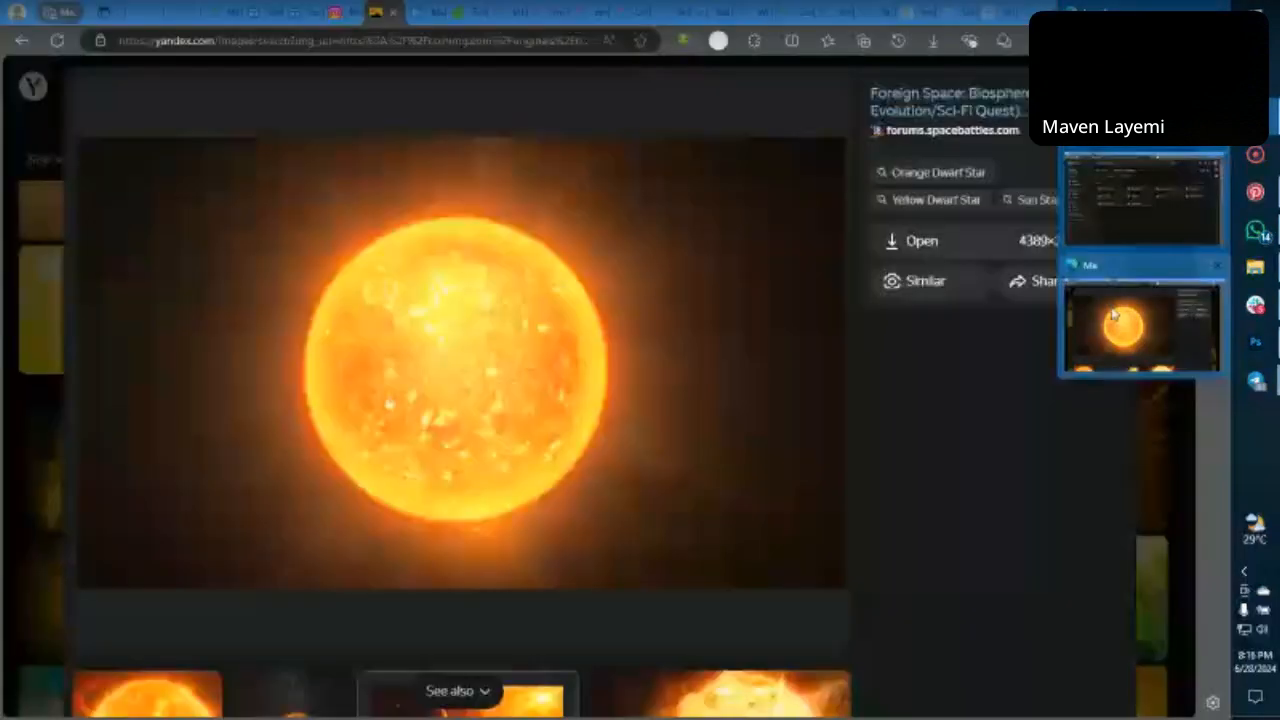
left_click(1081, 281)
right_click(1083, 306)
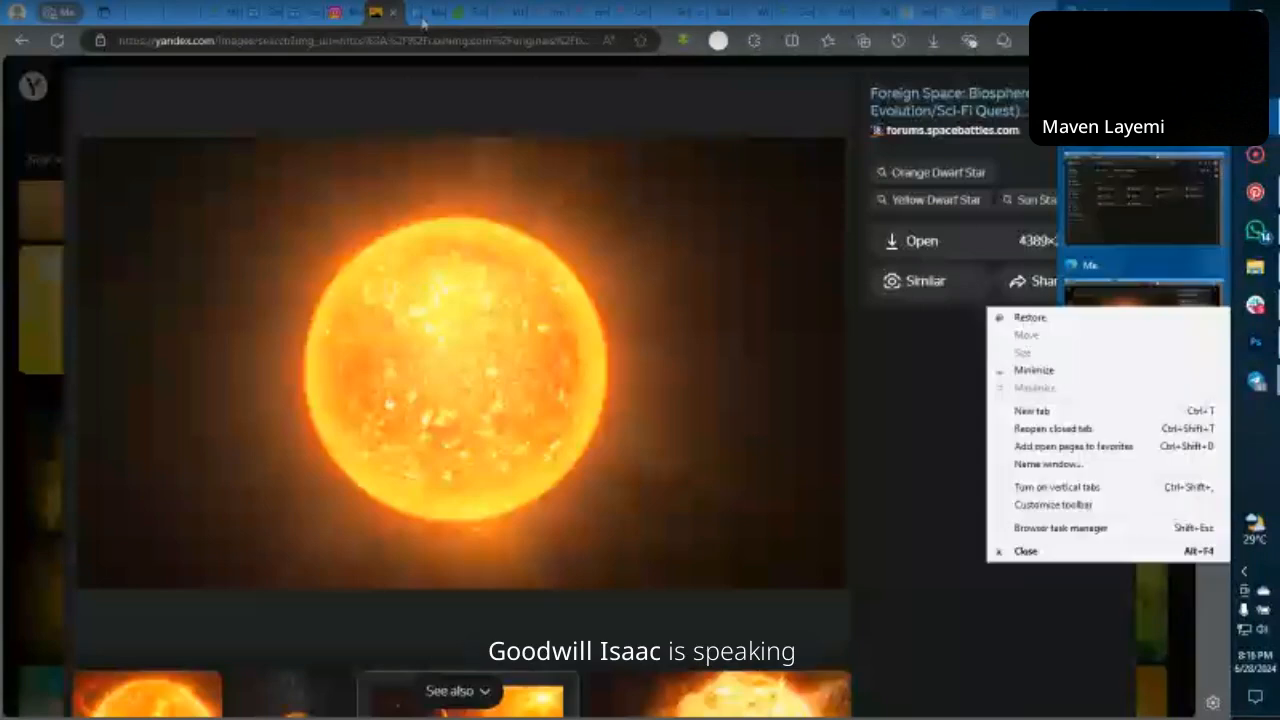
left_click(337, 14)
left_click(84, 497)
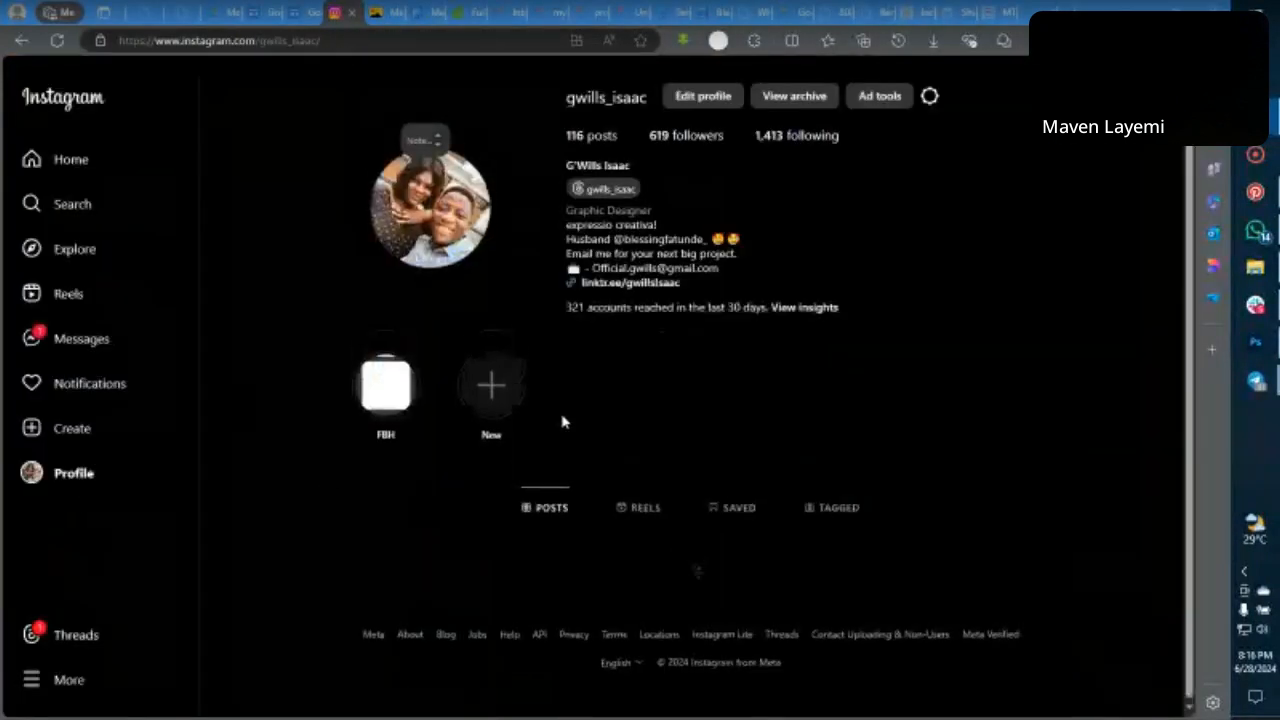
Browse the grid of posts on the Instagram profile for photo manipulation examples.
scroll(563, 422, "down", 5)
scroll(563, 424, "down", 2)
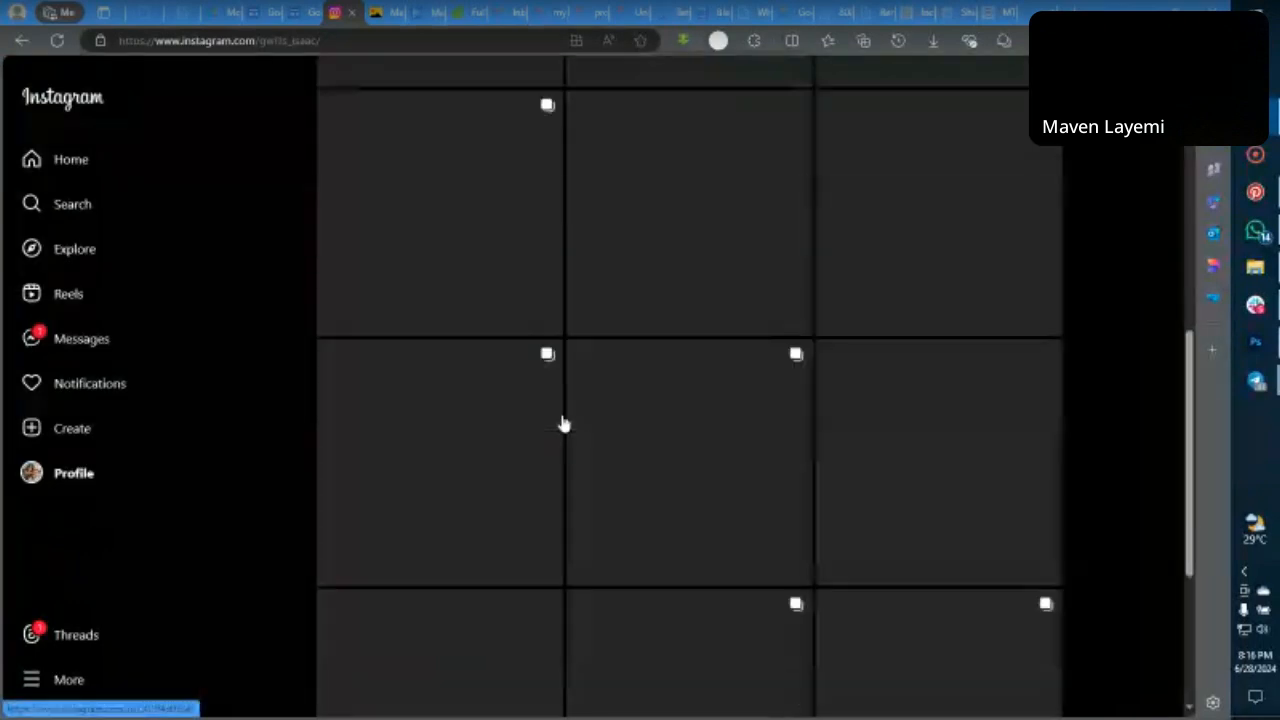
scroll(563, 424, "up", 3)
scroll(563, 424, "up", 3)
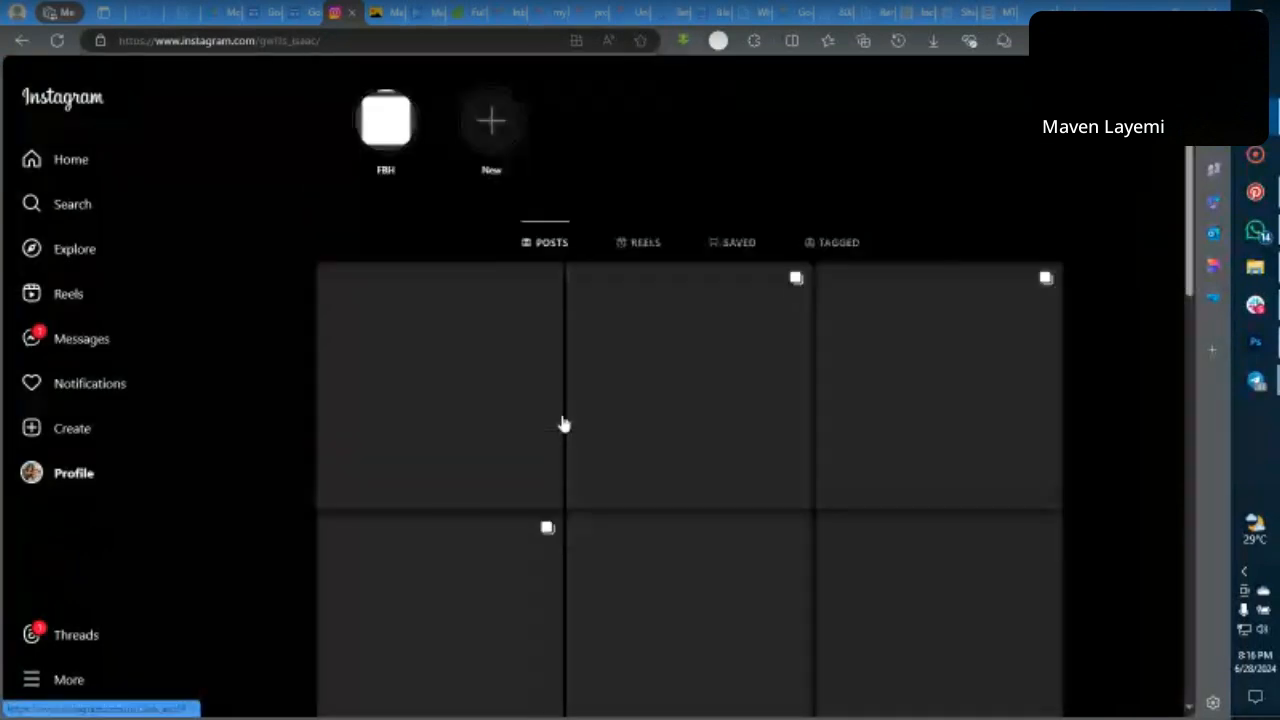
scroll(563, 424, "down", 10)
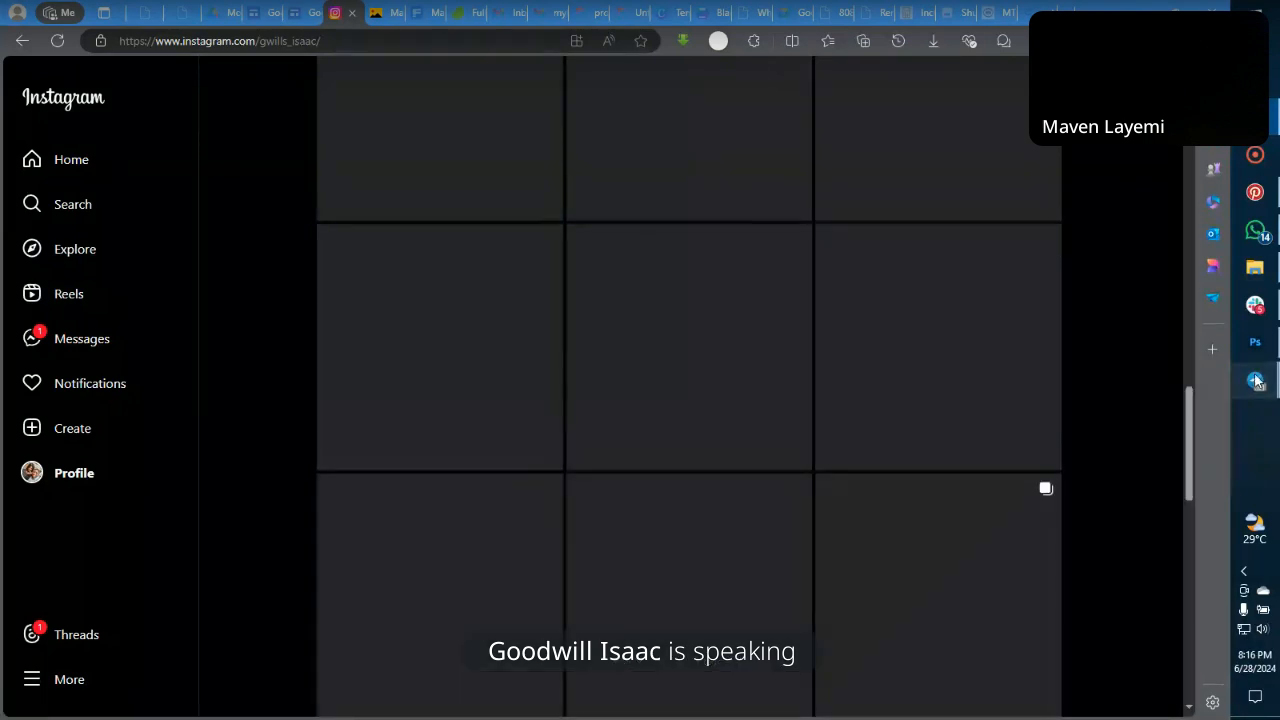
mouse_move(1256, 381)
mouse_move(1107, 445)
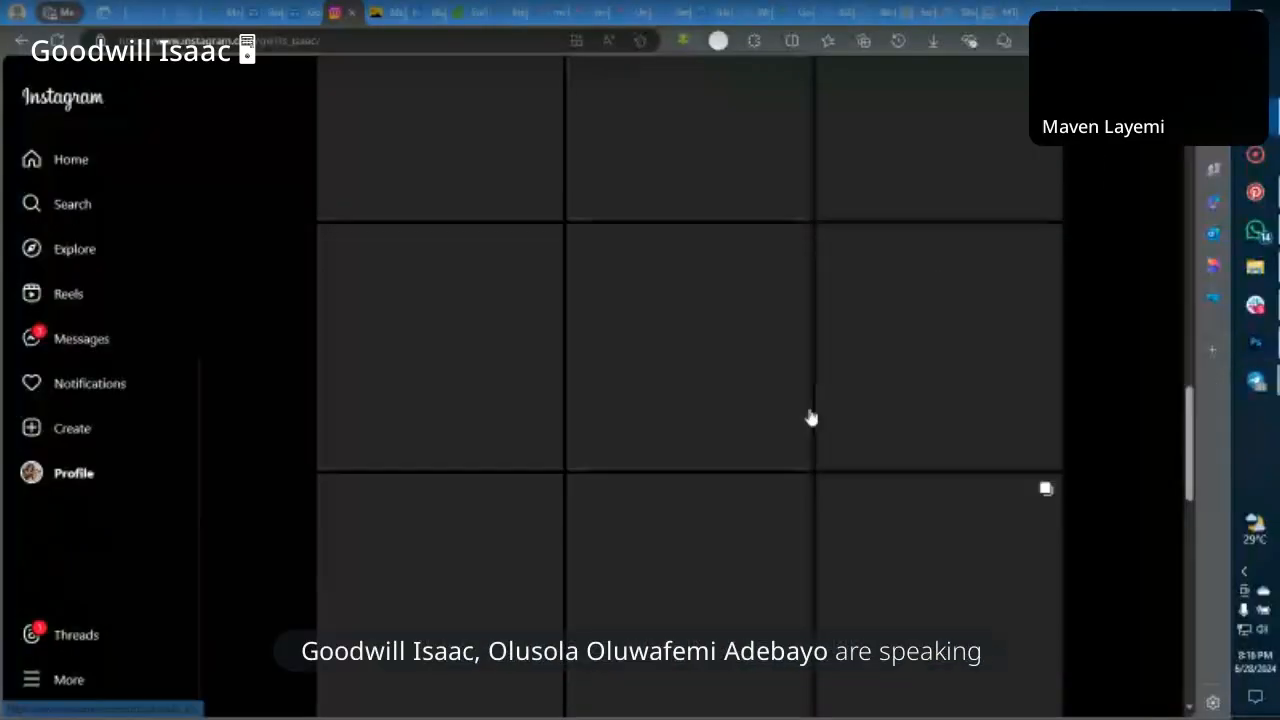
scroll(811, 417, "up", 10)
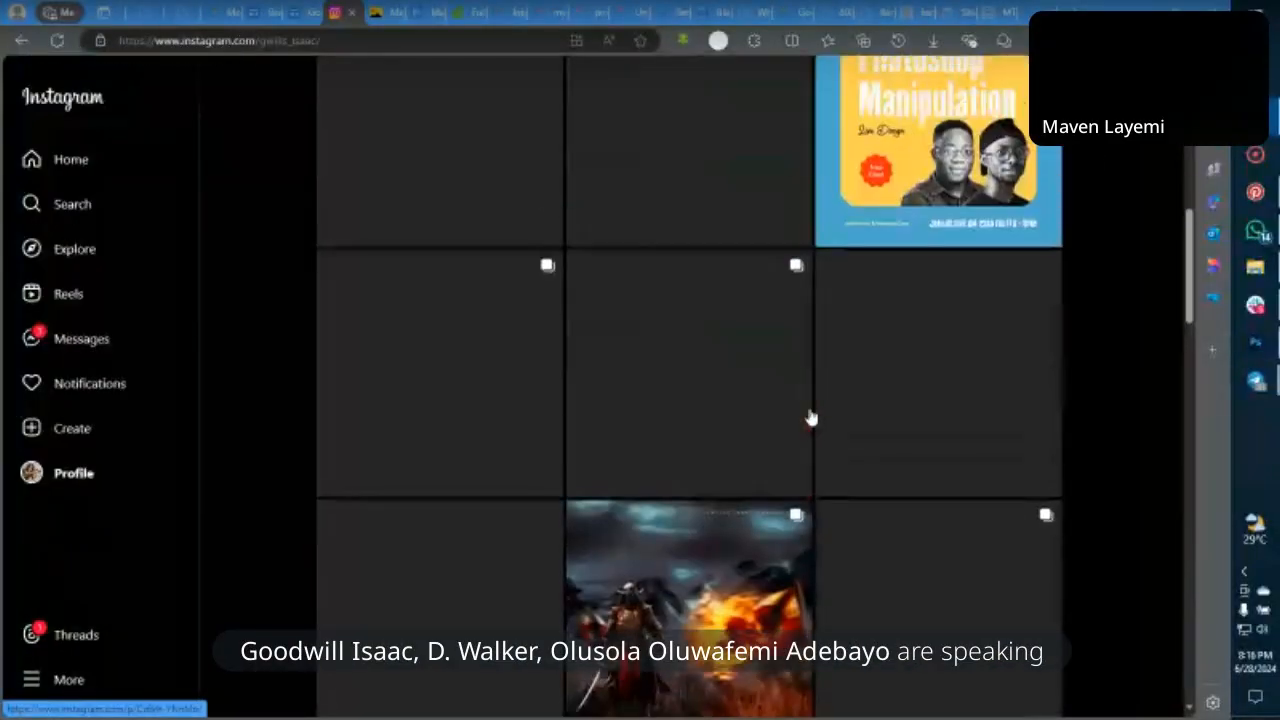
scroll(811, 417, "down", 8)
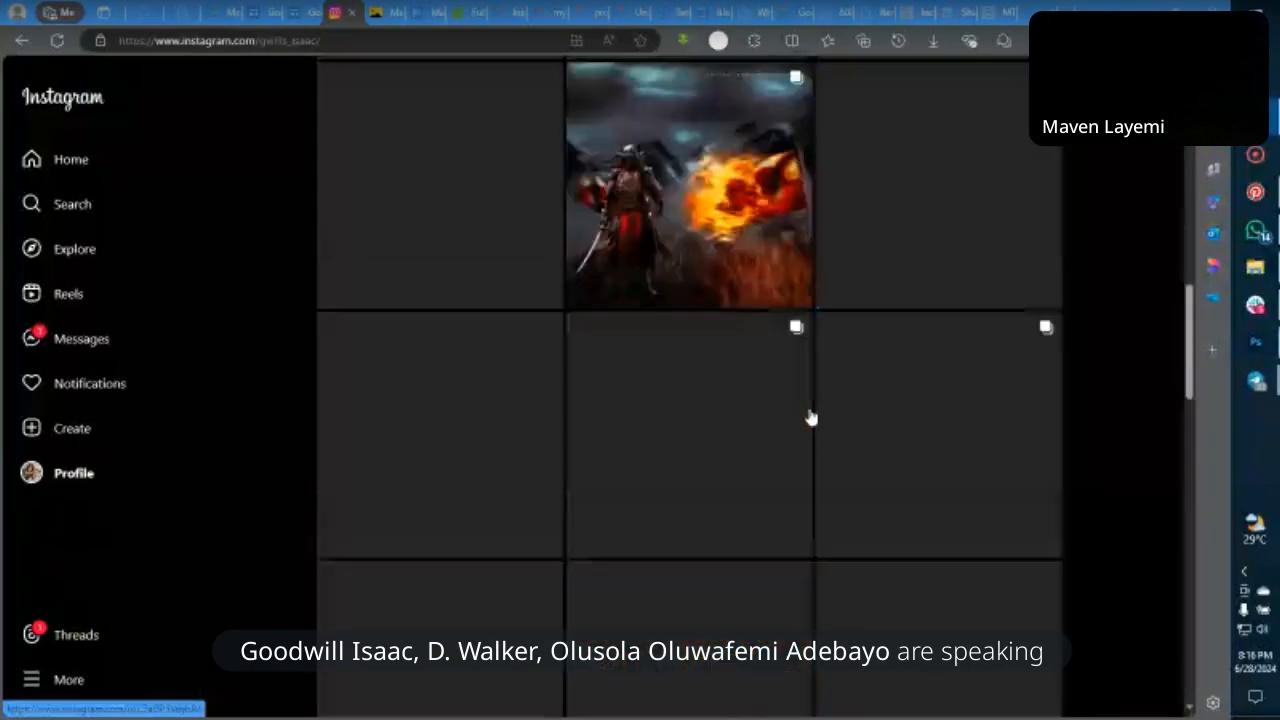
scroll(811, 417, "down", 5)
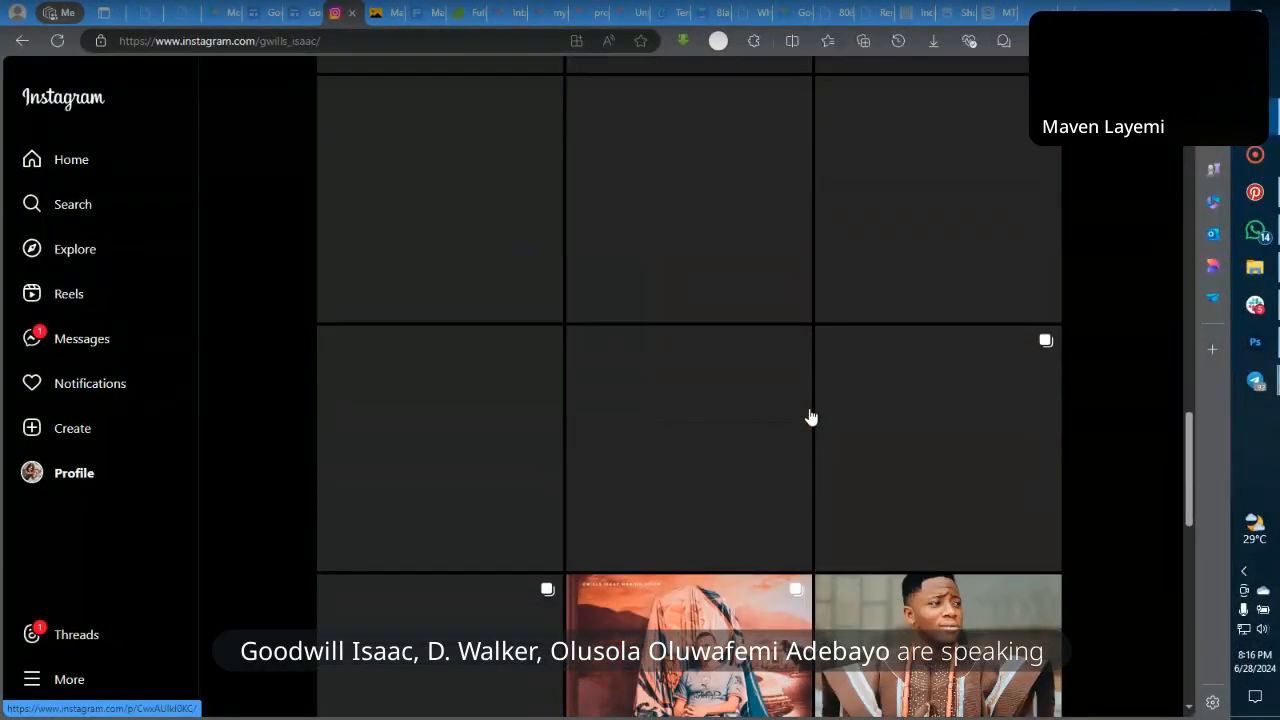
scroll(811, 417, "down", 2)
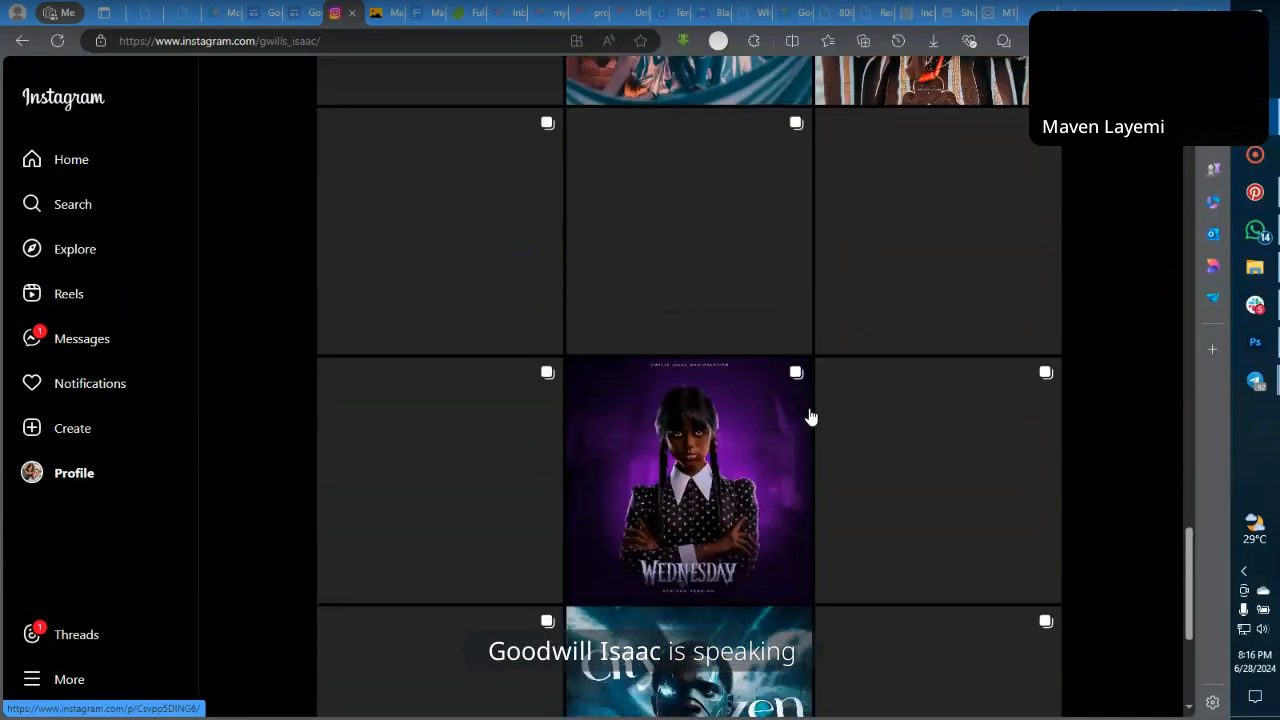
Open the Wednesday post and compare the African version artwork with the original Wednesday Addams image.
left_click(811, 417)
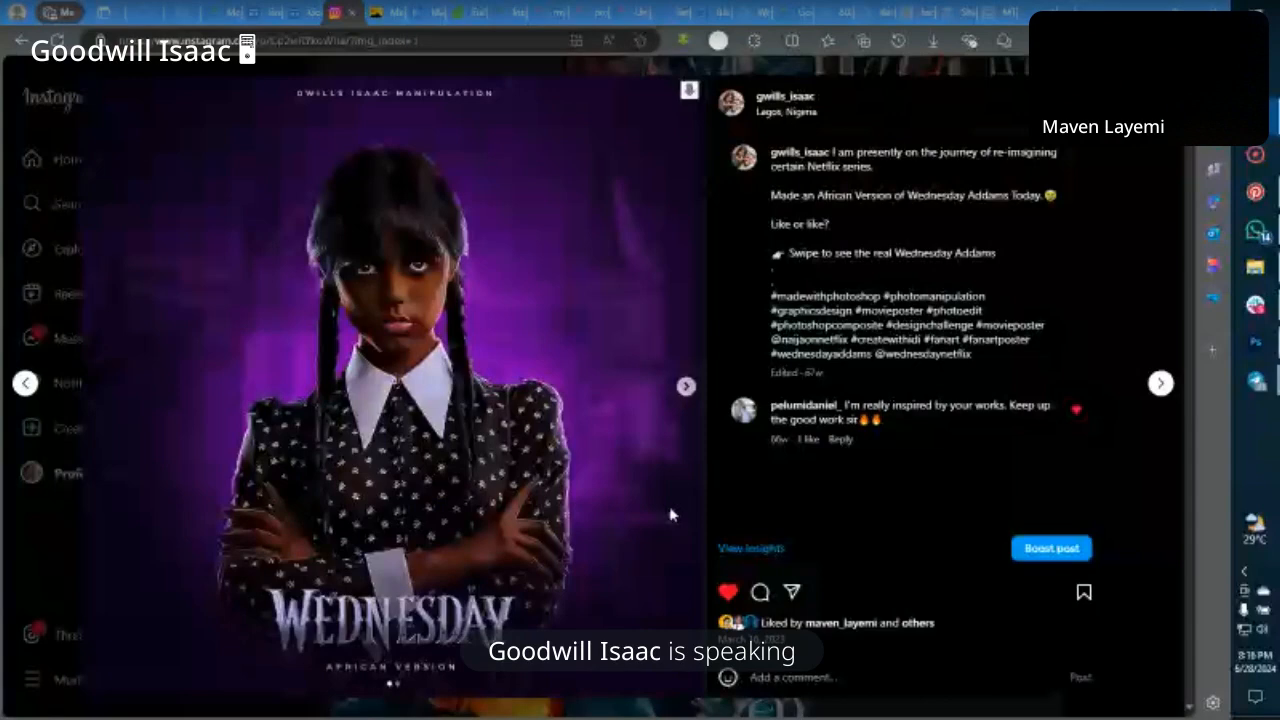
left_click(686, 386)
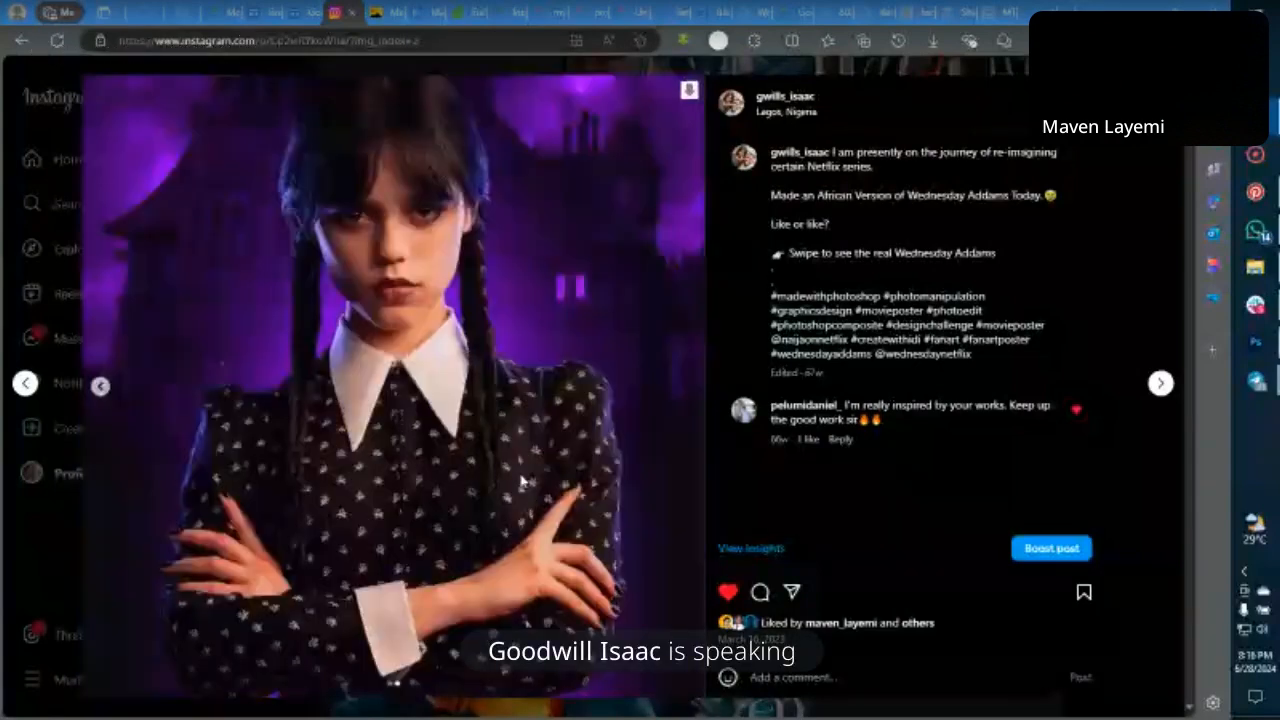
left_click(101, 387)
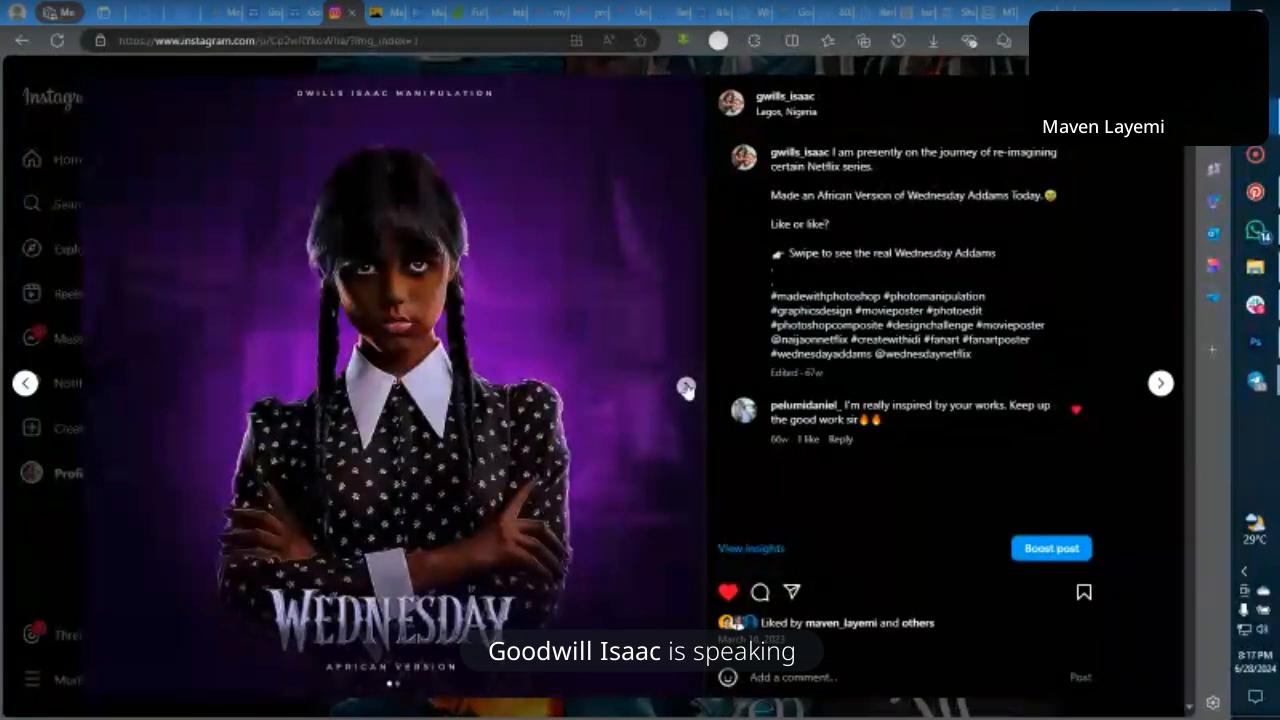
left_click(686, 388)
left_click(104, 386)
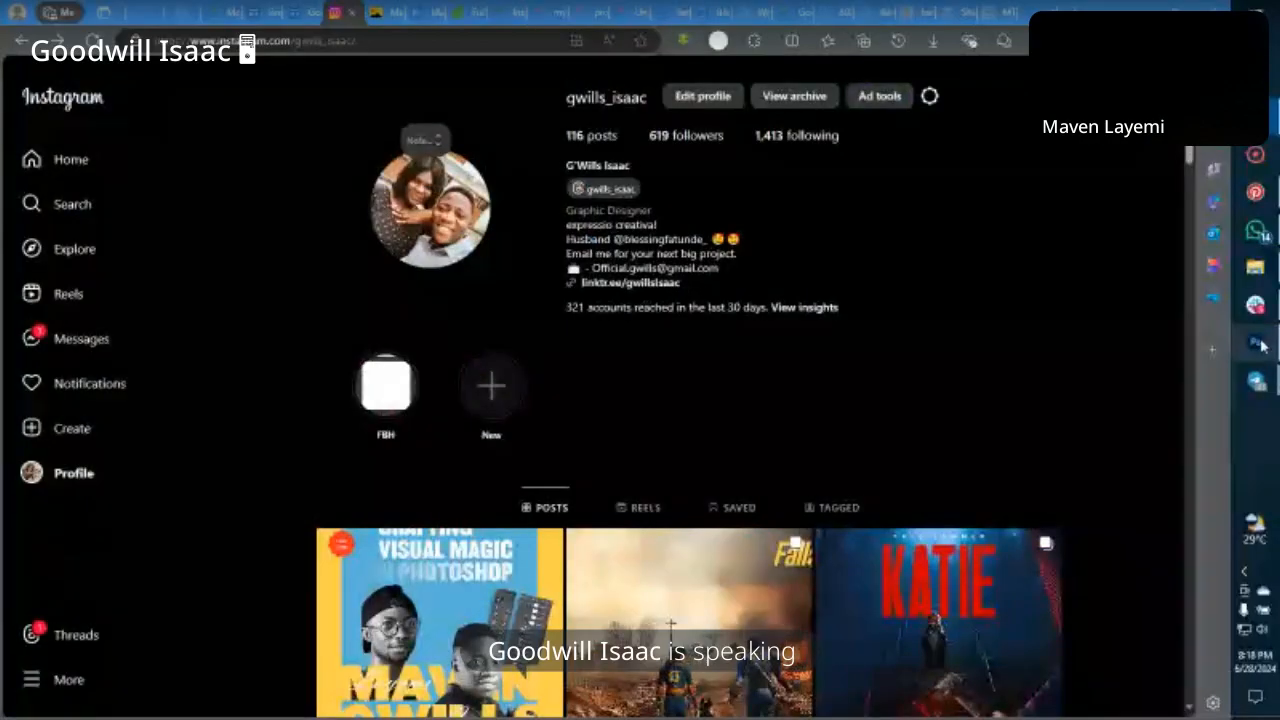
Switch to Photoshop and compare the Levels 4 composite on the artboard with the original indoors library photo in its own document.
left_click(1258, 343)
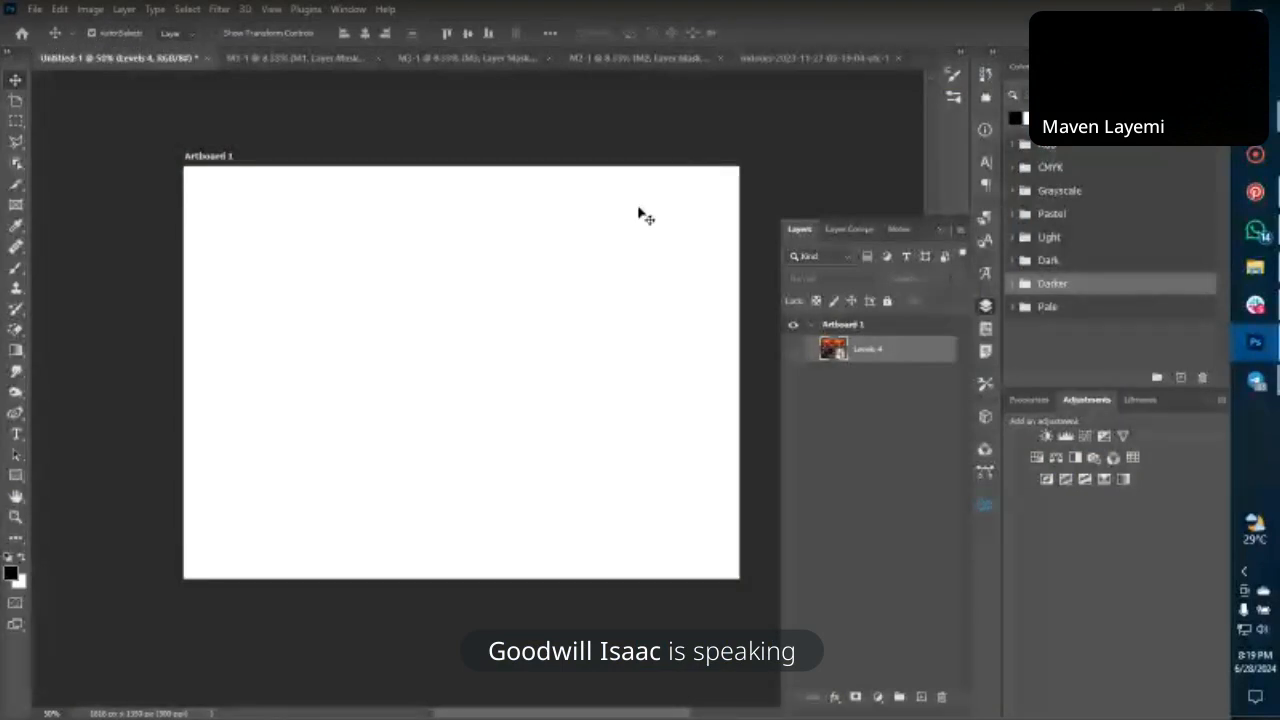
left_click(791, 351)
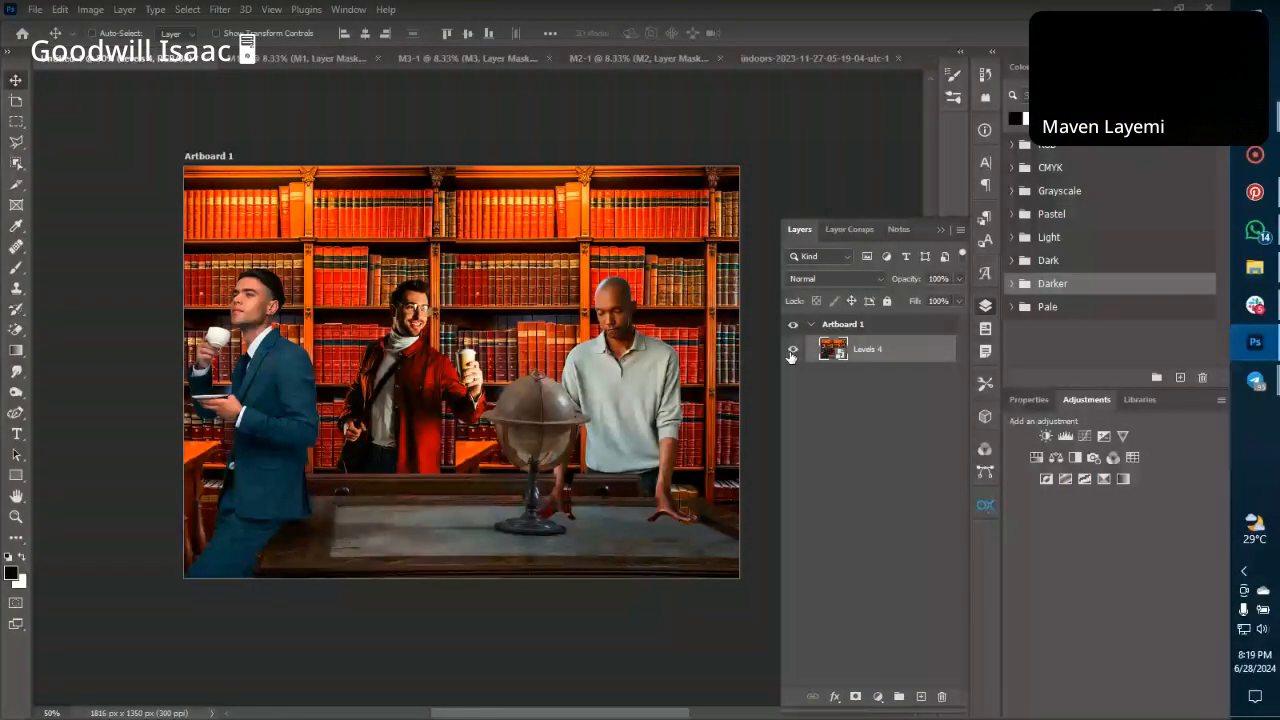
scroll(598, 405, "up", 1)
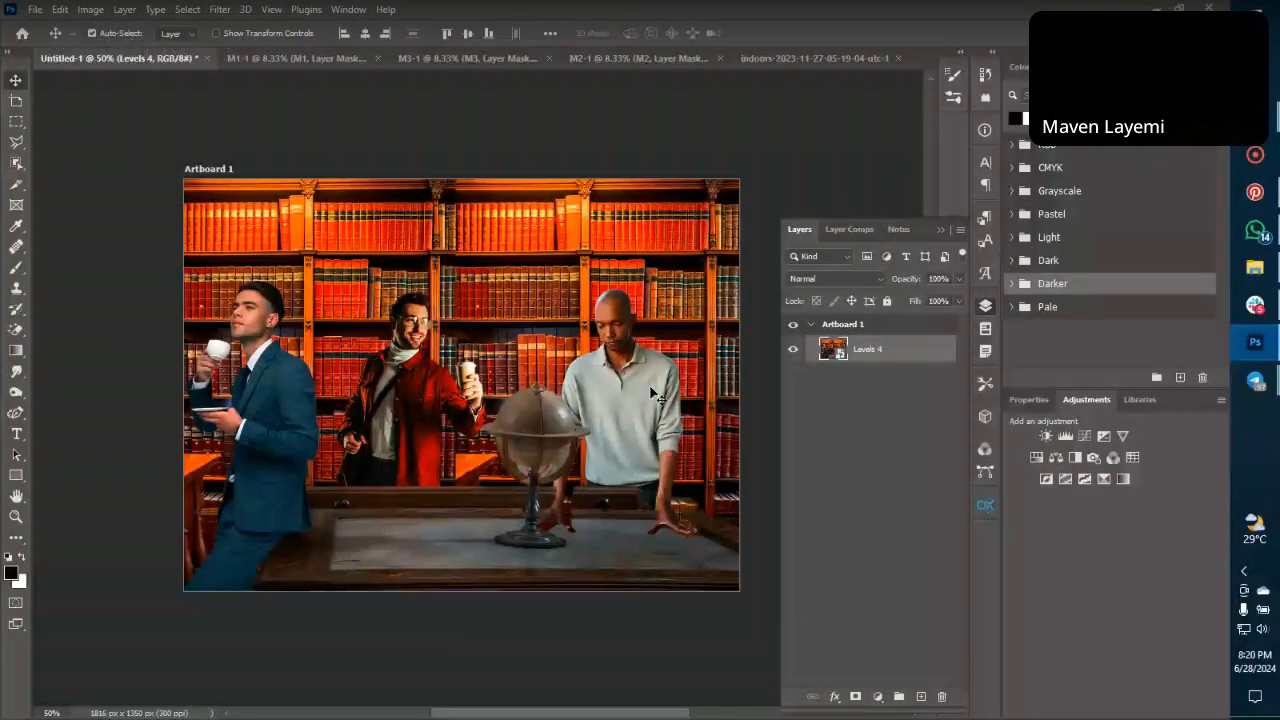
left_click(791, 352)
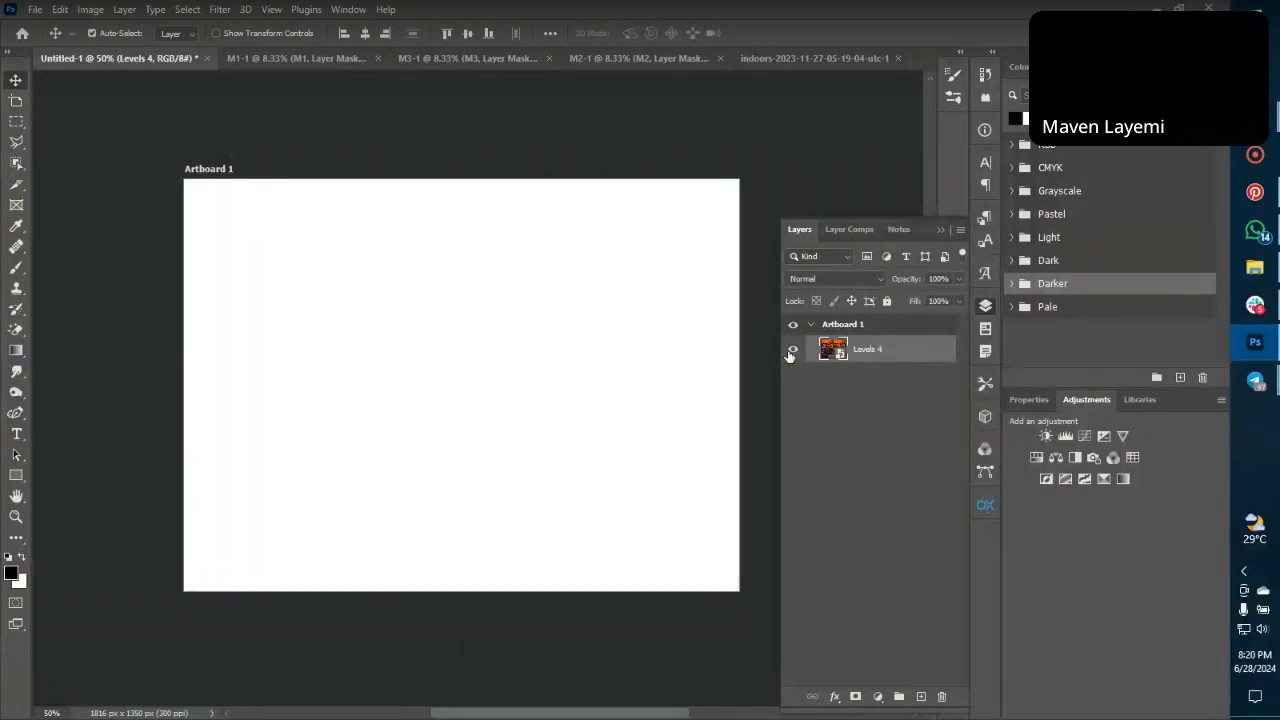
left_click(791, 352)
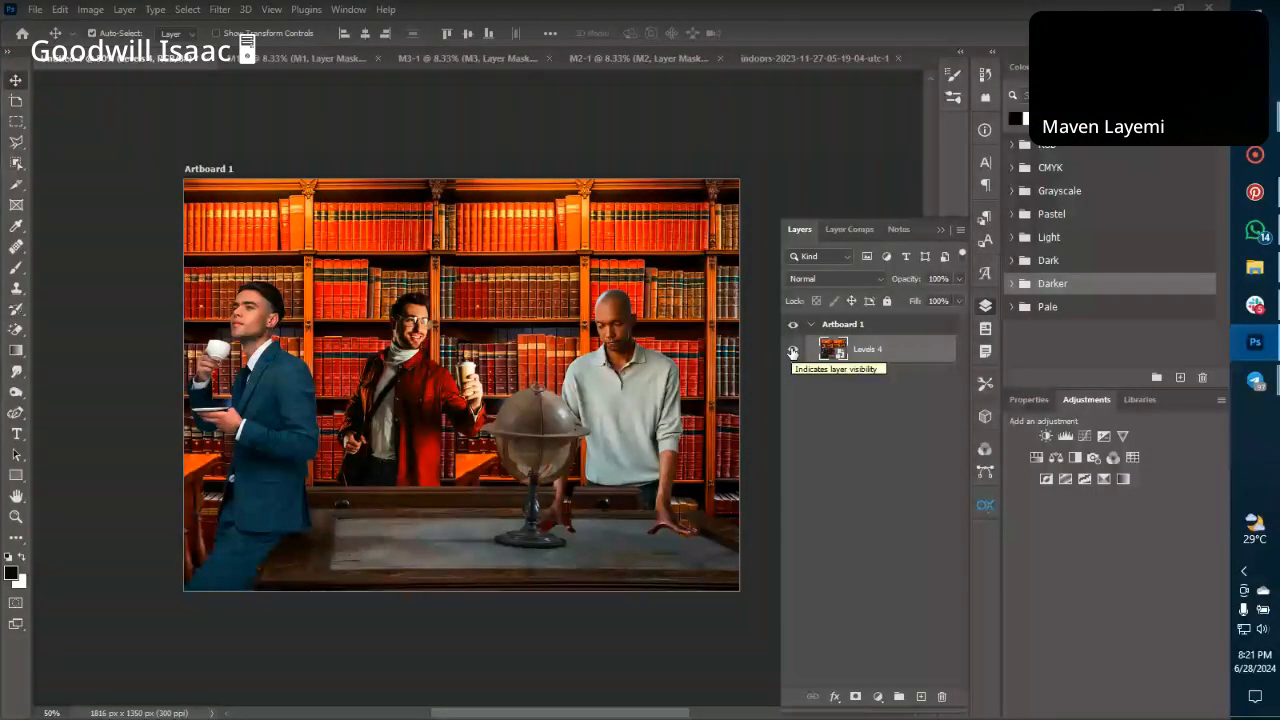
left_click(792, 352)
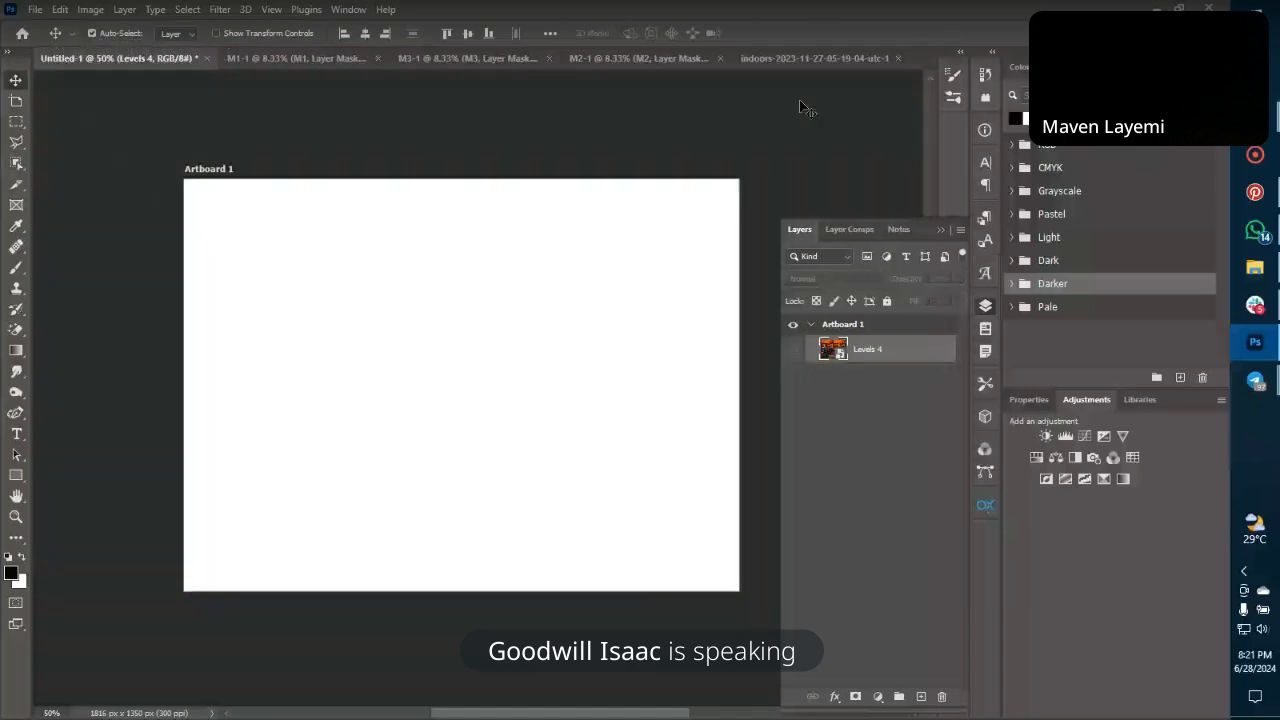
left_click(788, 59)
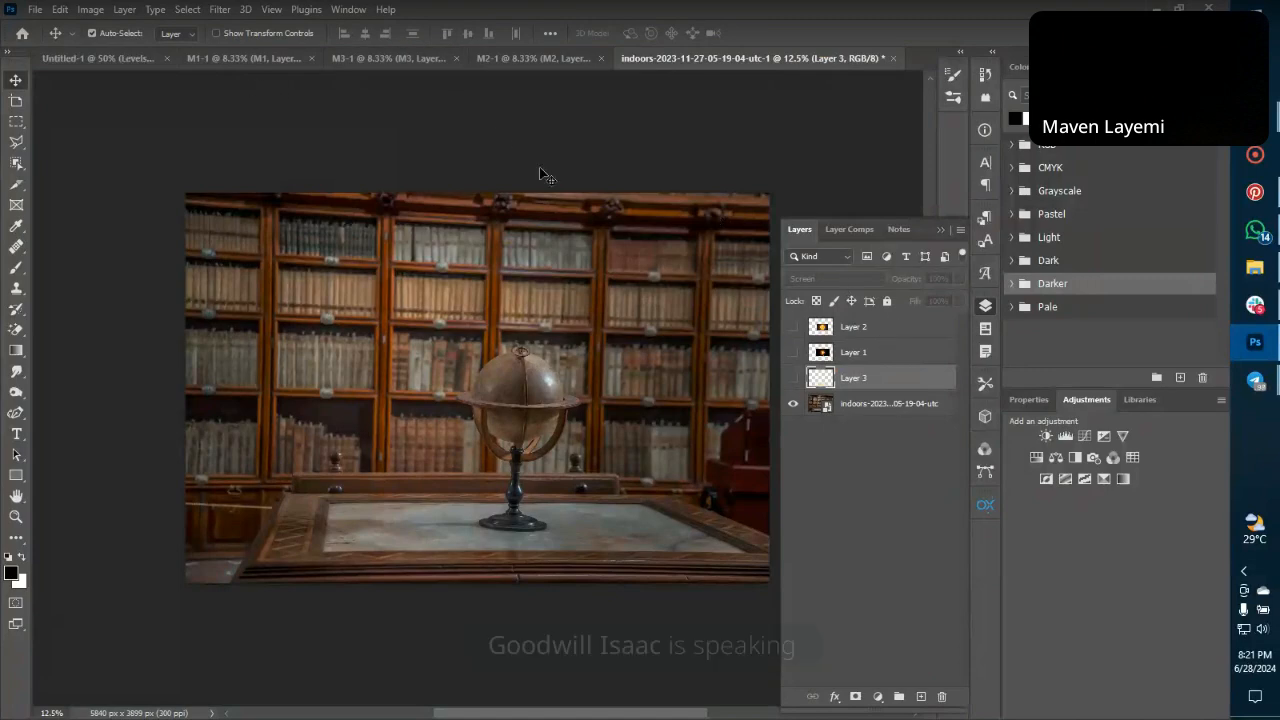
left_click(110, 57)
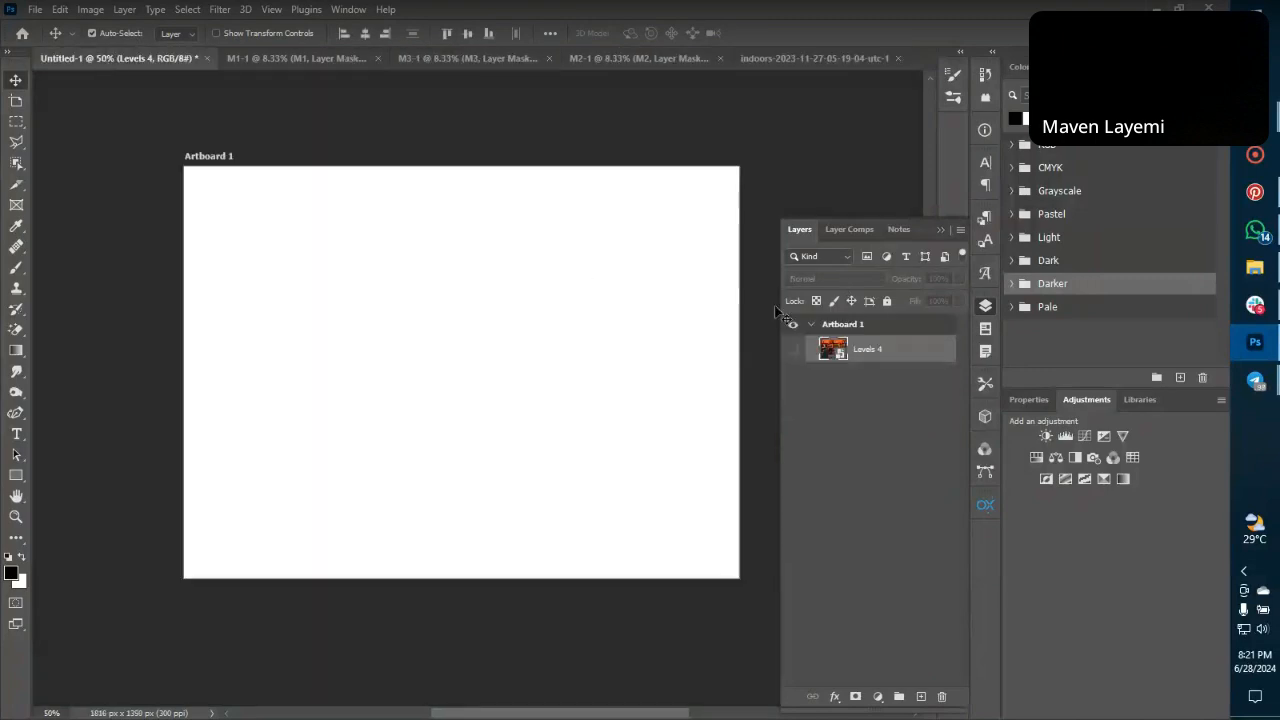
left_click(793, 350)
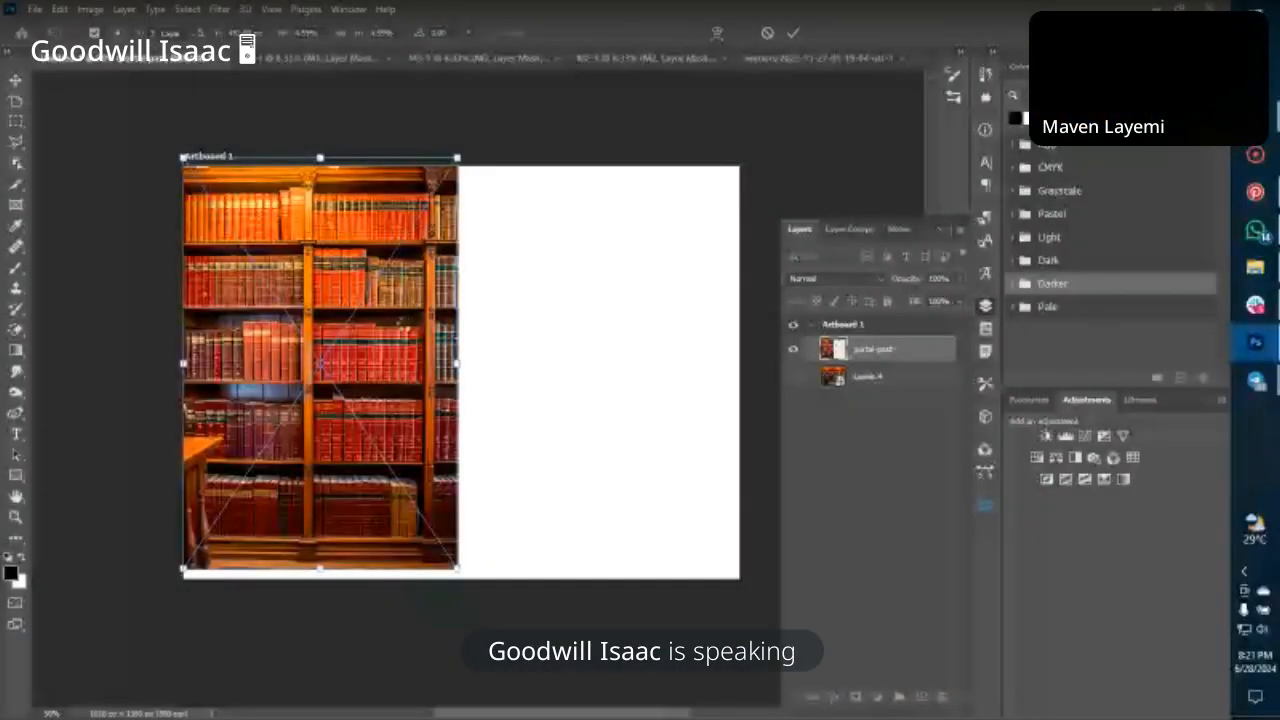
Place the portal-past bookshelf image over the artboard's left half, shift it to cover the artboard's height, and check it against the Levels 4 layer.
left_click_drag(409, 322, 409, 331)
key("Return")
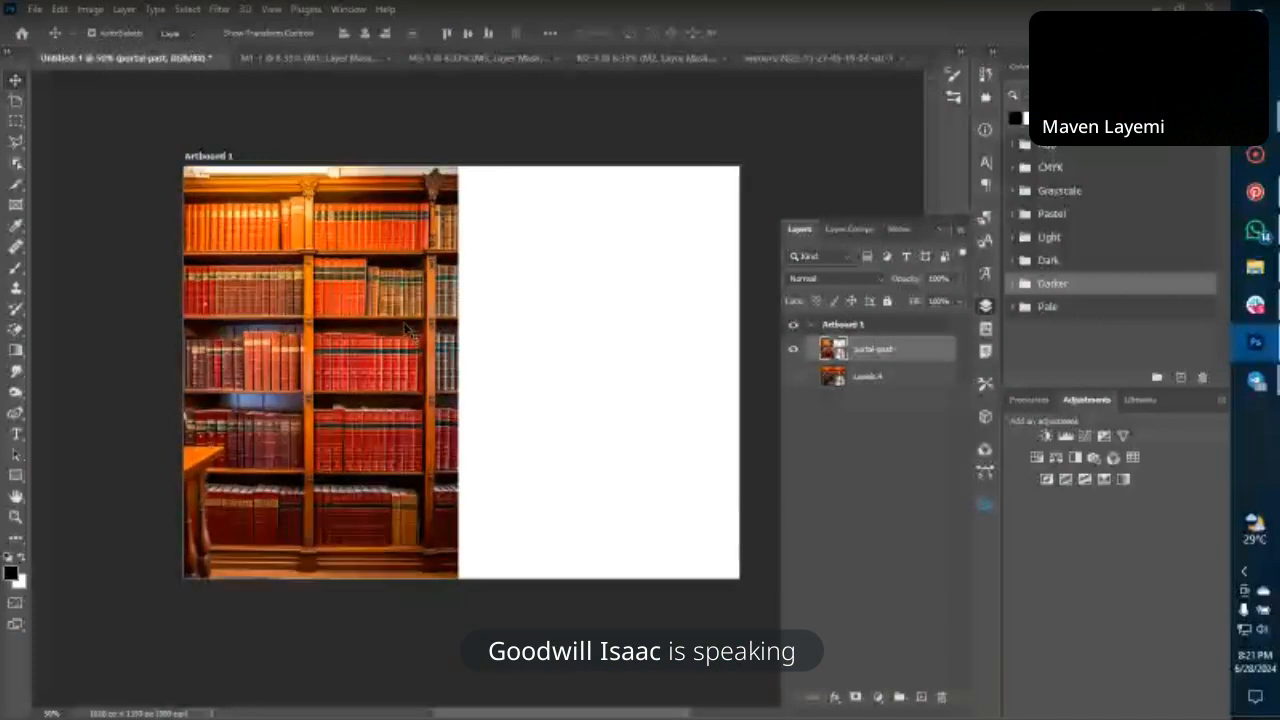
key("shift+Up")
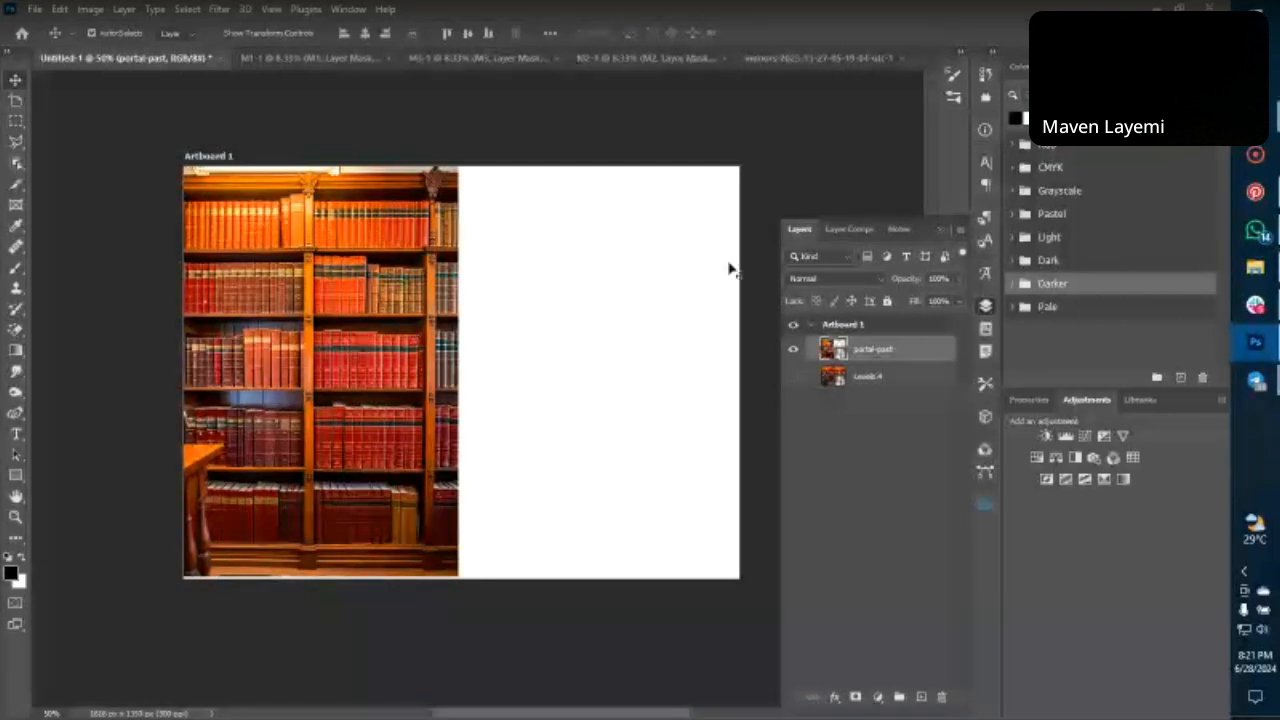
left_click(794, 376)
left_click(794, 376)
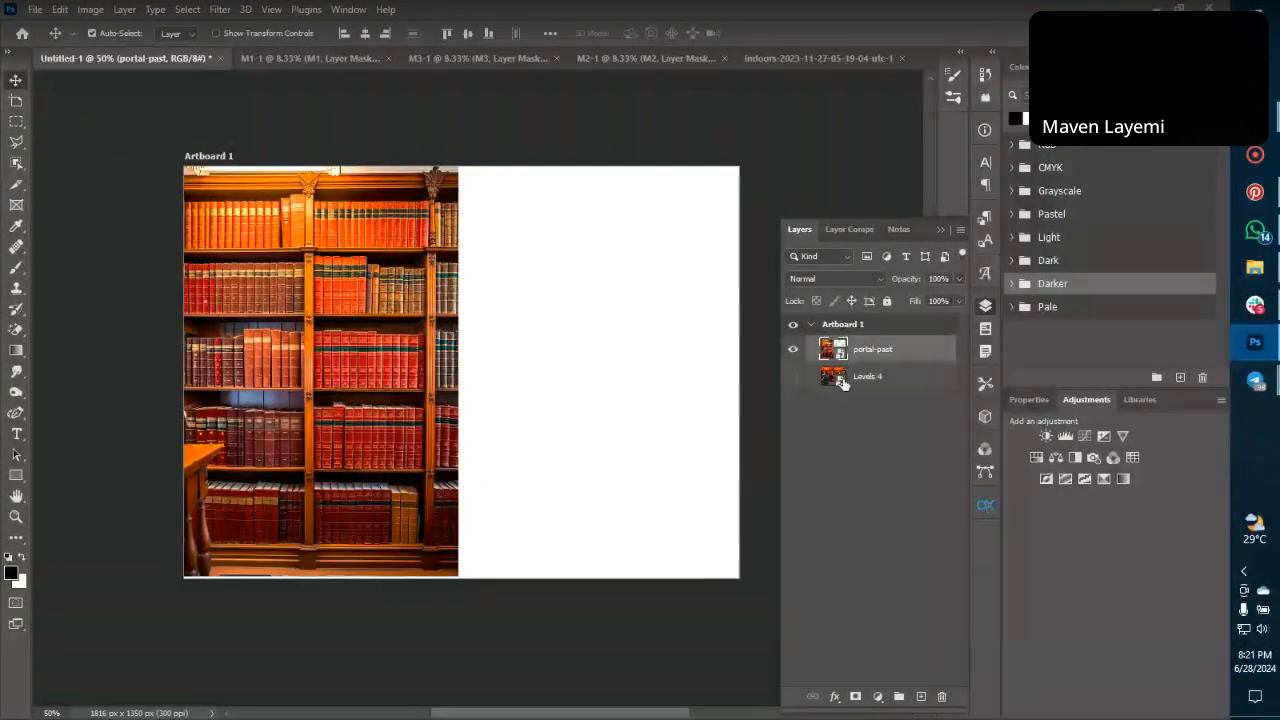
Toggle the portal-past and Levels 4 layers to compare the placed bookshelf with the finished library composite.
left_click(793, 350)
left_click(793, 350)
left_click(793, 350)
left_click(794, 376)
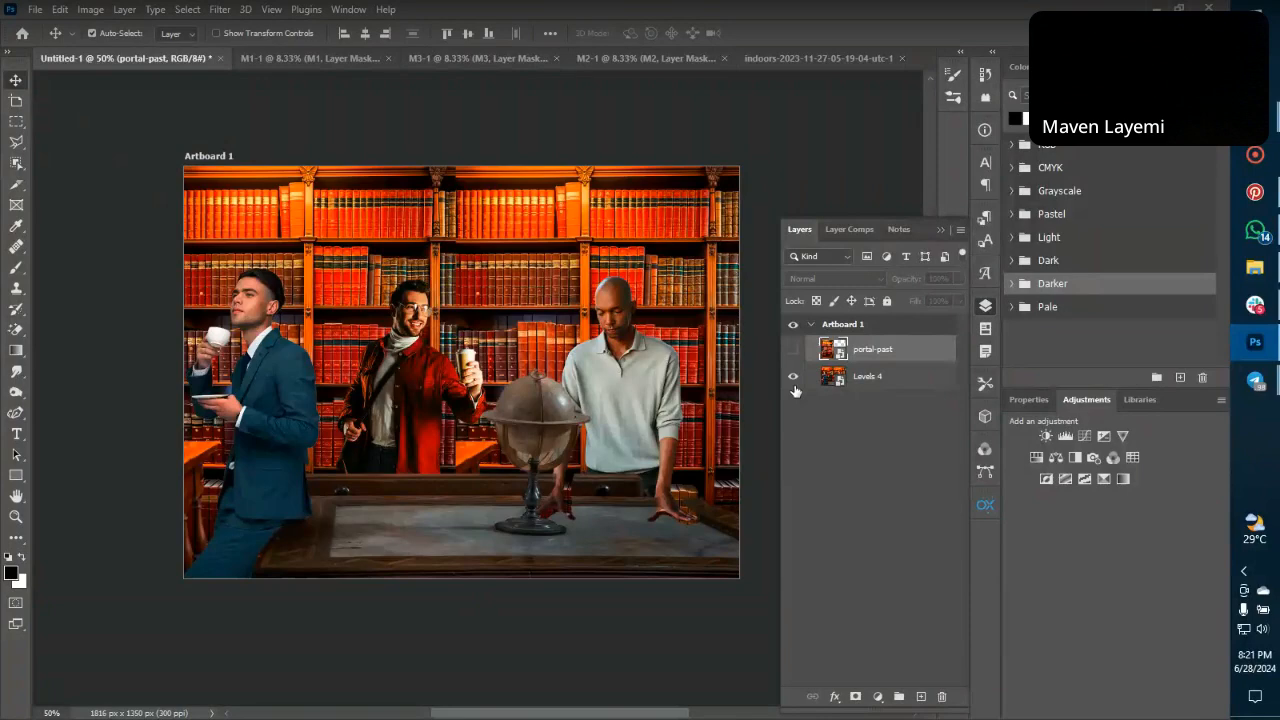
left_click(794, 376)
left_click(793, 350)
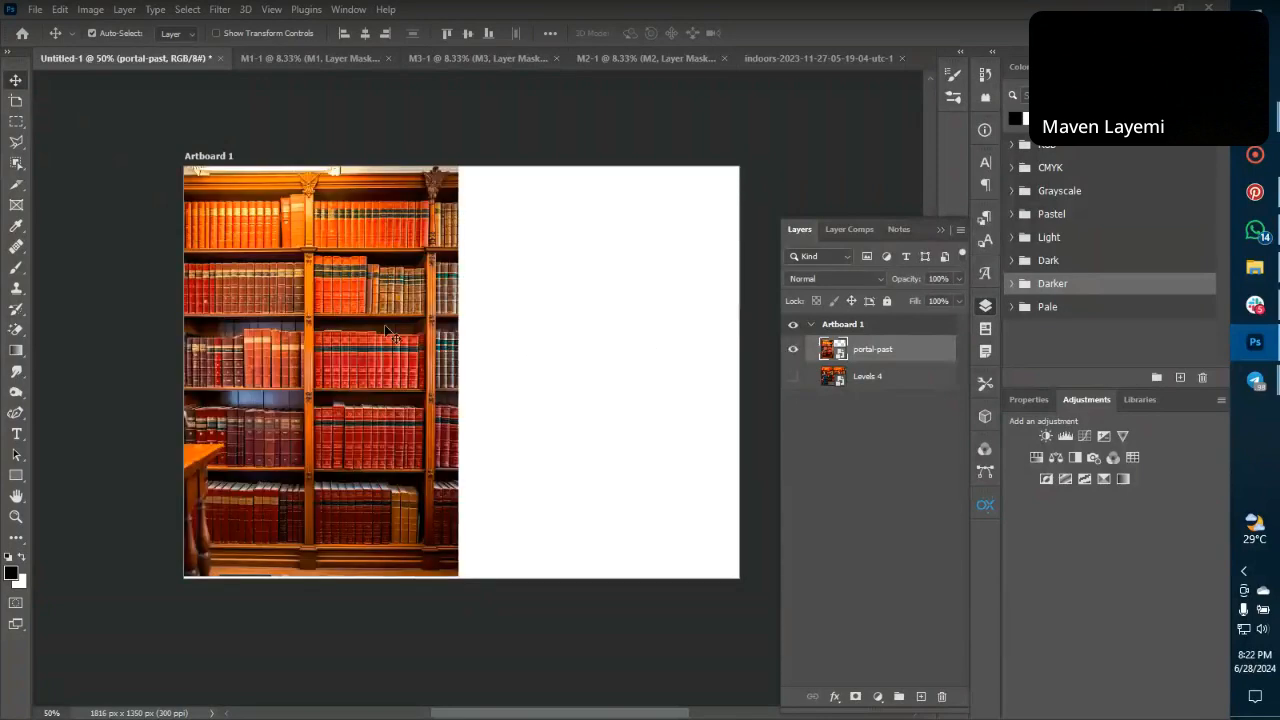
Duplicate the portal-past bookshelf onto the artboard's right half beside the original, and check the arrangement against the Levels 4 composite.
left_click_drag(359, 327, 631, 324)
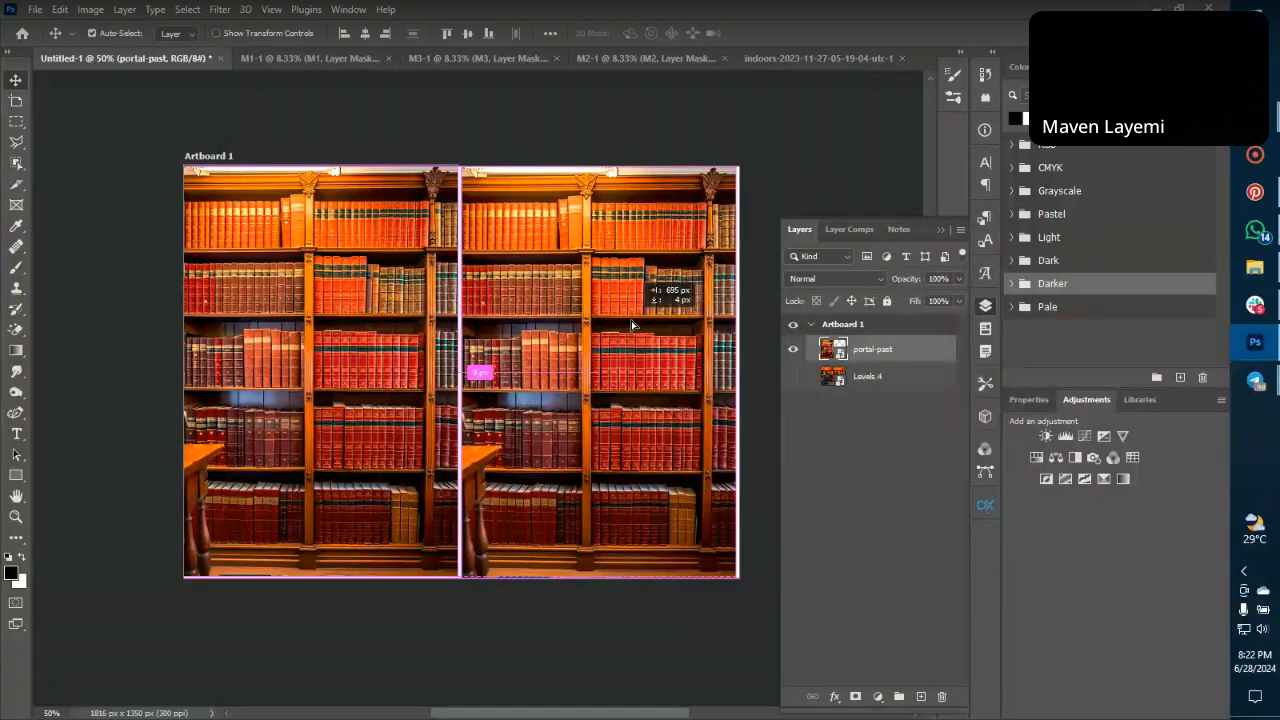
left_click_drag(631, 320, 632, 318)
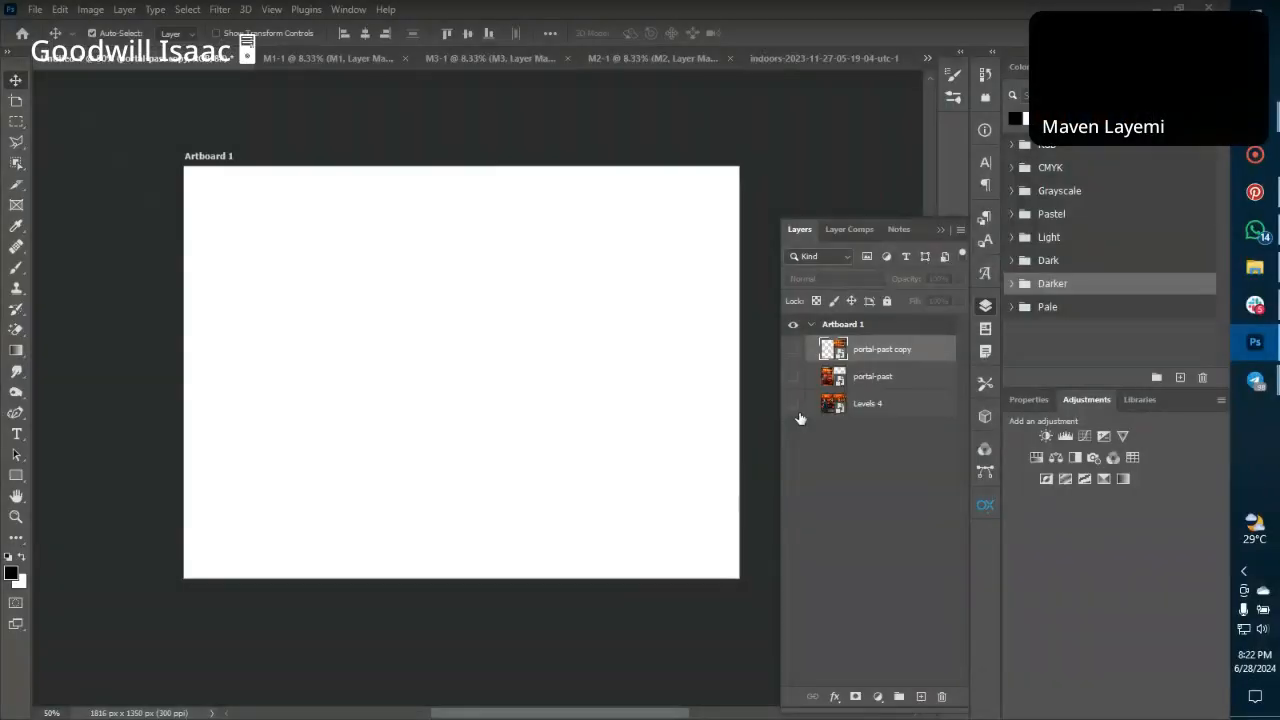
left_click(793, 404)
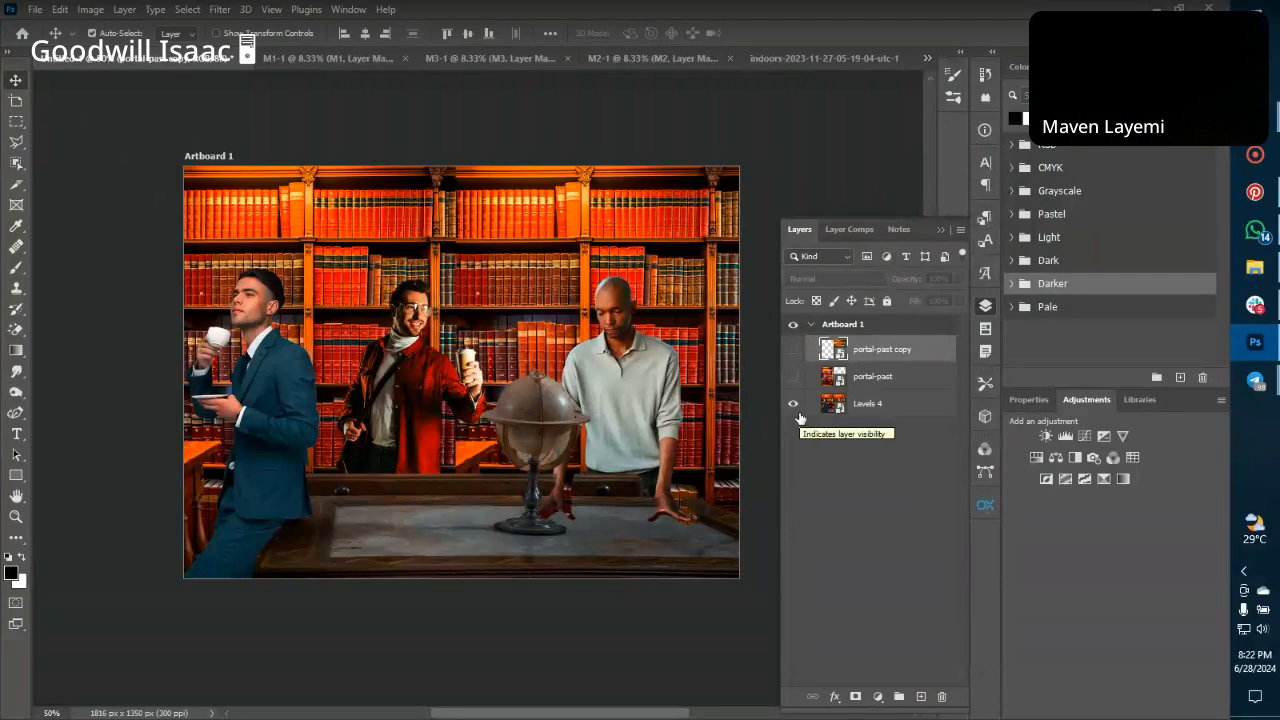
left_click(794, 405)
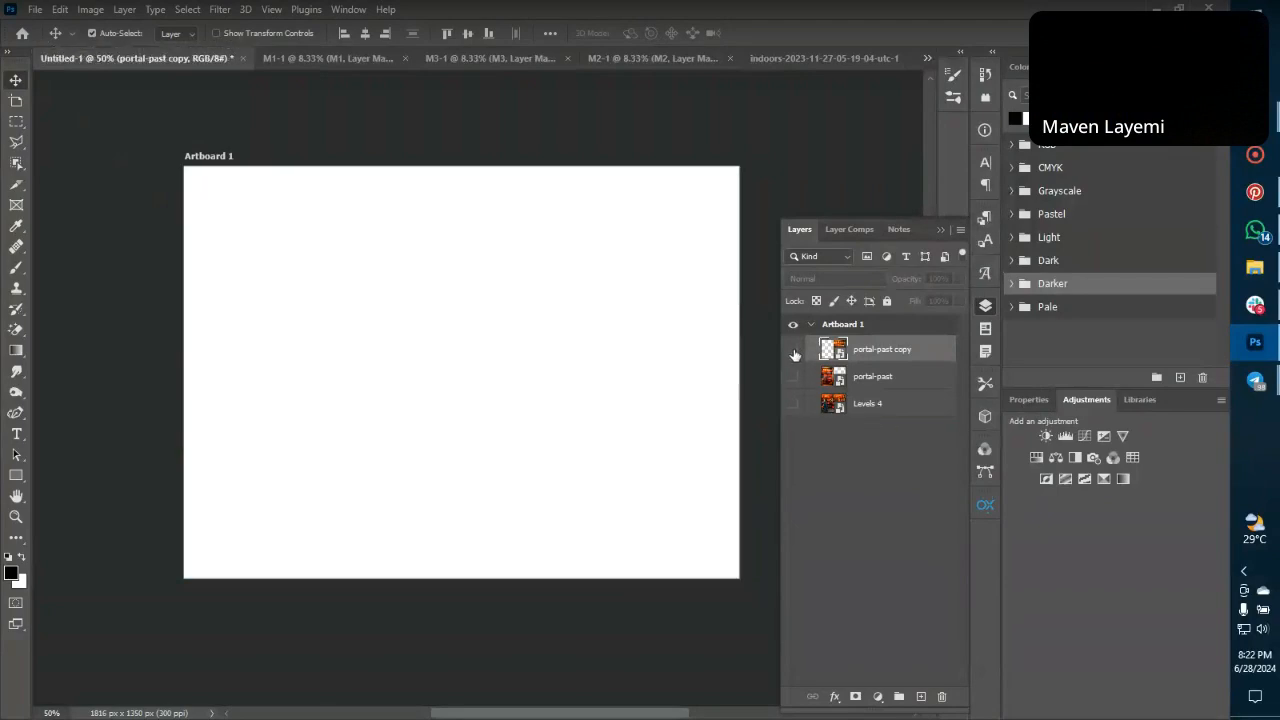
left_click(794, 351)
left_click(793, 377)
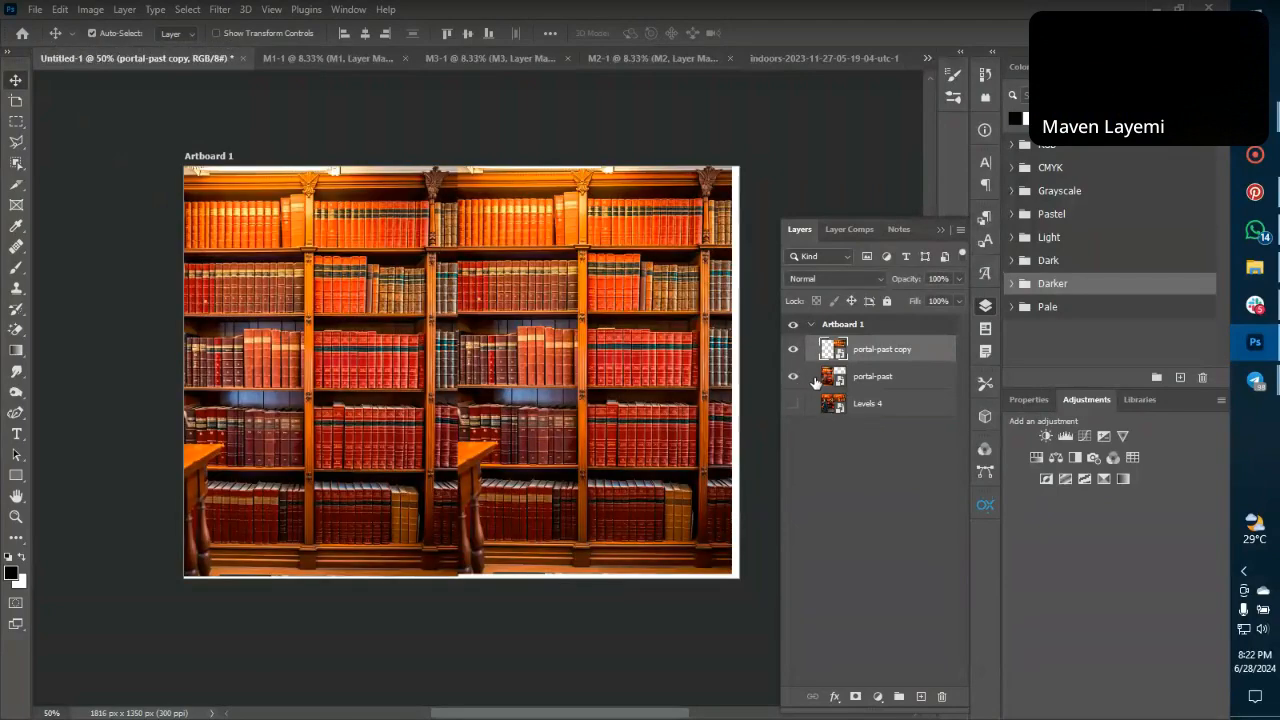
Scale both bookshelf layers down together from the artboard's upper-left corner and nudge them slightly upward.
left_click(858, 378, "shift")
key("ctrl+t")
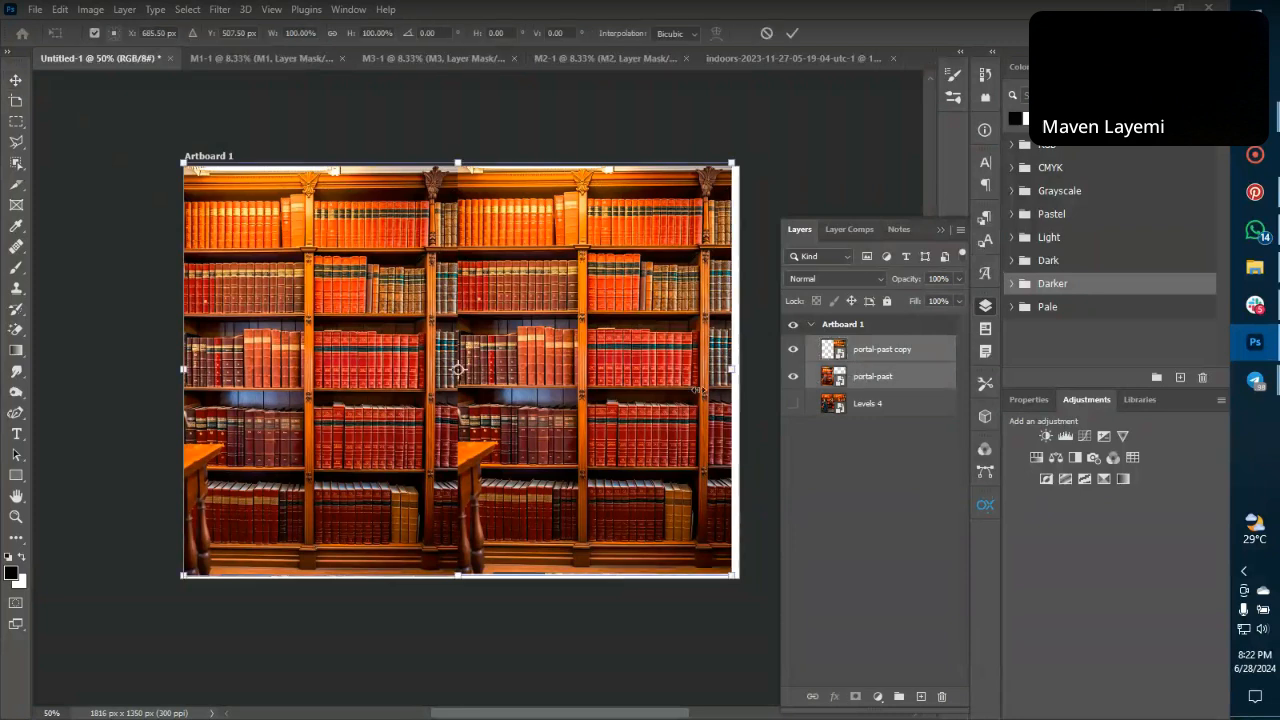
left_click_drag(733, 575, 643, 523)
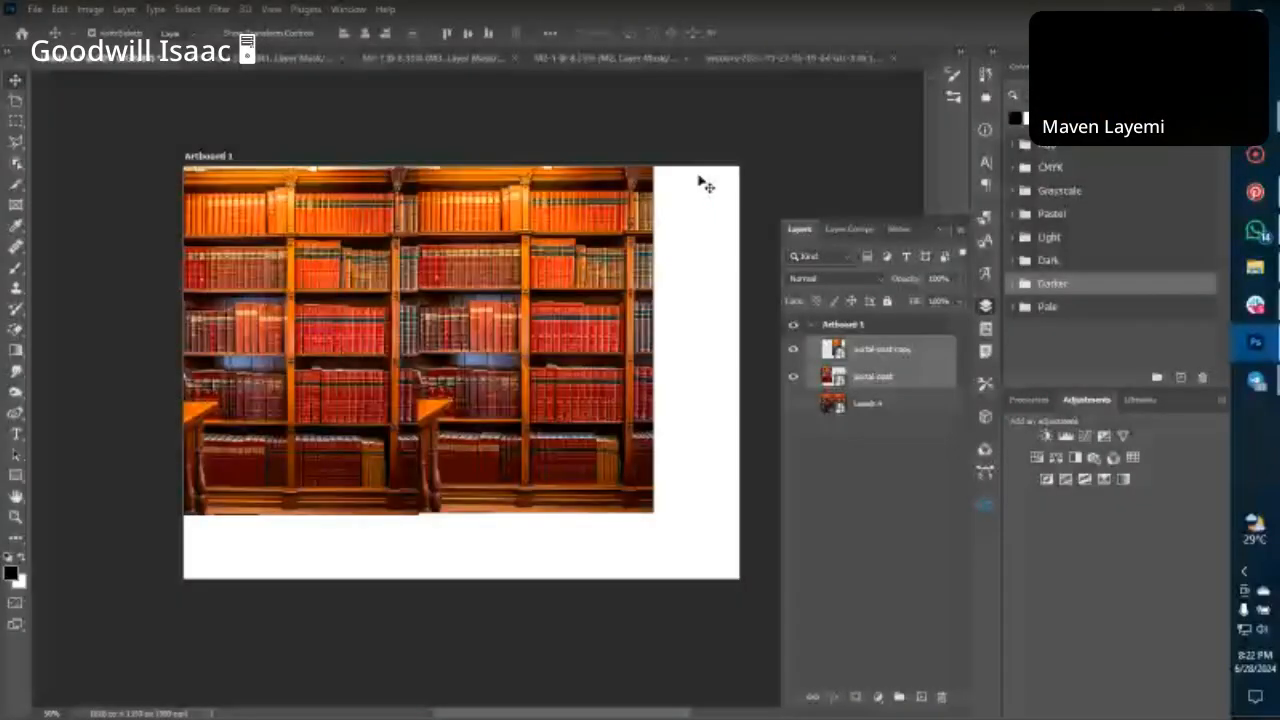
key("Up")
key("Up")
key("Up")
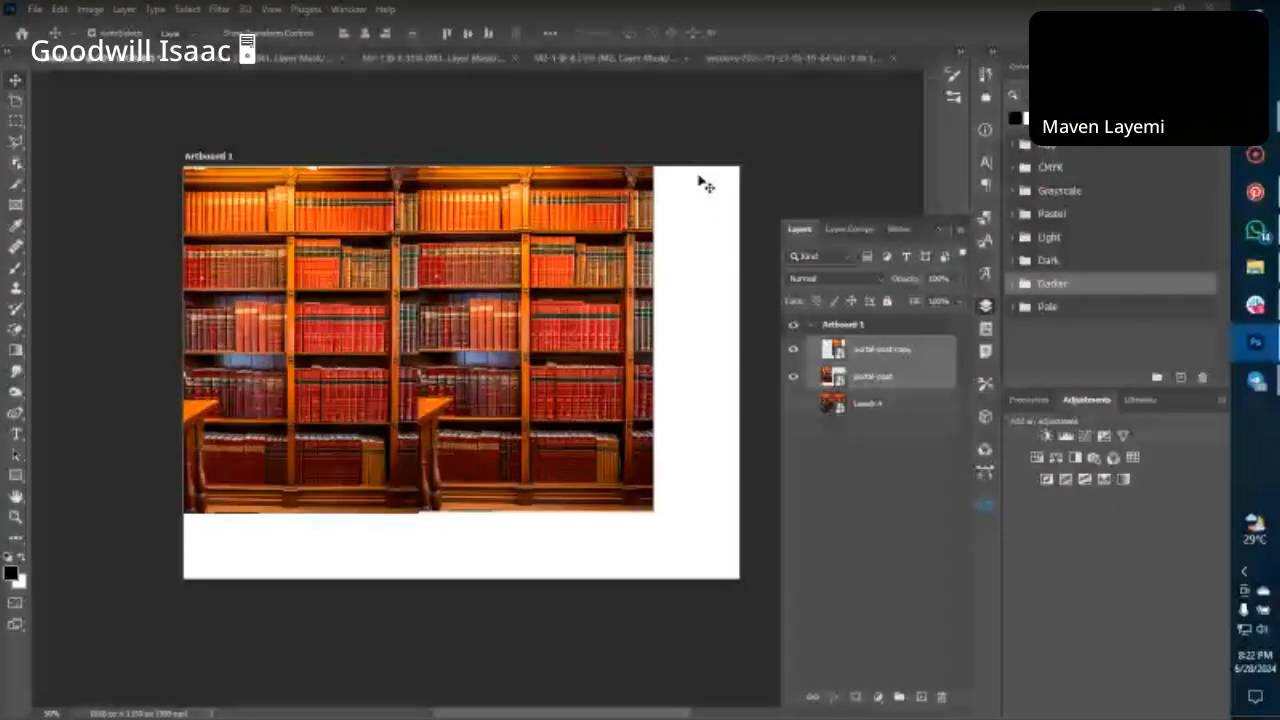
Duplicate the portal-past copy bookshelf to the right to fill the remaining white gap across the artboard's width.
left_click(699, 177)
left_click(546, 291)
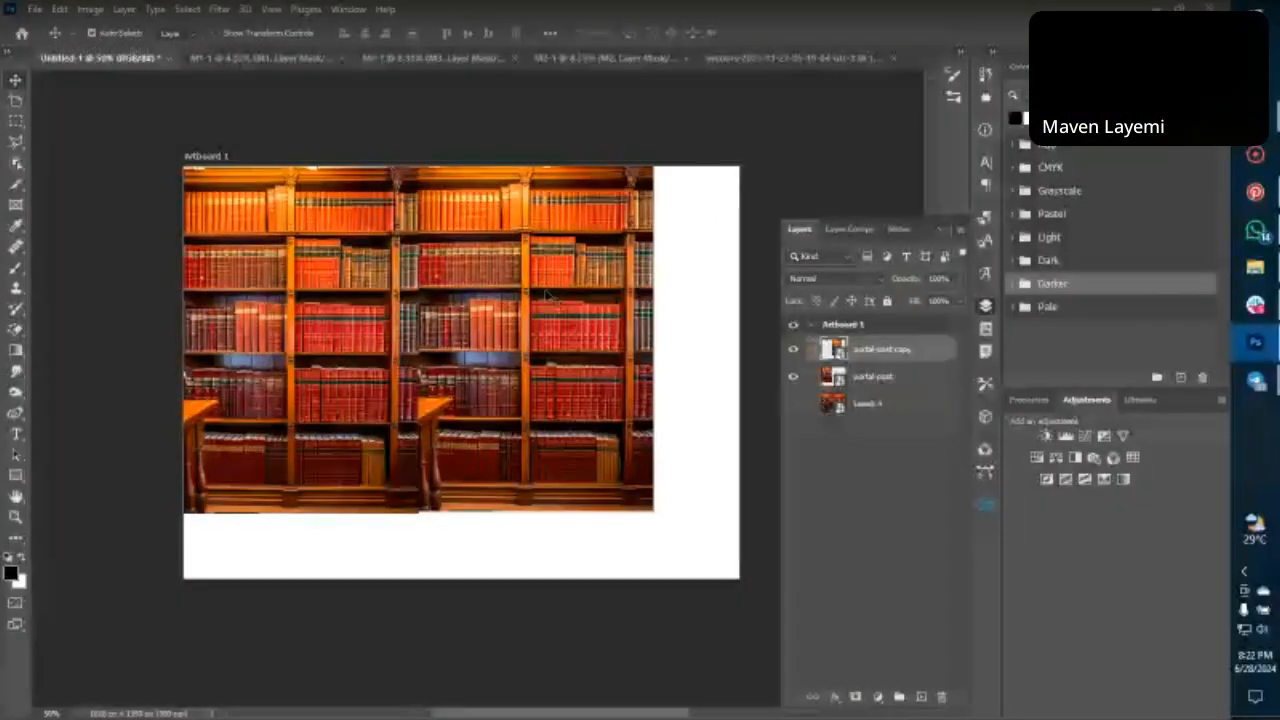
left_click_drag(547, 295, 707, 285)
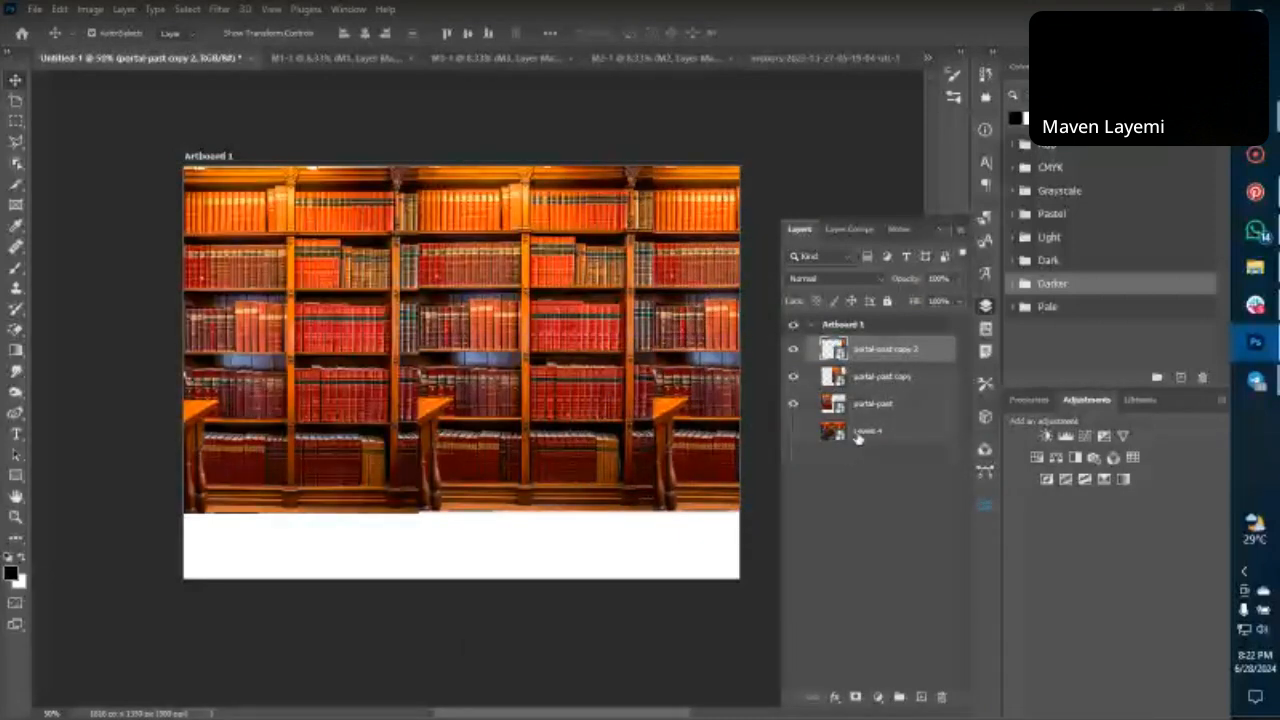
Rename the three bookshelf layers from top to bottom as 1, 2 and 3.
double_click(886, 349)
type("1")
key("Return")
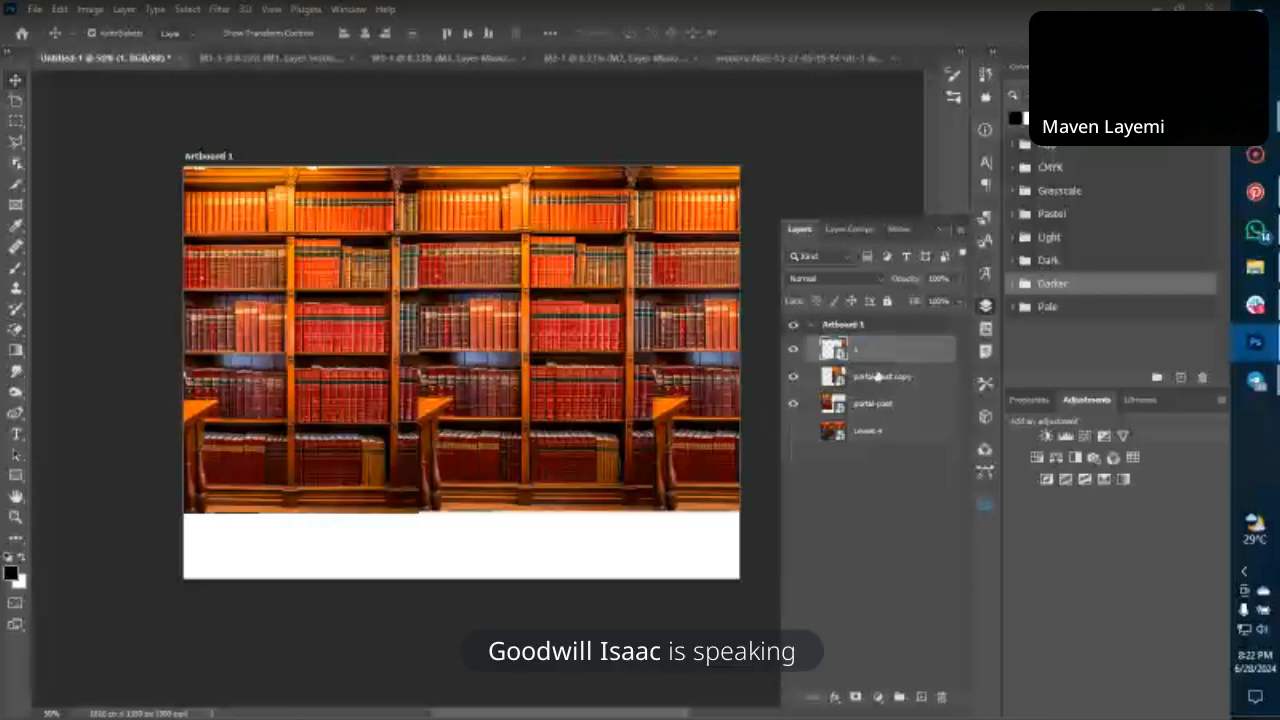
left_click(876, 379)
double_click(876, 377)
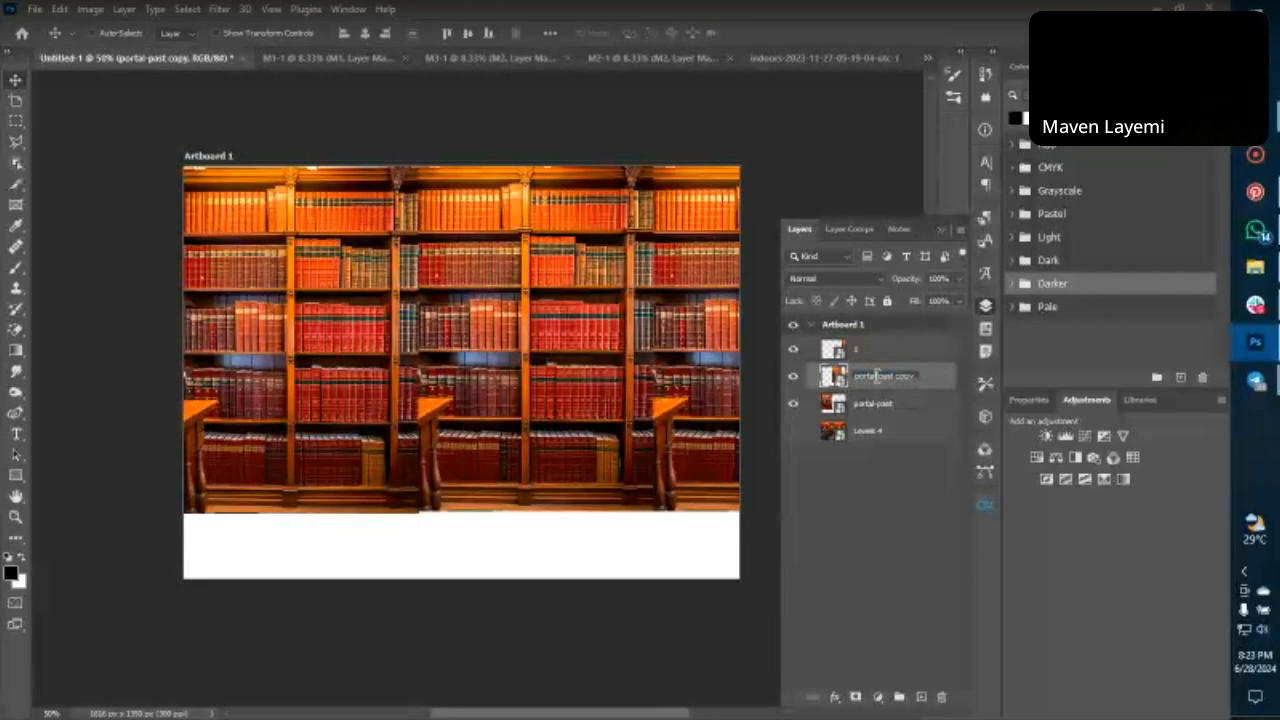
type("2")
key("Return")
double_click(867, 404)
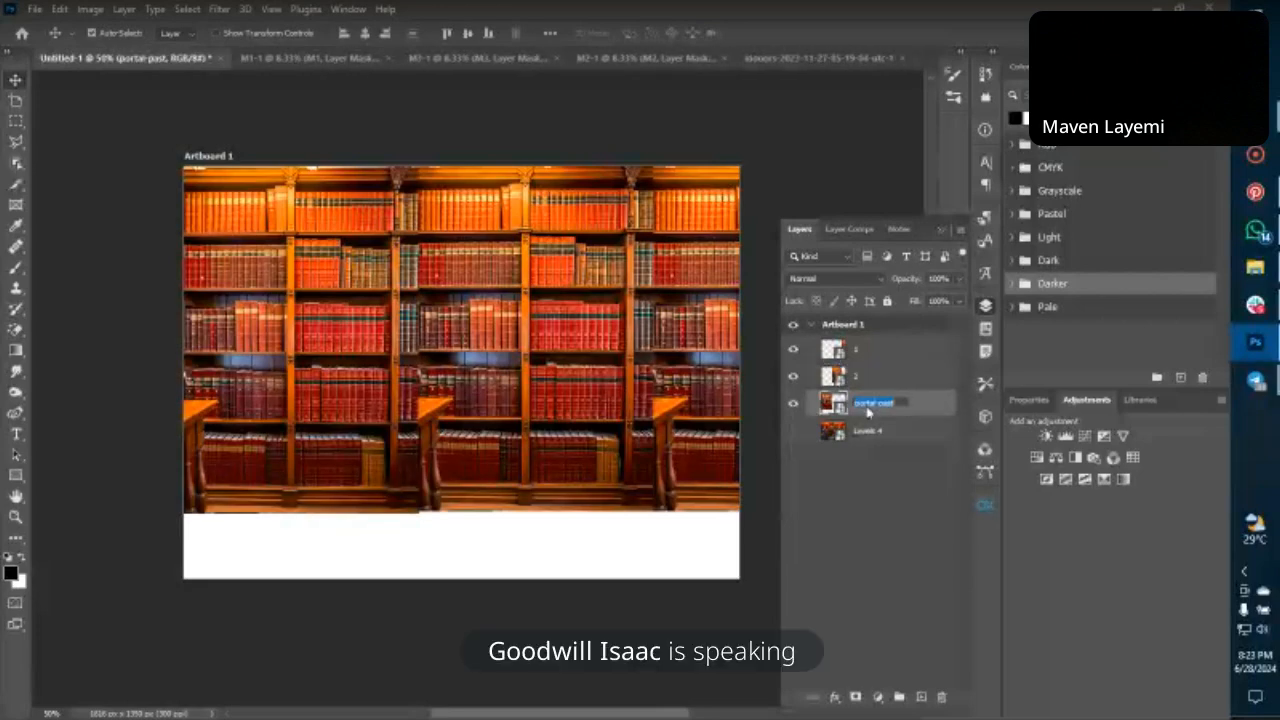
type("3")
key("Return")
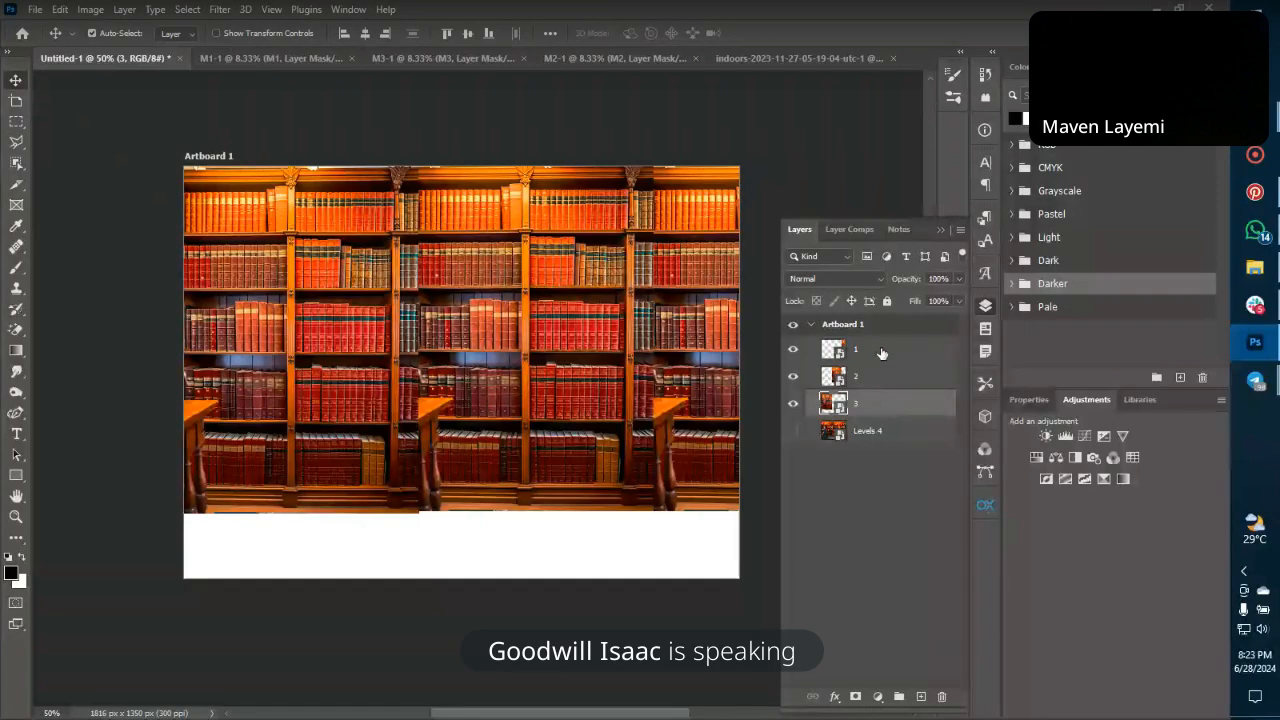
Group layers 1, 2 and 3 as Library, and nudge layer 3 slightly upward to line up with the neighbouring shelves.
left_click(882, 351, "shift")
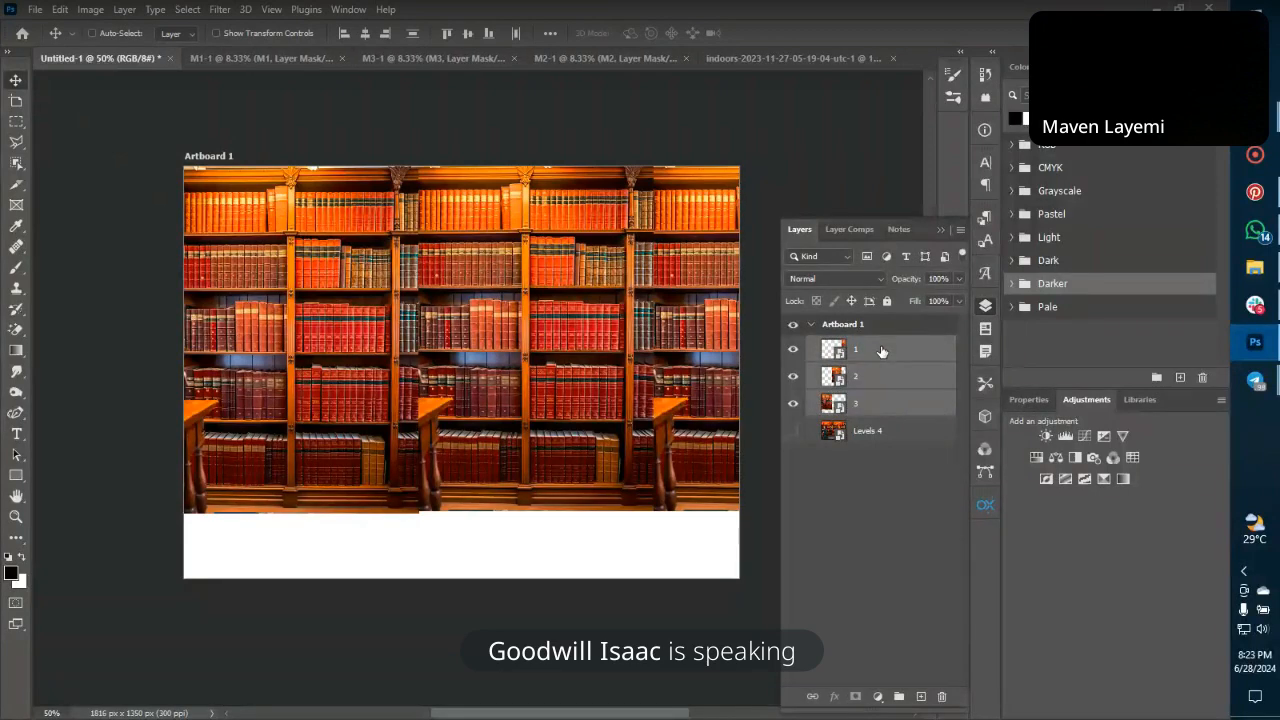
key("ctrl+g")
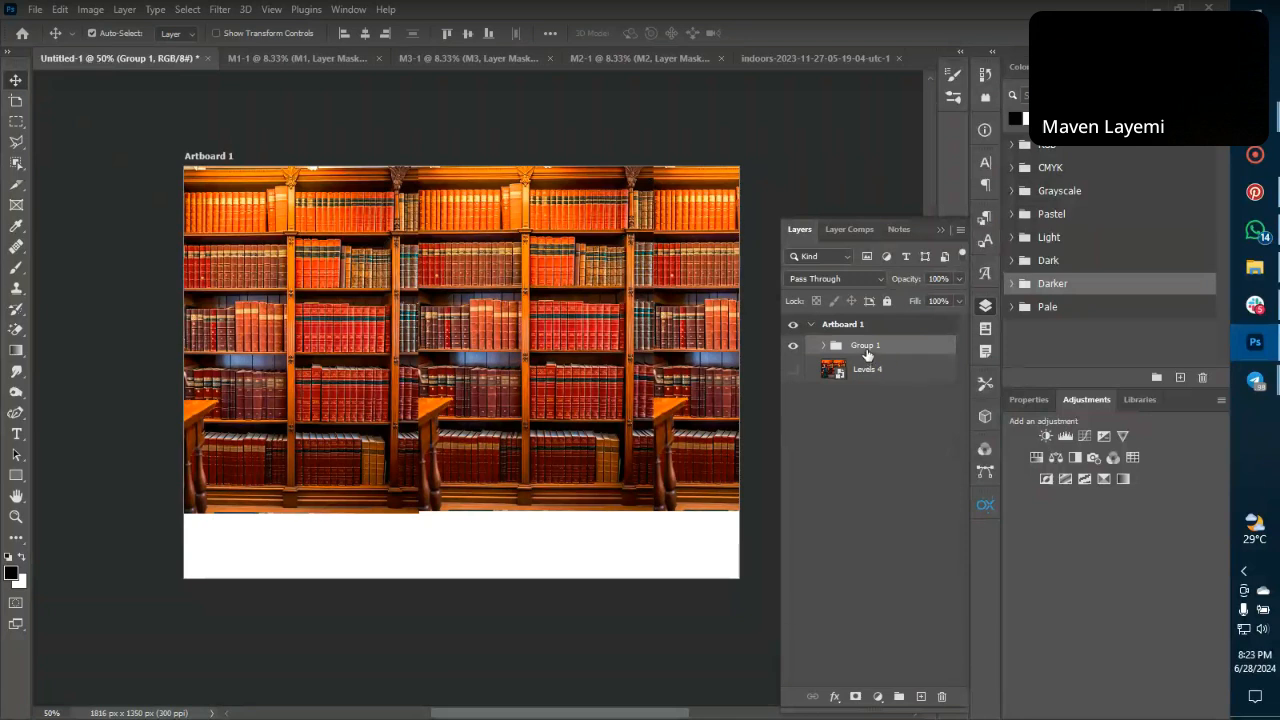
double_click(867, 347)
type("Library")
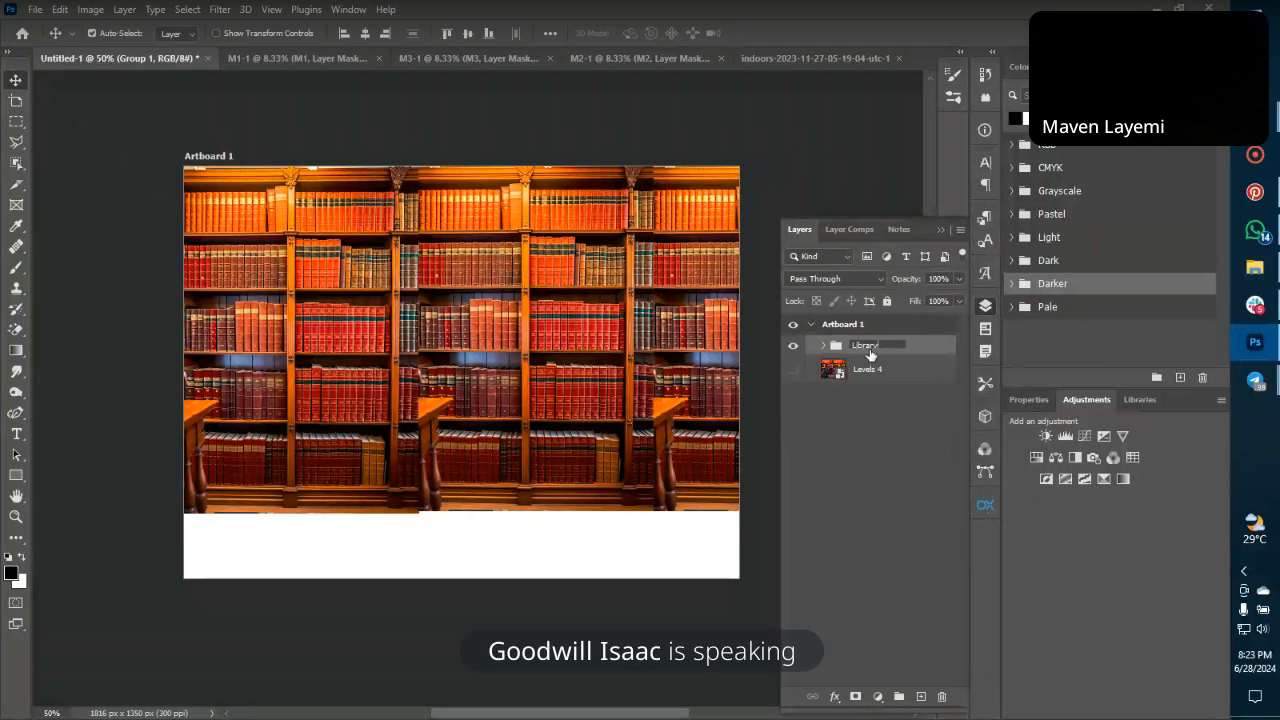
key("Return")
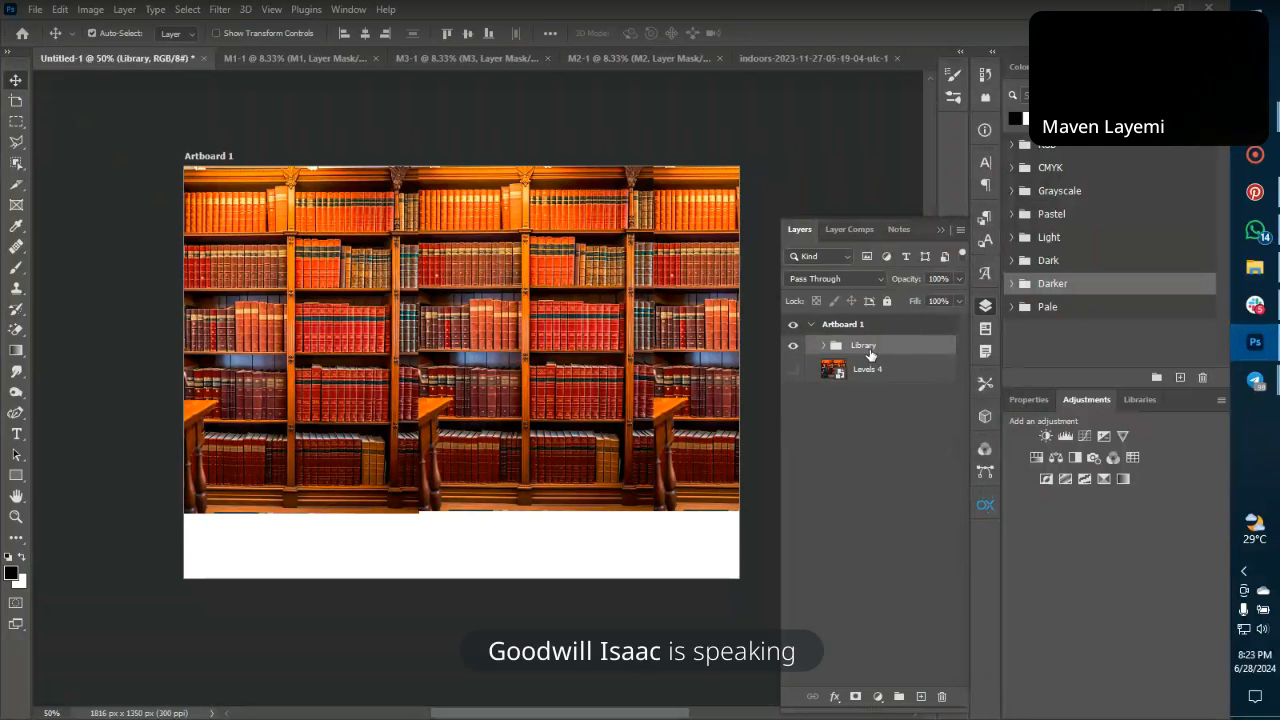
left_click(264, 308)
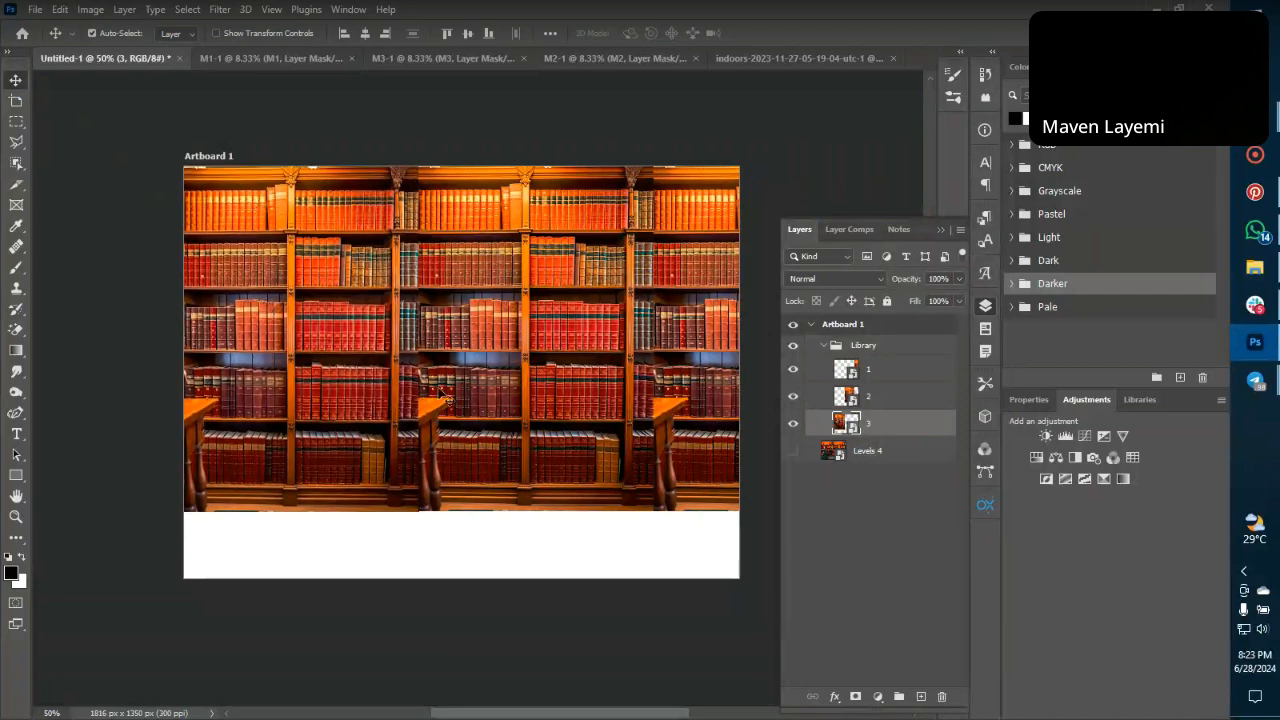
key("ctrl+plus")
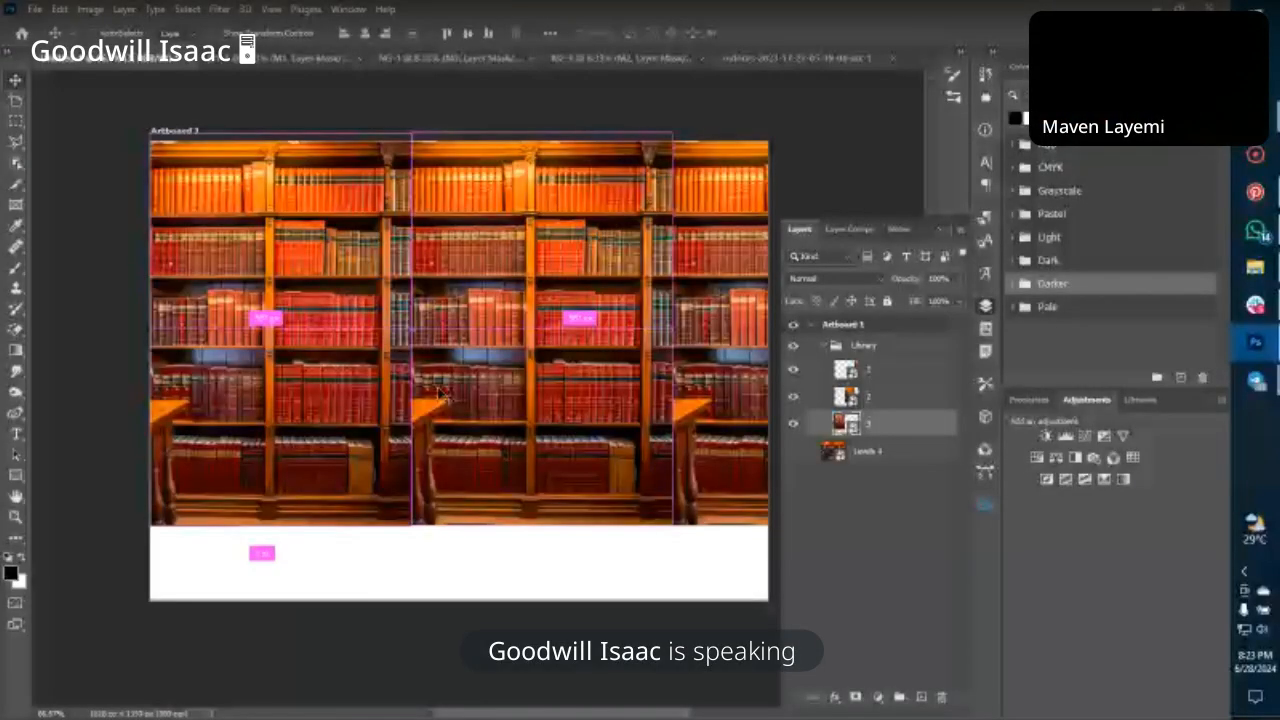
In the indoors library photo document, make the photo layer active and choose the Object Selection tool.
left_click(751, 58)
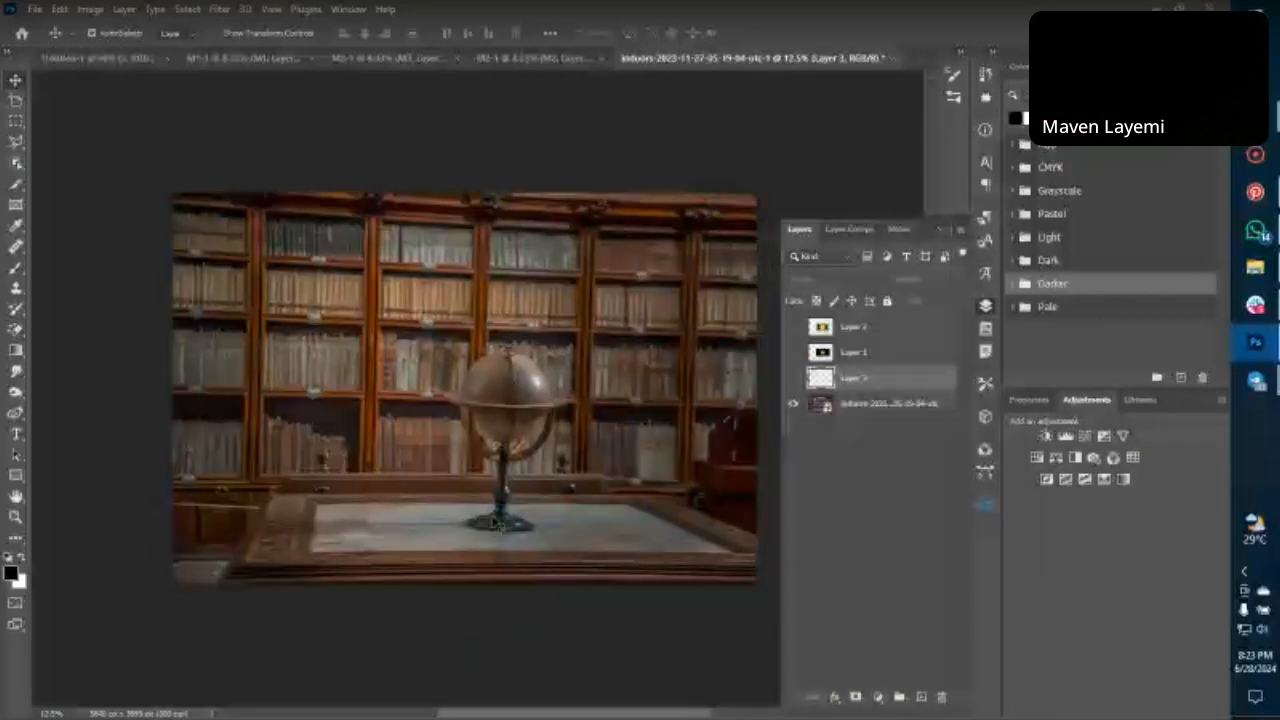
left_click(900, 403)
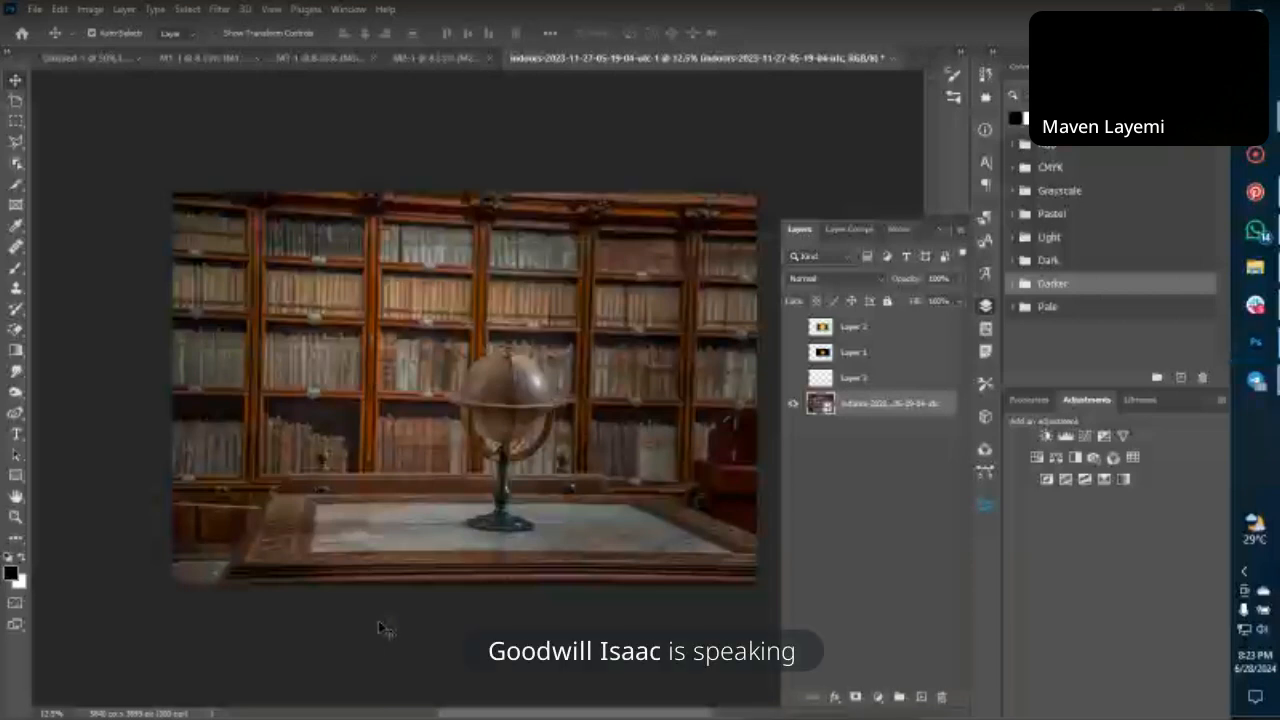
key("super")
type("w")
key("Escape")
key("w")
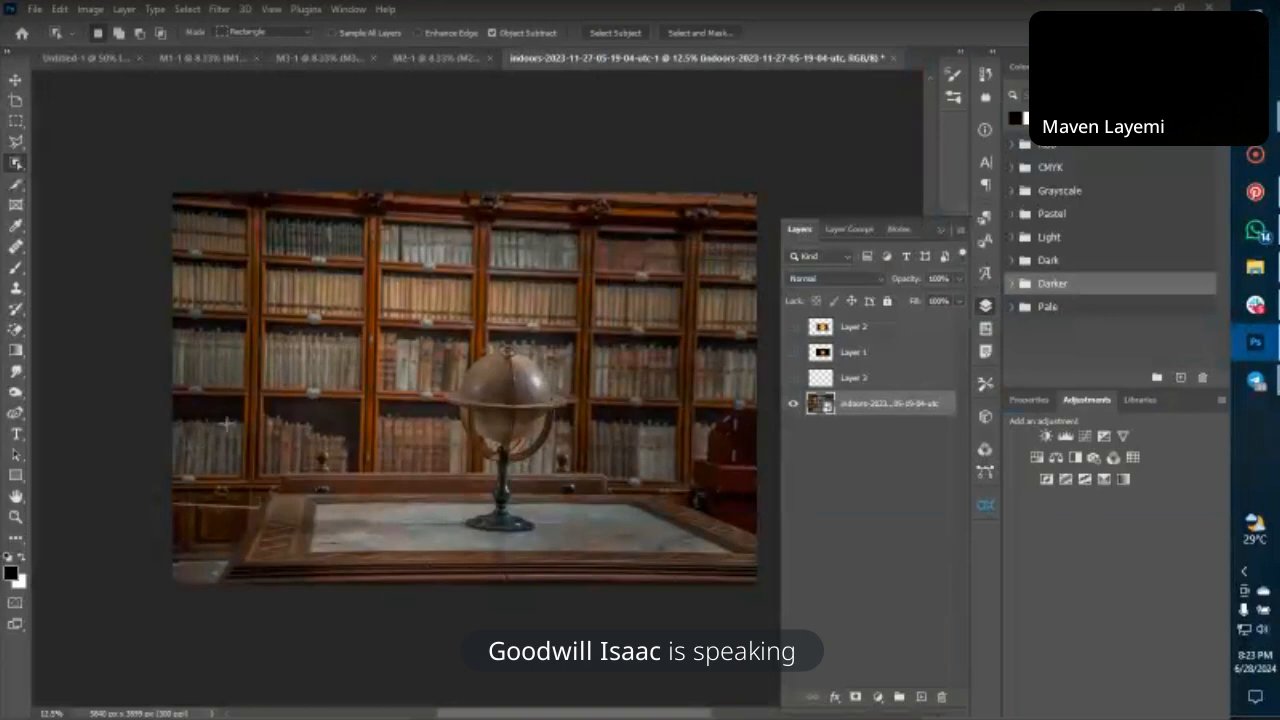
Try to select the wooden desk at the front of the library photo, and clear the selection.
left_click_drag(230, 445, 297, 480)
left_click_drag(484, 546, 798, 620)
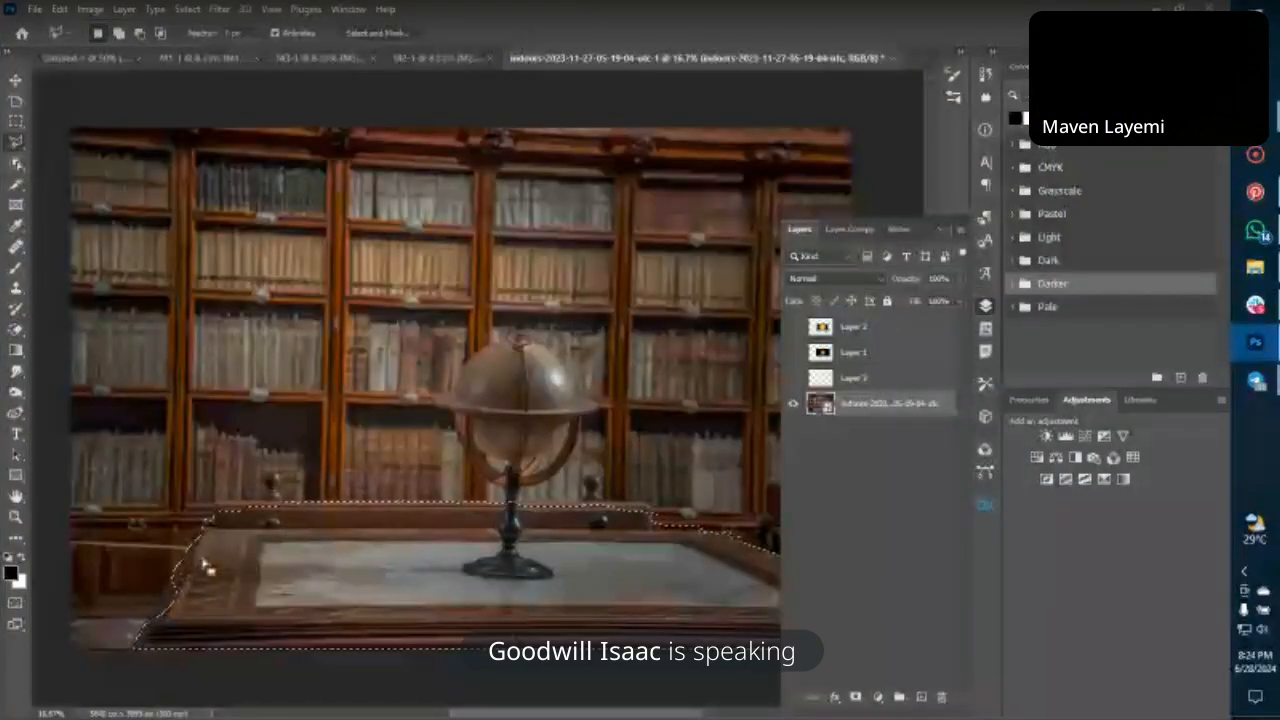
scroll(205, 567, "left", 1)
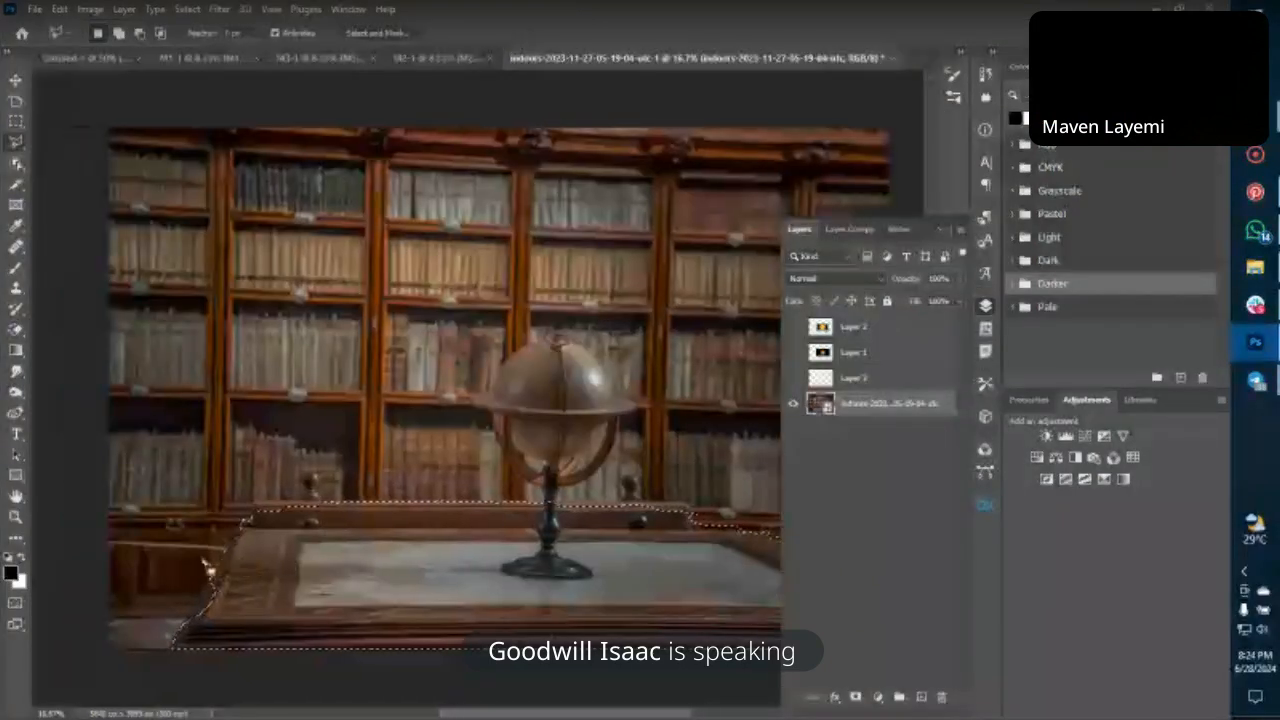
scroll(205, 567, "left", 2)
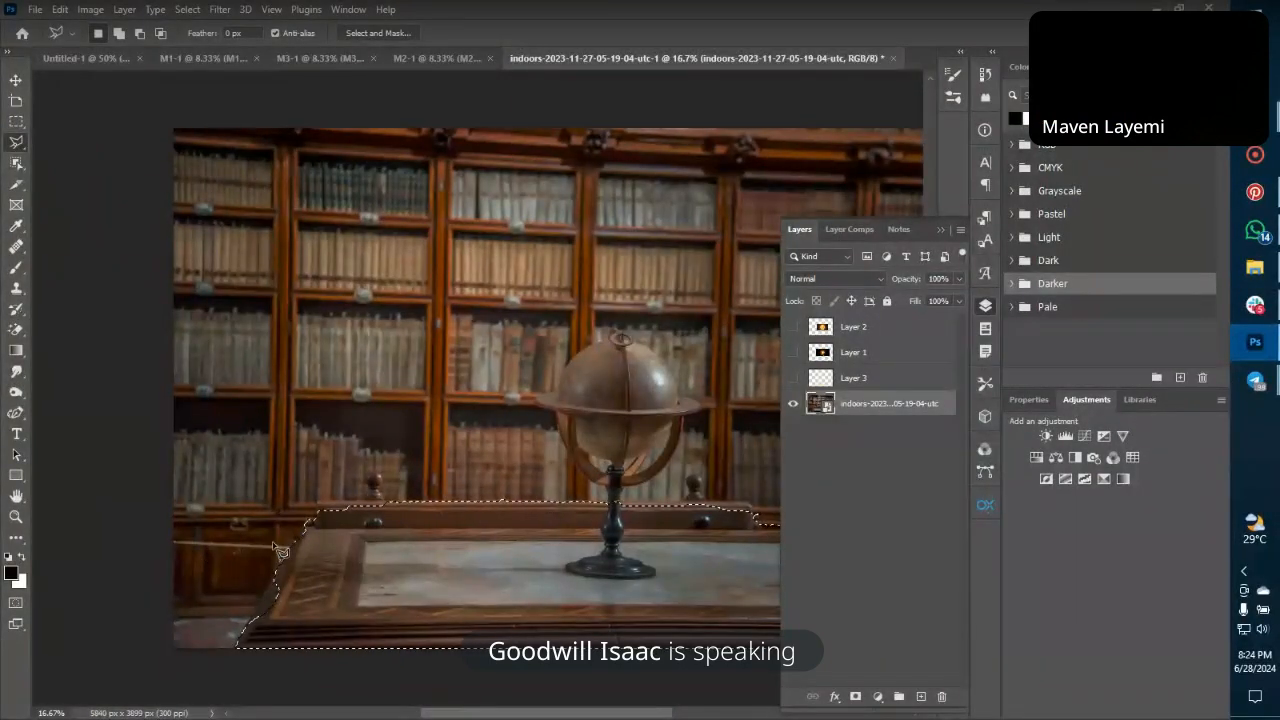
key("ctrl+d")
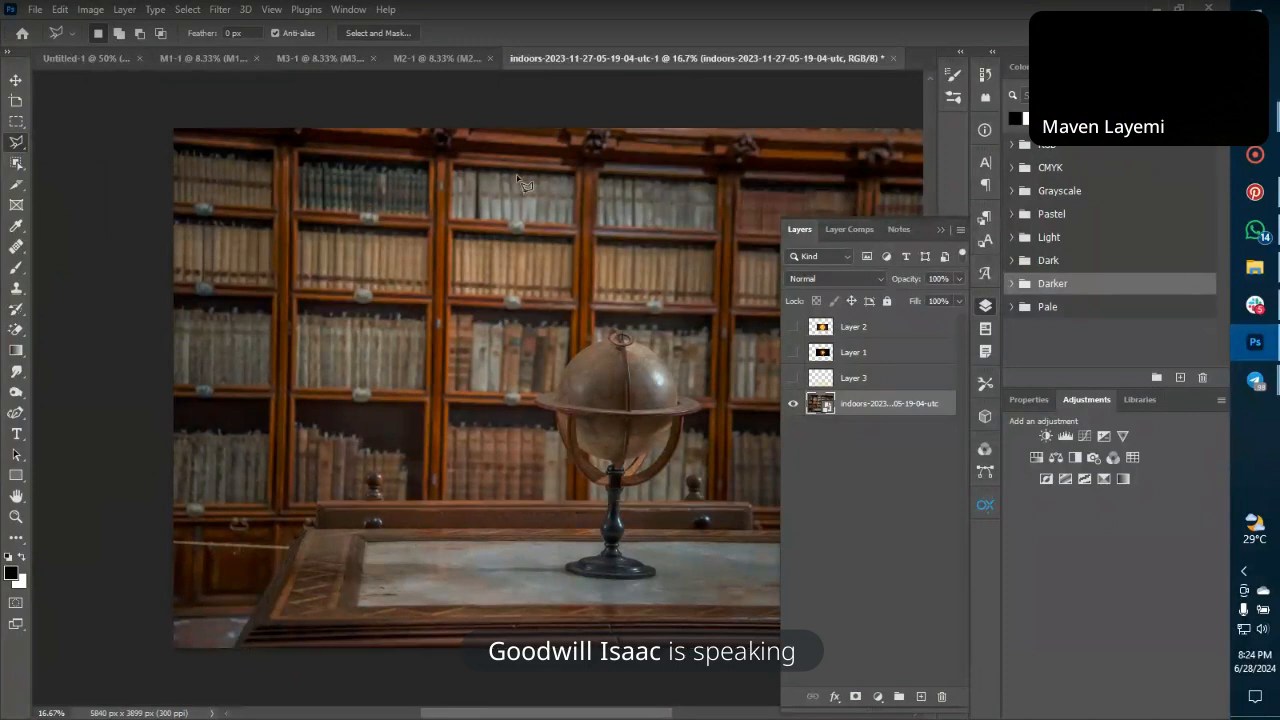
Select the globe with Select Subject and add the wooden desk to the selection with the Object Selection tool.
key("w")
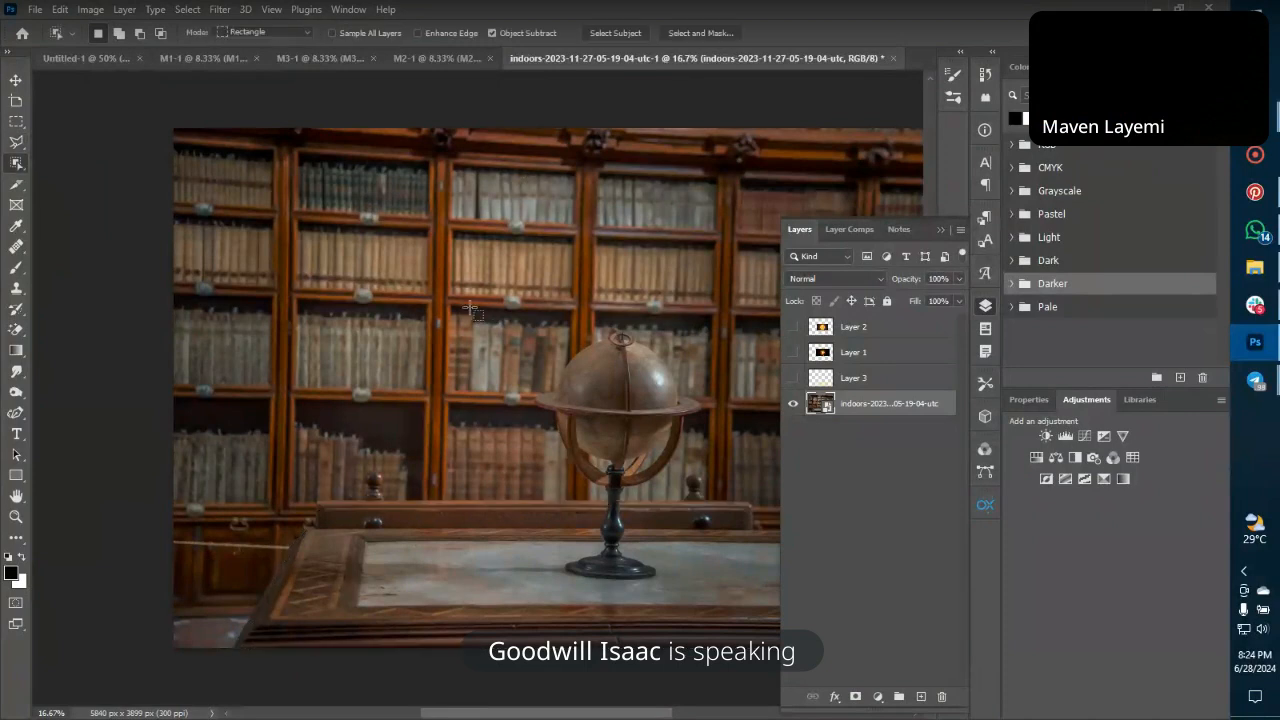
left_click(620, 34)
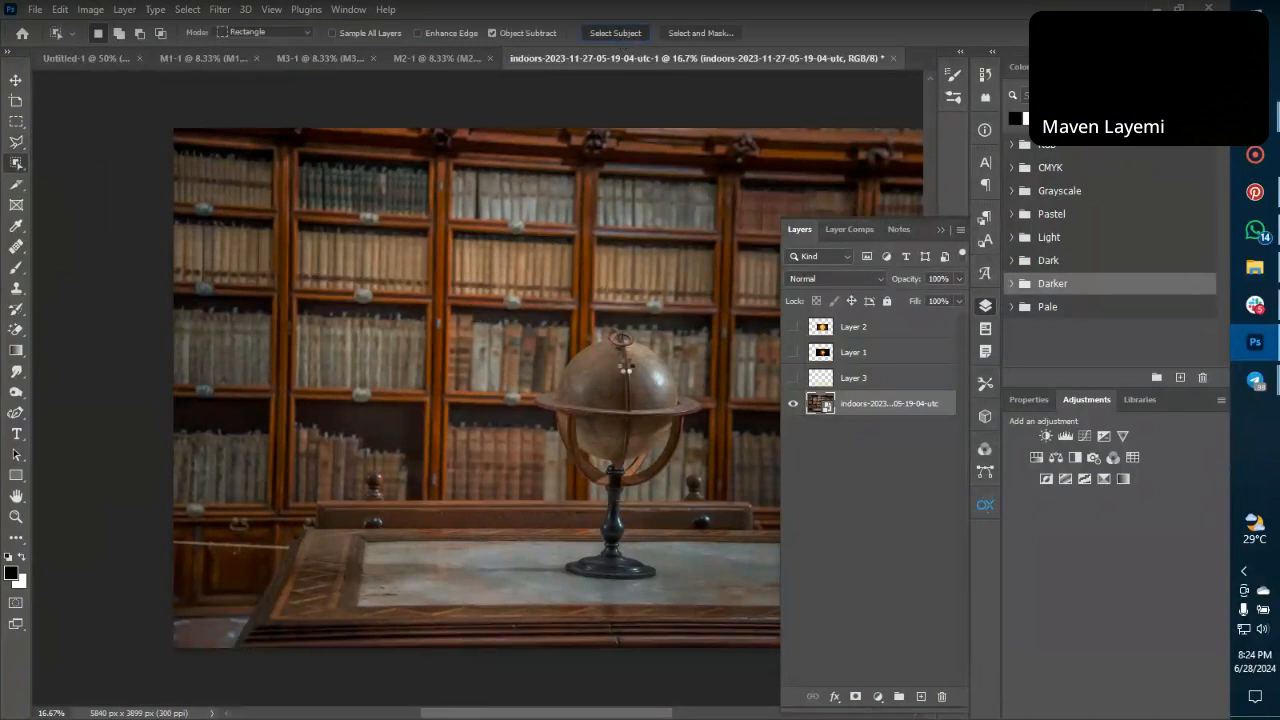
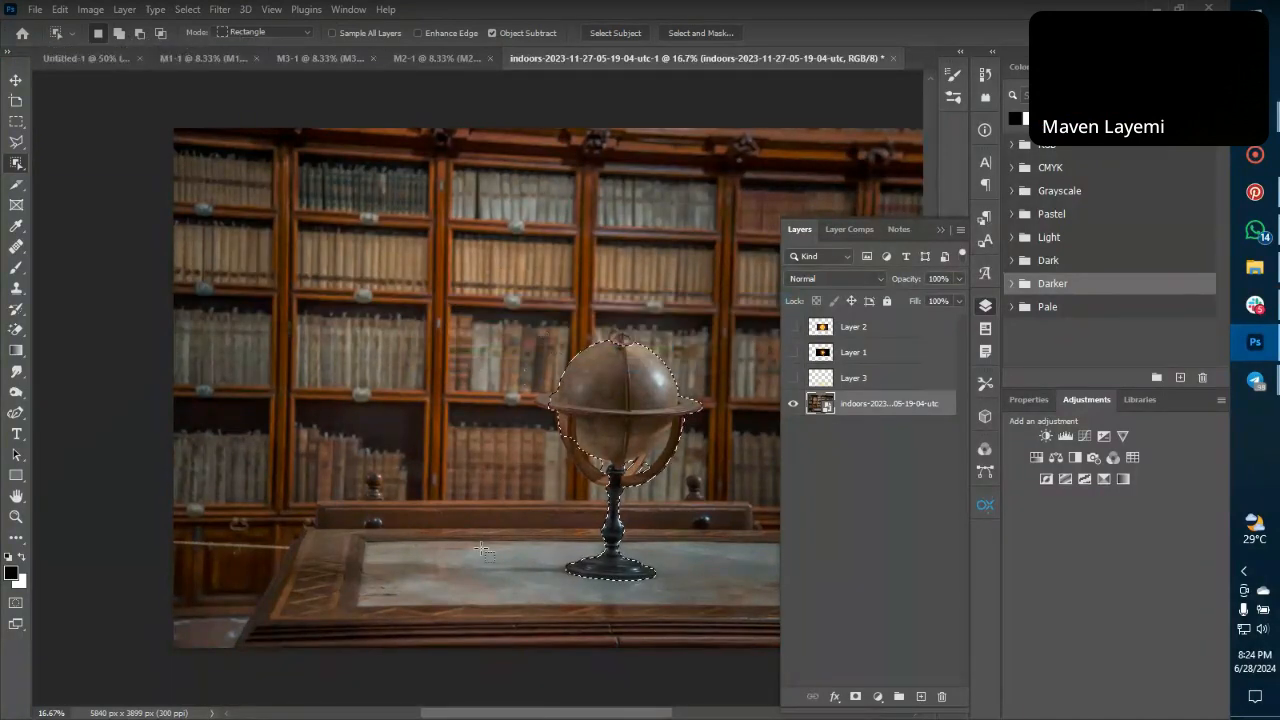
key("shift")
left_click_drag(287, 487, 772, 640)
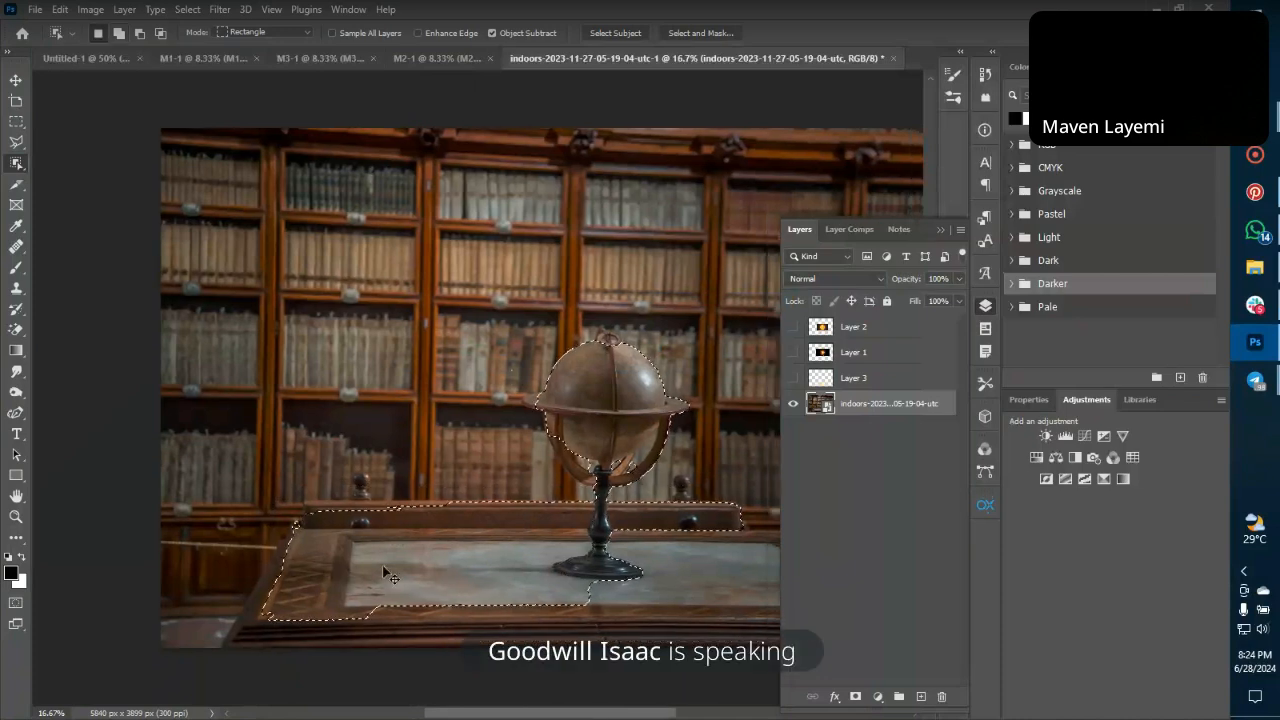
Add the left part of the desk, down to its front edge, to the selection with the Polygonal Lasso tool.
key("ctrl+plus")
key("l")
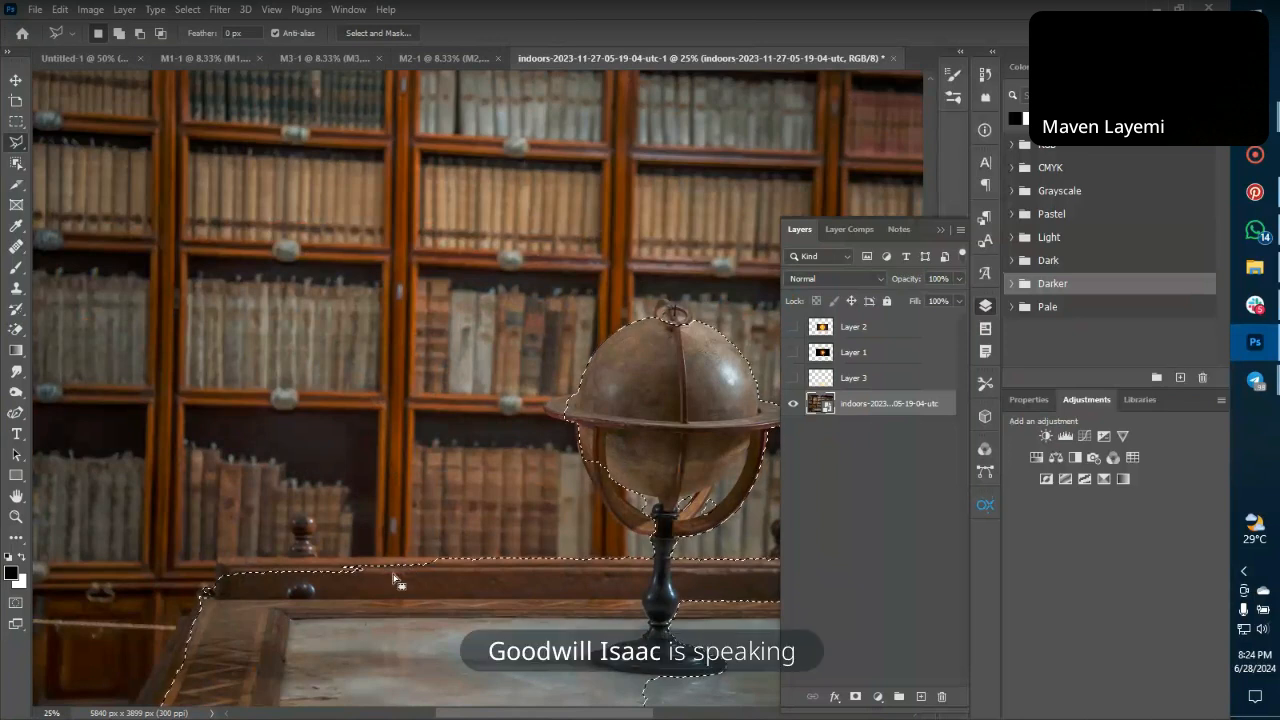
left_click(435, 558, "shift")
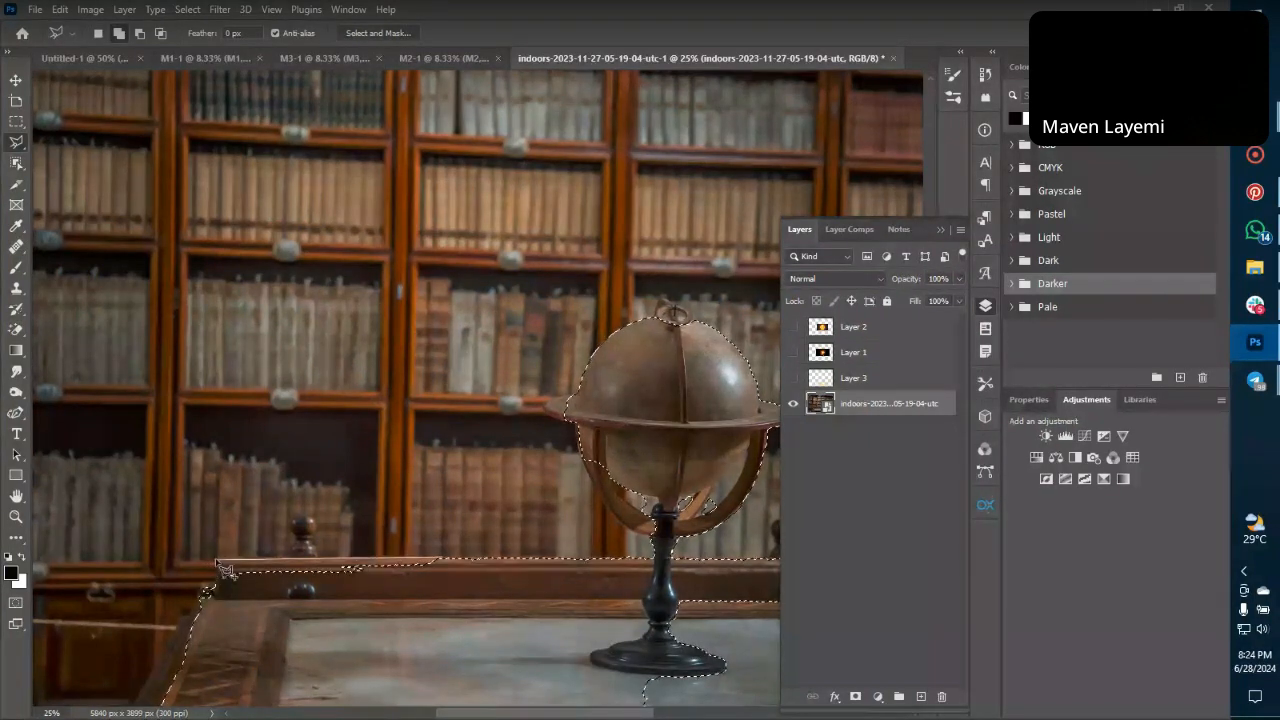
left_click(218, 561)
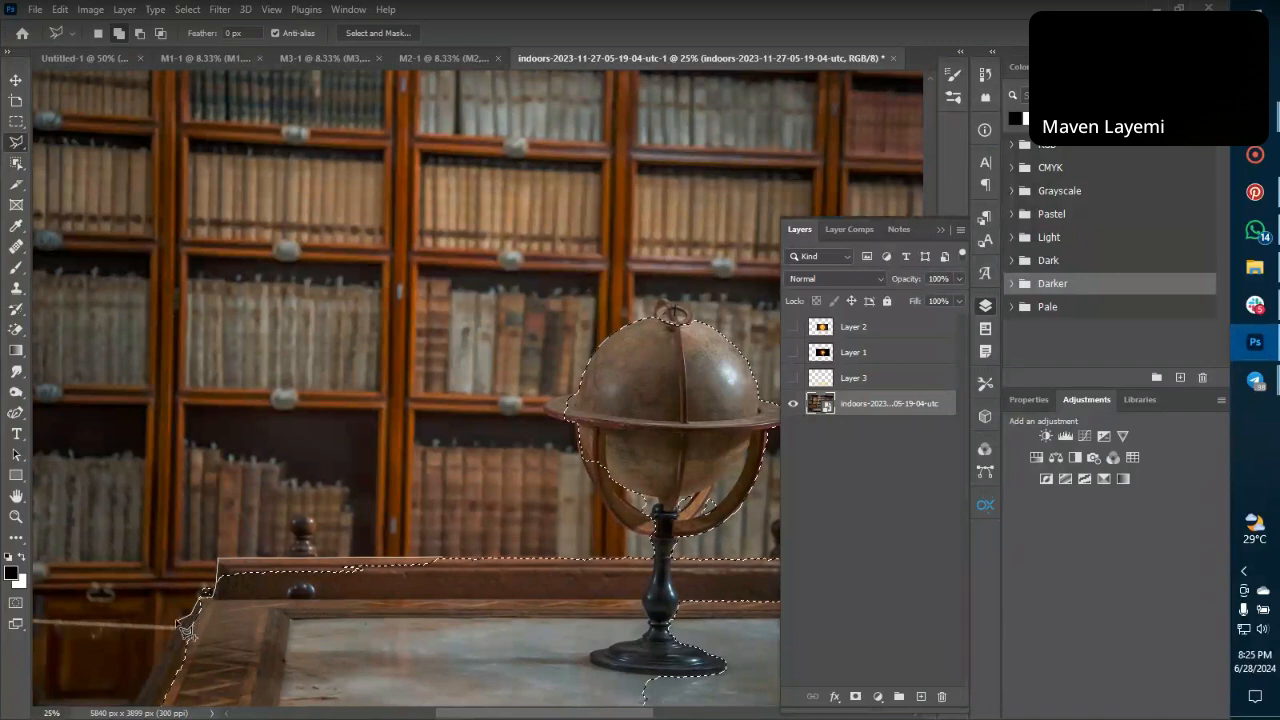
scroll(190, 630, "down", 10)
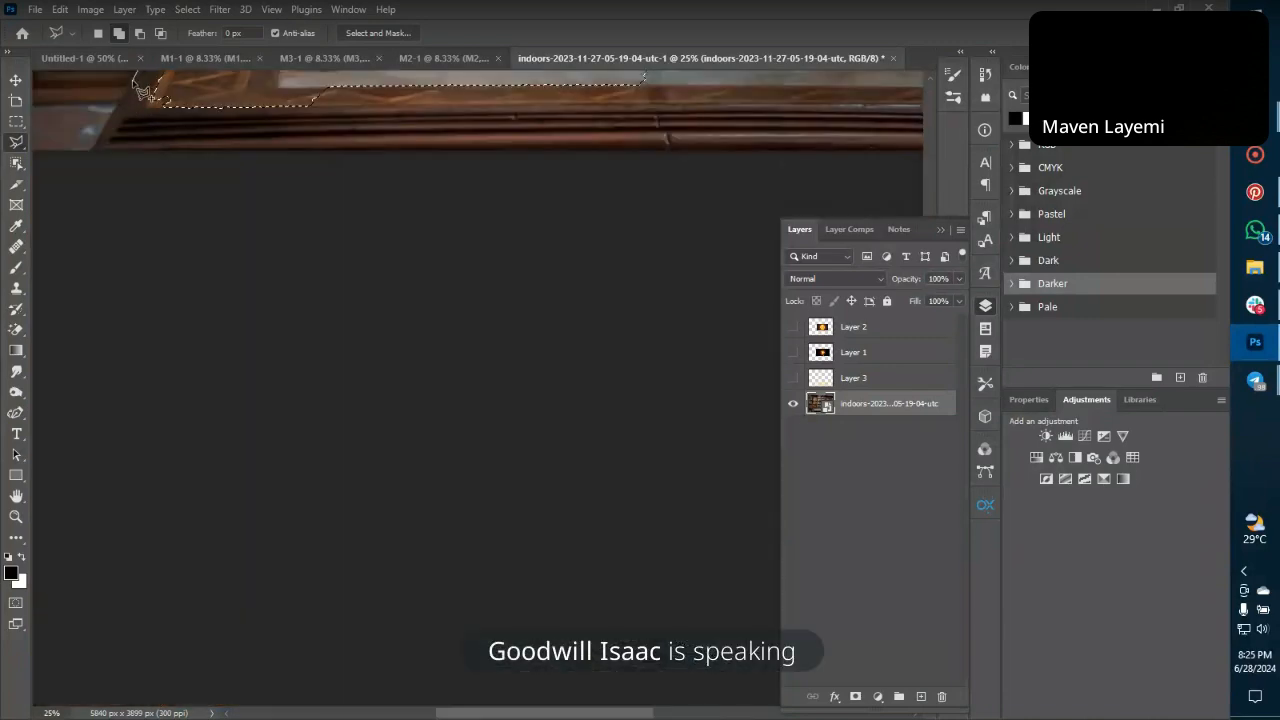
scroll(95, 420, "up", 5)
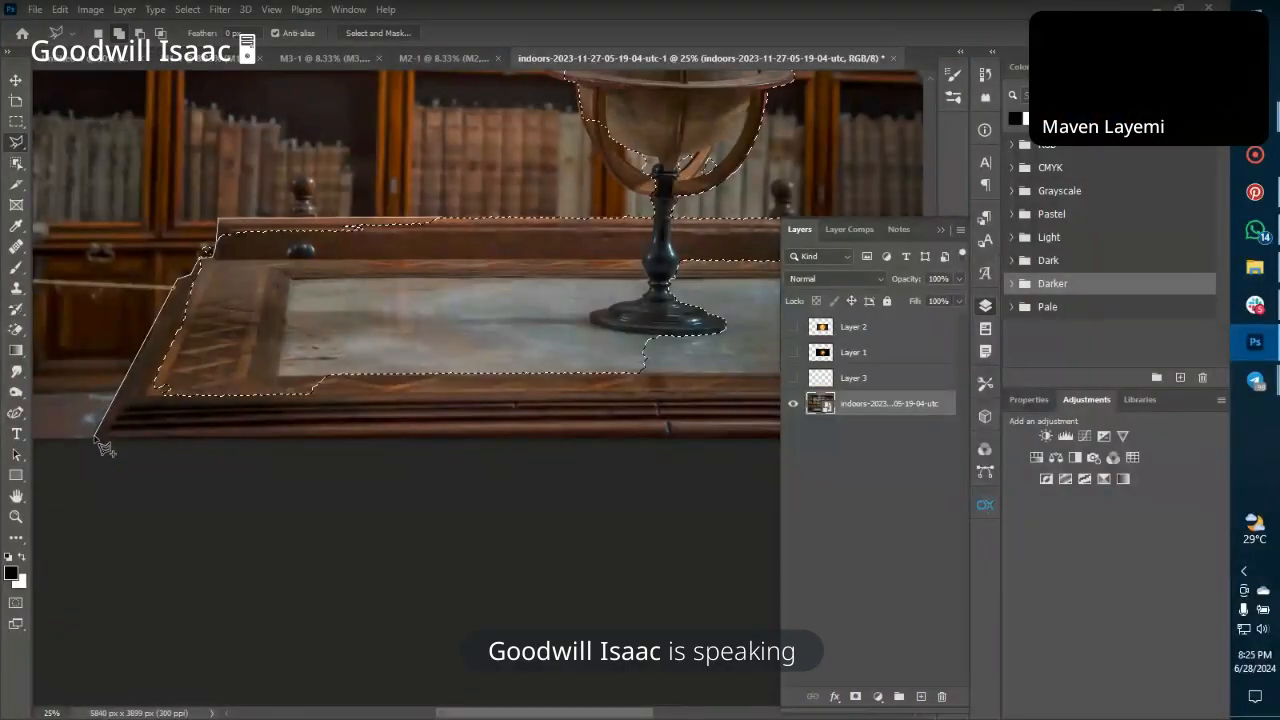
left_click(96, 438)
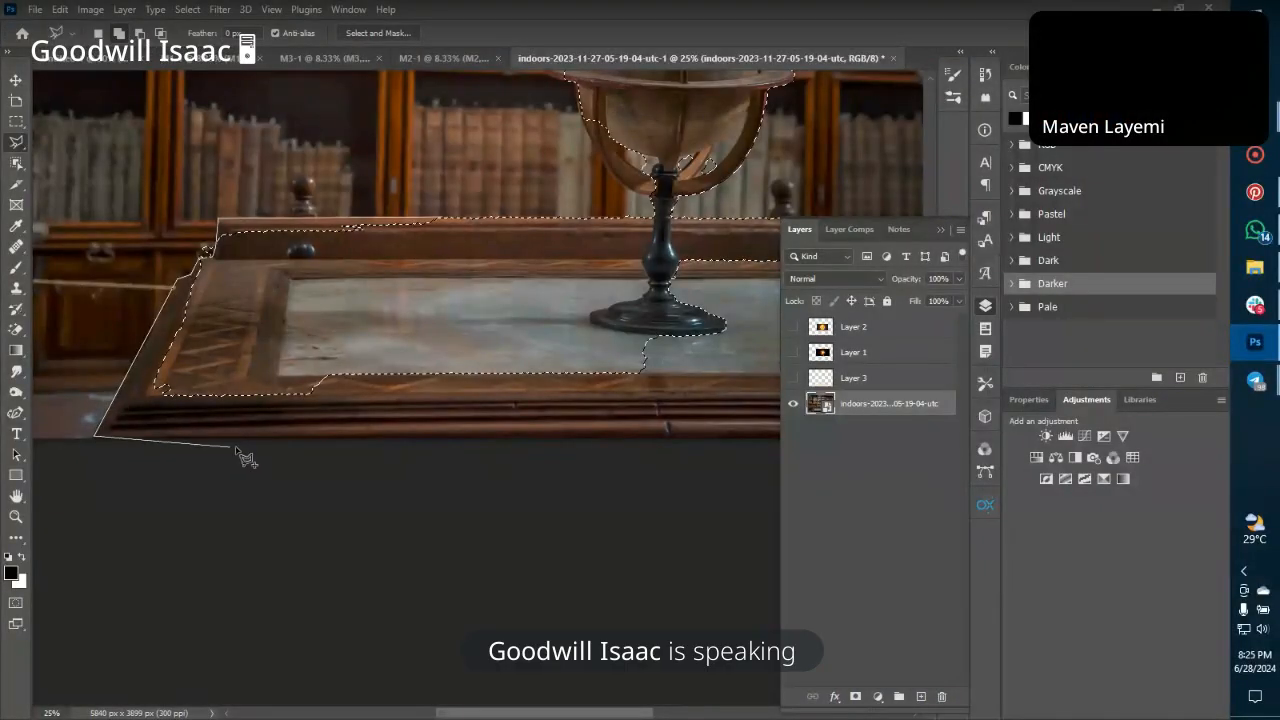
left_click(728, 437)
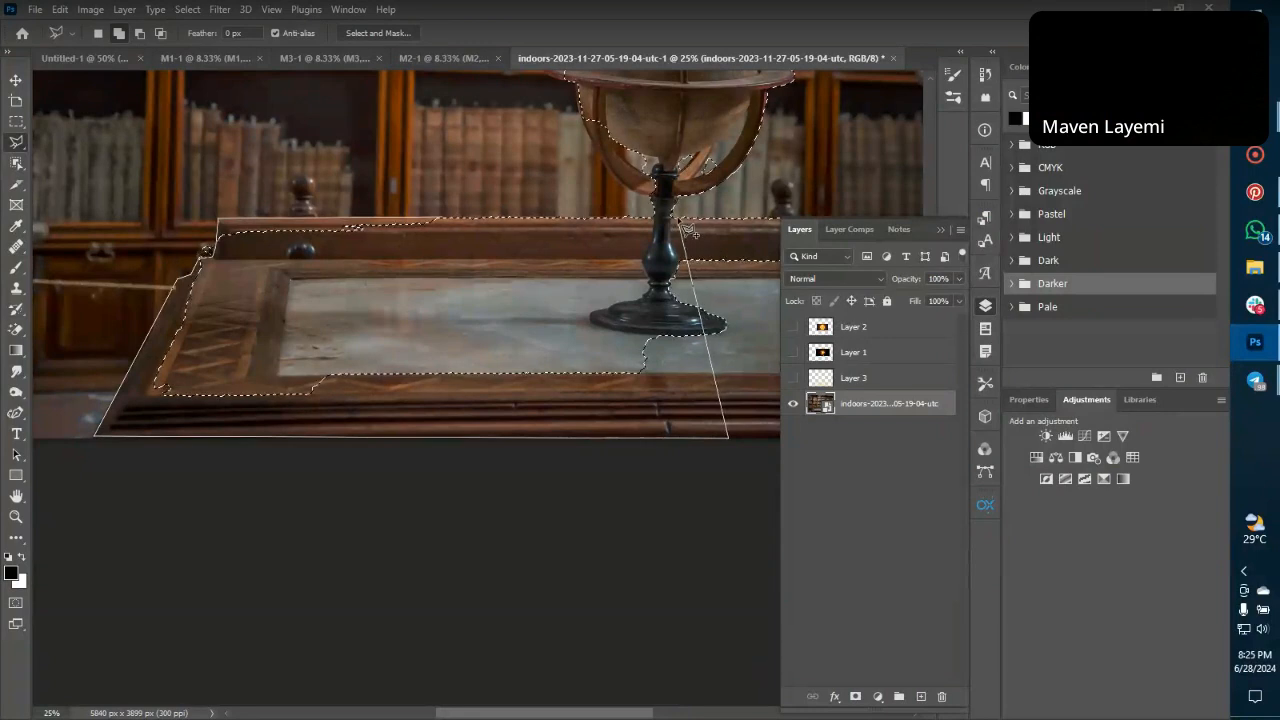
left_click(688, 228)
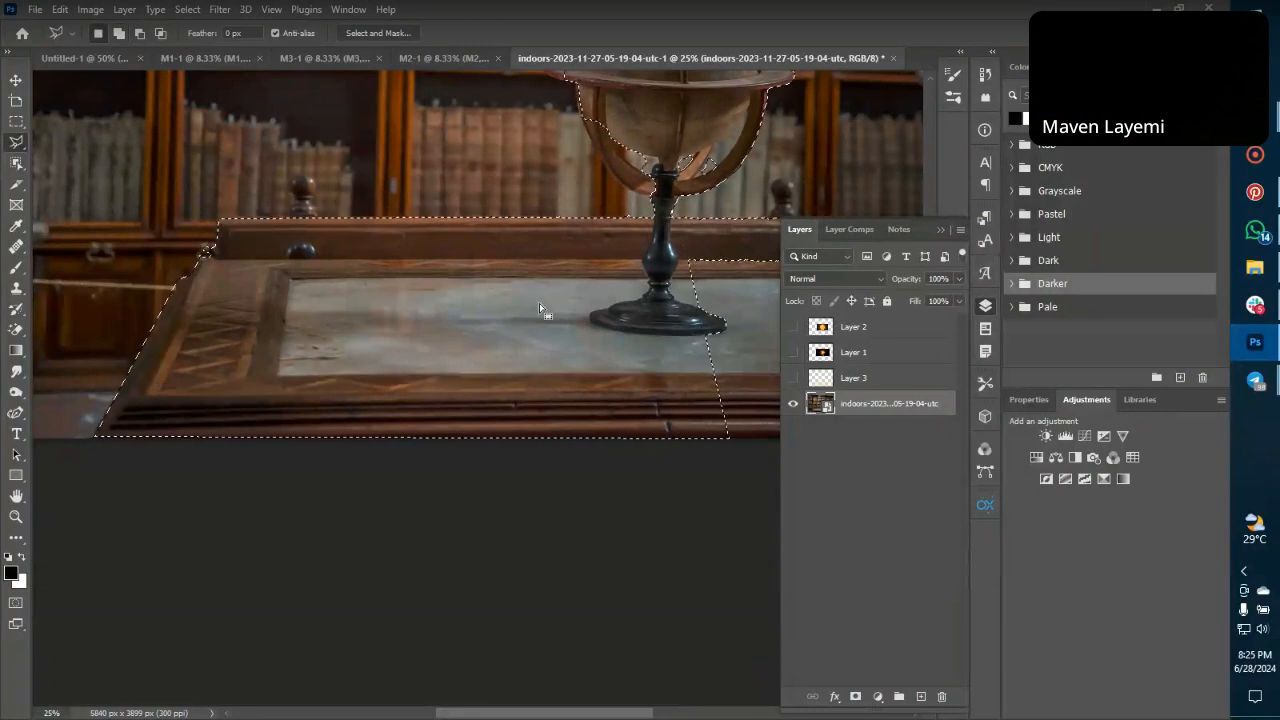
Try to add a strip along the desk's right side border to the selection, and undo it.
scroll(539, 303, "right", 1)
scroll(539, 303, "right", 10)
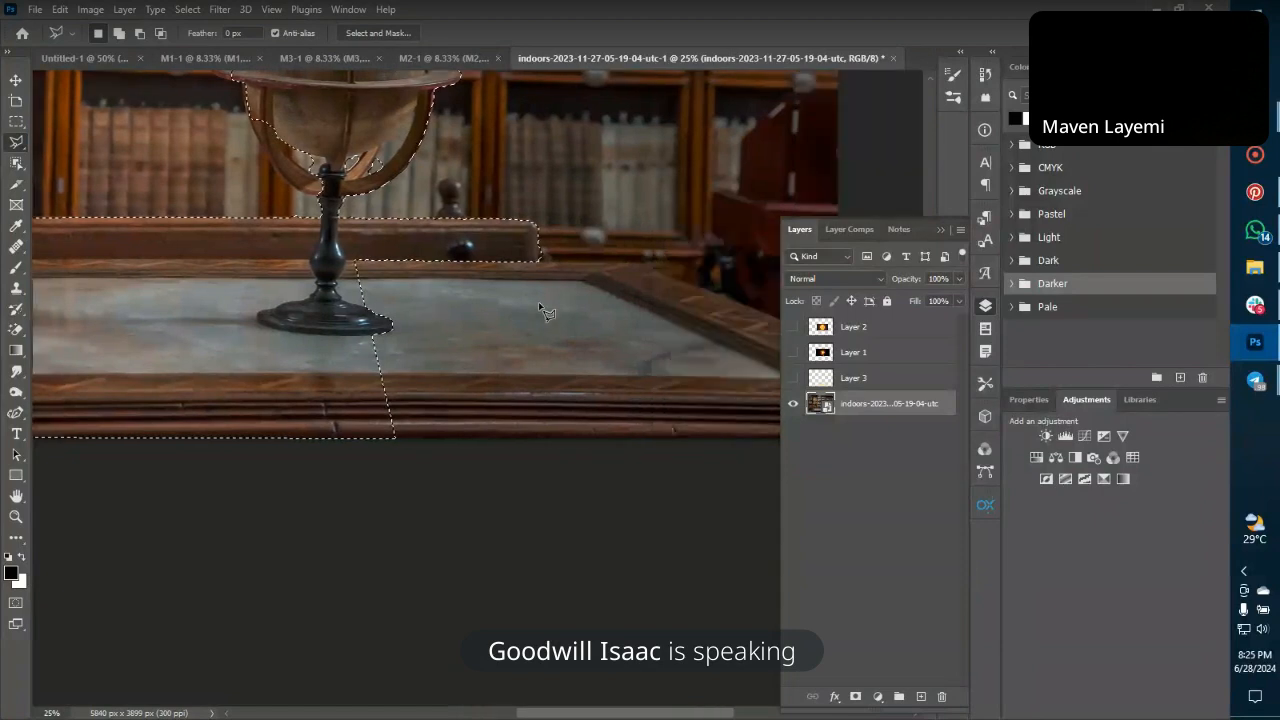
key("shift")
left_click(401, 264)
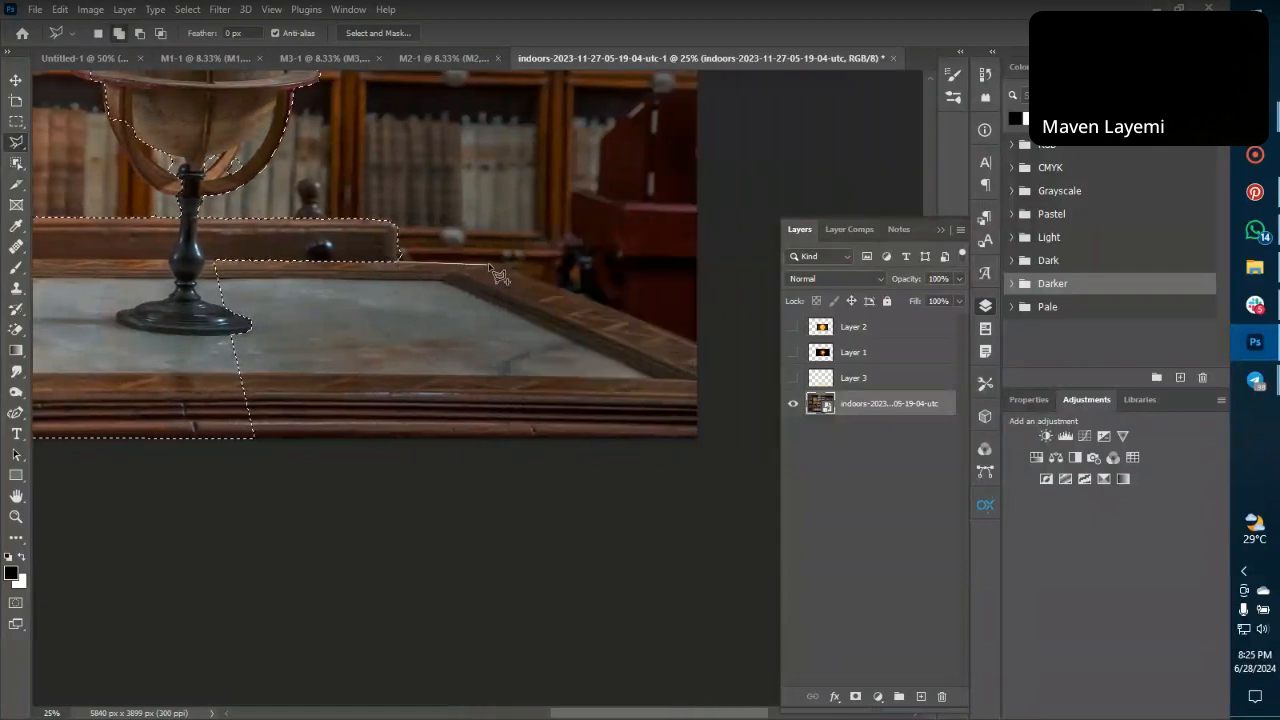
left_click(621, 319)
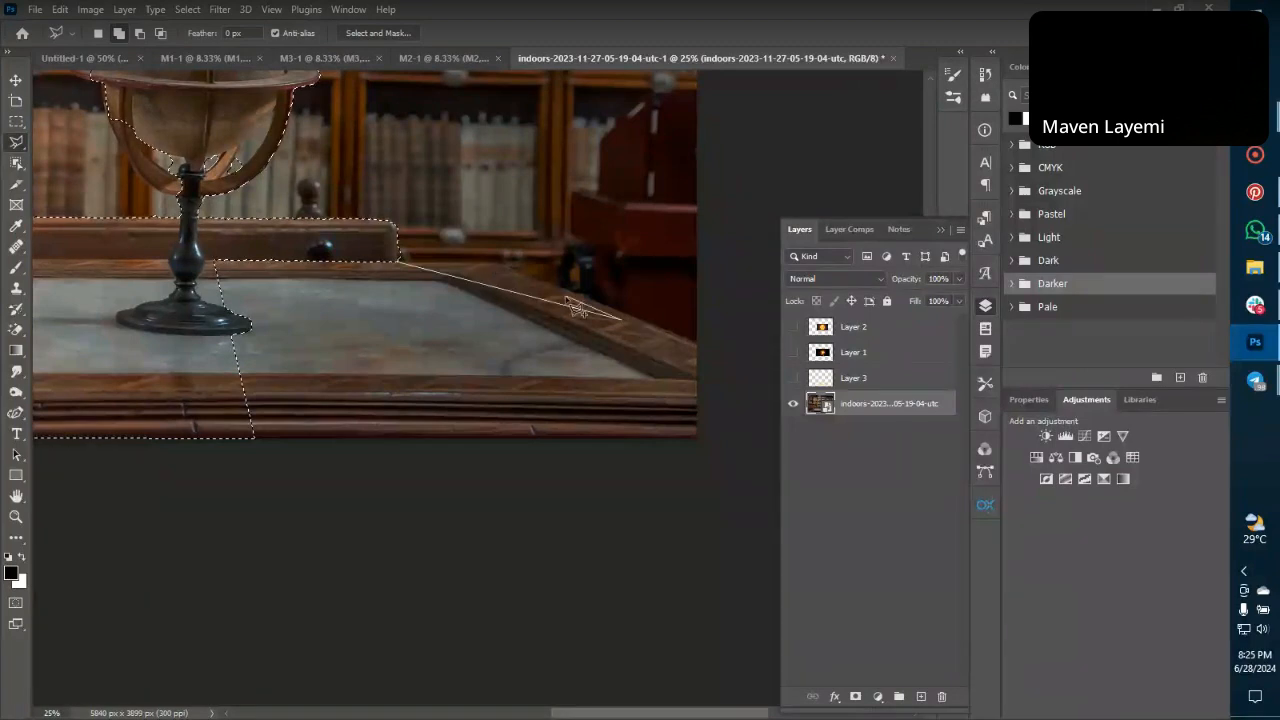
left_click(613, 362)
left_click(402, 265)
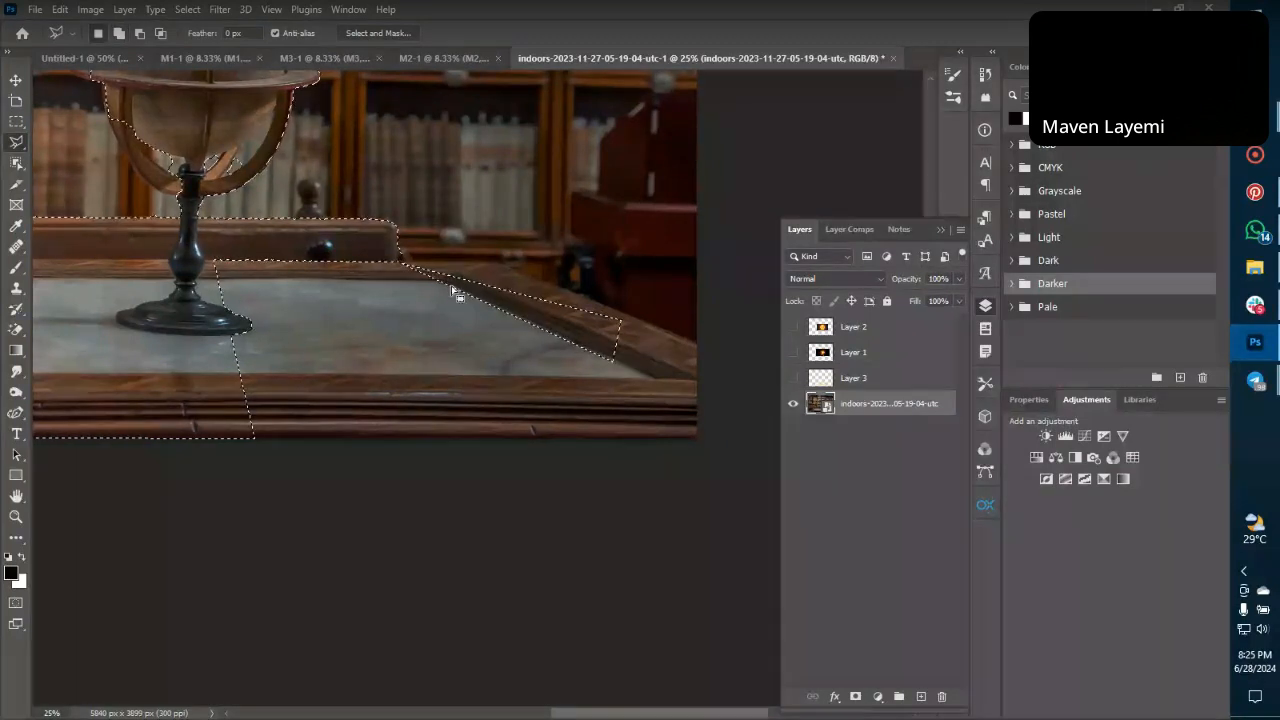
key("ctrl+z")
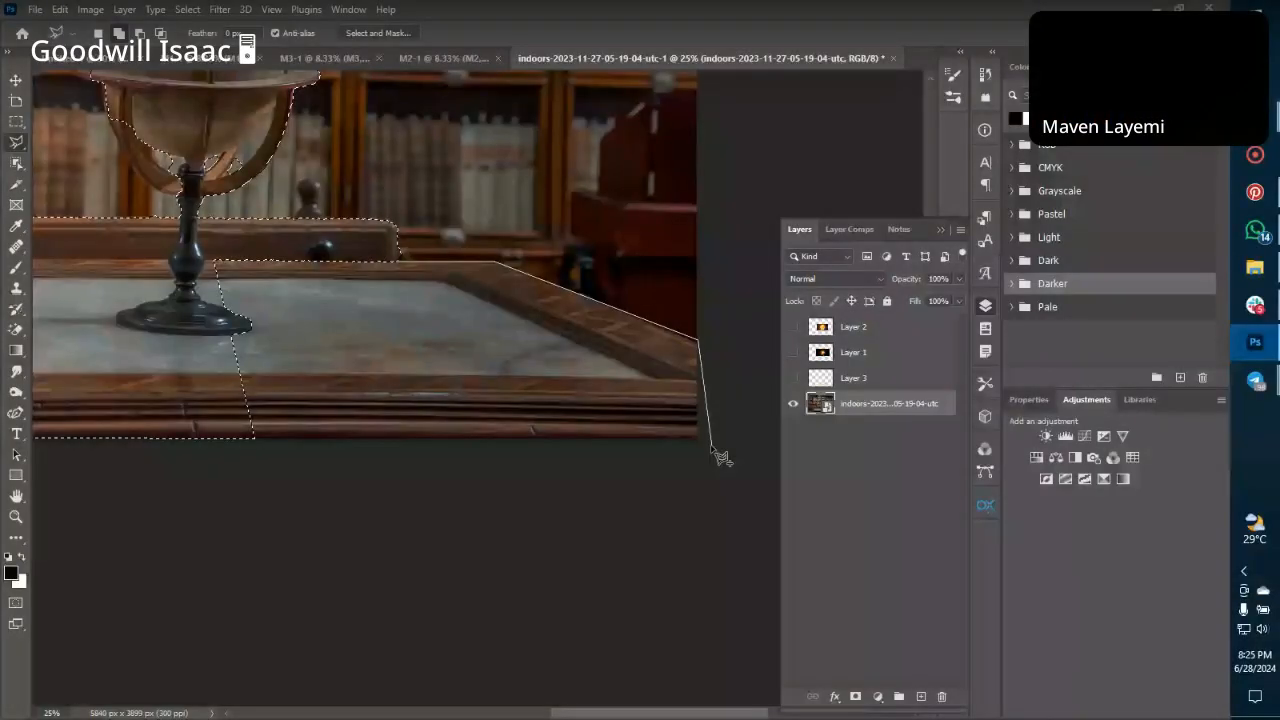
Add the rest of the desk's right side, out to the photo's edge and along the front, to the selection.
left_click(706, 448)
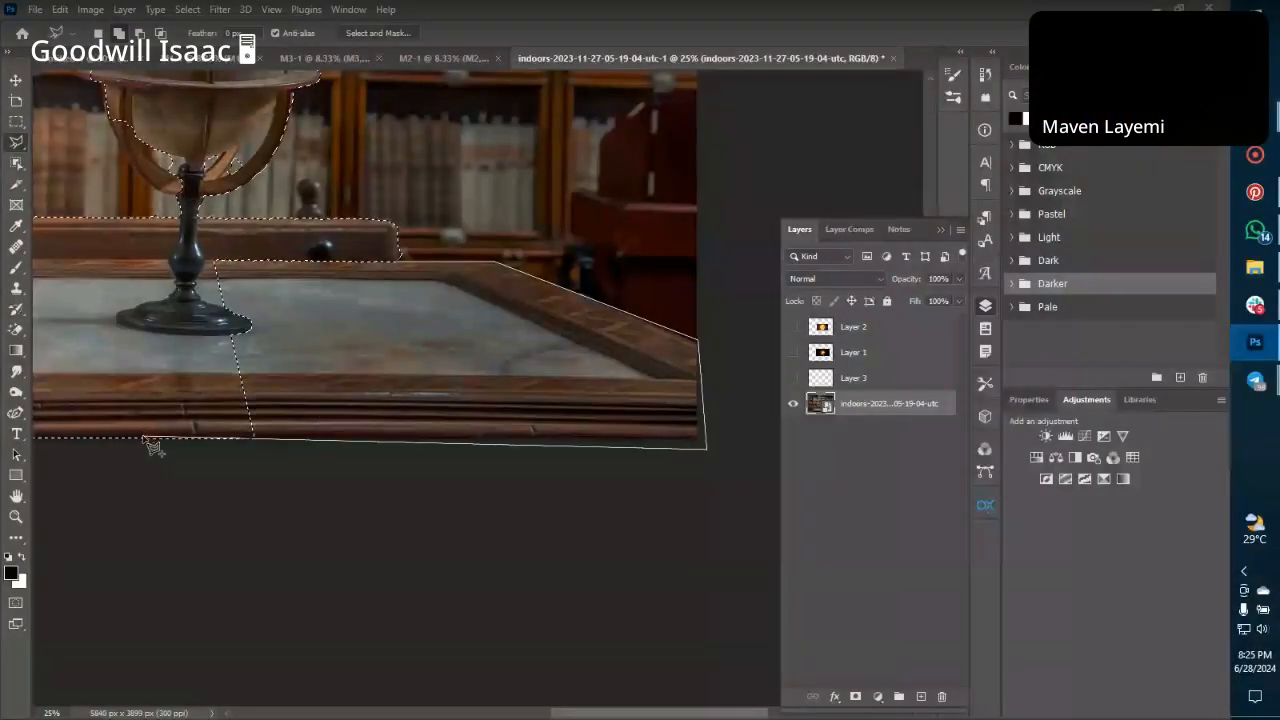
left_click(143, 438)
double_click(134, 256)
Subtract the stray background beside the left end of the desk's raised back panel from the selection.
scroll(303, 306, "up", 3)
scroll(303, 306, "up", 2)
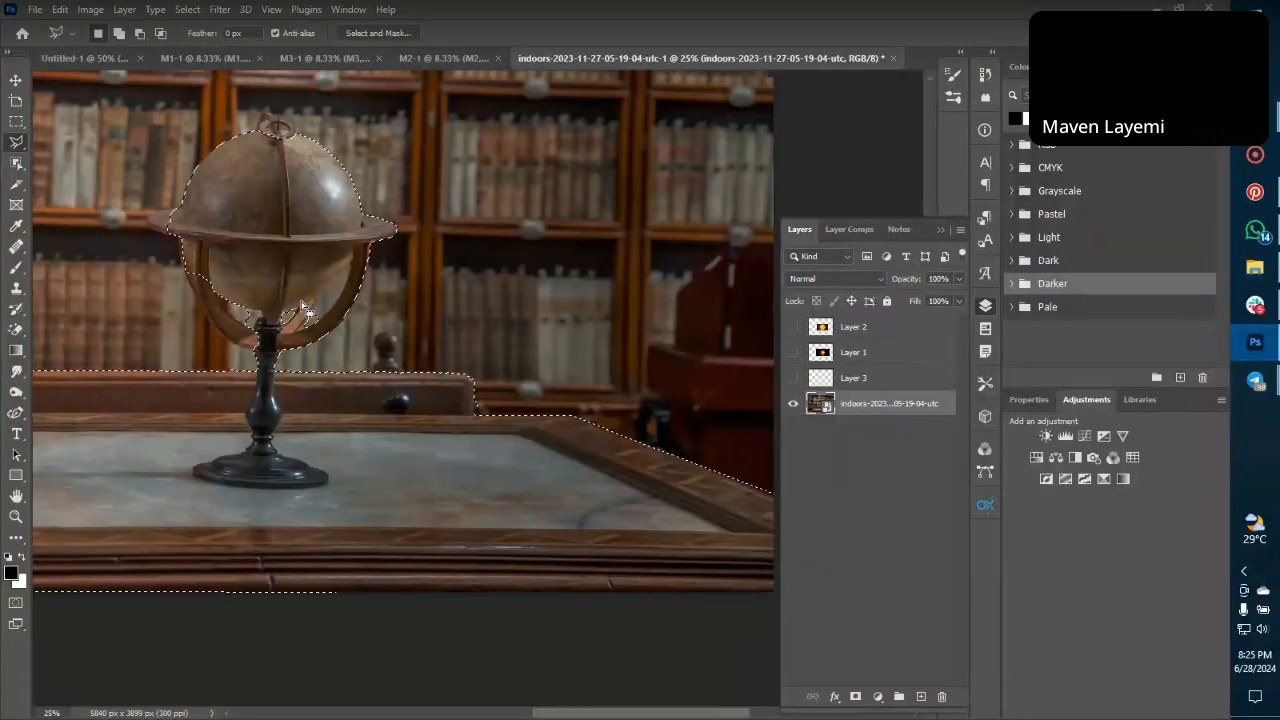
scroll(303, 306, "left", 5)
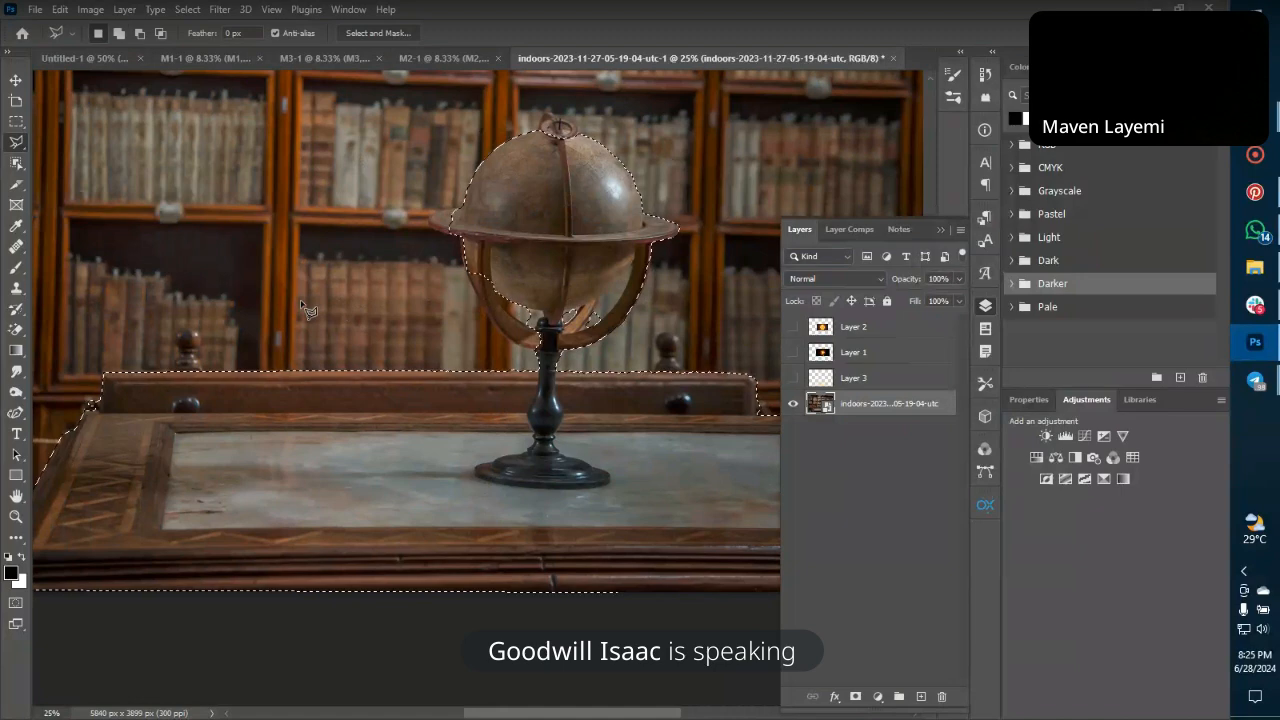
scroll(301, 302, "left", 2)
scroll(300, 300, "up", 1)
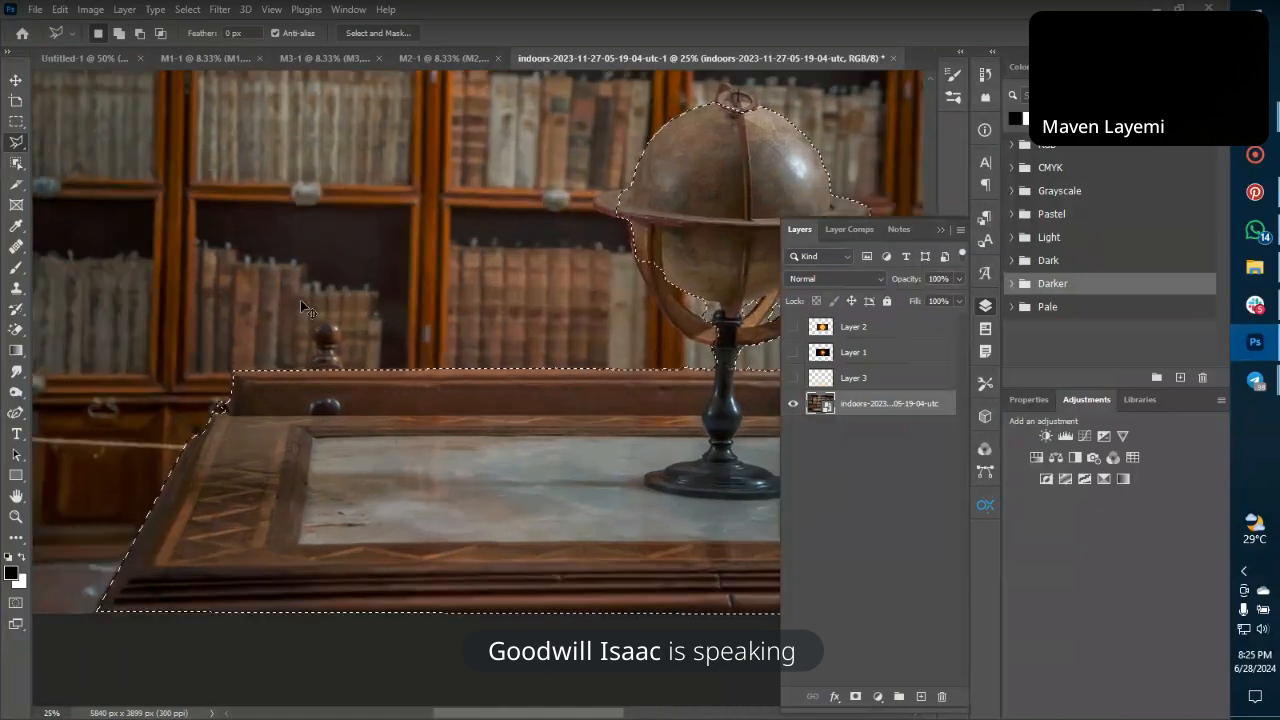
scroll(300, 299, "up", 2)
scroll(172, 497, "left", 2)
scroll(172, 497, "left", 3)
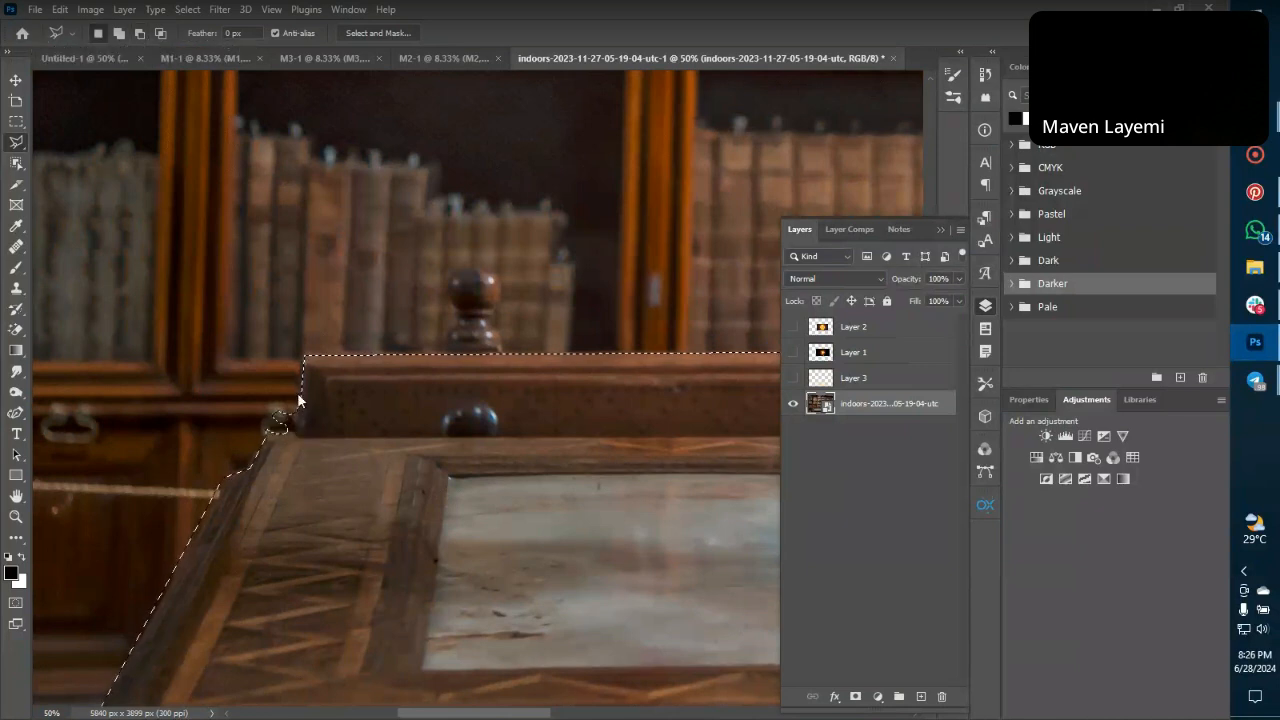
left_click(259, 424, "alt")
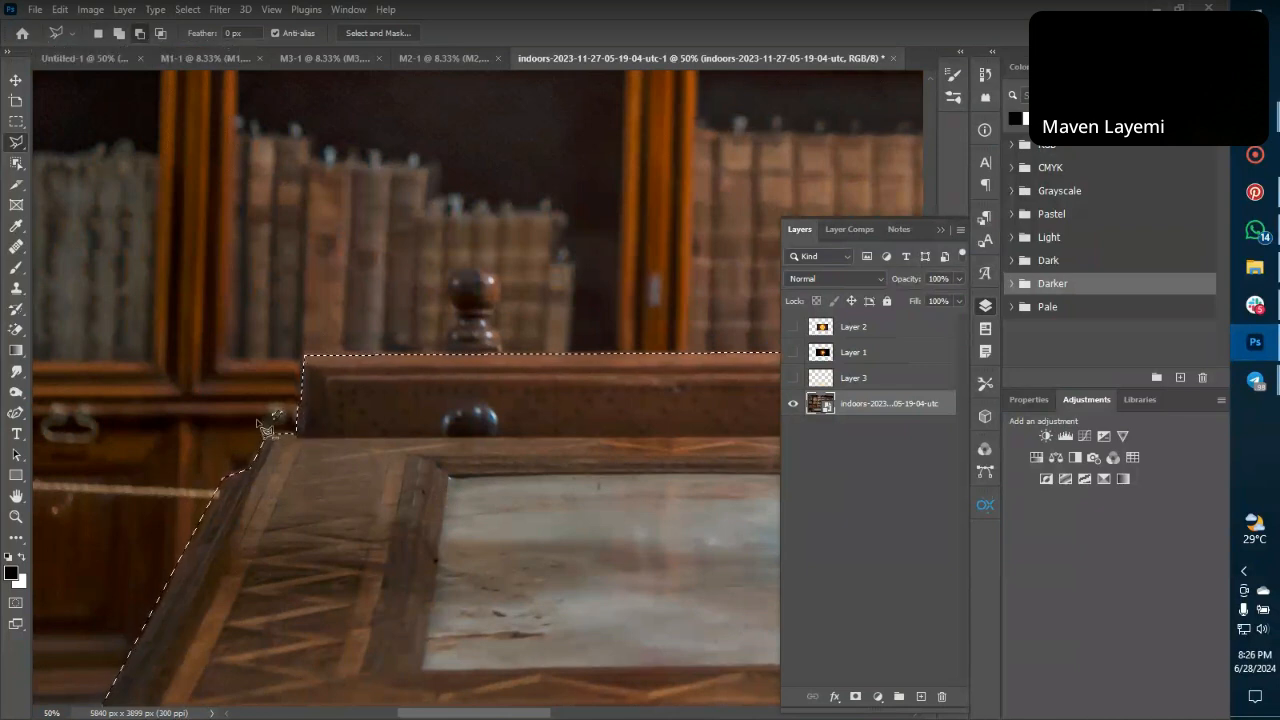
left_click(286, 429)
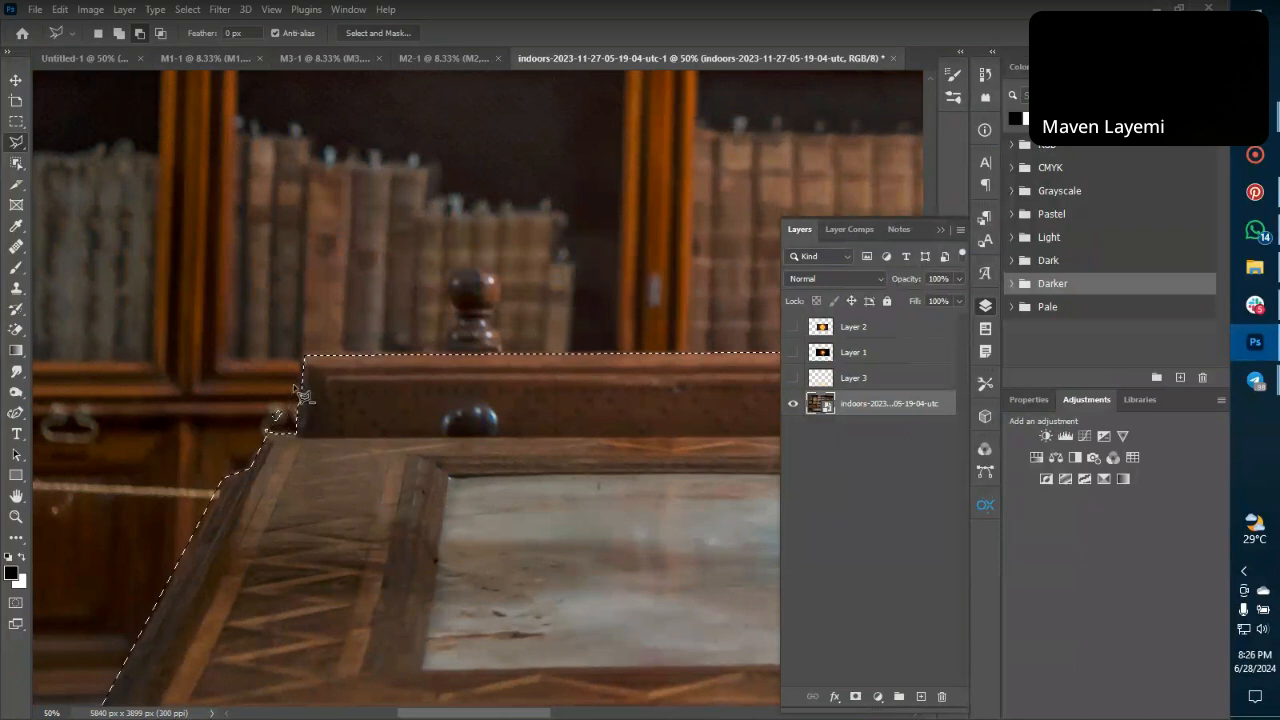
Subtract the background sliver beside the right end of the desk's back panel from the selection.
scroll(254, 440, "right", 2)
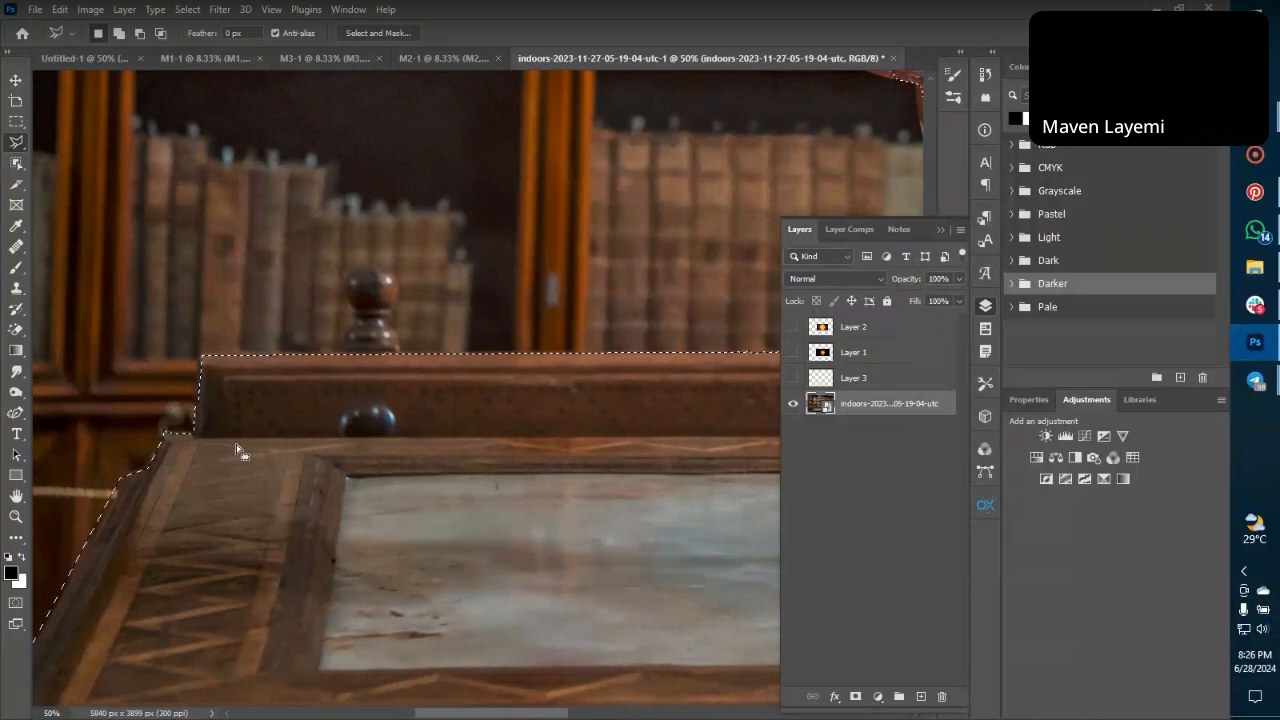
scroll(237, 452, "right", 5)
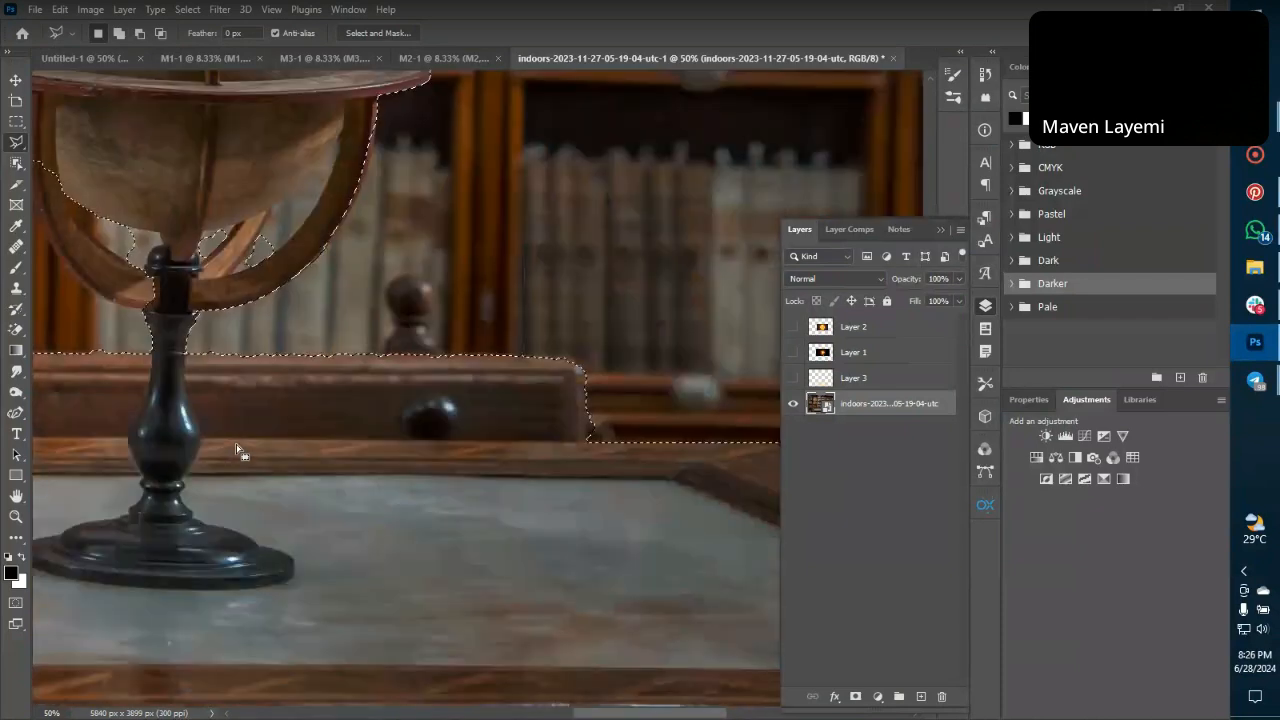
scroll(240, 450, "right", 1)
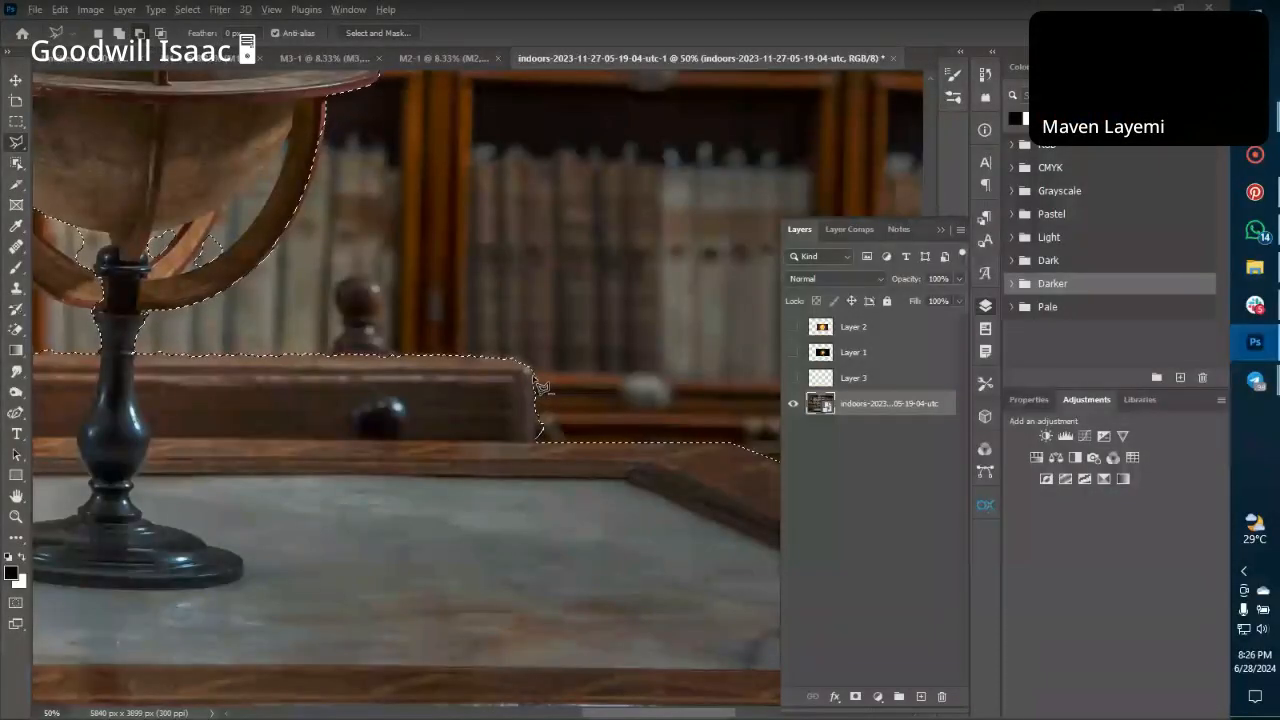
left_click(533, 373, "alt")
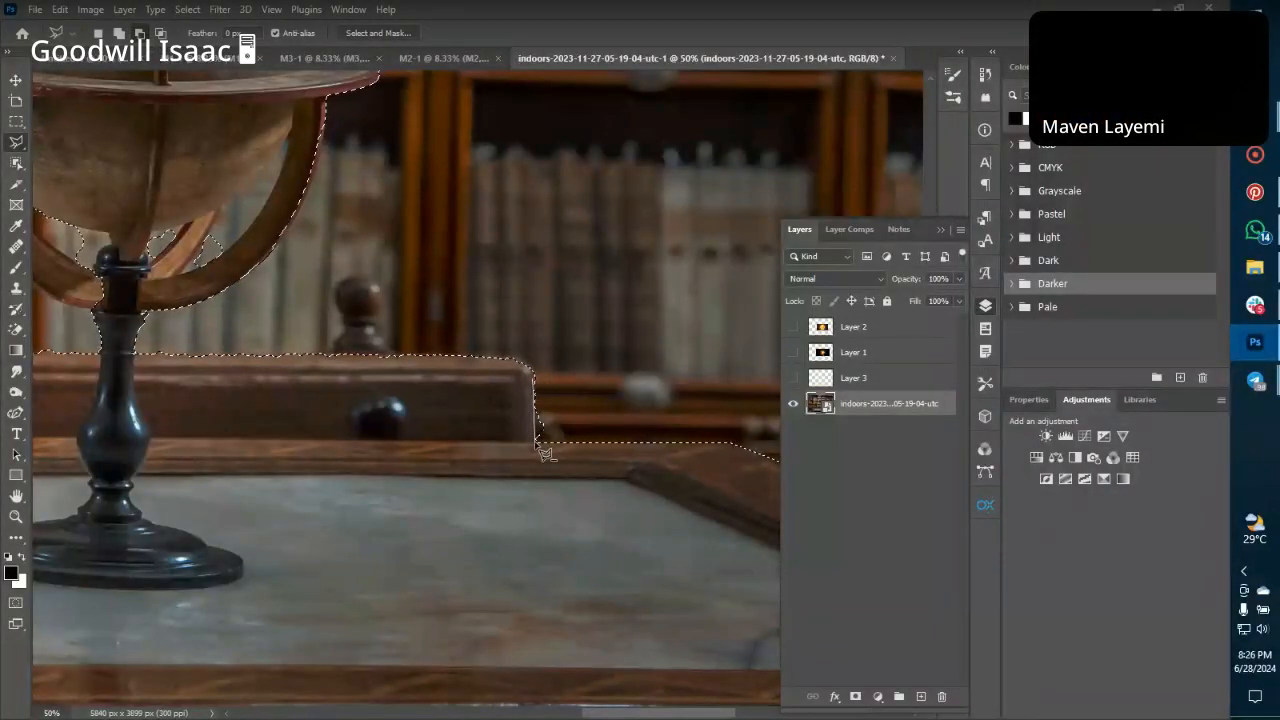
left_click(536, 442)
left_click(582, 429)
double_click(581, 340)
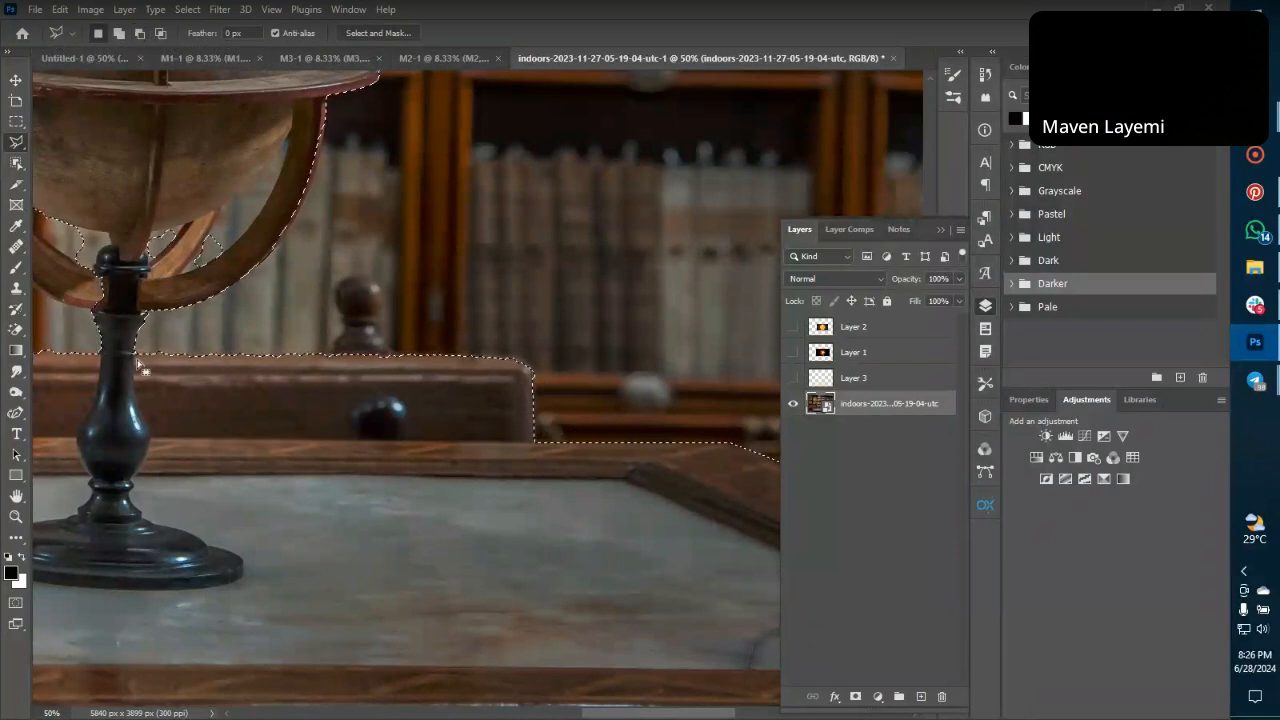
Add the missing wood along the back panel's upper edge, from the globe stand to the right corner, to the selection.
scroll(69, 373, "right", 2)
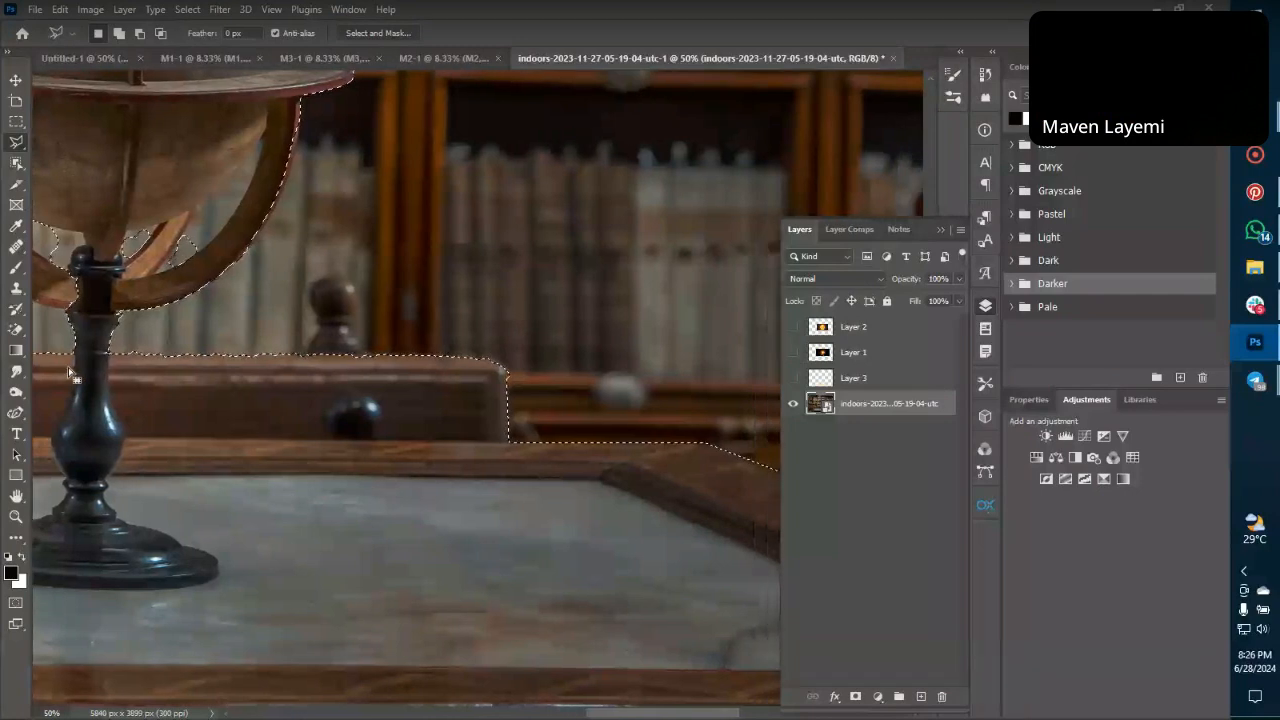
scroll(69, 373, "left", 3)
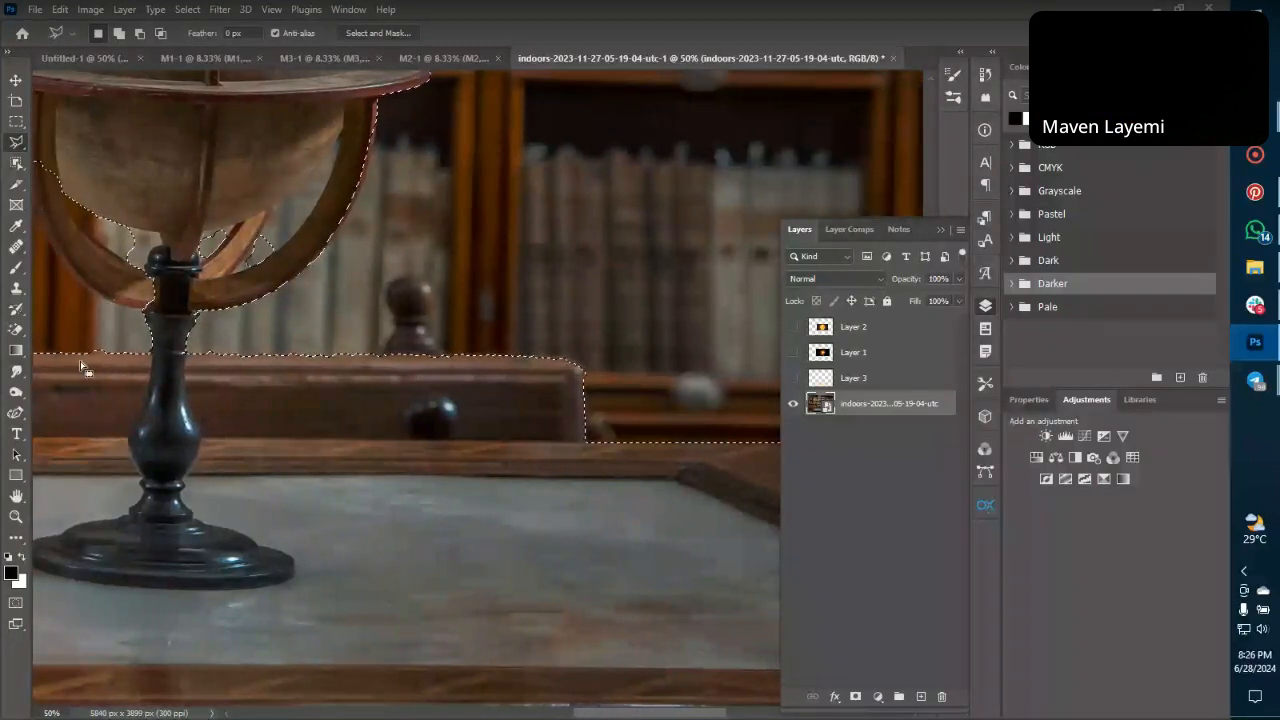
scroll(85, 370, "left", 3)
mouse_move(170, 363)
left_mouse_down()
mouse_move(610, 358)
mouse_move(658, 371)
left_mouse_up()
left_click(620, 489)
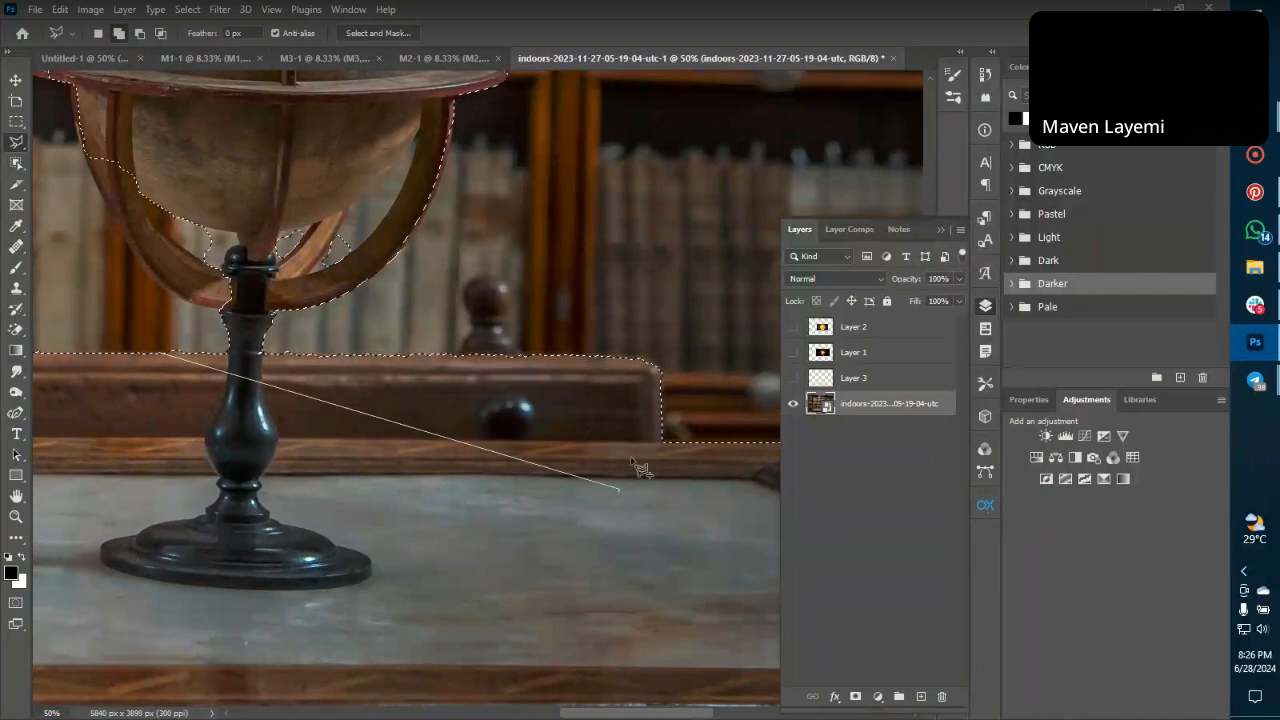
left_click(645, 363)
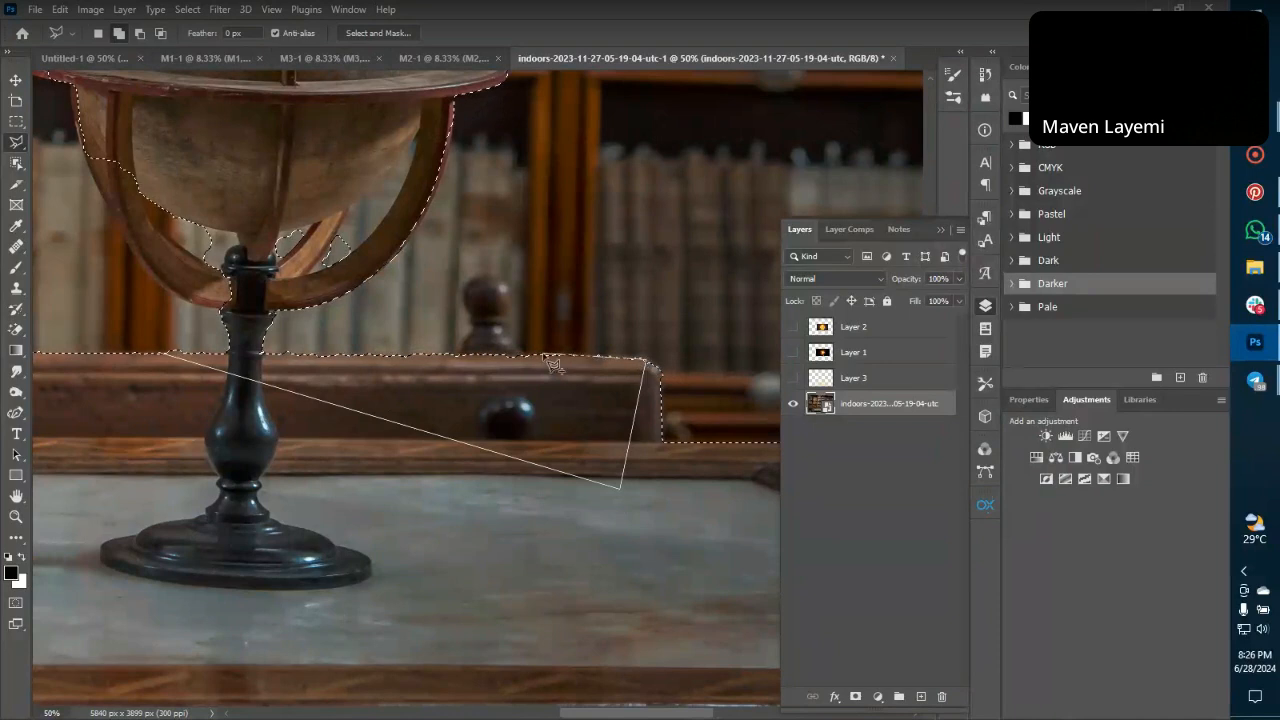
left_click(179, 358)
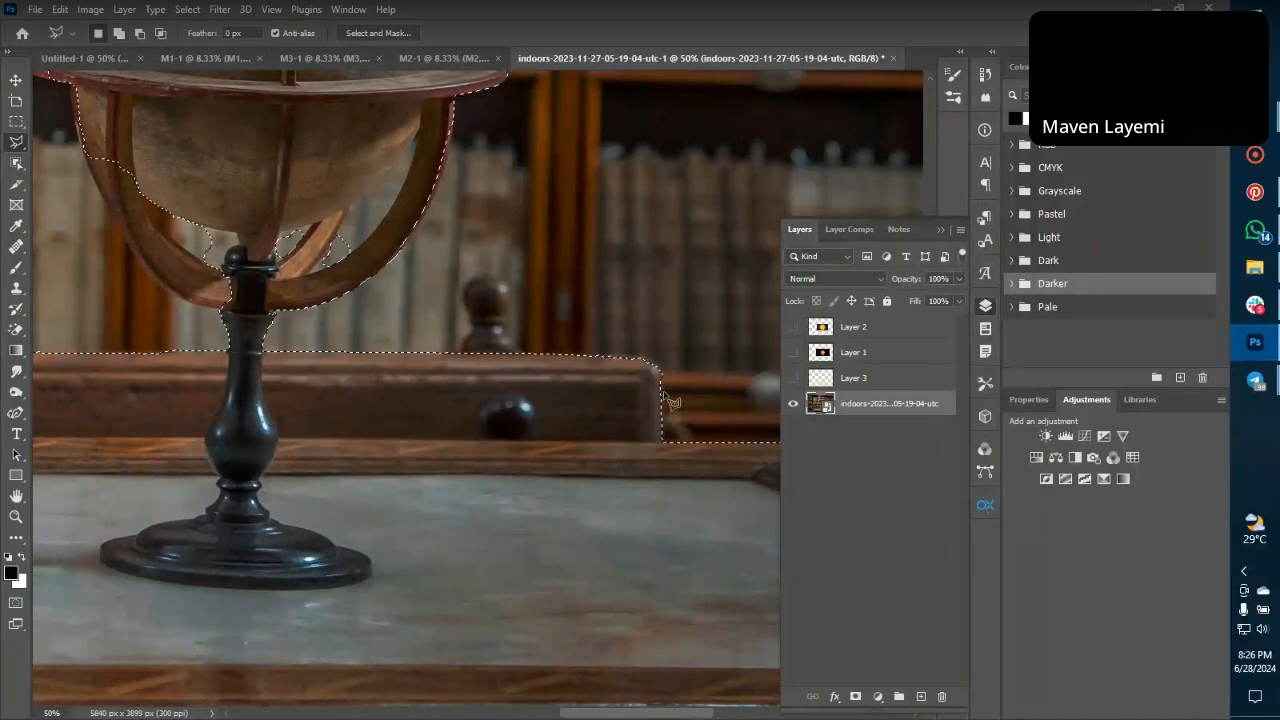
Refine the selection around the back panel's rounded right corner, adding the missing wood and trimming the stray background.
key("ctrl+plus")
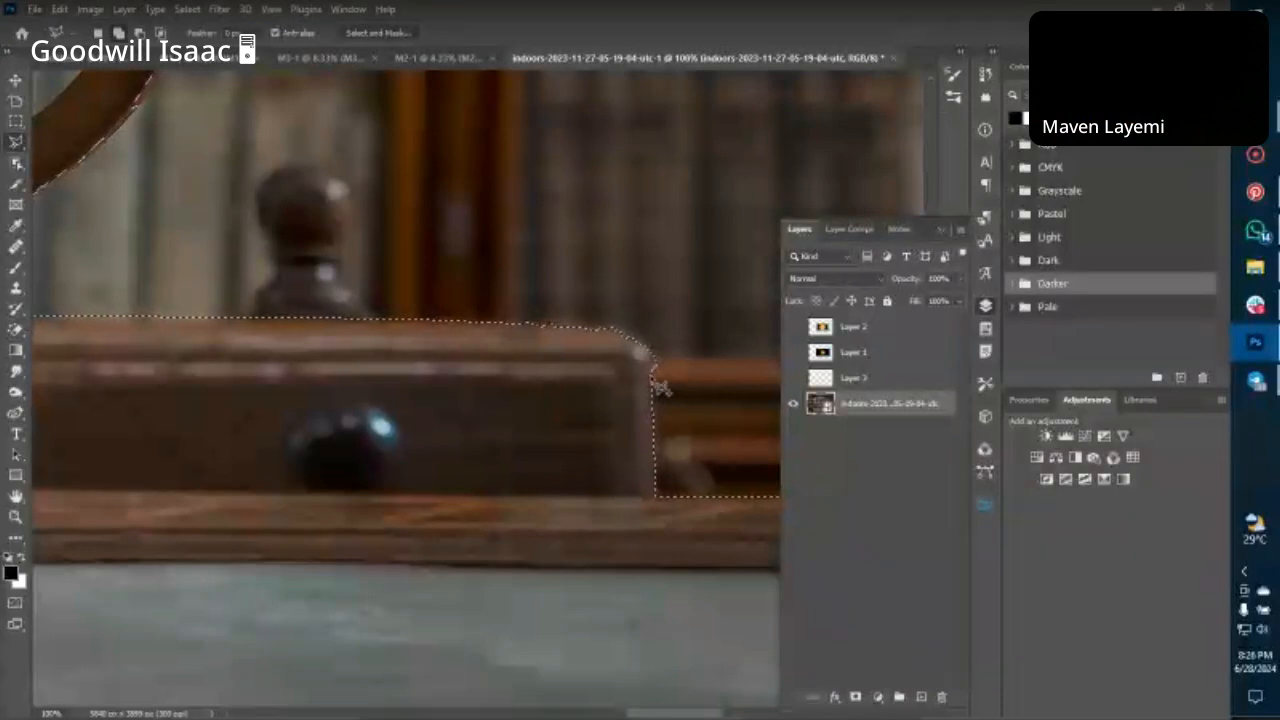
left_click(639, 335)
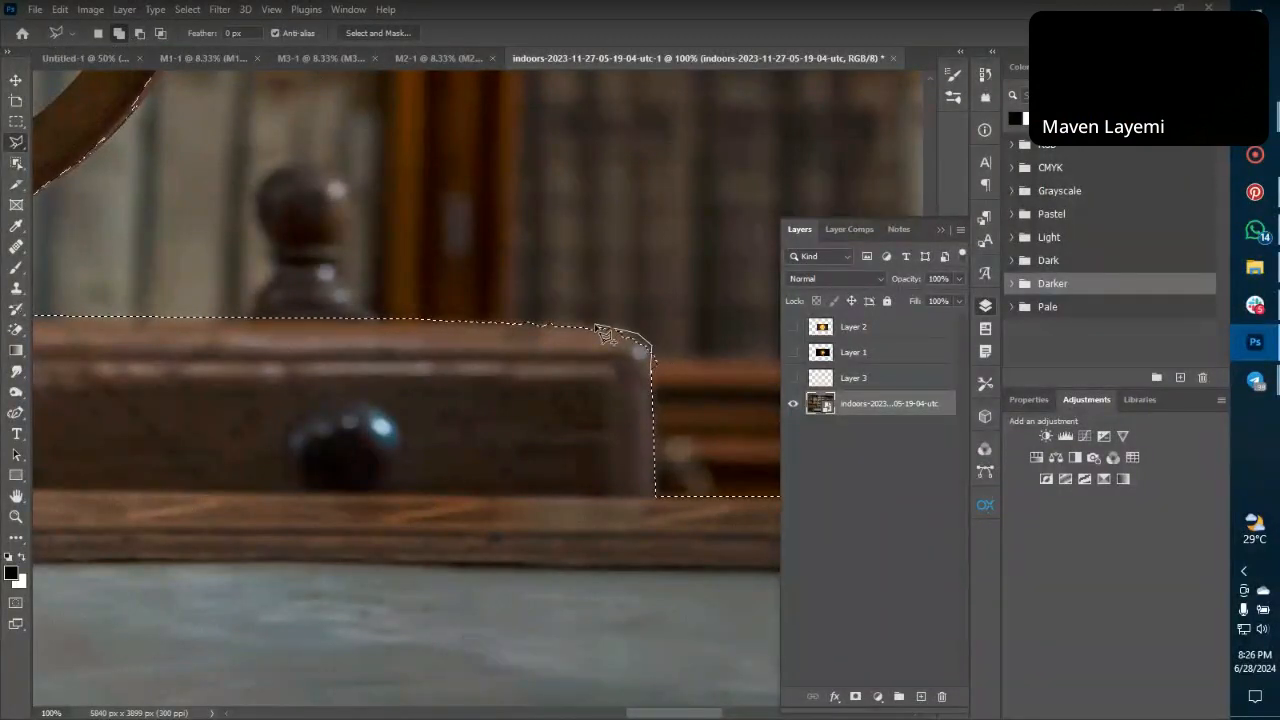
left_click(460, 322)
double_click(484, 432)
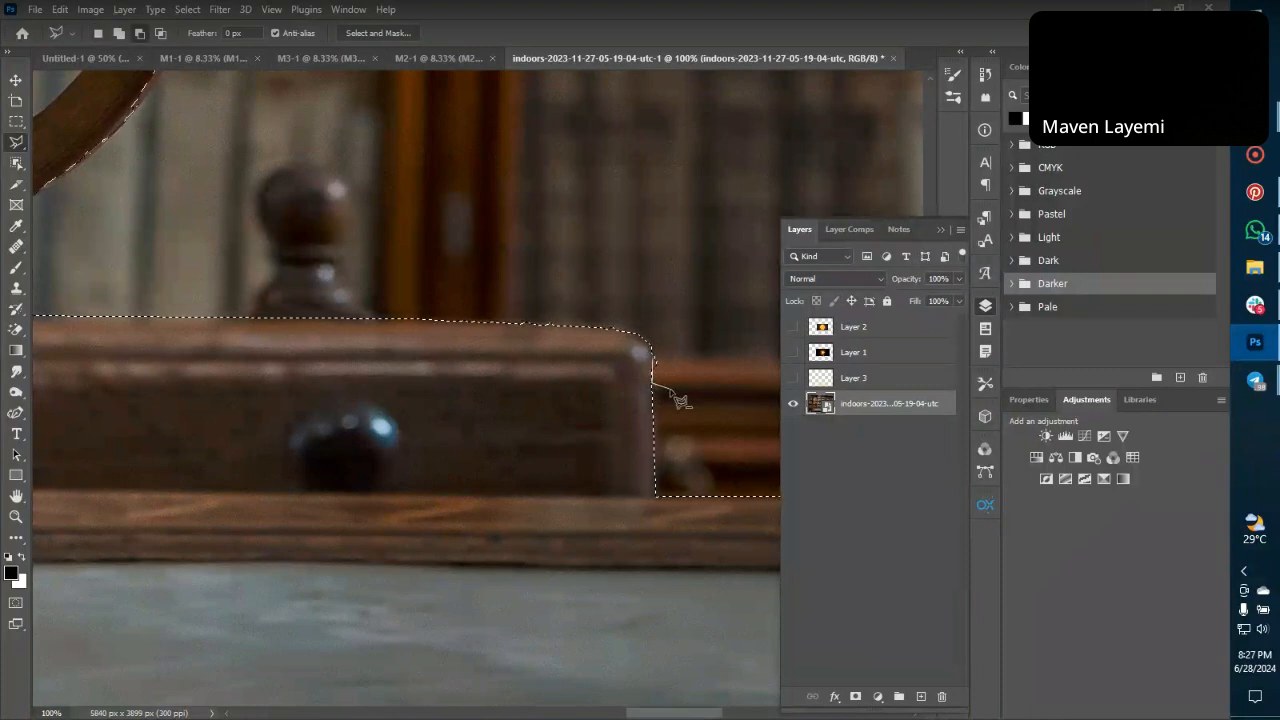
key("Escape")
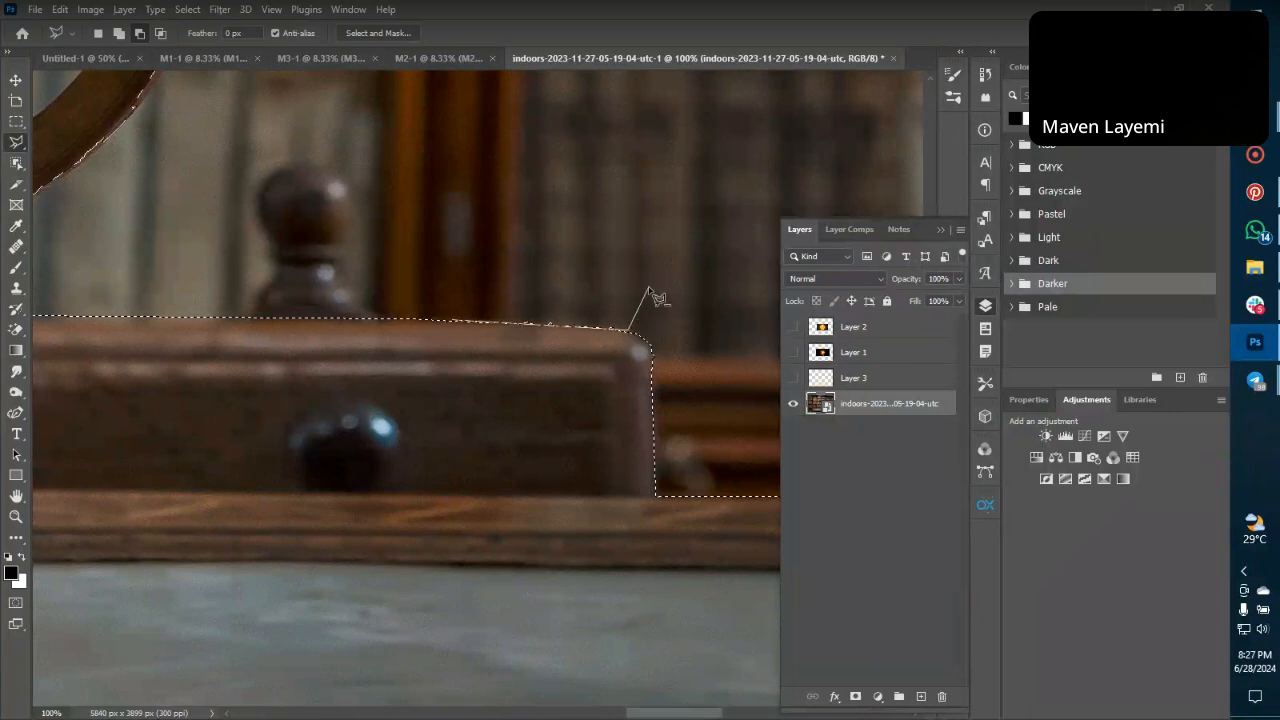
key("Escape")
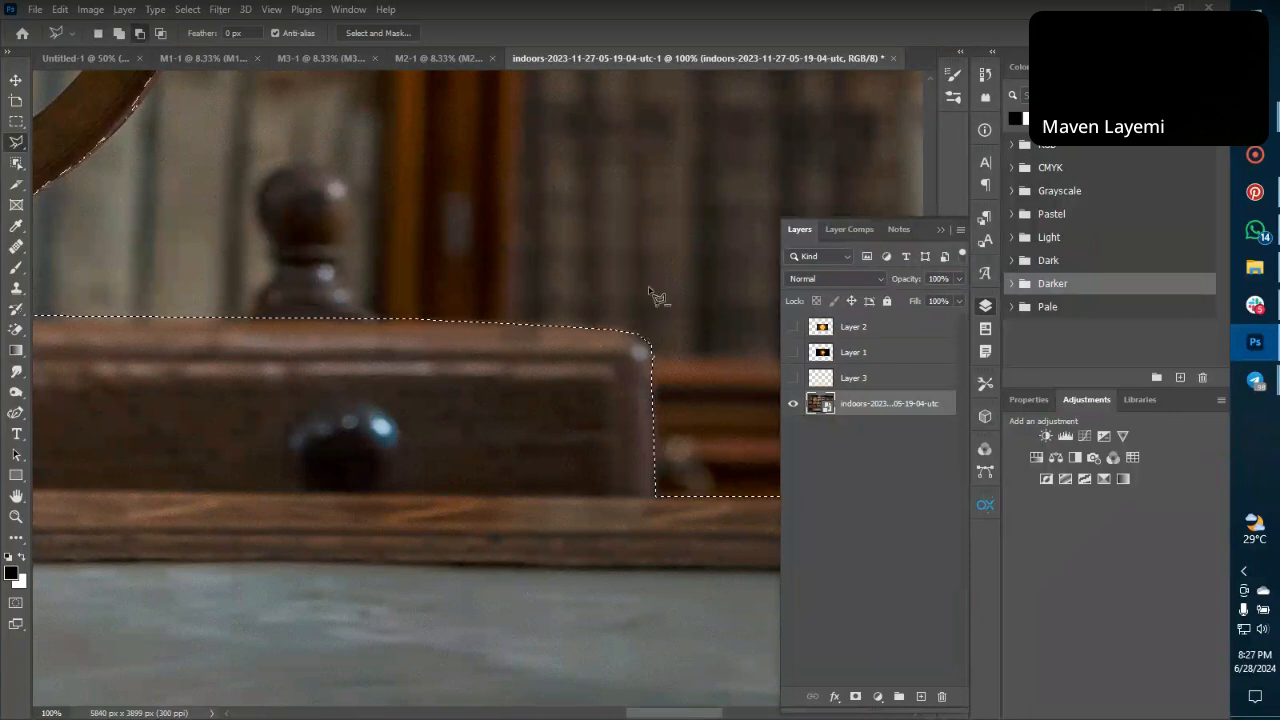
Subtract the bookshelf background visible in the gaps between the globe's underside and its right-hand frame from the selection with the Magic Wand.
scroll(485, 433, "down", 5)
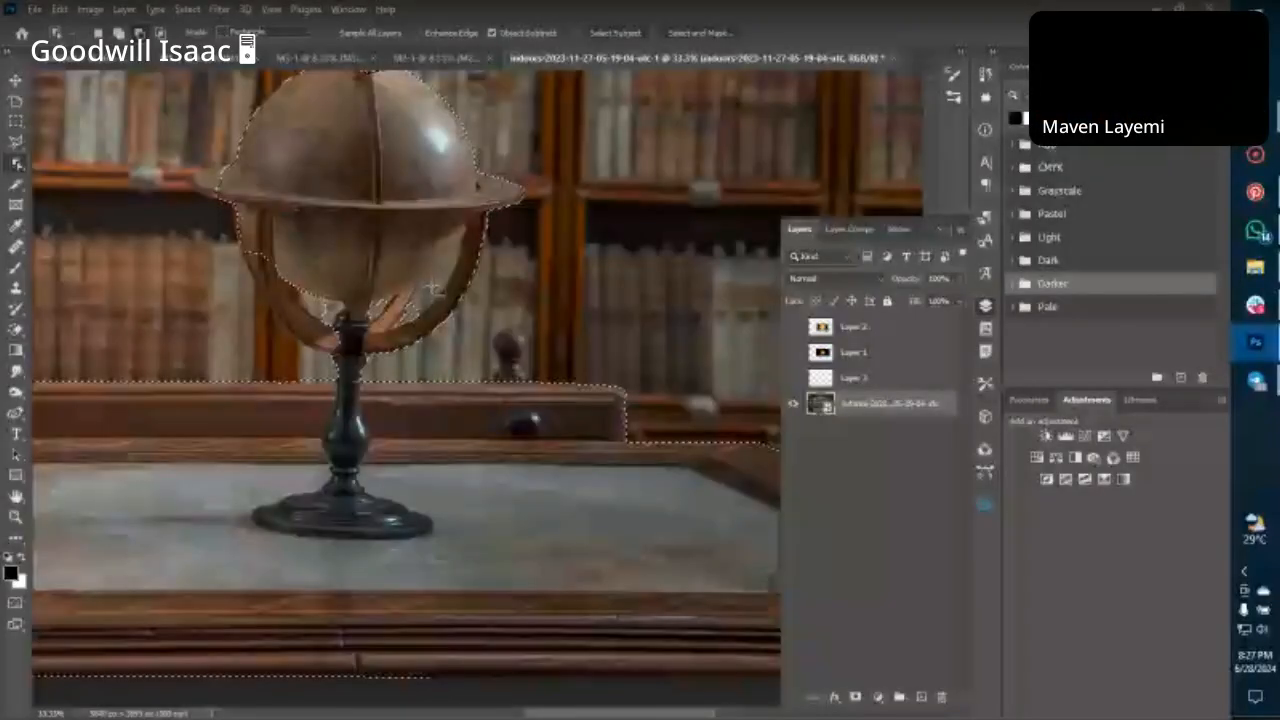
right_click(16, 163)
left_click(61, 199)
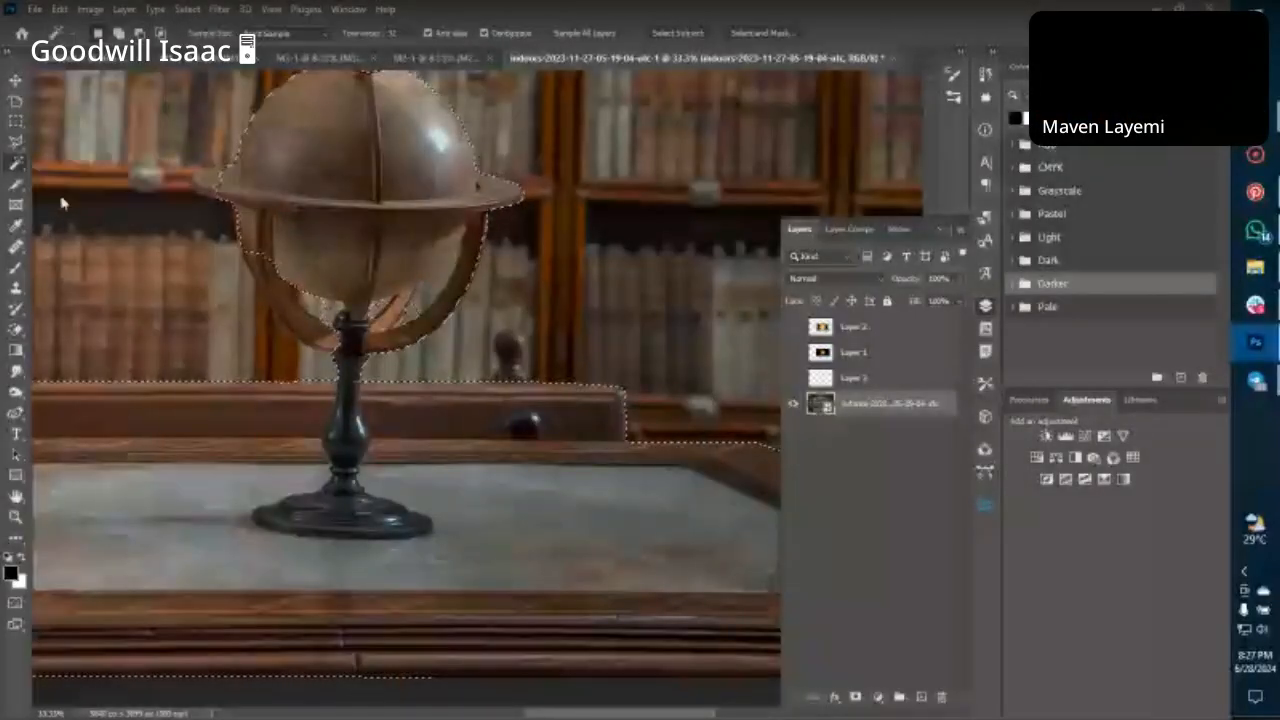
left_click(430, 295, "alt")
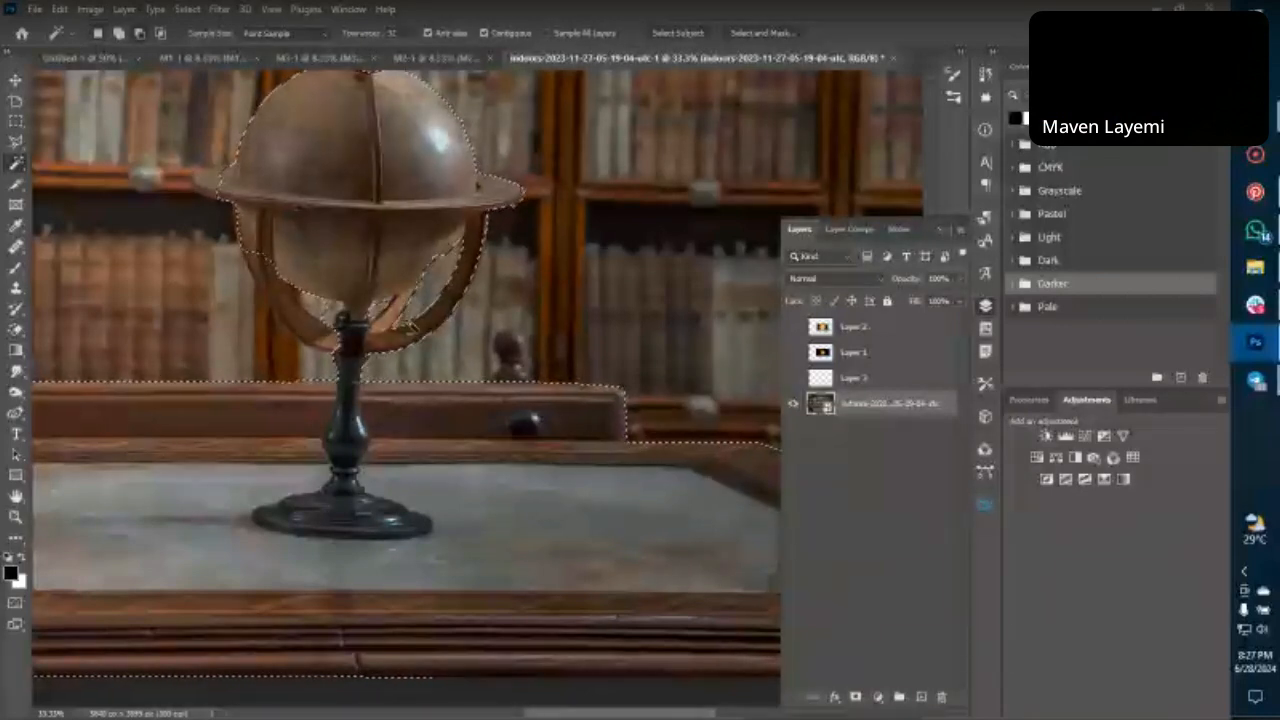
left_click(376, 313, "alt")
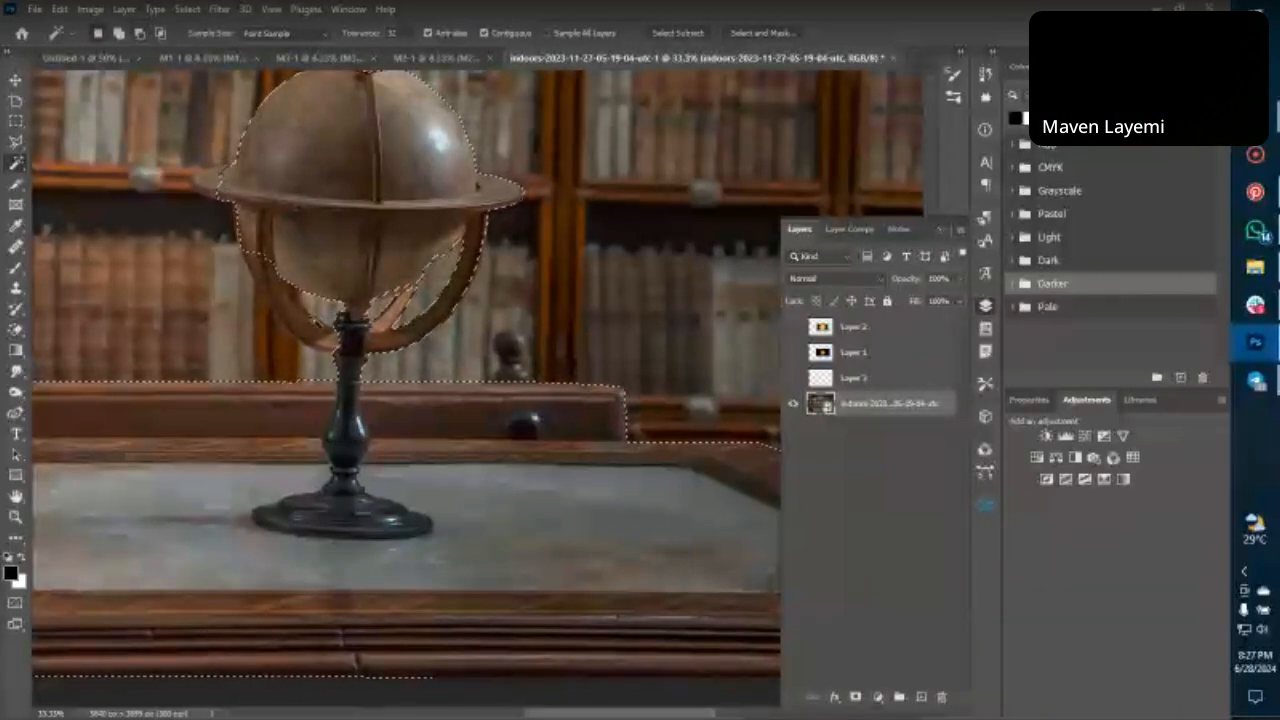
left_click(311, 333)
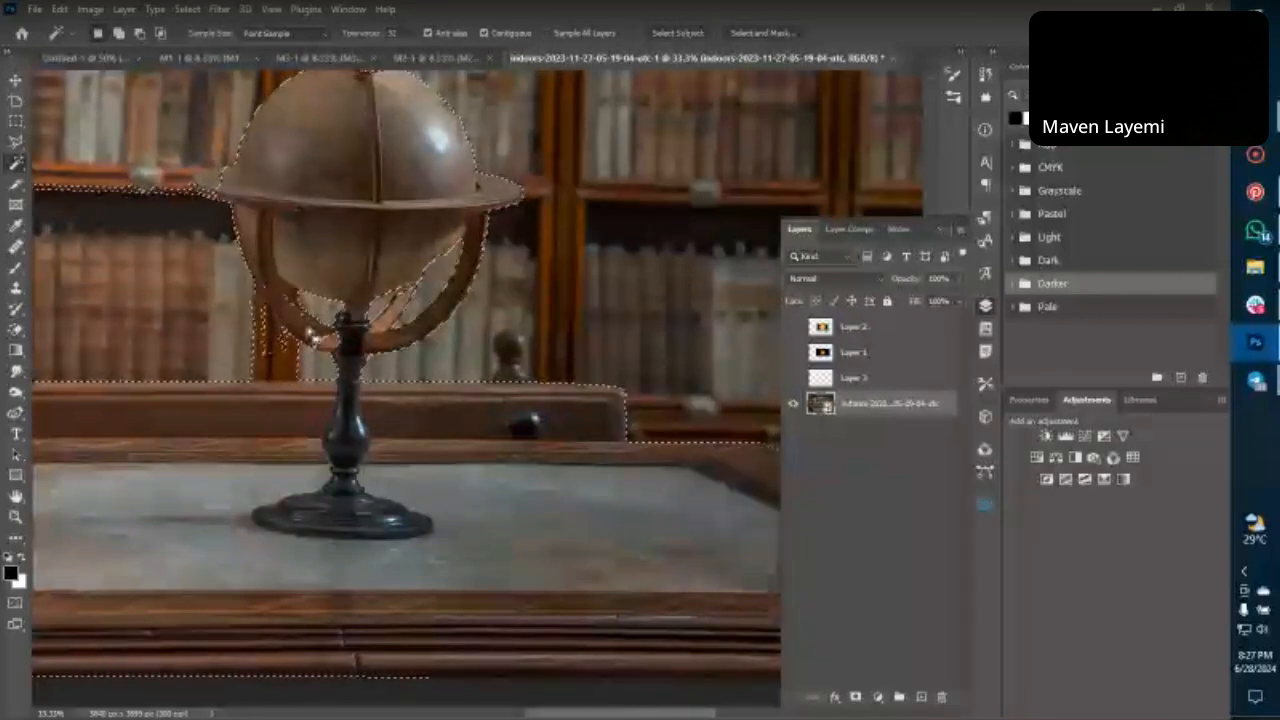
left_click(213, 186, "shift")
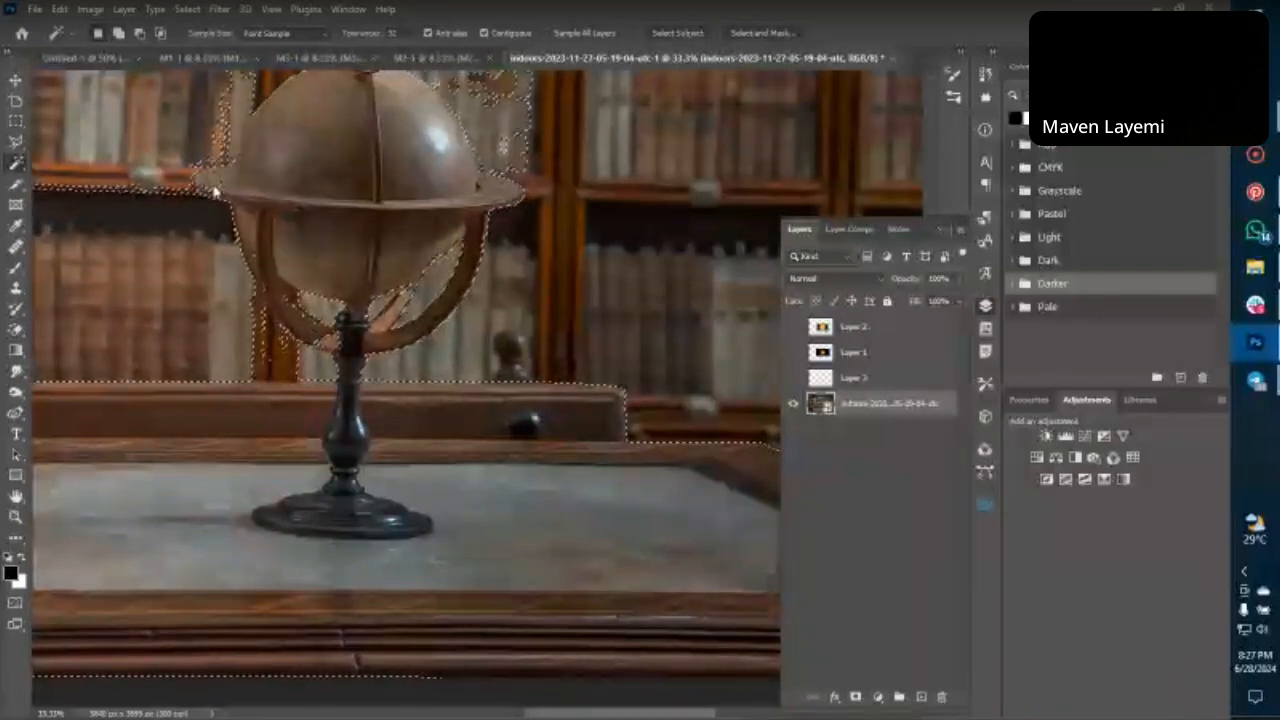
scroll(331, 195, "up", 3)
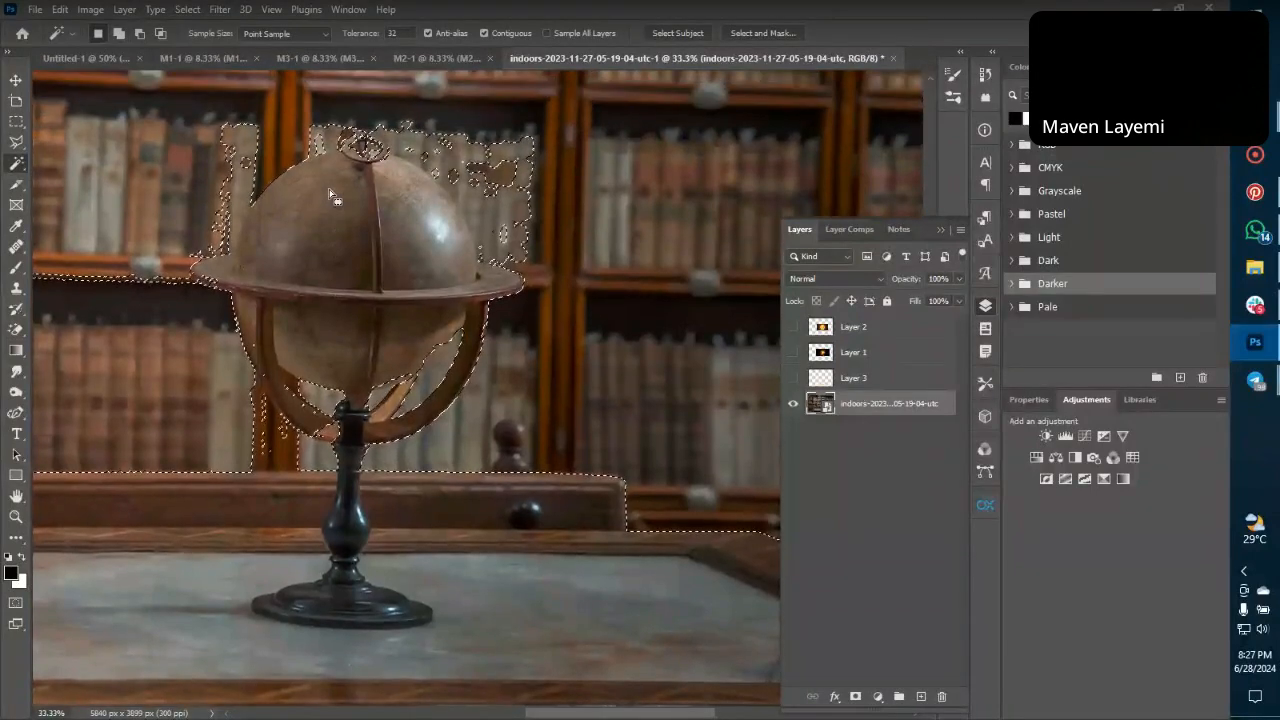
key("ctrl+z")
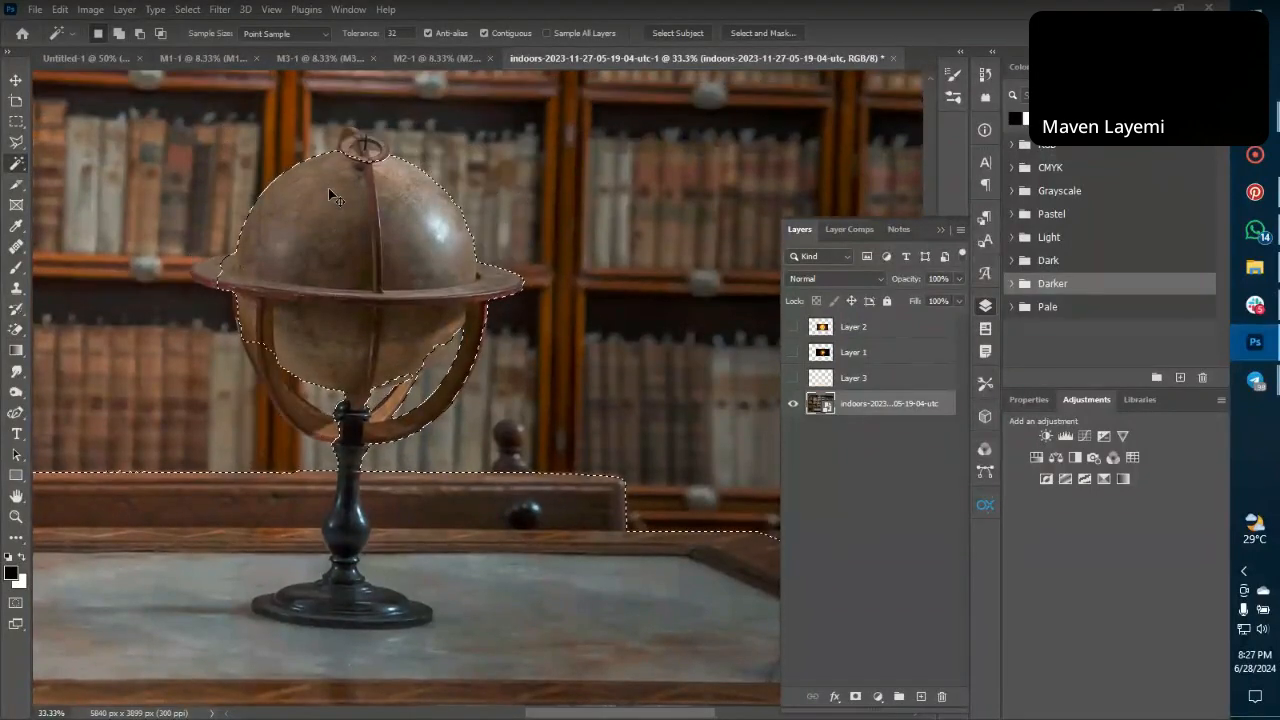
Add the metal loop on top of the globe and the missing lower-left part of its frame to the selection with Object Selection.
scroll(331, 195, "up", 2)
scroll(365, 182, "down", 2)
scroll(350, 200, "up", 2)
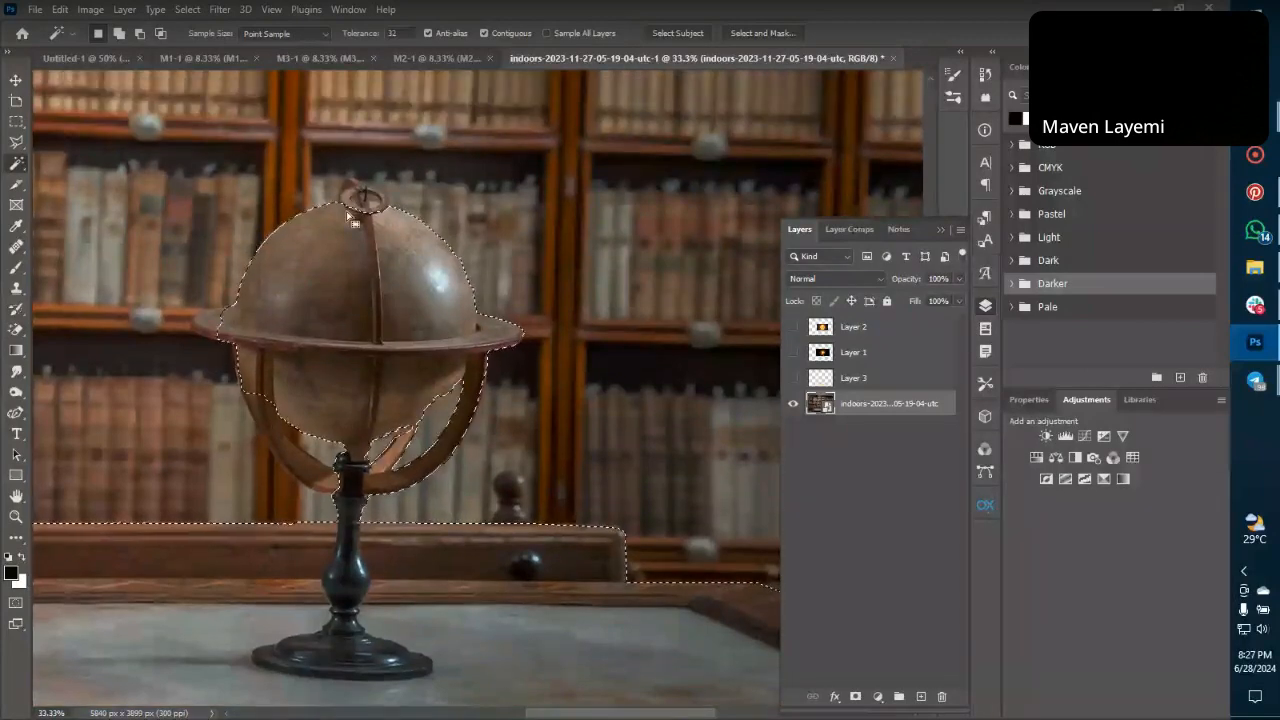
right_click(16, 163)
left_click(15, 167)
right_click(14, 167)
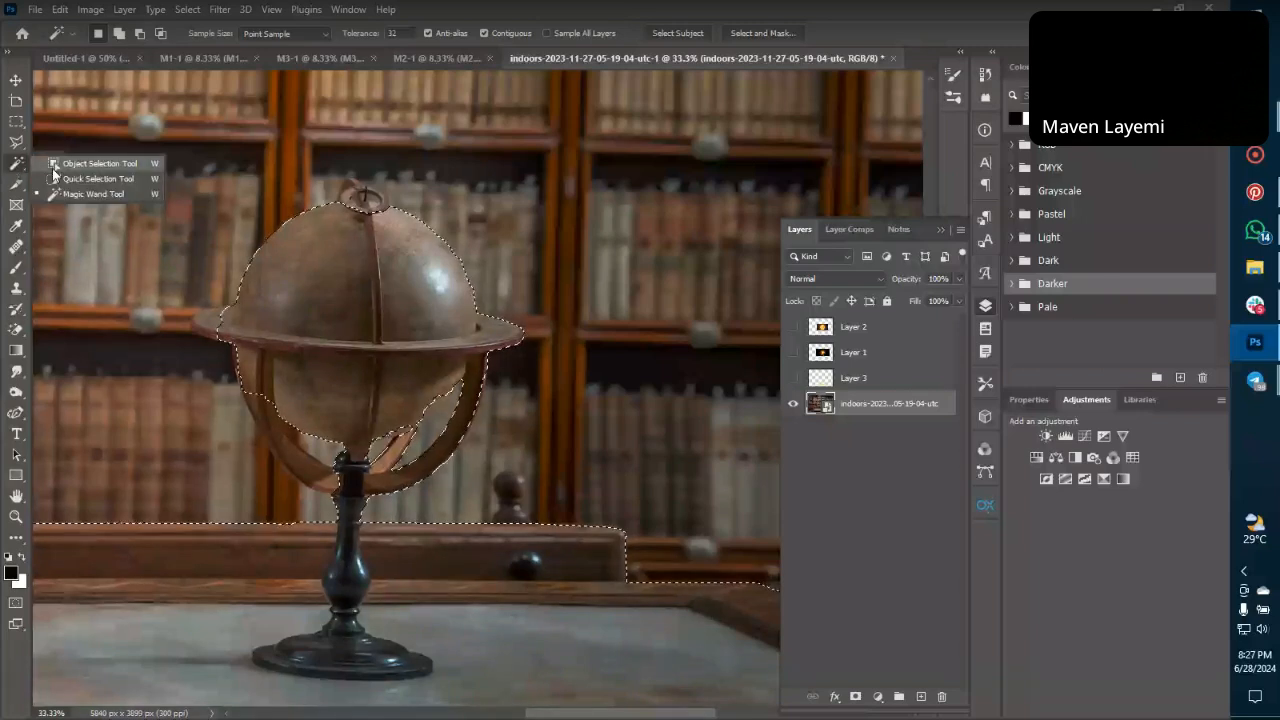
left_click(99, 163)
left_click_drag(332, 177, 390, 224)
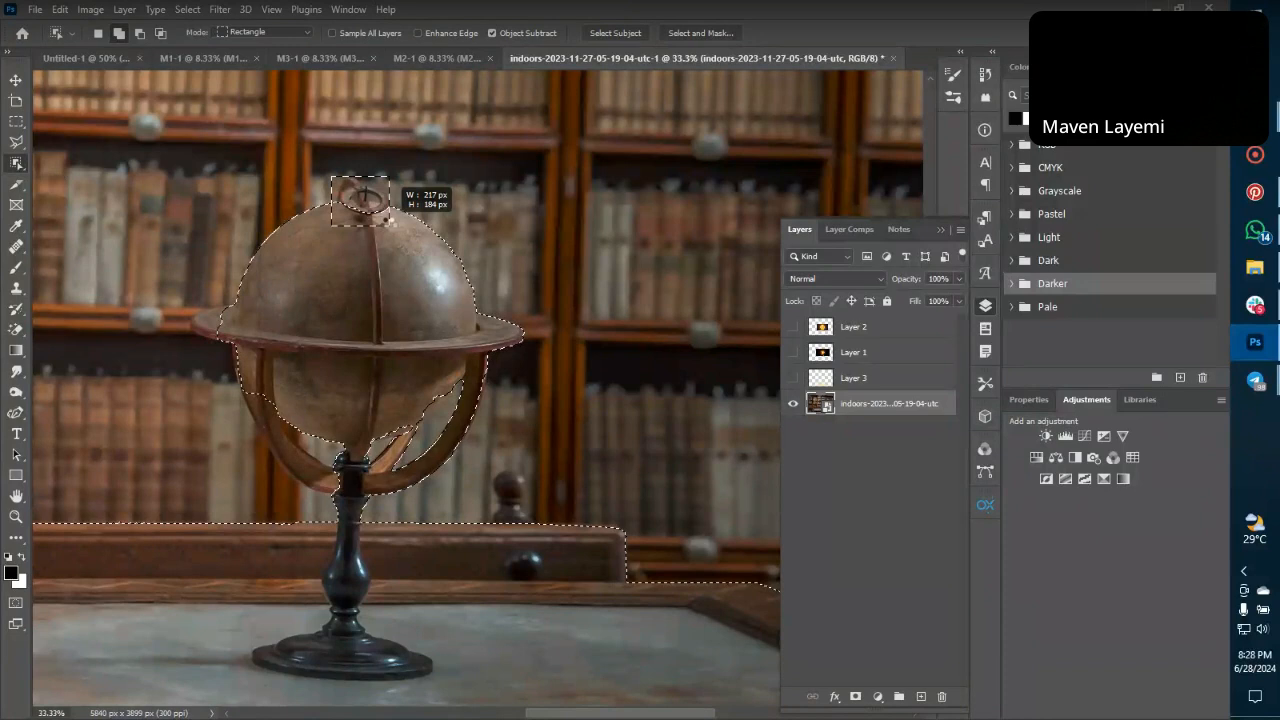
left_click_drag(389, 225, 388, 224)
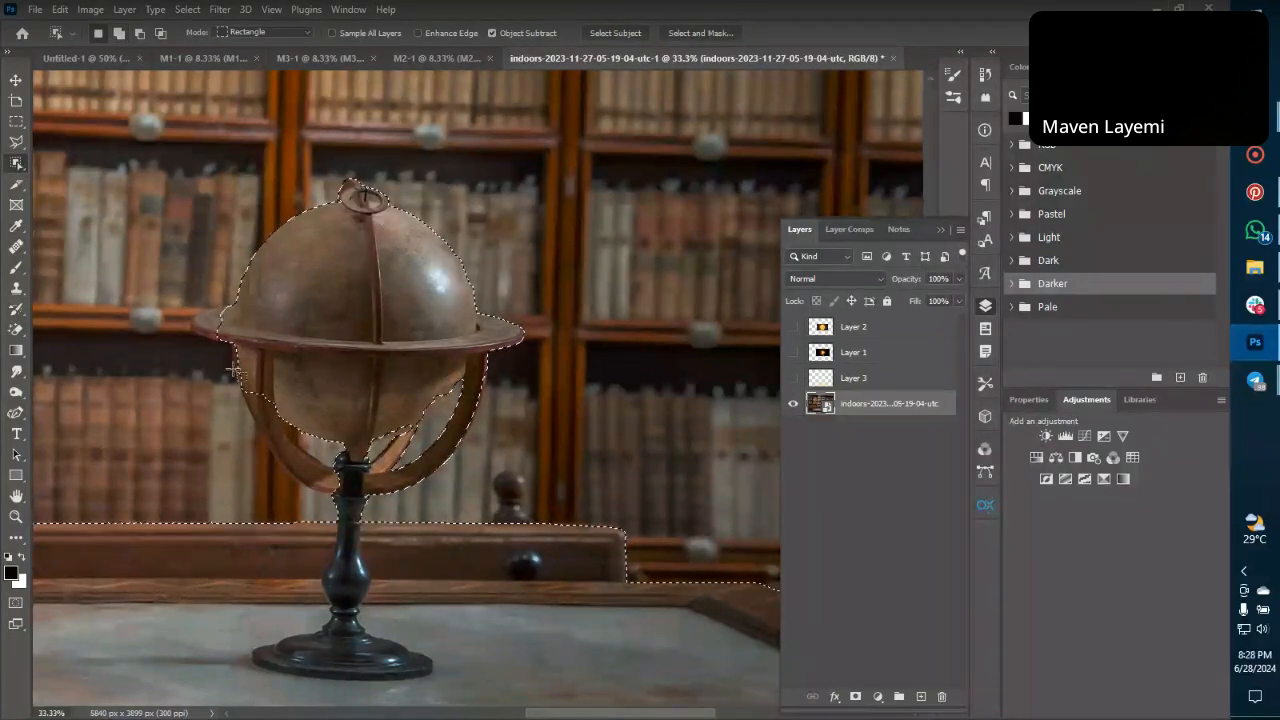
left_click_drag(232, 354, 496, 503)
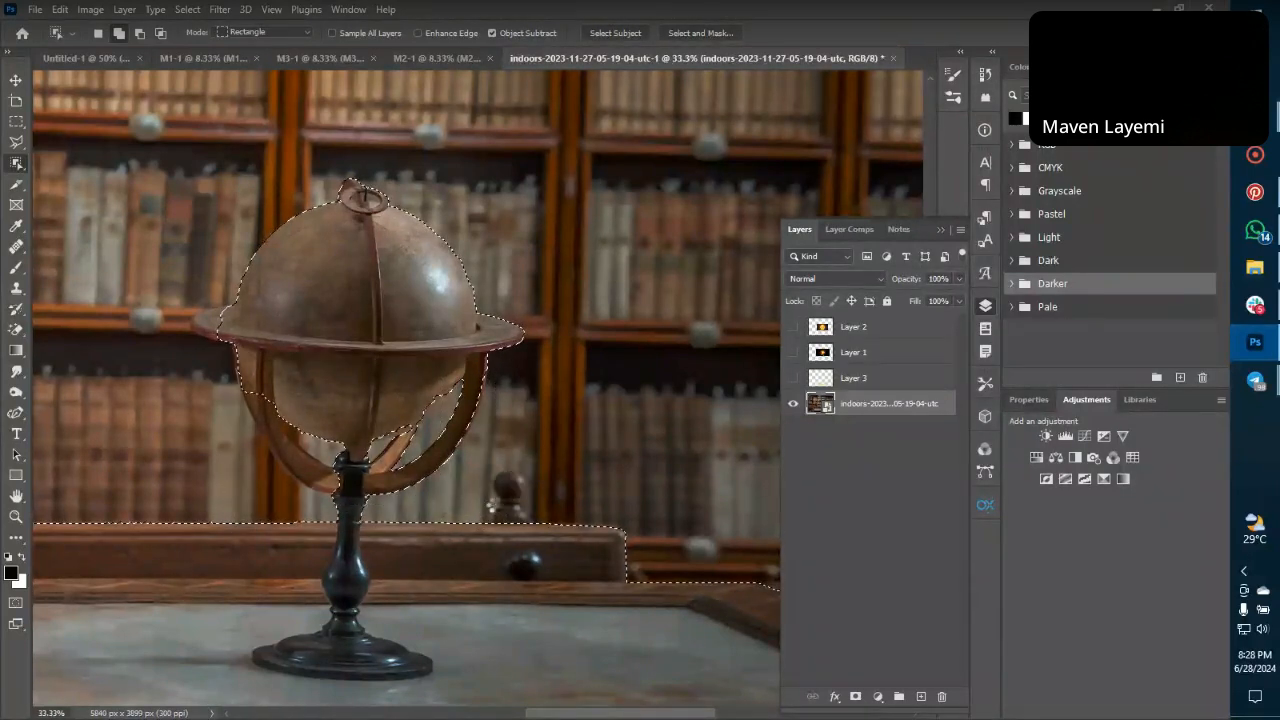
Subtract the background in the gap between the globe's lower-left underside and its frame, cleaning leftovers with the Polygonal Lasso.
left_click(16, 165)
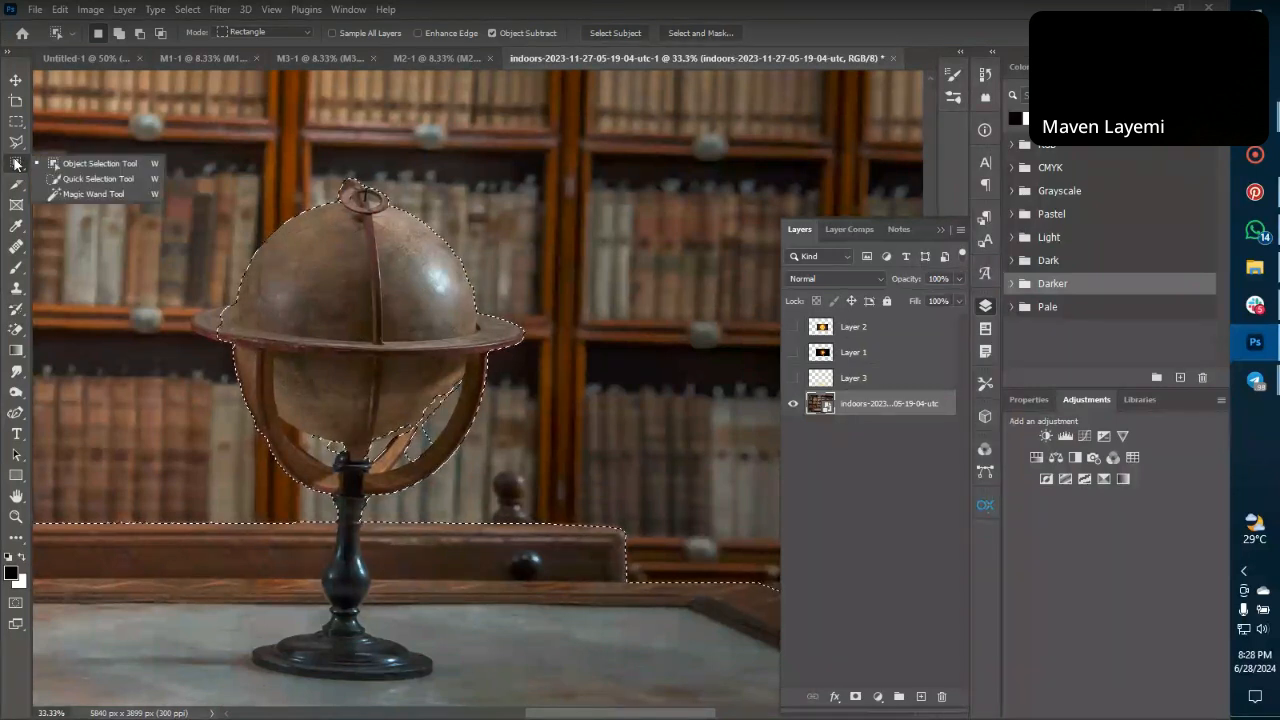
left_click(79, 191)
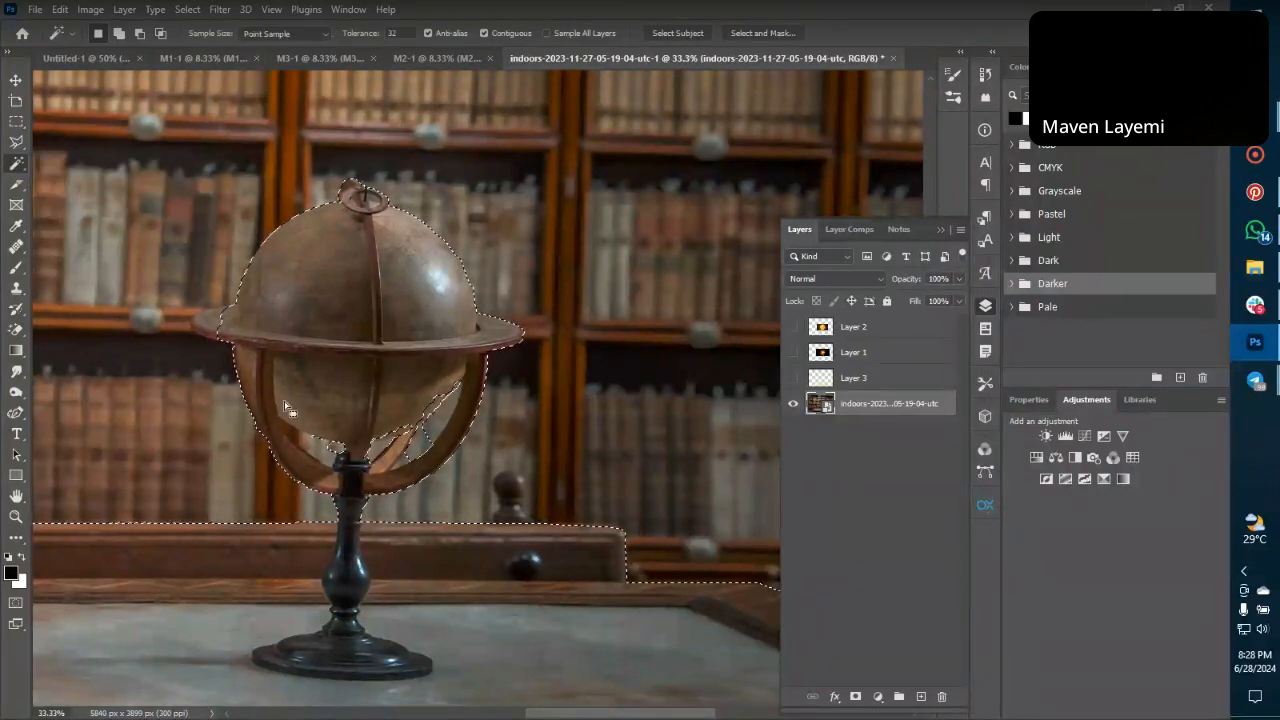
left_click(318, 450, "alt")
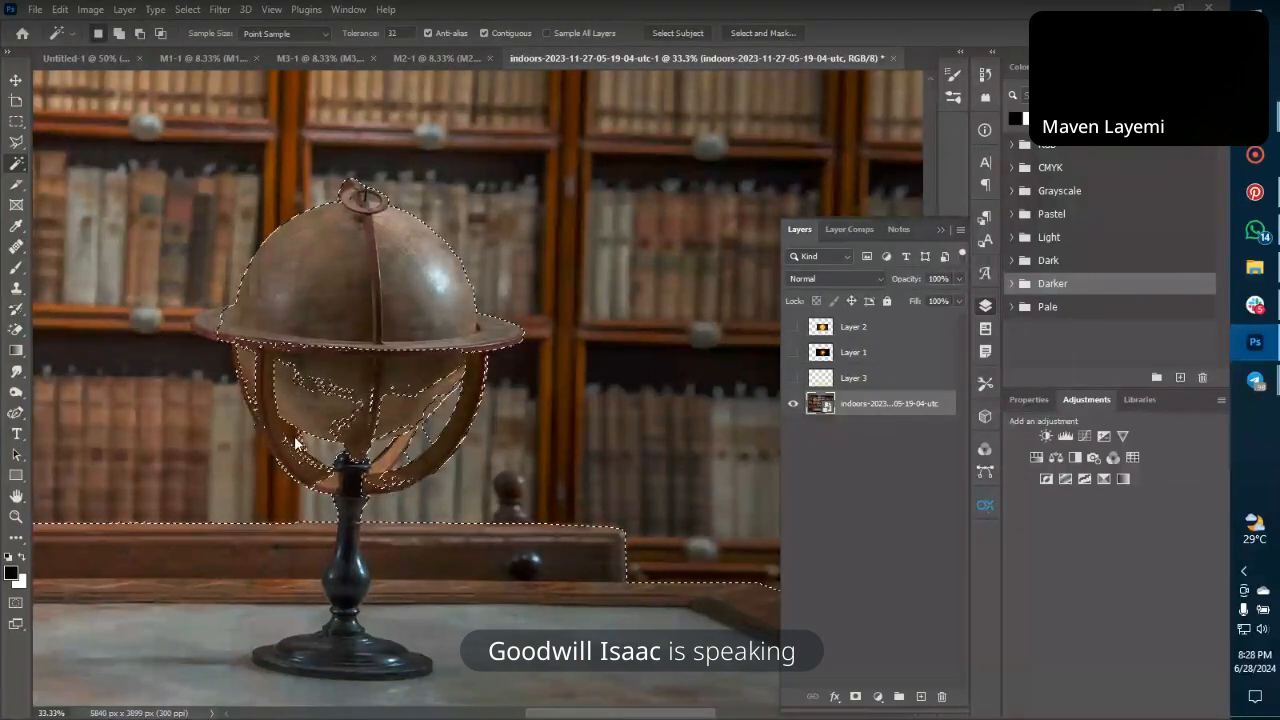
scroll(295, 443, "up", 2)
scroll(295, 443, "up", 1)
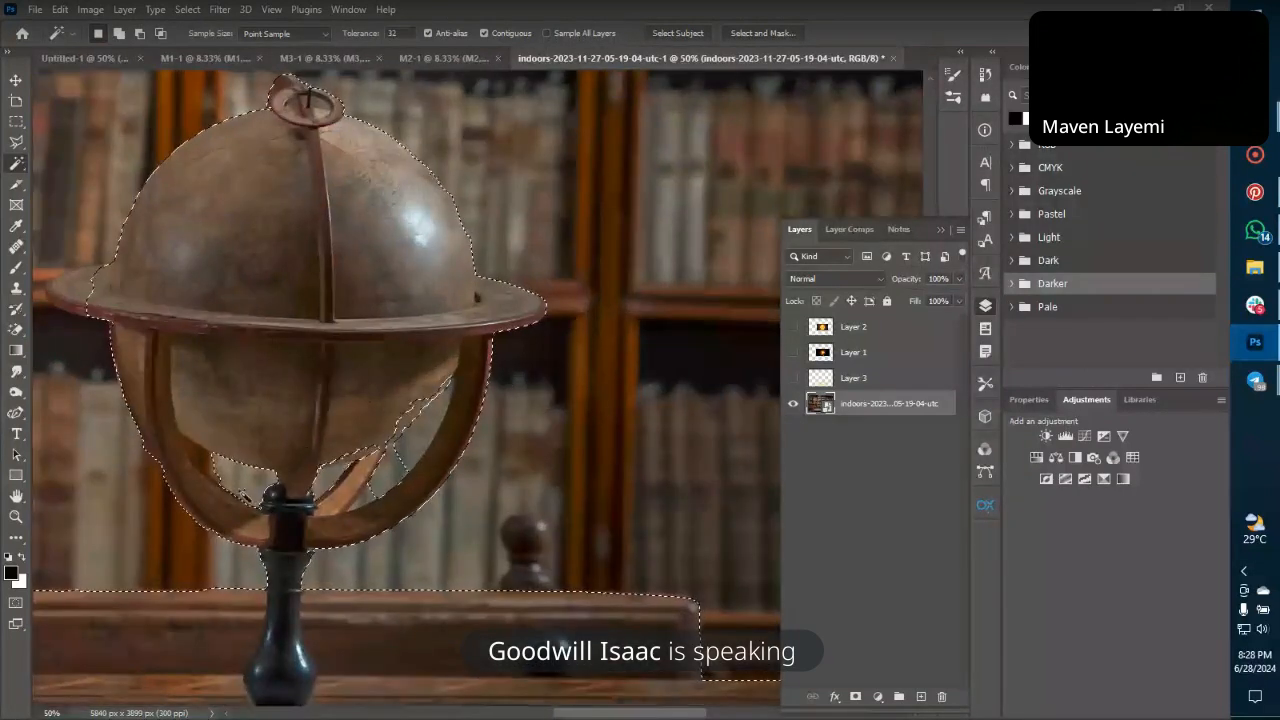
key("l")
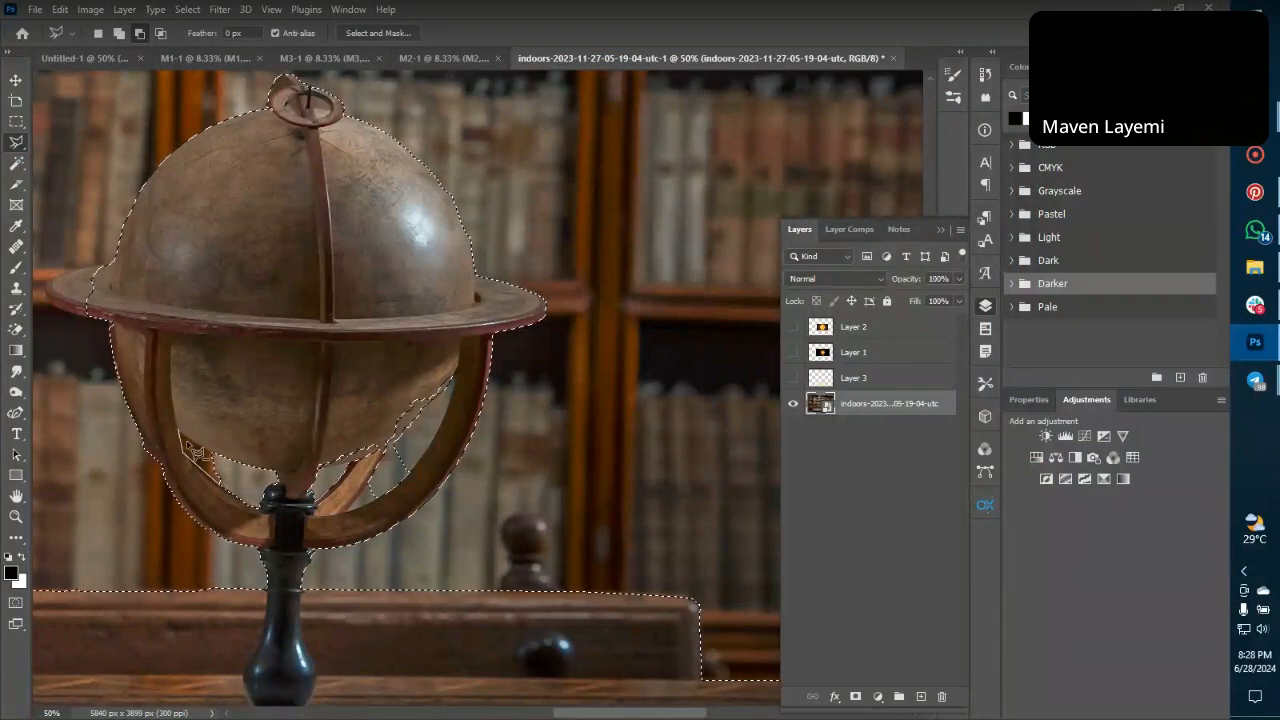
left_click(210, 456)
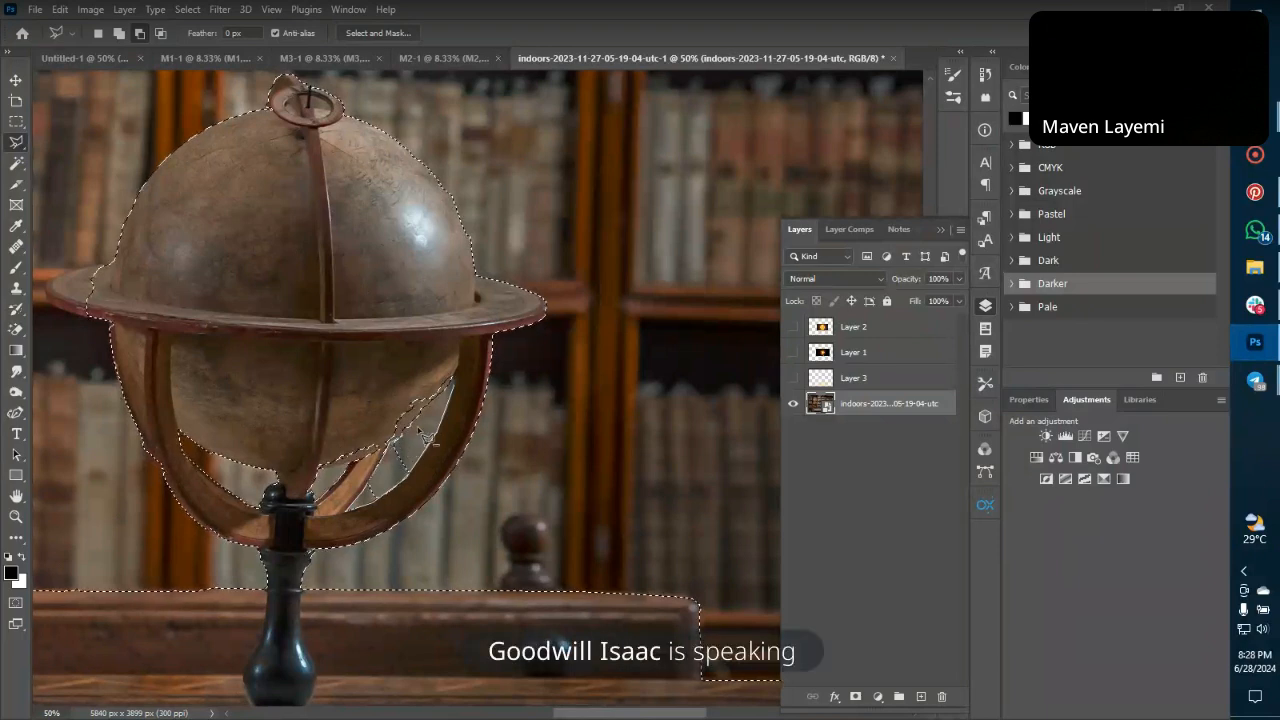
Subtract the leftover background inside the right-hand frame gap and add the missing lower-right edge of the globe to the selection.
left_click(458, 368)
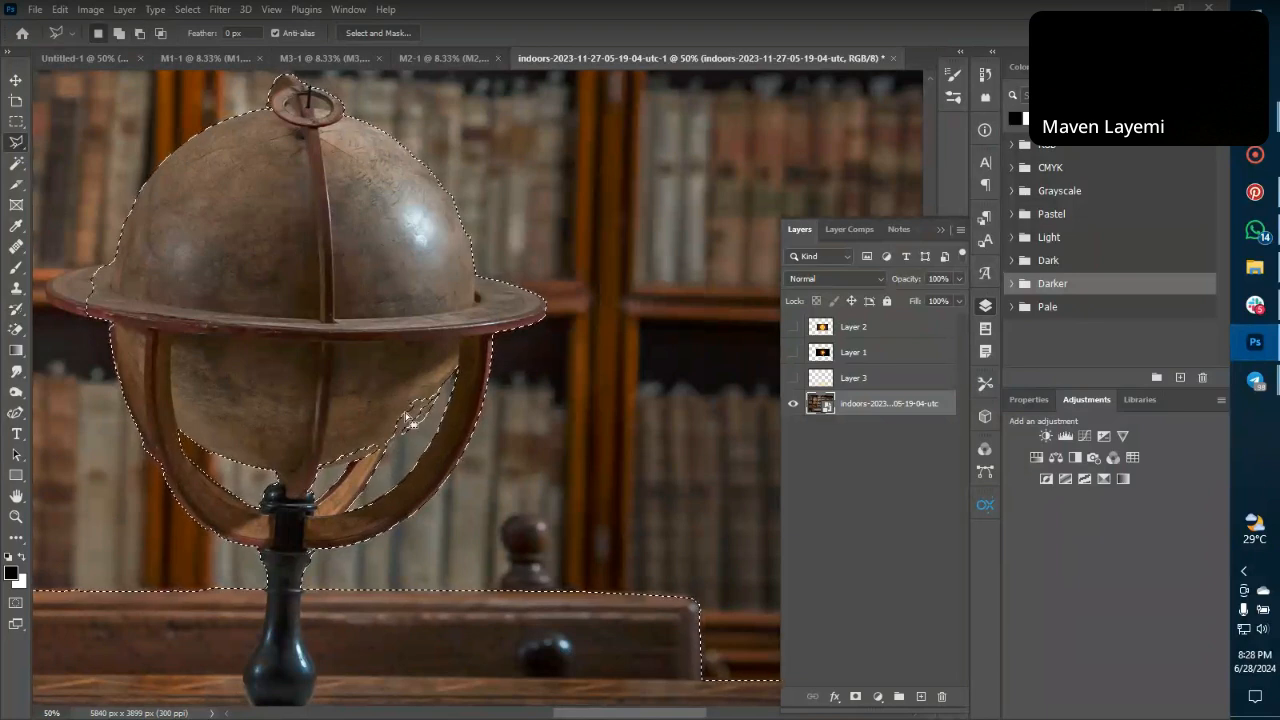
left_click(426, 413, "shift")
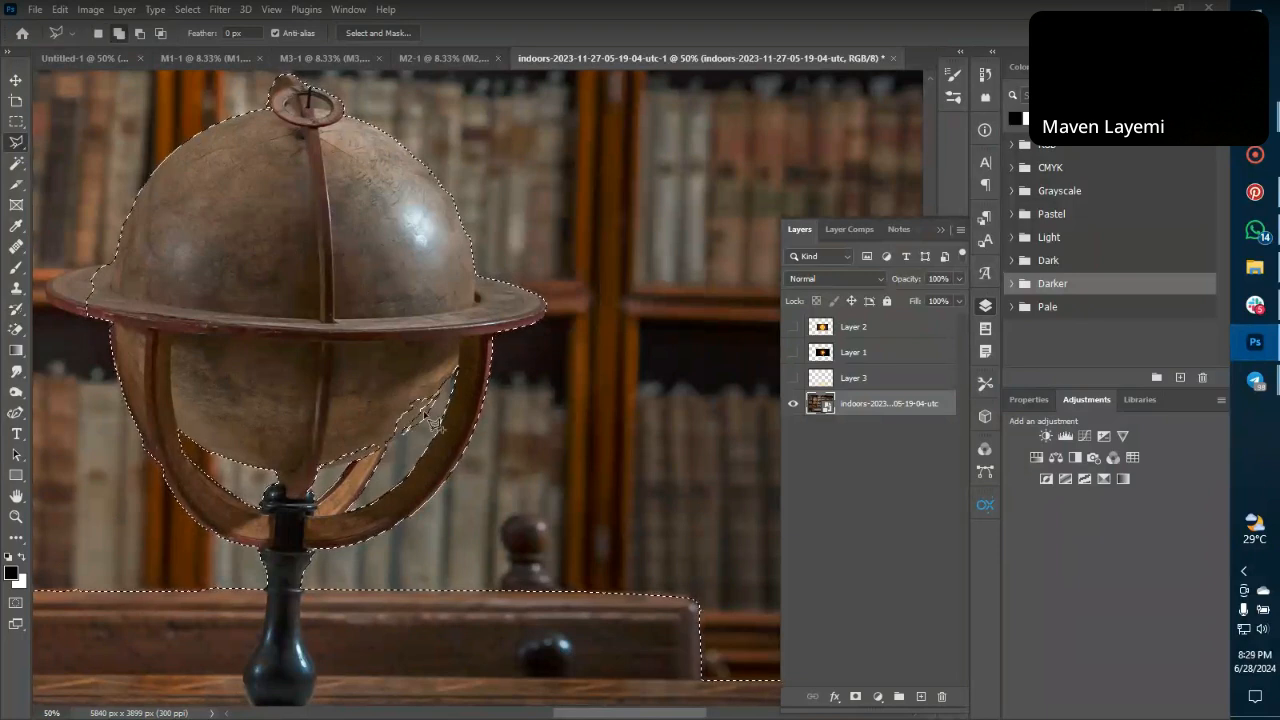
left_click(443, 391)
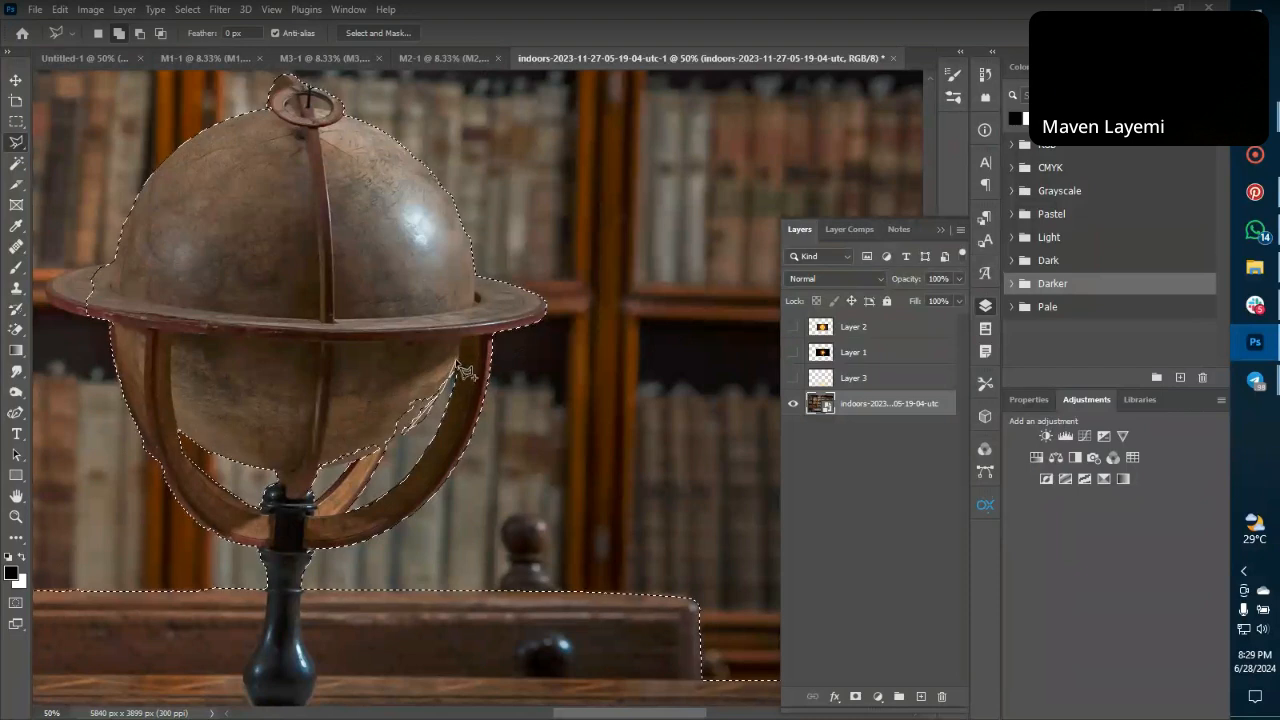
left_click(343, 377)
double_click(353, 438)
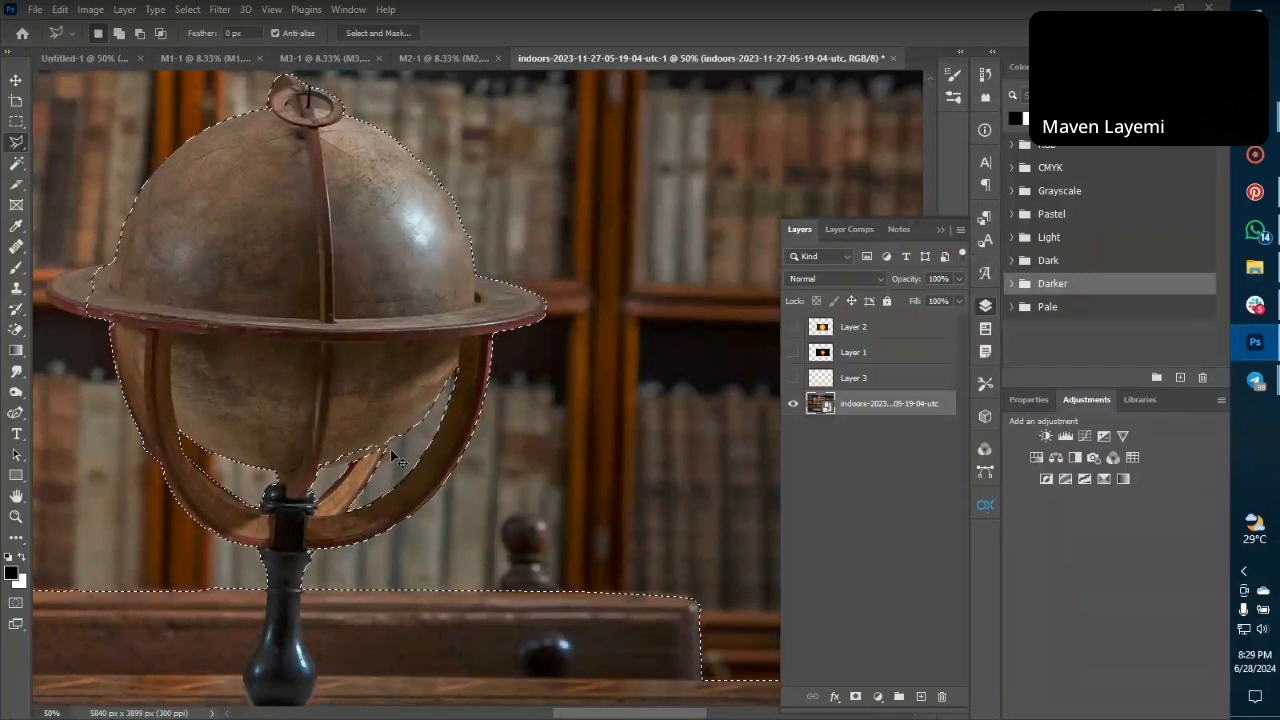
Add the notch missing from the globe's lower edge, just right of the rear frame arm, to the selection.
scroll(392, 457, "up", 2)
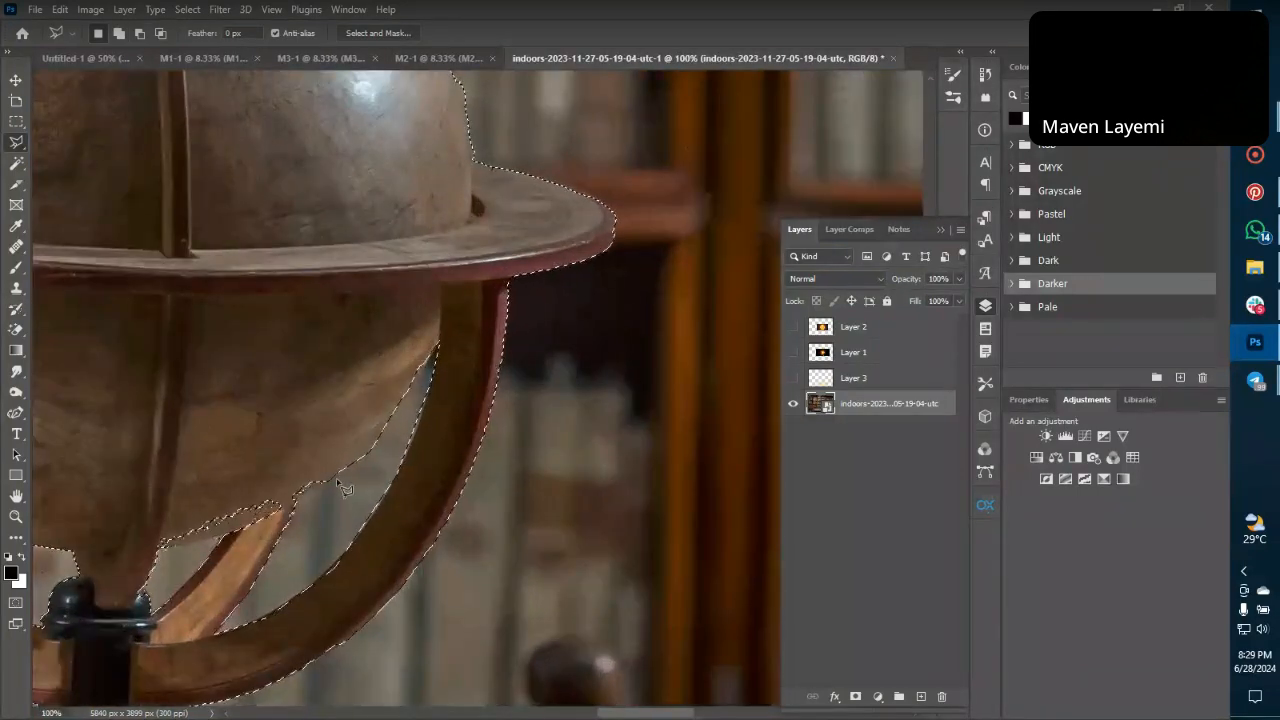
left_click(296, 492, "shift")
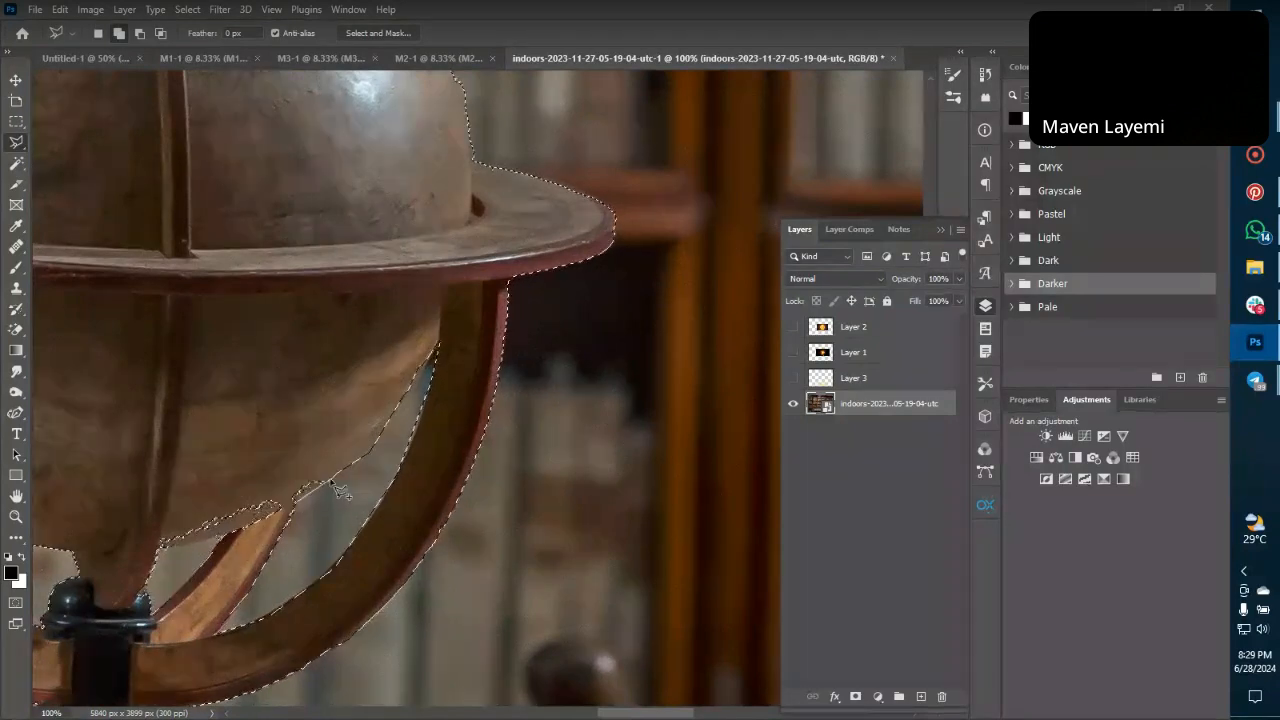
left_click(330, 478)
left_click(303, 404)
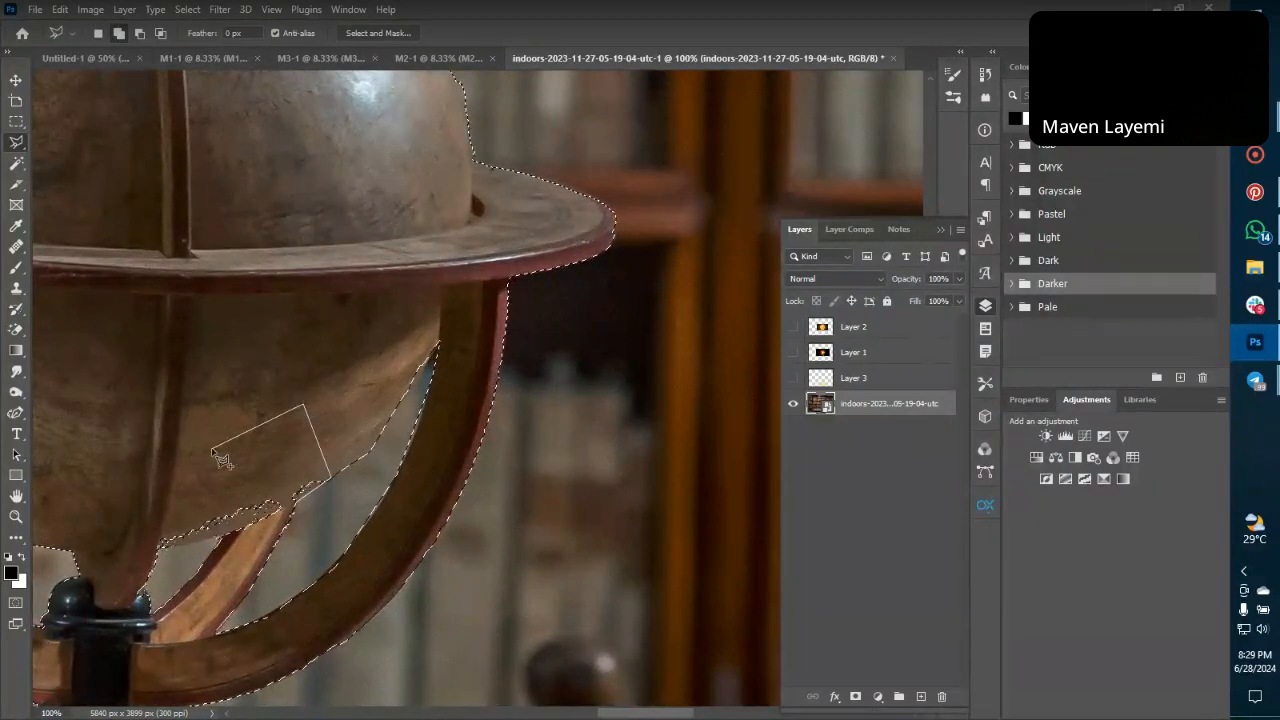
left_click(213, 452)
left_click(296, 492)
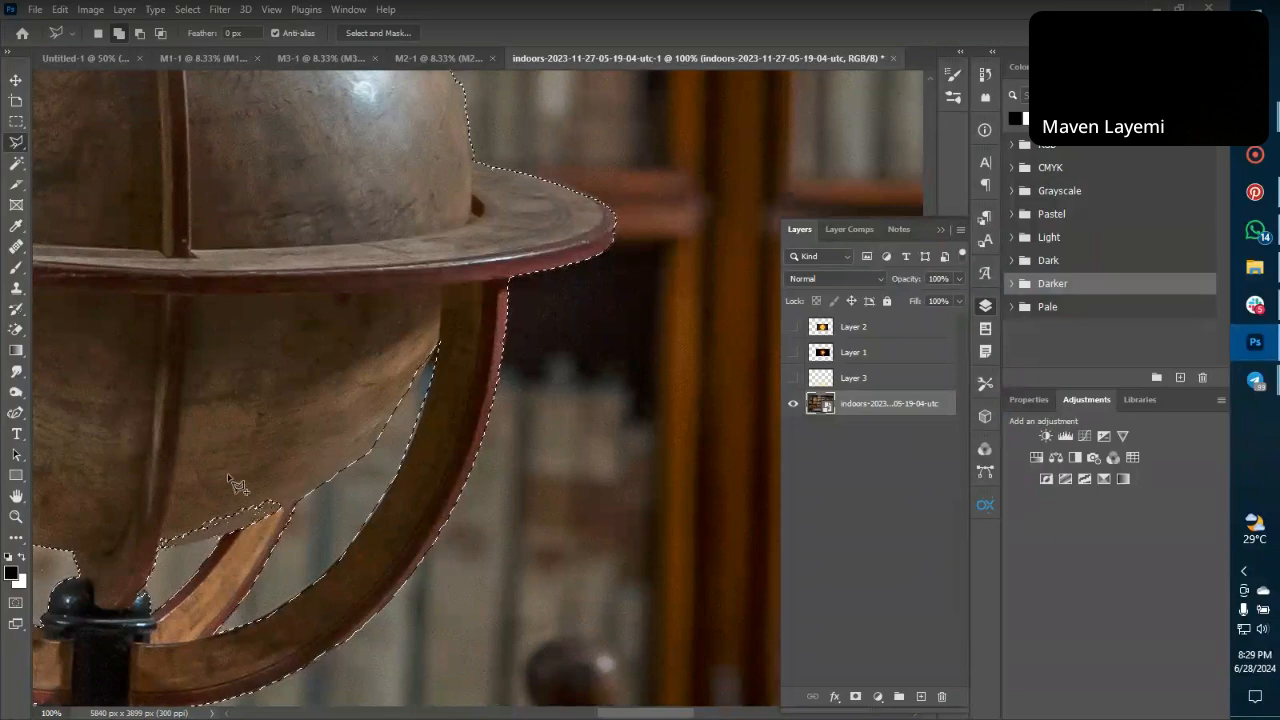
Add the missing strip along the globe's underside and the area where the rear frame arm meets the globe to the selection.
left_click(266, 516, "shift")
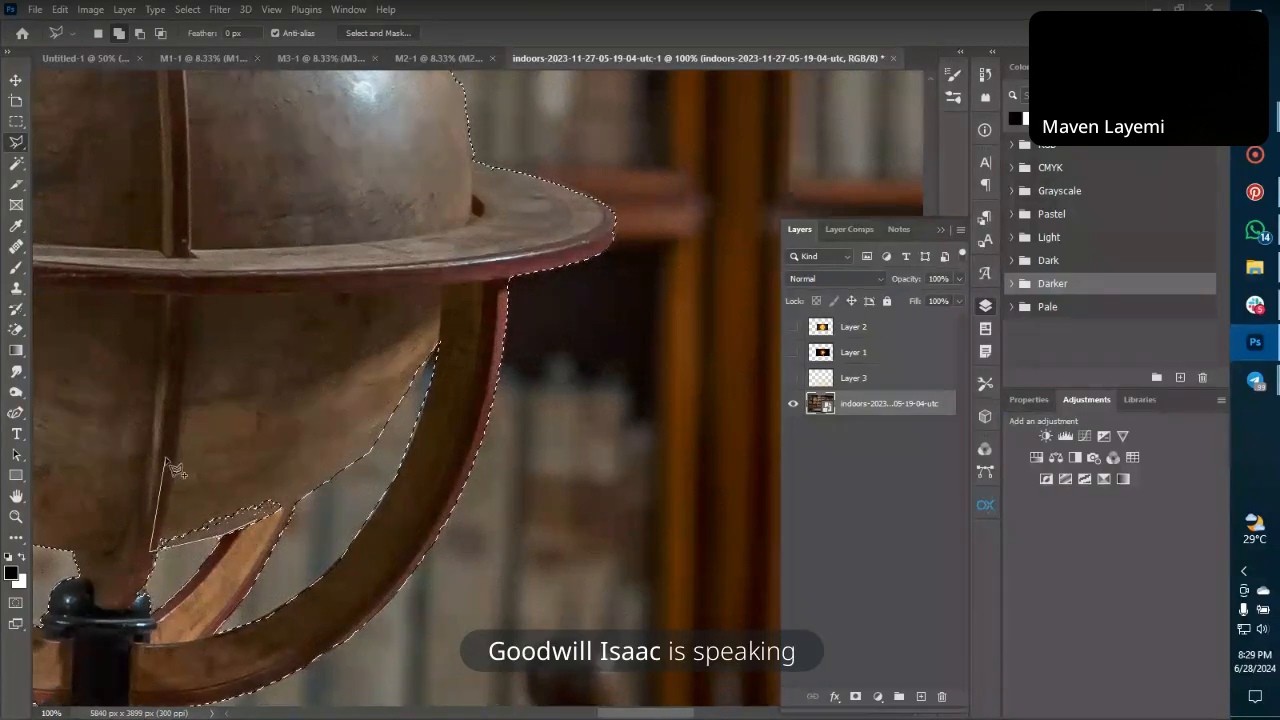
left_click(270, 505)
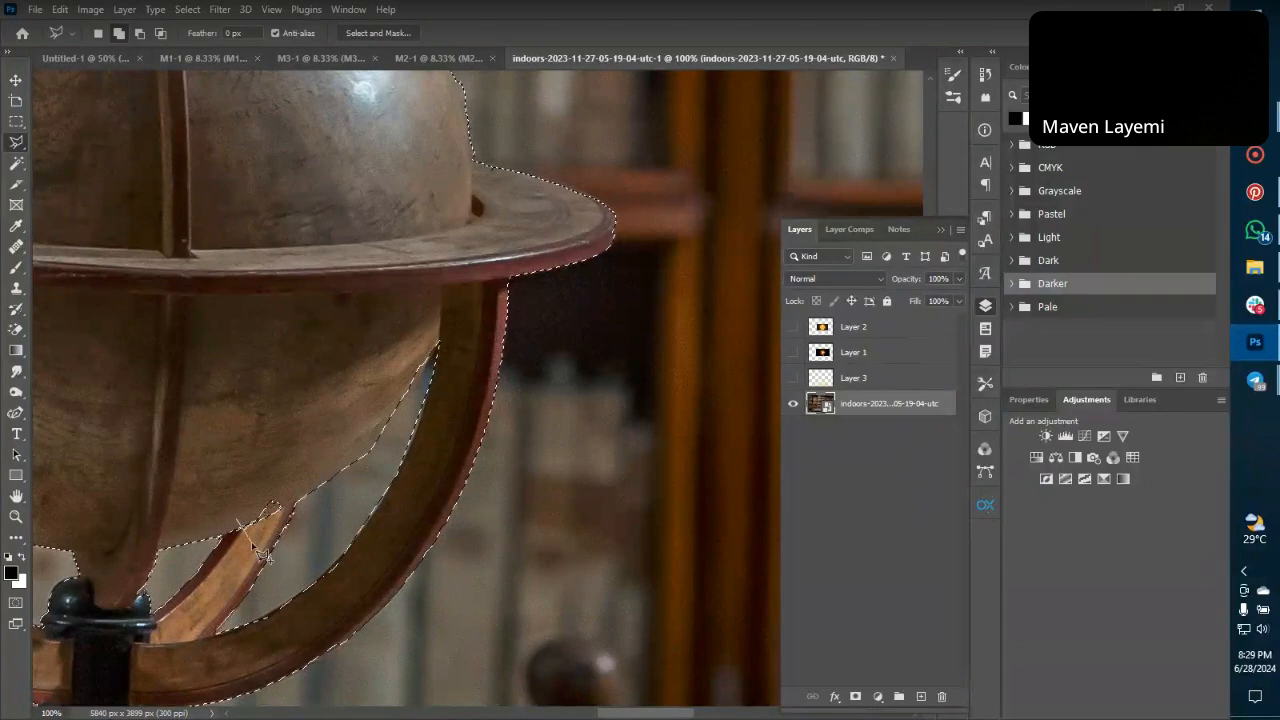
left_click(314, 498)
double_click(283, 488)
left_click(245, 498)
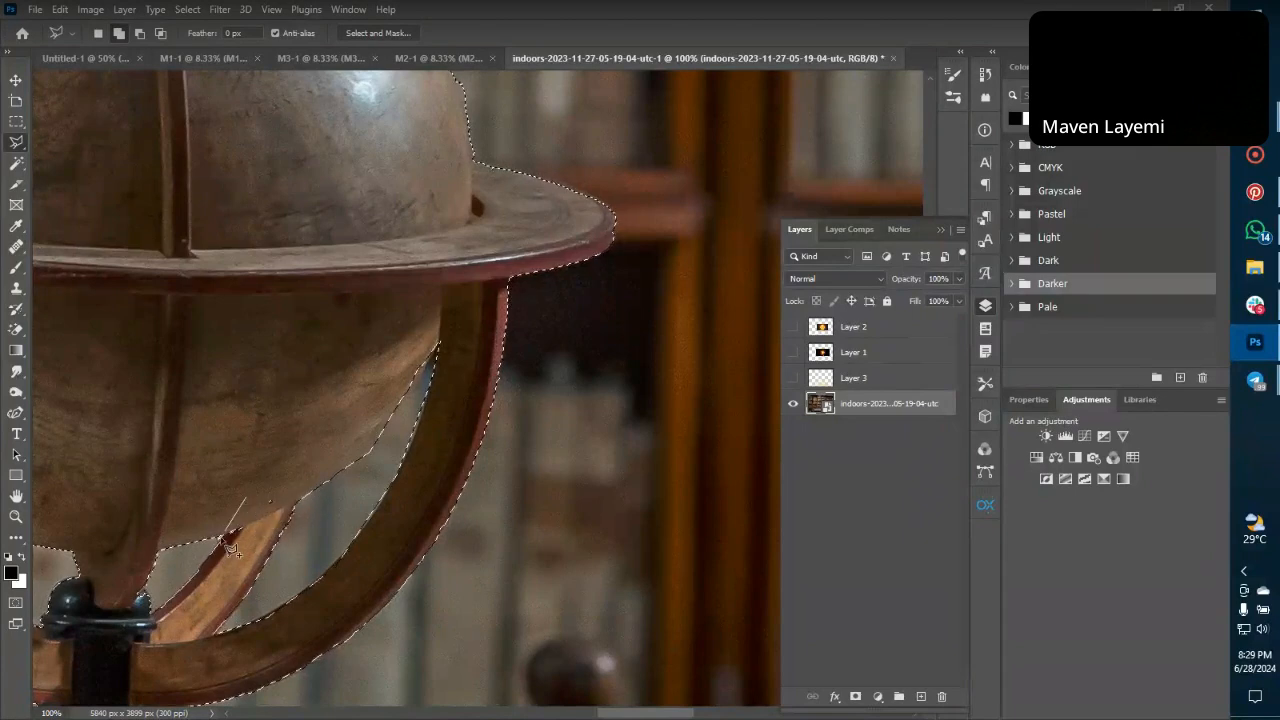
left_click(220, 538)
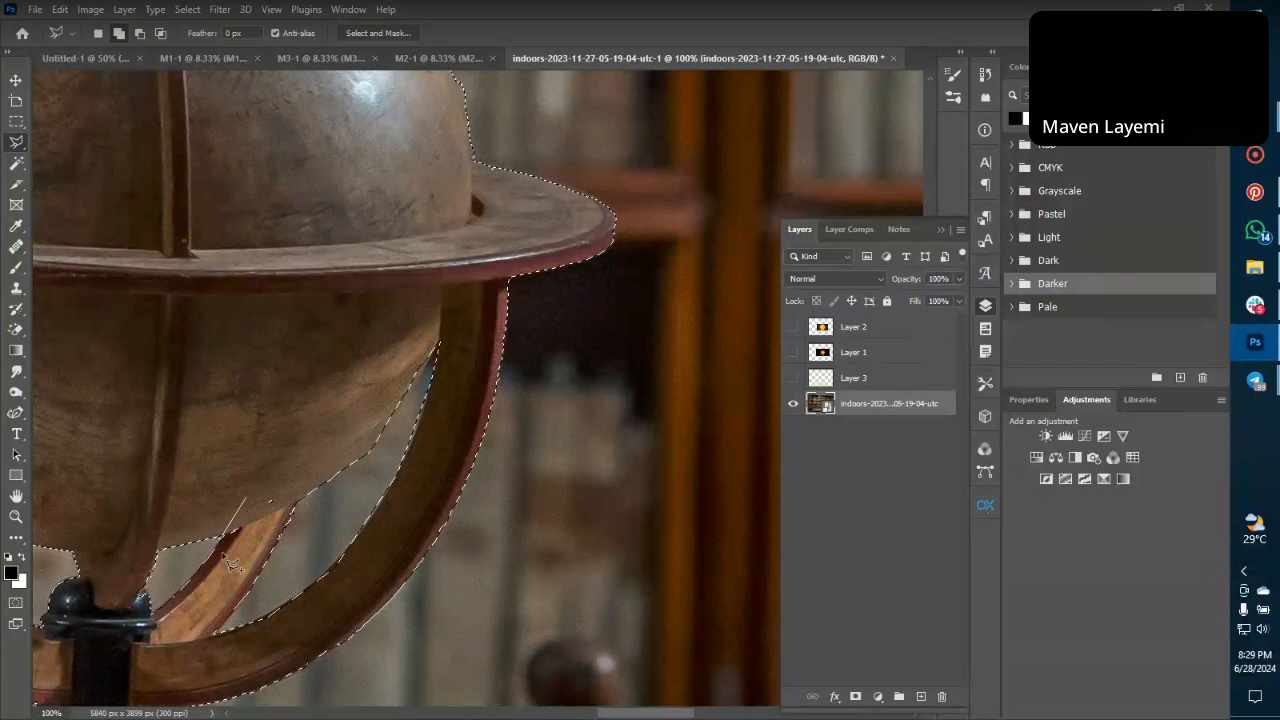
left_click(236, 553)
left_click(284, 511)
double_click(328, 422)
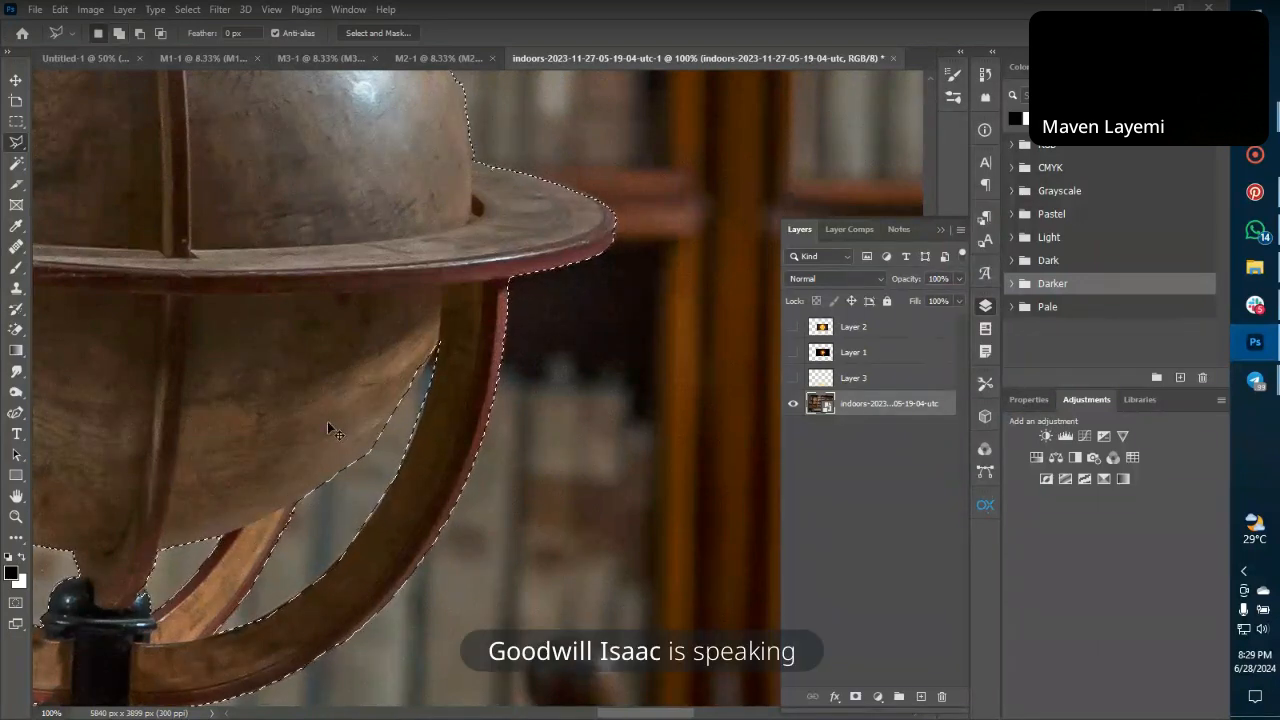
Review the complete desk and globe selection across the whole photo, then activate the Move tool.
key("ctrl+minus")
key("ctrl+minus")
key("ctrl+minus")
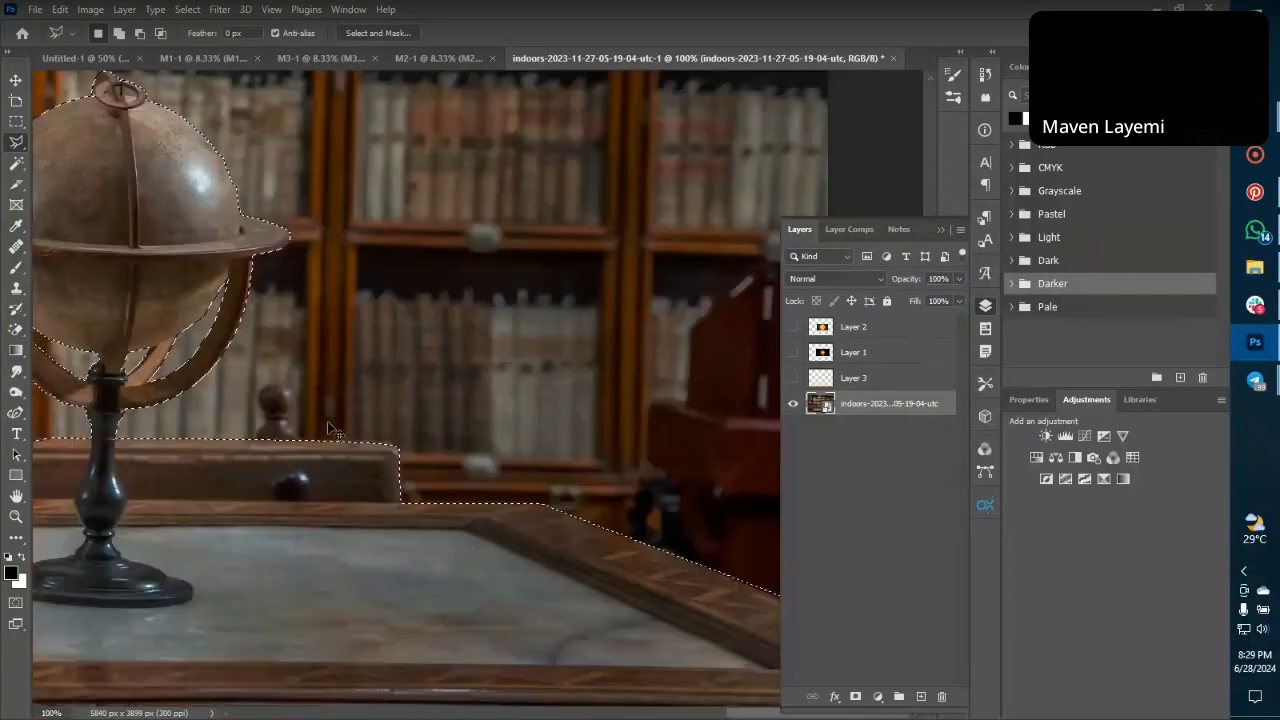
key("ctrl+0")
key("ctrl+minus")
key("ctrl+minus")
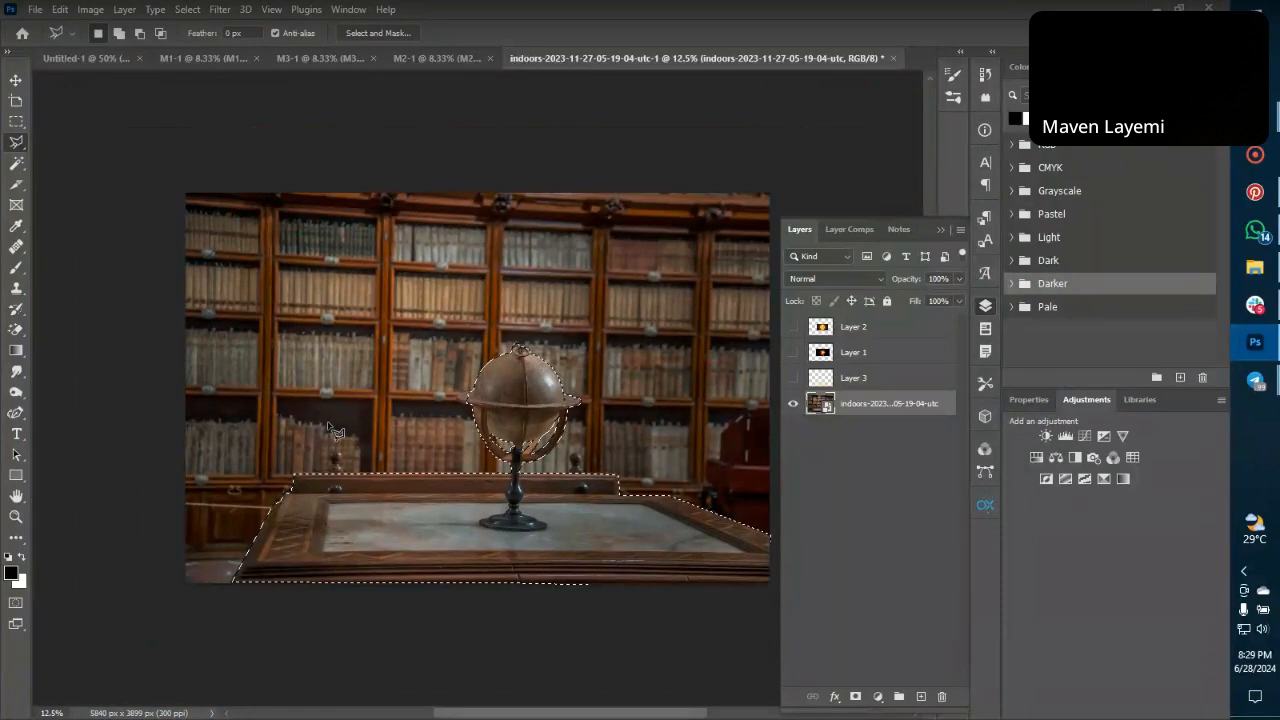
key("v")
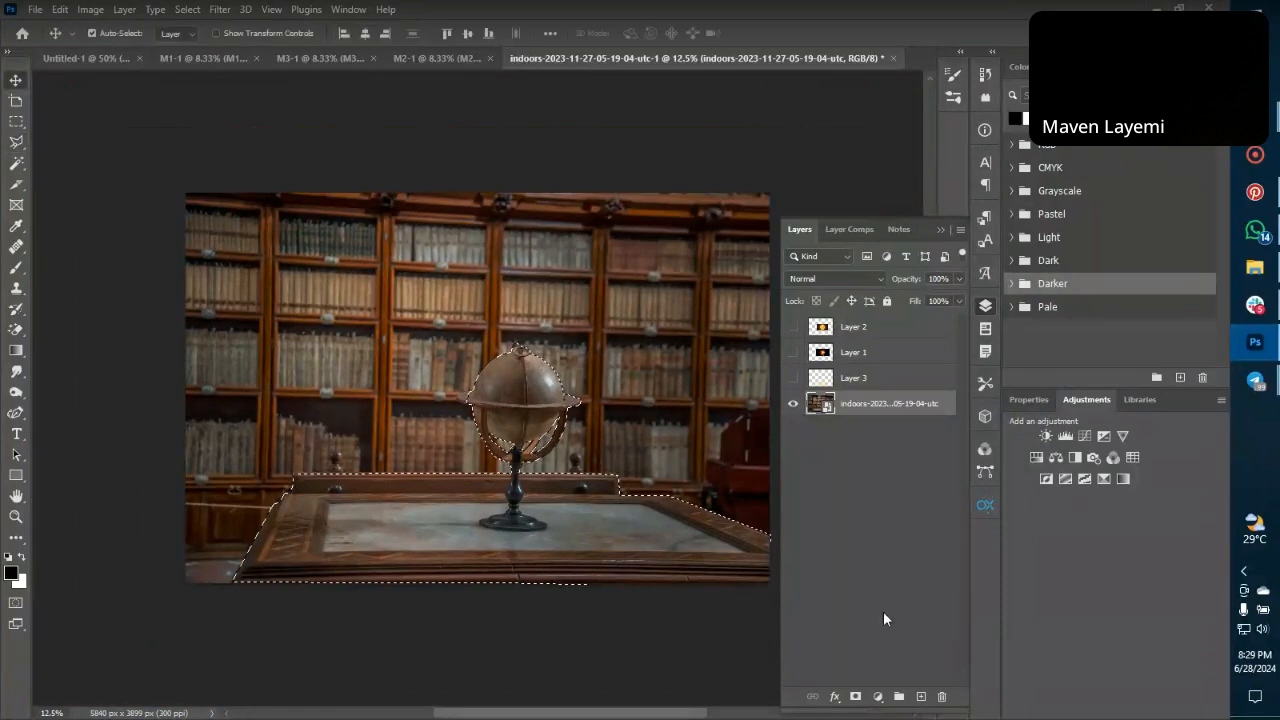
Mask the indoors photo to the desk-and-globe selection and bring the masked layer into the Untitled-1 composition.
left_click(857, 697)
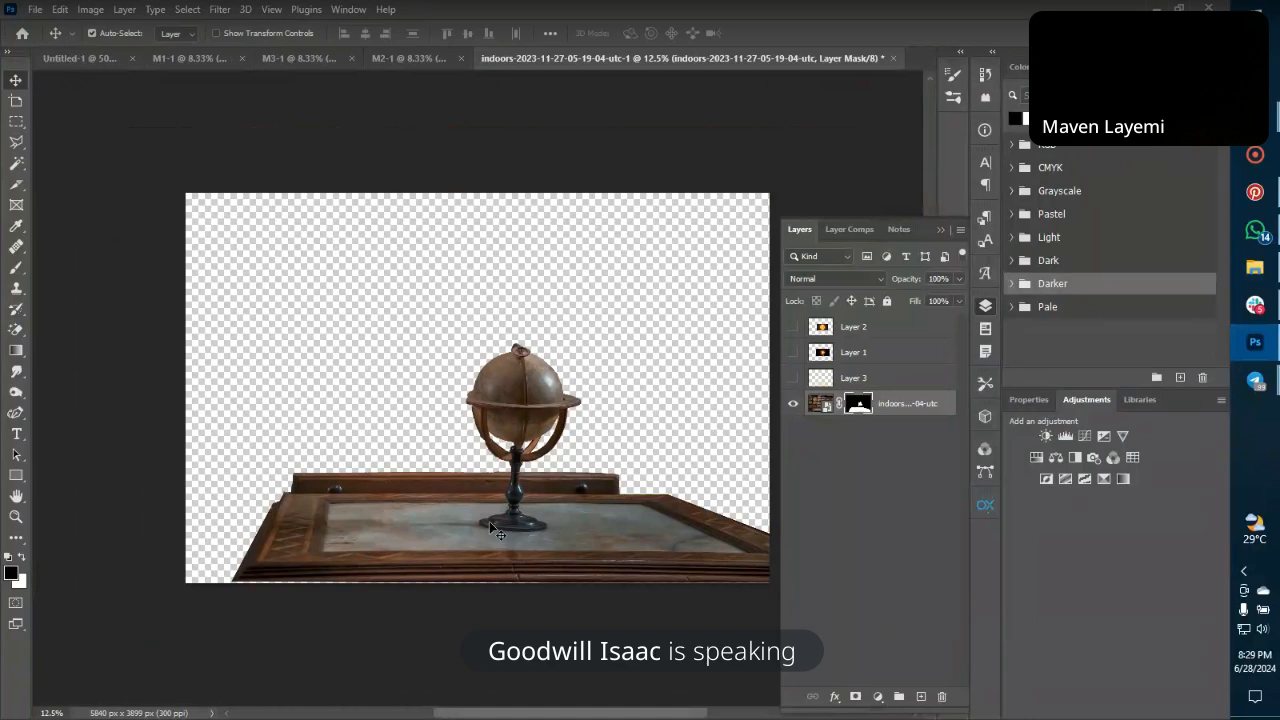
left_click_drag(523, 386, 86, 78)
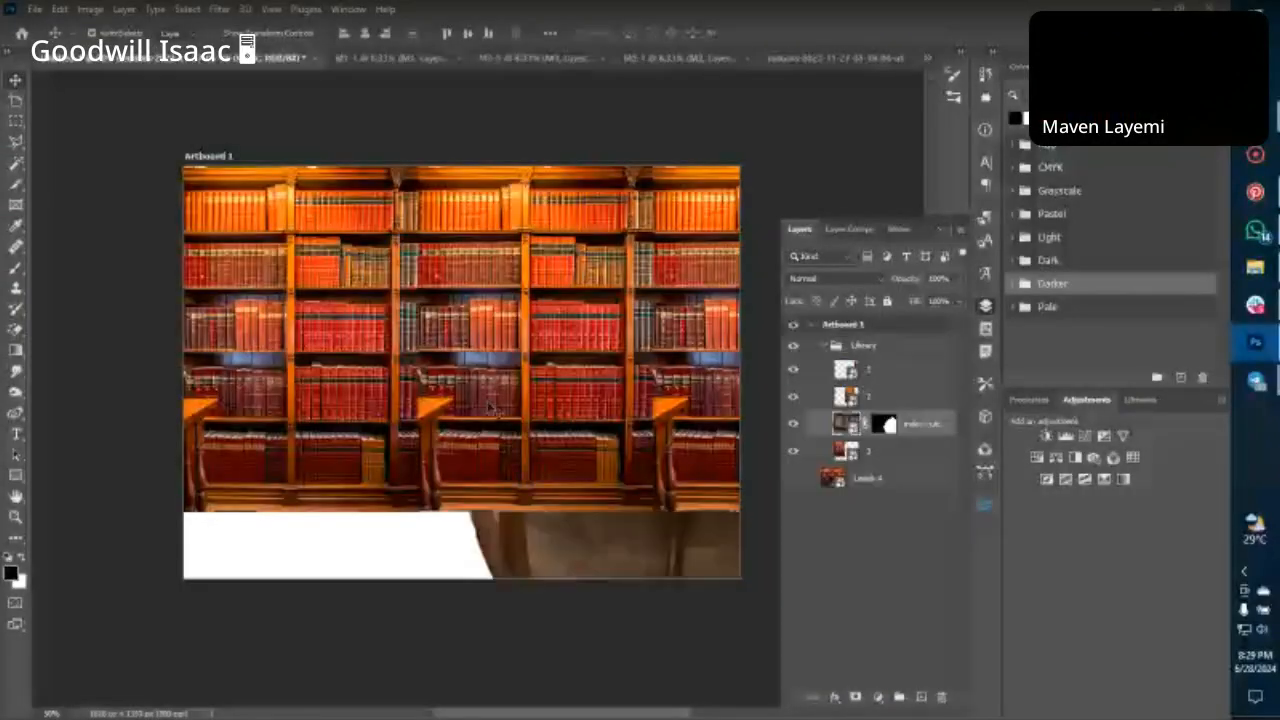
Move the imported desk layer out of the Library group to just above it, collapse the group, and rename the layer Desk.
left_click_drag(846, 424, 830, 340)
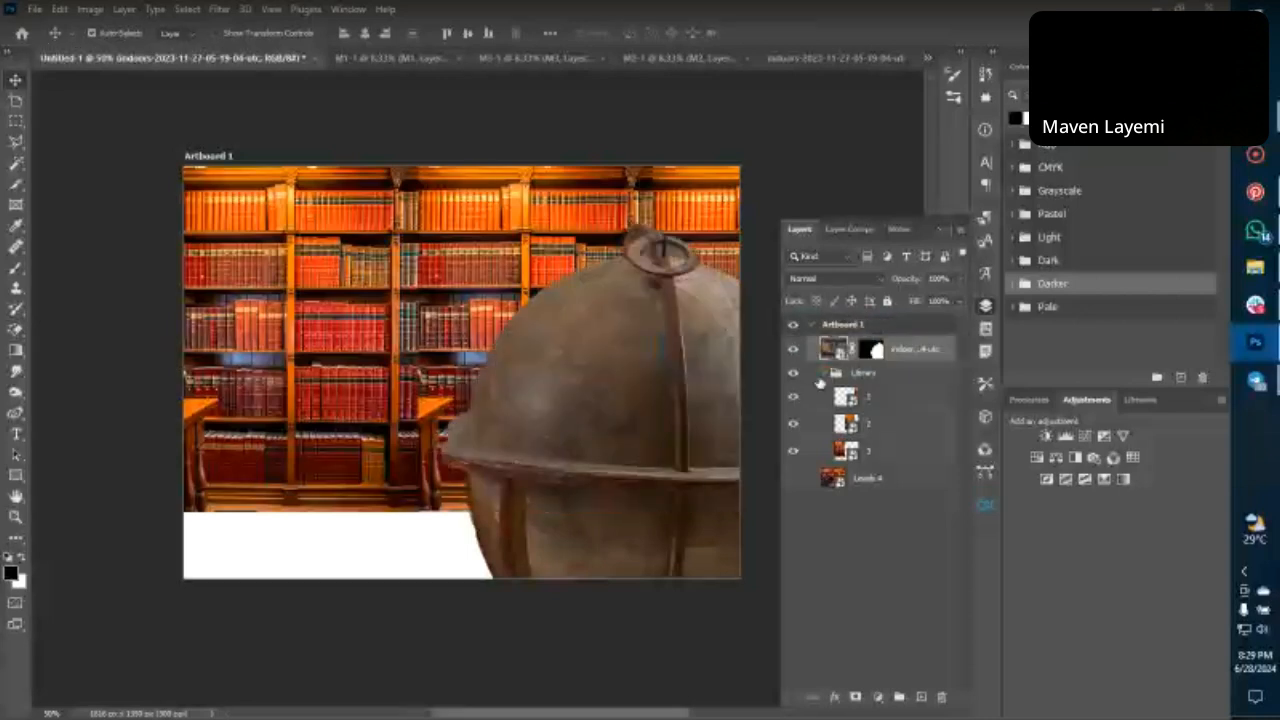
left_click(824, 375)
double_click(913, 347)
type("Desk")
key("Return")
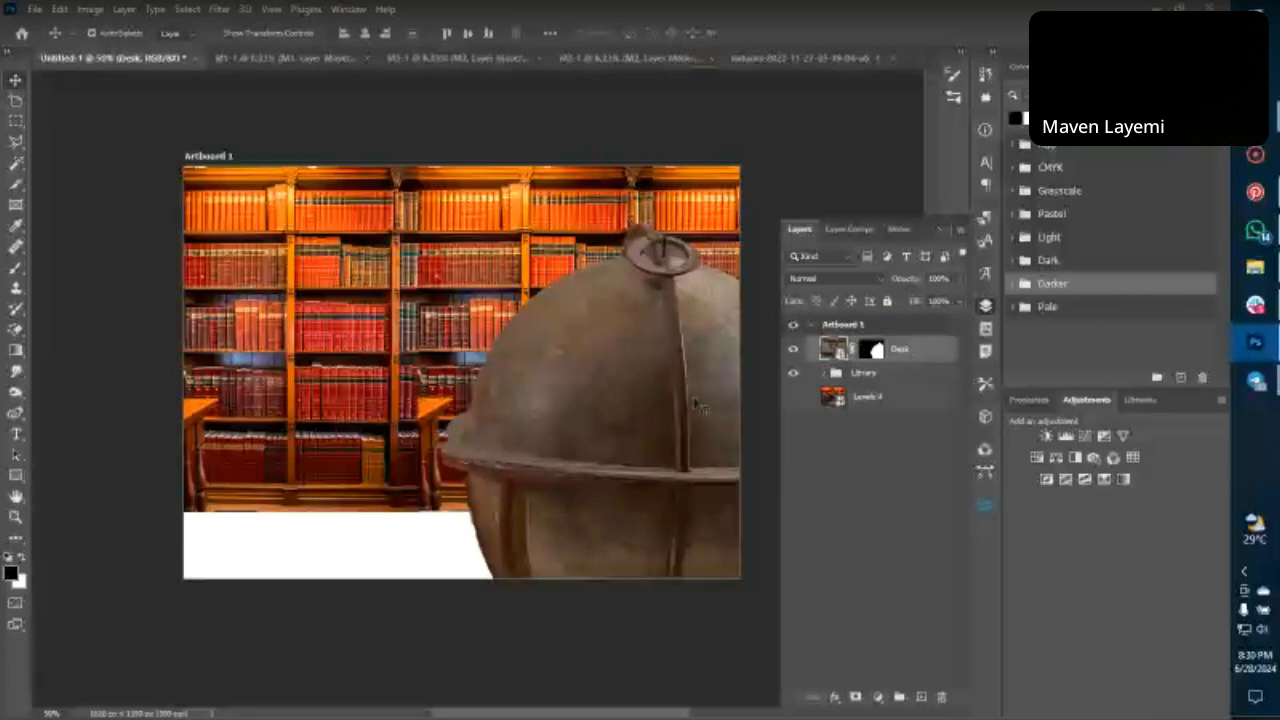
Scale the Desk layer down to about 29% (1694 × 1131 px) and seat the desk along the artboard's lower edge.
left_click_drag(586, 401, 474, 373)
key("ctrl+minus")
key("ctrl+minus")
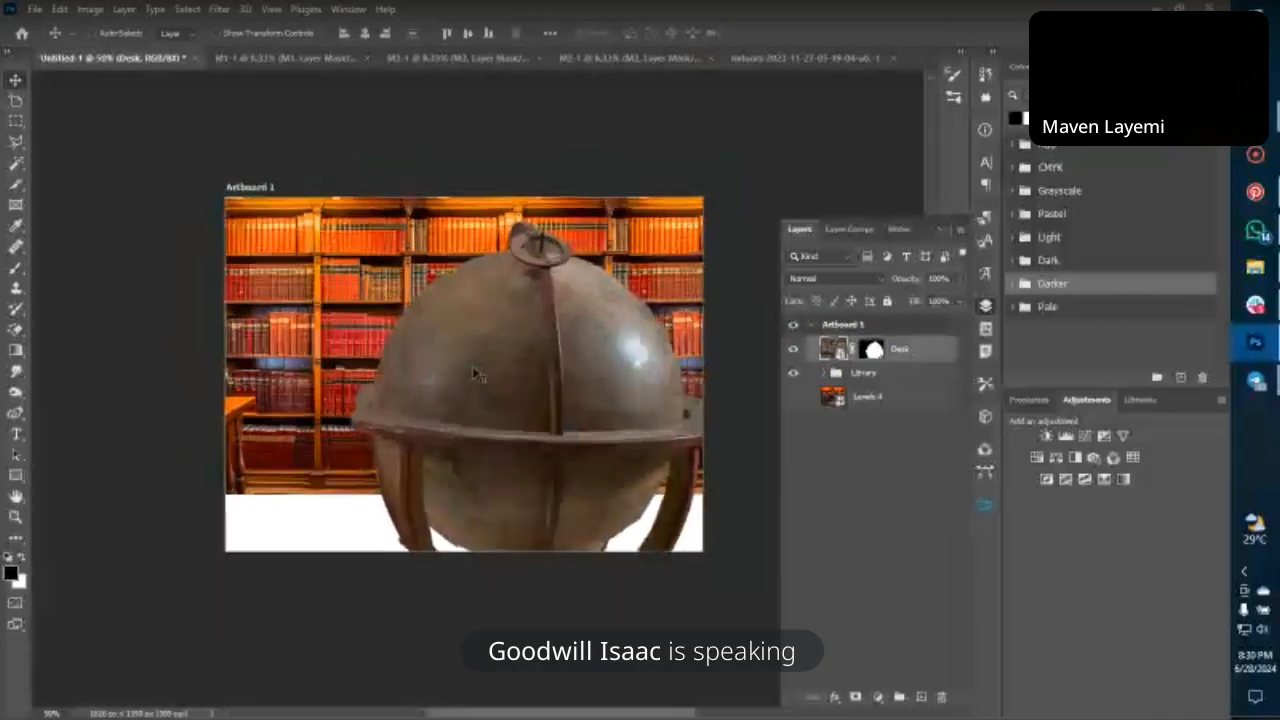
key("ctrl+t")
key("ctrl+minus")
key("ctrl+minus")
key("ctrl+minus")
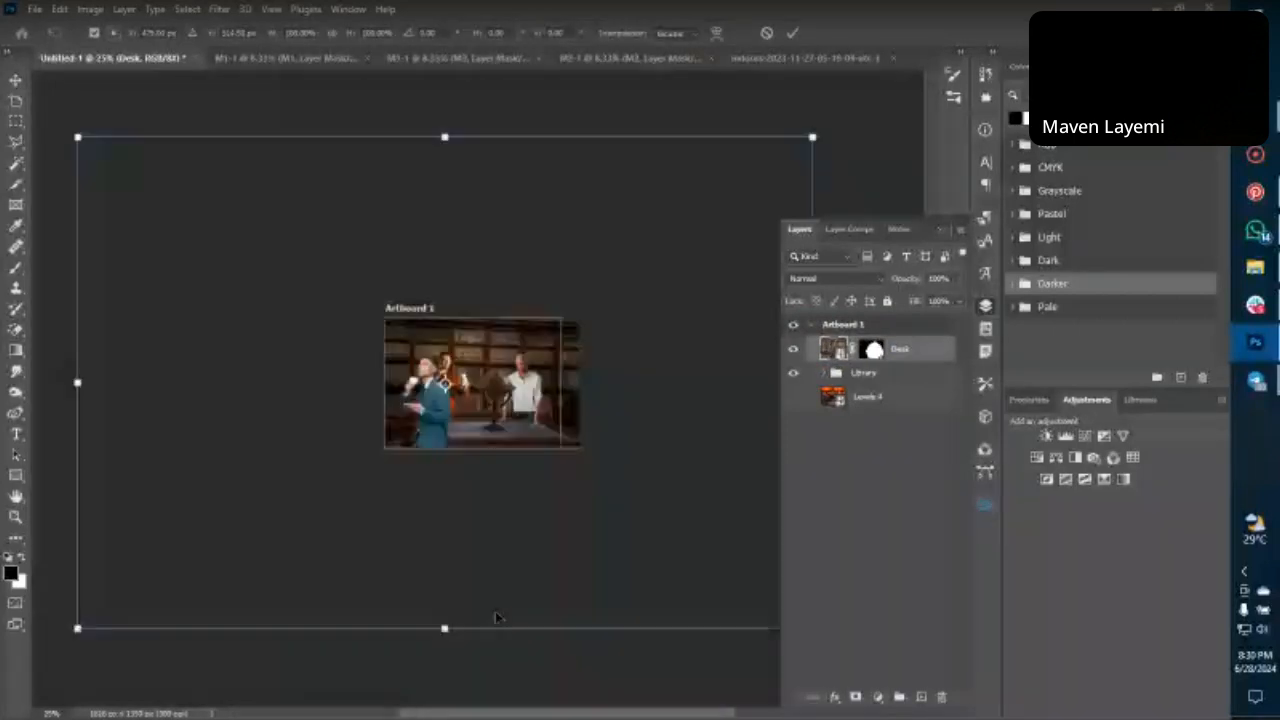
left_click_drag(460, 518, 492, 374)
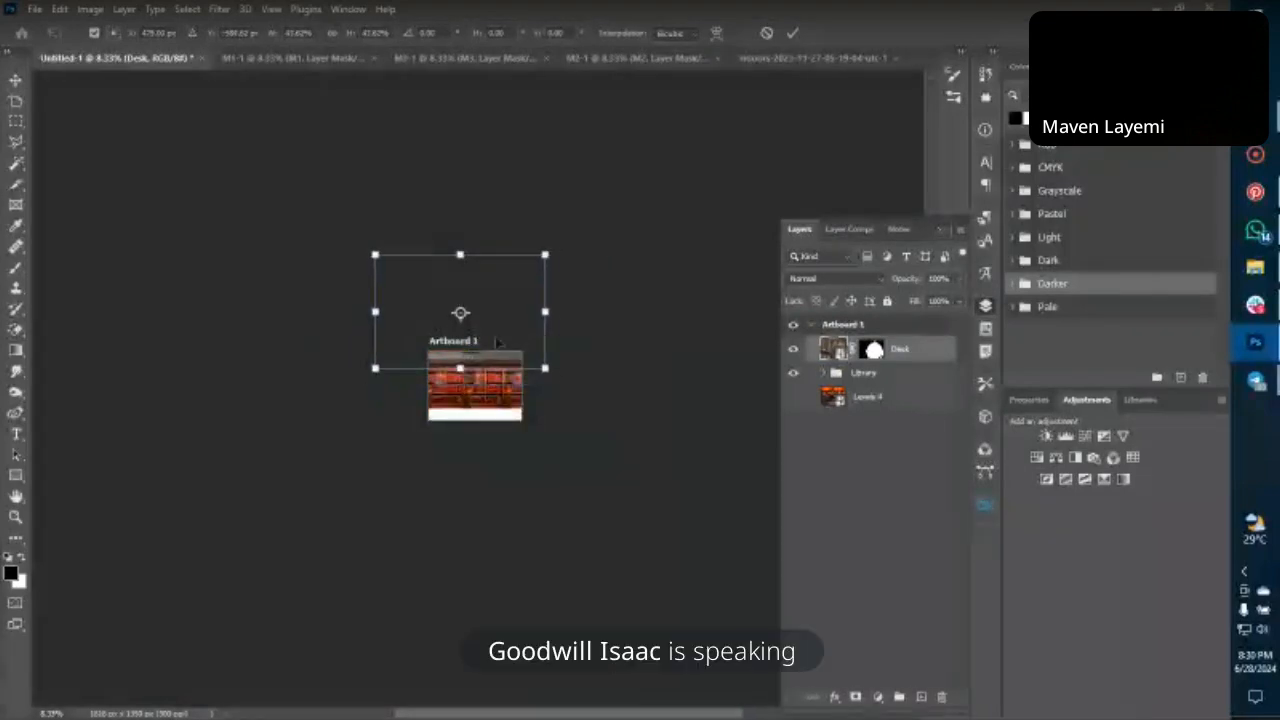
left_click_drag(500, 310, 507, 362)
key("ctrl+plus")
key("ctrl+plus")
left_click_drag(458, 222, 478, 291)
left_click_drag(512, 438, 527, 438)
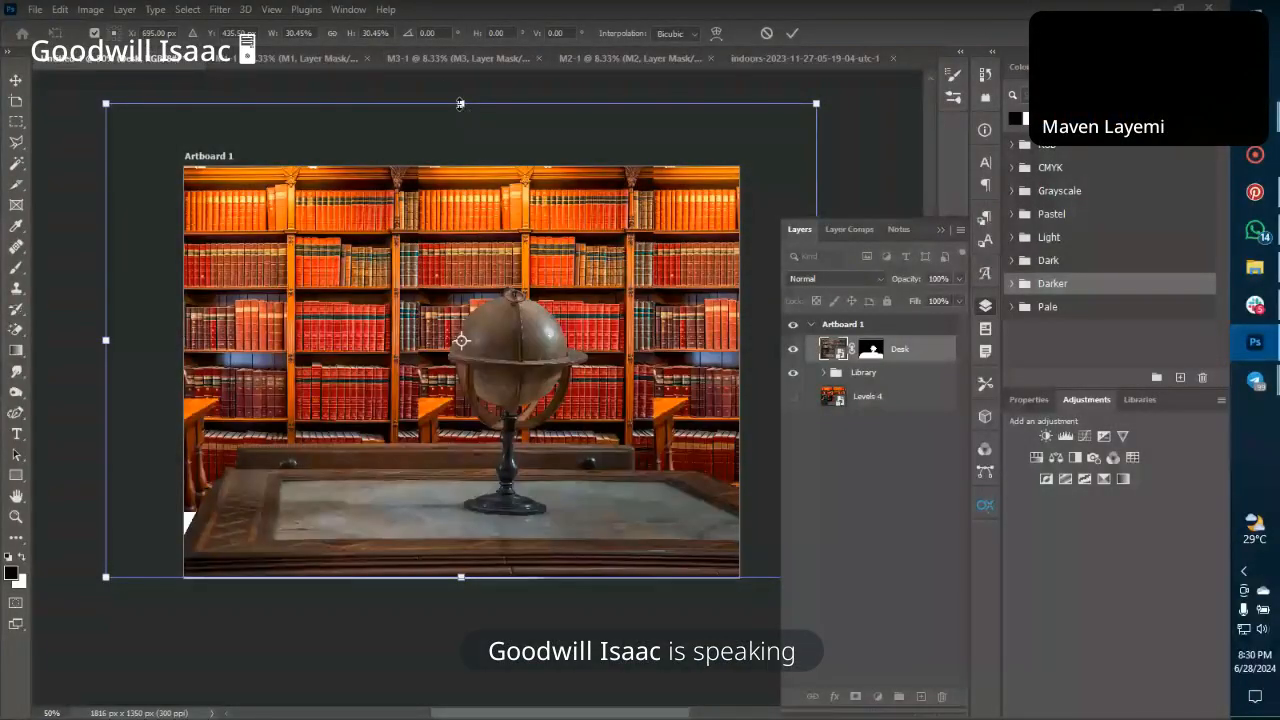
left_click_drag(460, 103, 461, 125)
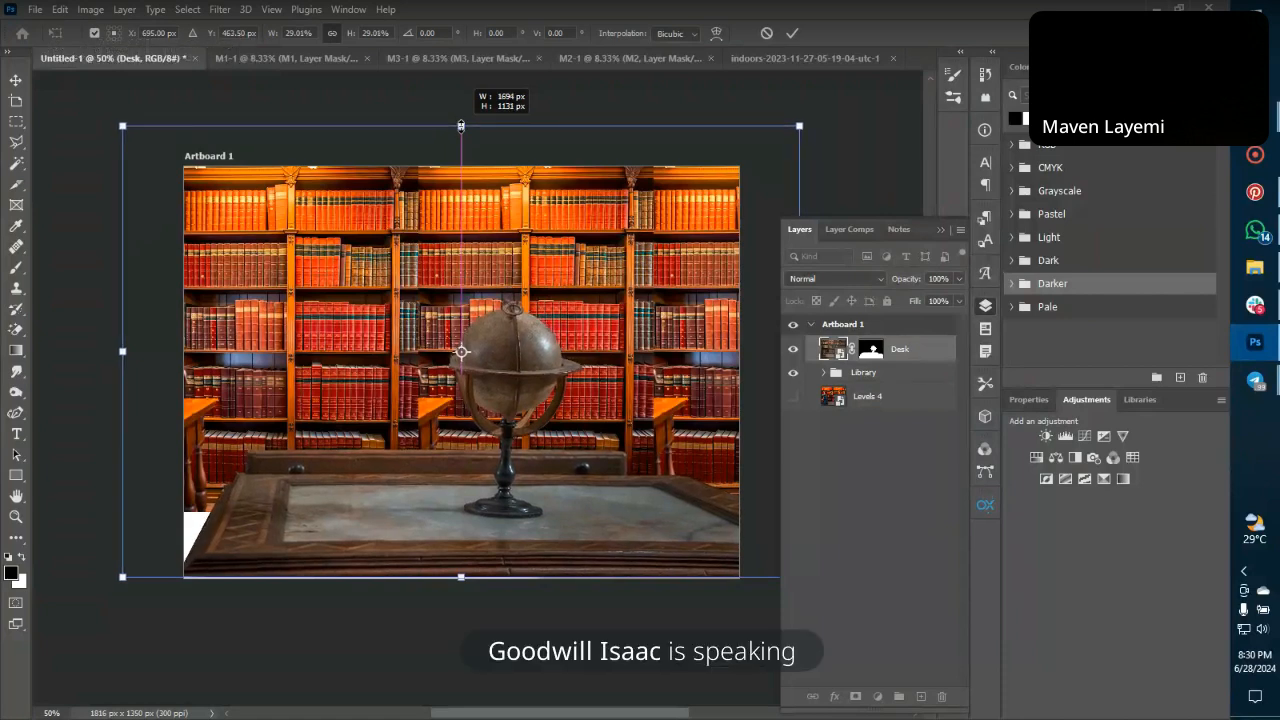
key("Return")
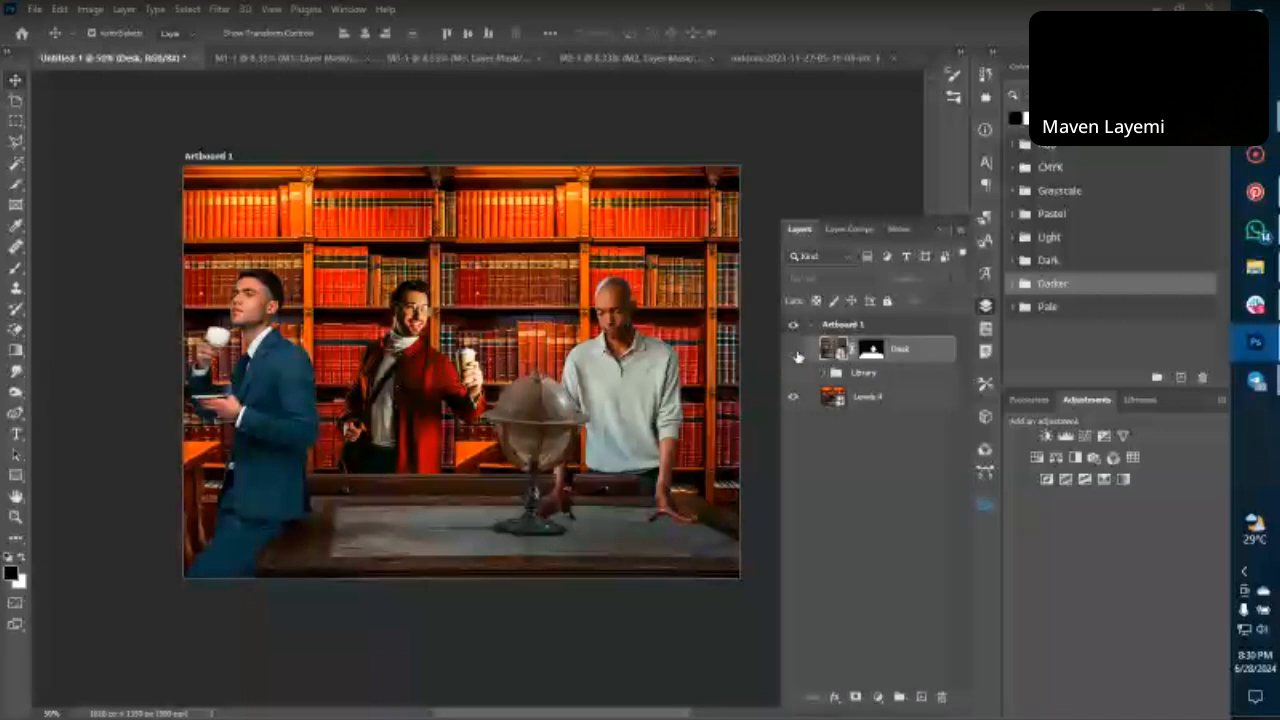
Show the Desk layer over the Levels 4 reference and scale it down further to line up with the reference's desk and globe.
left_click(793, 349)
key("ctrl+t")
left_click_drag(122, 125, 198, 175)
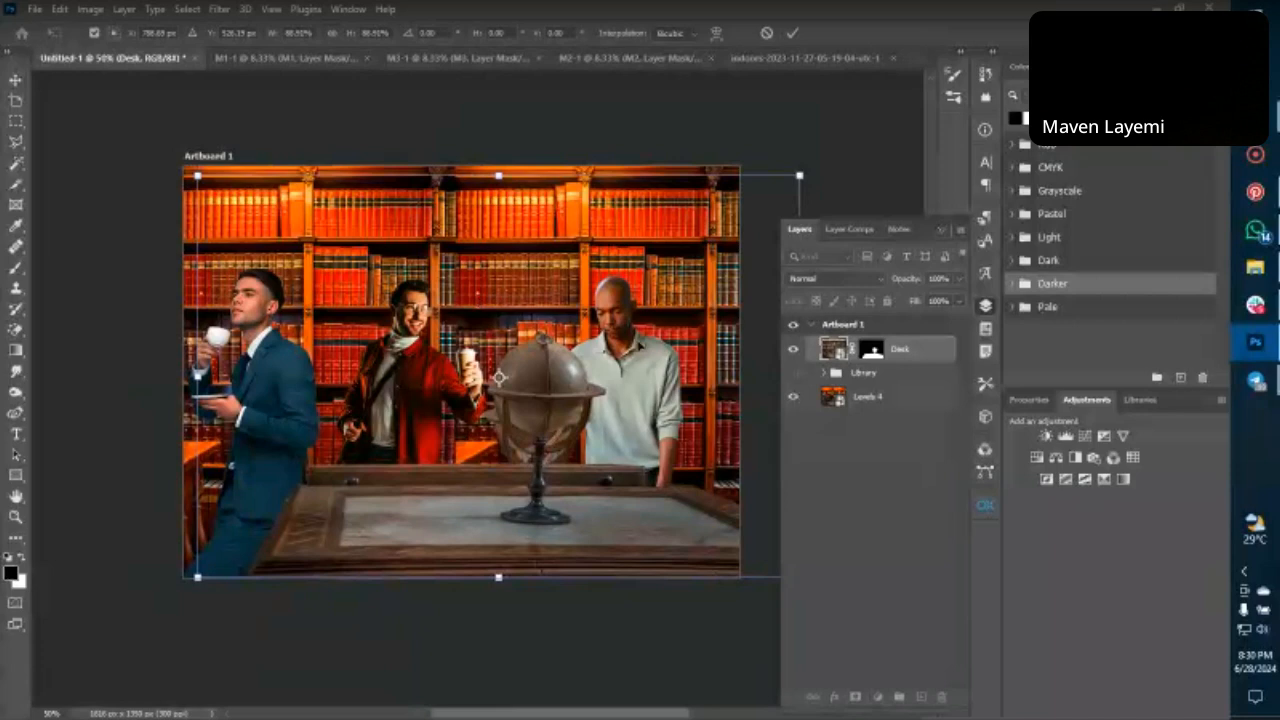
left_click_drag(637, 346, 639, 357)
left_click_drag(440, 534, 436, 531)
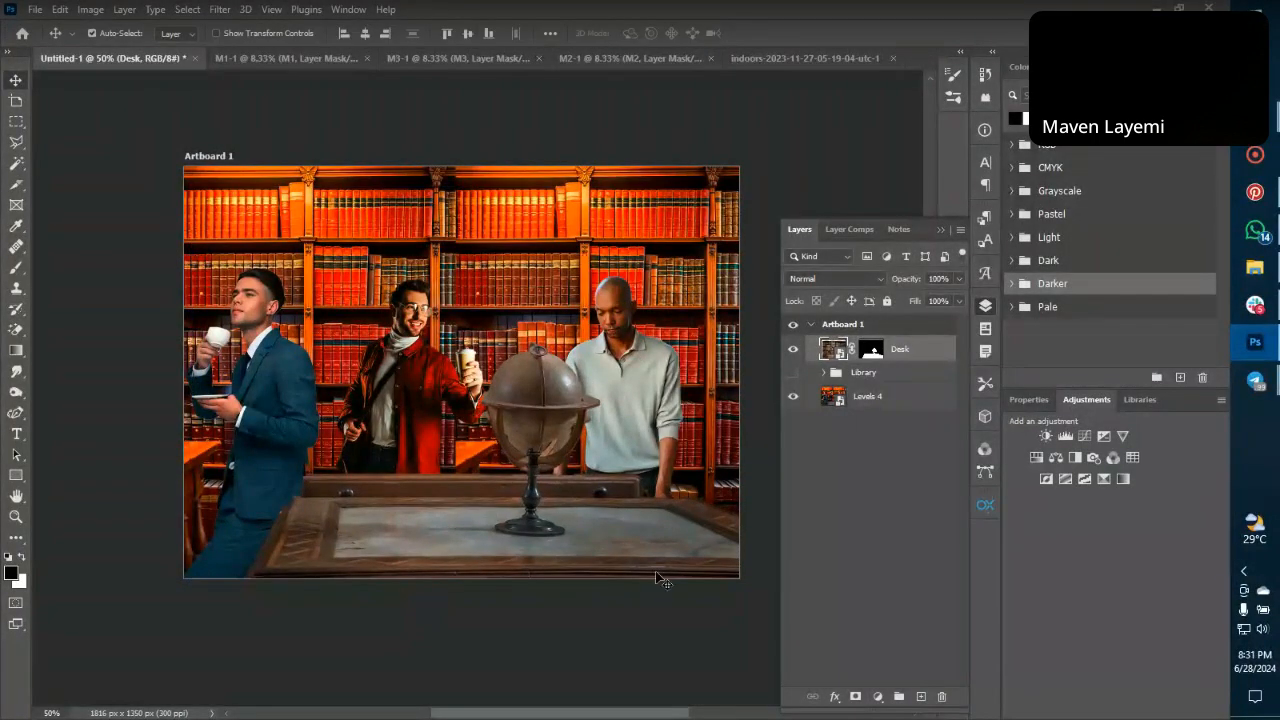
Show the Library group again and place the Levels 4 reference, visible, above the Desk layer.
key("ctrl+plus")
key("ctrl+minus")
key("ctrl+minus")
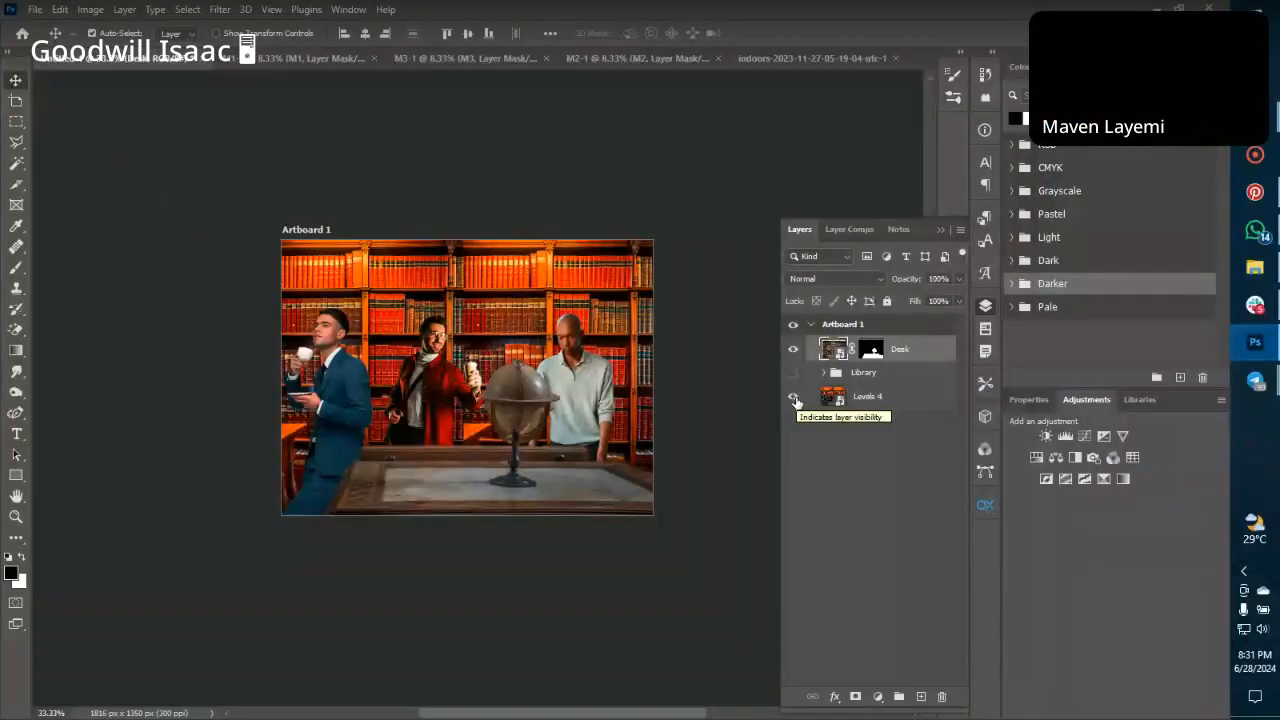
left_click(793, 398)
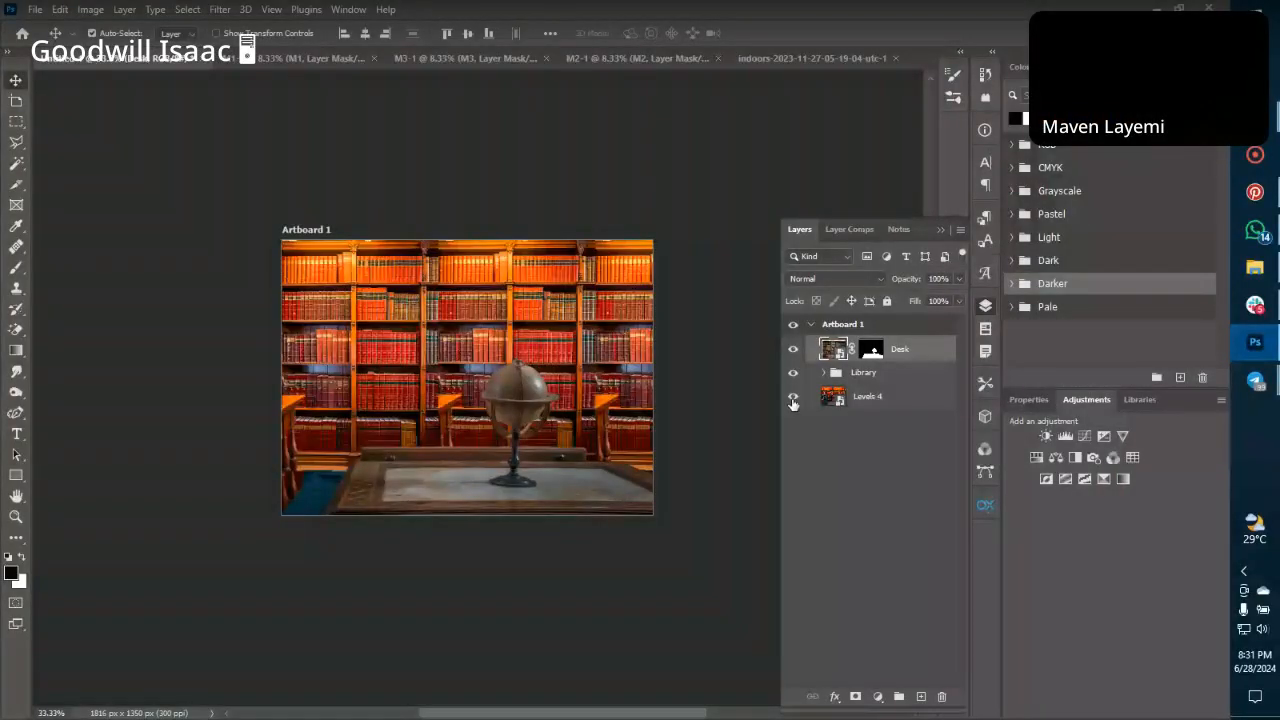
left_click(793, 400)
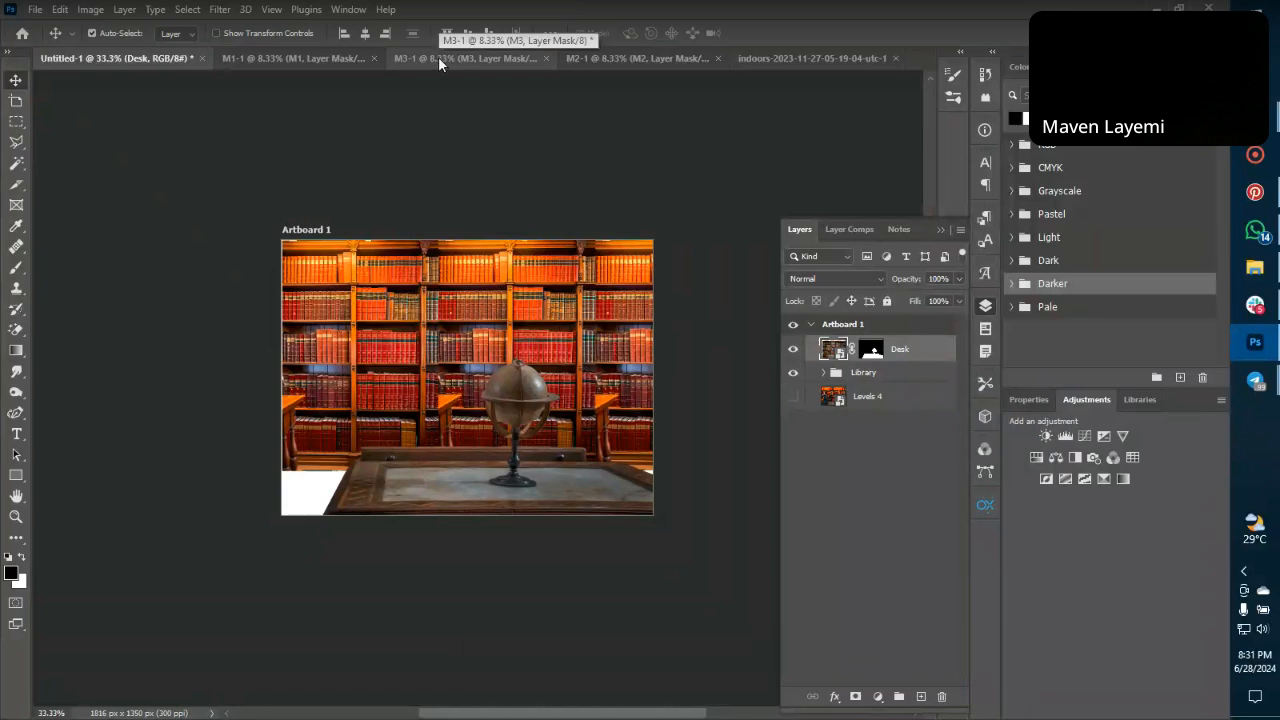
left_click_drag(895, 394, 895, 340)
left_click(792, 350)
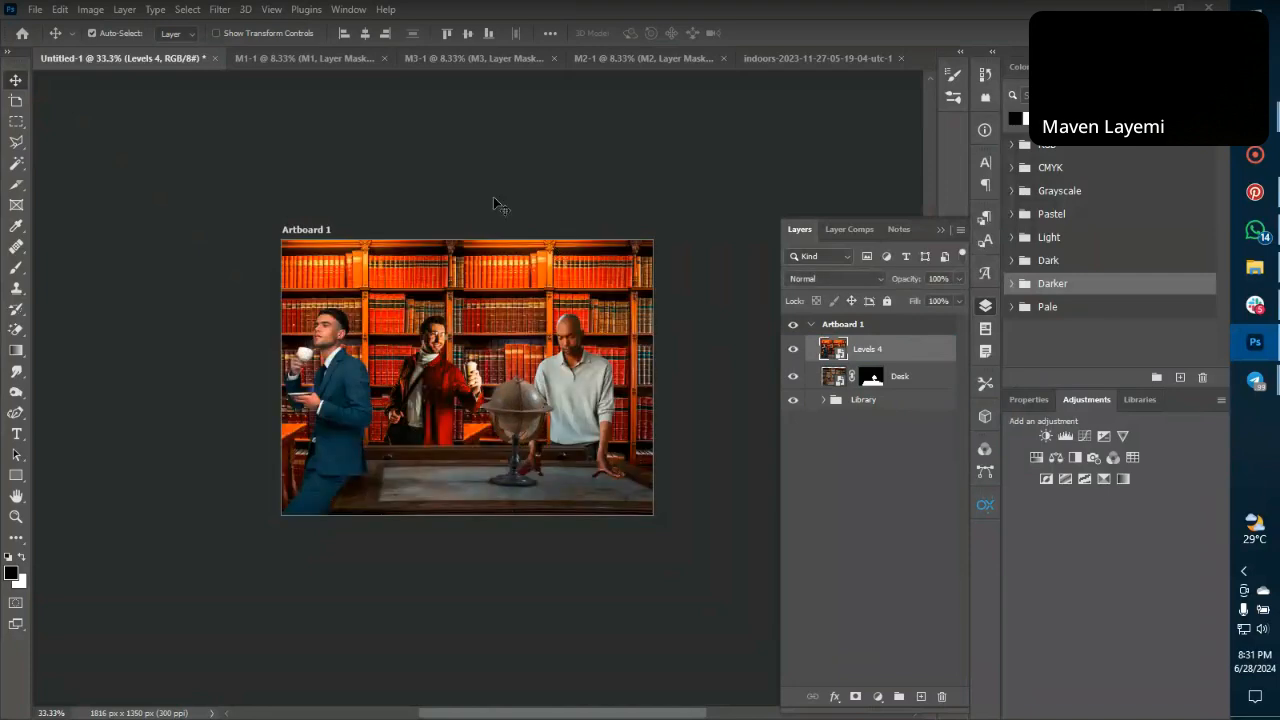
Look through the open cut-out documents and bring the masked M1 man into the Untitled-1 composition.
left_click(449, 60)
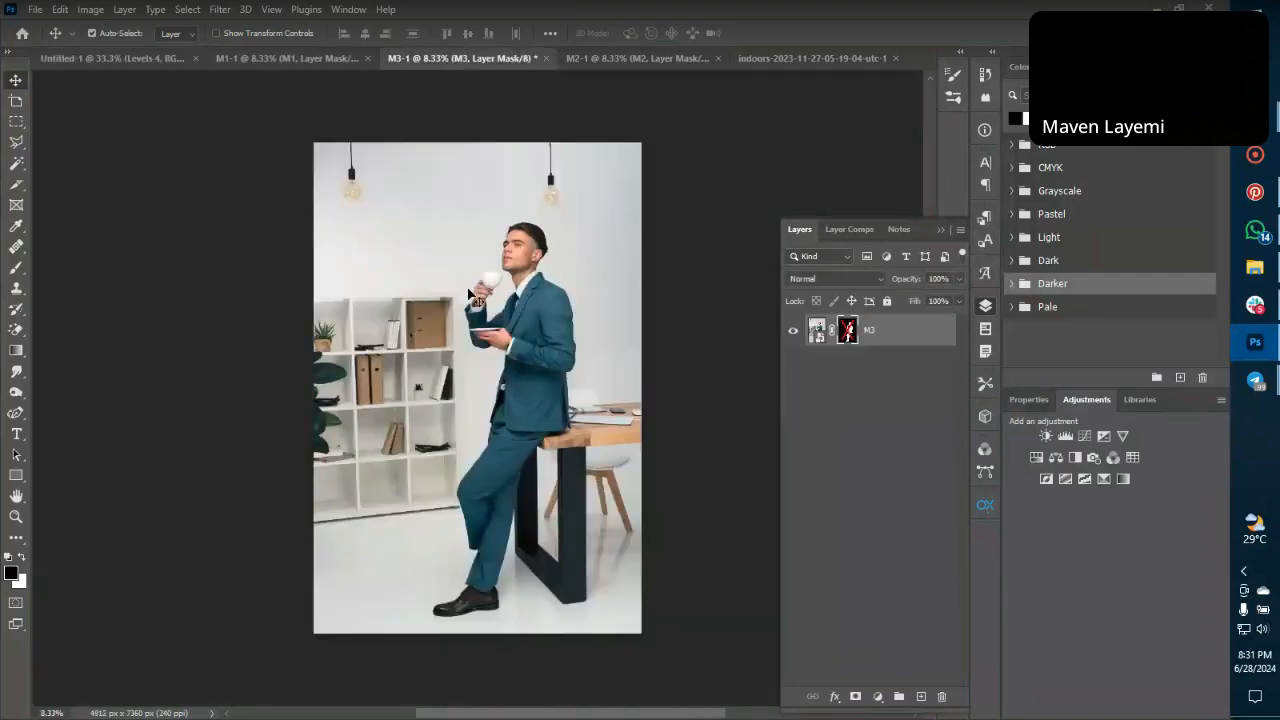
left_click(635, 60)
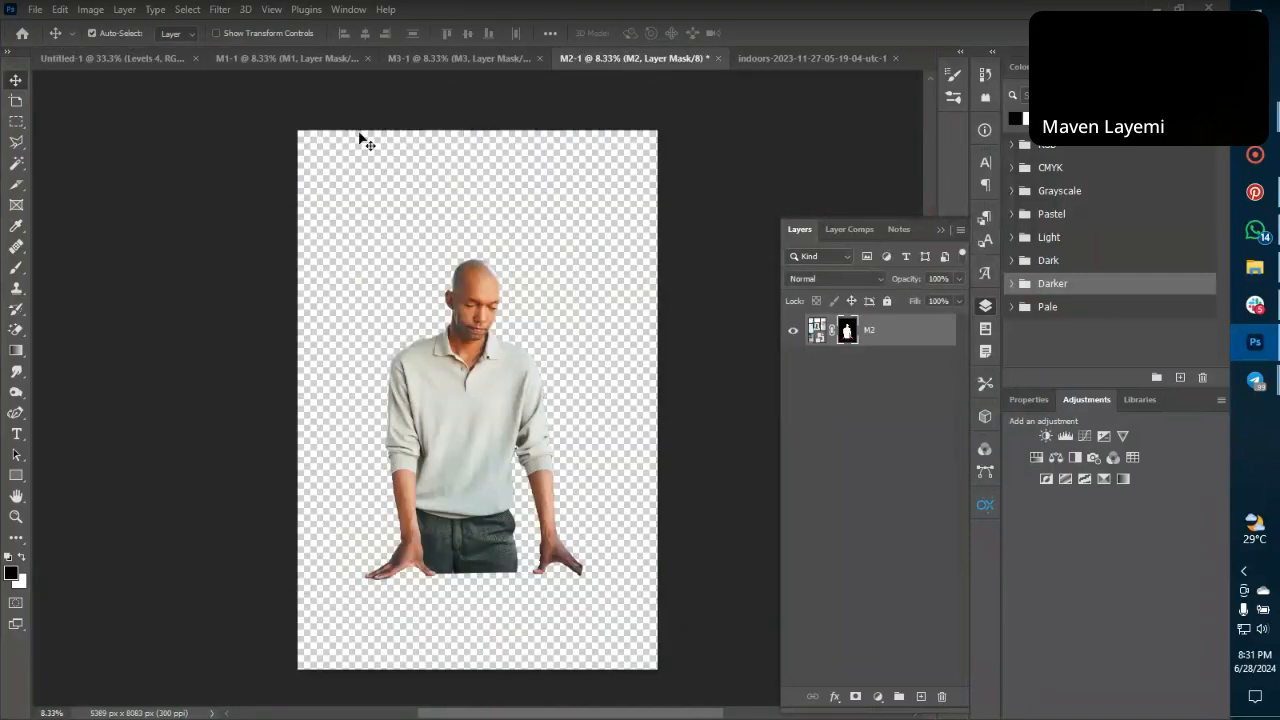
left_click(283, 60)
left_click_drag(505, 347, 467, 382)
Scale the M1 layer down with Free Transform and position it over the reference's middle man.
key("ctrl+t")
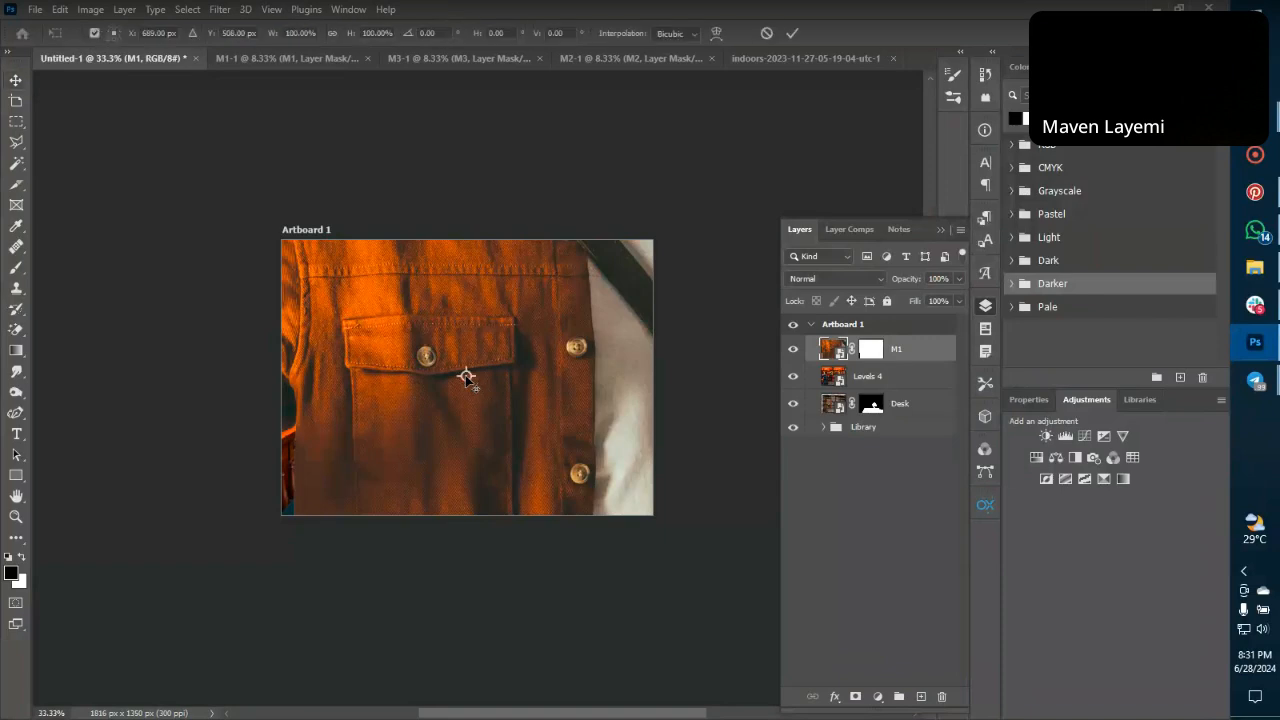
key("ctrl+minus")
key("ctrl+minus")
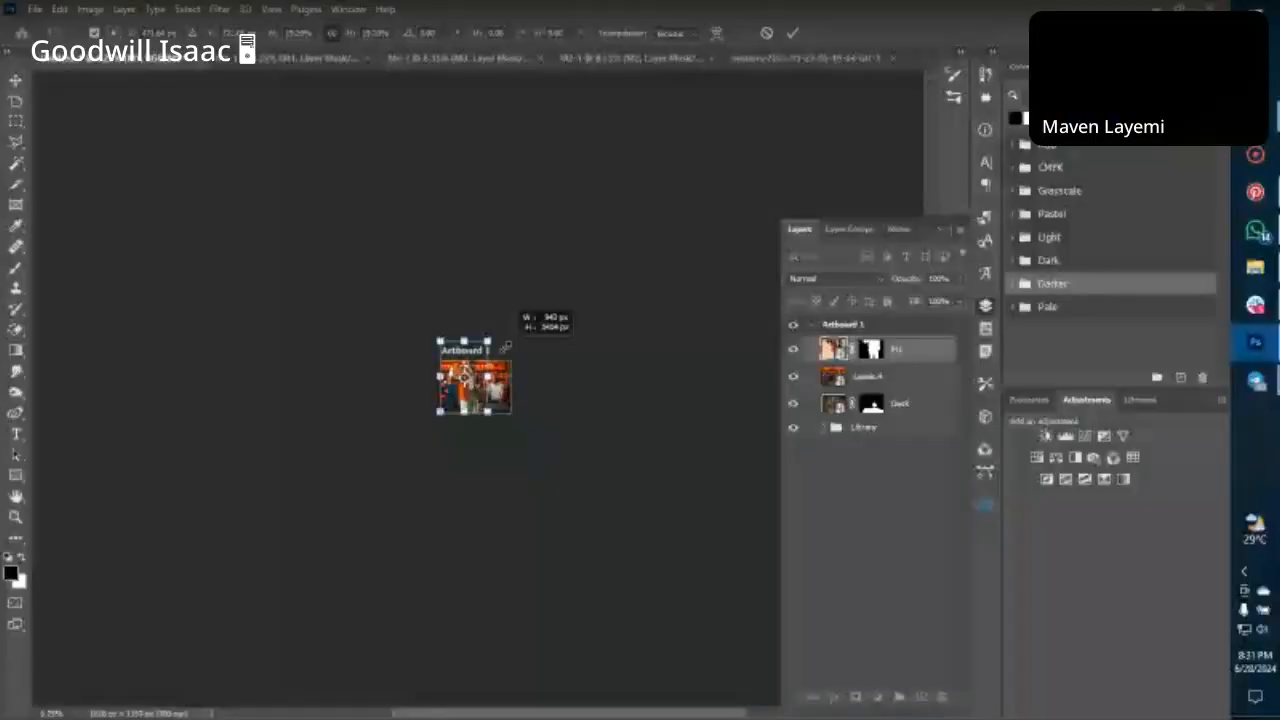
left_click_drag(505, 347, 501, 377)
scroll(478, 377, "up", 9)
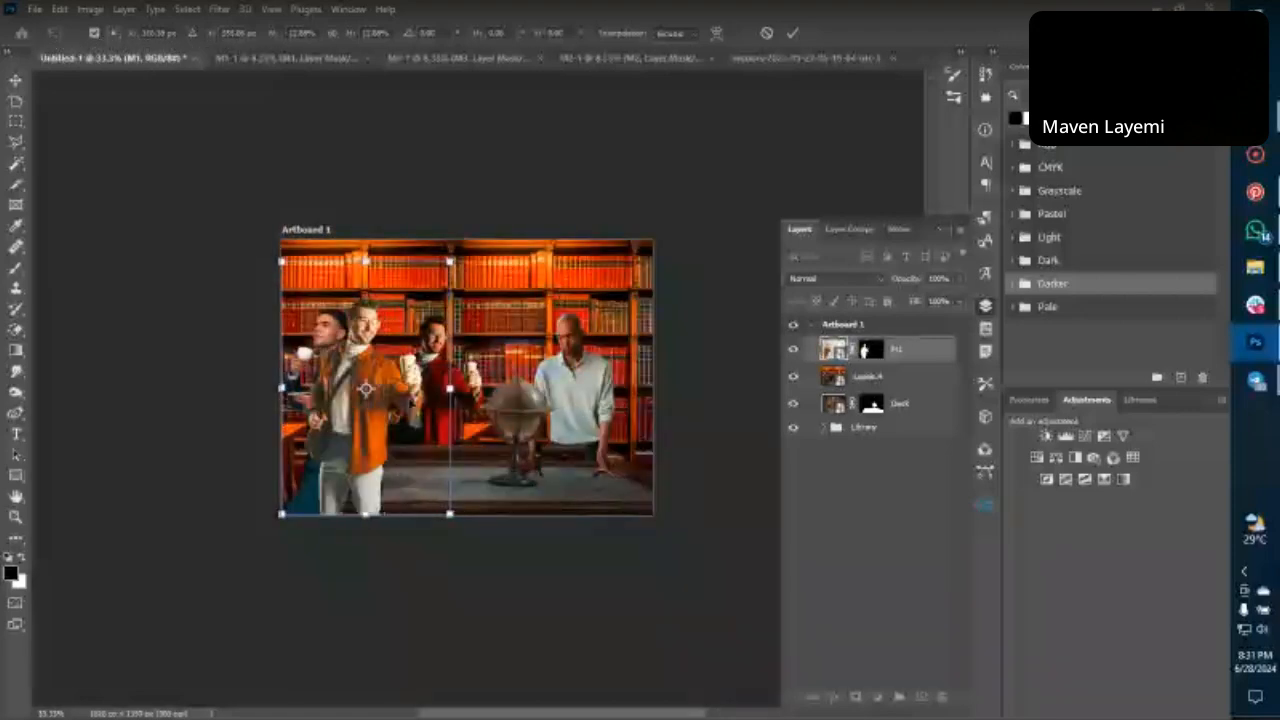
left_click_drag(426, 320, 476, 334)
left_click_drag(517, 269, 525, 269)
key("Return")
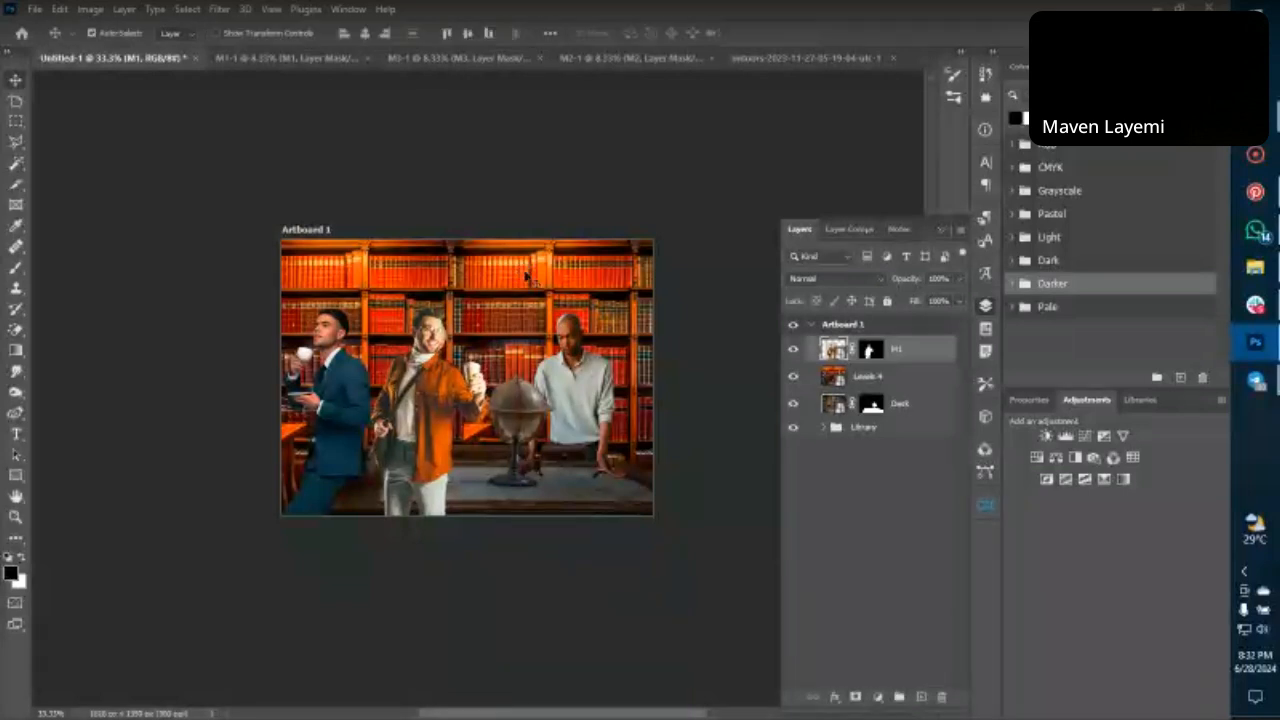
Nudge the M1 layer and scale it down slightly to better match the size of the reference's middle man.
left_click_drag(527, 277, 533, 281)
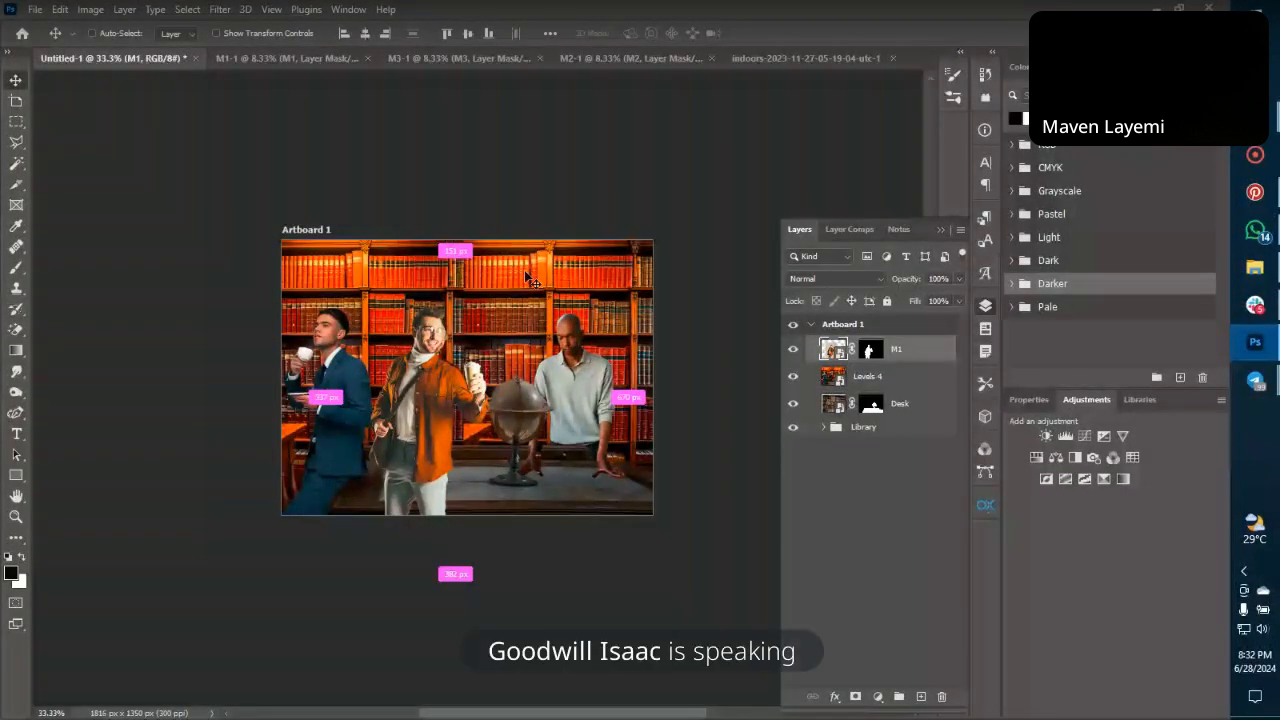
key("ctrl+plus")
key("ctrl+t")
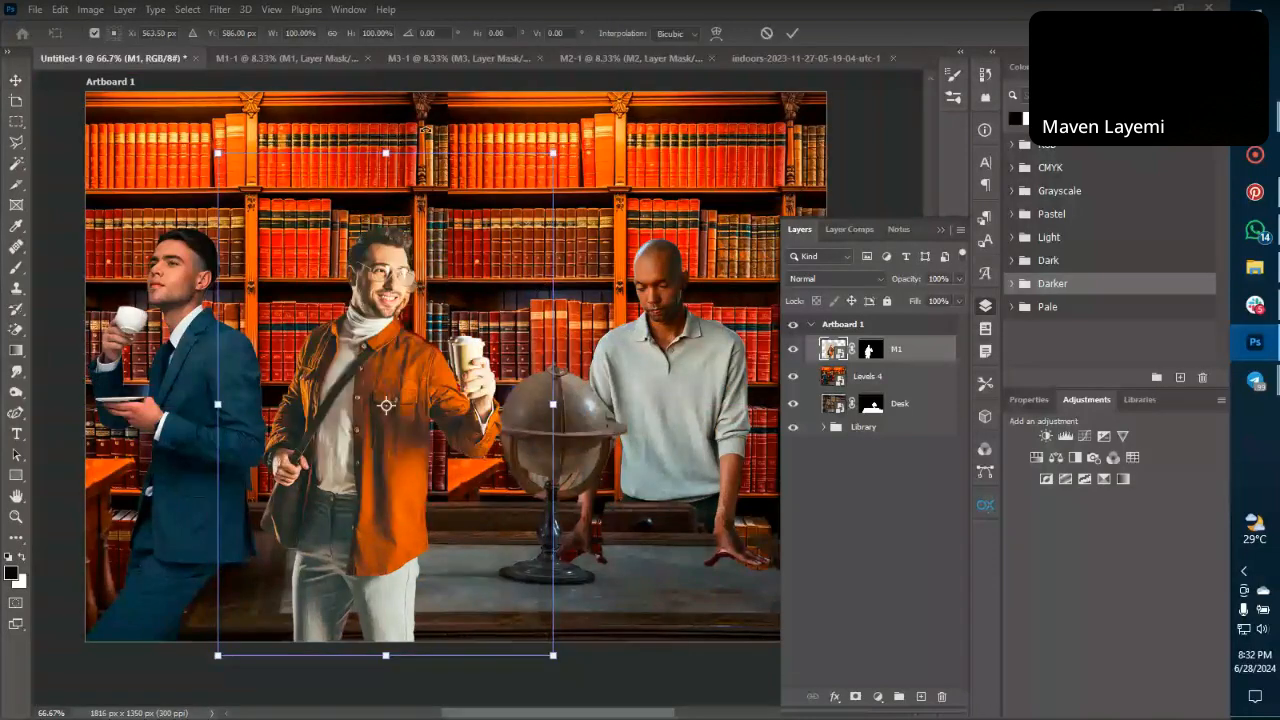
left_click_drag(386, 144, 390, 170)
key("Return")
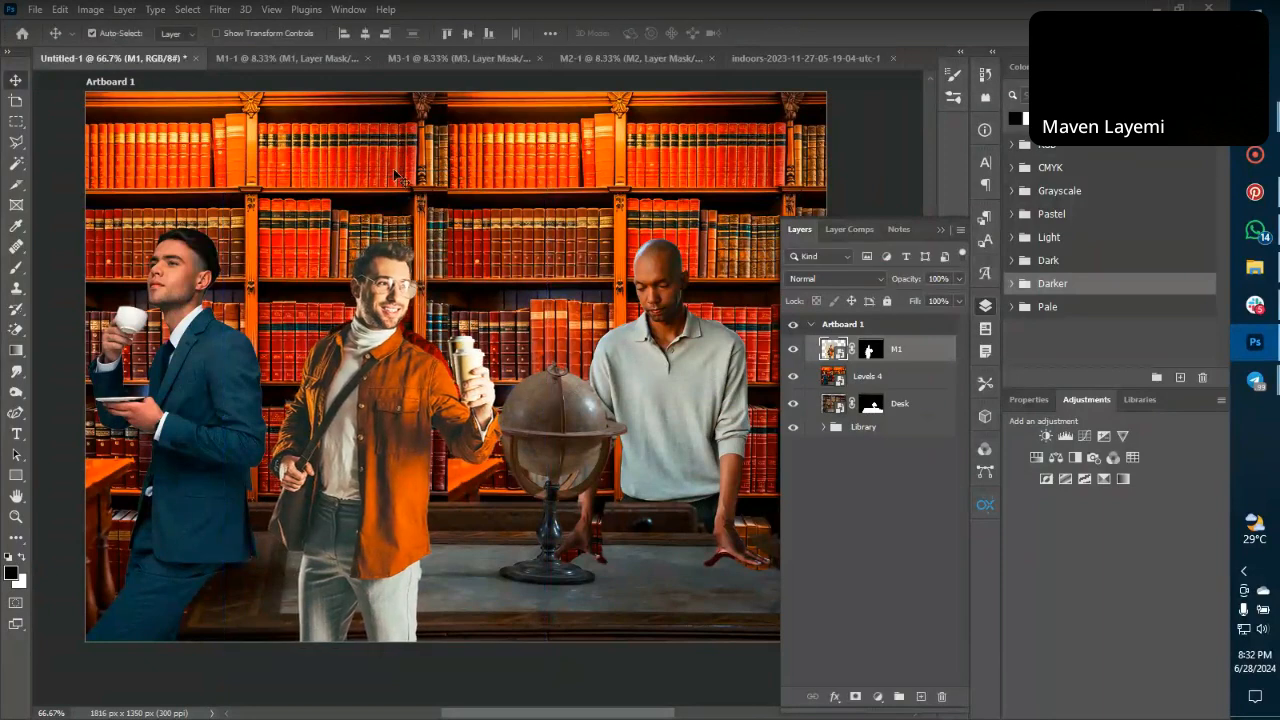
Move the M1 layer beneath Desk, just above the Library group, and toggle the Desk layer's visibility to check the overlap.
left_click(823, 428)
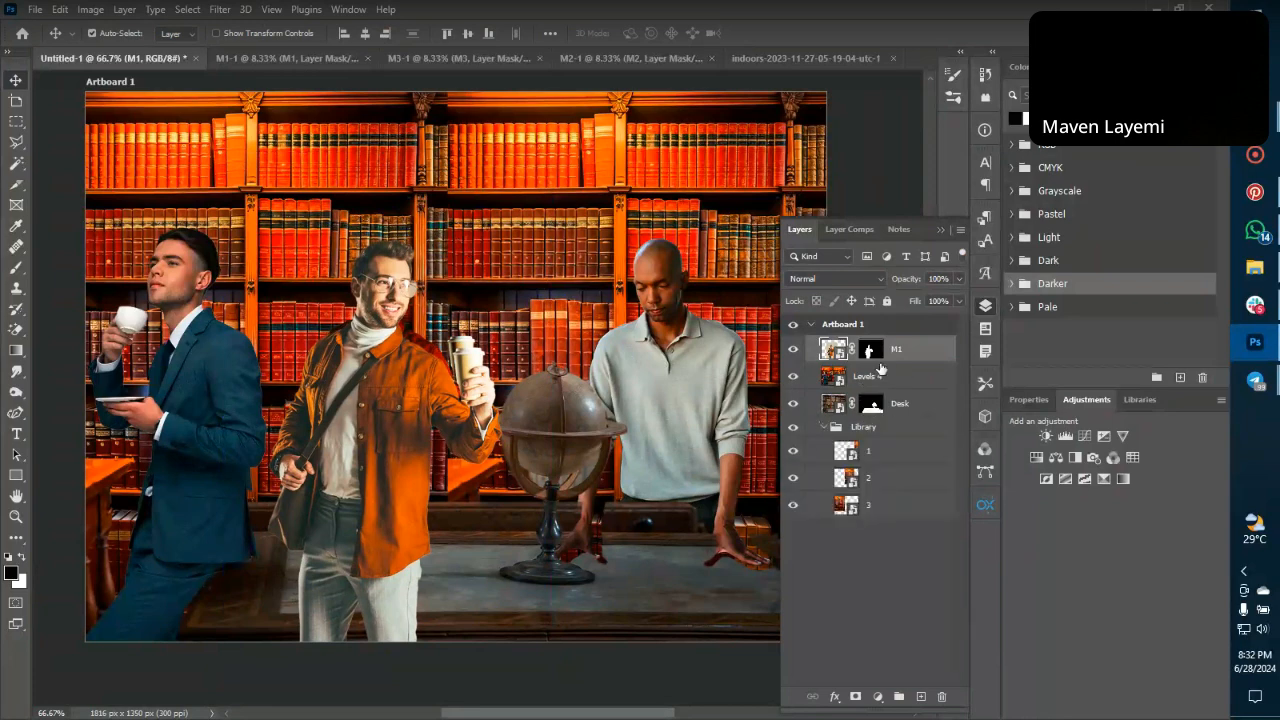
left_click_drag(905, 357, 890, 418)
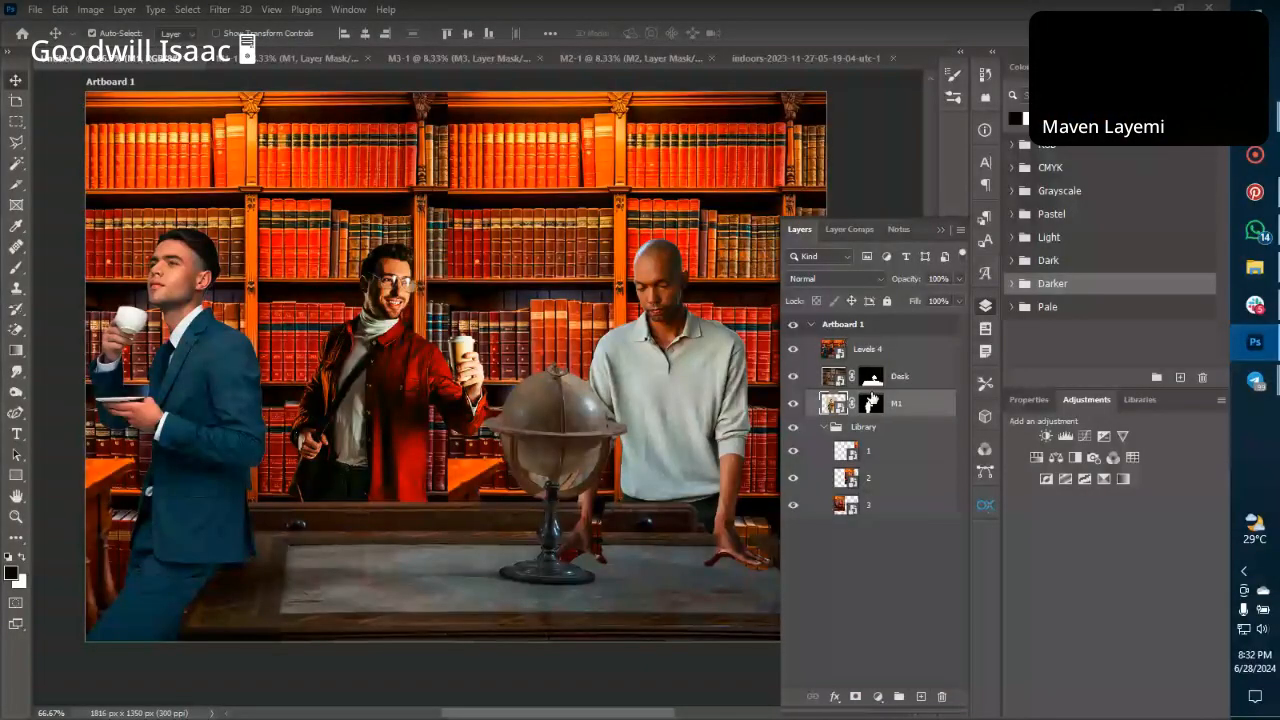
left_click(793, 376)
left_click(793, 376)
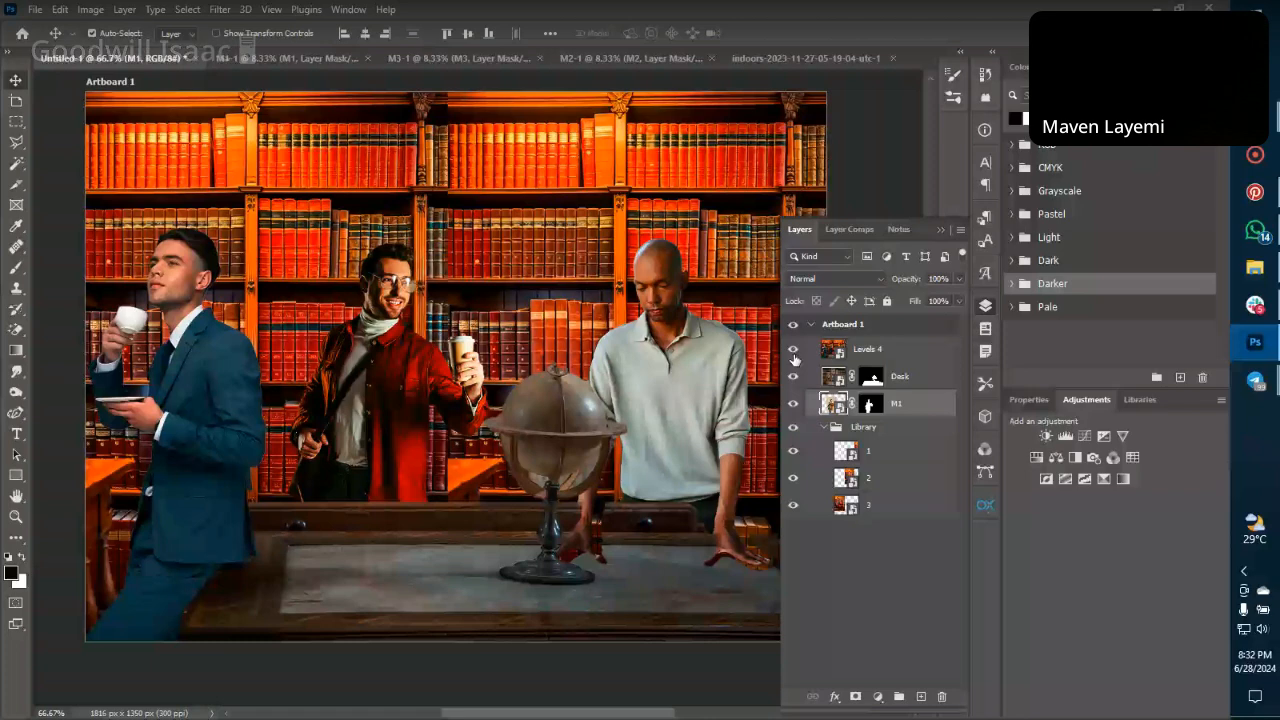
Try lowering the Levels 4 reference to about 16% opacity to compare it with the layers beneath.
left_click(886, 350)
left_click(957, 280)
left_click(920, 297)
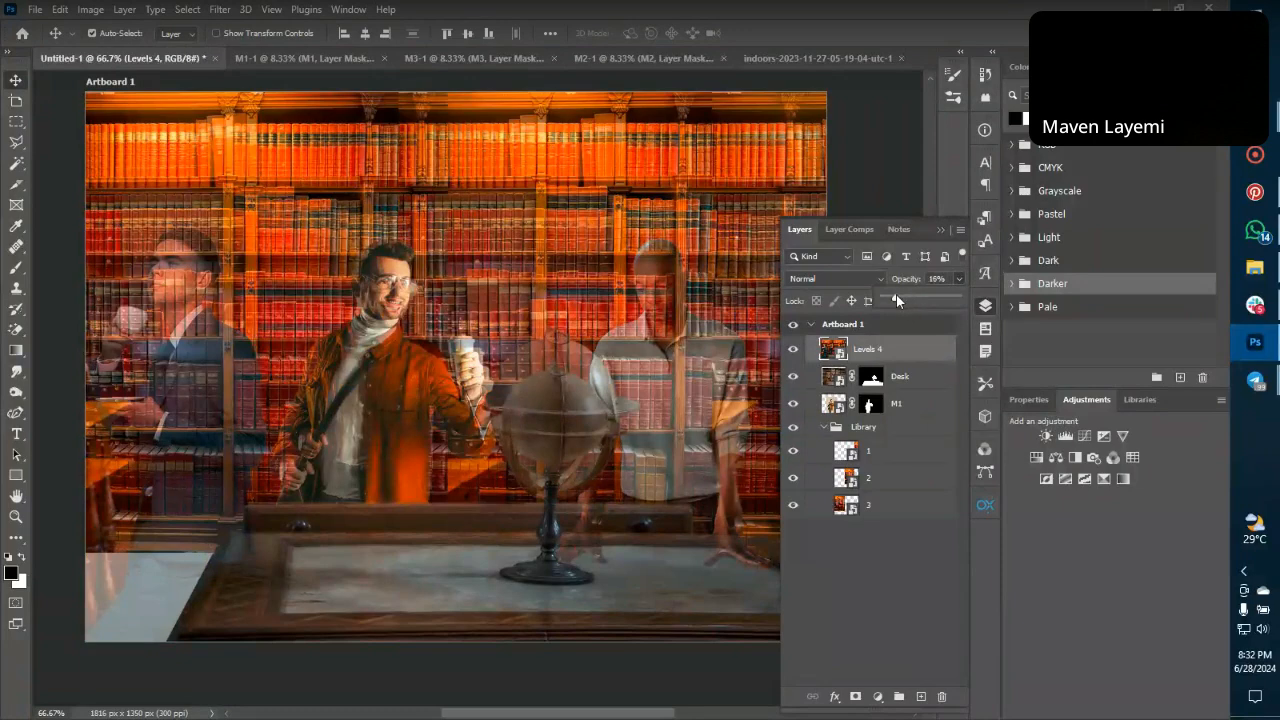
left_click(897, 298)
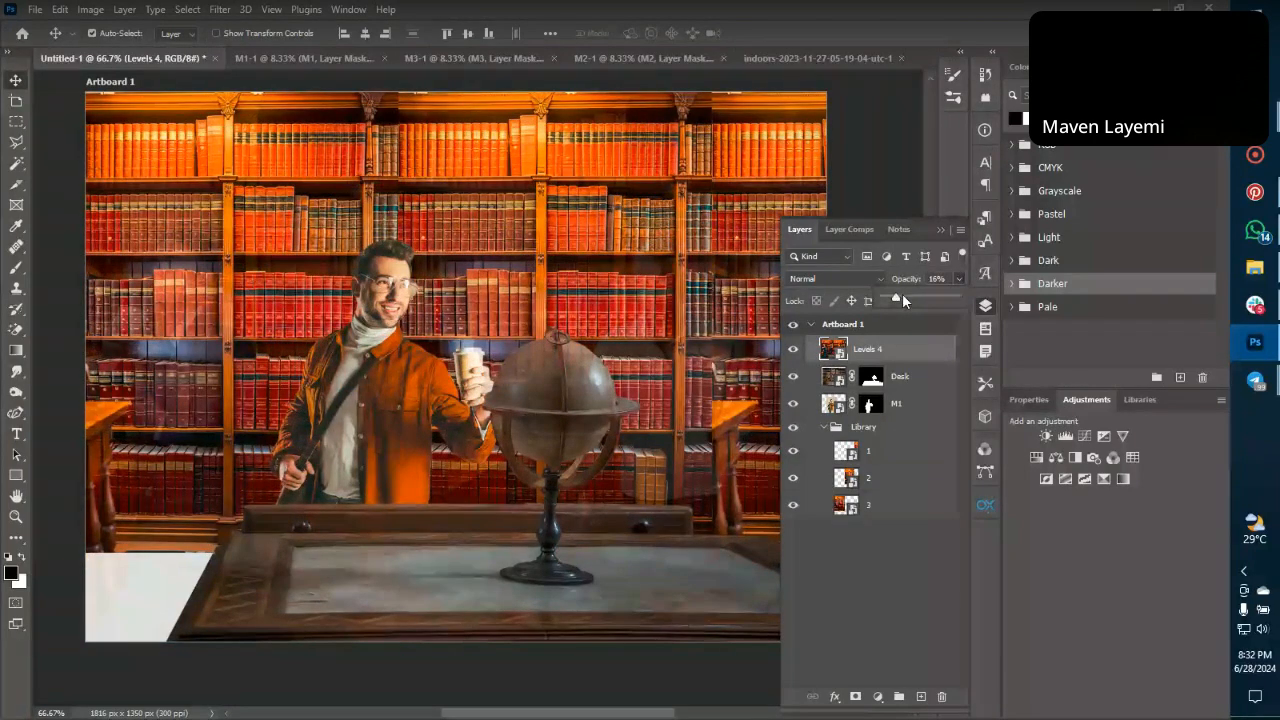
key("Escape")
Move the M1 layer above the Levels 4 reference and lower its opacity to 70%.
left_click(907, 401)
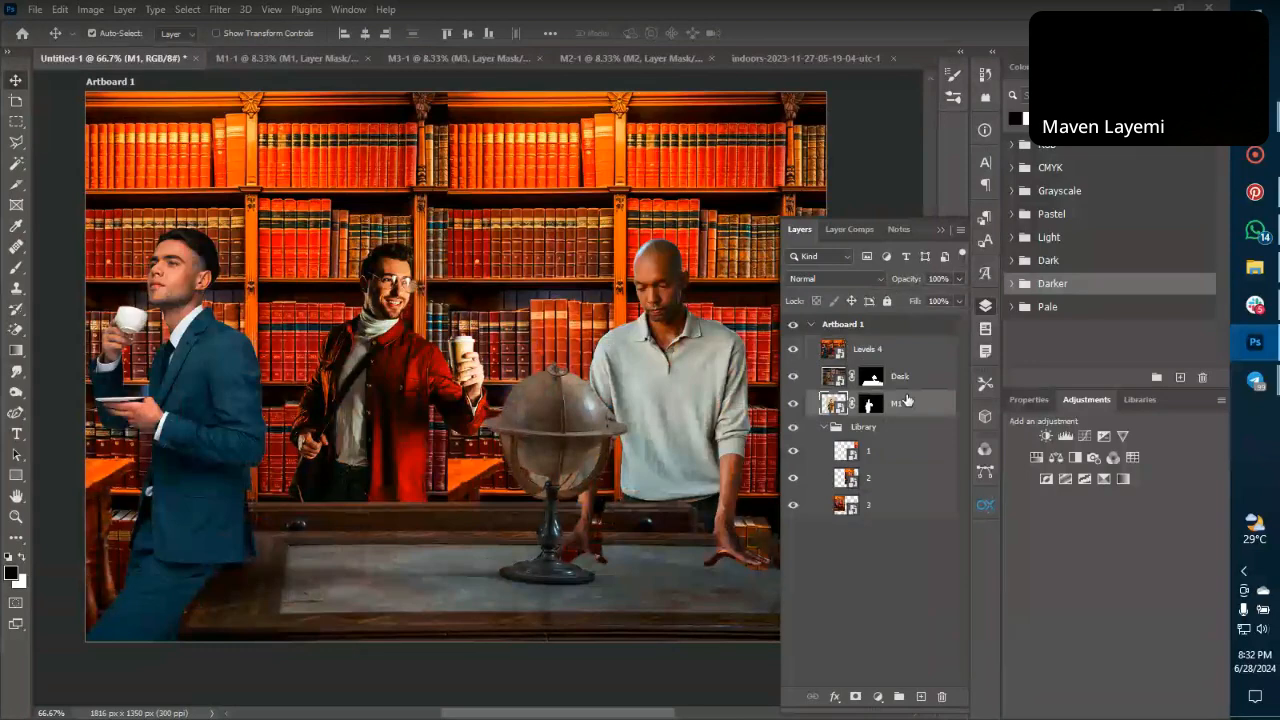
left_click_drag(907, 401, 898, 348)
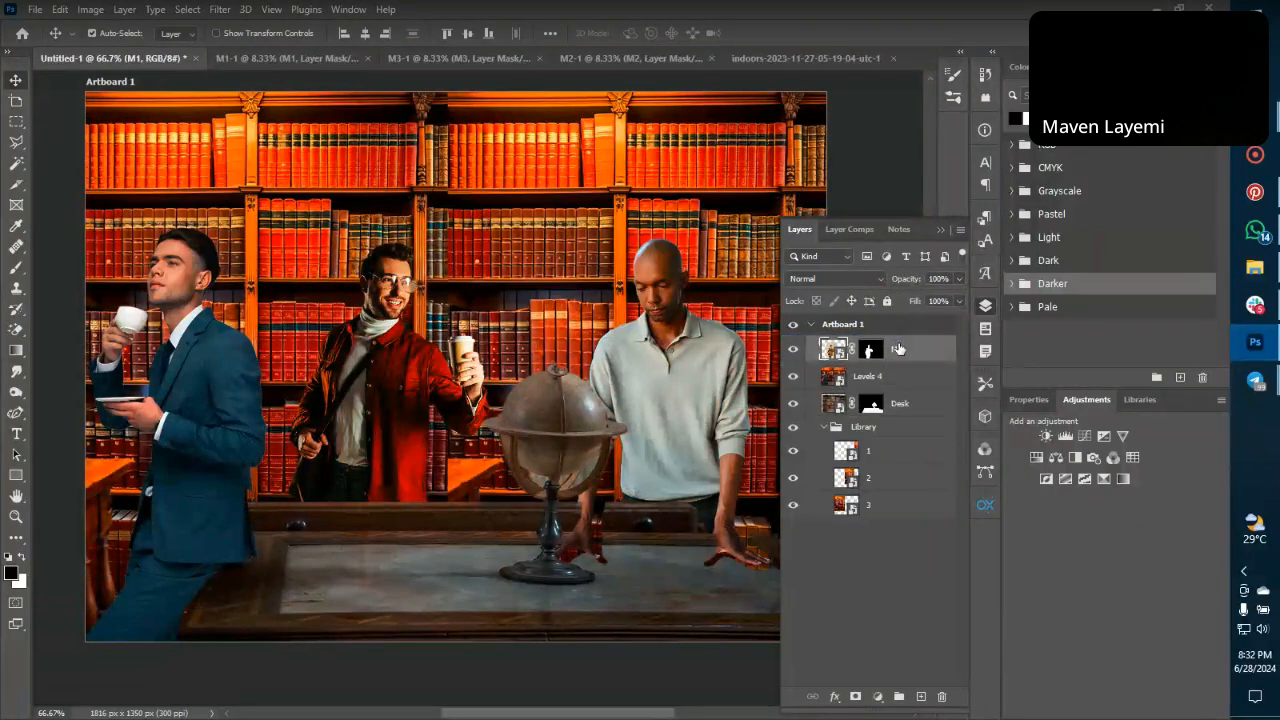
left_click(956, 282)
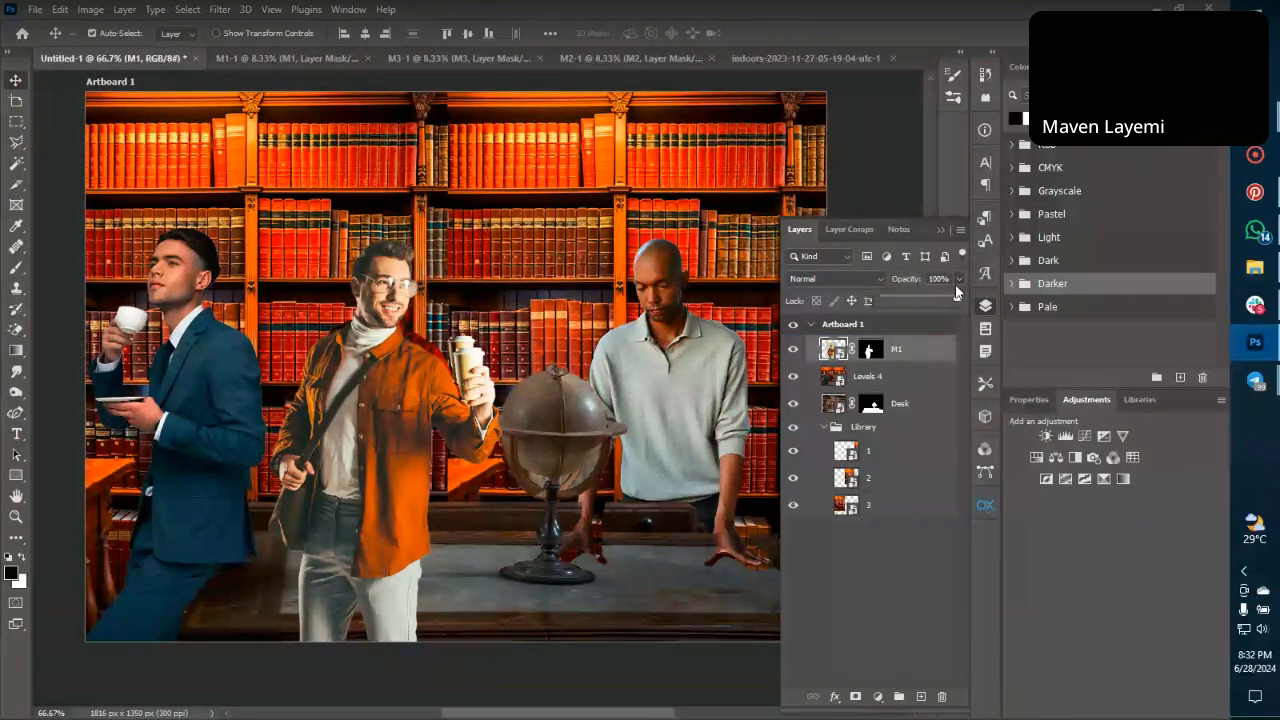
left_click(935, 298)
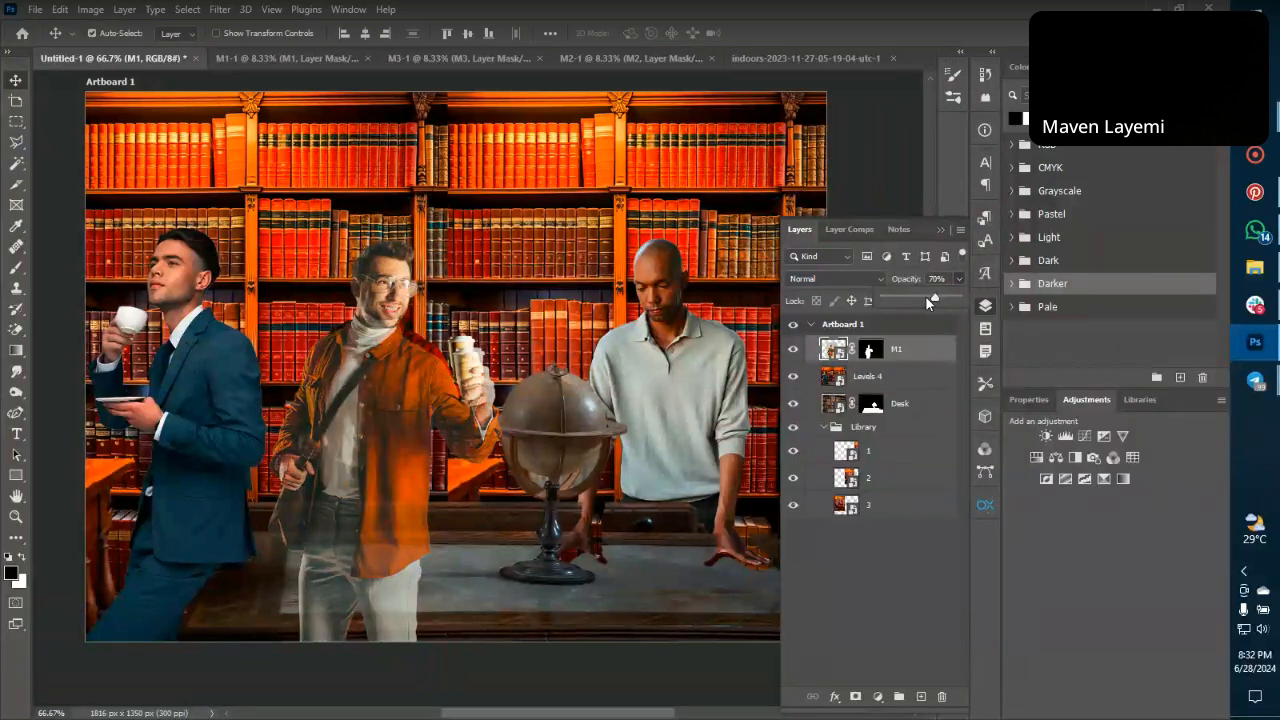
Scale the semi-transparent M1 layer down with Free Transform and align it with the reference's middle man.
left_click(352, 412)
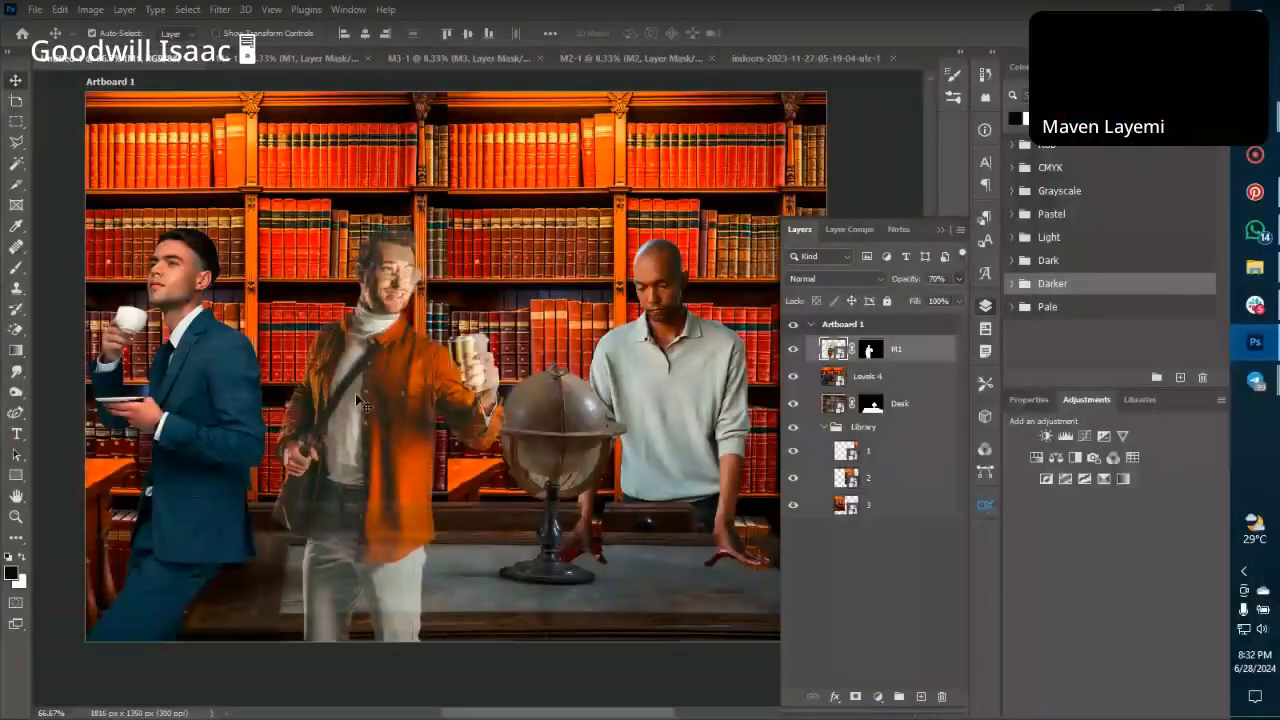
key("ctrl+t")
left_click_drag(541, 616, 528, 614)
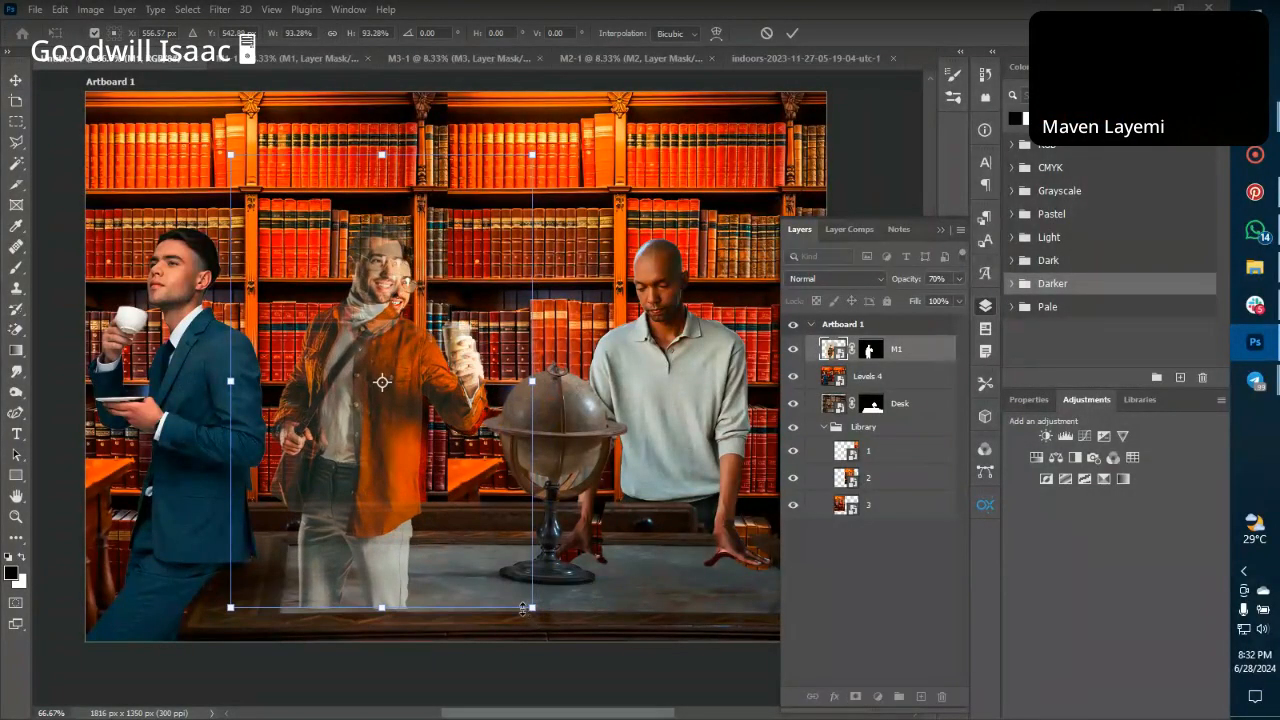
left_click_drag(389, 343, 407, 366)
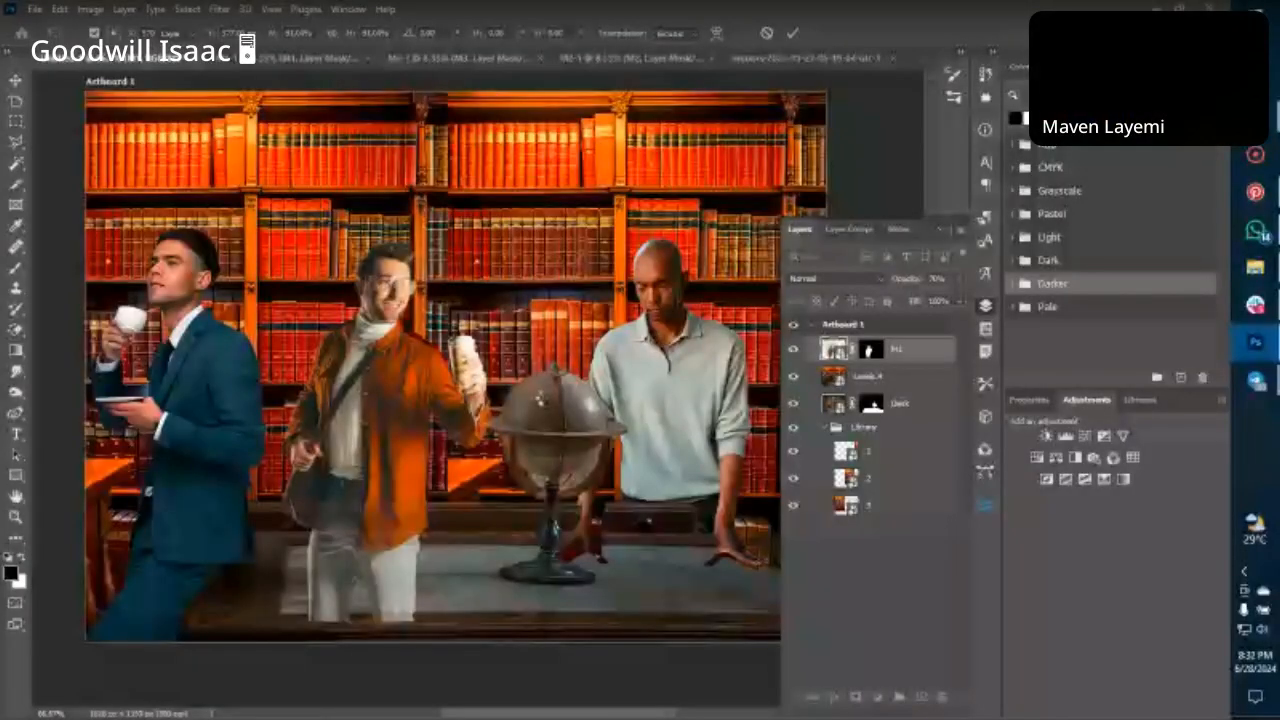
key("Return")
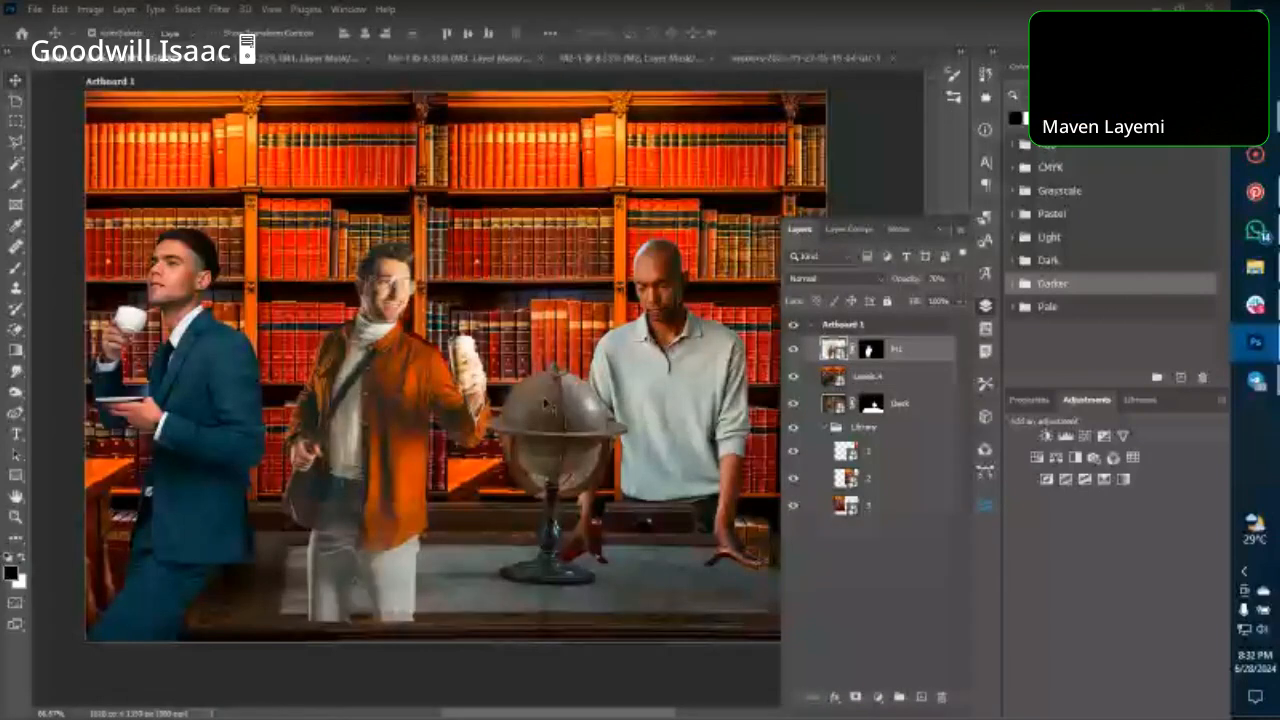
Shrink the M1 layer to about 97% with Free Transform to match the reference man's head and cup.
key("ctrl+t")
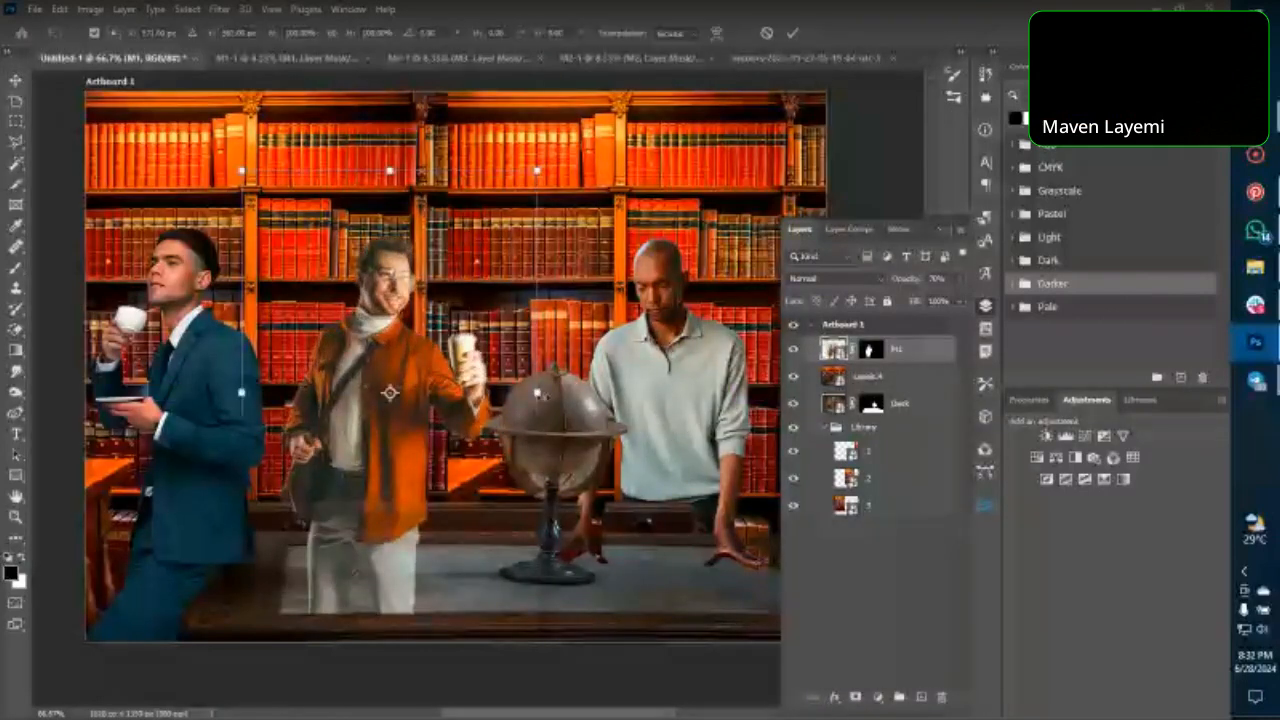
left_click_drag(242, 171, 249, 181)
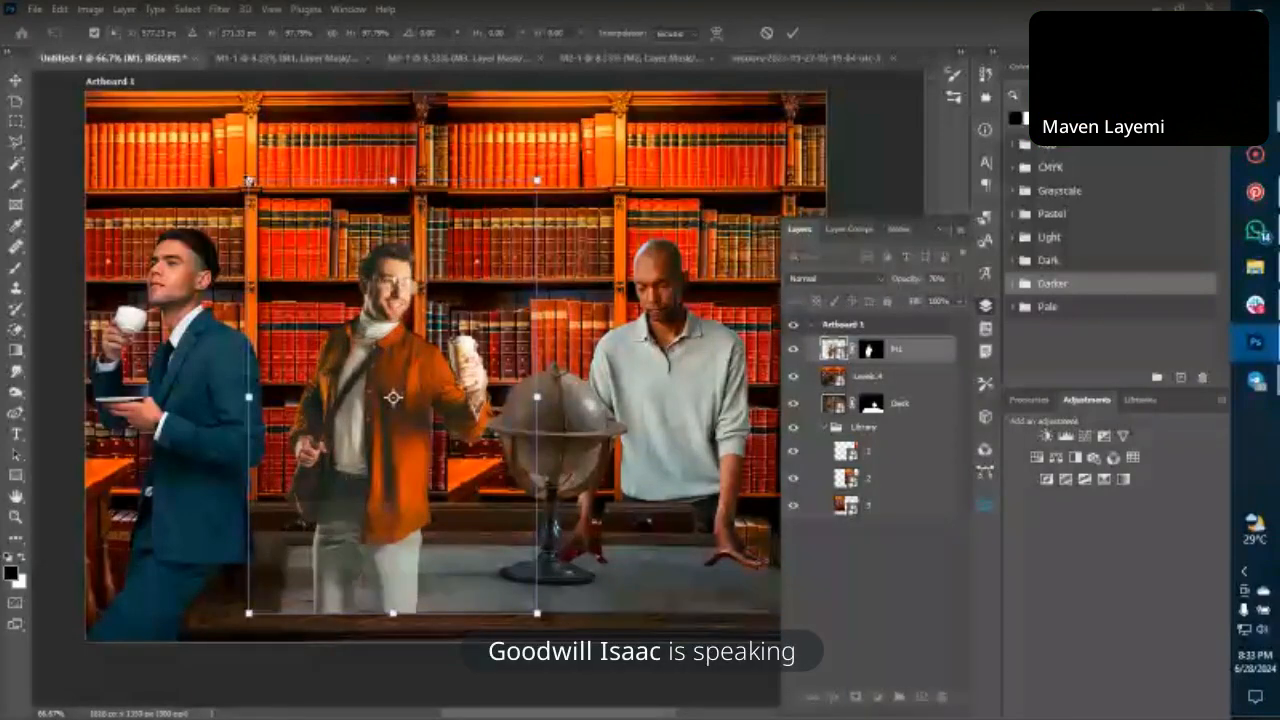
left_click_drag(537, 613, 533, 609)
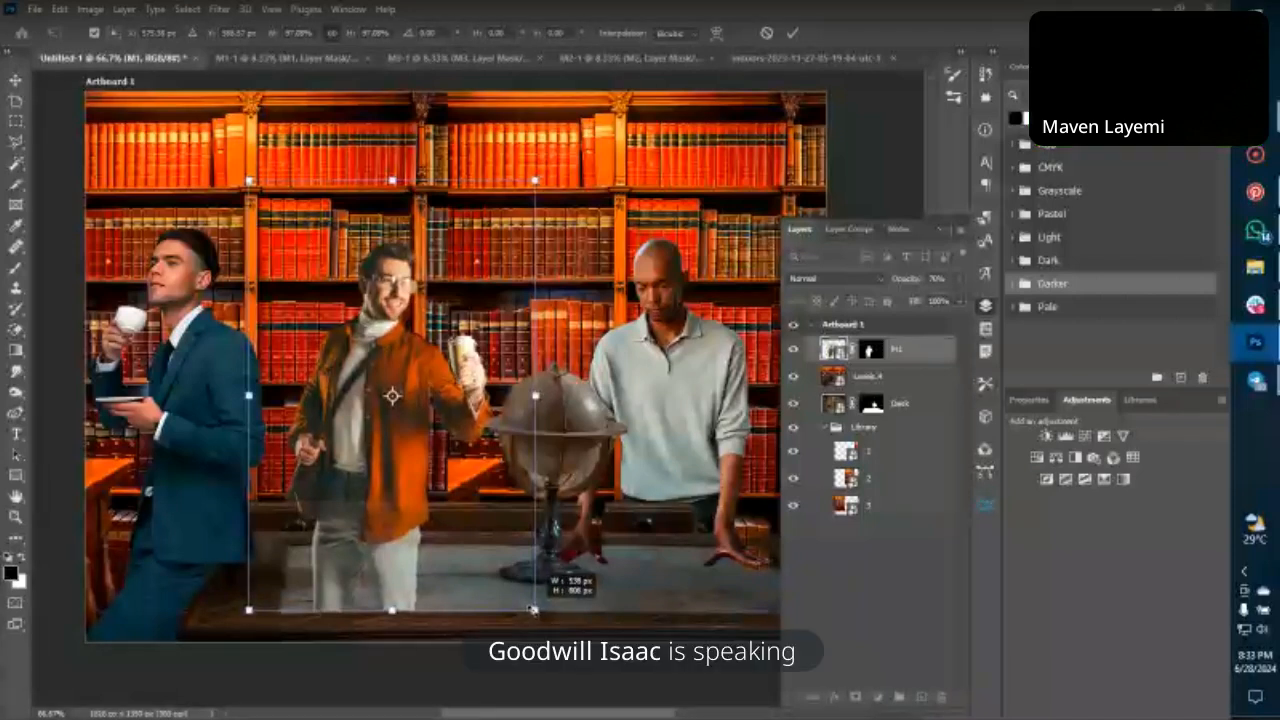
key("Return")
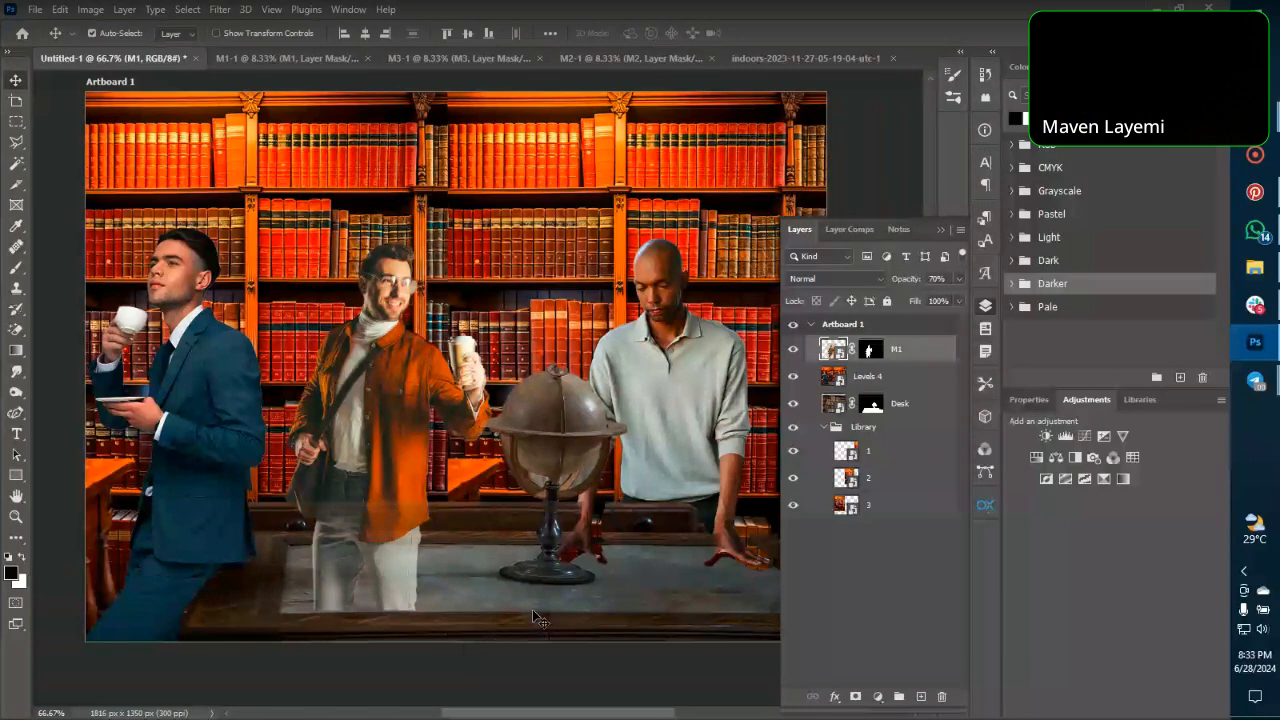
Fine-tune the M1 layer's size to about 99% with another Free Transform.
key("ctrl+t")
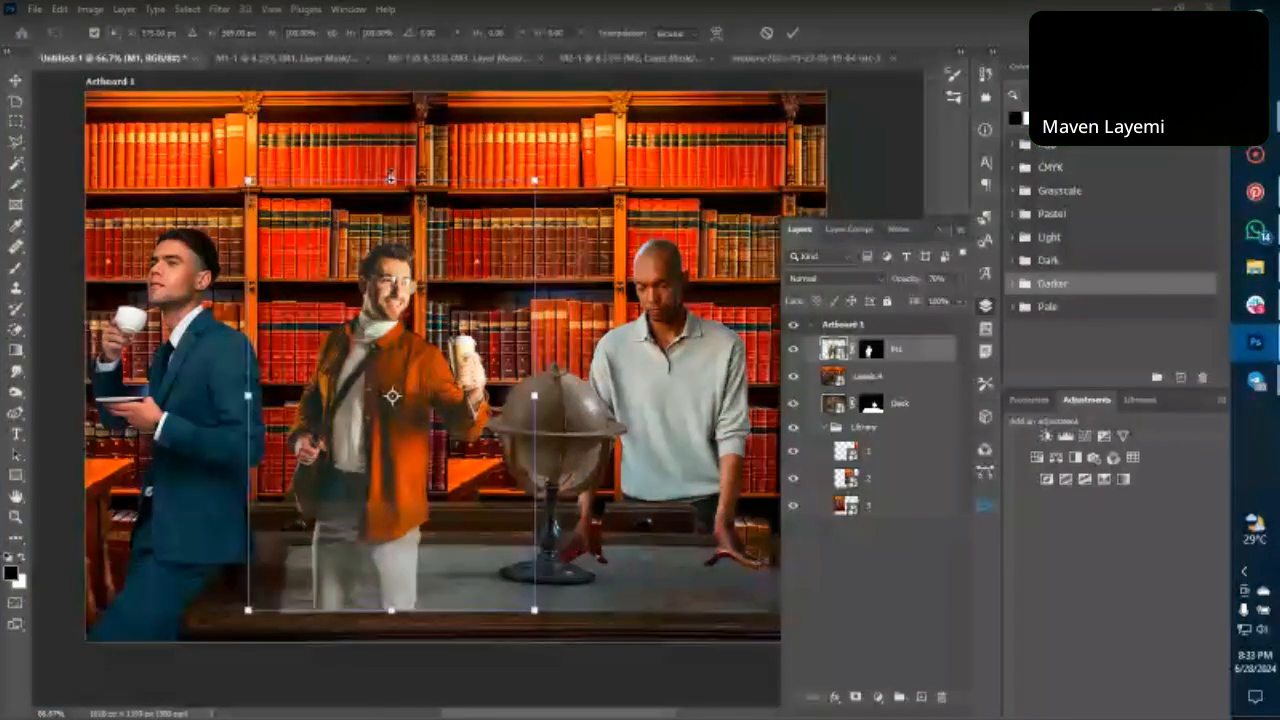
left_click_drag(391, 177, 391, 176)
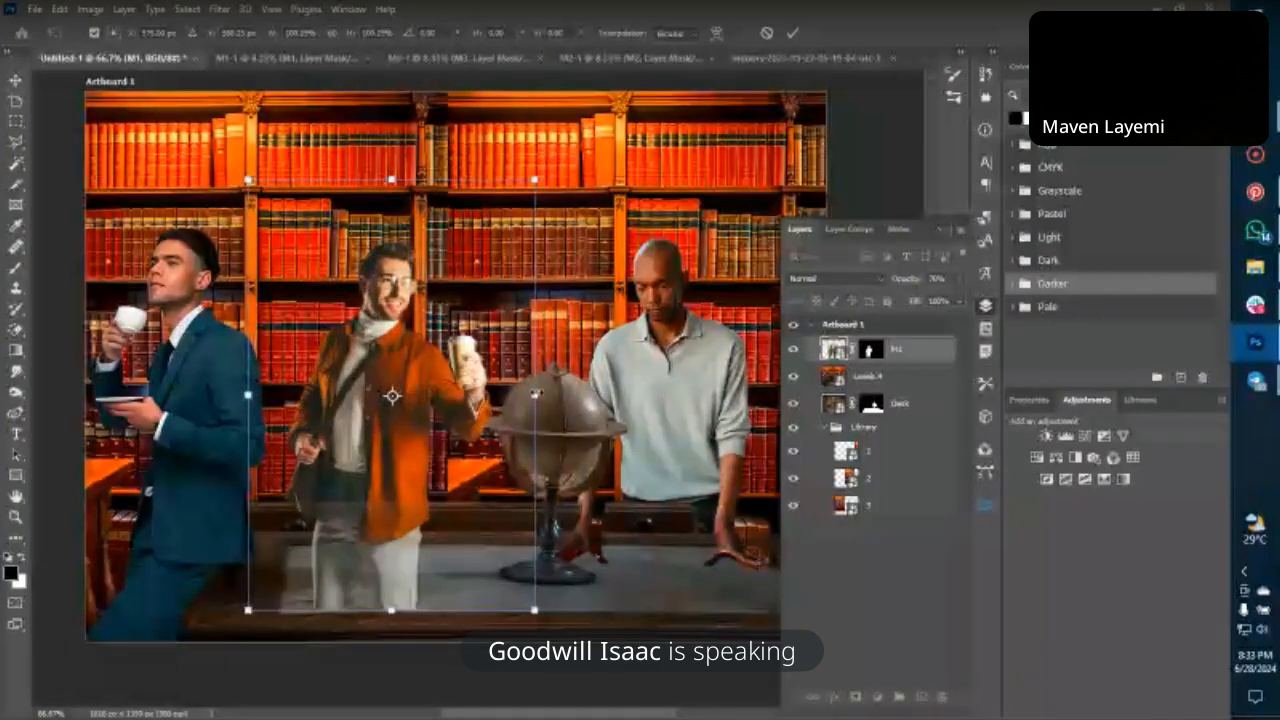
left_click_drag(535, 394, 531, 394)
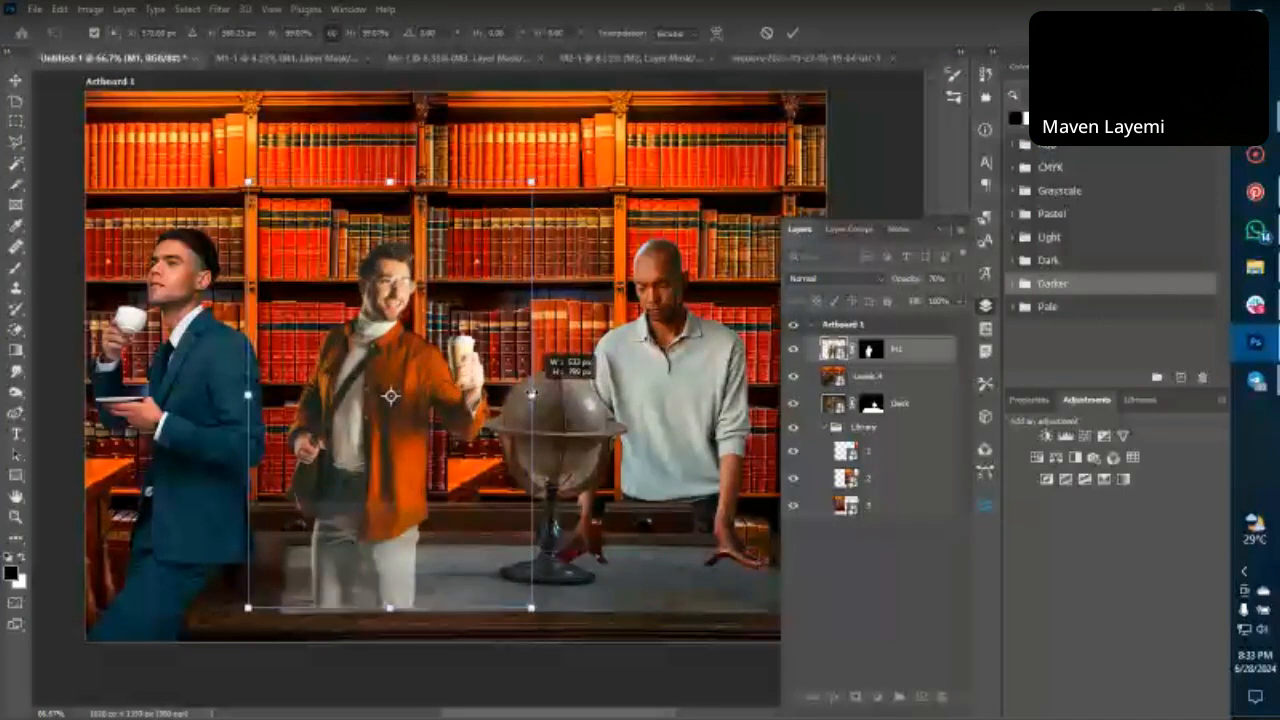
key("Return")
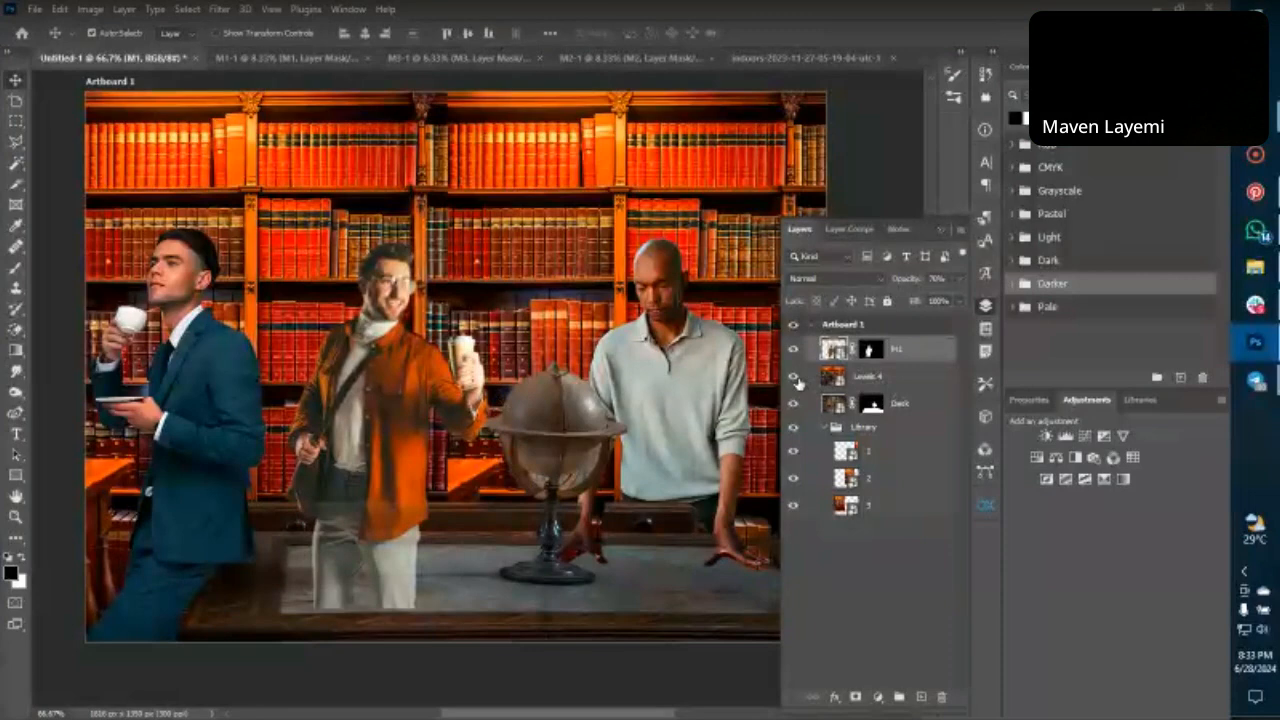
Hide the Levels 4 reference, then return the M1 layer beneath Desk at 100% opacity.
left_click(794, 378)
left_click_drag(835, 350, 900, 405)
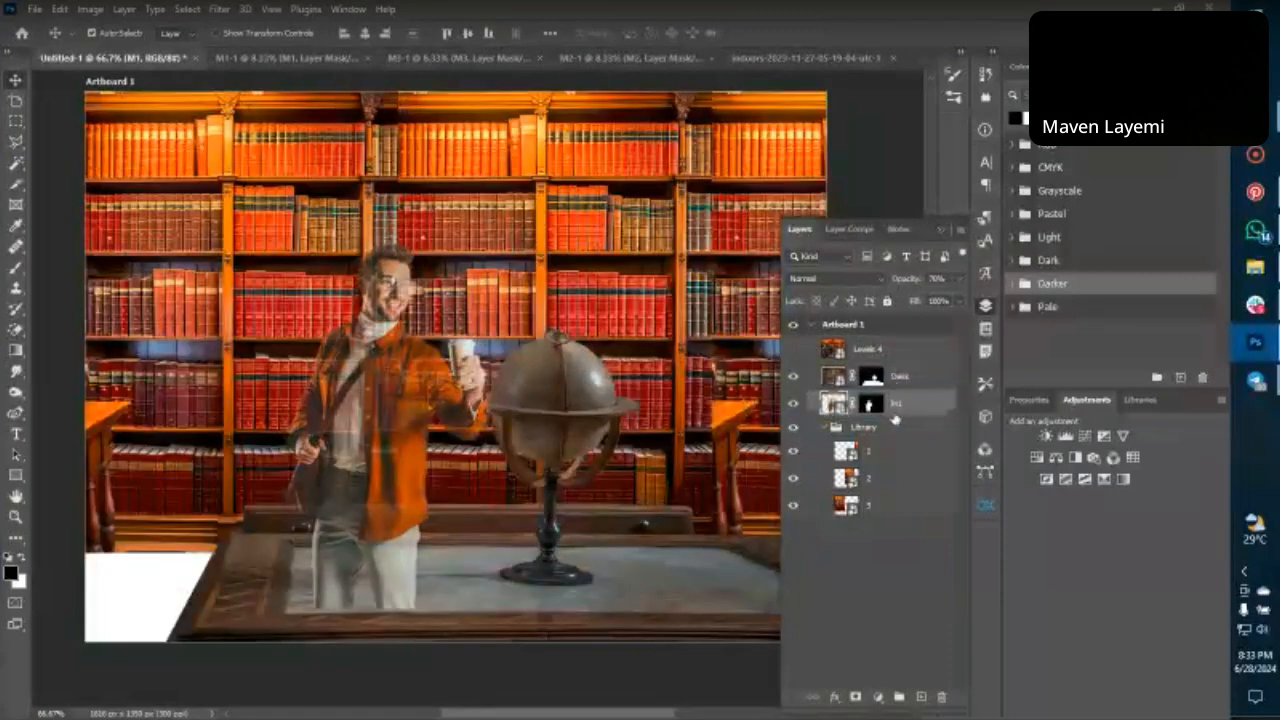
left_click_drag(897, 281, 1120, 251)
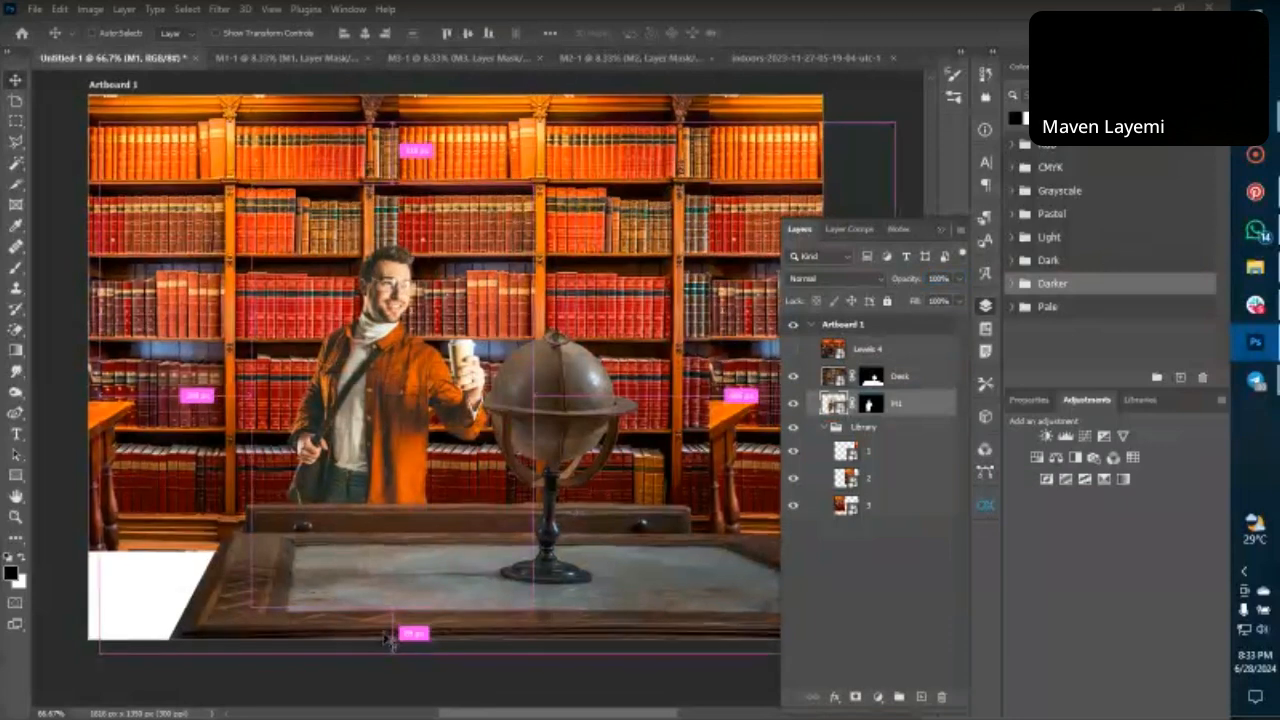
Enlarge the Library group proportionally with Free Transform until the bookshelf fills the artboard down to its lower edge.
key("ctrl+minus")
key("ctrl+minus")
key("ctrl+minus")
key("ctrl+plus")
key("ctrl+plus")
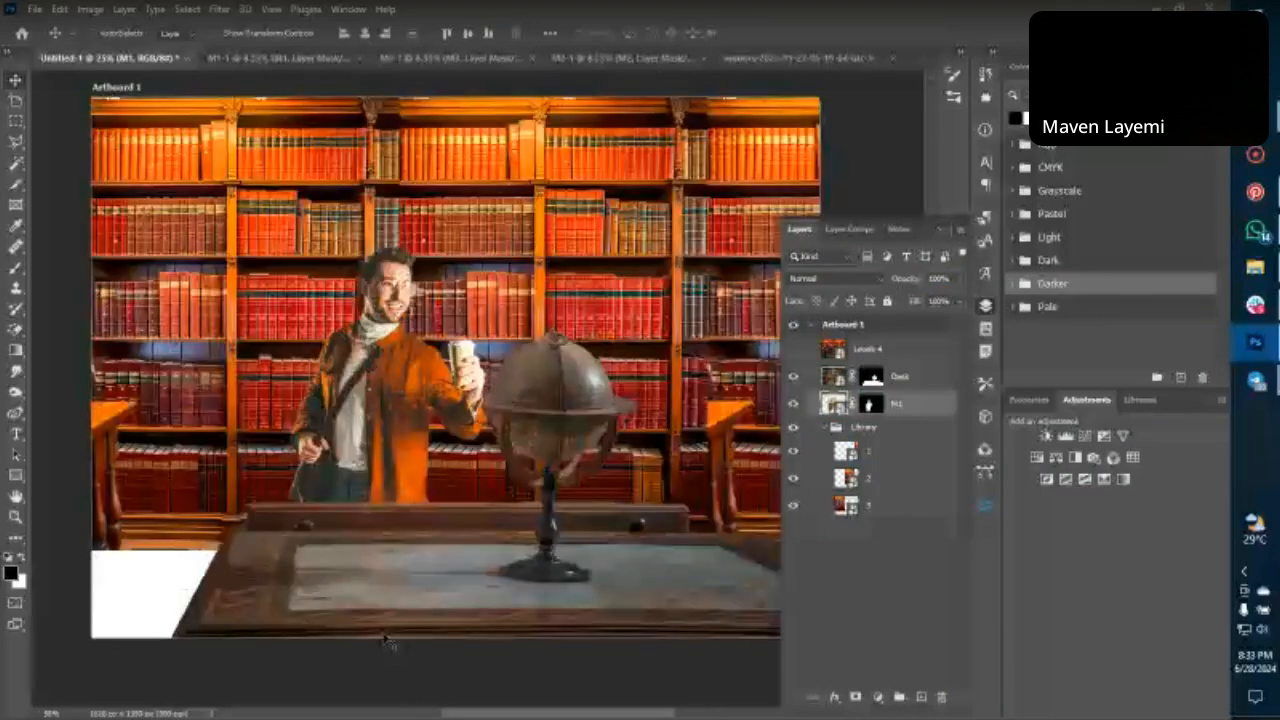
key("ctrl+minus")
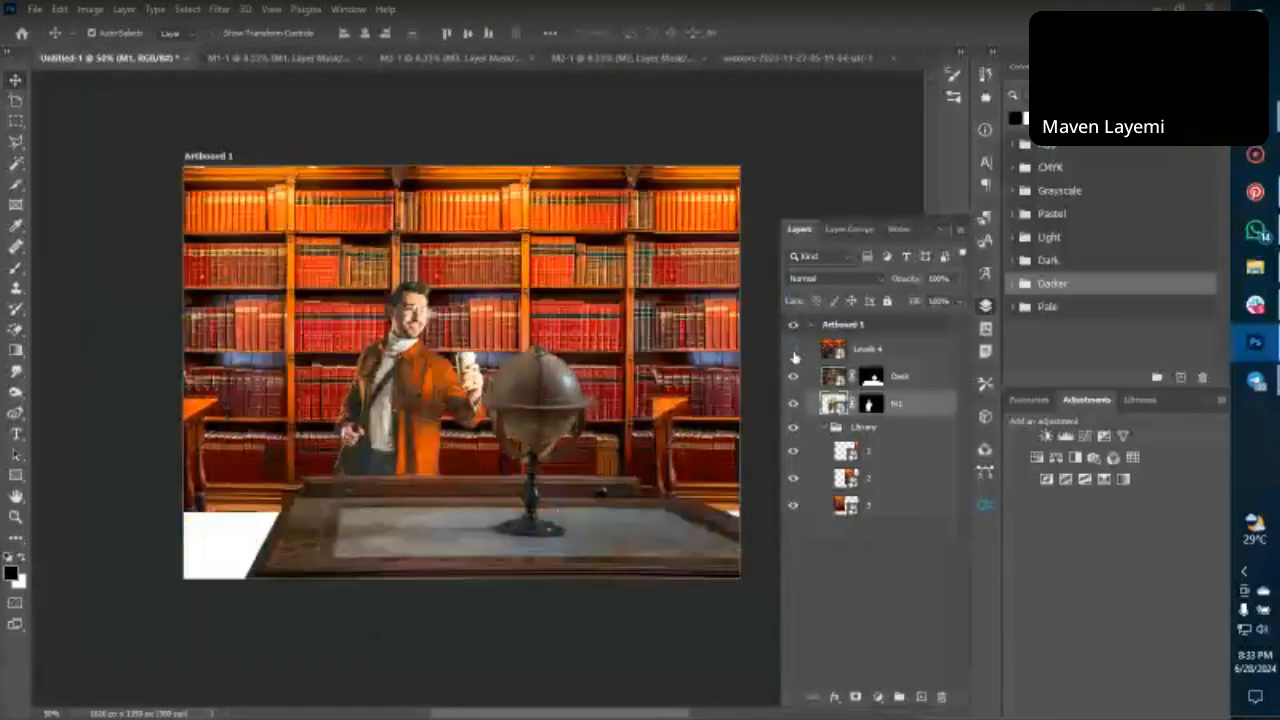
left_click(794, 350)
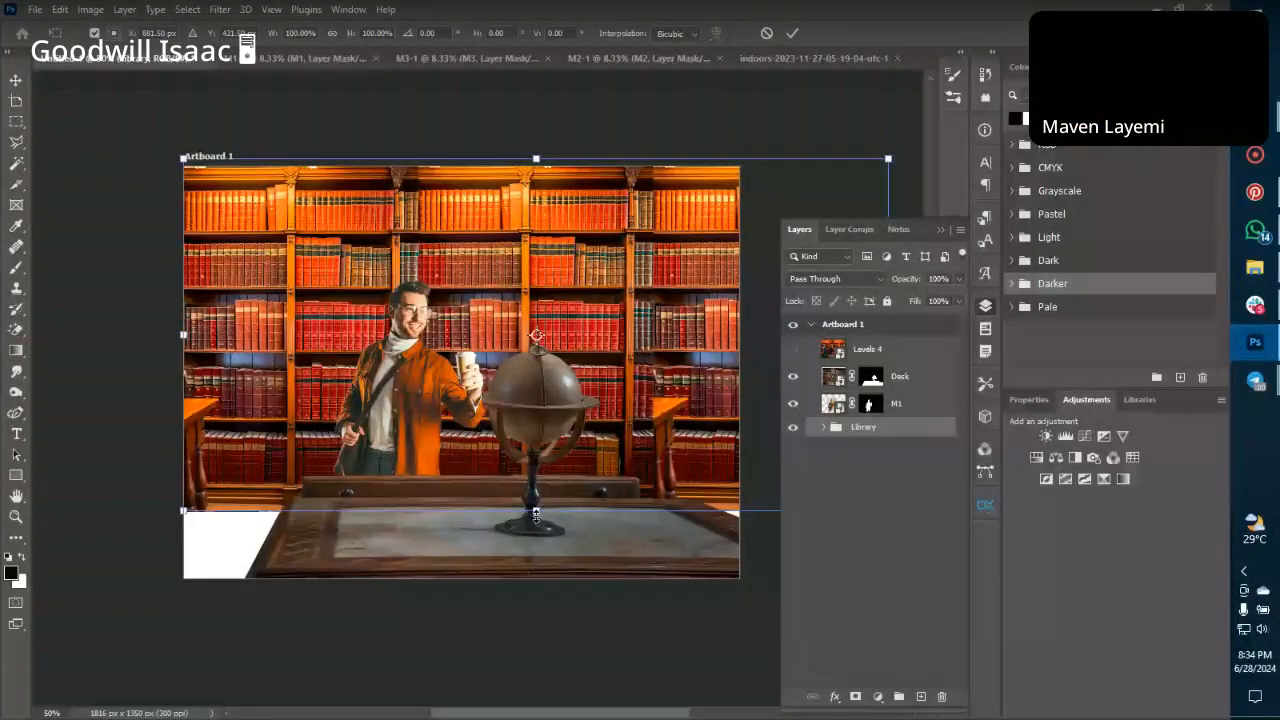
left_click_drag(537, 514, 537, 578)
mouse_move(620, 351)
left_mouse_down()
mouse_move(663, 345)
mouse_move(620, 347)
left_mouse_up()
key("Return")
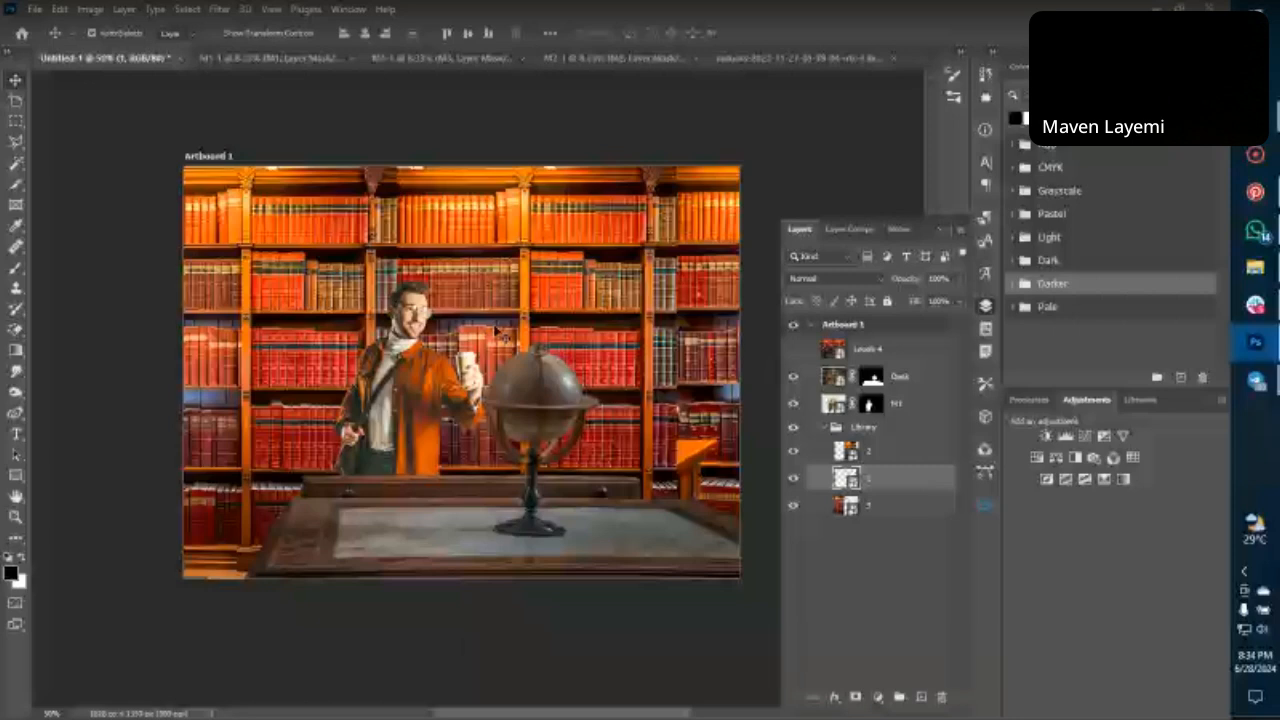
Re-enable the layer mask in the M3-1 document and bring the M3 layer into the Untitled-1 composite.
left_click(474, 58)
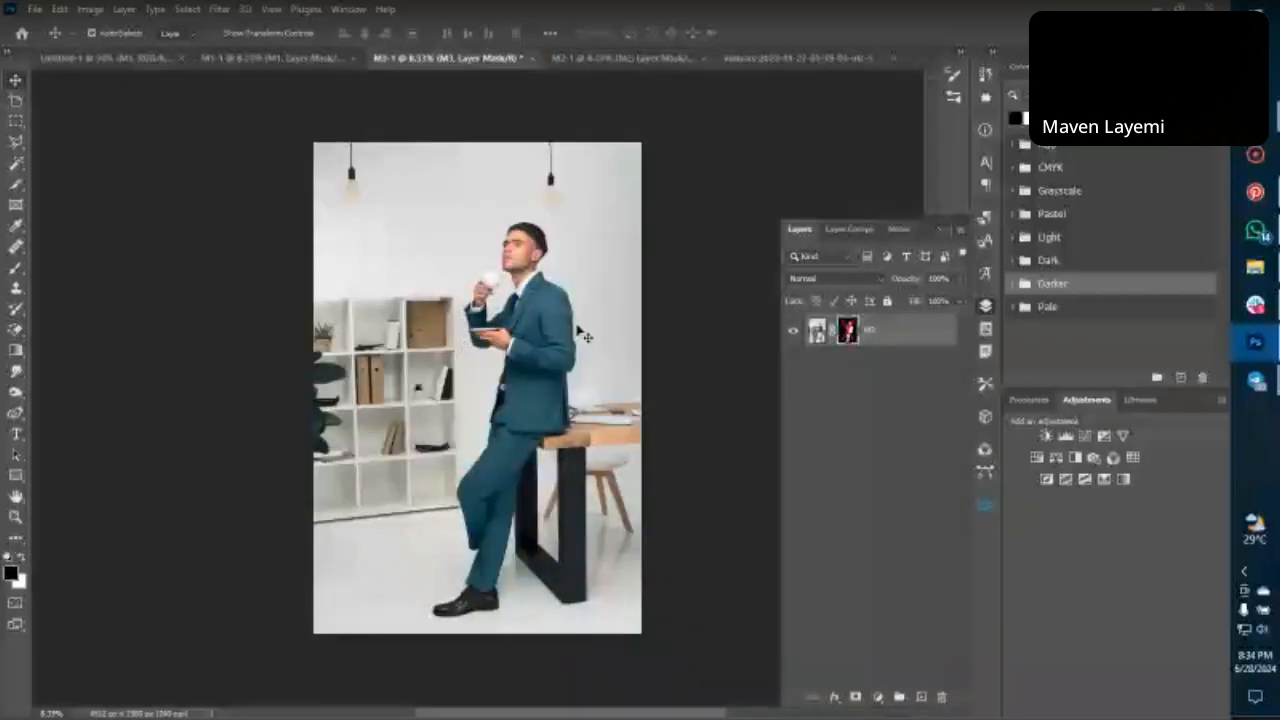
left_click(847, 331, "shift")
left_click_drag(537, 342, 322, 366)
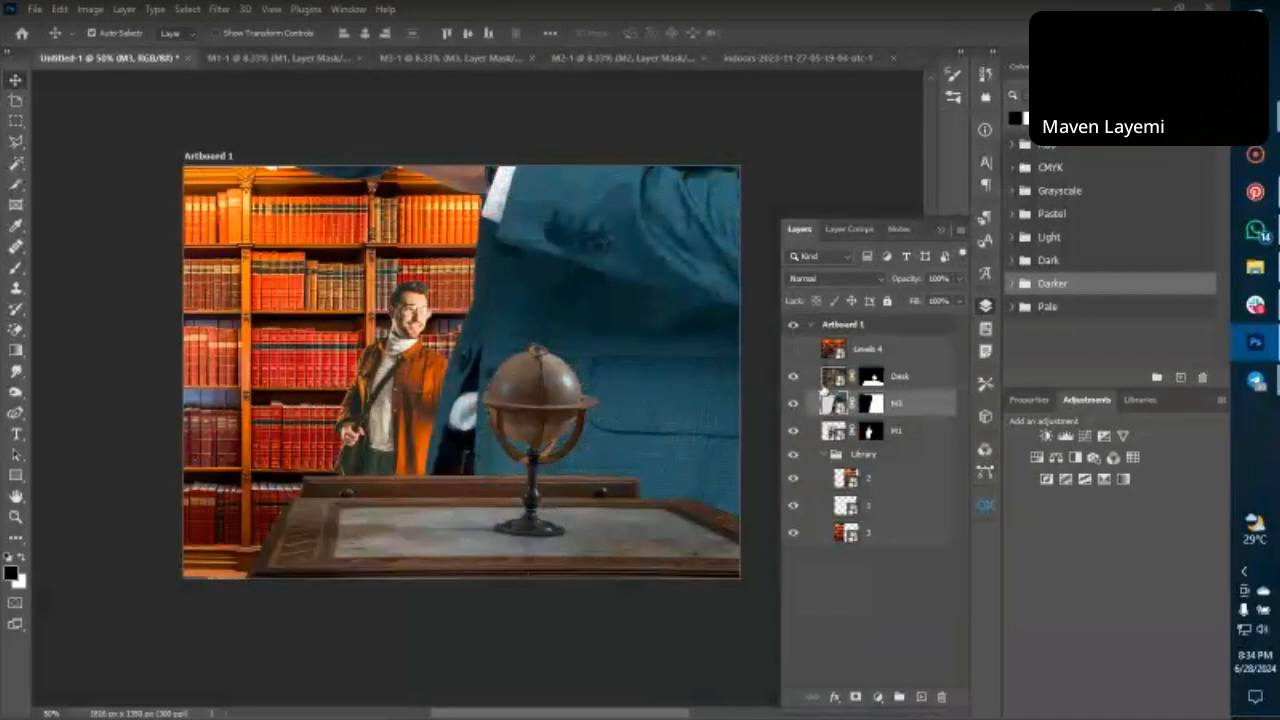
Scale the M3 layer to about 19.65% with Free Transform and position the man at the desk's left end.
key("ctrl+t")
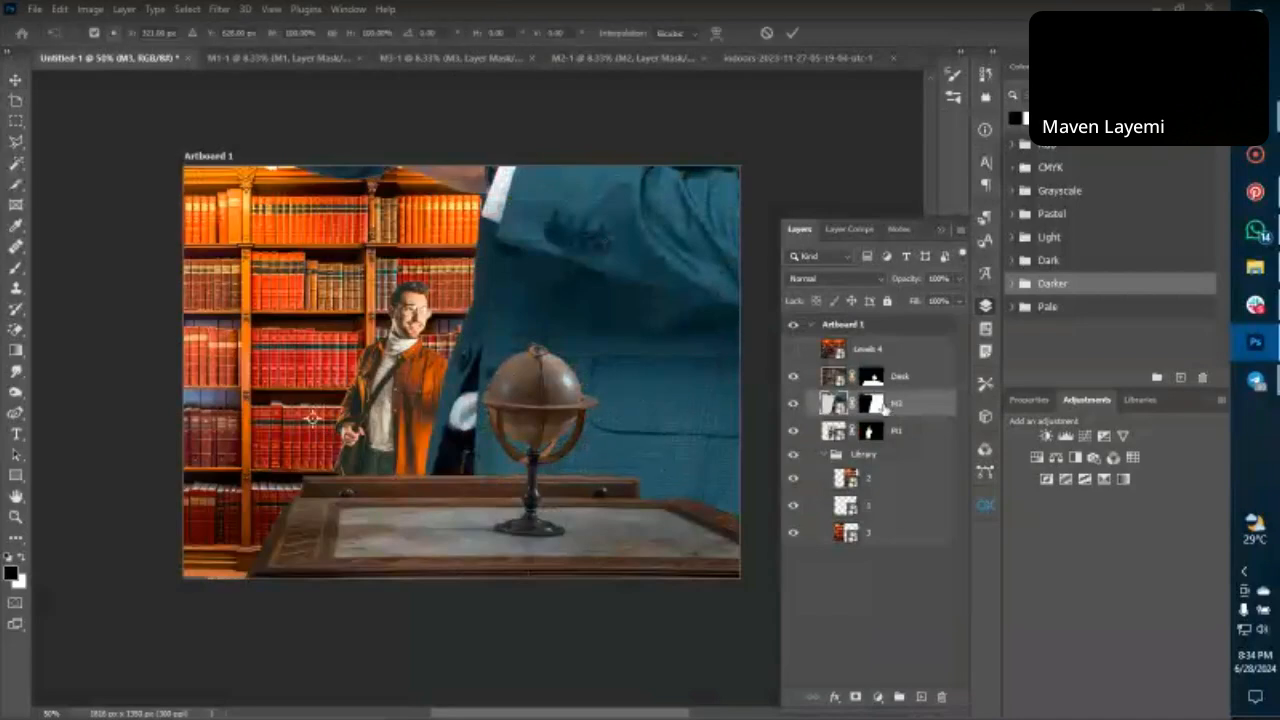
key("ctrl+minus")
key("ctrl+minus")
key("ctrl+minus")
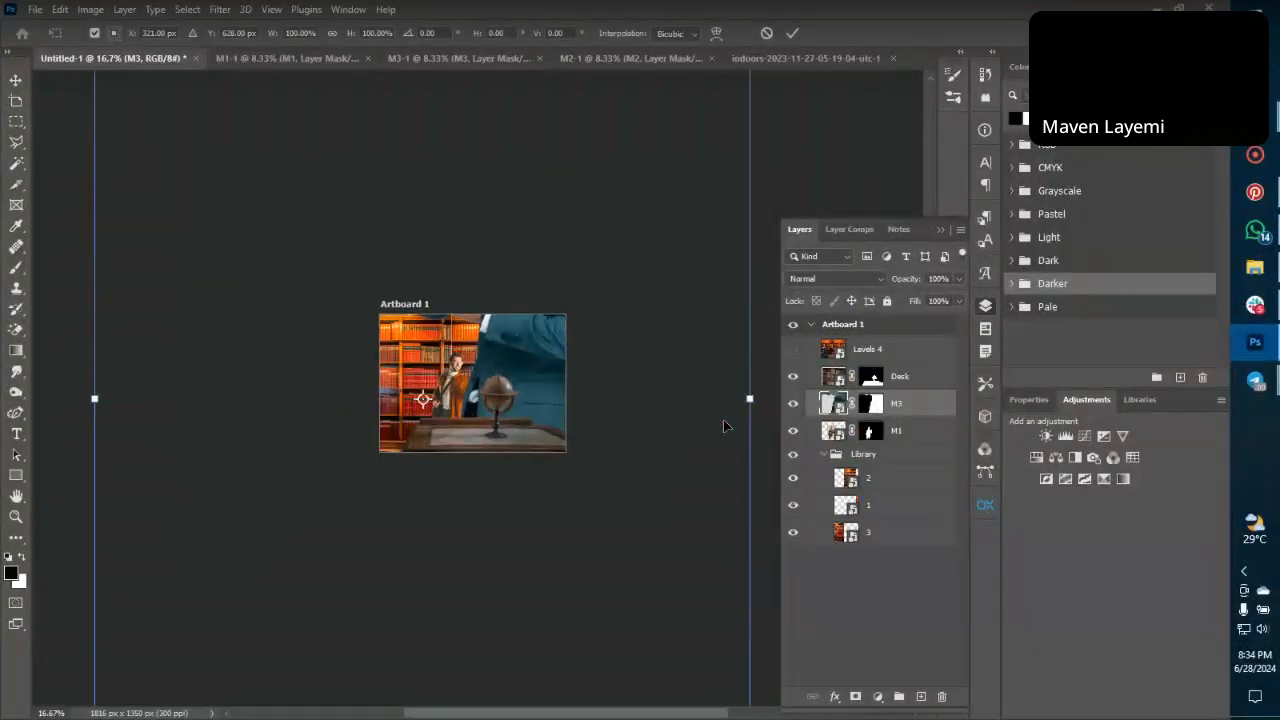
key("ctrl+minus")
key("ctrl+minus")
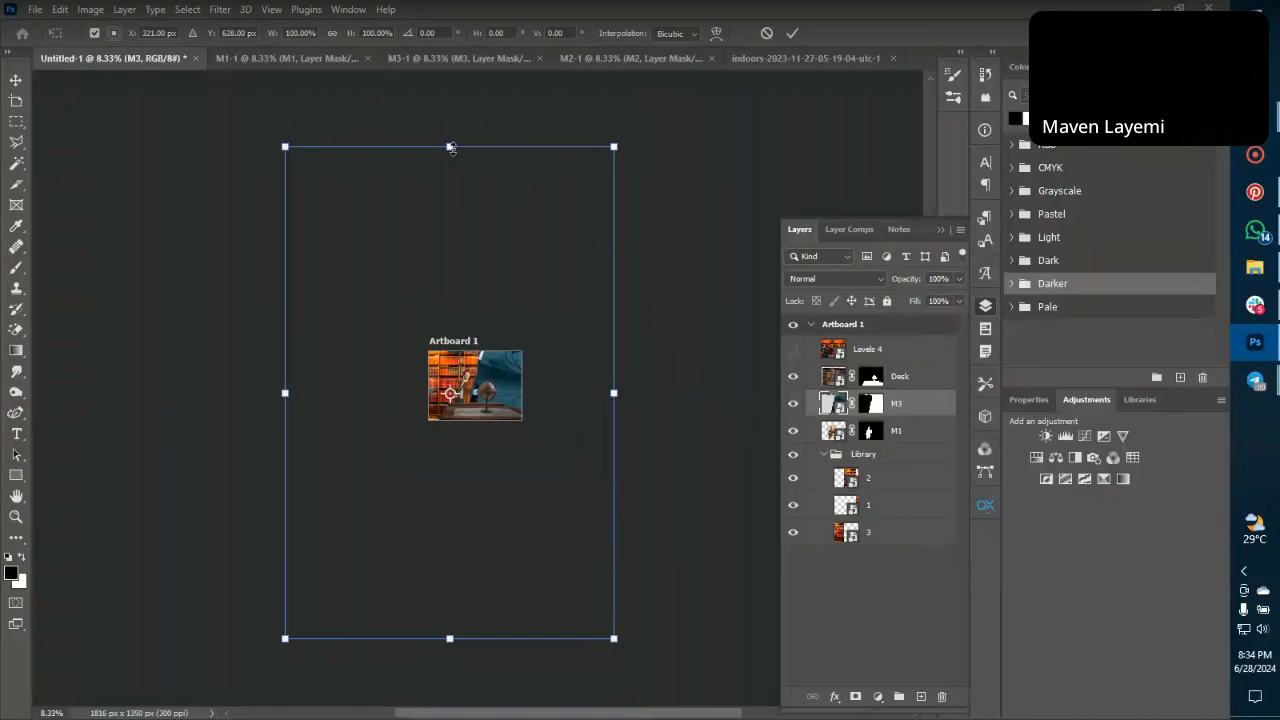
left_click_drag(451, 148, 449, 370)
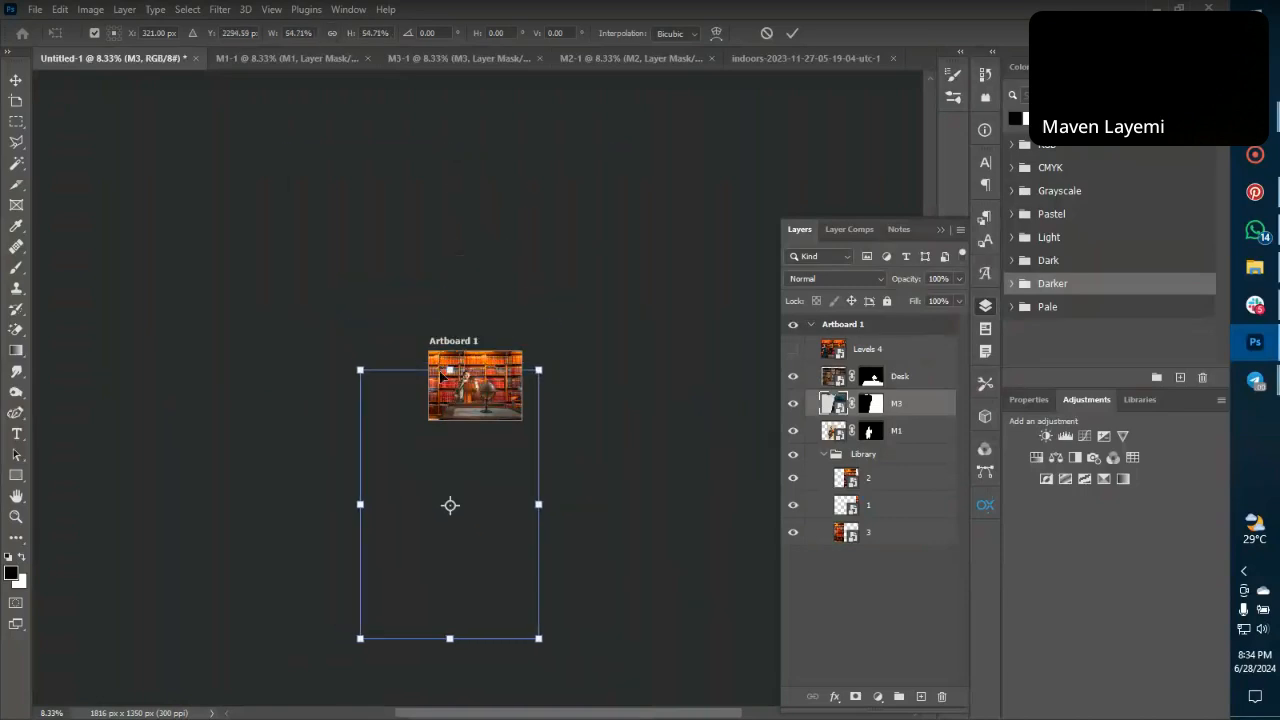
left_click_drag(450, 642, 470, 470)
key("ctrl+plus")
key("ctrl+plus")
key("ctrl+plus")
key("ctrl+plus")
left_click_drag(418, 422, 351, 344)
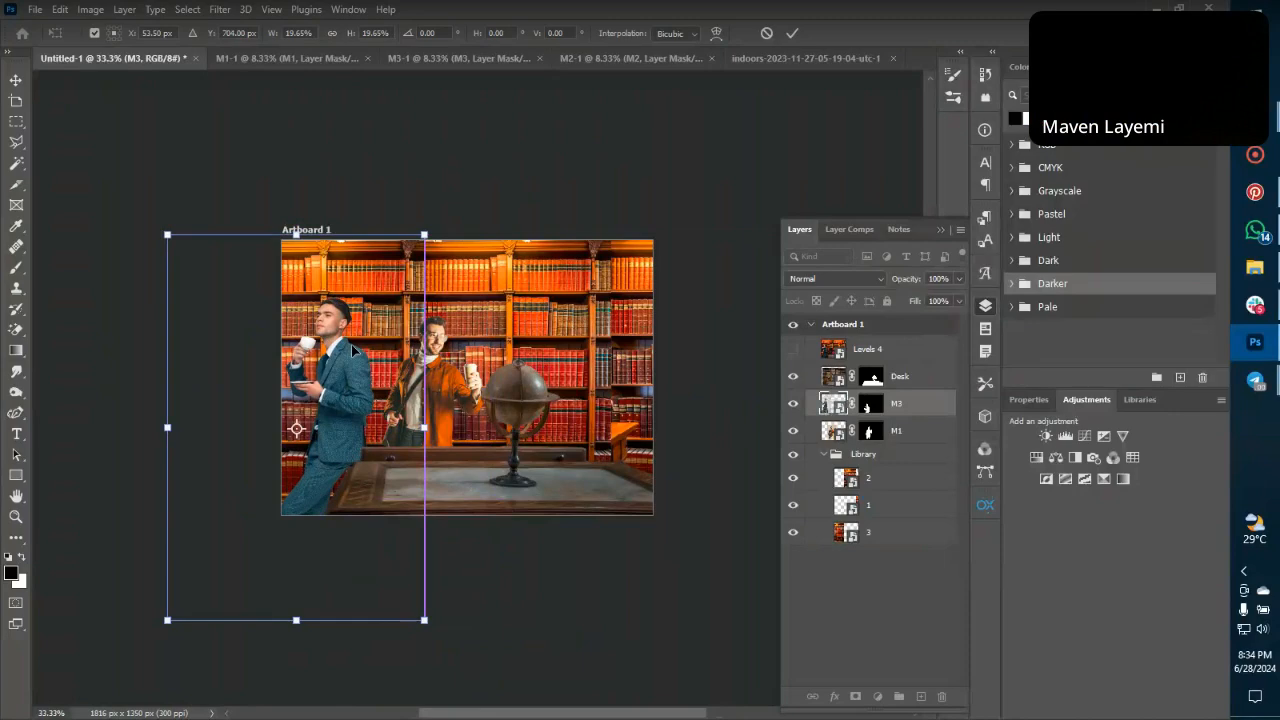
key("Return")
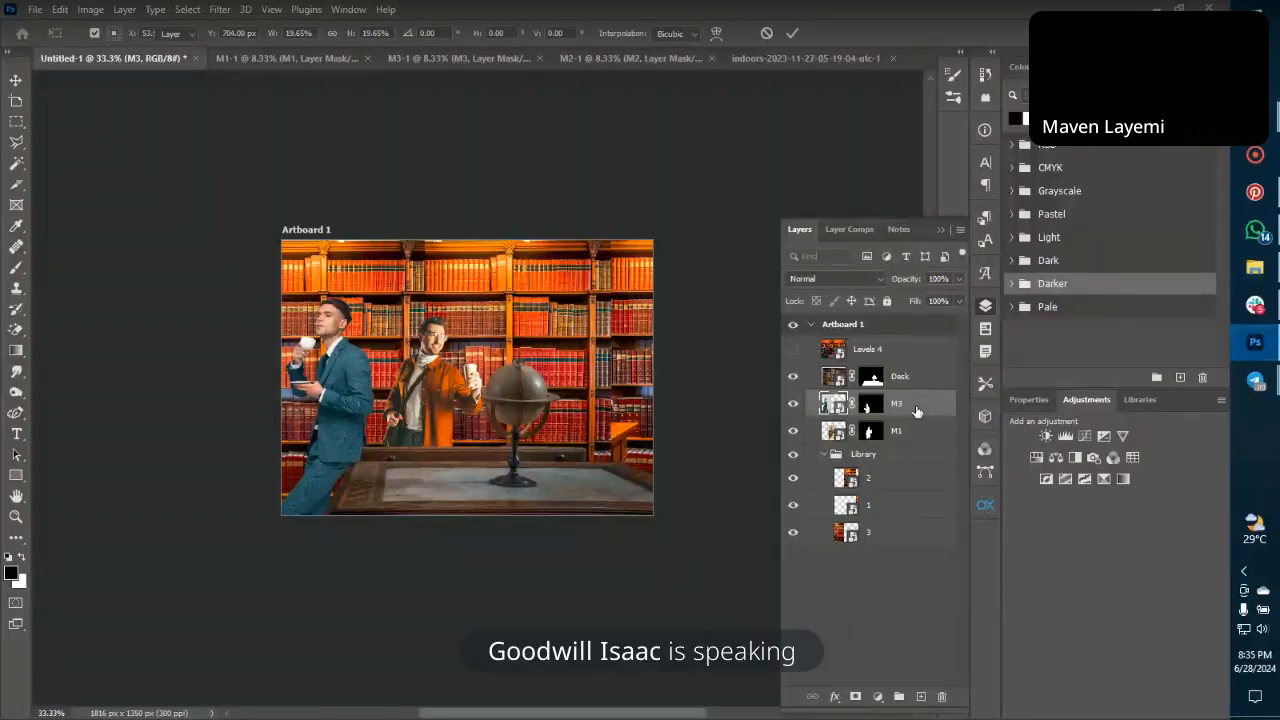
Raise the M3 layer above Desk and shift the man slightly lower, comparing his placement with the Levels 4 reference.
left_click_drag(916, 408, 905, 383)
left_click_drag(349, 397, 341, 408)
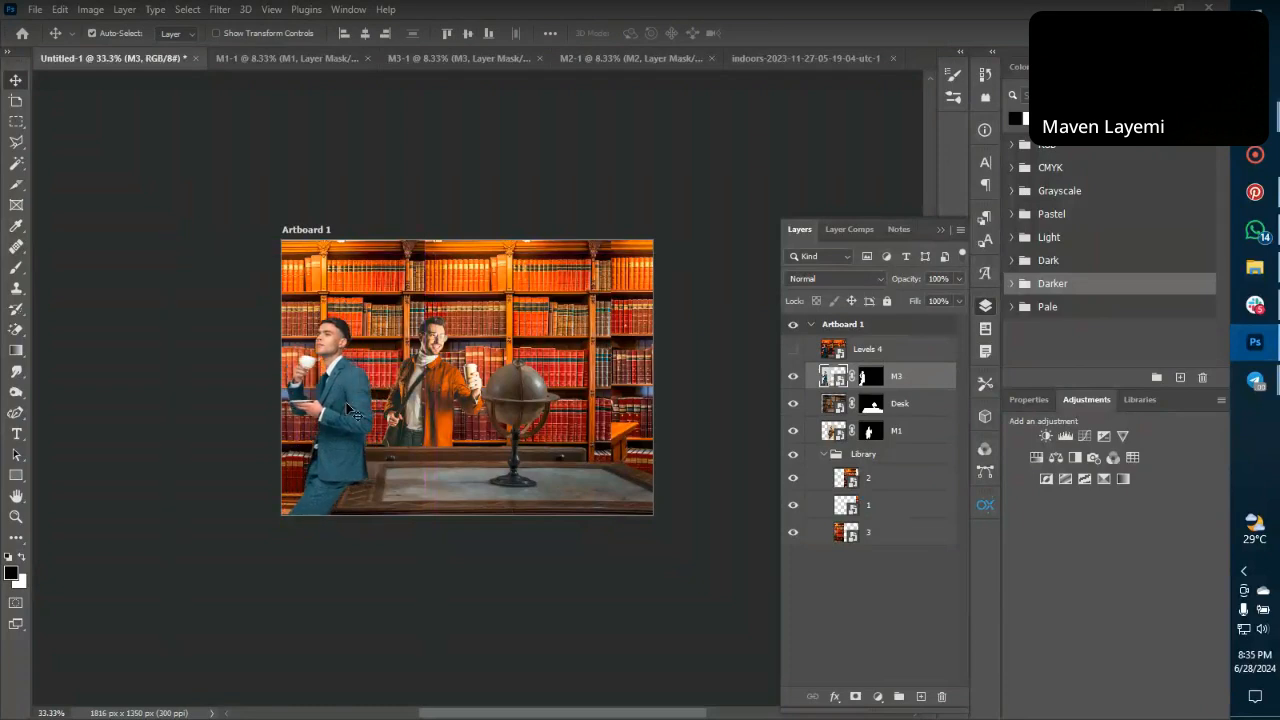
left_click(794, 350)
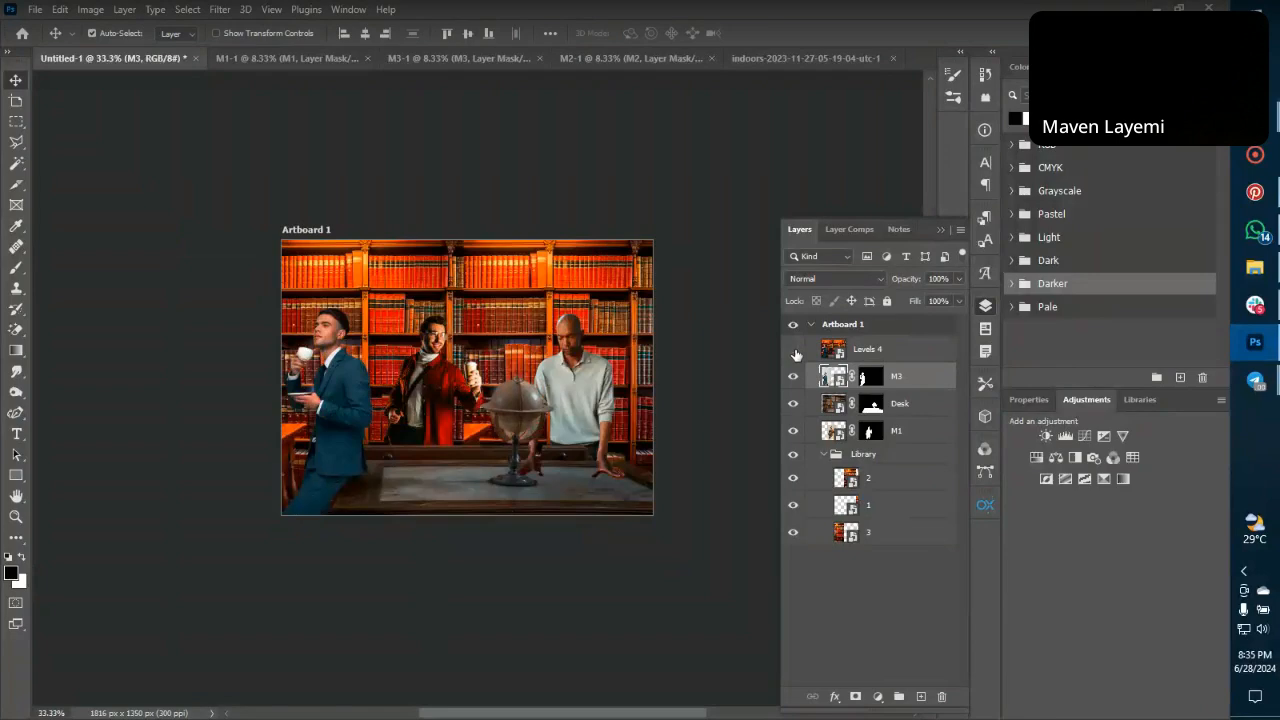
left_click(794, 350)
left_click(794, 350)
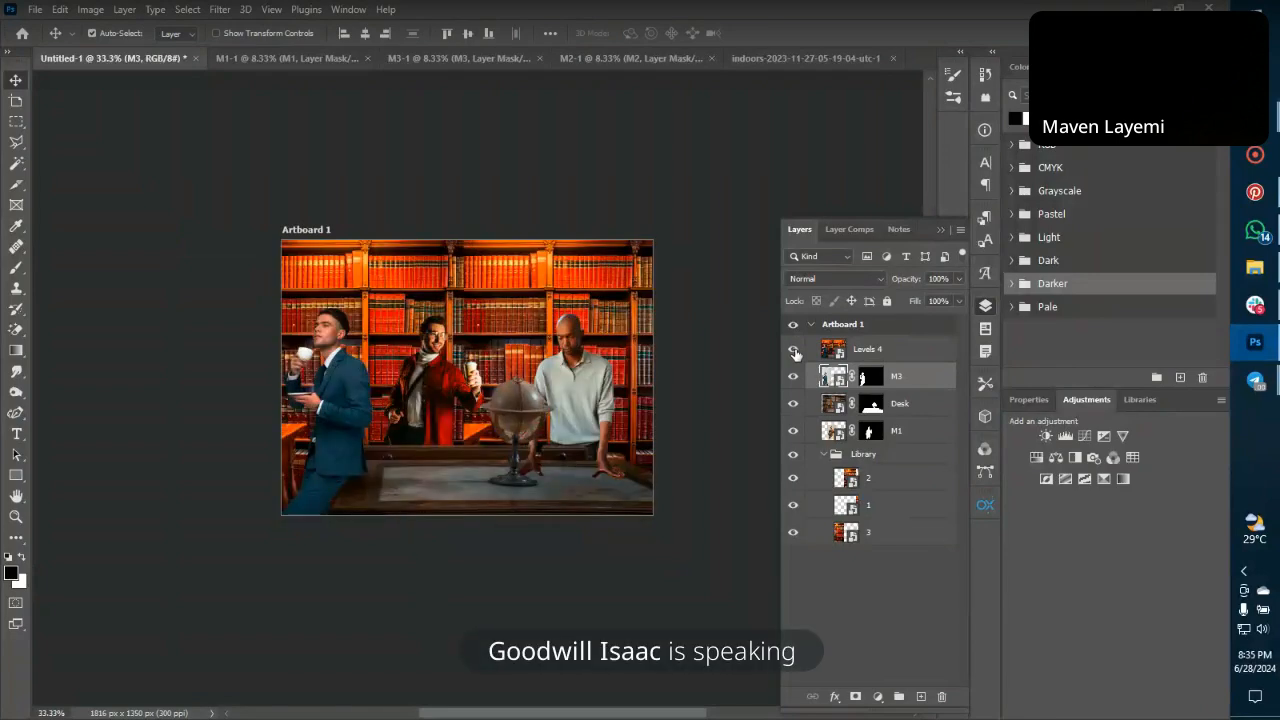
left_click(794, 350)
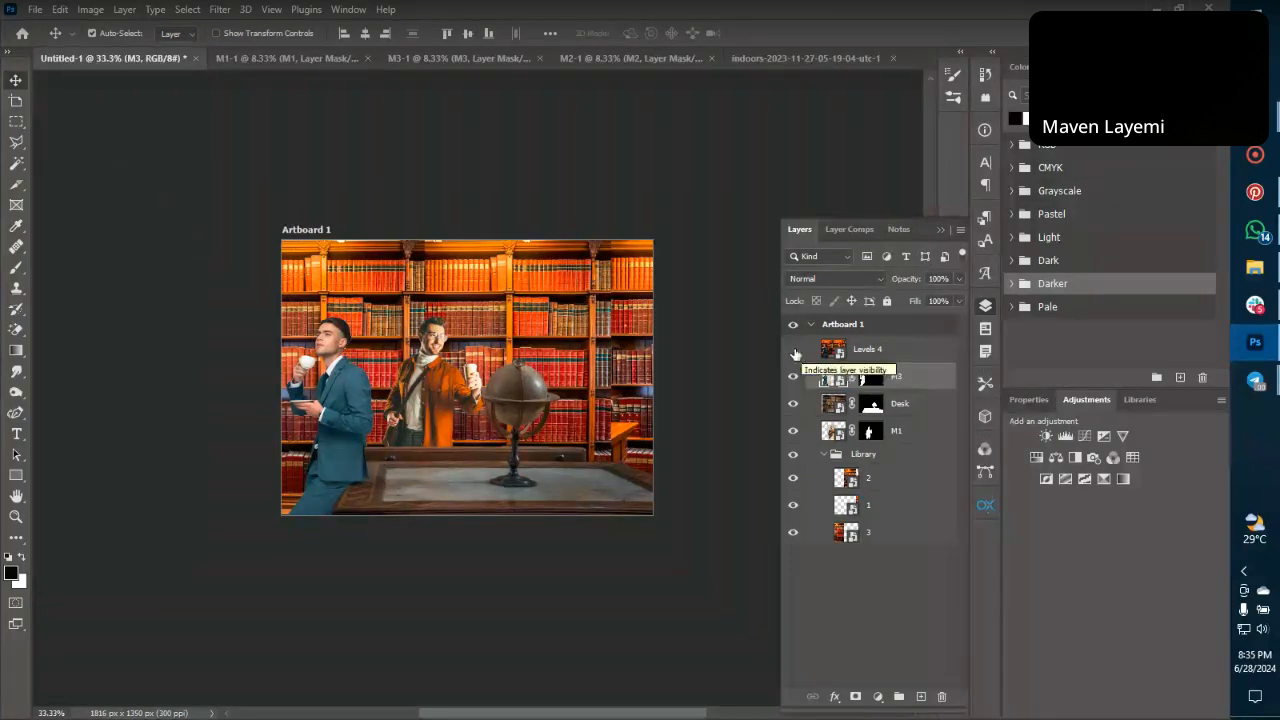
Show the Levels 4 reference and place the M3 layer above it in the layer stack.
left_click(794, 351)
key("ctrl+]")
left_click(898, 383)
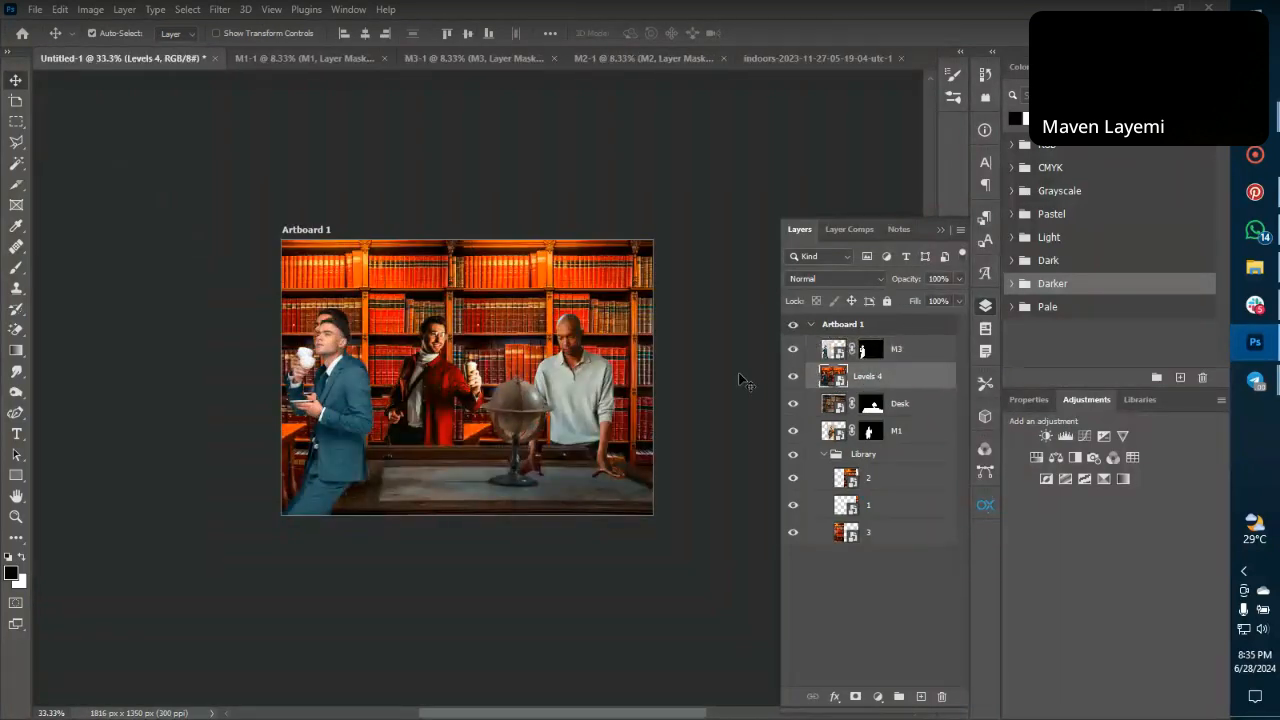
Enlarge the M3 man slightly with Free Transform to match the reference, and move his layer back beneath Levels 4.
left_click(898, 350)
key("ctrl+t")
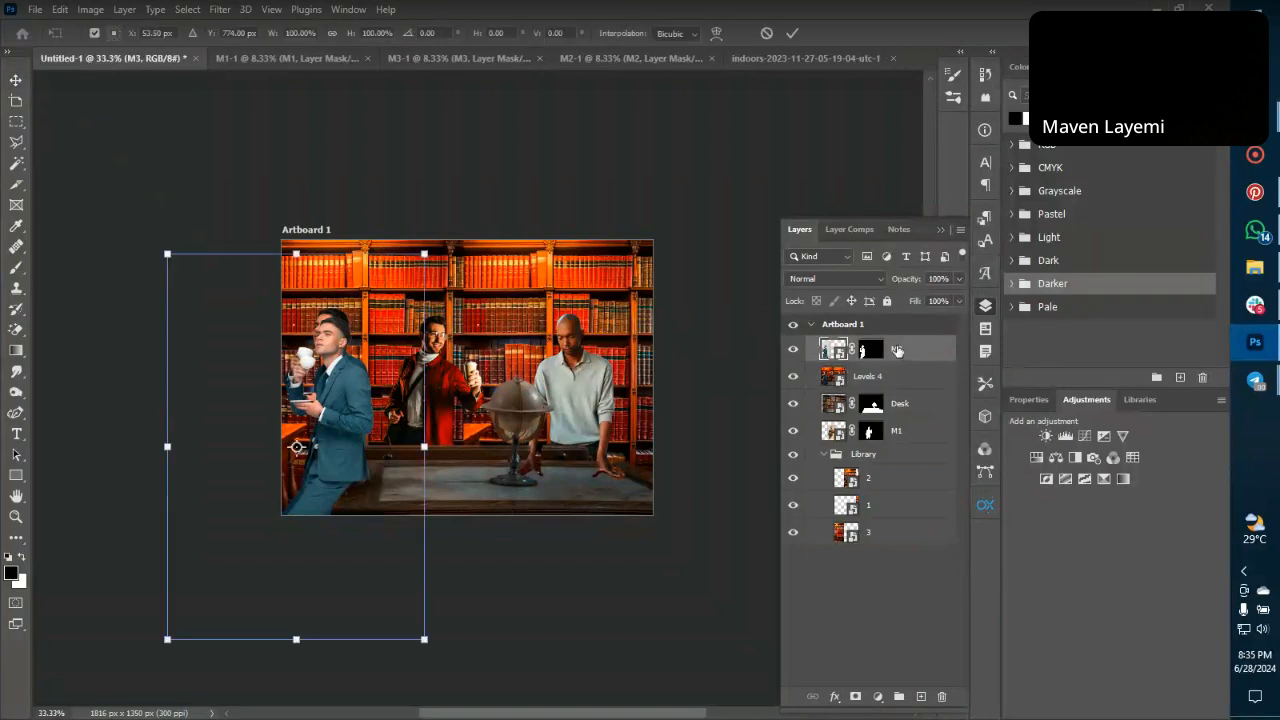
left_click_drag(297, 254, 296, 241)
key("Return")
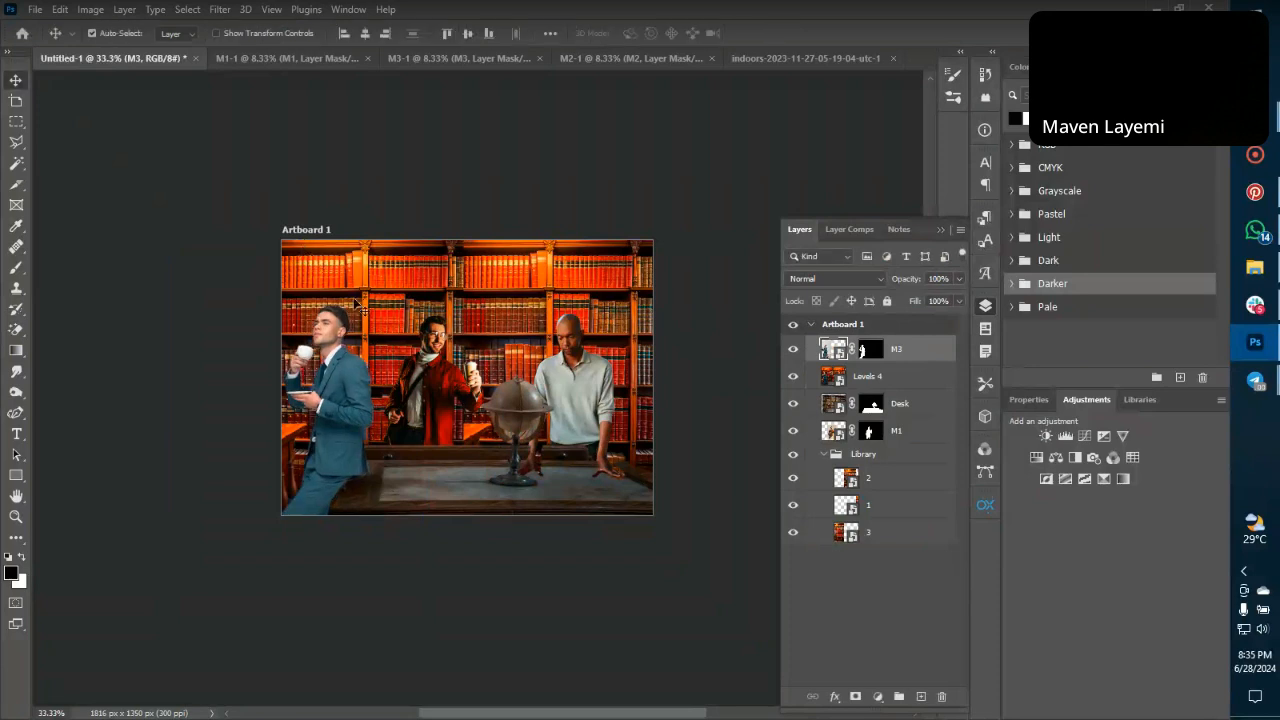
left_click_drag(862, 362, 862, 391)
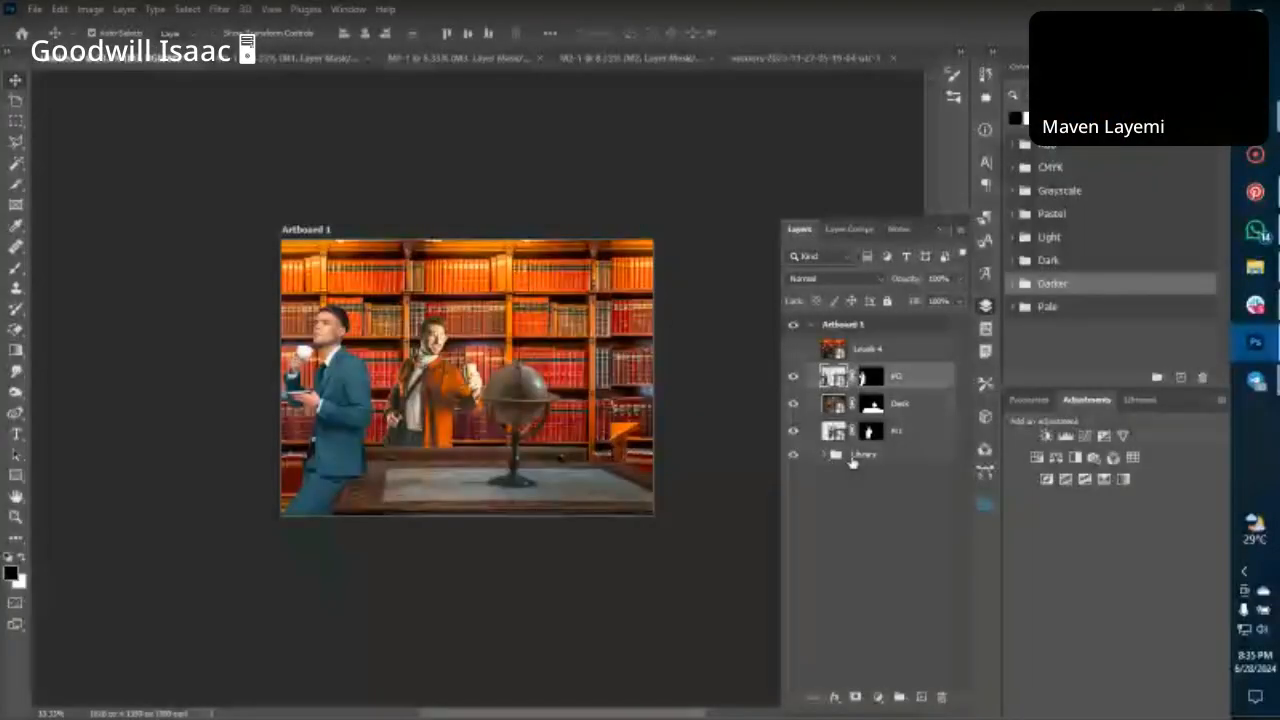
Shift the Library bookshelf group slightly to the right with Free Transform and compare it against the Levels 4 reference.
left_click(852, 459)
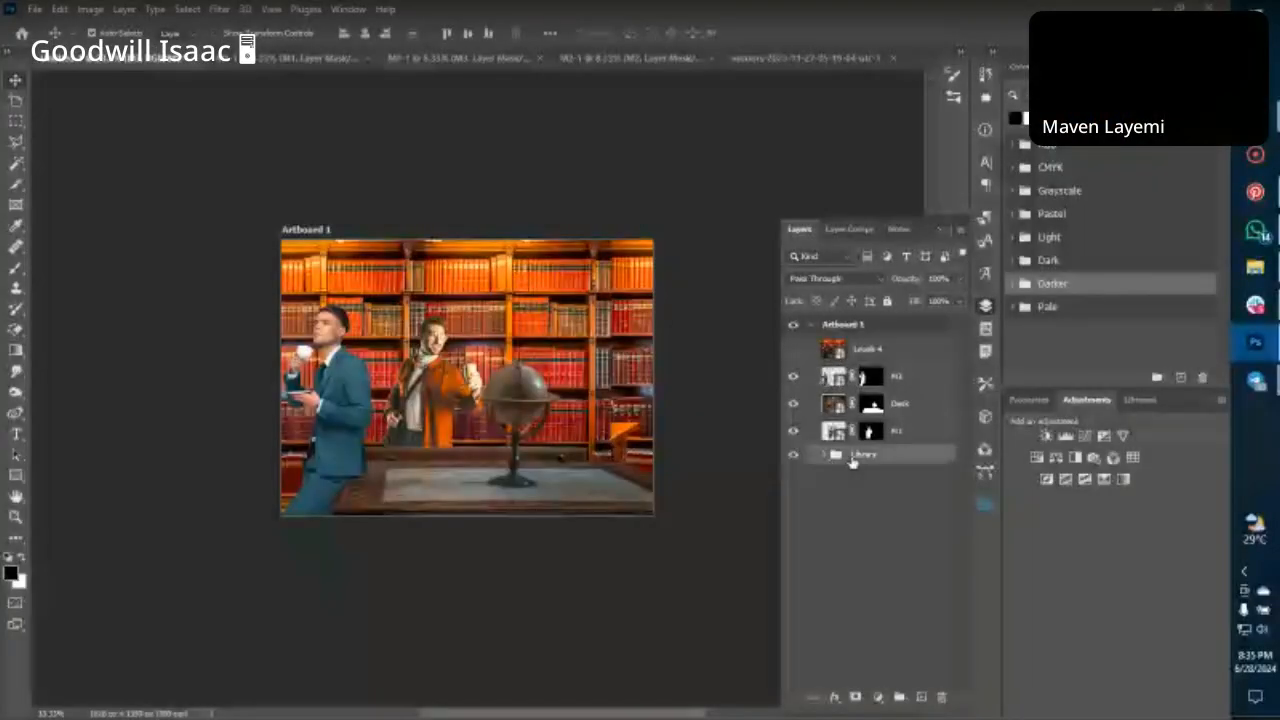
key("ctrl+t")
left_click_drag(612, 352, 628, 352)
key("Return")
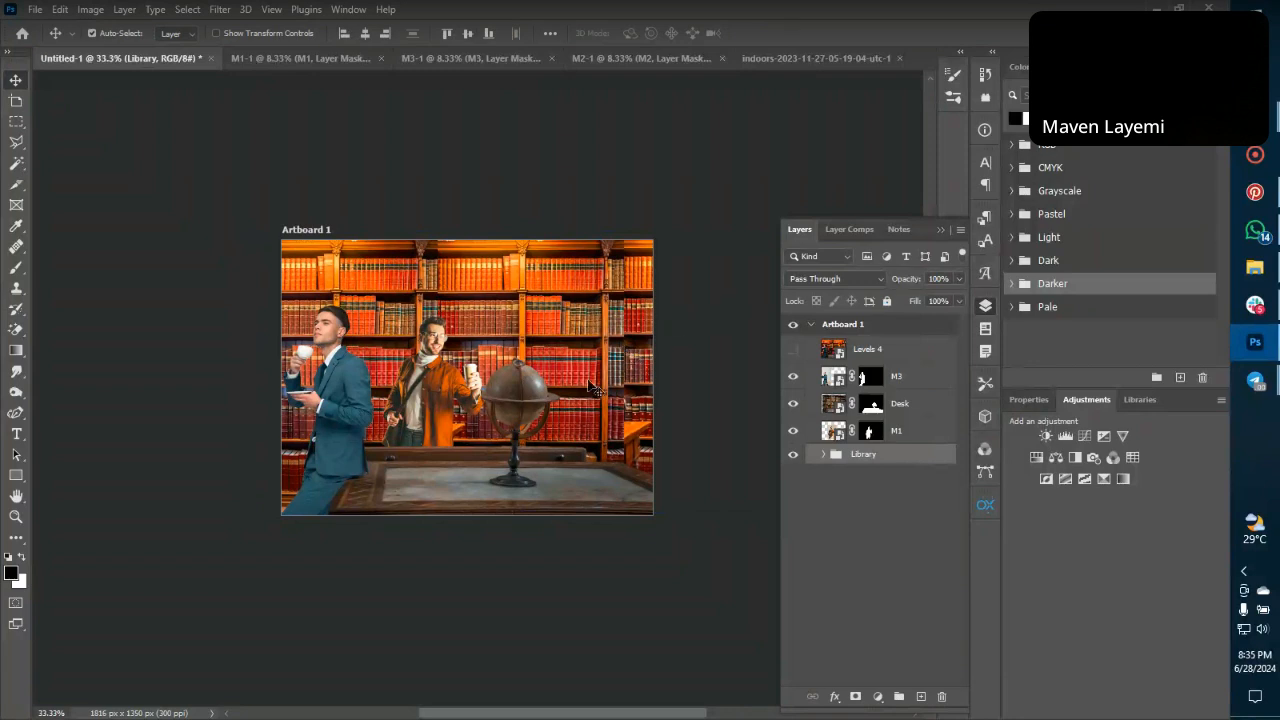
left_click(806, 355)
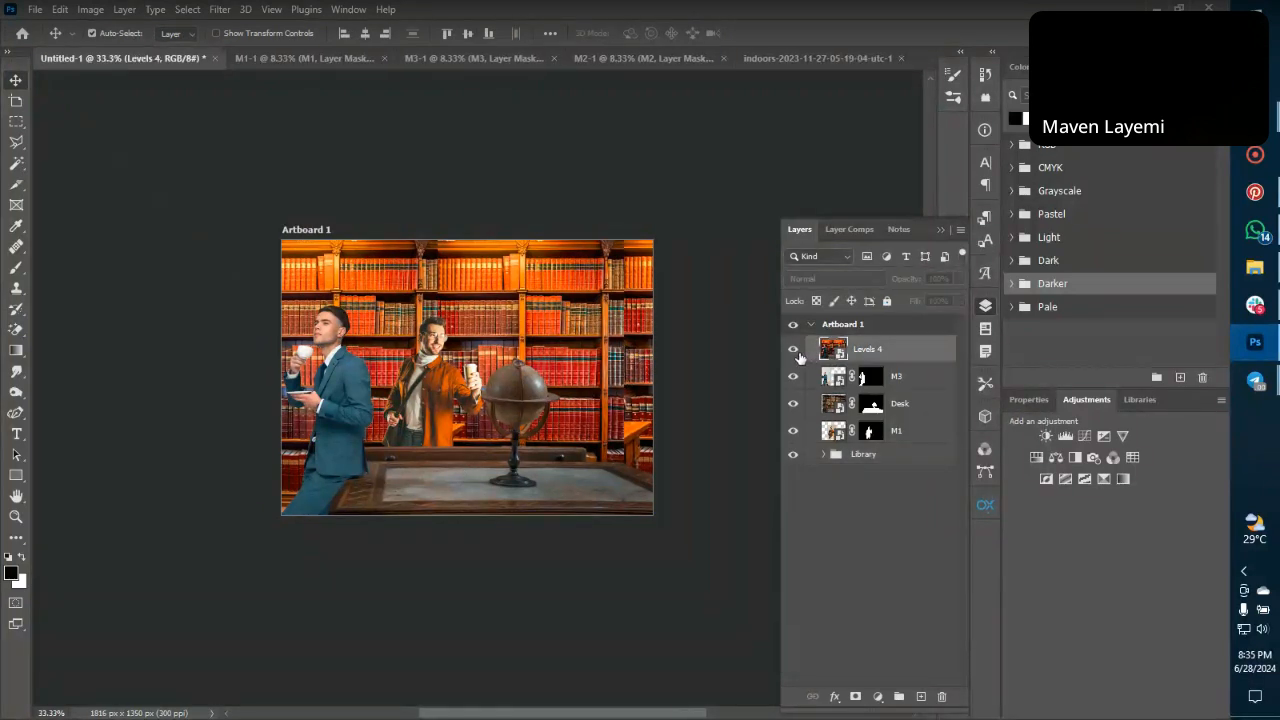
left_click(799, 352)
left_click(799, 352)
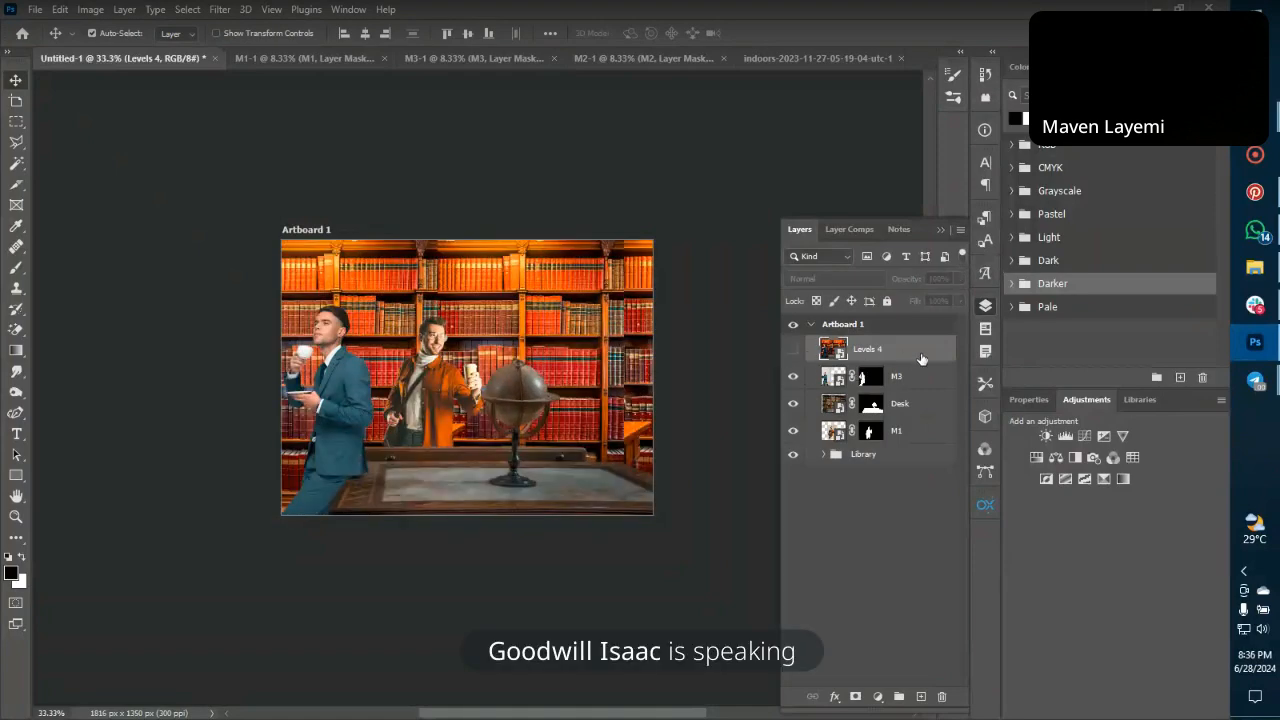
Bring the masked M2 man from the M2-1 document into the Untitled-1 composite and scale him down with Free Transform.
left_click(405, 57)
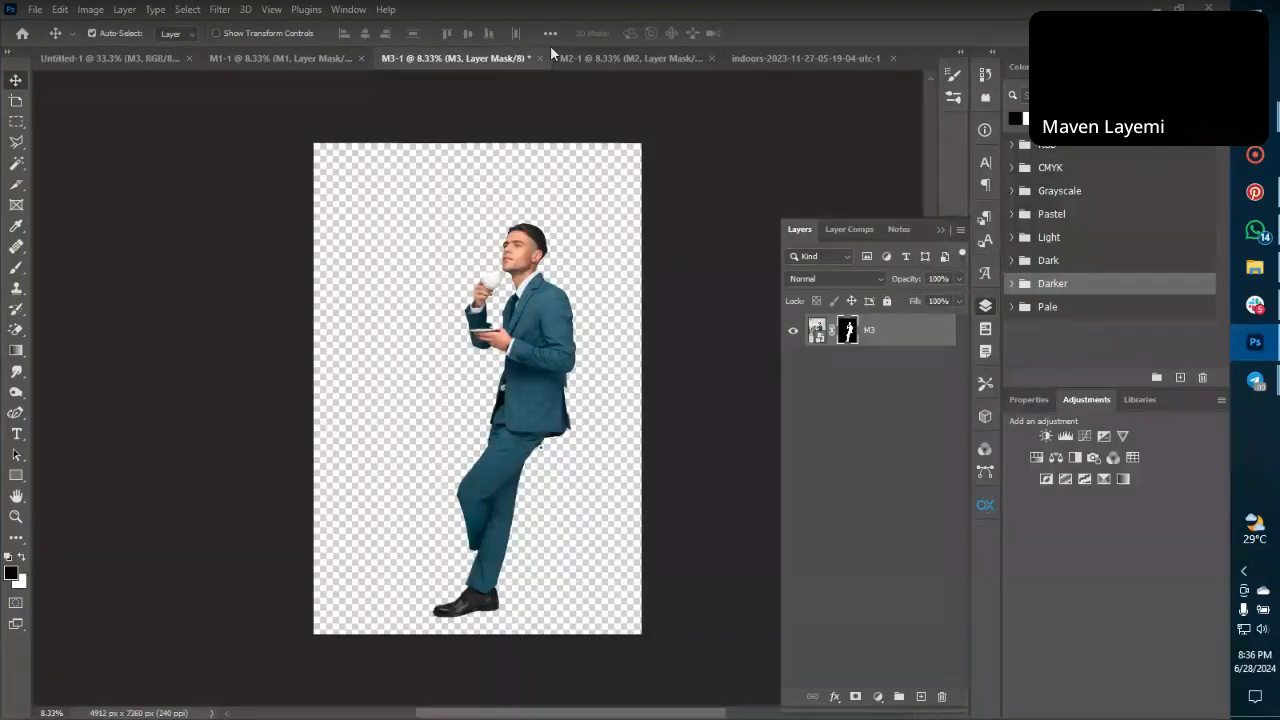
left_click(575, 58)
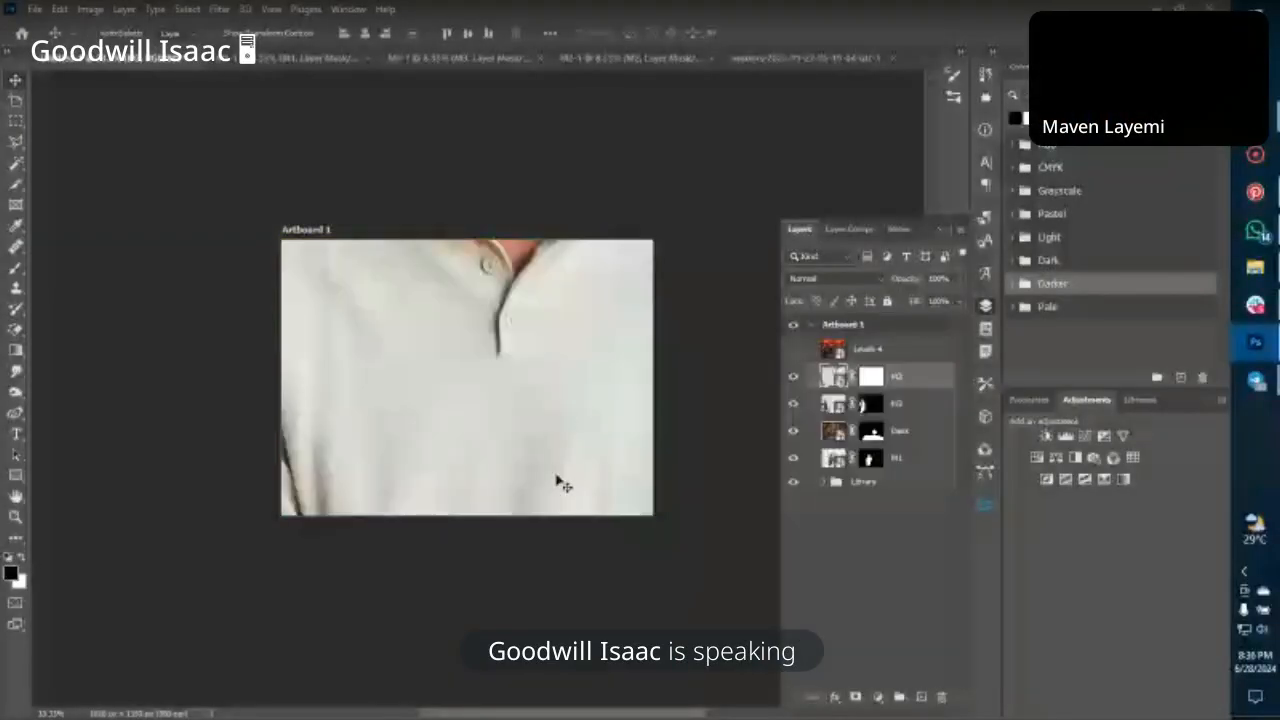
key("ctrl+minus")
key("ctrl+minus")
key("ctrl+minus")
key("ctrl+t")
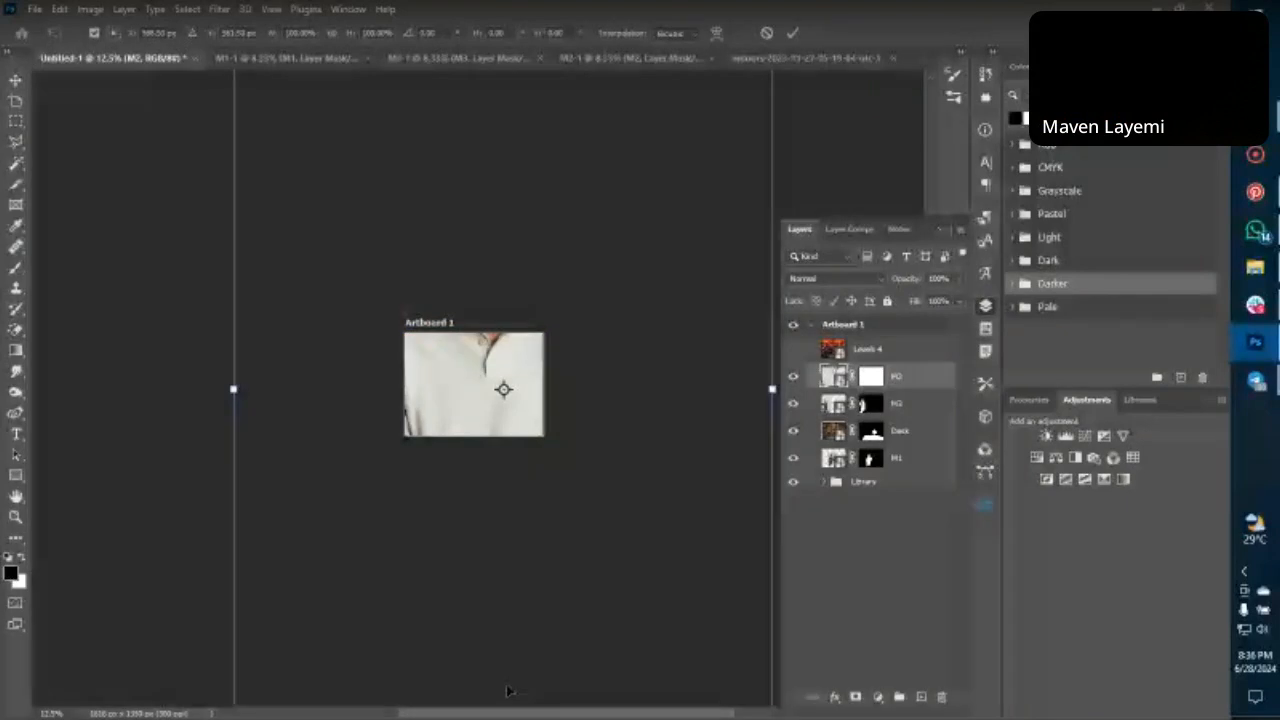
key("ctrl+minus")
left_click_drag(494, 640, 529, 288)
left_click_drag(513, 234, 521, 383)
Shrink the M2 man further so that his upper body fits within the artboard above the desk.
key("ctrl+plus")
key("ctrl+plus")
key("ctrl+plus")
key("ctrl+plus")
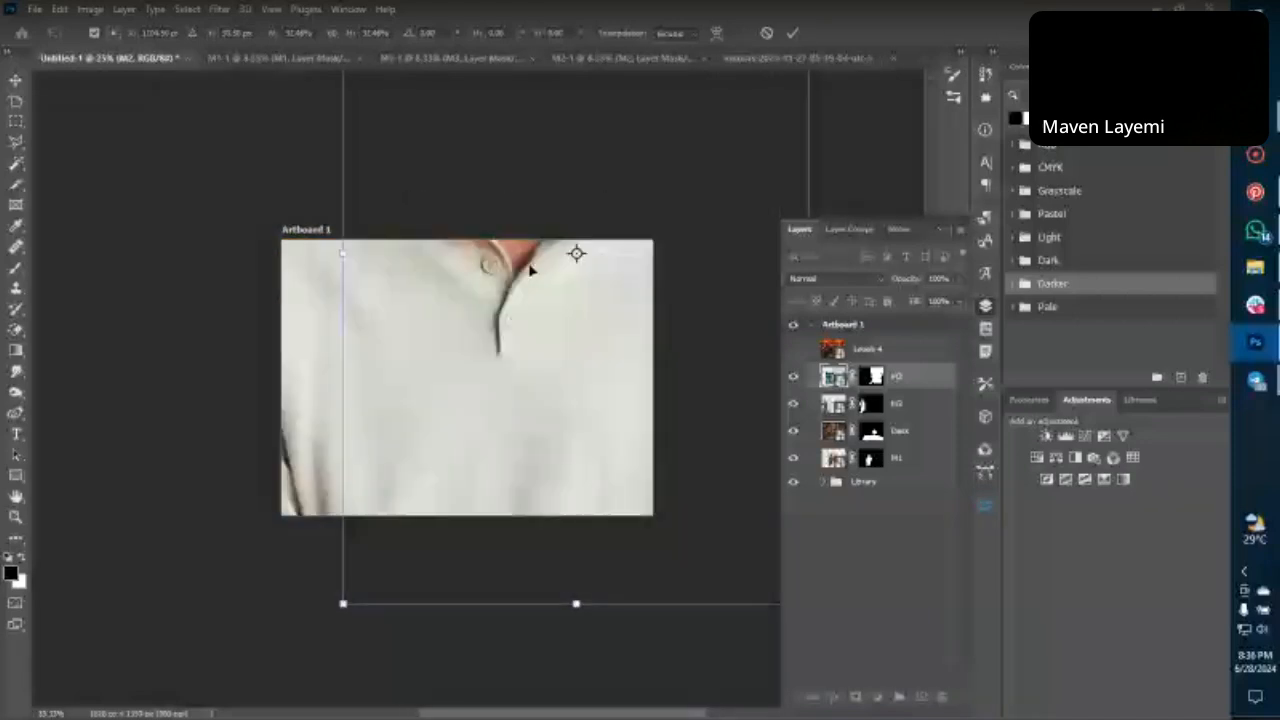
scroll(551, 240, "up", 5)
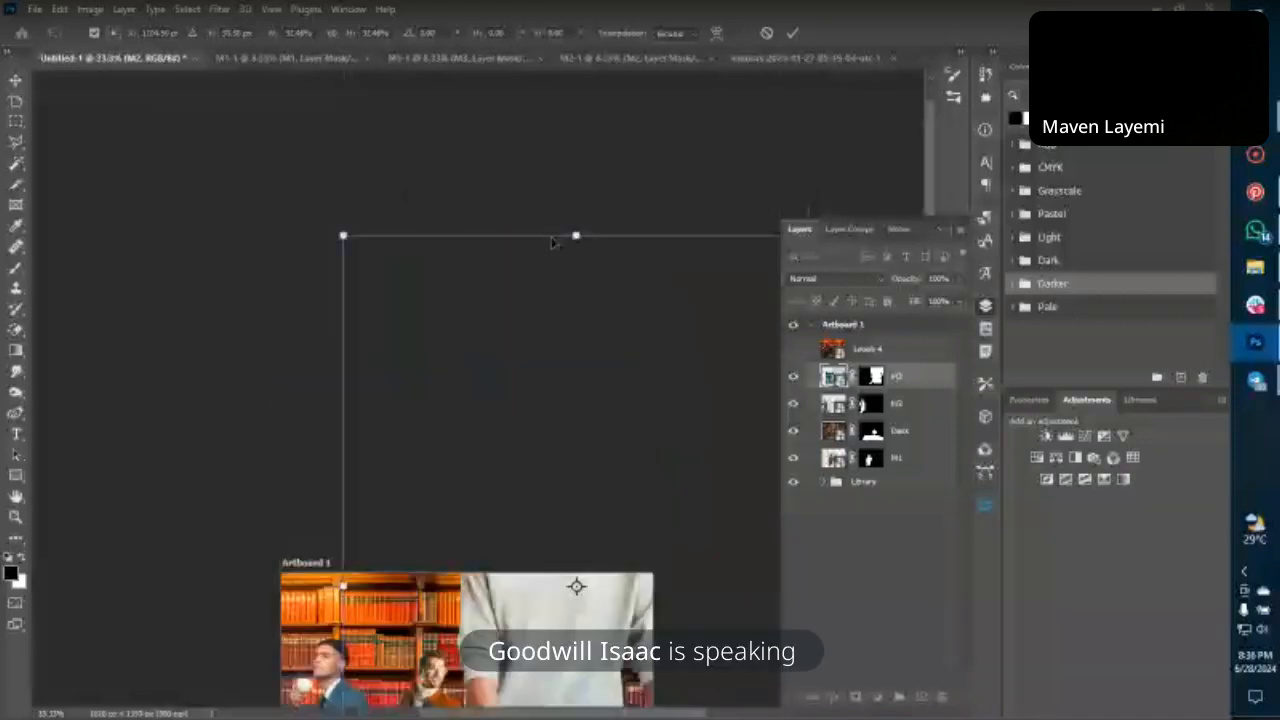
scroll(556, 243, "up", 1)
left_click_drag(575, 286, 553, 540)
scroll(576, 351, "down", 4)
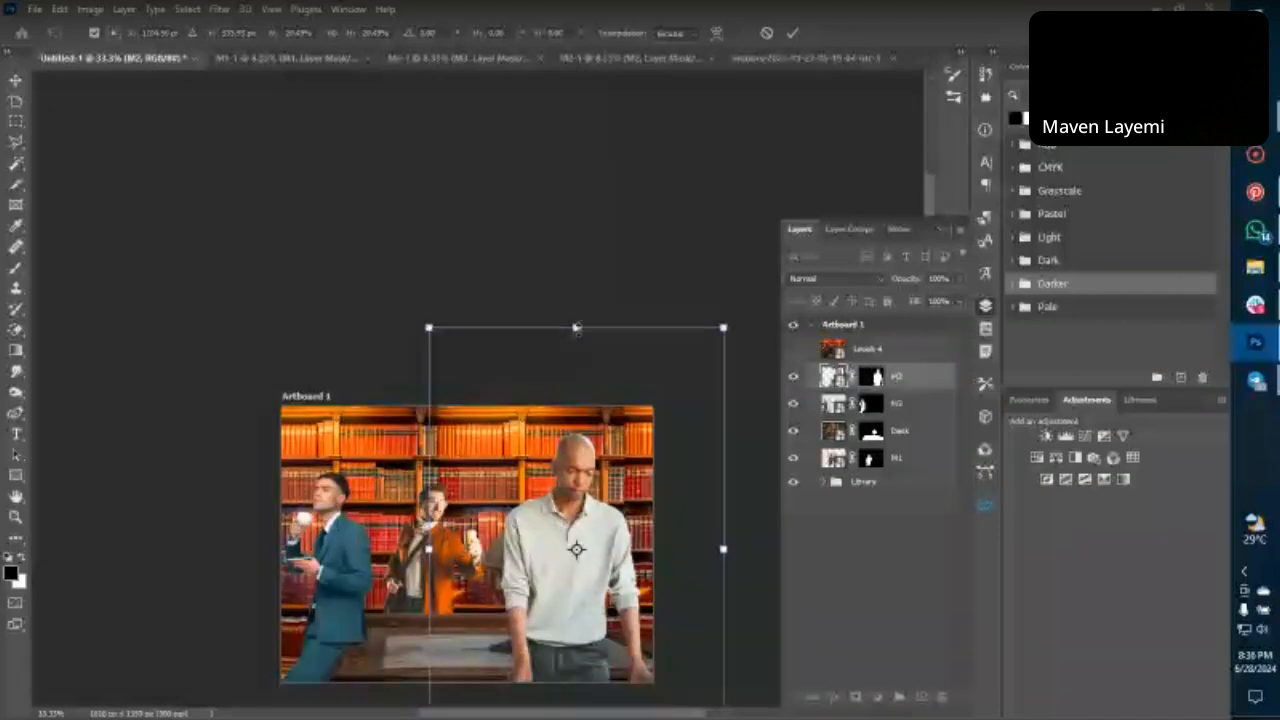
left_click_drag(576, 327, 576, 420)
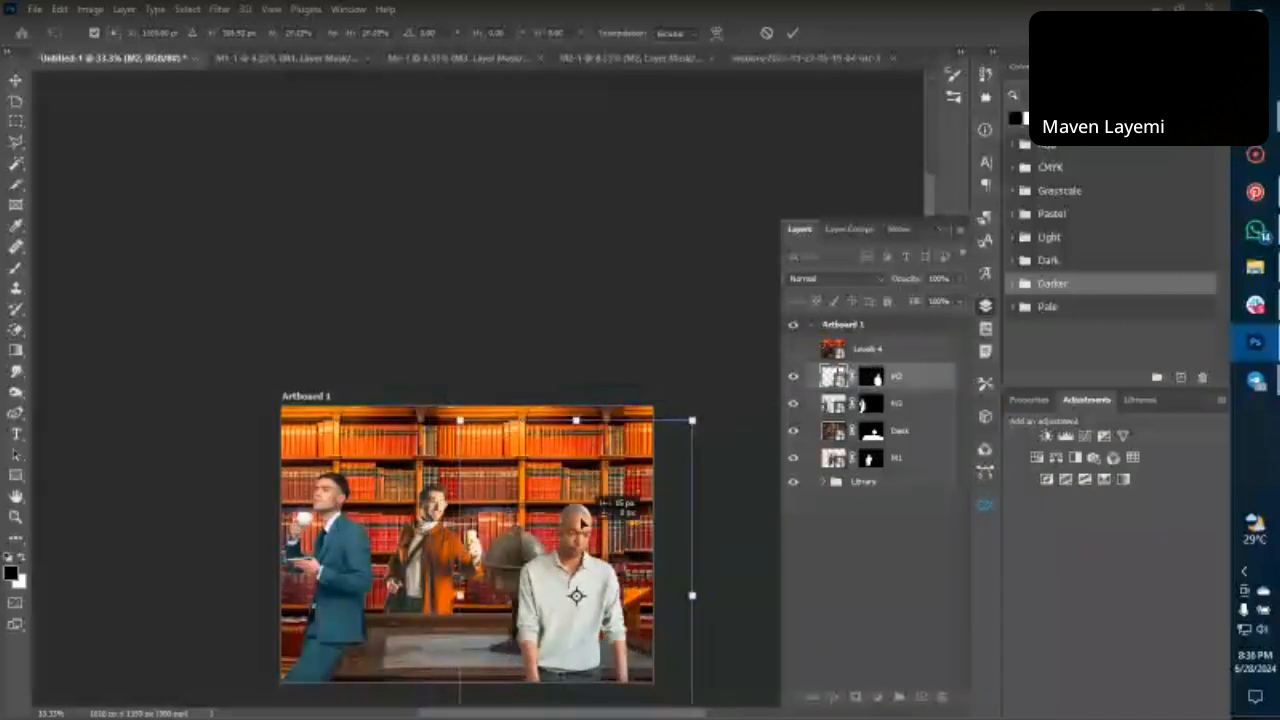
Flip the M2 man horizontally, reduce him slightly and position him leaning on the desk beside the globe.
left_click_drag(582, 556, 577, 496)
right_click(576, 497)
left_click(610, 483)
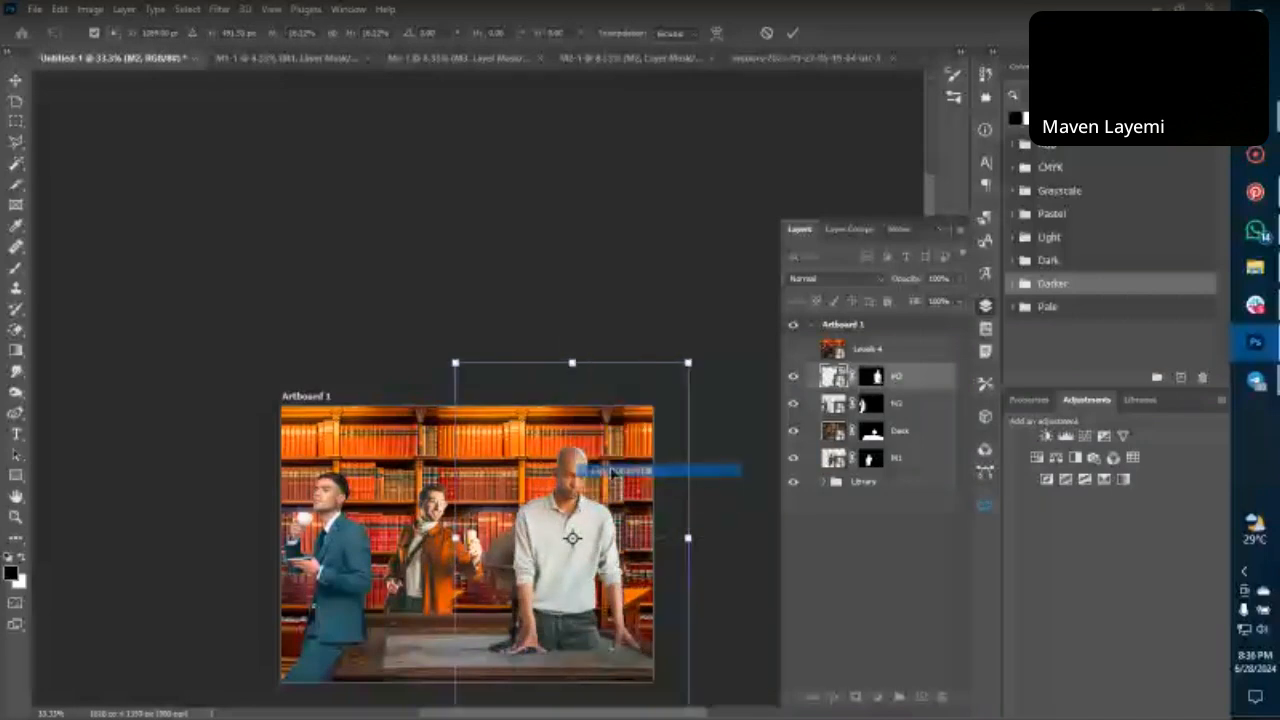
left_click_drag(593, 467, 593, 455)
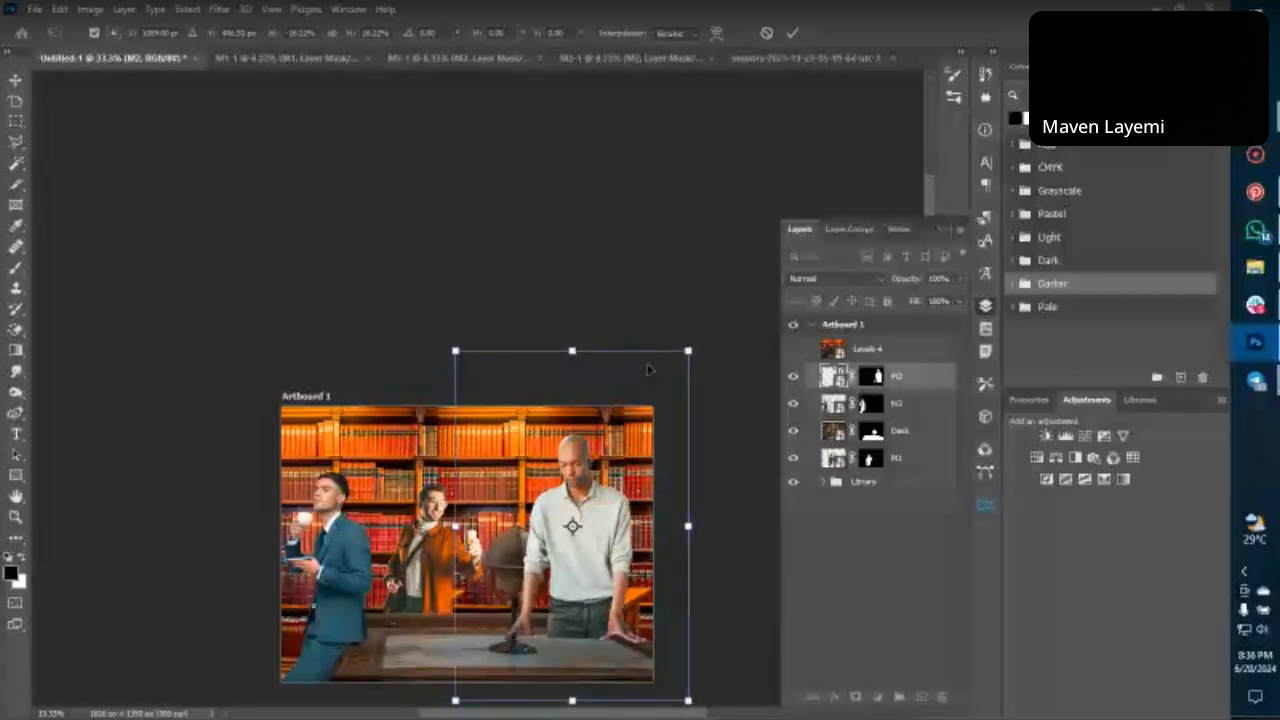
left_click_drag(688, 349, 675, 376)
key("Return")
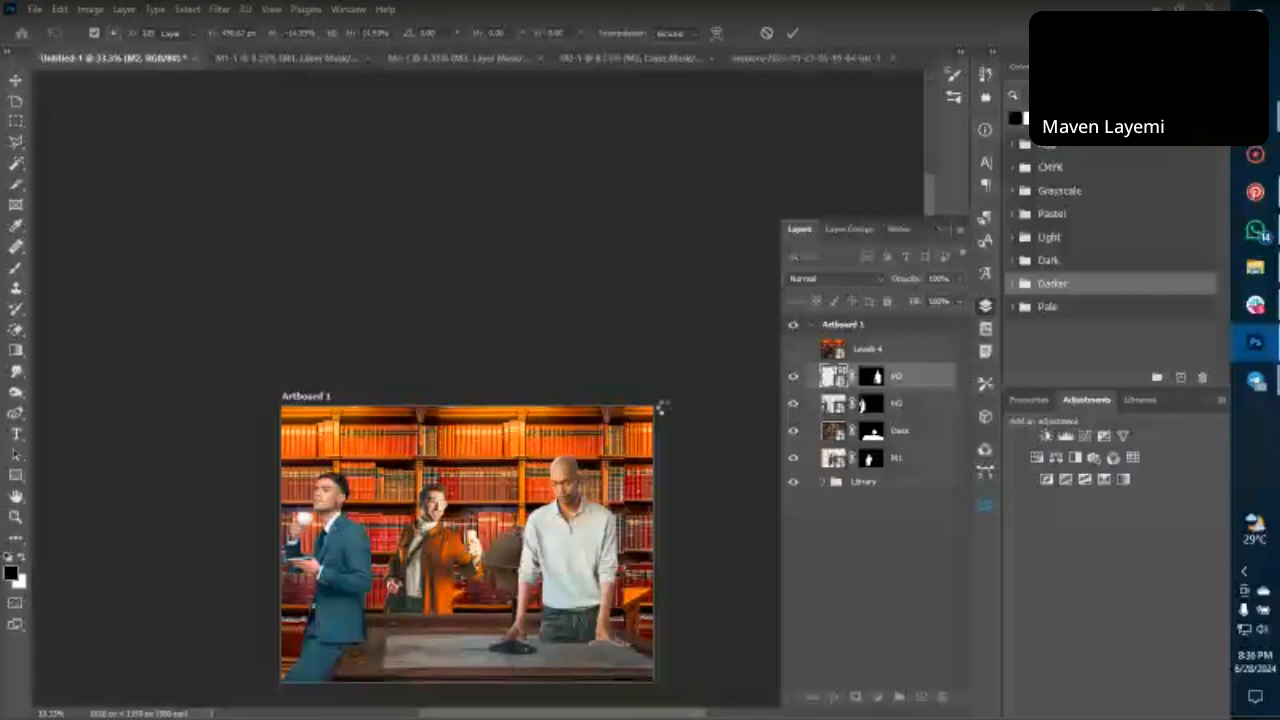
Place the visible Levels 4 reference beneath M2, and move and shrink the man to align with his reference figure.
scroll(664, 408, "down", 1)
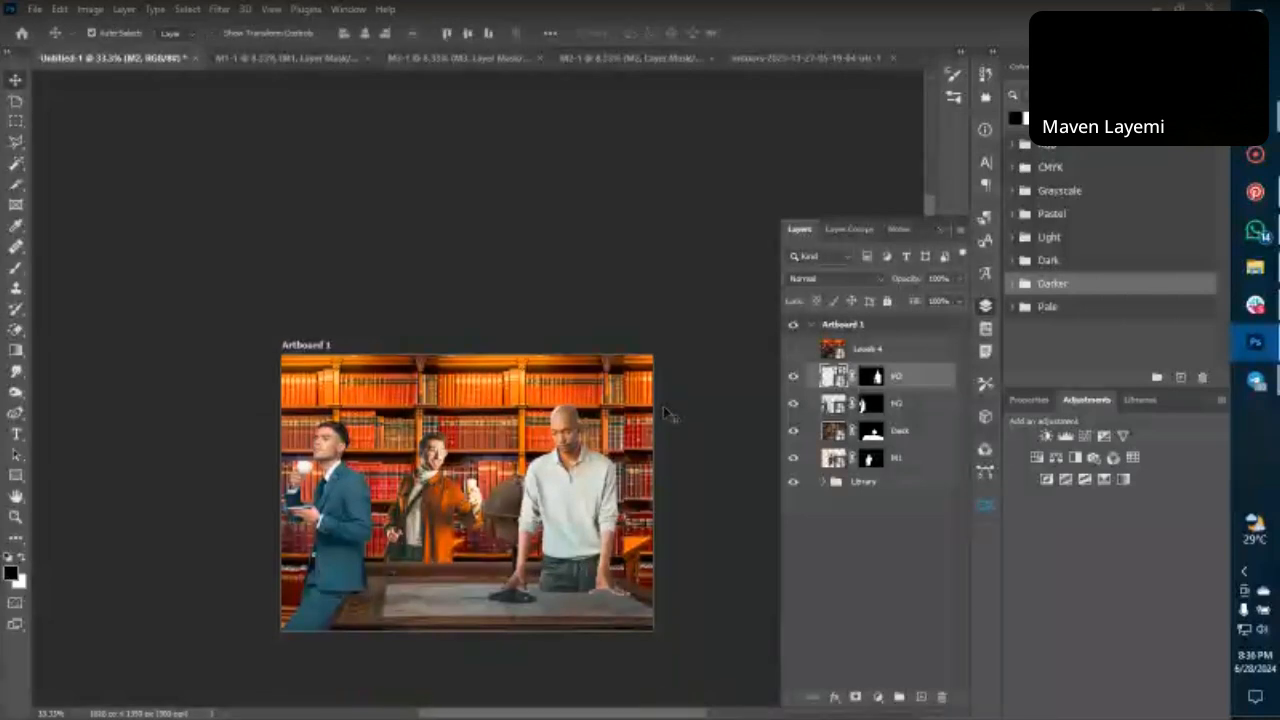
left_click_drag(866, 352, 858, 390)
left_click_drag(598, 478, 597, 491)
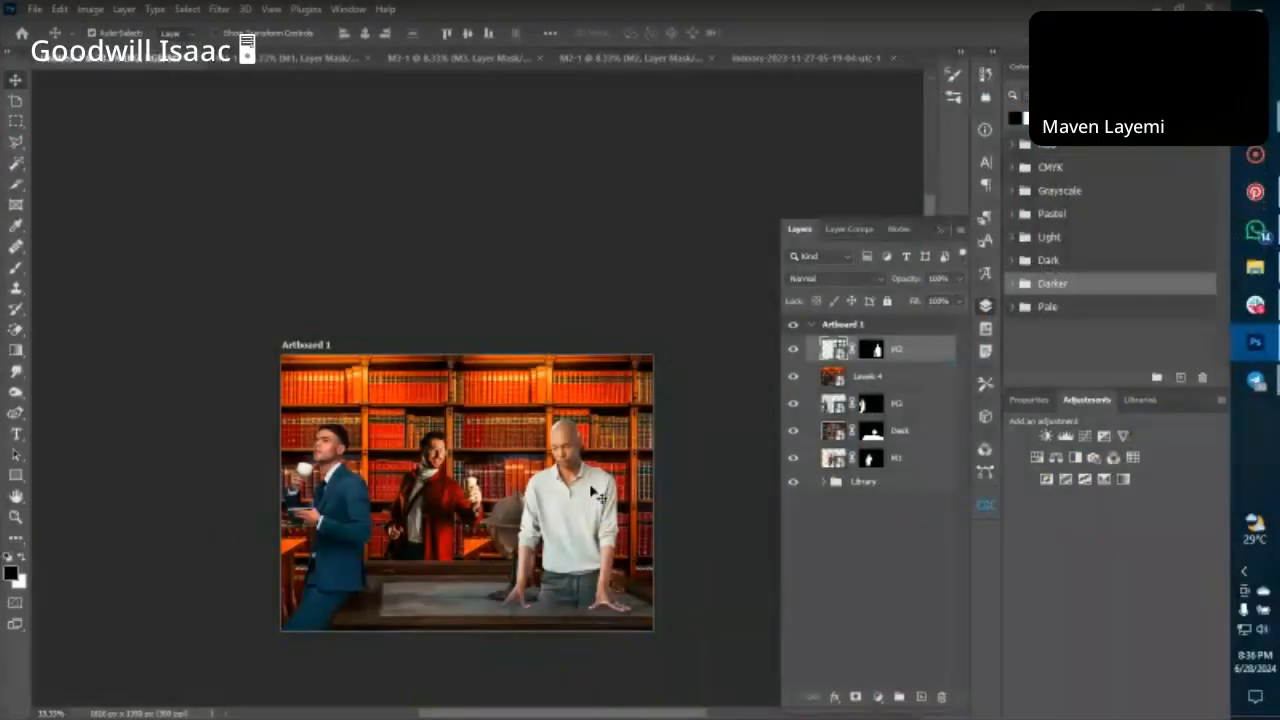
left_click_drag(600, 489, 604, 490)
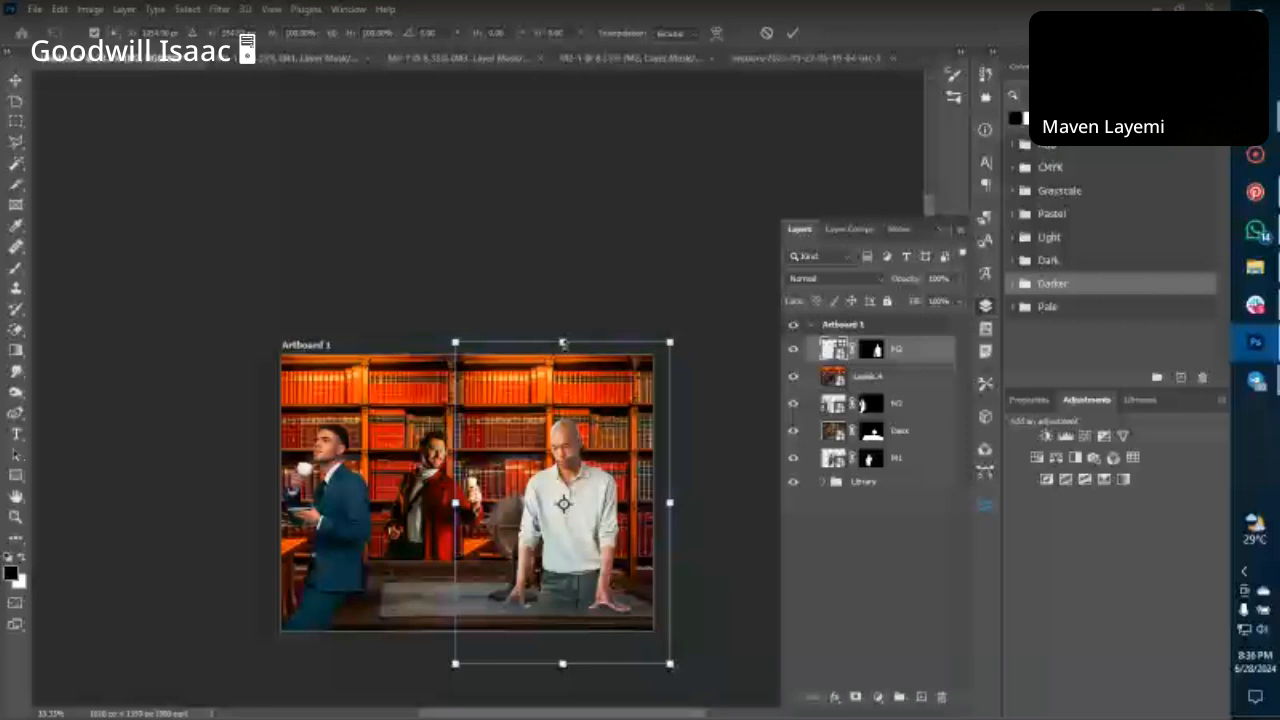
left_click_drag(563, 343, 565, 355)
key("Return")
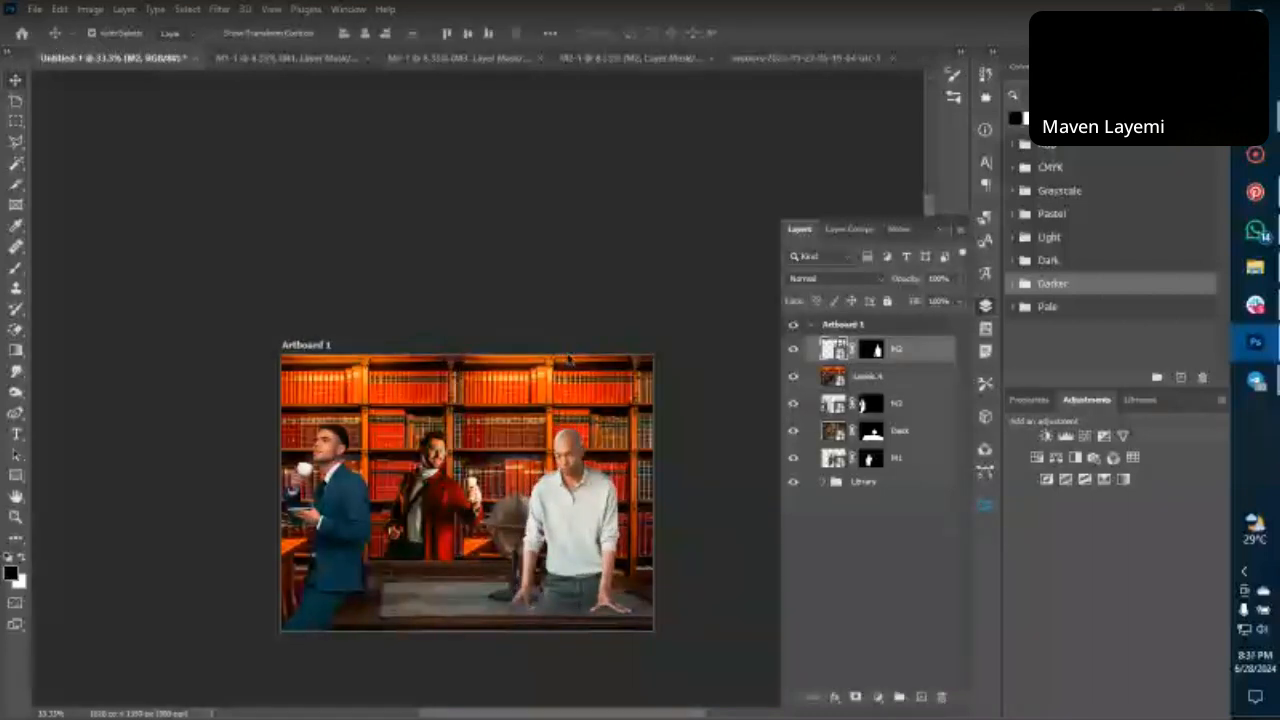
Fine-tune the M2 man's size with Free Transform so his hands and head match the reference figure.
key("ctrl+t")
left_click_drag(565, 662, 565, 651)
key("Return")
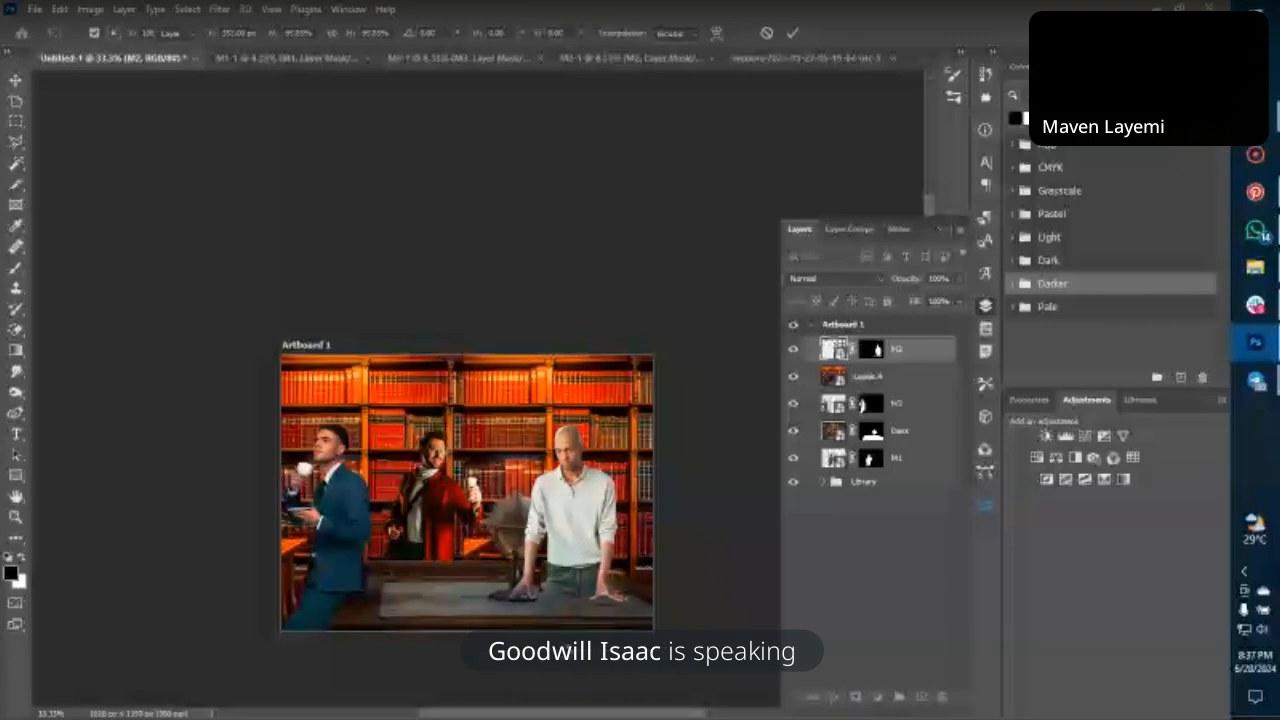
key("ctrl+plus")
scroll(565, 657, "down", 2)
scroll(565, 657, "down", 1)
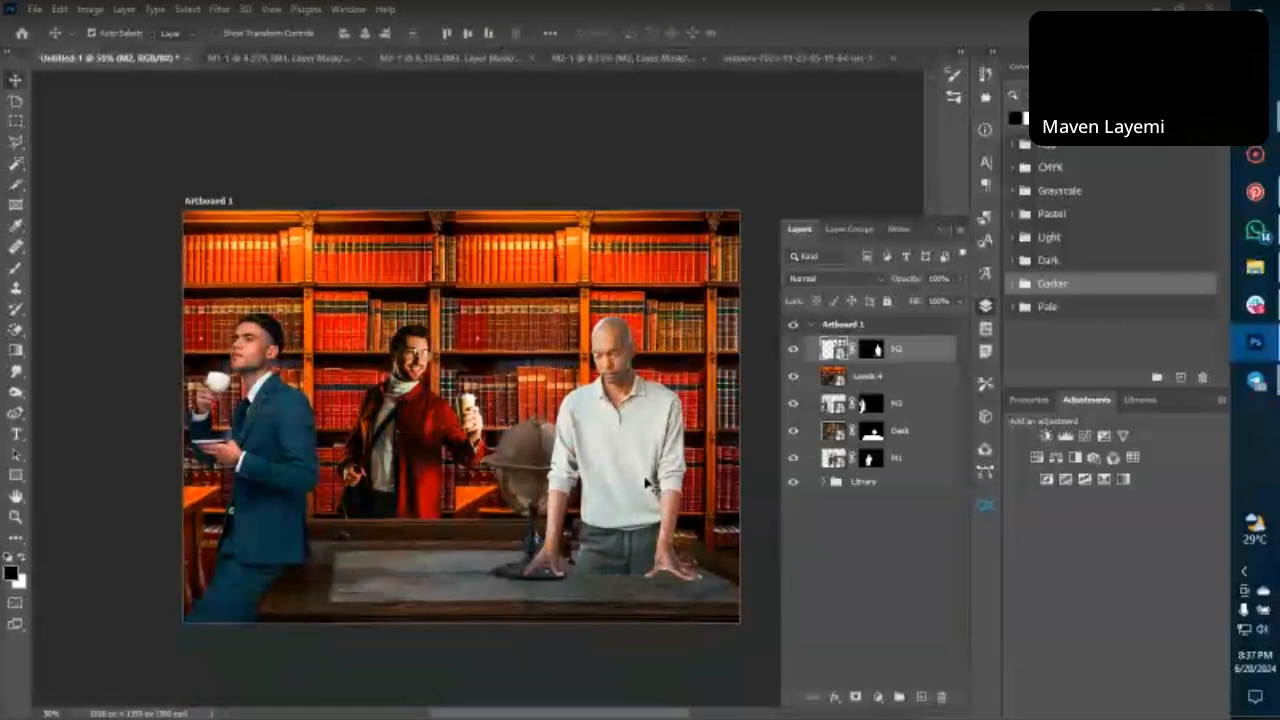
key("ctrl+t")
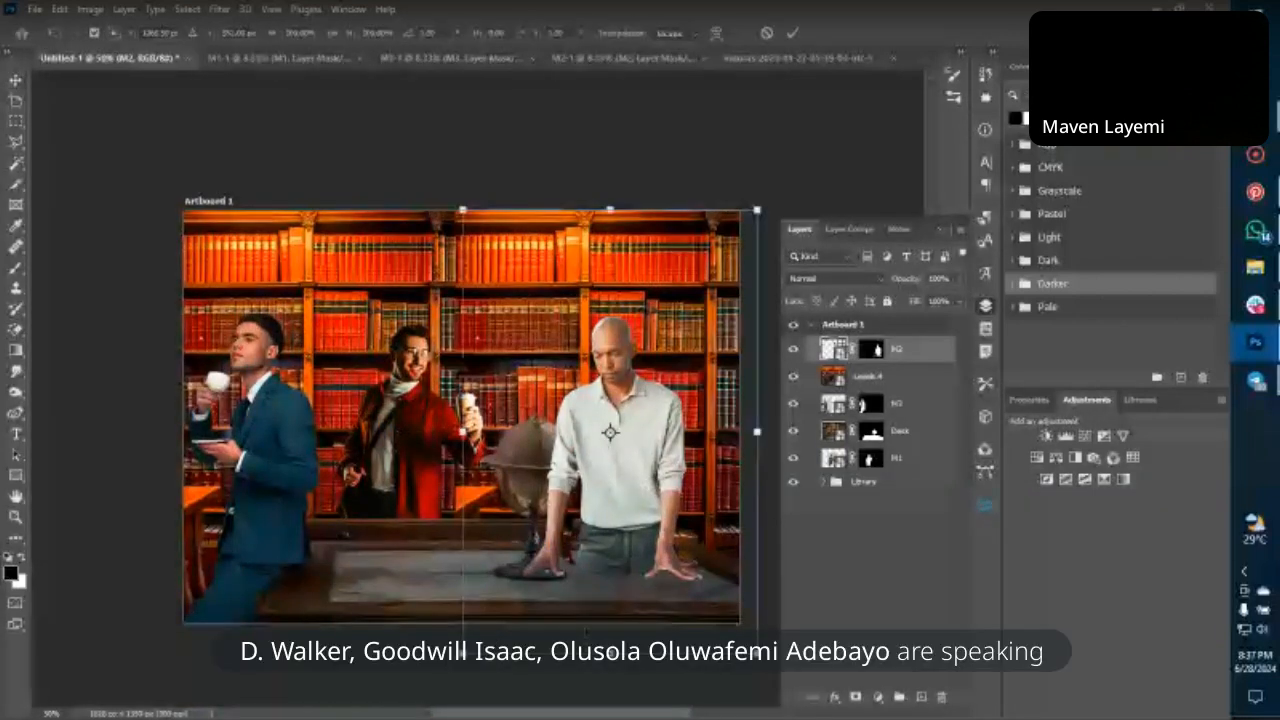
left_click_drag(610, 653, 610, 650)
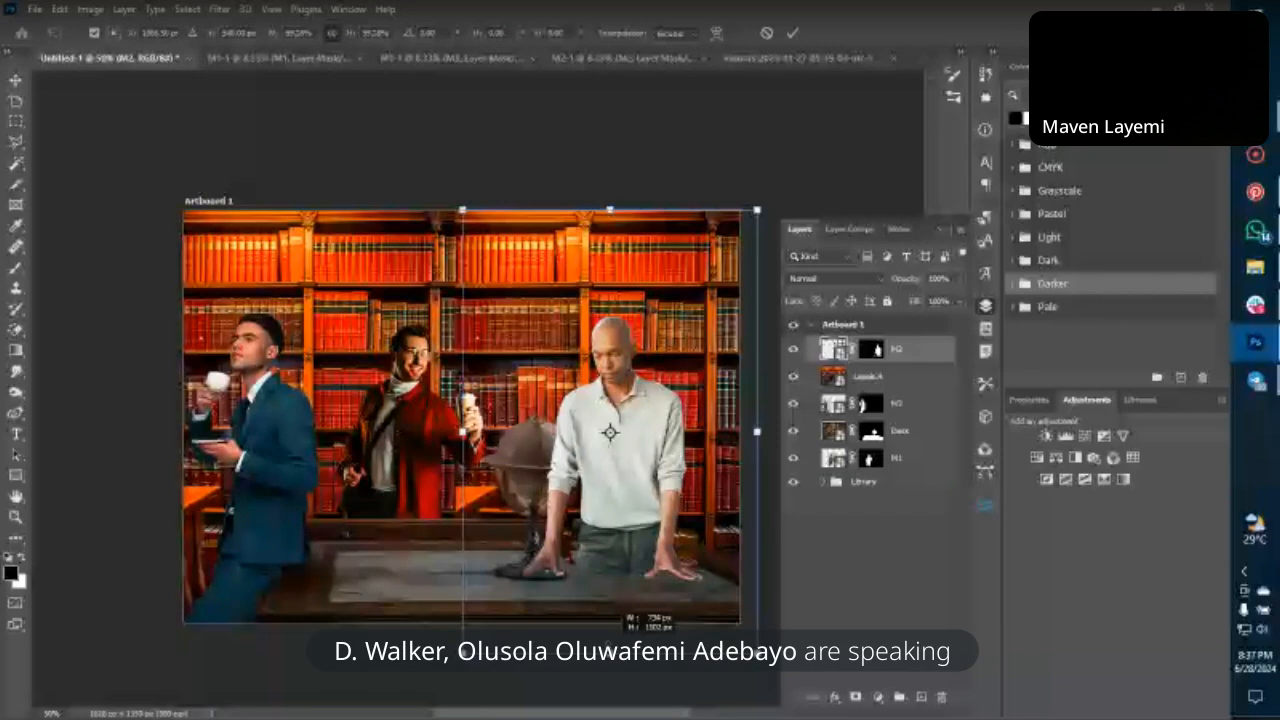
key("Return")
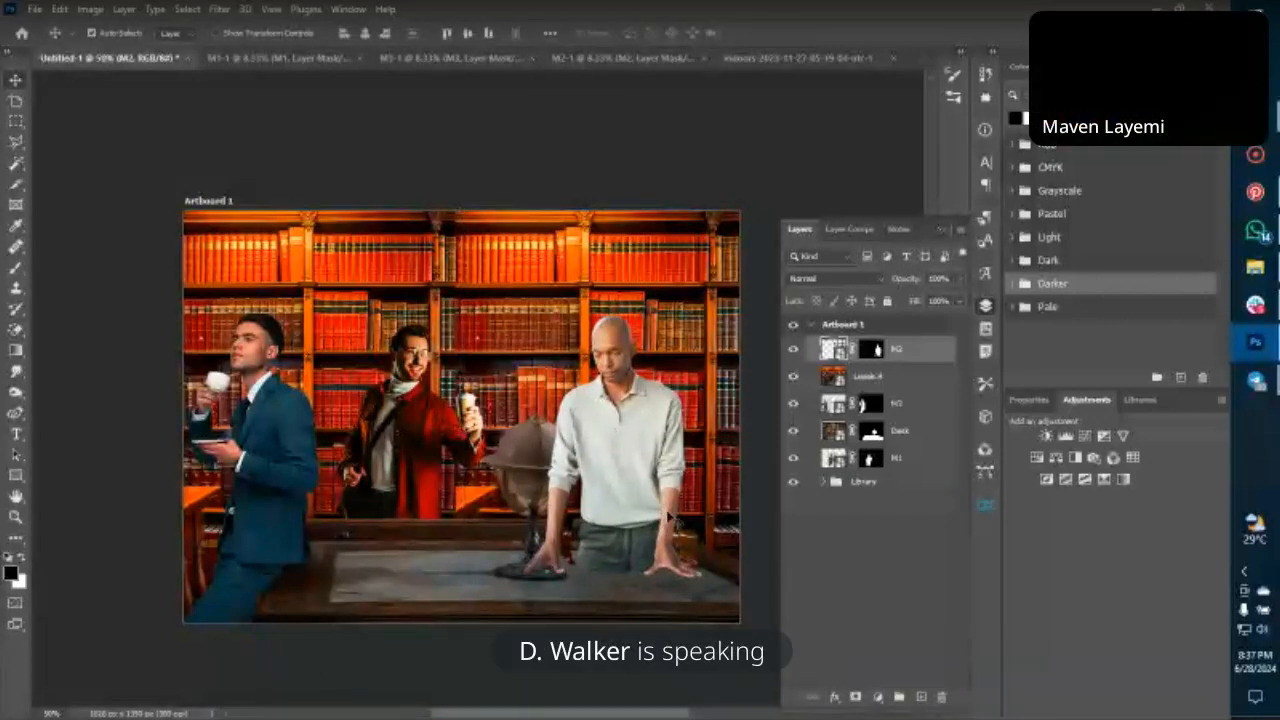
Nudge the M2 man vertically to line up his hands with the desktop.
mouse_move(612, 347)
left_mouse_down()
mouse_move(612, 362)
mouse_move(612, 350)
left_mouse_up()
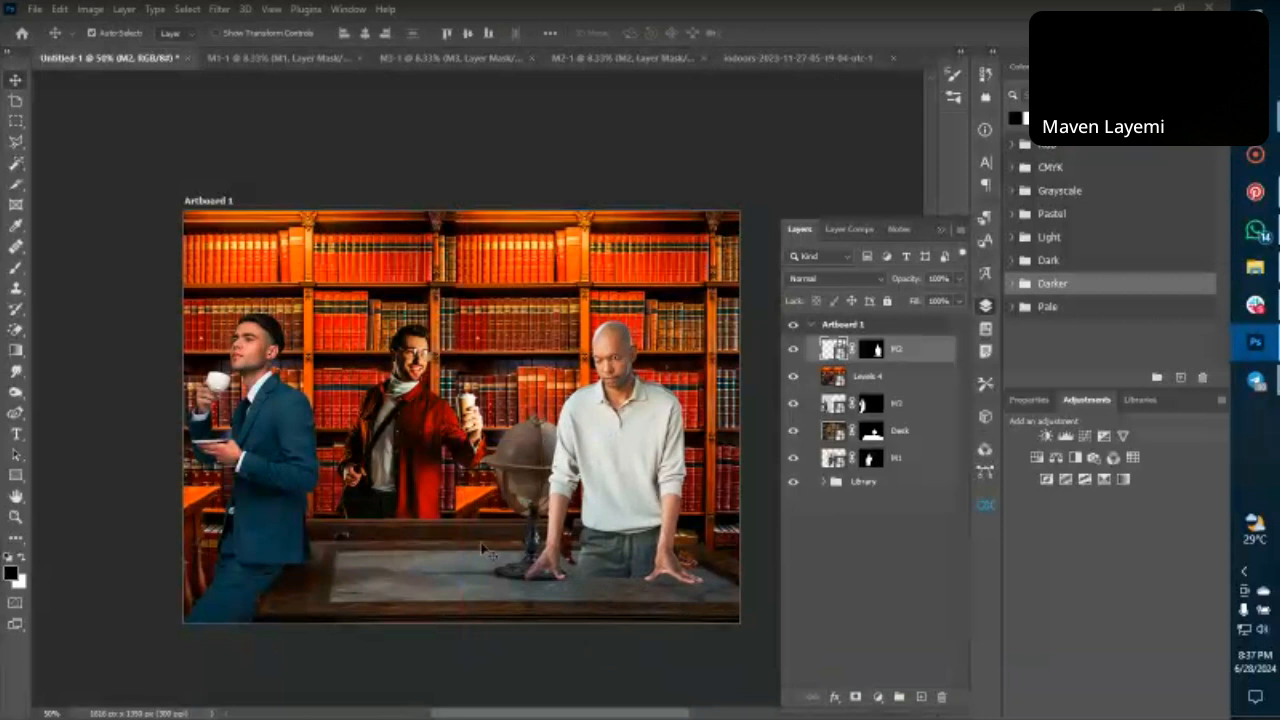
scroll(482, 548, "right", 2)
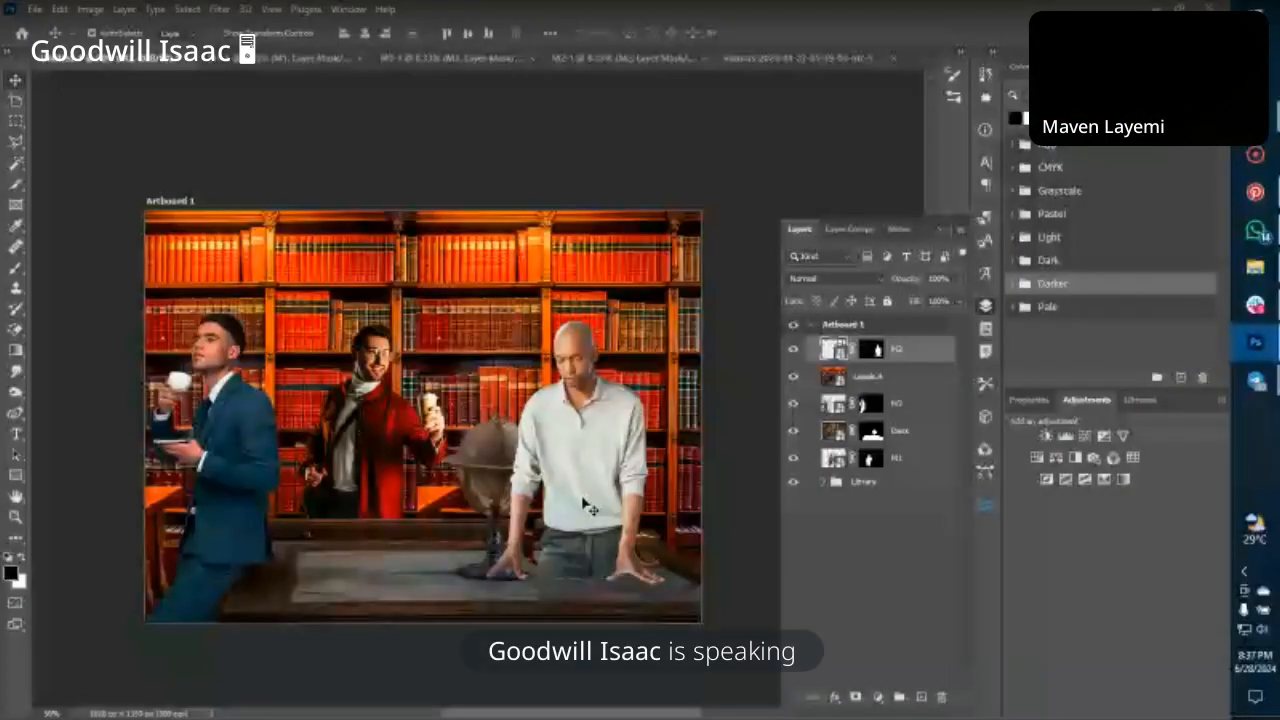
key("shift+Up")
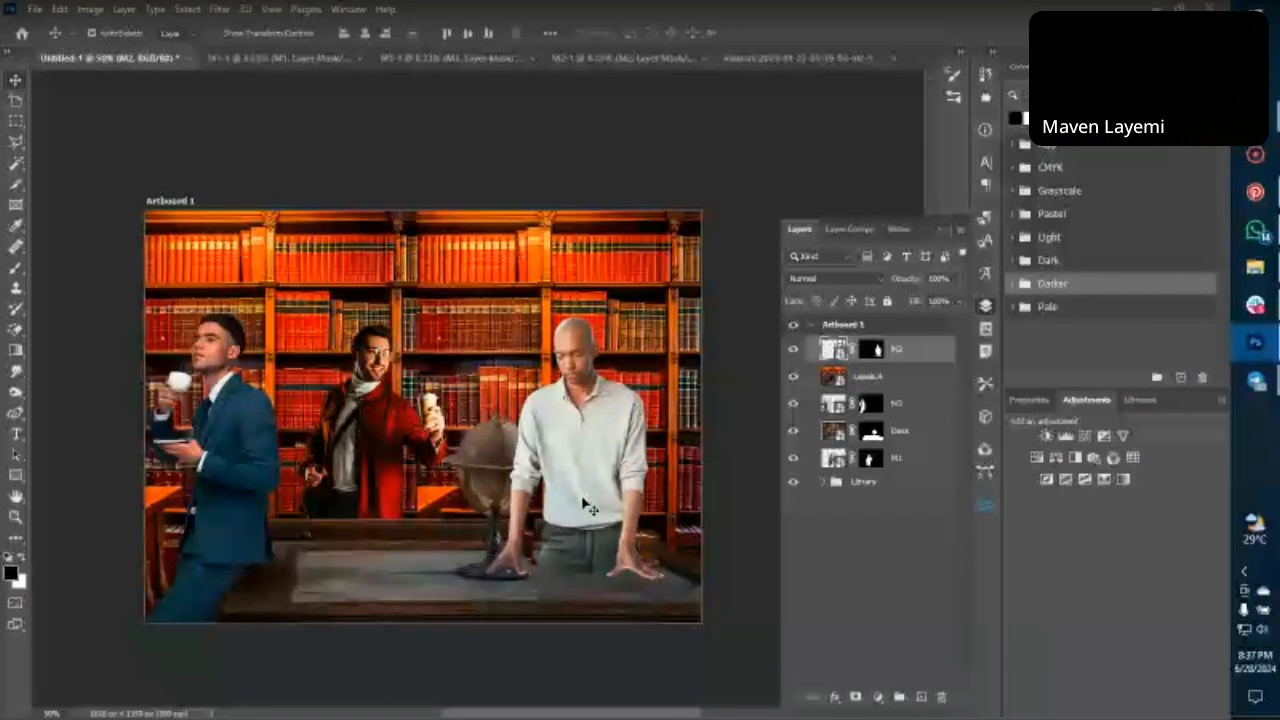
Toggle M2's visibility to compare him with the reference, and move the M2 layer between M3 and Desk.
left_click(792, 350)
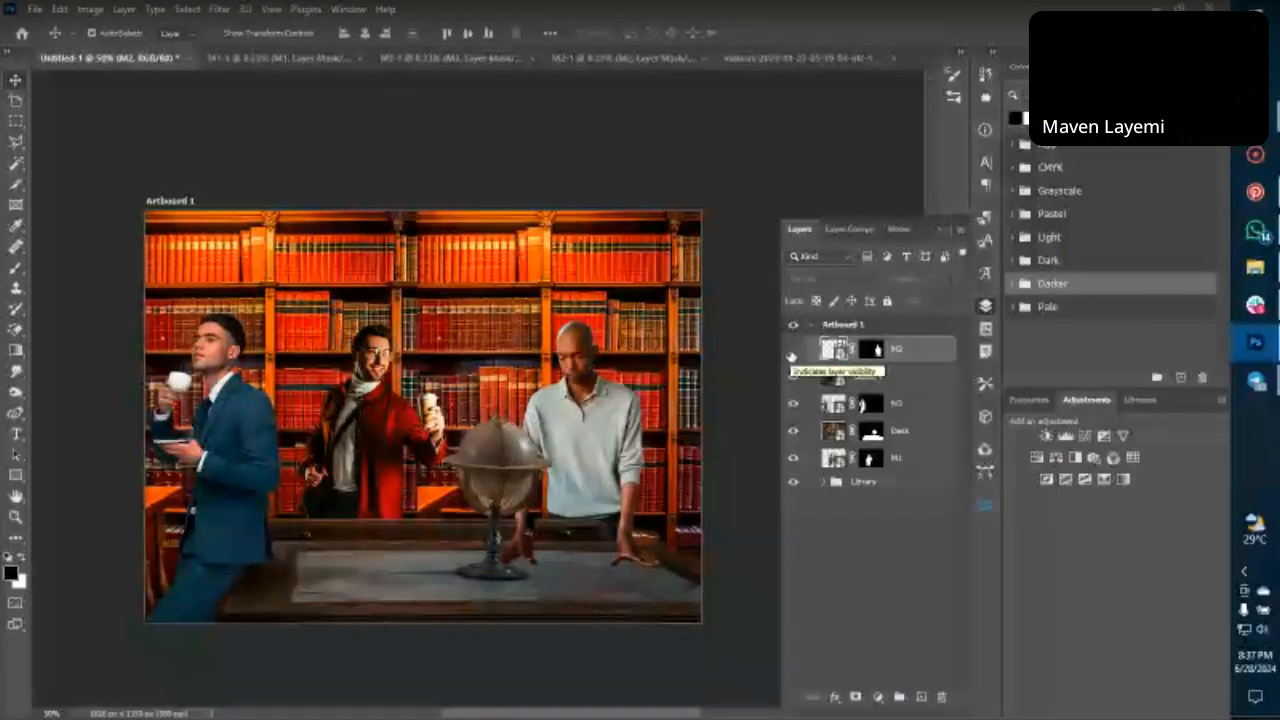
left_click(792, 350)
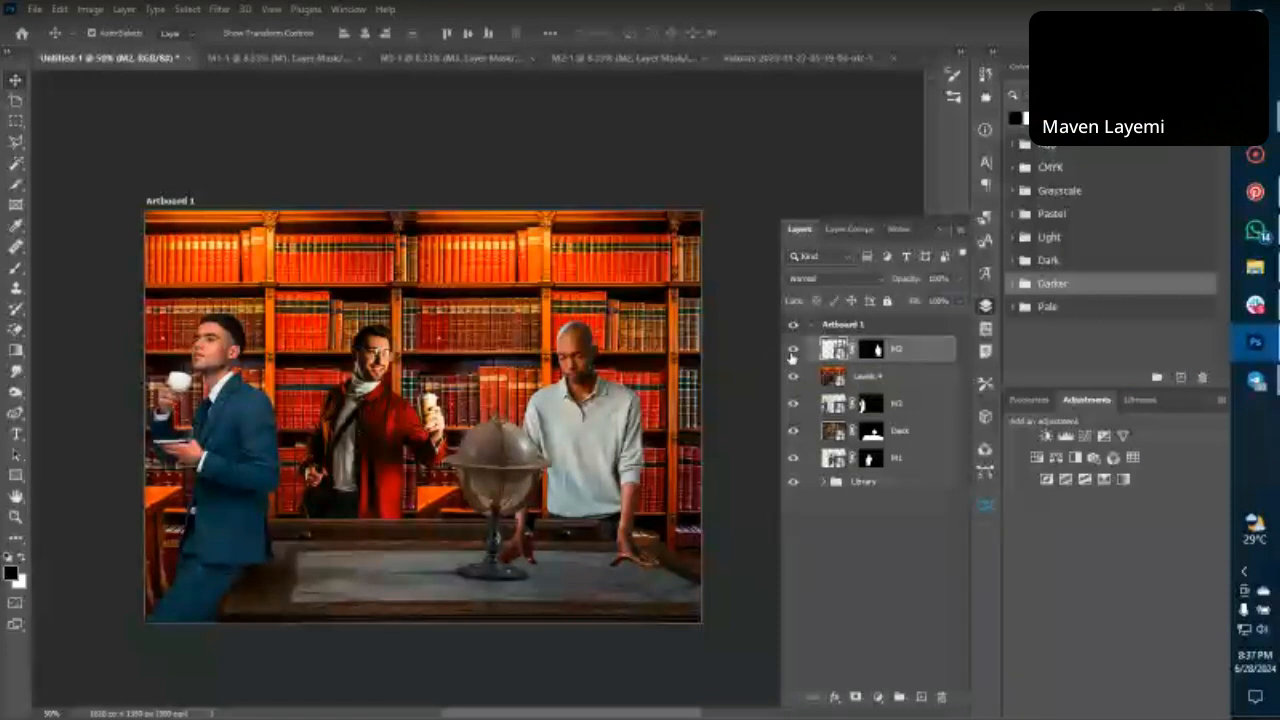
left_click_drag(913, 352, 900, 397)
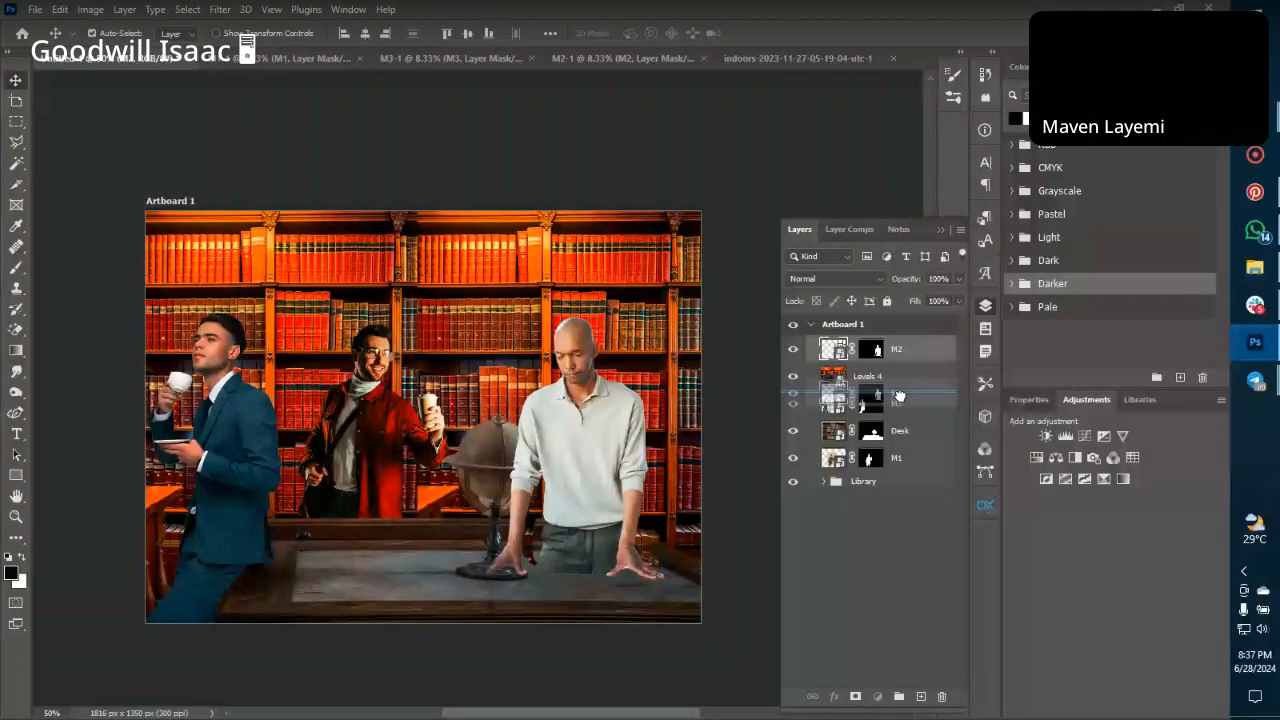
left_click_drag(826, 392, 822, 398)
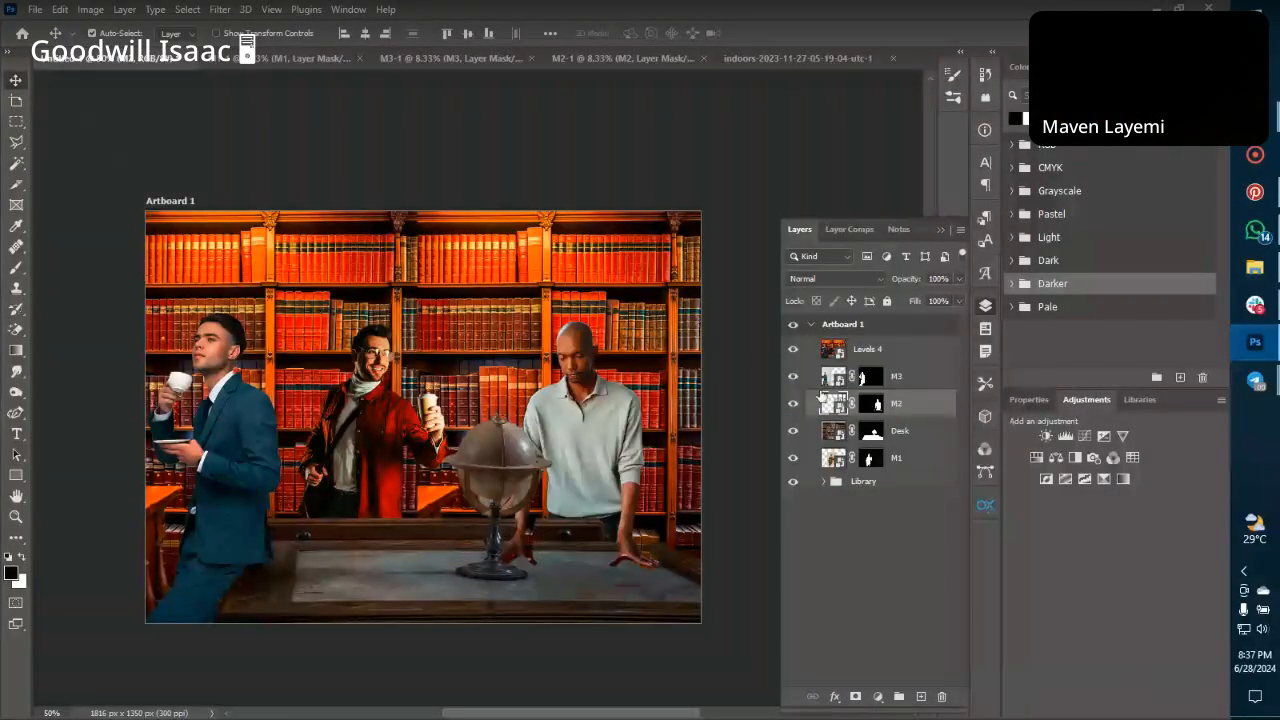
Hide the Levels 4 reference and load the M2 layer mask as a selection.
left_click(793, 349)
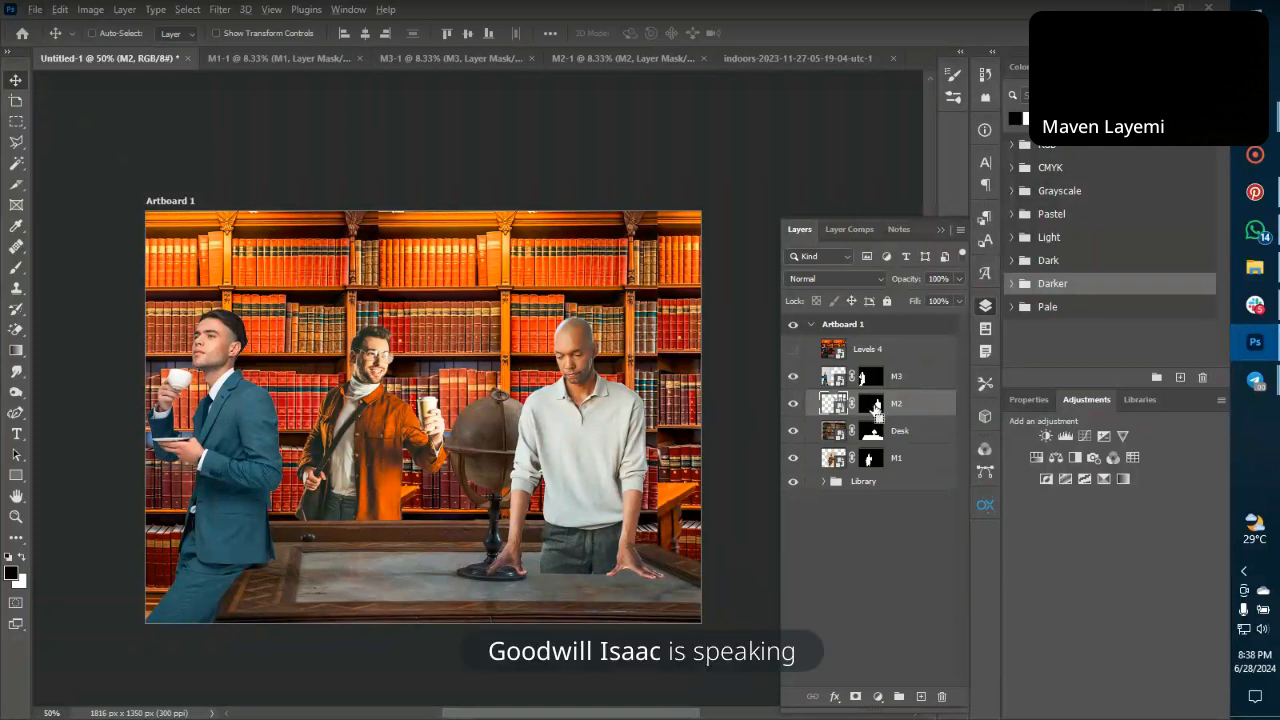
left_click(875, 406, "ctrl")
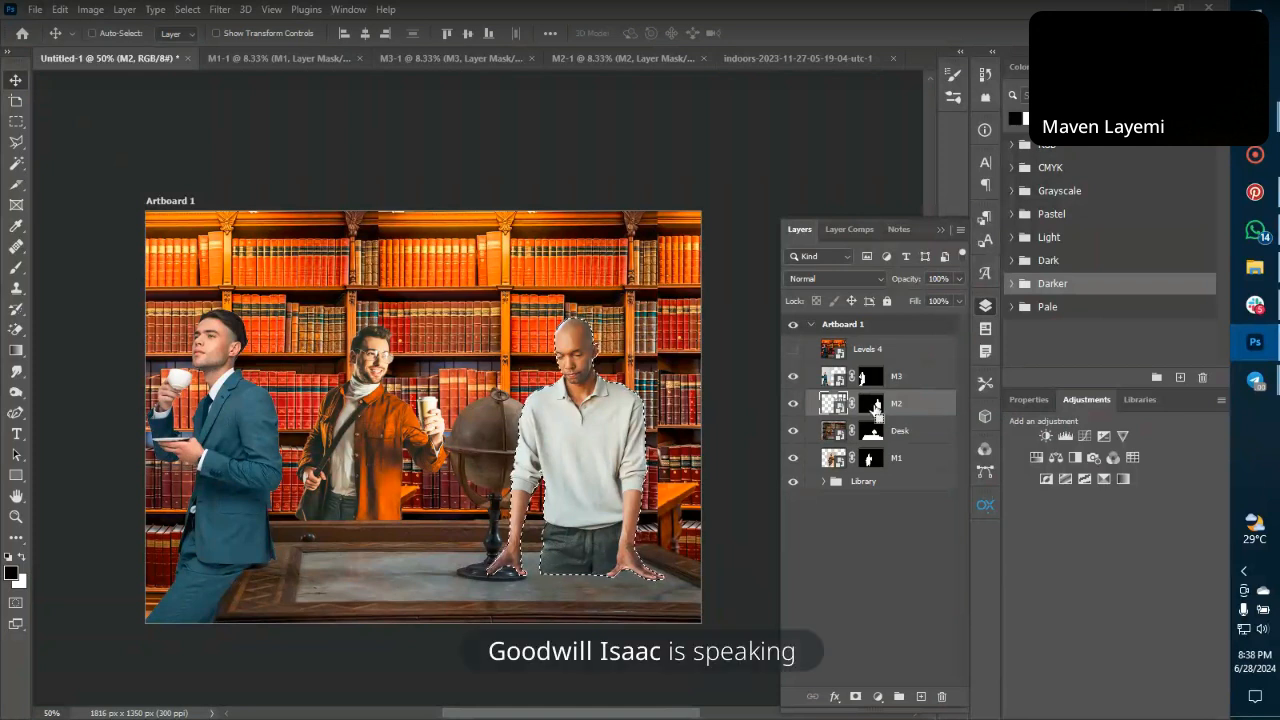
Lower the M2 layer's opacity to 58% so the desk shows through the man.
key("ctrl+plus")
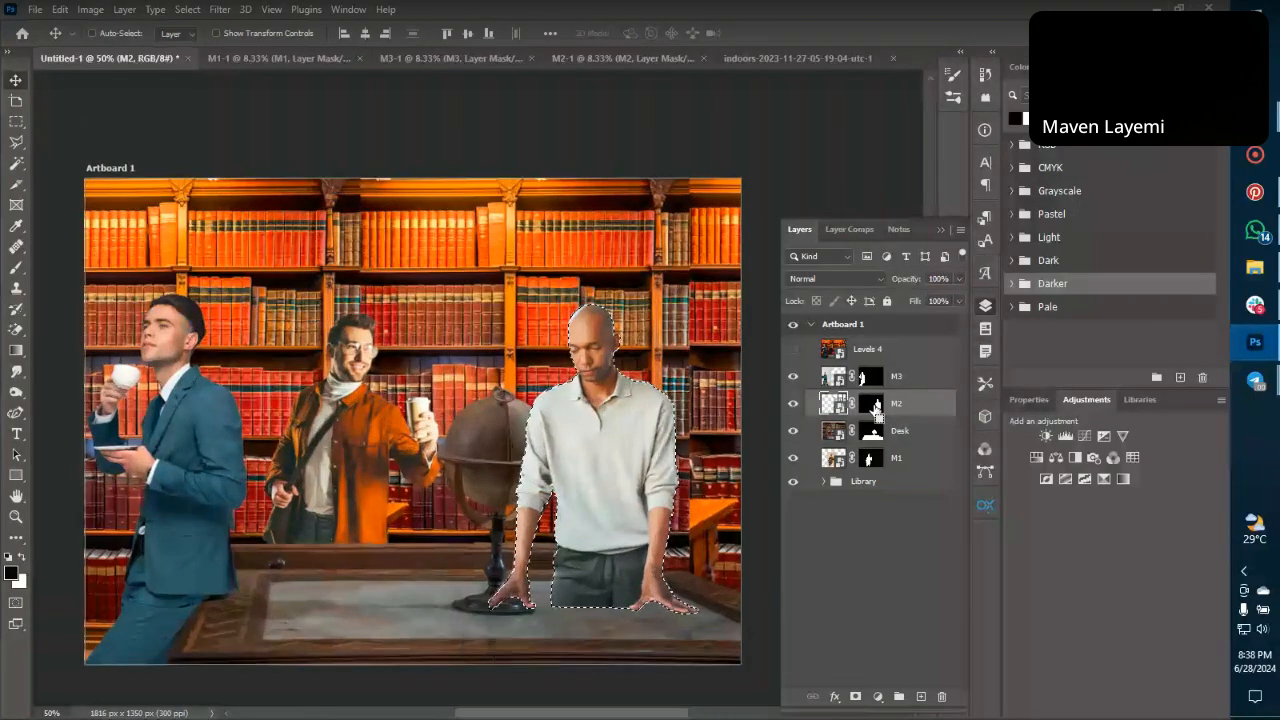
key("ctrl+plus")
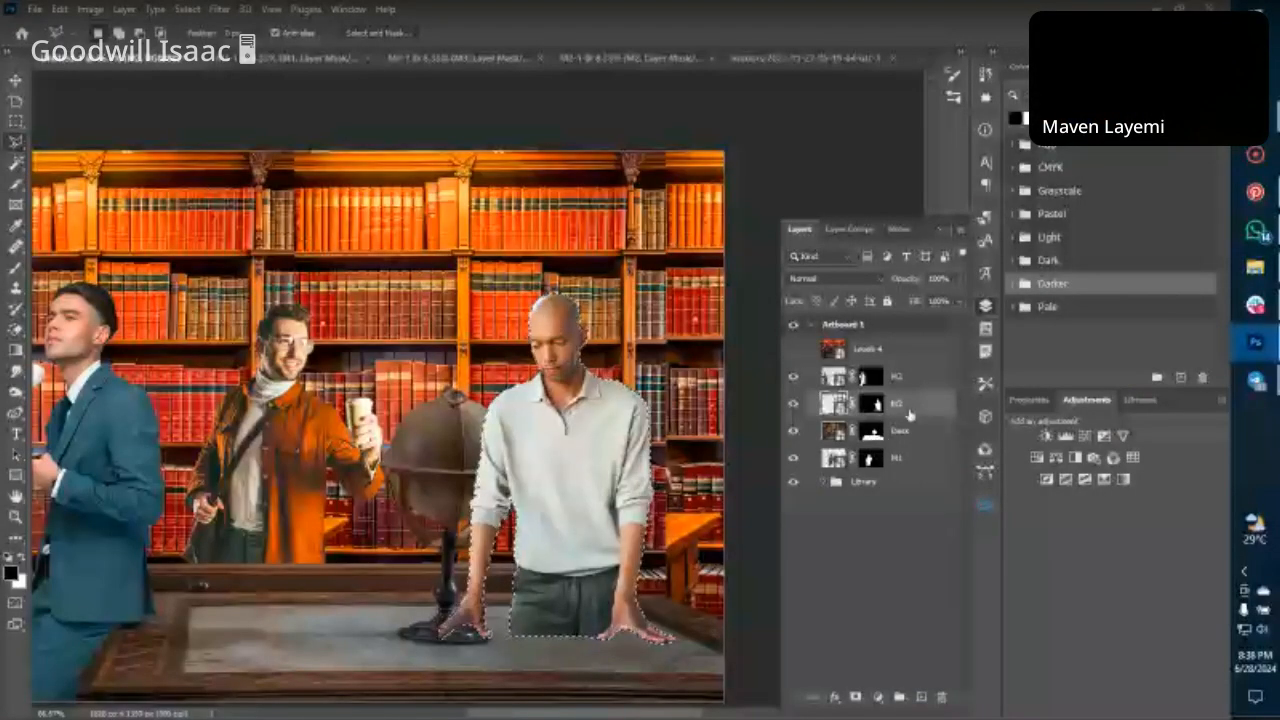
left_click(952, 278)
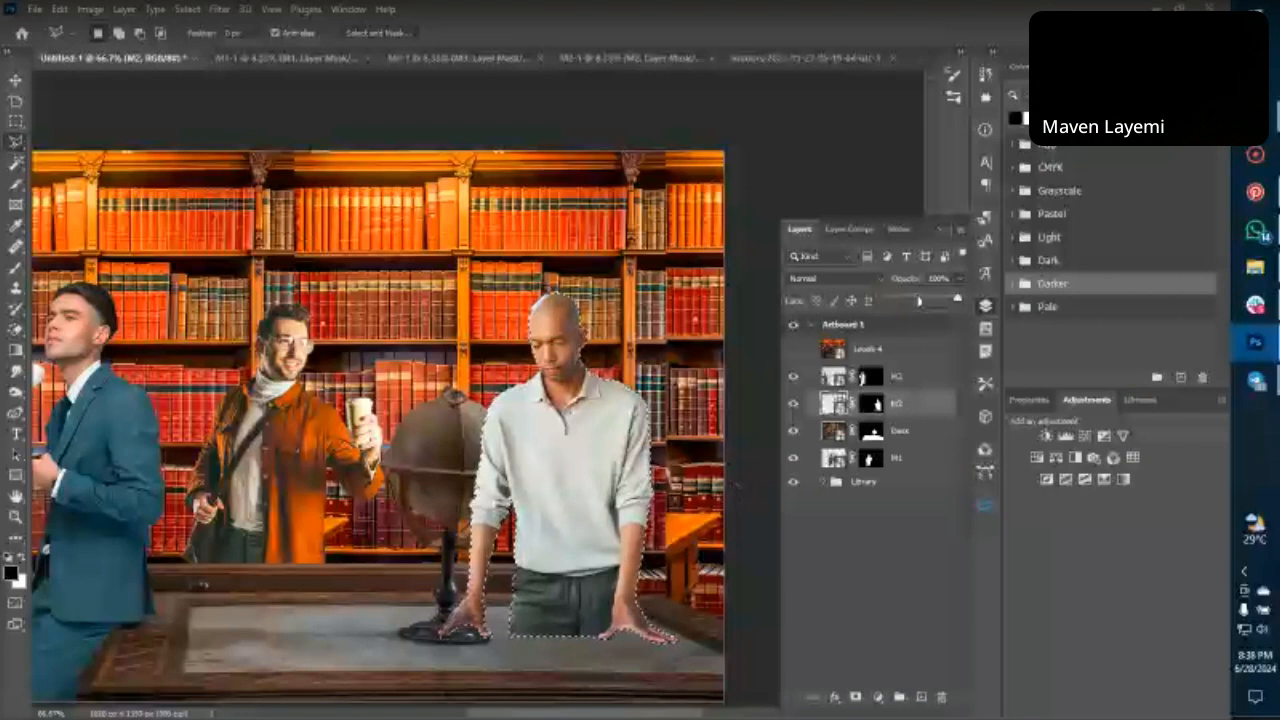
left_click(917, 300)
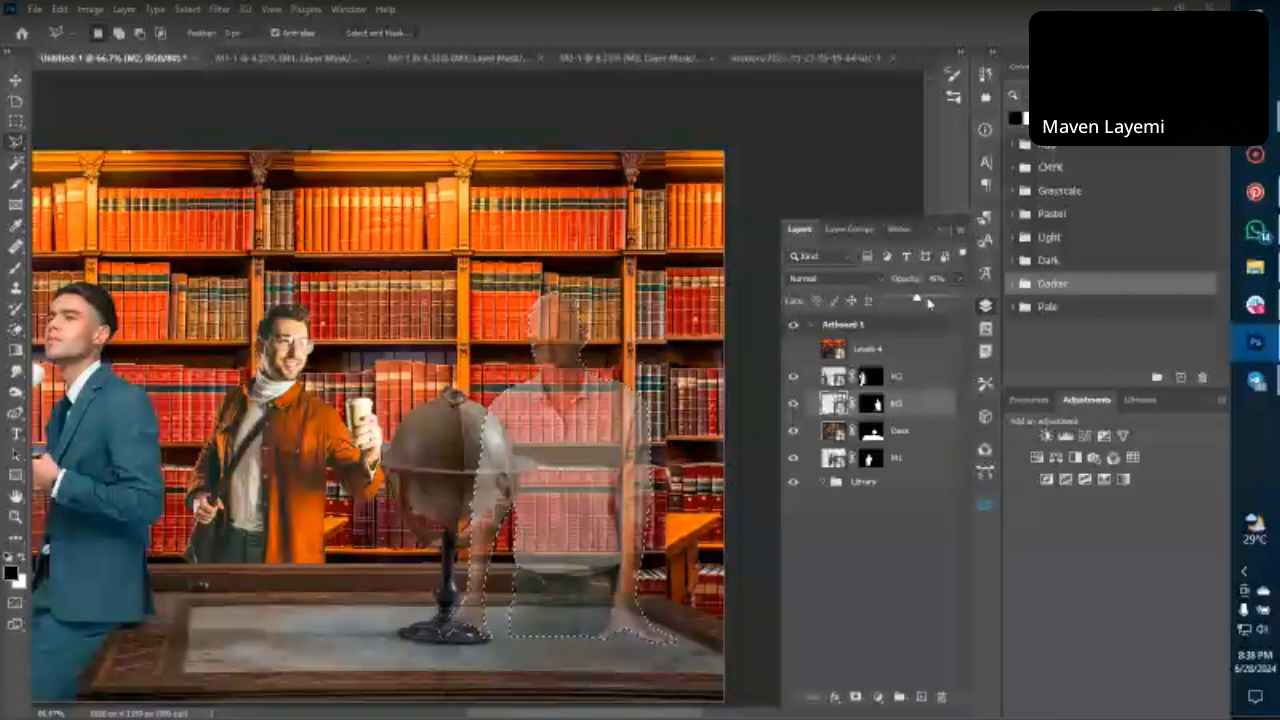
left_click(928, 300)
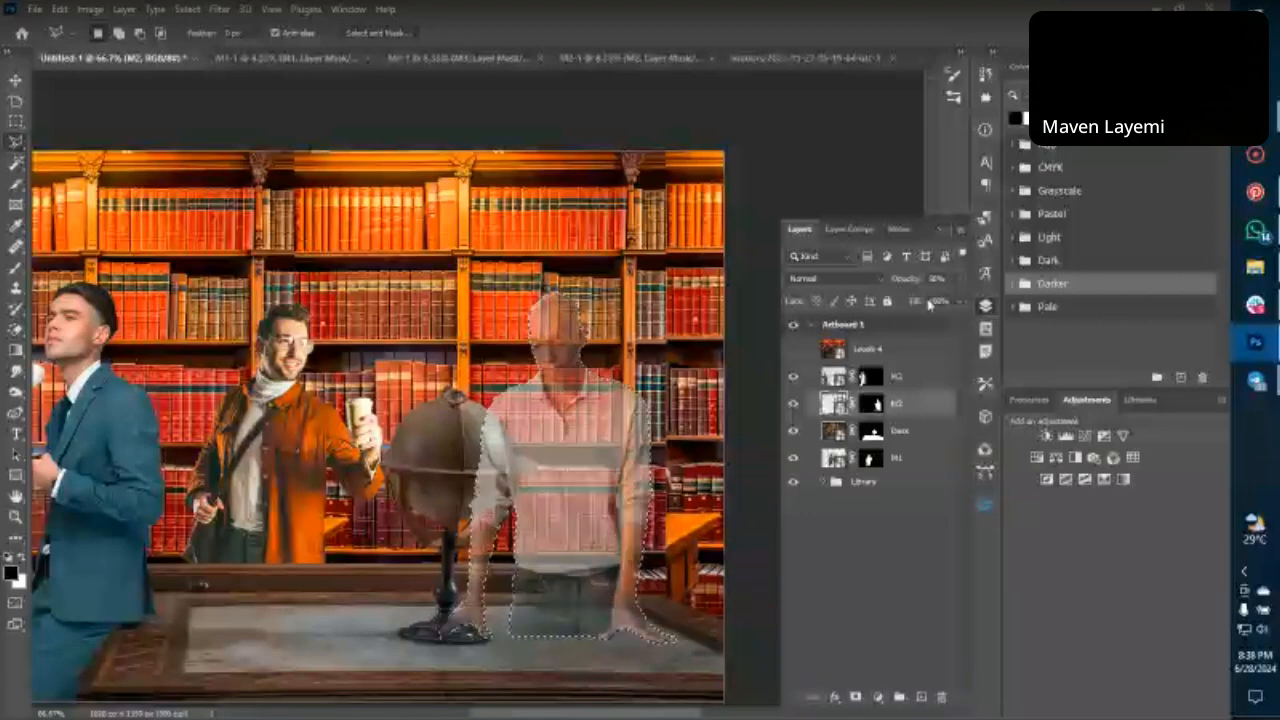
Try cutting the trousers area between the arms out of the man's loaded selection with the Polygonal Lasso.
key("ctrl+plus")
left_click_drag(565, 497, 510, 171)
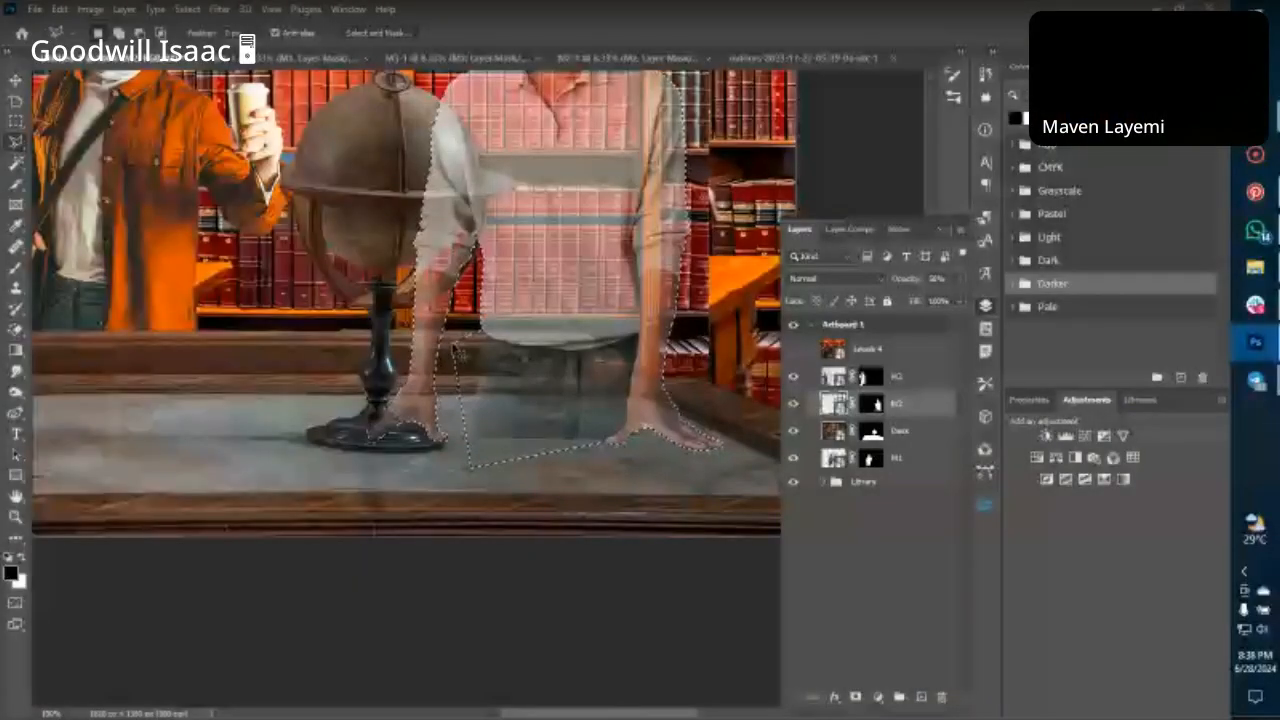
key("ctrl+z")
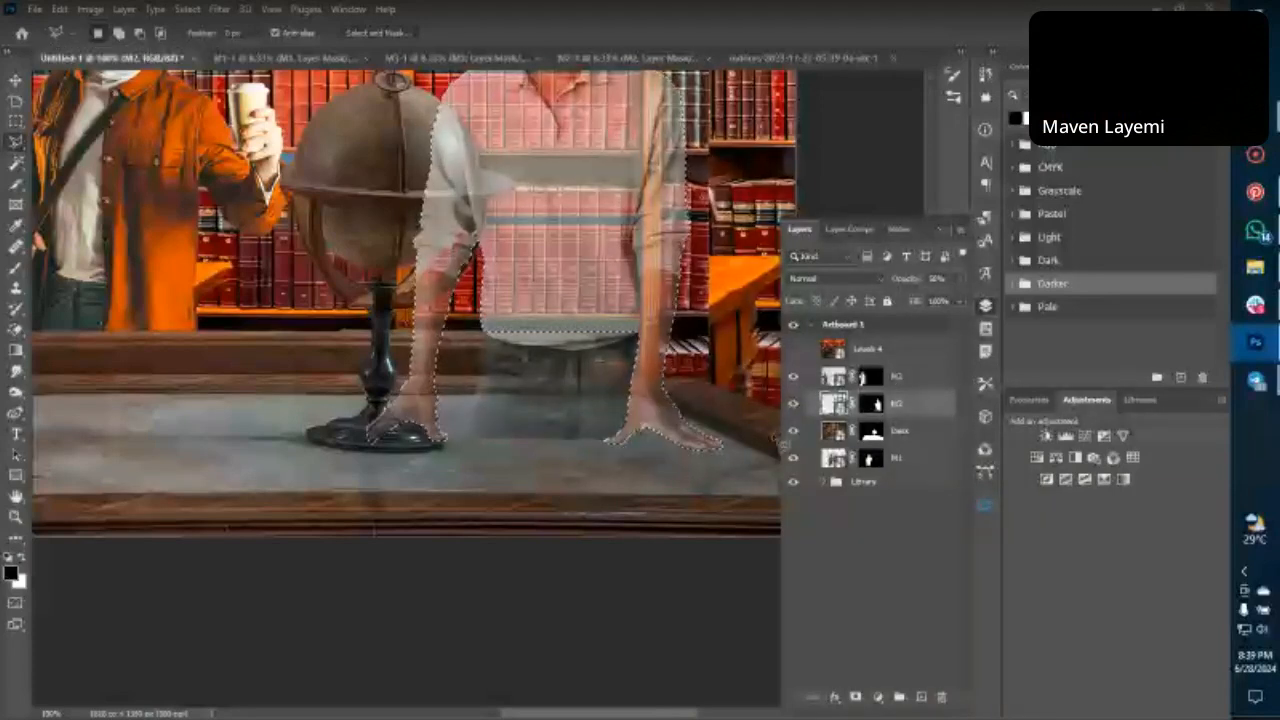
Try filling the selected area of M2's layer mask with black and with white.
left_click(870, 405)
key("alt+BackSpace")
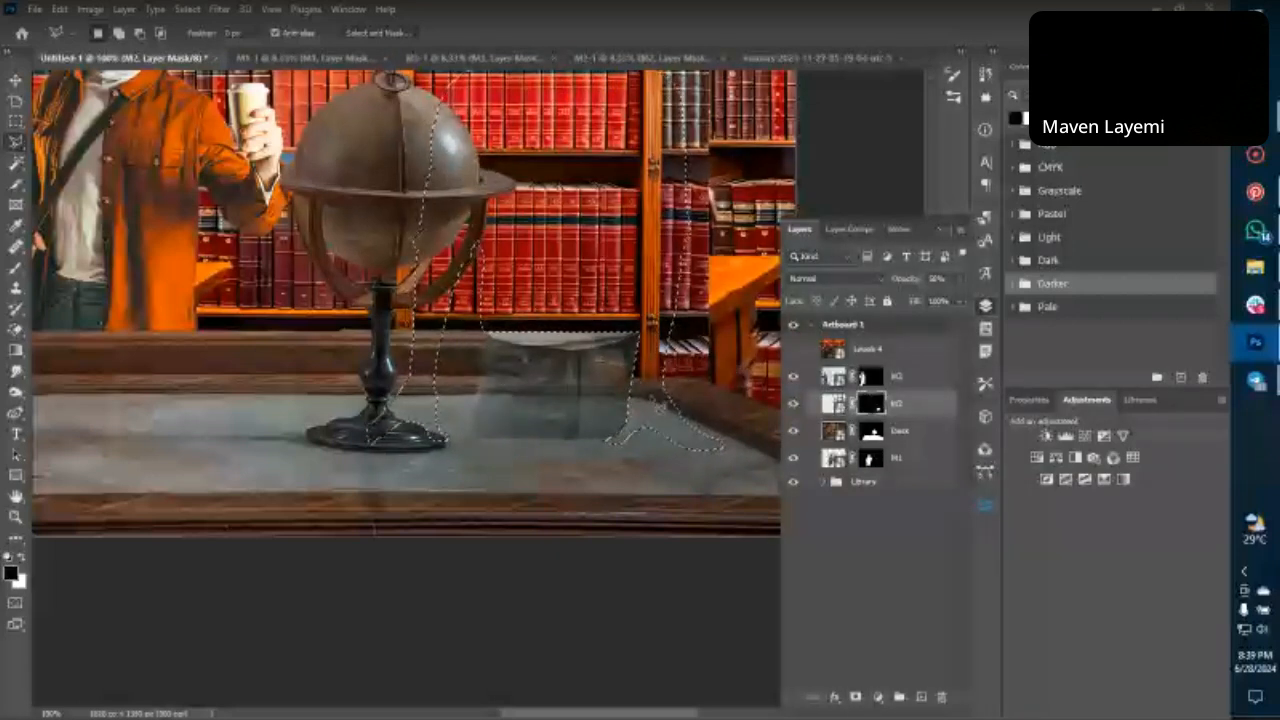
key("ctrl+BackSpace")
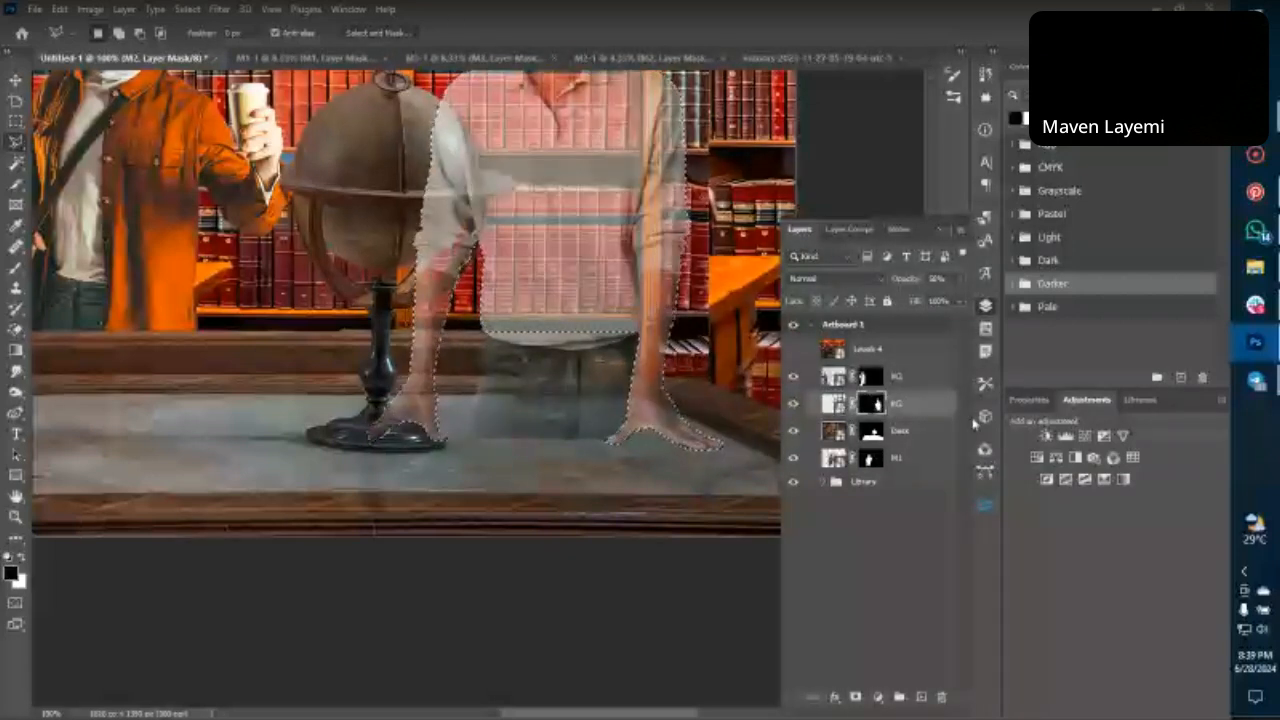
Duplicate the M2 layer and fill the selected area of the copy's mask with black.
key("ctrl+j")
left_click(874, 410)
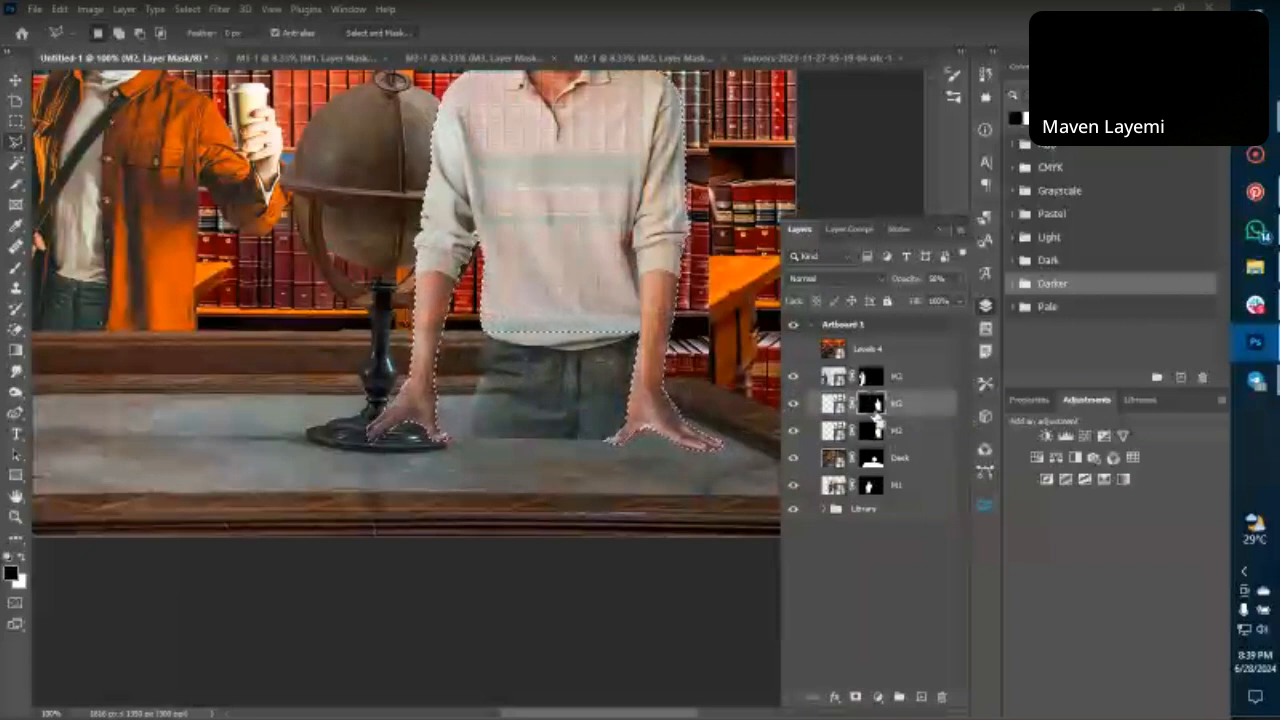
key("alt+BackSpace")
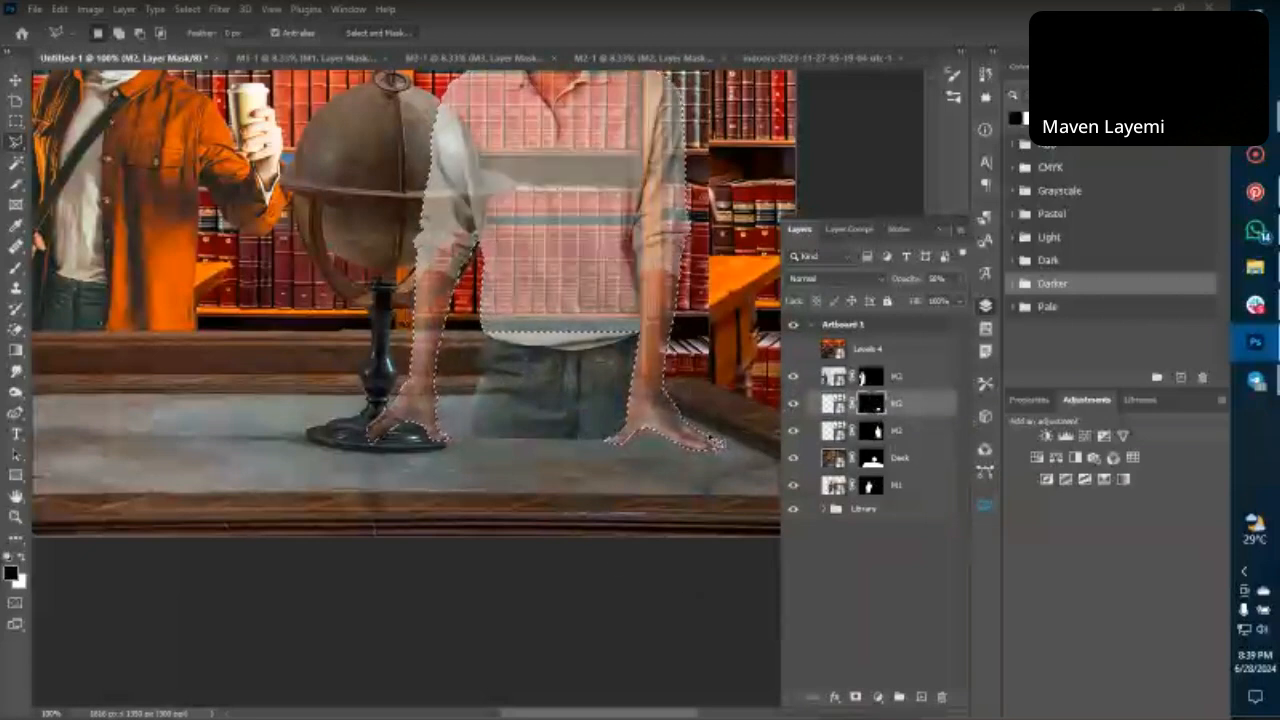
Deselect, hide the lower M2 layer, and paint black over the trousers on the upper M2 copy's mask.
key("b")
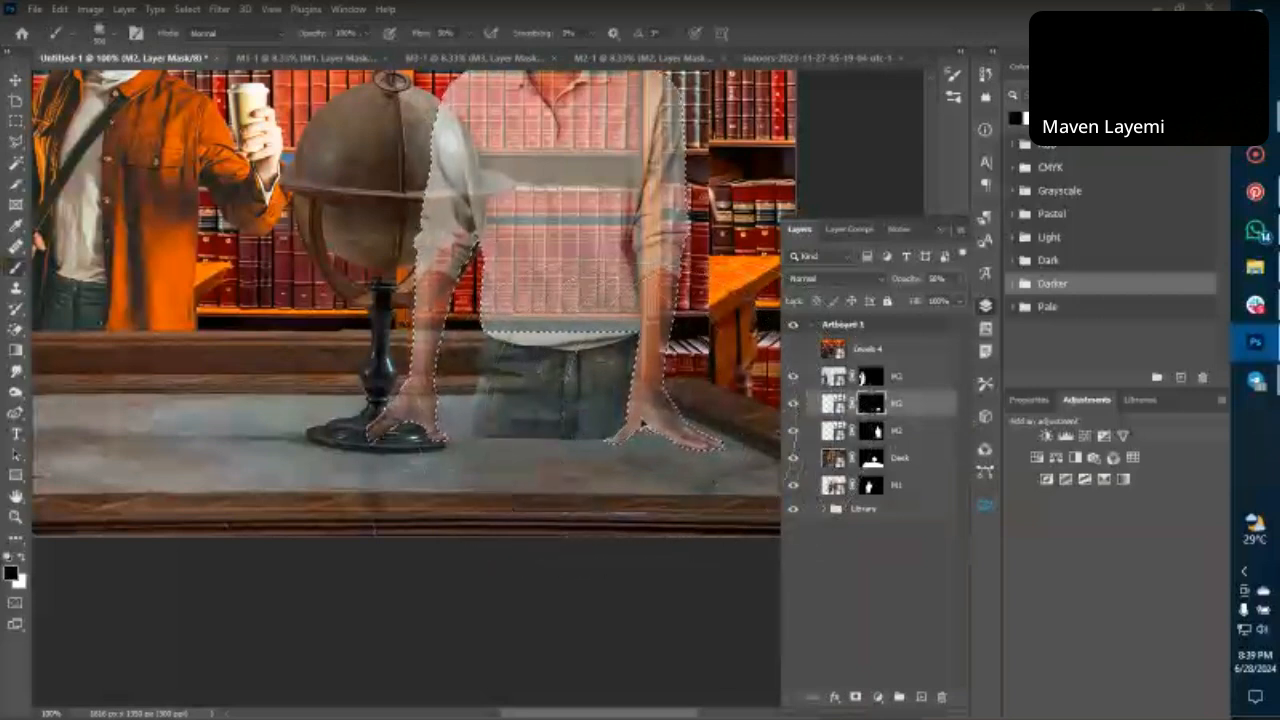
key("ctrl+d")
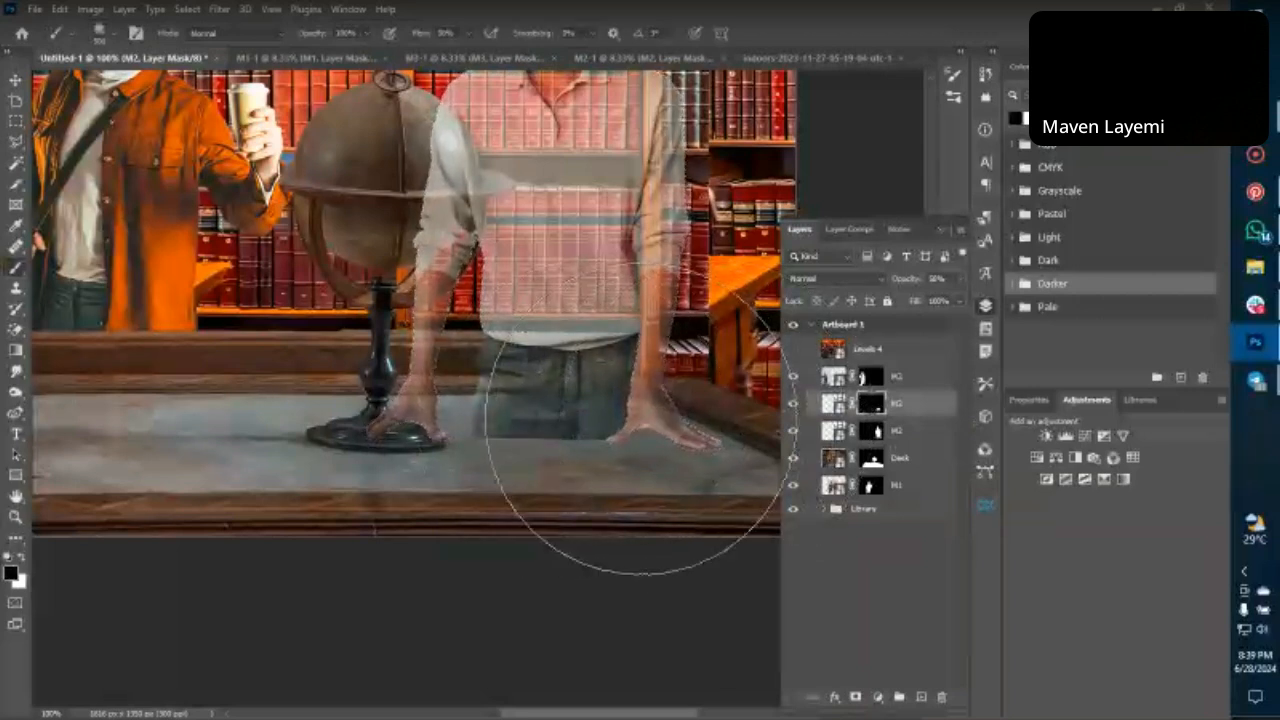
left_click(793, 431)
mouse_move(550, 376)
left_mouse_down()
mouse_move(584, 319)
mouse_move(609, 311)
mouse_move(540, 408)
left_mouse_up()
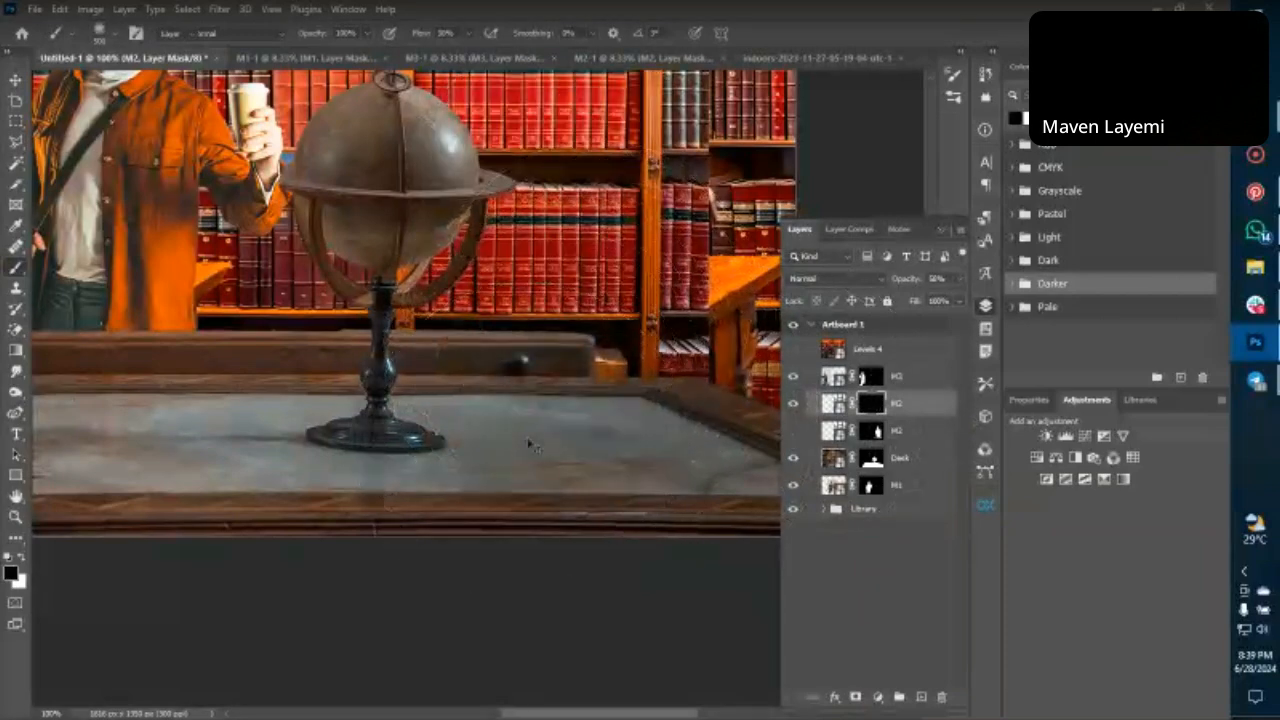
Set the Brush tool's flow to 100%.
key("v")
key("b")
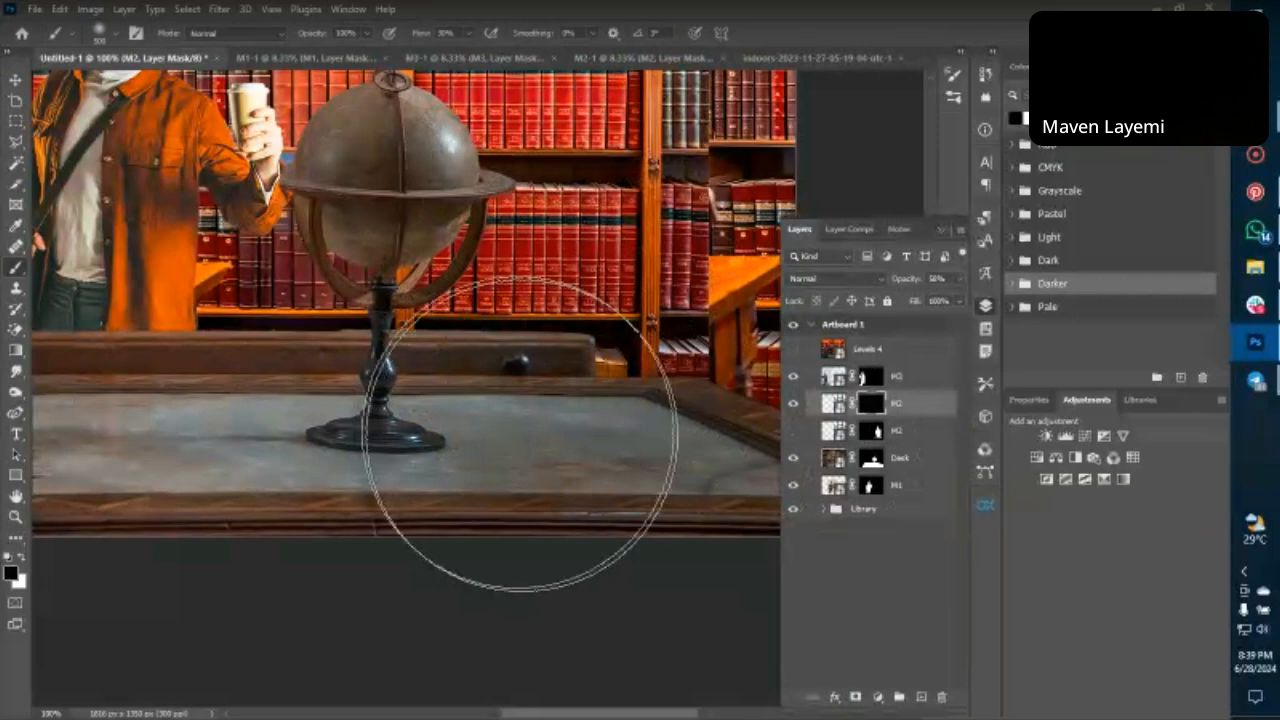
left_click_drag(418, 36, 562, 40)
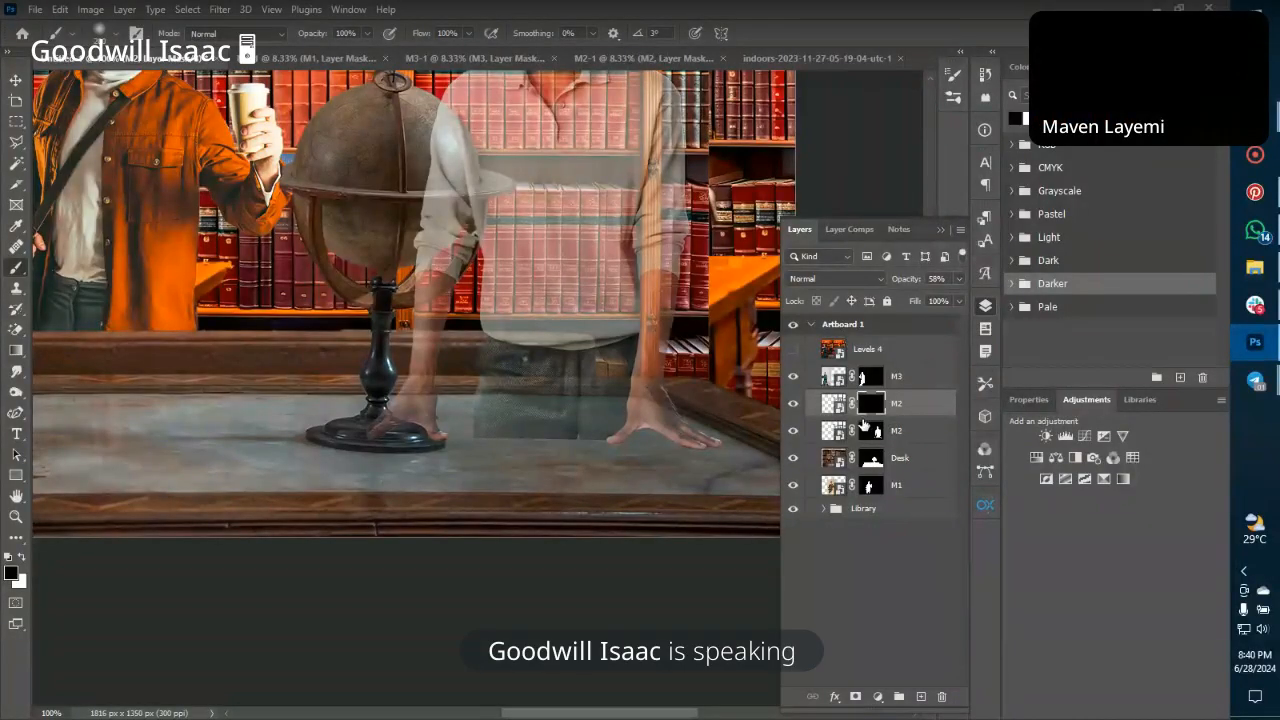
Undo the brush strokes that hid the trousers on the upper M2 copy's mask.
key("ctrl+z")
key("ctrl+z")
key("ctrl+z")
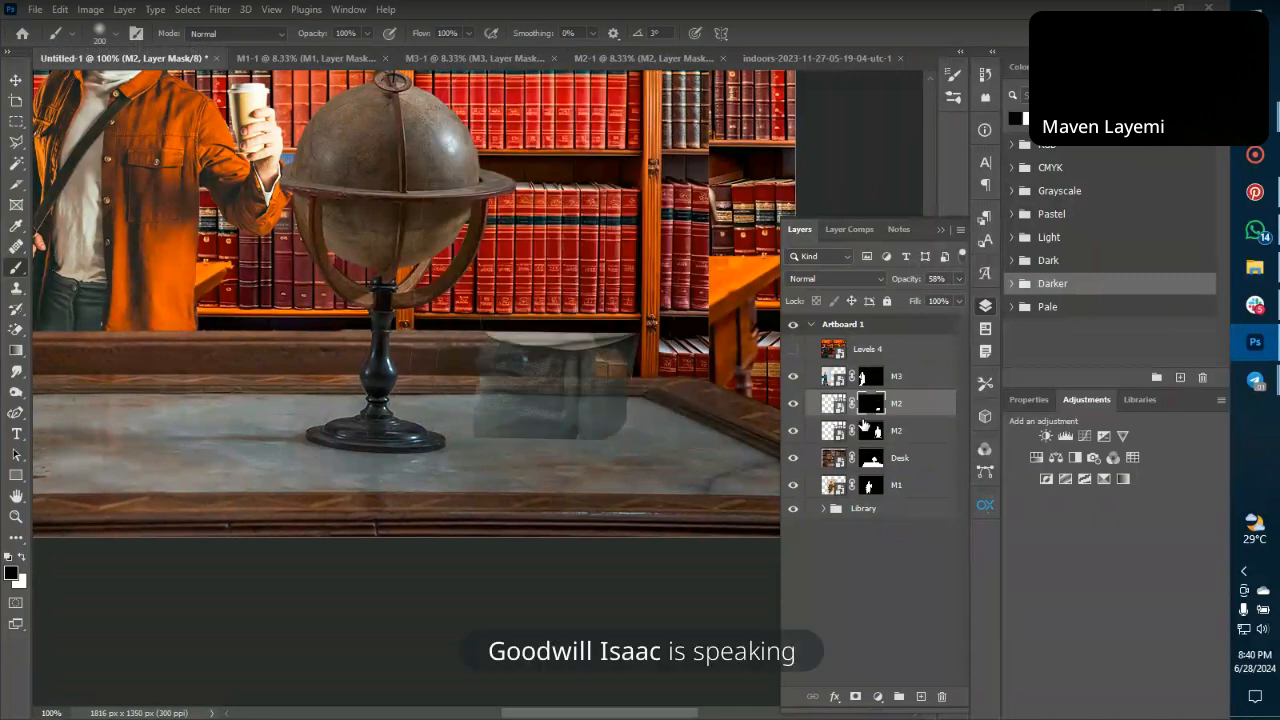
key("ctrl+z")
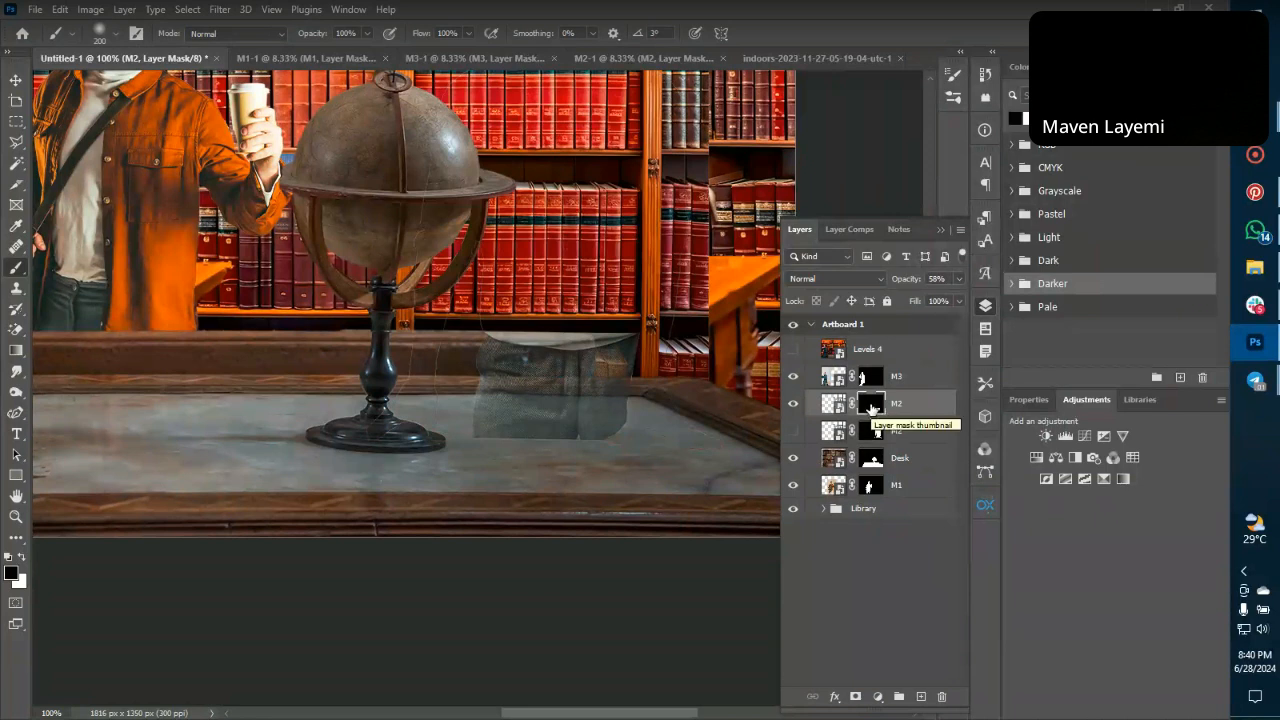
Show the lower M2 layer and replace its mask with the upper M2 copy's mask.
left_click(793, 431)
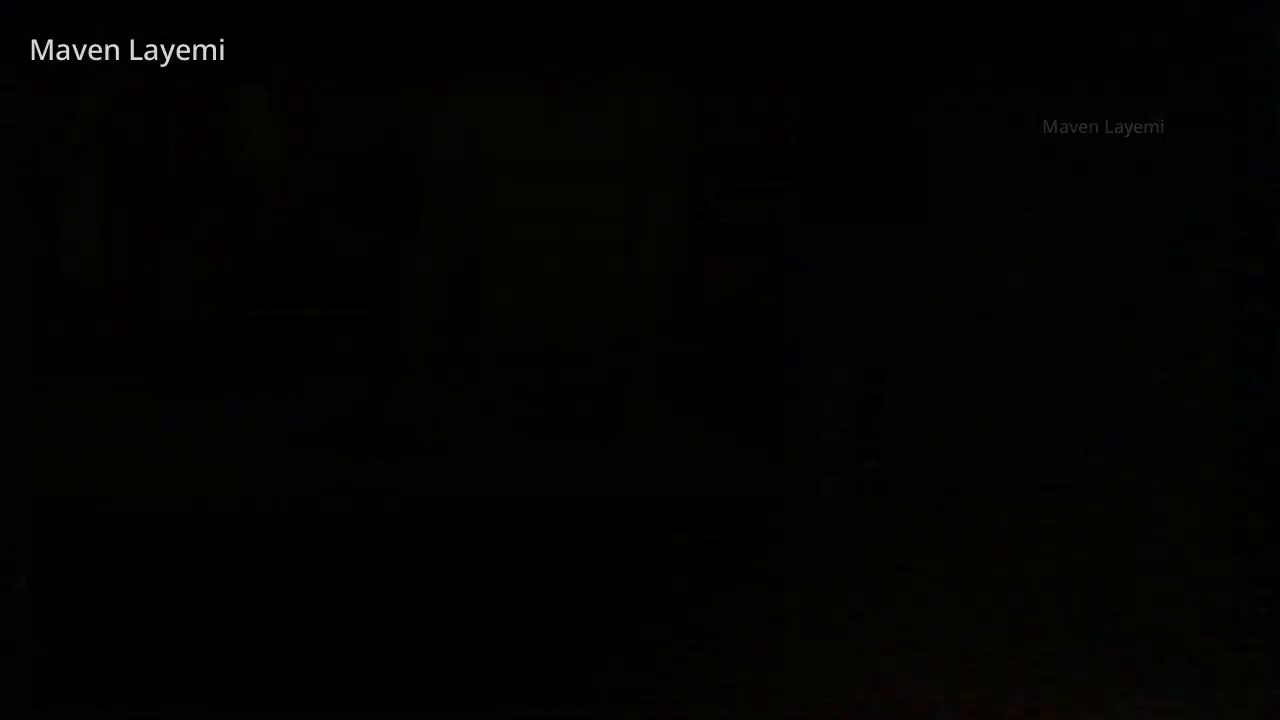
left_click_drag(873, 424, 871, 403)
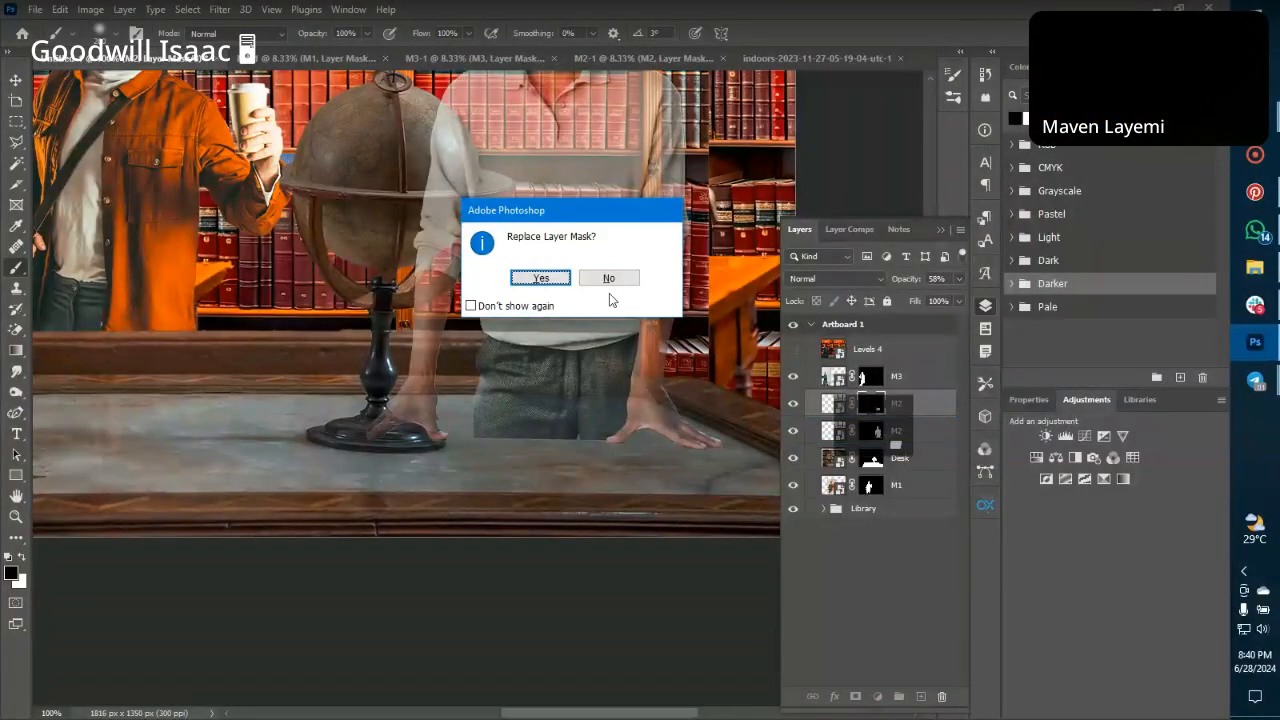
left_click(541, 278)
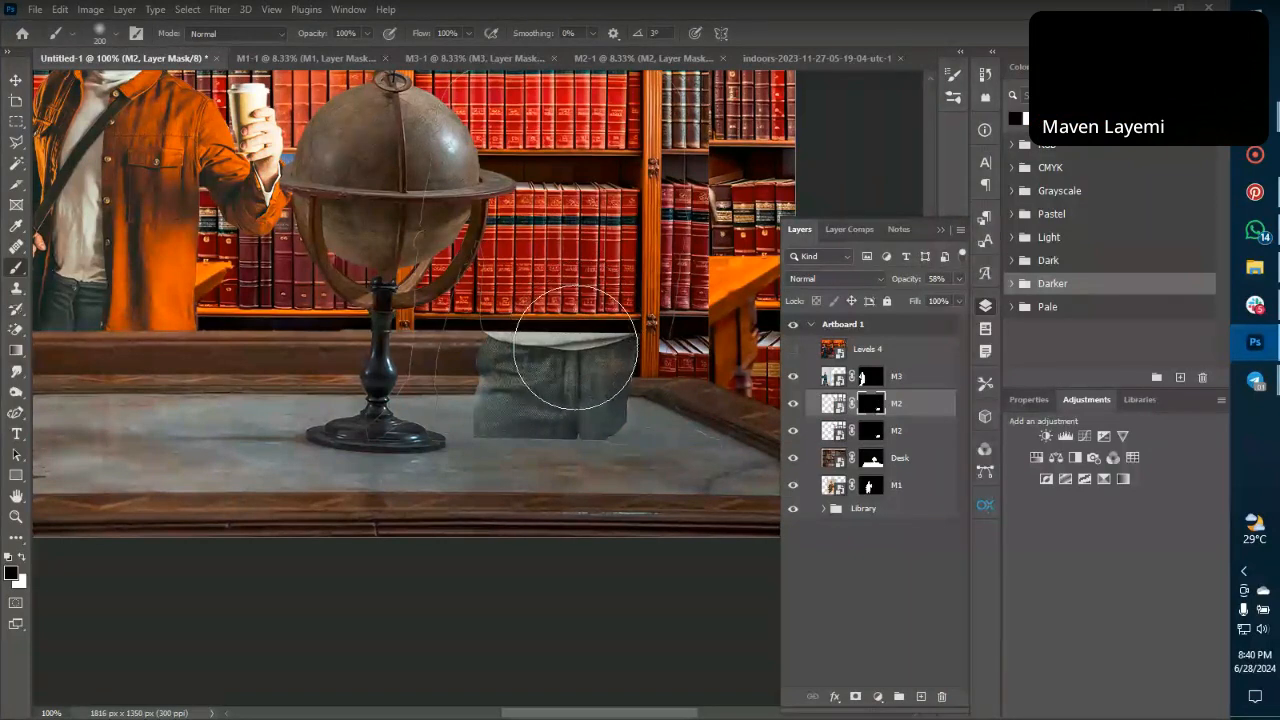
Undo the test brush stroke and the mask replacement, and discard the duplicate M2 layer.
left_click_drag(559, 344, 563, 397)
key("ctrl+z")
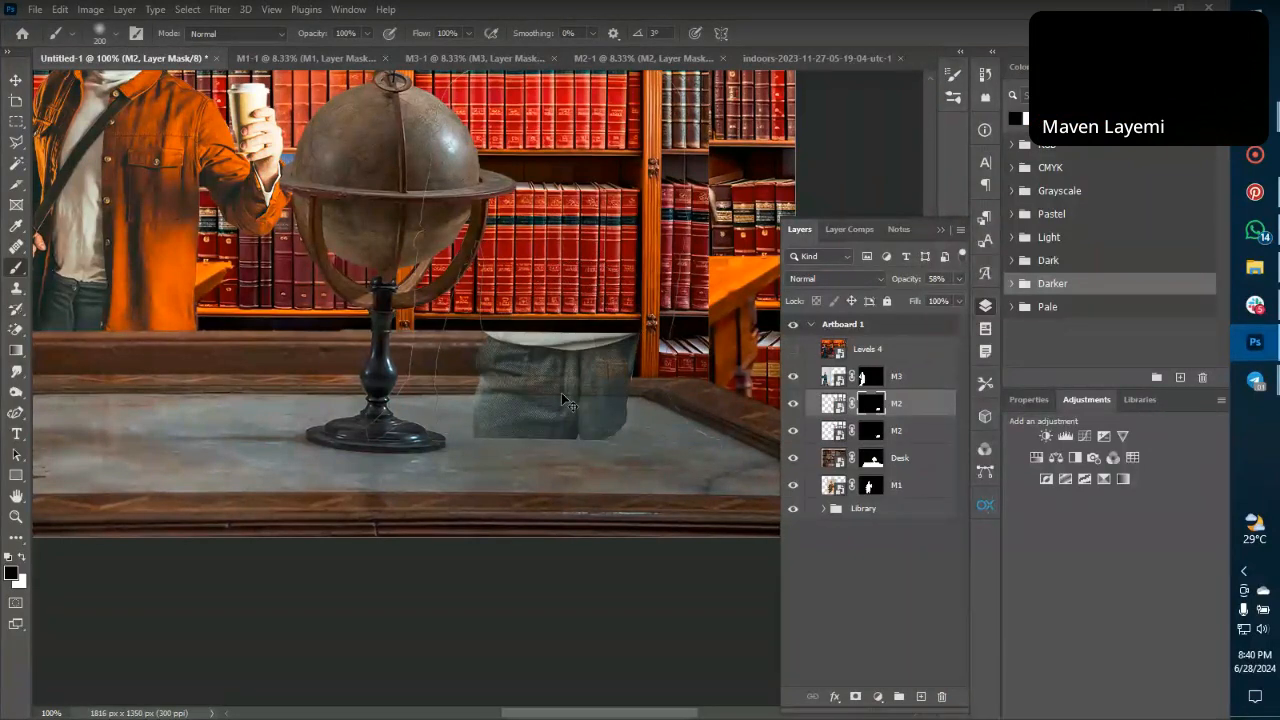
key("ctrl+z")
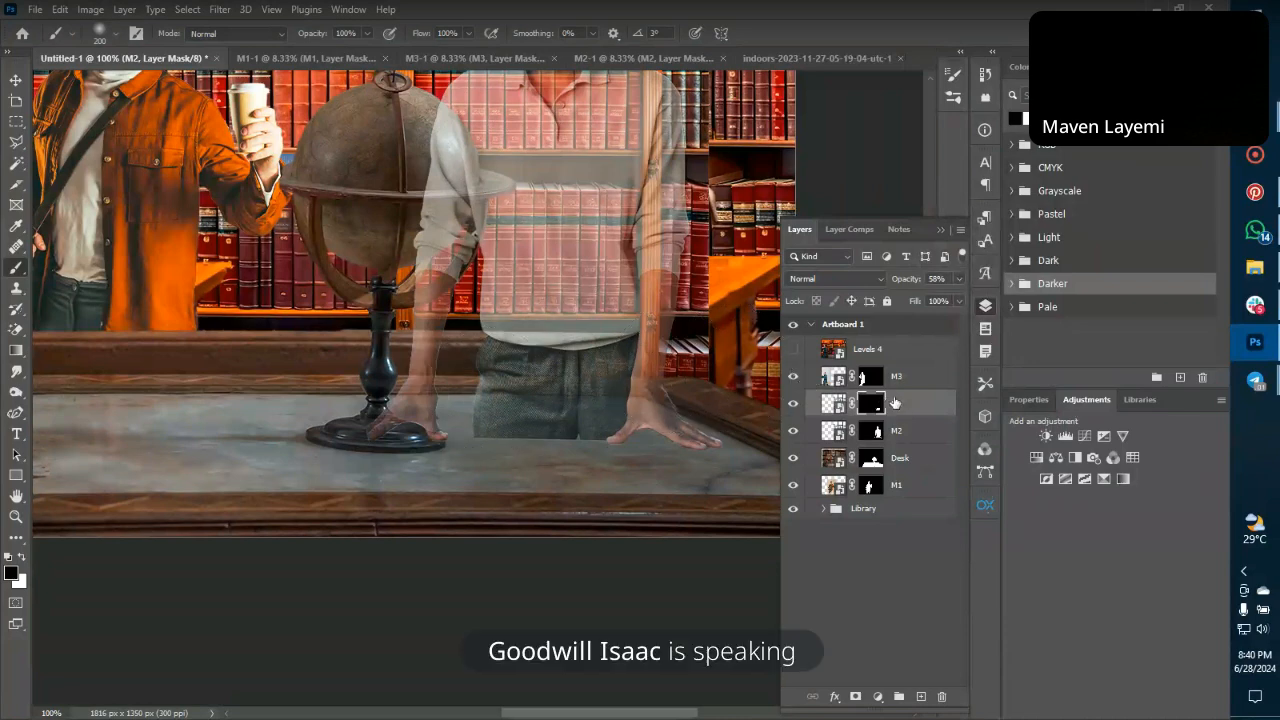
key("Delete")
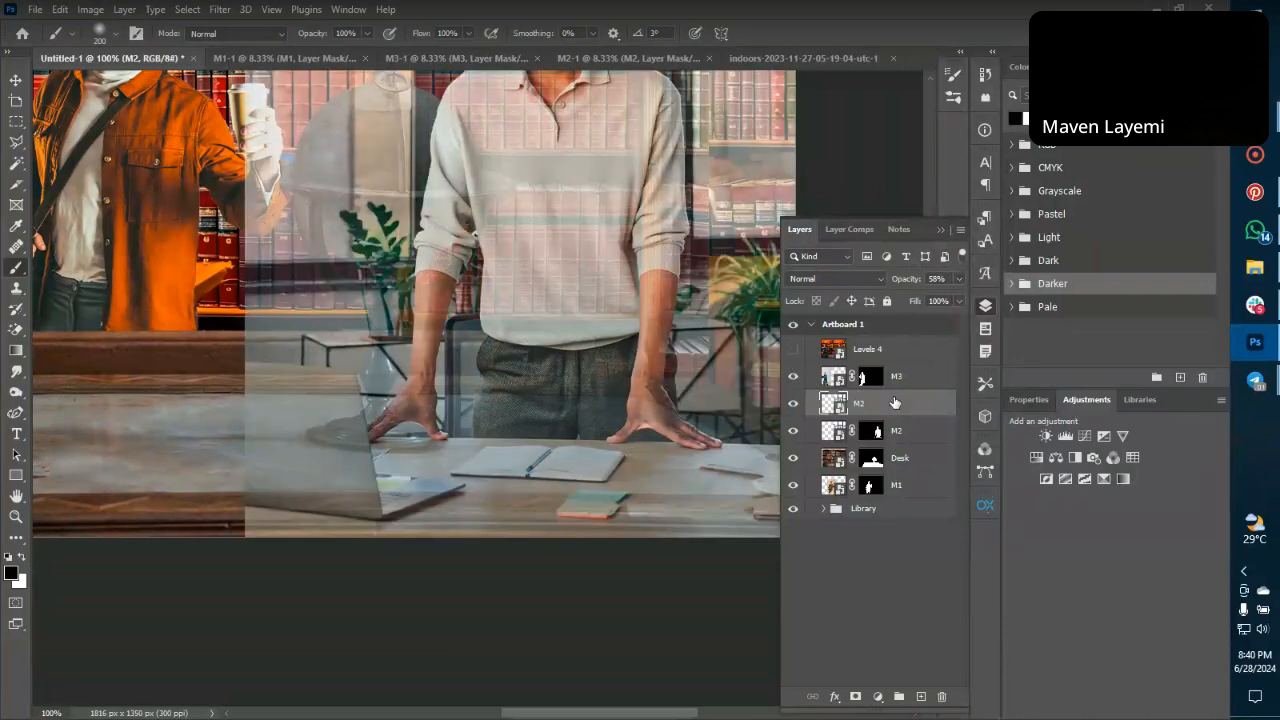
key("ctrl+z")
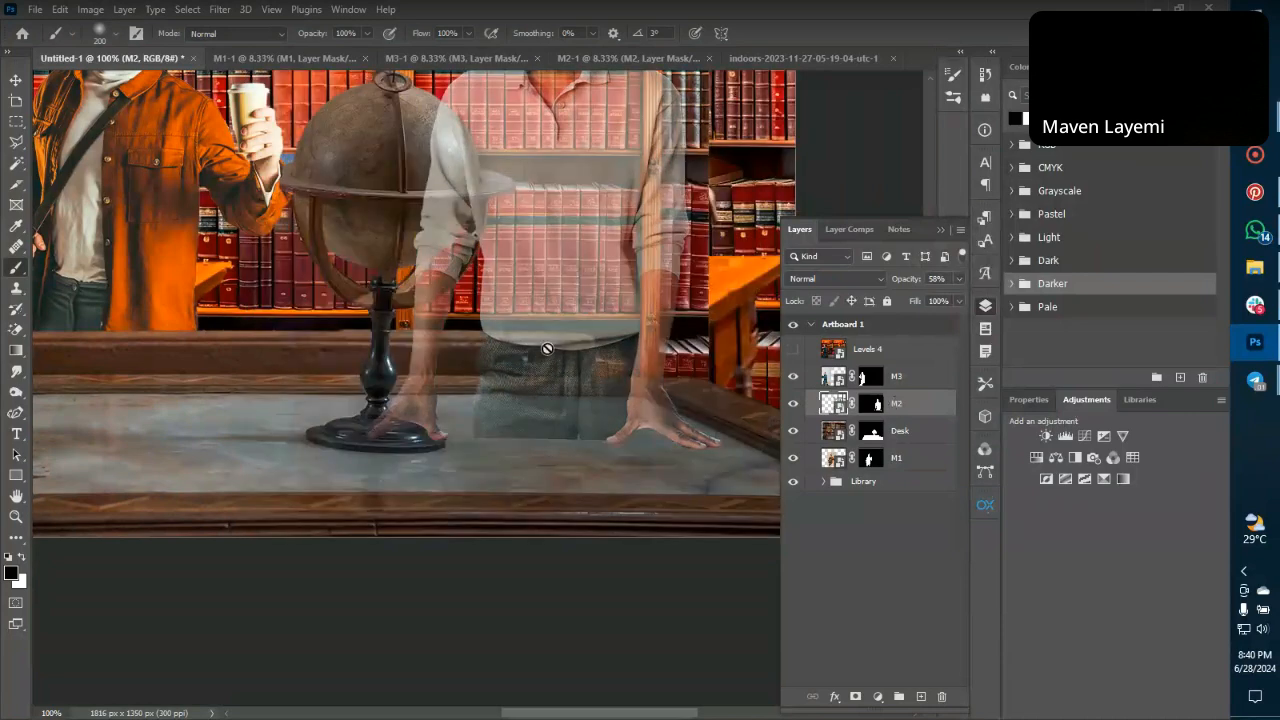
Outline the M2 man's trousers between his arms and below the sweater hem with the Polygonal Lasso.
key("l")
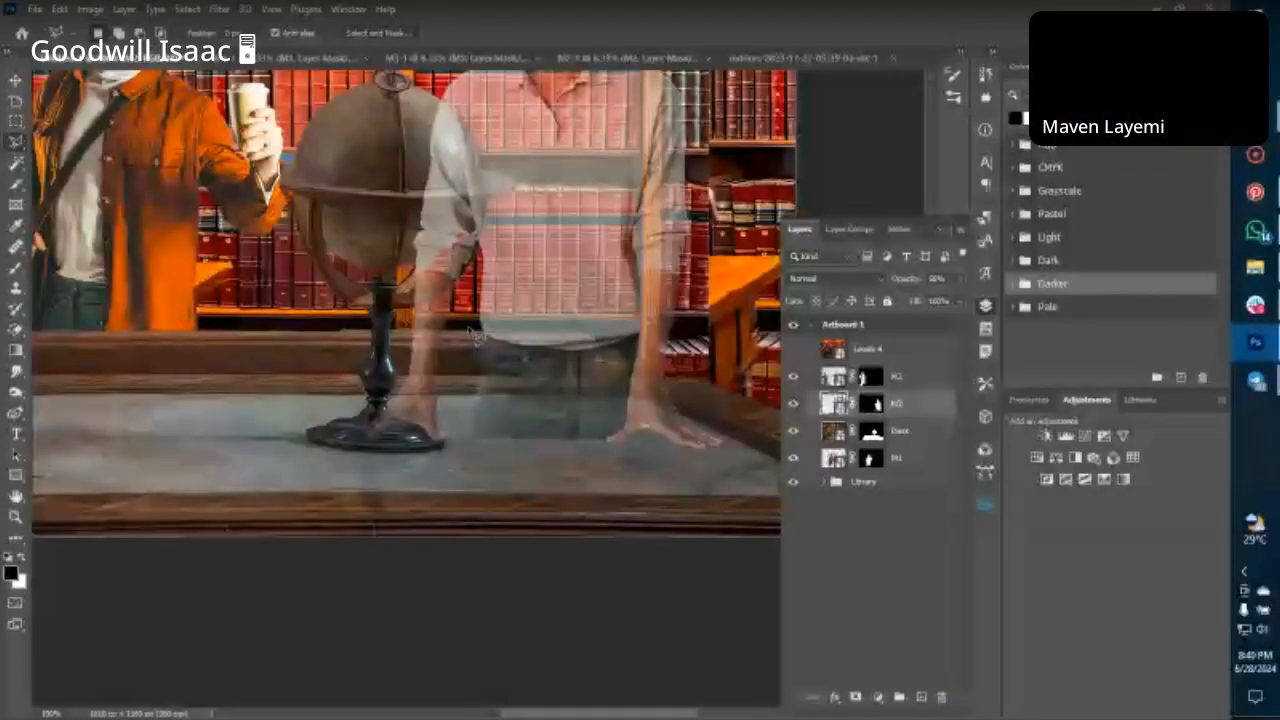
left_click(470, 331)
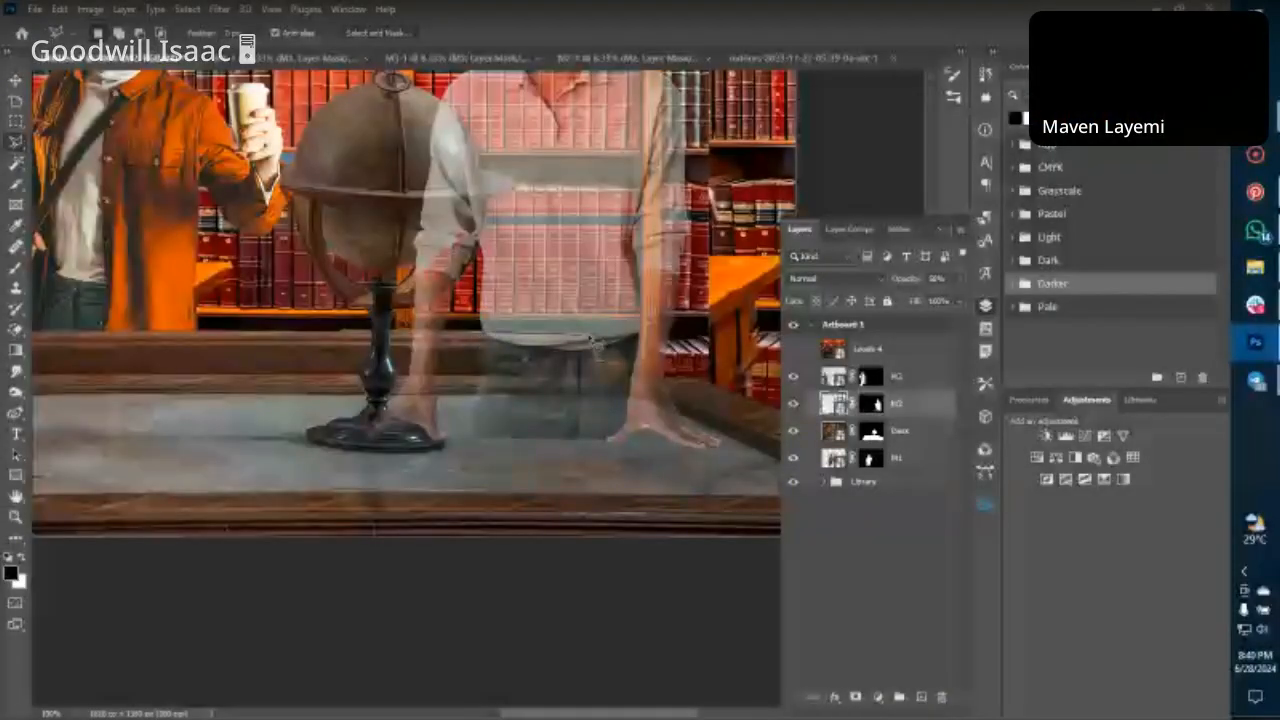
left_click(641, 333)
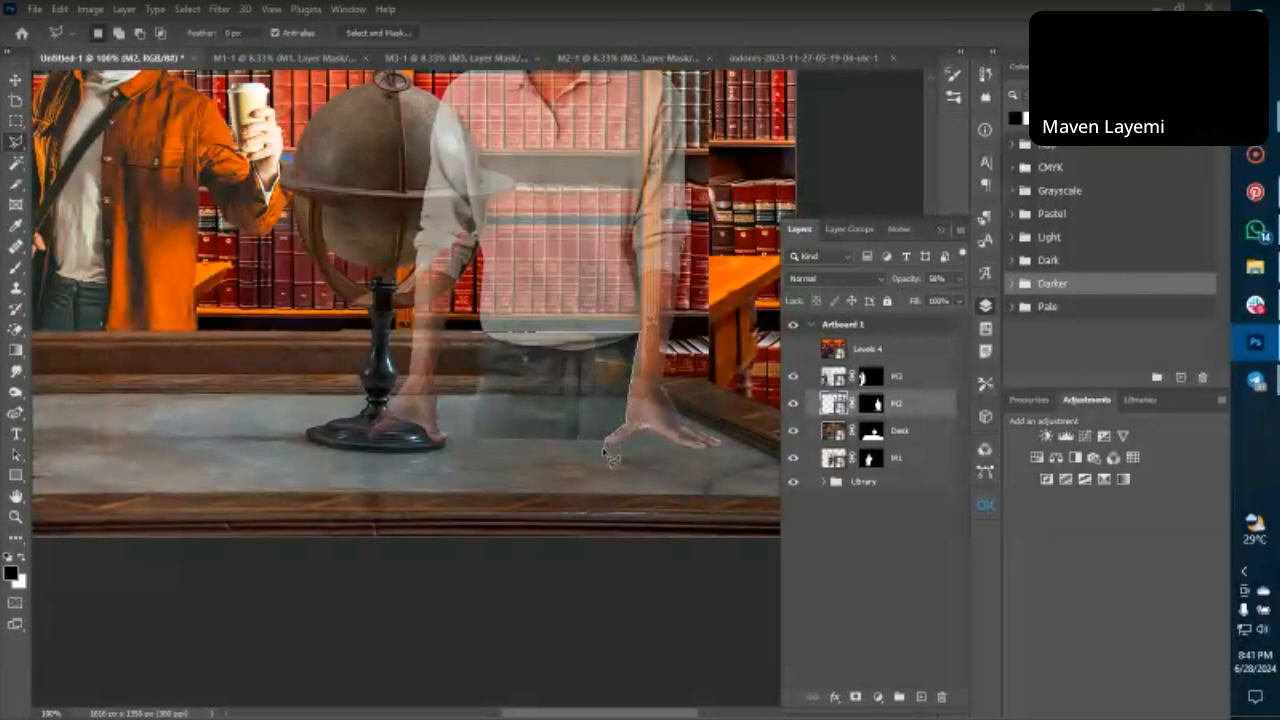
left_click(605, 448)
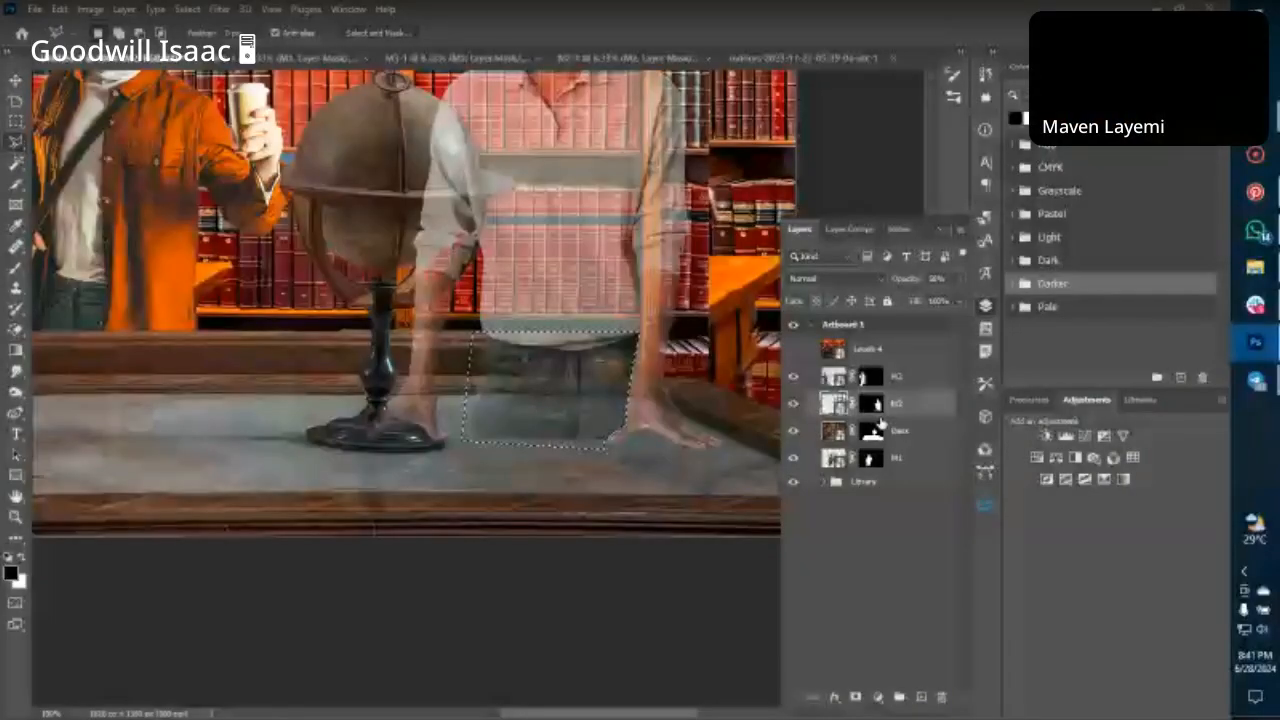
Paint black inside the selection on M2's layer mask to hide the trousers, and deselect.
left_click(872, 404)
key("b")
mouse_move(590, 380)
left_mouse_down()
mouse_move(557, 414)
mouse_move(568, 394)
mouse_move(514, 420)
mouse_move(522, 407)
left_mouse_up()
key("ctrl+d")
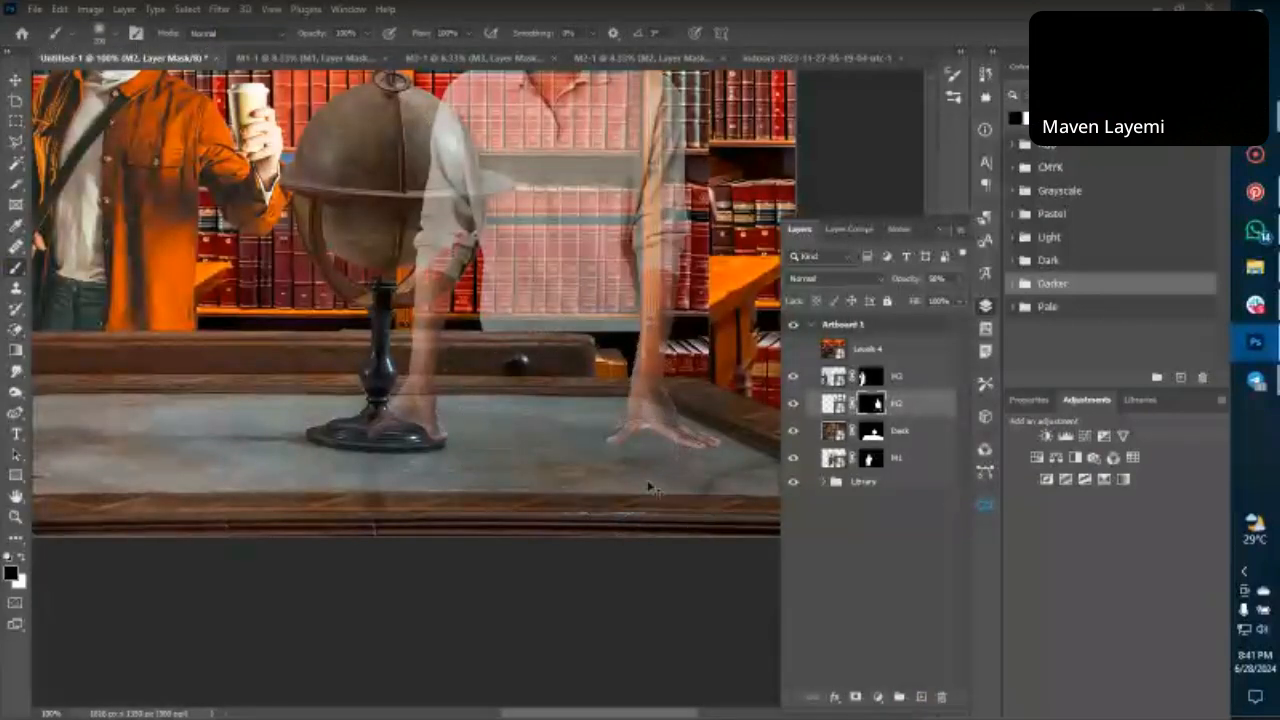
Select the gap between the desk drawer's end and the M2 man's arm, including the sweater edge, with the Polygonal Lasso.
scroll(648, 487, "up", 5)
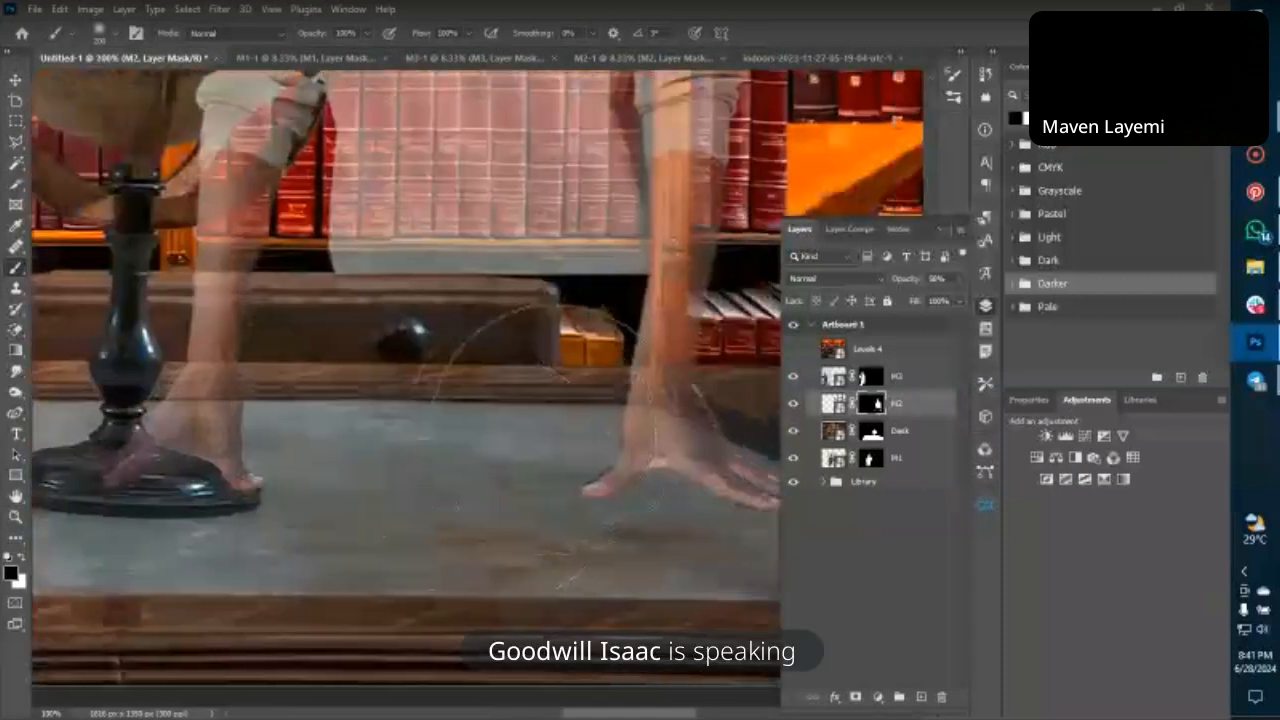
key("l")
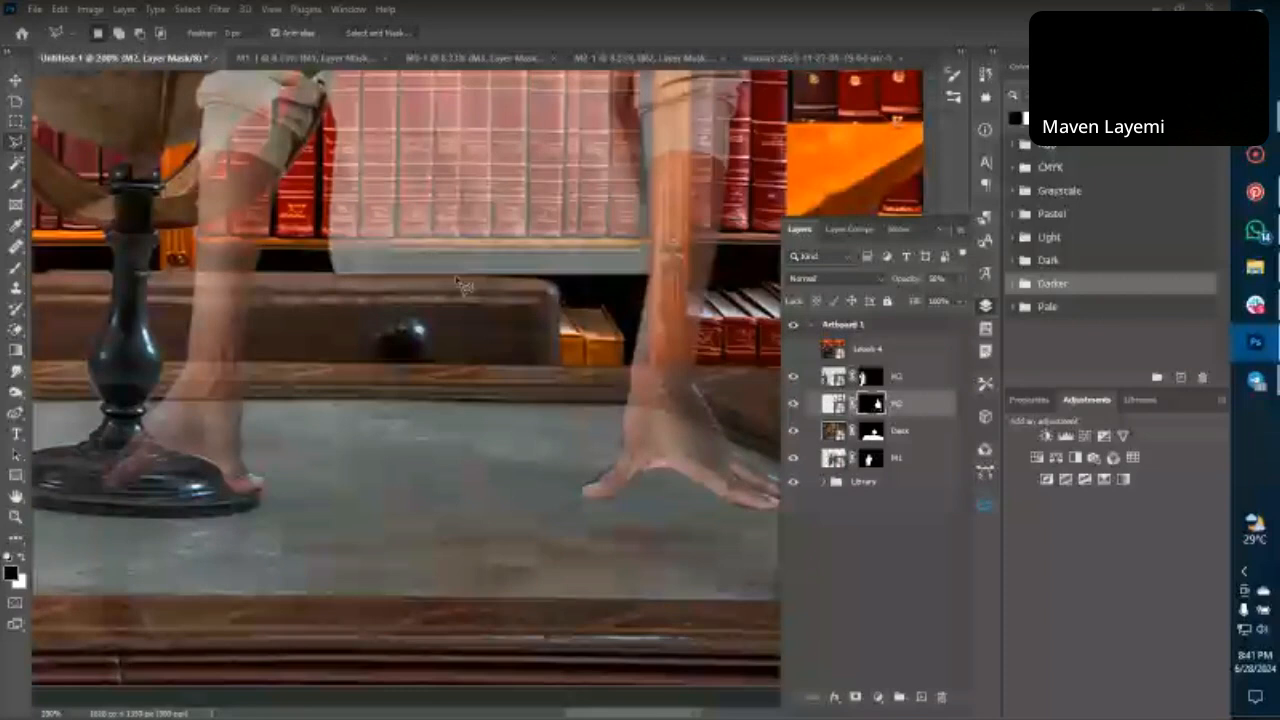
mouse_move(460, 278)
left_mouse_down()
mouse_move(567, 294)
mouse_move(564, 350)
mouse_move(548, 356)
left_mouse_up()
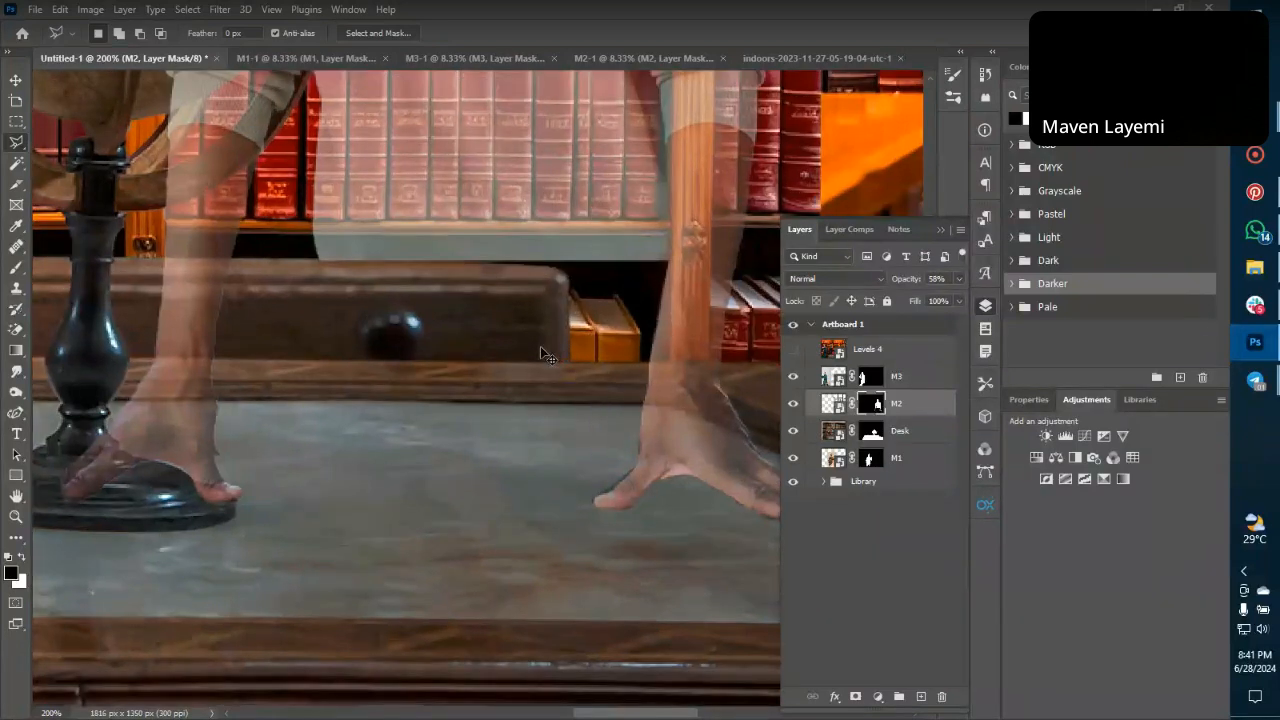
key("ctrl+plus")
scroll(543, 350, "right", 2)
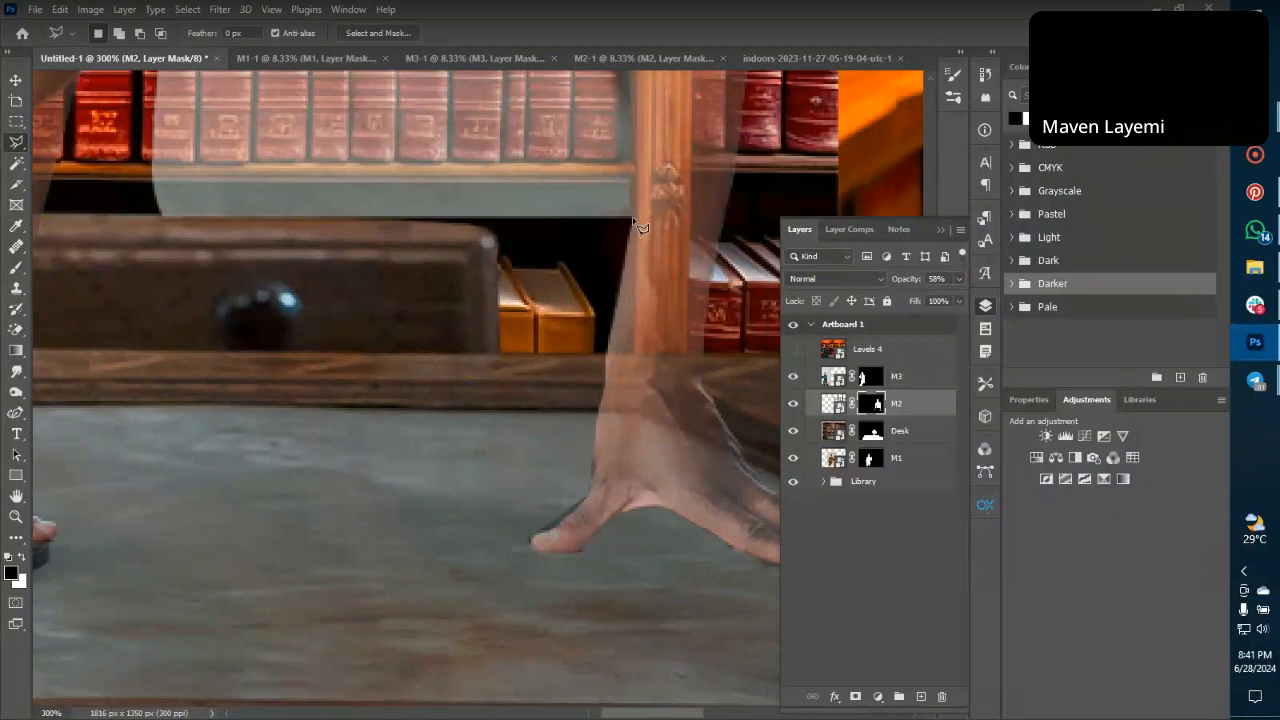
mouse_move(633, 217)
left_mouse_down()
mouse_move(606, 355)
mouse_move(487, 358)
mouse_move(498, 354)
mouse_move(506, 207)
mouse_move(497, 241)
mouse_move(467, 225)
mouse_move(292, 215)
mouse_move(350, 108)
mouse_move(668, 160)
mouse_move(628, 176)
left_mouse_up()
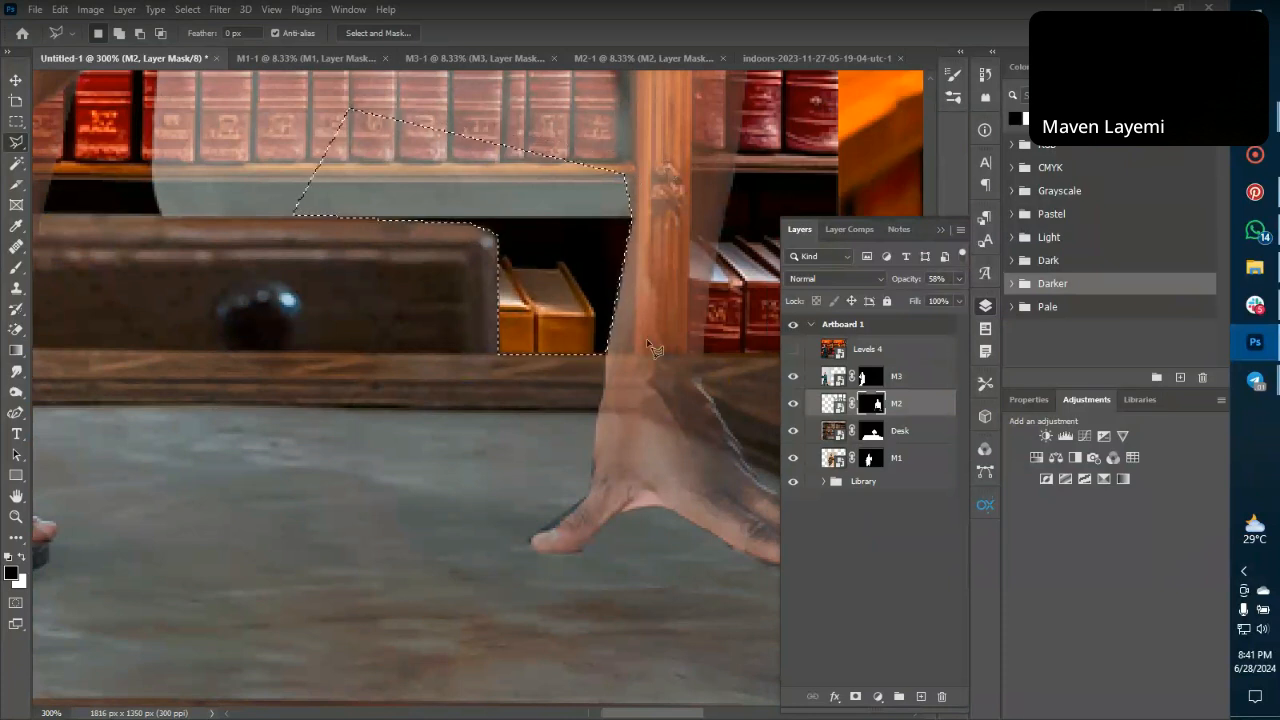
Paint white inside the selection on M2's layer mask to restore the trousers, deselect, and set the layer opacity to 100%.
key("b")
key("x")
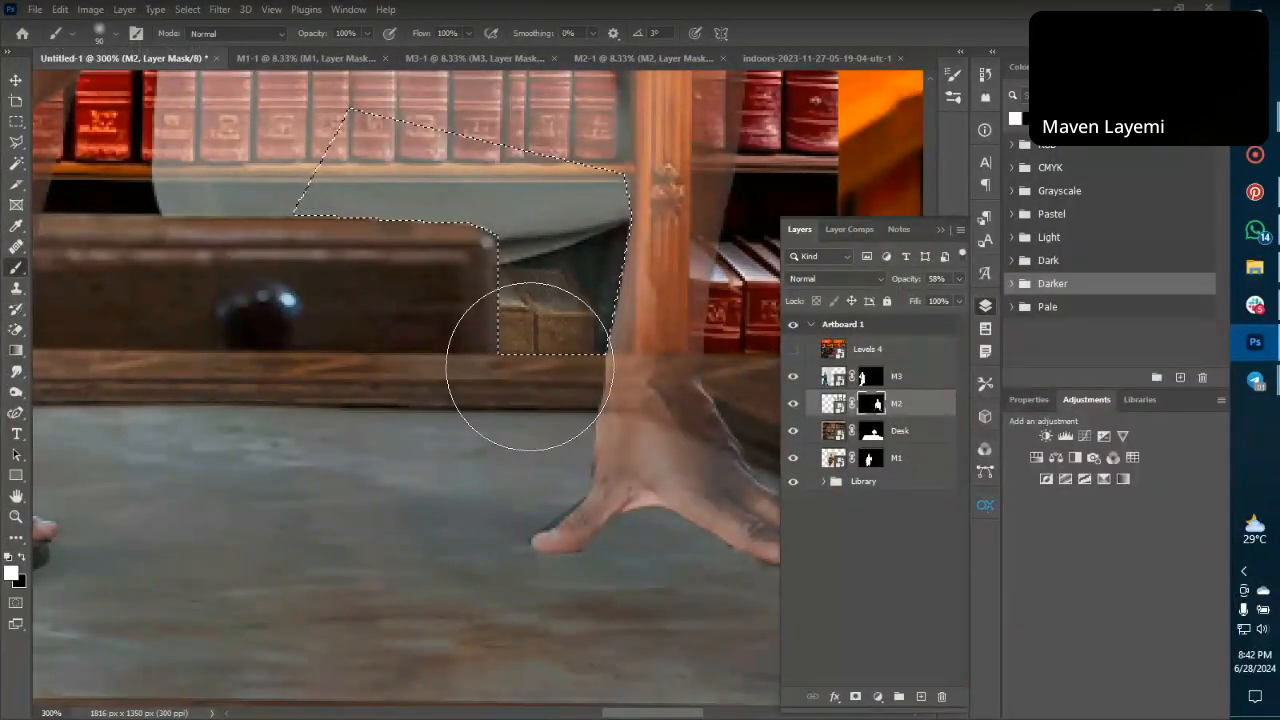
key("ctrl+d")
key("v")
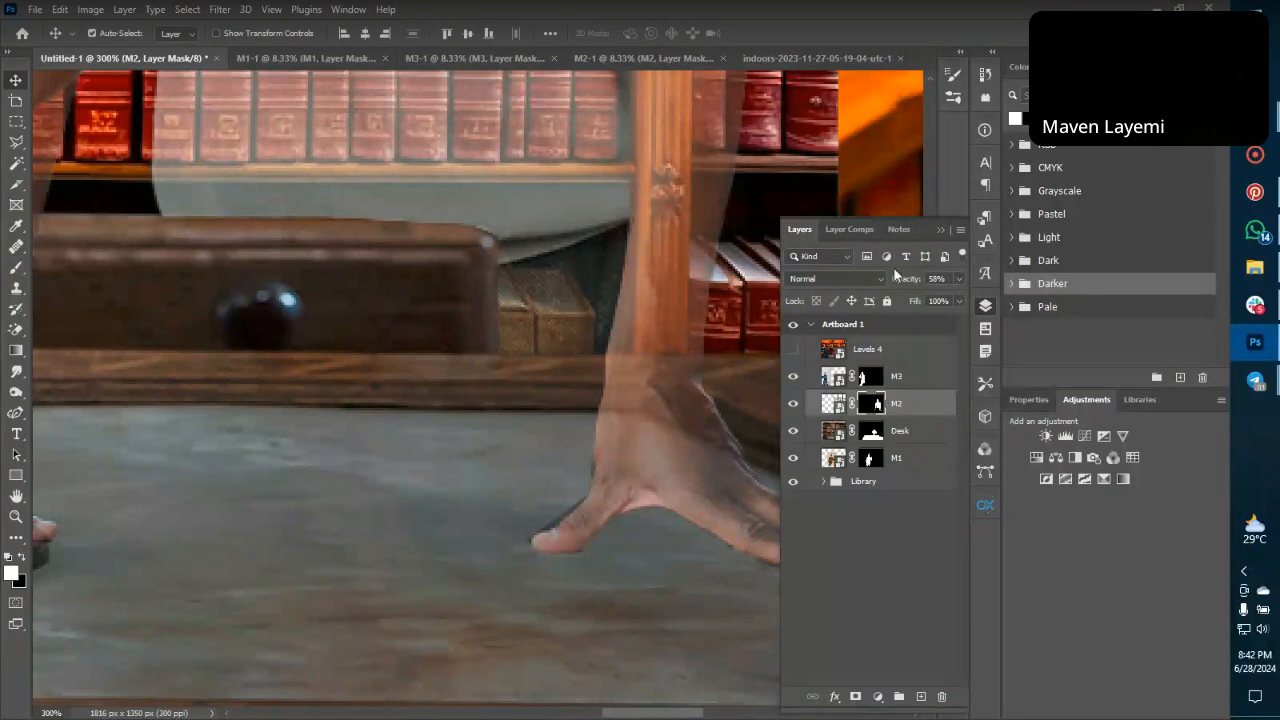
key("0")
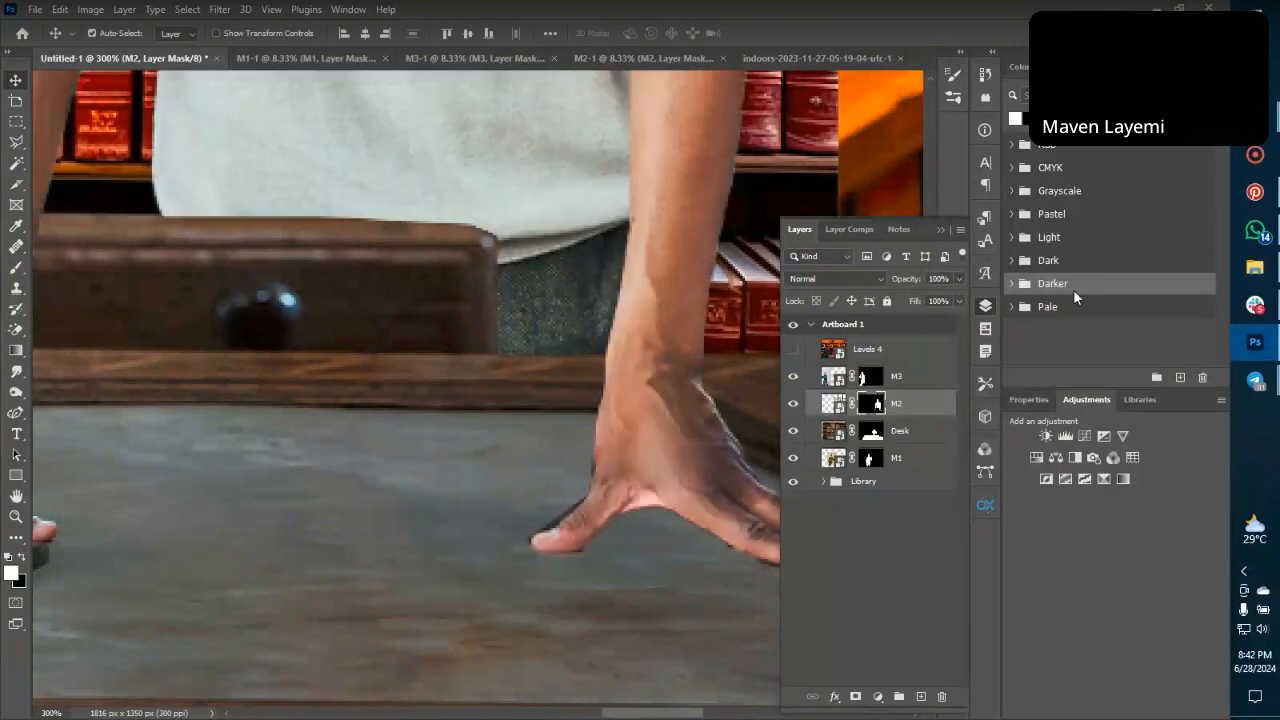
Lower the M2 layer's opacity to 43% to see the globe stand's base through the man's hand.
scroll(651, 458, "right", 3)
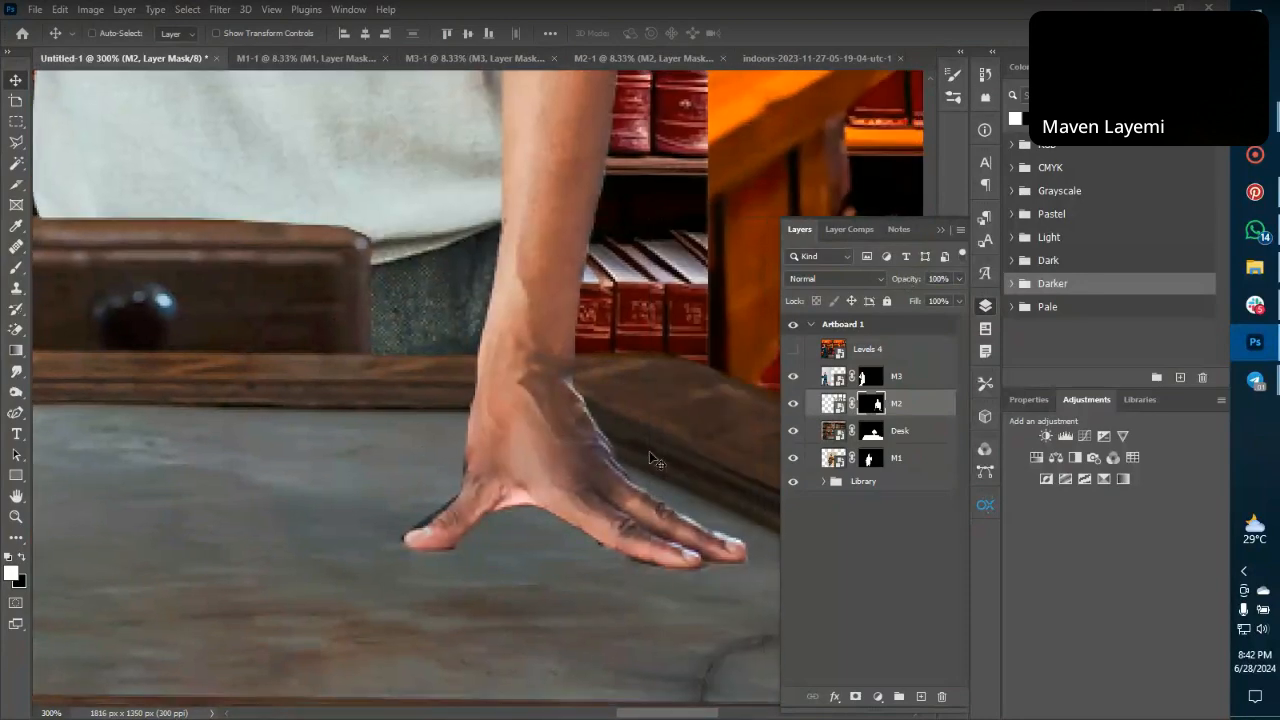
key("ctrl+minus")
key("ctrl+minus")
key("ctrl+minus")
key("ctrl+minus")
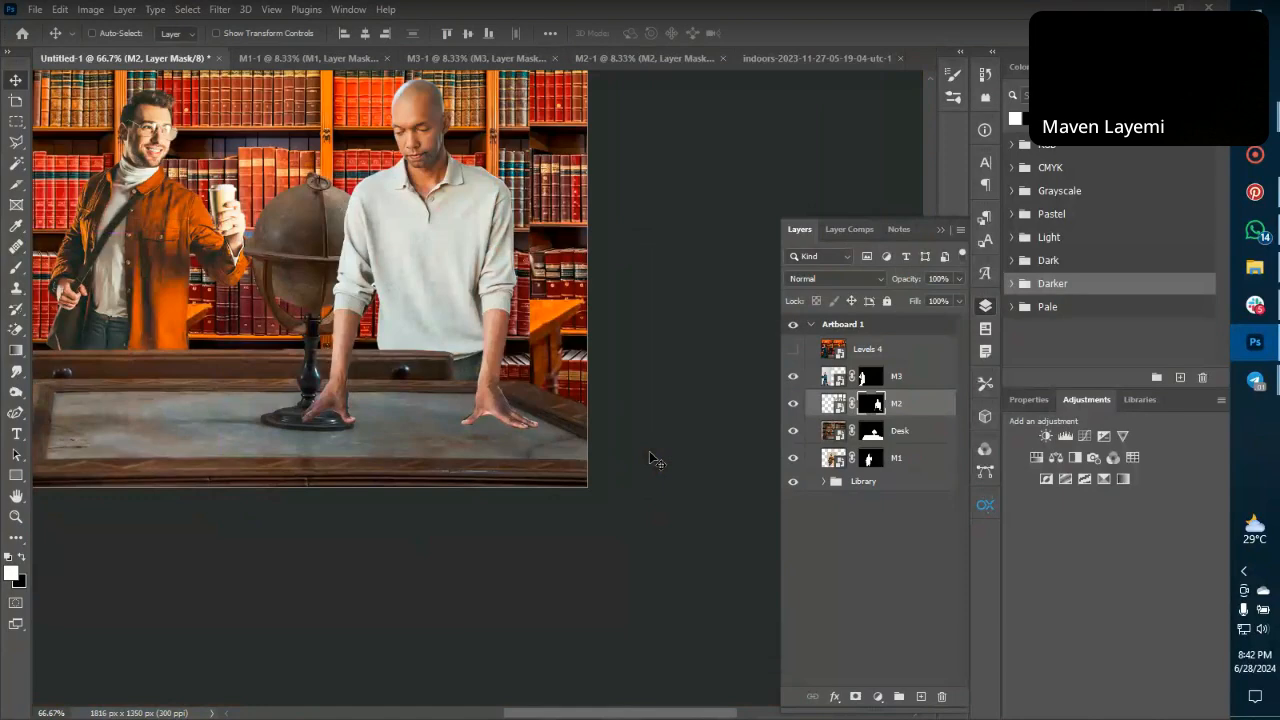
key("ctrl+plus")
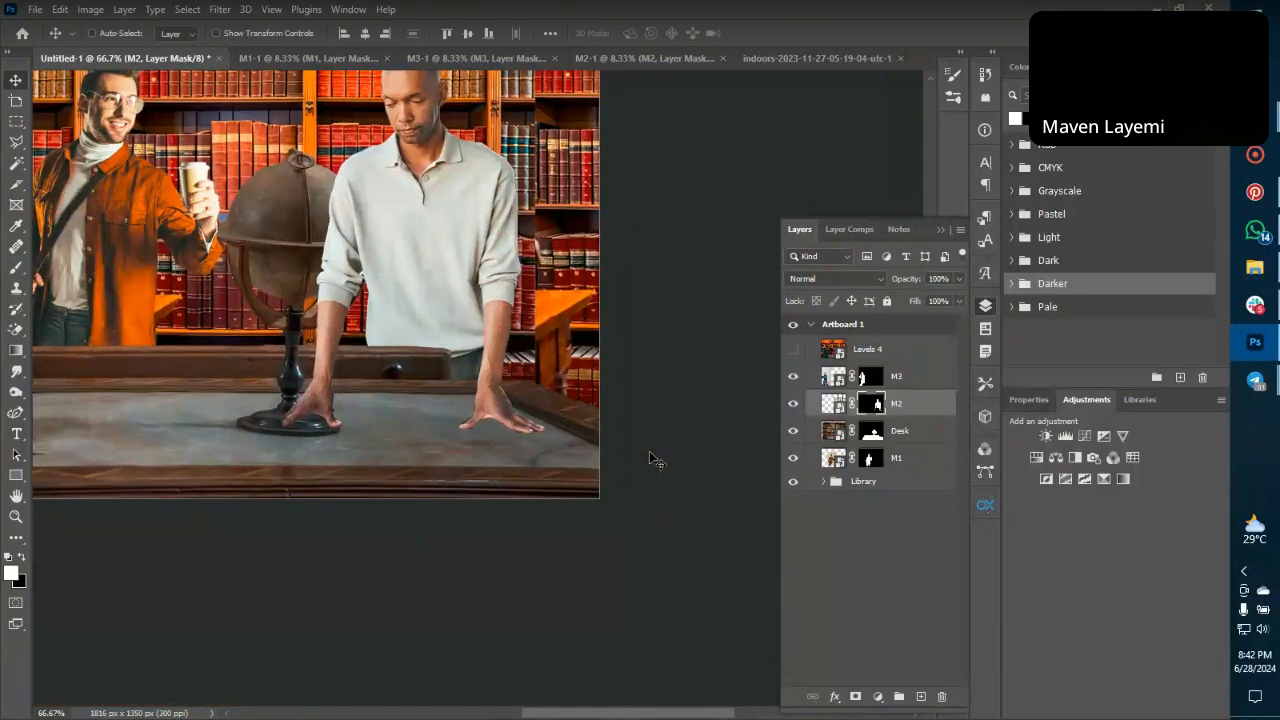
scroll(406, 625, "left", 5)
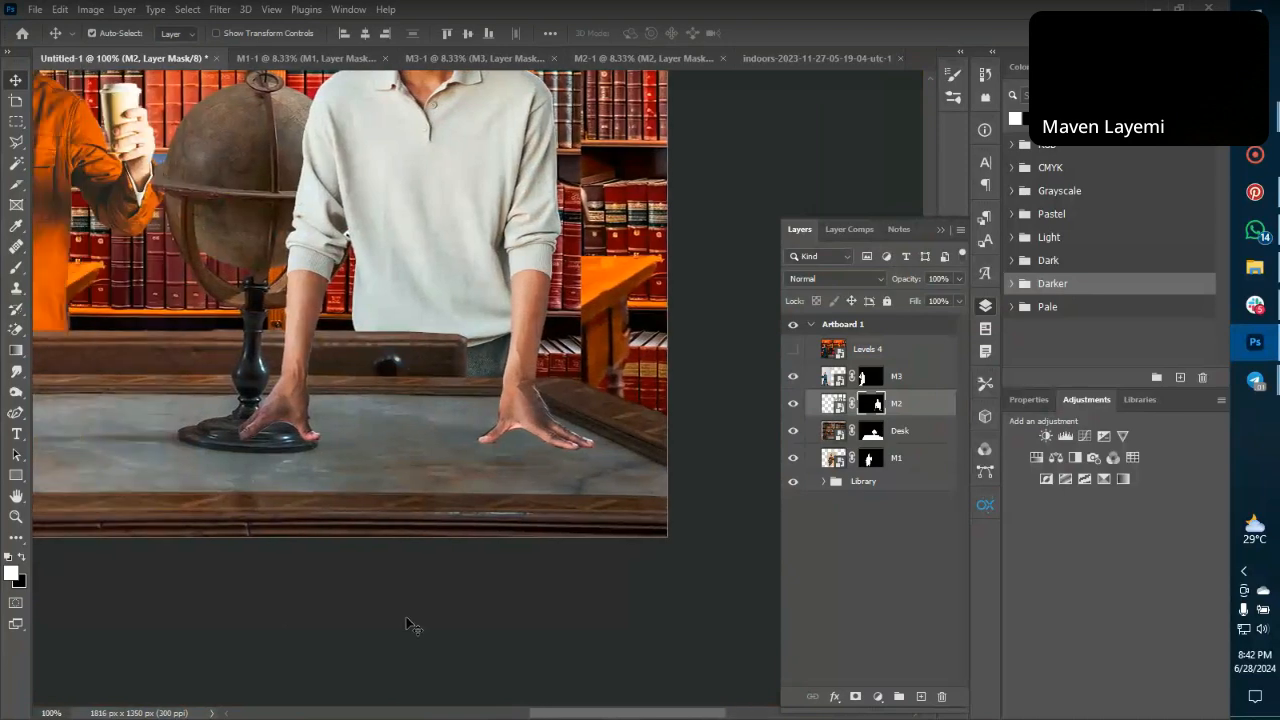
key("ctrl+plus")
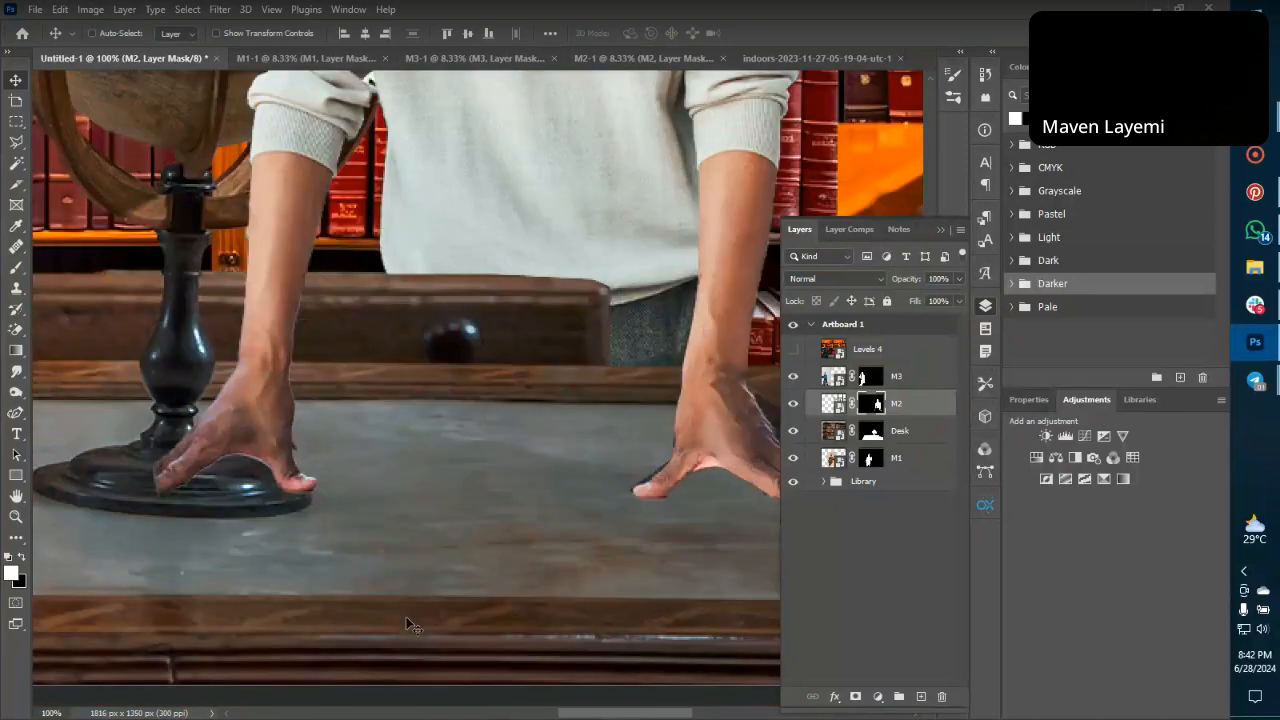
key("ctrl+plus")
scroll(238, 571, "left", 2)
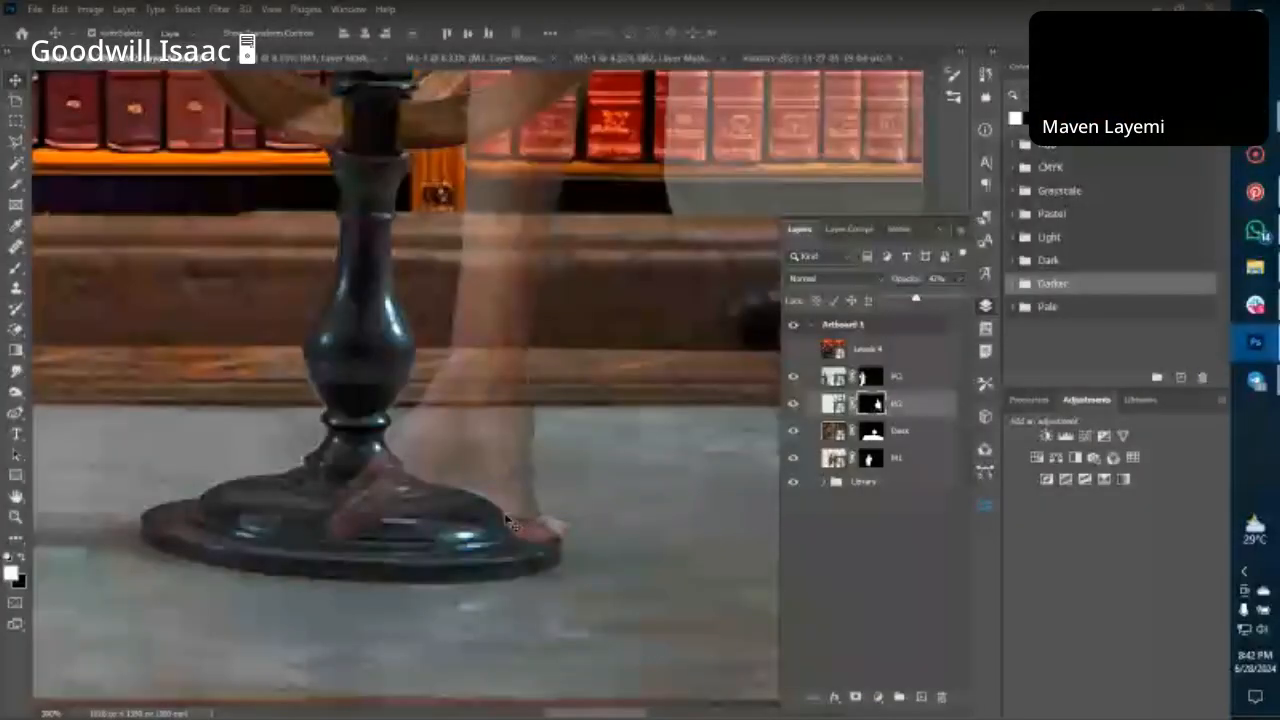
Select the part of the globe stand's base that the M2 man's hand overlaps with the Polygonal Lasso.
key("l")
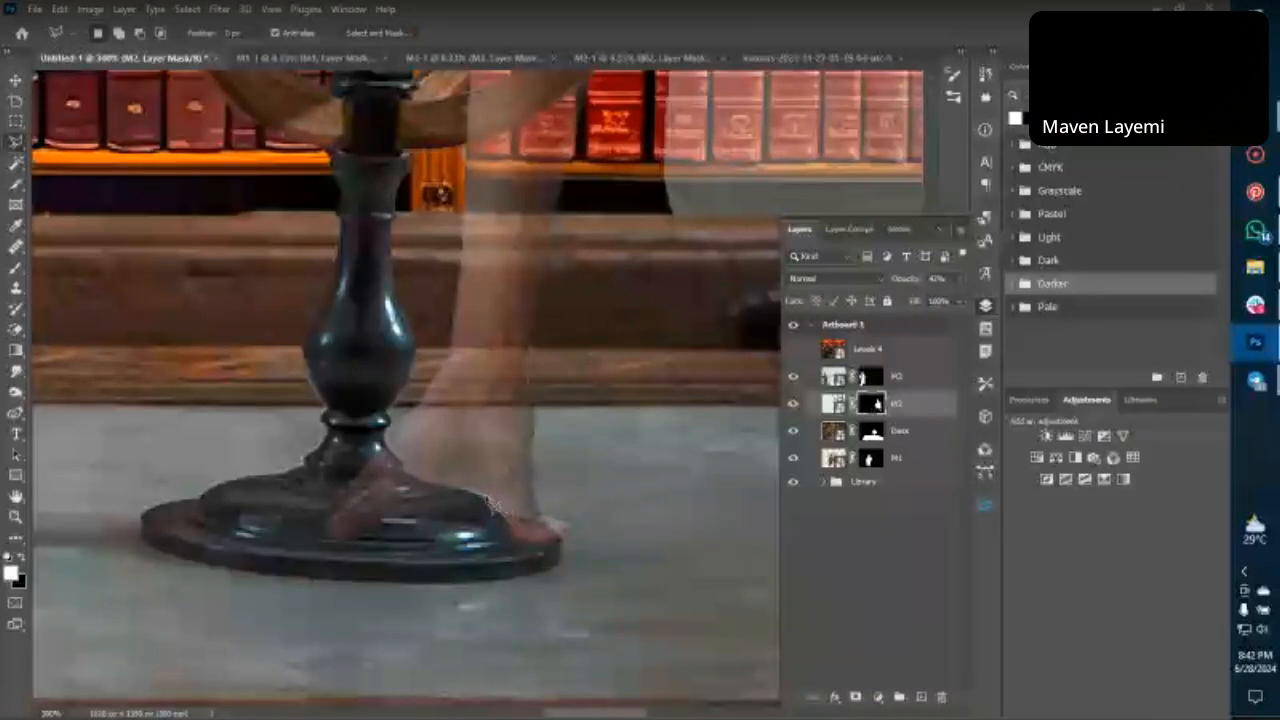
left_click(458, 486)
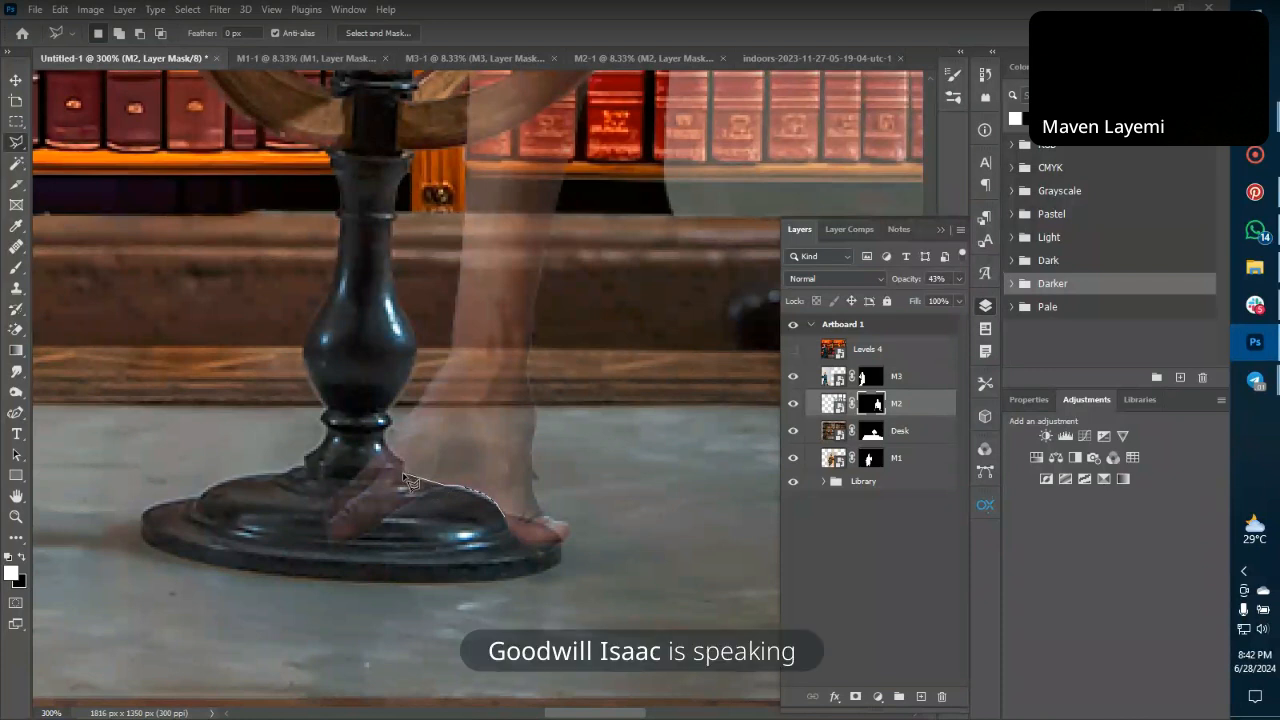
left_click(390, 425)
left_click(302, 446)
left_click(265, 583)
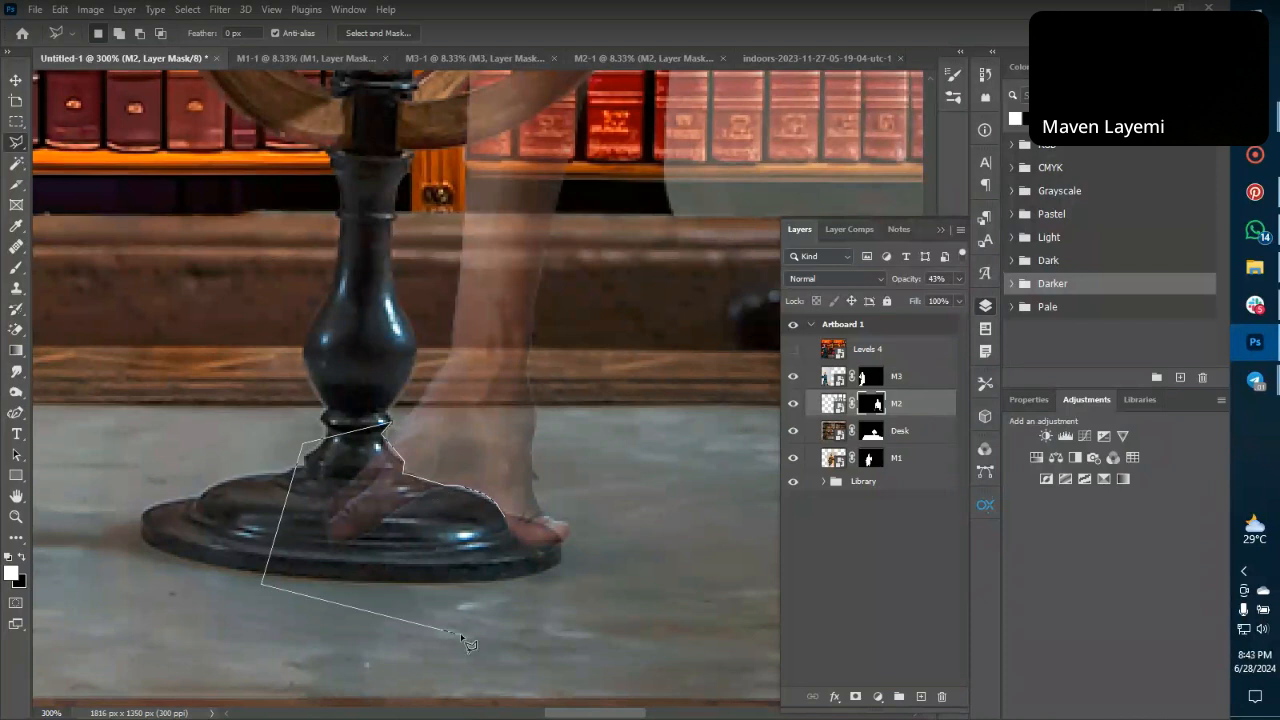
double_click(551, 650)
Paint black inside the selection on M2's layer mask to hide the hand over the globe base, and deselect.
key("b")
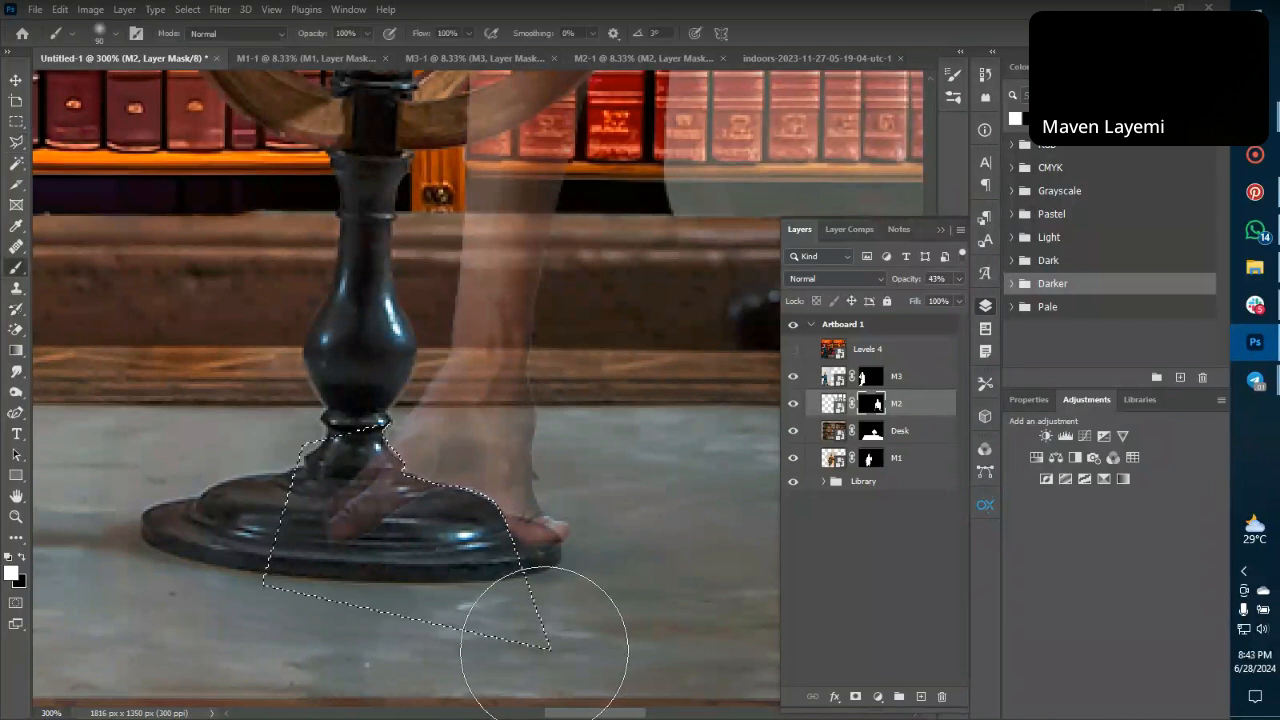
key("x")
mouse_move(371, 515)
left_mouse_down()
mouse_move(330, 481)
mouse_move(439, 541)
mouse_move(354, 497)
mouse_move(425, 538)
mouse_move(383, 514)
mouse_move(401, 524)
mouse_move(395, 541)
mouse_move(448, 624)
left_mouse_up()
key("ctrl+d")
key("v")
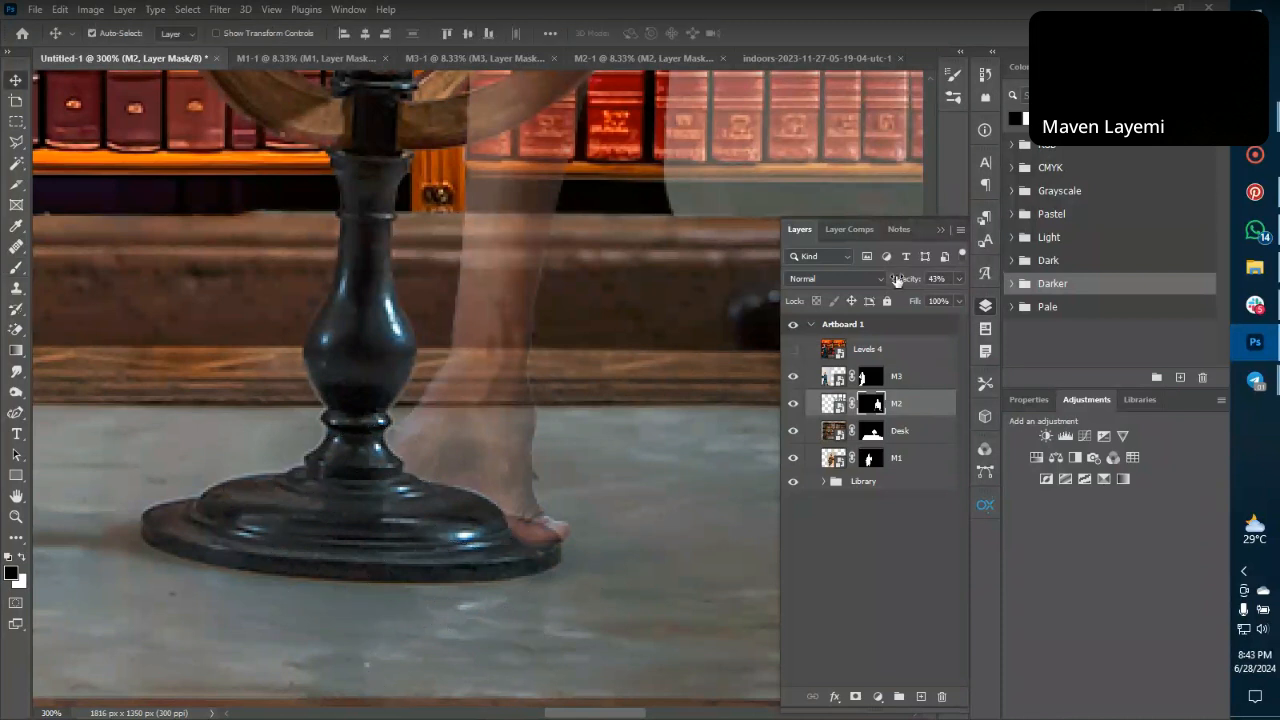
Restore the M2 layer's opacity to 100% and inspect the hand behind the globe stand.
left_click_drag(904, 282, 1093, 304)
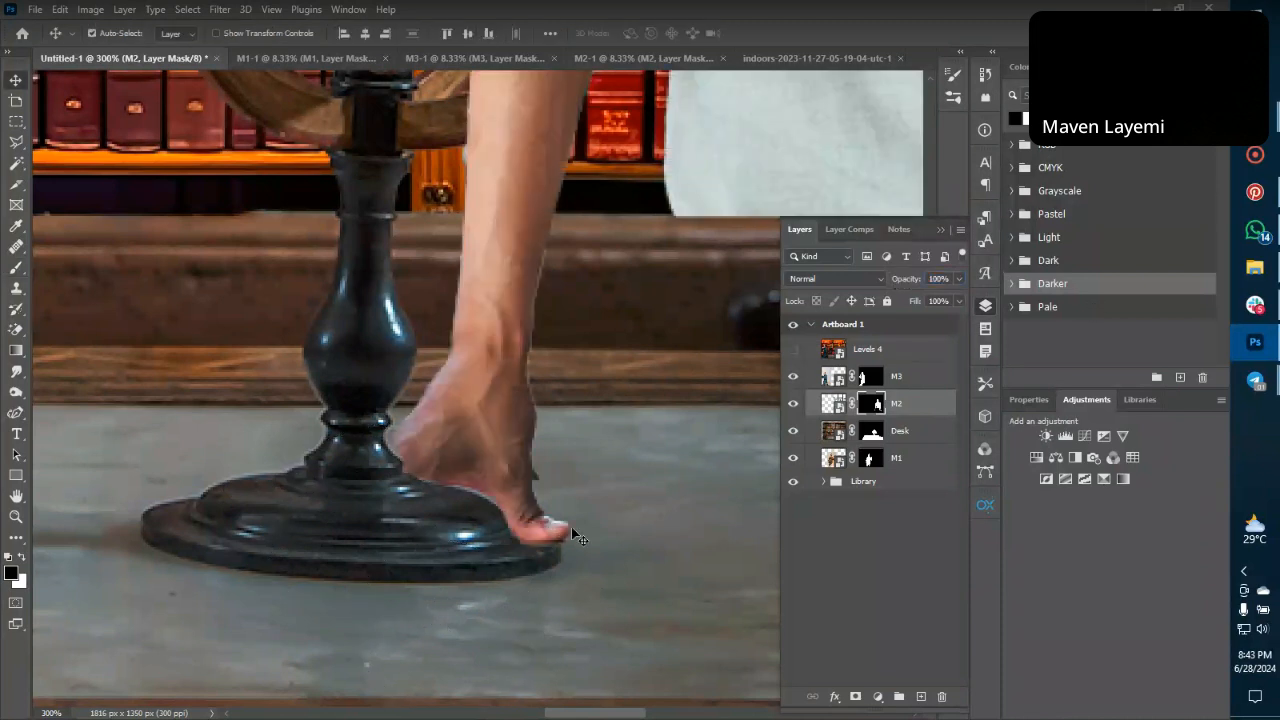
scroll(489, 580, "right", 3)
scroll(489, 587, "down", 6)
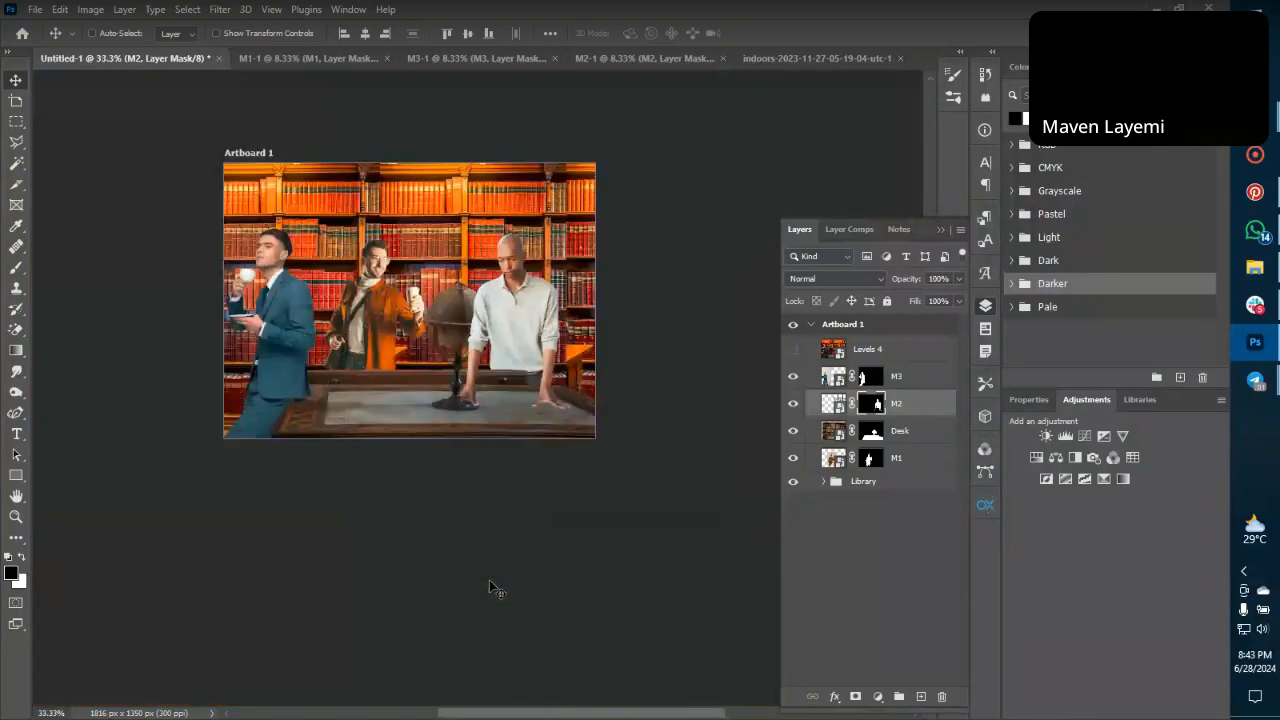
scroll(489, 587, "up", 1)
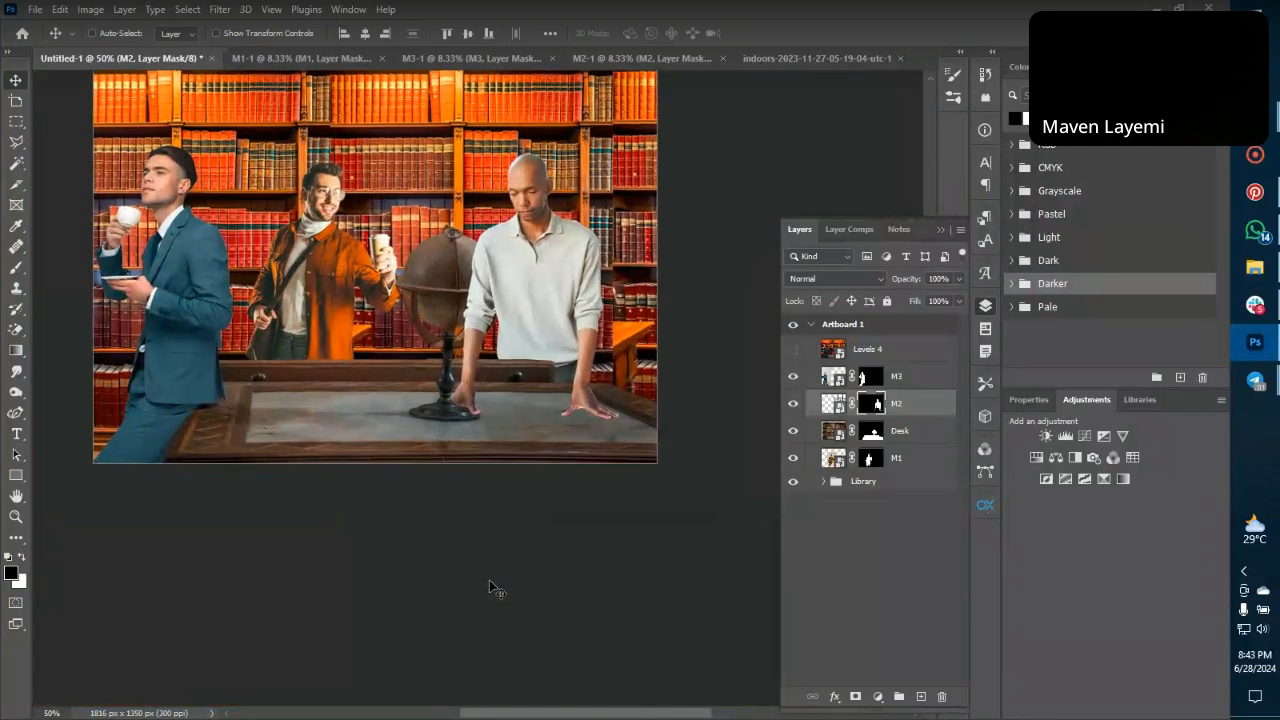
scroll(489, 587, "up", 5)
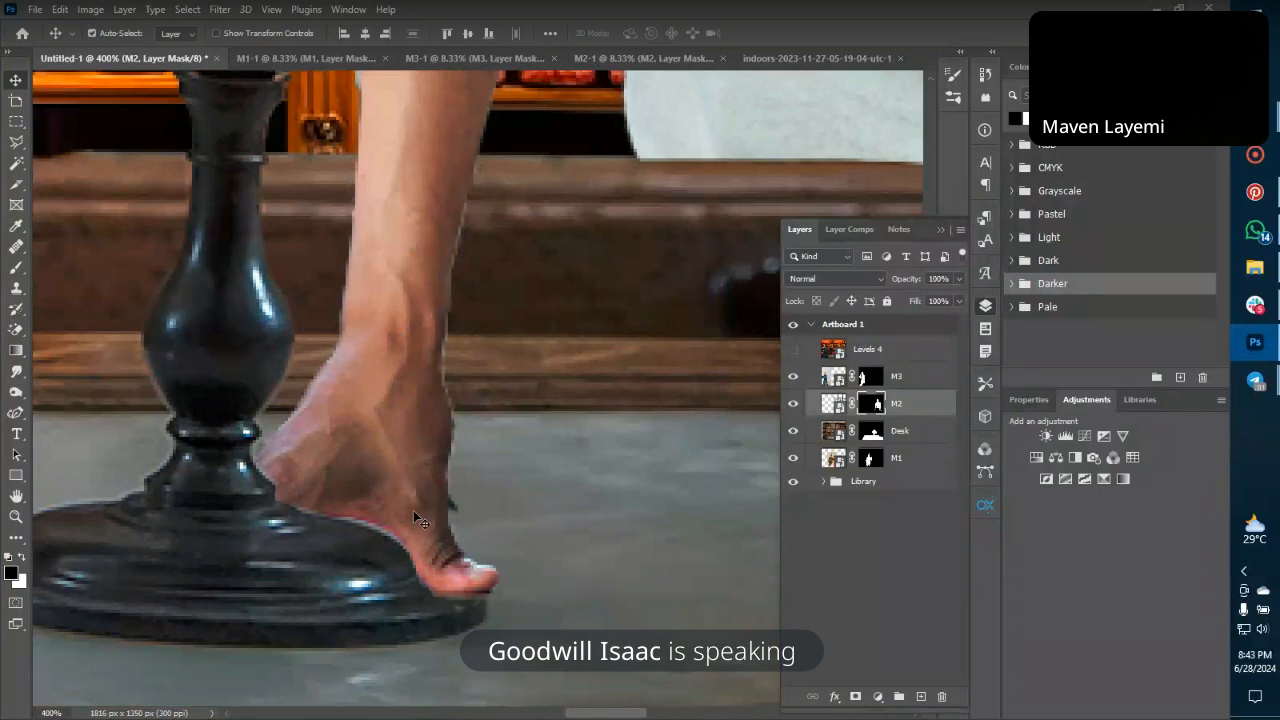
Lasso the dark fringe beside the hand near the globe base and paint it out with black on the M2 mask.
key("l")
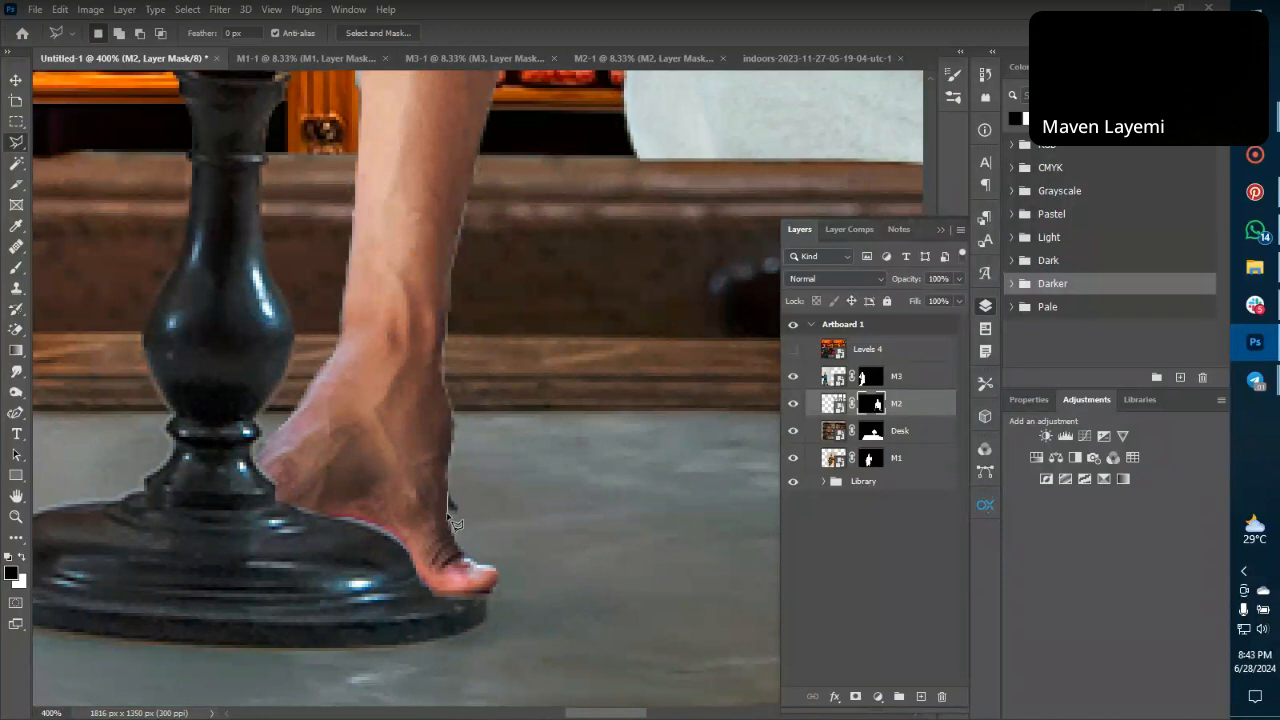
left_click(447, 515)
left_click(481, 487)
double_click(470, 460)
key("b")
mouse_move(470, 481)
left_mouse_down()
mouse_move(491, 446)
mouse_move(441, 528)
left_mouse_up()
key("ctrl+d")
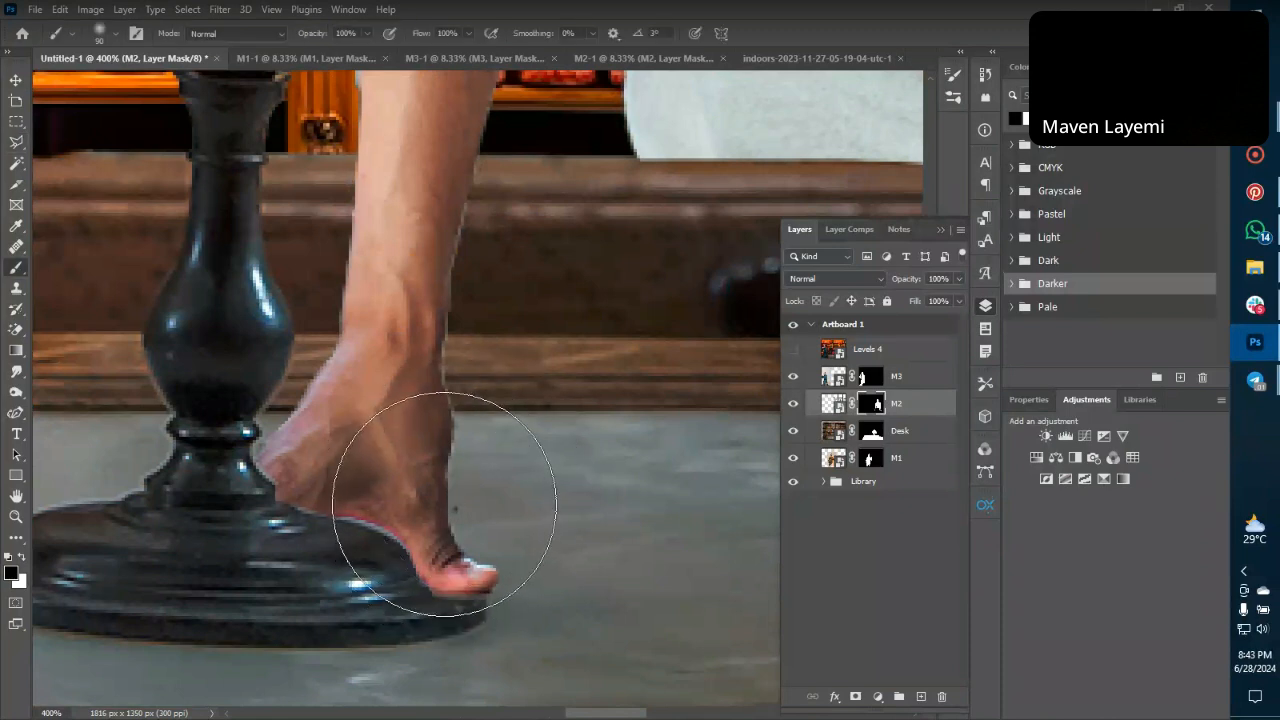
Lasso the leftover speck beside that hand, brush it away on the M2 mask, and clear the selection.
key("l")
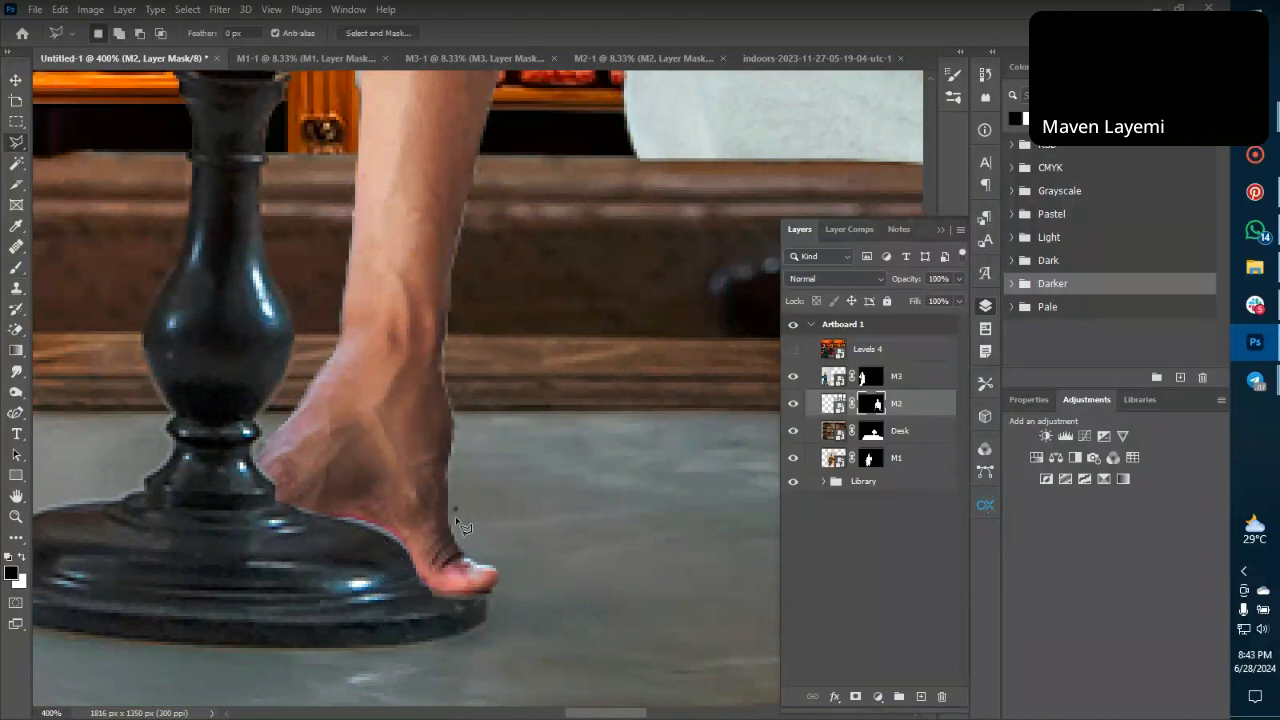
left_click(450, 497)
left_click(472, 537)
double_click(509, 484)
key("b")
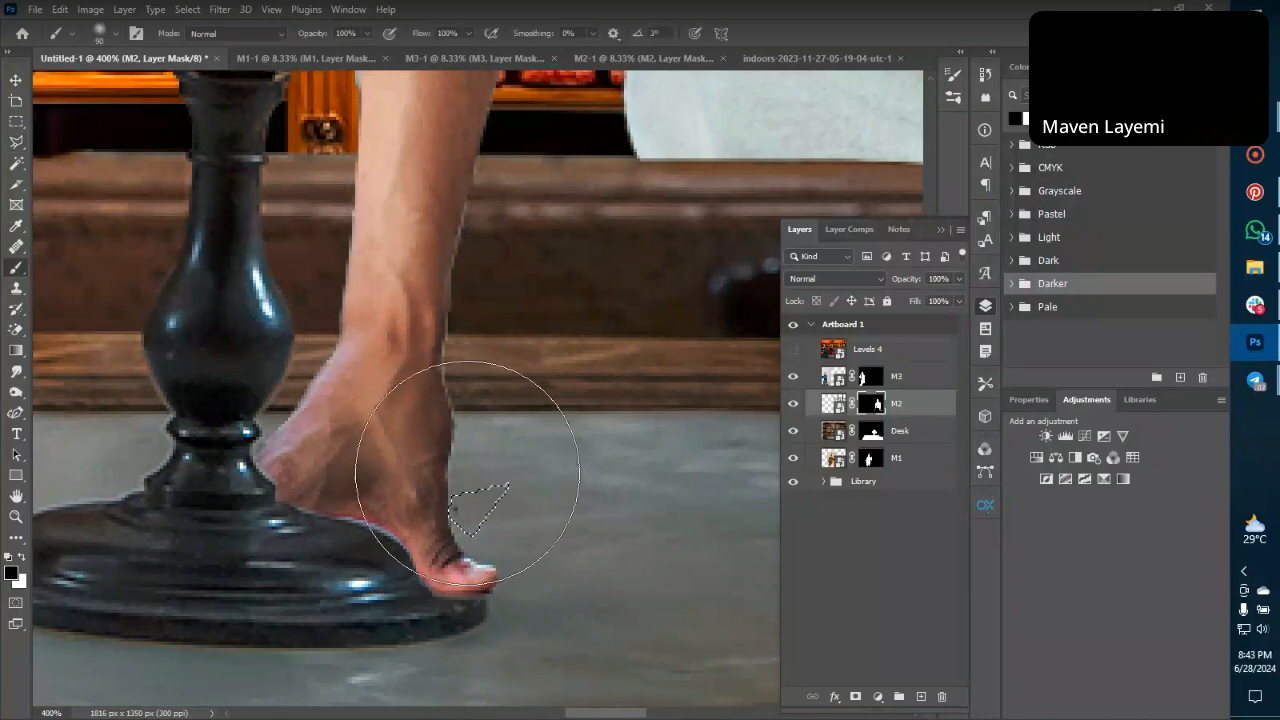
key("ctrl+d")
Select the dark fringe above the other hand's thumb with the Polygonal Lasso and mask it out on M2 with the Brush.
scroll(460, 501, "left", 4)
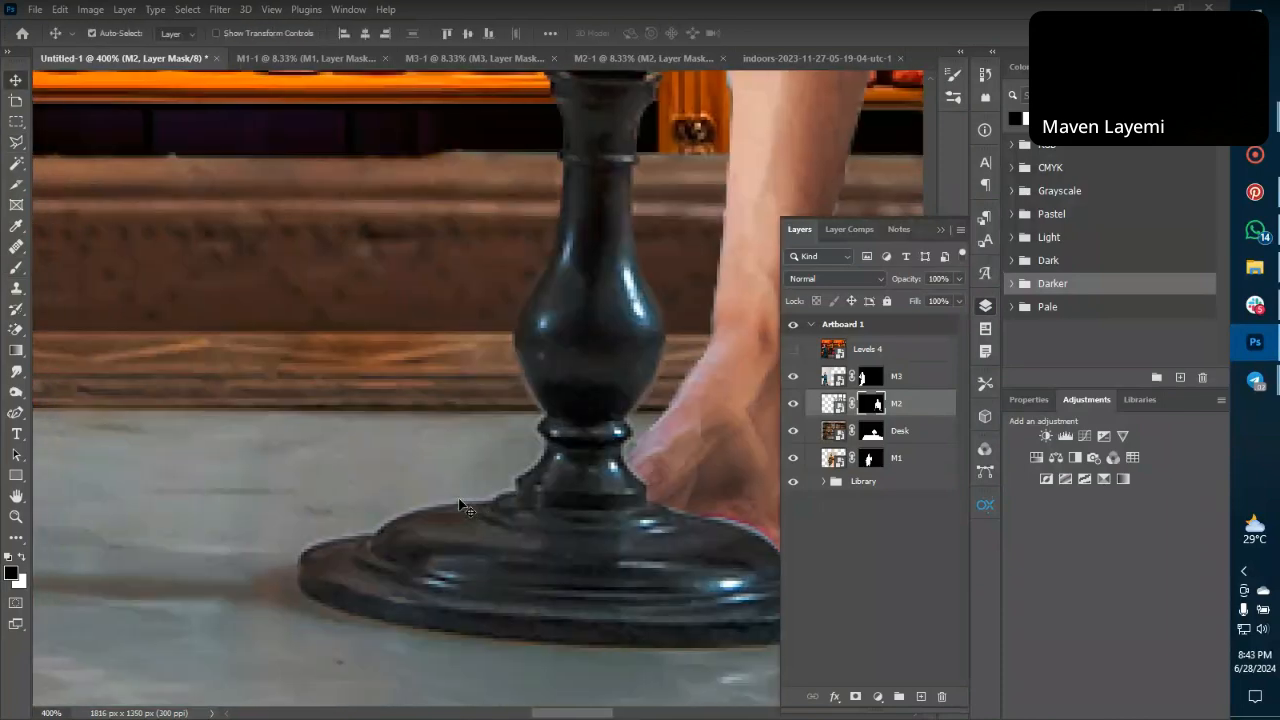
scroll(460, 501, "right", 3)
scroll(460, 504, "right", 10)
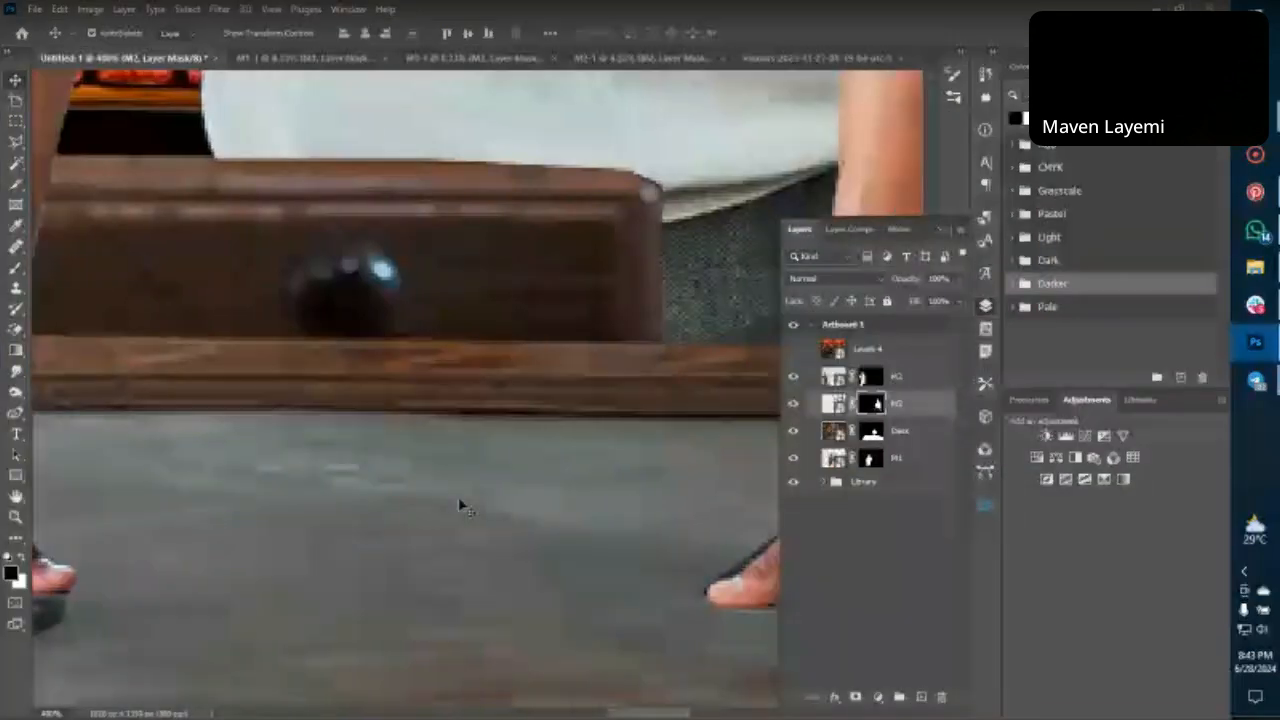
key("l")
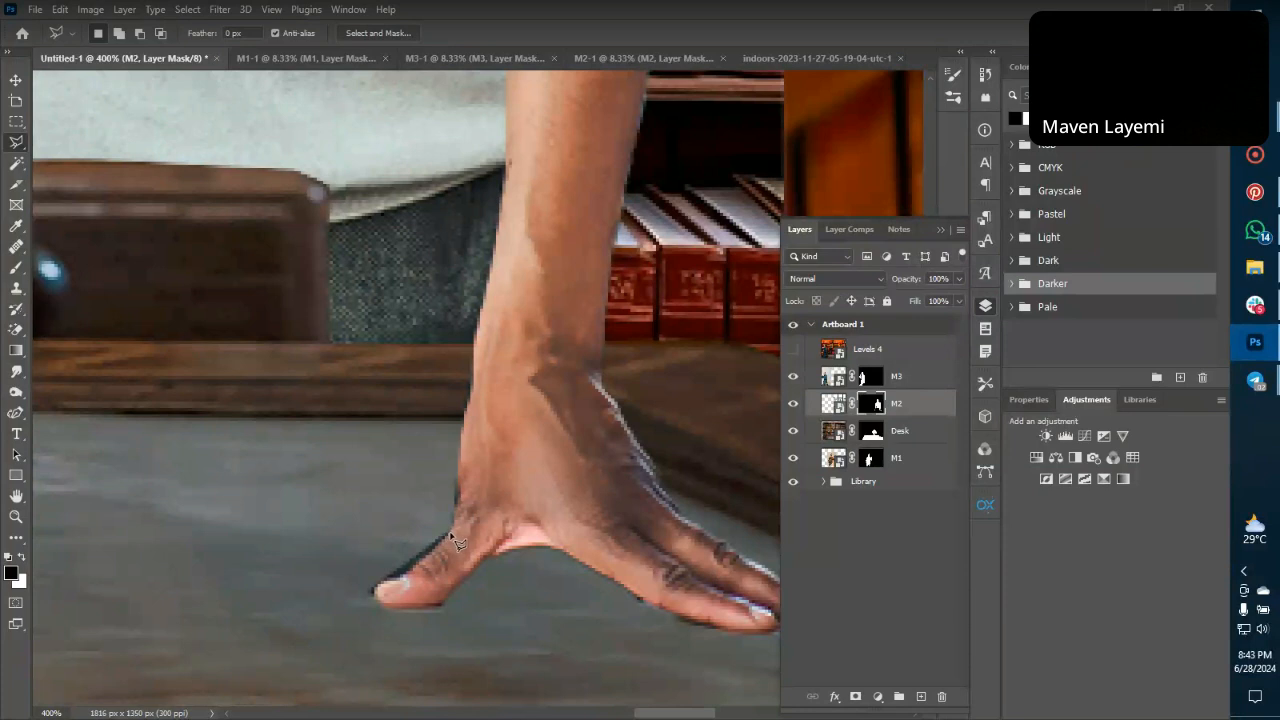
mouse_move(452, 538)
left_mouse_down()
mouse_move(404, 588)
mouse_move(372, 579)
mouse_move(380, 527)
mouse_move(478, 483)
left_mouse_up()
key("b")
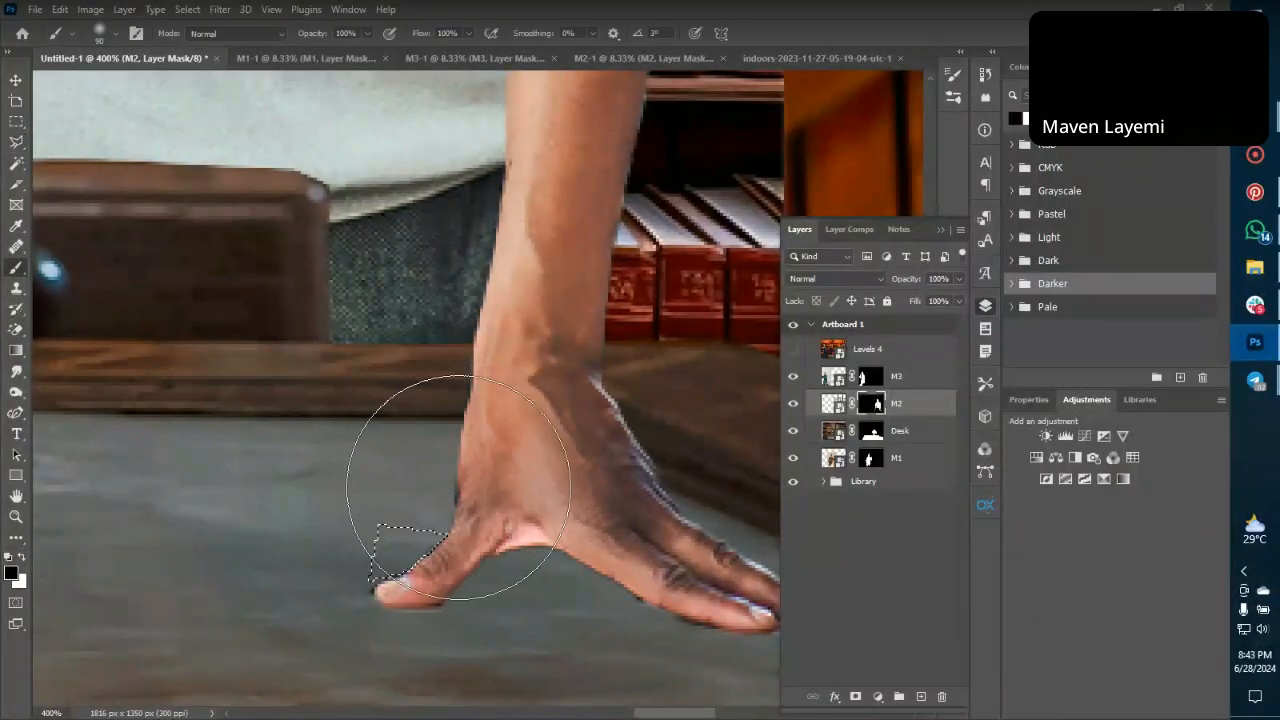
key("ctrl+d")
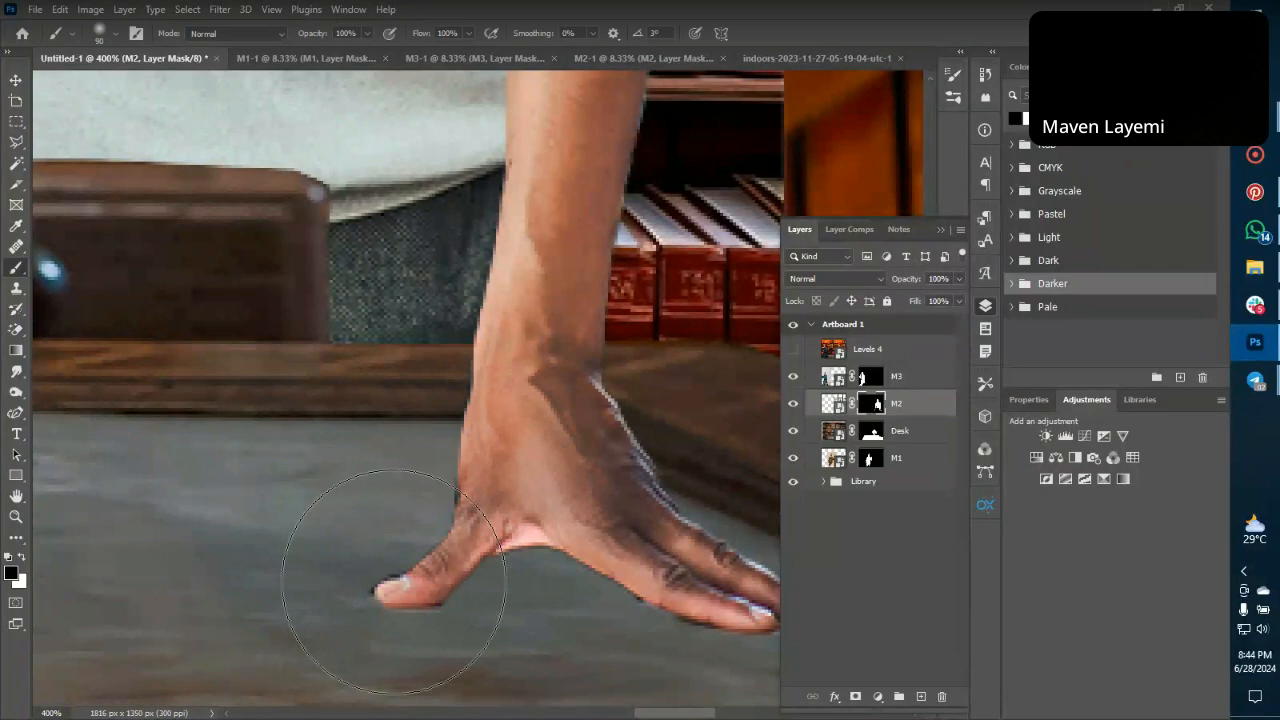
Lasso the remaining dark edges around the thumb tip and brush them out of the M2 mask.
key("l")
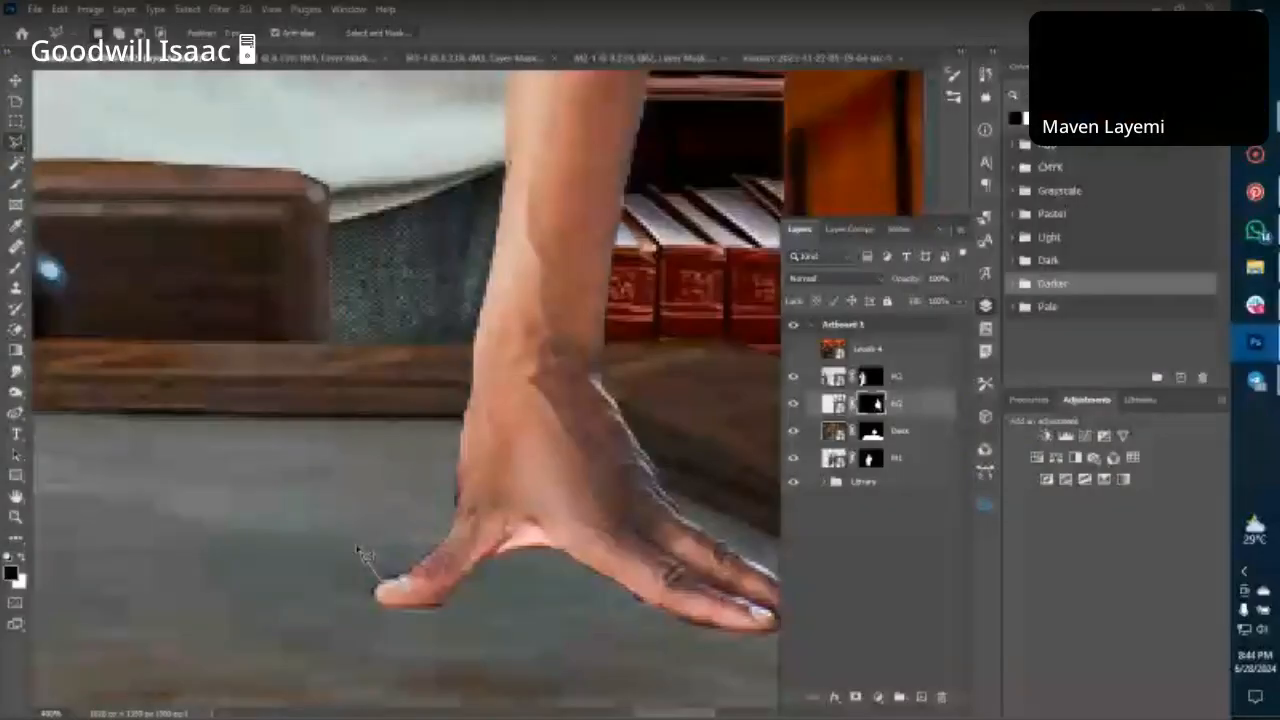
key("b")
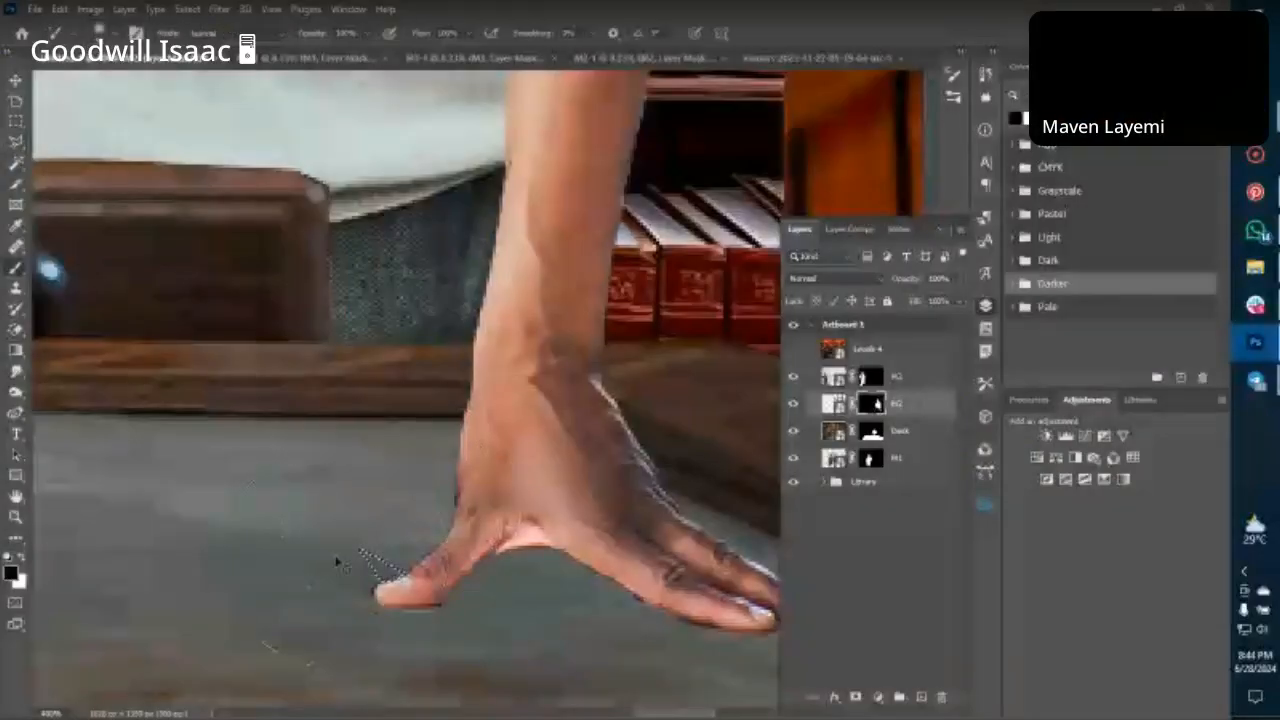
key("l")
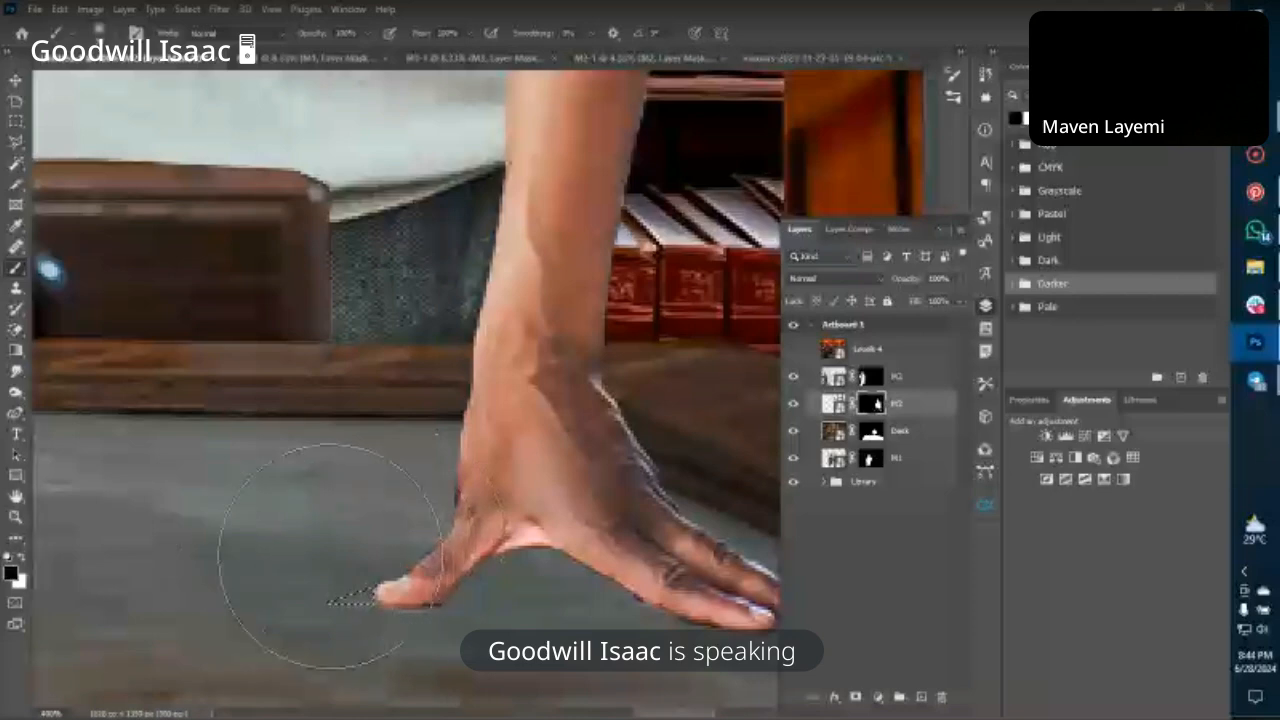
scroll(532, 558, "down", 2)
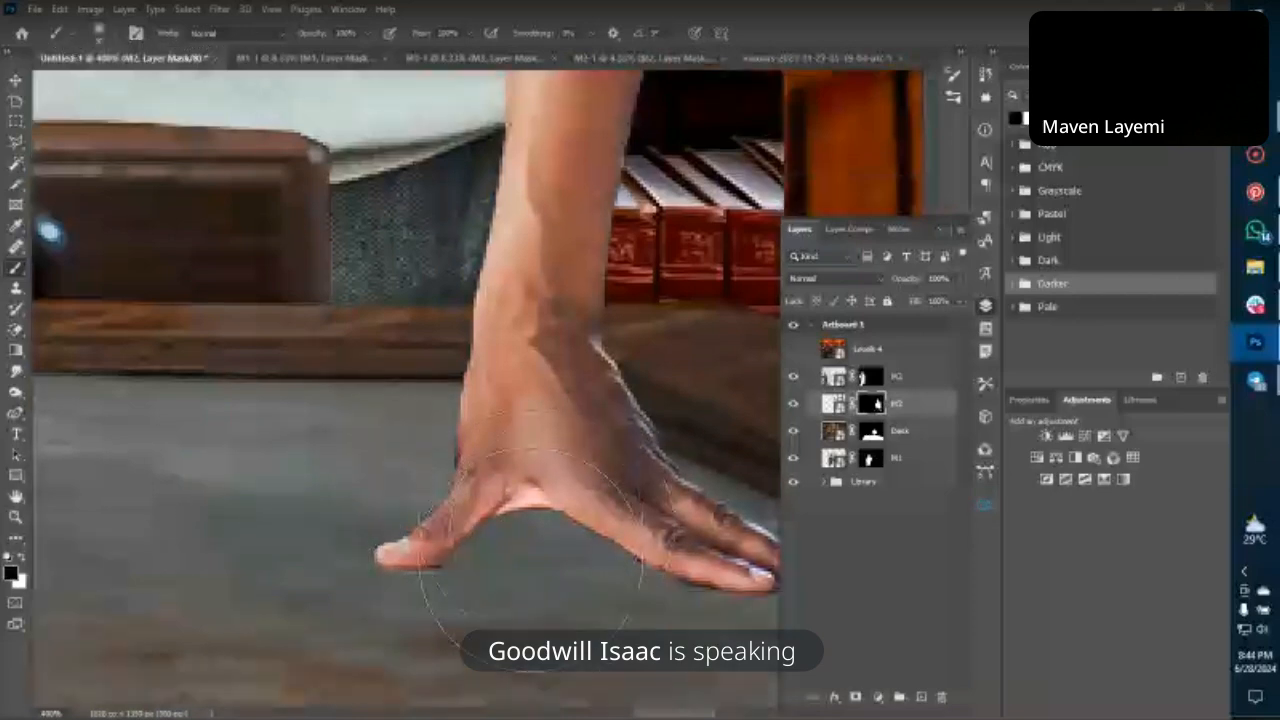
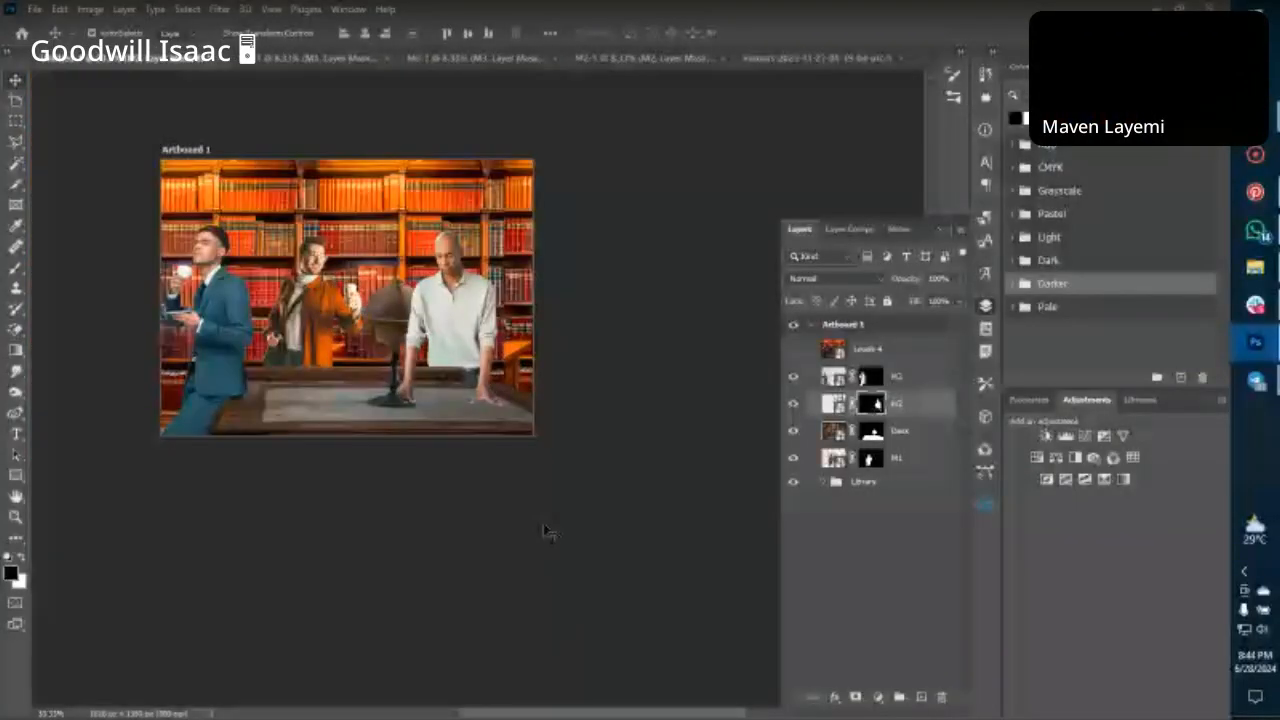
Toggle the Levels 4 reference layer's visibility to compare it with the composite, leaving it hidden.
left_click(792, 350)
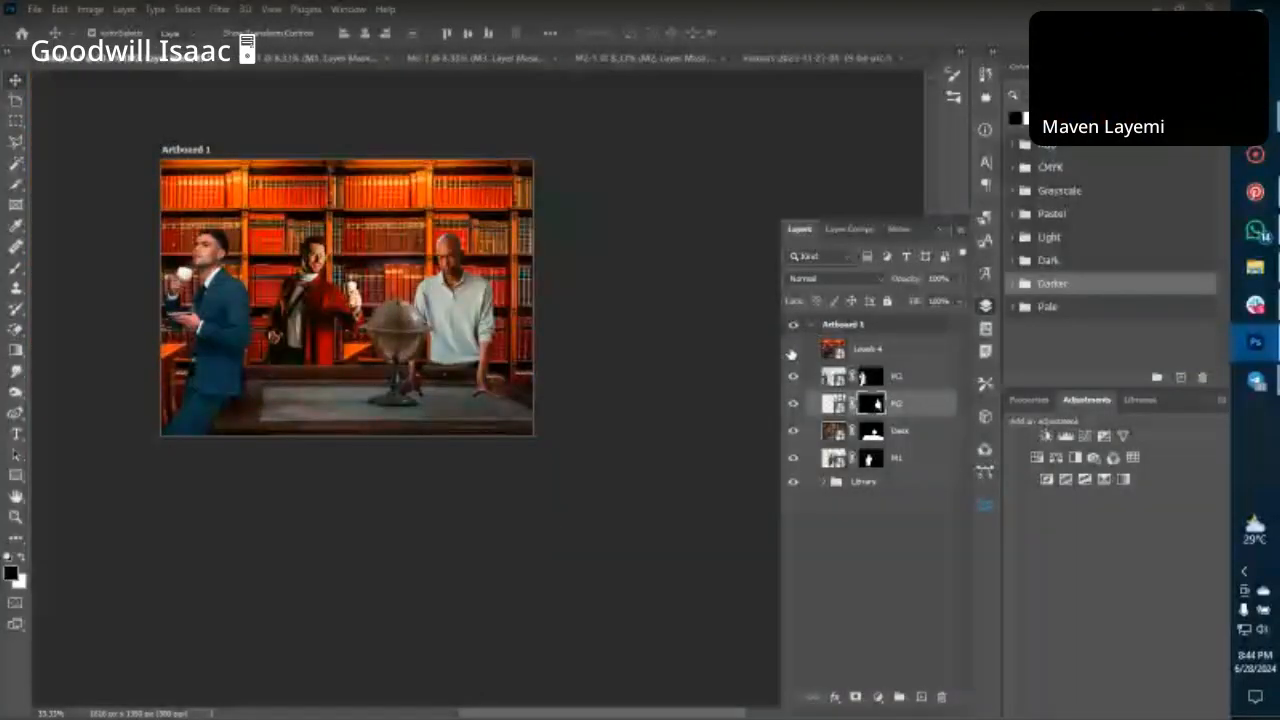
left_click(791, 352)
left_click(791, 353)
left_click(791, 353)
left_click(791, 353)
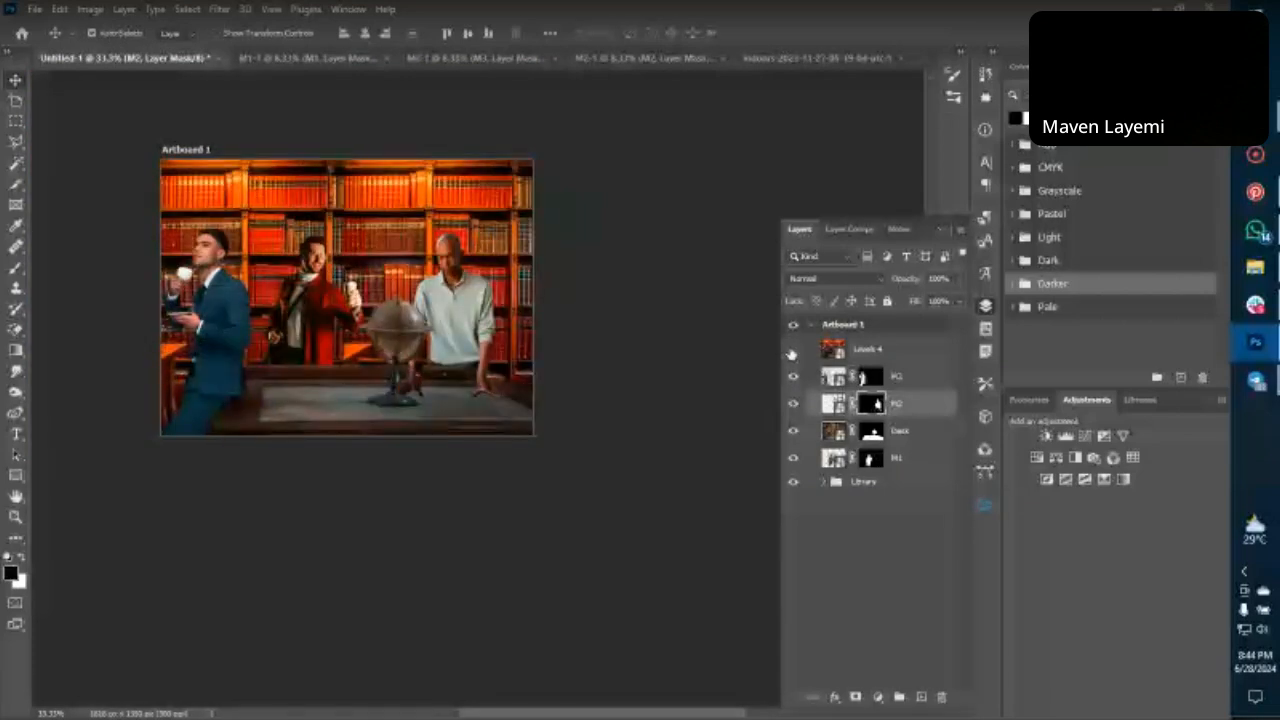
left_click(791, 353)
left_click(791, 353)
left_click(791, 353)
scroll(603, 465, "up", 1)
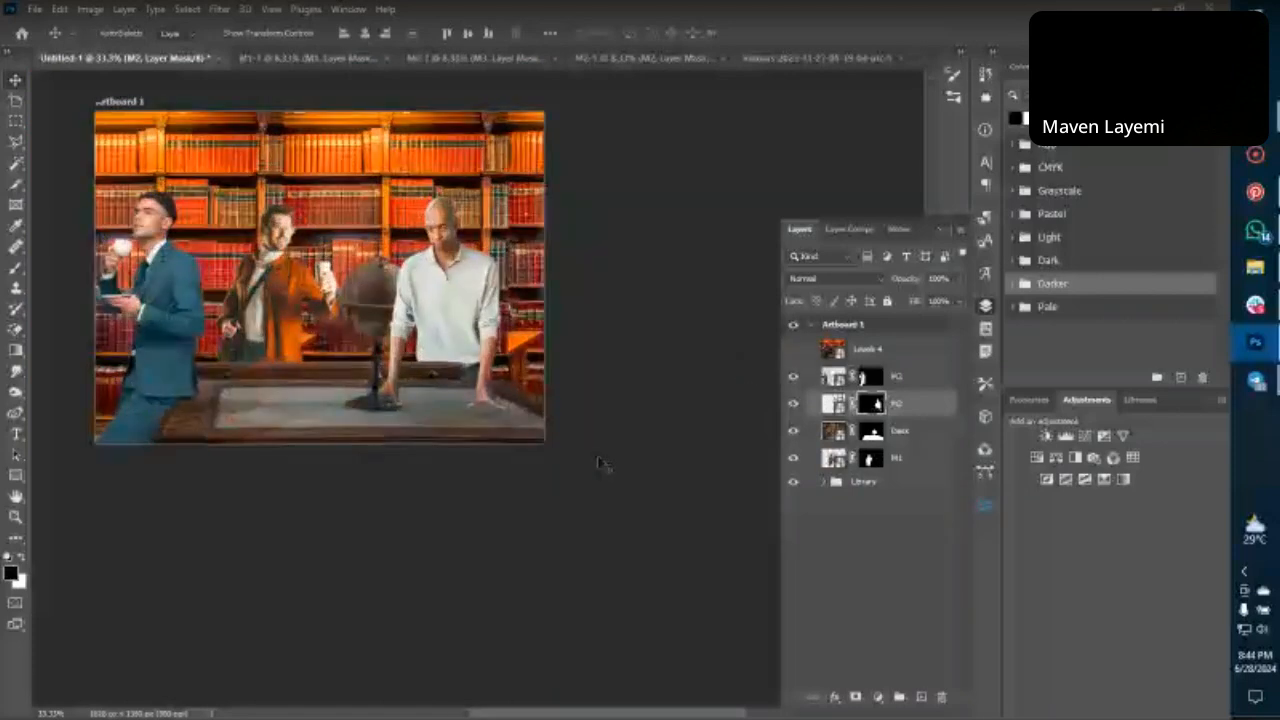
scroll(405, 452, "left", 2)
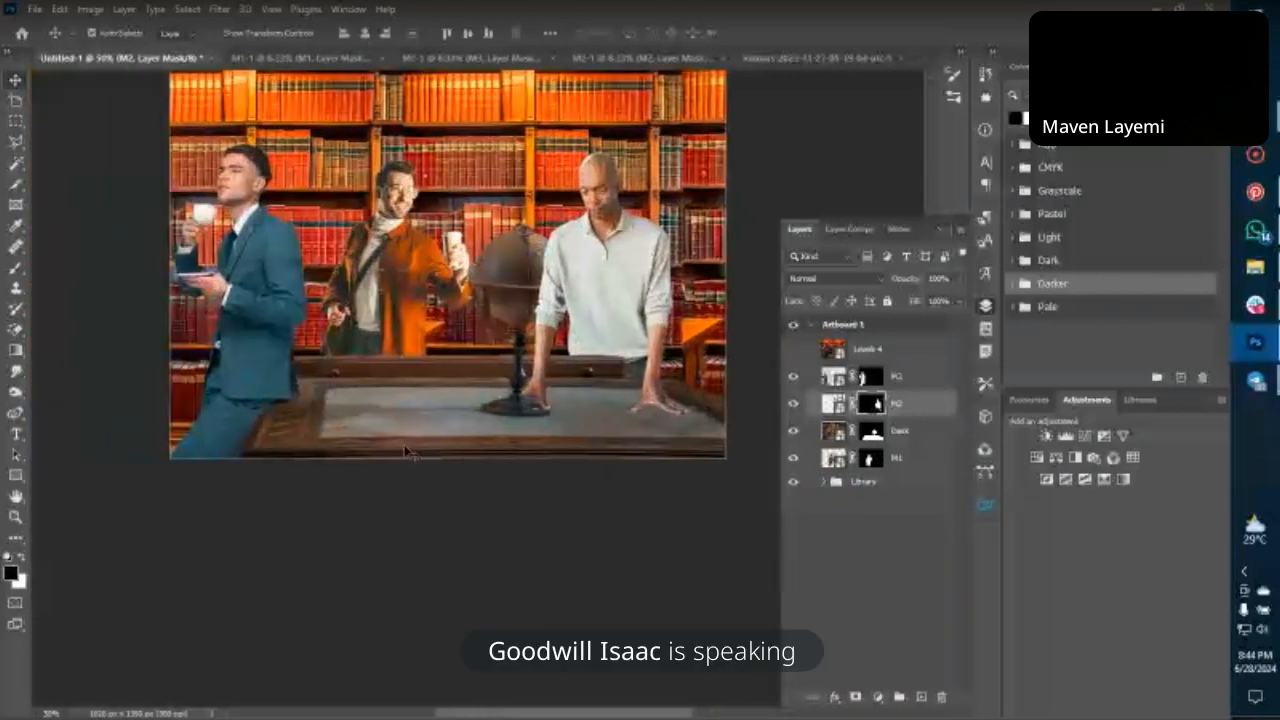
scroll(405, 452, "up", 1)
scroll(405, 452, "right", 1)
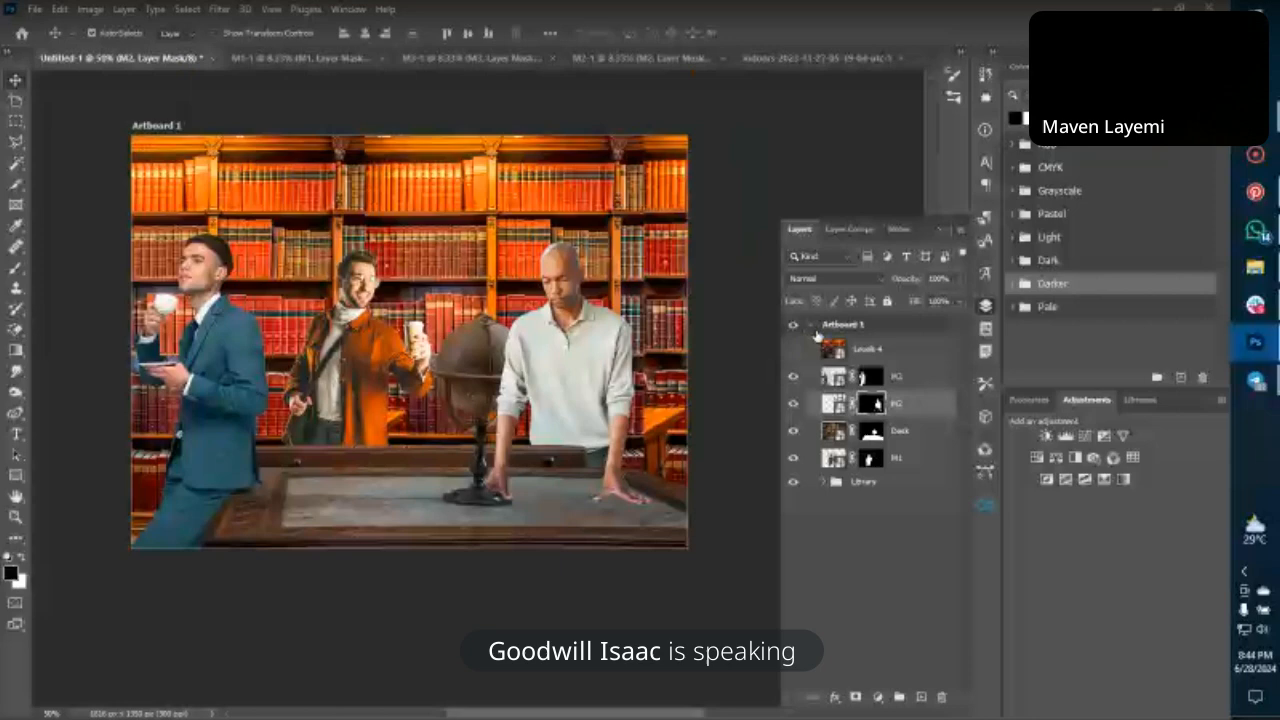
left_click(793, 353)
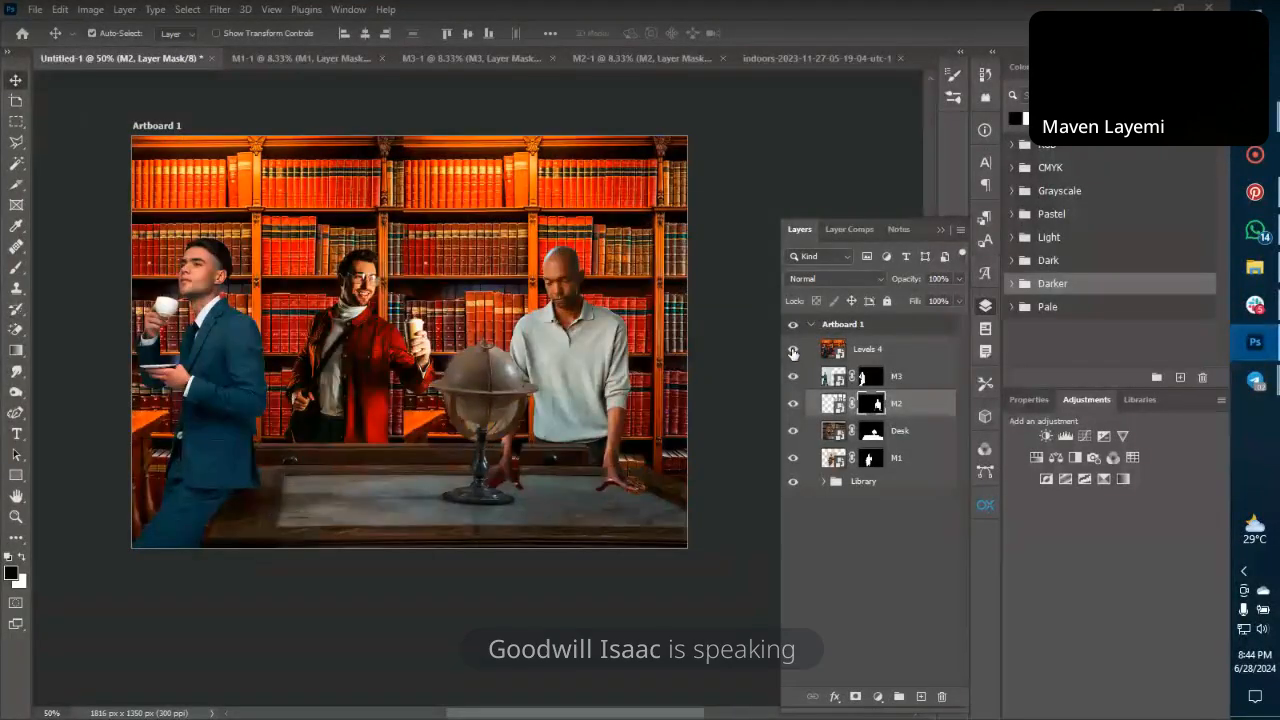
left_click(793, 353)
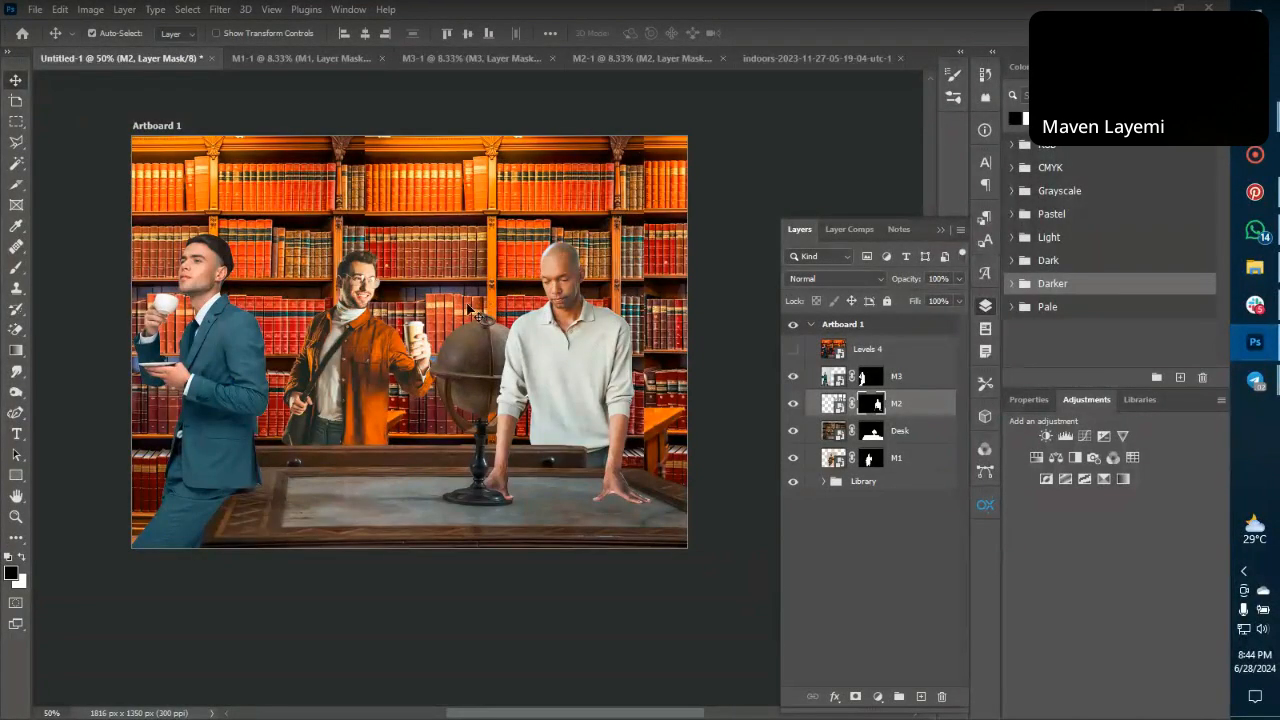
Scale the man in the blue suit (M3) down slightly with Free Transform to match the reference.
left_click(248, 366)
key("ctrl+t")
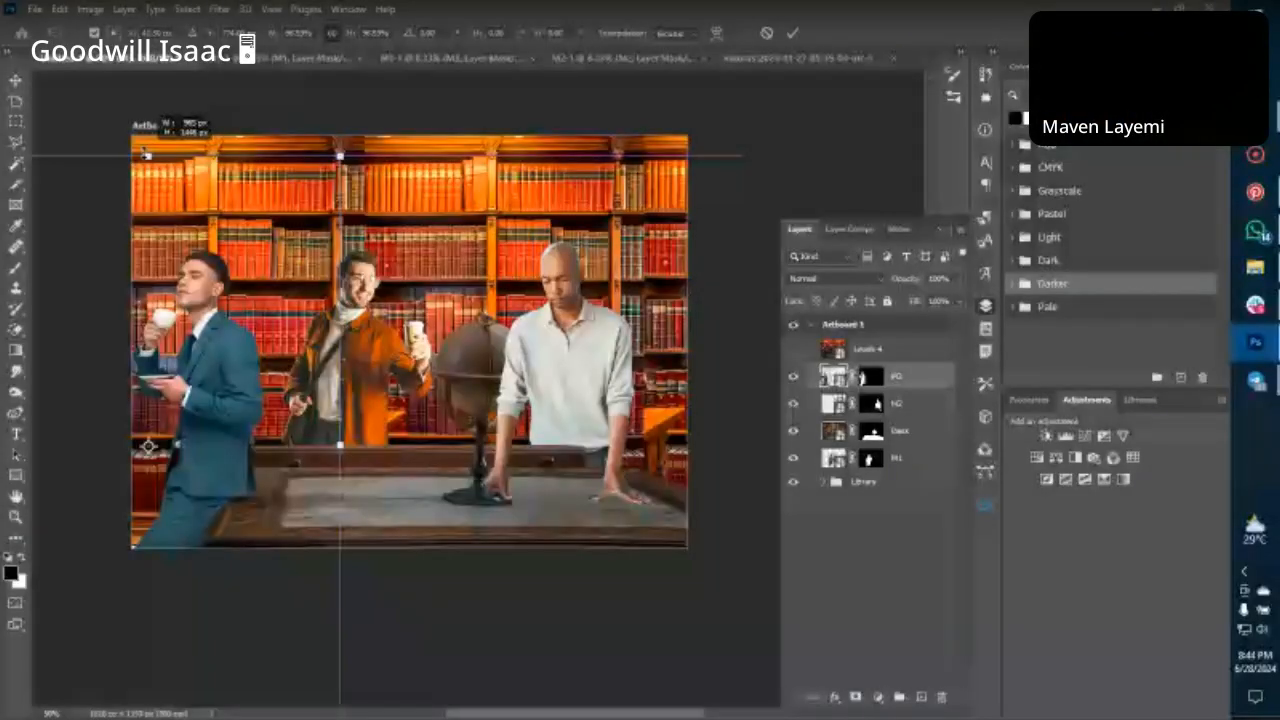
left_click_drag(146, 155, 147, 150)
key("Return")
key("ctrl+minus")
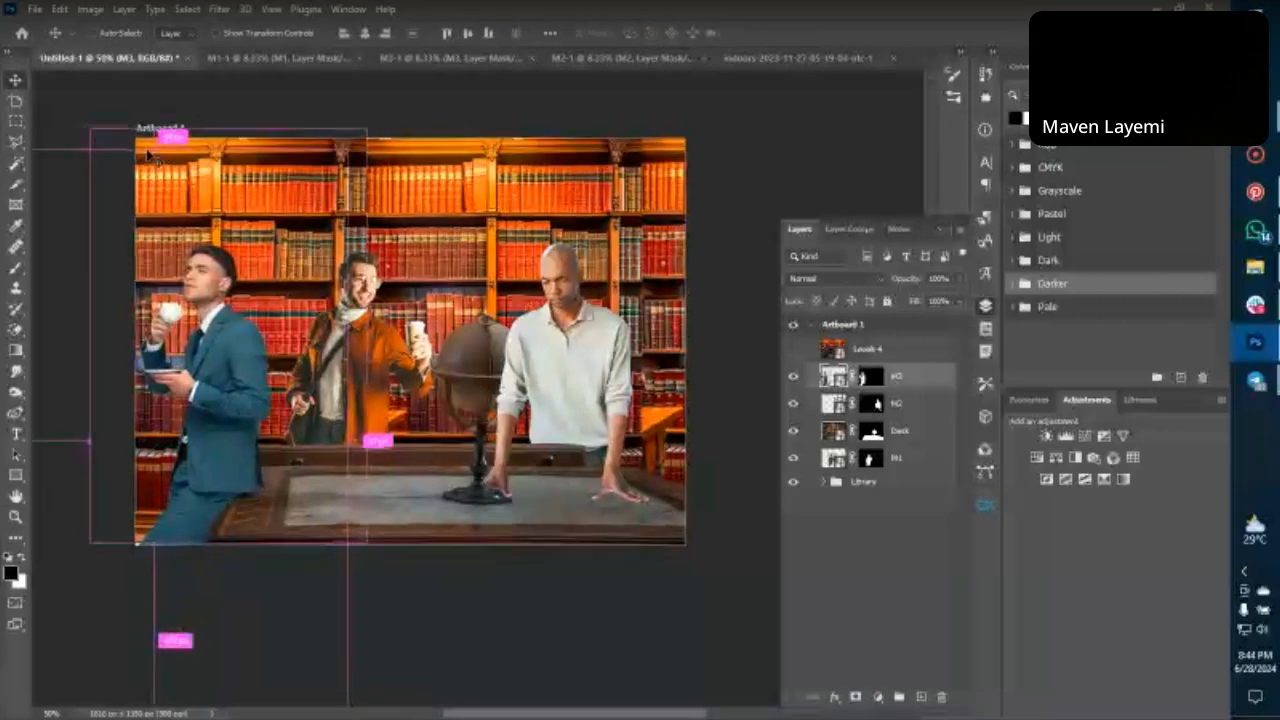
key("ctrl+minus")
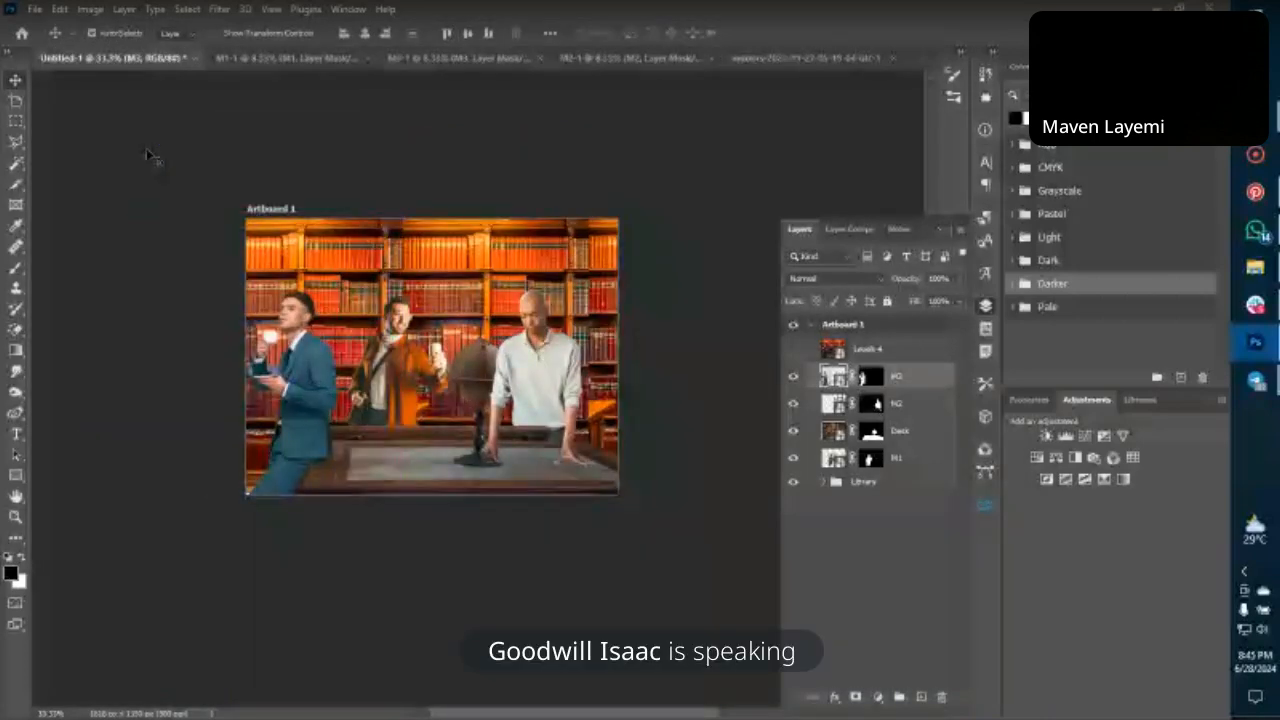
Select the M2 layer mask and lower the layer's opacity to 50% to reveal the globe behind the sleeve.
key("ctrl+plus")
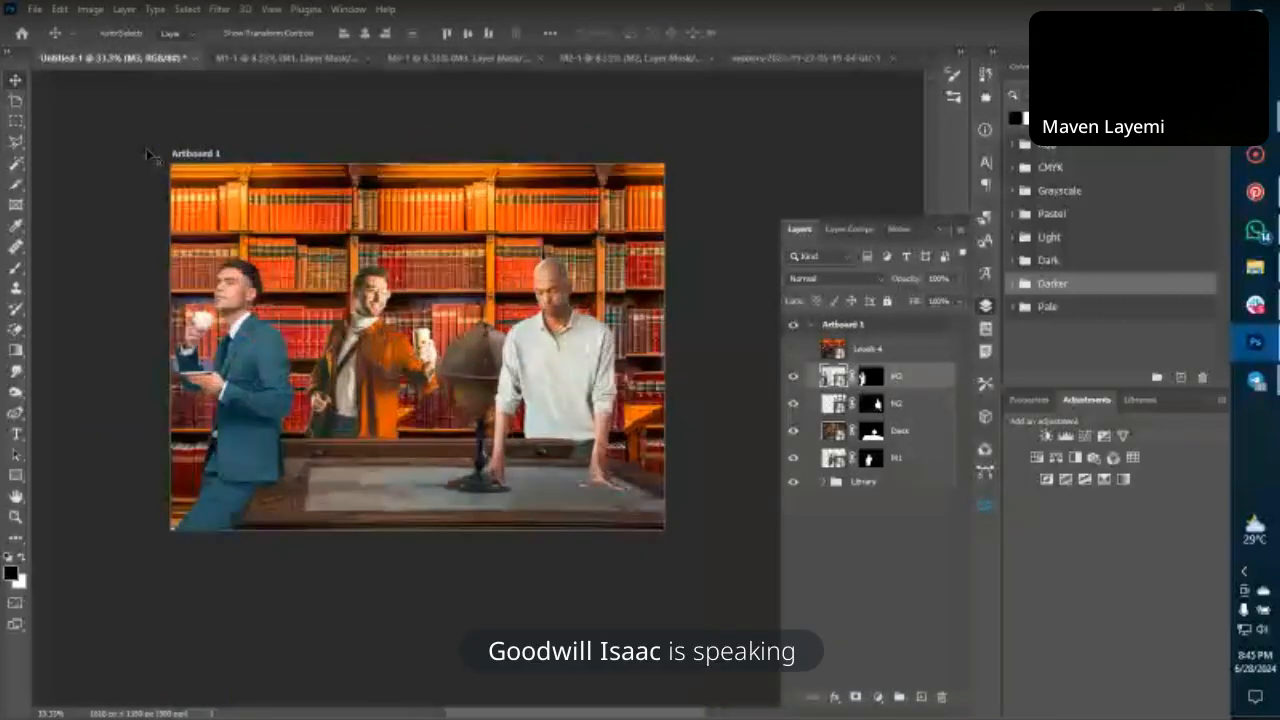
key("ctrl+plus")
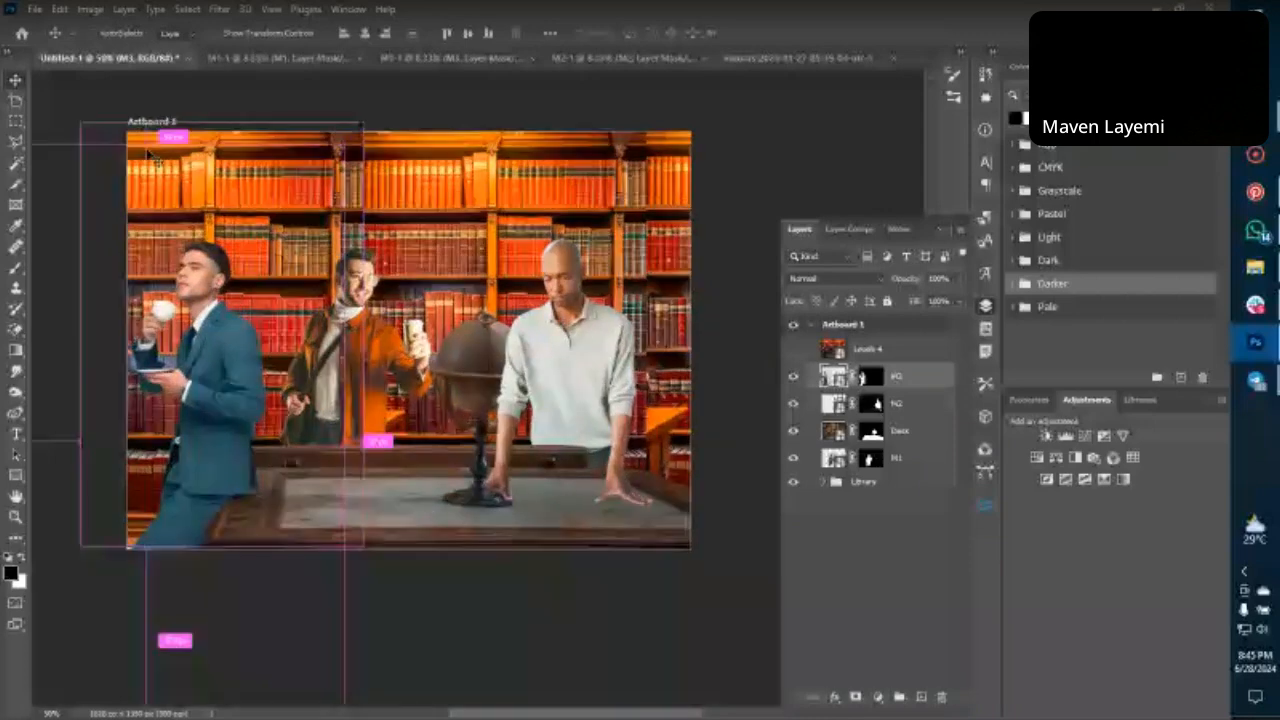
key("ctrl+plus")
key("ctrl+plus")
key("ctrl+plus")
left_click(876, 409)
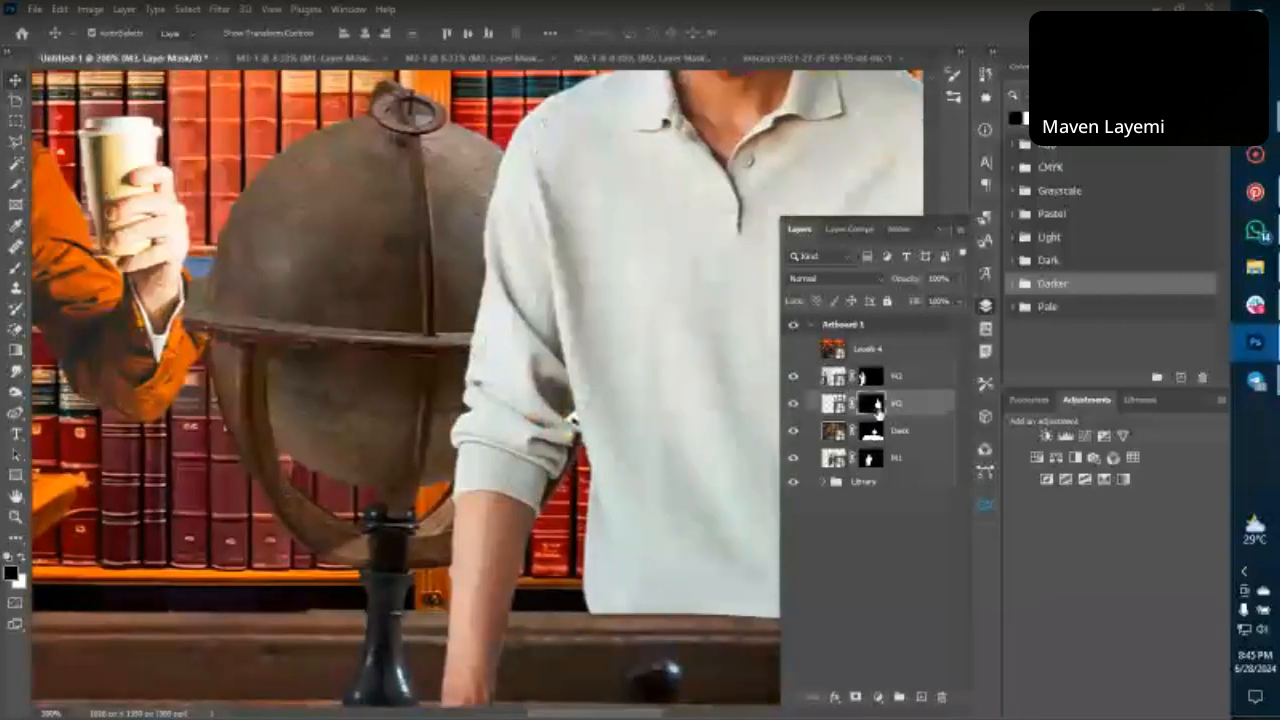
scroll(420, 265, "right", 2)
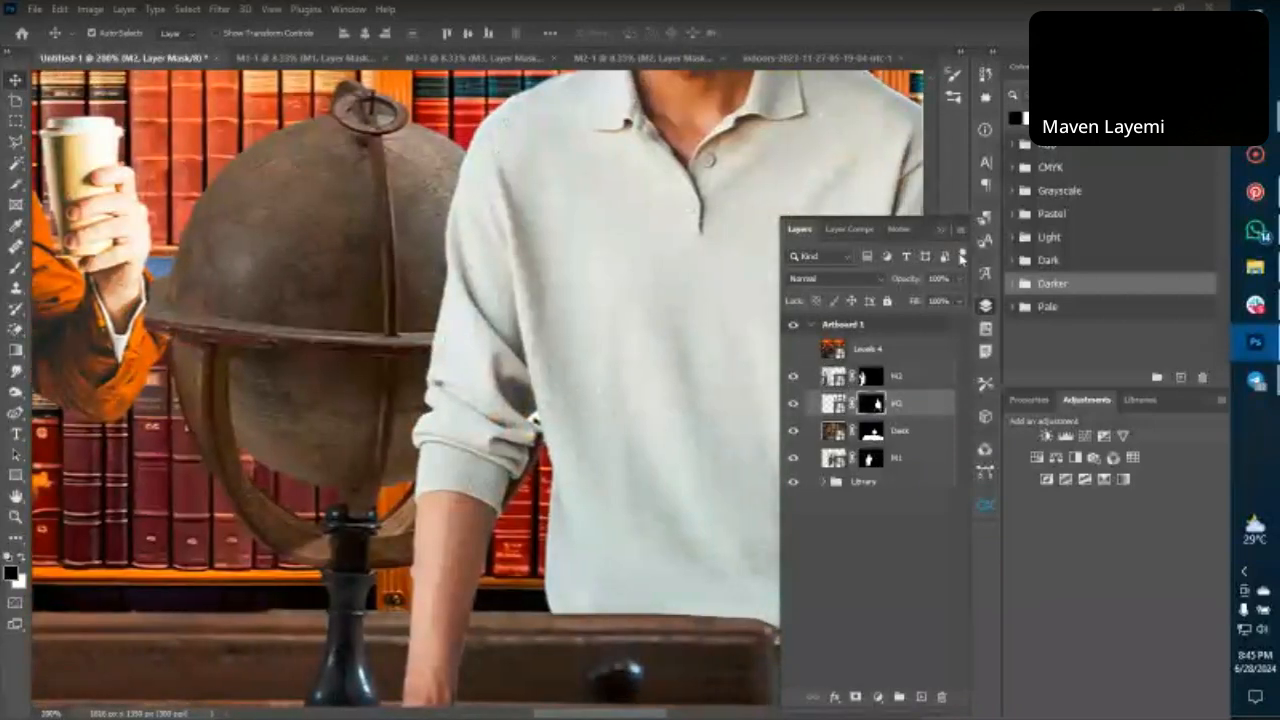
left_click_drag(962, 279, 920, 300)
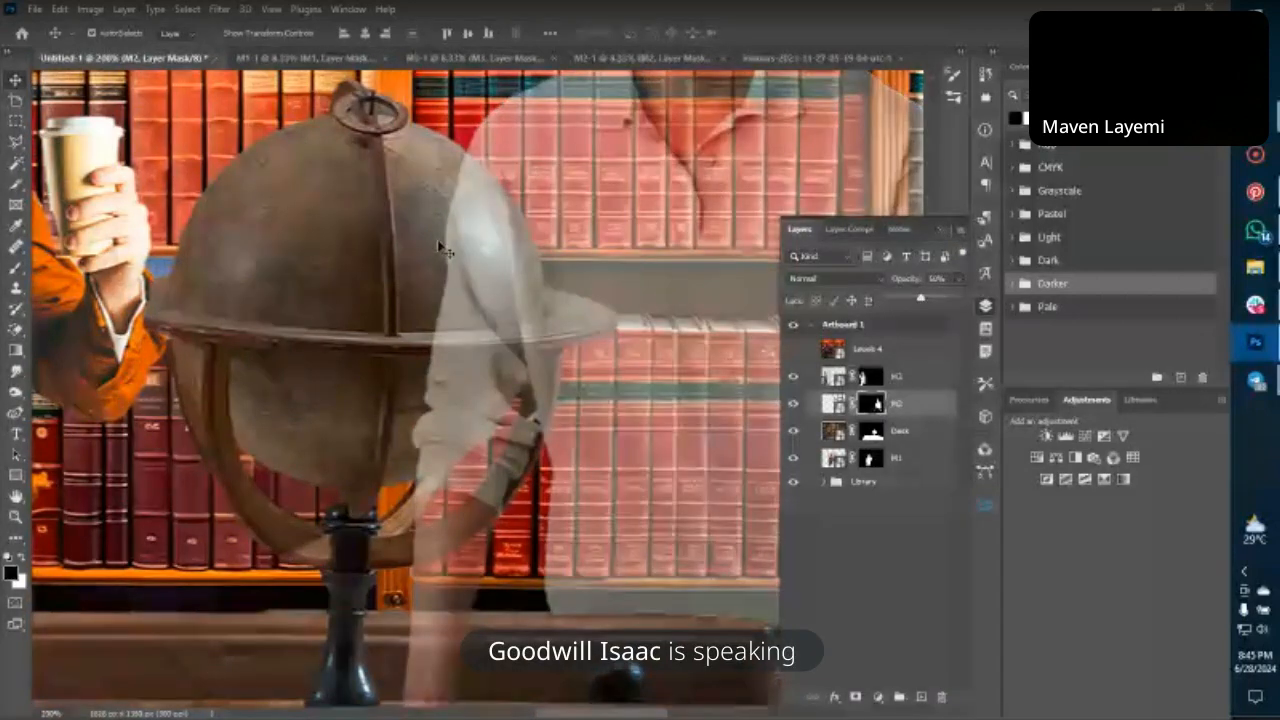
key("l")
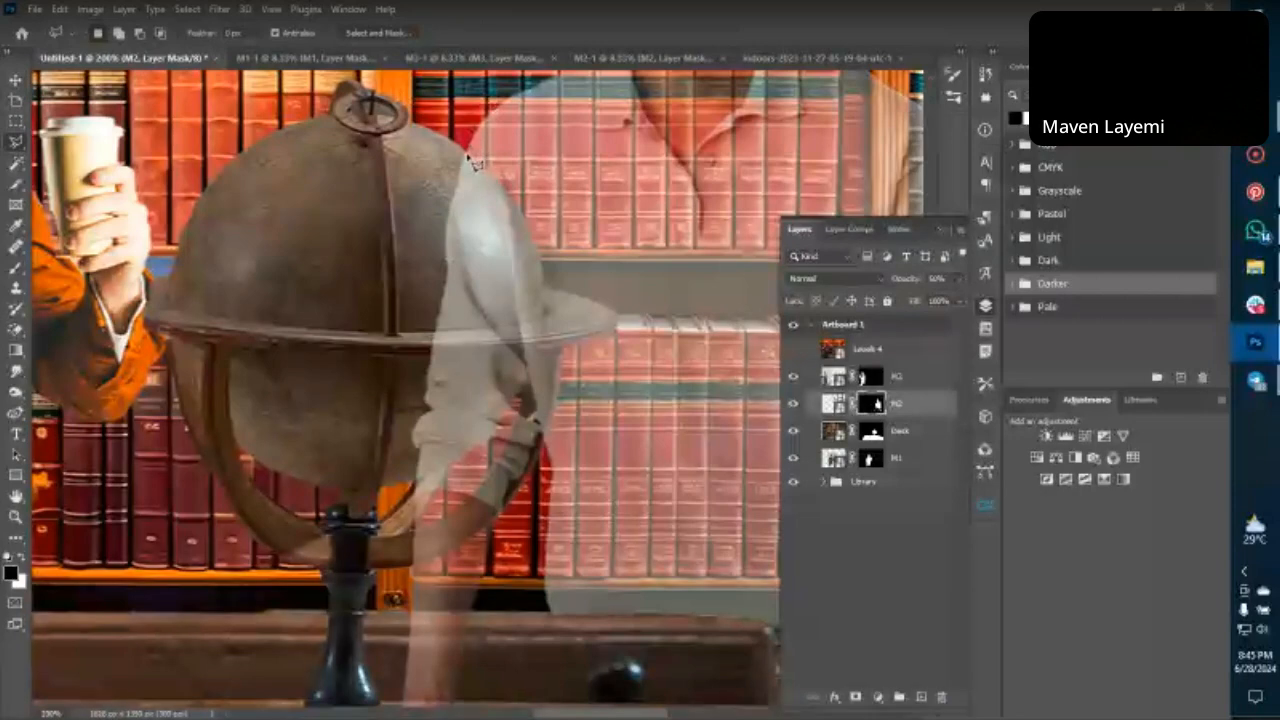
left_click(467, 154)
left_click(487, 169)
left_click(503, 184)
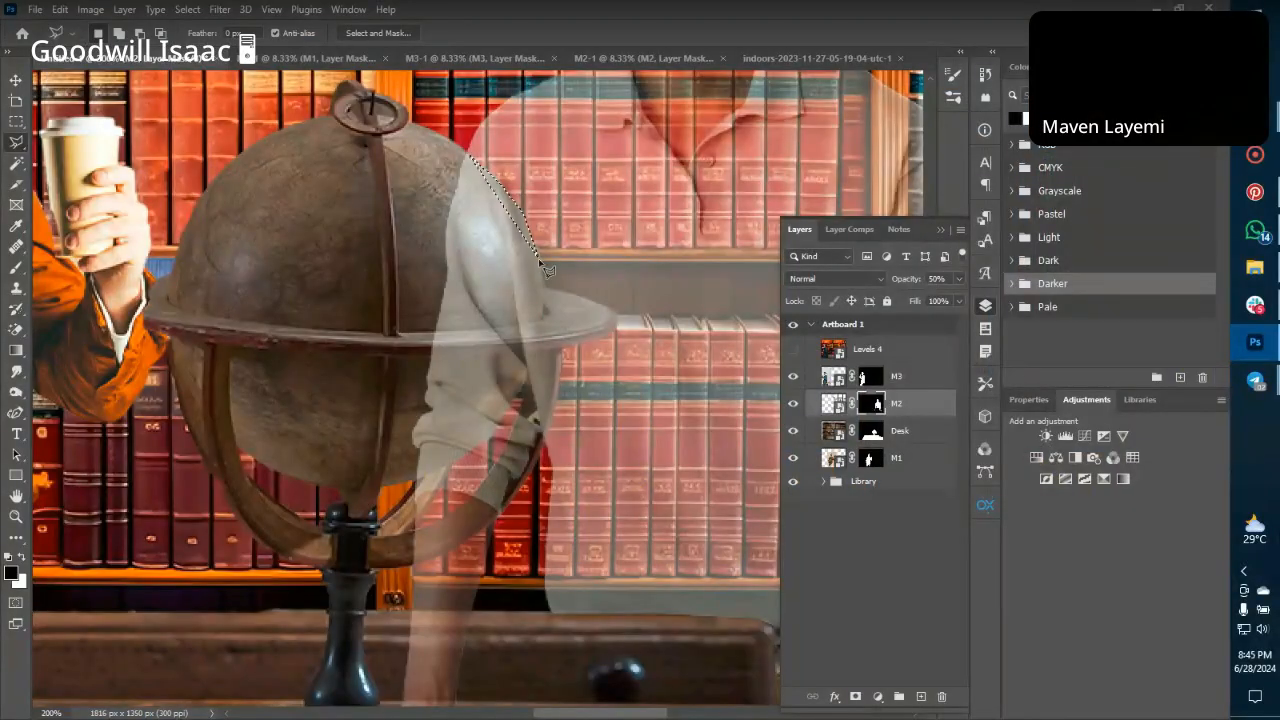
Load the Desk mask as a selection, brush the sleeve overlapping the globe out of the M2 mask, and clear the selection.
left_click(871, 440, "alt")
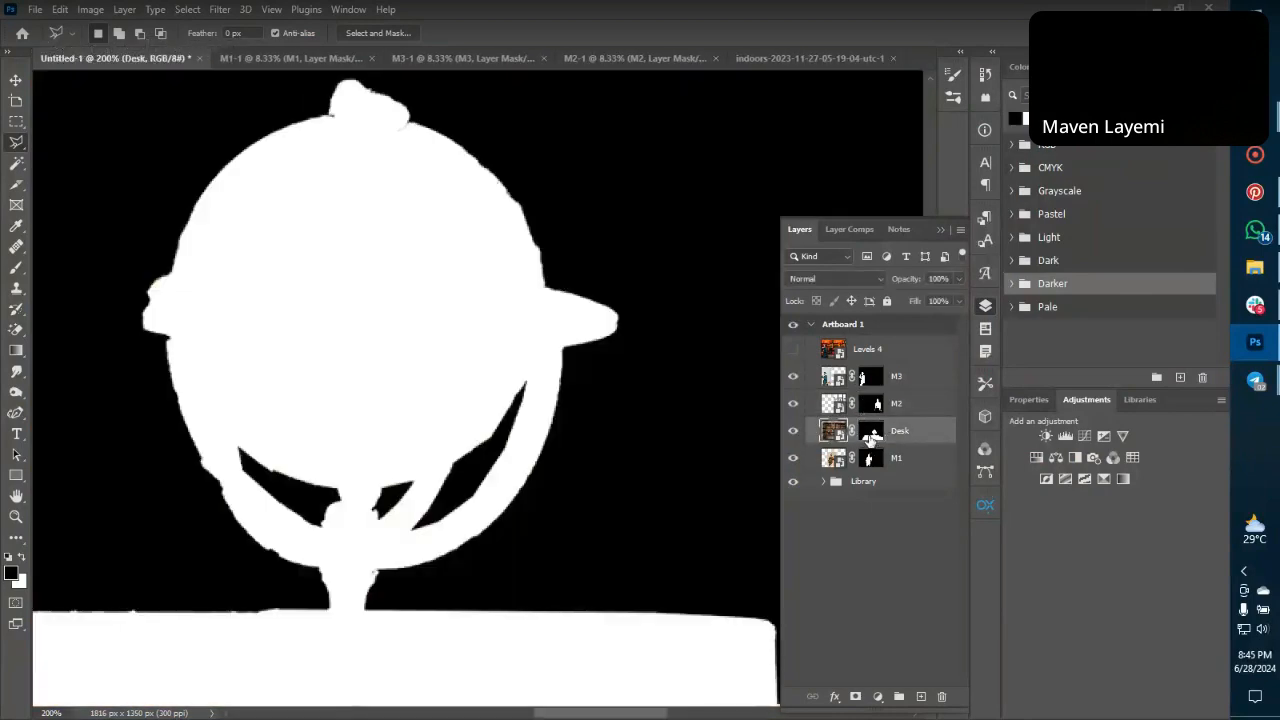
left_click(871, 440, "alt")
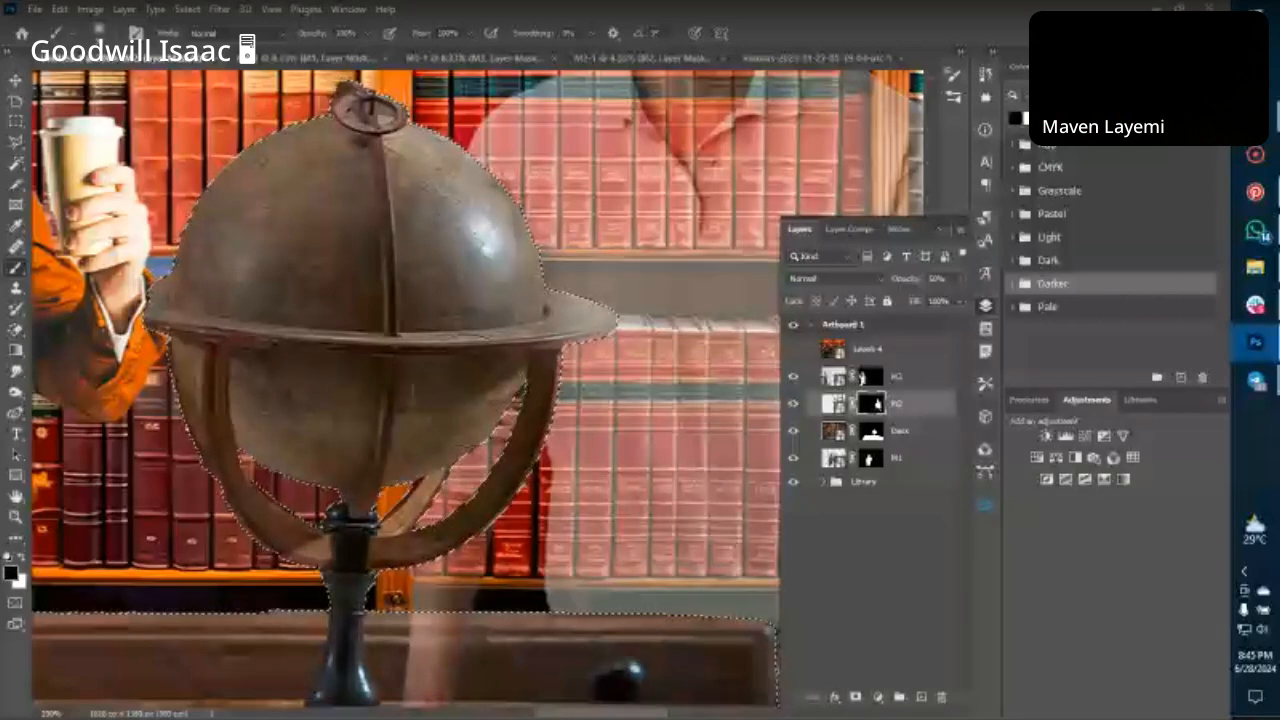
key("ctrl+z")
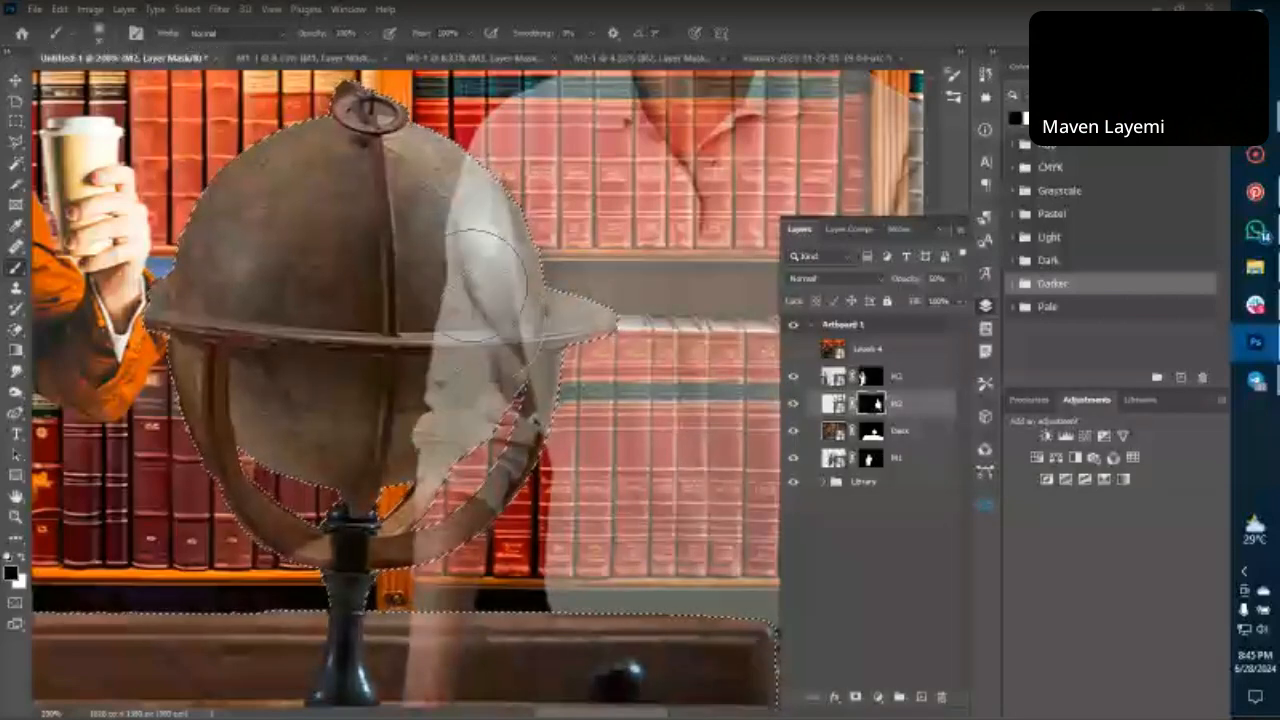
key("bracketleft")
key("bracketleft")
mouse_move(460, 178)
left_mouse_down()
mouse_move(492, 347)
mouse_move(432, 520)
left_mouse_up()
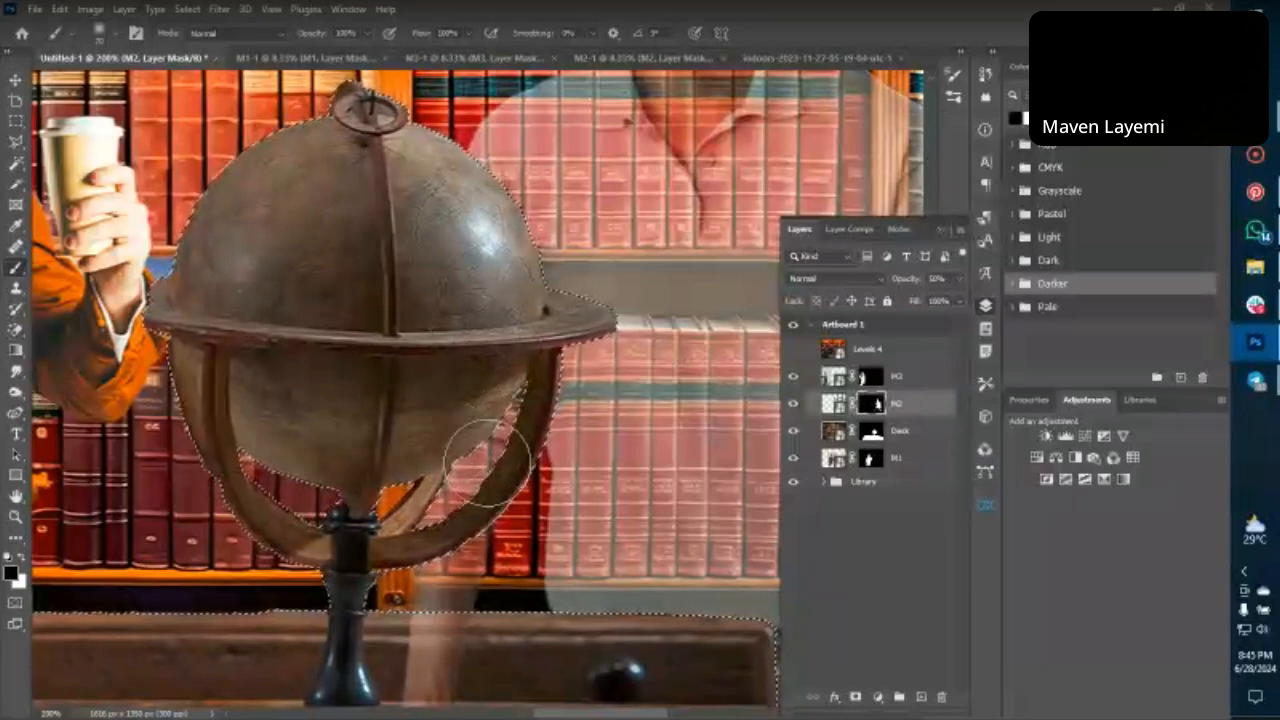
key("ctrl+plus")
key("ctrl+plus")
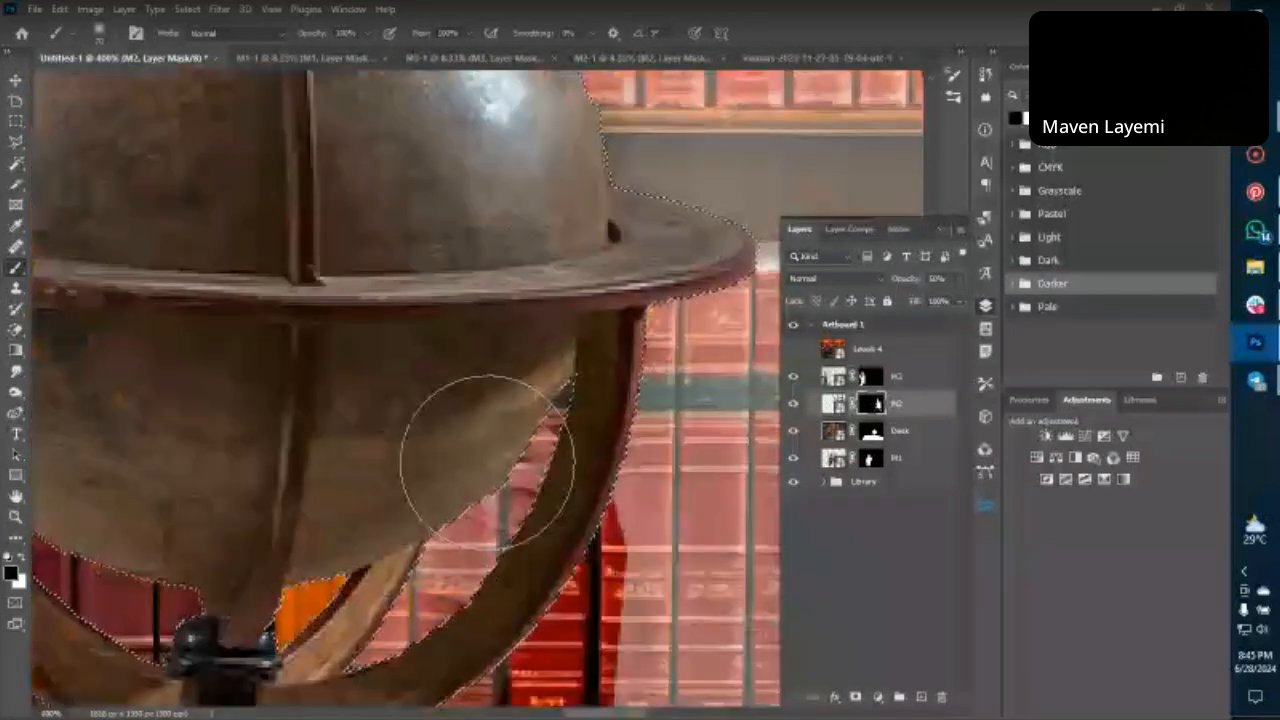
key("bracketleft")
key("bracketleft")
key("bracketleft")
key("bracketleft")
key("bracketleft")
key("bracketleft")
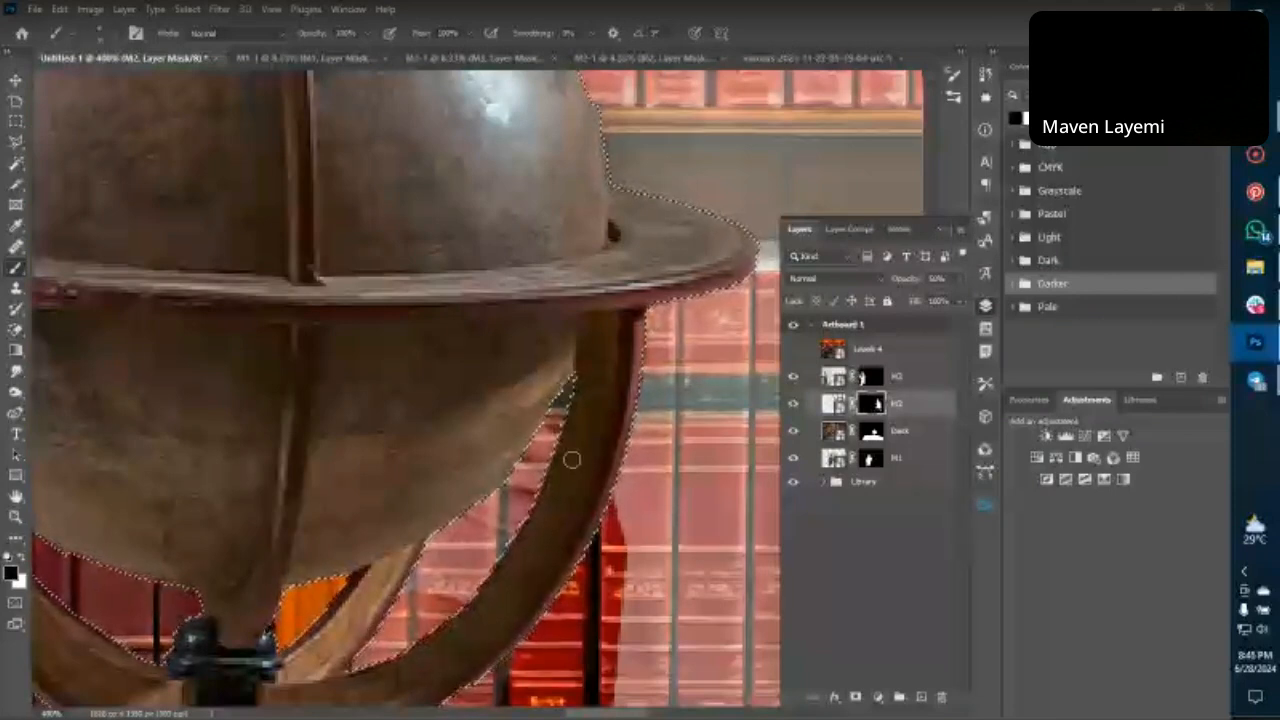
key("ctrl+d")
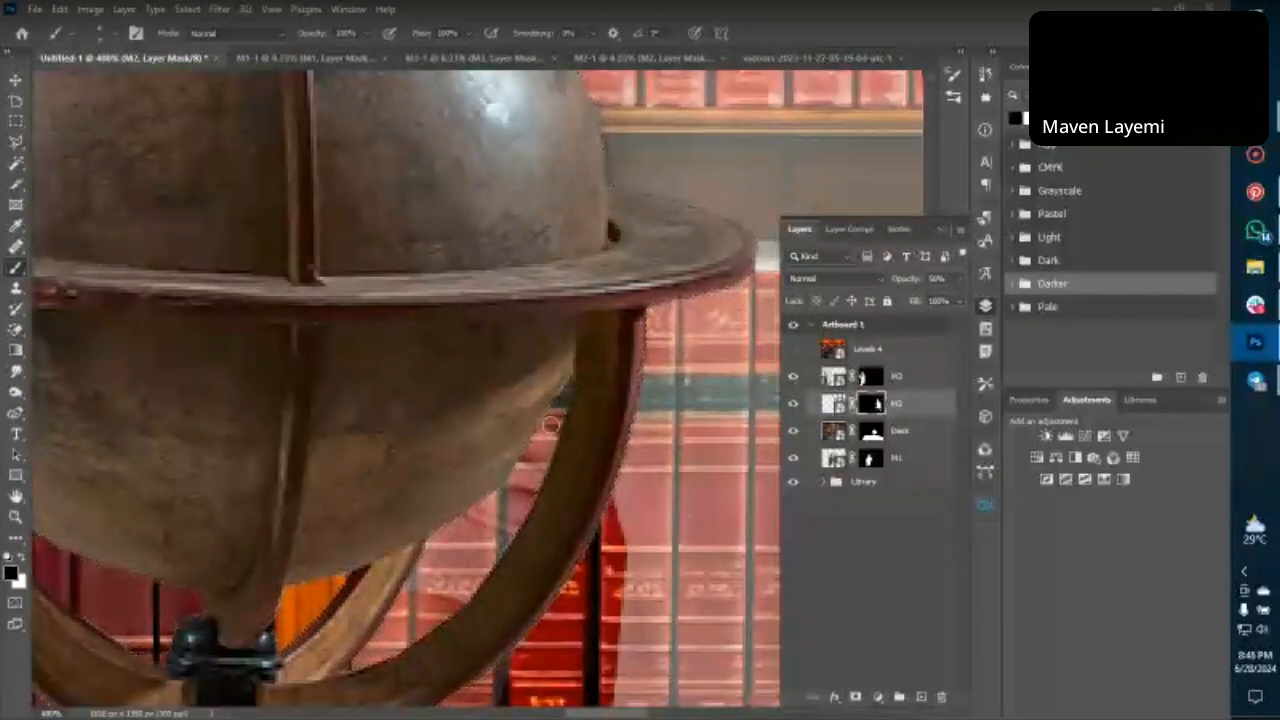
Outline the narrow gap between the globe's lower right side and its curved frame with the Polygonal Lasso, with the Desk mask active.
key("w")
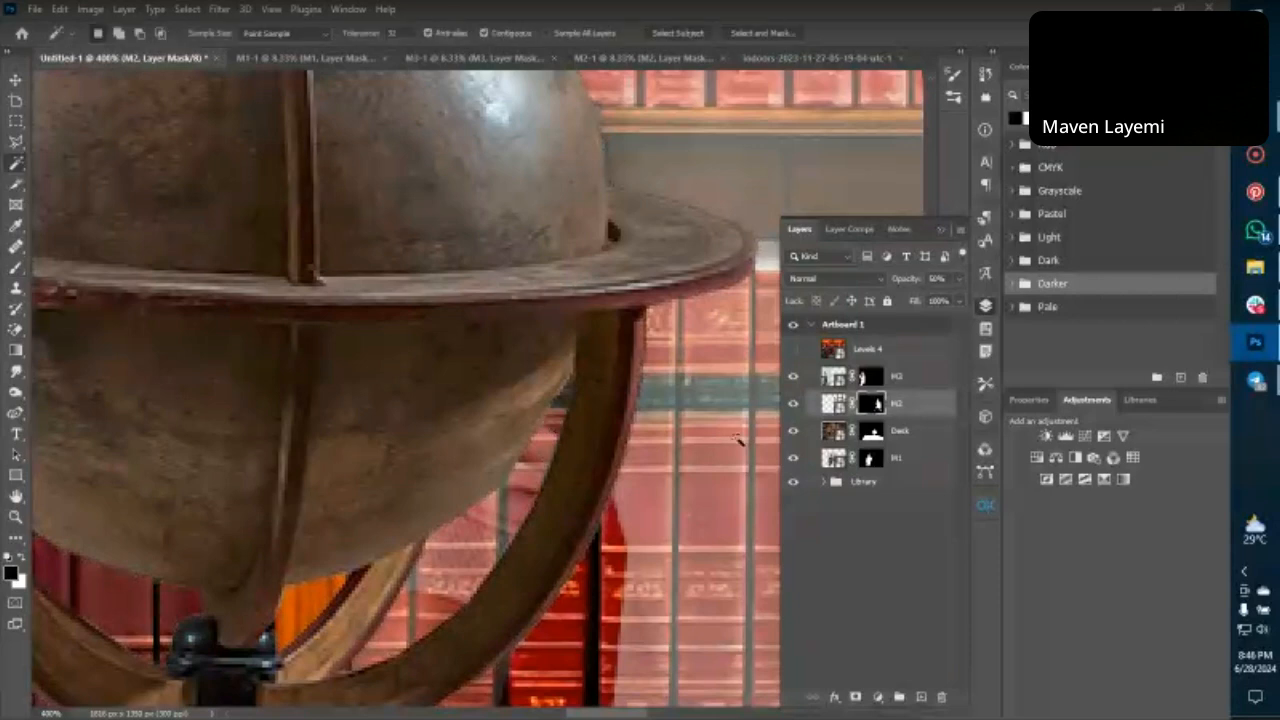
left_click(538, 497)
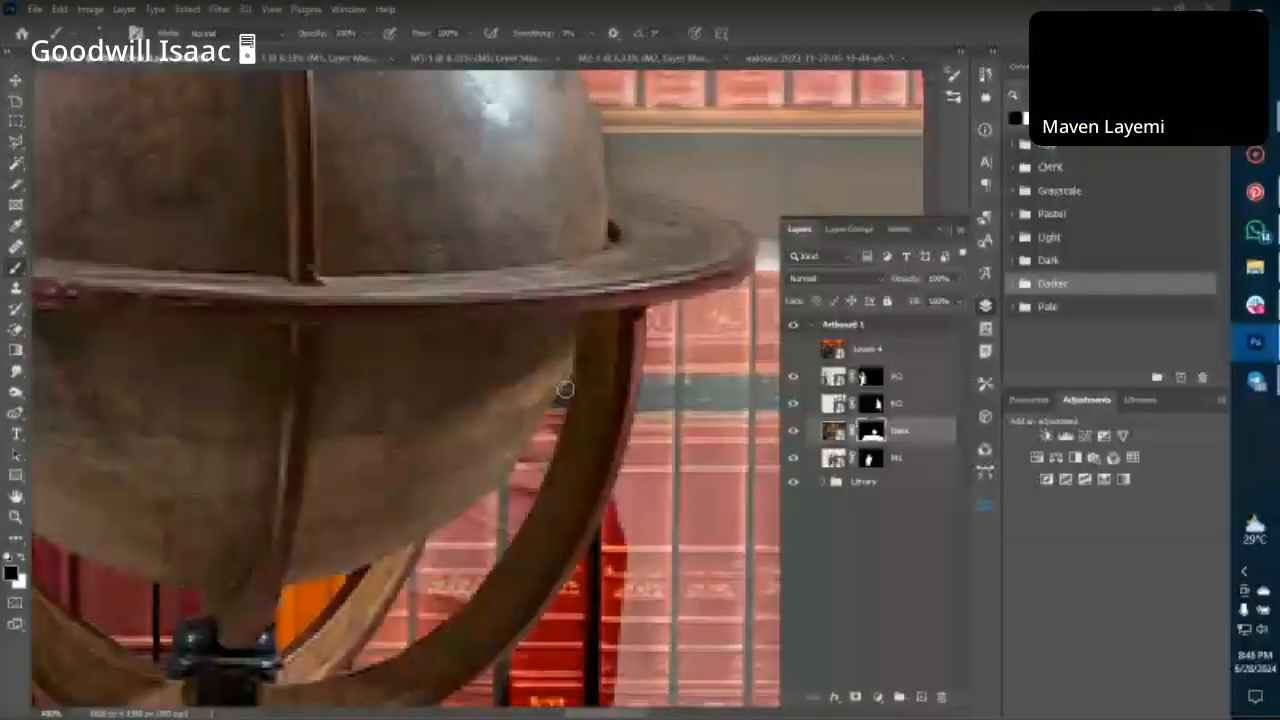
key("w")
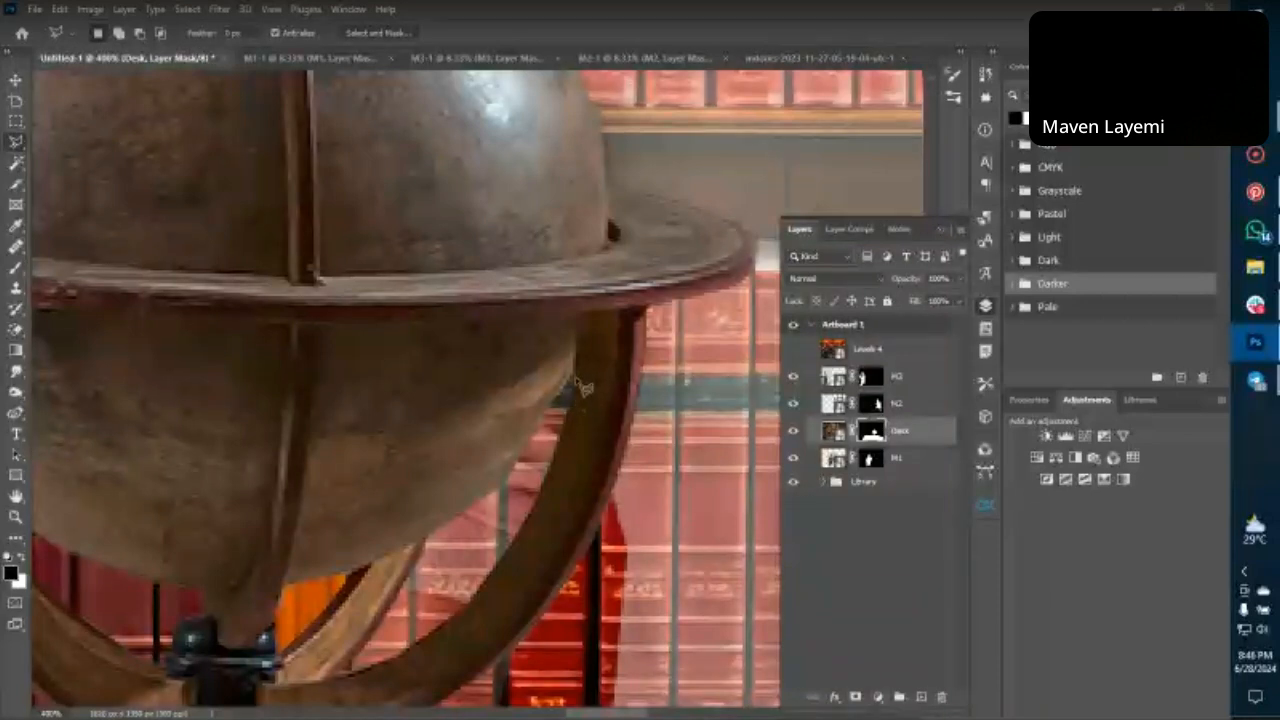
mouse_move(574, 380)
left_mouse_down()
mouse_move(503, 569)
mouse_move(455, 630)
mouse_move(375, 677)
mouse_move(357, 672)
left_mouse_up()
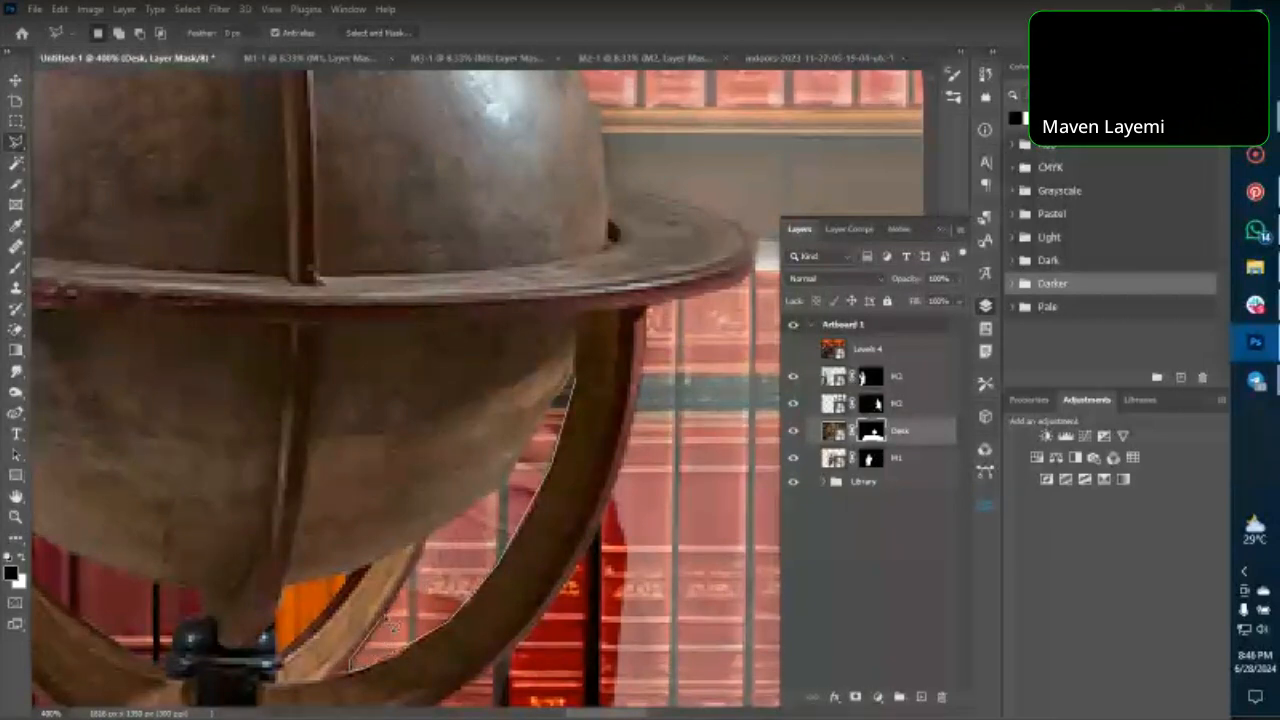
left_click(431, 539)
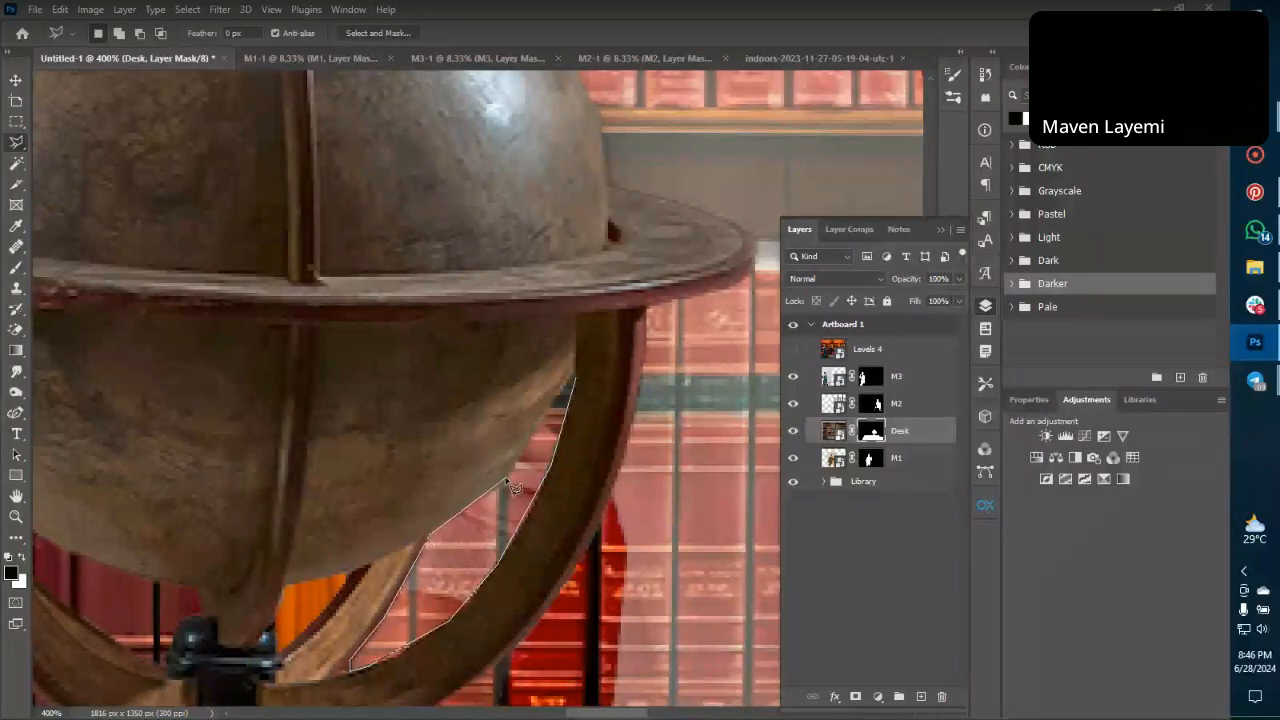
left_click(511, 475)
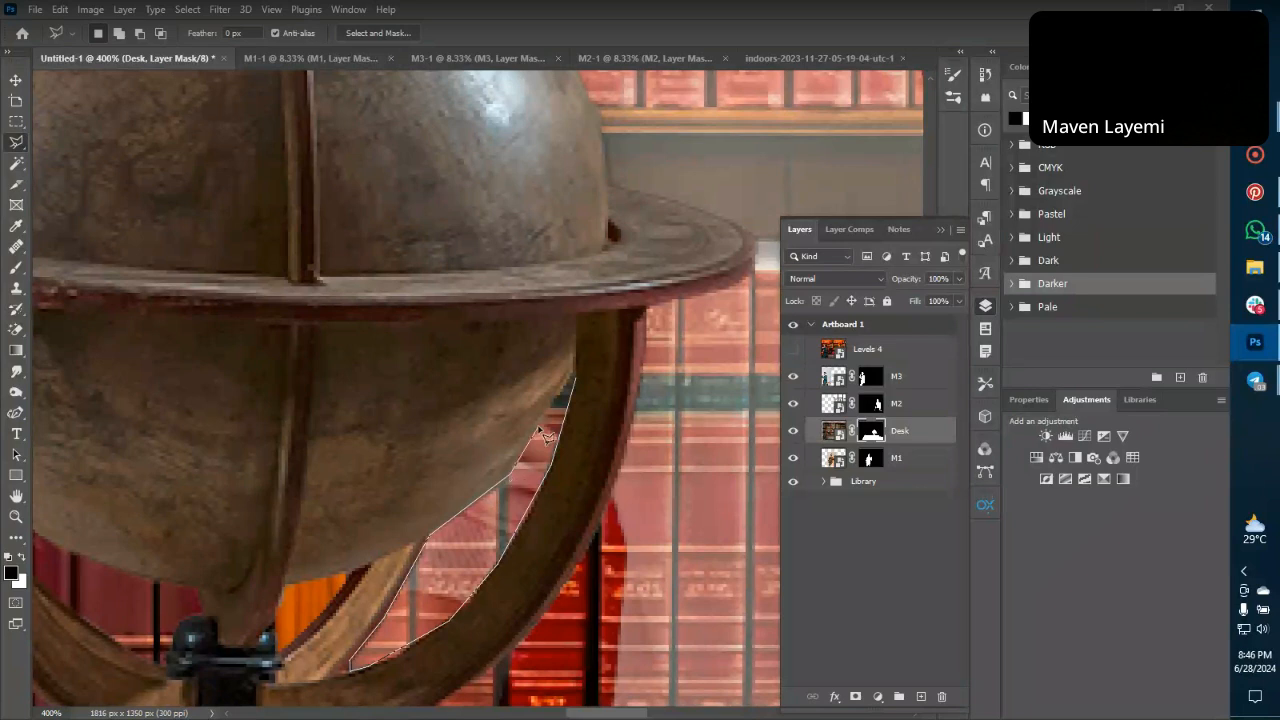
left_click(574, 378)
Brush white over the selected gap in the Desk layer mask and clear the selection.
key("b")
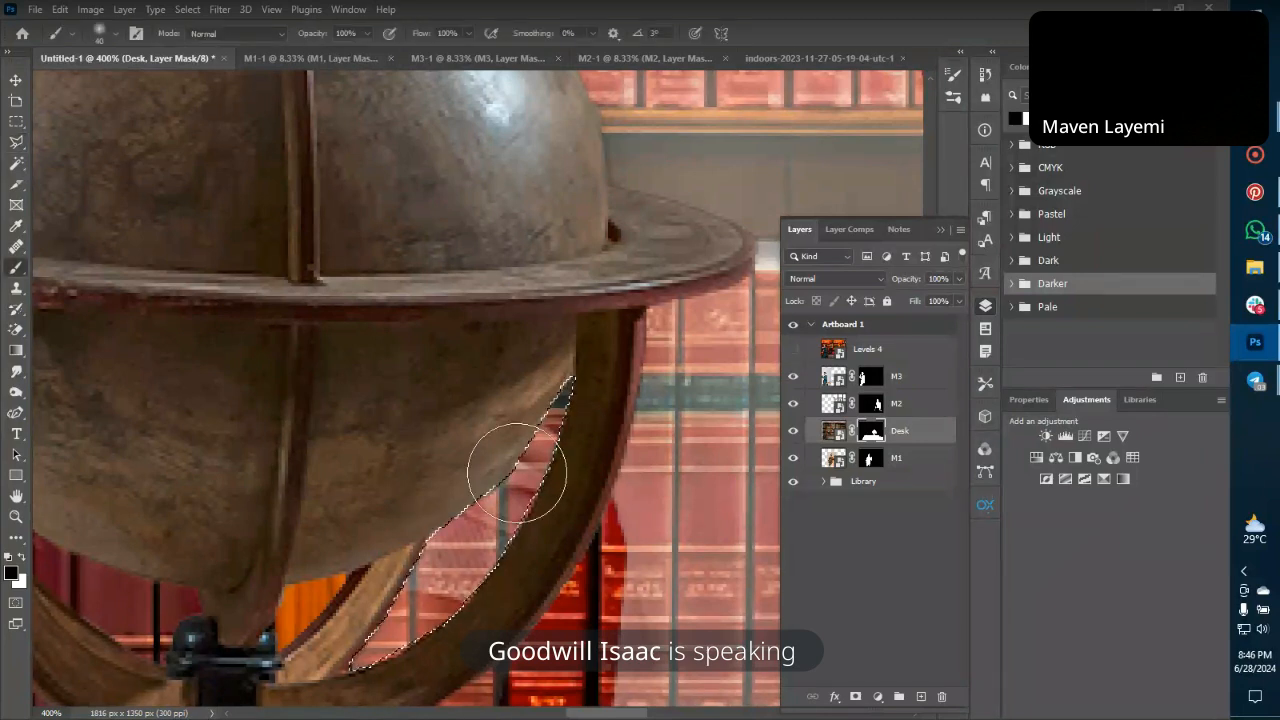
scroll(520, 465, "down", 3)
key("x")
mouse_move(432, 508)
left_mouse_down()
mouse_move(563, 349)
mouse_move(506, 380)
mouse_move(477, 451)
mouse_move(362, 580)
mouse_move(438, 498)
mouse_move(487, 402)
left_mouse_up()
scroll(490, 360, "down", 5)
mouse_move(493, 341)
left_mouse_down()
mouse_move(540, 208)
mouse_move(426, 311)
mouse_move(318, 438)
mouse_move(517, 233)
mouse_move(354, 403)
mouse_move(487, 233)
mouse_move(437, 296)
mouse_move(454, 270)
mouse_move(580, 143)
left_mouse_up()
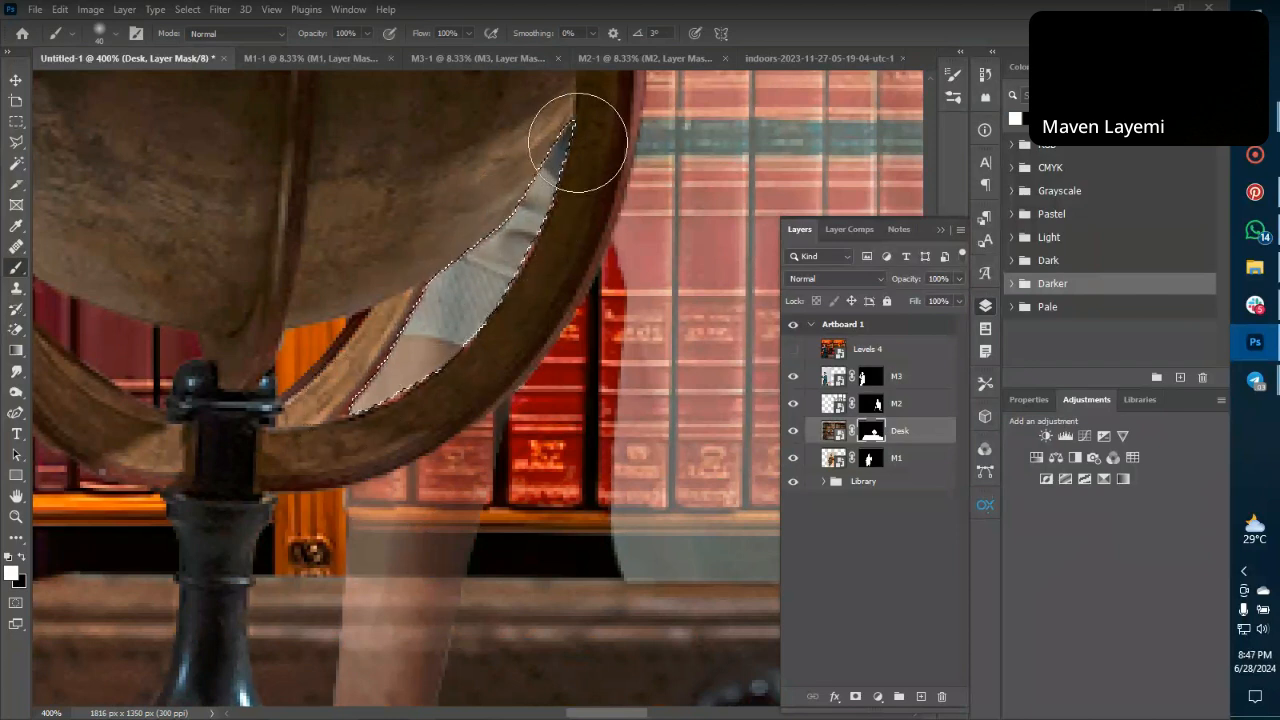
key("ctrl+d")
key("v")
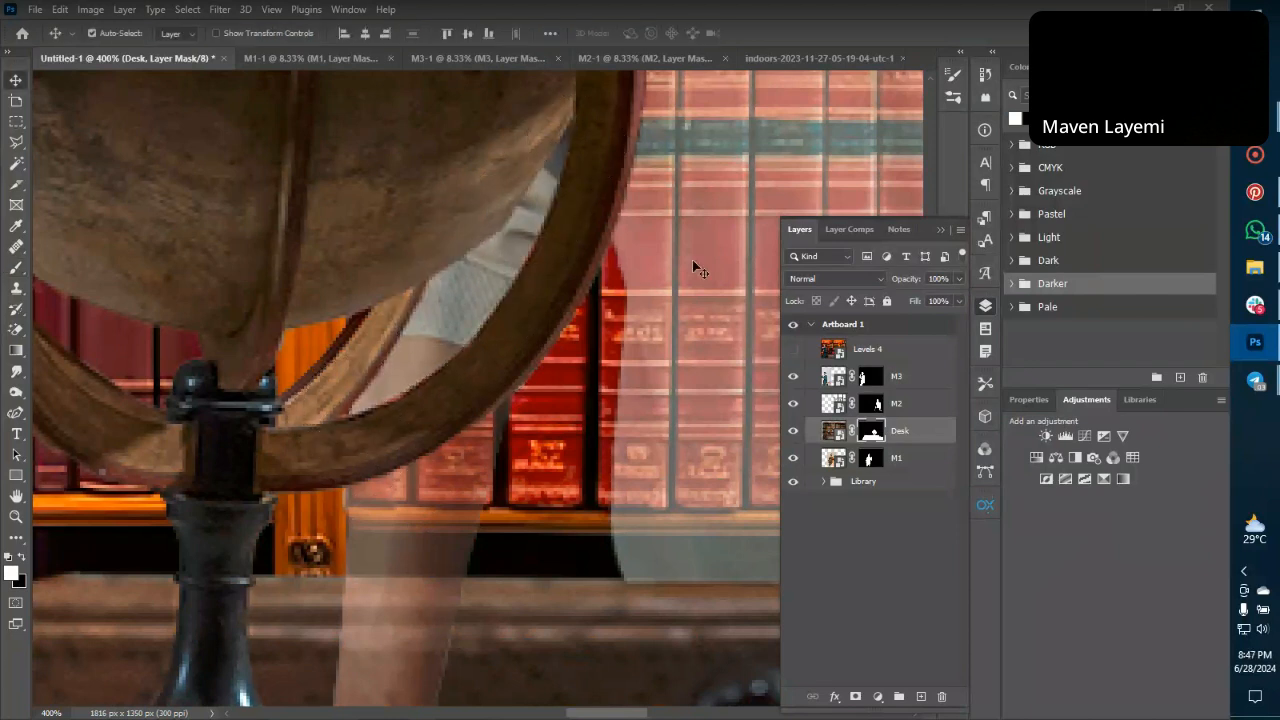
Restore the M2 layer's opacity to 100%.
left_click(897, 408)
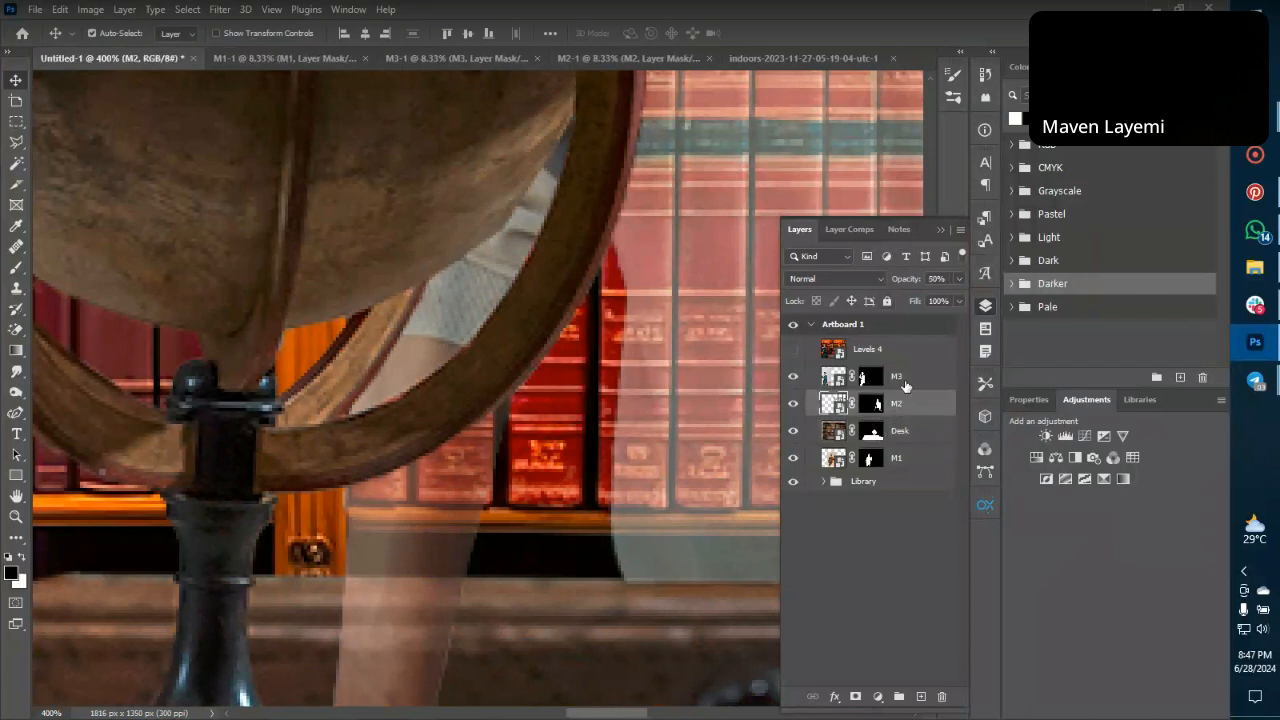
left_click_drag(906, 281, 1047, 288)
key("ctrl+minus")
key("ctrl+minus")
key("ctrl+minus")
key("ctrl+minus")
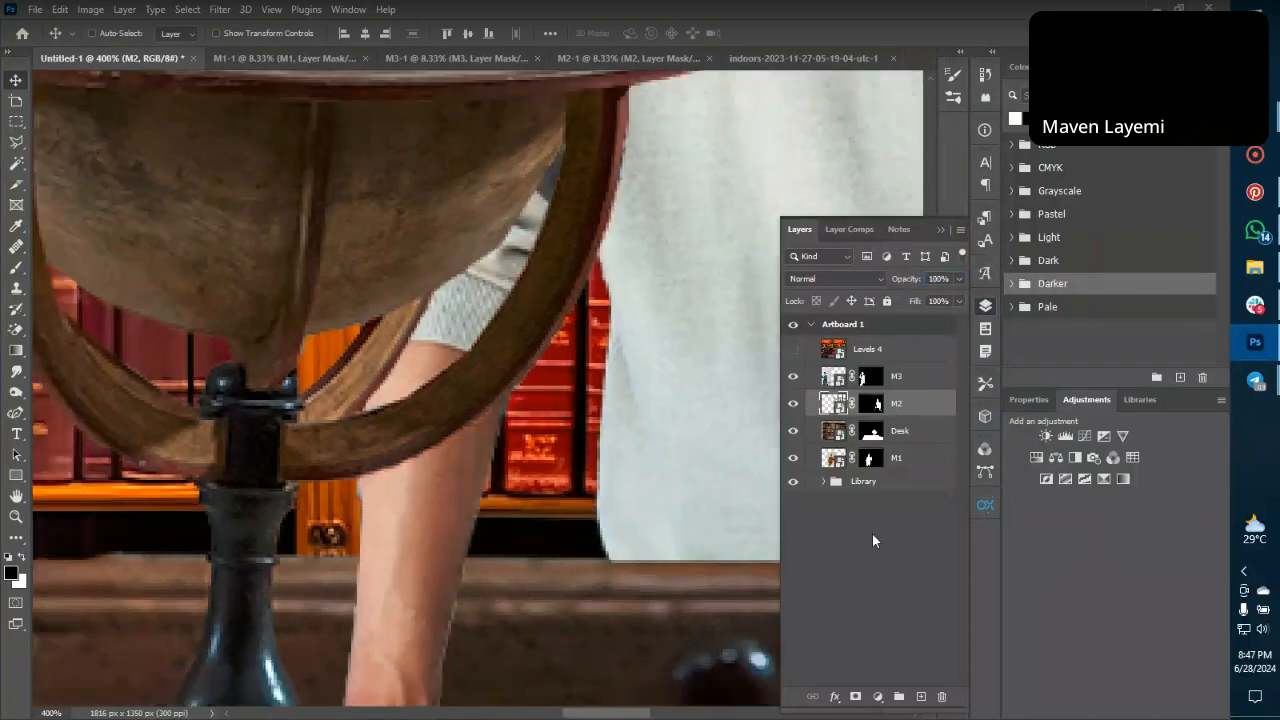
key("ctrl+minus")
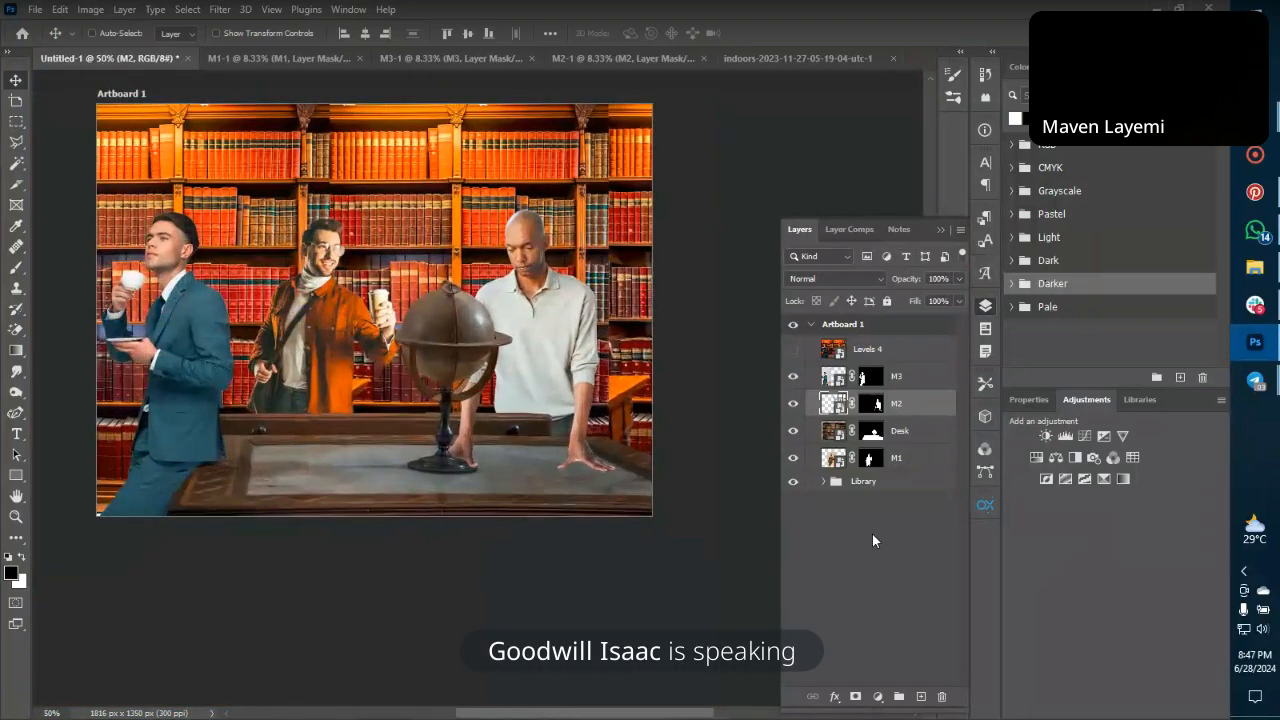
key("ctrl+plus")
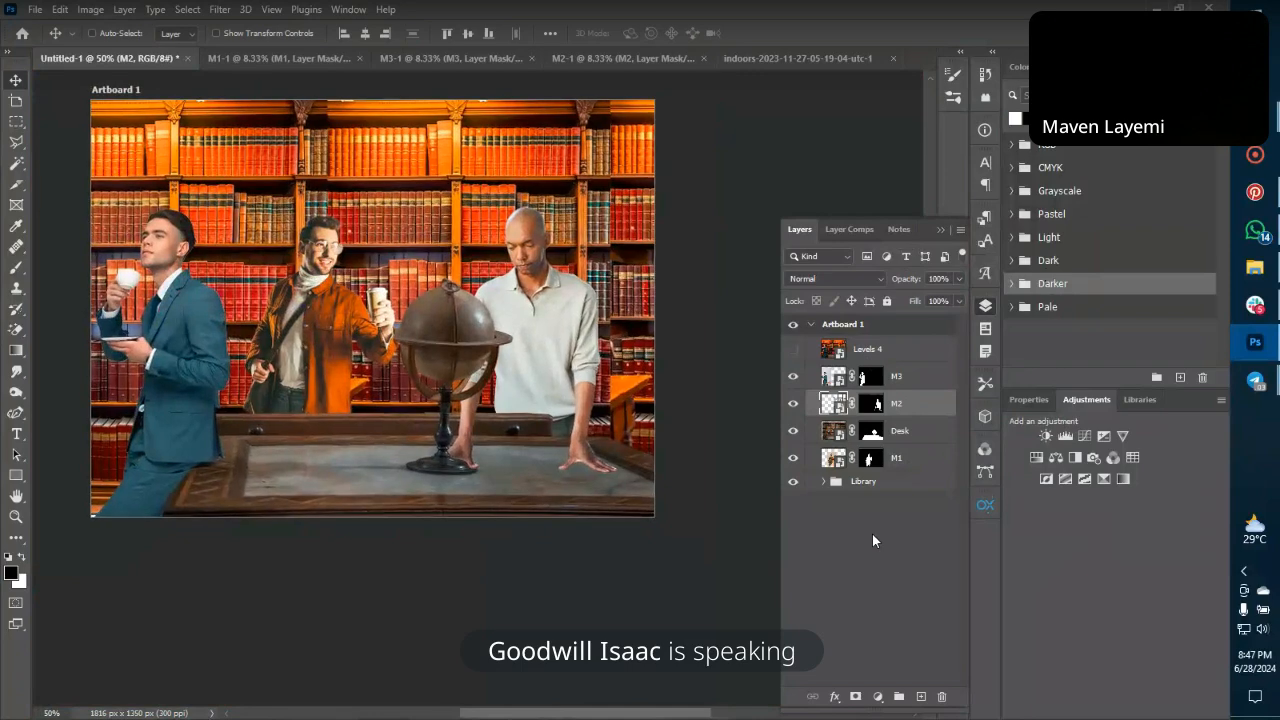
key("ctrl+plus")
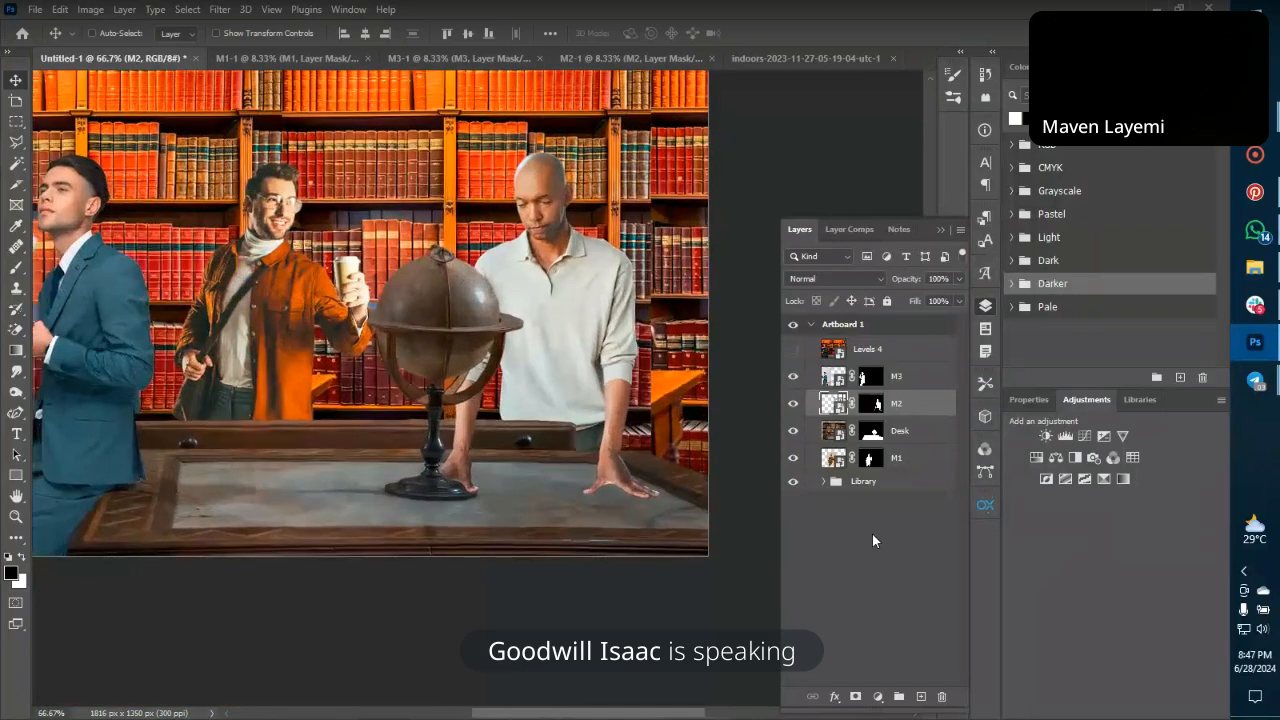
key("ctrl+minus")
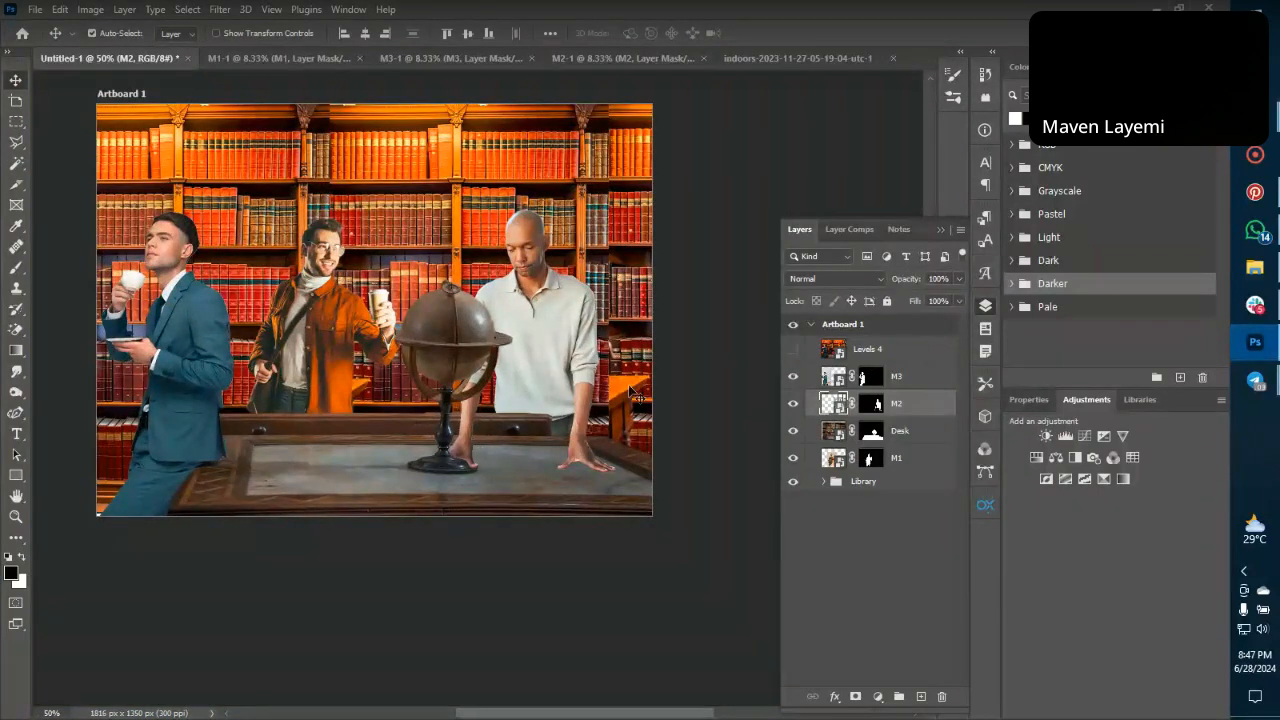
Try to scale the man in the light polo shirt (M2) down slightly from above with Free Transform.
left_click(793, 349)
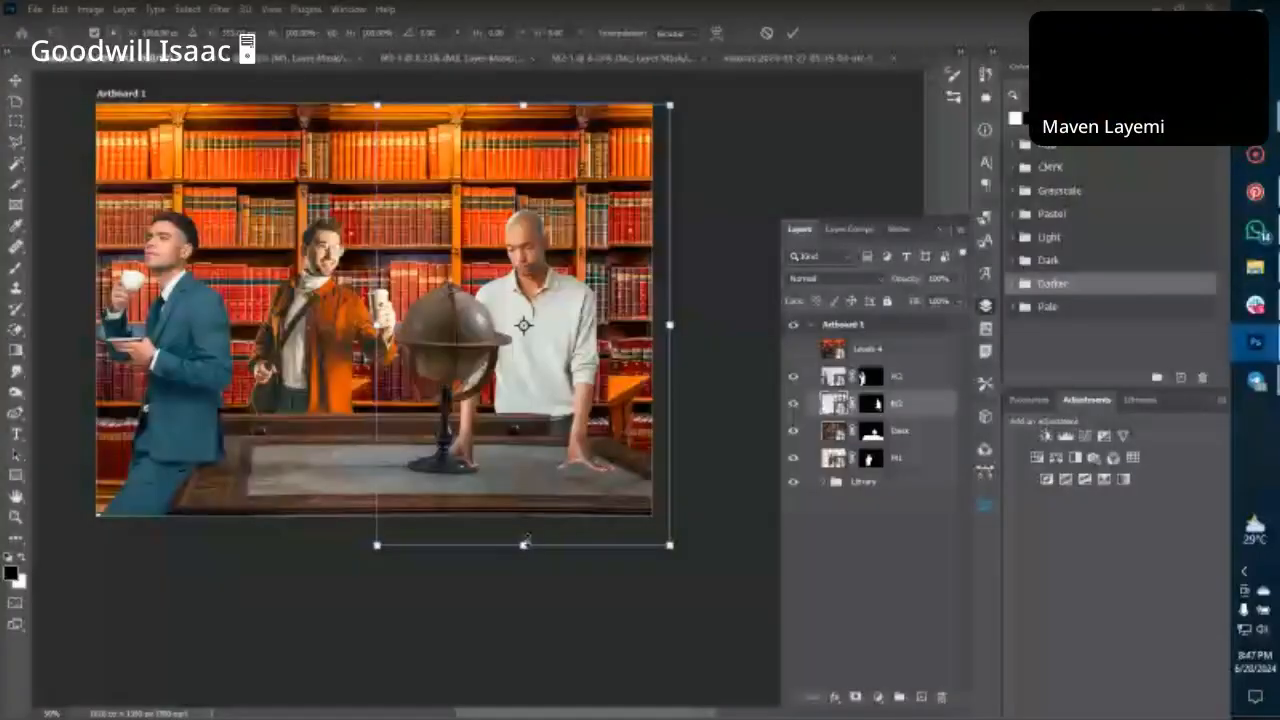
left_click_drag(523, 104, 524, 115)
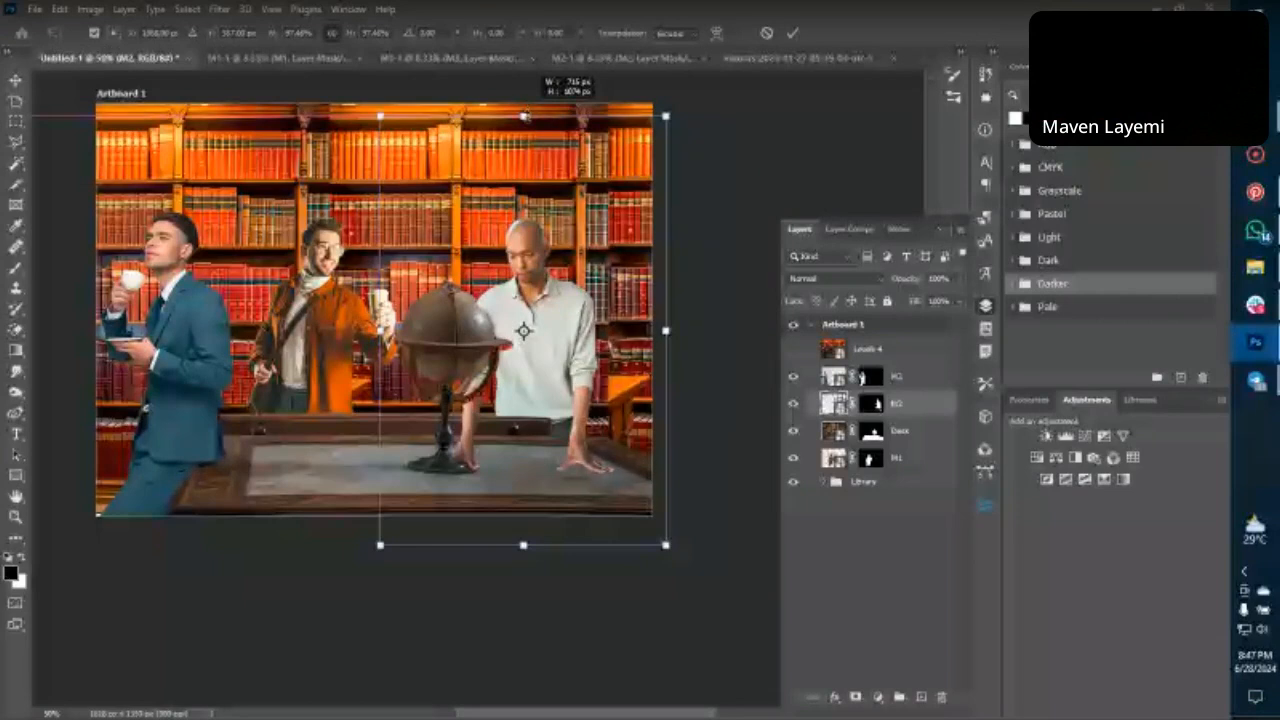
left_click_drag(524, 116, 527, 125)
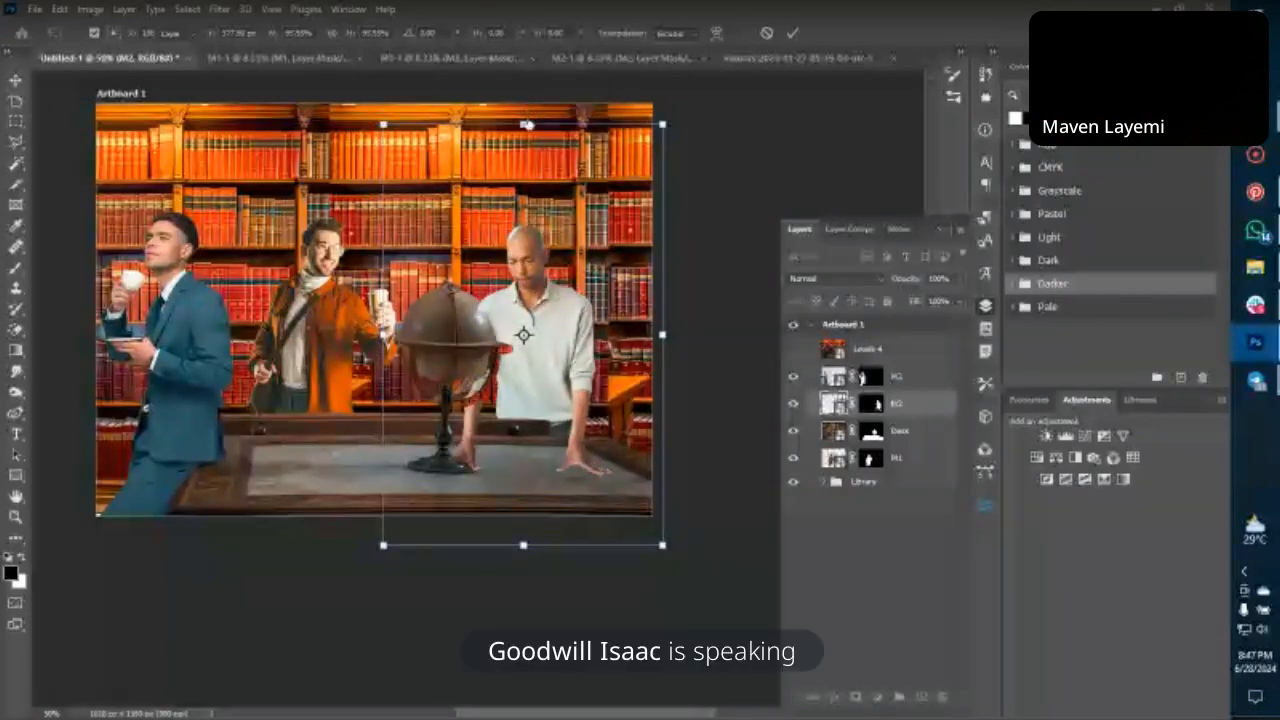
key("Return")
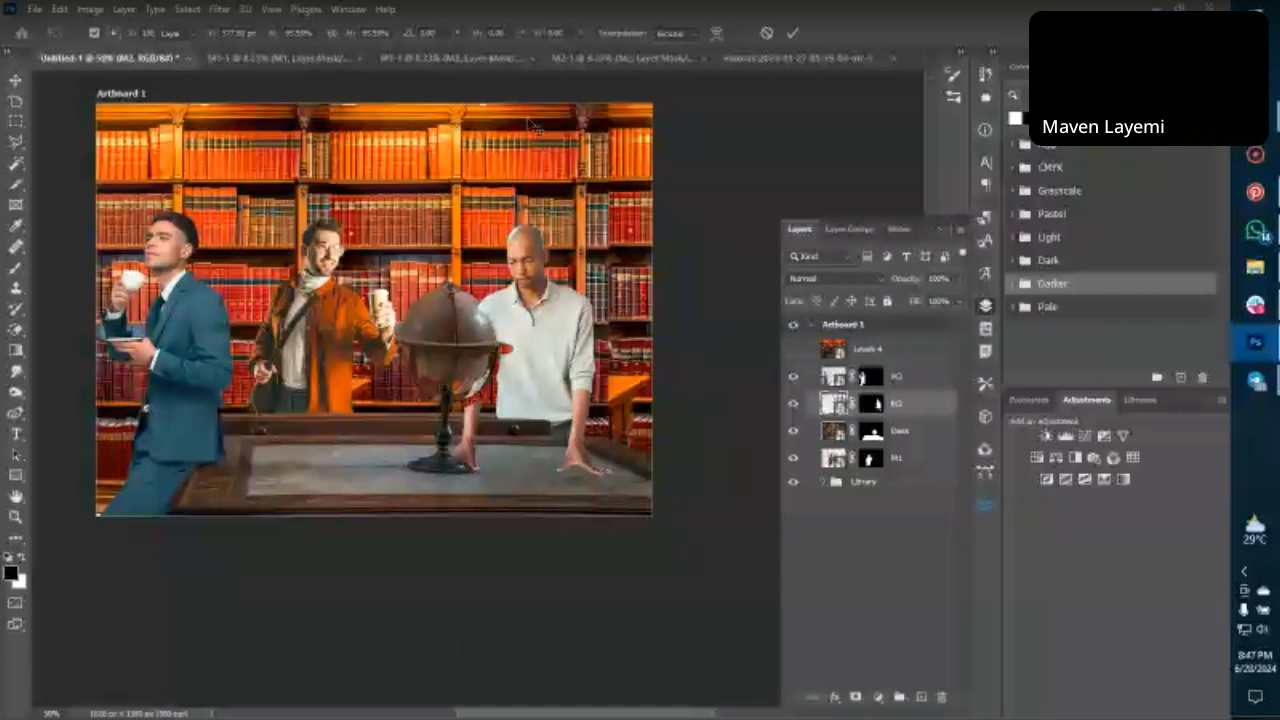
key("Escape")
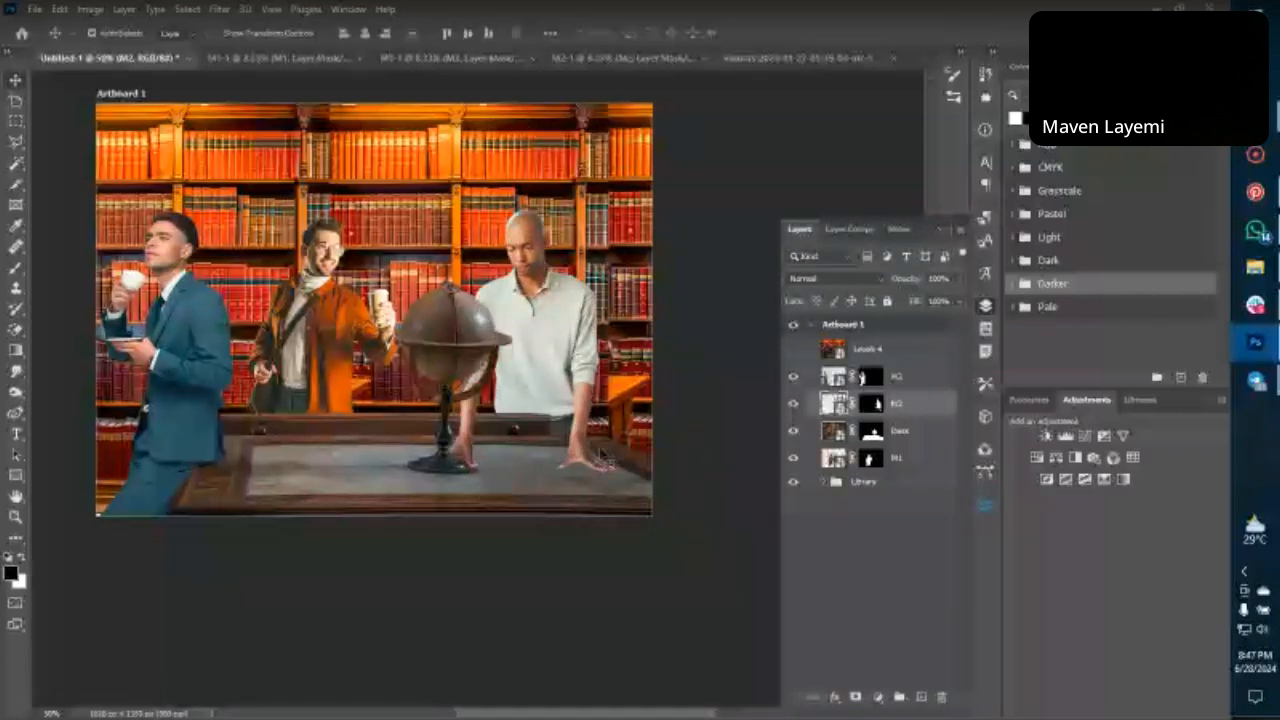
Select the Desk layer and examine the placement of the three men around the desk and globe.
left_click(900, 433)
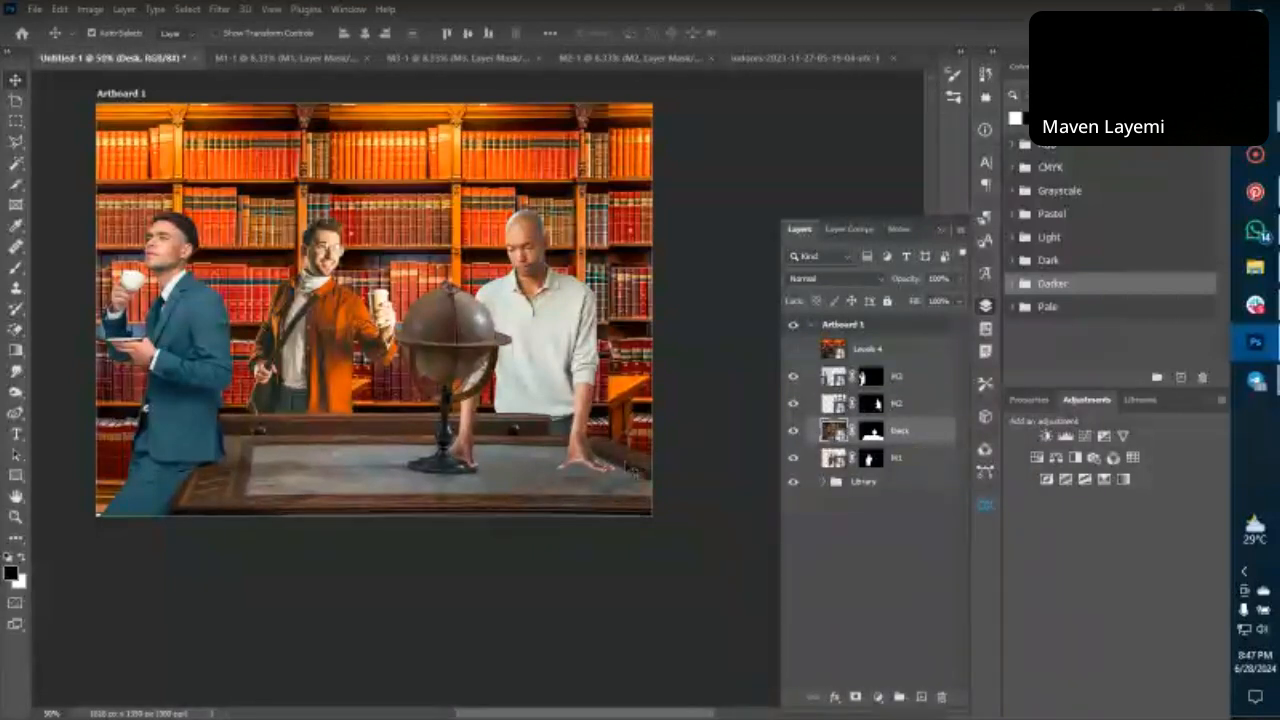
scroll(475, 408, "left", 2)
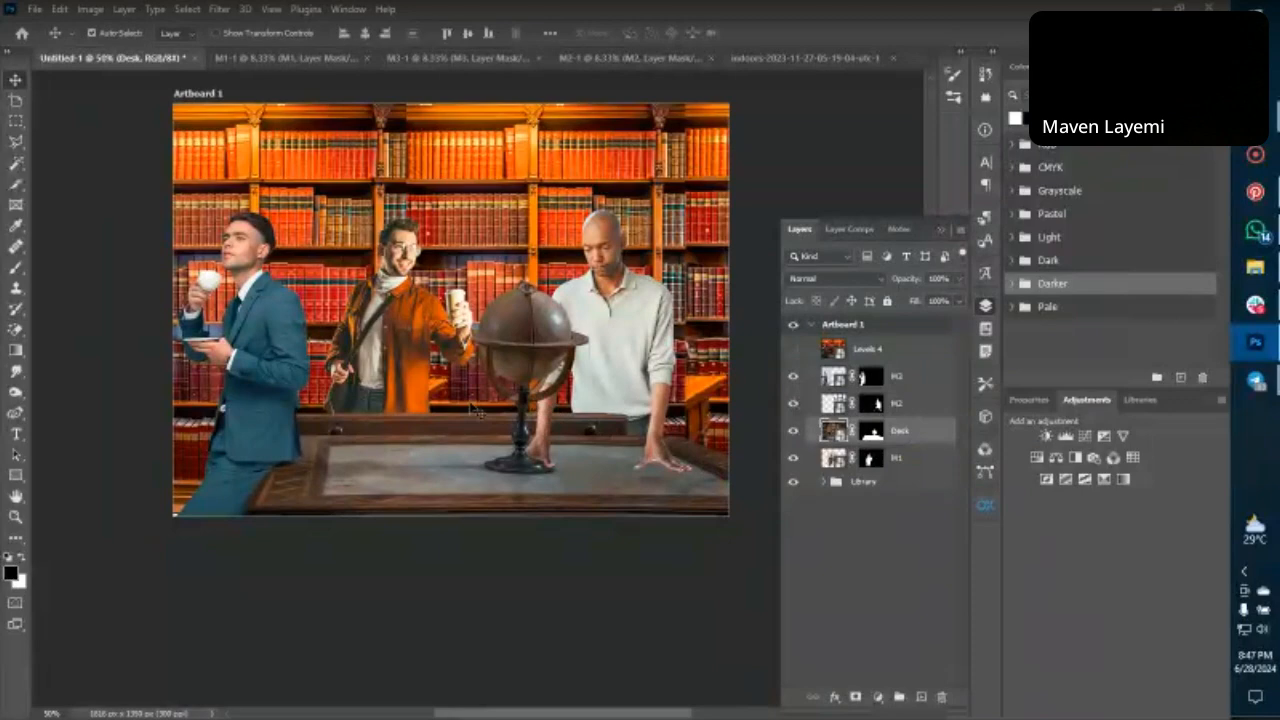
key("ctrl+minus")
key("ctrl+plus")
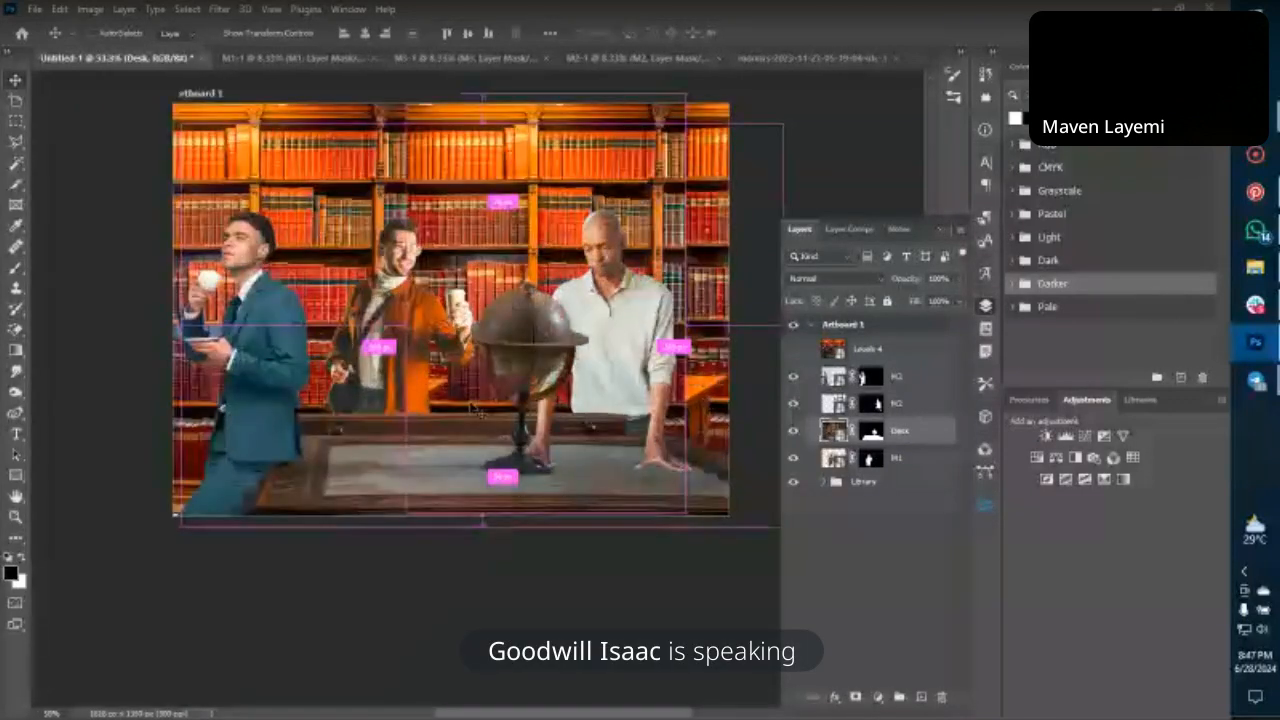
key("ctrl+plus")
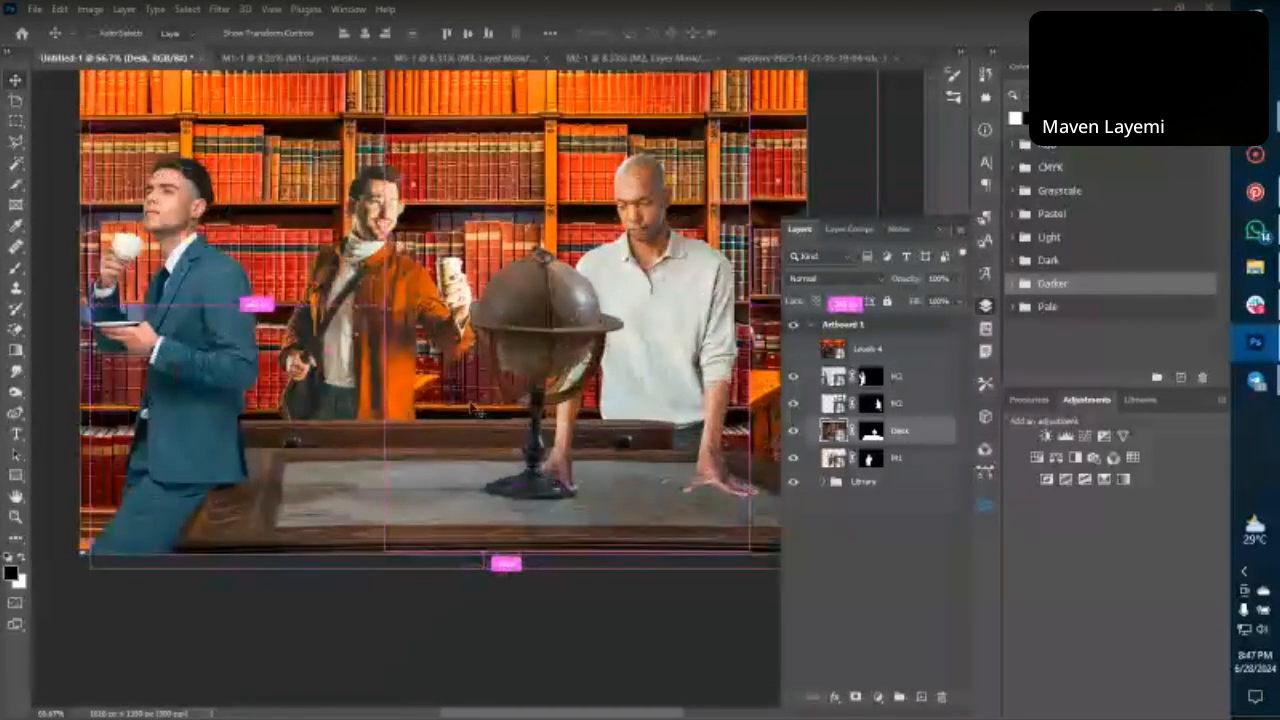
key("ctrl+minus")
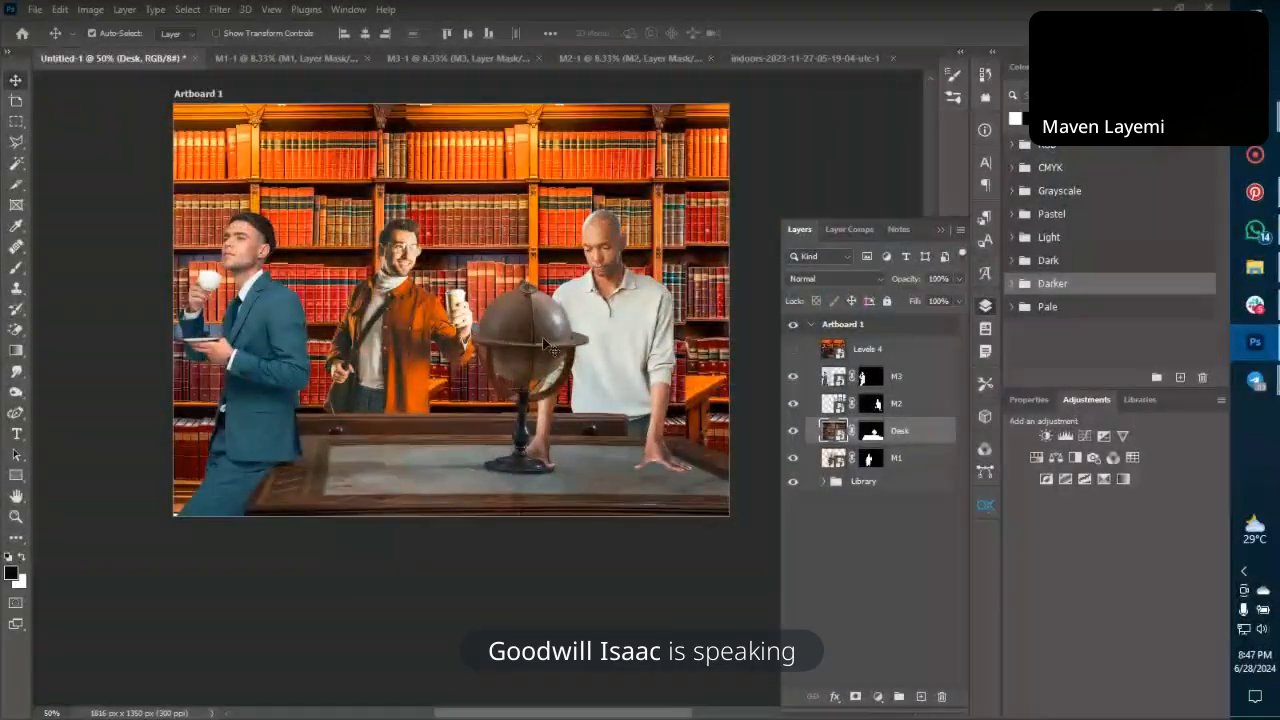
key("ctrl+plus")
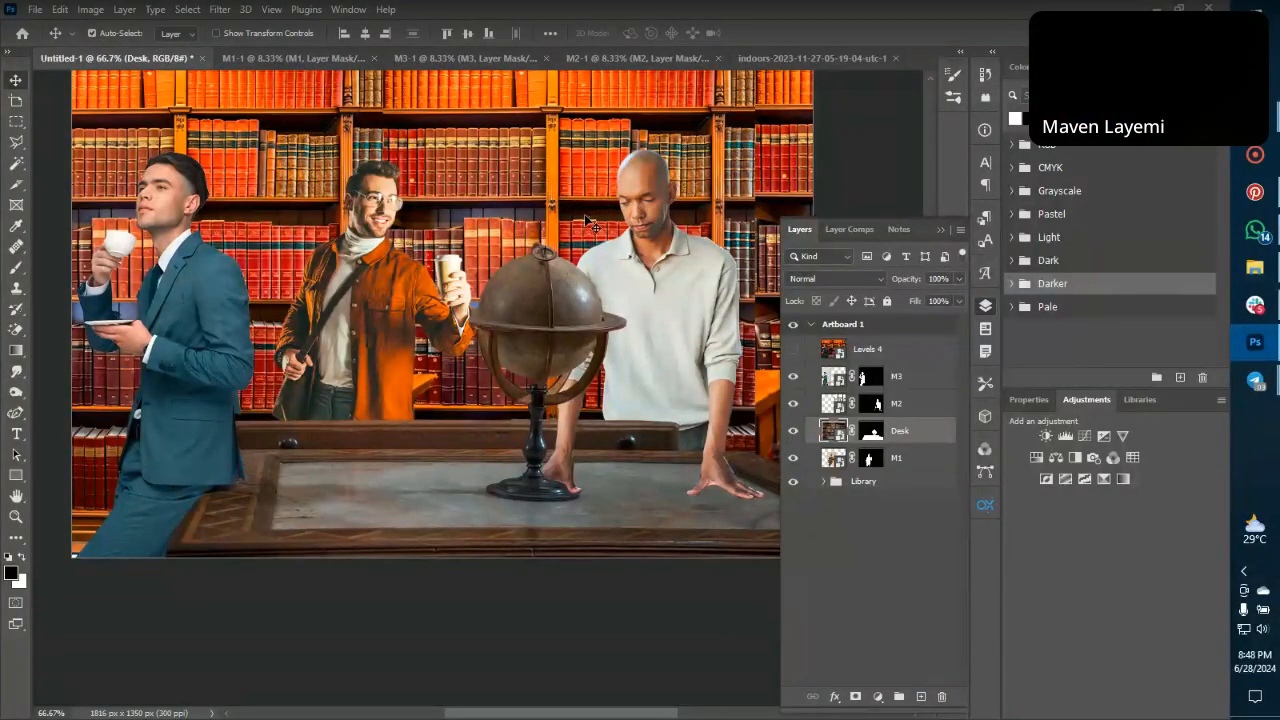
key("l")
left_click(618, 201)
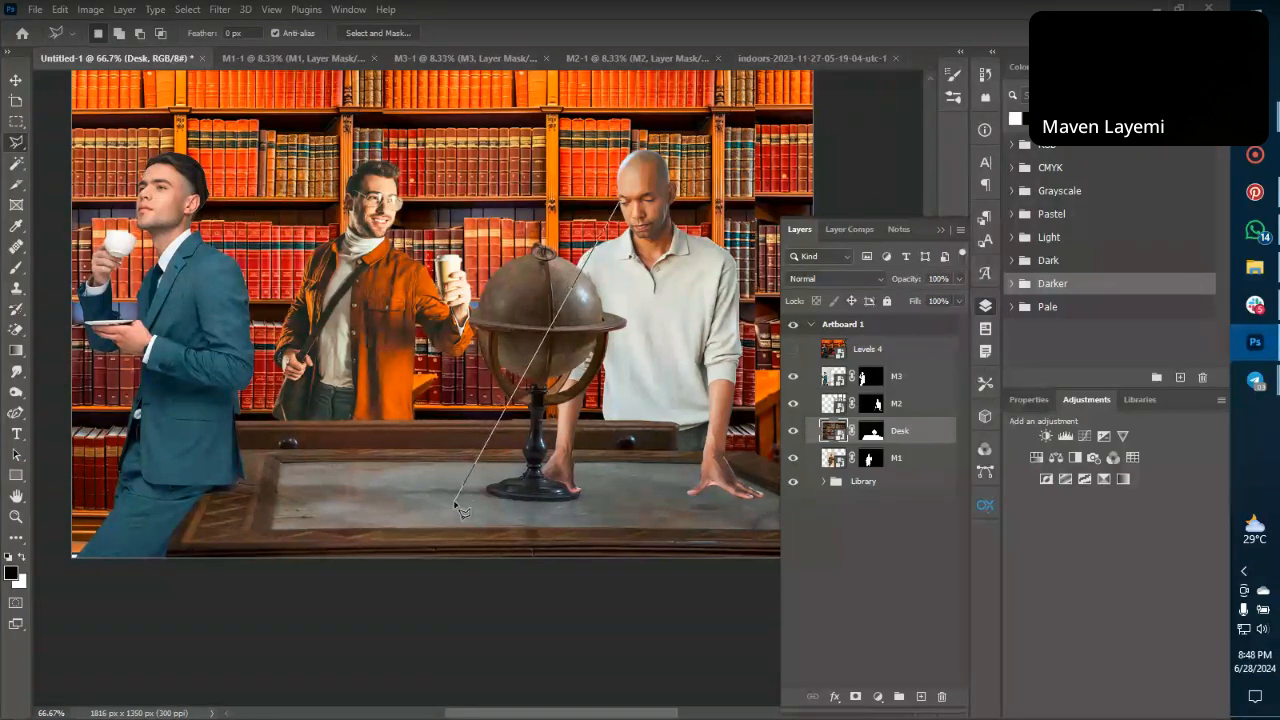
left_click(456, 502)
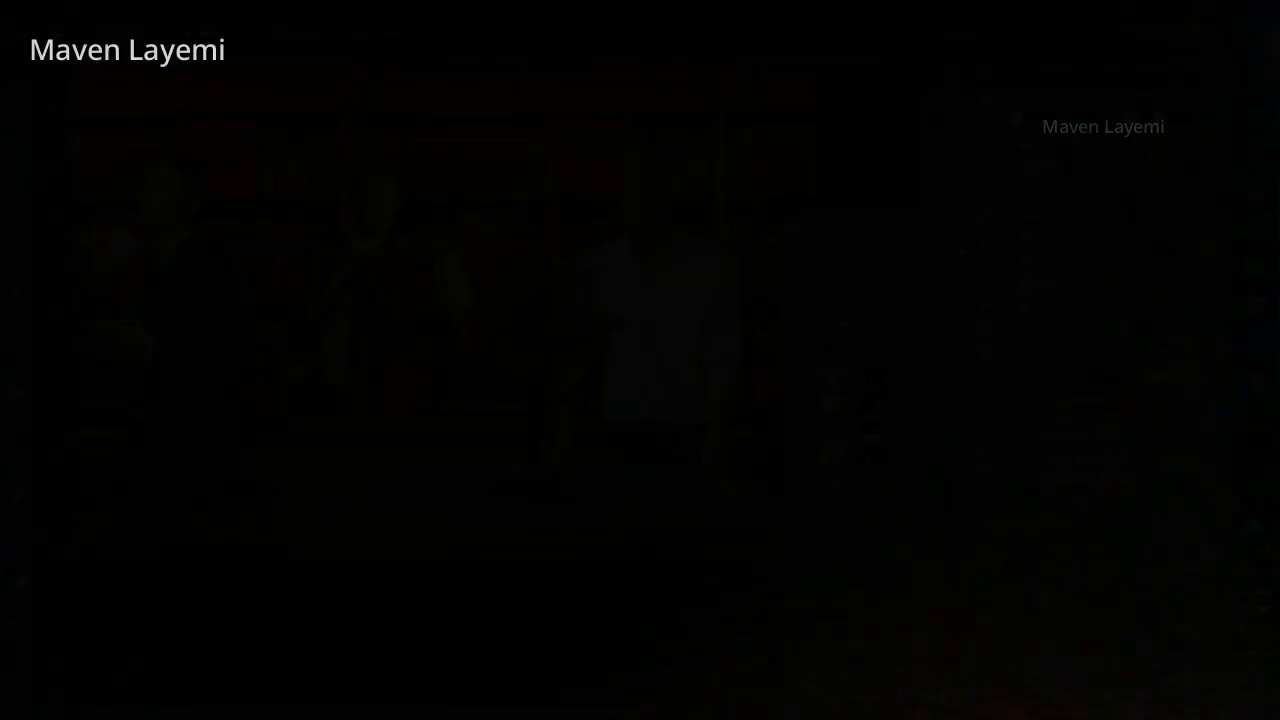
left_click(617, 524)
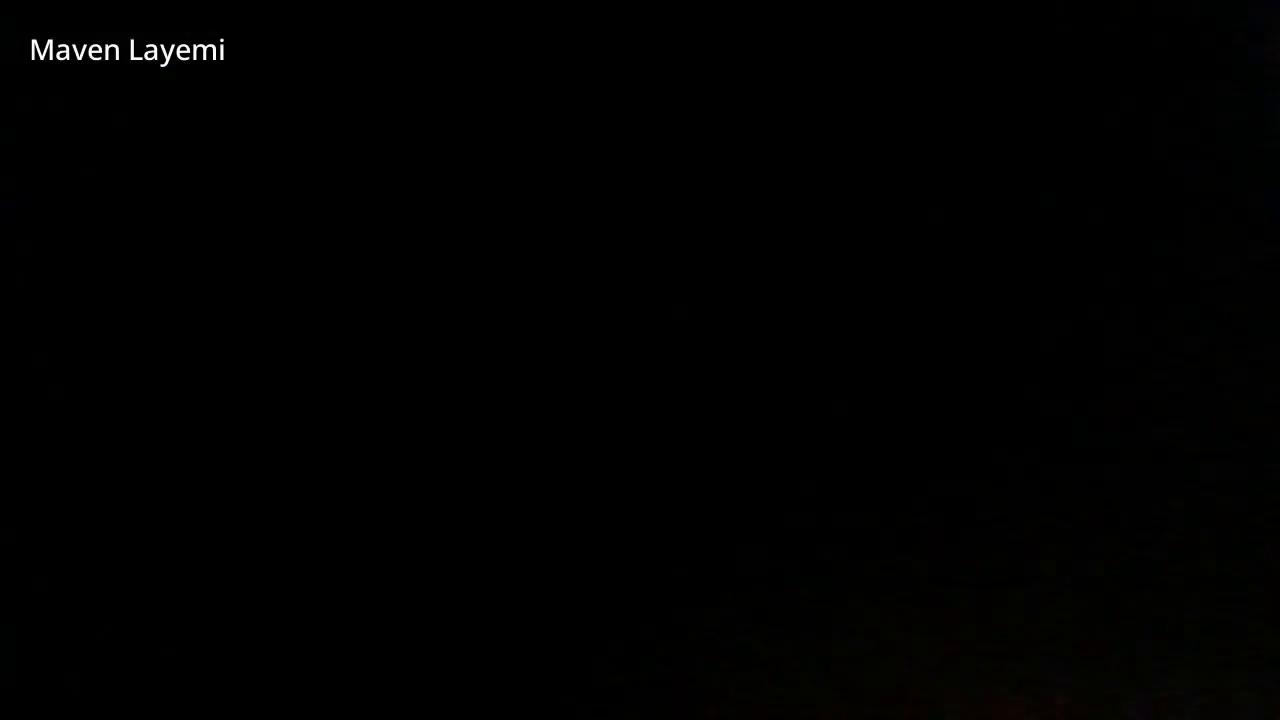
double_click(643, 202)
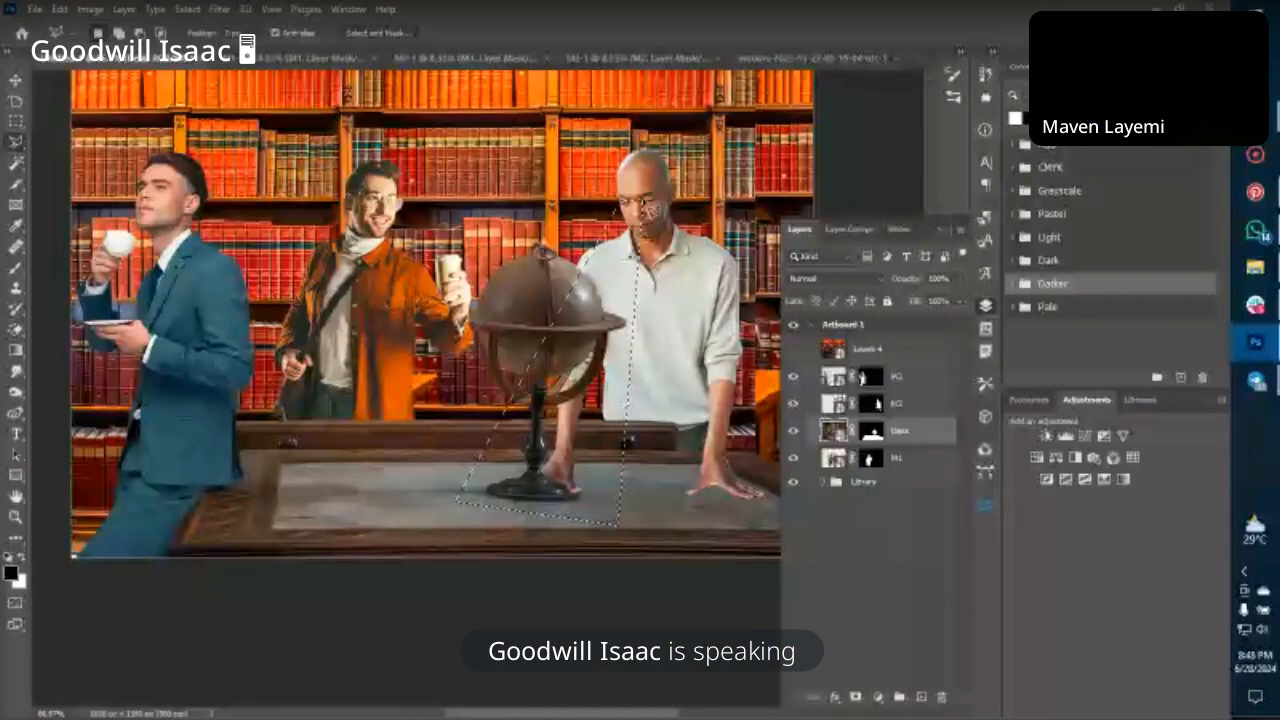
key("ctrl+d")
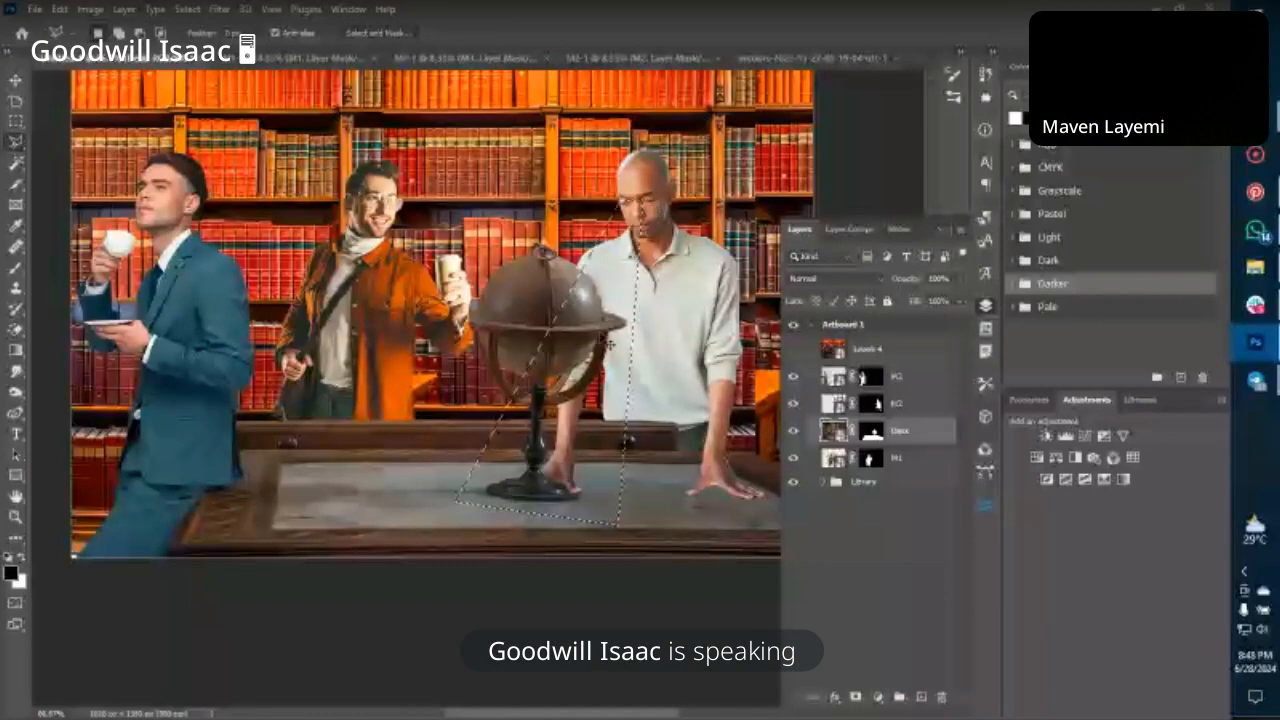
Duplicate the Desk layer and select the globe on the copy with the Object Selection tool.
key("v")
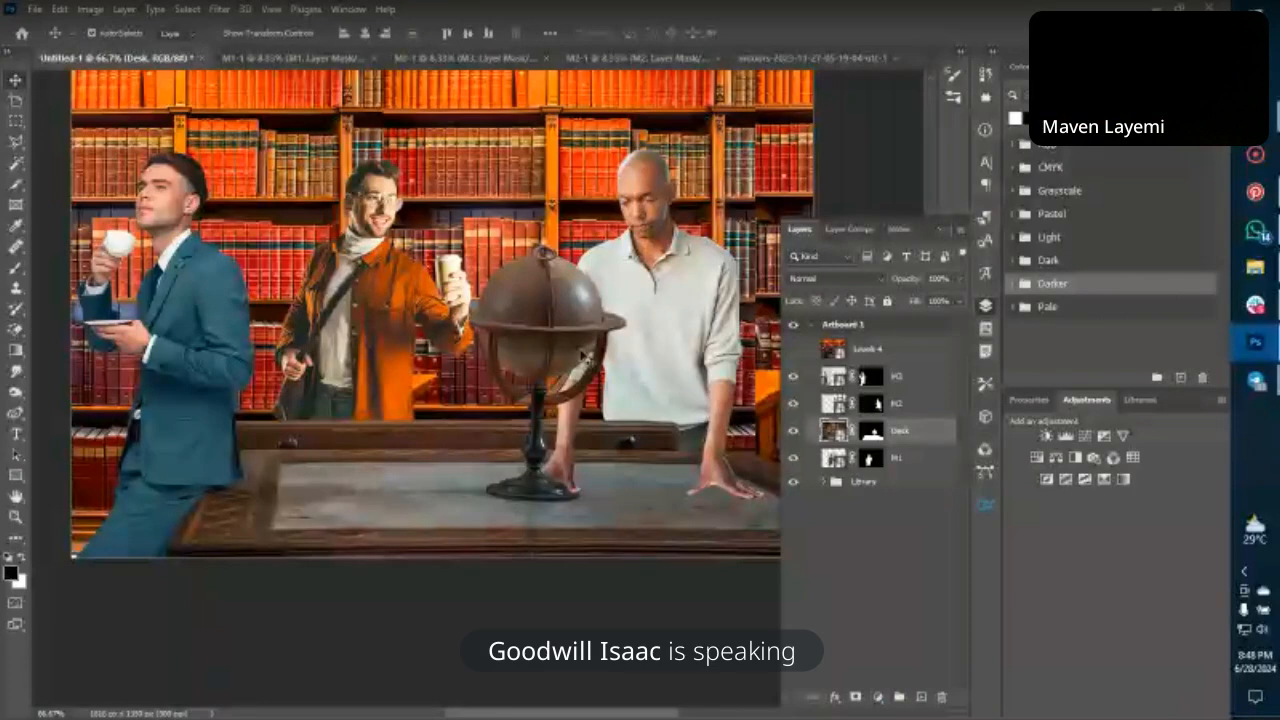
key("w")
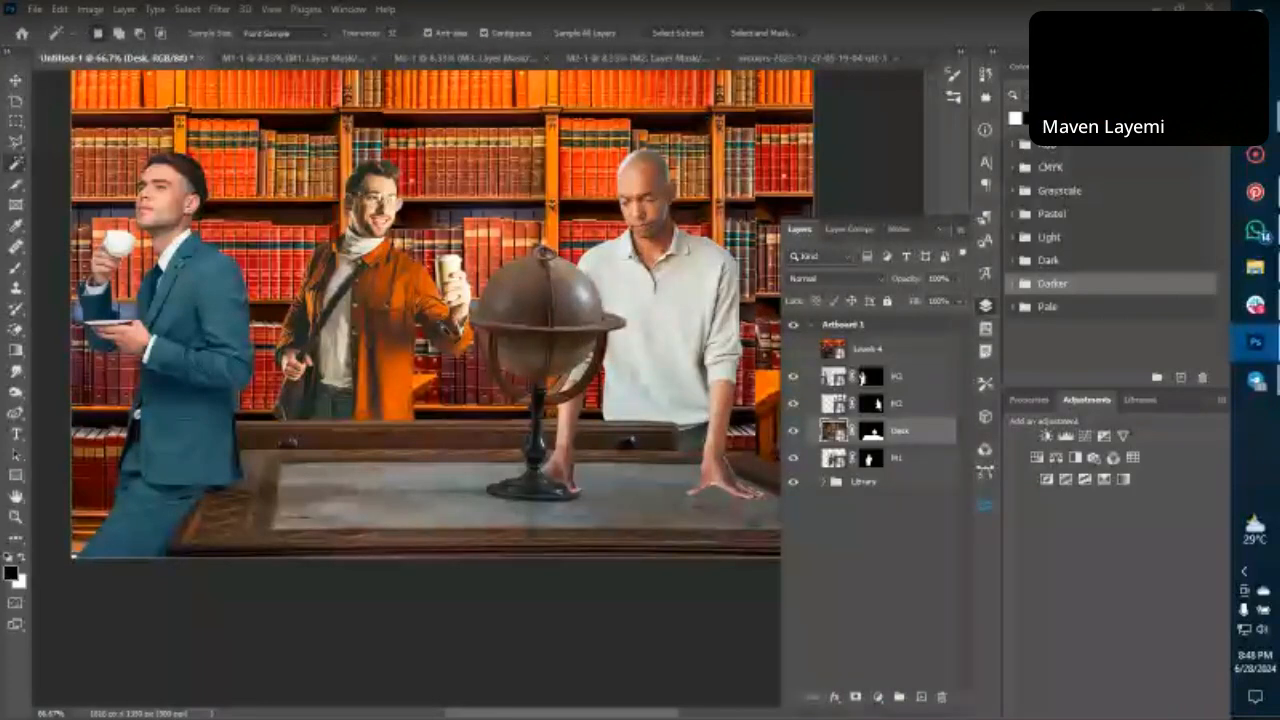
right_click(16, 163)
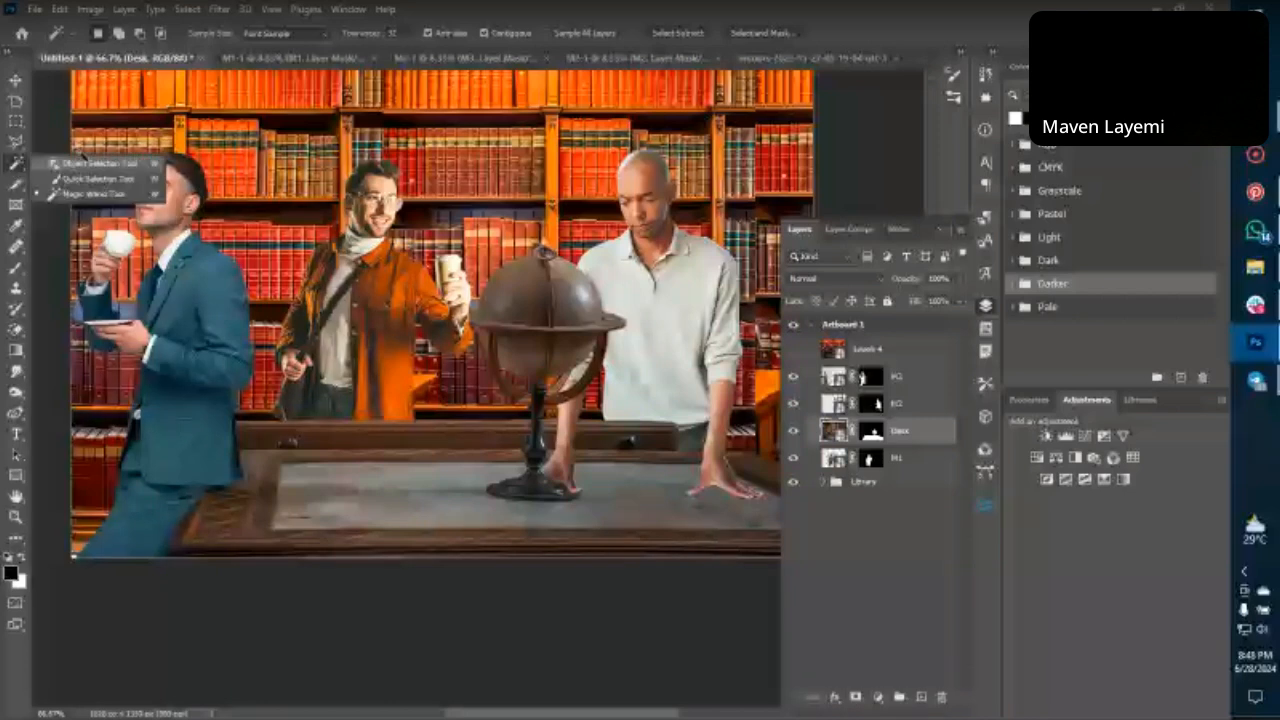
left_click(90, 163)
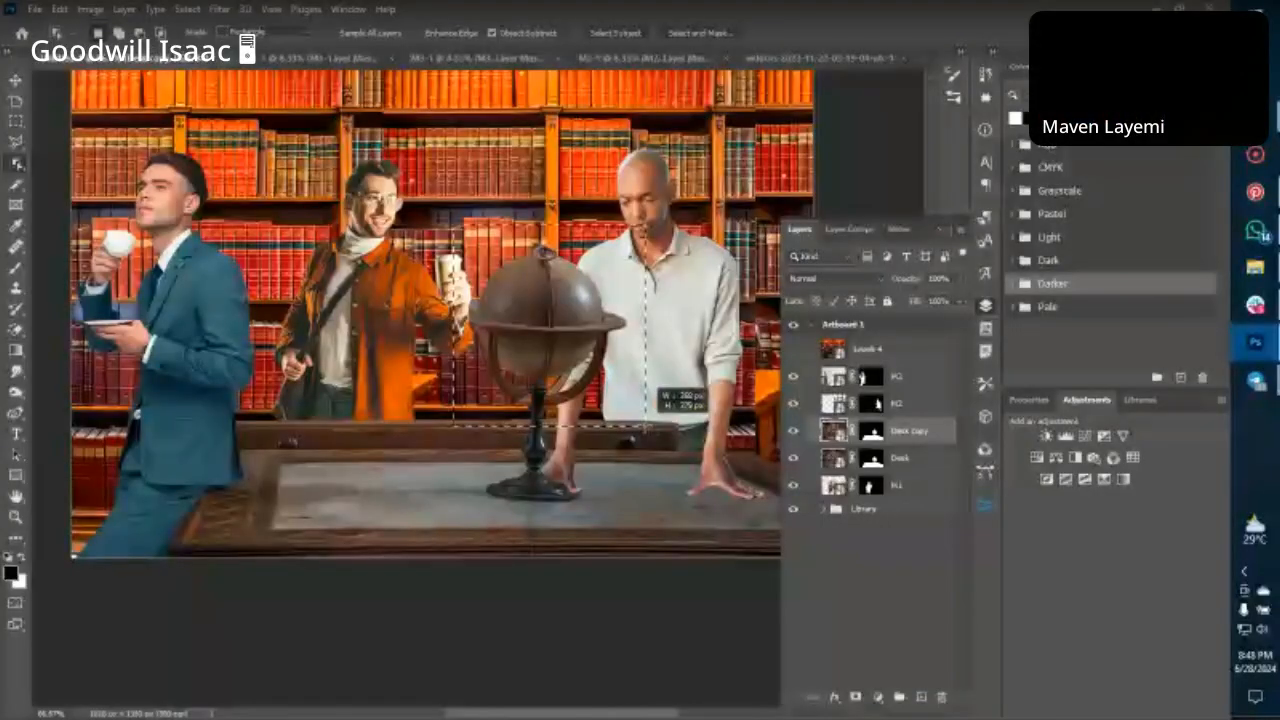
left_click_drag(645, 427, 644, 428)
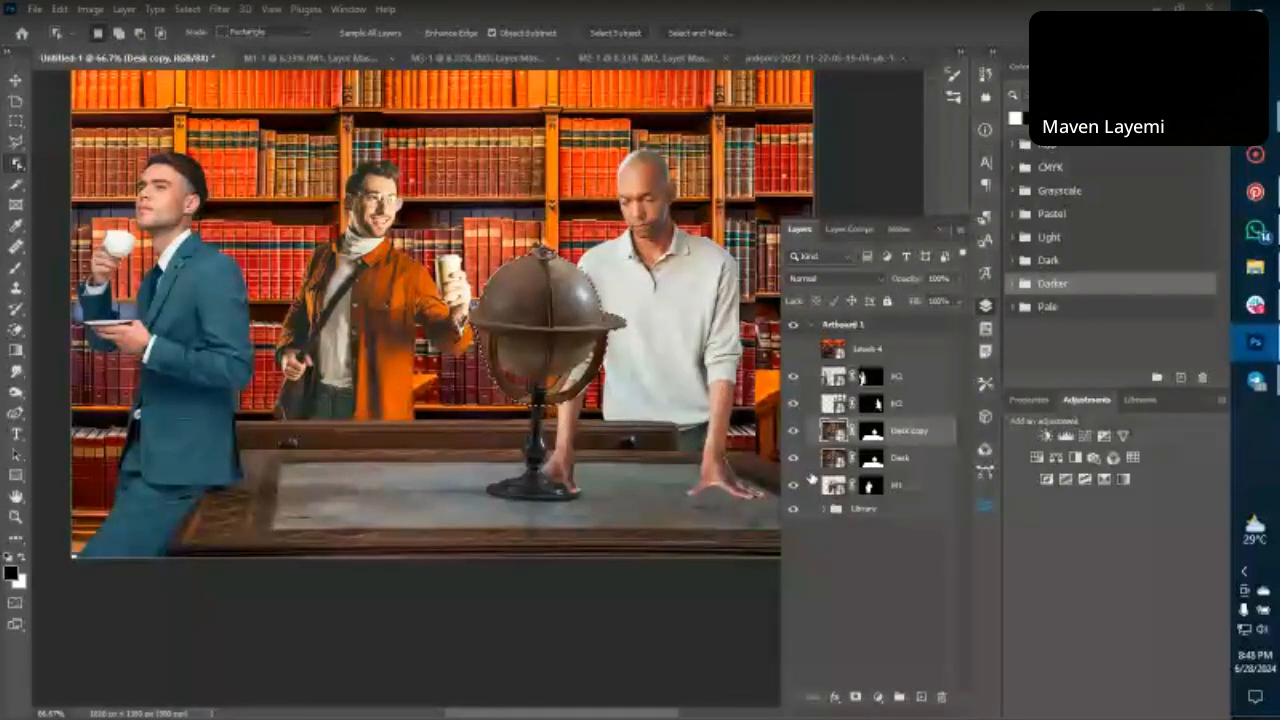
Replace the Desk copy layer's mask with a new one made from the globe selection.
right_click(885, 438)
left_click(908, 469)
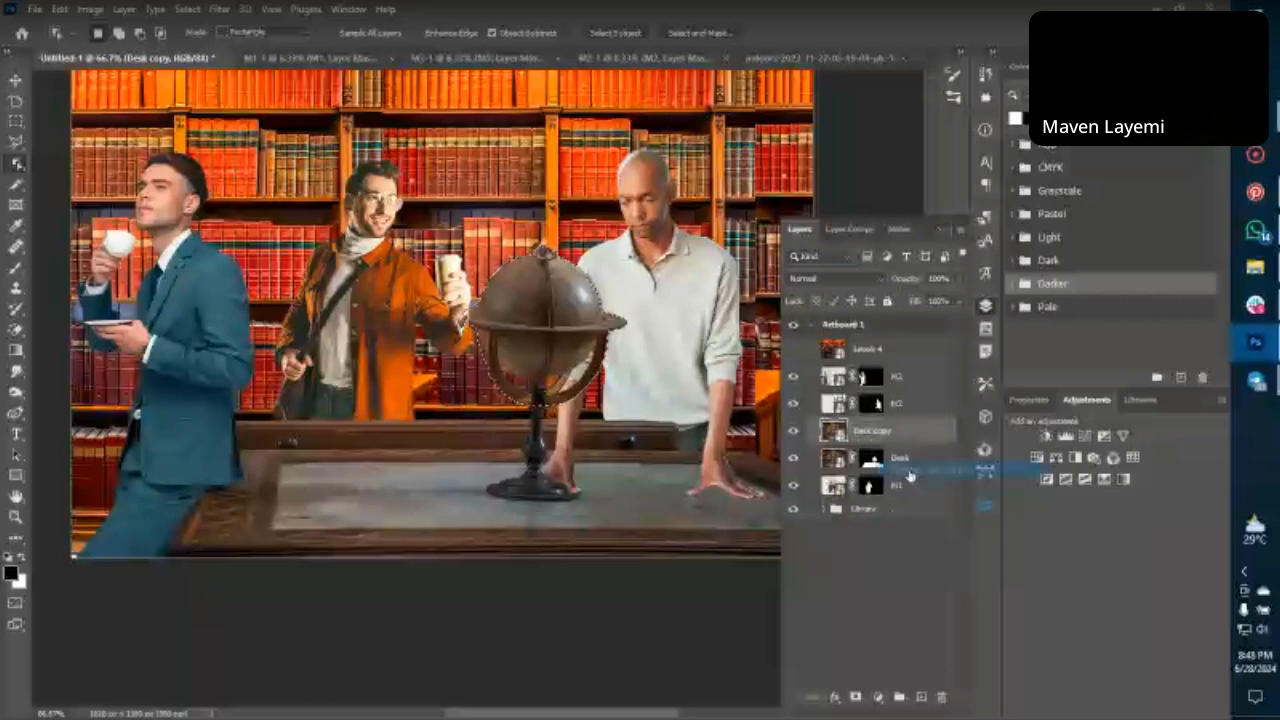
left_click(855, 697)
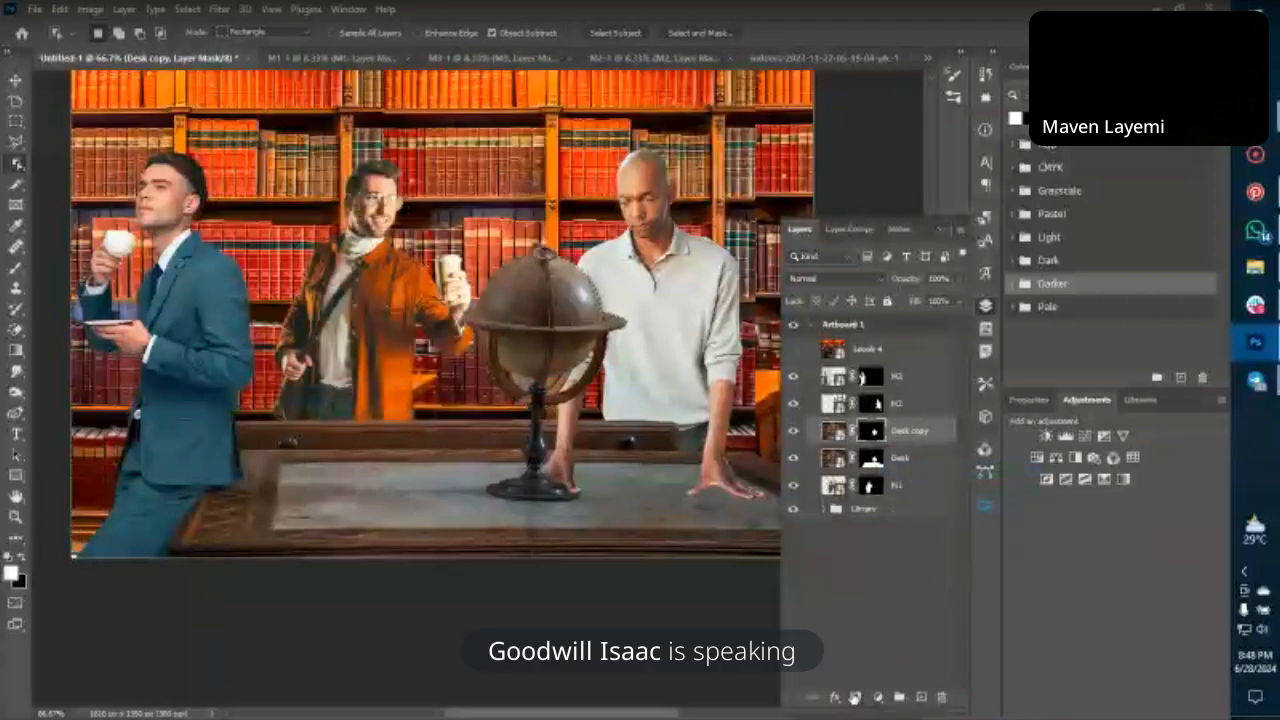
Scale the Desk copy globe to 88.27% with Free Transform and lower it onto the globe stand.
key("v")
key("ctrl+t")
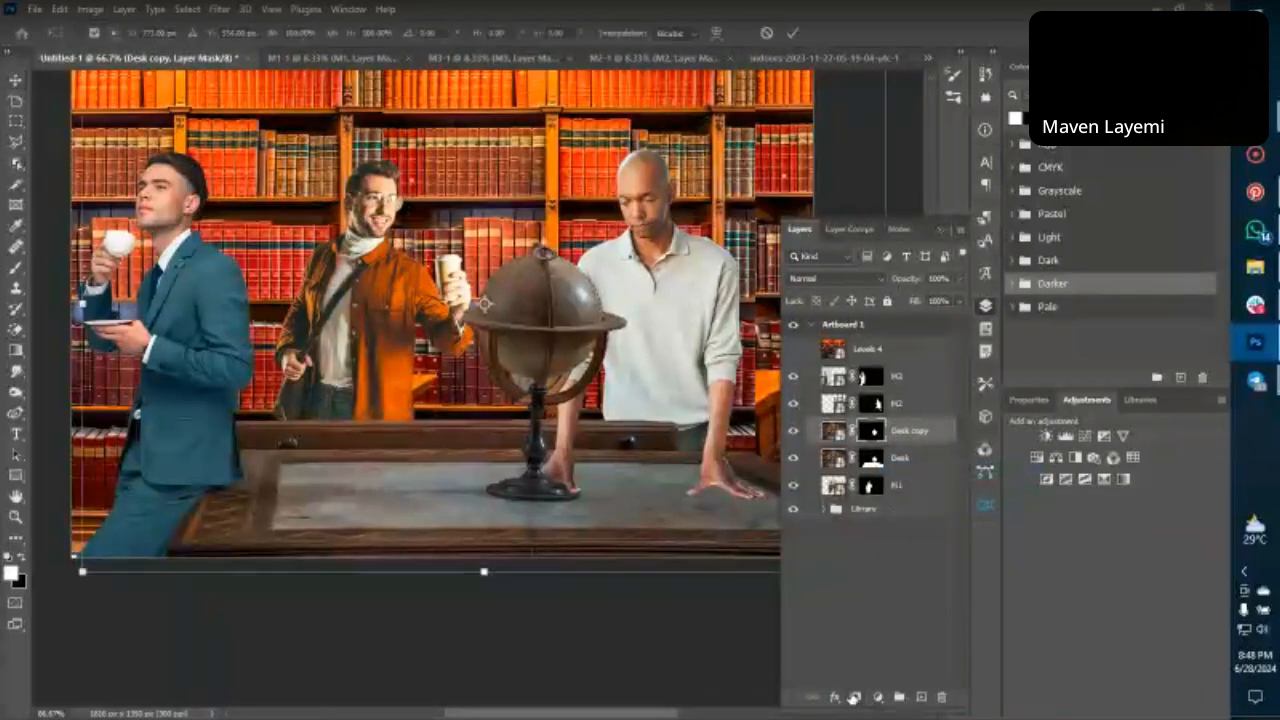
key("ctrl+minus")
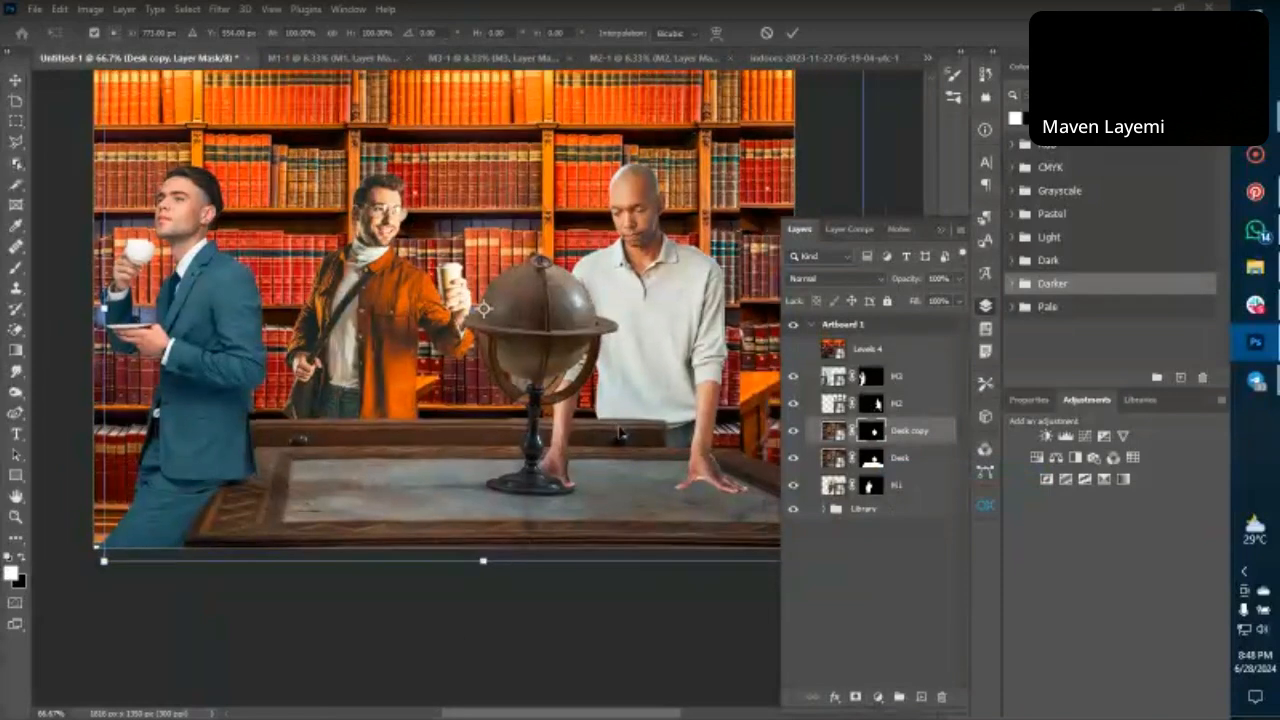
key("ctrl+minus")
key("ctrl+minus")
key("ctrl+minus")
key("ctrl+minus")
left_click_drag(480, 299, 482, 310)
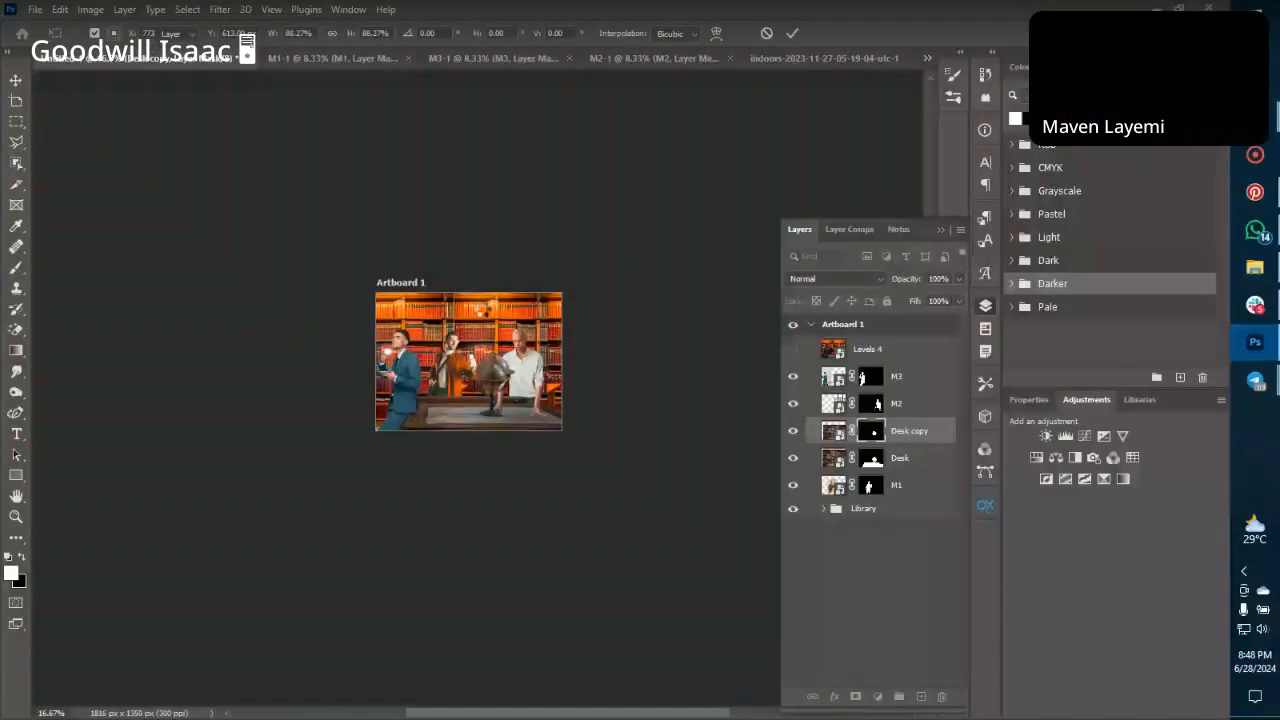
key("Return")
Paint out the original larger globe on the Desk layer mask with a black brush of size 150.
key("ctrl+plus")
key("ctrl+plus")
key("ctrl+plus")
key("ctrl+plus")
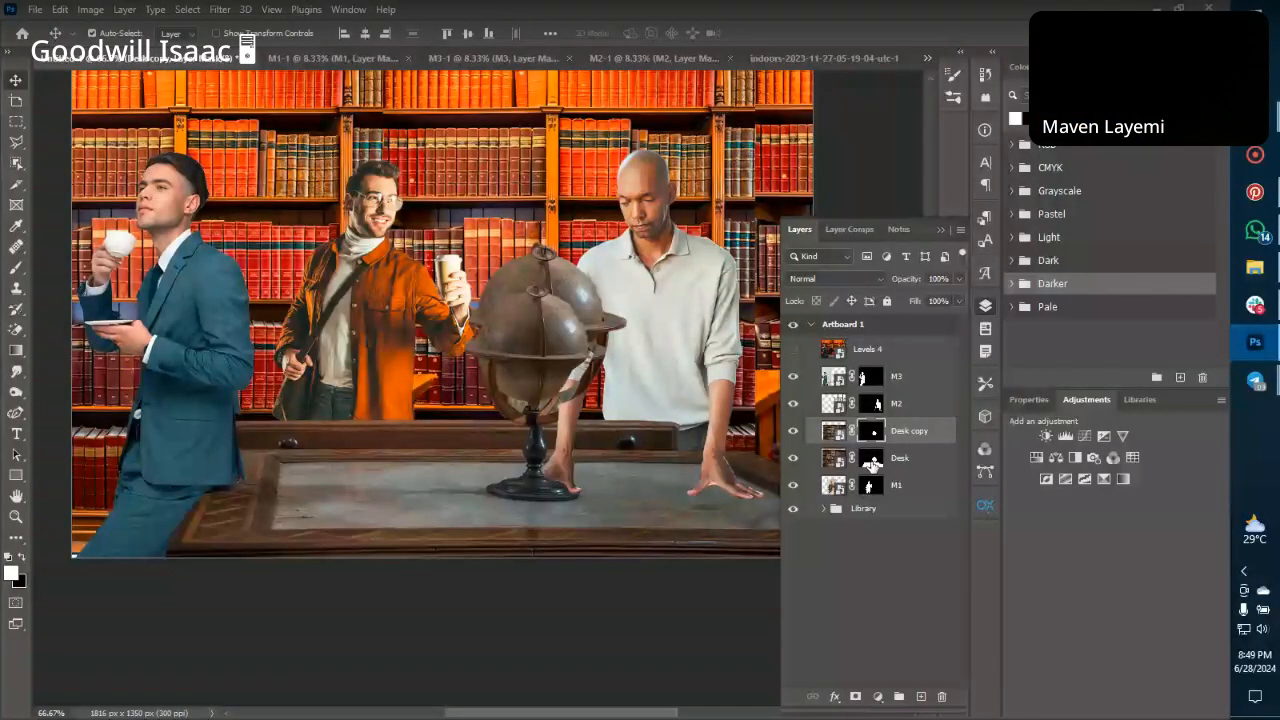
left_click(872, 459)
key("b")
key("x")
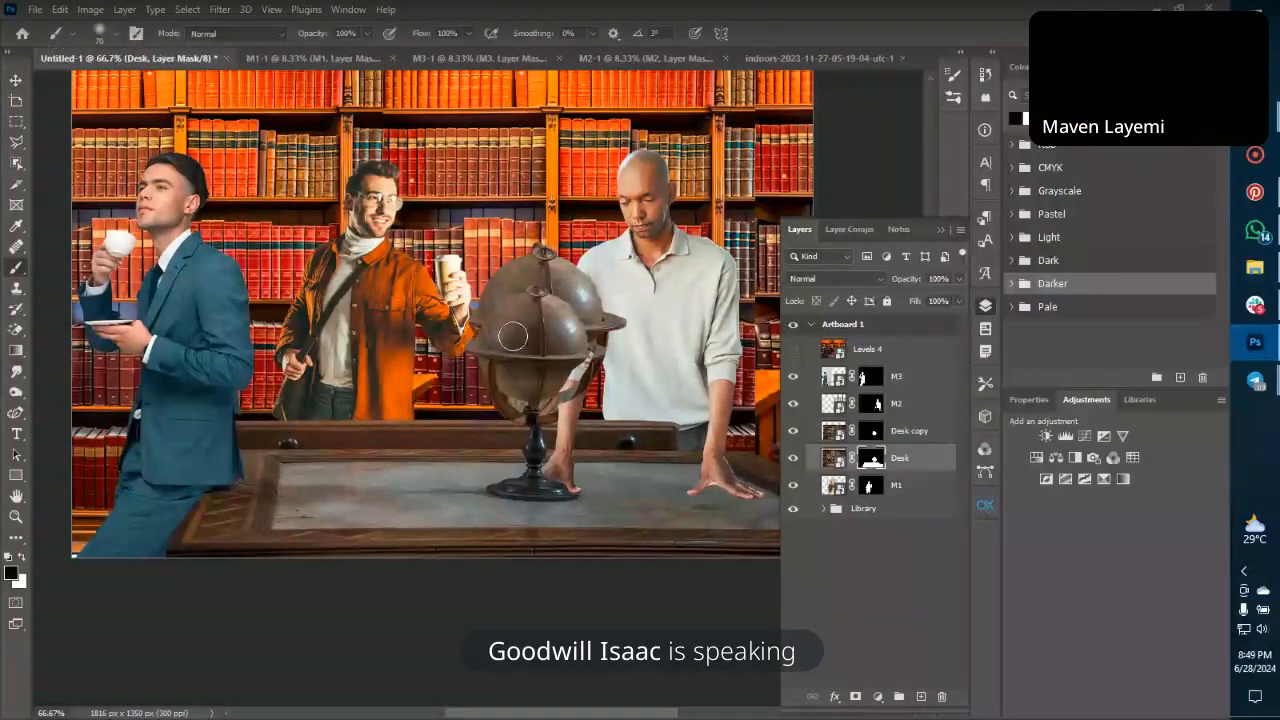
key("bracketright")
key("bracketright")
key("bracketright")
key("bracketright")
key("bracketright")
mouse_move(497, 283)
left_mouse_down()
mouse_move(554, 283)
mouse_move(629, 313)
mouse_move(589, 336)
mouse_move(521, 342)
left_mouse_up()
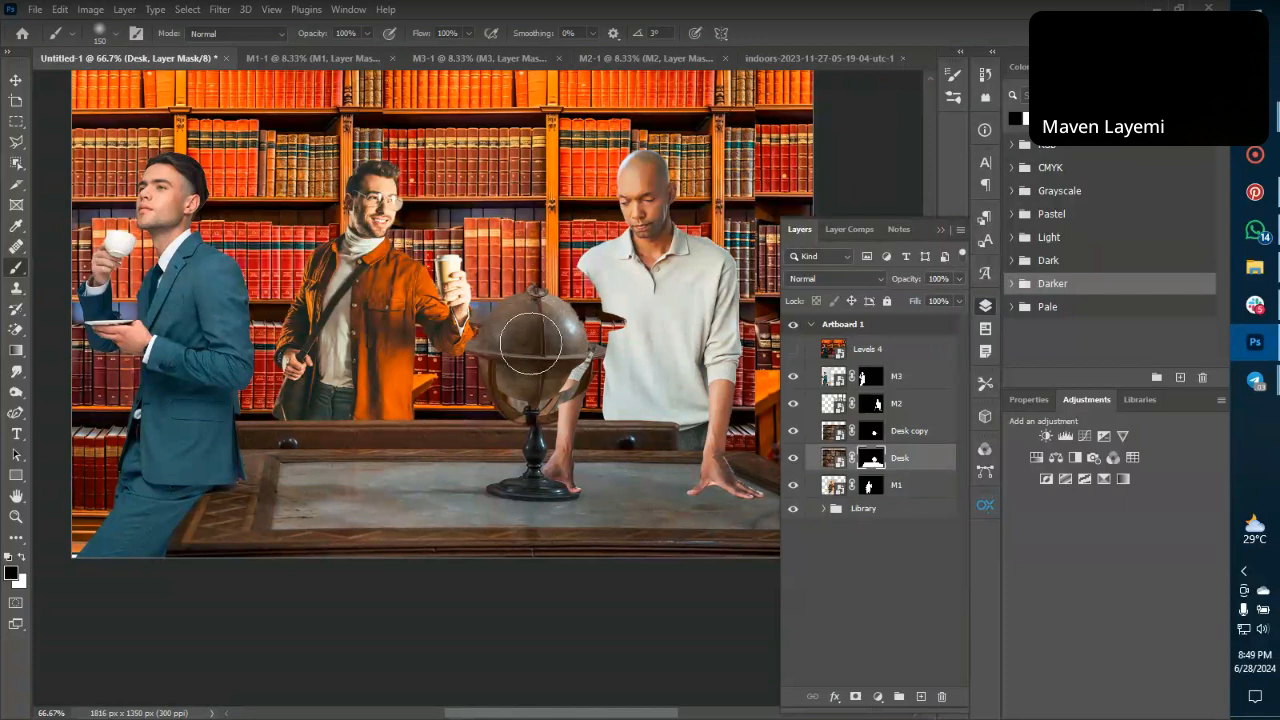
left_click_drag(530, 342, 575, 330)
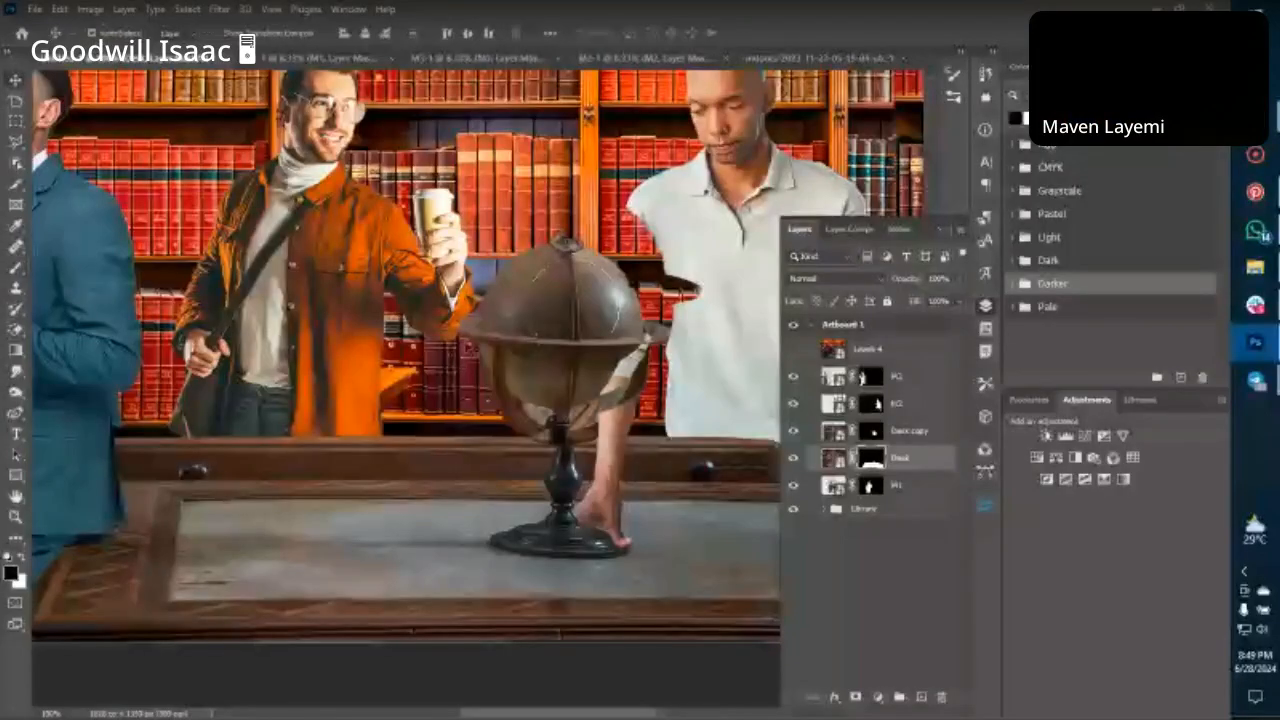
Shift the Desk copy globe slightly to the right over its stand and hide the M2 layer.
left_click_drag(538, 342, 550, 341)
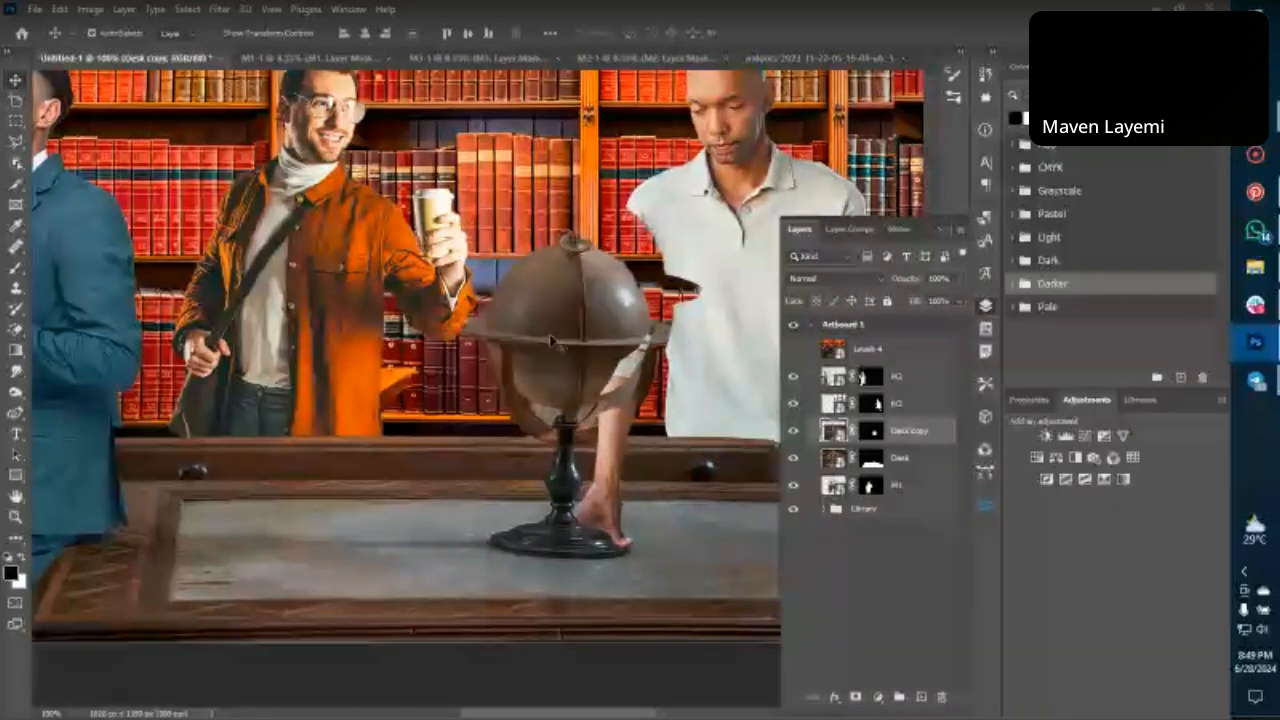
left_click(792, 403)
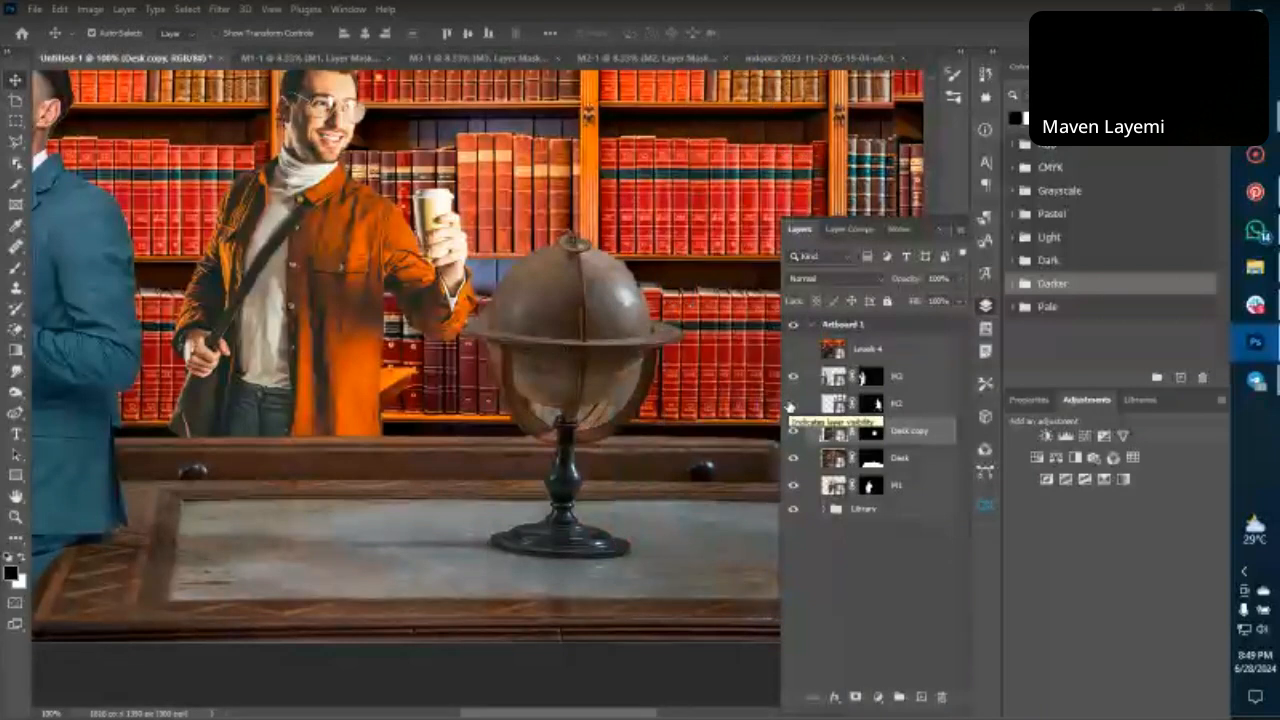
Brush black on the Desk layer mask over the remnants around the lower part of the globe frame.
left_click(870, 460)
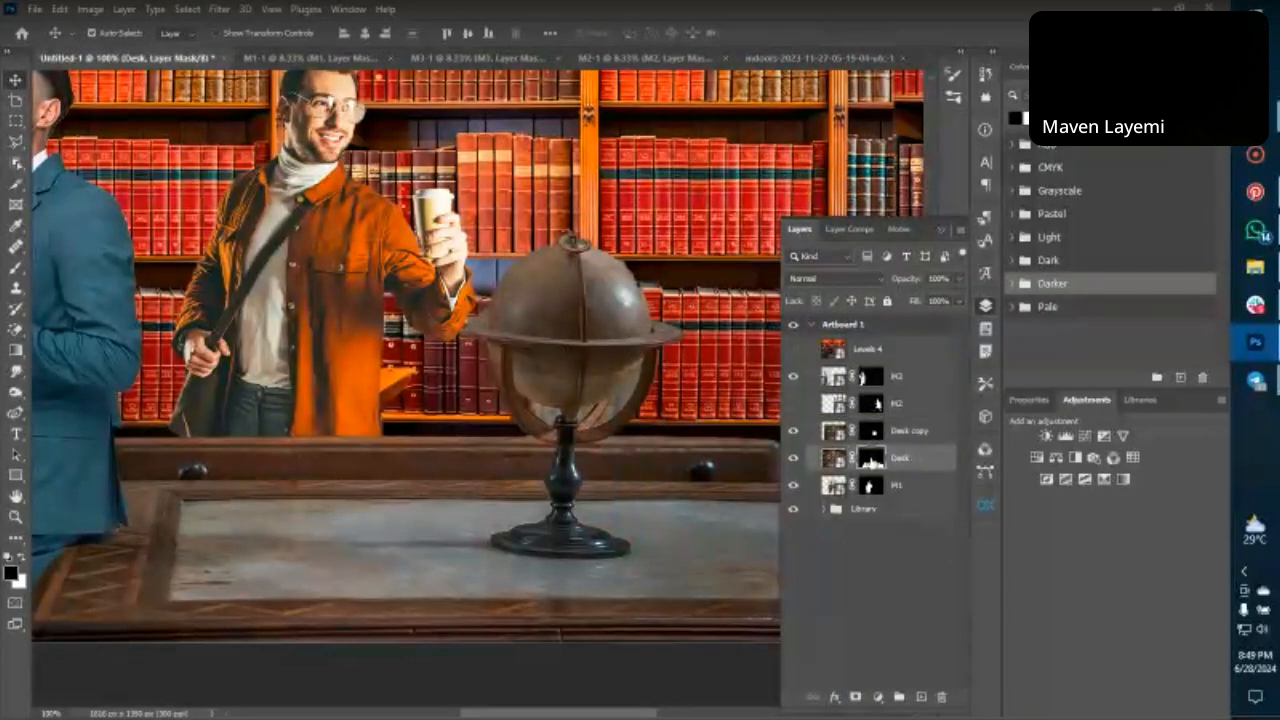
key("b")
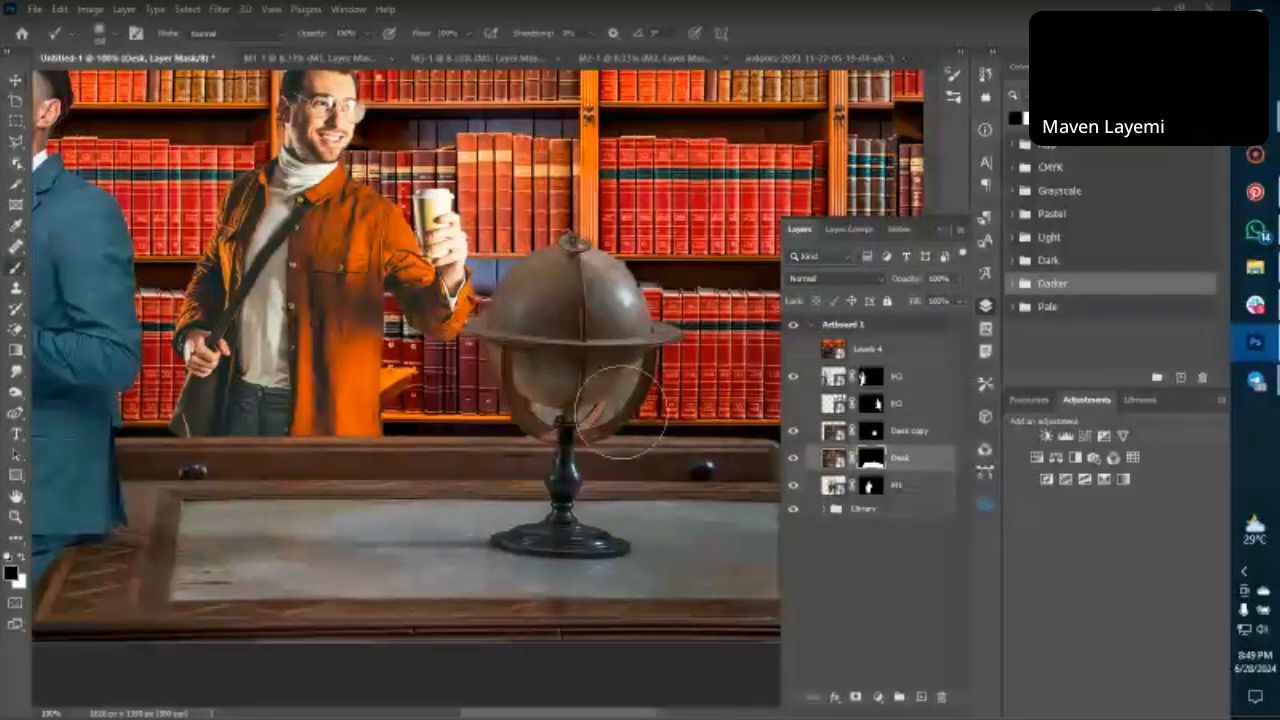
mouse_move(576, 388)
left_mouse_down()
mouse_move(528, 390)
mouse_move(625, 393)
left_mouse_up()
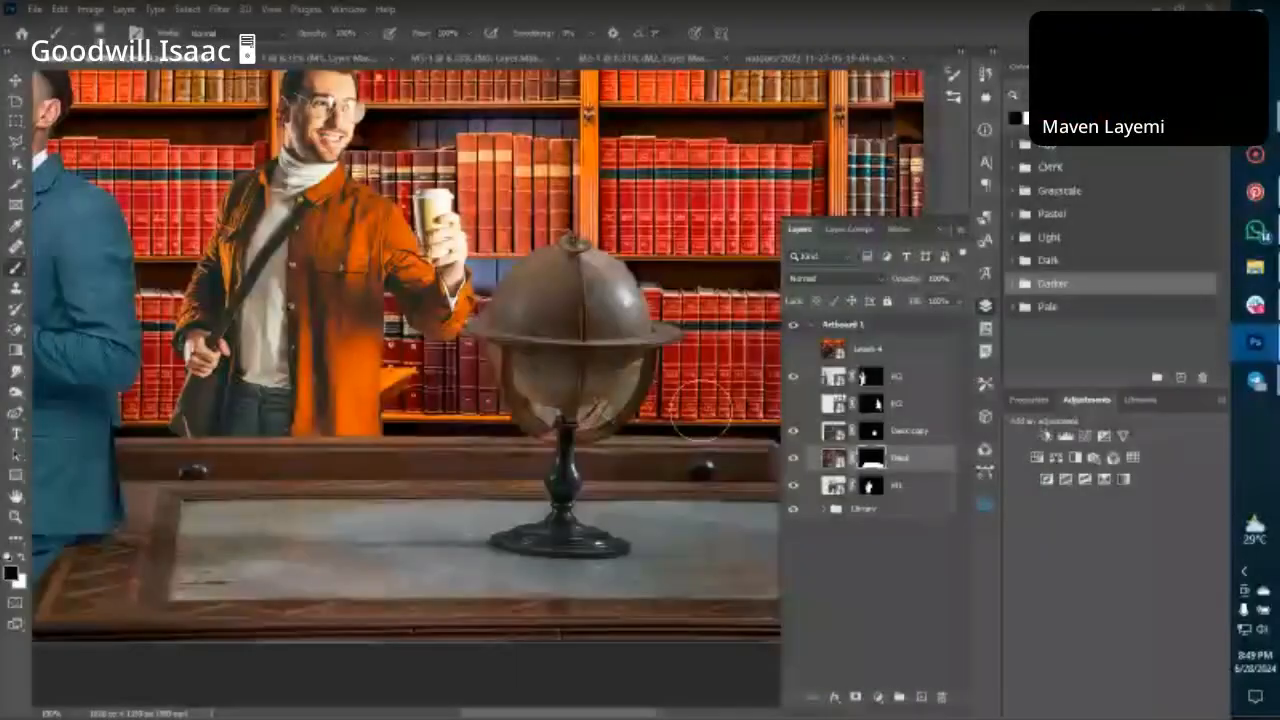
Select the leftover background gaps between the globe and its lower frame on the Desk copy layer with the Magic Wand.
key("ctrl+plus")
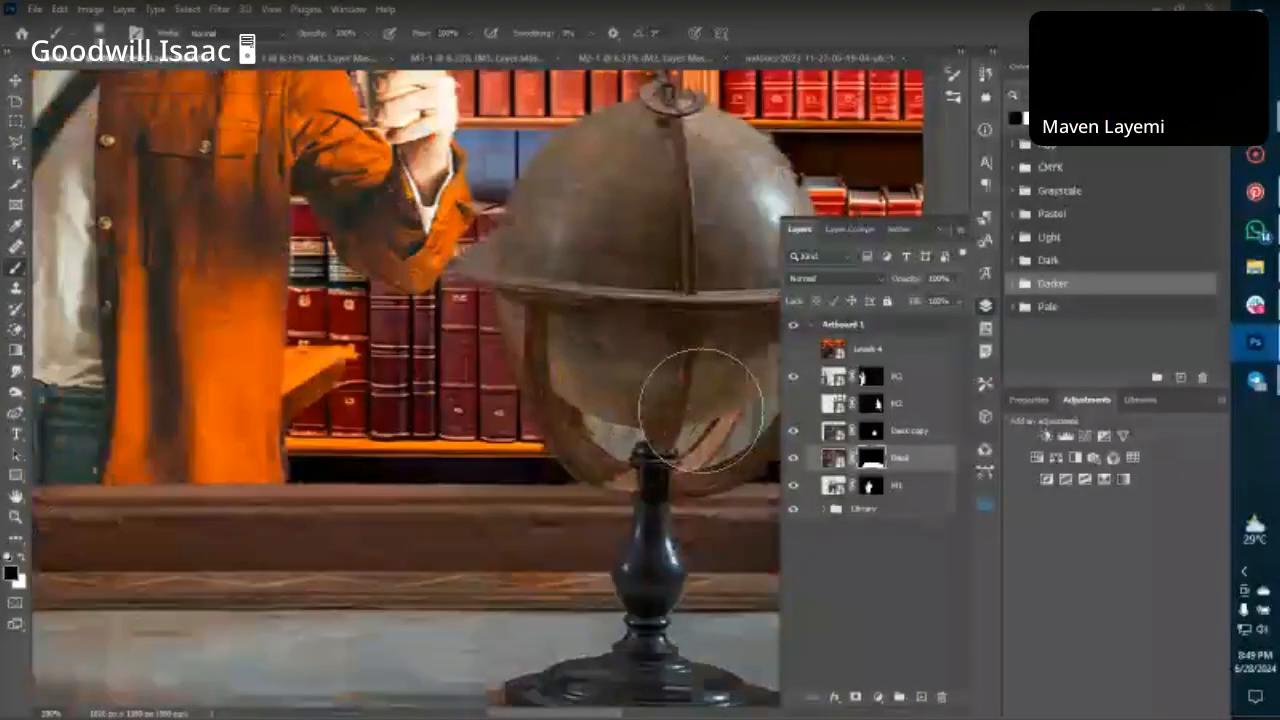
scroll(700, 410, "right", 4)
key("w")
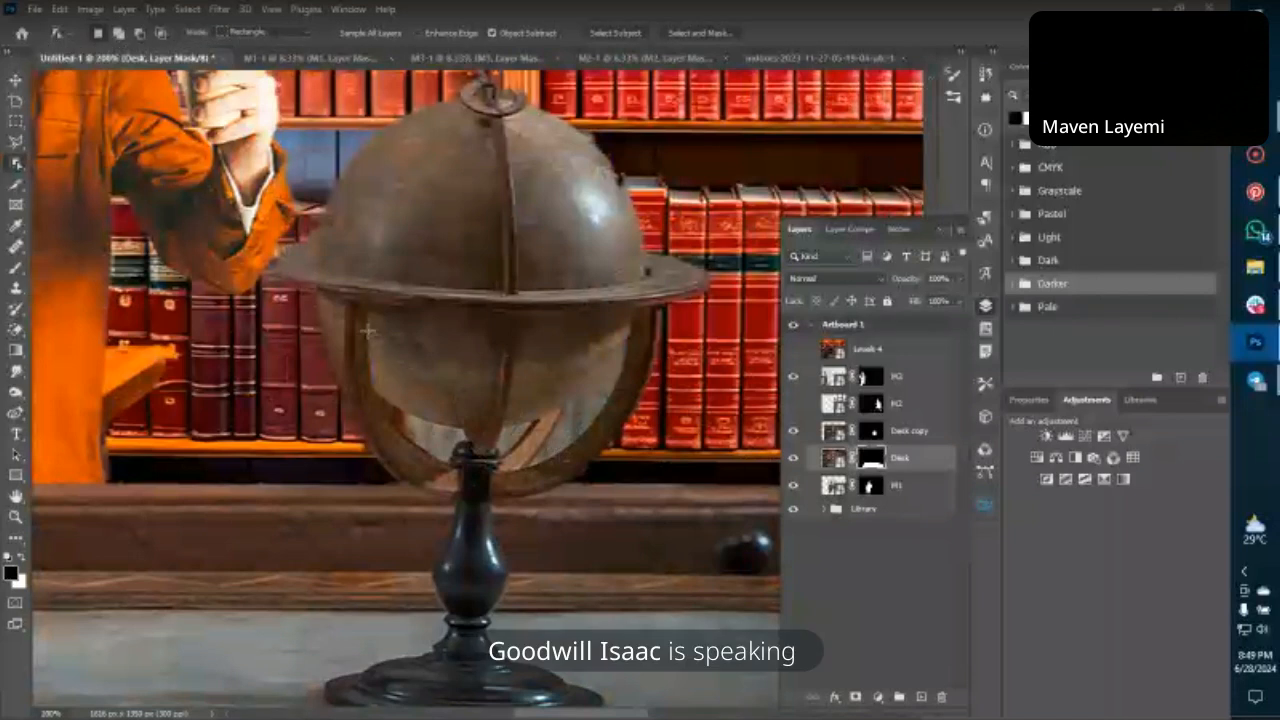
right_click(17, 163)
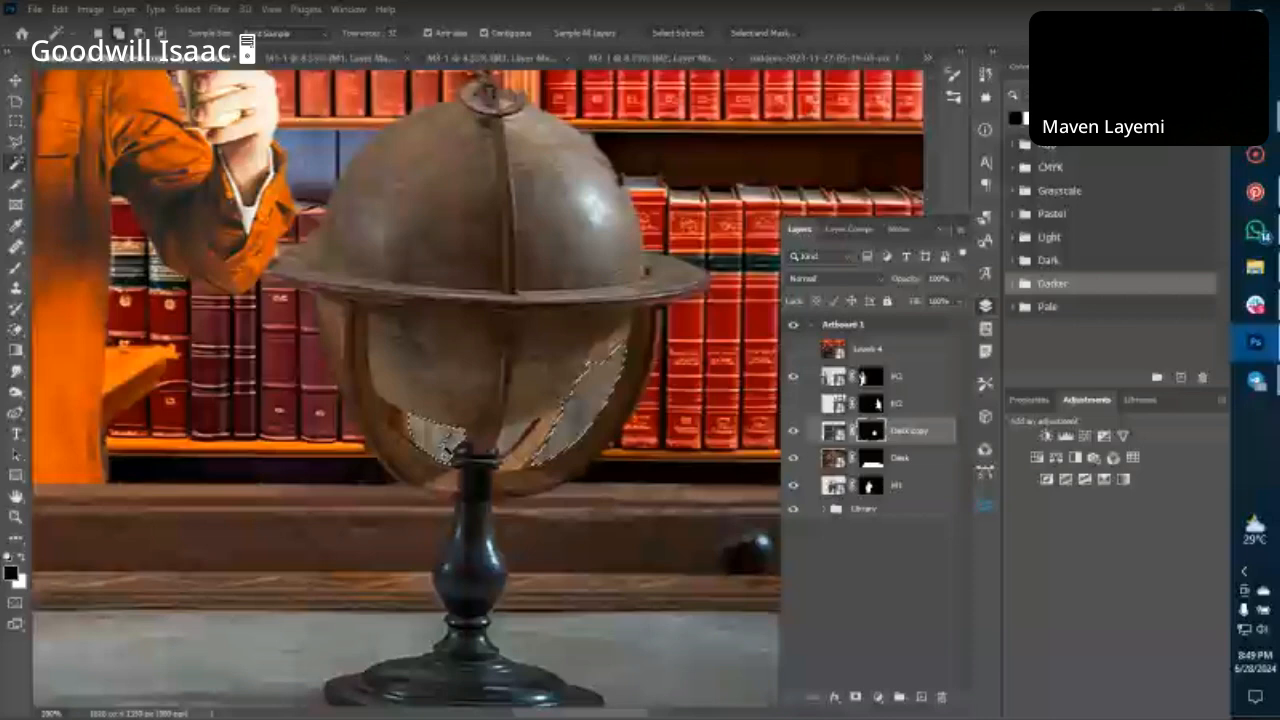
left_click_drag(452, 445, 520, 451)
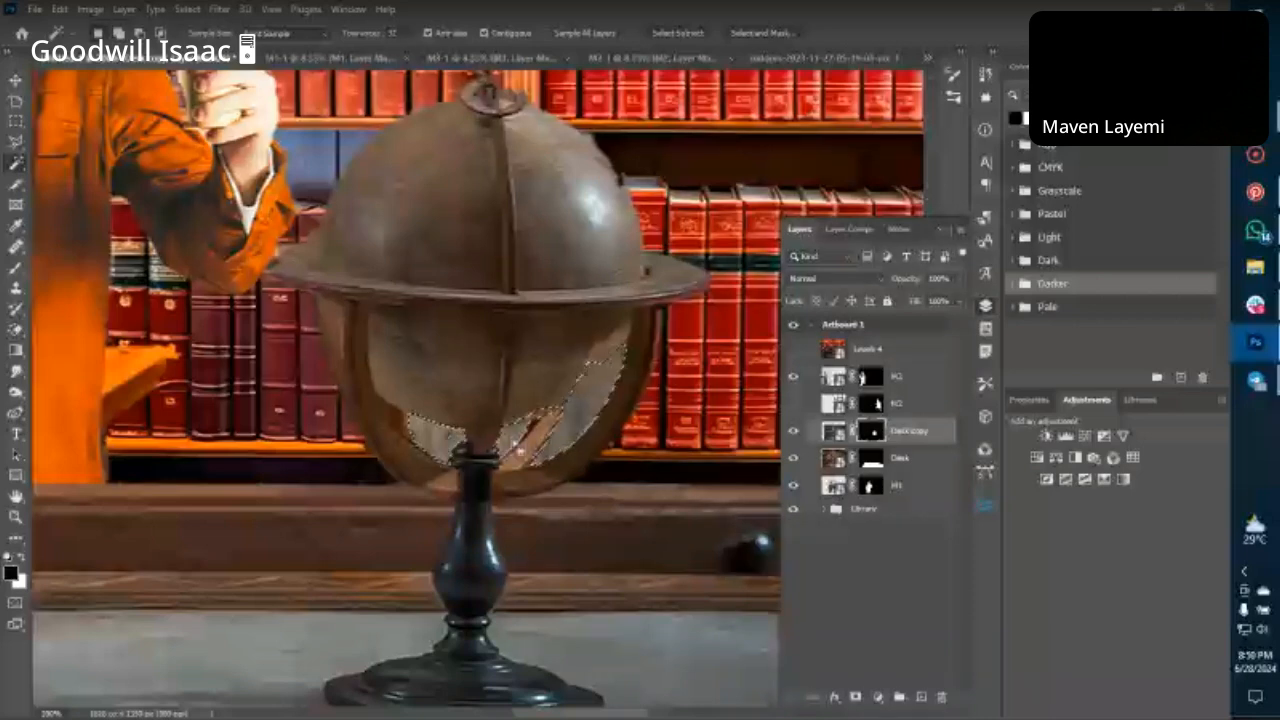
Subtract the areas spilling onto the globe's underside and inner frame from the gap selection with the Polygonal Lasso.
key("ctrl+plus")
key("l")
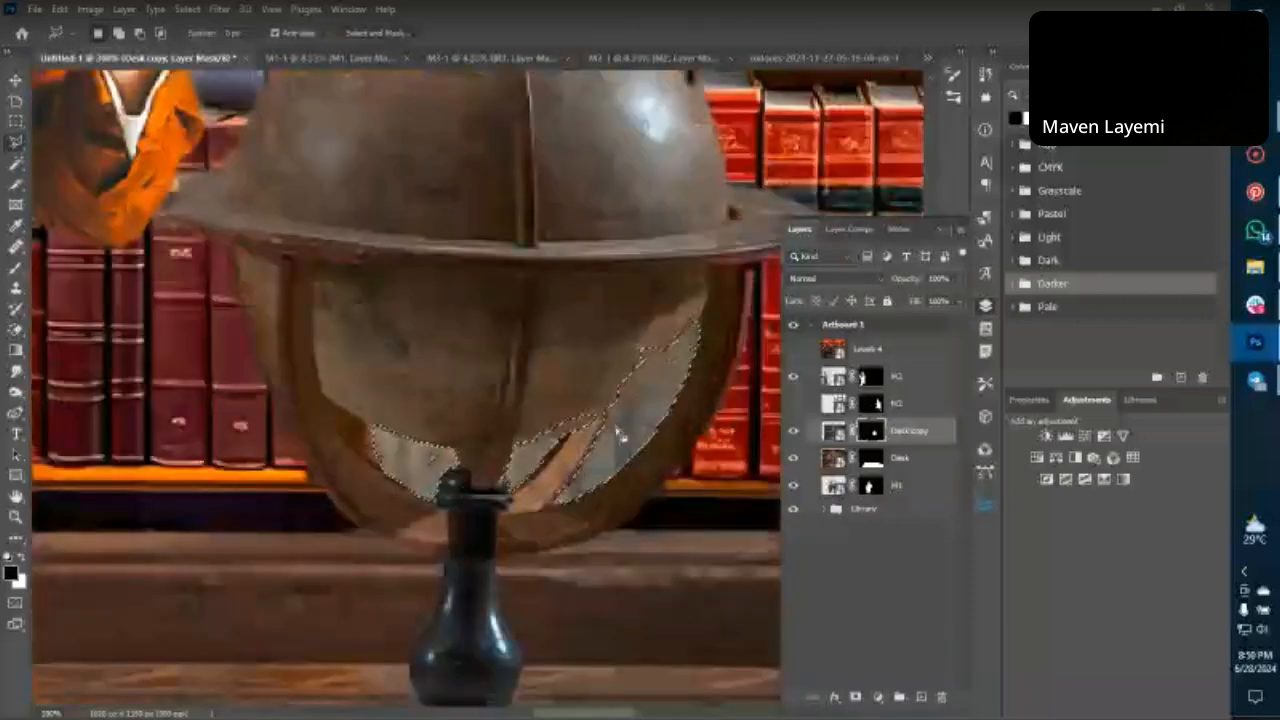
left_click(605, 412, "alt")
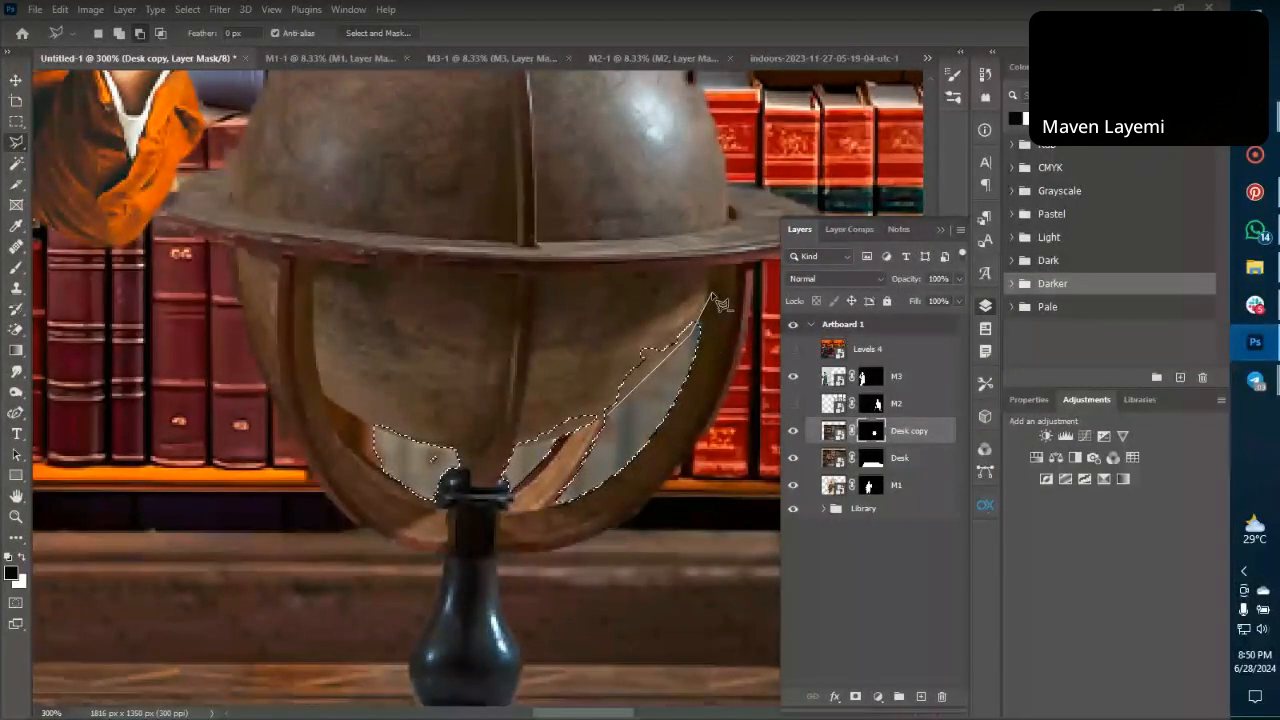
left_click(558, 439)
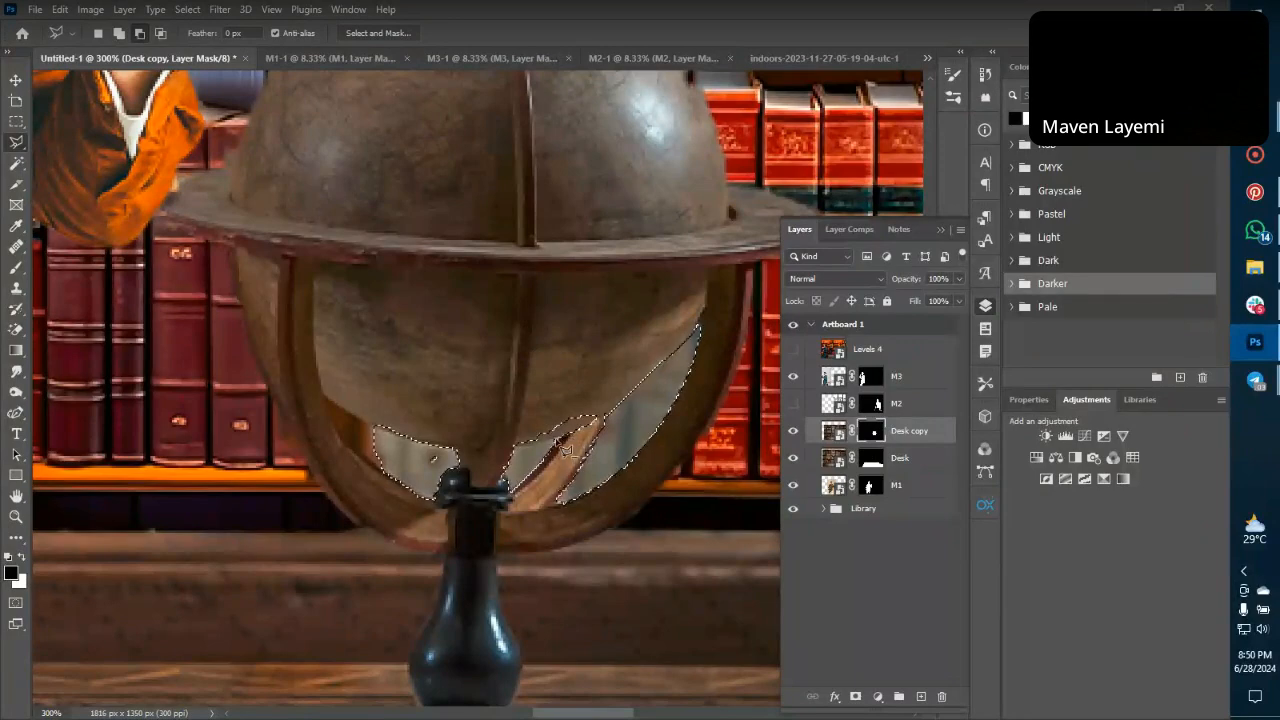
left_click(498, 452)
left_click(409, 372)
double_click(599, 279)
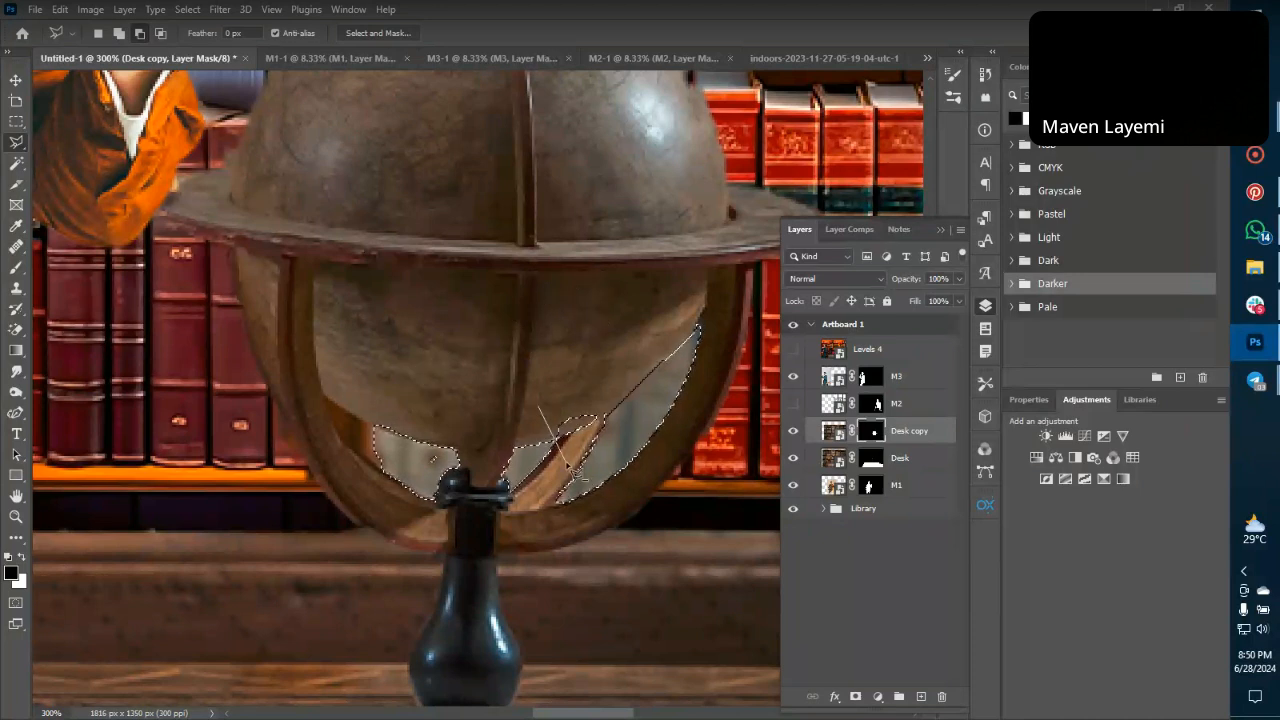
double_click(606, 416)
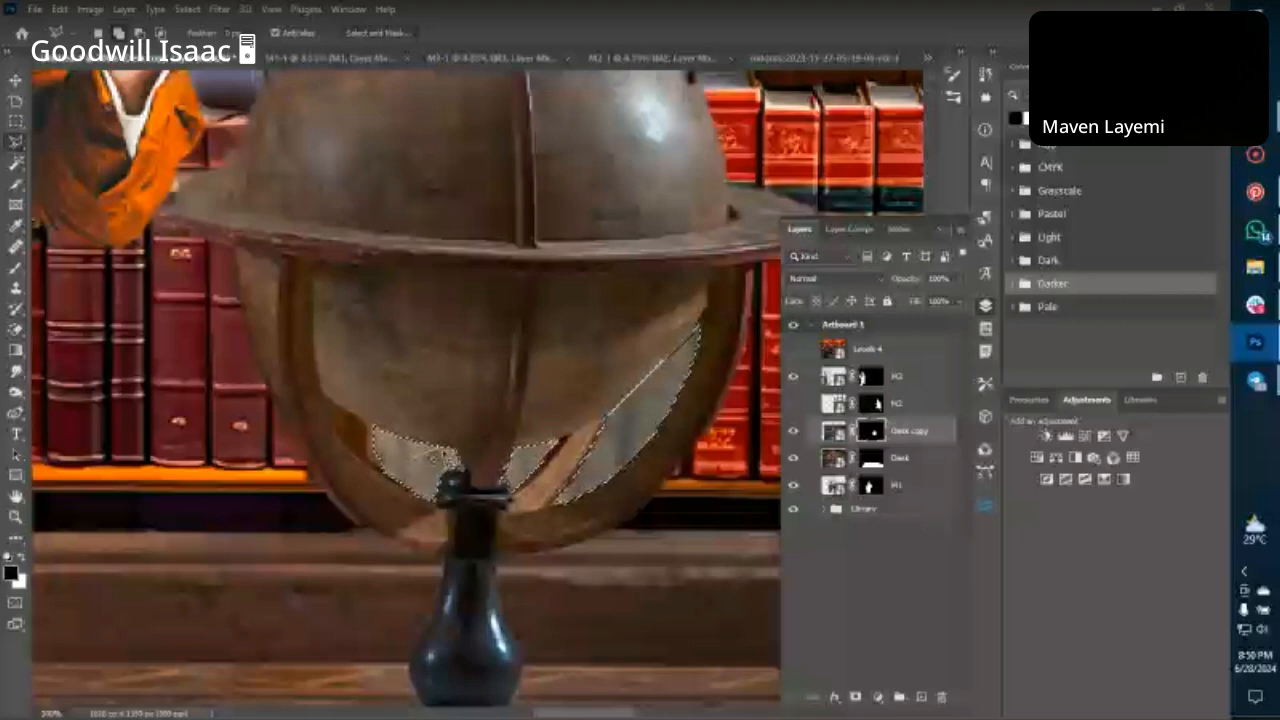
Brush black over the selected gaps in the Desk copy layer mask and clear the selection.
key("b")
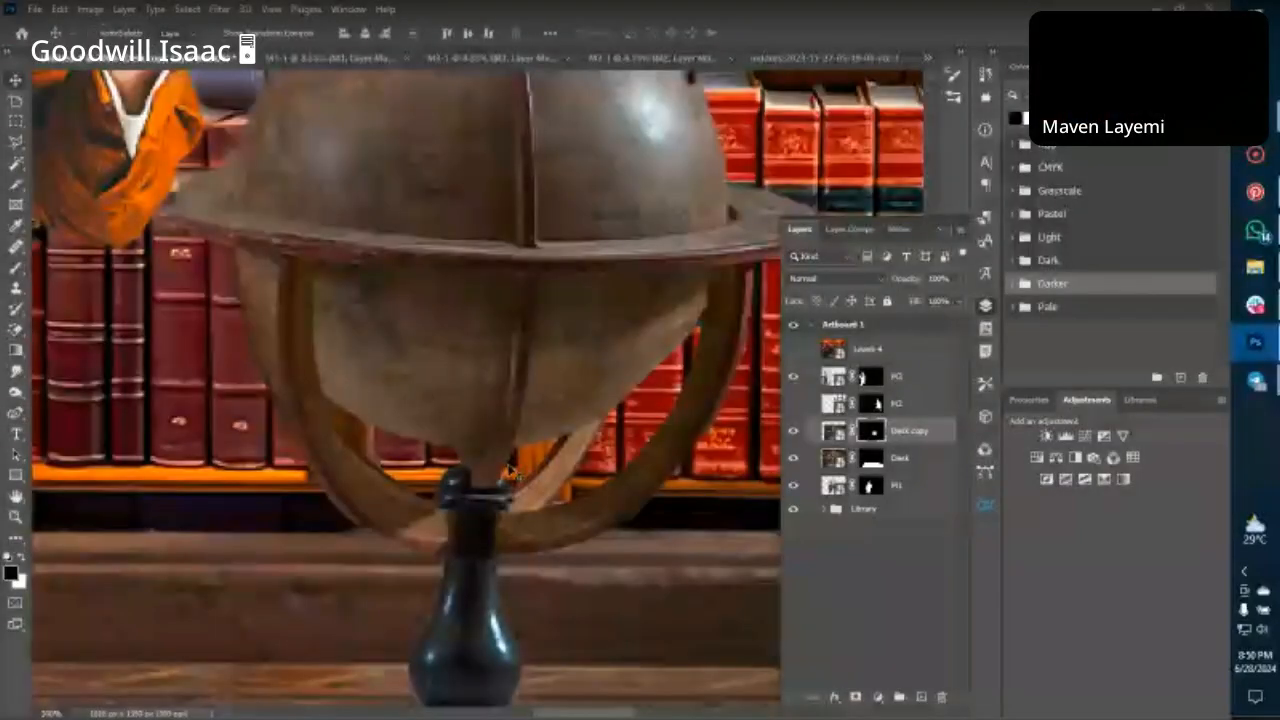
key("ctrl+minus")
key("ctrl+minus")
key("ctrl+minus")
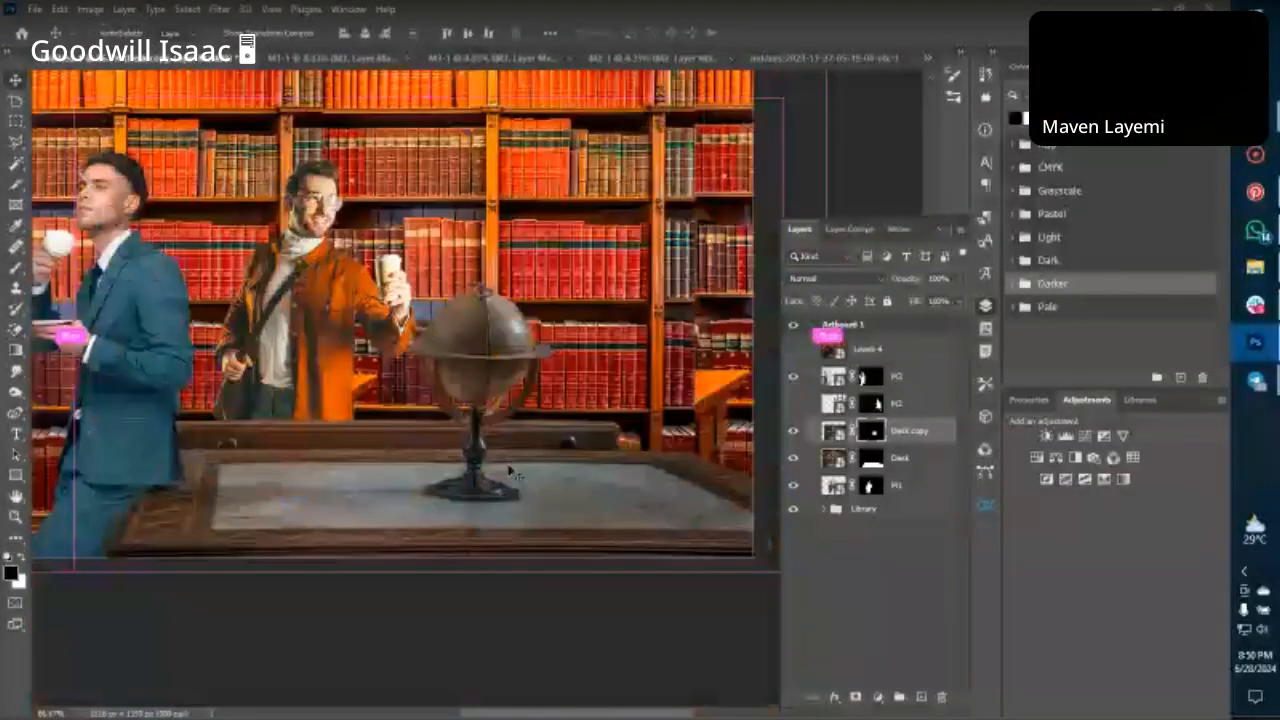
Show the M2 layer of the bald man and delete it from the composite.
left_click(794, 404)
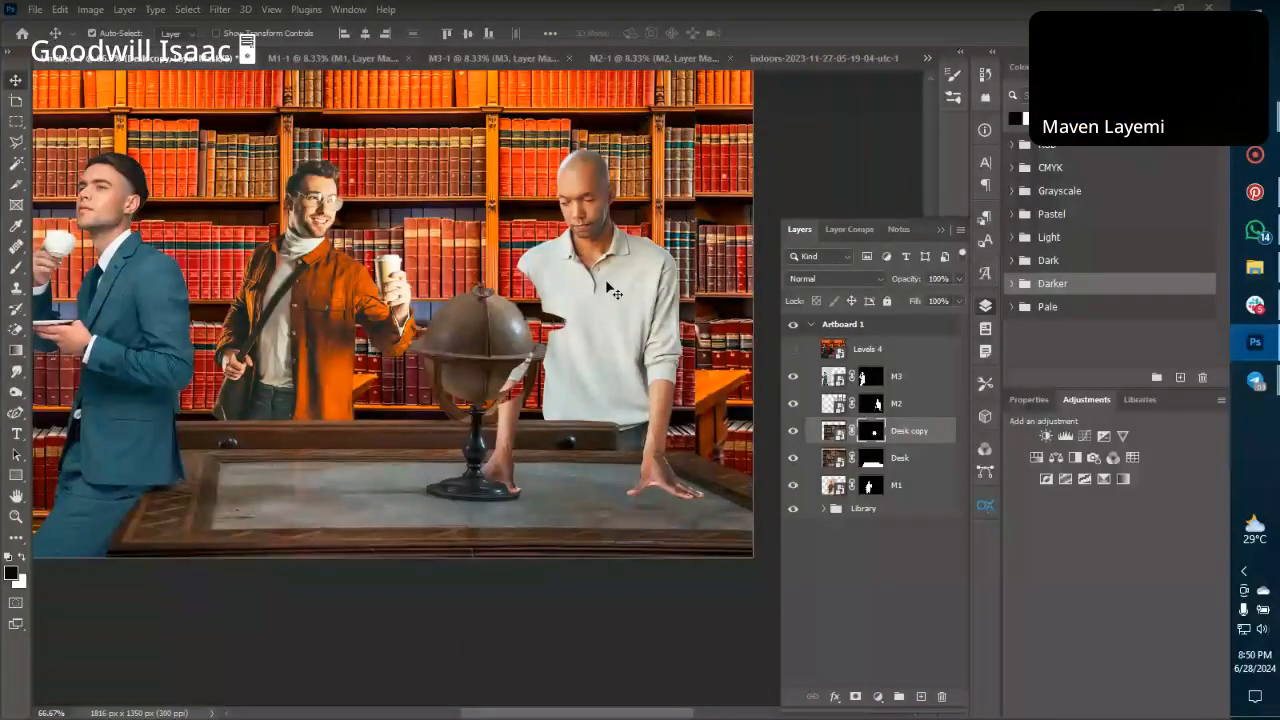
left_click(607, 286)
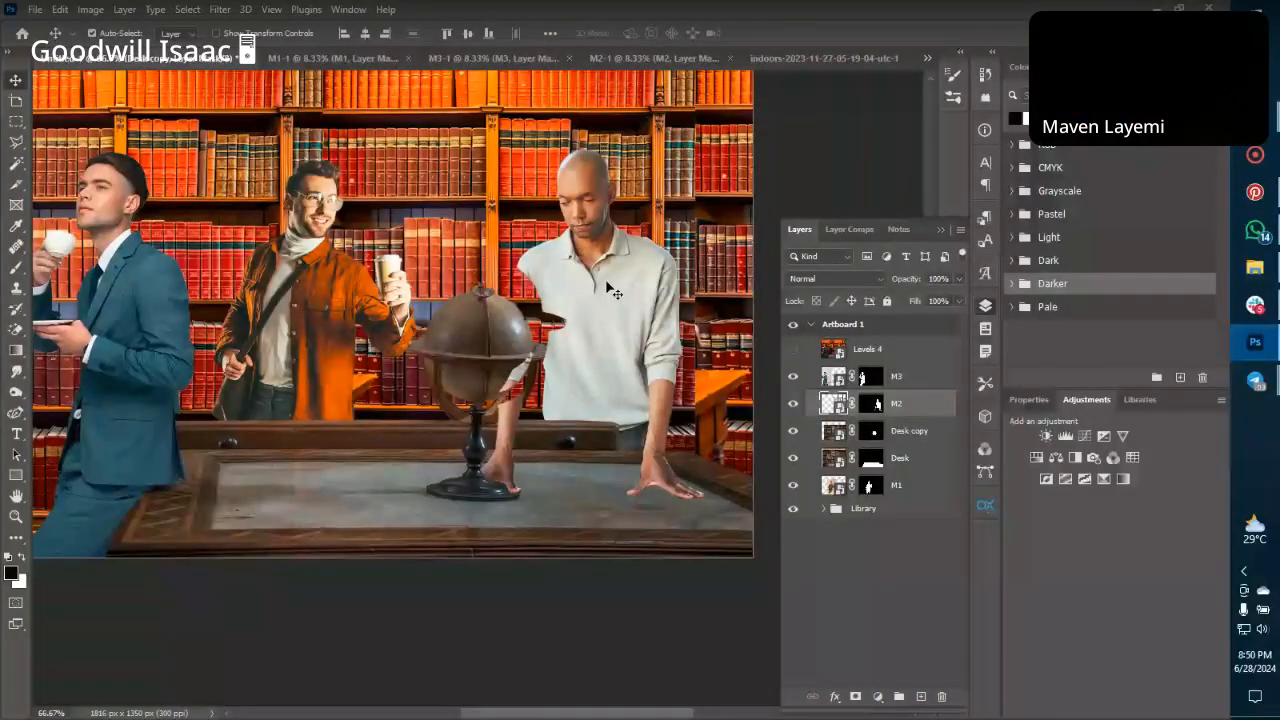
left_click_drag(600, 323, 643, 281)
key("Delete")
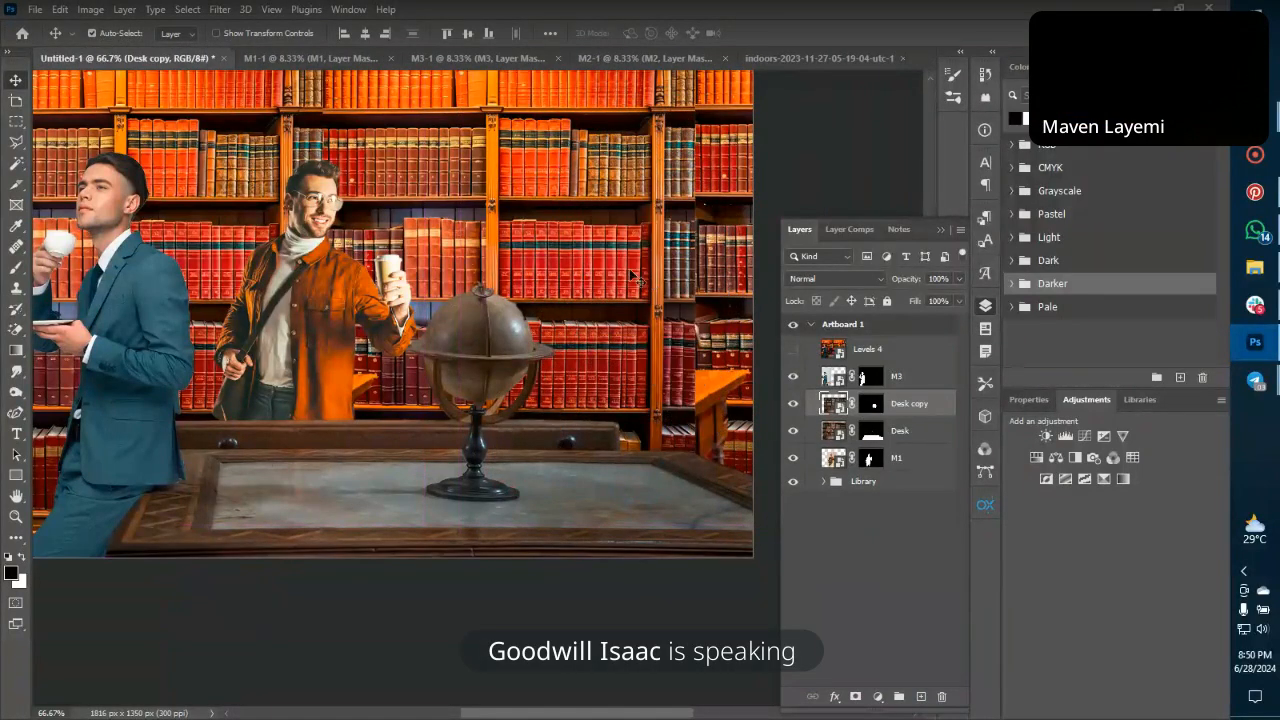
Switch to the M2-1 document and bring the complete masked M2 layer into the Untitled-1 composite.
left_click(321, 60)
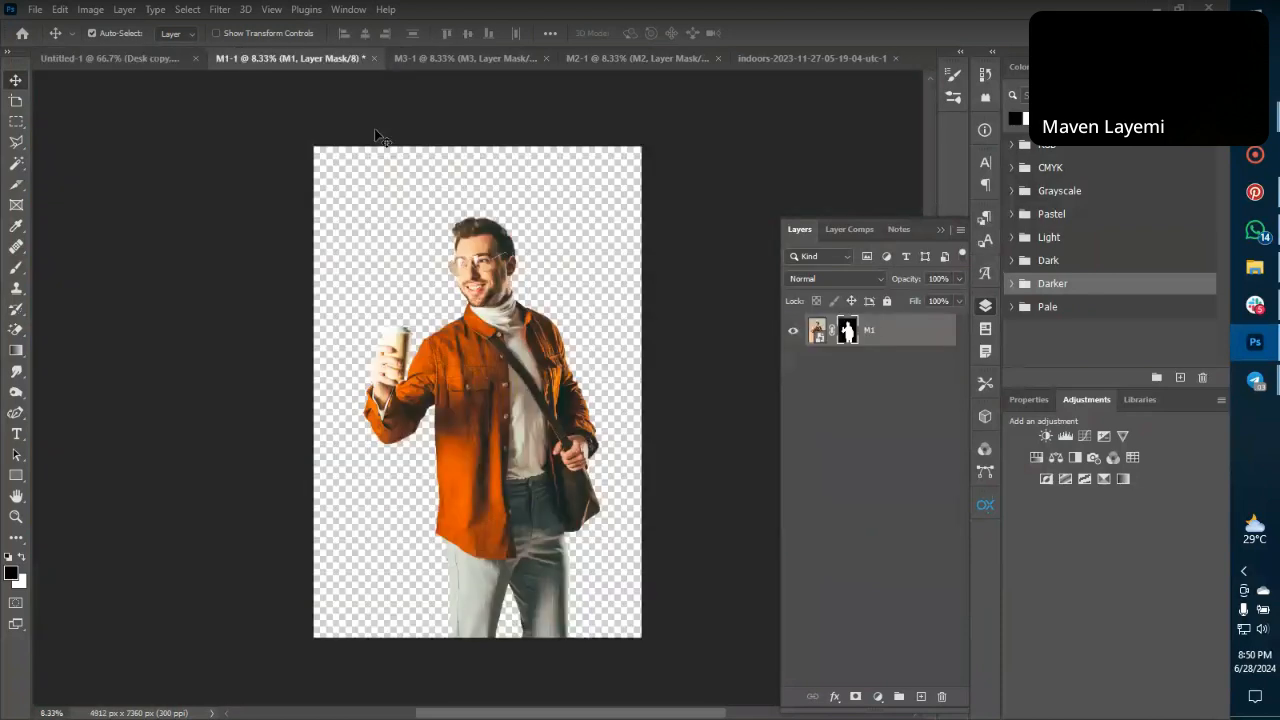
left_click(447, 60)
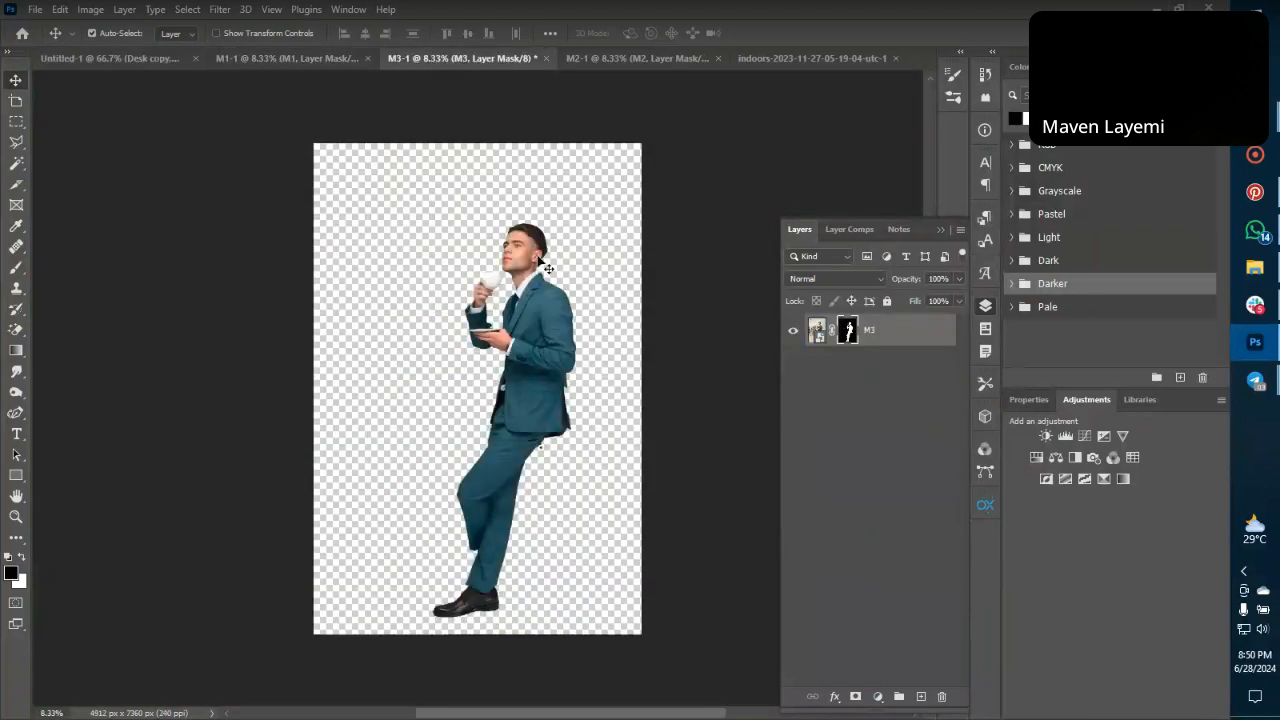
left_click(609, 60)
left_click_drag(486, 371, 627, 437)
key("ctrl+minus")
key("ctrl+minus")
key("ctrl+minus")
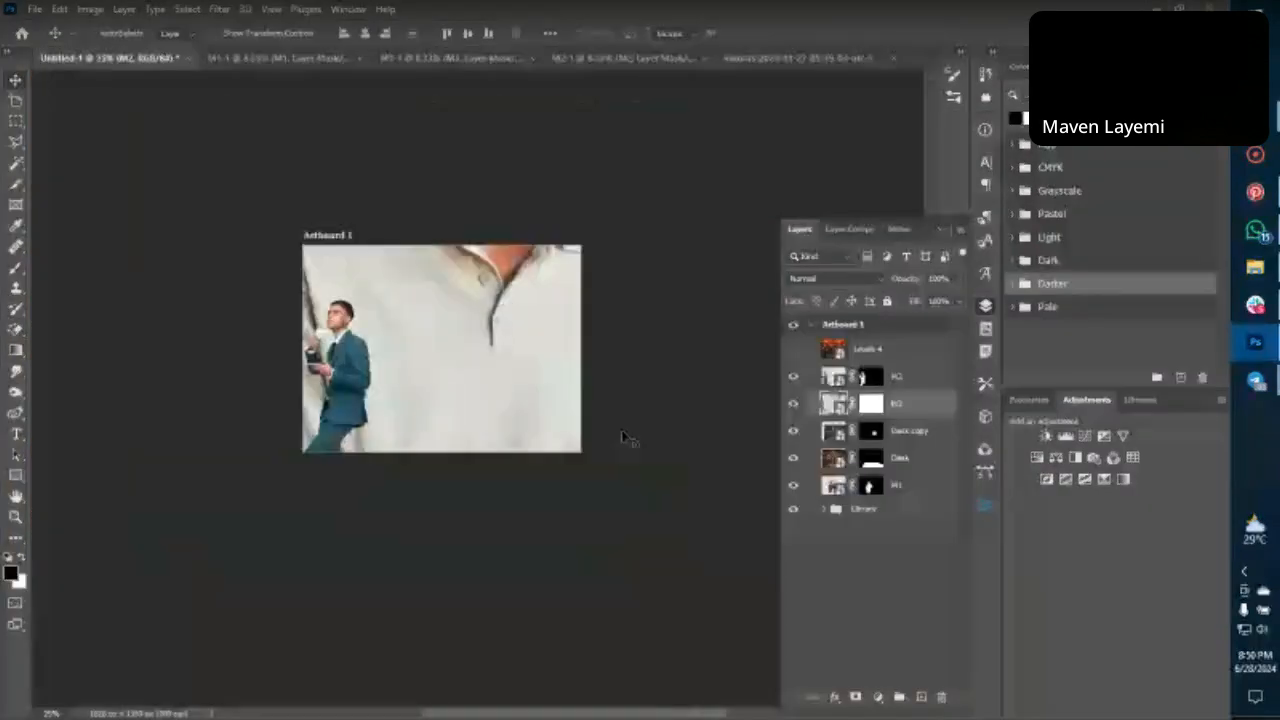
Scale the new M2 layer to 17.53%, place it over the desk beside the globe and flip it horizontally.
key("ctrl+t")
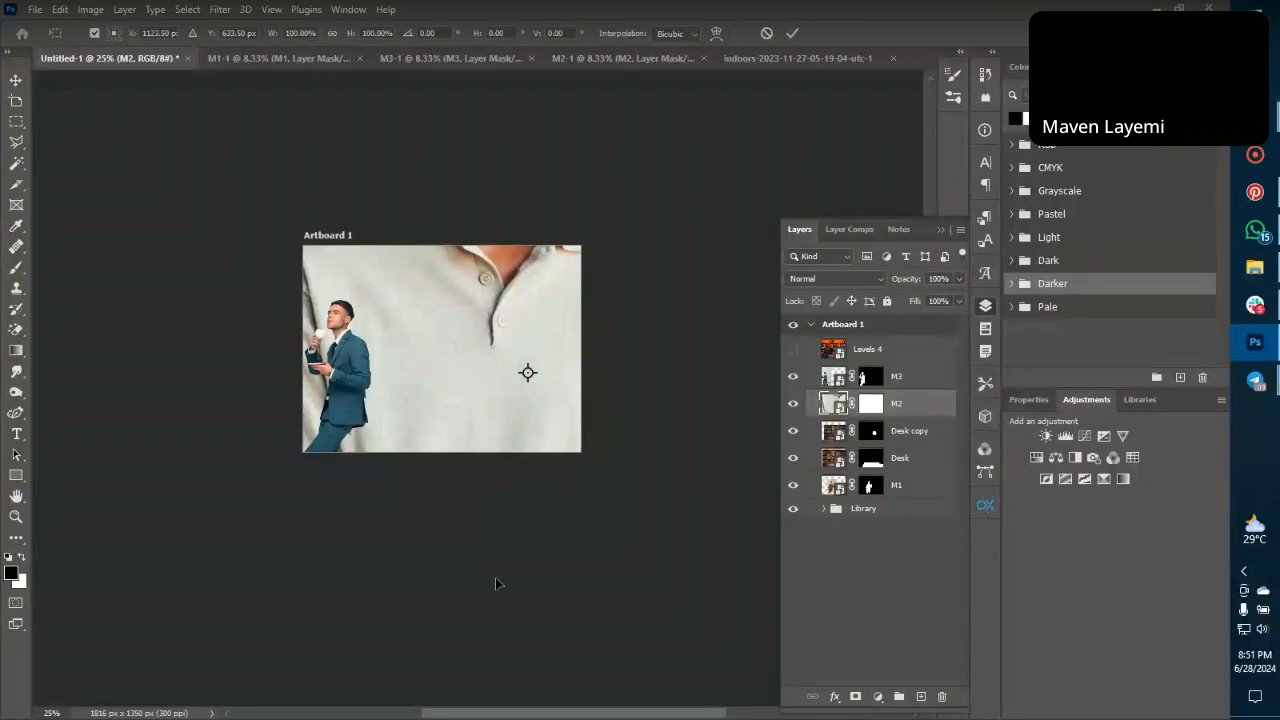
key("ctrl+minus")
key("ctrl+minus")
key("ctrl+minus")
left_click_drag(494, 653, 517, 258)
left_click_drag(509, 209, 506, 381)
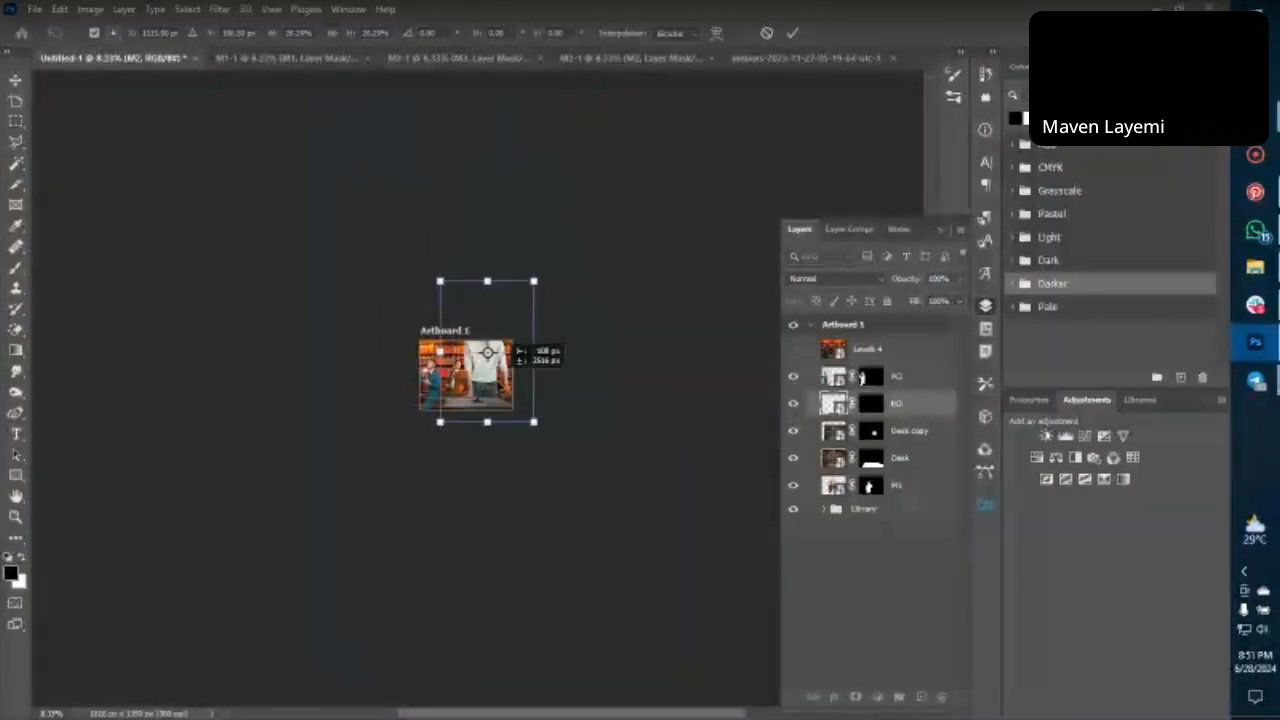
left_click_drag(487, 281, 487, 328)
right_click(497, 354)
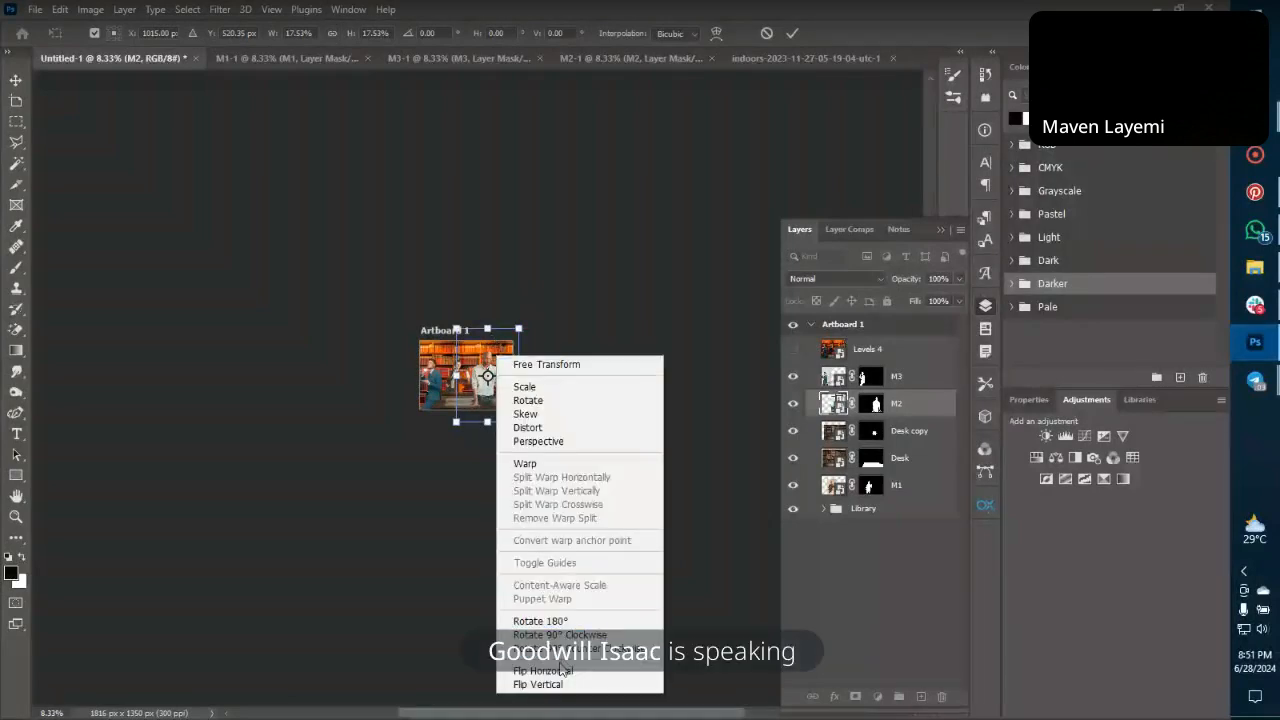
left_click(562, 671)
key("Return")
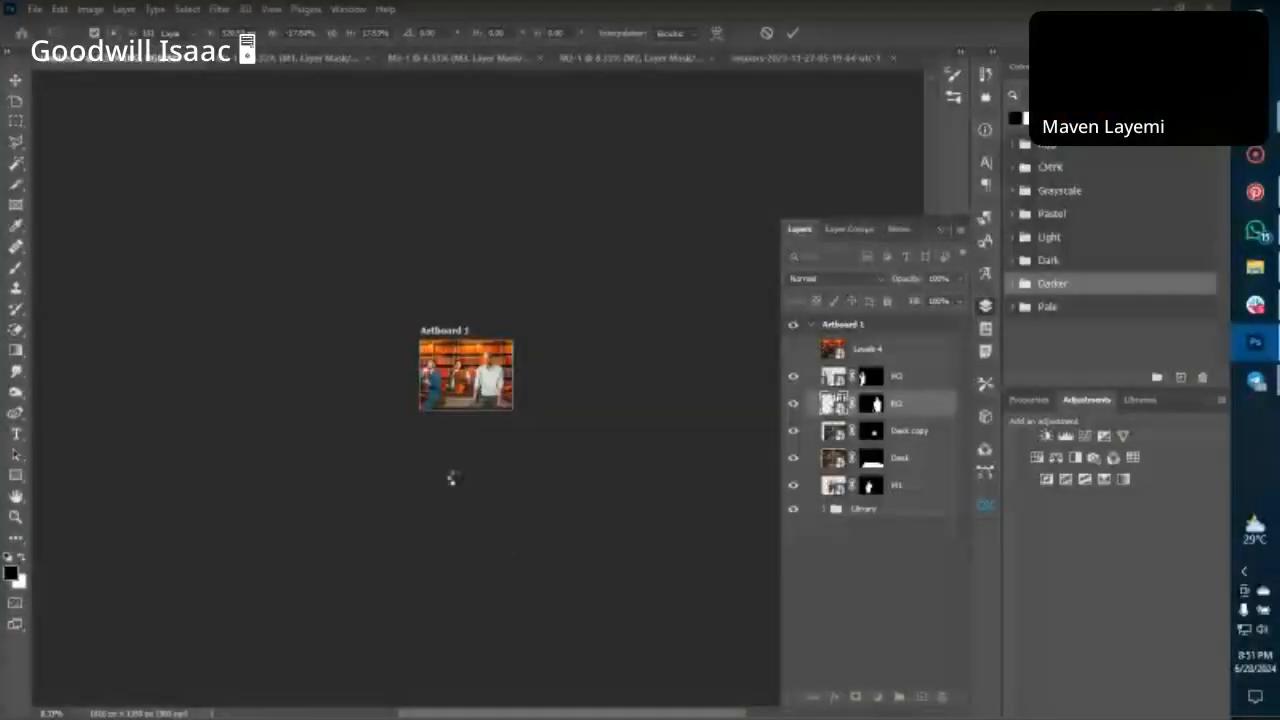
Scale the M2 man to 77.35% and move him beside the globe so his hands rest on the desk.
key("ctrl+plus")
key("ctrl+plus")
key("ctrl+plus")
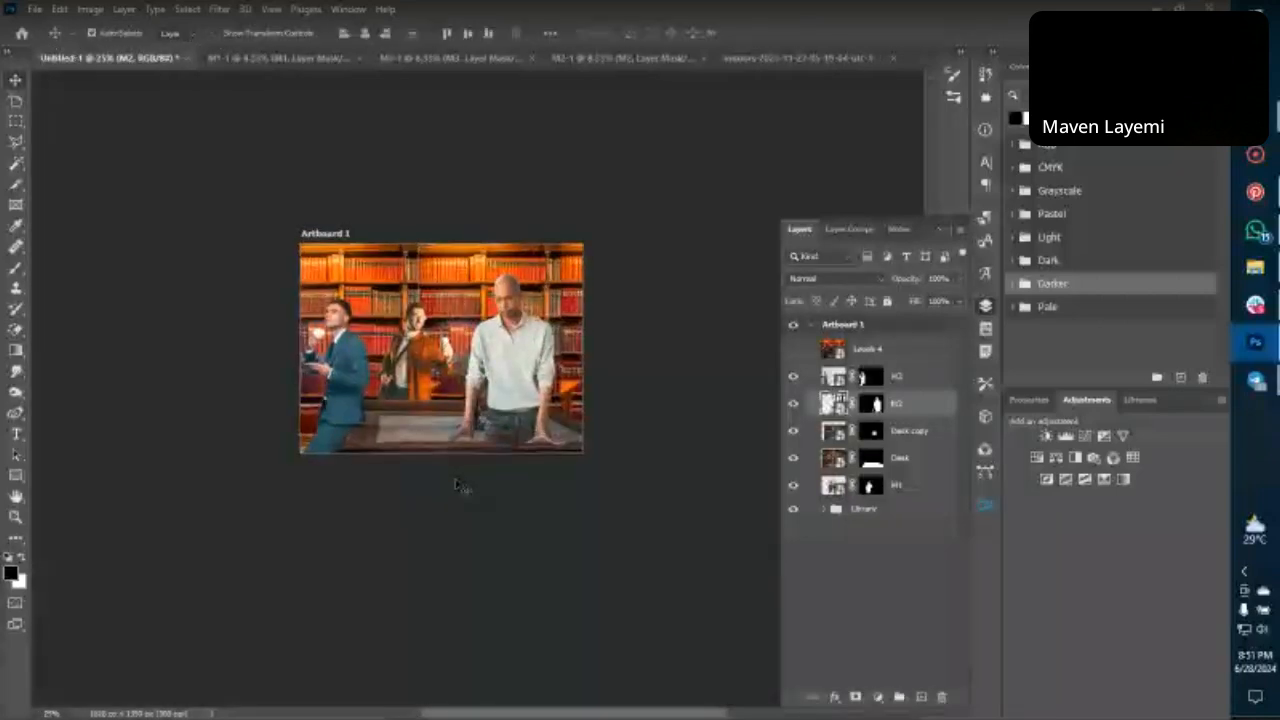
key("ctrl+plus")
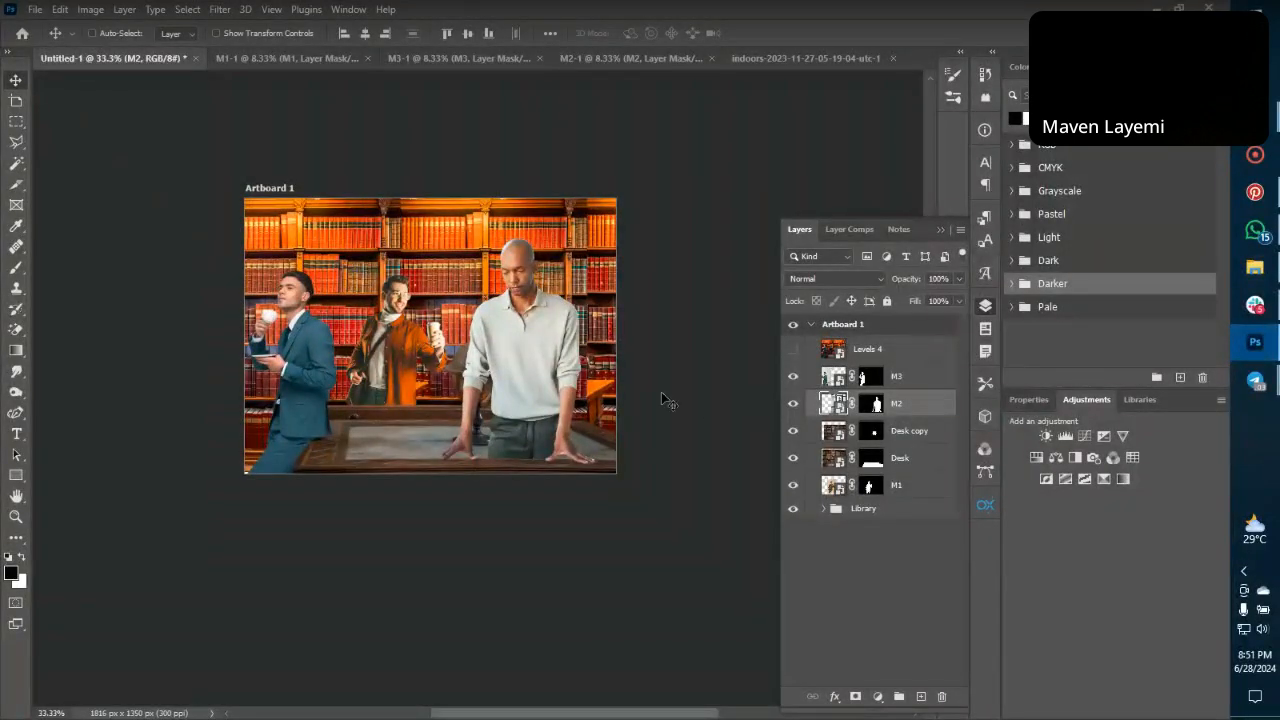
key("ctrl+t")
left_click_drag(516, 150, 532, 232)
left_click_drag(539, 365, 564, 337)
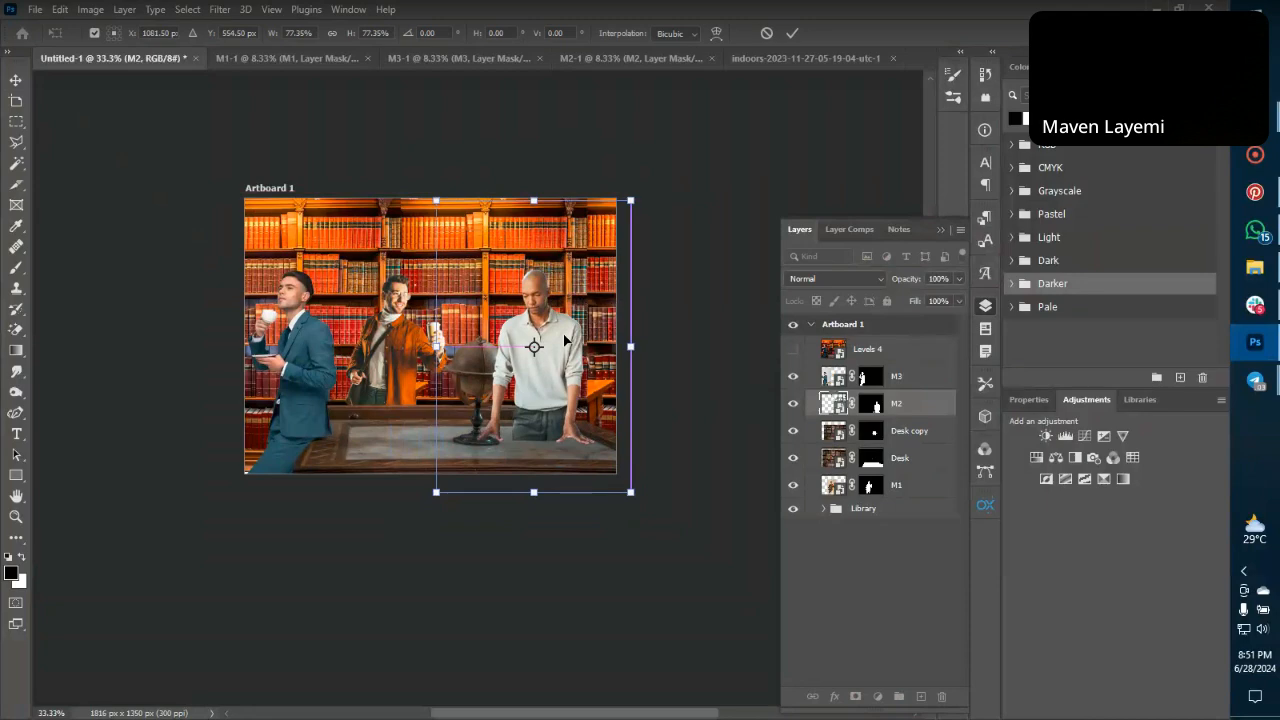
key("Return")
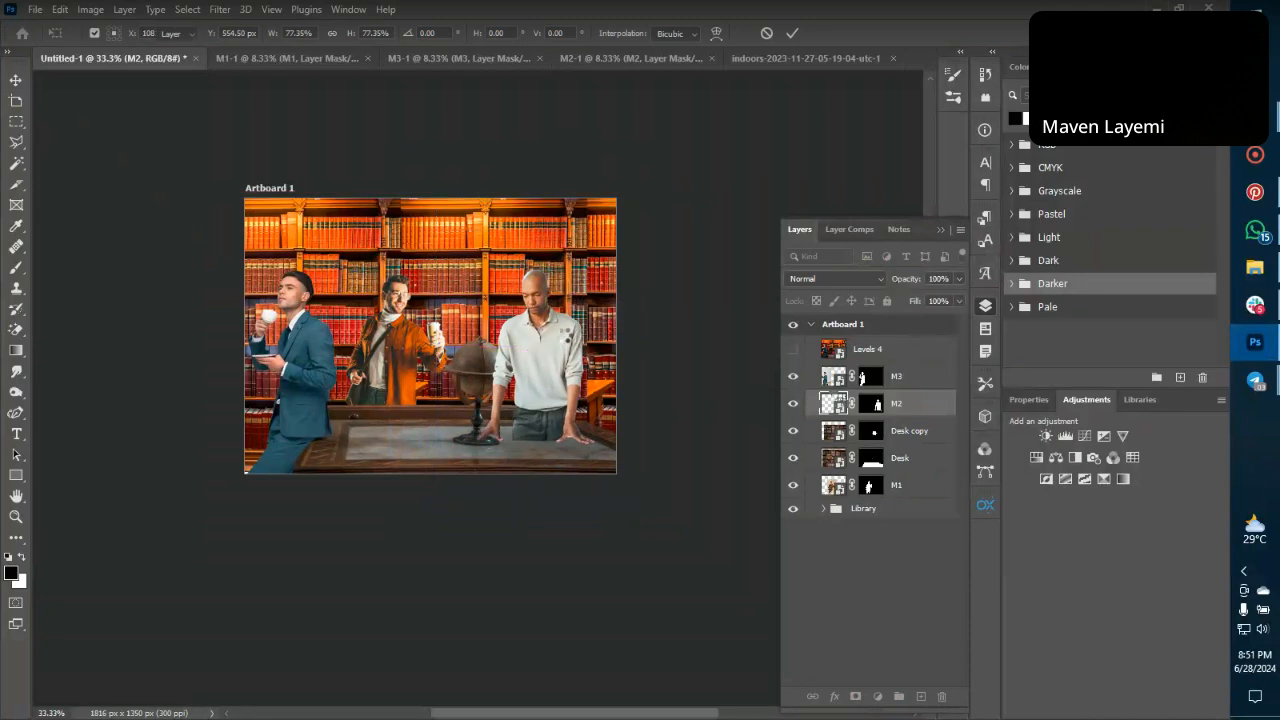
Show the Levels 4 reference layer and move the M2 layer above it in the stack.
key("ctrl+plus")
key("ctrl+plus")
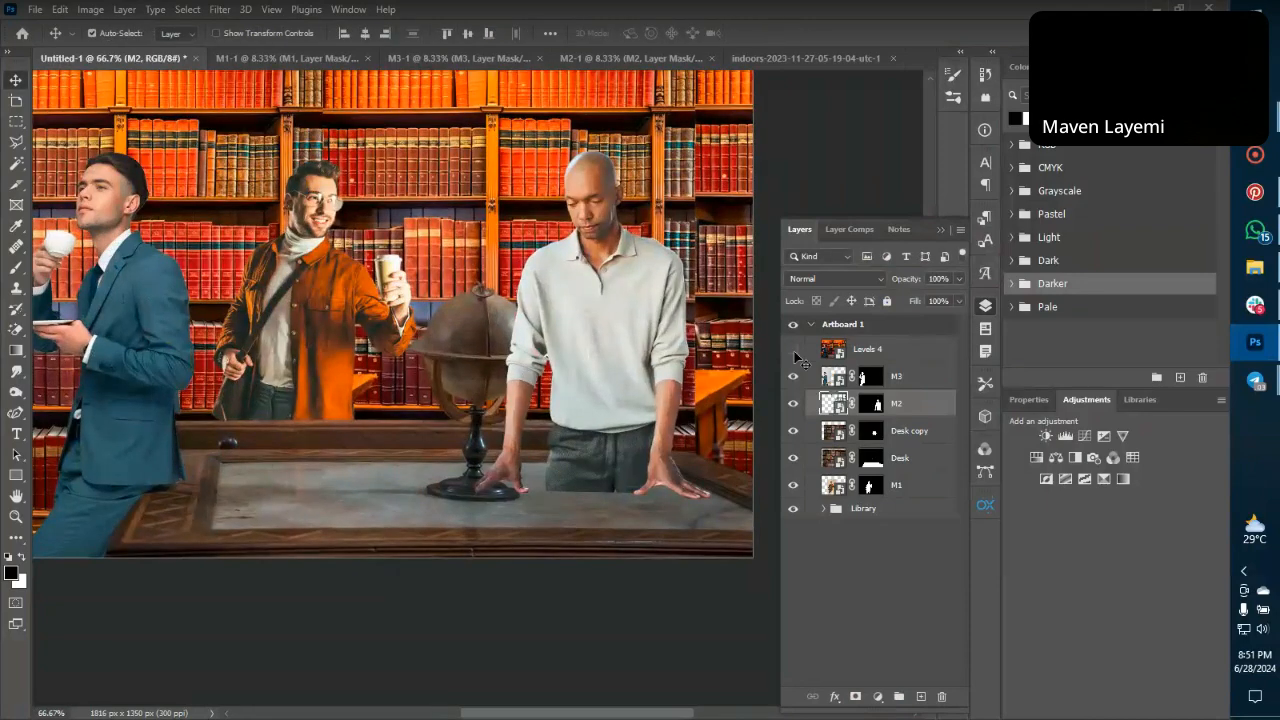
left_click(792, 353)
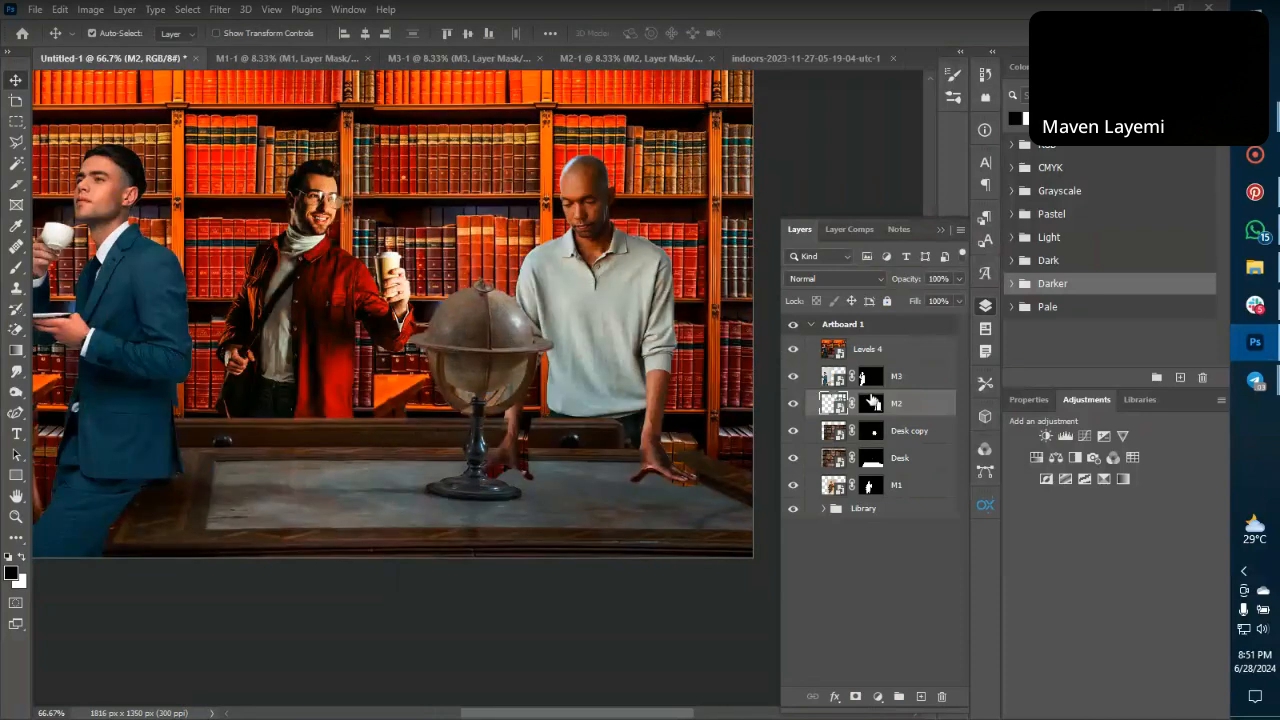
left_click_drag(900, 350, 903, 347)
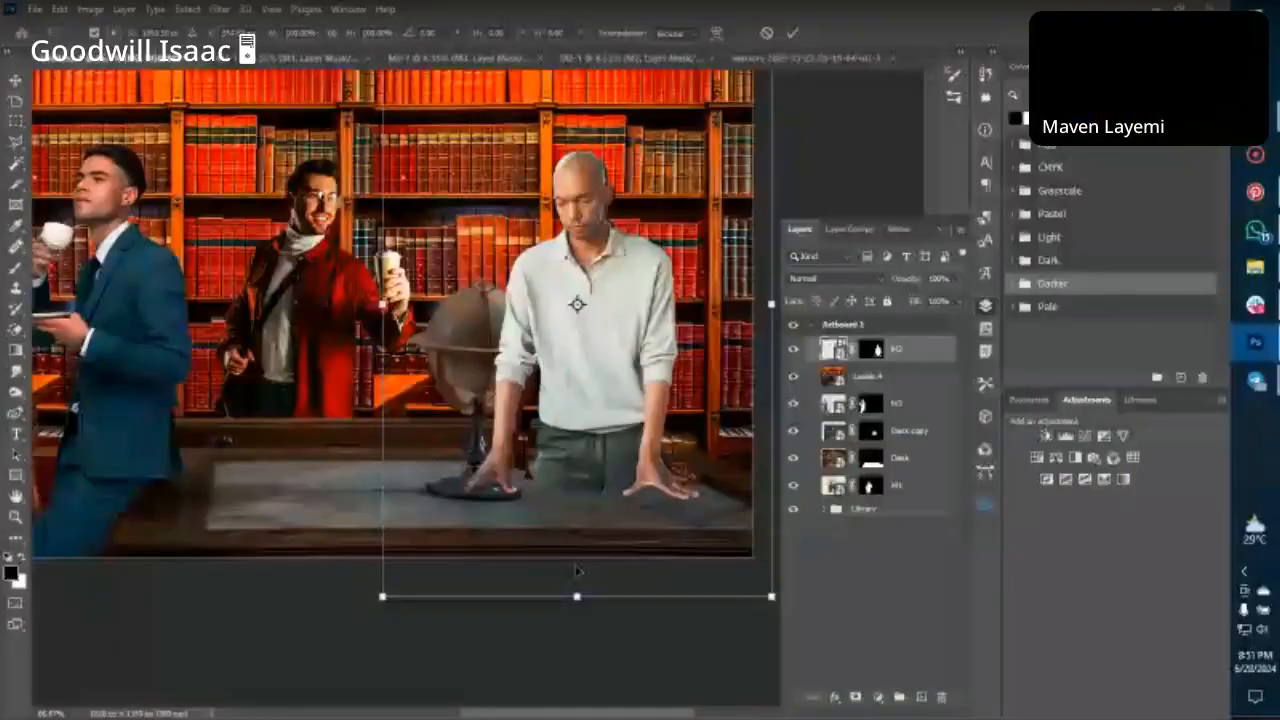
Scale the M2 man to 95.76% and nudge him into line with the bald man in the reference.
left_click_drag(577, 596, 599, 573)
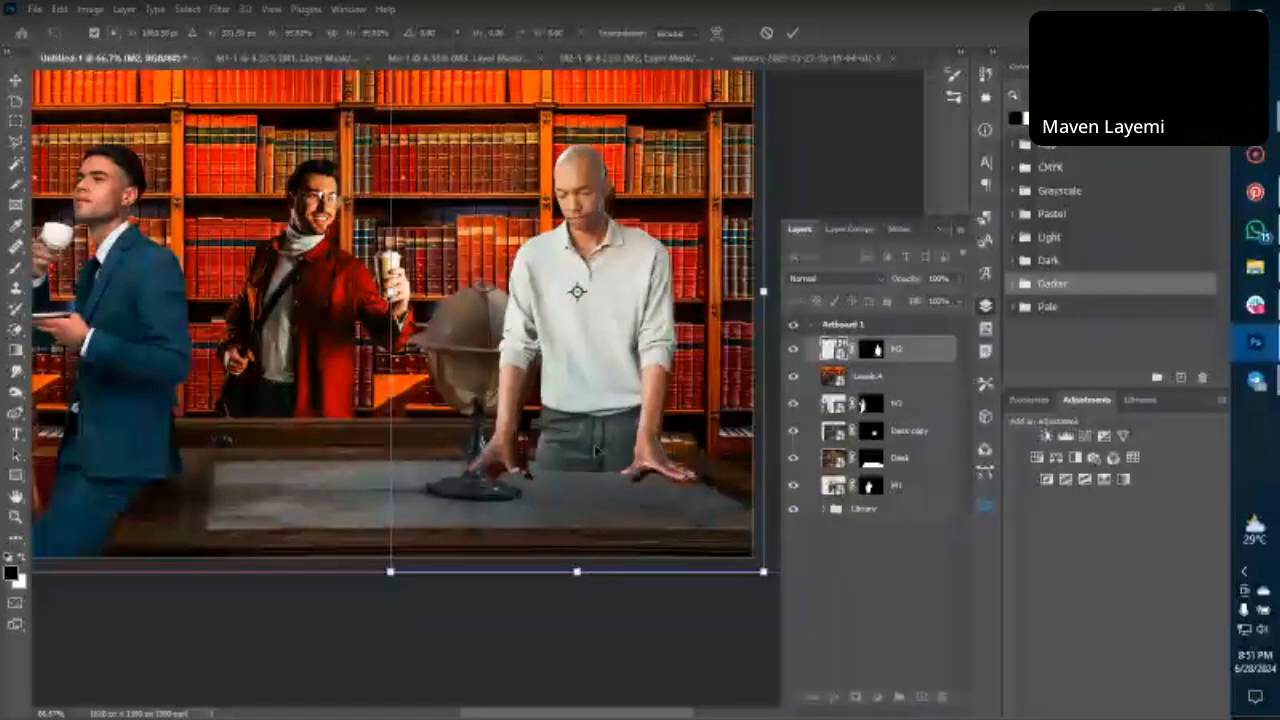
left_click_drag(596, 450, 612, 457)
key("Left")
key("Left")
key("Left")
key("Left")
key("Left")
key("Left")
key("Left")
key("Left")
key("Left")
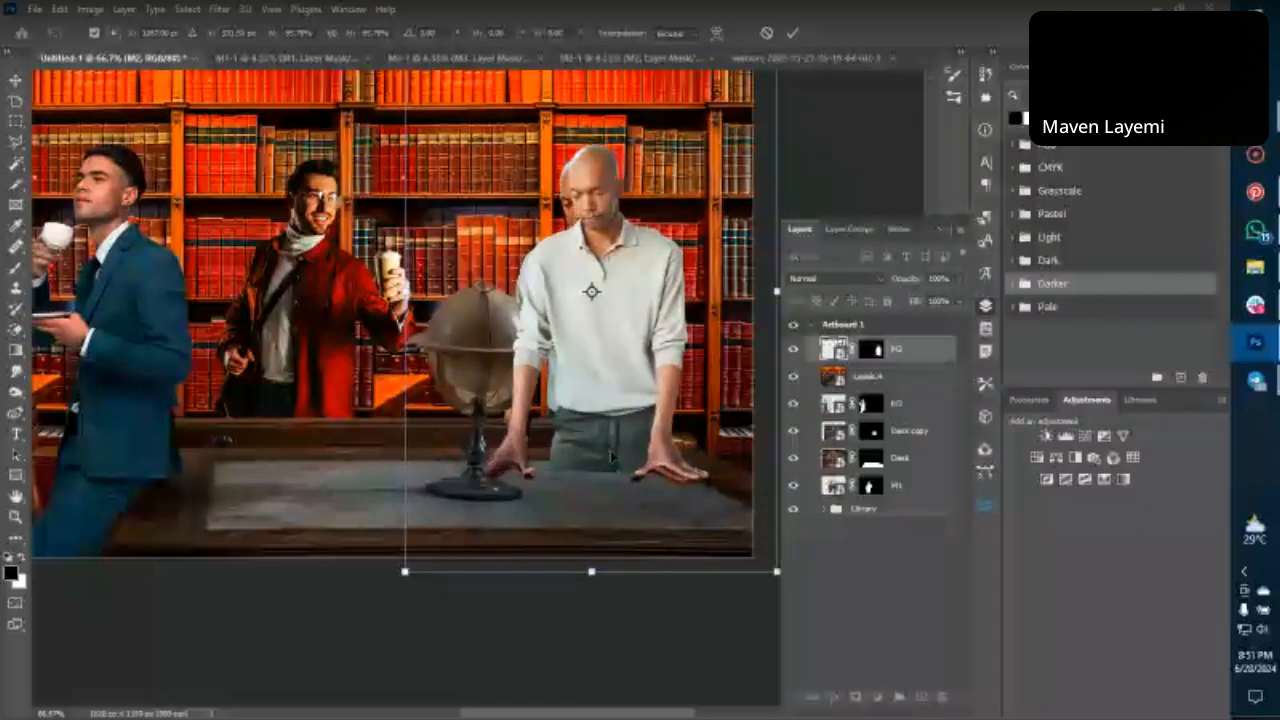
key("Down")
key("Down")
key("Down")
key("Down")
key("Down")
key("Down")
key("Left")
key("Left")
key("Left")
key("Left")
key("Left")
key("Left")
key("Left")
key("Left")
key("Left")
key("Left")
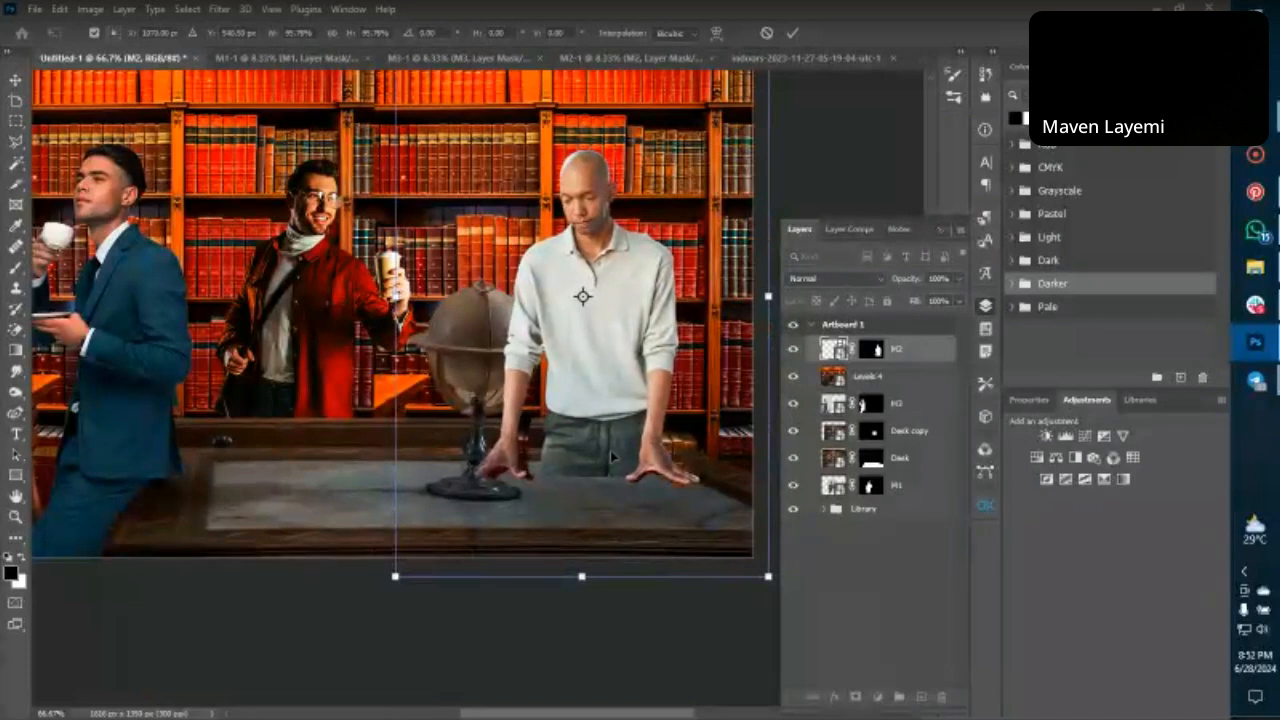
key("Right")
key("Right")
key("Right")
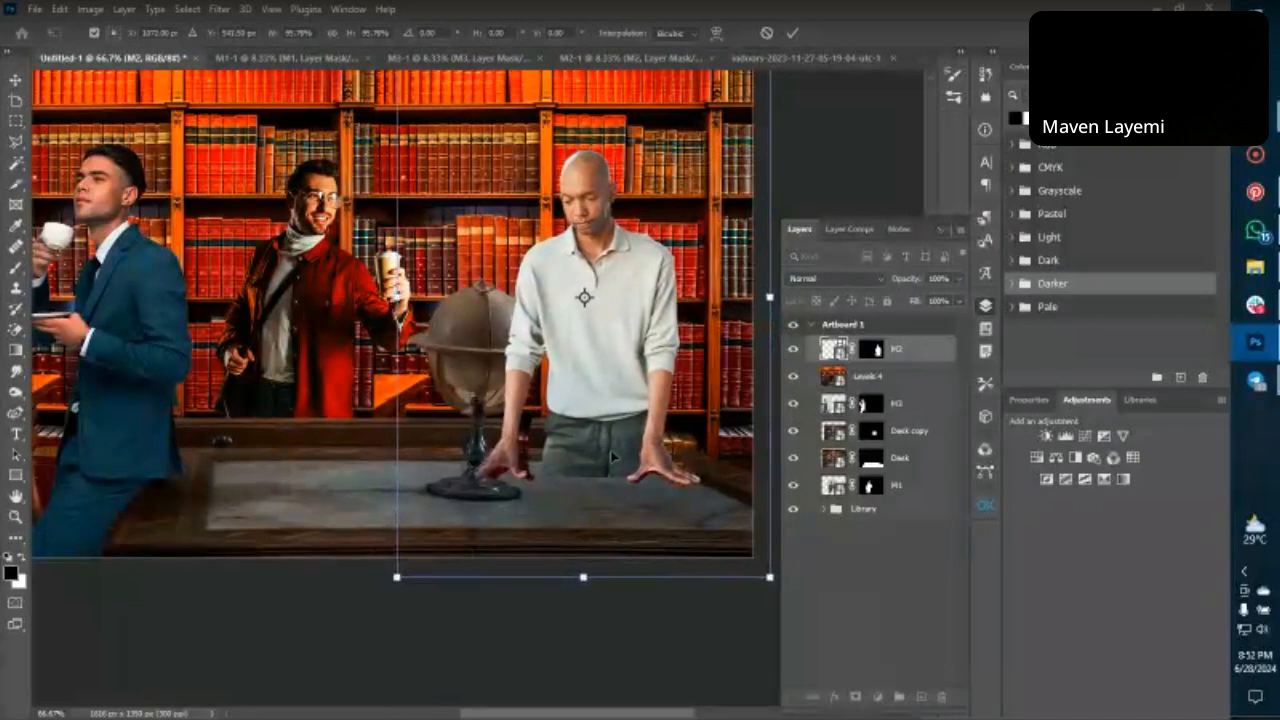
Nudge the M2 man right, away from the globe, scale him down slightly from above, and hide the Levels 4 reference.
key("Right")
key("Right")
key("Right")
key("Right")
key("Right")
key("Right")
key("Right")
key("Right")
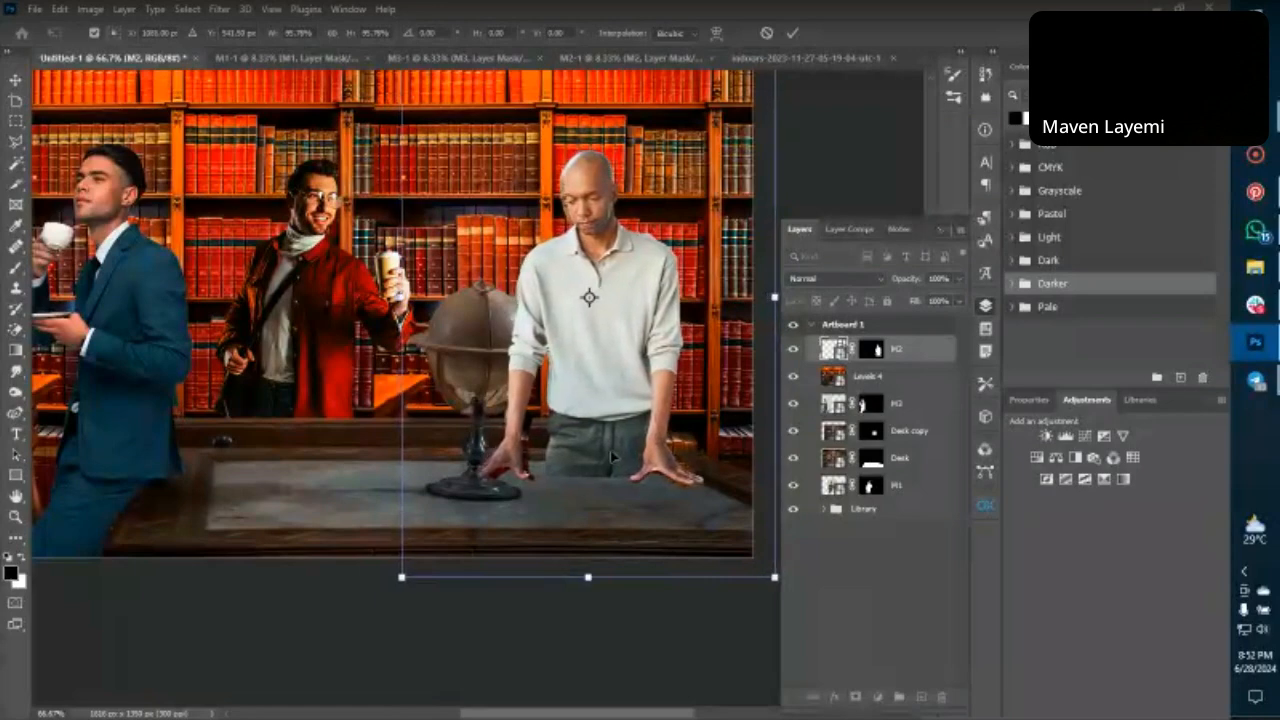
key("Right")
key("Right")
key("Right")
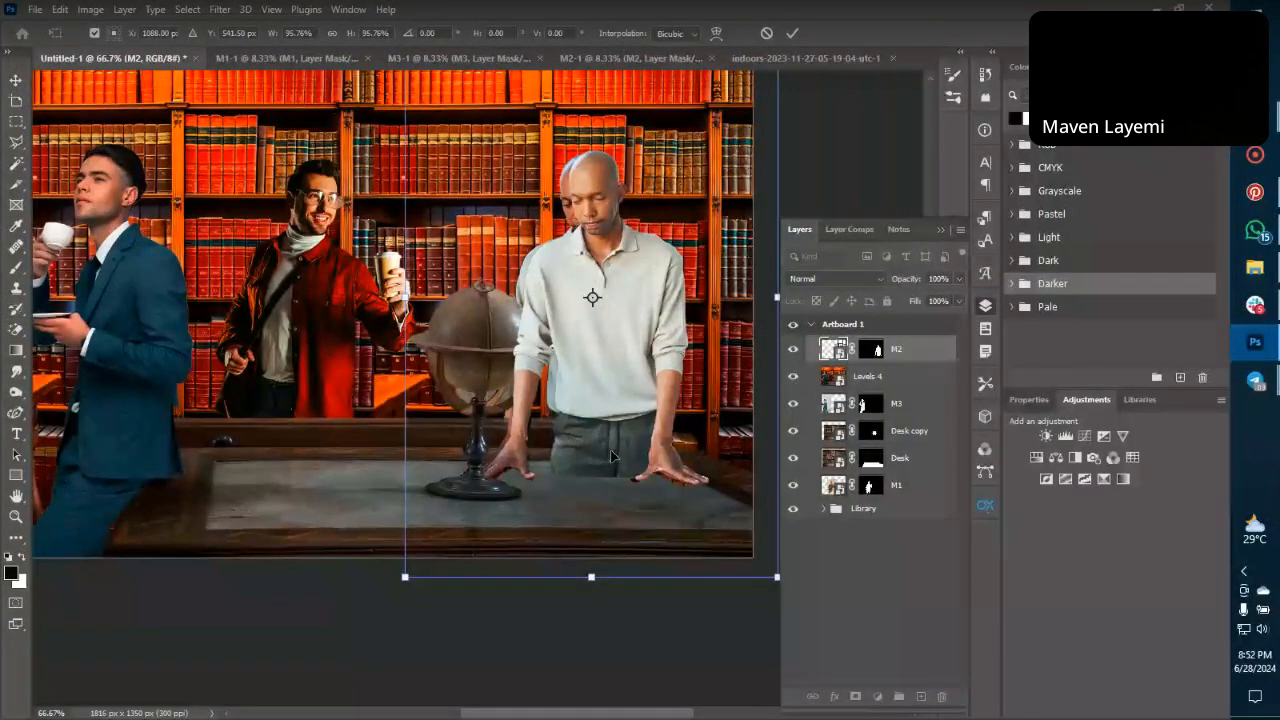
key("Right")
key("Right")
key("Right")
key("Right")
key("Right")
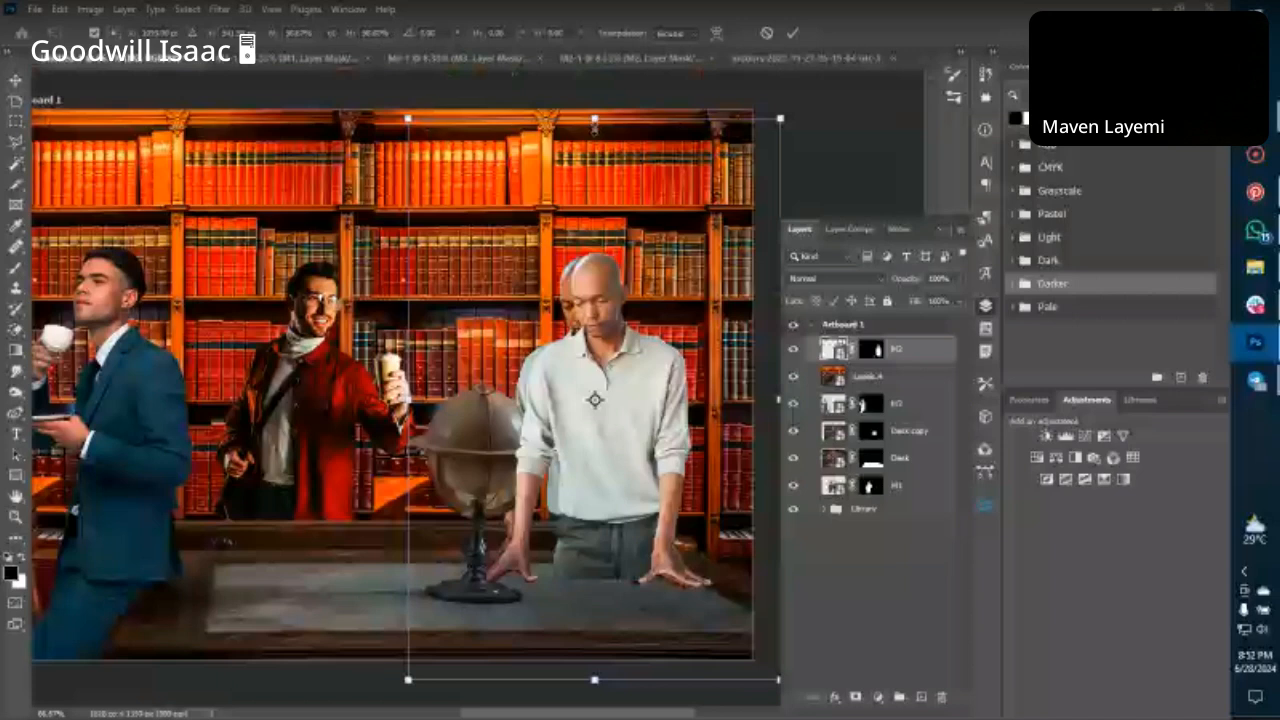
left_click_drag(595, 122, 595, 130)
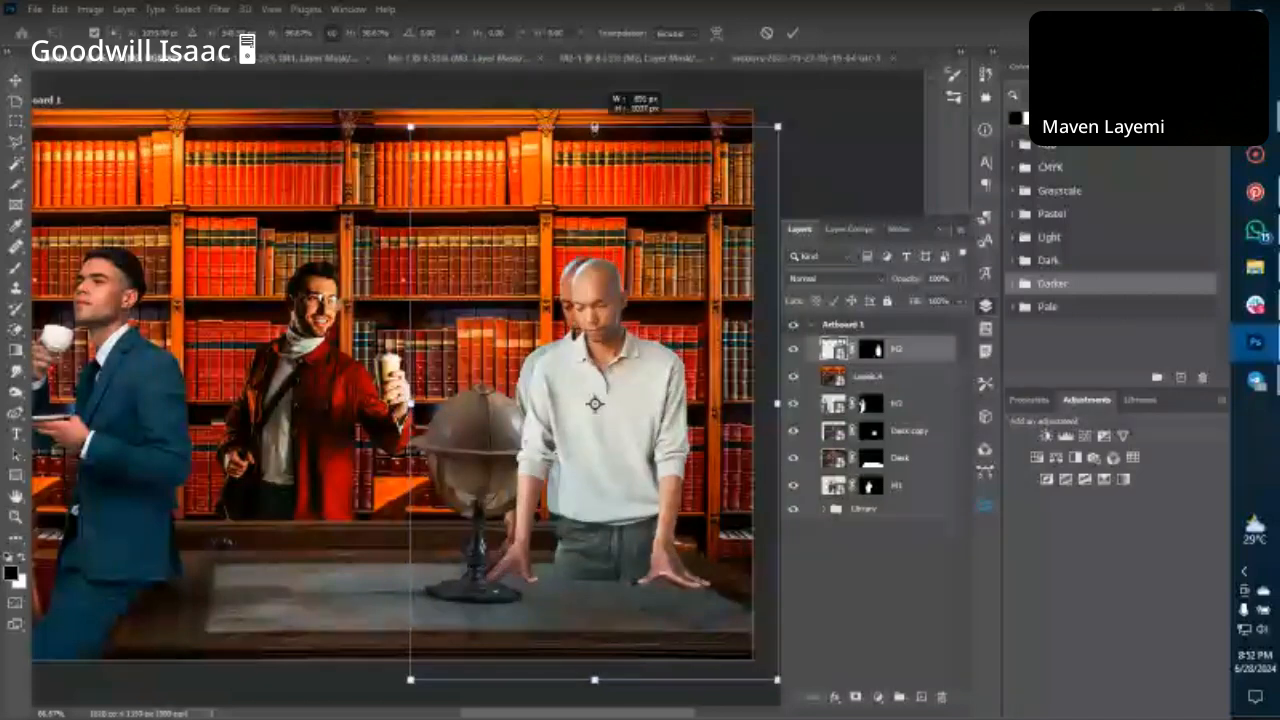
key("Return")
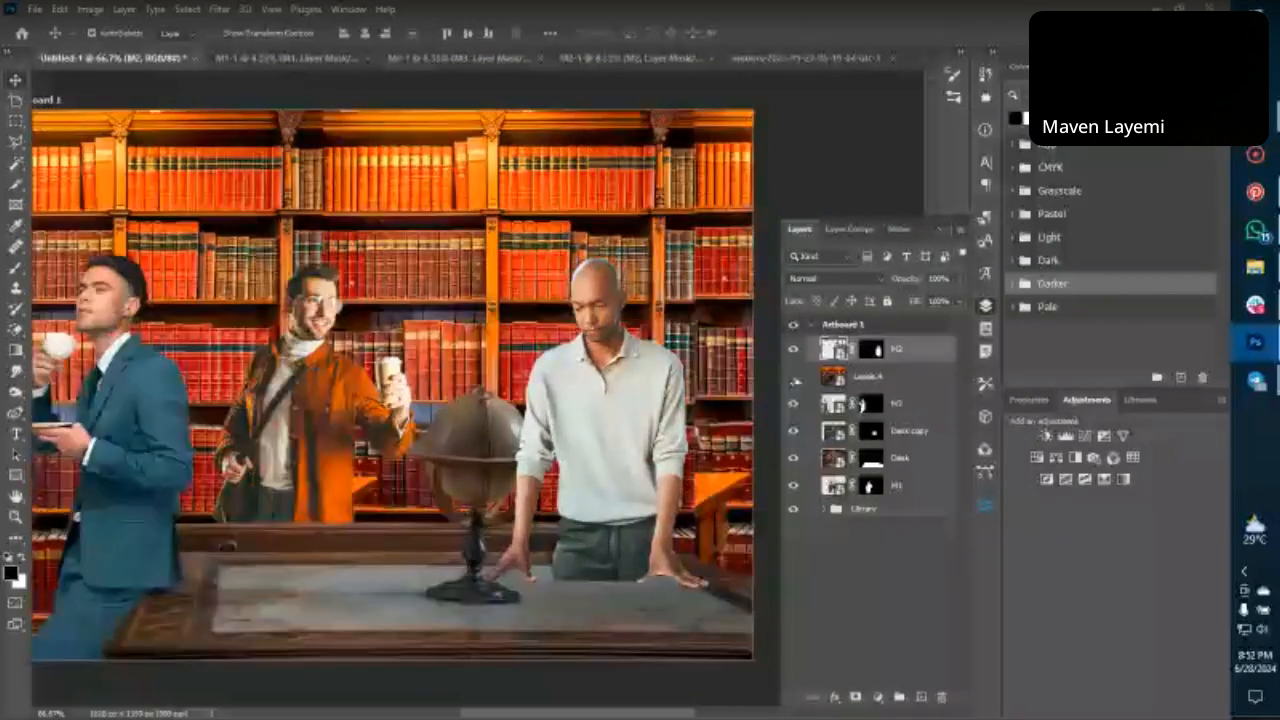
Load the desk outline as a selection and brush black on the M2 mask over the trousers covering the desk.
scroll(597, 566, "down", 1)
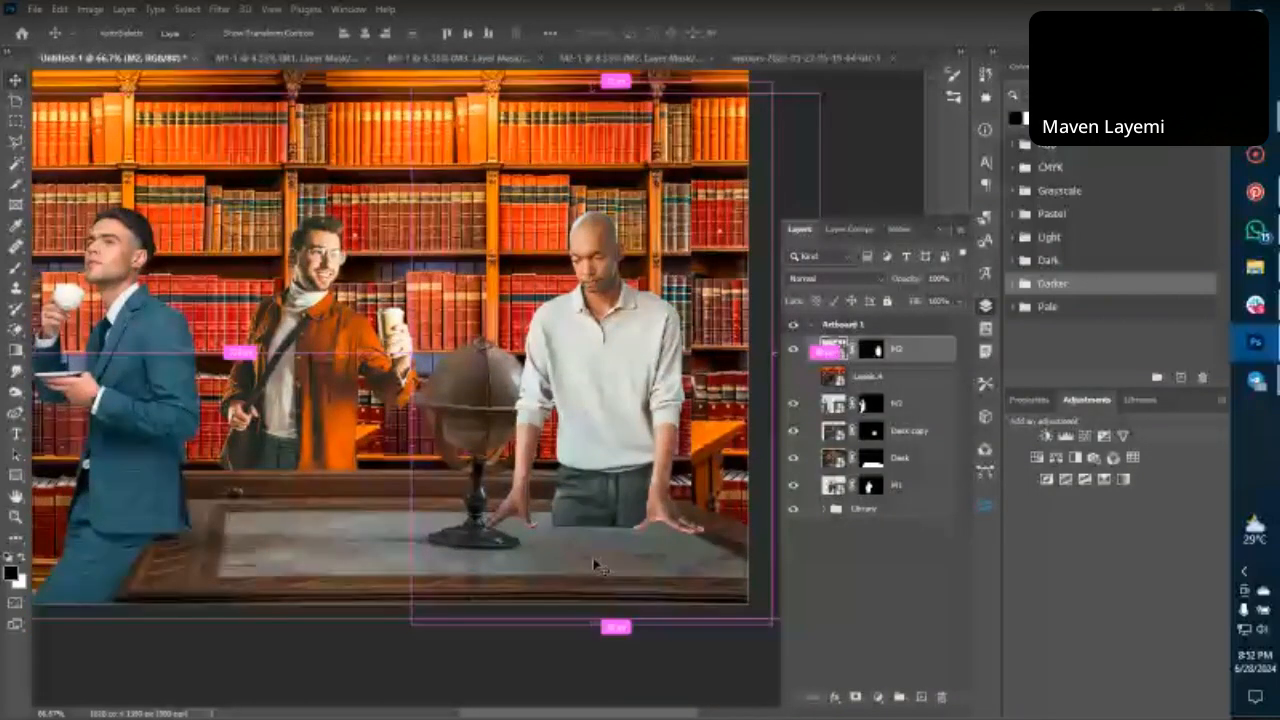
key("ctrl+minus")
key("ctrl+minus")
key("ctrl+plus")
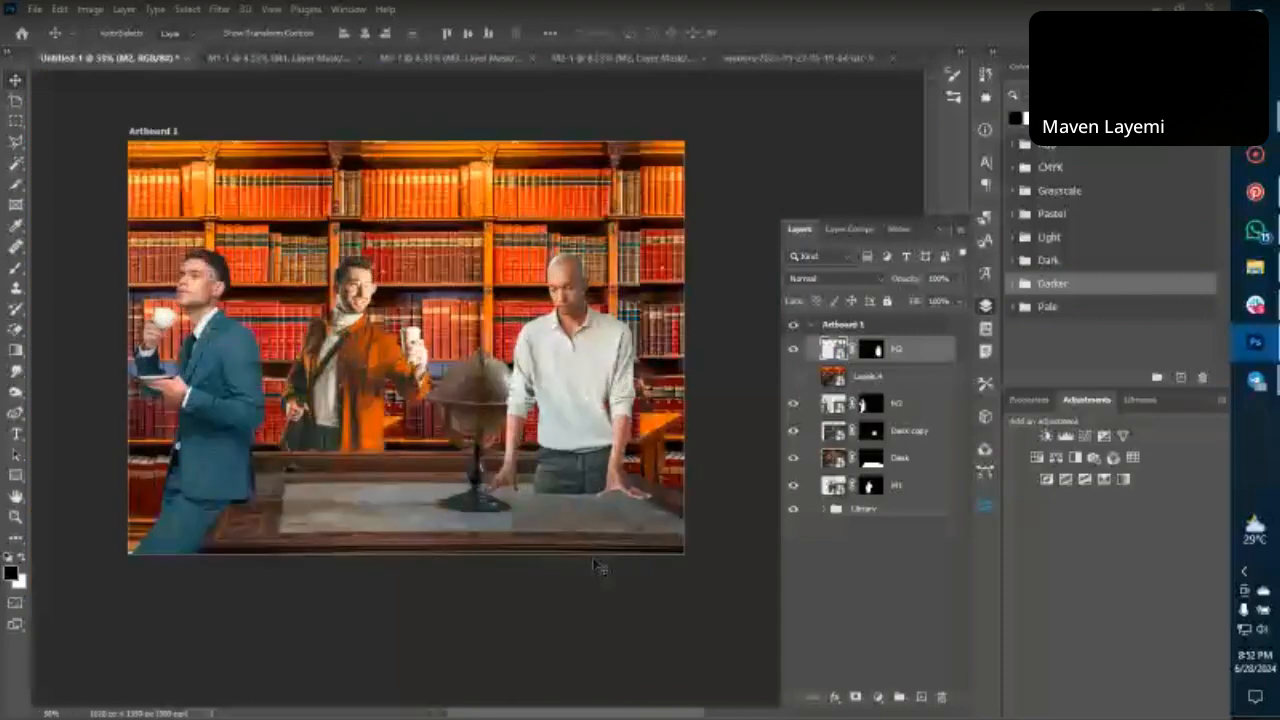
key("ctrl+plus")
key("ctrl+plus")
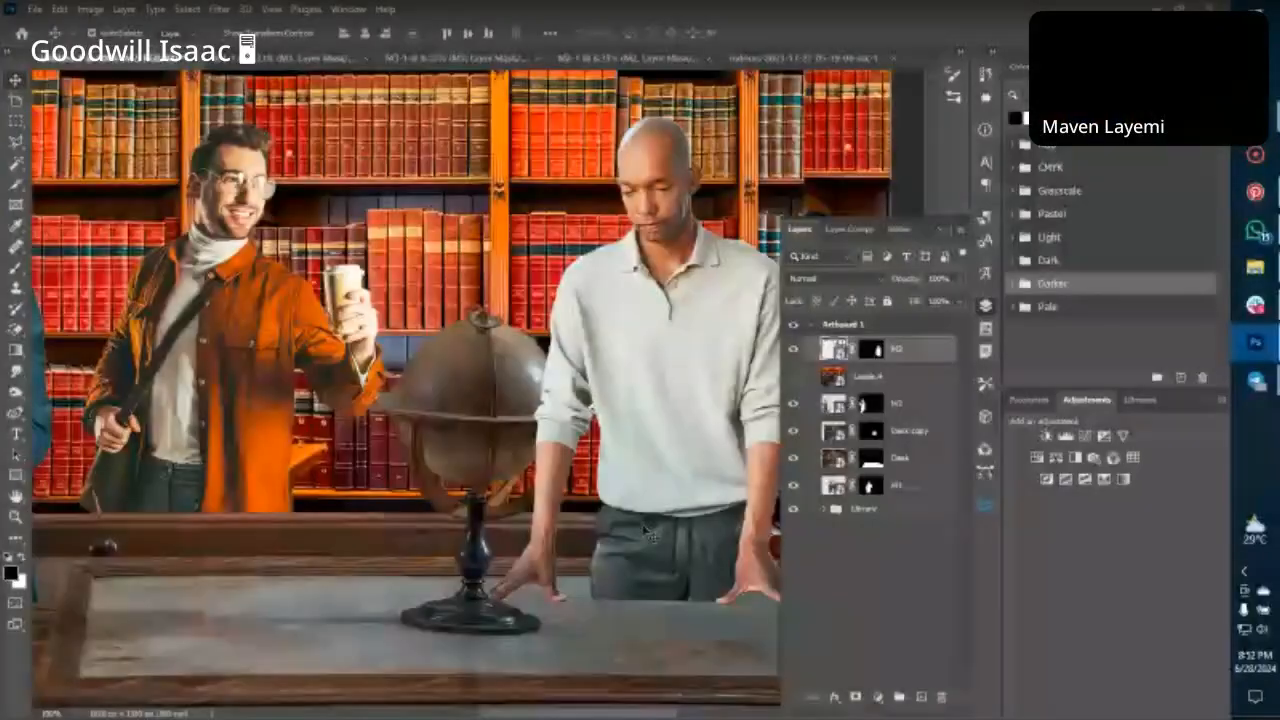
scroll(597, 566, "right", 2)
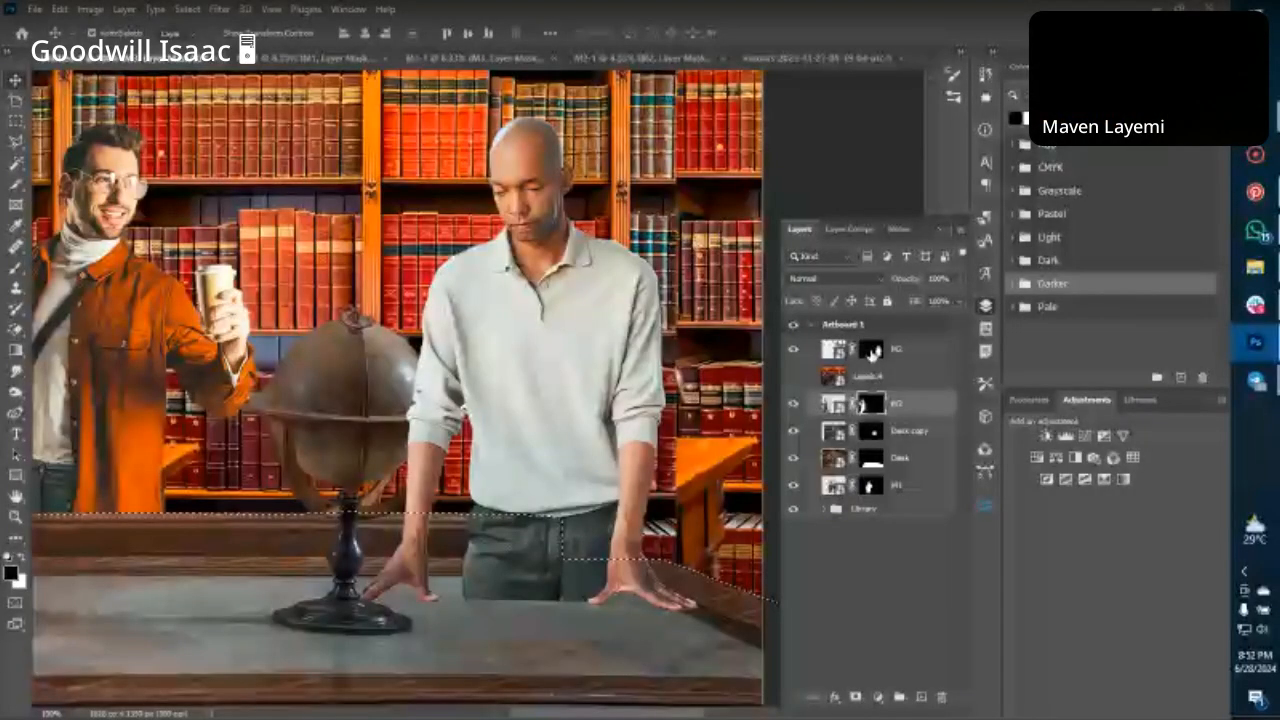
left_click(873, 352)
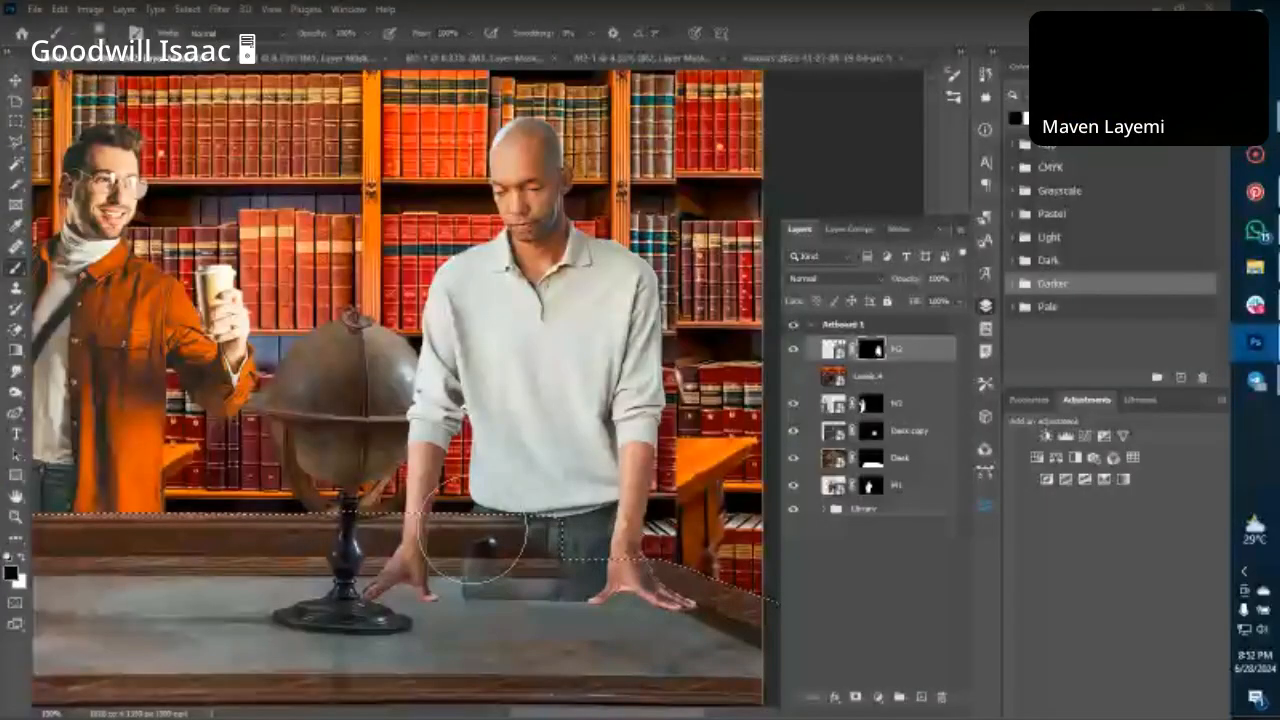
mouse_move(473, 531)
left_mouse_down()
mouse_move(508, 568)
mouse_move(580, 595)
left_mouse_up()
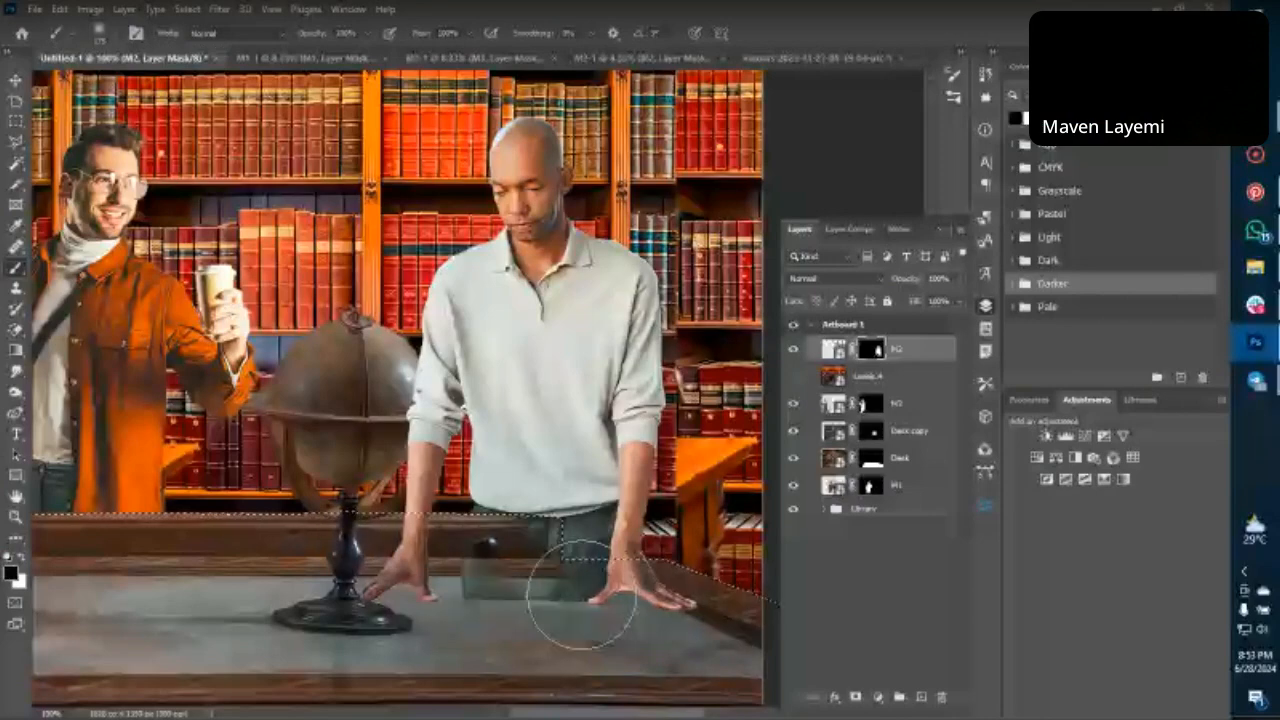
Shrink the brush and paint black on the M2 mask over the trouser remnants on the desktop beside the man's hand.
key("ctrl+plus")
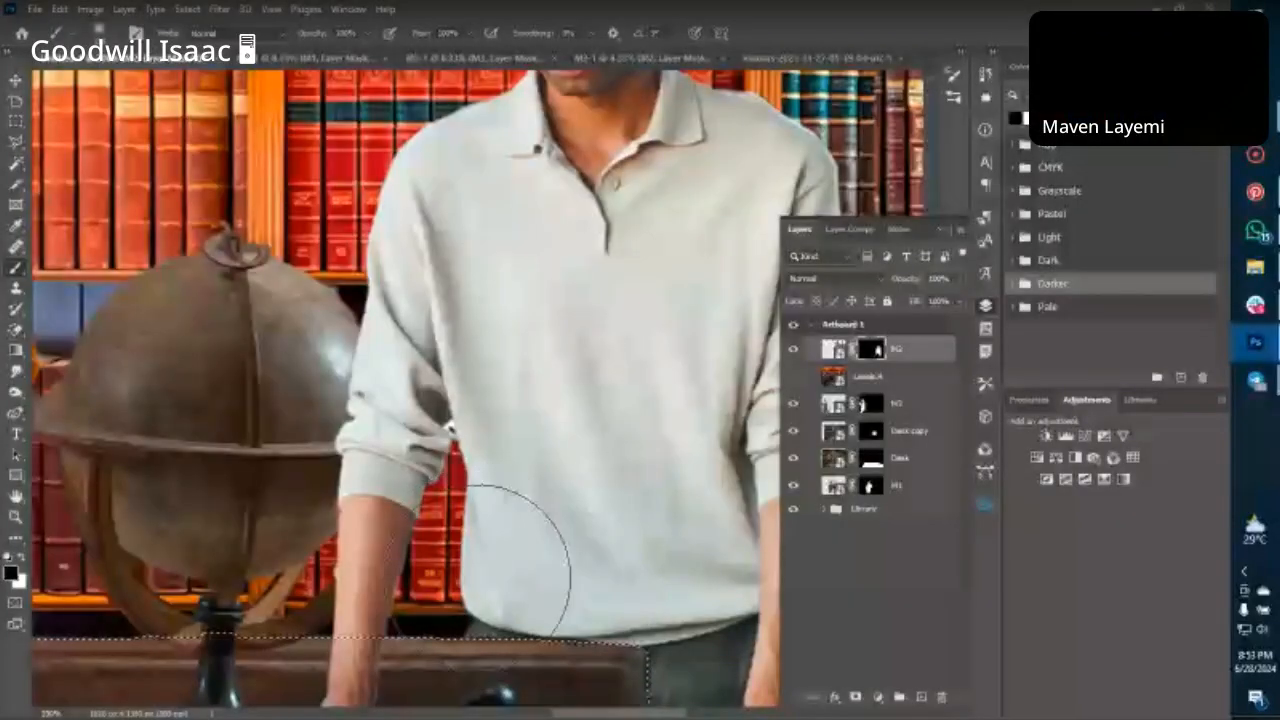
key("bracketleft")
key("bracketleft")
key("bracketleft")
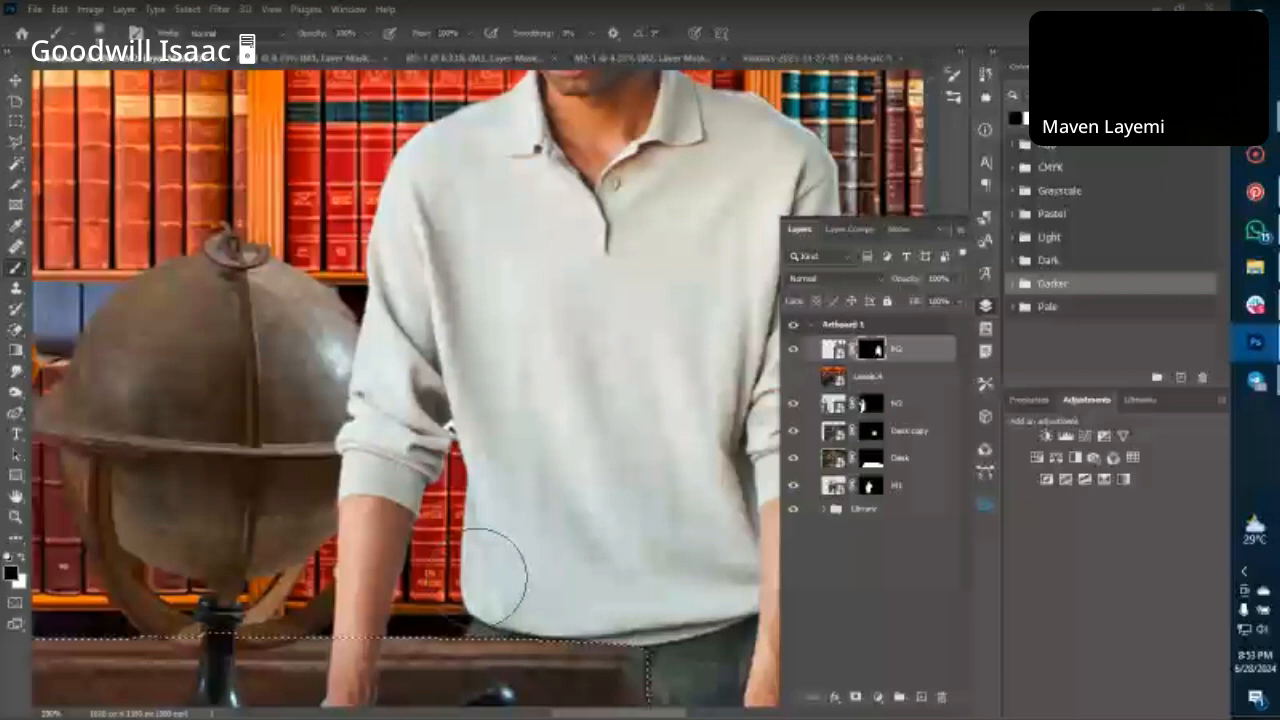
scroll(488, 580, "down", 3)
scroll(500, 555, "right", 1)
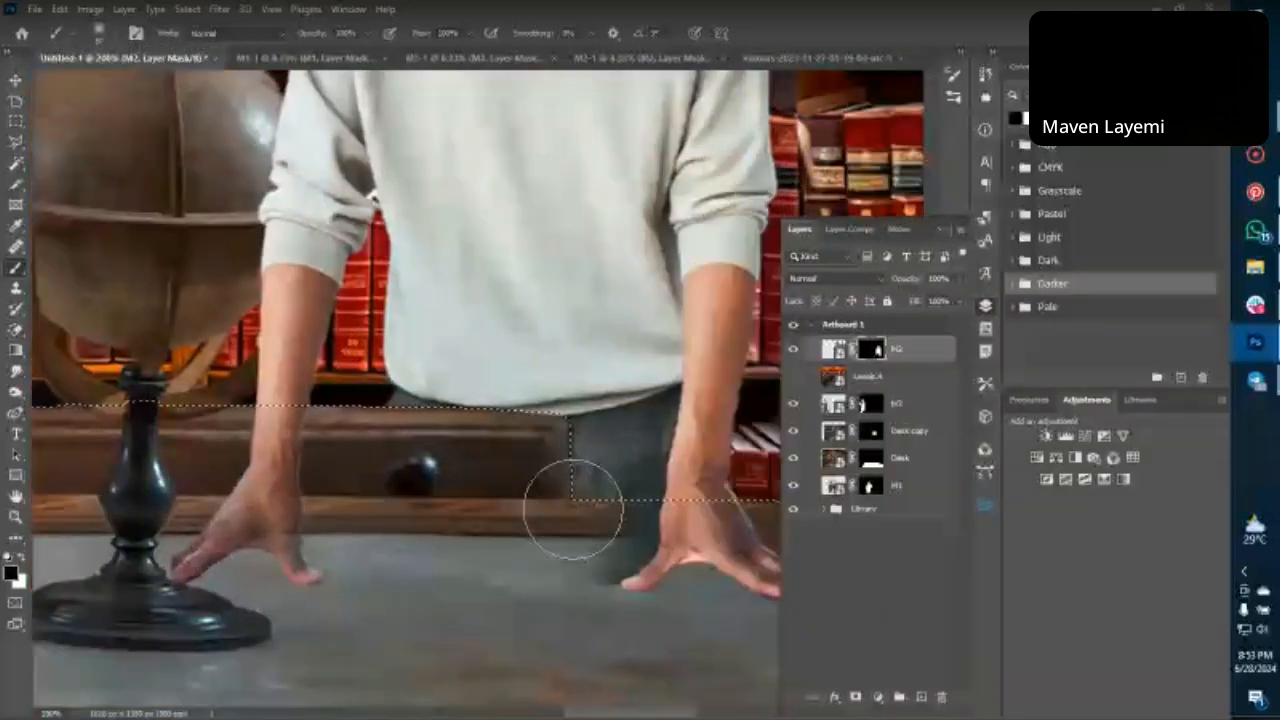
key("bracketleft")
key("bracketleft")
key("bracketleft")
key("bracketleft")
left_click_drag(640, 530, 612, 562)
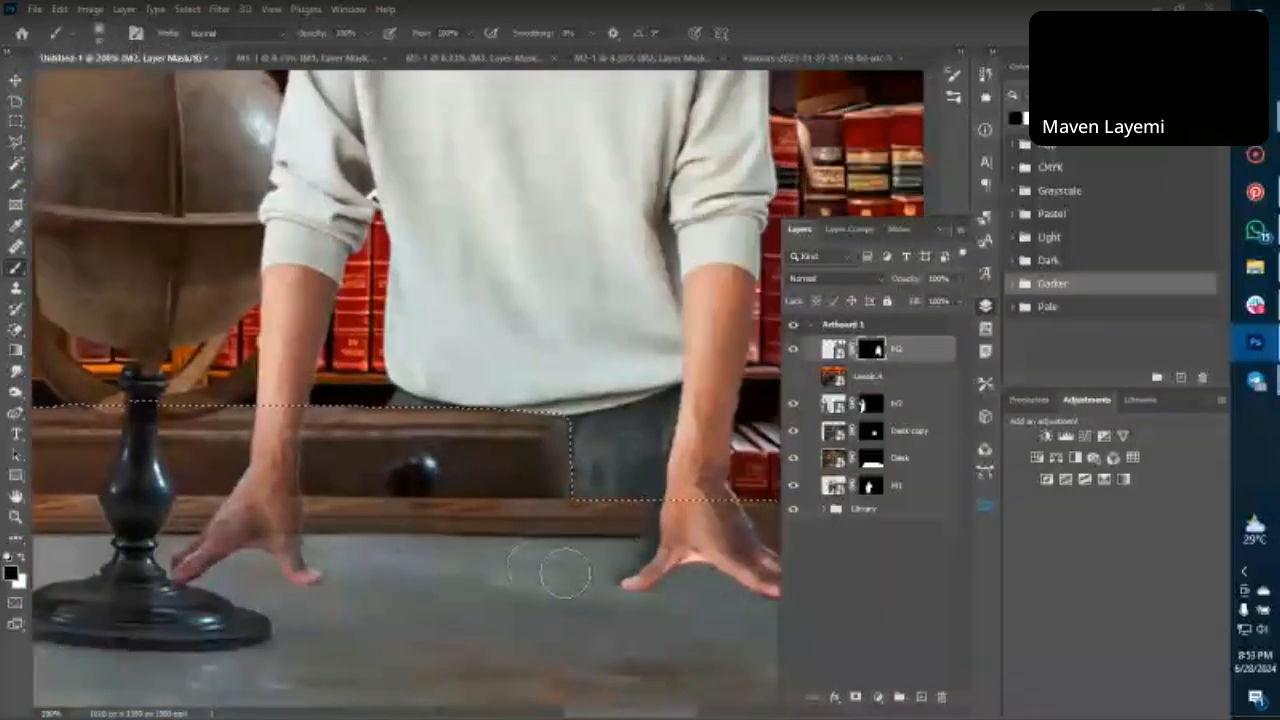
scroll(530, 510, "up", 2)
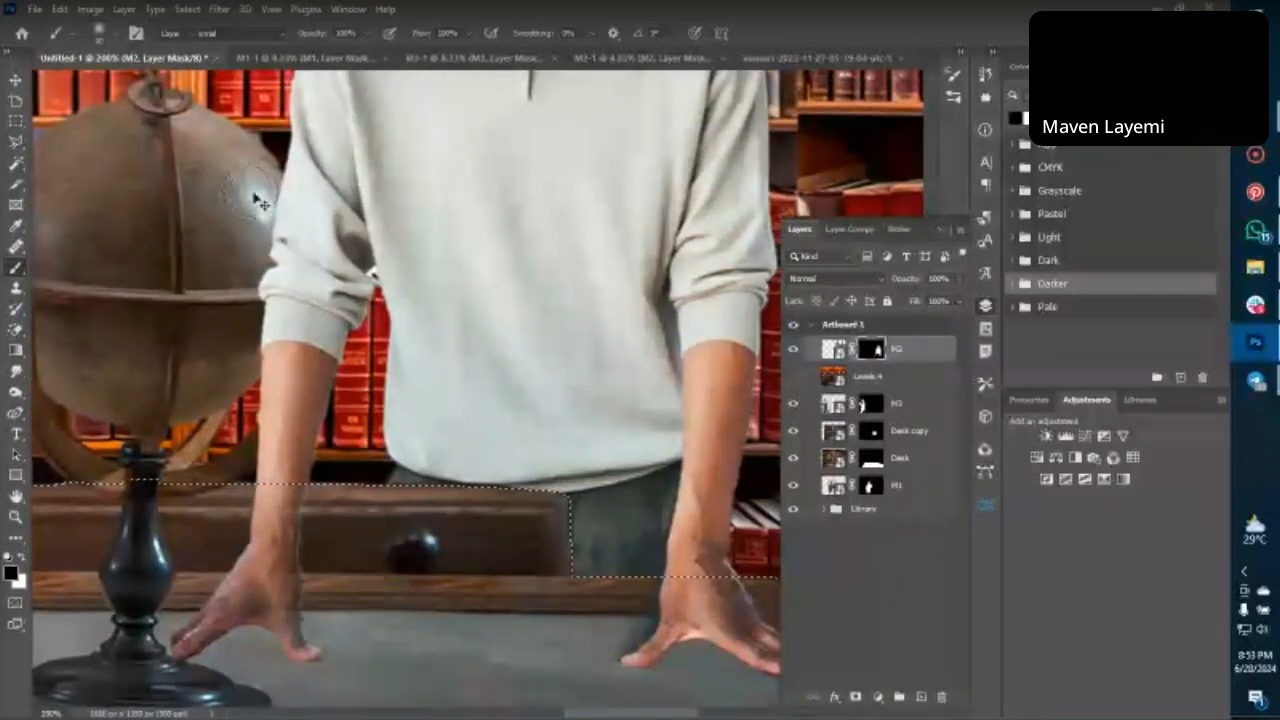
key("v")
Load the Desk copy mask as a selection, brush black on the M2 mask where the sleeve and arm cover the globe, and deselect.
key("ctrl+minus")
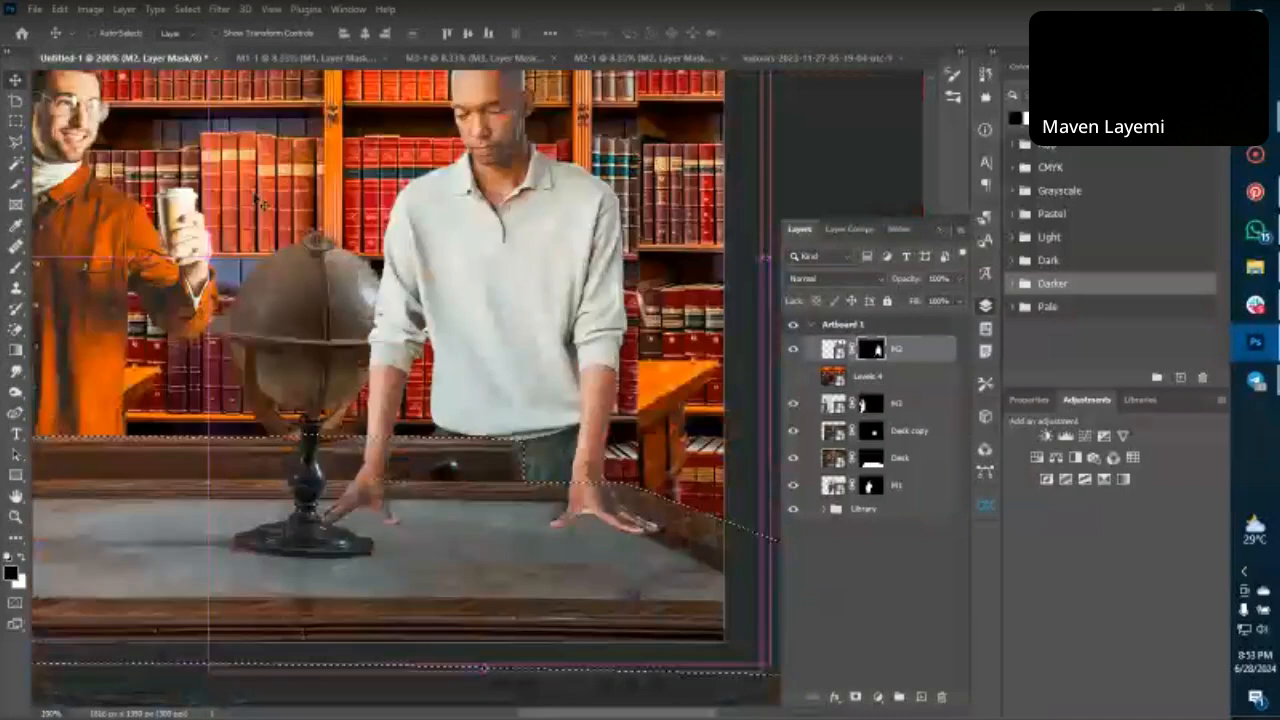
key("ctrl+minus")
key("ctrl+minus")
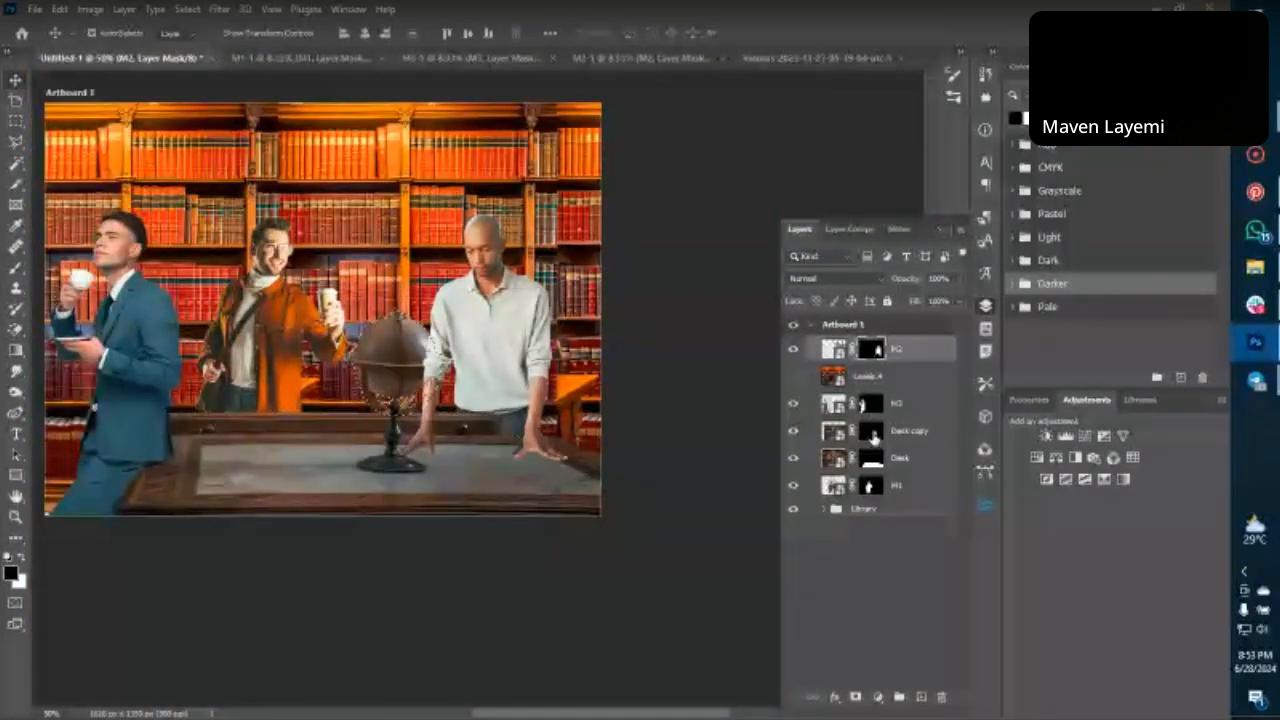
key("ctrl+plus")
key("ctrl+plus")
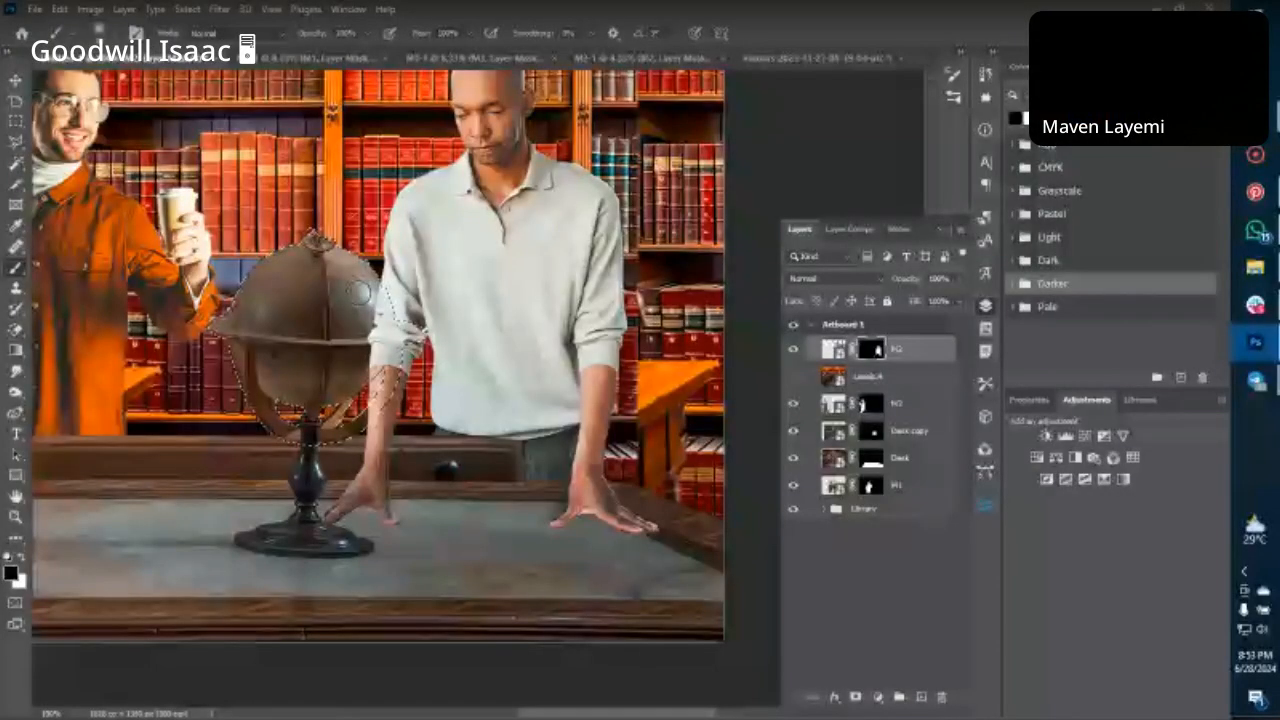
mouse_move(358, 292)
left_mouse_down()
mouse_move(404, 338)
mouse_move(384, 356)
mouse_move(374, 414)
left_mouse_up()
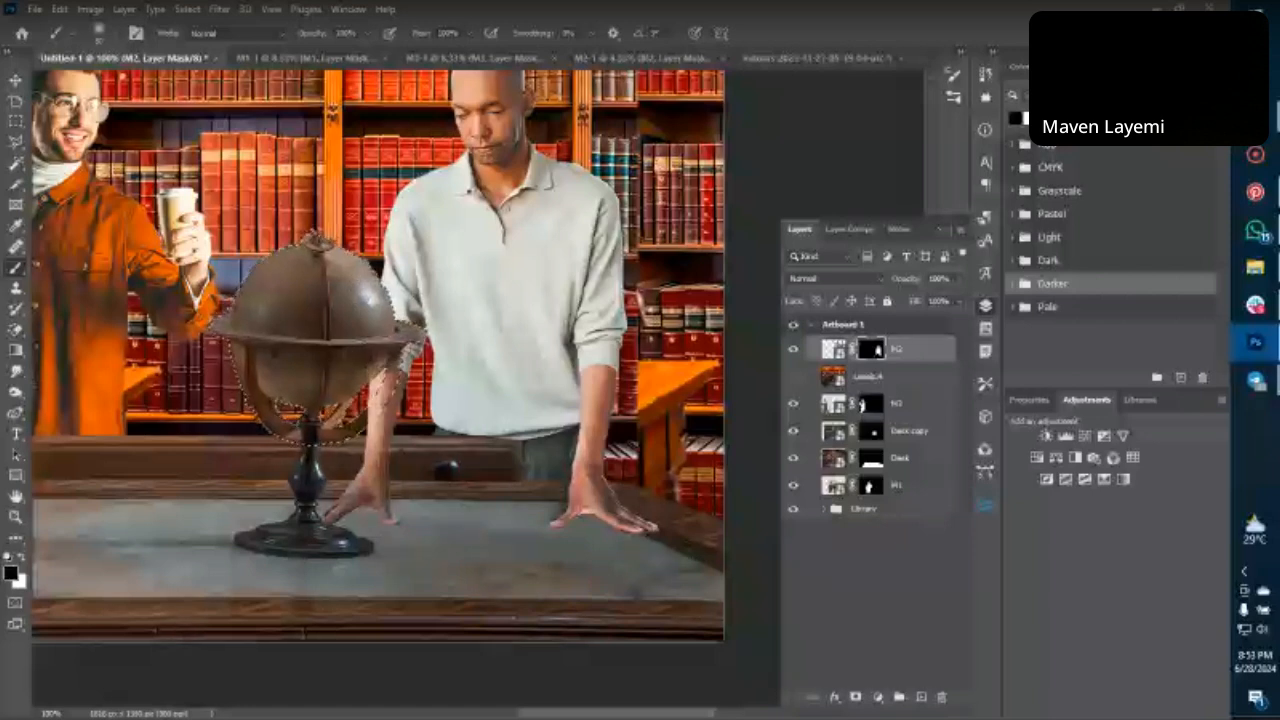
mouse_move(400, 352)
left_mouse_down()
mouse_move(364, 426)
mouse_move(328, 430)
left_mouse_up()
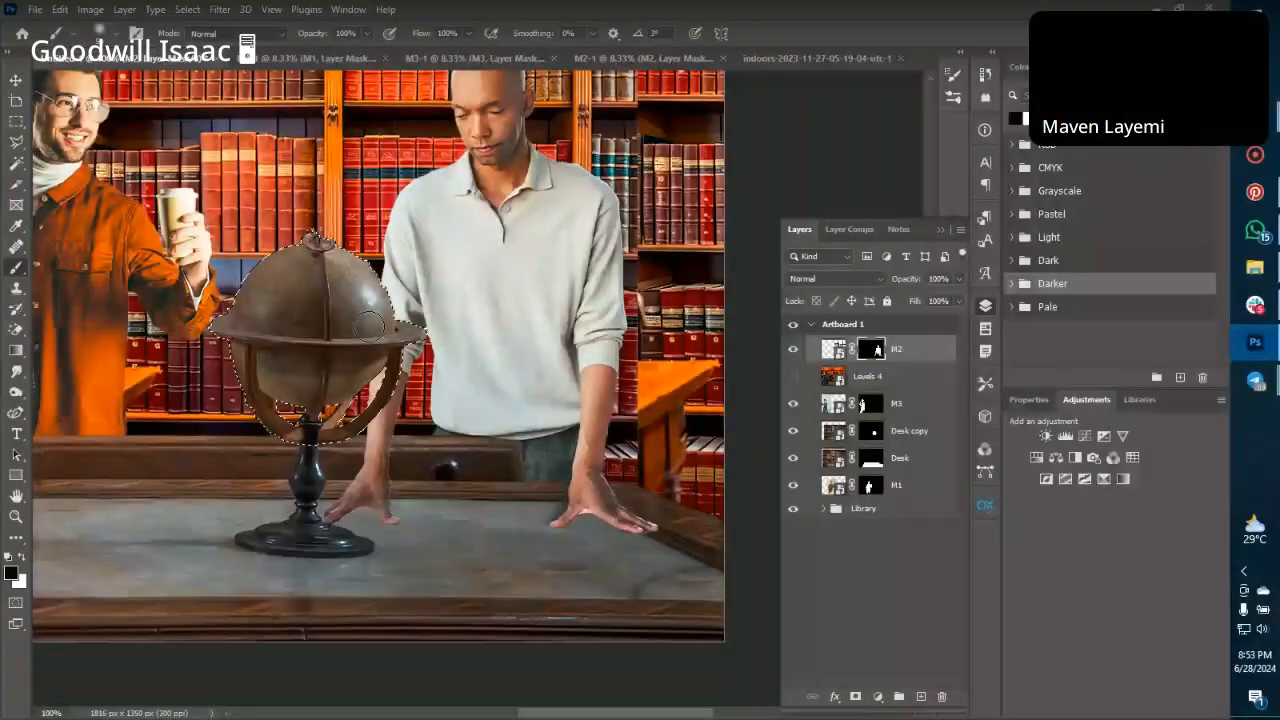
key("ctrl+d")
key("v")
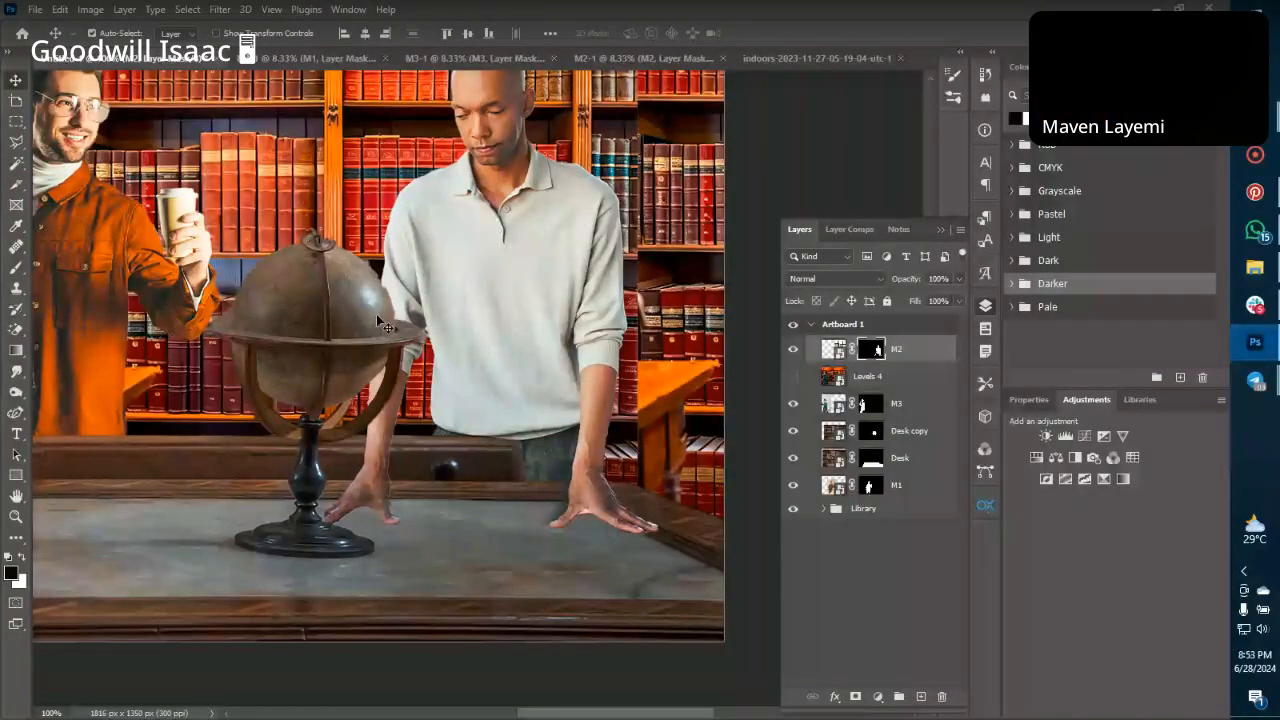
Lasso the dark trouser remnant above the thumb on the desktop, paint it black on the M2 mask, and deselect.
scroll(552, 378, "right", 1)
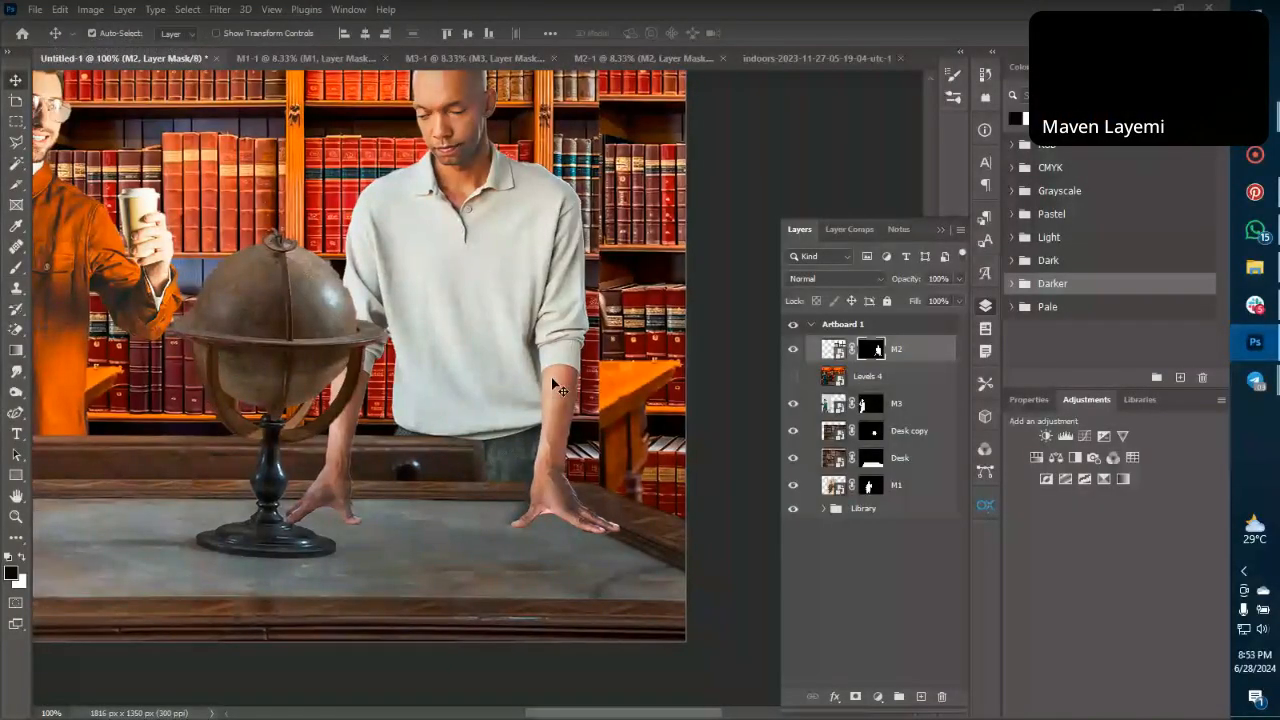
scroll(552, 378, "down", 1)
key("ctrl+plus")
key("ctrl+plus")
key("ctrl+plus")
scroll(549, 490, "down", 6)
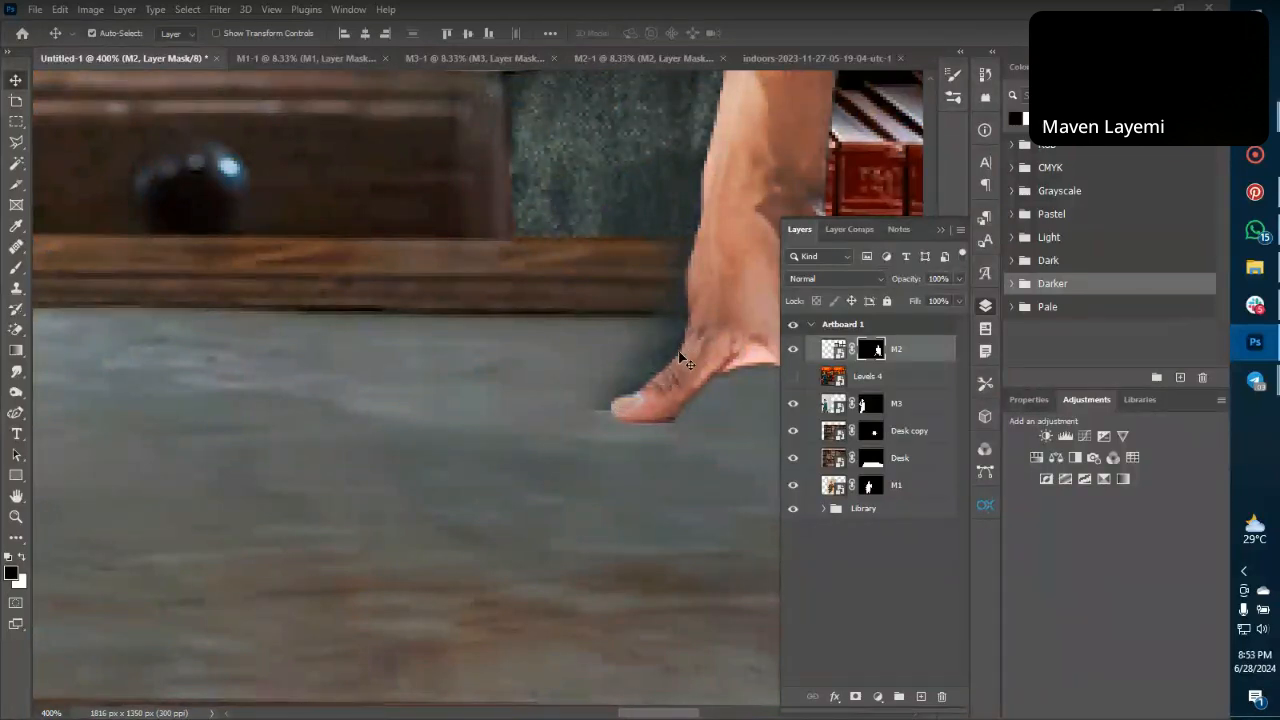
key("l")
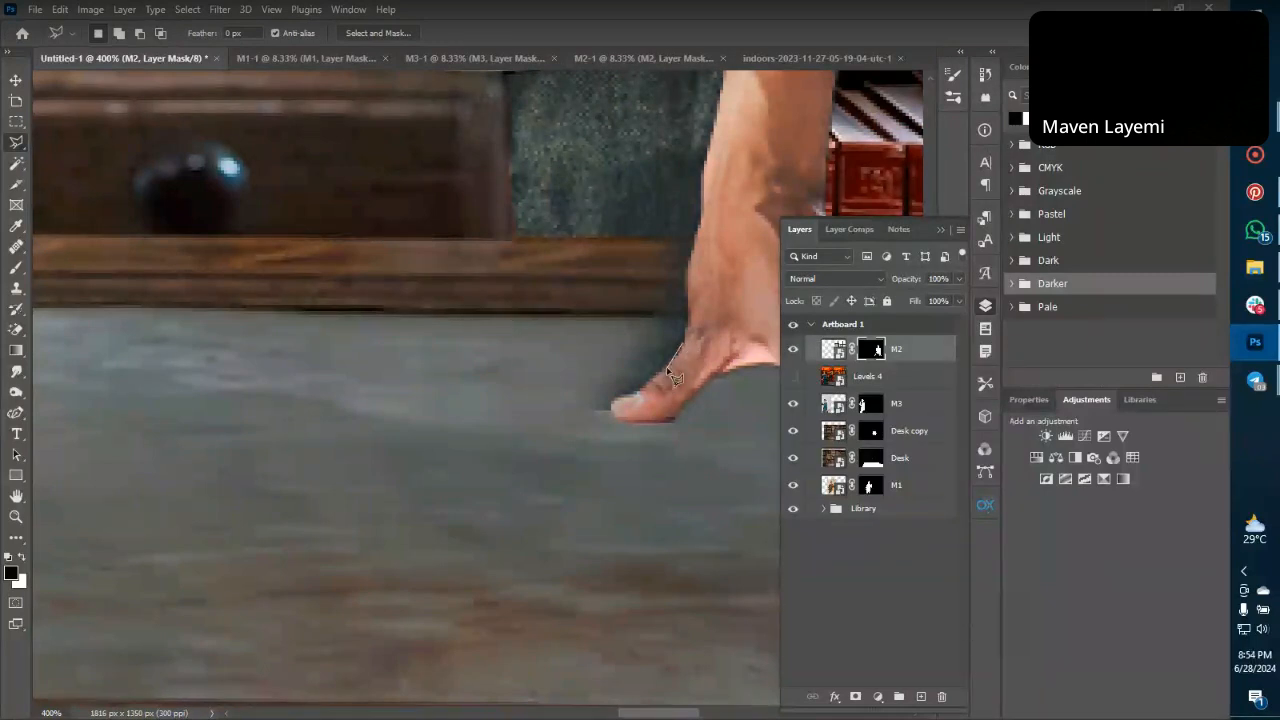
left_click_drag(690, 360, 612, 418)
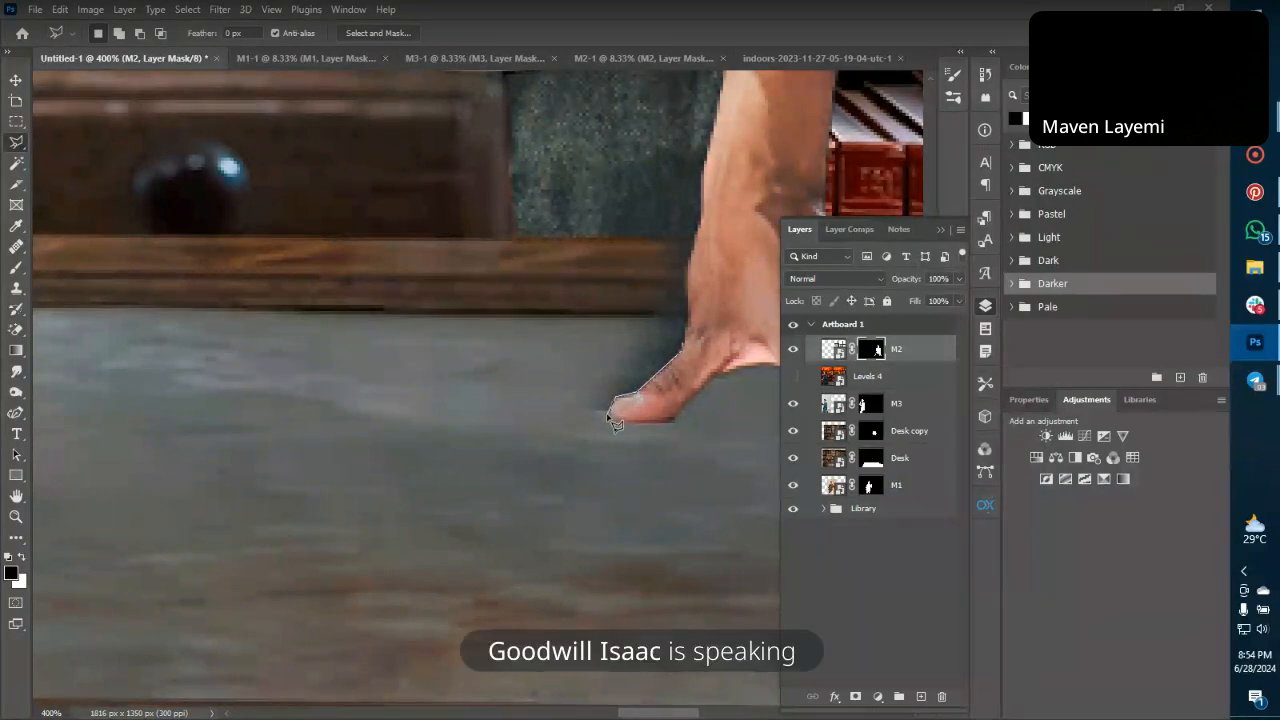
left_click(500, 420)
key("Escape")
double_click(597, 248)
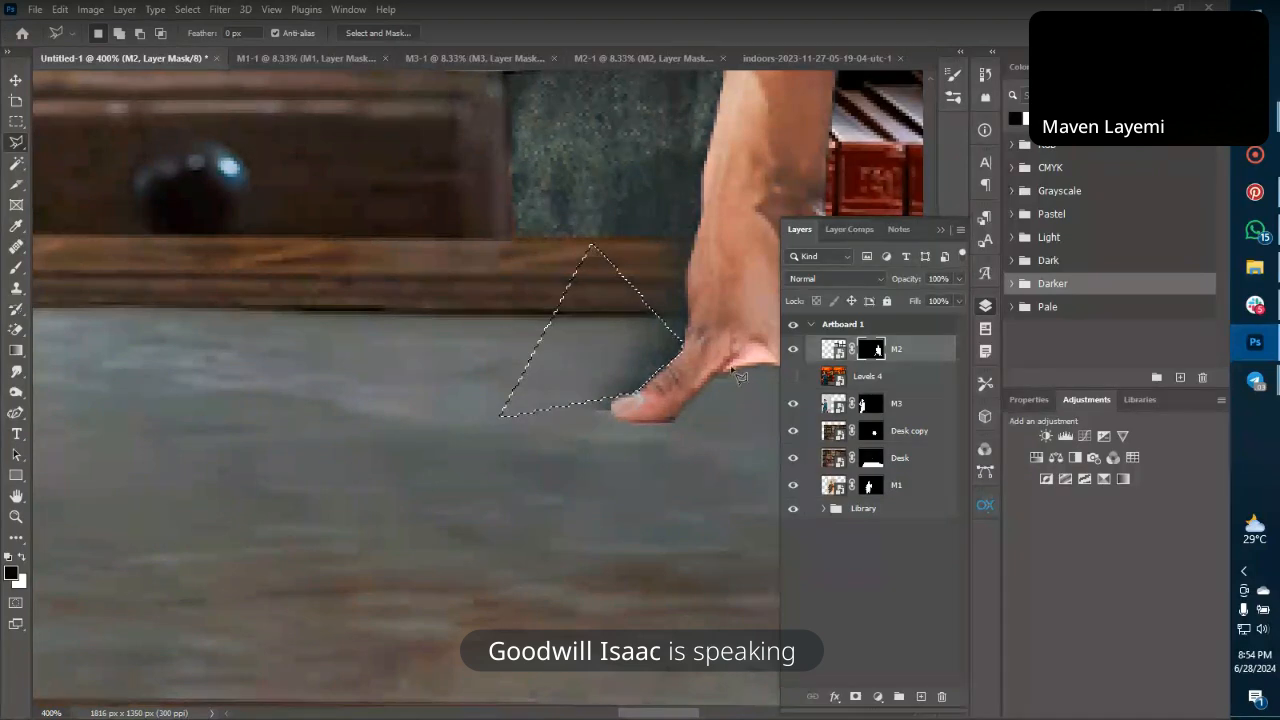
key("b")
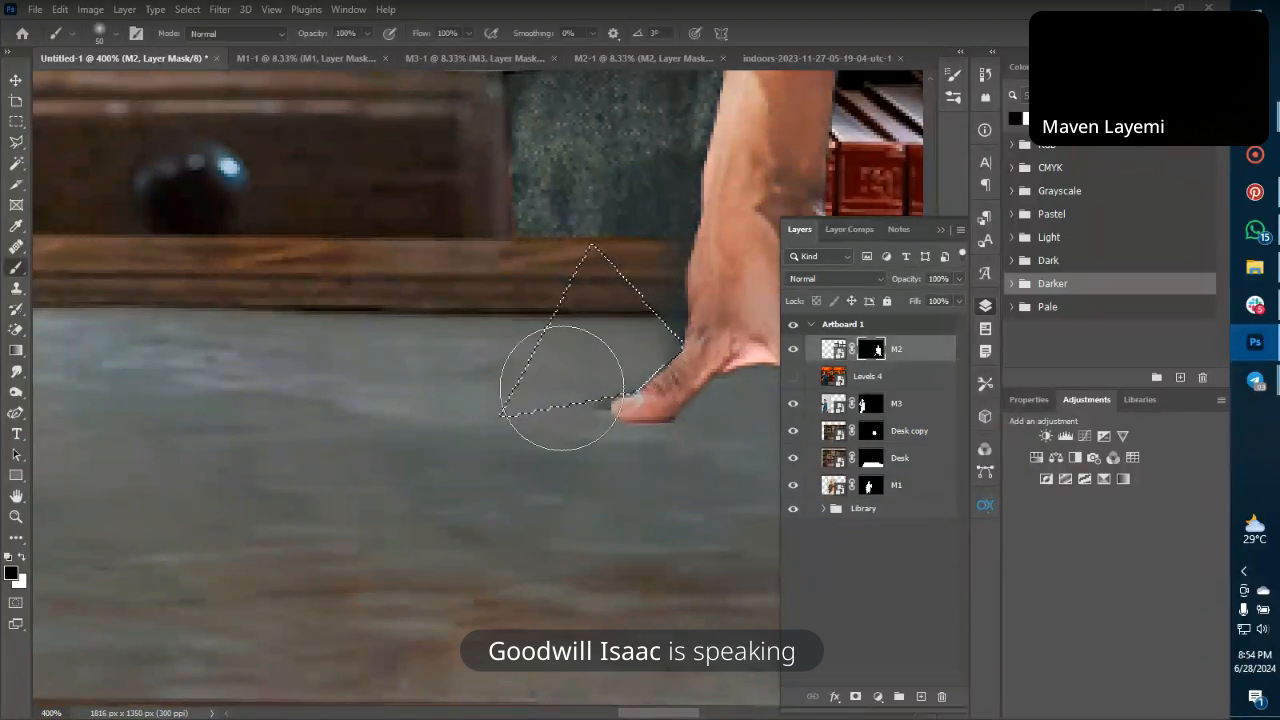
key("ctrl+d")
key("v")
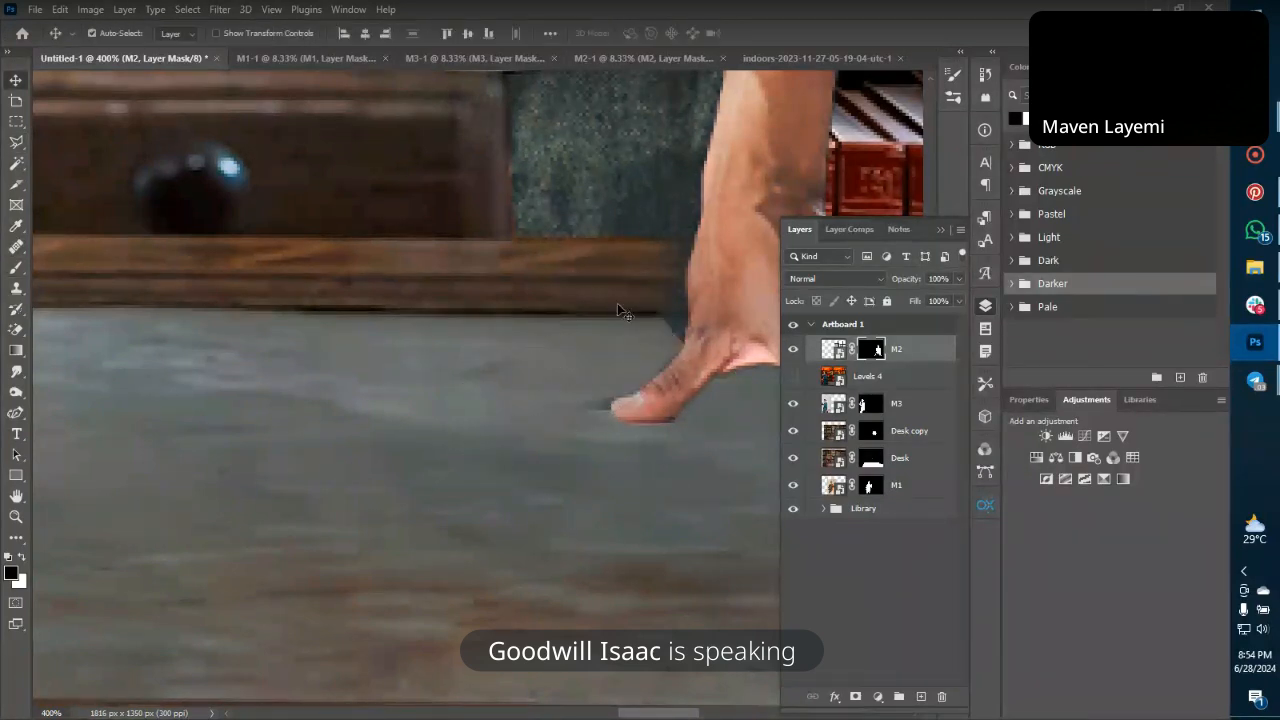
Lasso the trouser sliver between the desk edge and the wrist, brush it out on the M2 mask, and deselect.
key("ctrl+plus")
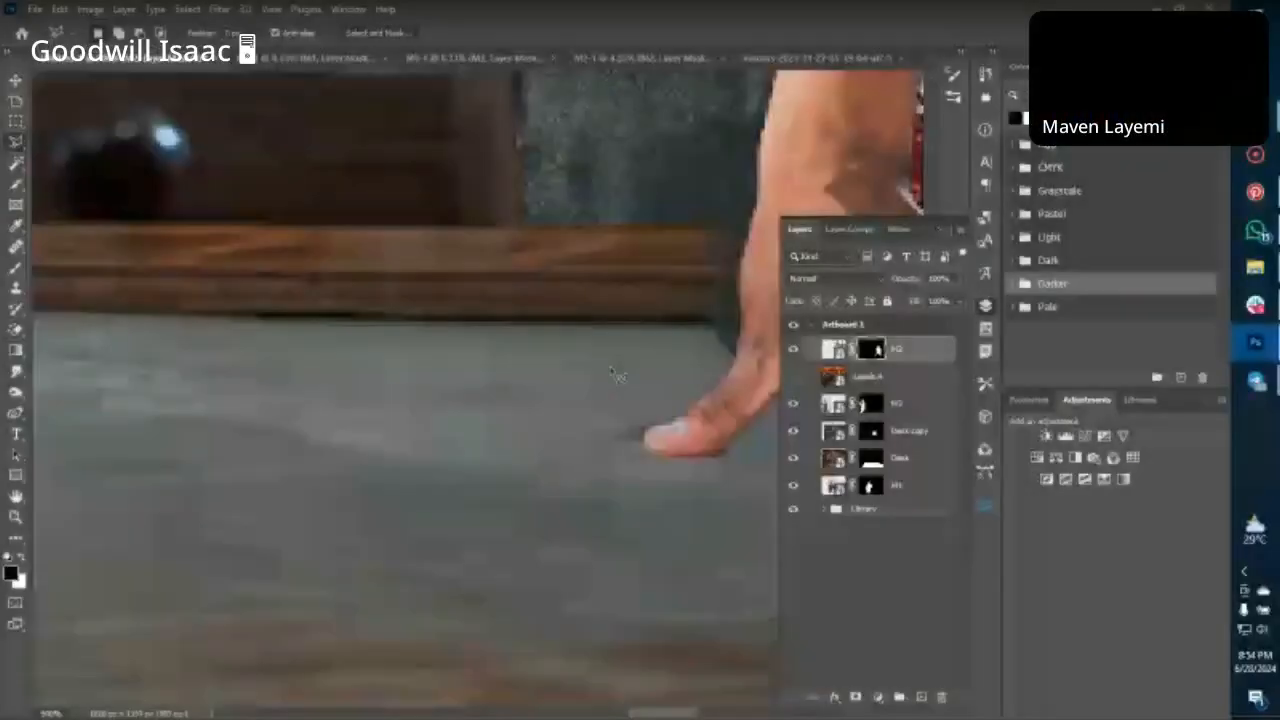
left_click(632, 357)
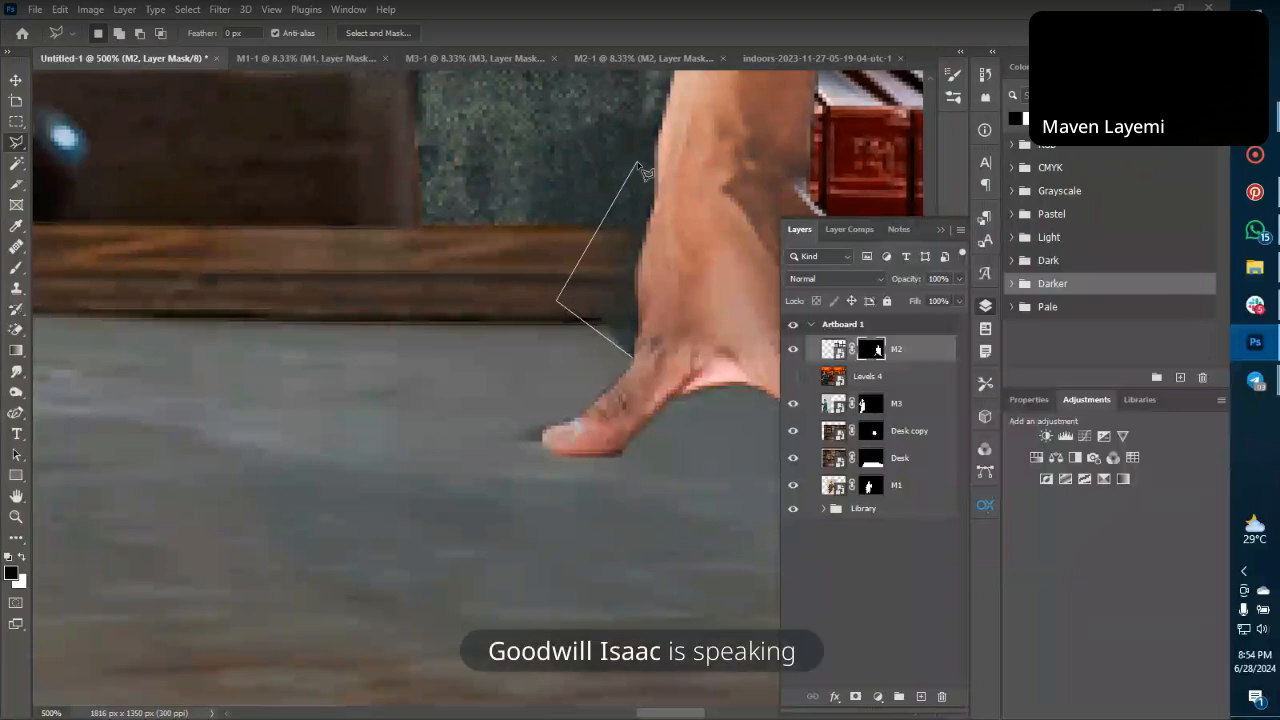
left_click(627, 224)
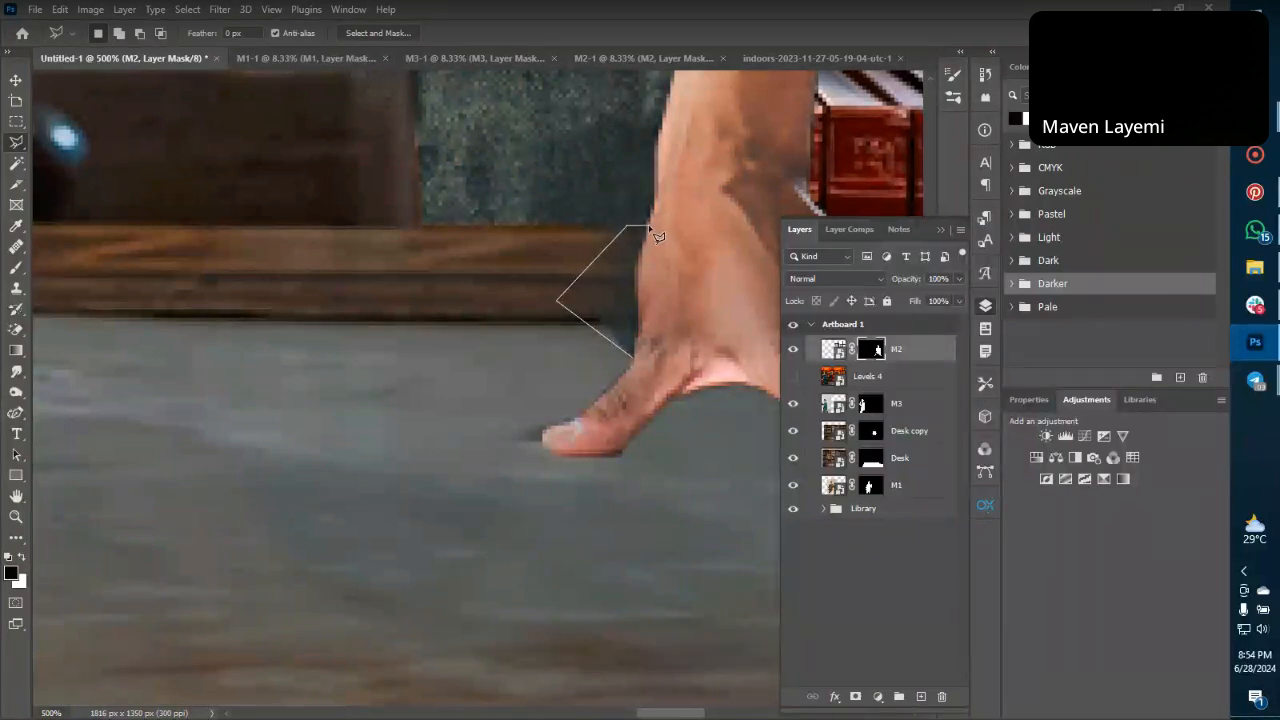
left_click(647, 226)
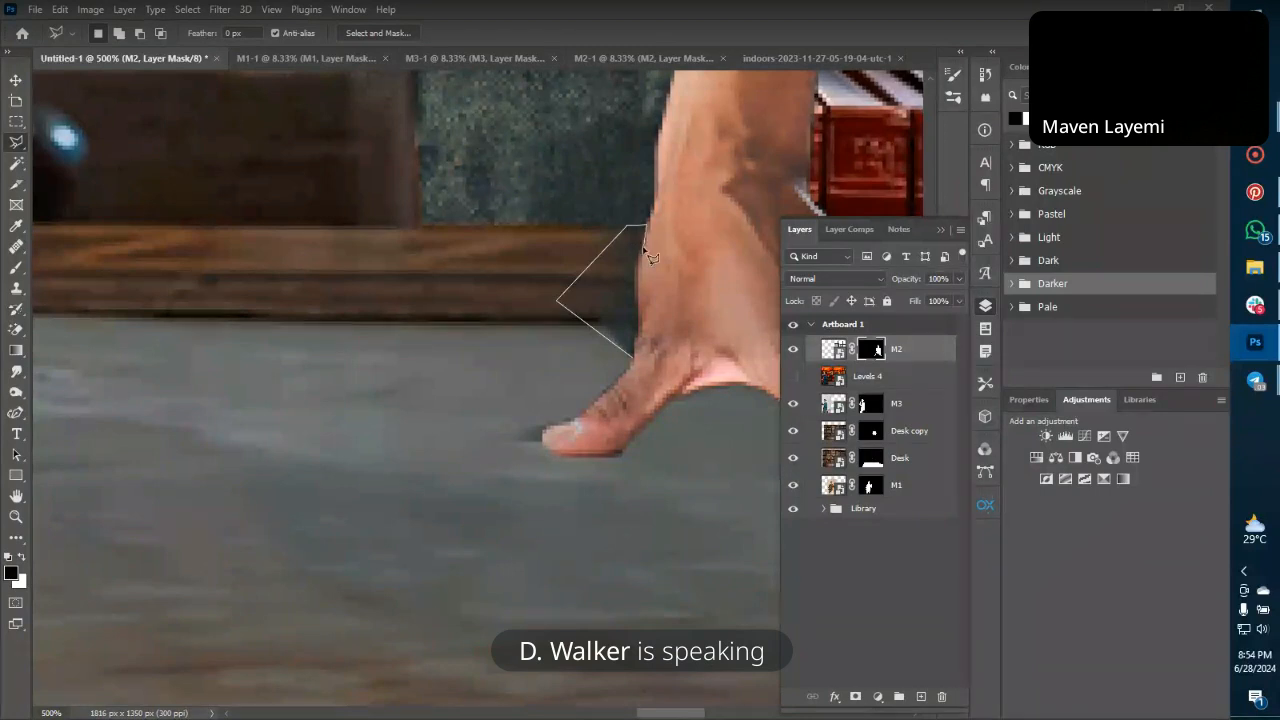
left_click(636, 258)
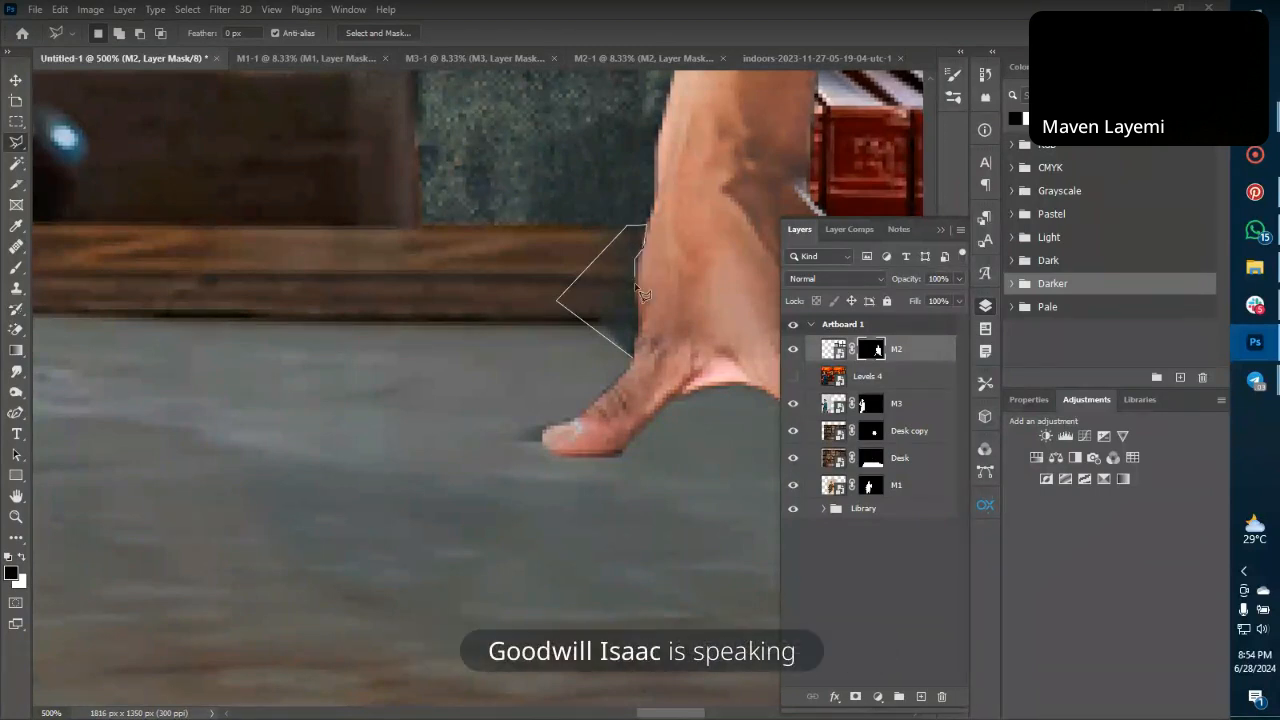
double_click(635, 348)
key("b")
mouse_move(635, 333)
left_mouse_down()
mouse_move(599, 246)
mouse_move(622, 242)
mouse_move(595, 354)
mouse_move(635, 269)
mouse_move(567, 380)
left_mouse_up()
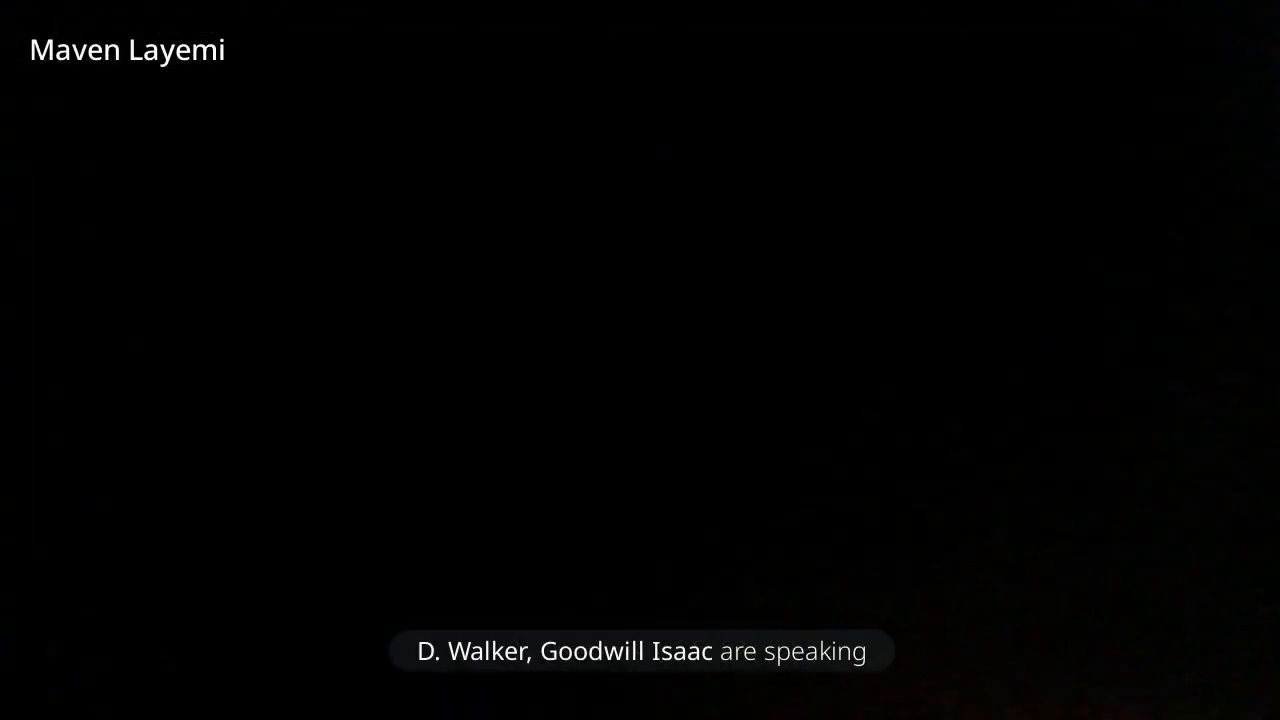
key("ctrl+d")
key("v")
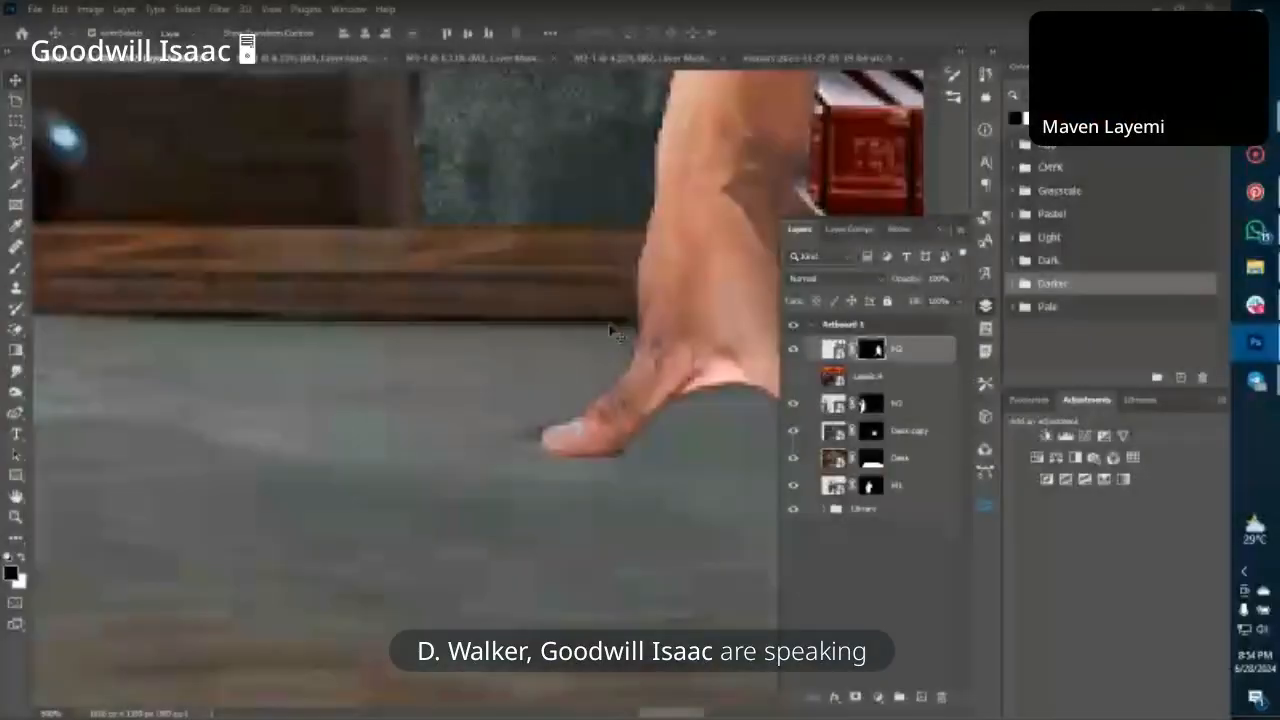
Lasso the dark fringes at the thumb's tip and along its upper edge, brush them out on the M2 mask, and deselect.
key("l")
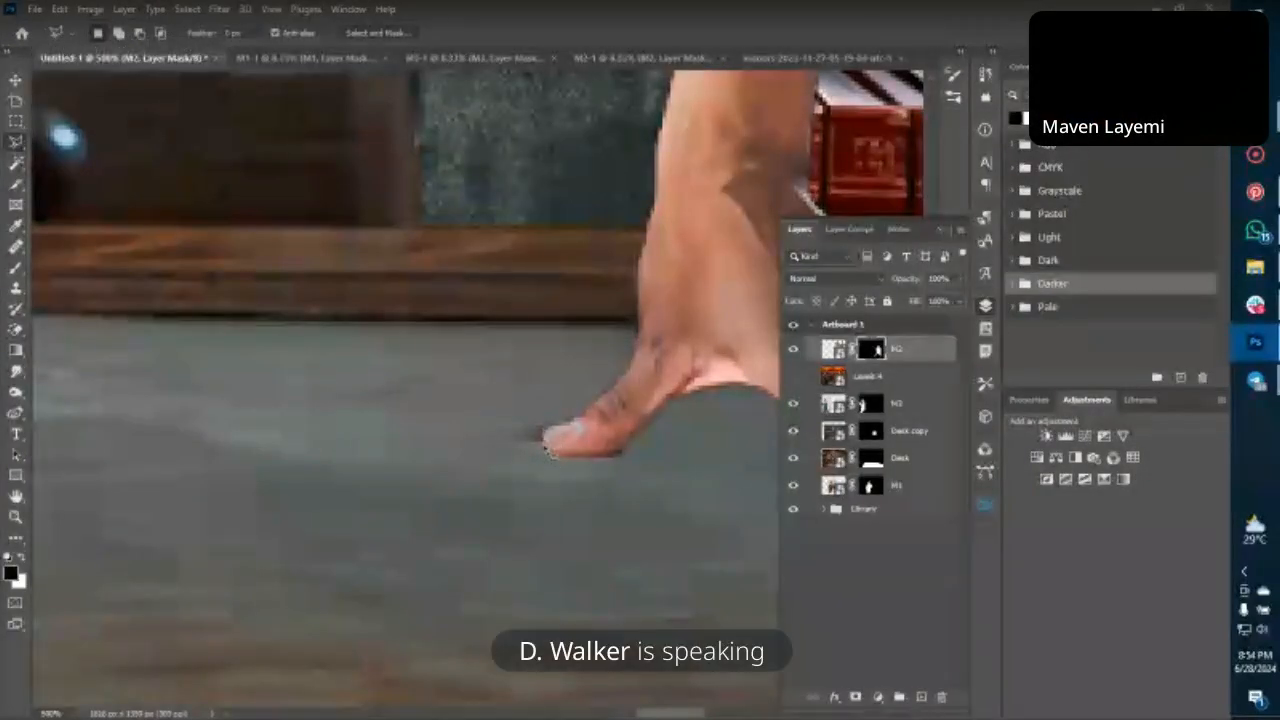
mouse_move(545, 445)
left_mouse_down()
mouse_move(450, 468)
mouse_move(455, 383)
left_mouse_up()
key("b")
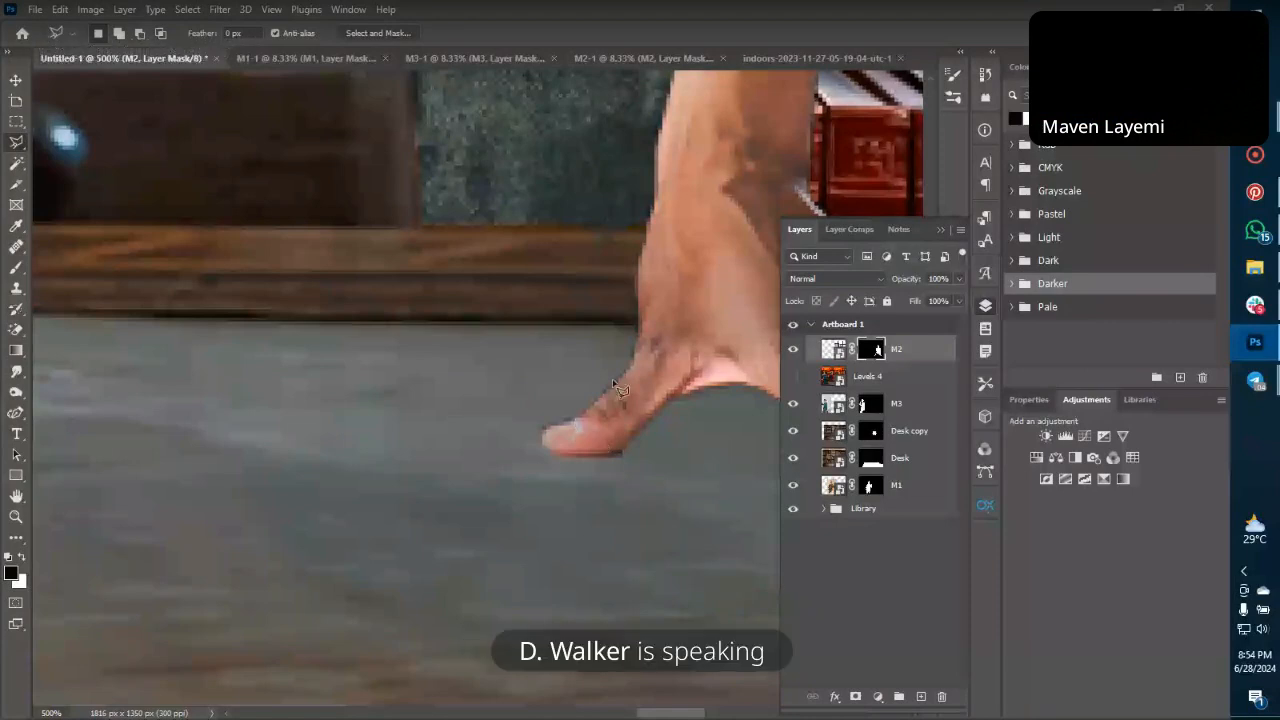
left_click(578, 416)
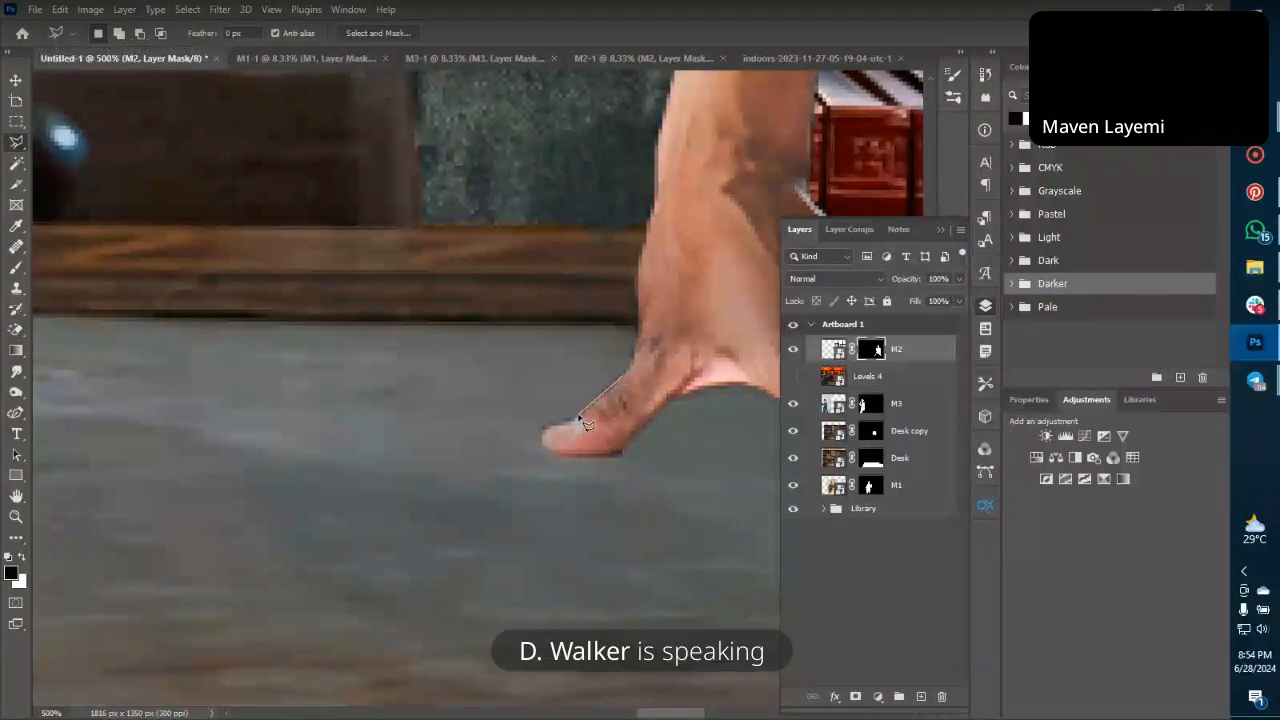
double_click(530, 380)
key("b")
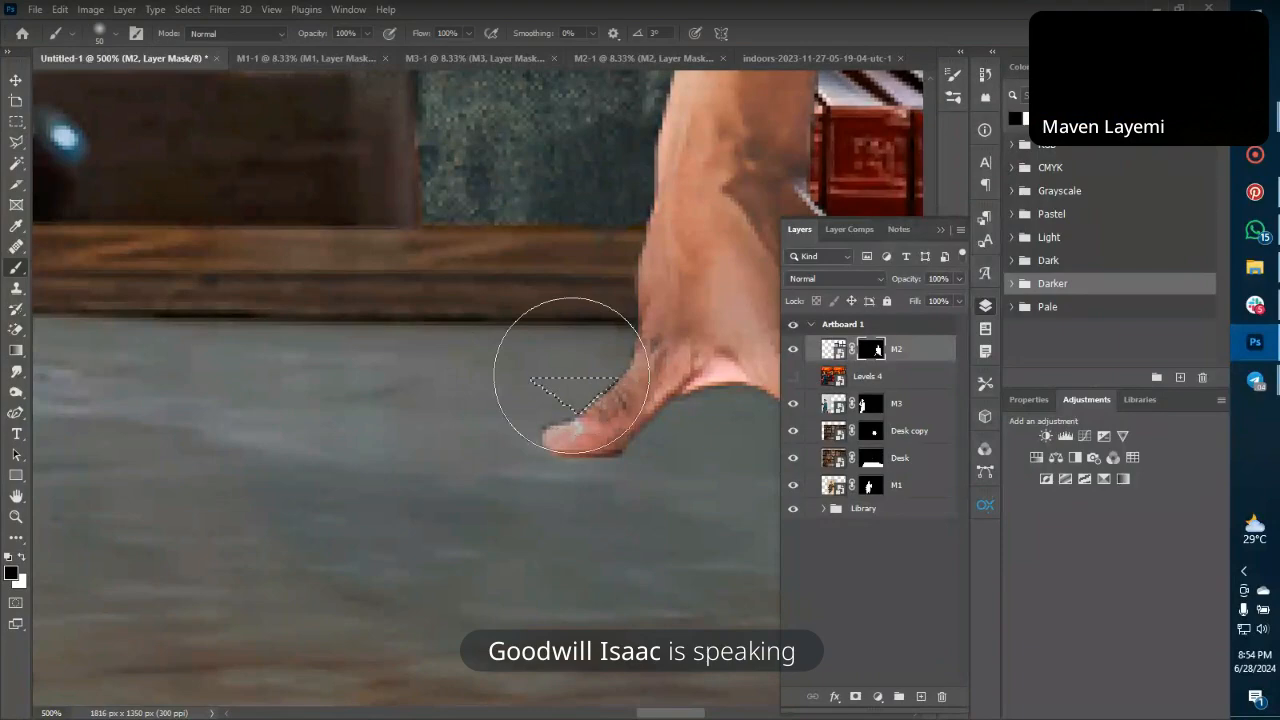
key("ctrl+d")
key("v")
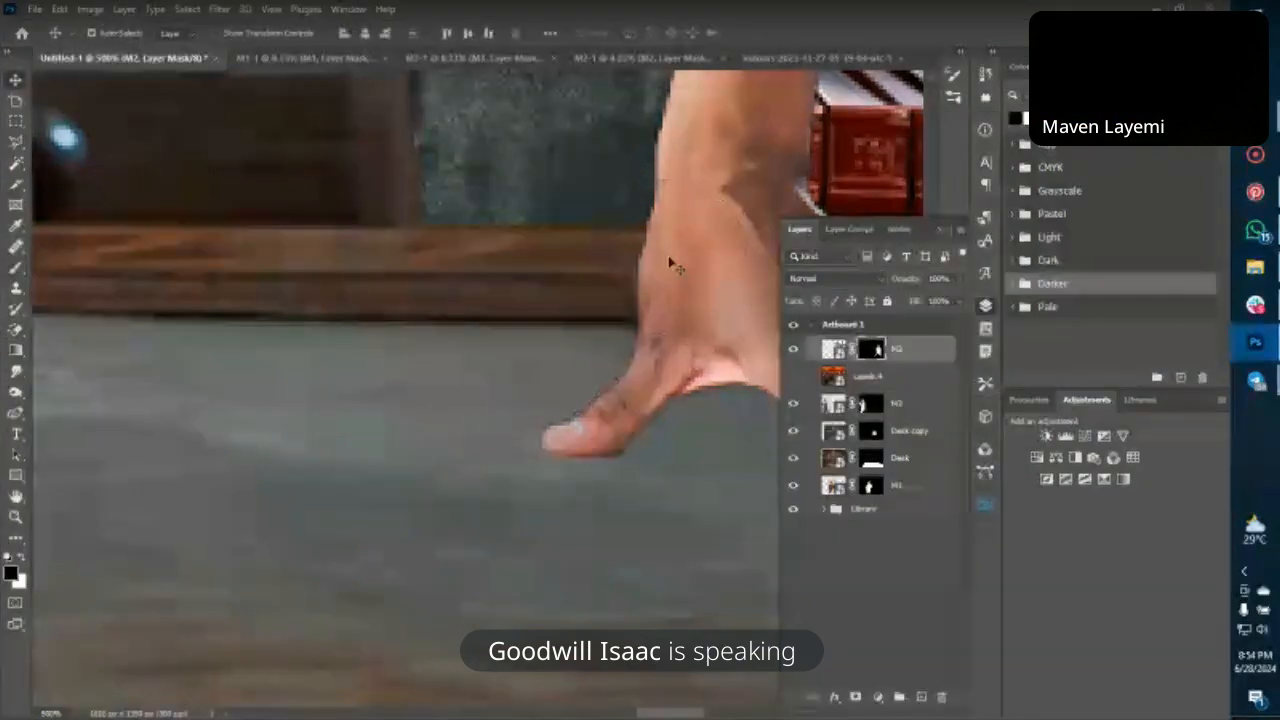
Check the whole composite and examine both of the M2 man's hands on the desk for leftover mask edges.
key("ctrl+minus")
key("ctrl+minus")
key("ctrl+minus")
key("ctrl+minus")
key("ctrl+minus")
key("ctrl+minus")
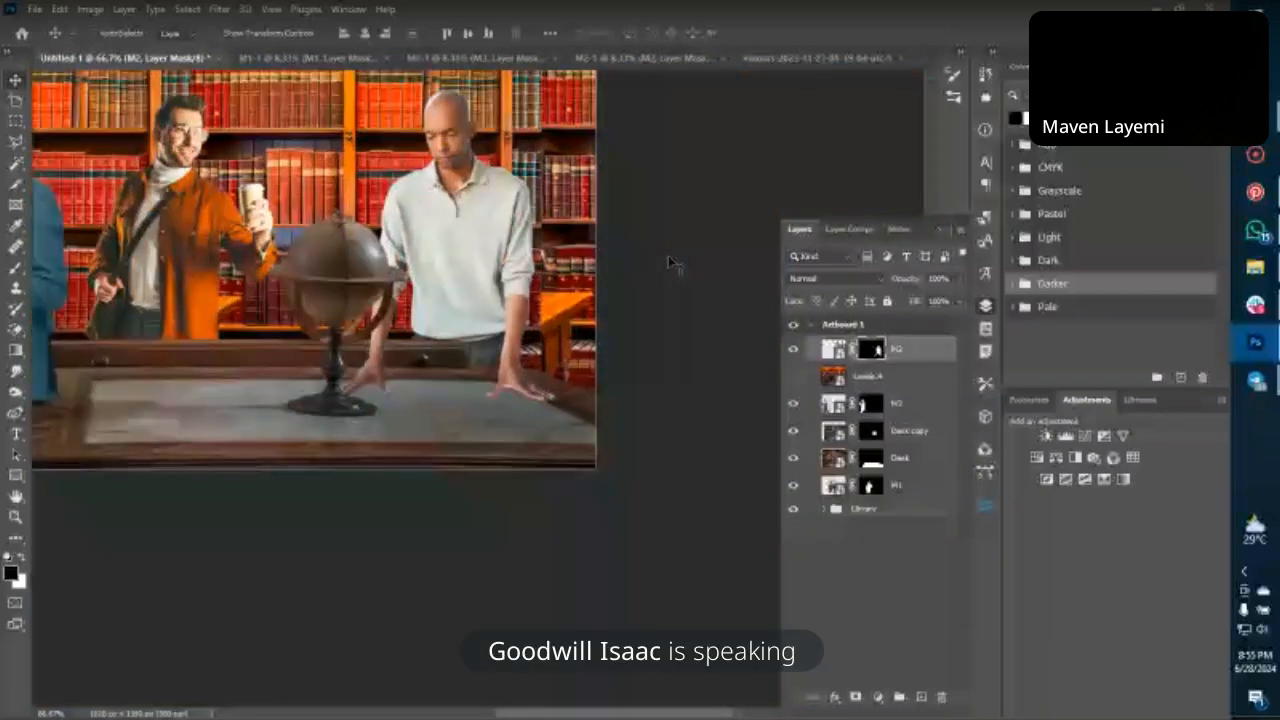
key("ctrl+minus")
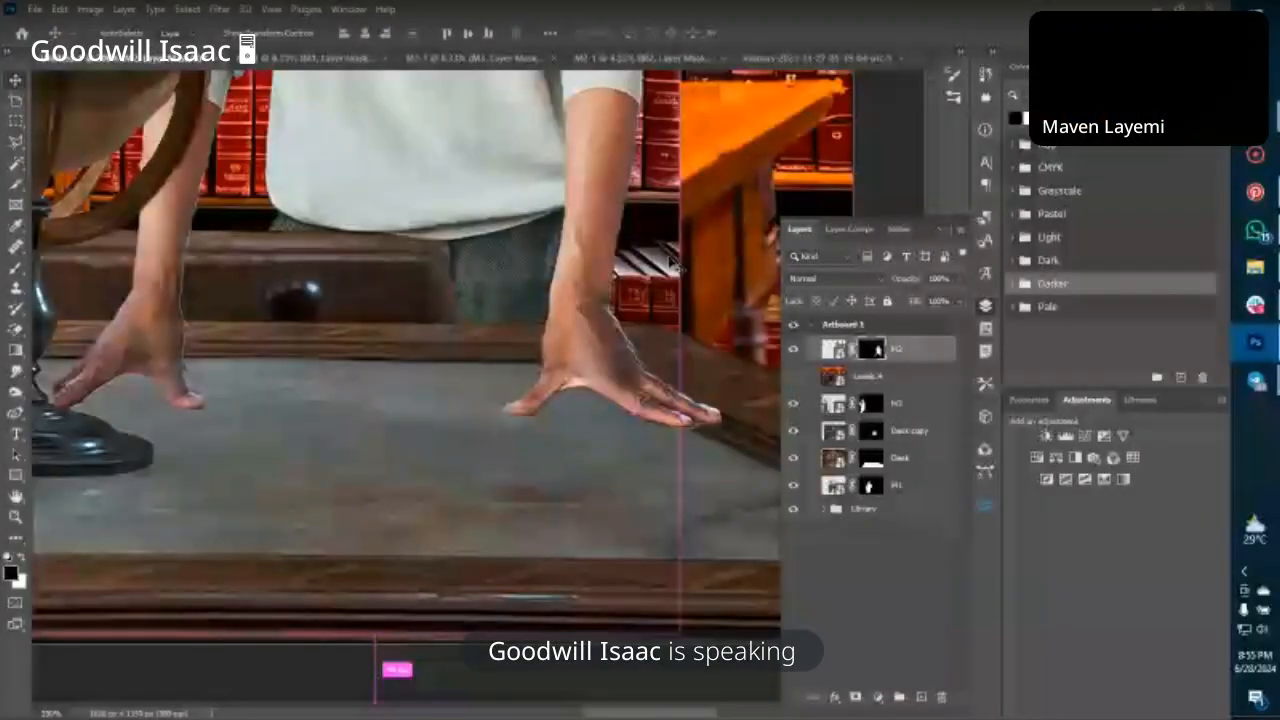
key("ctrl+minus")
key("ctrl+minus")
scroll(405, 368, "up", 4)
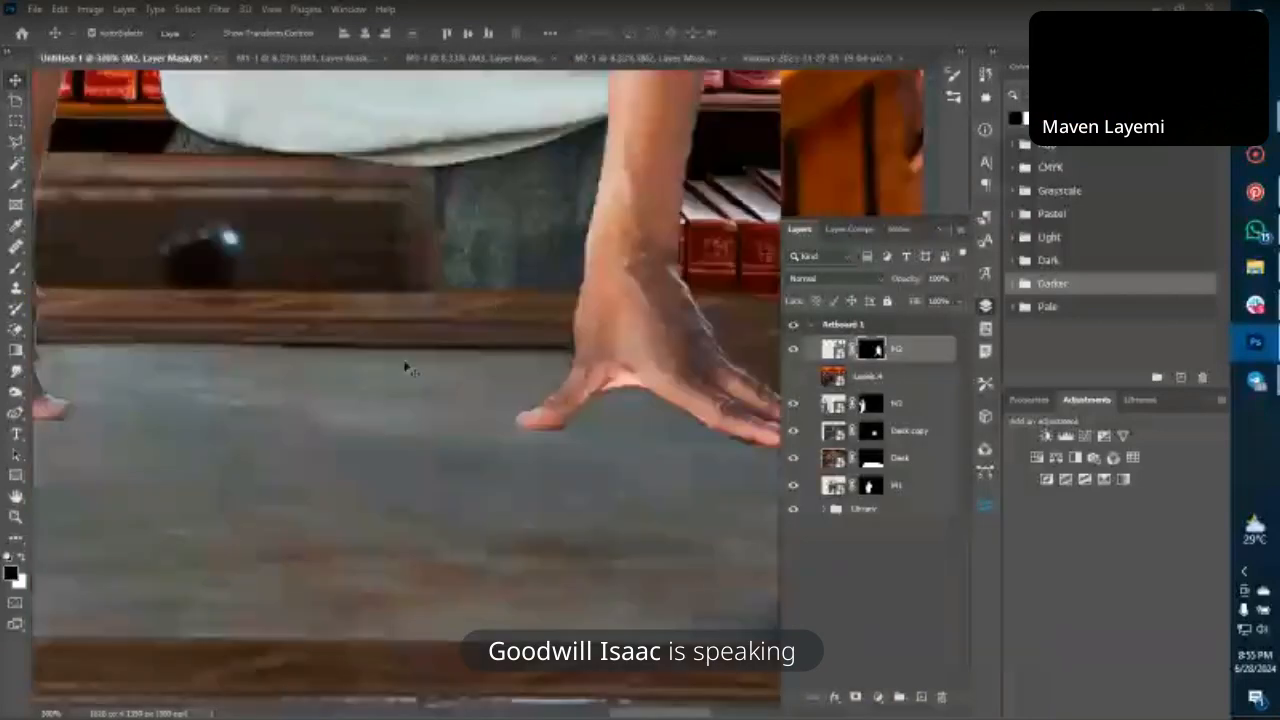
scroll(405, 368, "left", 5)
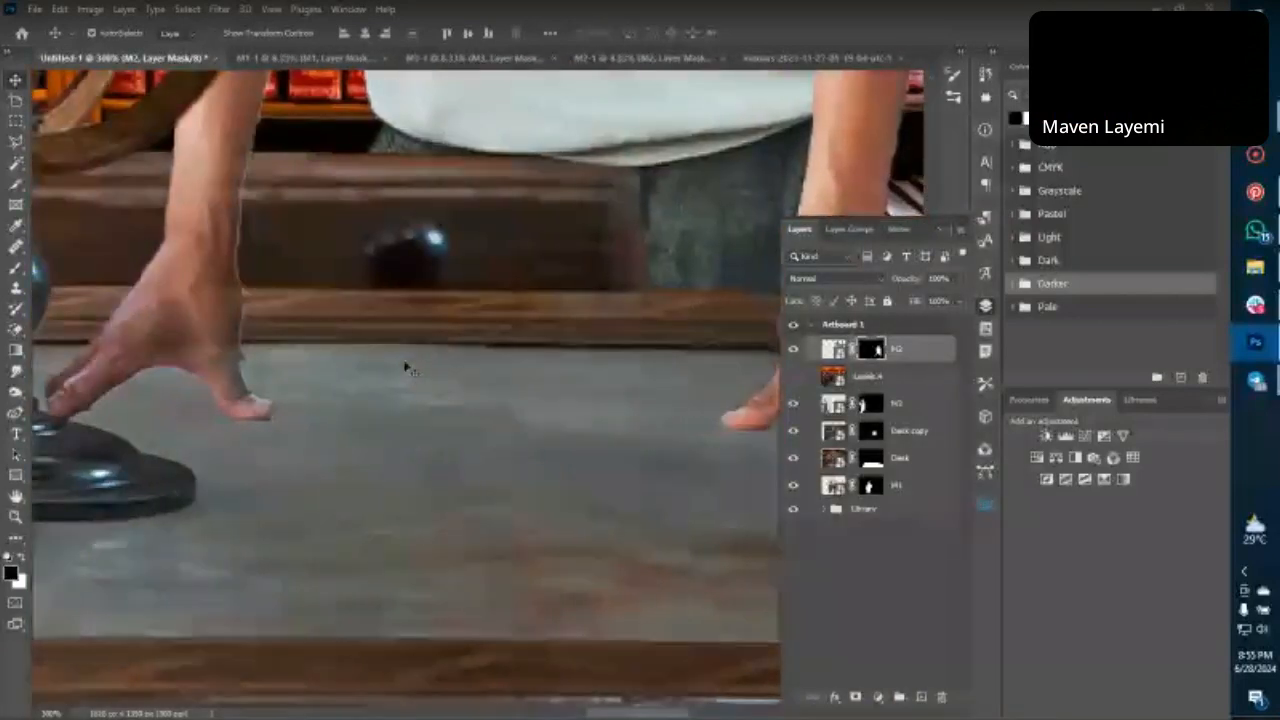
scroll(405, 368, "left", 3)
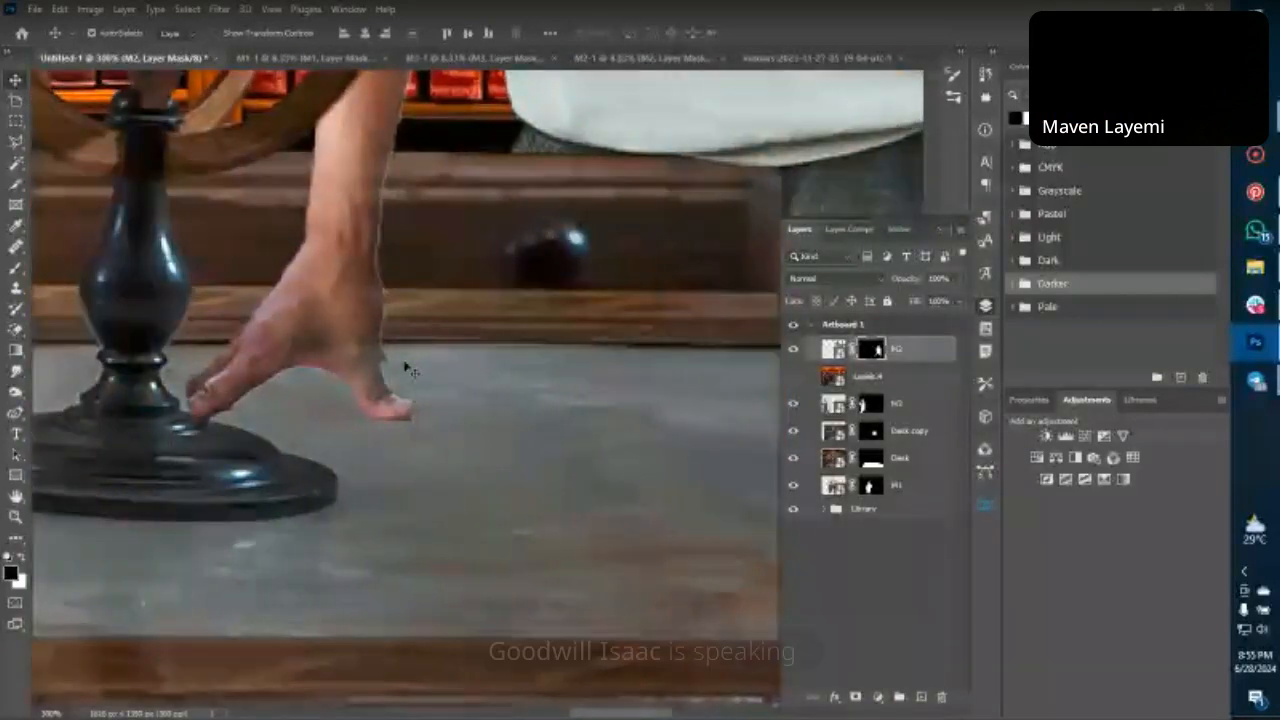
Examine the M2 man's hands on the desk for leftover mask edges, both close up and within the composite.
scroll(405, 368, "left", 1)
scroll(223, 420, "right", 2)
scroll(223, 420, "left", 1)
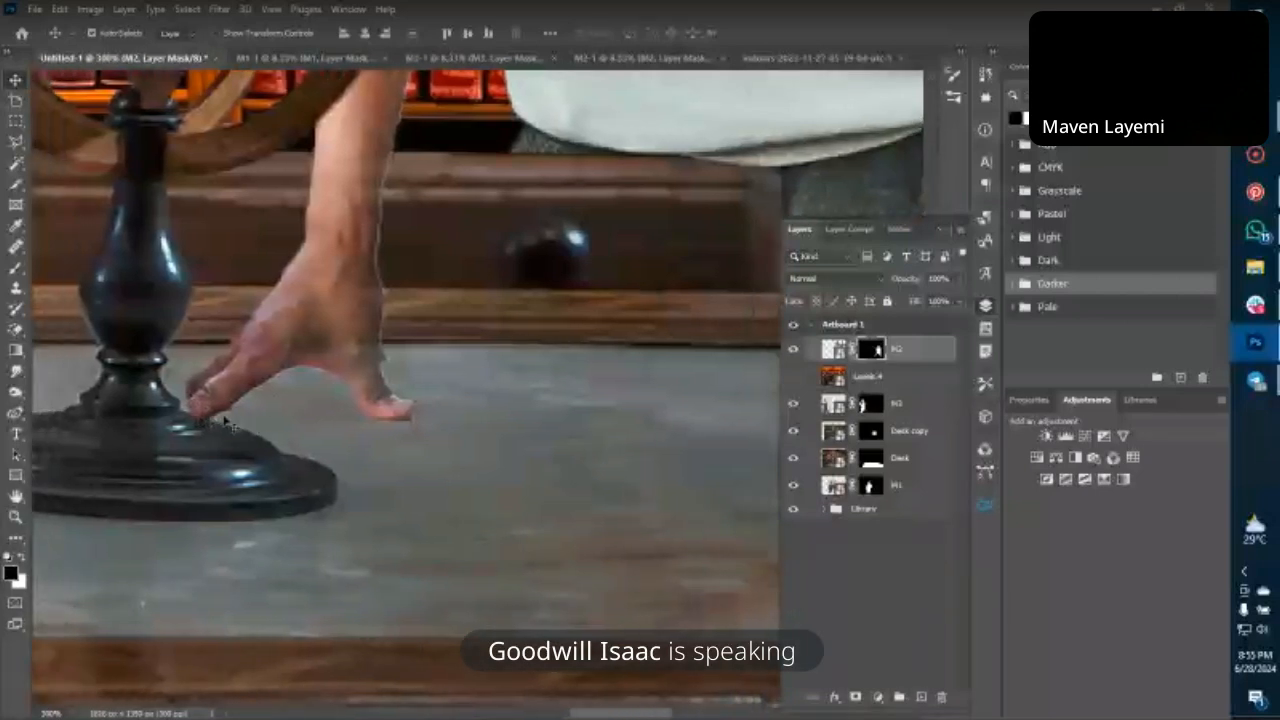
scroll(224, 421, "right", 3)
scroll(224, 421, "left", 2)
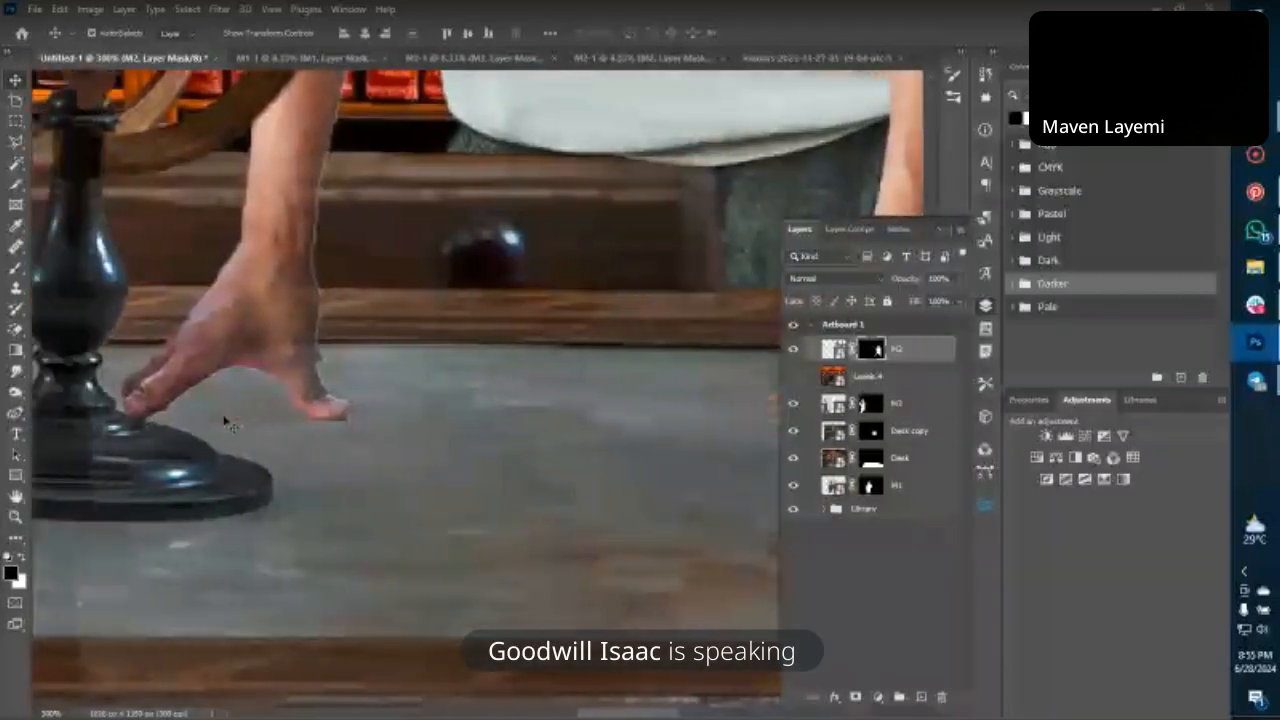
scroll(224, 421, "down", 4)
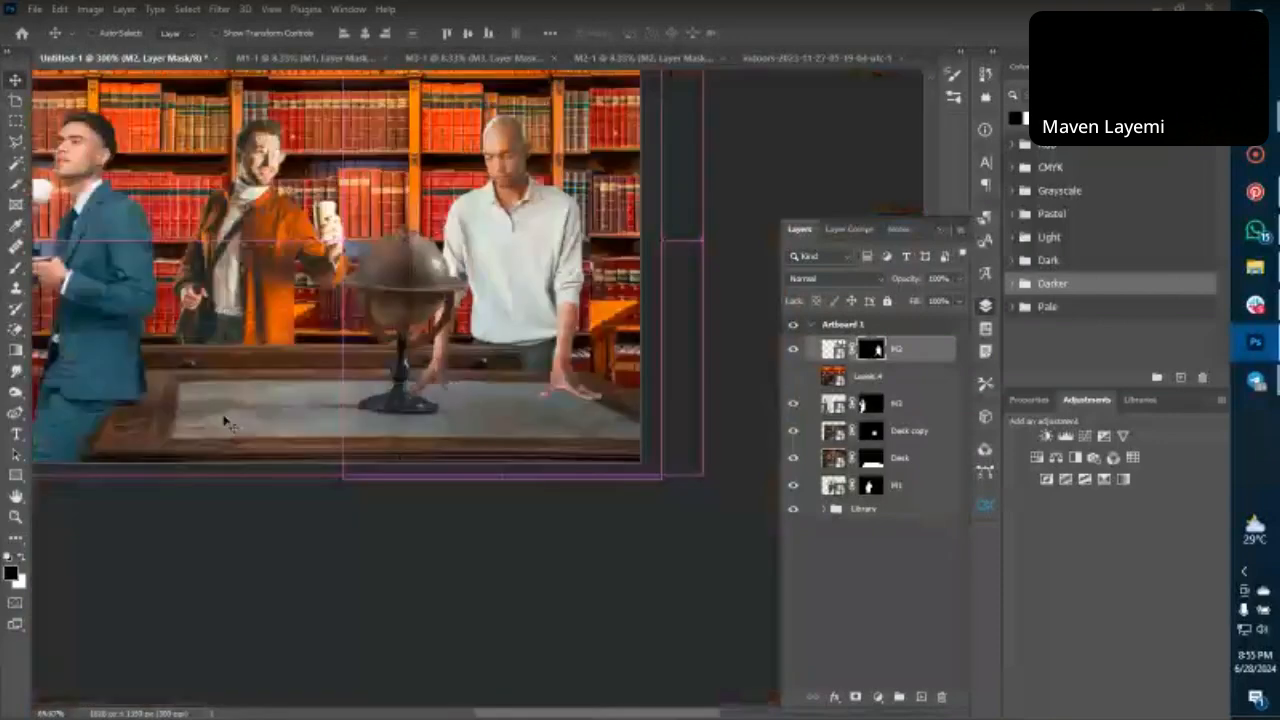
scroll(224, 421, "up", 2)
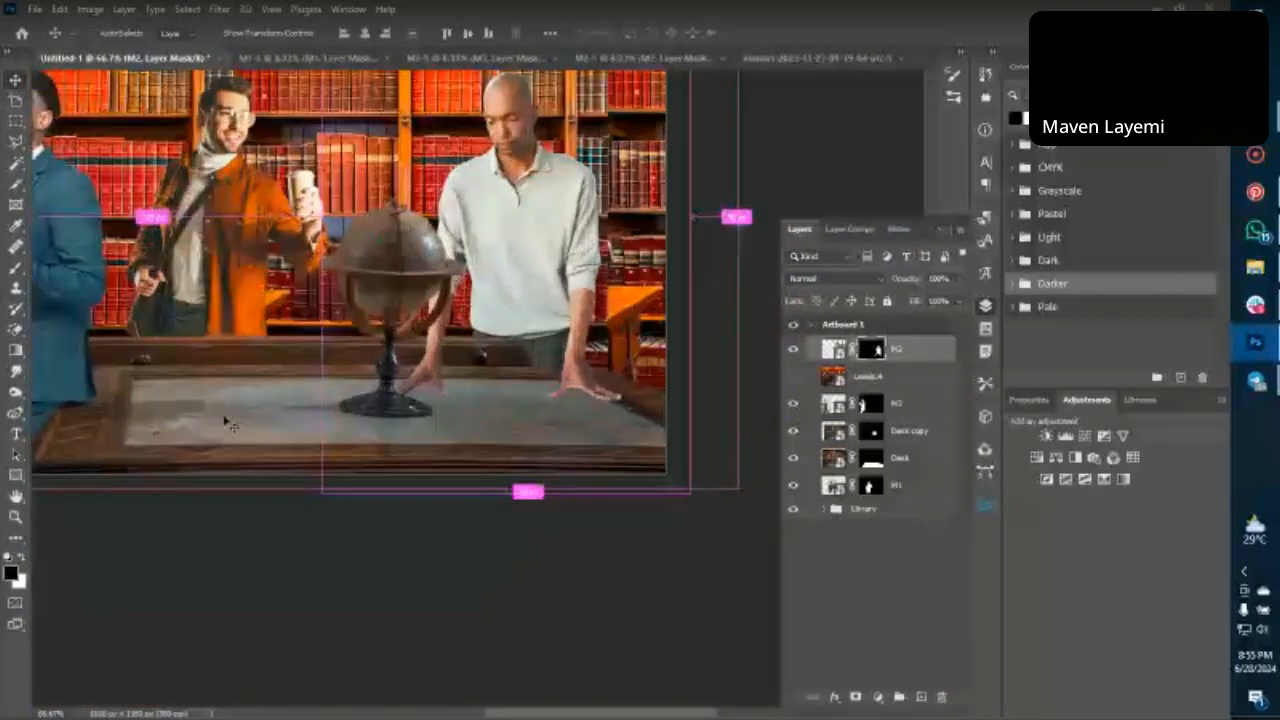
scroll(228, 424, "up", 4)
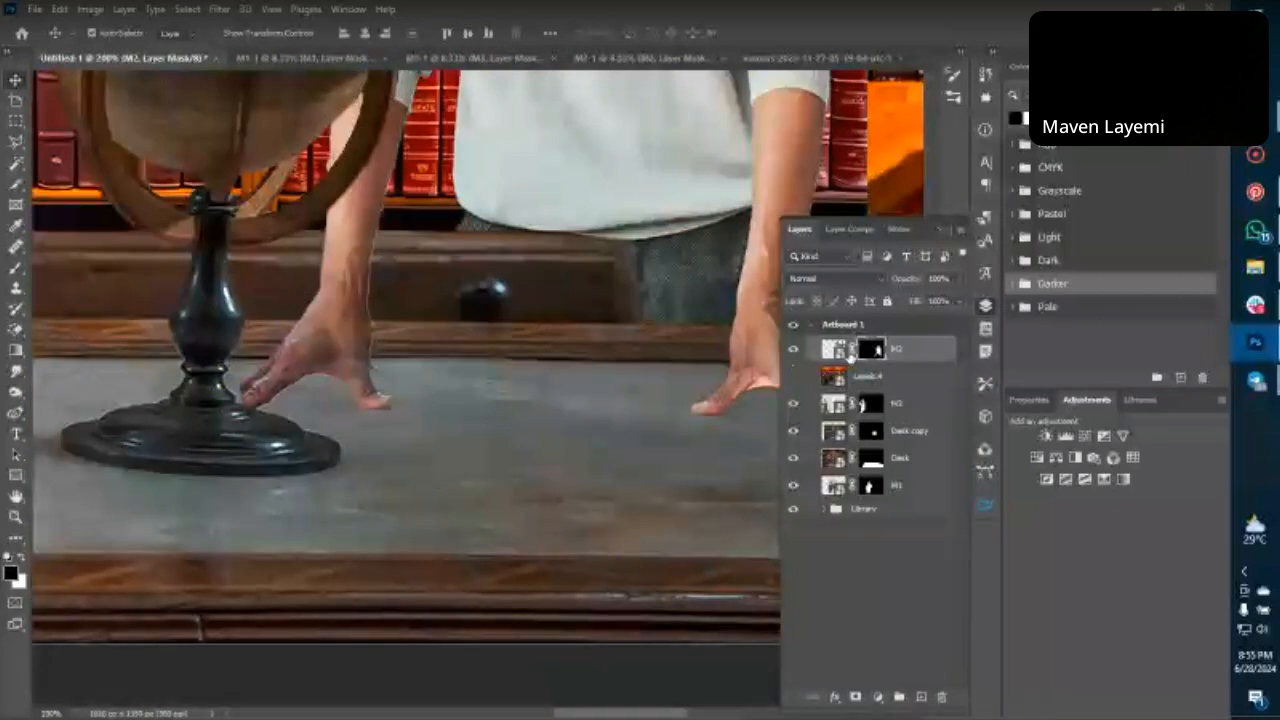
Touch up the hand beside the globe on the M2 mask with a smaller white brush.
key("b")
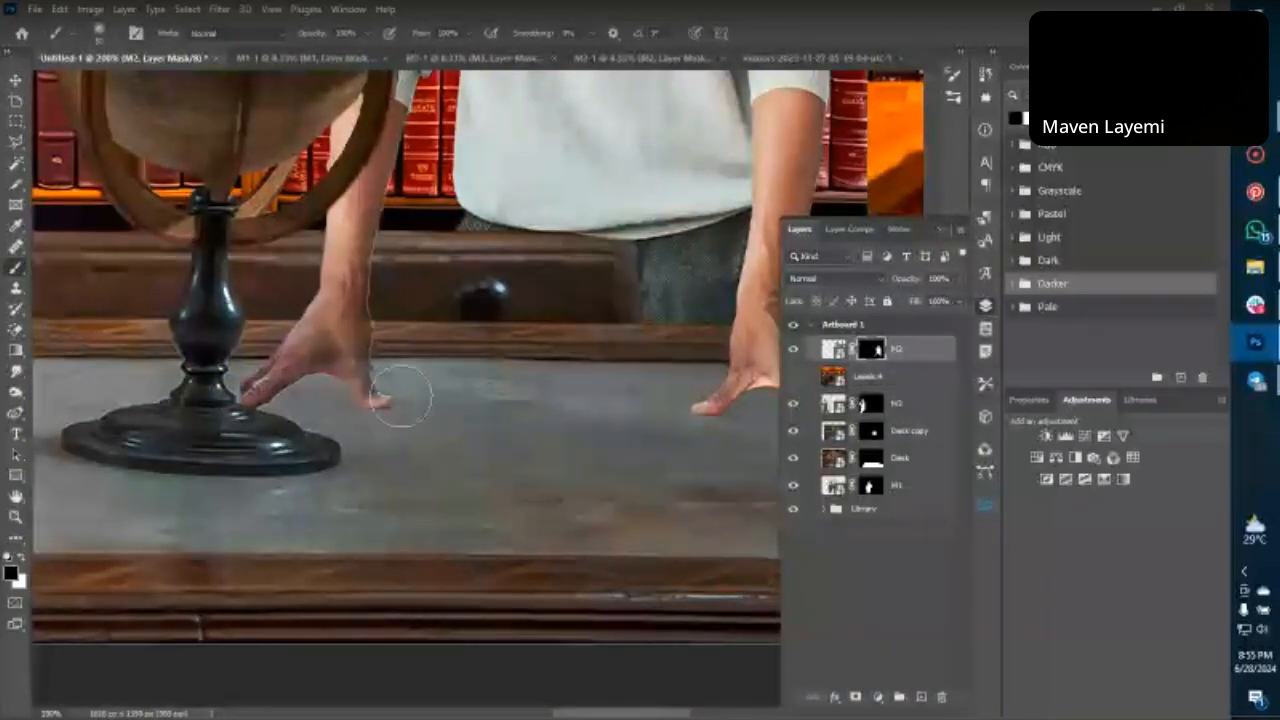
key("x")
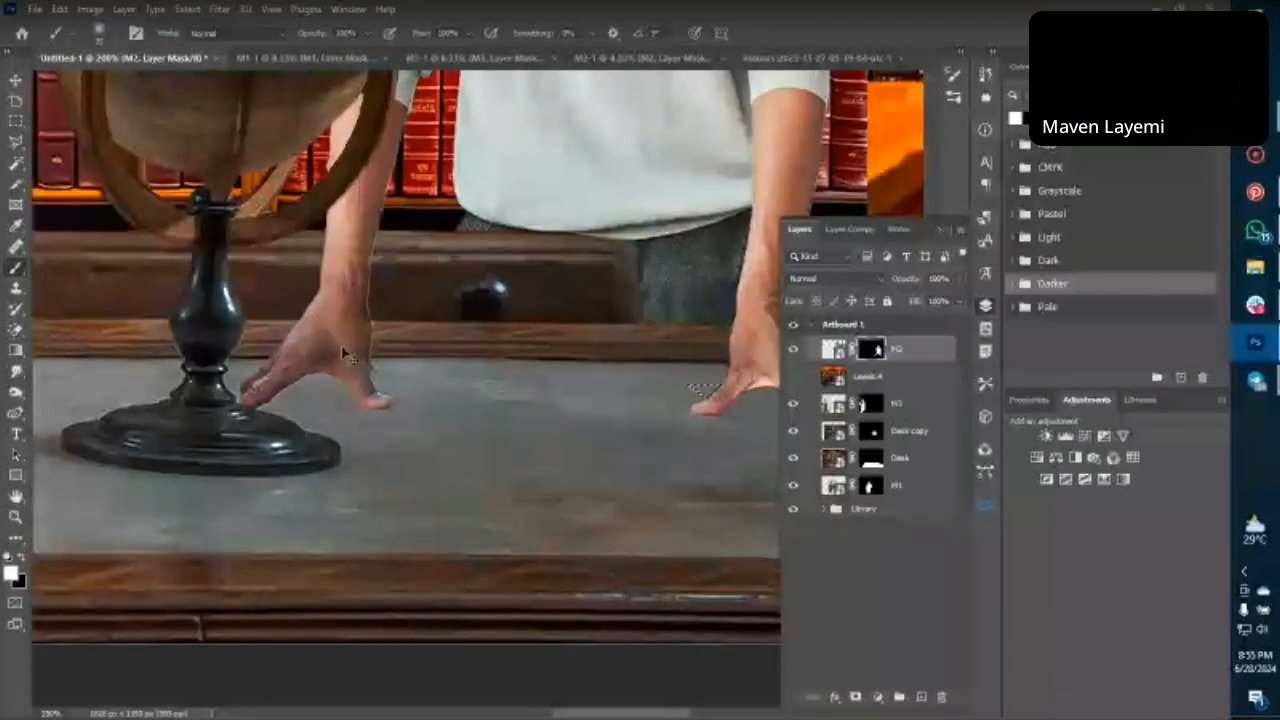
key("bracketleft")
key("bracketleft")
key("bracketleft")
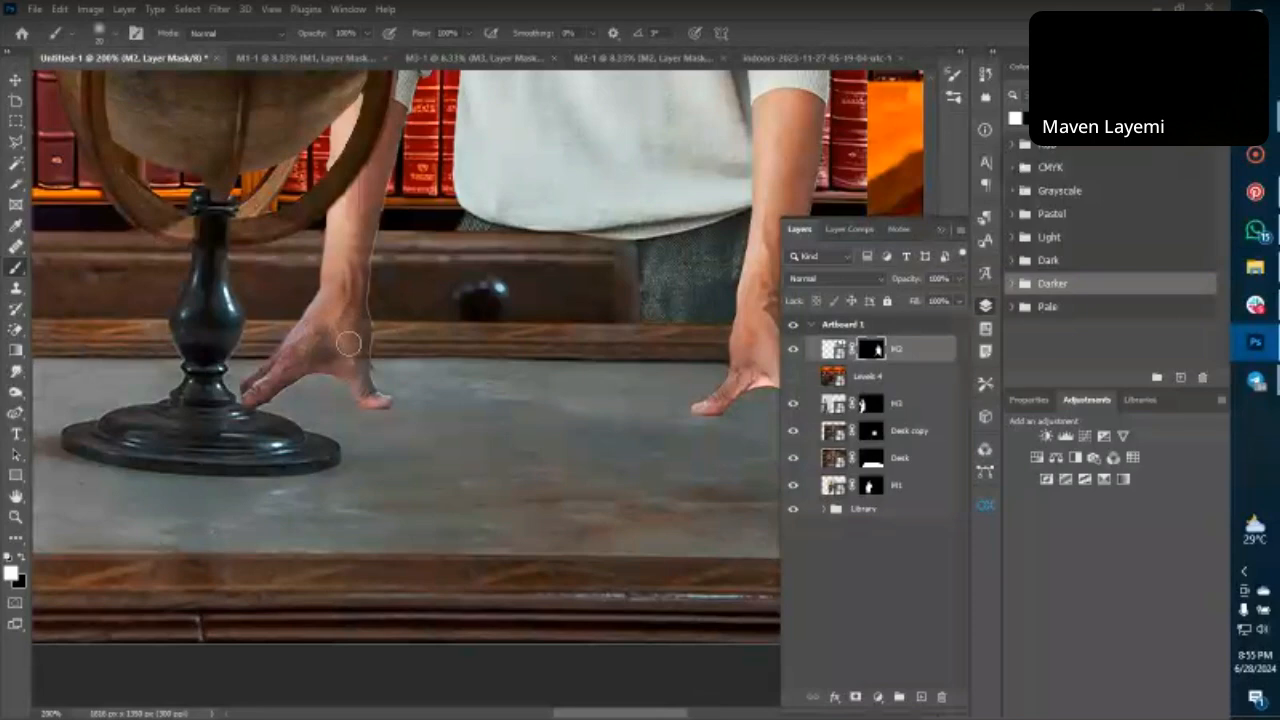
Review the whole composite, checking how the three men, desk and globe sit together in the library.
key("v")
key("ctrl+minus")
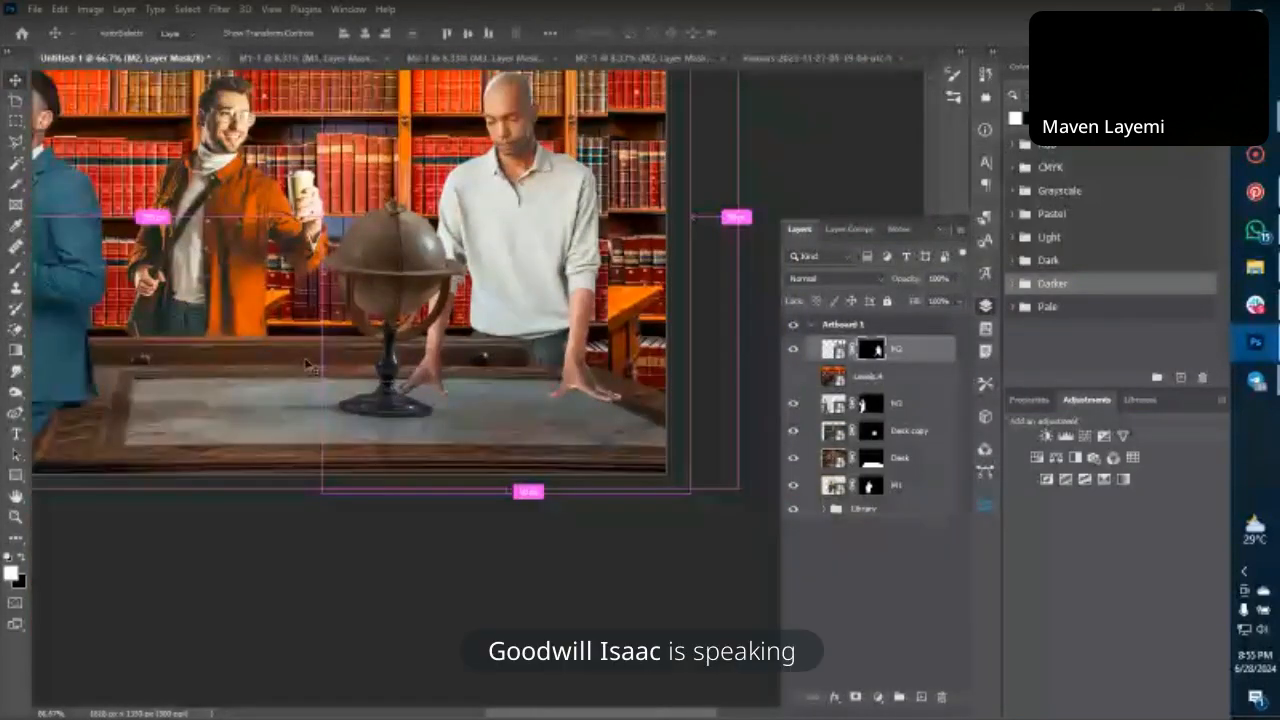
key("ctrl+minus")
key("ctrl+minus")
key("ctrl+minus")
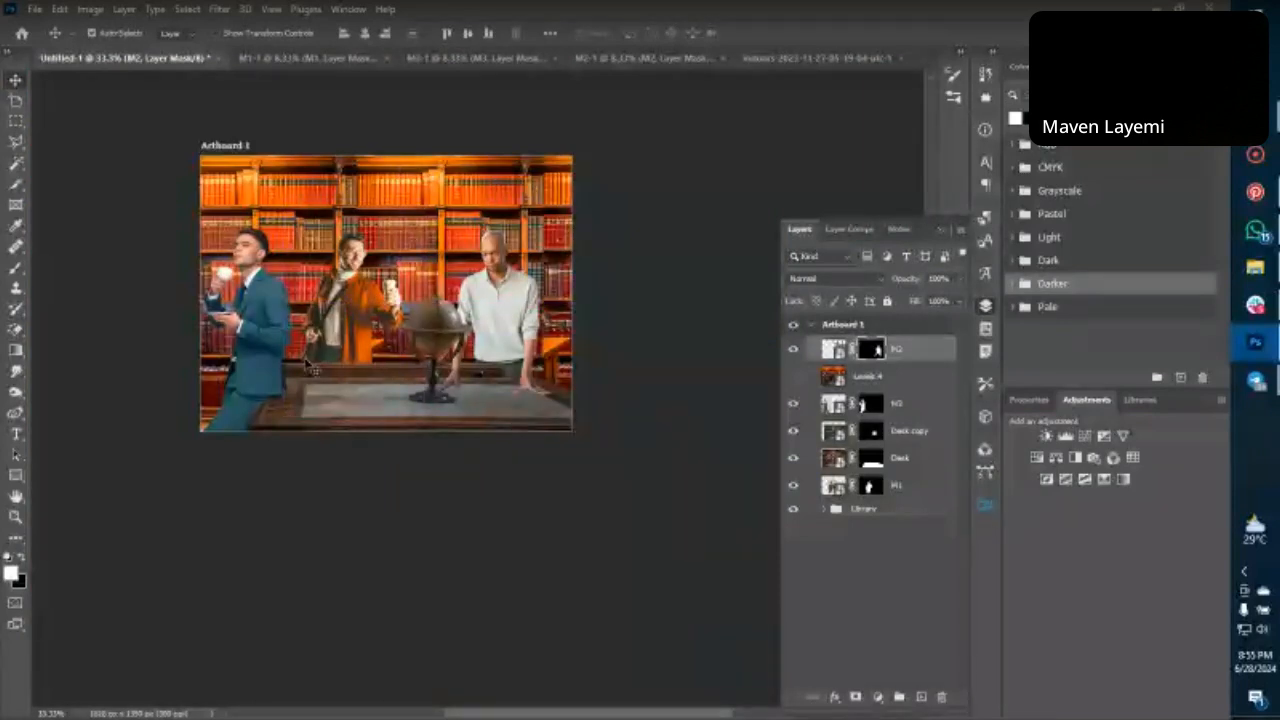
key("ctrl+plus")
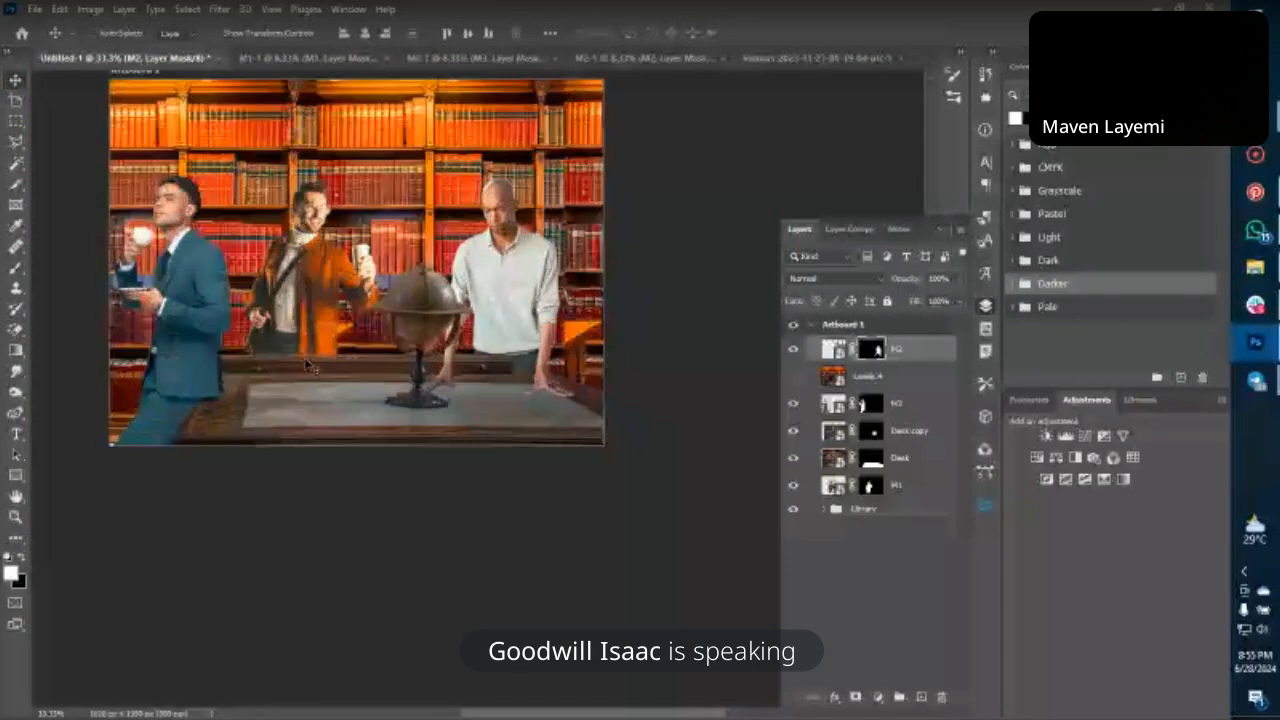
key("ctrl+minus")
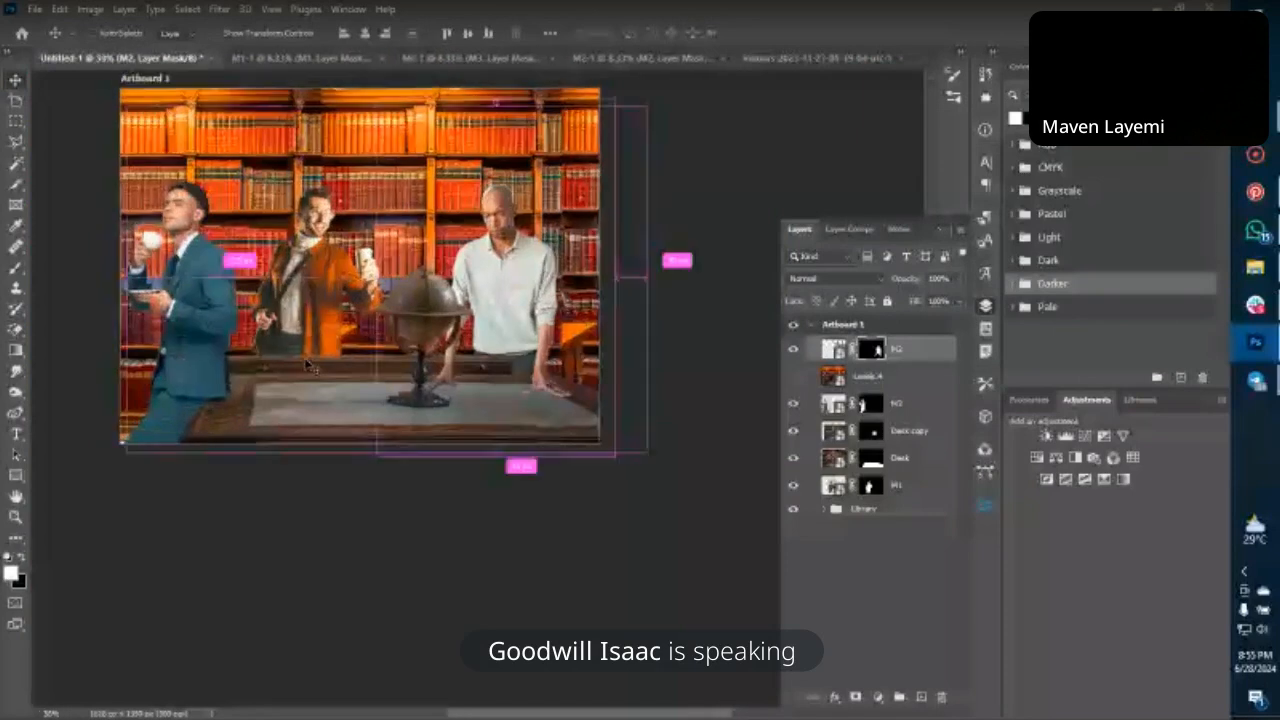
key("ctrl+minus")
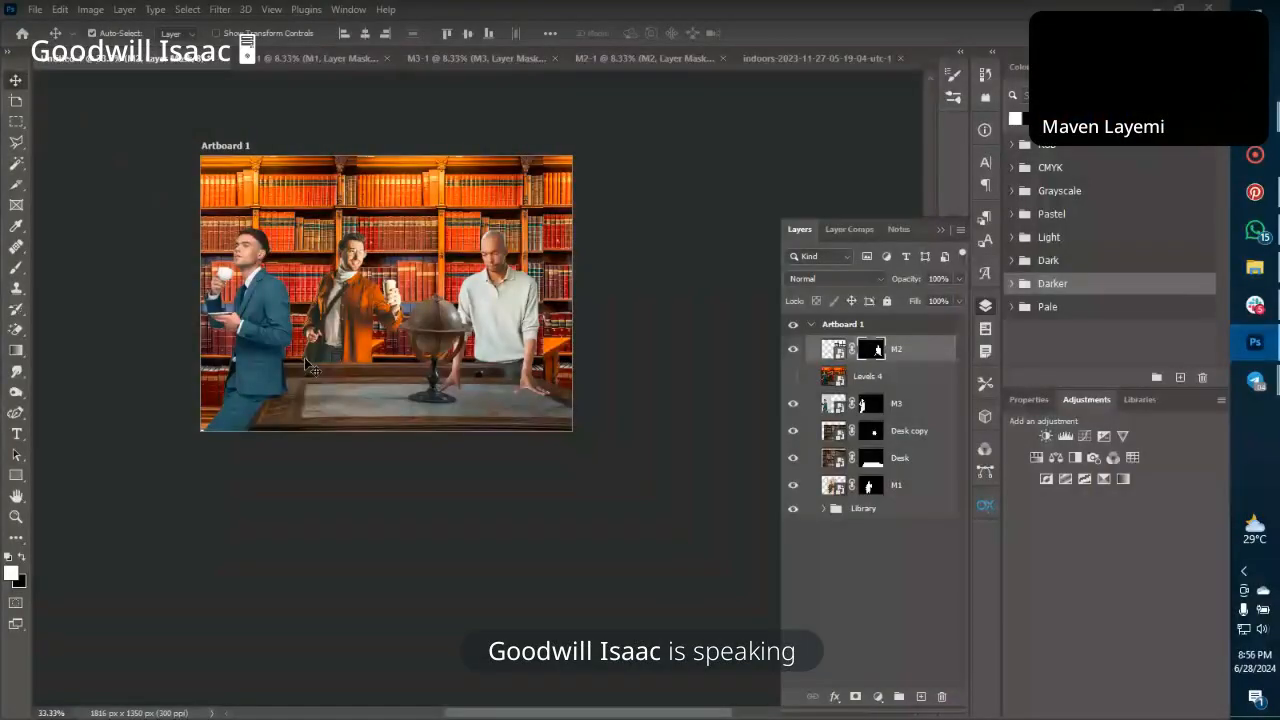
key("ctrl+plus")
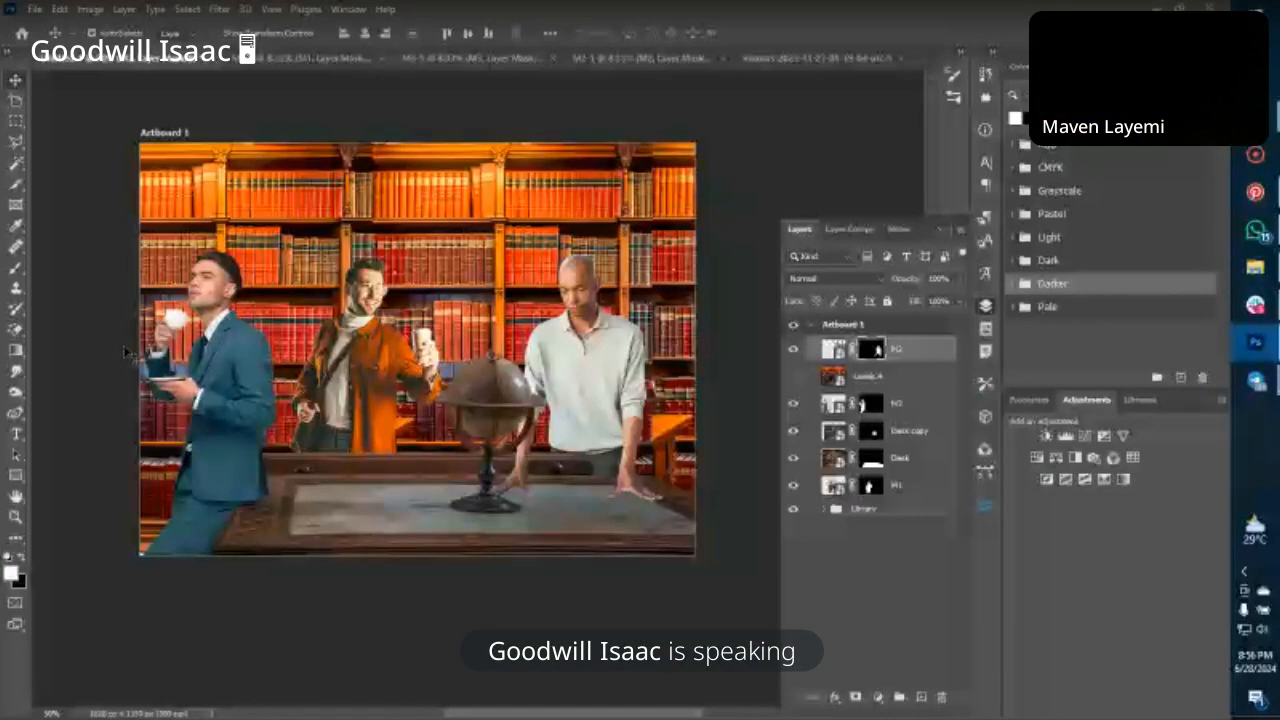
Move the Levels 4 reference layer beneath the Library group and keep it hidden.
left_click_drag(868, 376, 868, 338)
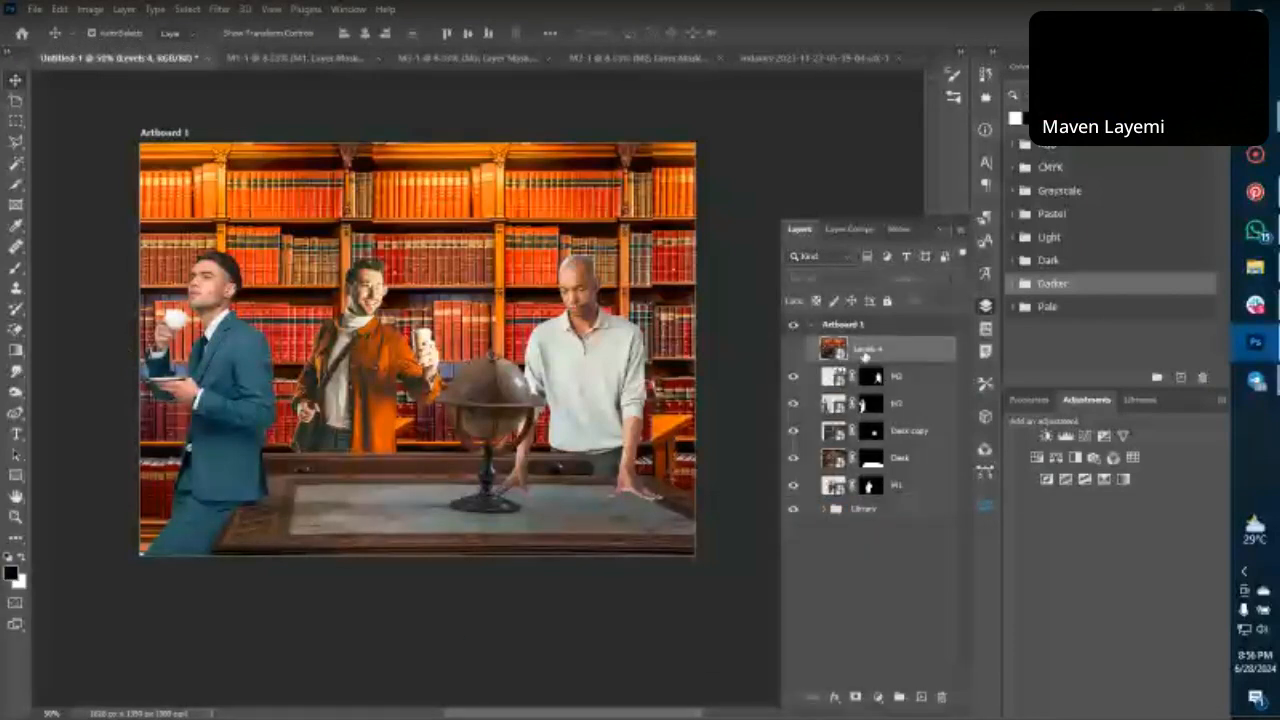
left_click_drag(866, 355, 877, 533)
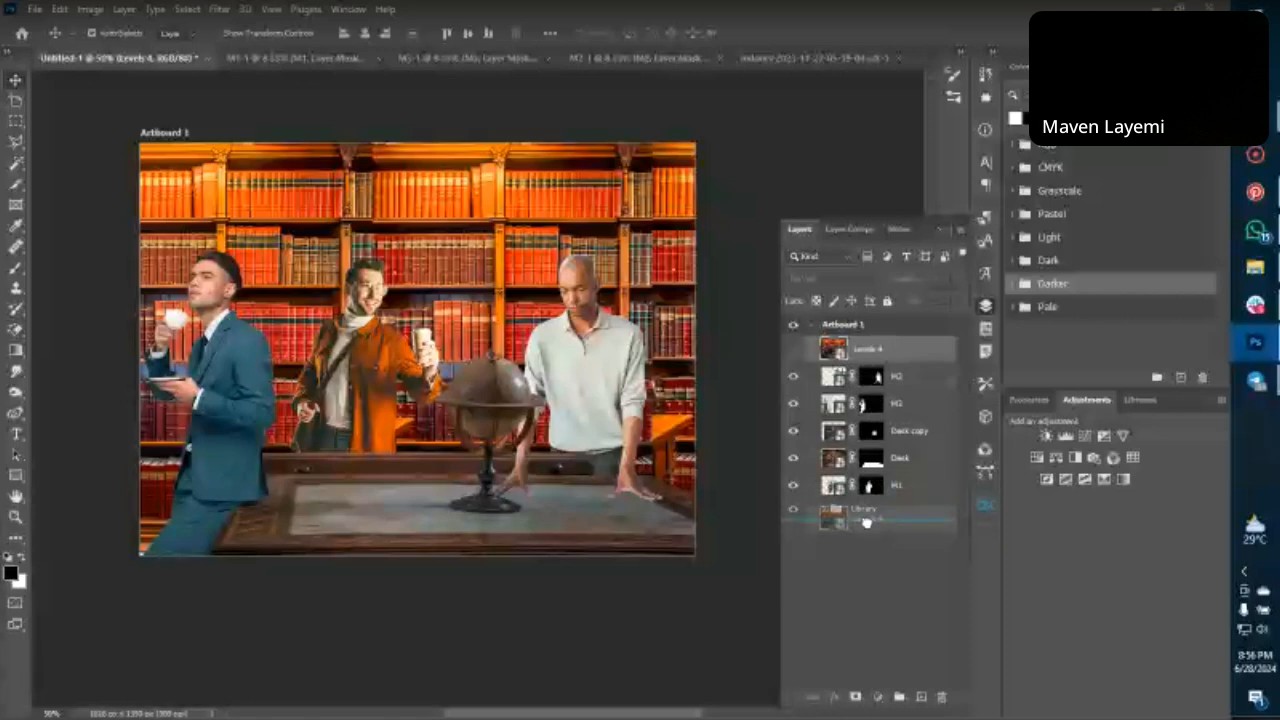
left_click(795, 350)
left_click_drag(866, 349, 866, 538)
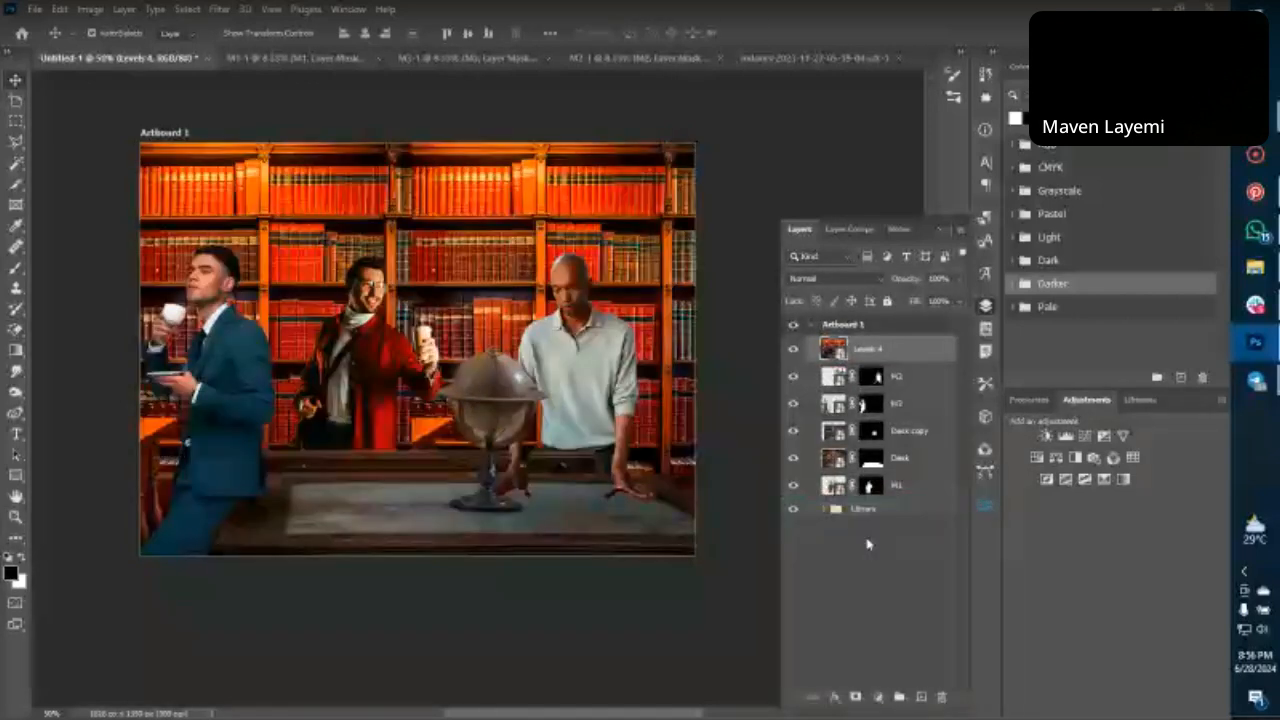
left_click_drag(896, 356, 876, 525)
left_click(794, 507)
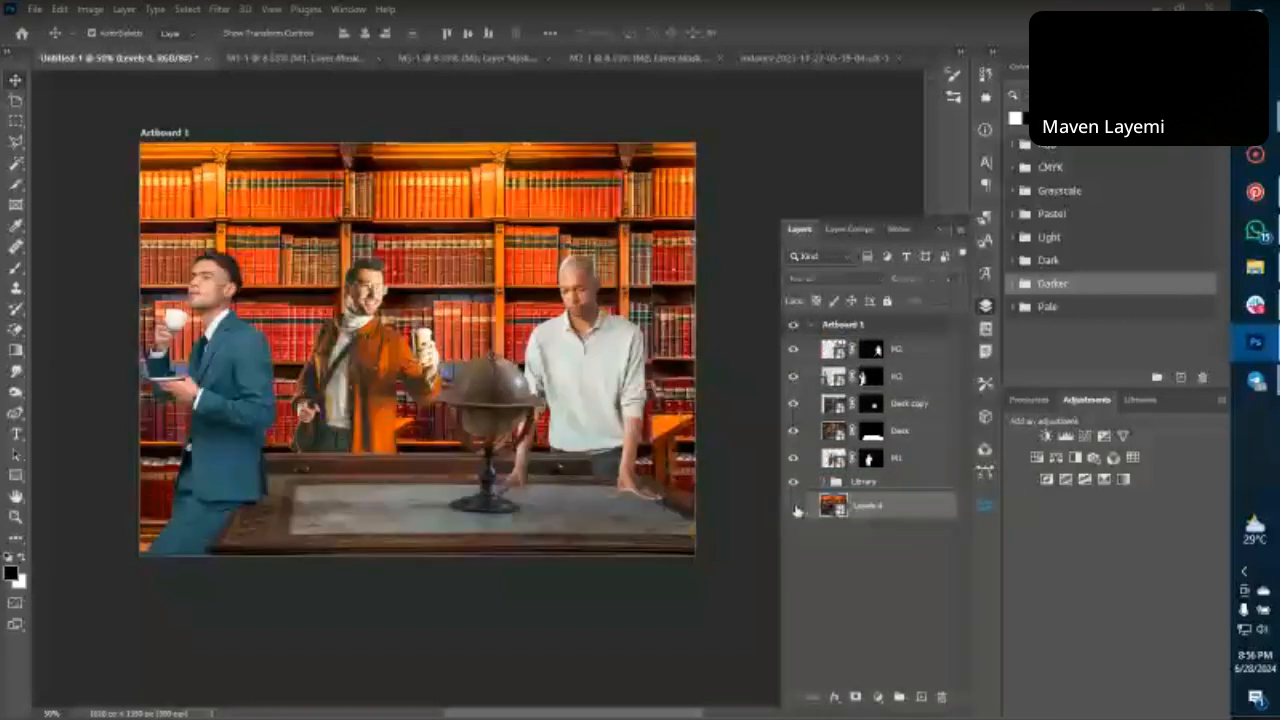
Add a Black & White adjustment layer above M2 and compare the tones of the men, desk and library in greyscale.
left_click(902, 346)
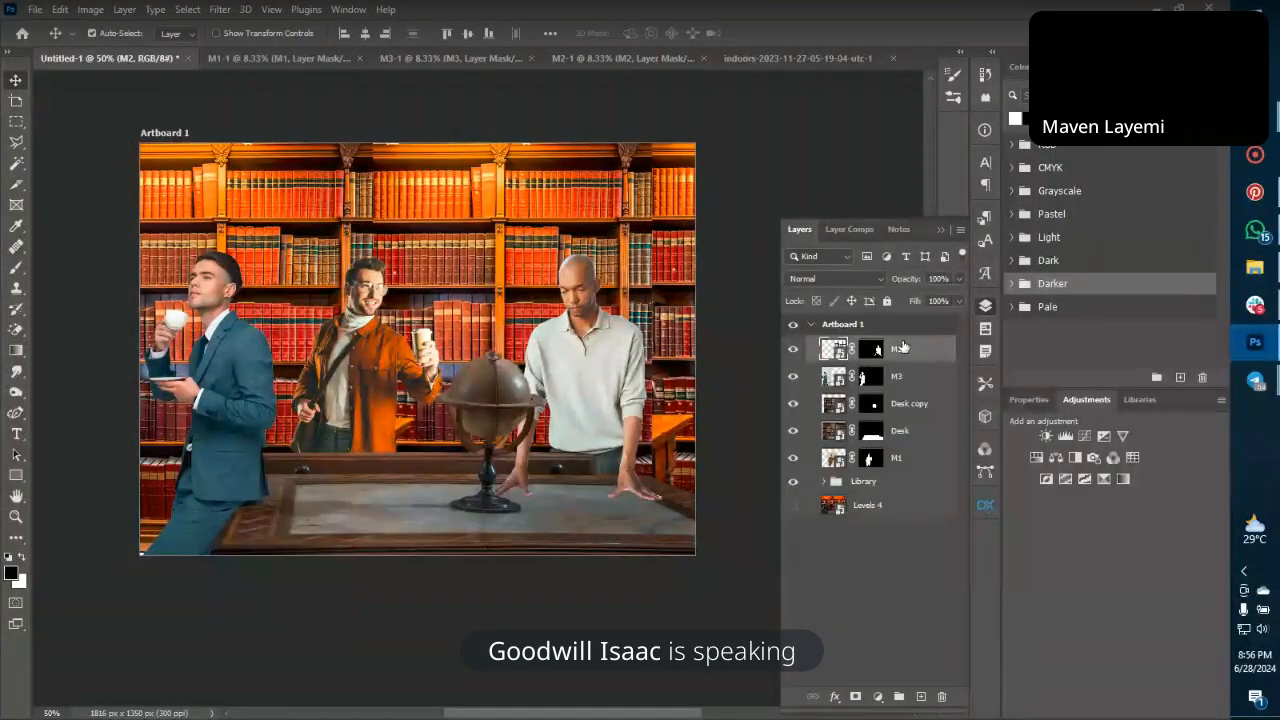
left_click(1075, 457)
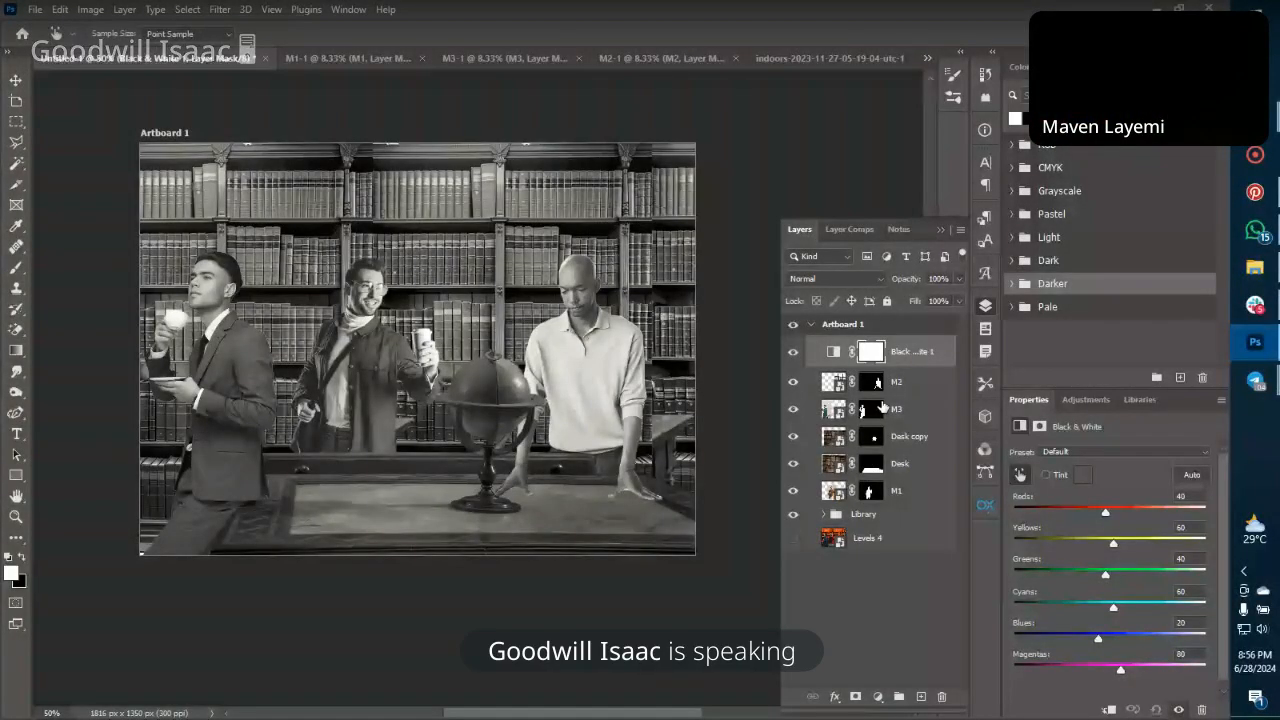
key("ctrl+plus")
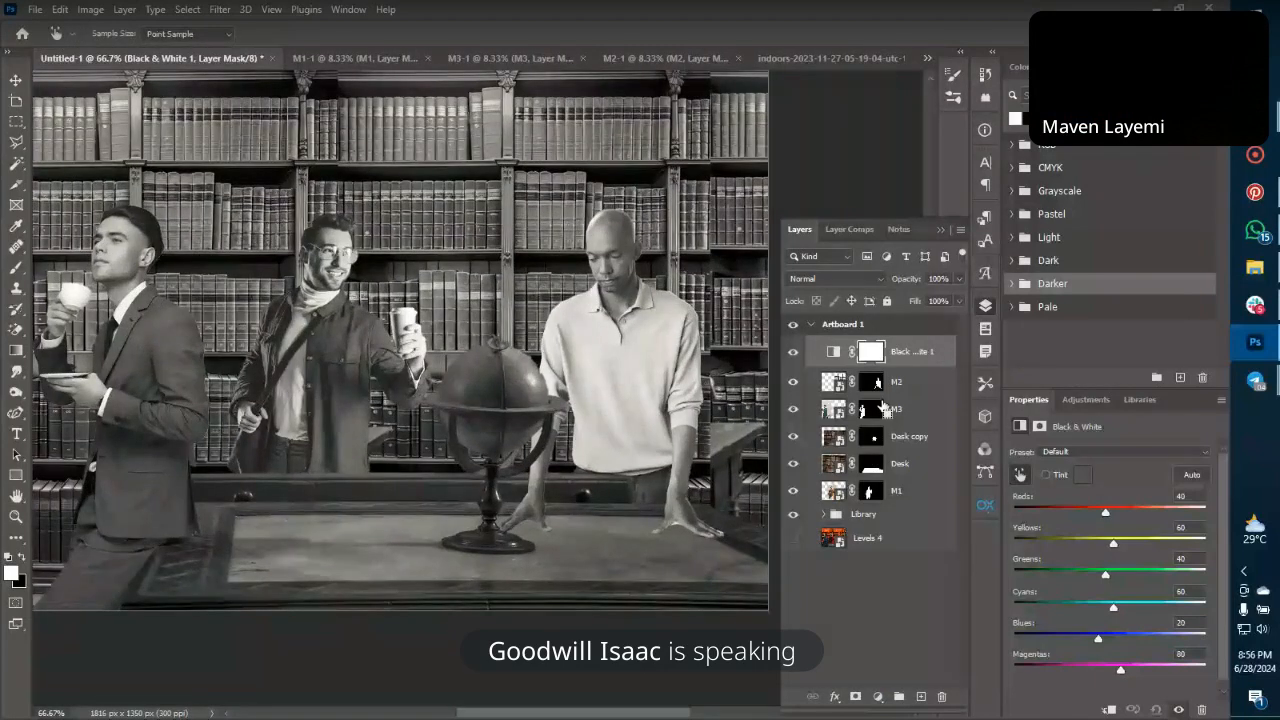
key("ctrl+minus")
key("ctrl+plus")
scroll(609, 358, "right", 1)
scroll(609, 358, "up", 1)
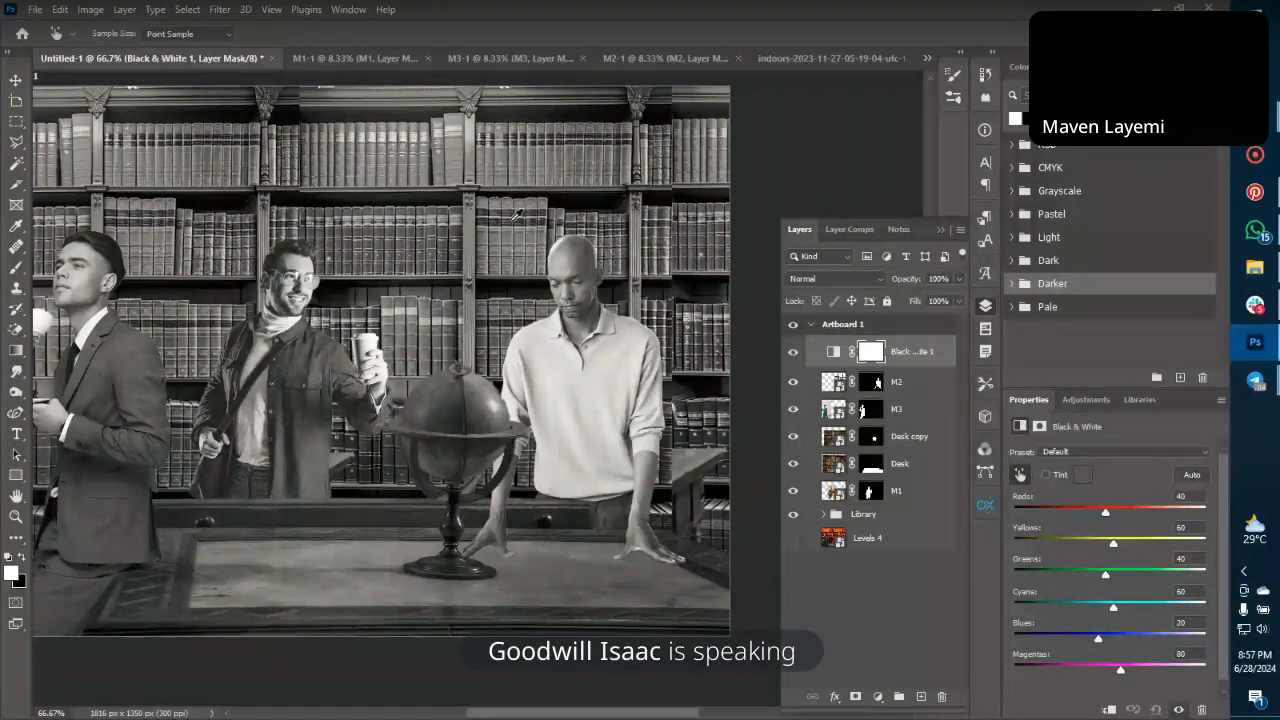
key("v")
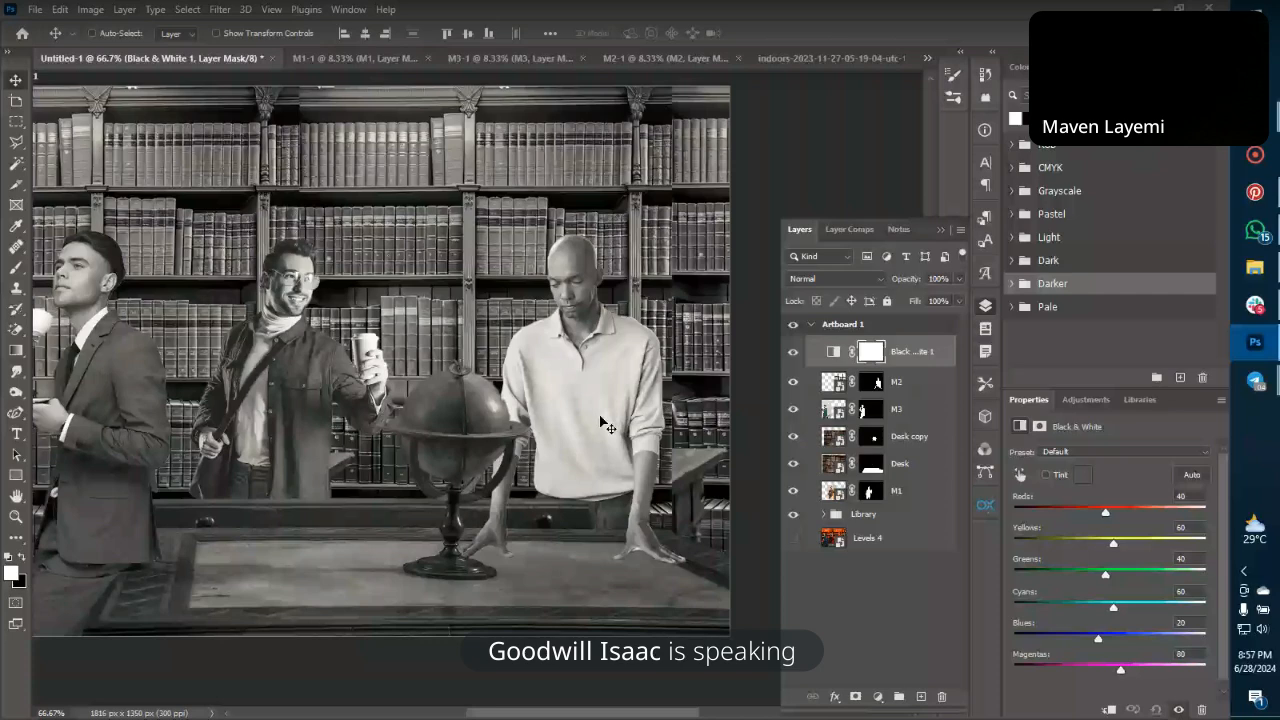
key("ctrl+minus")
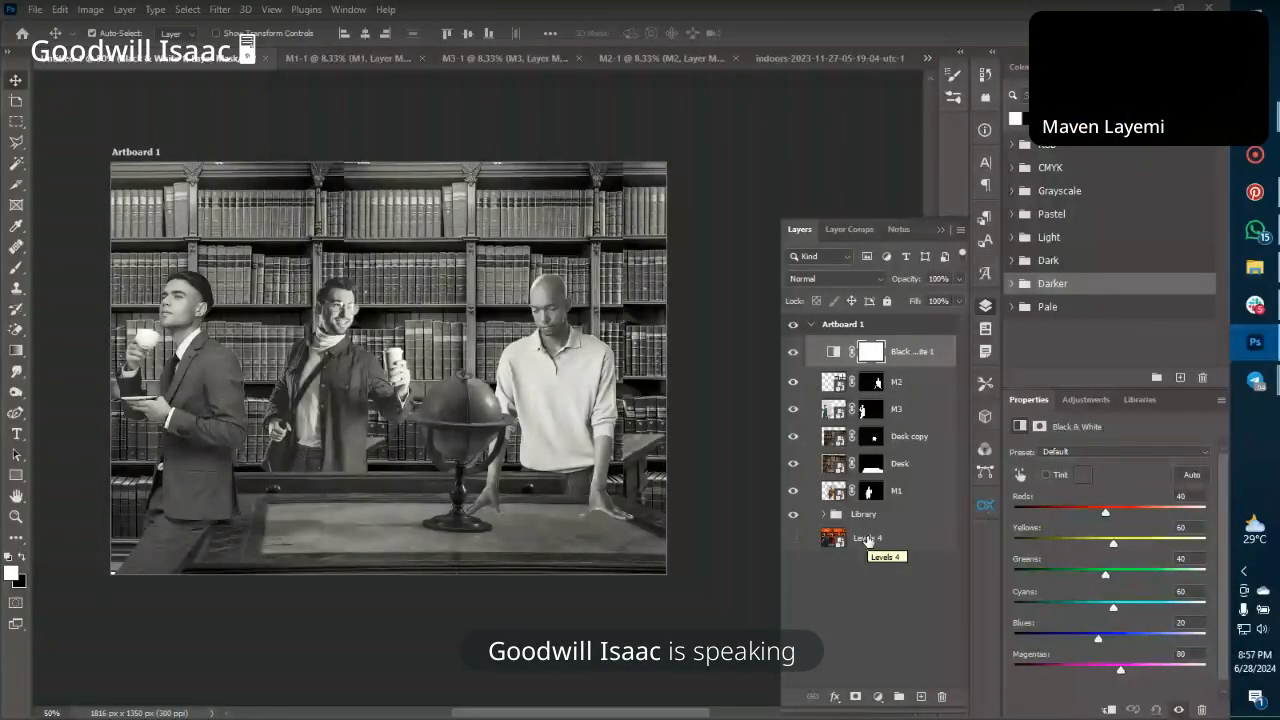
Add a Levels adjustment clipped to the Library group and darken its midtones to about 0.73.
left_click(876, 518)
left_click(1086, 399)
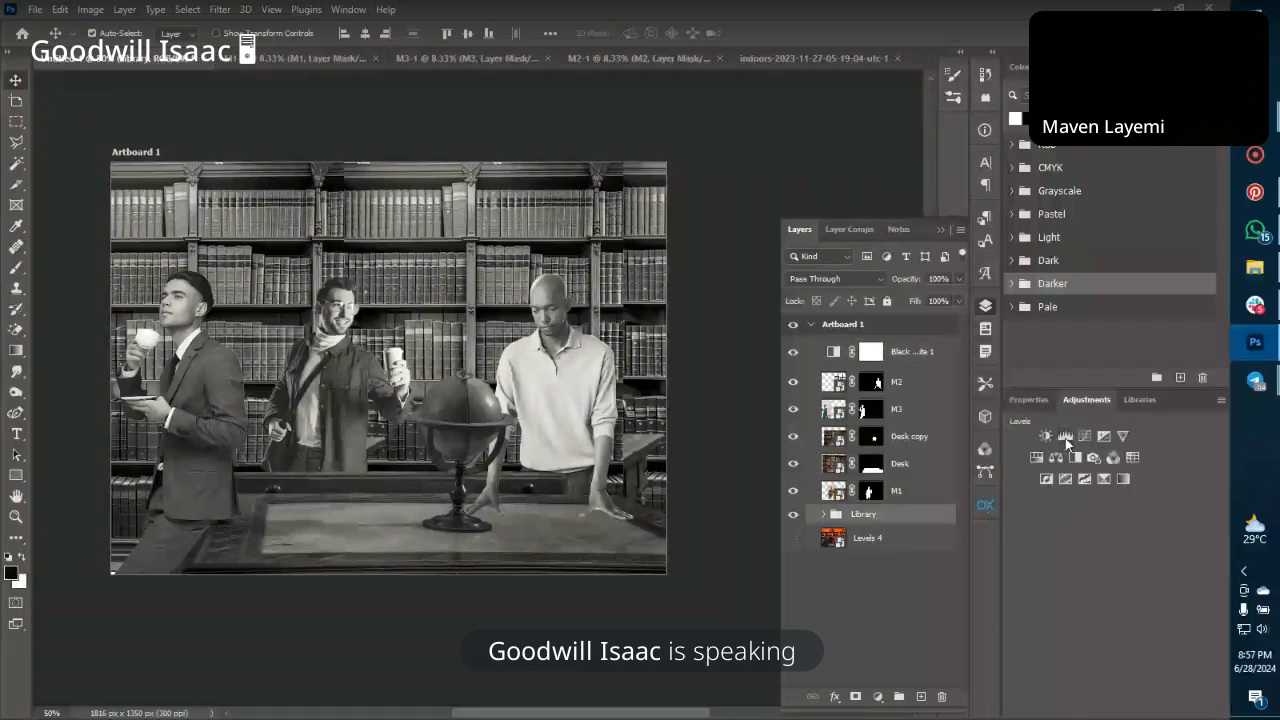
left_click(1065, 438)
left_click(1104, 710)
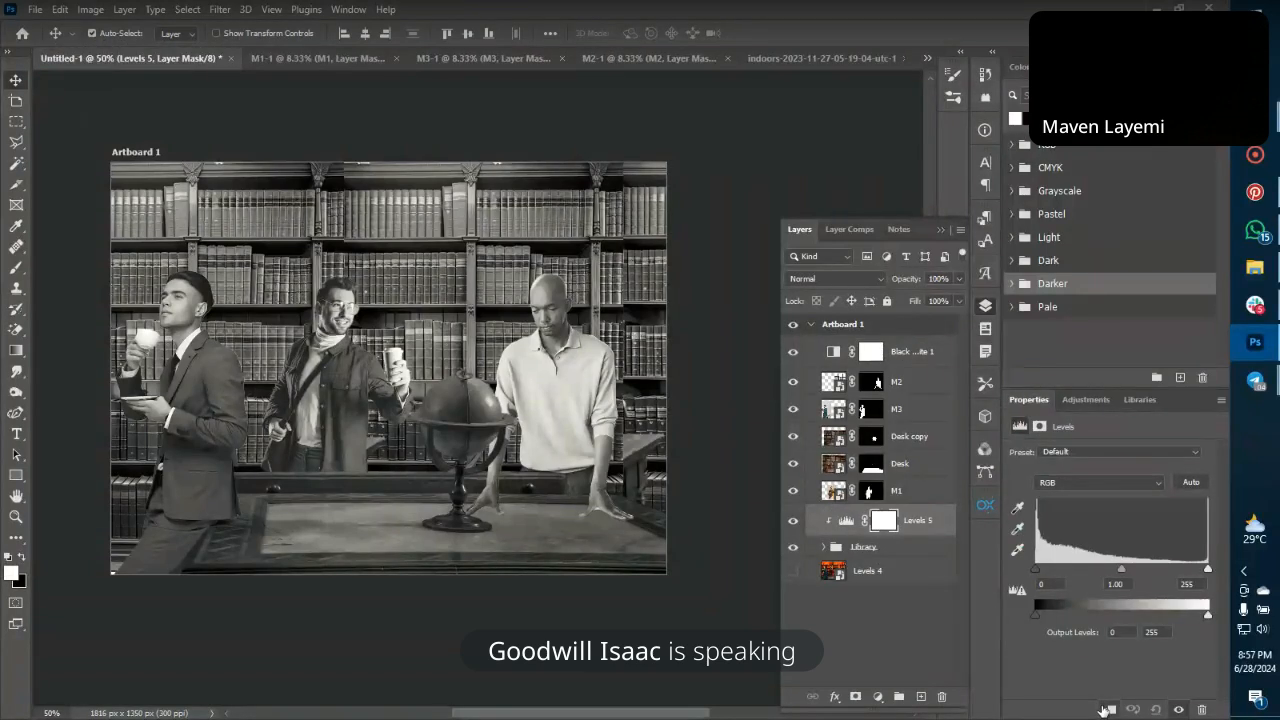
left_click_drag(1121, 569, 1117, 569)
left_click_drag(1121, 566, 1134, 569)
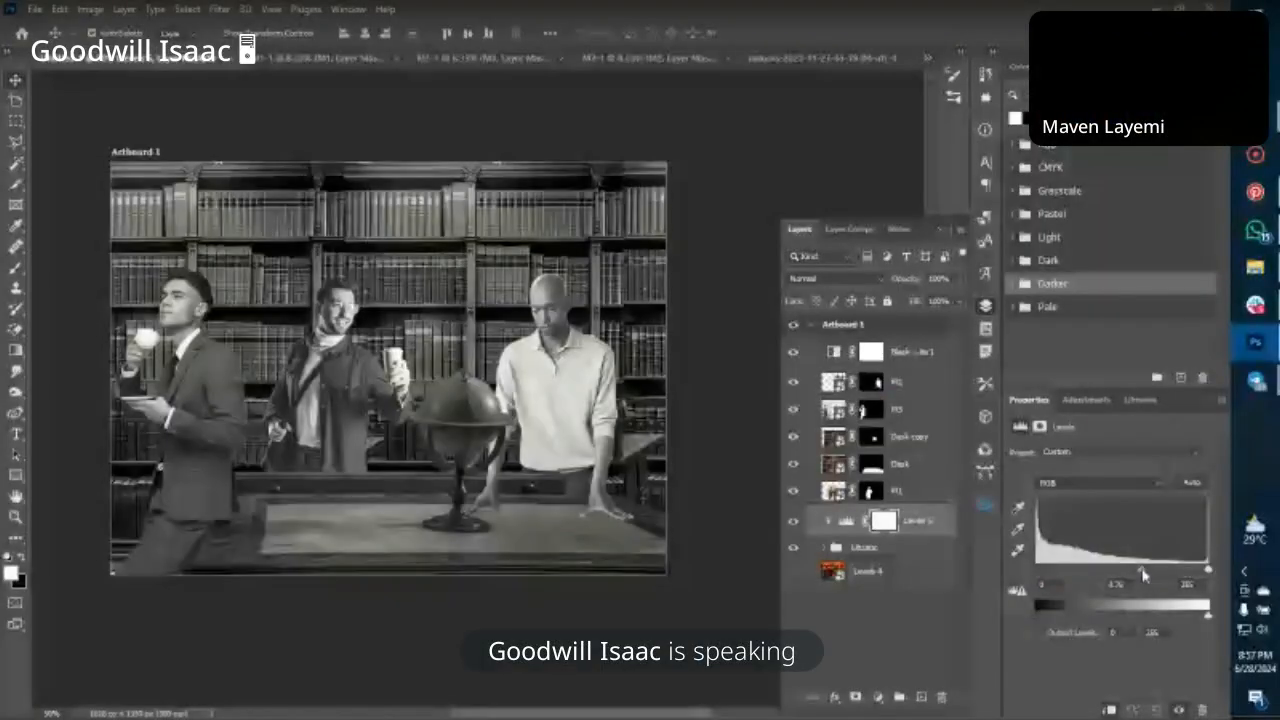
left_click_drag(1130, 576, 1138, 577)
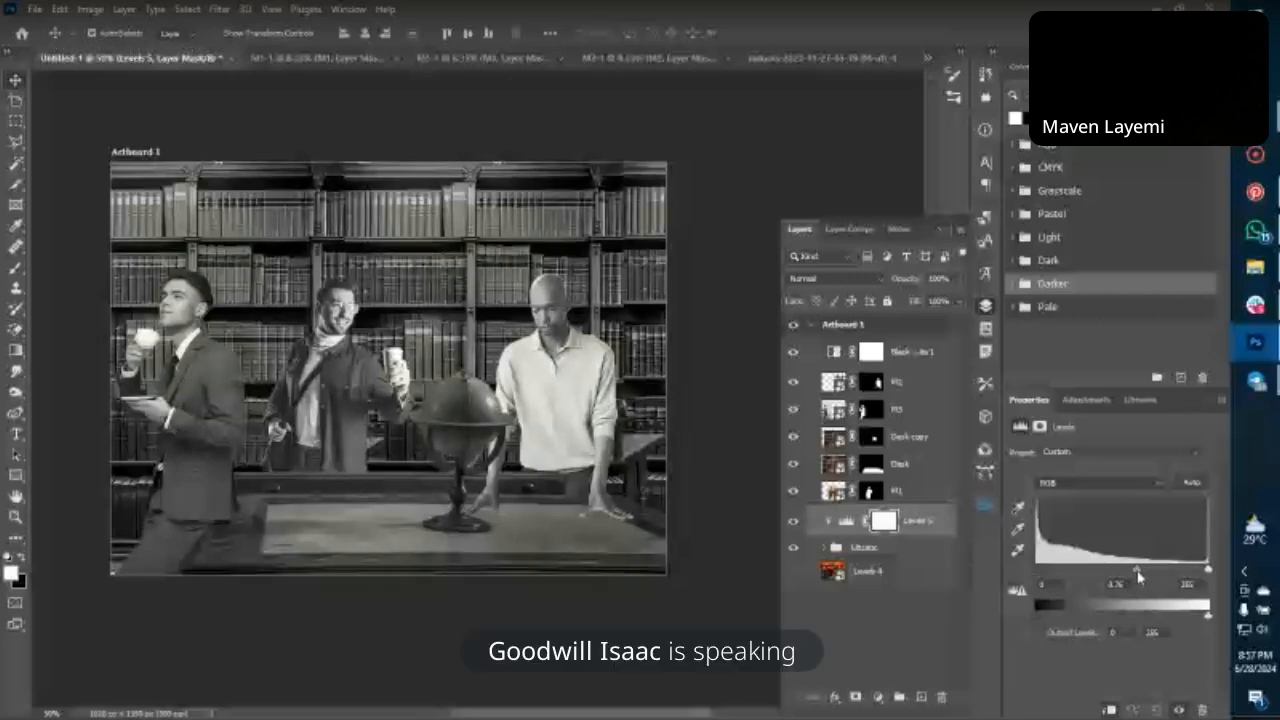
left_click_drag(1138, 574, 1142, 580)
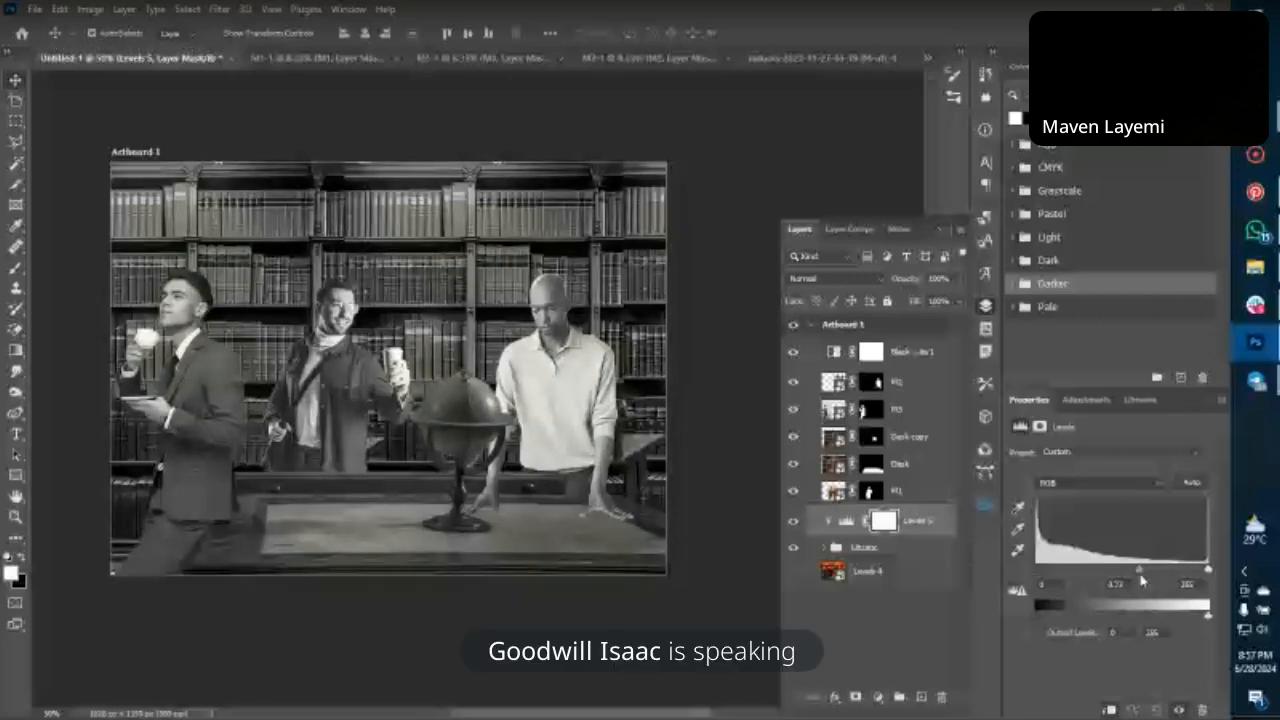
Add a Levels adjustment clipped to the M1 layer and darken its midtones to about 0.6.
left_click(921, 496)
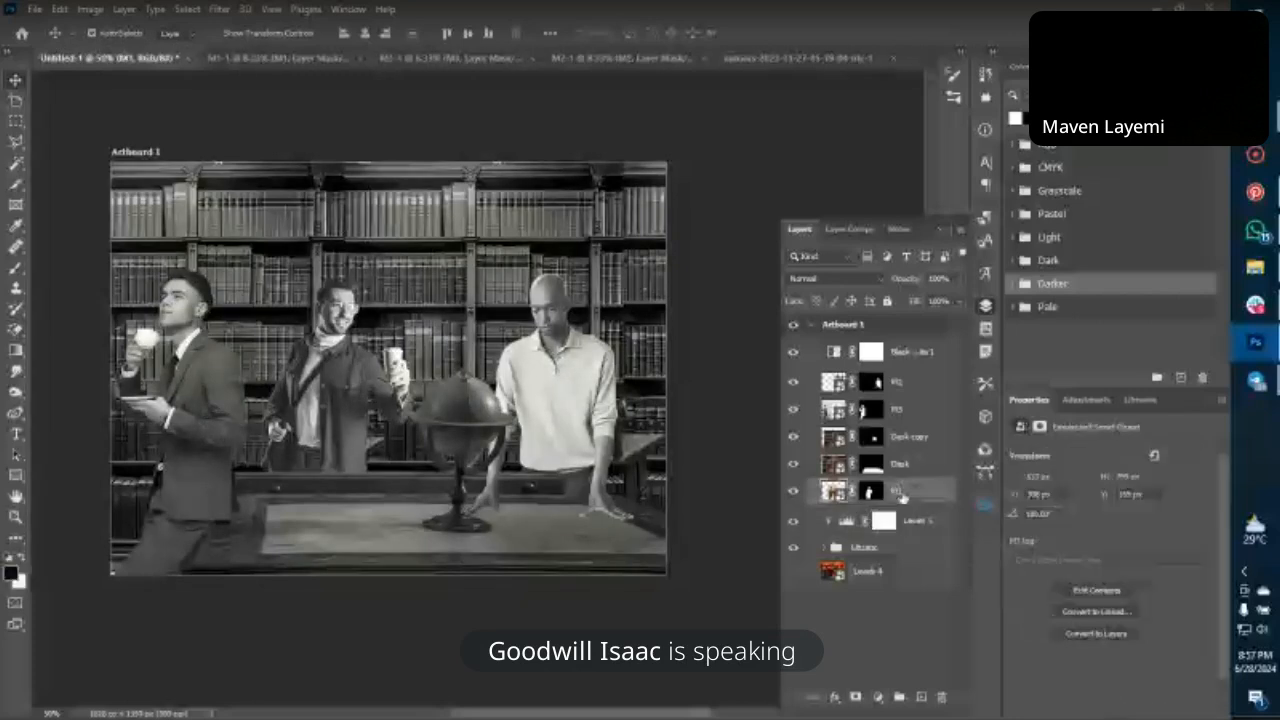
left_click(1075, 402)
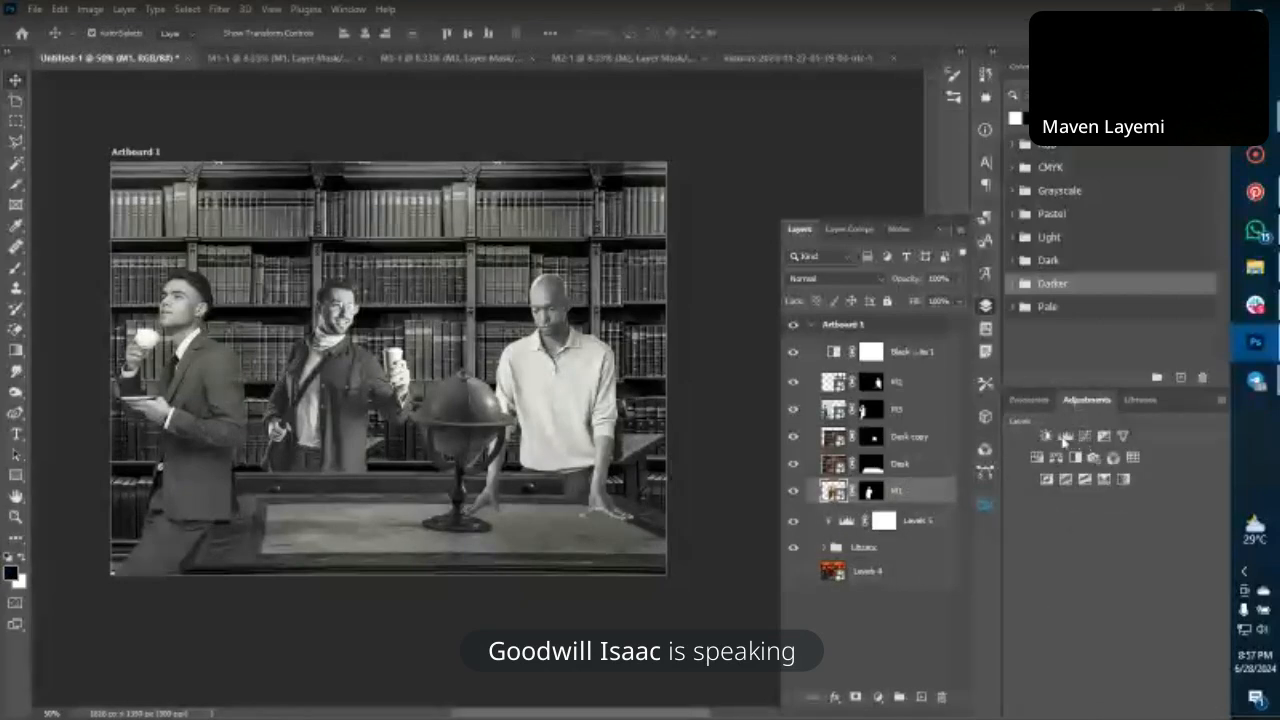
left_click(1064, 438)
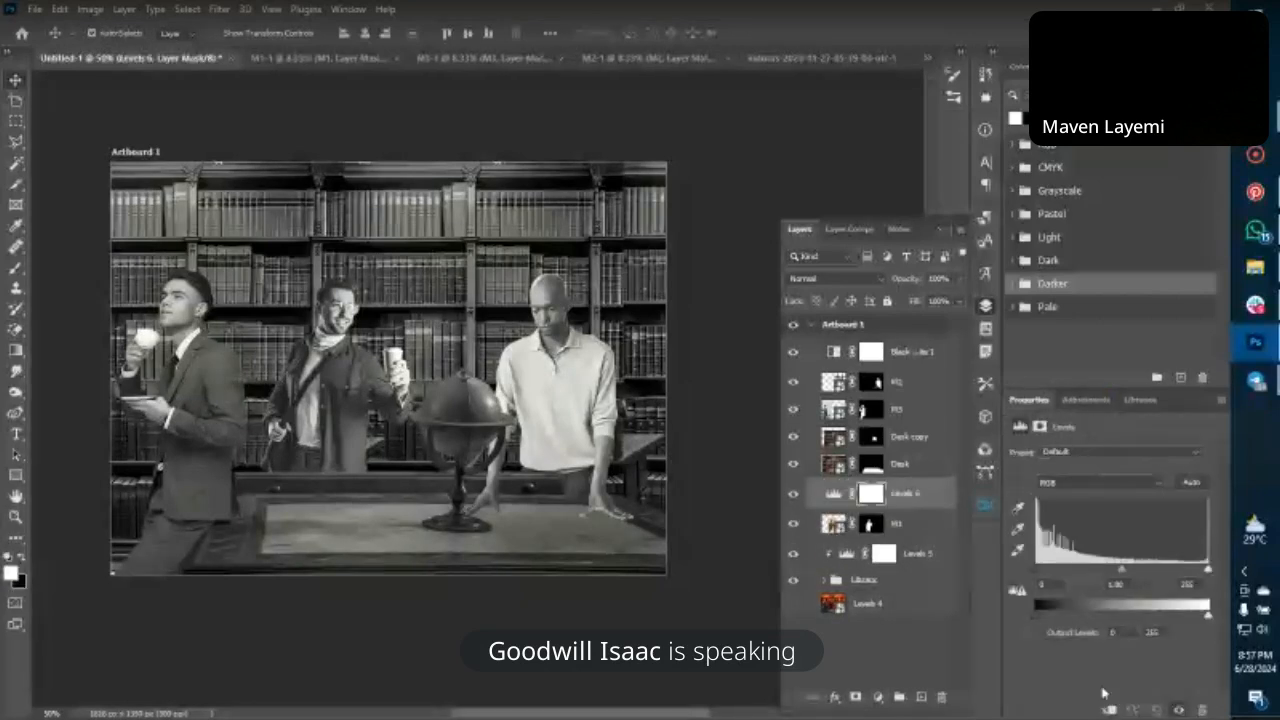
left_click(1108, 709)
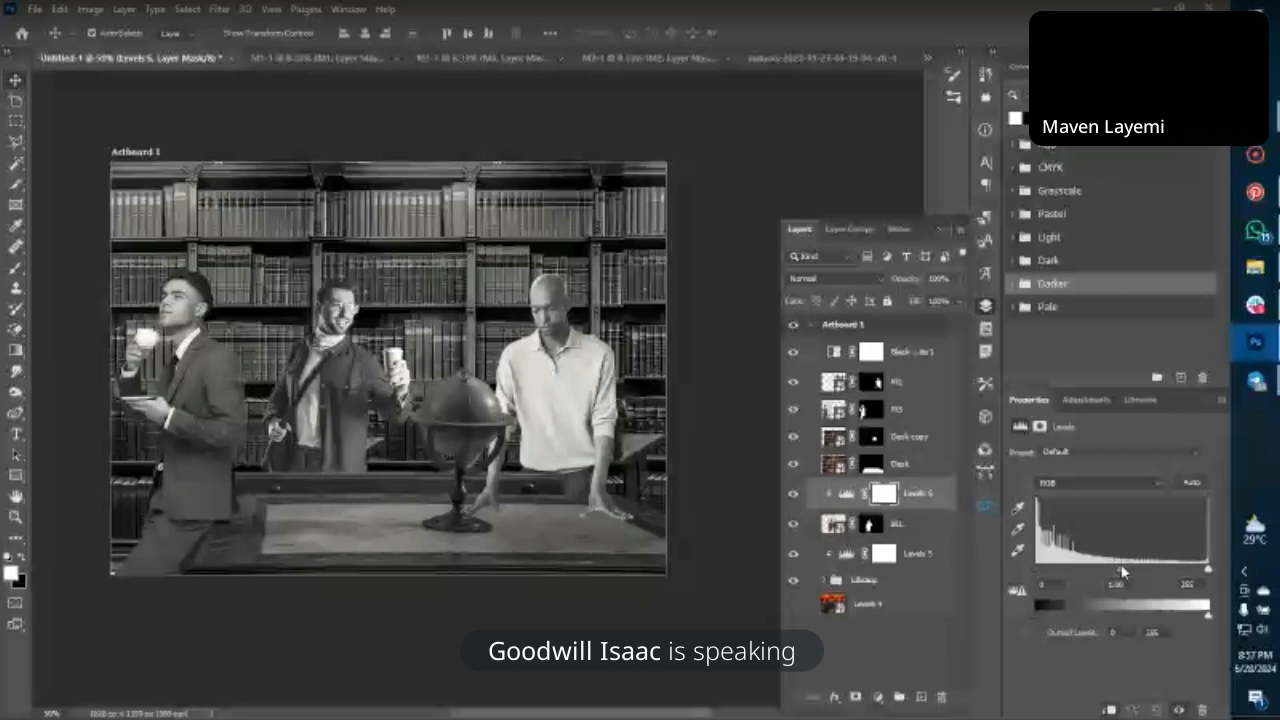
left_click_drag(1122, 571, 1150, 582)
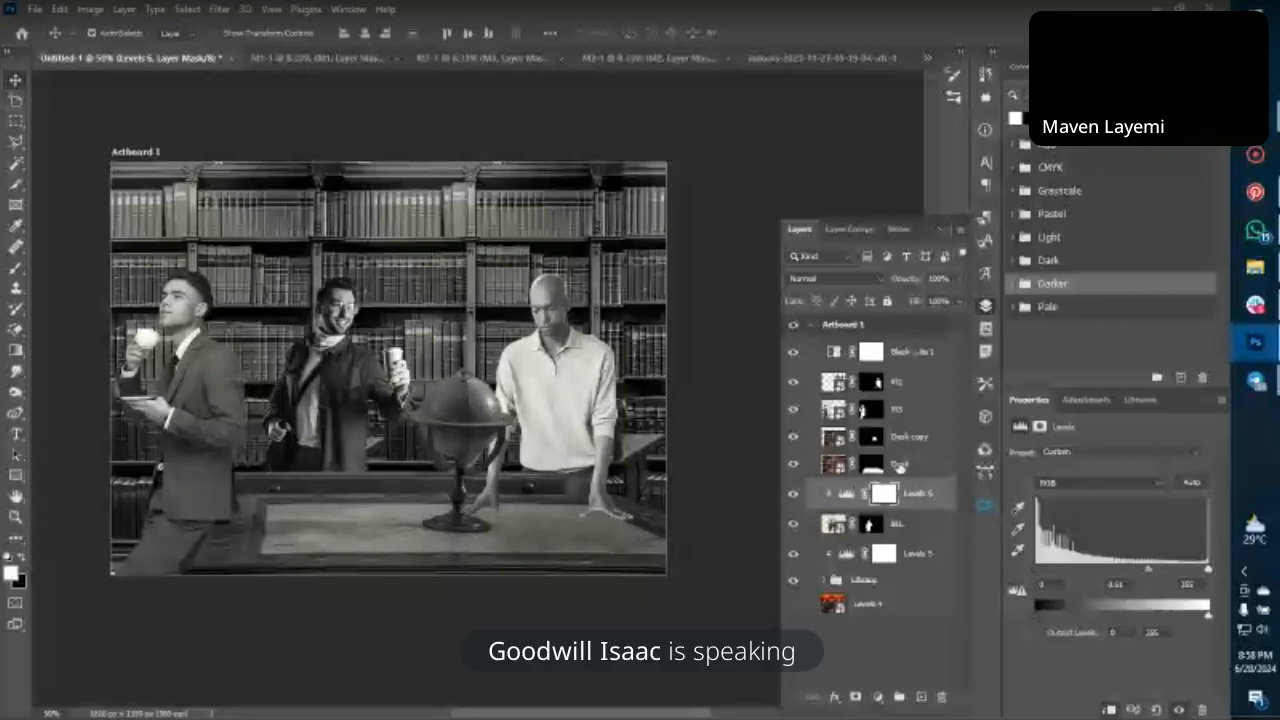
Group the Desk and Desk copy layers and name the group Desk.
left_click(898, 467)
left_click(910, 440, "shift")
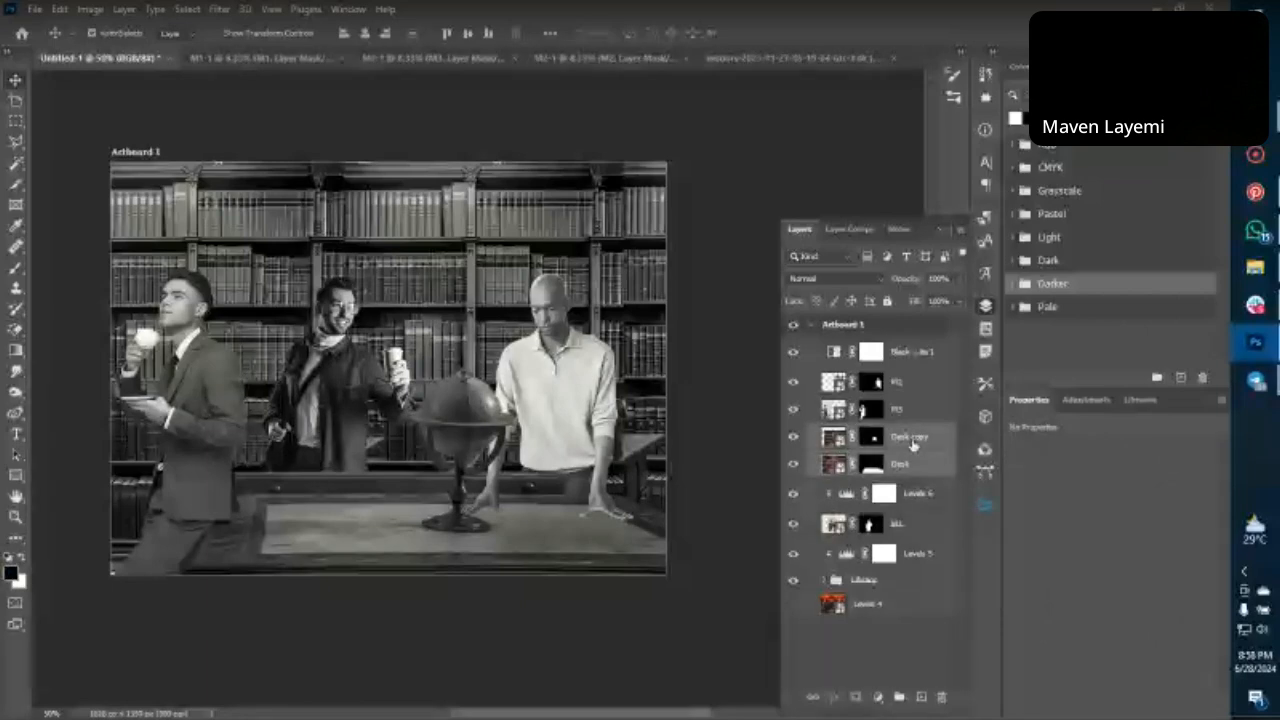
key("ctrl+g")
double_click(865, 432)
type("Desk")
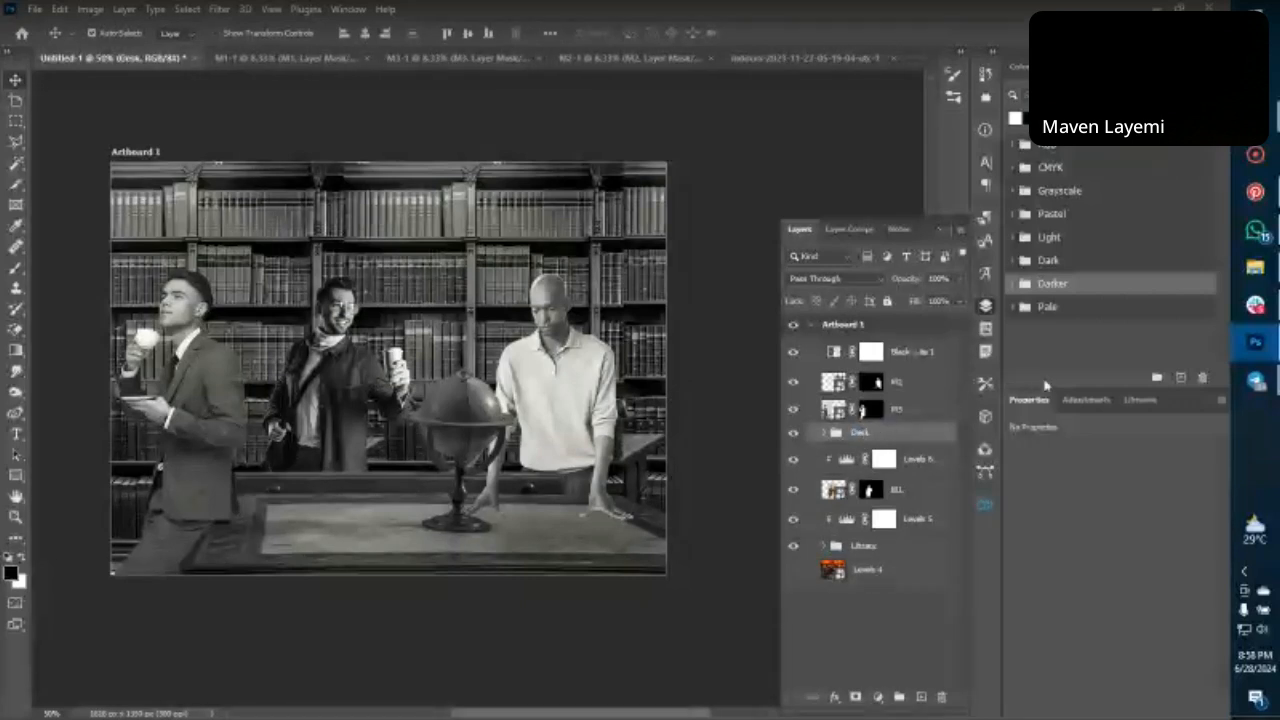
Add a Levels adjustment clipped to the Desk group and darken its midtones to about 0.76.
left_click(1074, 401)
left_click(1071, 437)
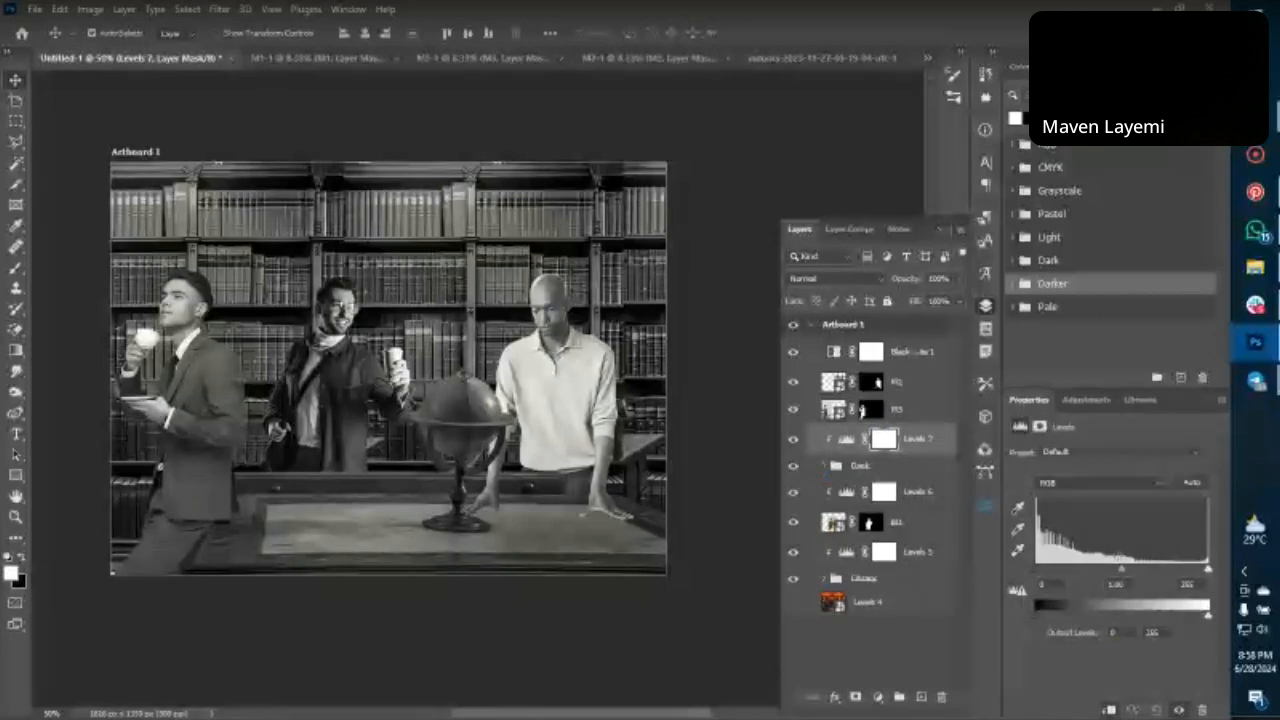
left_click_drag(1121, 569, 1138, 574)
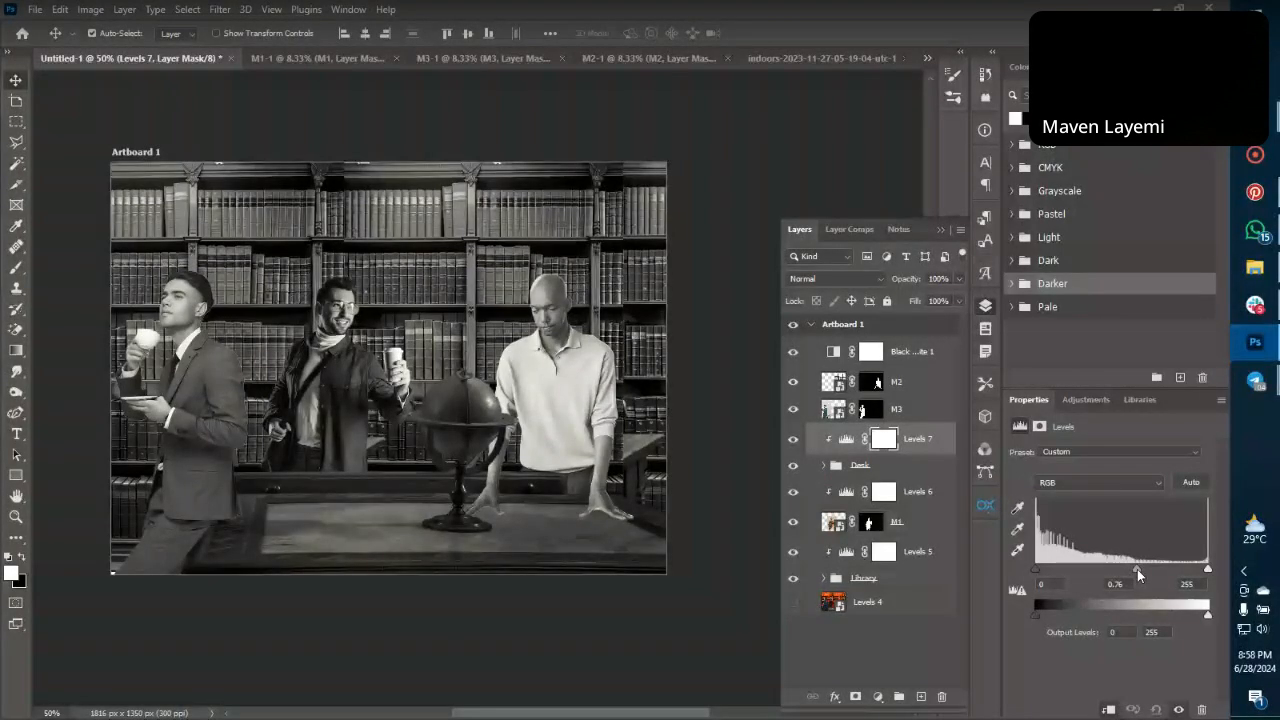
Add a Levels adjustment clipped to the M3 layer and darken its midtones to about 0.79.
left_click(888, 408)
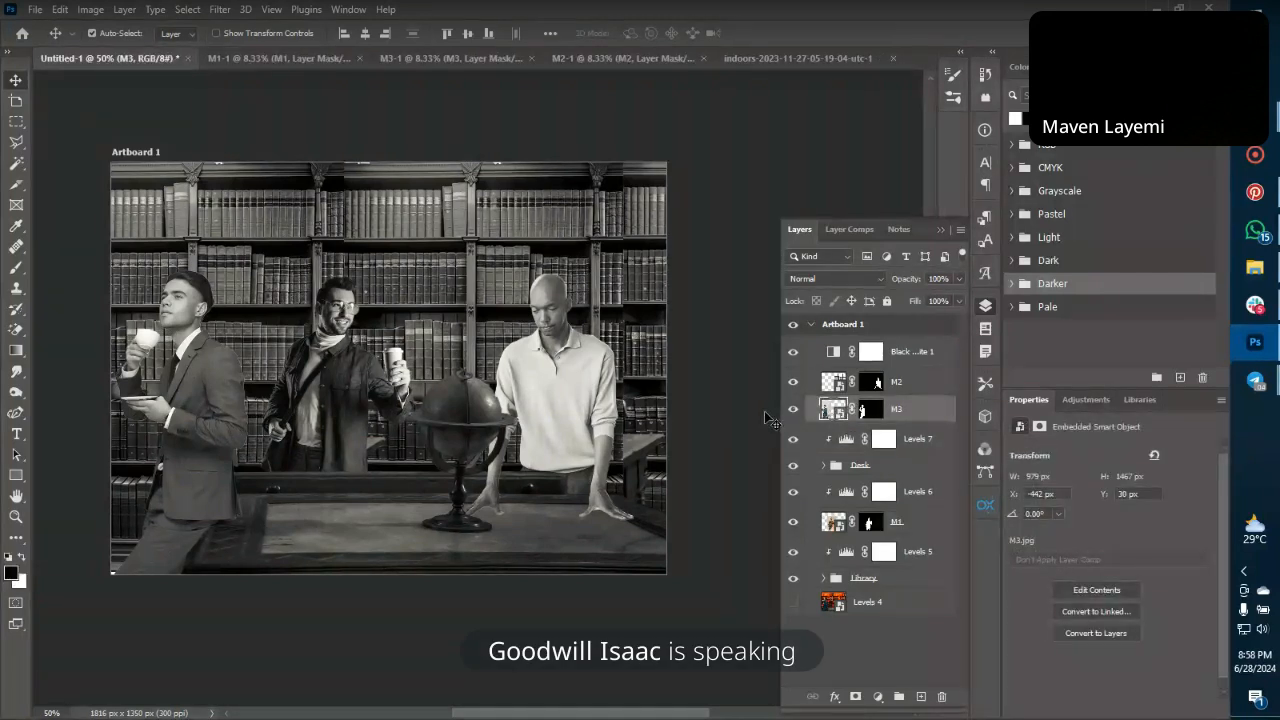
left_click(1084, 399)
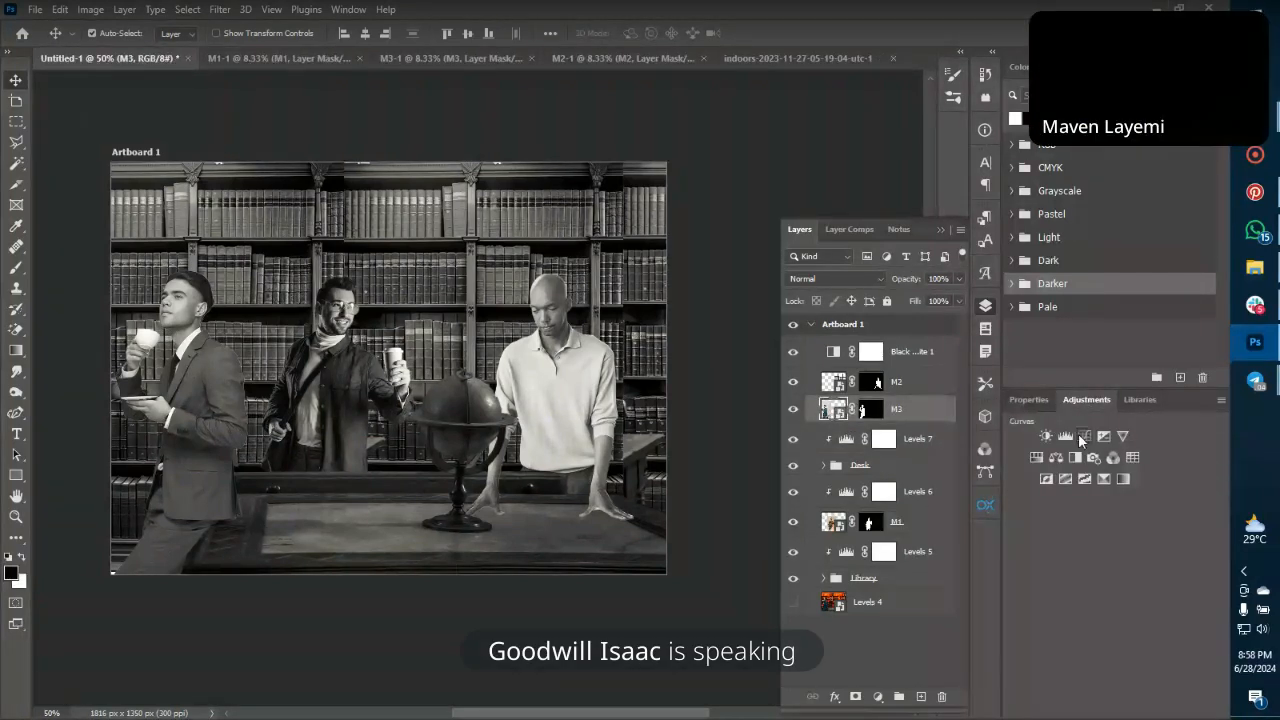
left_click(1028, 399)
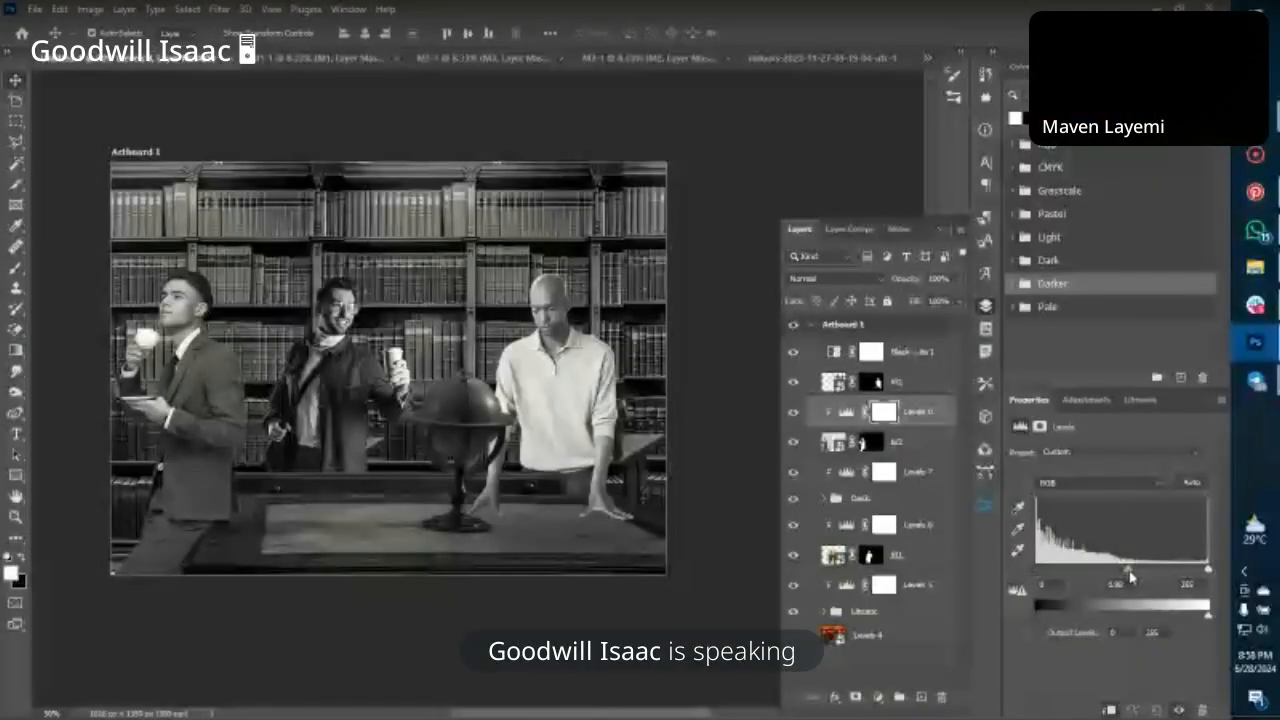
left_click_drag(1135, 577, 1136, 578)
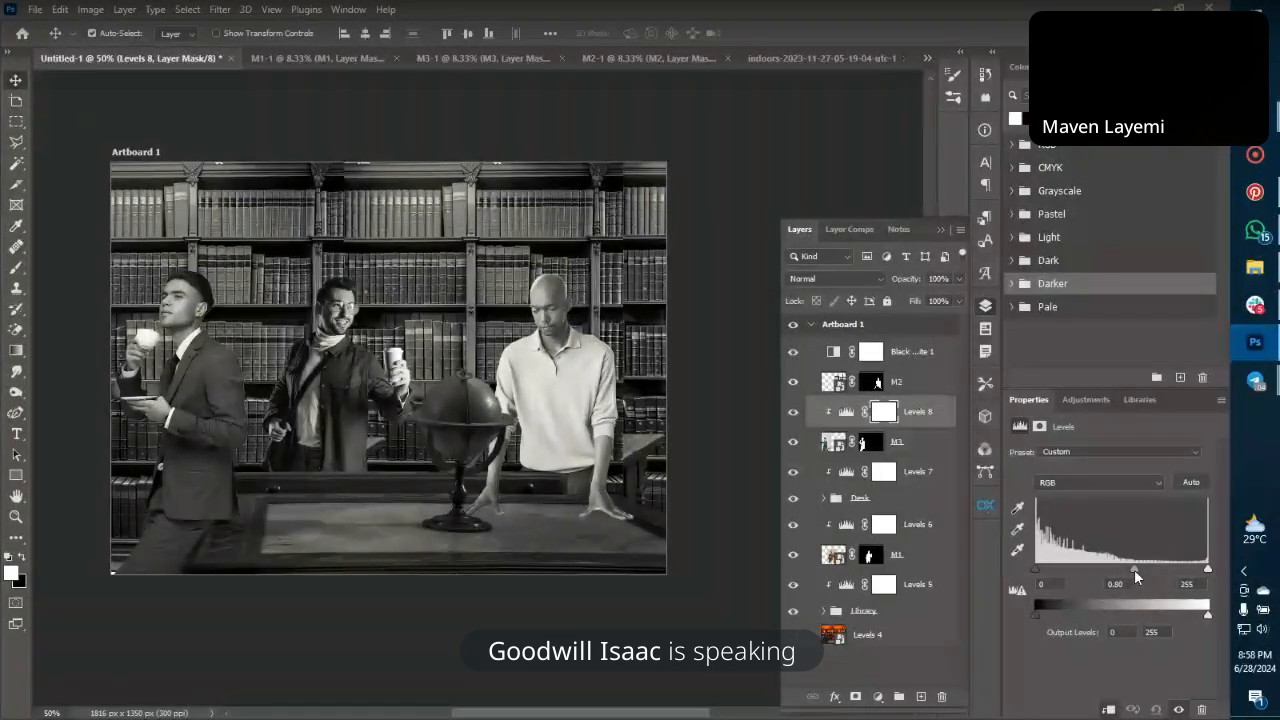
left_click_drag(1135, 571, 1136, 571)
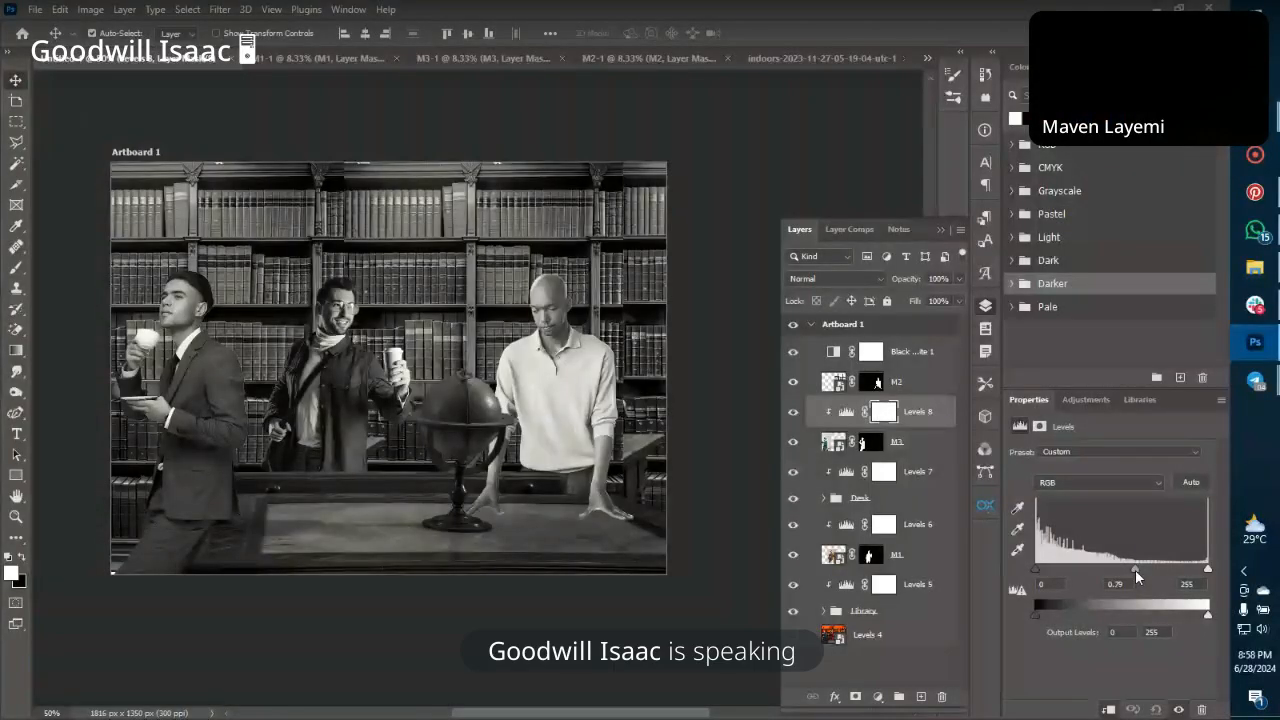
Add a Levels adjustment clipped to the M2 layer and darken its midtones to about 0.58.
key("alt+bracketright")
left_click(1078, 401)
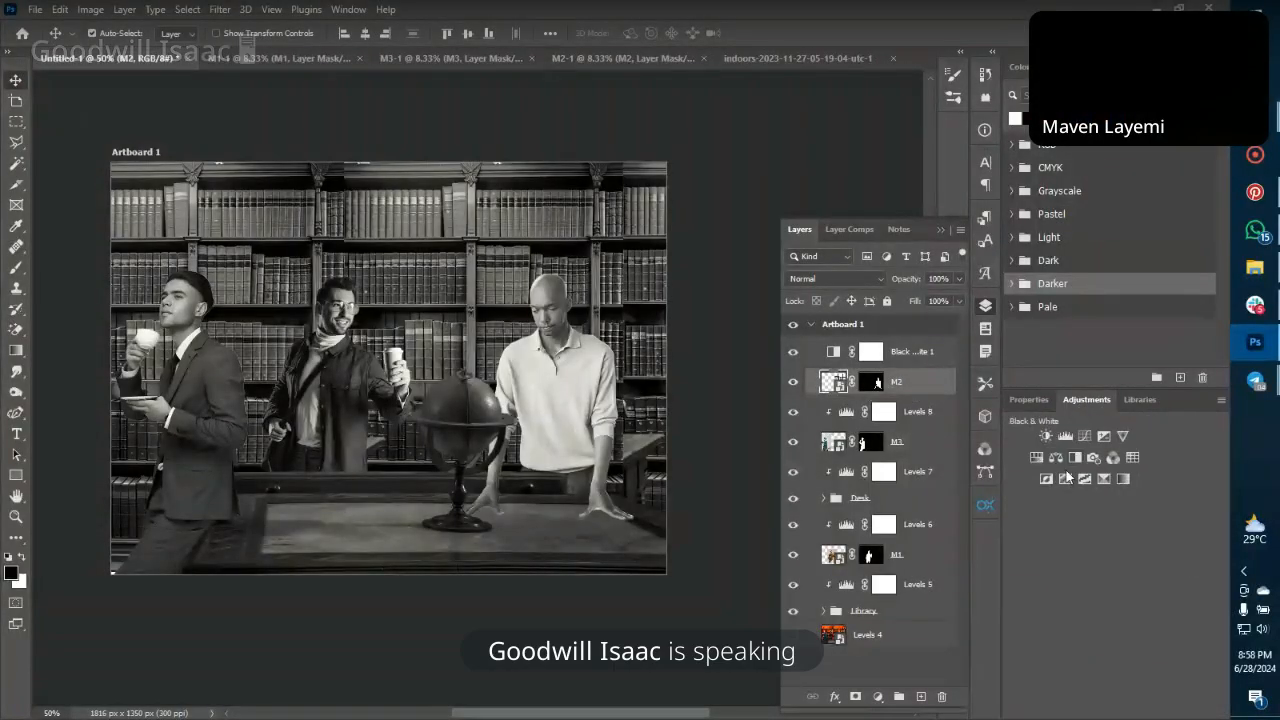
left_click(1066, 440)
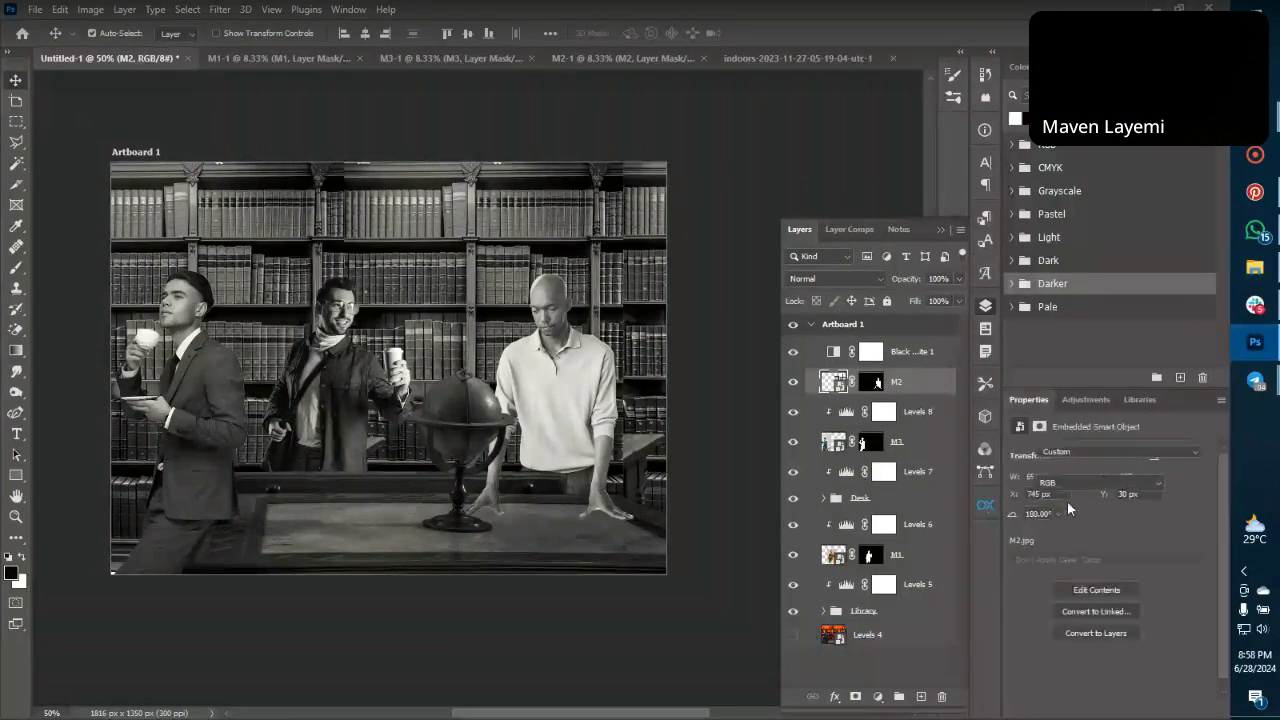
left_click(1110, 709)
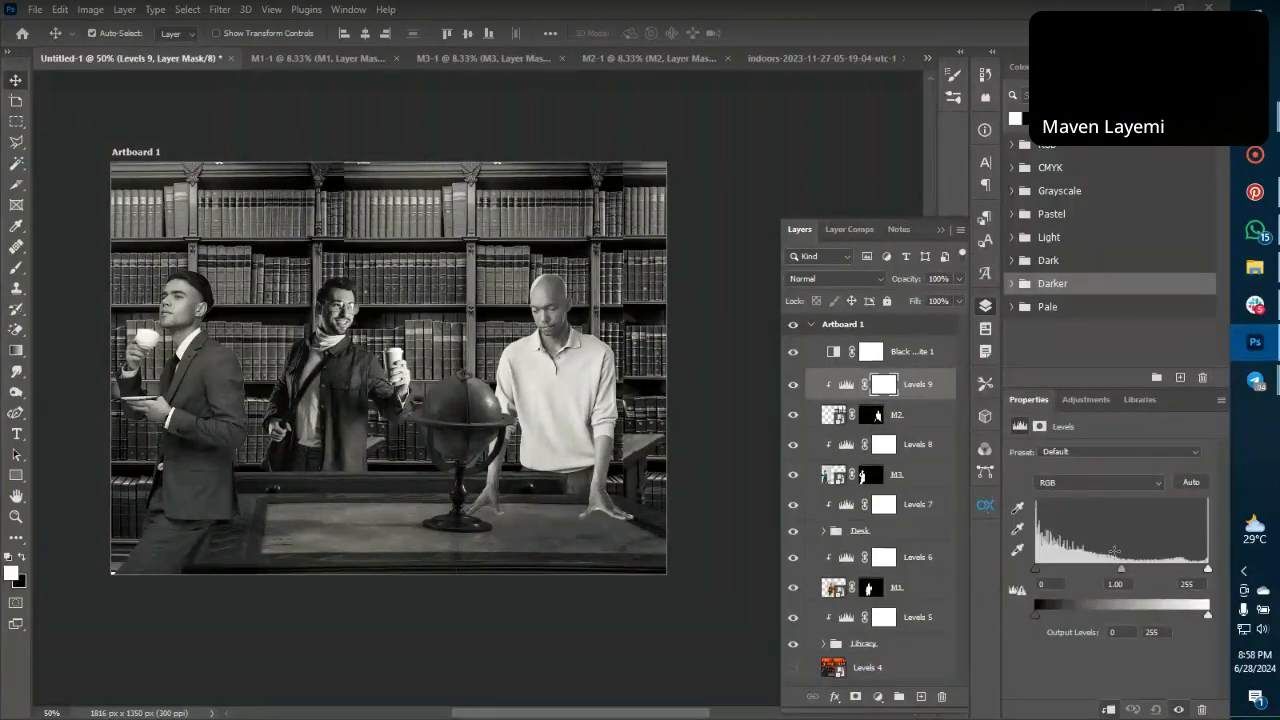
left_click_drag(1121, 570, 1151, 576)
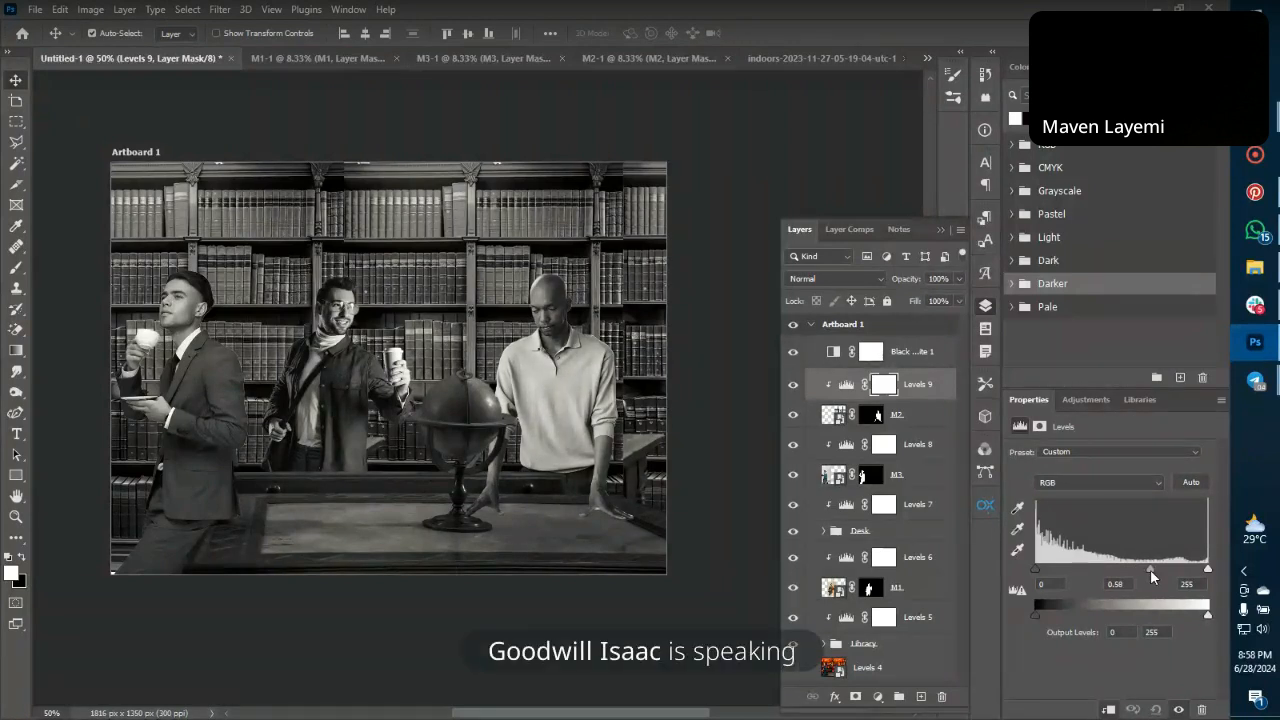
Deselect the layers, check the overall greyscale balance, and hide the Black & White layer to view the composite in colour.
left_click(664, 642)
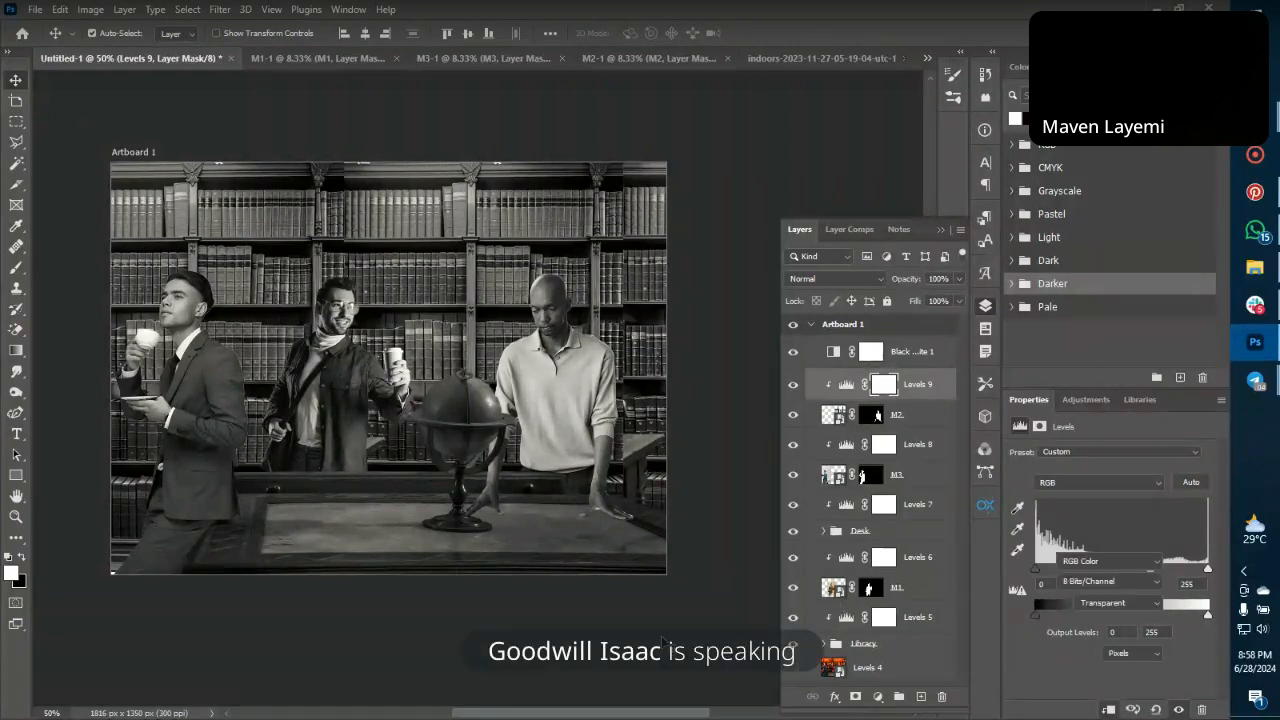
key("ctrl+minus")
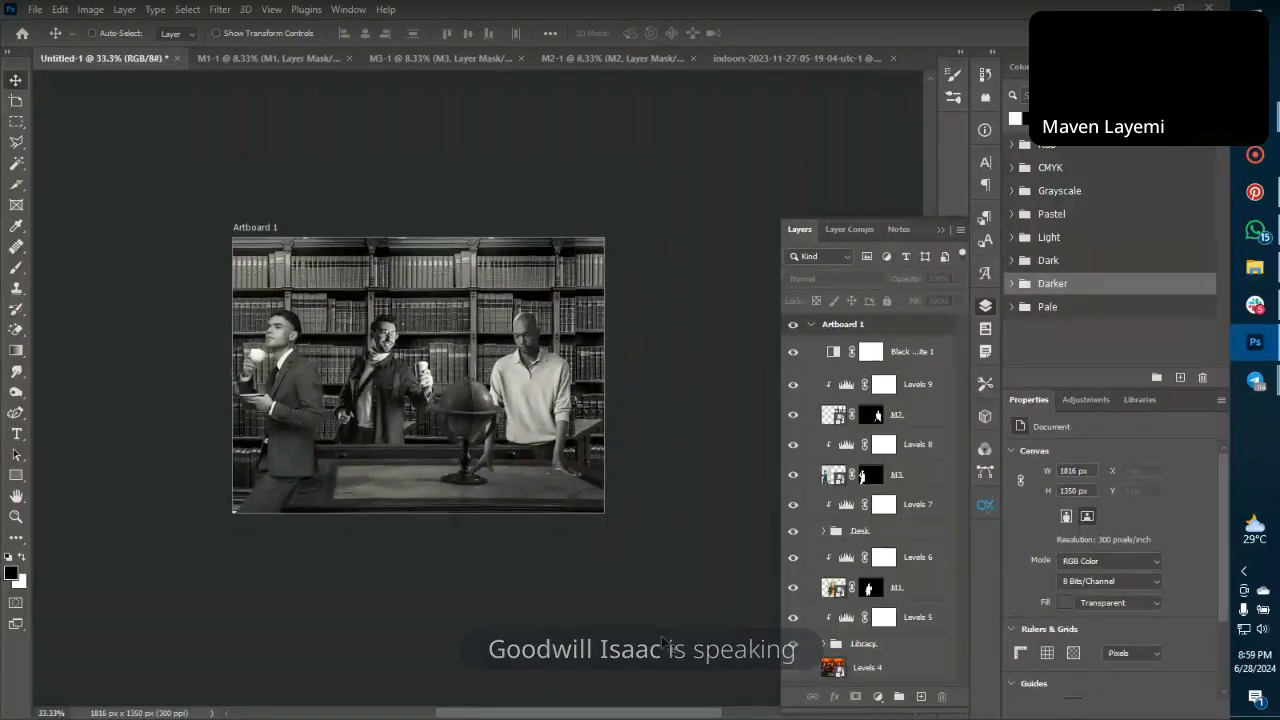
key("ctrl+plus")
scroll(665, 643, "left", 2)
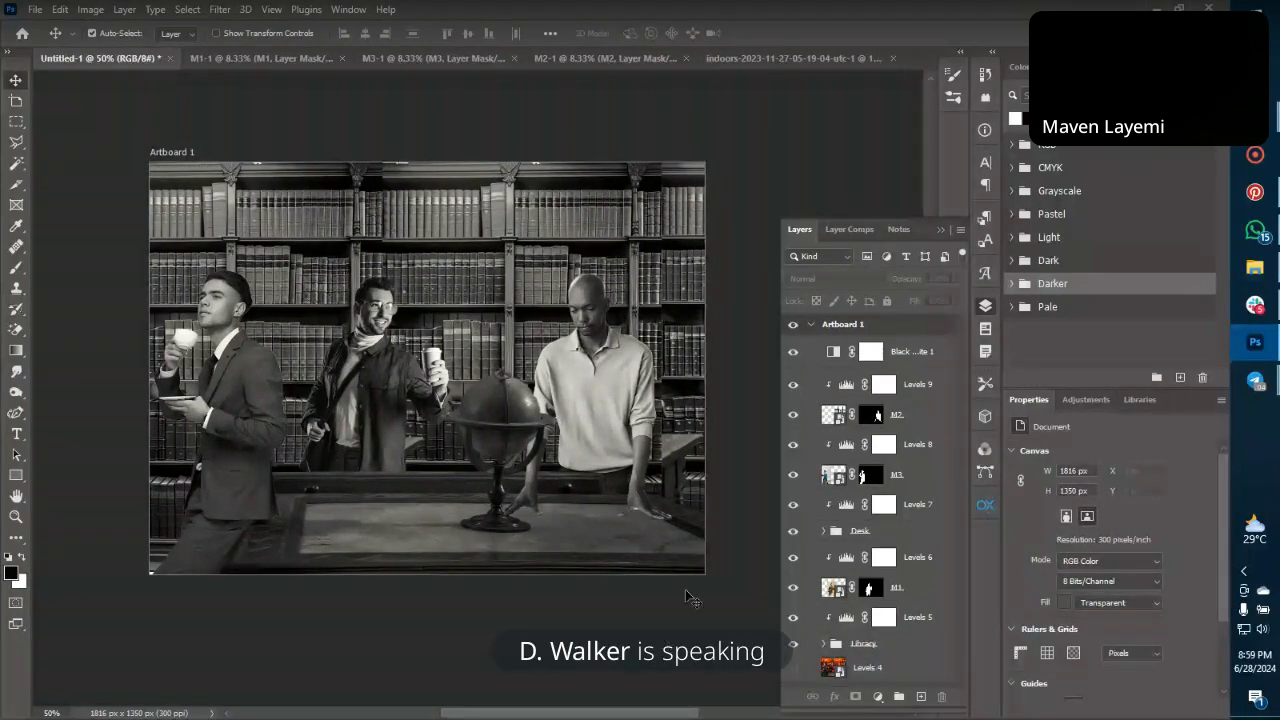
left_click(792, 354)
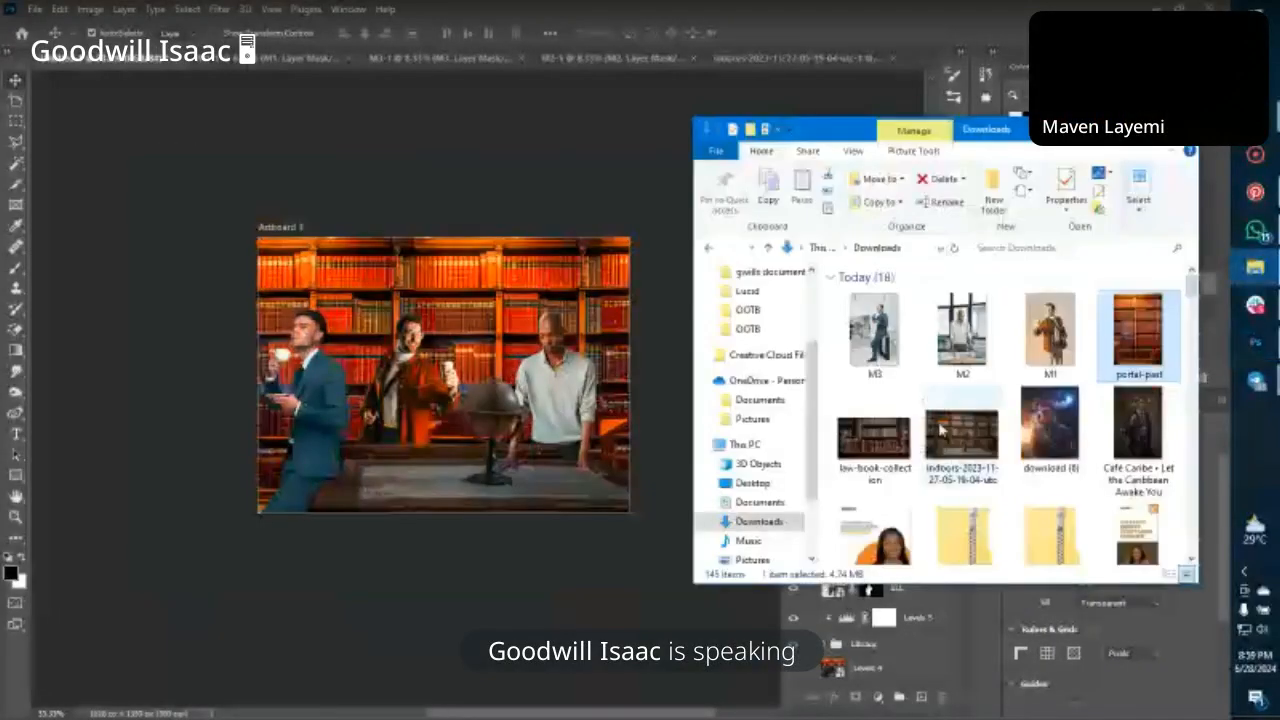
Place the download (6) image from the Downloads folder into the document and position it beside the left edge of Artboard 1.
left_click(1050, 412)
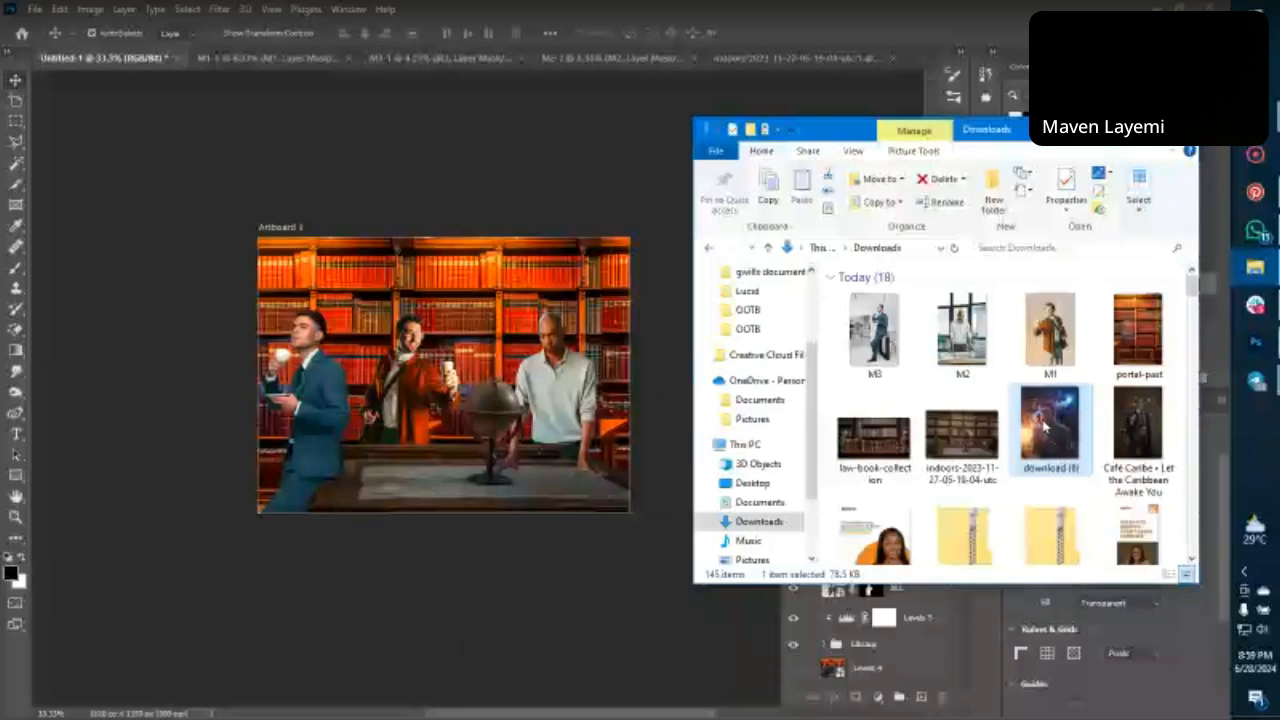
left_click_drag(1047, 430, 175, 488)
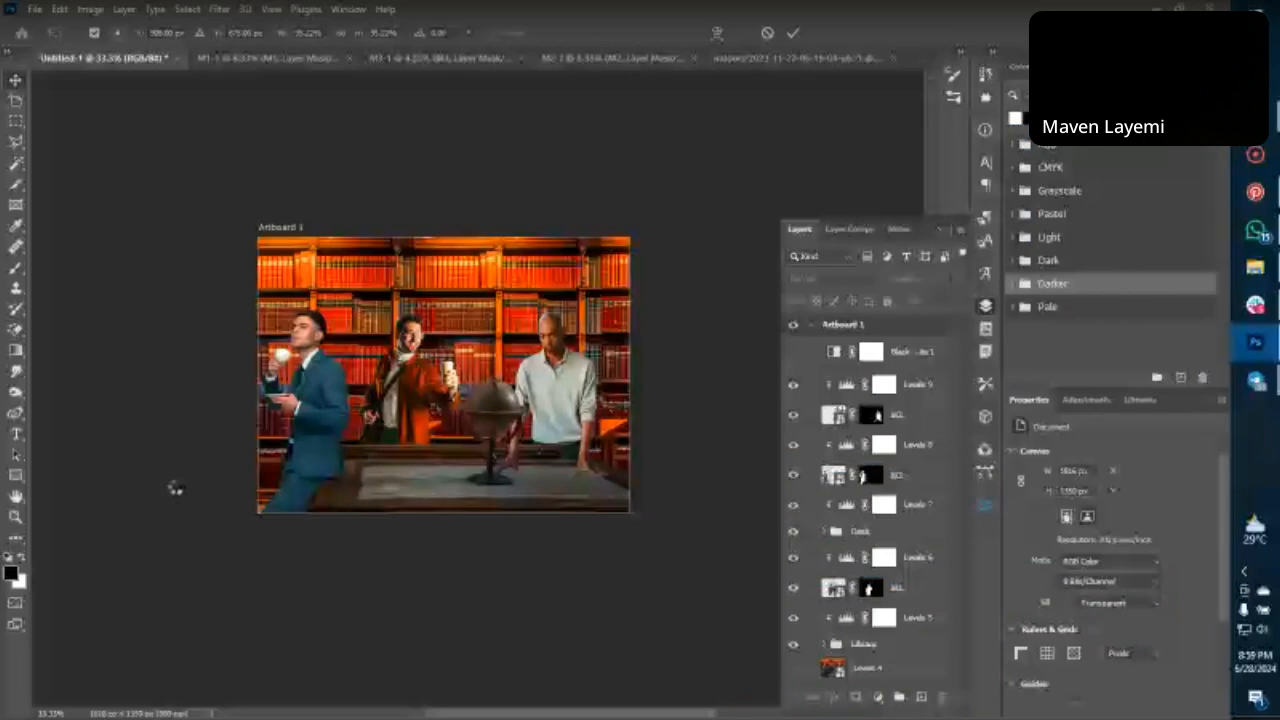
left_click_drag(544, 403, 169, 403)
key("Return")
scroll(245, 464, "left", 2)
left_click_drag(272, 428, 270, 428)
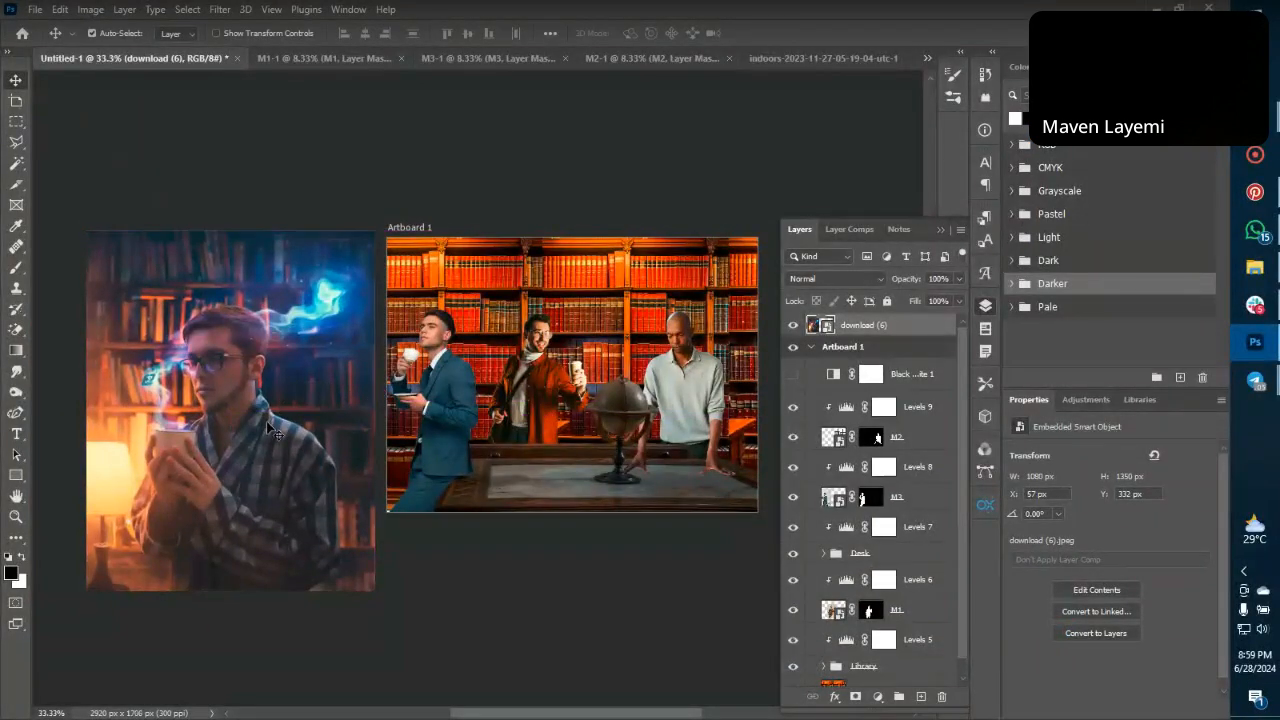
Show the Black & White layer again and compare the greyscale composite's tones with the download (6) reference image.
scroll(270, 428, "right", 1)
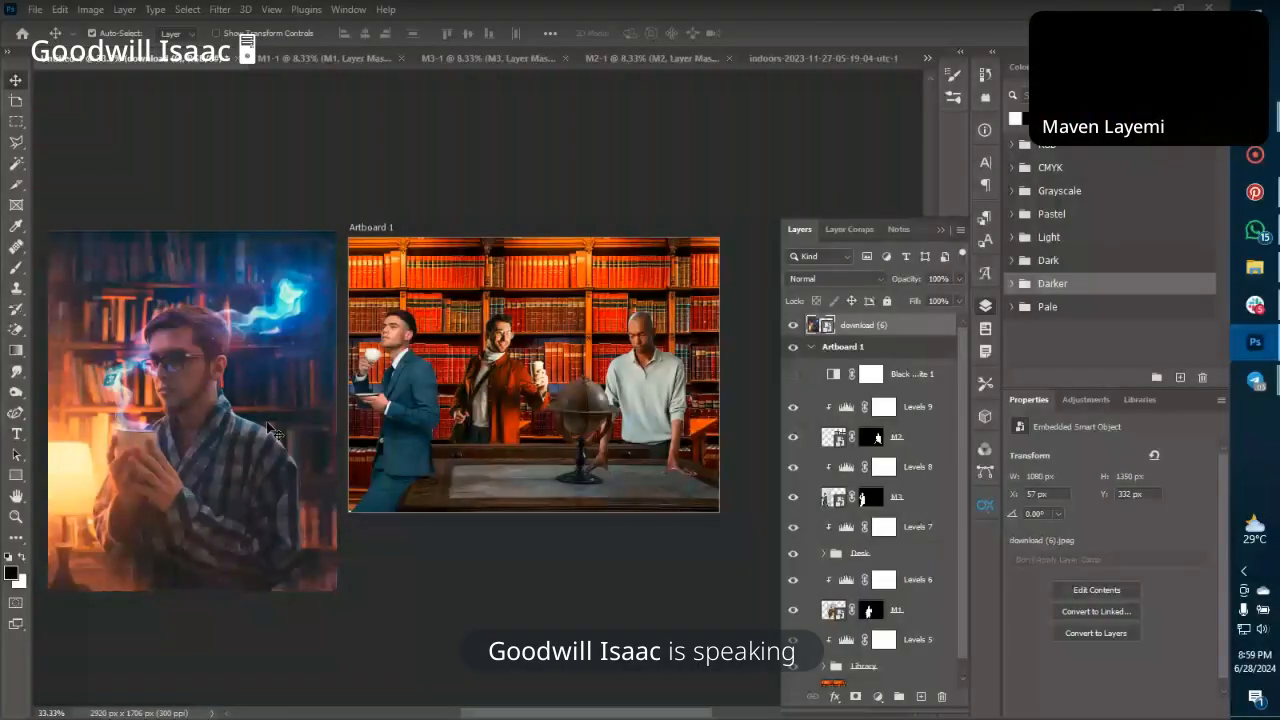
key("ctrl+minus")
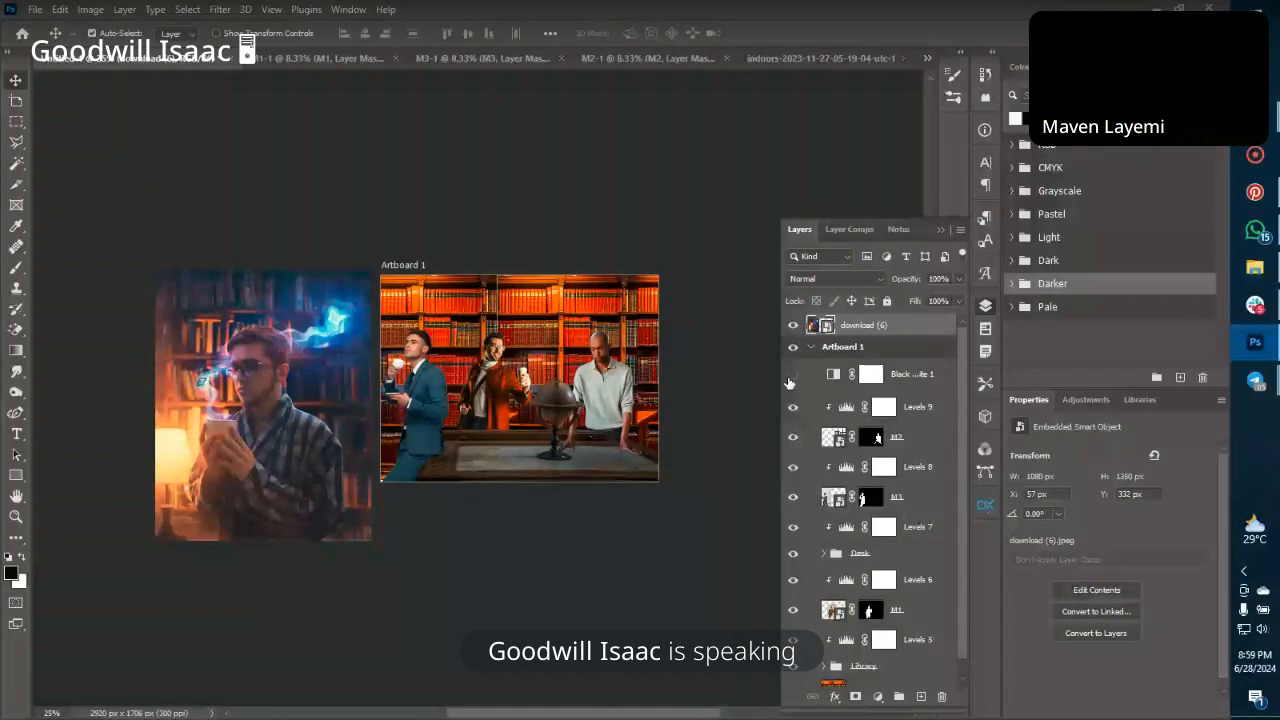
left_click(791, 376)
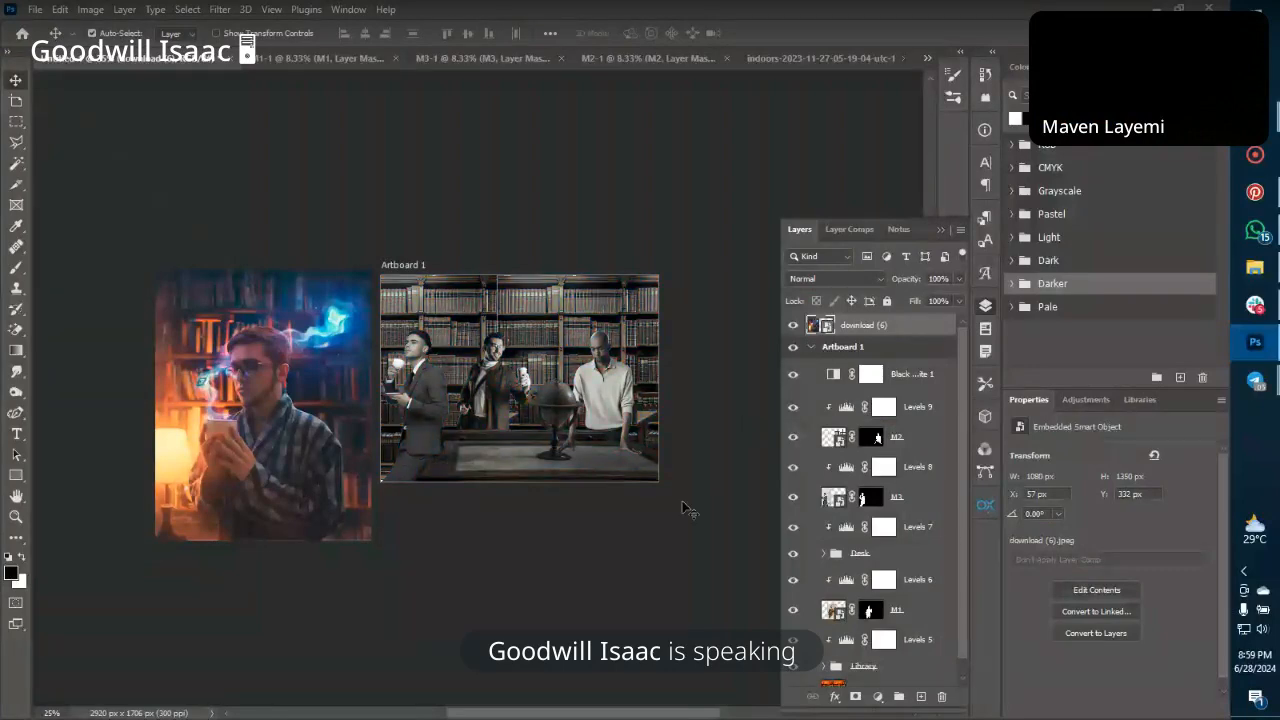
key("ctrl+plus")
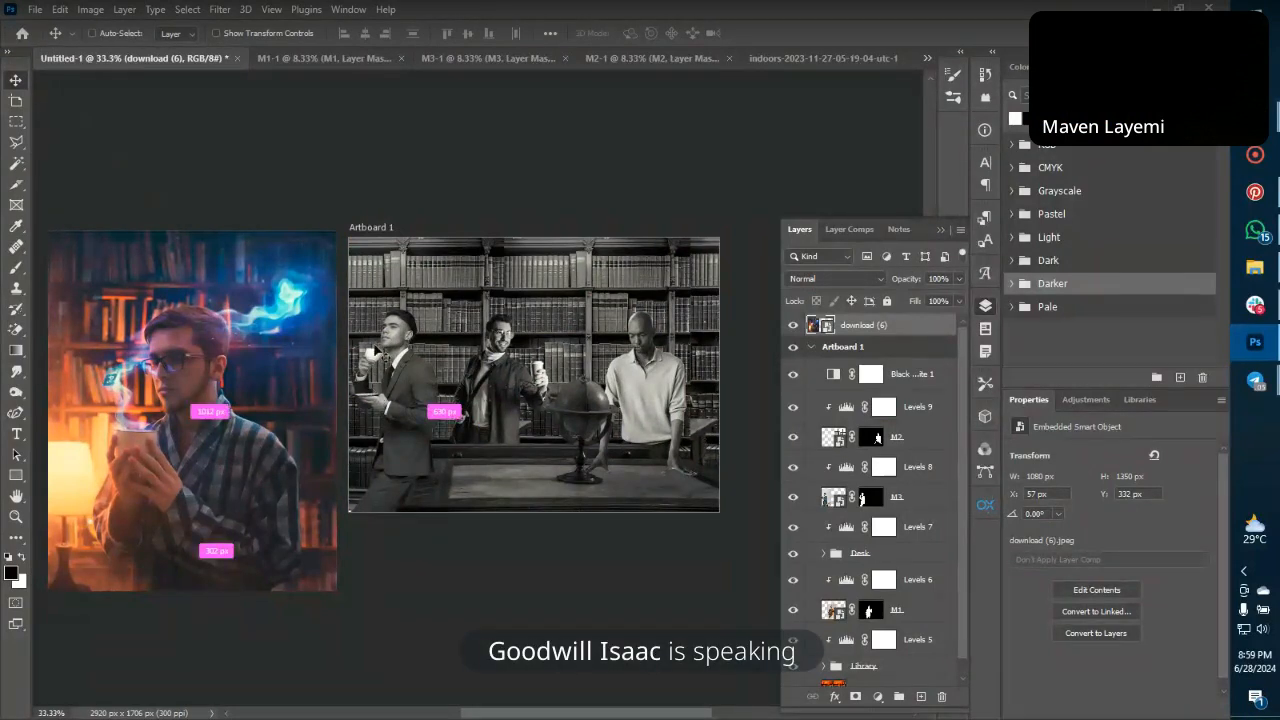
key("ctrl+plus")
key("ctrl+minus")
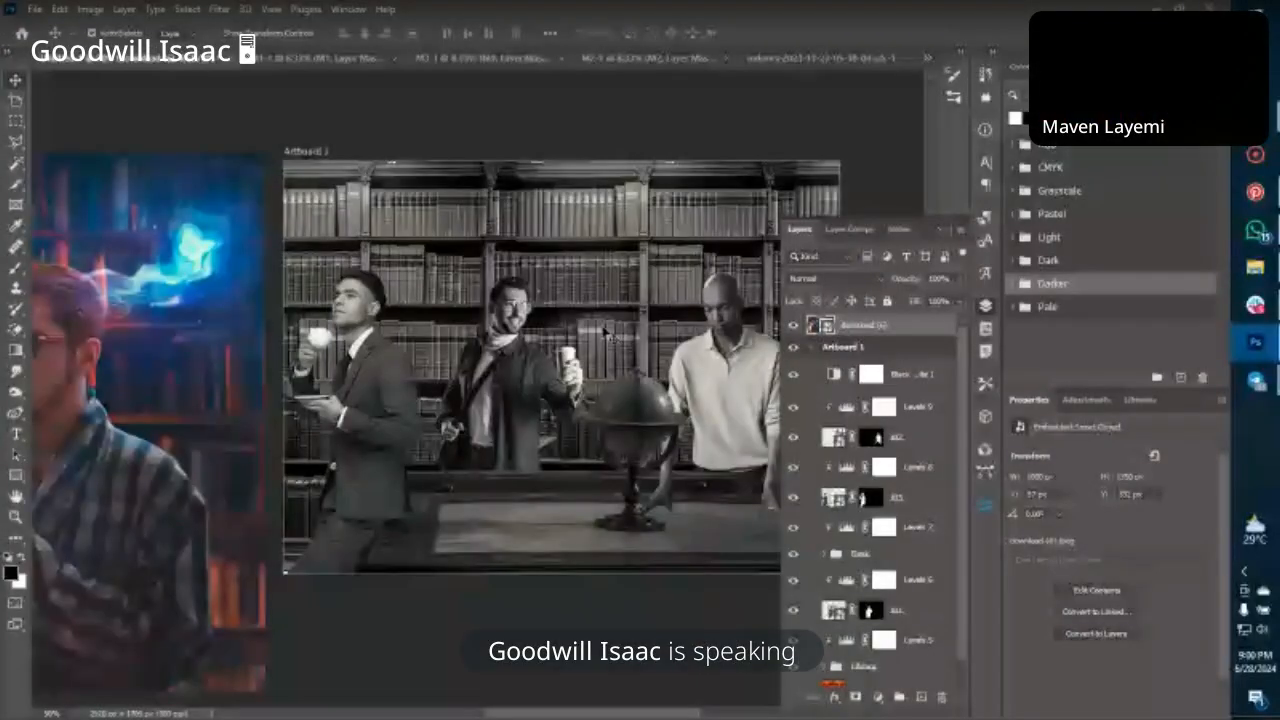
key("ctrl+minus")
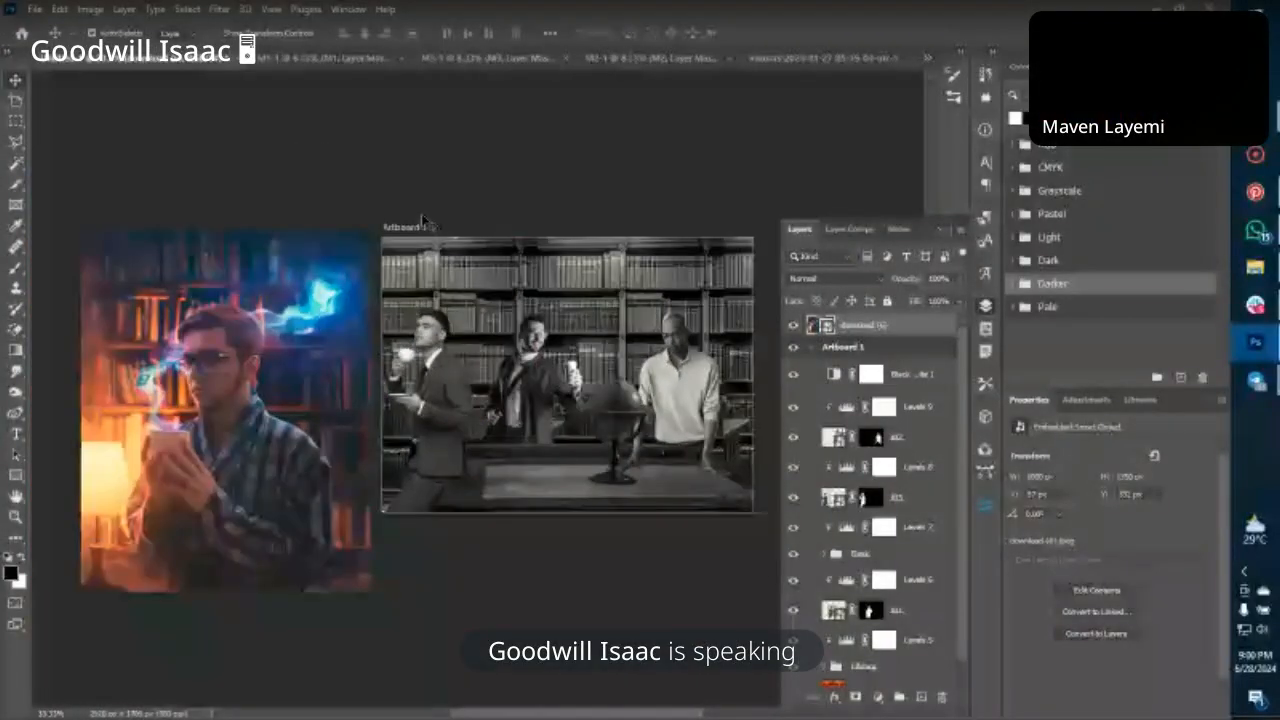
key("l")
left_click(430, 252)
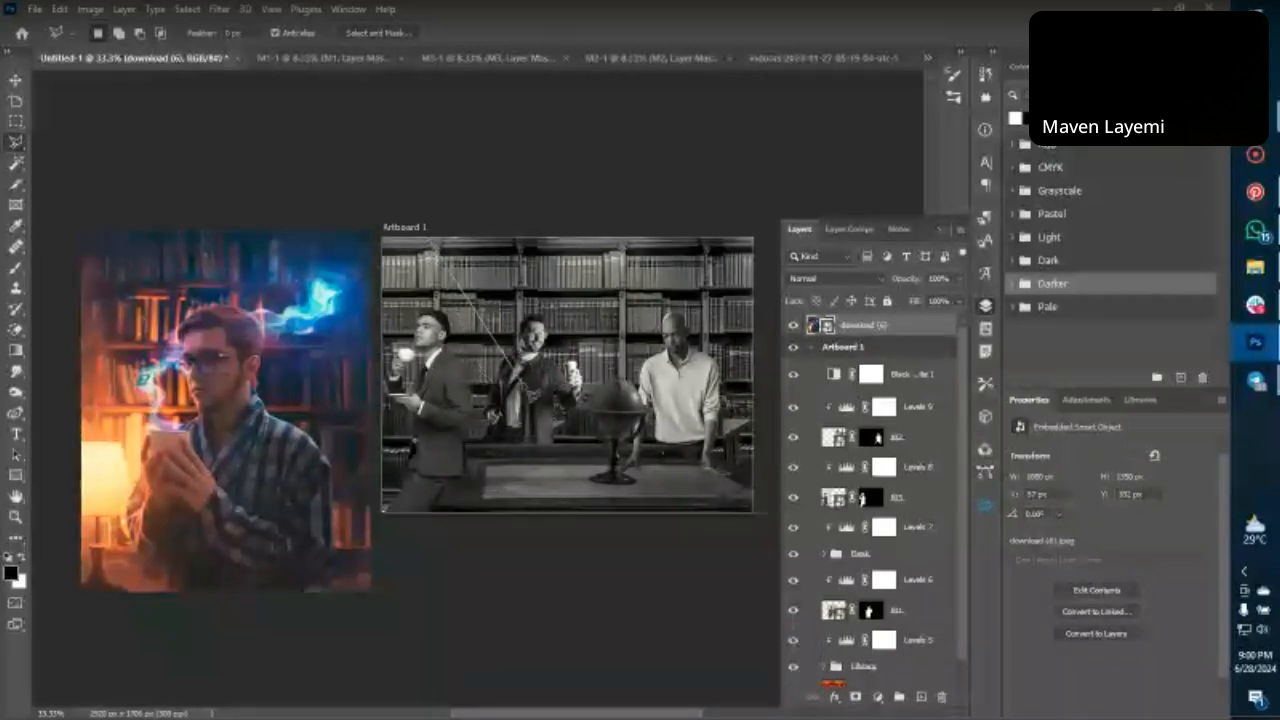
left_click(518, 384)
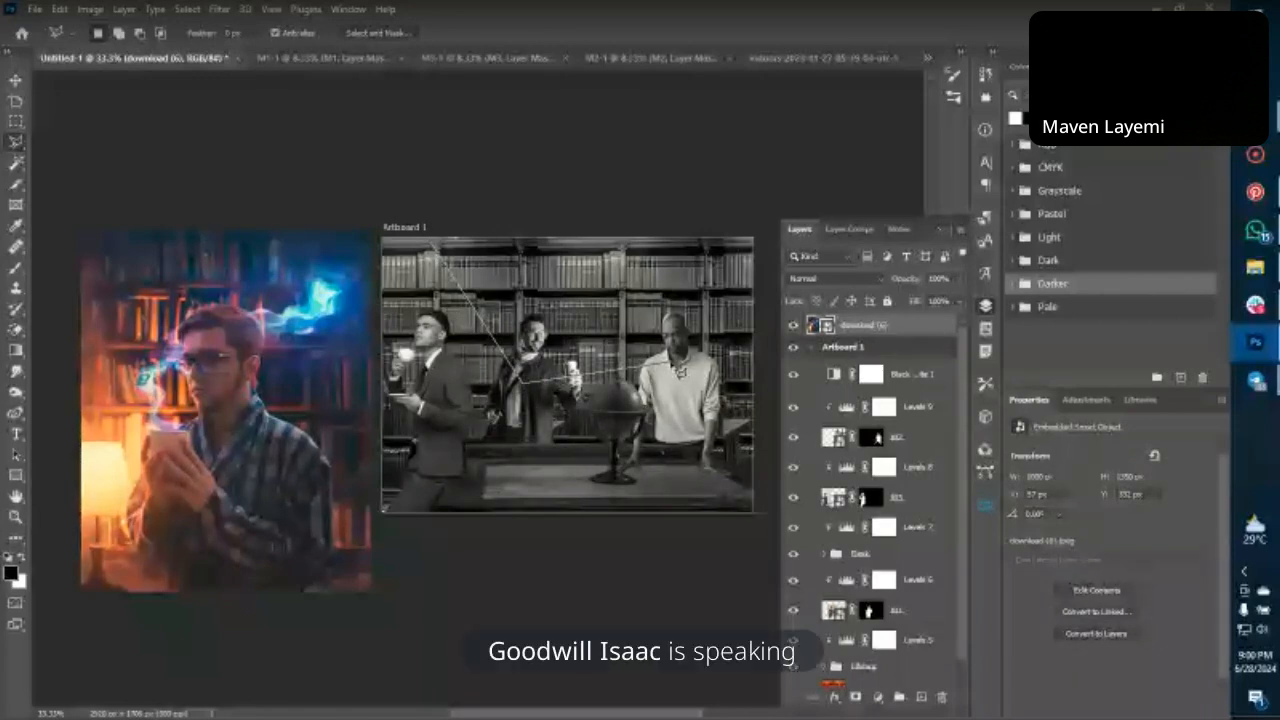
left_click(700, 316)
double_click(666, 143)
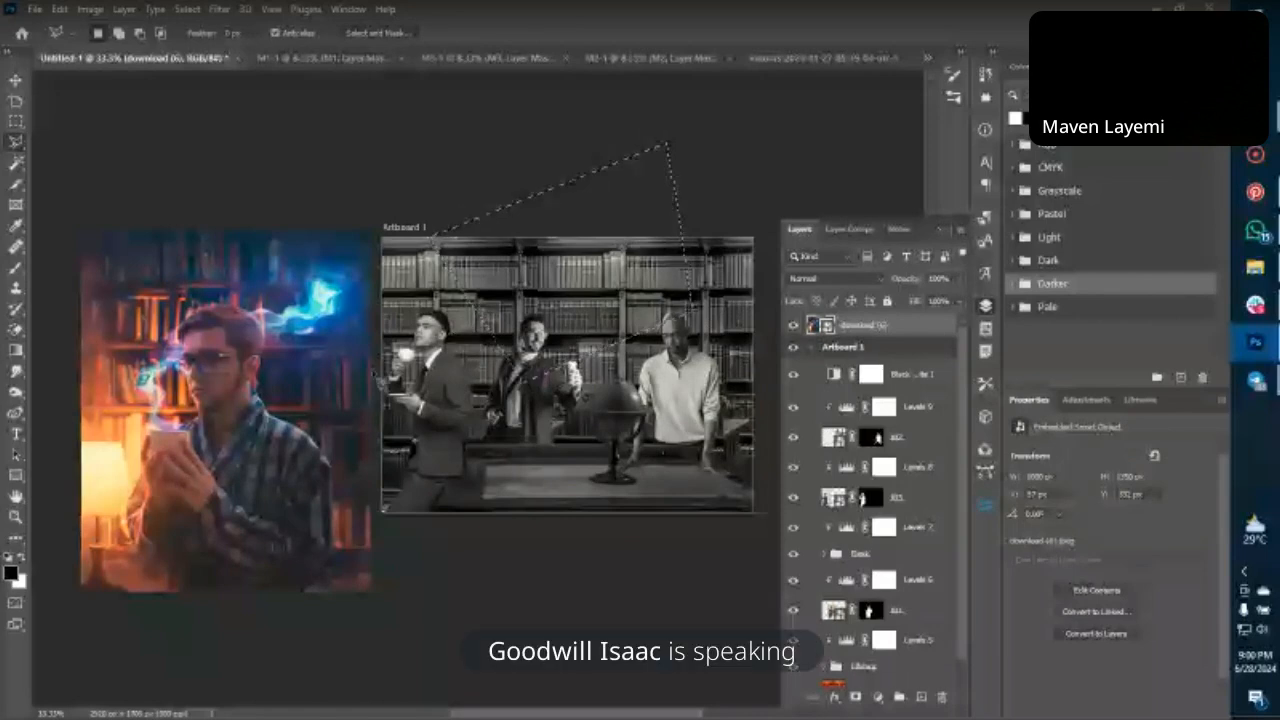
left_click(384, 271)
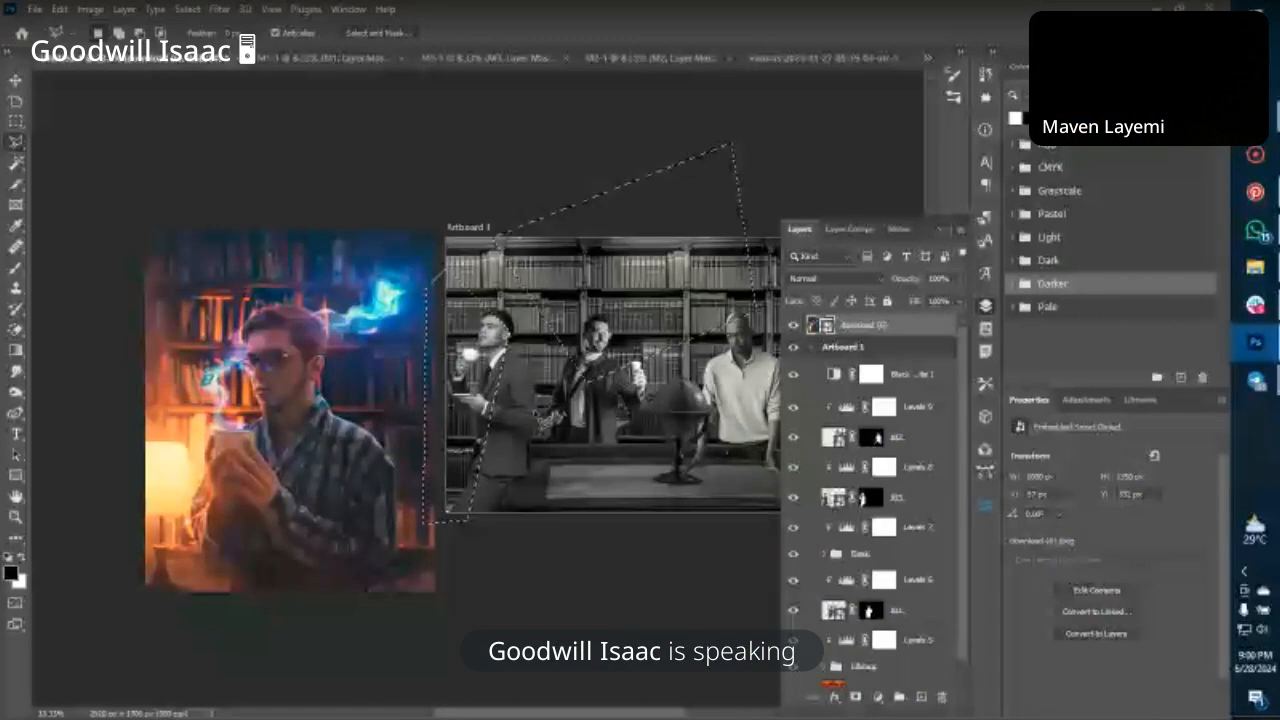
scroll(478, 390, "right", 3)
left_click(494, 409)
left_click(419, 384)
left_click(547, 319)
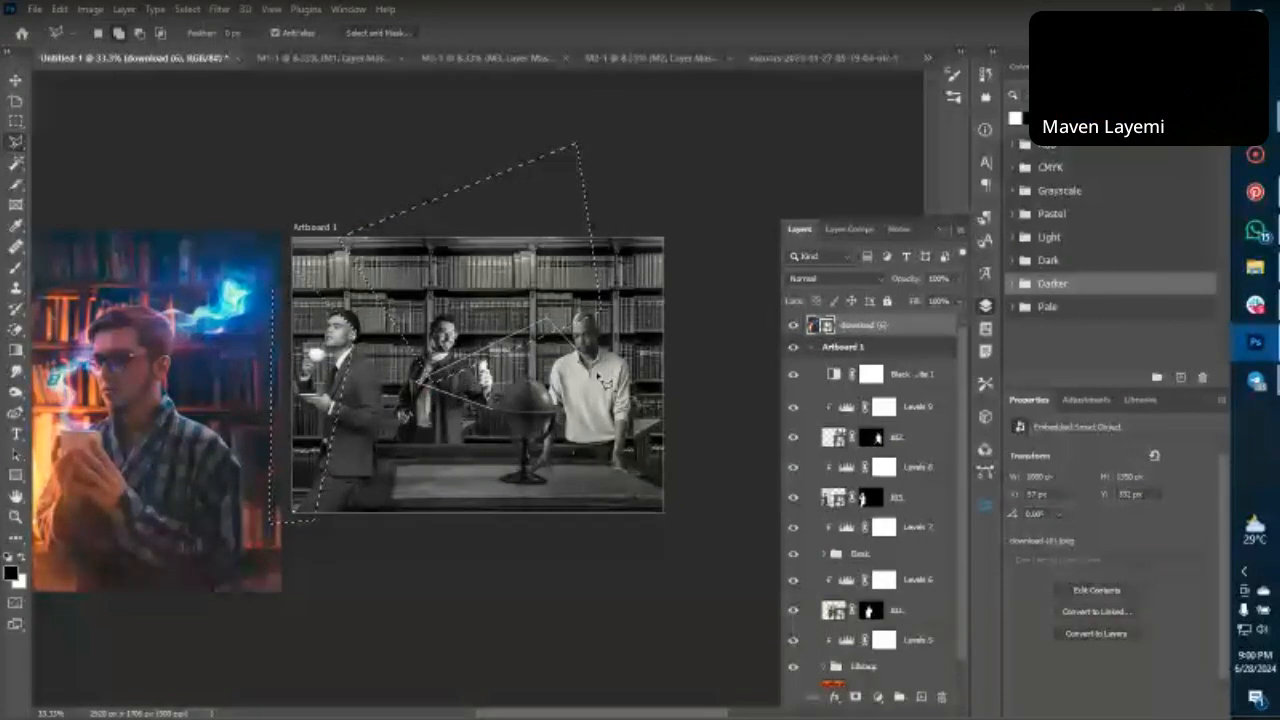
left_click(588, 402)
left_click(562, 455)
left_click(482, 428)
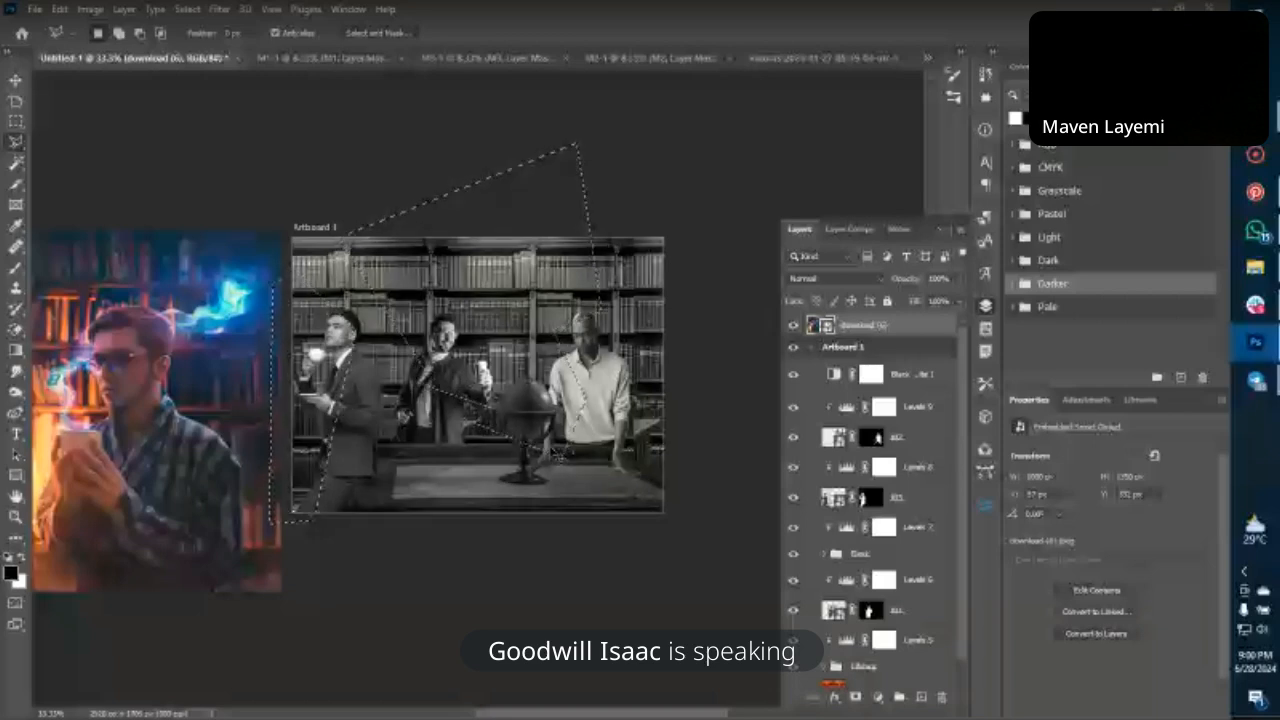
key("ctrl+d")
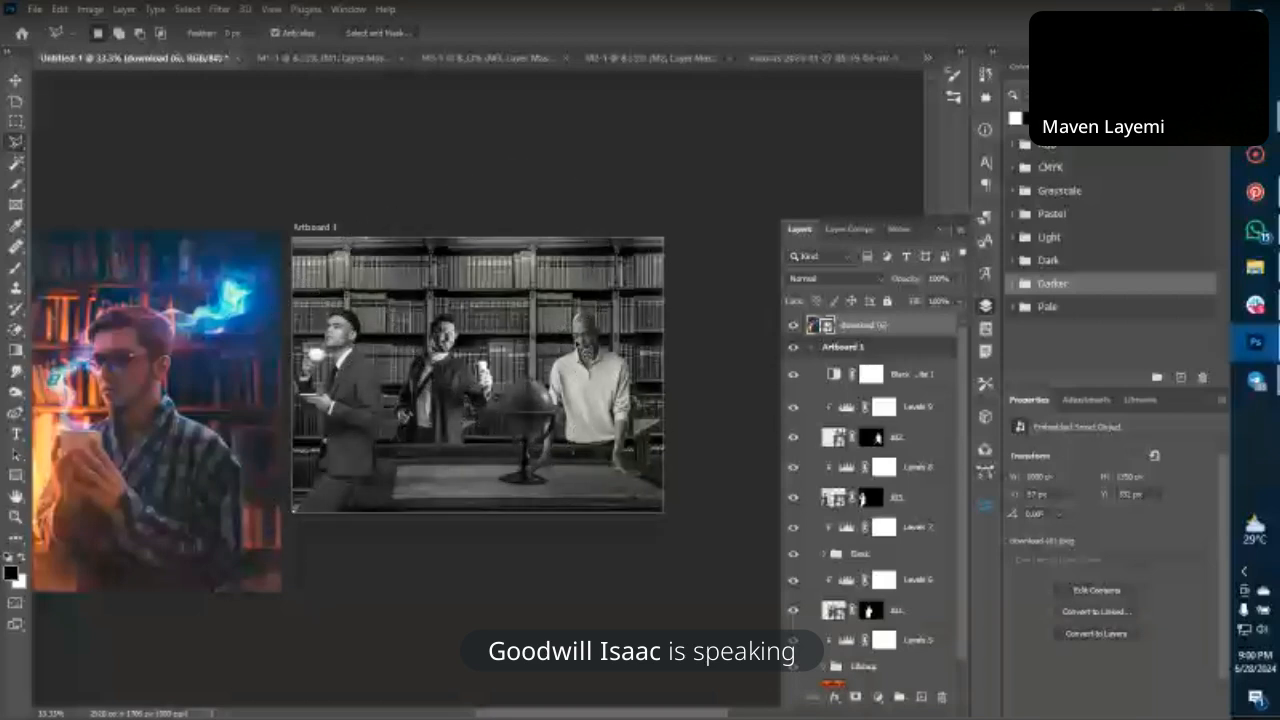
Darken the library further by setting the midtones of its clipped Levels 5 adjustment to 0.48.
key("v")
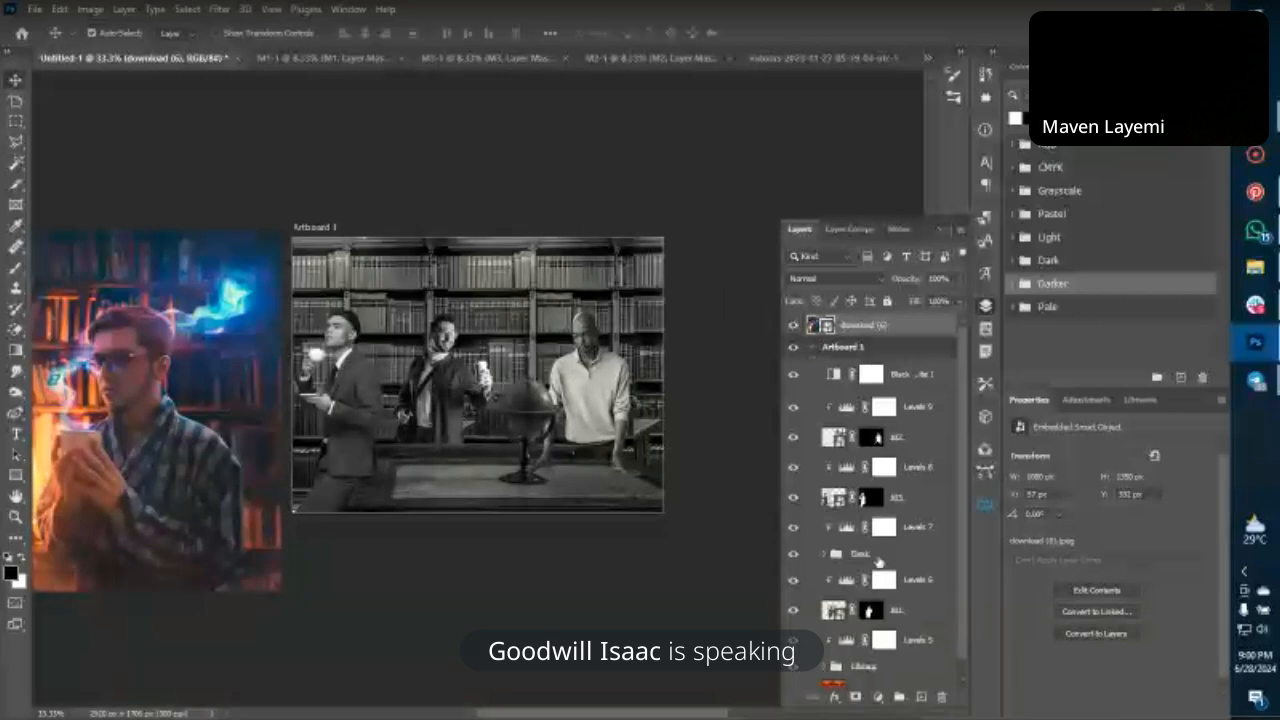
scroll(868, 540, "down", 1)
left_click(845, 625)
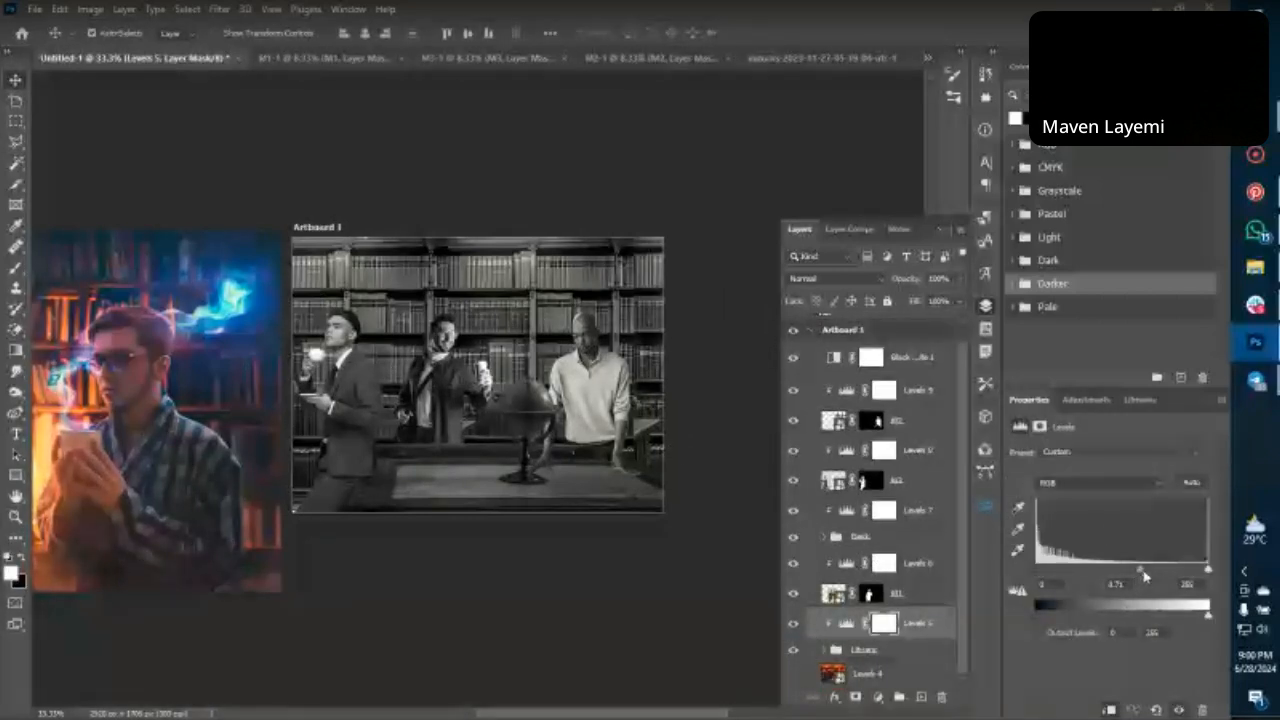
left_click_drag(1141, 578, 1163, 576)
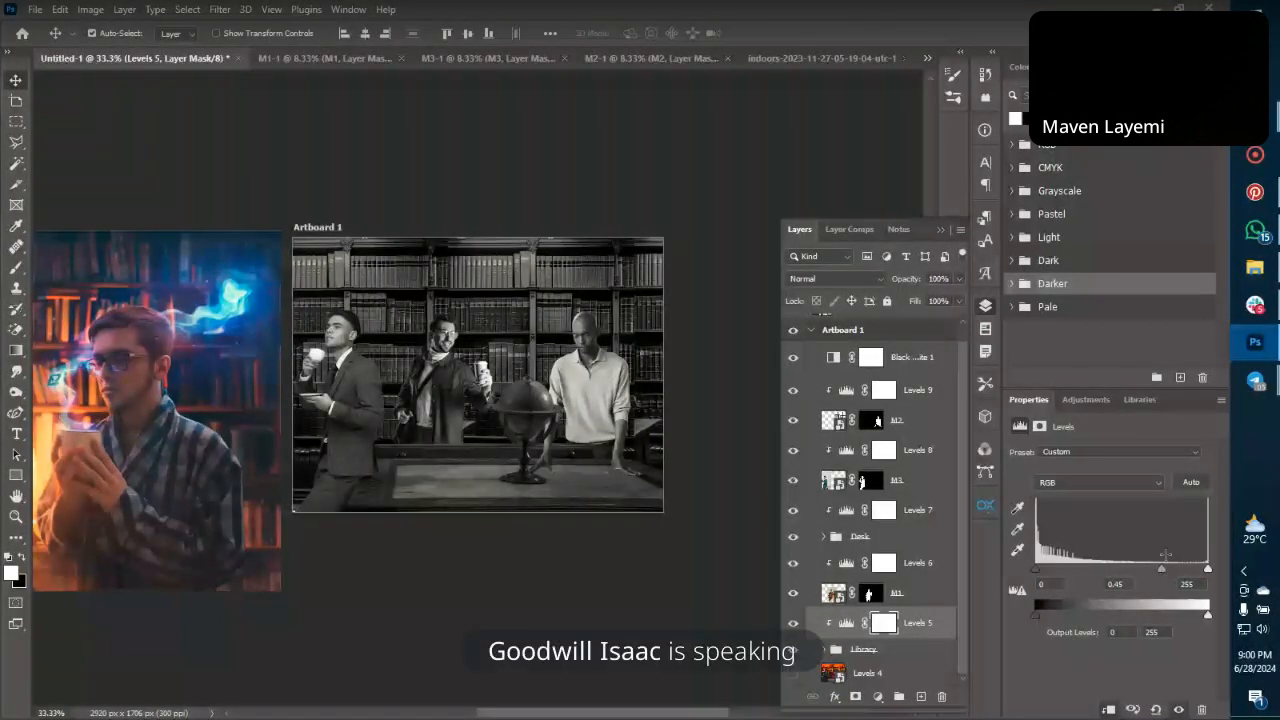
left_click_drag(1161, 569, 1162, 572)
Paint black on the Levels 5 mask over the upper middle of the library with a soft 900 px brush at 45% flow.
key("b")
key("bracketright")
key("bracketright")
key("bracketright")
key("bracketright")
key("bracketright")
key("bracketright")
key("bracketright")
key("bracketright")
key("bracketright")
key("bracketright")
key("bracketright")
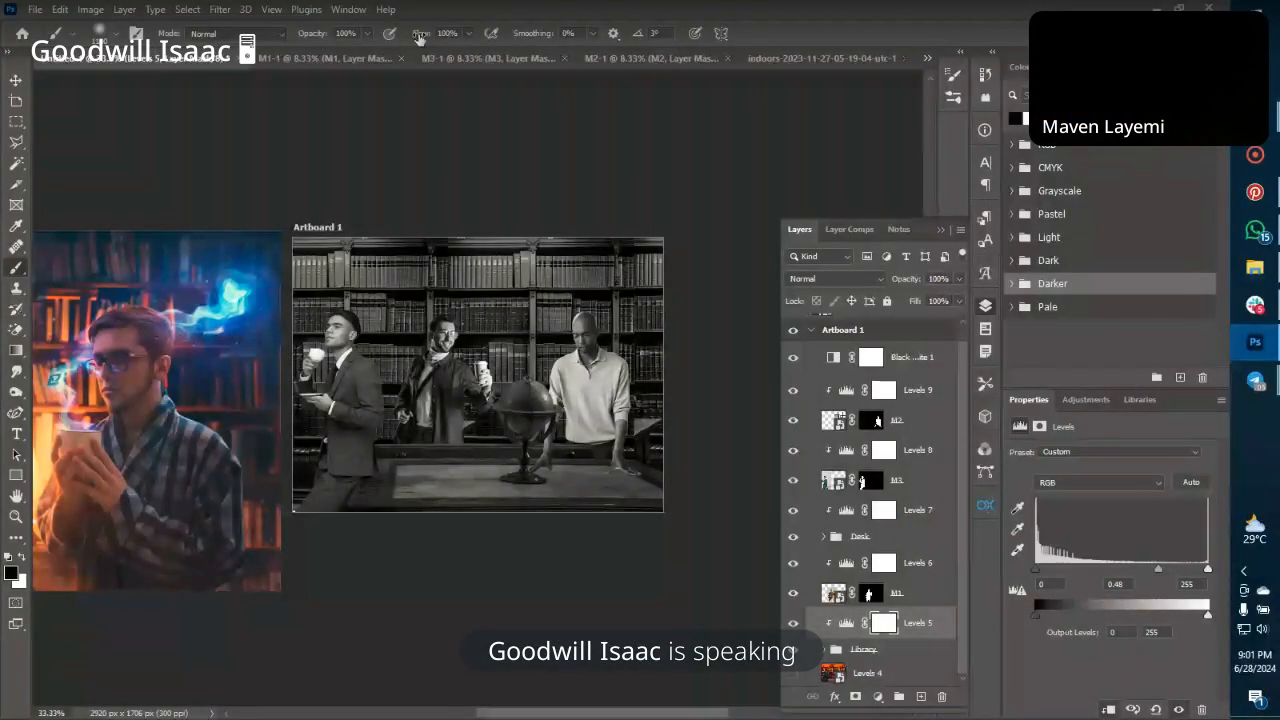
mouse_move(412, 38)
left_mouse_down()
mouse_move(425, 40)
mouse_move(408, 41)
left_mouse_up()
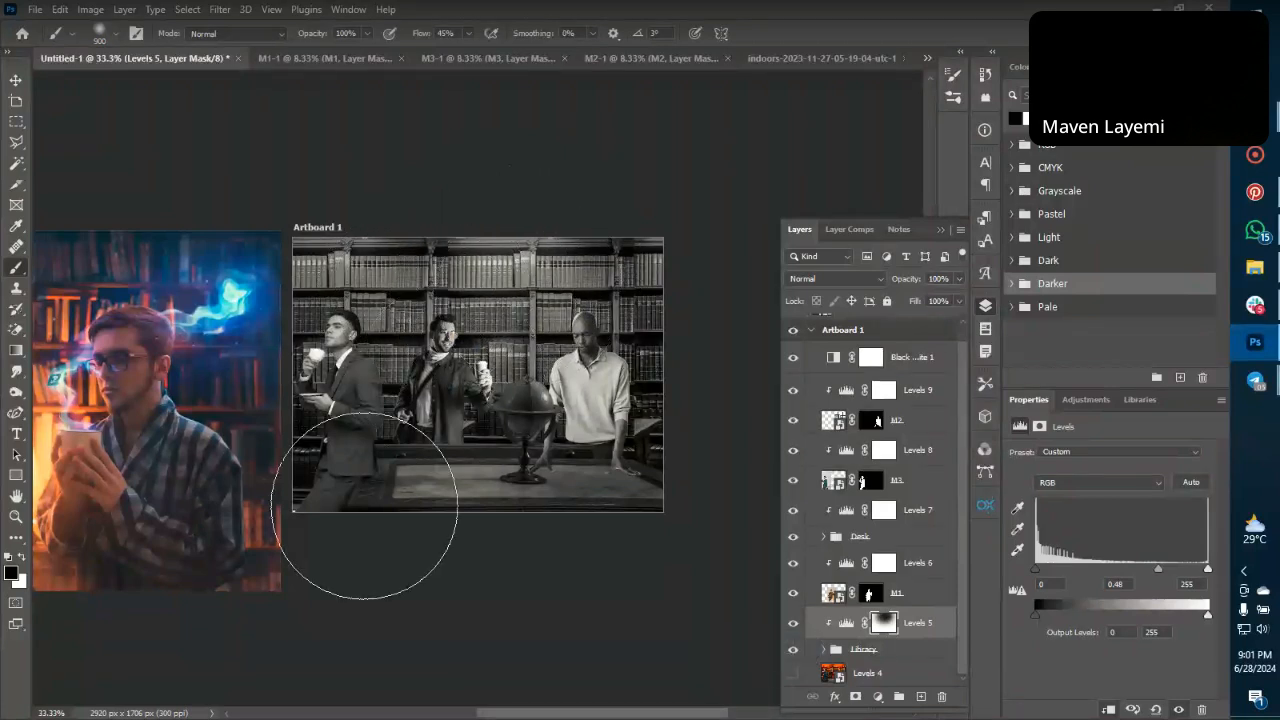
key("v")
Compare the composite in colour and in greyscale by hiding and showing the Black & White layer.
left_click(794, 359)
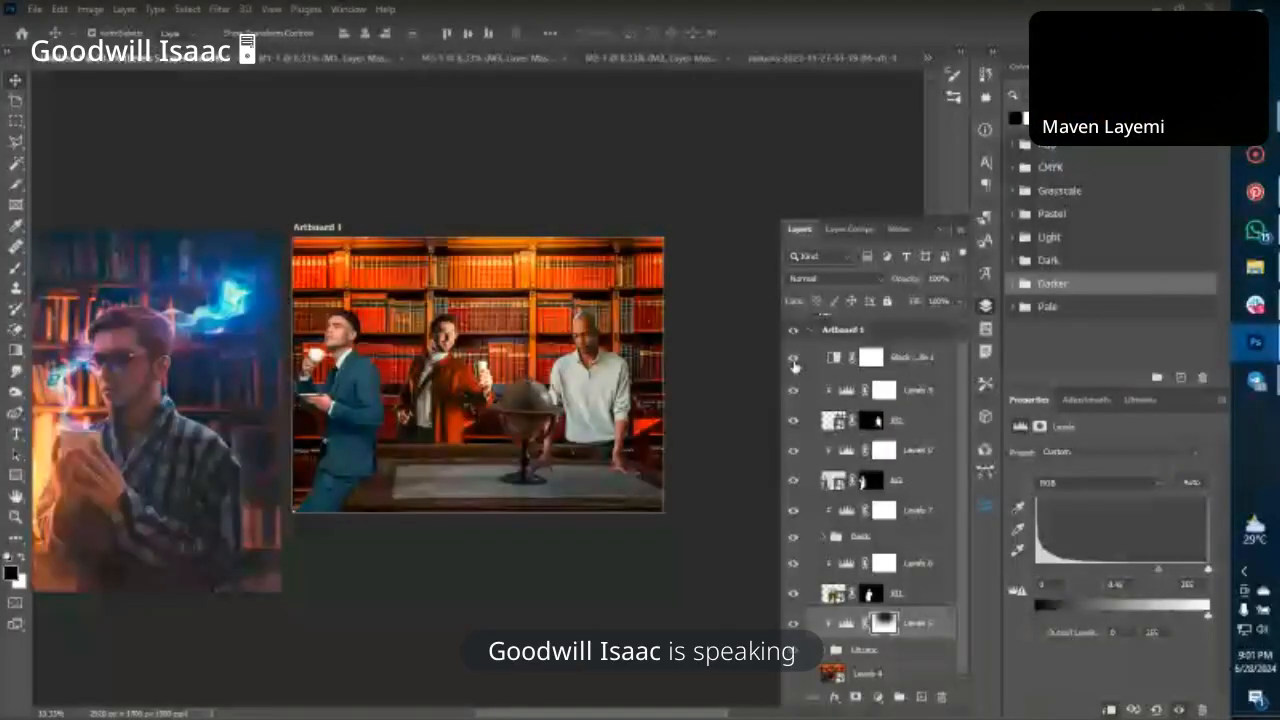
left_click(793, 360)
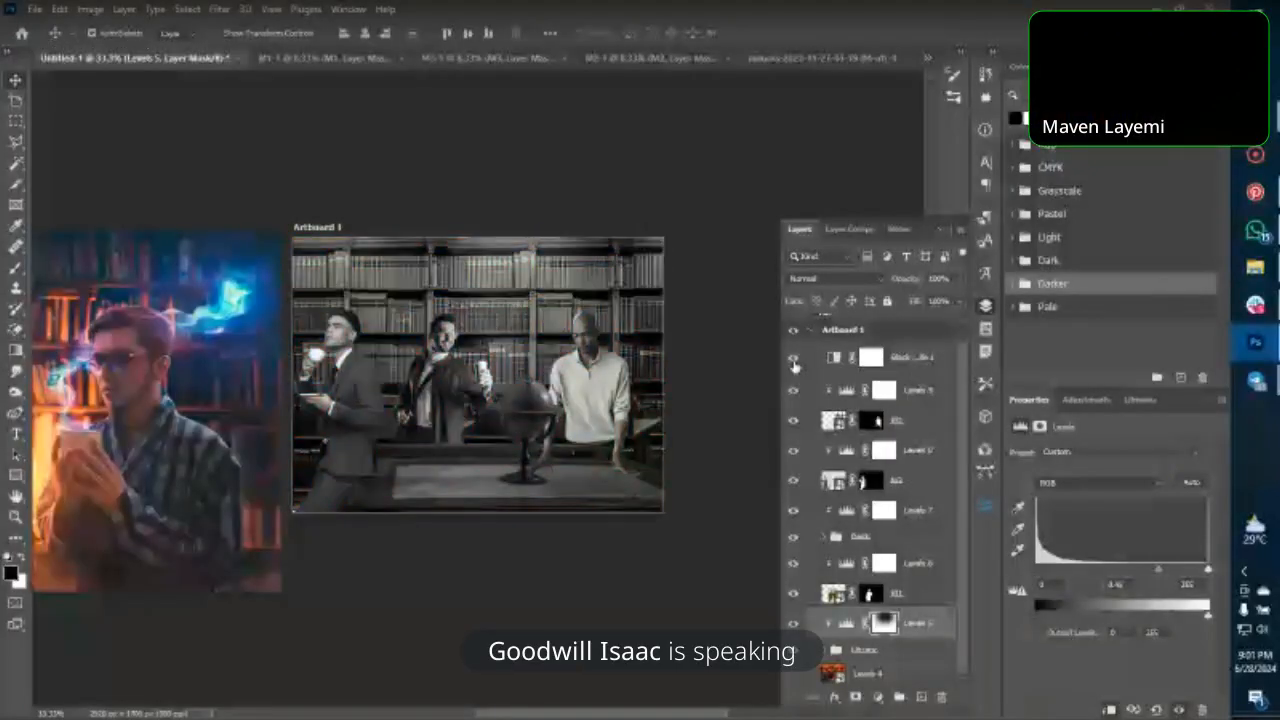
key("ctrl+plus")
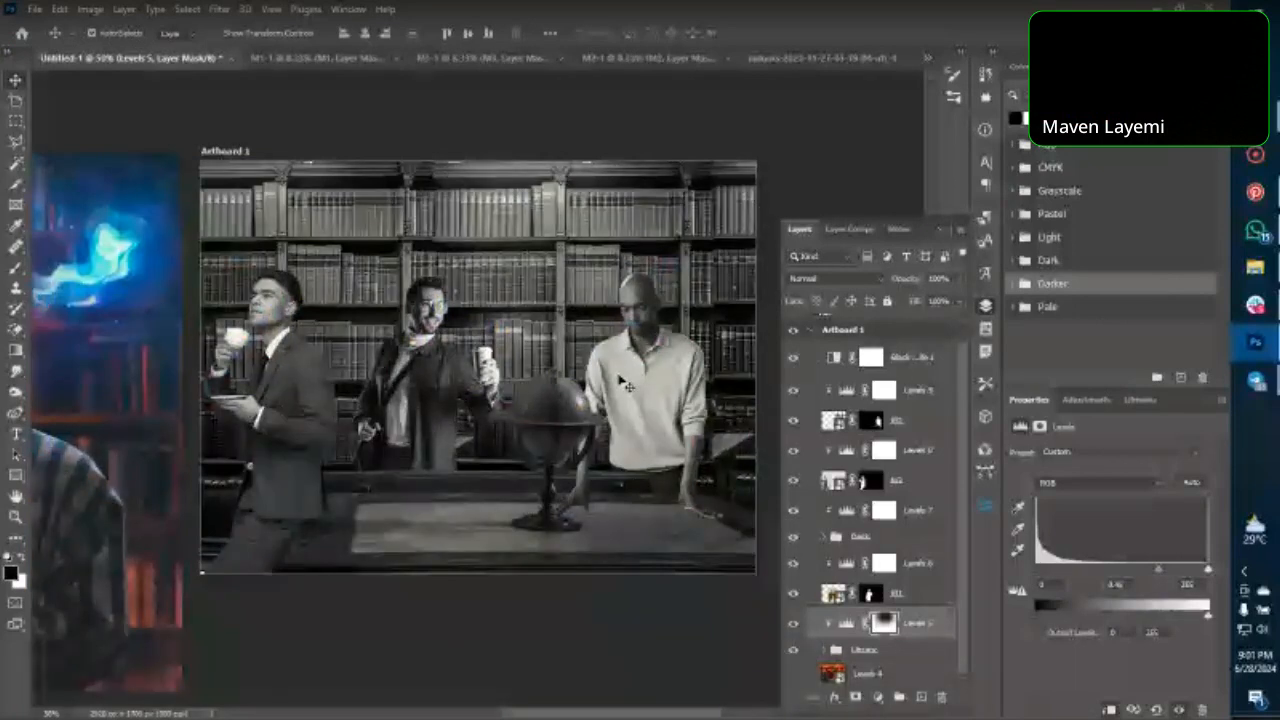
Raise the computer's speaker volume to 58.
left_click(1262, 630)
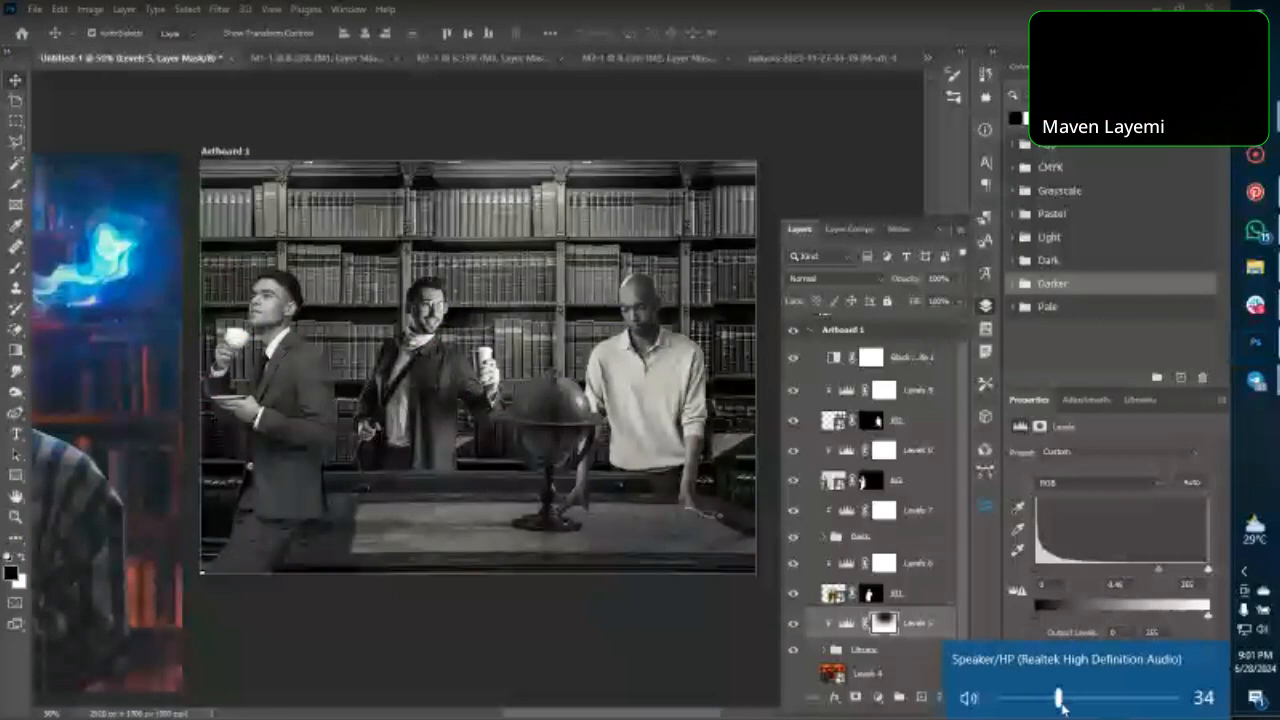
left_click_drag(1060, 700, 1101, 700)
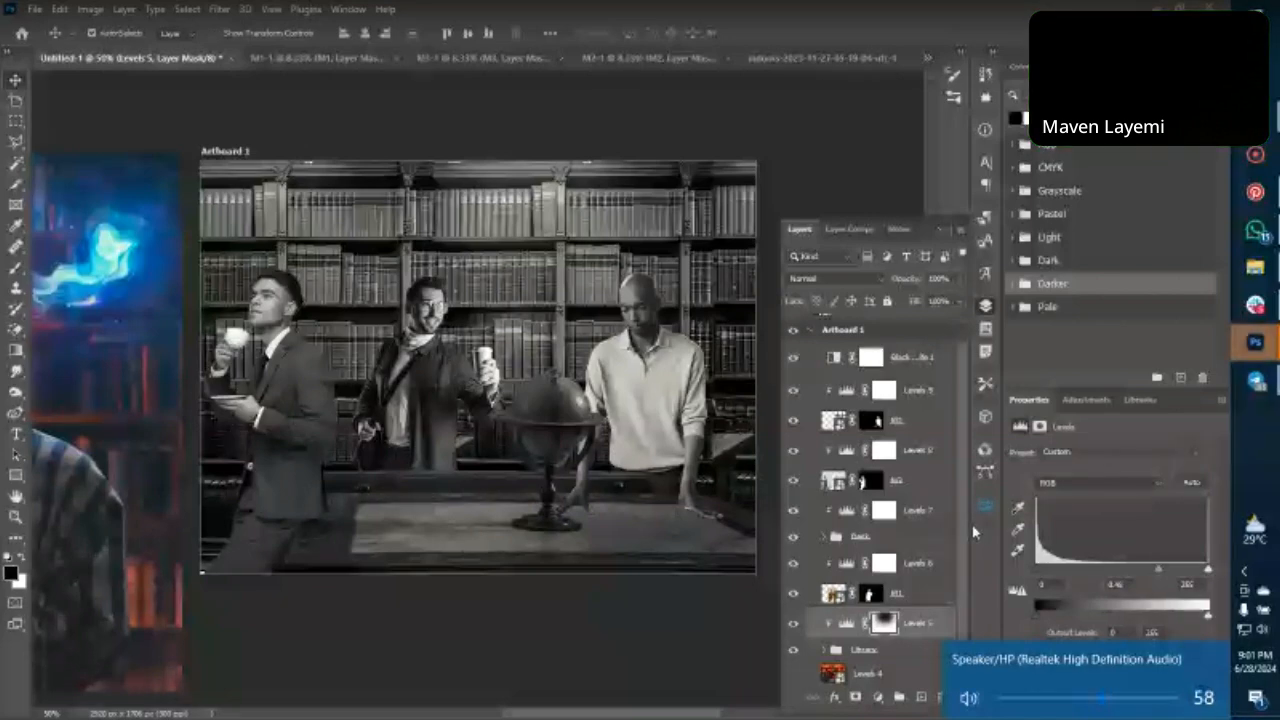
Hide the Black & White layer and examine the men, globe, desk and library lighting in colour, up close and beside the reference.
left_click(795, 362)
key("ctrl+plus")
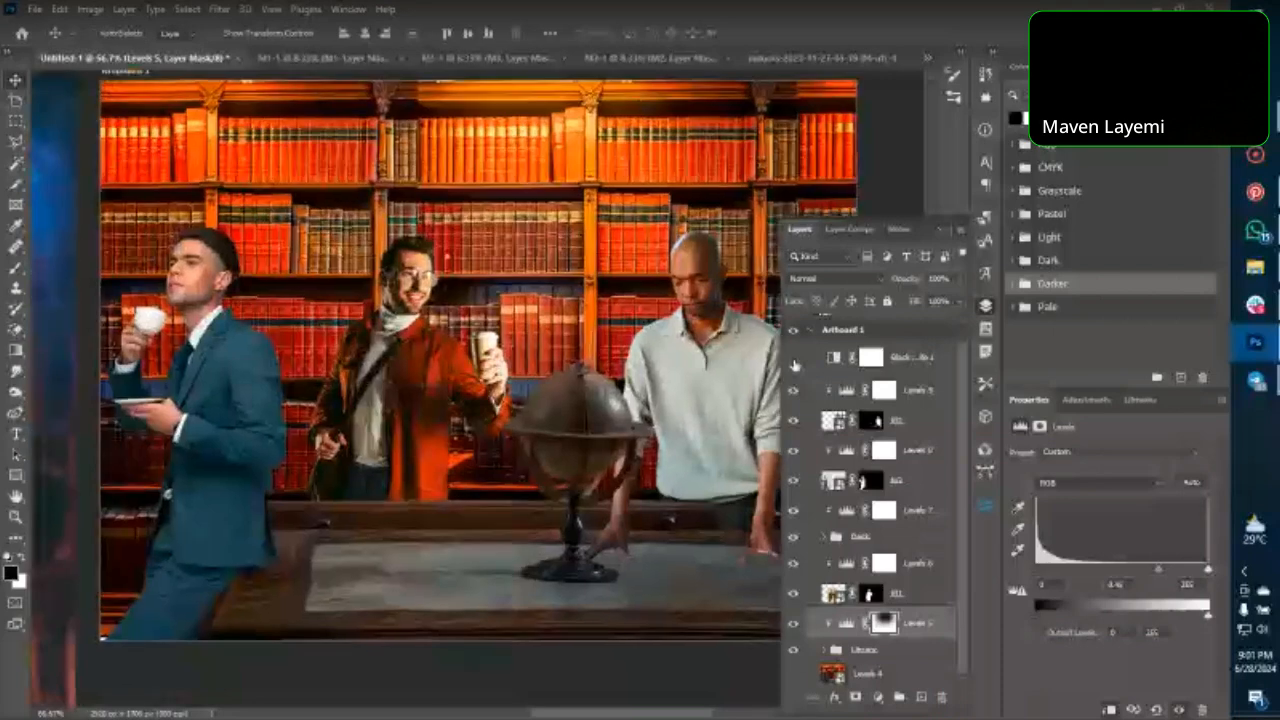
key("ctrl+plus")
key("ctrl+minus")
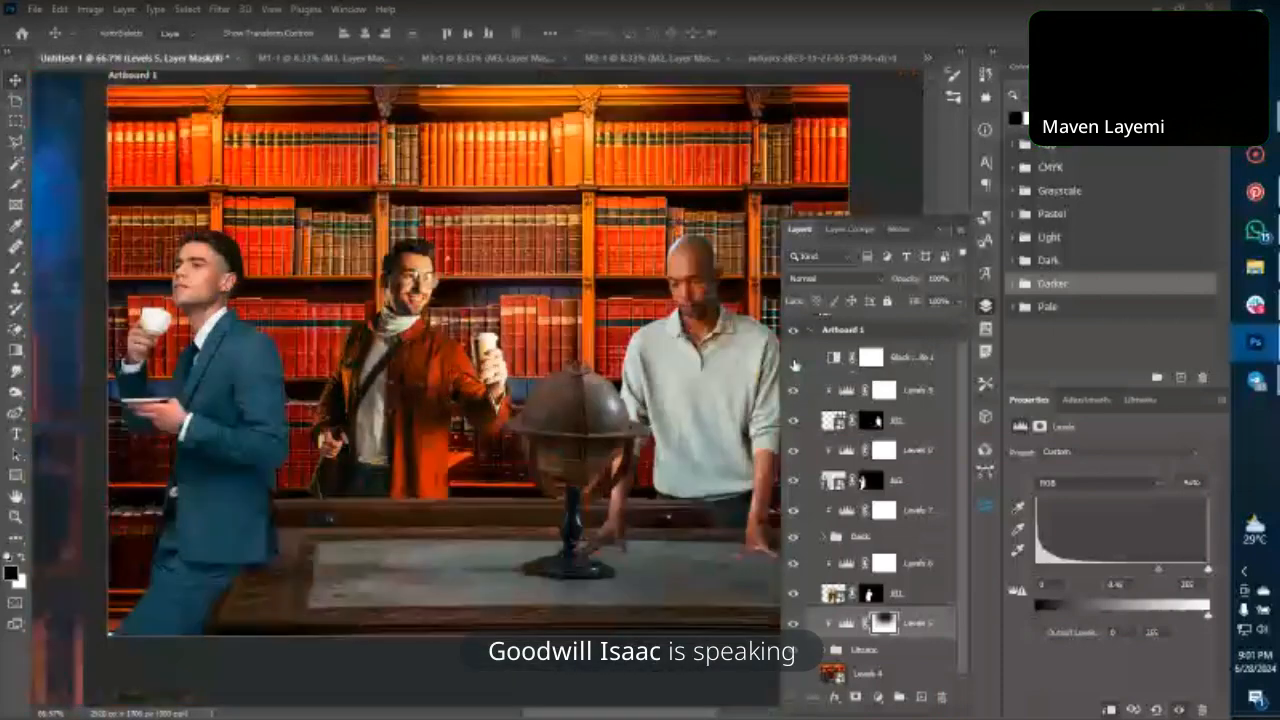
key("ctrl+minus")
key("ctrl+minus")
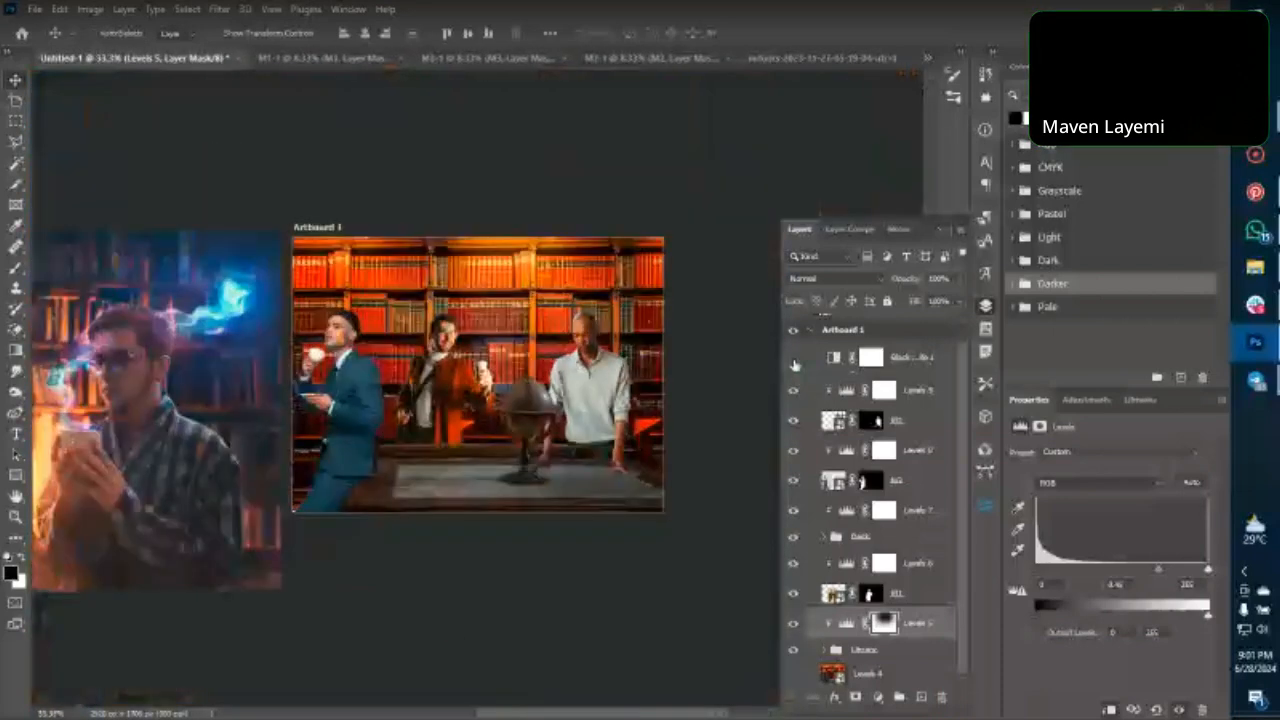
key("ctrl+plus")
key("ctrl+plus")
key("ctrl+plus")
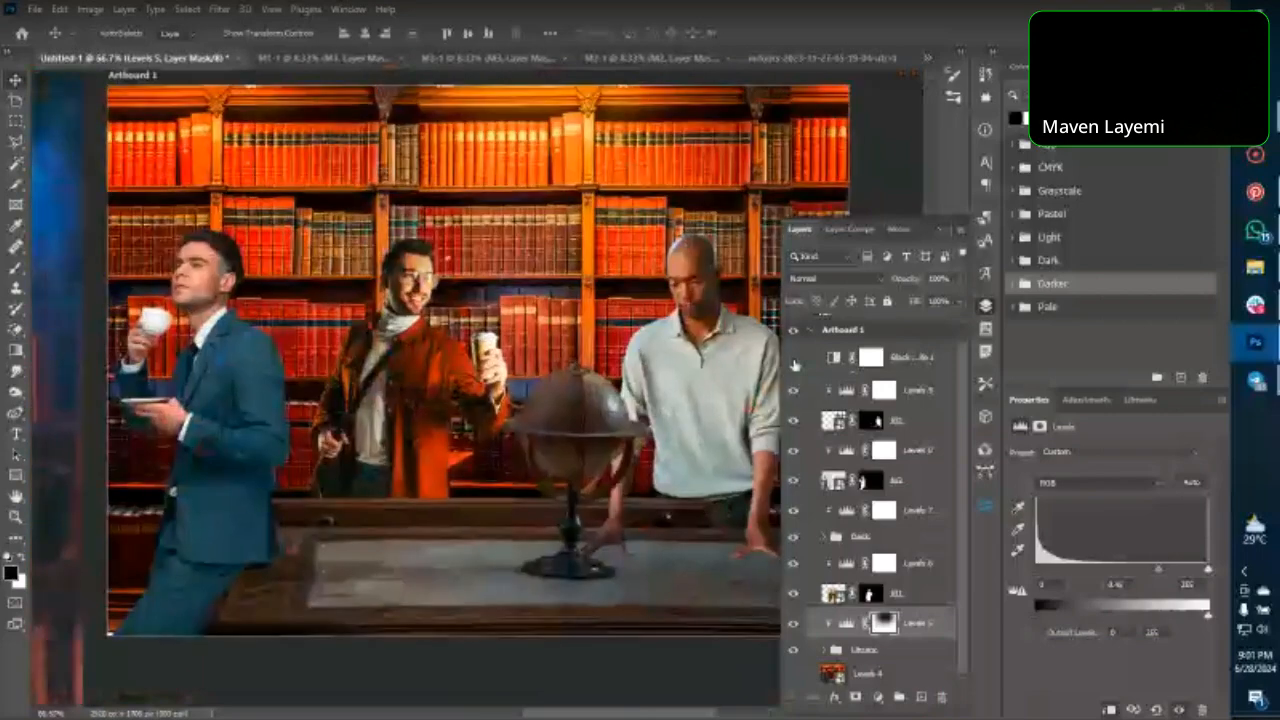
key("ctrl+minus")
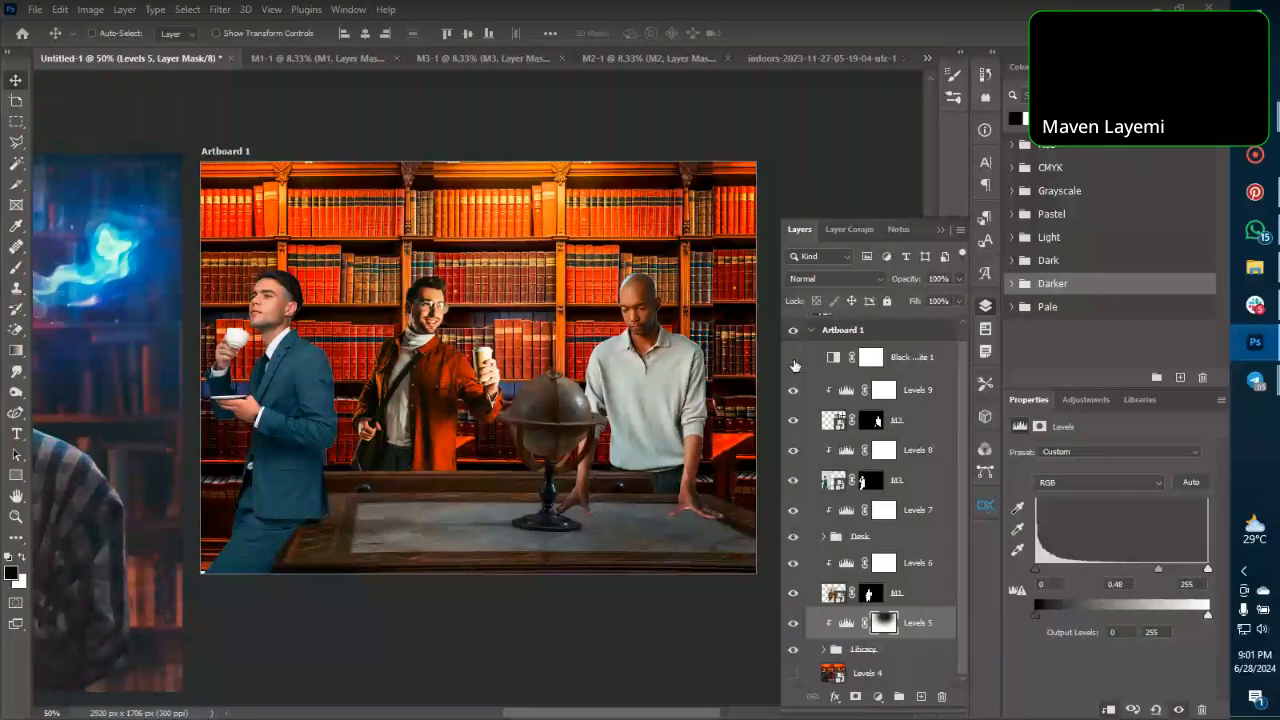
key("ctrl+plus")
key("ctrl+plus")
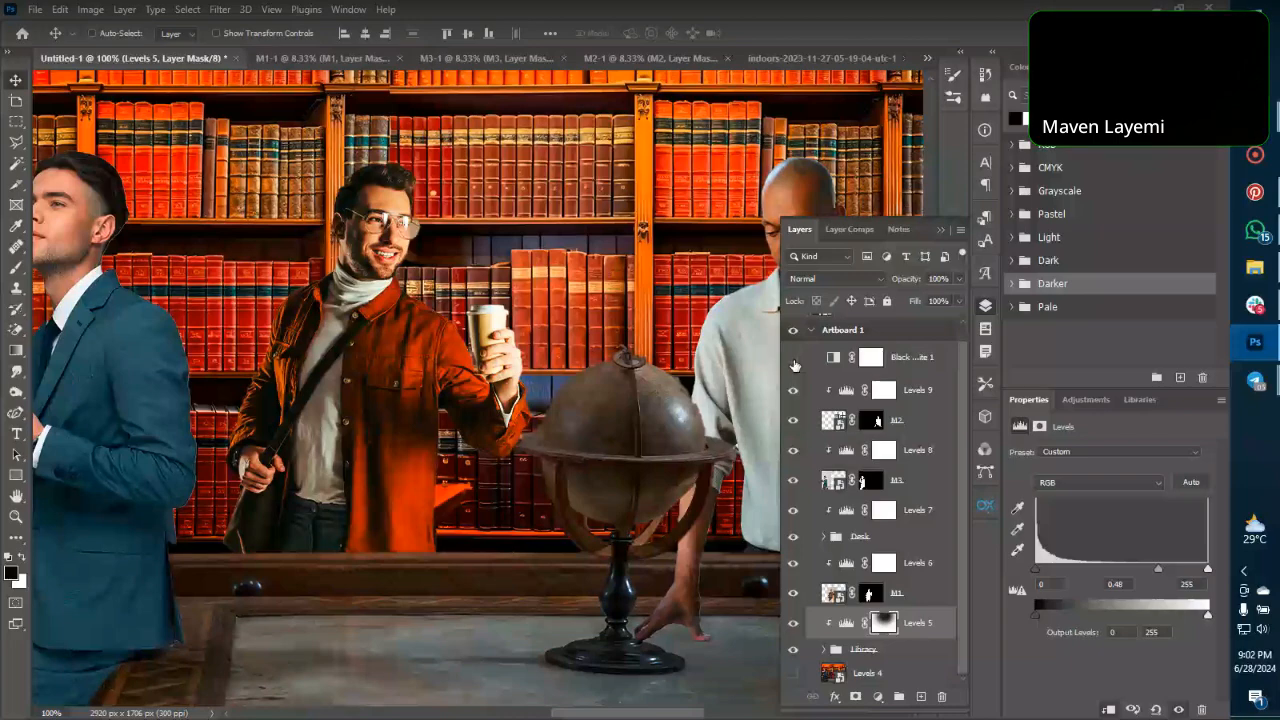
key("ctrl+plus")
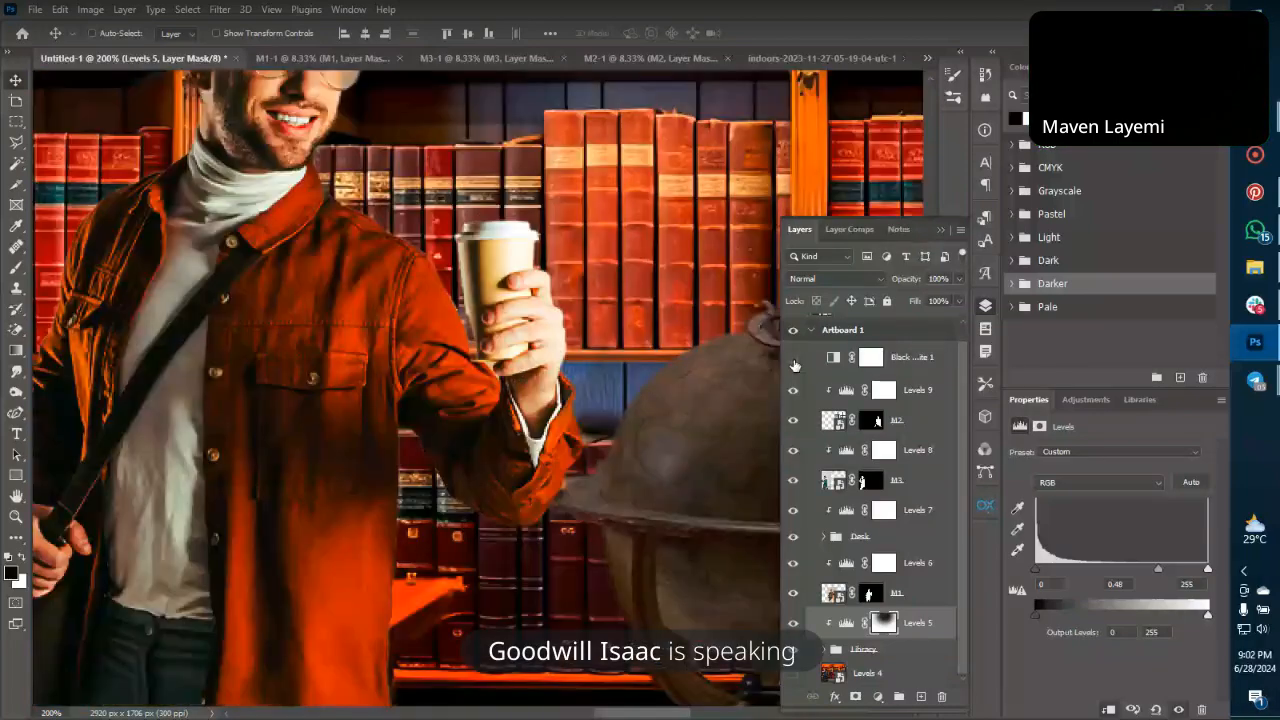
key("ctrl+minus")
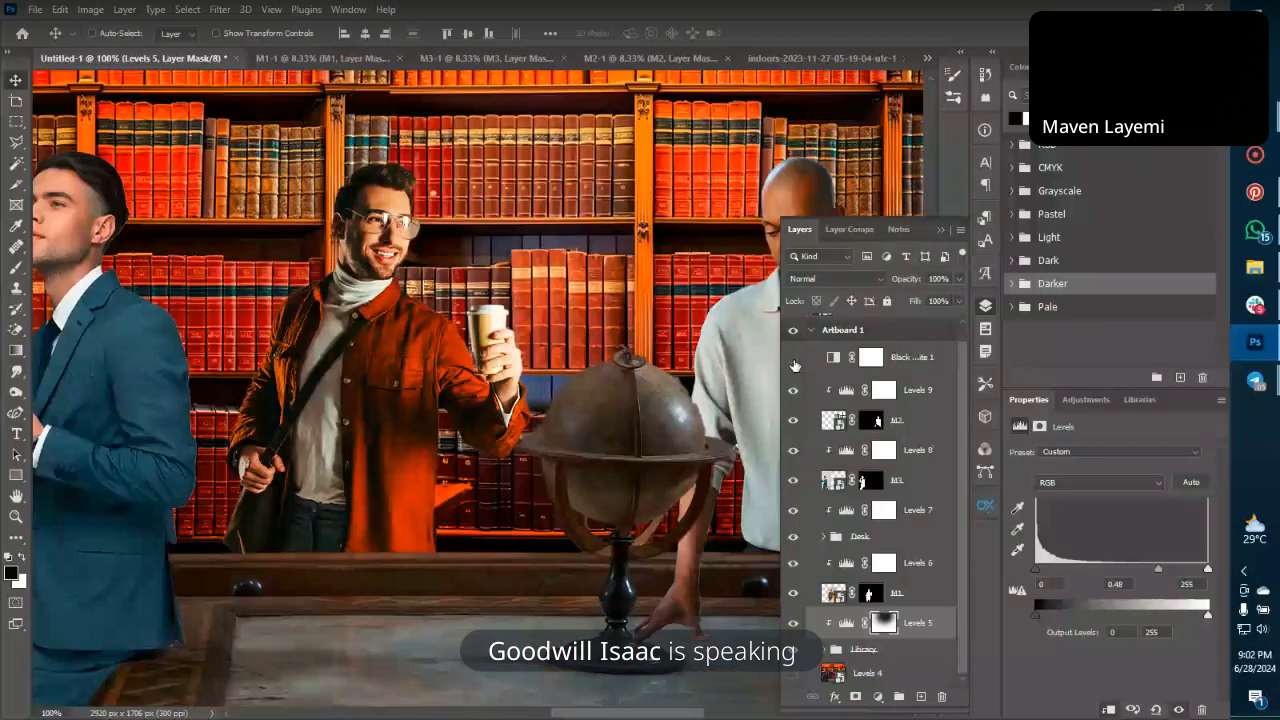
key("ctrl+minus")
key("ctrl+plus")
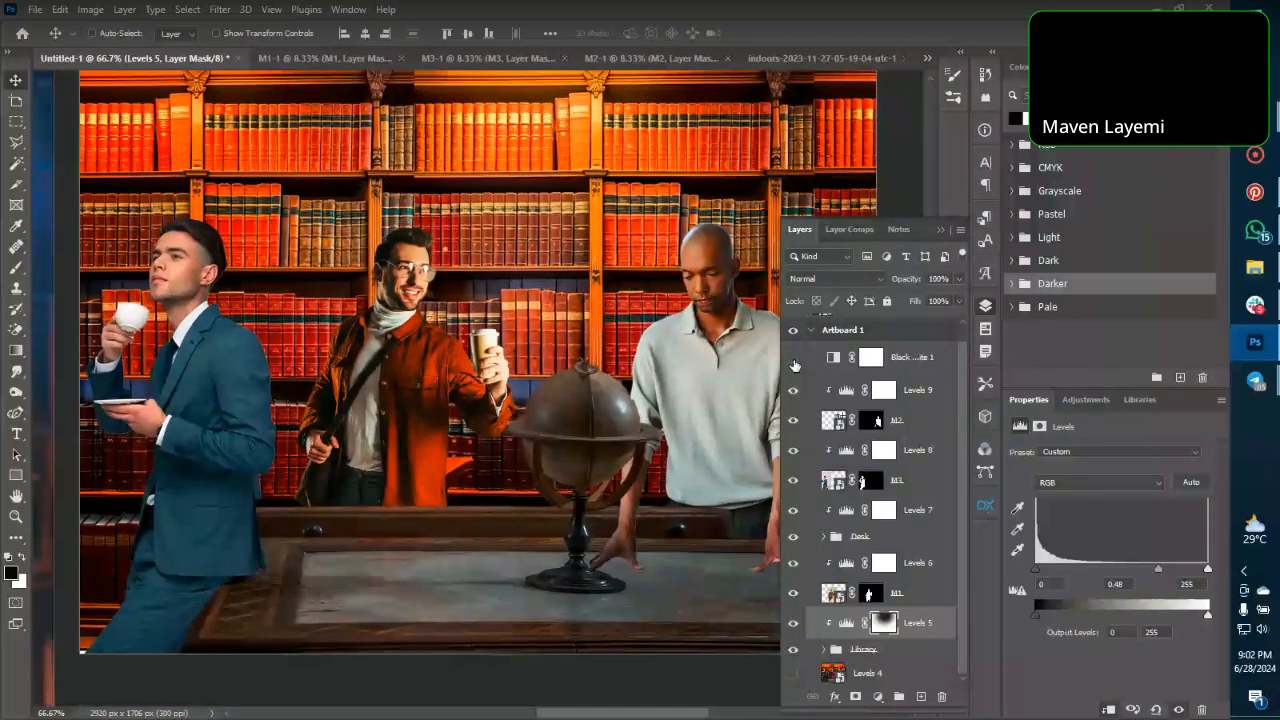
key("ctrl+plus")
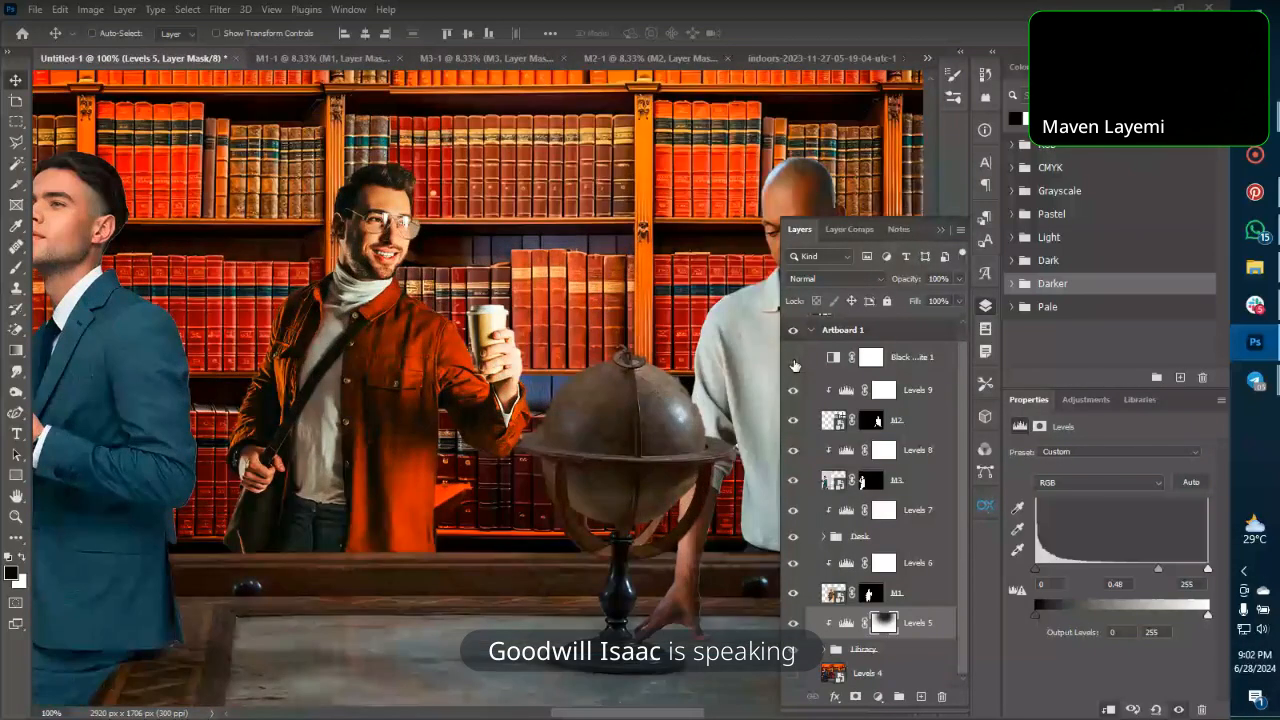
key("ctrl+minus")
key("ctrl+minus")
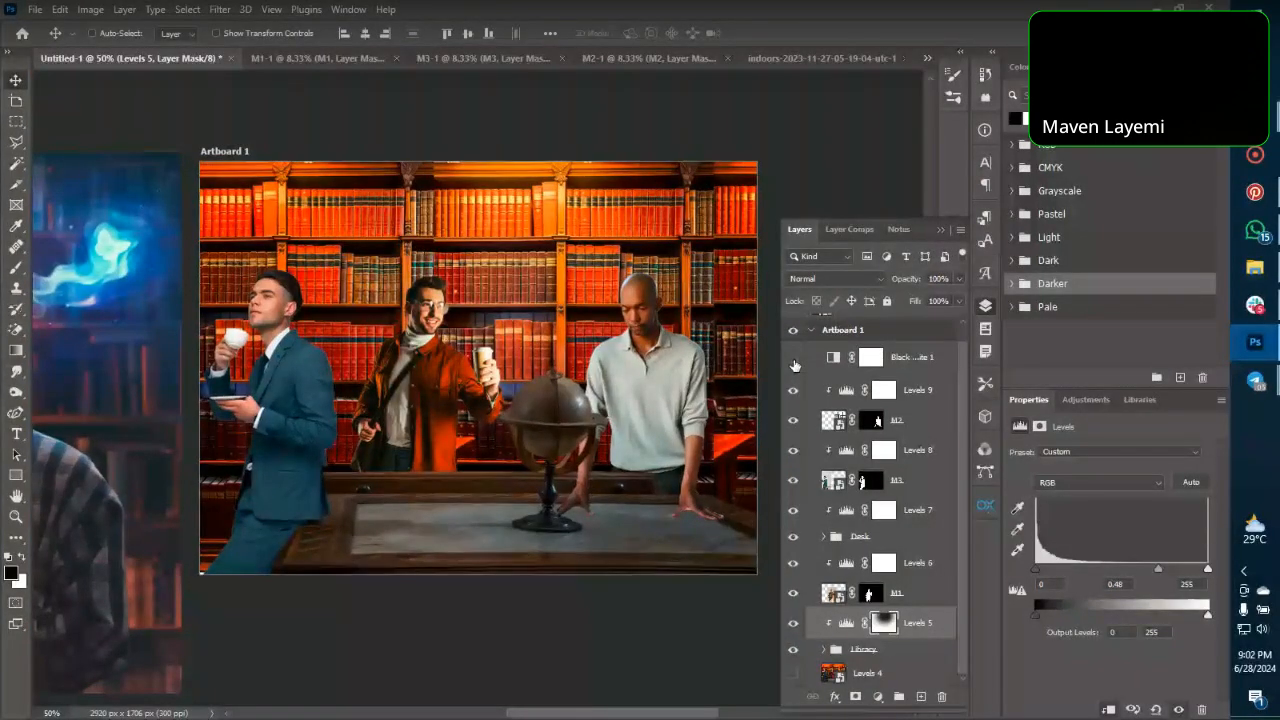
key("ctrl+plus")
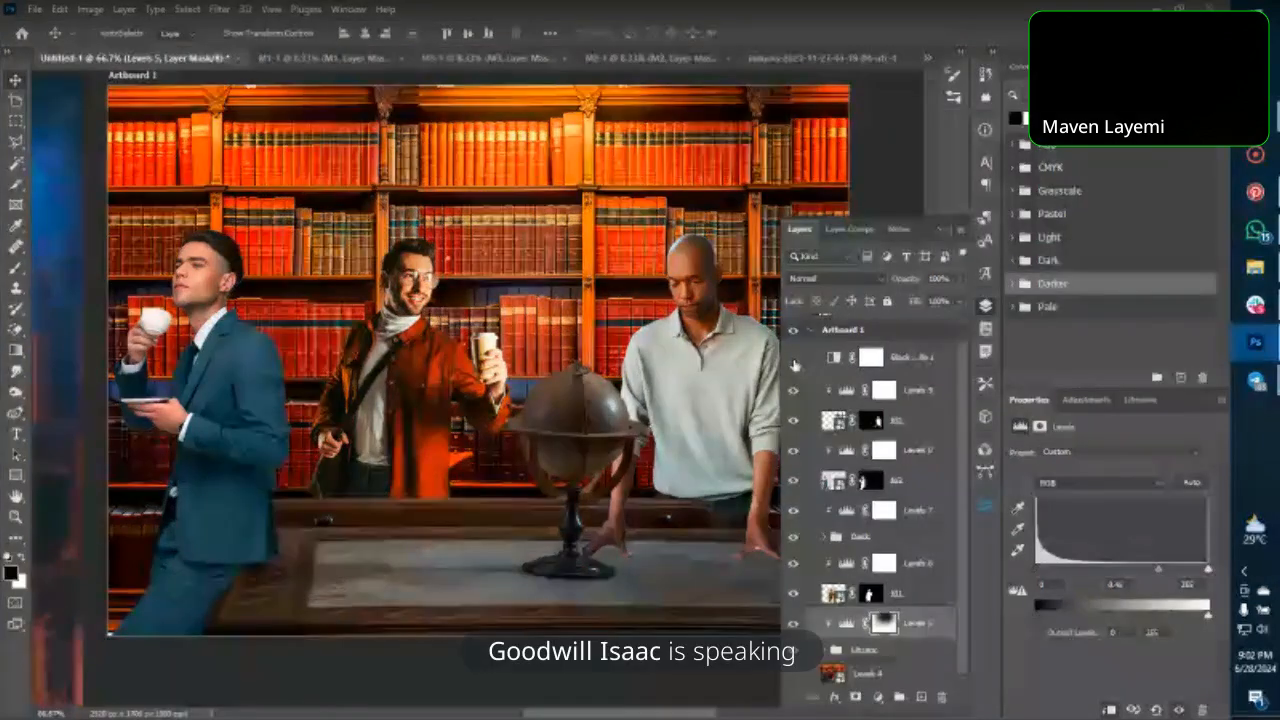
key("ctrl+plus")
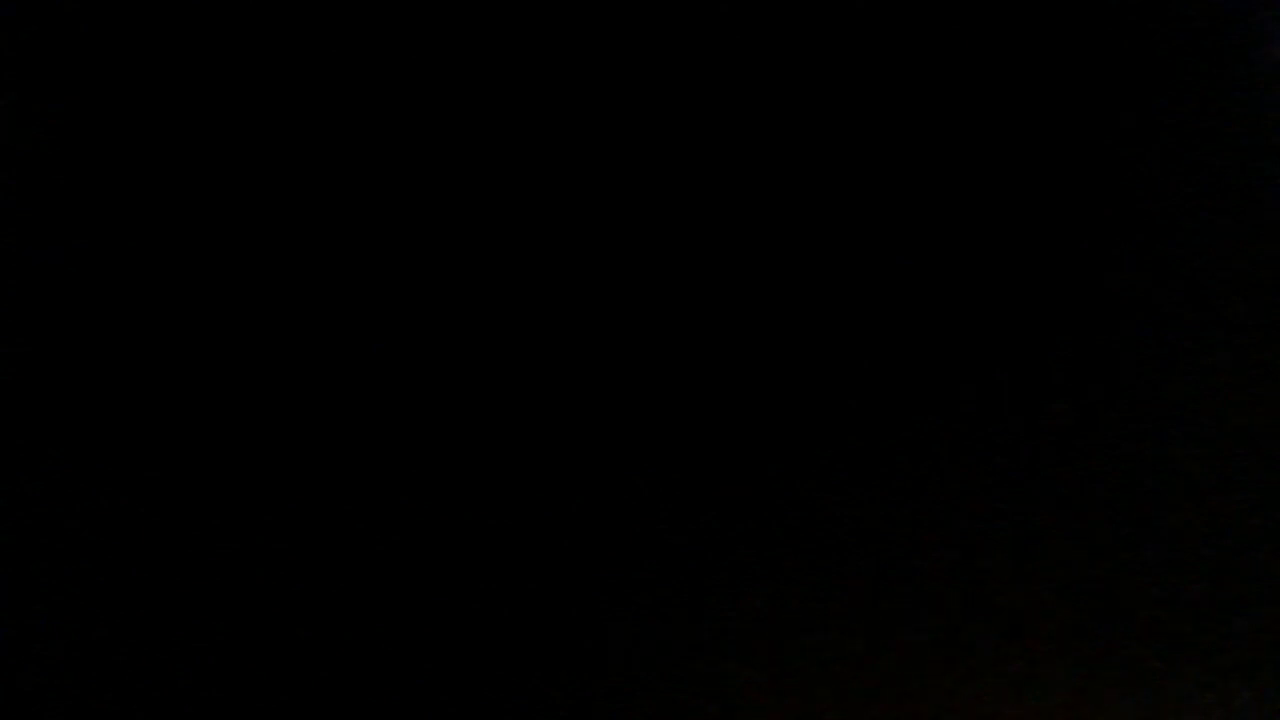
key("ctrl+plus")
key("ctrl+minus")
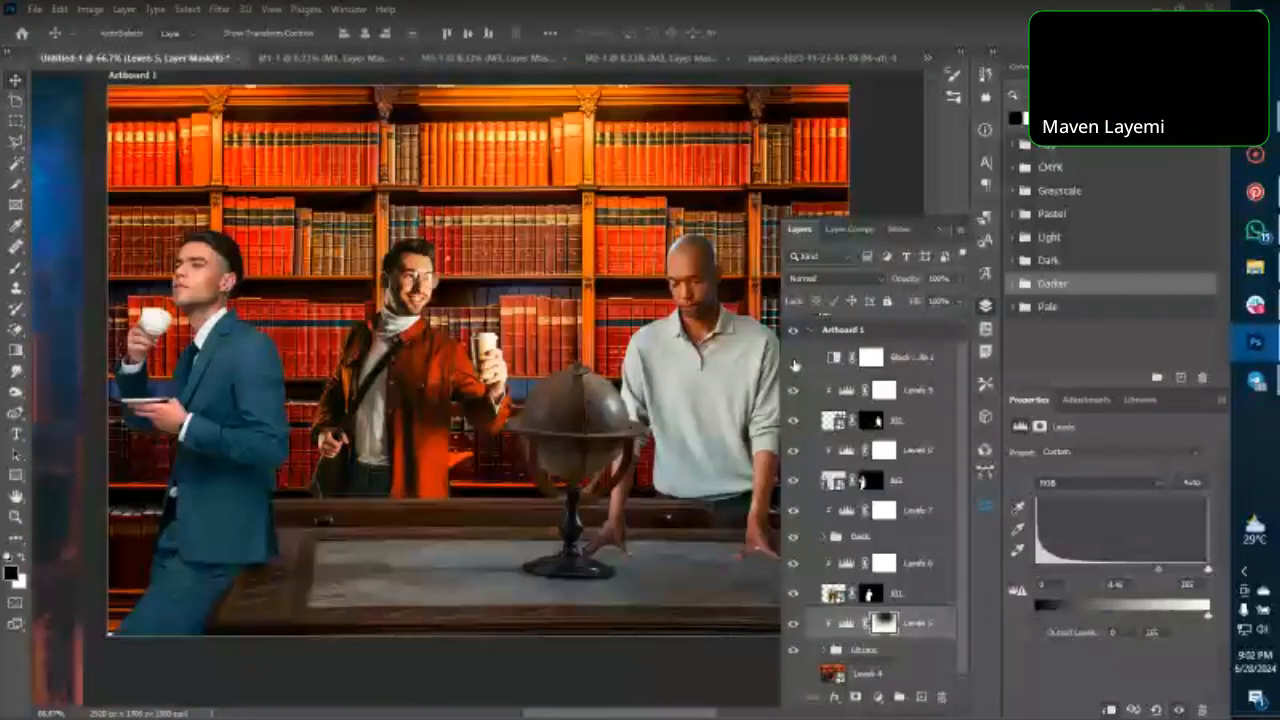
key("ctrl+minus")
key("ctrl+minus")
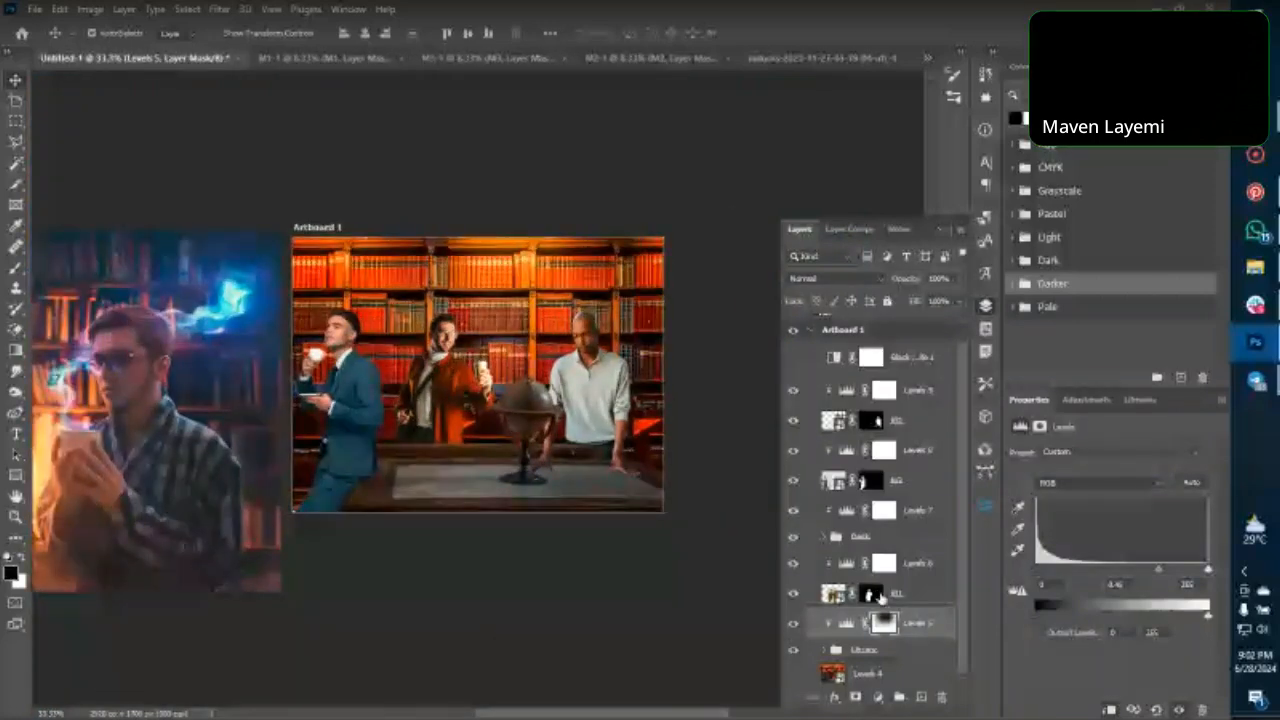
Scale the Library group together with its Levels 5 adjustment to about 103.5%, extending it towards the left.
left_click(901, 652, "shift")
key("ctrl+t")
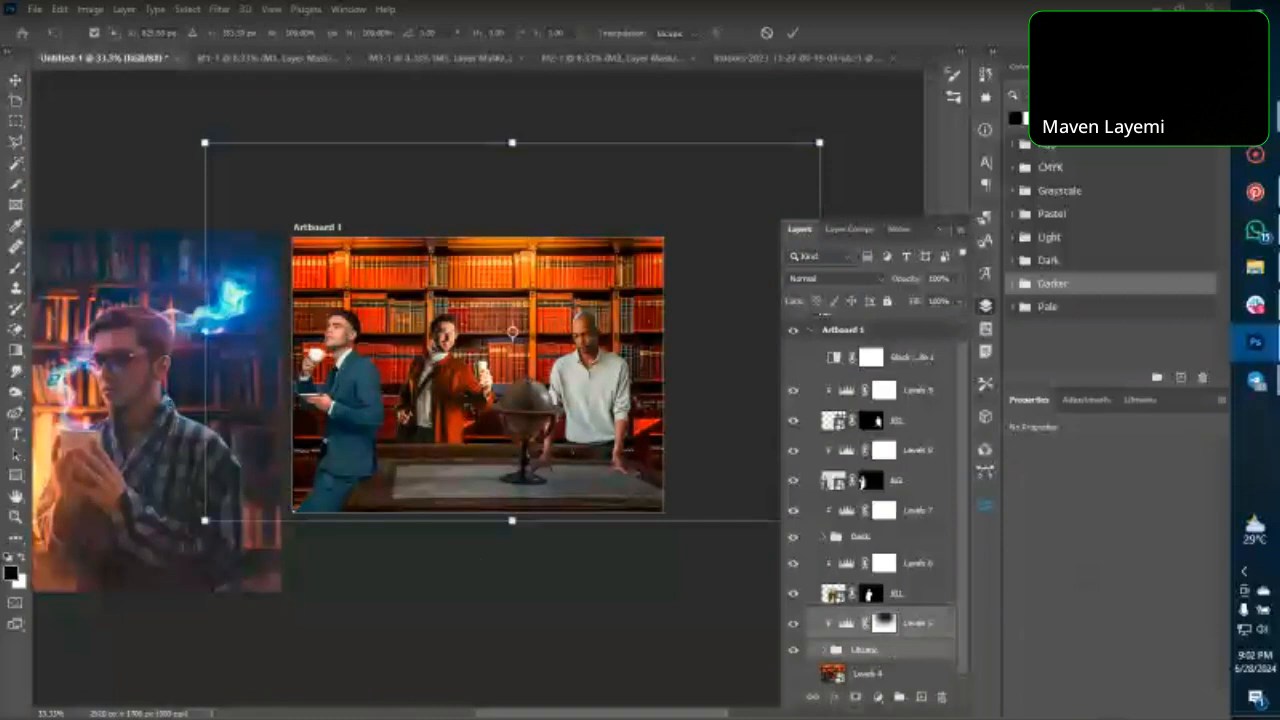
left_click_drag(205, 331, 184, 358)
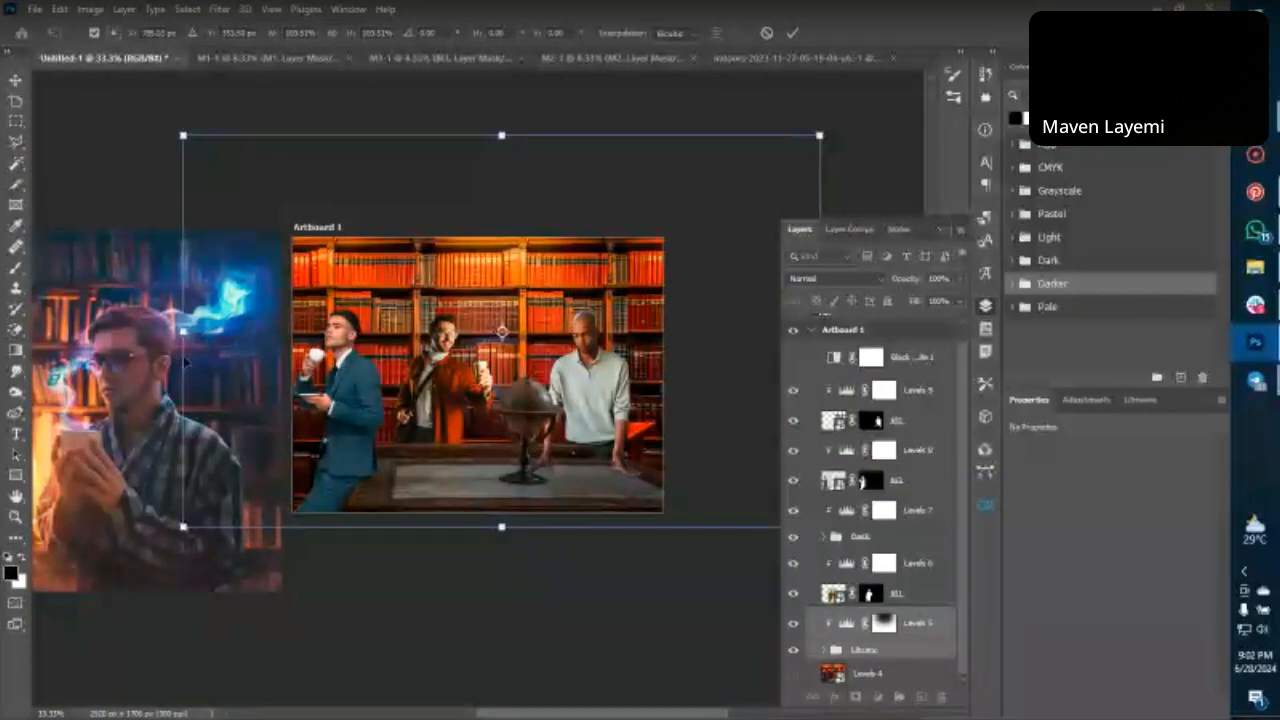
key("Return")
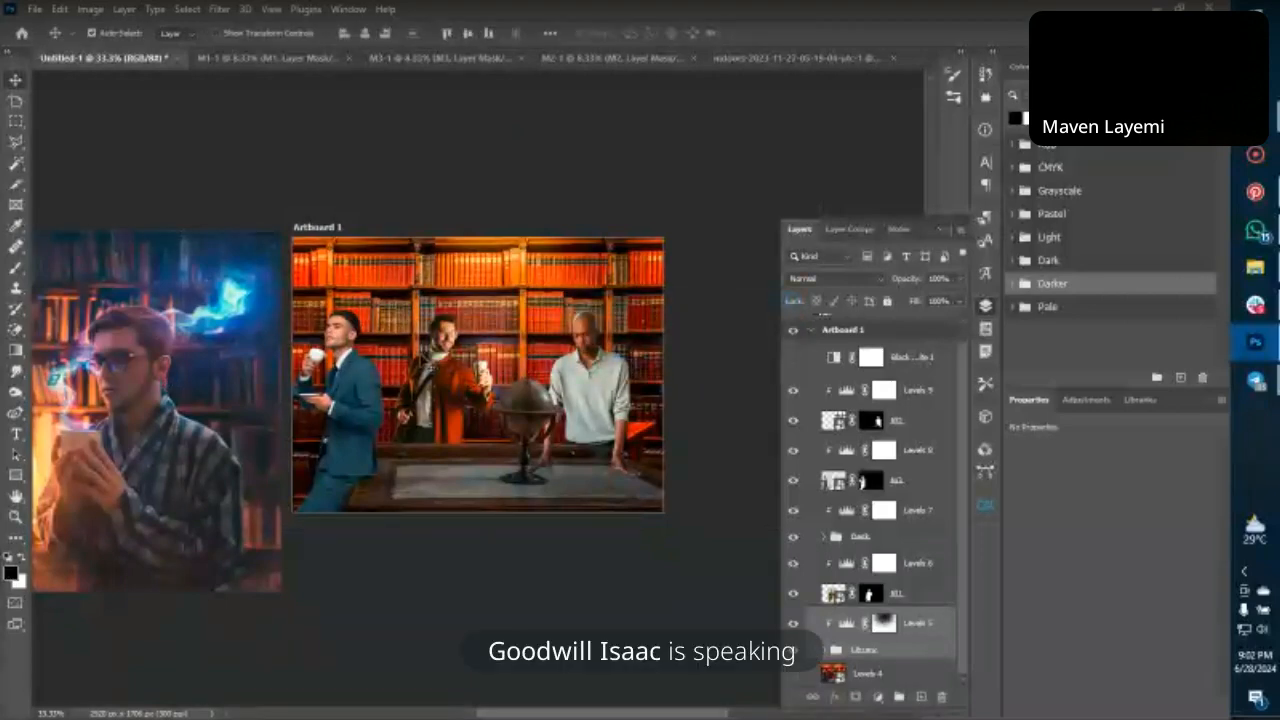
Review the enlarged library in colour and show the Black & White layer again.
key("ctrl+minus")
key("ctrl+plus")
key("ctrl+plus")
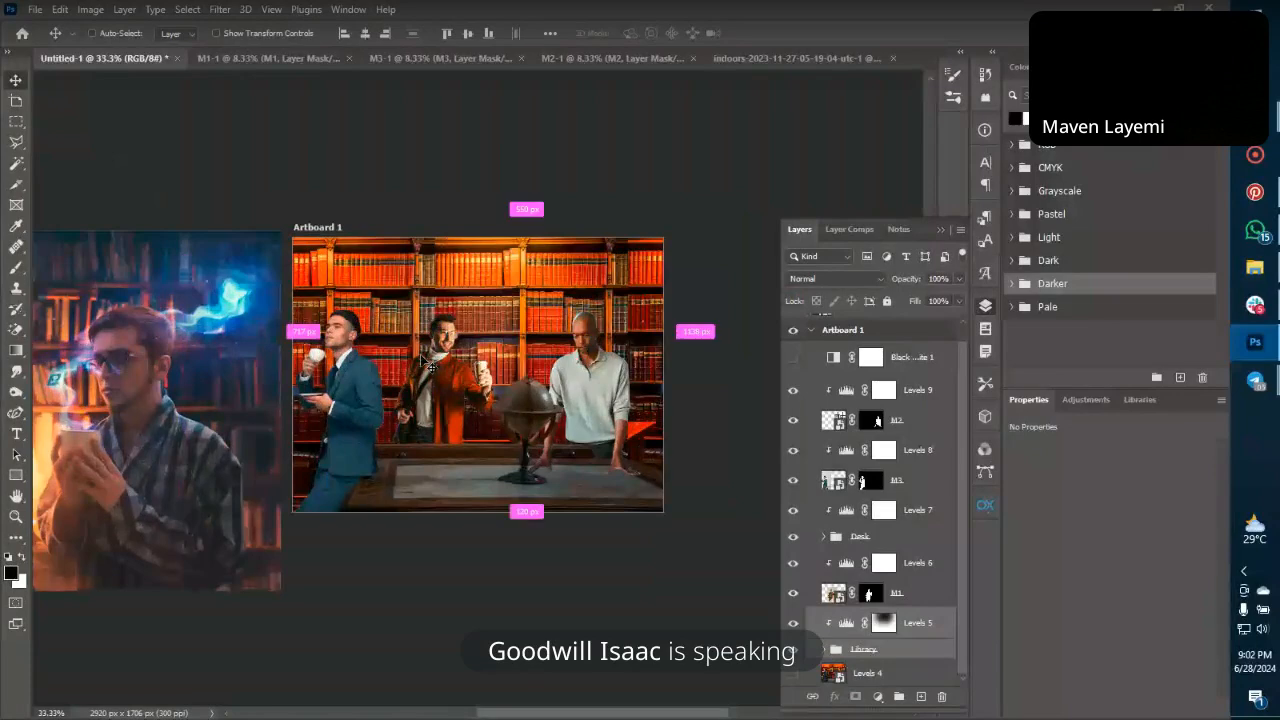
key("ctrl+plus")
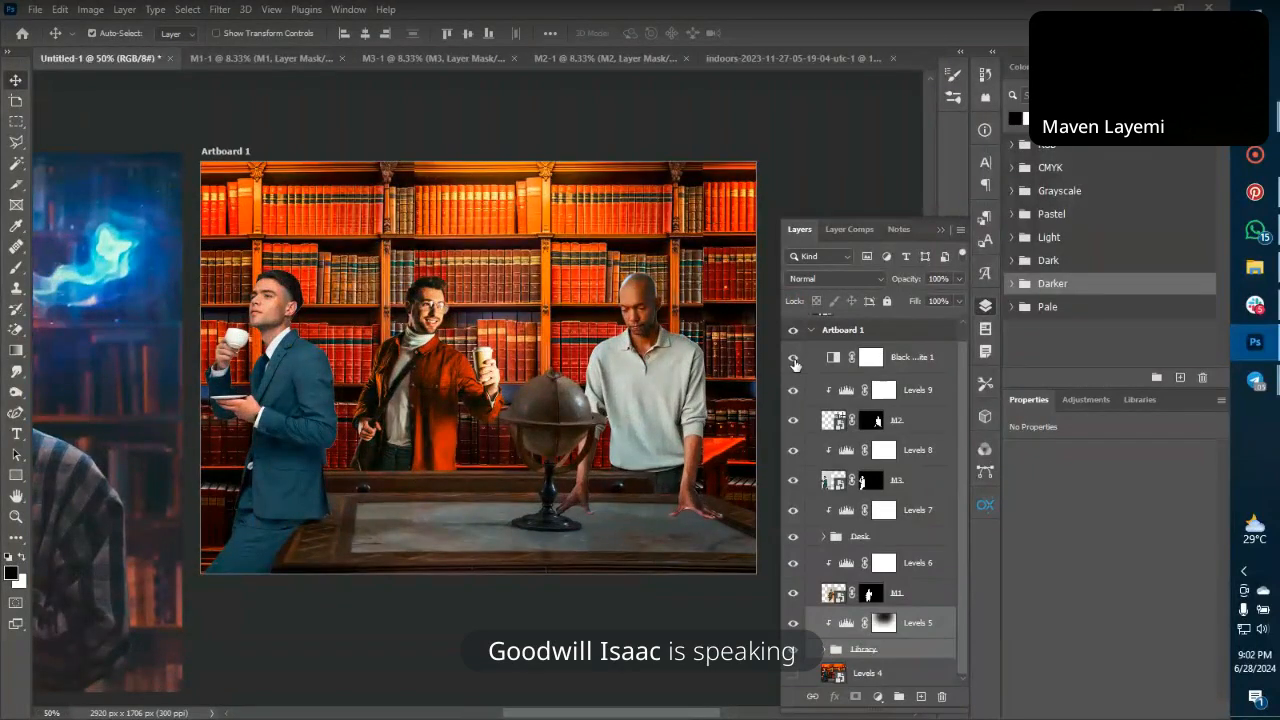
left_click(793, 357)
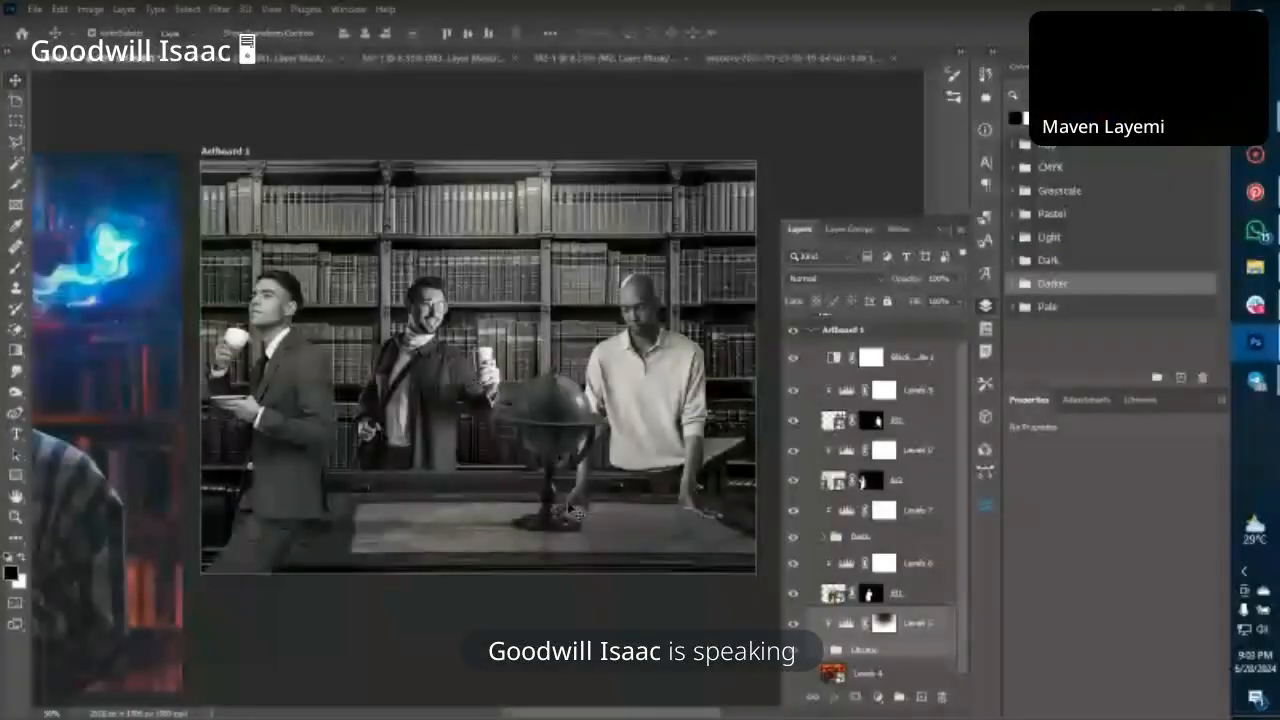
Paint black on the Levels 5 mask near the library's left edge with a 700 px brush, and hide the Black & White layer.
left_click(884, 622)
key("b")
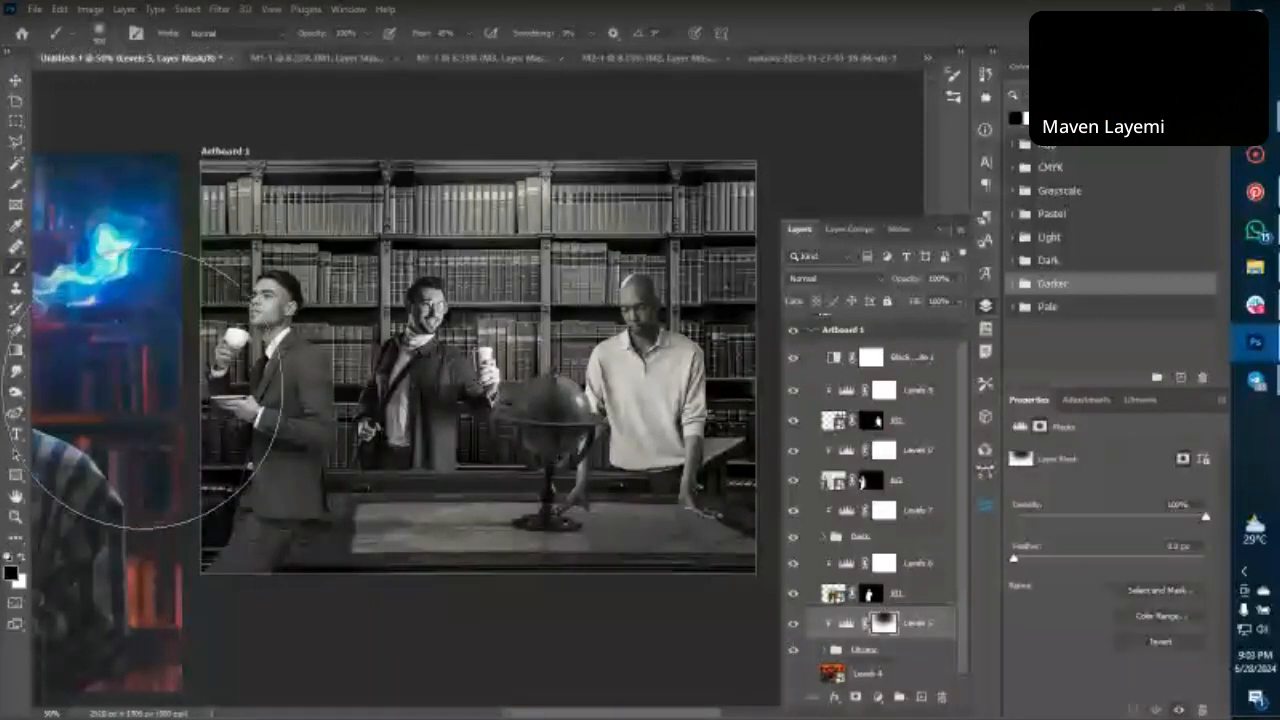
key("bracketleft")
key("bracketleft")
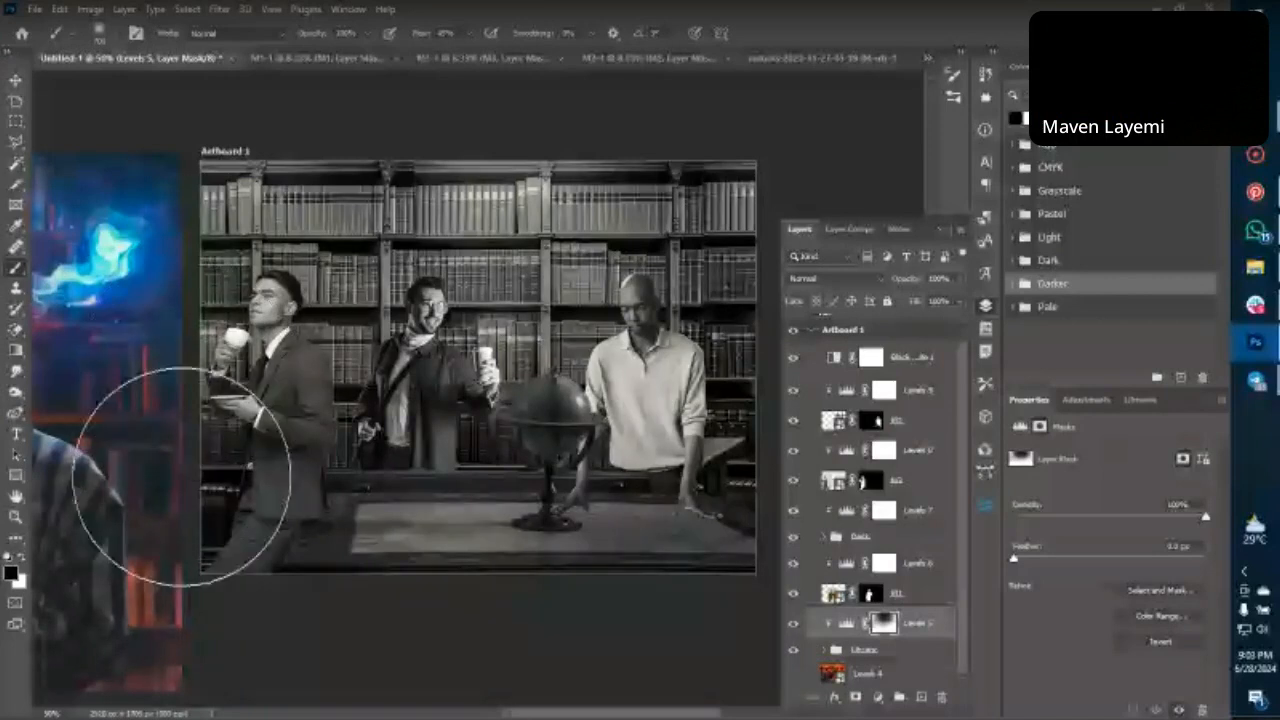
key("v")
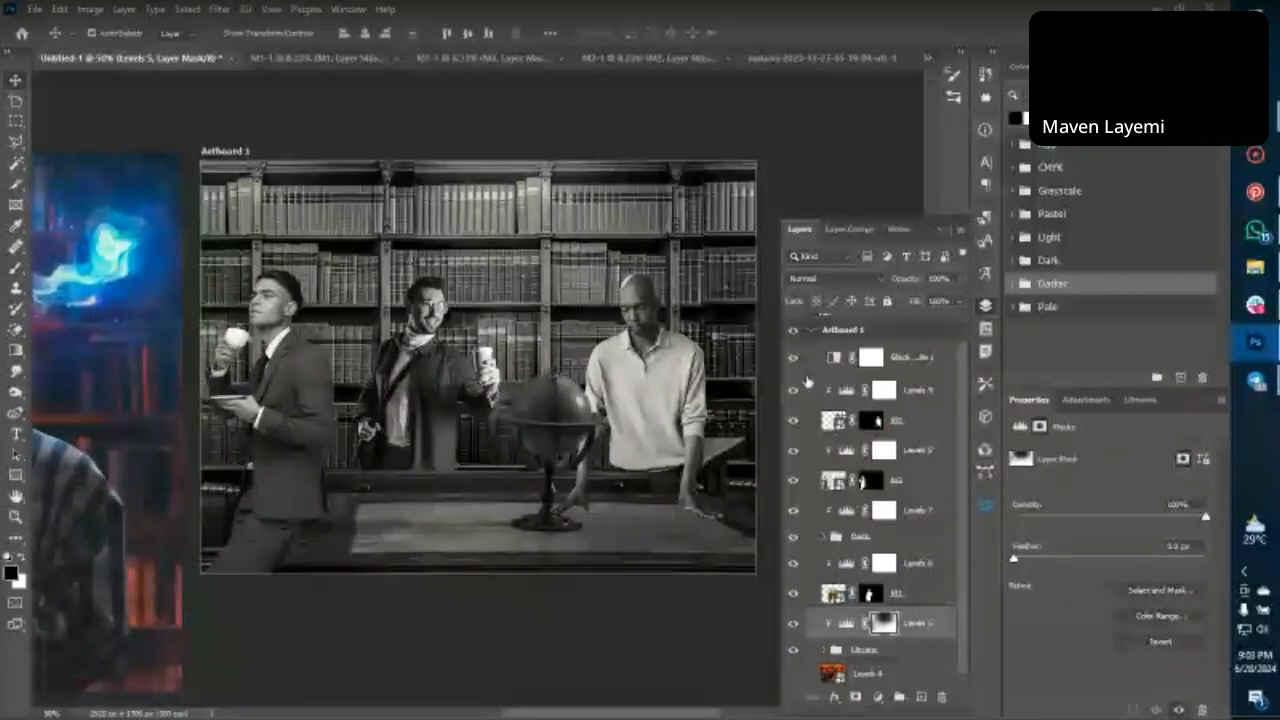
left_click(792, 359)
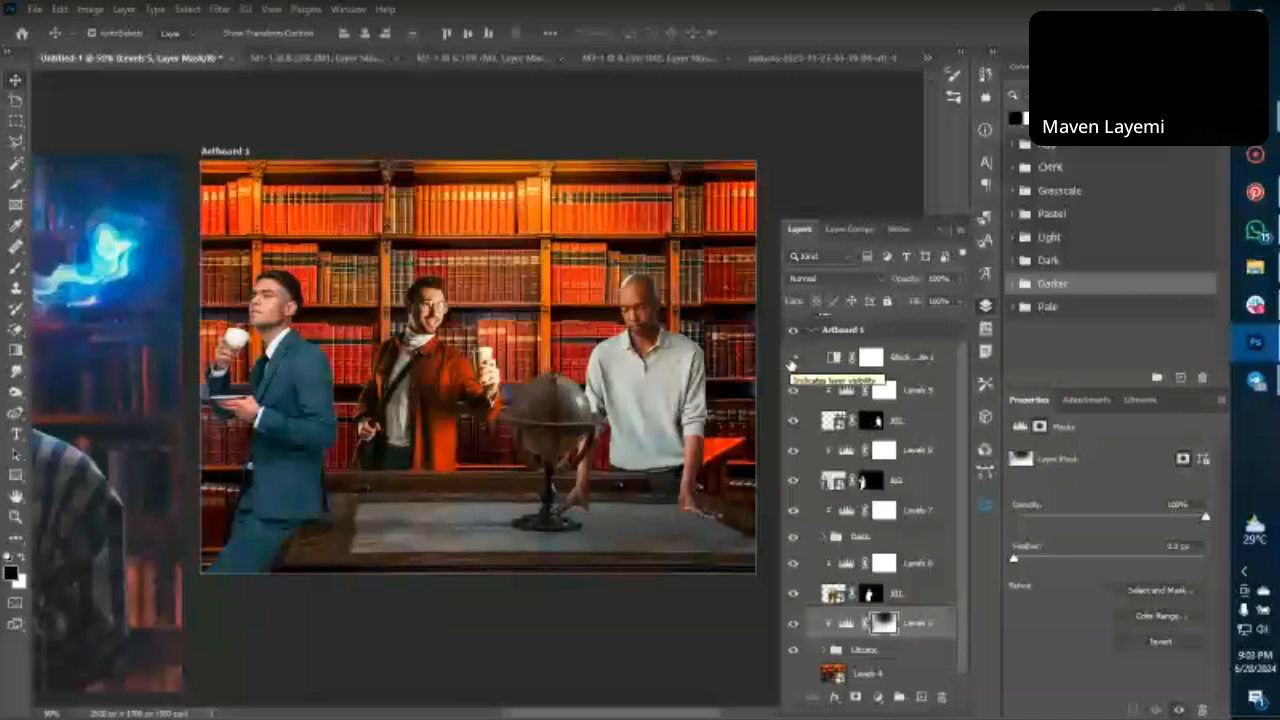
Show the Black & White layer and set the Levels 9 midtone to about 0.45, darkening the man in the polo shirt.
left_click(792, 359)
scroll(555, 428, "right", 2)
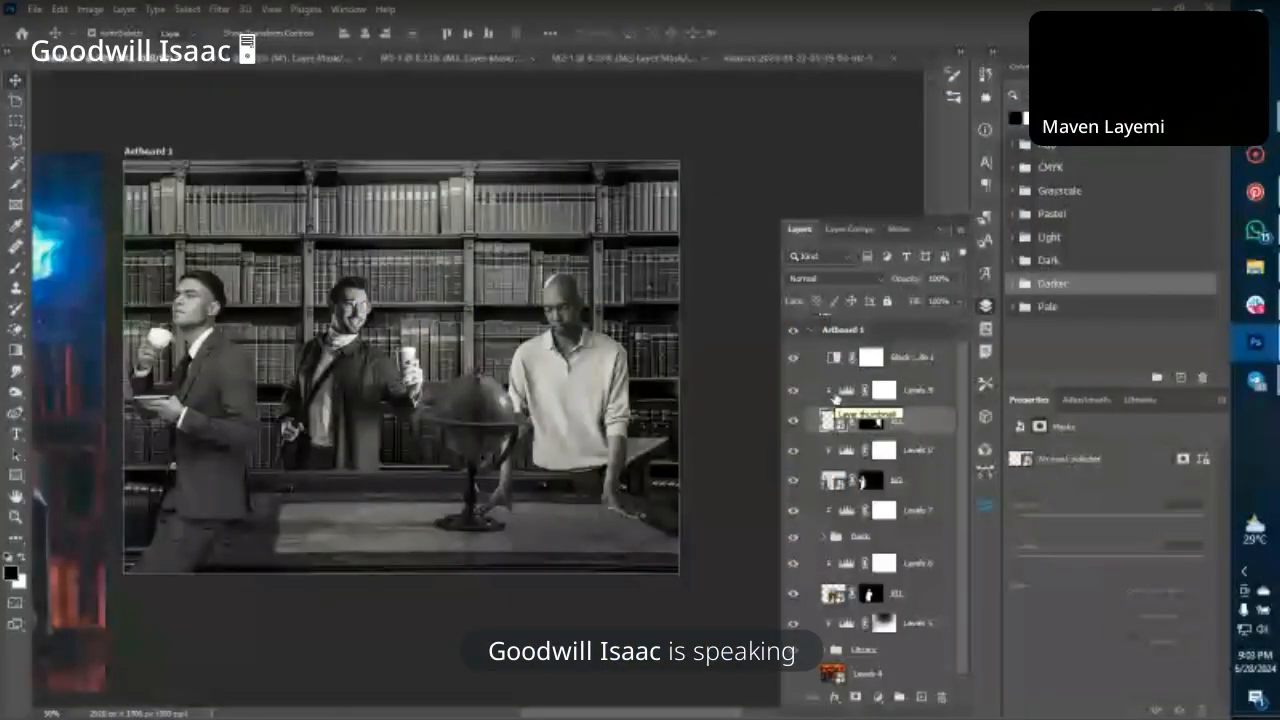
left_click(882, 391)
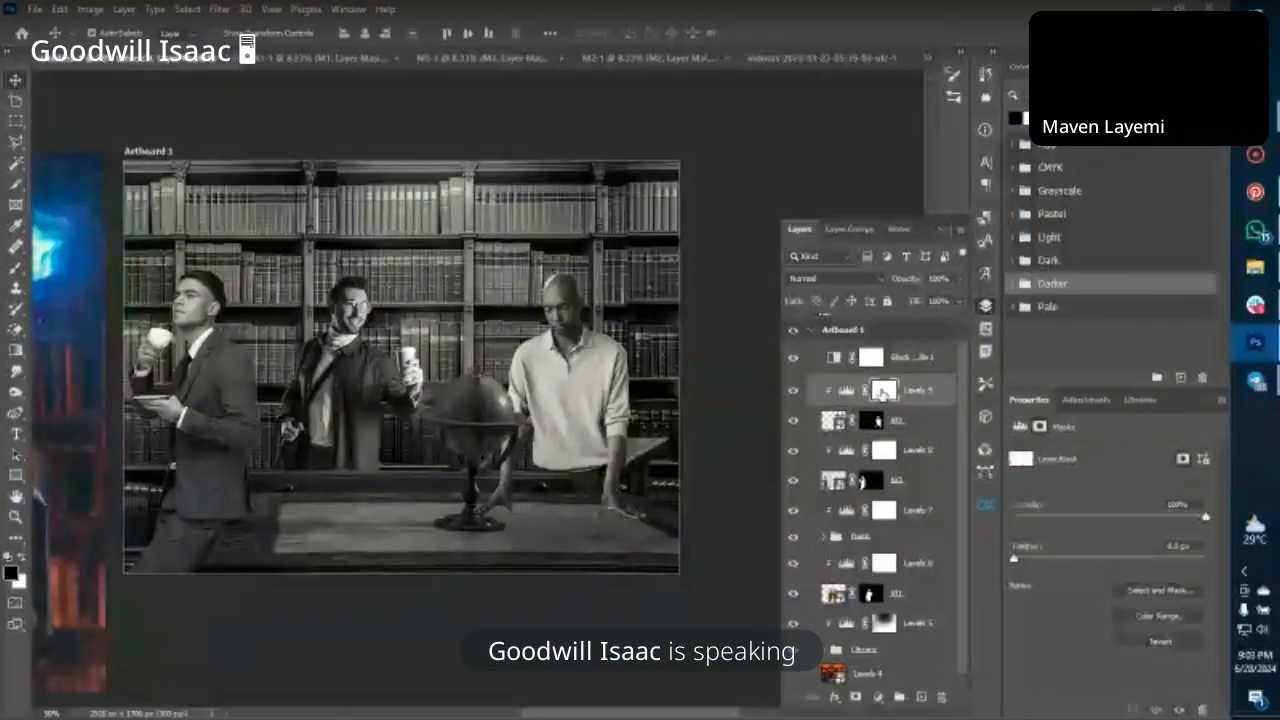
left_click(846, 390)
left_click_drag(1157, 575, 1164, 575)
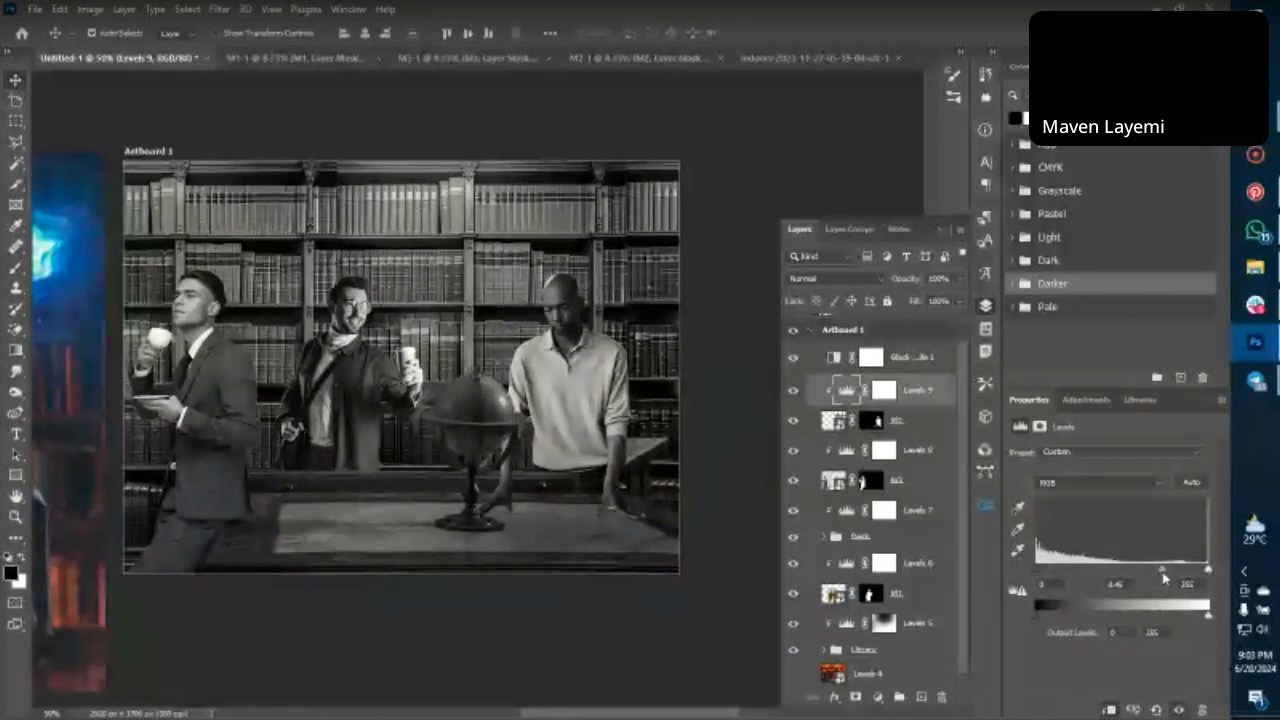
Paint black on the Levels 9 mask along the bald man's forearm and hide the Black & White layer to review the composite.
key("b")
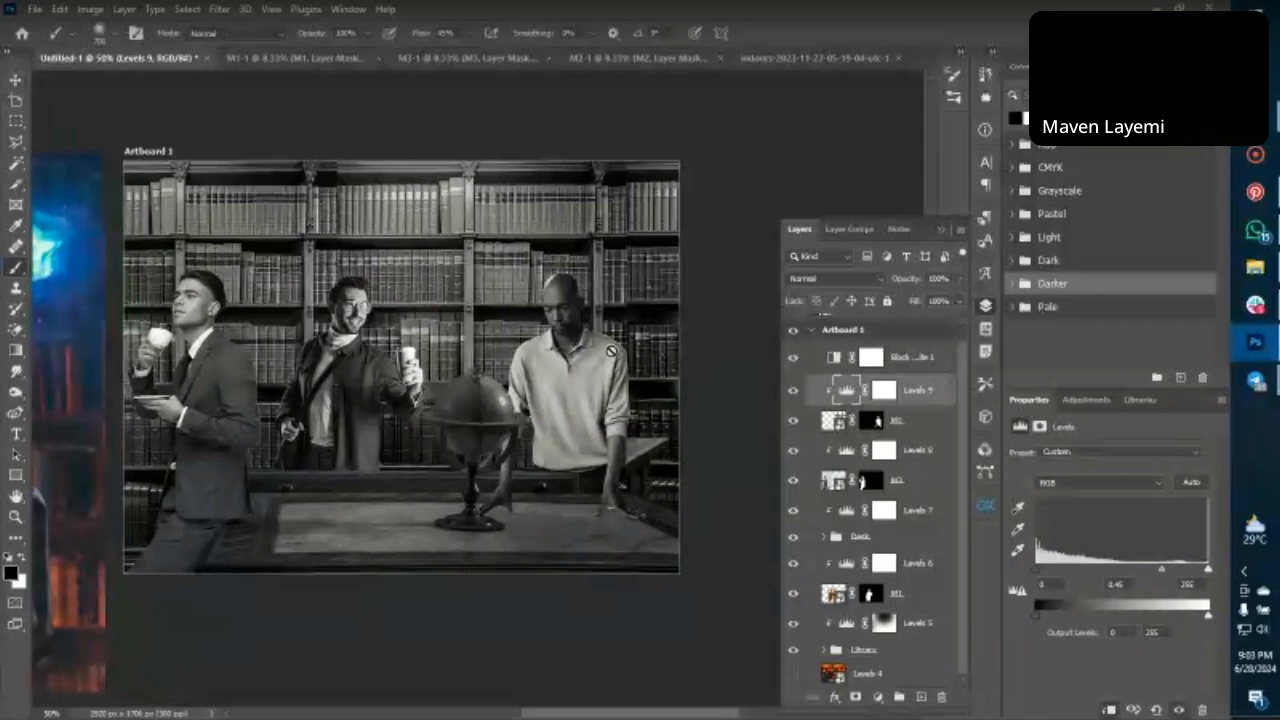
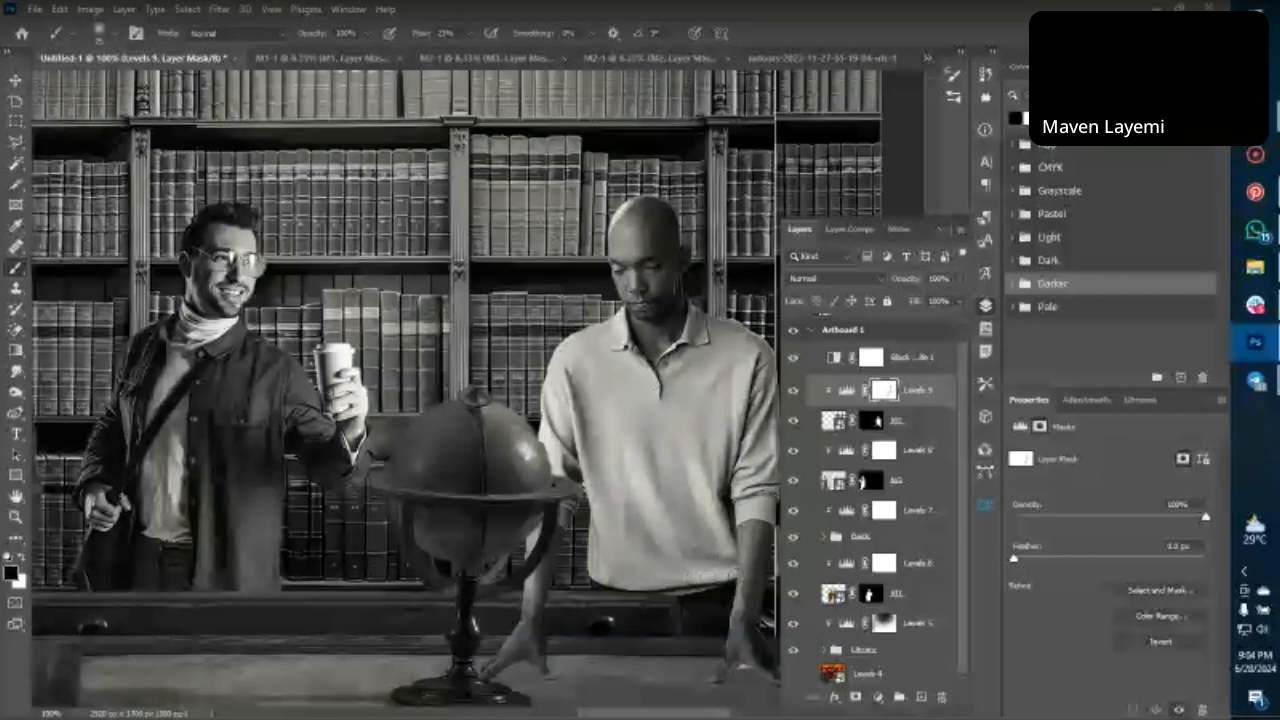
left_click_drag(749, 545, 731, 639)
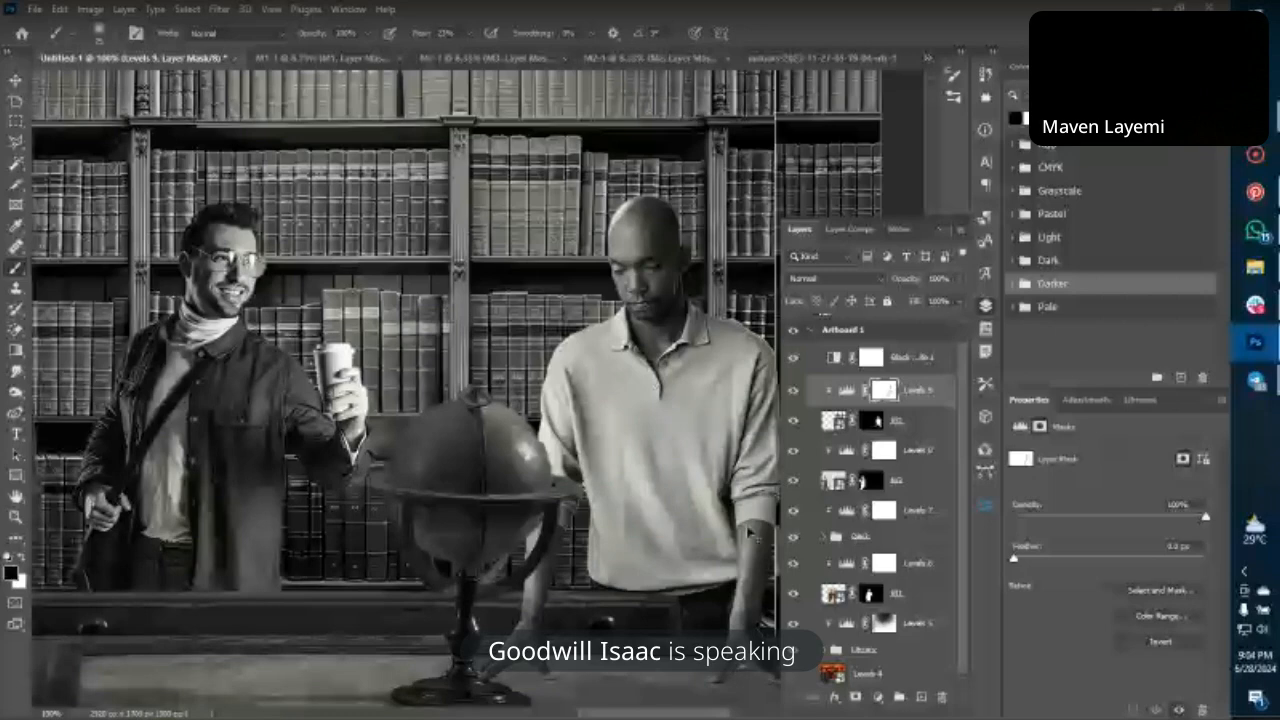
key("ctrl+minus")
left_click(794, 365)
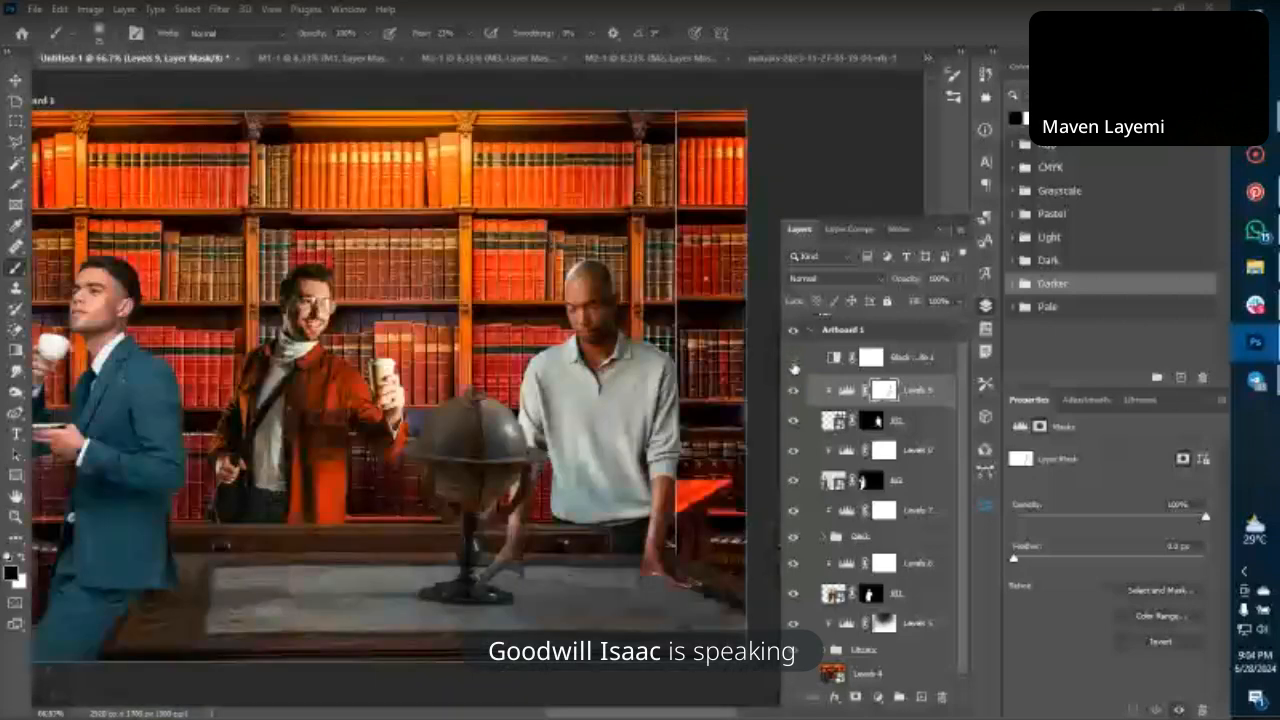
key("ctrl+minus")
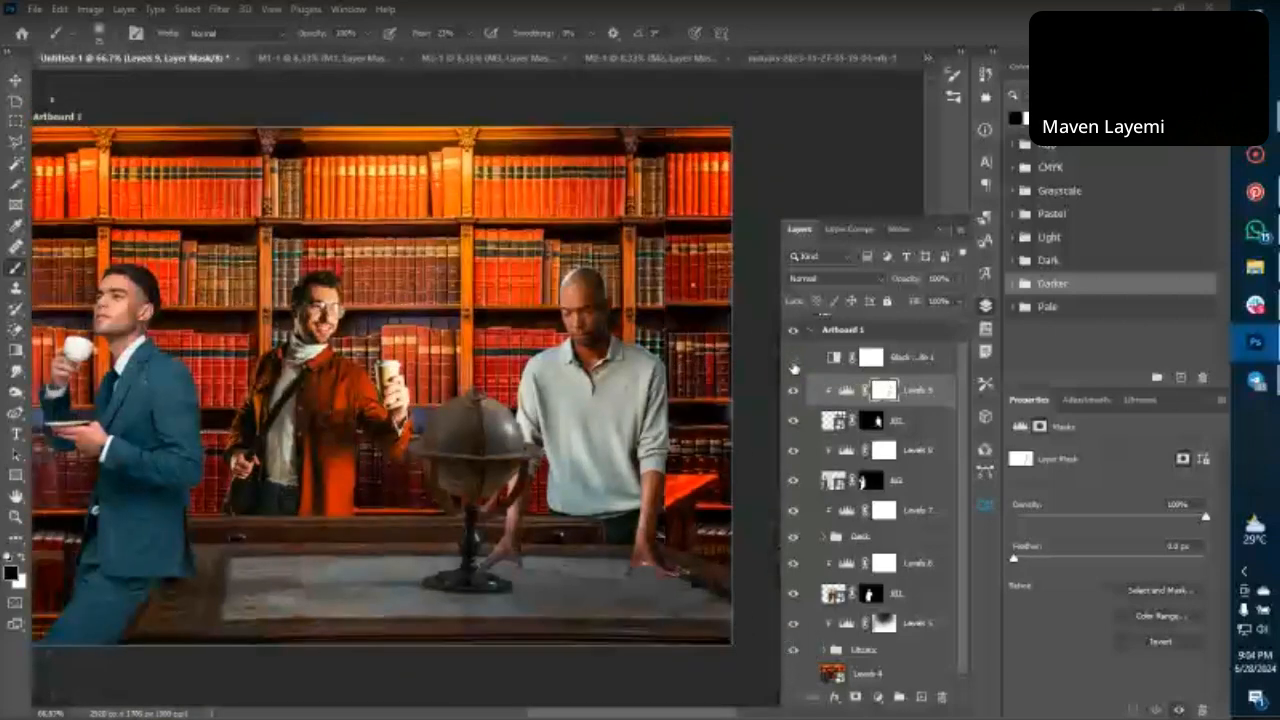
key("ctrl+minus")
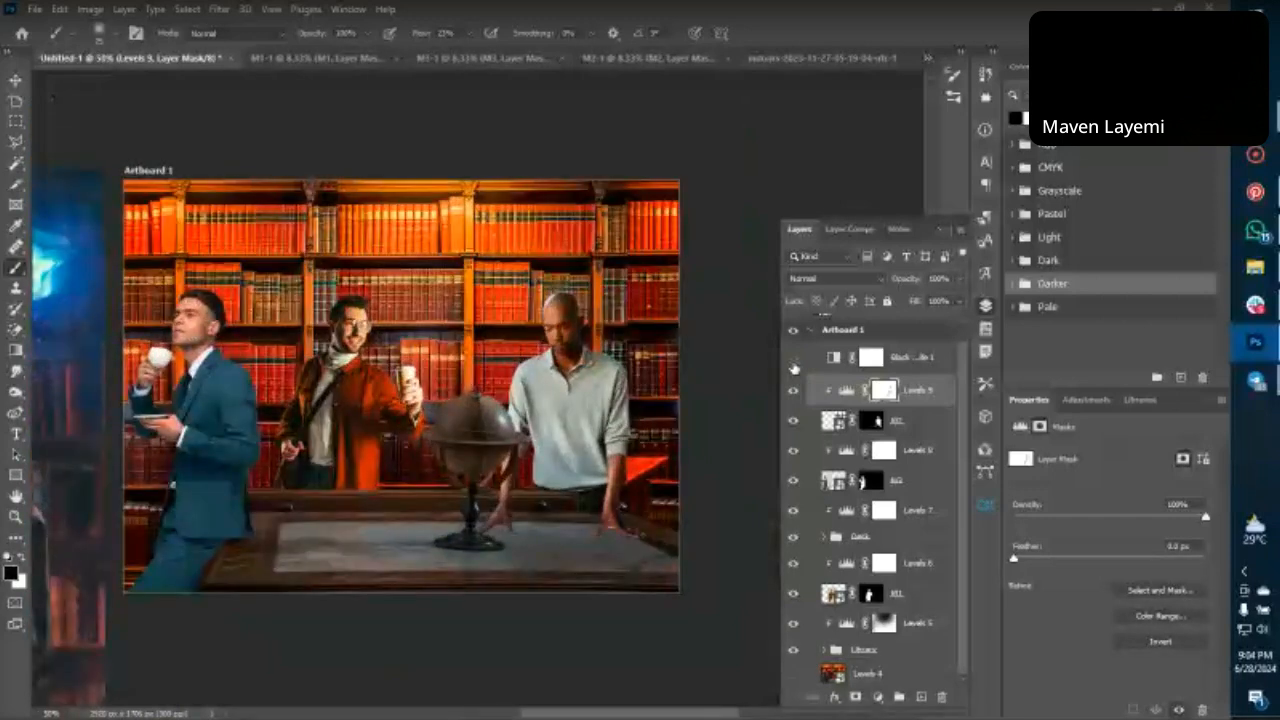
key("ctrl+minus")
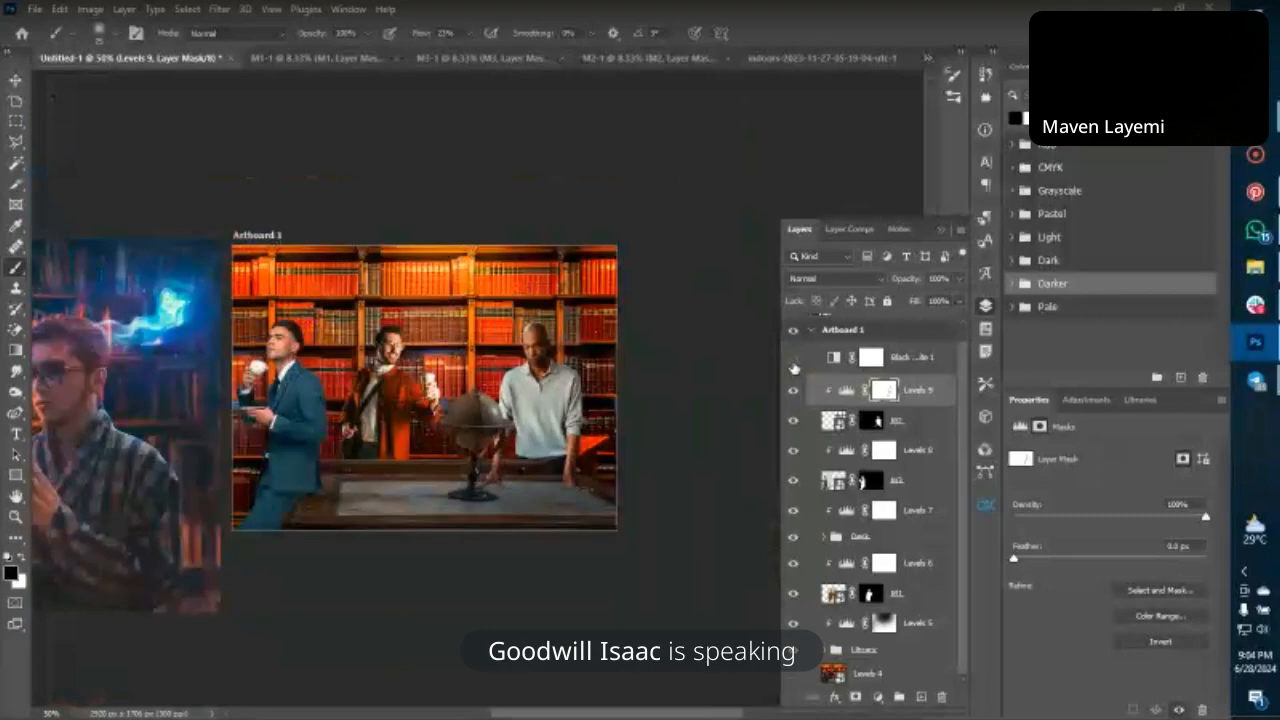
Set the Levels 6 midtone to 0.64 and paint black on its mask over the middle man's lit areas with a small brush.
key("ctrl+plus")
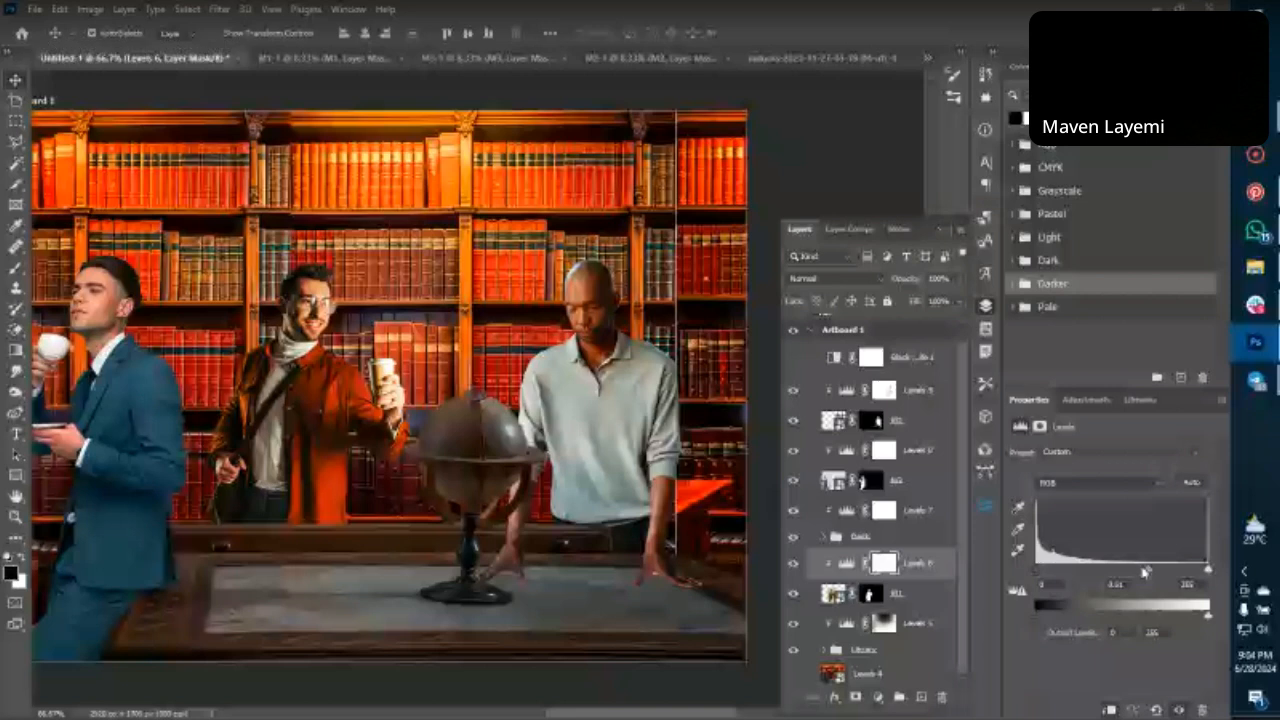
mouse_move(1145, 571)
left_mouse_down()
mouse_move(1160, 577)
mouse_move(1147, 578)
left_mouse_up()
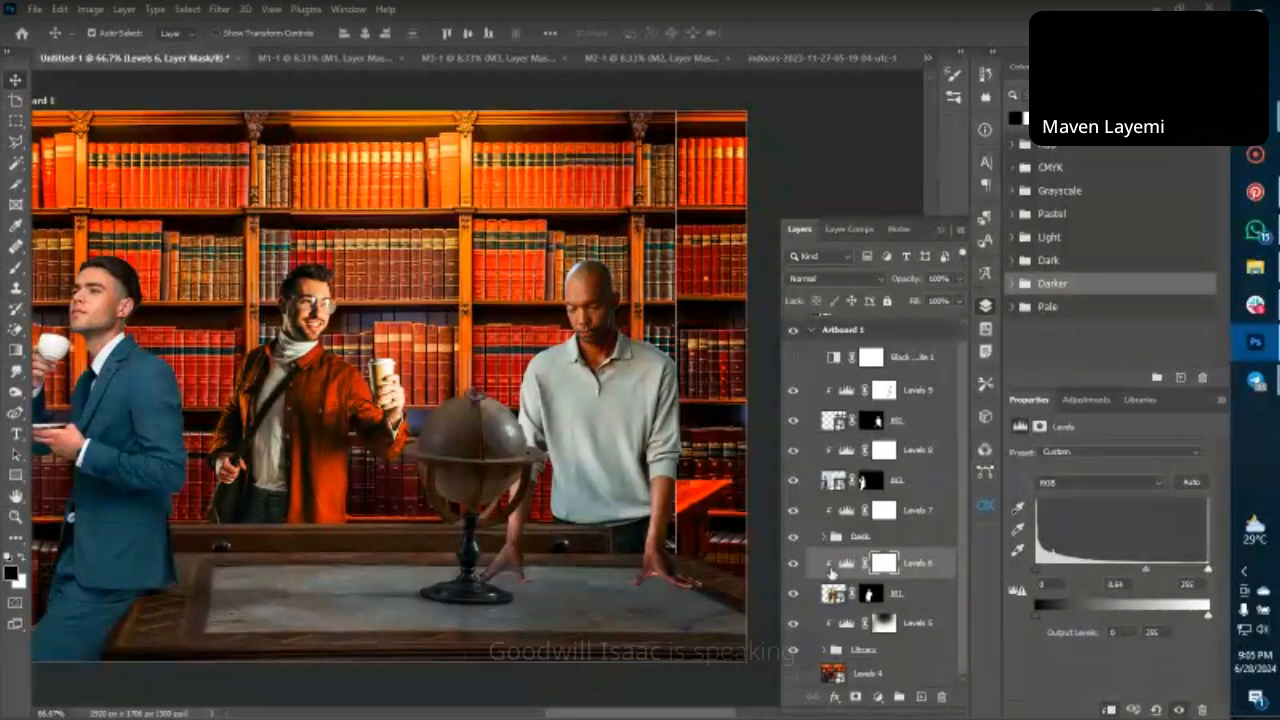
key("b")
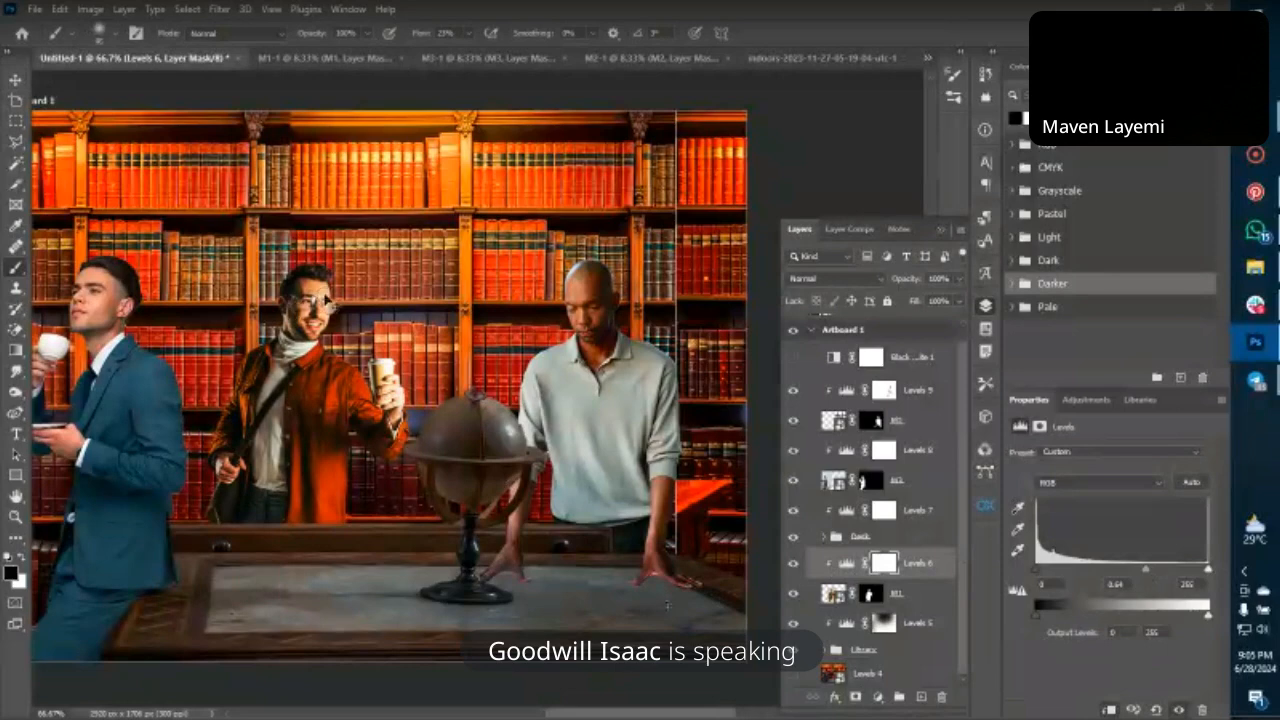
key("ctrl+plus")
key("ctrl+plus")
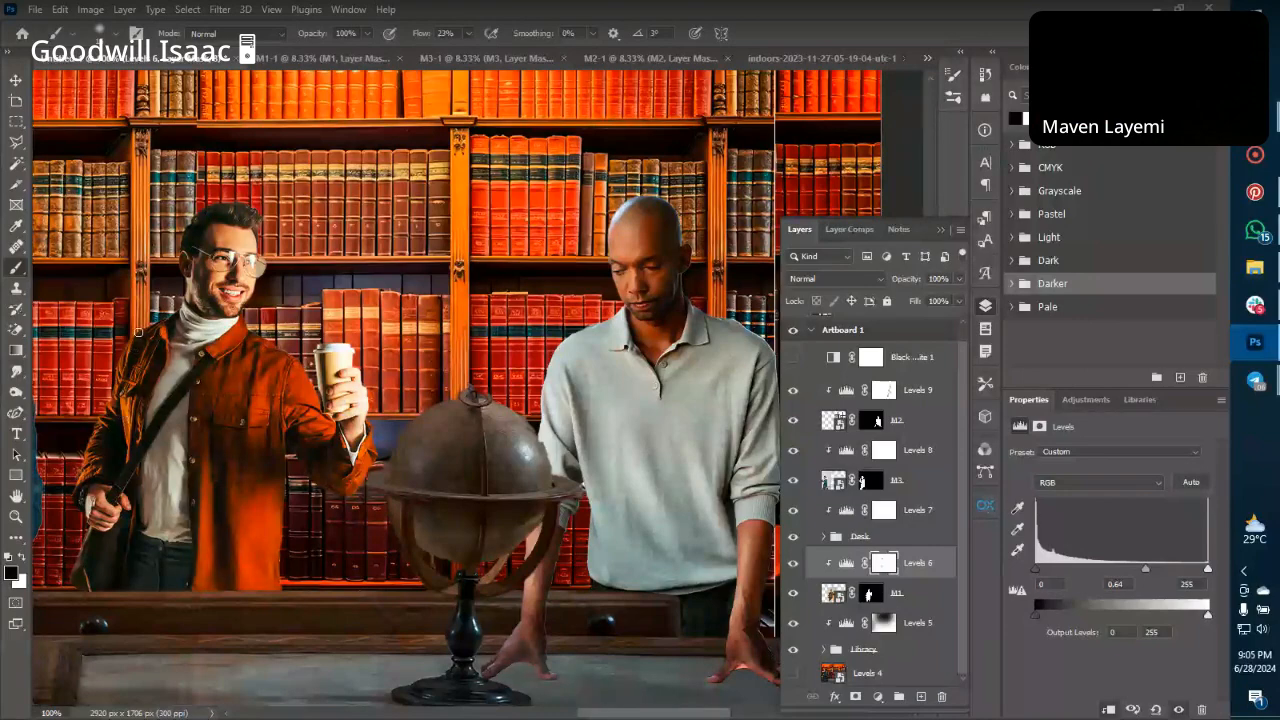
key("ctrl+minus")
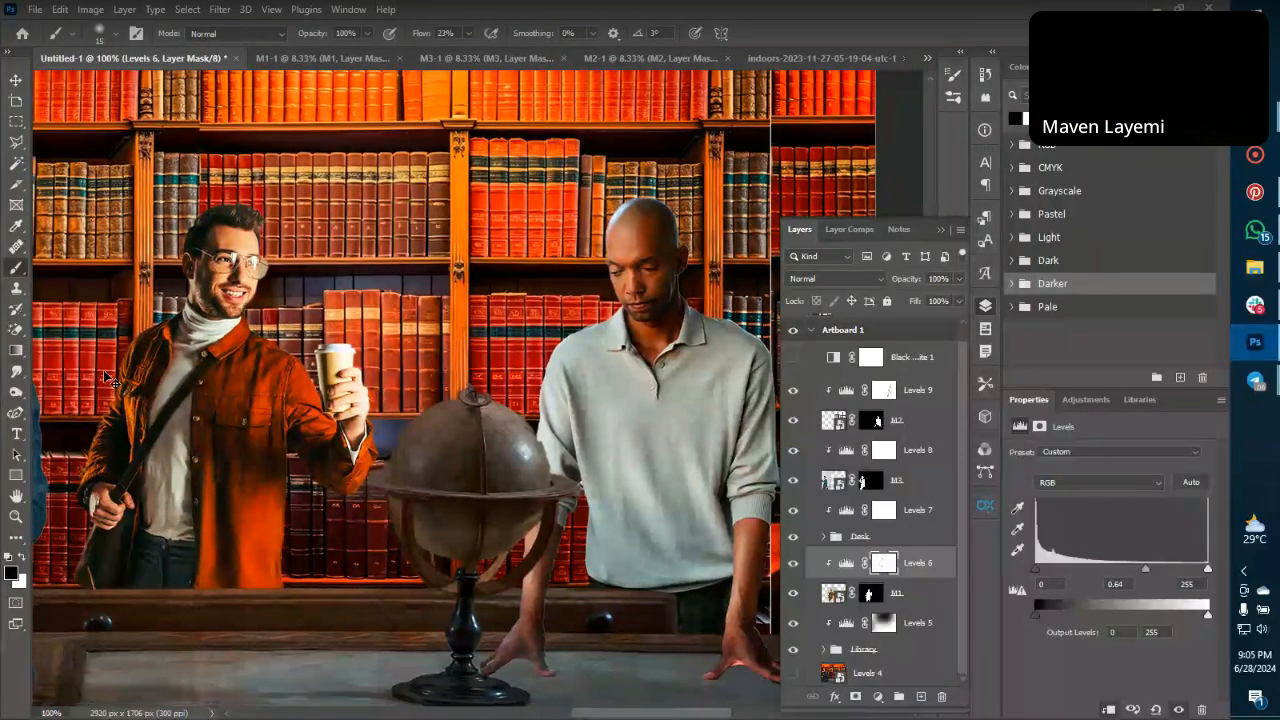
key("ctrl+minus")
key("ctrl+minus")
key("ctrl+minus")
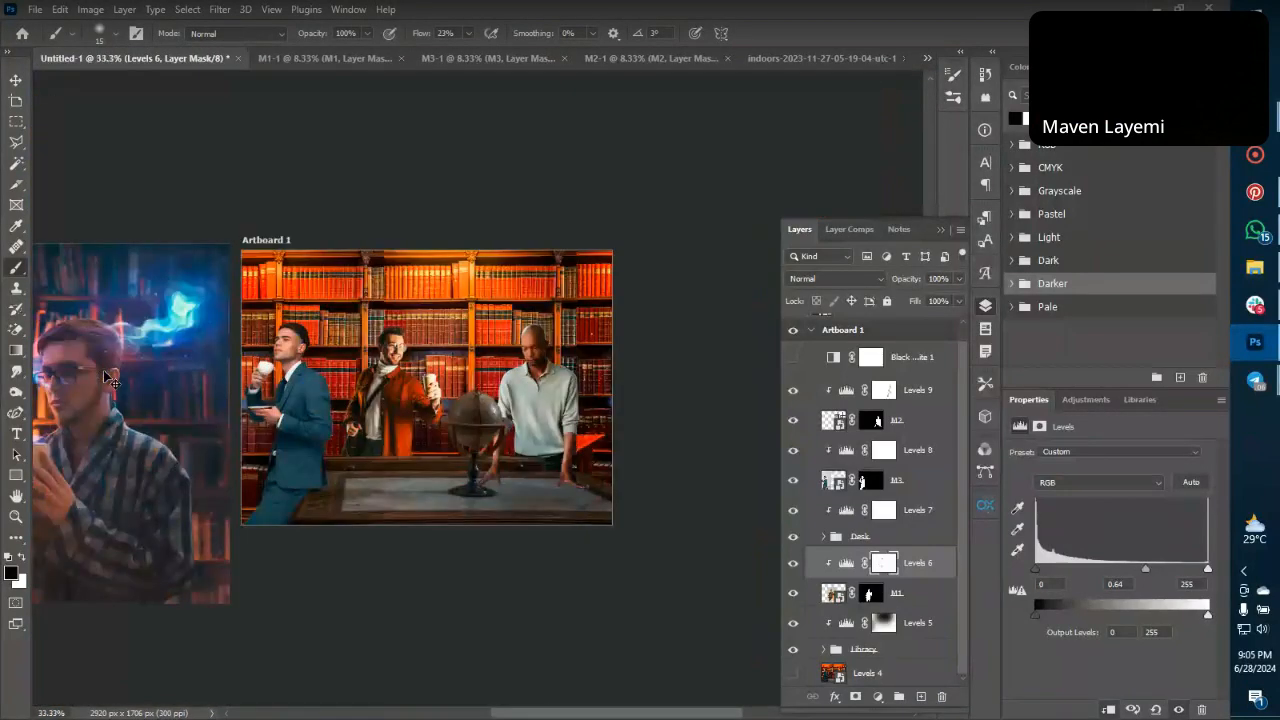
Set the Levels 8 midtone to 0.83 and paint black on its mask along the suited man's head and shoulder.
key("ctrl+plus")
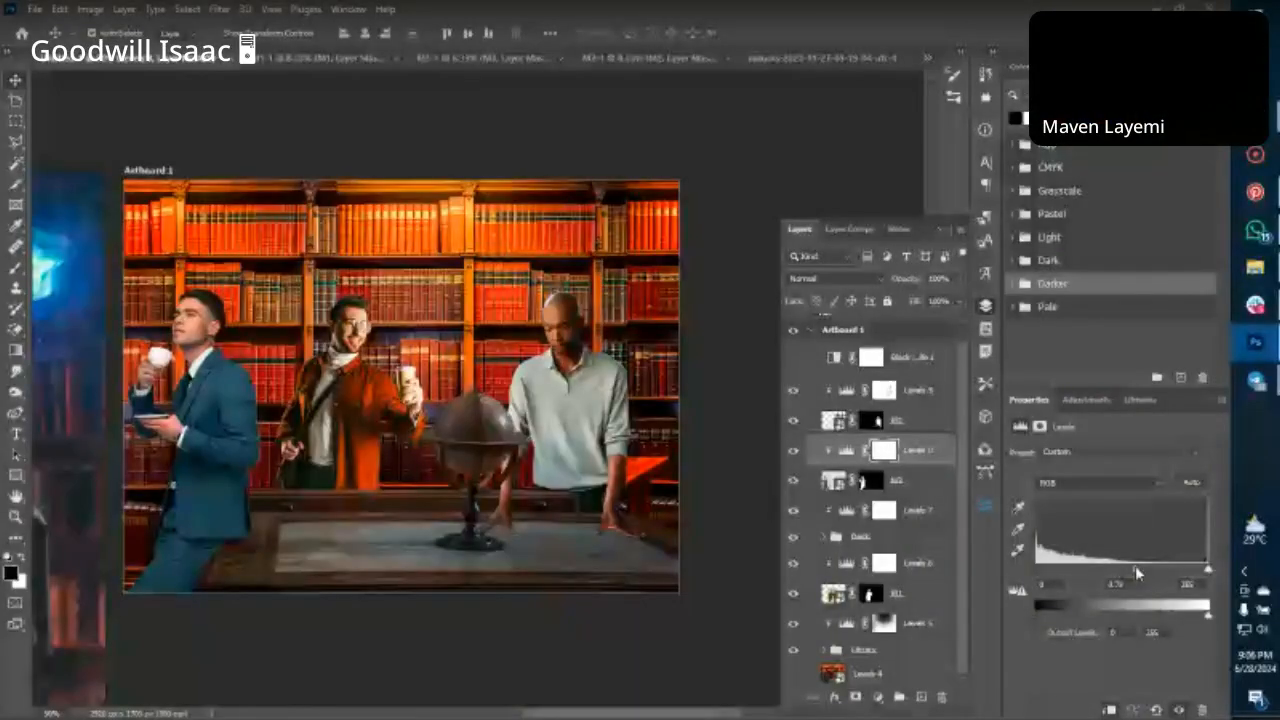
left_click_drag(1133, 569, 1131, 571)
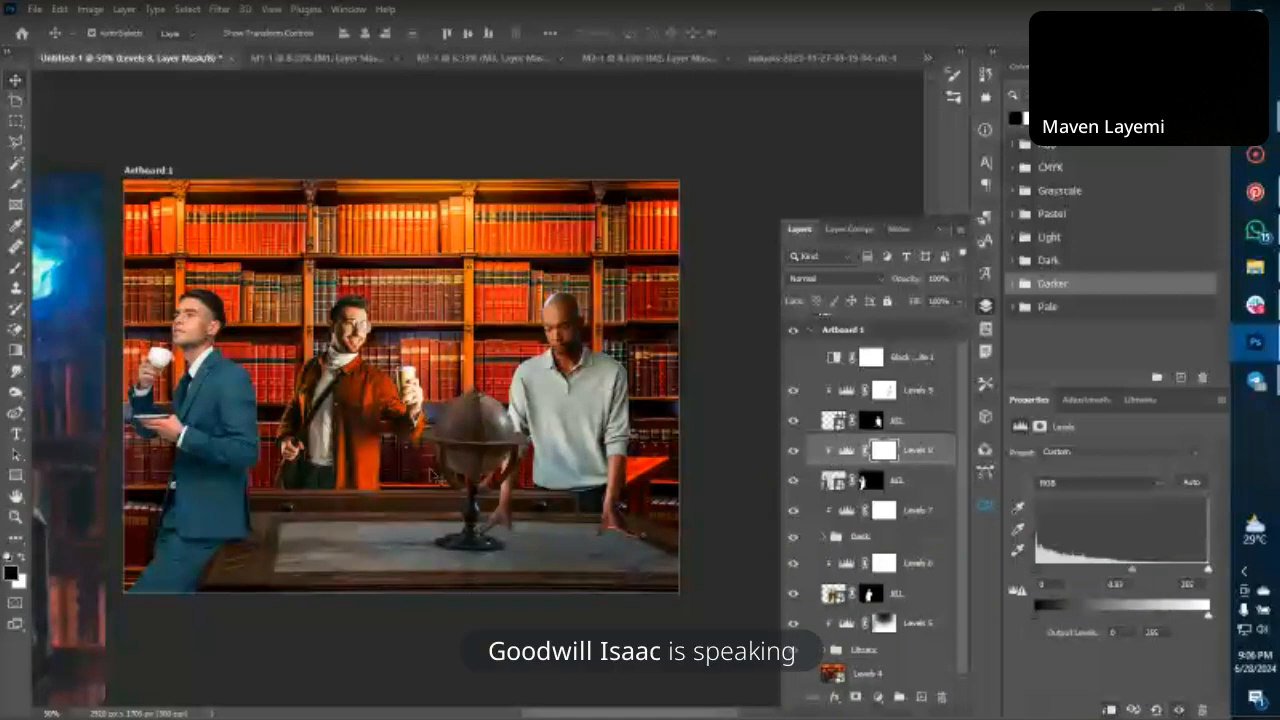
key("b")
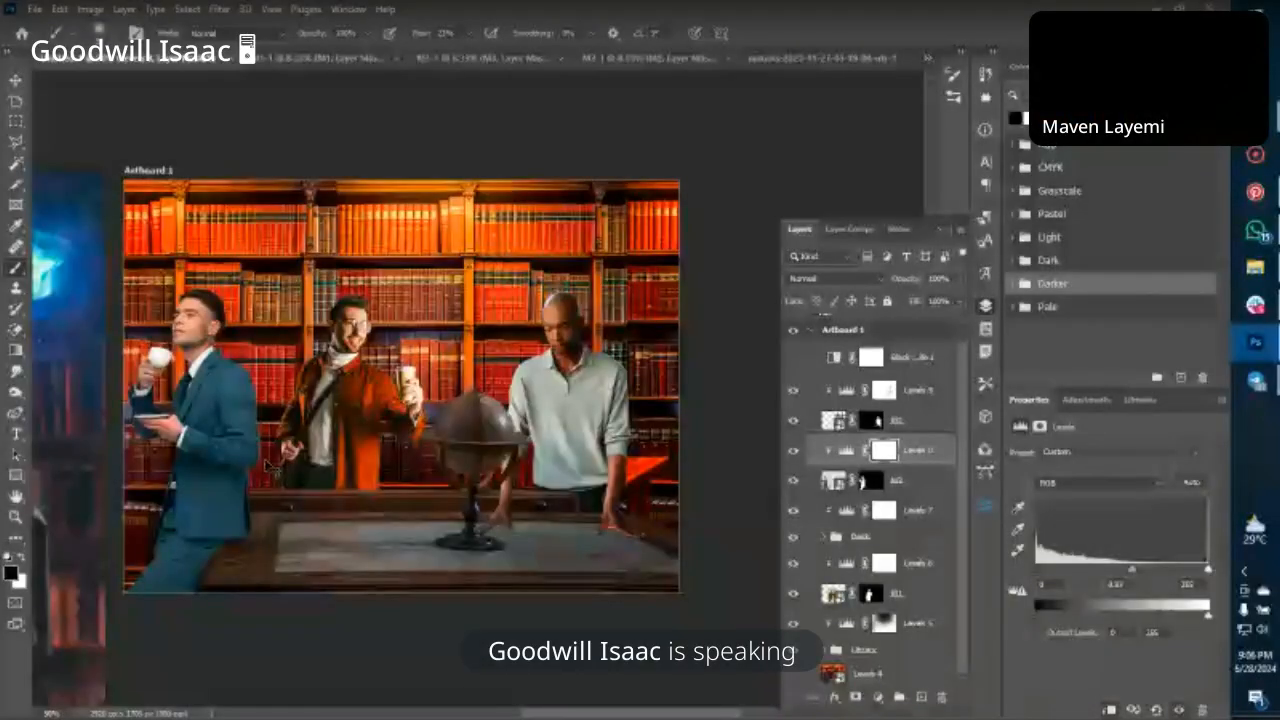
key("ctrl+plus")
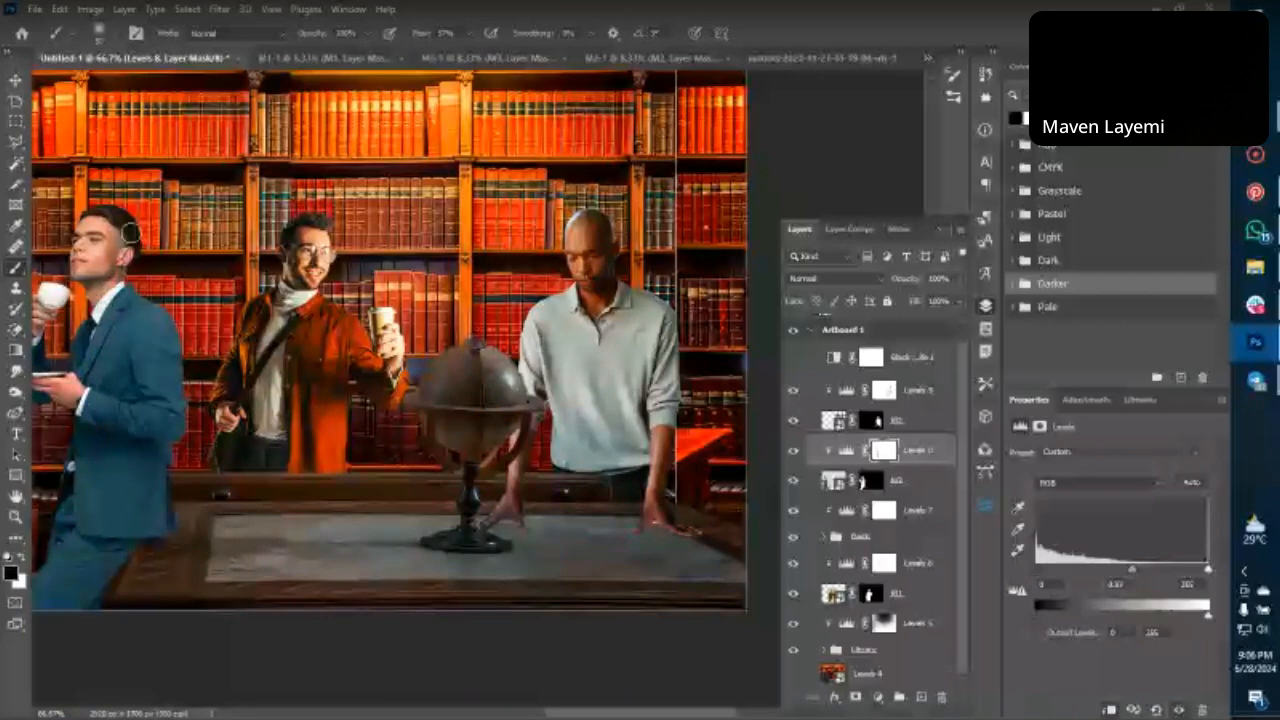
key("v")
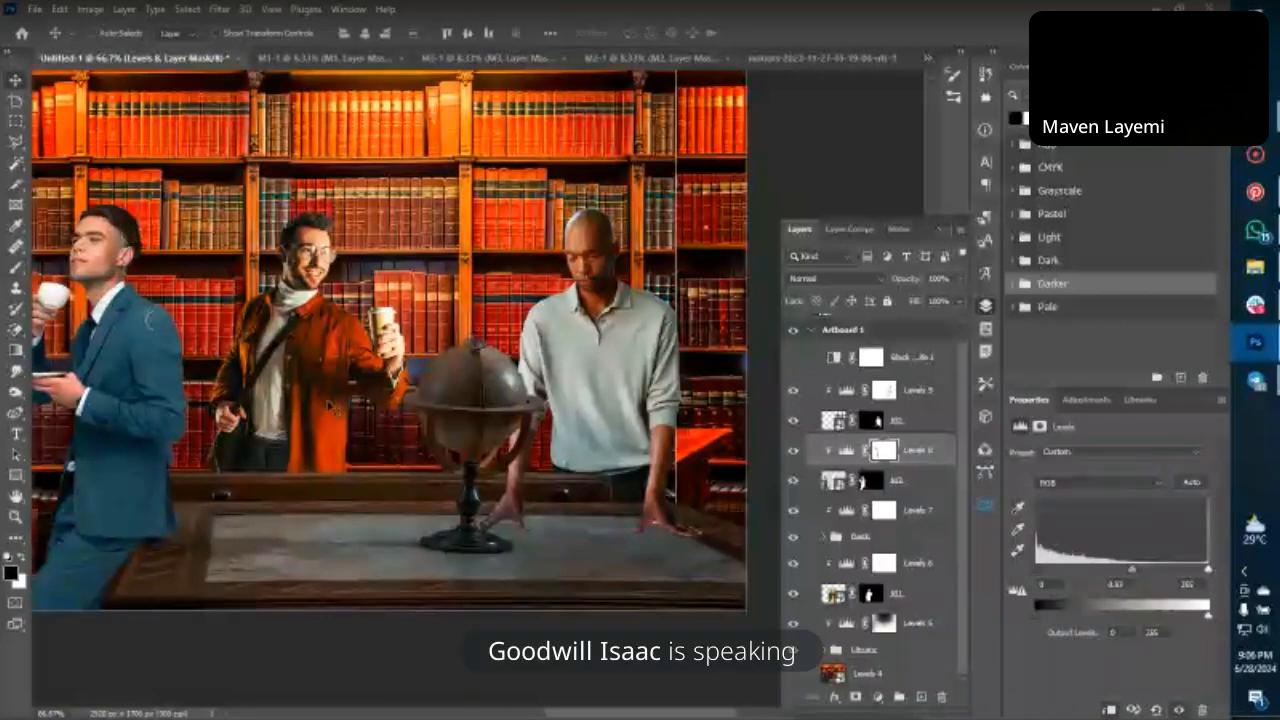
key("ctrl+minus")
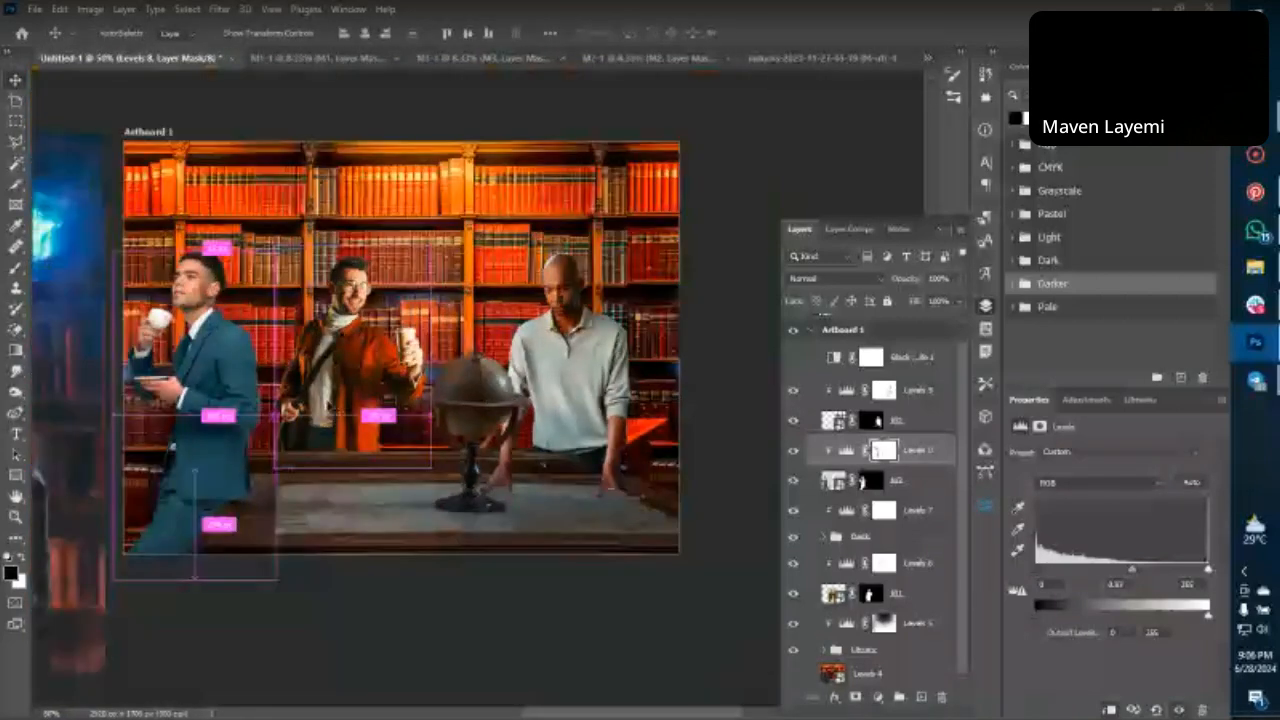
key("ctrl+minus")
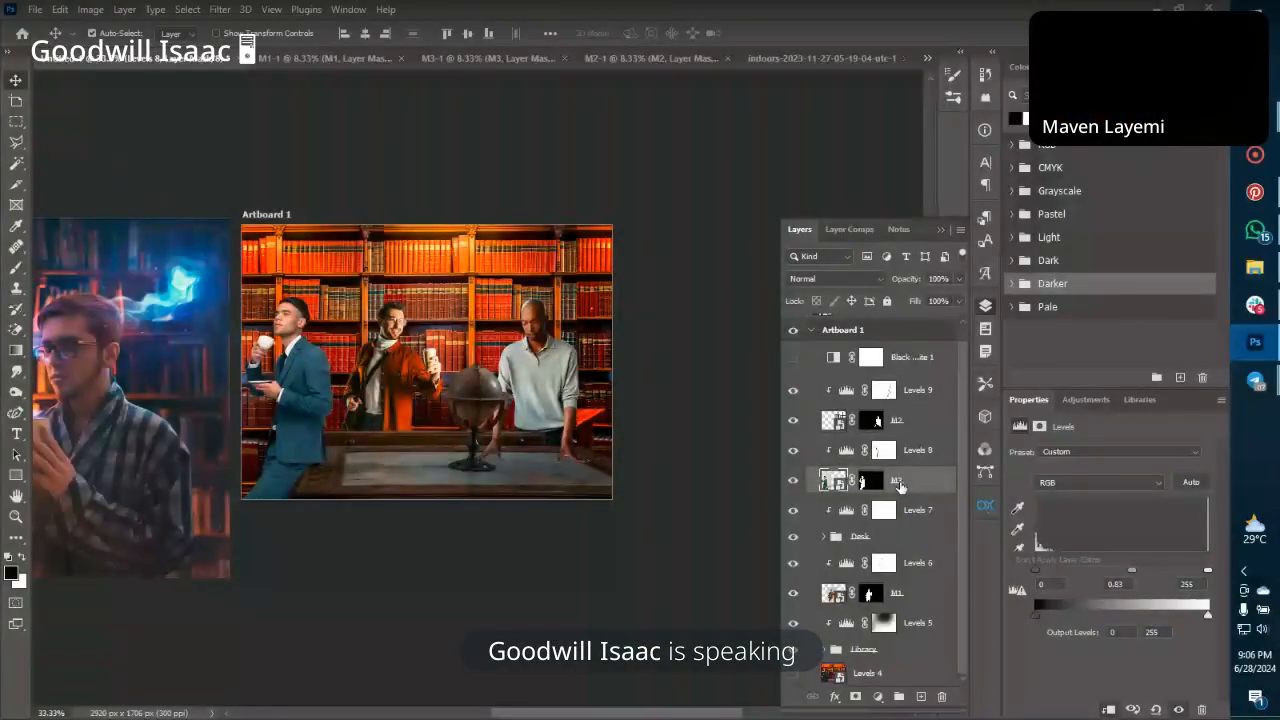
Add a clipped Hue/Saturation adjustment above M3 and shift its Blues hue to the negative extreme.
left_click(897, 484)
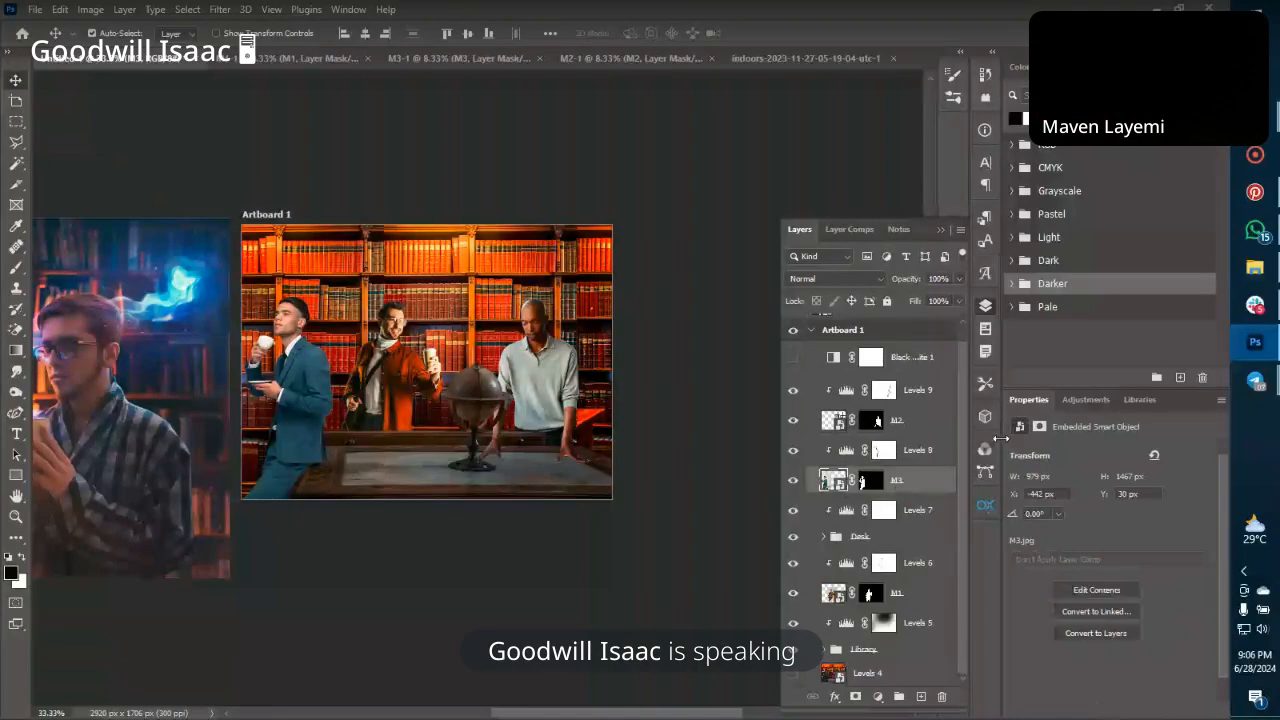
left_click(1086, 399)
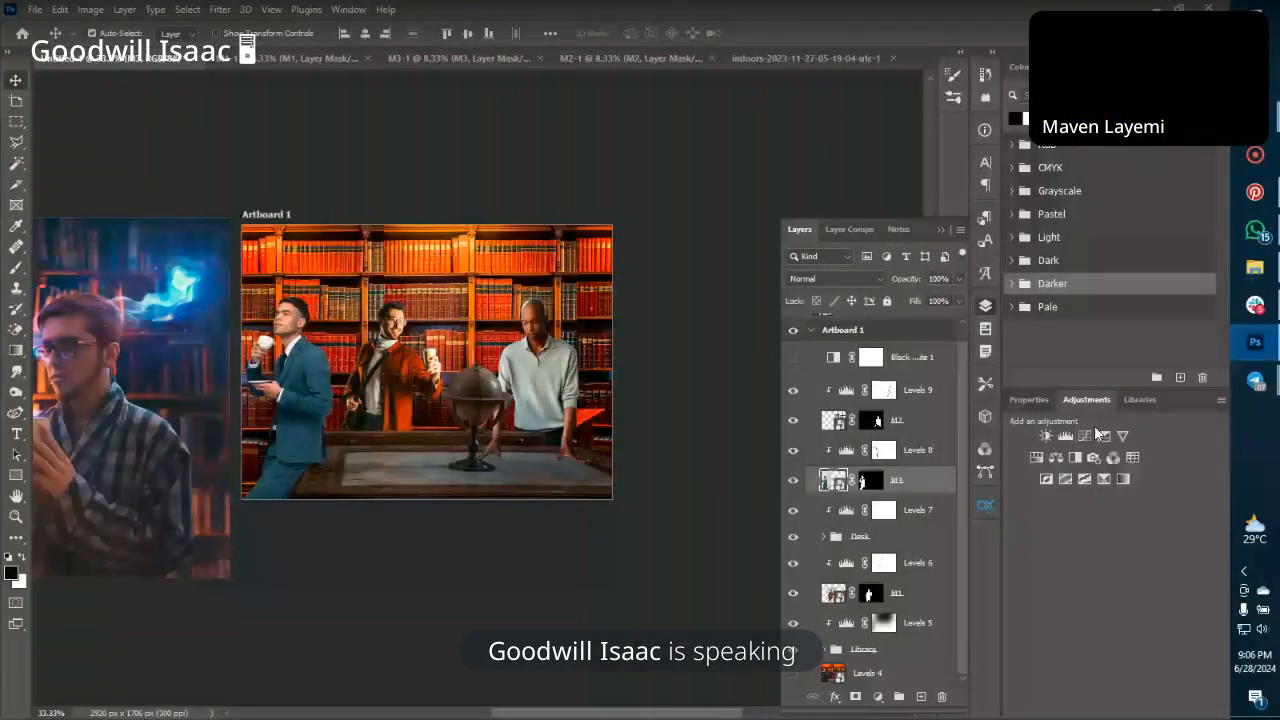
left_click(1029, 400)
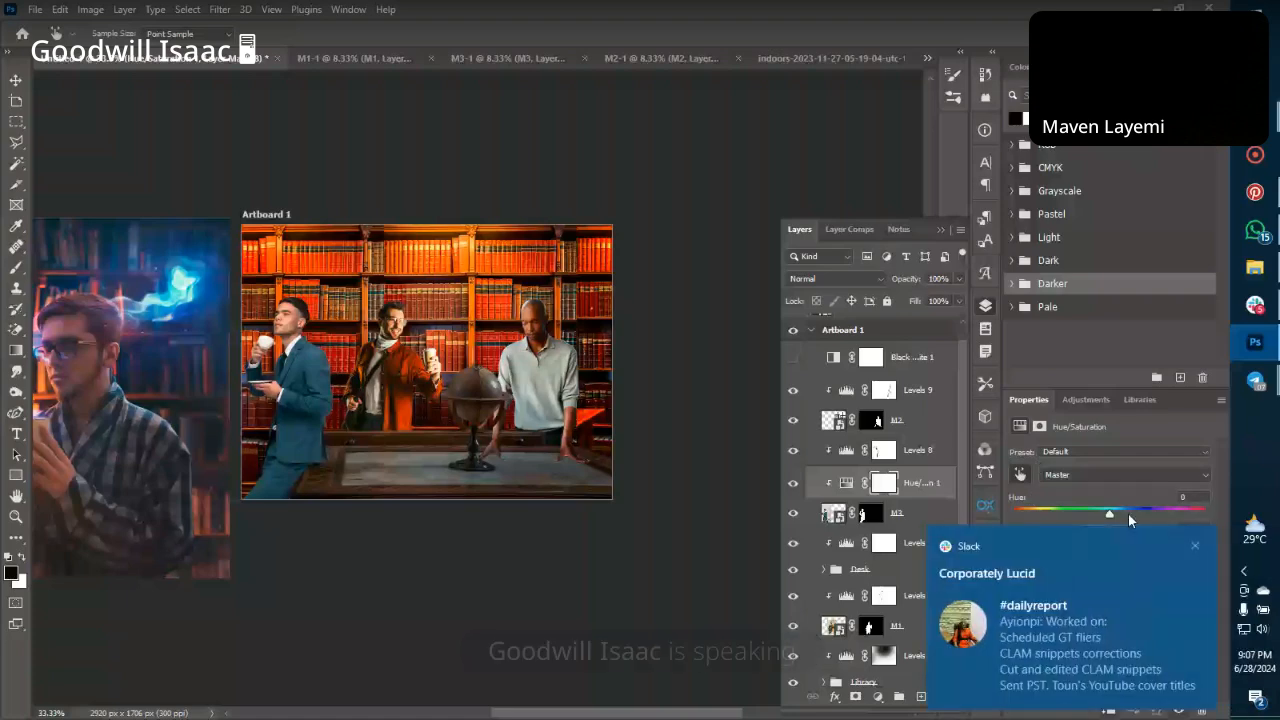
left_click(1122, 475)
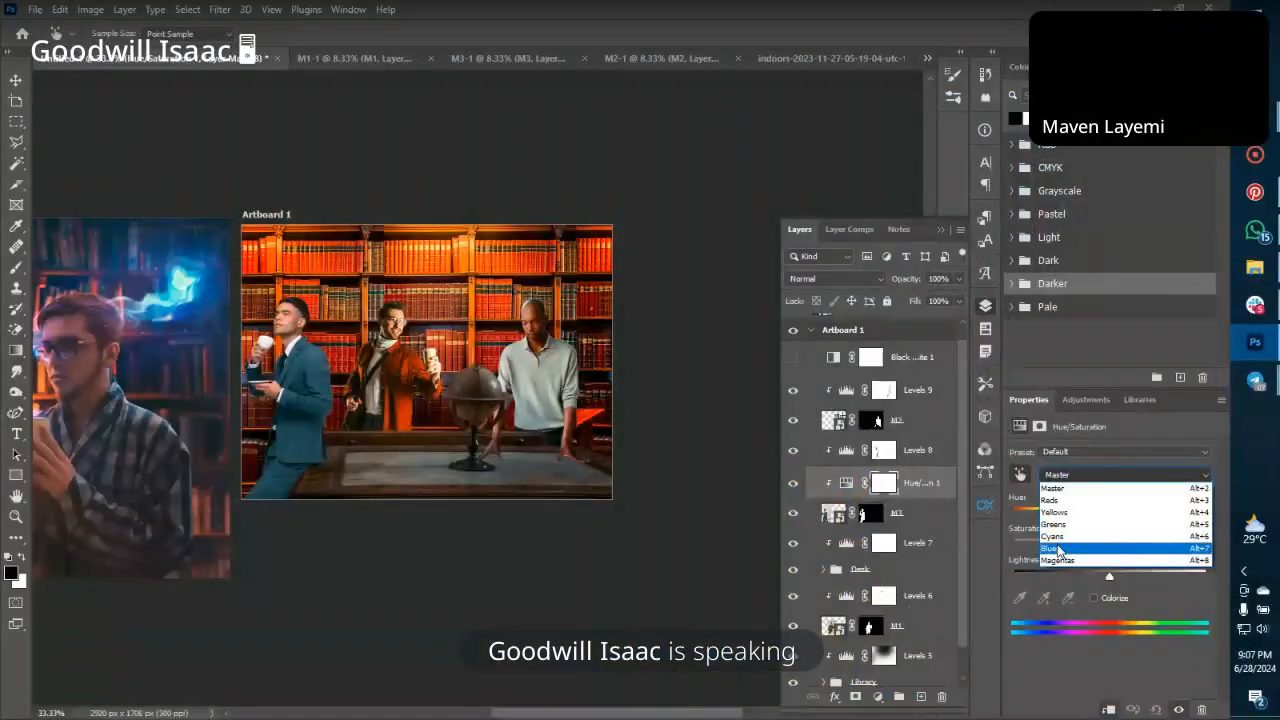
left_click(1057, 544)
left_click_drag(1109, 514, 1022, 524)
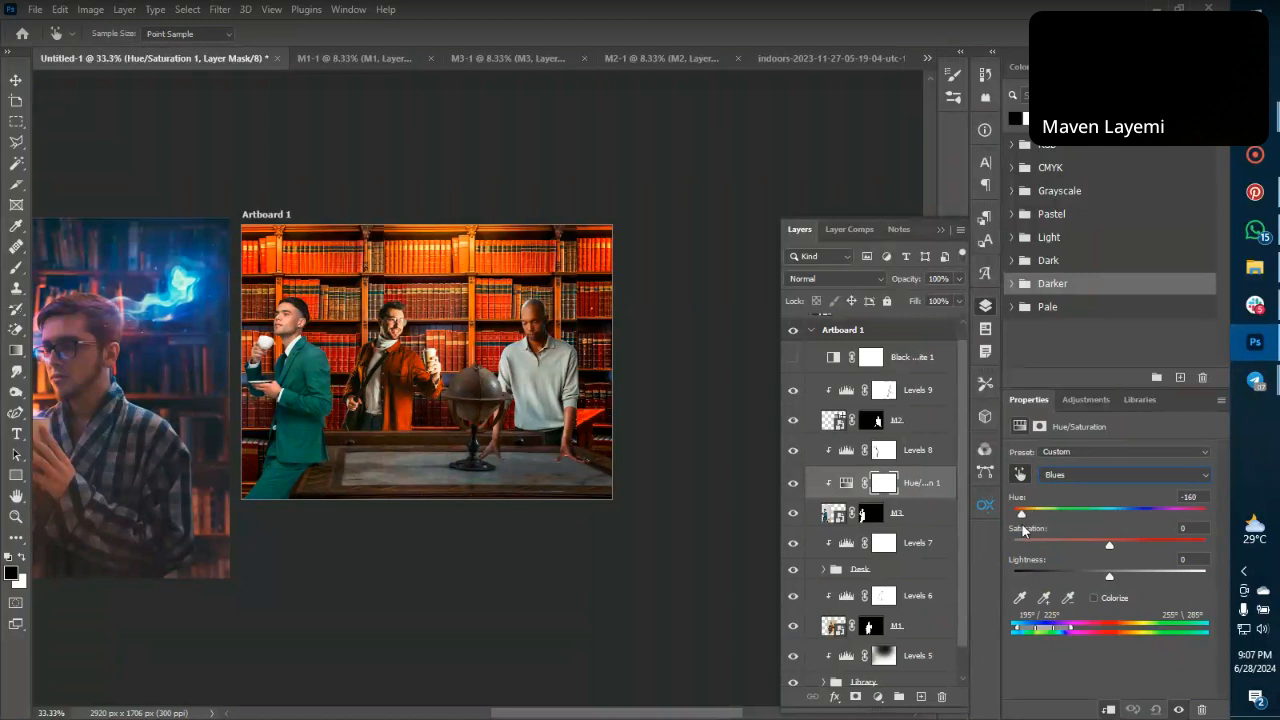
left_click_drag(1022, 524, 1007, 526)
Set the Cyans hue of the Hue/Saturation adjustment to -149, turning the man's suit olive.
left_click(1069, 473)
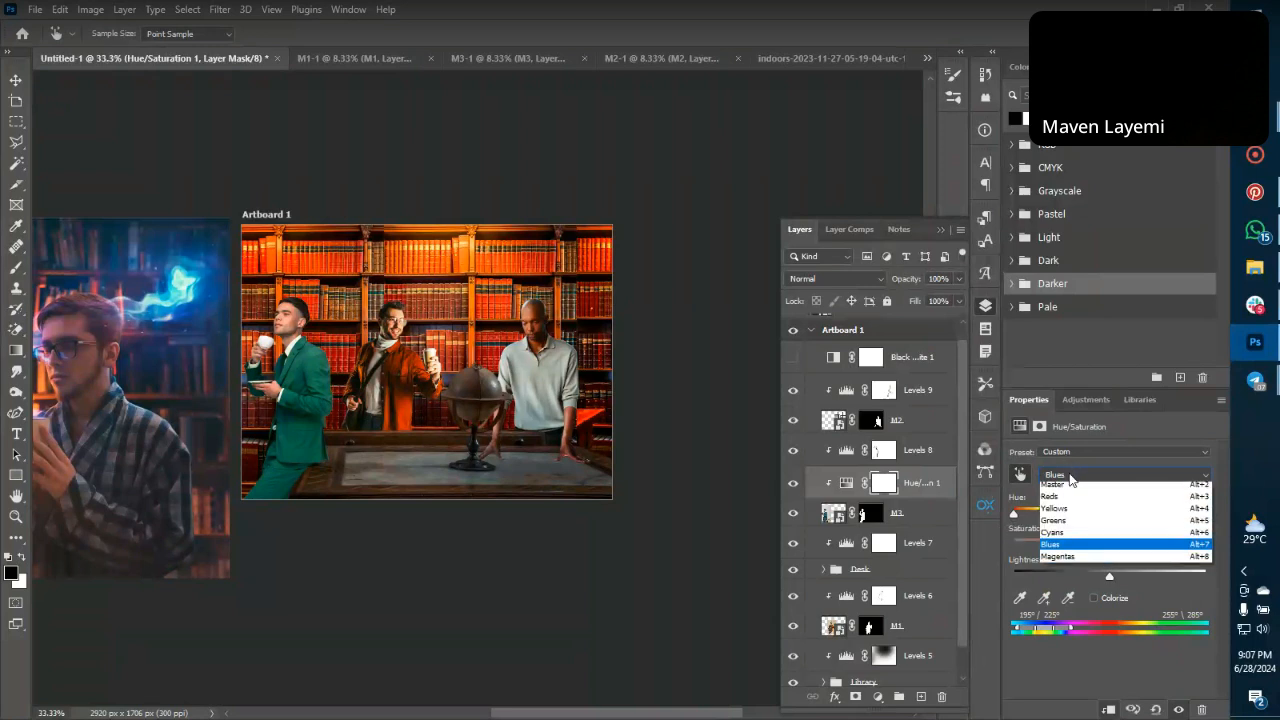
left_click(1058, 536)
left_click_drag(1109, 517, 1036, 531)
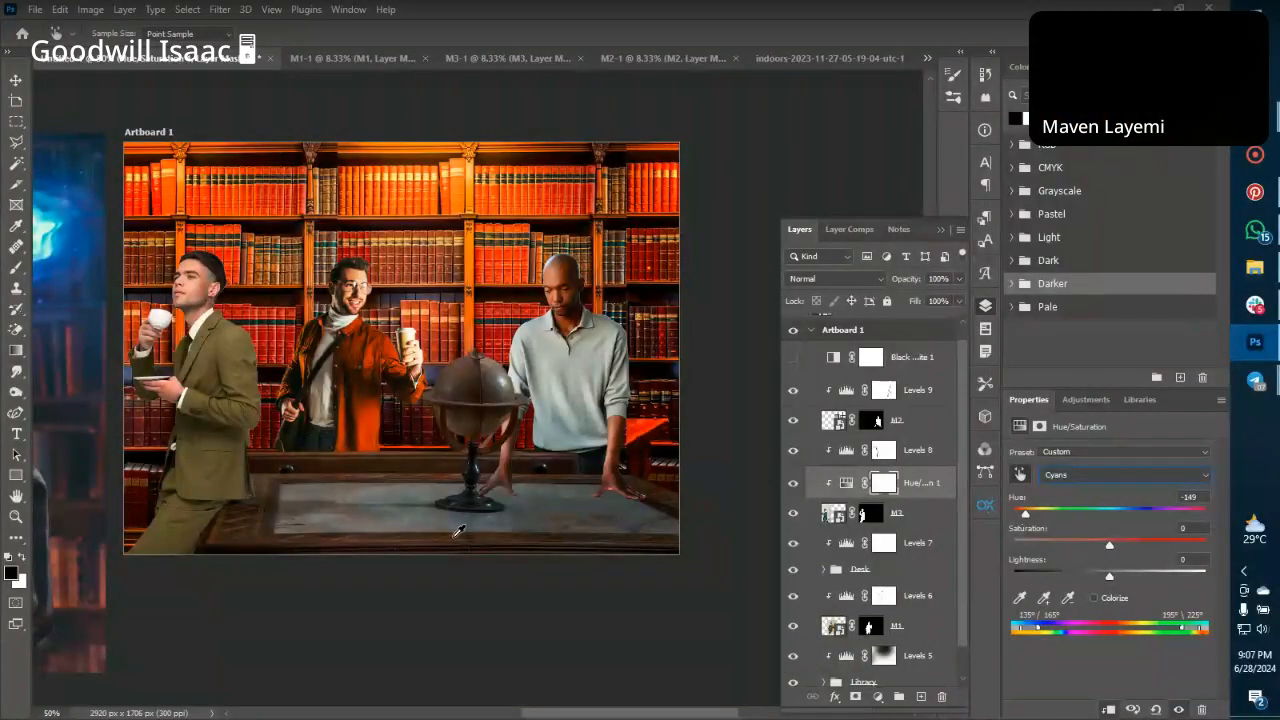
Compare the suit with and without Hue/Saturation, and check the composite in black and white and in colour beside the reference.
left_click(793, 483)
left_click(793, 484)
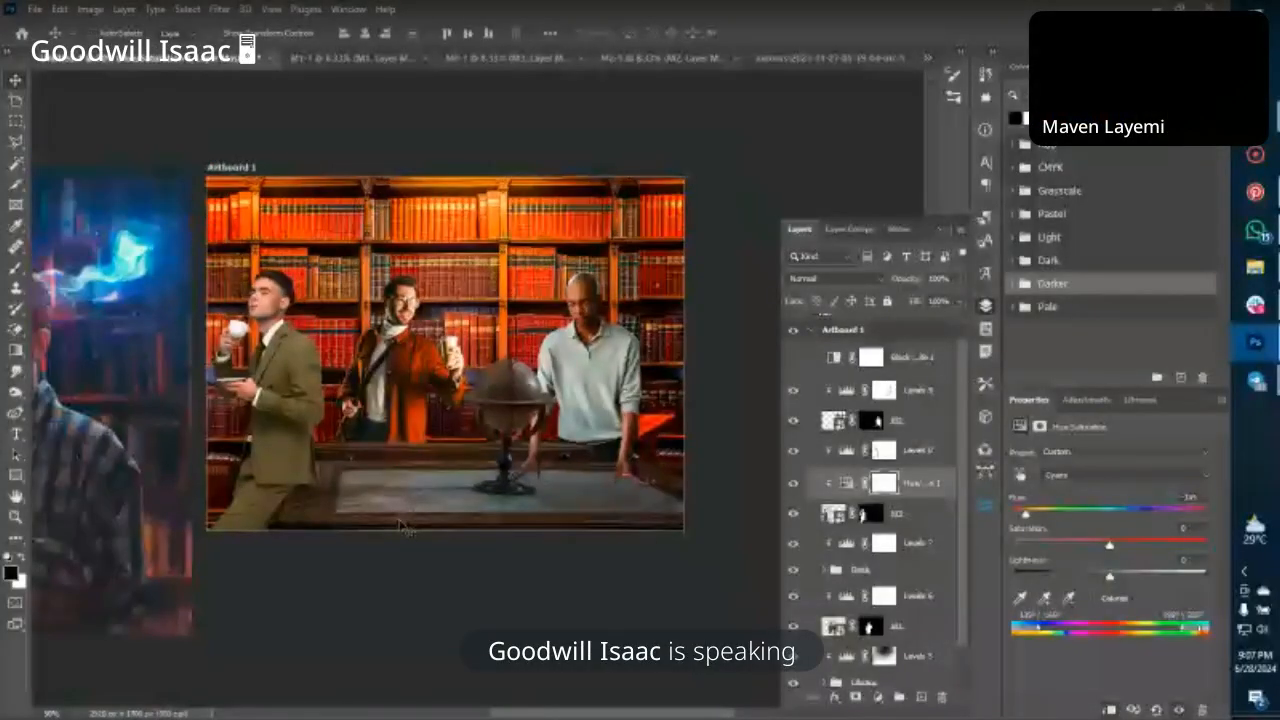
left_click(793, 358)
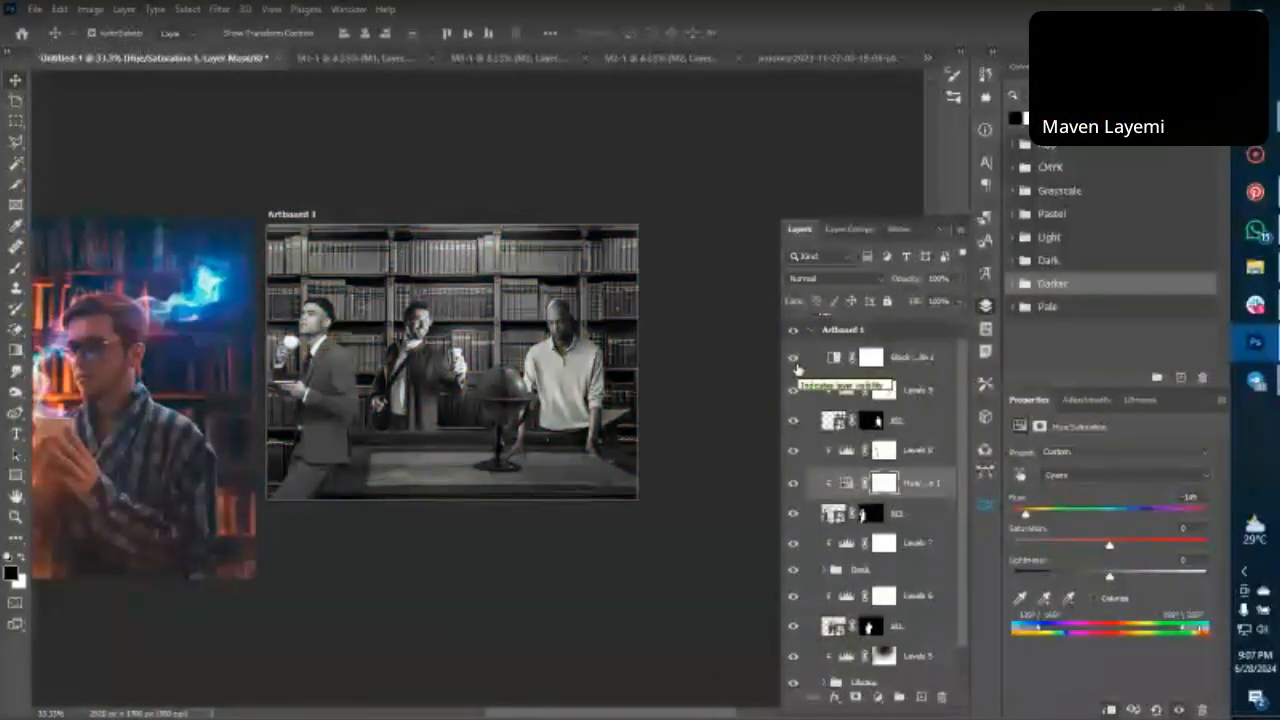
key("ctrl+plus")
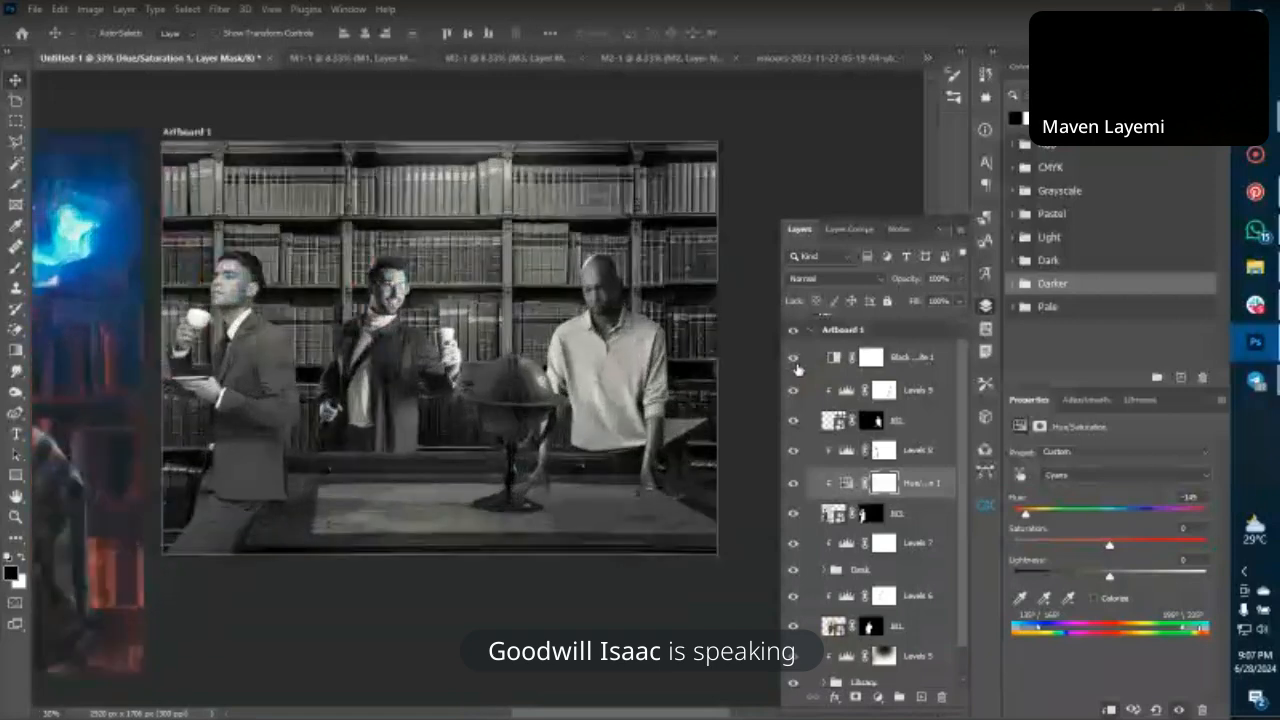
key("ctrl+minus")
left_click(793, 358)
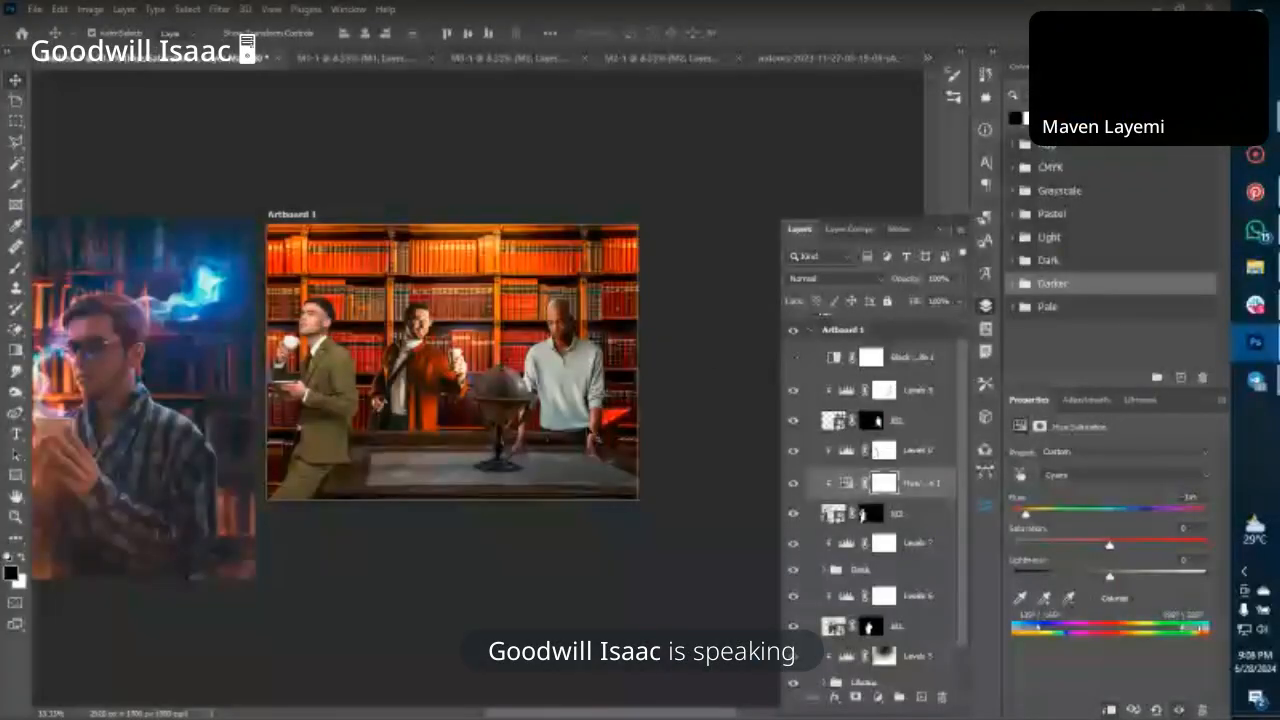
left_click_drag(594, 435, 620, 436)
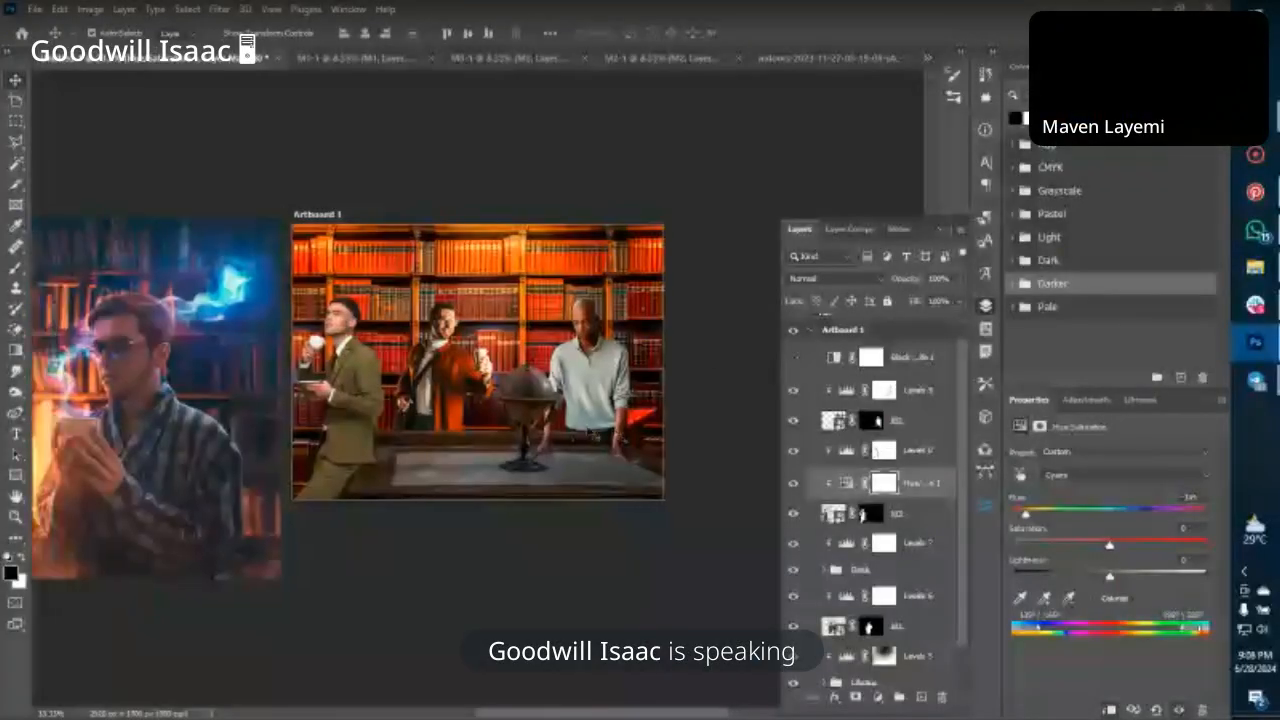
Add a clipped Gradient Map adjustment above the library's Levels 5 layer.
scroll(588, 433, "left", 5)
scroll(588, 433, "right", 5)
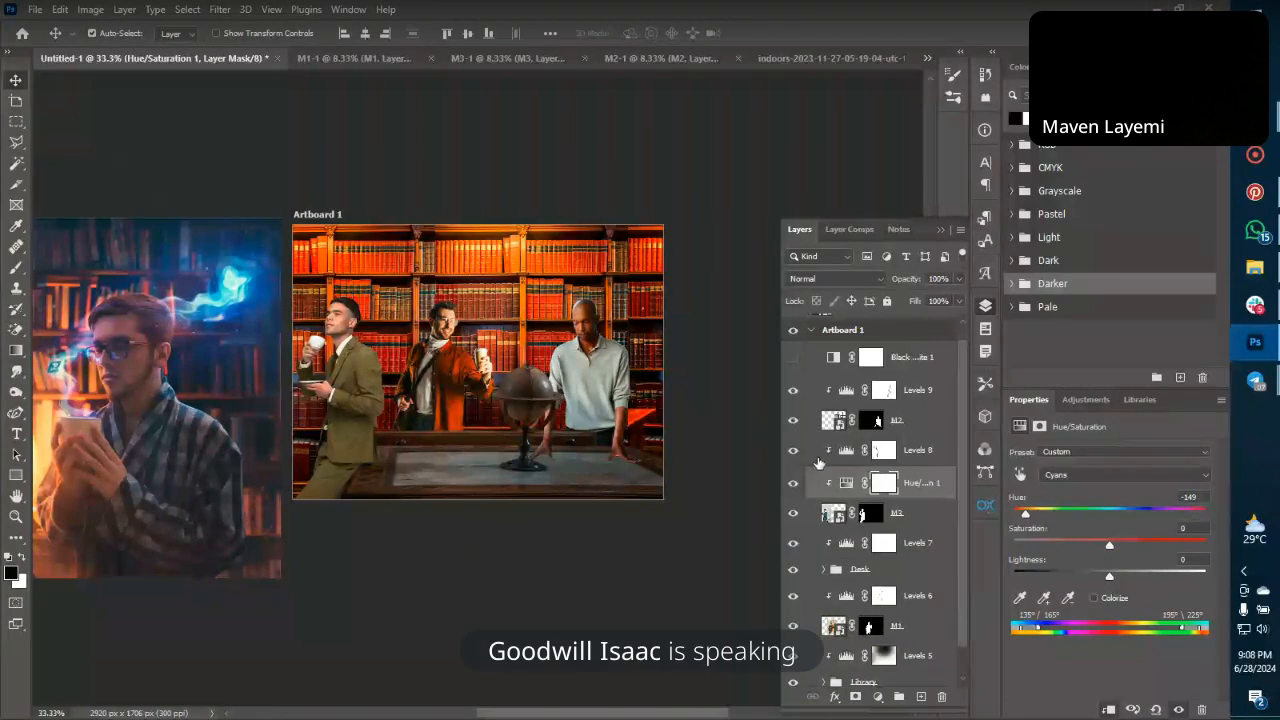
scroll(862, 600, "down", 1)
left_click(908, 628)
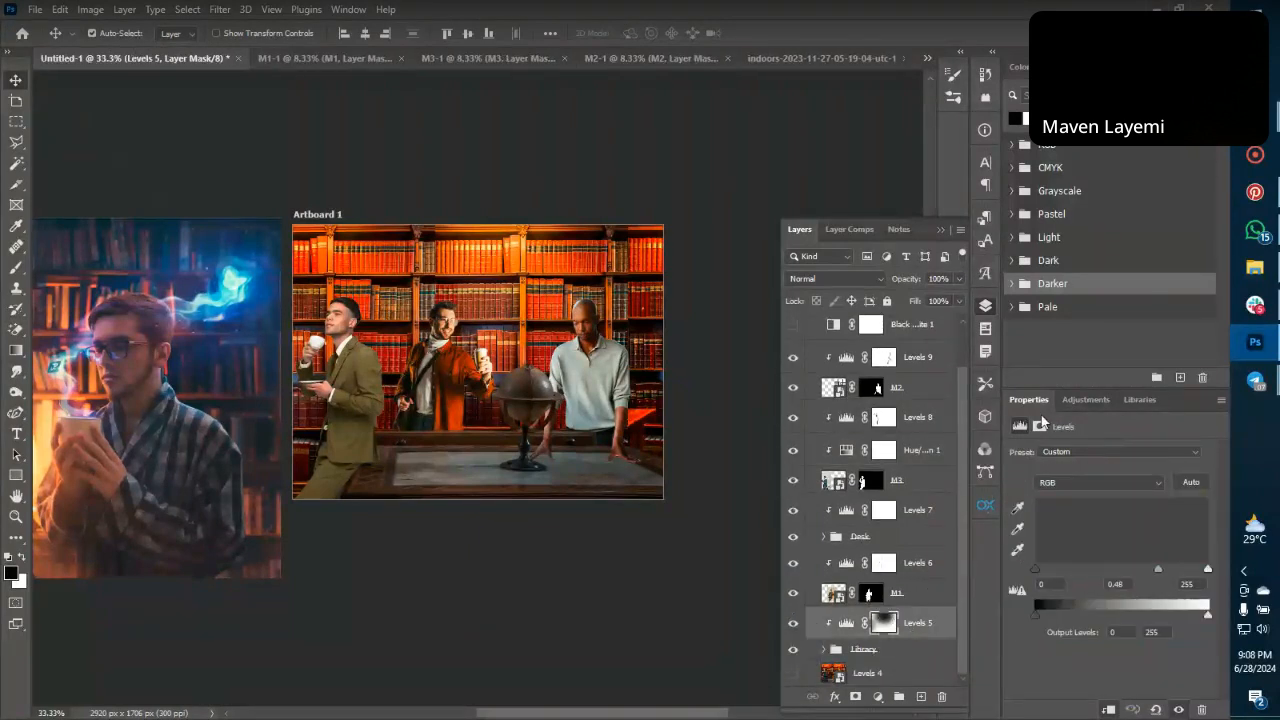
left_click(1070, 399)
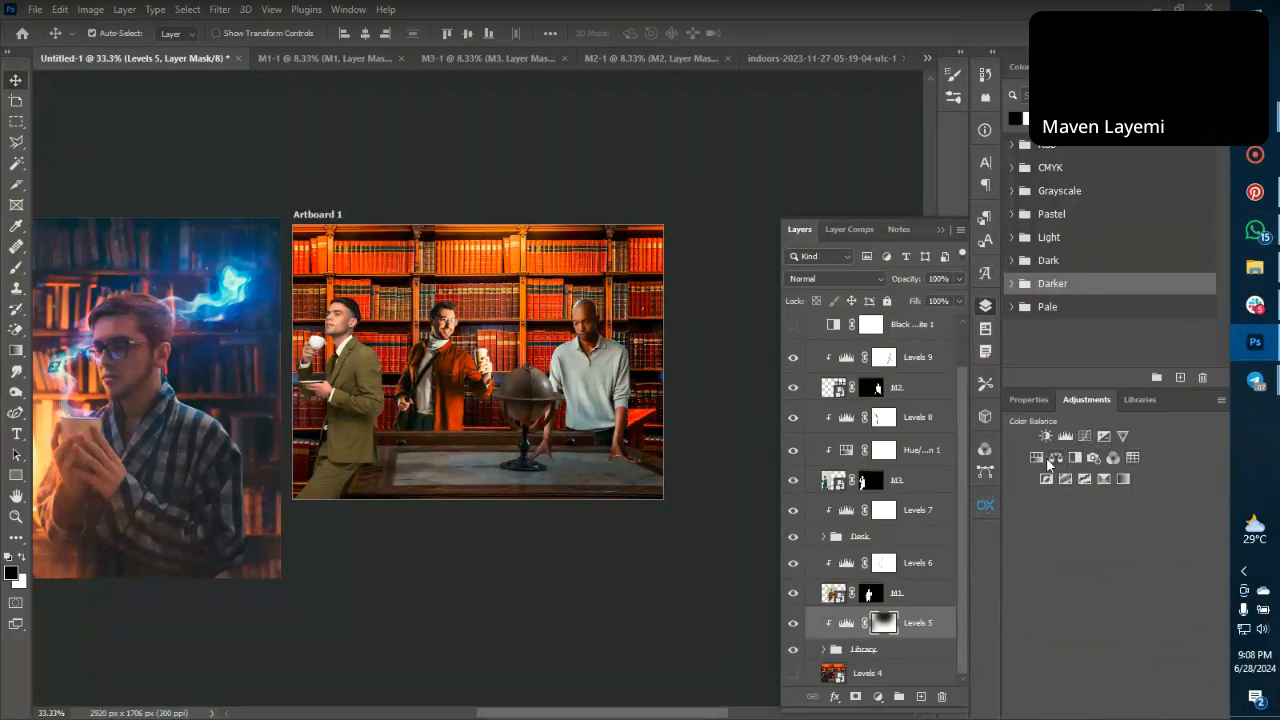
left_click(1123, 478)
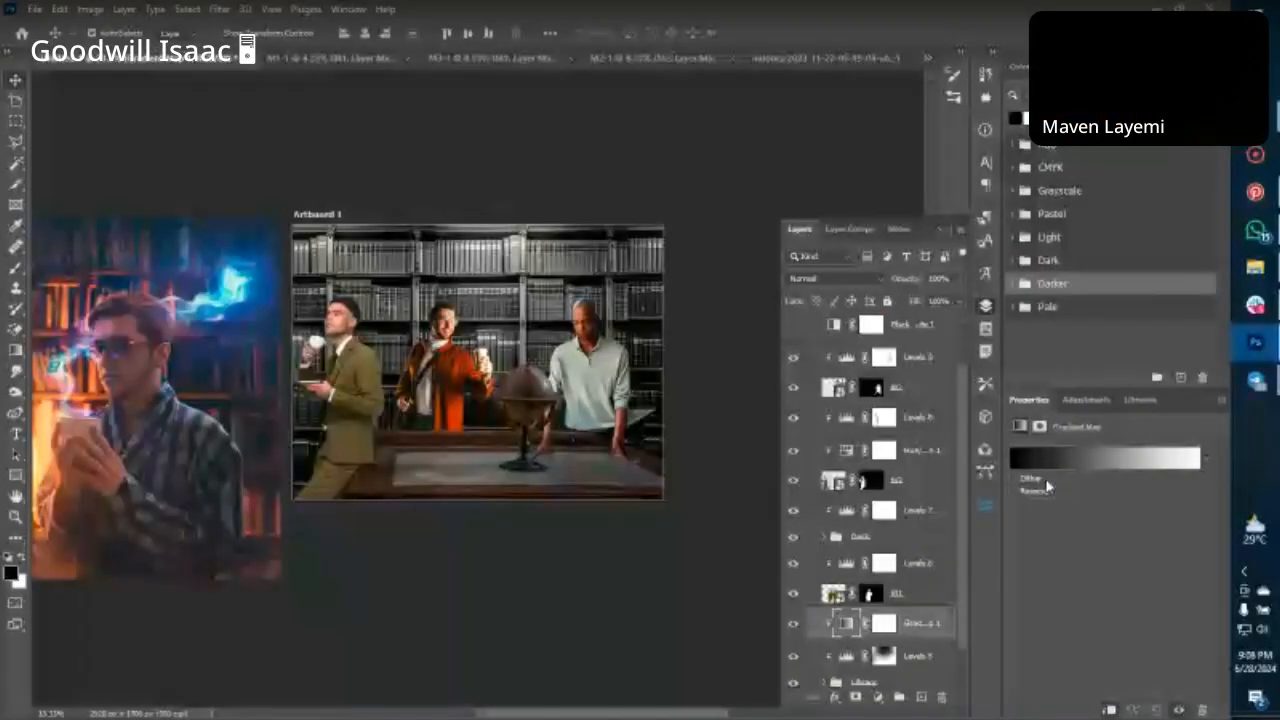
Set the Gradient Map's dark stop to a saturated blue, 0644a1, starting from a colour sampled in the reference image's blue glow.
left_click(1071, 456)
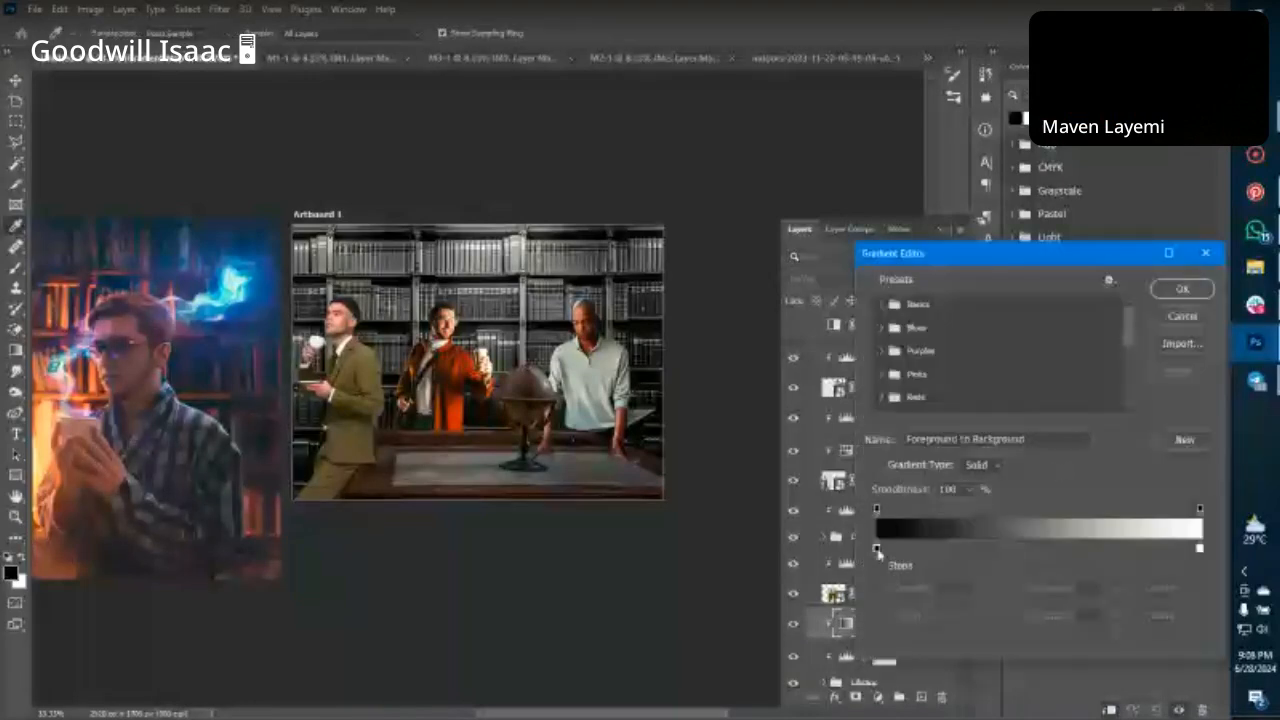
double_click(877, 549)
left_click(251, 266)
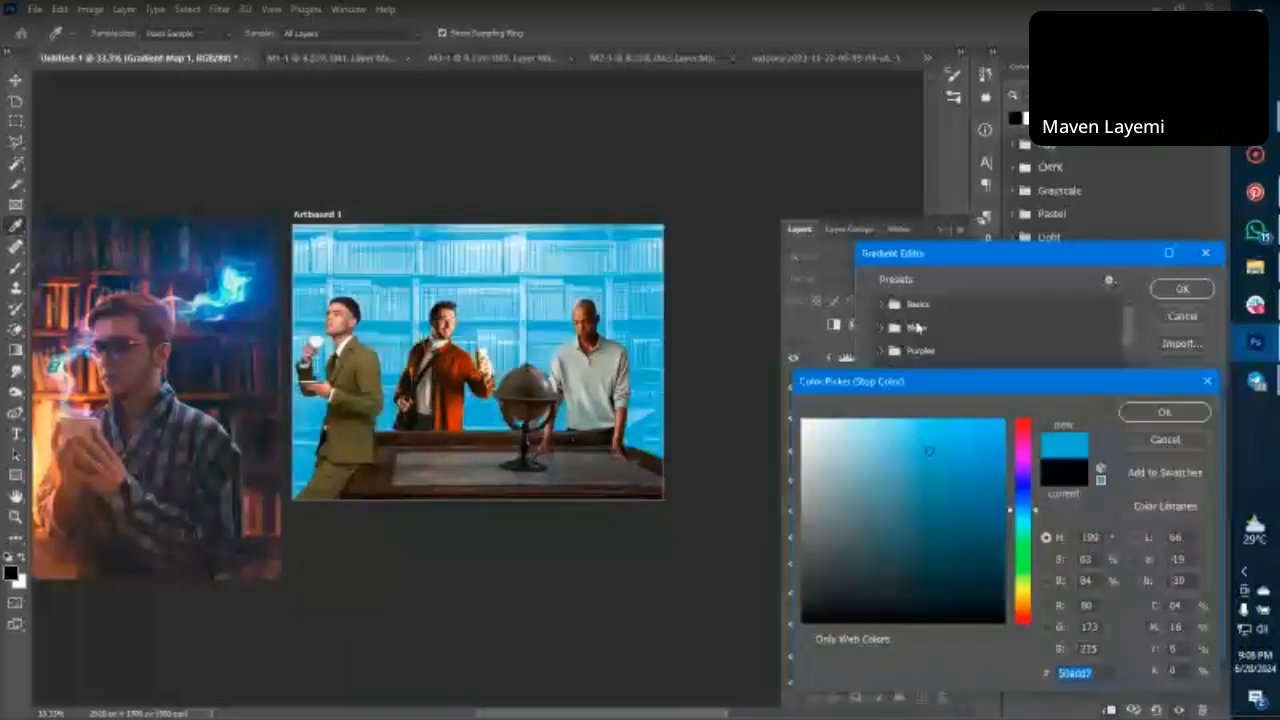
left_click(953, 510)
left_click(1017, 497)
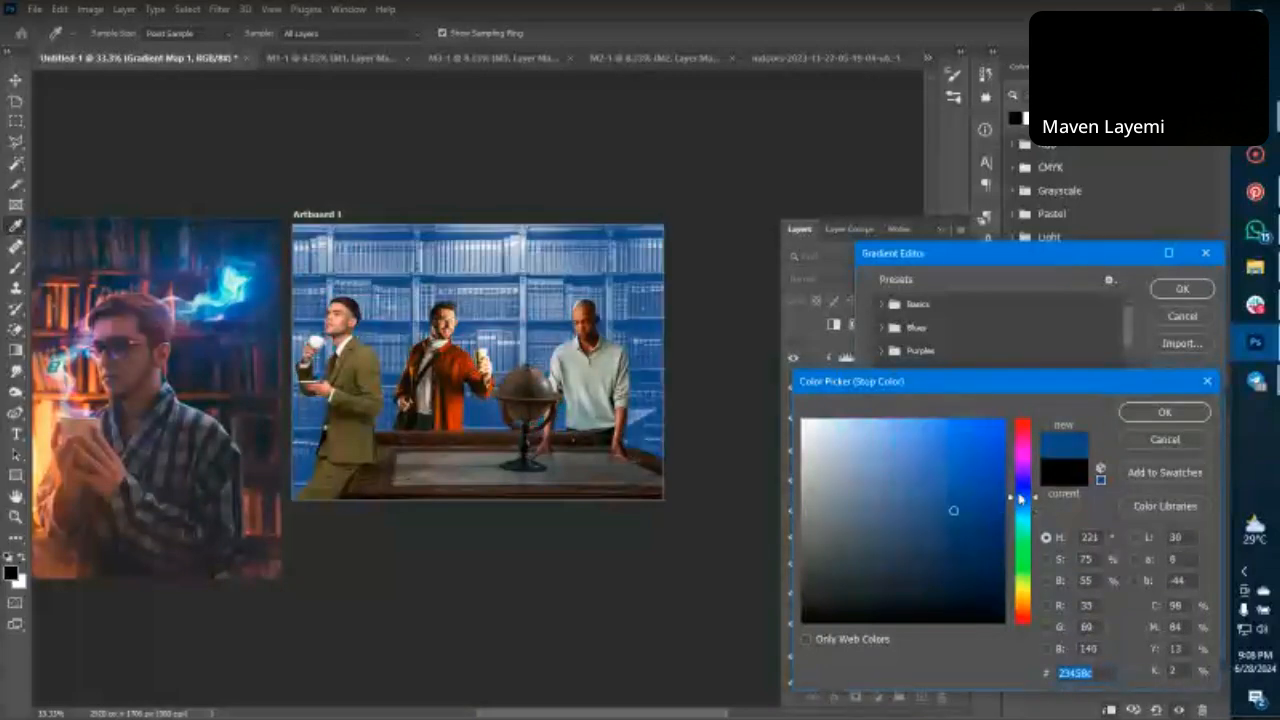
left_click_drag(1021, 492, 1020, 506)
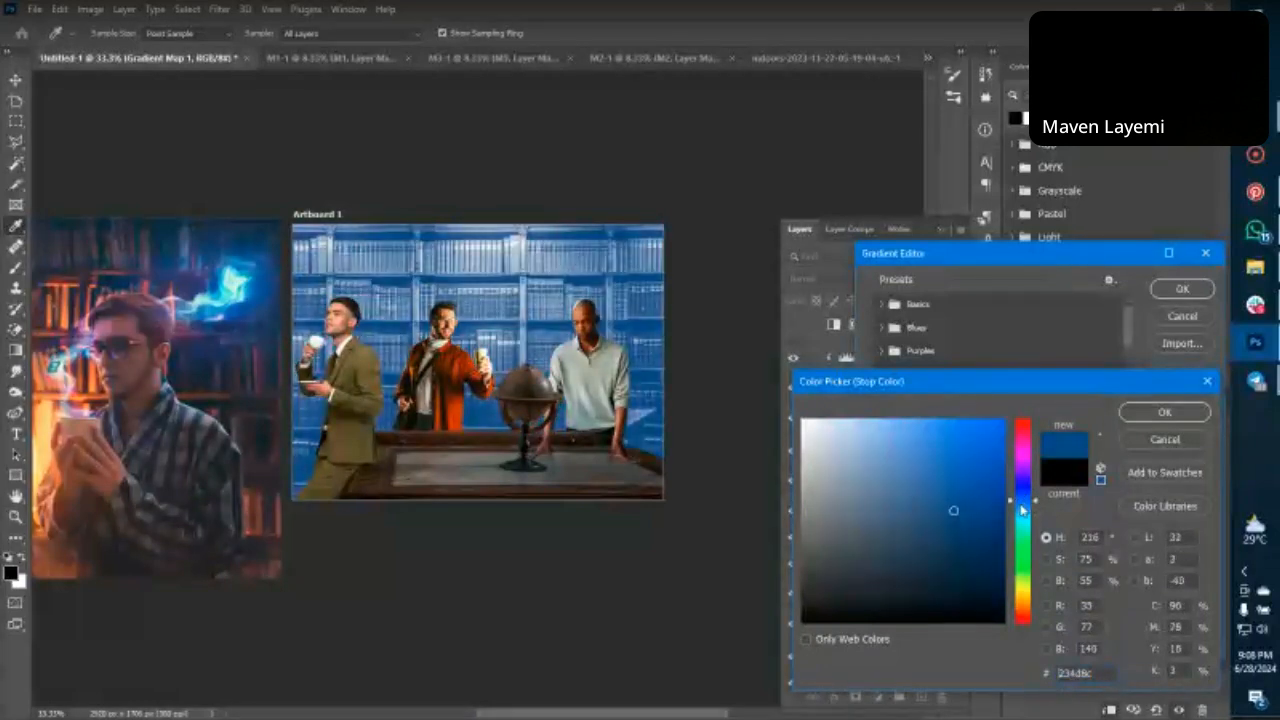
left_click(997, 494)
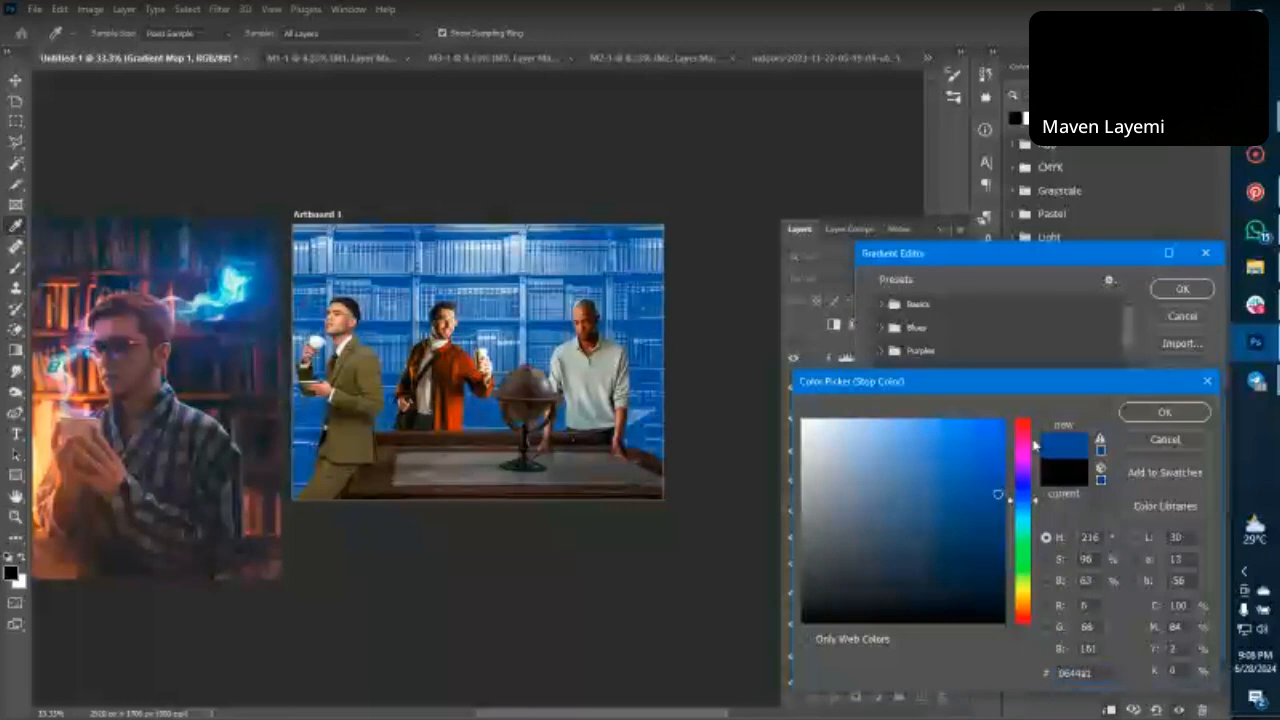
left_click(1150, 417)
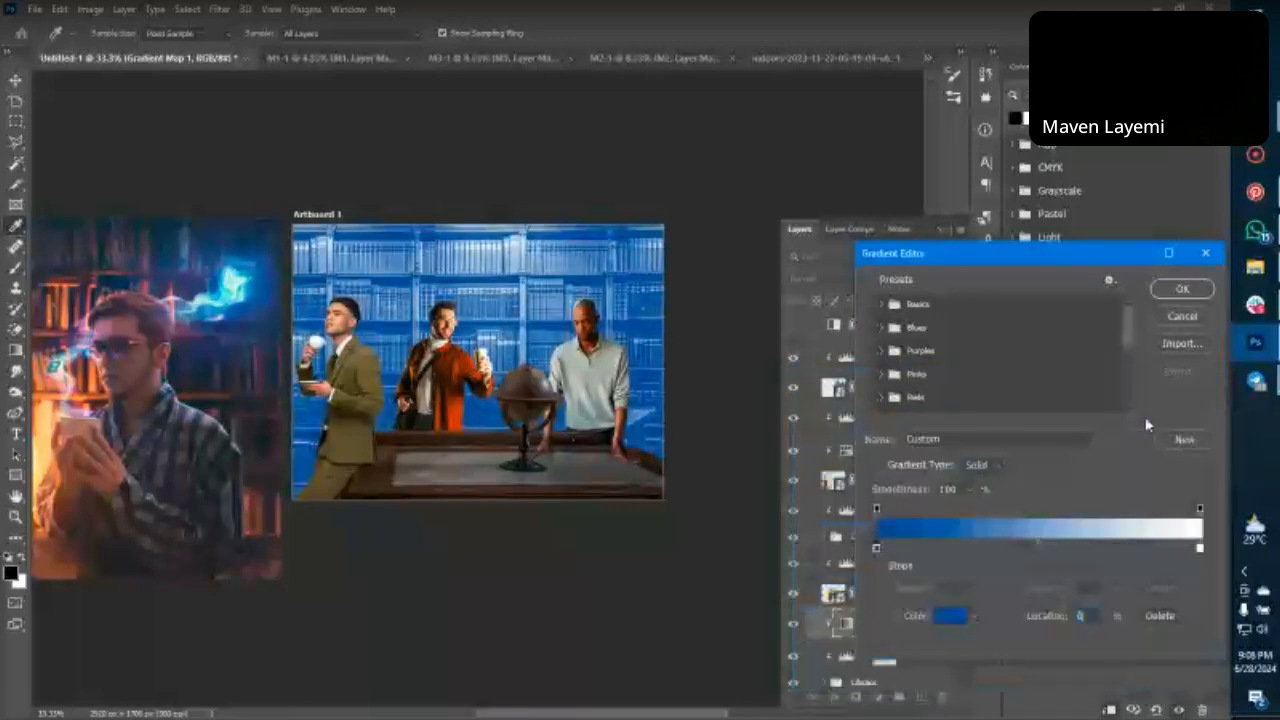
Set the Gradient Map's light stop to a blue sampled from the reference, adjust its hue to 220, and apply the gradient.
left_click(1200, 549)
double_click(1200, 549)
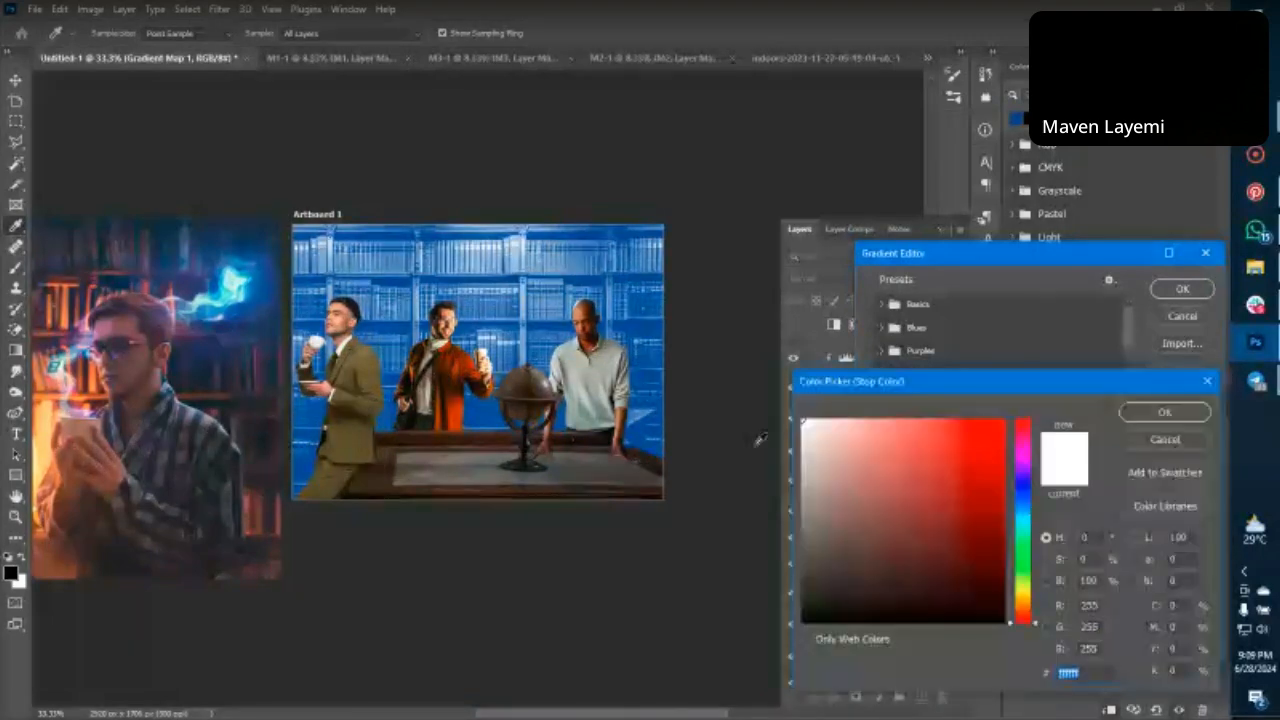
left_click(276, 285)
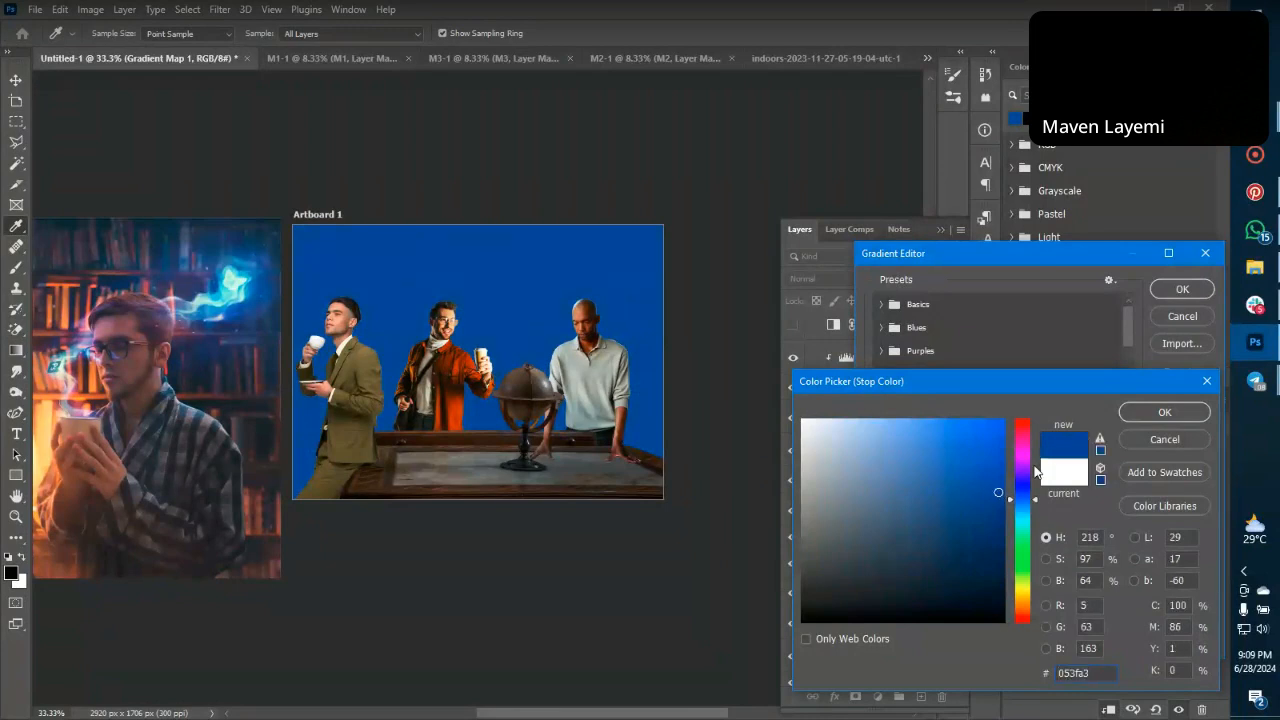
left_click(1028, 498)
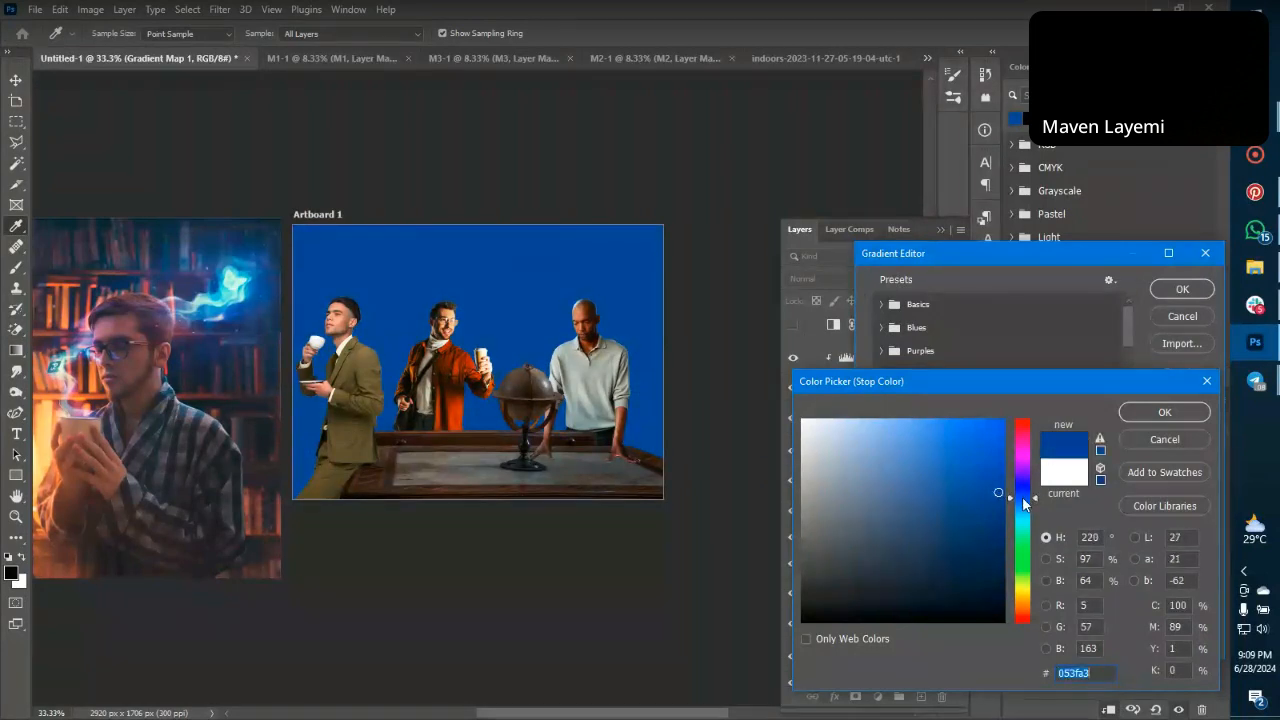
left_click(1135, 418)
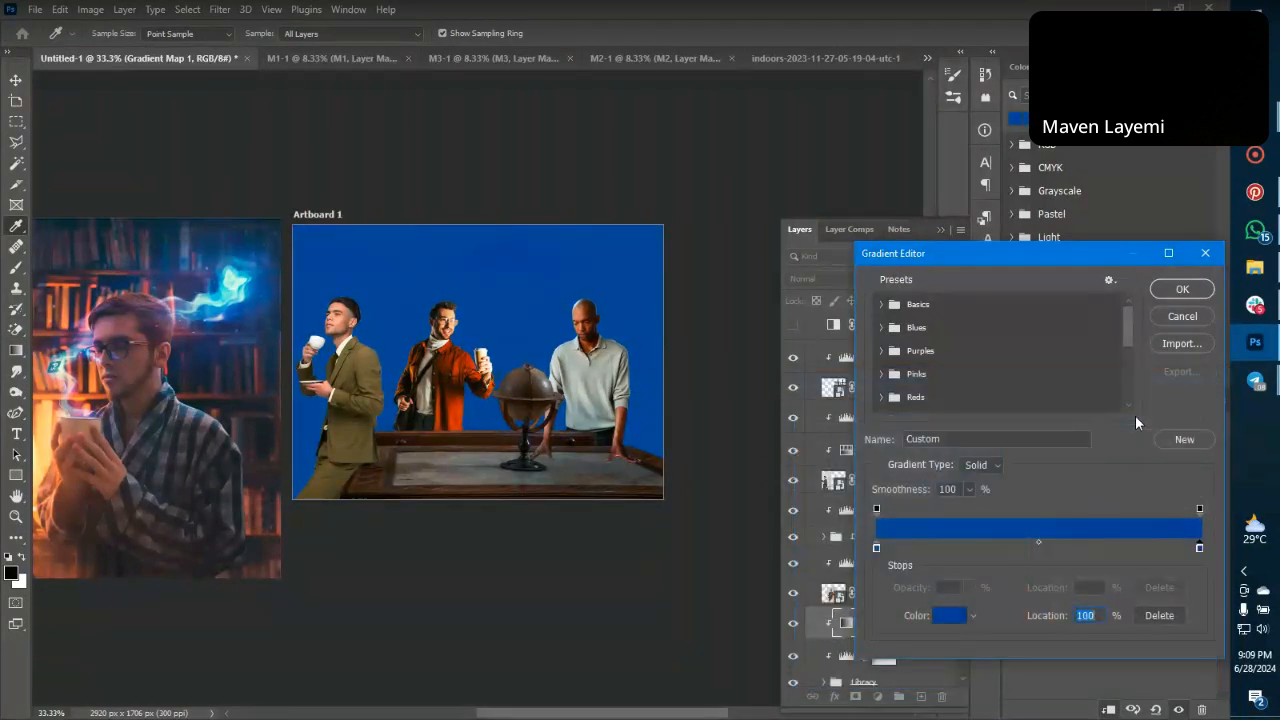
left_click(1180, 290)
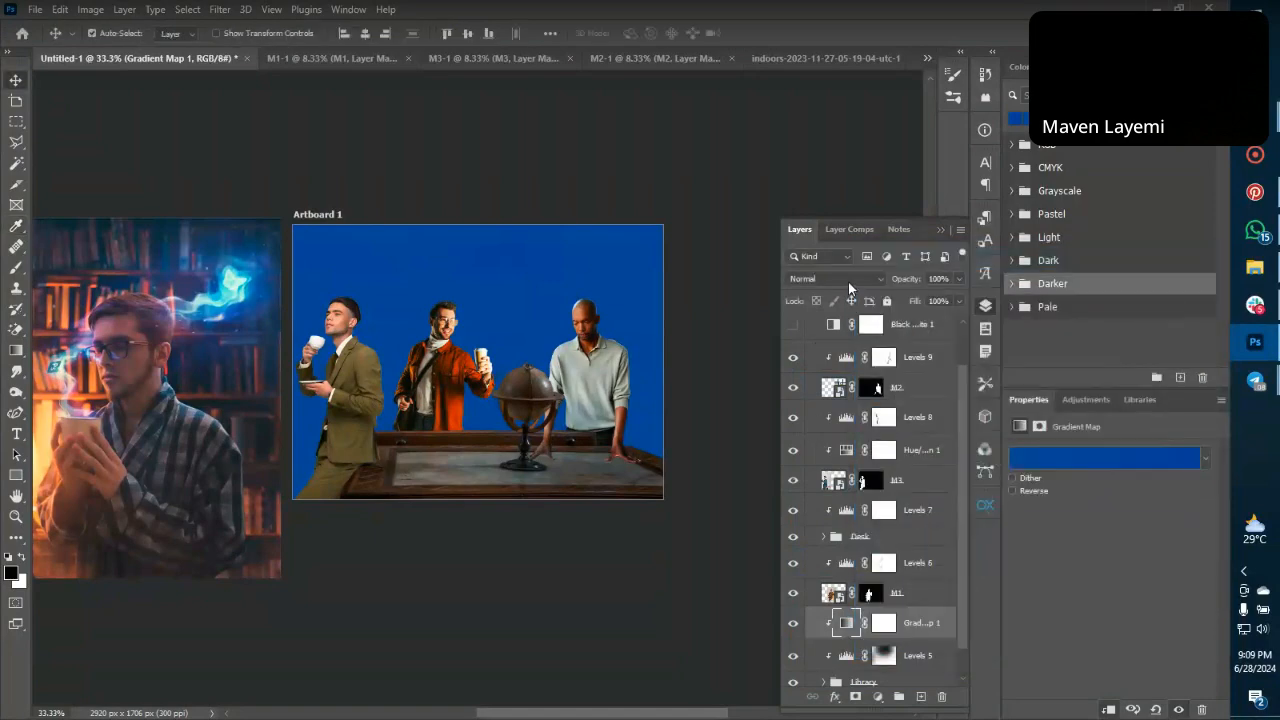
Preview other blend modes, keep Normal, and use Blend If to split the Gradient Map's This Layer shadows and Underlying Layer highlights.
left_click(849, 282)
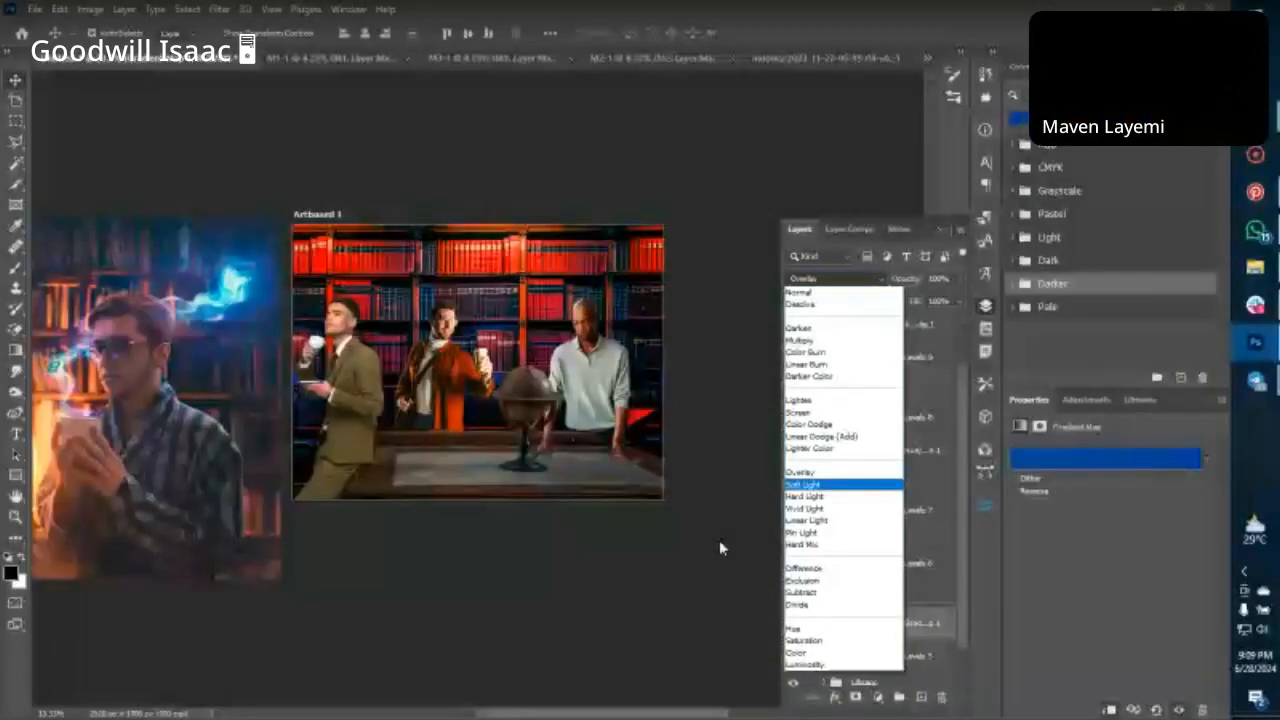
left_click(720, 543)
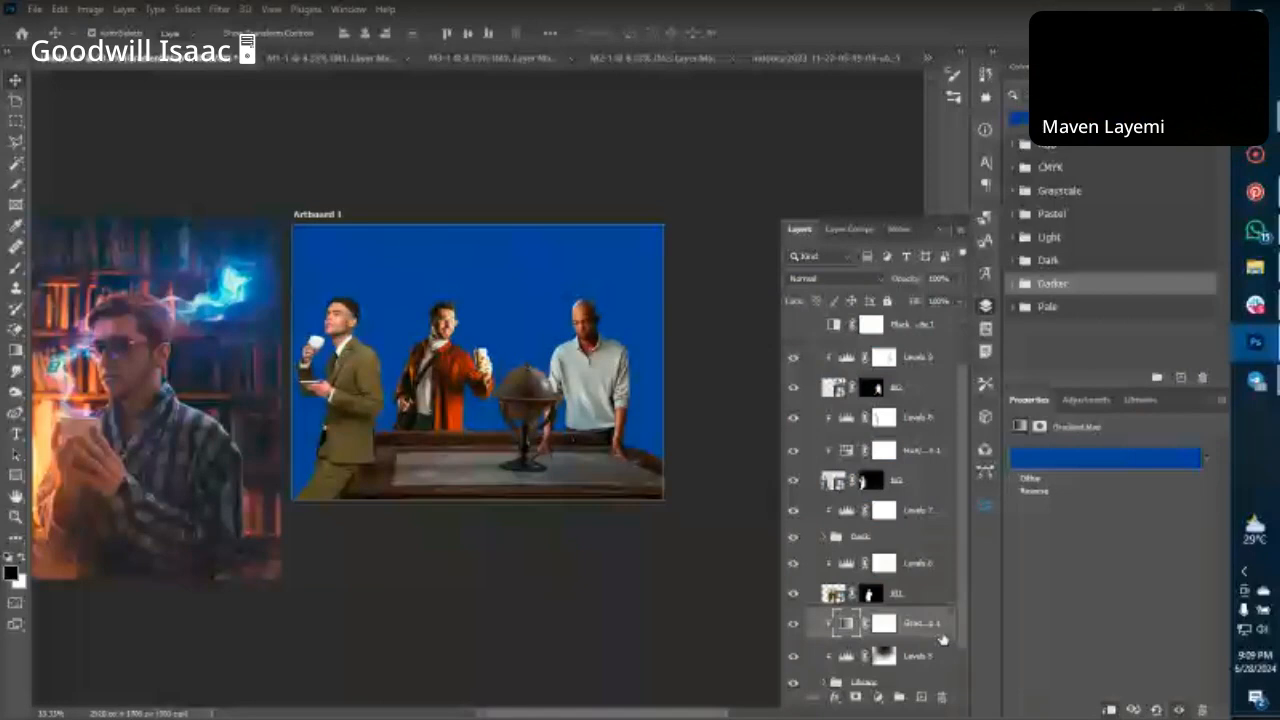
double_click(942, 638)
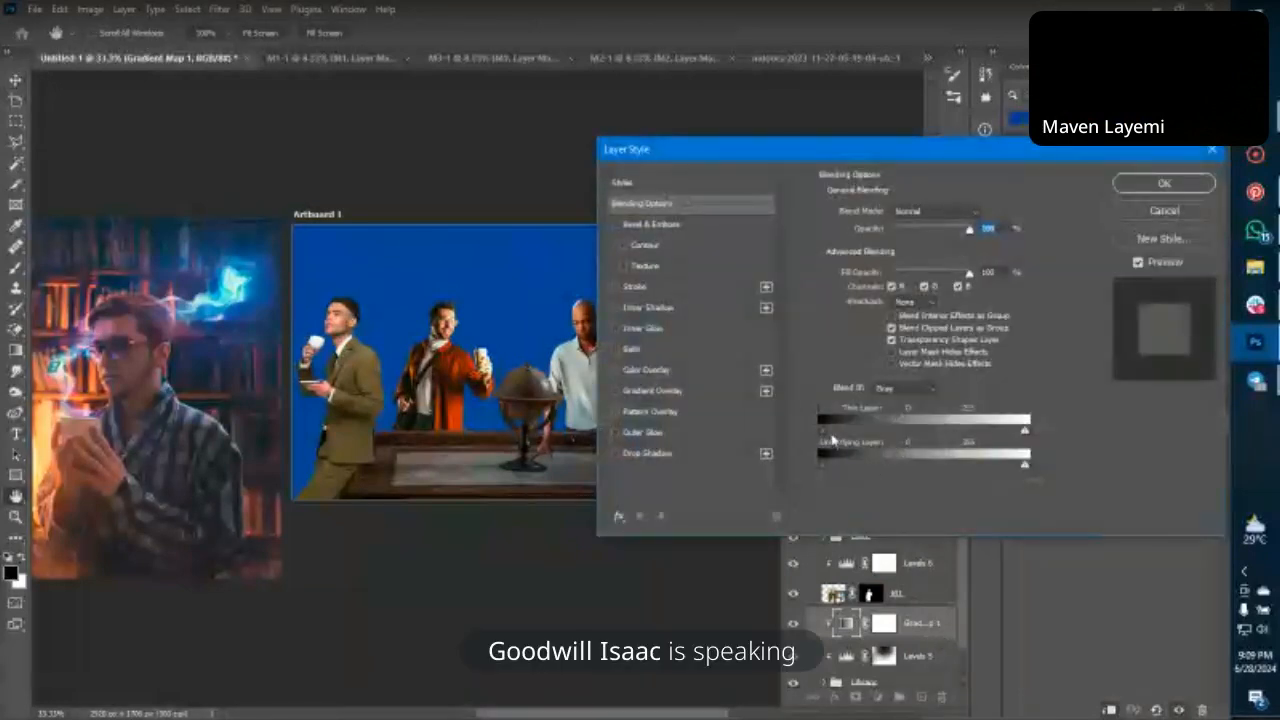
left_click_drag(822, 430, 839, 475)
left_click_drag(1027, 469, 947, 470)
left_click(1160, 187)
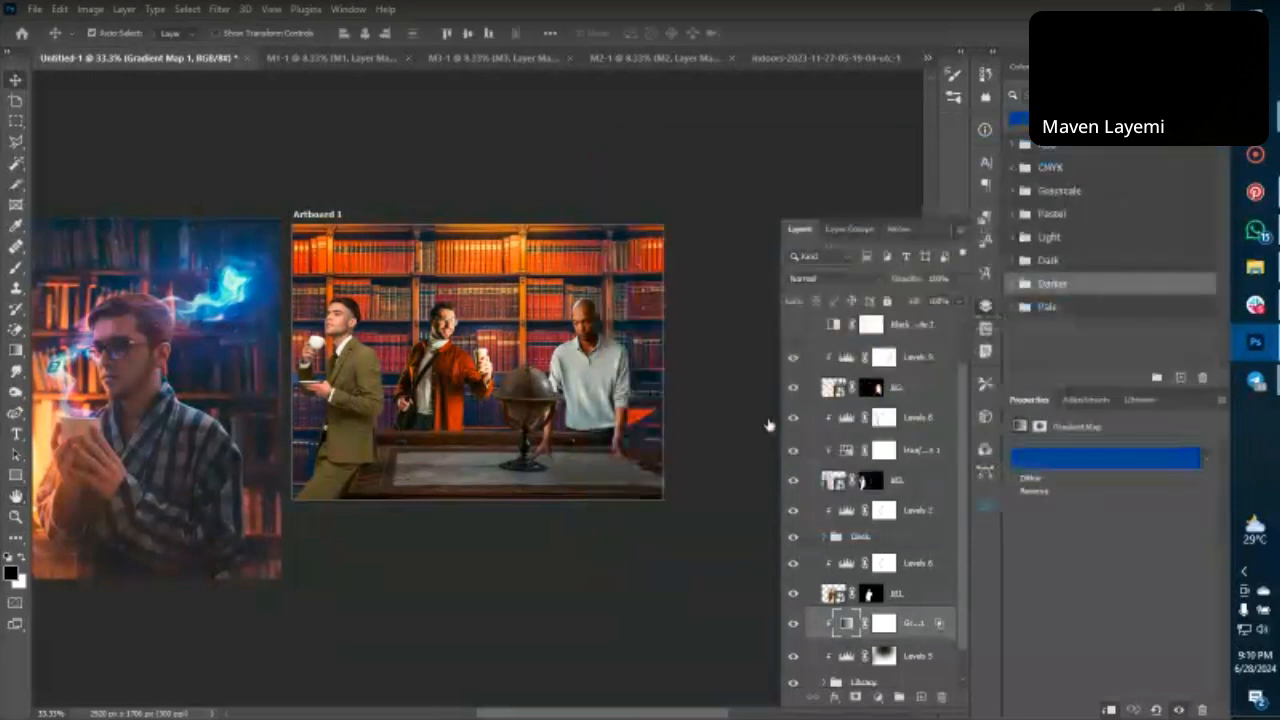
Compare the library with and without the Gradient Map at several magnifications, and review the layer's Blend If settings.
key("ctrl+minus")
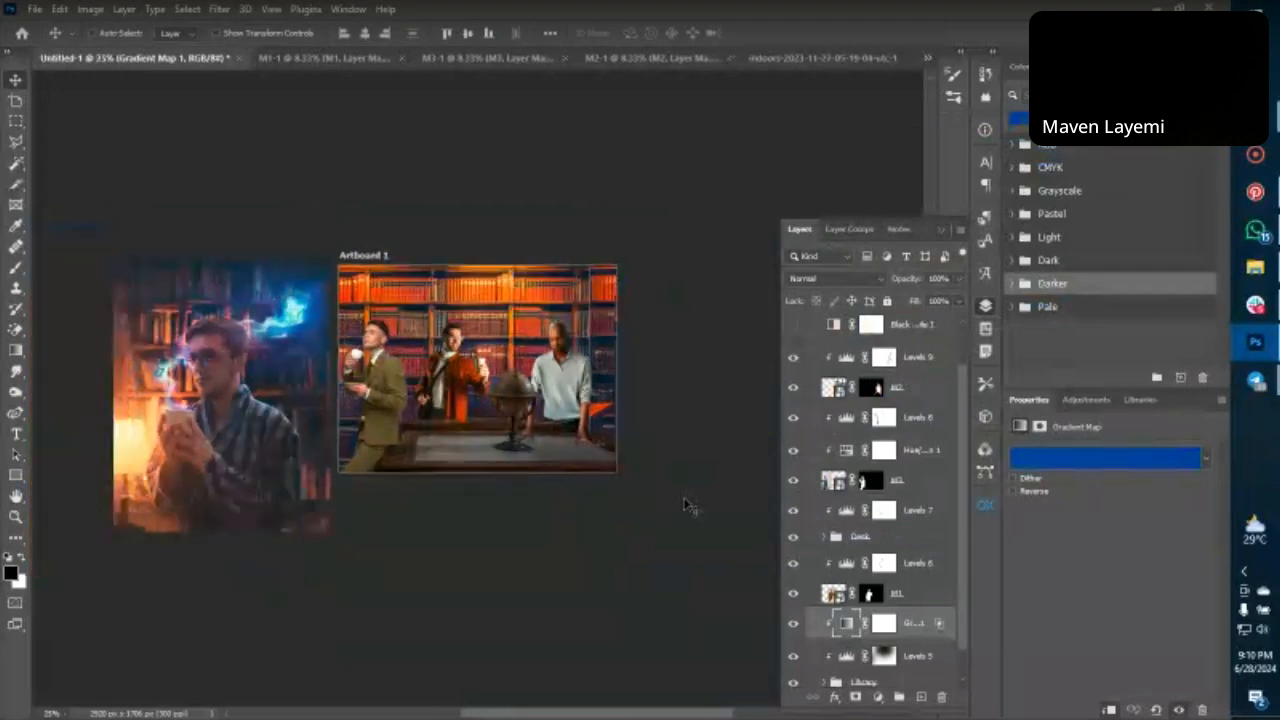
key("ctrl+plus")
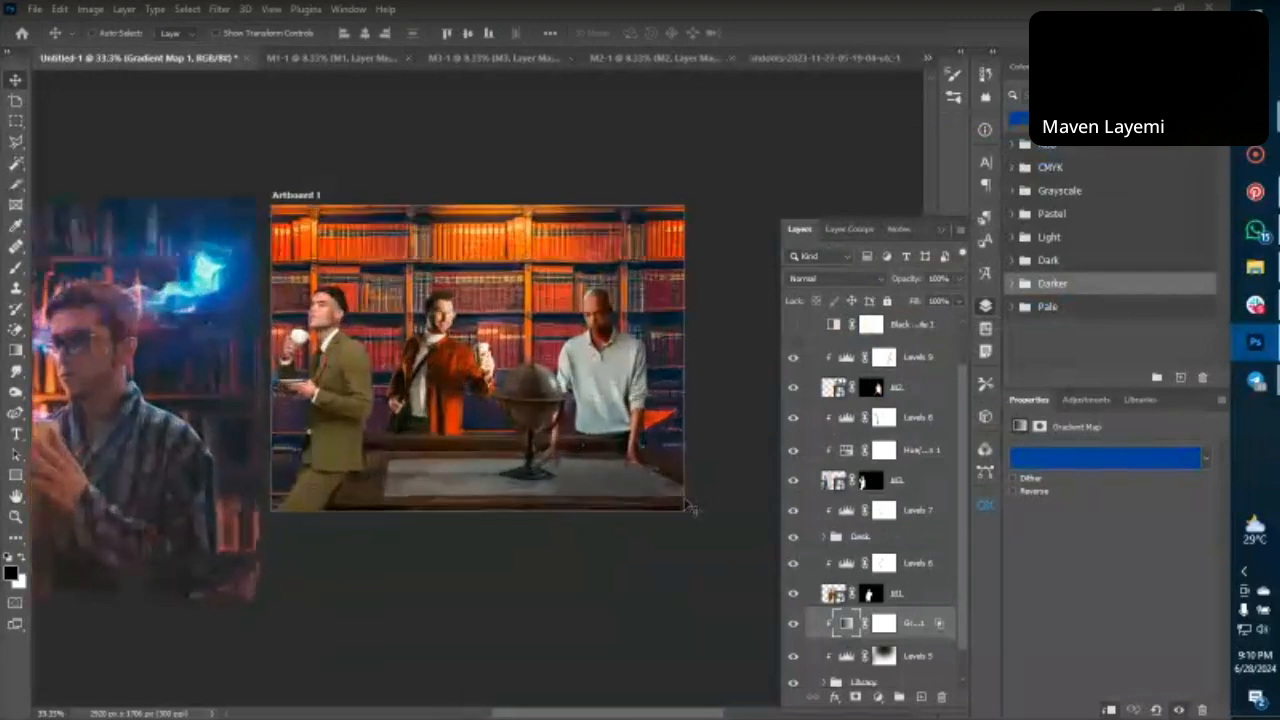
key("ctrl+plus")
key("ctrl+minus")
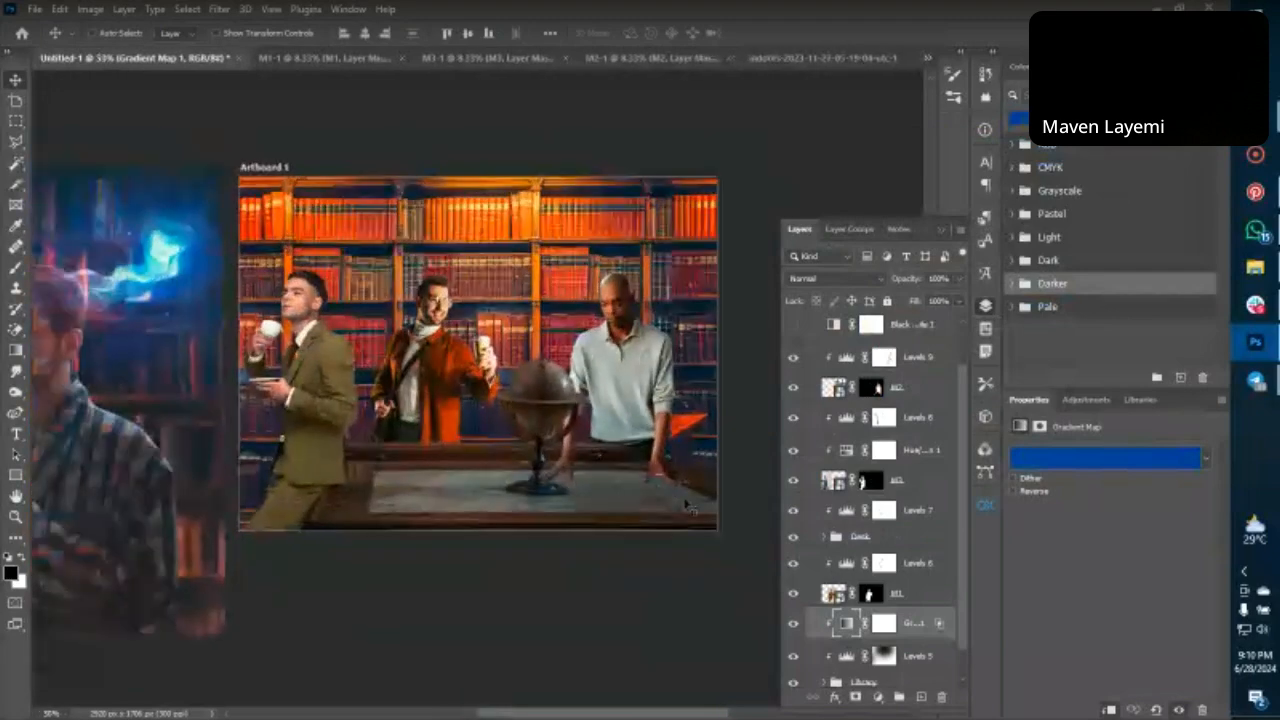
key("ctrl+minus")
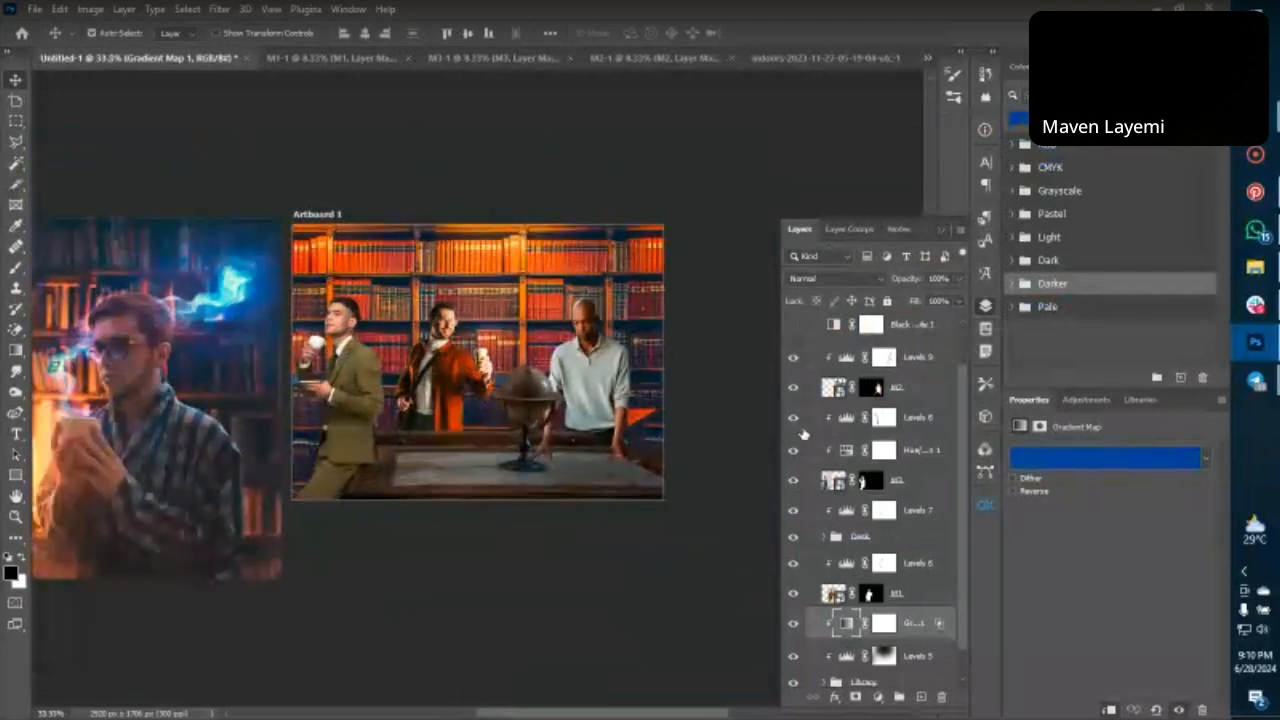
left_click(795, 626)
left_click(795, 626)
double_click(940, 630)
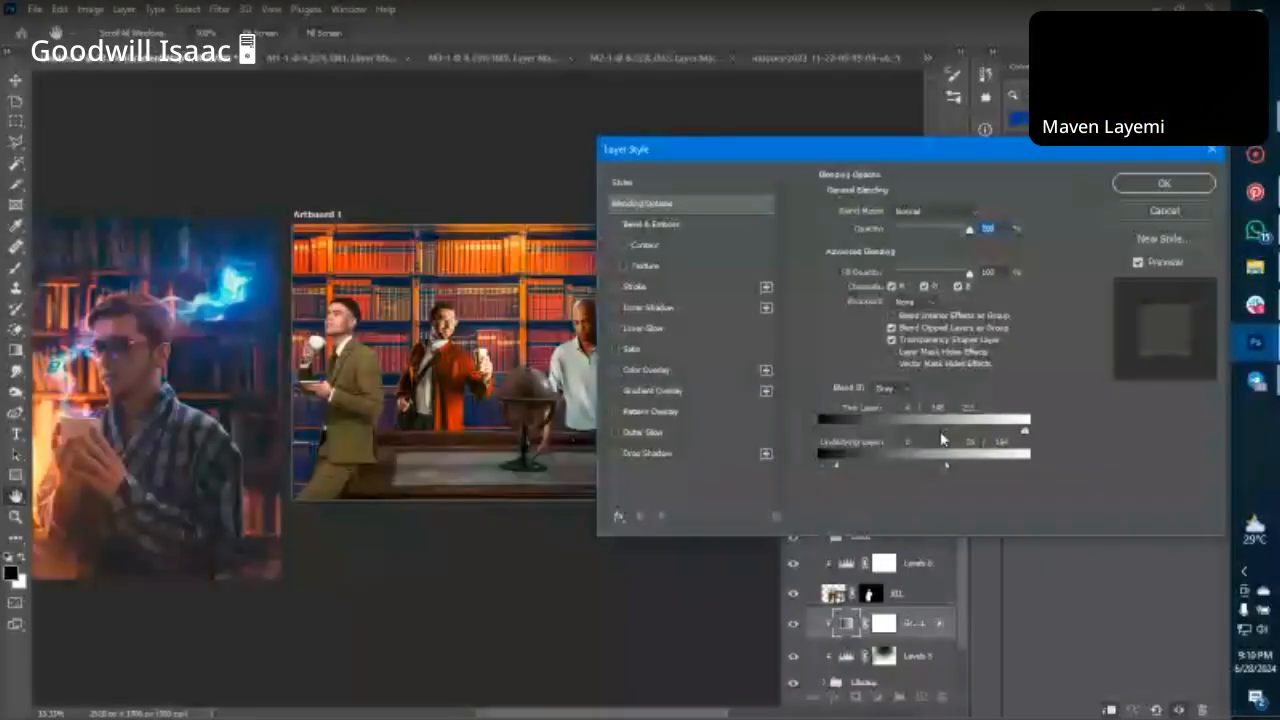
left_click(1164, 183)
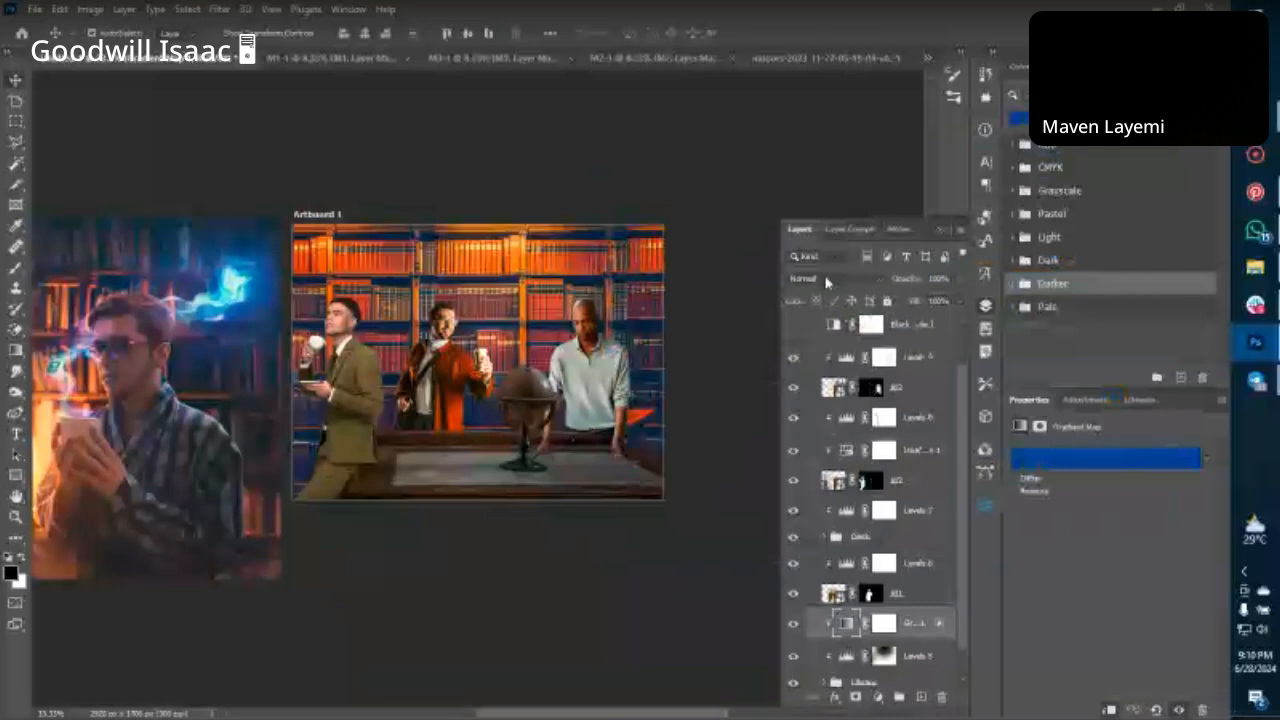
Change the Gradient Map's blend mode to Color and inspect the bookshelves up close and at full view.
left_click(825, 281)
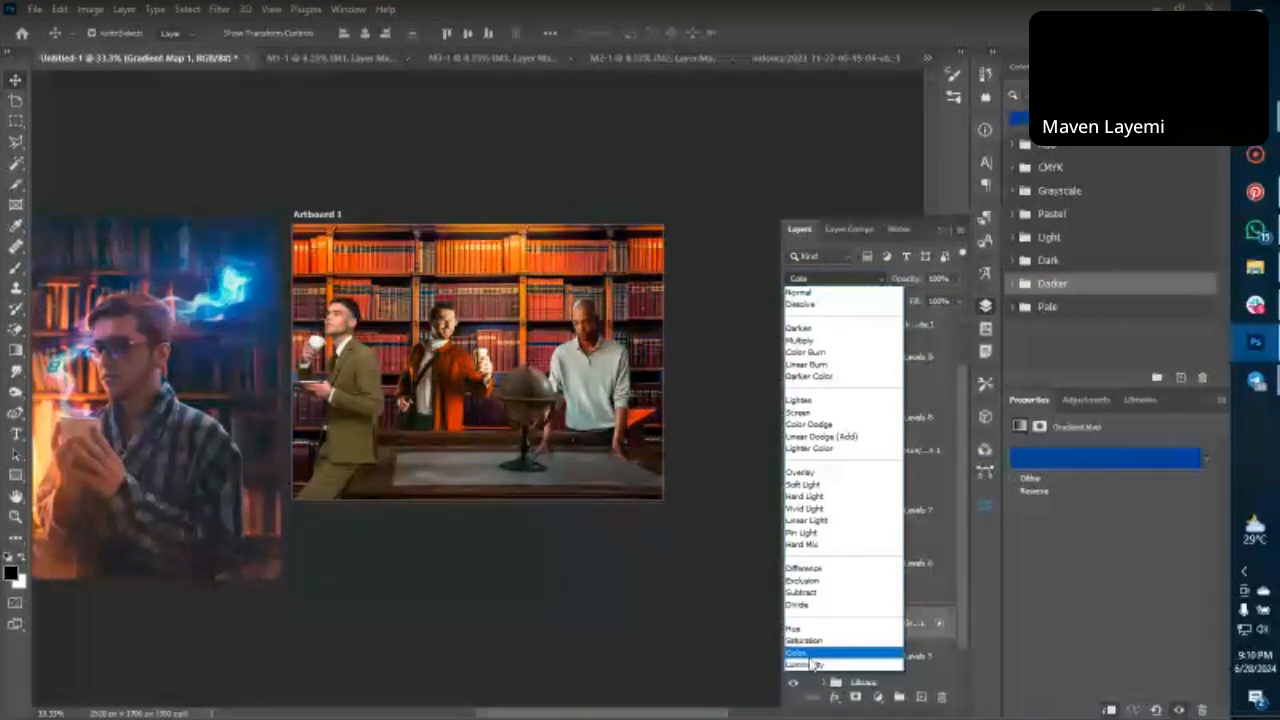
left_click(810, 658)
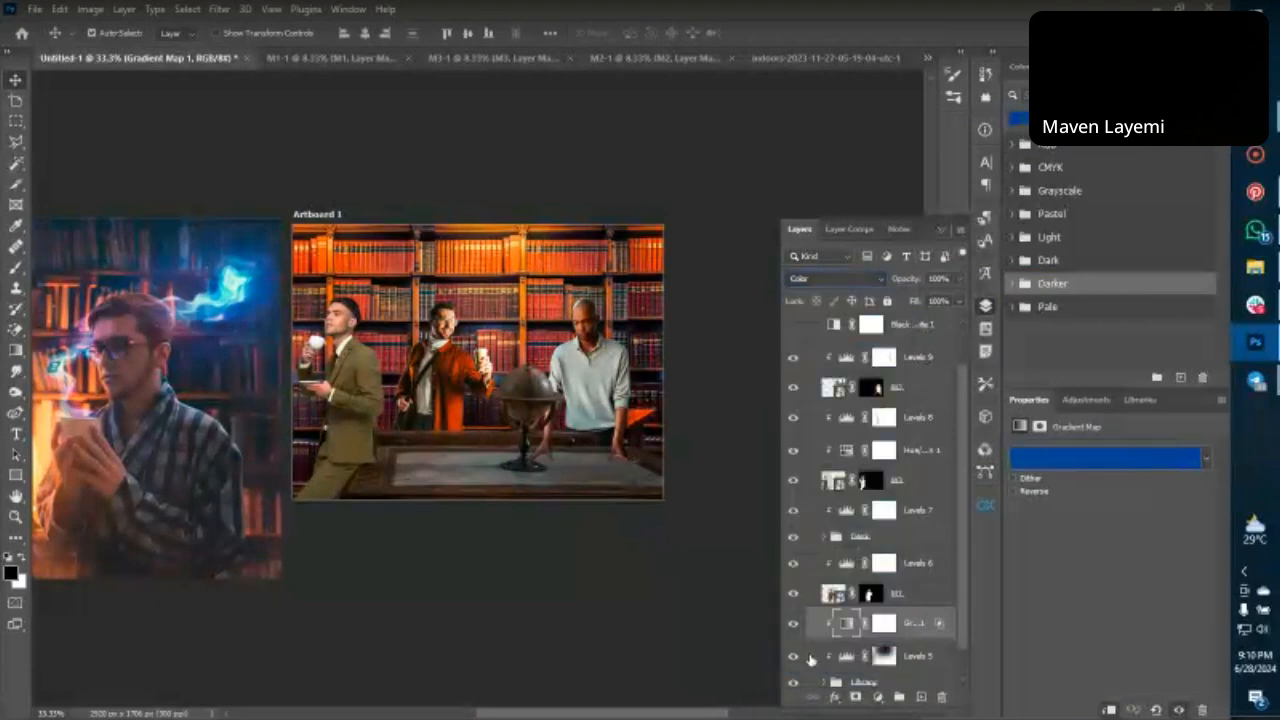
key("ctrl+plus")
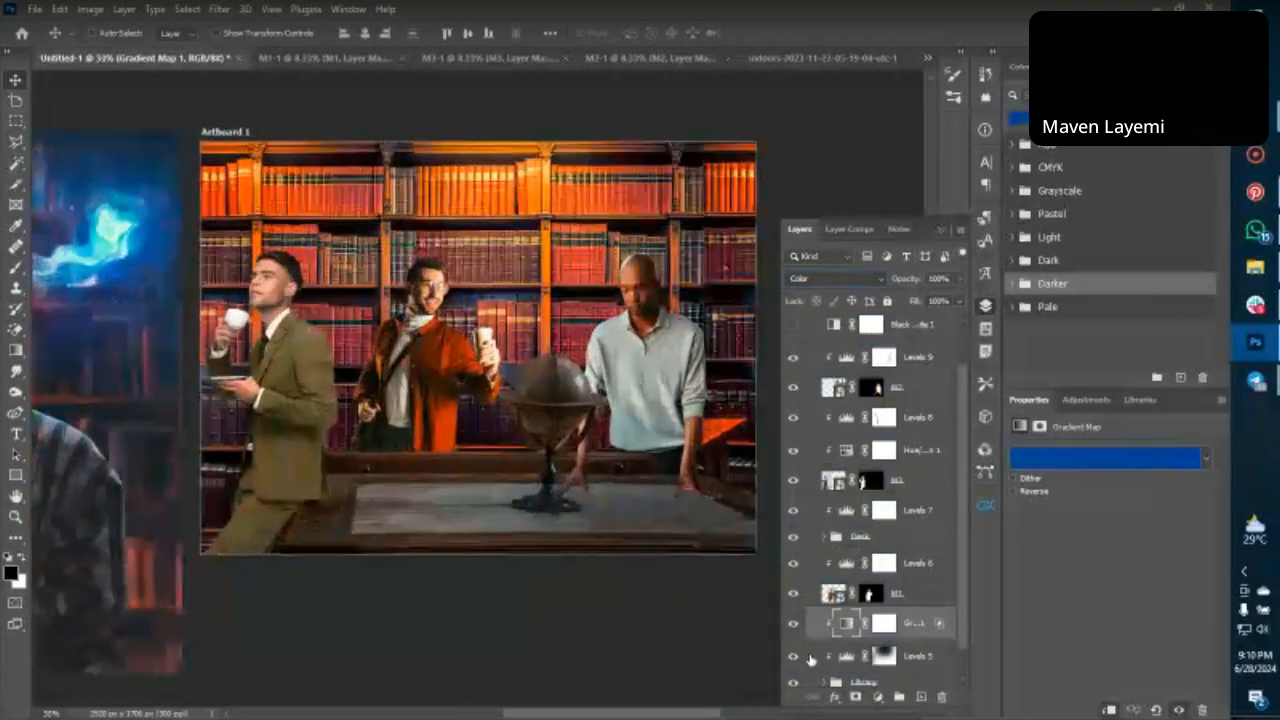
key("ctrl+plus")
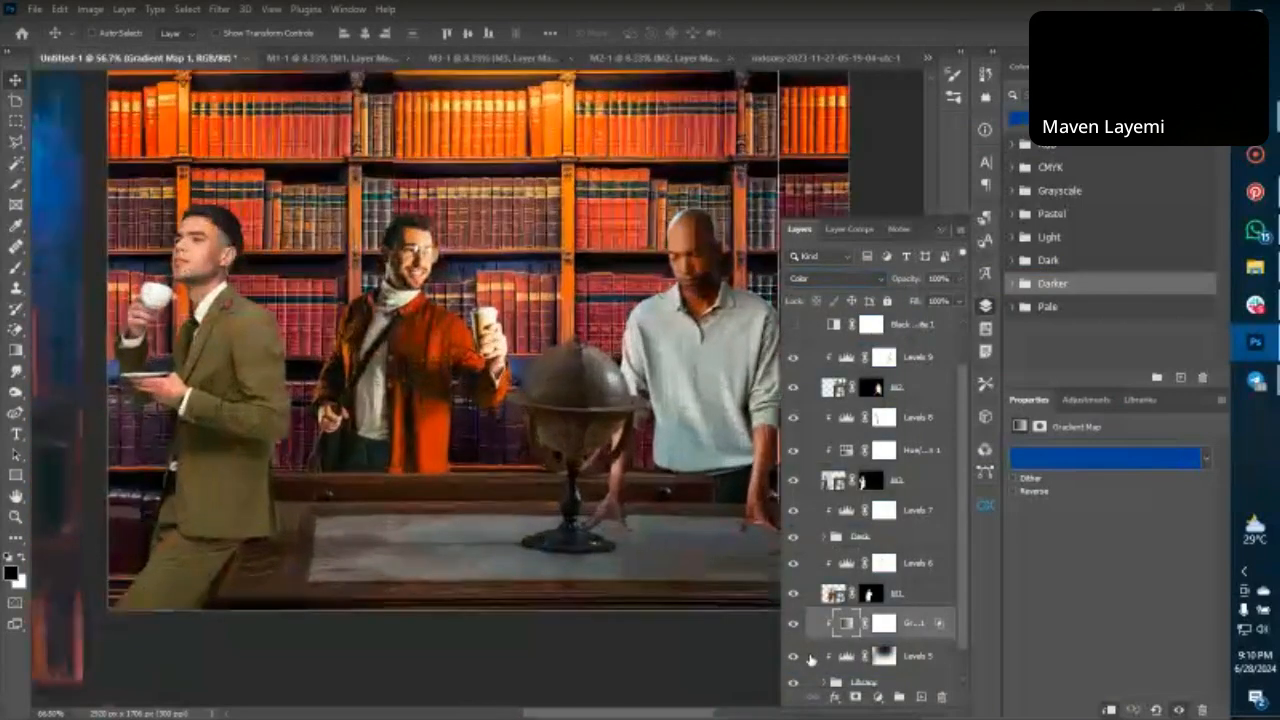
key("ctrl+minus")
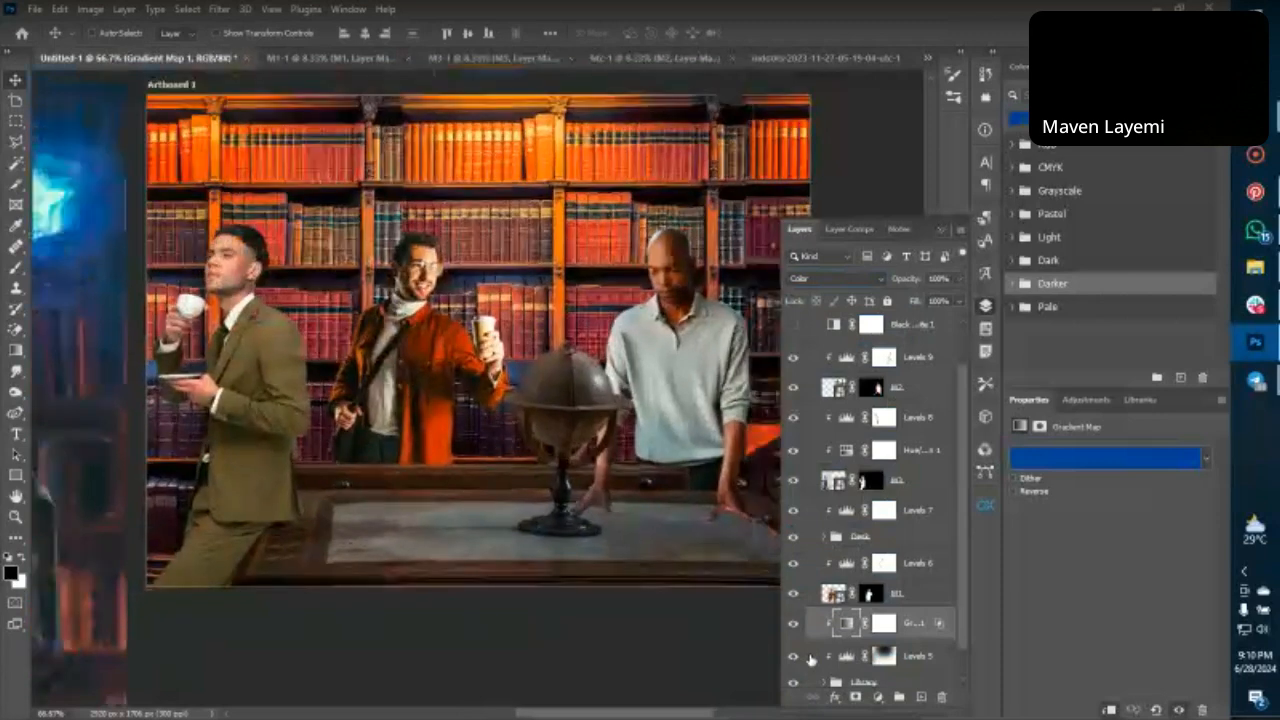
key("ctrl+minus")
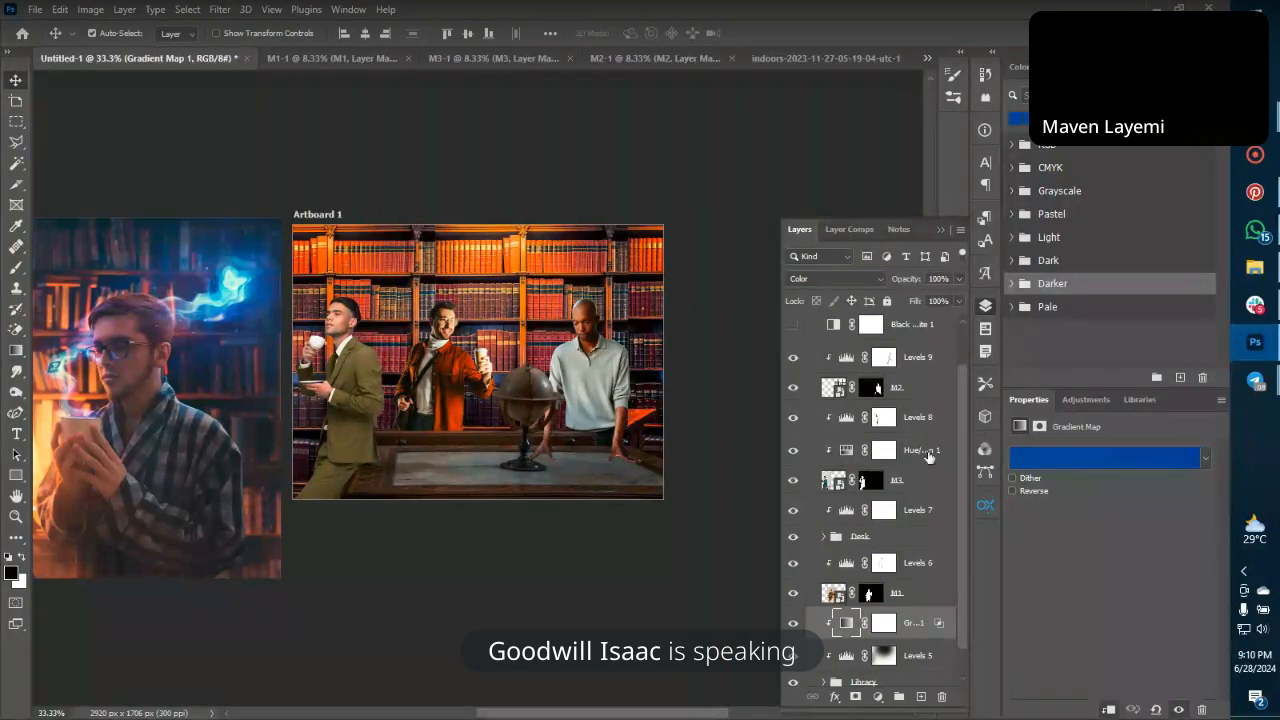
Review the Gradient Map's Blend If settings again and check the composite and its layer stack against the reference.
double_click(939, 623)
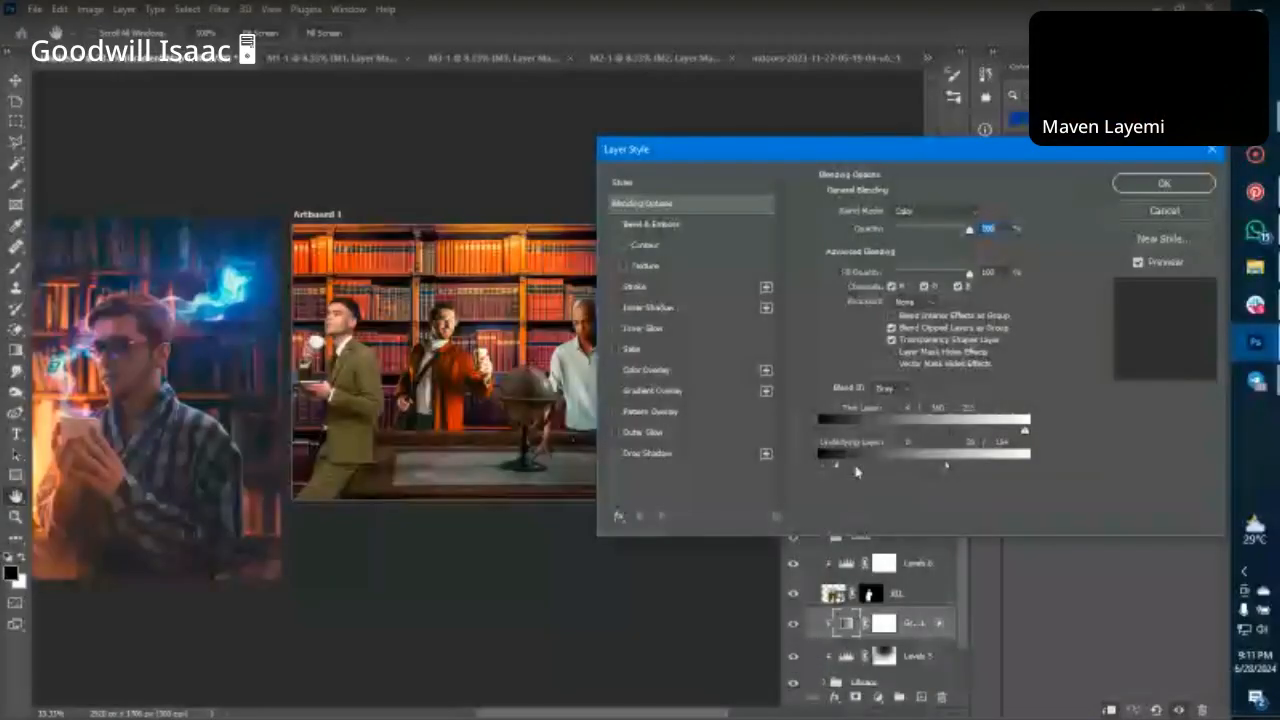
left_click(1165, 185)
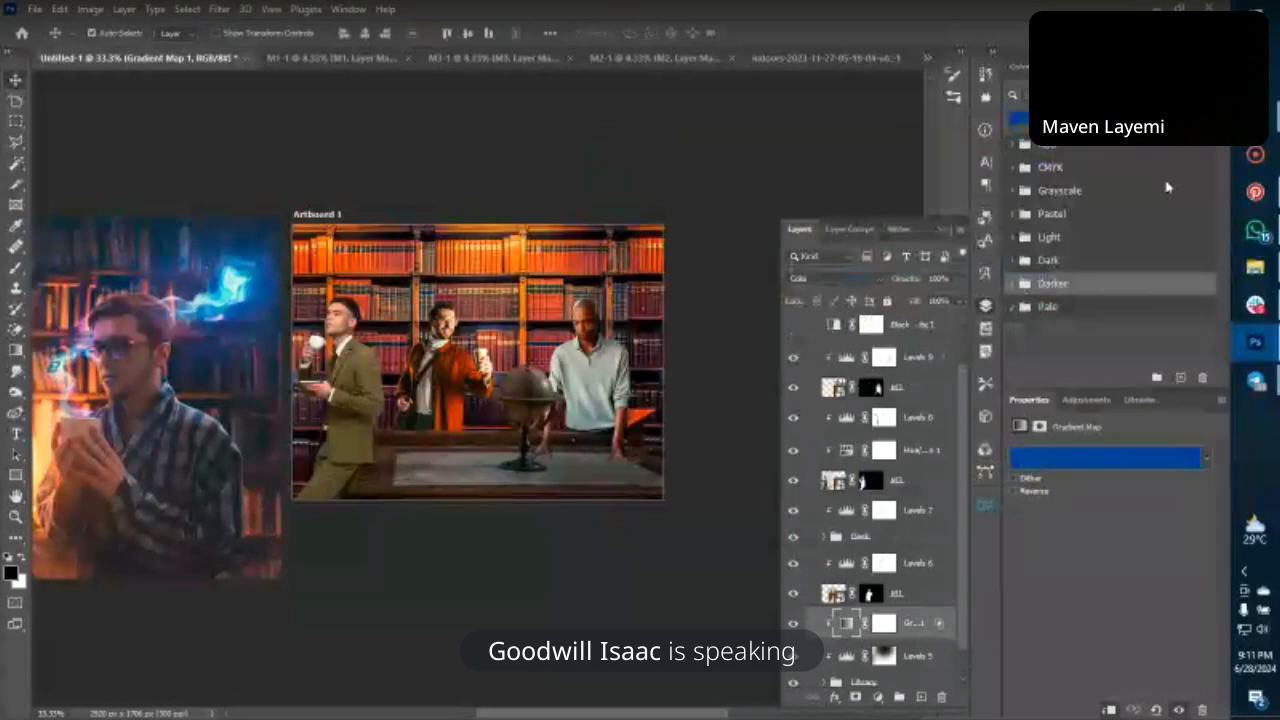
key("ctrl+minus")
key("ctrl+plus")
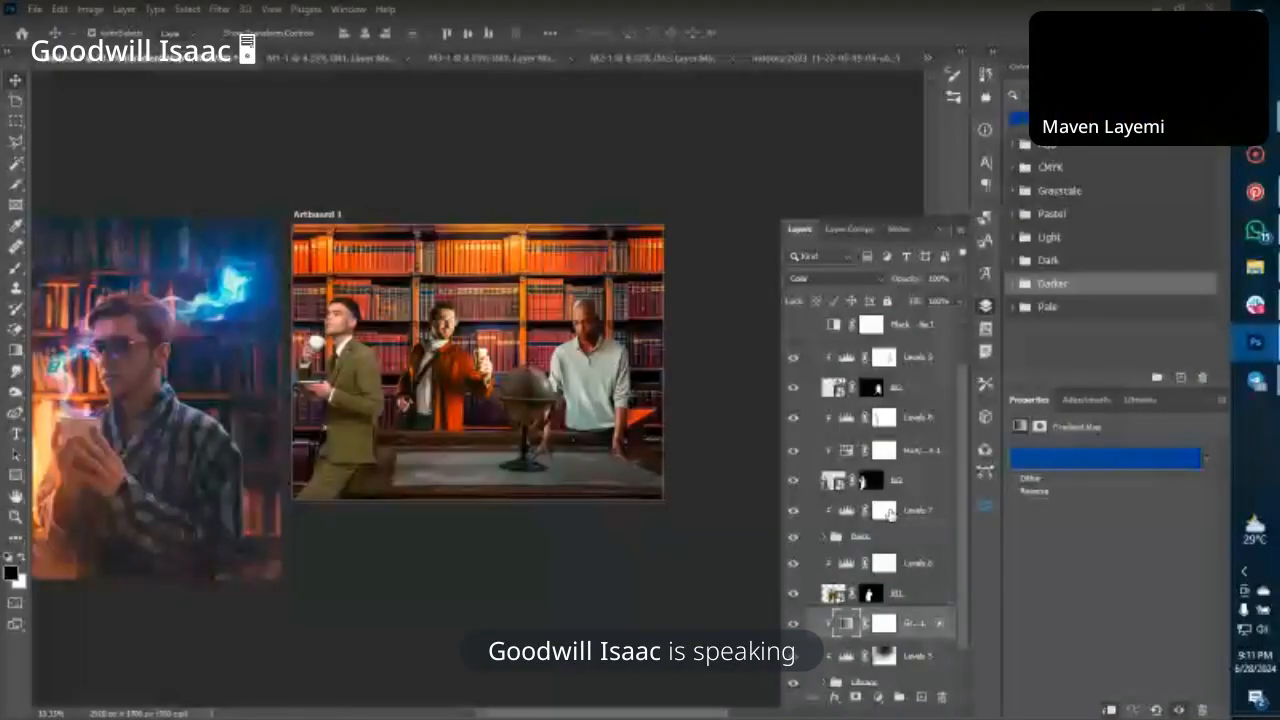
scroll(889, 514, "up", 2)
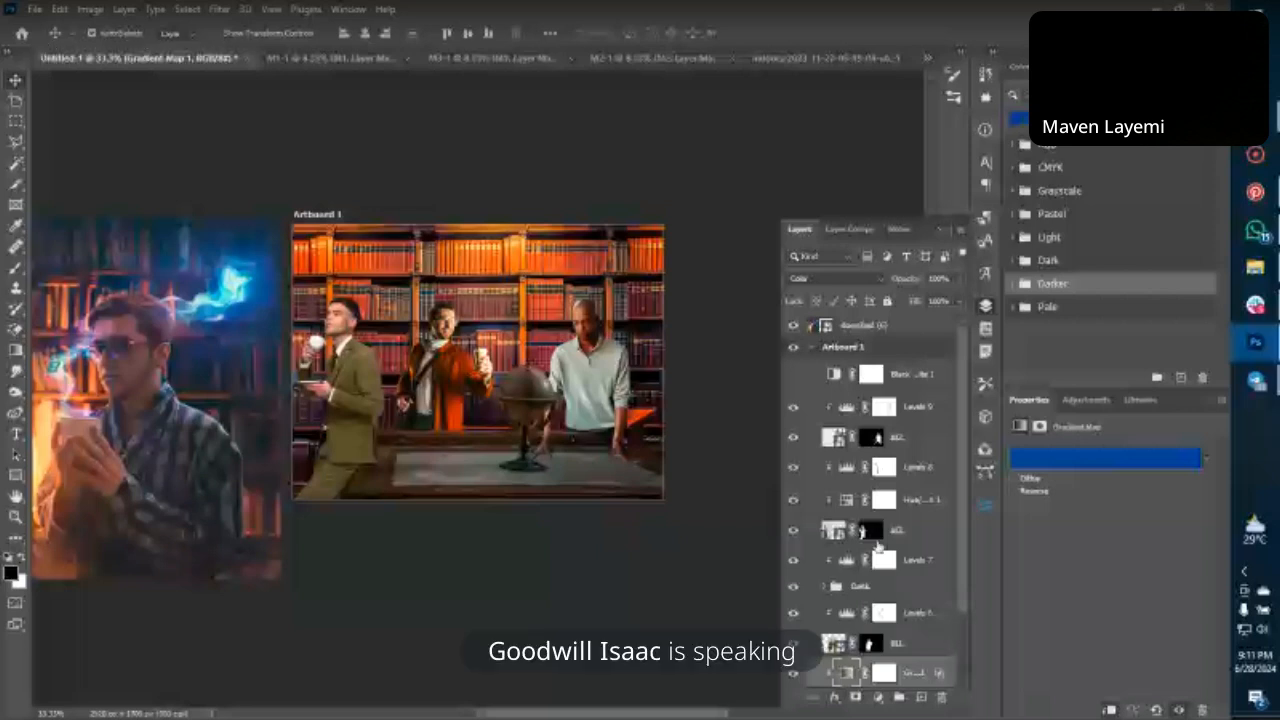
Add a Color Balance adjustment clipped to the M3 man in the green suit and move it above his Levels 8 layer.
scroll(890, 514, "down", 1)
left_click(910, 487)
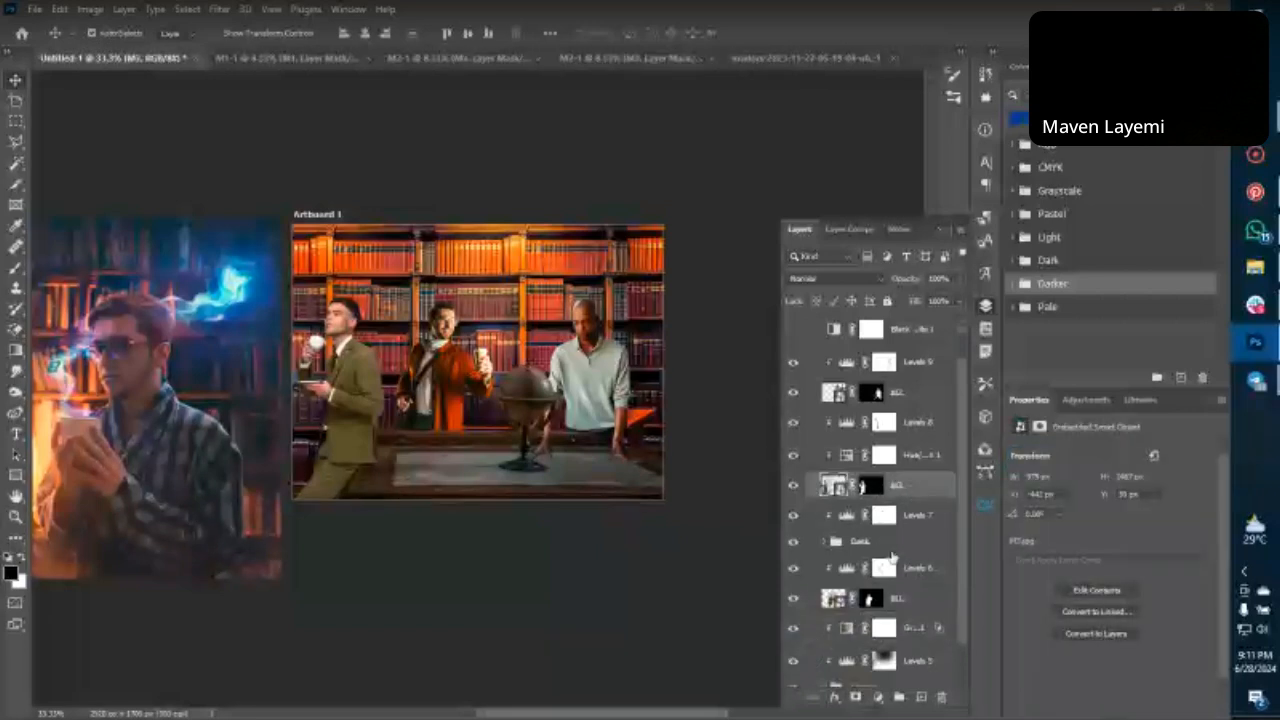
left_click(1075, 402)
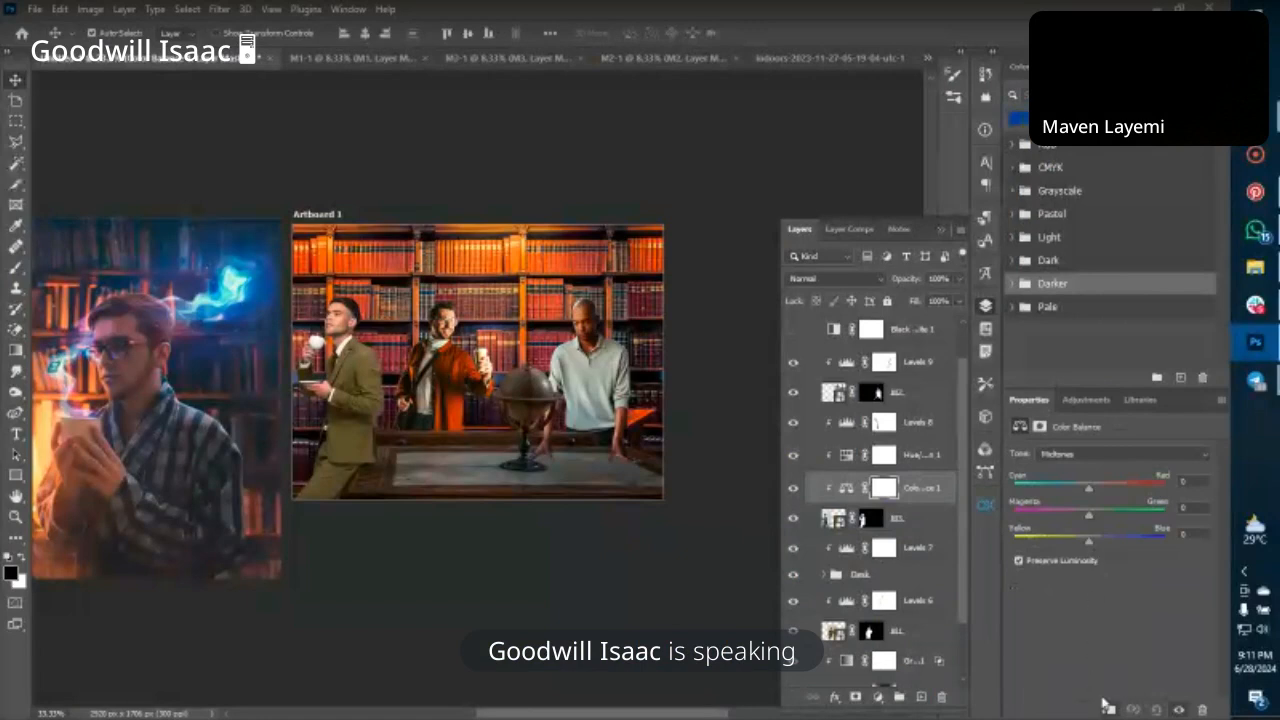
left_click_drag(1089, 542, 1144, 534)
key("ctrl+z")
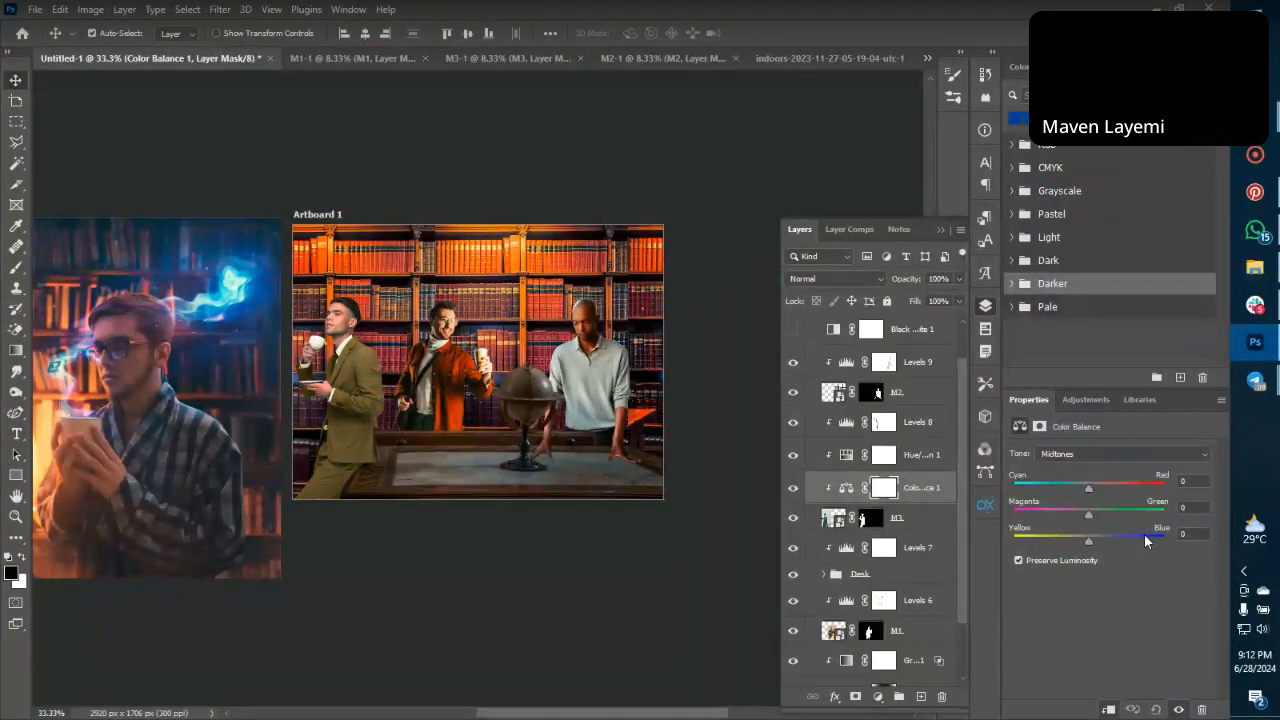
left_click_drag(930, 489, 924, 419)
Set the Color Balance midtones to Cyan–Red -22, Magenta–Green -5 and Yellow–Blue +69.
left_click(1116, 534)
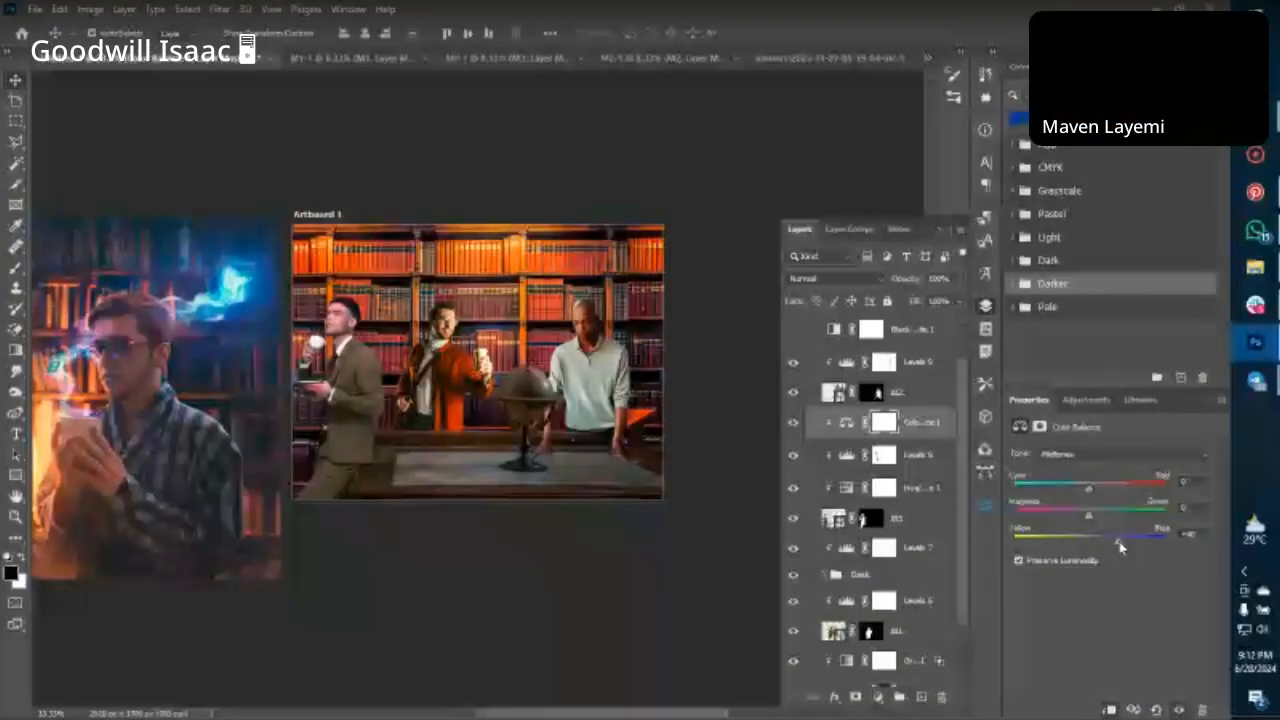
left_click_drag(1118, 540, 1129, 540)
left_click_drag(1088, 485, 1072, 485)
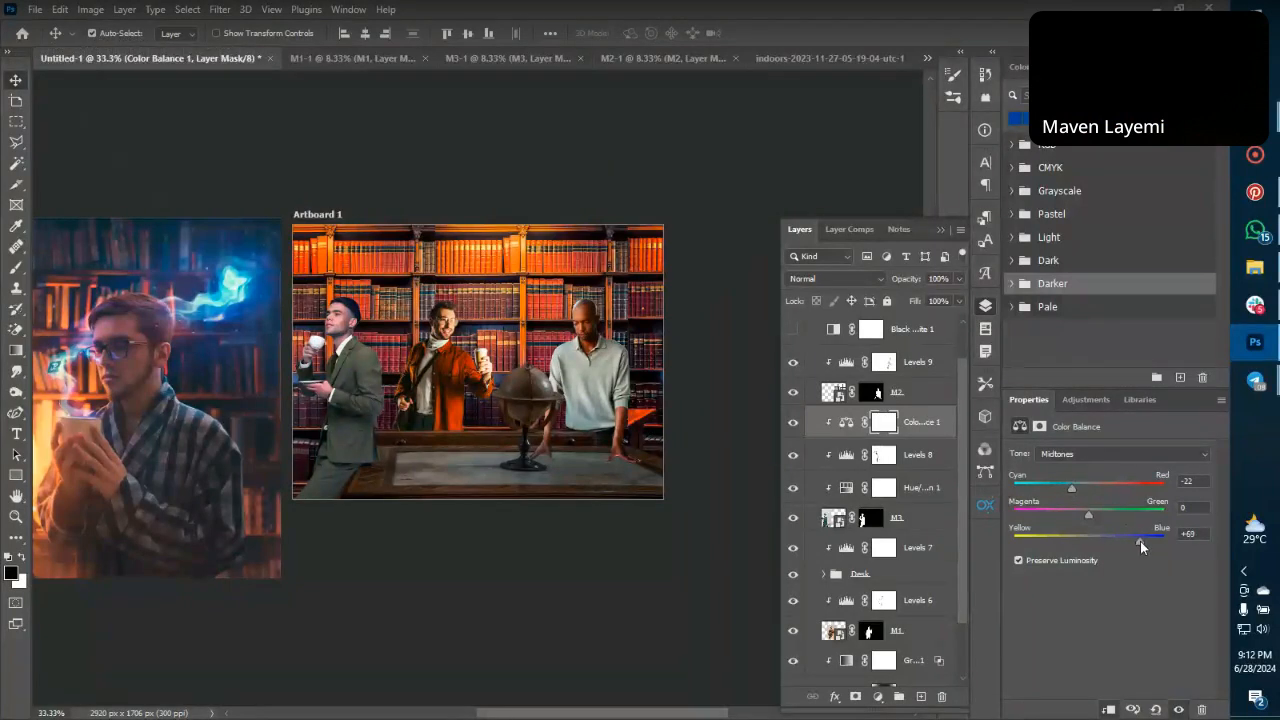
left_click_drag(1089, 513, 1085, 513)
Invert the Color Balance mask and paint white over the front edge of the suited man's lower body with a 200 px brush.
key("ctrl")
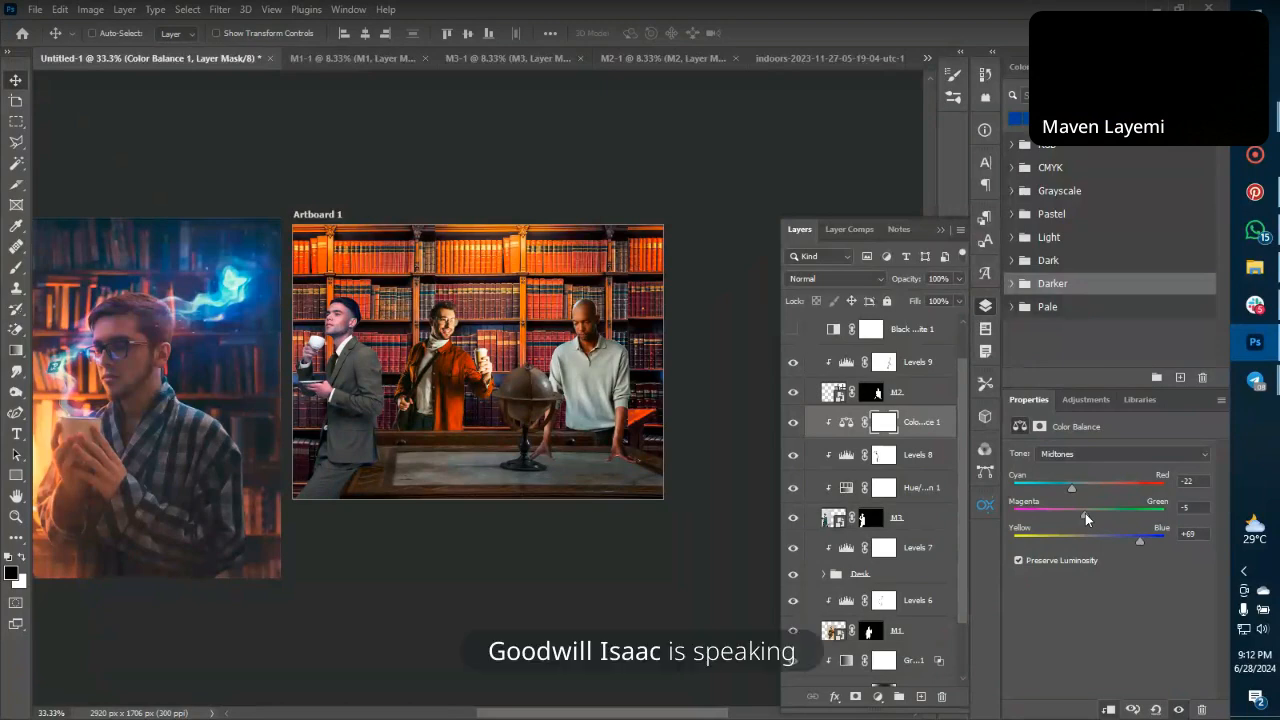
key("ctrl+i")
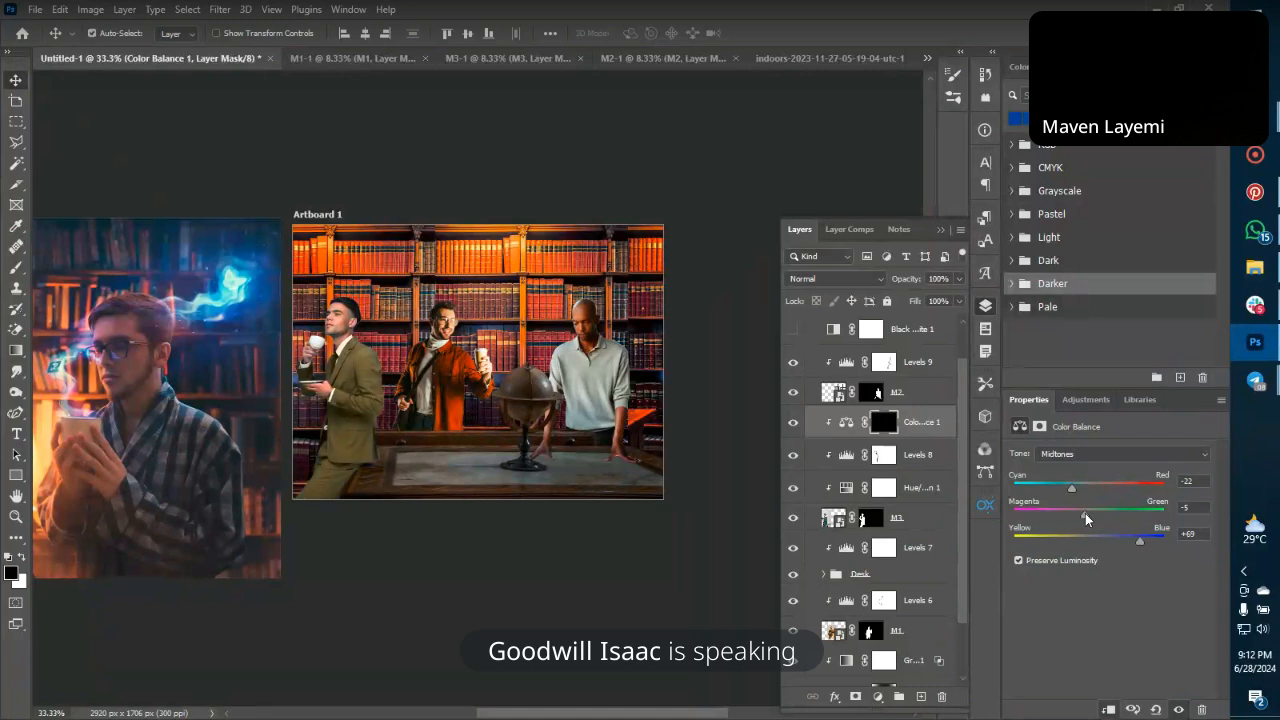
key("ctrl+plus")
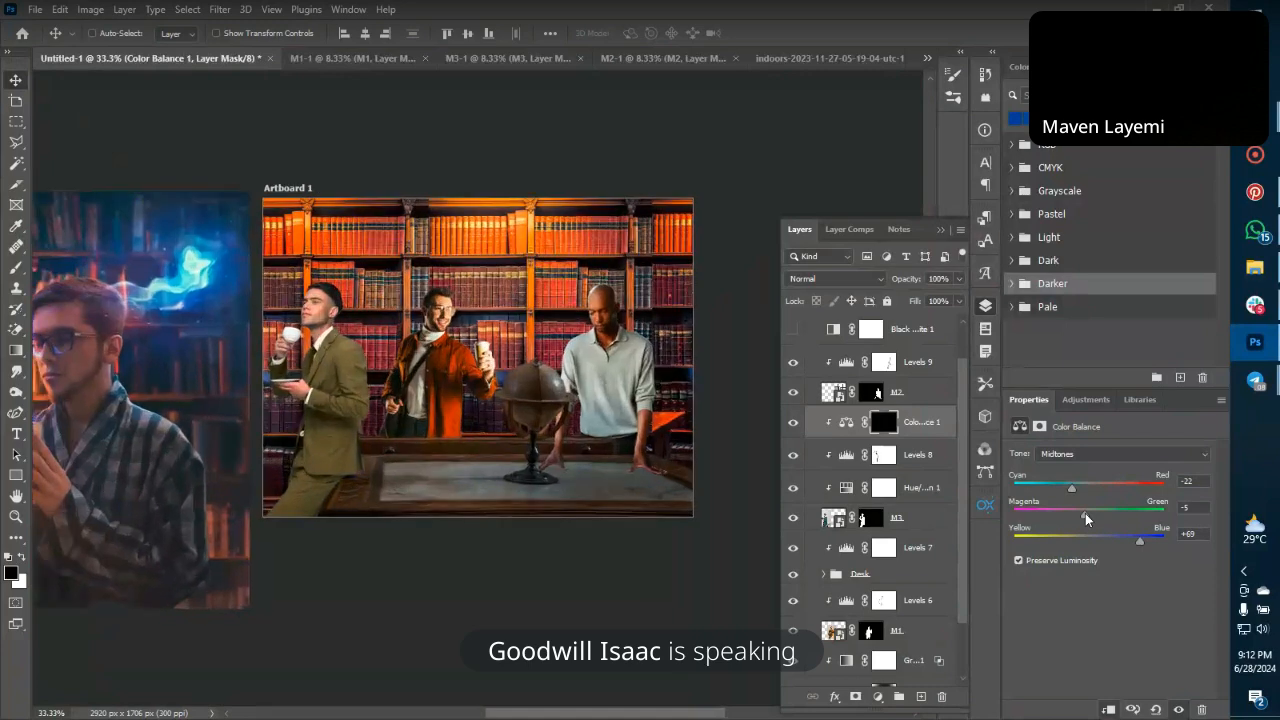
key("ctrl+plus")
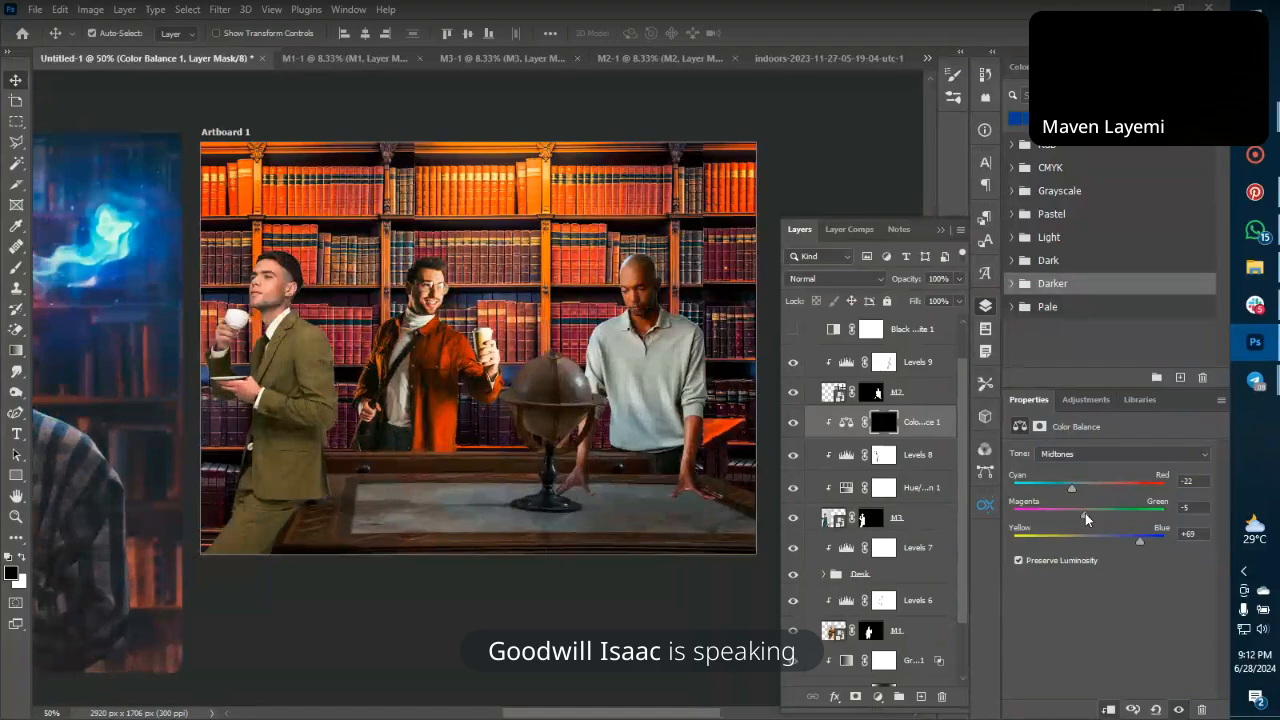
key("b")
key("x")
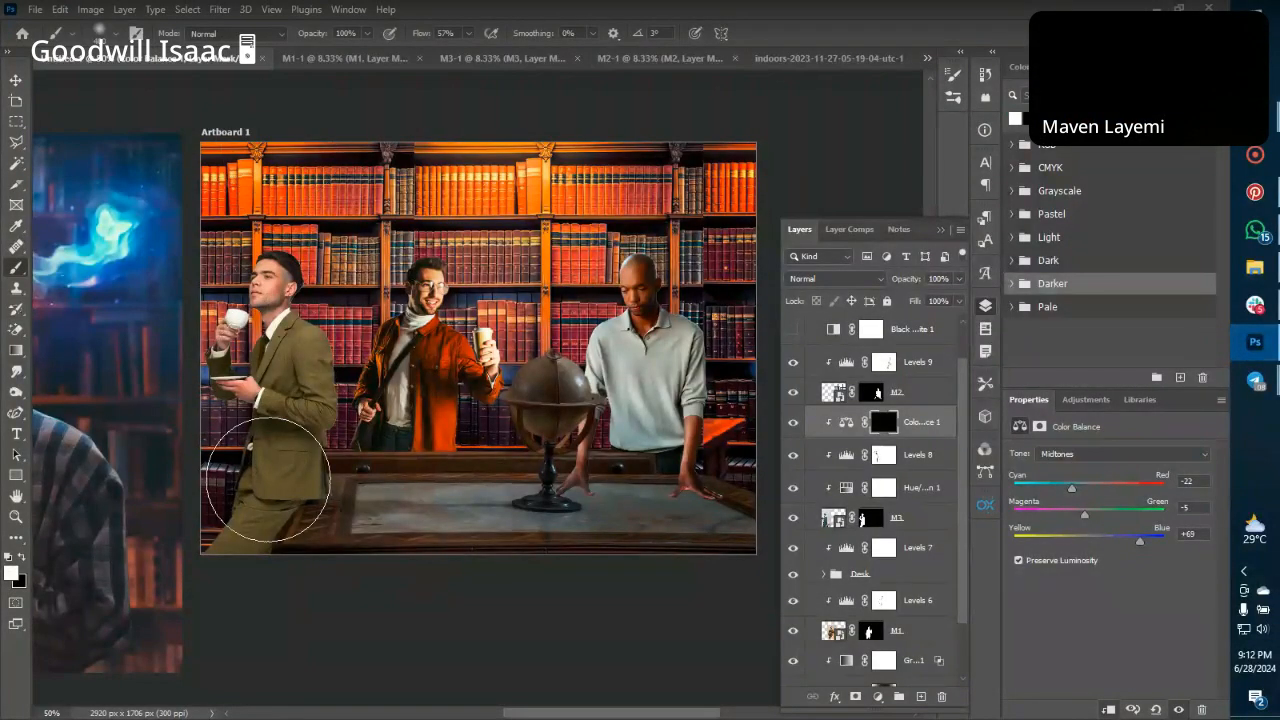
key("bracketleft")
key("bracketleft")
key("bracketleft")
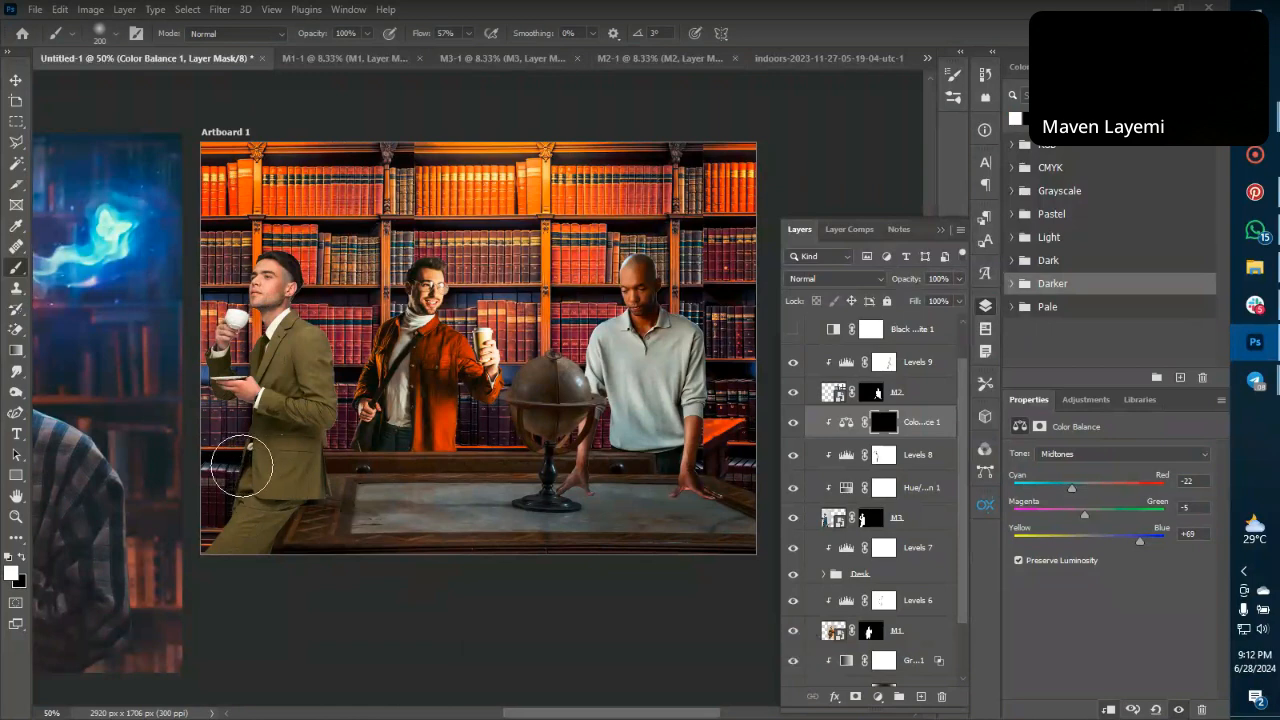
left_click_drag(233, 466, 229, 491)
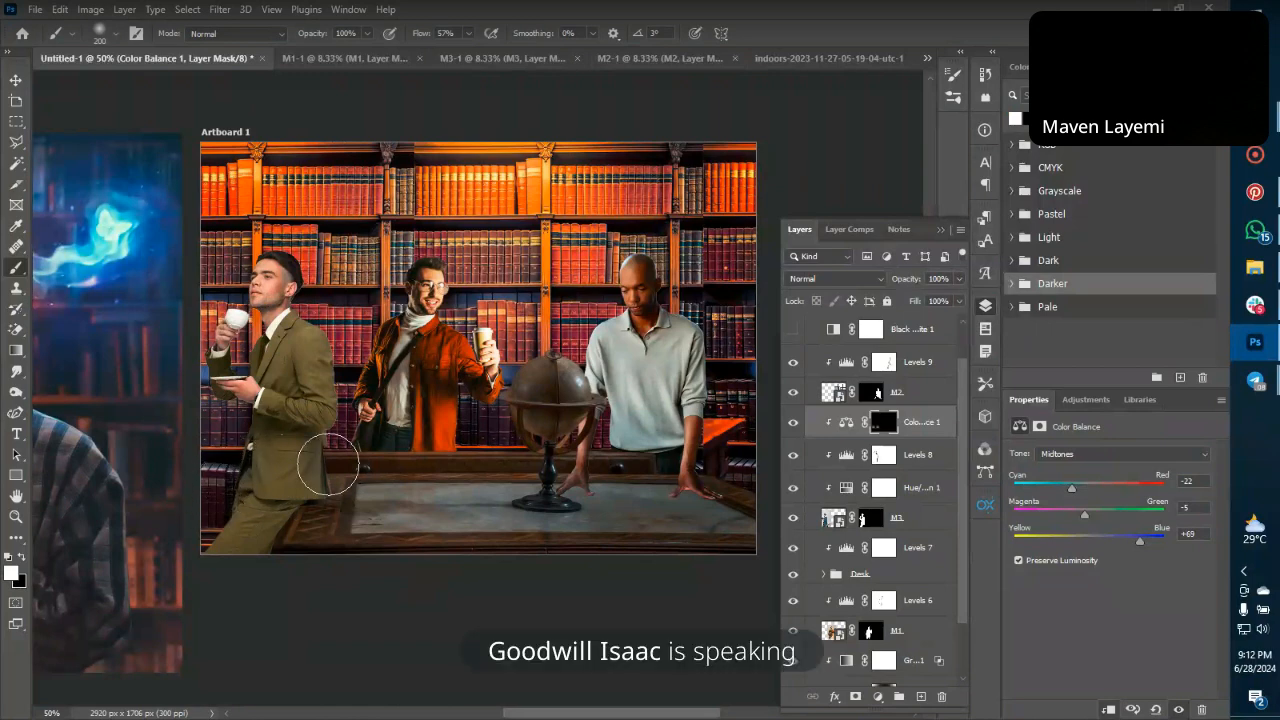
Paint white on the Color Balance mask along the back of the man's suit jacket with a 175 px brush.
key("ctrl+plus")
key("ctrl+plus")
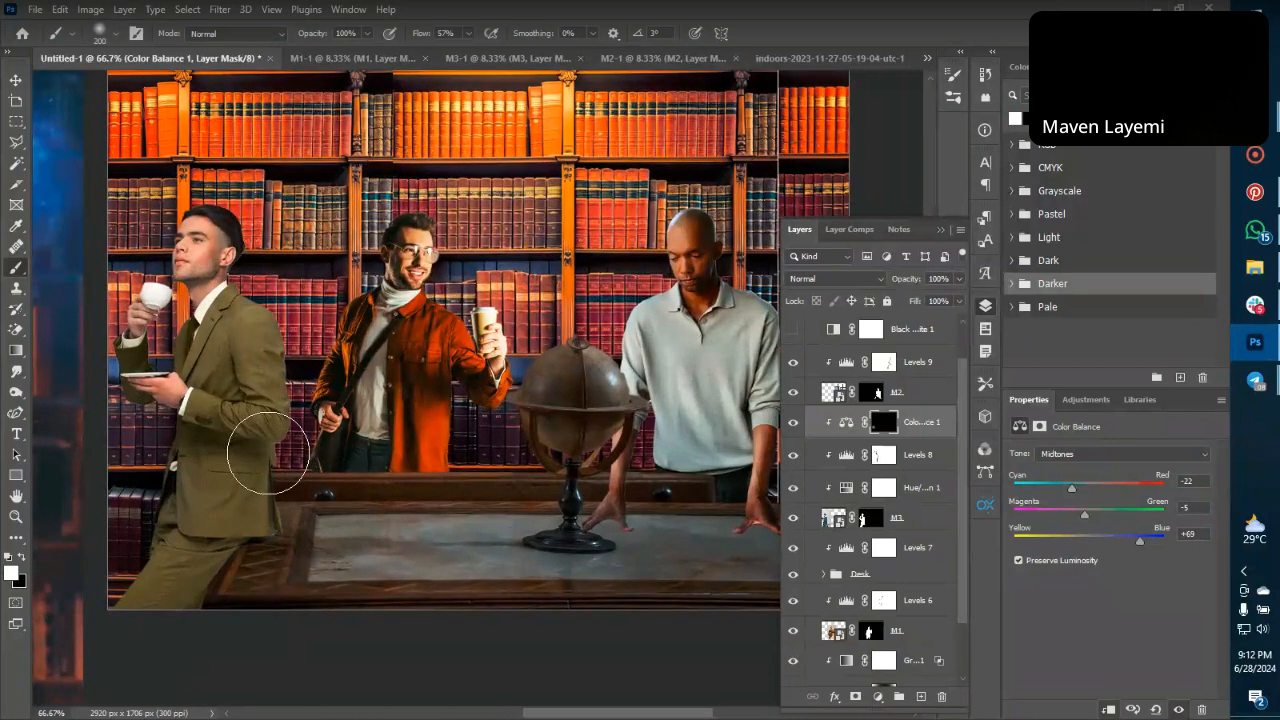
key("bracketleft")
key("bracketleft")
key("bracketleft")
key("bracketright")
key("bracketright")
key("bracketright")
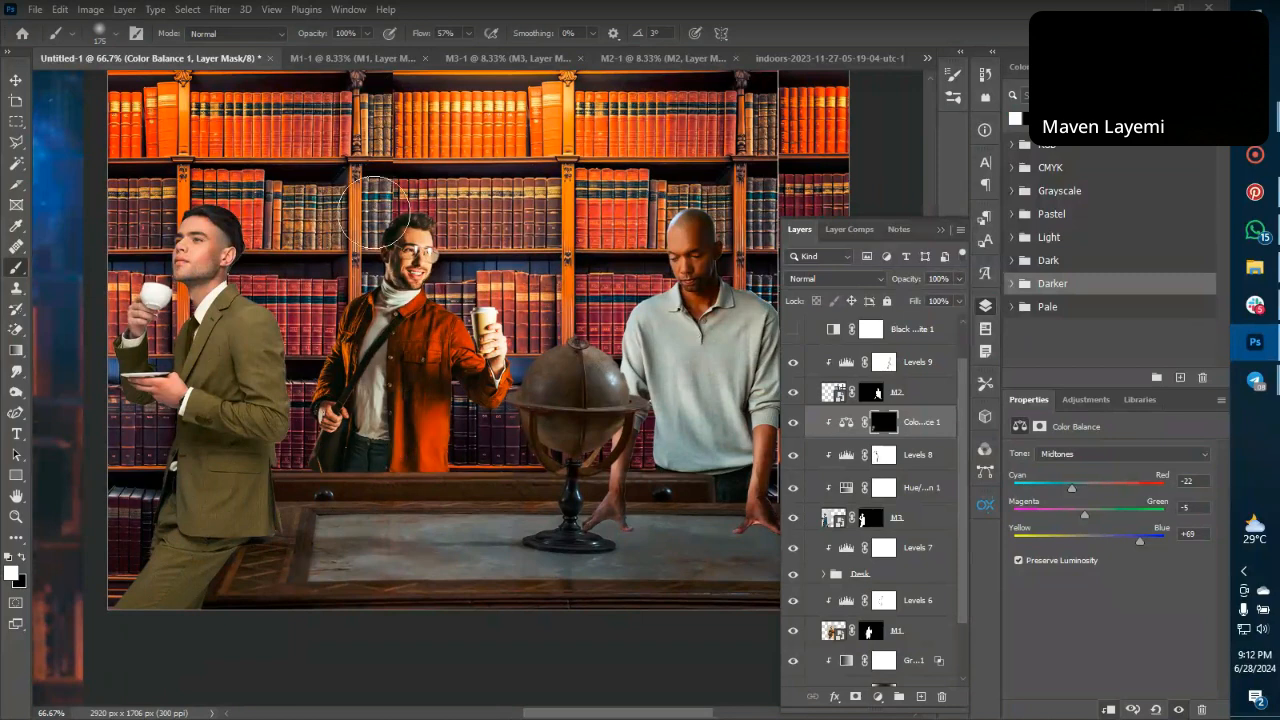
mouse_move(420, 37)
left_mouse_down()
mouse_move(367, 56)
mouse_move(422, 48)
left_mouse_up()
left_click_drag(293, 340, 259, 517)
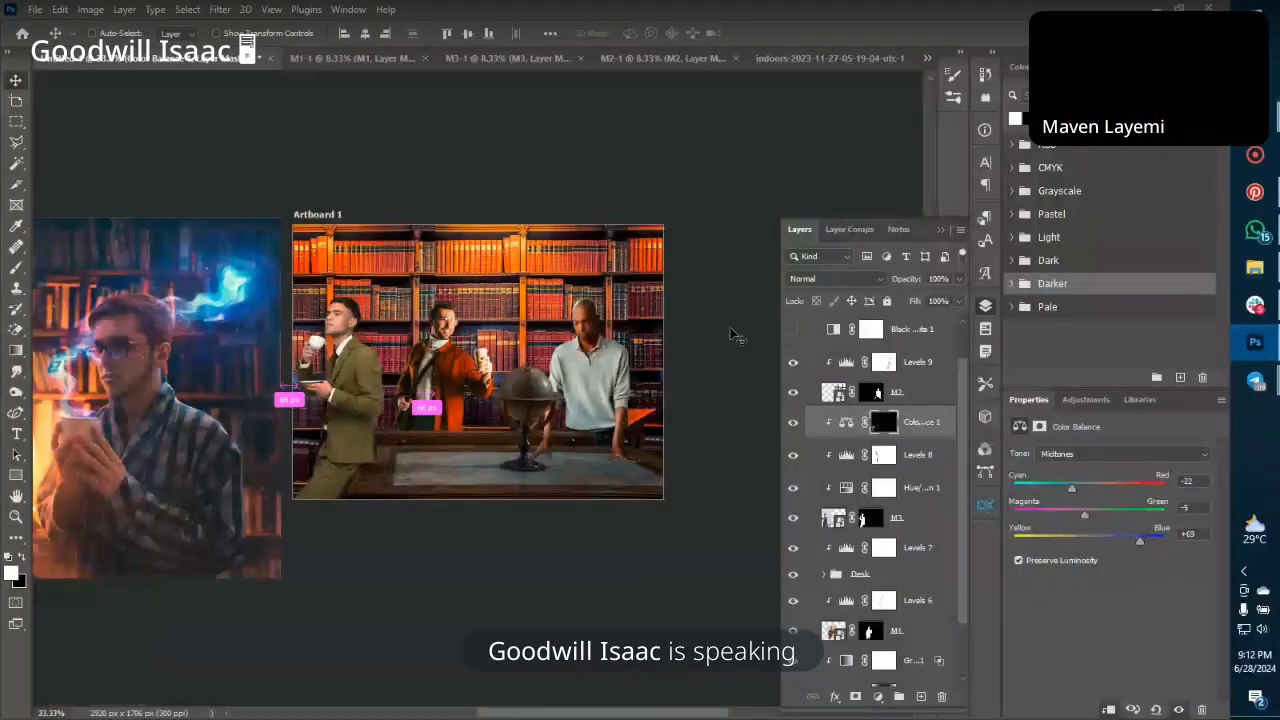
Delete the Color Balance adjustment above the suited man's Levels 8 layer.
left_click(452, 372)
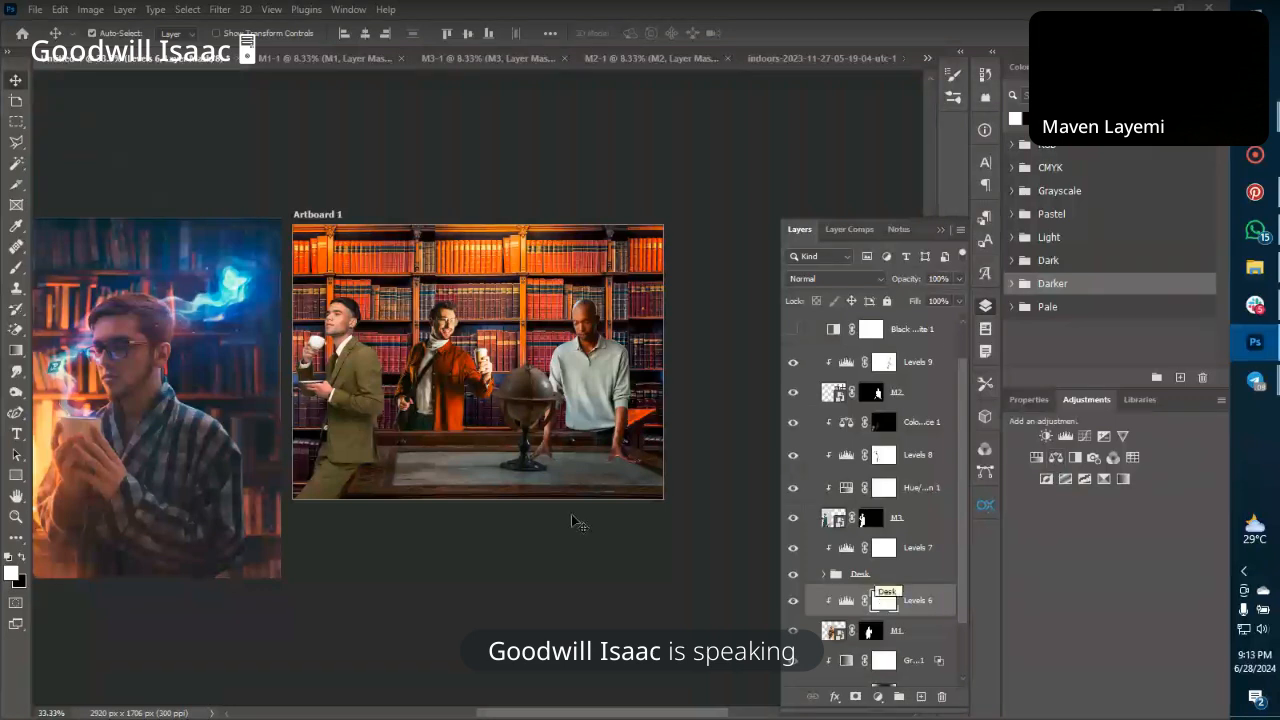
left_click(893, 421)
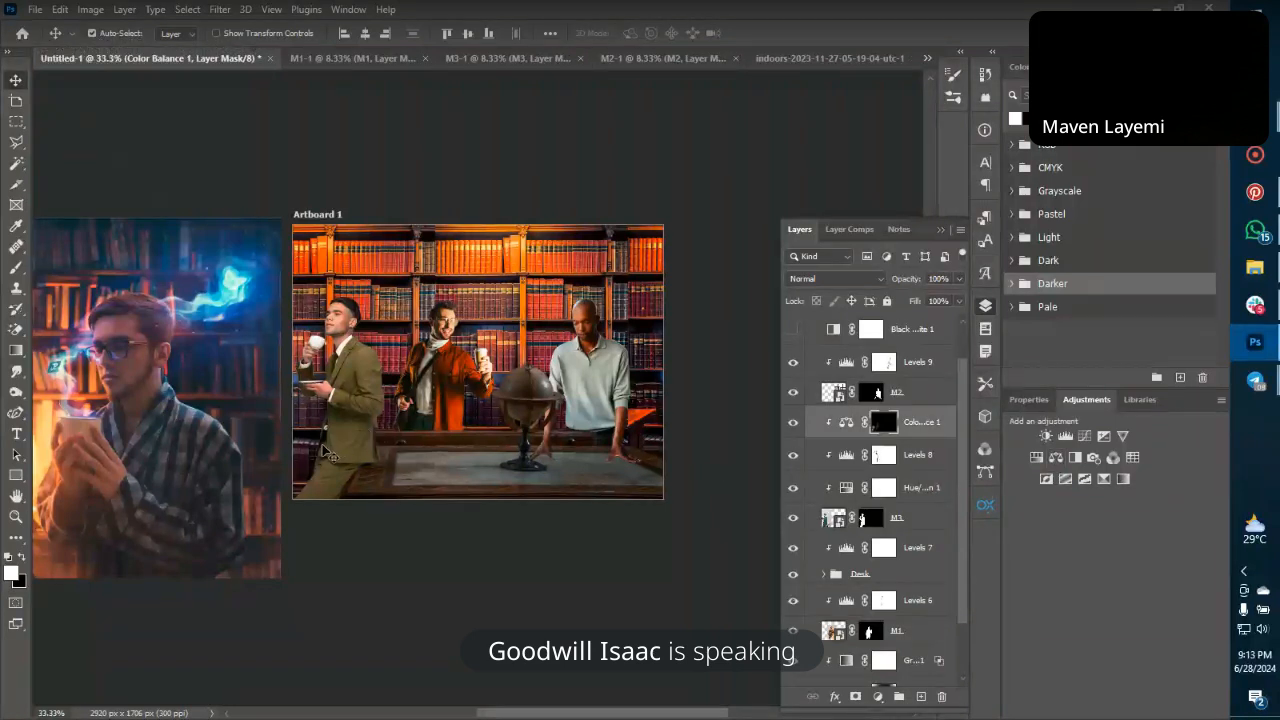
key("Delete")
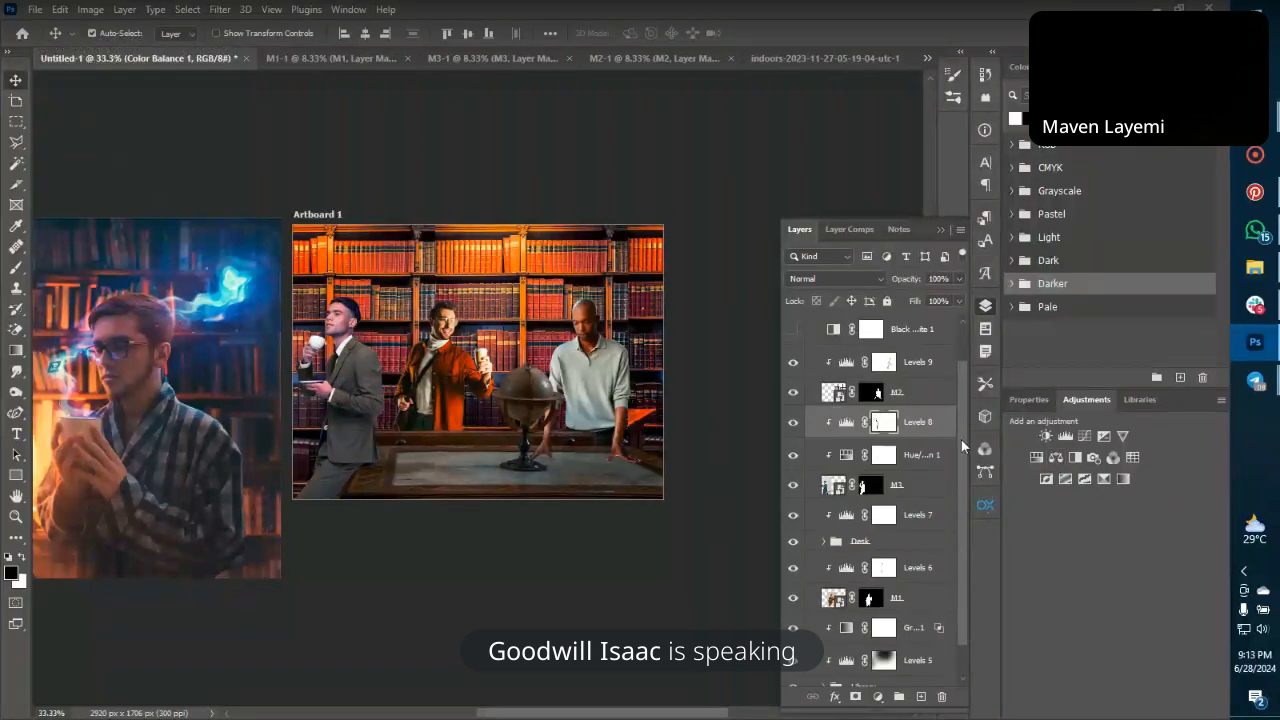
Add a Solid Color fill in blue 073b9d, based on a sample from the reference, and clip it to the suited man.
left_click(877, 697)
left_click(903, 418)
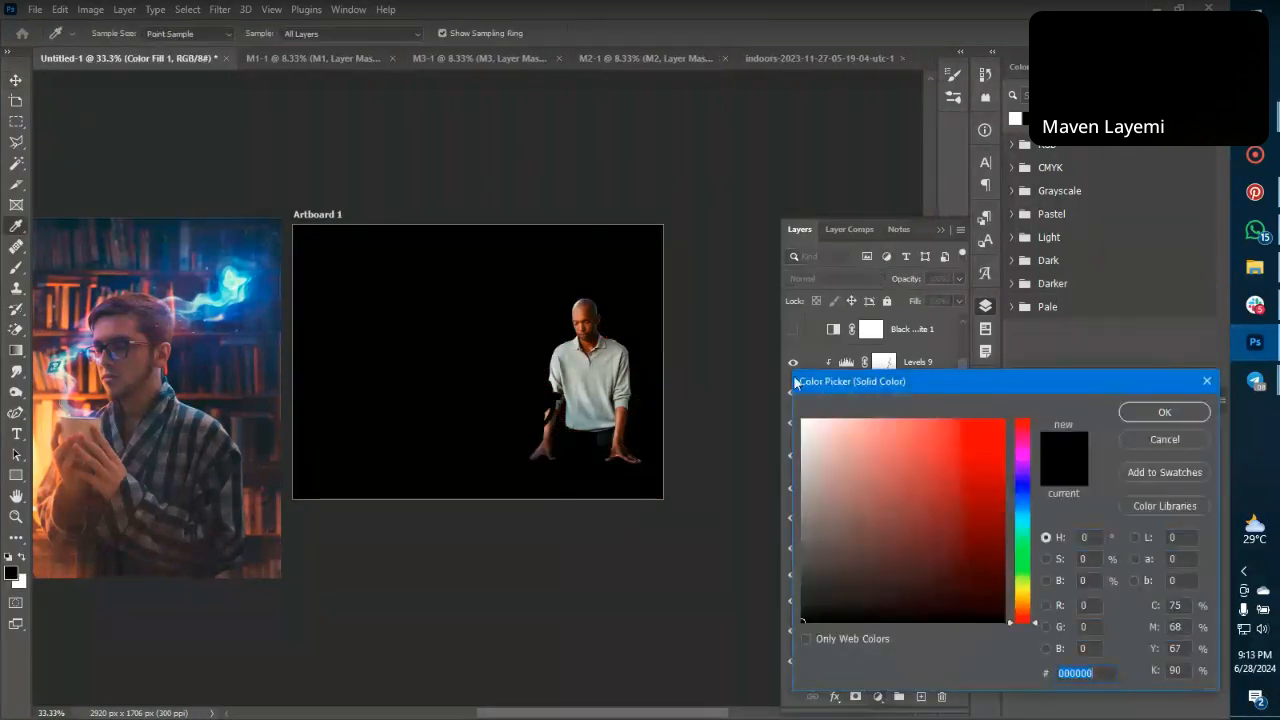
left_click(266, 292)
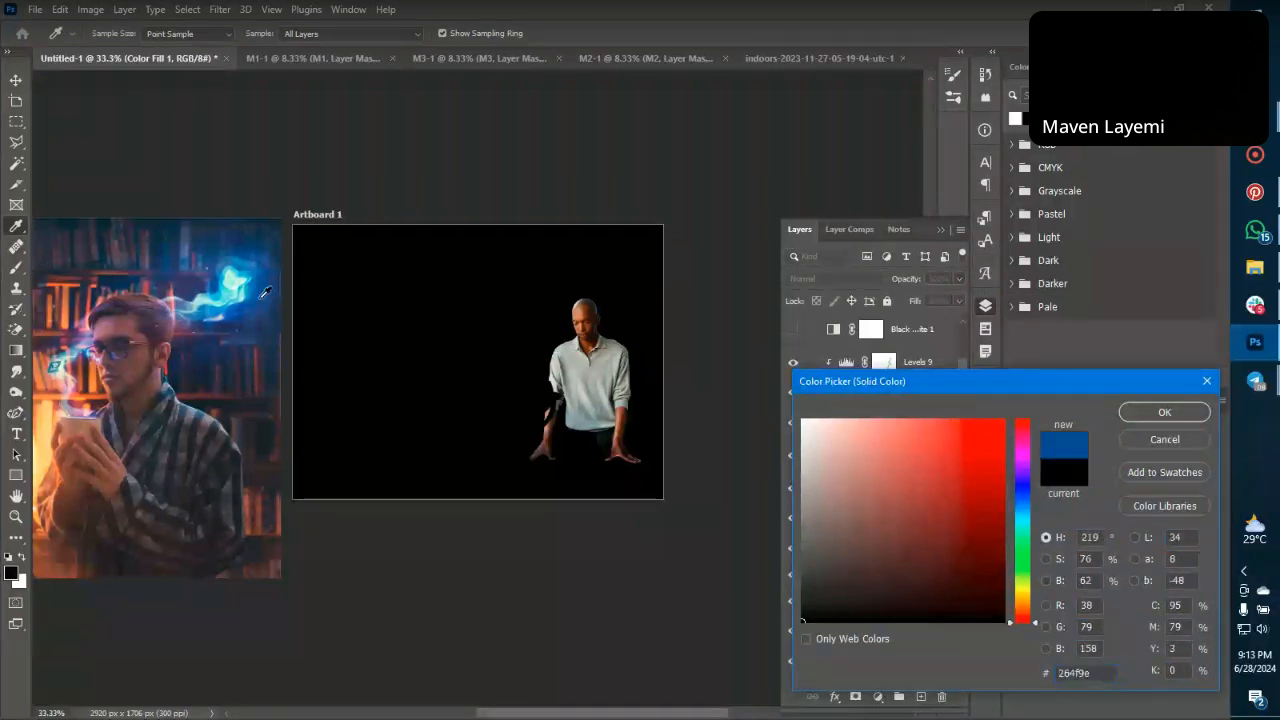
left_click(995, 497)
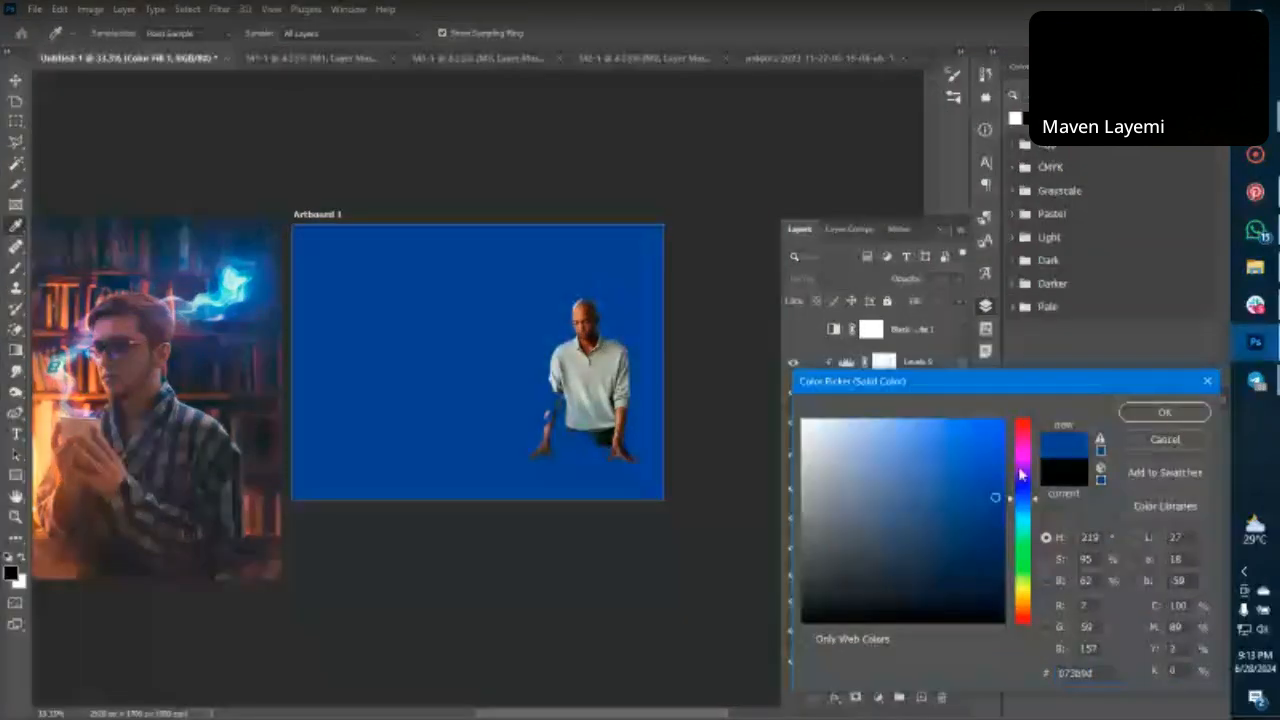
key("Return")
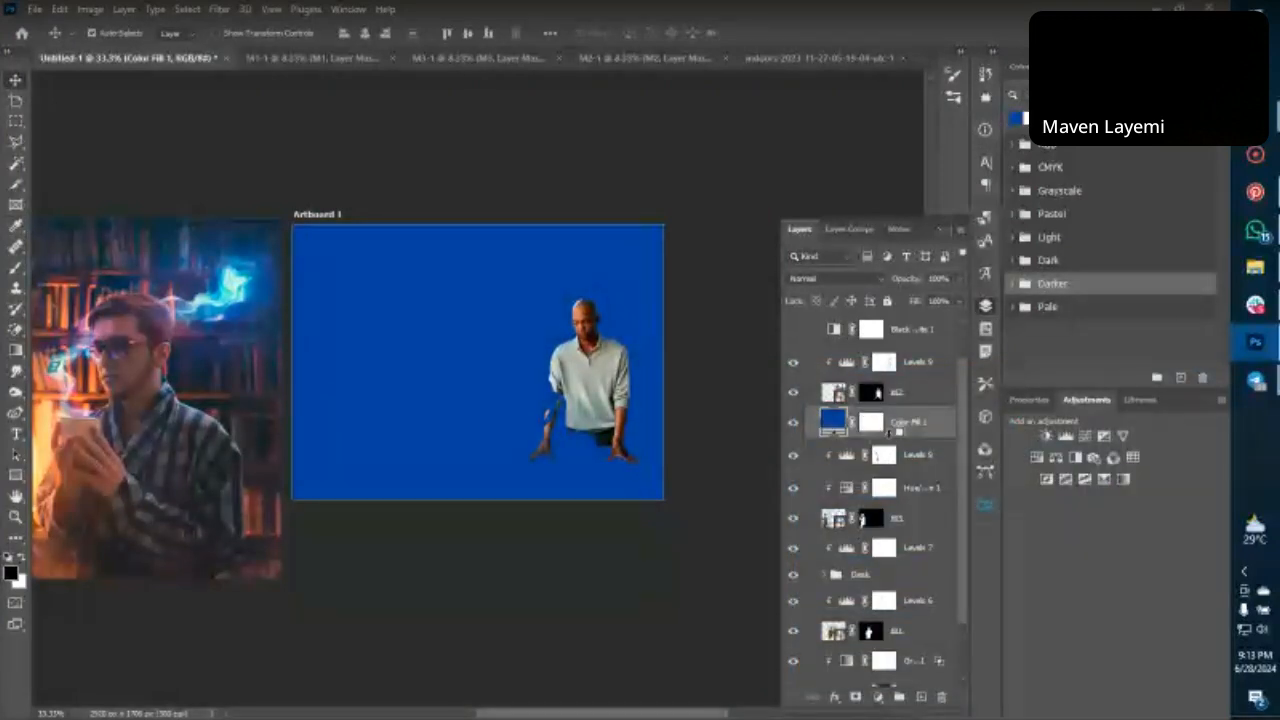
left_click(888, 439, "alt")
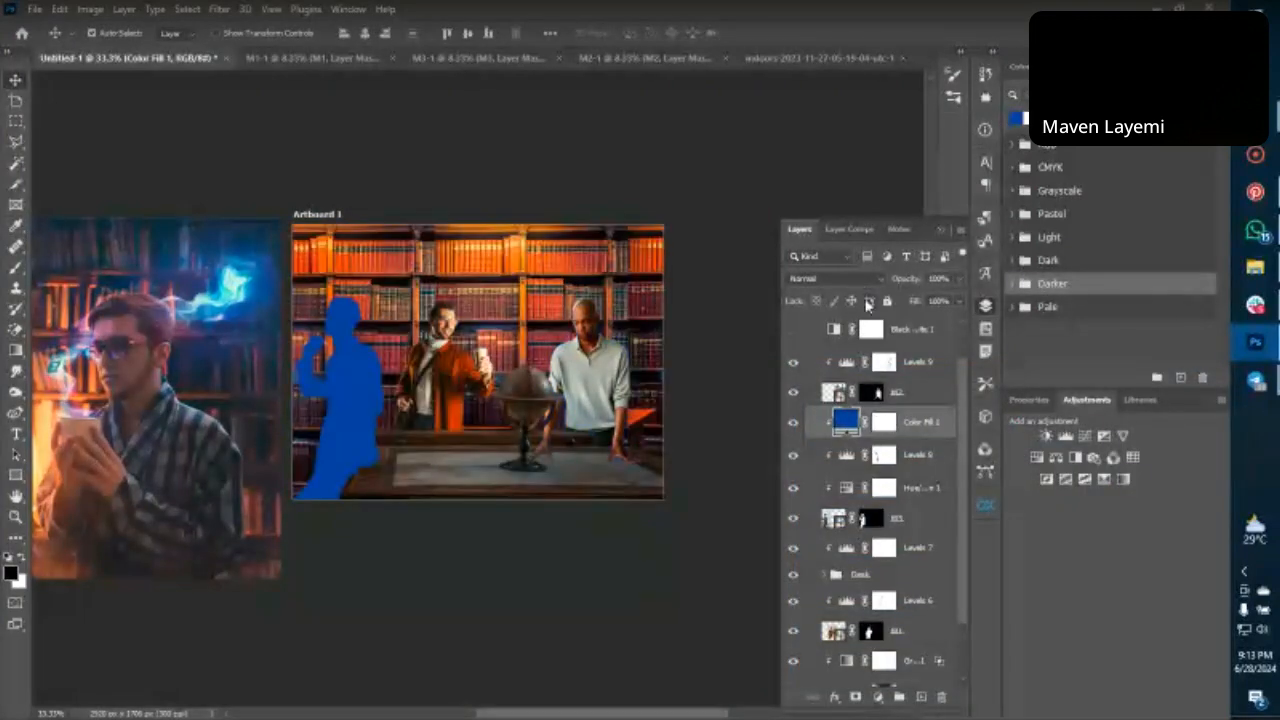
Try splitting the blue fill's Blend If shadows and highlights on the suited man, cancel the settings and delete the fill layer.
double_click(945, 437)
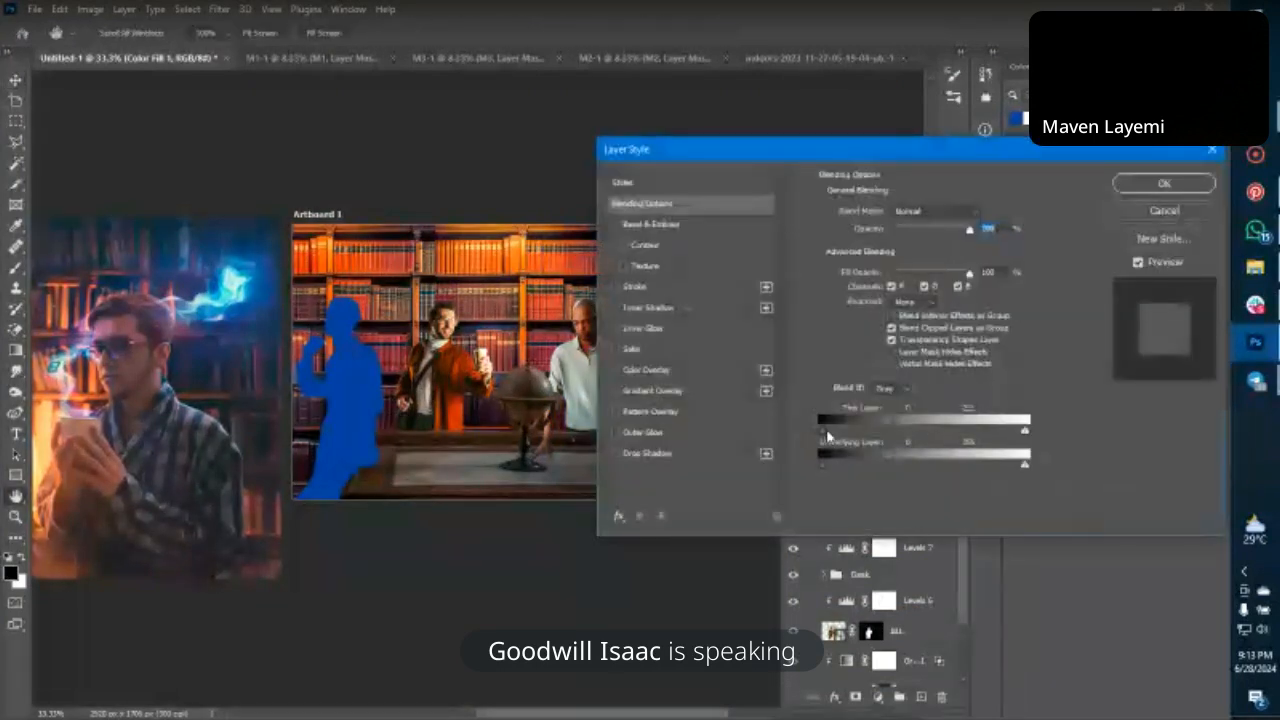
left_click_drag(824, 431, 935, 436)
left_click_drag(1024, 468, 829, 466)
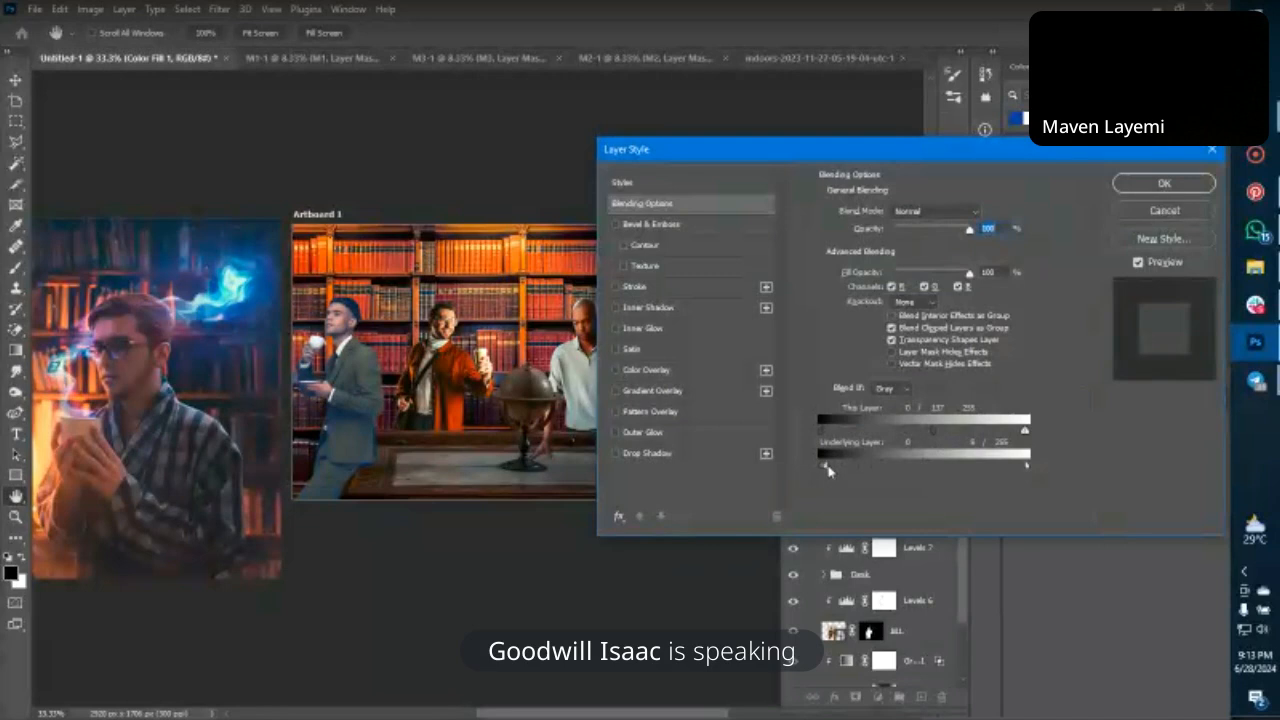
left_click_drag(1027, 466, 866, 474)
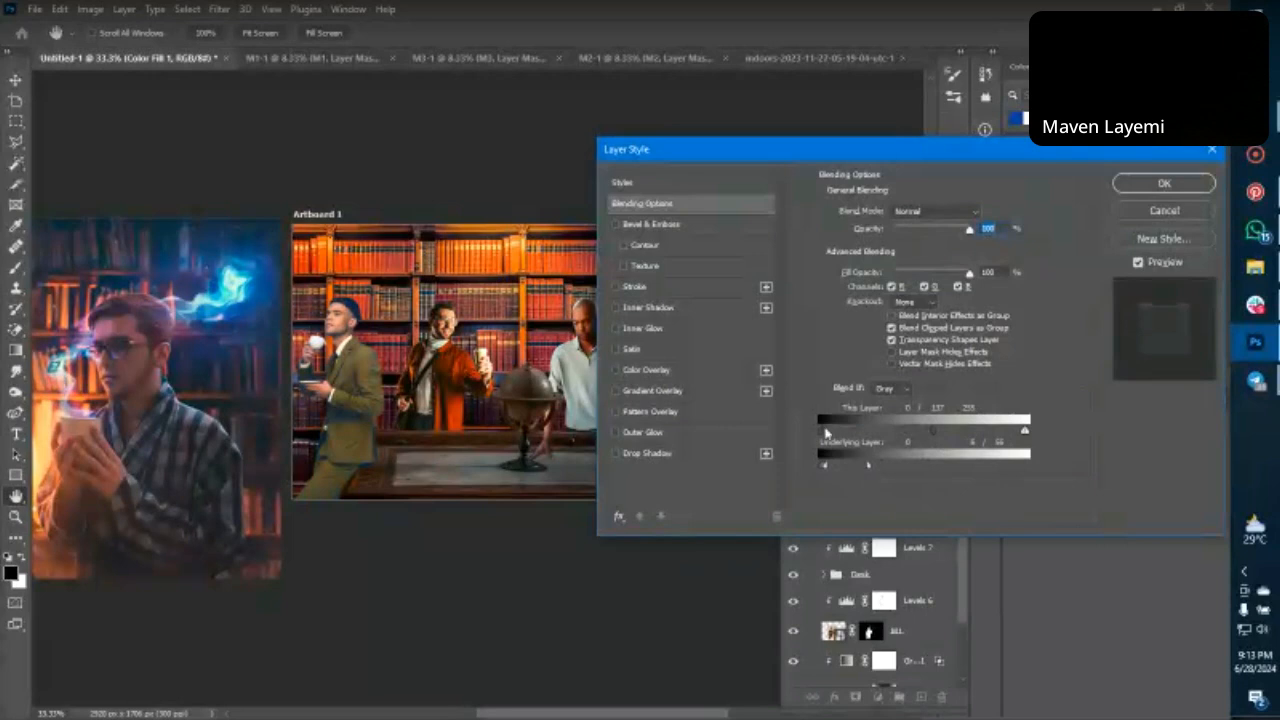
left_click_drag(825, 431, 851, 438)
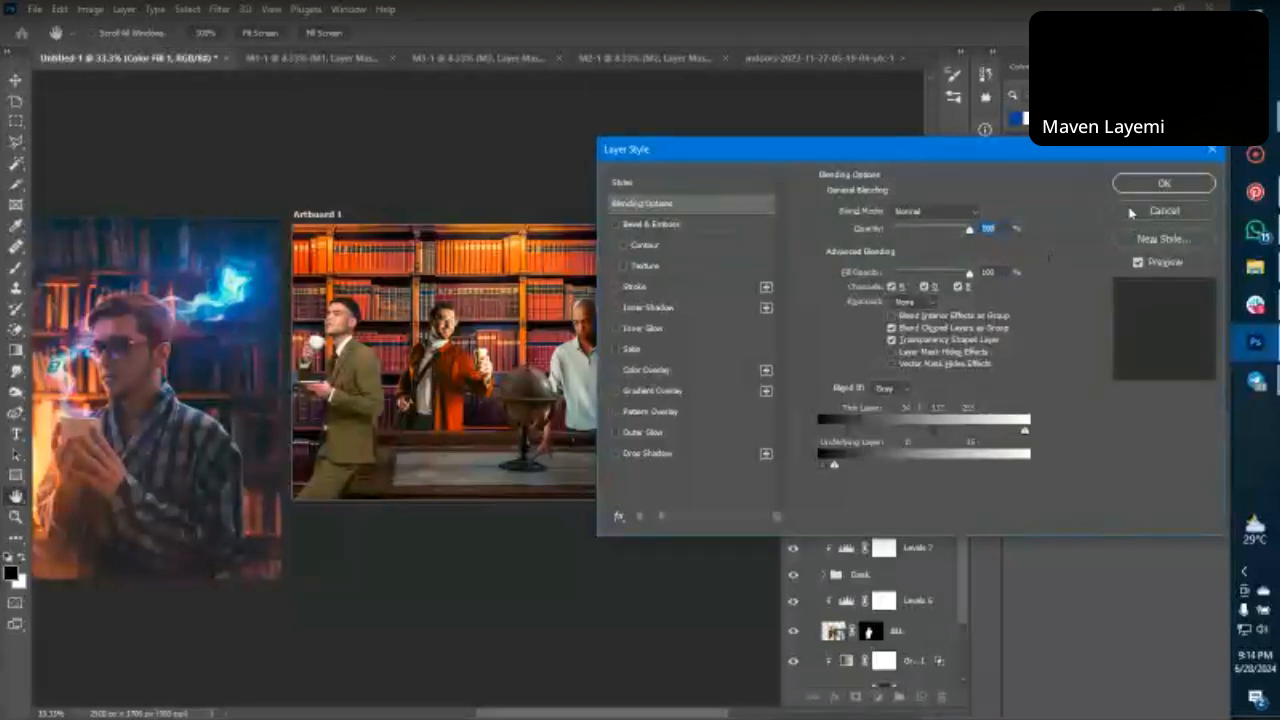
left_click(1160, 211)
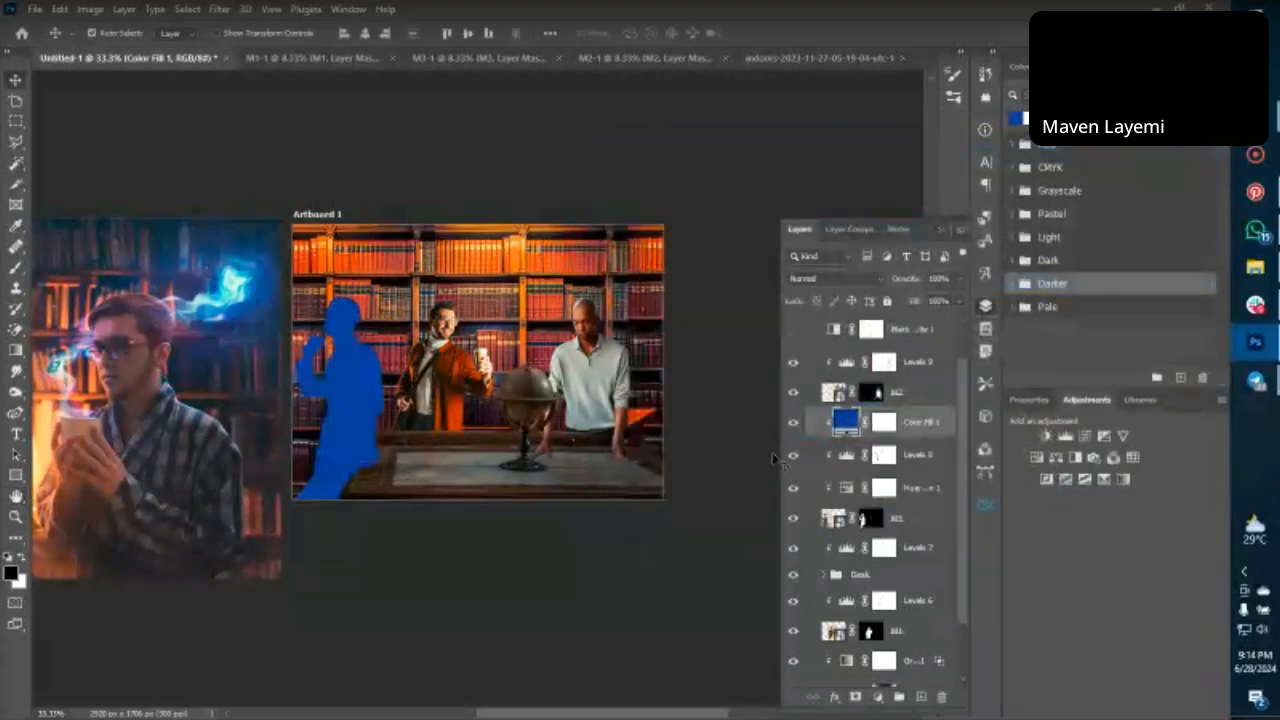
key("Delete")
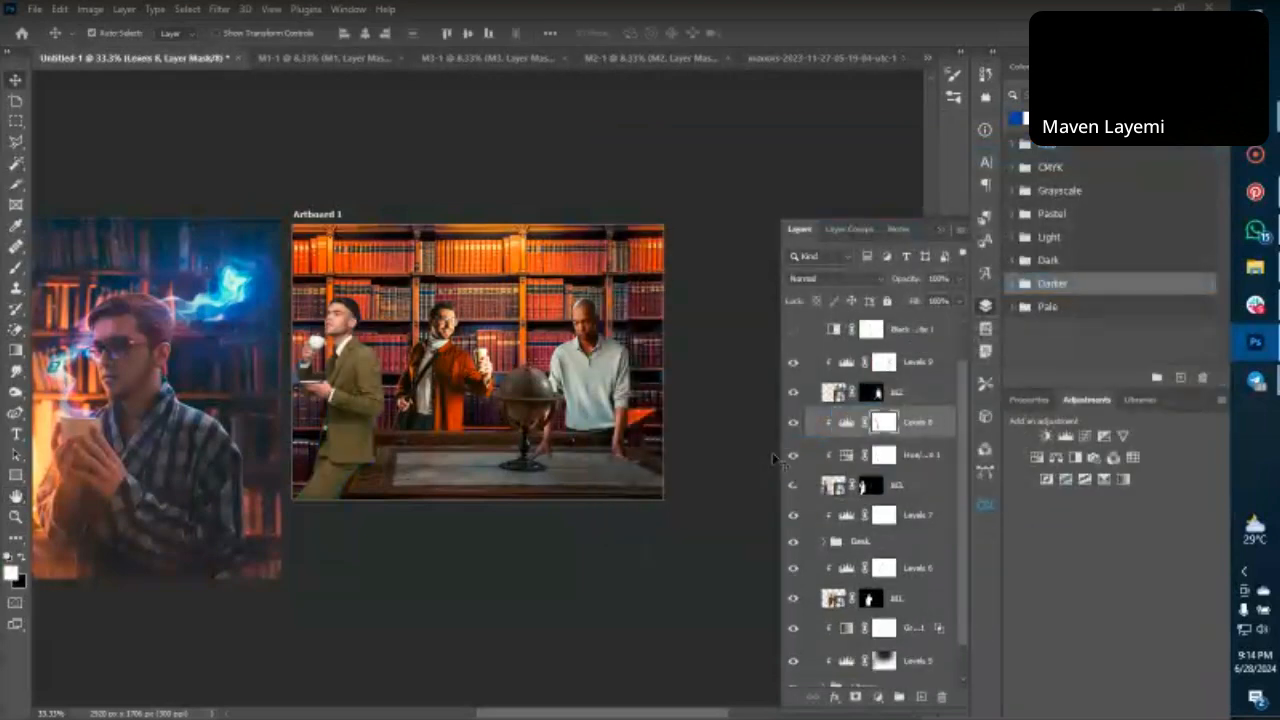
Add an empty layer directly above the library's Gradient Map adjustment and set its blend mode to Screen.
key("ctrl+minus")
key("ctrl+minus")
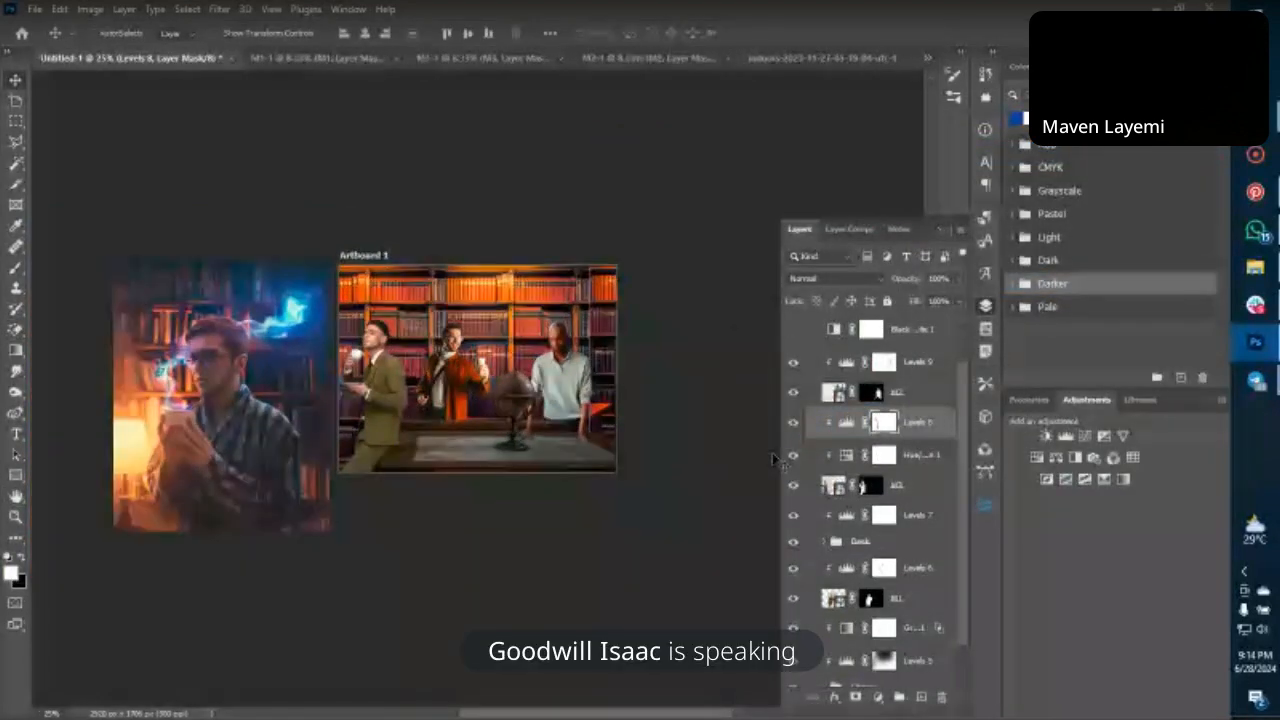
key("ctrl+plus")
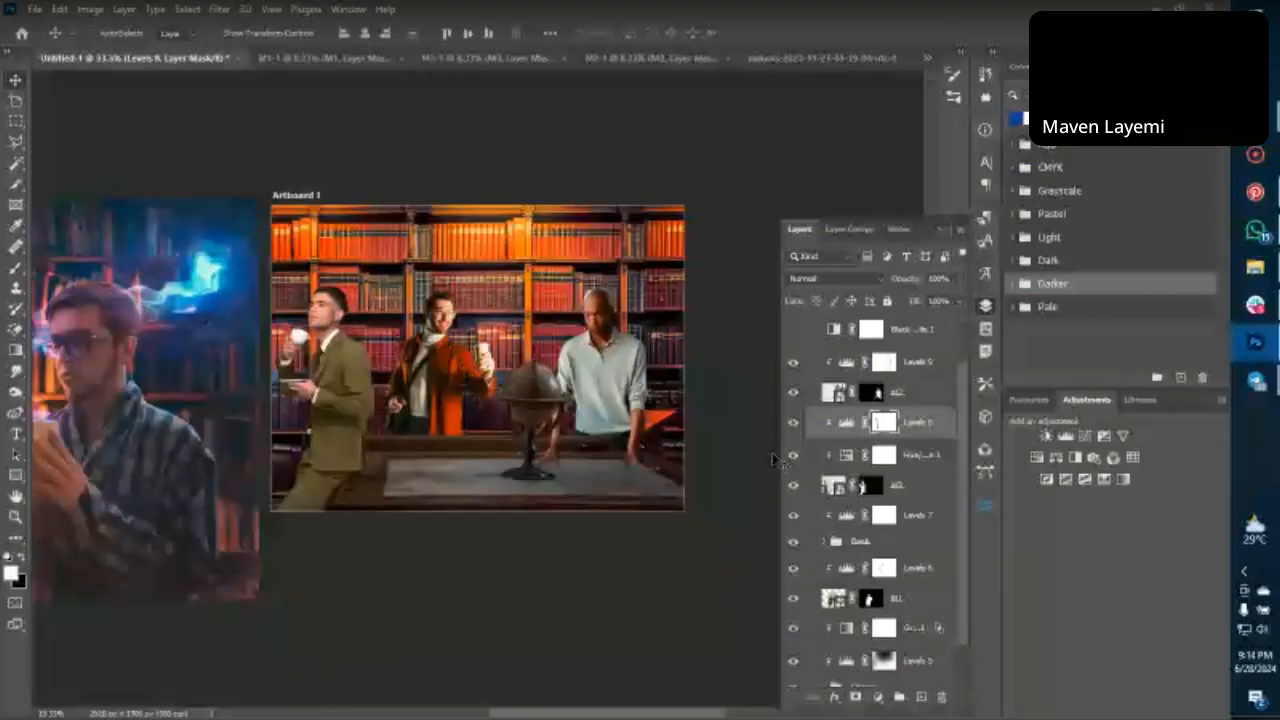
key("ctrl+plus")
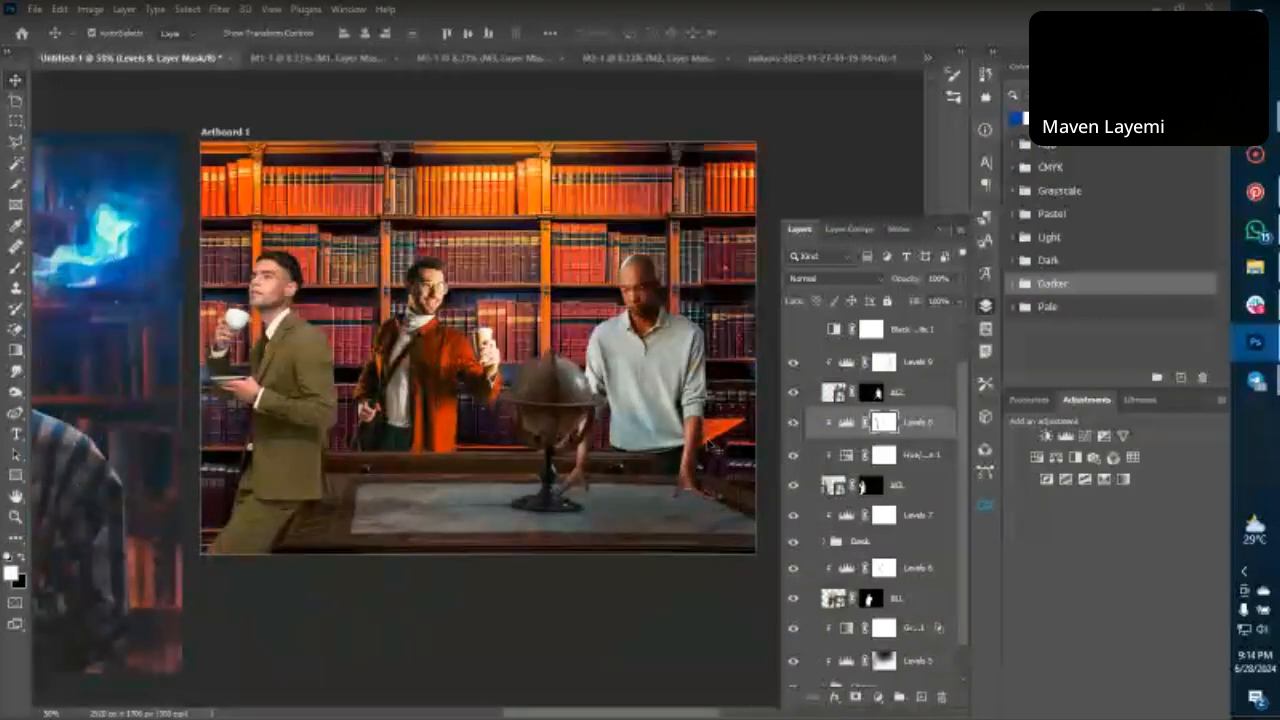
scroll(510, 484, "up", 1)
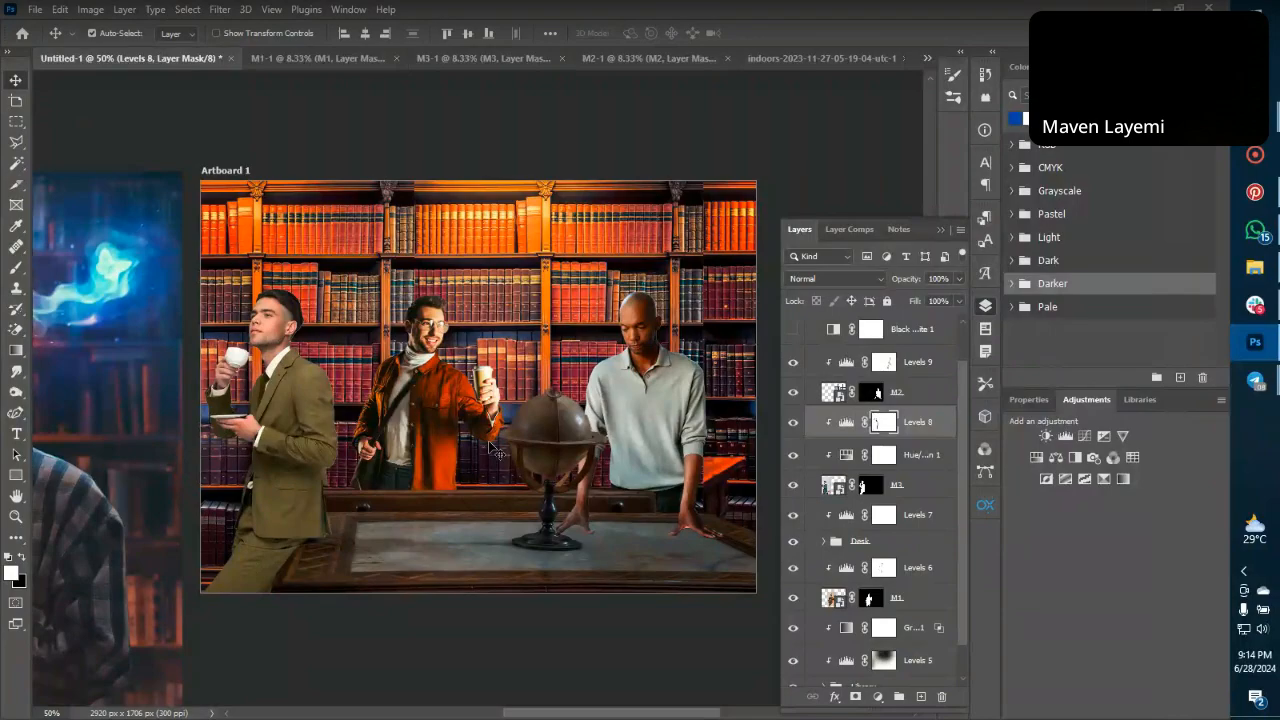
scroll(846, 445, "down", 1)
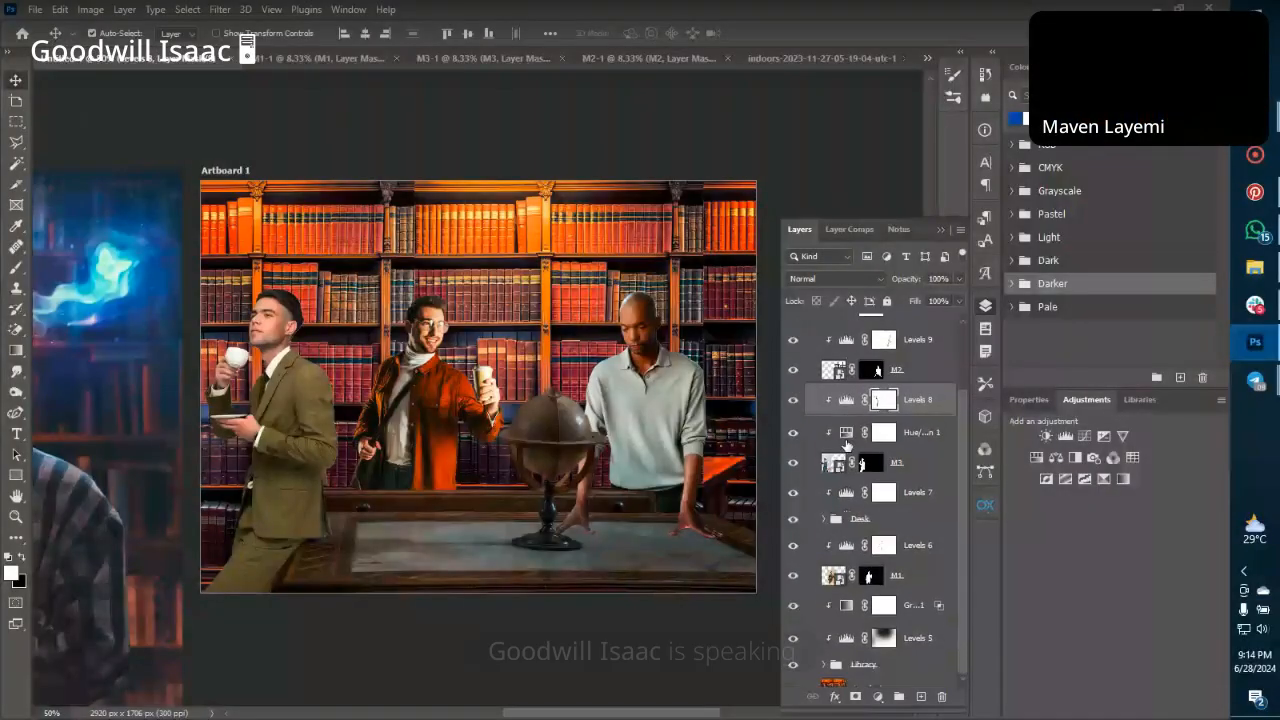
scroll(846, 445, "down", 1)
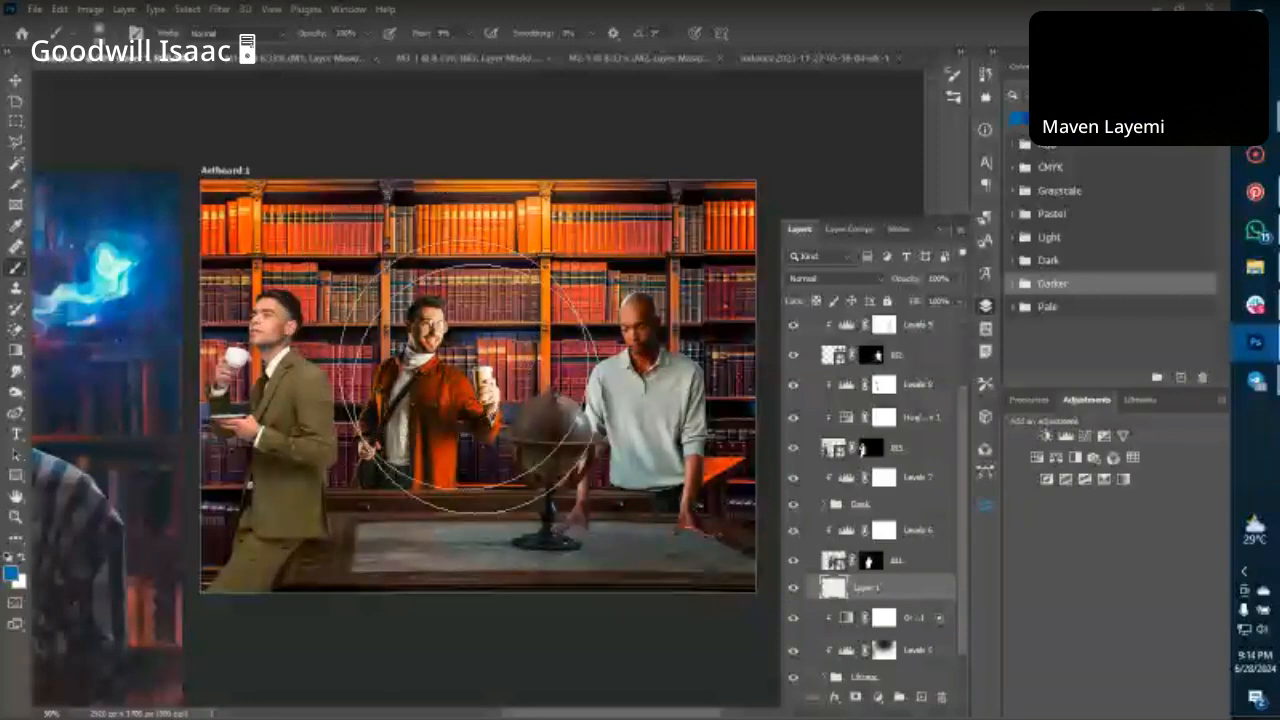
scroll(470, 380, "right", 3)
left_click(835, 278)
left_click(808, 412)
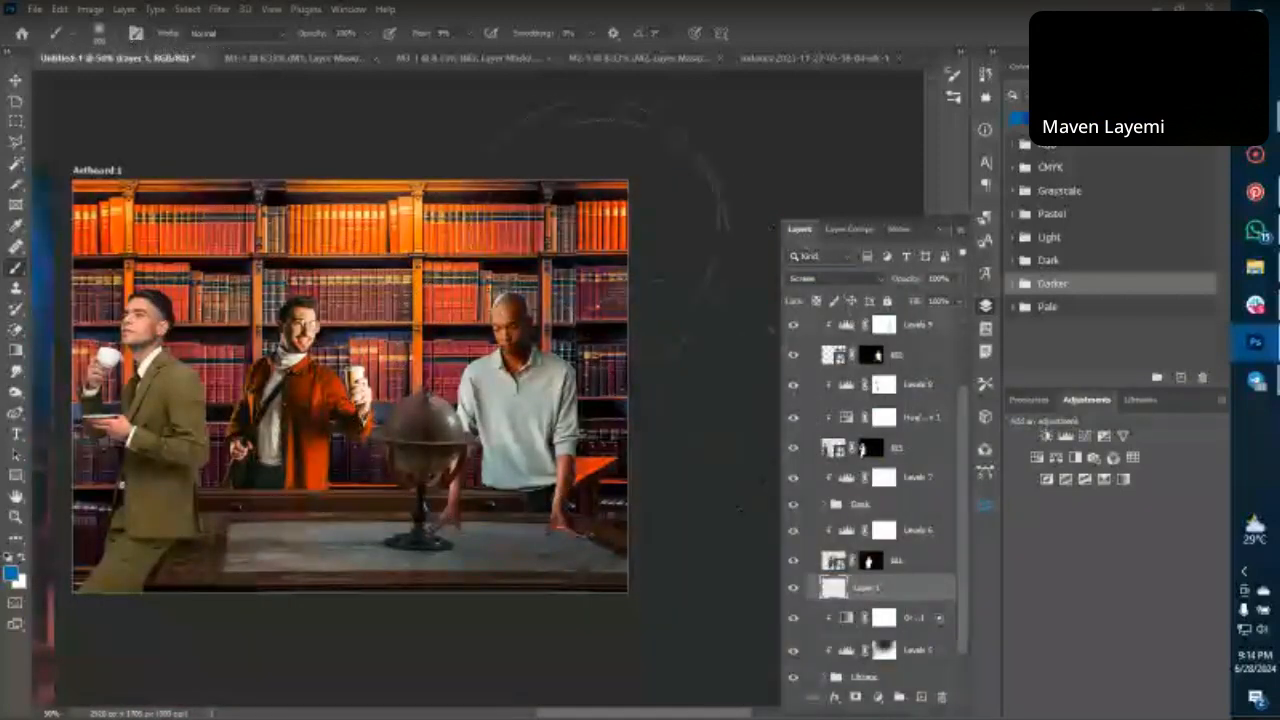
Try painting blue light over the bookshelves on the Screen layer with the brush flow at 100%, and undo the strokes.
left_click_drag(423, 35, 523, 57)
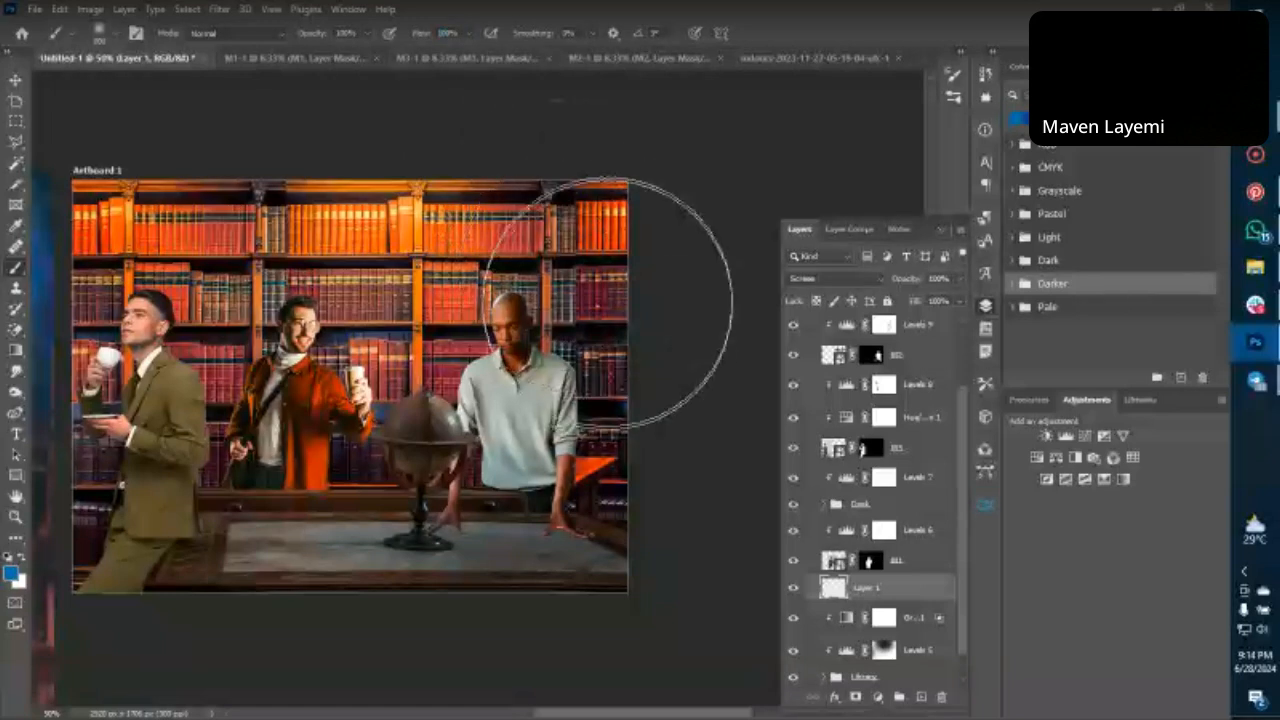
left_click(602, 291)
key("ctrl+z")
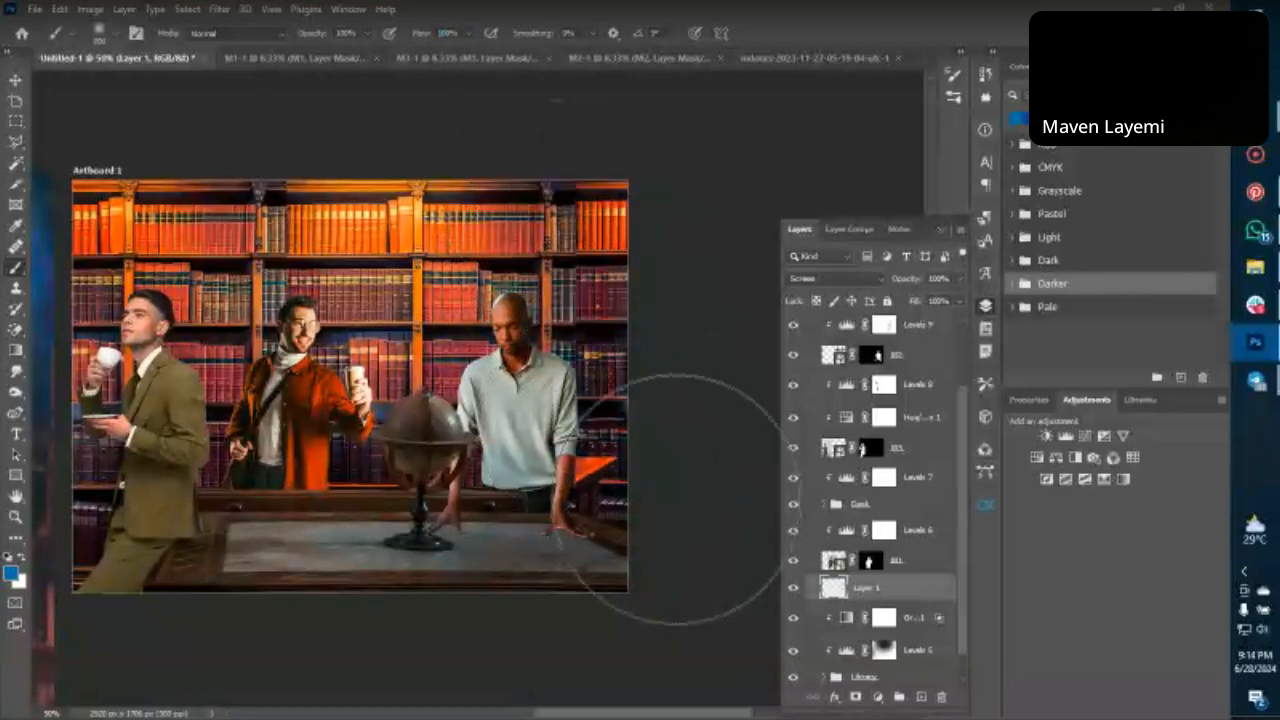
left_click(812, 279)
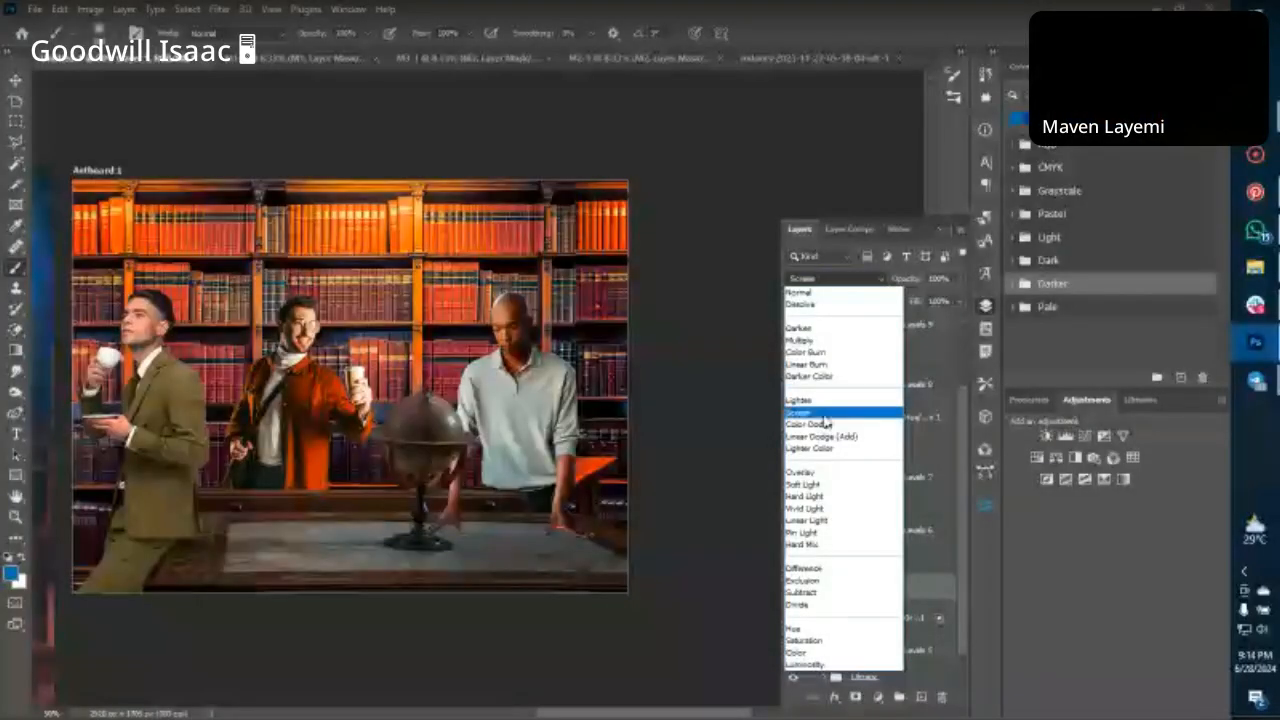
left_click(825, 413)
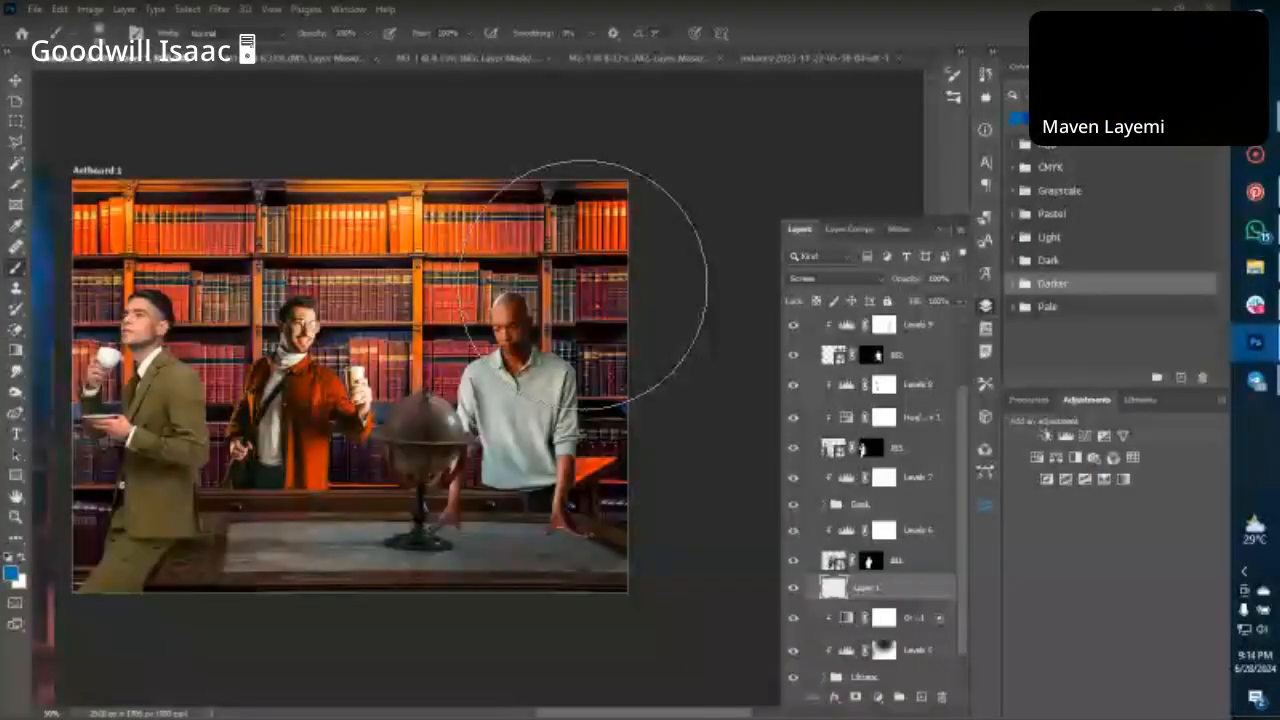
key("ctrl+minus")
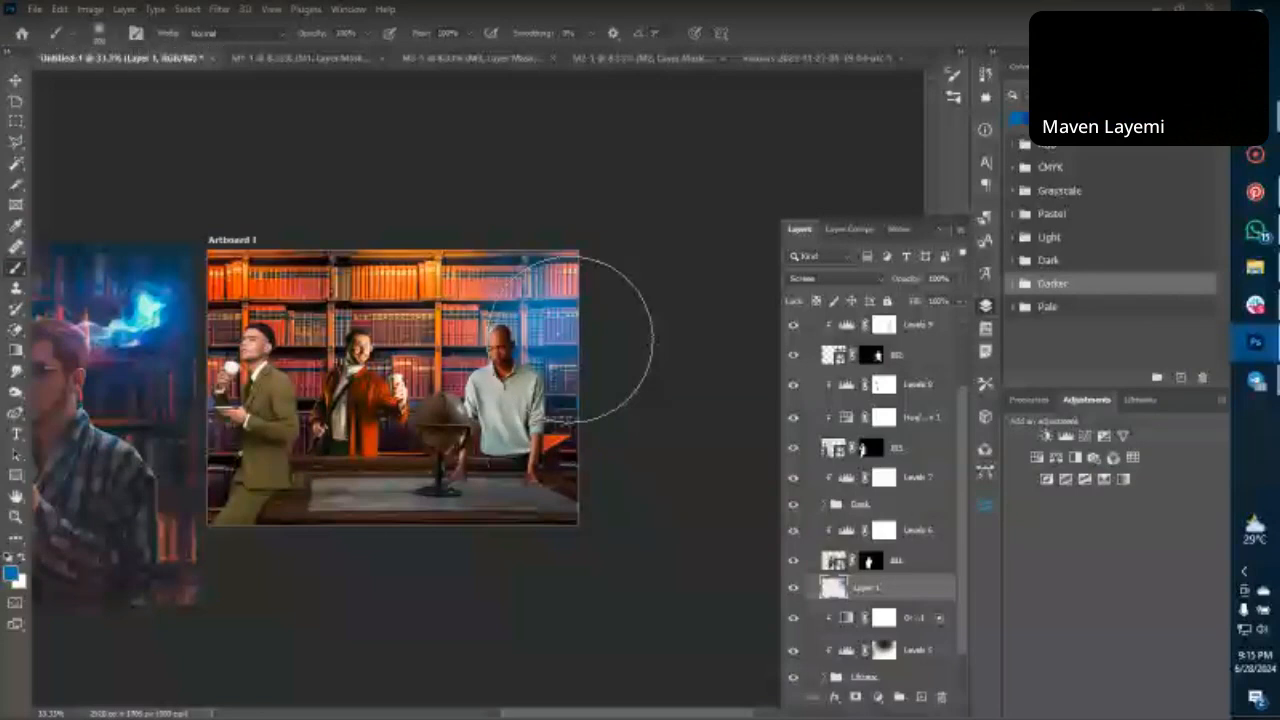
key("ctrl+z")
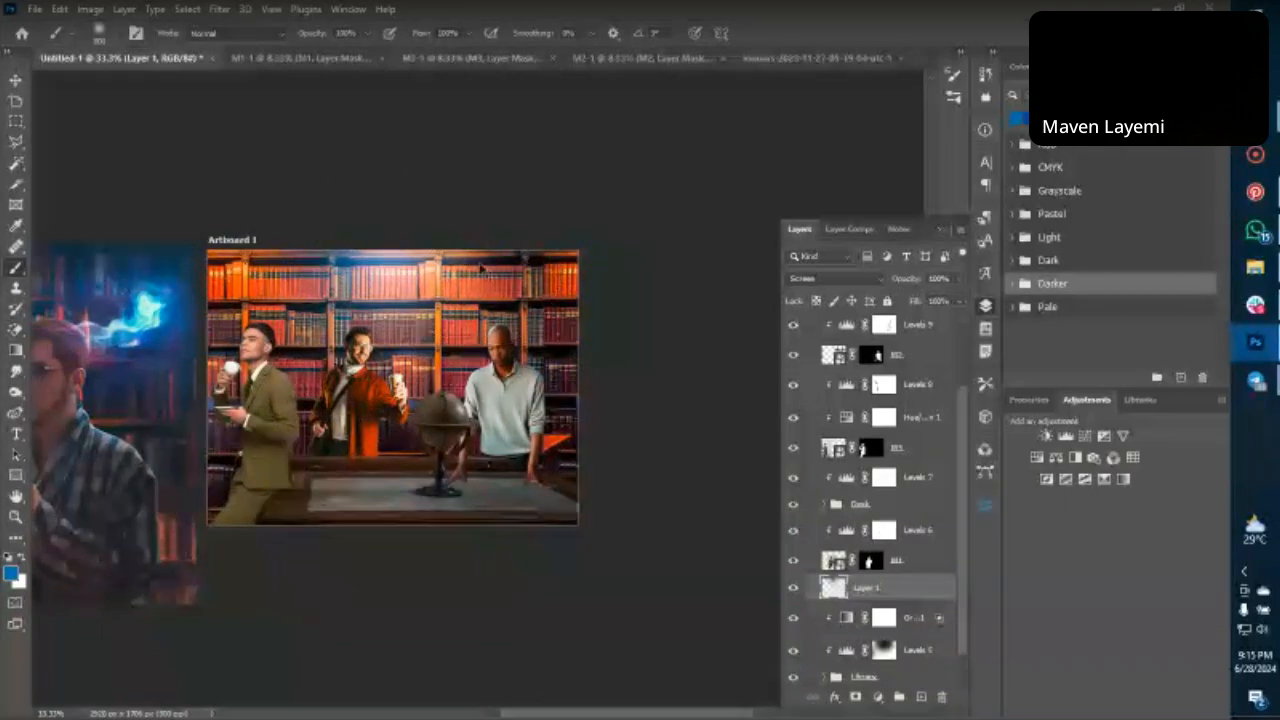
Collapse the Desk group and add a Color Balance adjustment above the desk's Levels 7 layer.
key("v")
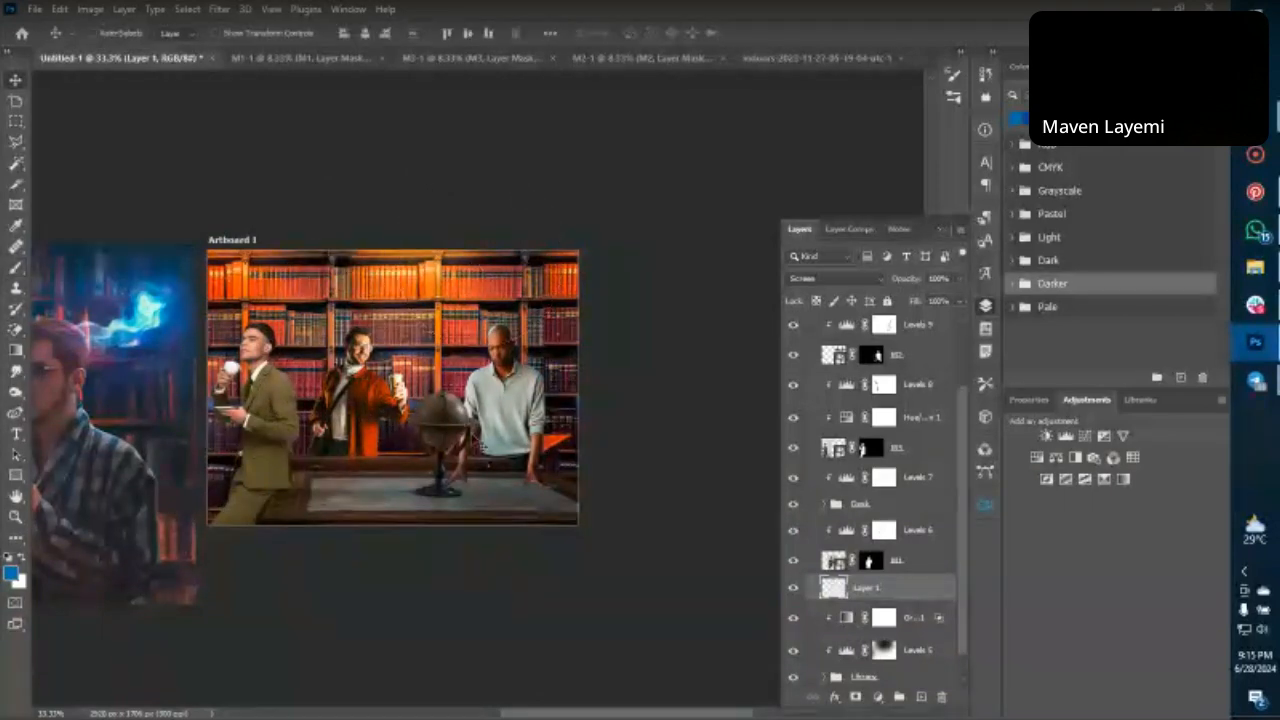
key("ctrl+plus")
scroll(510, 483, "left", 2)
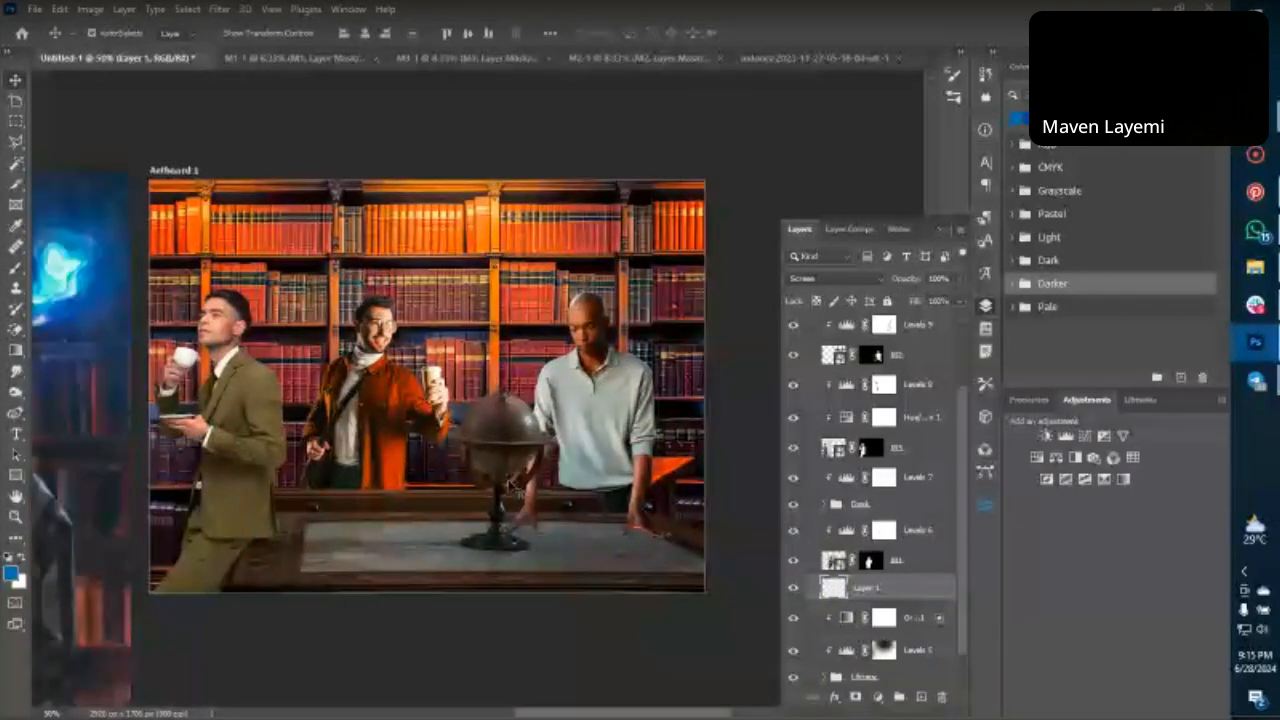
scroll(510, 483, "left", 1)
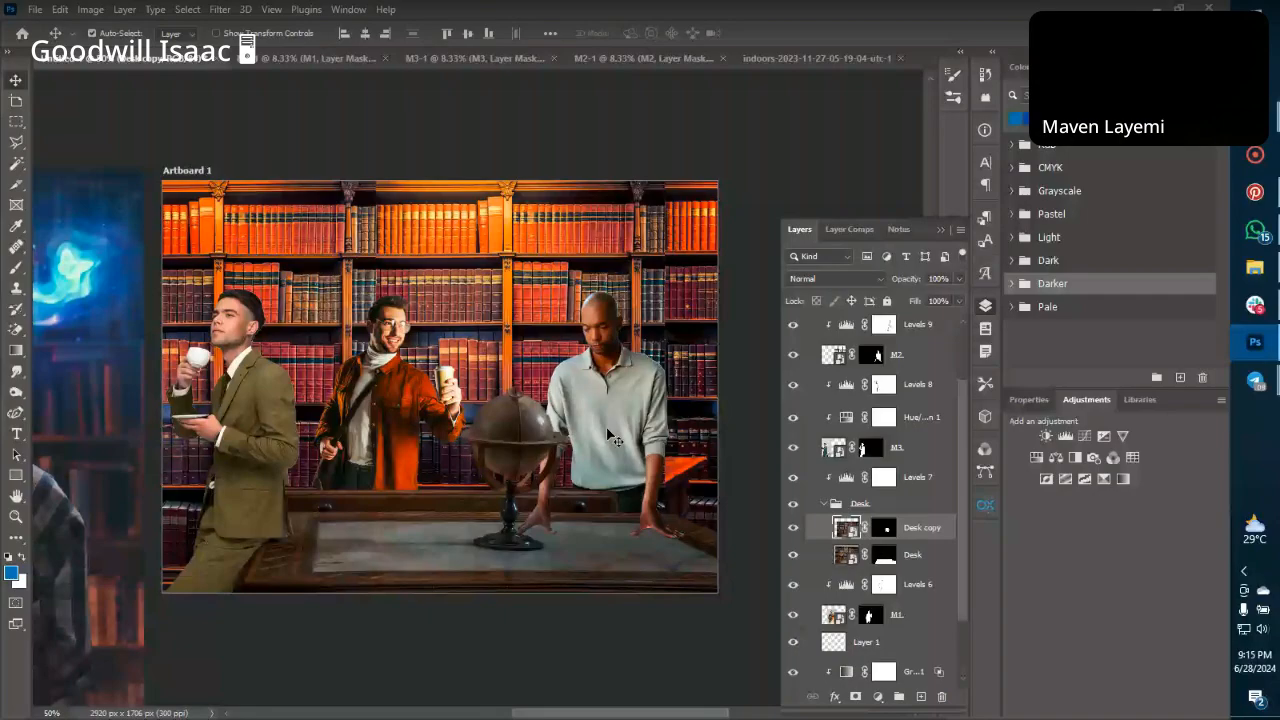
left_click(824, 504)
left_click(918, 478)
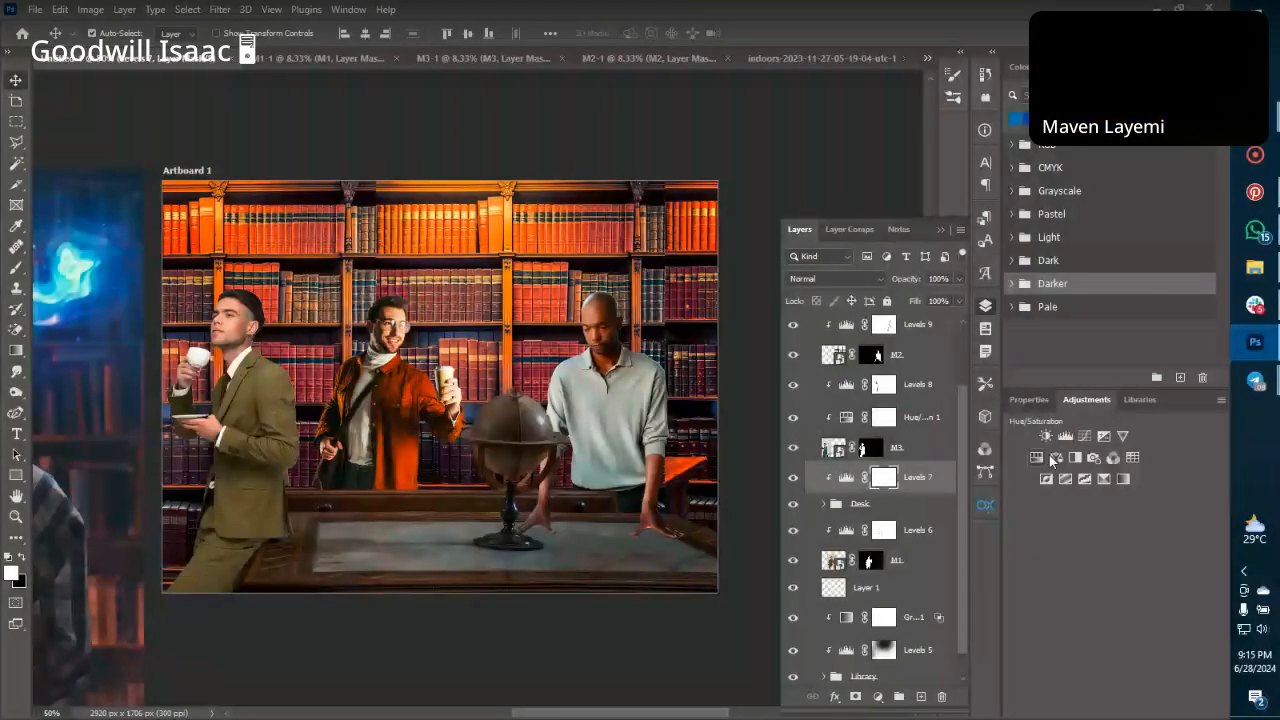
left_click(1055, 457)
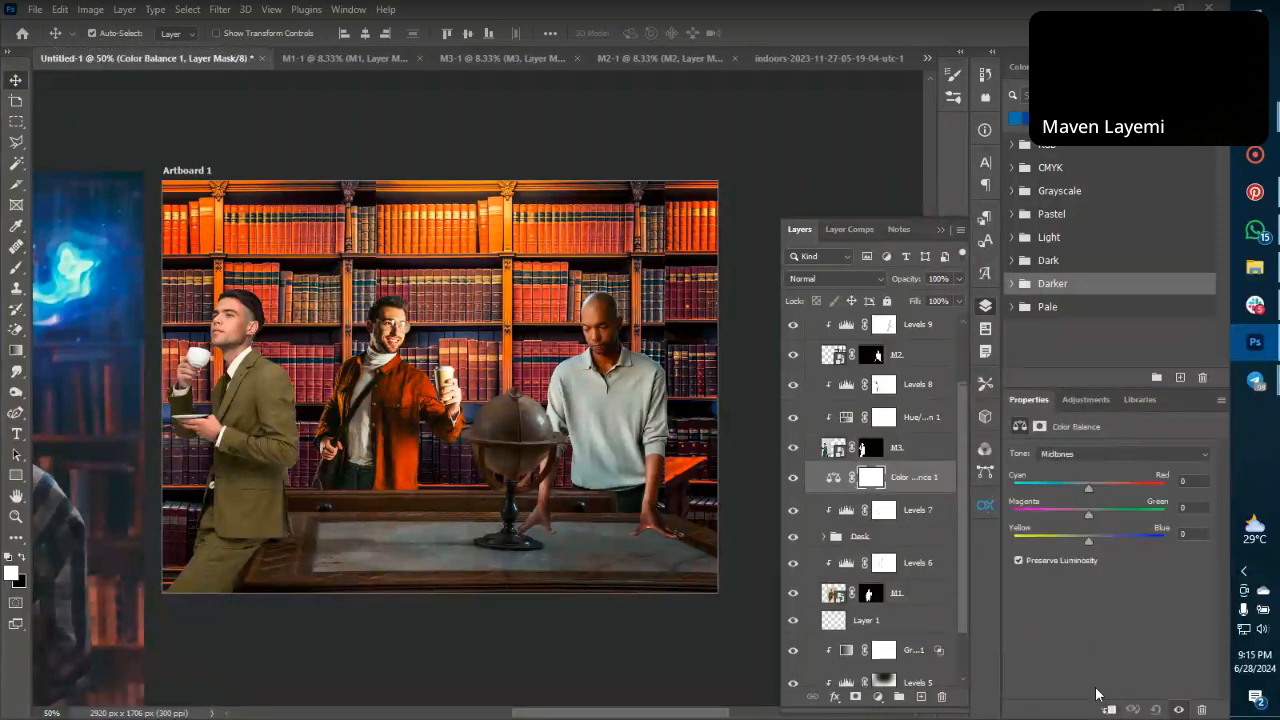
Set the midtones of the desk's Color Balance layer to +21 Cyan–Red and -25 Yellow–Blue, clipping it to the desk.
left_click_drag(1089, 540, 1073, 541)
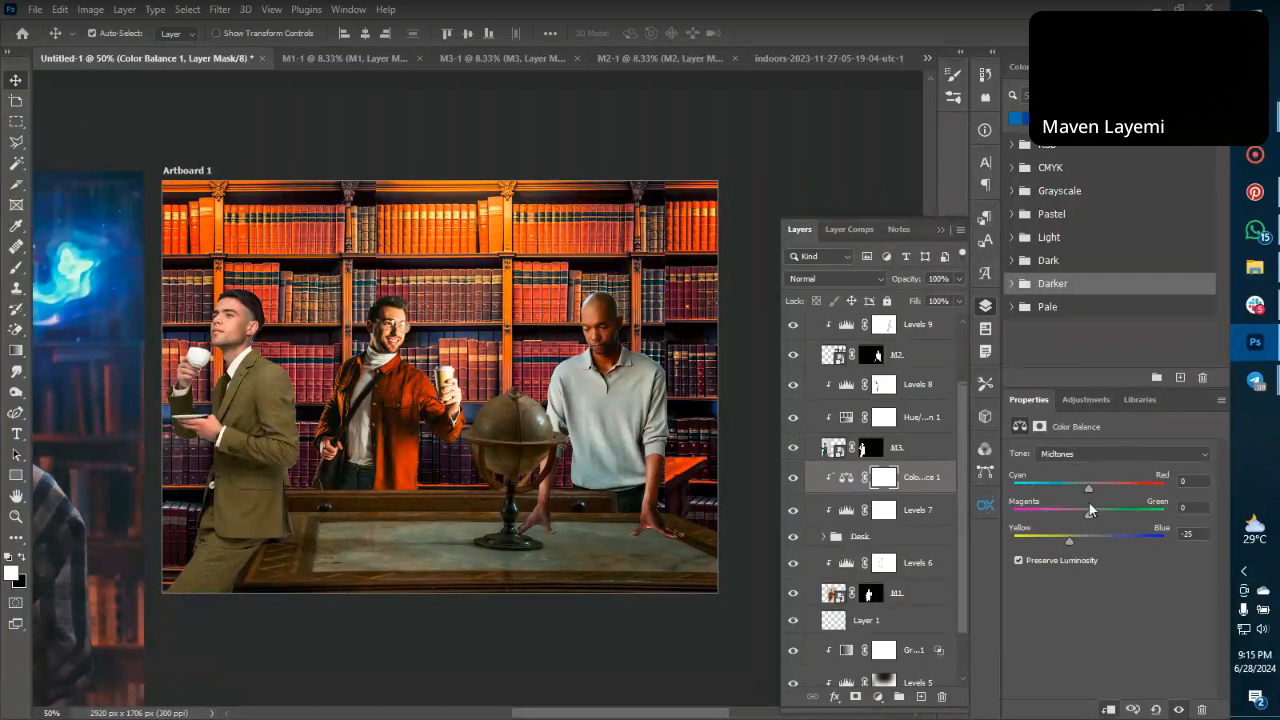
left_click_drag(1093, 490, 1100, 491)
key("ctrl+minus")
key("ctrl+plus")
key("ctrl+minus")
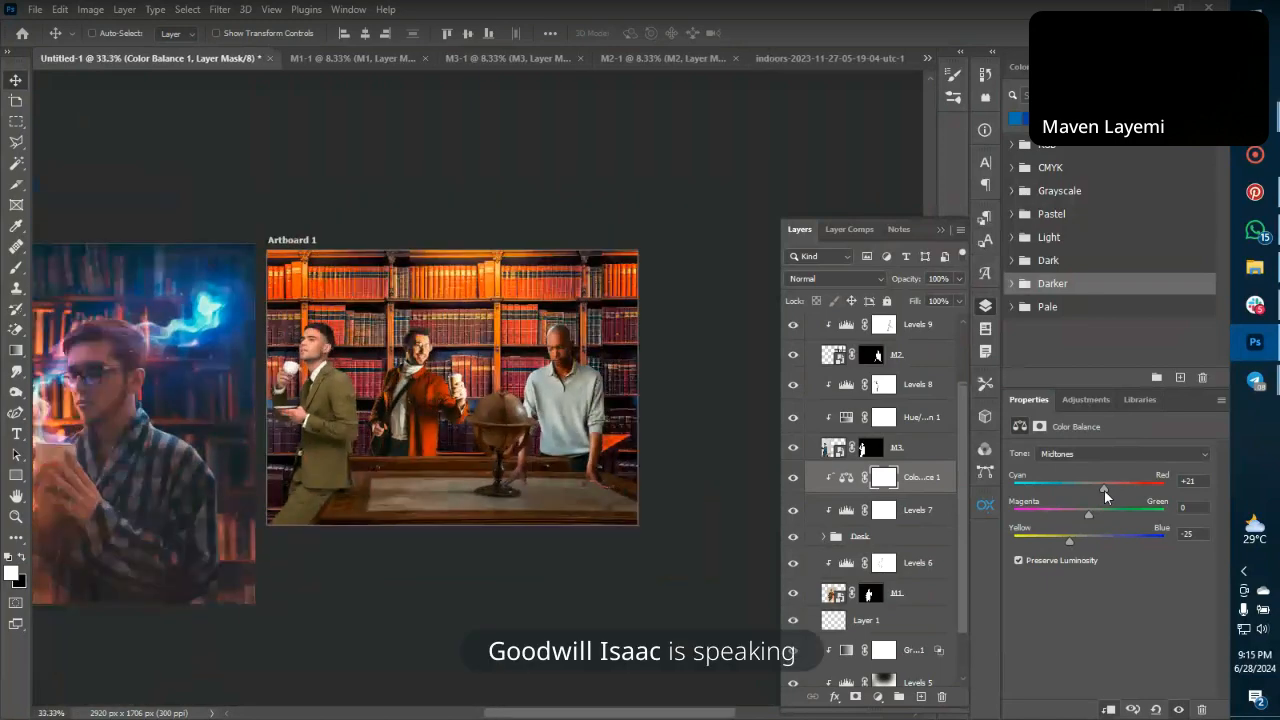
key("ctrl+plus")
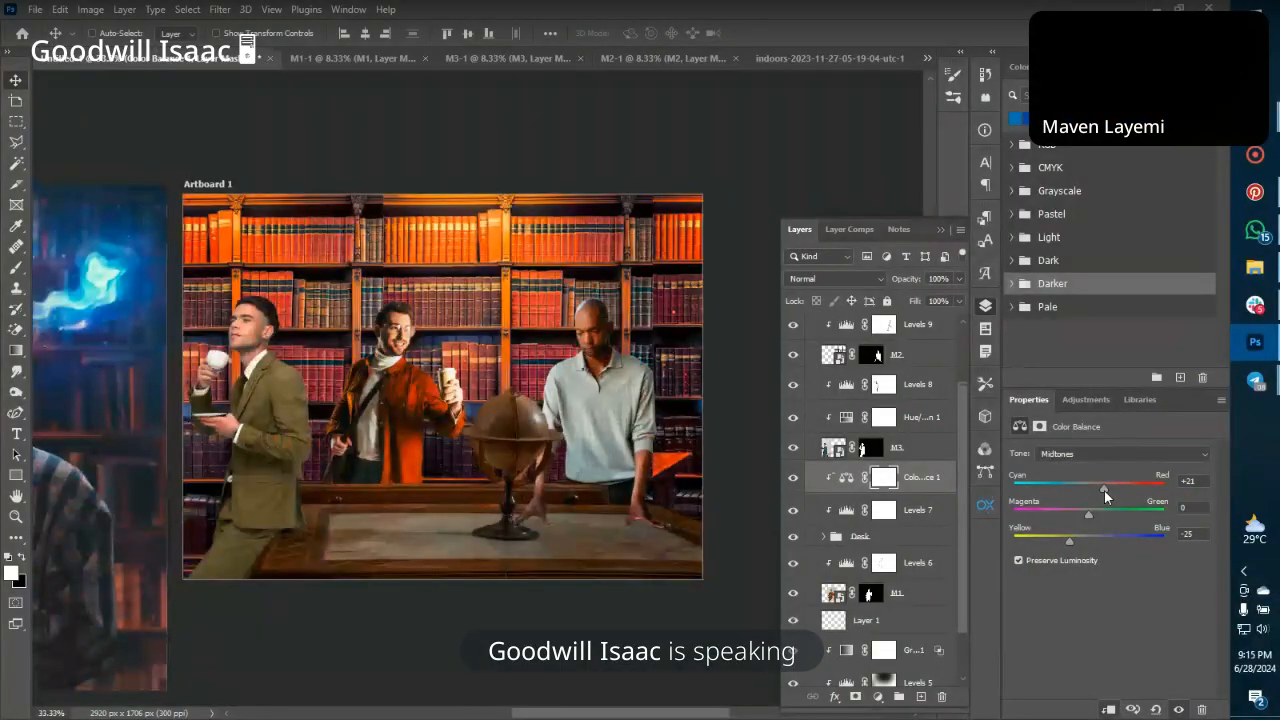
key("ctrl+plus")
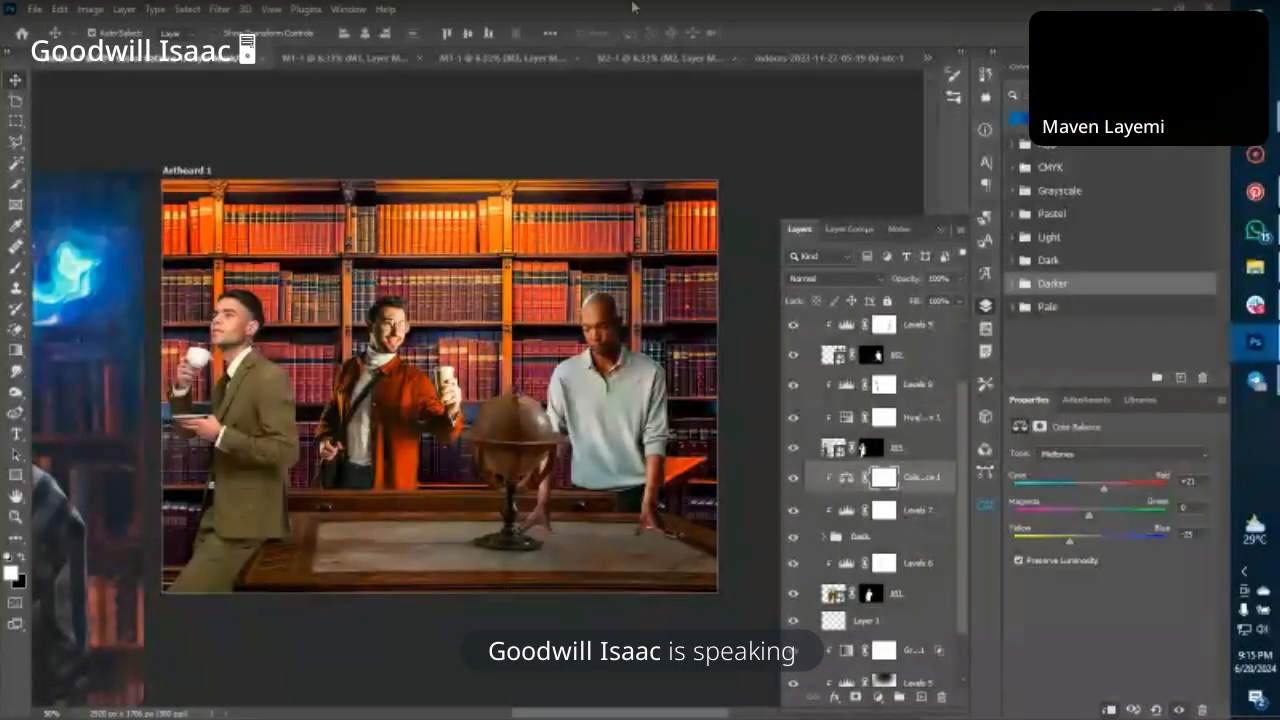
Bring the glowing sun layer from the indoors document into the library composition in Untitled-1.
left_click(792, 60)
left_click(793, 352)
left_click(794, 327)
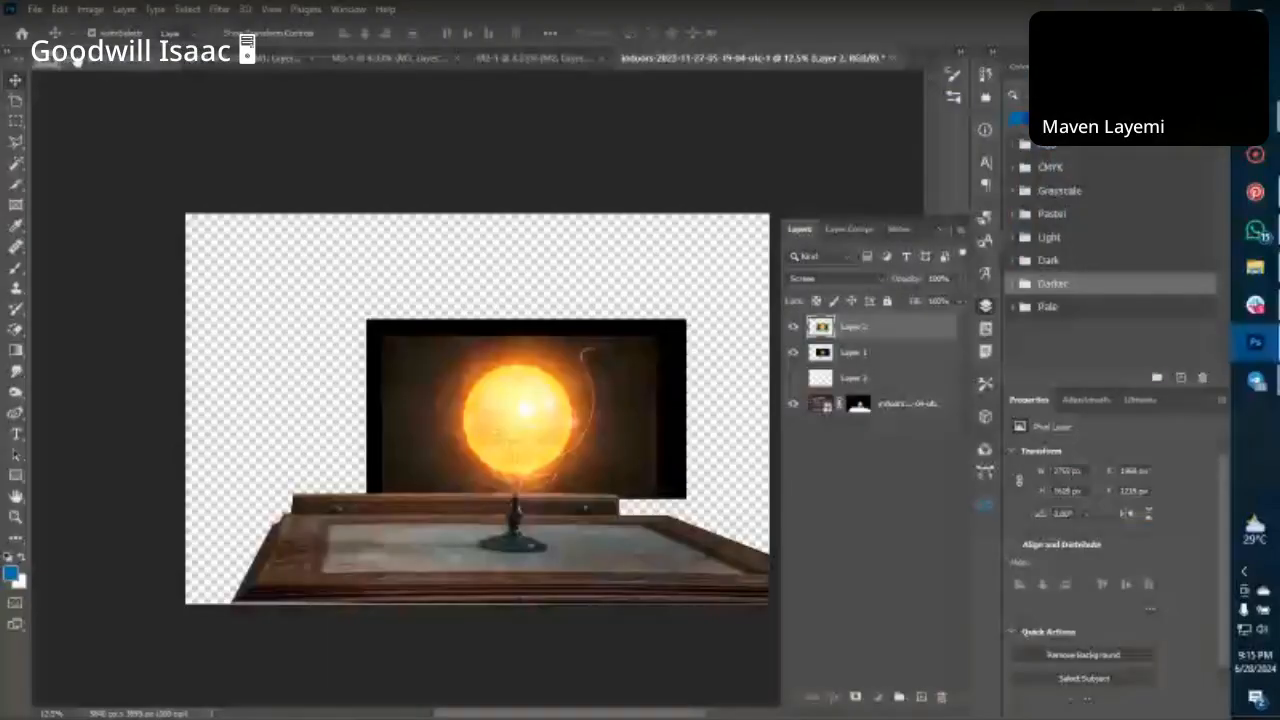
left_click_drag(78, 62, 552, 448)
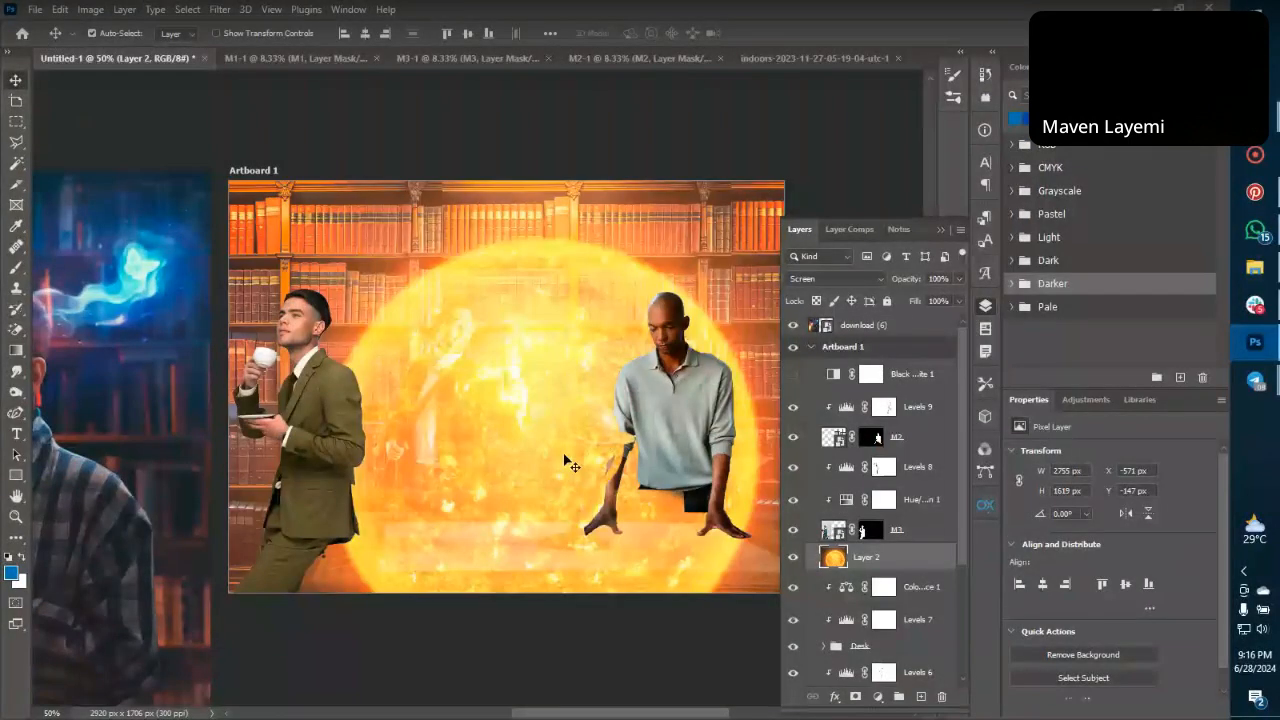
Scale the sun layer down to about 549 × 322 px and place it over the globe on the desk.
key("ctrl+minus")
key("ctrl+minus")
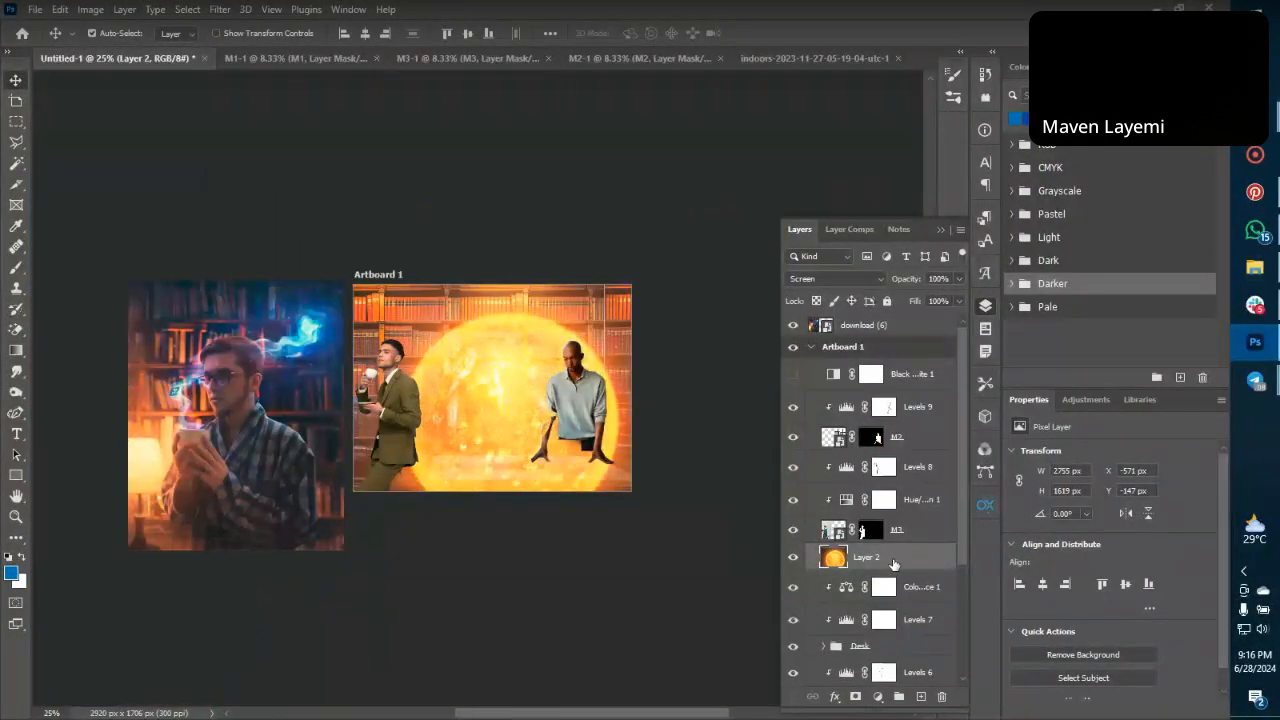
key("ctrl+t")
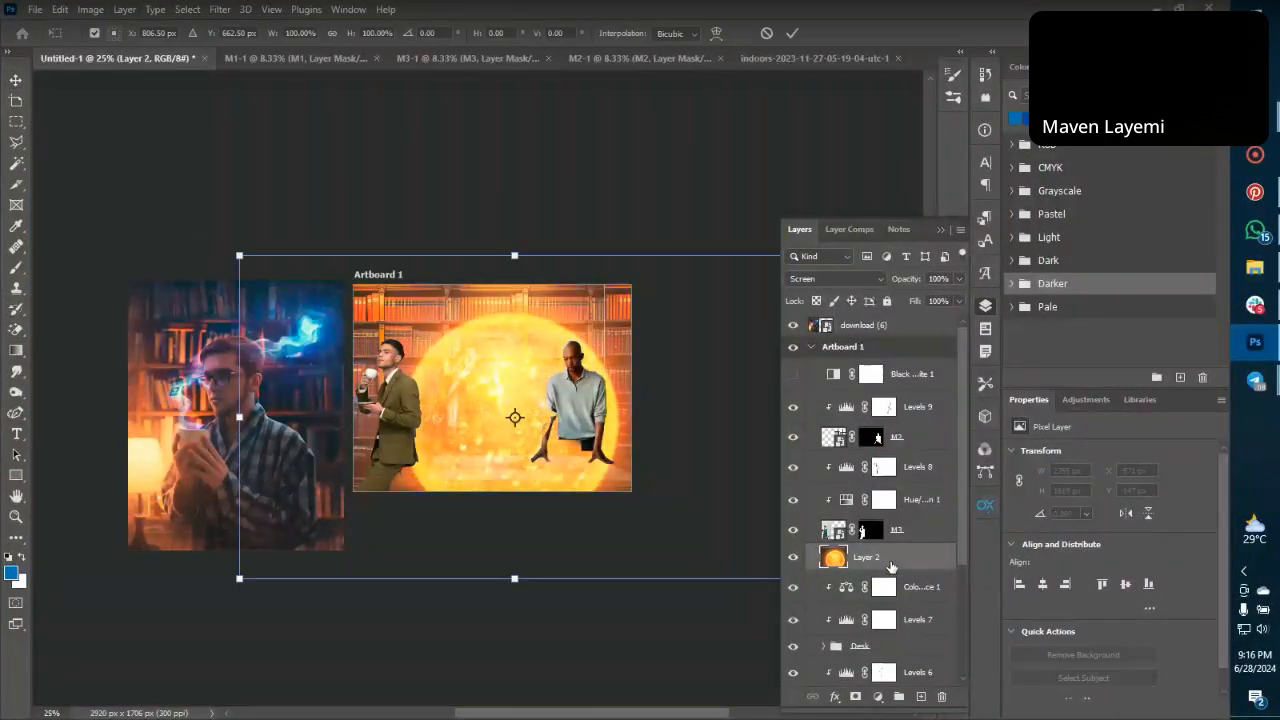
left_click_drag(514, 578, 551, 358)
left_click_drag(552, 314, 570, 404)
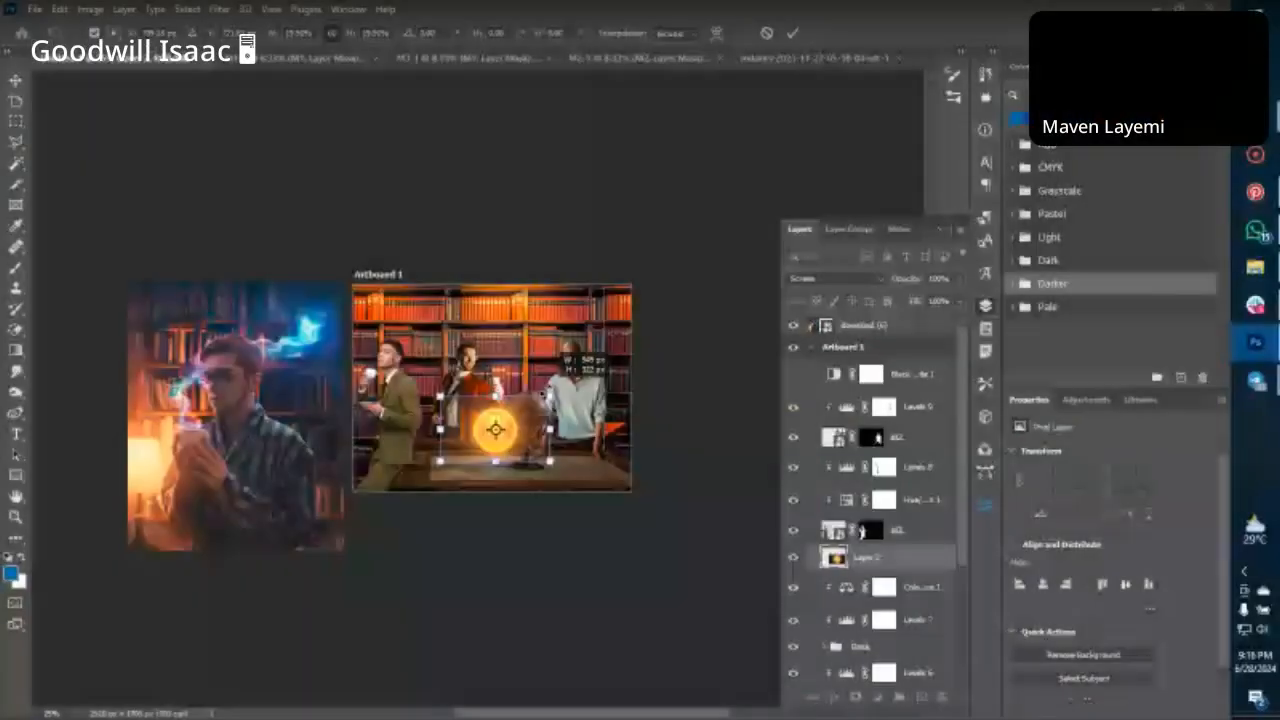
left_click_drag(547, 395, 550, 409)
key("Return")
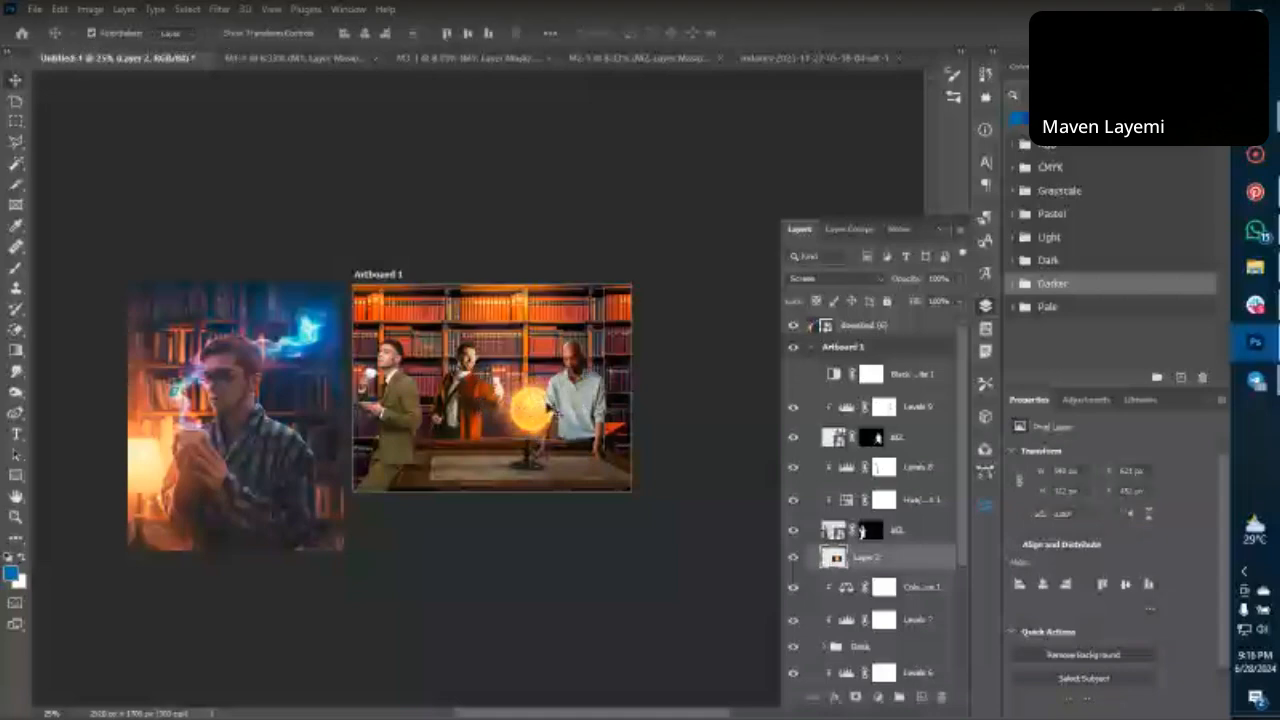
Move the sun layer above Levels 9 in the layer stack with its blend mode set to Screen.
scroll(548, 408, "up", 1)
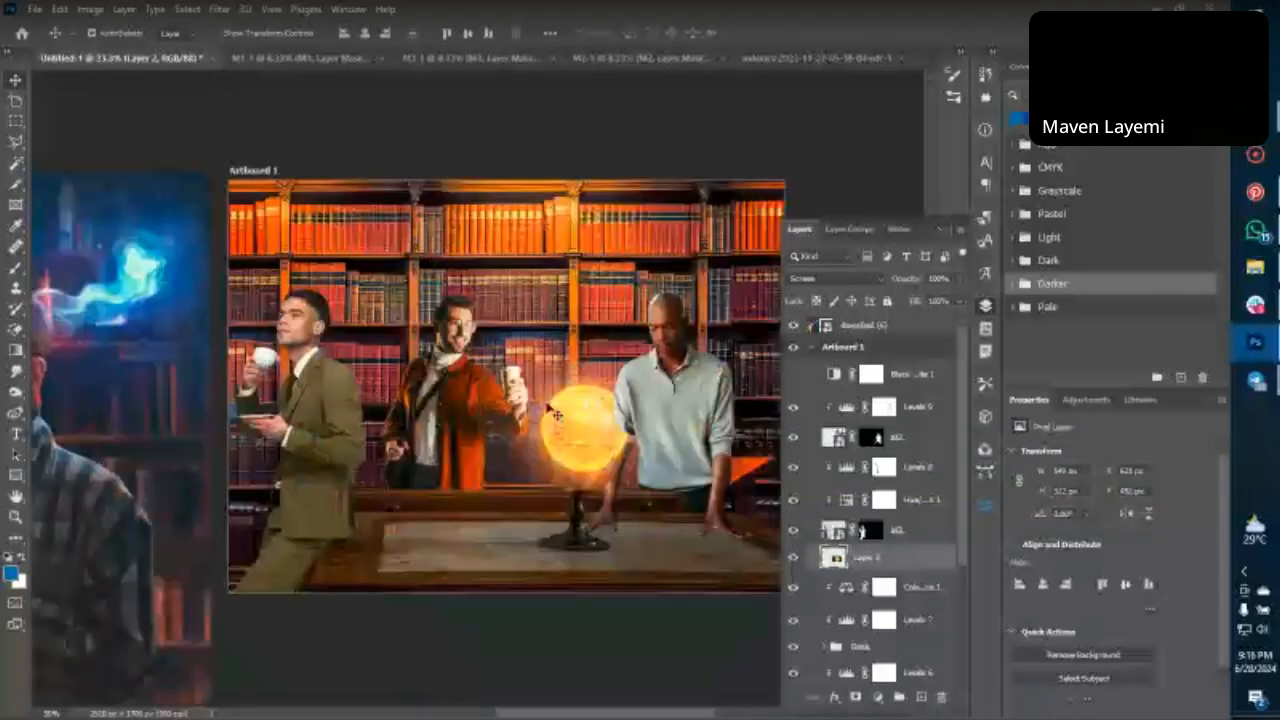
scroll(550, 410, "up", 1)
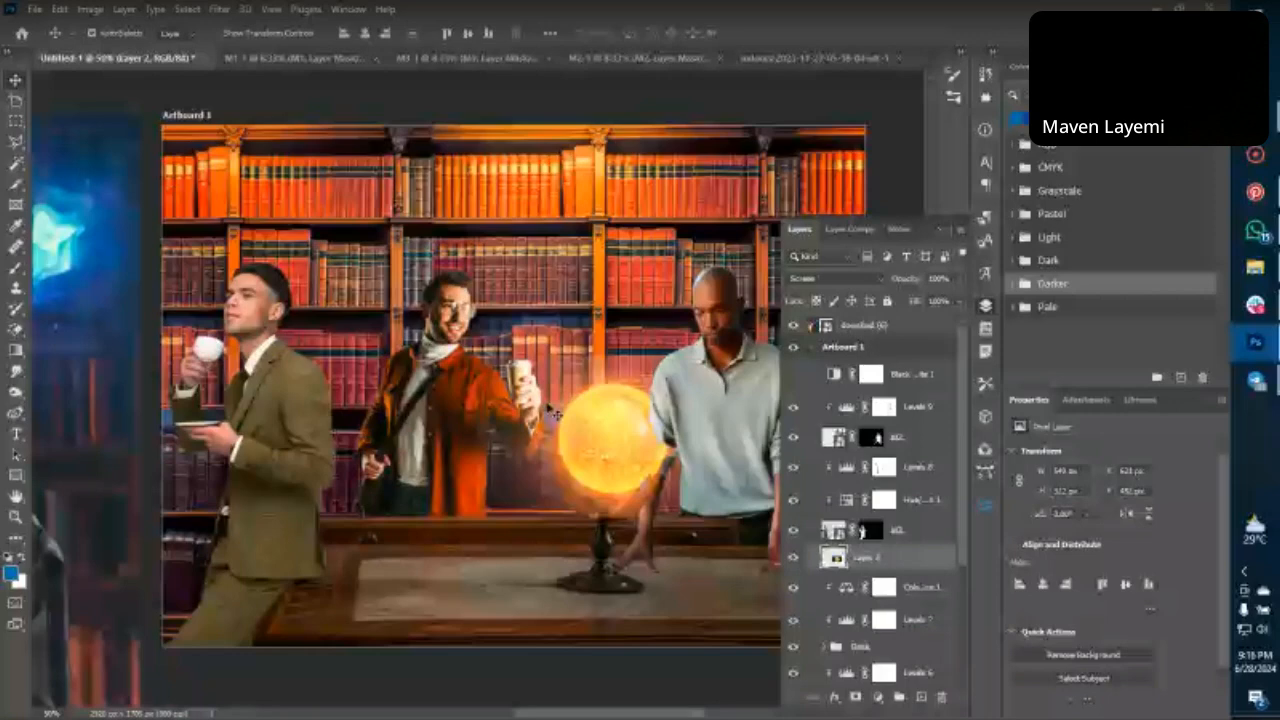
scroll(548, 408, "up", 1)
left_click(835, 278)
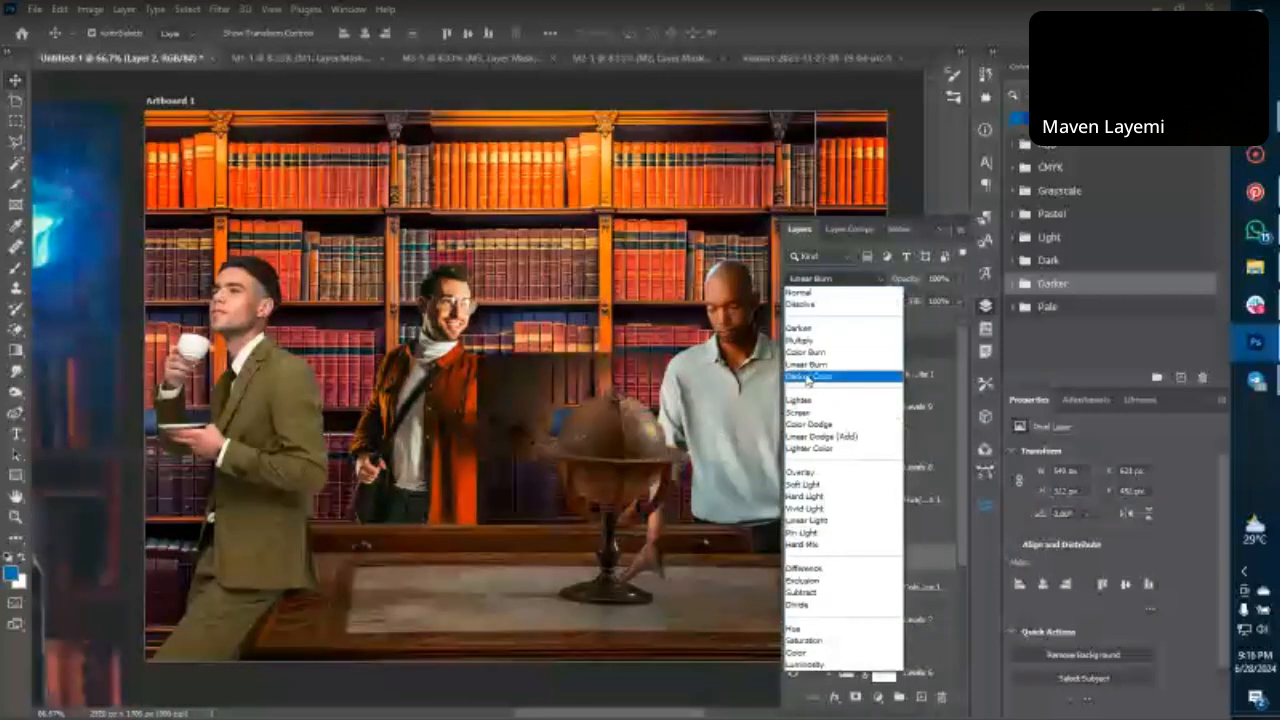
left_click(798, 292)
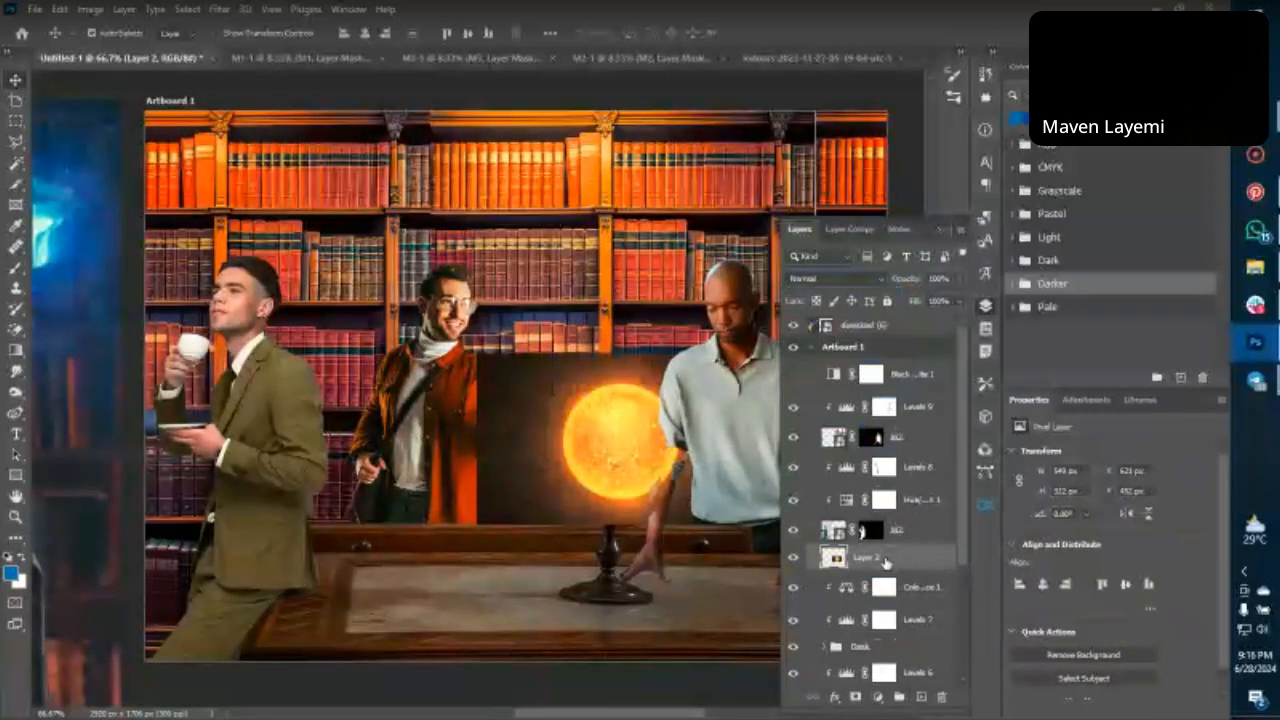
left_click_drag(885, 563, 890, 396)
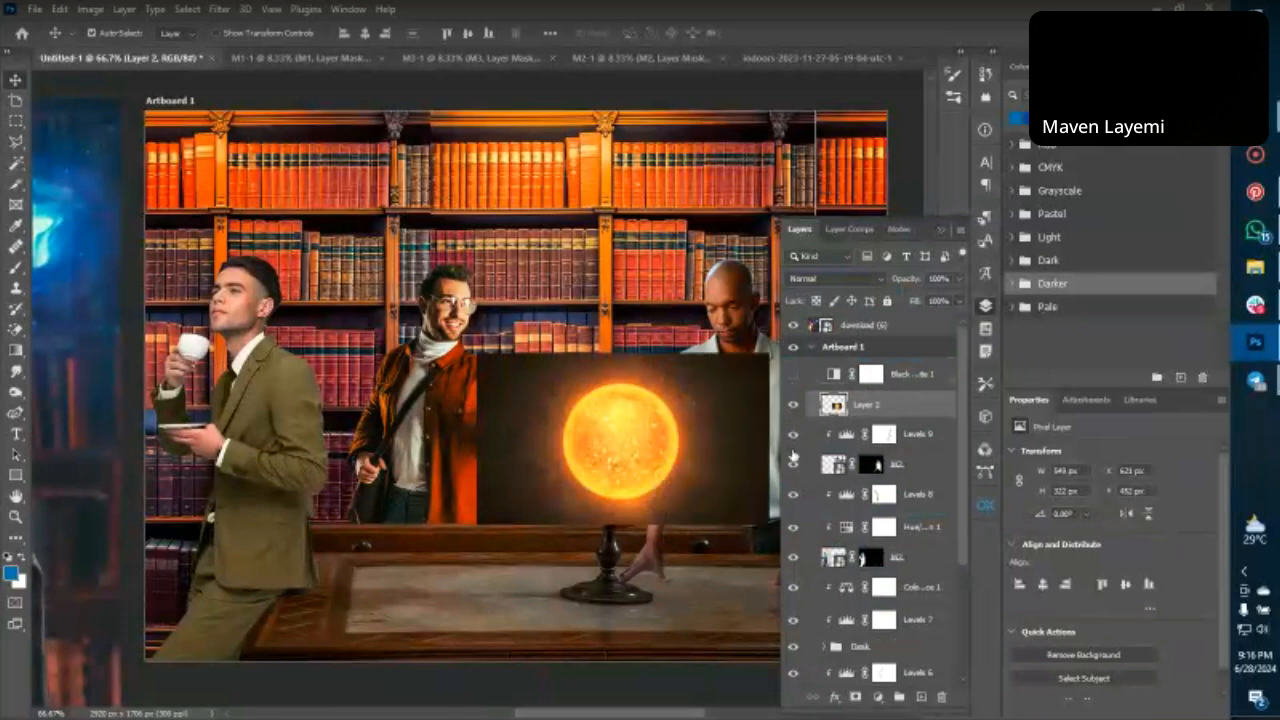
left_click(842, 280)
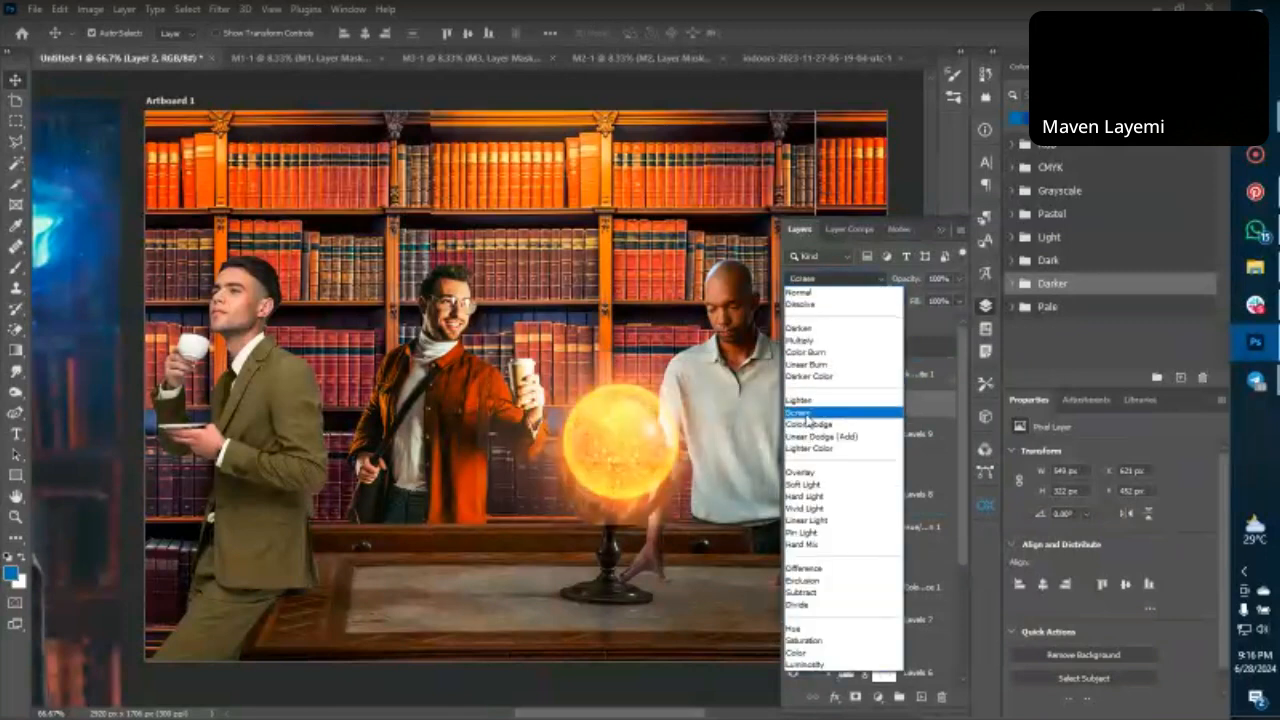
left_click(807, 413)
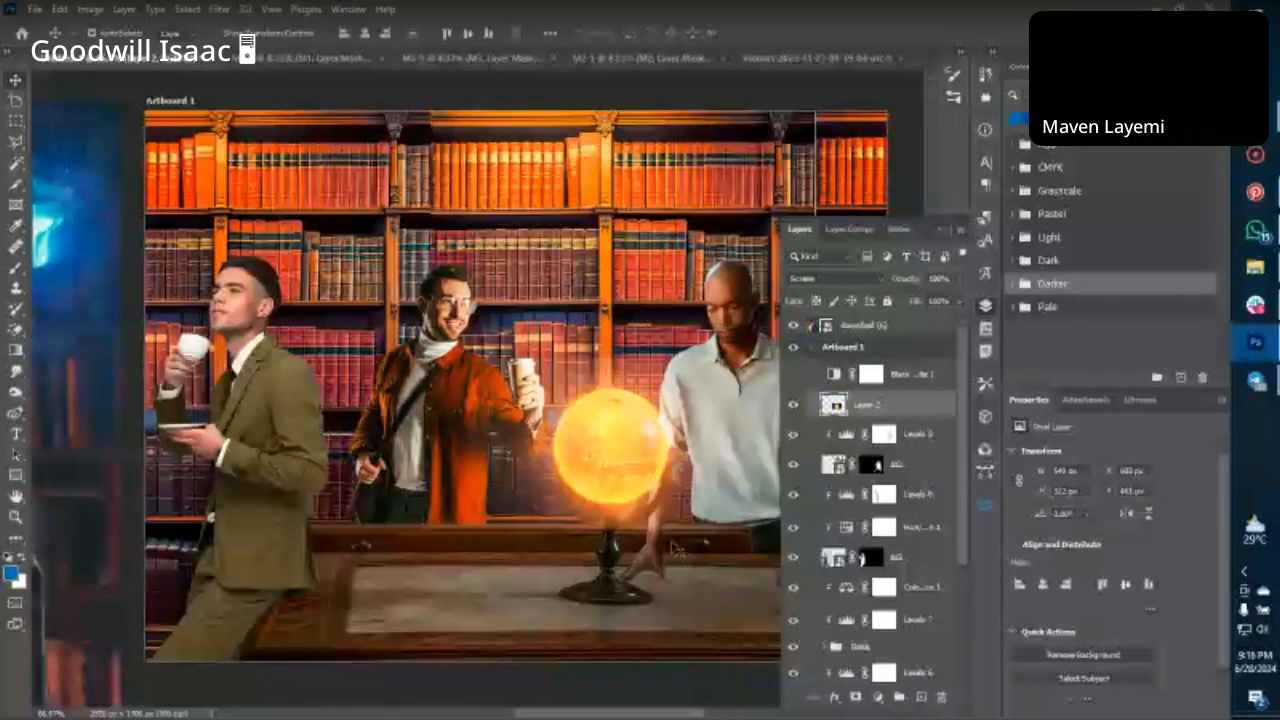
Nudge the glowing sun down so it lines up with the globe's stand.
key("Down")
key("ctrl+minus")
key("ctrl+minus")
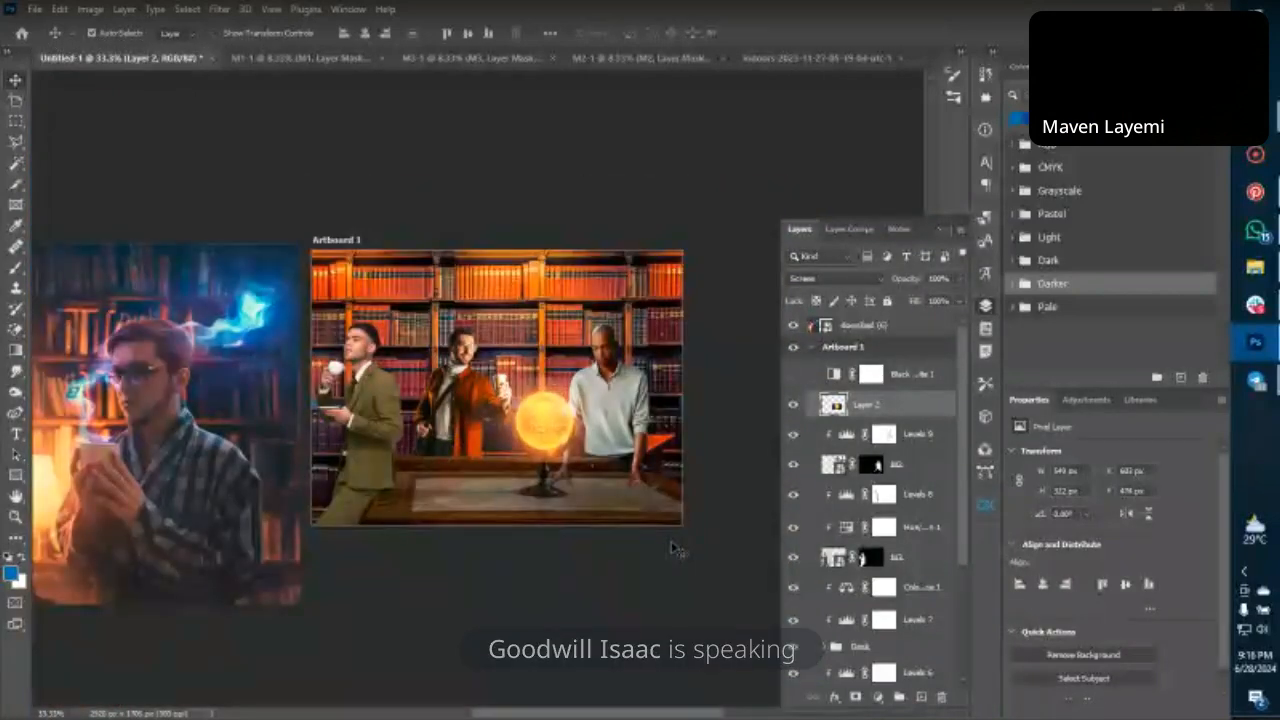
Bring the fiery swirl layer from the indoors document into the composition and scale it to about 1148 × 646 px around the globe.
left_click(758, 60)
left_click_drag(668, 273, 607, 408)
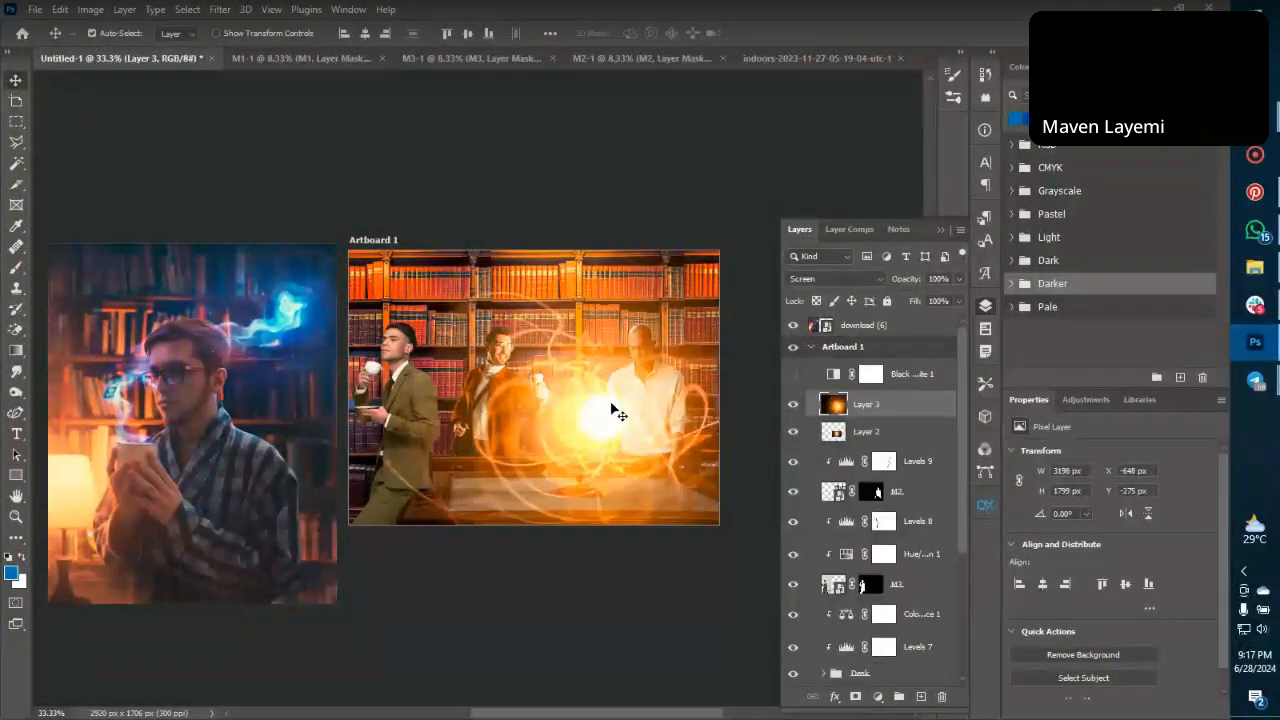
key("ctrl+t")
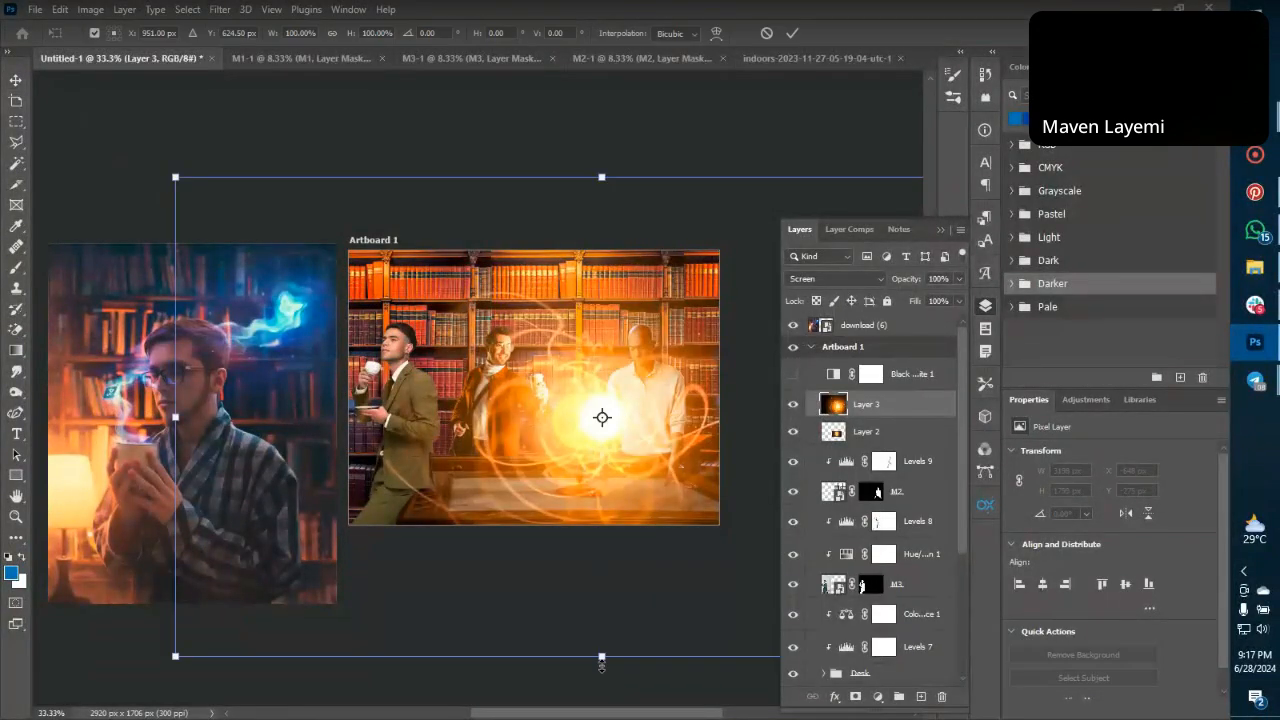
left_click_drag(601, 658, 601, 368)
left_click_drag(672, 268, 657, 420)
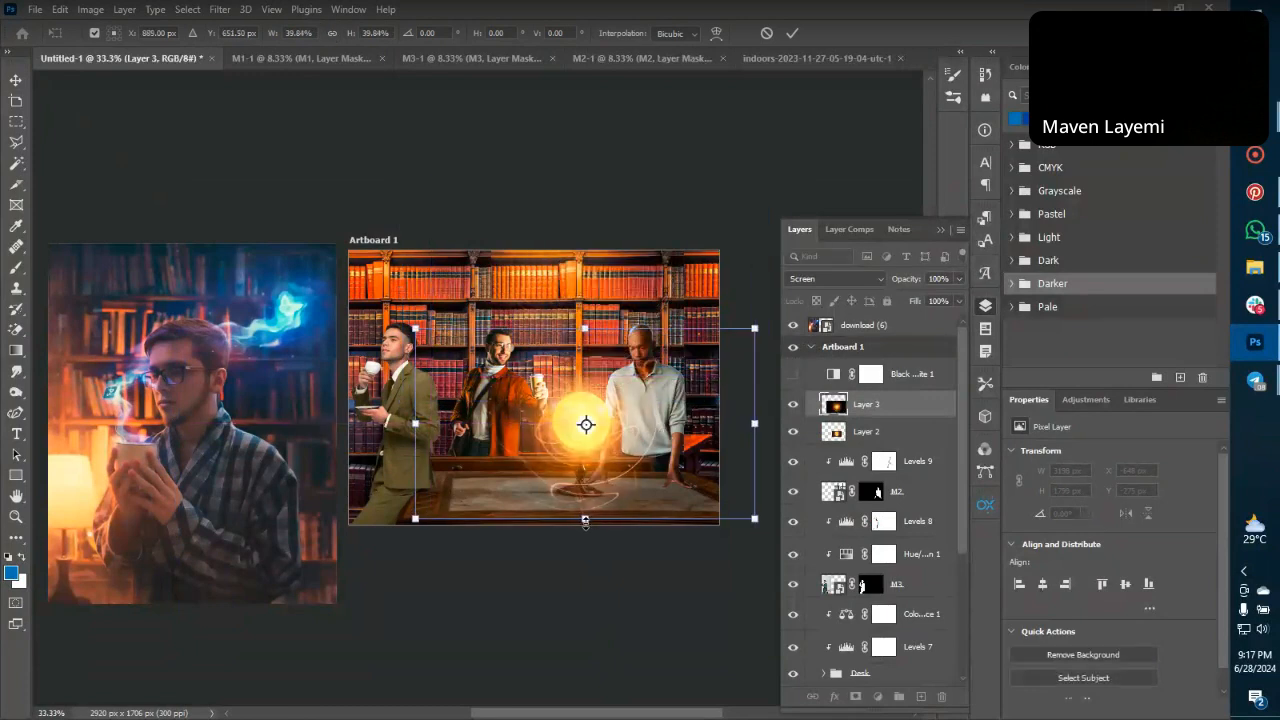
left_click_drag(585, 519, 586, 499)
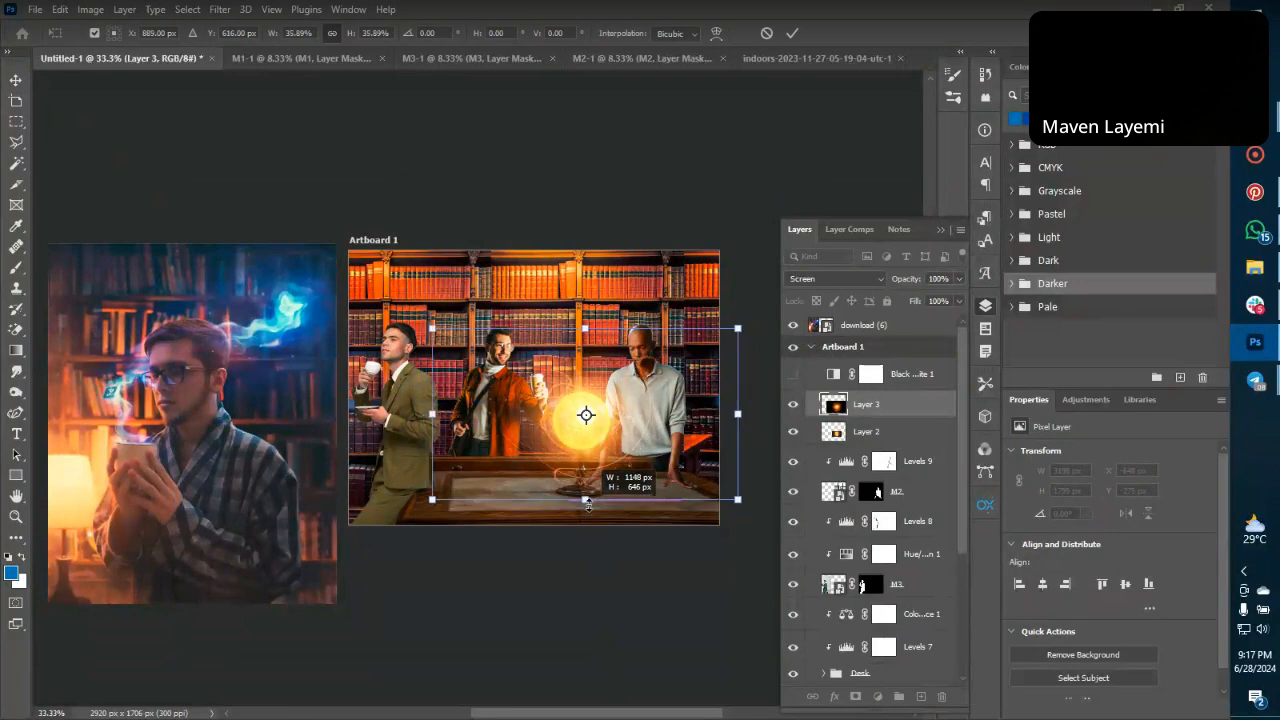
key("Return")
Add a layer mask to the fiery swirl layer and get a smaller brush ready for masking.
key("ctrl+plus")
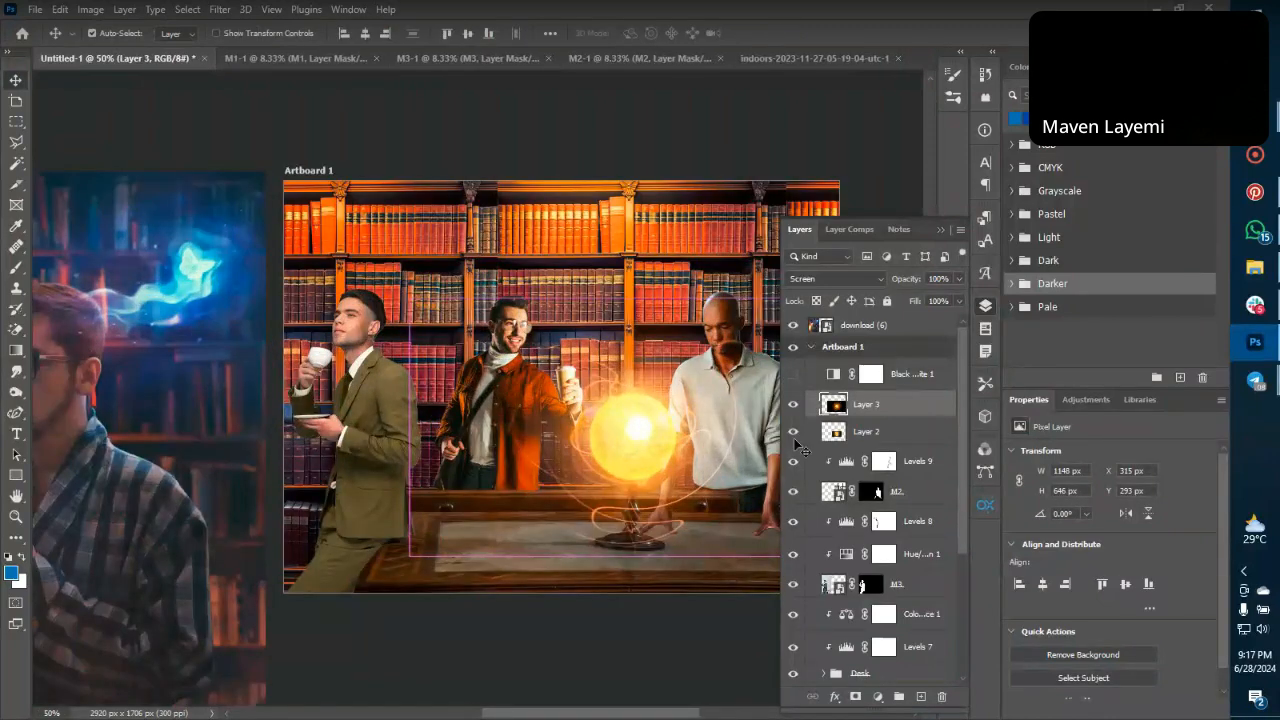
scroll(648, 494, "right", 2)
scroll(648, 494, "right", 1)
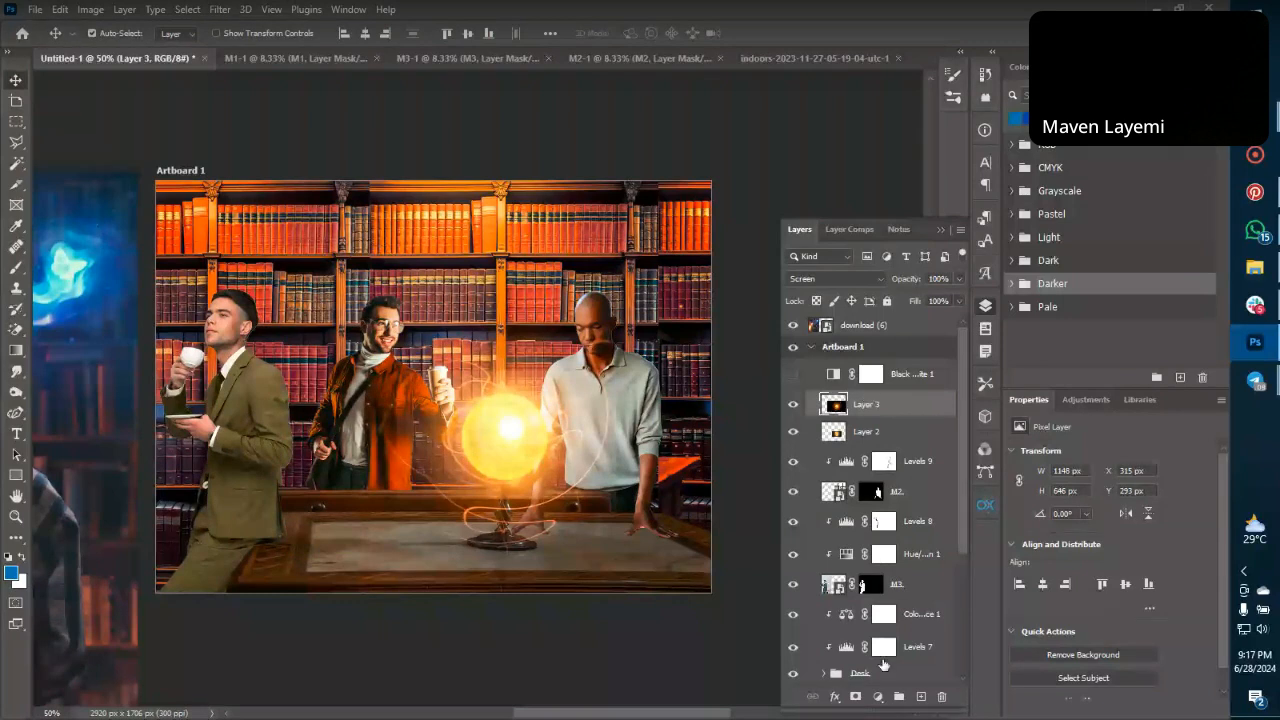
left_click(855, 696)
key("b")
key("bracketleft")
key("bracketleft")
key("bracketleft")
key("bracketleft")
key("bracketleft")
key("bracketleft")
key("bracketleft")
key("bracketleft")
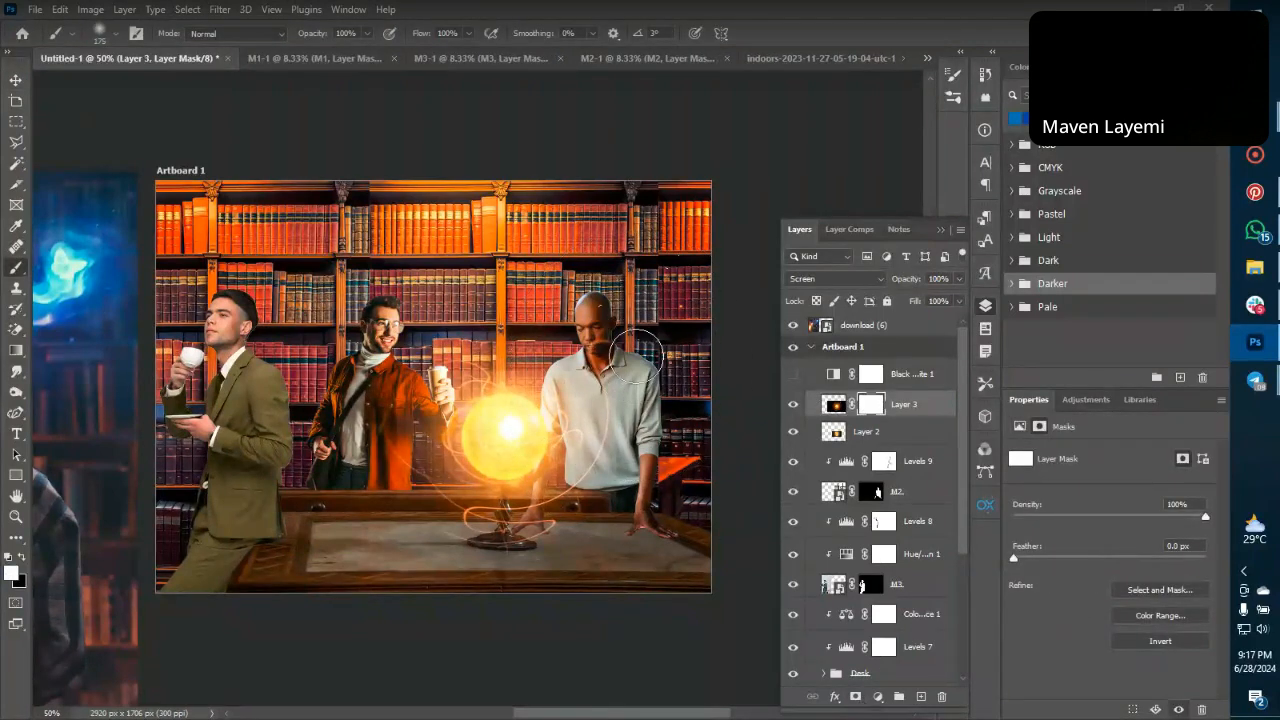
Flip the fiery swirl layer horizontally around the globe.
key("ctrl+t")
right_click(518, 383)
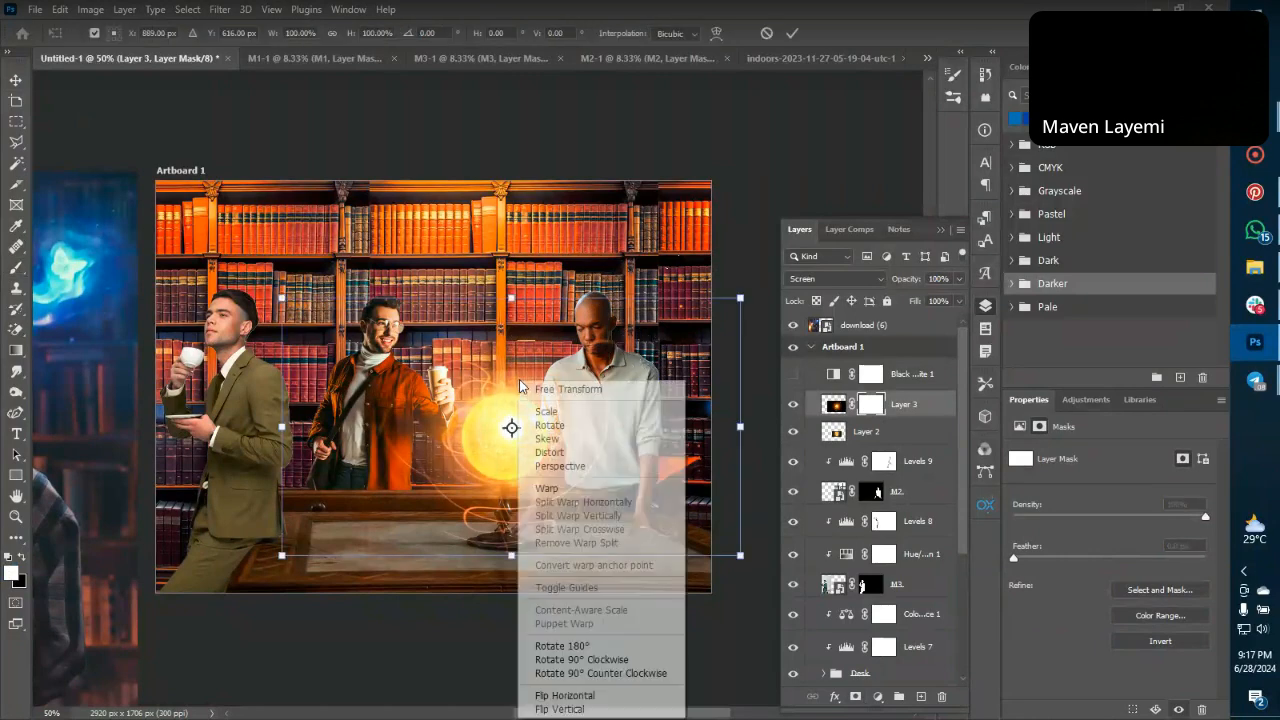
left_click(578, 695)
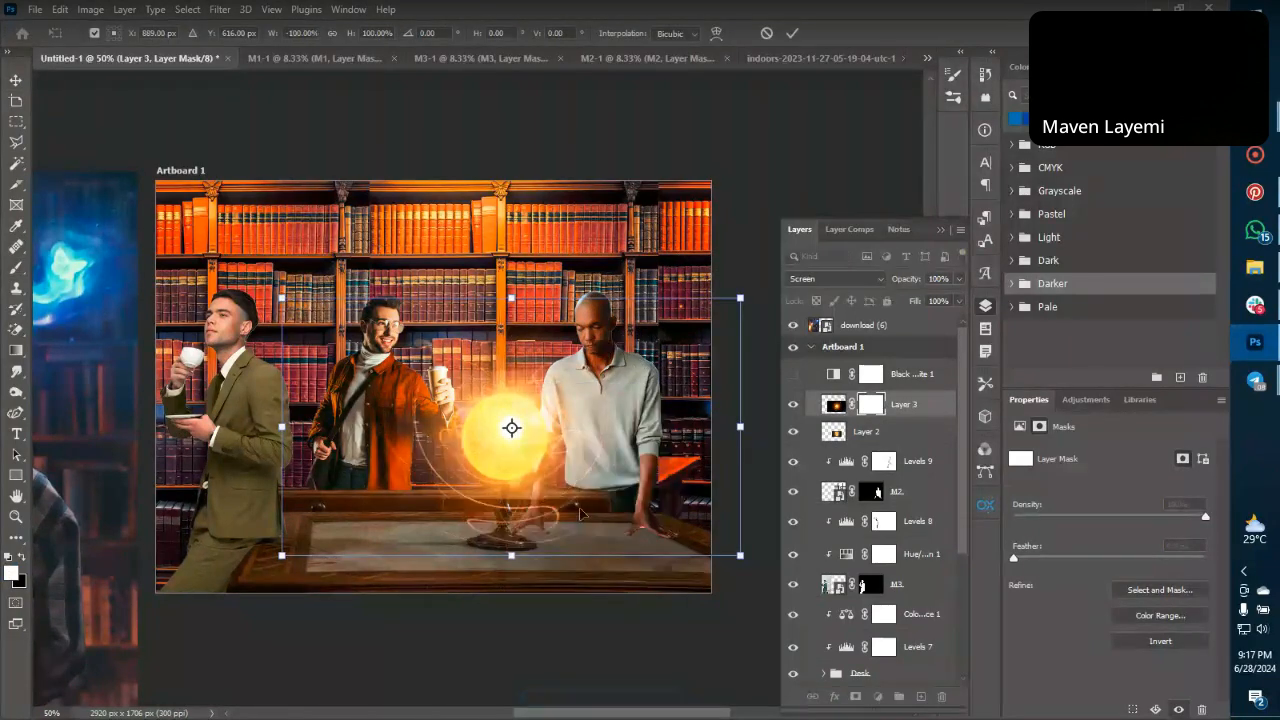
key("Return")
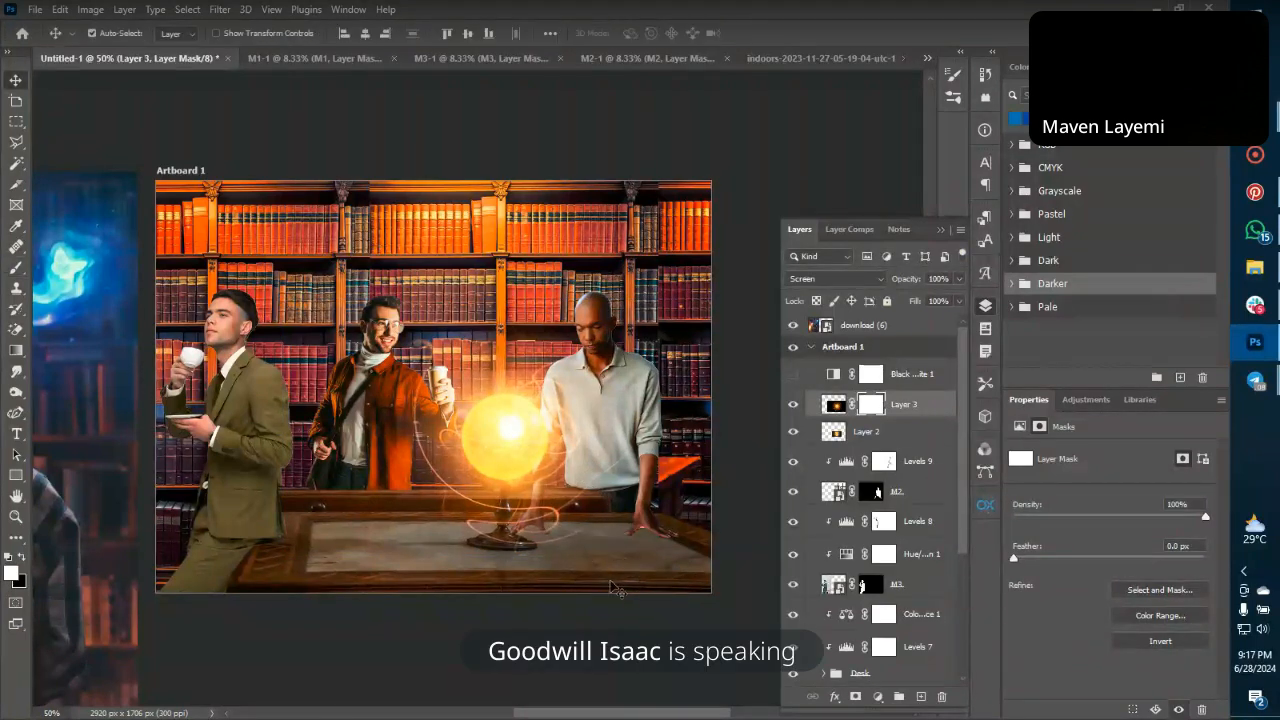
key("ctrl+minus")
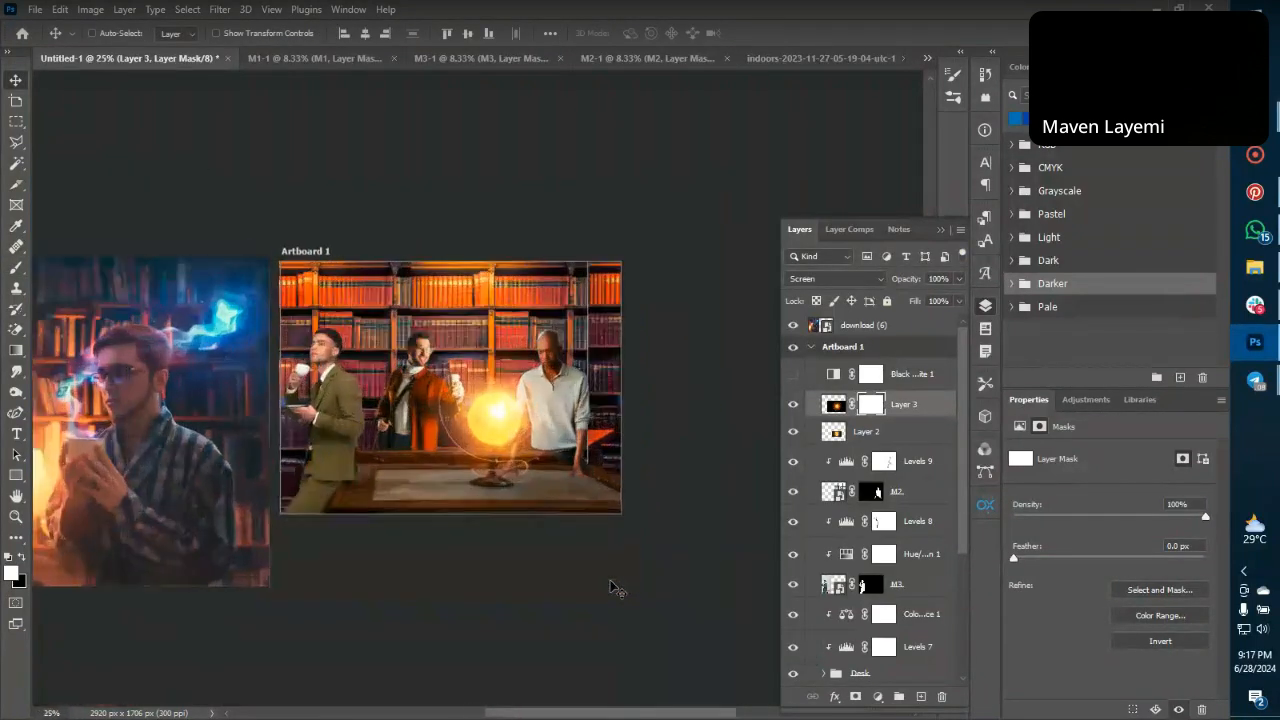
Add a new layer named Desk light above the desk's Color Balance layer.
scroll(880, 622, "down", 2)
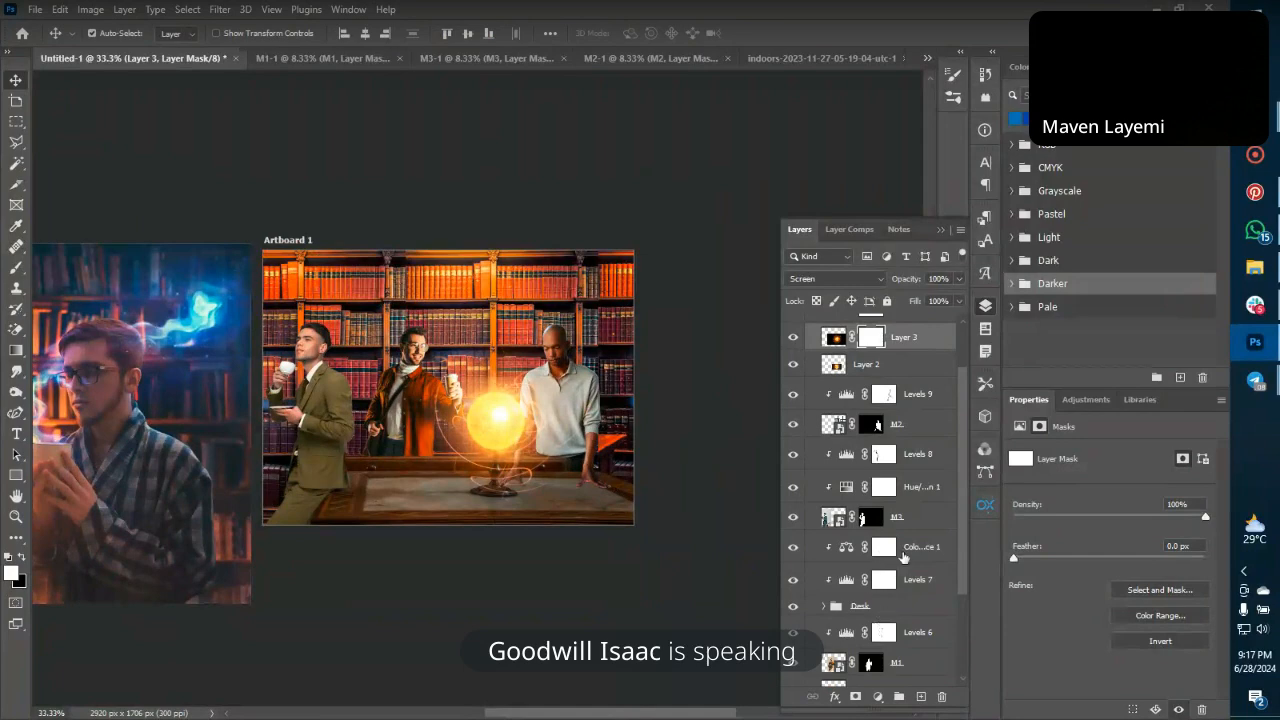
scroll(900, 556, "down", 2)
scroll(900, 556, "up", 1)
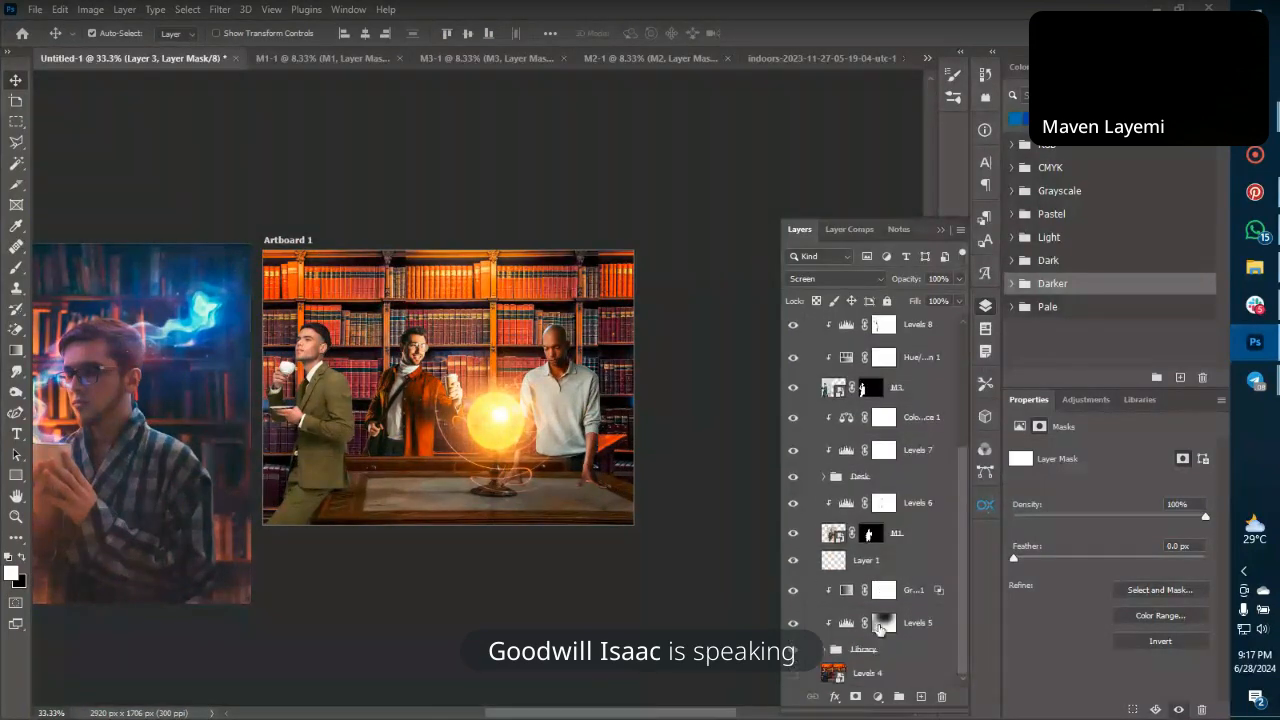
scroll(880, 630, "up", 2)
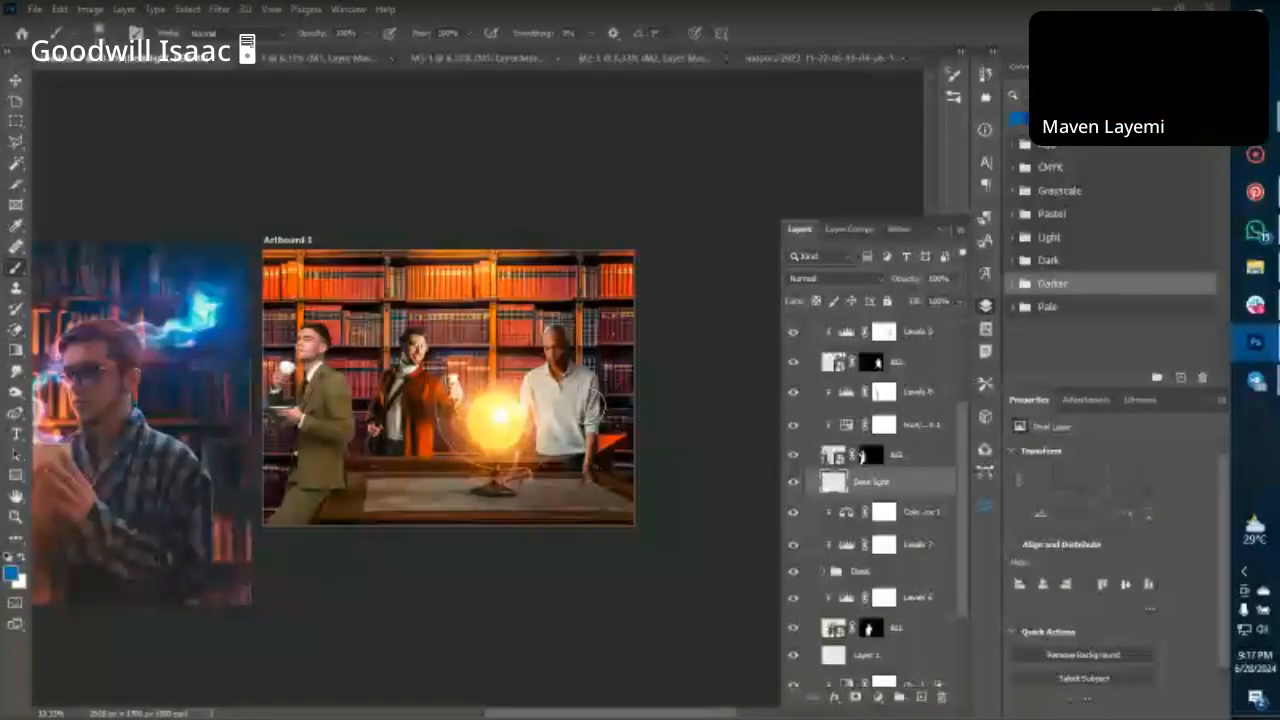
Flatten the soft brush tip into a wide horizontal ellipse and sample the glow's orange as the paint colour.
left_click(114, 36)
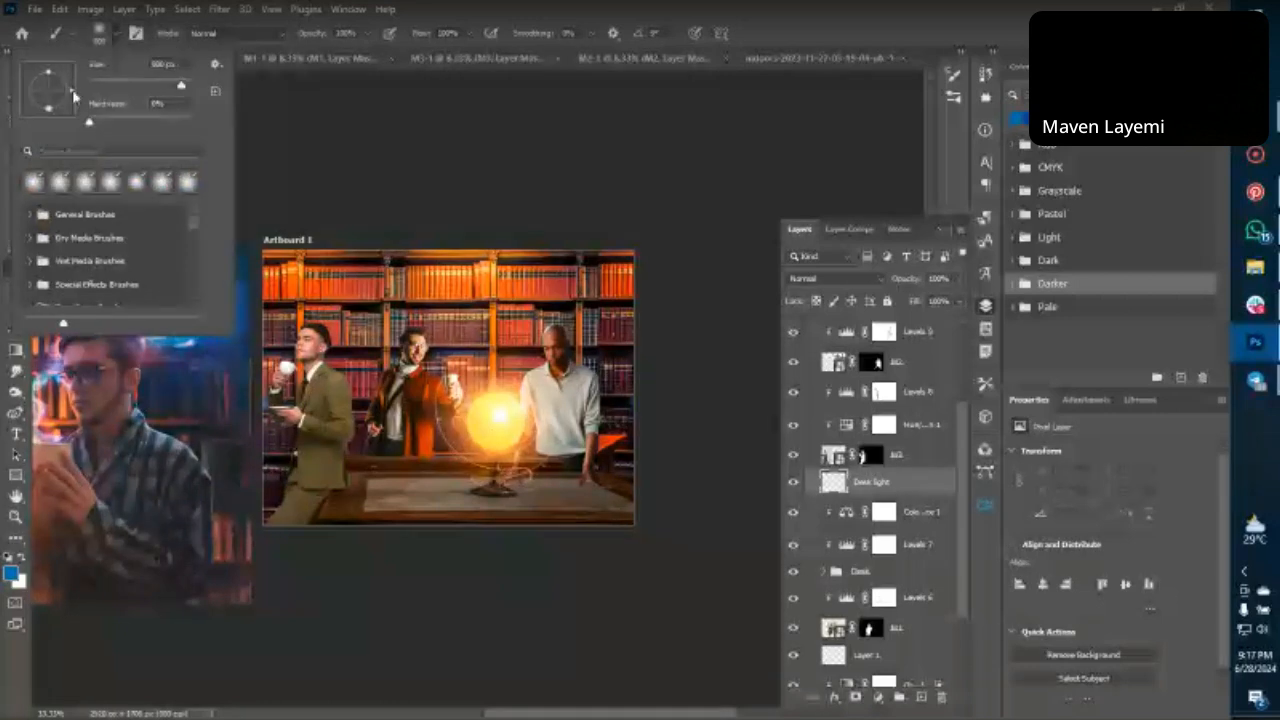
left_click_drag(49, 73, 57, 92)
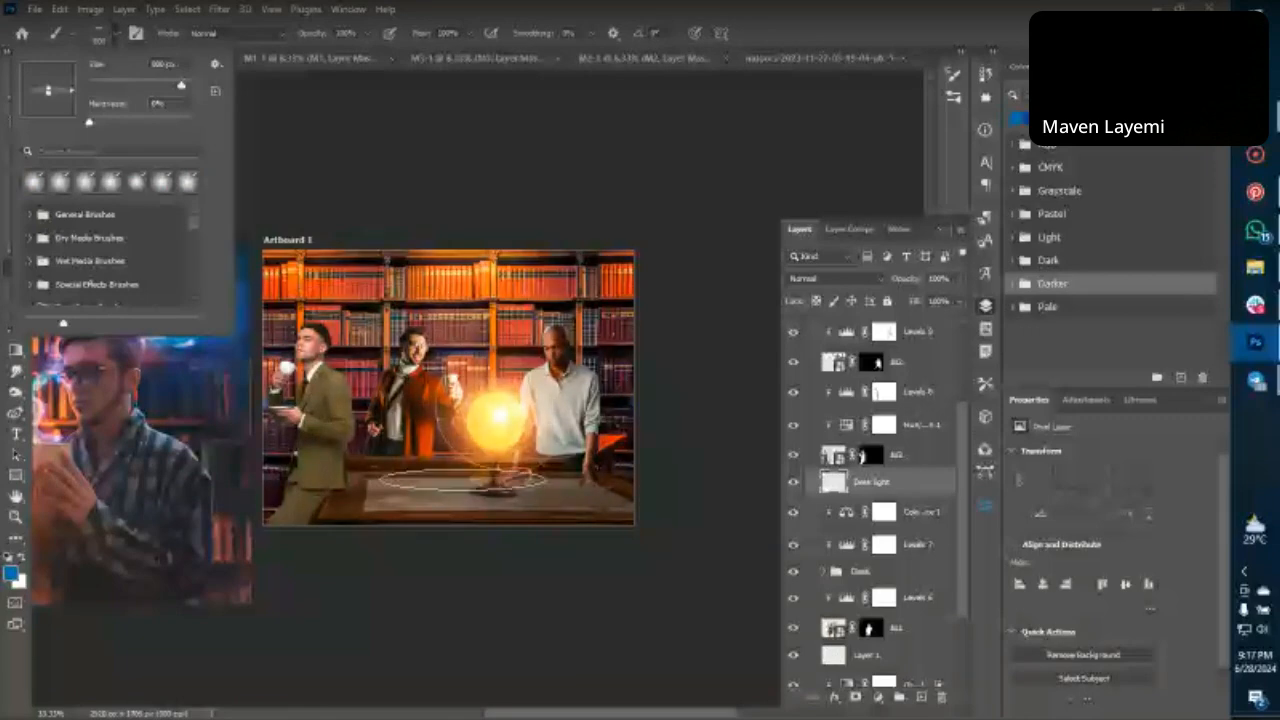
left_click(463, 478)
left_click(482, 444, "alt")
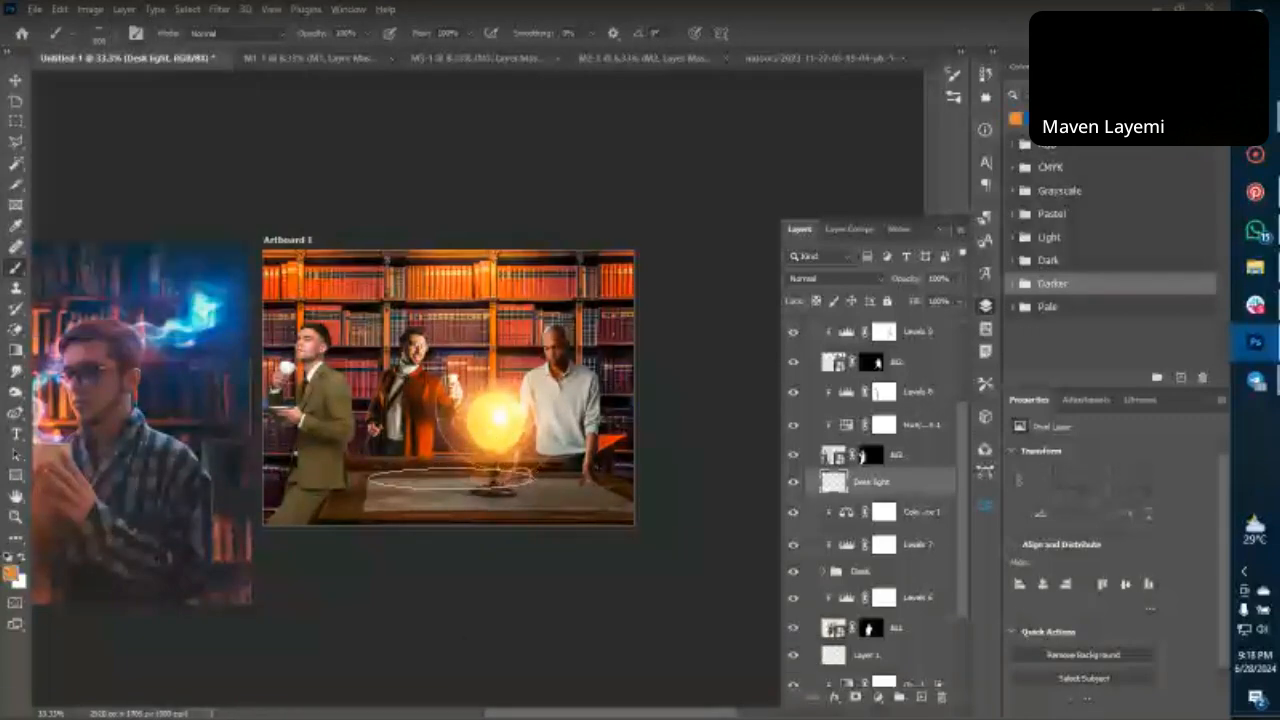
Set the Desk light layer's blend mode to Screen.
left_click(450, 479)
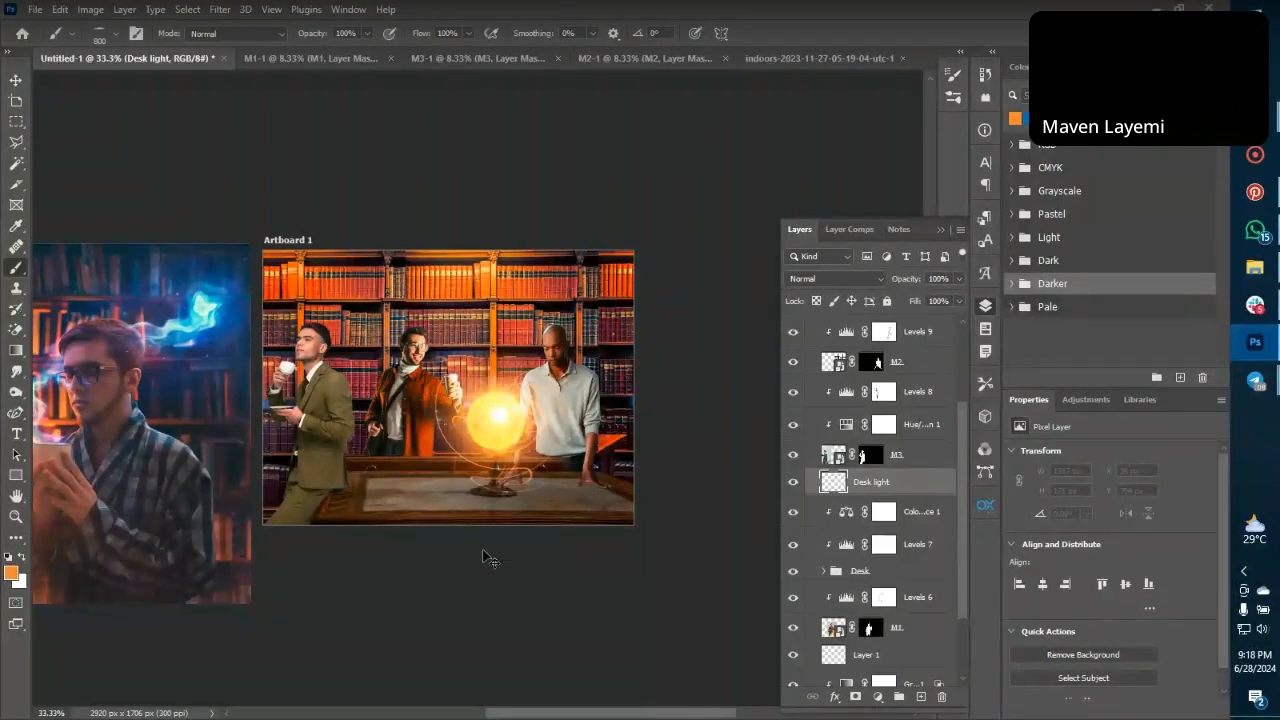
key("ctrl+plus")
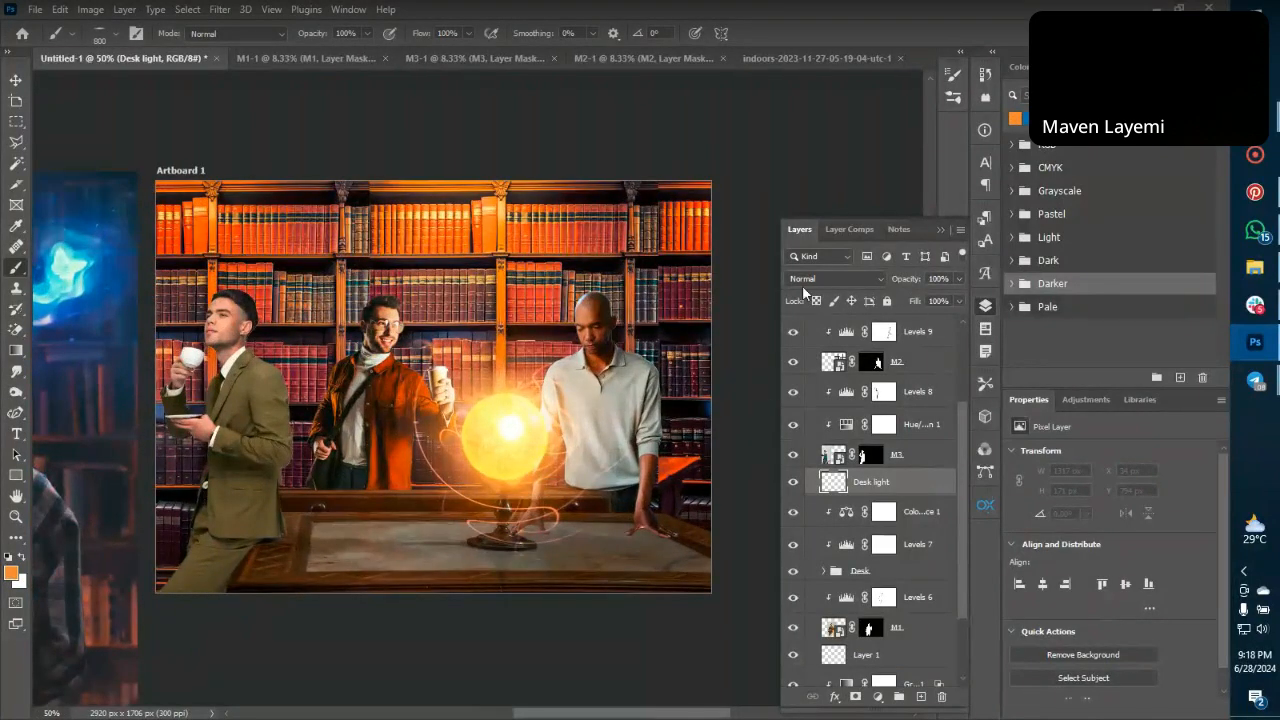
left_click(802, 279)
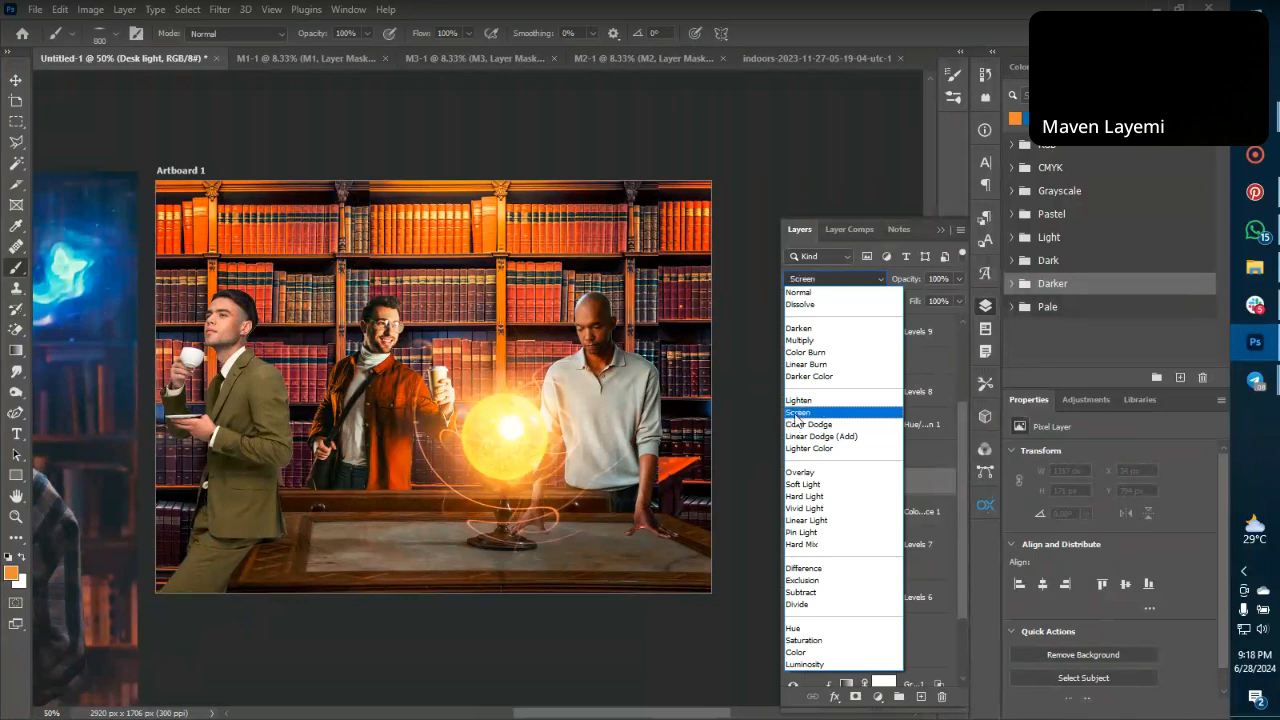
left_click(797, 410)
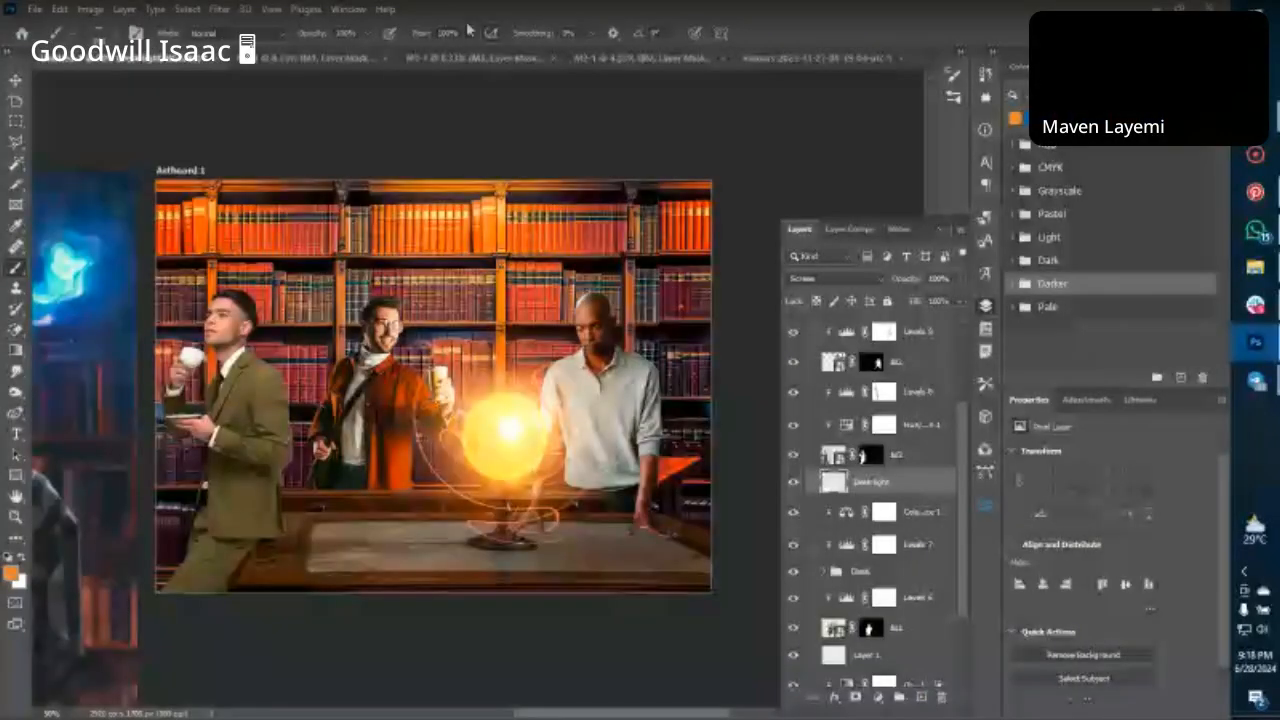
Paint an orange glow across the desk top on the Desk light layer with the flat brush at 48% flow, using a smaller tip beside the globe.
left_click_drag(422, 33, 388, 13)
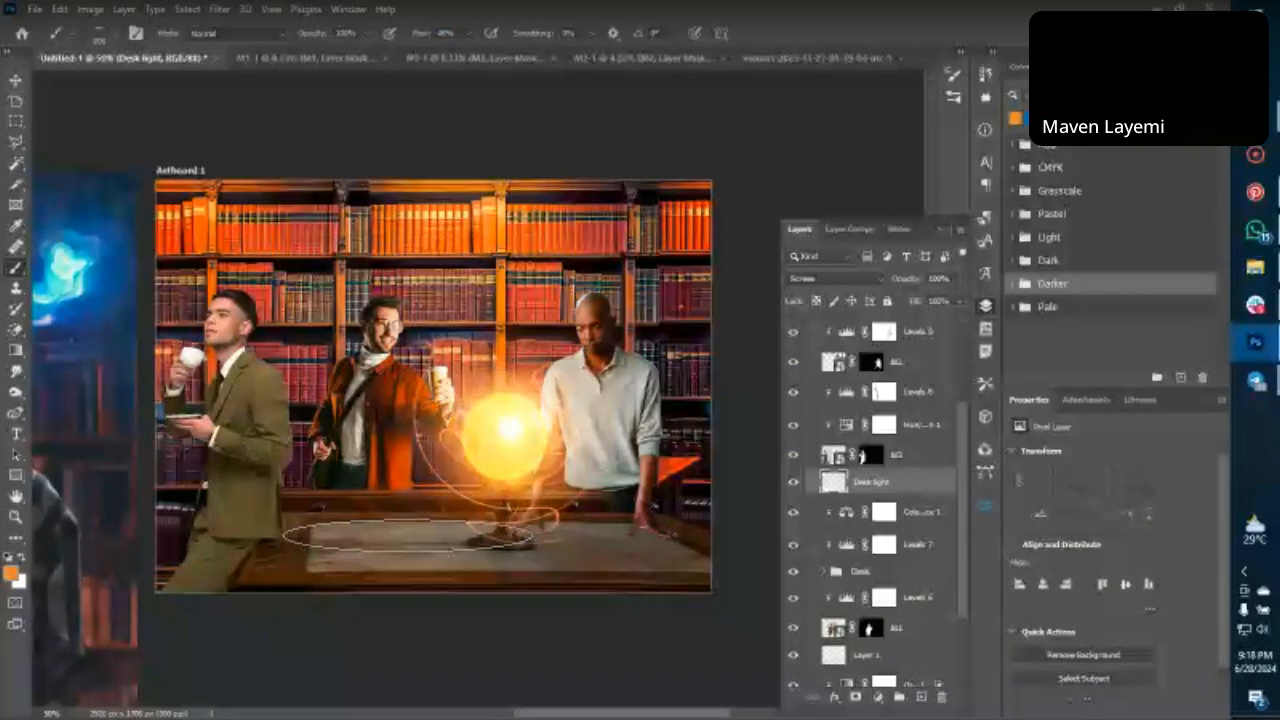
left_click(408, 536)
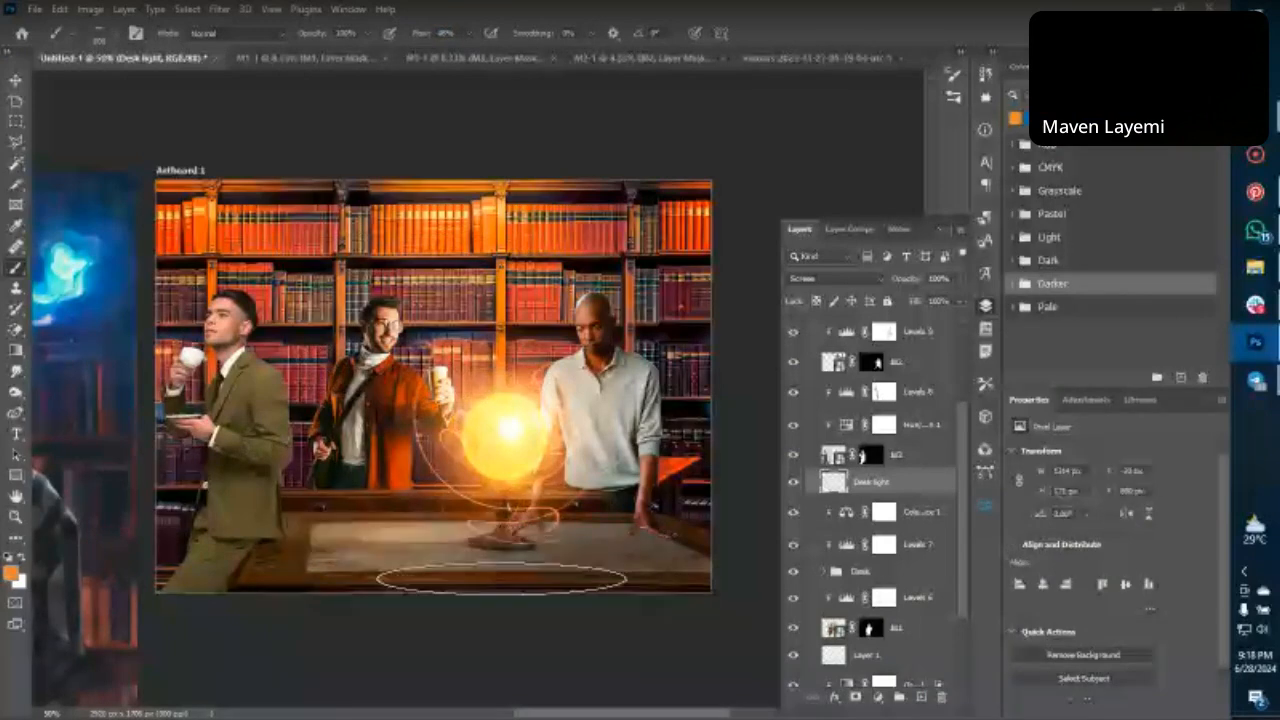
left_click(590, 527)
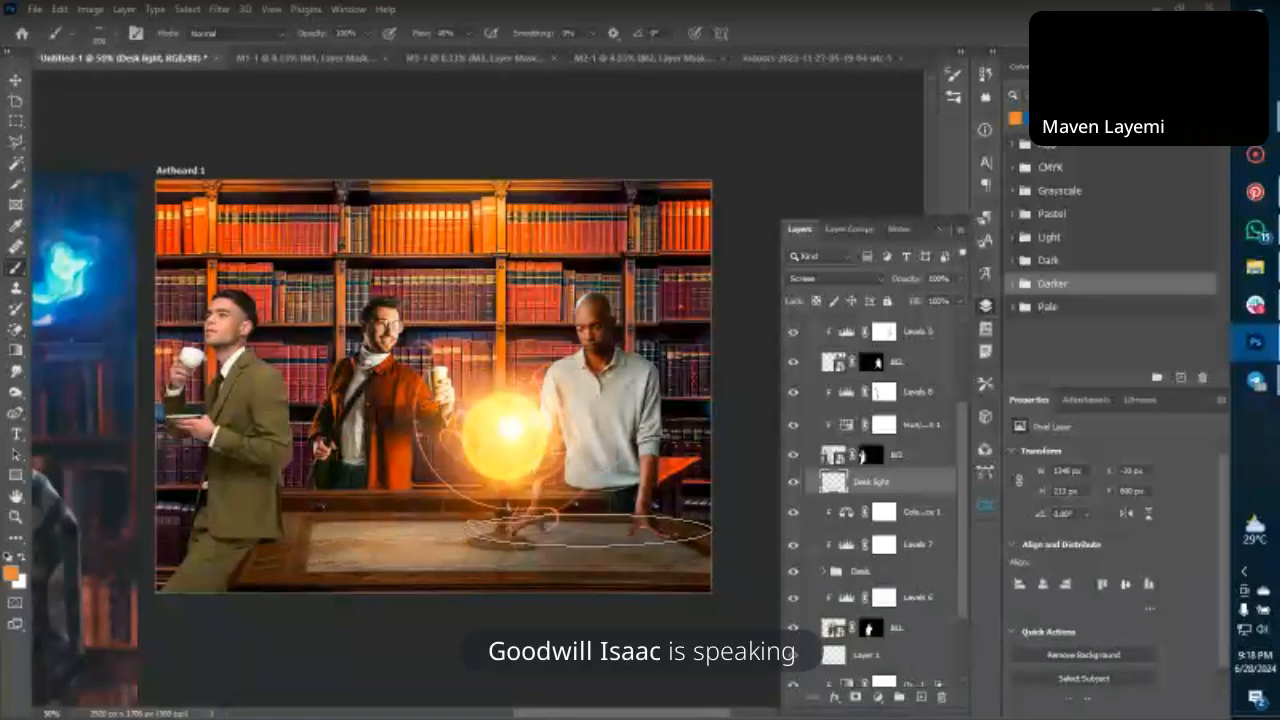
key("bracketleft")
key("bracketleft")
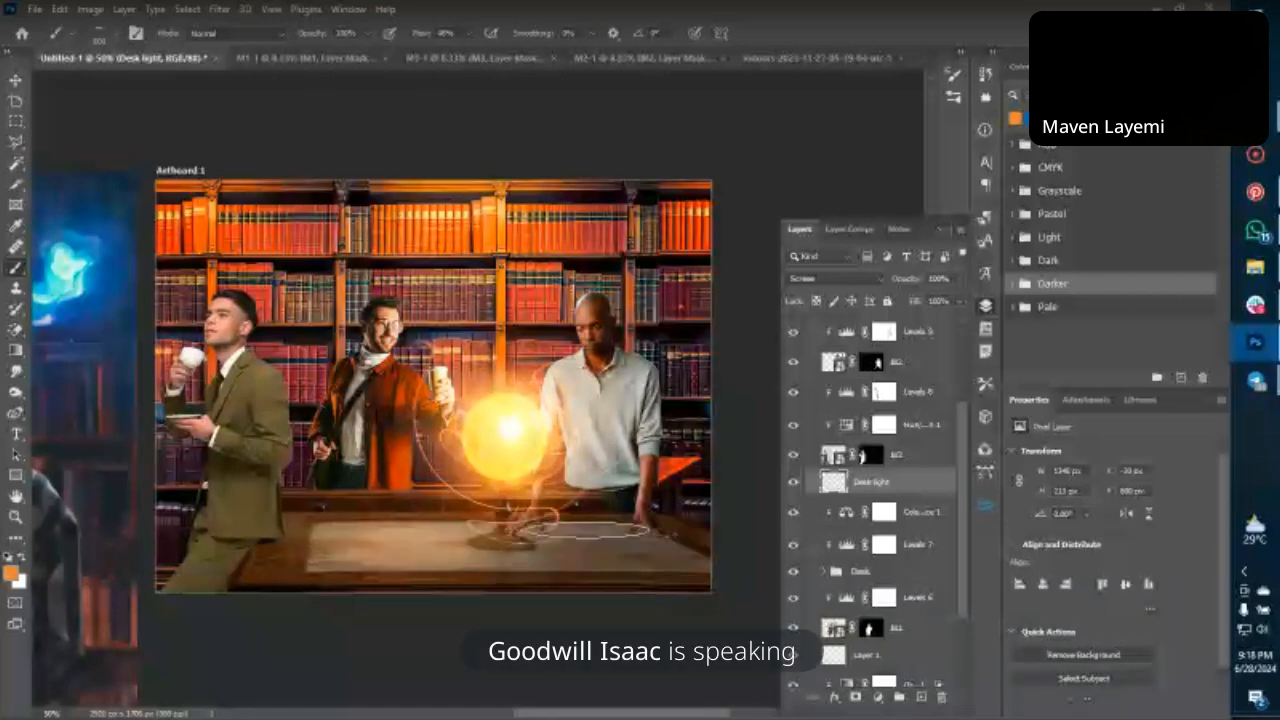
left_click(571, 530)
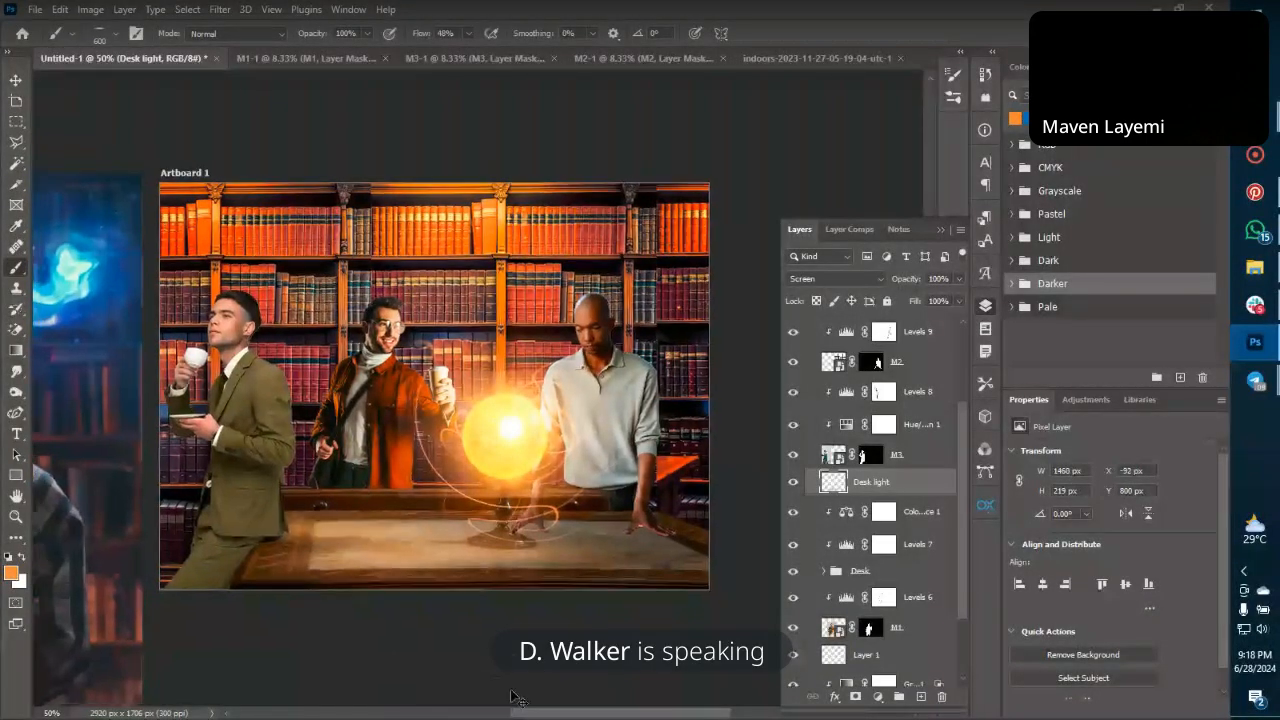
key("ctrl+minus")
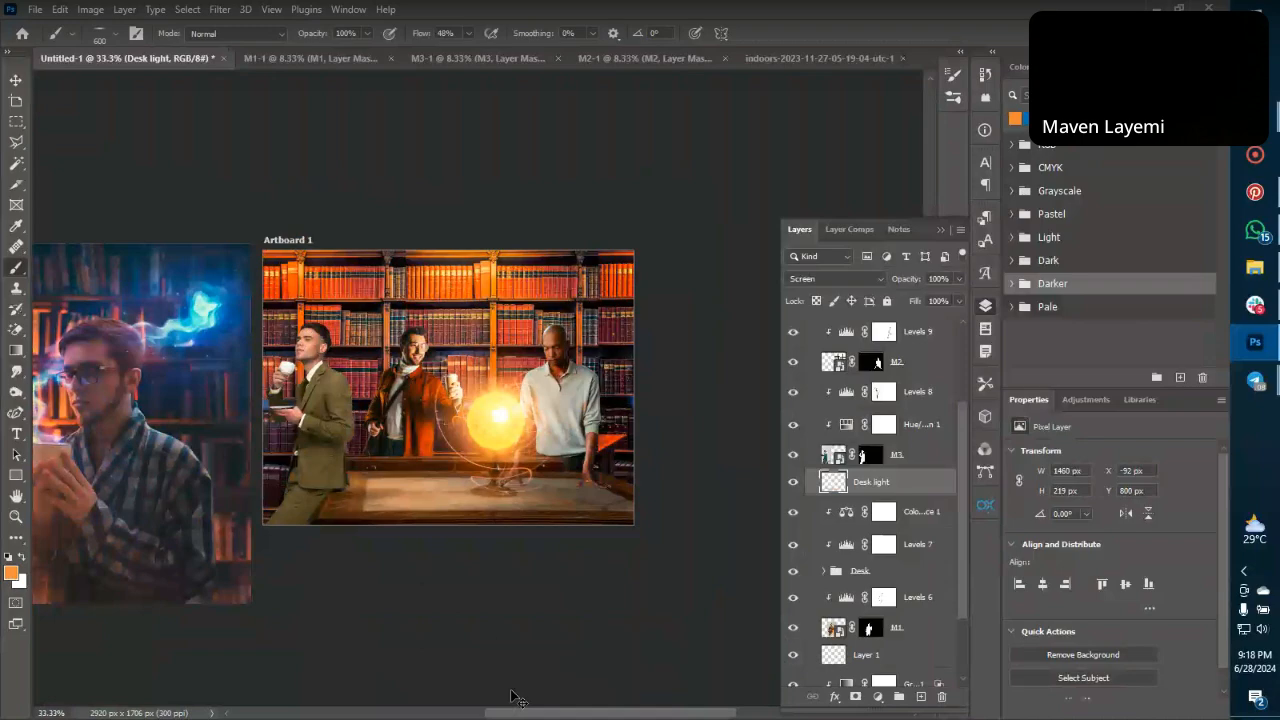
key("v")
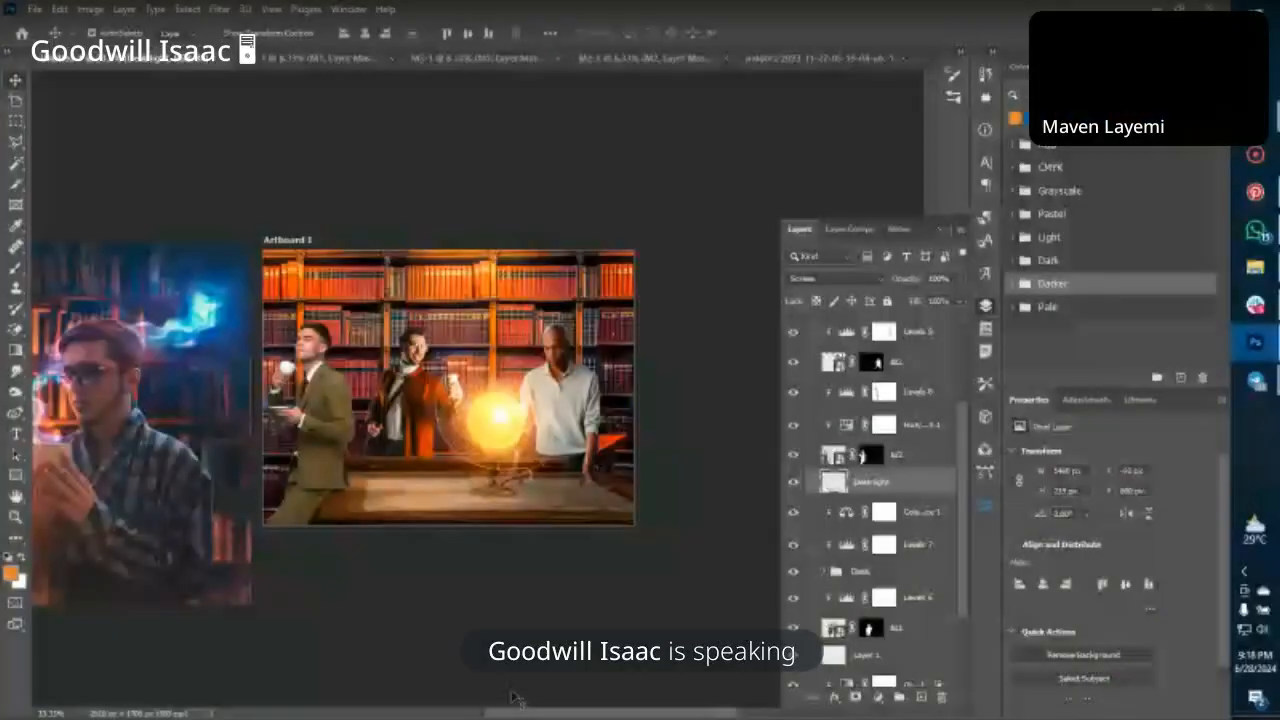
key("ctrl+plus")
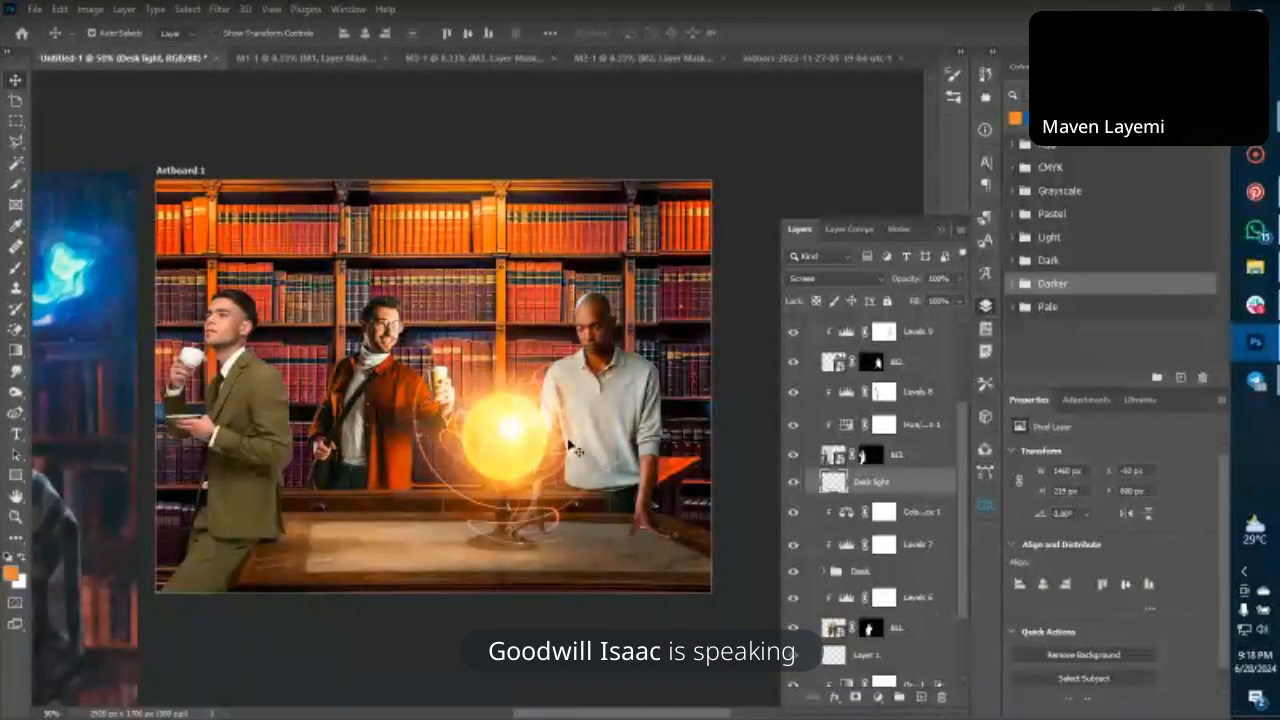
key("b")
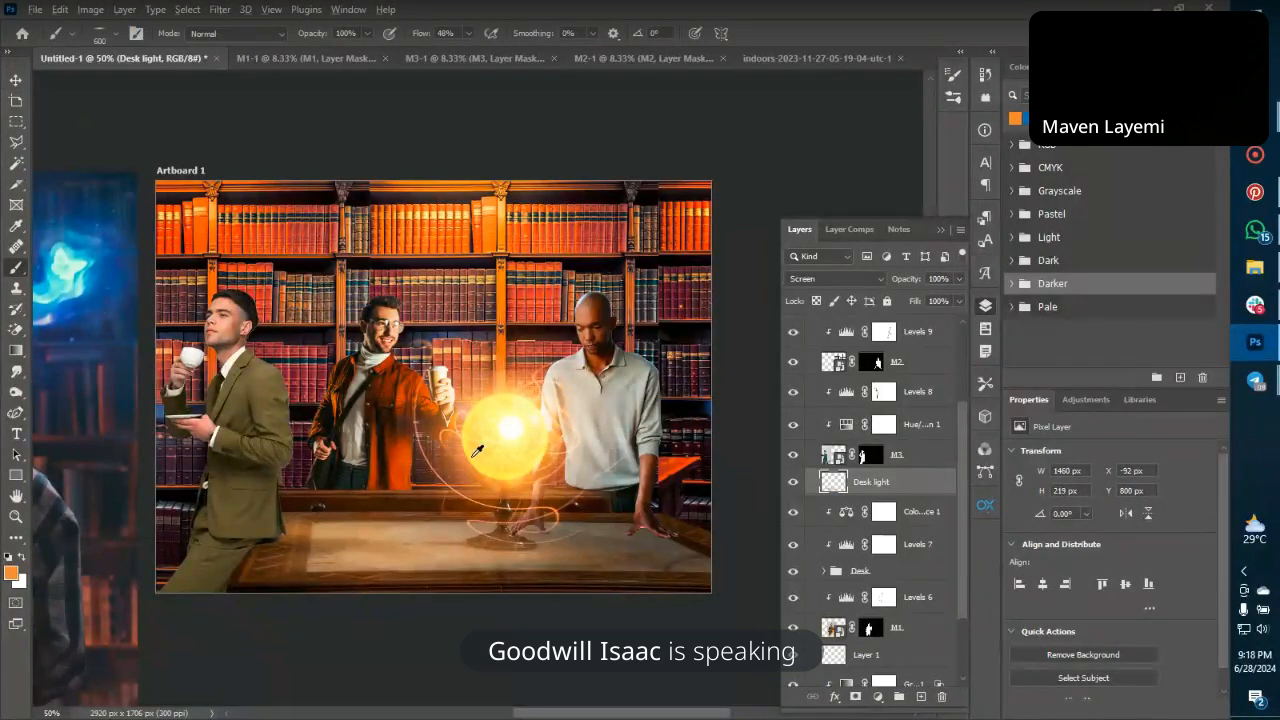
left_click(819, 280)
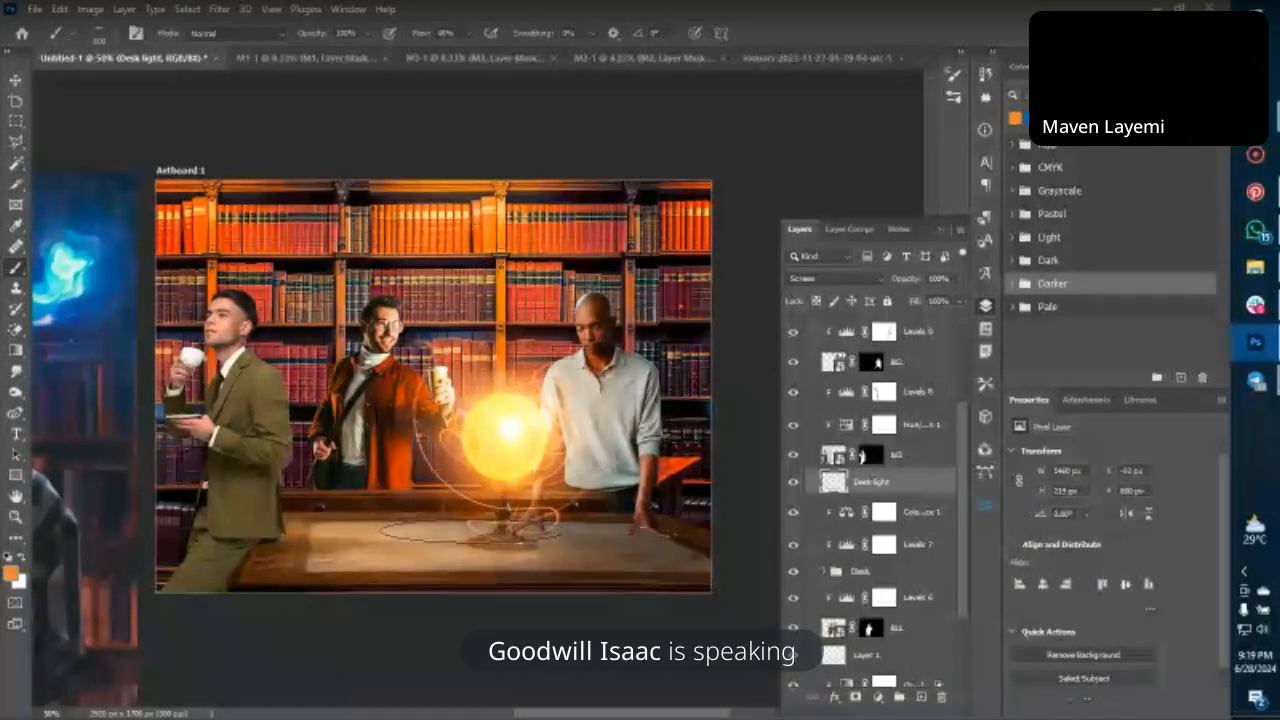
key("v")
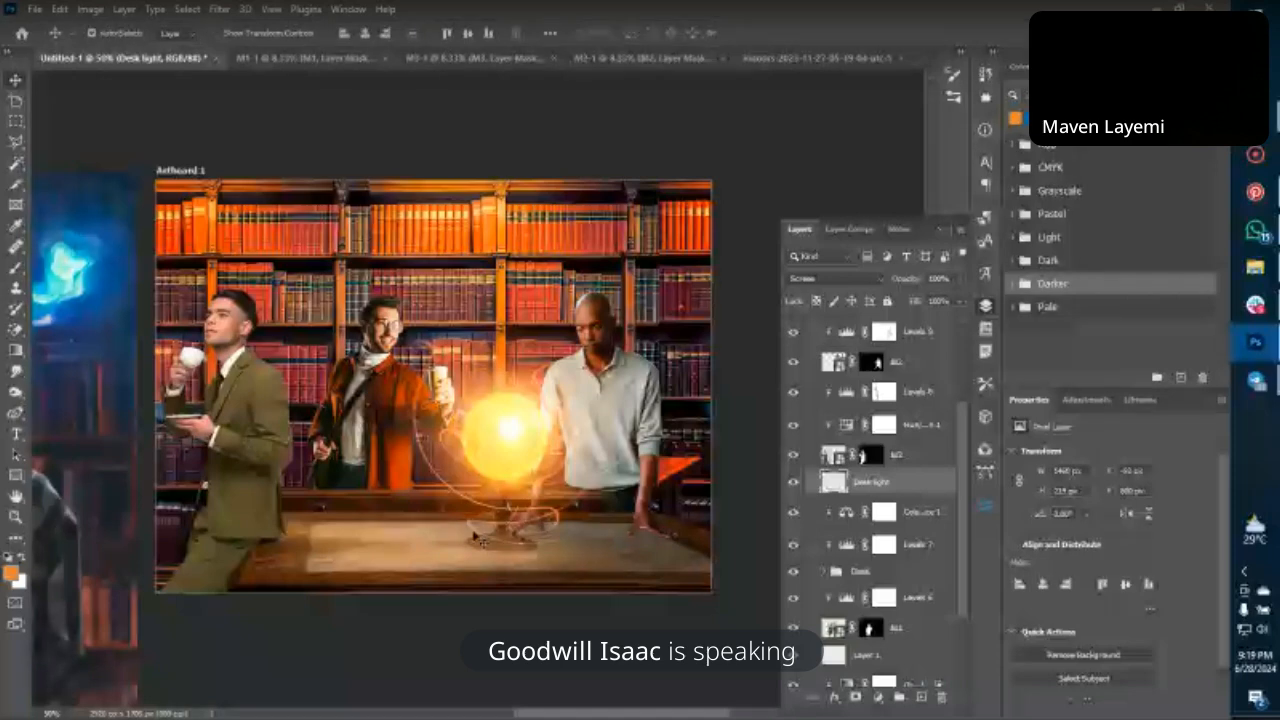
scroll(478, 540, "down", 1)
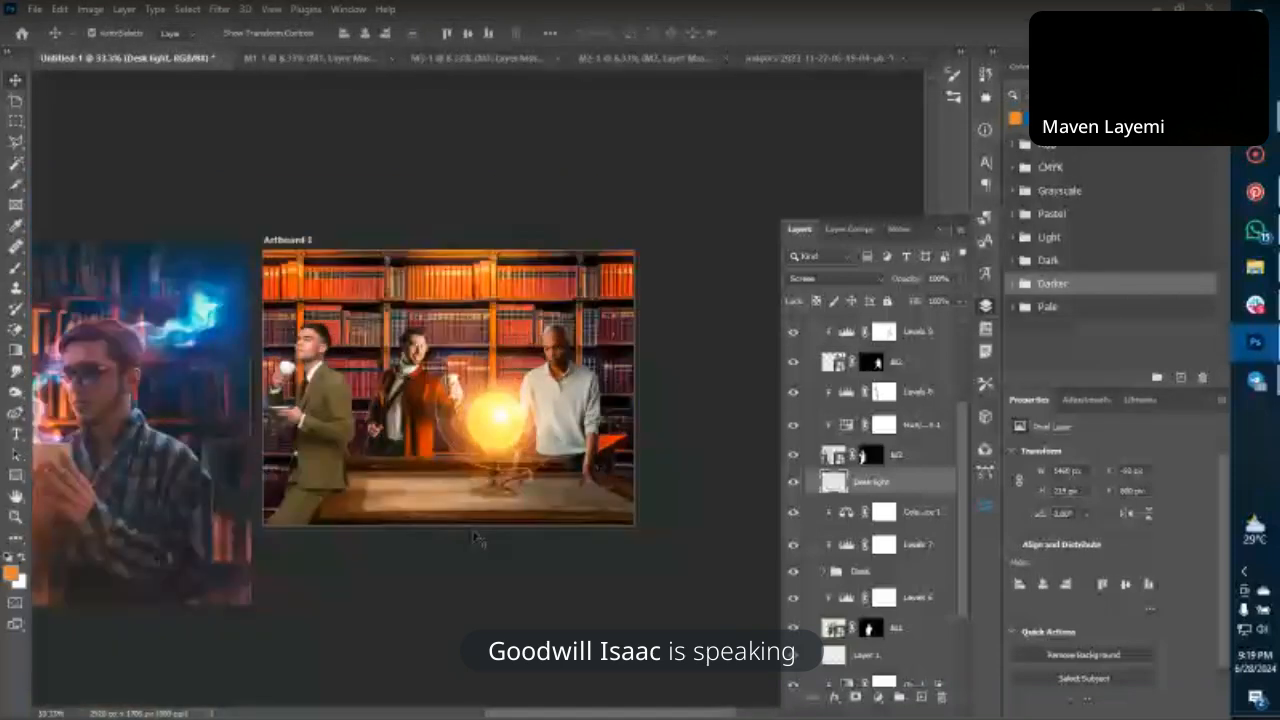
scroll(478, 540, "up", 1)
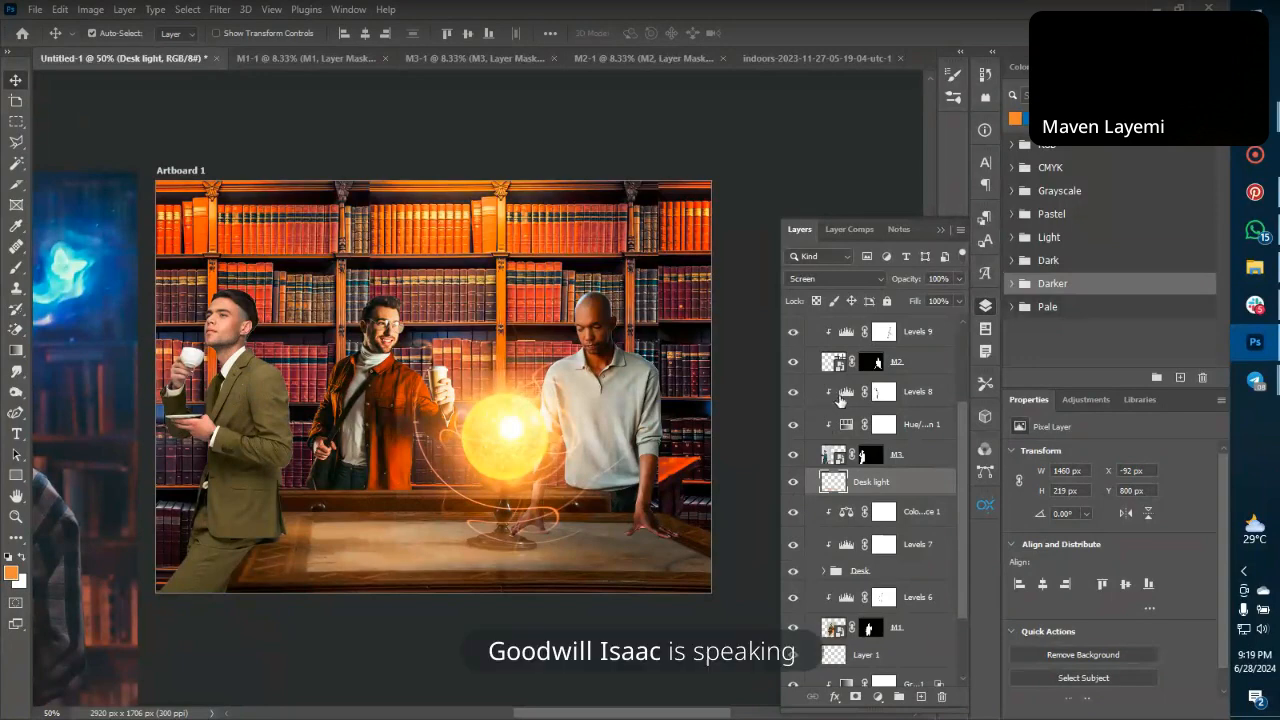
Select the Hue/Saturation 1 layer mask and switch to a smaller round soft brush.
left_click(884, 424)
key("b")
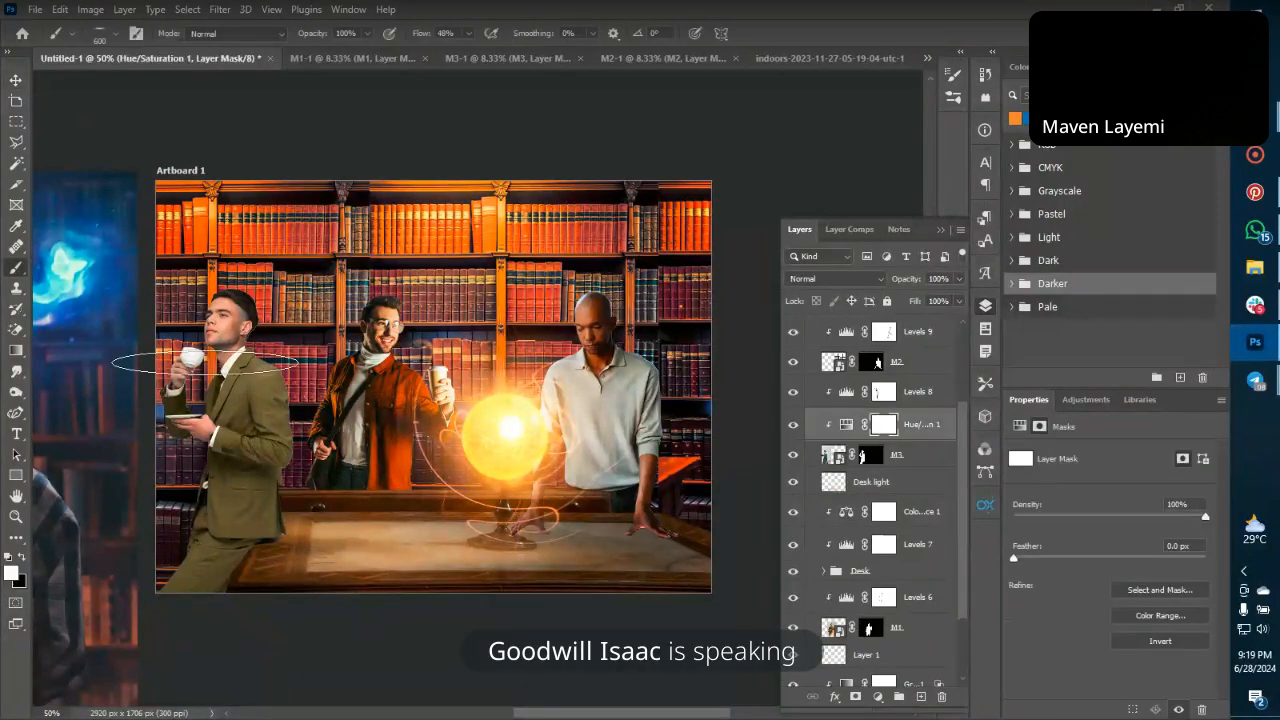
left_click(116, 34)
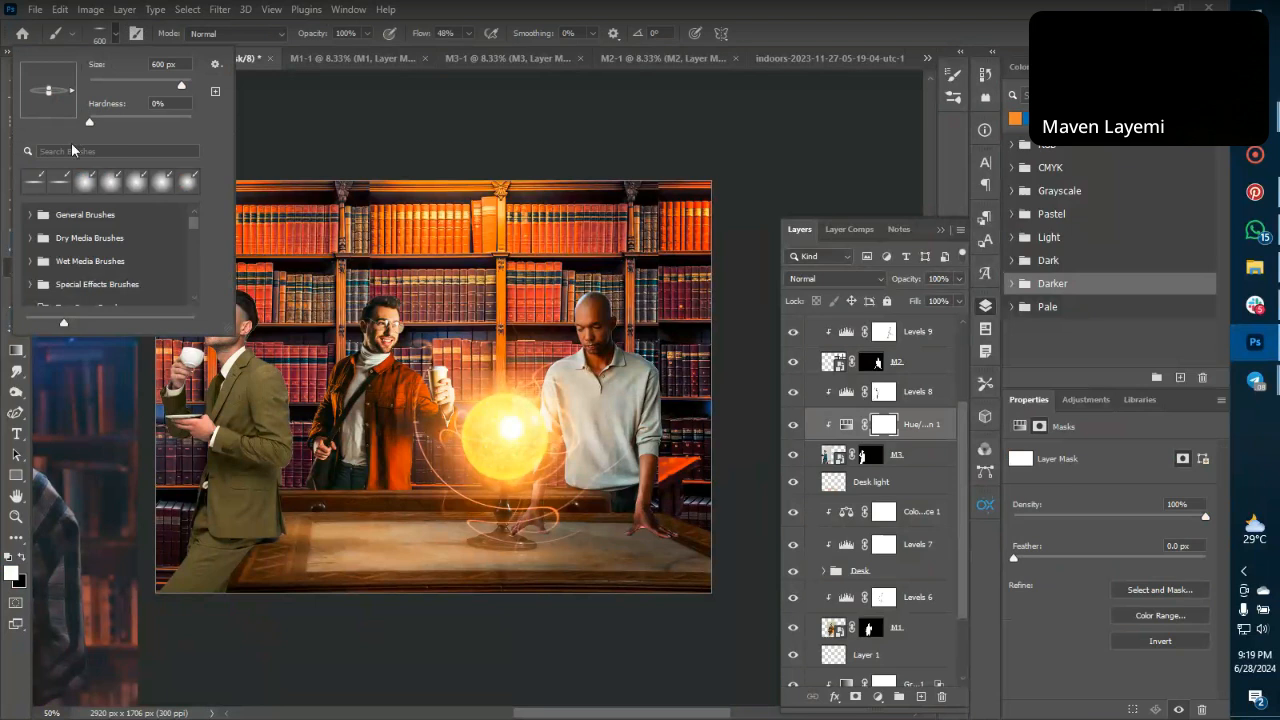
left_click(85, 184)
left_click(287, 373)
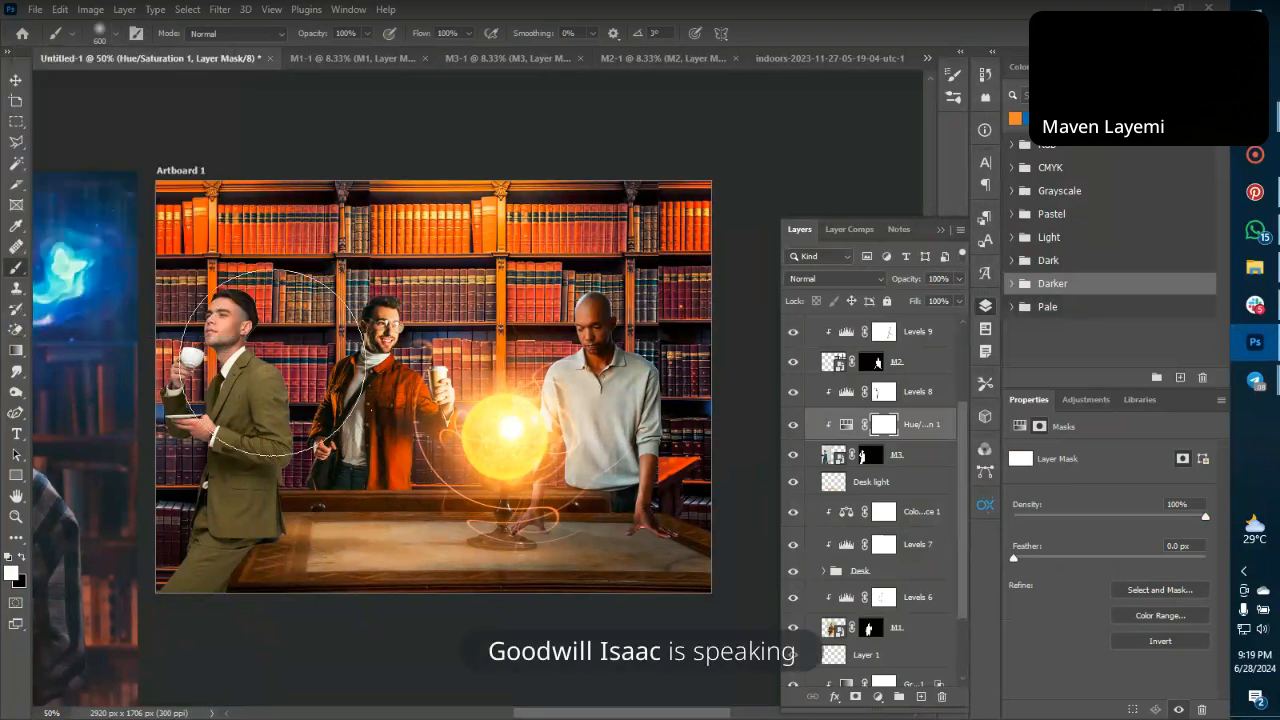
key("bracketleft")
key("bracketleft")
key("bracketleft")
key("bracketleft")
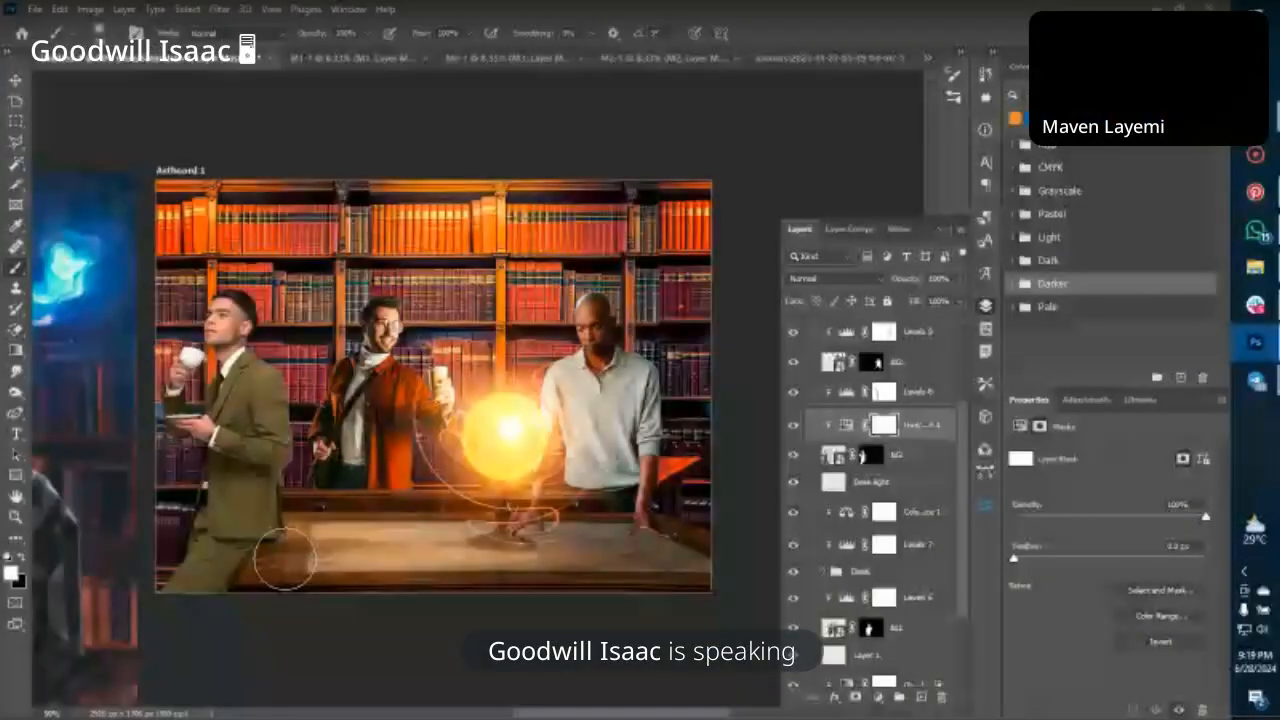
Paint black on the Hue/Saturation 1 mask over the face and neck of the man holding the cup and saucer.
key("x")
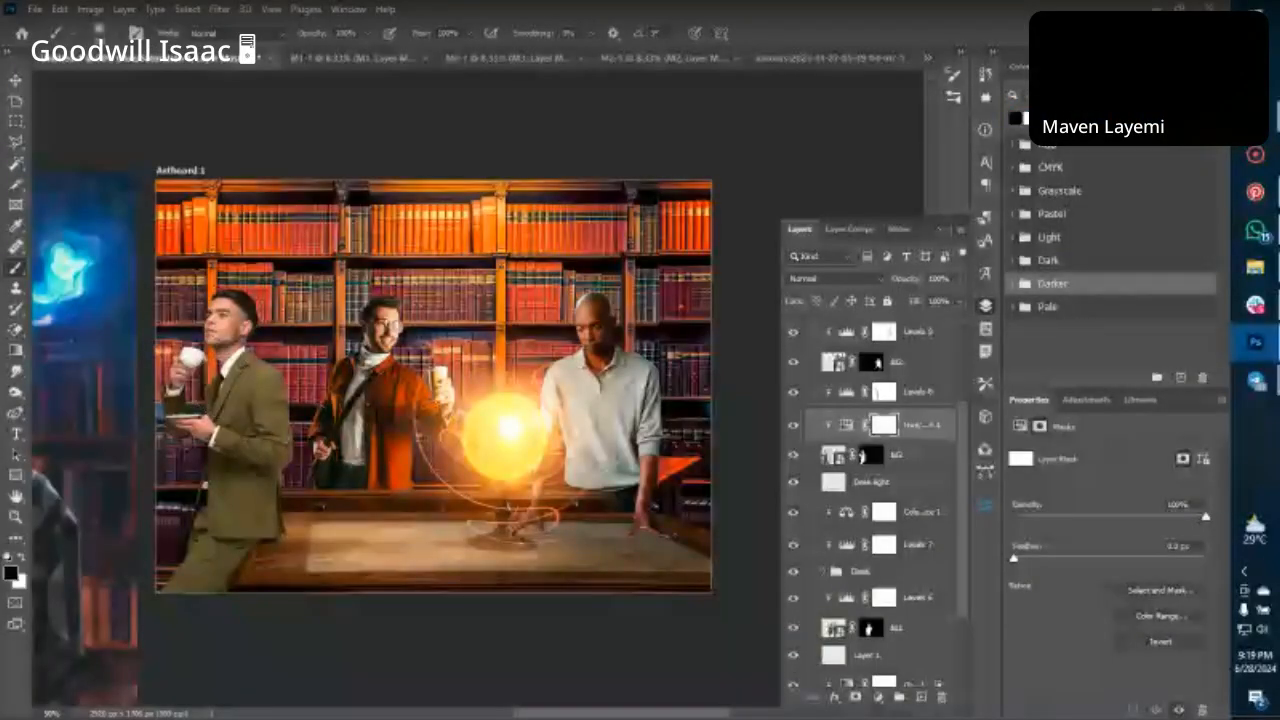
mouse_move(205, 320)
left_mouse_down()
mouse_move(170, 372)
mouse_move(235, 282)
left_mouse_up()
key("bracketleft")
key("bracketleft")
key("bracketleft")
key("bracketleft")
key("bracketleft")
key("bracketleft")
mouse_move(236, 350)
left_mouse_down()
mouse_move(224, 372)
mouse_move(230, 356)
left_mouse_up()
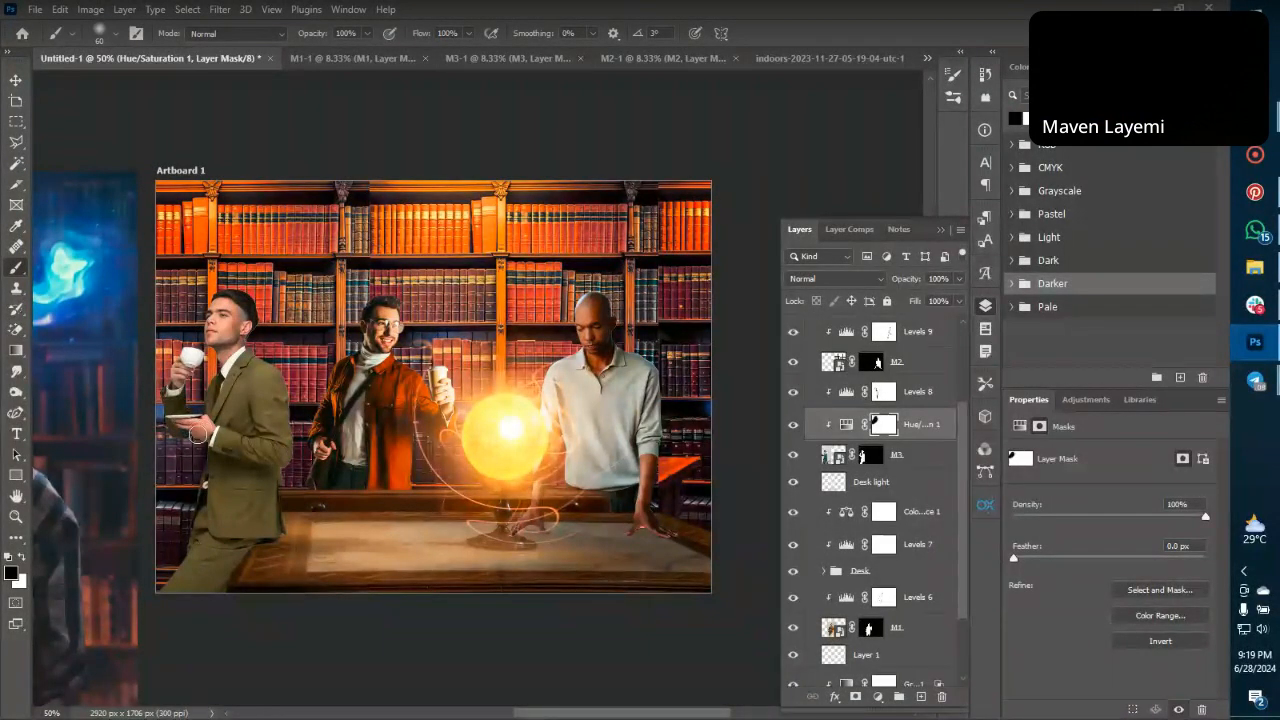
Add a clipped Curves adjustment above Levels 8 and darken it by lowering the white end and setting a point at input 203, output 144.
key("v")
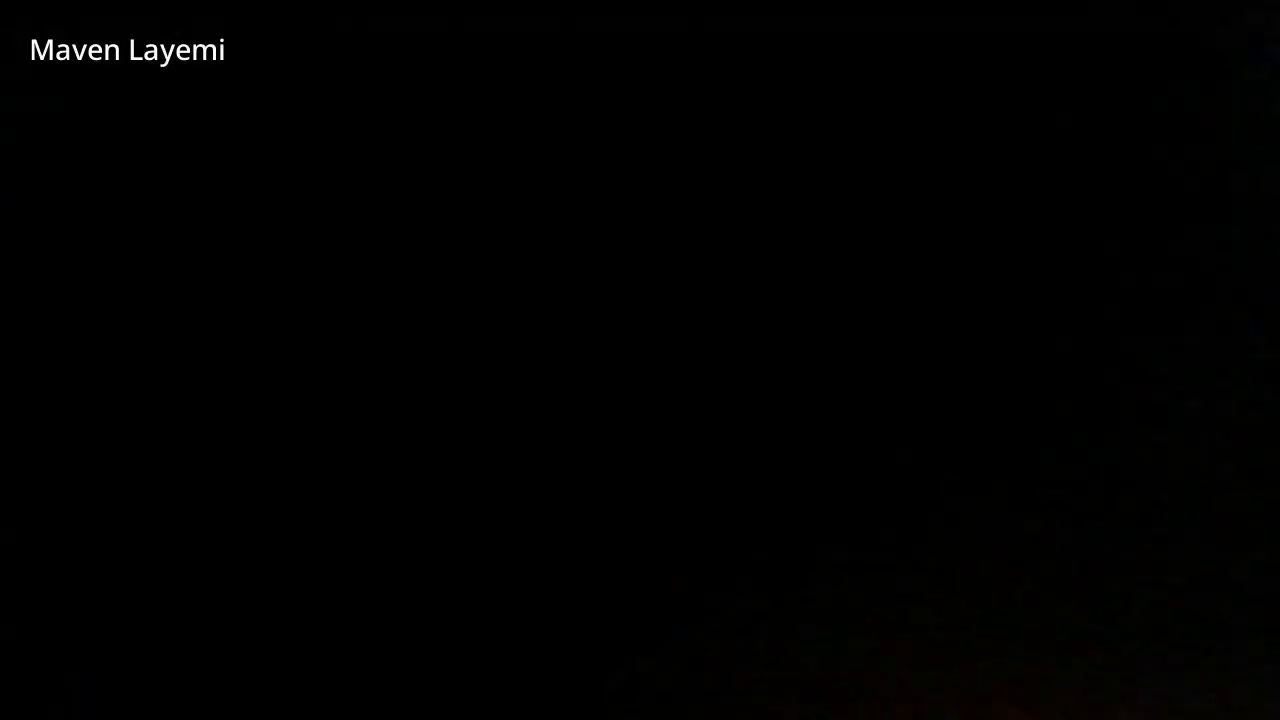
left_click(846, 392)
left_click(1085, 401)
left_click(1085, 435)
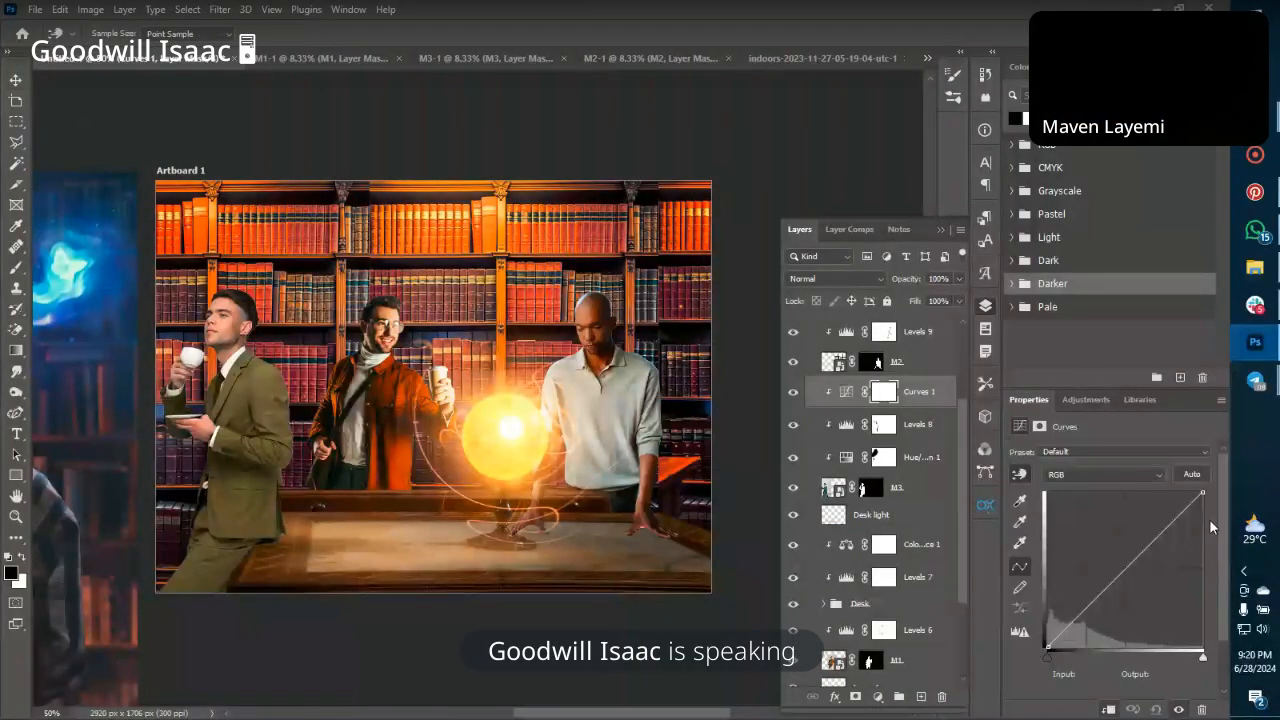
left_click_drag(1204, 517, 1171, 559)
left_click(1171, 551)
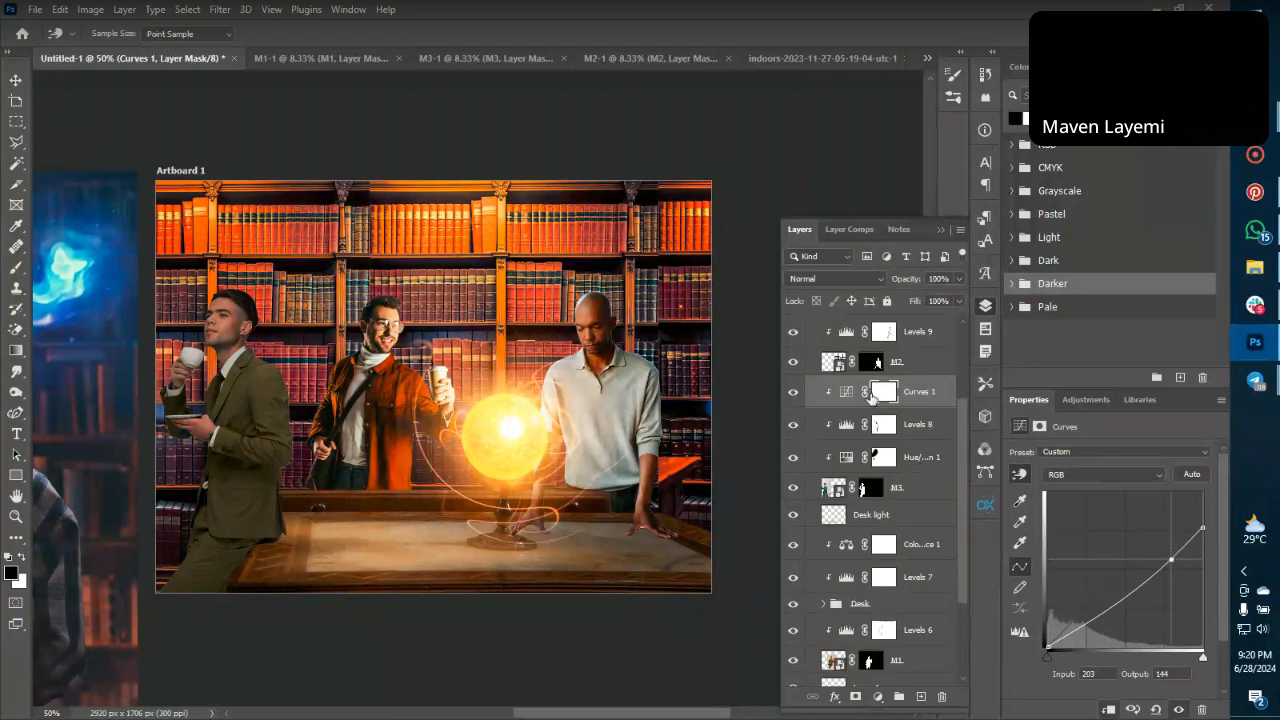
Paint black on the Curves 1 mask around the olive-suited man's head and shoulder on the glow side, using a larger brush.
left_click(881, 394)
key("b")
key("bracketright")
key("bracketright")
key("bracketright")
key("bracketright")
key("bracketright")
key("bracketright")
key("bracketright")
key("bracketright")
key("bracketright")
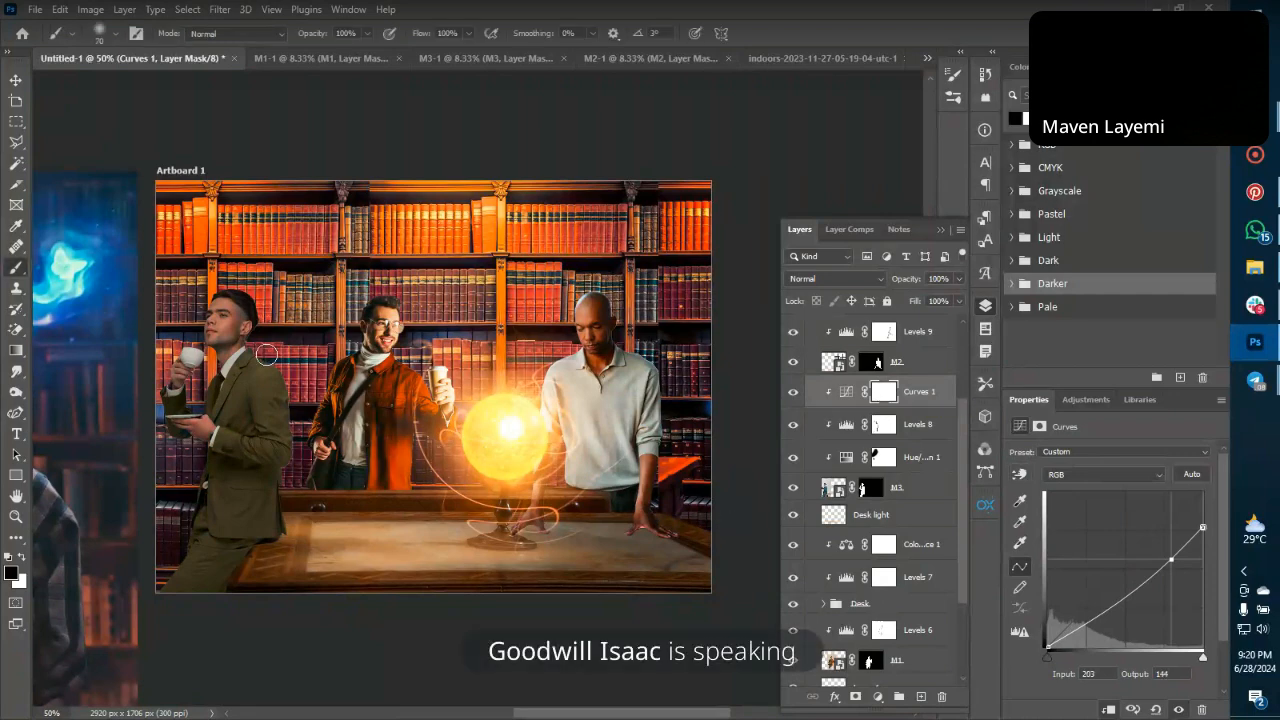
left_click(265, 325)
Refine the Curves 1 mask with a smaller black brush along the olive-suited man's arm and jacket edge facing the globe.
key("bracketleft")
key("bracketleft")
key("bracketleft")
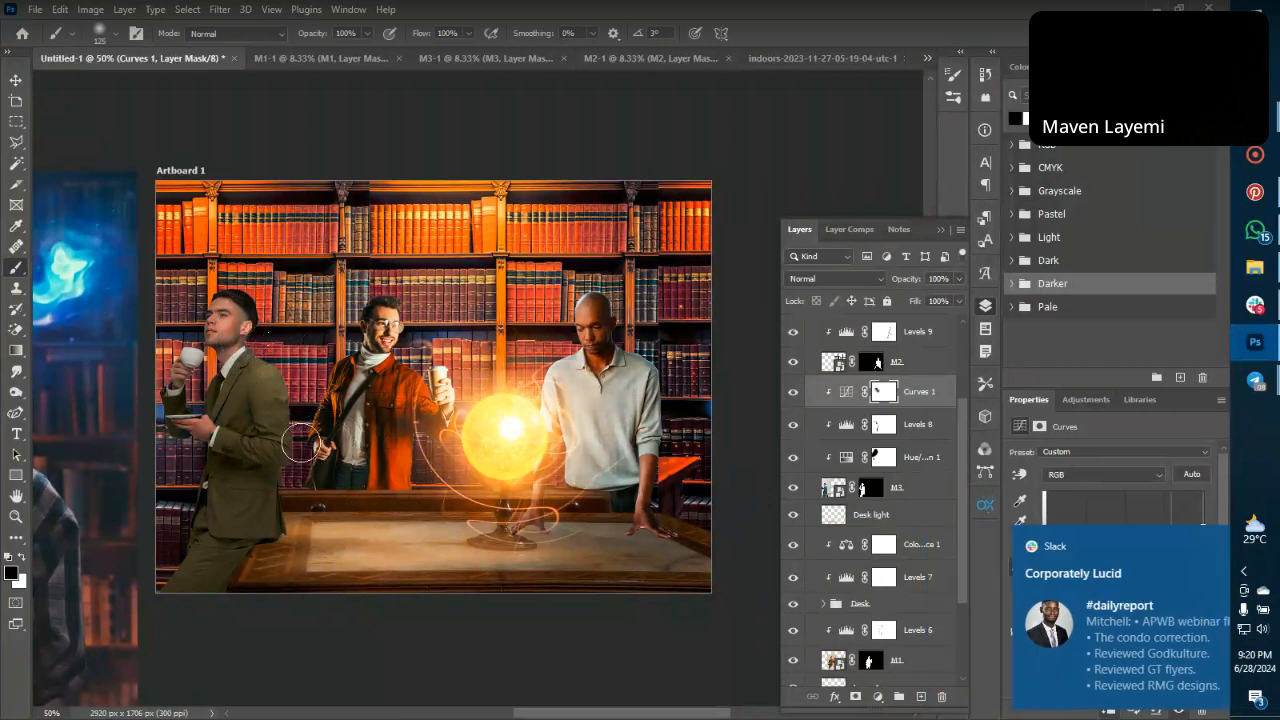
key("bracketleft")
left_click_drag(287, 404, 297, 479)
key("ctrl+z")
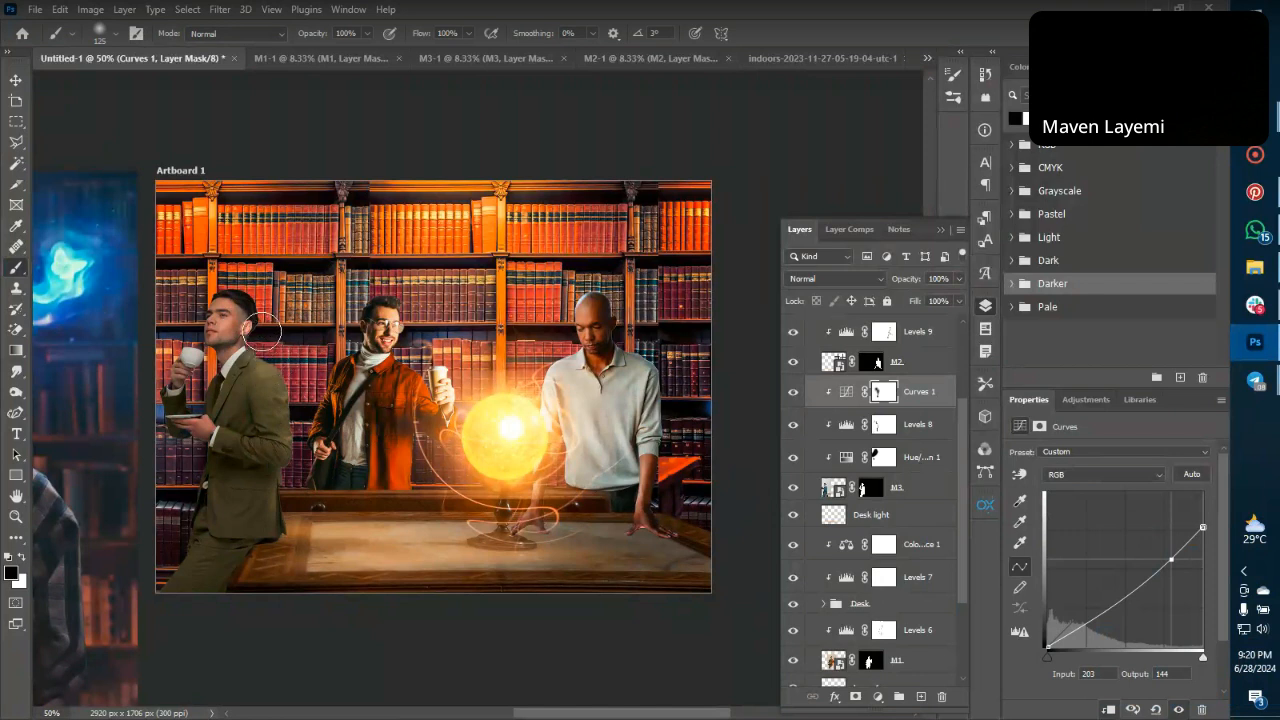
key("bracketleft")
key("bracketleft")
key("bracketleft")
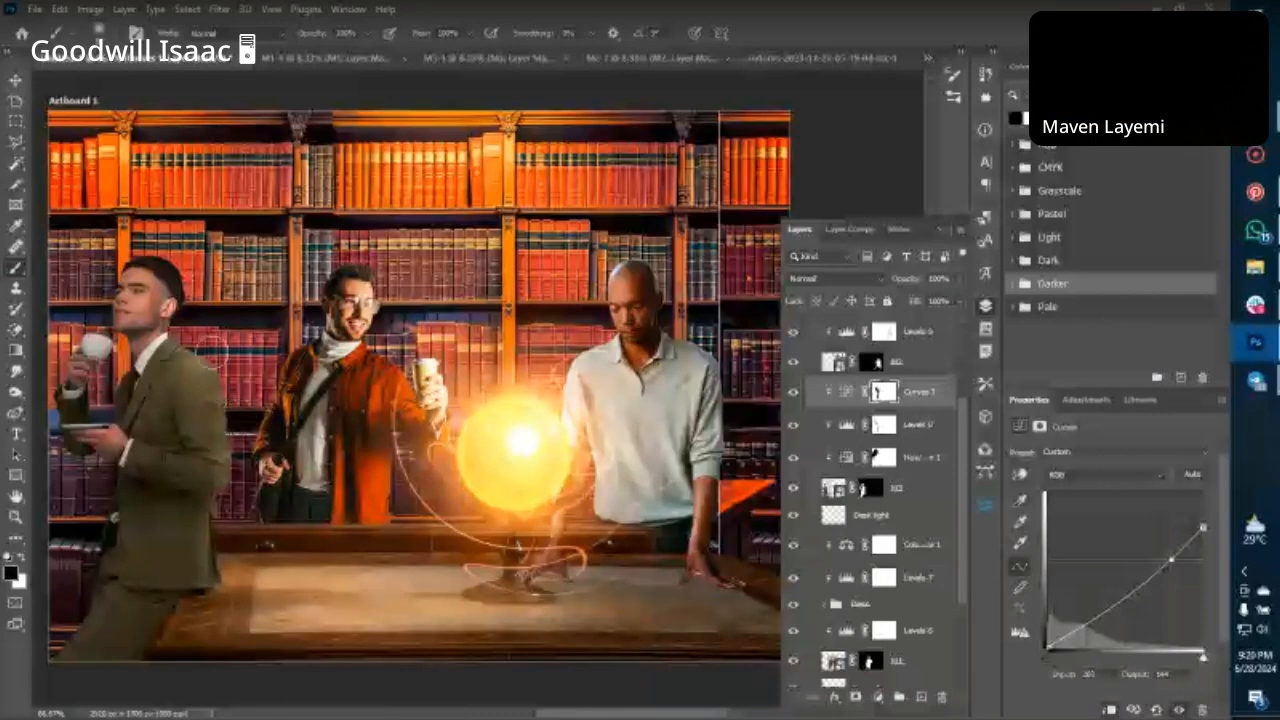
key("ctrl+minus")
key("ctrl+minus")
key("ctrl+minus")
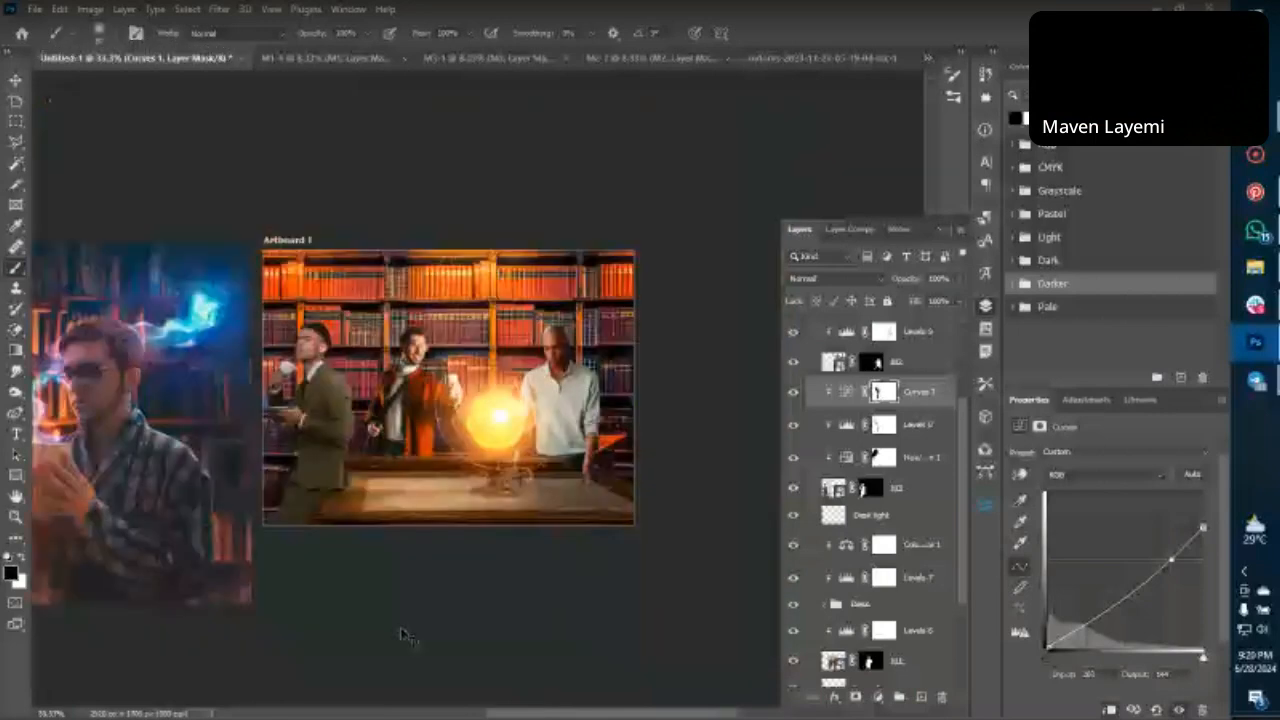
key("ctrl+plus")
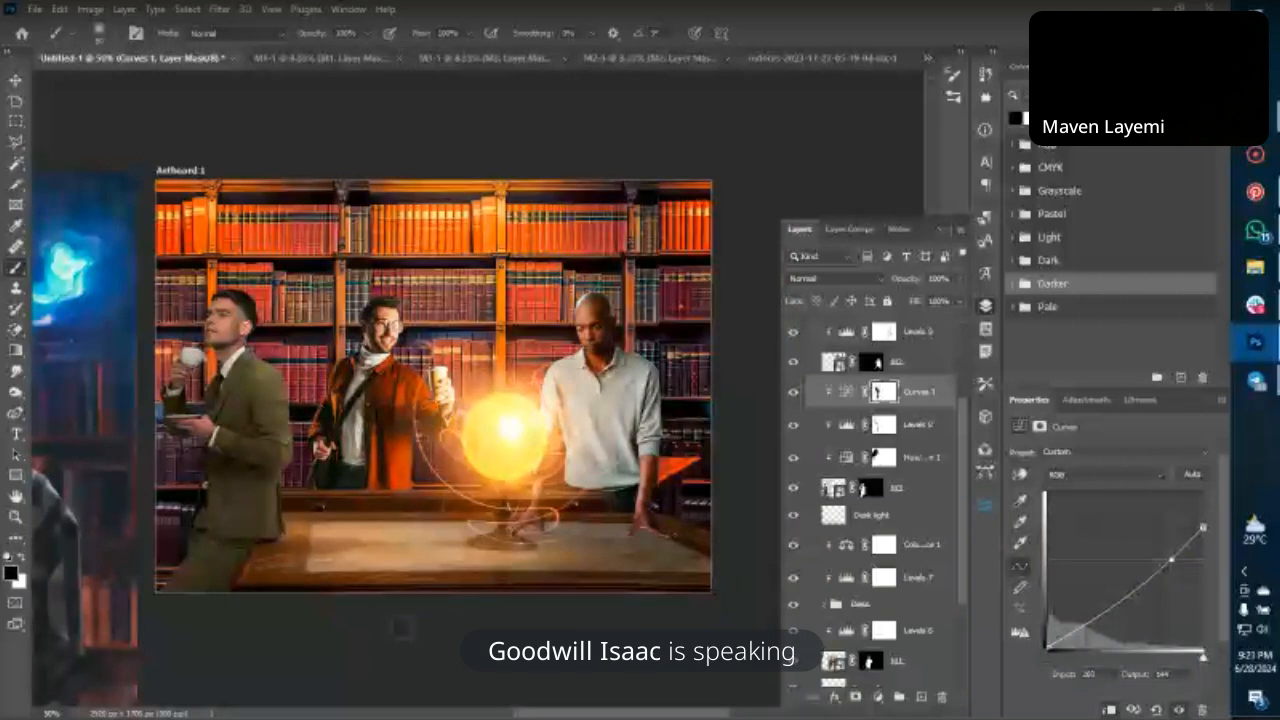
Paint white on the Levels 5 mask with a much larger soft brush to darken the outer areas of the library background.
scroll(882, 555, "down", 3)
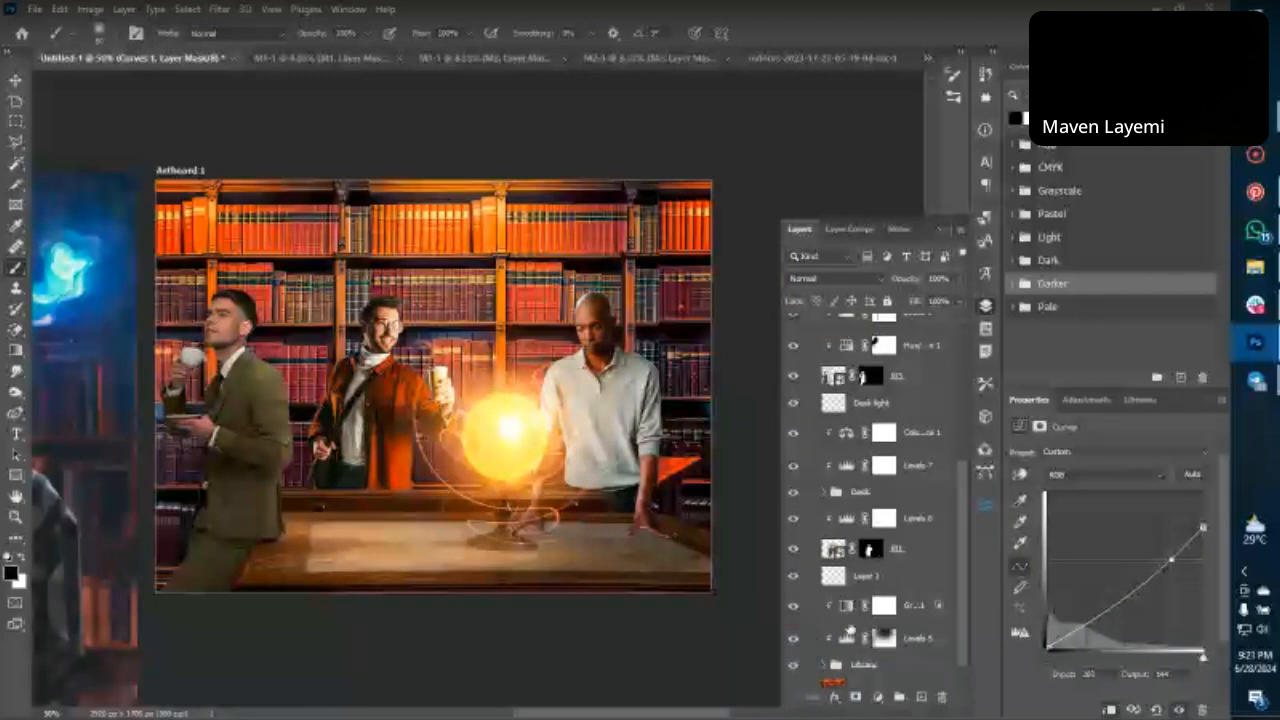
left_click(882, 638)
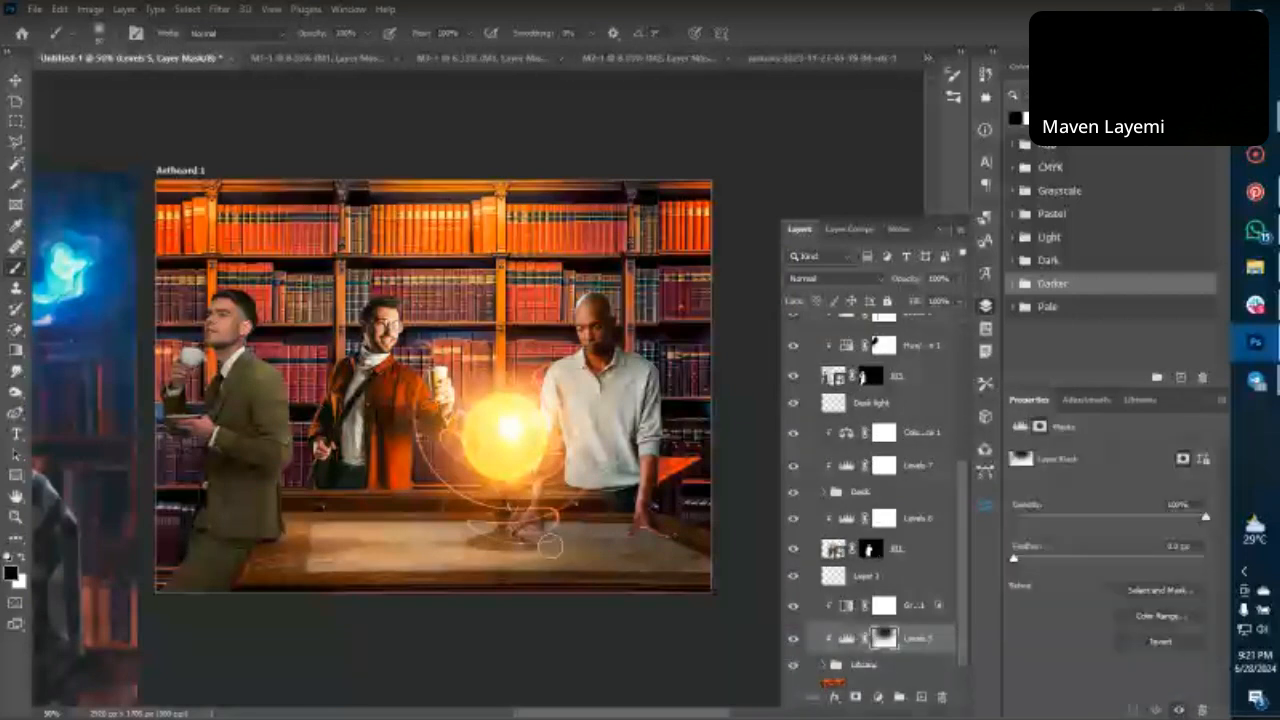
key("bracketright")
key("bracketright")
key("bracketright")
key("bracketright")
key("bracketright")
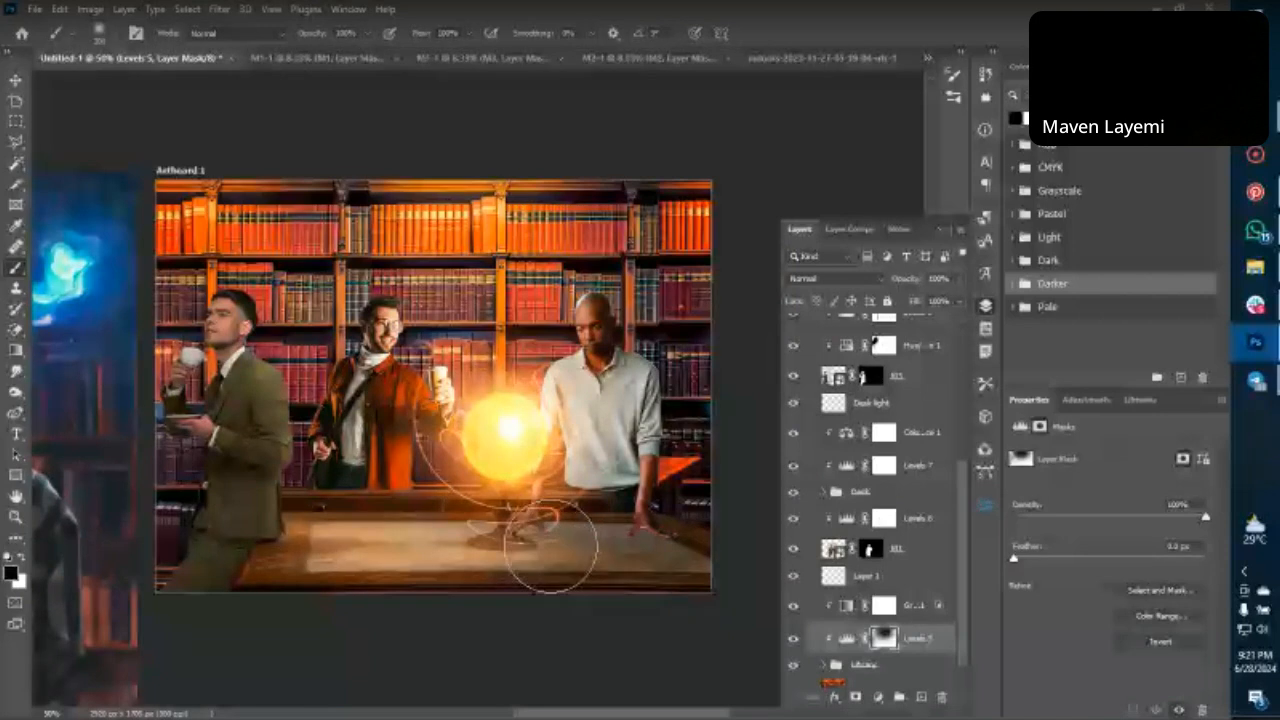
key("bracketright")
key("bracketright")
key("bracketright")
key("bracketright")
key("x")
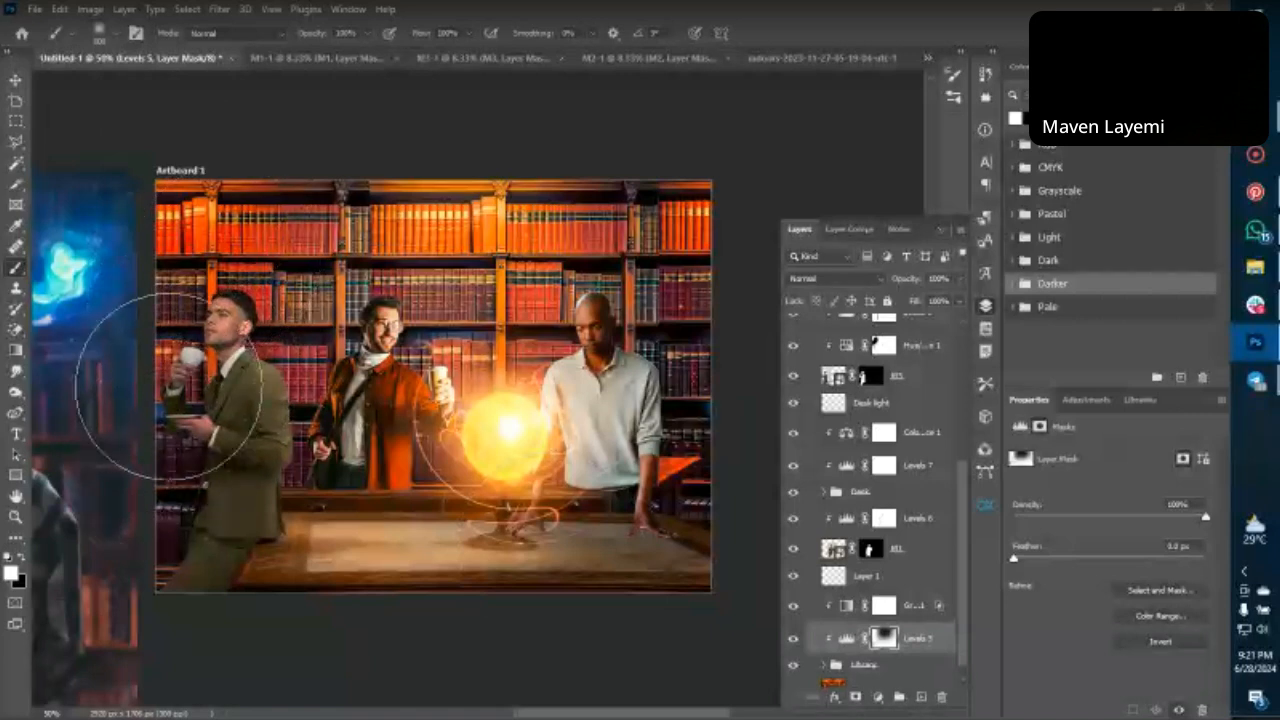
key("v")
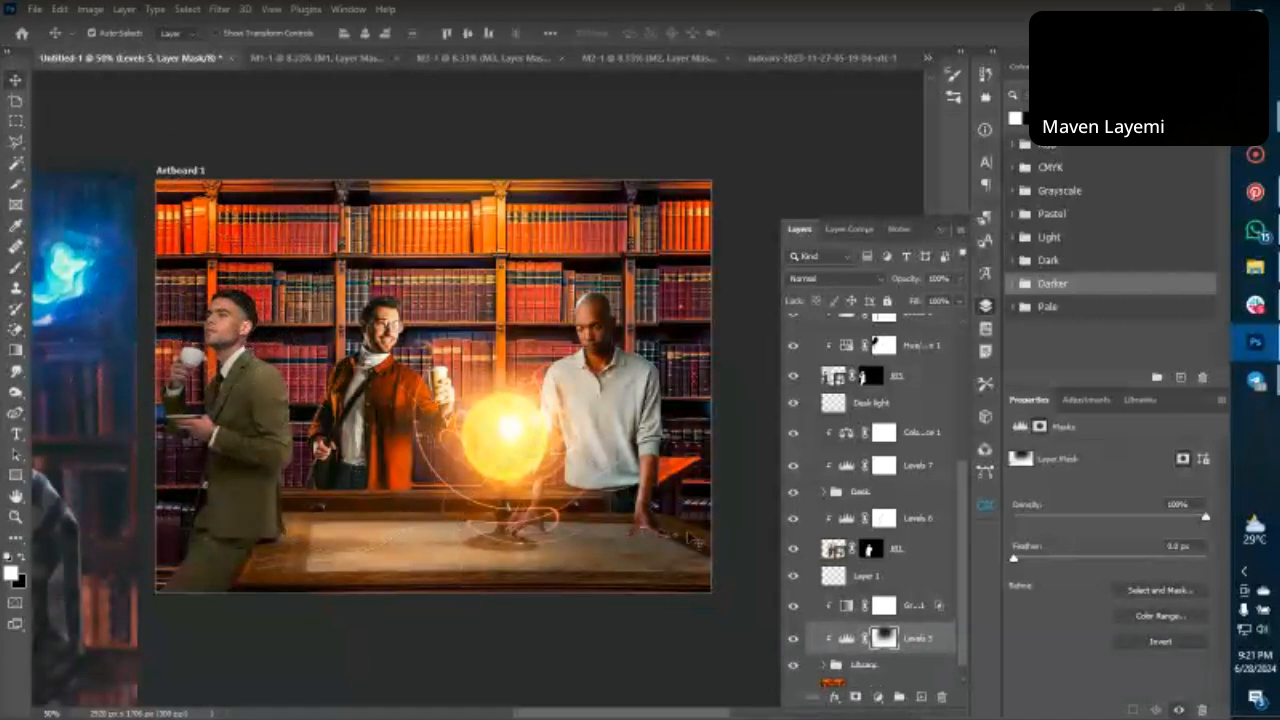
Hide and reshow the gradient adjustment above Levels 5 to compare the library's colouring with and without it.
left_click(833, 604)
left_click(791, 609)
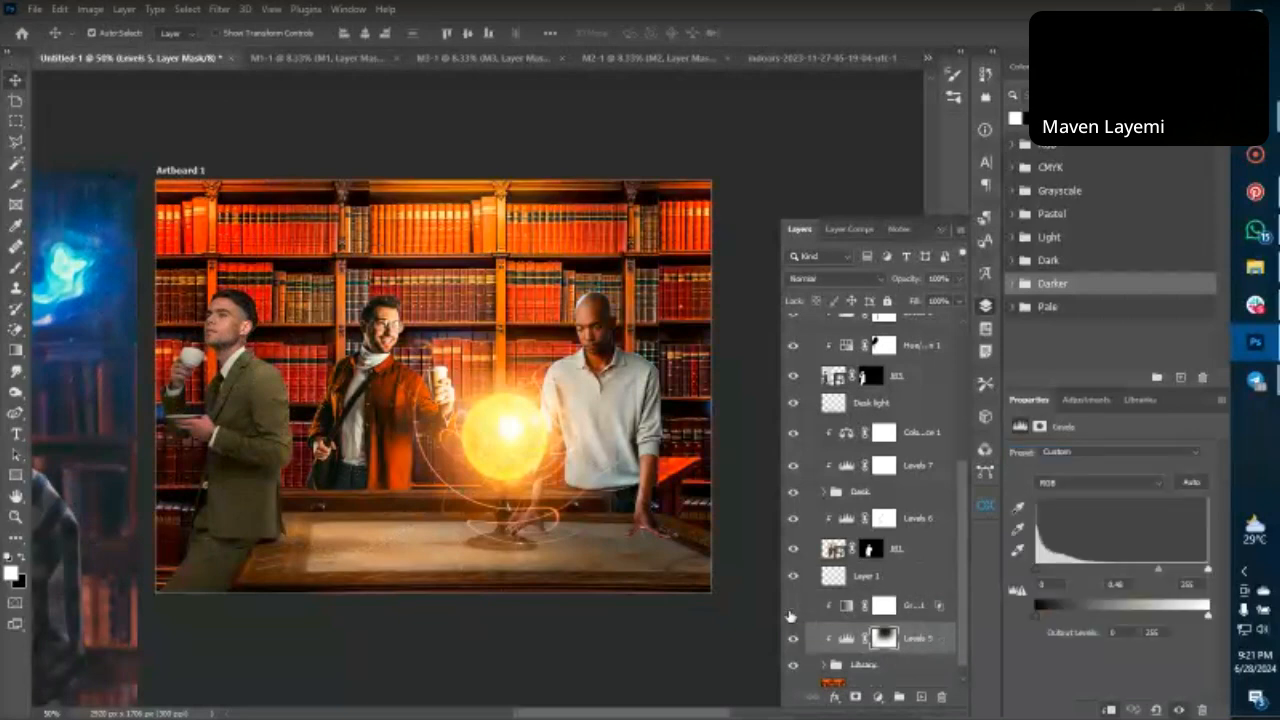
left_click(791, 608)
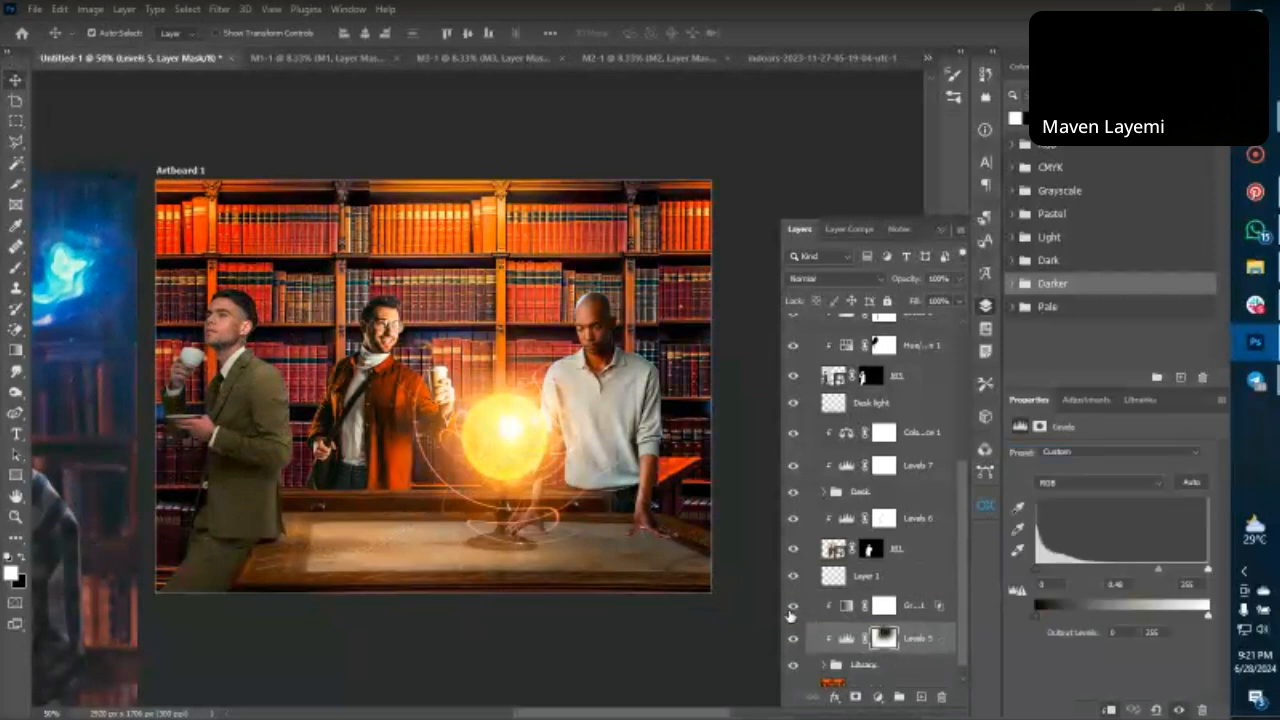
Add a clipped Brightness/Contrast adjustment above Levels 5 with Brightness -51 and invert its mask to black.
key("ctrl+minus")
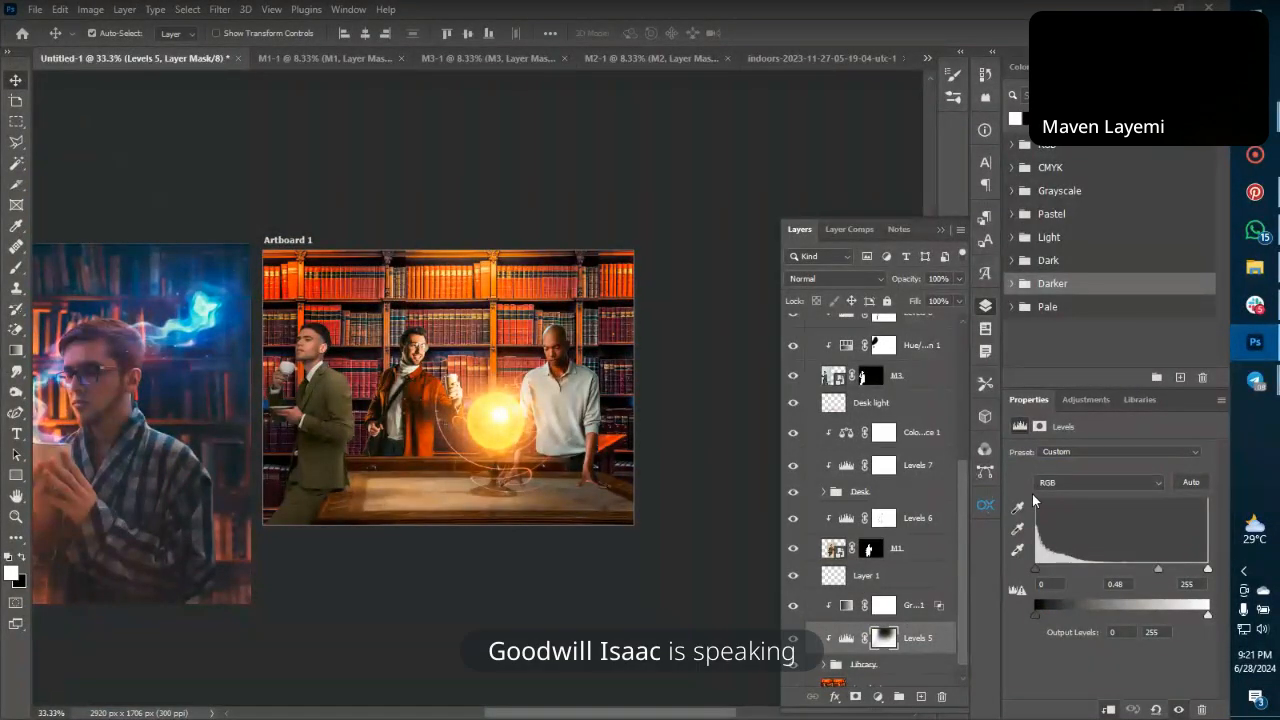
left_click(1075, 405)
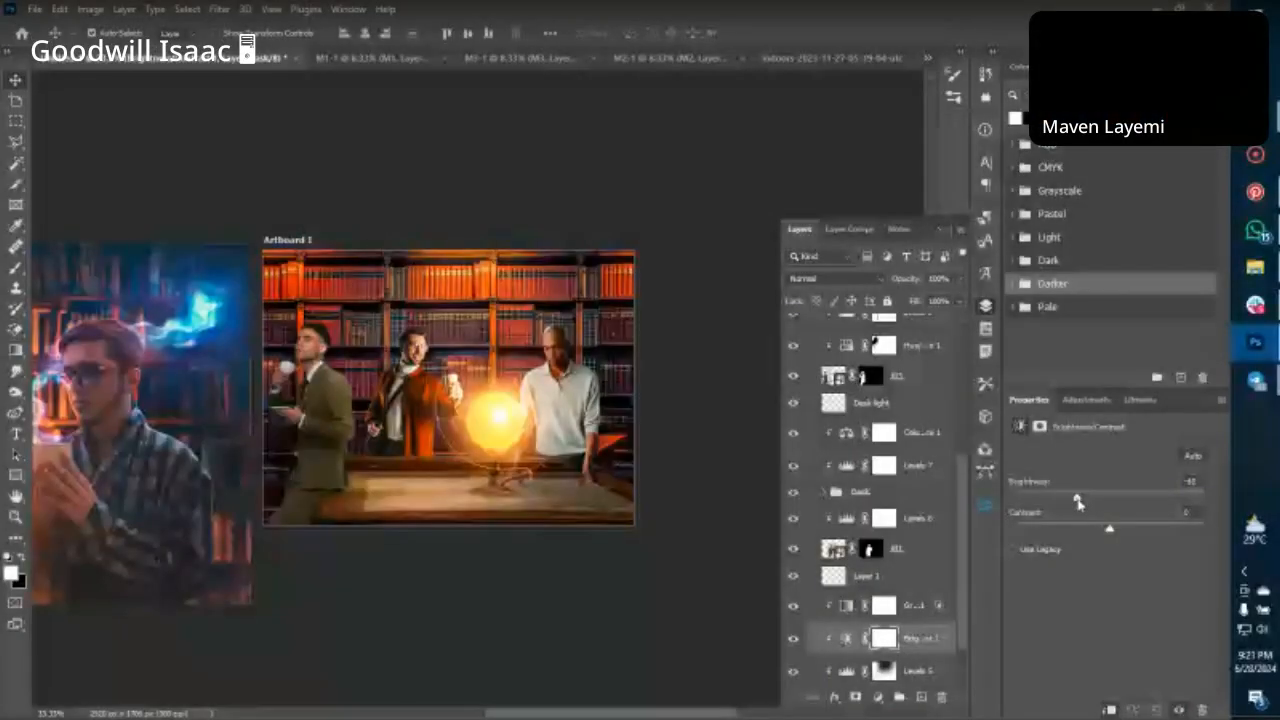
key("ctrl+i")
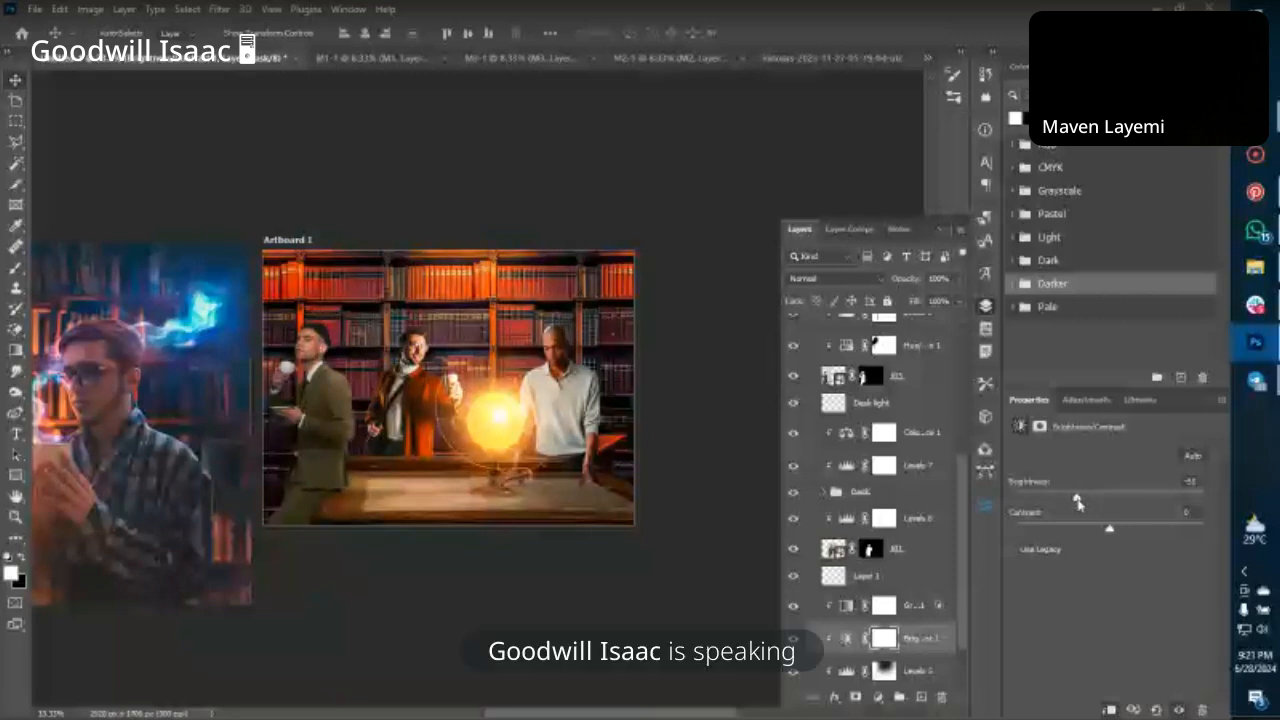
Paint white on the Brightness/Contrast 1 mask at 61% flow to darken the library's edge behind the olive-suited man.
key("b")
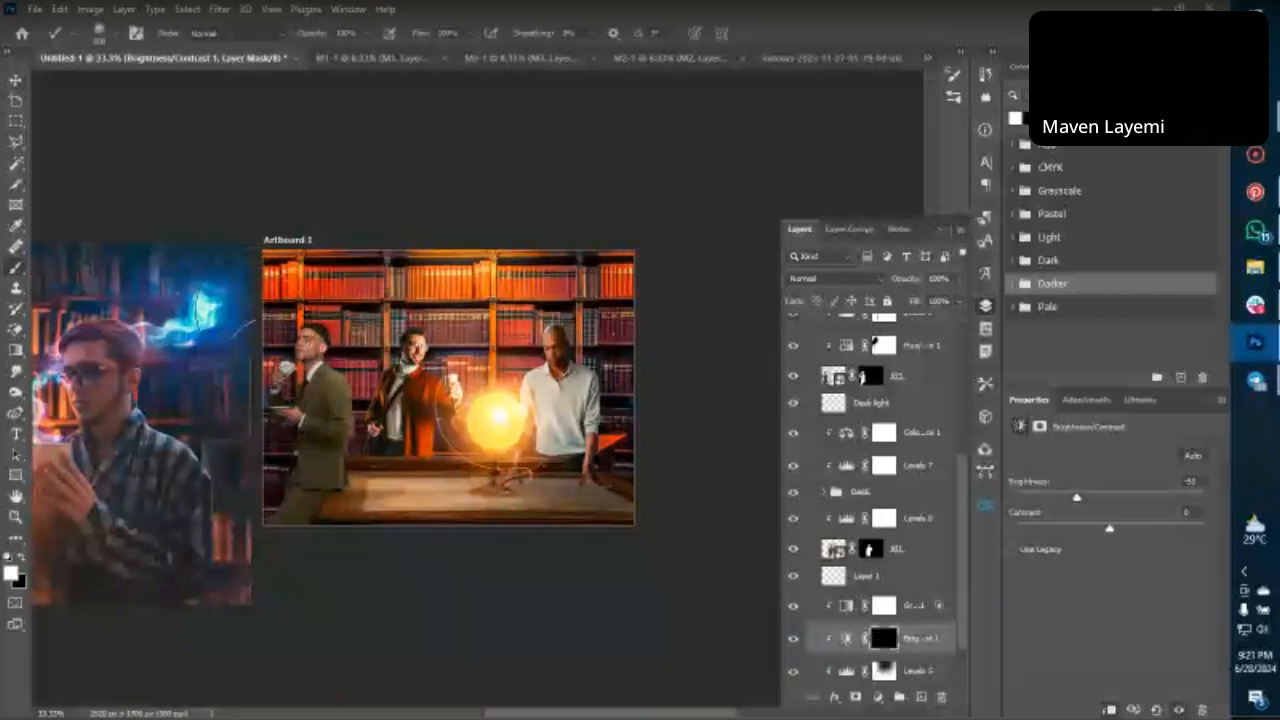
left_click_drag(421, 35, 391, 40)
mouse_move(294, 295)
left_mouse_down()
mouse_move(272, 358)
mouse_move(258, 280)
left_mouse_up()
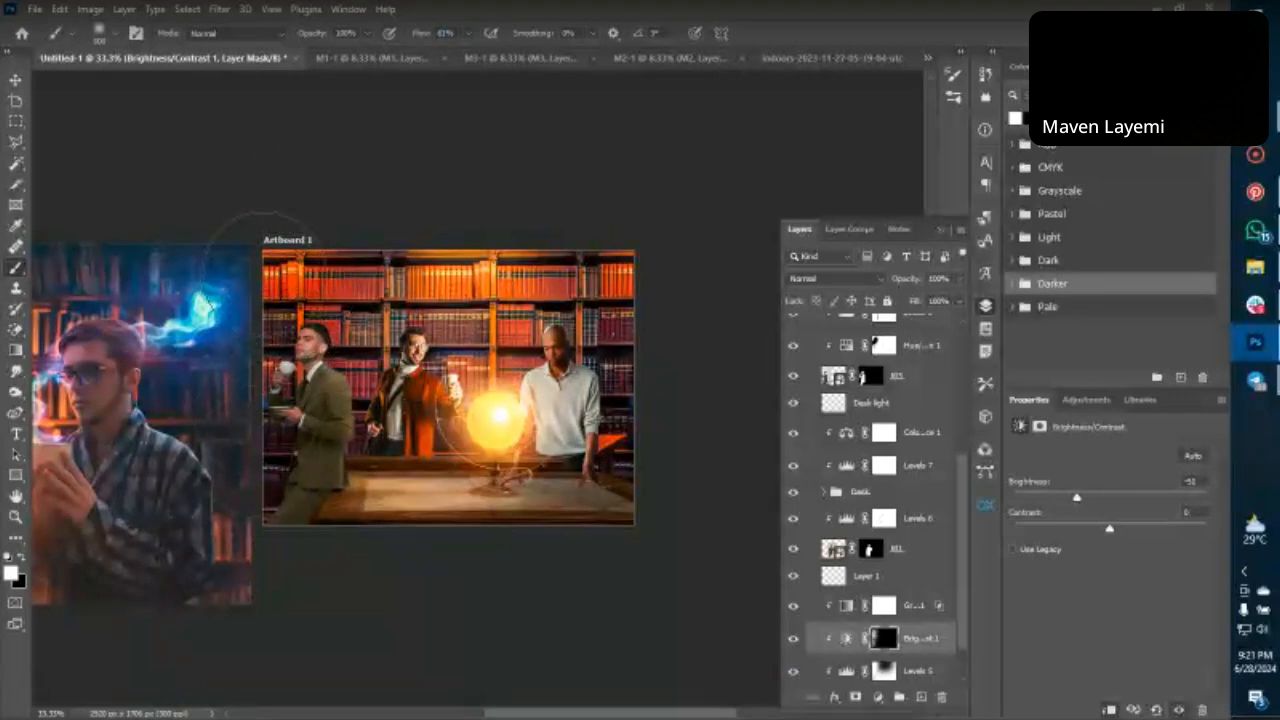
key("v")
key("ctrl+plus")
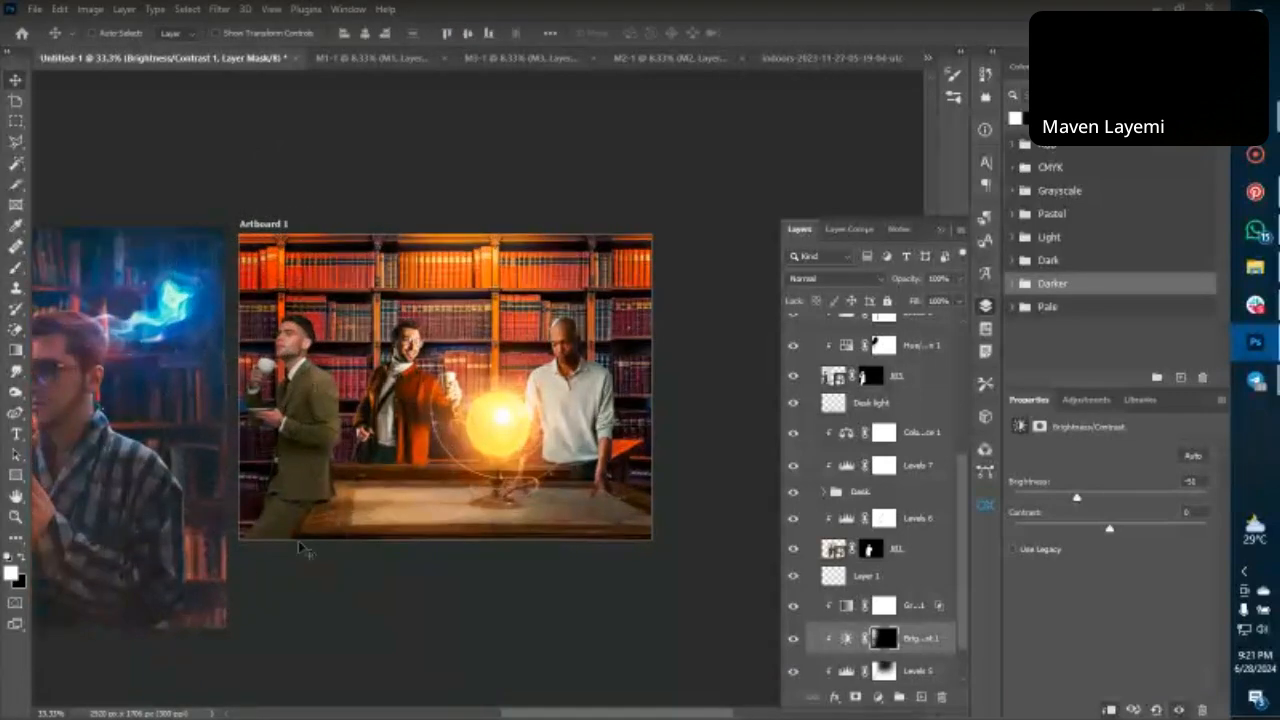
key("ctrl+minus")
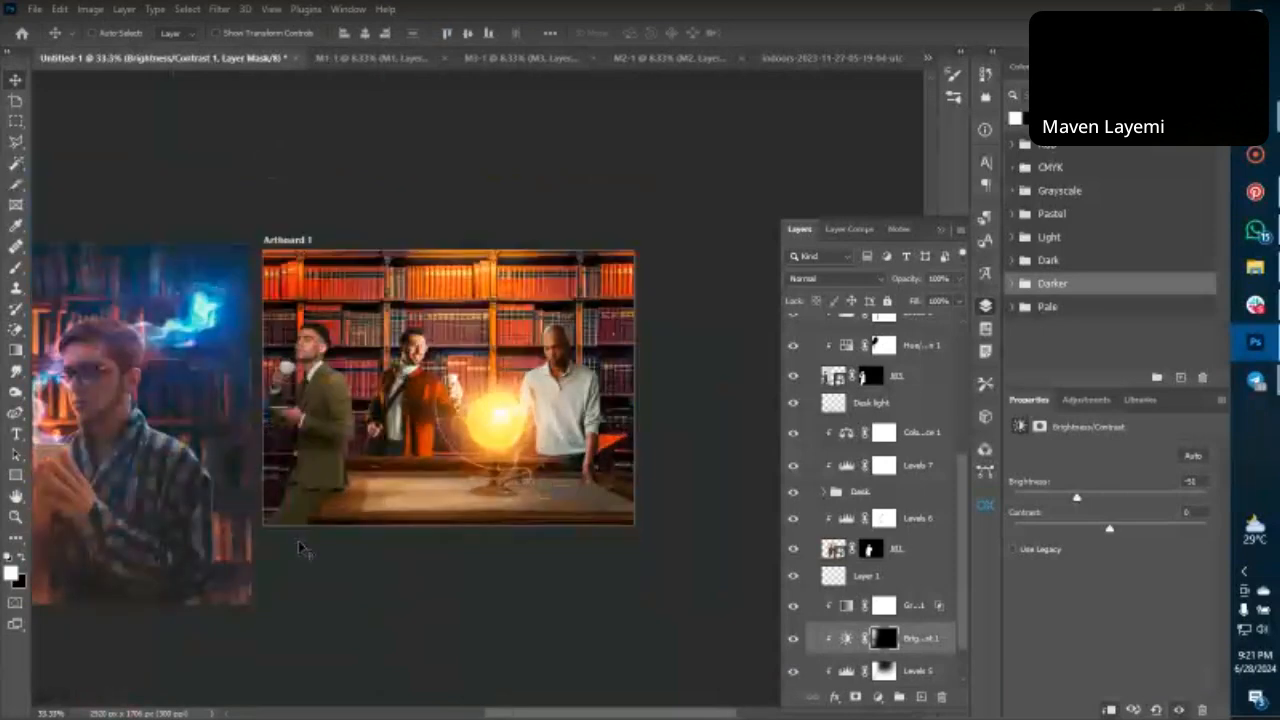
key("ctrl+plus")
key("ctrl+minus")
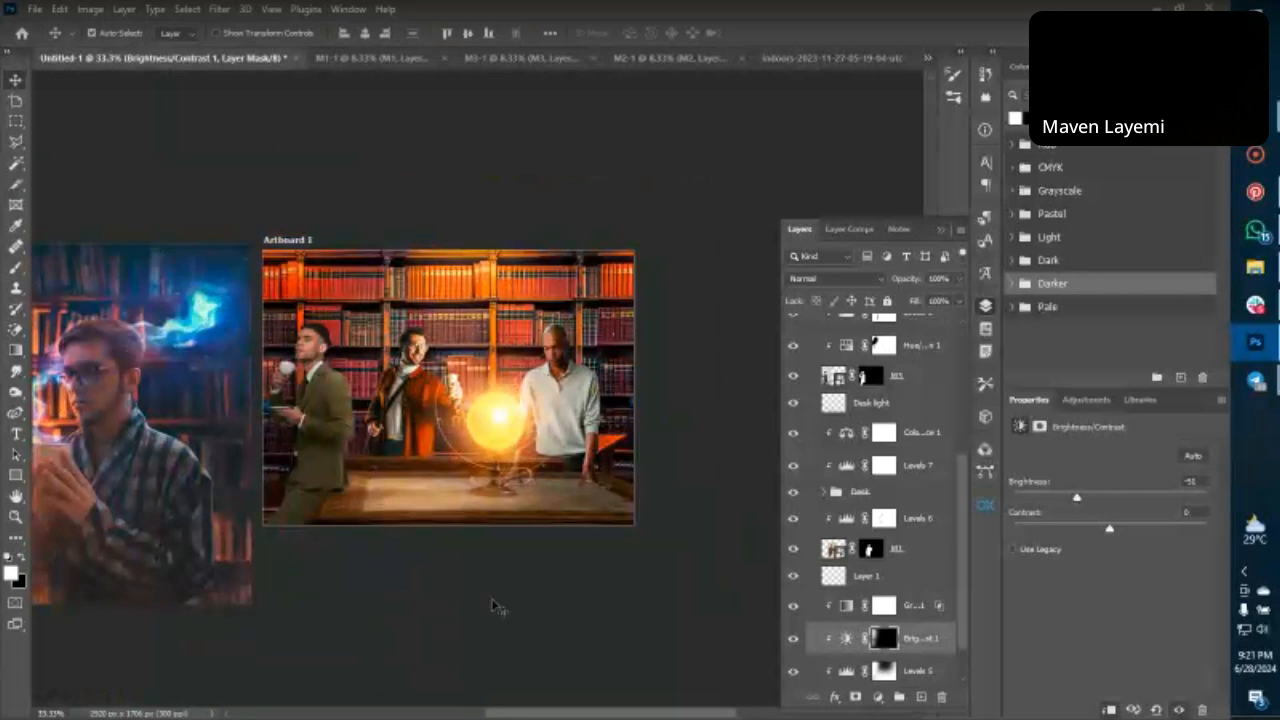
Lower the Brightness/Contrast 1 layer's opacity to 57%.
left_click(958, 279)
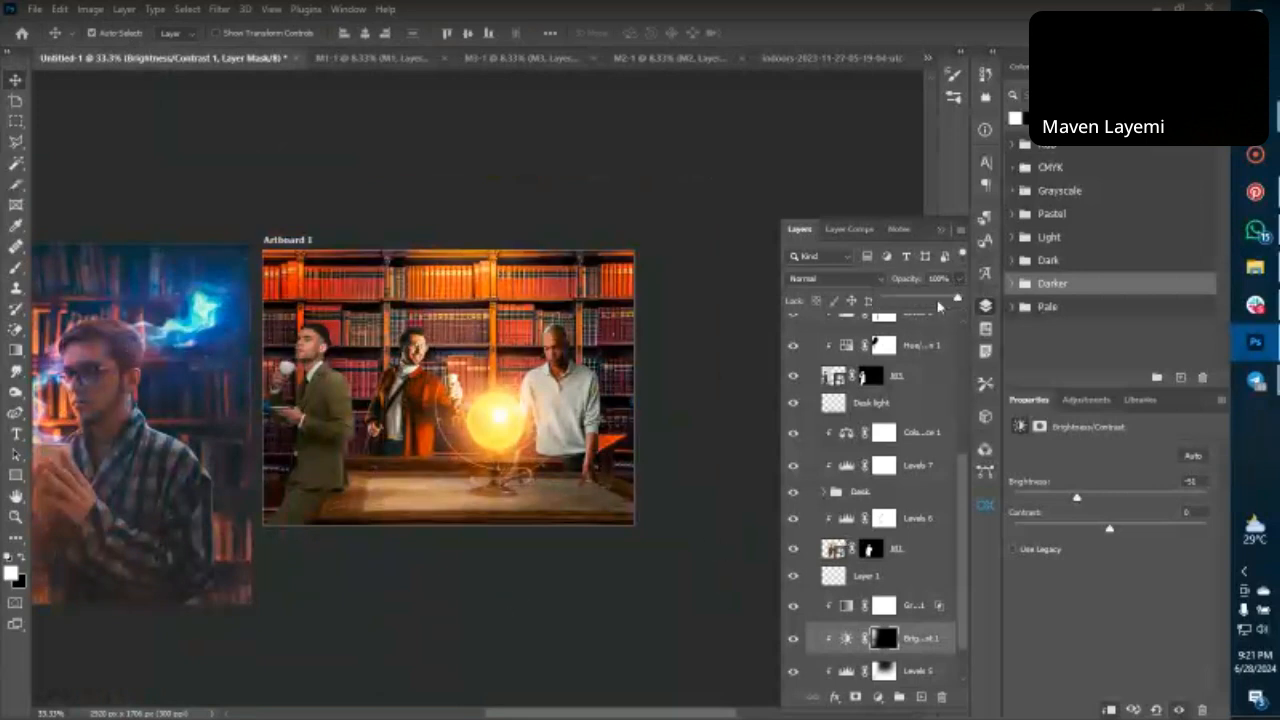
left_click(930, 300)
left_click_drag(921, 302, 927, 301)
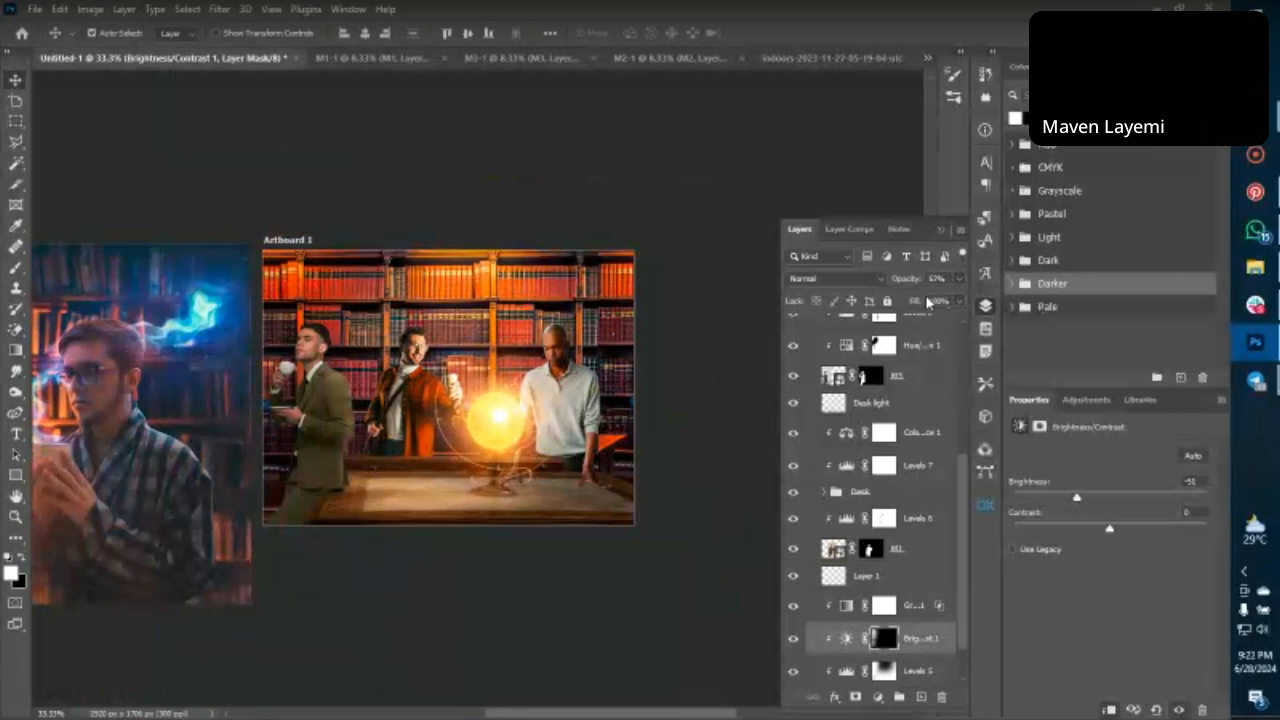
key("ctrl+minus")
key("ctrl+plus")
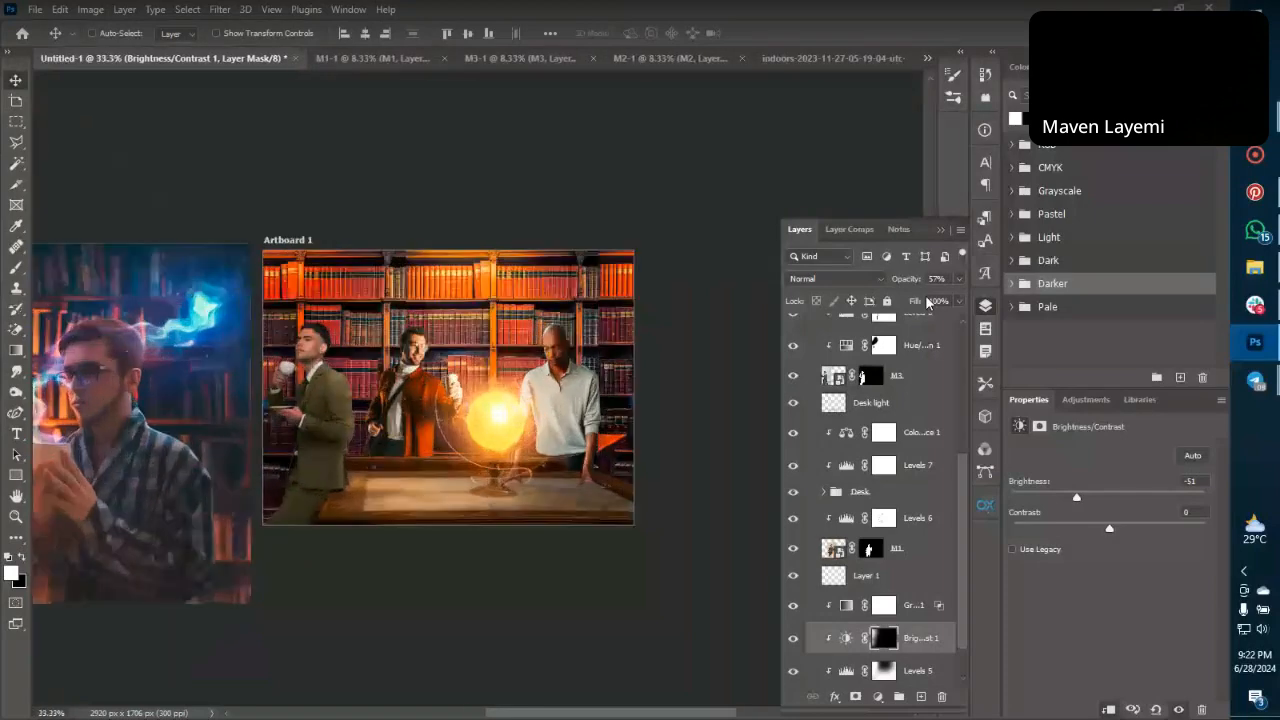
Hide and reshow the M2 layer to check which man it holds.
key("ctrl+plus")
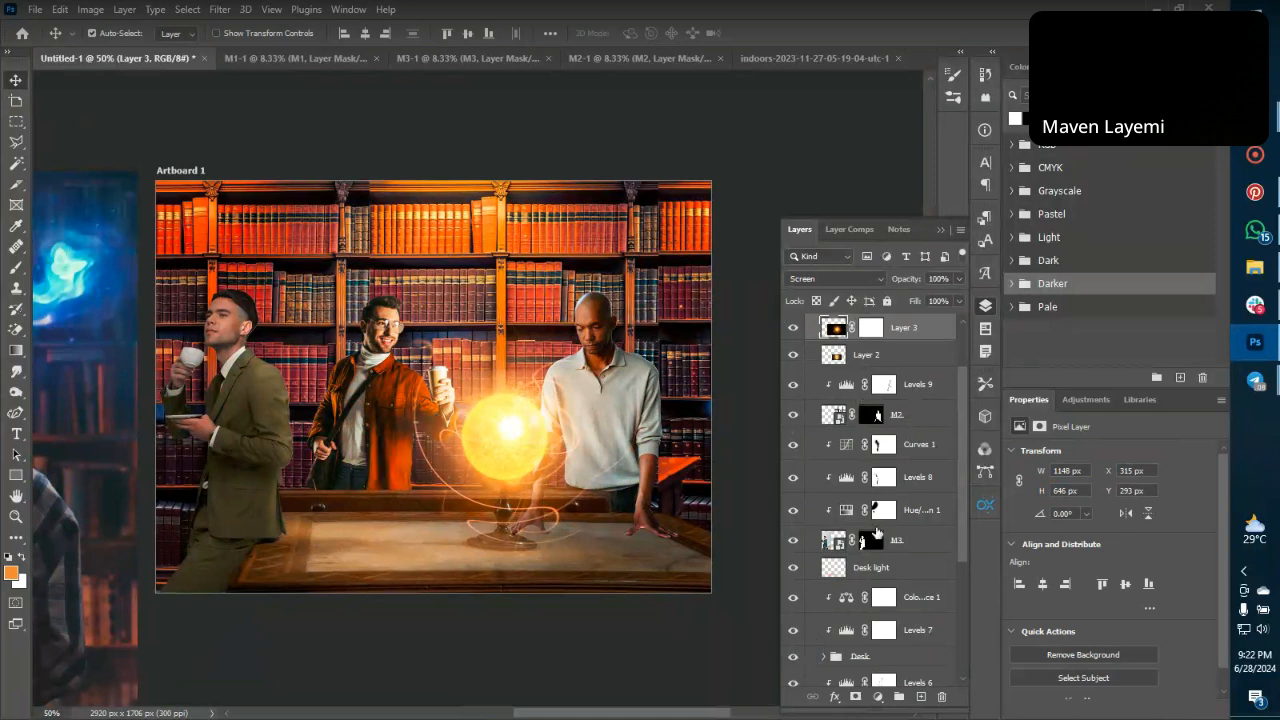
scroll(877, 533, "down", 1)
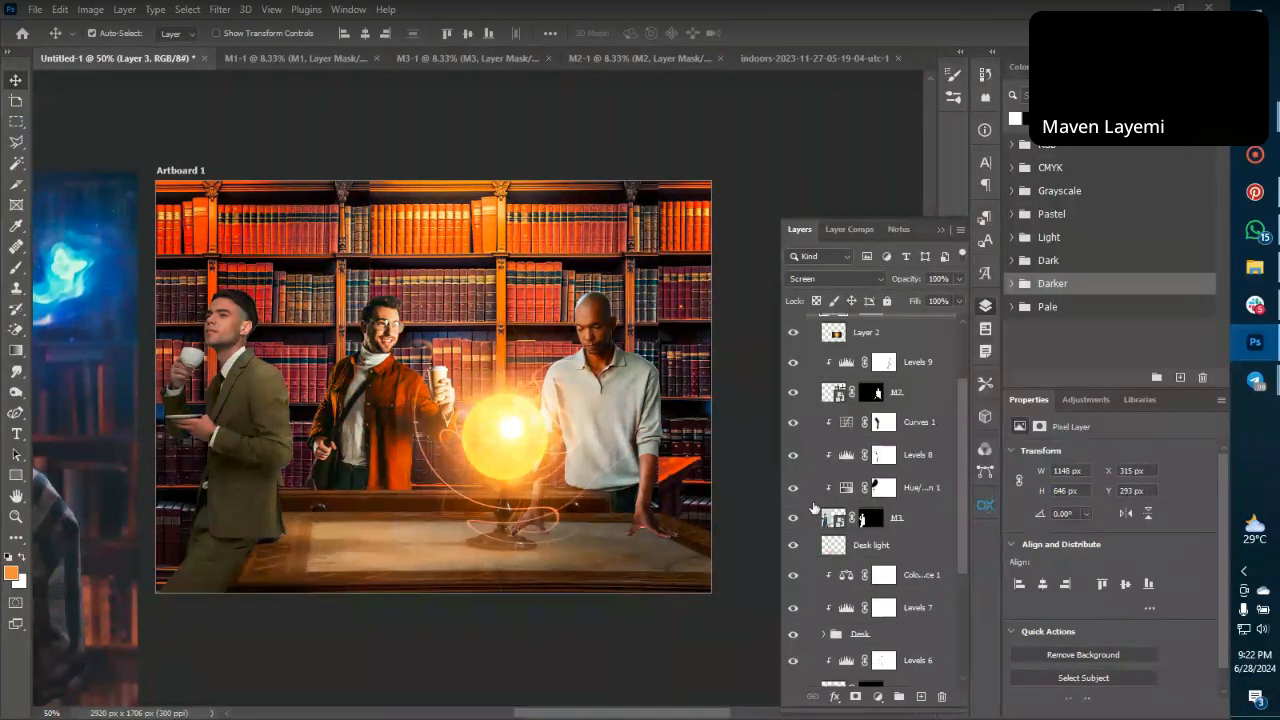
left_click(794, 394)
left_click(794, 394)
scroll(796, 400, "down", 3)
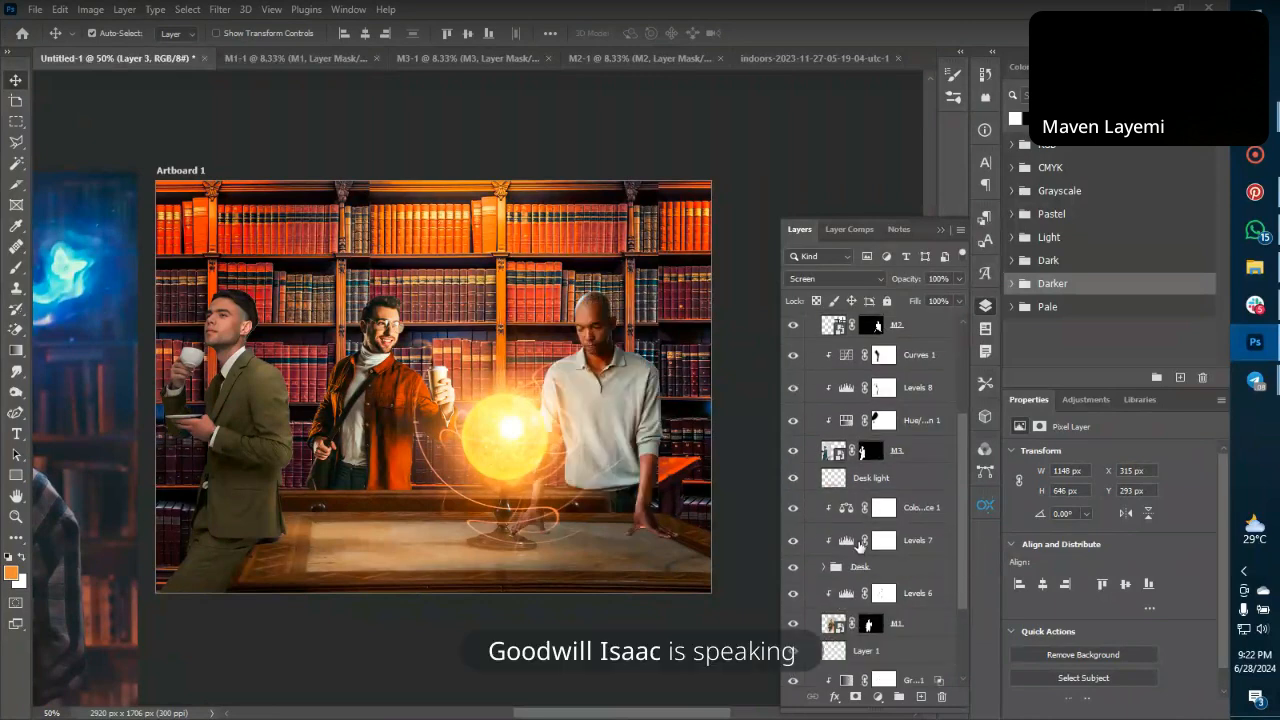
Try to paint black with a reduced brush on the Levels 7 mask over the bearded man's chin and neck.
left_click(881, 541)
key("b")
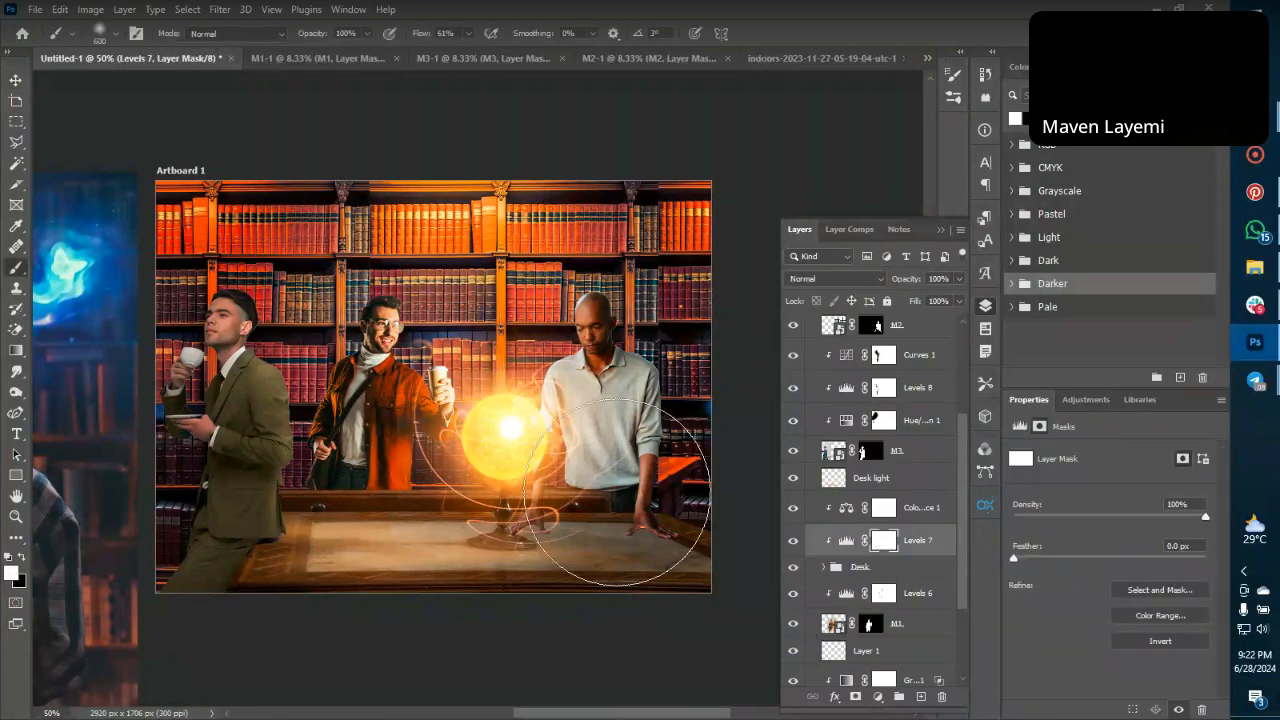
key("bracketleft")
key("bracketleft")
key("bracketleft")
key("bracketleft")
key("bracketleft")
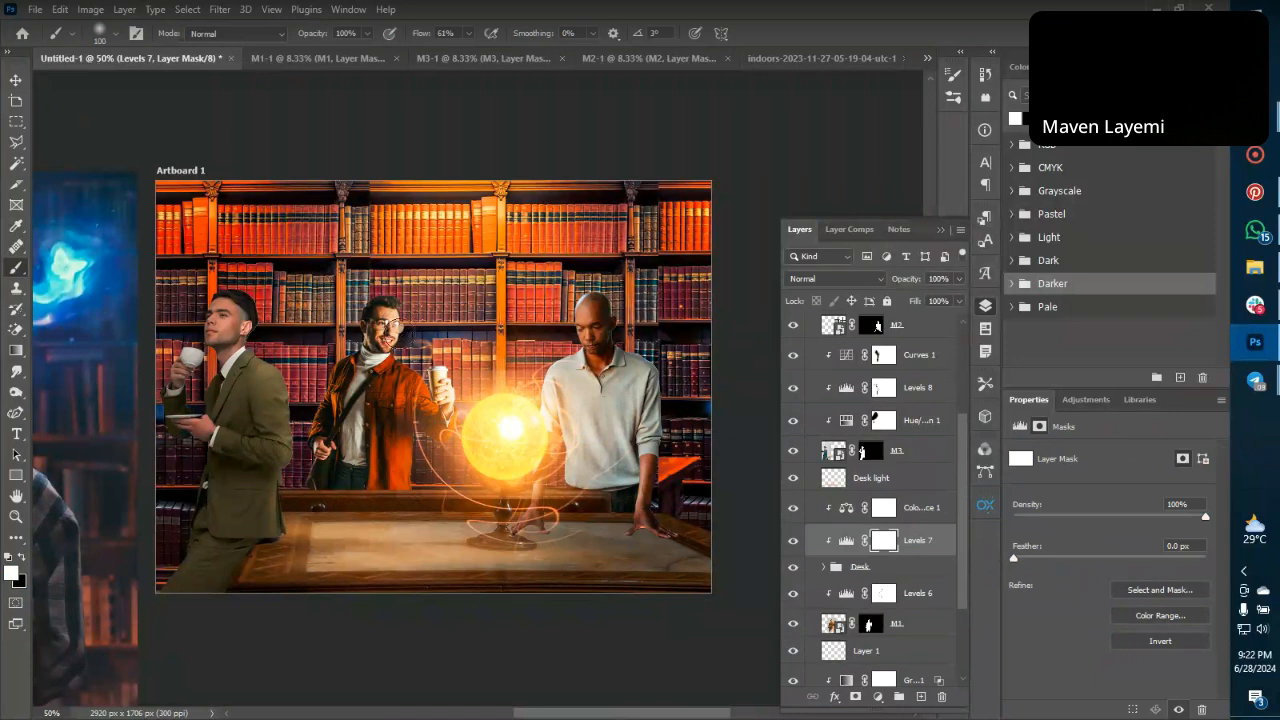
key("ctrl+plus")
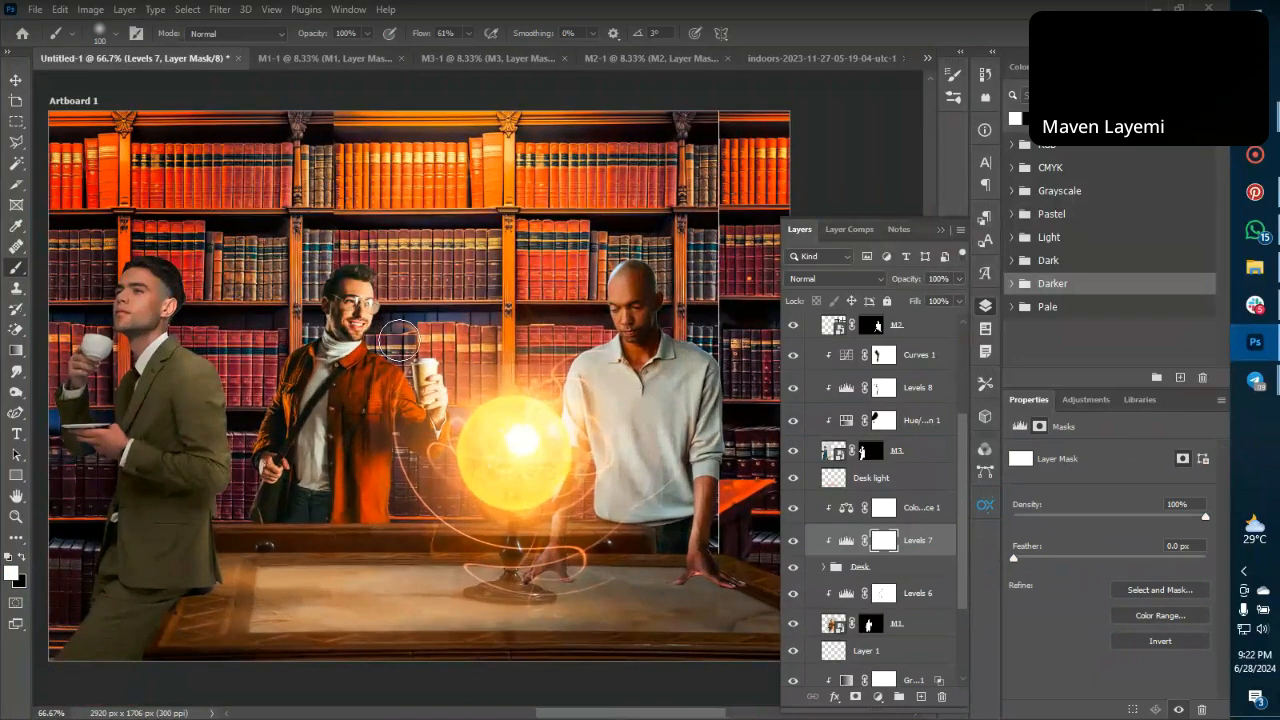
key("x")
key("bracketleft")
key("bracketleft")
key("bracketleft")
left_click_drag(358, 326, 357, 338)
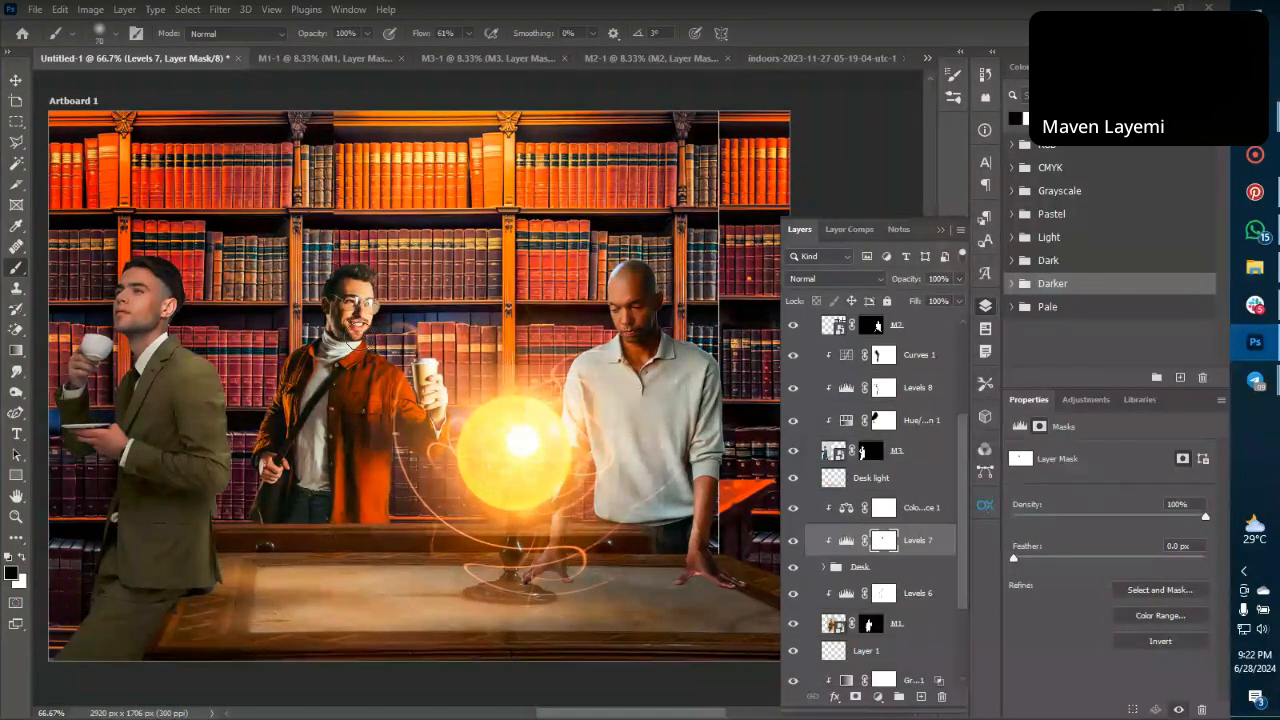
key("bracketleft")
key("bracketleft")
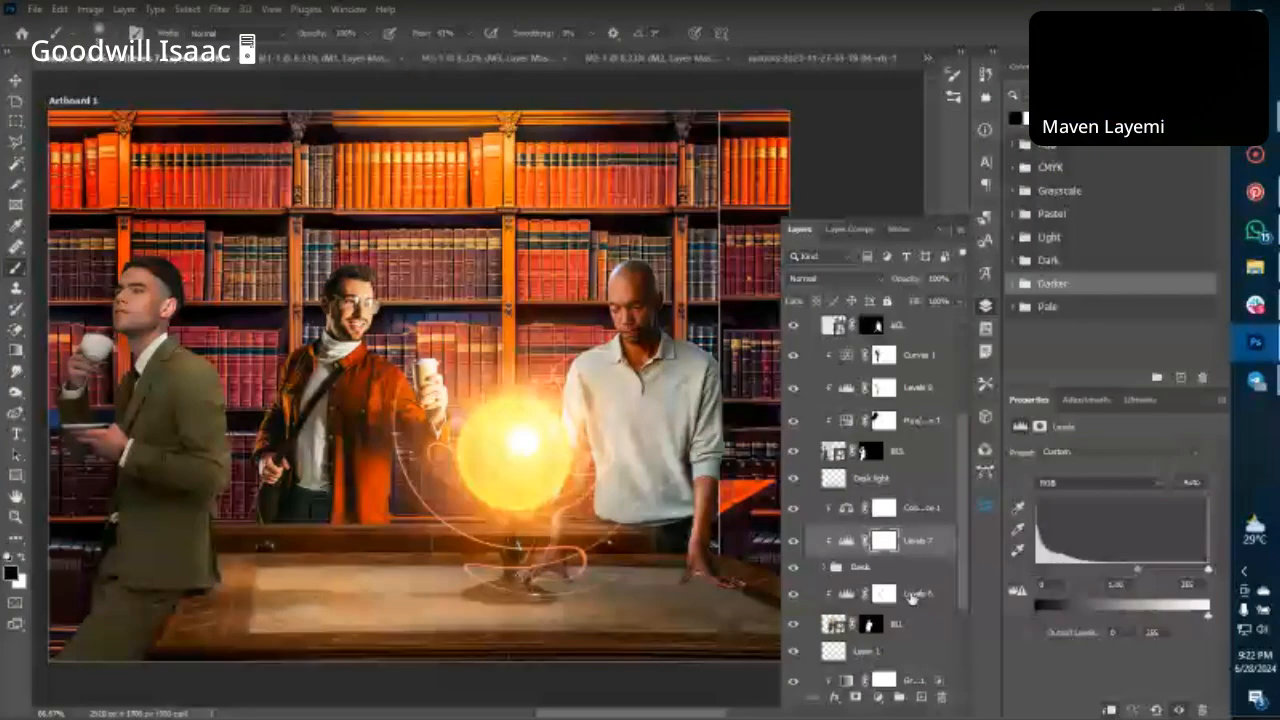
Paint black on the Levels 6 mask over the orange-jacketed man's glow side, reducing the brush flow to soften the strokes.
left_click(912, 597)
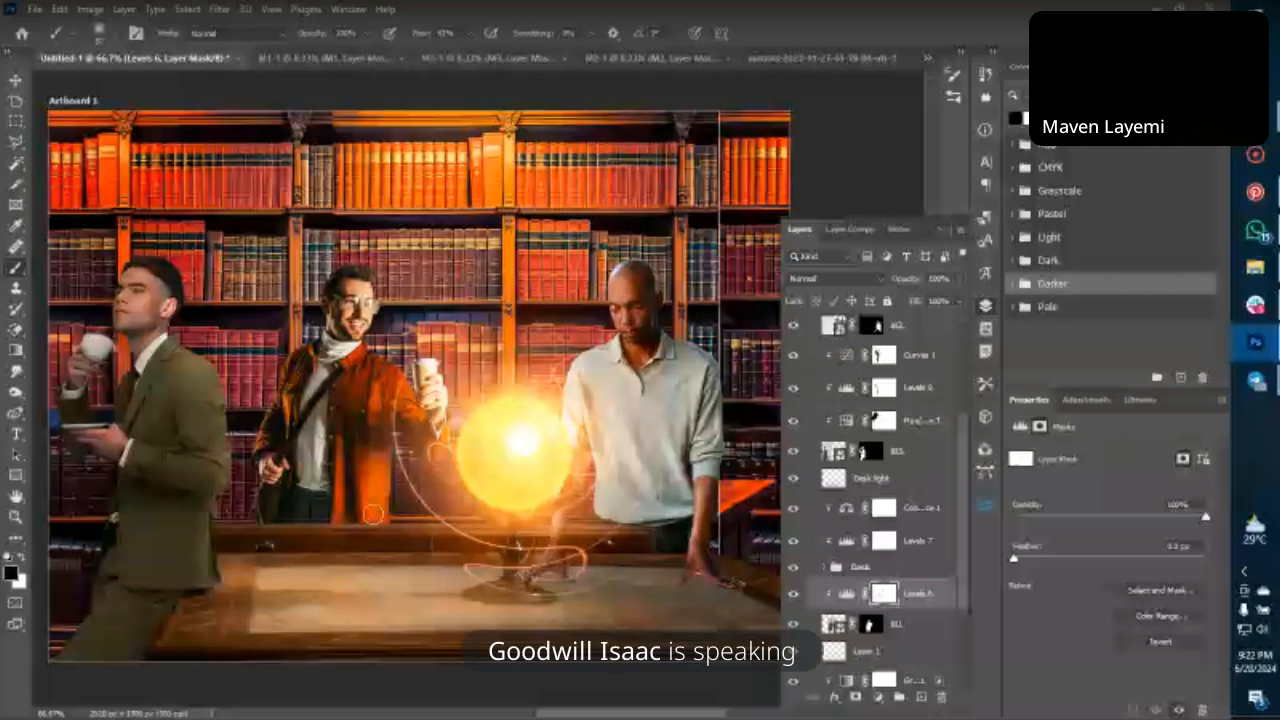
key("ctrl+minus")
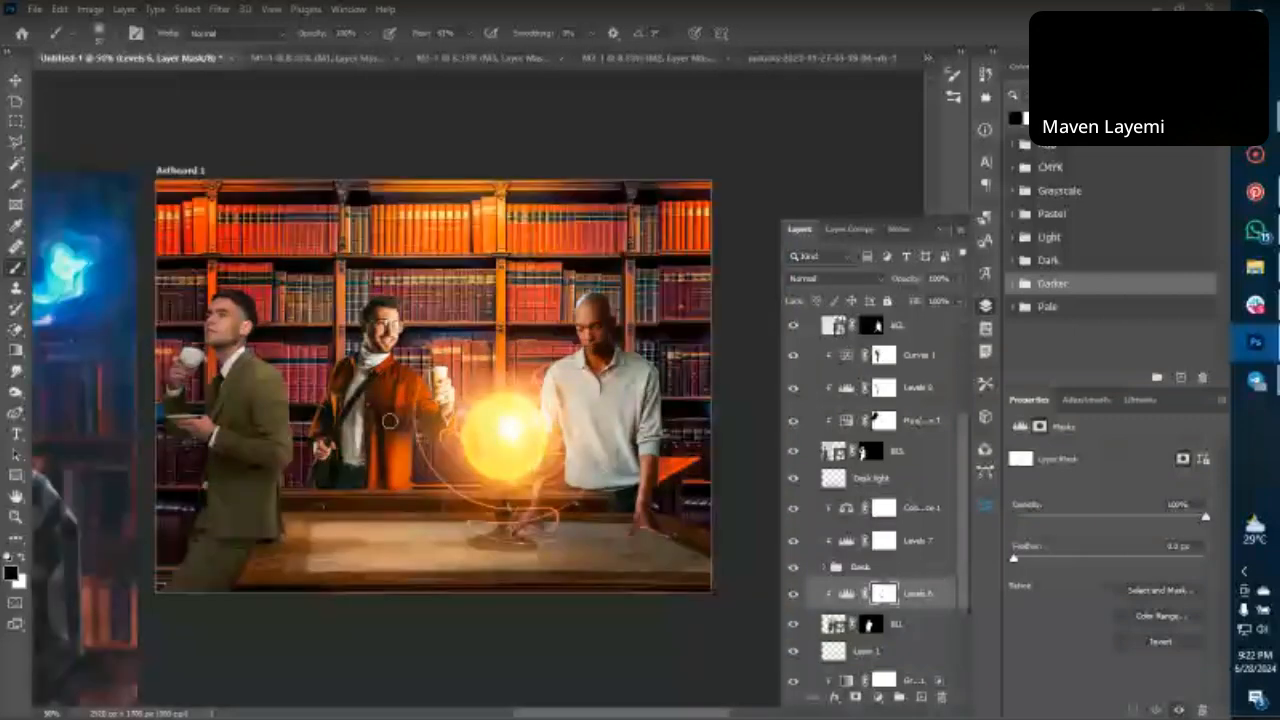
key("shift+4")
key("shift+5")
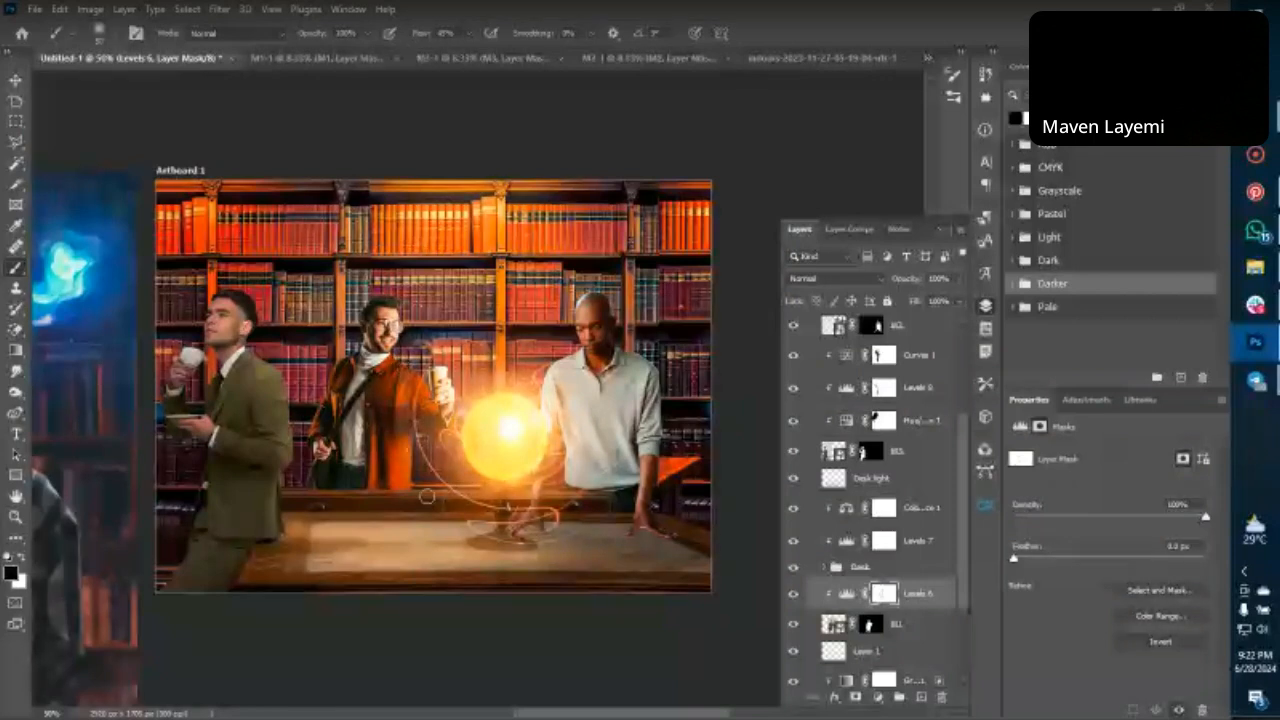
key("shift+3")
key("shift+2")
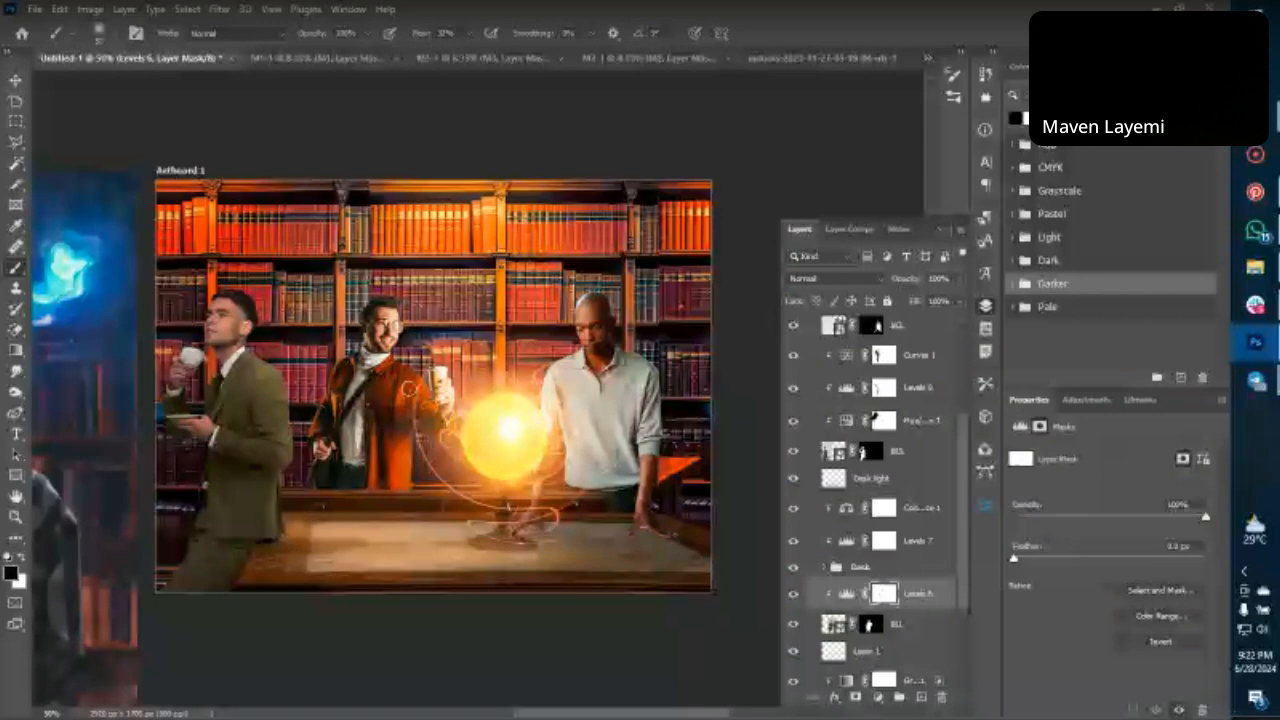
Refine the Levels 6 mask with black at 14% flow around the orange-jacketed man's sleeve, and decline the incoming call.
left_click(428, 521, "ctrl")
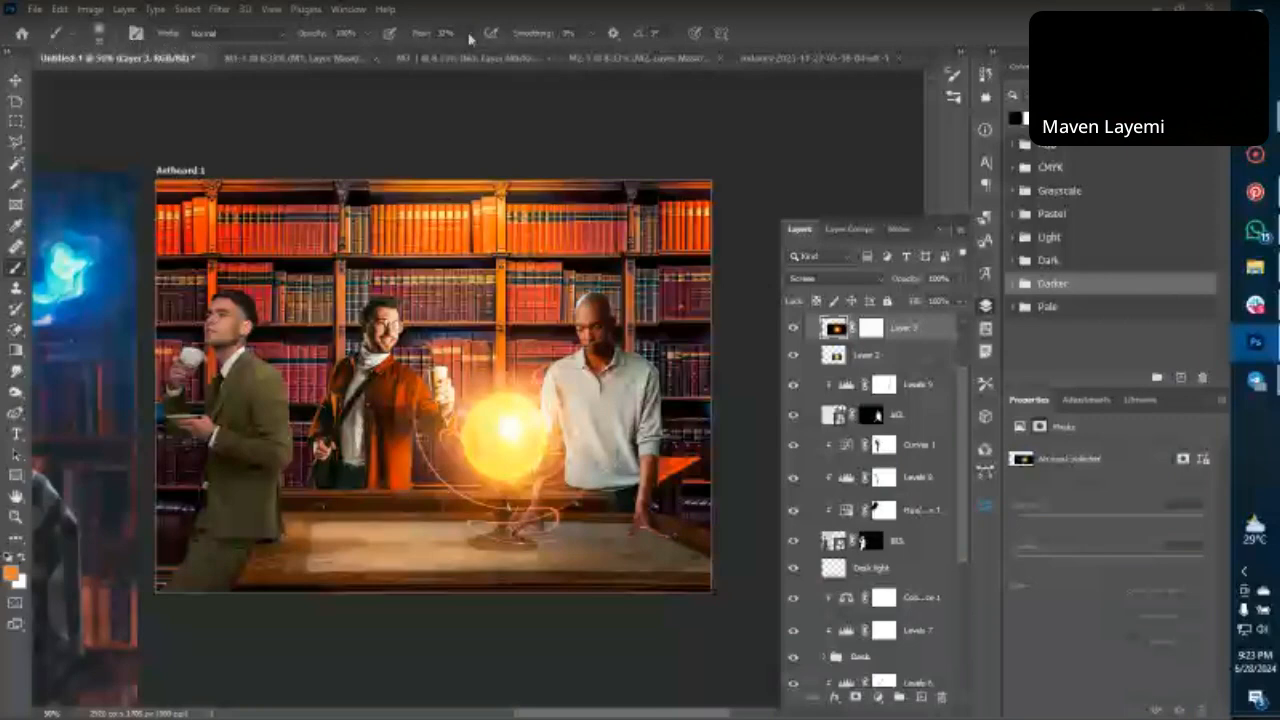
key("ctrl+plus")
key("ctrl+plus")
key("ctrl+plus")
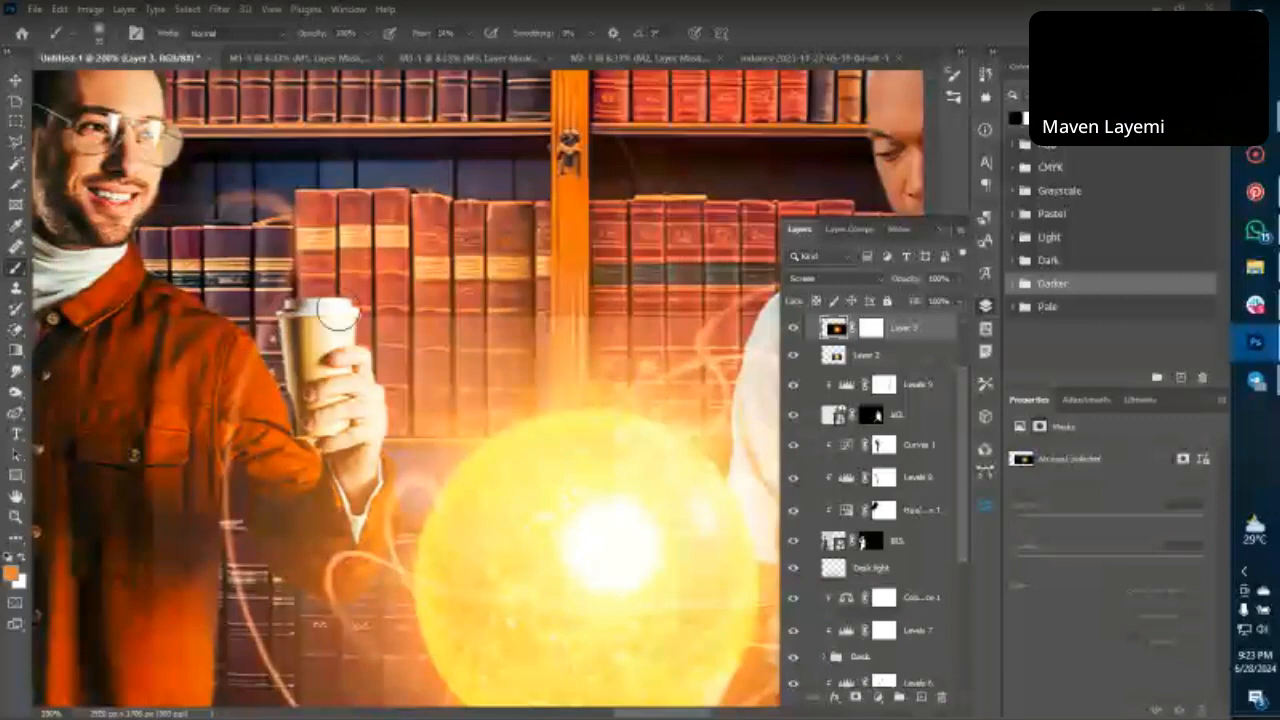
scroll(337, 313, "left", 2)
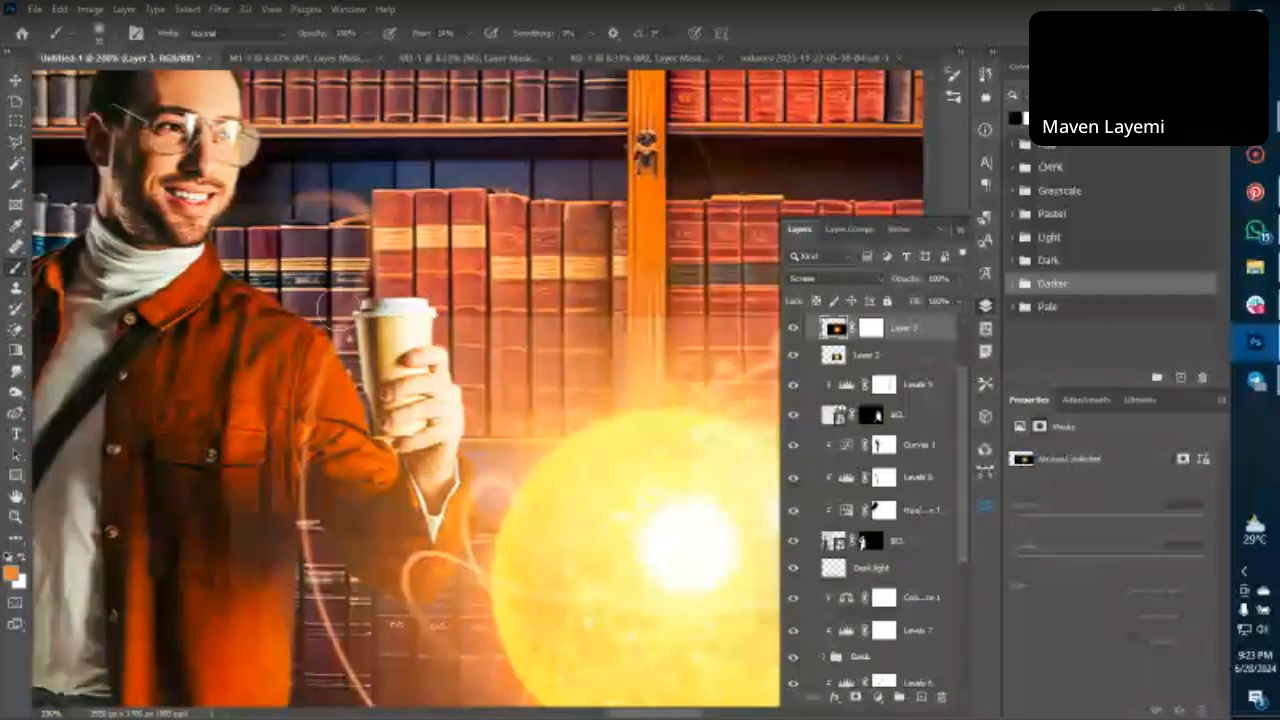
scroll(337, 313, "left", 2)
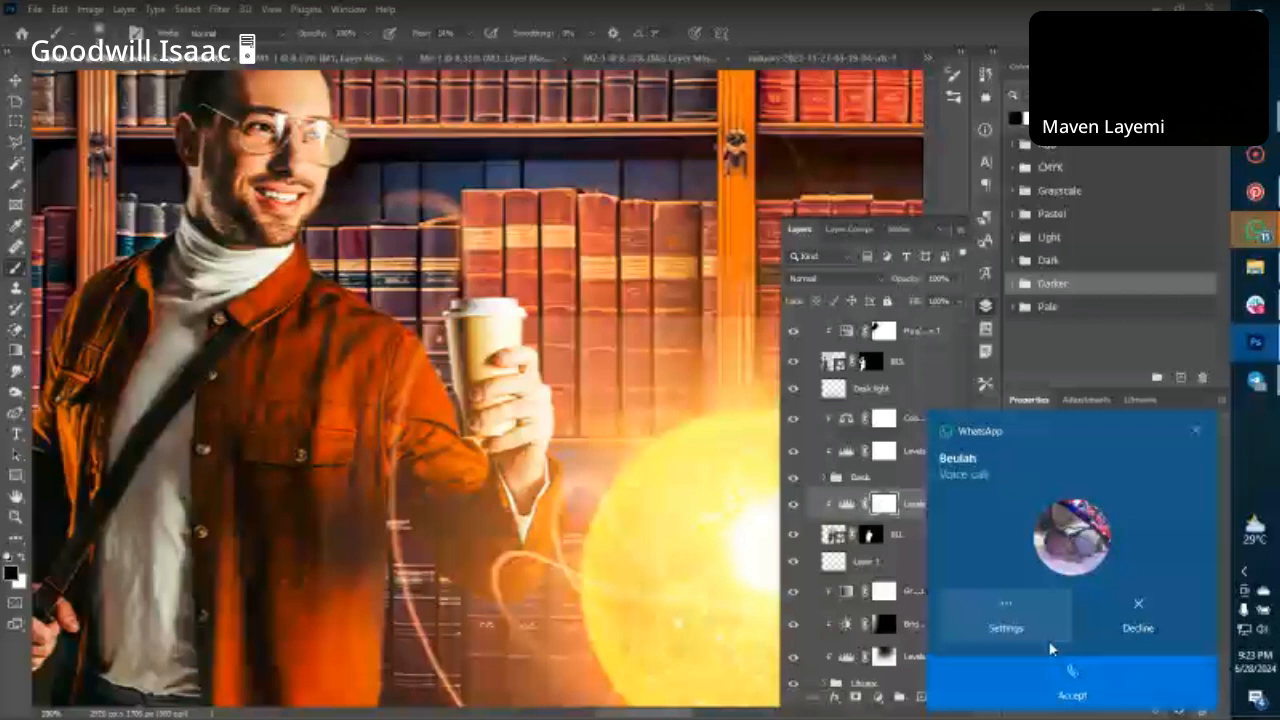
left_click(1138, 617)
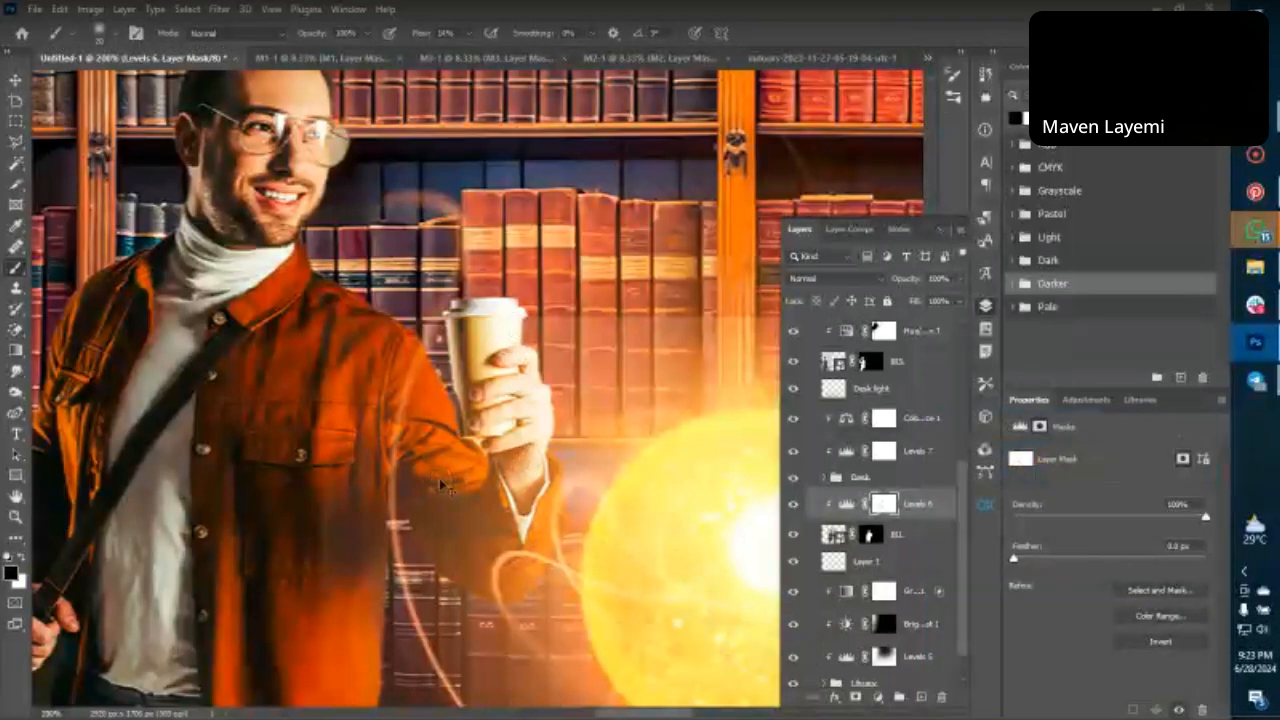
key("ctrl+0")
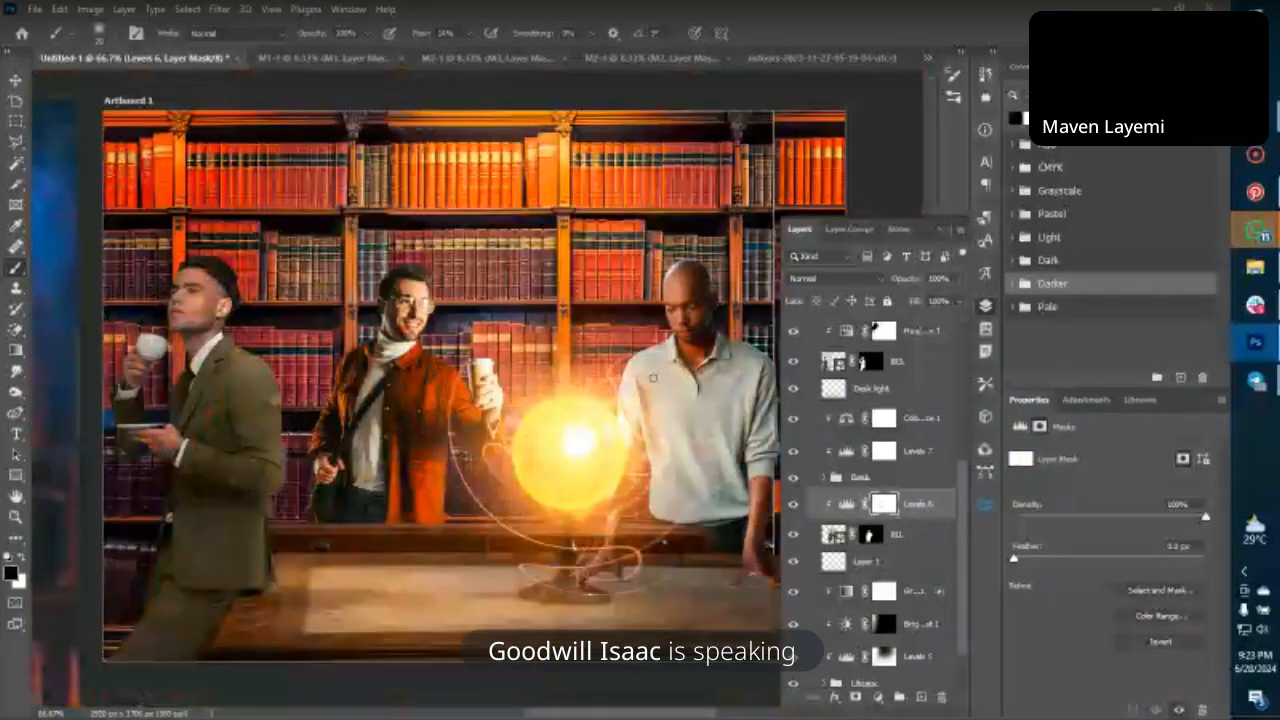
Paint black on the Levels 9 mask over the bald man's globe-facing side with a 100 px brush at 14% flow.
key("v")
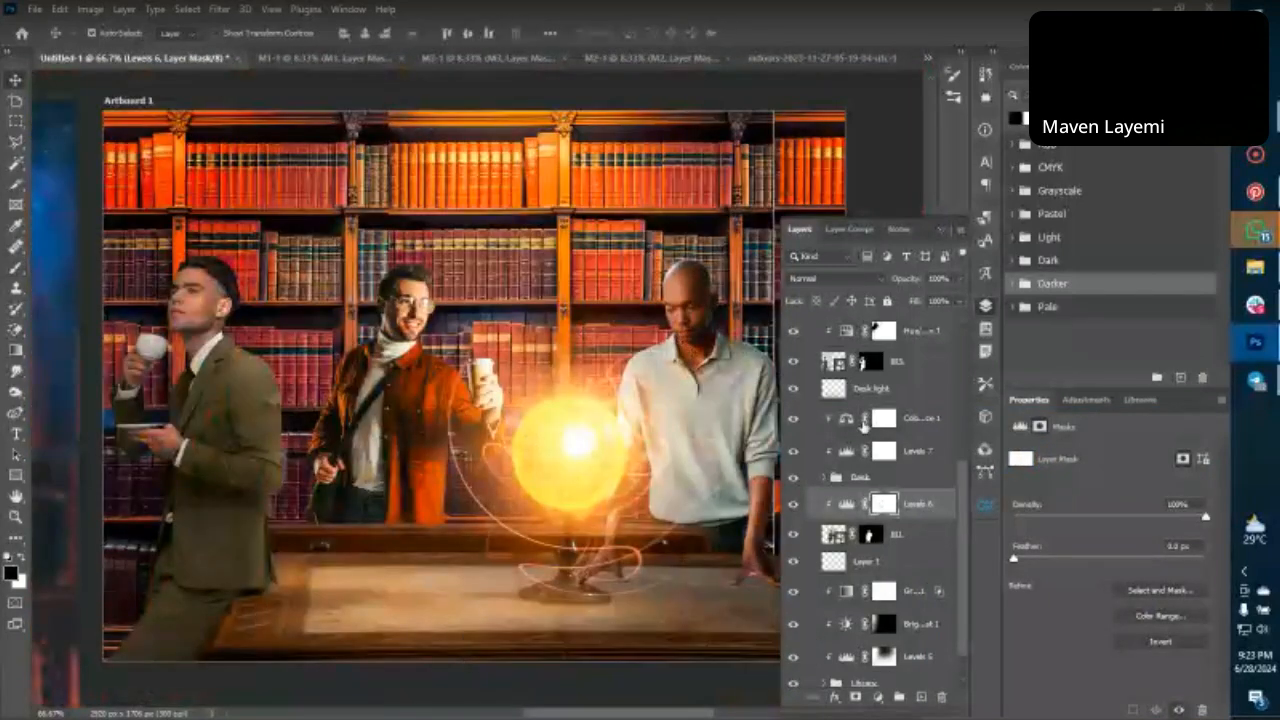
scroll(862, 425, "up", 5)
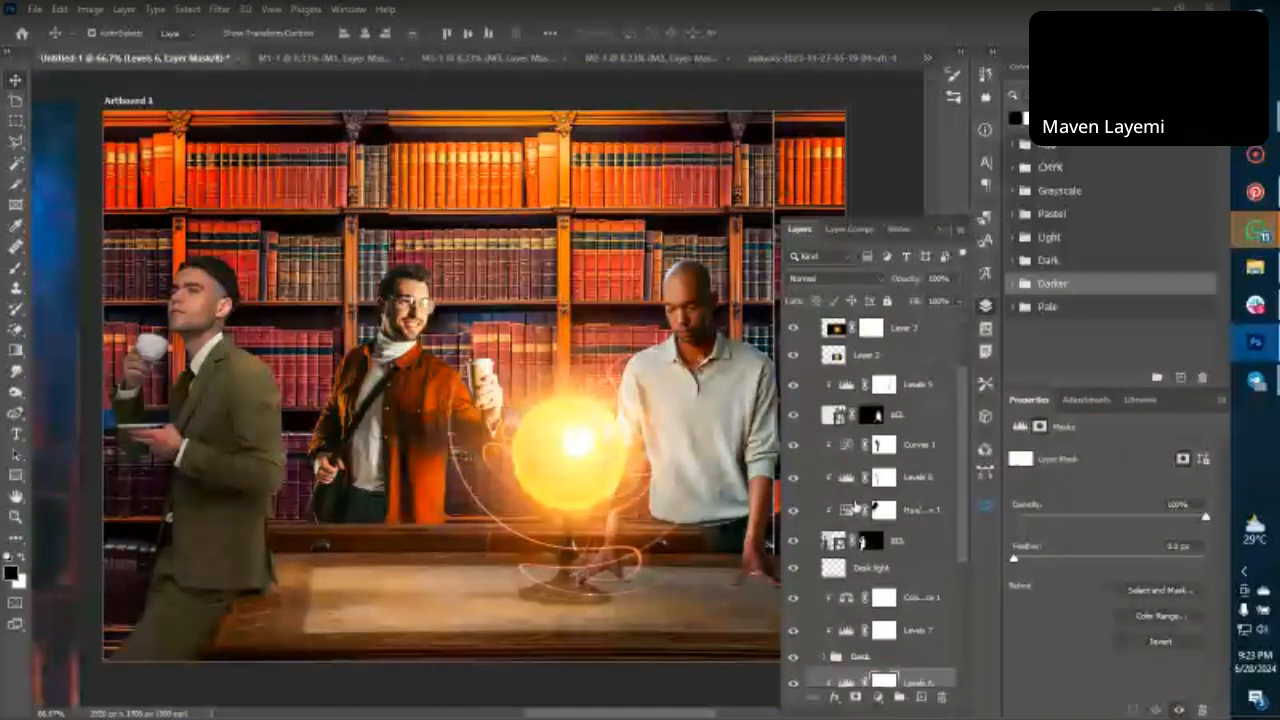
left_click(884, 384)
key("b")
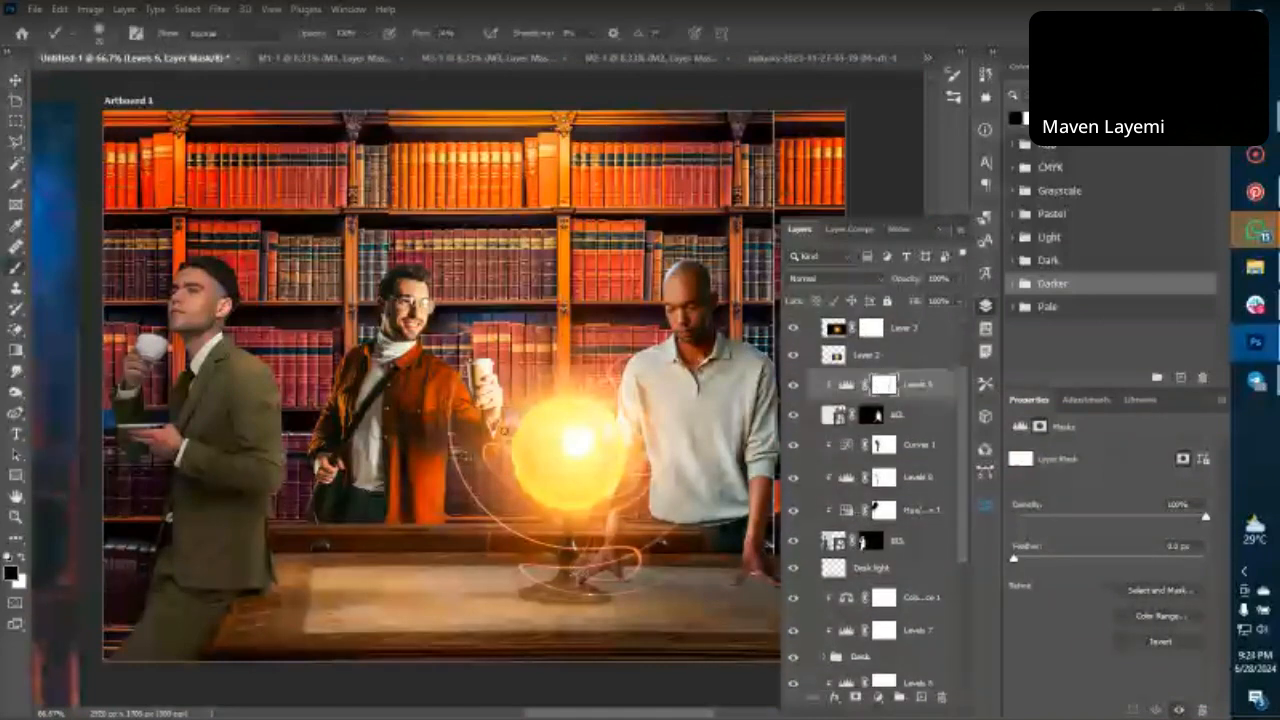
key("bracketright")
key("bracketright")
key("bracketright")
key("bracketright")
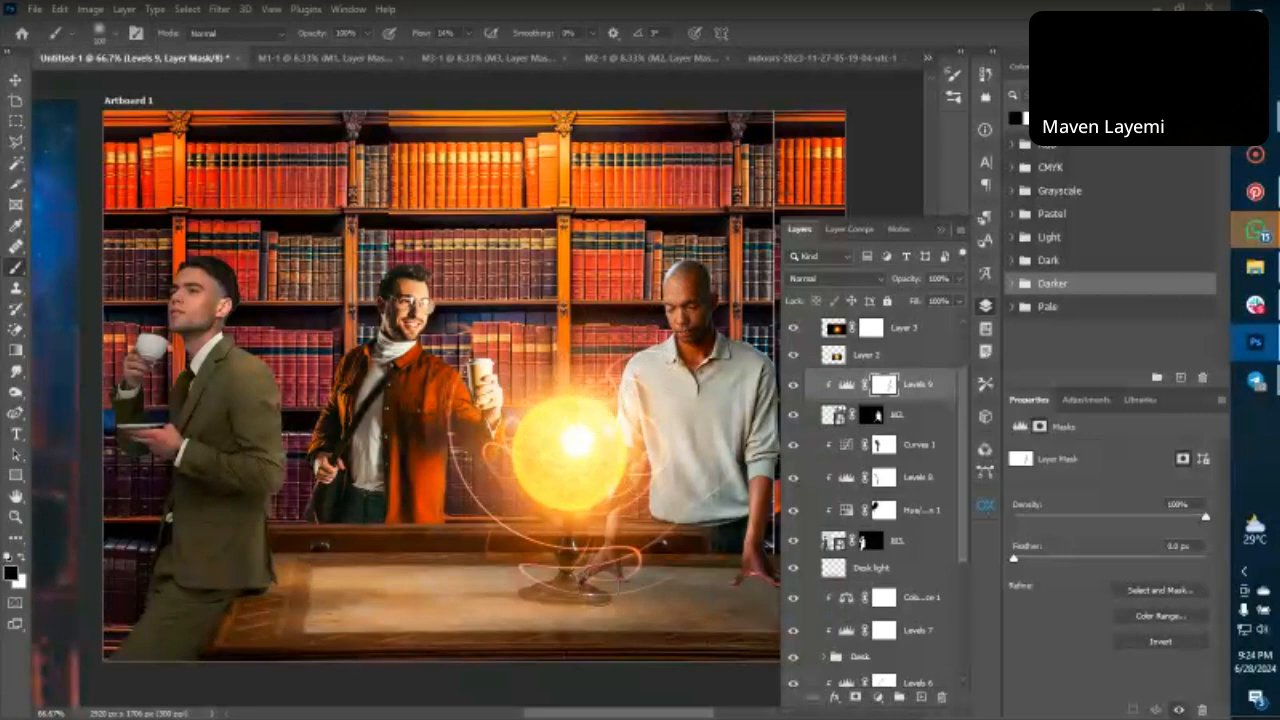
Paint black on the Levels 9 mask over the bald man's shirt and far sleeve with a smaller brush at 35% flow.
key("ctrl+plus")
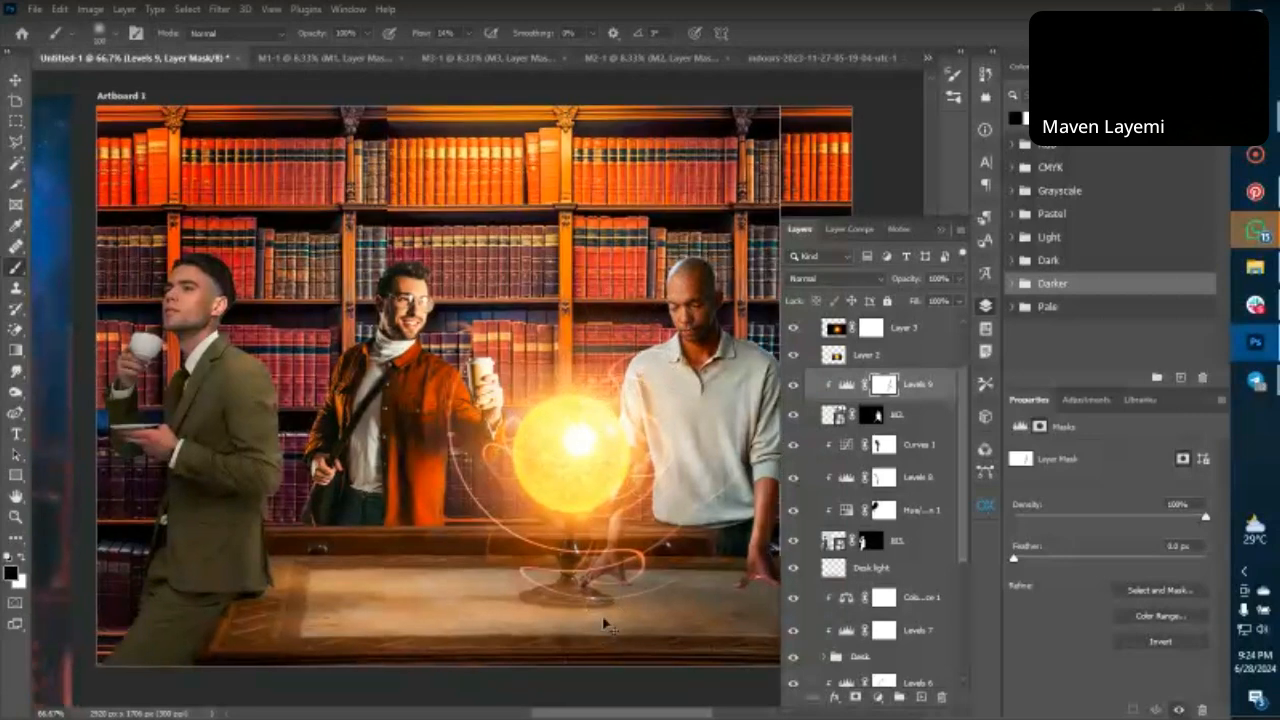
key("ctrl+plus")
scroll(583, 619, "right", 3)
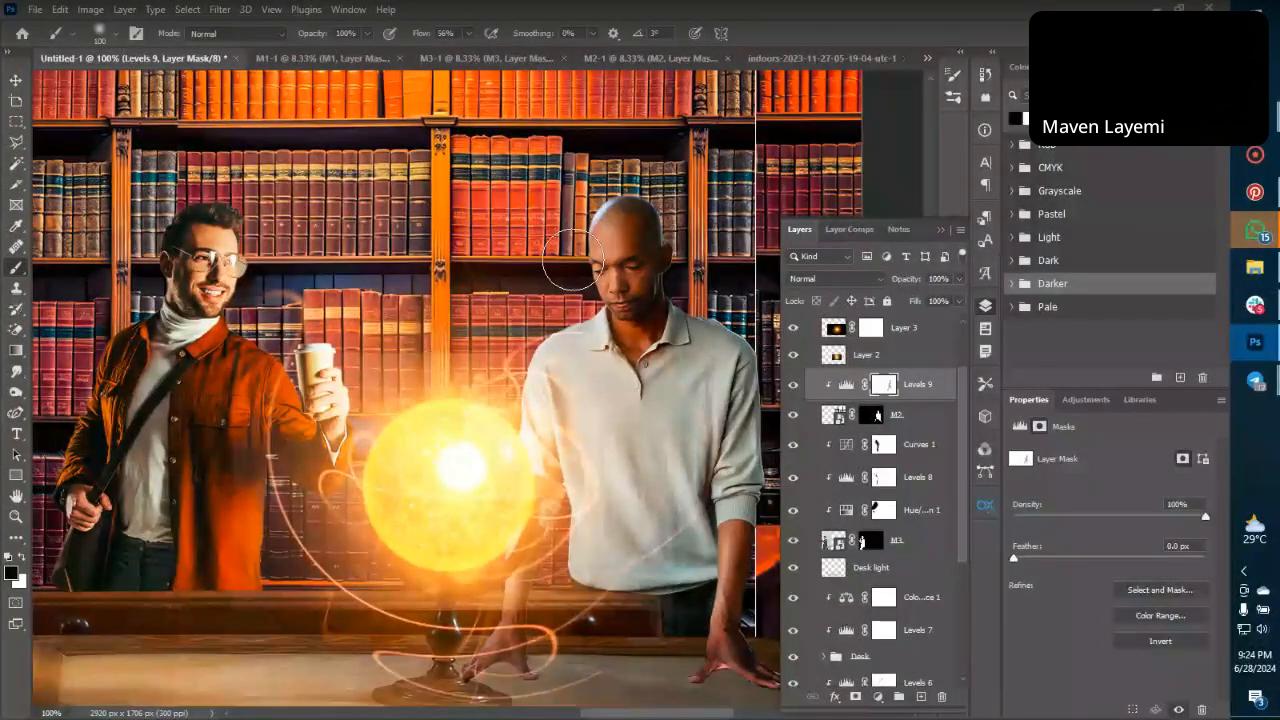
key("bracketleft")
key("bracketleft")
key("bracketleft")
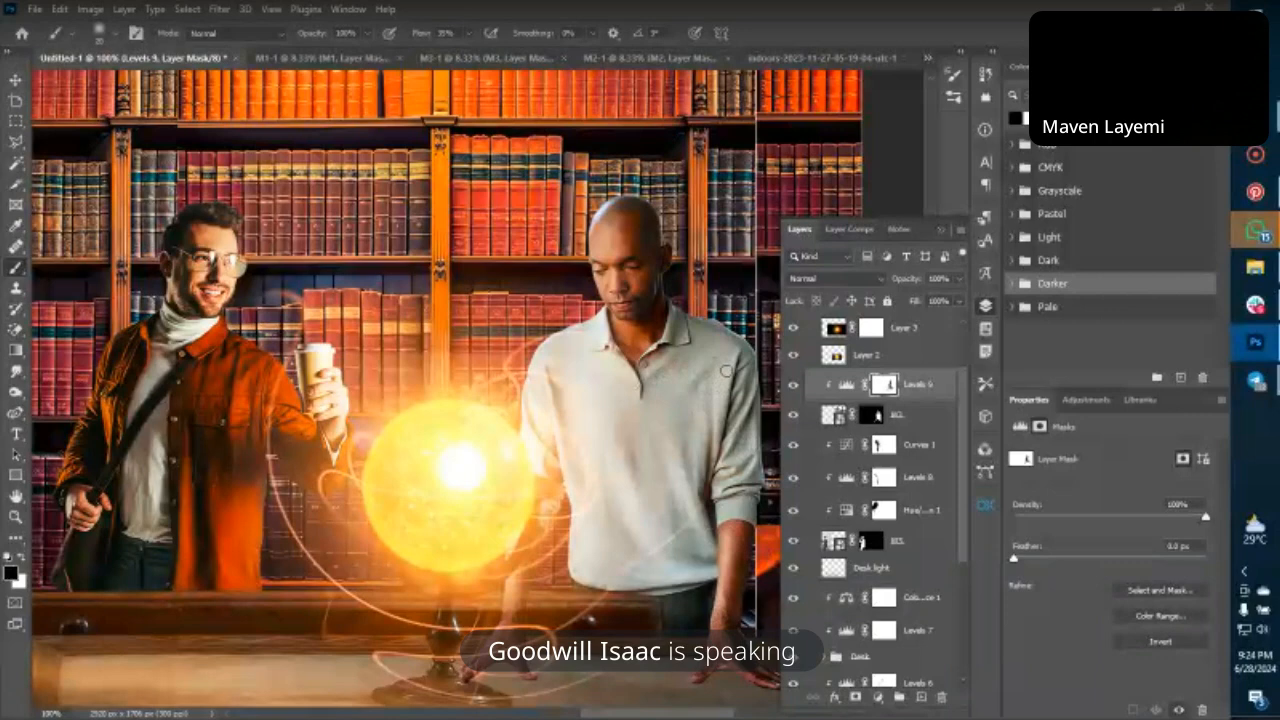
left_click_drag(726, 370, 714, 462)
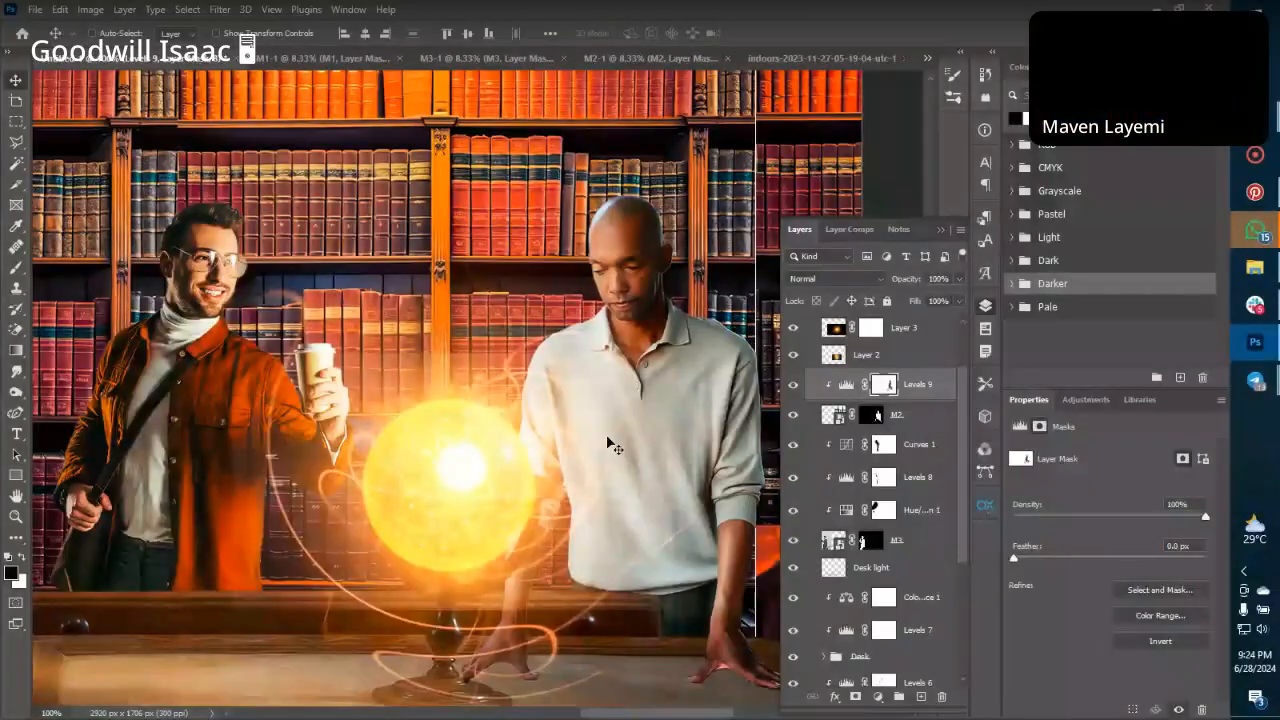
Nudge layer 1 of the Library group to X 1254 px to close the vertical seam in the bookshelves behind the bald man.
key("Left")
key("Left")
key("Left")
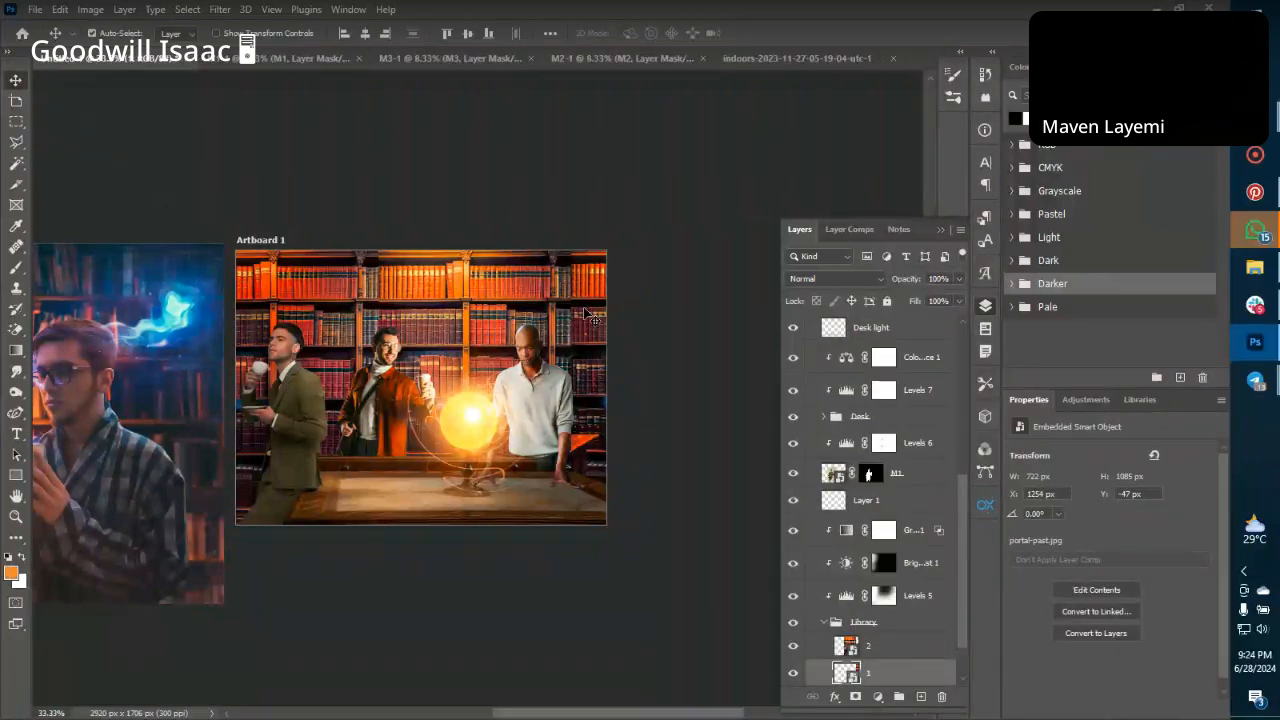
key("ctrl+plus")
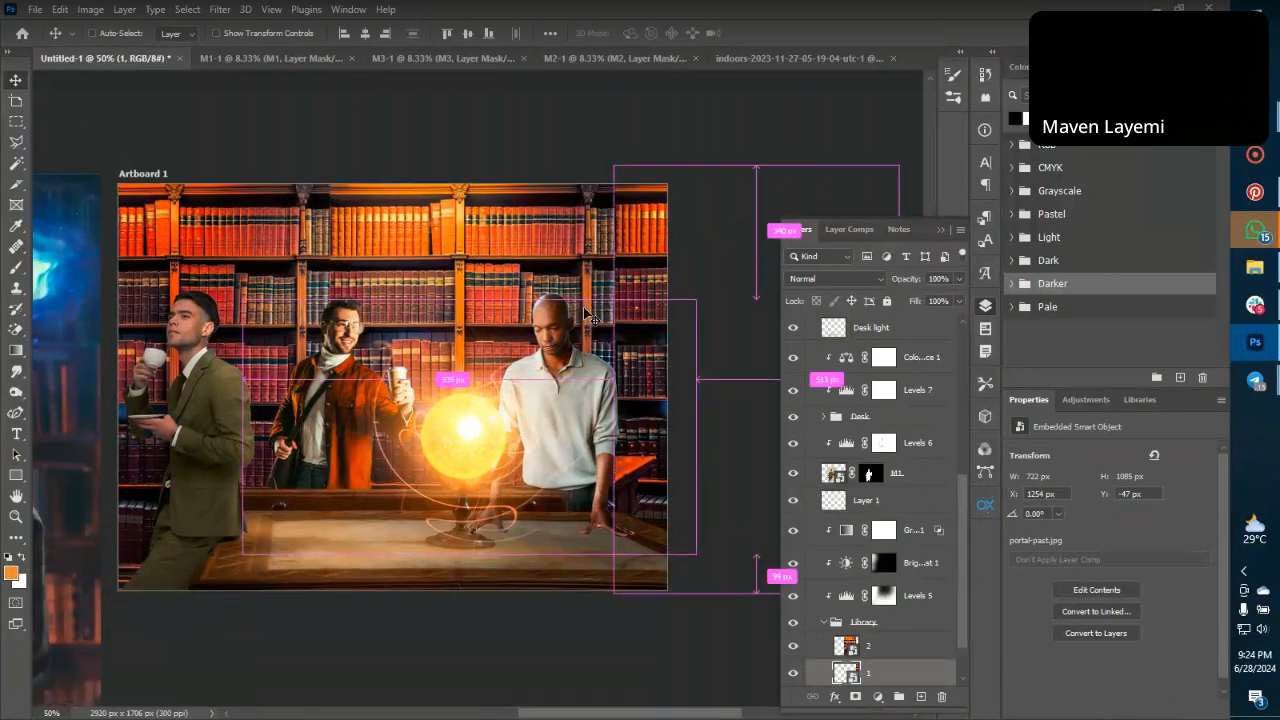
key("ctrl+minus")
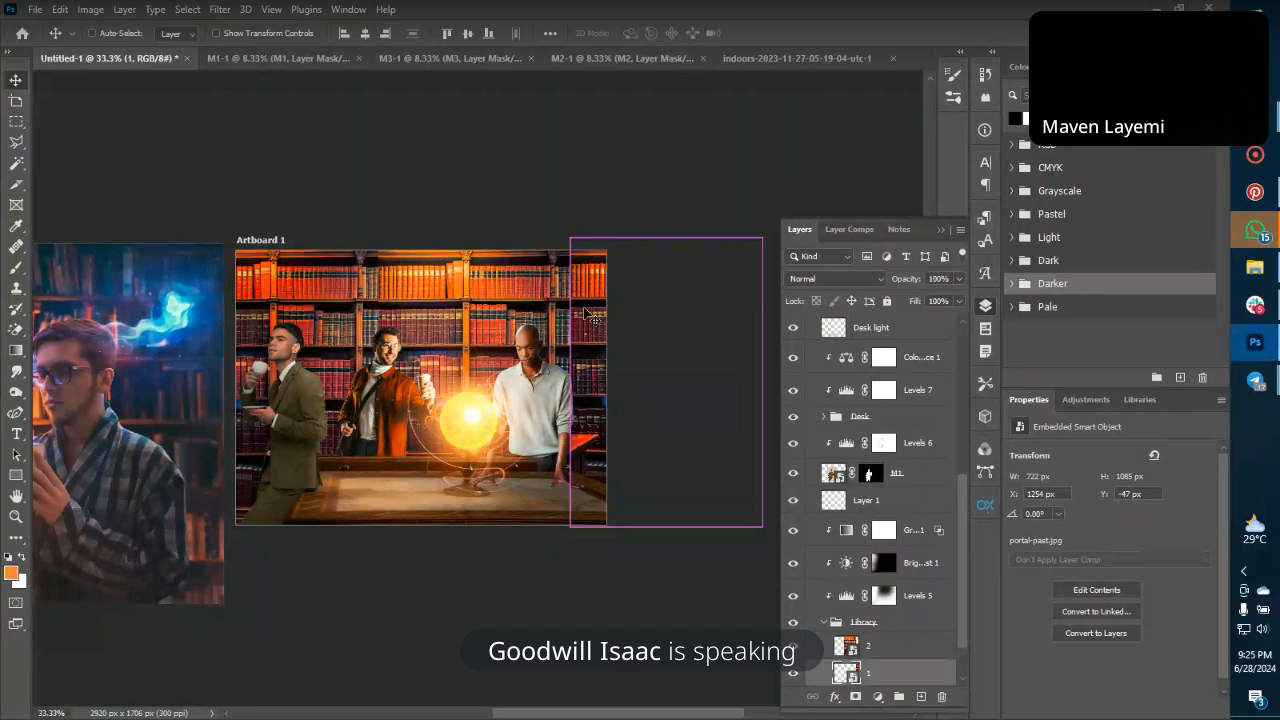
scroll(590, 316, "up", 3)
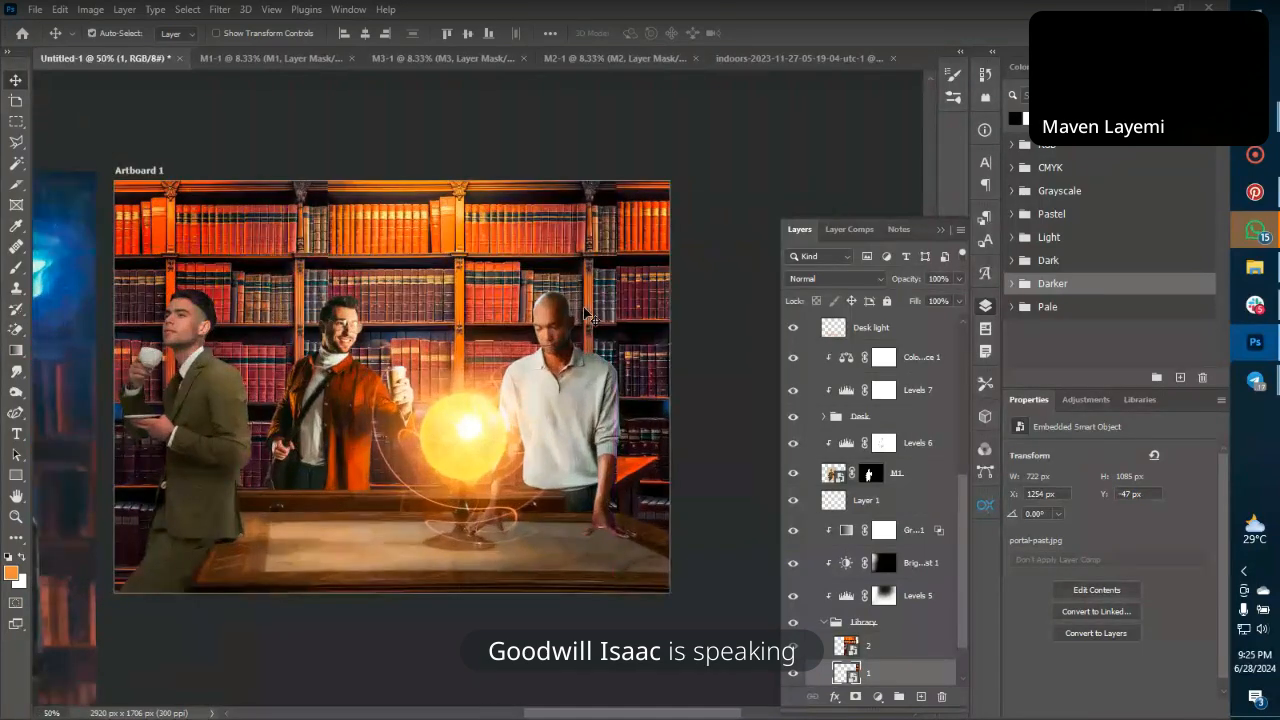
scroll(150, 430, "left", 2)
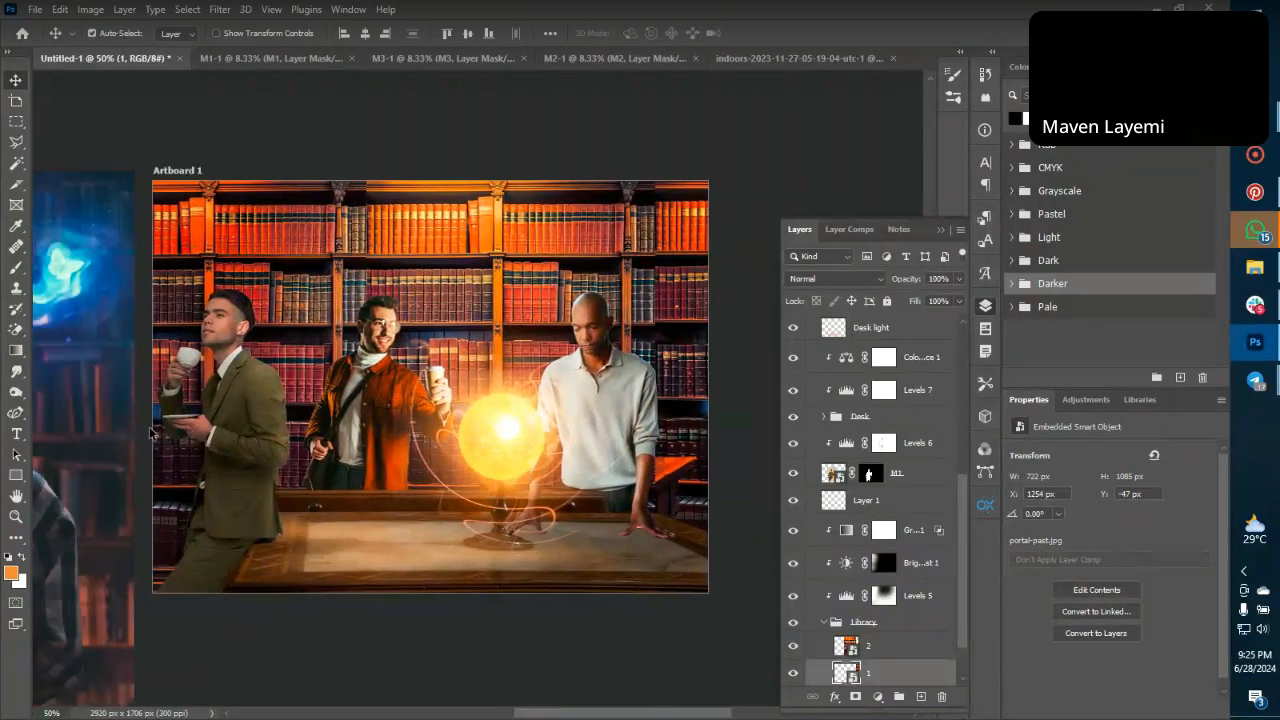
Brighten the suited man's darker tones in the Curves 1 adjustment with a curve point at input 90, output 73.
left_click(223, 340)
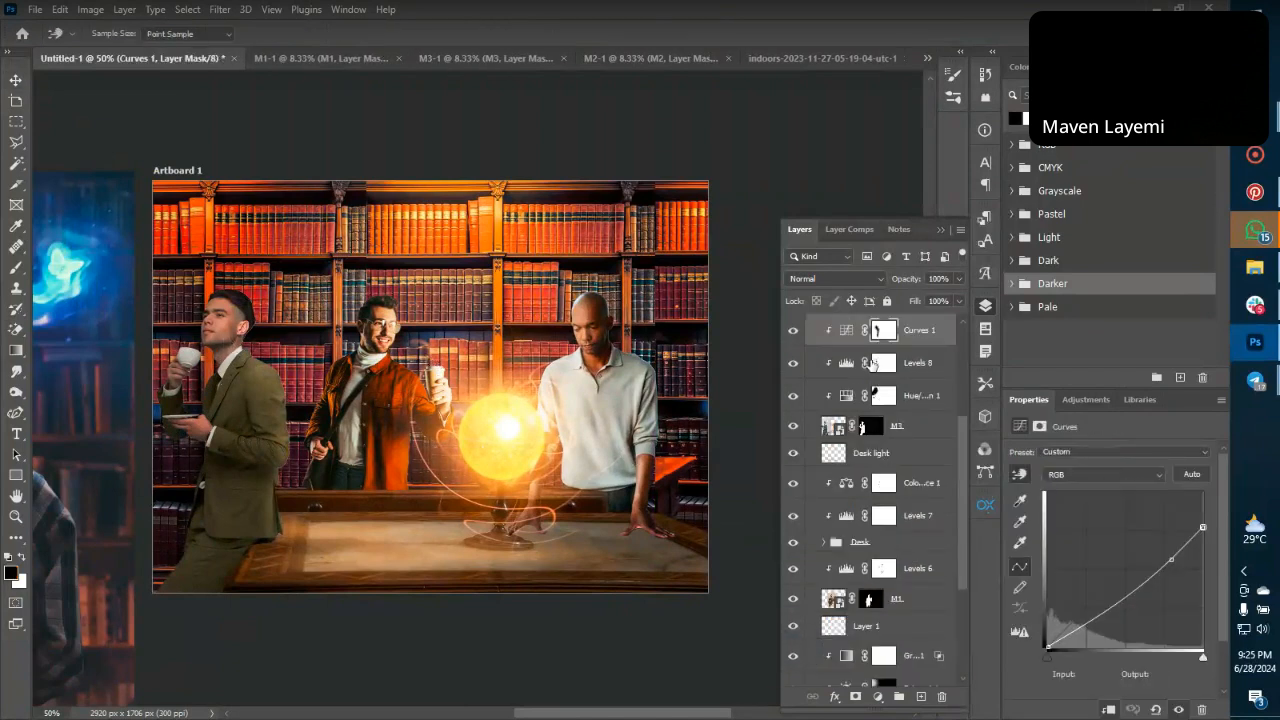
left_click(1117, 605)
left_click_drag(1117, 605, 1105, 603)
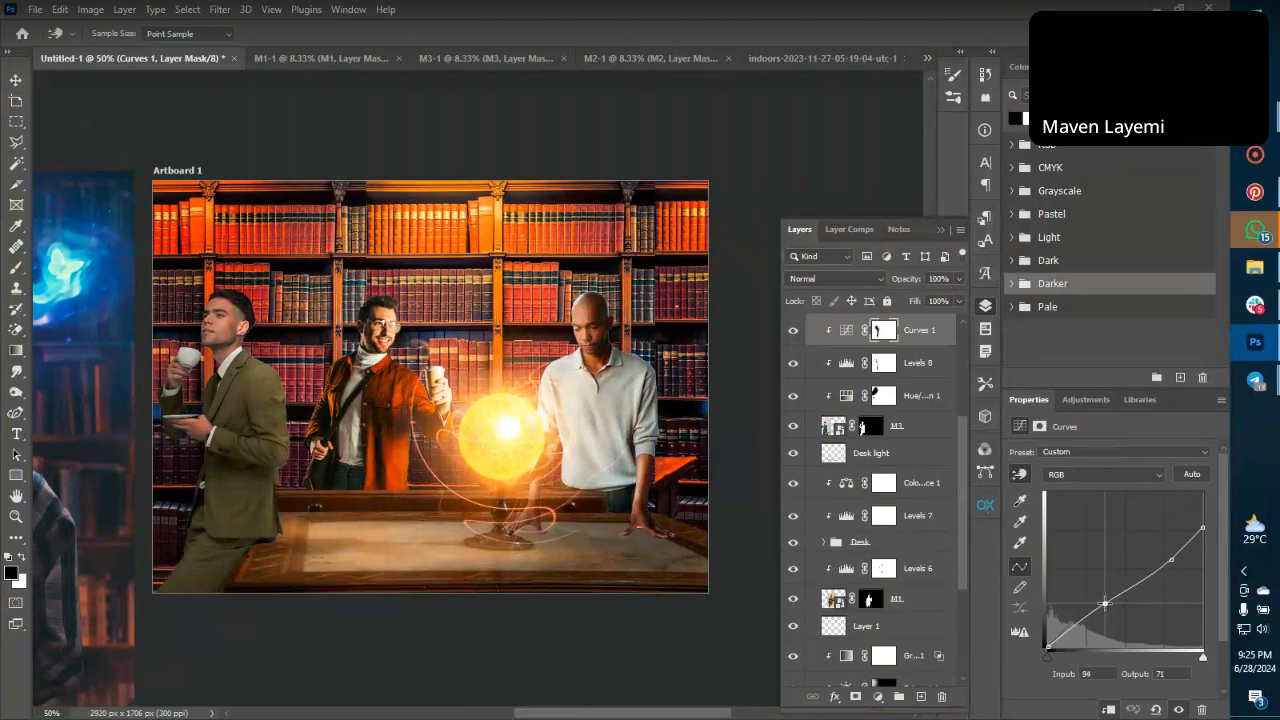
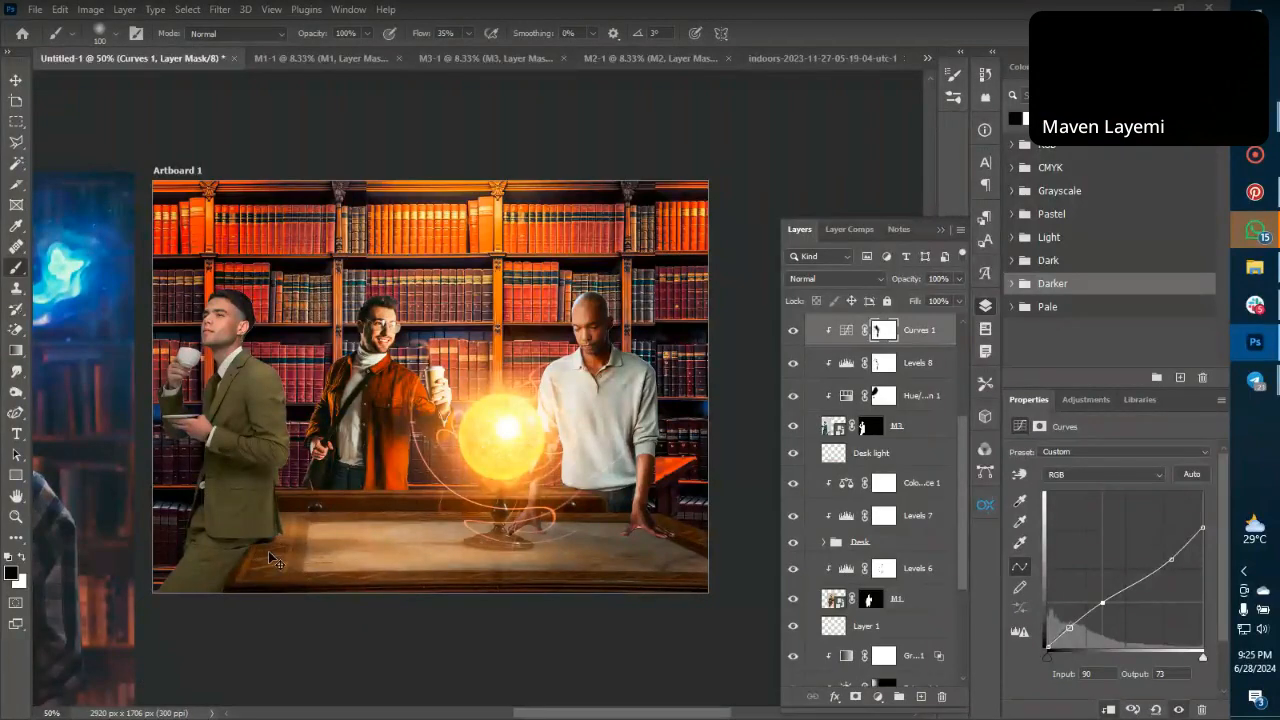
Examine the whole composite beside the blue-flame reference portrait to judge how the three men's lighting matches the scene.
key("ctrl+minus")
key("ctrl+plus")
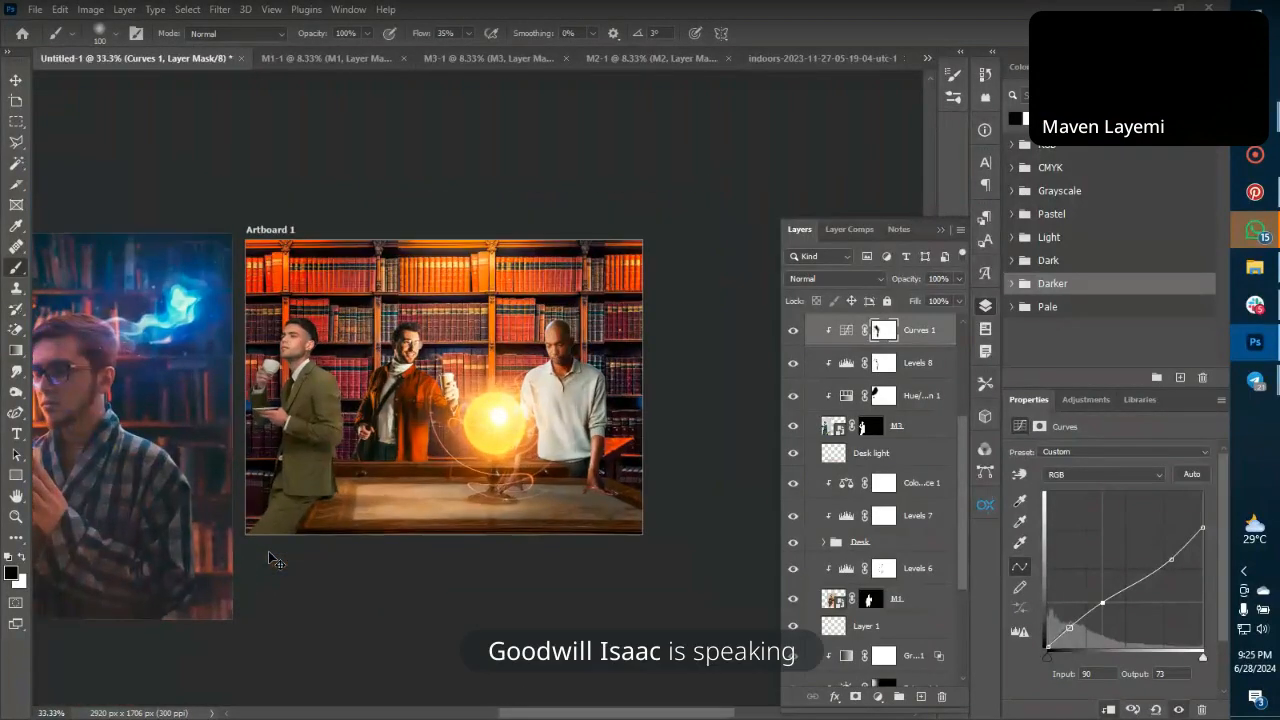
key("ctrl+minus")
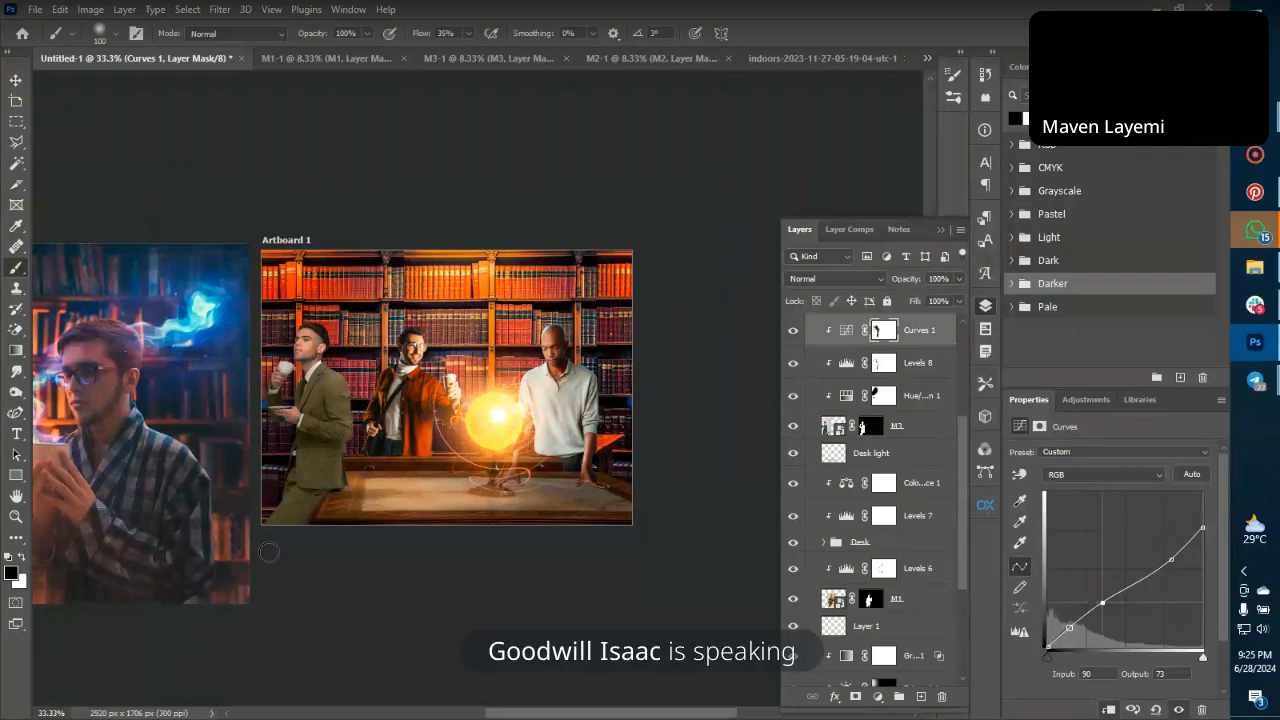
key("ctrl+plus")
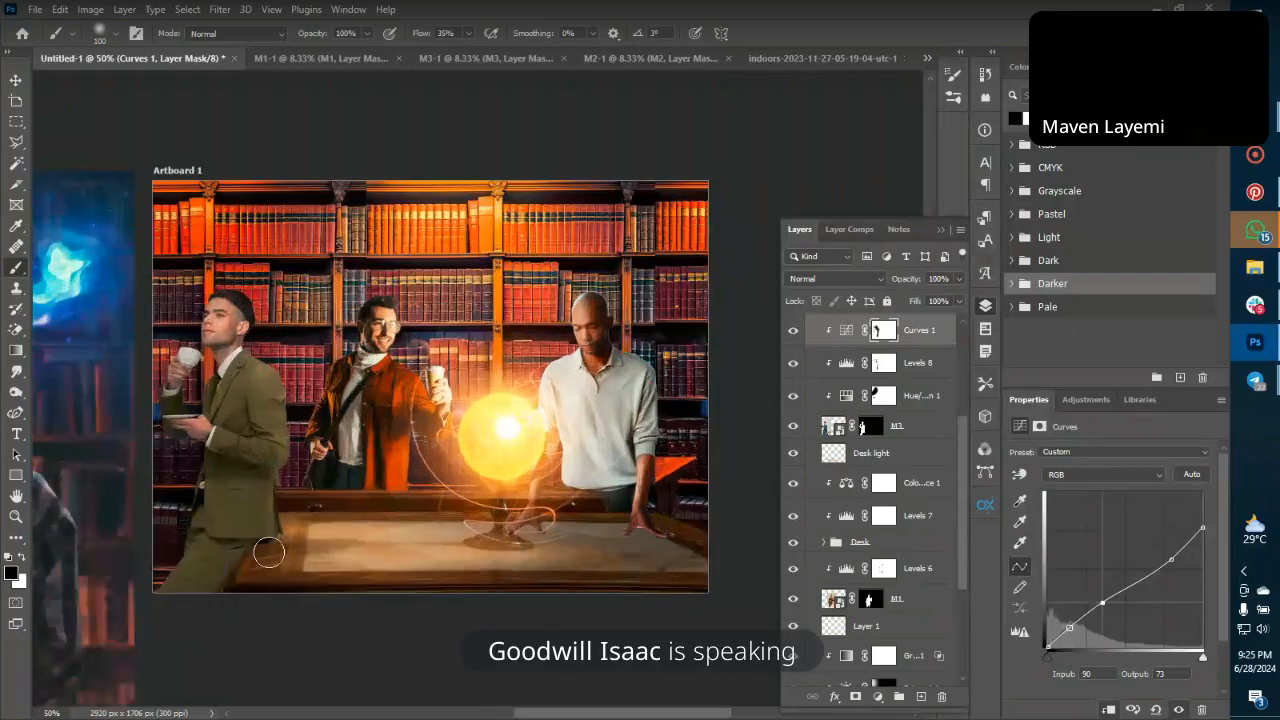
key("v")
scroll(416, 477, "left", 1)
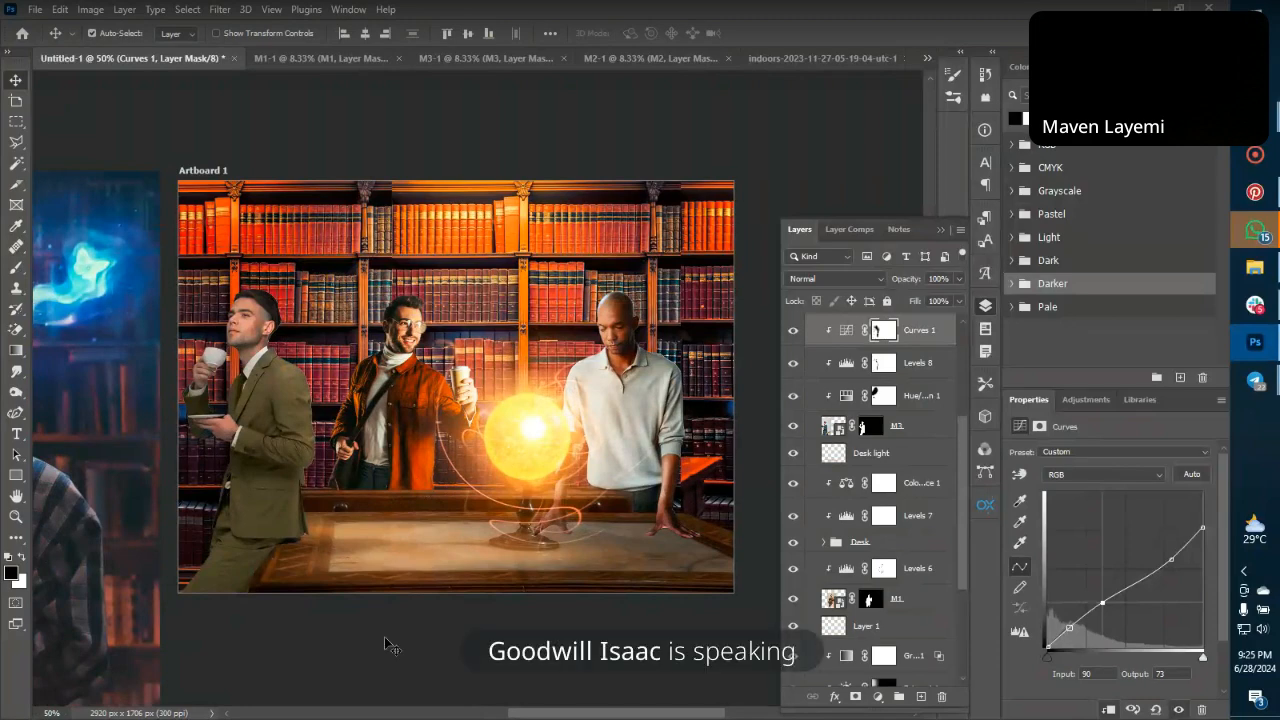
key("ctrl+minus")
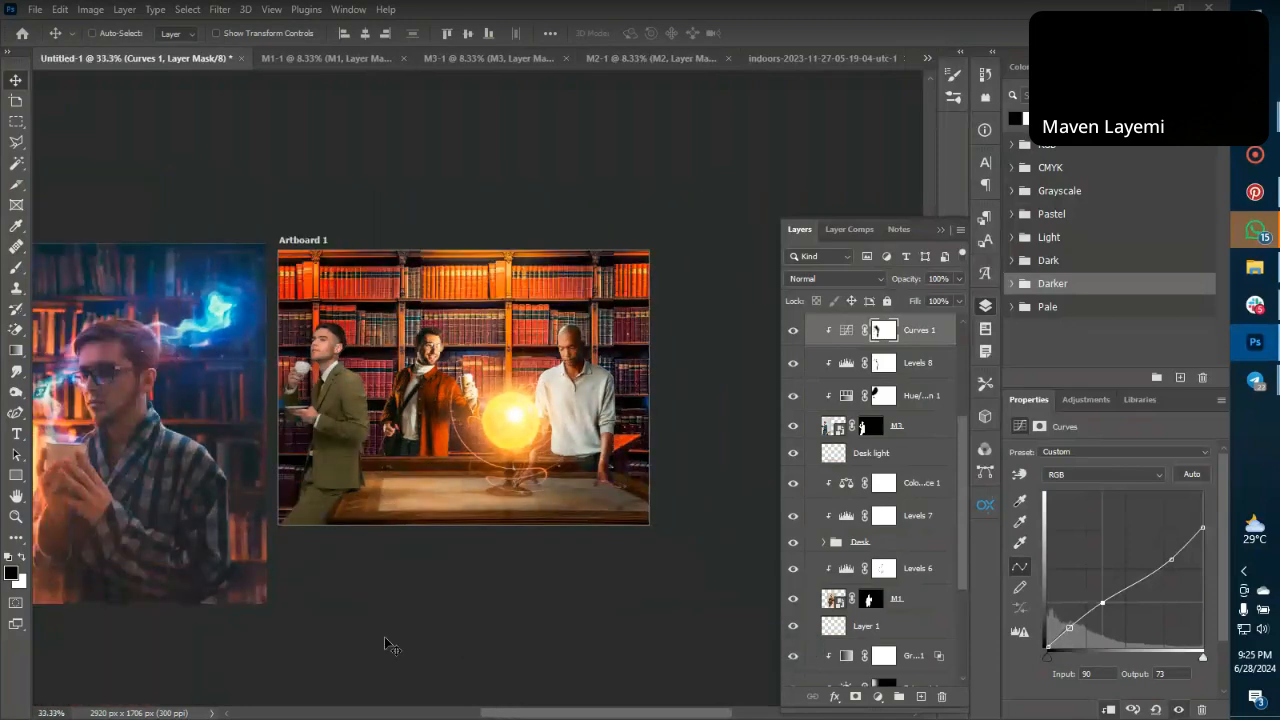
key("ctrl+minus")
key("ctrl+plus")
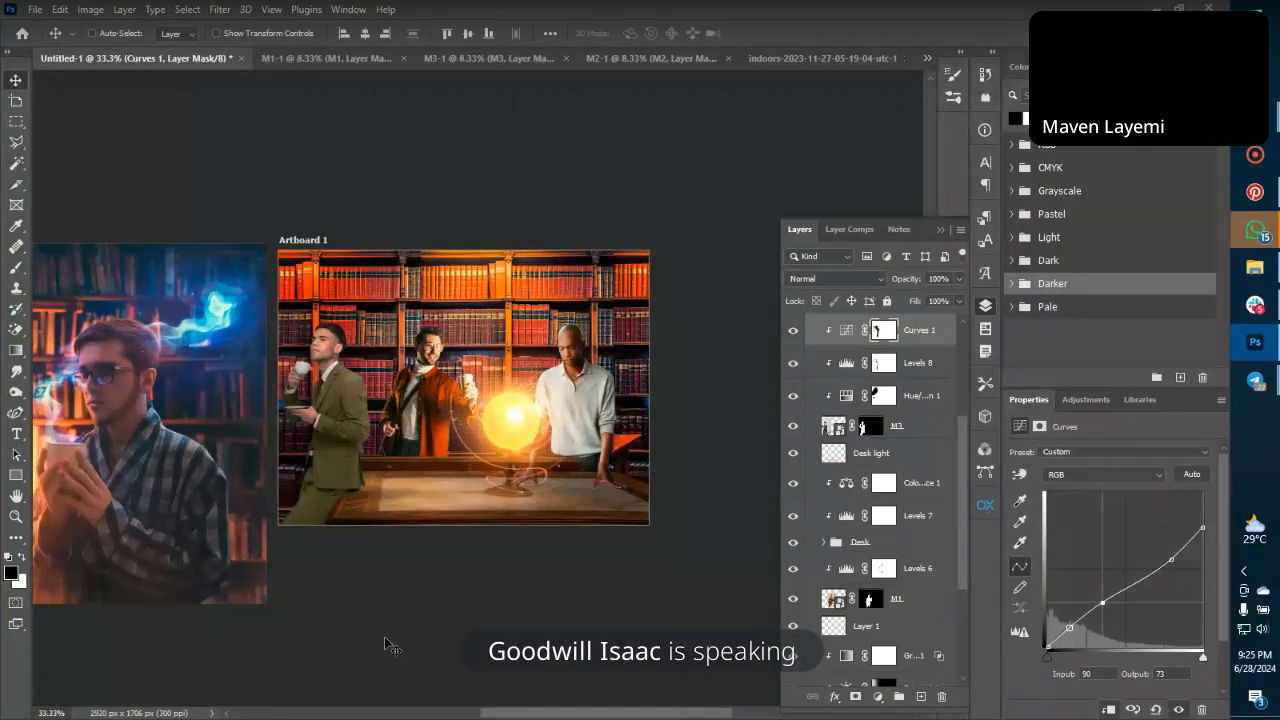
key("ctrl+plus")
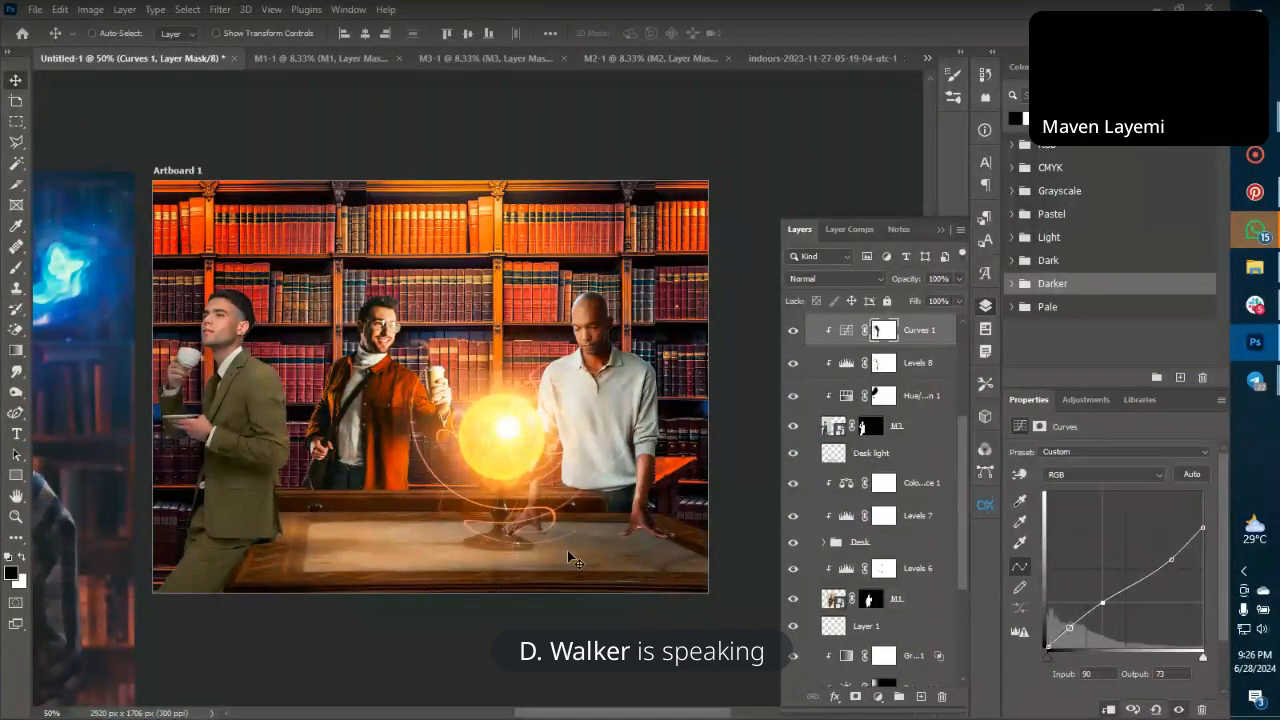
On the Desk light layer, flatten the soft brush to a thin ellipse and paint orange glow across the desk, reducing its size to 400 px.
key("ctrl+minus")
key("ctrl+minus")
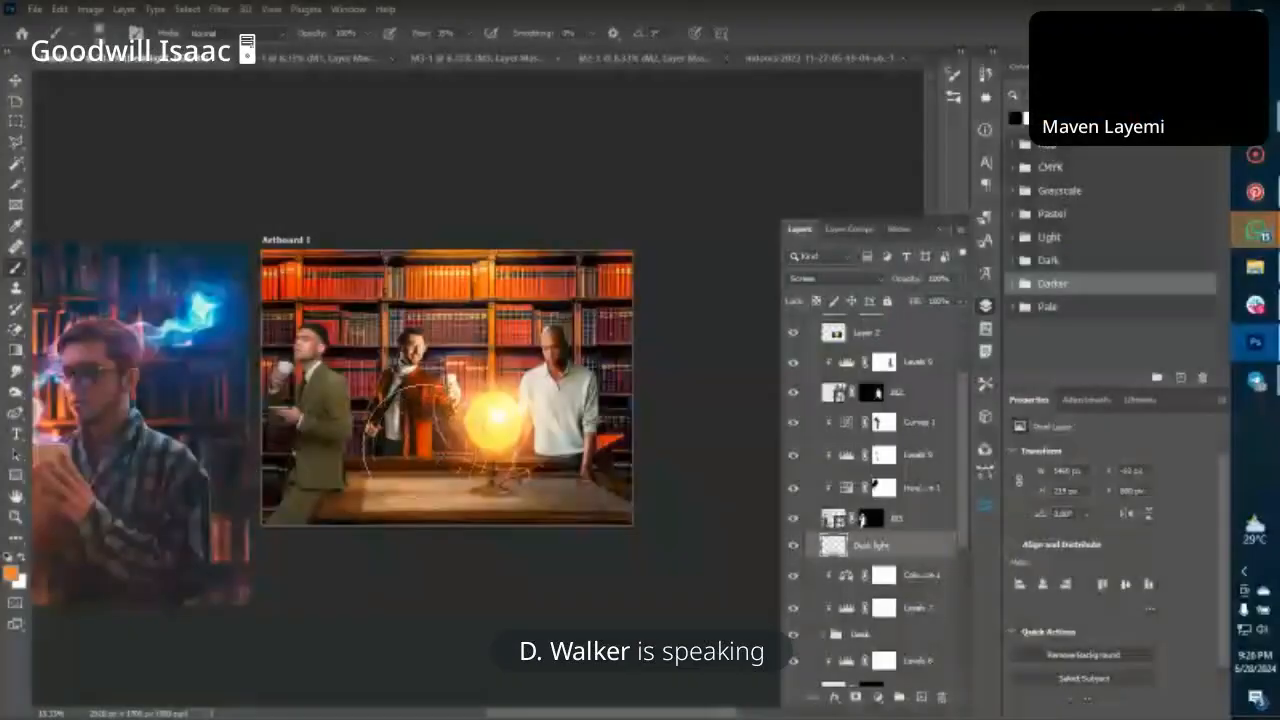
left_click(112, 35)
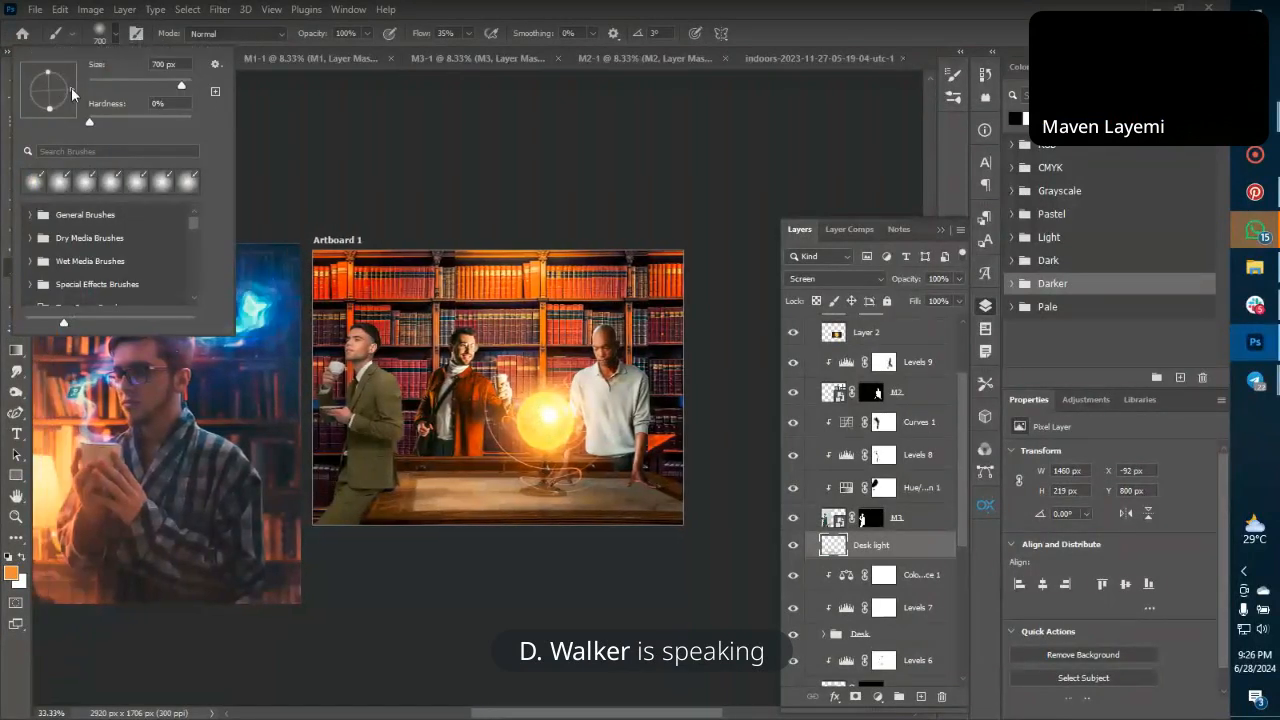
left_click_drag(74, 93, 44, 93)
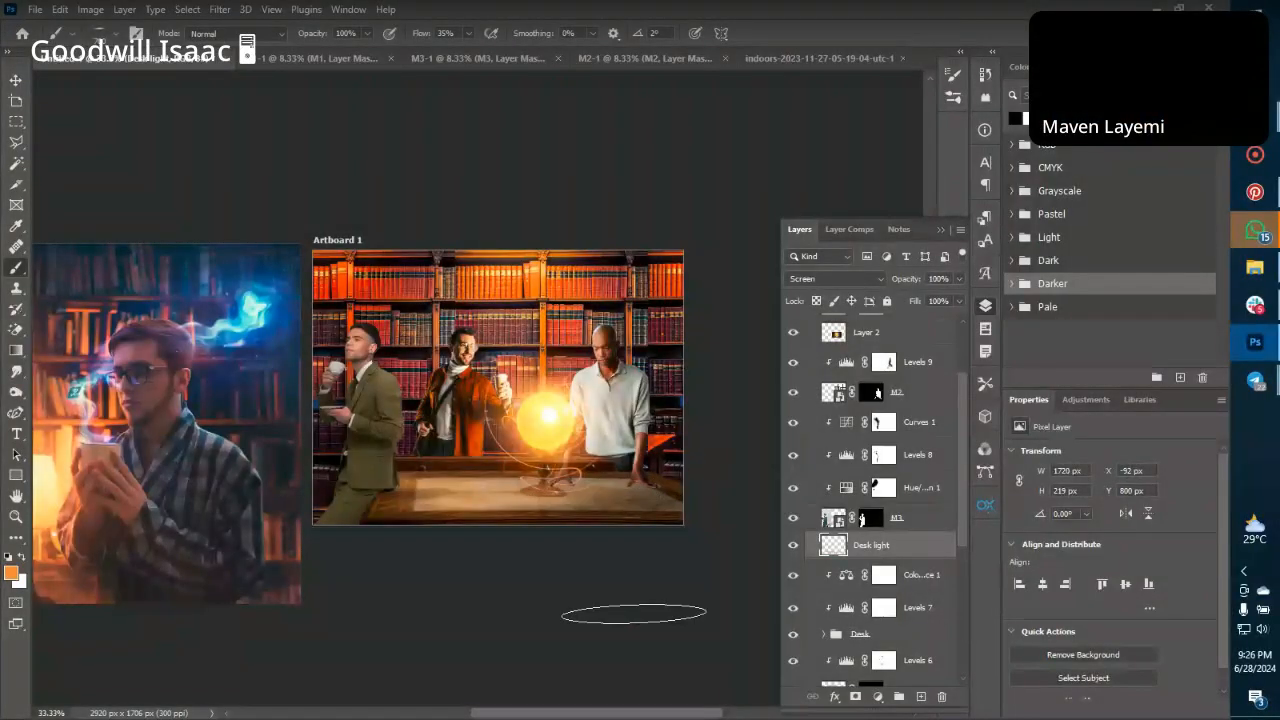
scroll(633, 620, "up", 2)
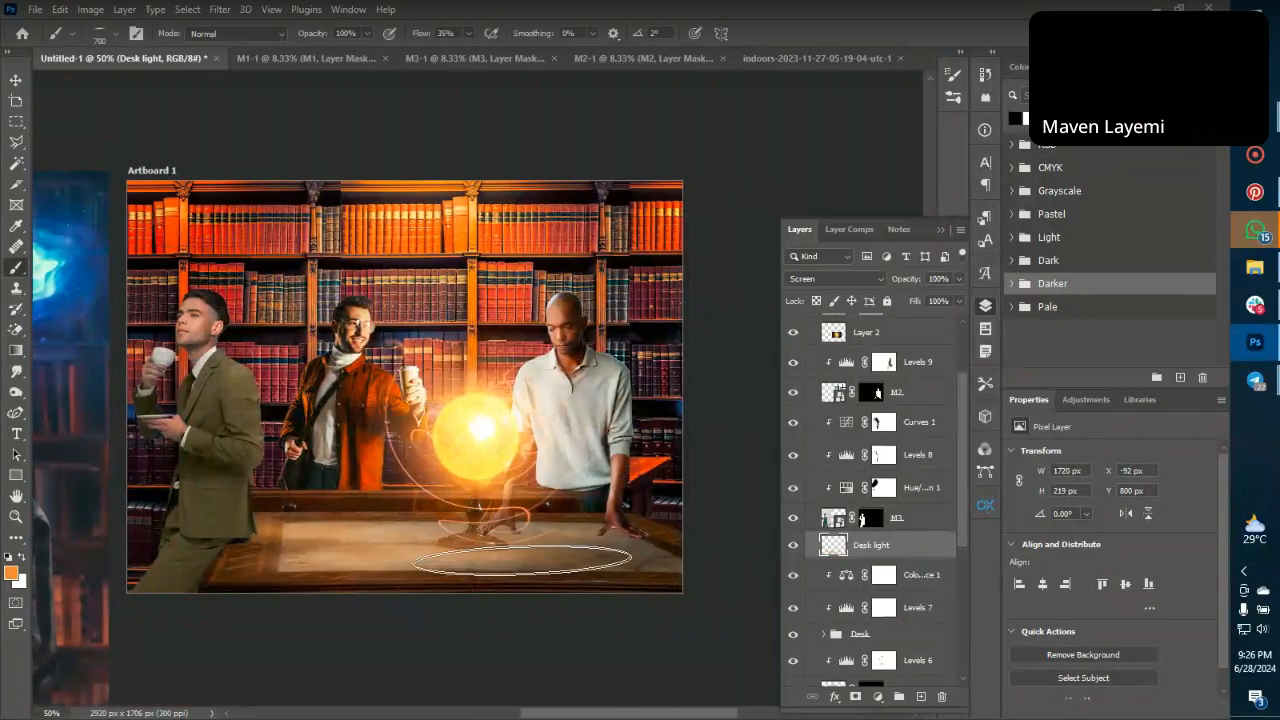
key("bracketleft")
key("bracketleft")
key("bracketleft")
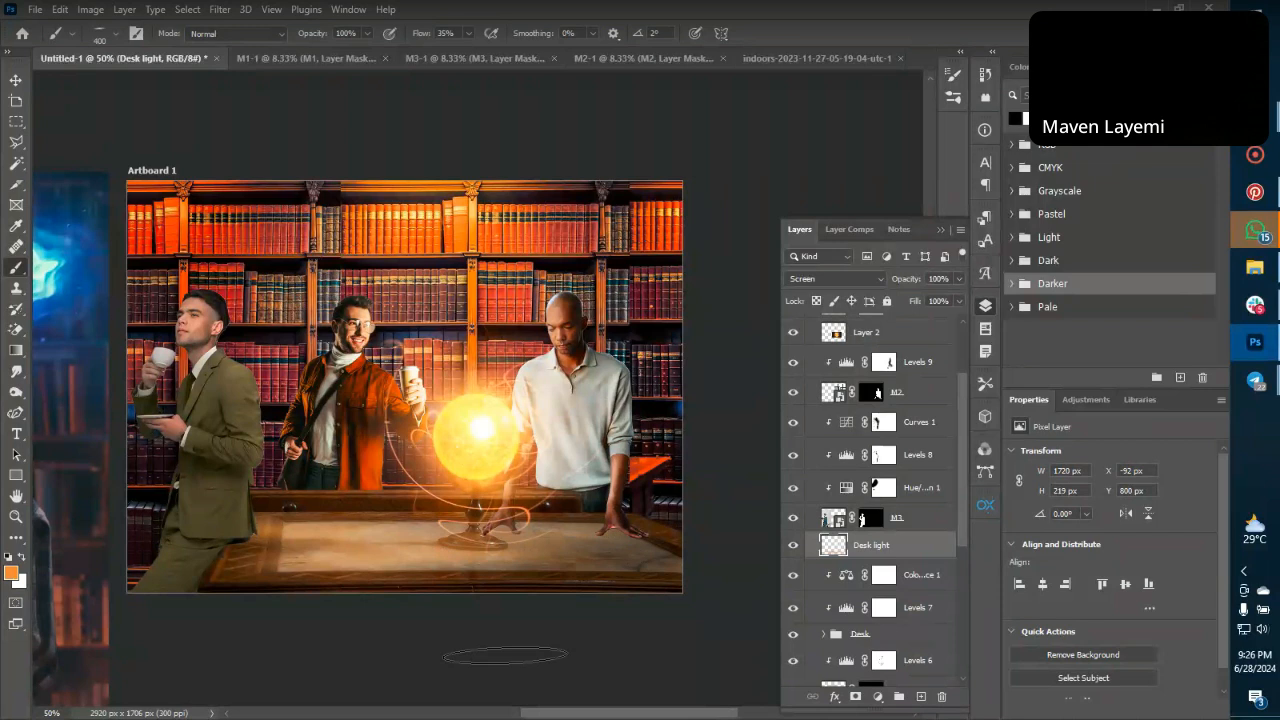
key("v")
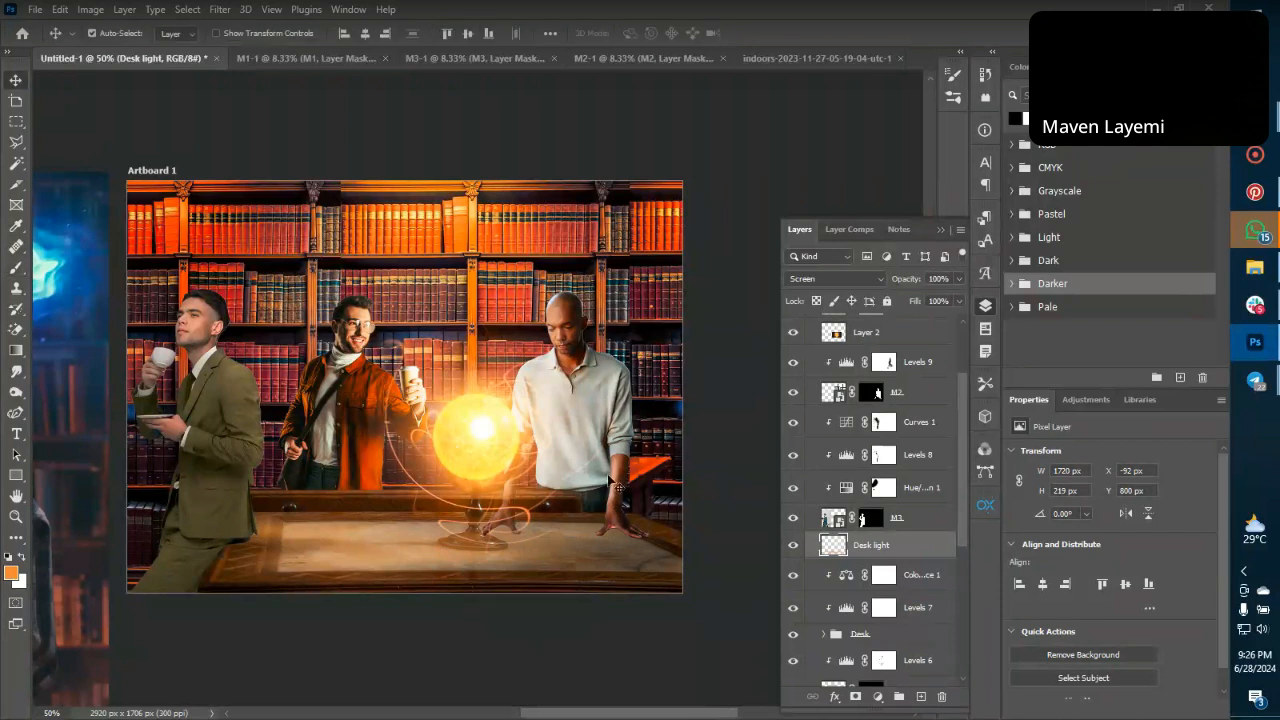
Add a Brightness/Contrast adjustment above the suited man's Curves 1 layer and set its brightness to 150.
scroll(612, 482, "left", 1)
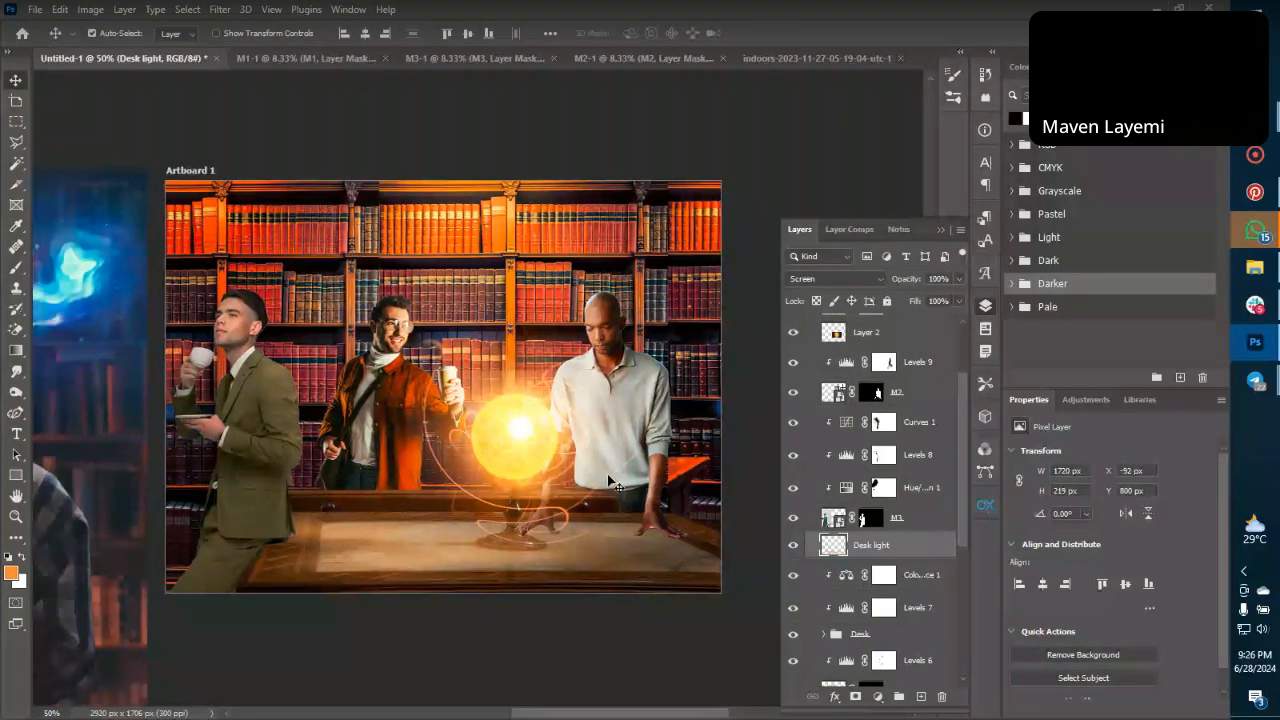
left_click(884, 421)
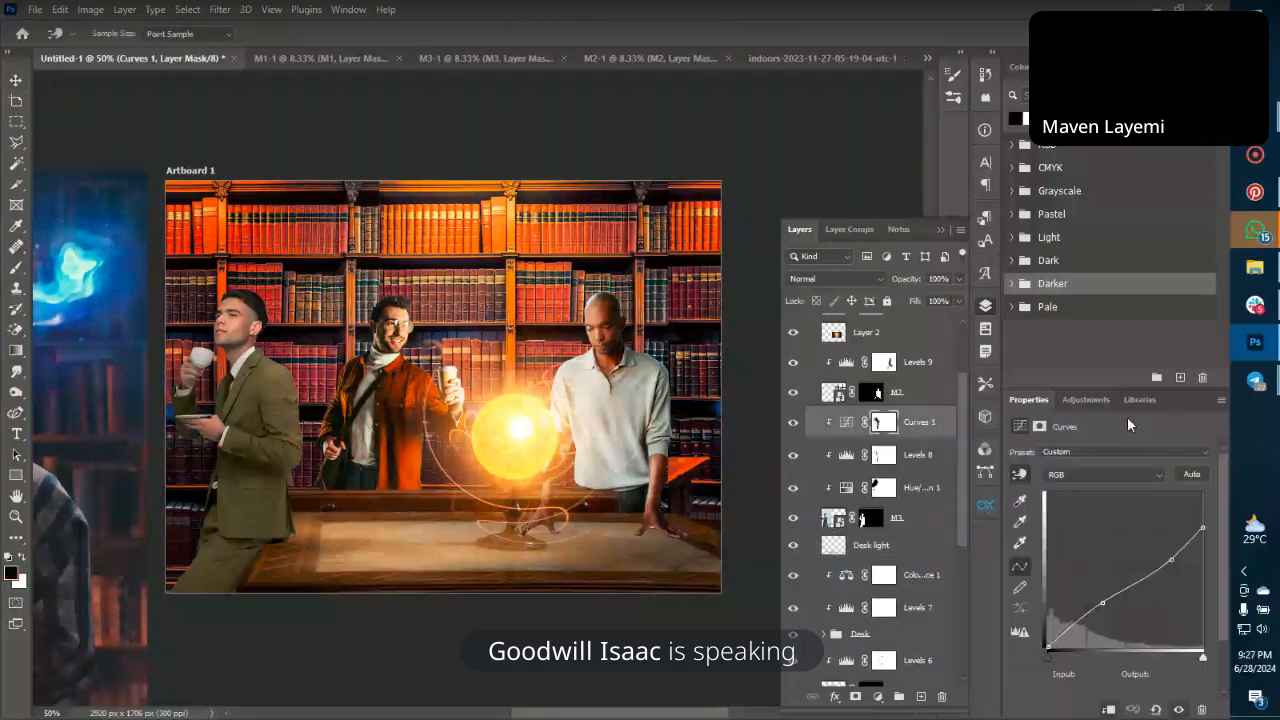
left_click(1085, 401)
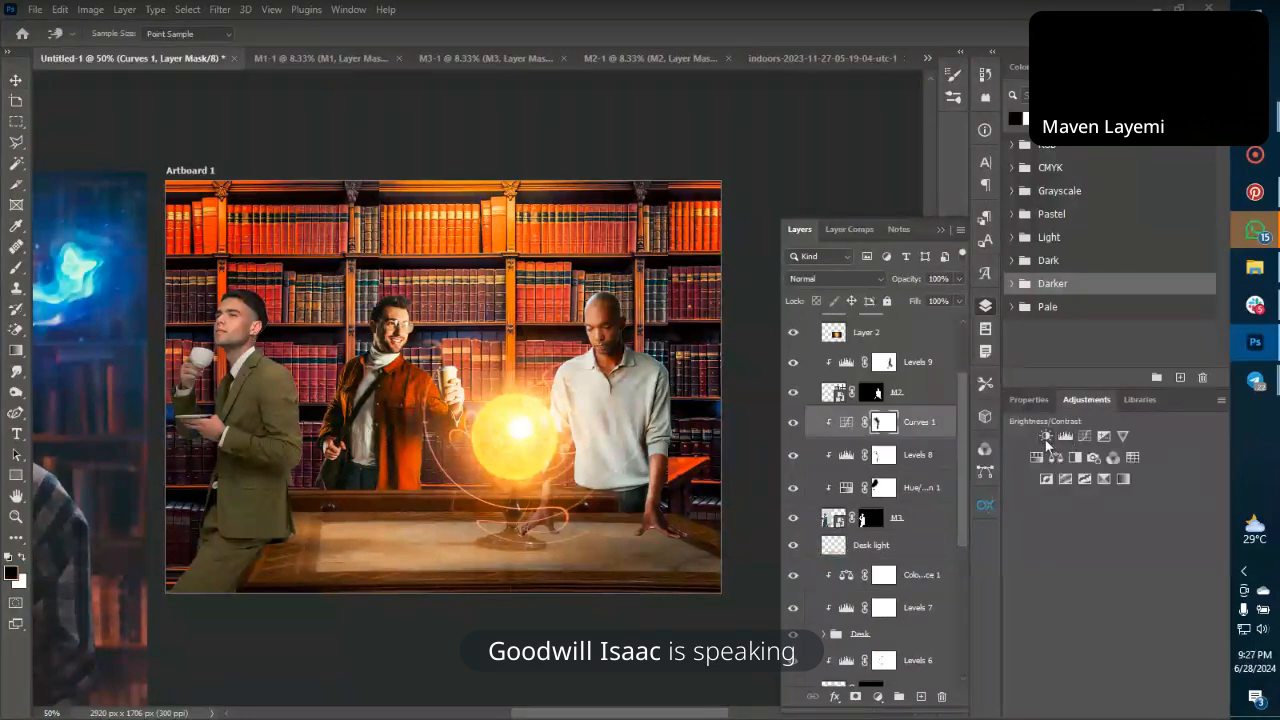
left_click(1045, 439)
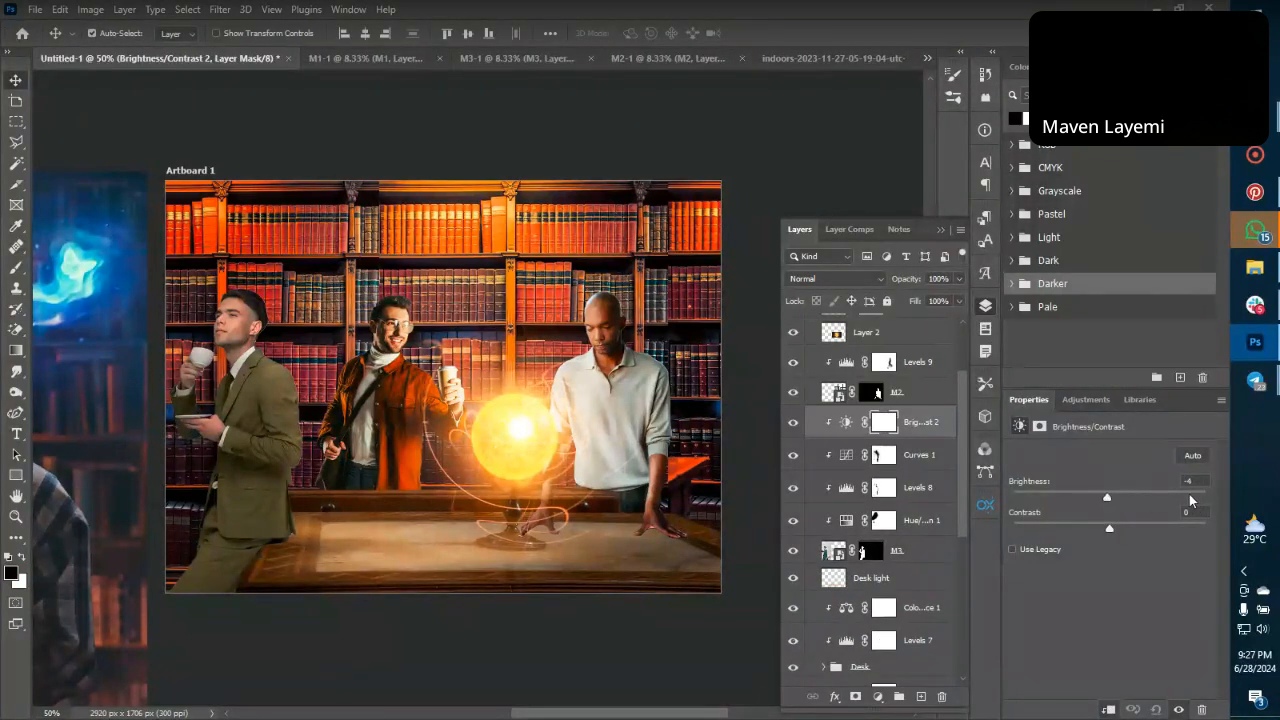
left_click_drag(1109, 497, 1205, 497)
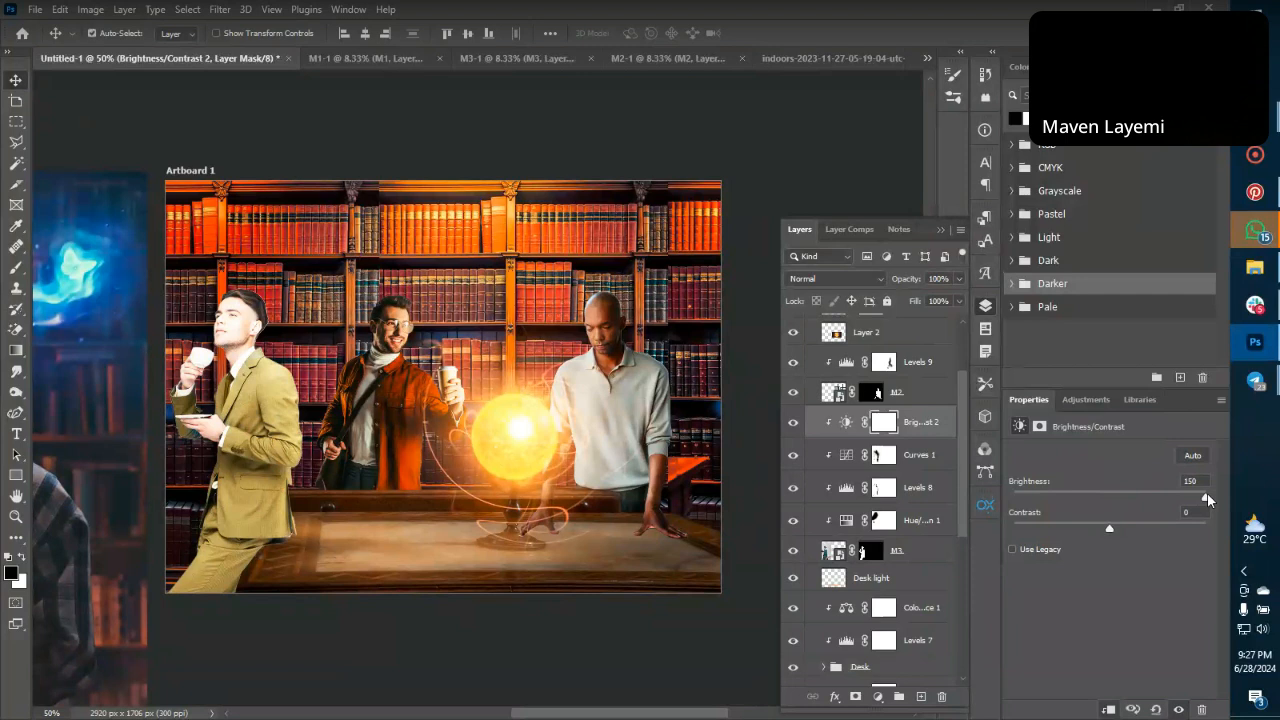
Limit the Brightness/Contrast 2 adjustment to lighter tones with Blend If, splitting the underlying layer's black slider to 0 / 165.
double_click(940, 432)
left_click(938, 439)
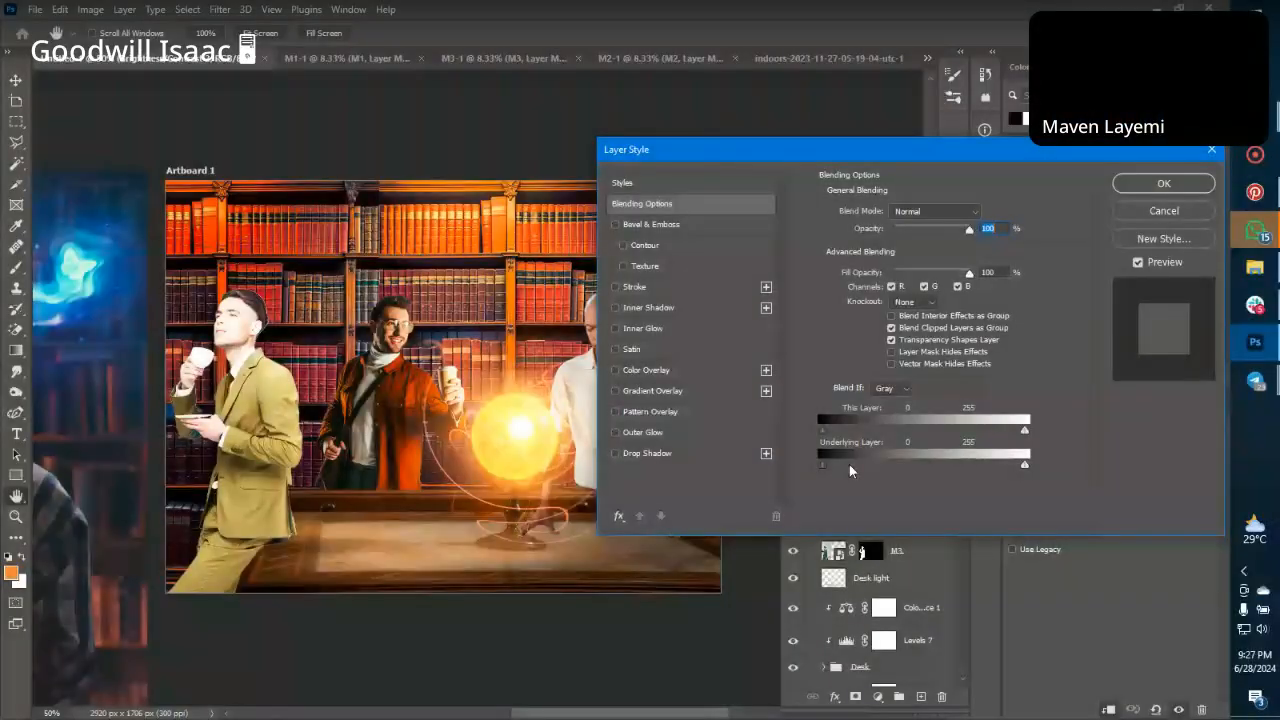
mouse_move(825, 431)
left_mouse_down()
mouse_move(875, 437)
mouse_move(806, 443)
left_mouse_up()
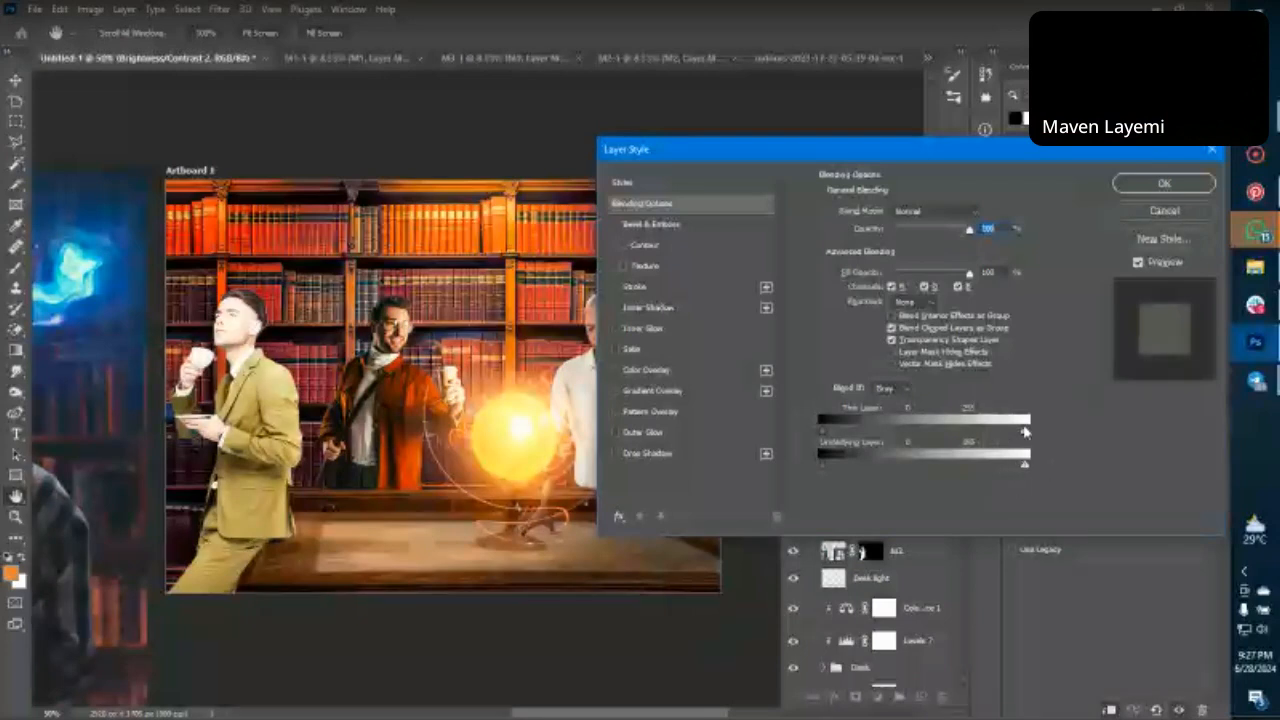
mouse_move(1025, 432)
left_mouse_down()
mouse_move(988, 433)
mouse_move(1026, 433)
left_mouse_up()
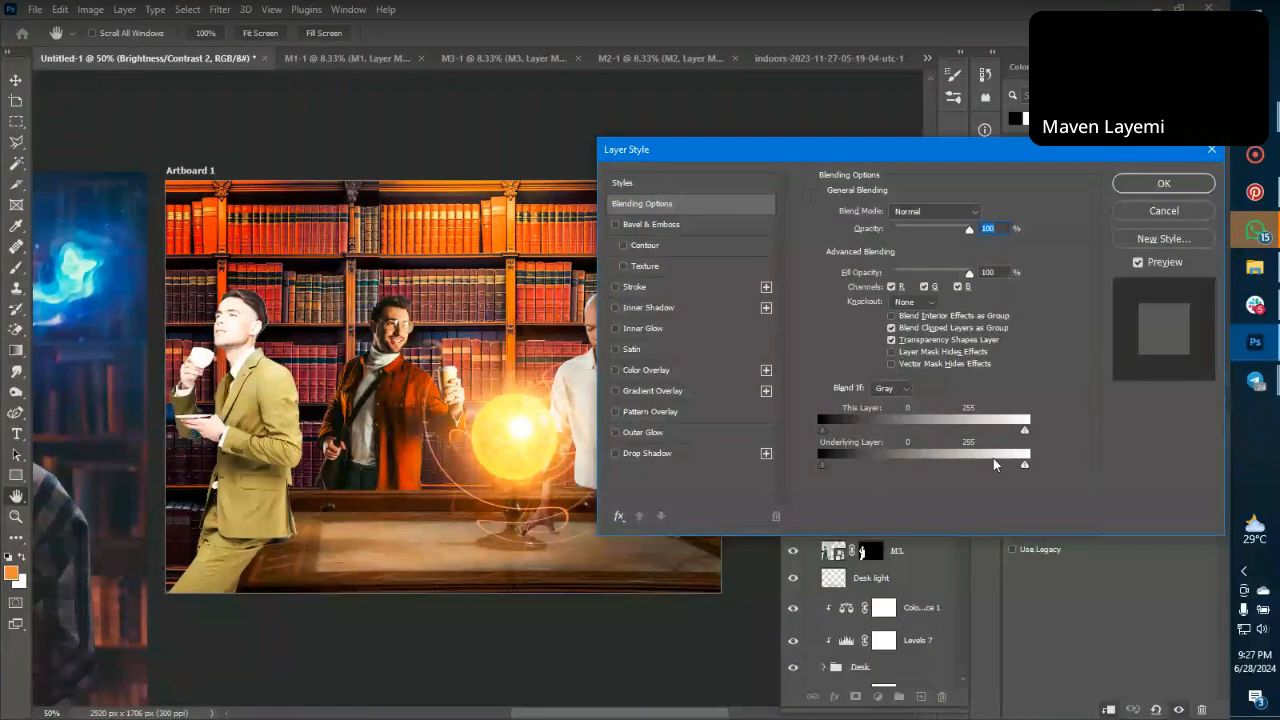
key("alt")
left_click_drag(1024, 466, 821, 470)
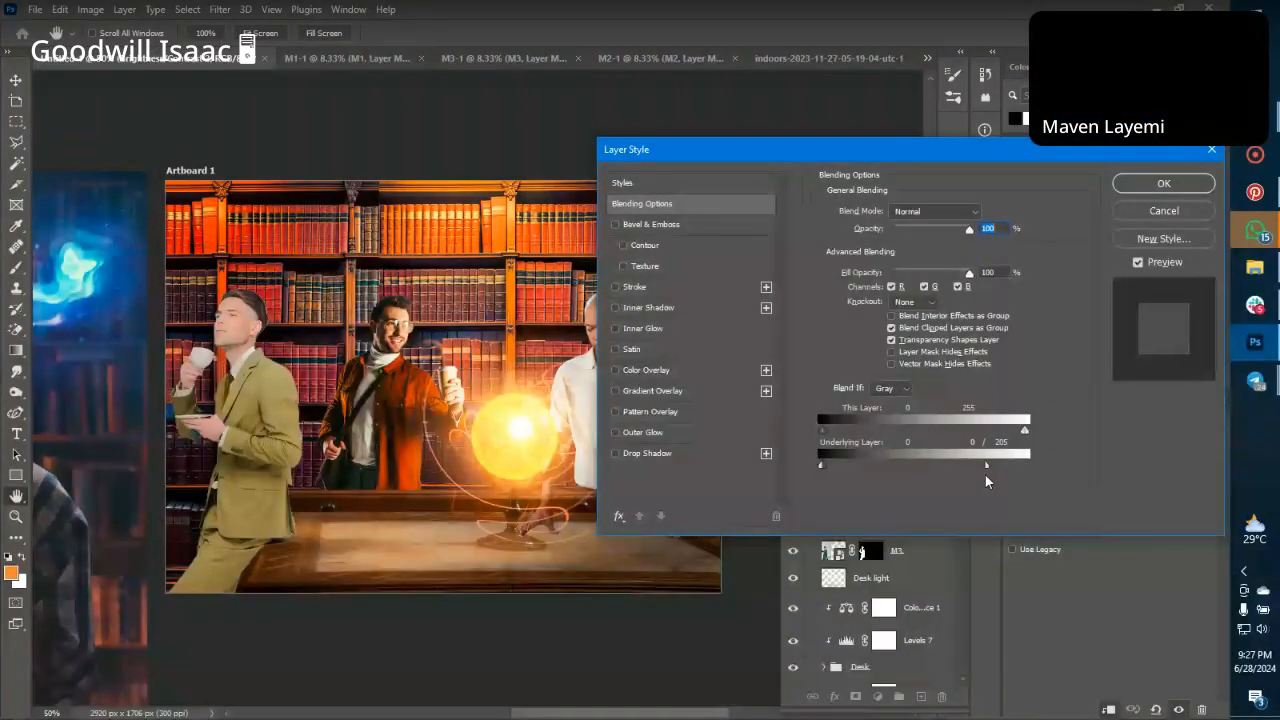
left_click_drag(821, 466, 963, 466)
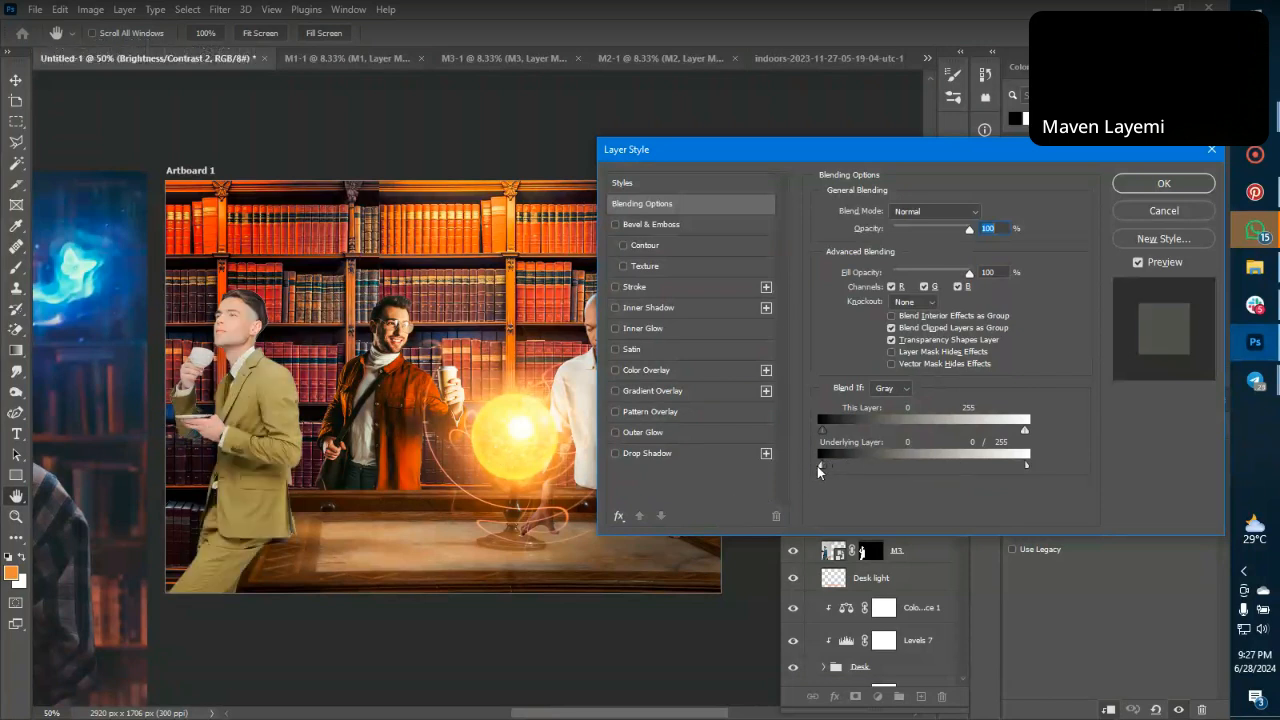
left_click_drag(821, 466, 932, 466)
left_click_drag(821, 466, 1034, 467)
mouse_move(930, 466)
left_mouse_down()
mouse_move(820, 475)
mouse_move(928, 455)
left_mouse_up()
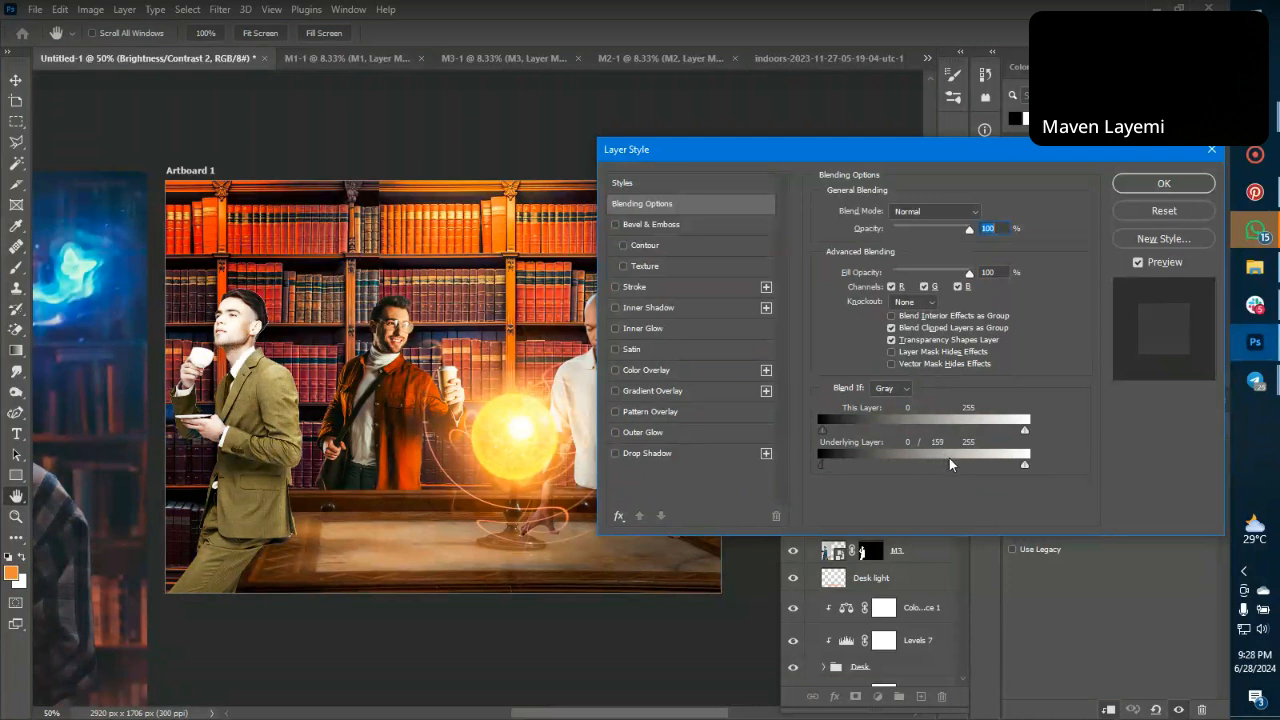
left_click_drag(949, 458, 953, 459)
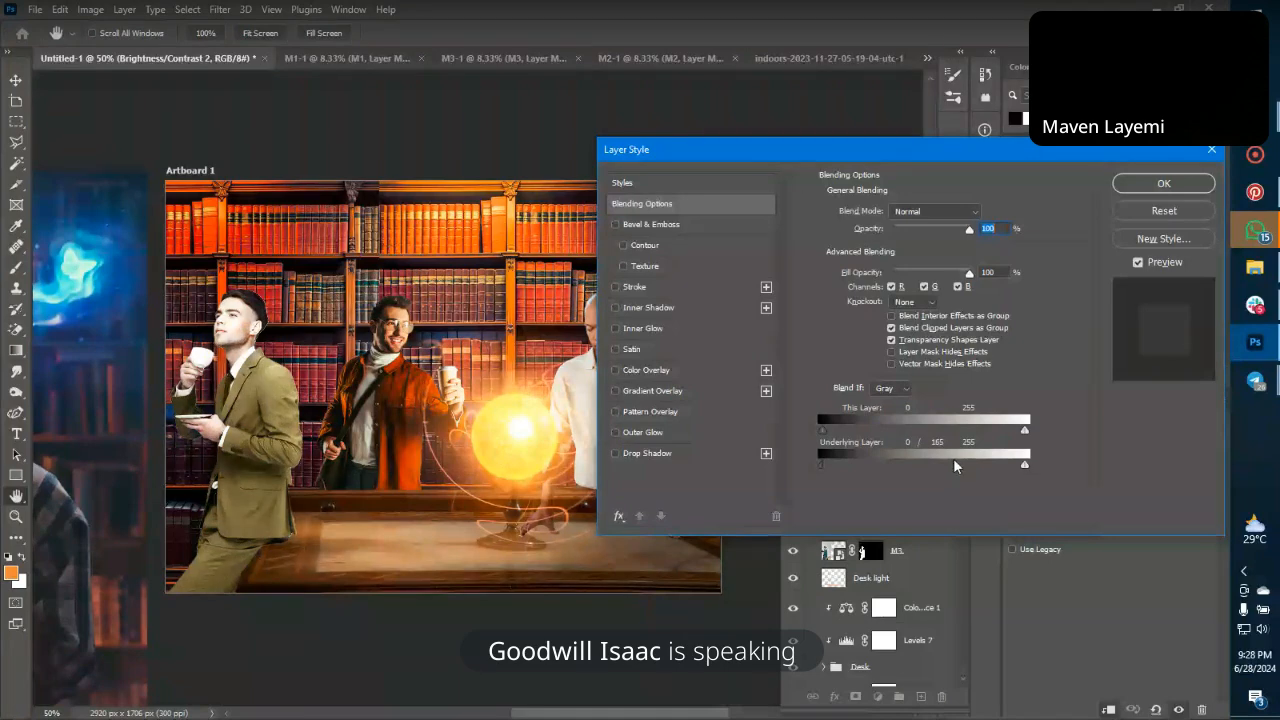
left_click(1145, 186)
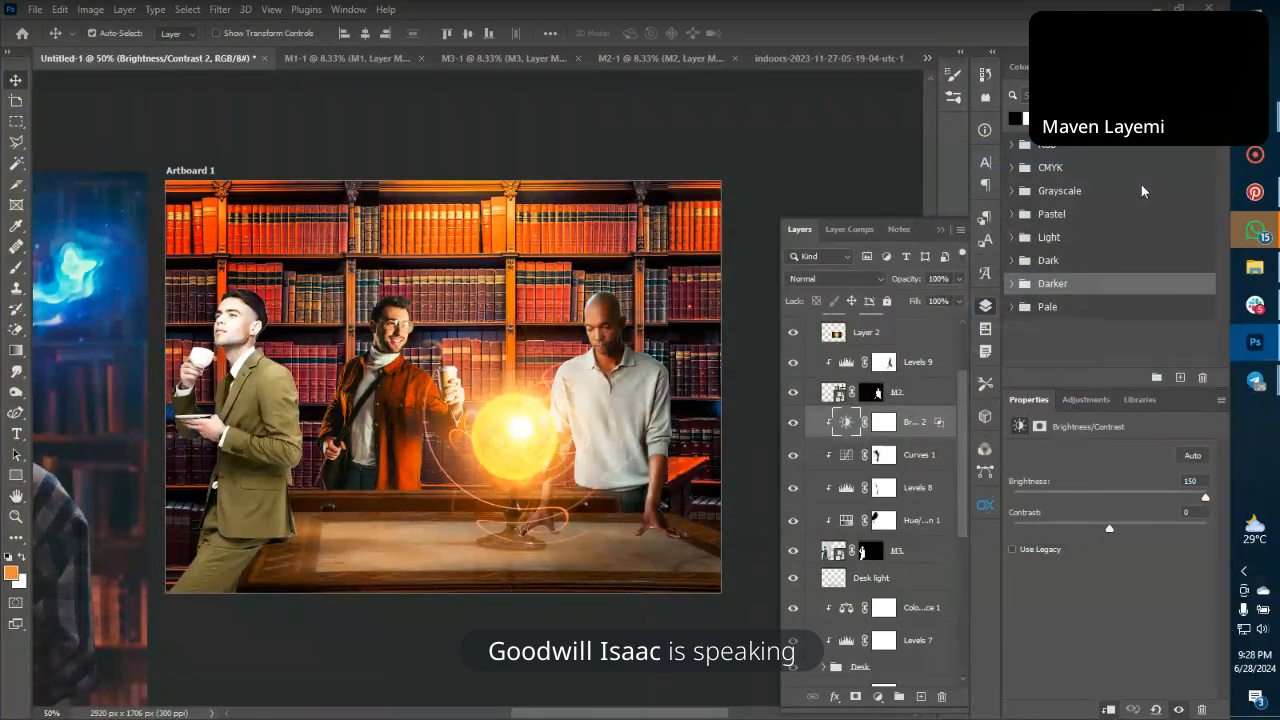
Invert the Brightness/Contrast 2 mask to black and choose a soft round brush sized 250 px.
left_click(884, 423)
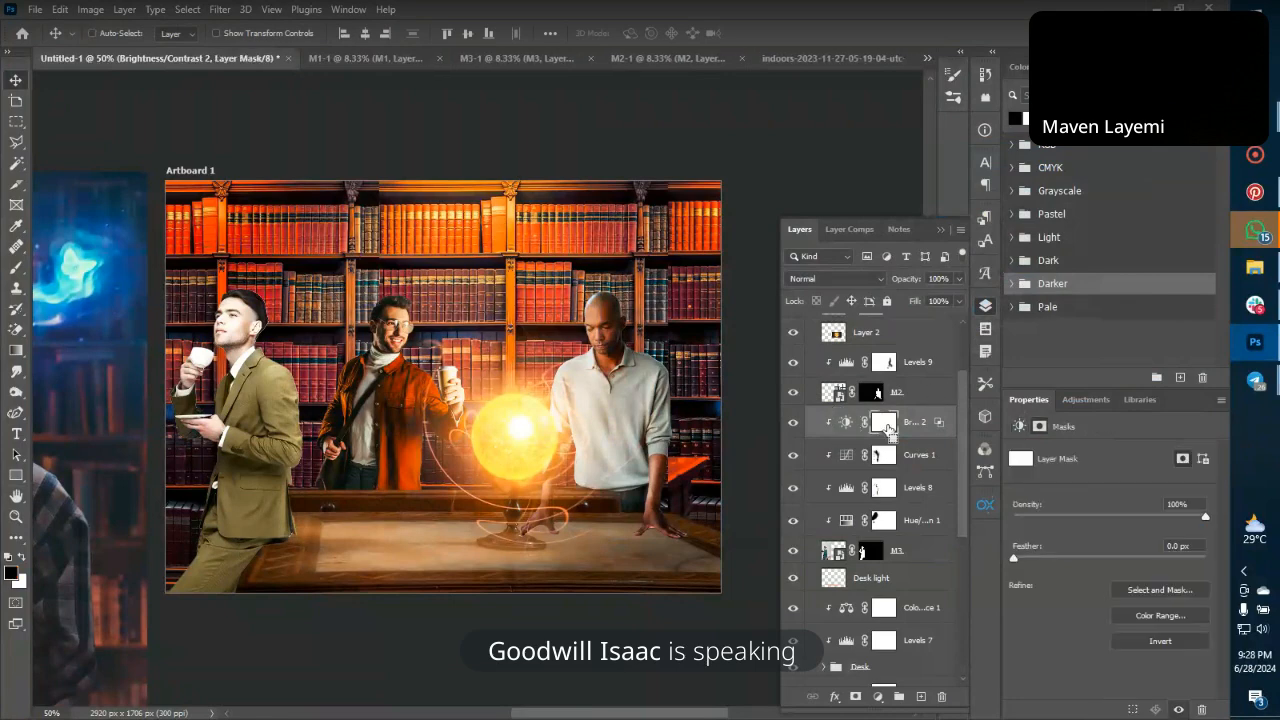
key("ctrl+i")
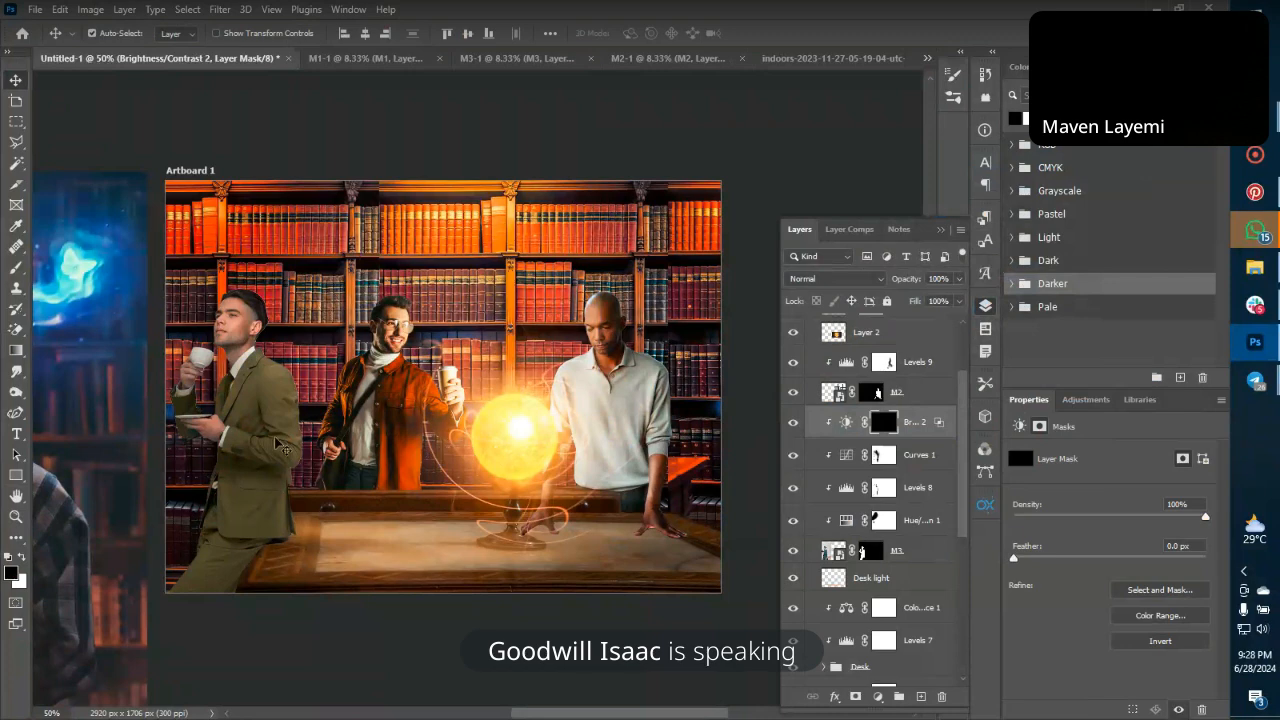
key("b")
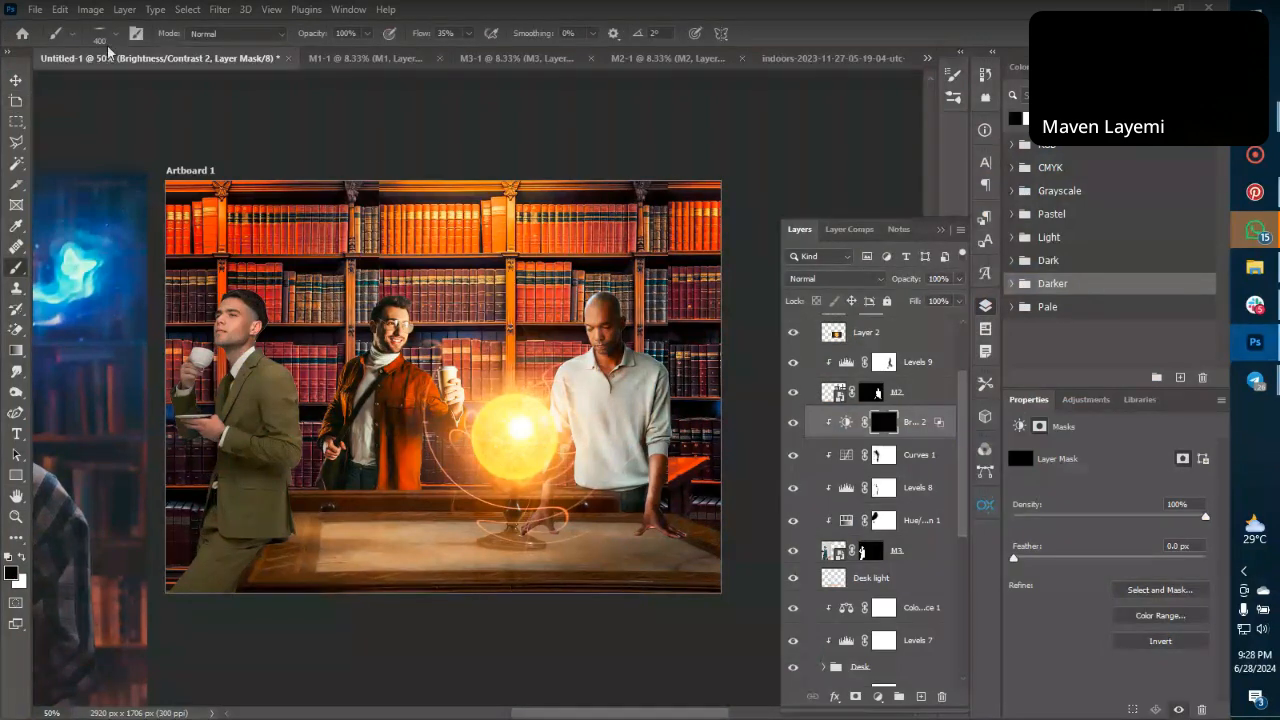
left_click(70, 33)
left_click(57, 186)
key("Return")
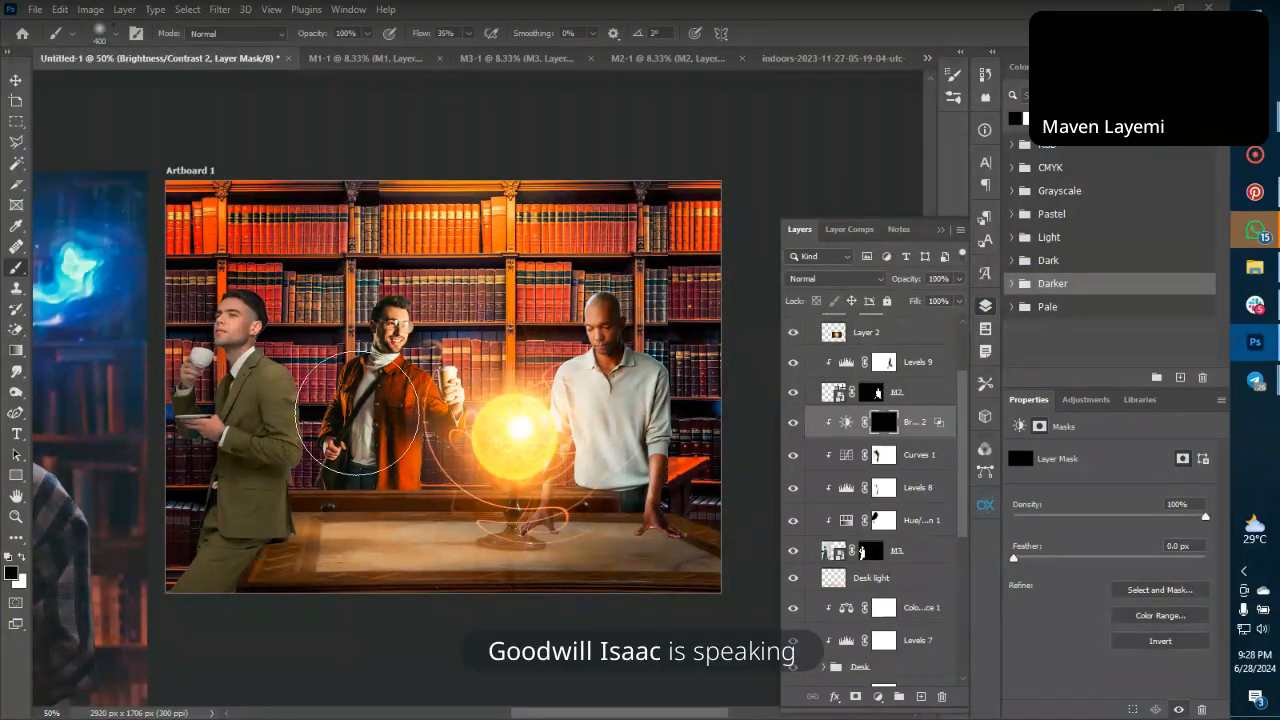
key("bracketleft")
key("bracketleft")
key("bracketleft")
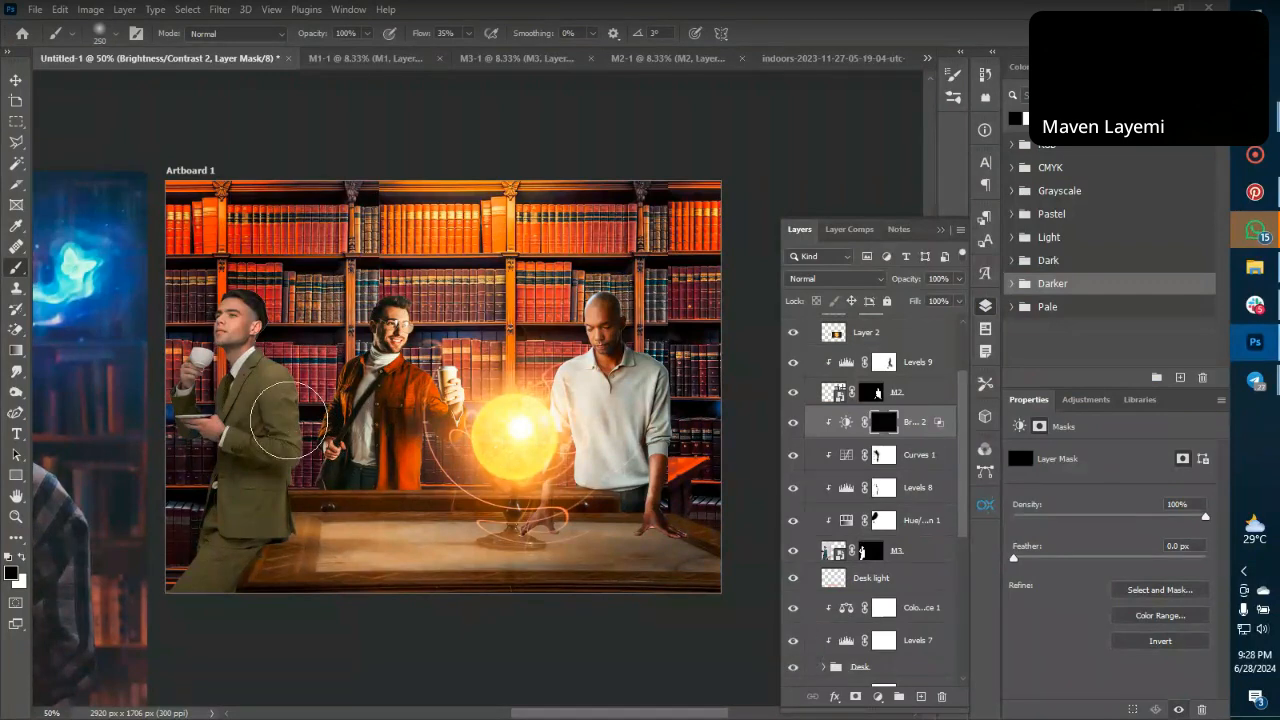
Paint white on the mask at 50% flow to brighten the suited man's ear, back, elbow and jacket edge facing the globe.
key("x")
left_click(286, 412)
left_click_drag(420, 34, 435, 38)
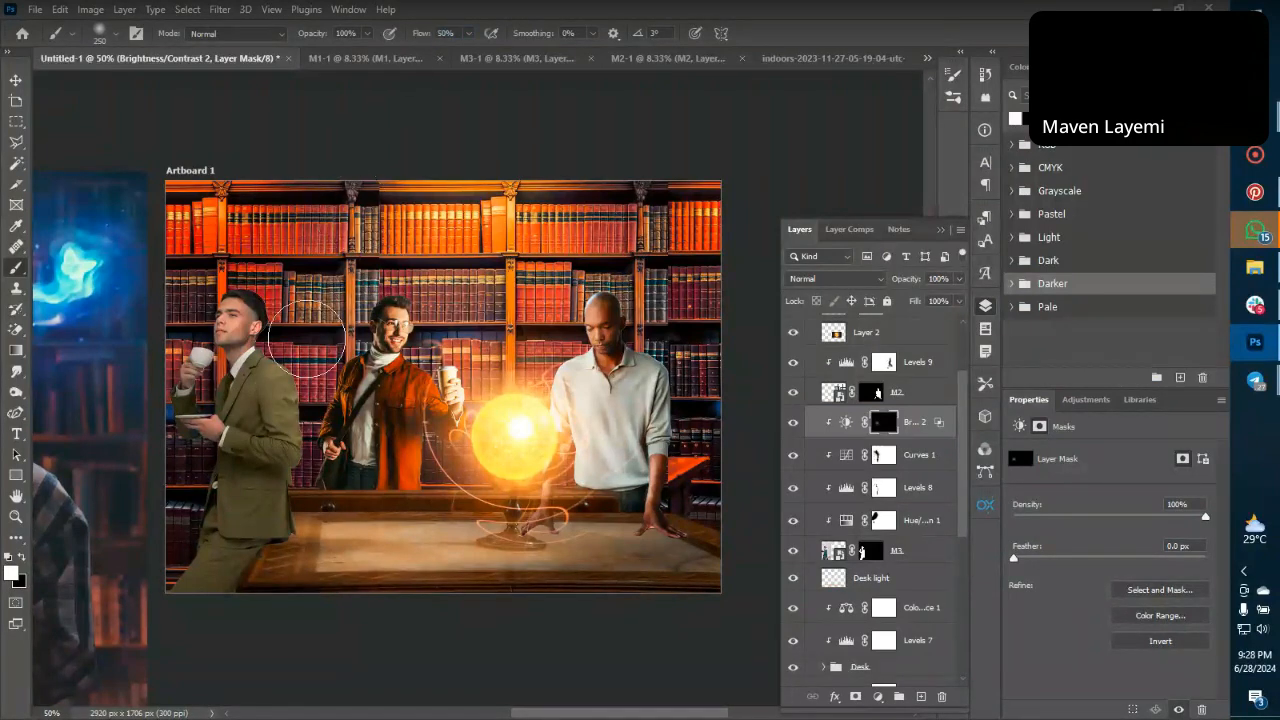
left_click(284, 341)
left_click(281, 341)
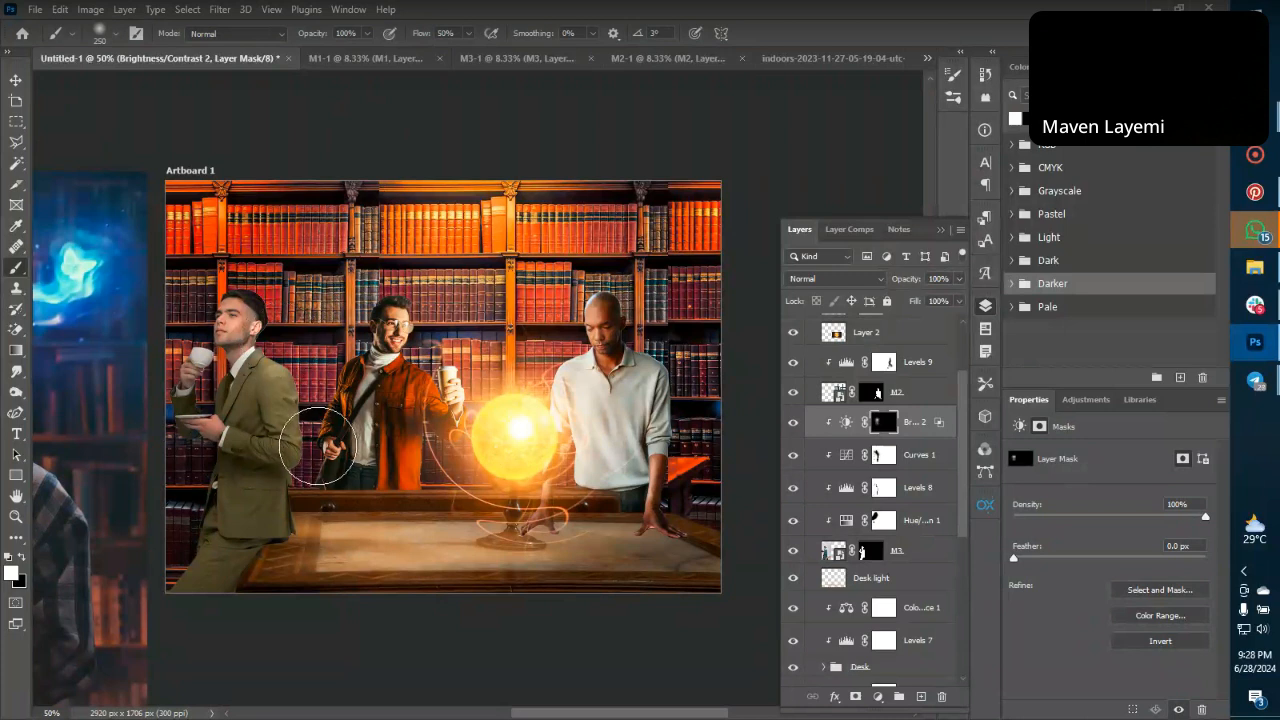
left_click(308, 429)
left_click(299, 495)
left_click(299, 516)
left_click(316, 432)
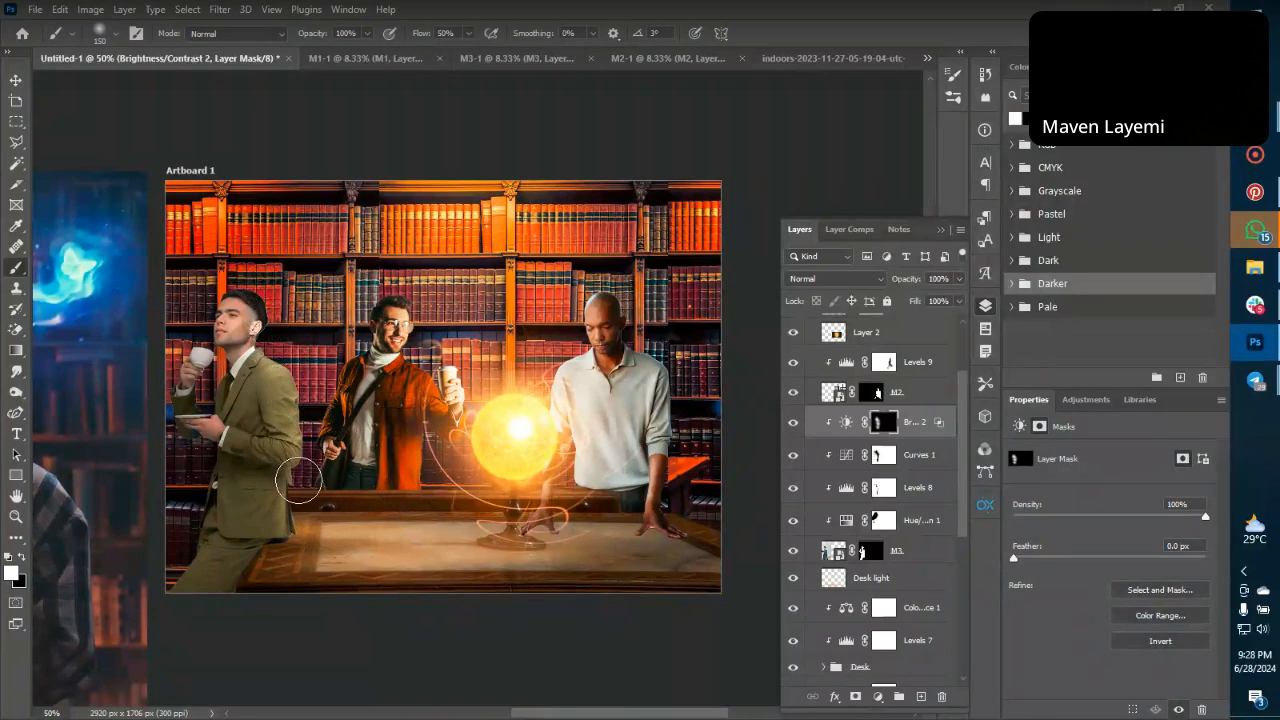
Brighten the suited man's hand under the saucer by painting white on the mask with a 40 px brush at 27% flow.
key("bracketleft")
key("bracketleft")
key("bracketleft")
key("bracketleft")
key("bracketleft")
key("bracketleft")
key("bracketleft")
key("bracketleft")
left_click_drag(252, 376, 205, 478)
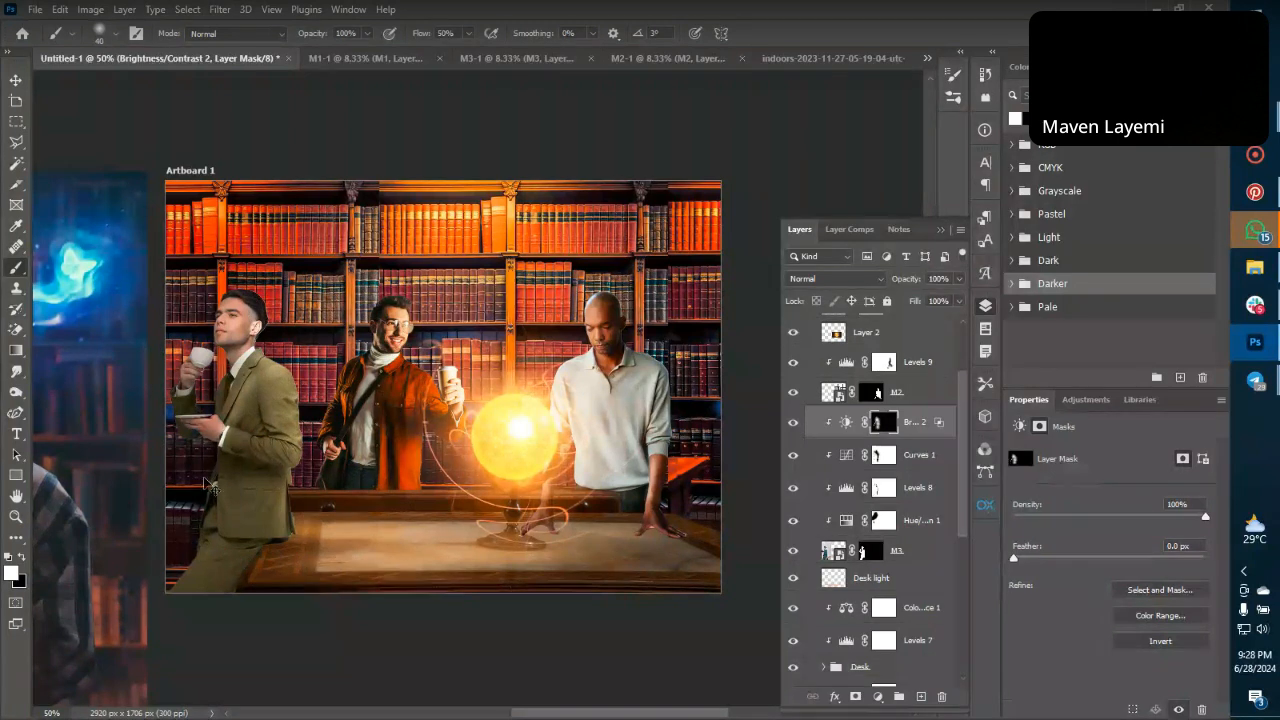
key("ctrl+z")
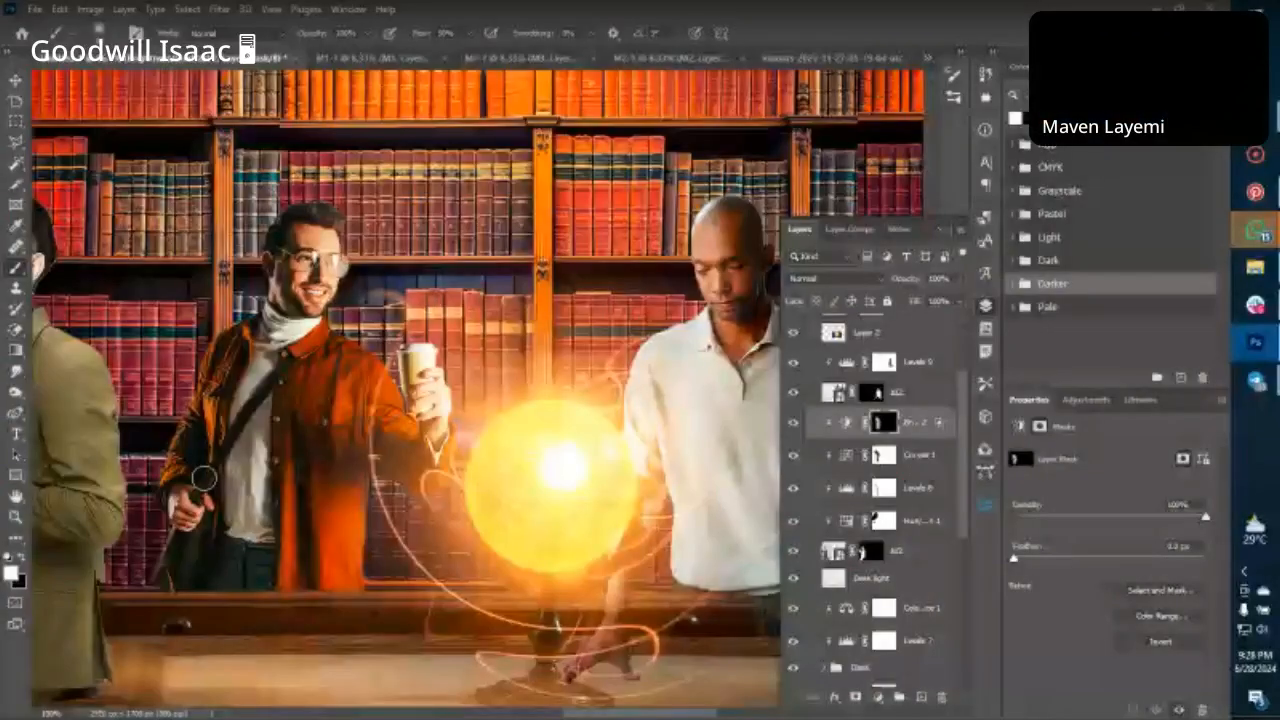
scroll(203, 478, "left", 5)
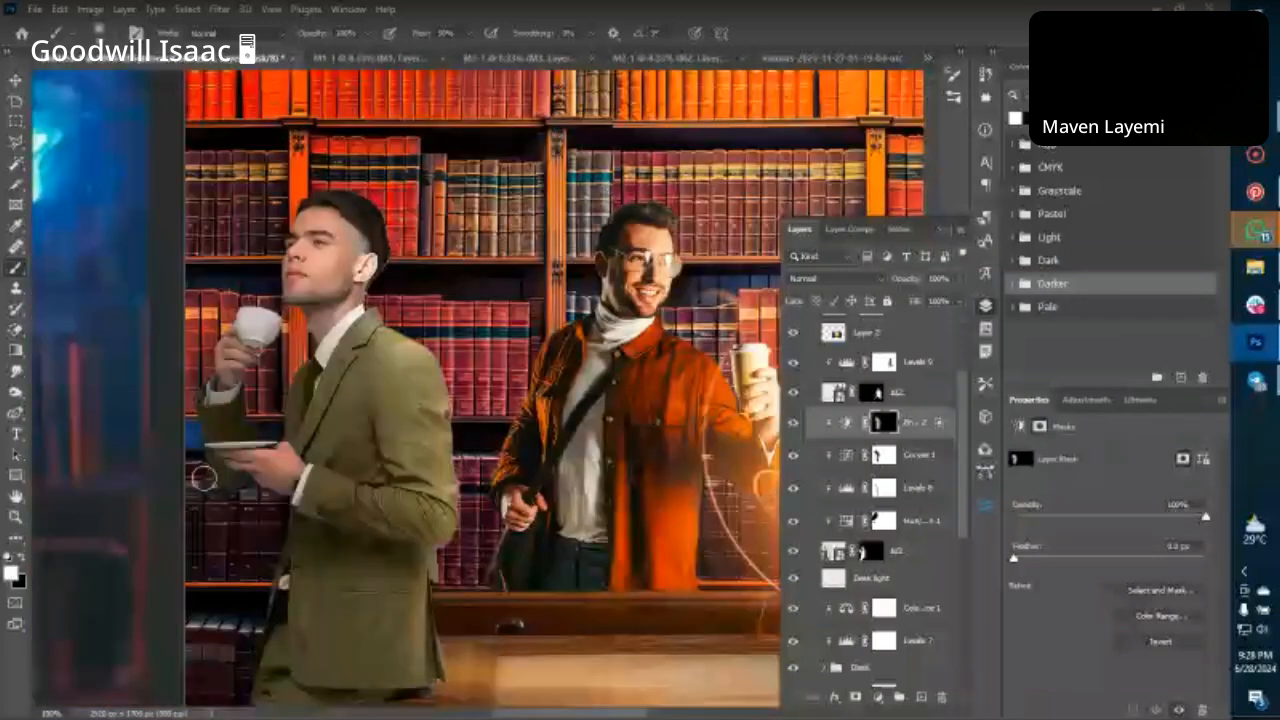
scroll(203, 478, "left", 2)
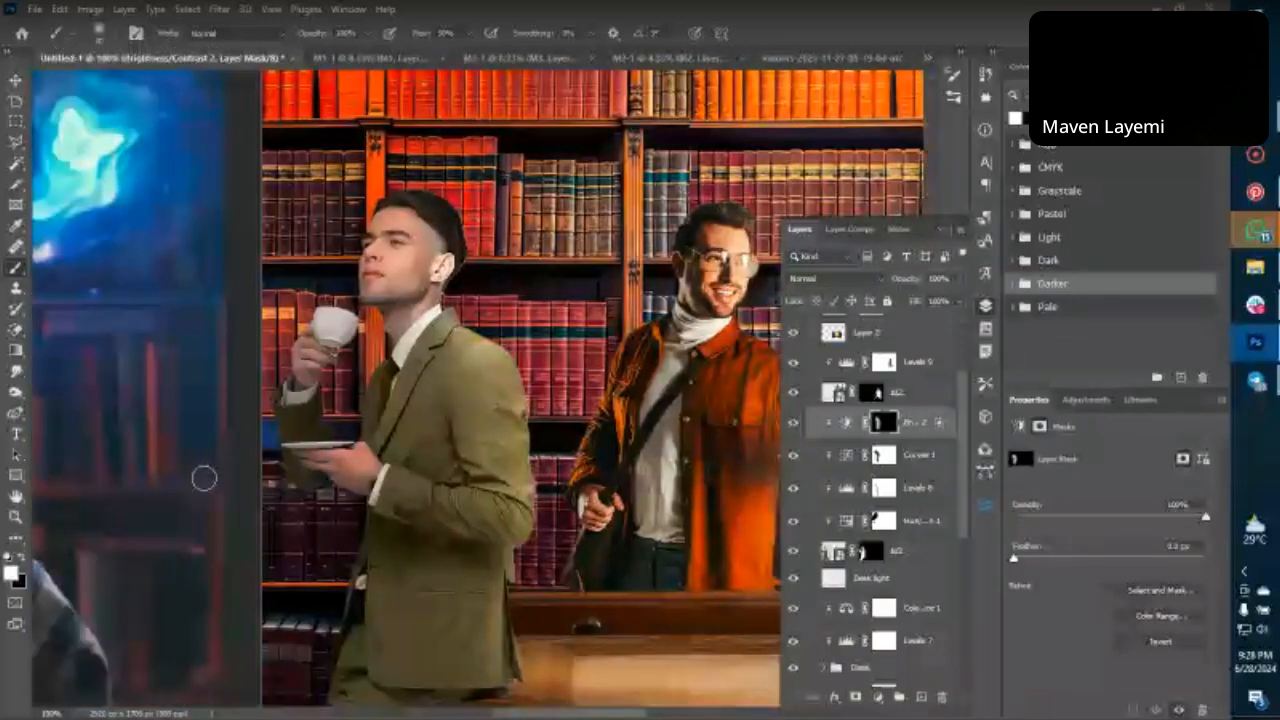
key("ctrl+plus")
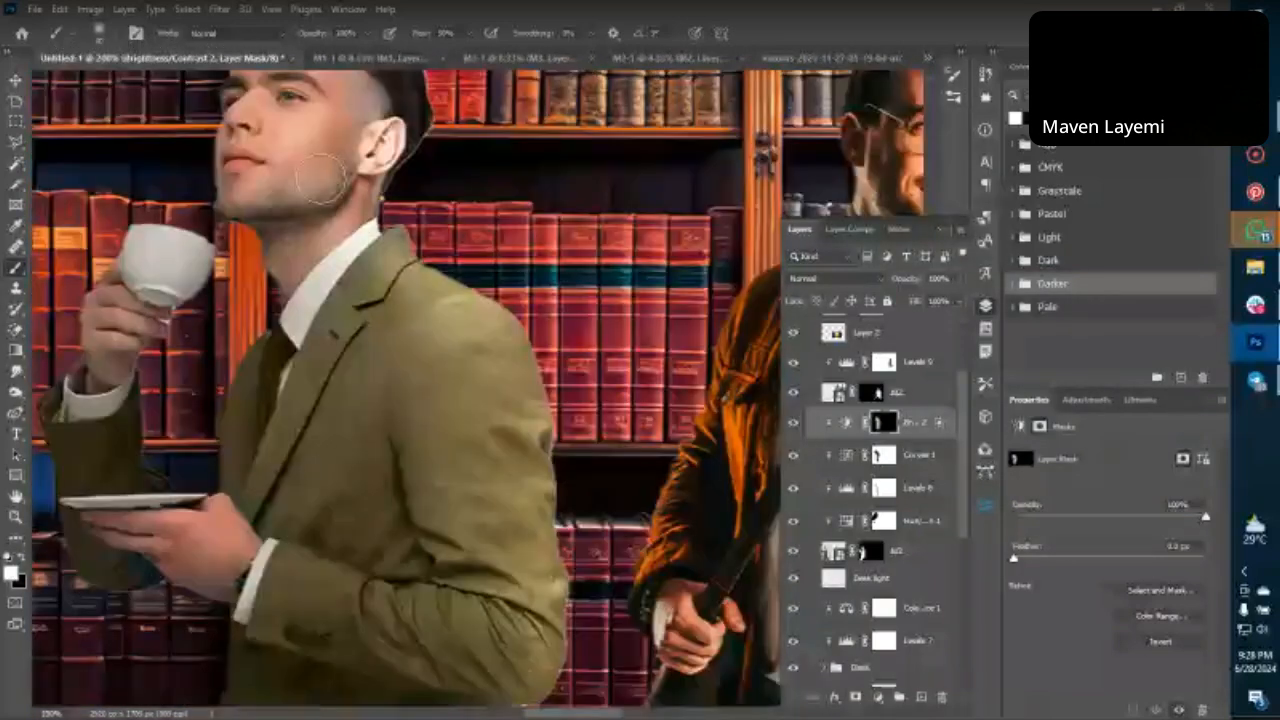
left_click(421, 36)
type("27")
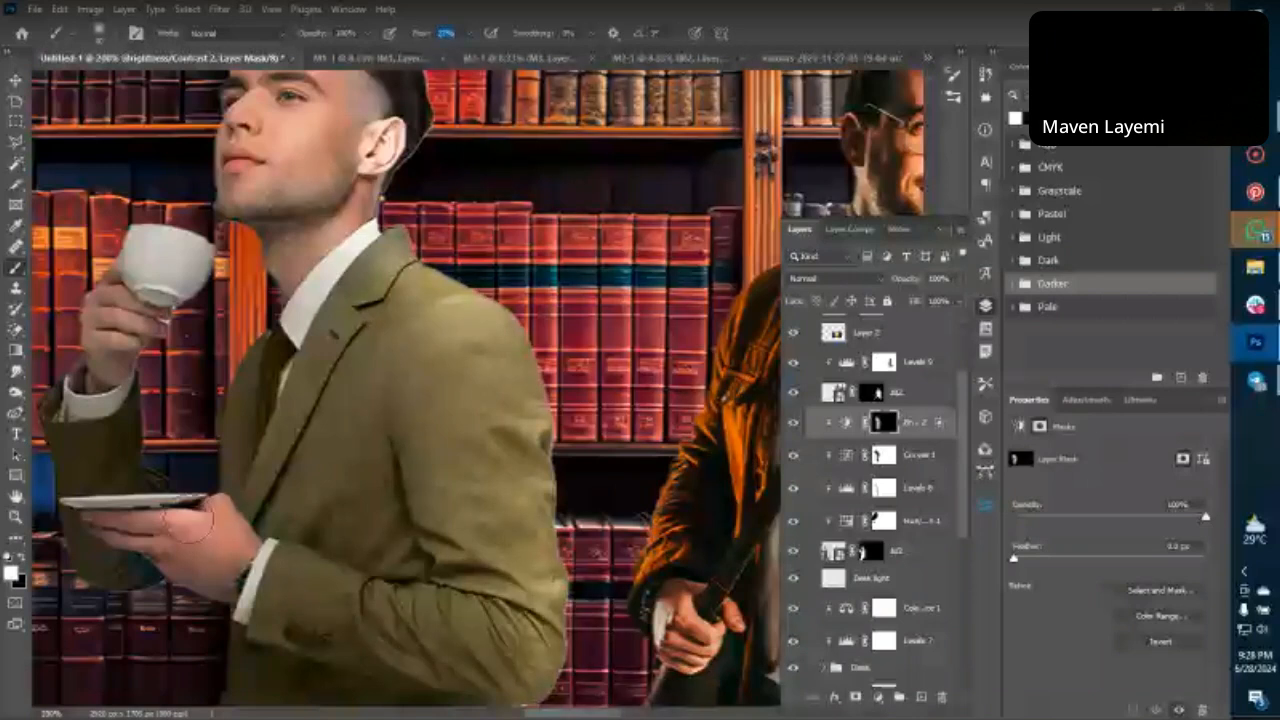
left_click_drag(190, 520, 242, 548)
Reduce the brush to 15 px and paint thin highlights along the folds of the suited man's lower jacket.
key("bracketleft")
key("bracketleft")
key("bracketleft")
key("bracketleft")
key("bracketleft")
key("bracketleft")
key("bracketleft")
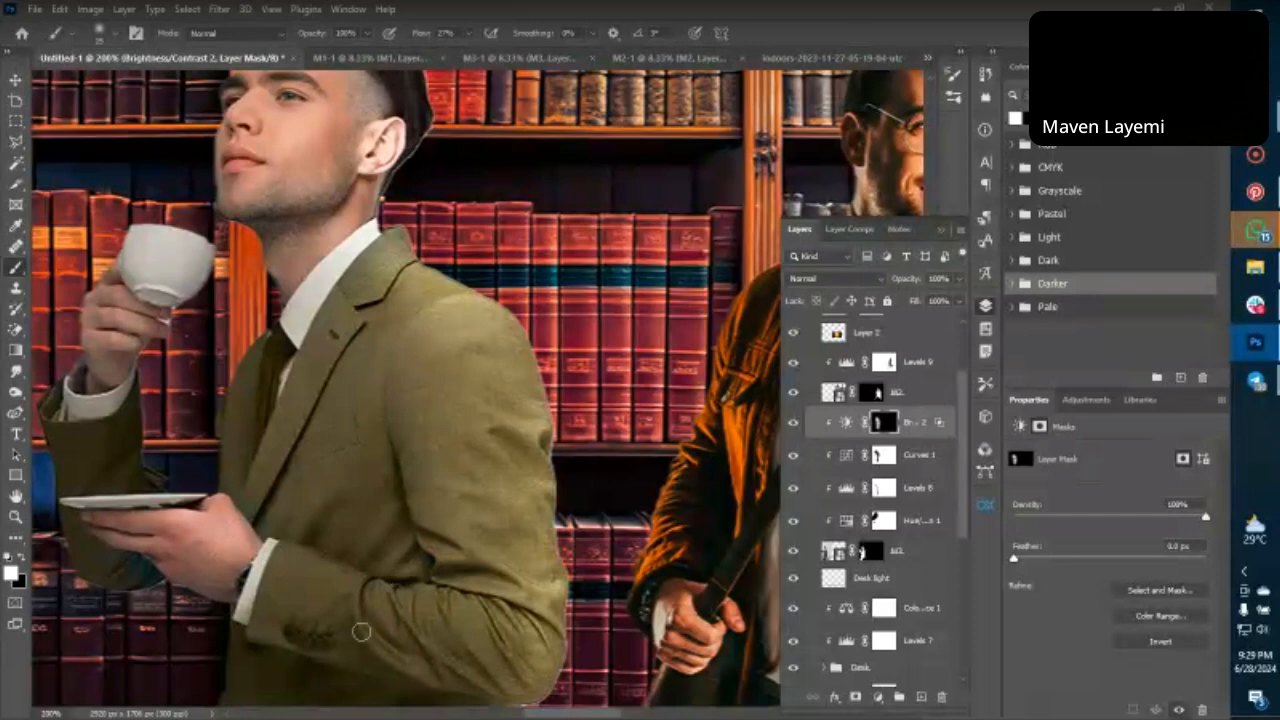
scroll(364, 620, "down", 2)
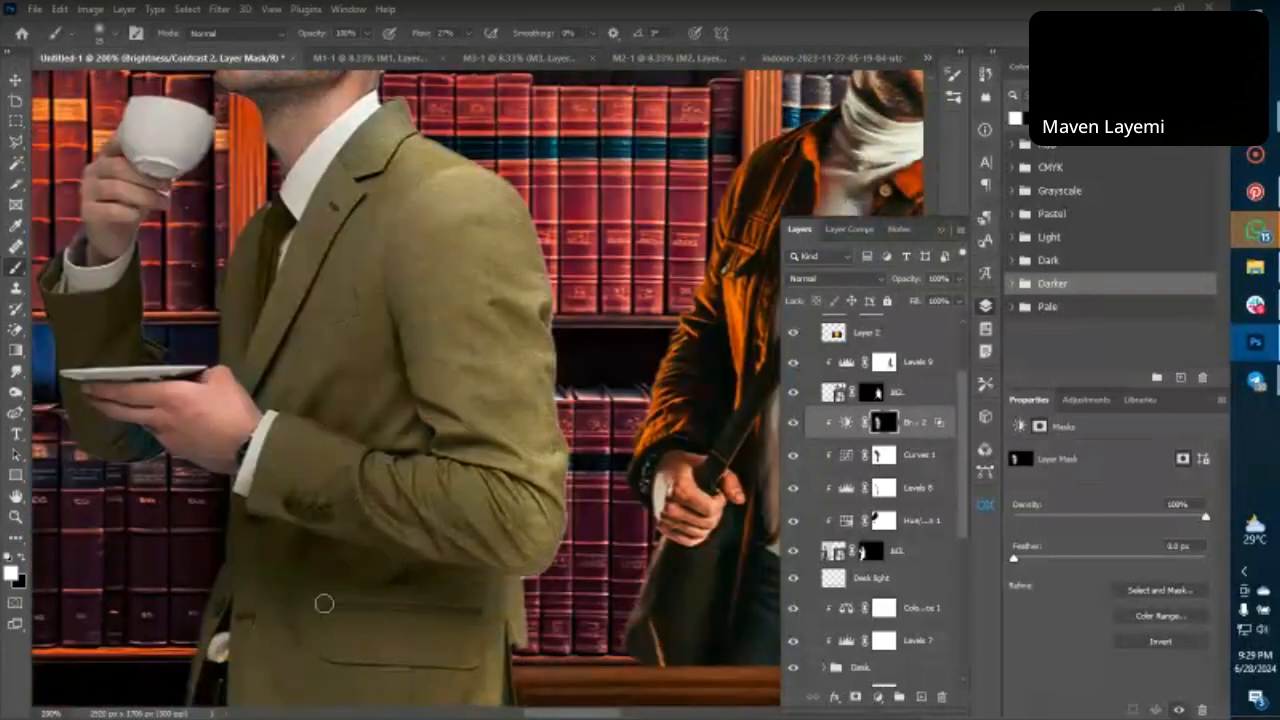
scroll(323, 603, "down", 3)
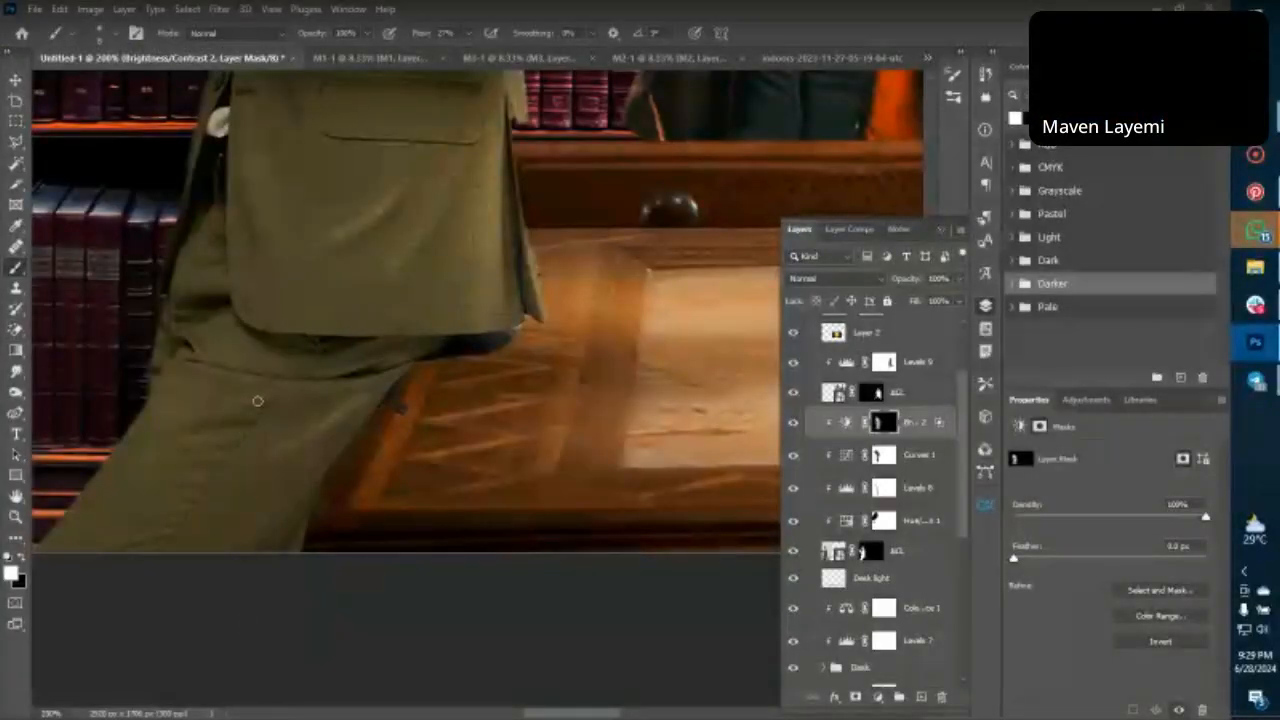
Undo the strong stroke on the suited man's trousers, lower the brush flow to 15% and paint fainter highlights along the creases.
left_click_drag(258, 401, 68, 448)
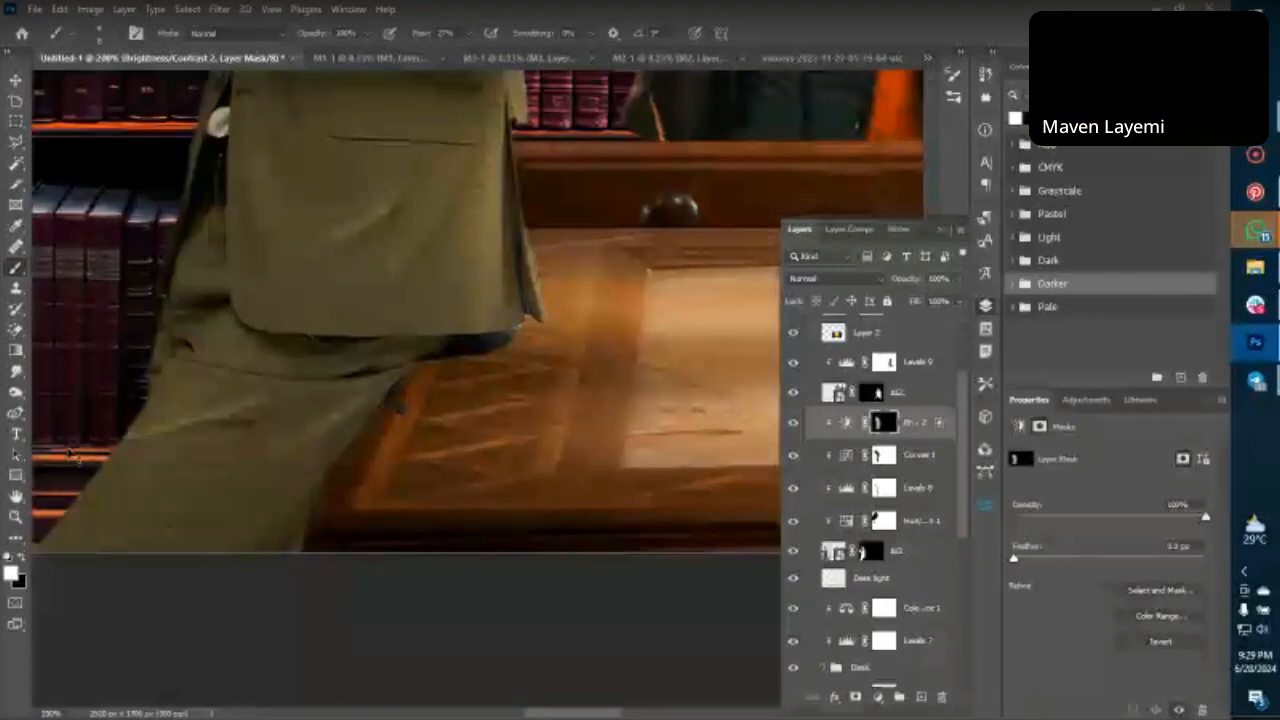
key("ctrl+z")
left_click(469, 35)
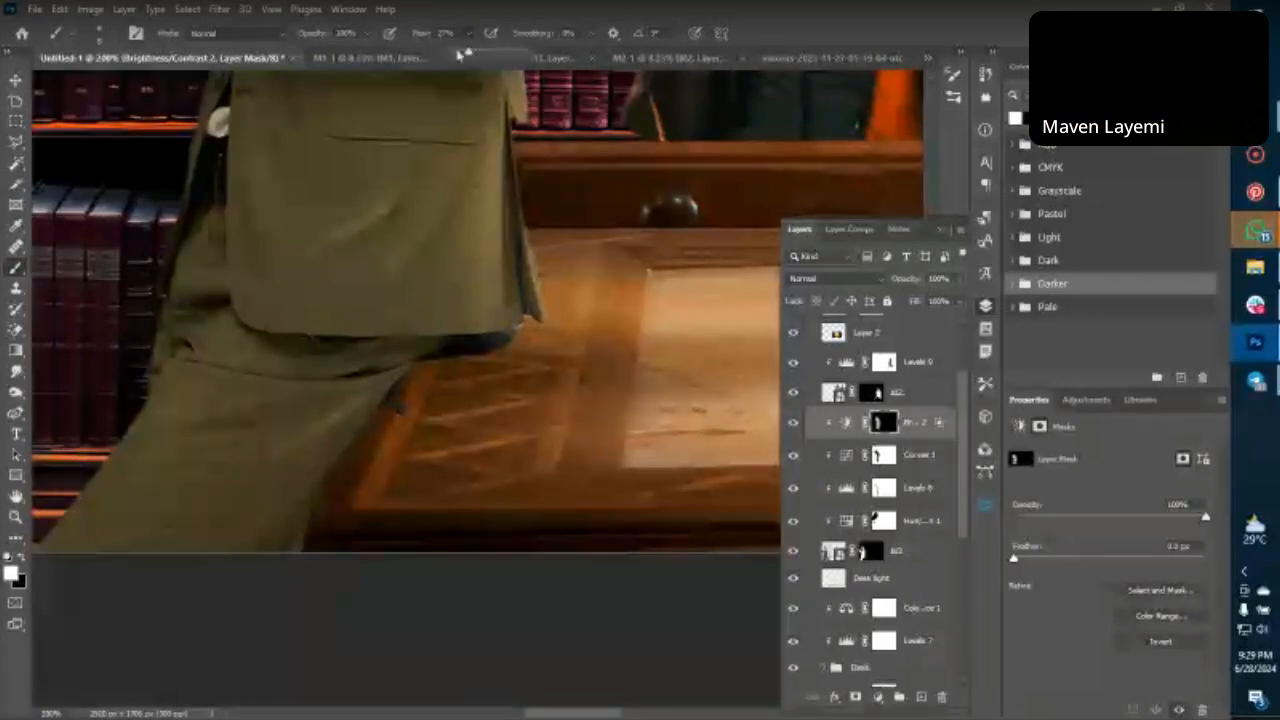
left_click_drag(468, 51, 457, 53)
left_click_drag(225, 401, 138, 443)
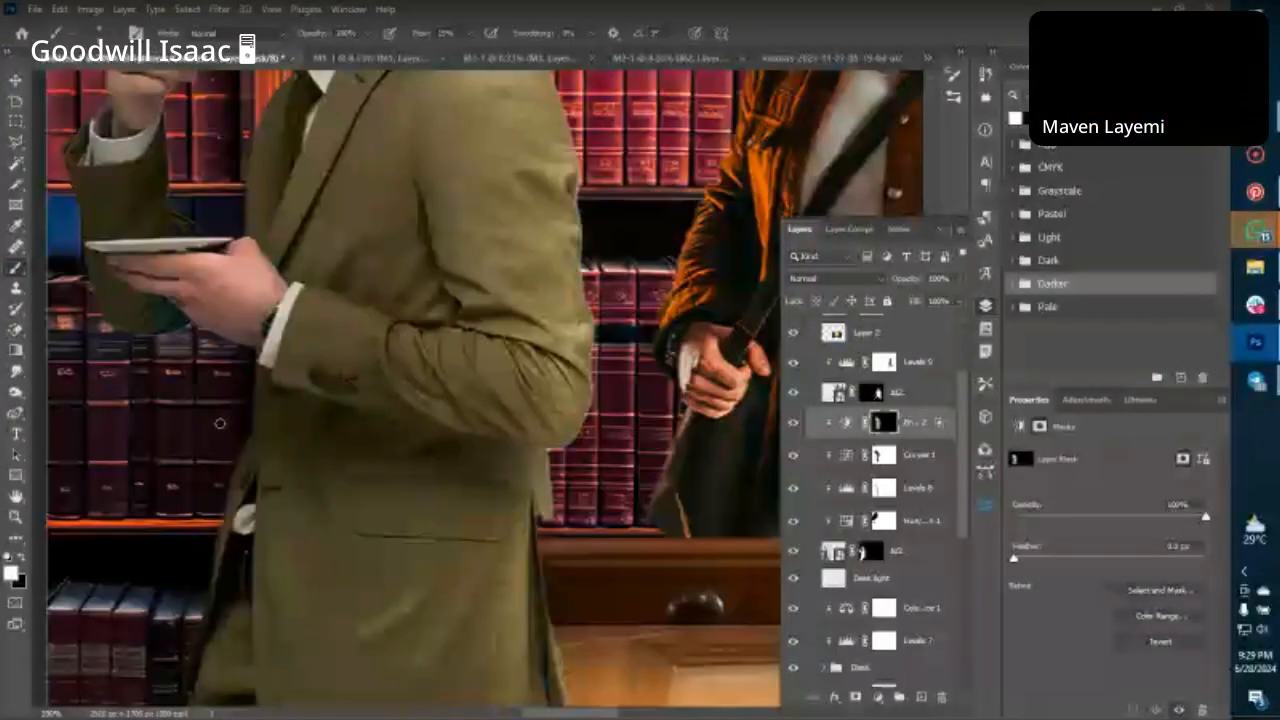
scroll(220, 424, "up", 1)
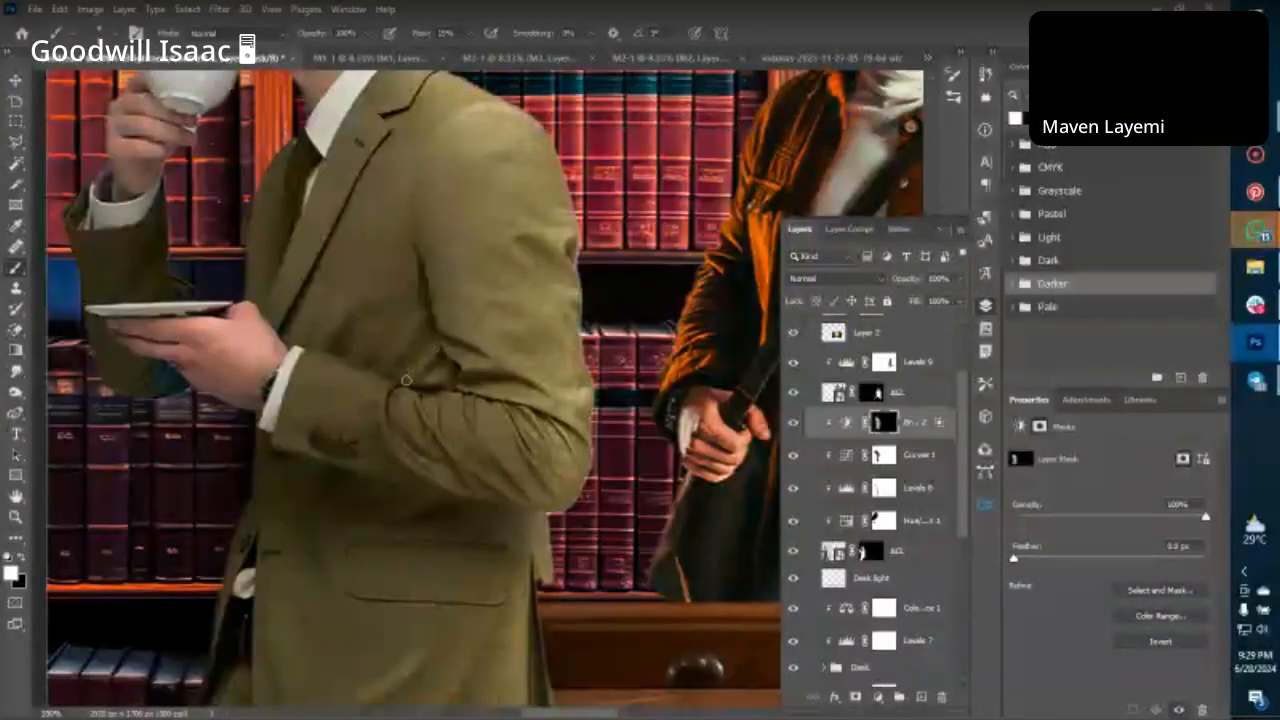
scroll(280, 517, "right", 1)
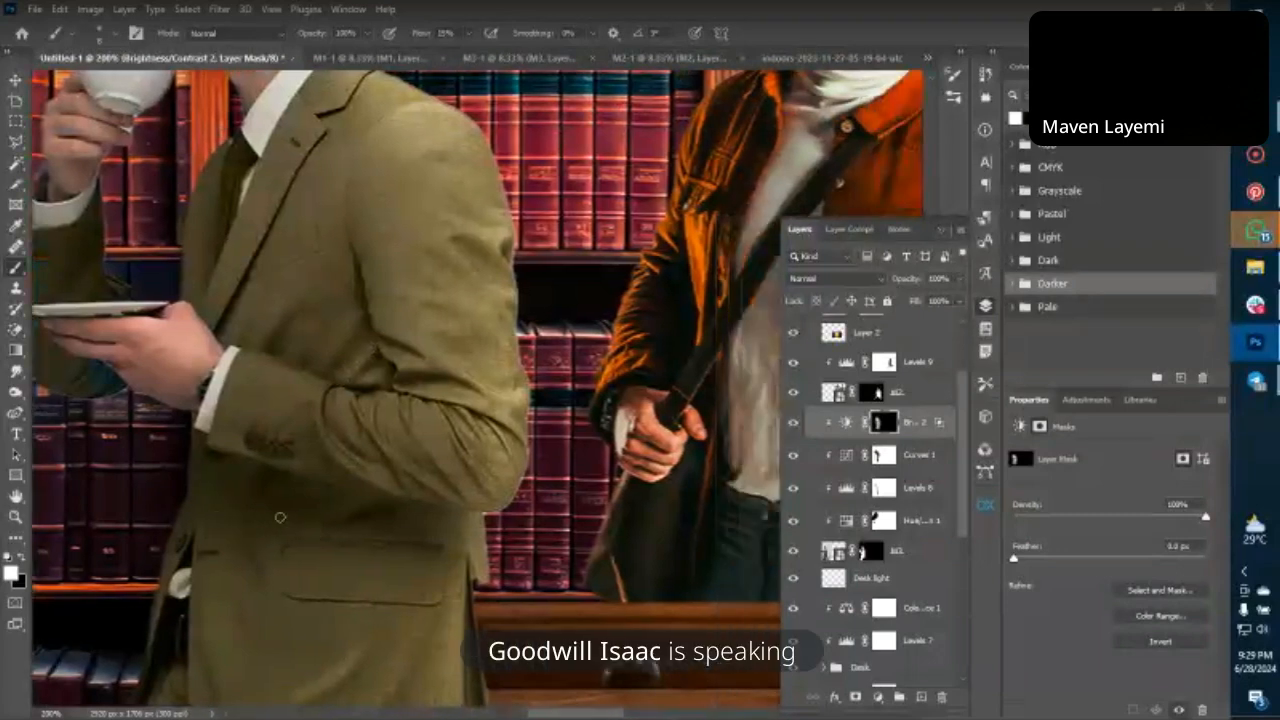
Paint white on the Brightness/Contrast mask with a 15 px brush at 15% flow along the suited man's neck below the ear.
scroll(280, 517, "left", 4)
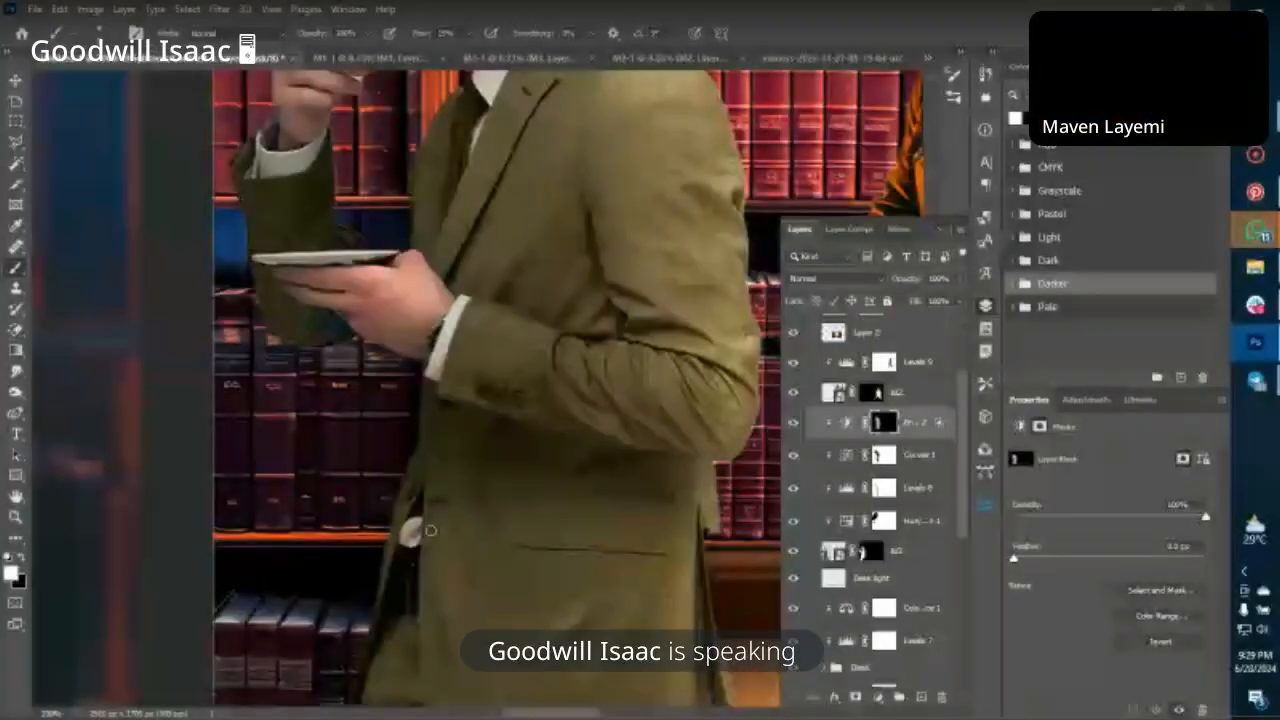
scroll(410, 545, "up", 1)
scroll(294, 238, "up", 5)
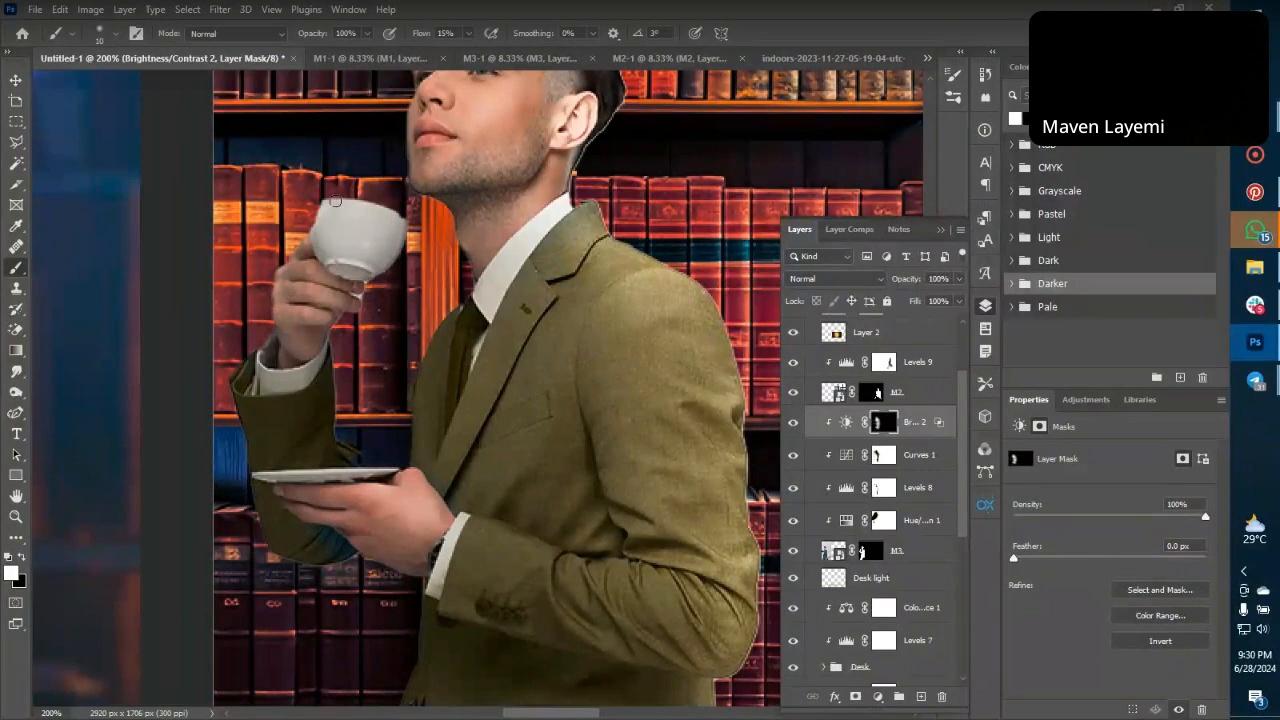
key("bracketright")
key("bracketright")
key("bracketright")
right_click(550, 158)
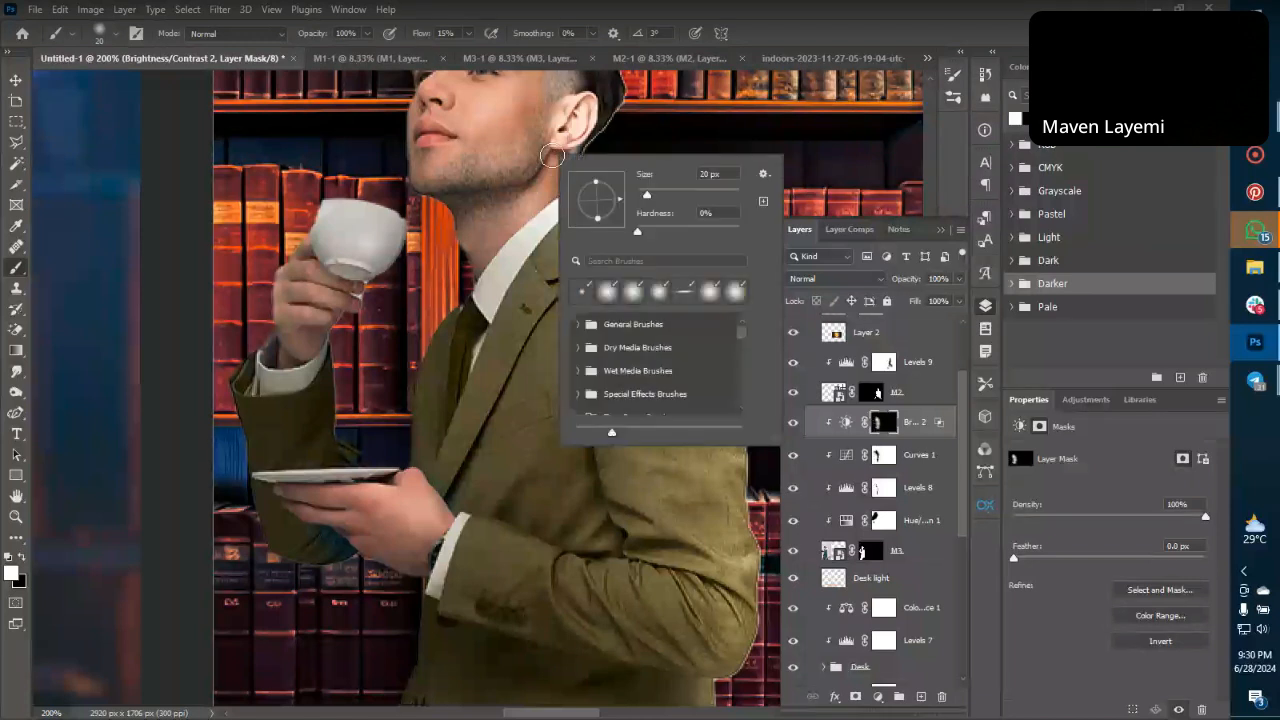
left_click(547, 156)
key("bracketleft")
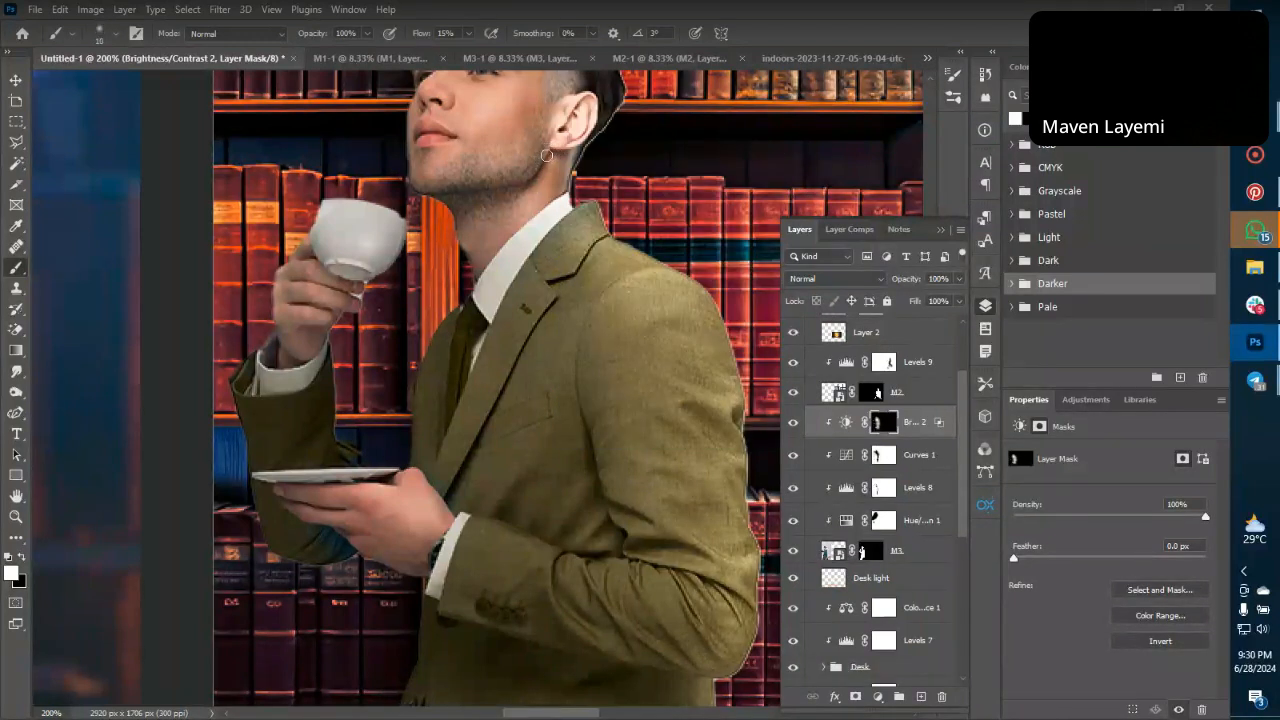
left_click_drag(552, 162, 521, 240)
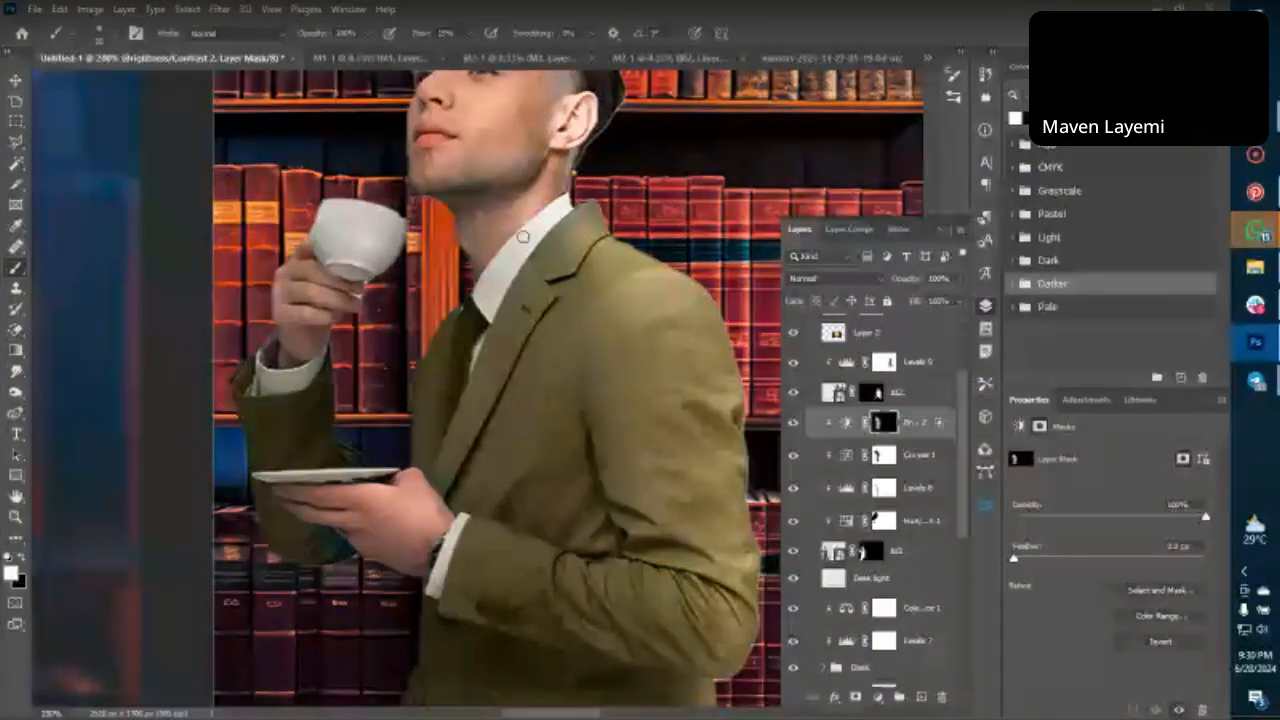
Enlarge the brush to 30 px and paint a soft highlight on the suited man's cheek.
scroll(480, 255, "up", 3)
key("ctrl+plus")
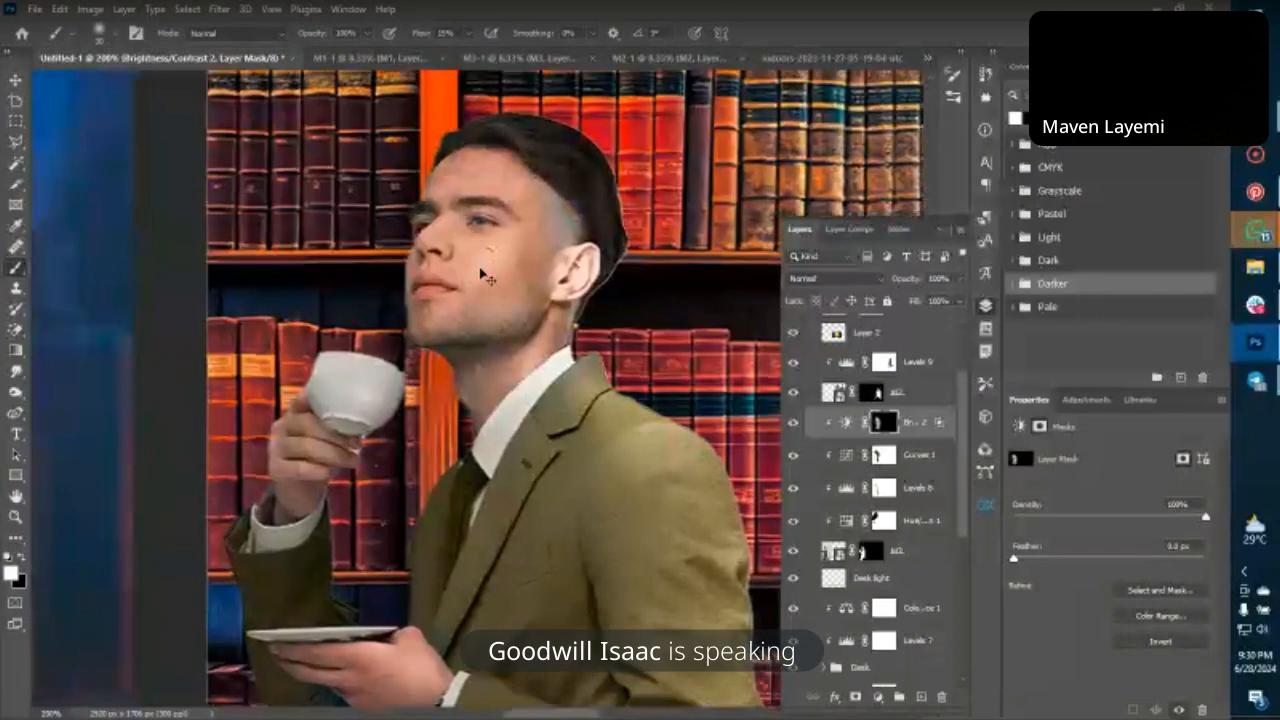
key("ctrl+plus")
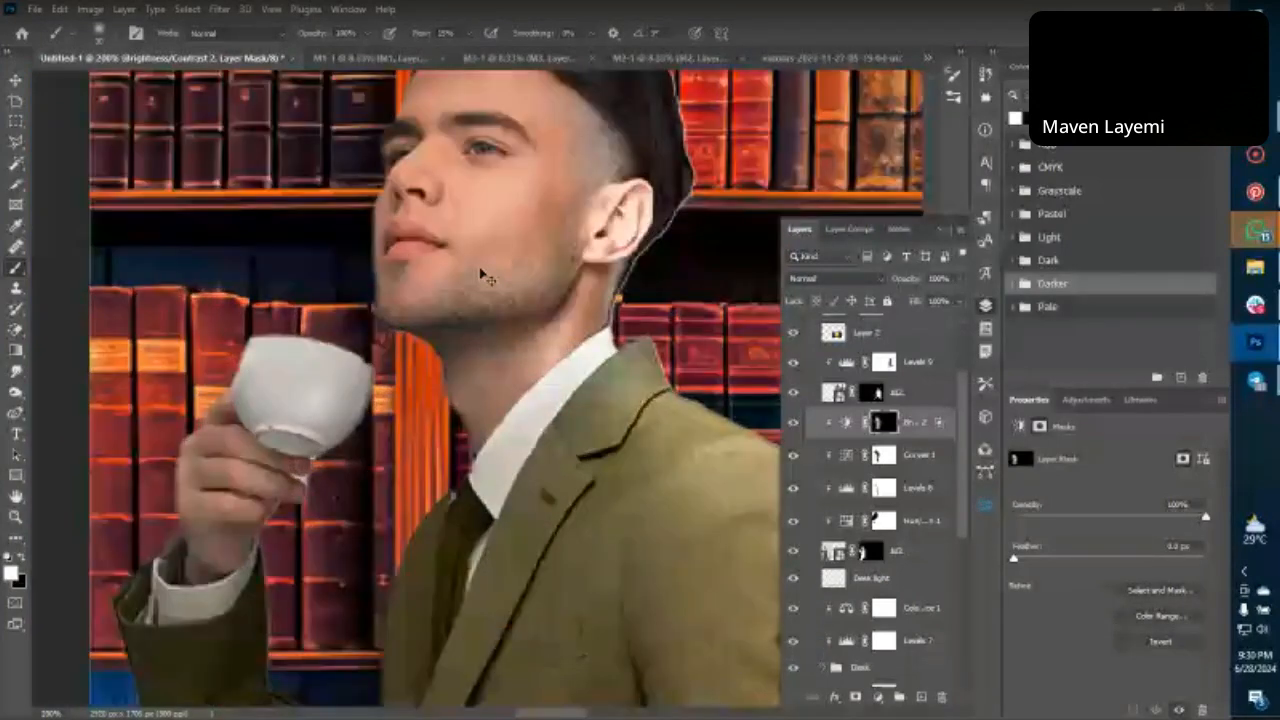
scroll(482, 275, "up", 2)
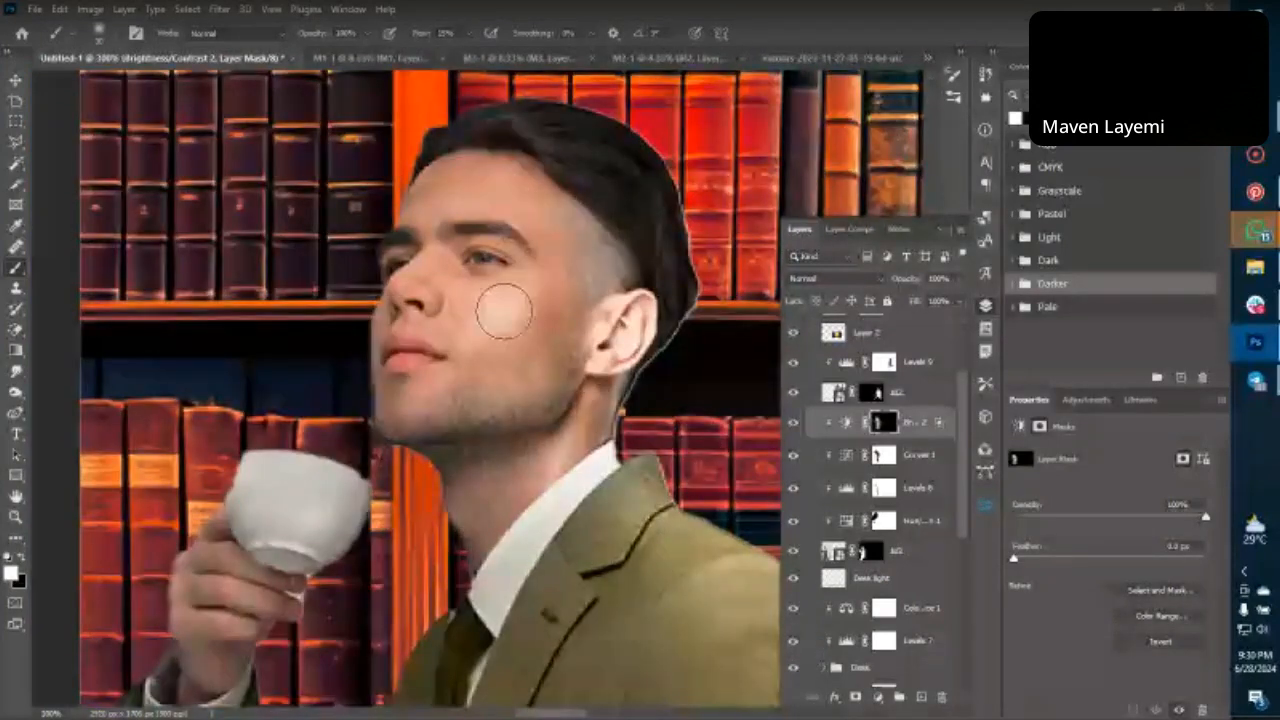
mouse_move(504, 311)
left_mouse_down()
mouse_move(532, 366)
mouse_move(577, 306)
mouse_move(469, 420)
mouse_move(420, 379)
left_mouse_up()
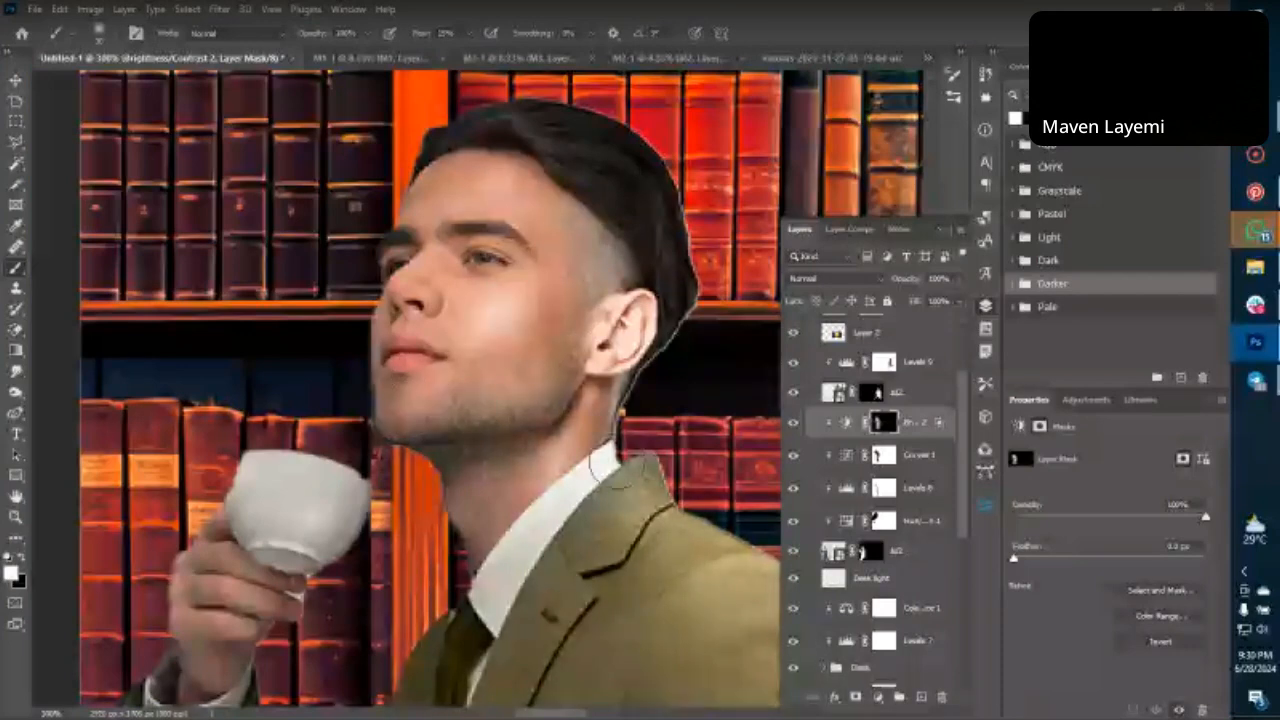
Compare the overall lighting of the library composite with the reference image of the man holding a mug.
key("ctrl+minus")
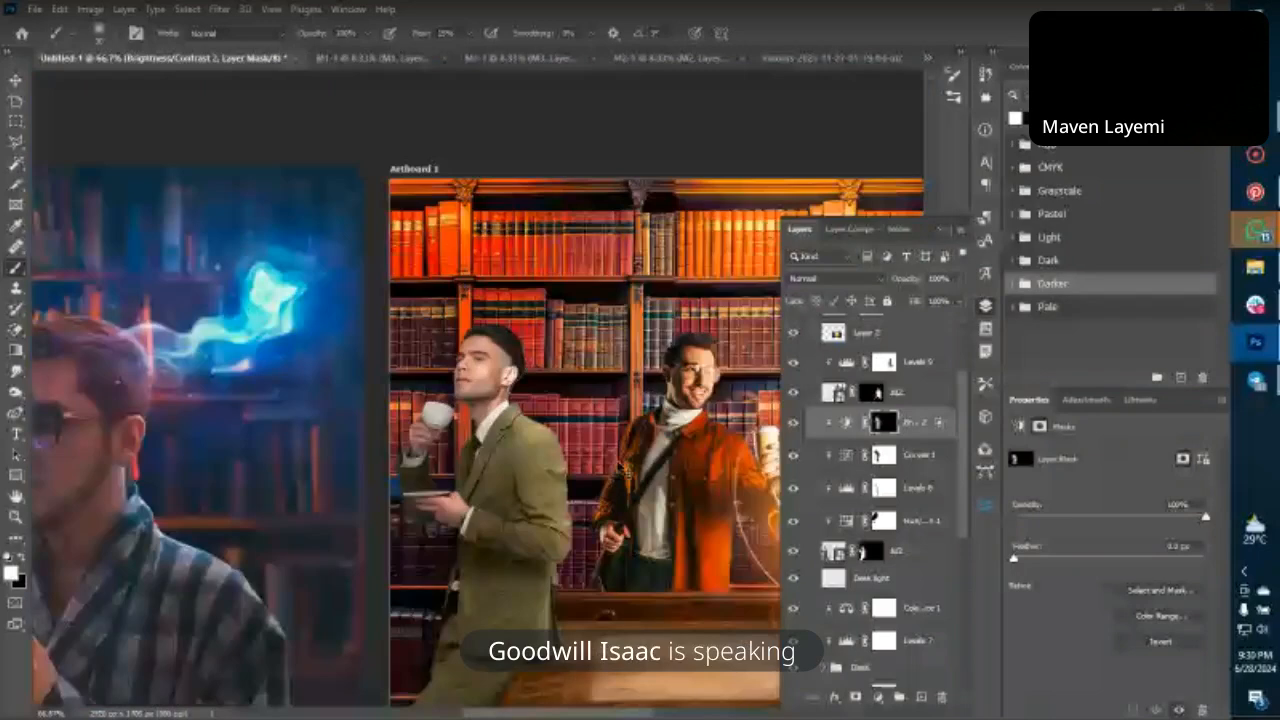
key("ctrl+minus")
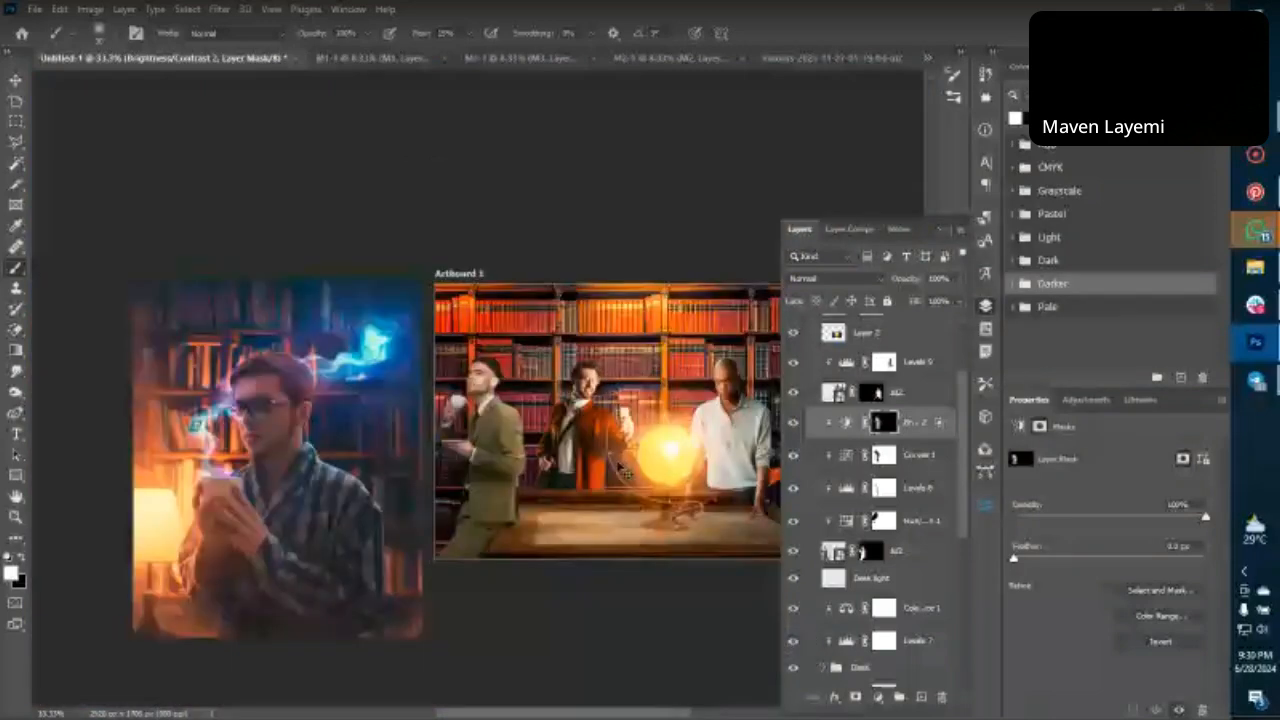
key("ctrl+plus")
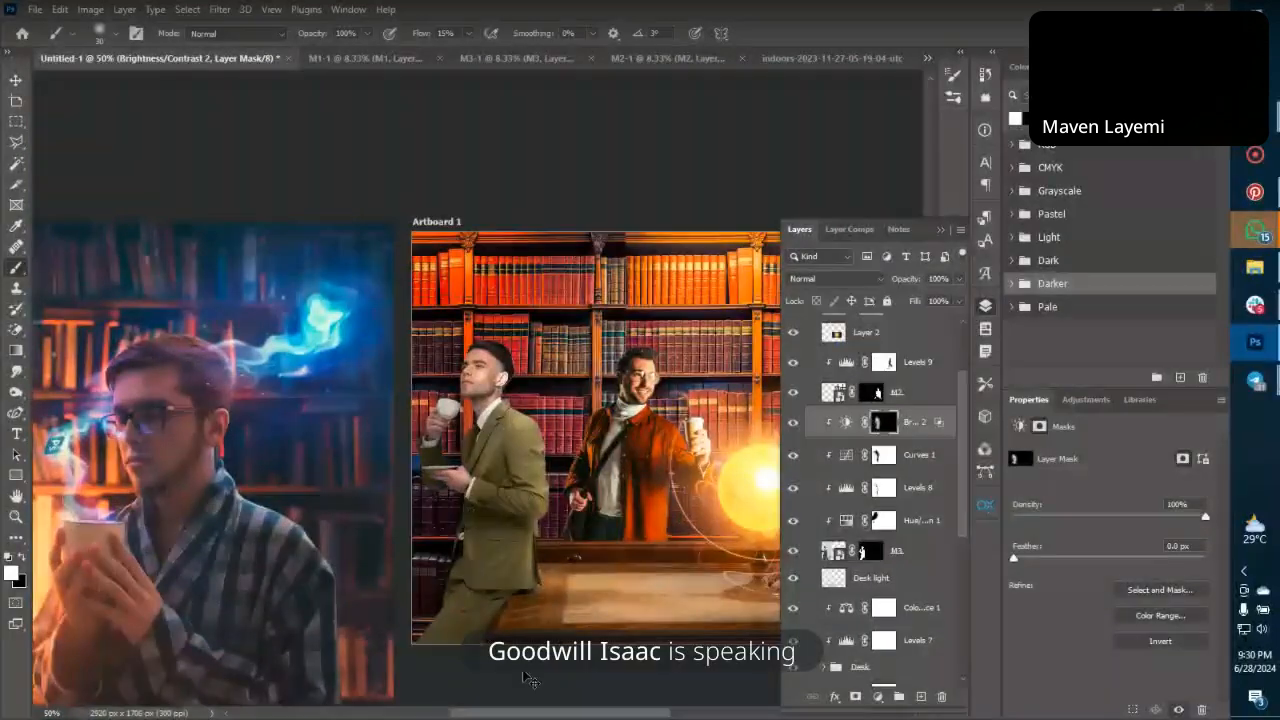
key("ctrl+minus")
key("ctrl+minus")
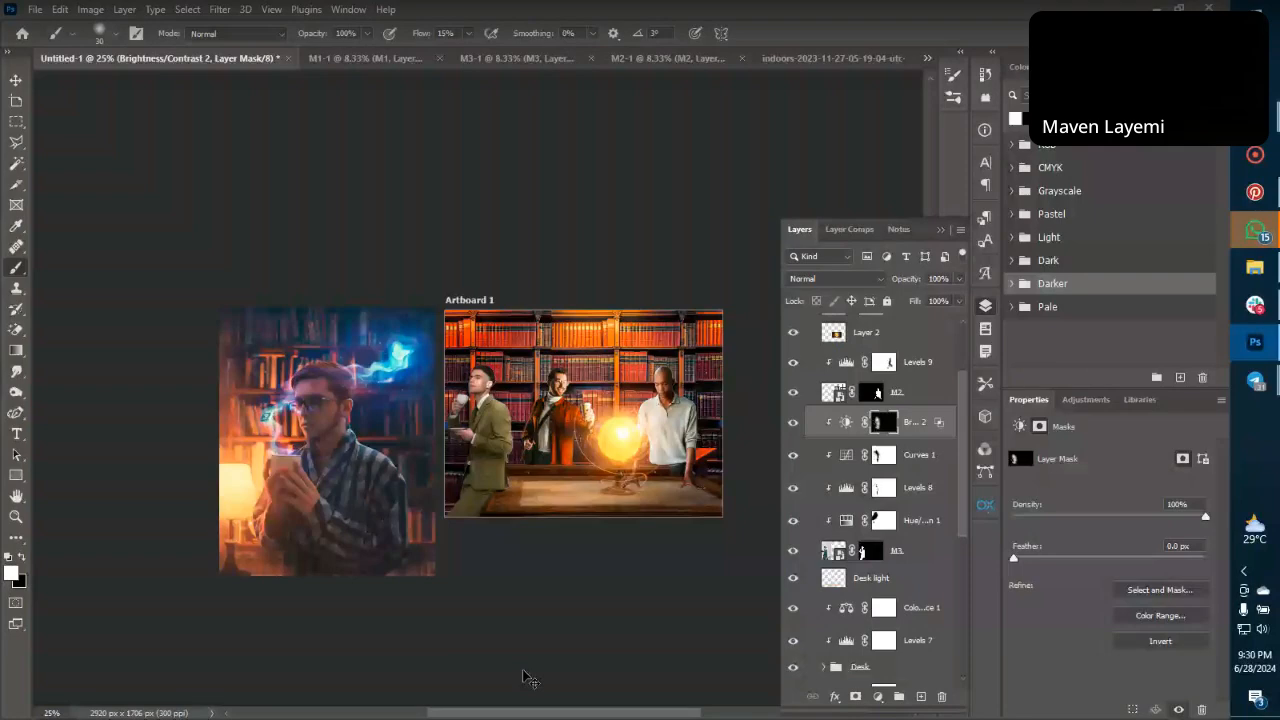
key("ctrl+plus")
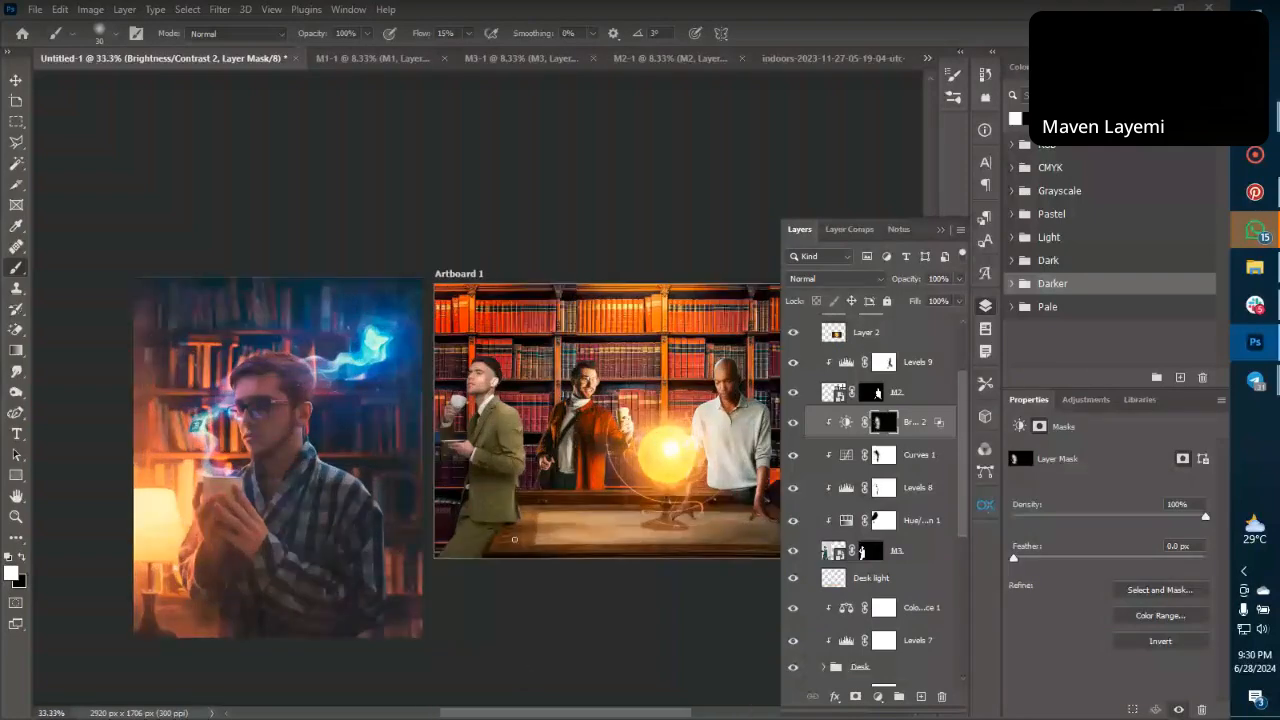
scroll(514, 540, "right", 3)
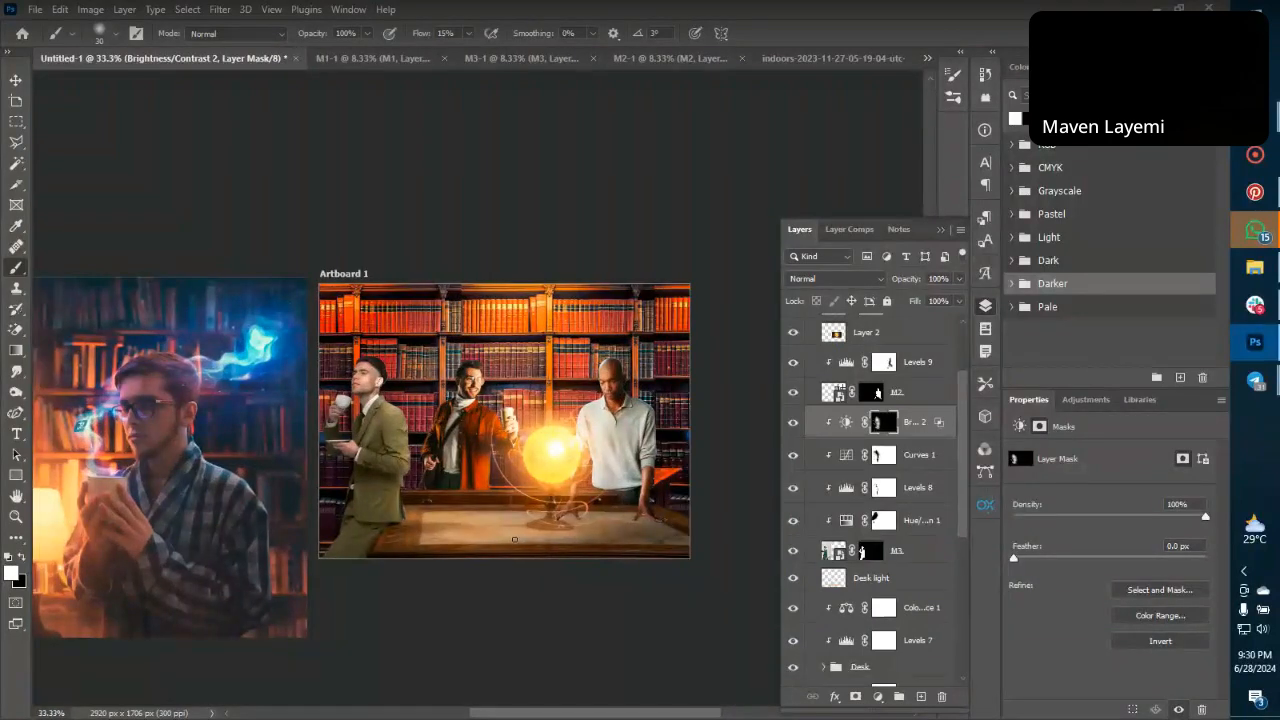
key("ctrl+plus")
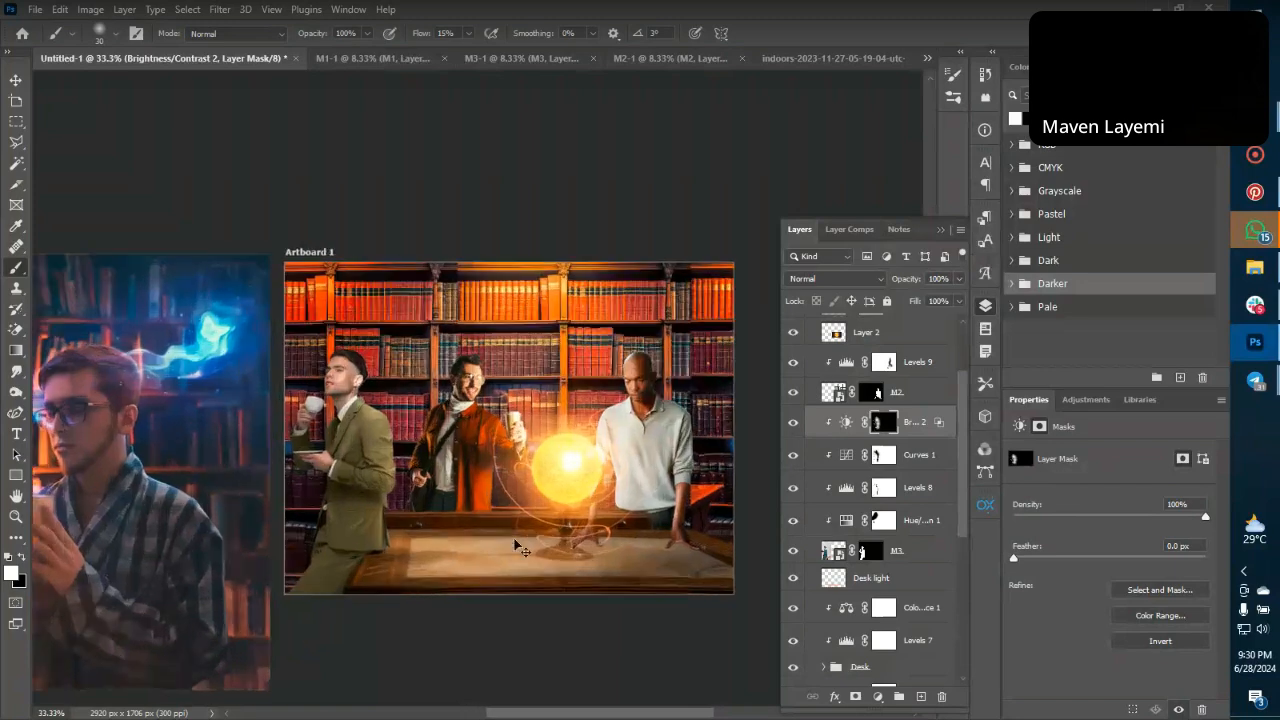
key("ctrl+minus")
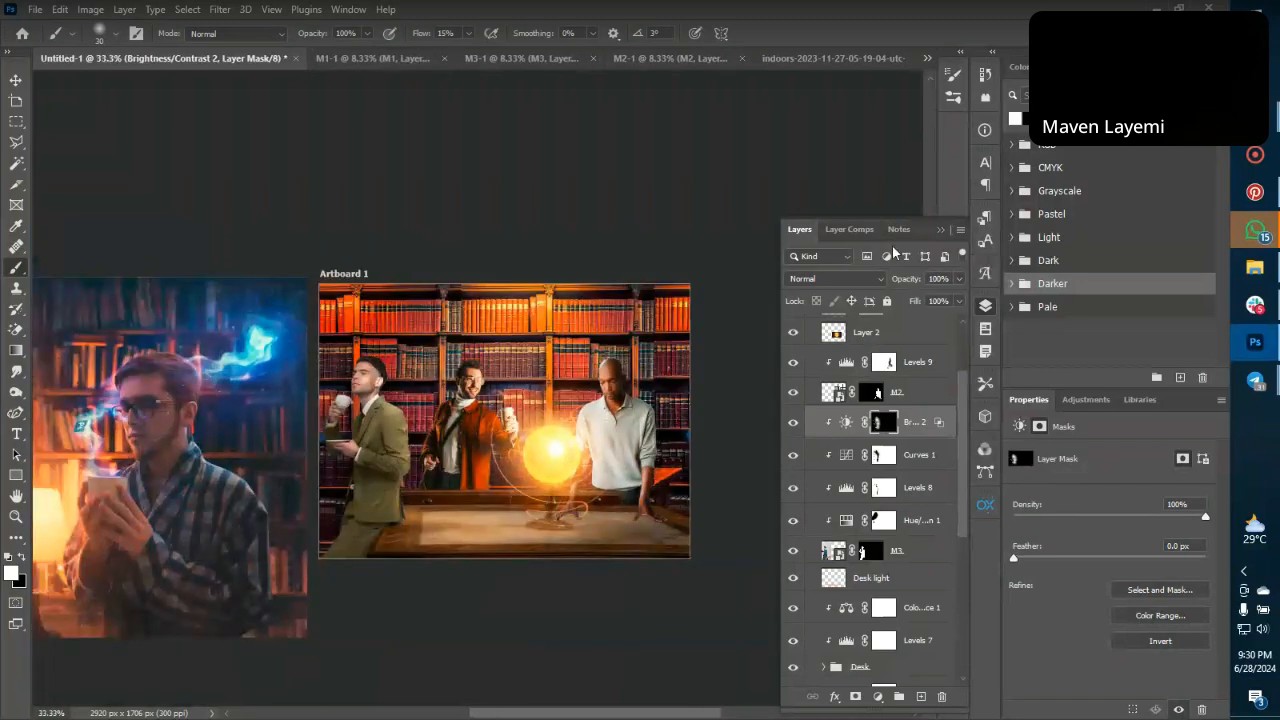
Add a Color Balance adjustment clipped to the suited man and shift its midtones toward red to about +29.
left_click(959, 279)
left_click(942, 298)
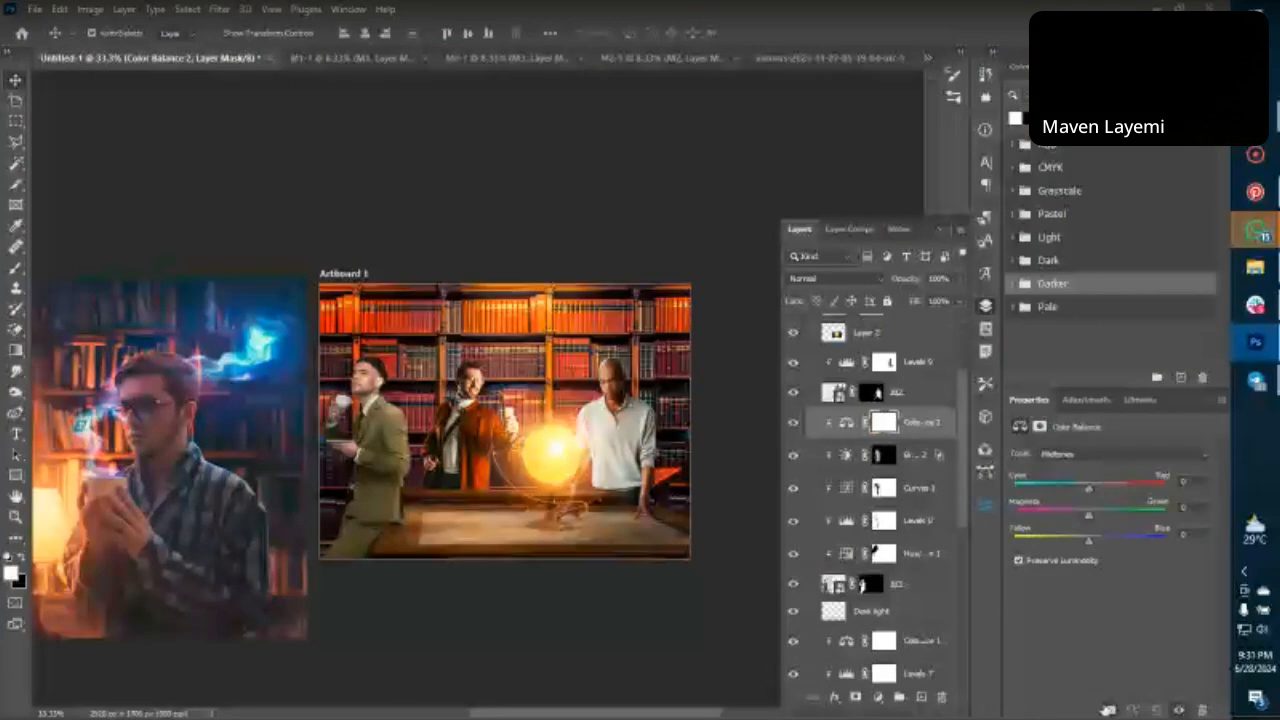
left_click_drag(1089, 541, 1066, 543)
key("ctrl+z")
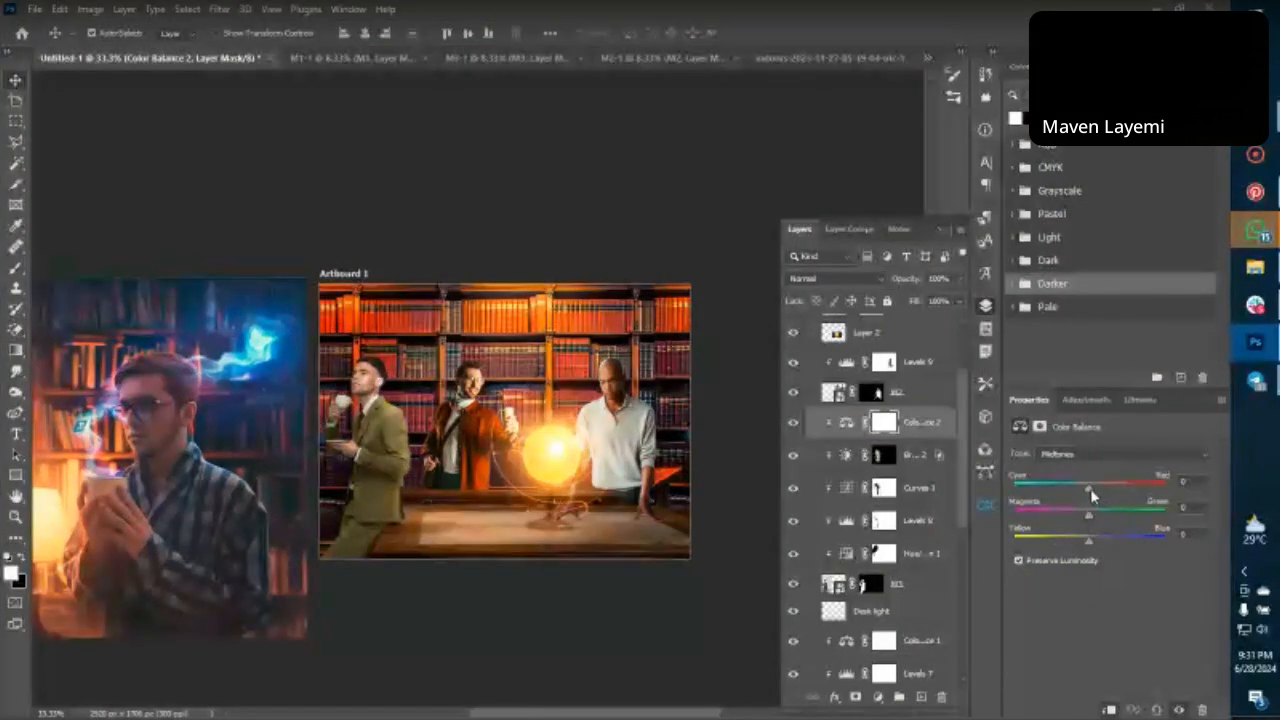
left_click_drag(1090, 488, 1115, 492)
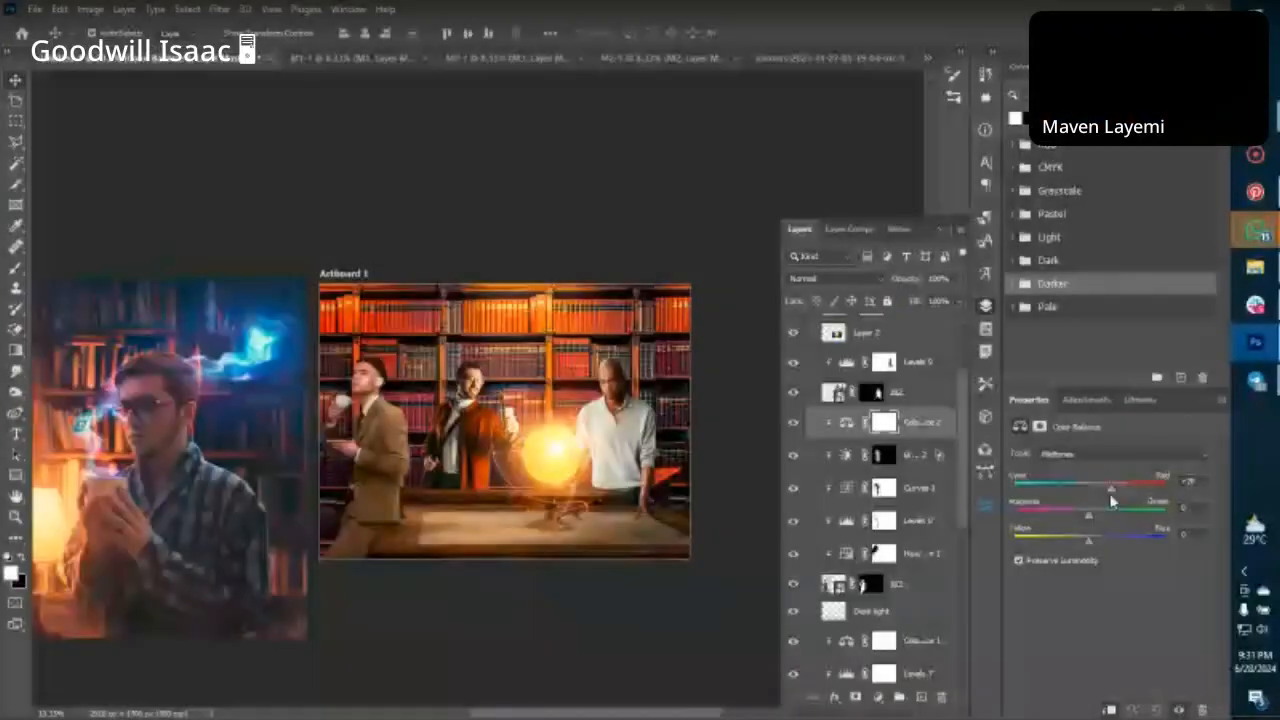
left_click_drag(1111, 498, 1112, 503)
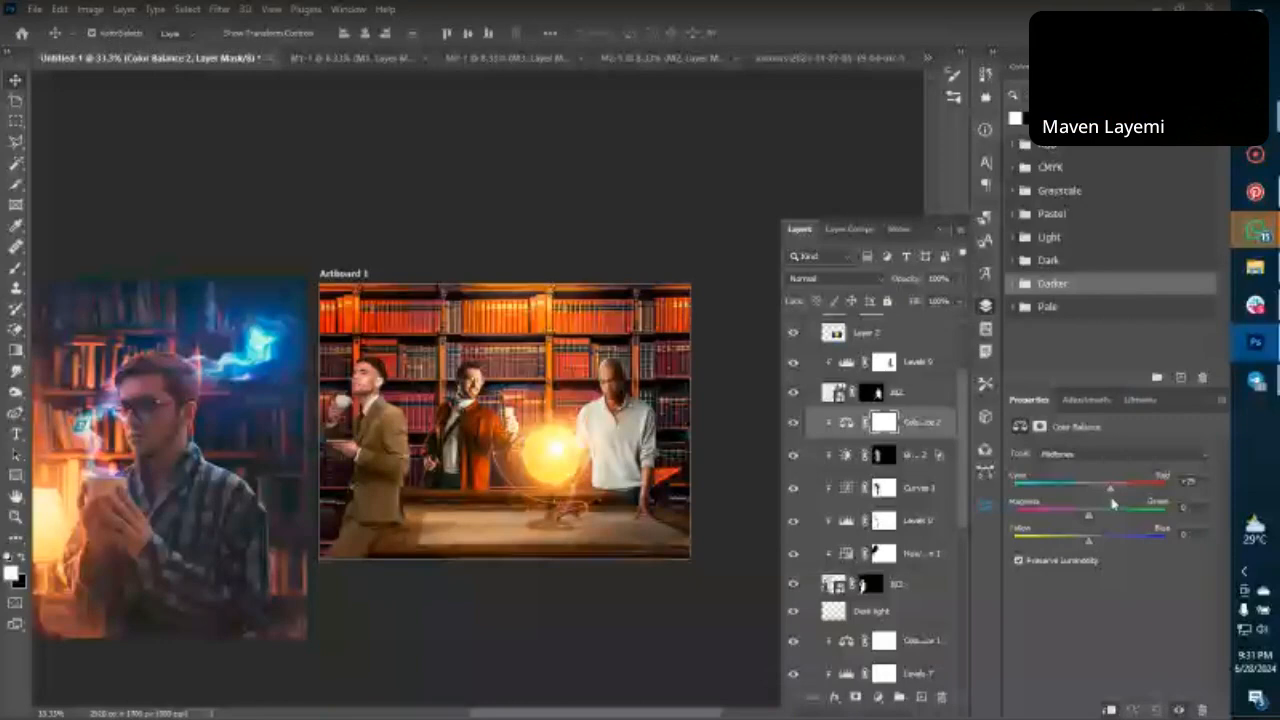
Invert the Color Balance mask and restore it to compare the effect, and set the midtones' Cyan-Red value to +25.
key("ctrl+plus")
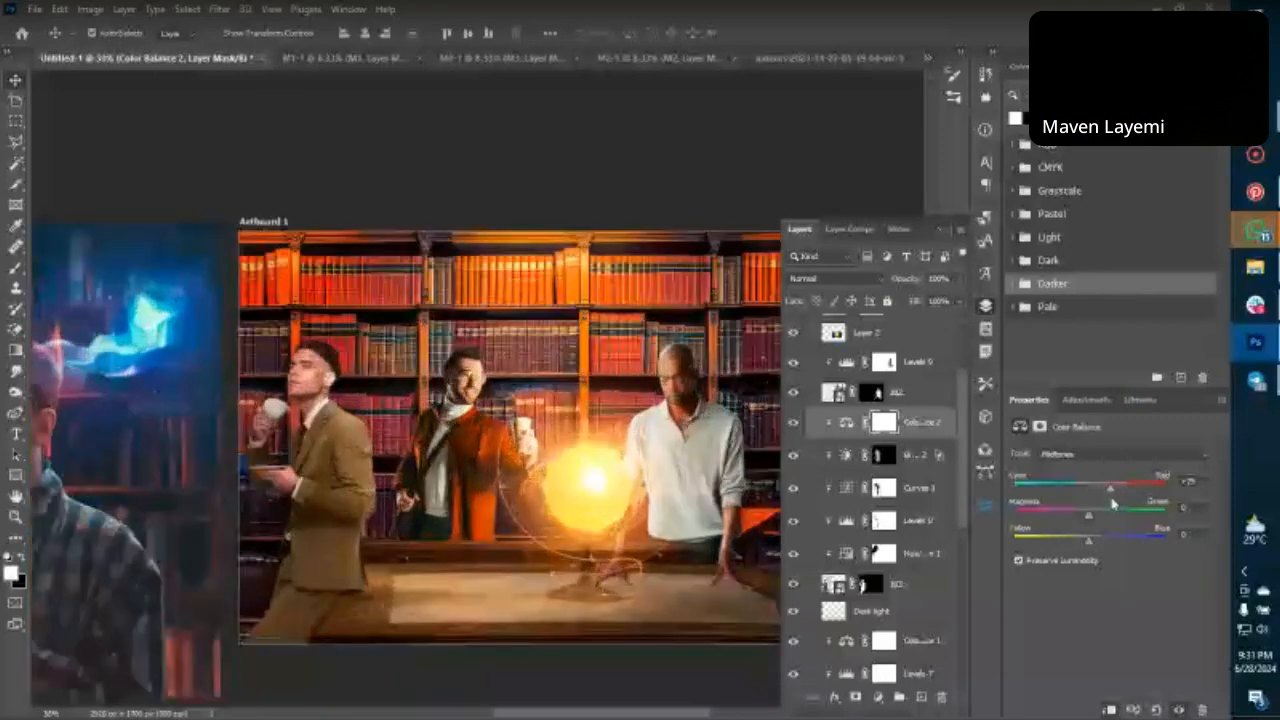
key("ctrl+i")
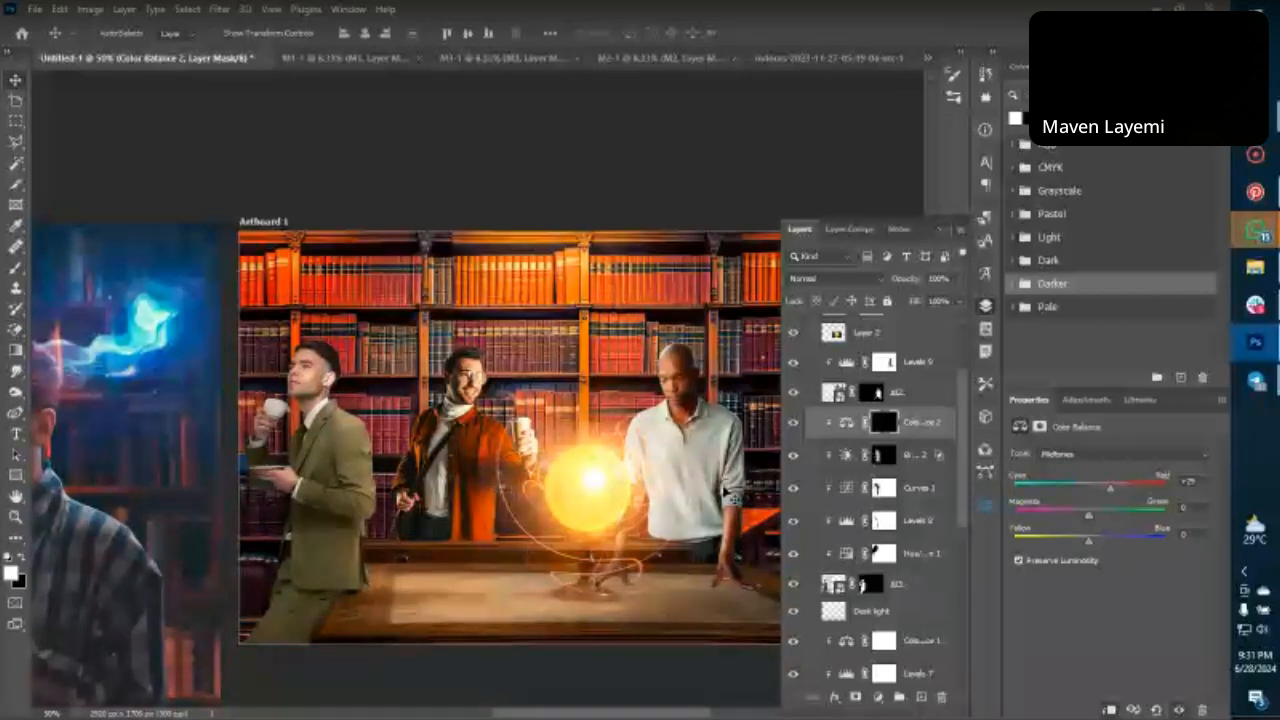
key("ctrl+i")
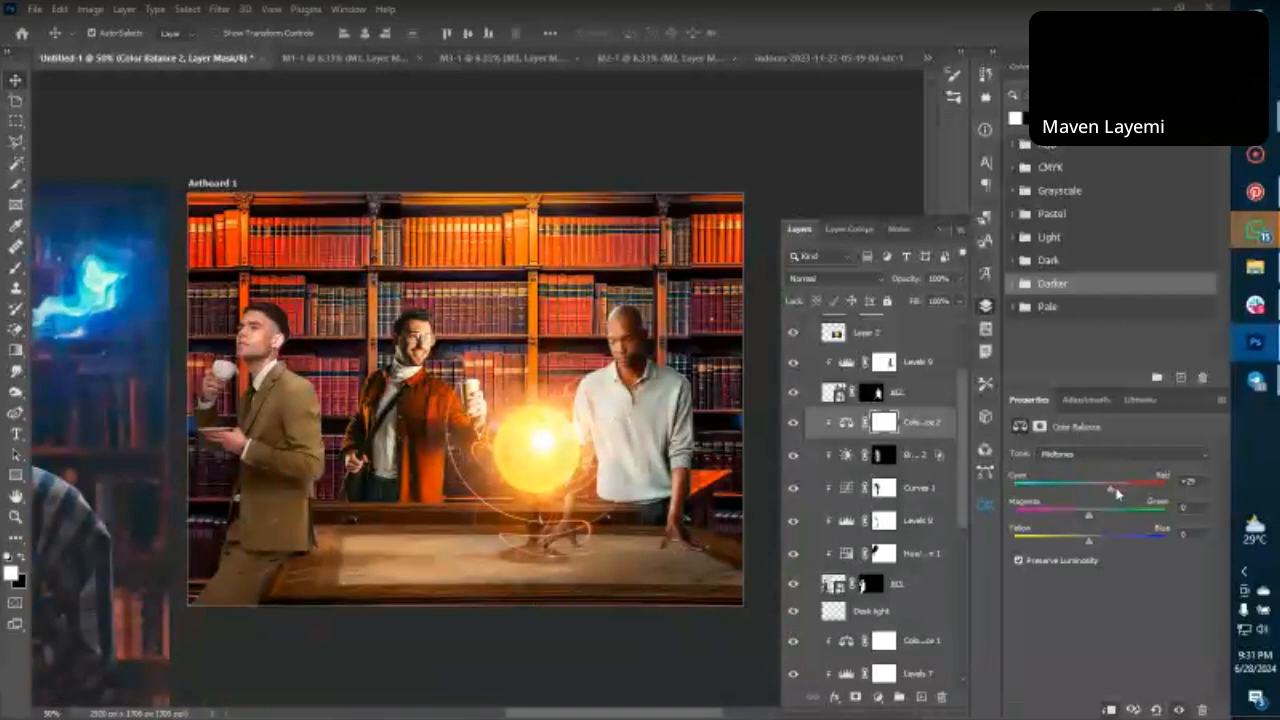
left_click_drag(1112, 493, 1107, 496)
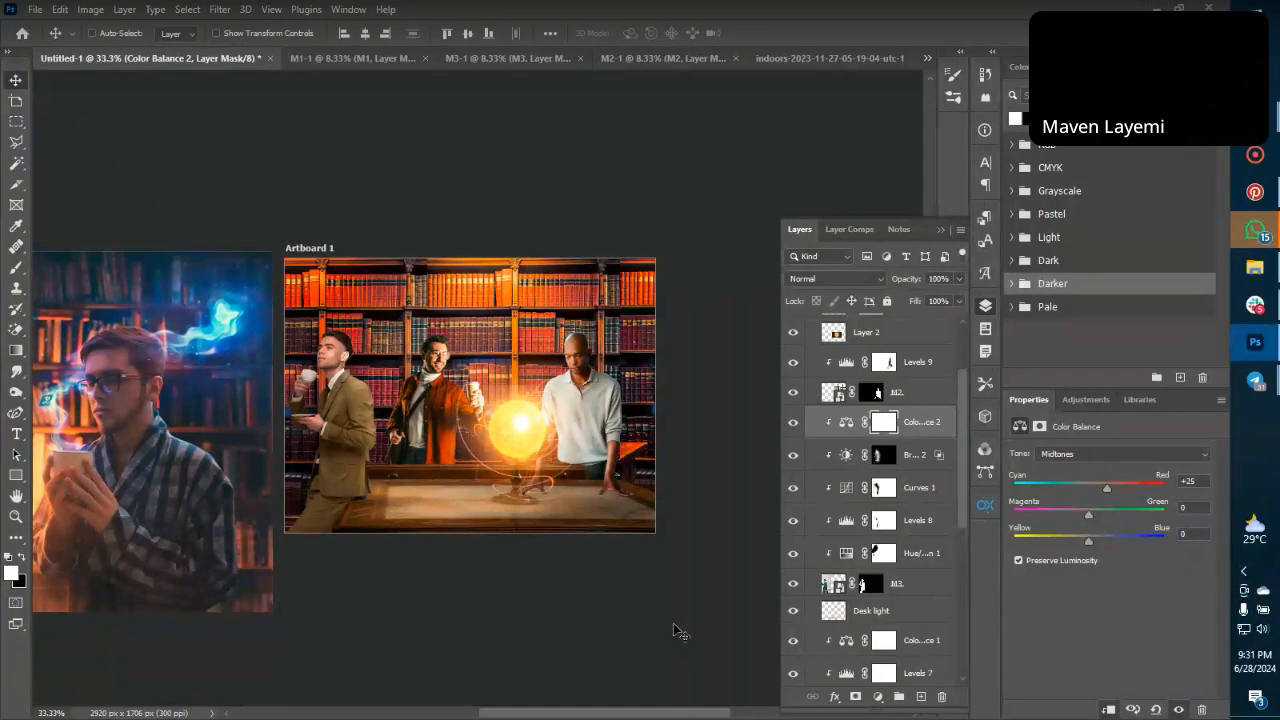
Add a new empty layer above the desk's Color Balance adjustment.
key("ctrl")
scroll(876, 608, "down", 3)
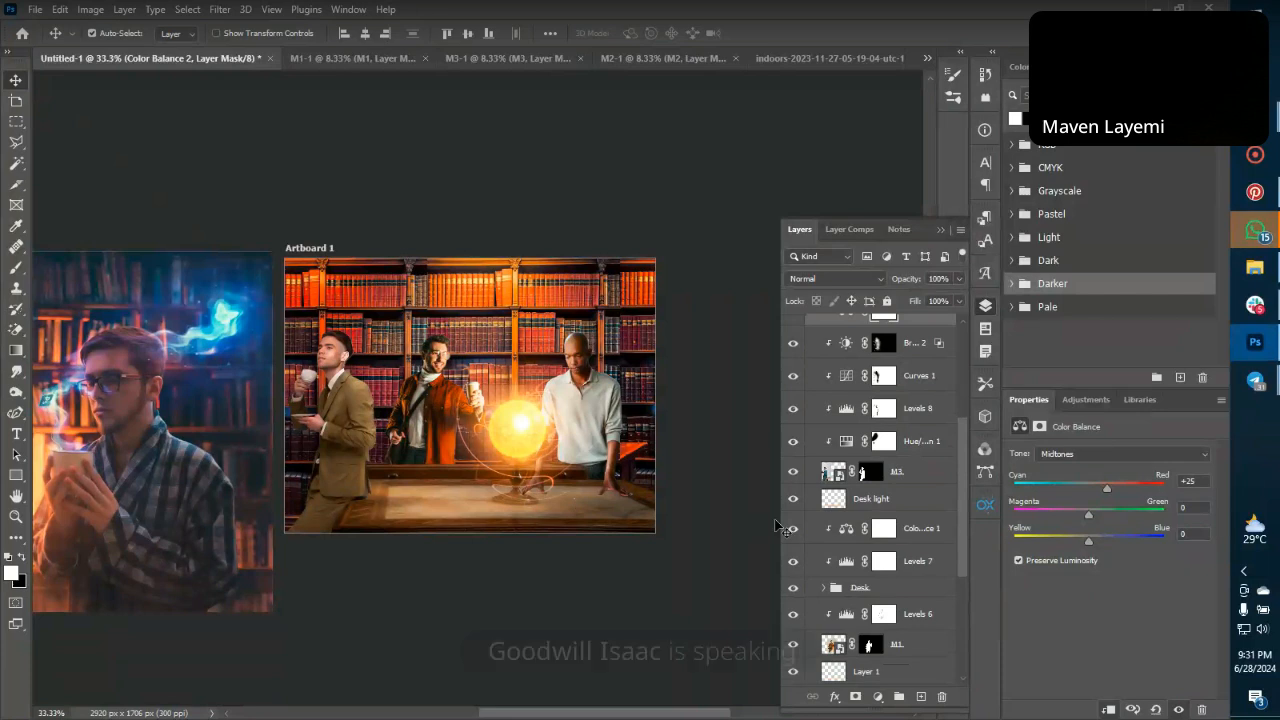
left_click(910, 538)
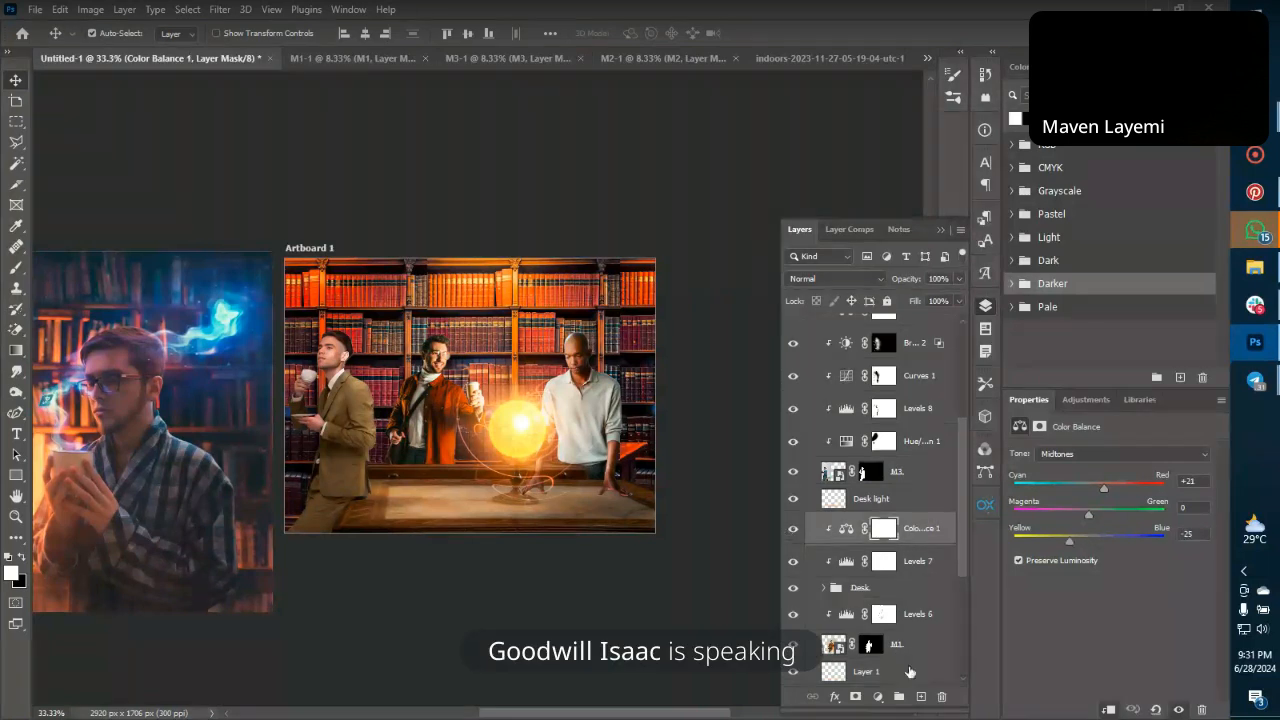
left_click(920, 696)
Switch to the Brush with the orange foreground colour and enlarge it to 175 px over the middle man's lower body.
scroll(545, 470, "up", 2)
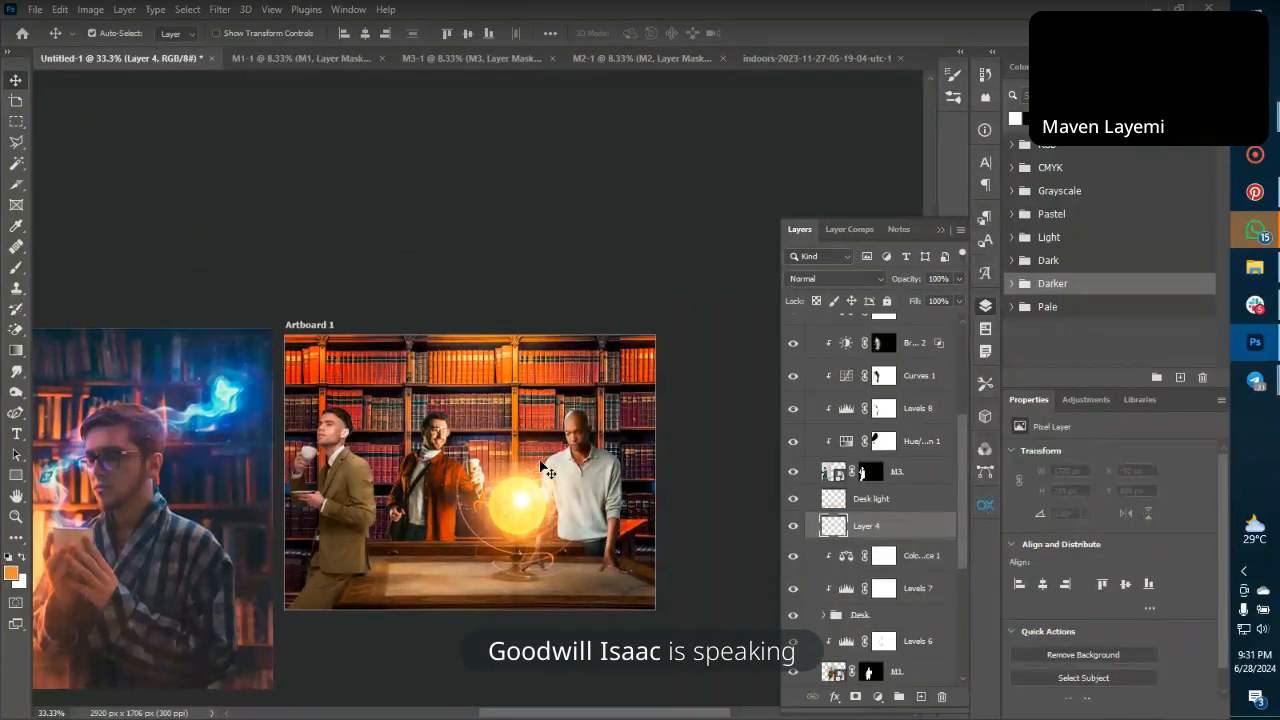
key("ctrl+plus")
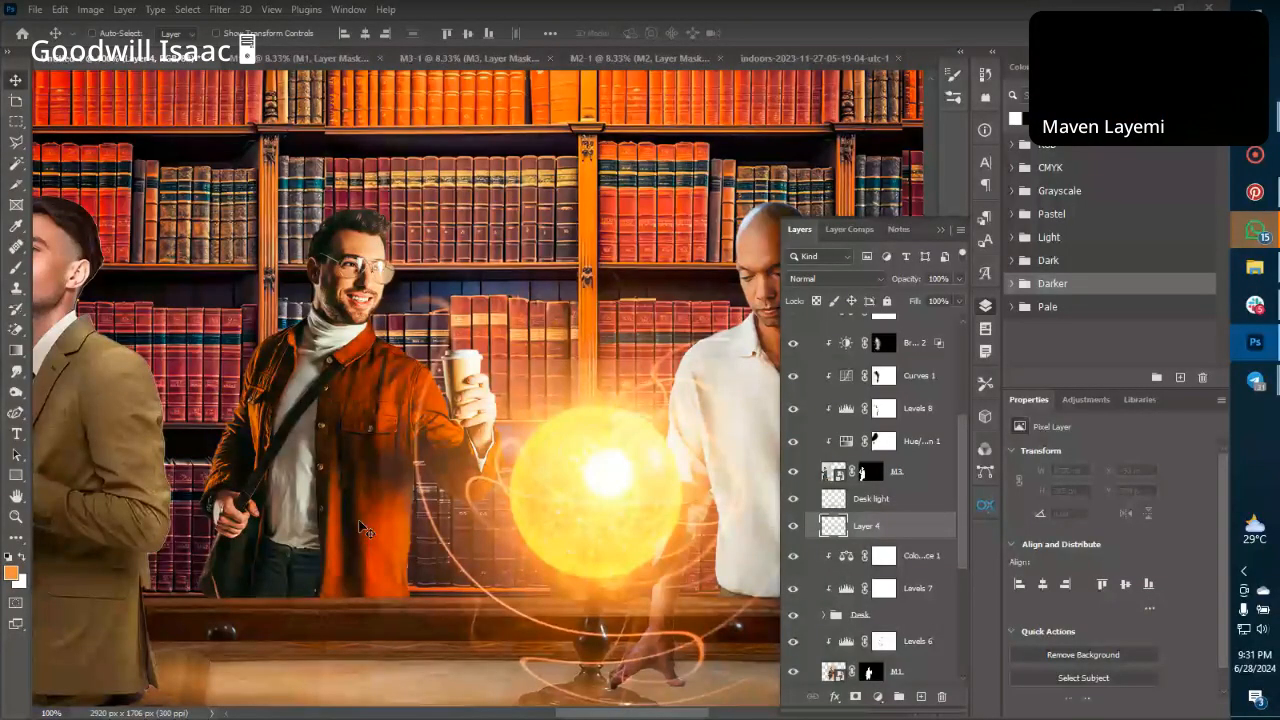
key("b")
key("bracketright")
key("bracketright")
key("bracketright")
key("bracketright")
key("bracketright")
key("bracketright")
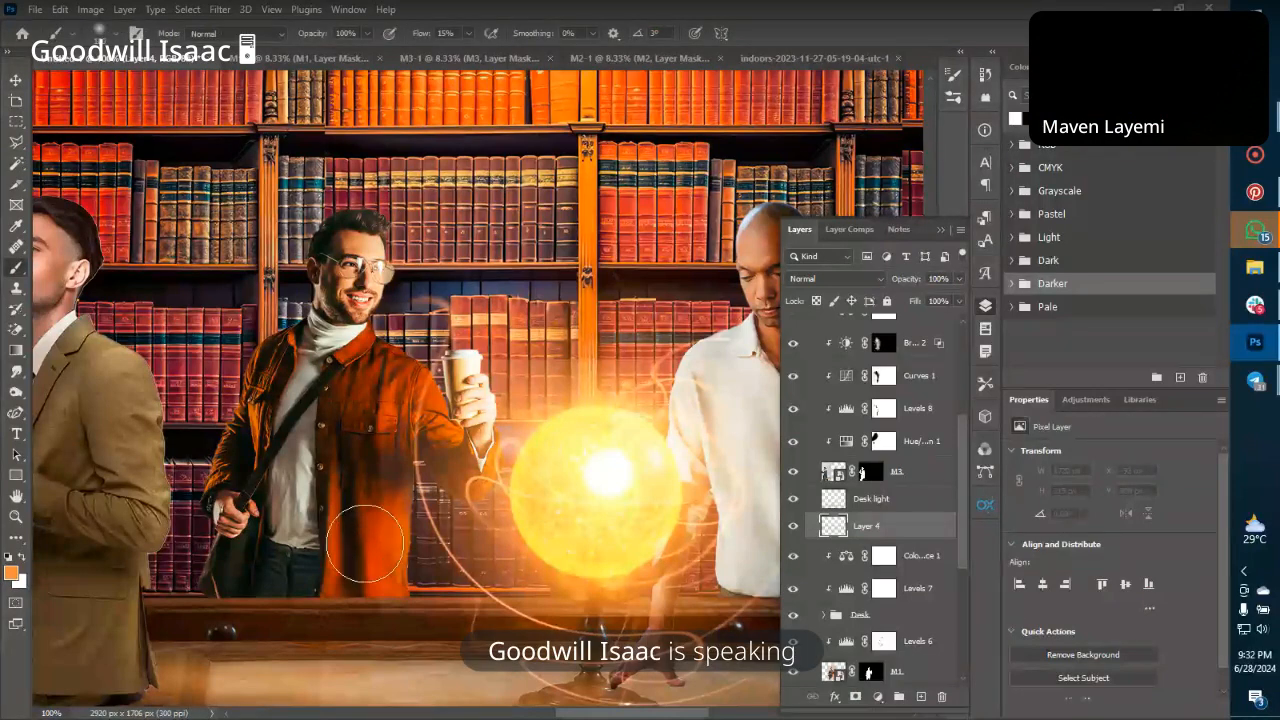
key("bracketright")
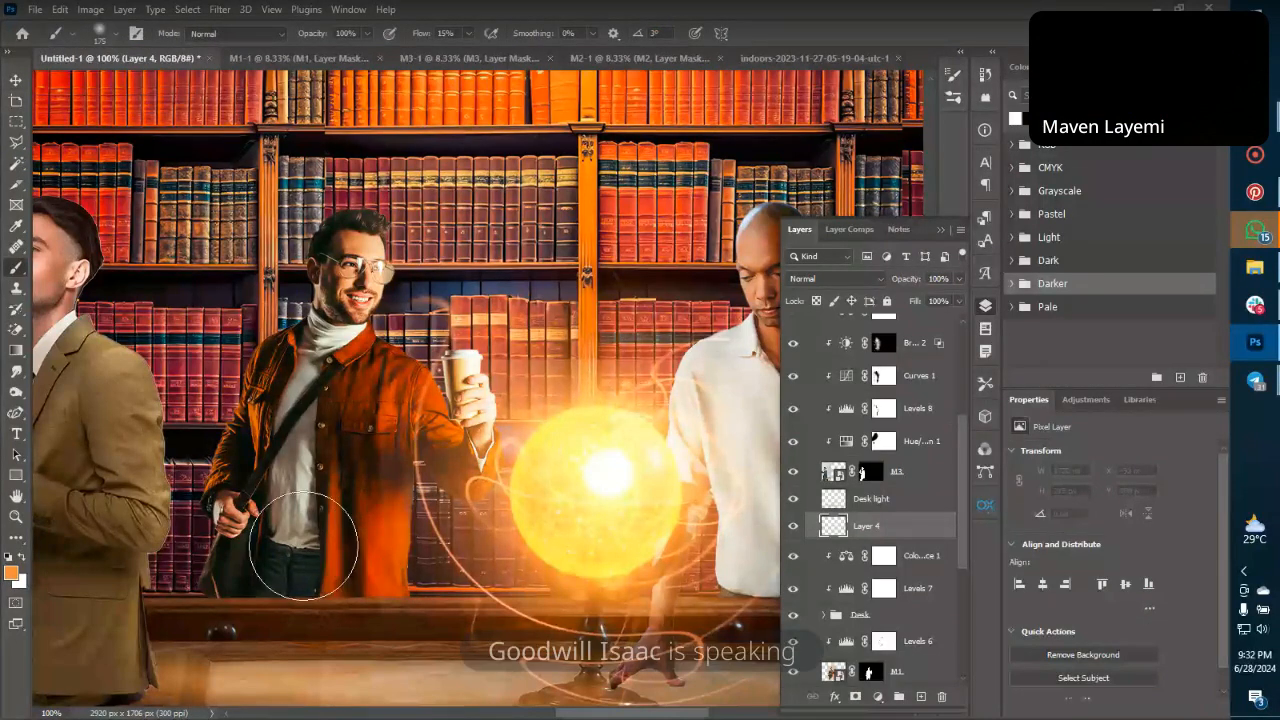
key("l")
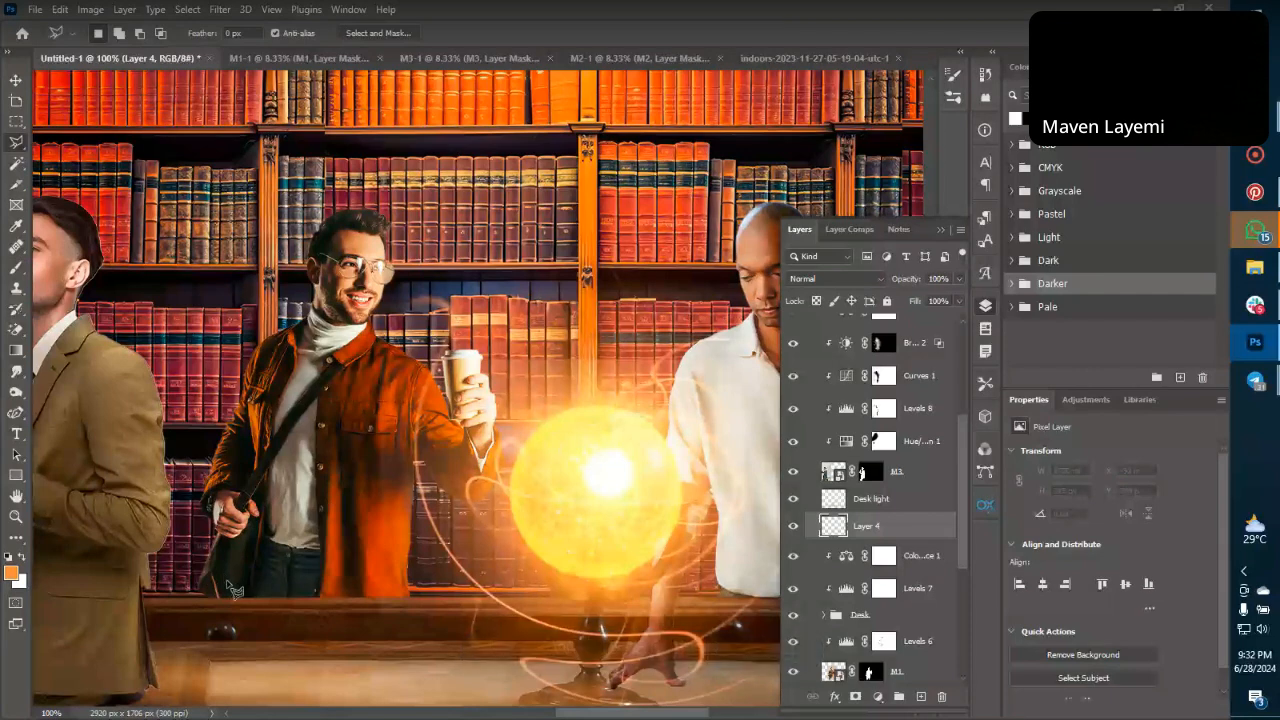
left_click(362, 594)
left_click(204, 600)
left_click(271, 571)
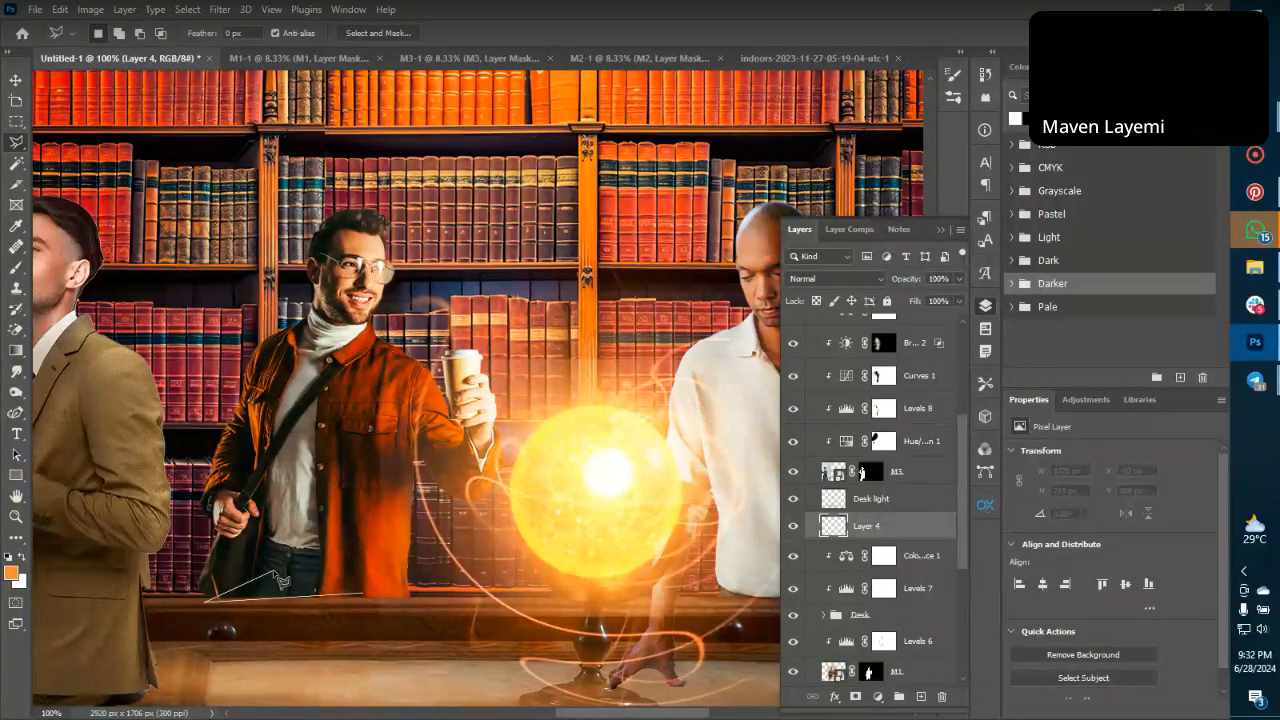
double_click(400, 596)
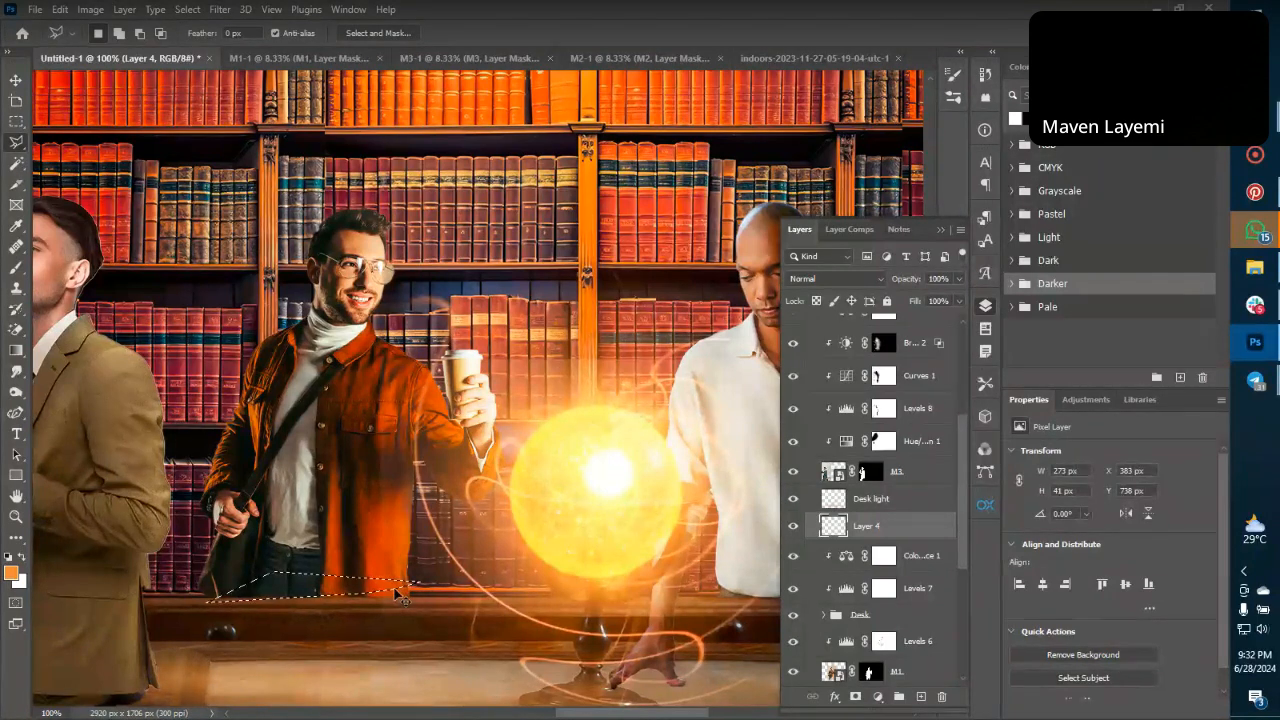
key("ctrl+d")
key("b")
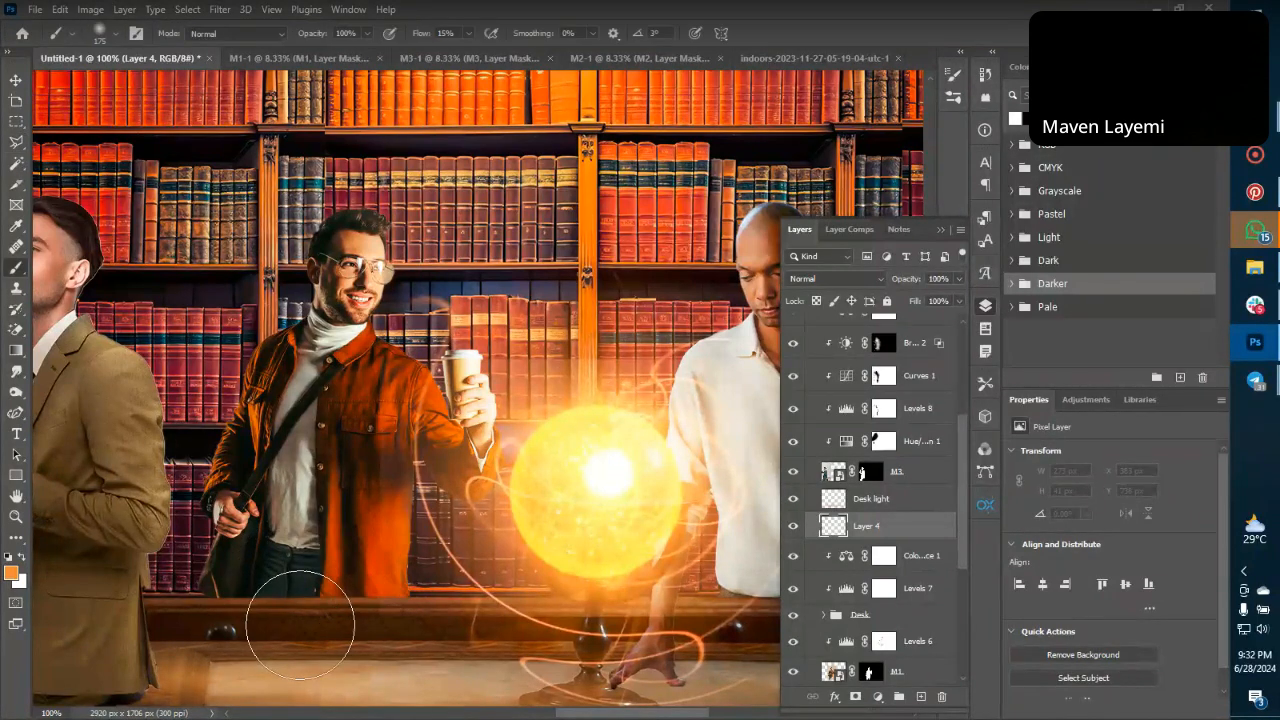
Reset the brush colour to black, dab a shadow on the new layer, and move that layer below the Desk group.
left_click(12, 574)
key("Return")
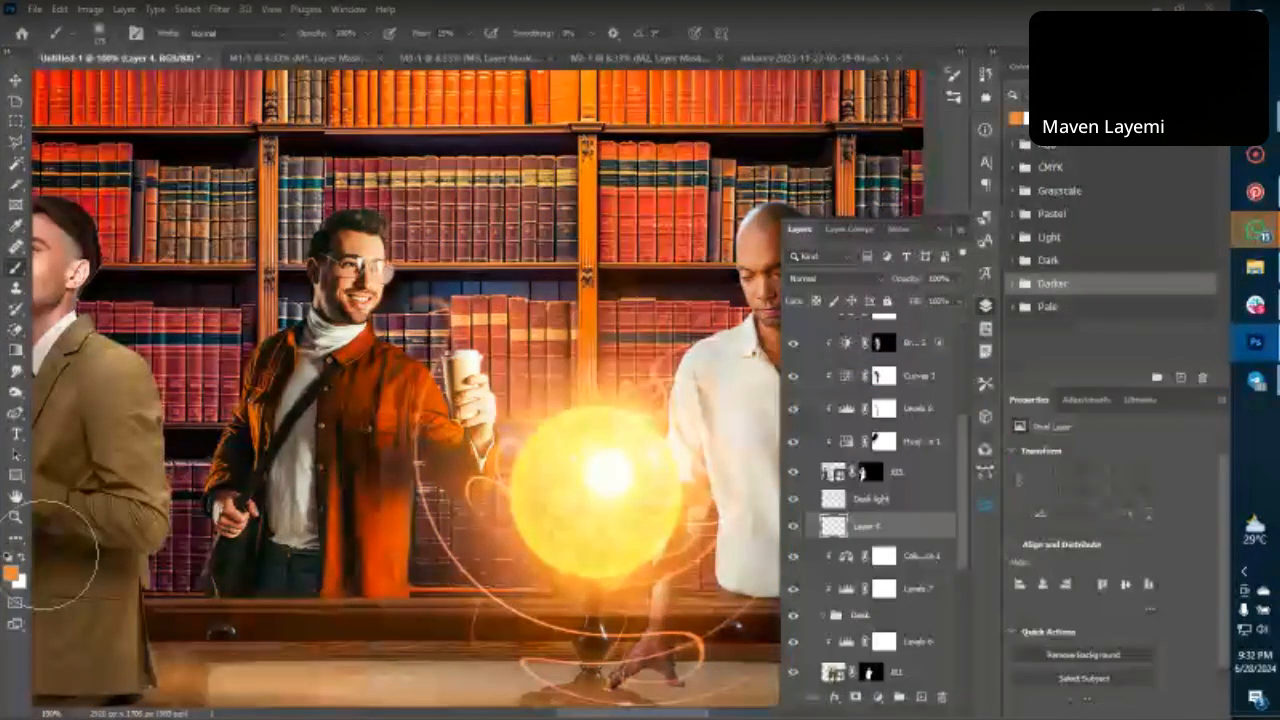
key("d")
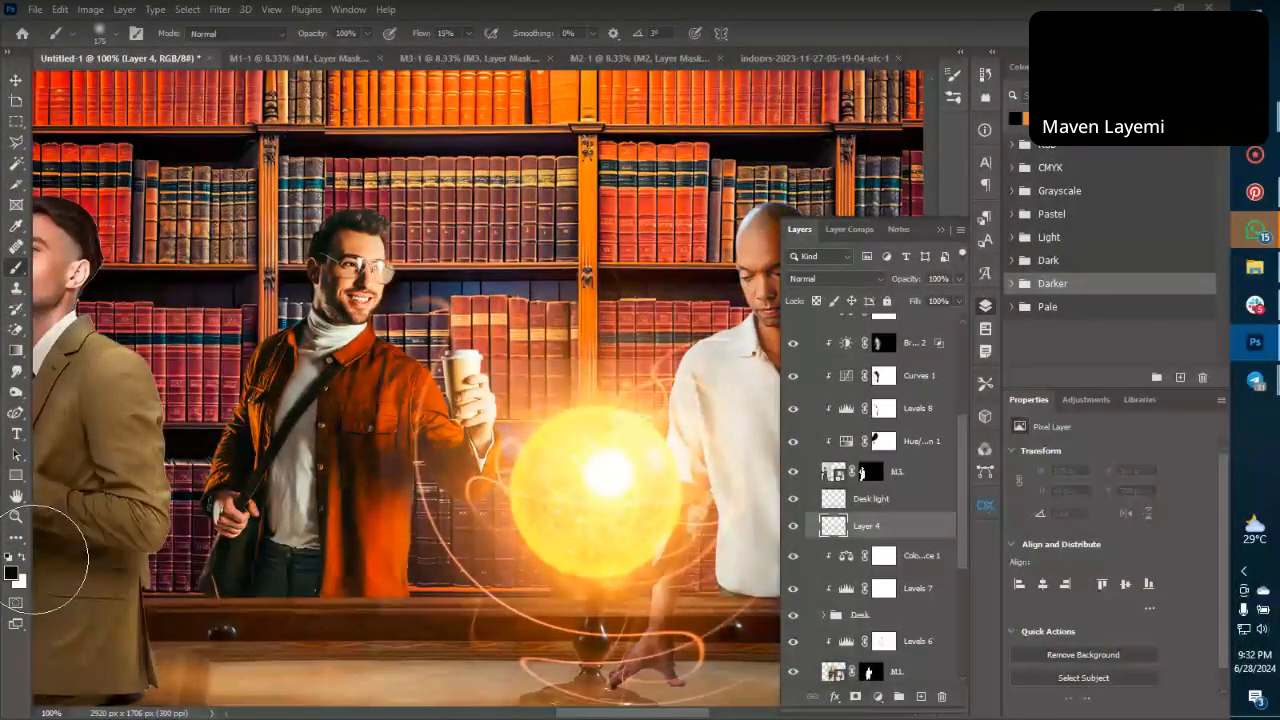
left_click(270, 627)
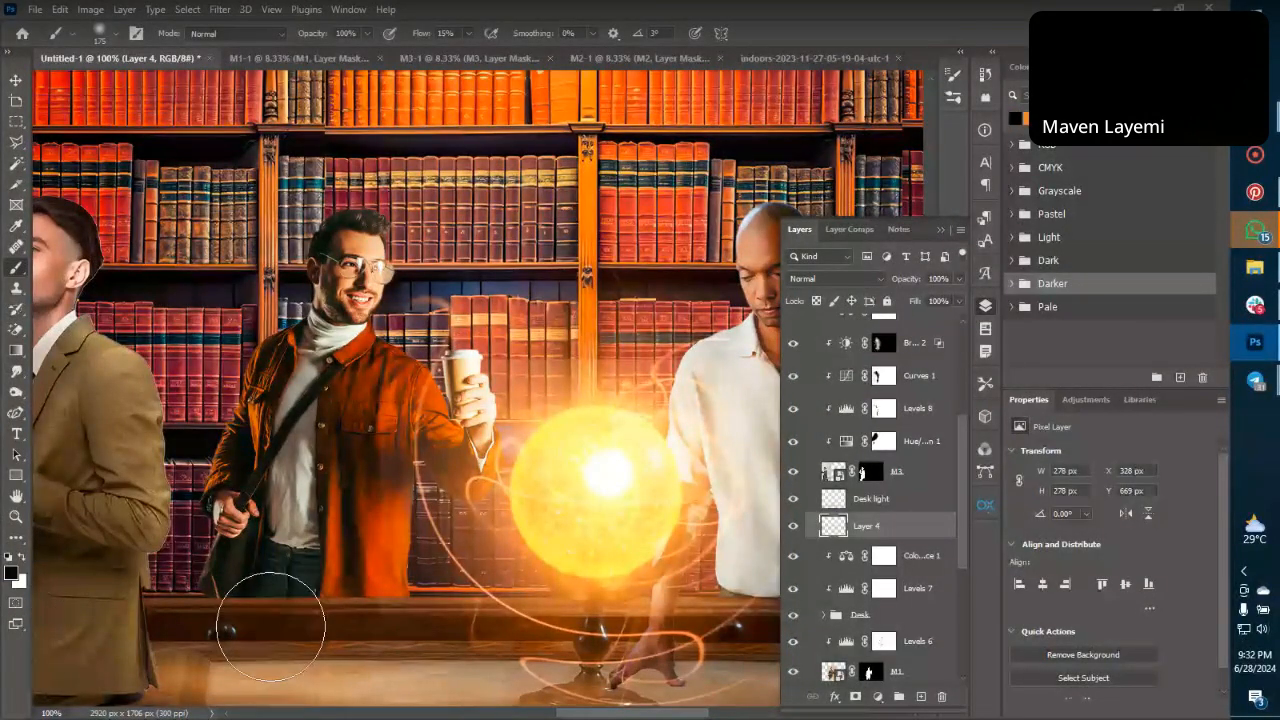
key("ctrl+bracketleft")
key("ctrl+bracketleft")
key("ctrl+bracketleft")
key("ctrl+bracketleft")
key("ctrl+bracketleft")
Paint a soft black shadow over the middle man's lower body along the desk's back edge, reducing the brush to 125 px.
left_click(250, 611)
left_click(273, 604)
left_click(289, 605)
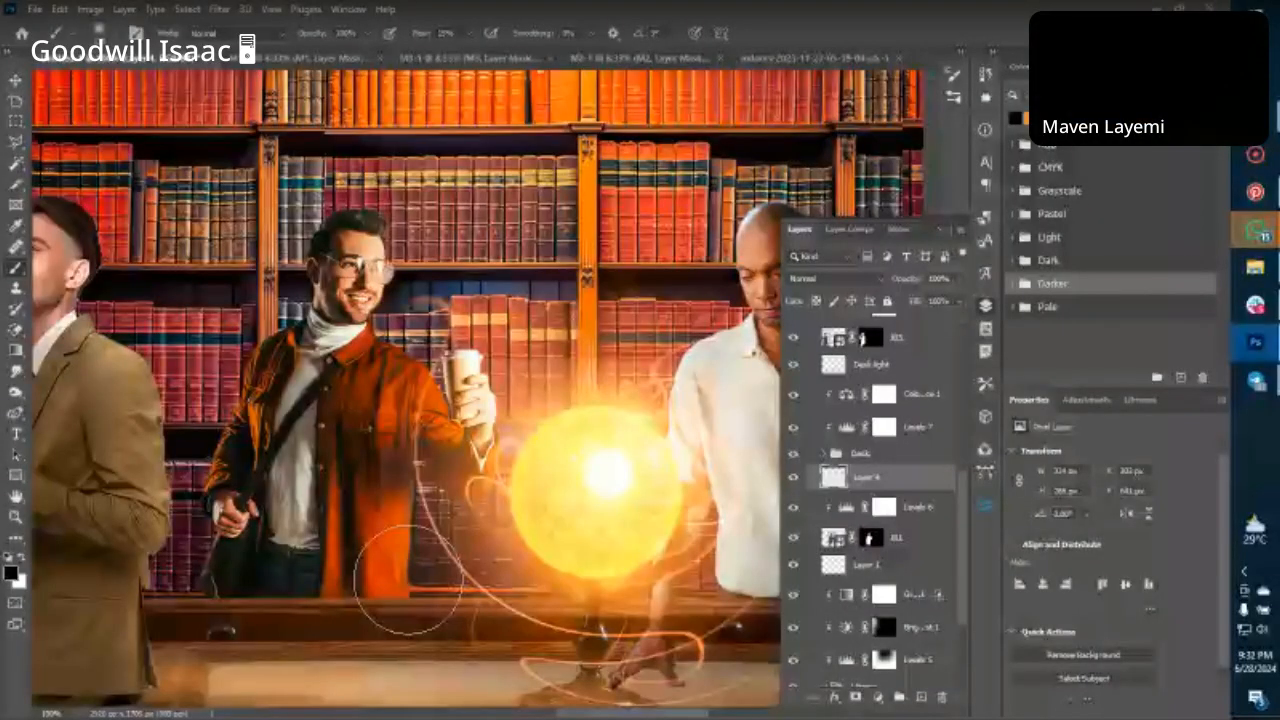
left_click_drag(407, 578, 300, 619)
key("bracketleft")
key("bracketleft")
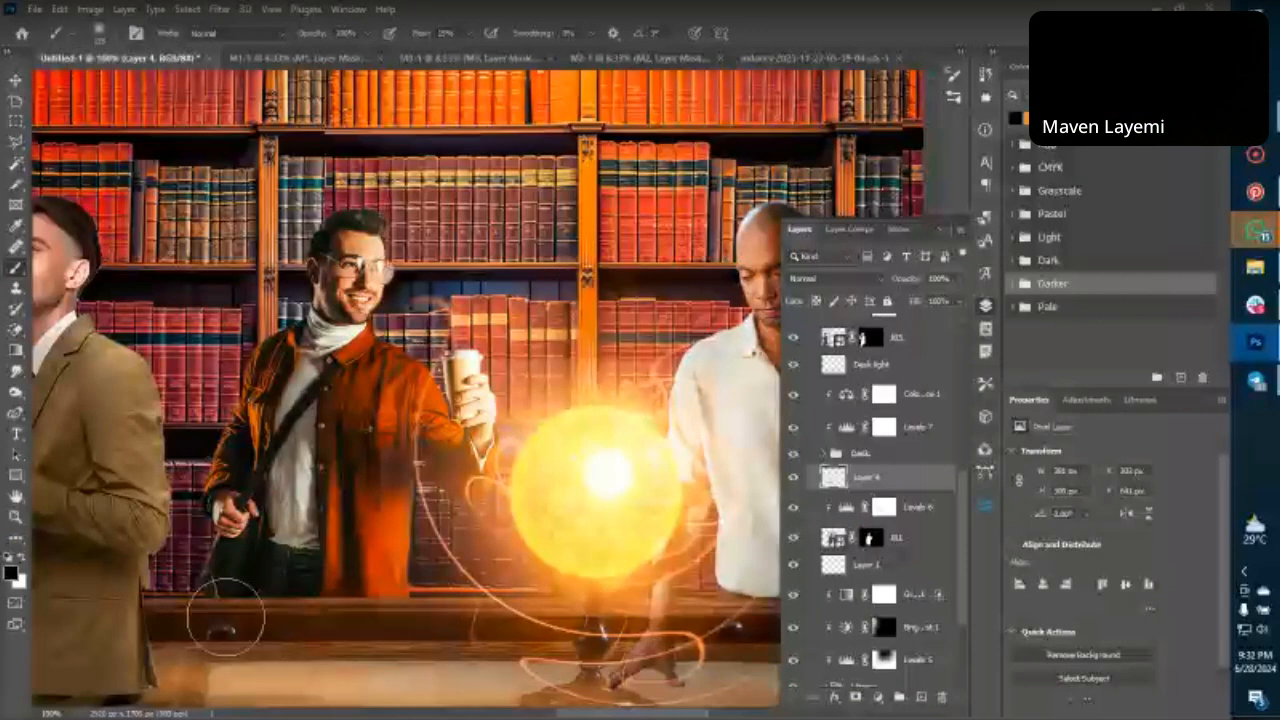
mouse_move(215, 618)
left_mouse_down()
mouse_move(261, 615)
mouse_move(230, 616)
left_mouse_up()
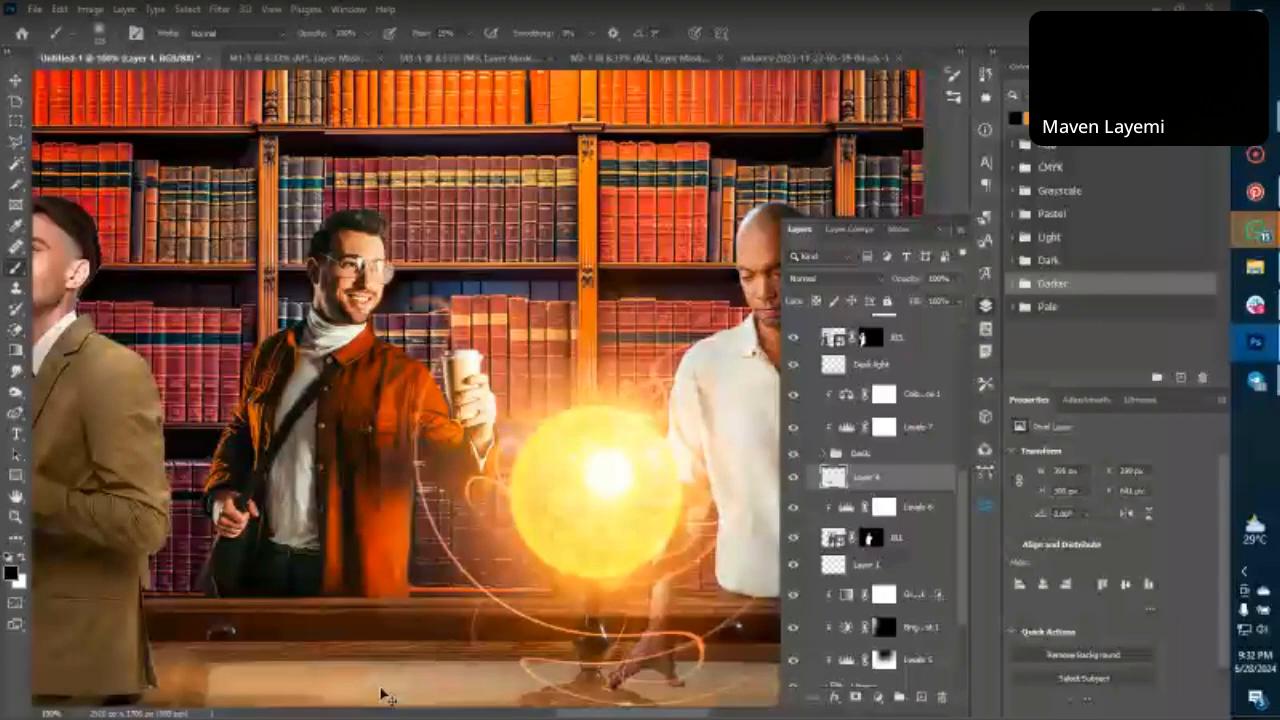
Add a new empty layer above the Desk light layer.
key("ctrl+minus")
key("ctrl+minus")
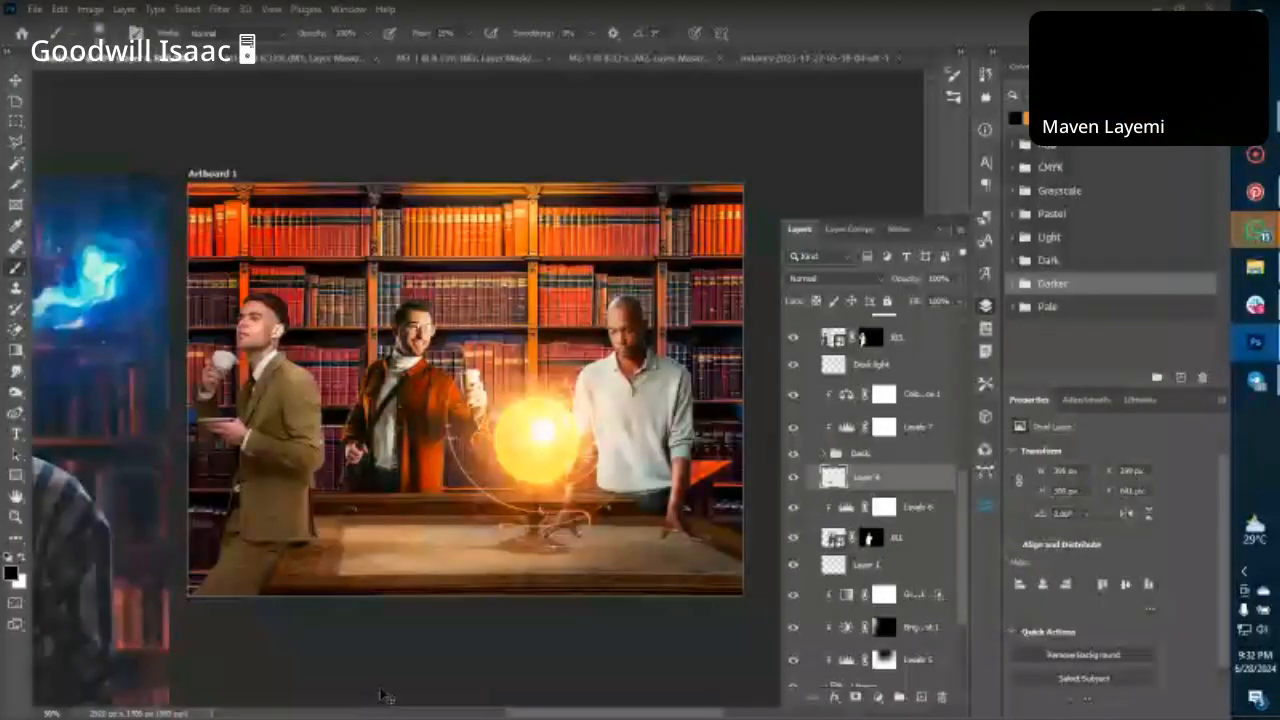
key("ctrl+minus")
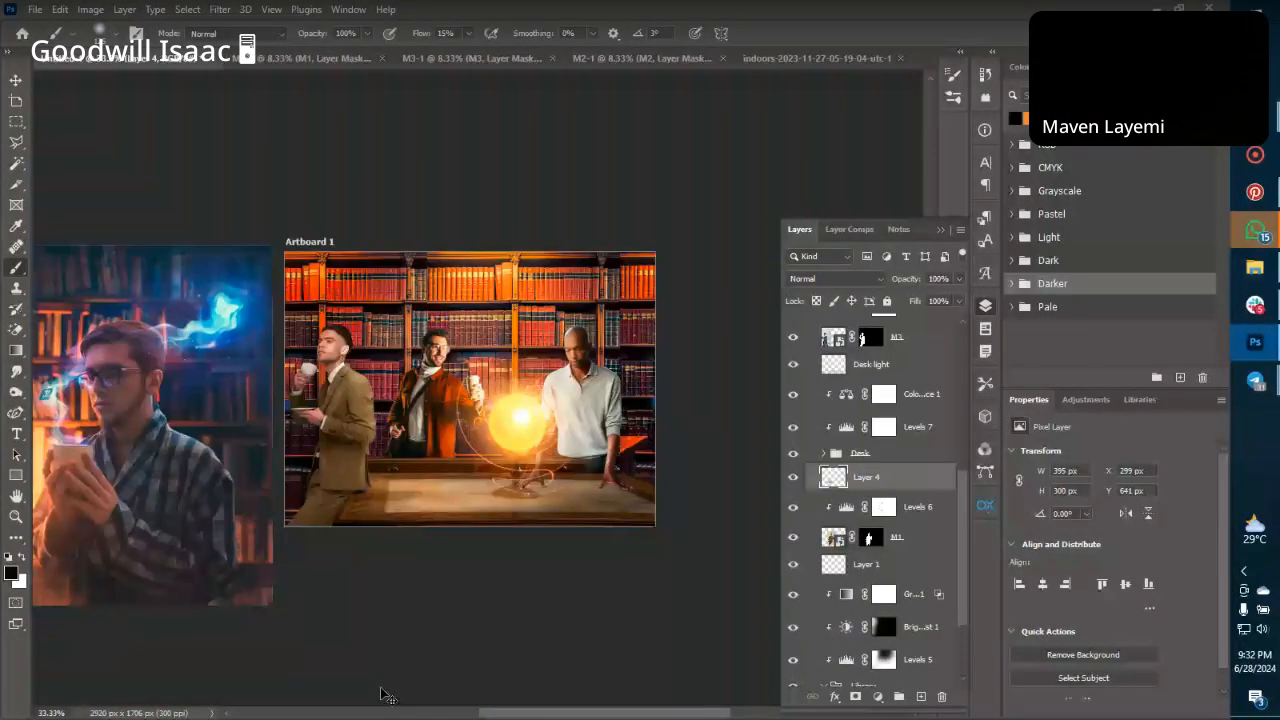
key("ctrl+minus")
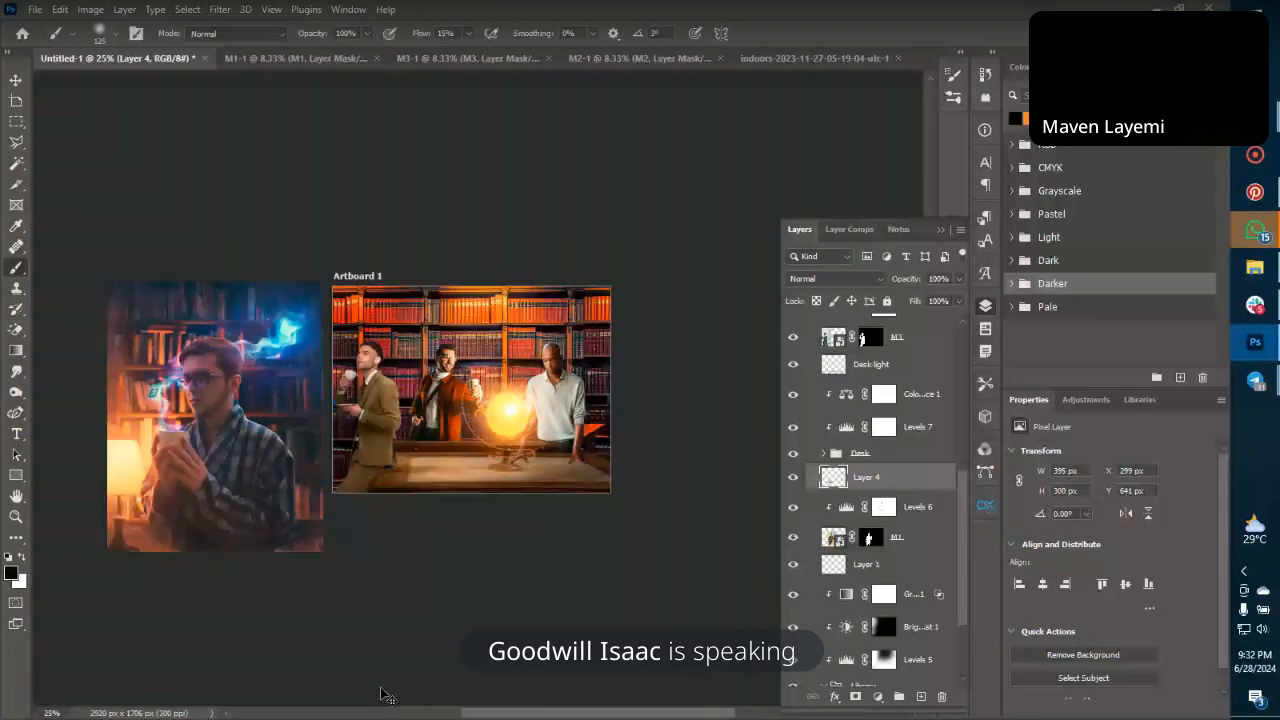
key("ctrl+plus")
key("ctrl+plus")
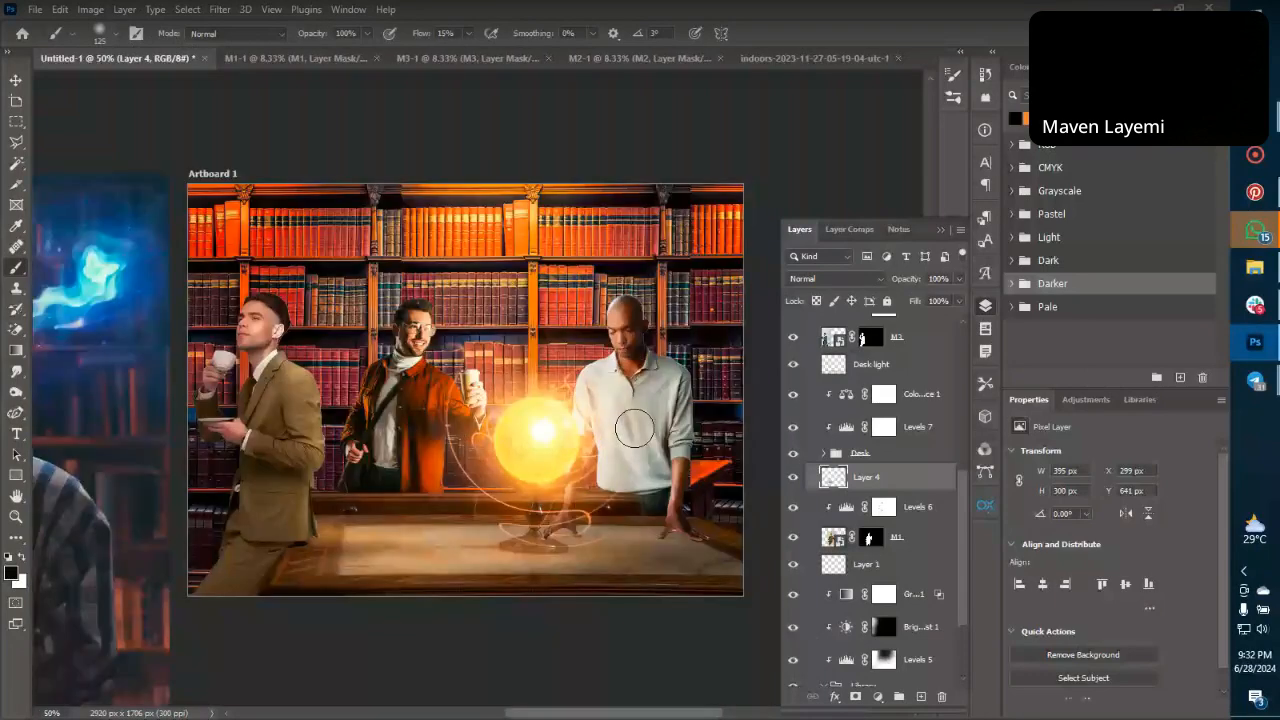
scroll(893, 386, "up", 1)
left_click(893, 386)
scroll(912, 530, "up", 1)
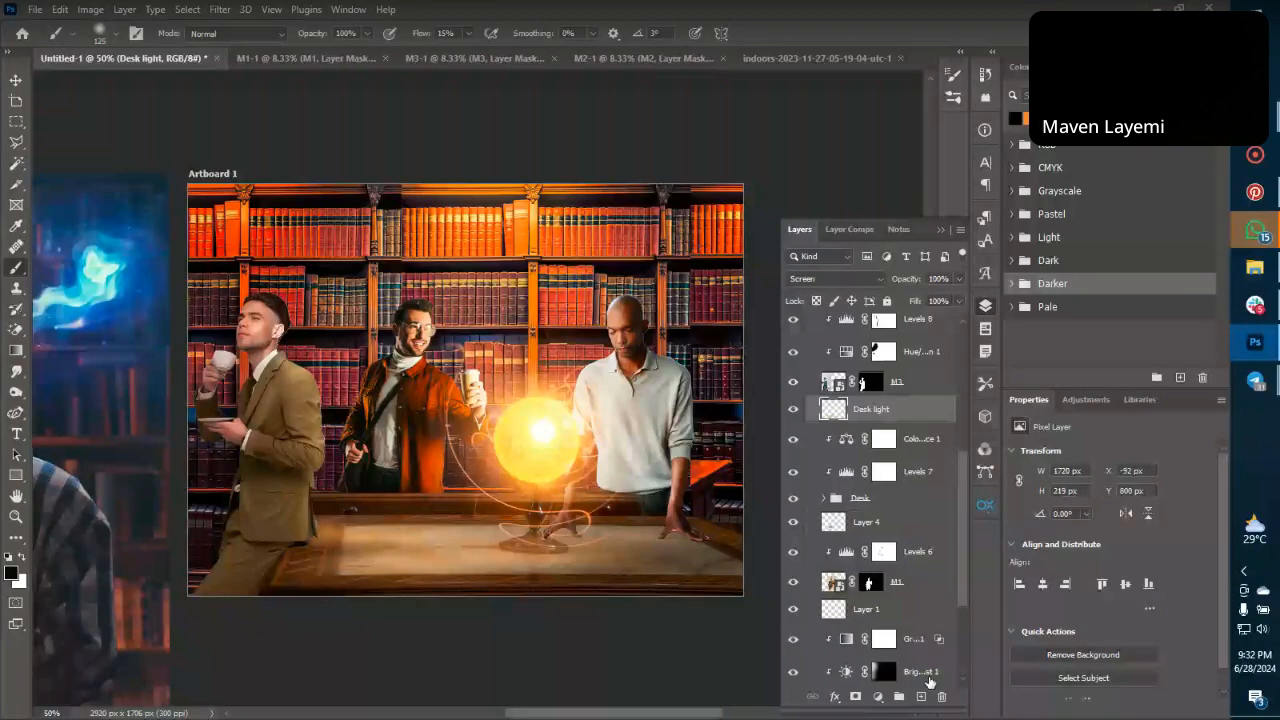
left_click(920, 696)
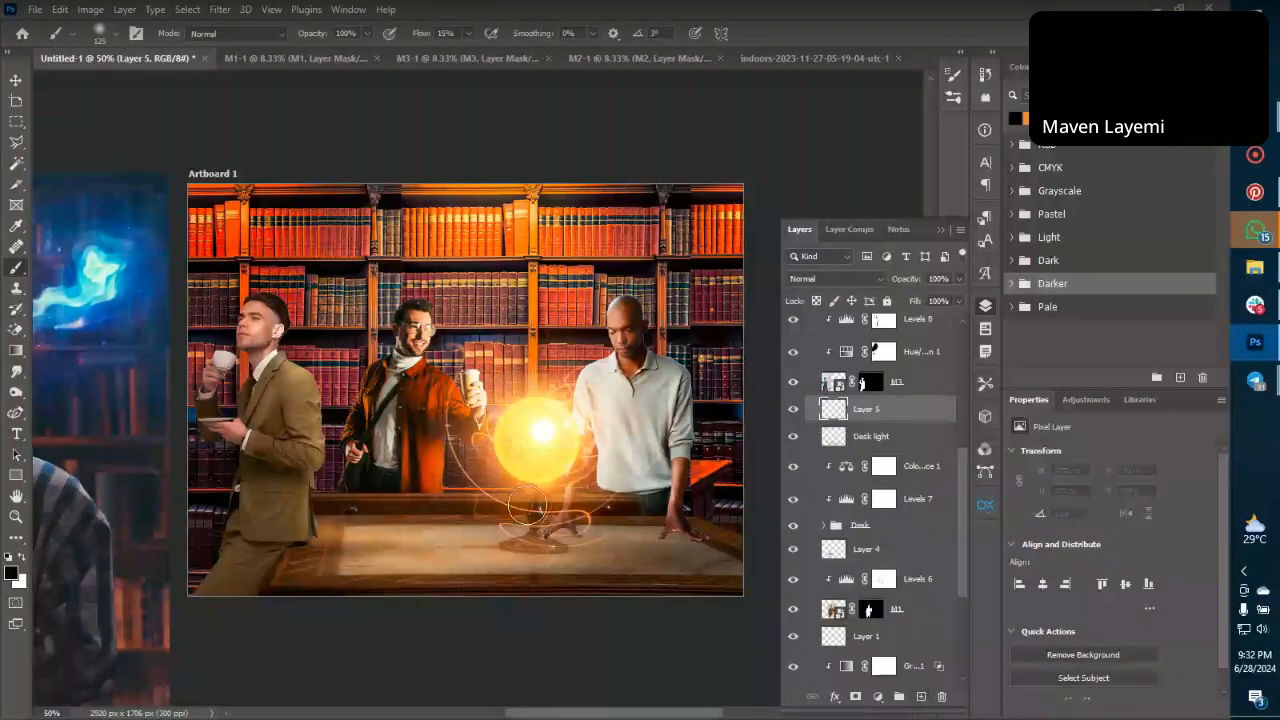
Paint a soft black shadow behind the suited man's legs against the desk, and reduce the brush to 90 px.
key("ctrl+plus")
key("ctrl+plus")
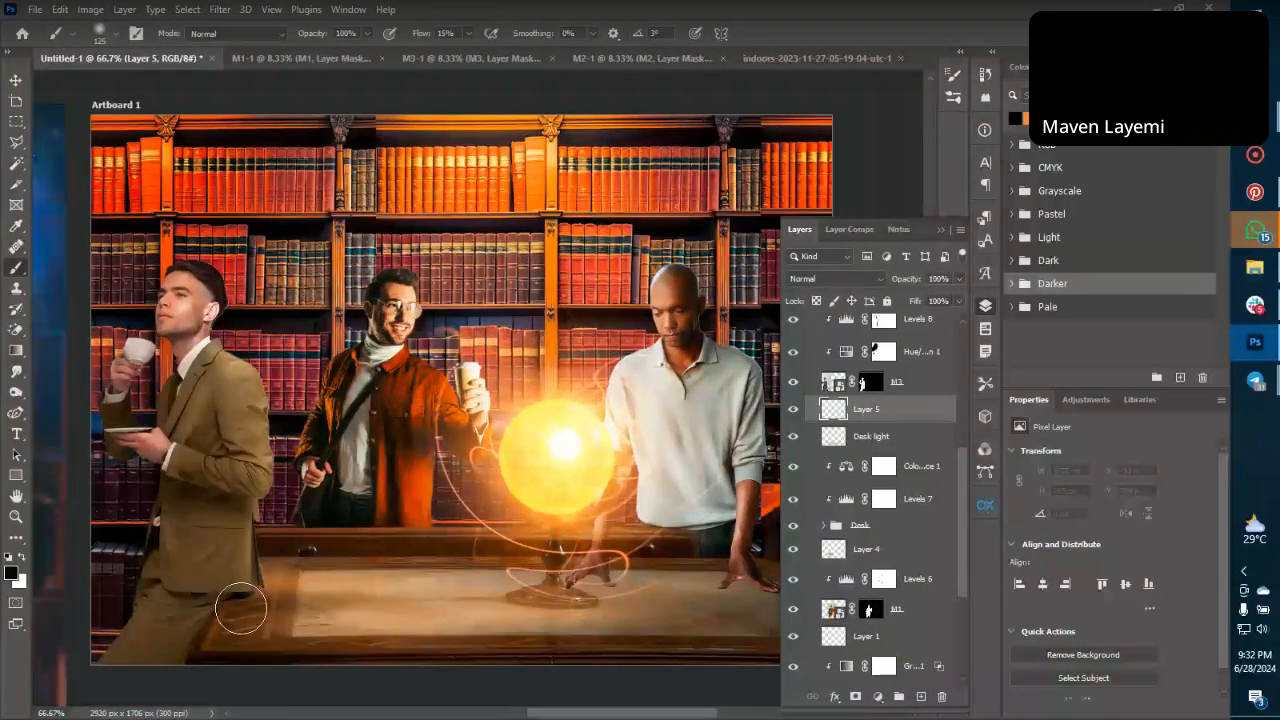
key("bracketright")
key("bracketright")
key("bracketright")
key("bracketright")
left_click(213, 623)
left_click_drag(213, 623, 229, 583)
left_click(229, 583)
key("bracketleft")
key("bracketleft")
key("bracketleft")
key("bracketleft")
key("bracketleft")
key("bracketleft")
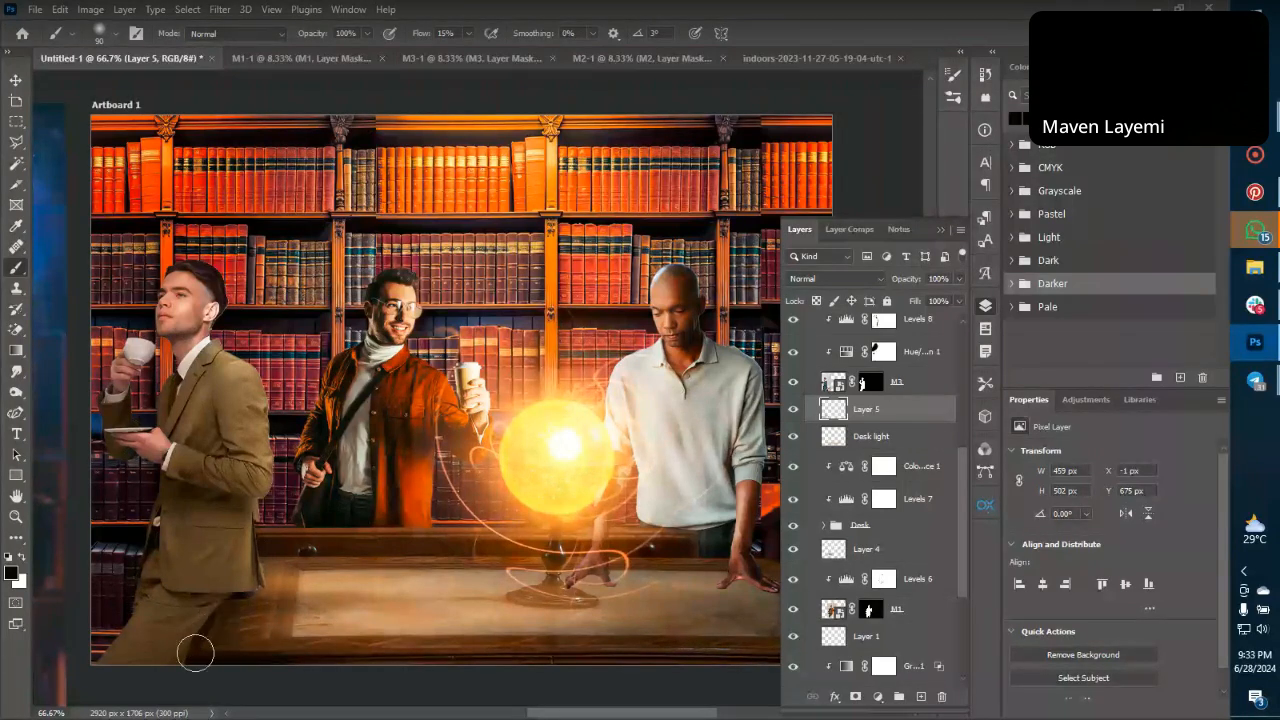
Set the midtones' Cyan-Red value in the suited man's Color Balance adjustment to +21.
key("ctrl+minus")
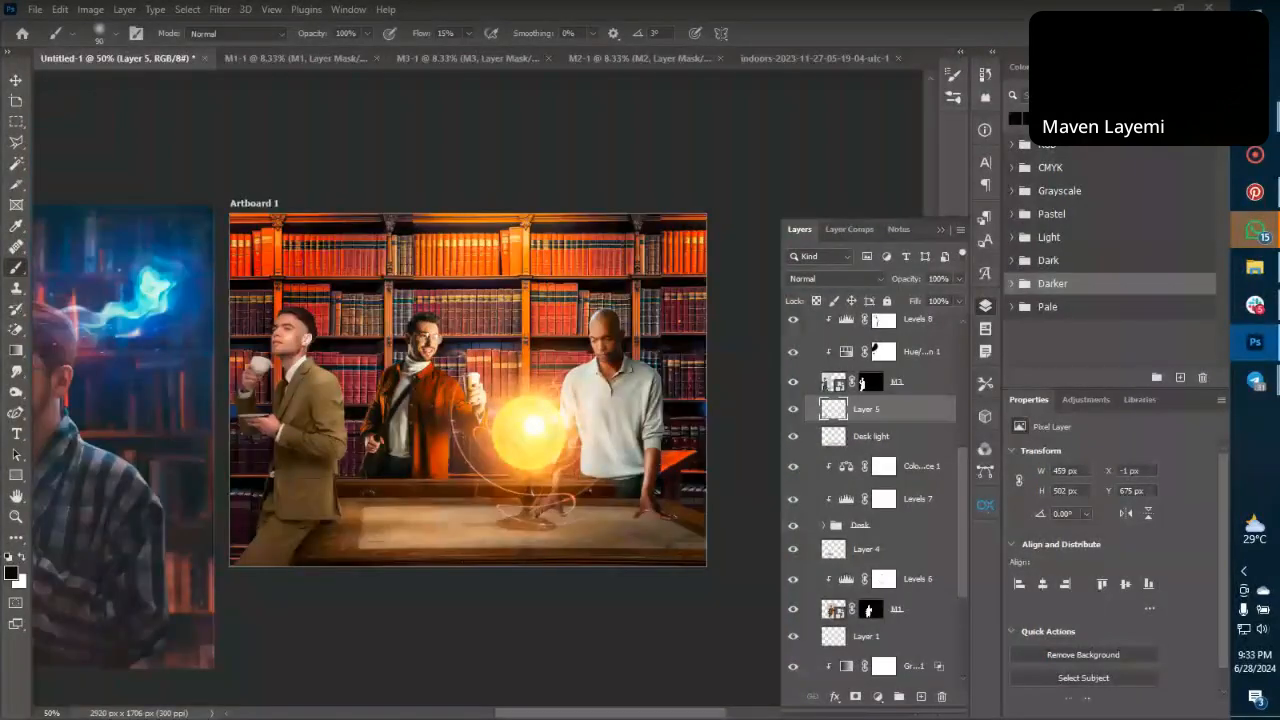
key("ctrl+minus")
key("ctrl+minus")
key("ctrl+plus")
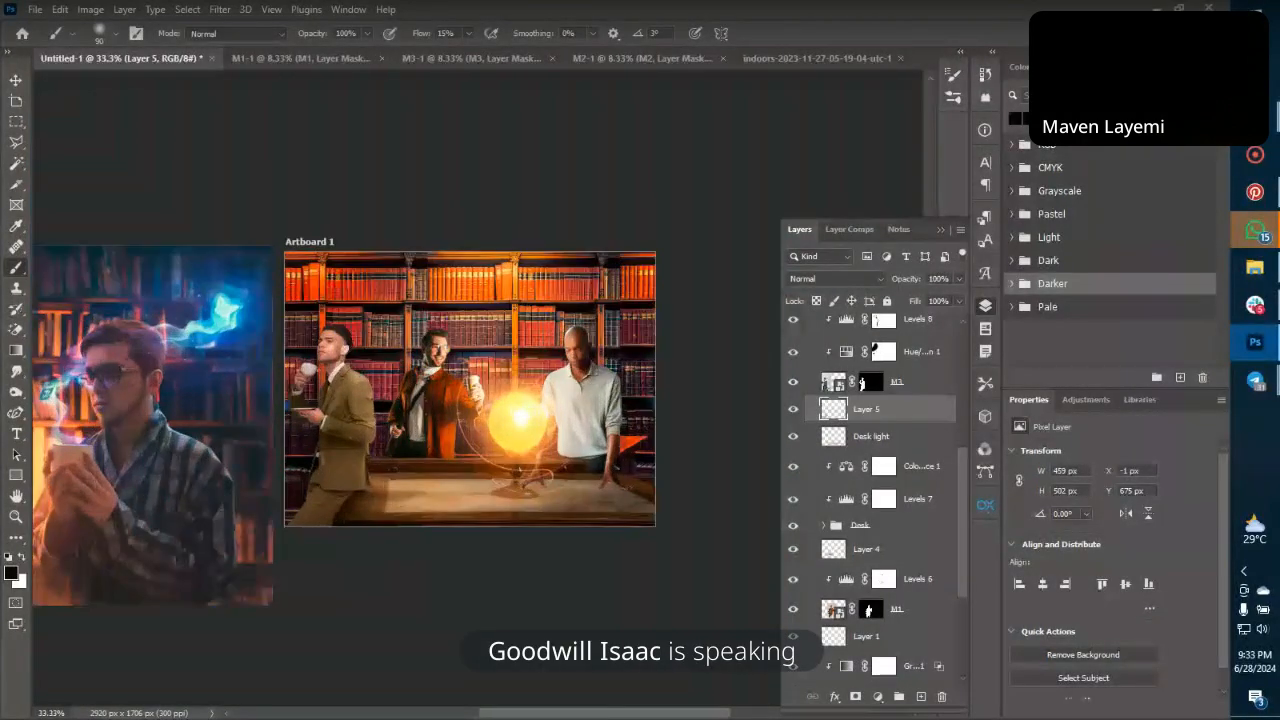
key("ctrl+plus")
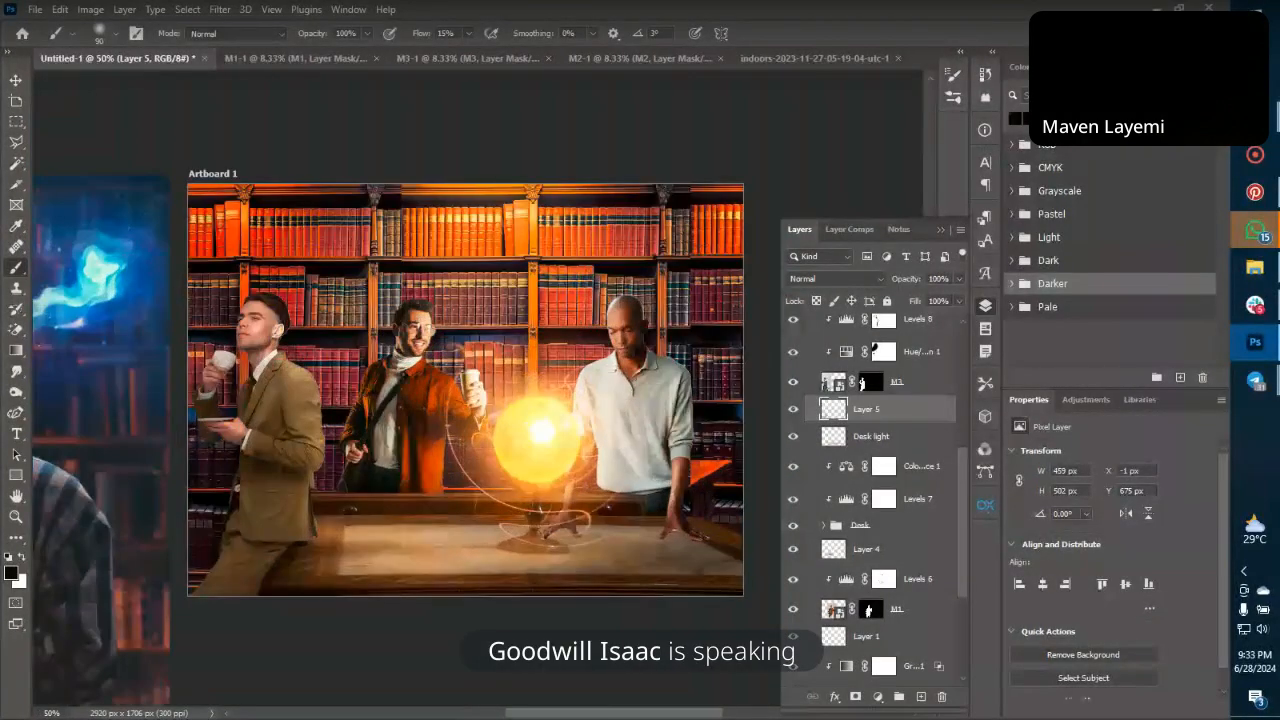
key("v")
left_click(293, 400)
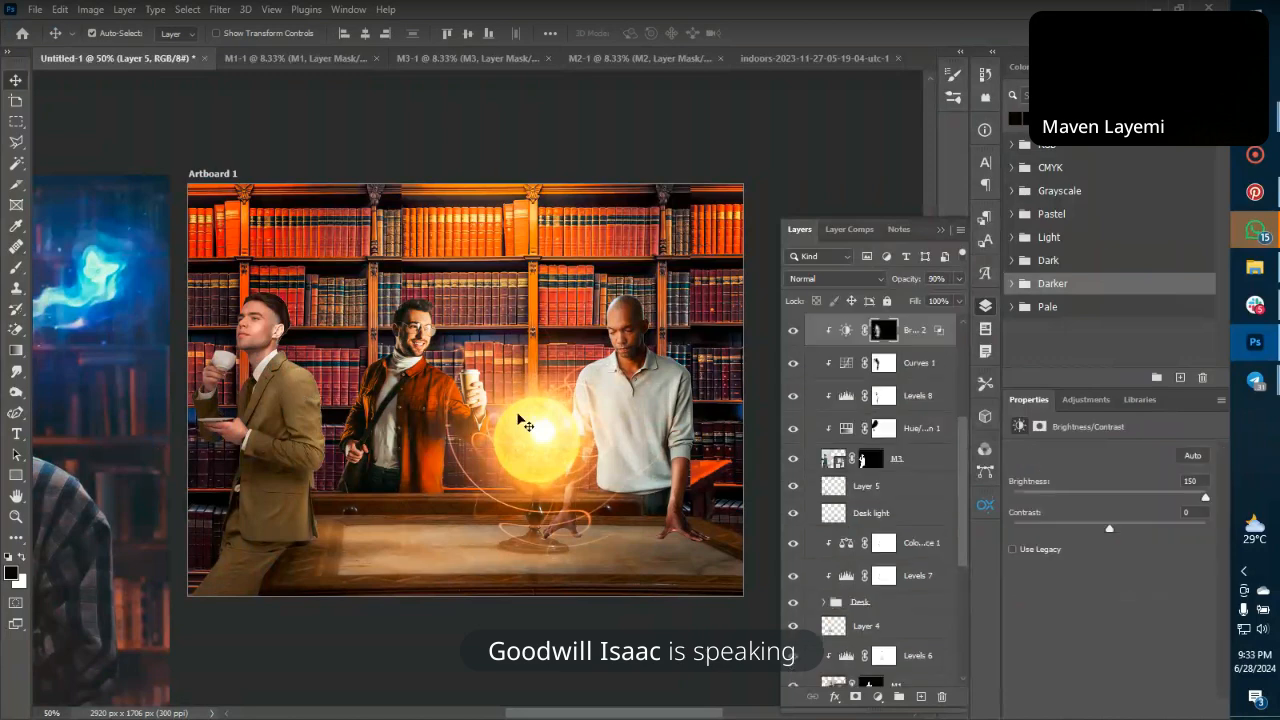
scroll(857, 402, "up", 2)
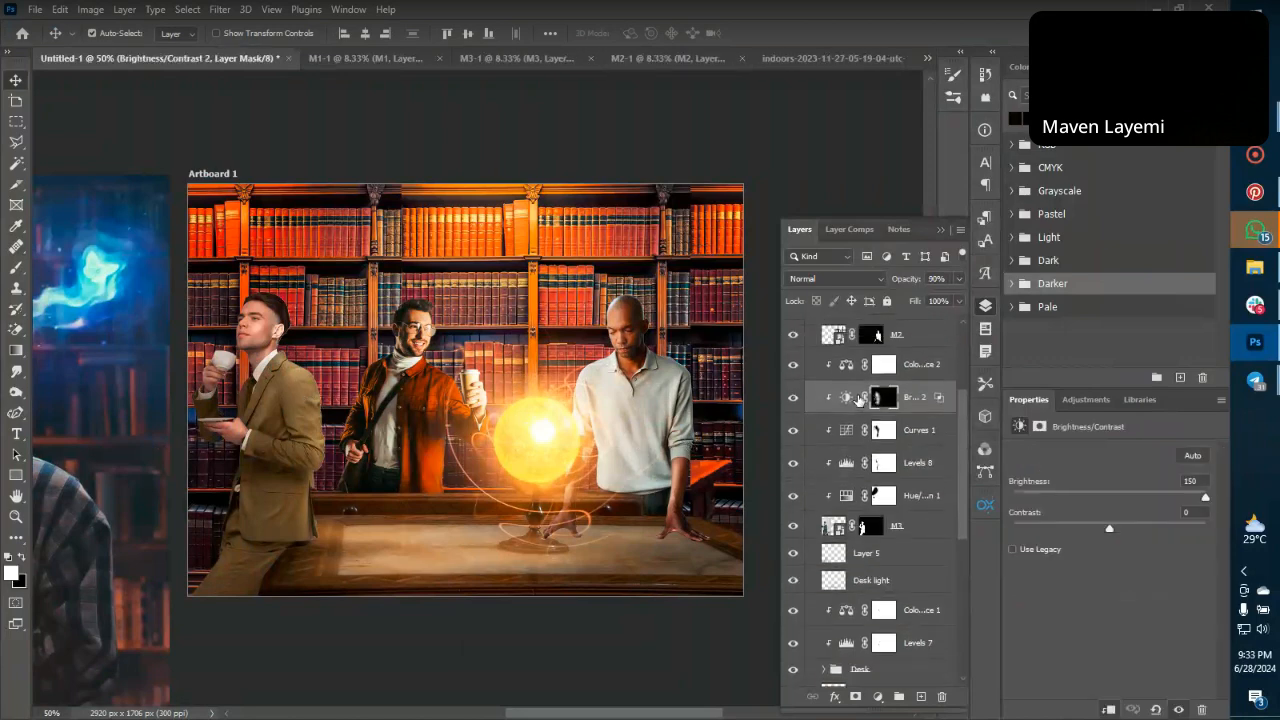
left_click(846, 367)
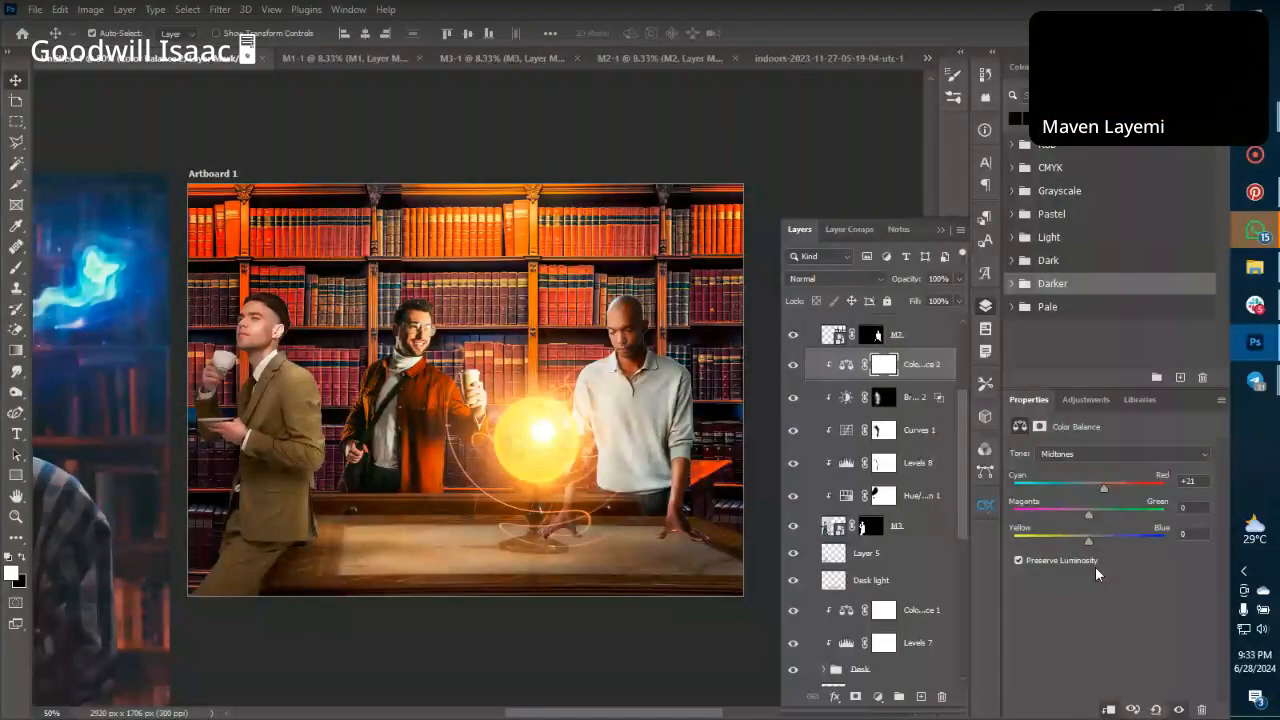
Examine the whole composite beside the reference image and check the suited man's colour match.
key("ctrl+minus")
key("ctrl+minus")
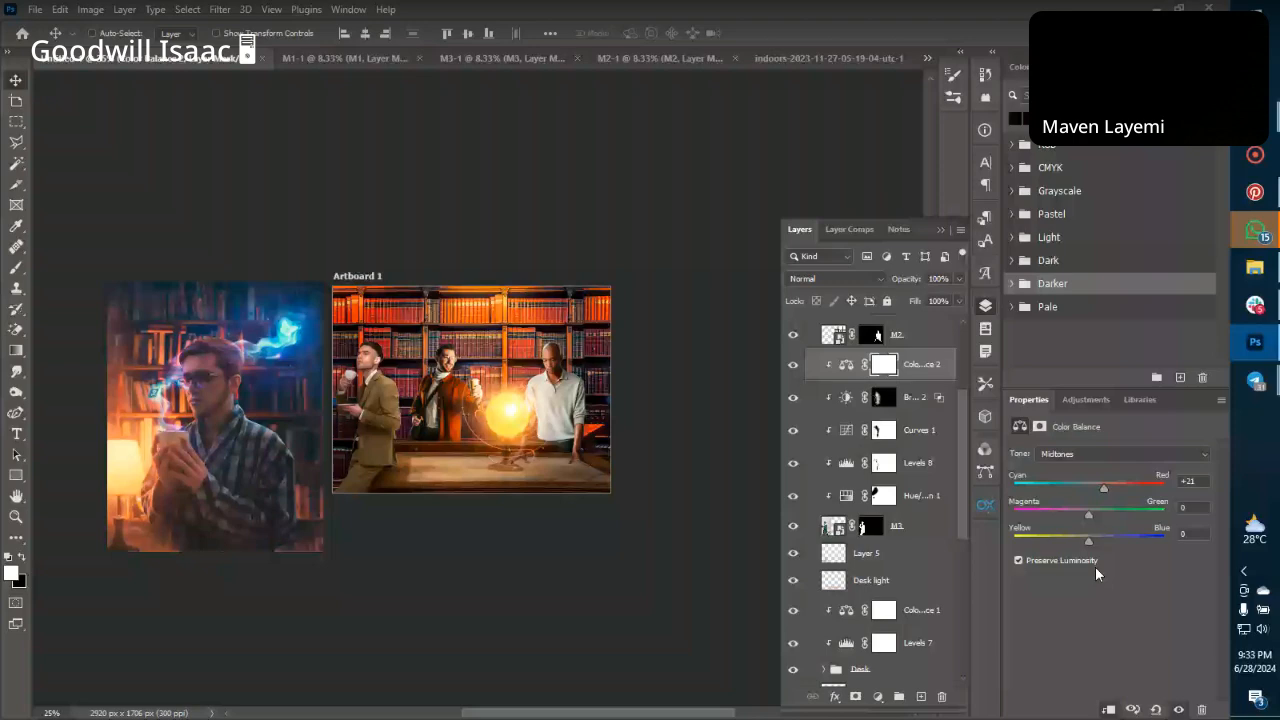
key("ctrl+plus")
key("ctrl+plus")
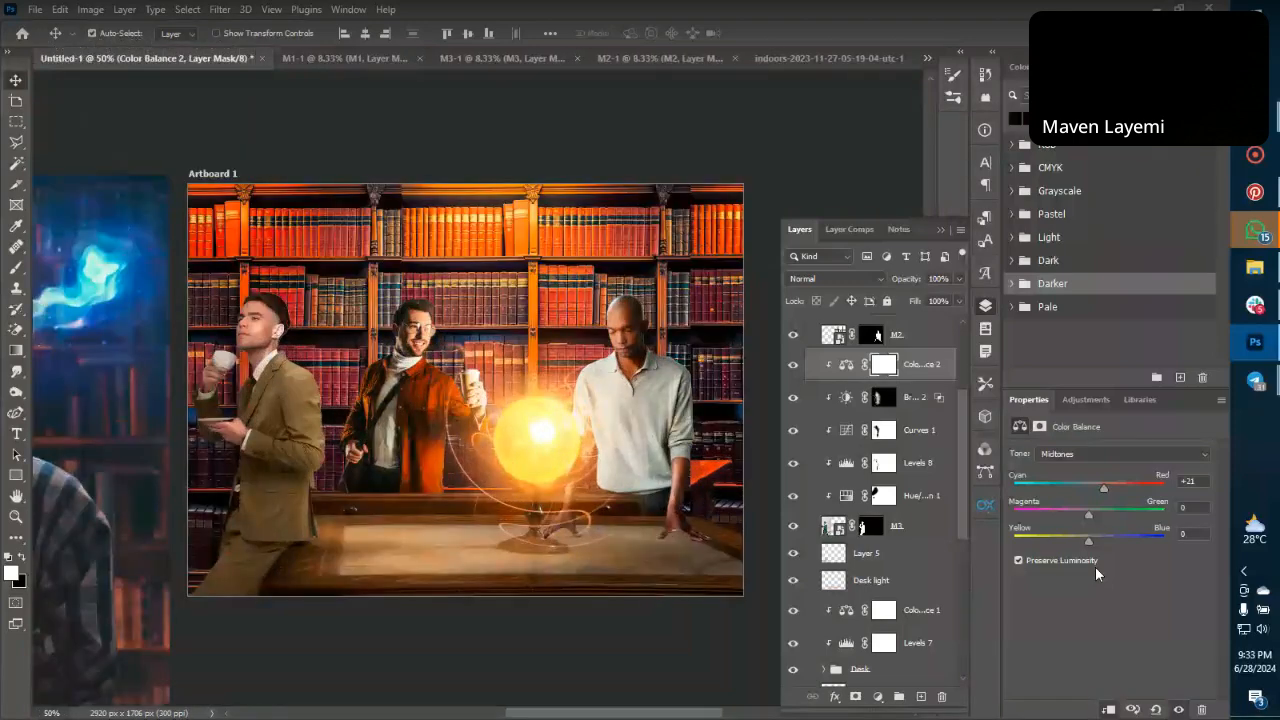
scroll(620, 568, "right", 2)
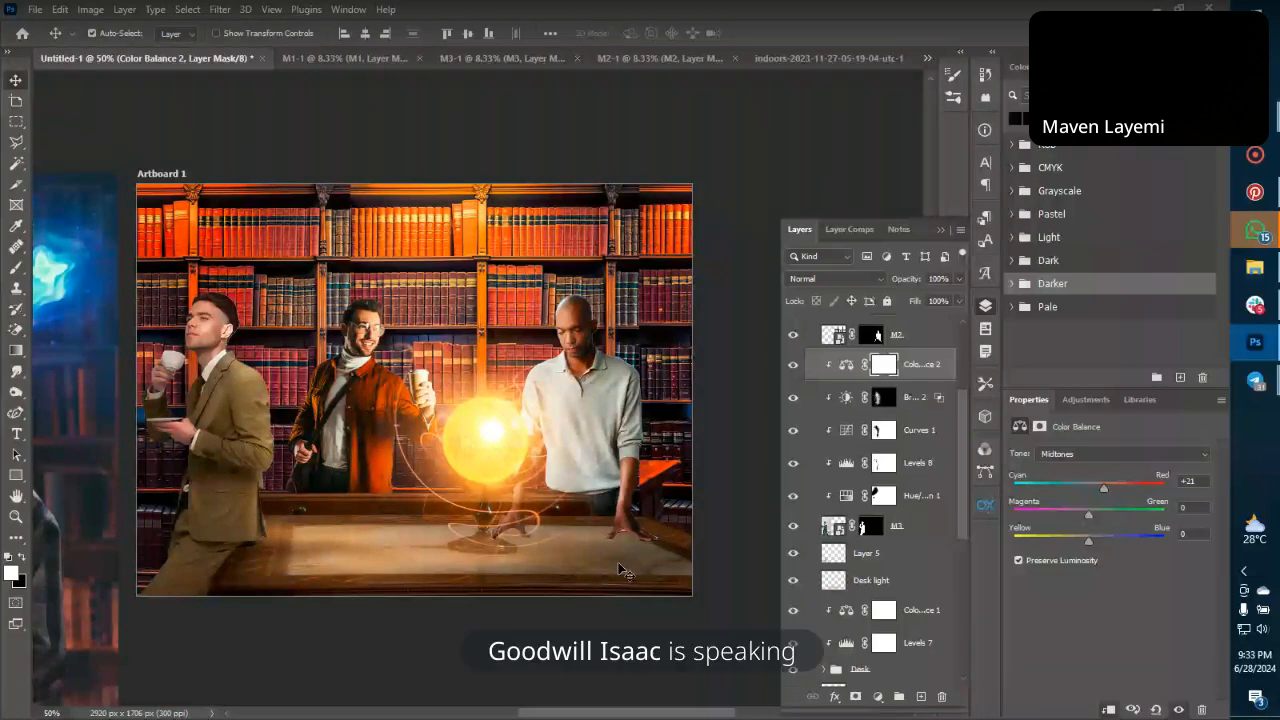
key("ctrl+minus")
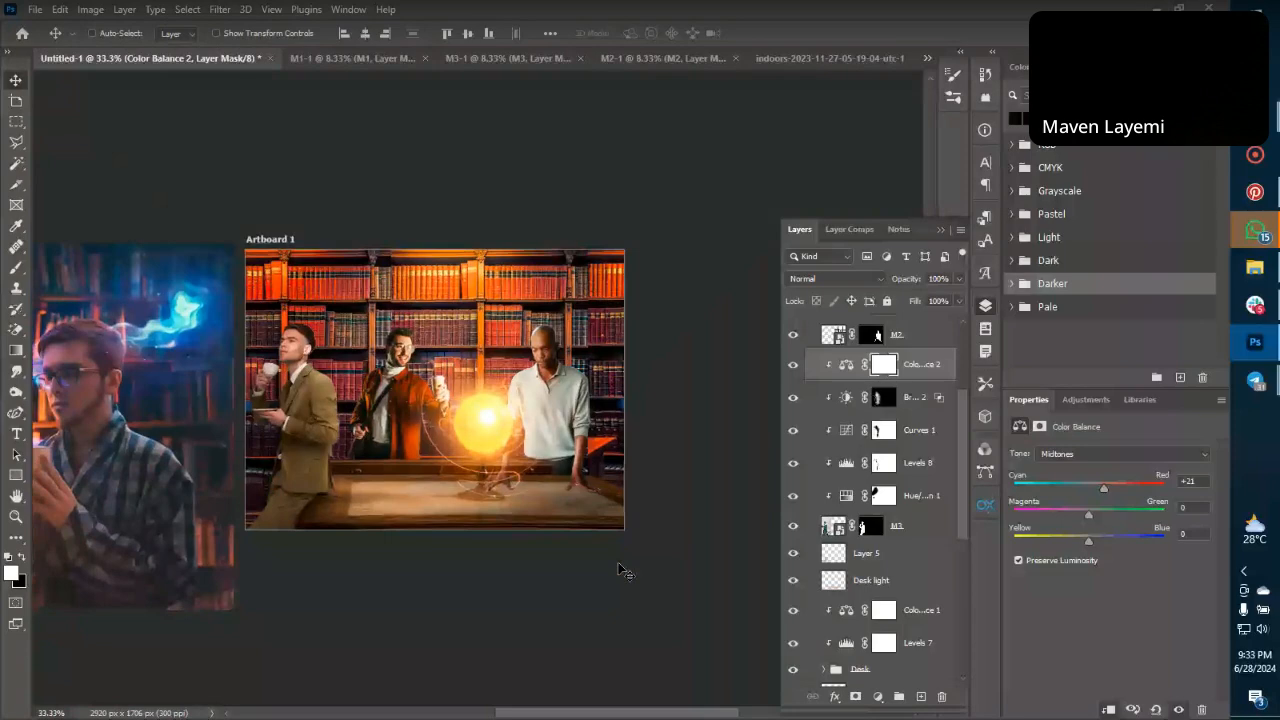
key("ctrl+plus")
key("ctrl+minus")
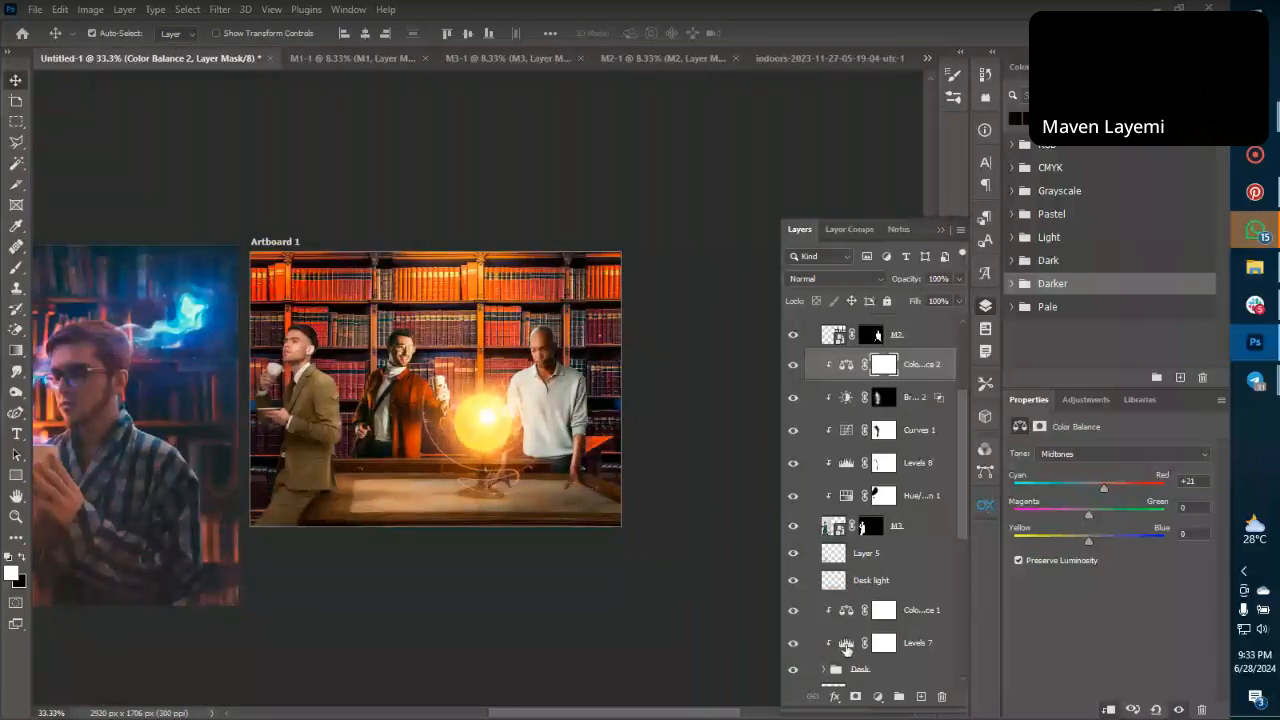
Select the Levels 5 adjustment above the Library group and switch to a much larger Brush.
scroll(822, 600, "down", 8)
left_click(823, 567)
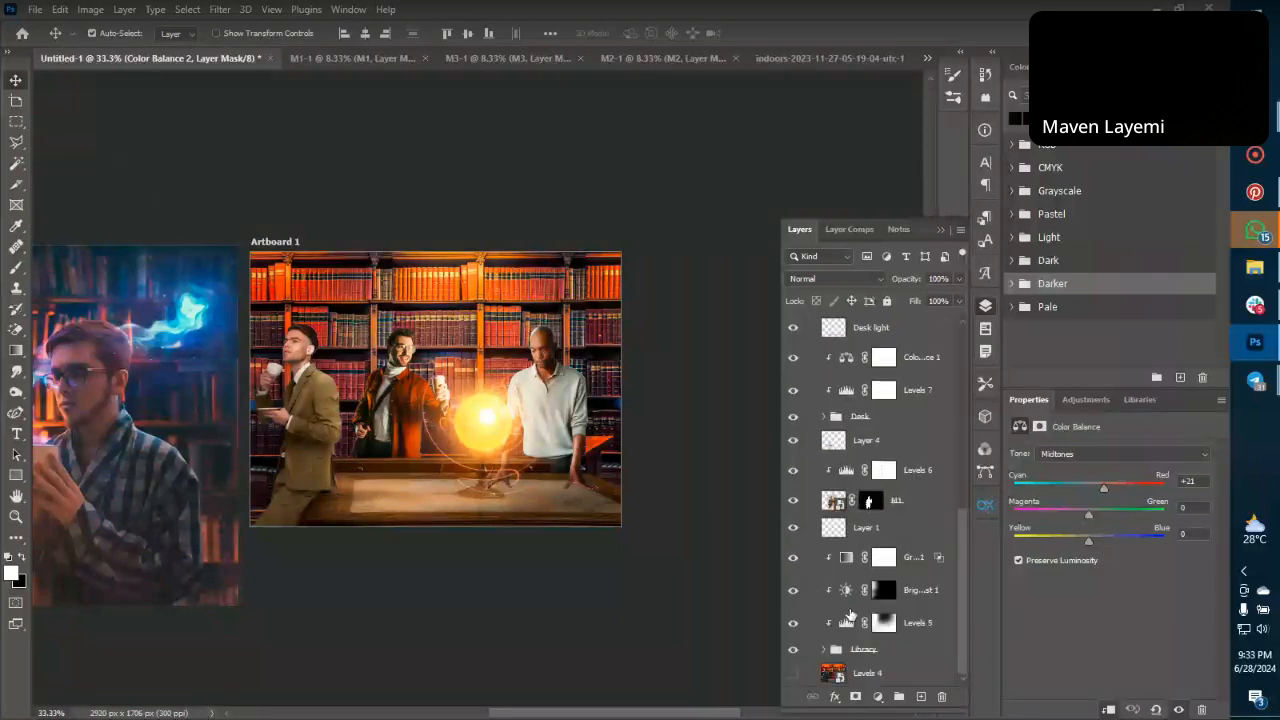
left_click(848, 620)
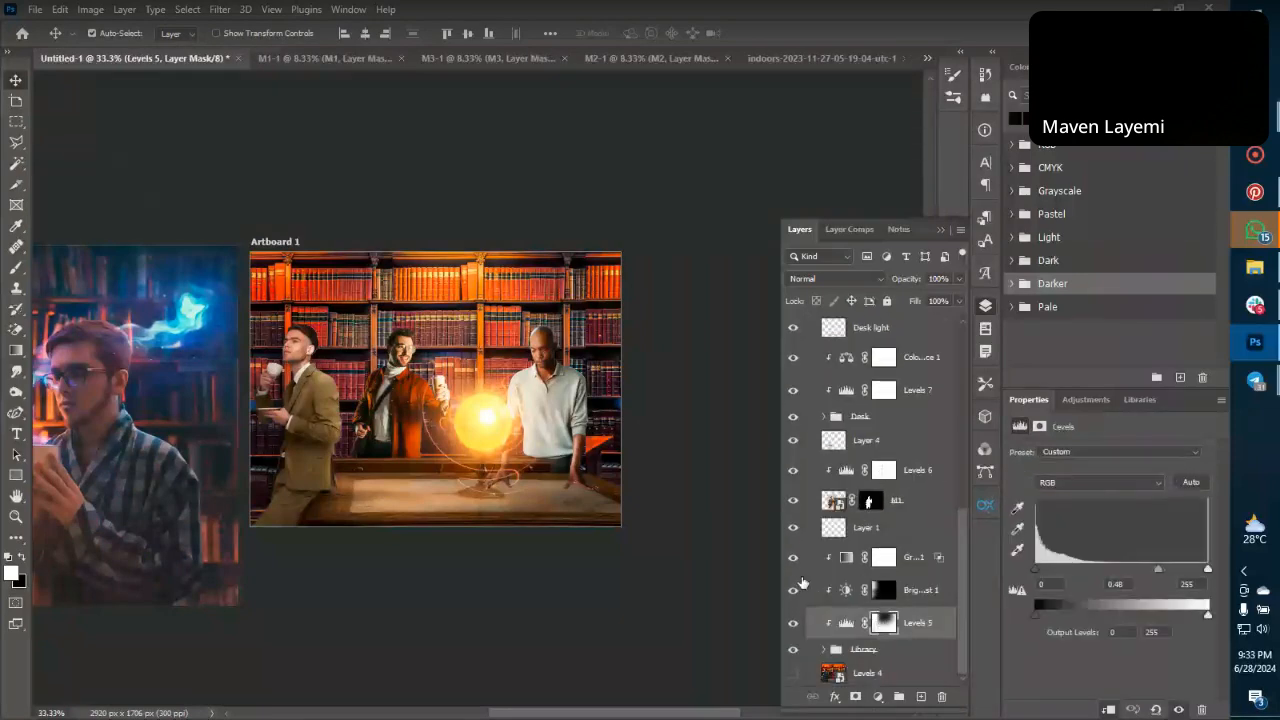
key("b")
key("bracketright")
key("bracketright")
key("bracketright")
key("bracketright")
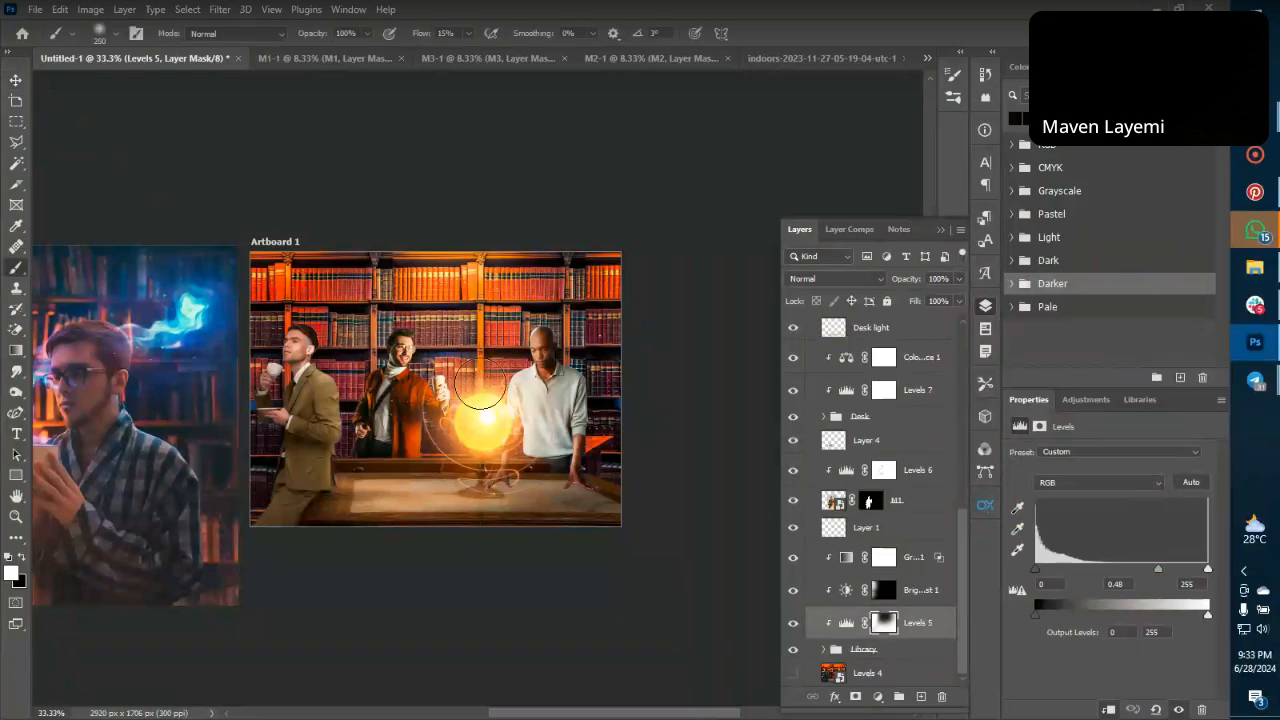
key("bracketright")
key("bracketright")
key("bracketright")
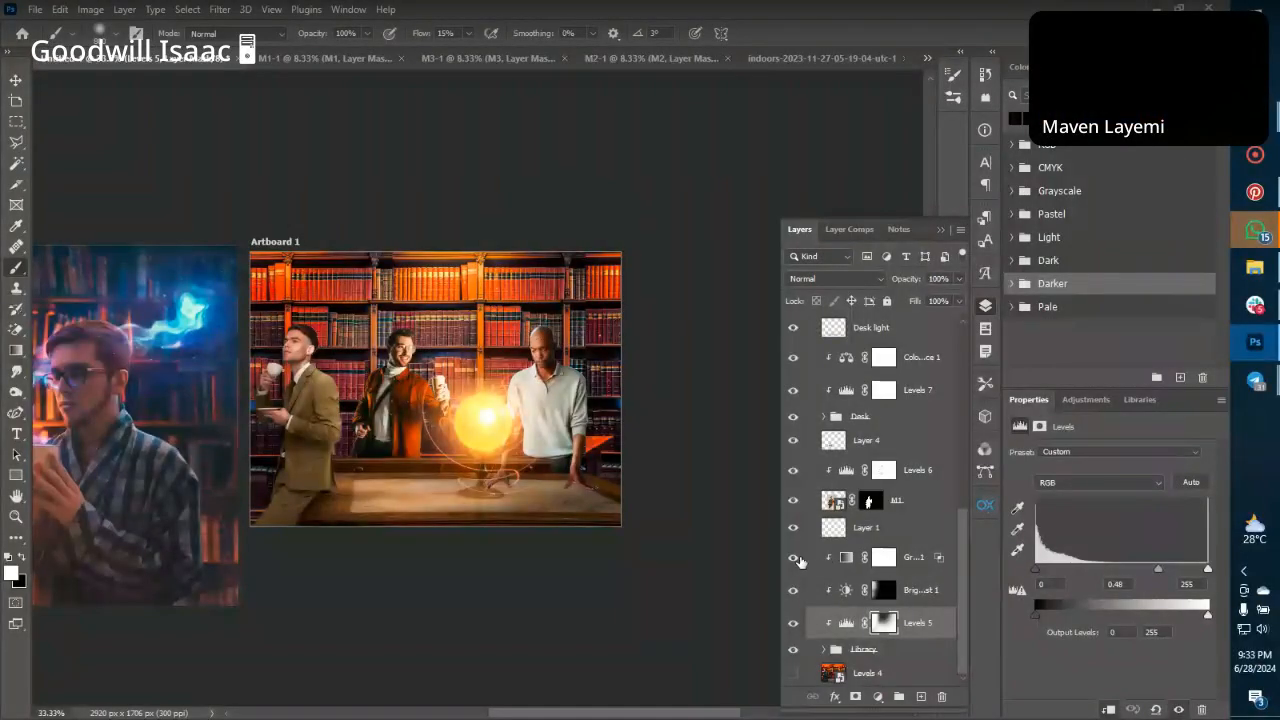
Toggle the library's gradient adjustment to compare its effect, and examine the composite's lighting beside the reference image.
left_click(793, 557)
left_click(793, 557)
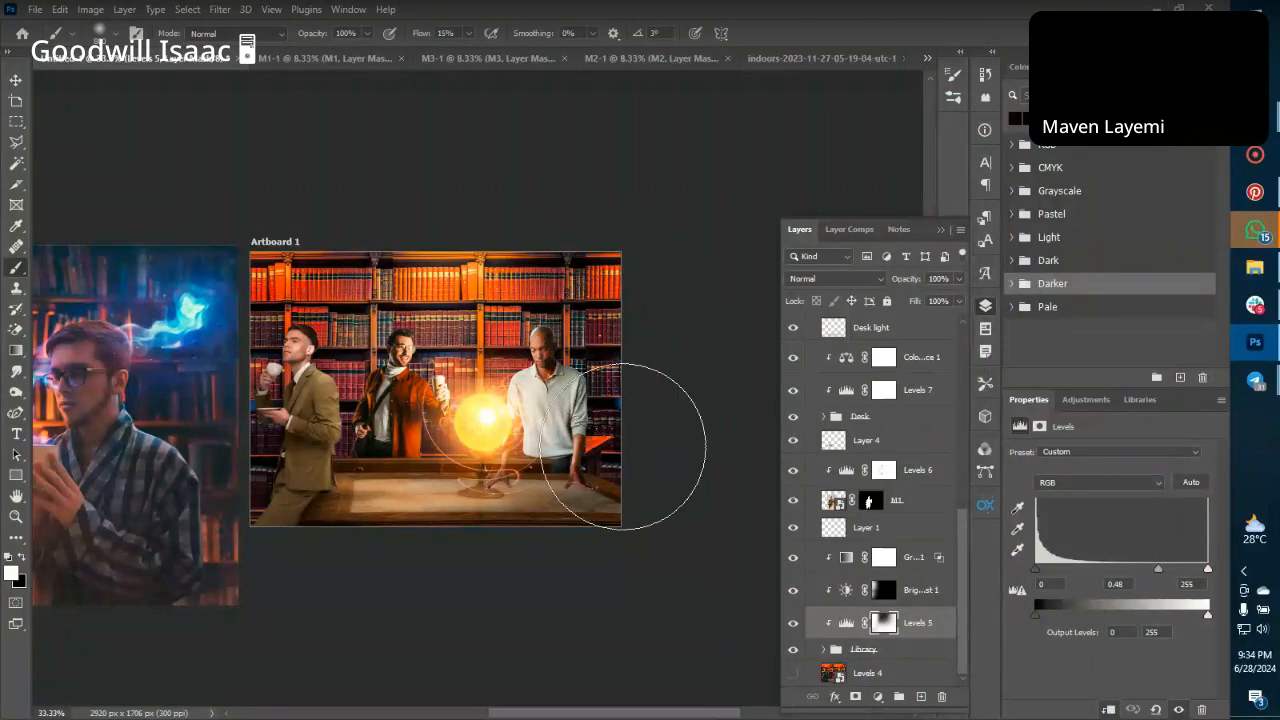
key("v")
key("ctrl+plus")
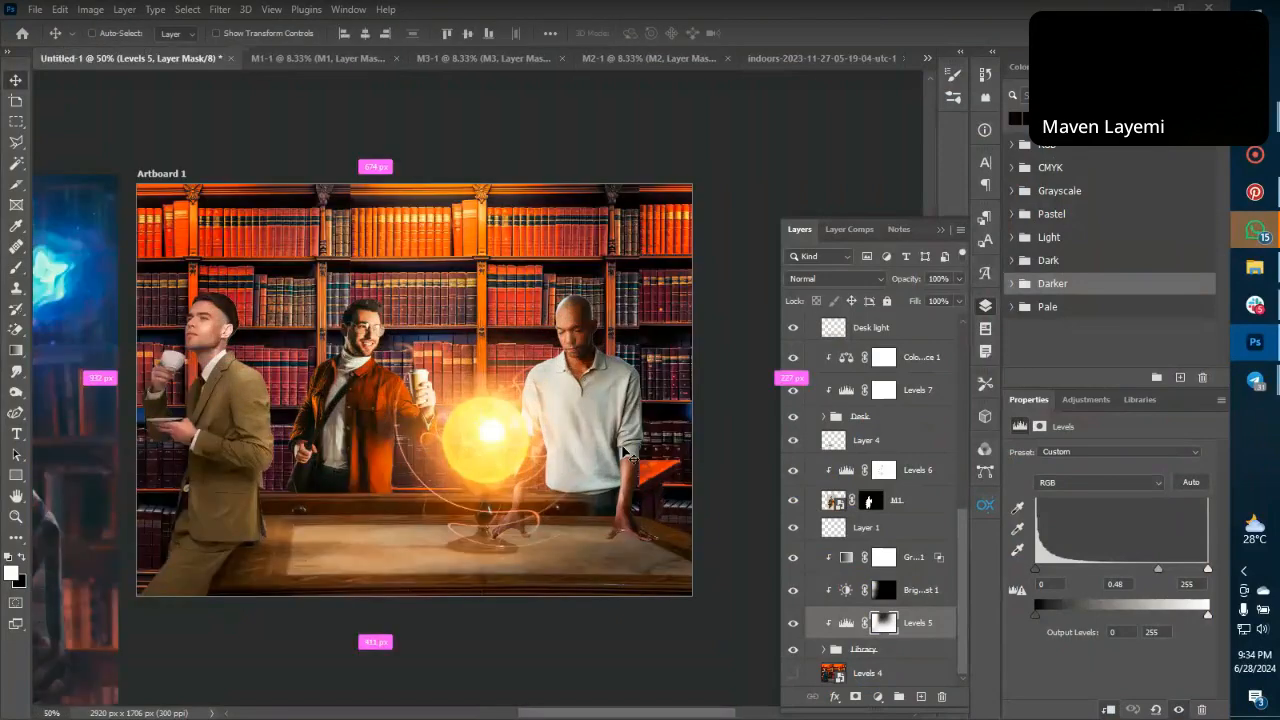
key("ctrl+minus")
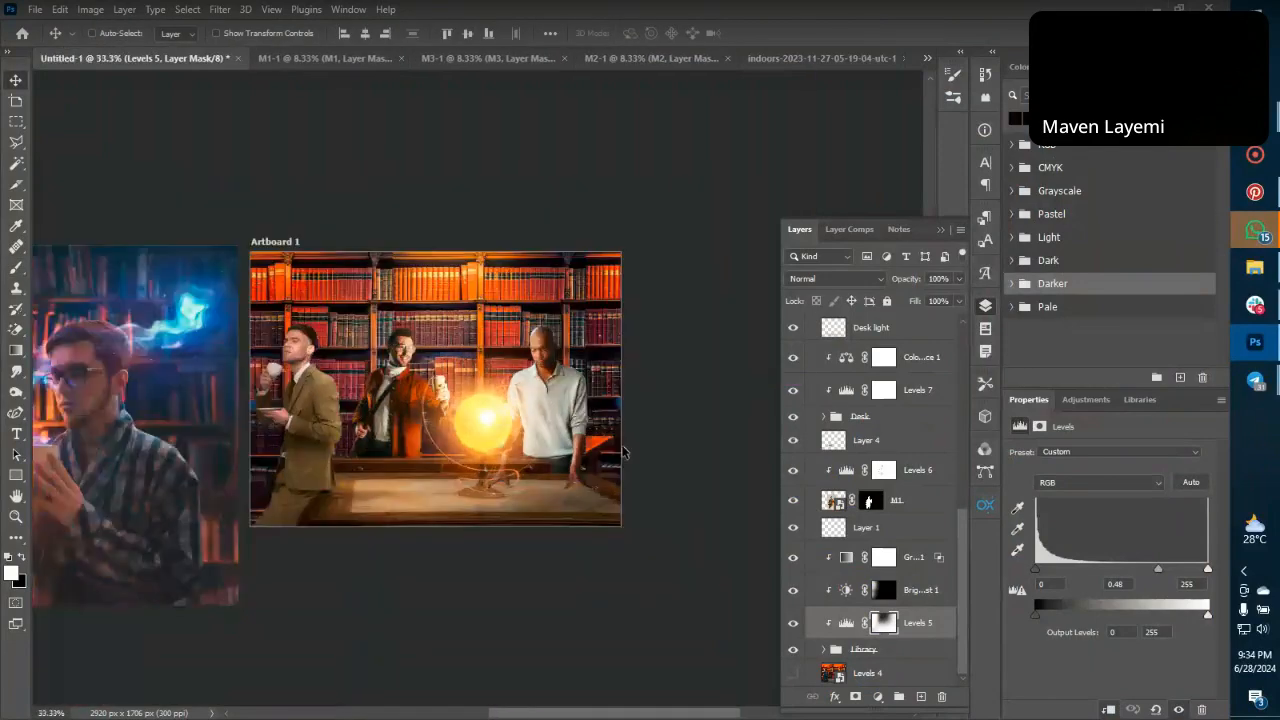
key("ctrl+minus")
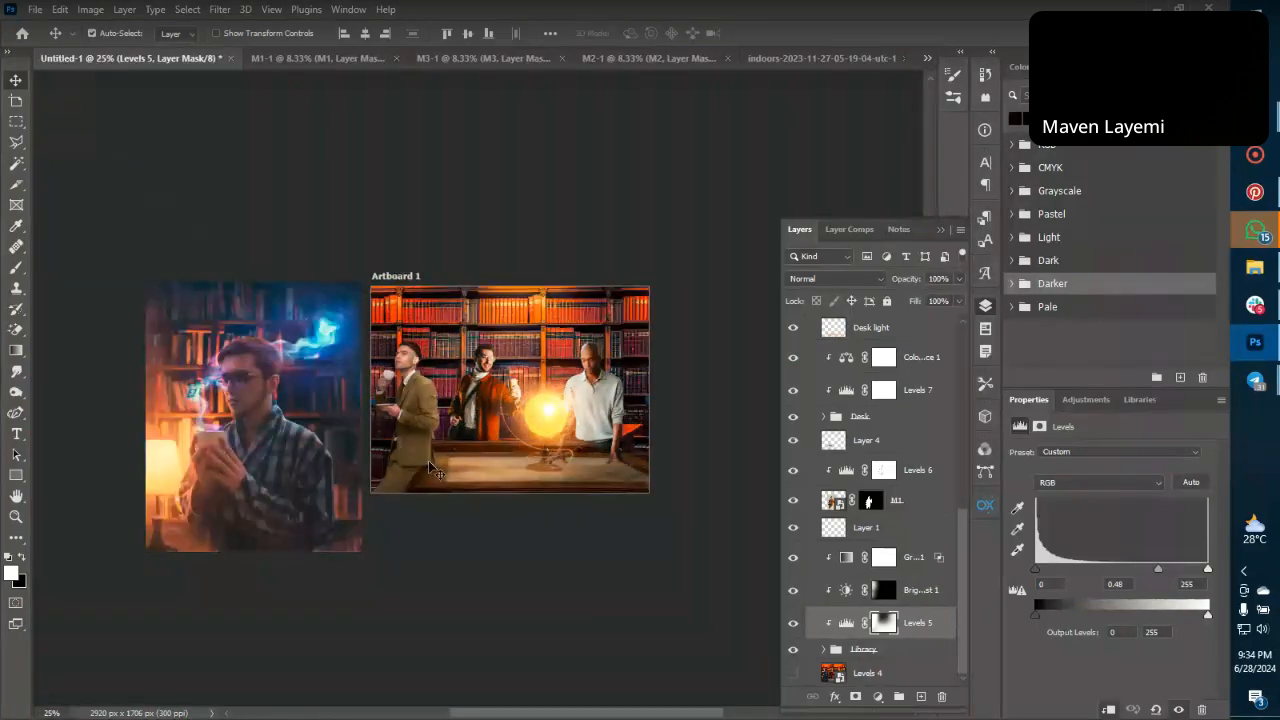
key("ctrl+plus")
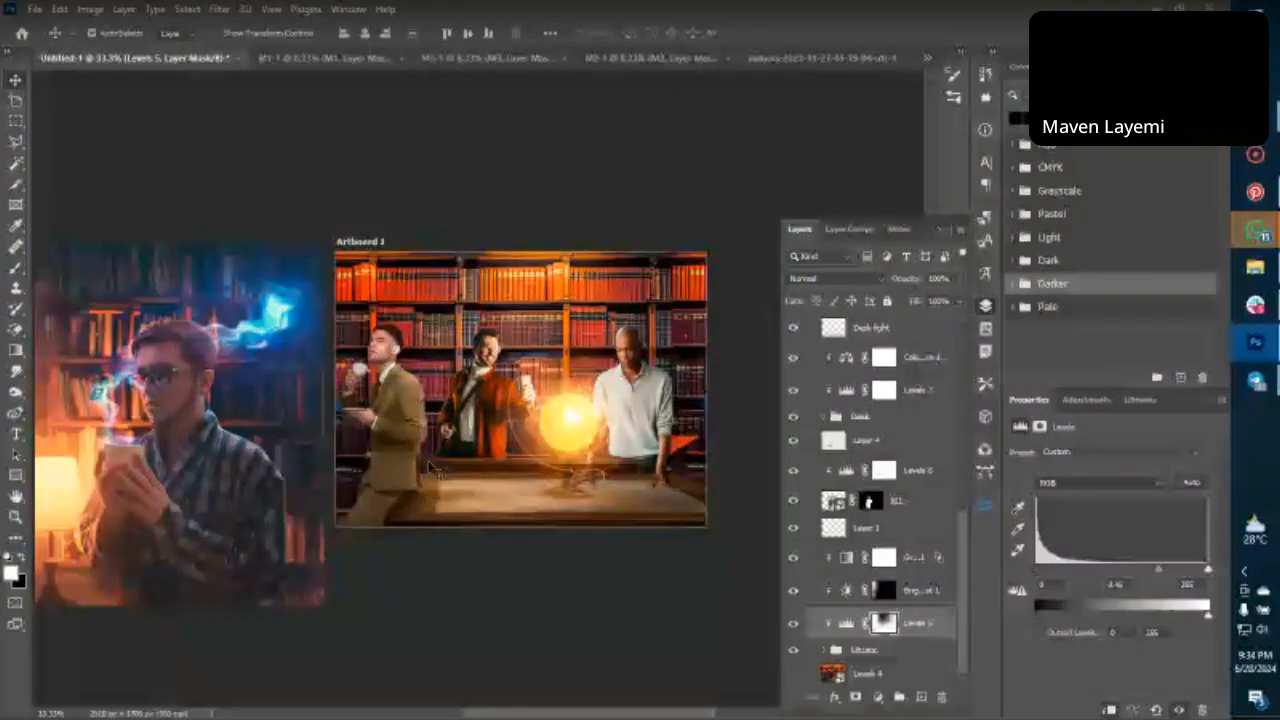
key("ctrl+plus")
key("ctrl+plus")
scroll(612, 548, "right", 2)
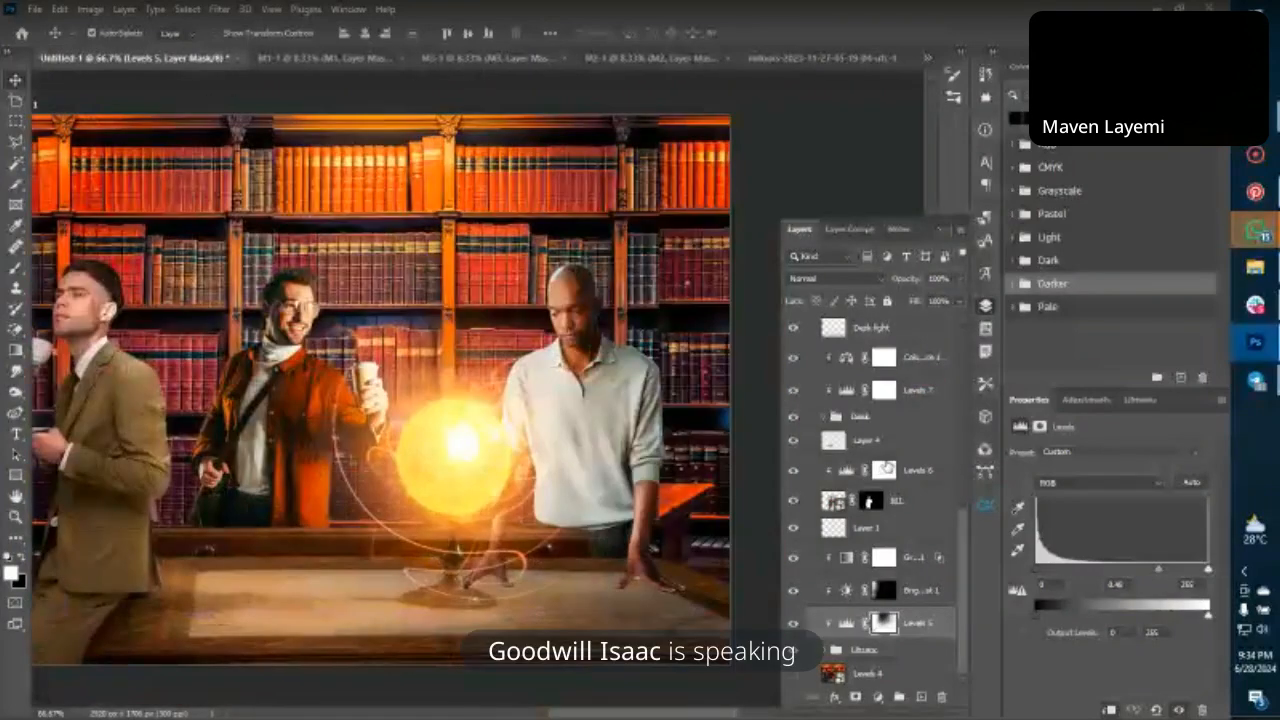
Add a new layer above the Desk light layer and set the Brush flow to 87%.
scroll(880, 470, "up", 3)
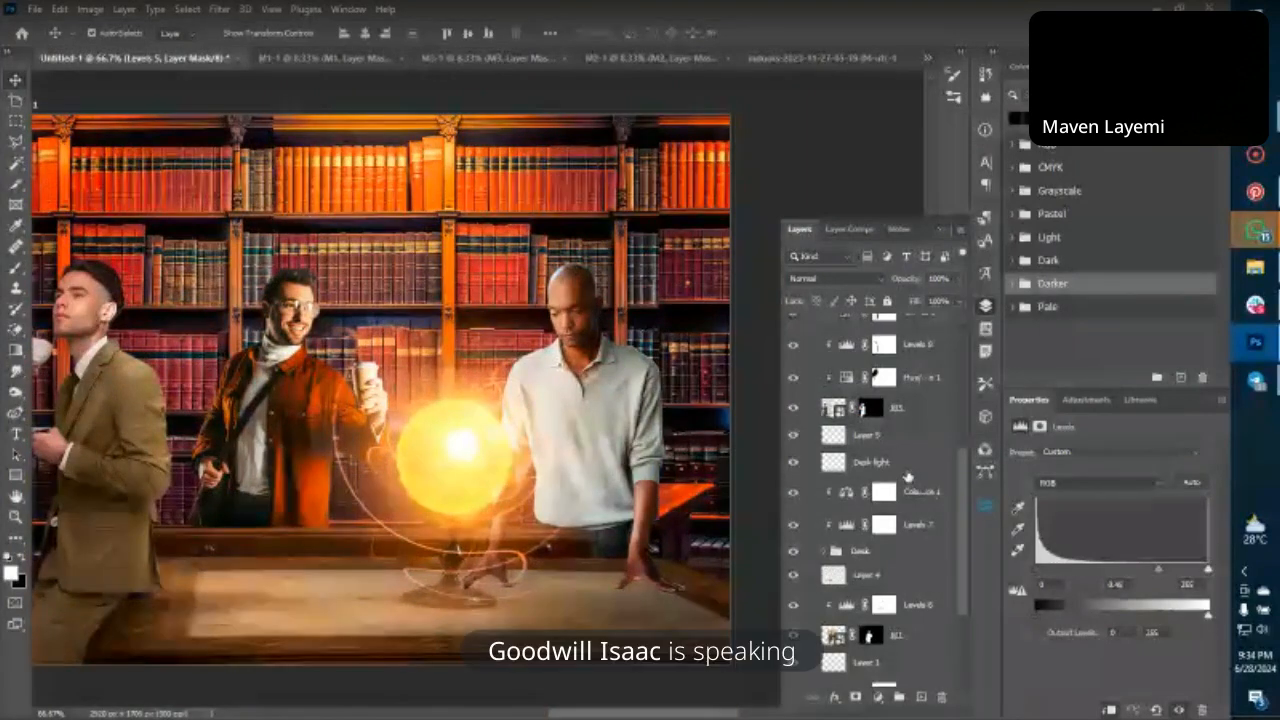
left_click(907, 474)
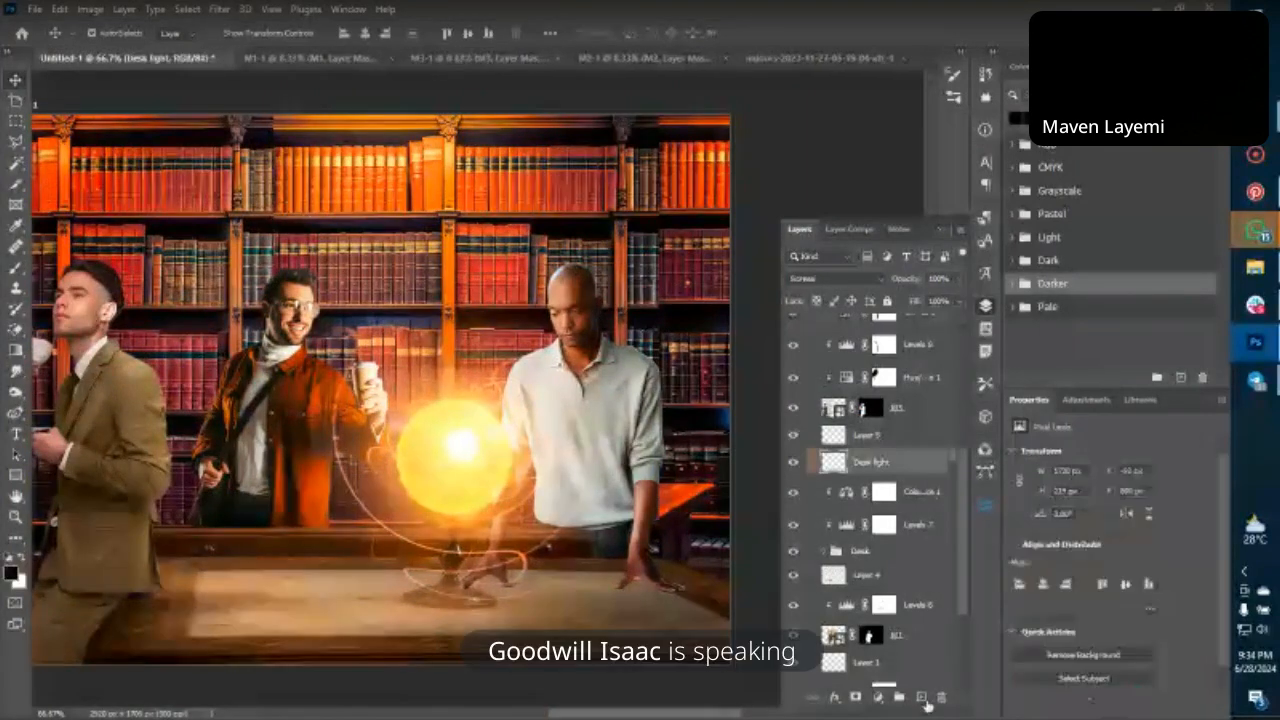
key("ctrl+shift+alt+n")
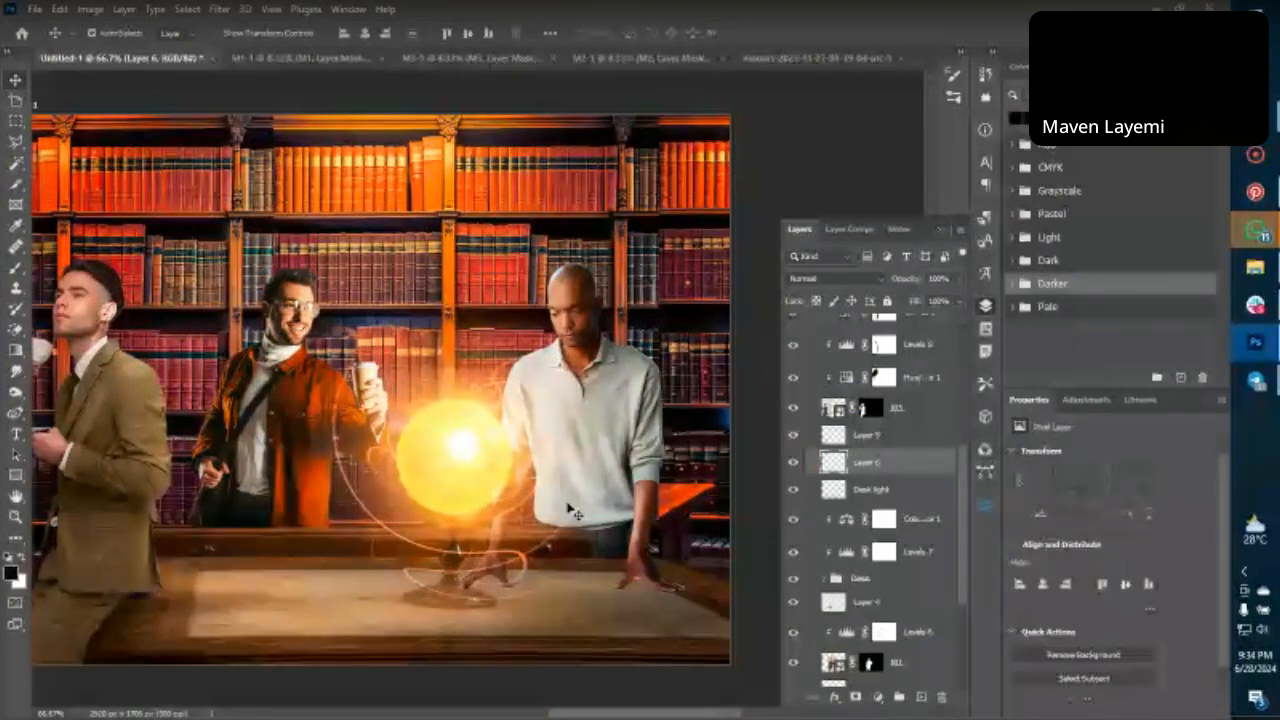
key("b")
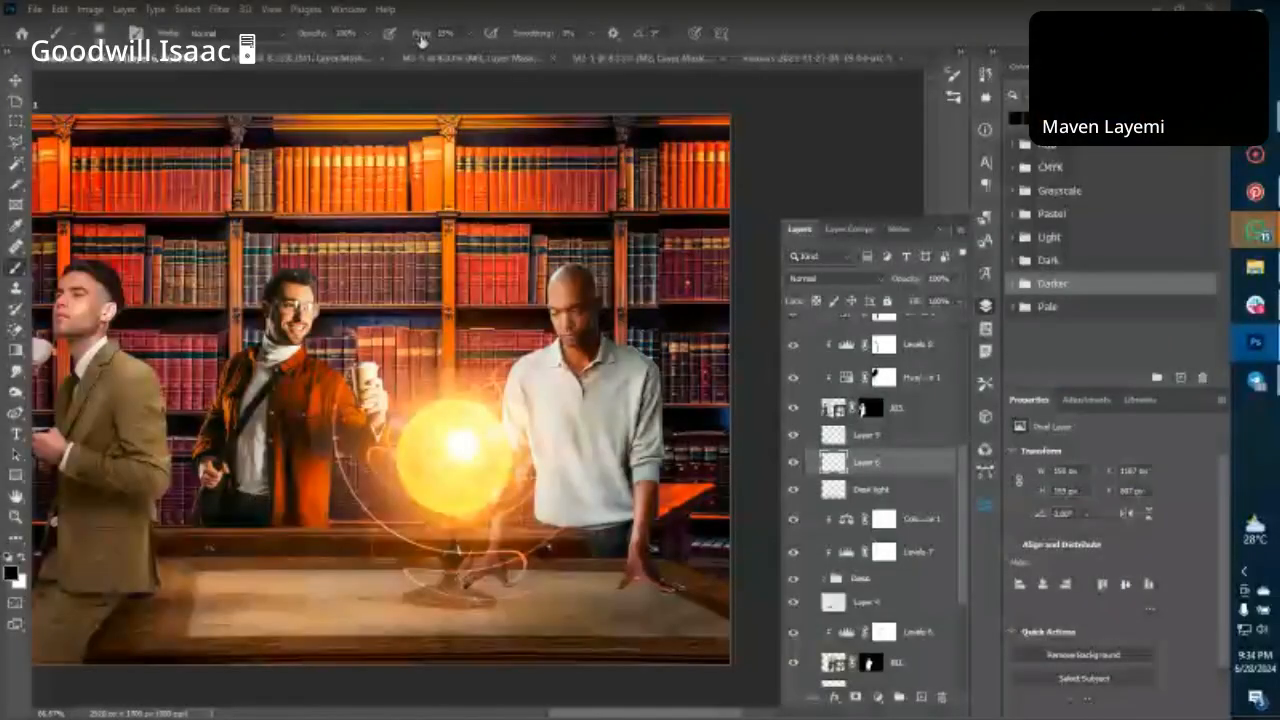
left_click_drag(420, 38, 448, 42)
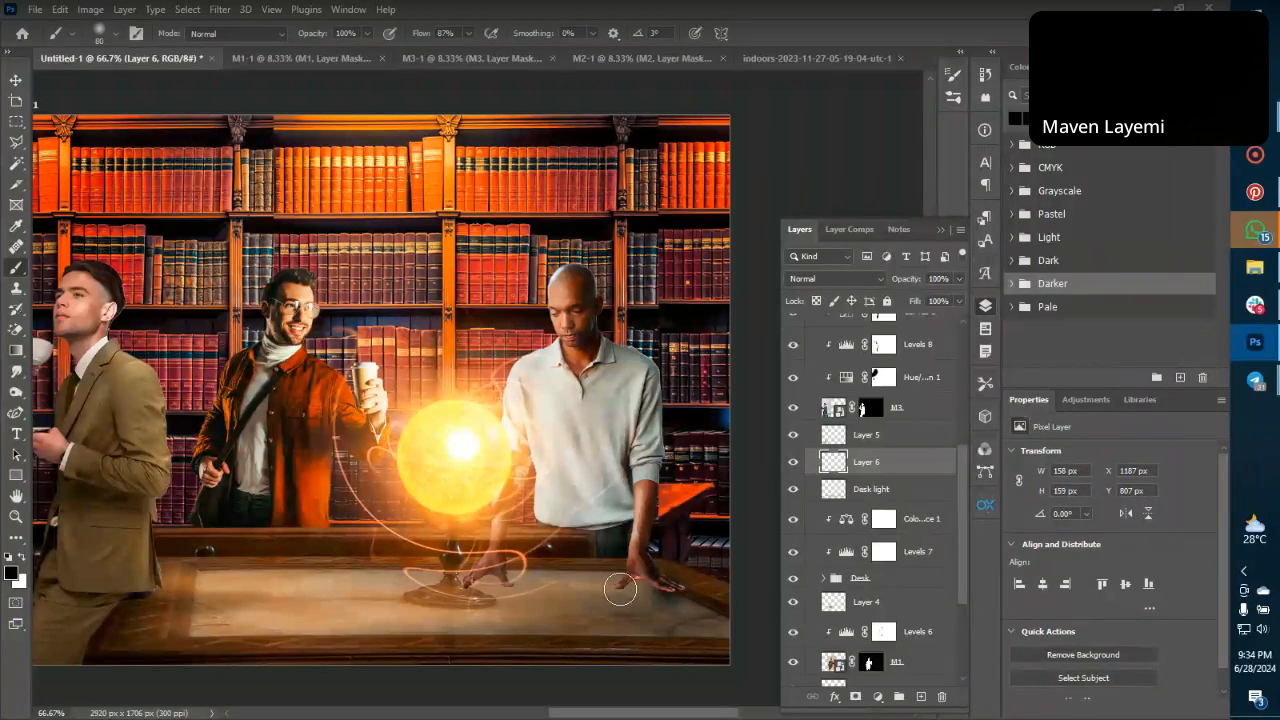
Paint black contact shadows on the desk under the thumb and fingers of the white-shirted man's hand farther from the globe, using a flattened brush at 35% flow.
key("bracketleft")
key("bracketleft")
key("bracketleft")
key("bracketleft")
key("bracketleft")
key("bracketleft")
key("bracketleft")
key("bracketleft")
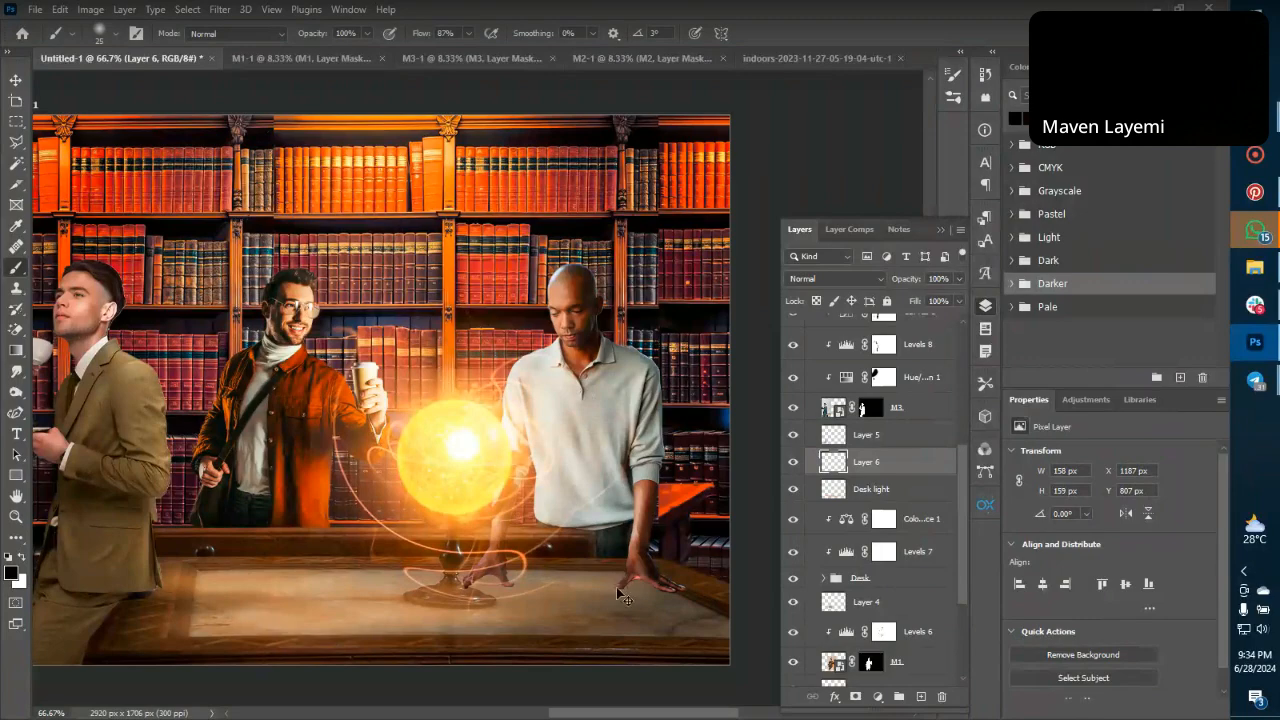
key("ctrl+plus")
key("ctrl+plus")
scroll(616, 588, "down", 5)
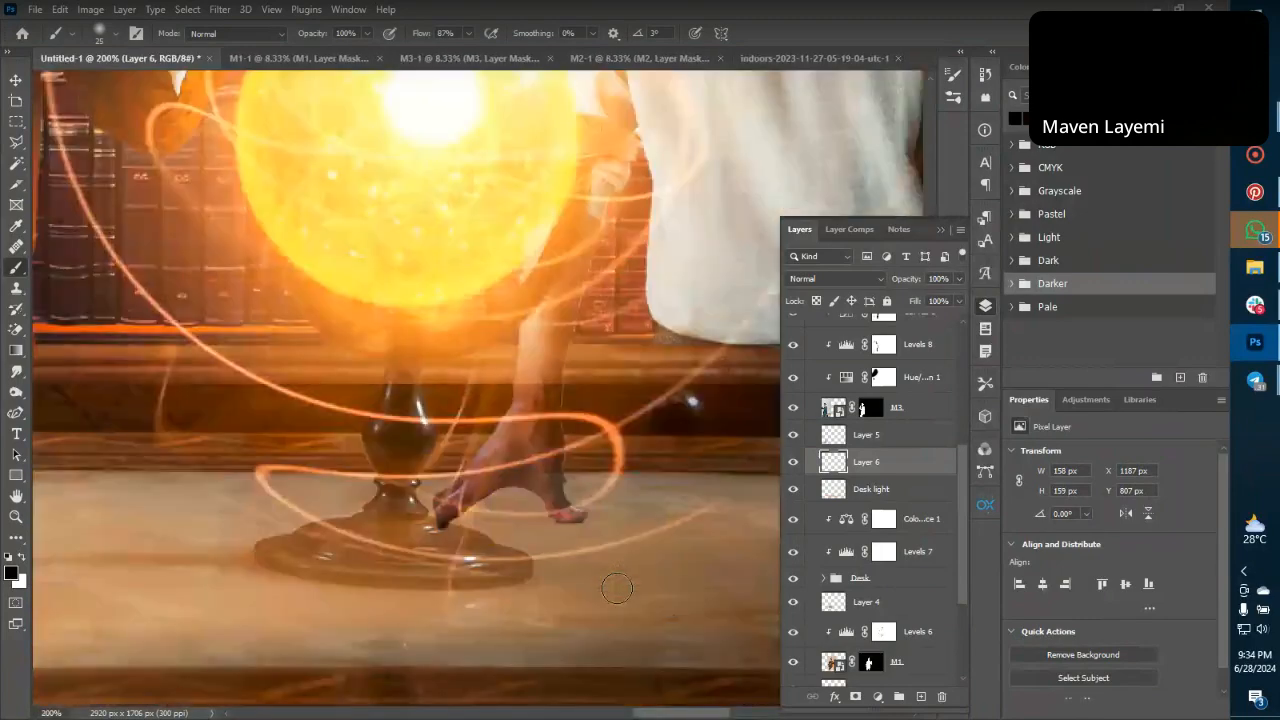
scroll(614, 588, "right", 5)
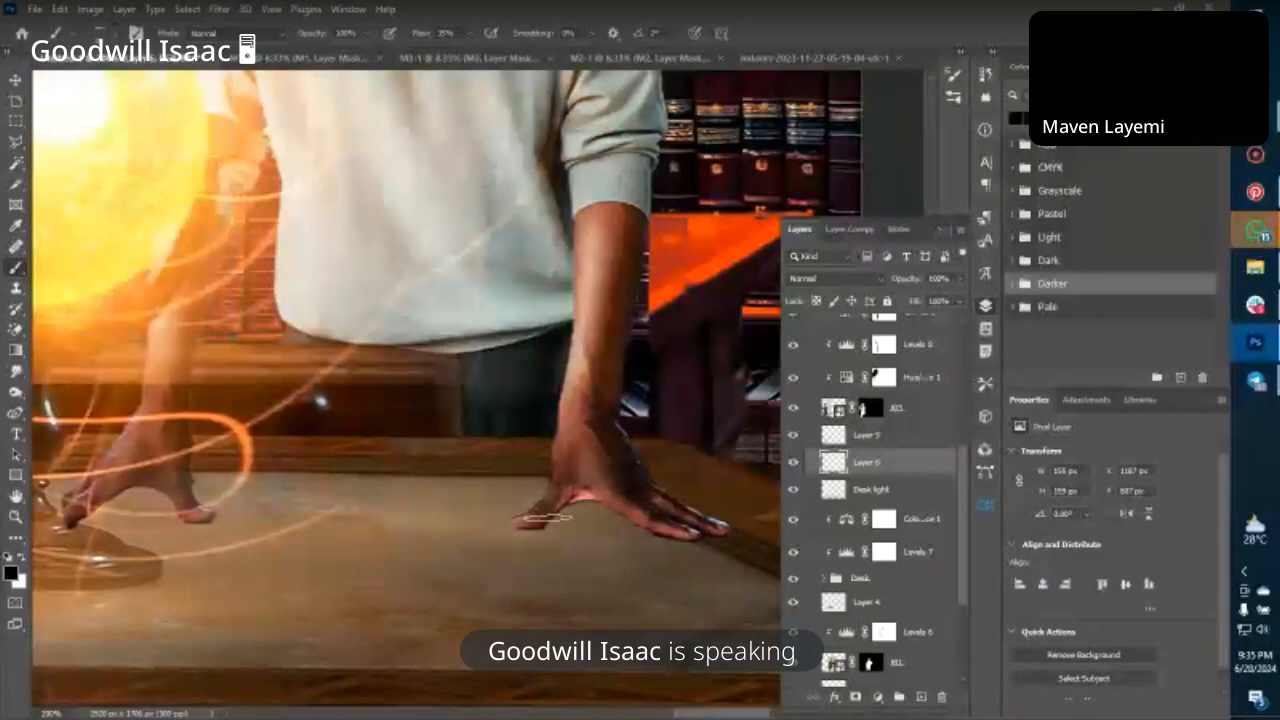
left_click(535, 526)
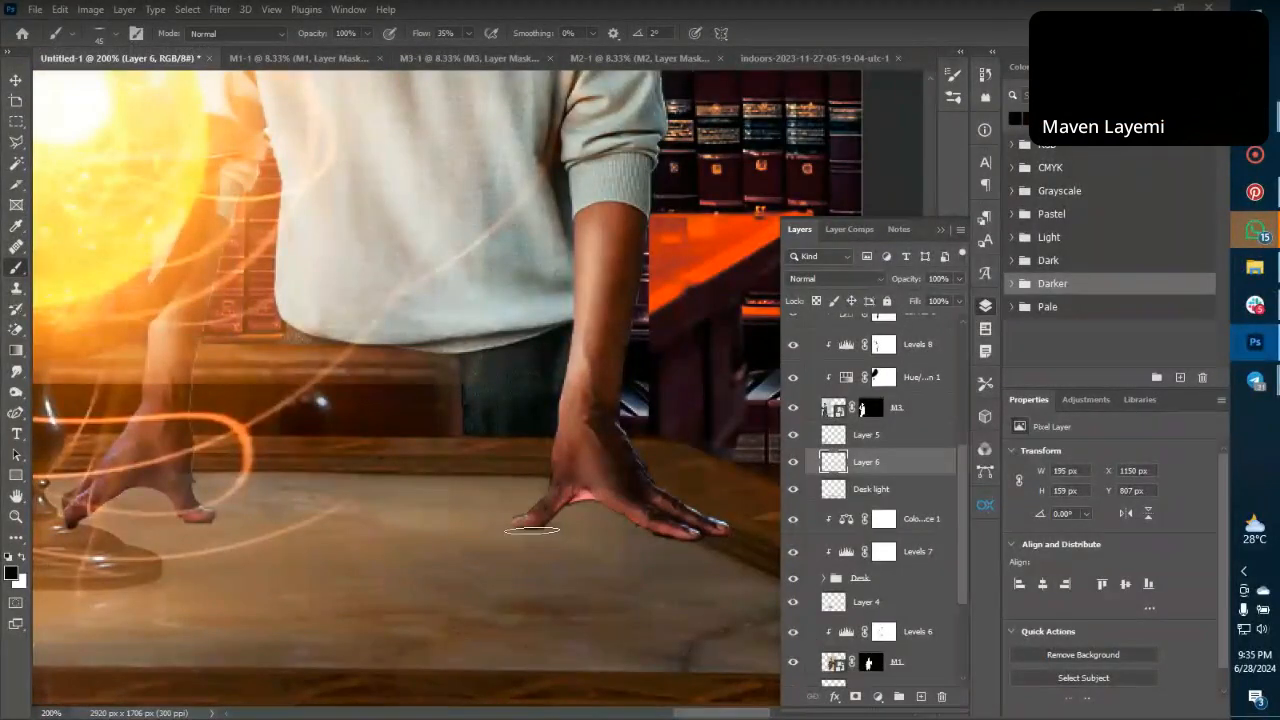
left_click(690, 537)
Enlarge the brush to 70 px, extend the shadow beneath those fingertips and shade the desk under the hand beside the globe.
key("bracketright")
key("bracketright")
key("bracketright")
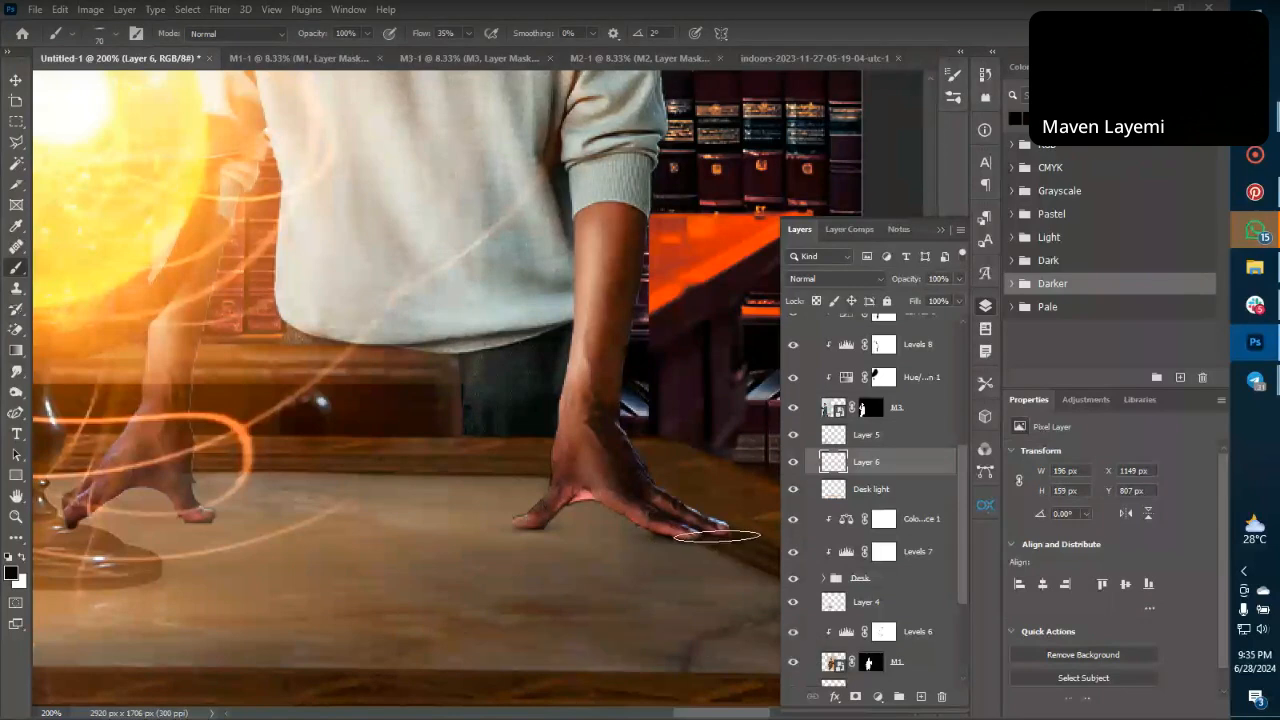
mouse_move(717, 535)
left_mouse_down()
mouse_move(699, 579)
mouse_move(708, 548)
left_mouse_up()
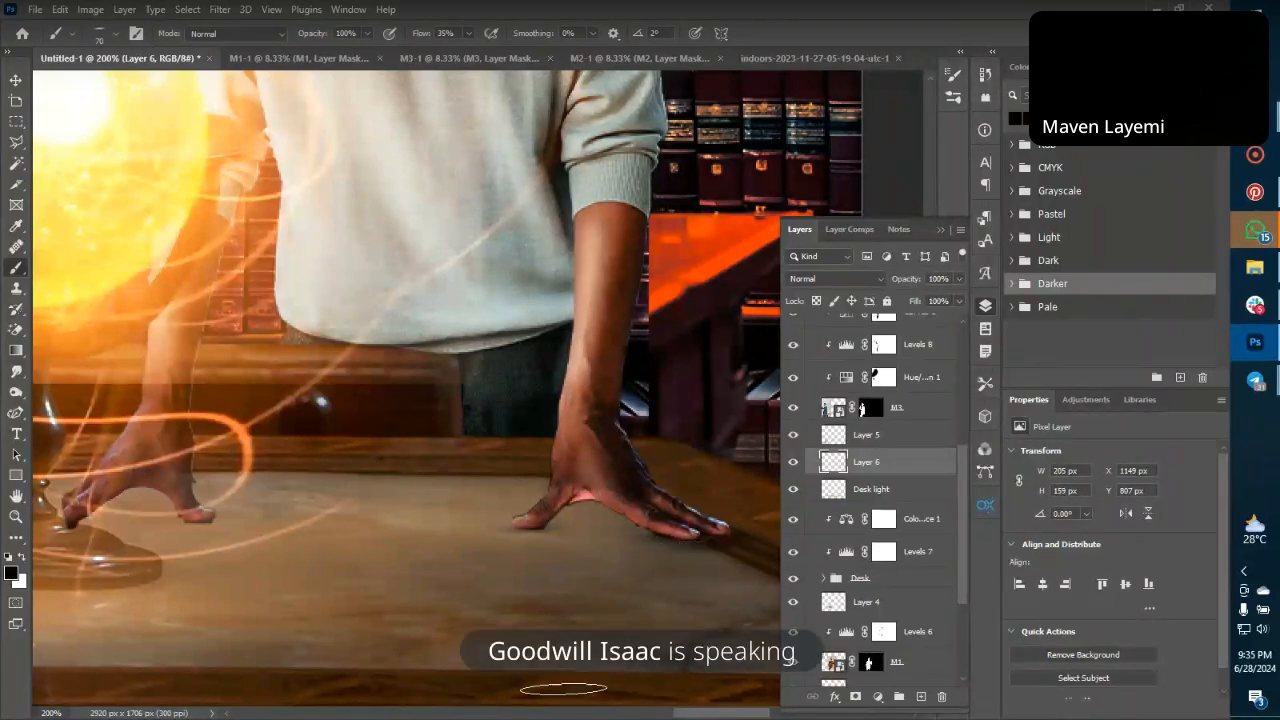
left_click_drag(180, 520, 188, 525)
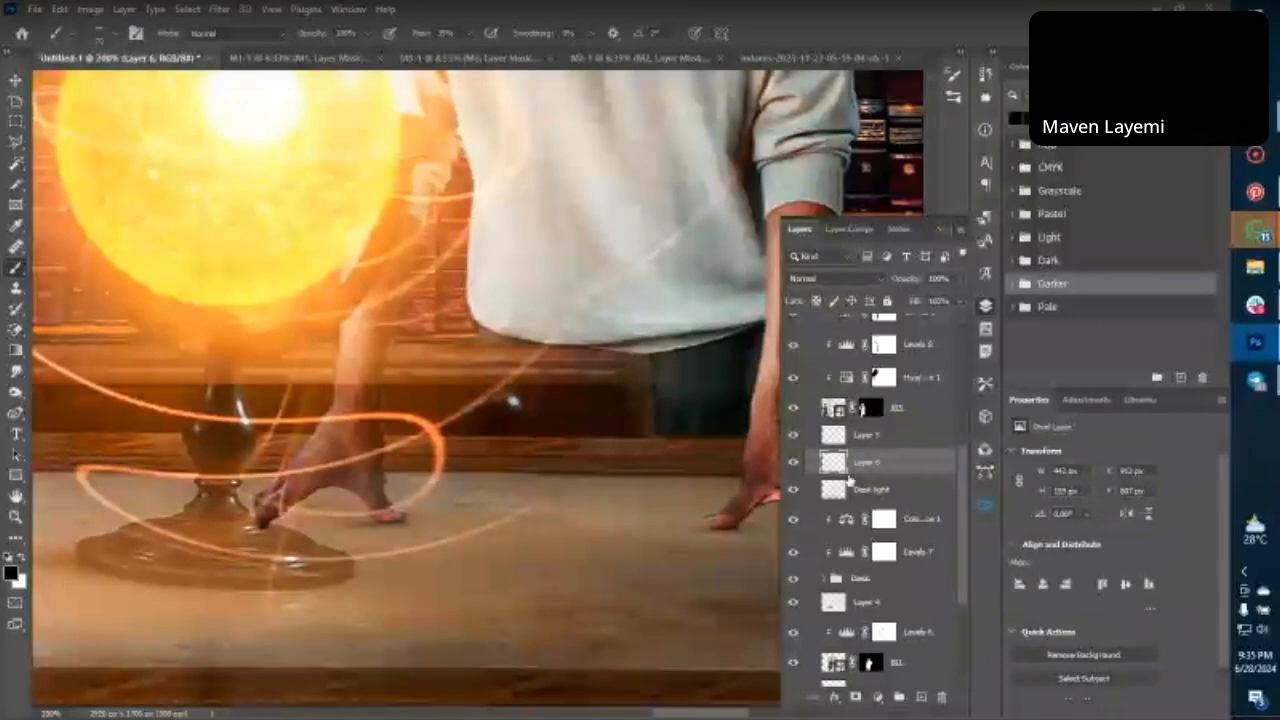
Lasso the fingertip area overlapping the globe's base and paint it black on the M2 layer mask, clearing the selection when done.
scroll(848, 481, "up", 3)
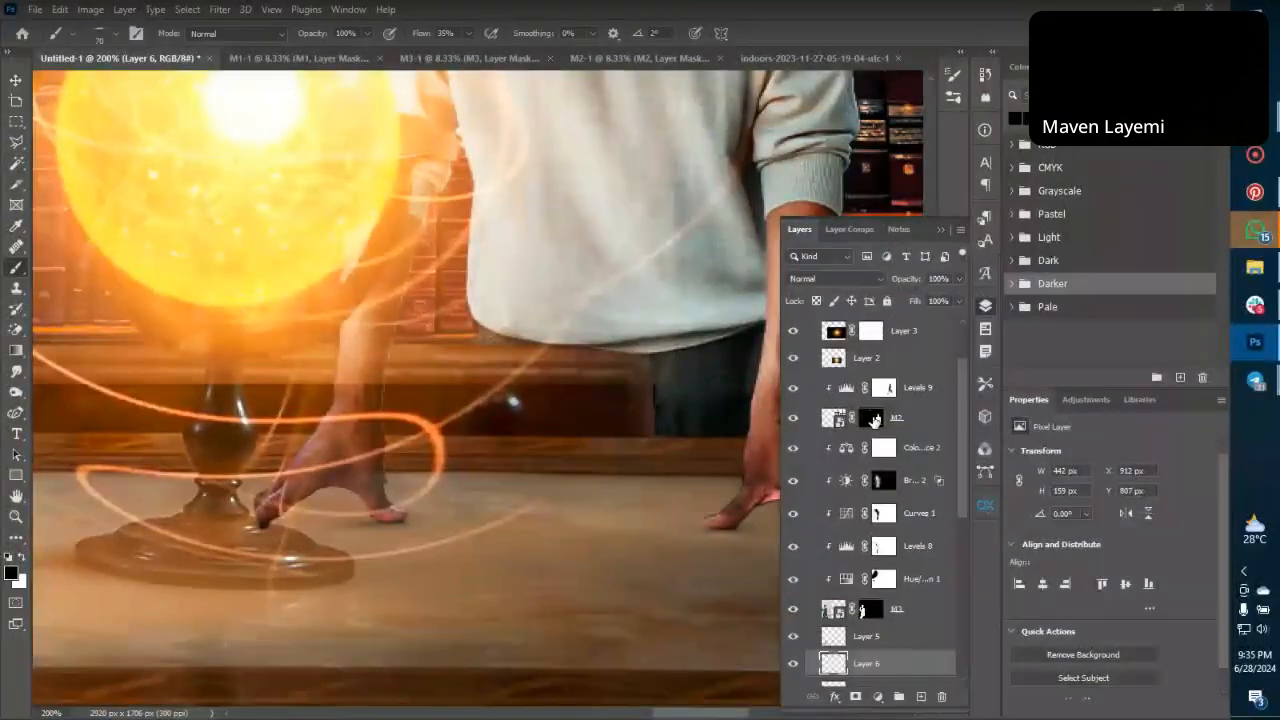
left_click(874, 414)
key("l")
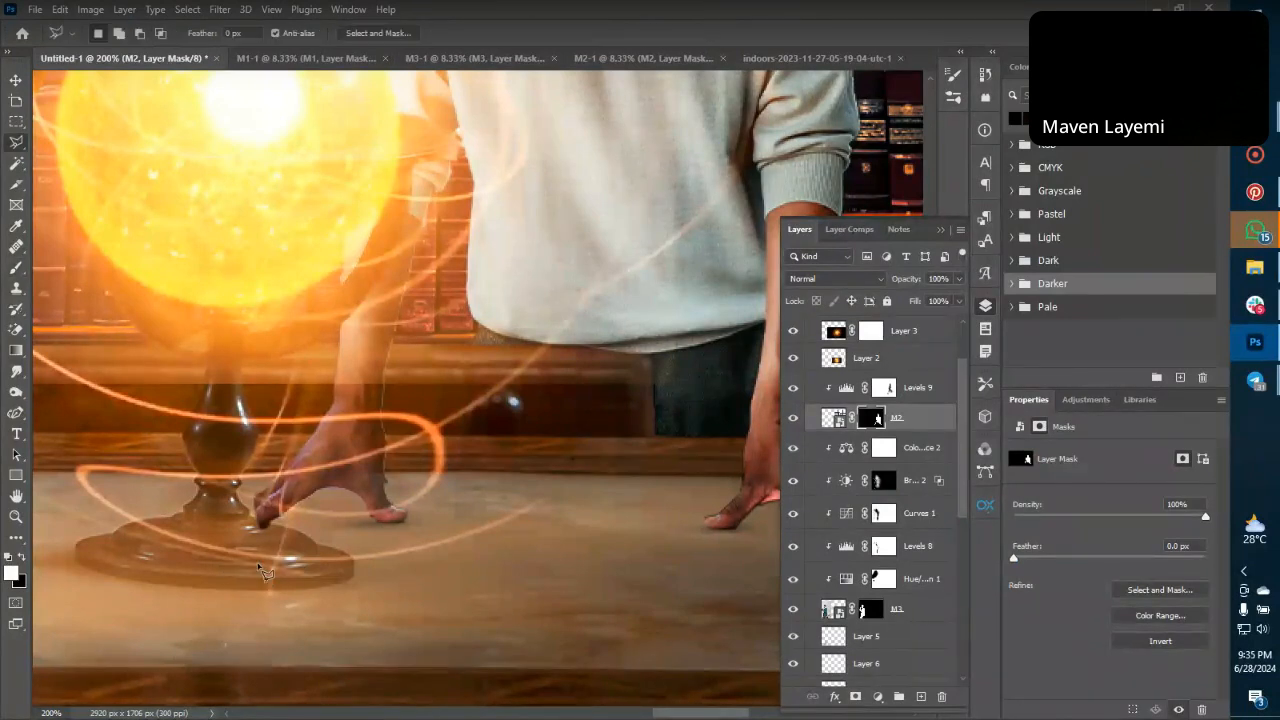
mouse_move(262, 523)
left_mouse_down()
mouse_move(245, 516)
mouse_move(229, 571)
left_mouse_up()
key("b")
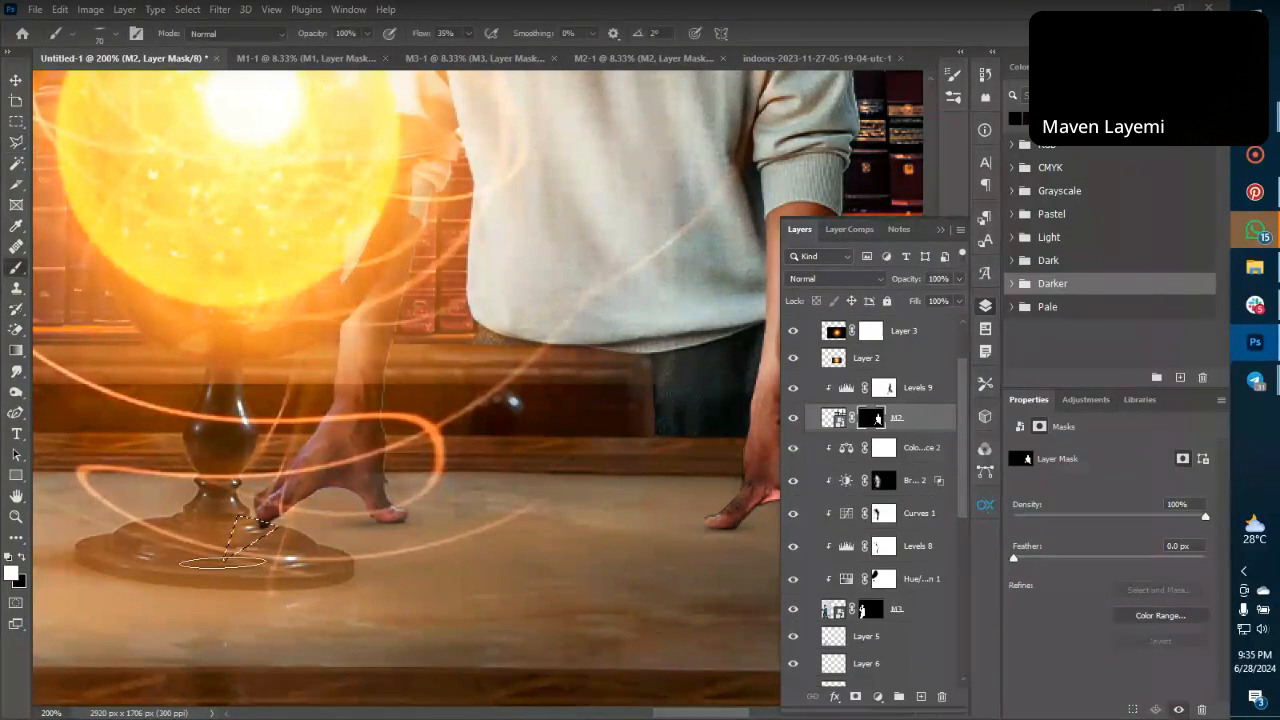
key("x")
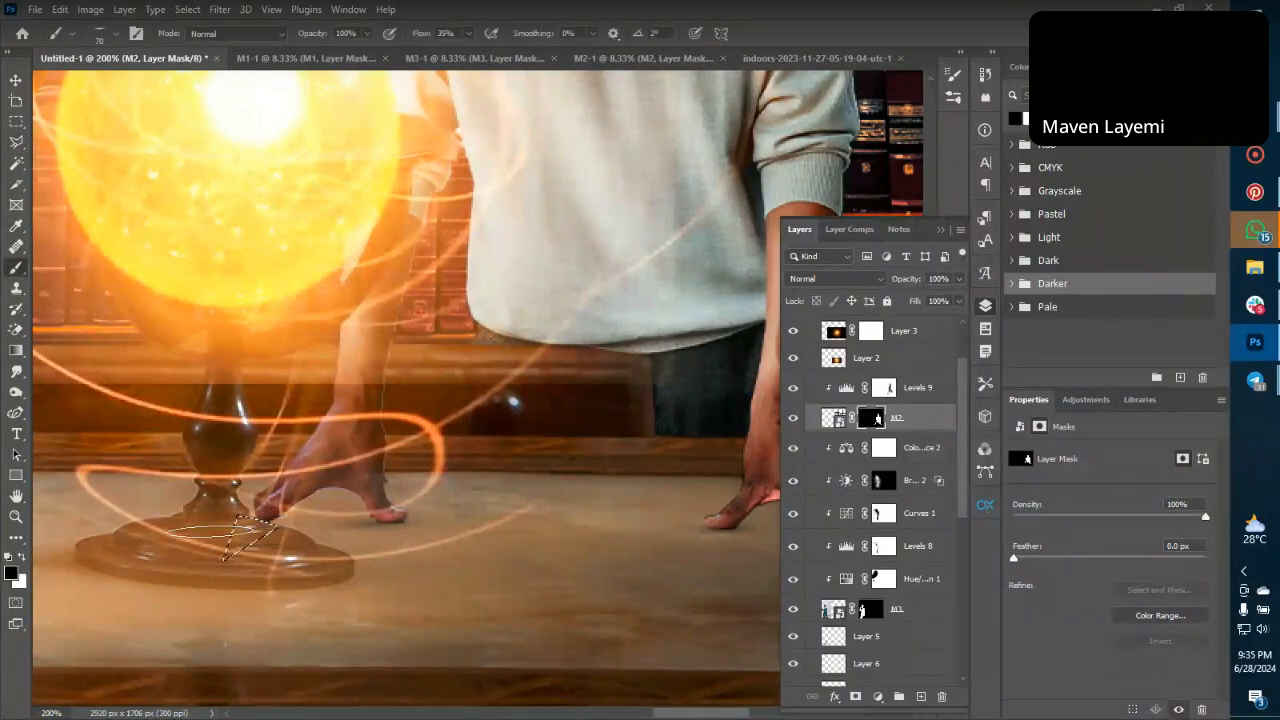
key("ctrl+d")
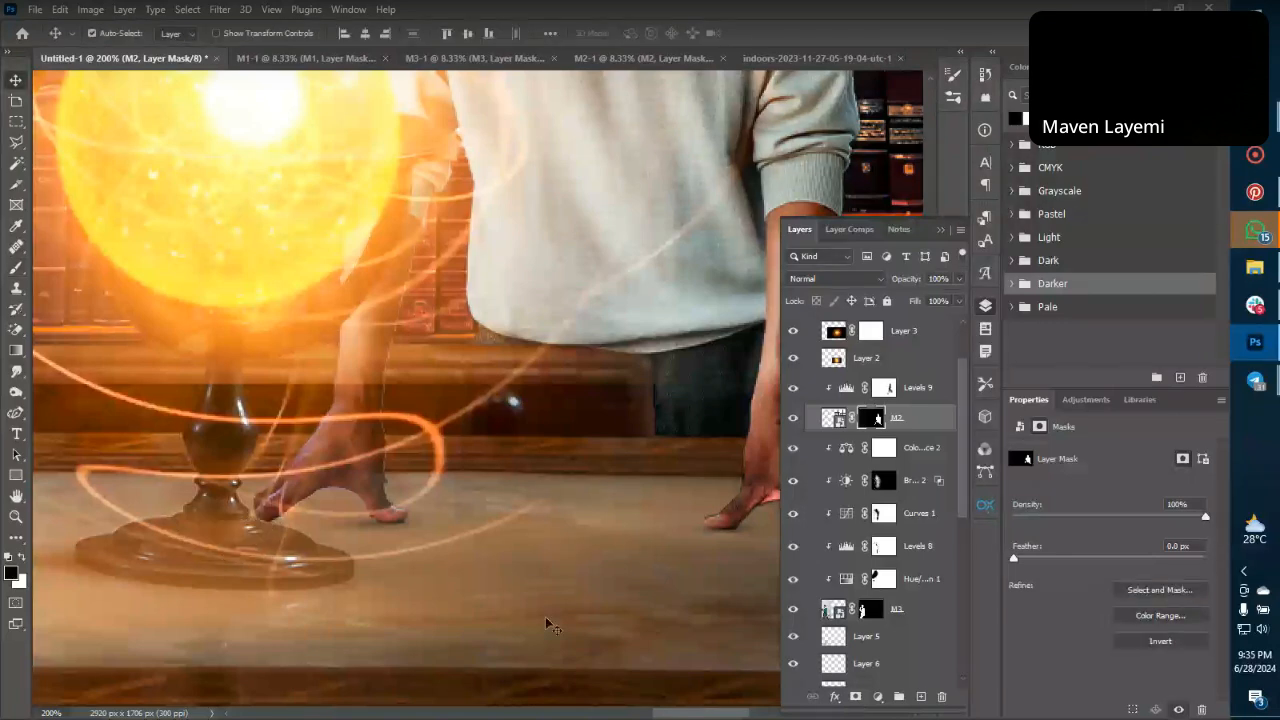
Examine the white-shirted man's hands and their desk shadows at several zoom levels.
key("ctrl+minus")
key("ctrl+minus")
key("ctrl+minus")
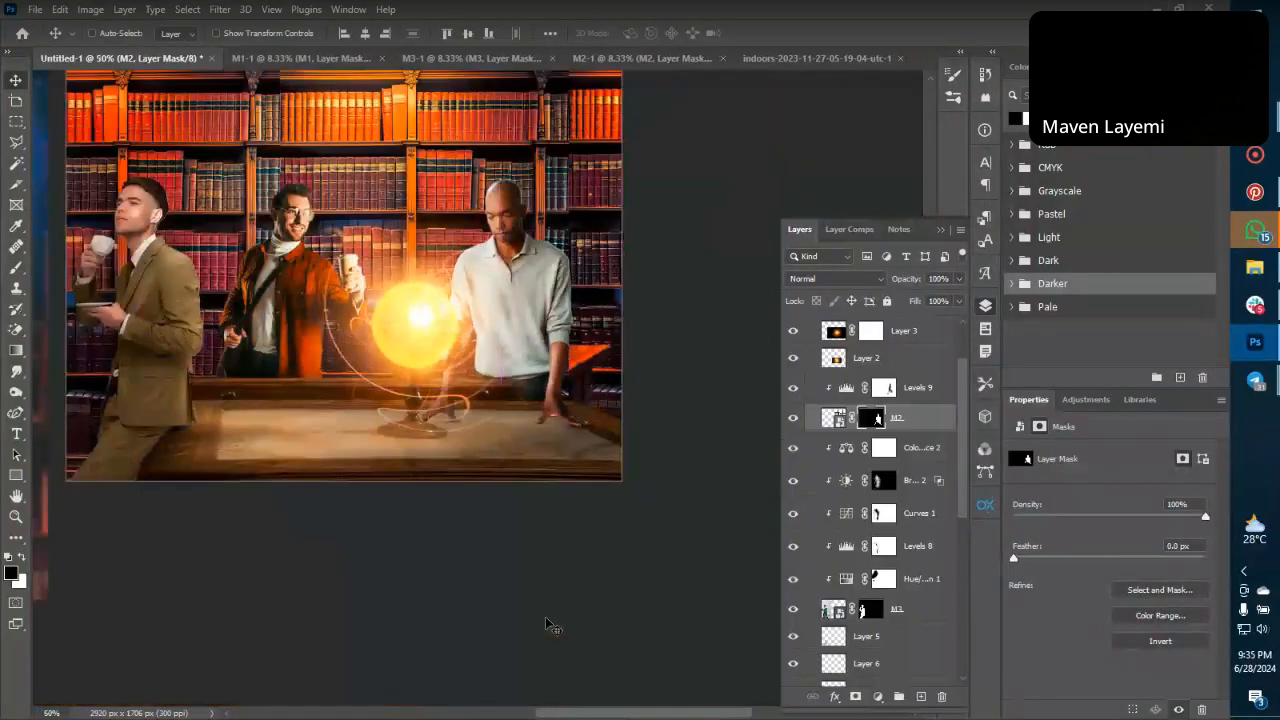
key("ctrl+plus")
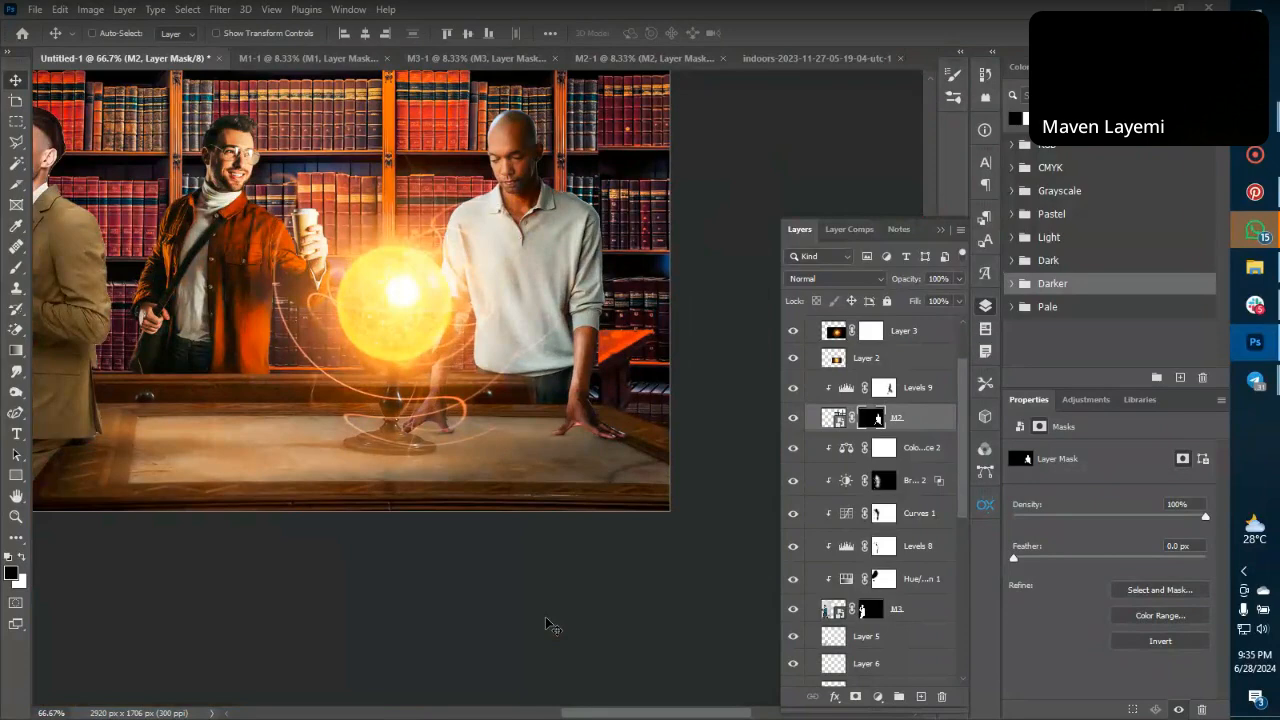
key("ctrl+plus")
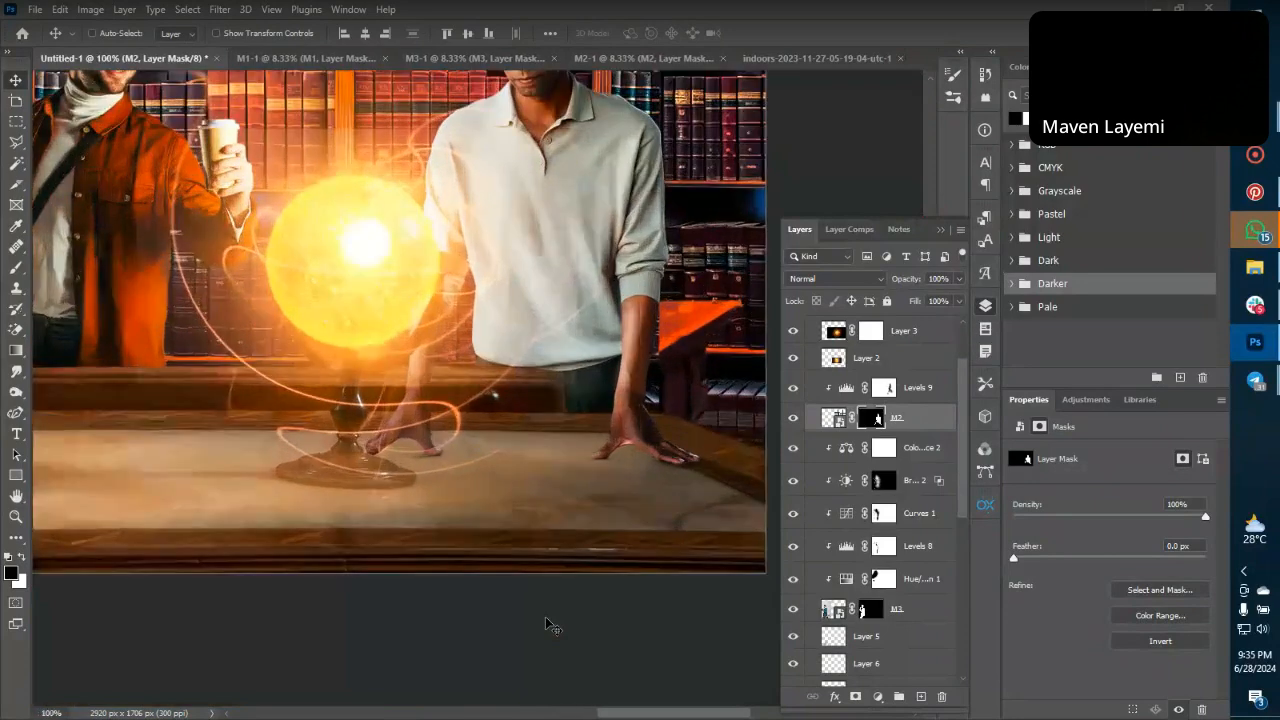
key("ctrl+plus")
key("ctrl+minus")
key("ctrl+minus")
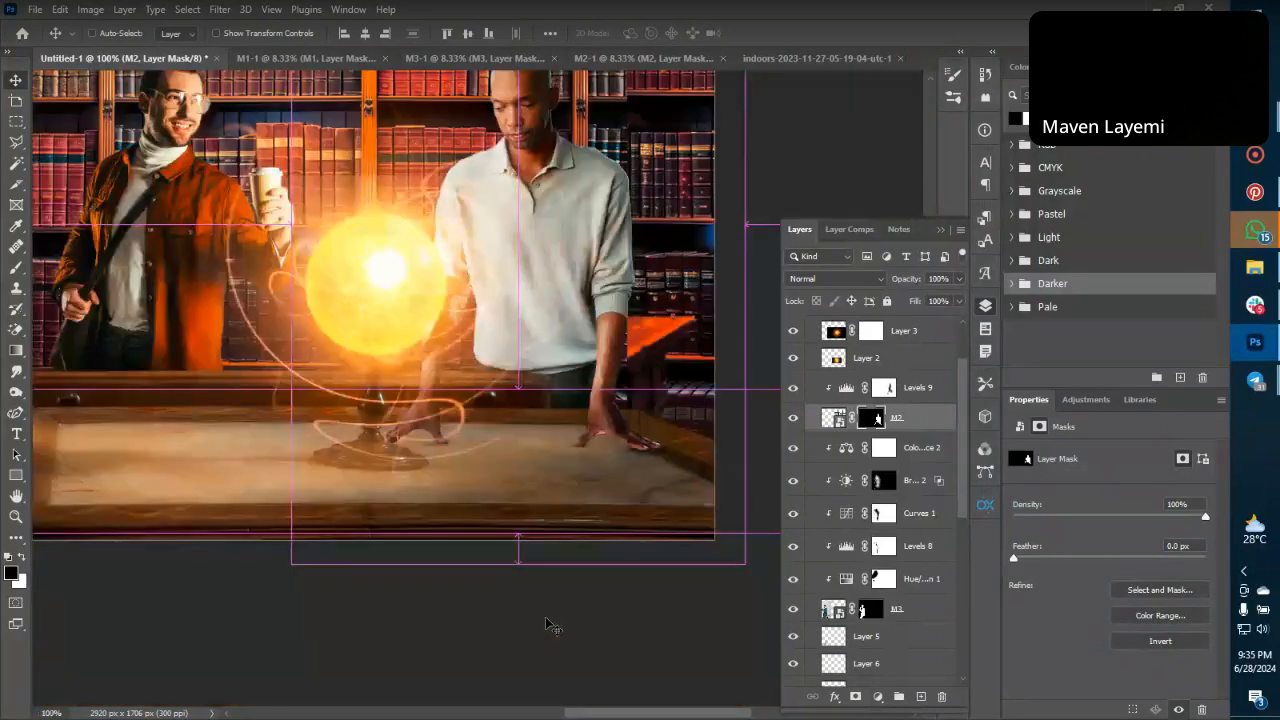
key("ctrl+plus")
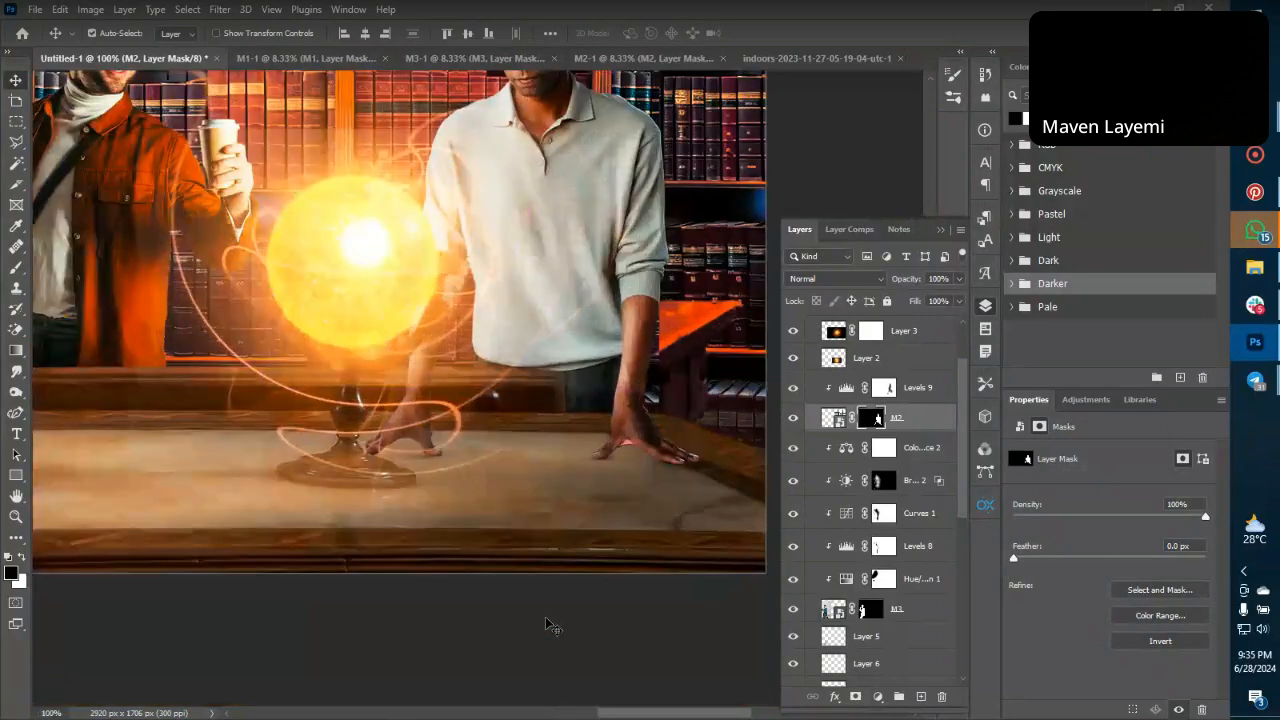
Add a layer mask to Layer 6 and brush black on it to soften the hand shadow beside the globe's base.
scroll(864, 665, "down", 1)
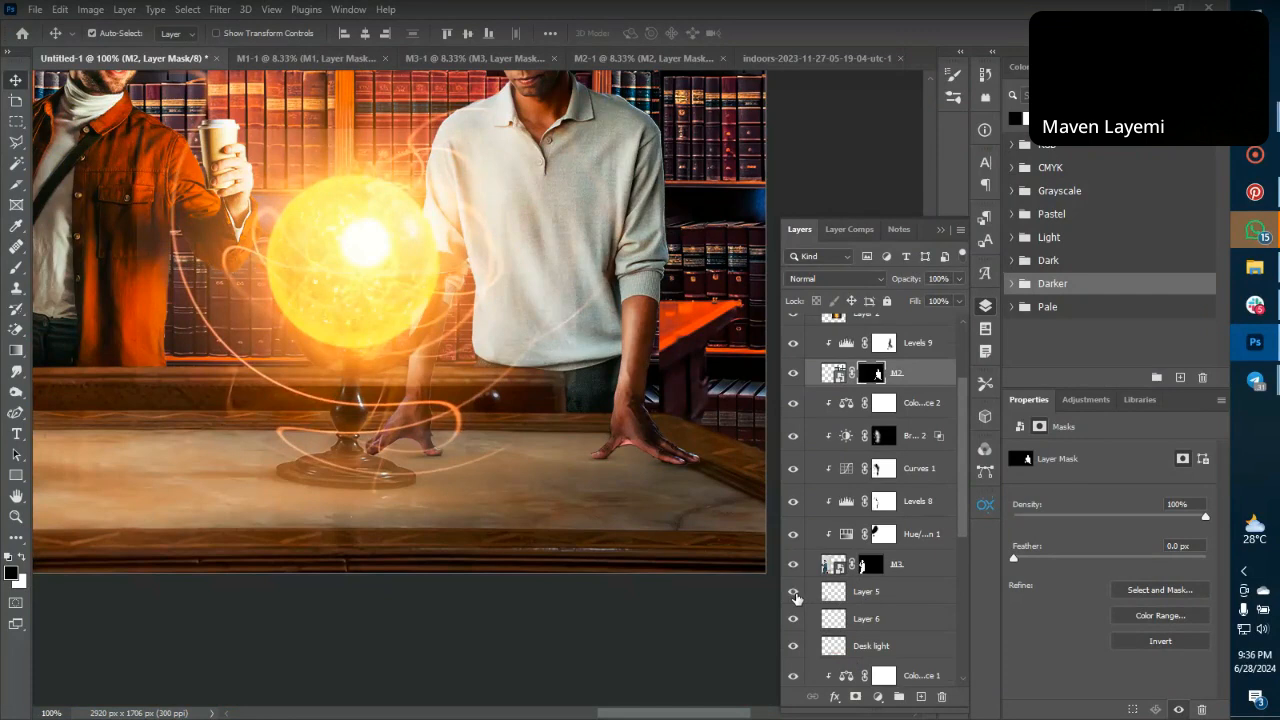
left_click(794, 620)
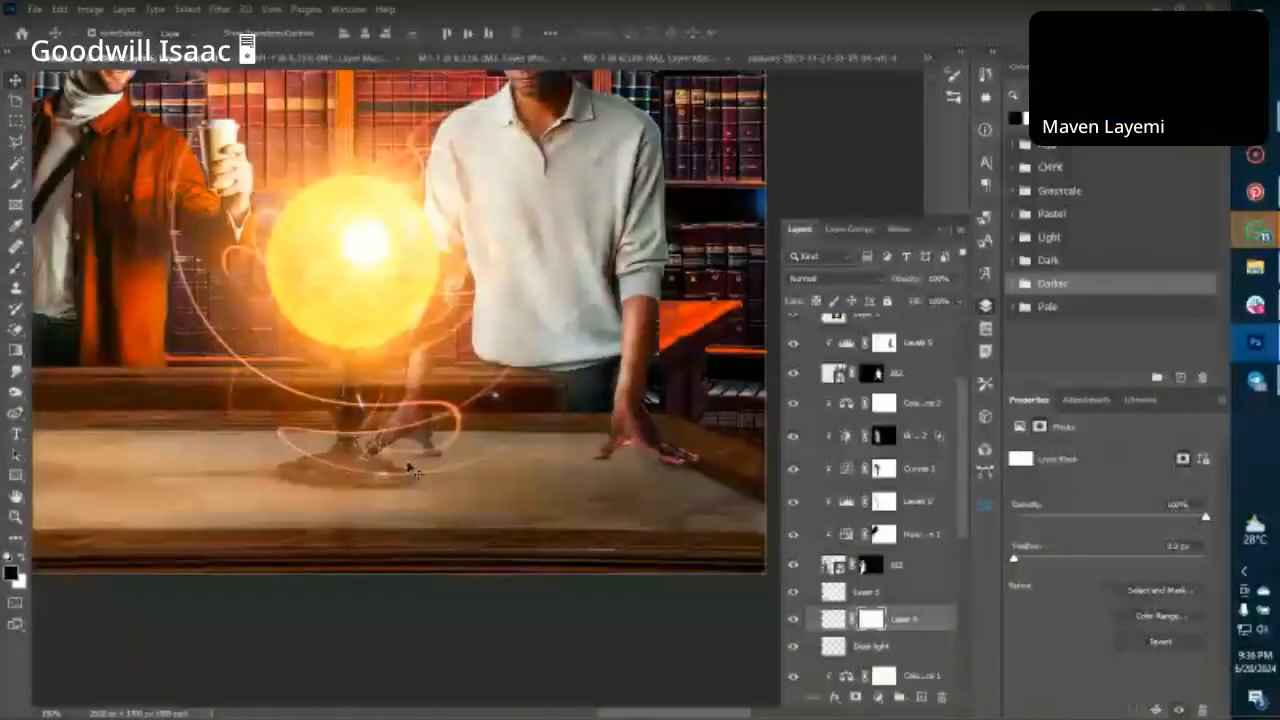
key("b")
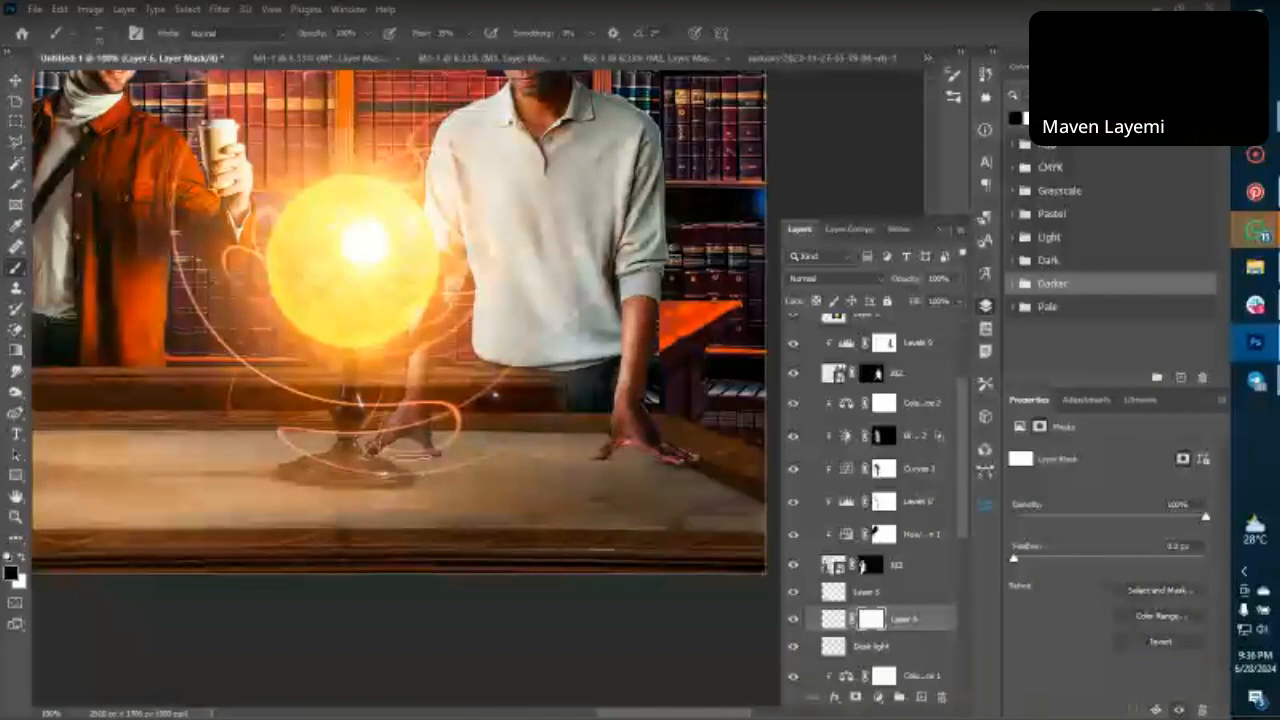
left_click_drag(413, 480, 413, 468)
Examine the whole composite beside the reference image to judge the hand shadows and overall lighting.
key("ctrl+minus")
key("ctrl+minus")
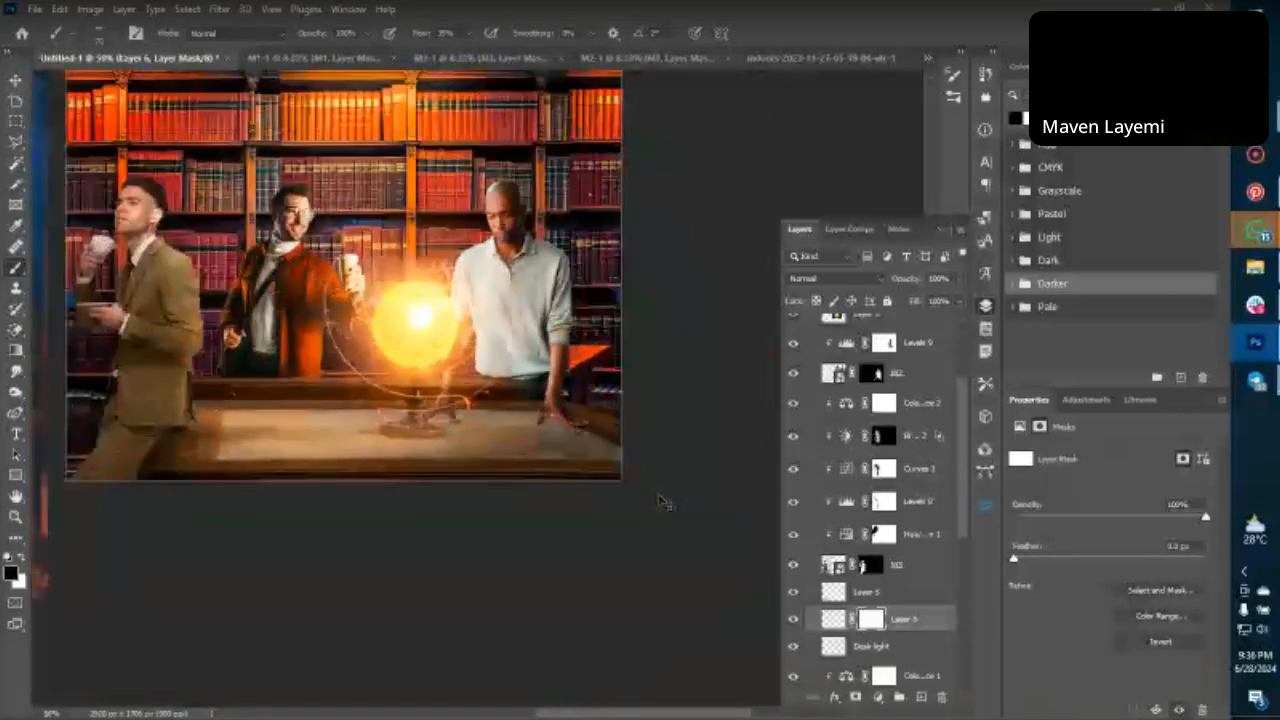
key("ctrl+minus")
key("ctrl+plus")
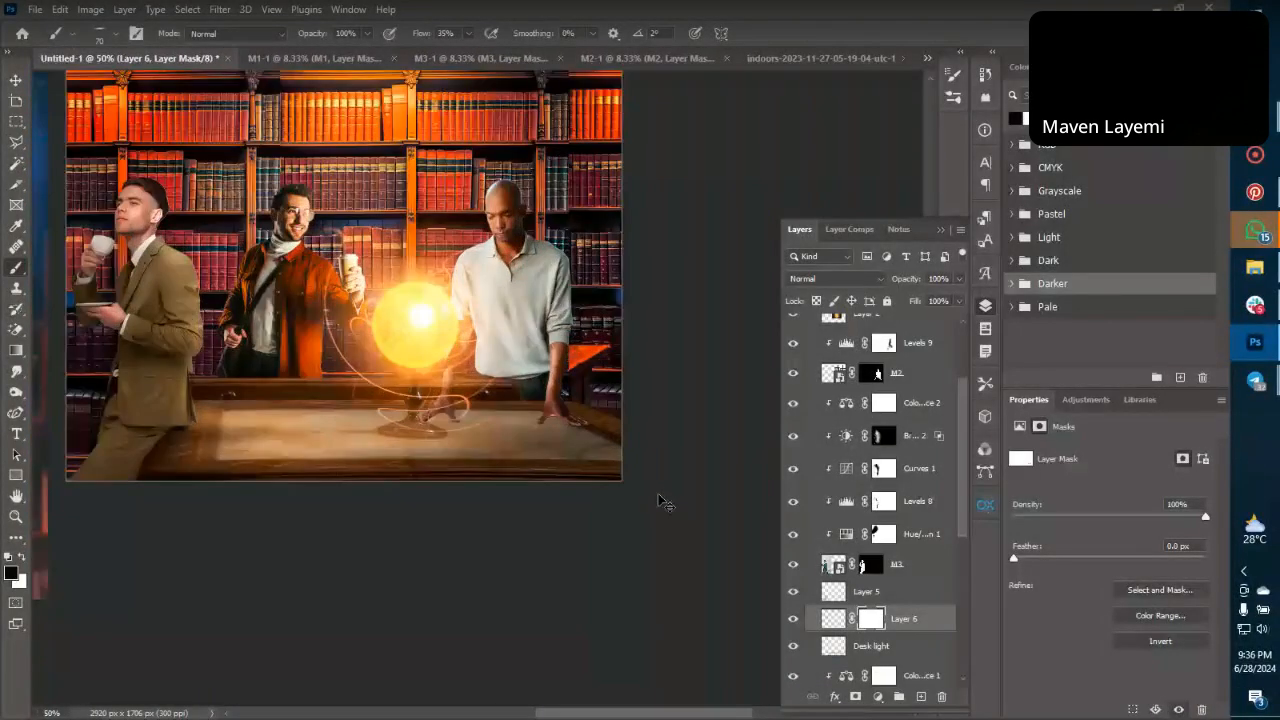
key("ctrl+minus")
key("ctrl+plus")
scroll(415, 420, "up", 3)
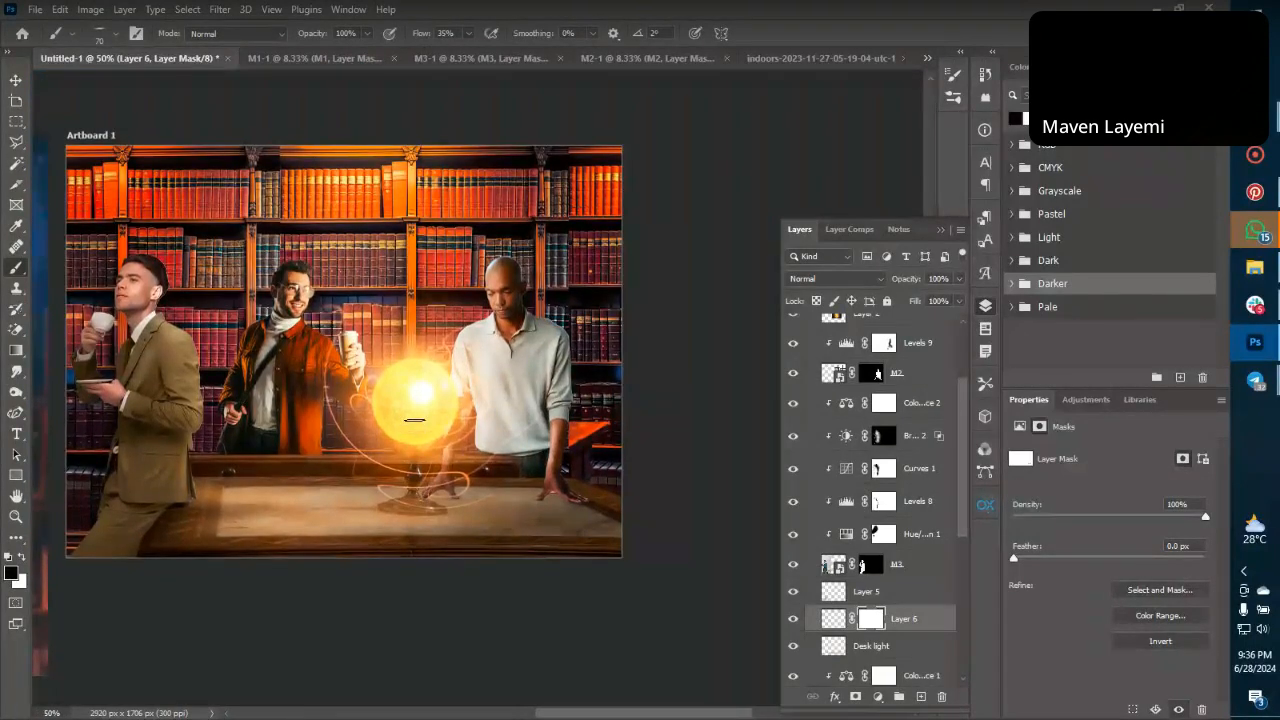
key("v")
scroll(415, 427, "right", 2)
scroll(415, 427, "left", 3)
scroll(420, 430, "left", 1)
scroll(420, 430, "up", 1)
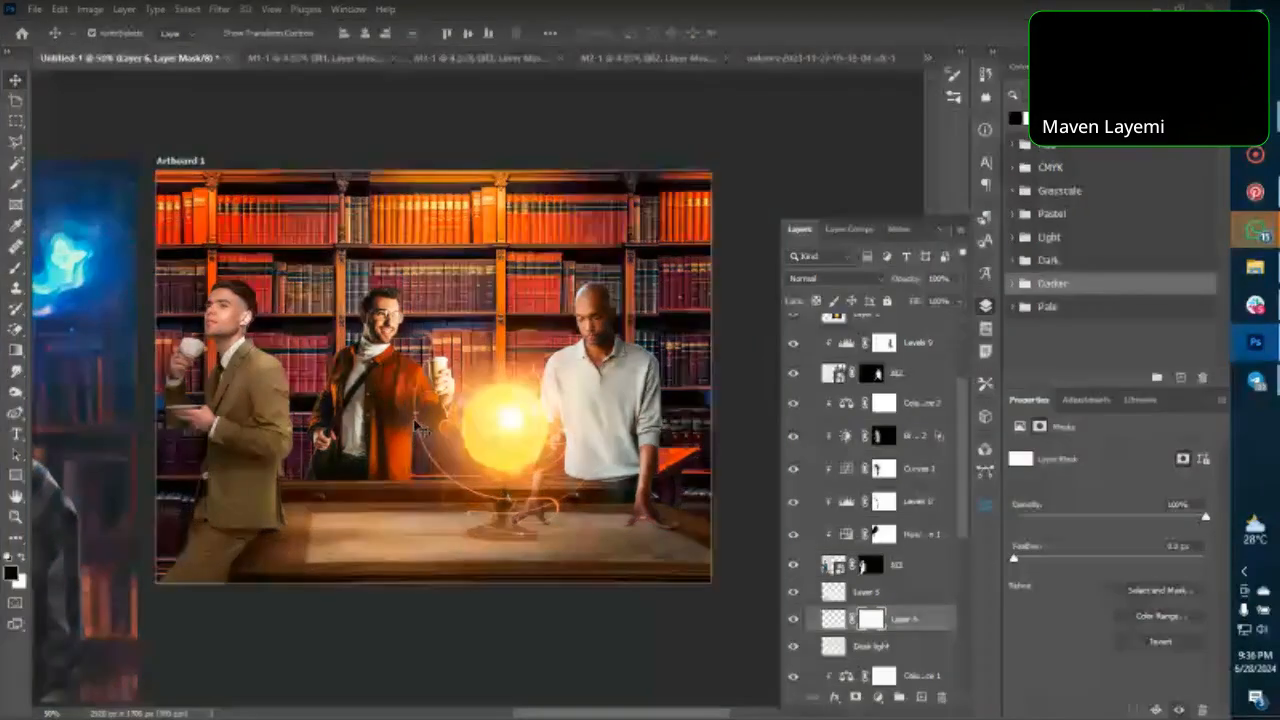
Set the white-shirted man's Levels 9 midtones to 0.30, with the Black & White check layer shown during the adjustment and hidden again after it.
left_click(597, 333)
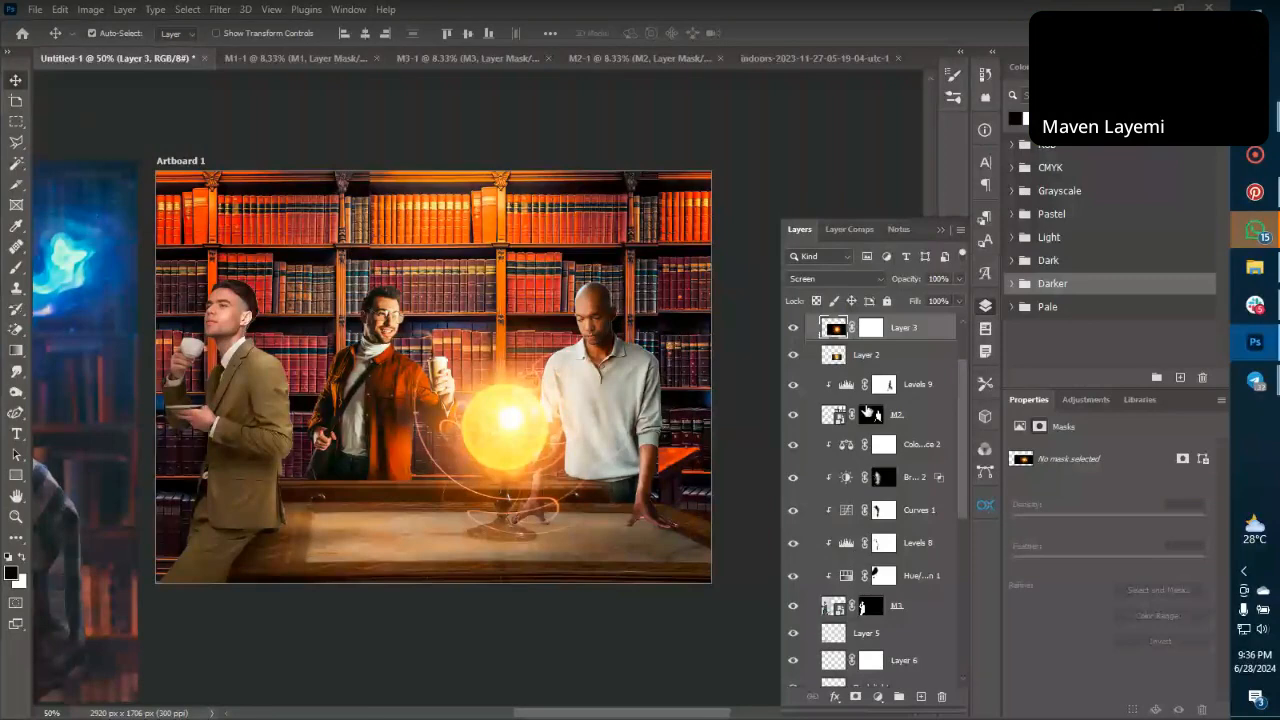
left_click(907, 397)
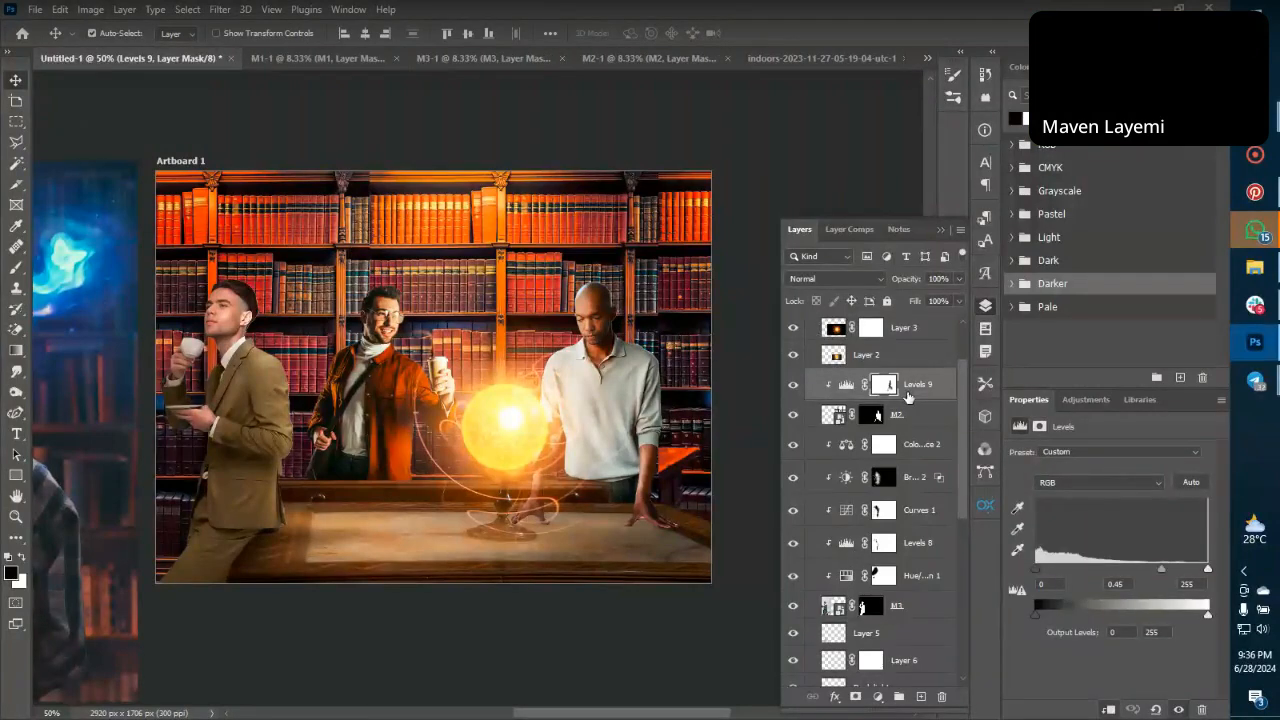
scroll(918, 350, "up", 2)
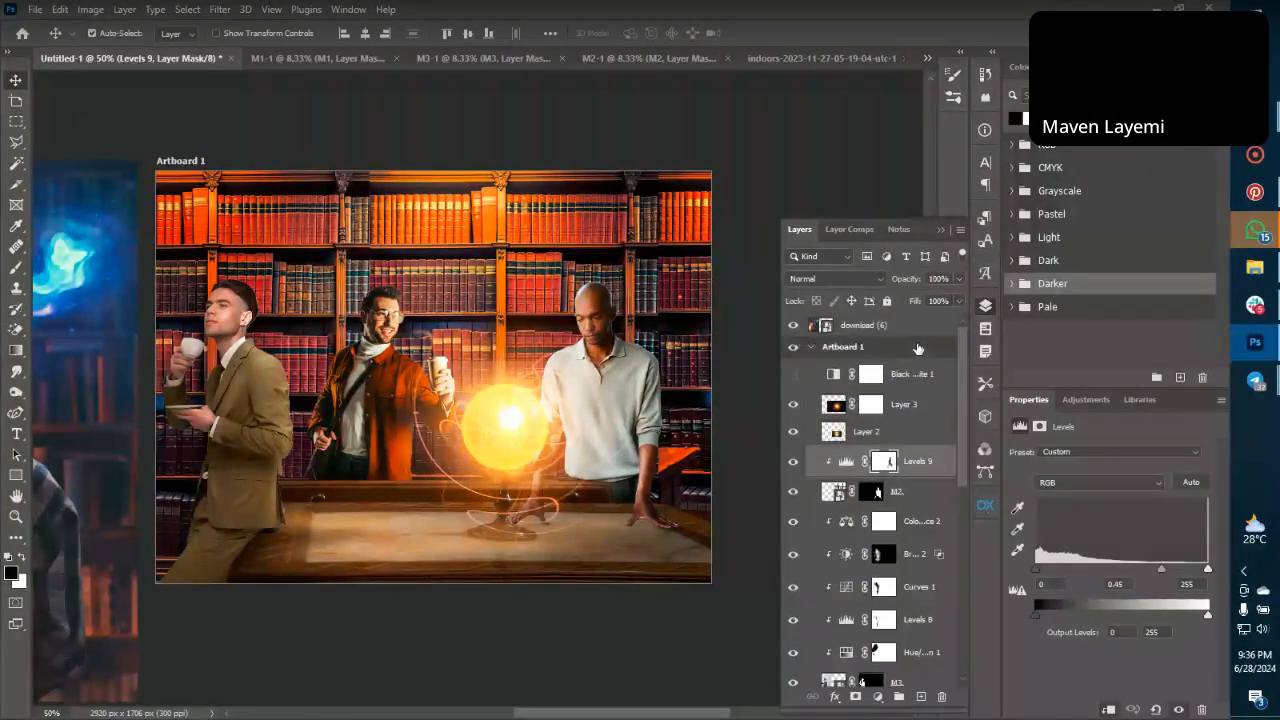
left_click(792, 375)
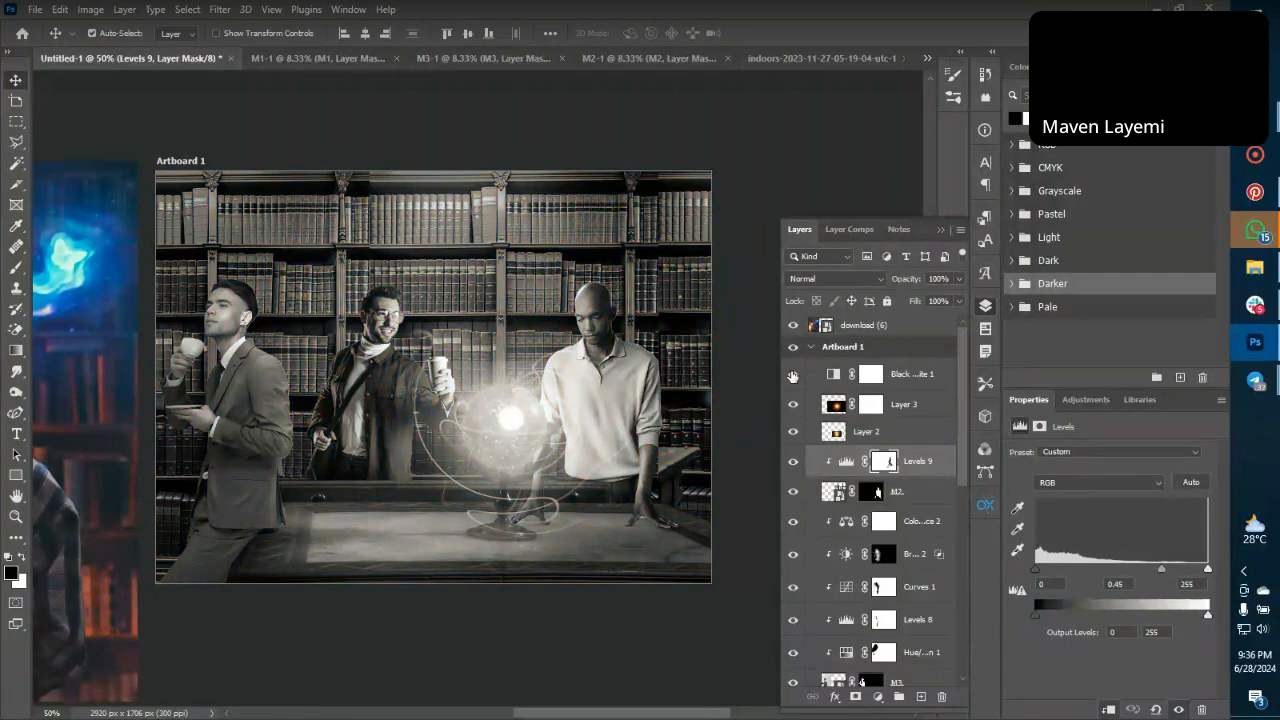
left_click(841, 465)
left_click(845, 462)
left_click_drag(1159, 569, 1176, 576)
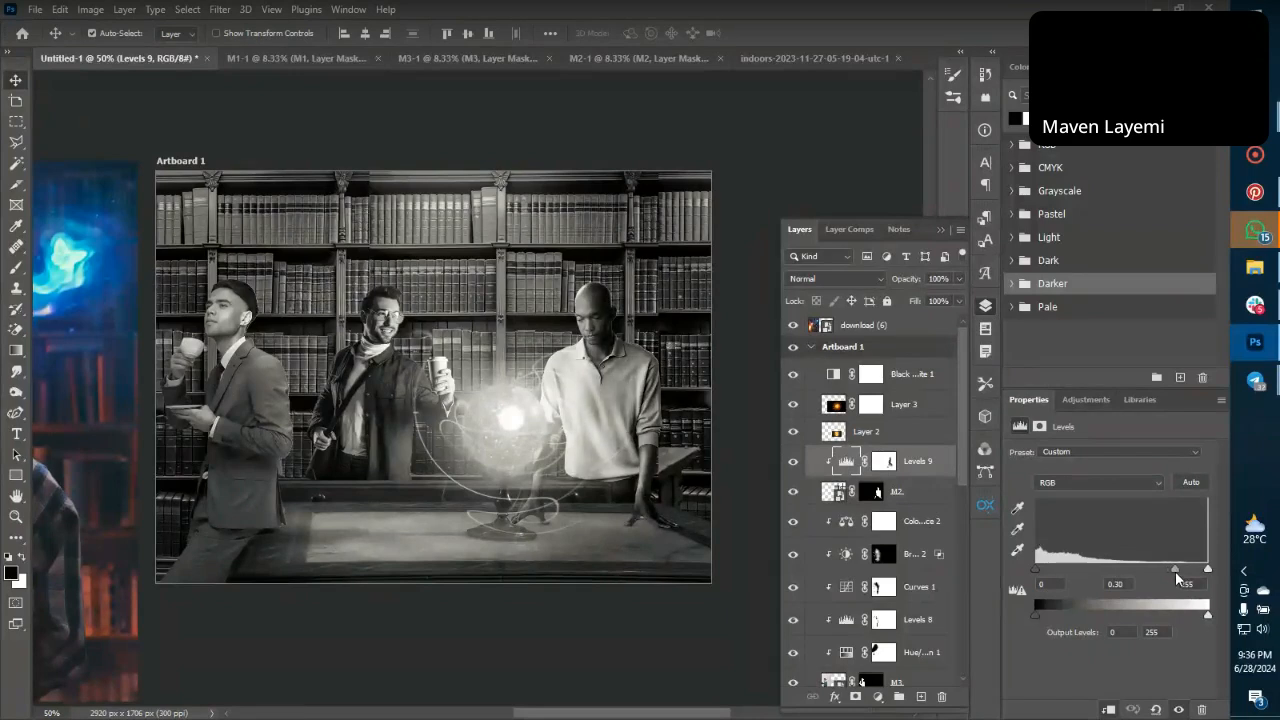
left_click(792, 376)
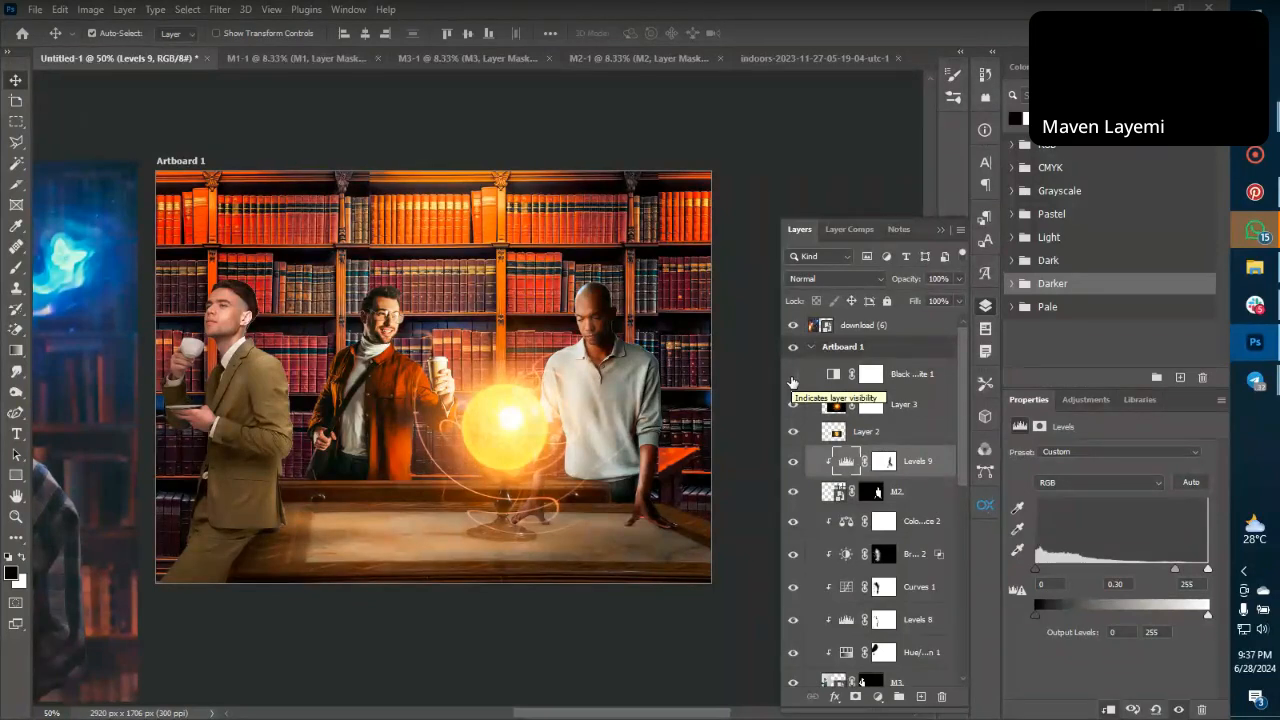
Target the Levels 6 mask of the man in the orange jacket with an enlarged soft round brush in black.
key("ctrl+minus")
key("ctrl+minus")
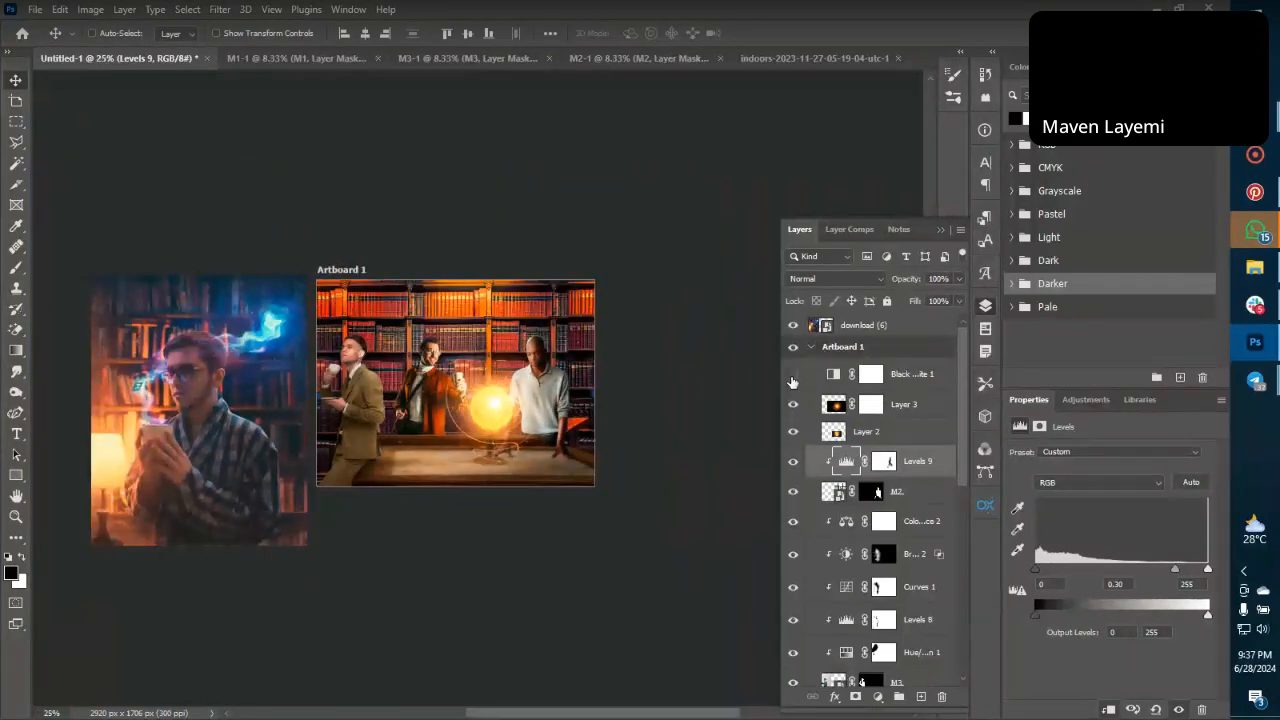
key("ctrl+plus")
key("ctrl+plus")
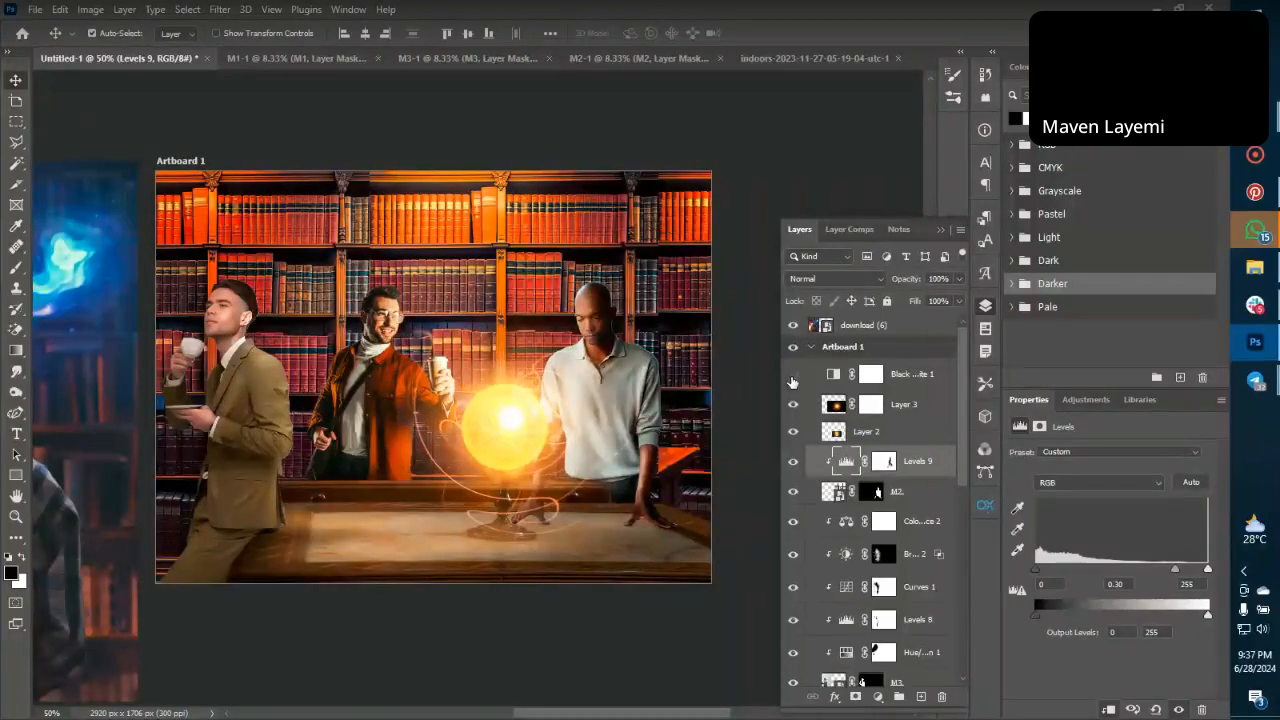
left_click(468, 320, "ctrl")
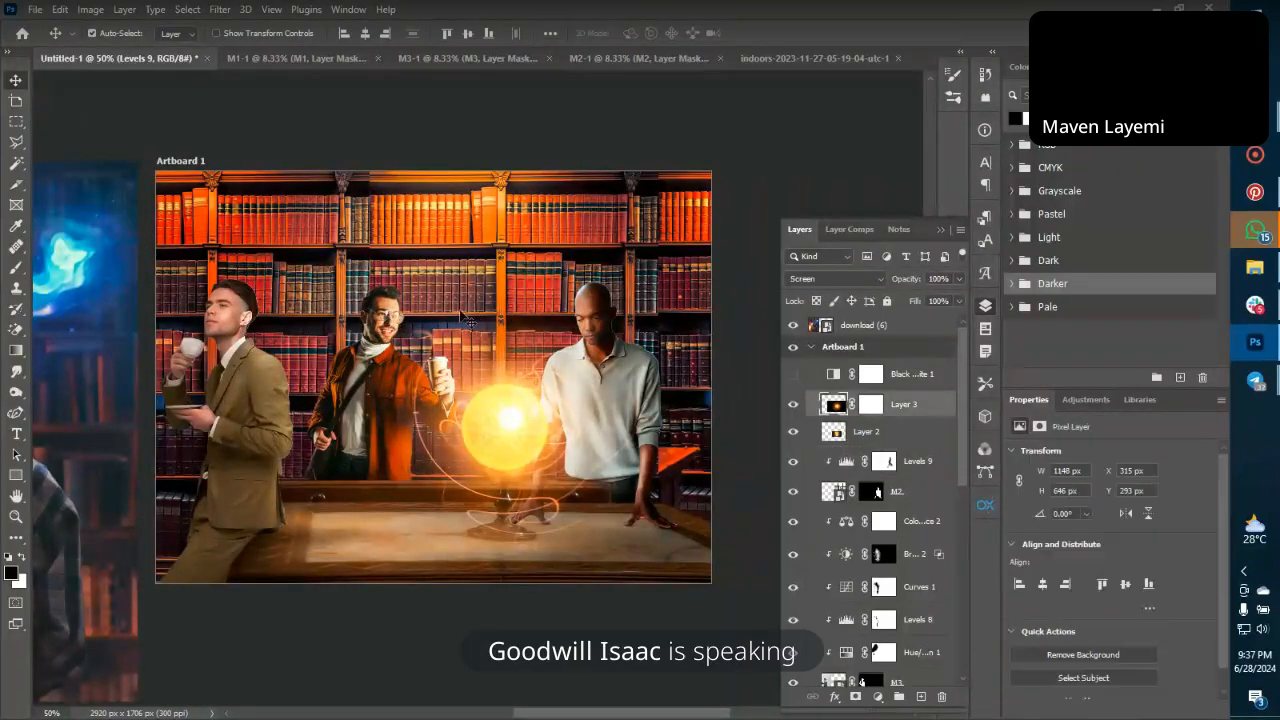
scroll(862, 552, "down", 3)
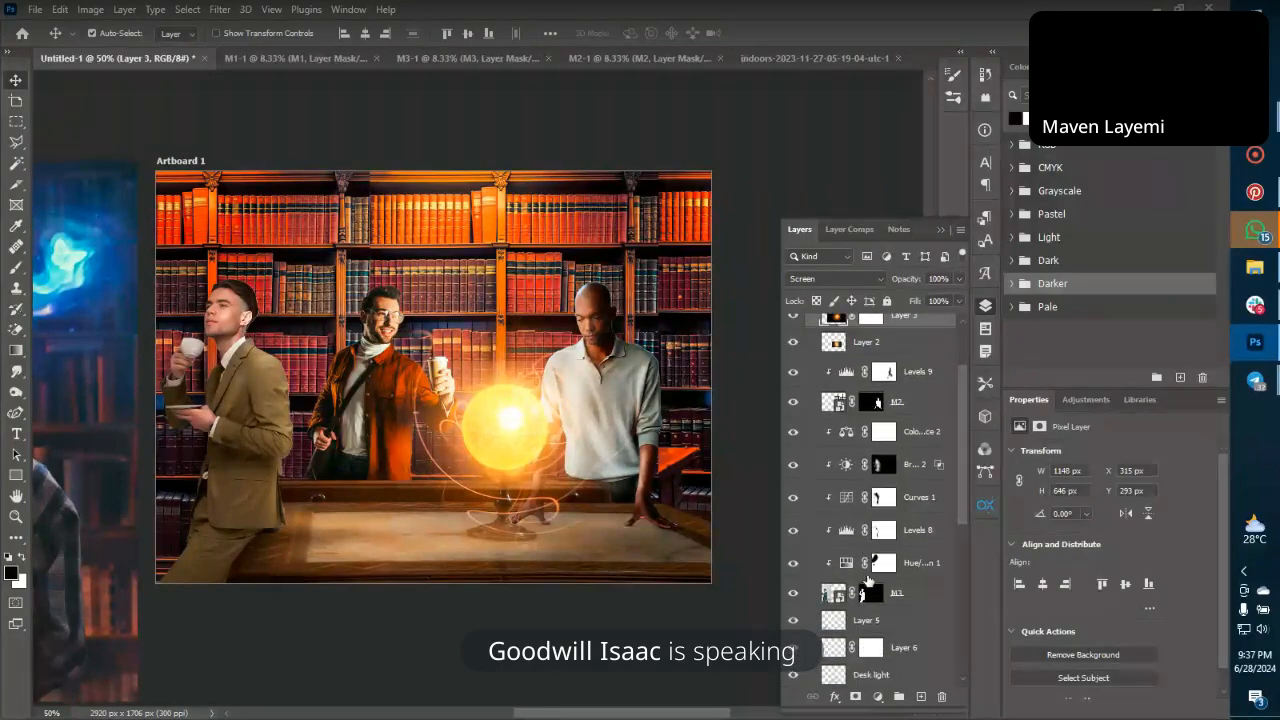
scroll(880, 578, "down", 6)
scroll(893, 577, "down", 2)
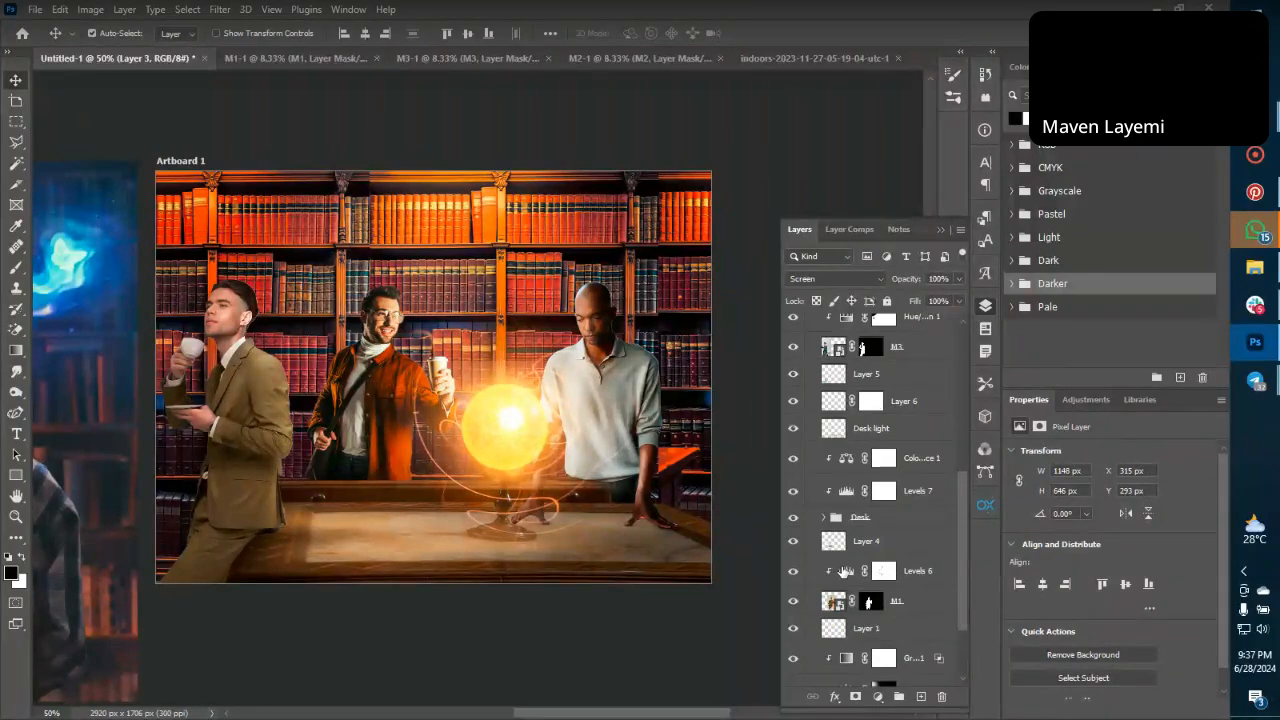
left_click(884, 570)
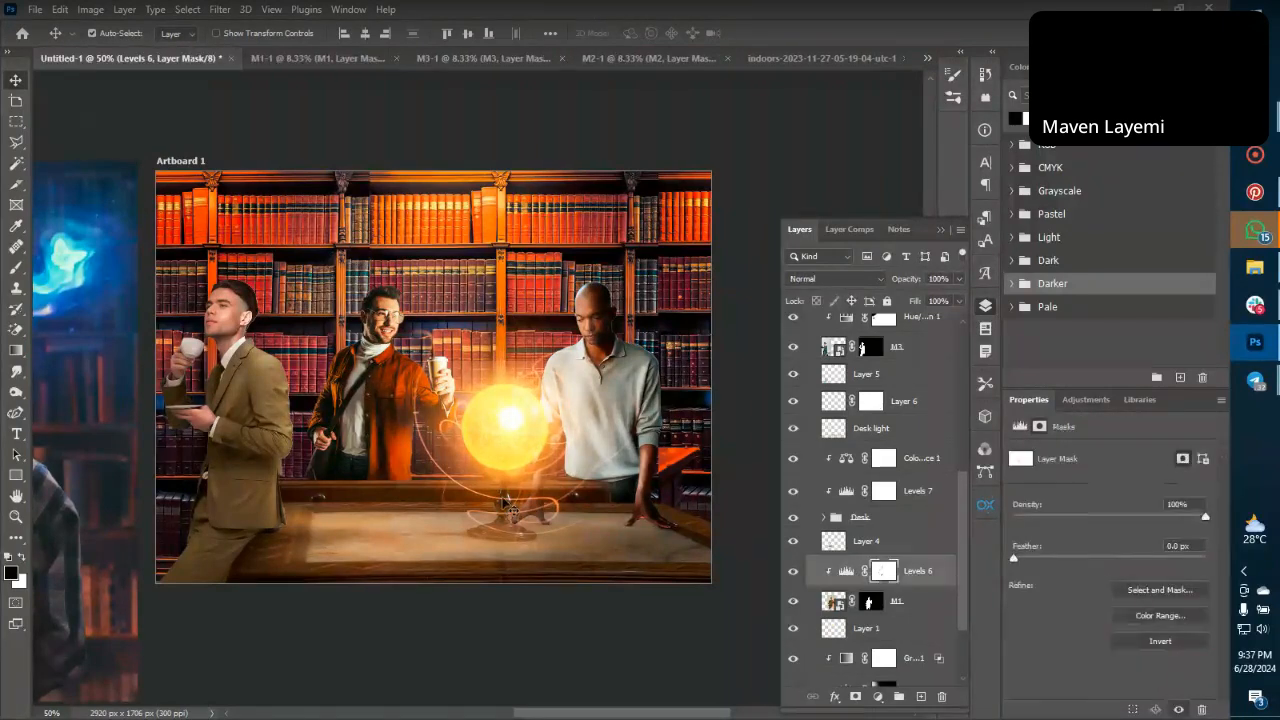
key("b")
left_click(118, 36)
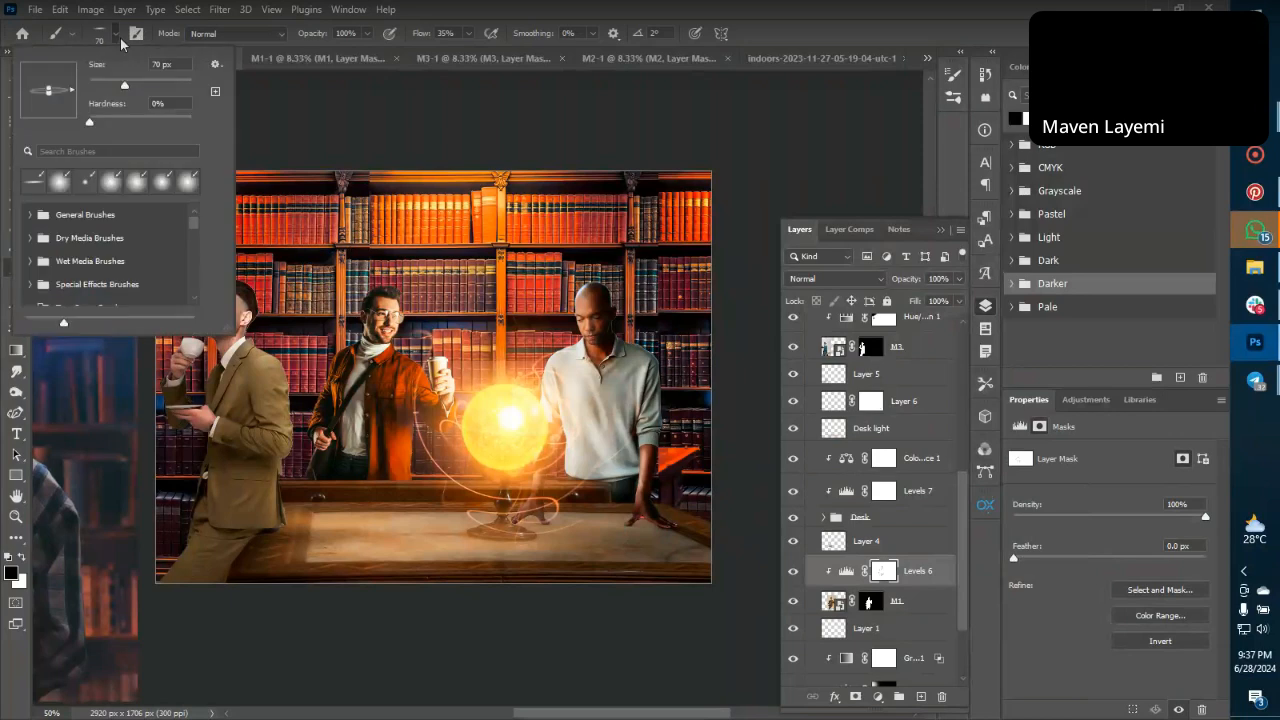
left_click(60, 181)
left_click(528, 371)
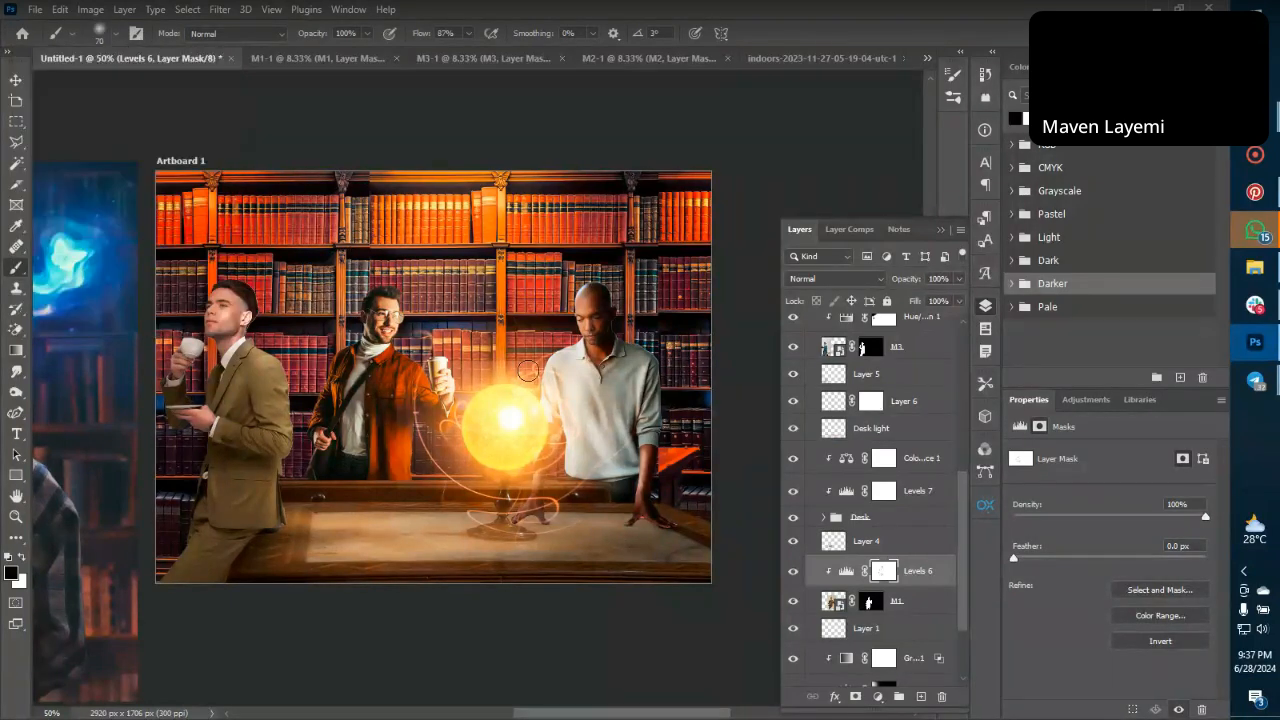
key("bracketright")
key("bracketright")
key("bracketright")
key("bracketright")
key("bracketright")
key("bracketright")
key("bracketright")
key("bracketright")
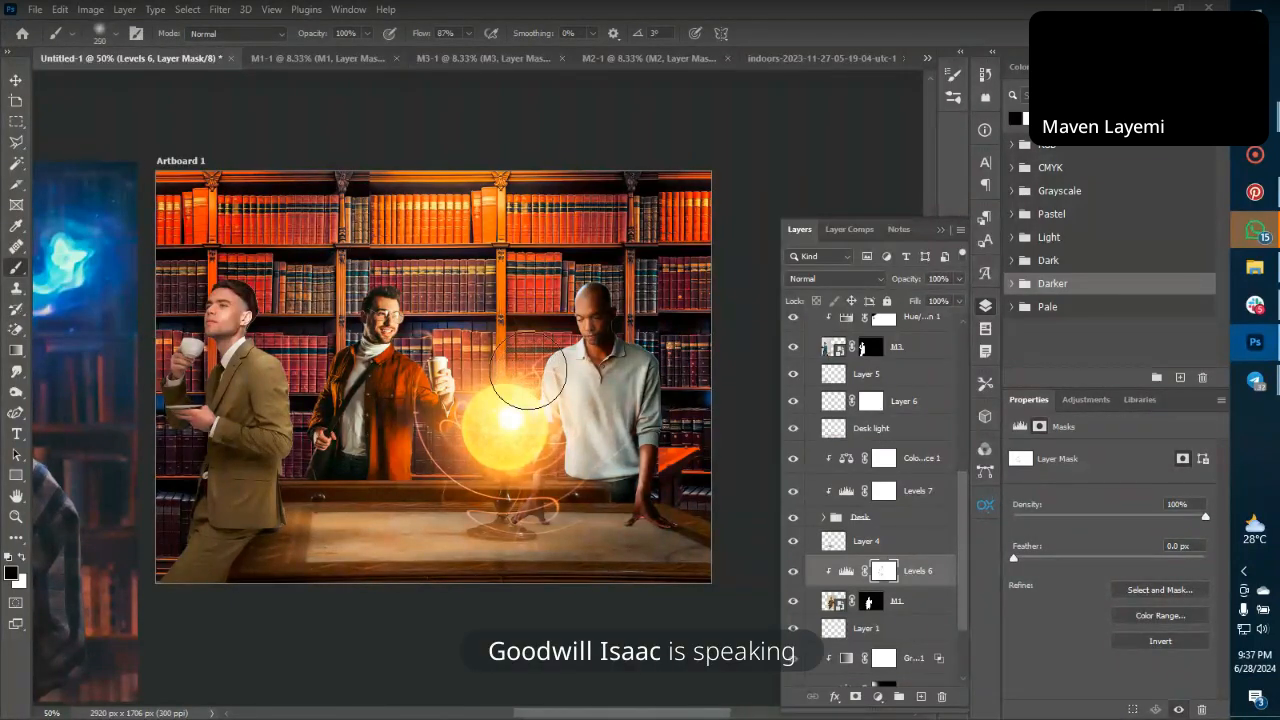
key("bracketright")
key("bracketright")
key("bracketright")
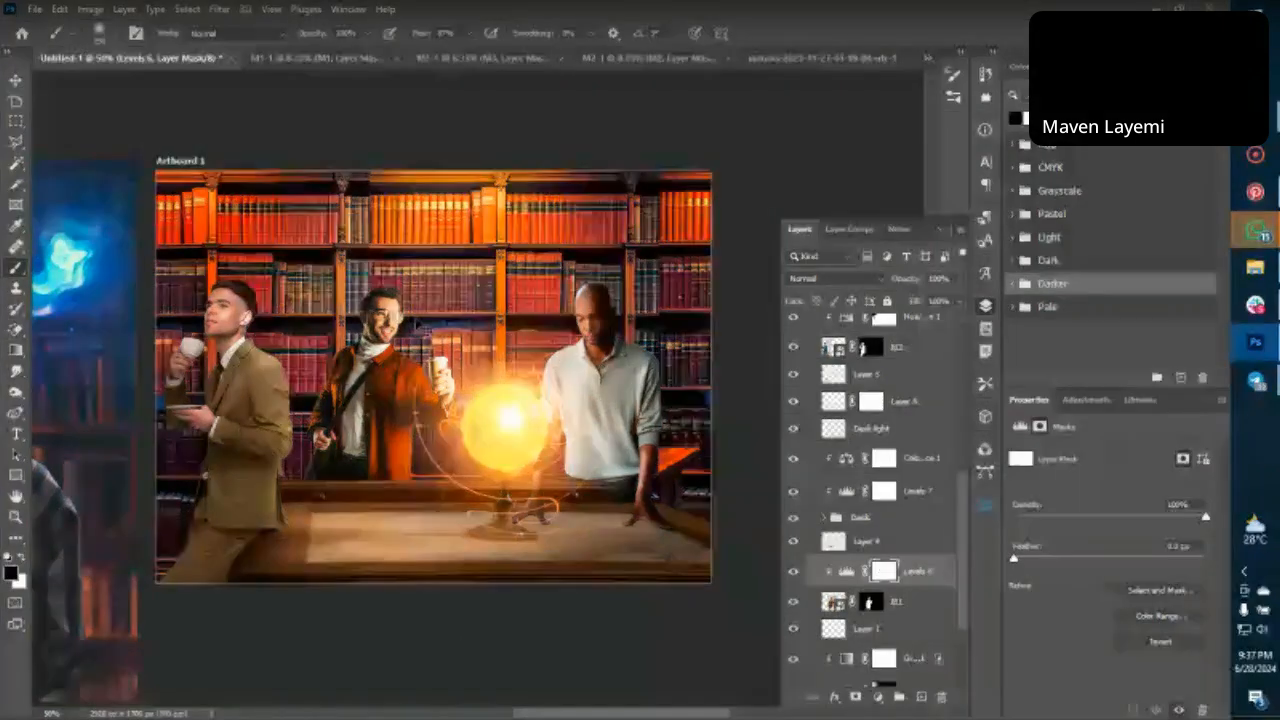
Brush white at 38% flow on the Levels 6 mask to refine the shading on the orange-jacketed man.
key("x")
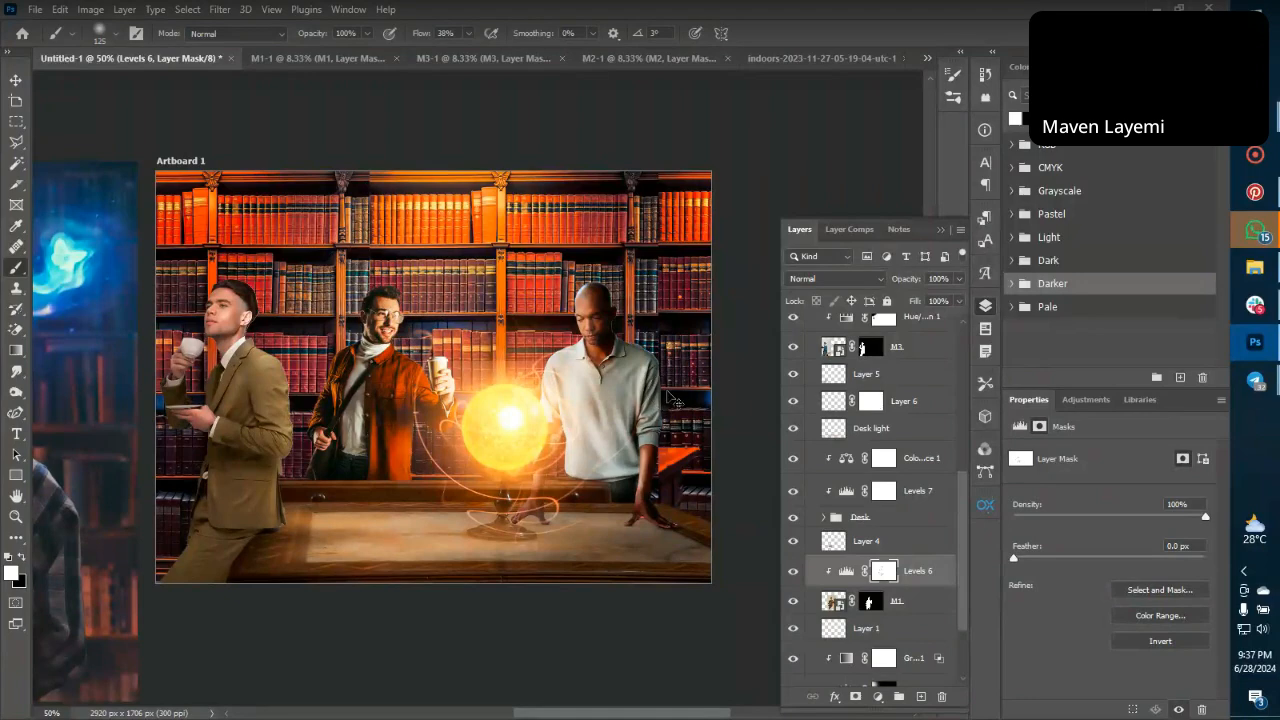
key("ctrl+plus")
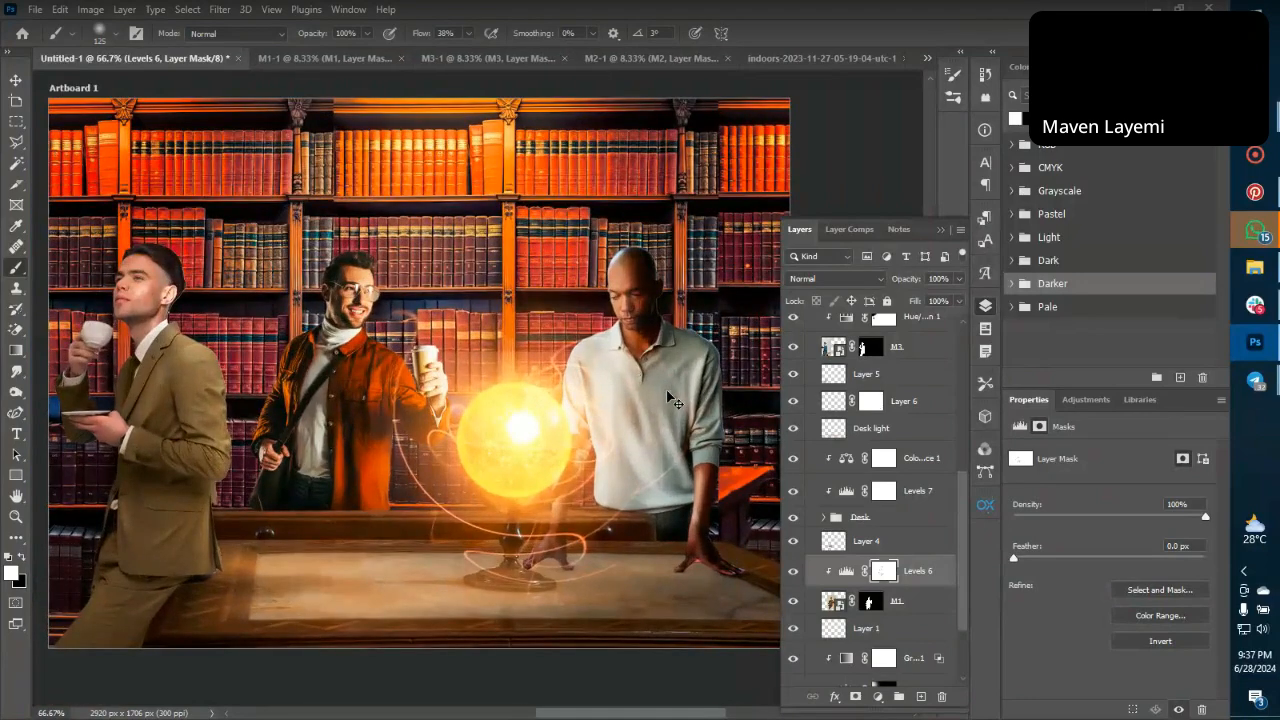
key("ctrl+plus")
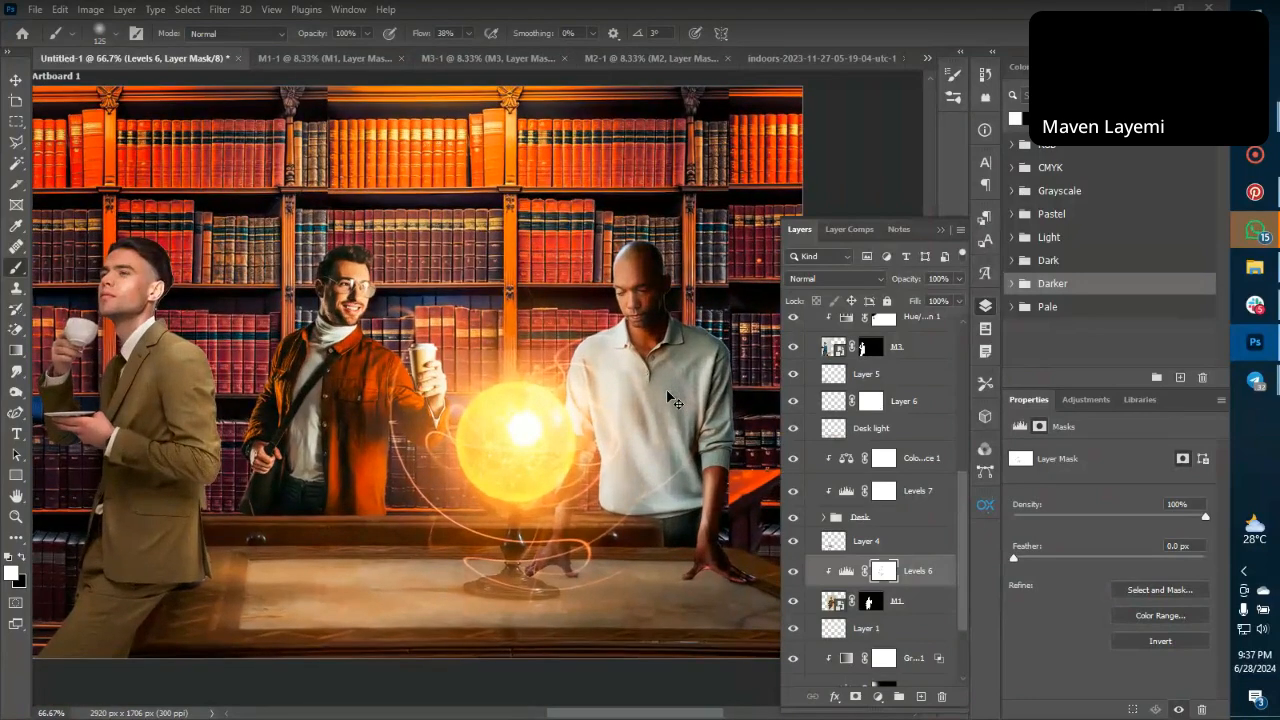
key("ctrl+plus")
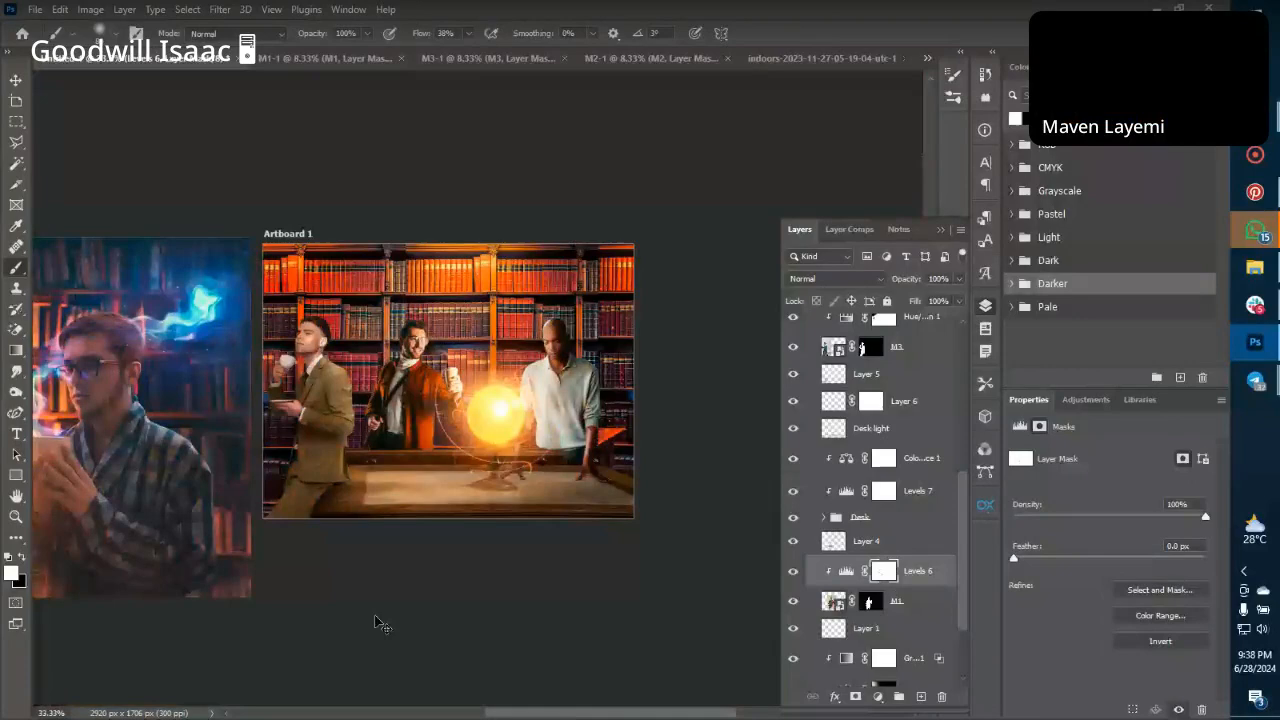
key("ctrl+minus")
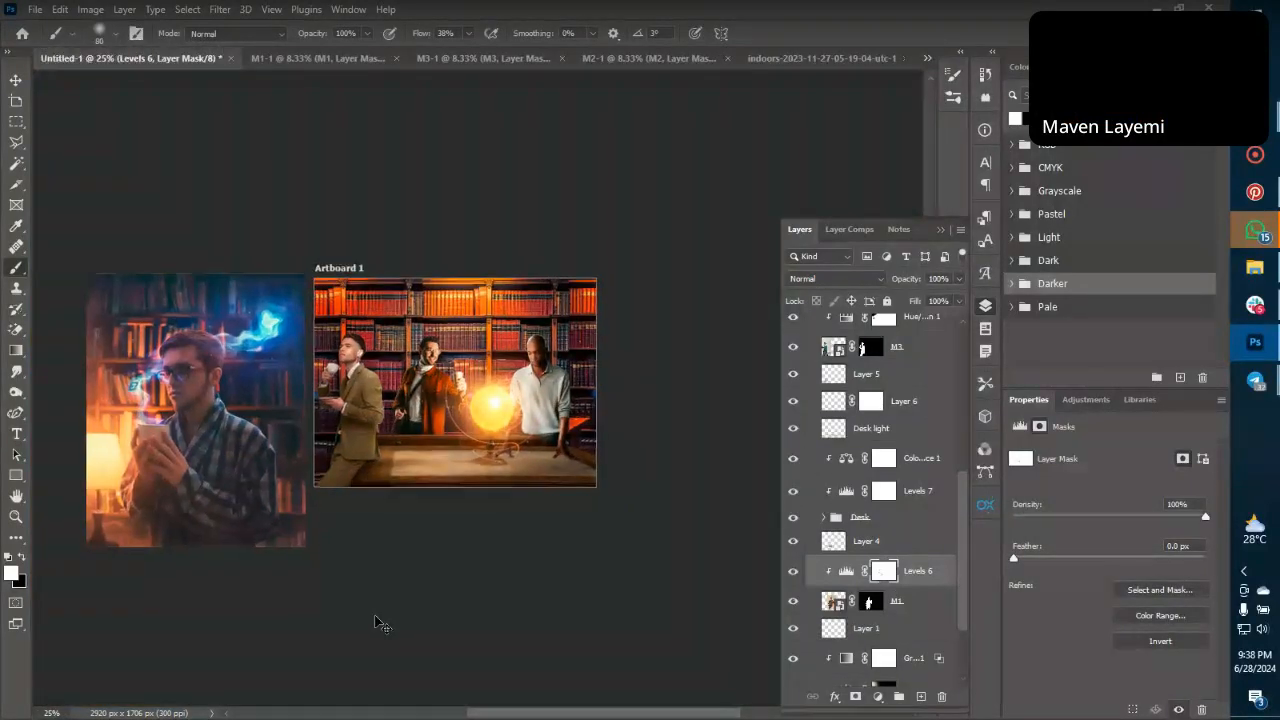
key("ctrl+plus")
key("ctrl+plus")
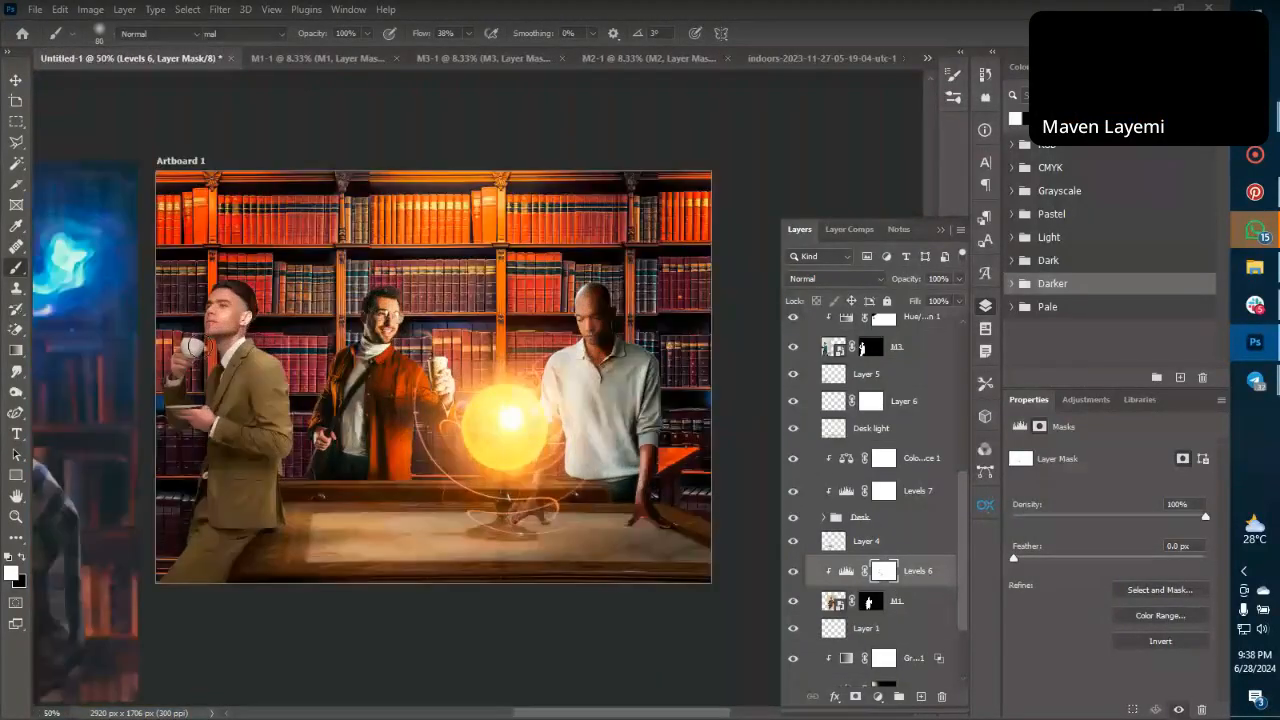
Select the suited man's Hue/Saturation 1 adjustment and brush black at 100% flow on its mask around his head.
key("v")
left_click(219, 318)
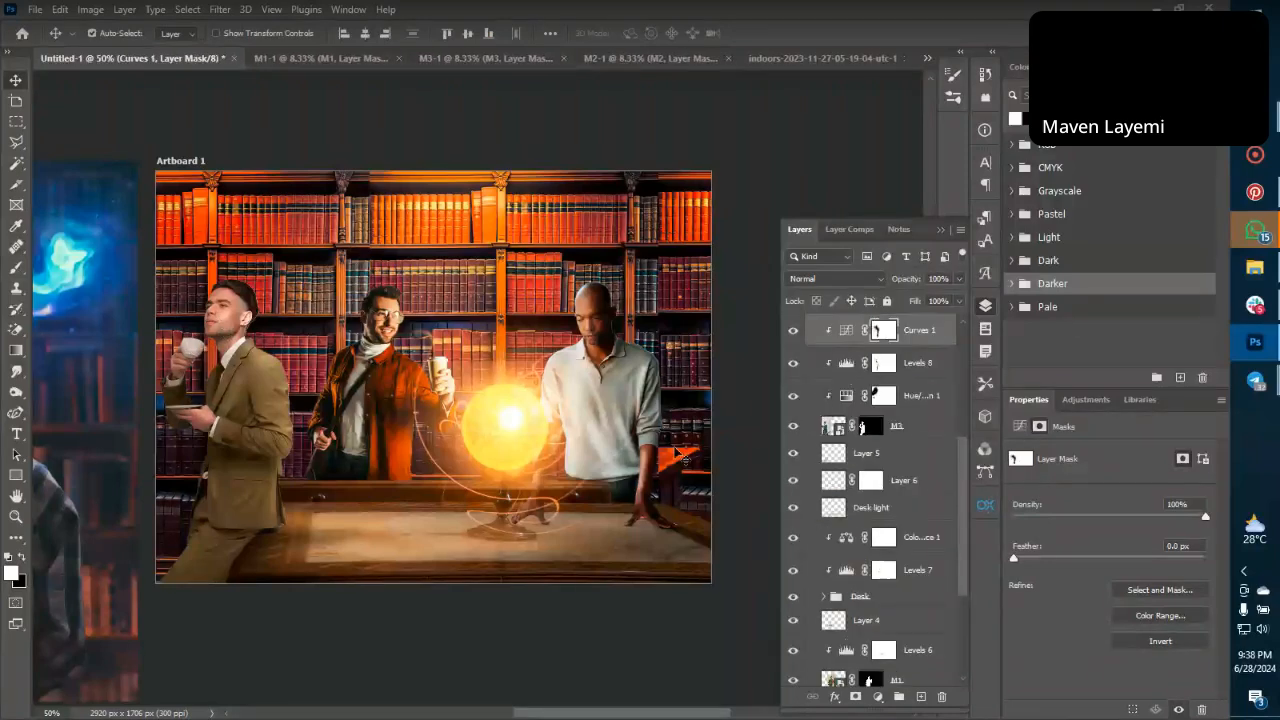
left_click(848, 400)
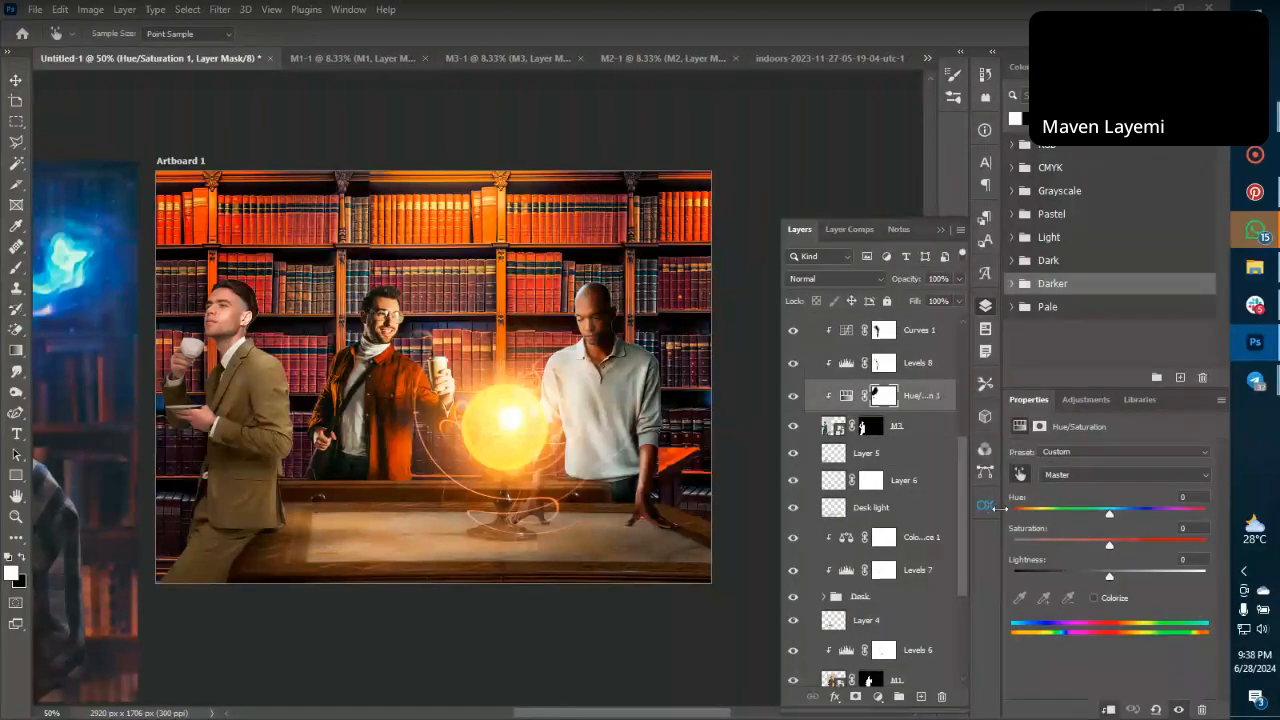
key("b")
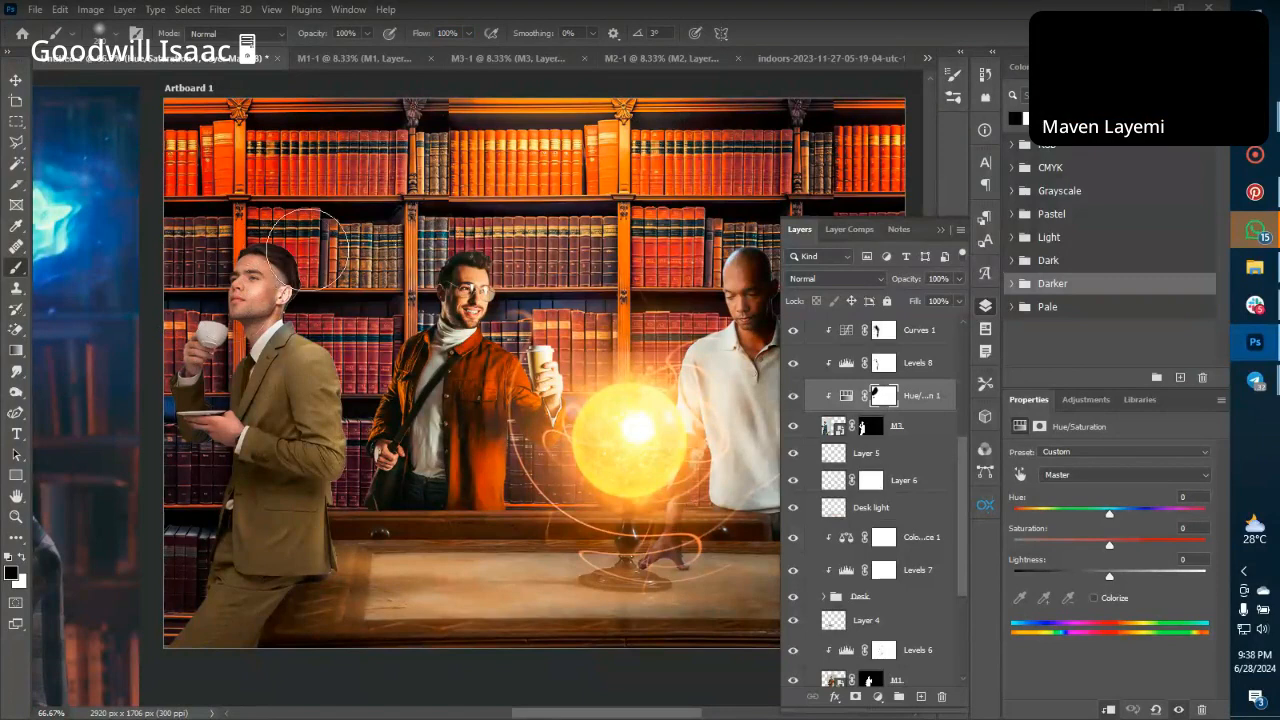
Set the suited man's Color Balance 2 midtones to +30 toward red and -11 toward yellow.
key("v")
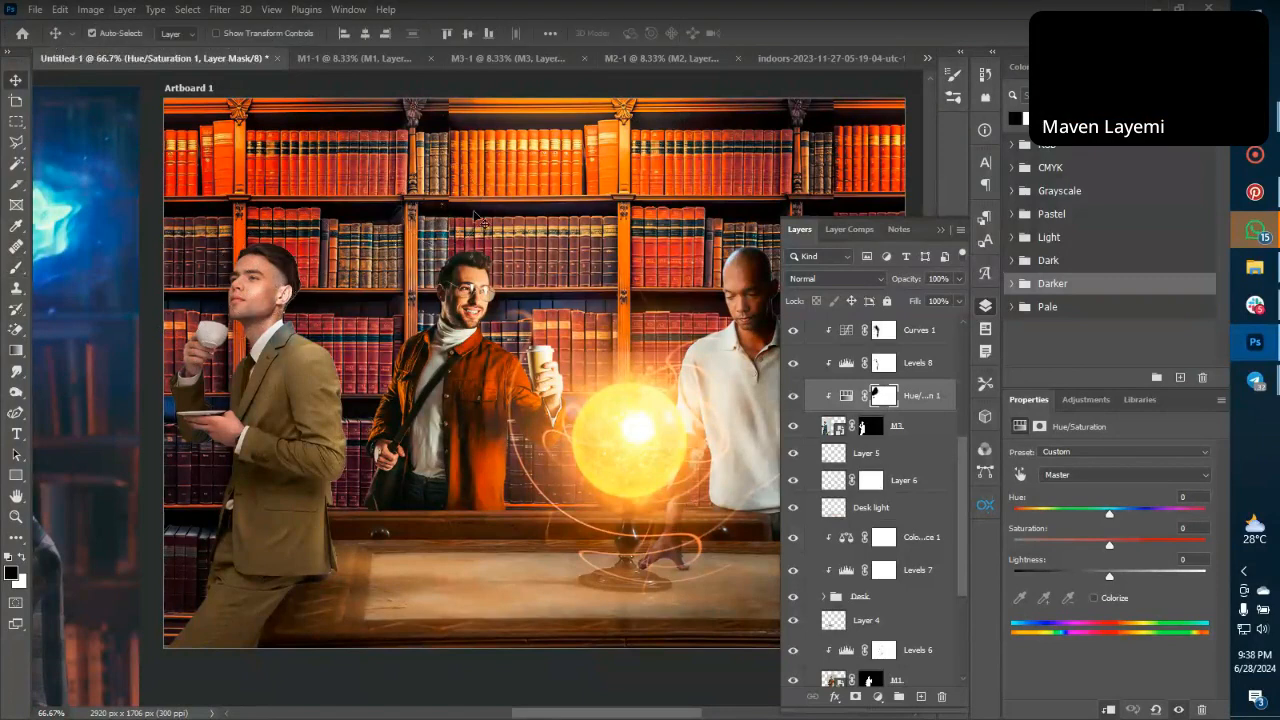
scroll(847, 333, "up", 4)
left_click(846, 378)
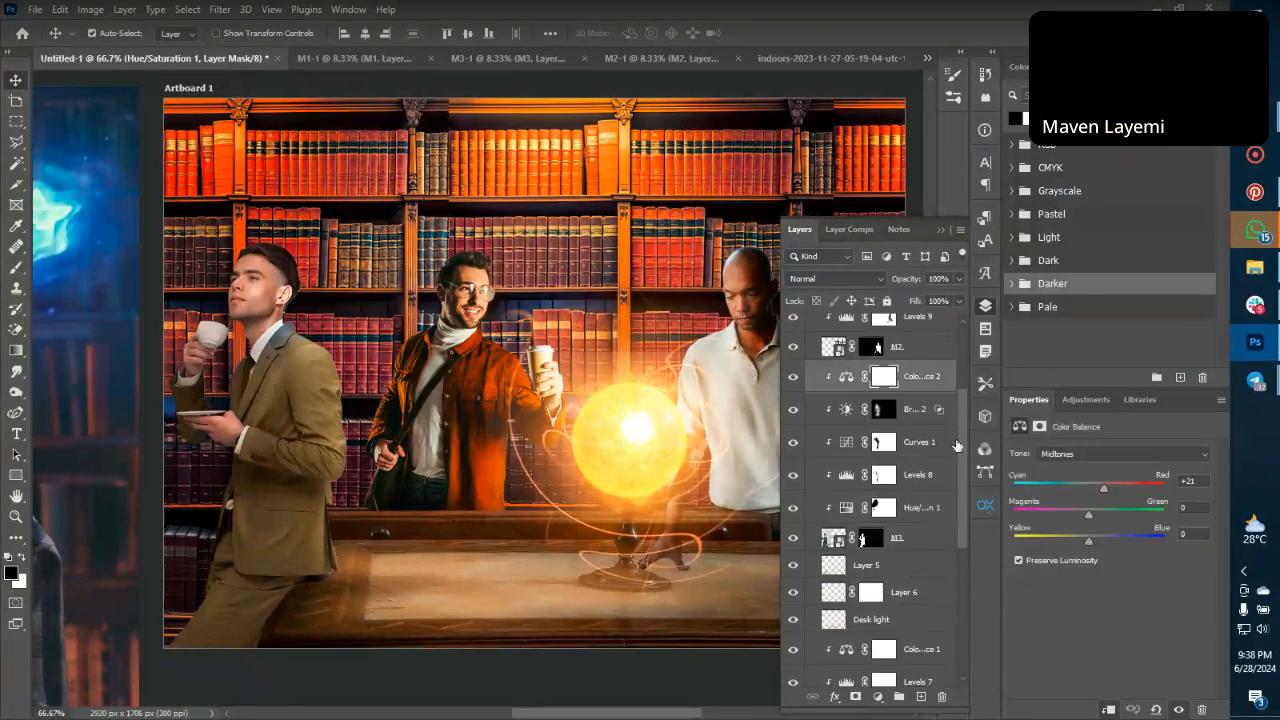
left_click(846, 377)
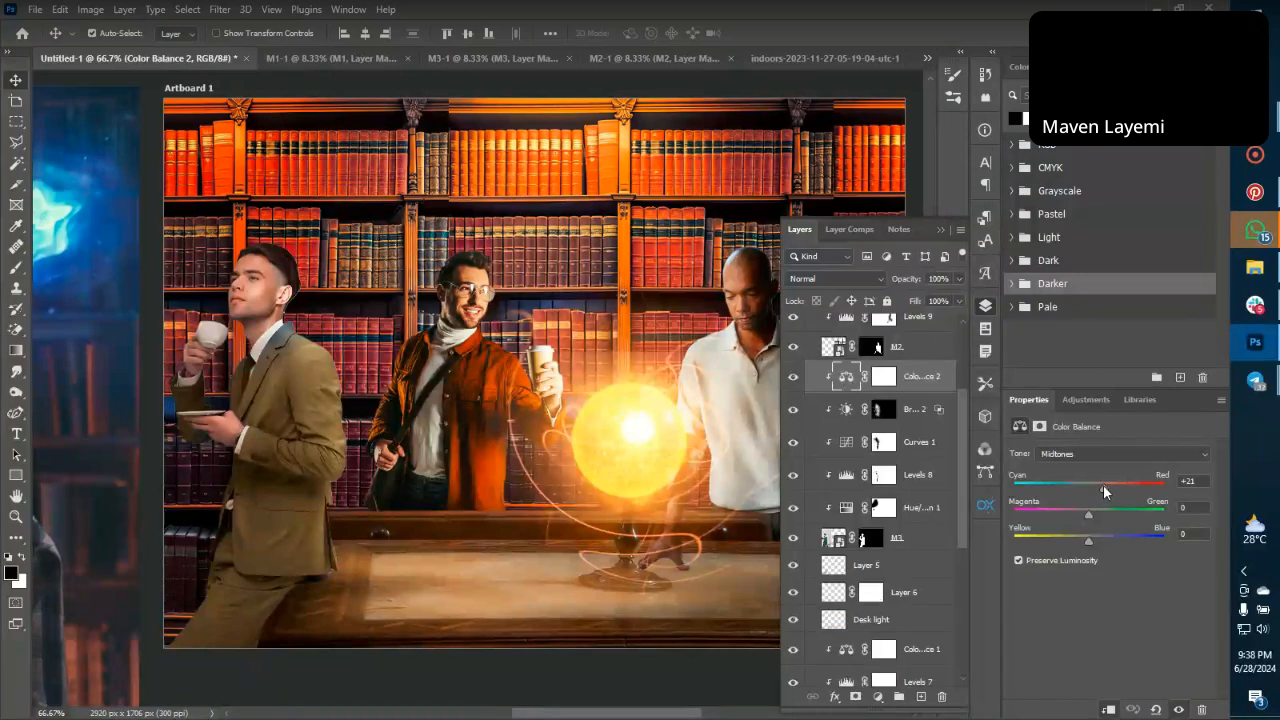
left_click_drag(1110, 486, 1111, 486)
left_click_drag(1088, 540, 1081, 548)
Examine the whole composite beside the reference image to judge the suited man's warmer colour balance.
key("ctrl+minus")
key("ctrl+minus")
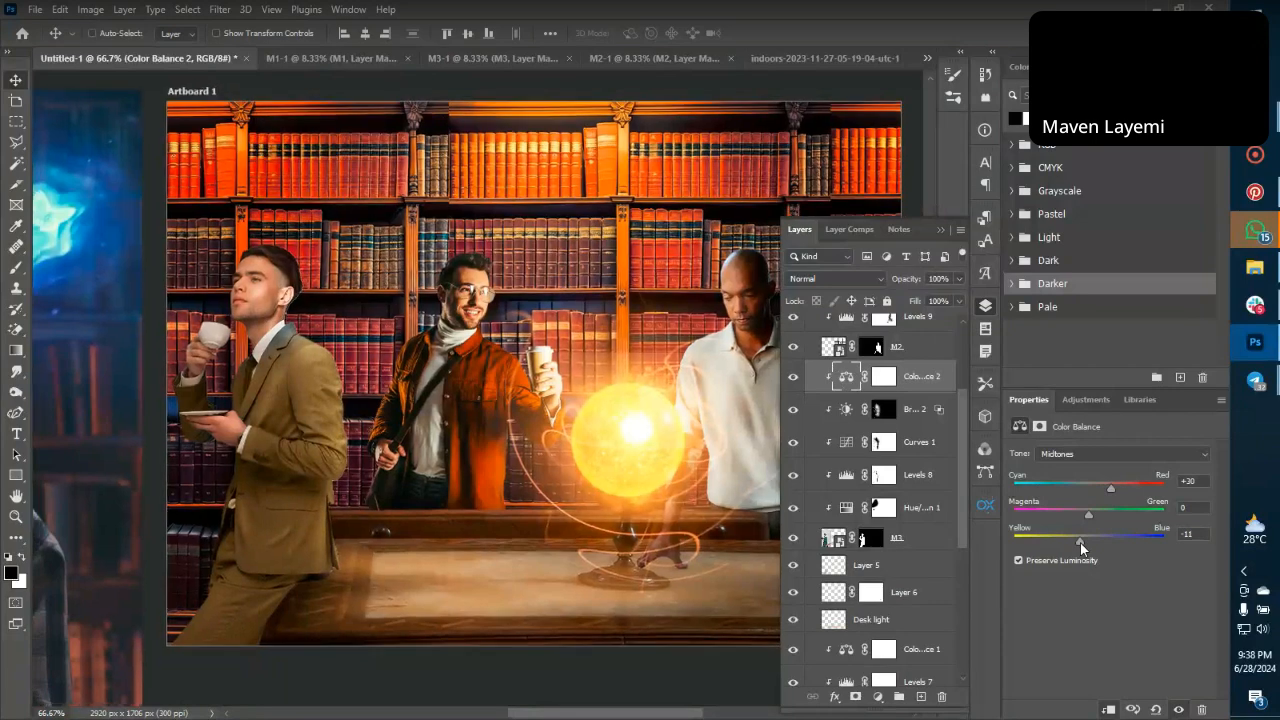
key("ctrl+minus")
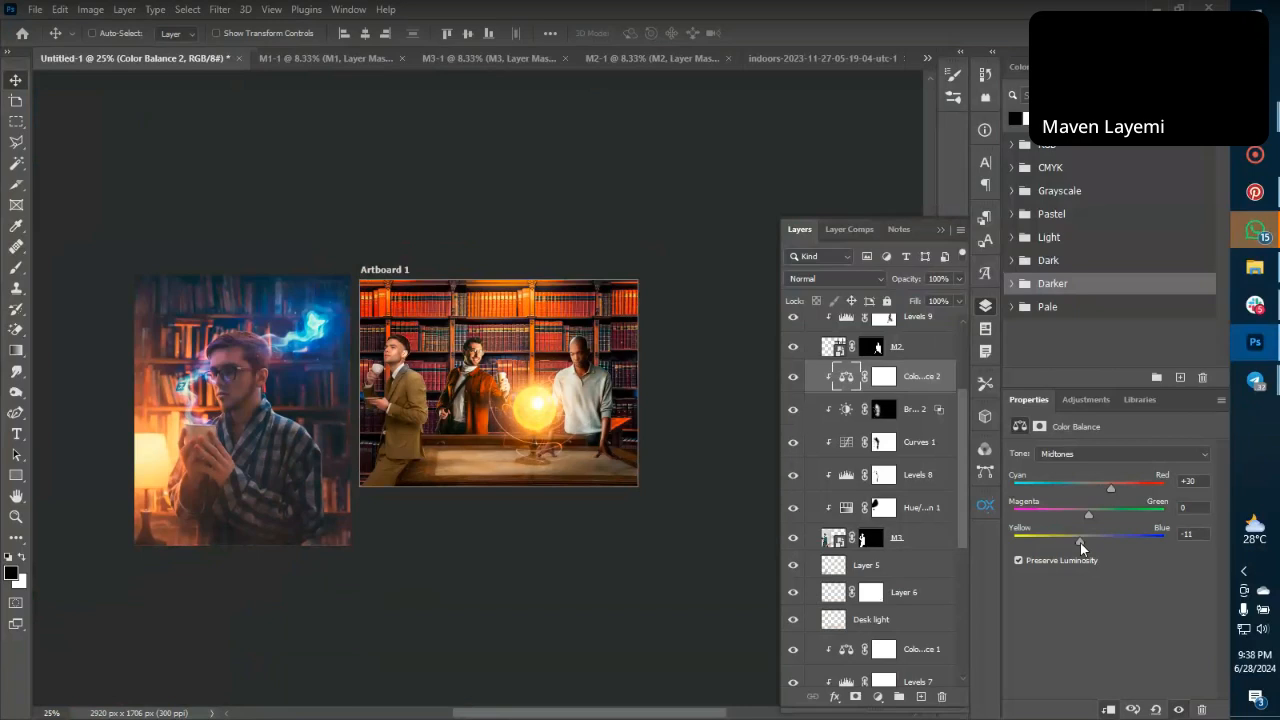
key("ctrl+plus")
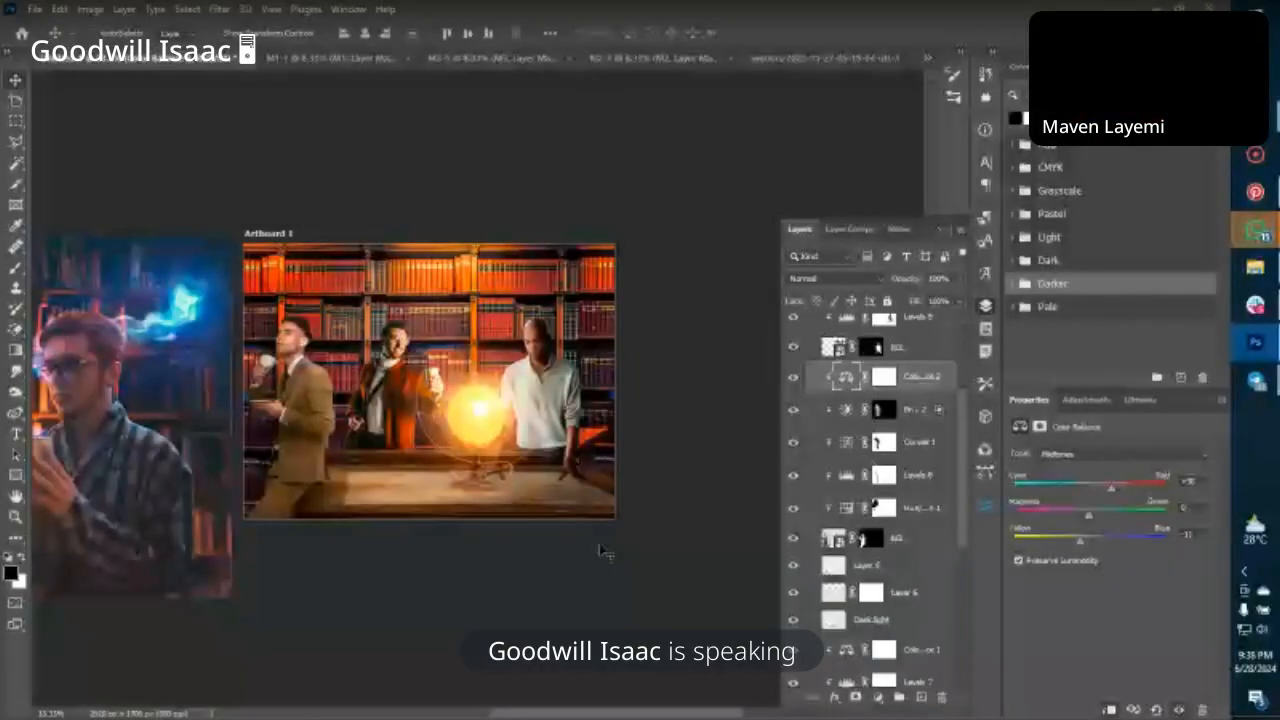
key("ctrl+plus")
key("ctrl+minus")
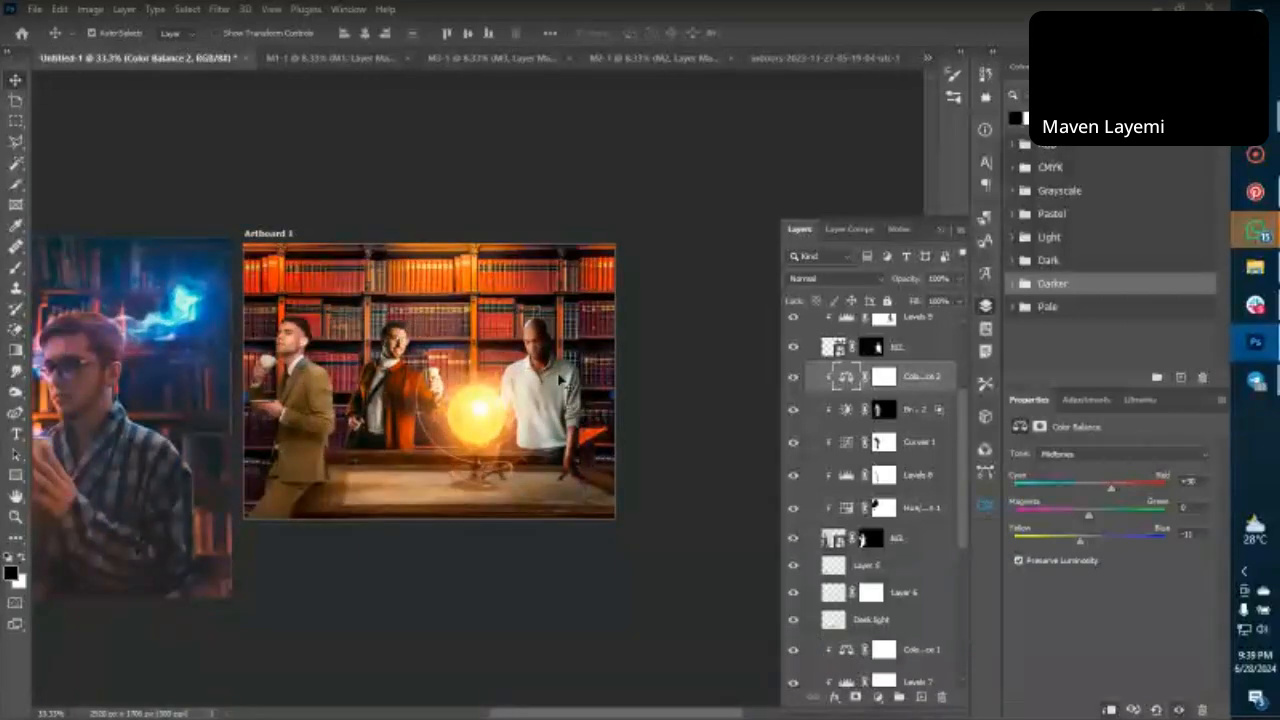
key("ctrl+plus")
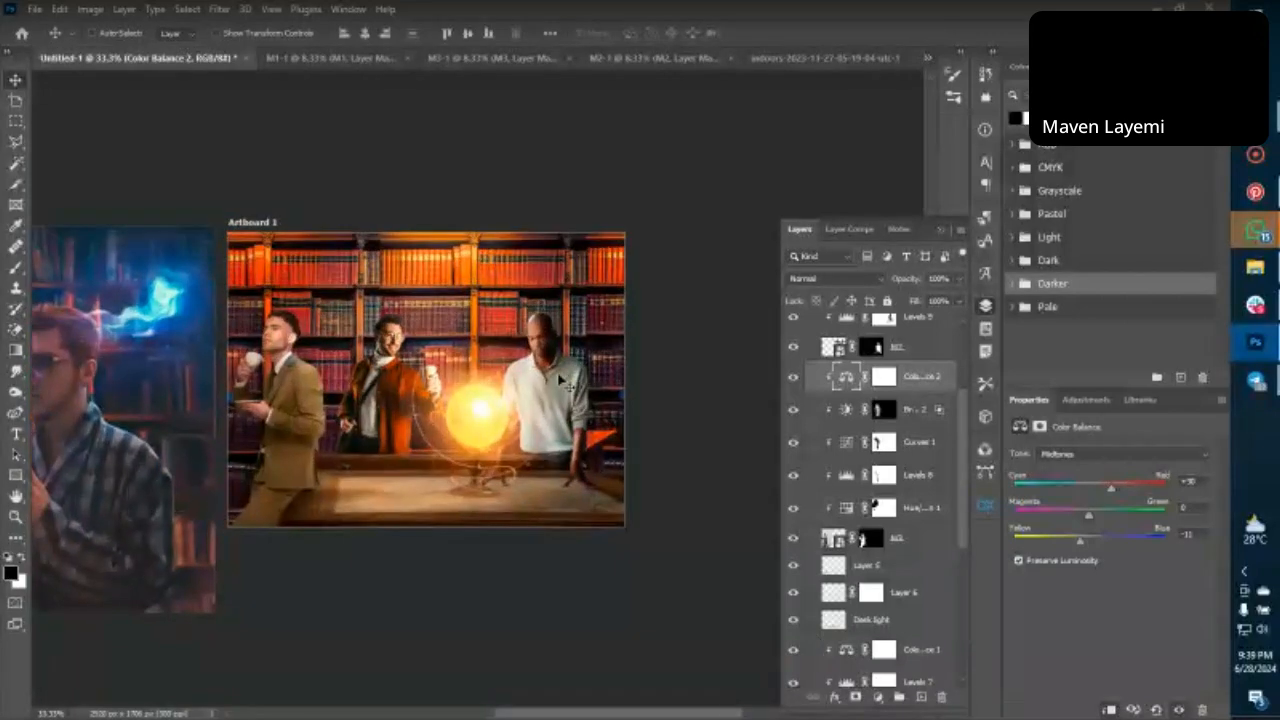
key("ctrl+plus")
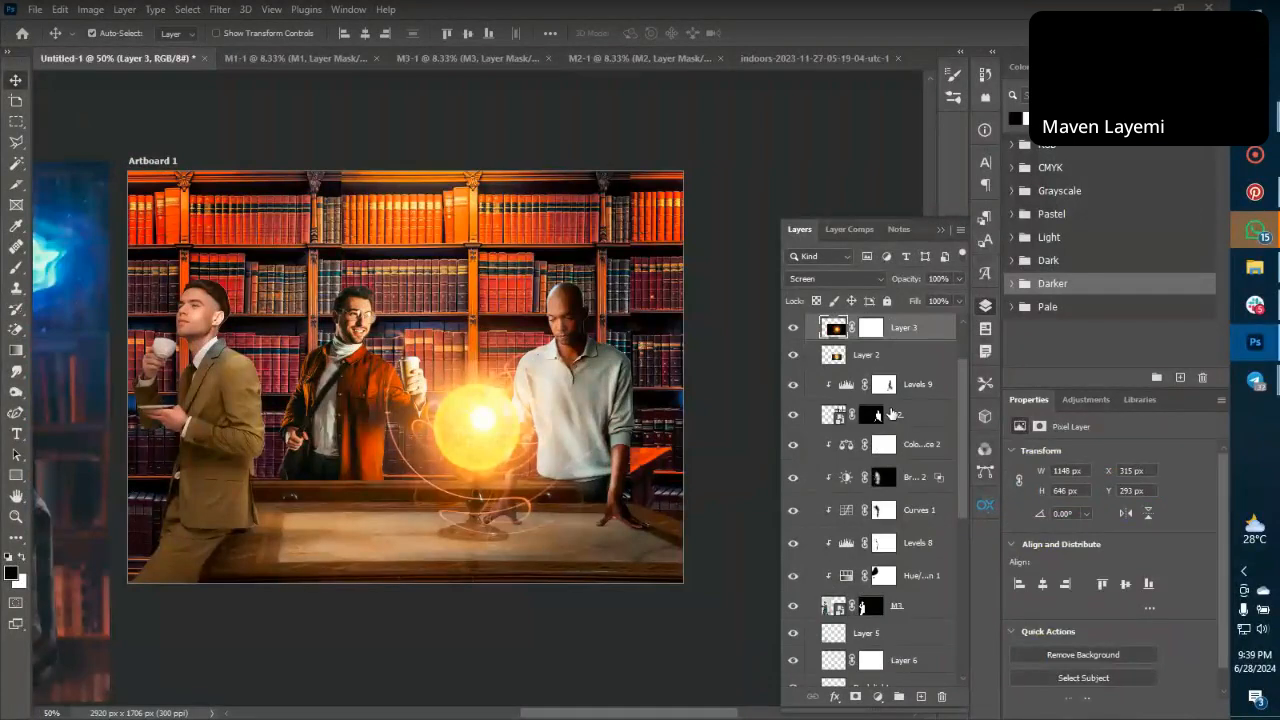
Brush black at 47% flow on the Levels 9 mask to refine the light on the white-shirted man's head and shirt.
left_click(884, 387)
key("b")
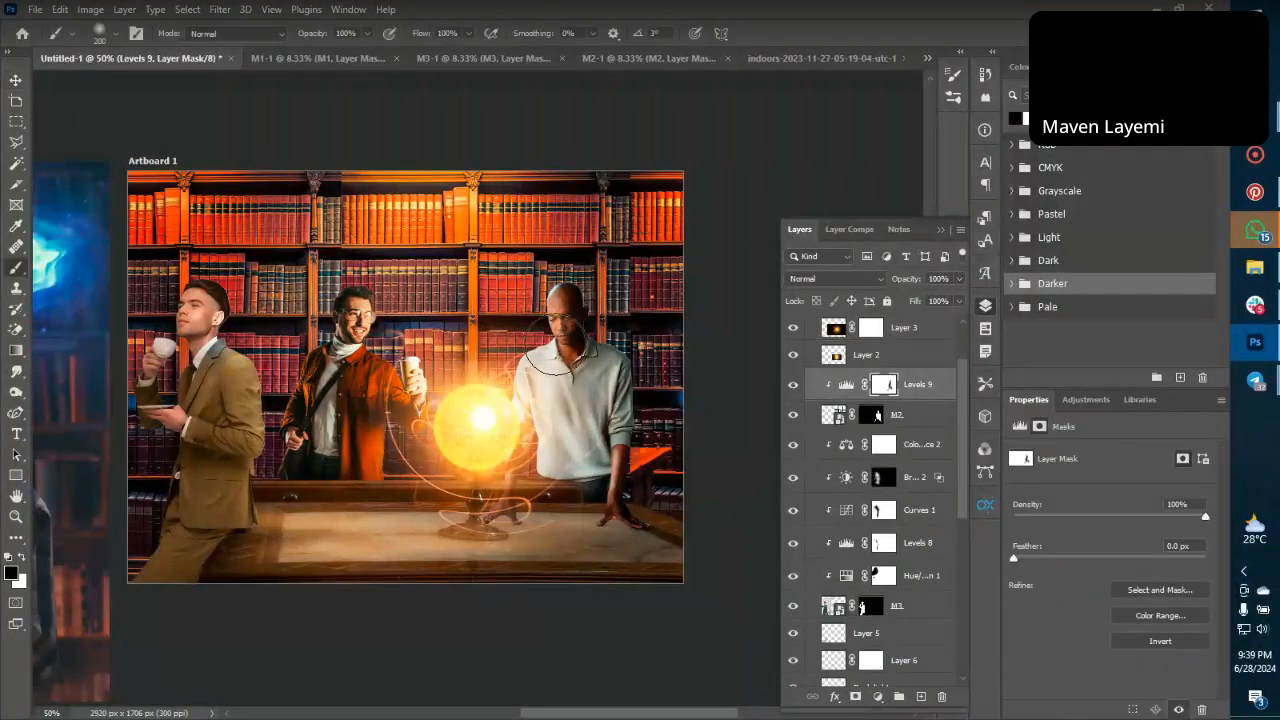
left_click_drag(420, 34, 379, 47)
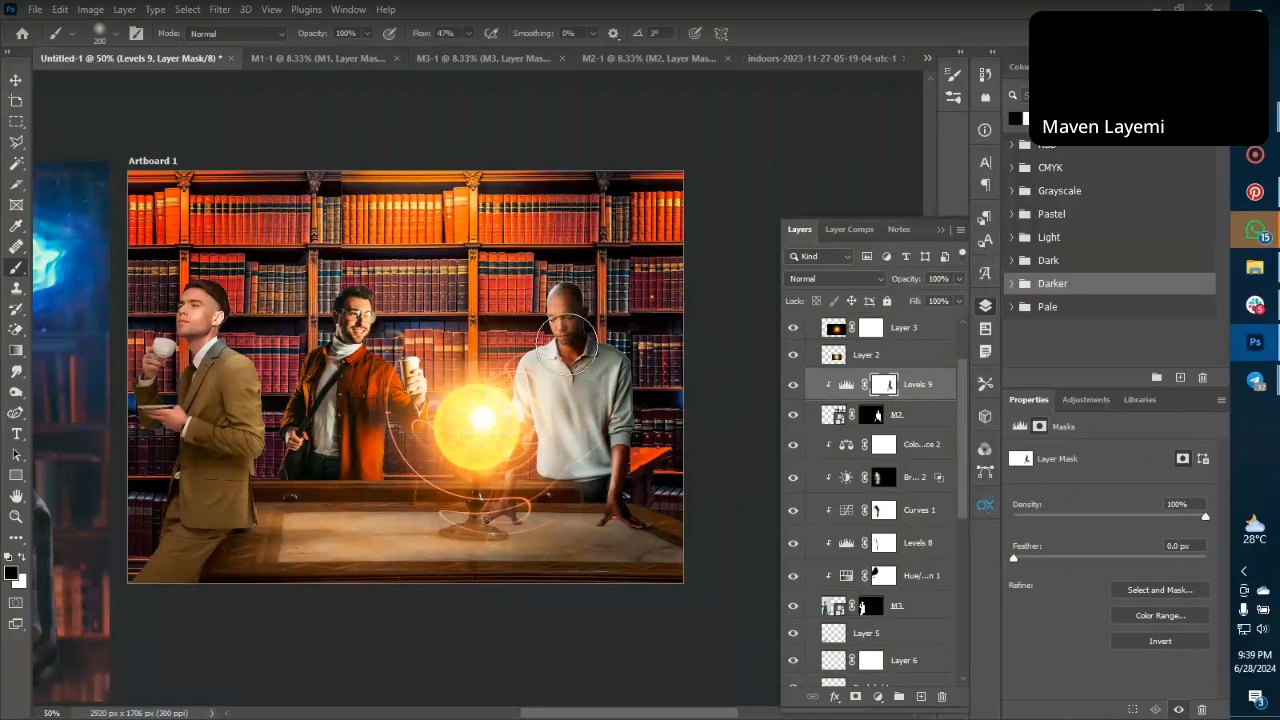
key("ctrl+plus")
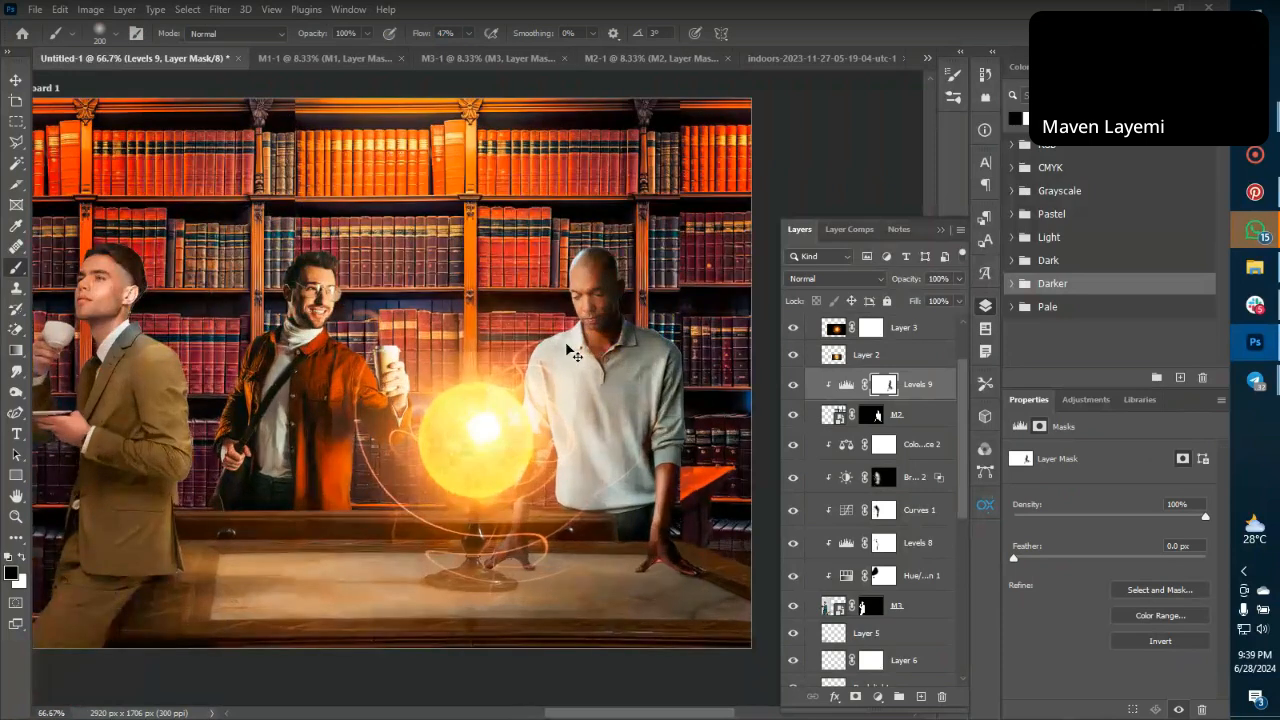
key("ctrl+plus")
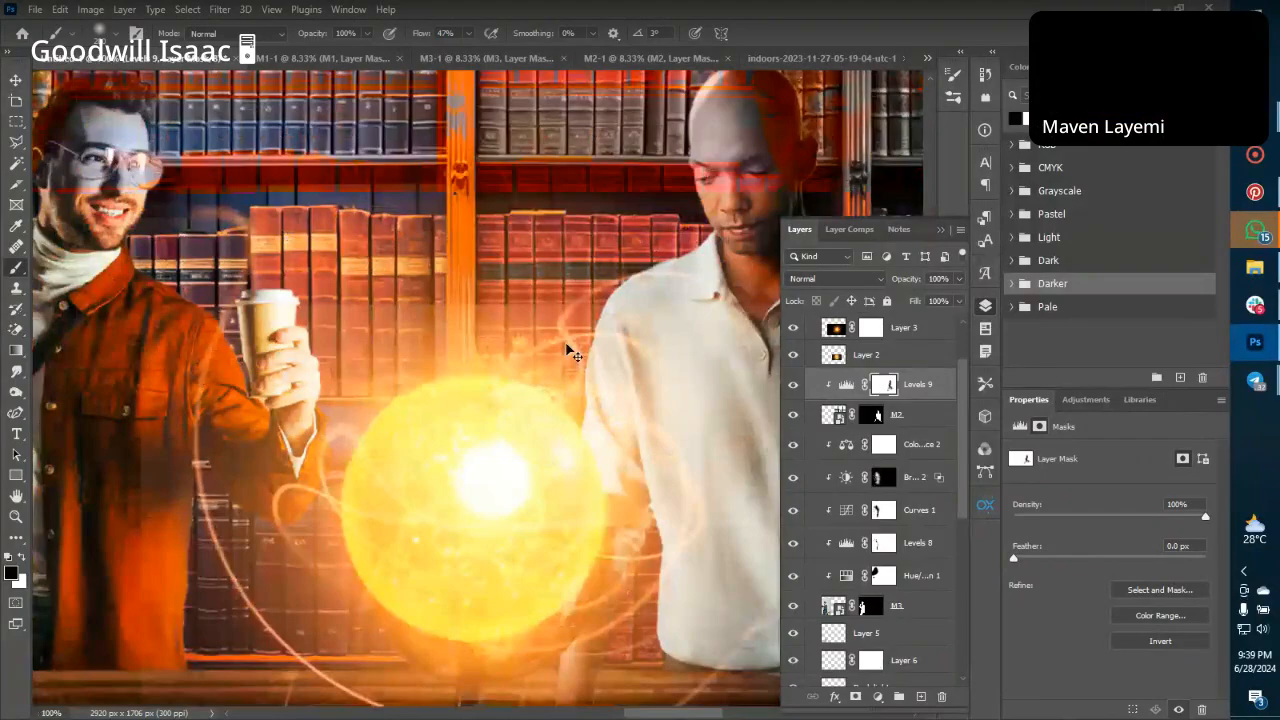
key("ctrl+plus")
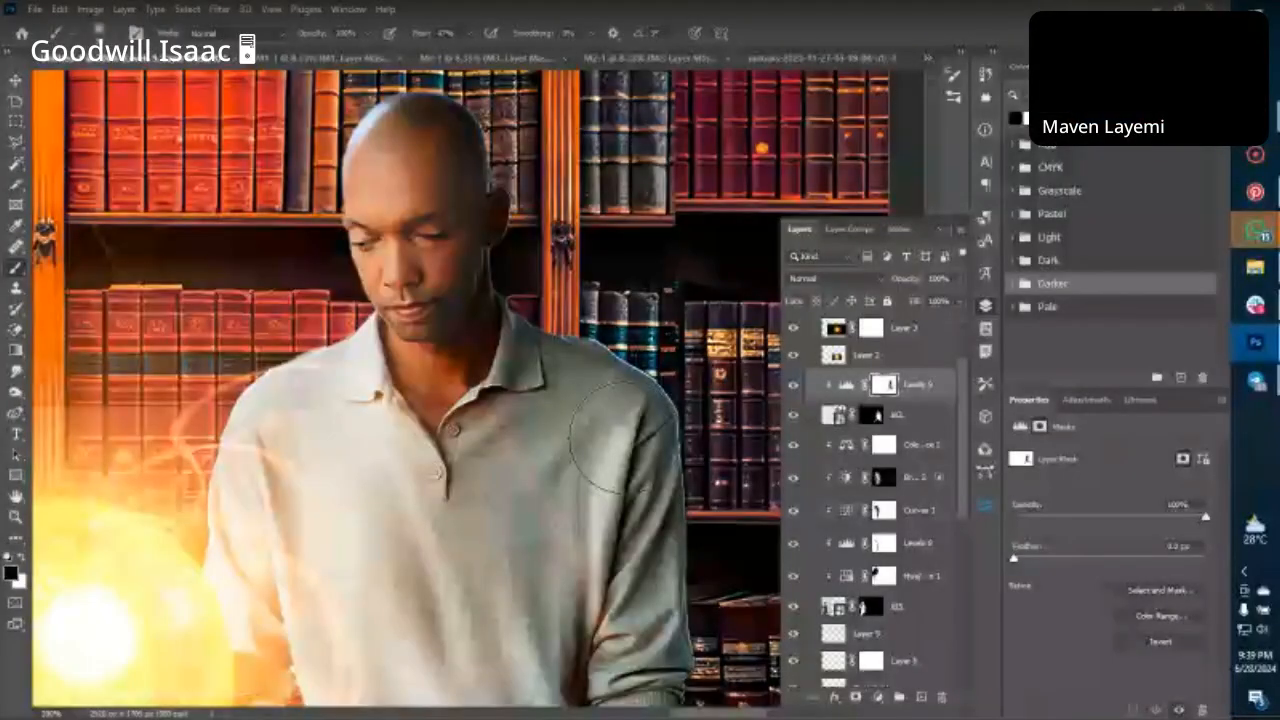
scroll(627, 437, "right", 2)
key("ctrl+minus")
key("ctrl+minus")
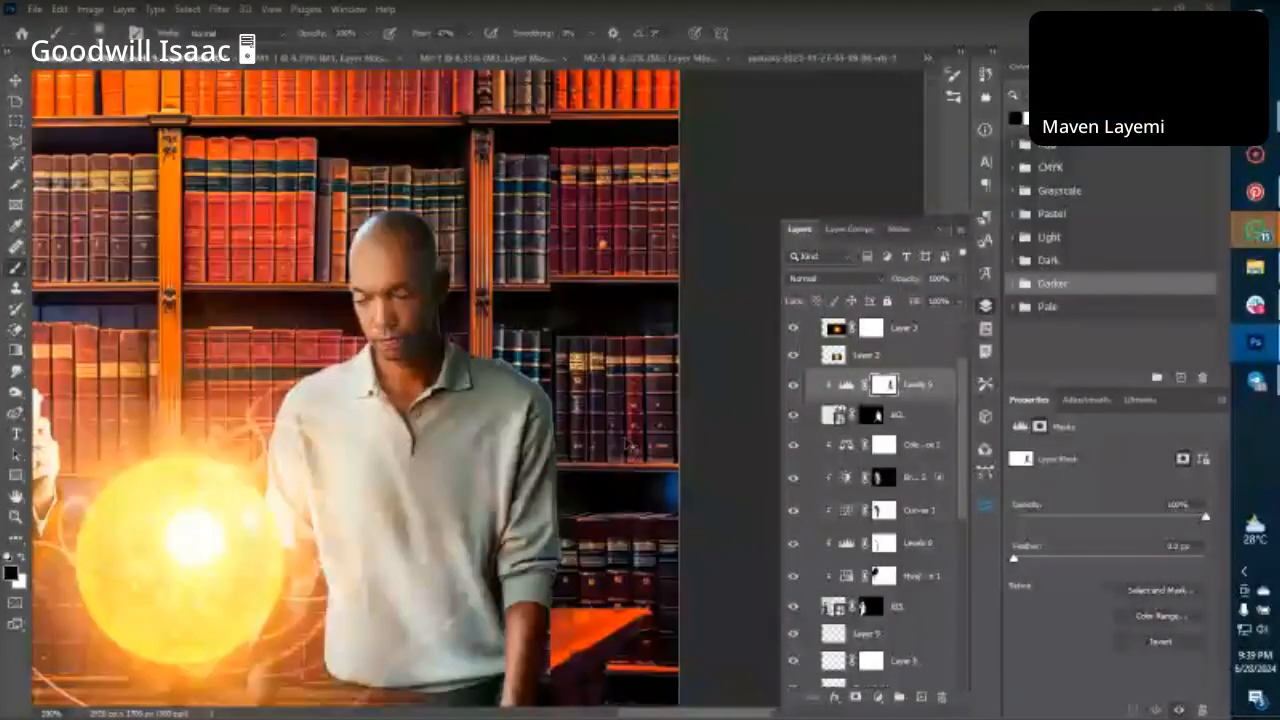
key("ctrl+minus")
key("ctrl+minus")
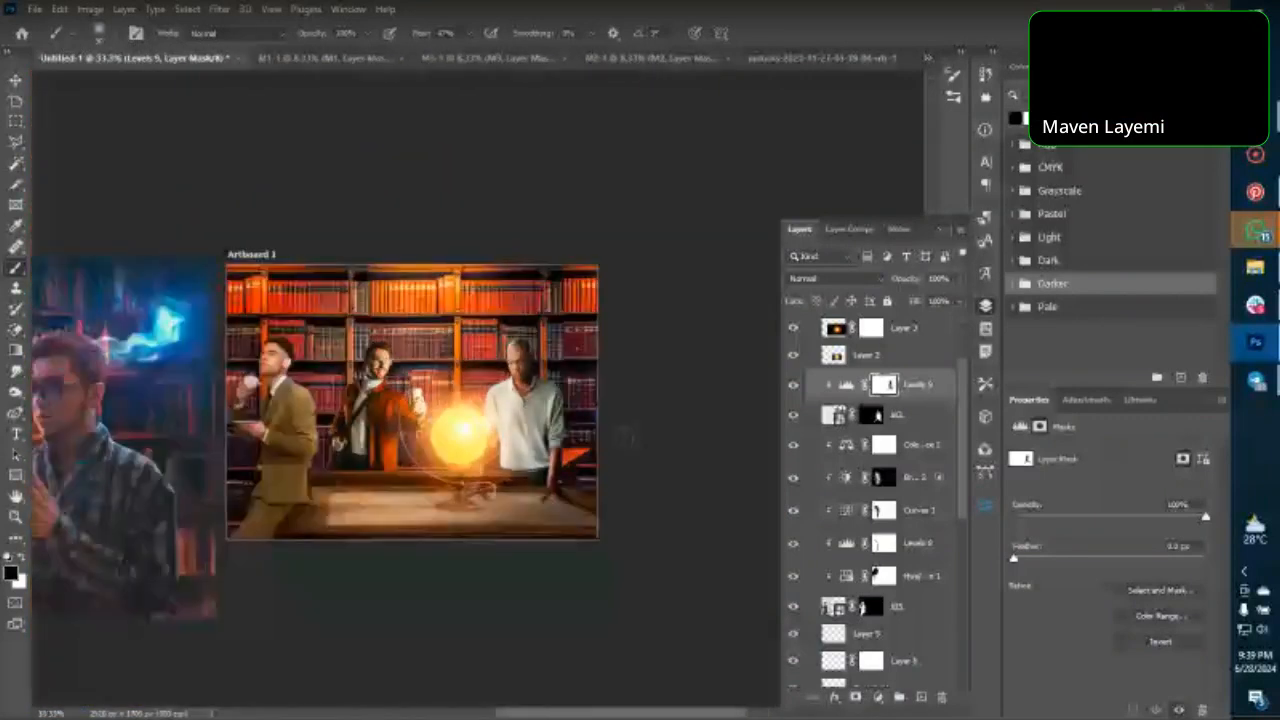
Examine the three men's lighting against the reference image and look through the suited man's adjustment layers.
key("v")
scroll(410, 455, "left", 2)
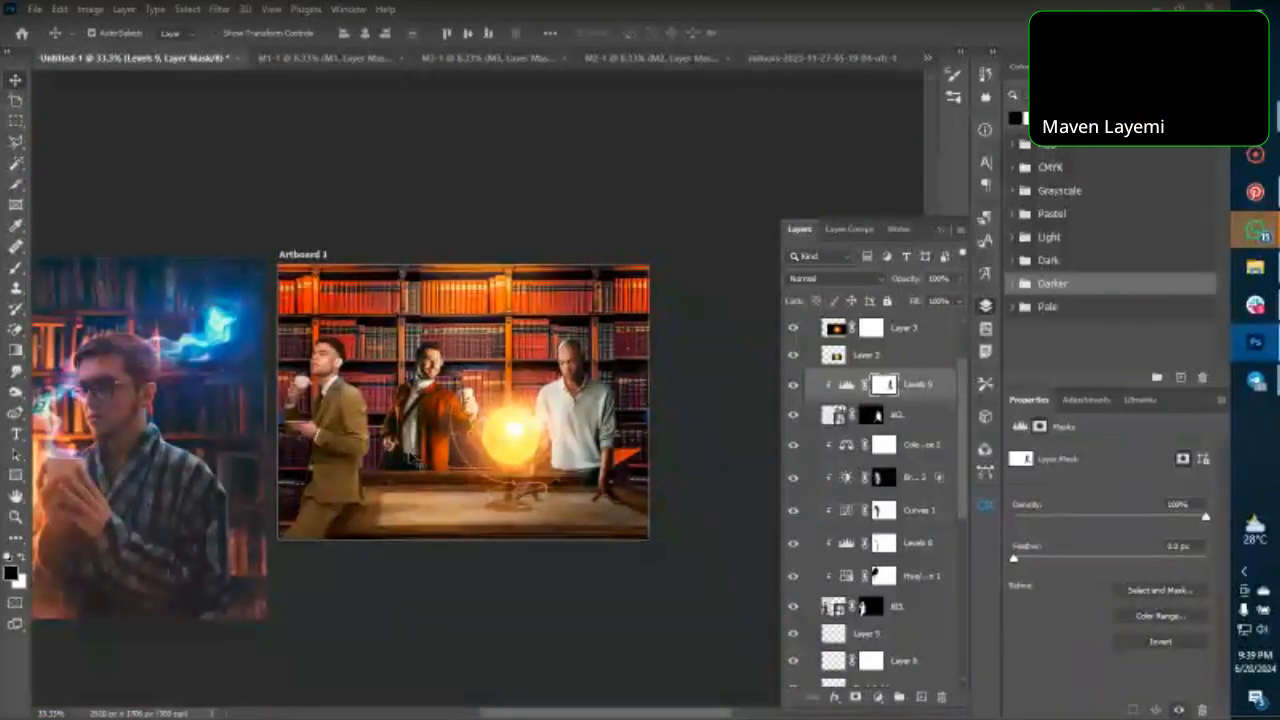
scroll(410, 455, "up", 2)
scroll(410, 455, "up", 2)
left_click_drag(338, 512, 350, 511)
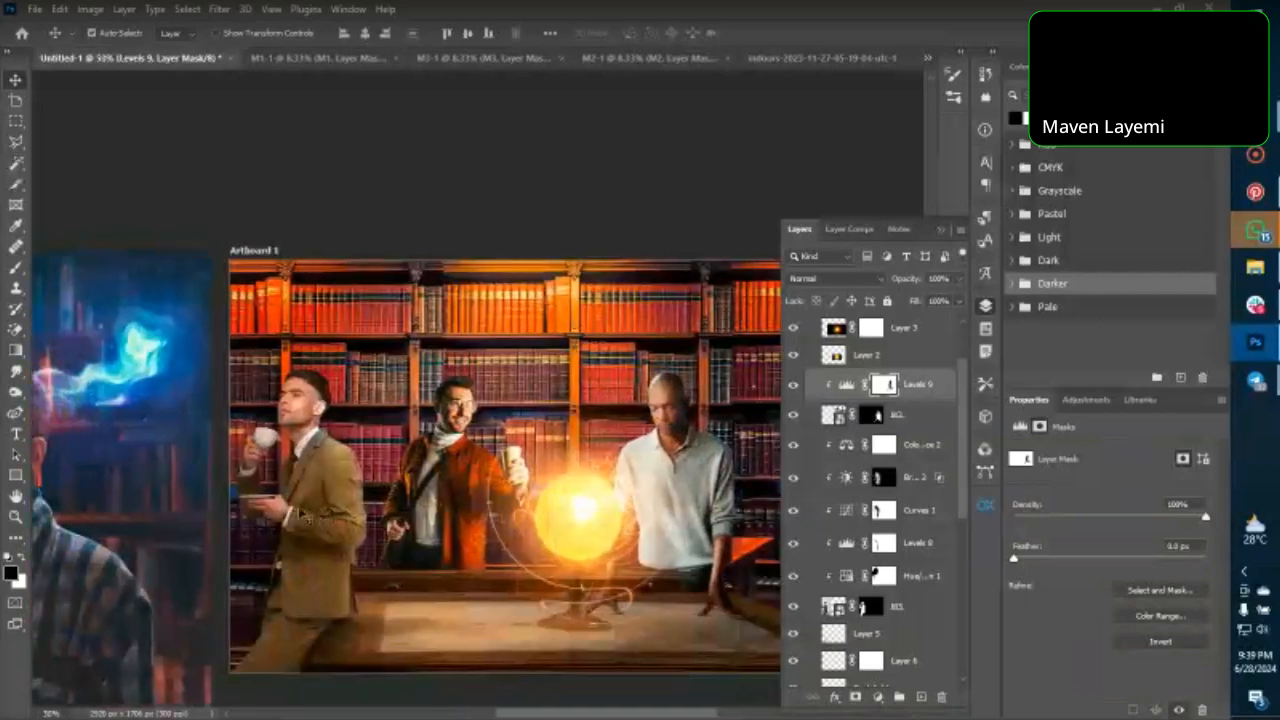
key("ctrl+plus")
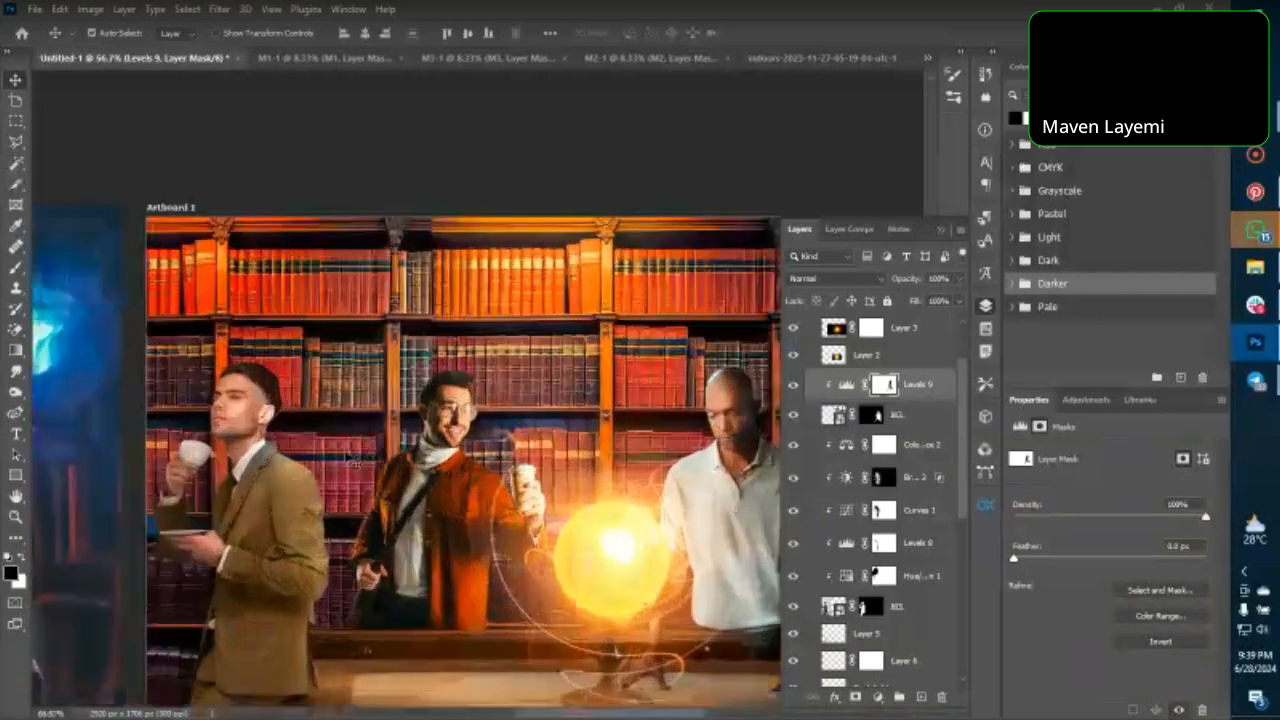
left_click(486, 443)
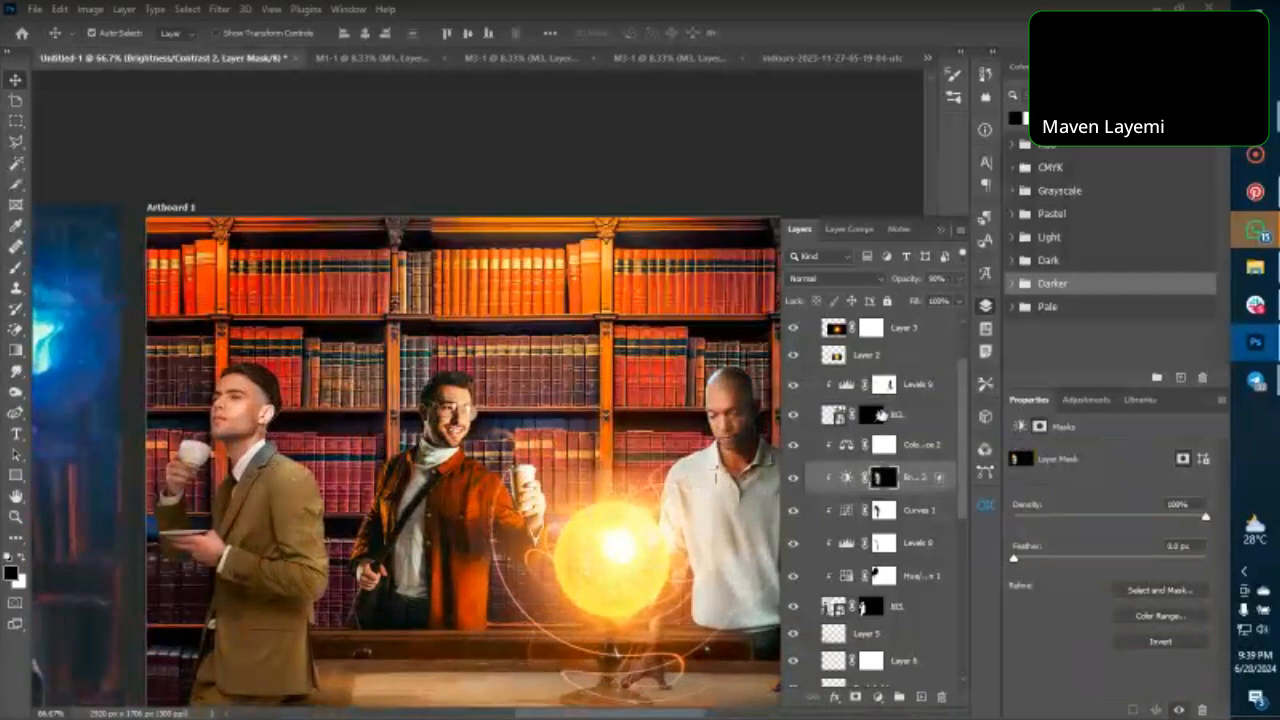
scroll(866, 424, "up", 1)
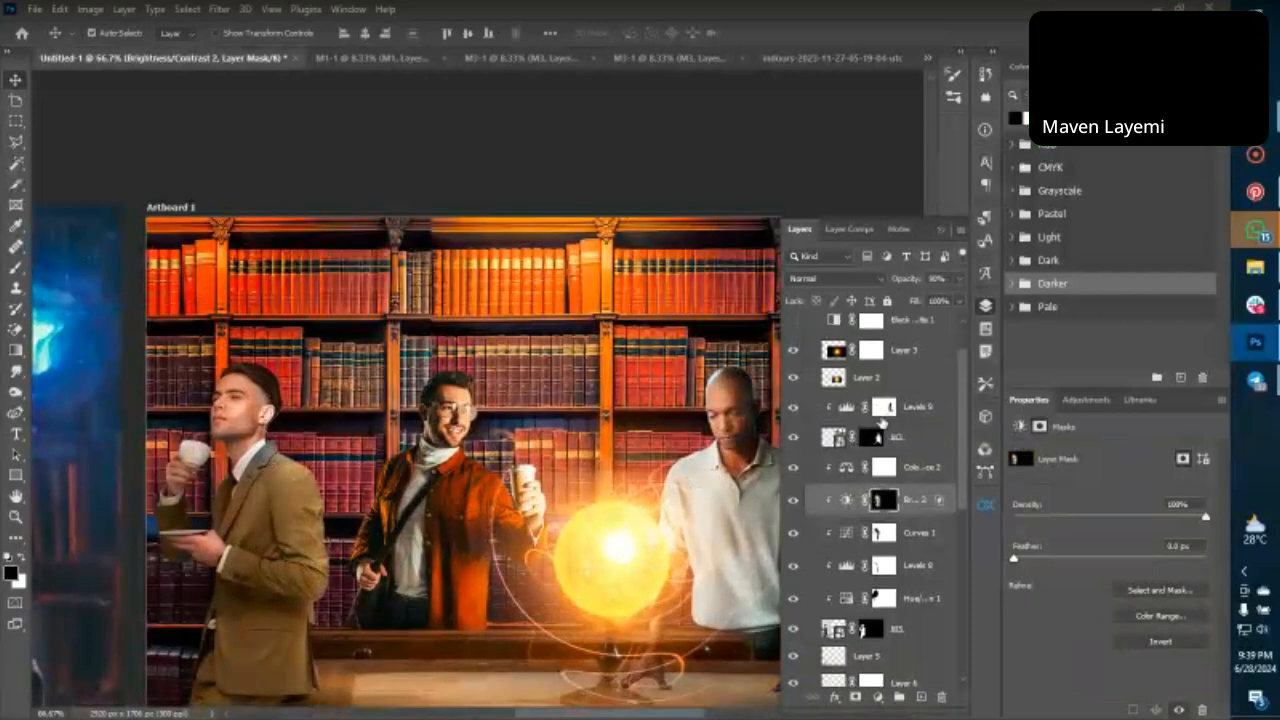
scroll(876, 523, "down", 3)
scroll(876, 521, "up", 2)
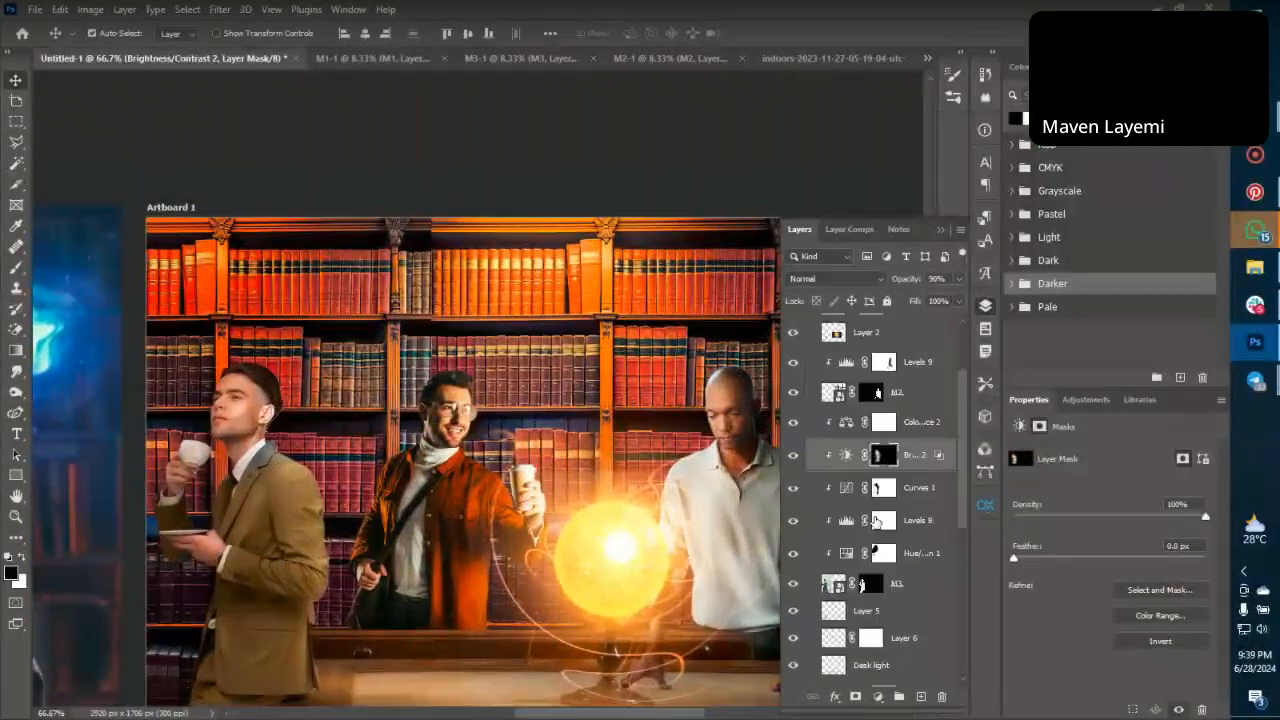
Select the suited man's Hue/Saturation 1 mask and ready a 40 px white brush at 47% flow over his jacket.
left_click(880, 552)
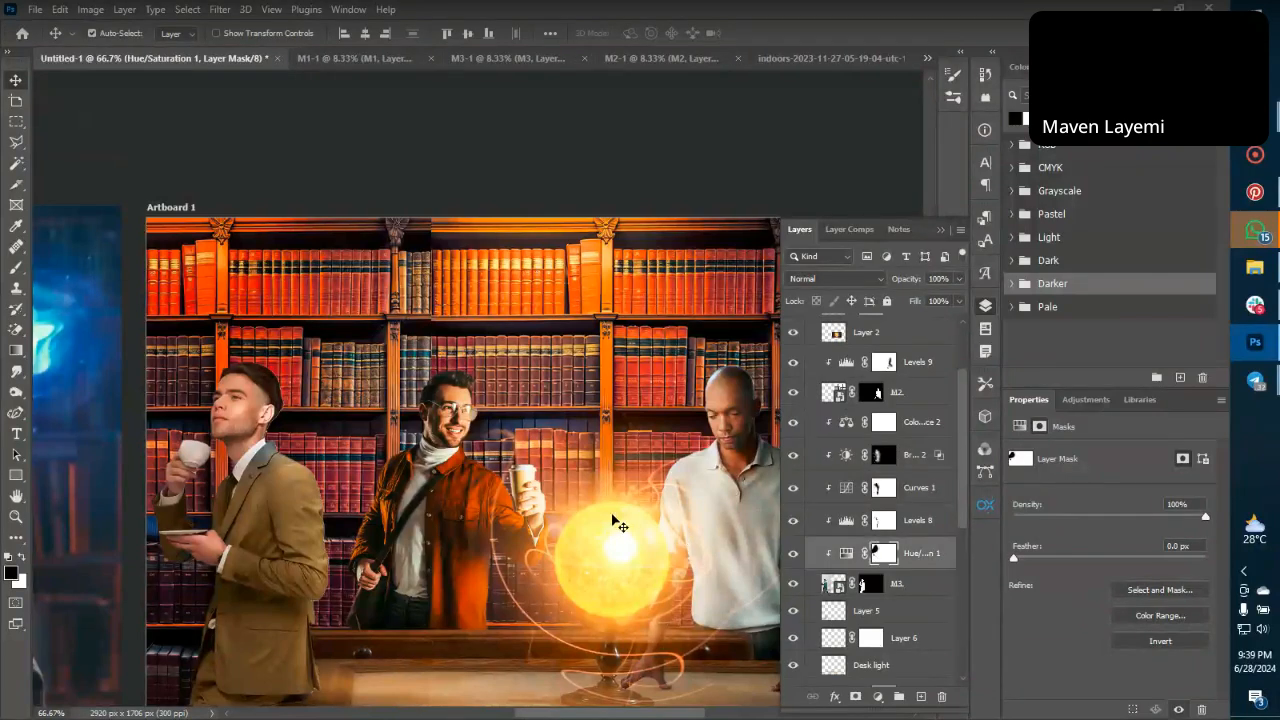
key("b")
key("x")
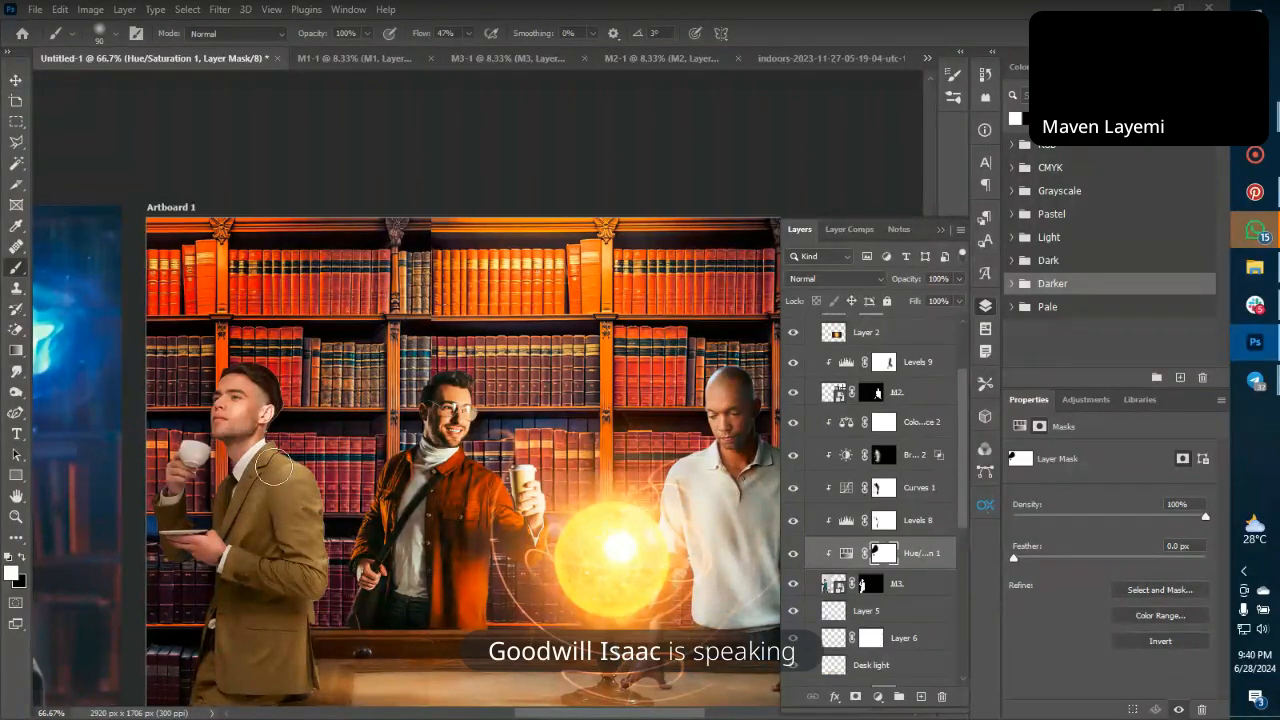
key("bracketleft")
key("bracketleft")
key("bracketleft")
key("bracketleft")
key("bracketleft")
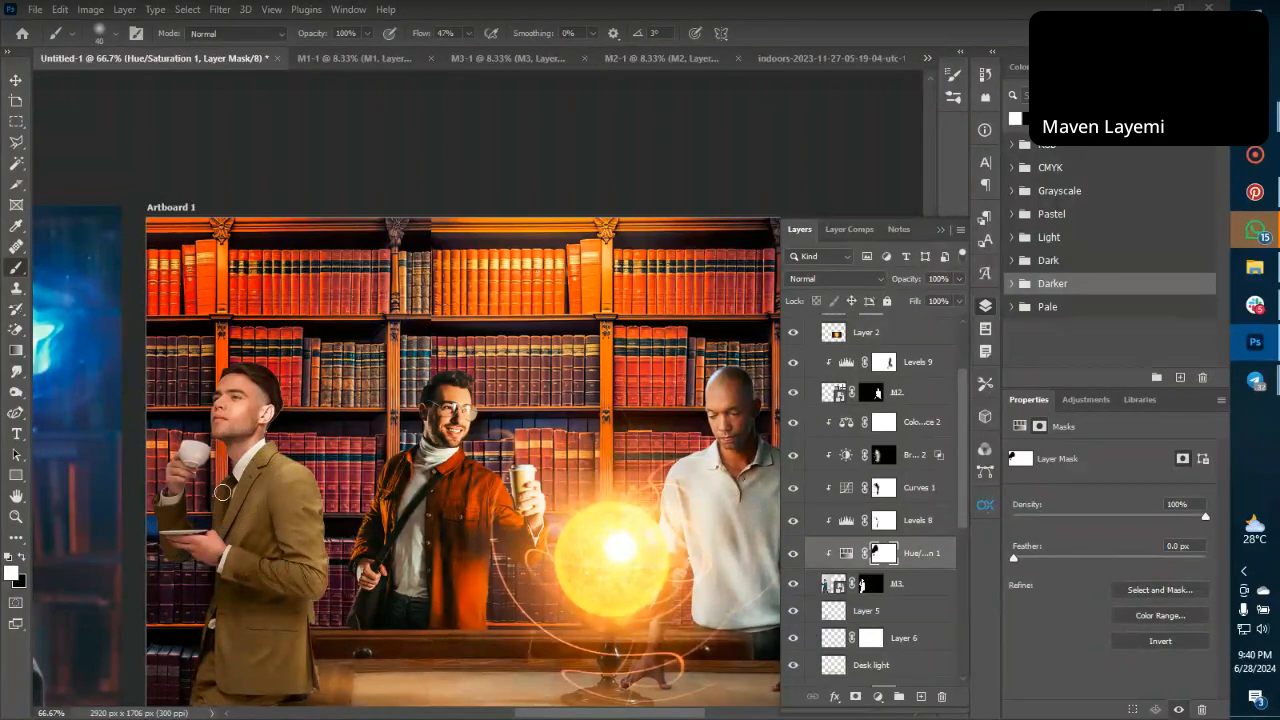
right_click(224, 492)
key("Escape")
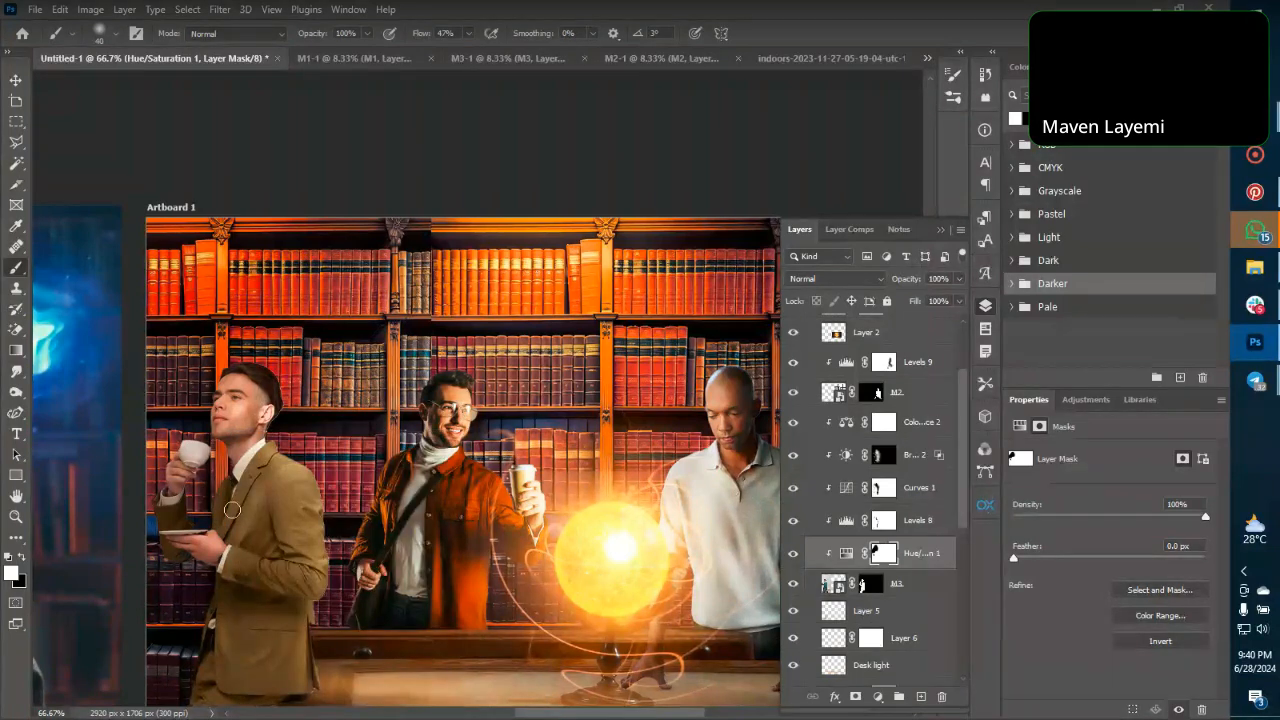
Set the lightness of the suited man's Hue/Saturation 1 adjustment to -7.
key("v")
left_click(846, 487)
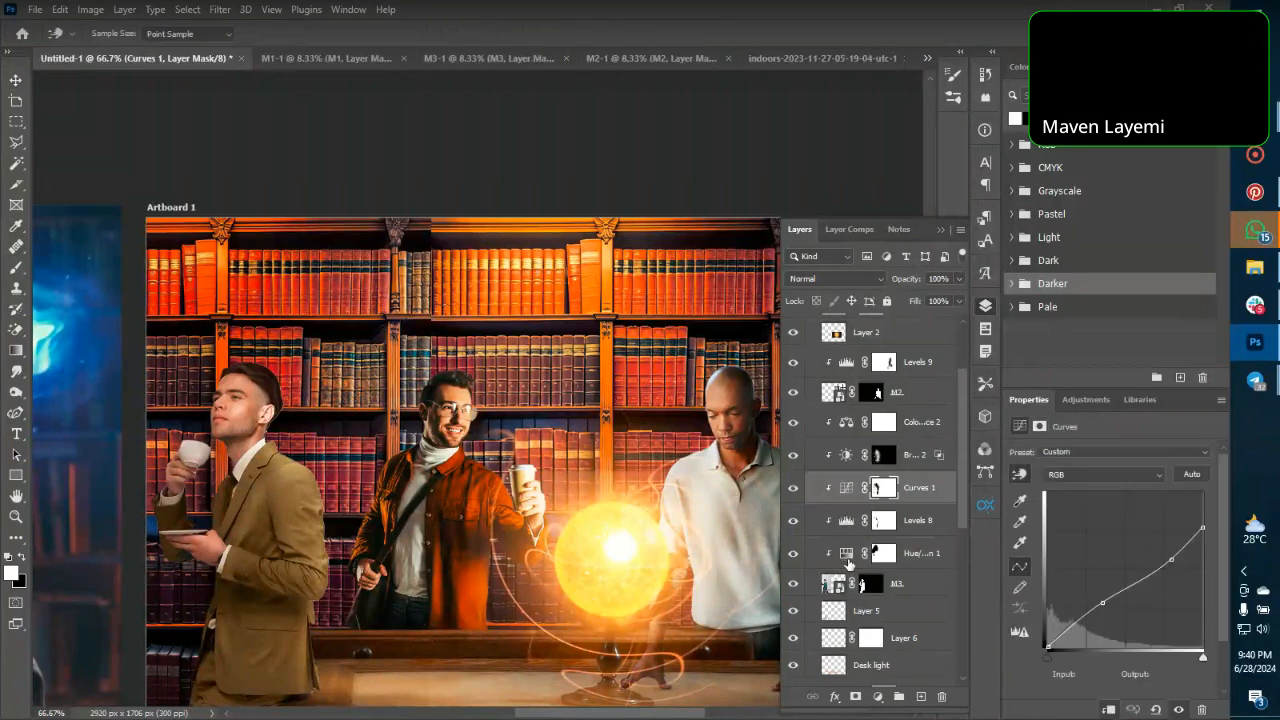
left_click(847, 553)
left_click(847, 555)
mouse_move(1109, 576)
left_mouse_down()
mouse_move(1093, 576)
mouse_move(1103, 579)
left_mouse_up()
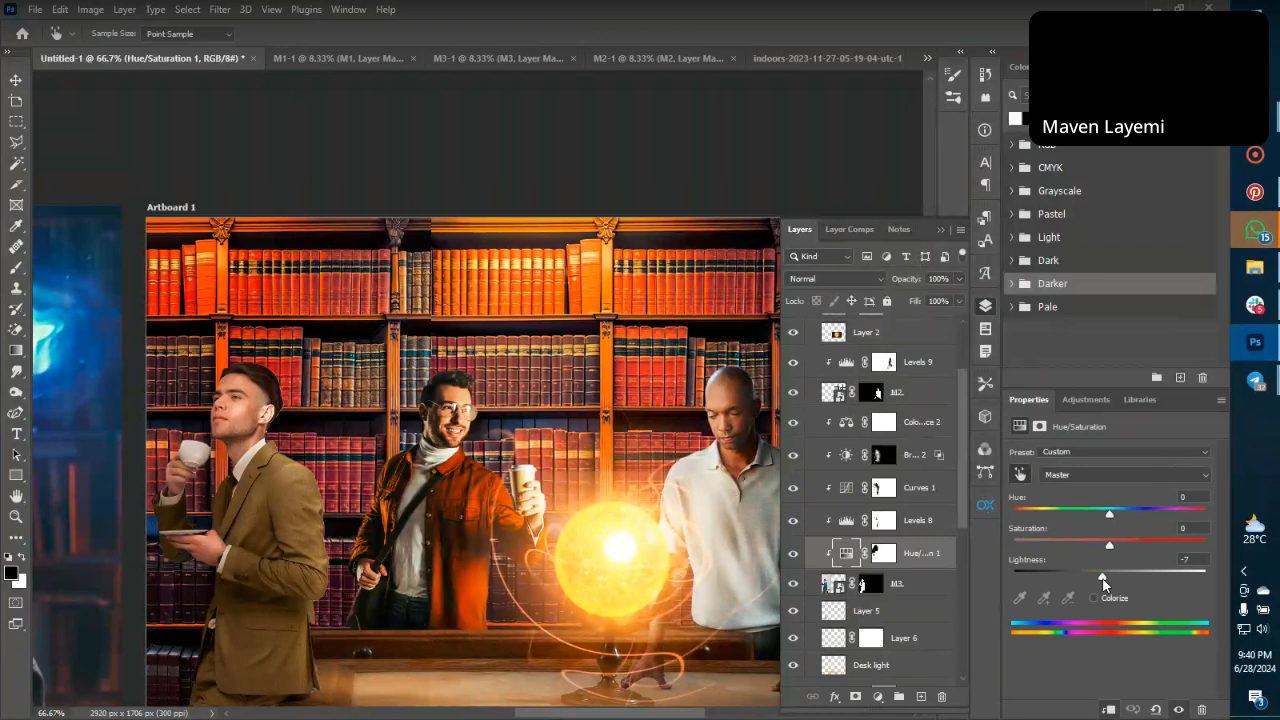
Examine the whole composite at several magnifications beside the reference image to judge the suited man's brightness.
key("ctrl+minus")
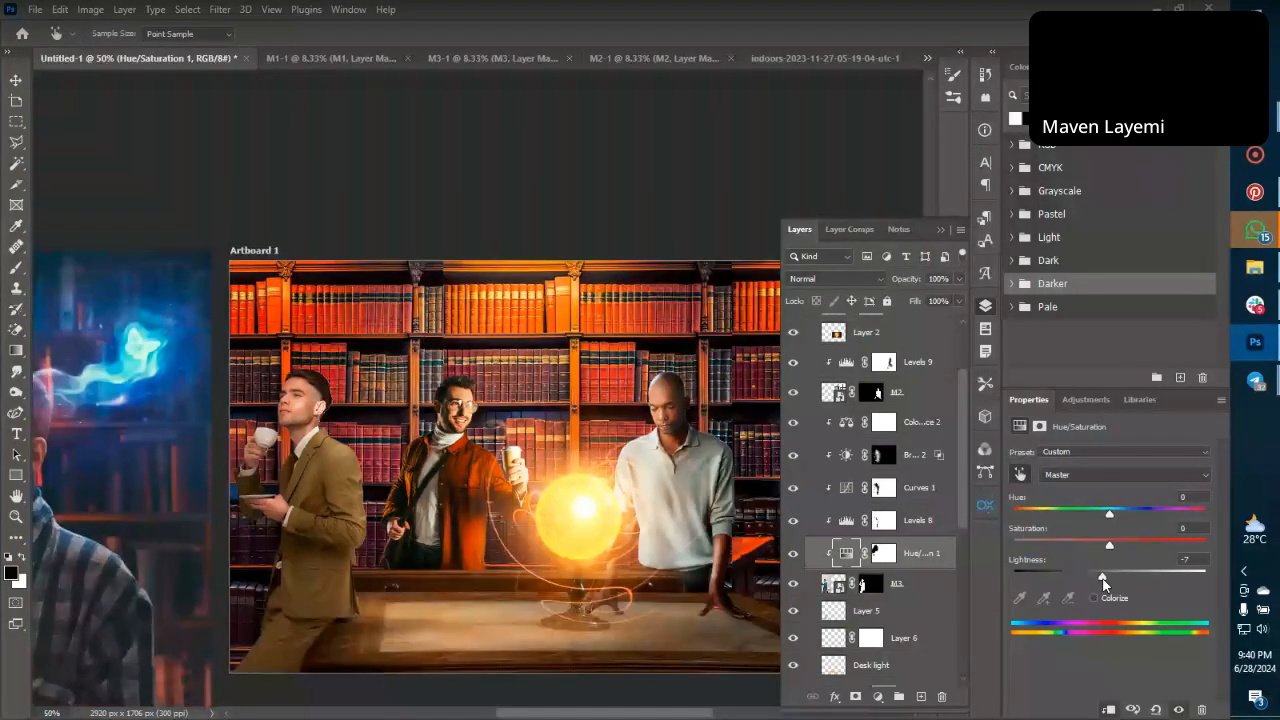
key("ctrl+minus")
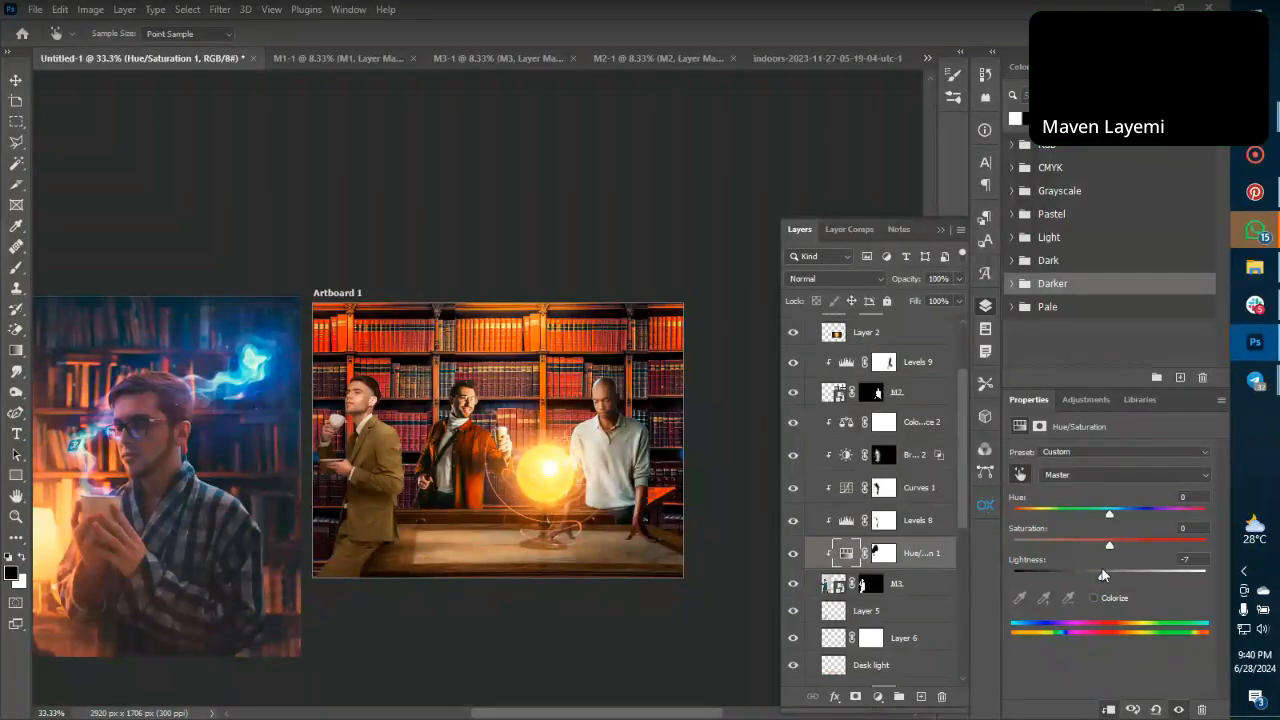
key("ctrl+minus")
key("ctrl+plus")
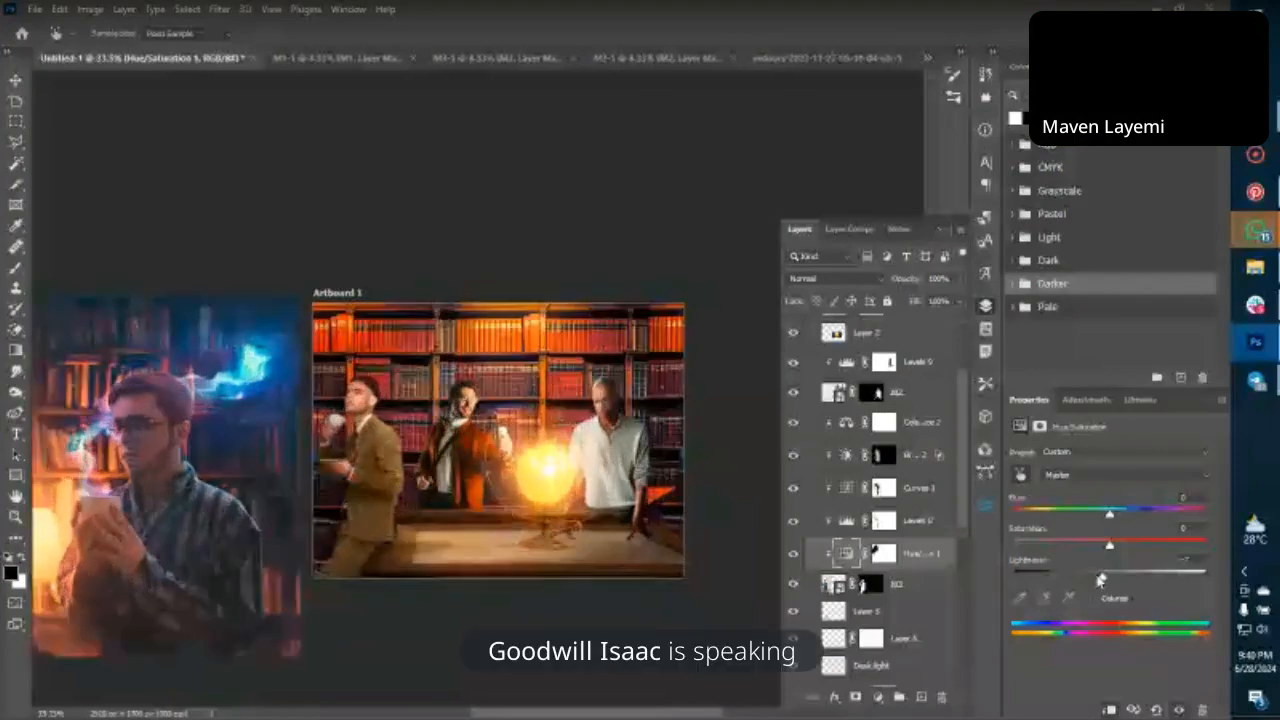
key("ctrl+plus")
scroll(604, 548, "right", 2)
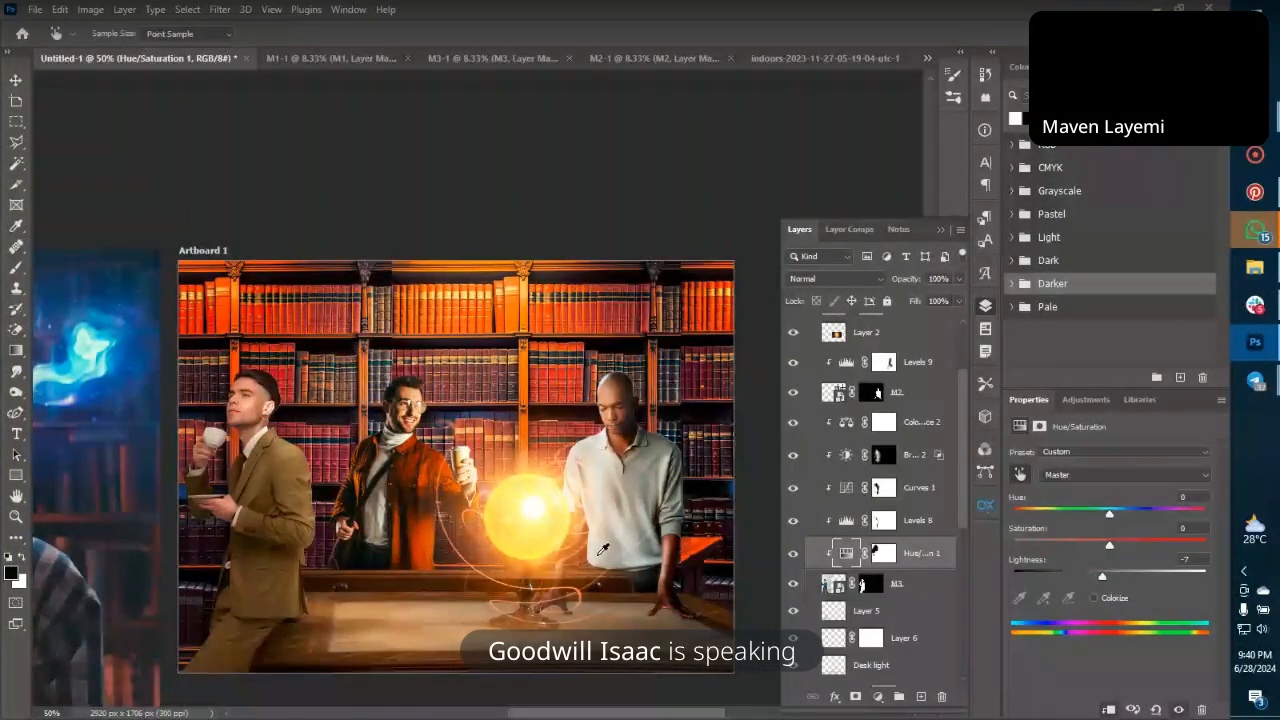
key("ctrl+minus")
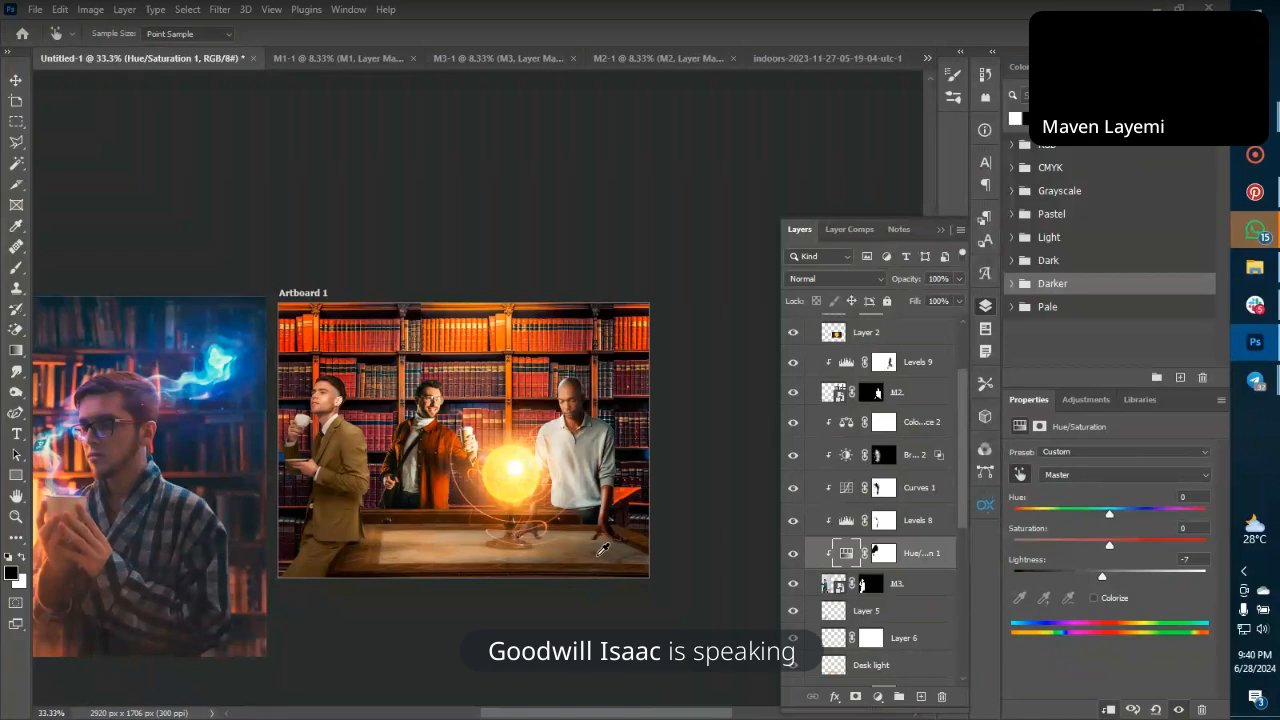
key("ctrl+plus")
key("ctrl+minus")
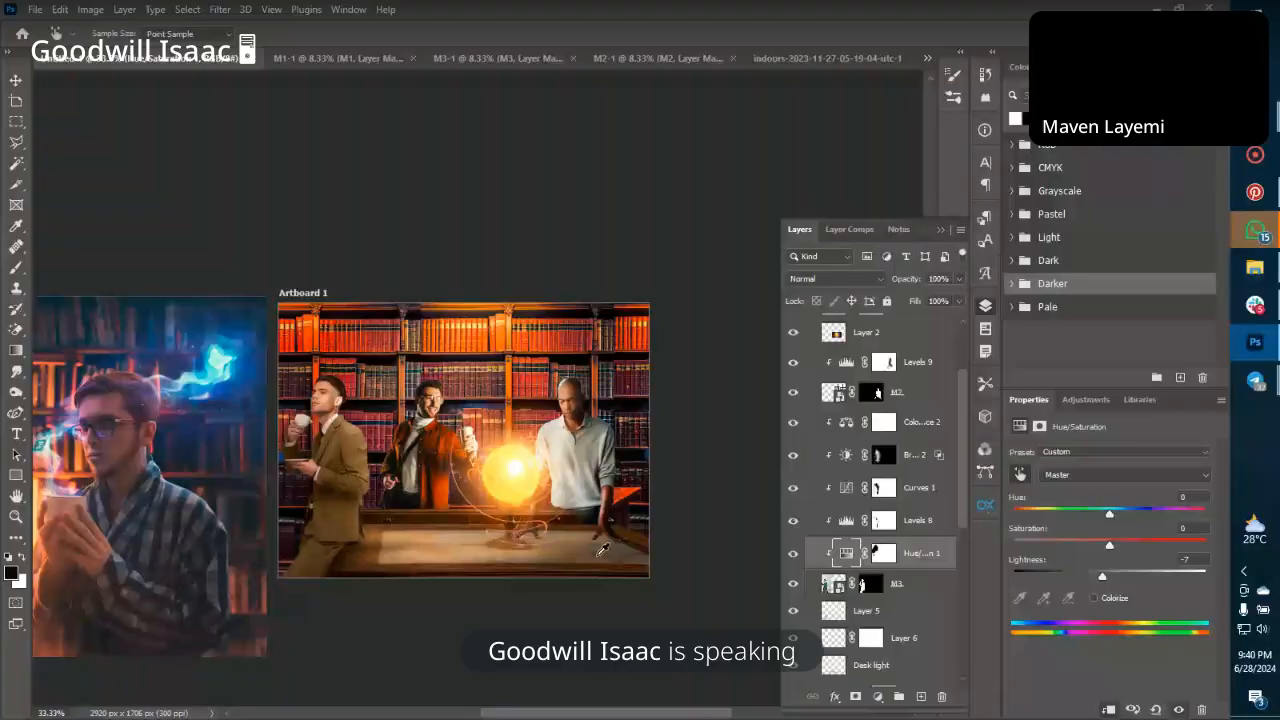
key("ctrl+plus")
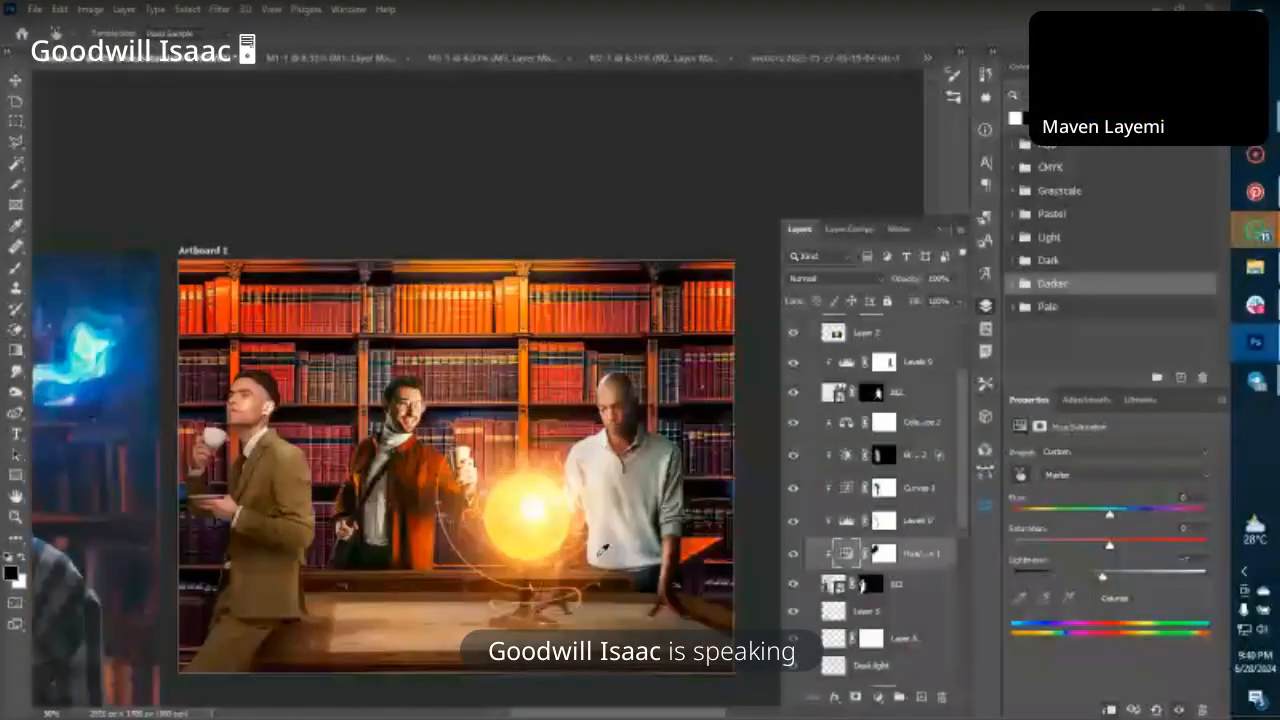
key("v")
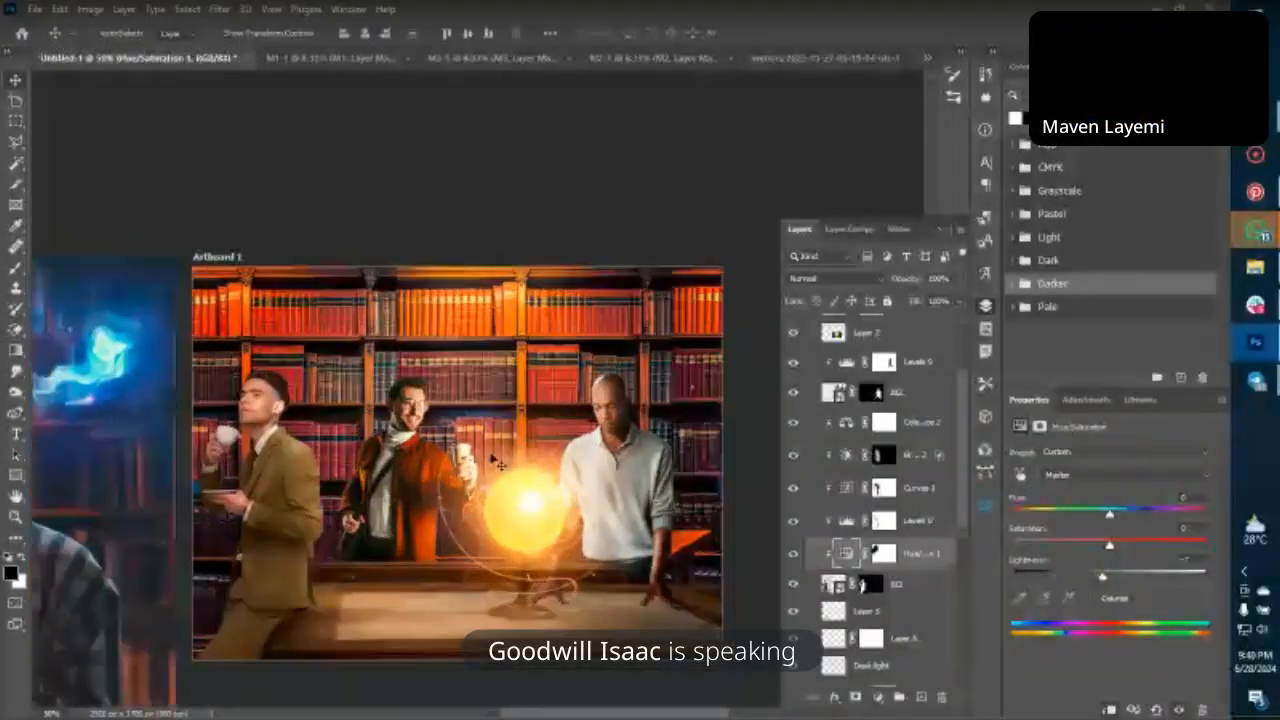
key("ctrl+minus")
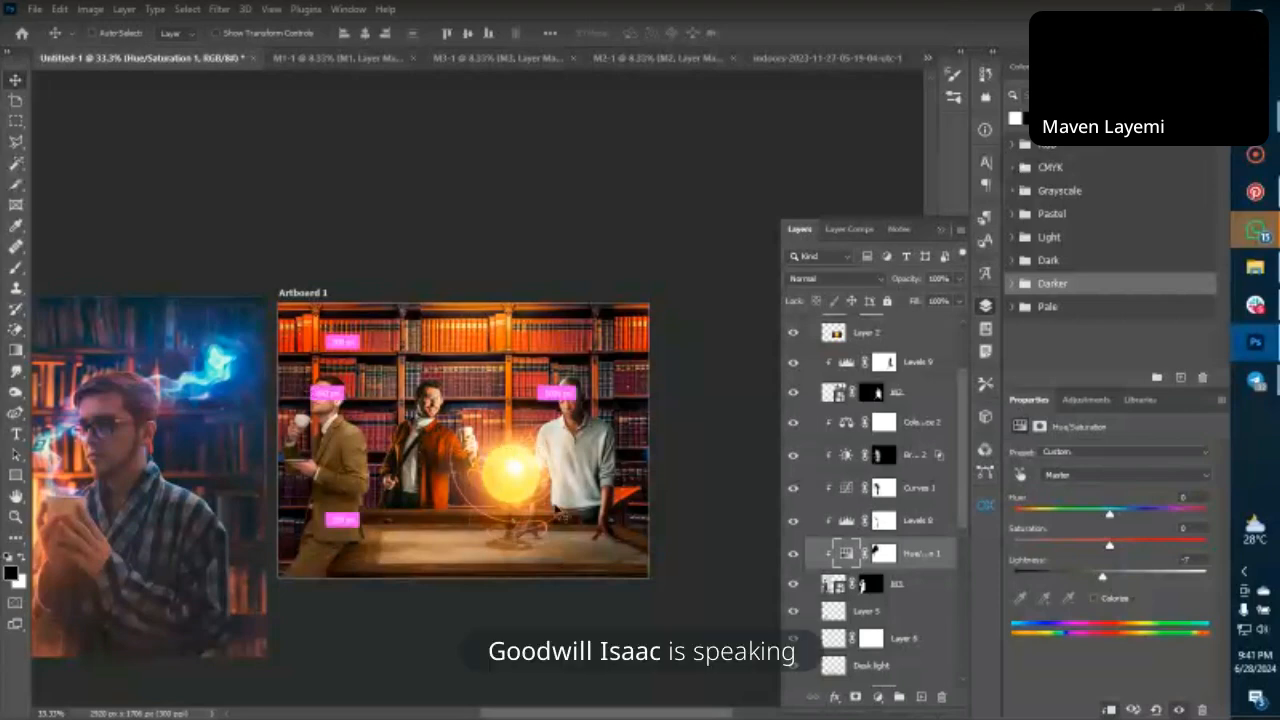
key("ctrl+minus")
key("ctrl+plus")
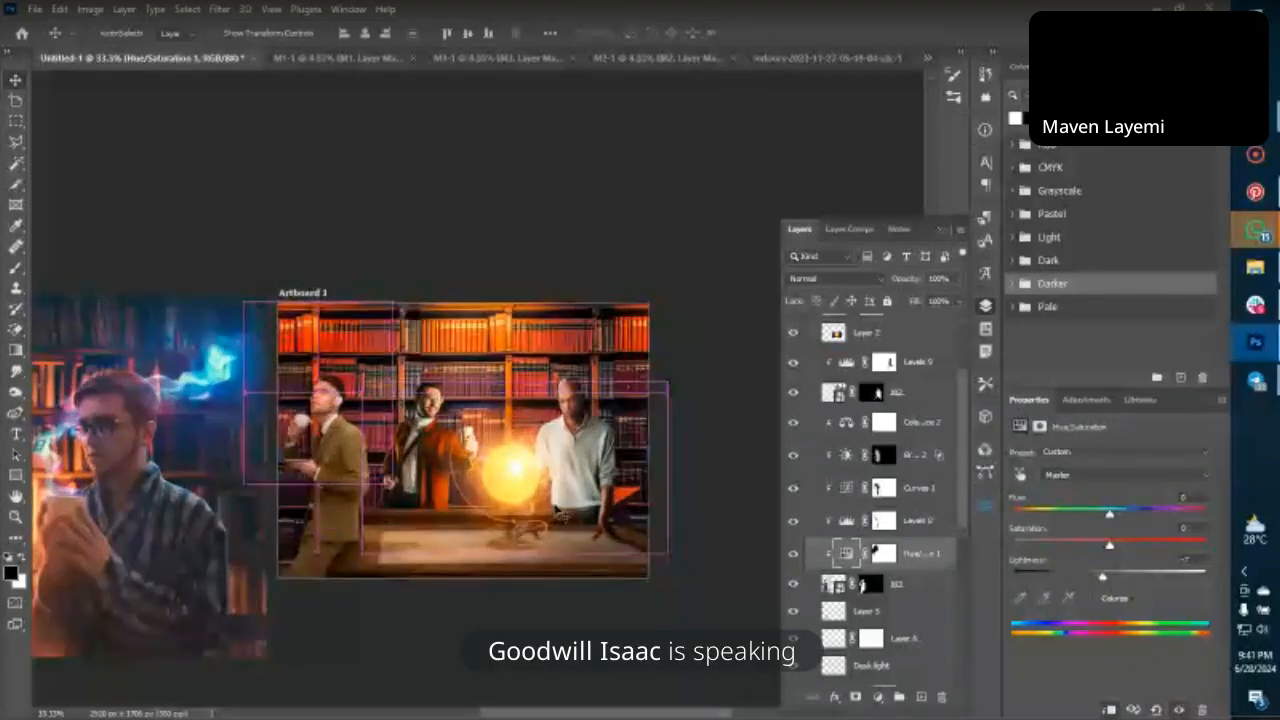
key("ctrl+plus")
Add a new empty layer directly above Gradient Map 1, behind the men and the desk.
scroll(848, 420, "down", 4)
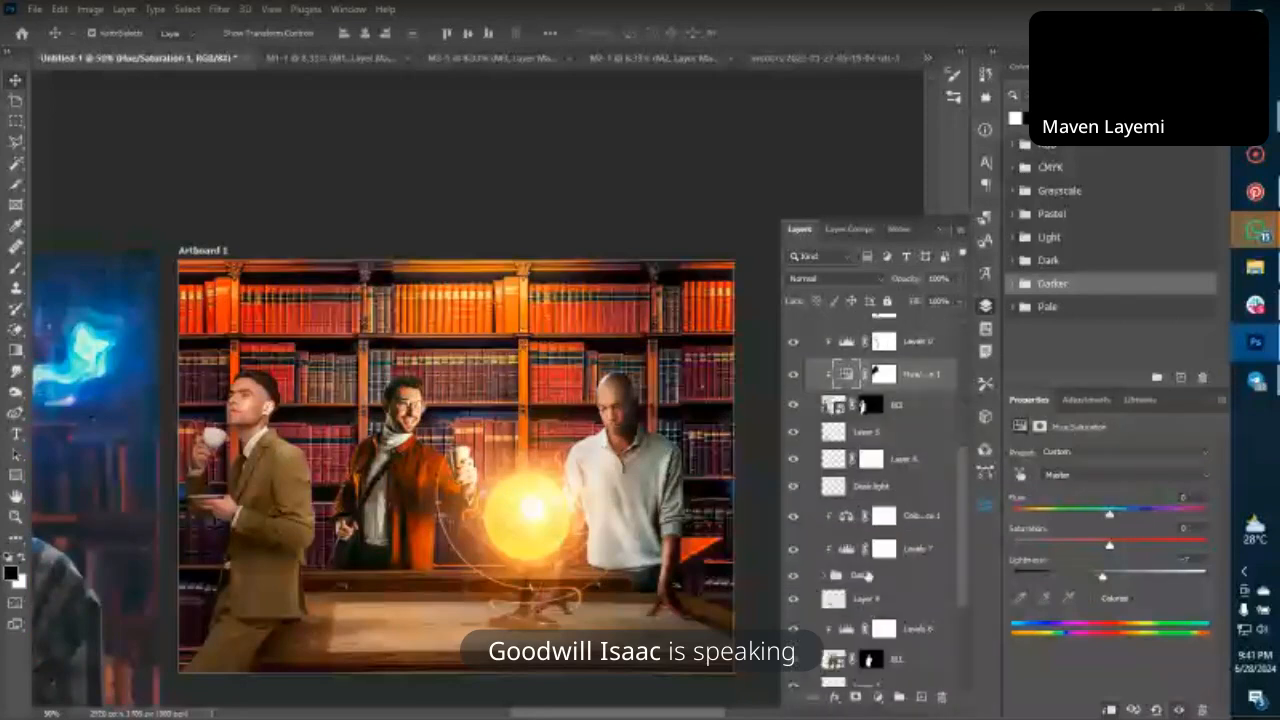
scroll(866, 576, "down", 2)
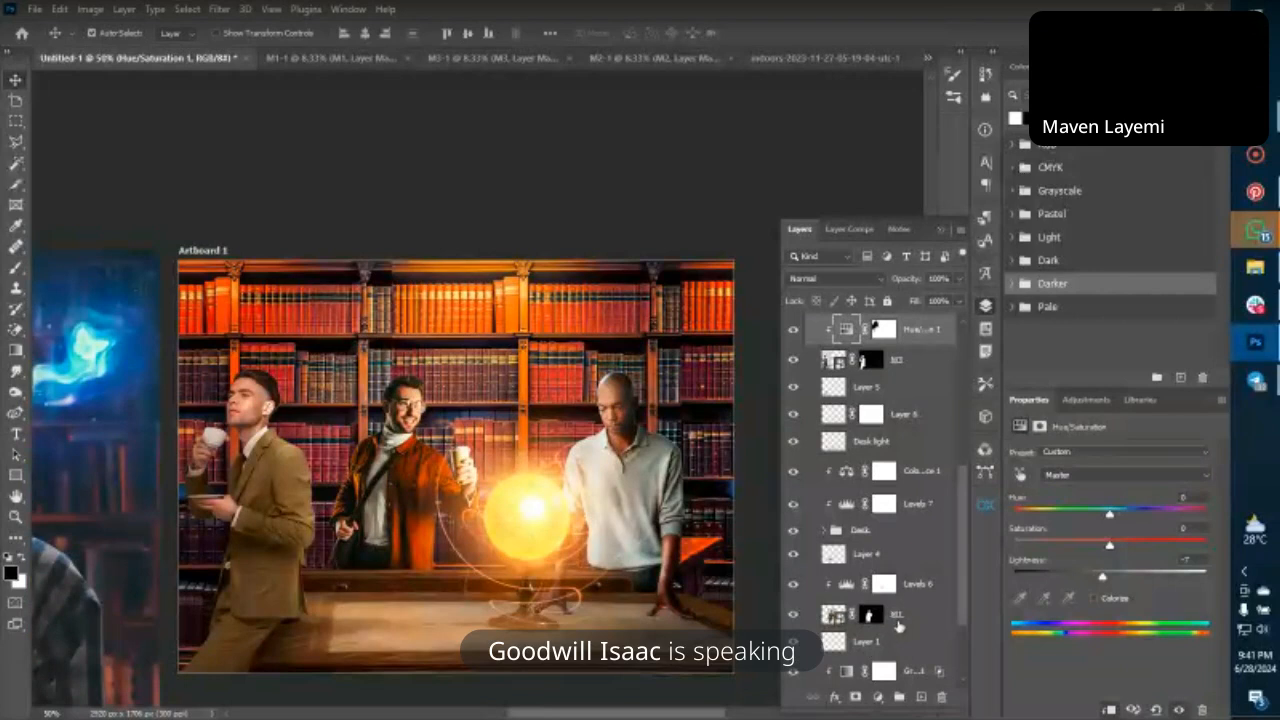
scroll(888, 630, "down", 3)
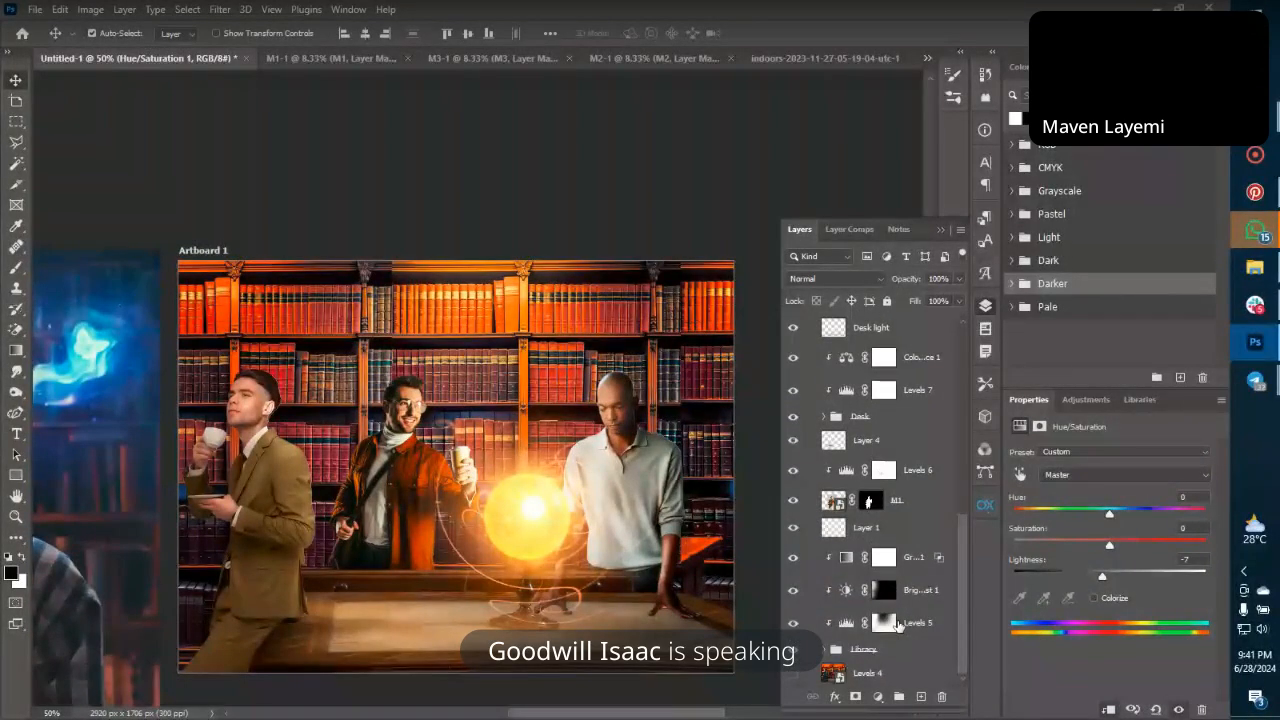
left_click(926, 558)
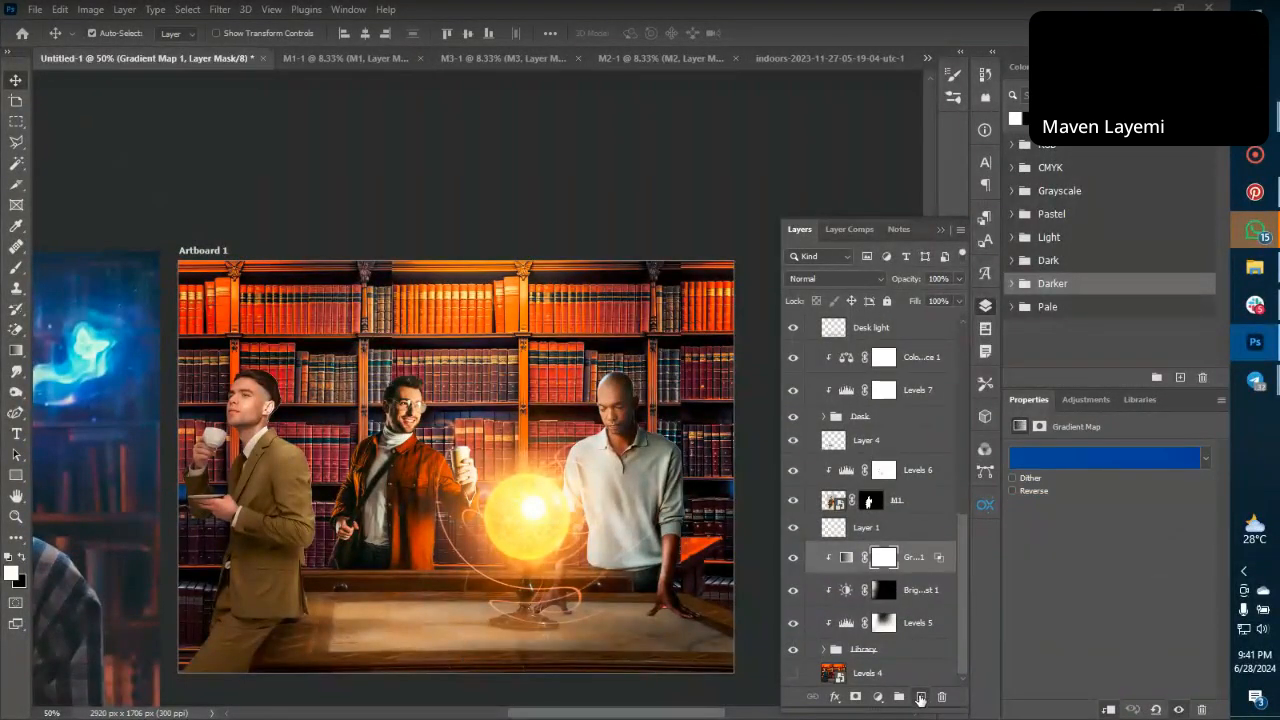
left_click(920, 697)
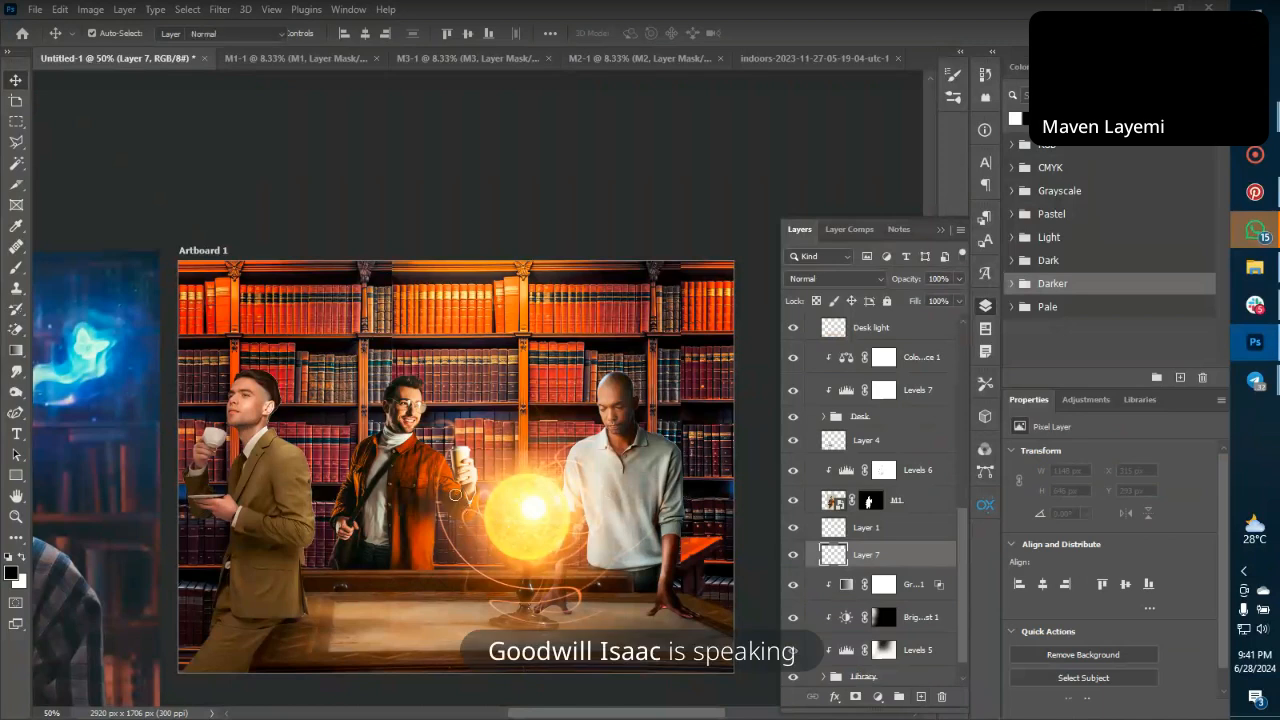
Brush black softly over the bookshelves behind the men on the new layer, using a 500 px brush at 5% flow.
key("b")
key("bracketright")
key("bracketright")
key("bracketright")
key("bracketright")
key("bracketright")
key("bracketright")
key("bracketleft")
key("bracketleft")
key("bracketleft")
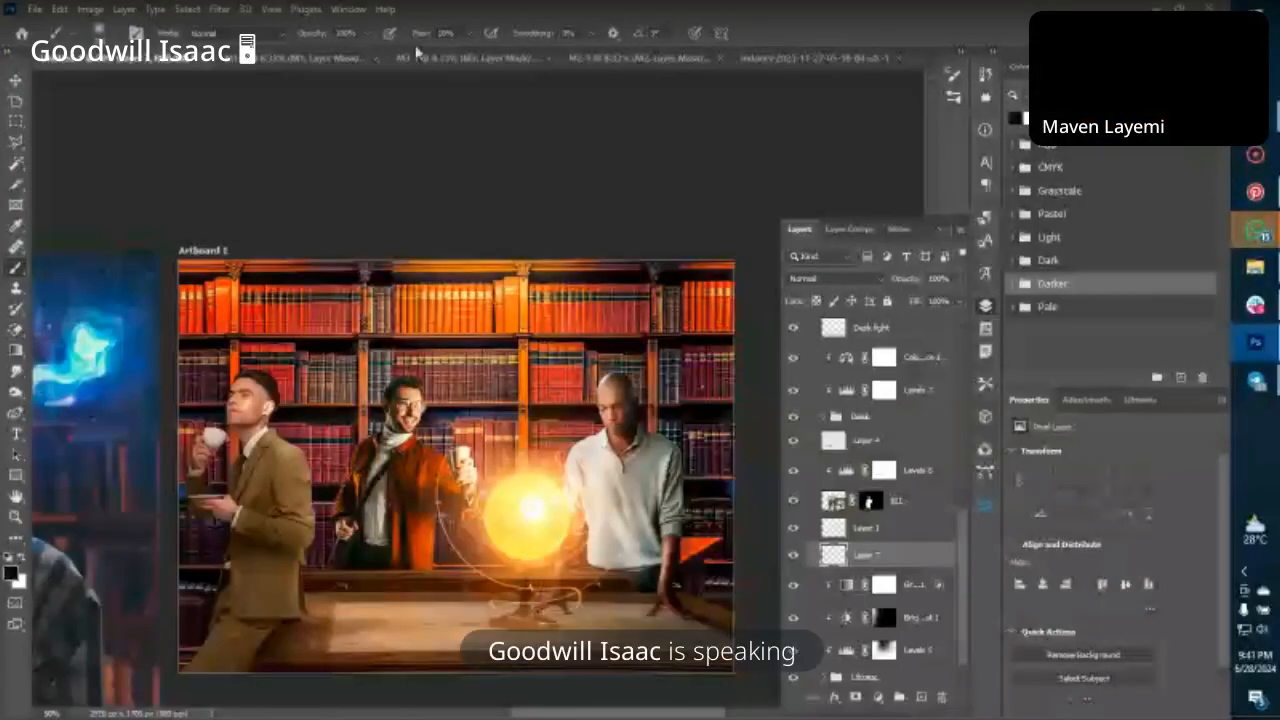
left_click_drag(422, 34, 414, 38)
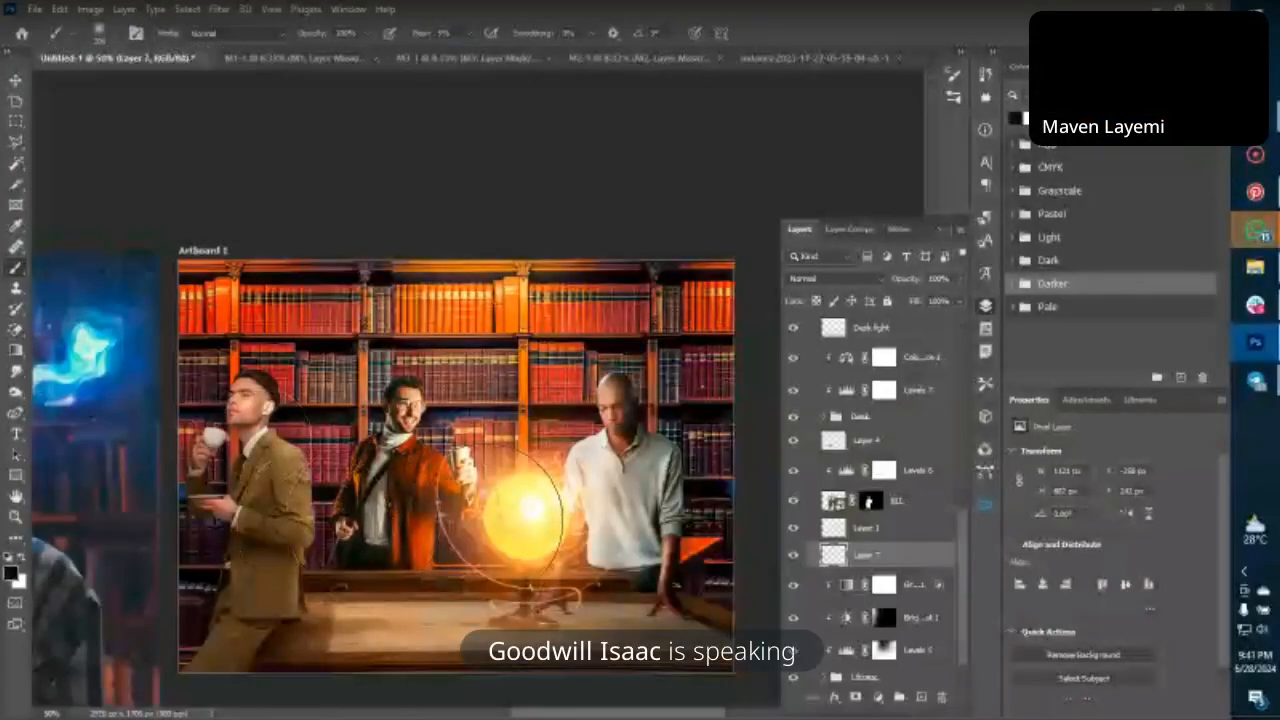
left_click(672, 525)
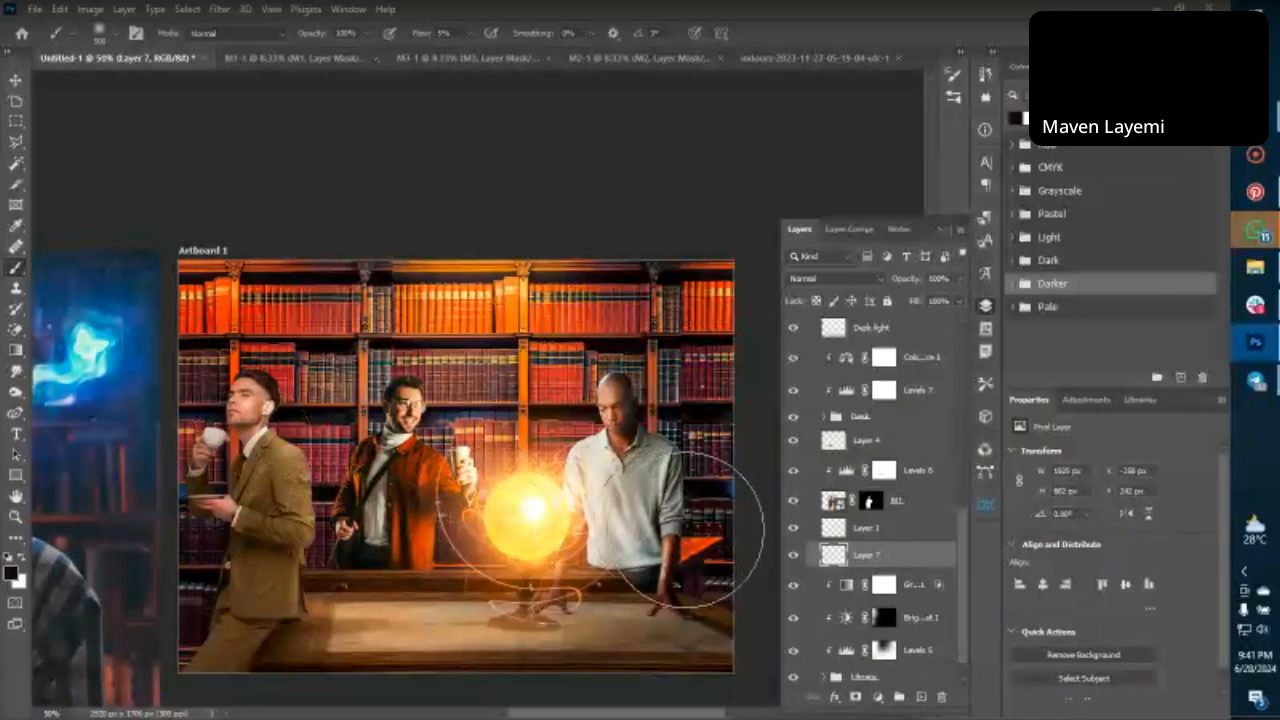
Sample red and dark tones from the bookshelves and brush them behind the men at 17% flow on Layer 7.
left_click(671, 375, "alt")
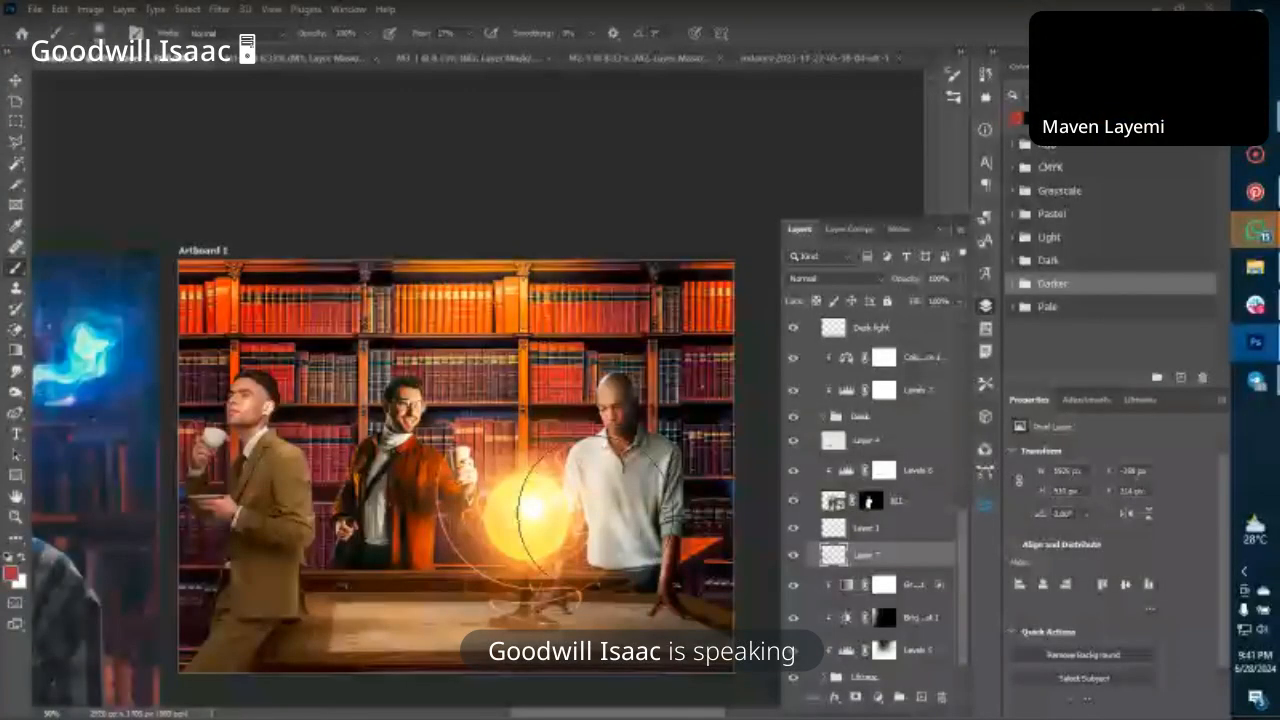
left_click(727, 522)
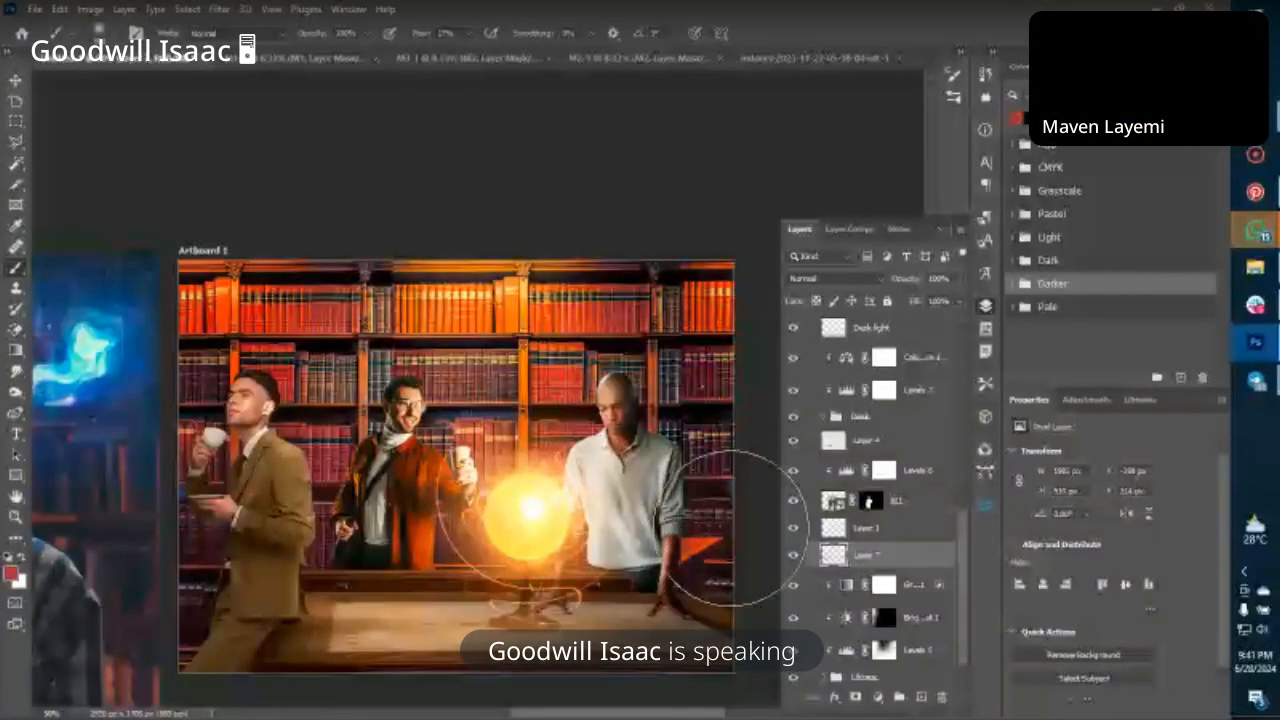
left_click(700, 490, "alt")
left_click_drag(549, 497, 469, 466)
left_click_drag(340, 458, 295, 472)
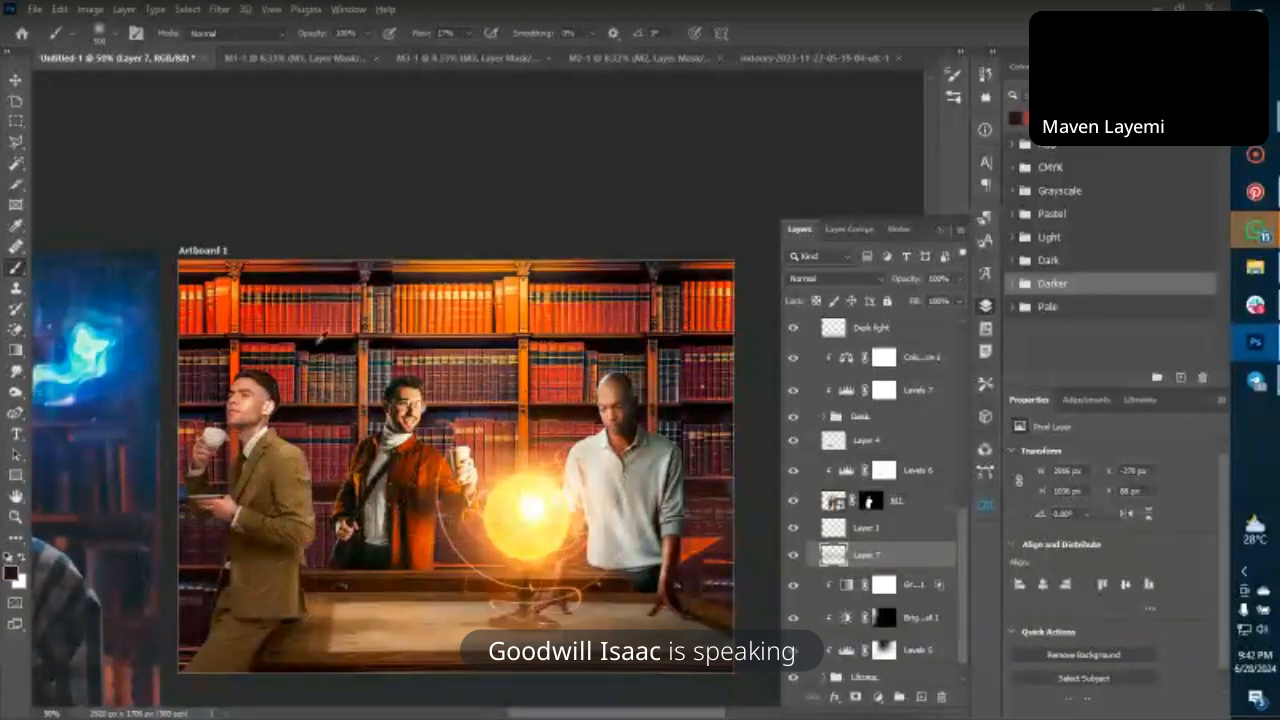
Sample orange from the upper books and brush a warm haze over the shelves behind the men at 17% flow.
left_click(243, 305, "alt")
mouse_move(223, 355)
left_mouse_down()
mouse_move(206, 425)
mouse_move(369, 400)
left_mouse_up()
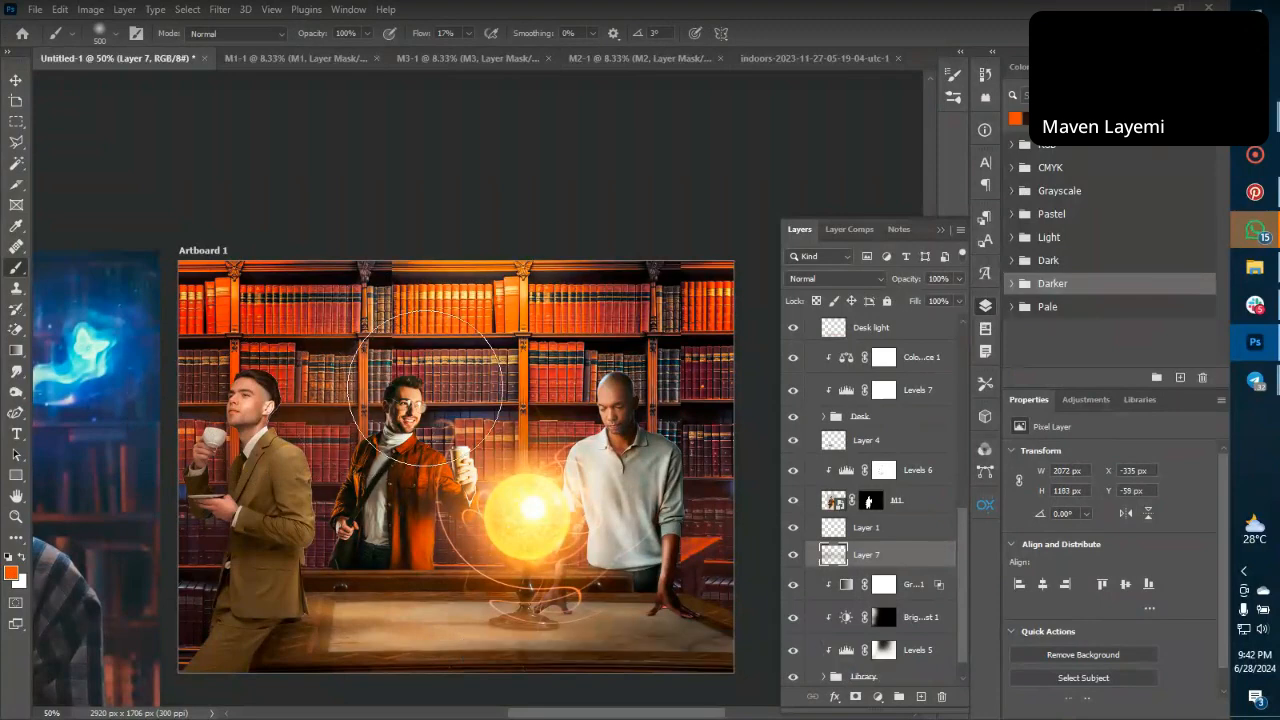
mouse_move(612, 369)
left_mouse_down()
mouse_move(706, 402)
mouse_move(682, 418)
mouse_move(606, 422)
left_mouse_up()
key("ctrl+minus")
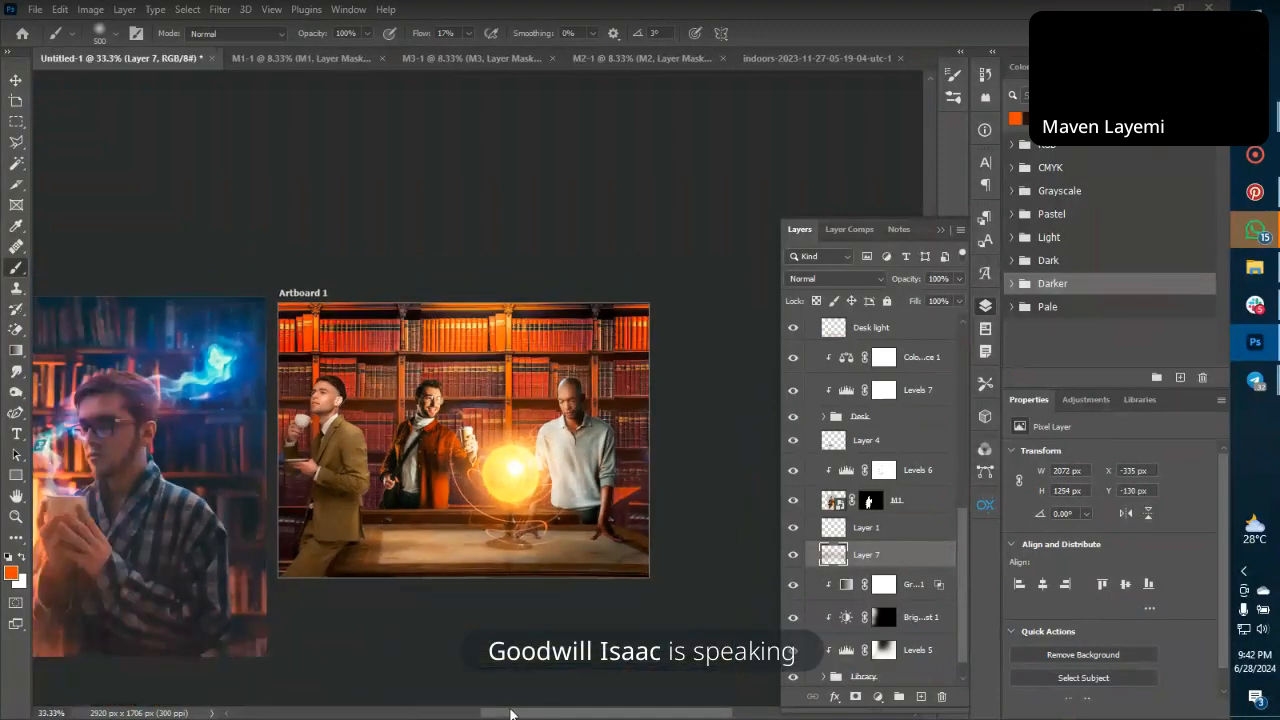
Brush a dark tone softly over the shelves beside and behind the man with the saucer on Layer 7, using 5% flow.
left_click(500, 378, "alt")
key("bracketleft")
key("bracketleft")
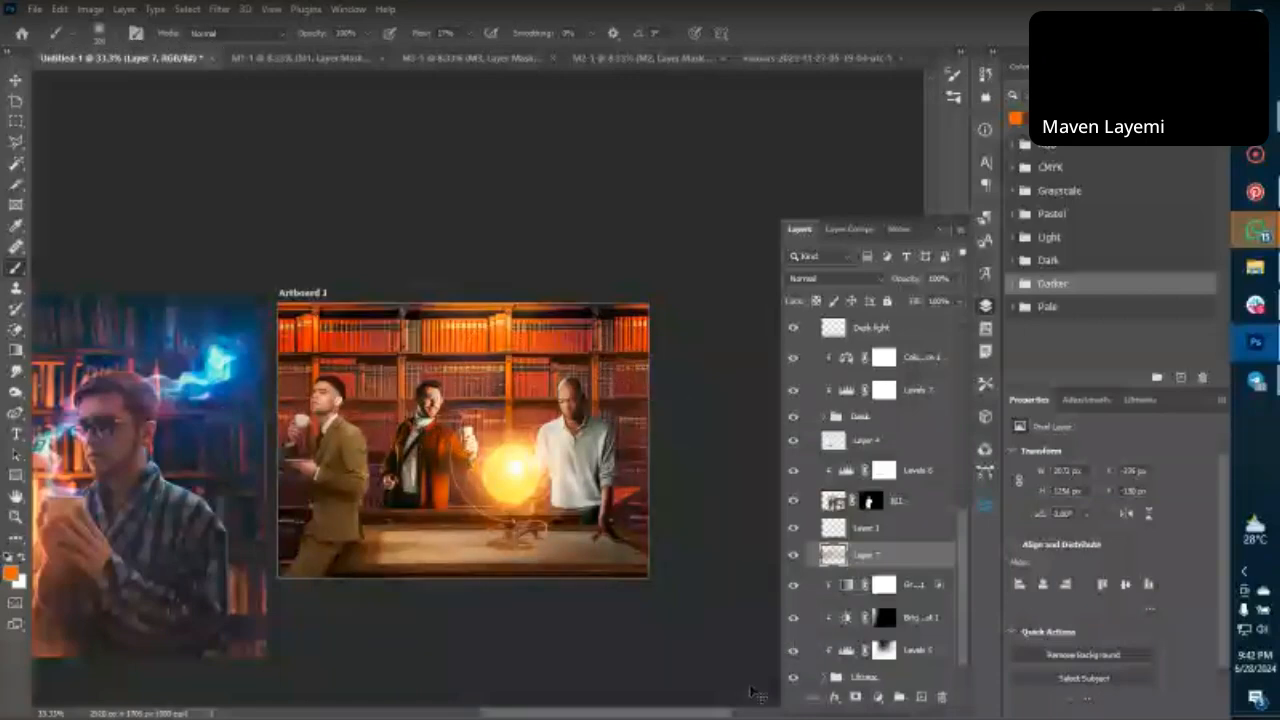
key("ctrl+plus")
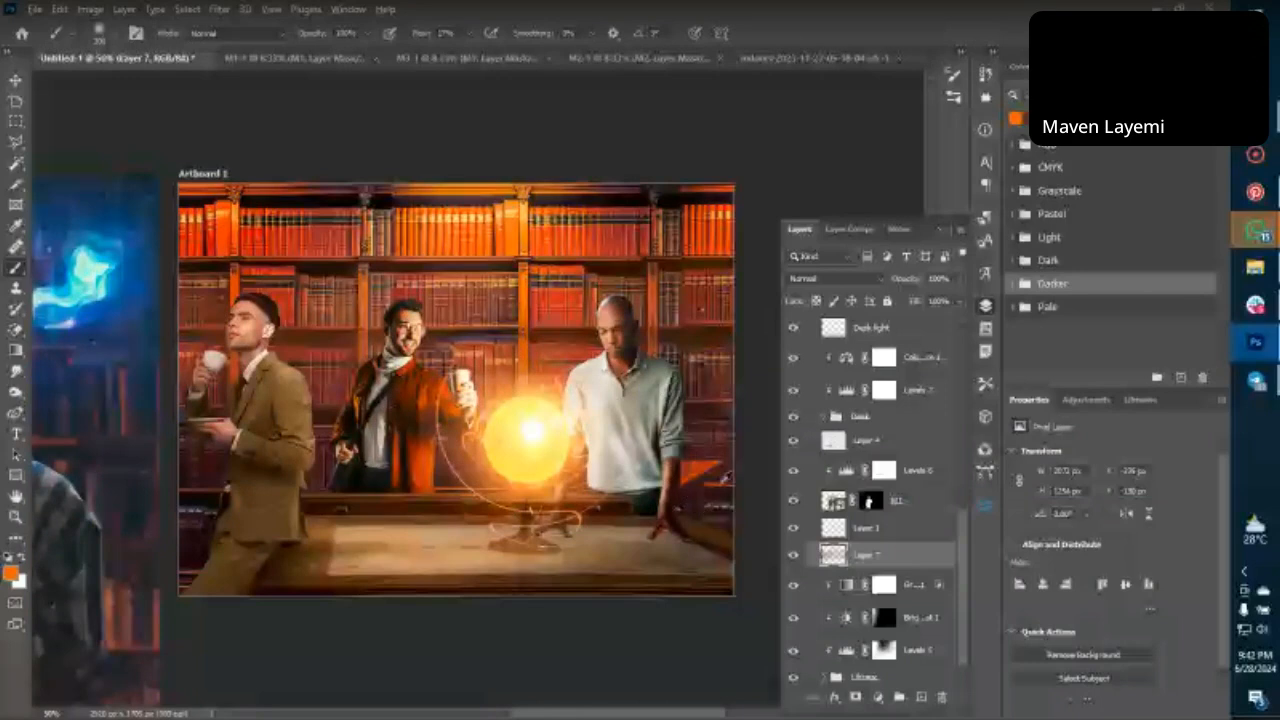
key("d")
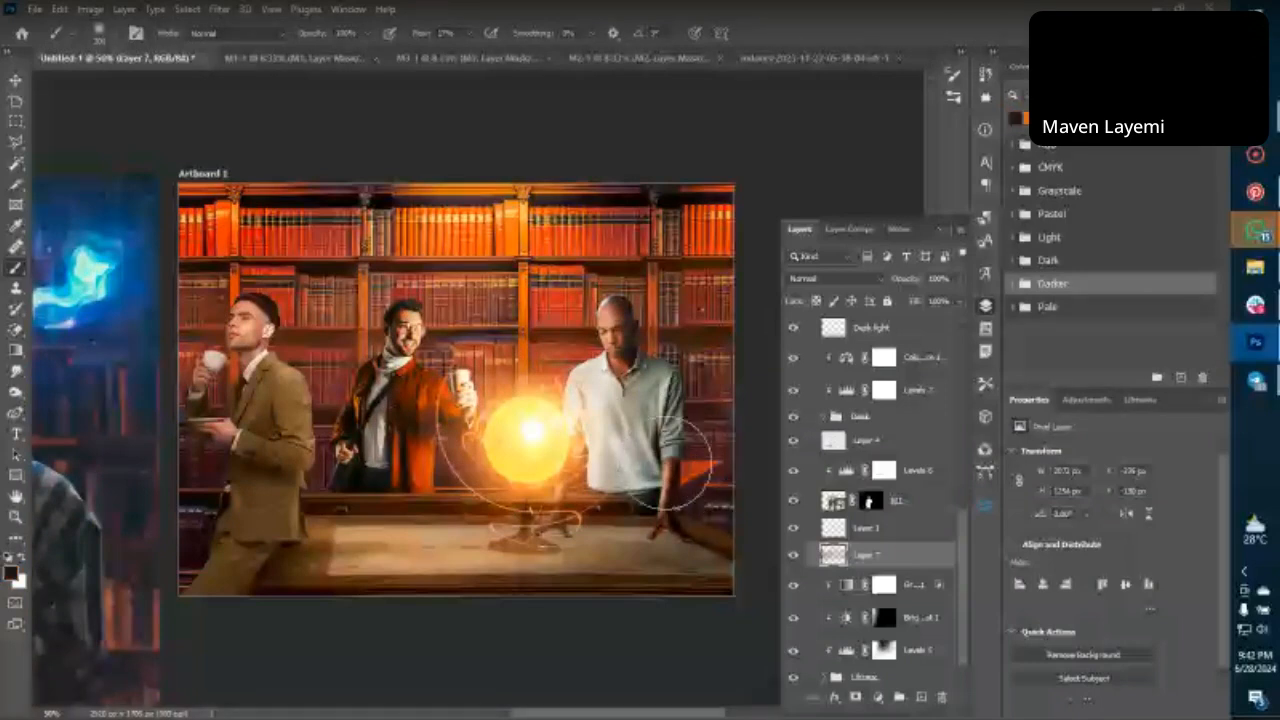
left_click_drag(424, 38, 419, 37)
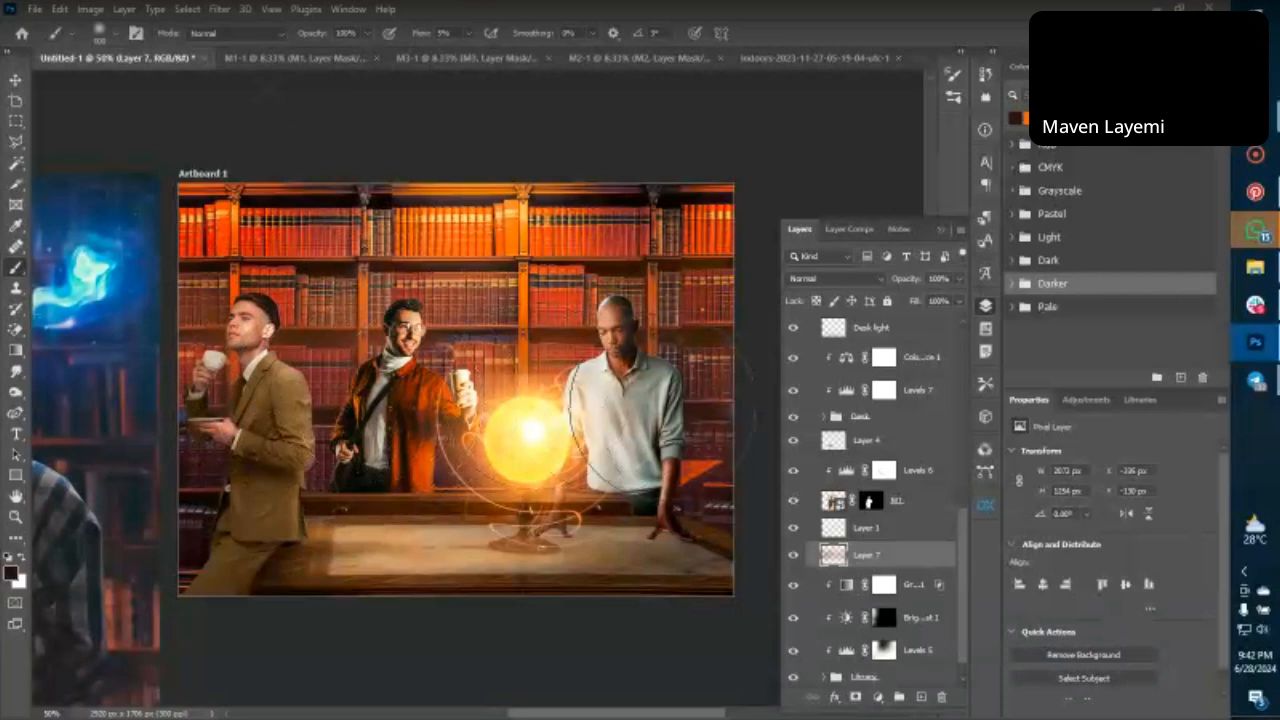
left_click_drag(266, 378, 168, 303)
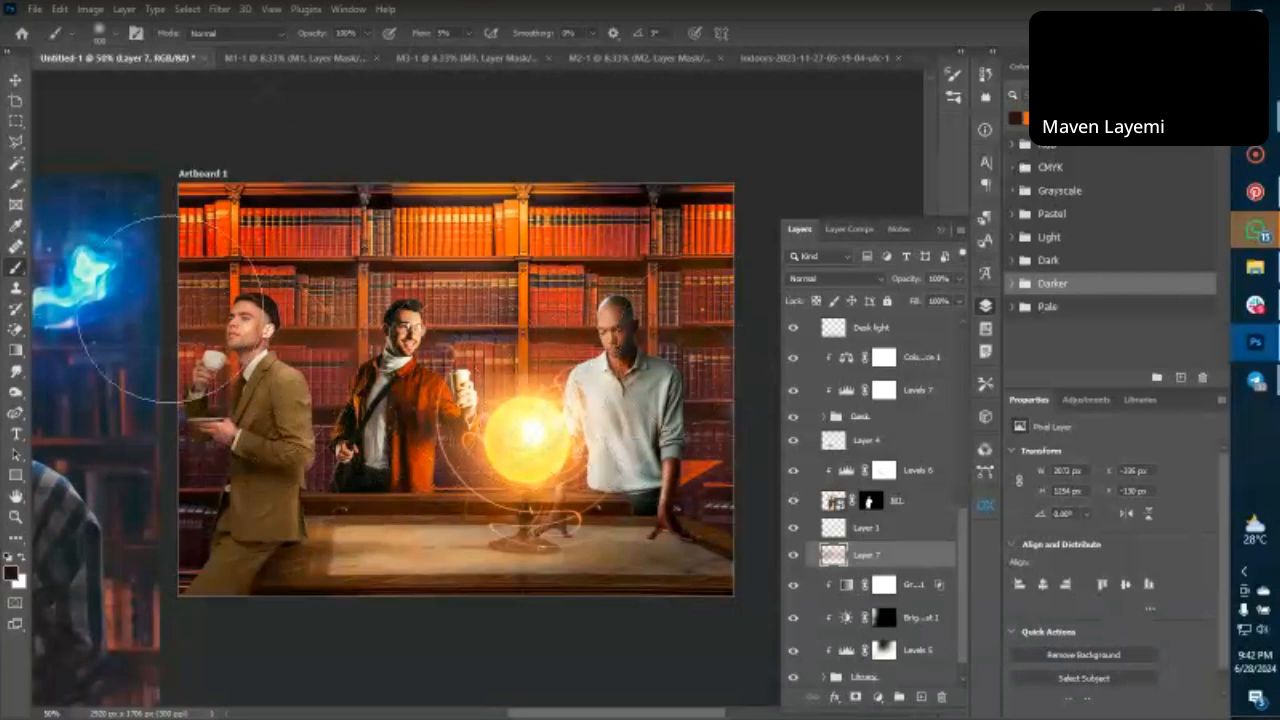
mouse_move(189, 419)
left_mouse_down()
mouse_move(203, 476)
mouse_move(191, 549)
left_mouse_up()
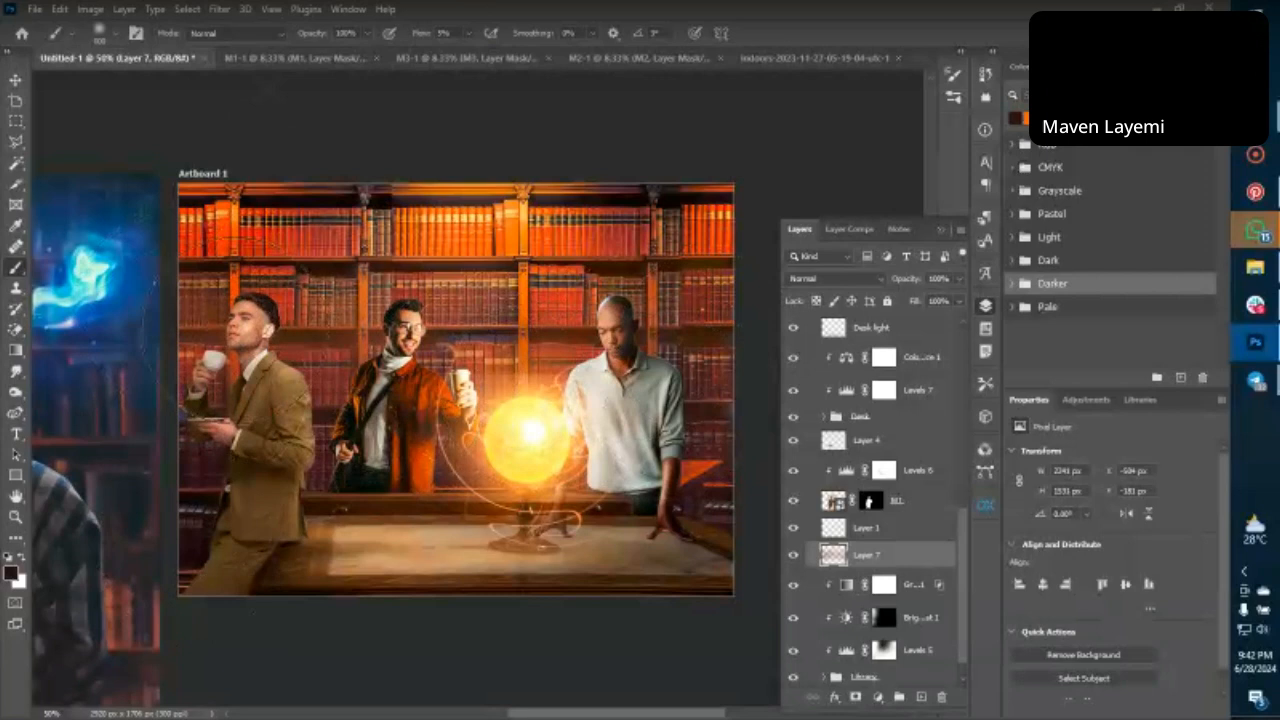
Sample orange from the upper books and dab it over the shelves above the man with the saucer on Layer 7.
left_click(260, 225, "alt")
left_click(207, 222)
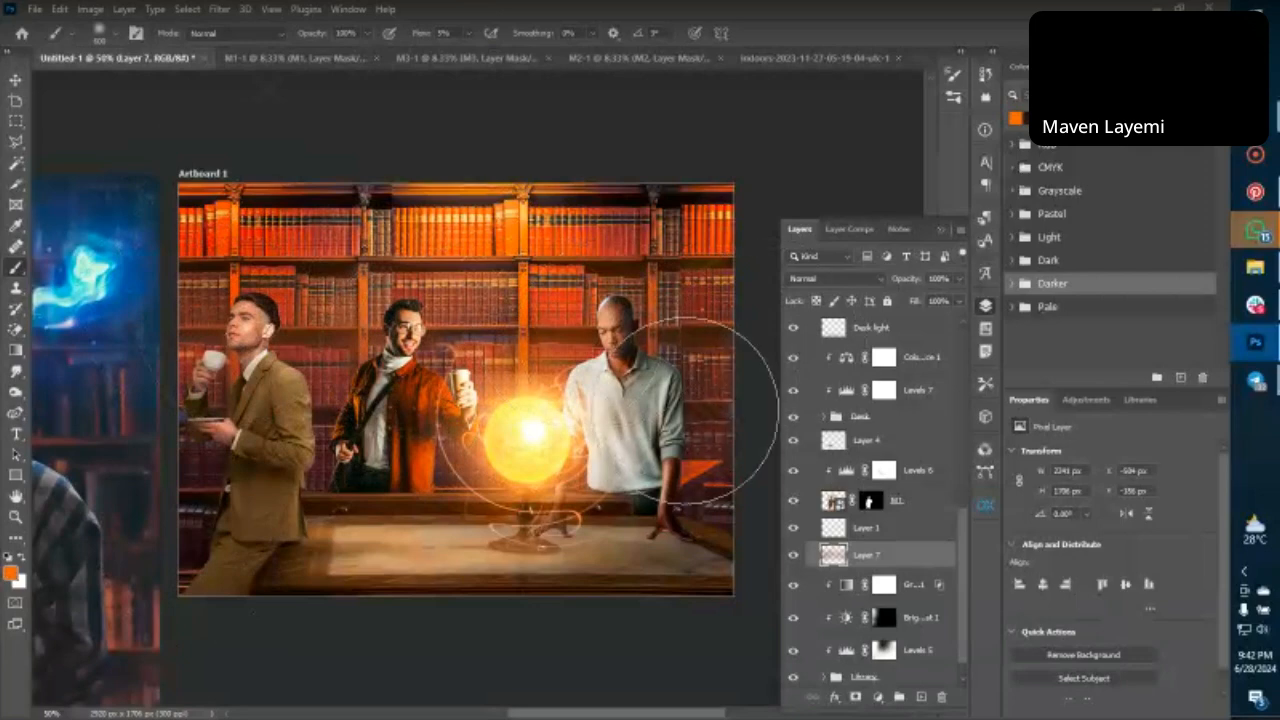
key("ctrl+minus")
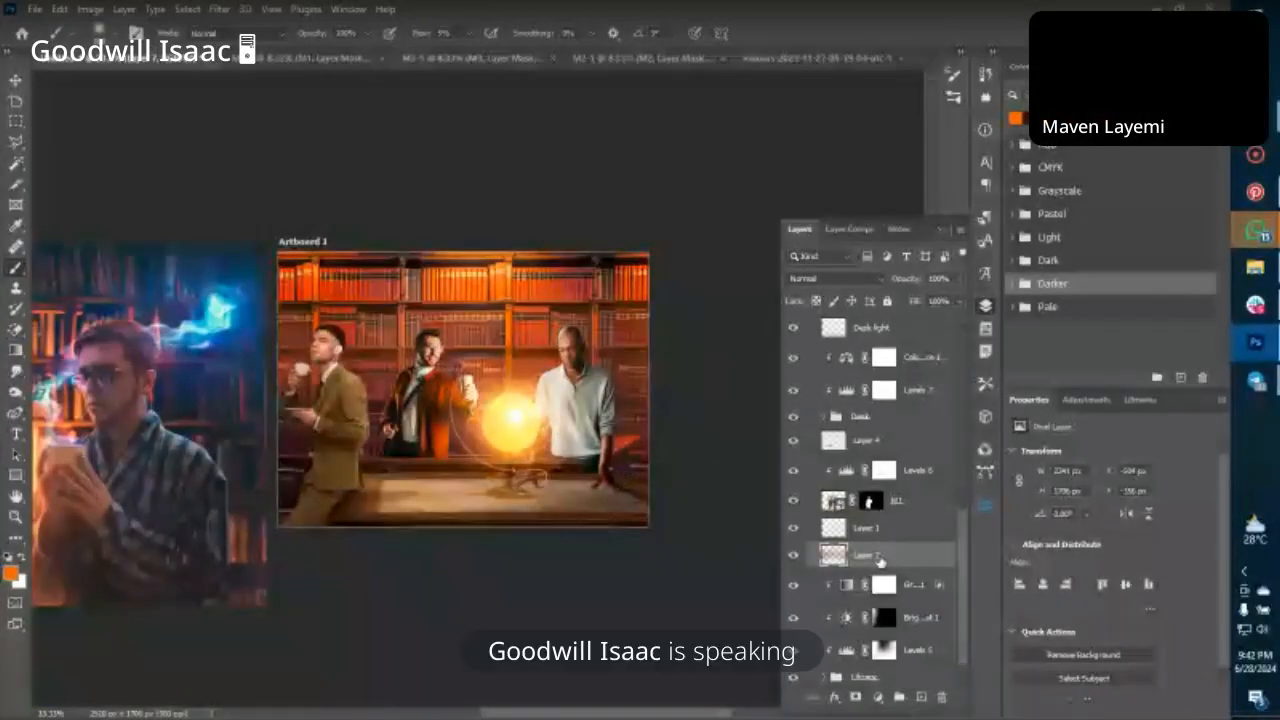
Duplicate Layer 7 above Layer 3 at the top of Artboard 1 and shift the copy down over the desk as foreground haze.
left_click_drag(880, 558, 877, 281)
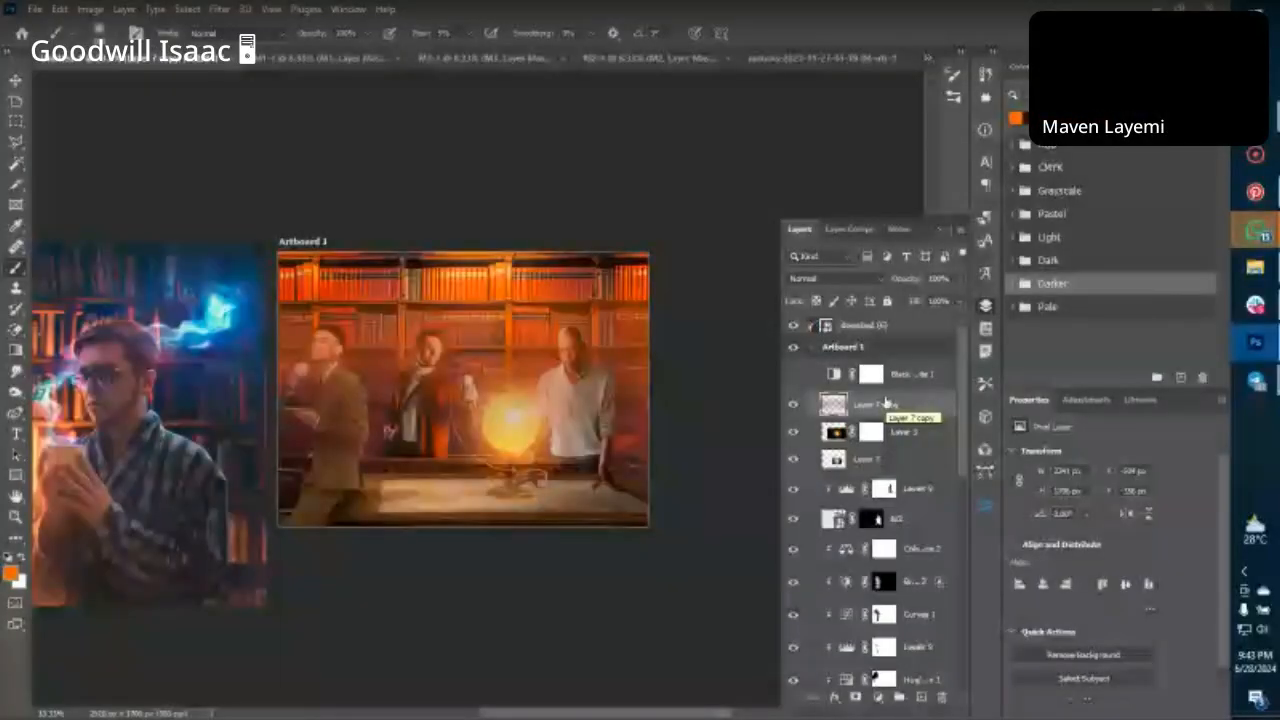
key("ctrl+t")
left_click_drag(525, 378, 532, 485)
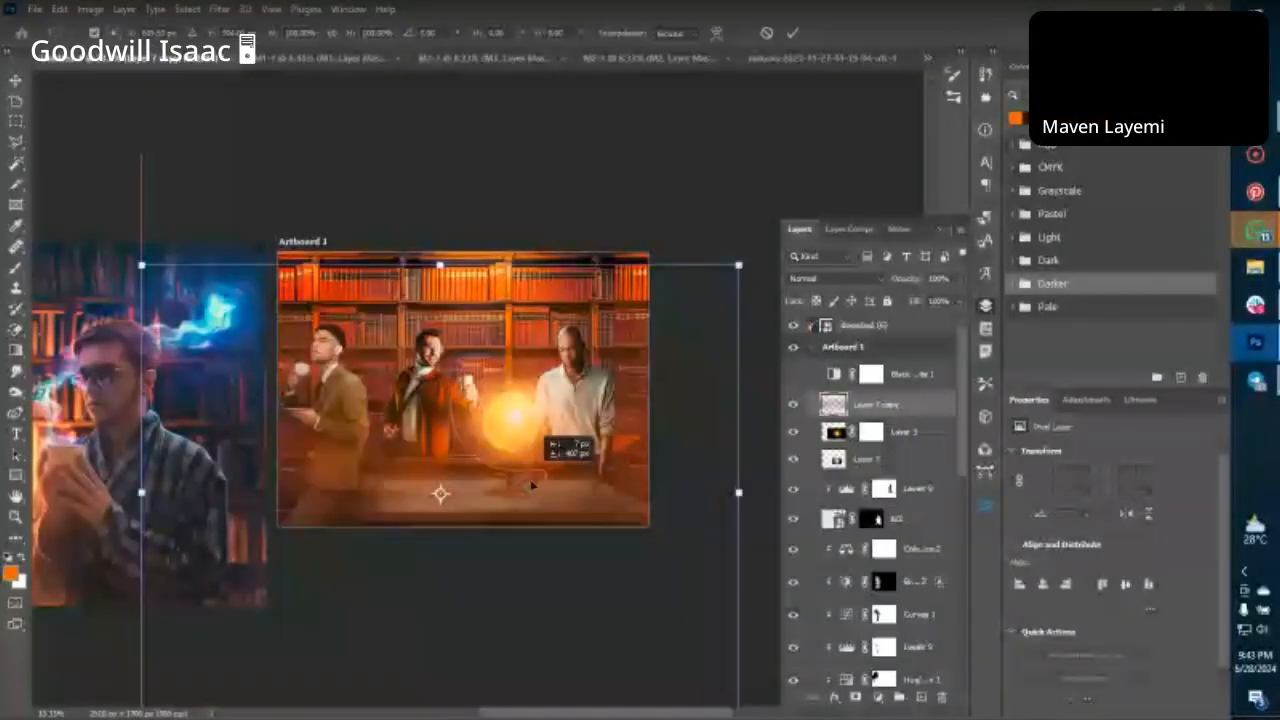
key("Return")
key("b")
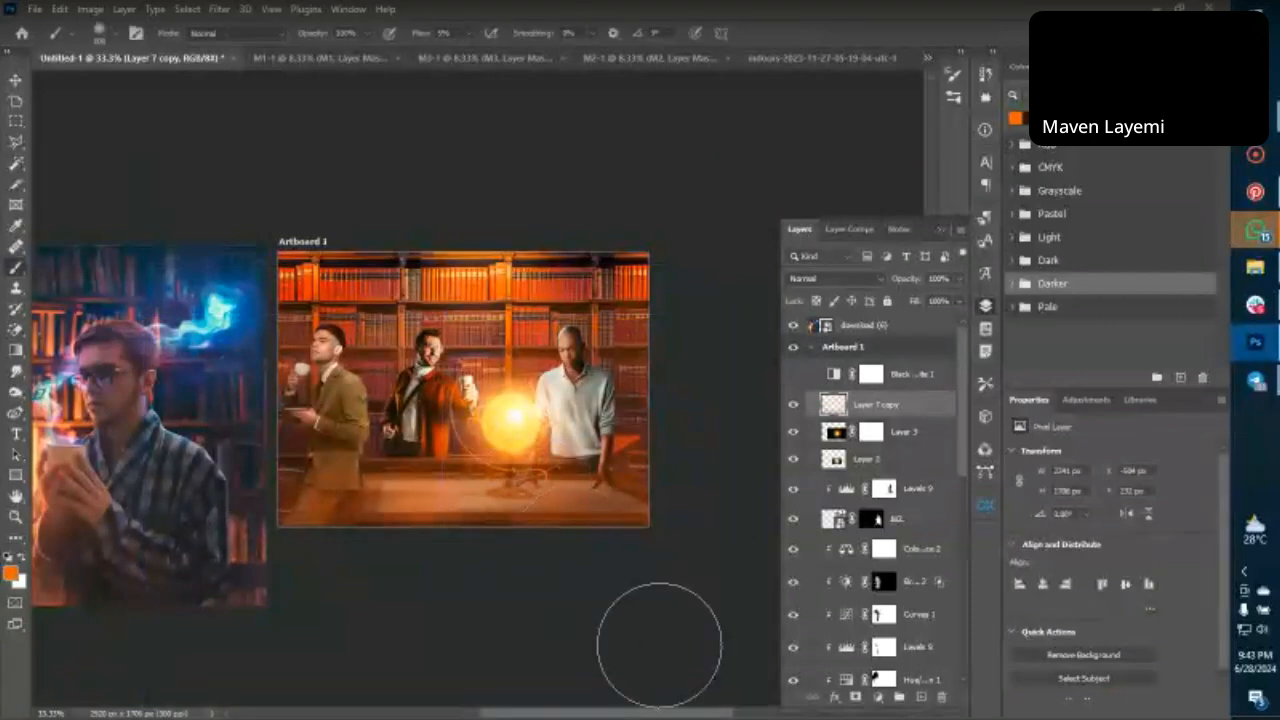
key("v")
key("ctrl+minus")
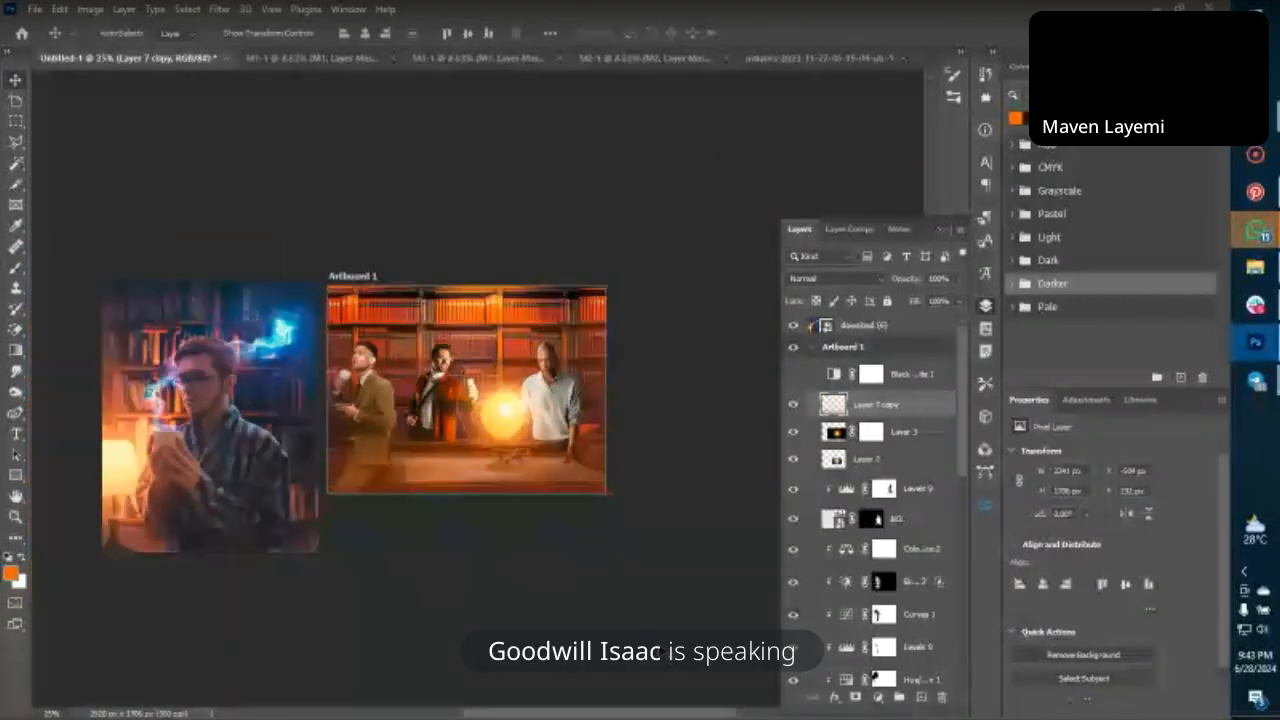
key("ctrl+plus")
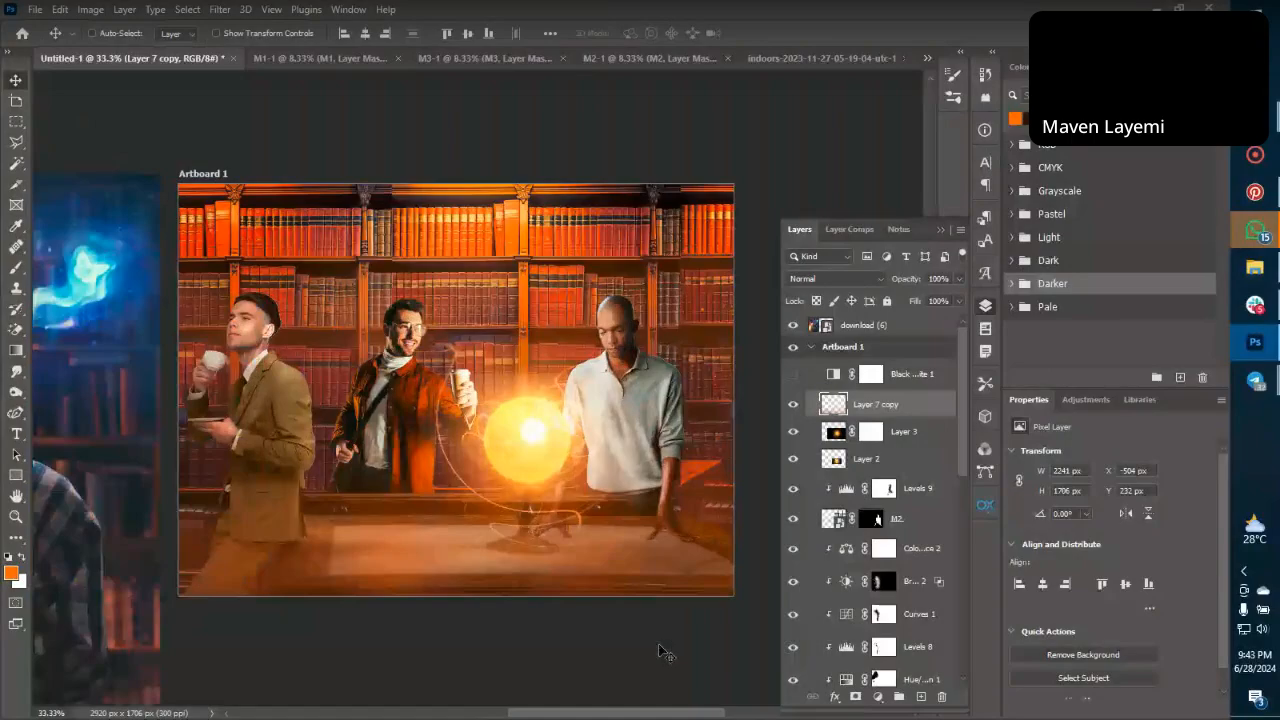
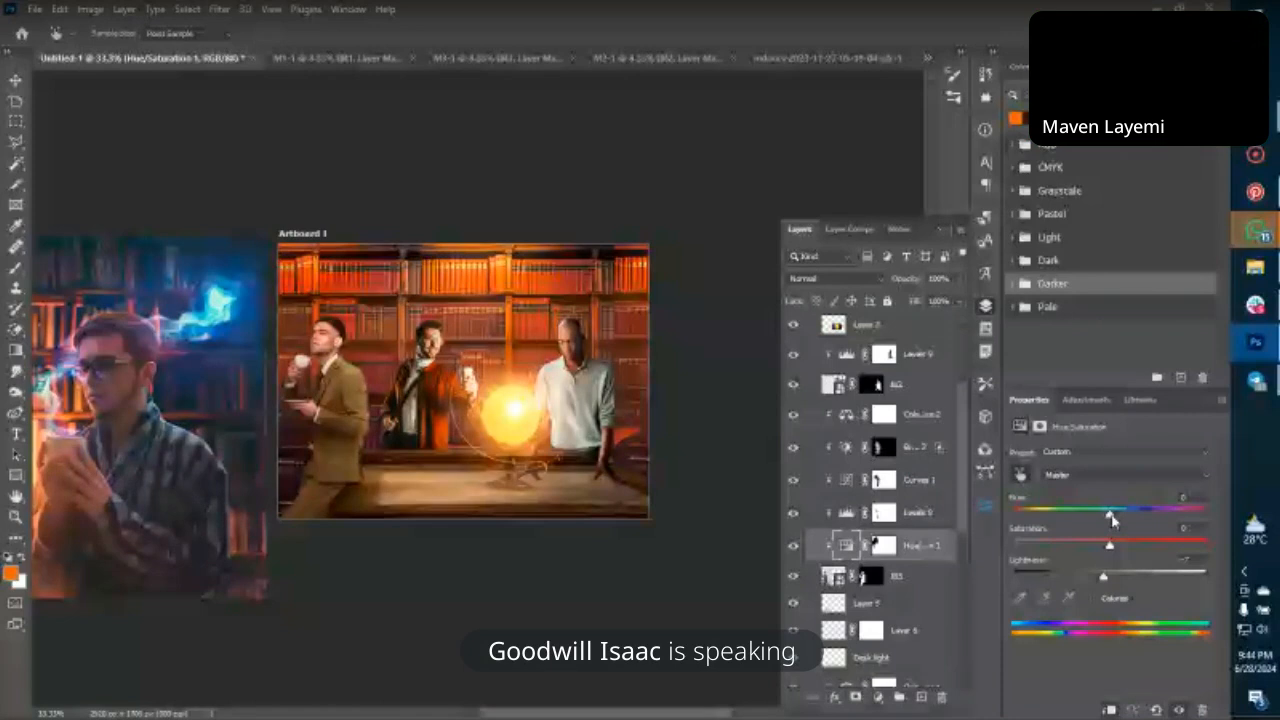
Try several hue shifts for the Cyans range in Hue/Saturation 1 to recolour the suit of the man with the saucer.
left_click(1083, 536)
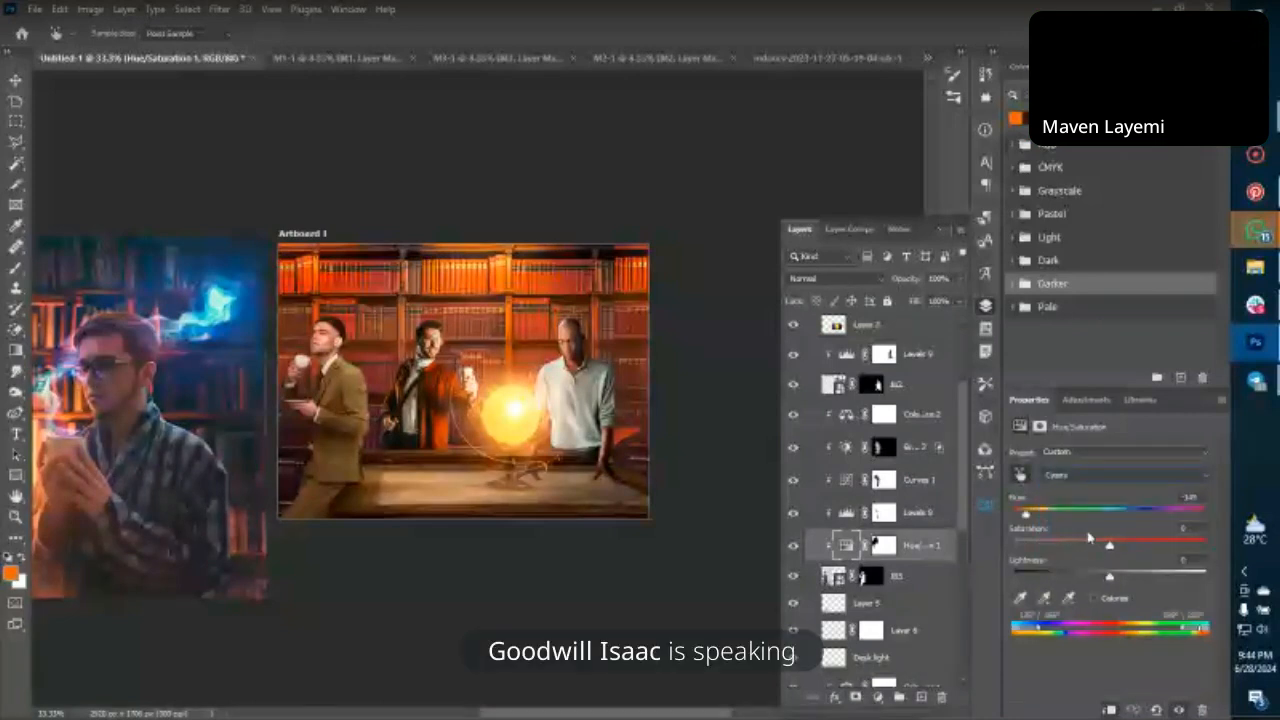
left_click_drag(1029, 520, 1060, 518)
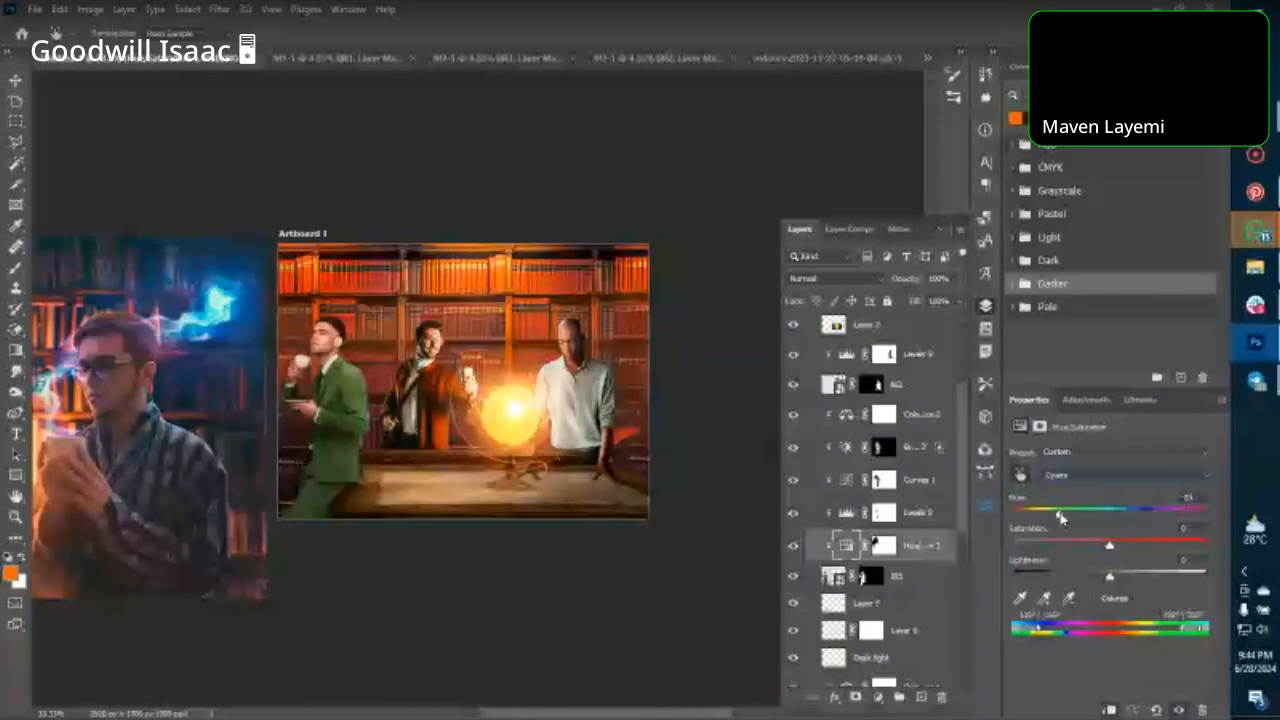
left_click_drag(1060, 515, 1126, 520)
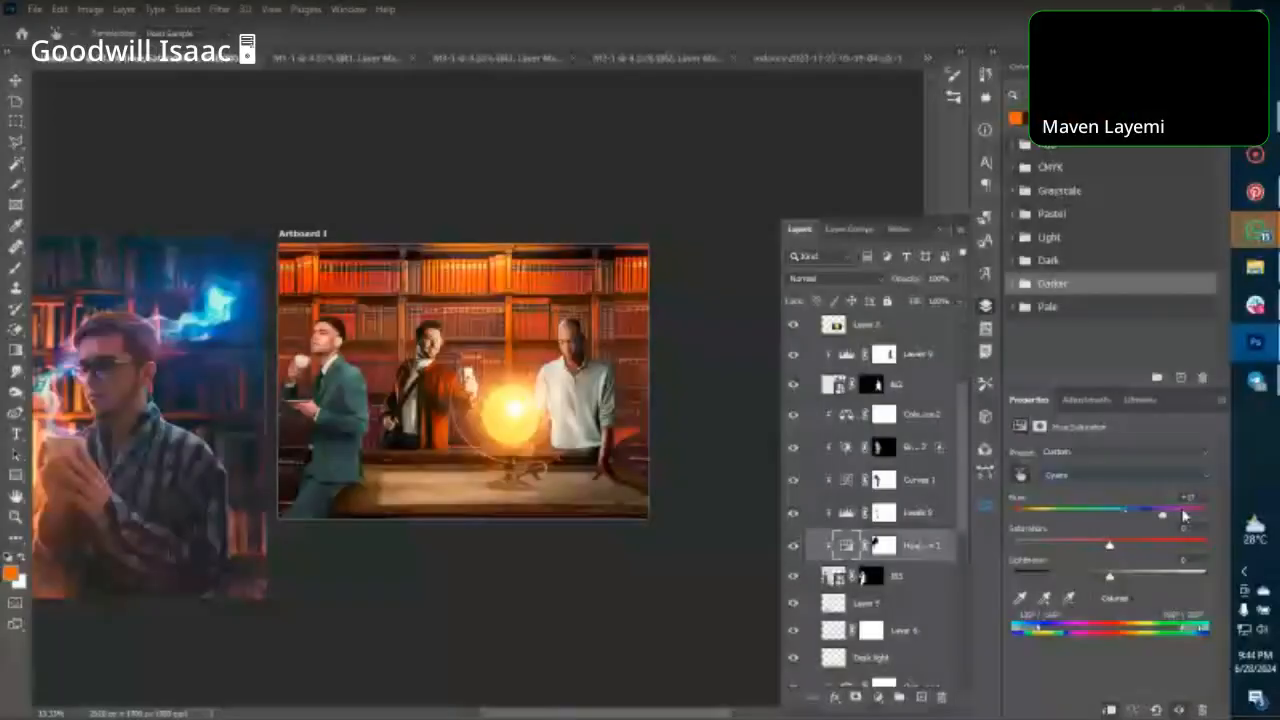
left_click_drag(1184, 516, 1080, 525)
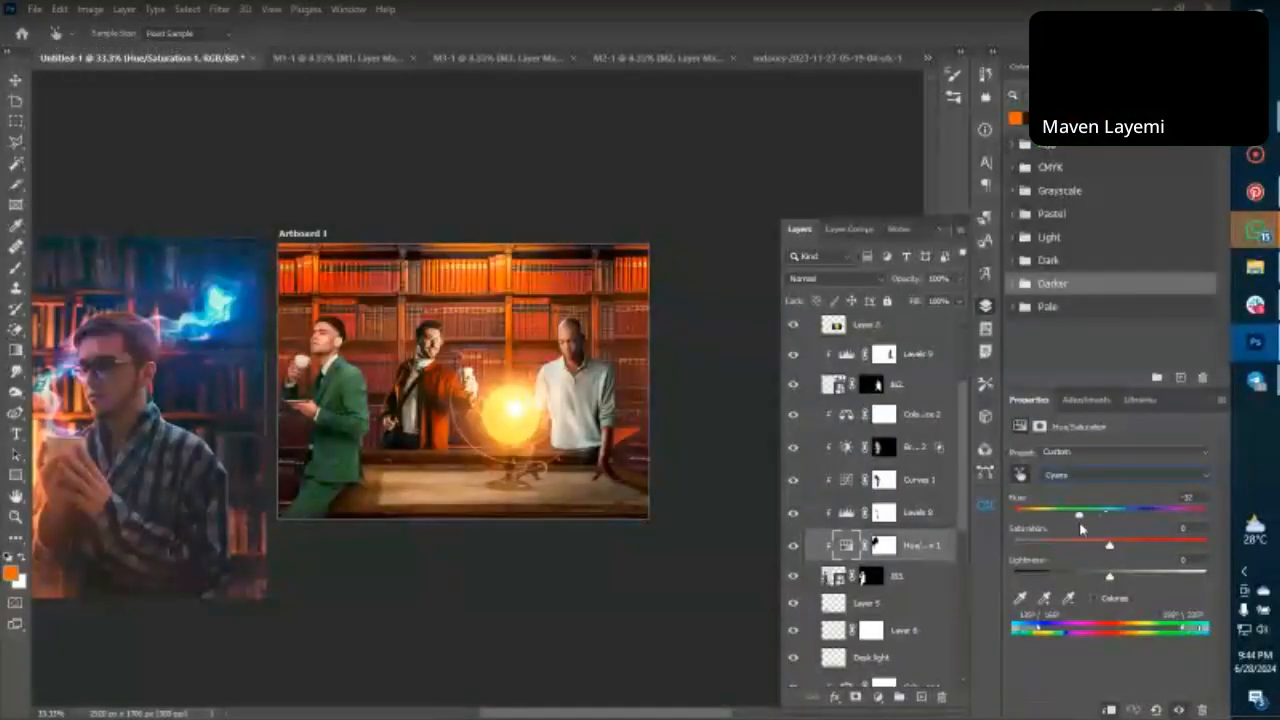
Try shifting the Blues hue of the suit in Hue/Saturation 1 and bring it back near zero.
left_click(1105, 477)
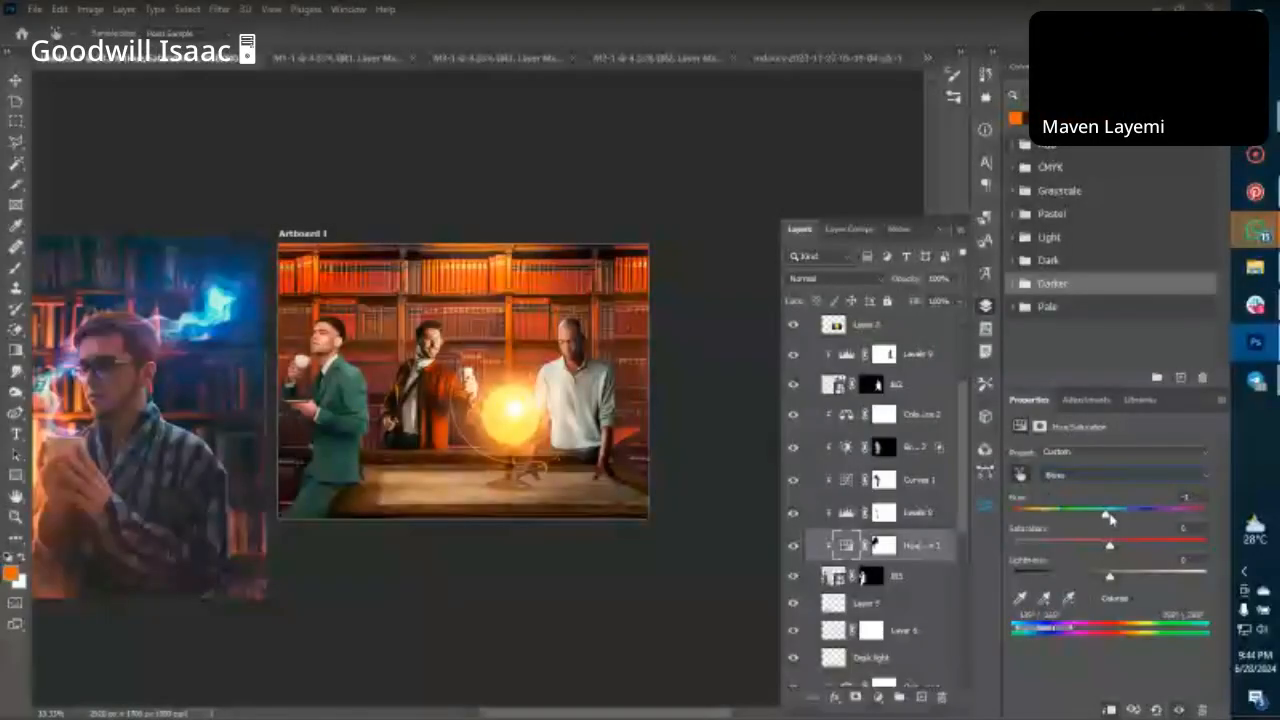
left_click_drag(1111, 514, 1173, 524)
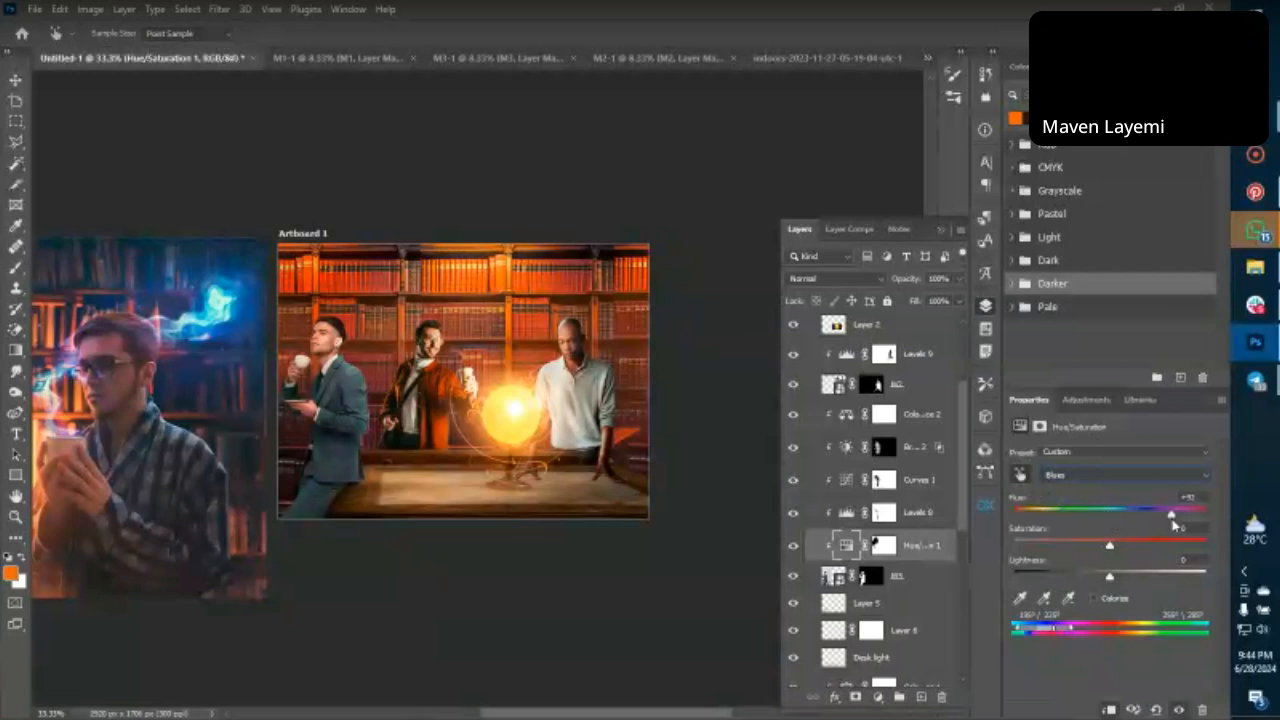
left_click_drag(1173, 524, 1111, 530)
Set the Cyans range of Hue/Saturation 1 to hue -2 and lightness -27 for a dark blue-grey suit.
left_click(1092, 474)
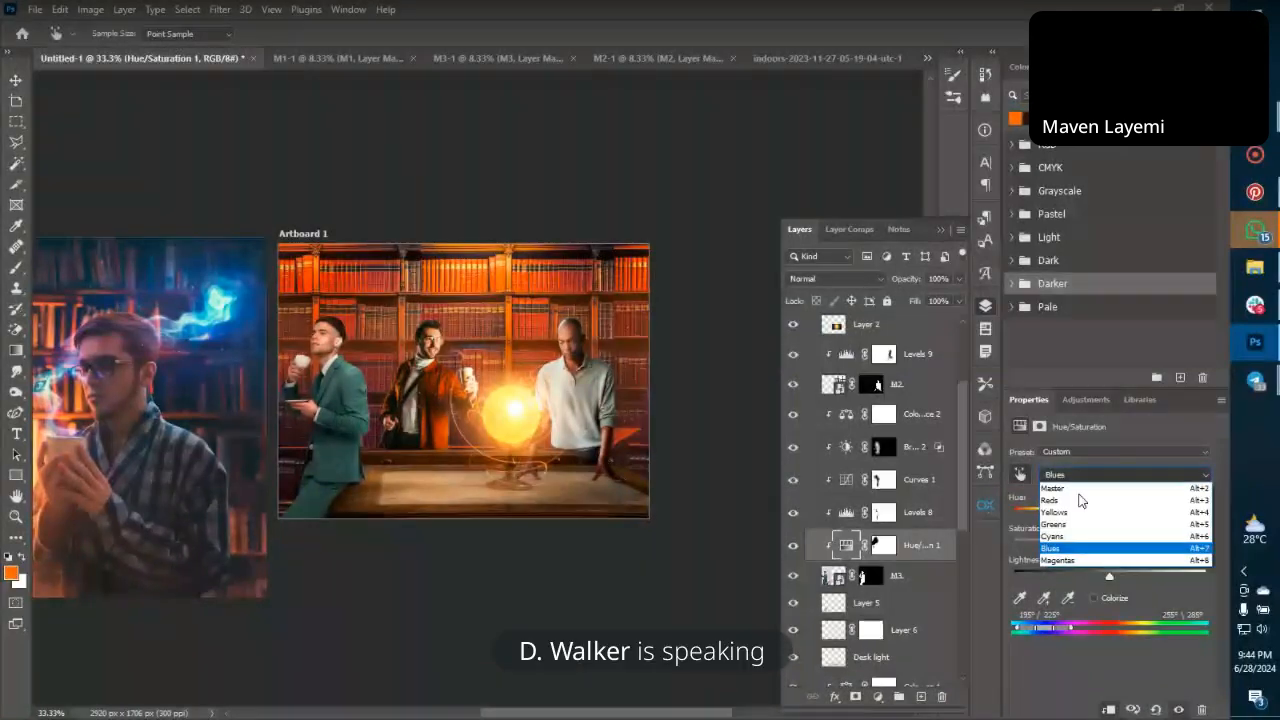
left_click(1060, 536)
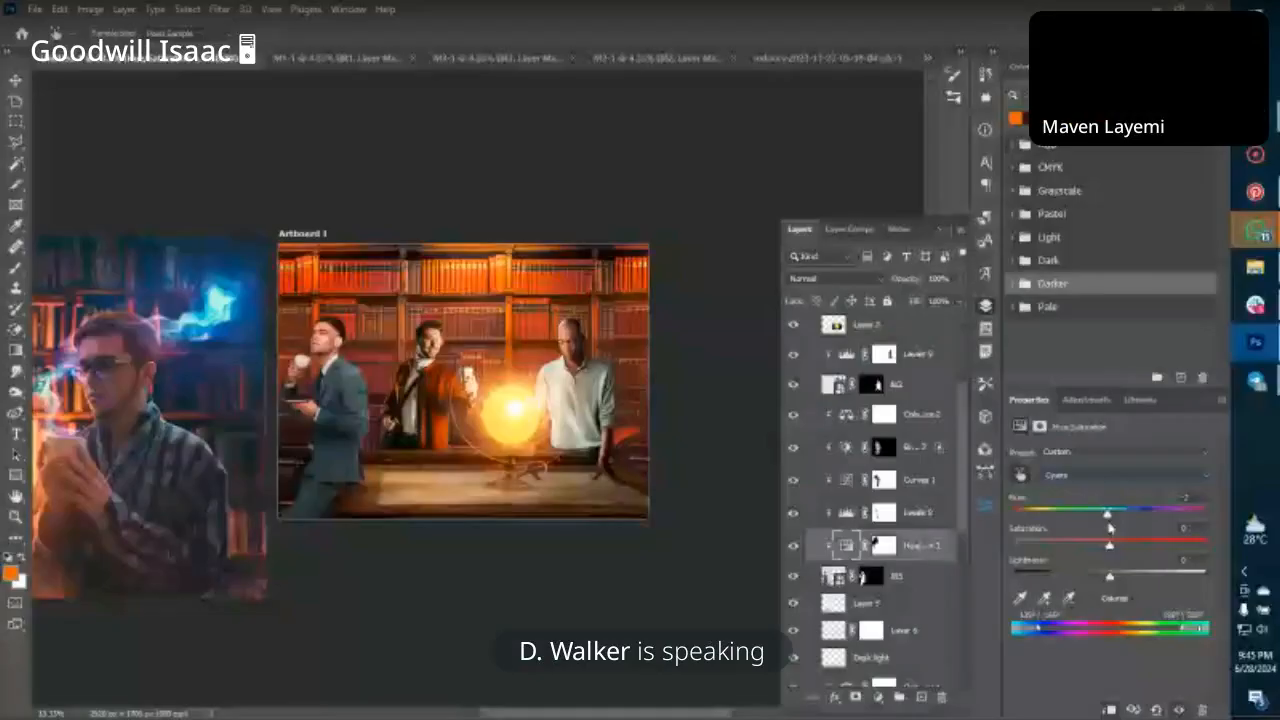
key("ctrl+plus")
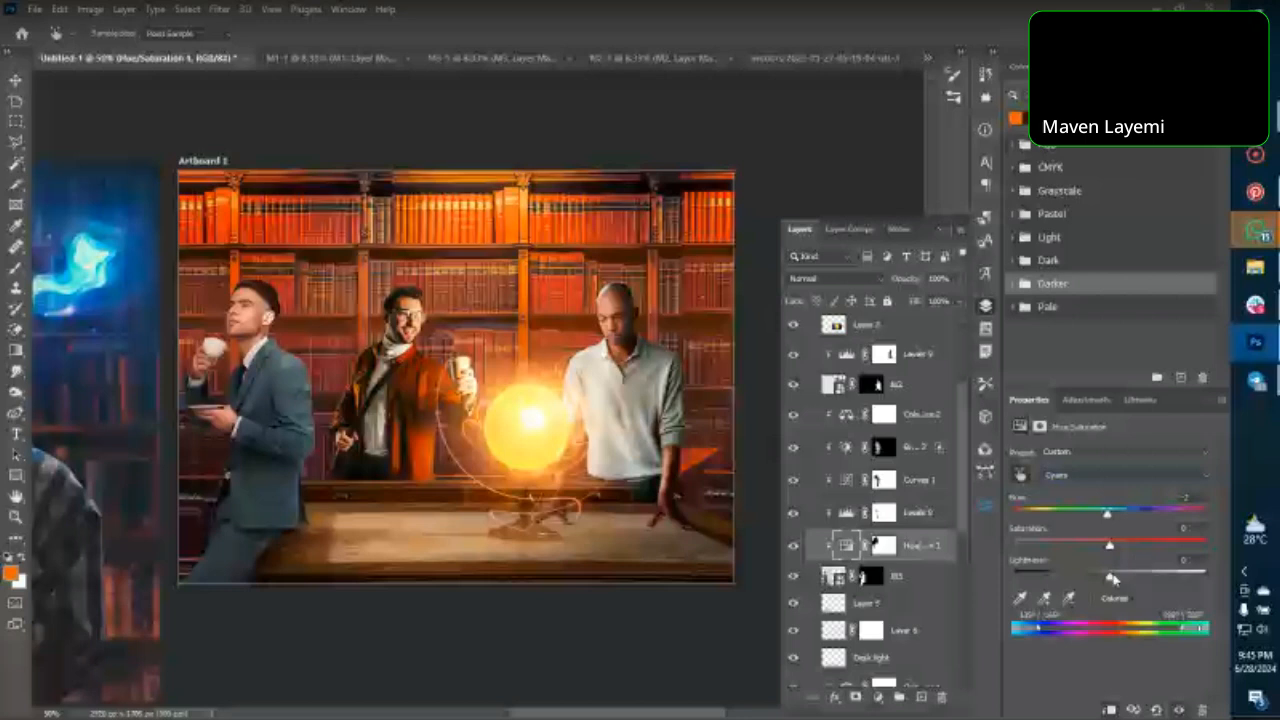
left_click_drag(1112, 578, 1084, 578)
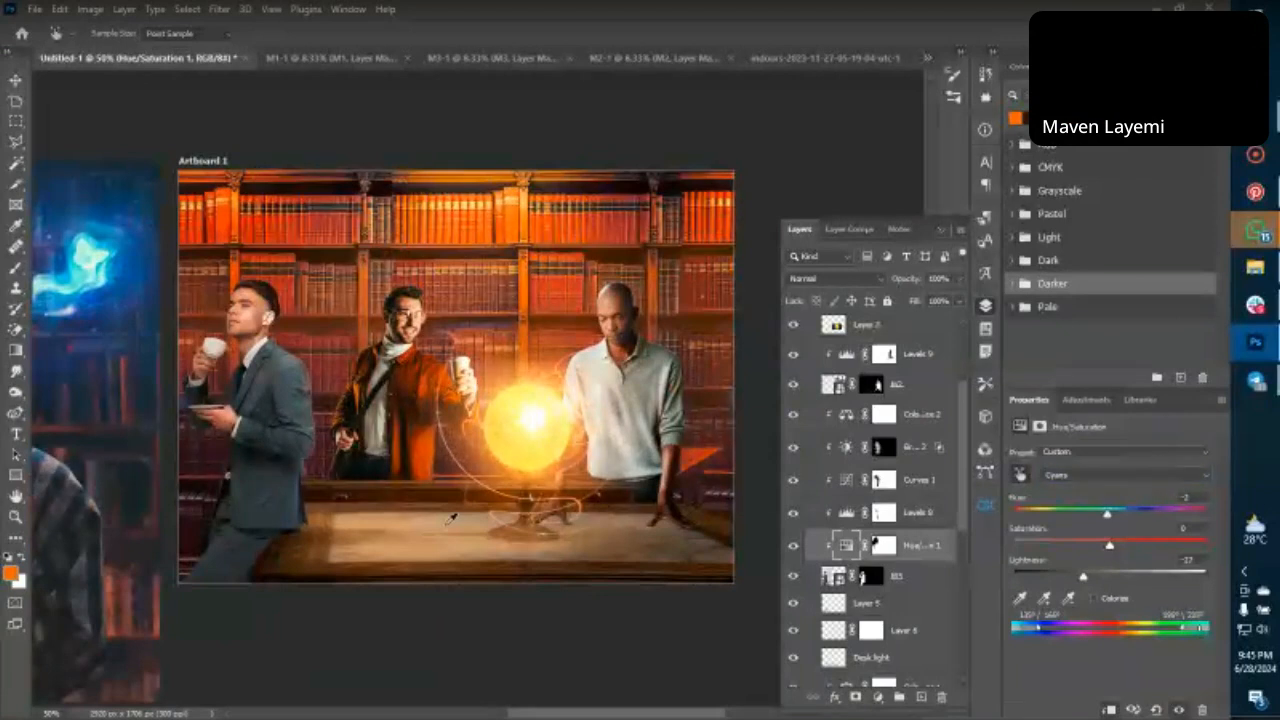
key("v")
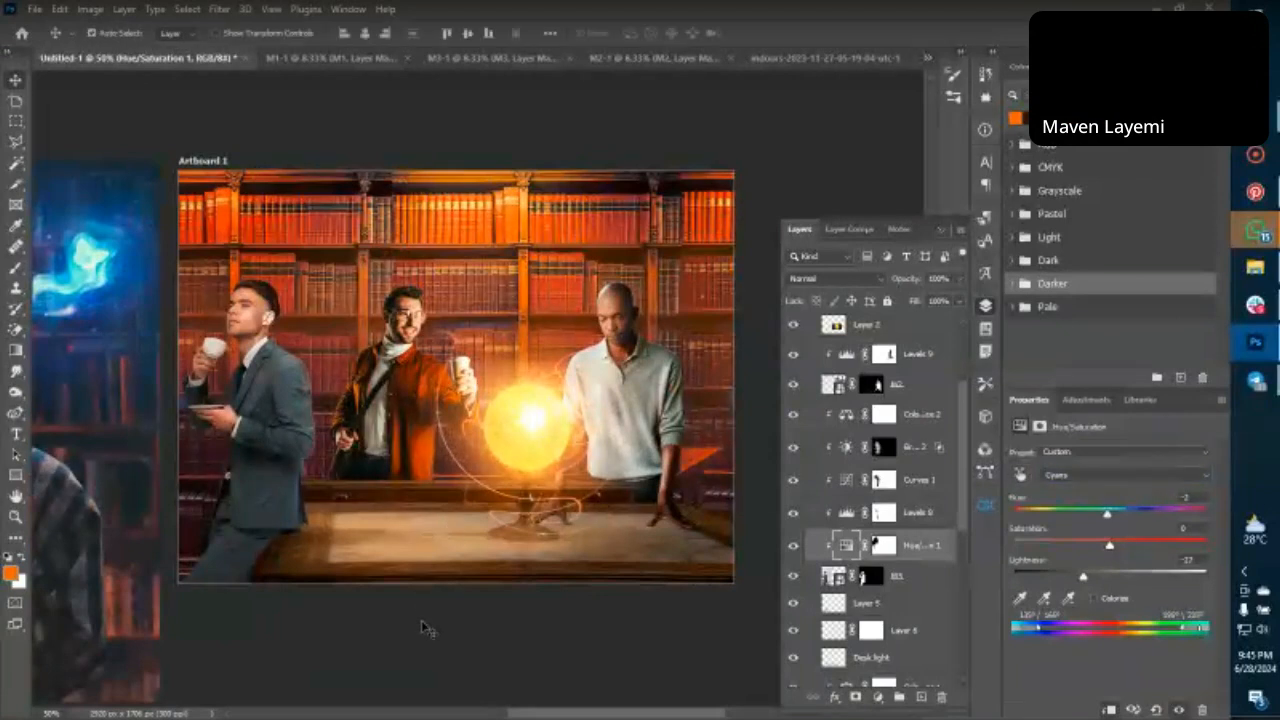
scroll(421, 621, "right", 1)
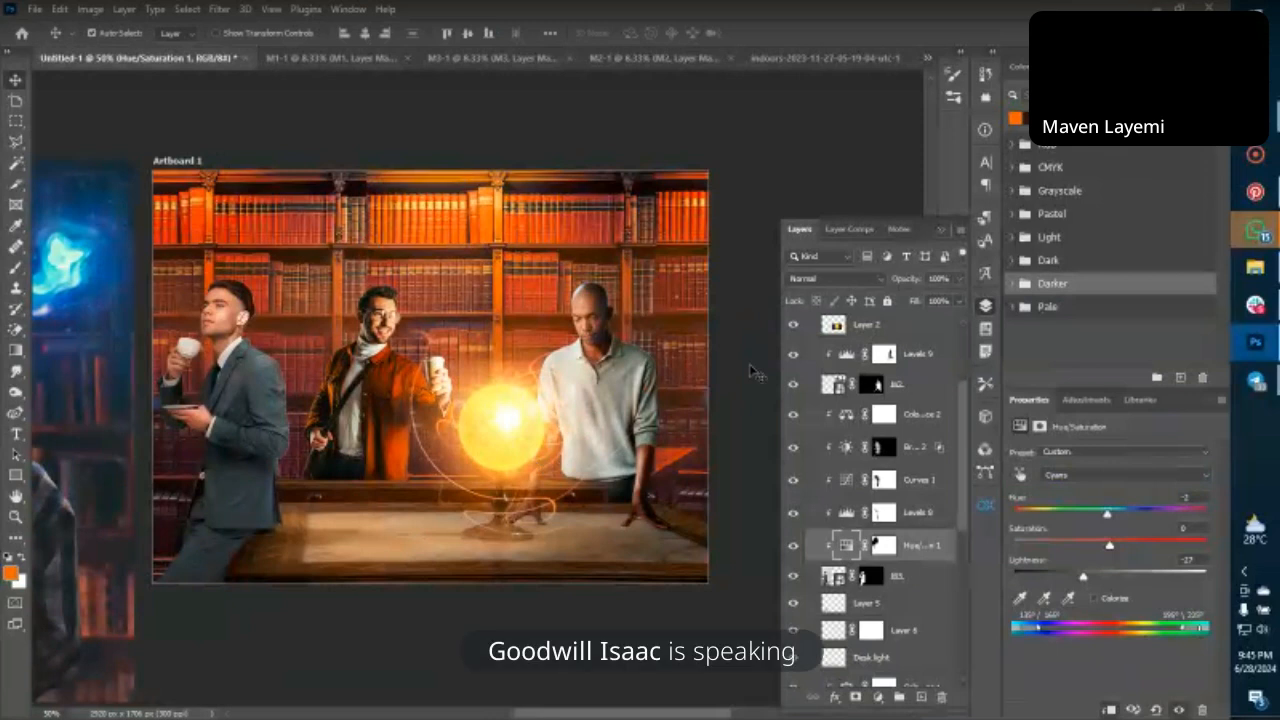
Add an Exposure adjustment above Color Balance 2, clip it to the suited man's layers and raise the exposure to about +2.
left_click(919, 424)
left_click(1086, 399)
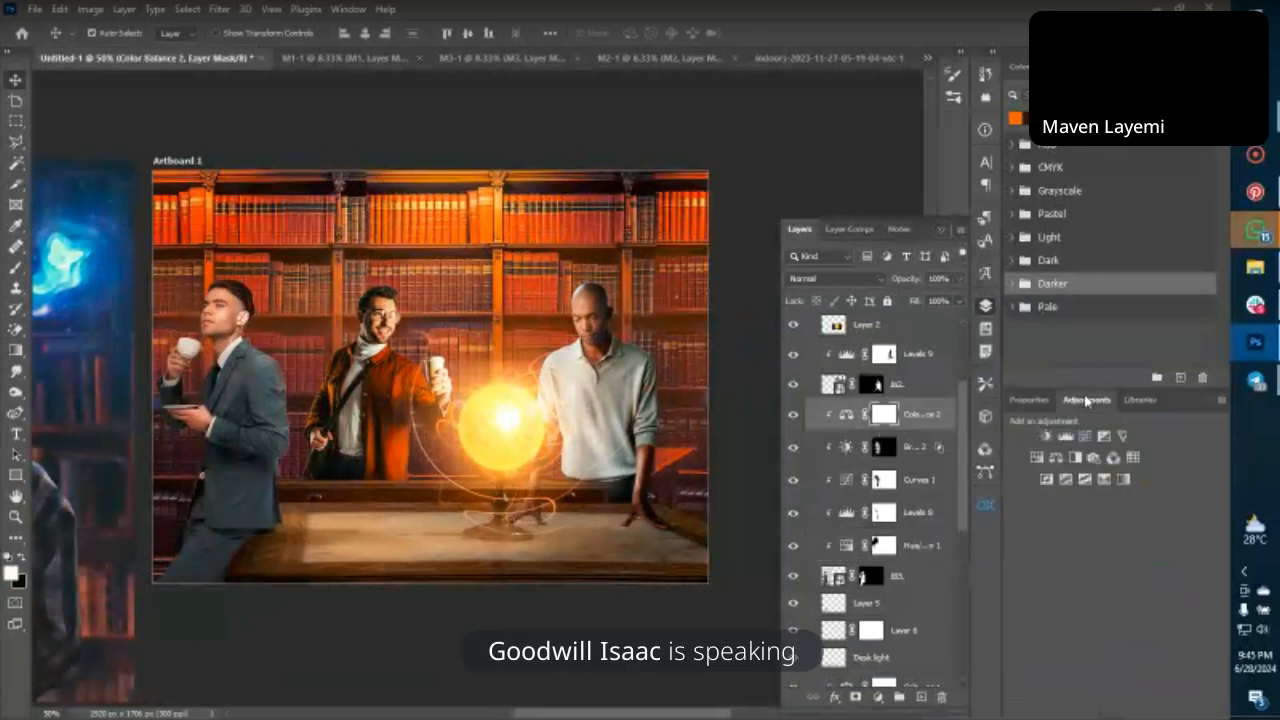
left_click(1108, 440)
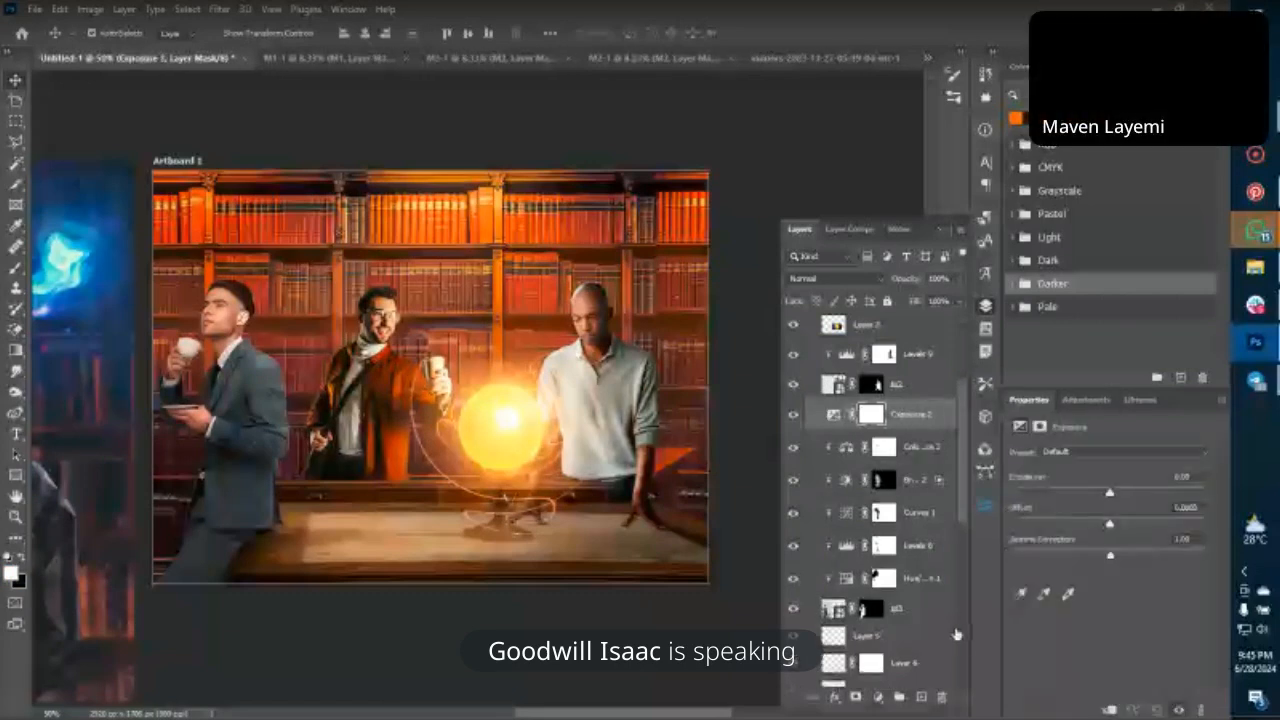
left_click(1110, 709)
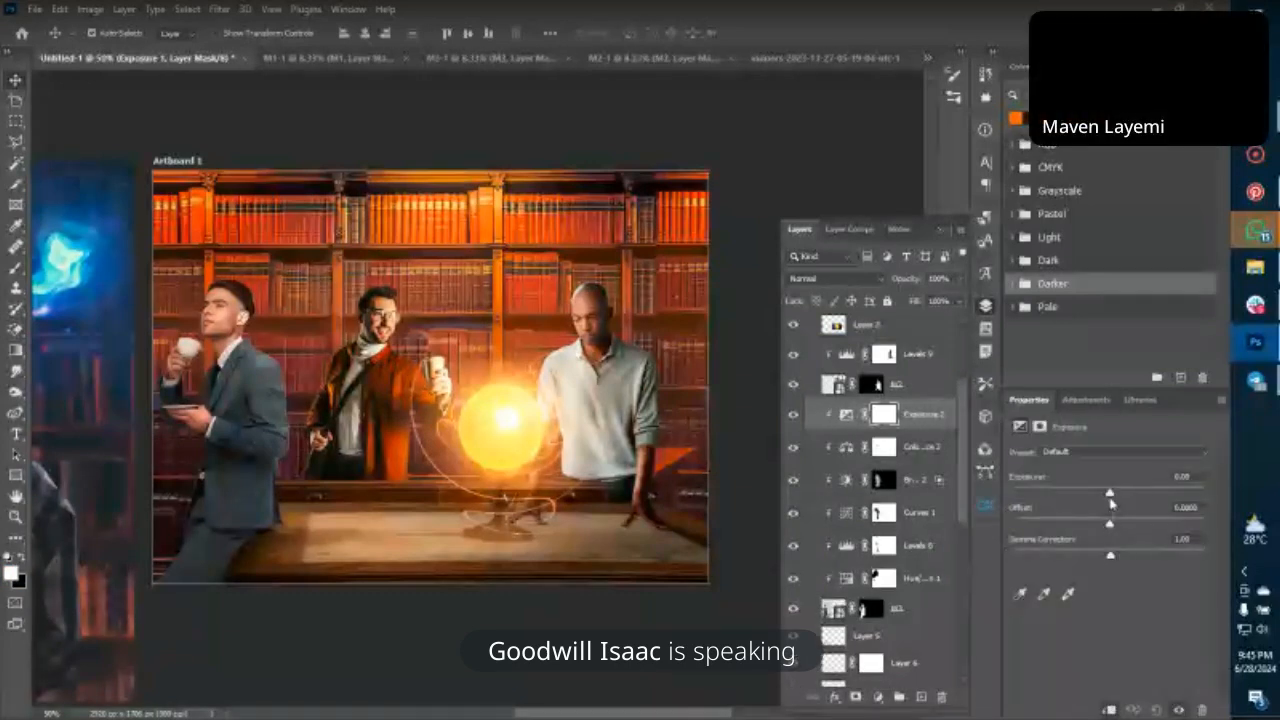
left_click_drag(1110, 500, 1140, 504)
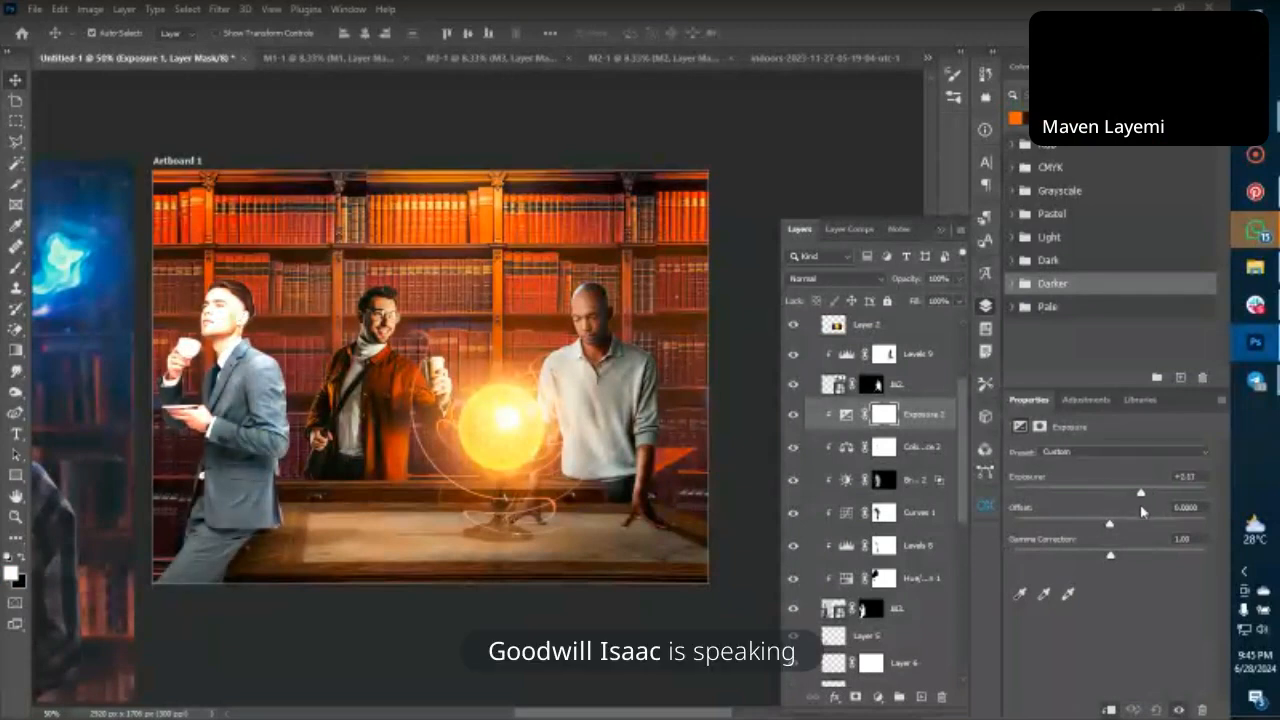
Limit the Exposure layer to brighter areas by splitting the Underlying Layer black Blend If slider to 0 / about 141.
left_click(938, 428)
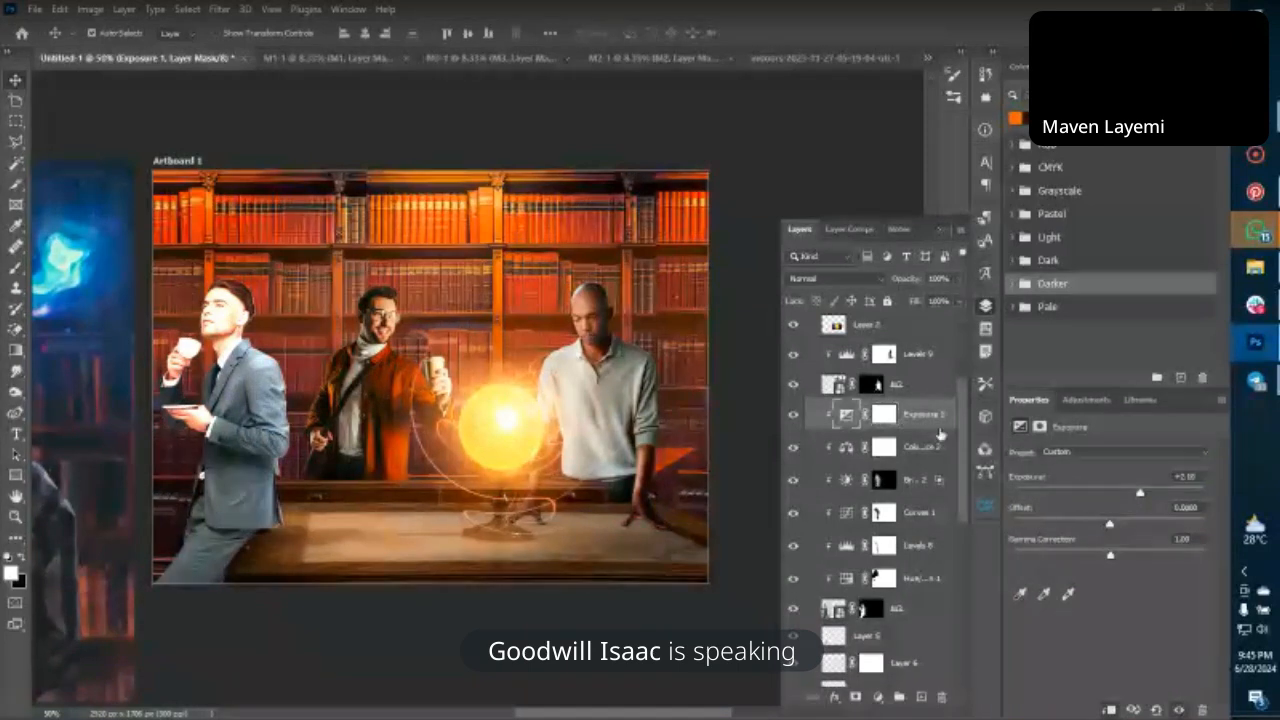
double_click(939, 430)
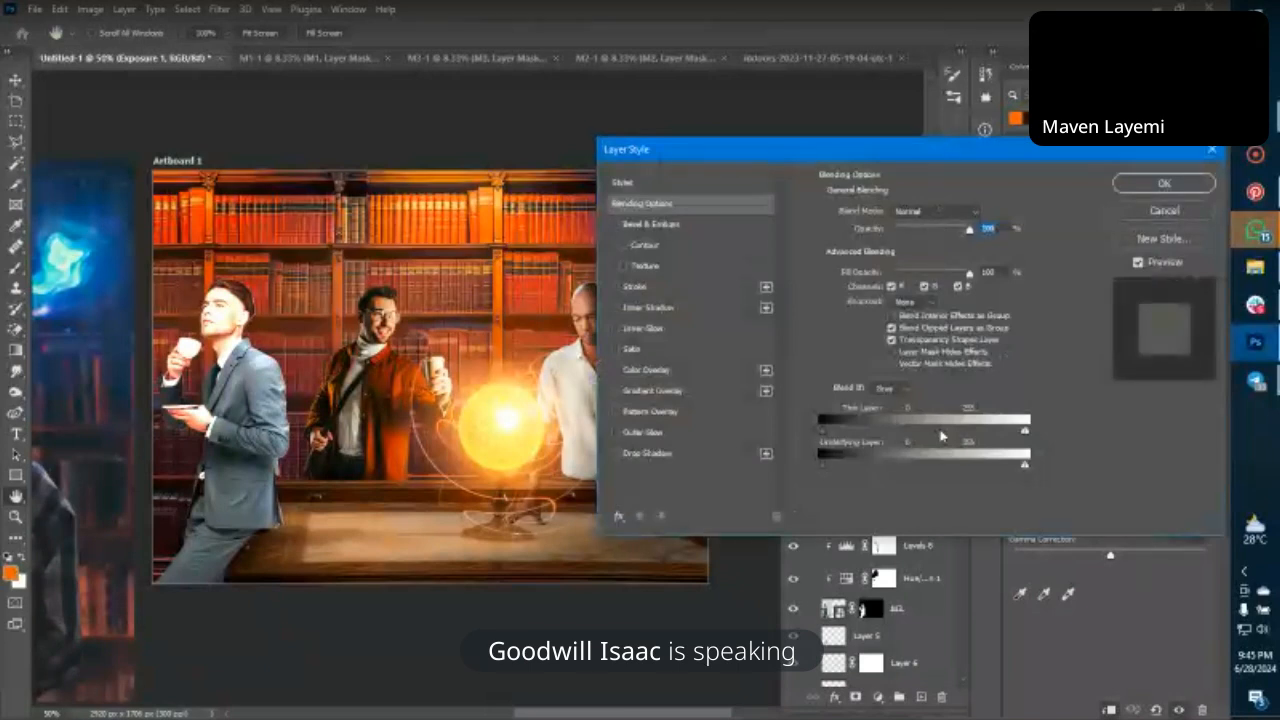
mouse_move(1024, 464)
left_mouse_down()
mouse_move(1000, 467)
mouse_move(1024, 465)
left_mouse_up()
left_click_drag(826, 467, 959, 478)
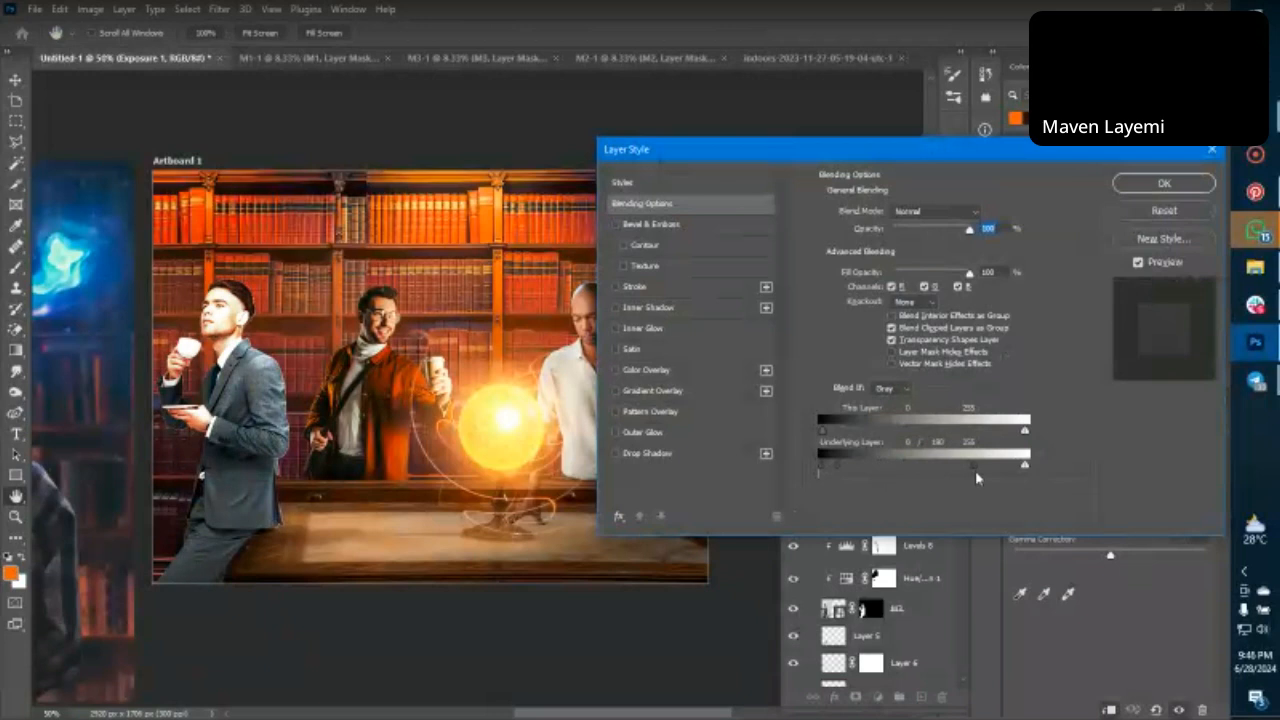
left_click_drag(975, 470, 924, 471)
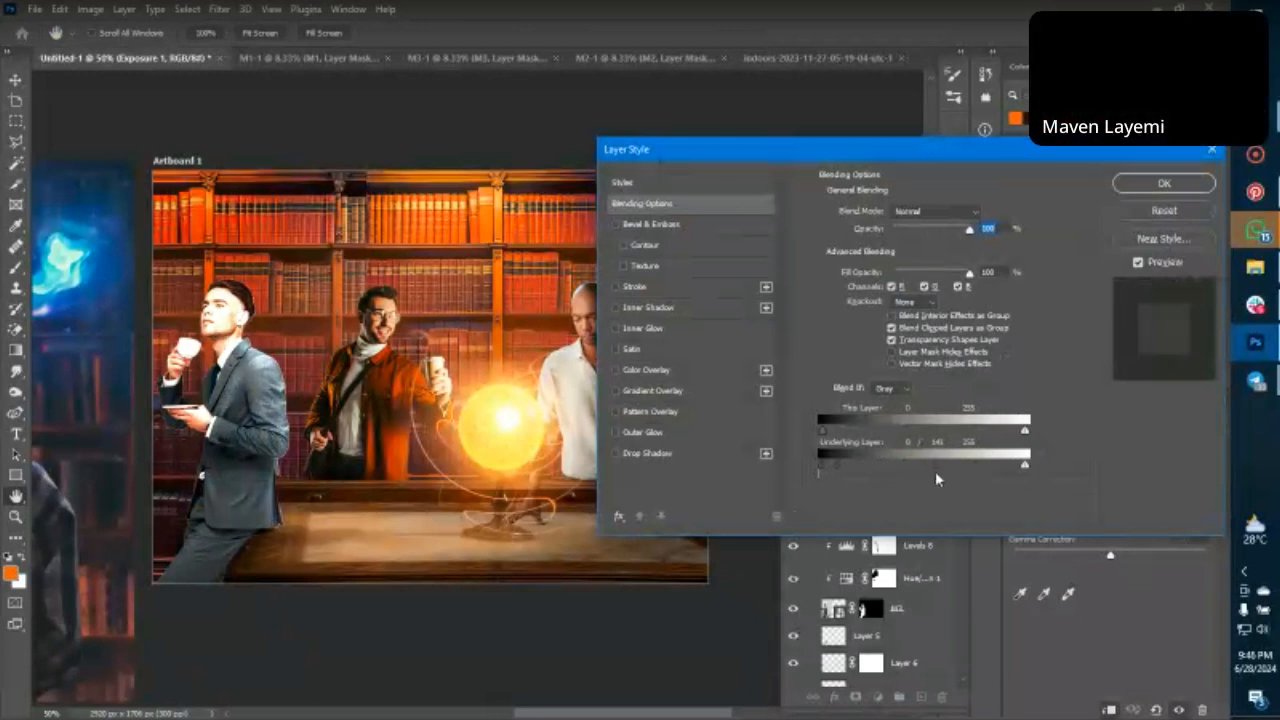
left_click(1133, 188)
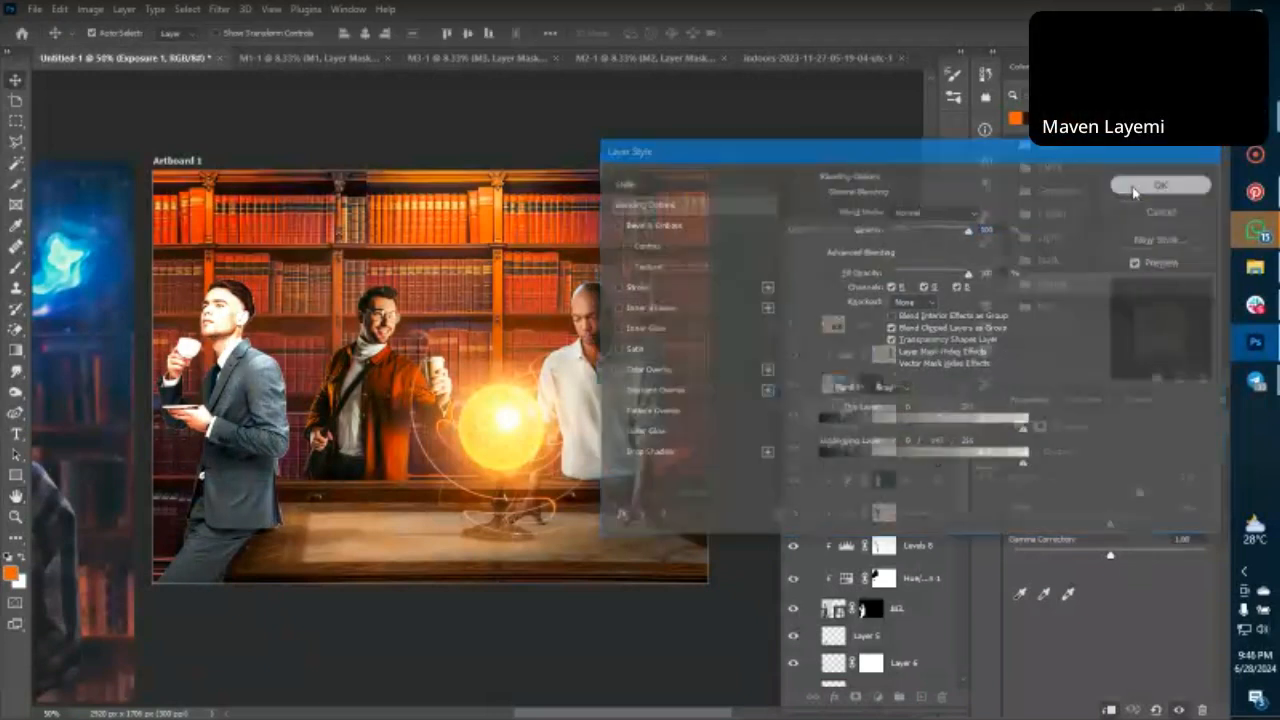
Invert the Exposure 1 mask to black and paint white along the suited man's globe-facing edge with a soft brush at 21% flow.
left_click(885, 415)
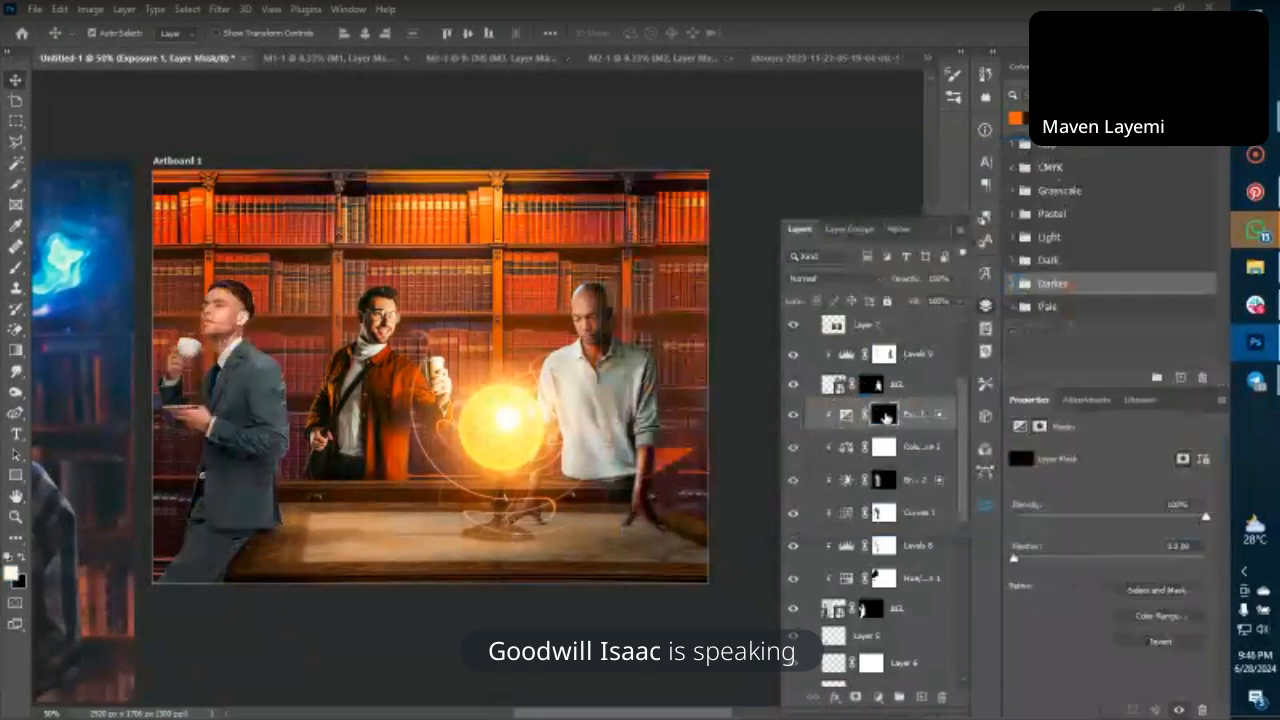
key("b")
left_click_drag(410, 440, 290, 412)
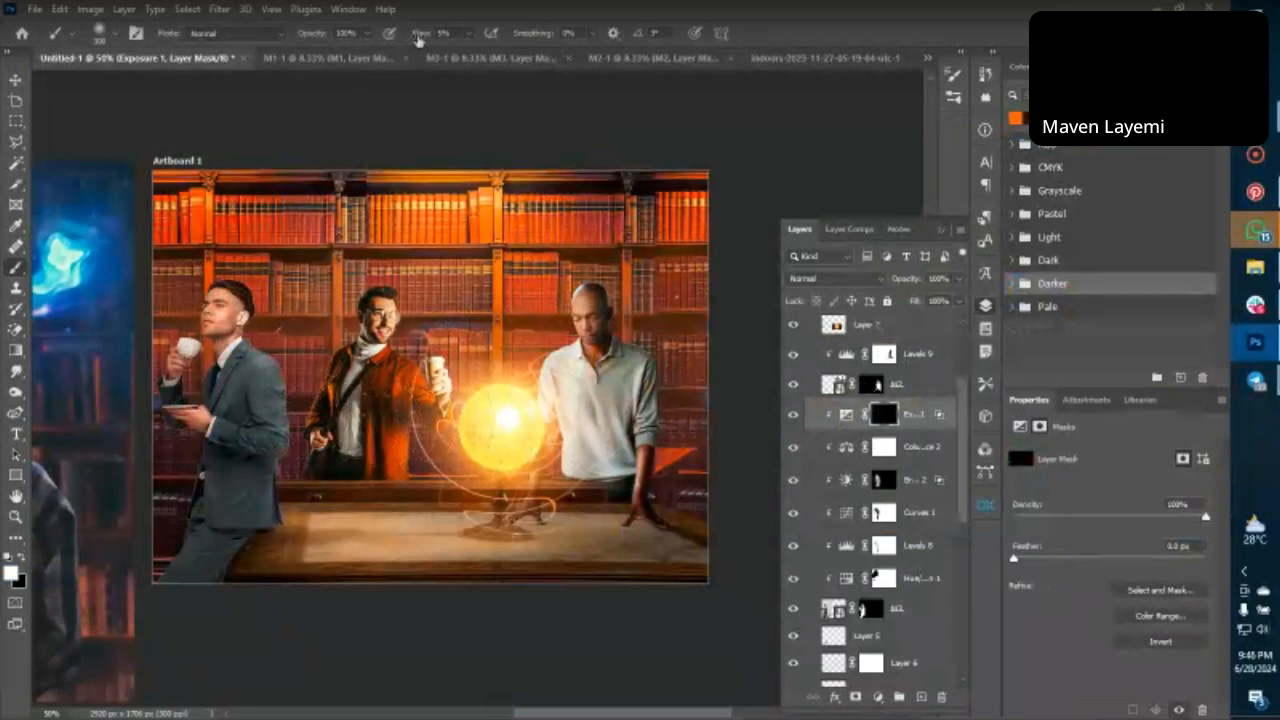
left_click_drag(418, 35, 434, 35)
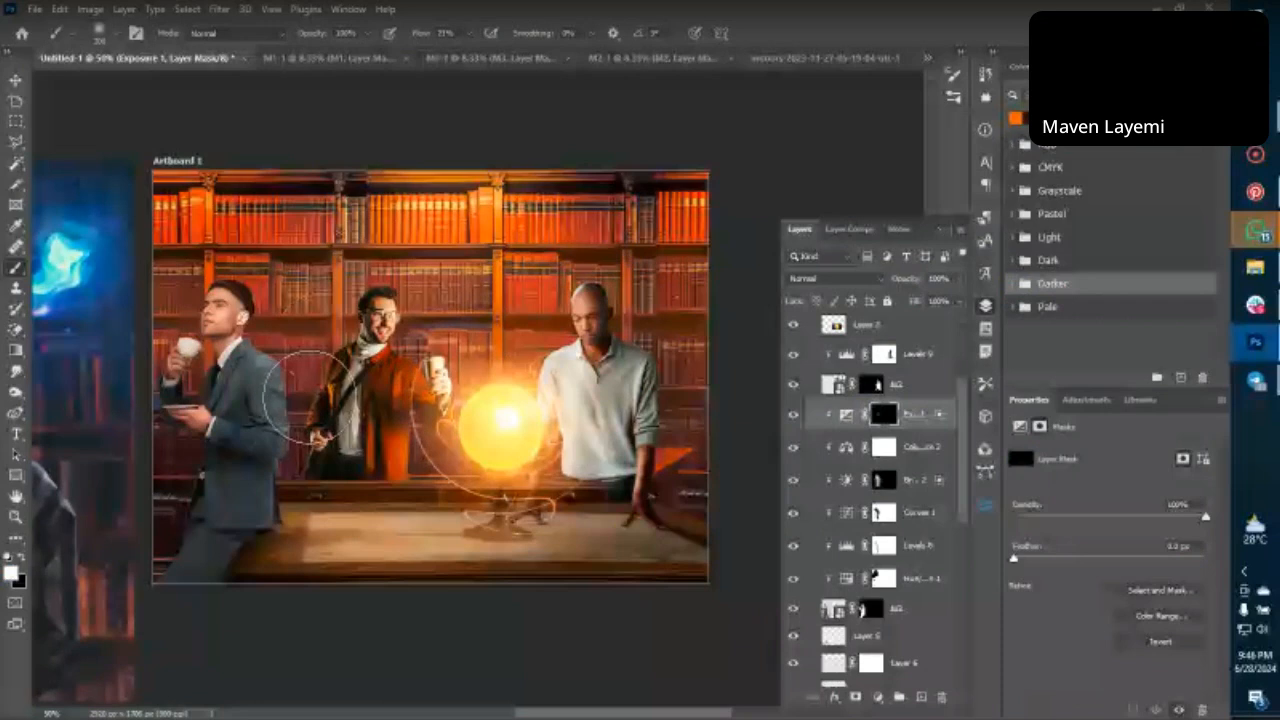
left_click_drag(298, 503, 280, 520)
left_click_drag(297, 441, 288, 323)
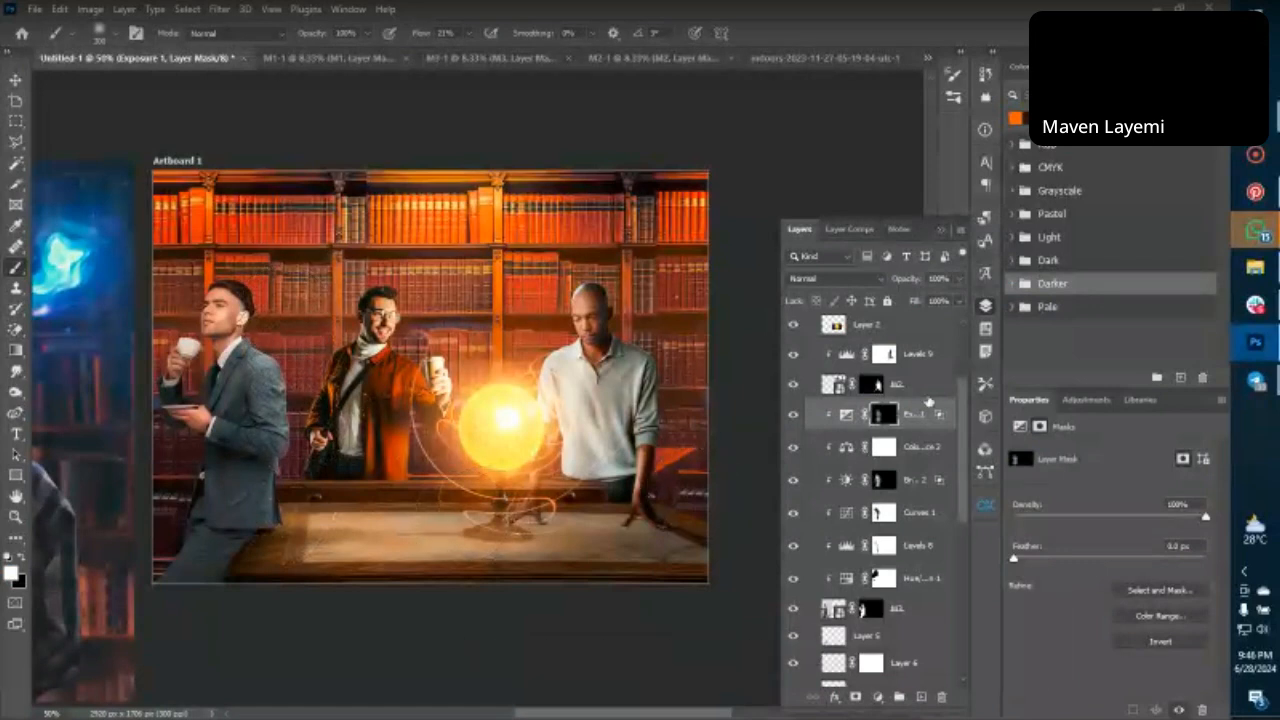
Add a Solid Color fill layer above Exposure 1, using an orange sampled from the glow around the globe.
left_click(920, 697)
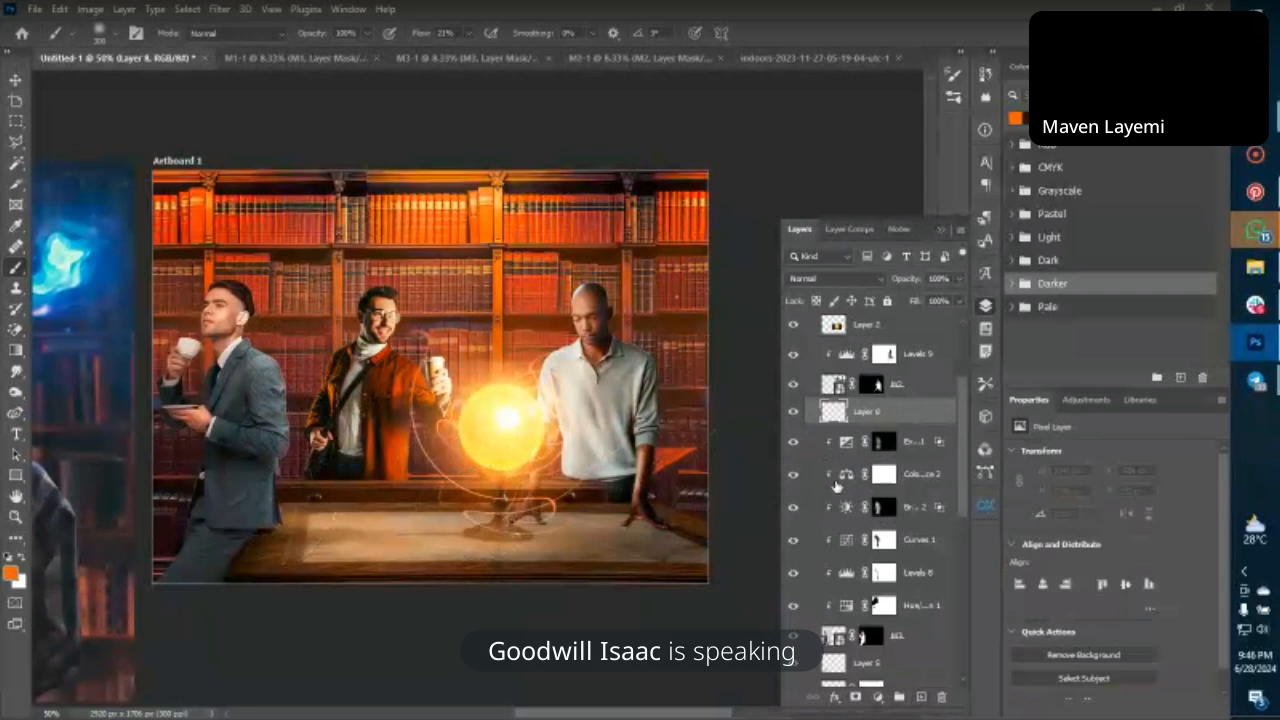
key("ctrl+z")
left_click(882, 698)
left_click(909, 410)
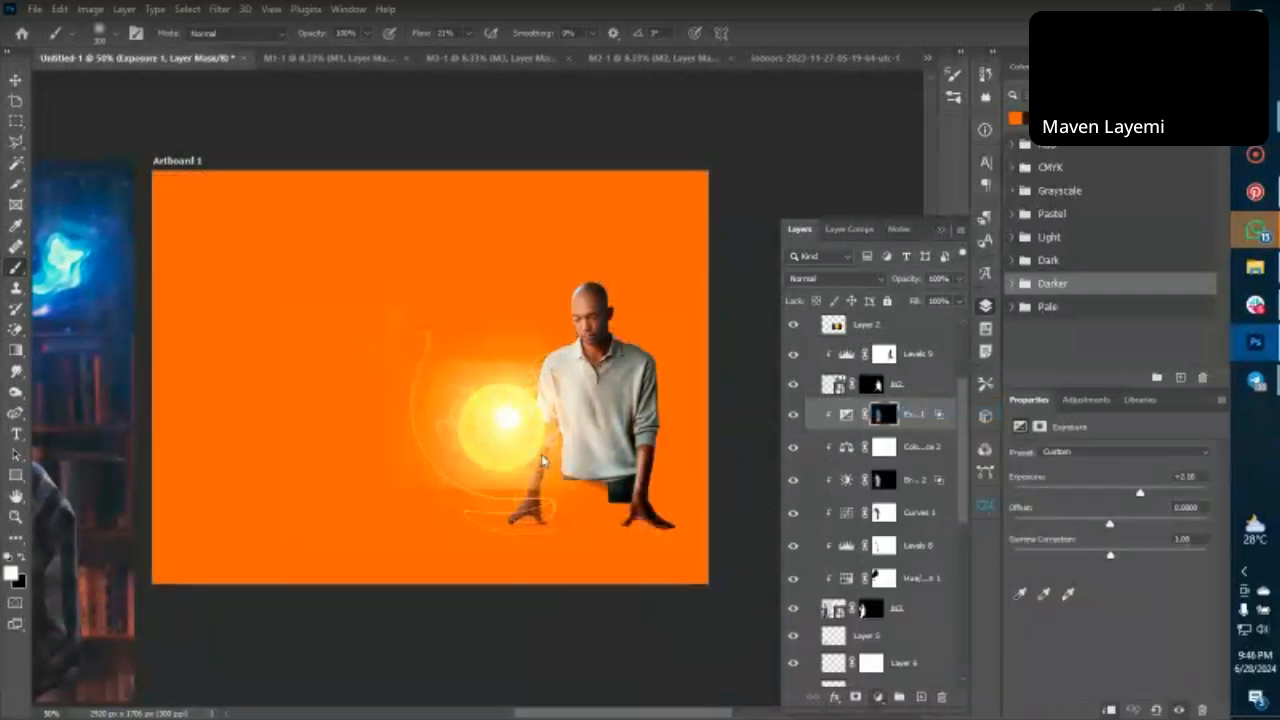
left_click(467, 449)
left_click(467, 450)
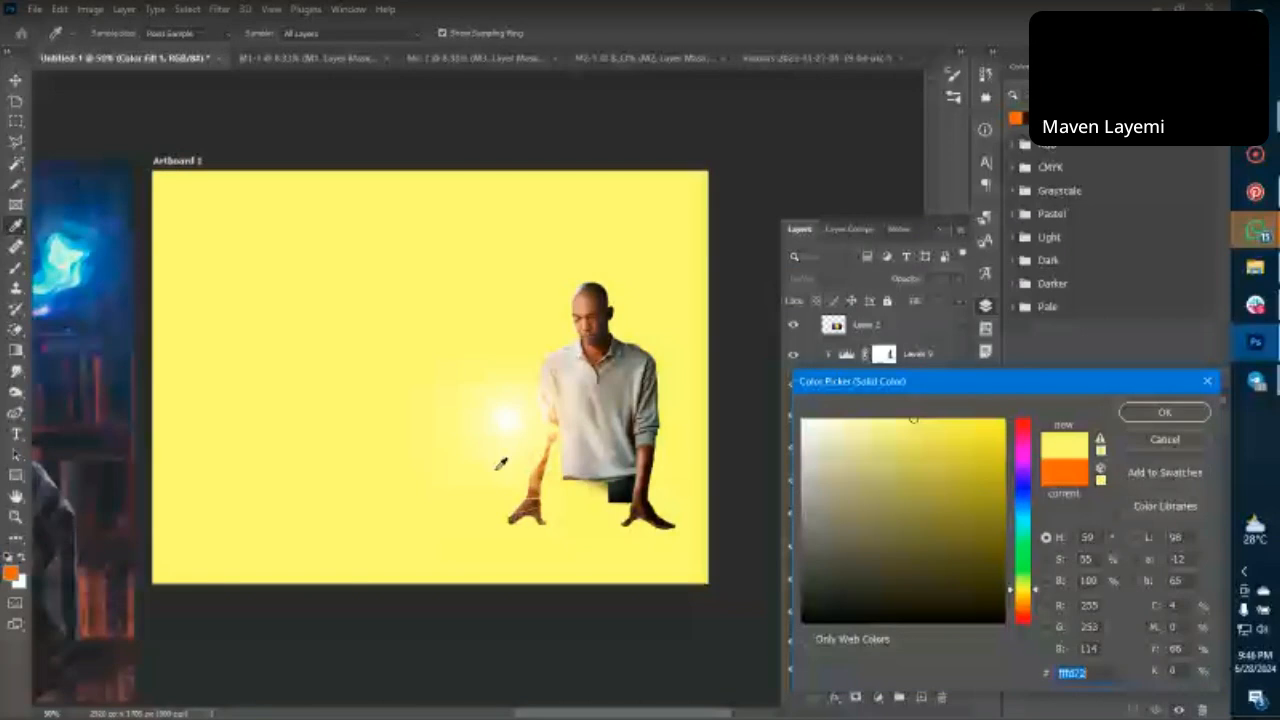
left_click(540, 468)
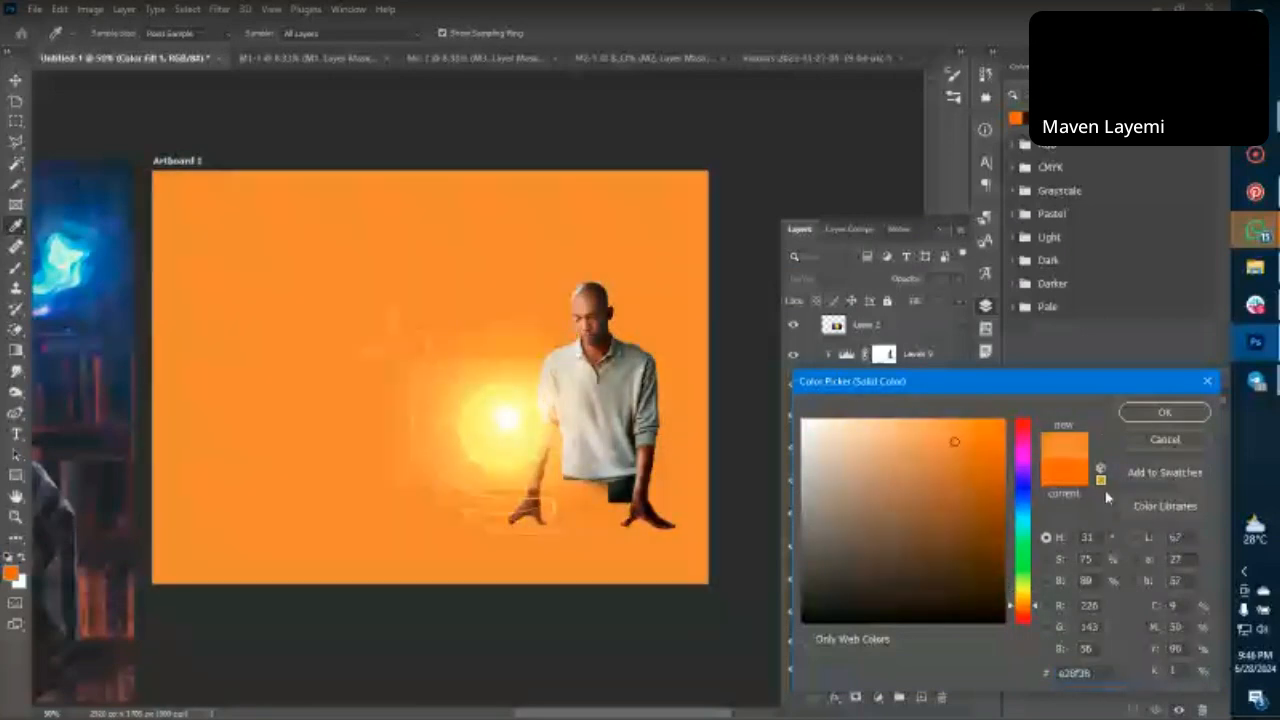
left_click(1164, 412)
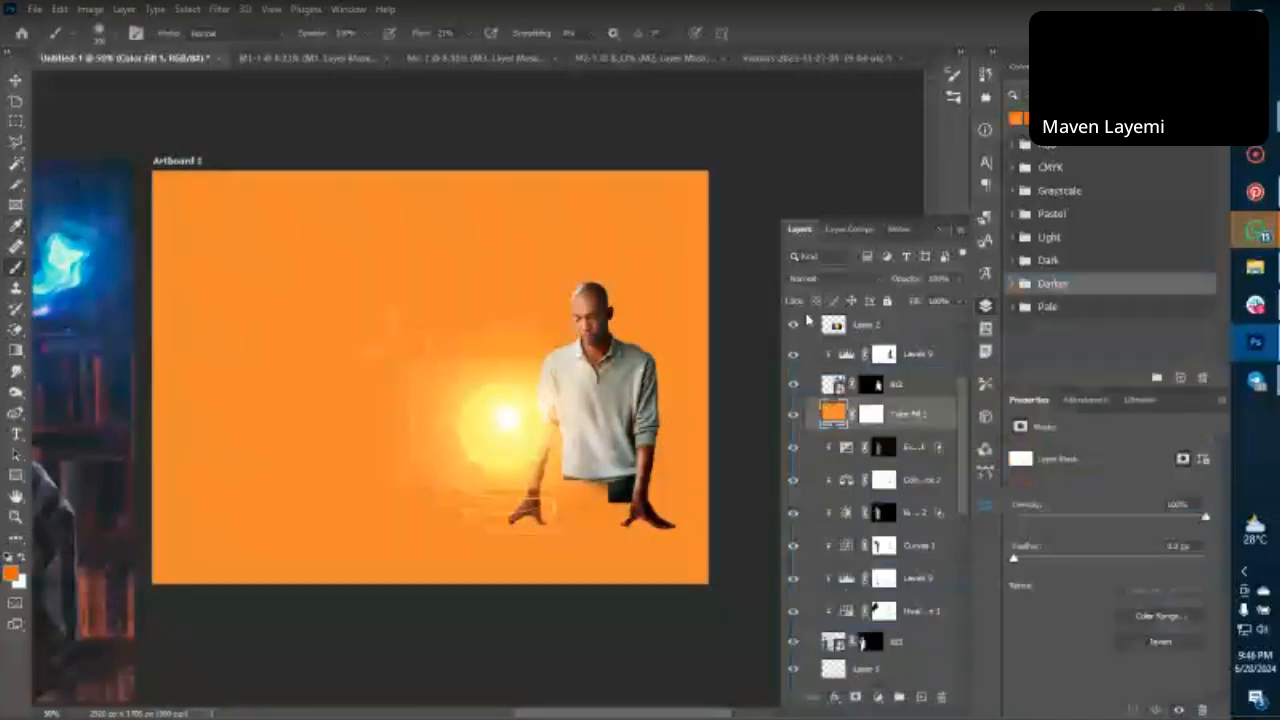
Set the orange Color Fill layer's blend mode to Screen and clip it to the suited man's layers.
left_click(833, 278)
left_click(807, 413)
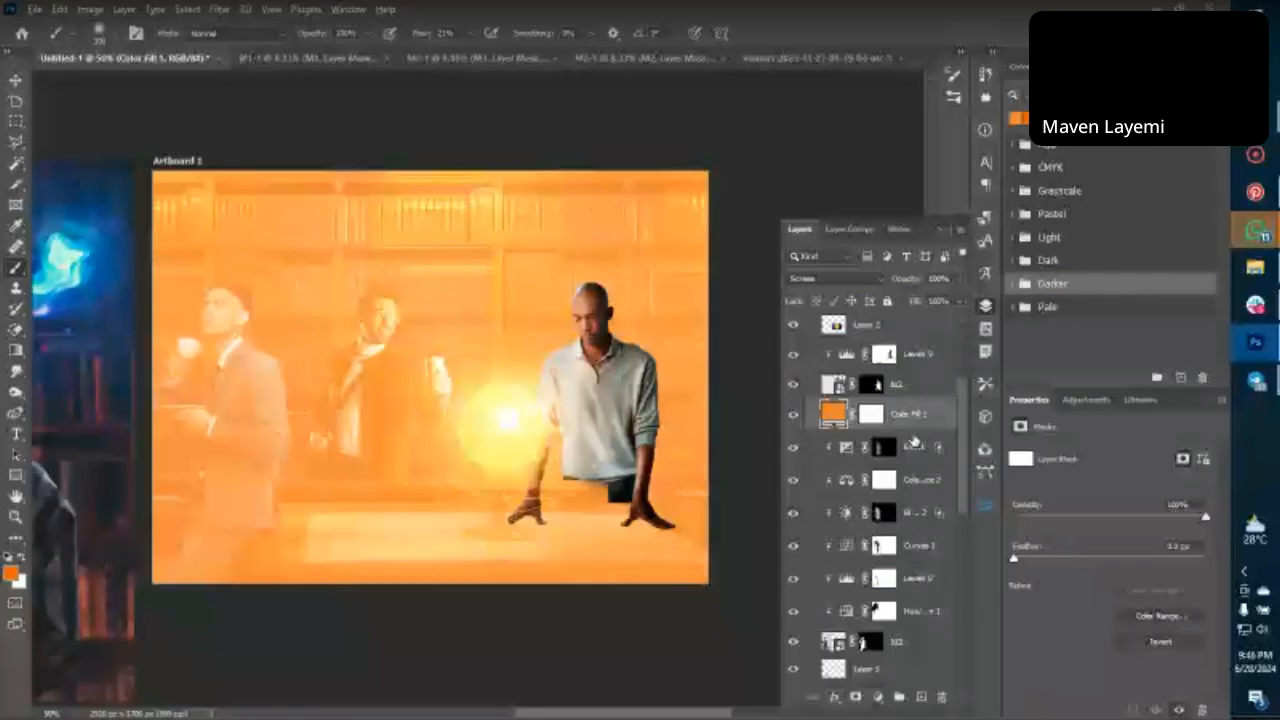
left_click(924, 431, "alt")
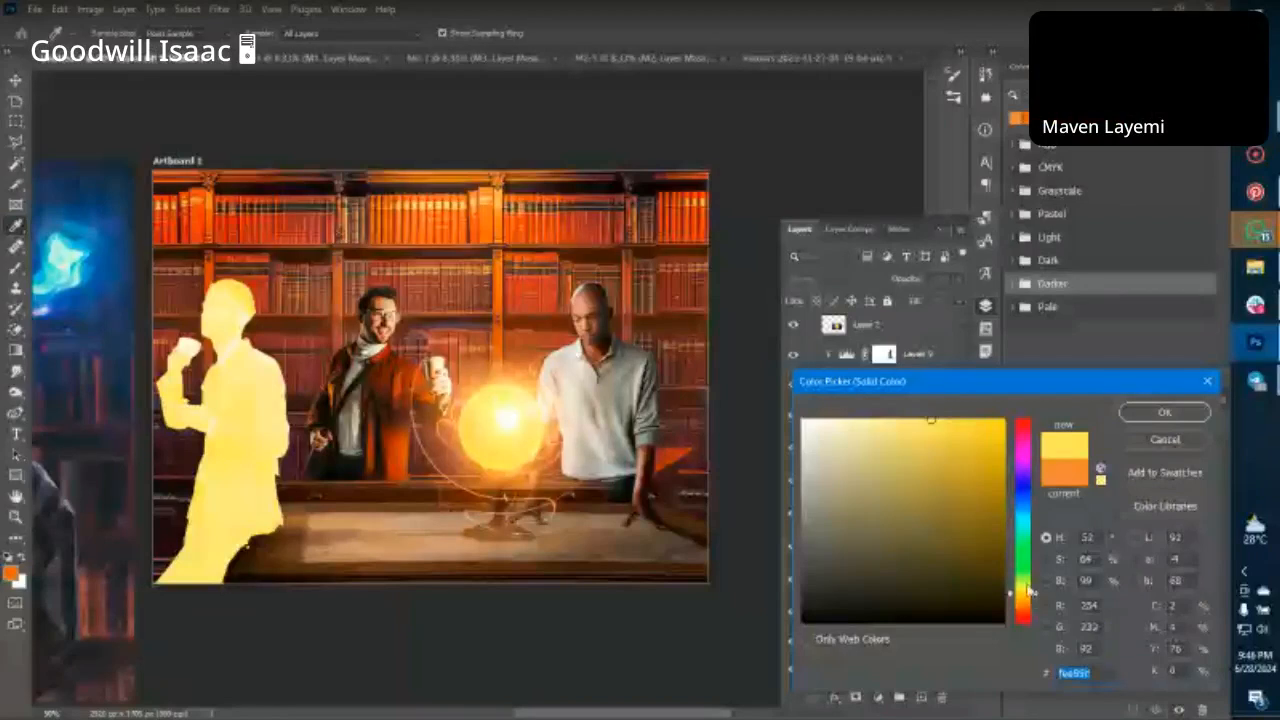
Adjust the Color Fill layer's colour to a deeper orange, about #c86c0b.
mouse_move(976, 440)
left_mouse_down()
mouse_move(994, 463)
mouse_move(964, 487)
left_mouse_up()
left_click_drag(1023, 605, 1023, 597)
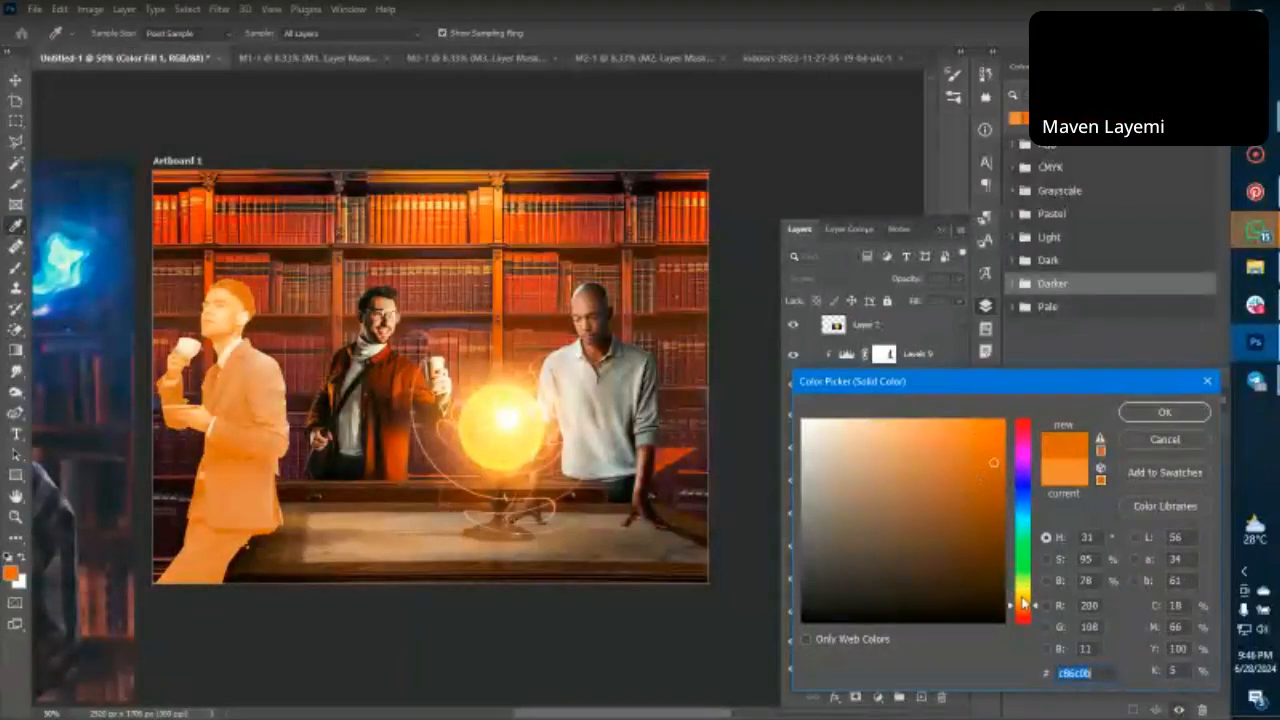
Recolor the Color Fill layer on the man in the suit to yellow-orange and split its Blend If underlying shadow slider toward the highlights.
mouse_move(984, 436)
left_mouse_down()
mouse_move(986, 447)
mouse_move(987, 425)
left_mouse_up()
left_click(1136, 414)
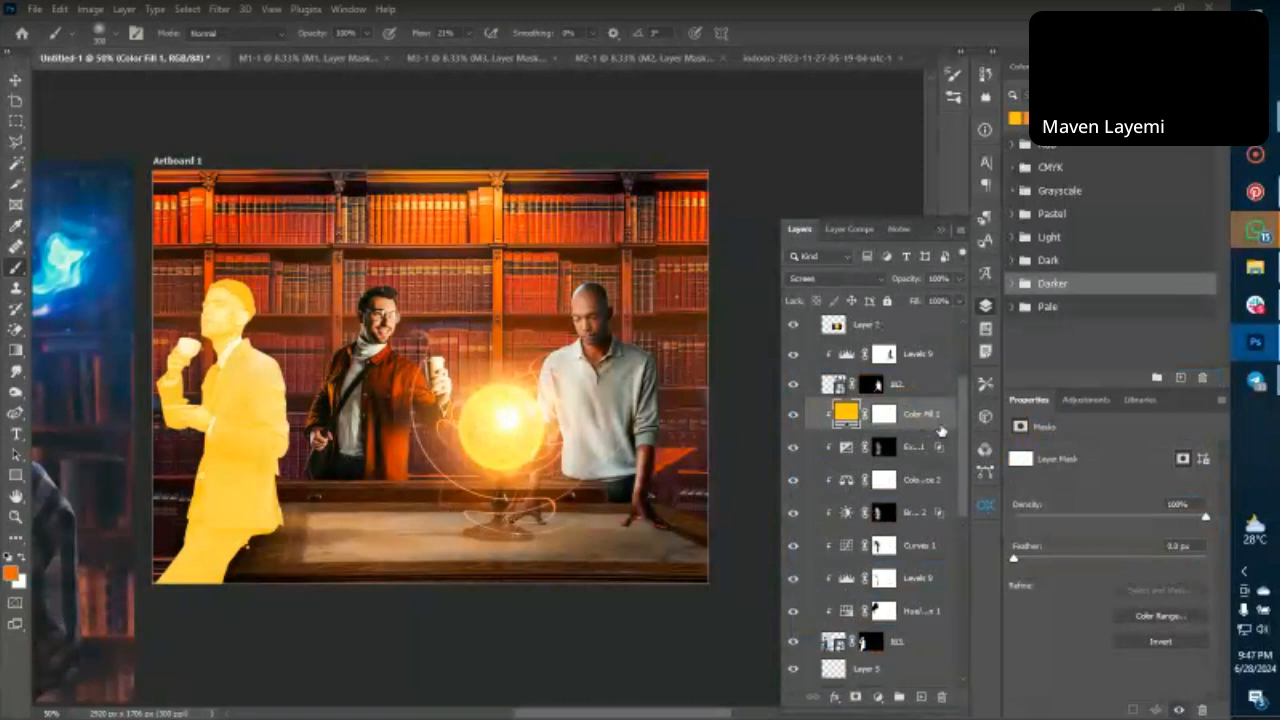
double_click(840, 477)
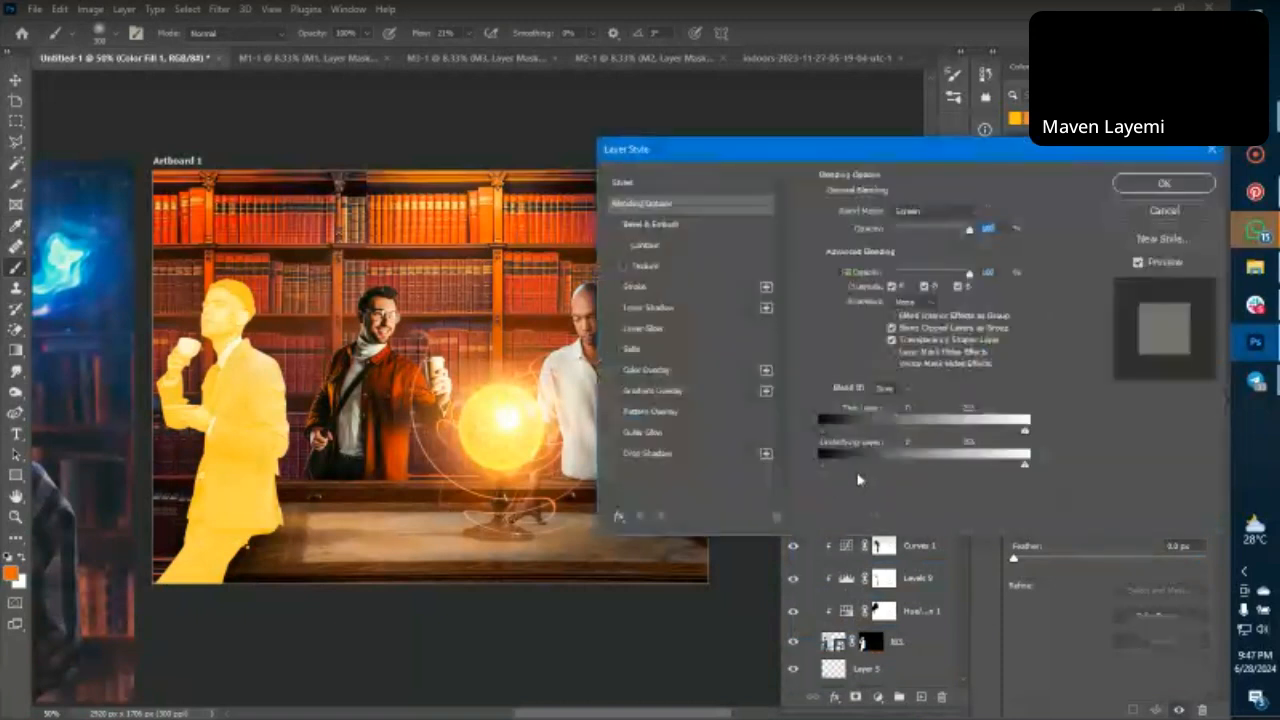
left_click_drag(821, 464, 955, 472)
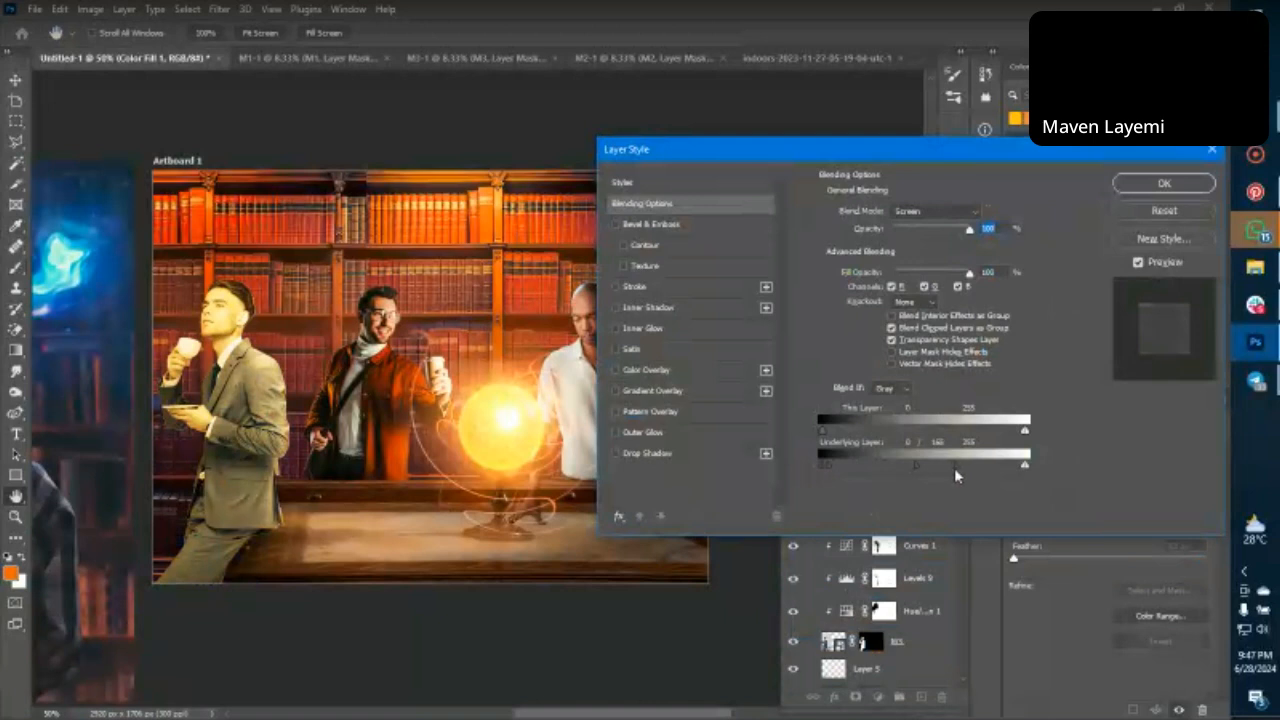
left_click(1131, 184)
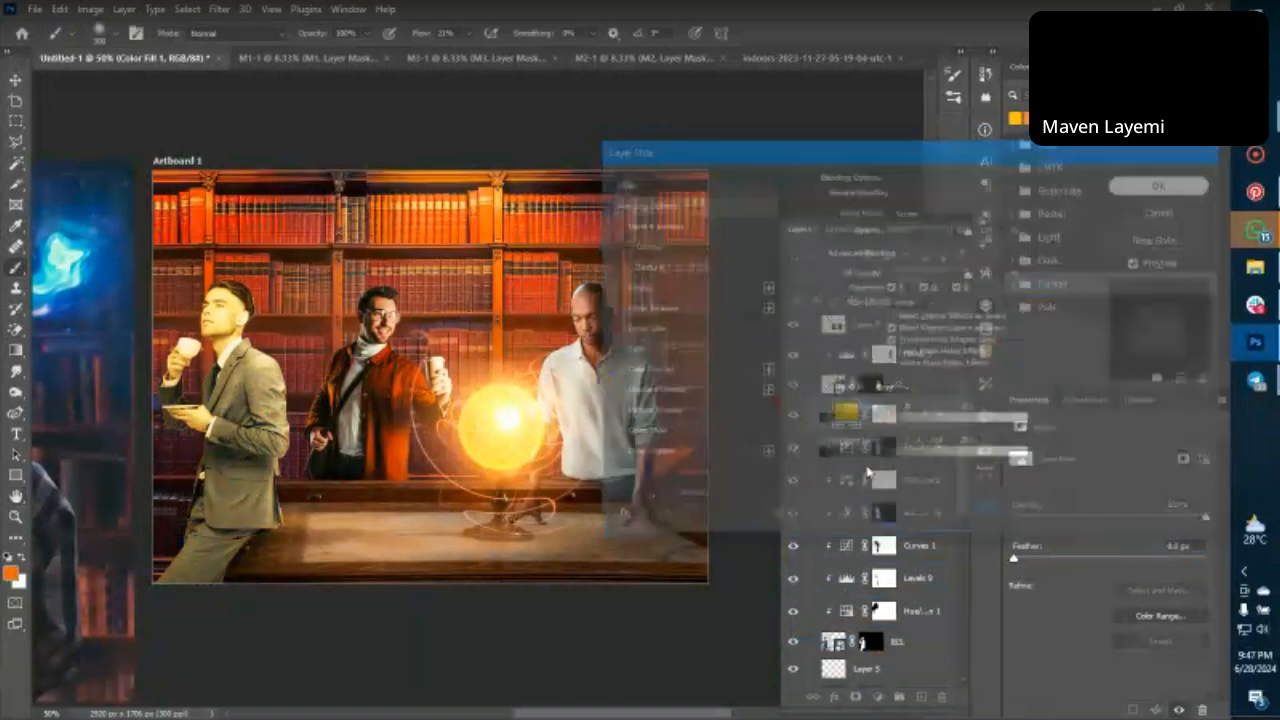
Invert the Color Fill mask and paint the warm light back along the suited man's globe-facing side, using a progressively smaller brush.
left_click(885, 419)
key("ctrl+i")
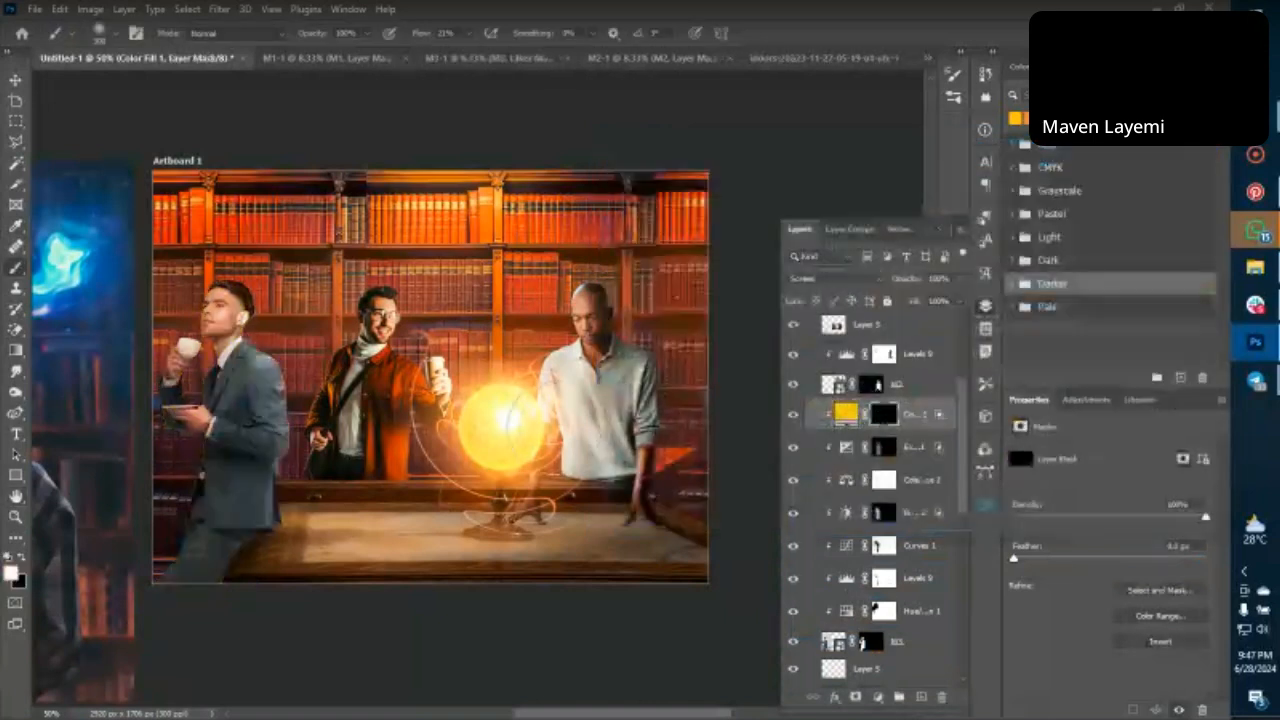
left_click_drag(307, 428, 308, 385)
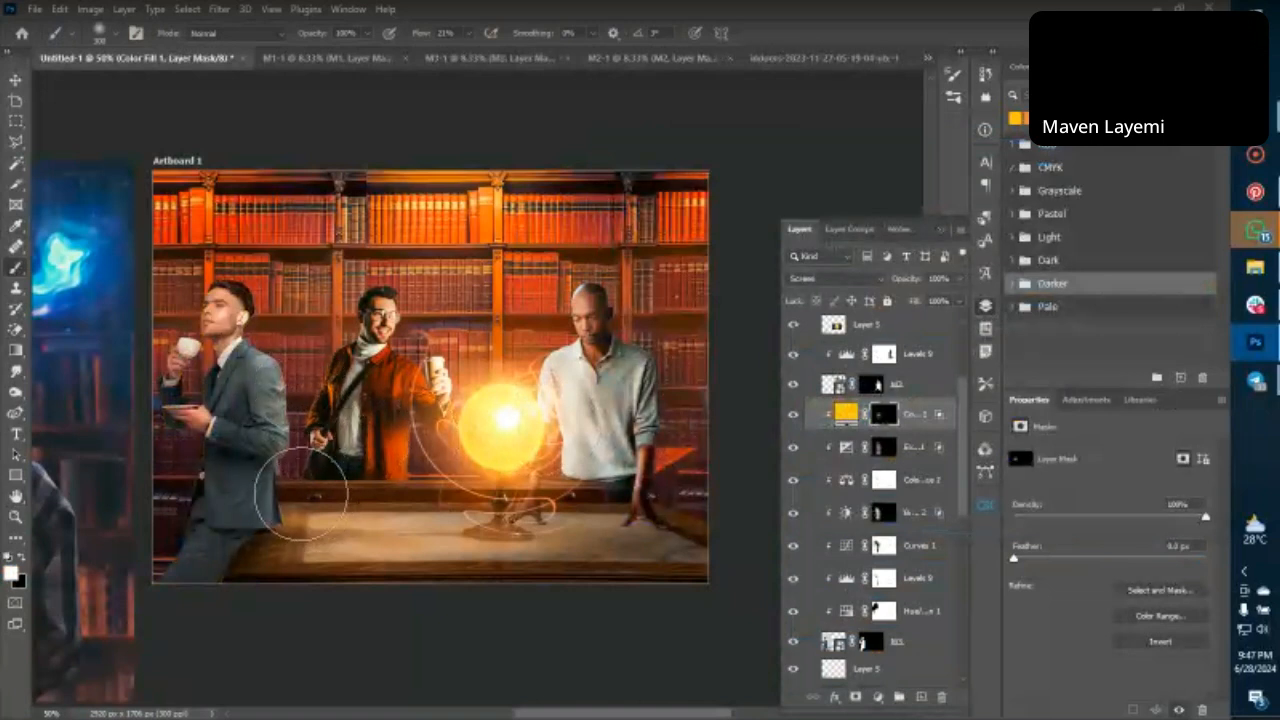
left_click_drag(301, 494, 295, 498)
key("bracketleft")
key("bracketleft")
key("bracketleft")
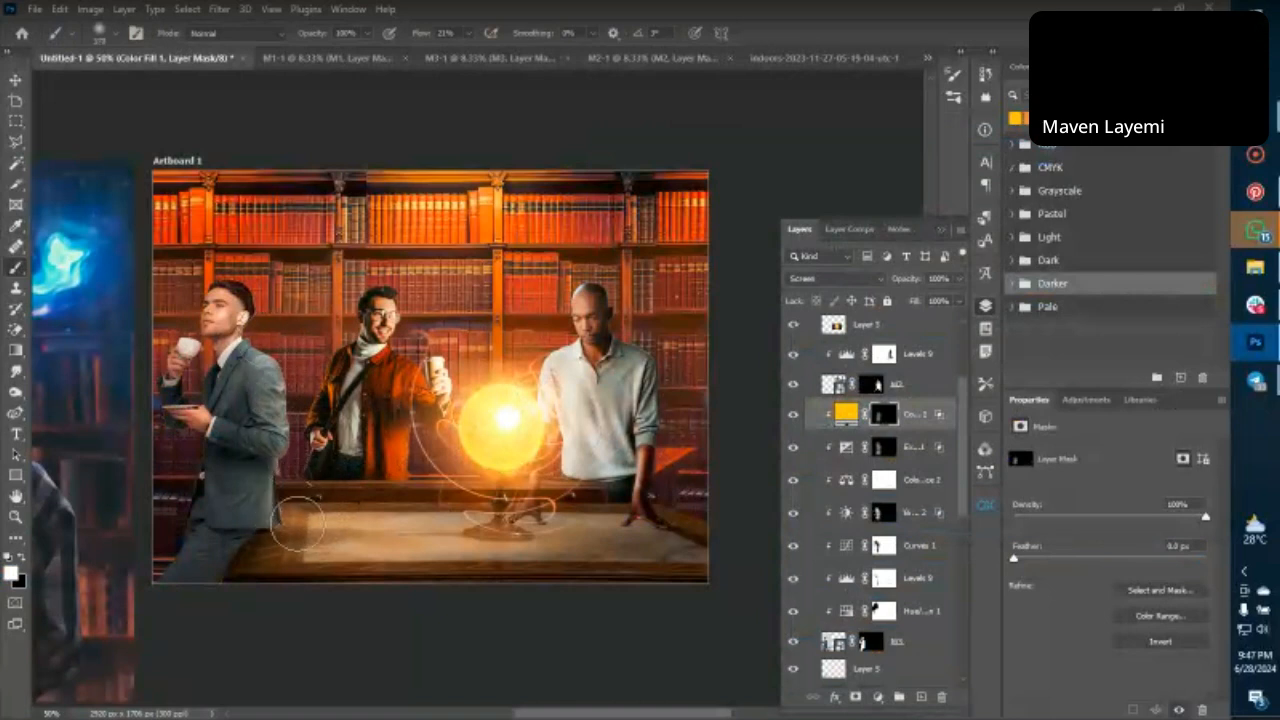
key("ctrl+minus")
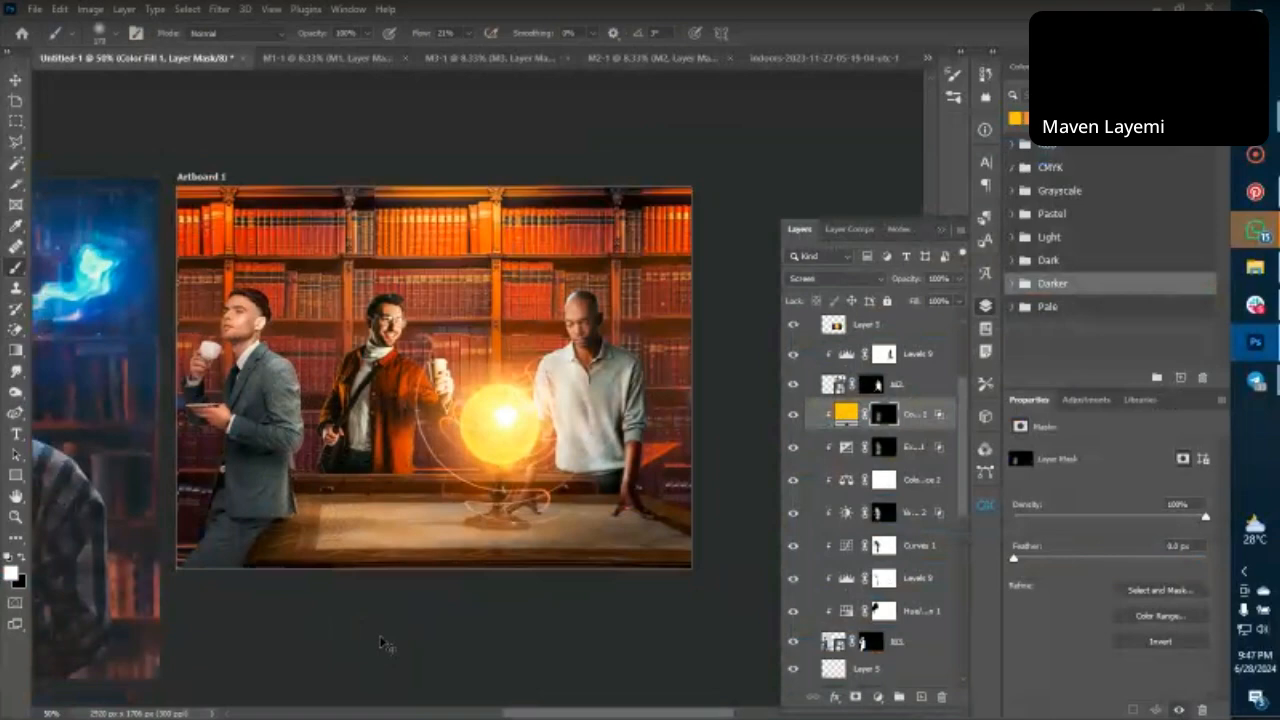
key("ctrl+minus")
key("ctrl+plus")
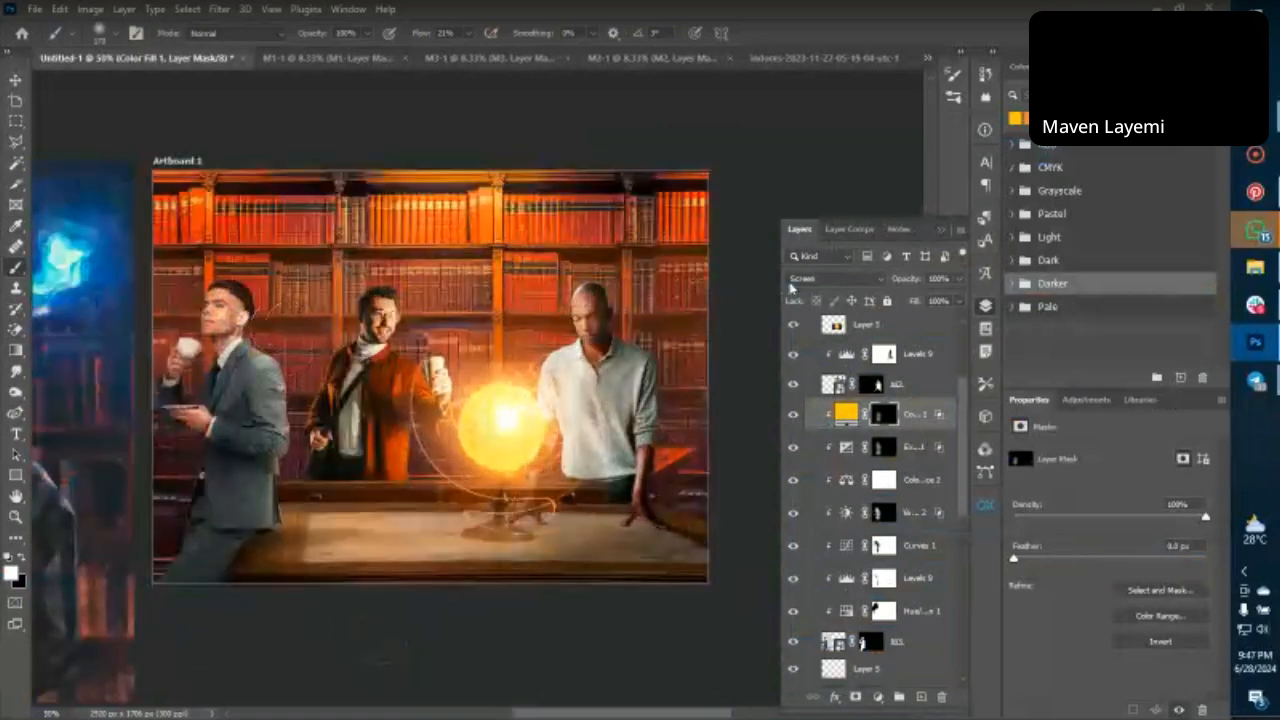
Set the yellow-orange Color Fill layer's blend mode to Hard Light.
left_click(806, 281)
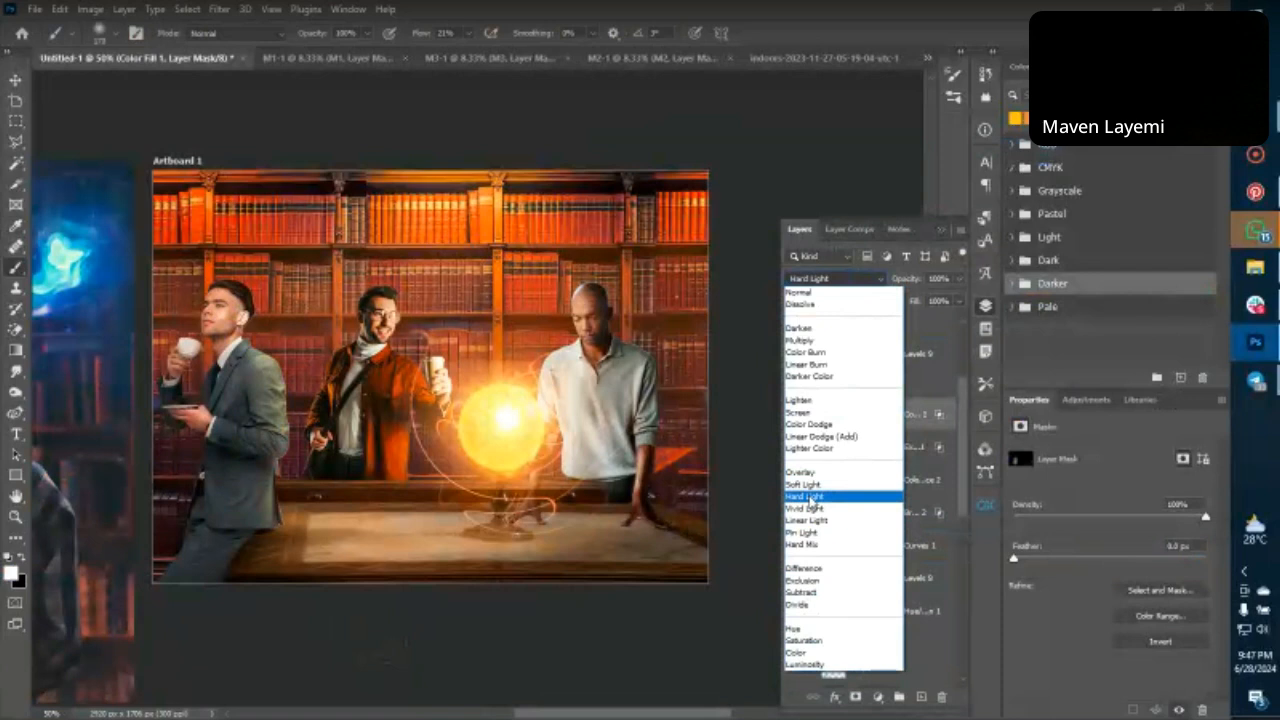
left_click(810, 497)
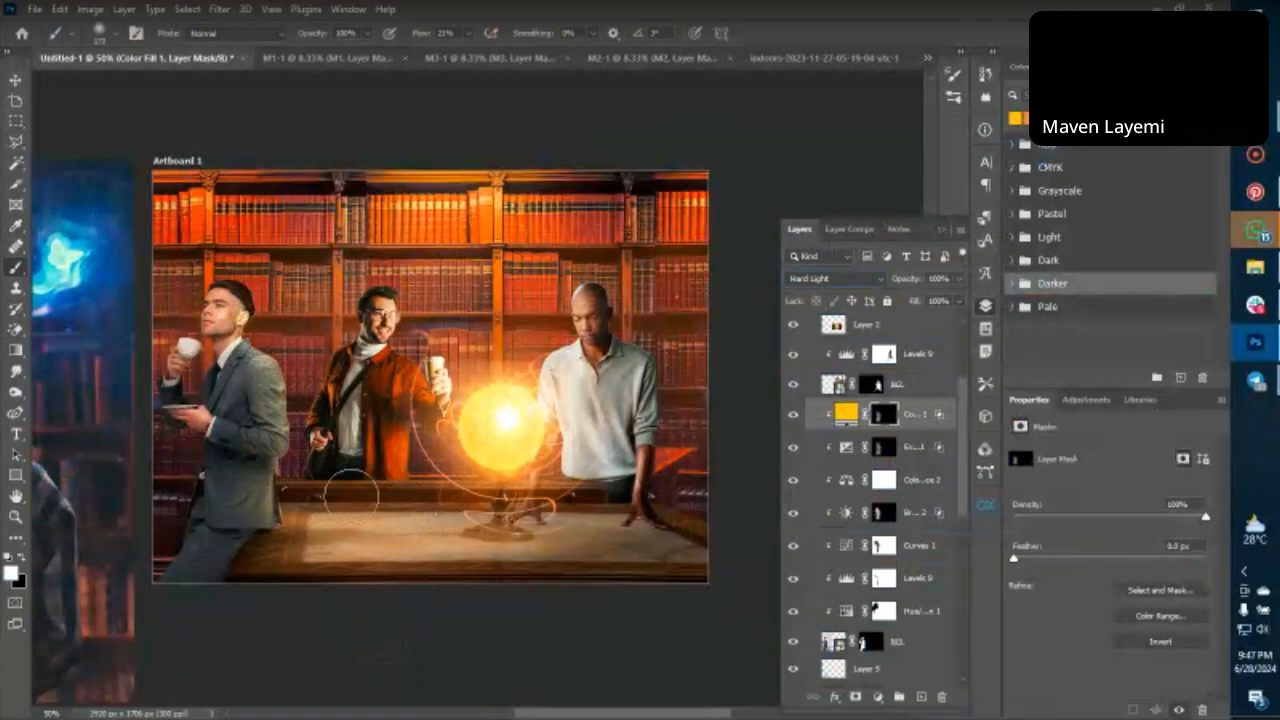
scroll(338, 540, "left", 1)
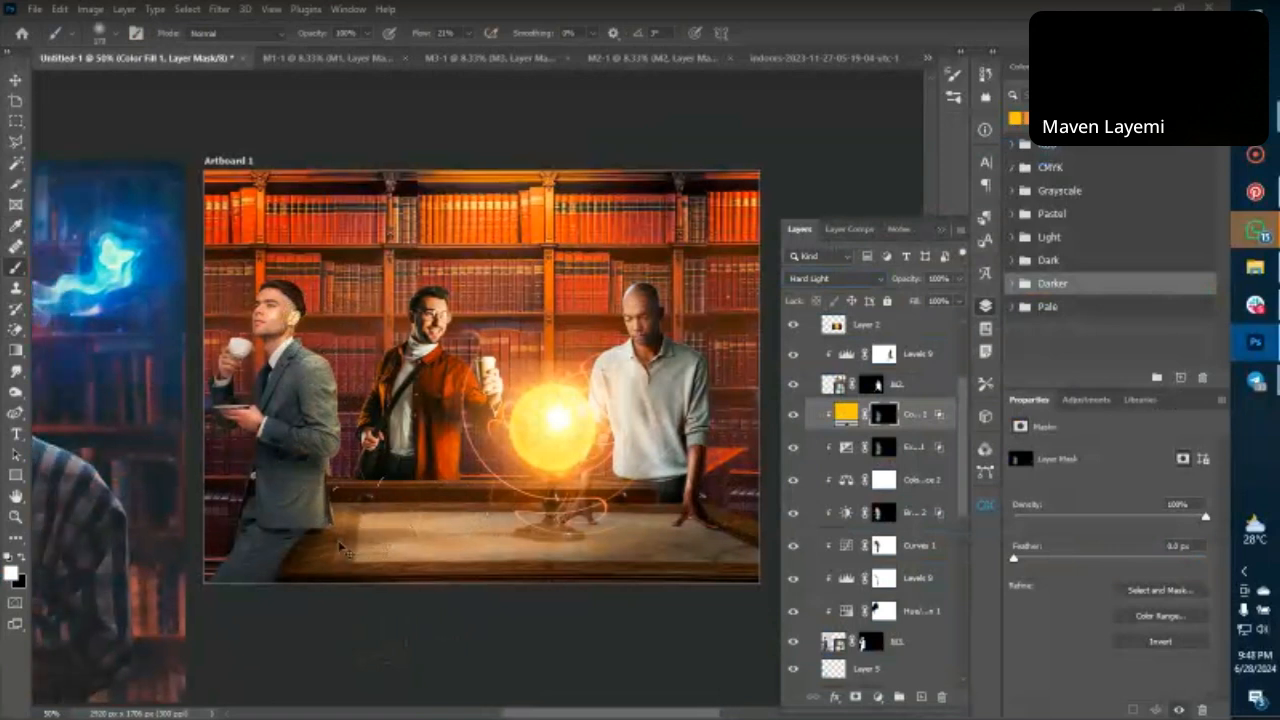
key("ctrl+minus")
key("ctrl+plus")
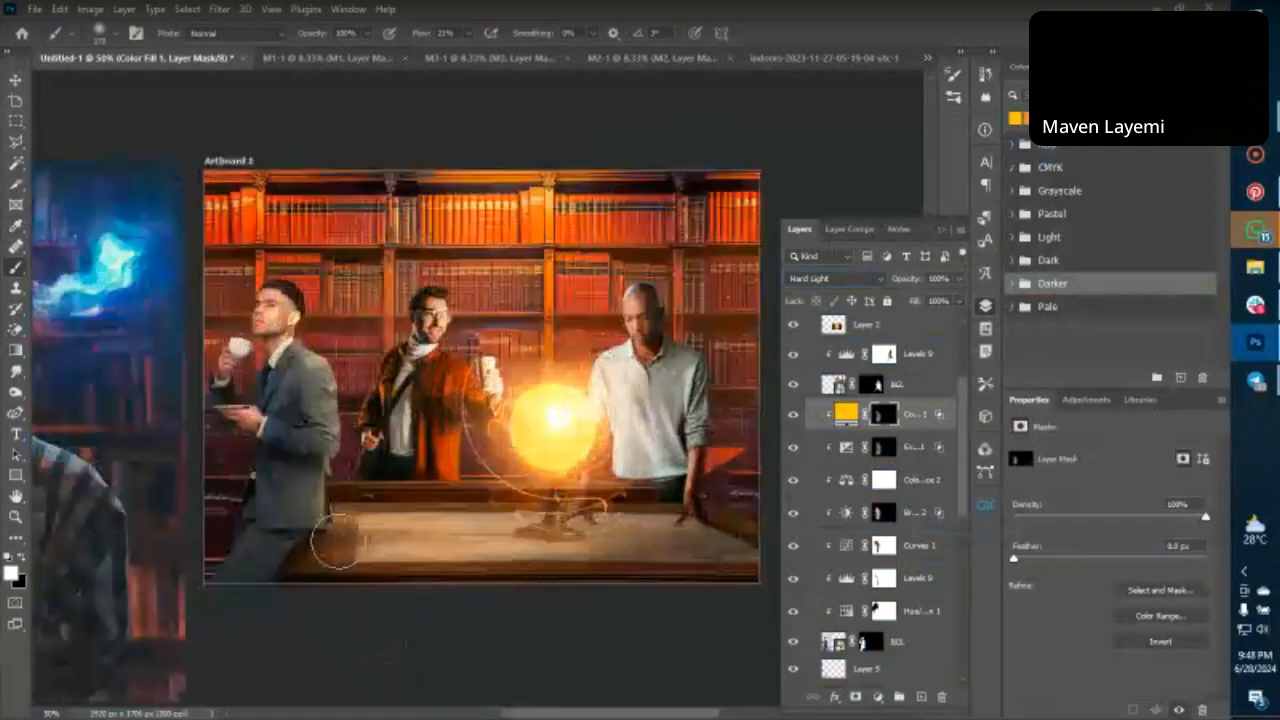
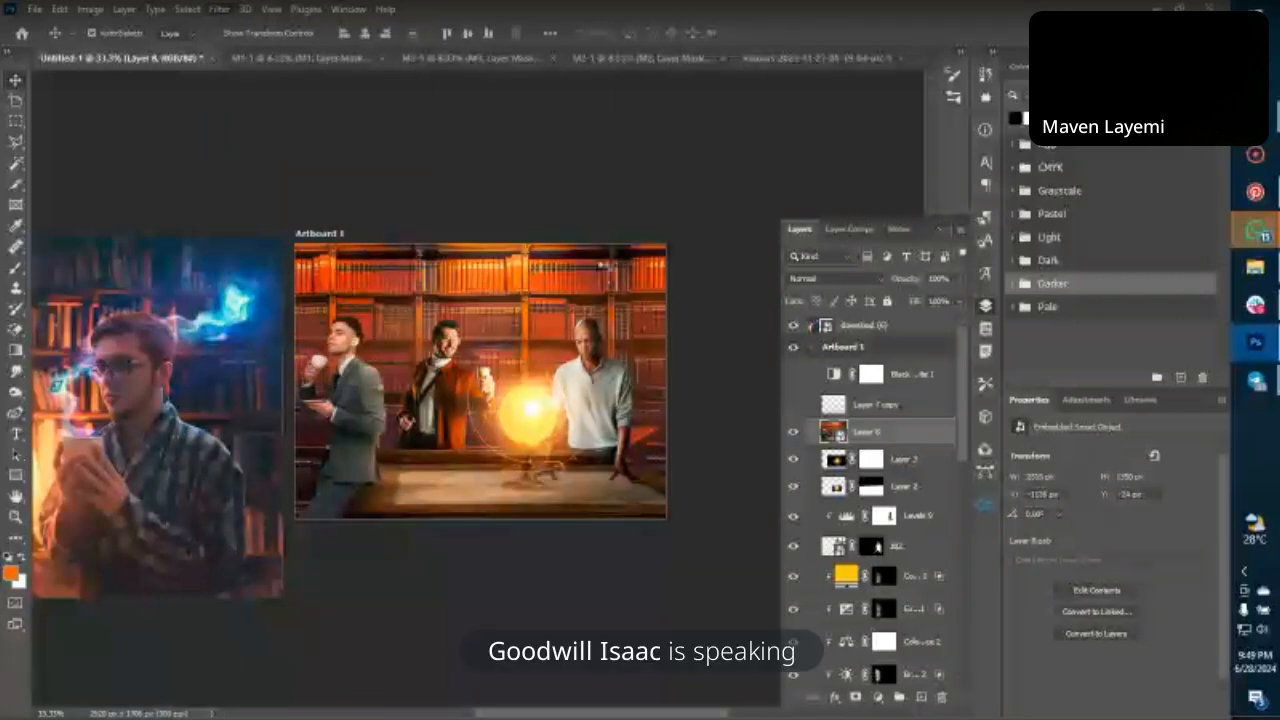
Apply the Camera Raw Filter to Layer 8, lowering Clarity to about -18 and giving Dehaze a negative value for a soft haze.
key("ctrl+shift+a")
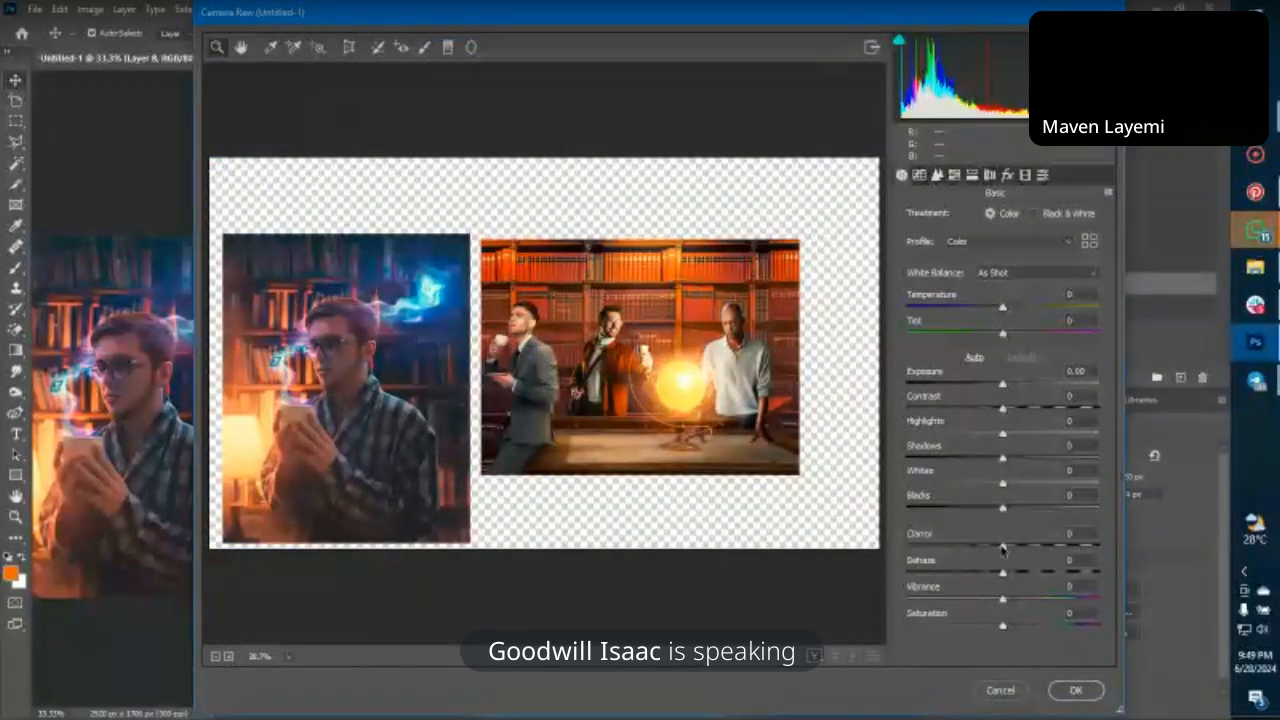
key("ctrl+plus")
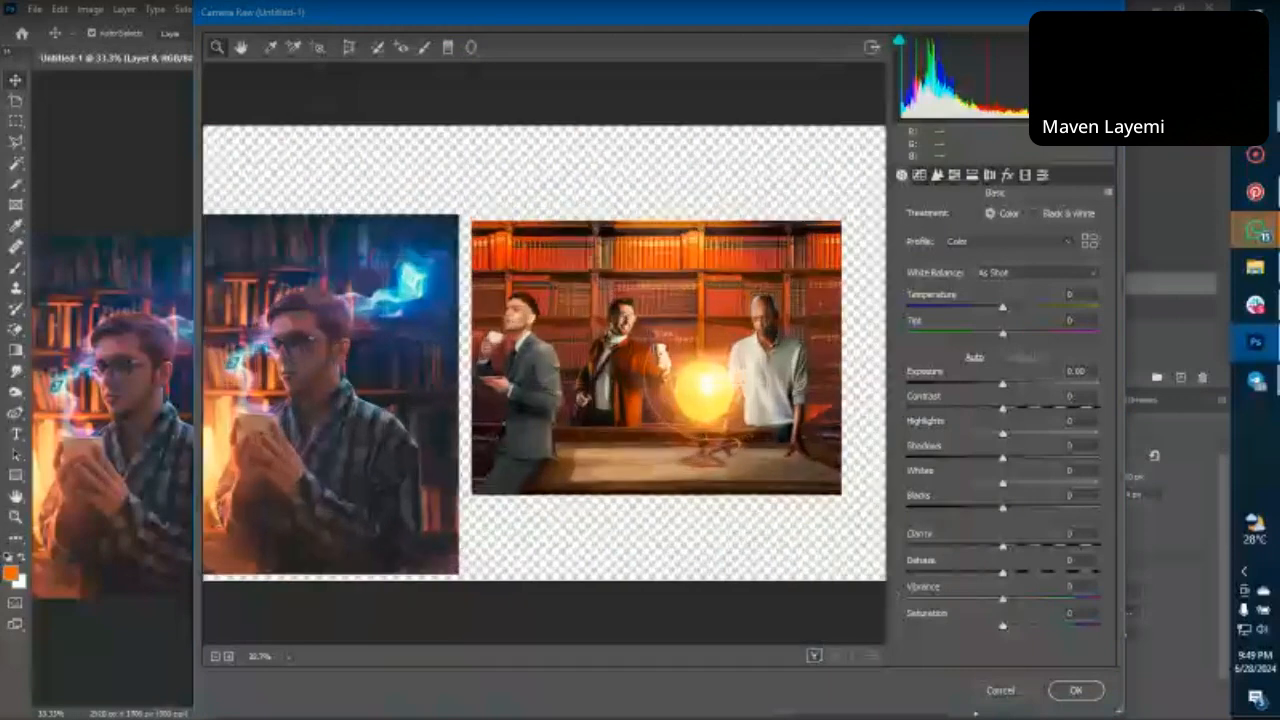
key("ctrl+plus")
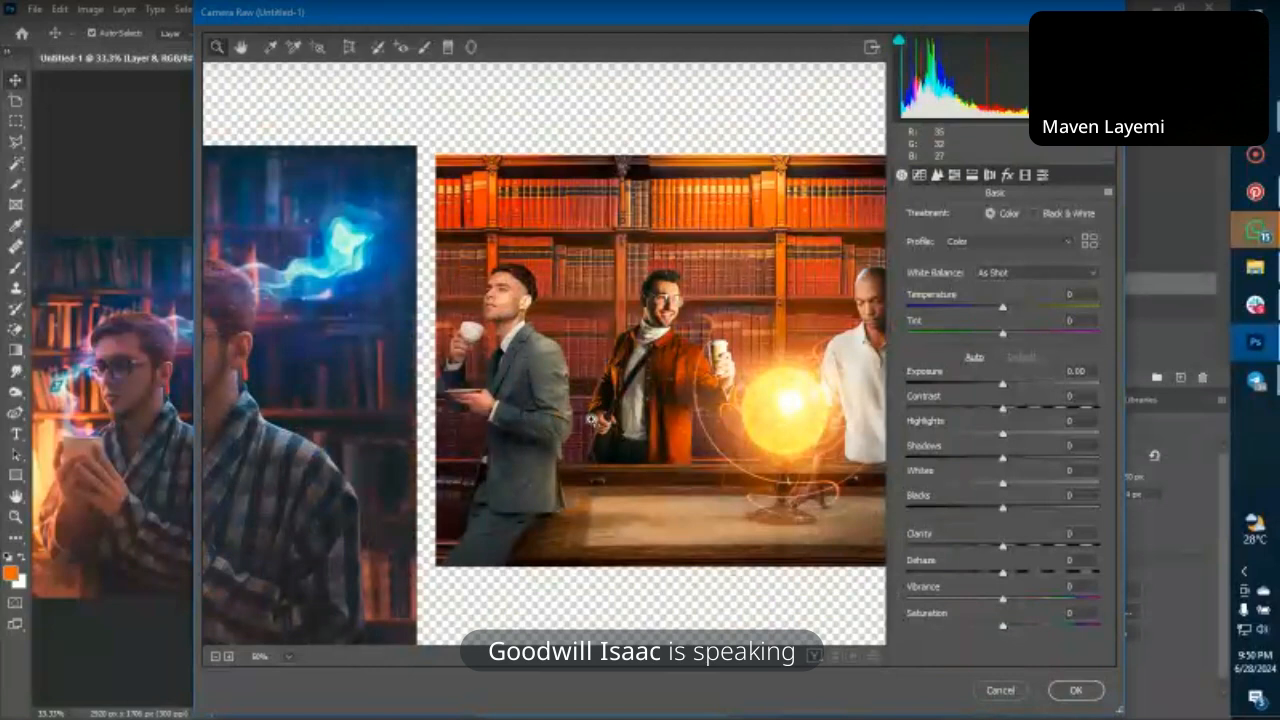
left_click_drag(592, 419, 511, 405)
left_click(727, 363, "alt")
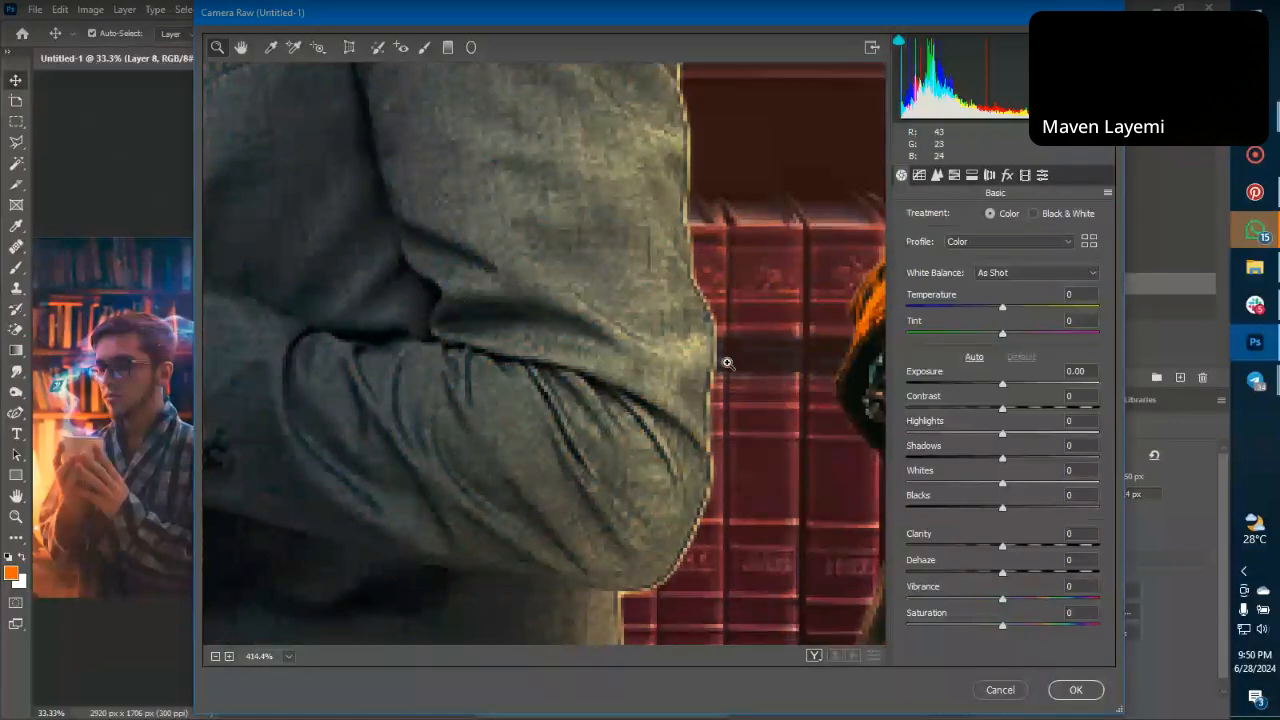
left_click(727, 363, "alt")
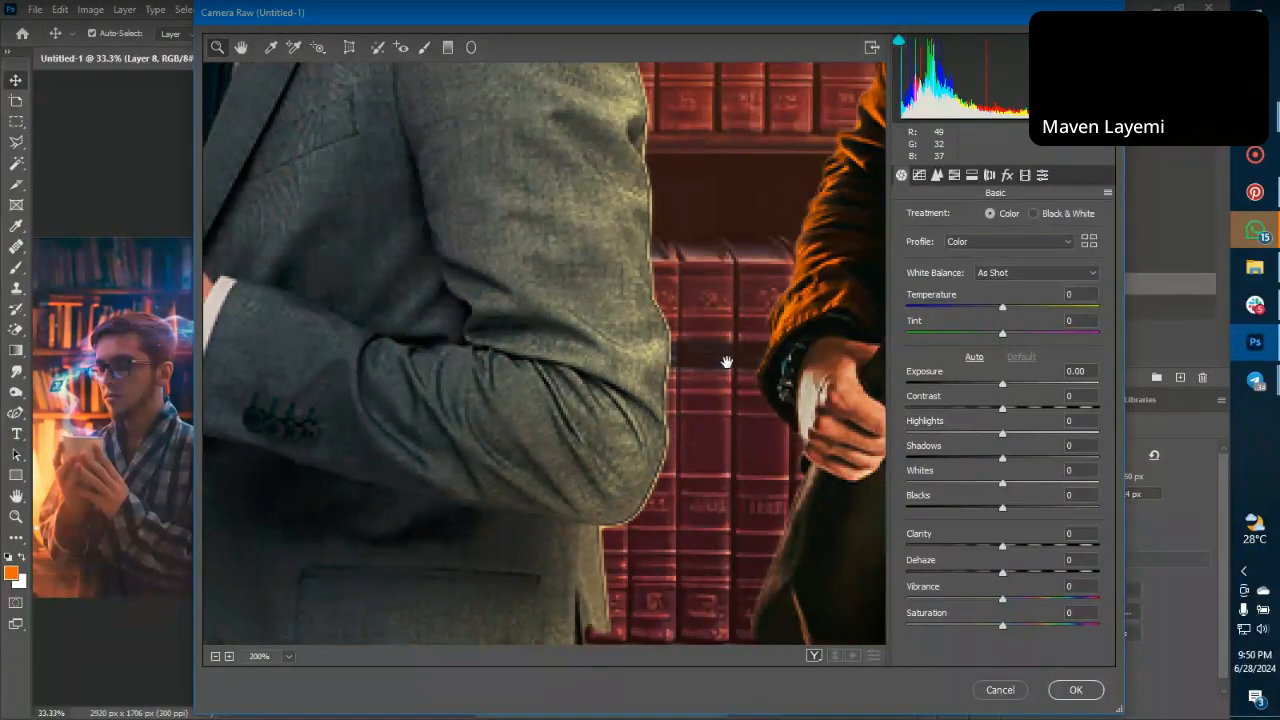
left_click(727, 363, "alt")
left_click(727, 363, "alt")
left_click(727, 363, "alt")
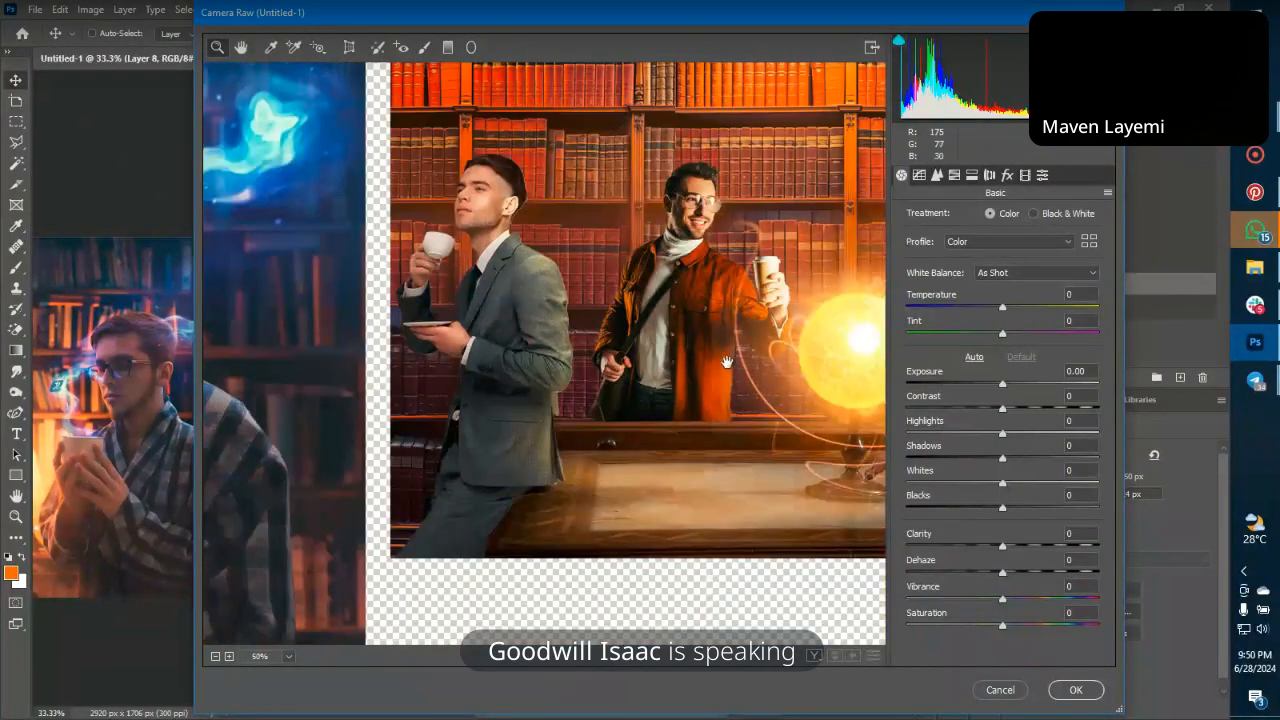
left_click(727, 363, "alt")
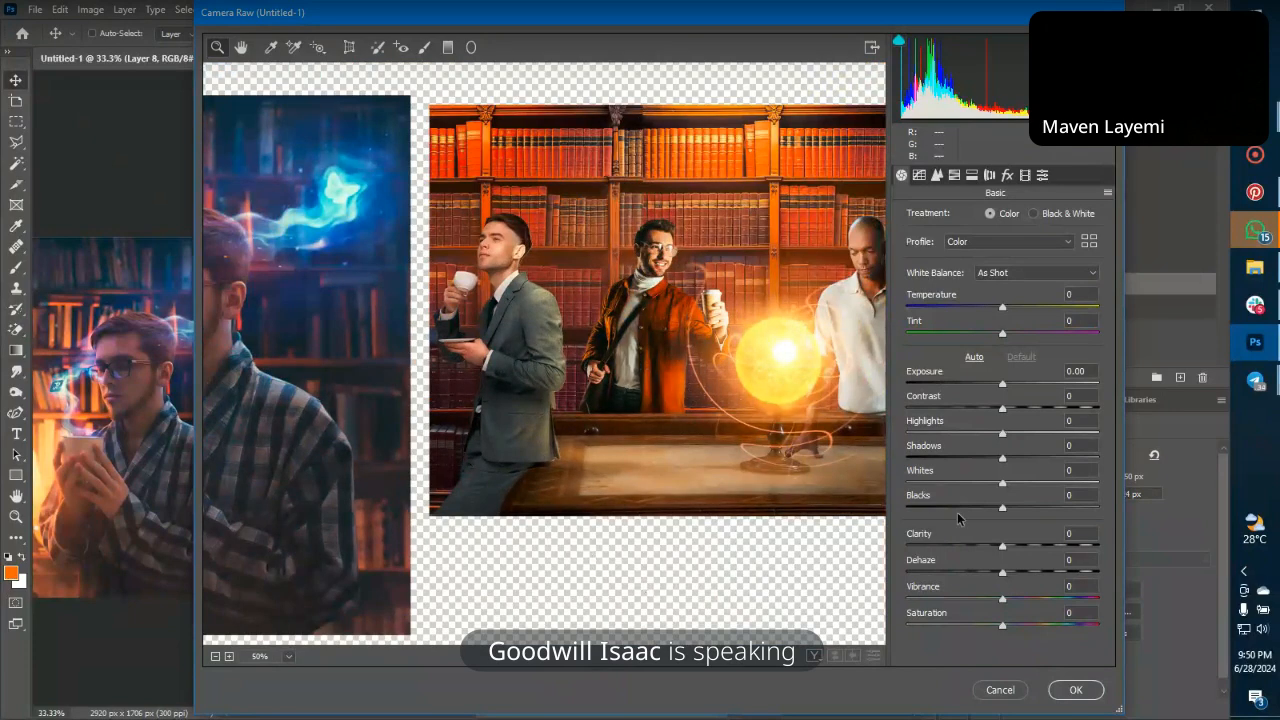
left_click(1003, 549)
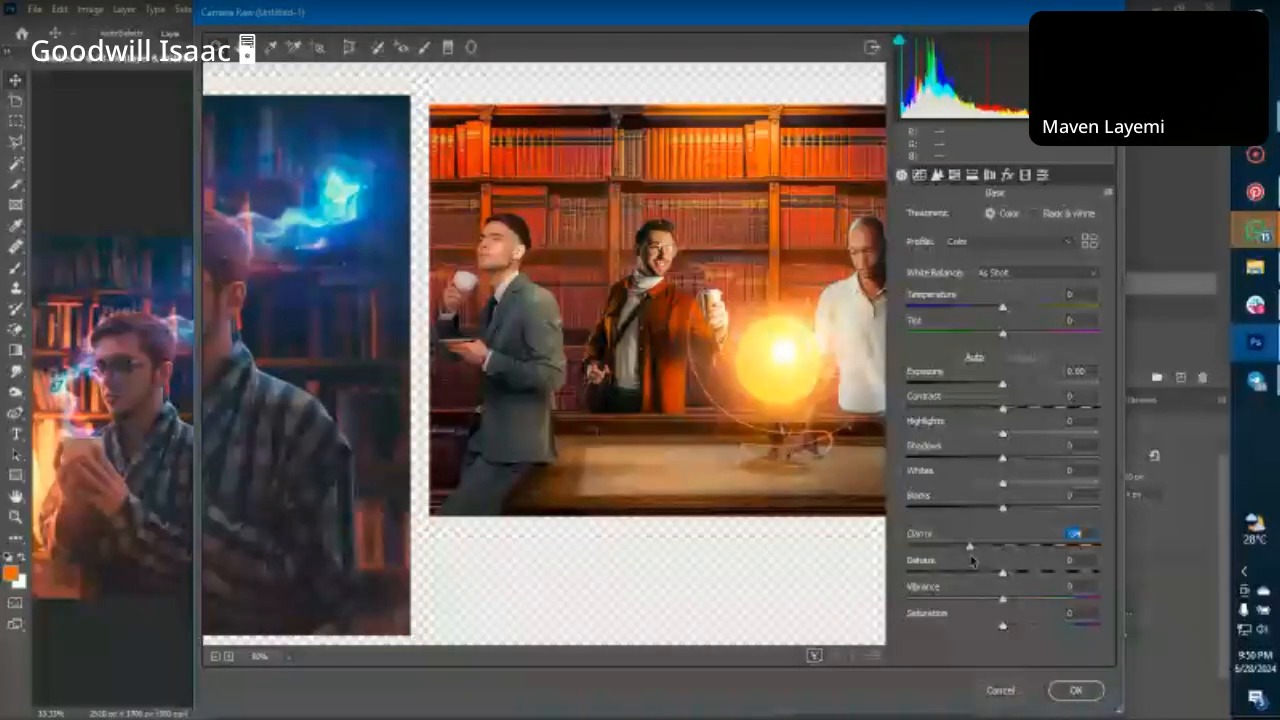
left_click_drag(971, 560, 982, 560)
left_click(981, 574)
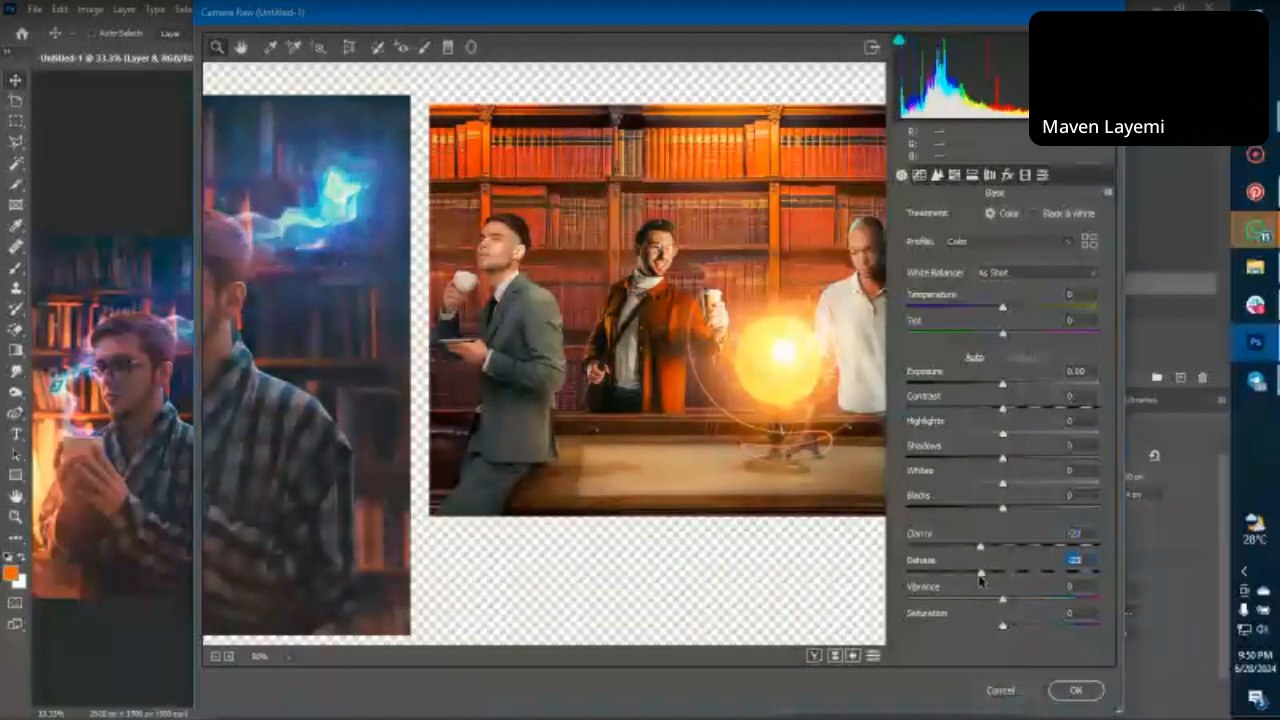
mouse_move(980, 577)
left_mouse_down()
mouse_move(933, 578)
mouse_move(975, 573)
mouse_move(994, 548)
mouse_move(974, 580)
left_mouse_up()
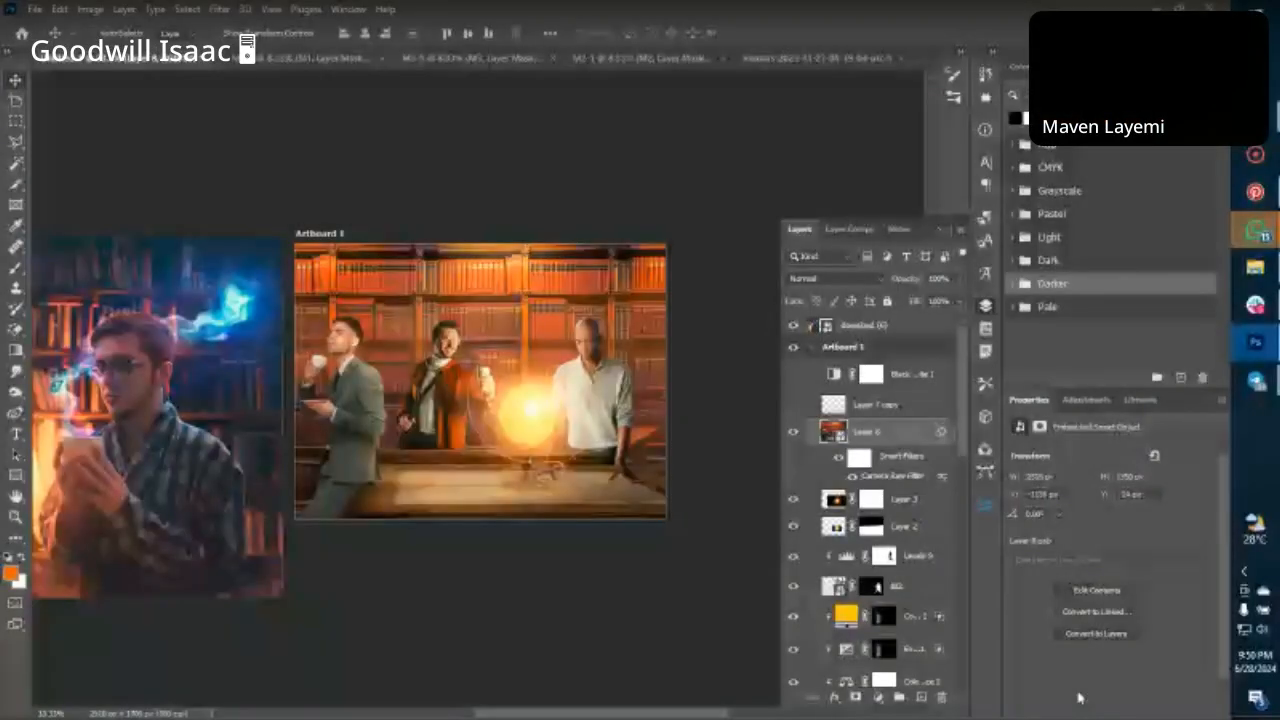
Toggle the visibility of Layer 7 copy and of Layer 8's Camera Raw Filter to compare the image before and after.
left_click(793, 405)
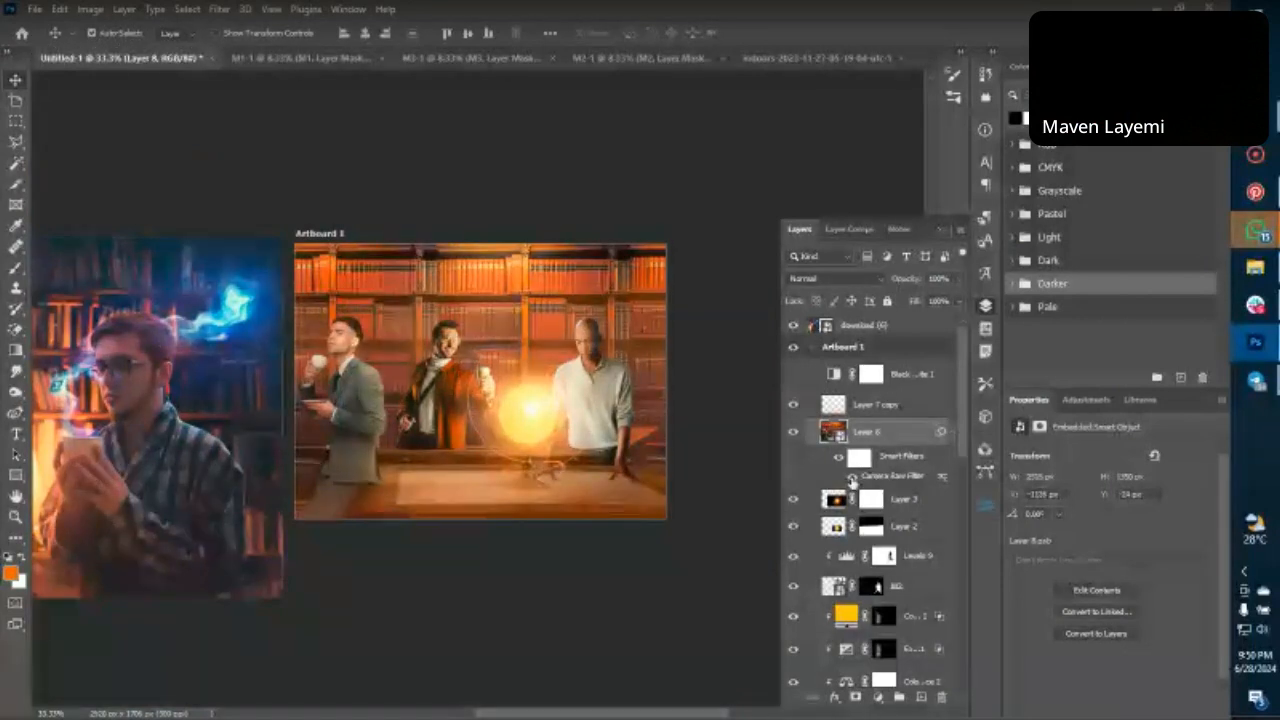
left_click(851, 479)
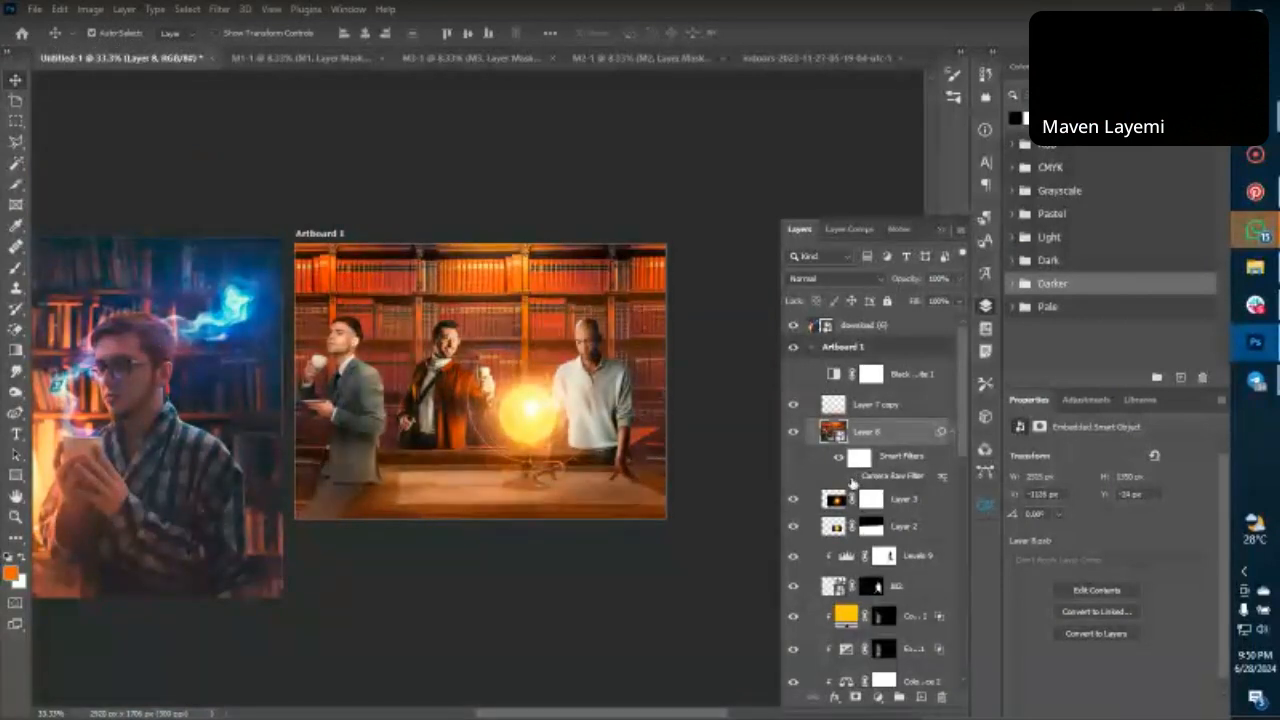
left_click(851, 479)
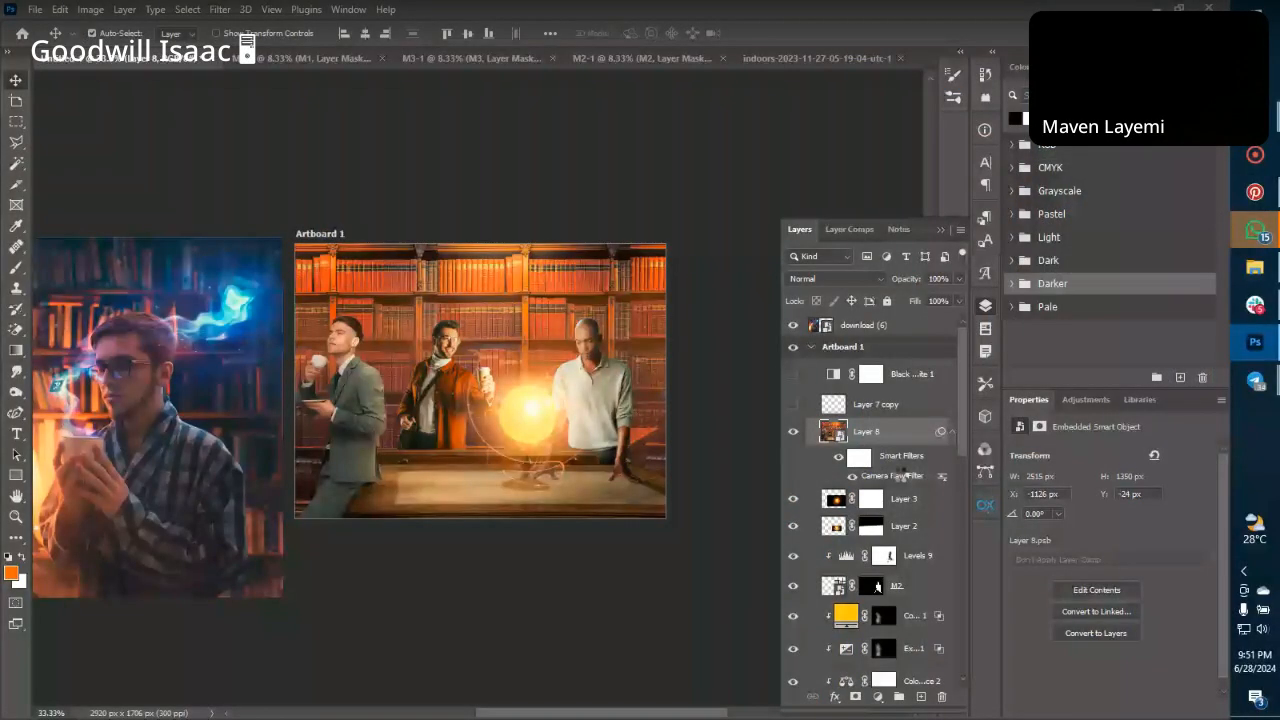
Edit Layer 8's Camera Raw Filter, setting Dehaze to -18 and Clarity to -36.
double_click(903, 474)
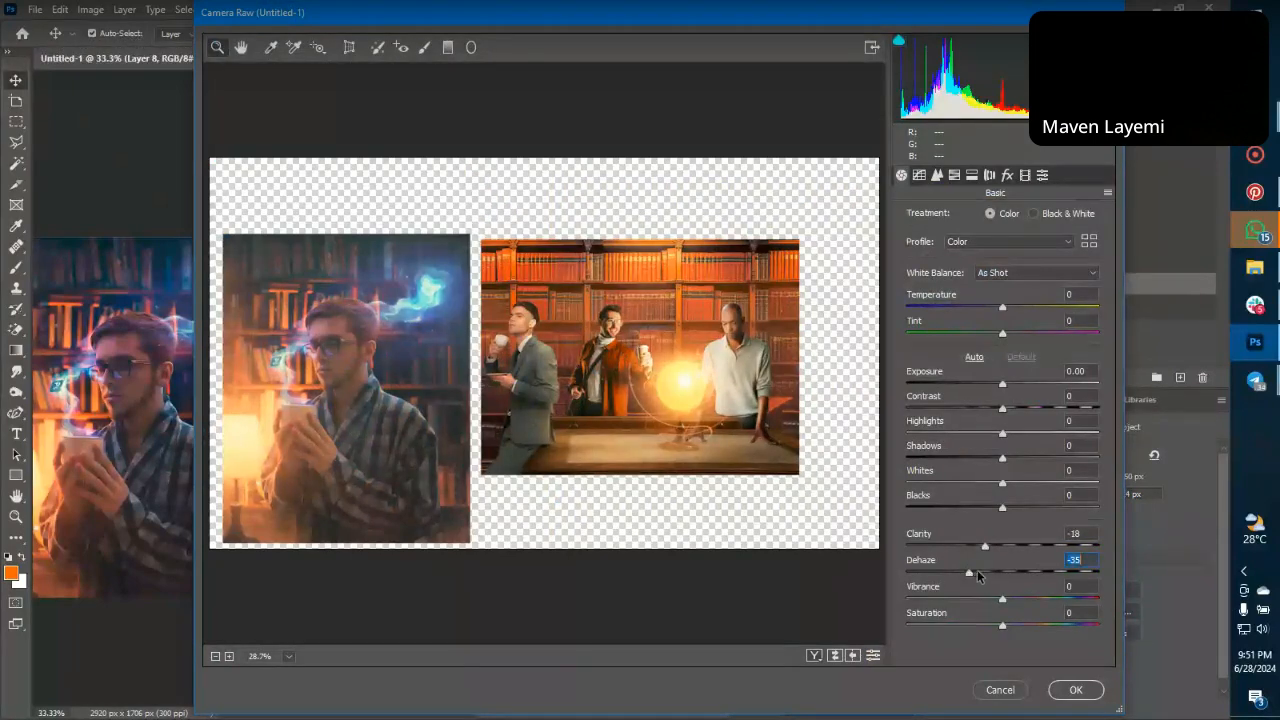
mouse_move(977, 570)
left_mouse_down()
mouse_move(984, 546)
mouse_move(955, 549)
mouse_move(968, 551)
left_mouse_up()
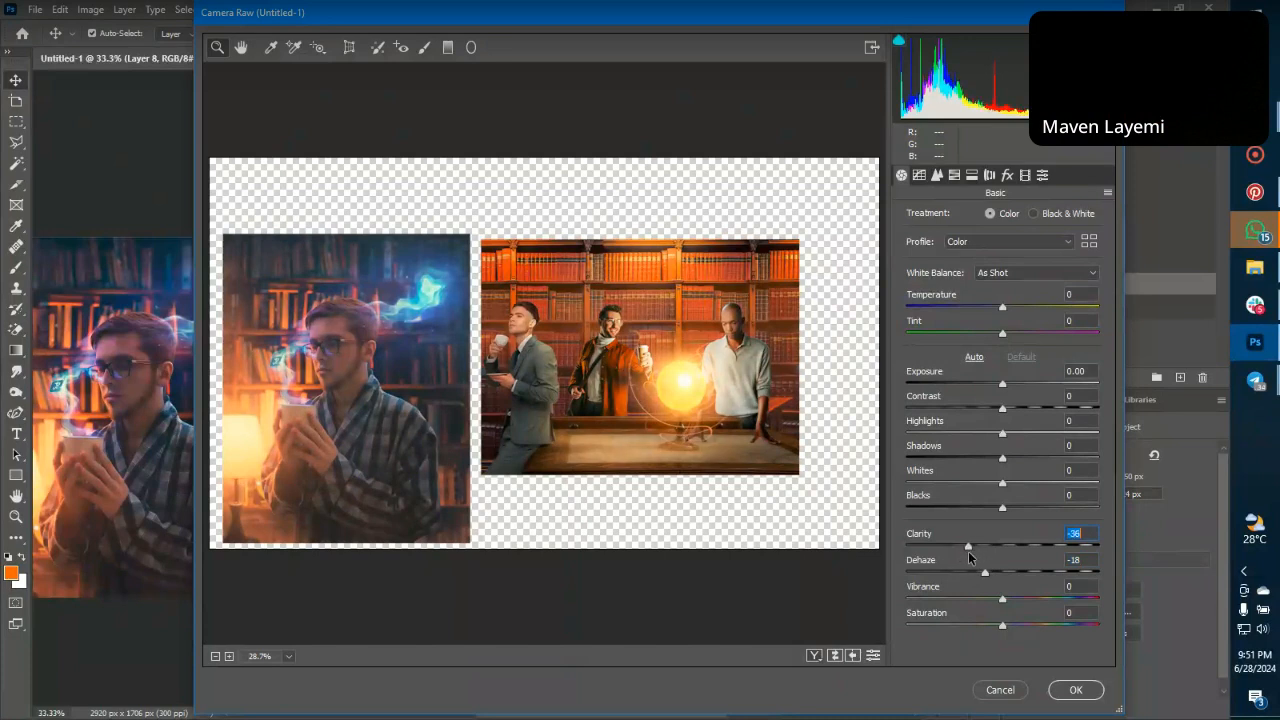
left_click(1074, 692)
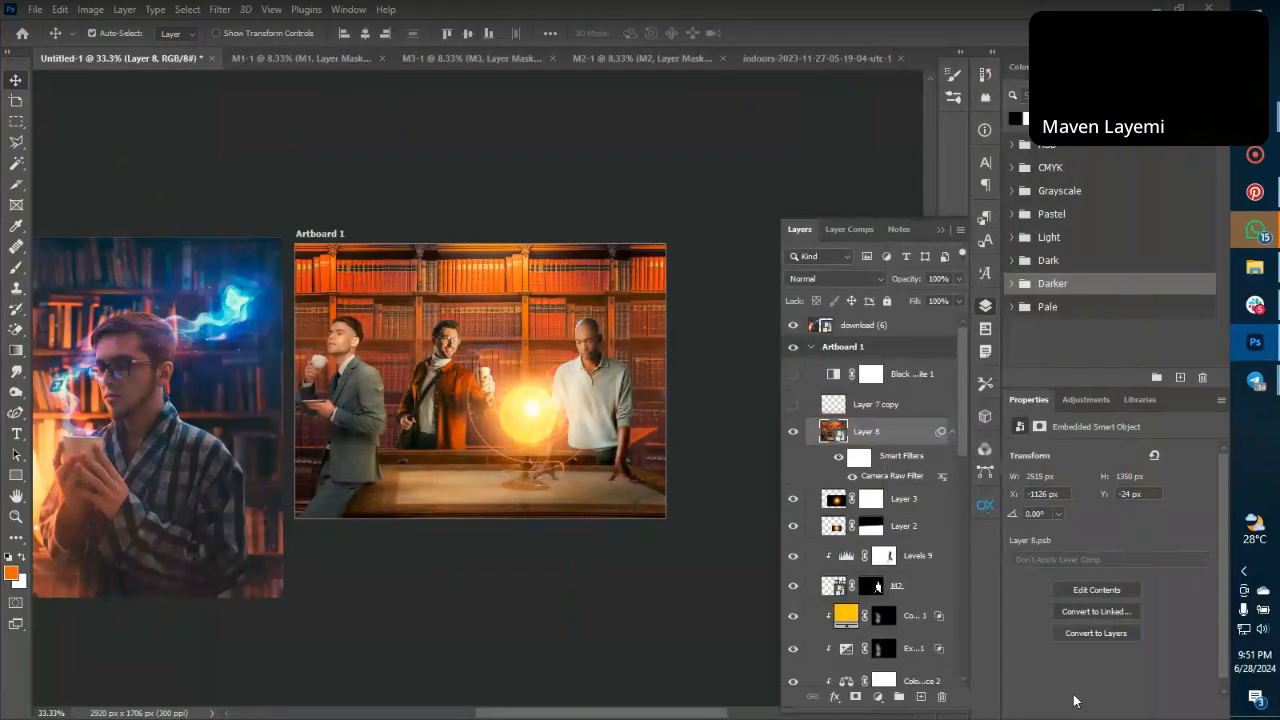
key("ctrl+plus")
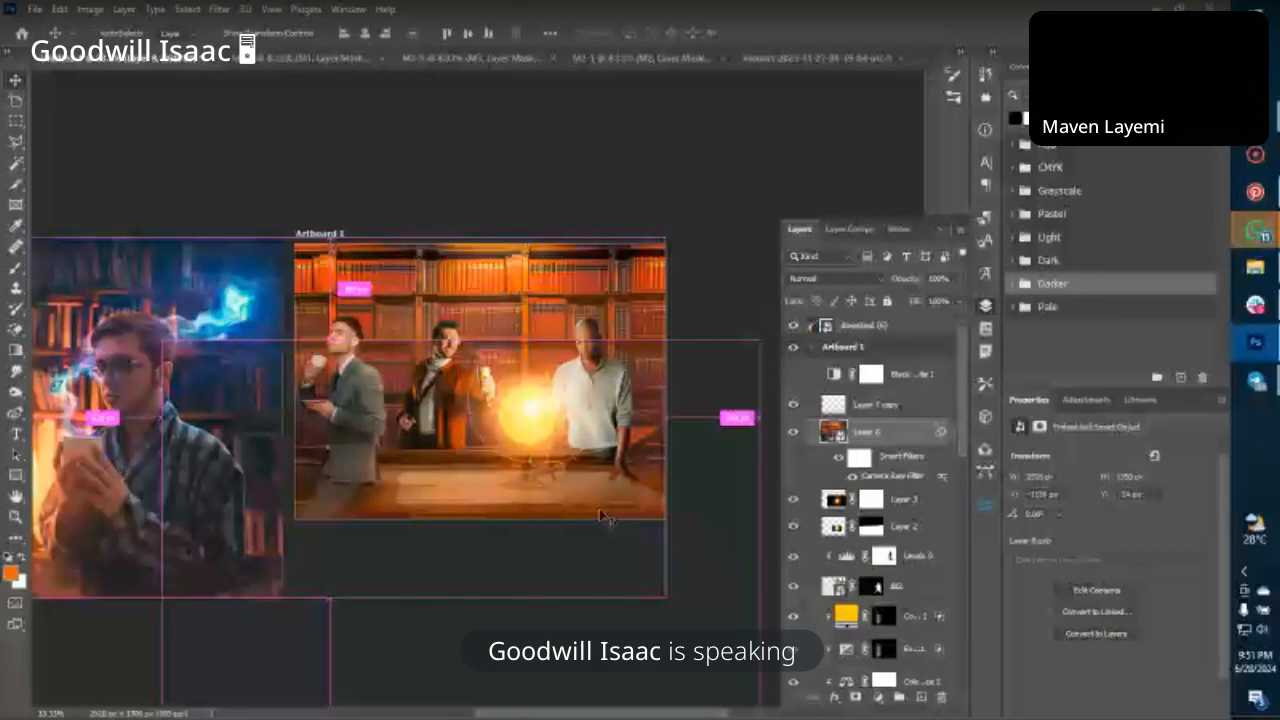
key("ctrl+plus")
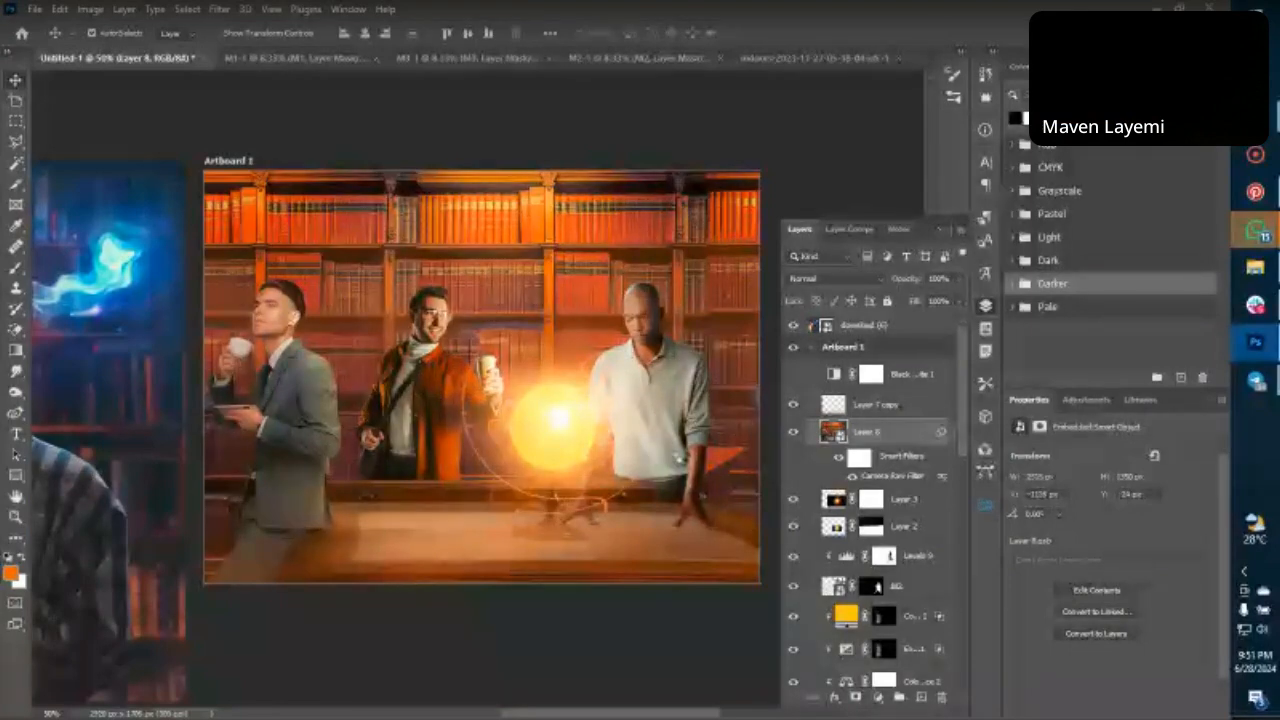
Edit Layer 8's Camera Raw Filter, easing Clarity to about -30.
double_click(888, 476)
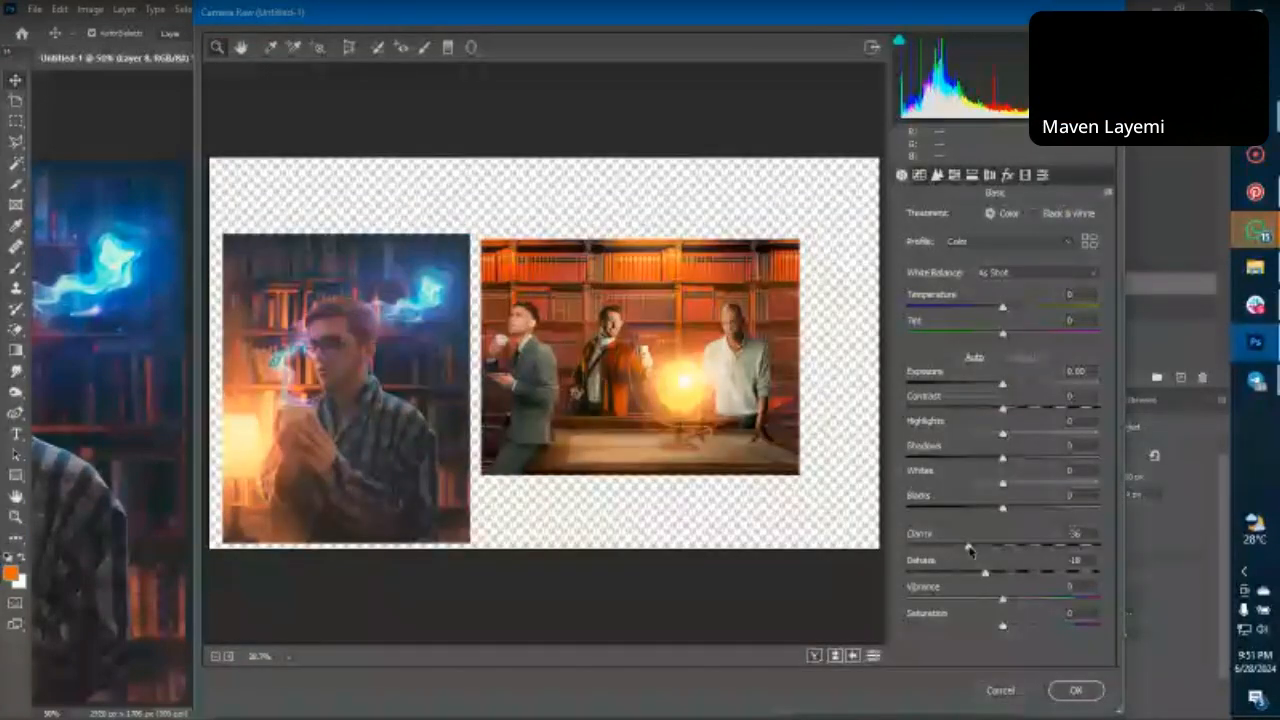
left_click(969, 547)
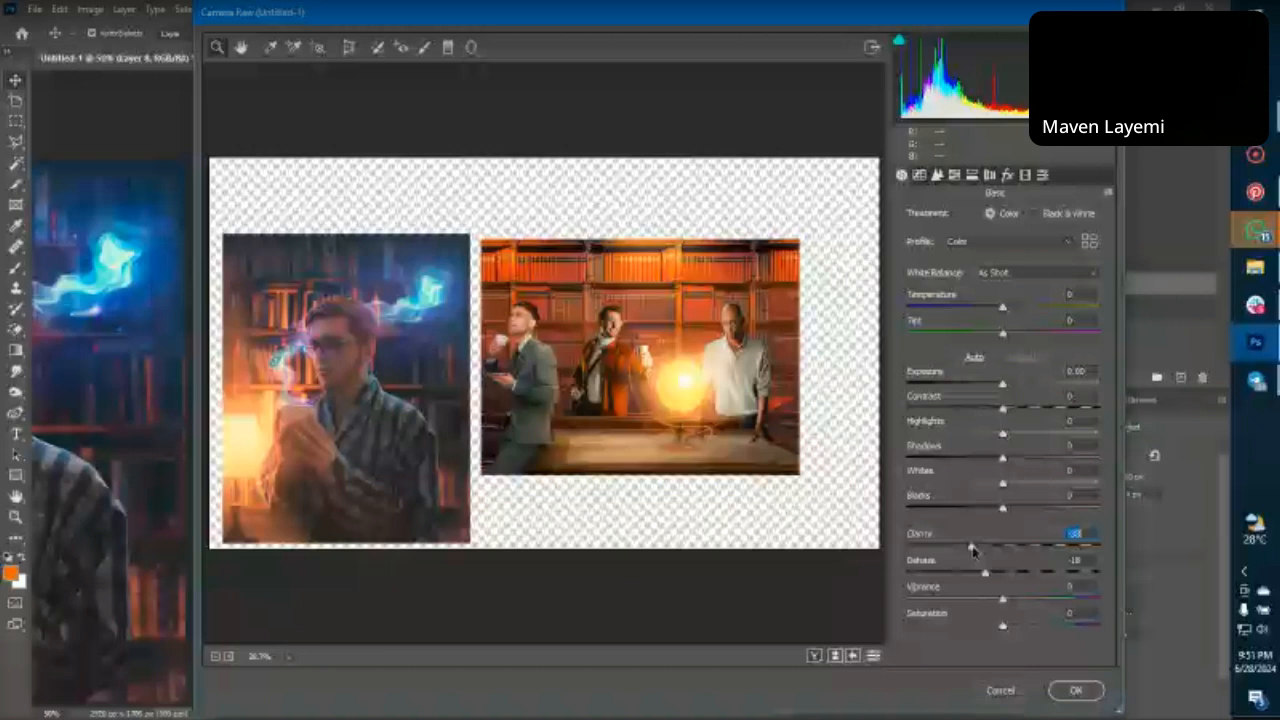
left_click_drag(971, 549, 976, 552)
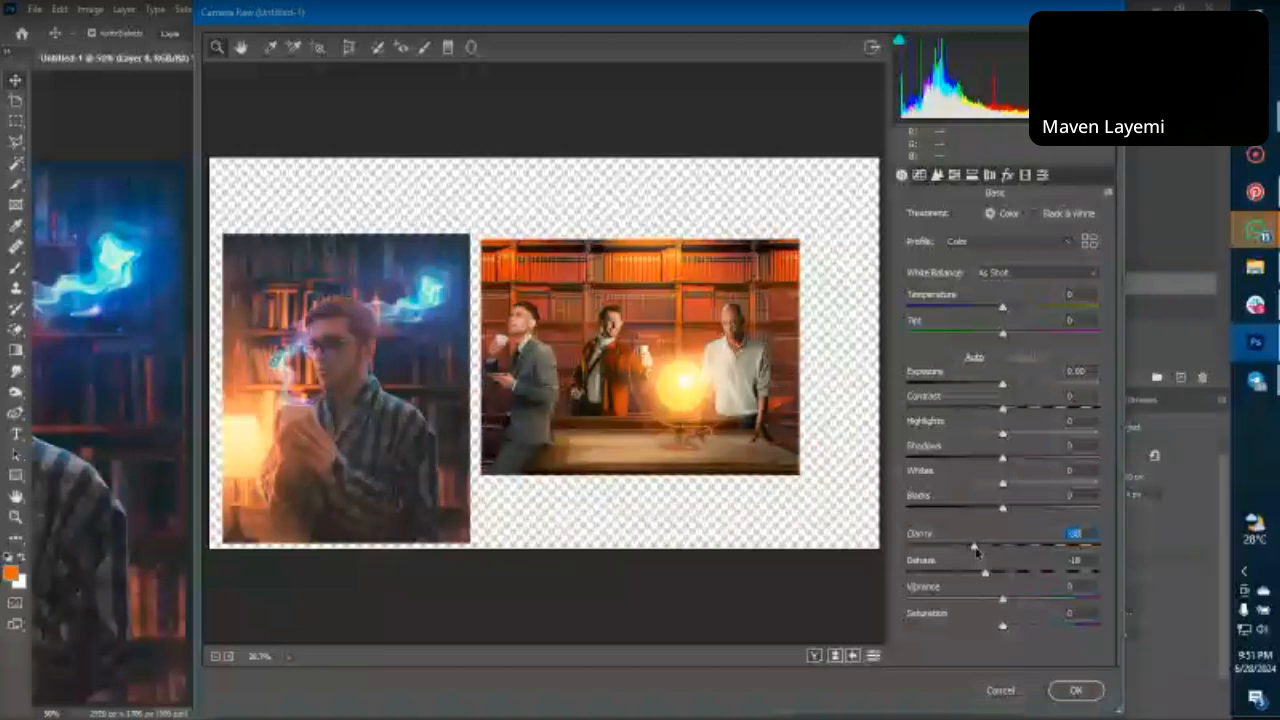
Review Camera Raw's Detail, HSL, Lens Corrections and Effects settings for further adjustments.
left_click(938, 177)
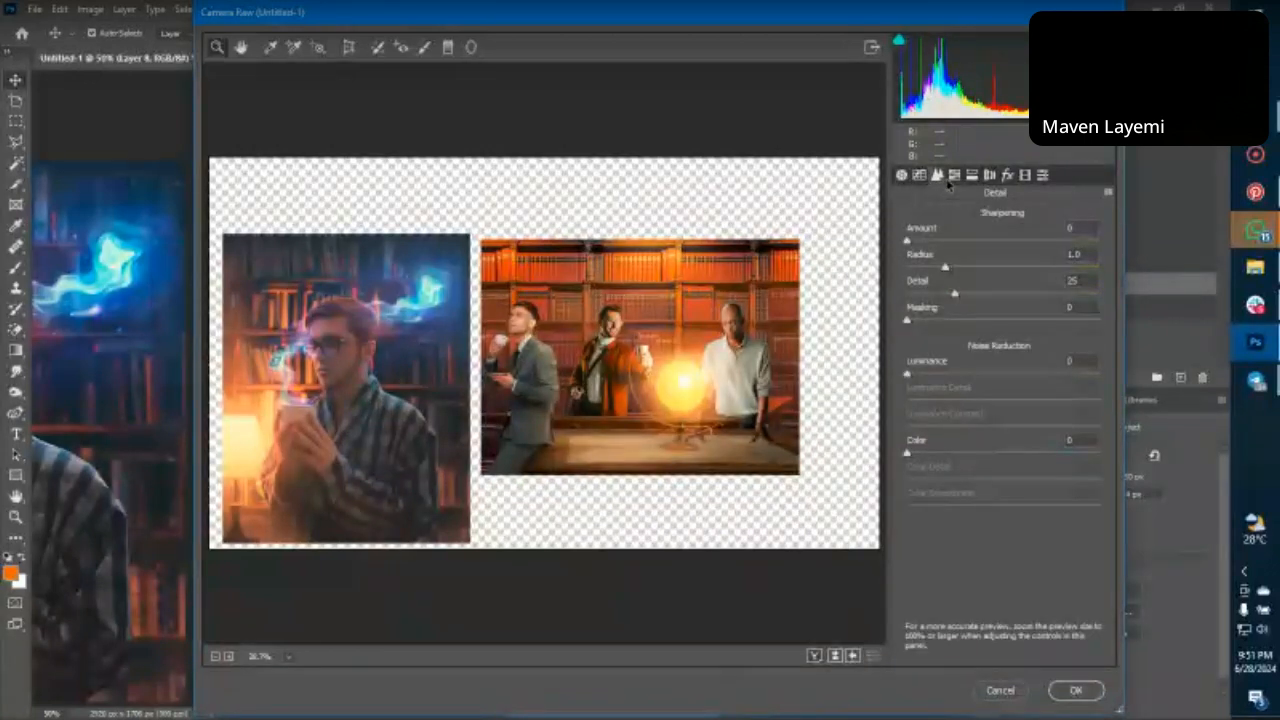
left_click(954, 176)
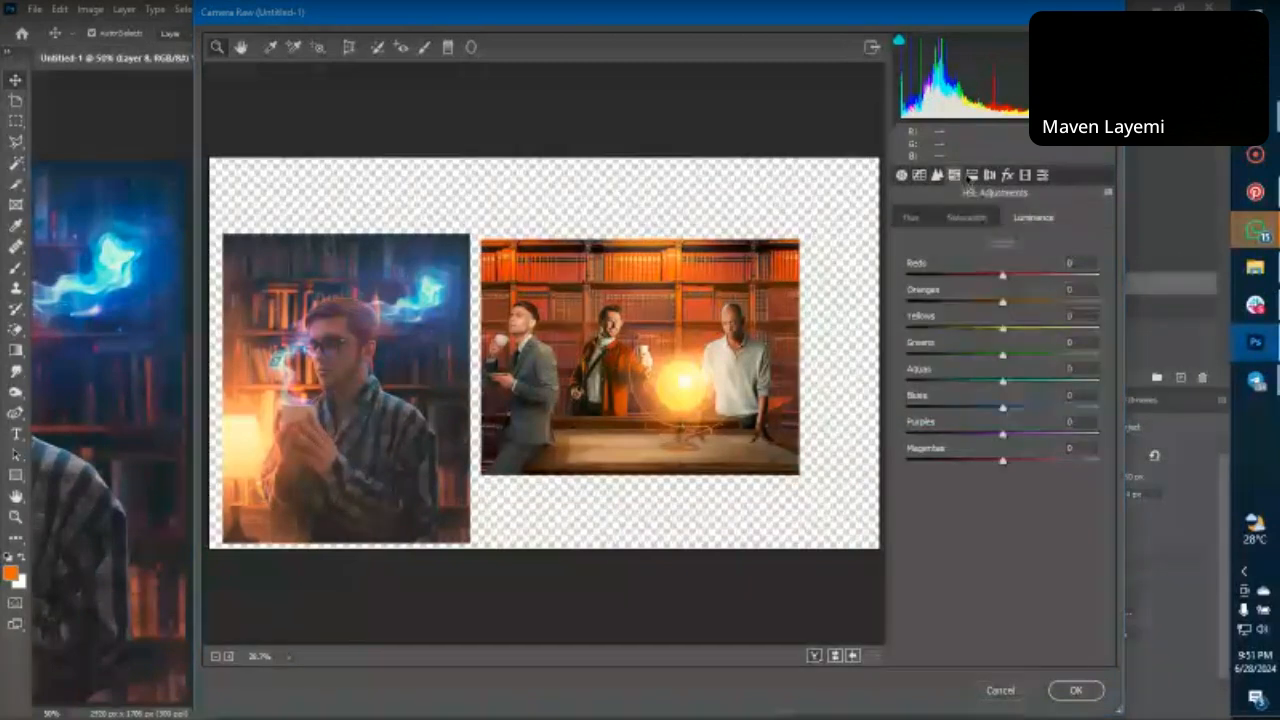
left_click(971, 175)
left_click(990, 176)
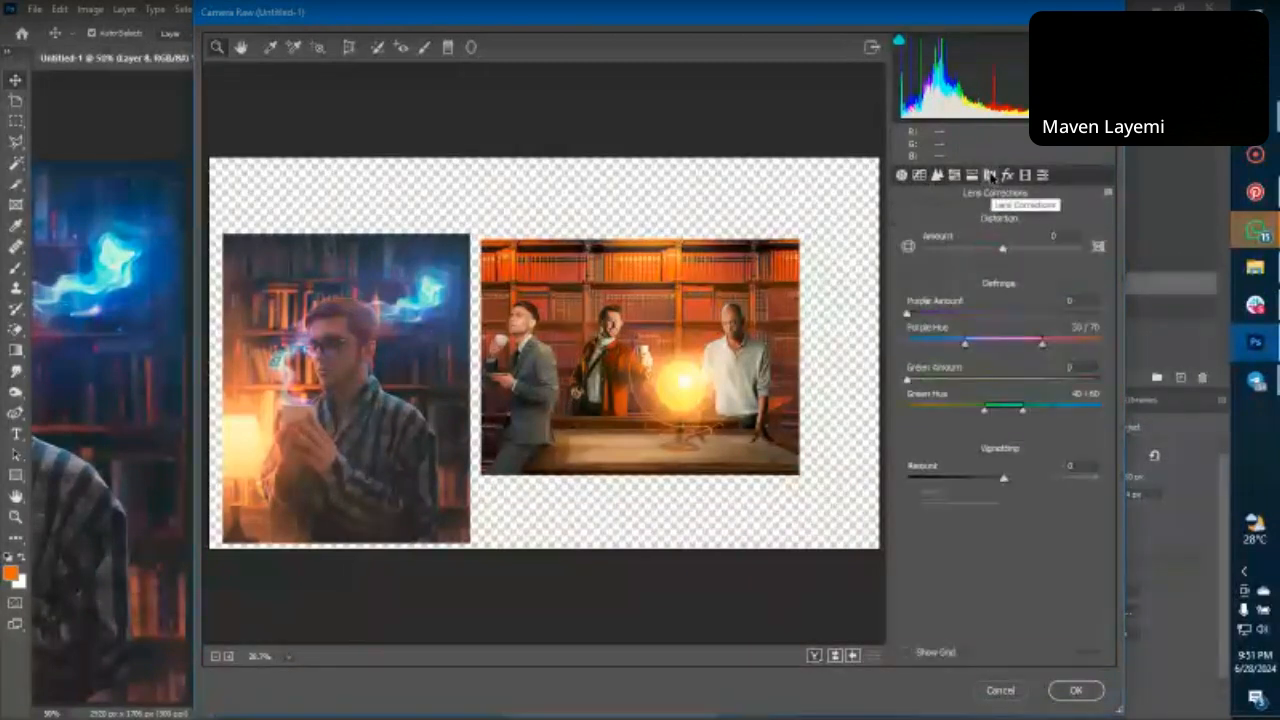
left_click(1007, 176)
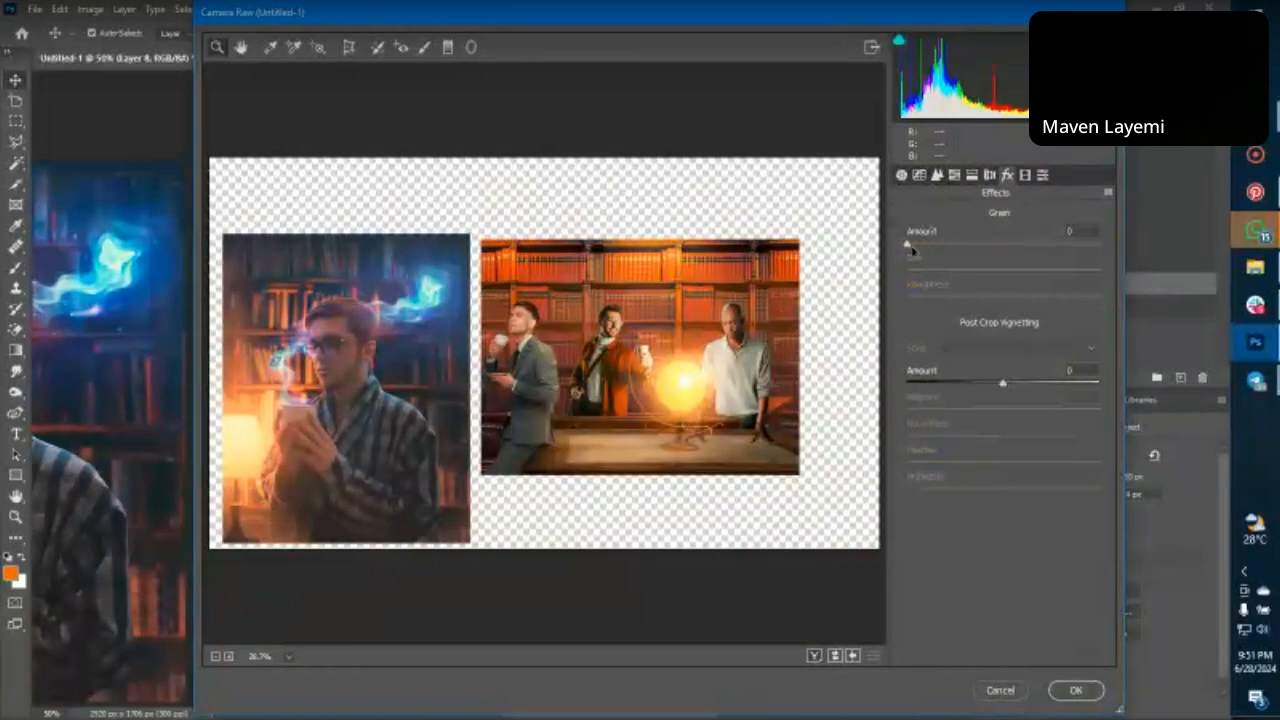
left_click(1024, 176)
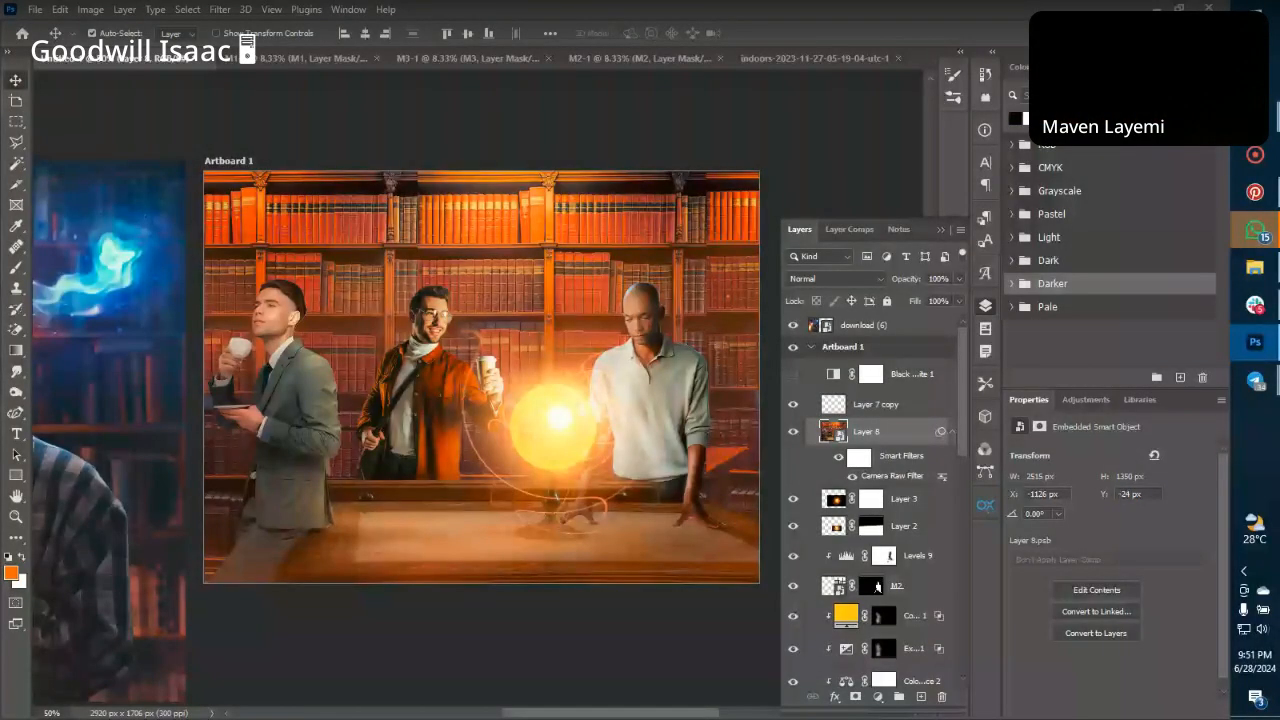
Add a Color Lookup adjustment layer directly above Layer 7 copy.
key("ctrl+minus")
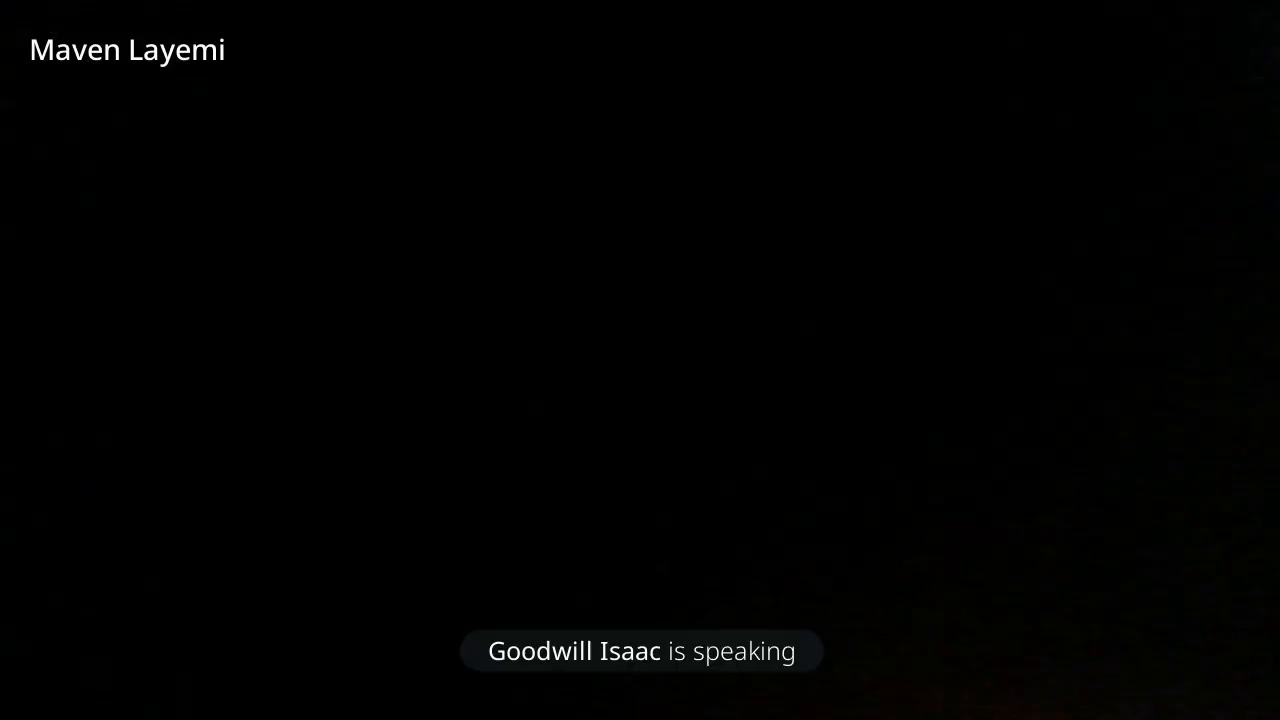
key("ctrl+minus")
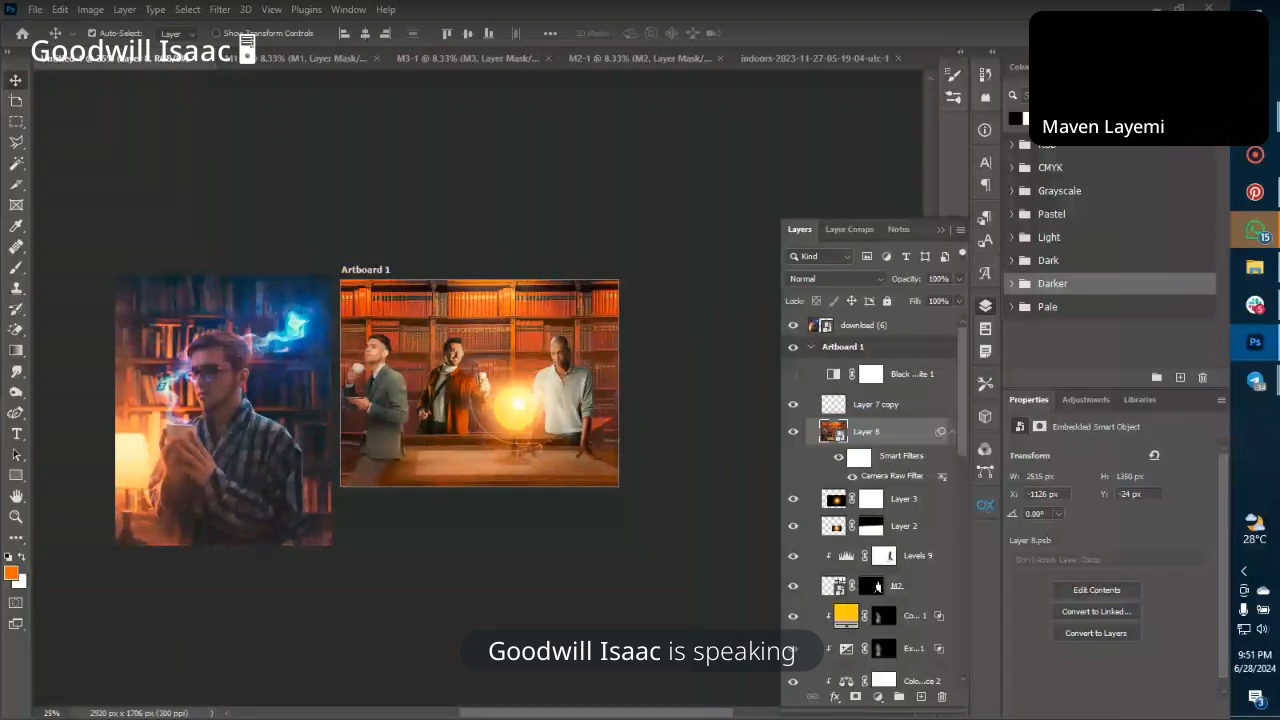
key("ctrl+plus")
left_click(870, 404)
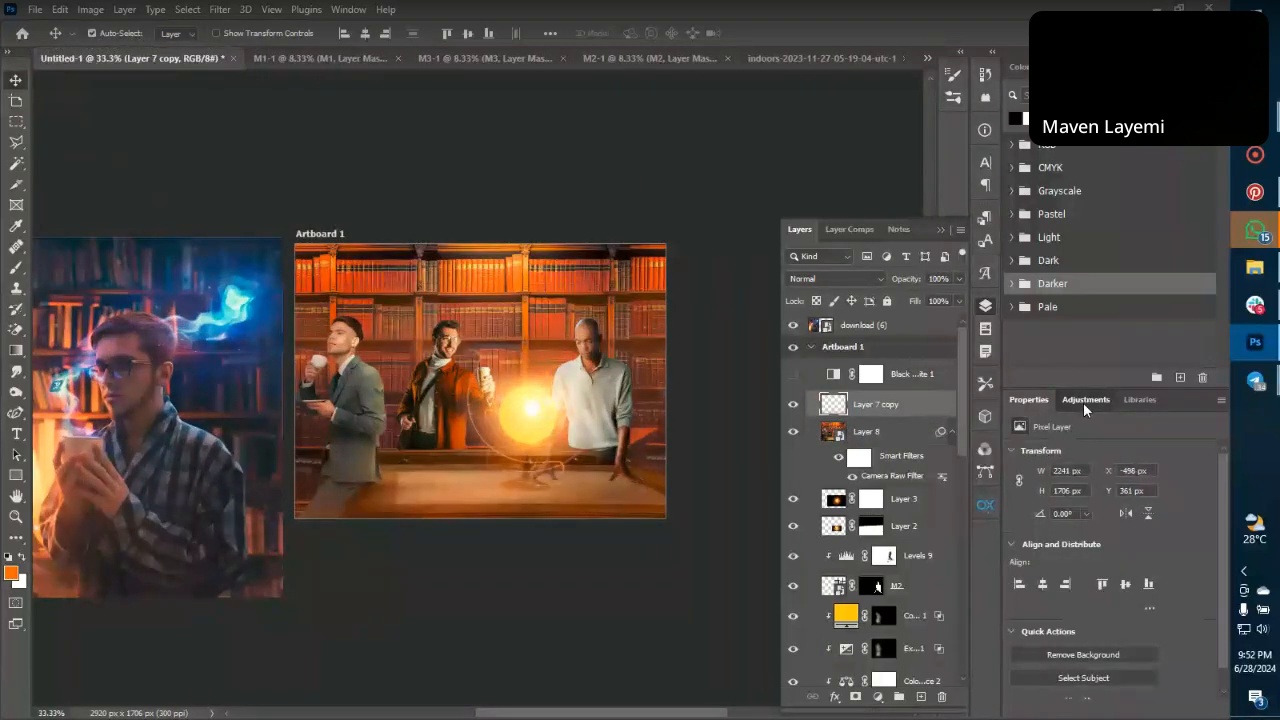
left_click(1083, 402)
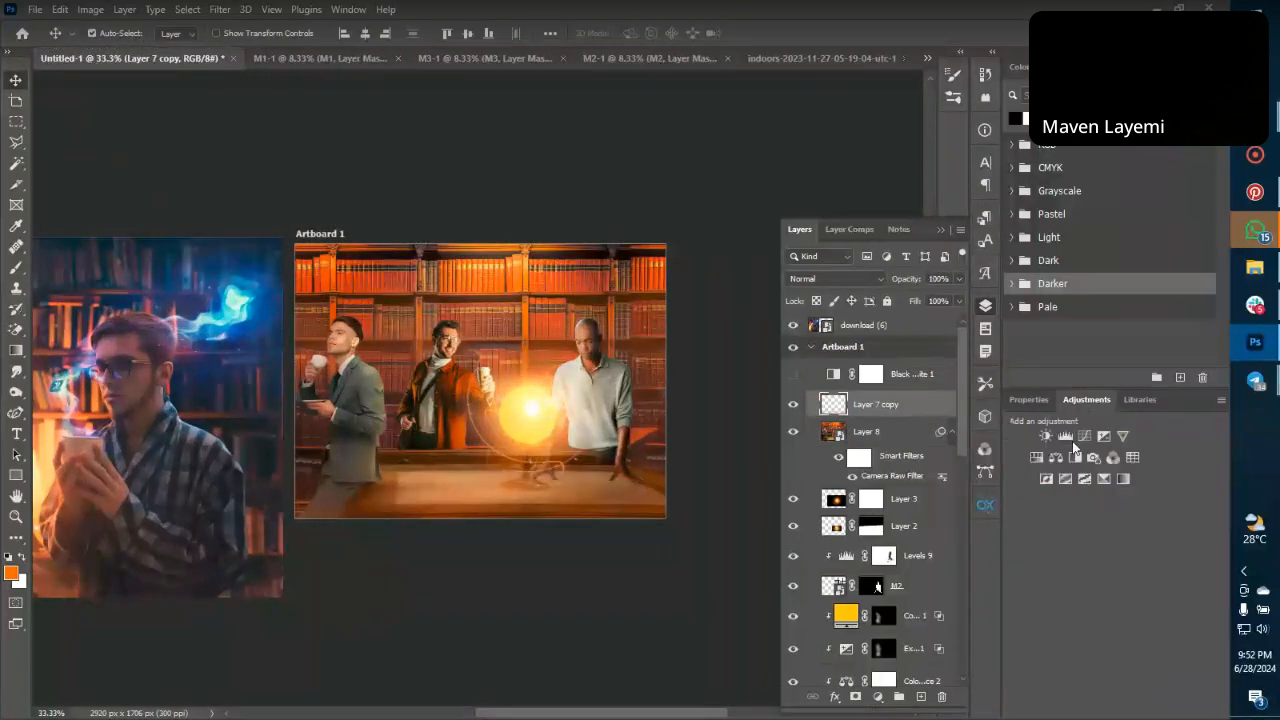
left_click(1123, 478)
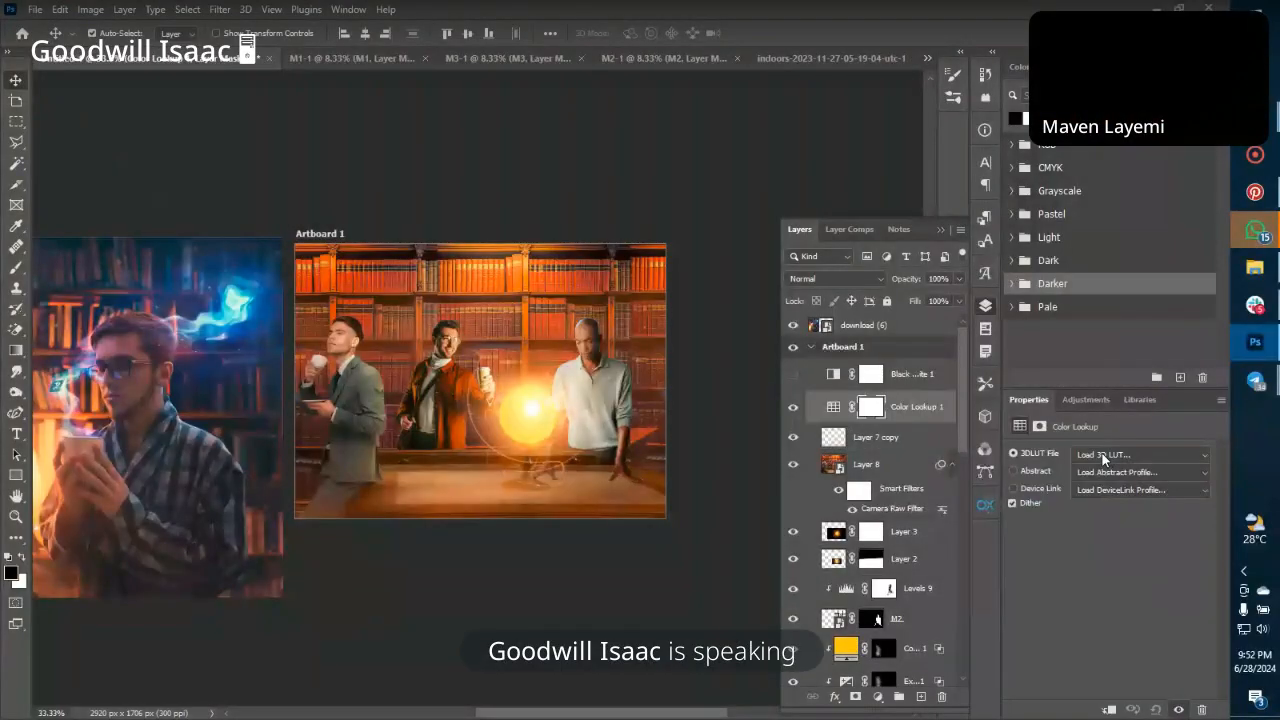
Try the Orange and Teal 3D LUT presets on the Color Lookup 1 layer.
left_click(1102, 453)
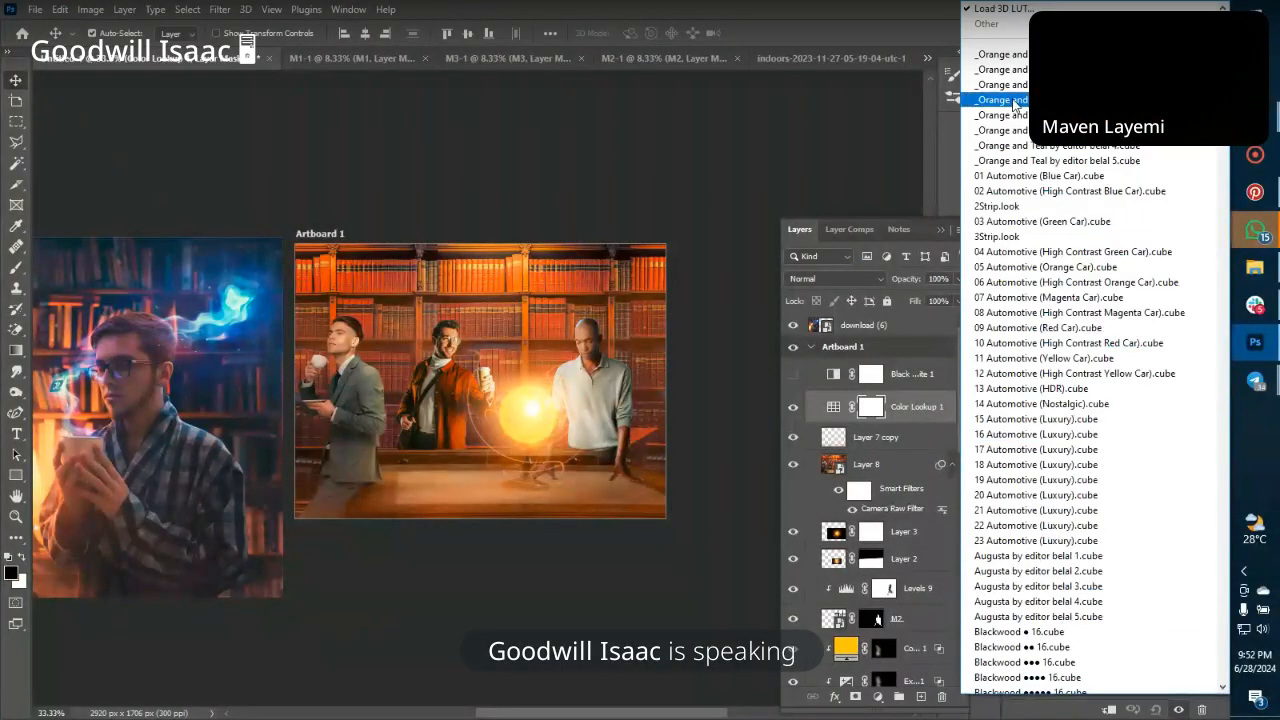
left_click(1016, 101)
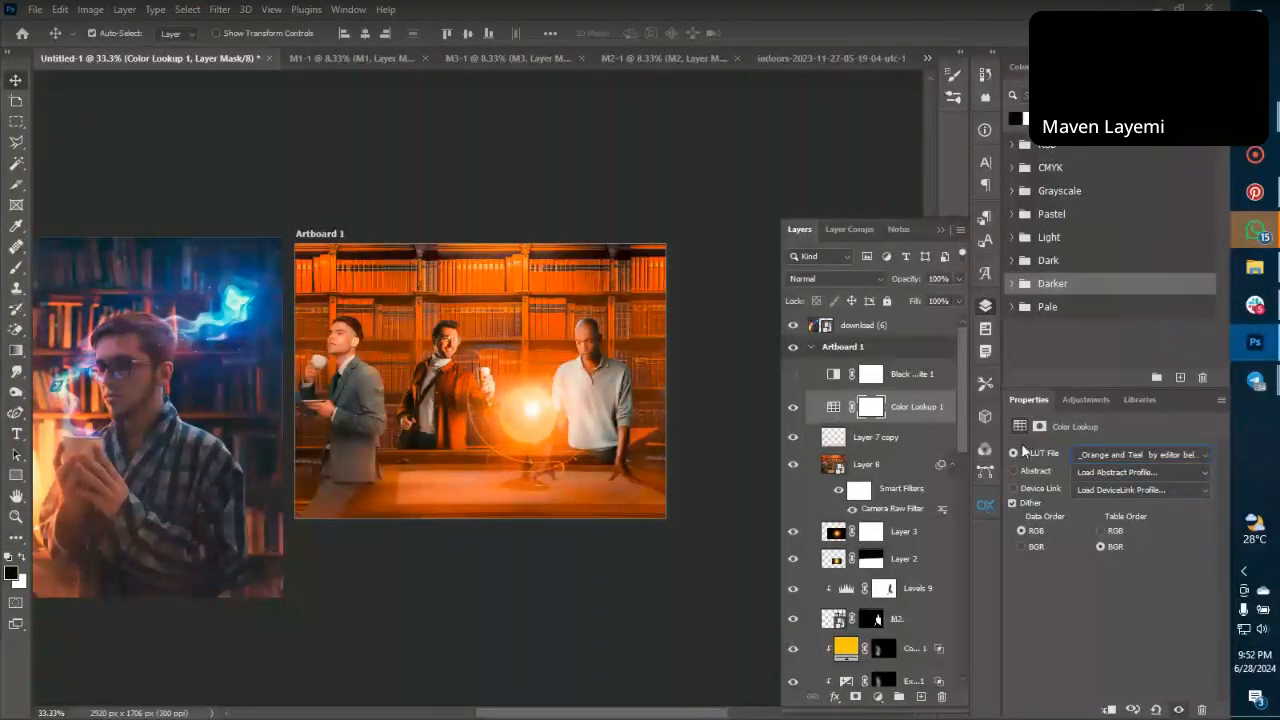
key("Down")
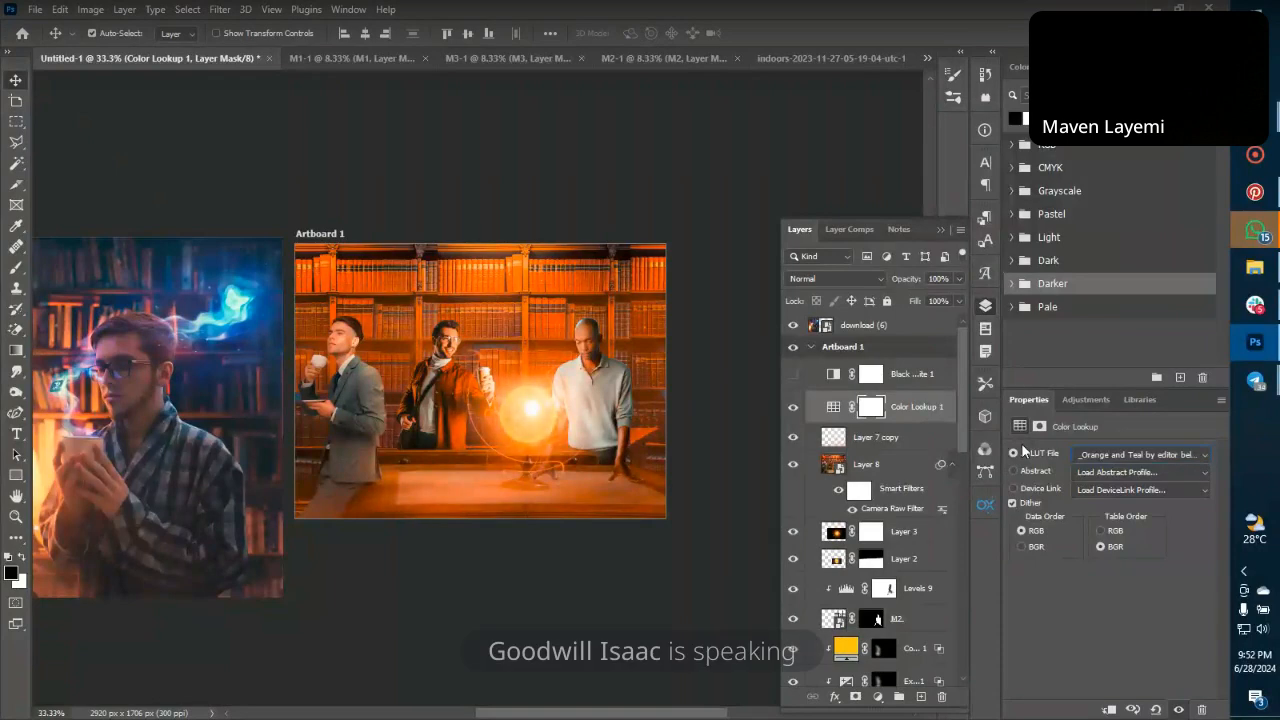
key("ctrl+plus")
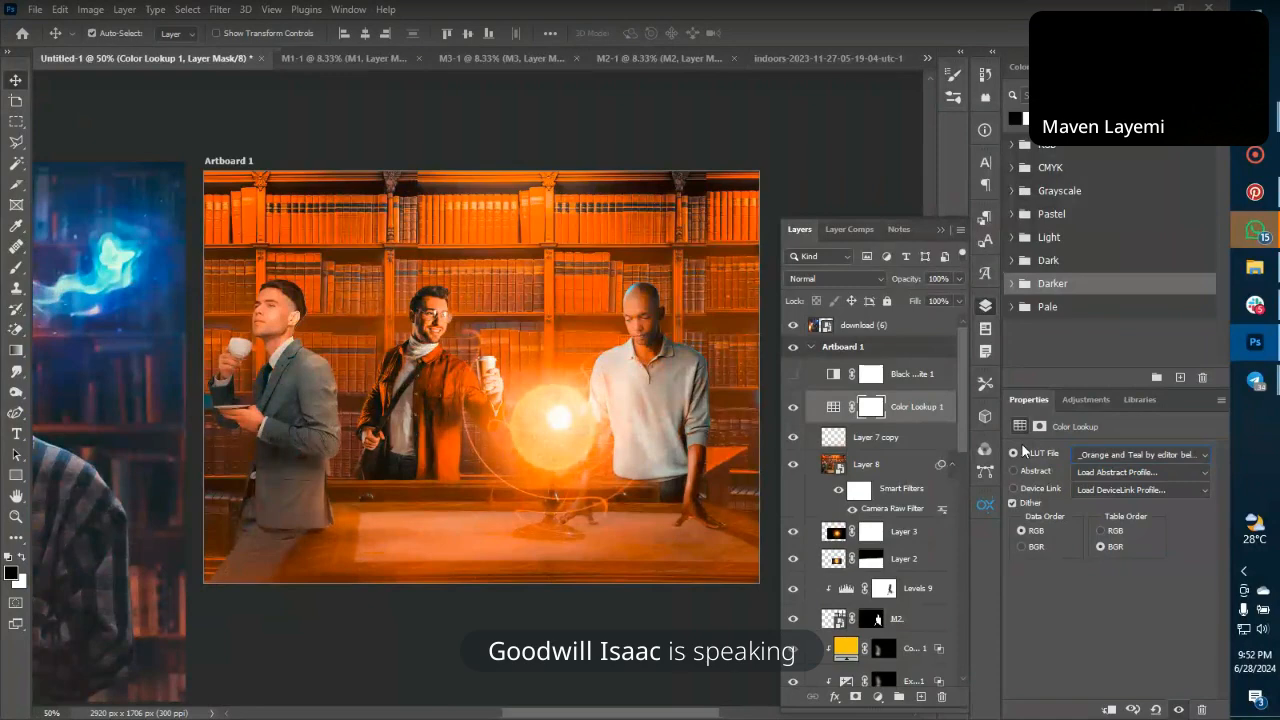
Try the 3Strip.look and Augusta 1 3D LUTs on the Color Lookup 1 layer.
left_click(1105, 455)
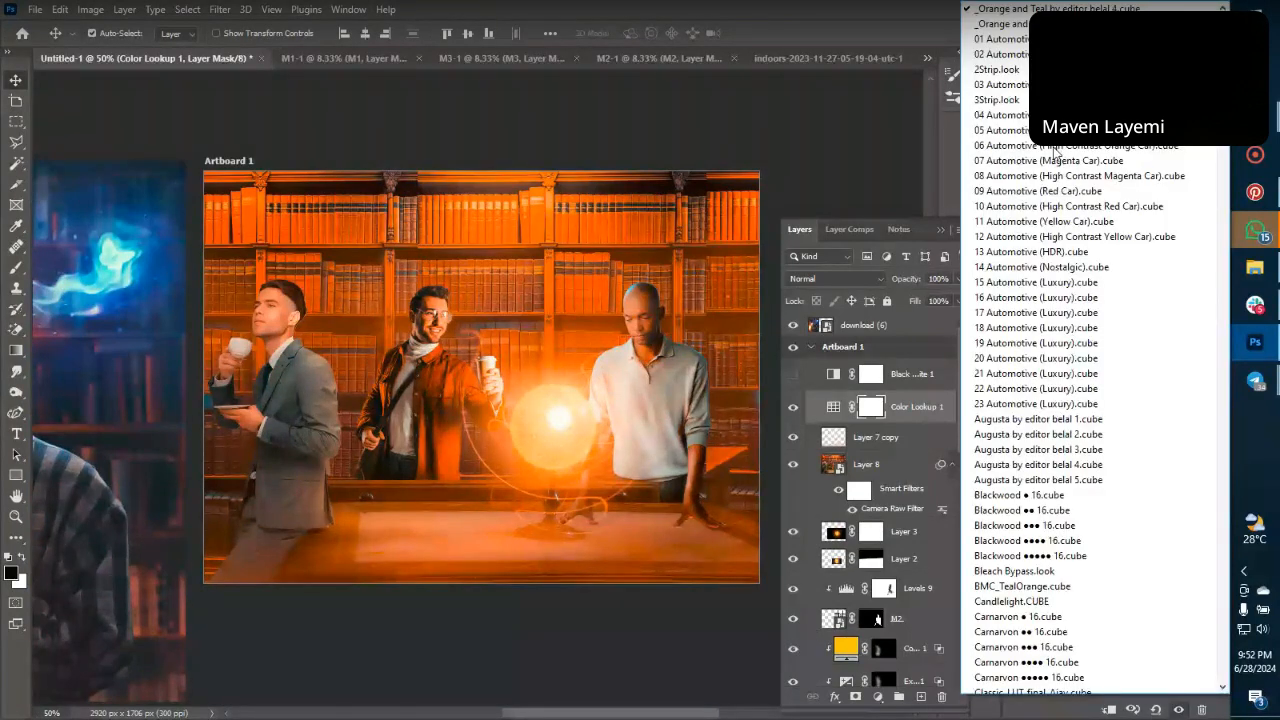
left_click(1000, 100)
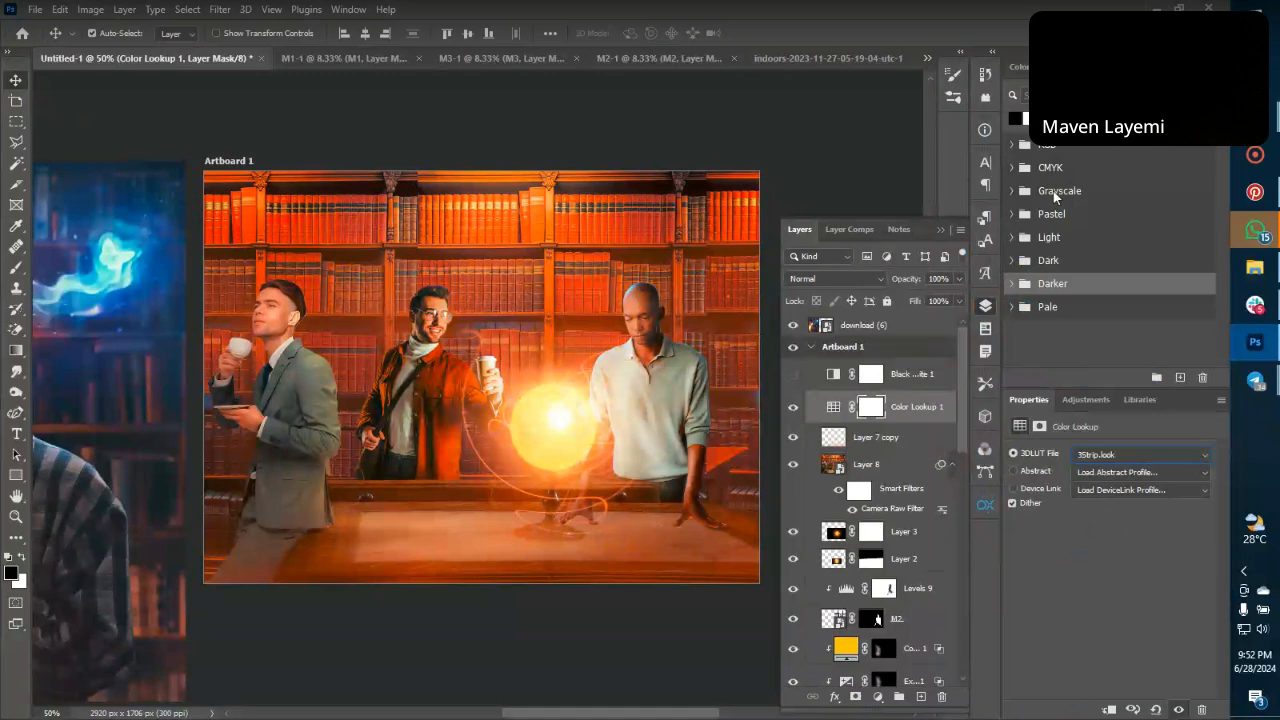
left_click(1140, 452)
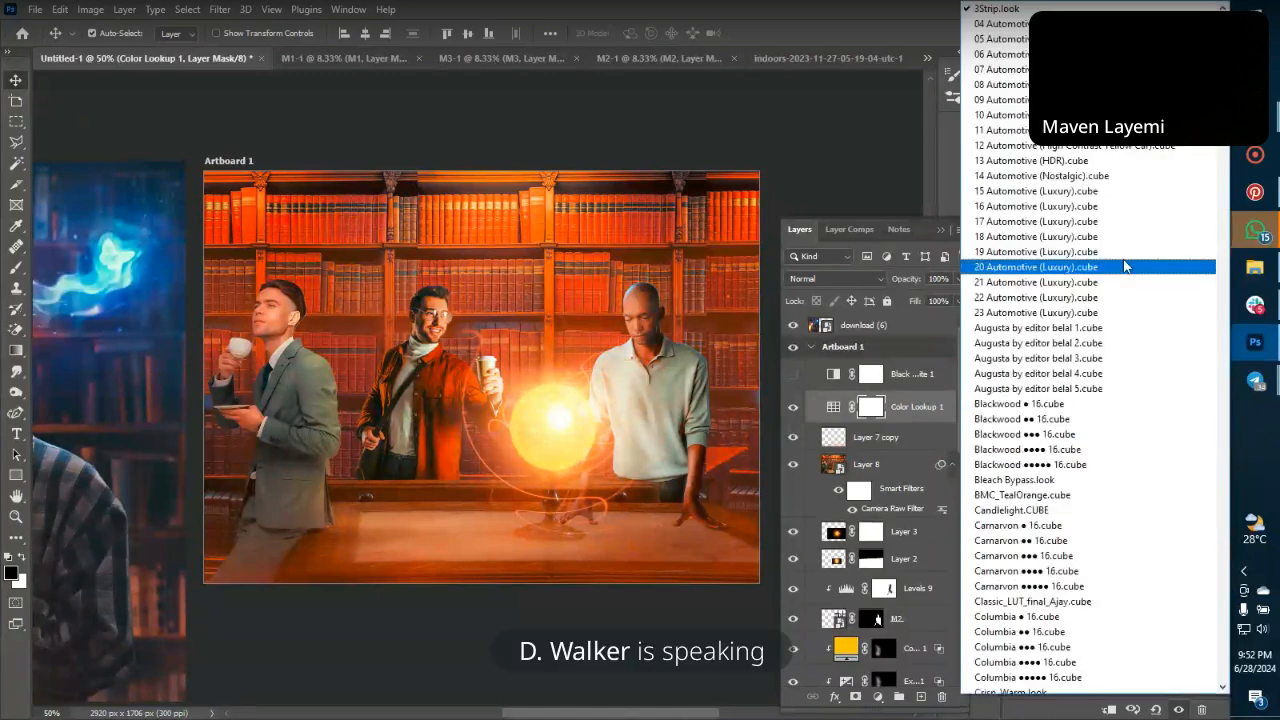
left_click(1086, 328)
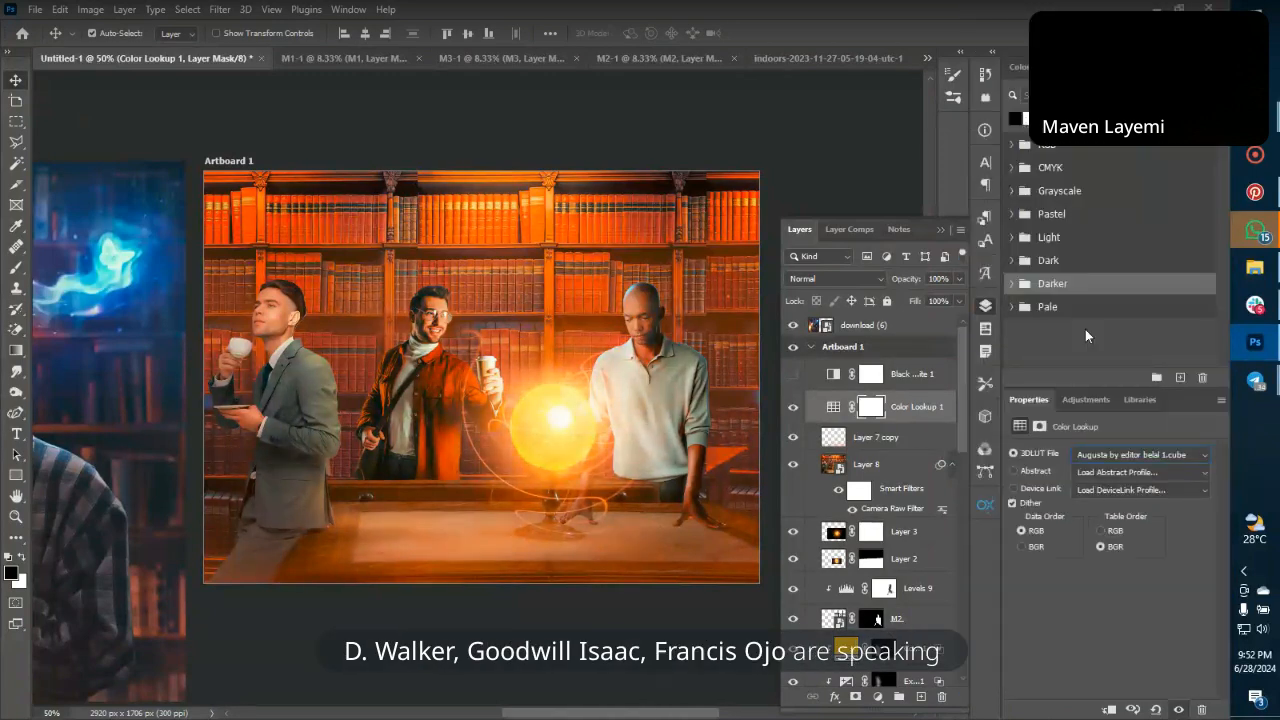
Try further 3D LUTs on the Color Lookup 1 layer, including DropBlues.3DL and the five-dot Cumberland 16.cube.
left_click(1140, 454)
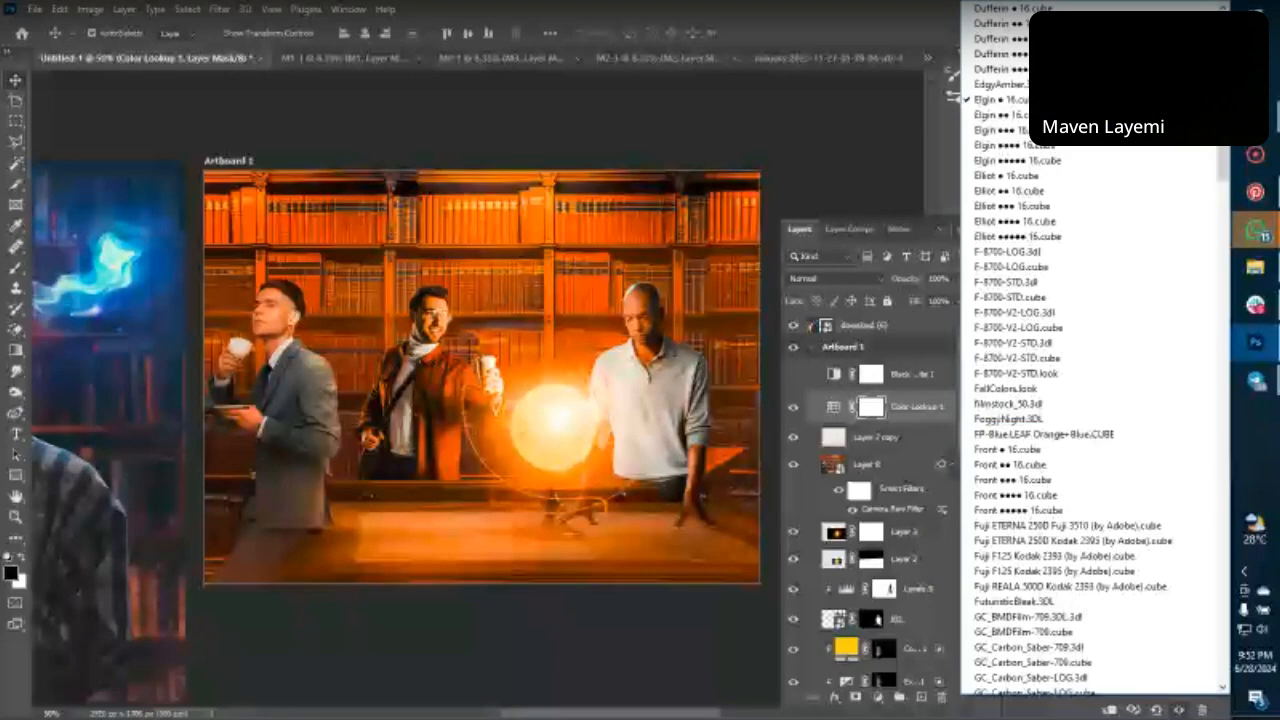
left_click(1000, 130)
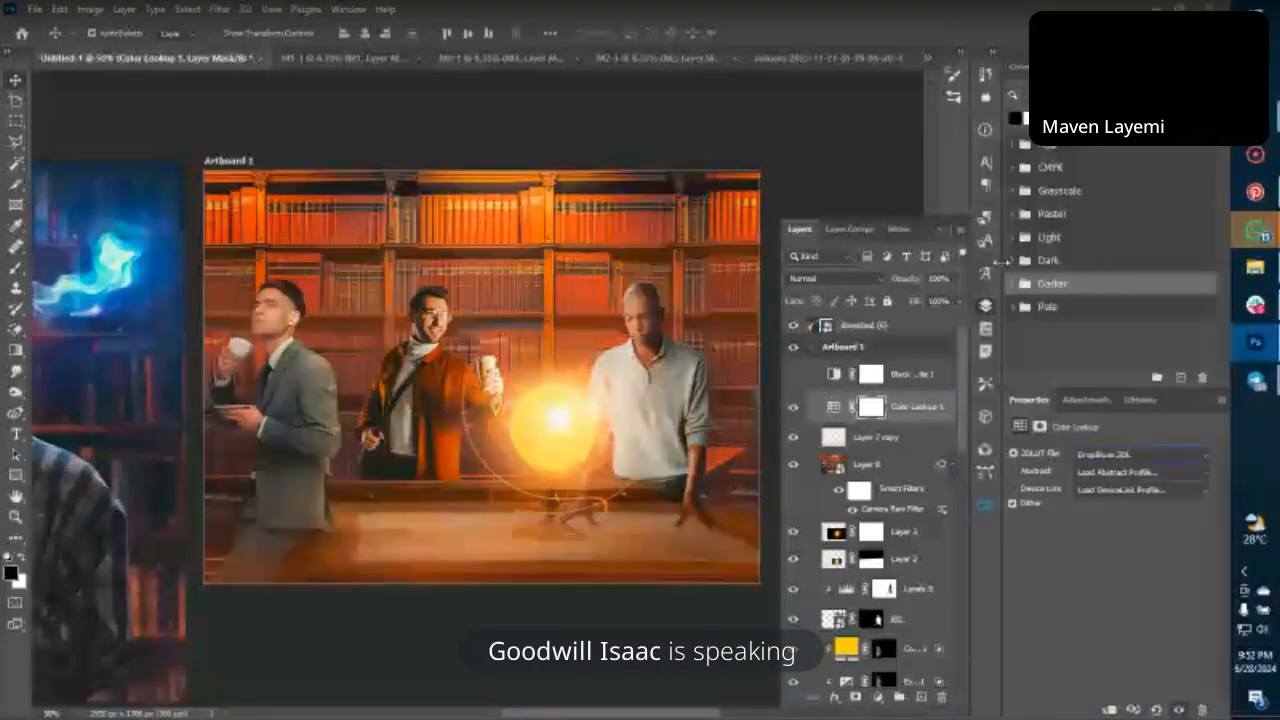
left_click(1124, 451)
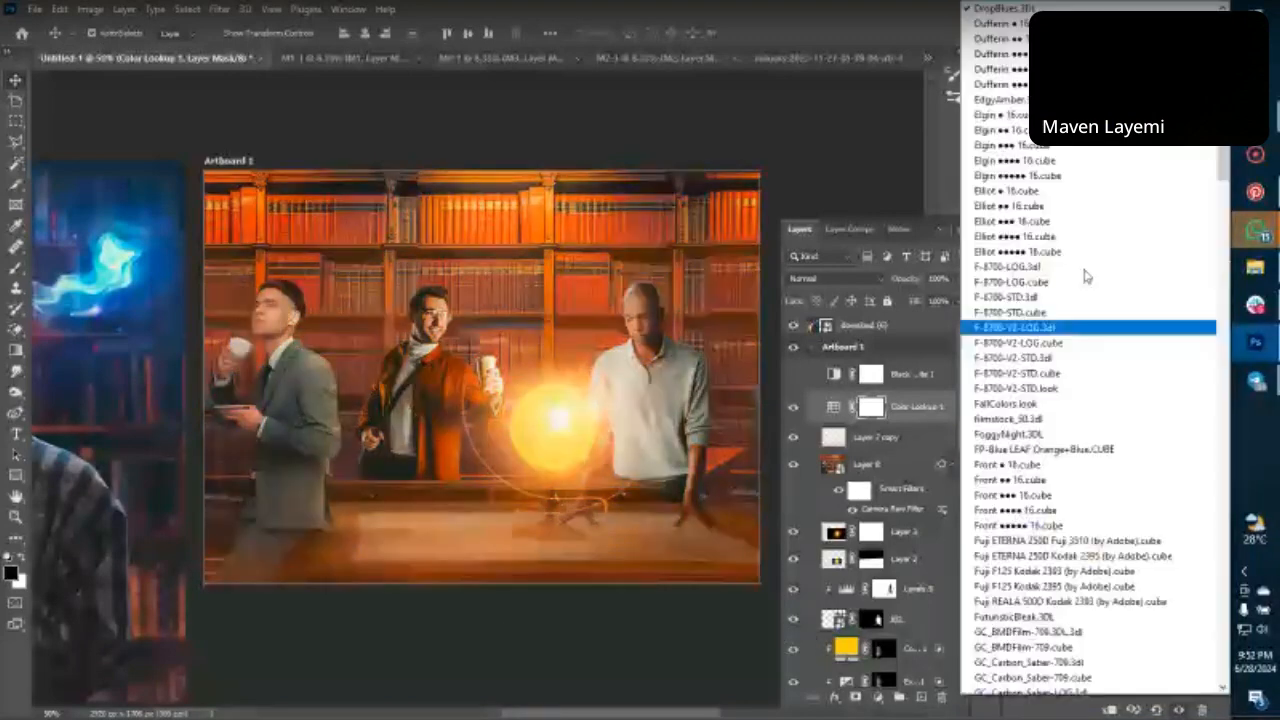
scroll(1060, 220, "up", 5)
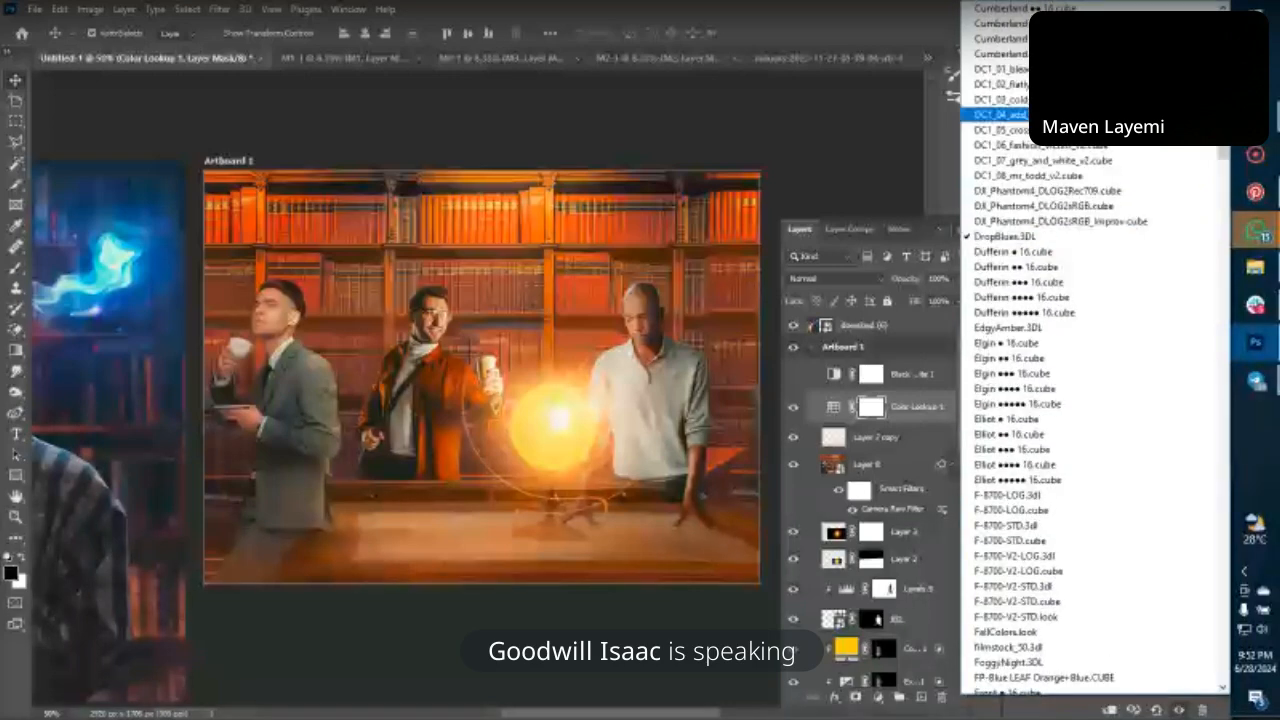
left_click(1005, 54)
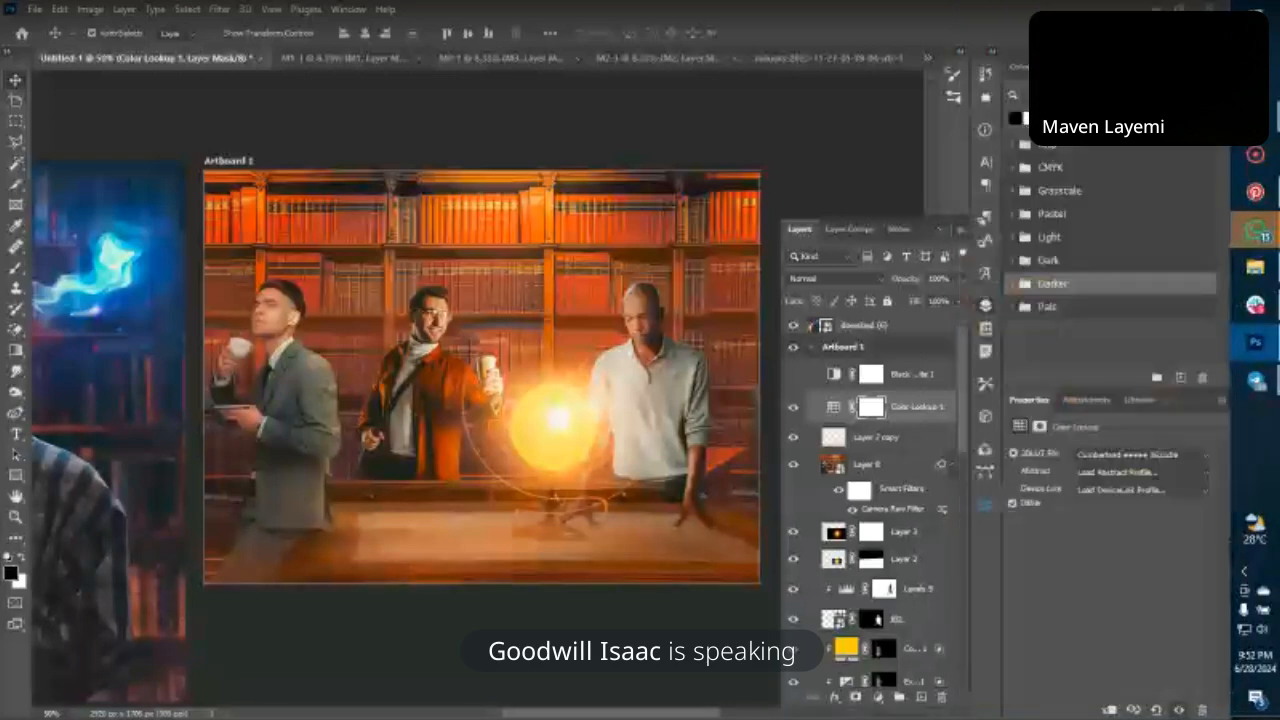
Set the Color Lookup 1 layer's 3D LUT to Blackwood • 16.cube and compare the artboard with the reference image.
left_click(1110, 454)
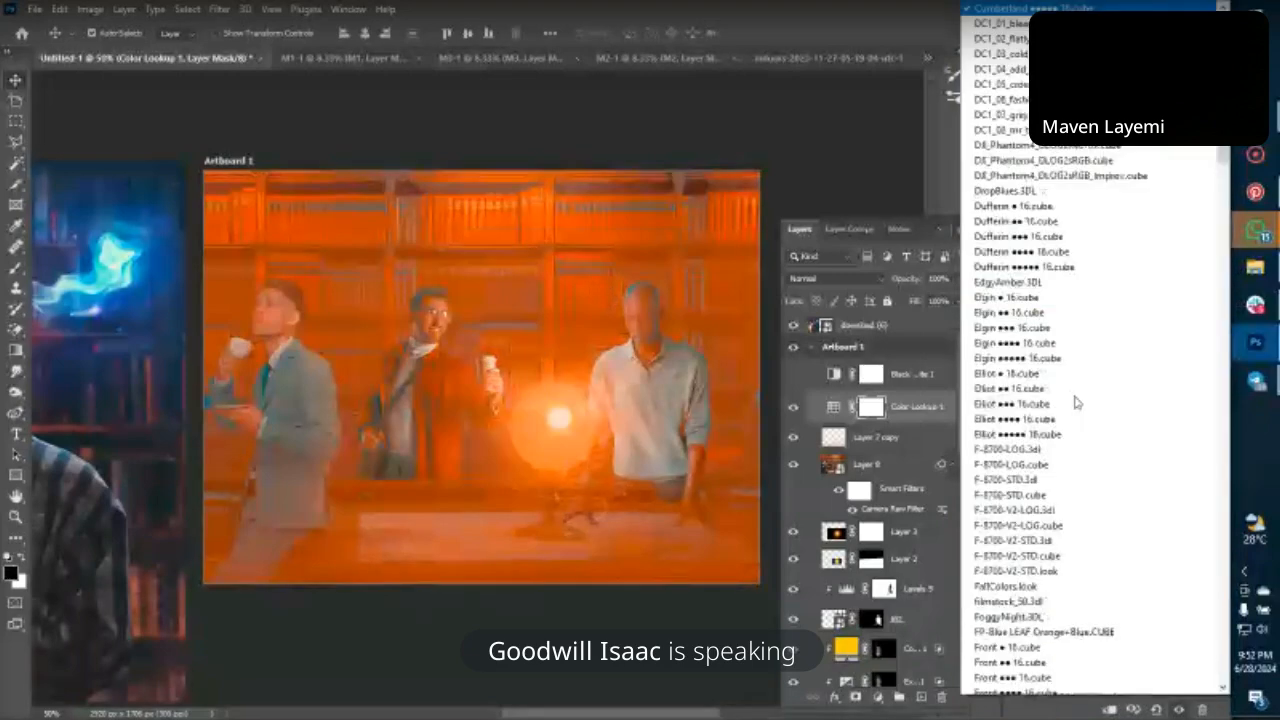
scroll(1076, 402, "up", 14)
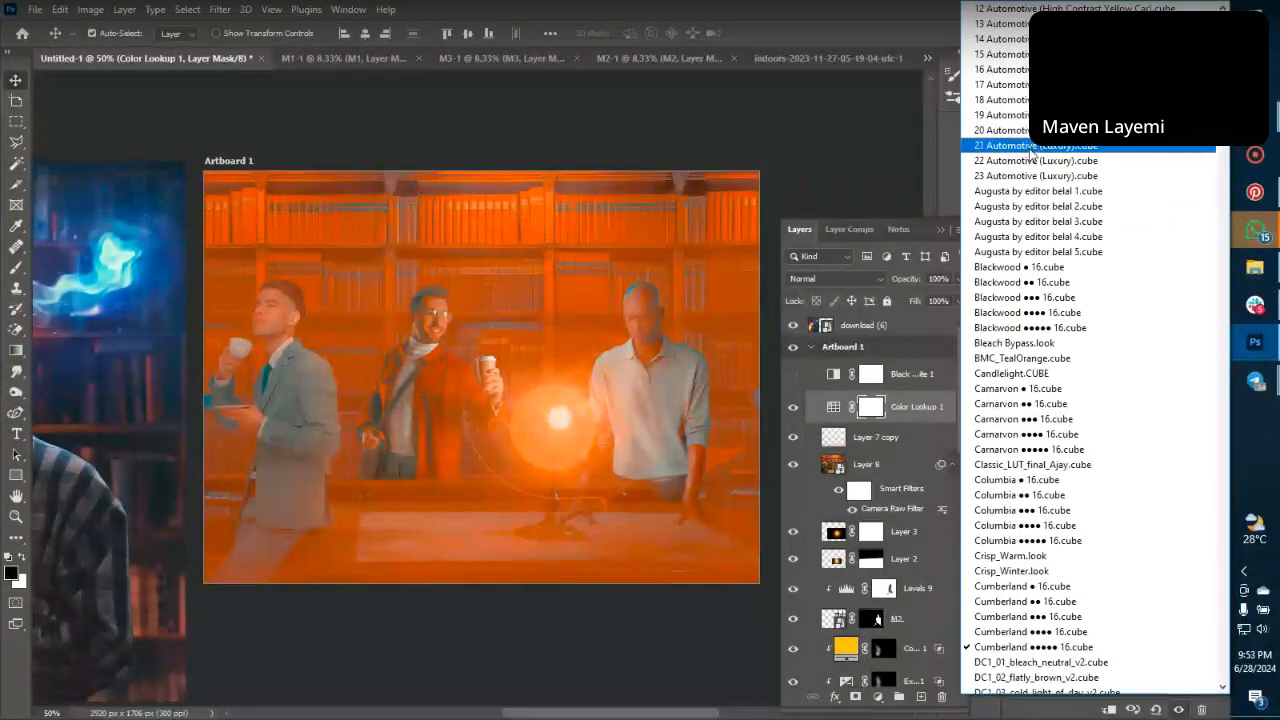
left_click(1030, 267)
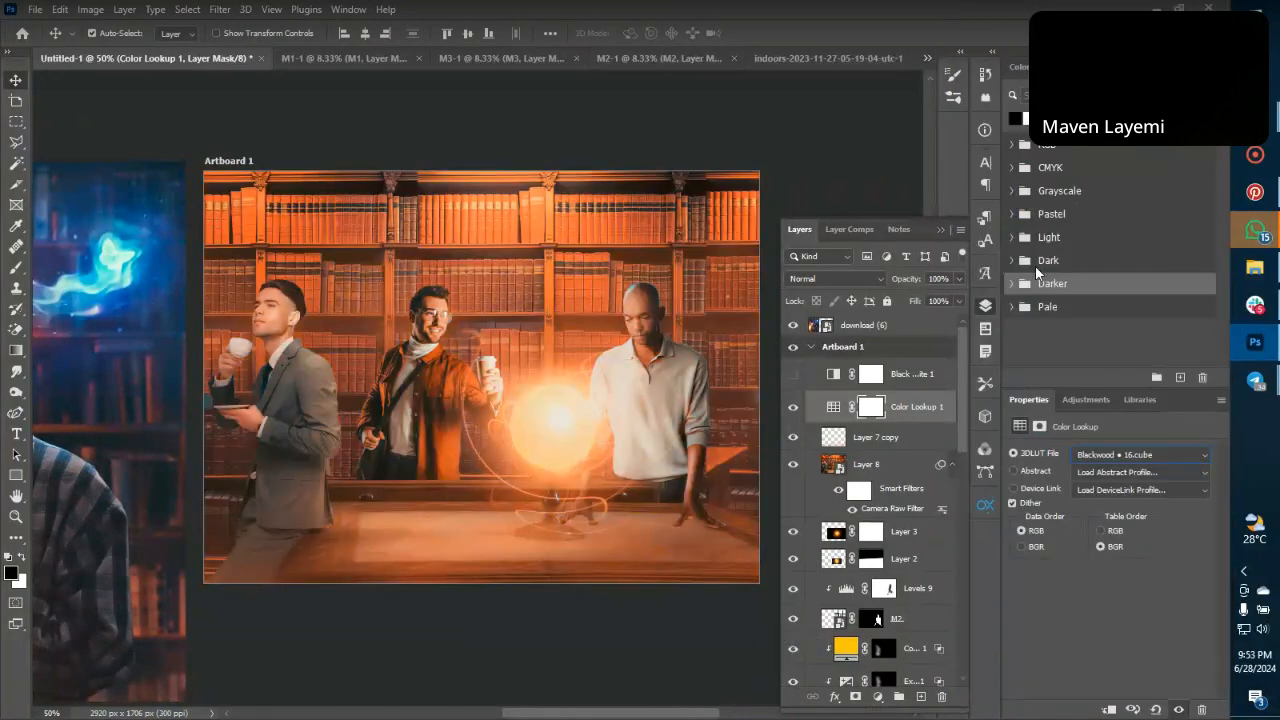
key("ctrl+minus")
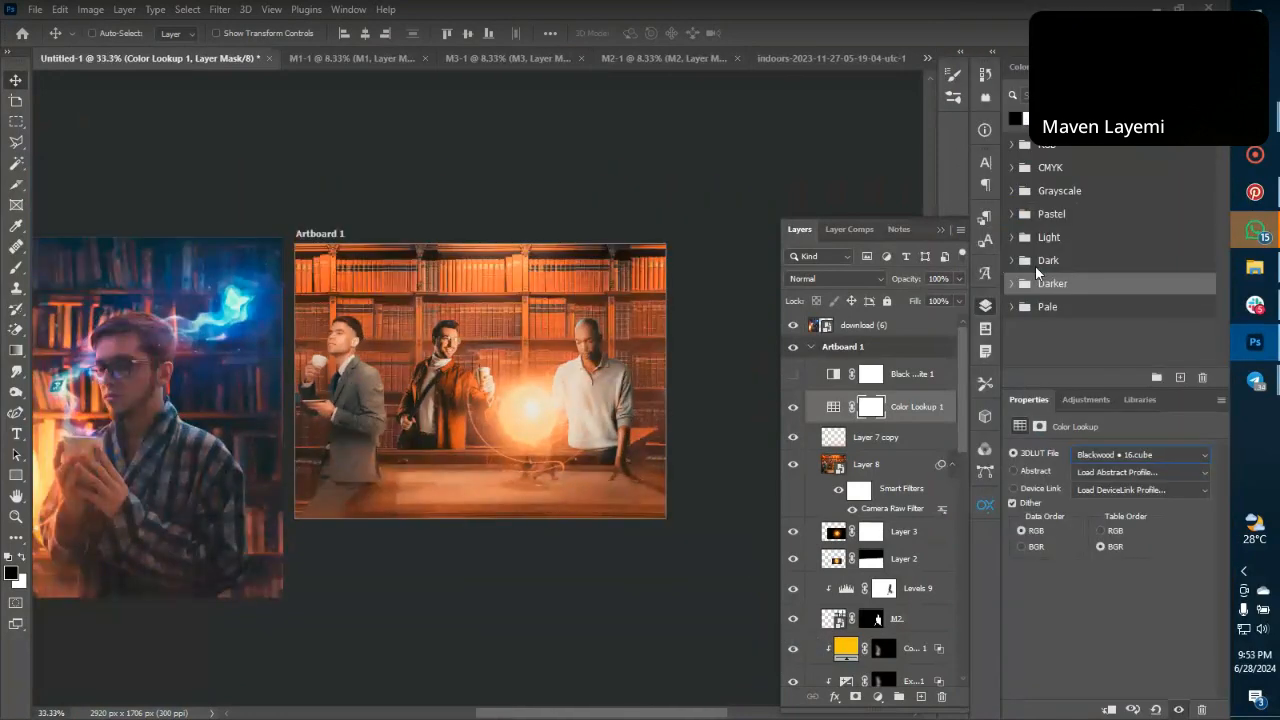
key("ctrl+plus")
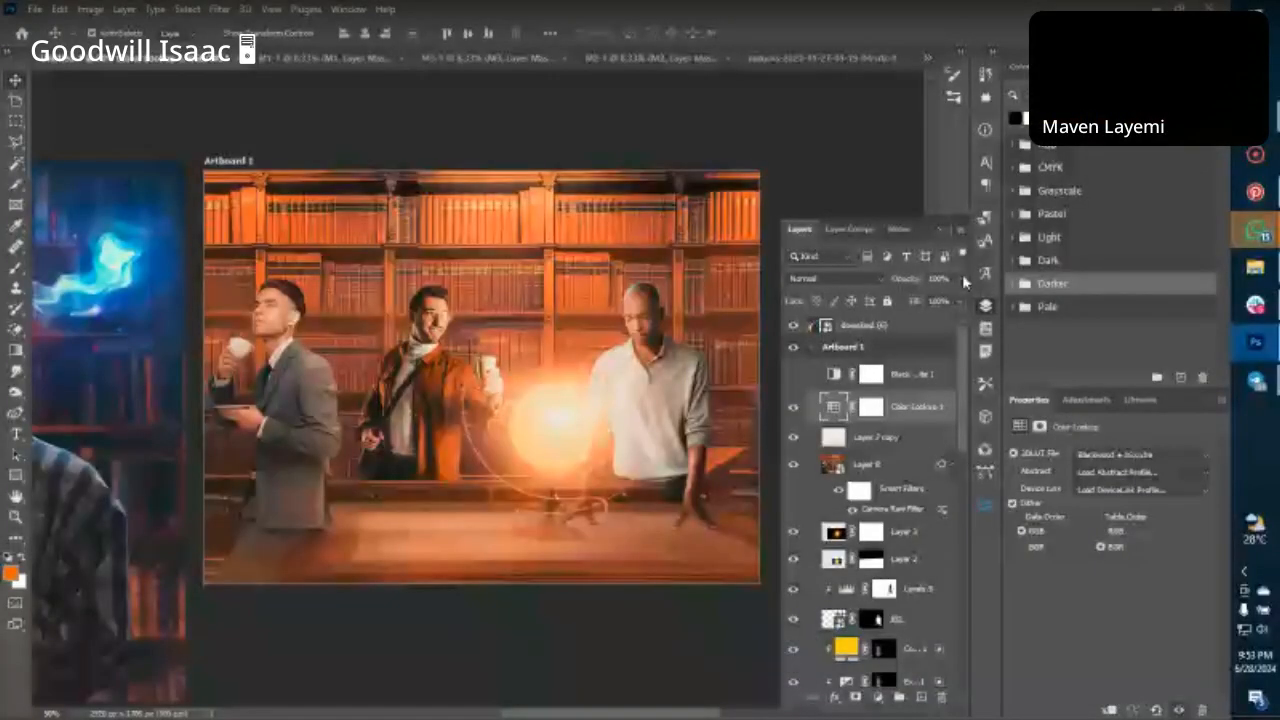
Lower the Color Lookup 1 layer's opacity to 68% and compare the result with the reference image.
left_click_drag(962, 279, 935, 300)
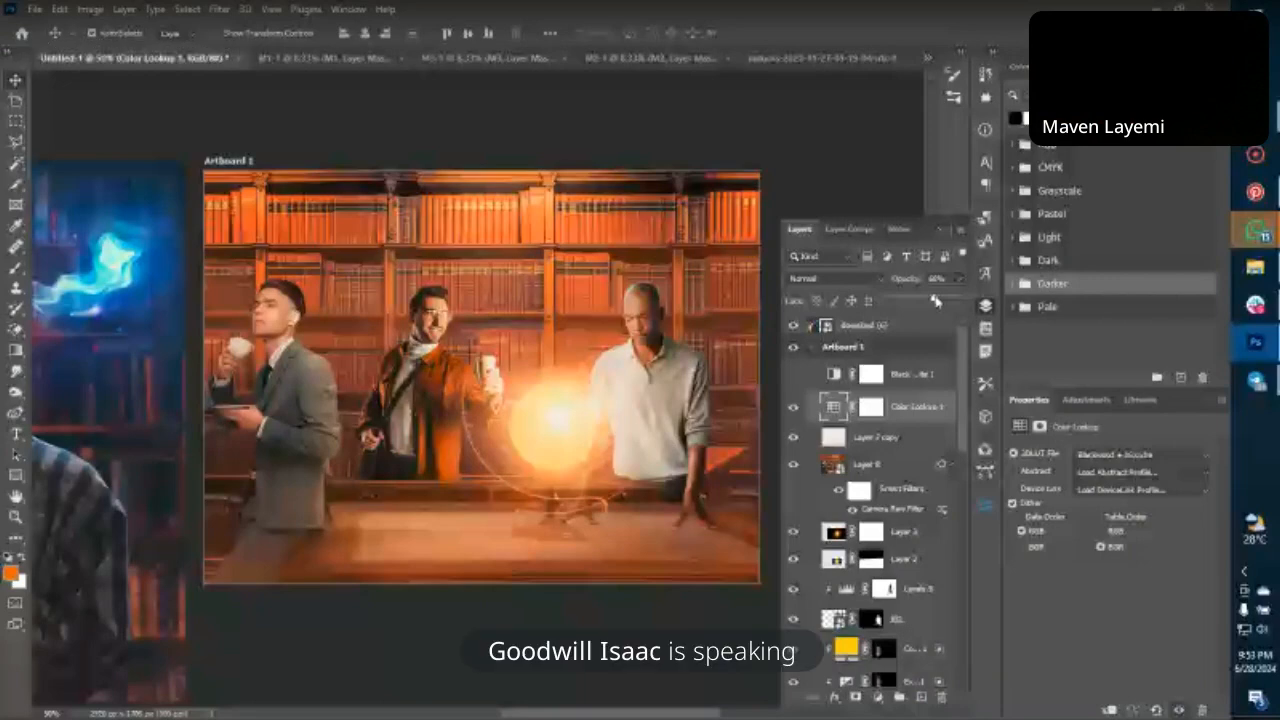
key("ctrl+minus")
key("ctrl+plus")
key("ctrl+minus")
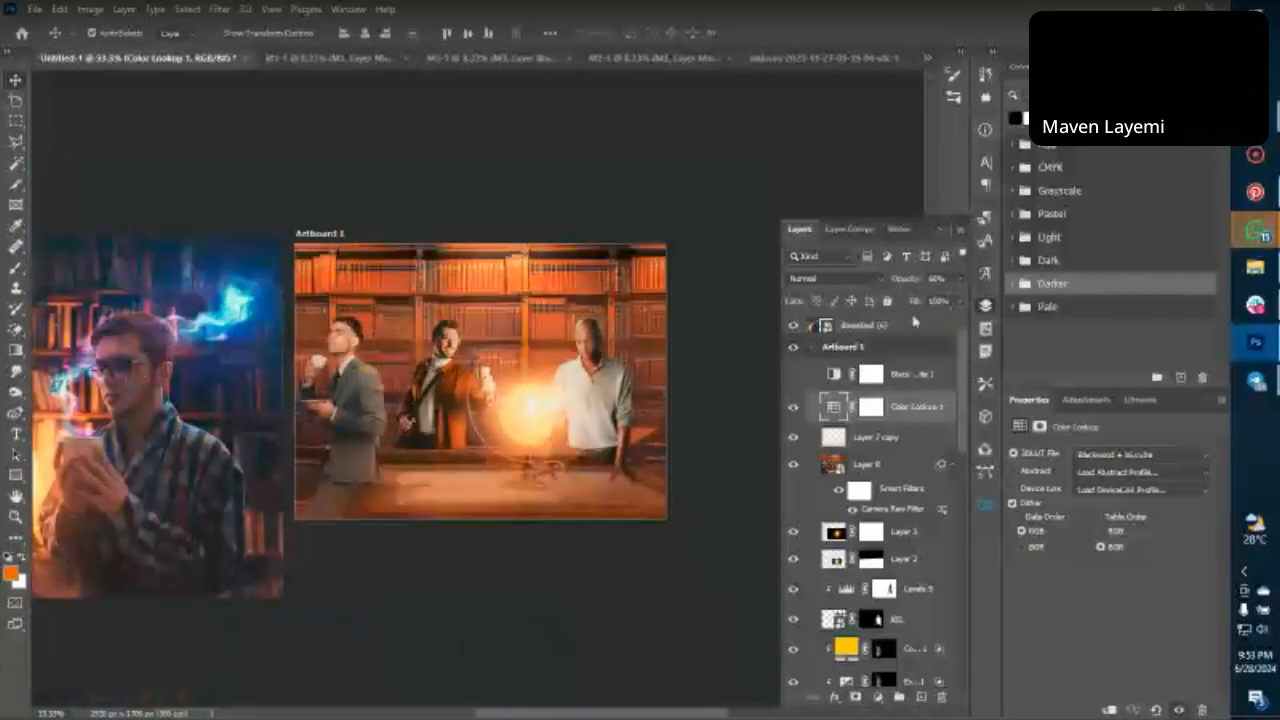
Try the Color blend mode on the Color Lookup 1 layer and restore it to Normal.
left_click(835, 278)
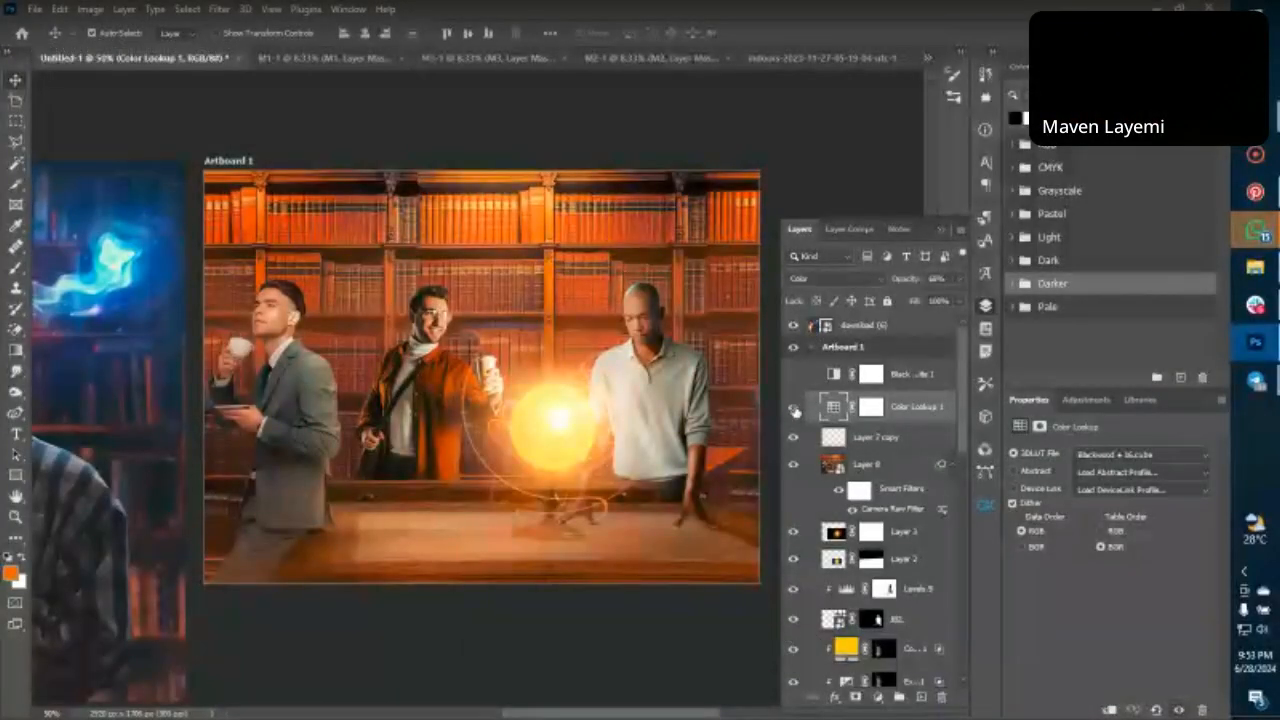
left_click(832, 279)
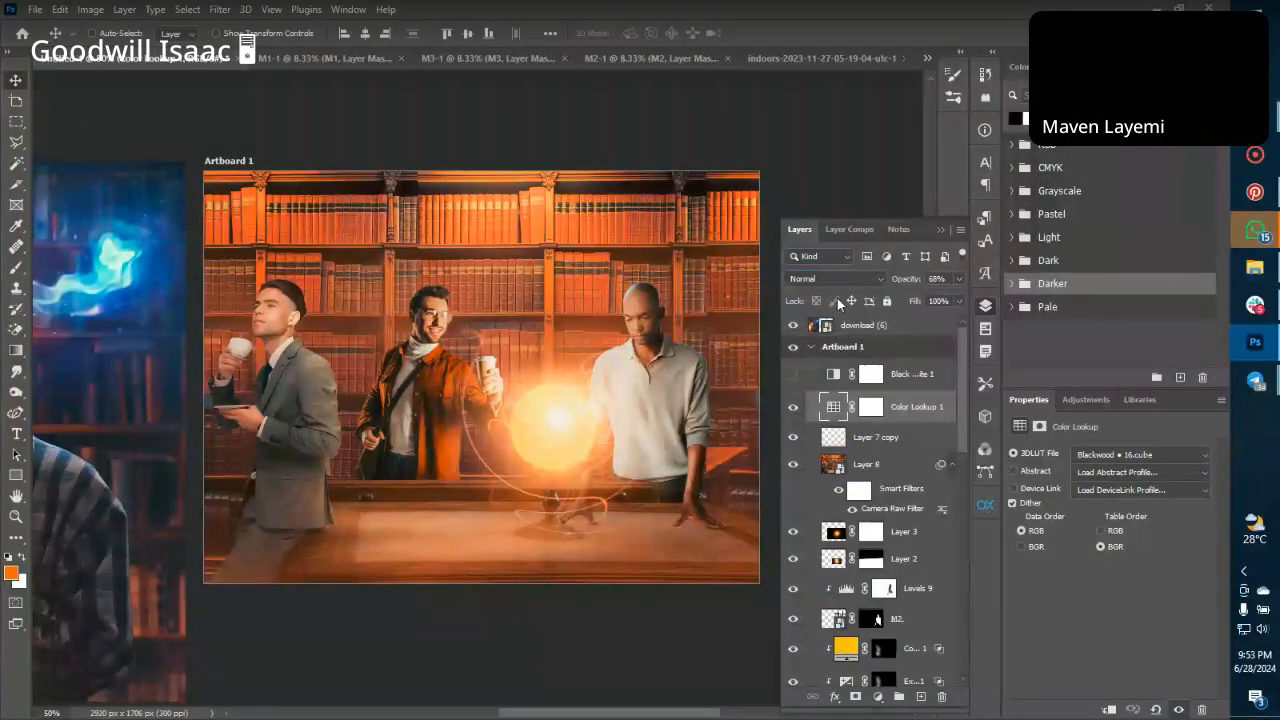
Hide the Color Lookup 1 layer and make Layer 7 copy the active layer.
key("ctrl+minus")
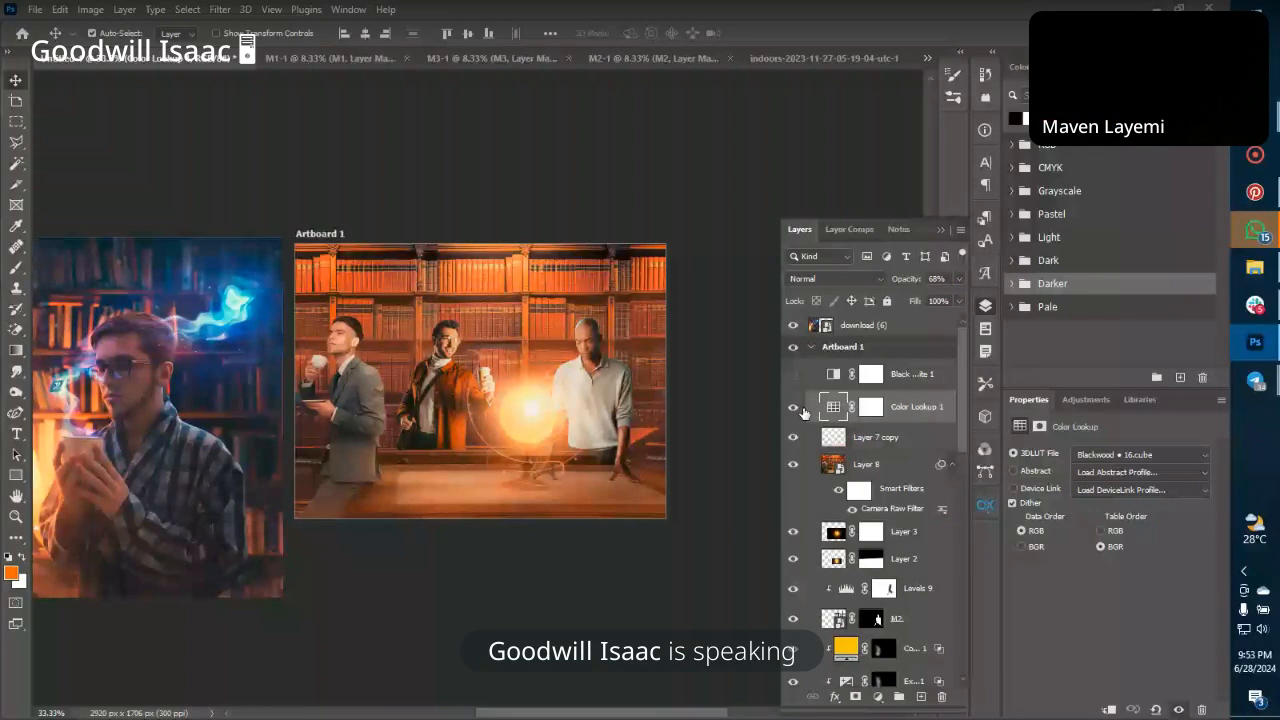
left_click(793, 407)
left_click(870, 437)
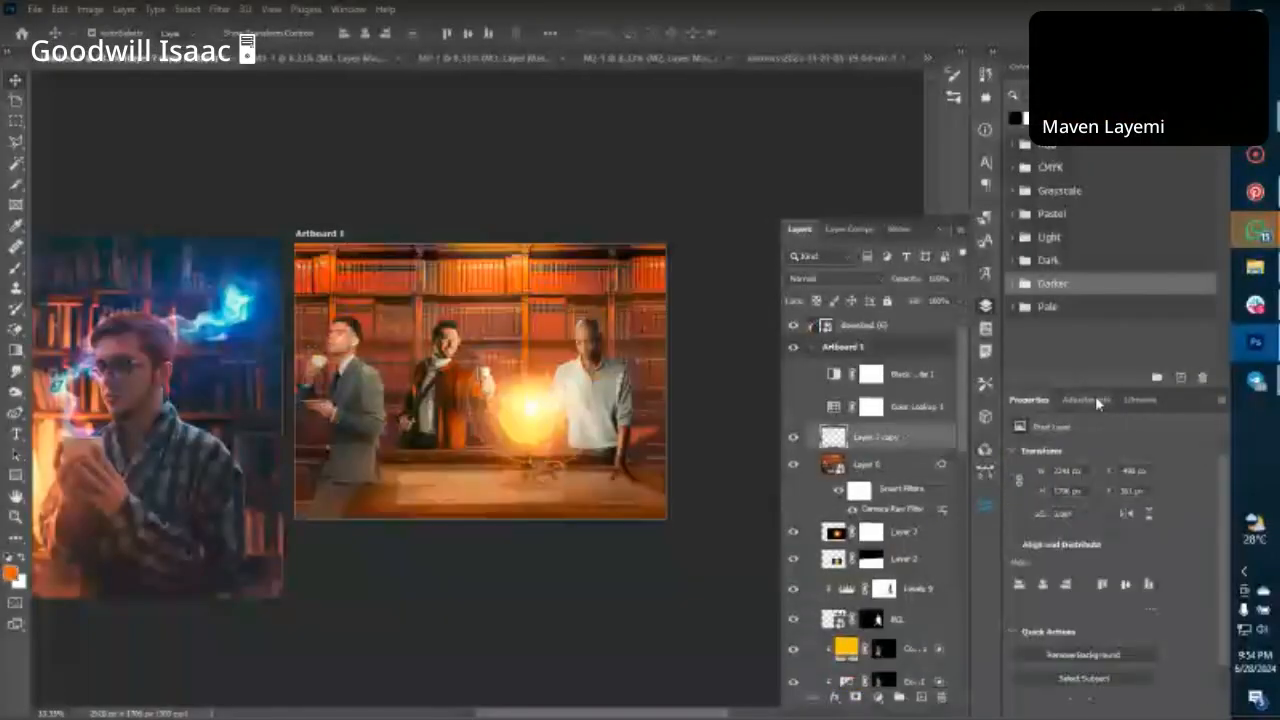
Add a Color Lookup adjustment above Layer 7 copy and try an Augusta by editor belal 3D LUT on it.
left_click(1095, 398)
left_click(1132, 459)
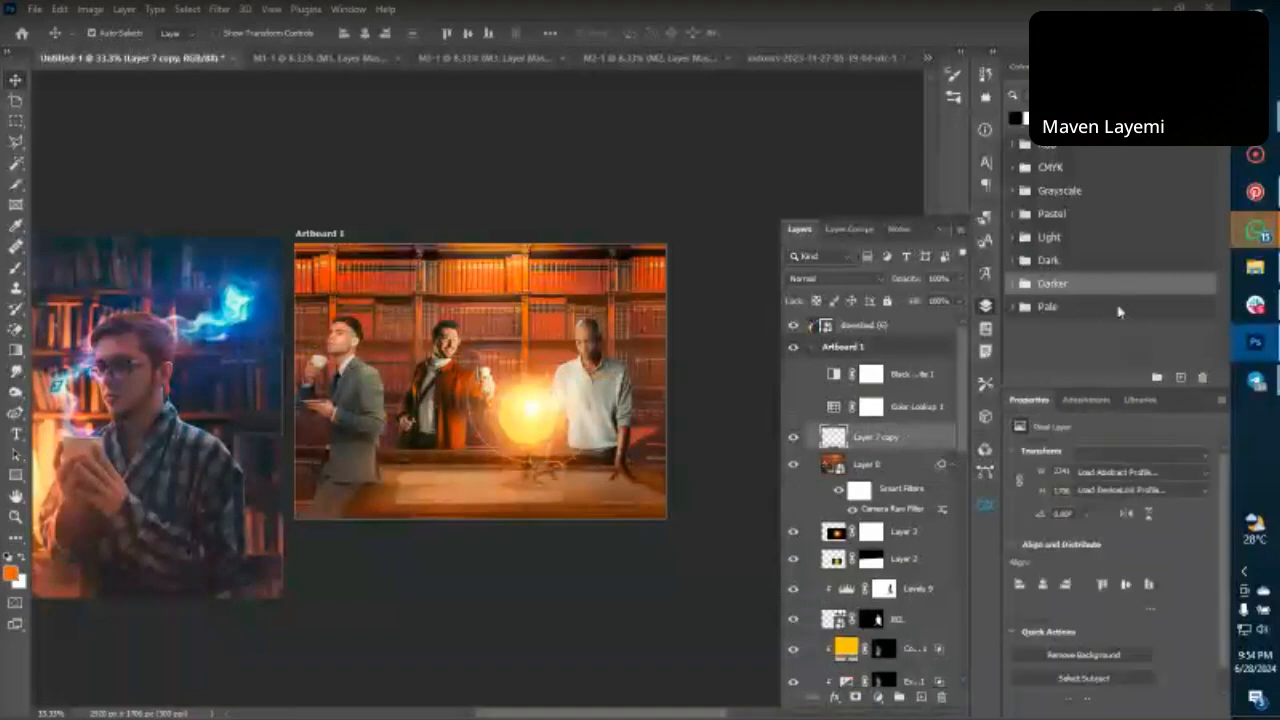
left_click(1124, 455)
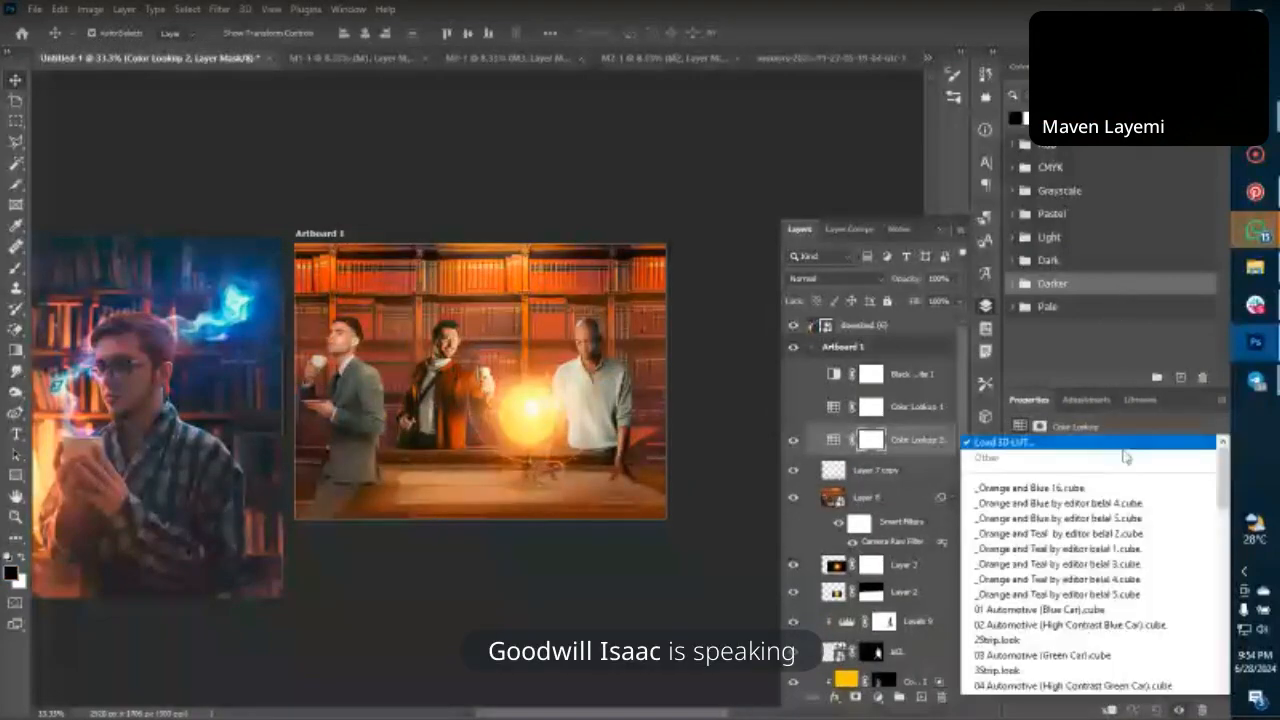
scroll(1078, 340, "down", 1)
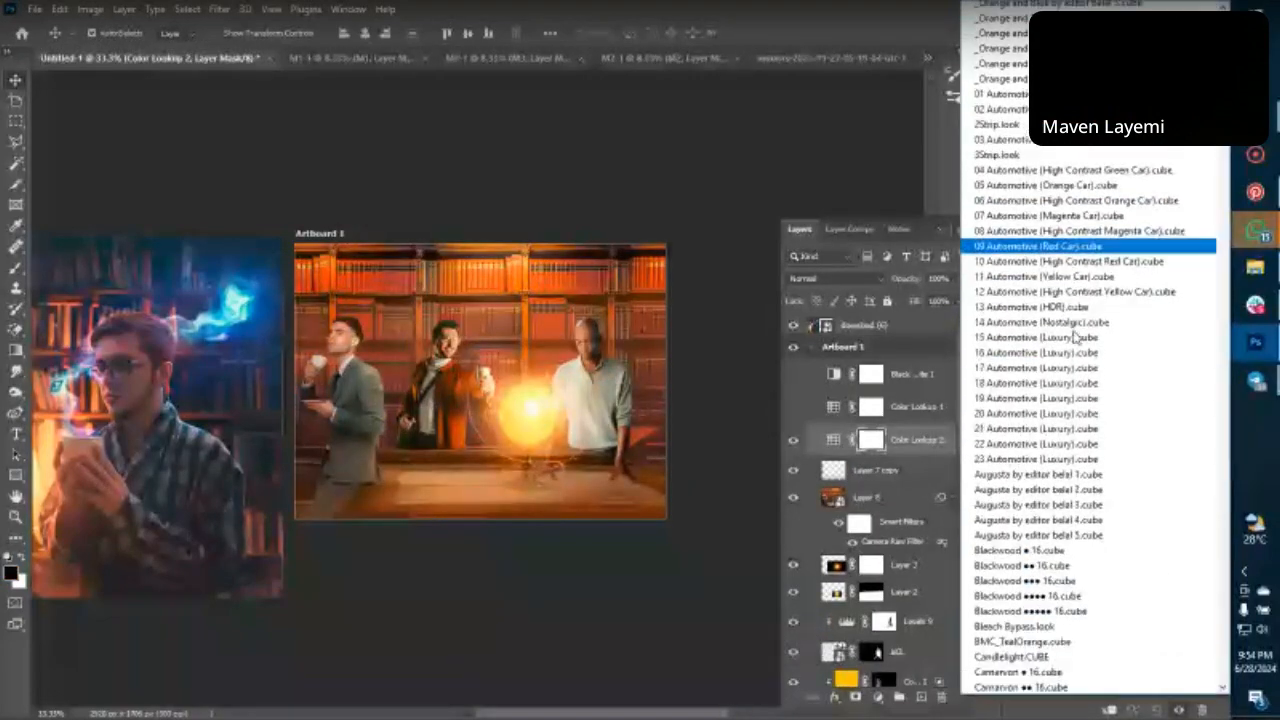
scroll(1076, 337, "down", 5)
left_click(1080, 251)
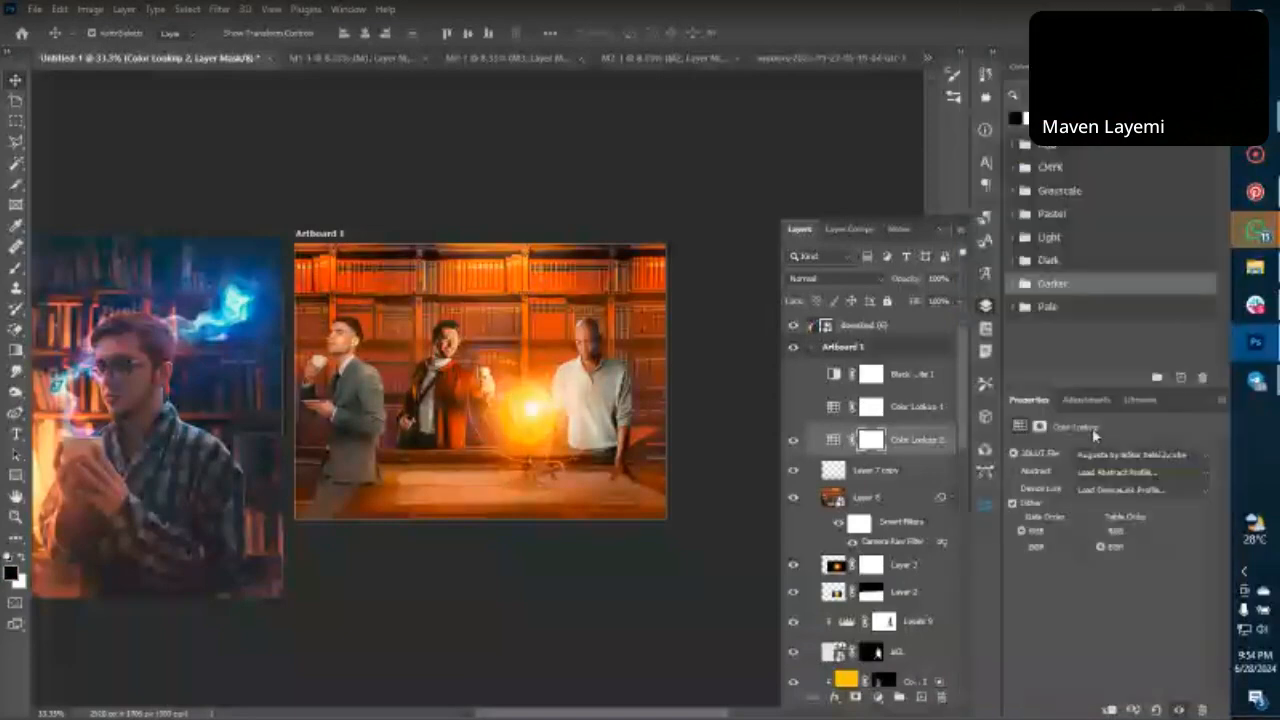
Try the FuturisticBleak.3DL LUT on the Color Lookup 2 layer.
left_click(1095, 455)
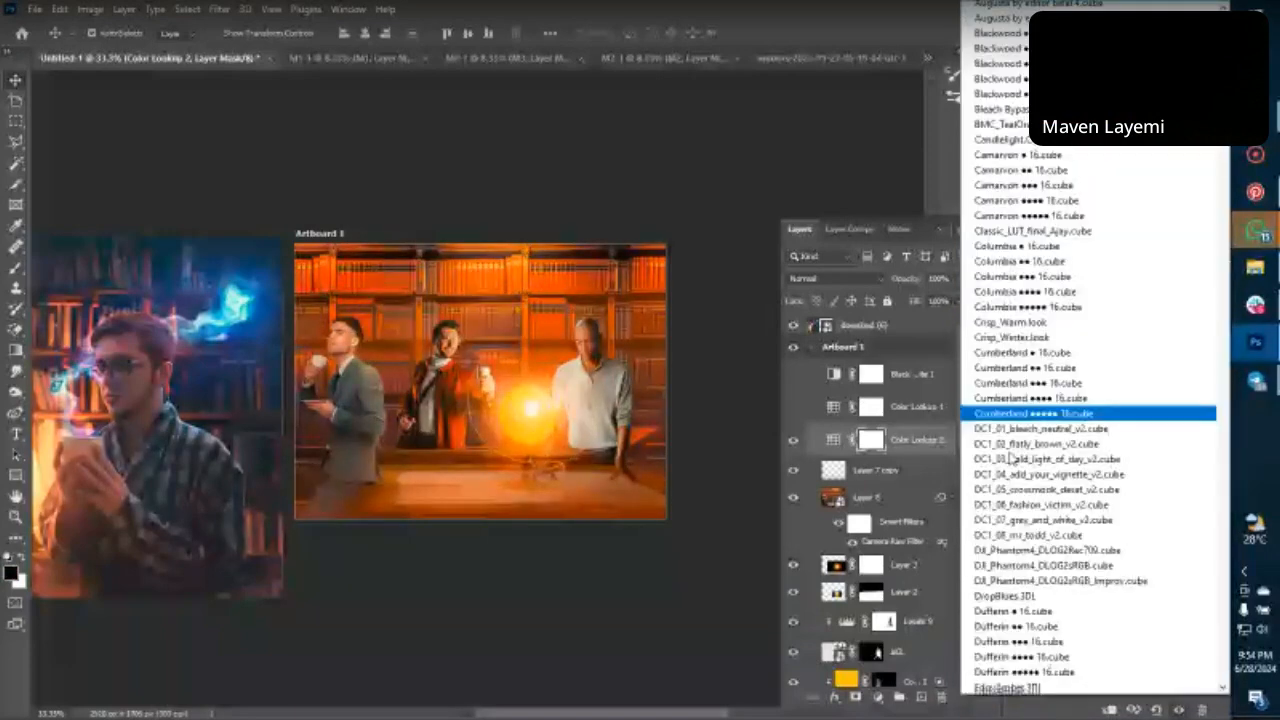
scroll(1012, 460, "down", 4)
scroll(1012, 460, "down", 7)
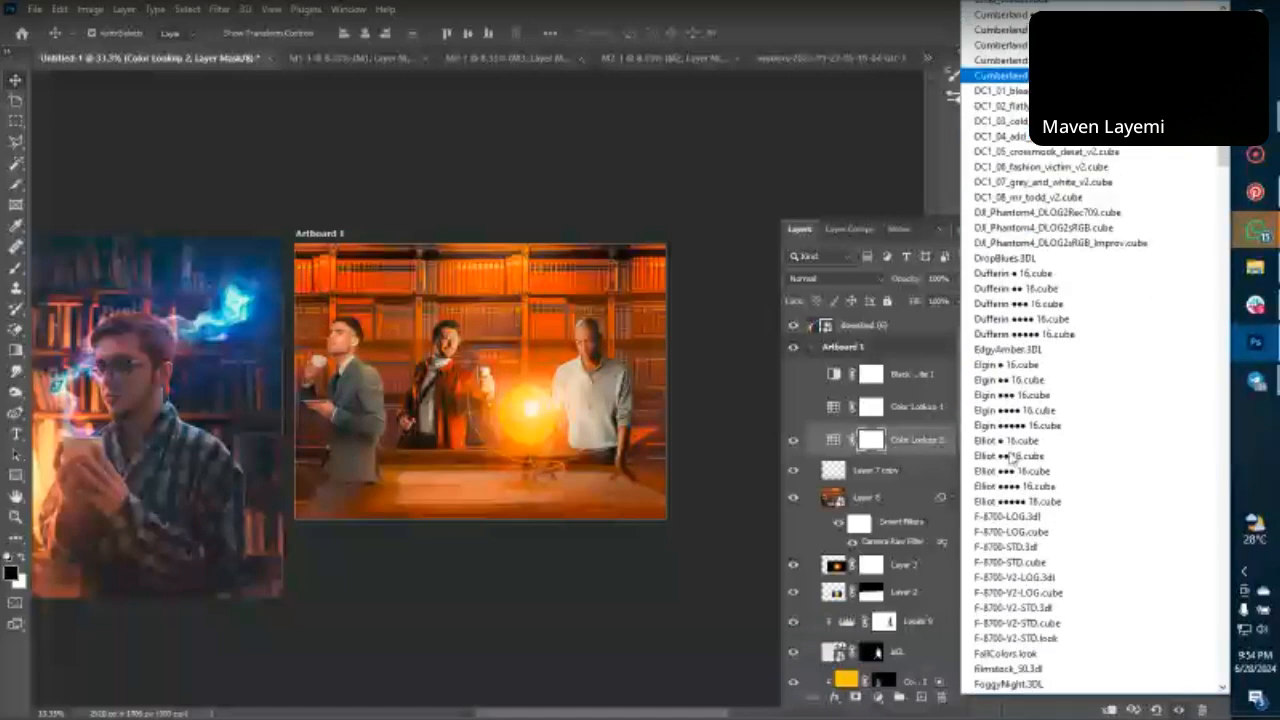
scroll(1012, 458, "down", 8)
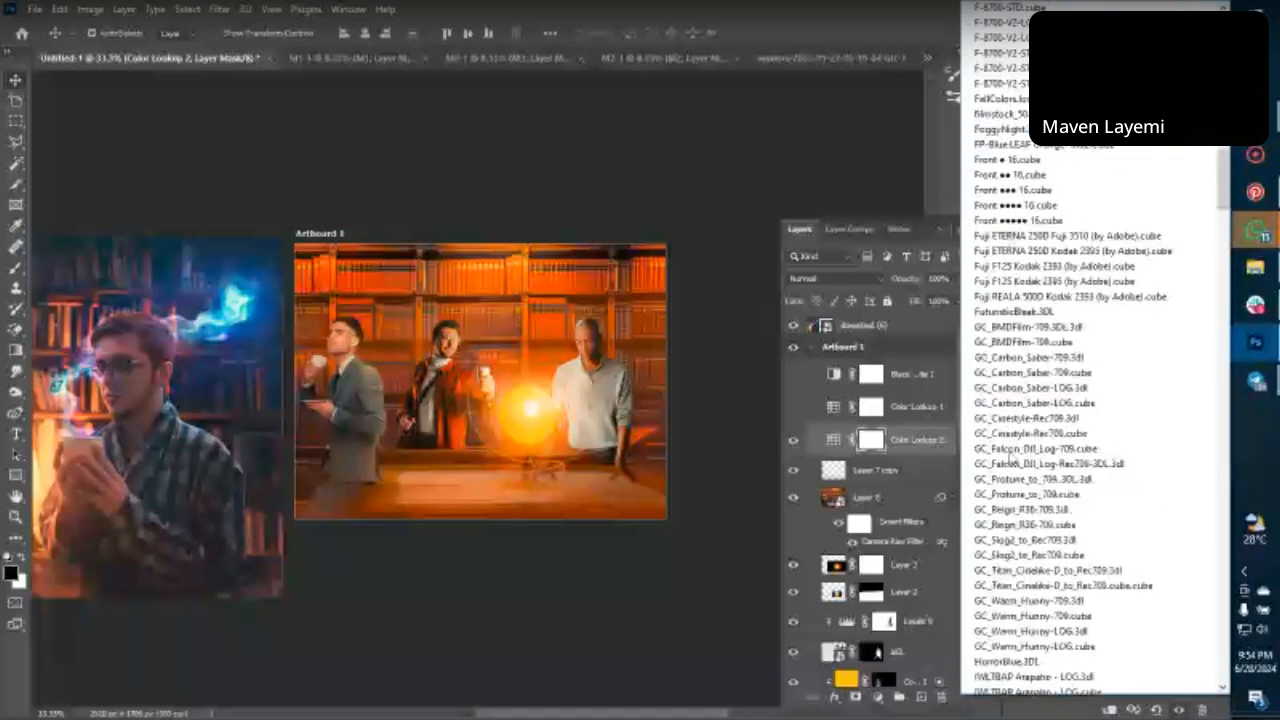
scroll(1005, 300, "up", 2)
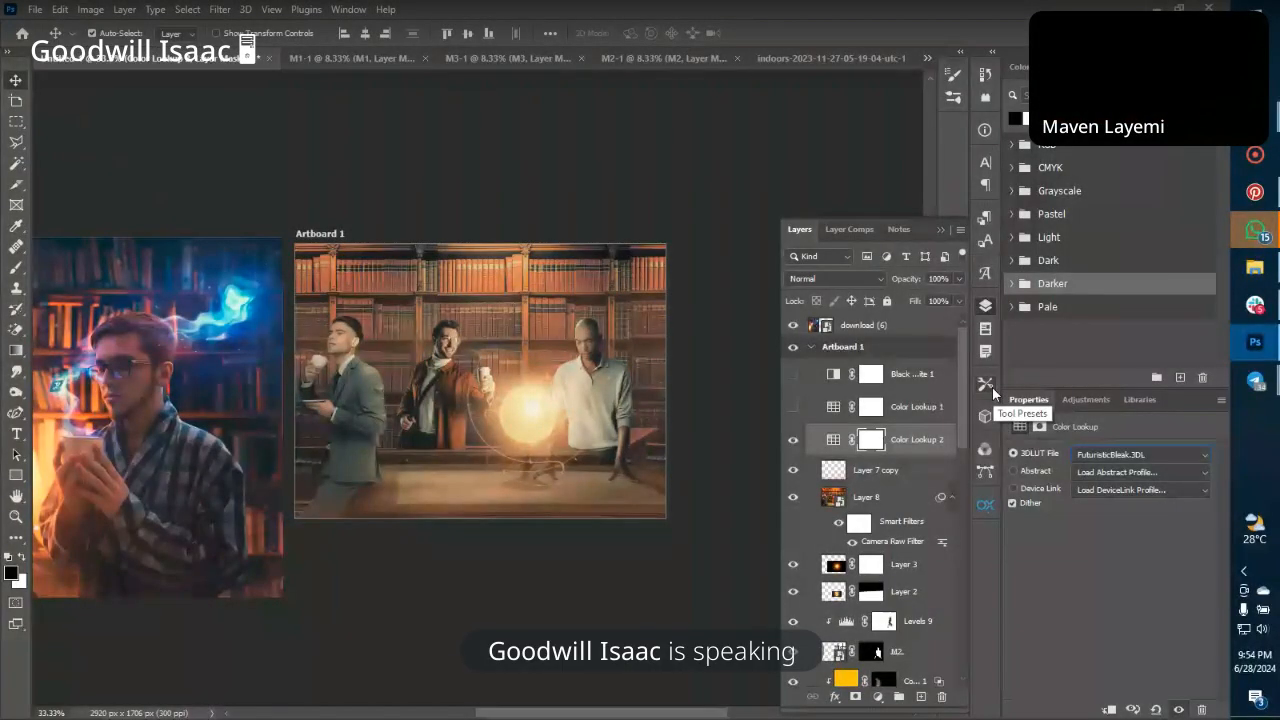
Try neighbouring 3D LUTs on Color Lookup 2, including Fuji F125 Kodak 2395, Fuji ETERNA 250D Kodak 2395 and the four- and five-dot Front 16.cube.
key("Up")
key("Up")
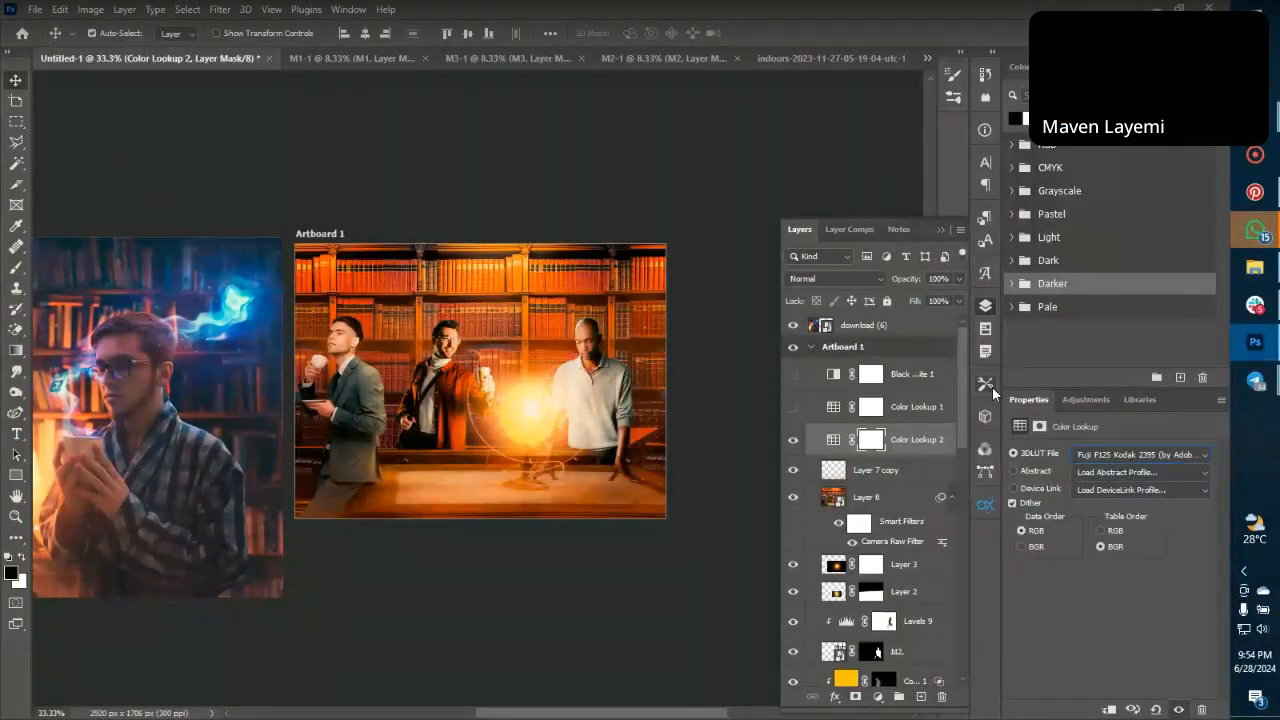
key("Up")
key("Up")
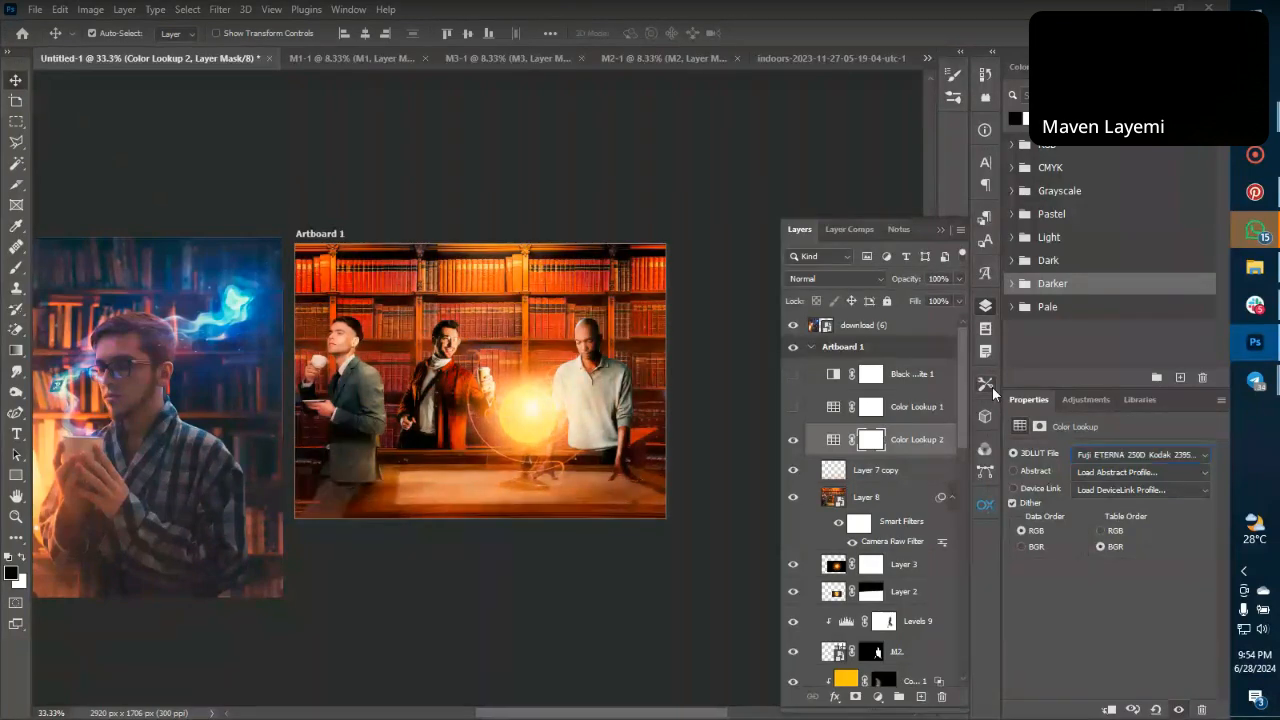
key("Up")
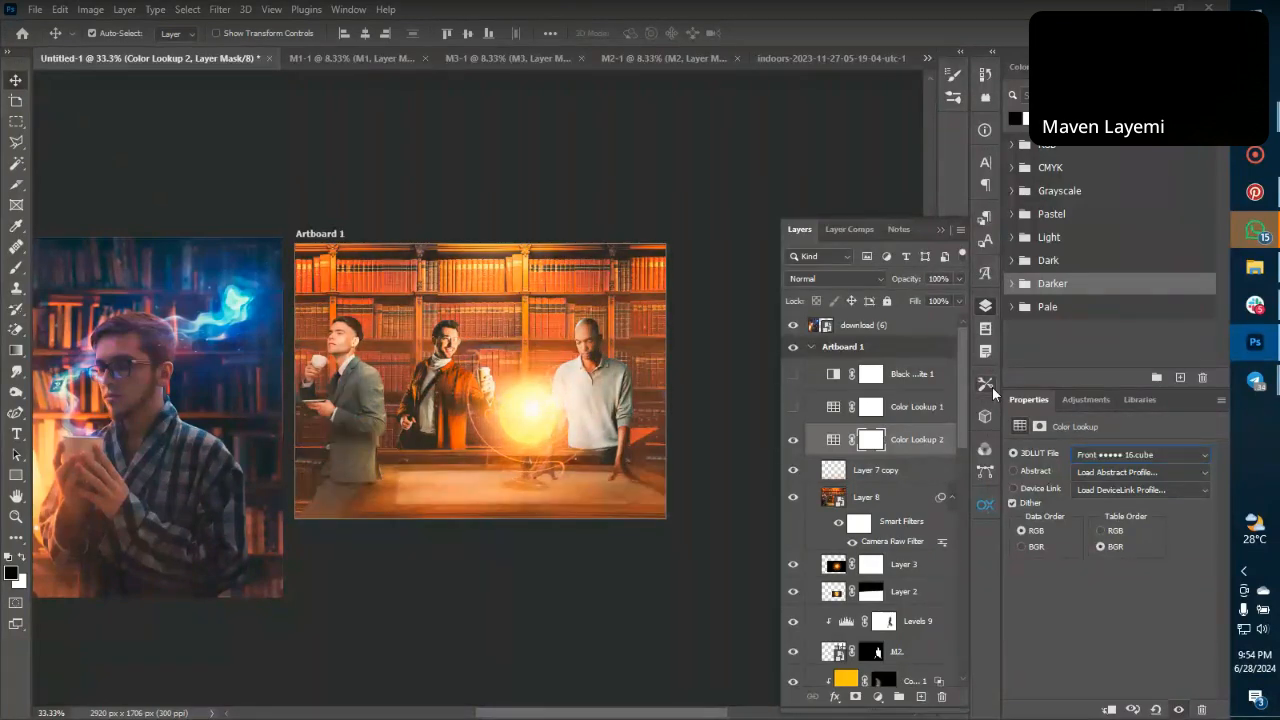
key("Up")
key("Up")
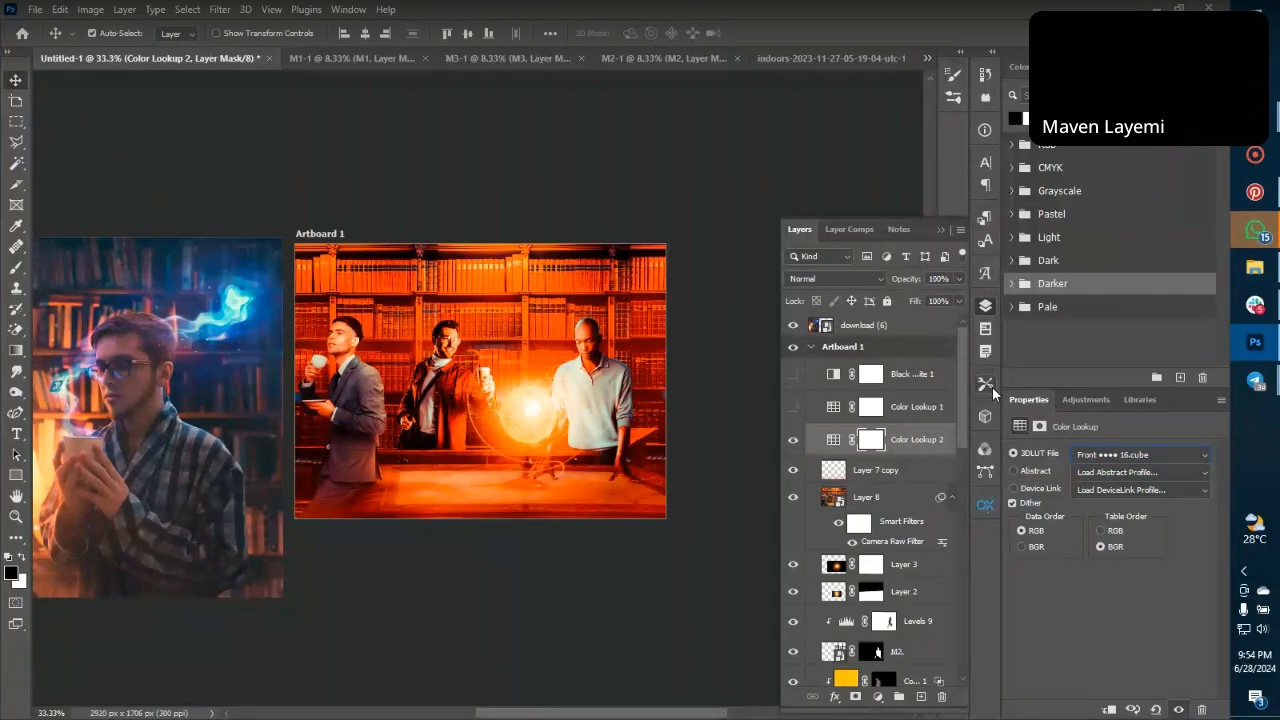
Try the FoggyNight.3DL and F-8700-V2-STD.look LUTs on Color Lookup 2 and dismiss the error dialogs.
key("Up")
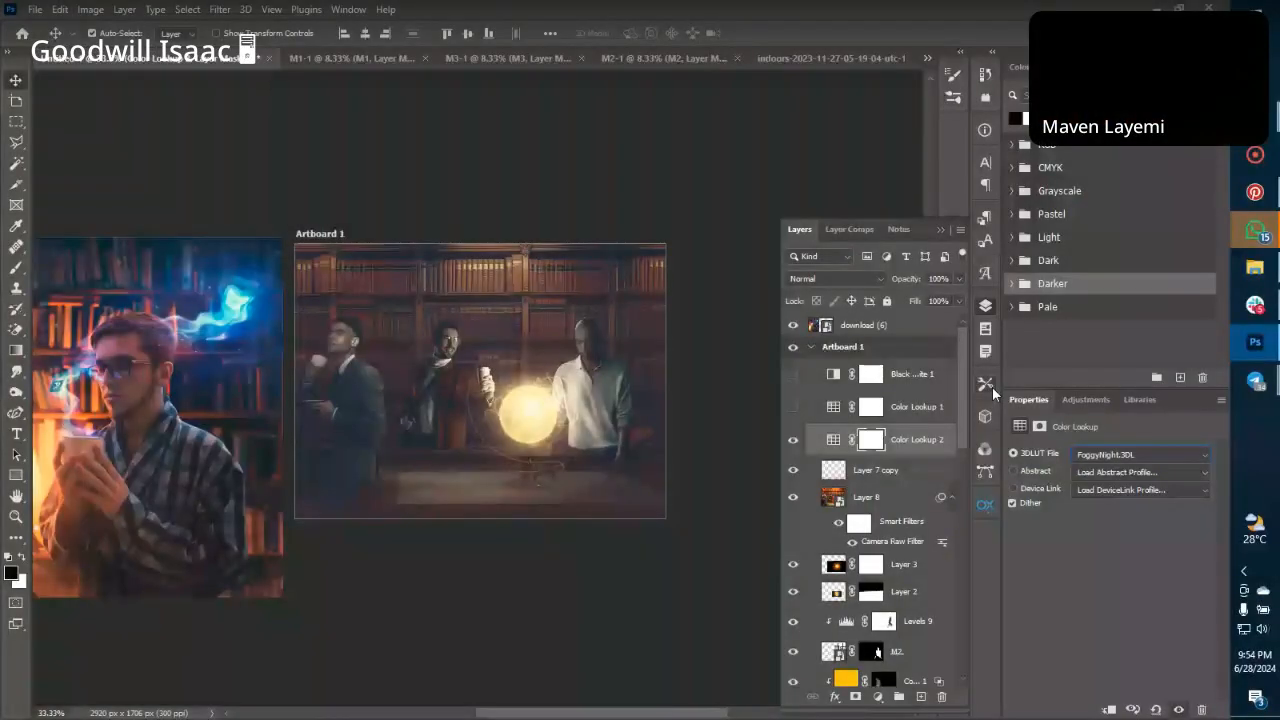
key("Up")
key("Up")
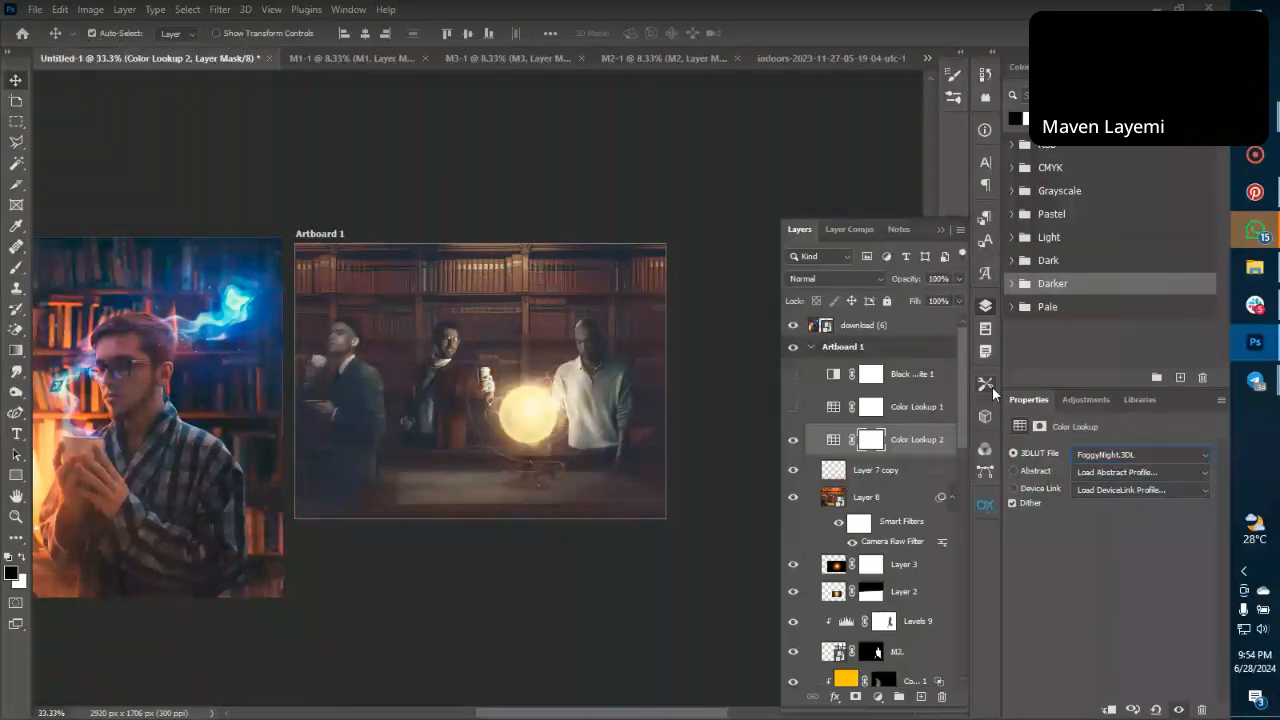
key("Up")
key("Up")
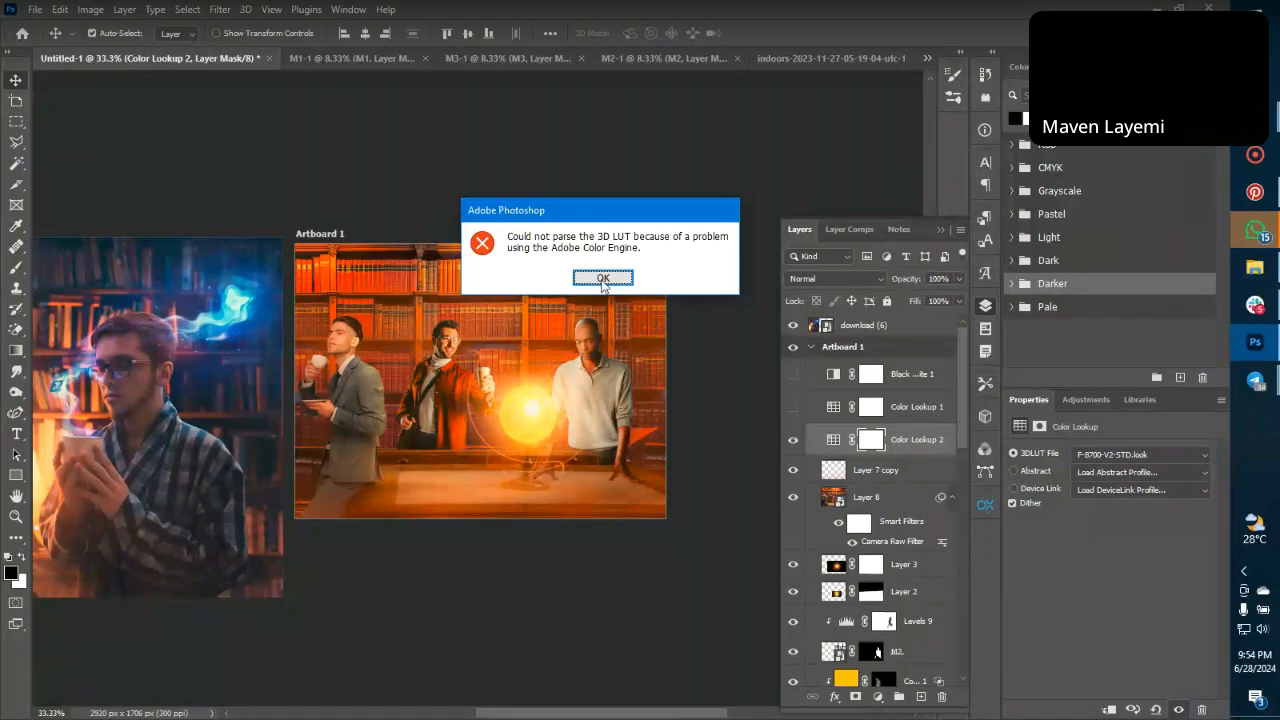
left_click(601, 278)
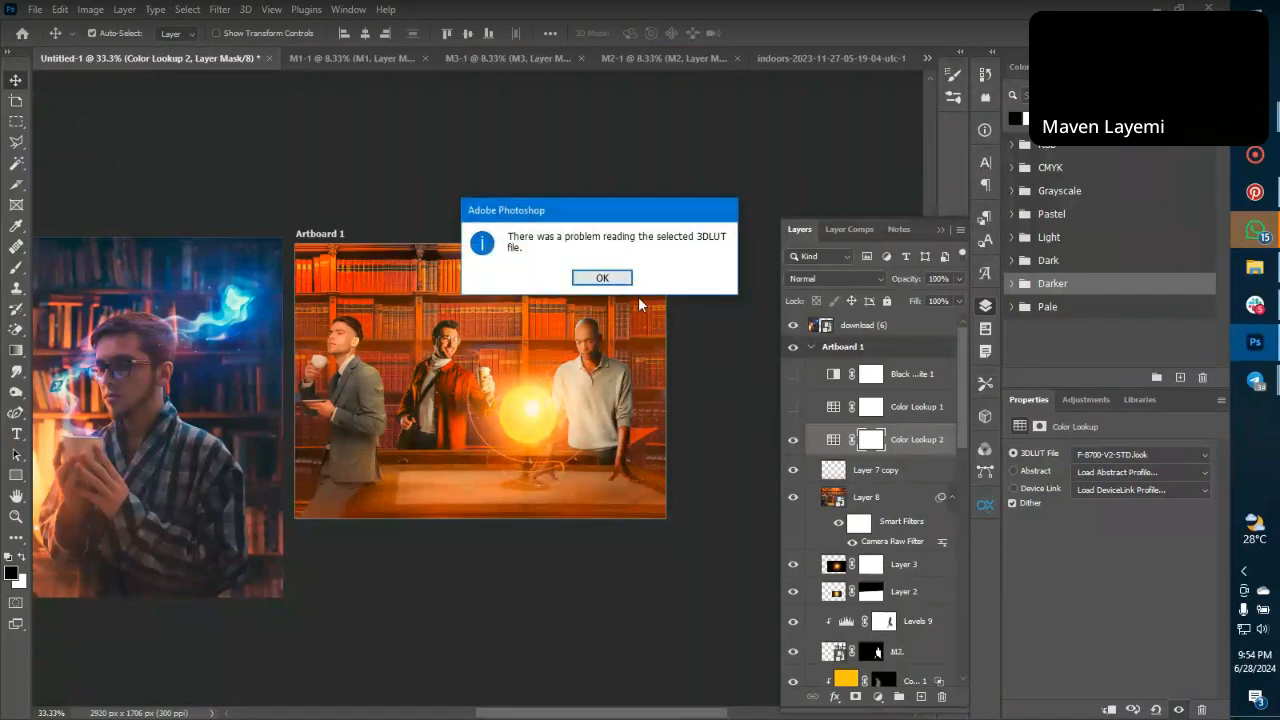
left_click(612, 280)
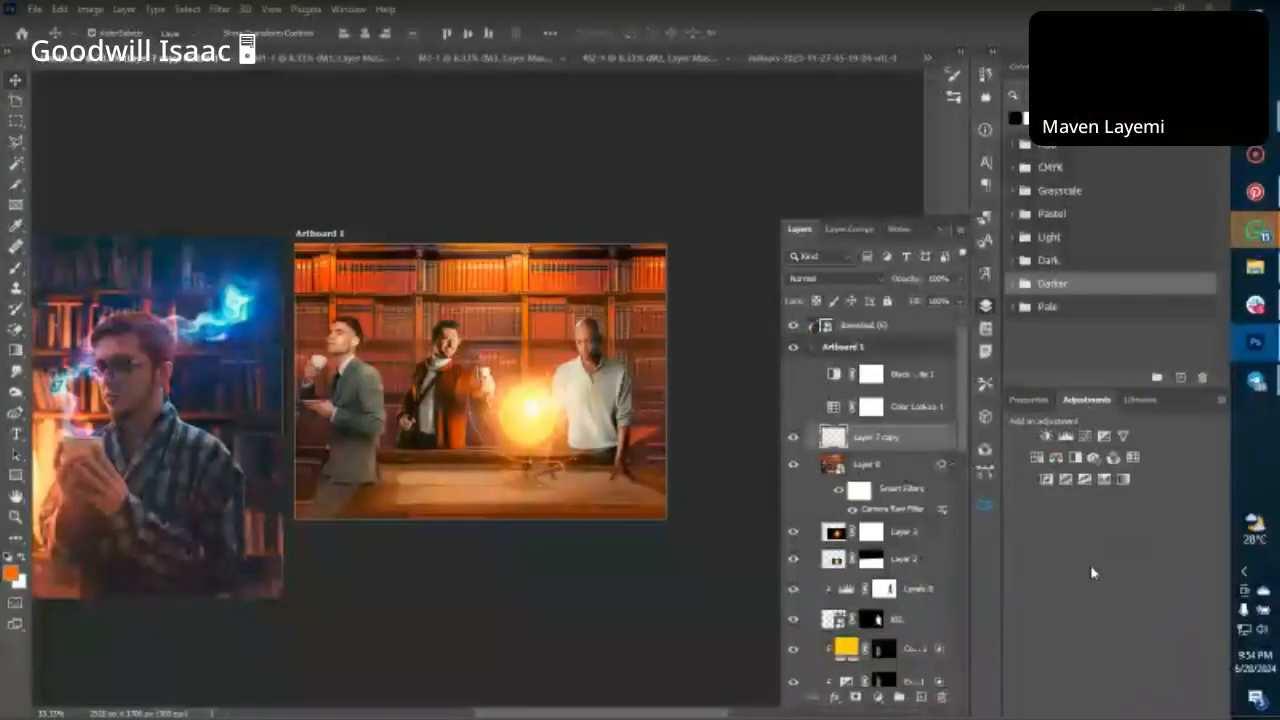
Add a Gradient Map above Layer 7 copy and change its starting color stop to a blue sampled from the reference image's smoke.
left_click(1123, 479)
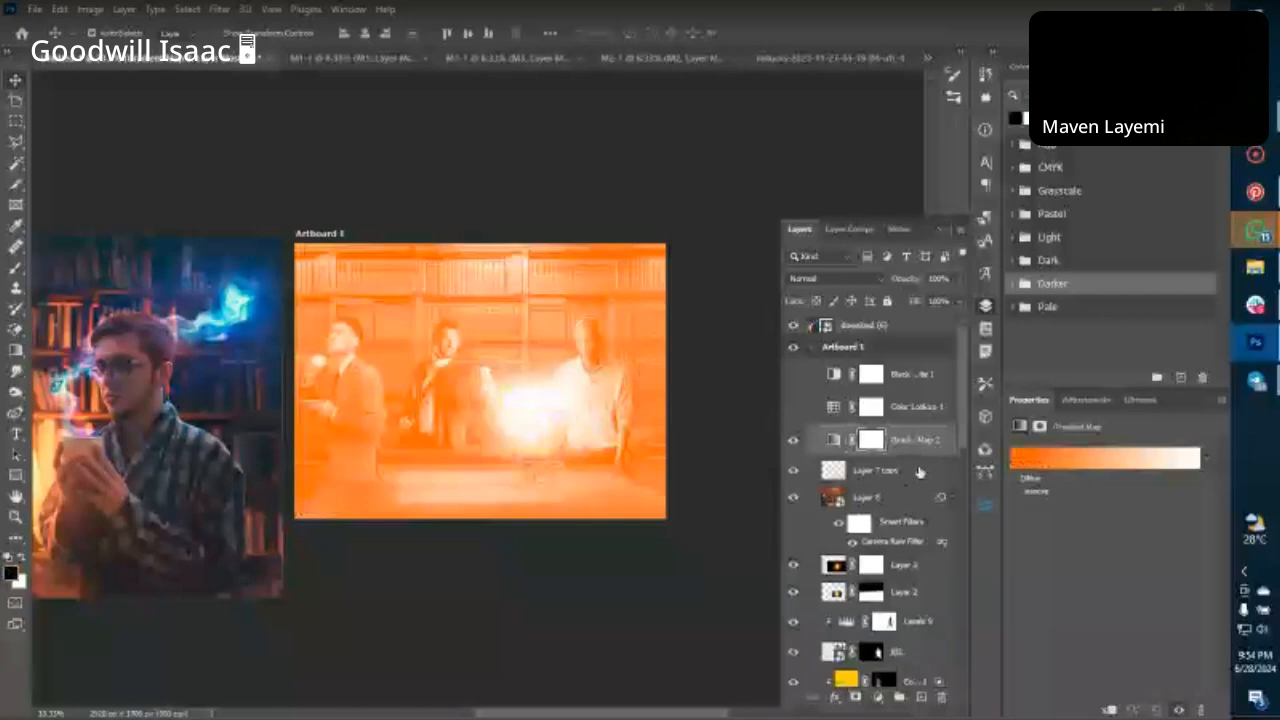
left_click(1057, 462)
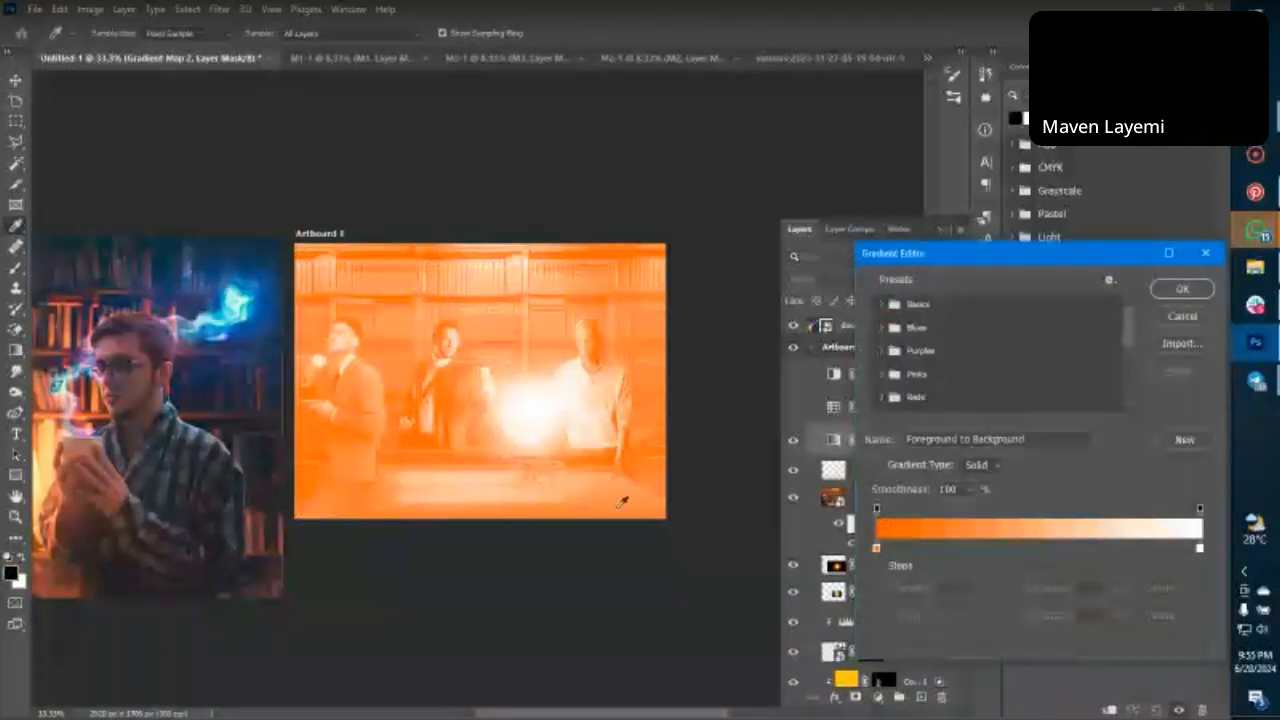
left_click(876, 548)
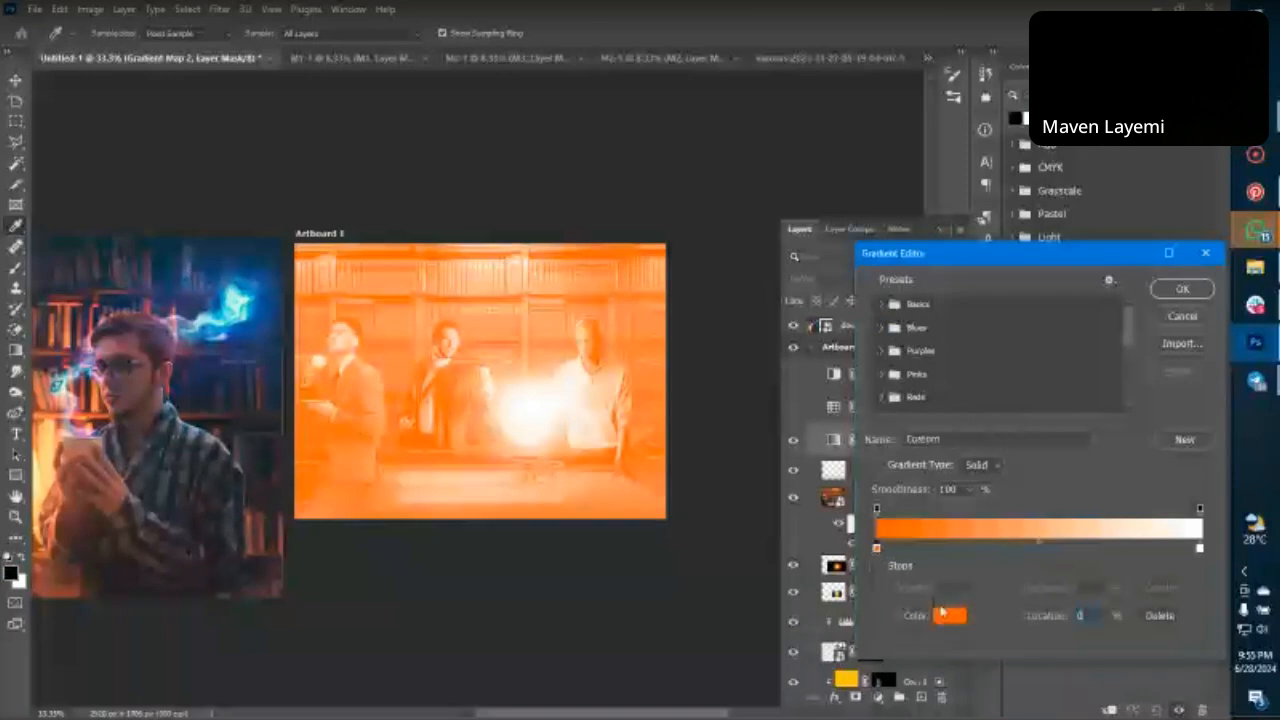
left_click(1160, 322)
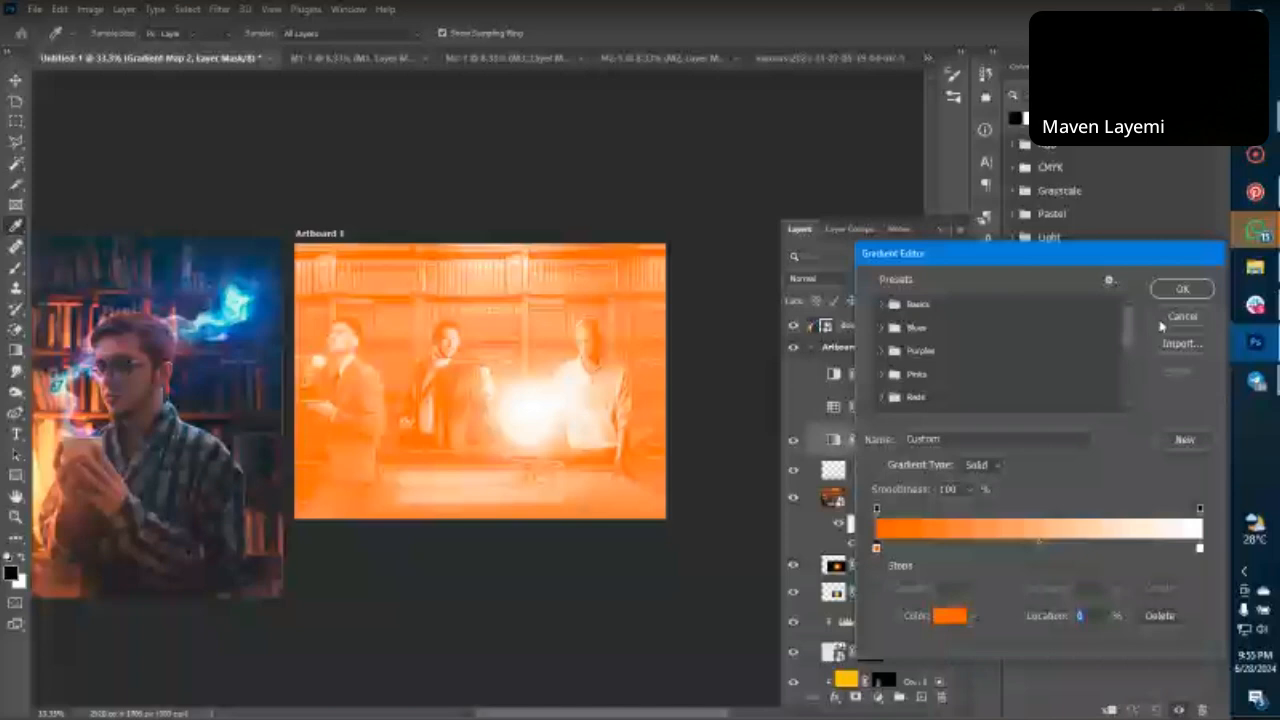
double_click(838, 441)
left_click(876, 549)
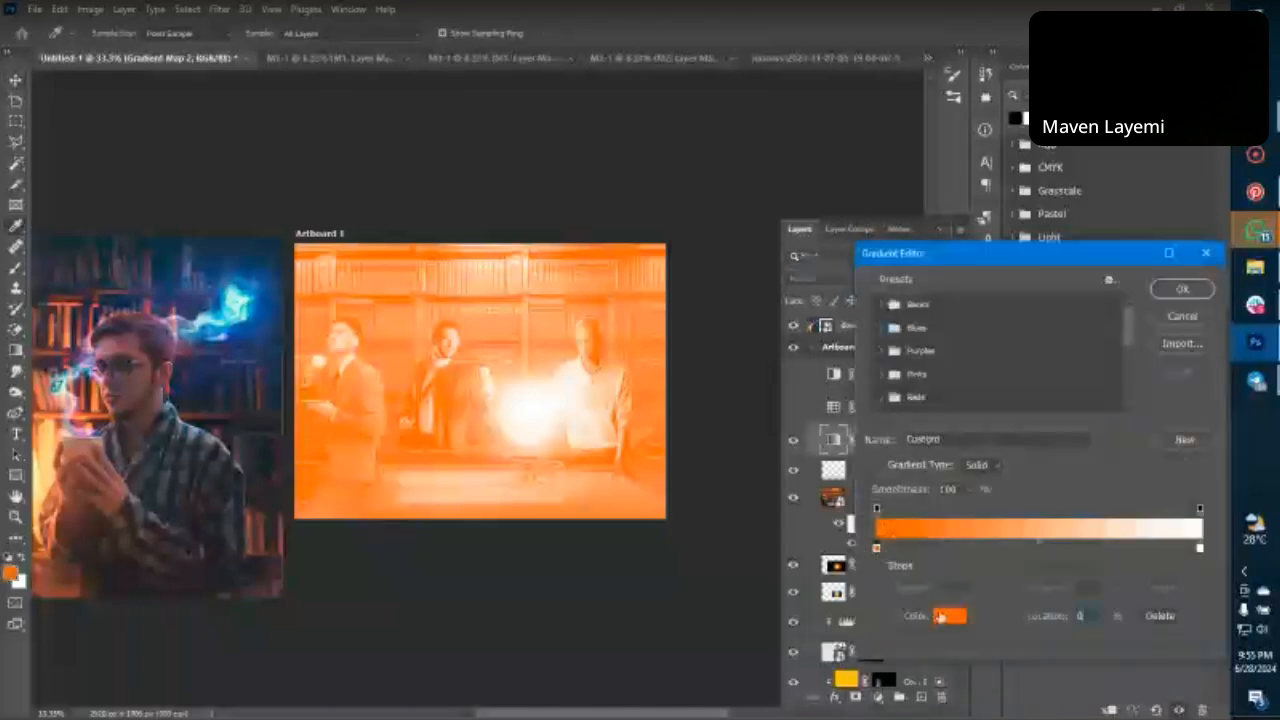
left_click(942, 617)
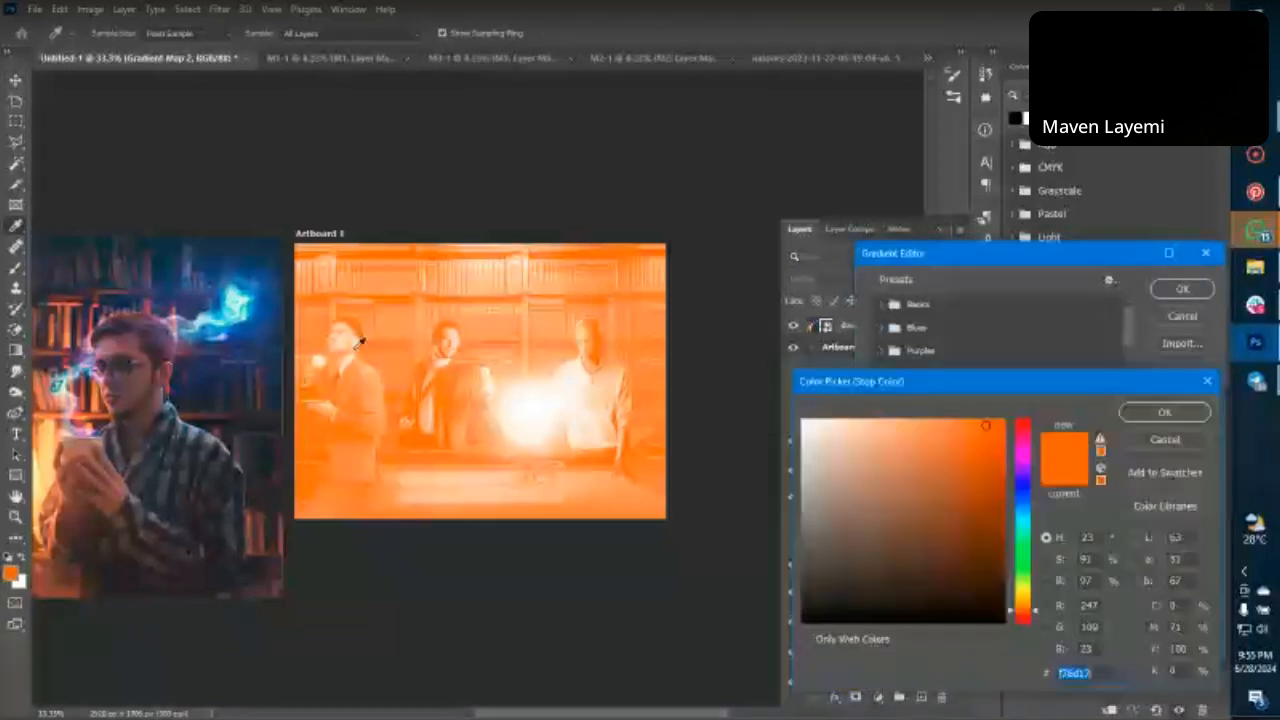
left_click(255, 287)
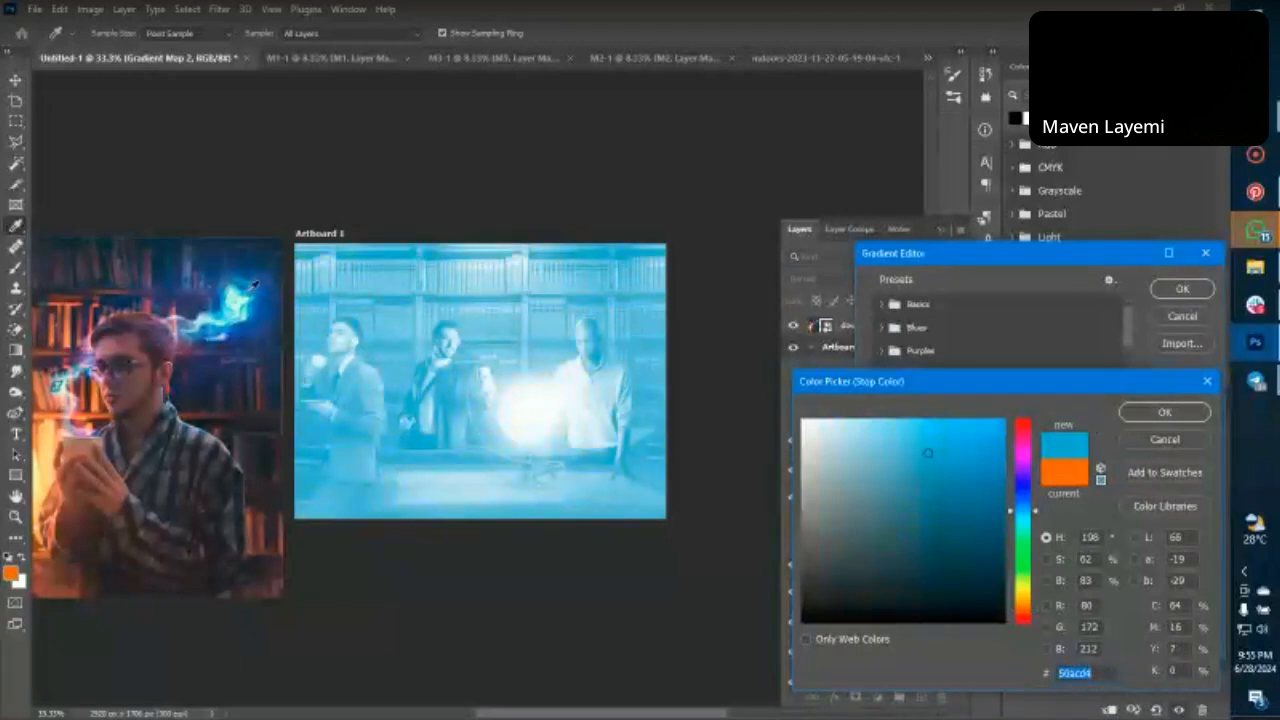
left_click(256, 314)
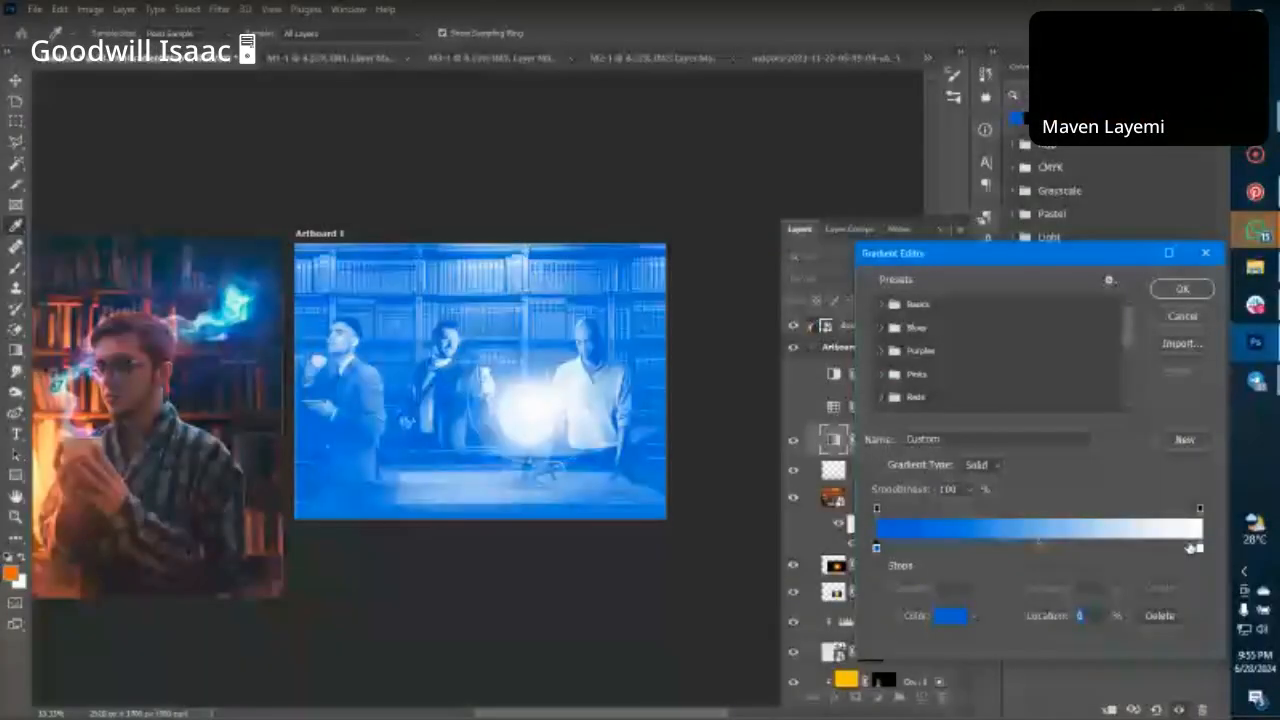
Change the Gradient Map's end color stop from white to a saturated orange and apply the gradient.
left_click(1200, 549)
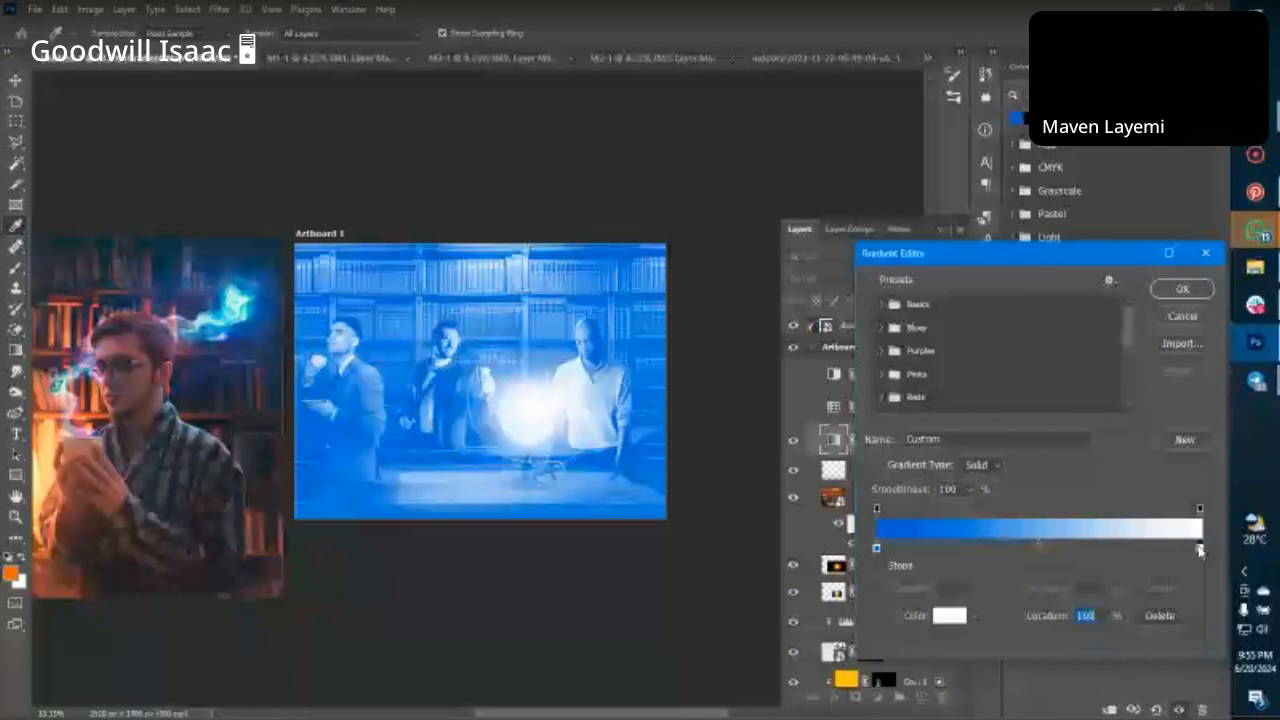
double_click(1200, 549)
left_click(1021, 603)
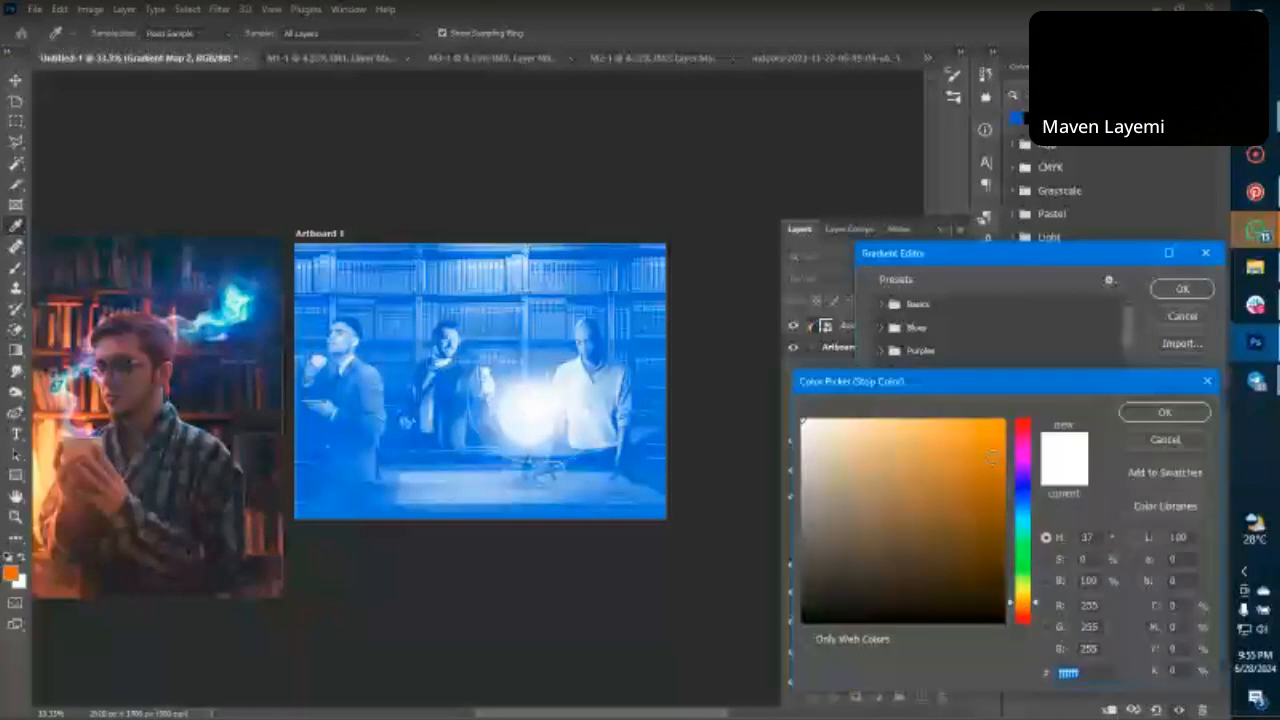
left_click_drag(992, 456, 1003, 448)
left_click(1133, 411)
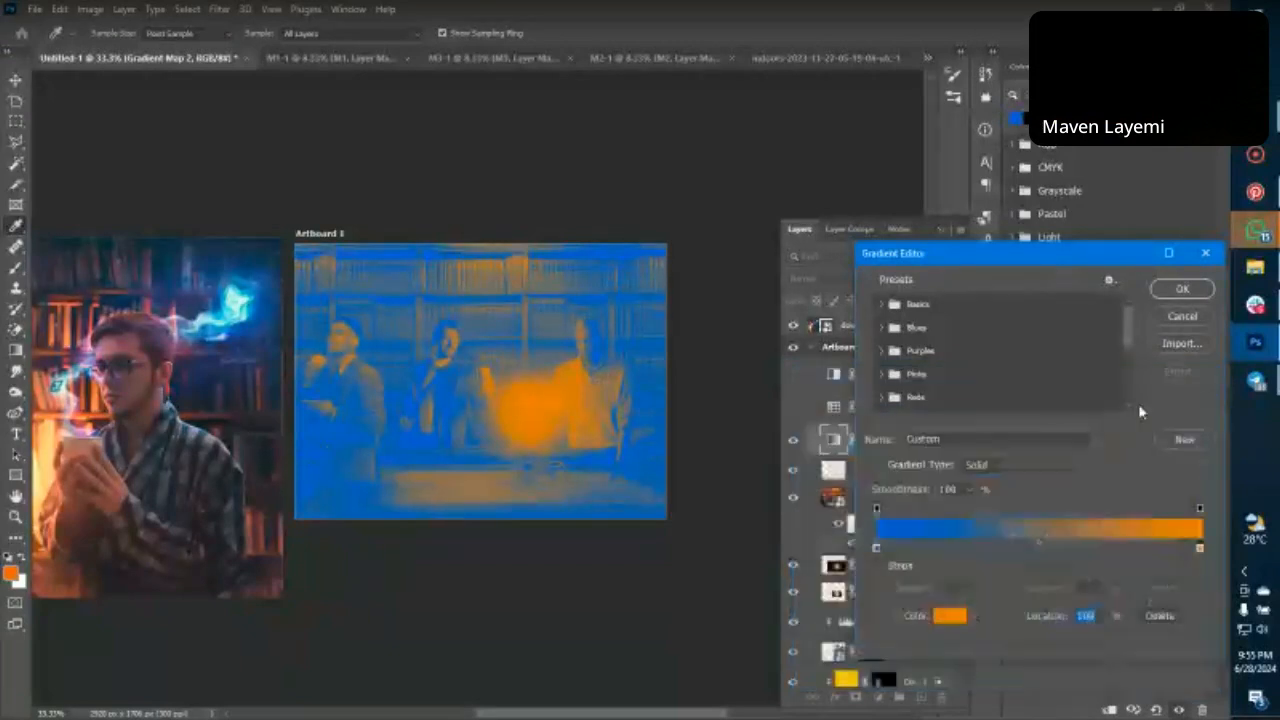
left_click(1178, 289)
Try blend modes such as Lighter Color on the Gradient Map 2 layer.
left_click(826, 281)
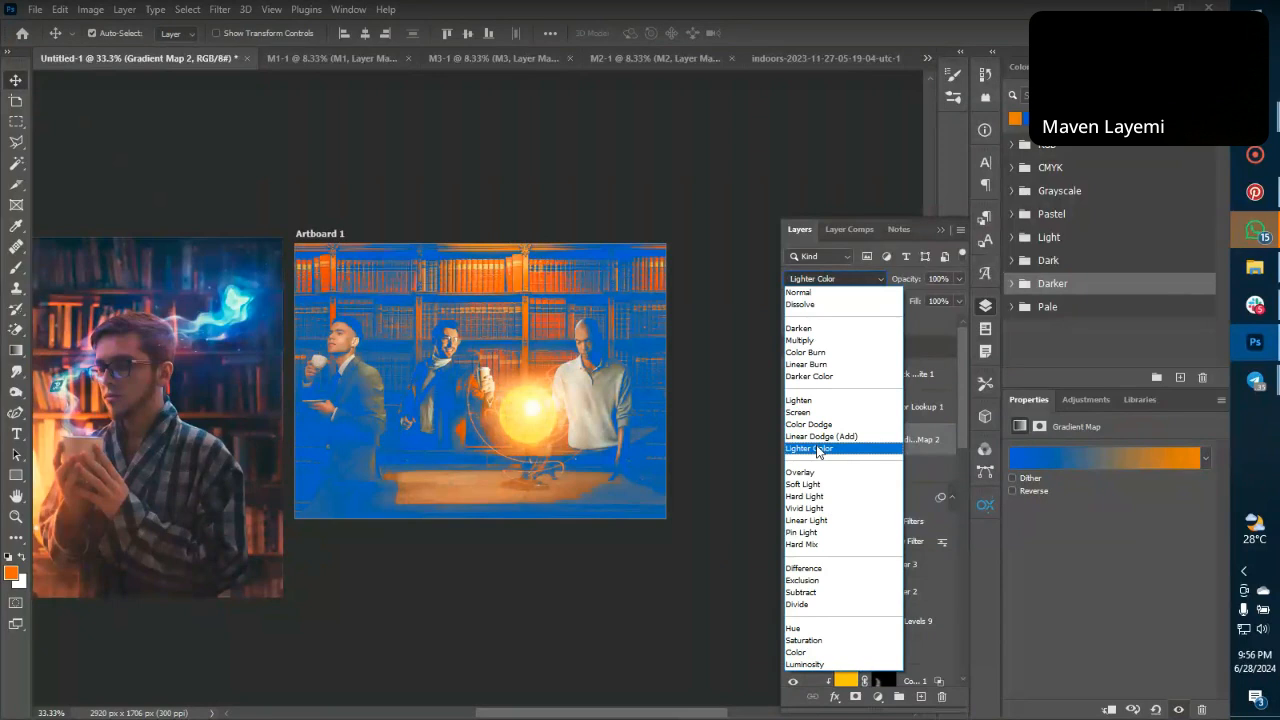
left_click(707, 610)
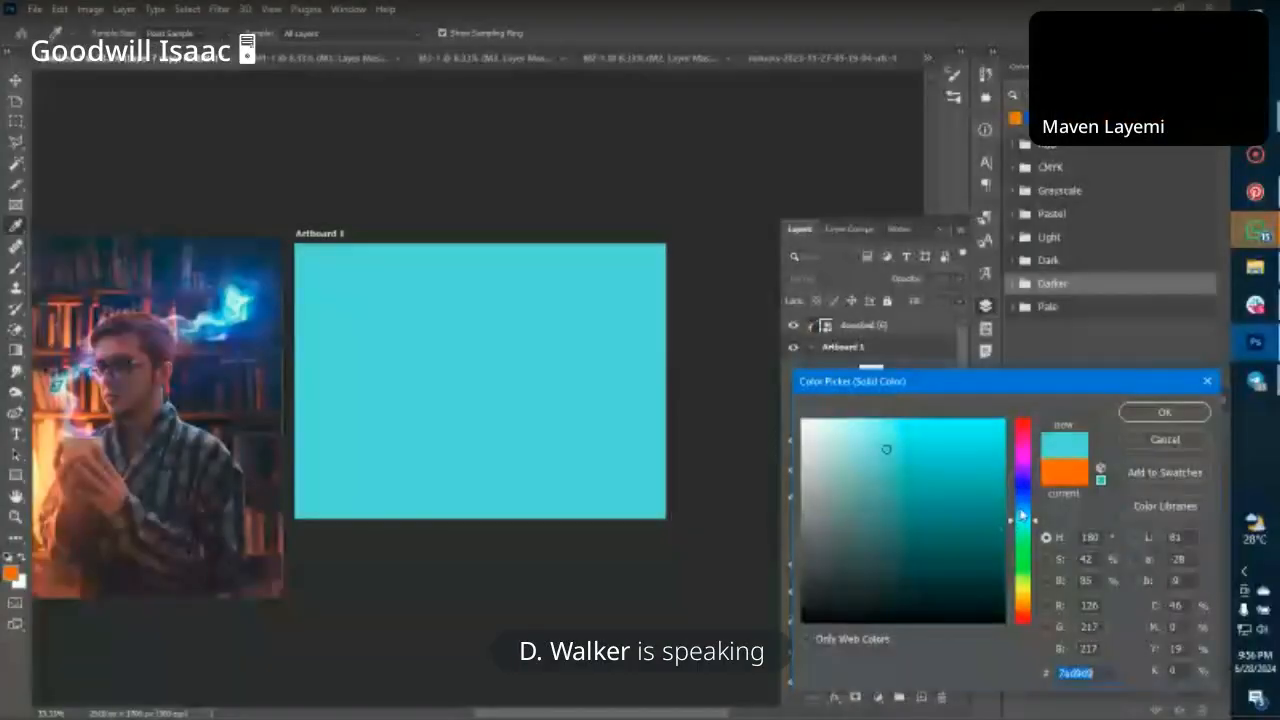
Add a Solid Color fill layer above Layer 7 copy using the blue #006be4.
left_click_drag(1021, 521, 1030, 503)
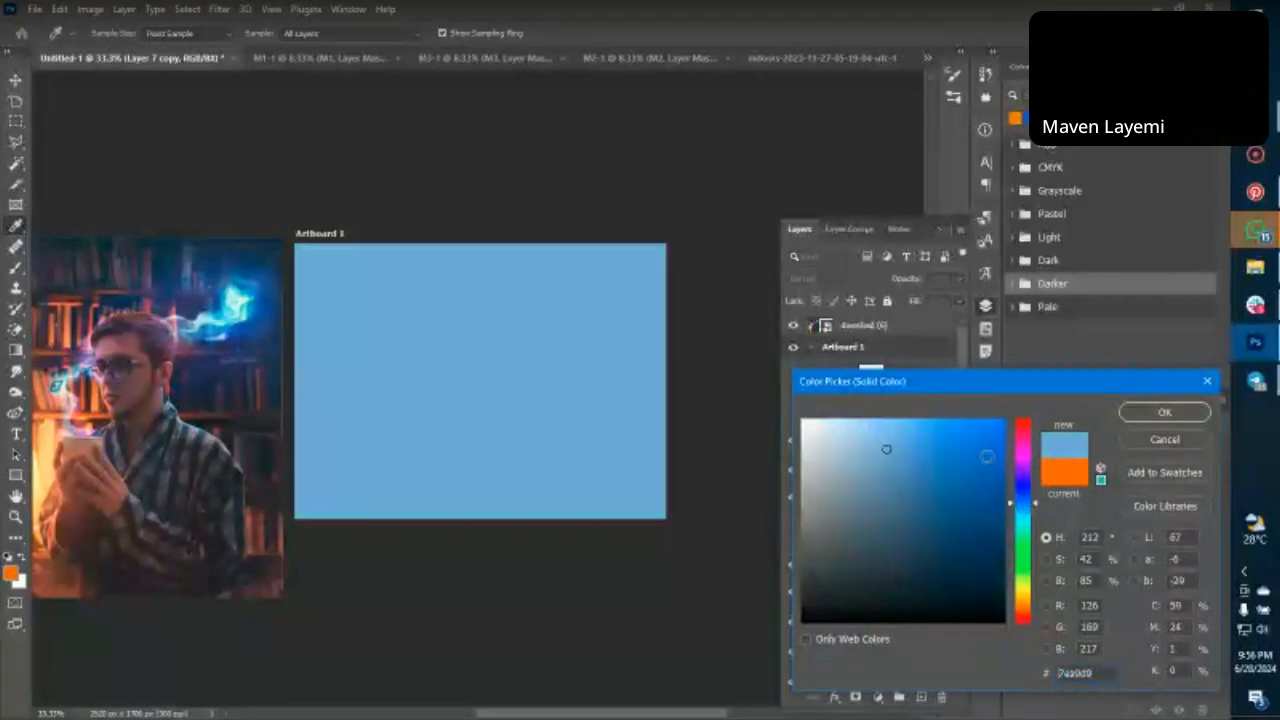
left_click(1015, 421)
left_click_drag(1015, 421, 1012, 436)
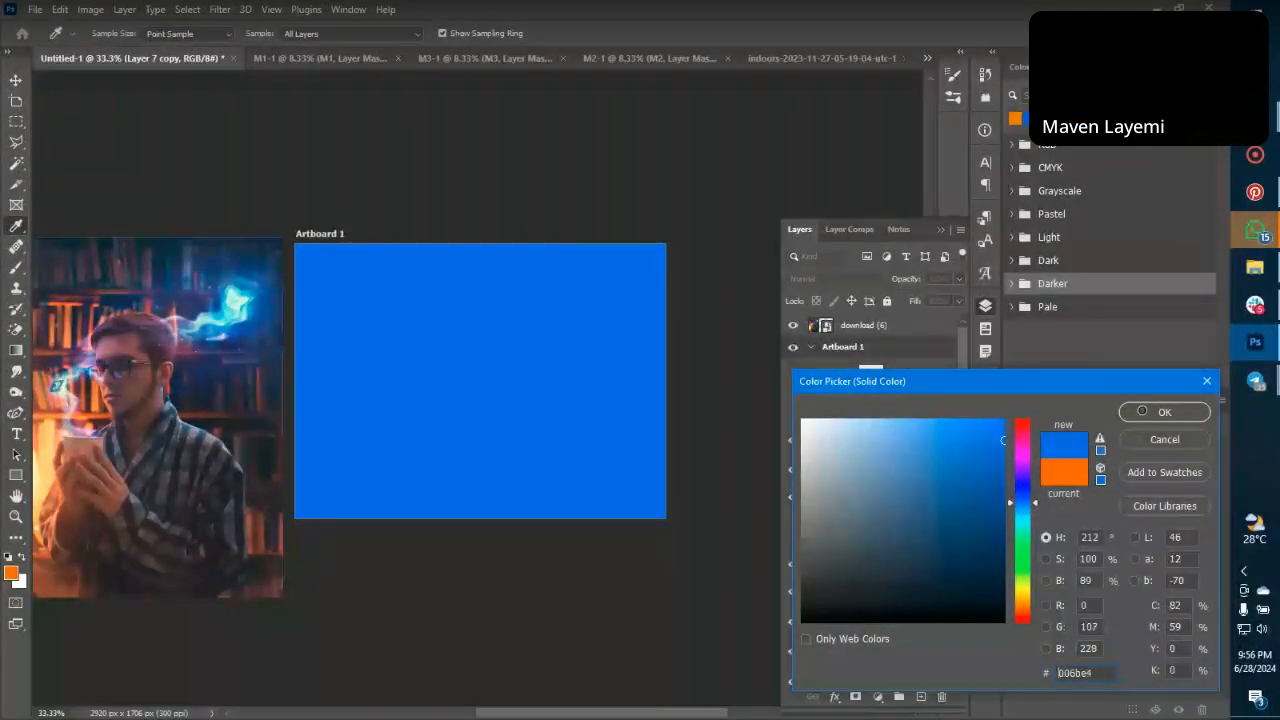
left_click(1141, 408)
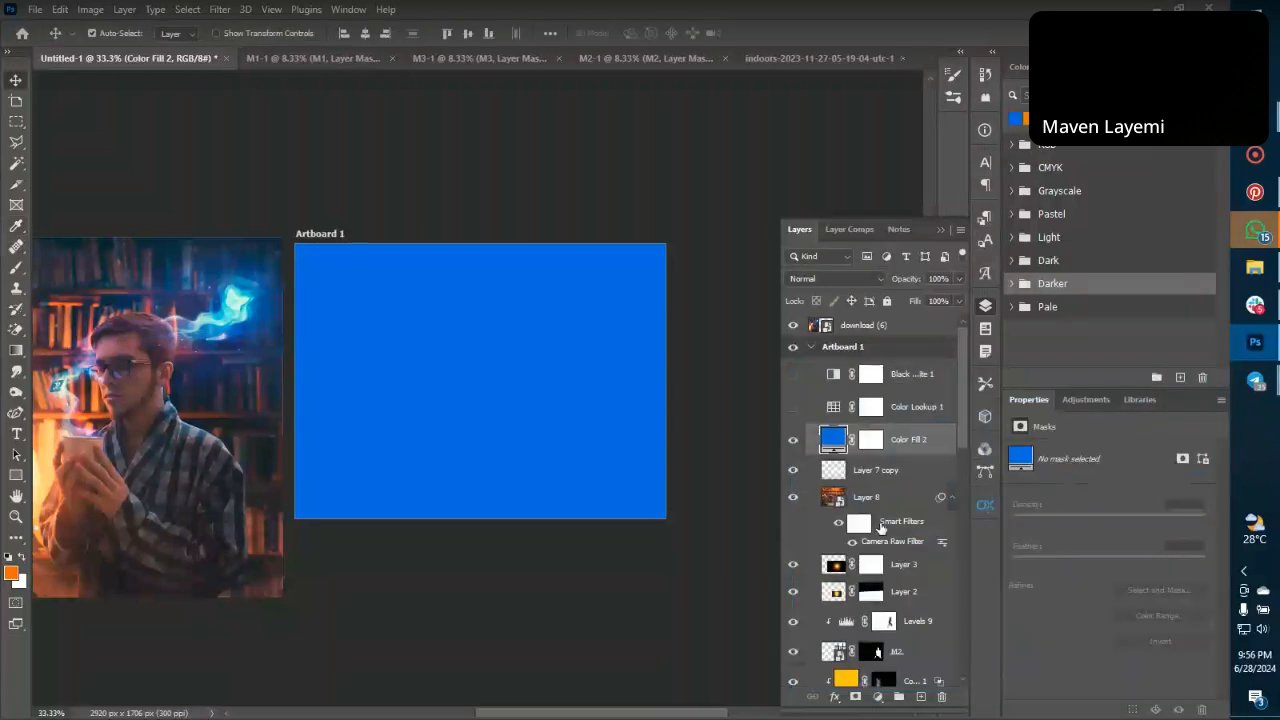
Limit the blue Color Fill 2 to underlying tones up to 99 with Blend If and set its blend mode to Soft Light.
left_click(819, 278)
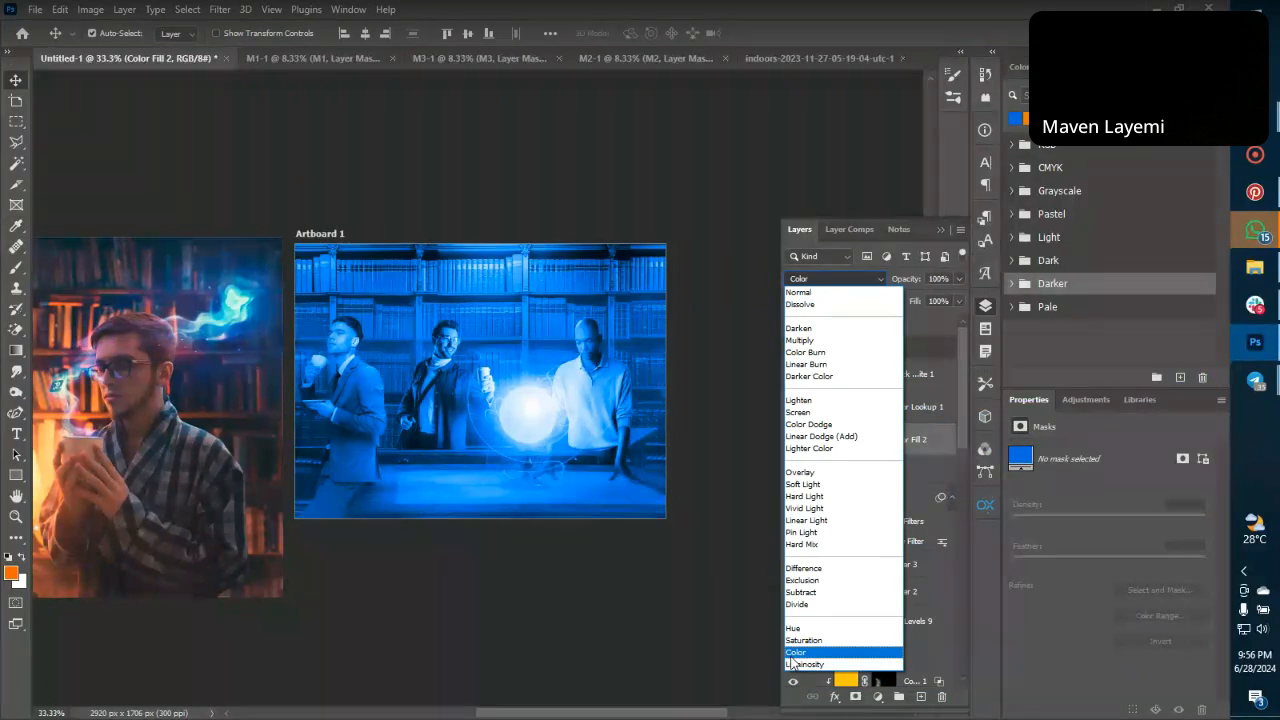
left_click(793, 652)
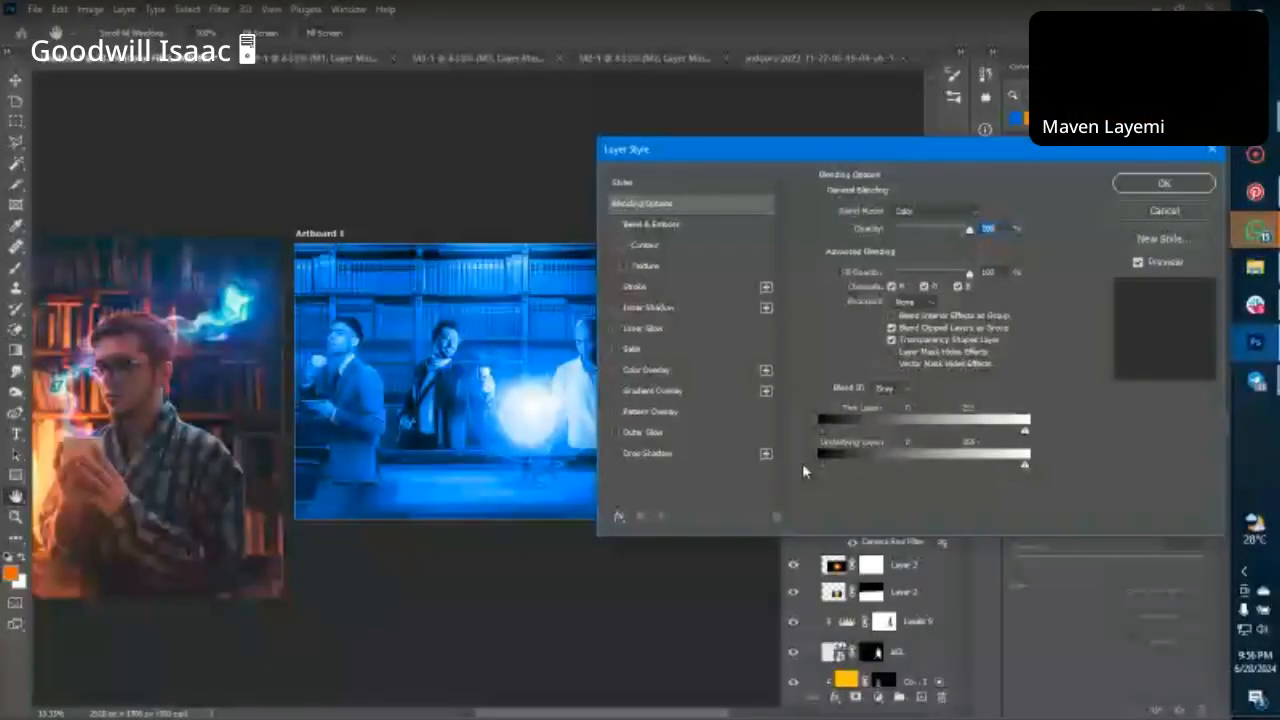
left_click_drag(802, 463, 729, 471)
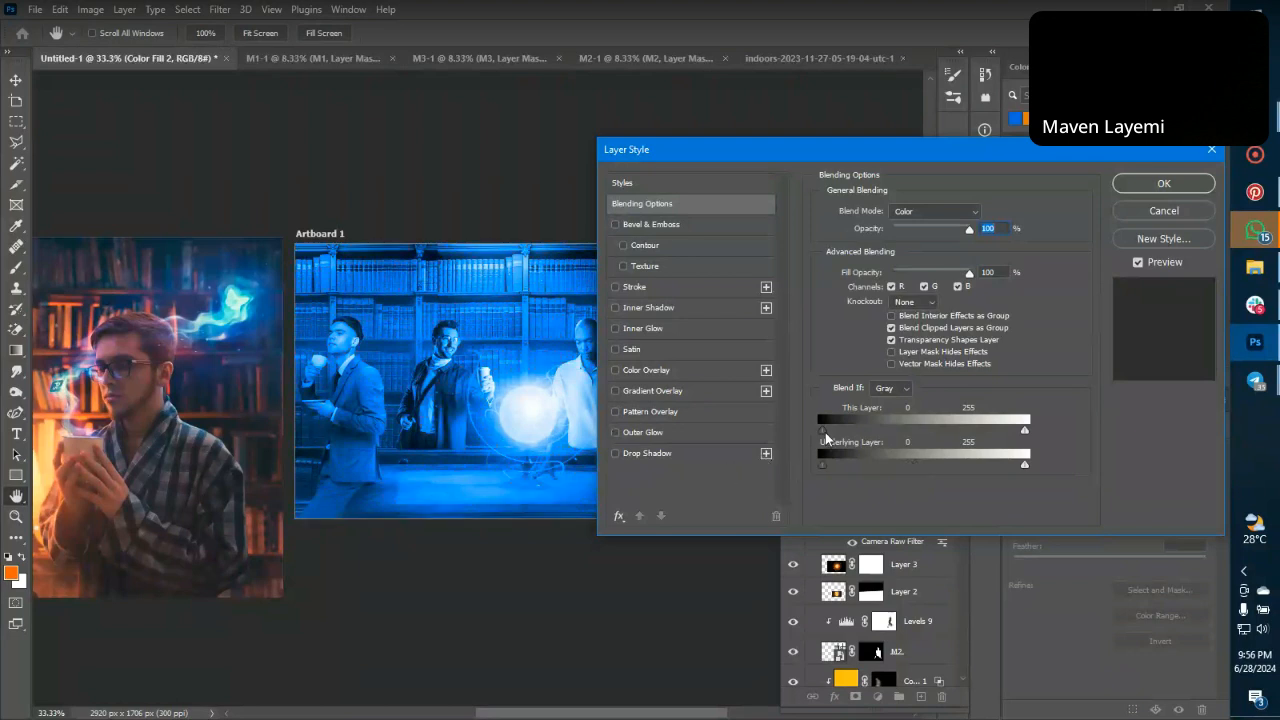
mouse_move(823, 430)
left_mouse_down()
mouse_move(878, 432)
mouse_move(820, 431)
left_mouse_up()
left_click_drag(1025, 431, 1120, 450)
left_click_drag(1025, 466, 902, 467)
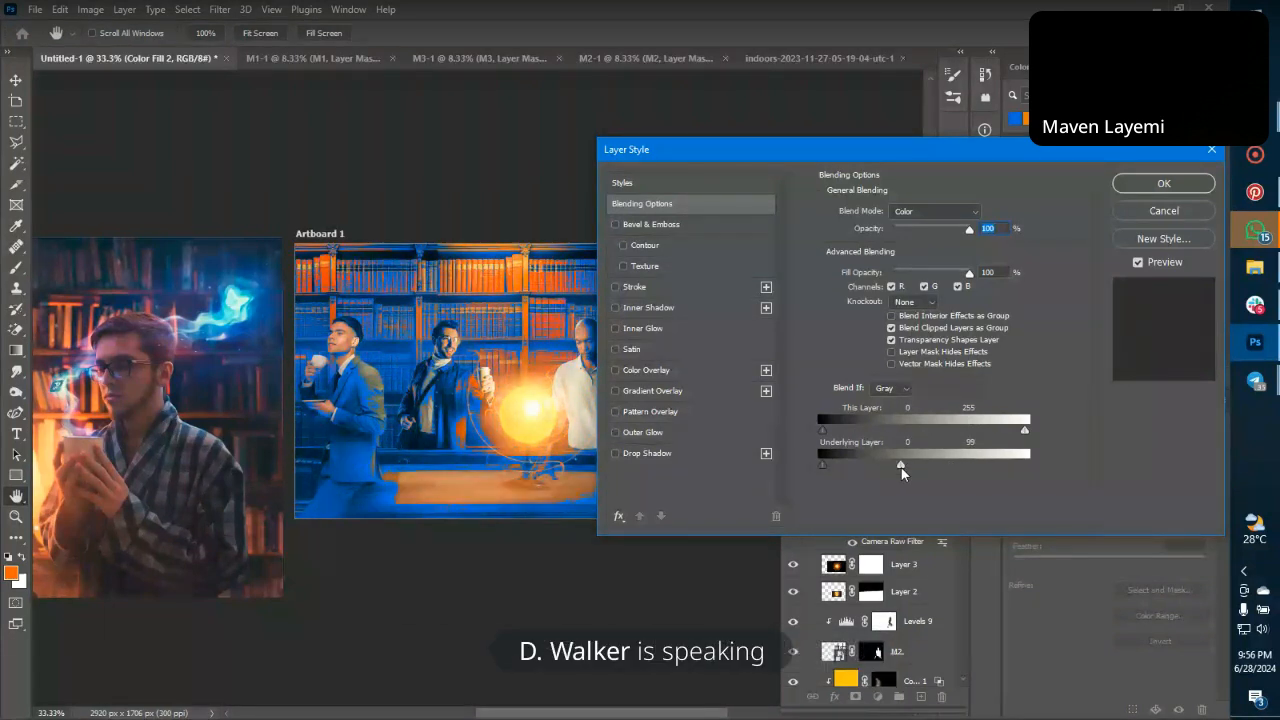
left_click(1164, 183)
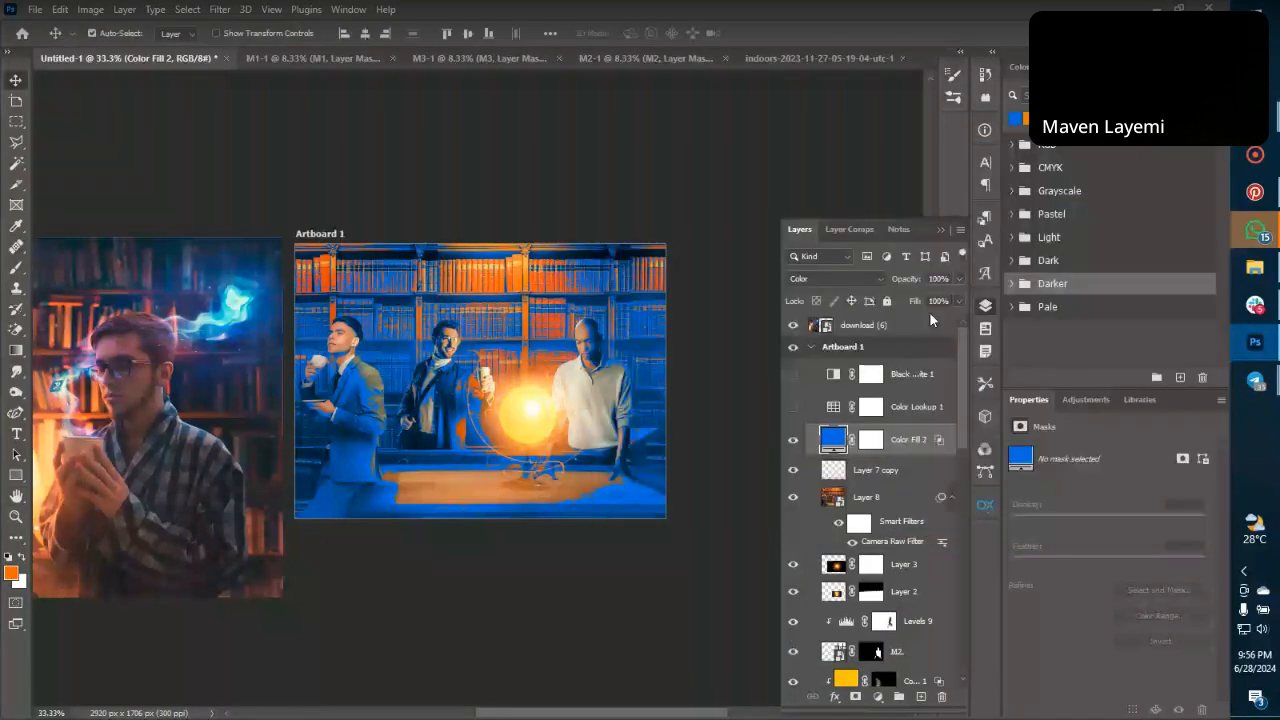
left_click(843, 278)
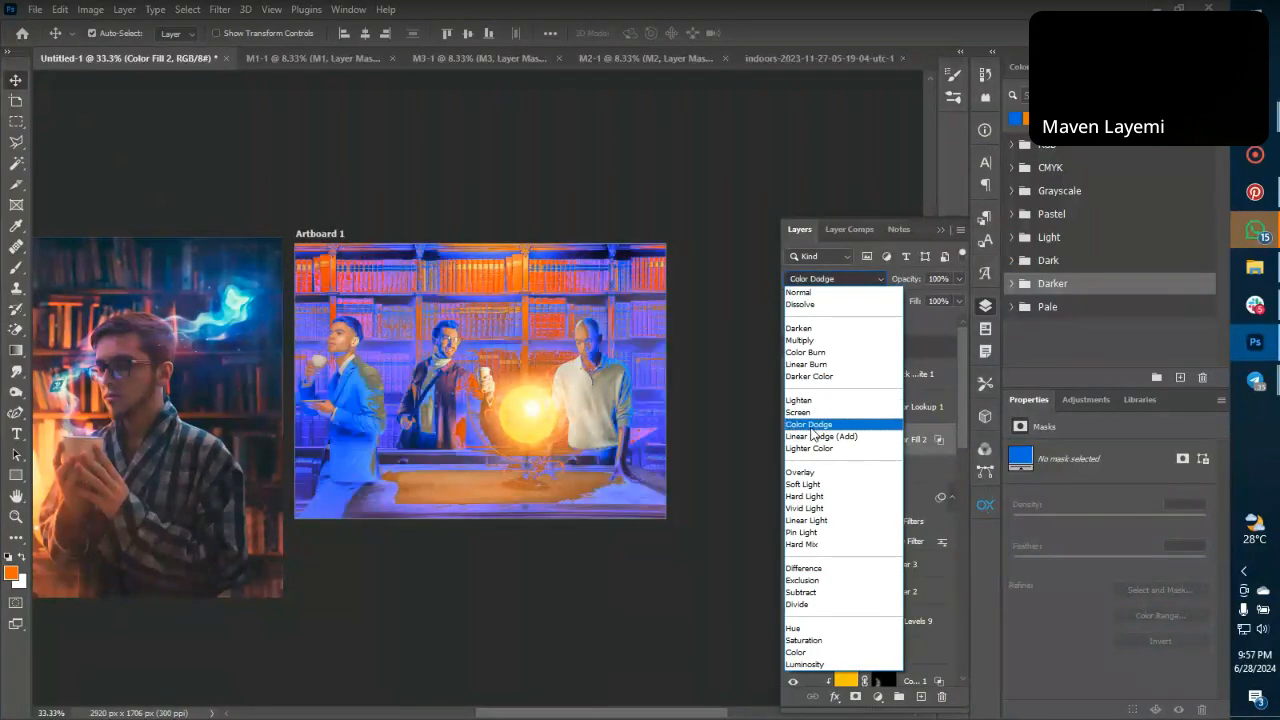
left_click(808, 484)
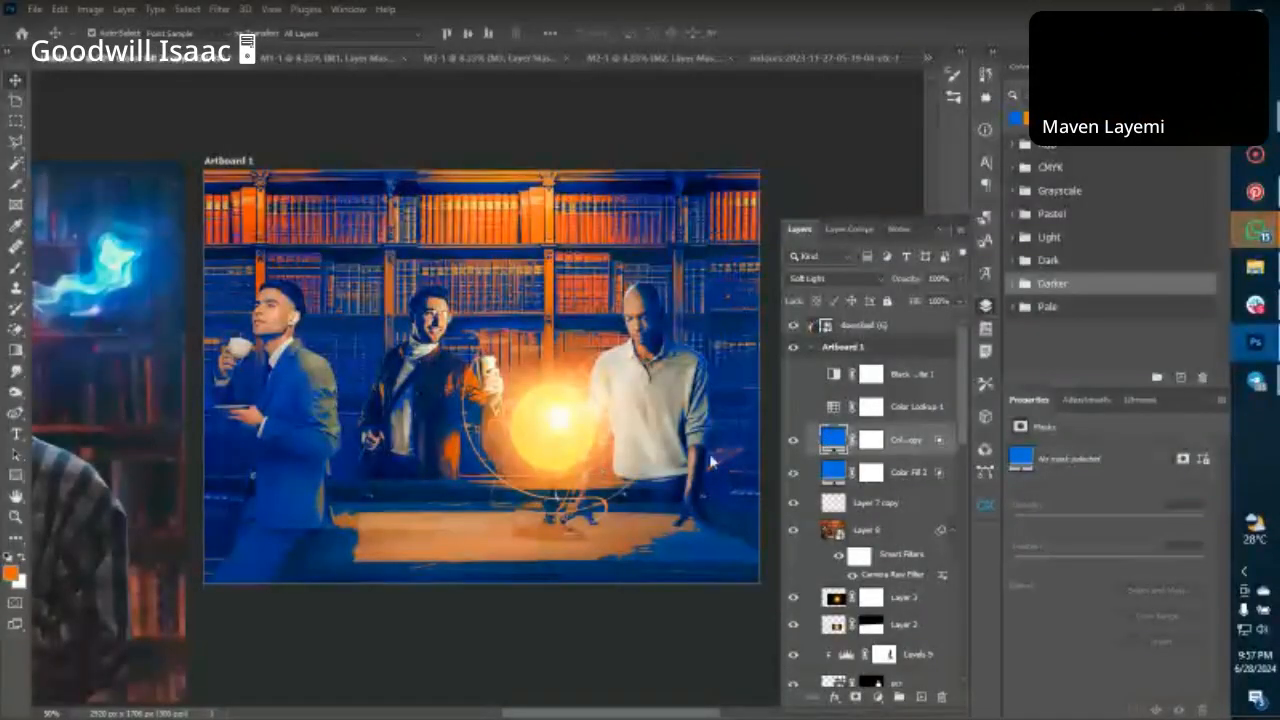
Recolor the duplicated blue fill layer to a bright saturated orange with a hue of about 35°.
double_click(833, 438)
left_click(563, 460)
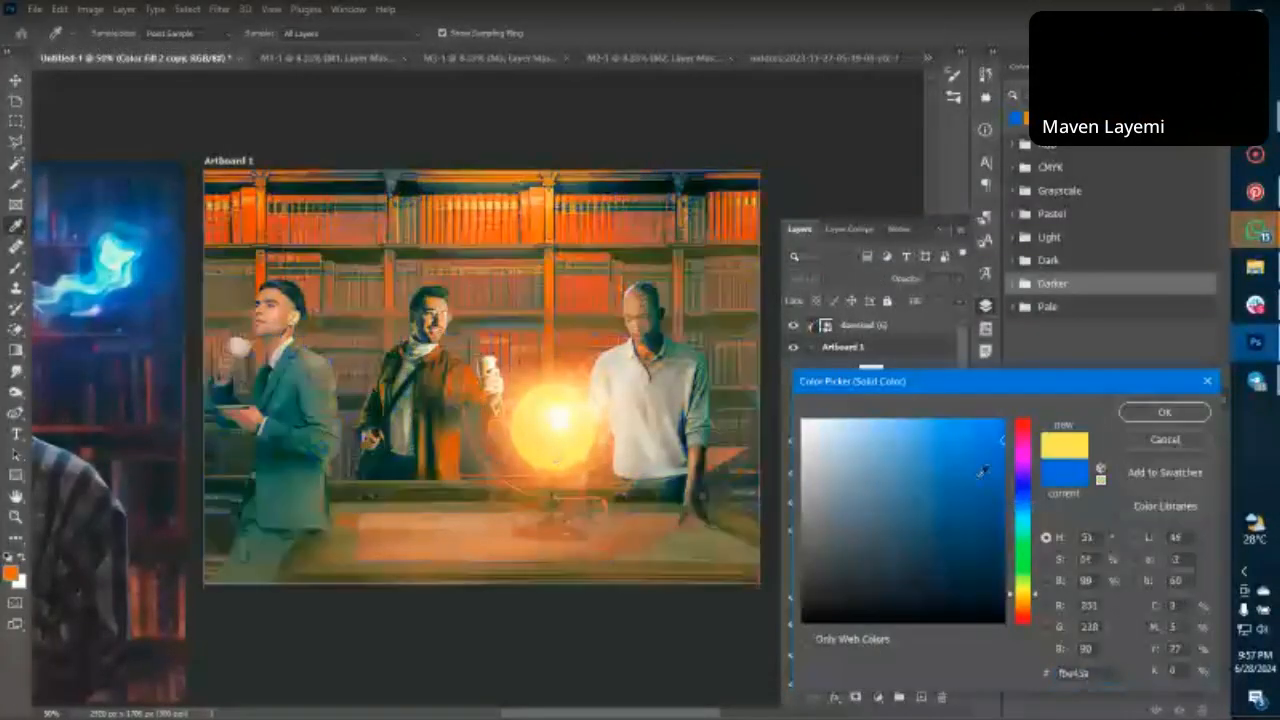
left_click(1026, 598)
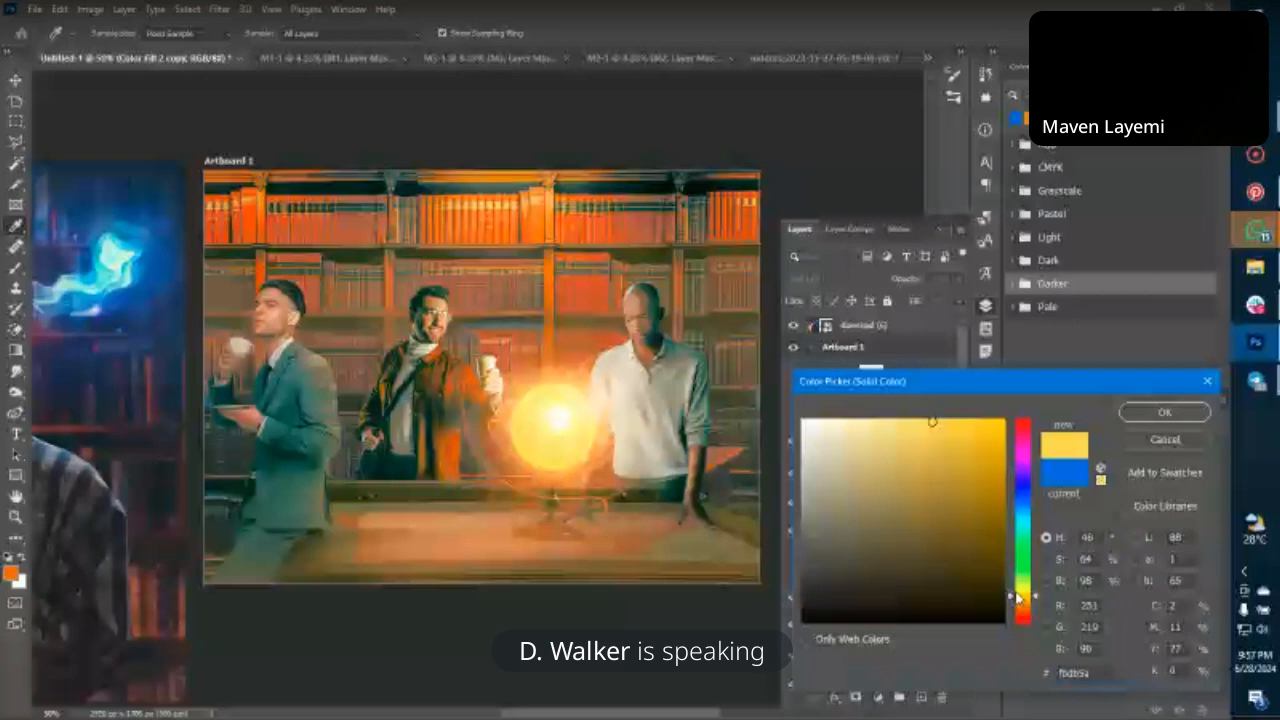
left_click_drag(1020, 598, 1020, 604)
left_click(987, 432)
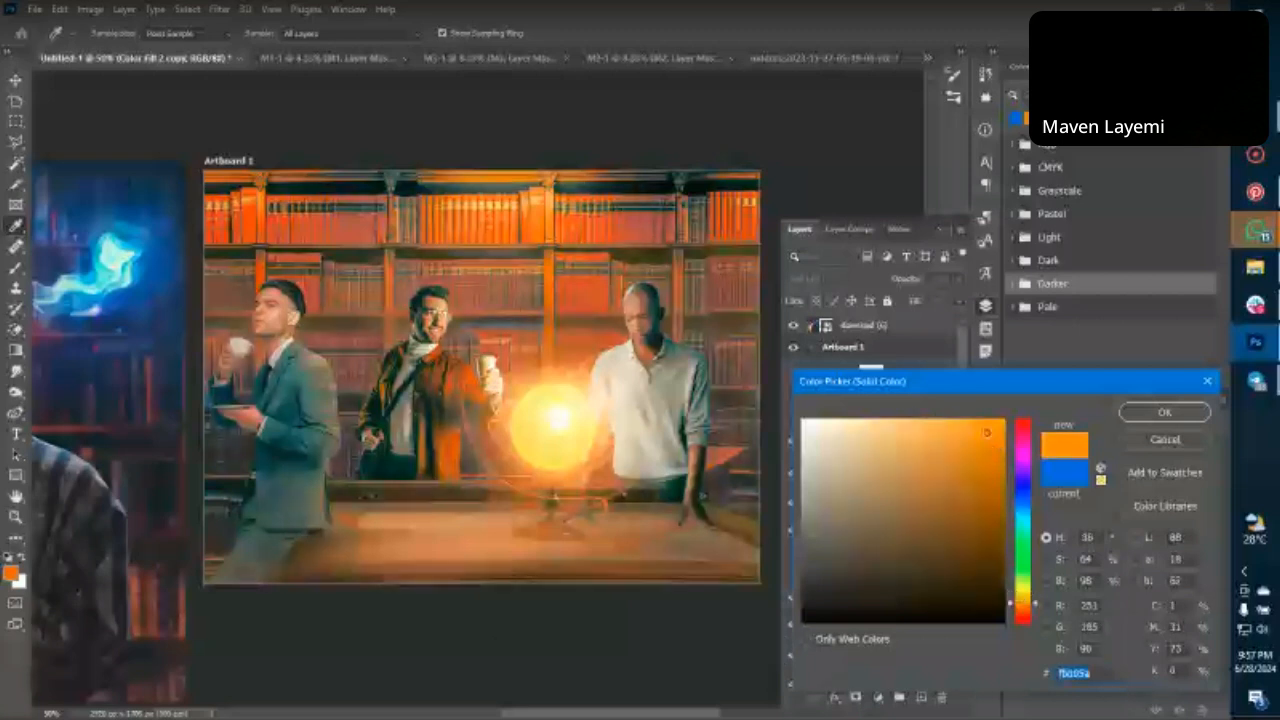
left_click(985, 423)
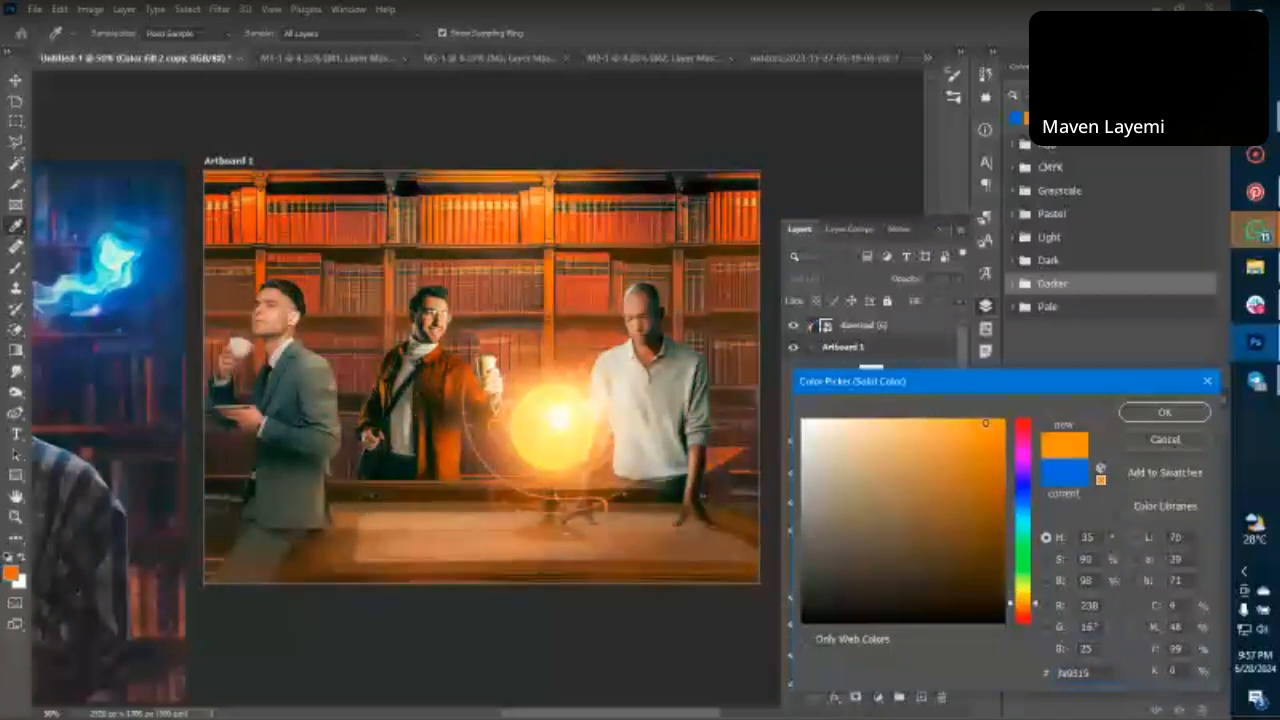
left_click(1160, 413)
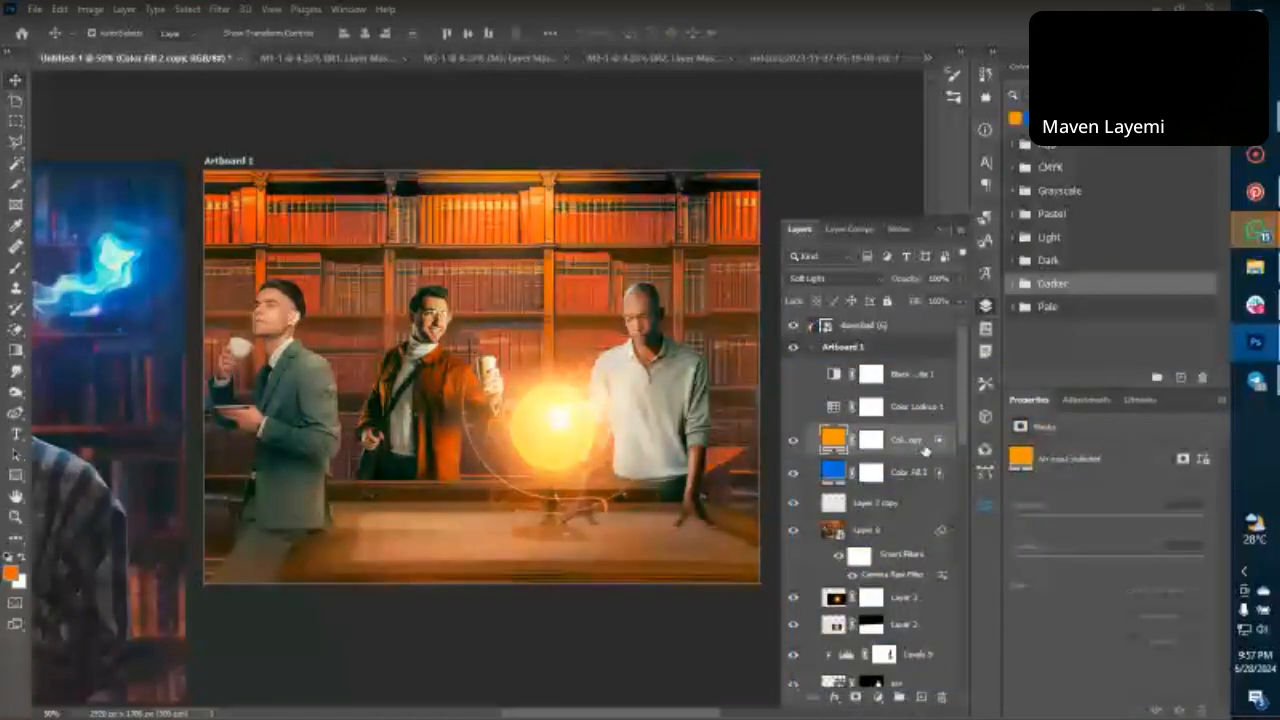
Adjust the orange fill copy's Blend If so the underlying layer's dark end splits at 0/131 and its bright end is 255.
key("ctrl+minus")
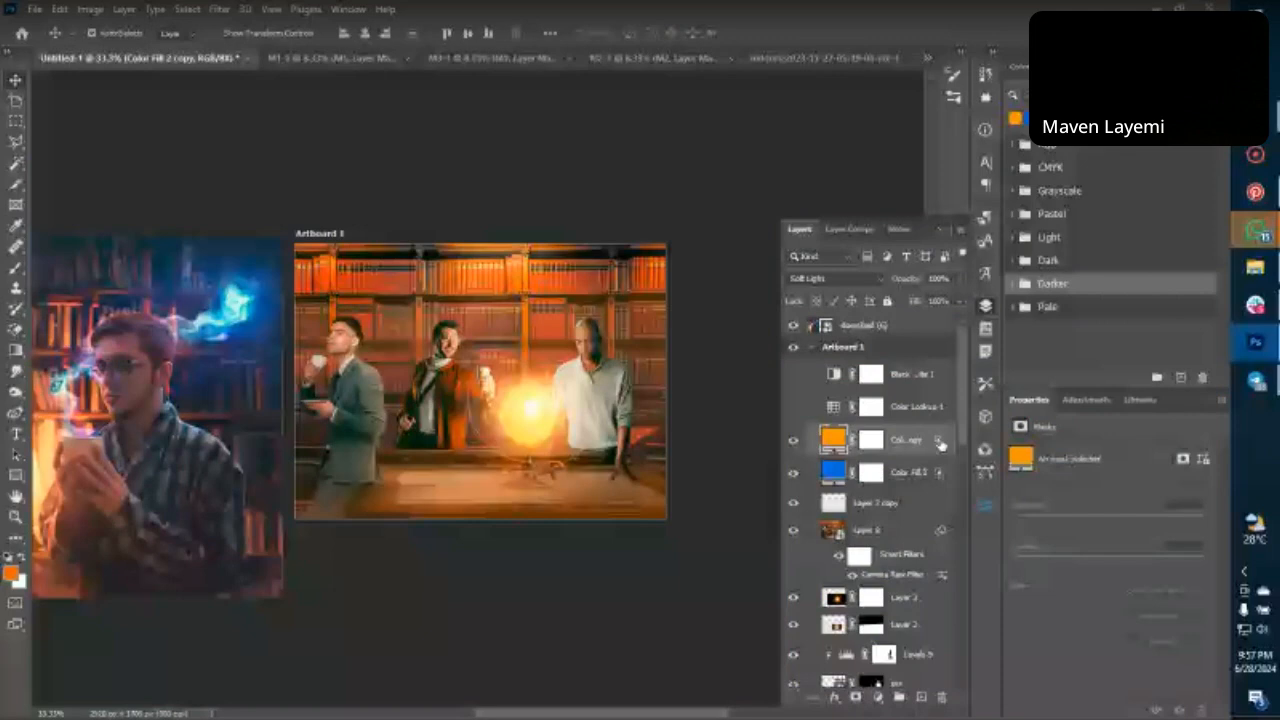
double_click(940, 445)
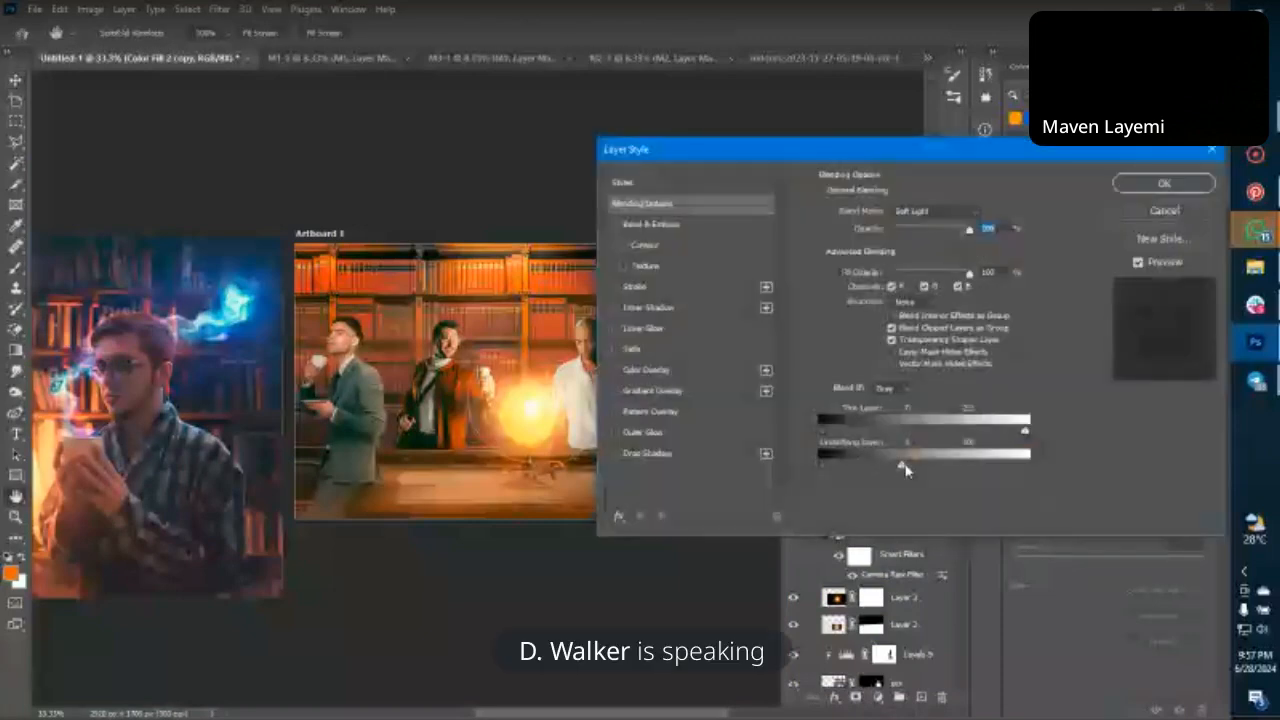
left_click_drag(905, 470, 1030, 468)
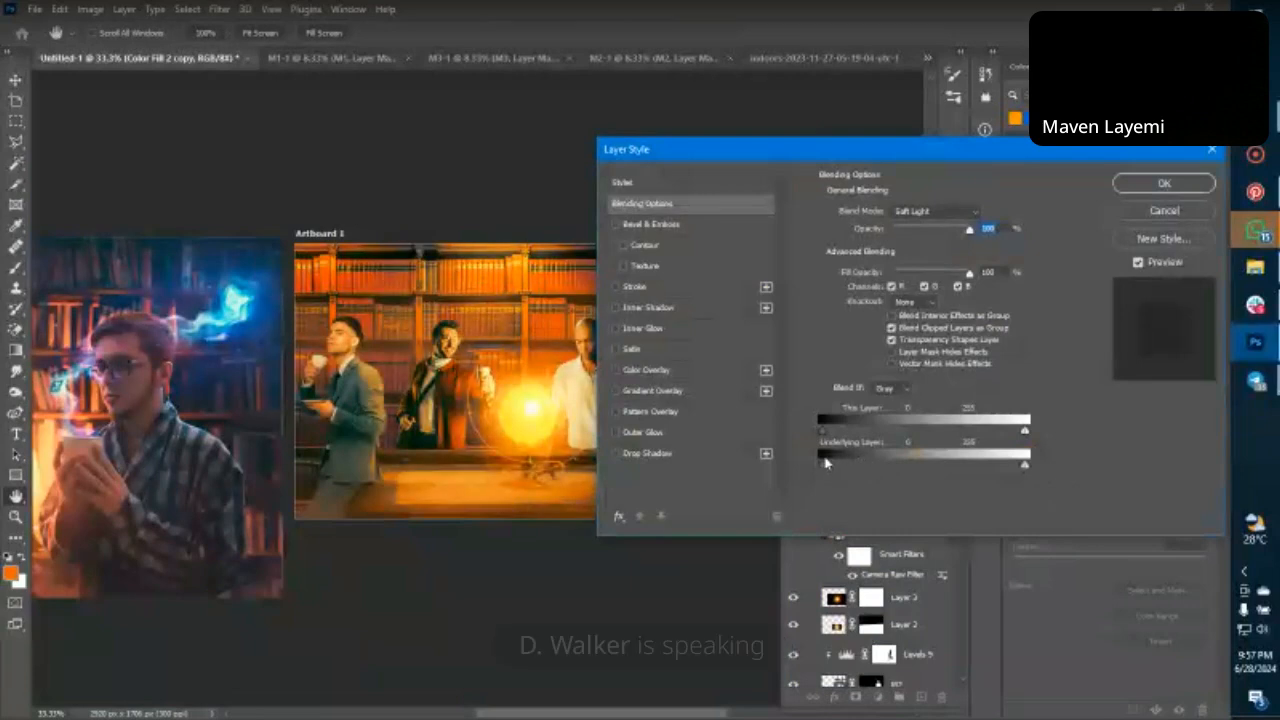
left_click_drag(823, 466, 905, 483)
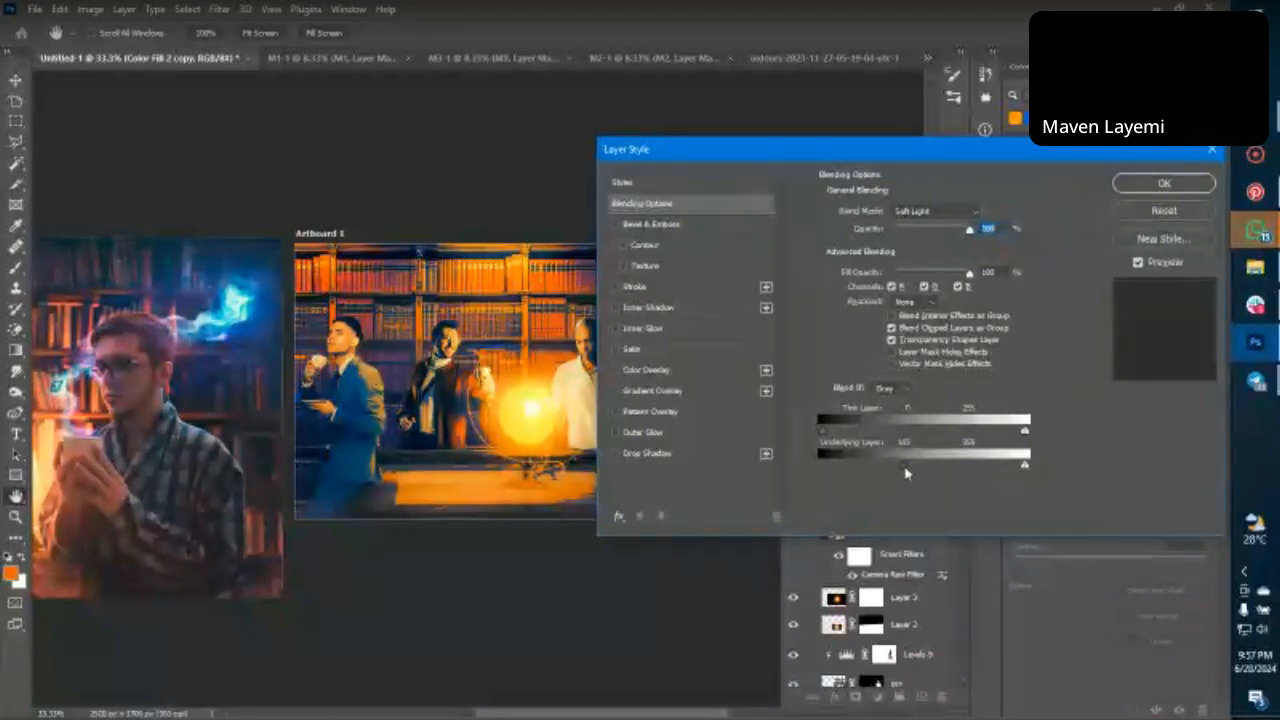
mouse_move(910, 473)
left_mouse_down()
mouse_move(831, 475)
mouse_move(926, 464)
left_mouse_up()
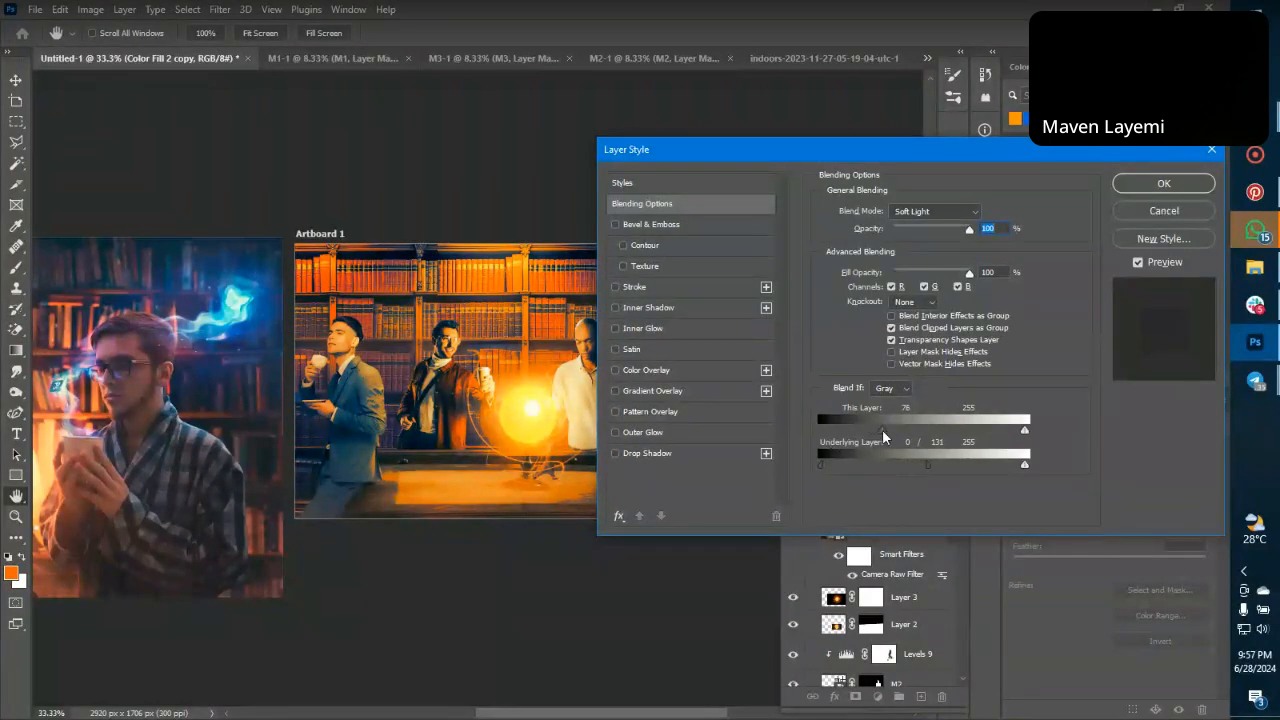
left_click(1177, 186)
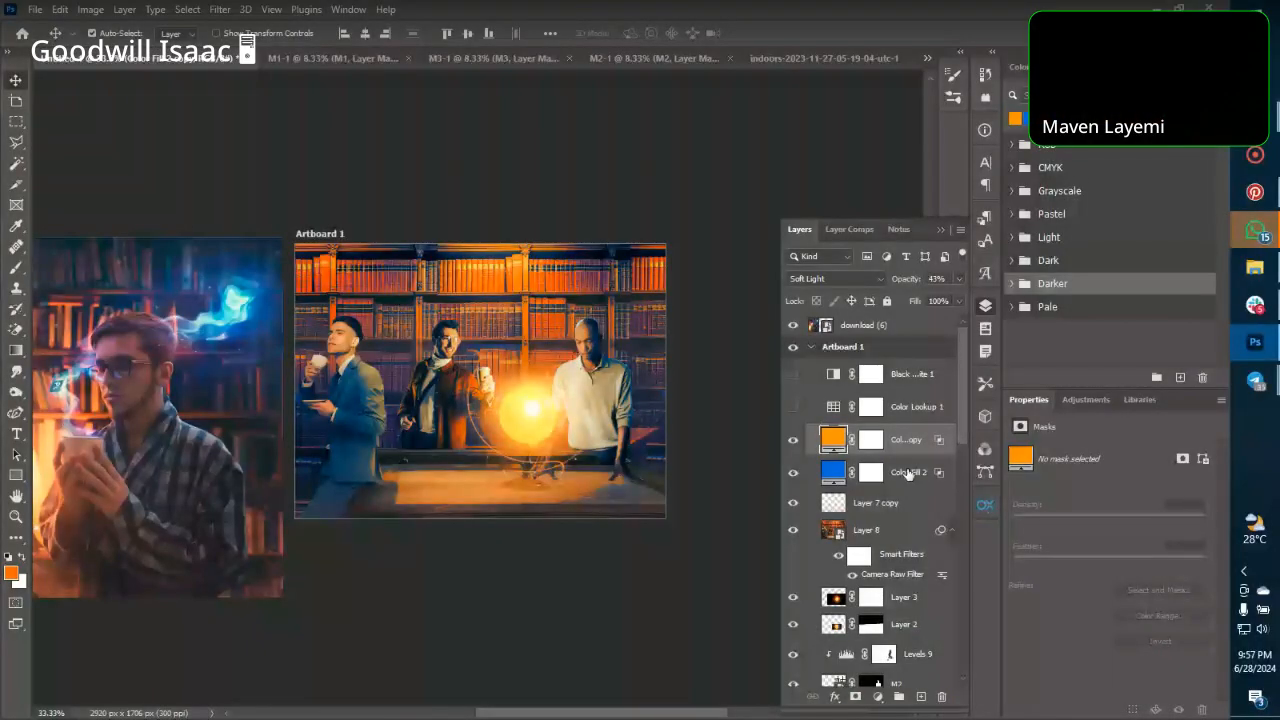
Reduce the blue Color Fill 2 layer's opacity to 70%.
left_click(908, 472)
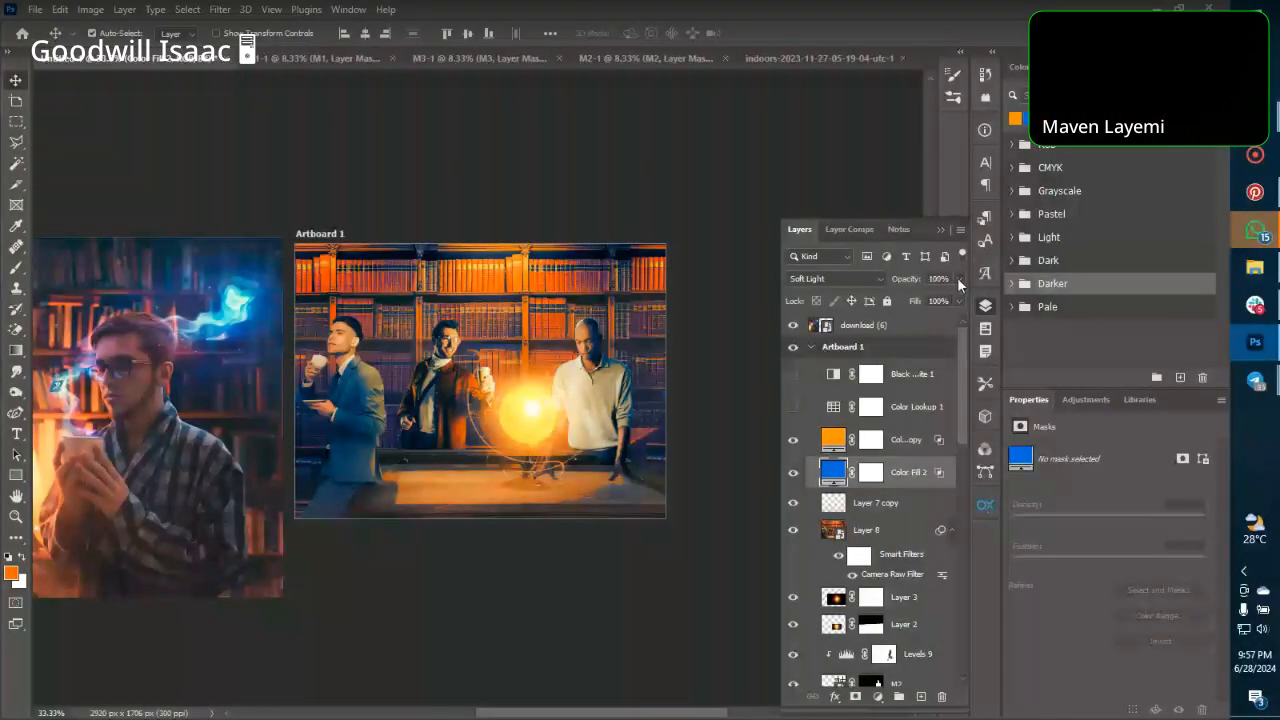
left_click_drag(920, 298, 930, 302)
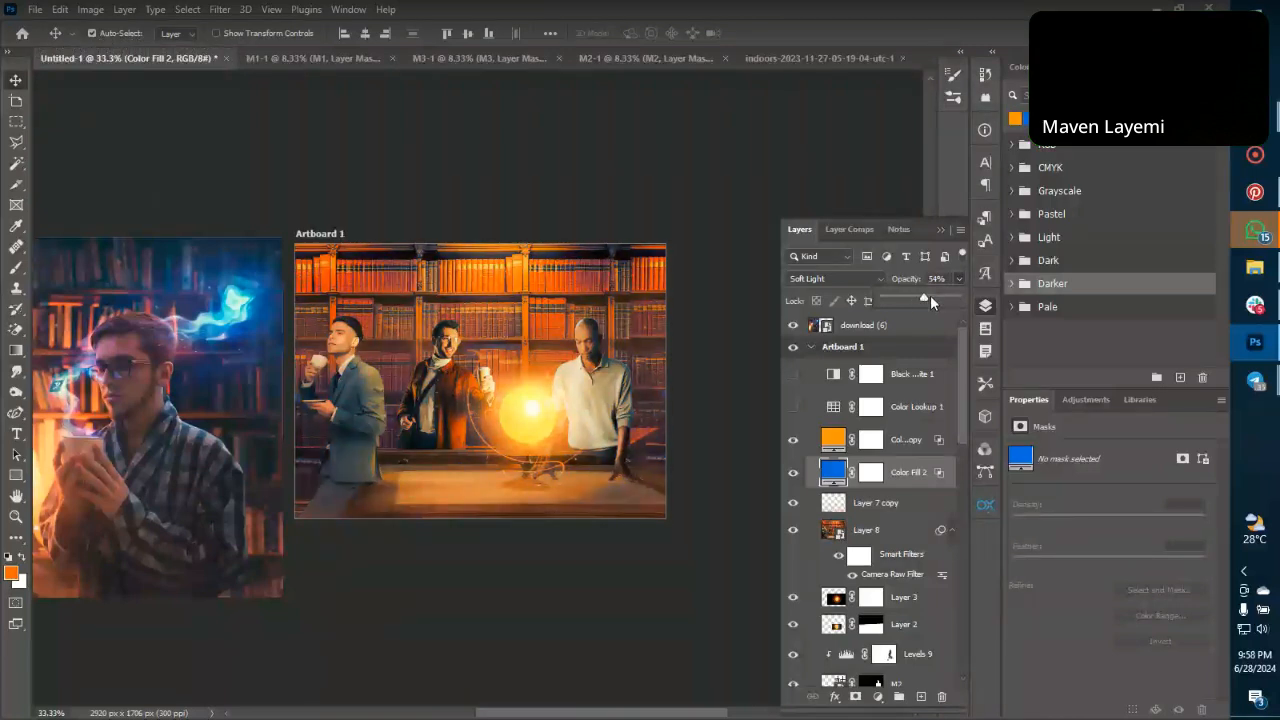
left_click(930, 298)
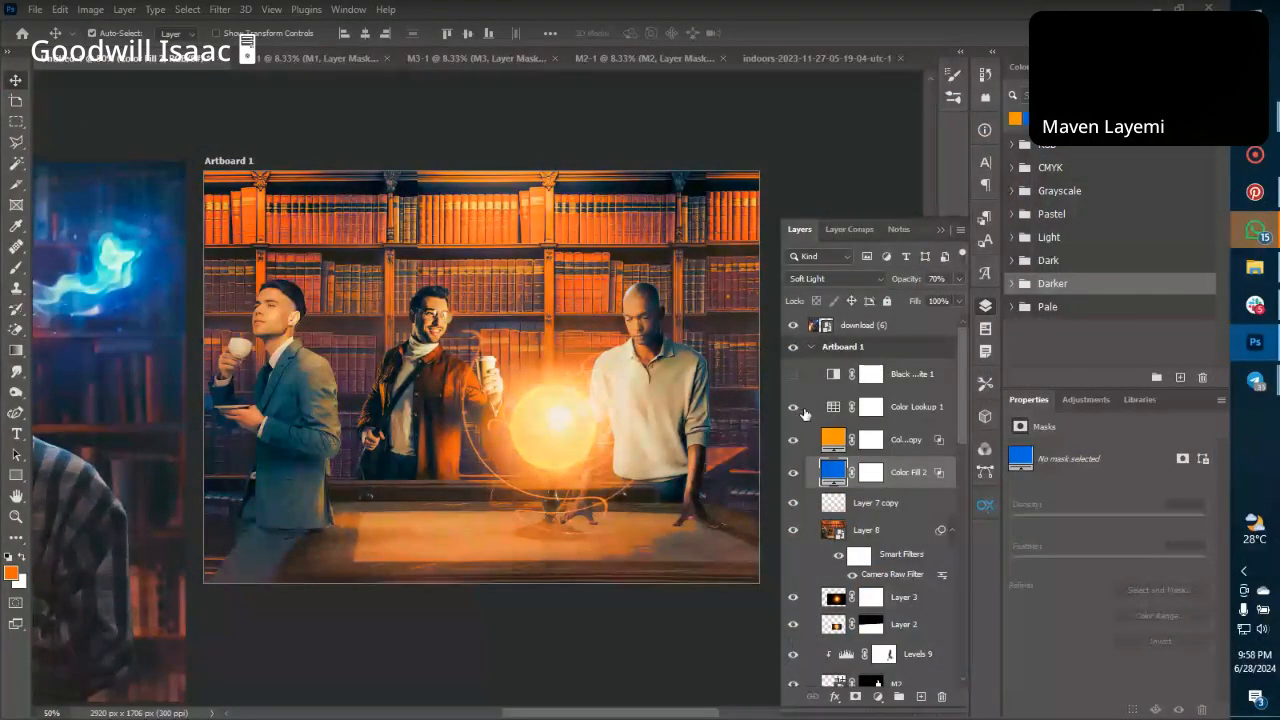
Reduce the Color Lookup 1 layer's opacity to 48%.
left_click(826, 408)
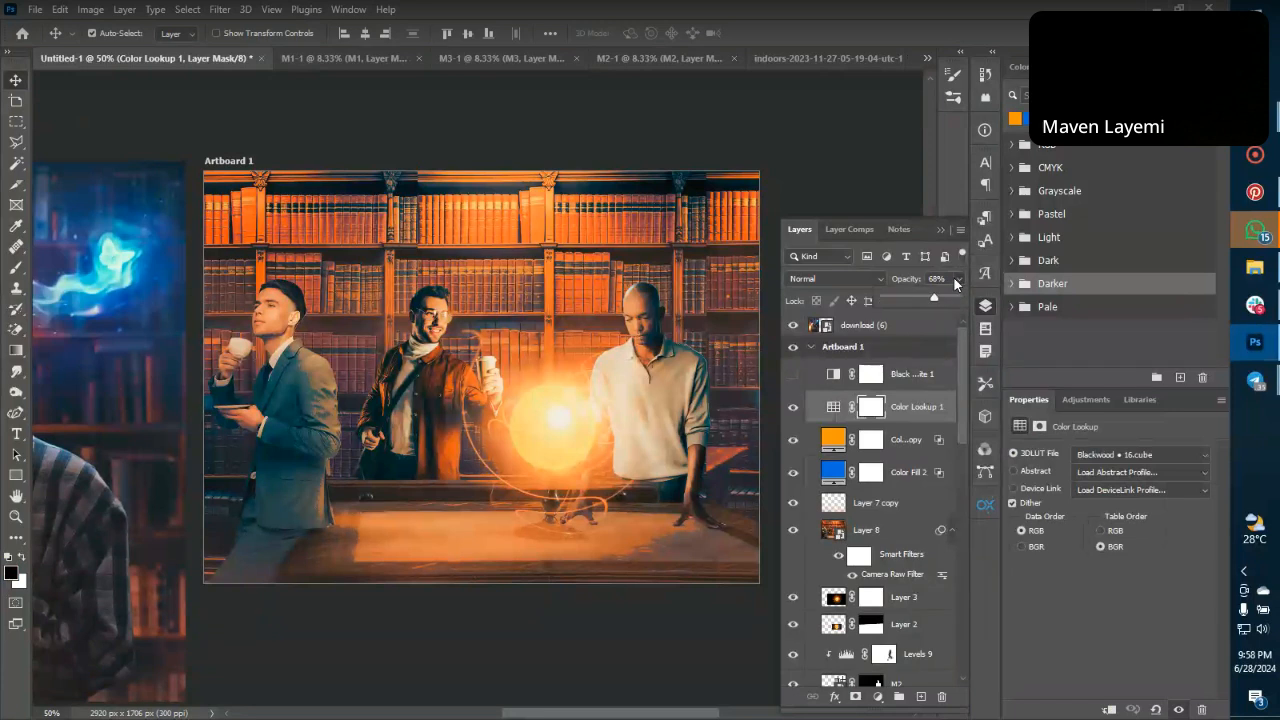
left_click(958, 279)
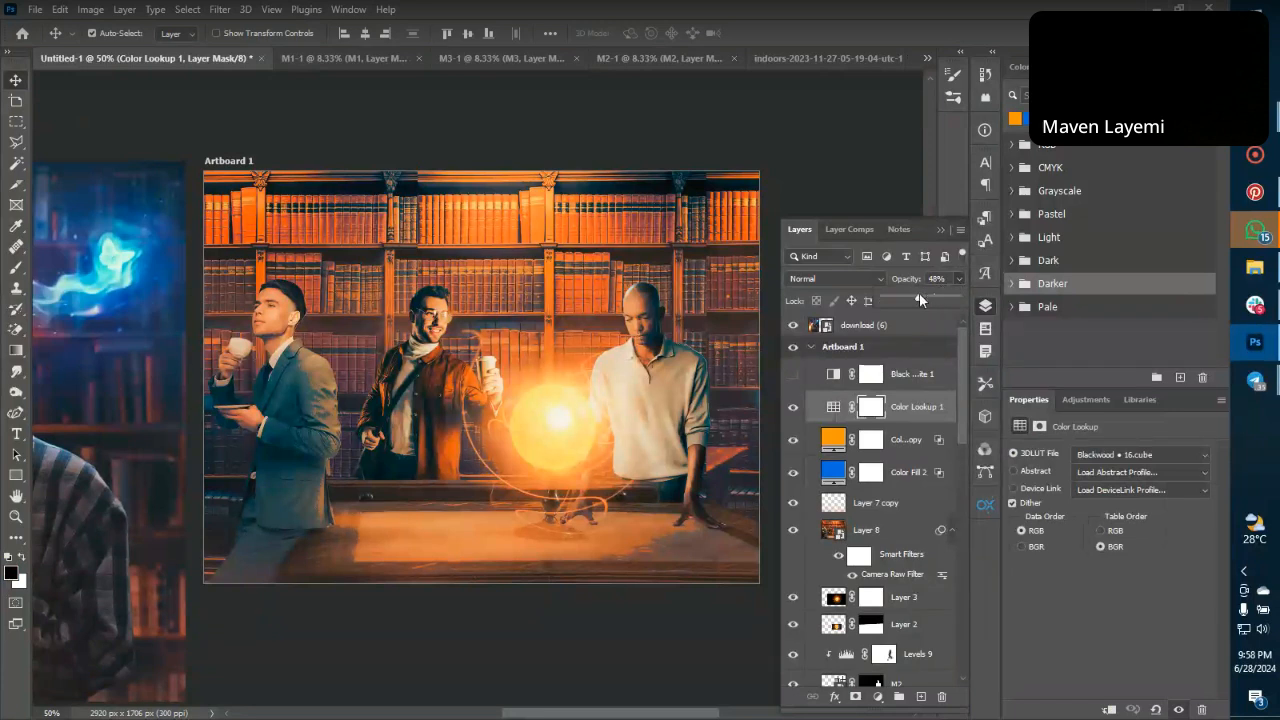
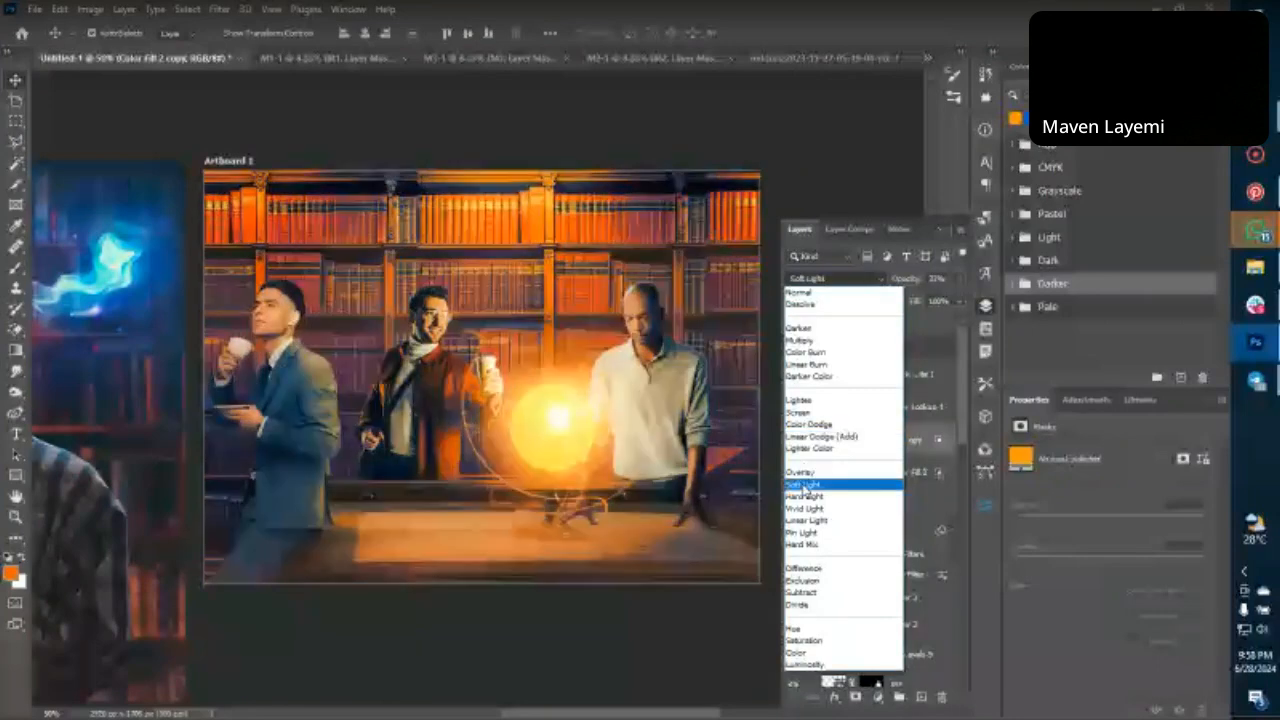
Choose Soft Light as the orange fill copy's blend mode and check the blend on the men and globe up close.
left_click(805, 485)
key("ctrl+plus")
key("ctrl+plus")
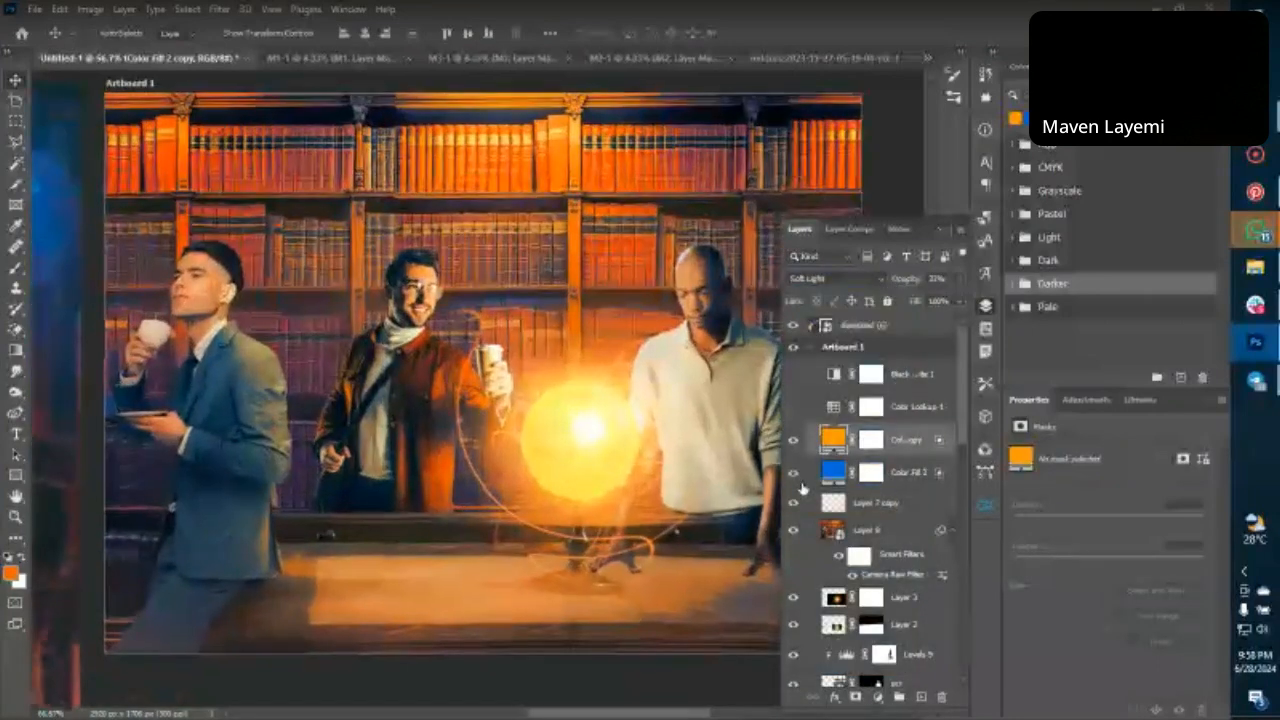
key("ctrl+minus")
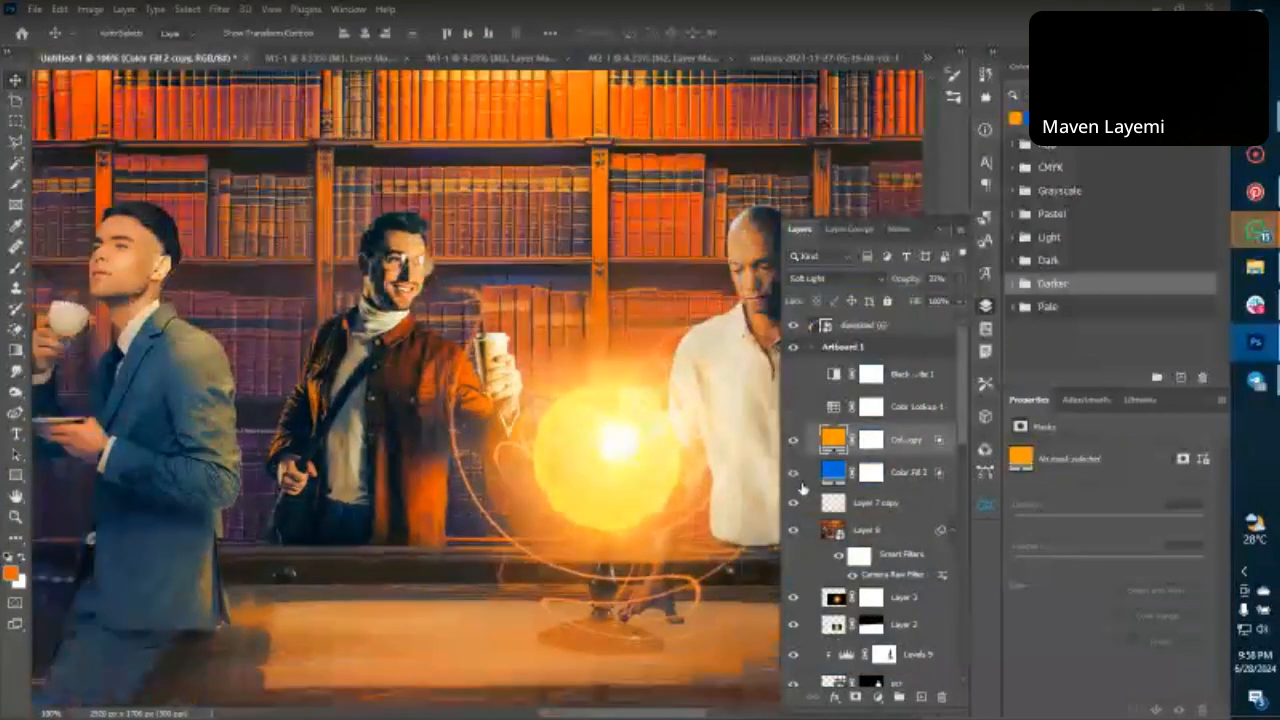
key("ctrl+minus")
key("ctrl+minus")
key("ctrl+minus")
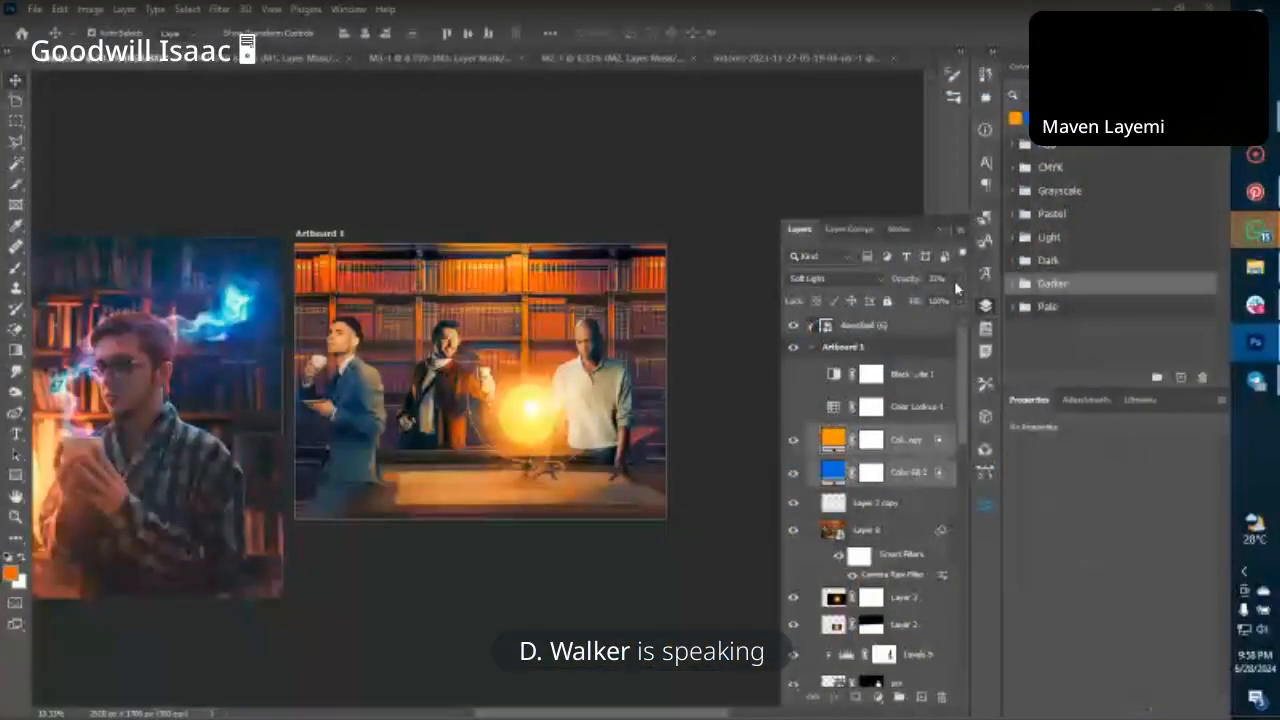
Lower the opacity of both color fill layers together and turn on the Color Lookup 1 layer.
left_click(956, 280)
left_click_drag(922, 303, 900, 303)
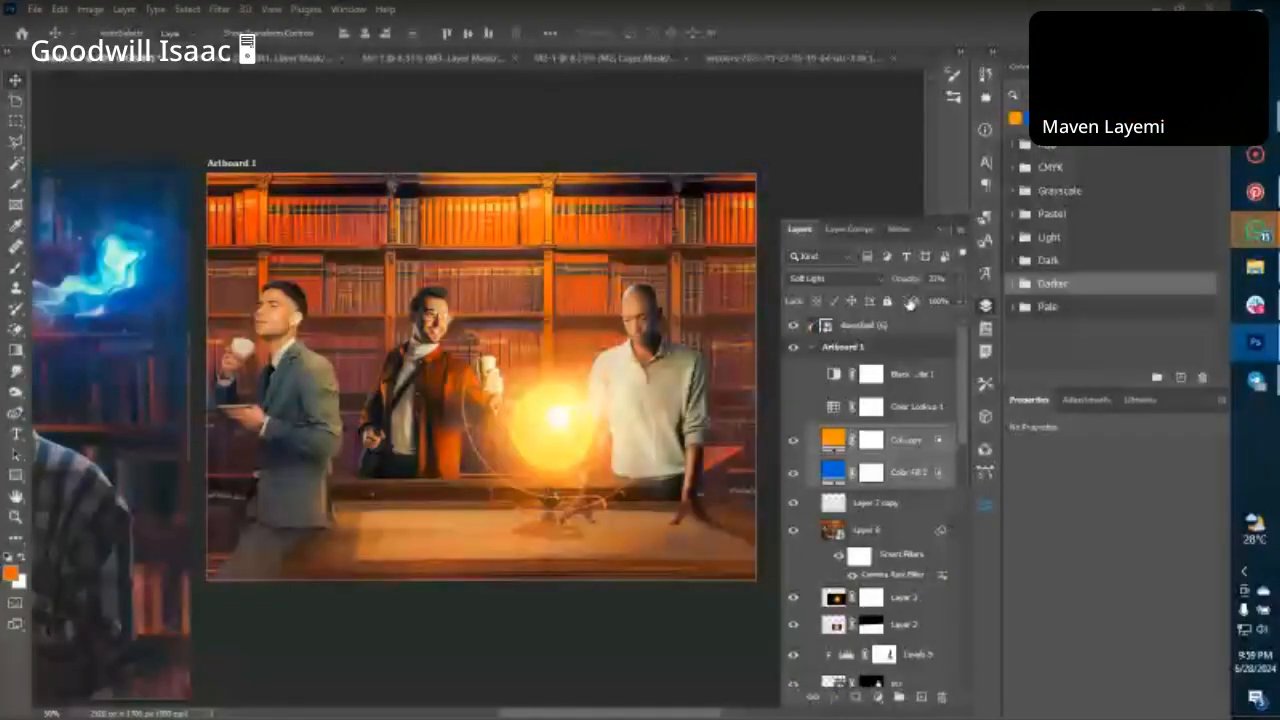
key("ctrl+minus")
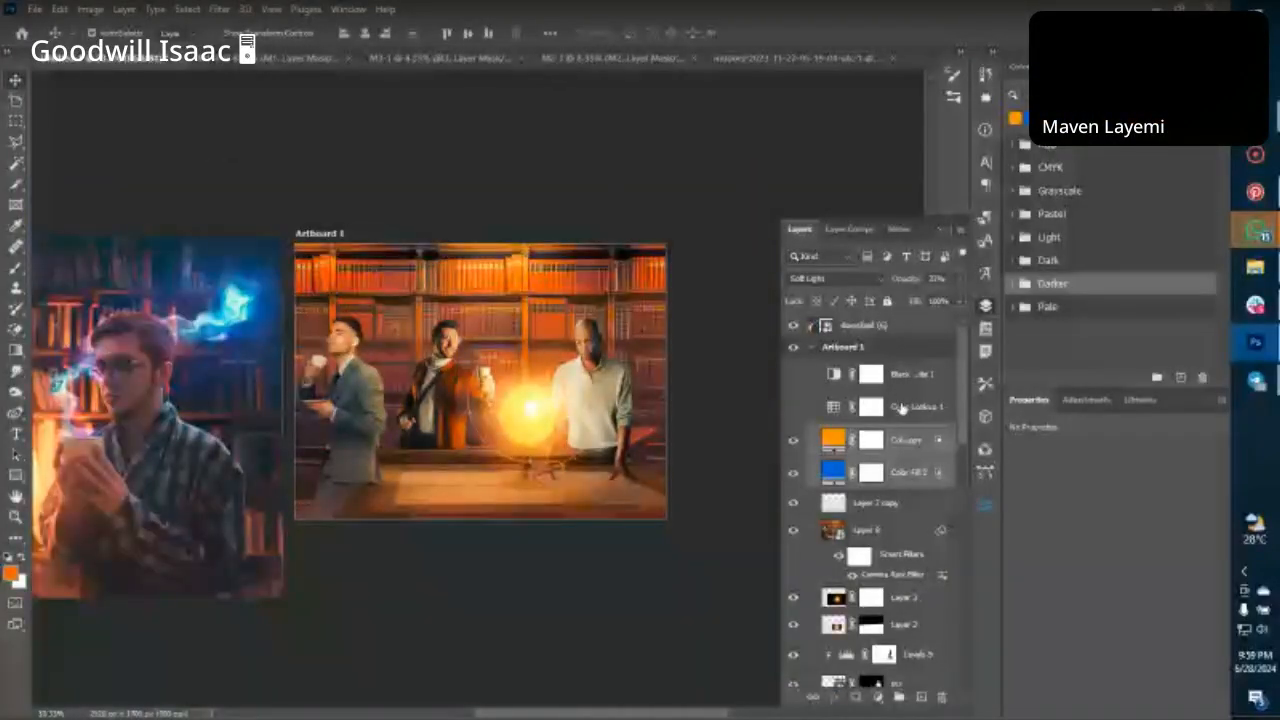
left_click(902, 408)
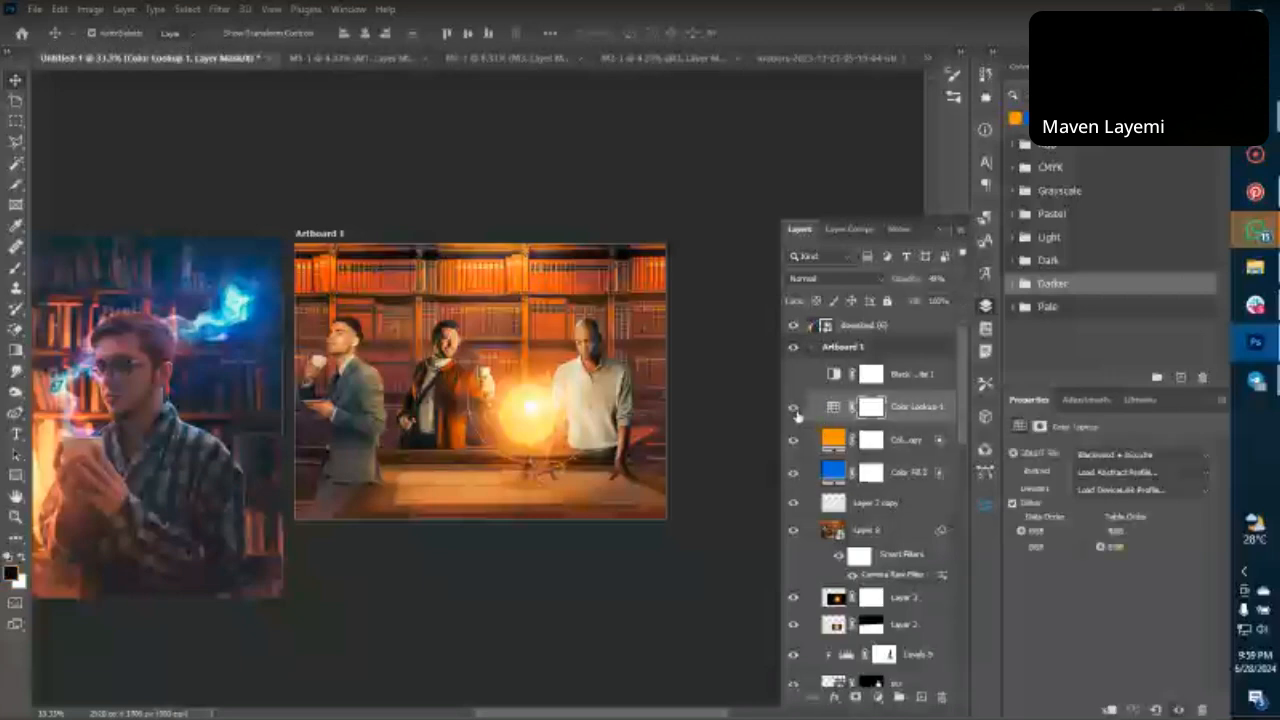
left_click(794, 408)
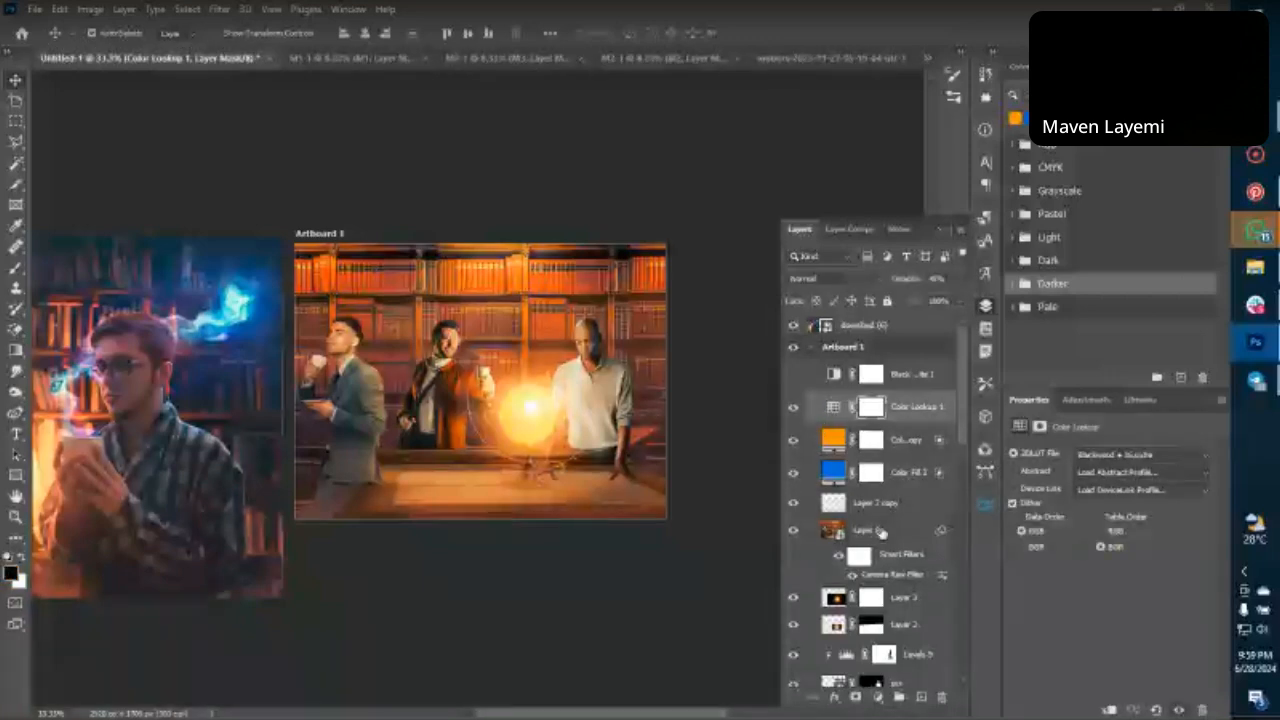
Stamp the visible layers into a merged copy above Color Lookup 1 and convert it to a smart object.
left_click(878, 530, "shift")
key("ctrl+alt+e")
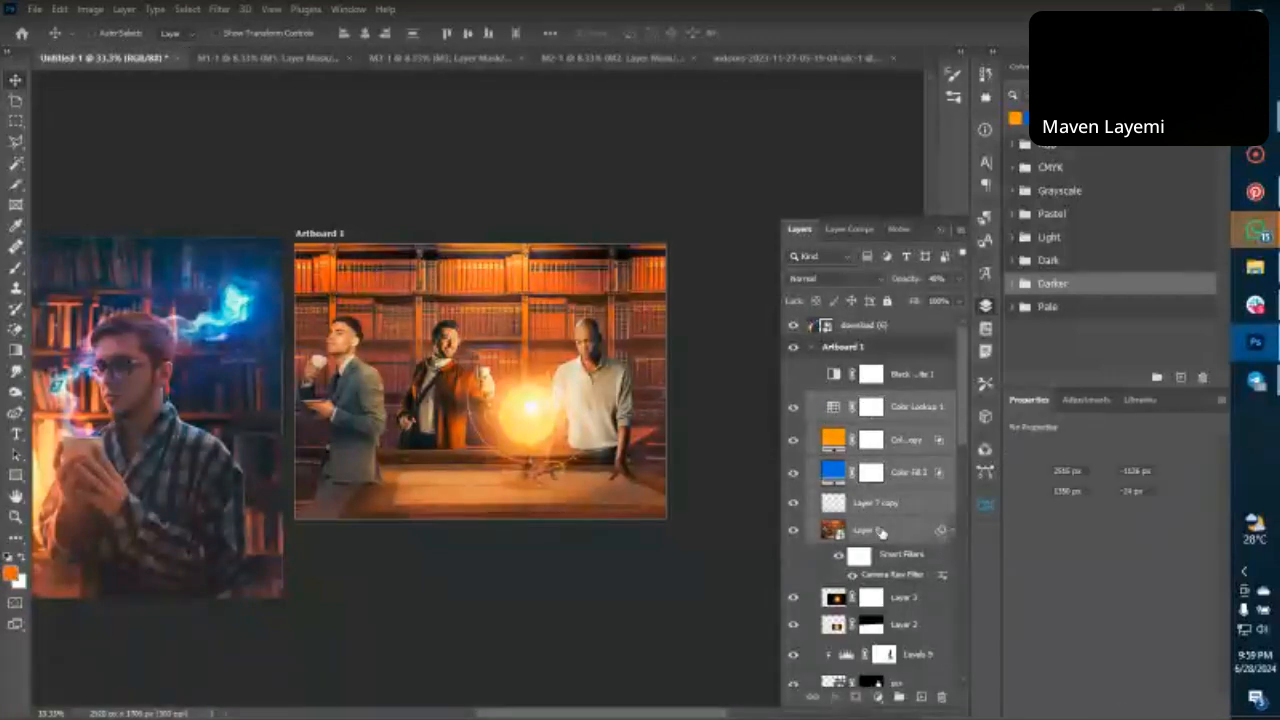
right_click(908, 406)
left_click(968, 265)
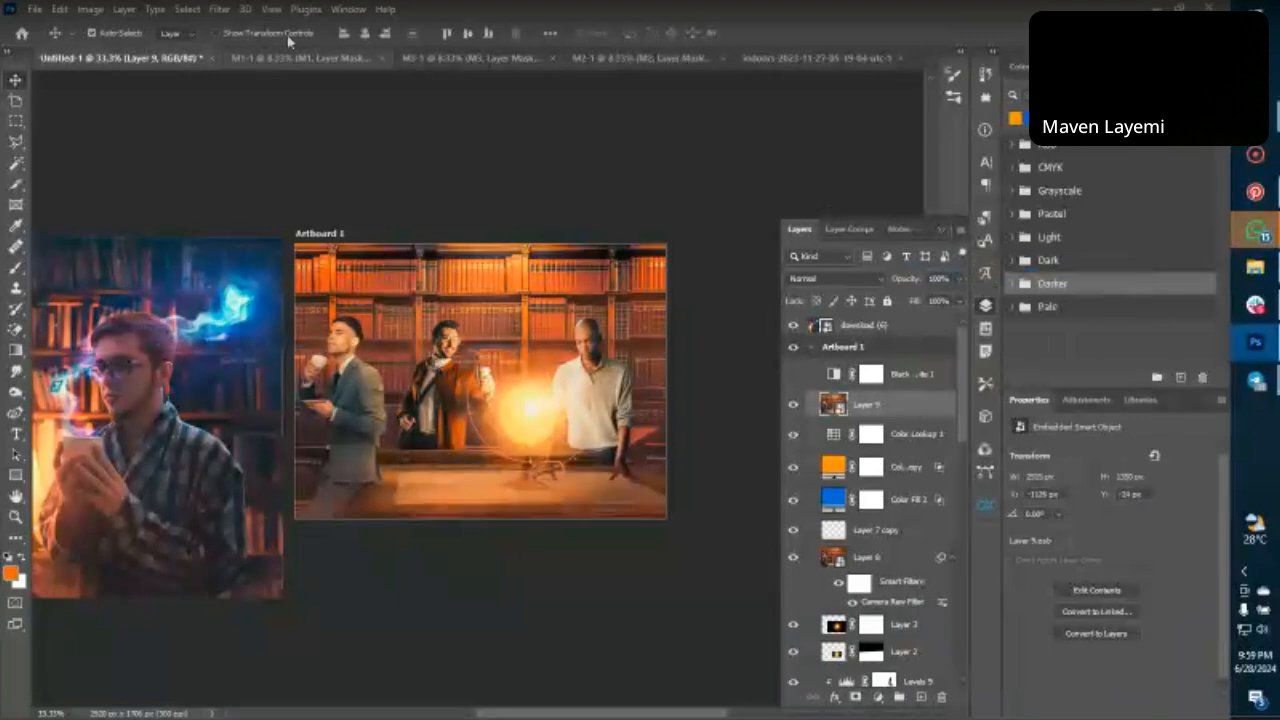
Start a Camera Raw filter on Layer 9, raising Clarity slightly and adding a trace of grain.
left_click(221, 10)
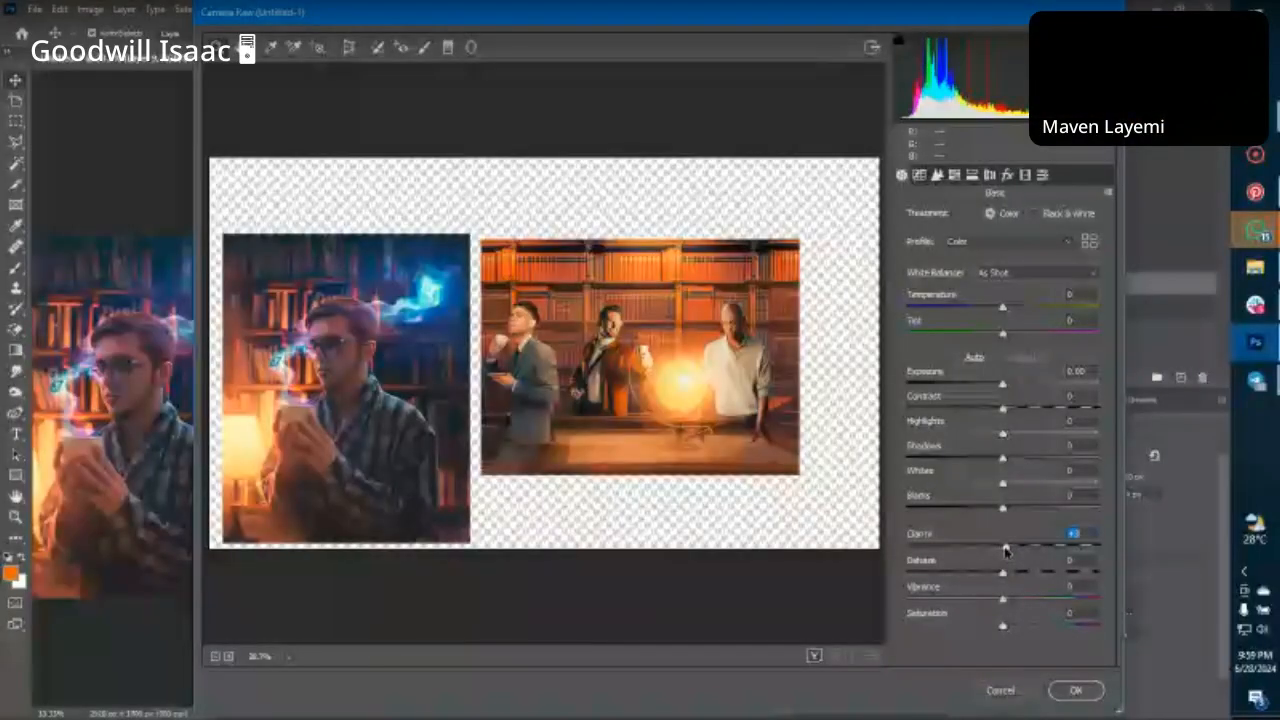
left_click_drag(1005, 548, 1011, 548)
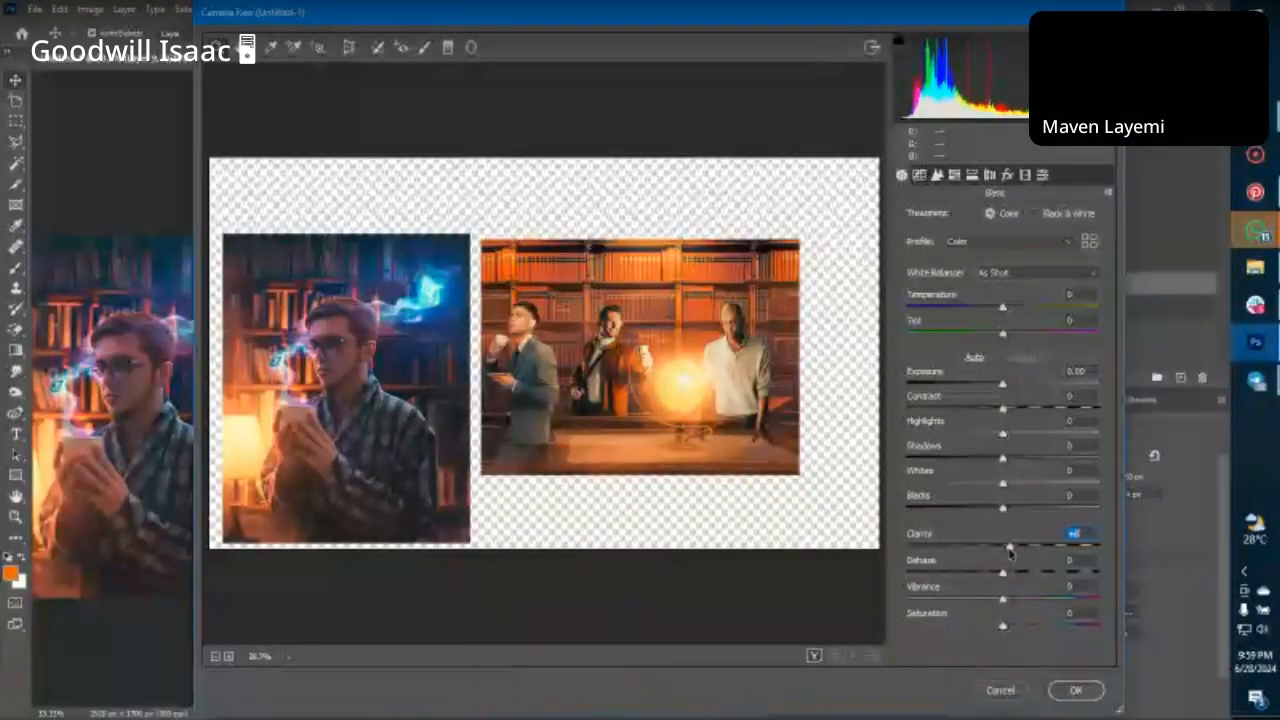
left_click(1007, 175)
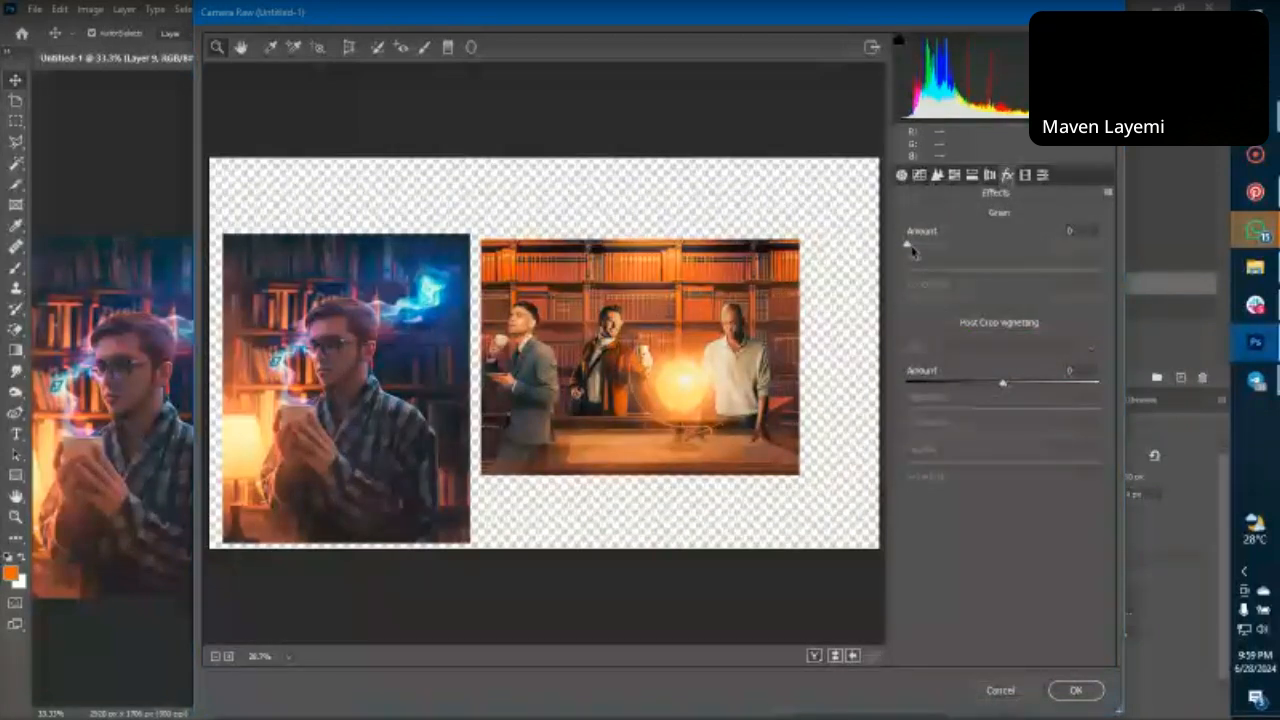
left_click_drag(910, 246, 912, 246)
Set Camera Raw sharpening to Amount 3 and Detail 29 with Luminance noise reduction 4, and apply the filter.
left_click(937, 175)
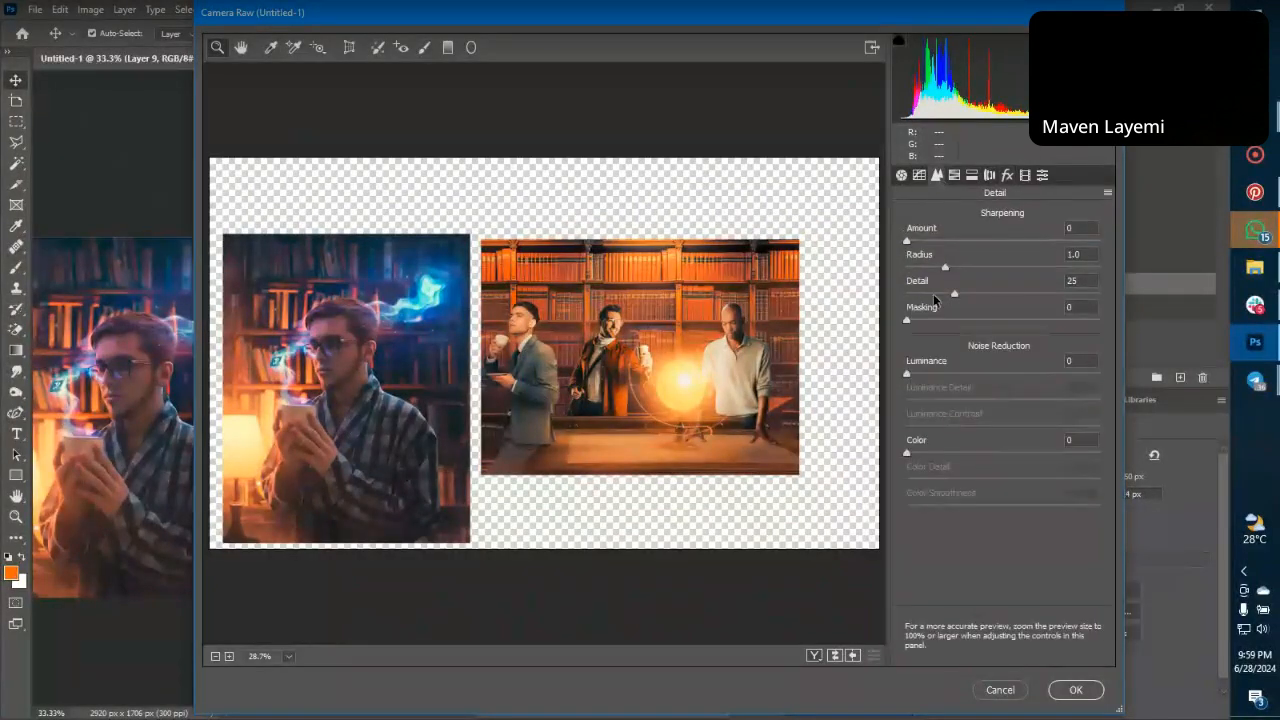
left_click(955, 293)
left_click_drag(909, 374, 919, 377)
left_click_drag(909, 241, 917, 245)
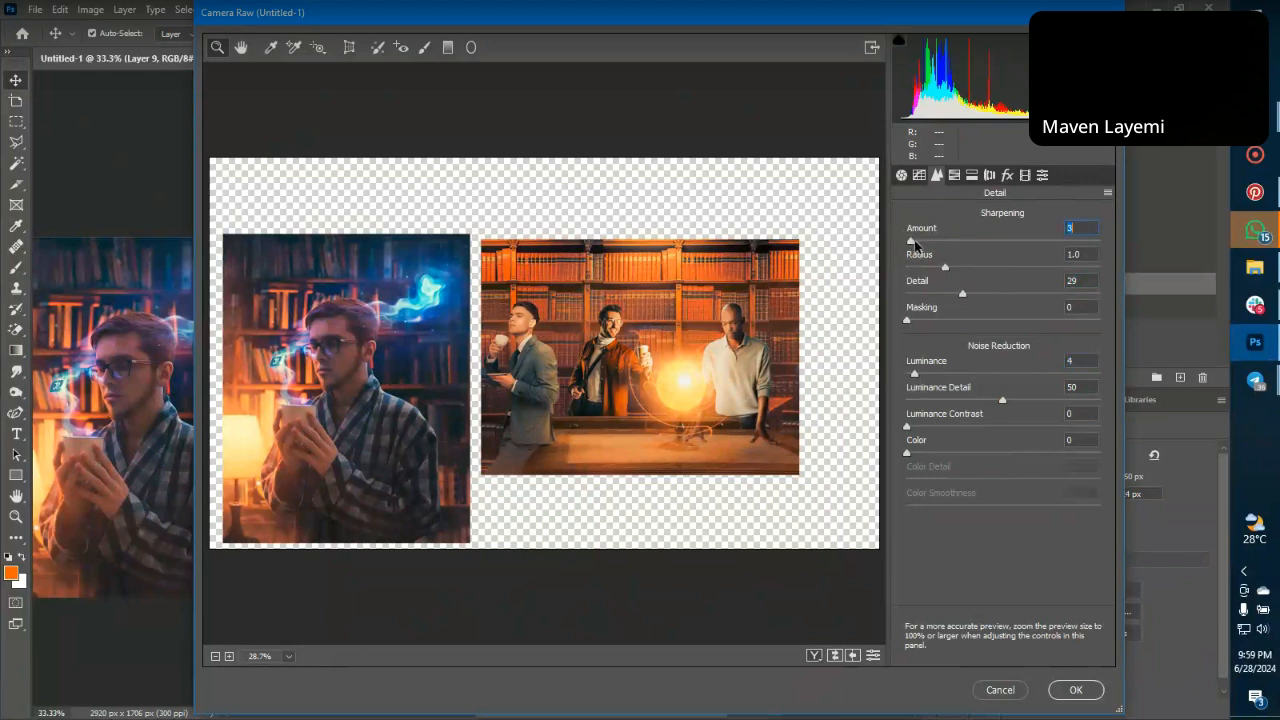
left_click(1075, 697)
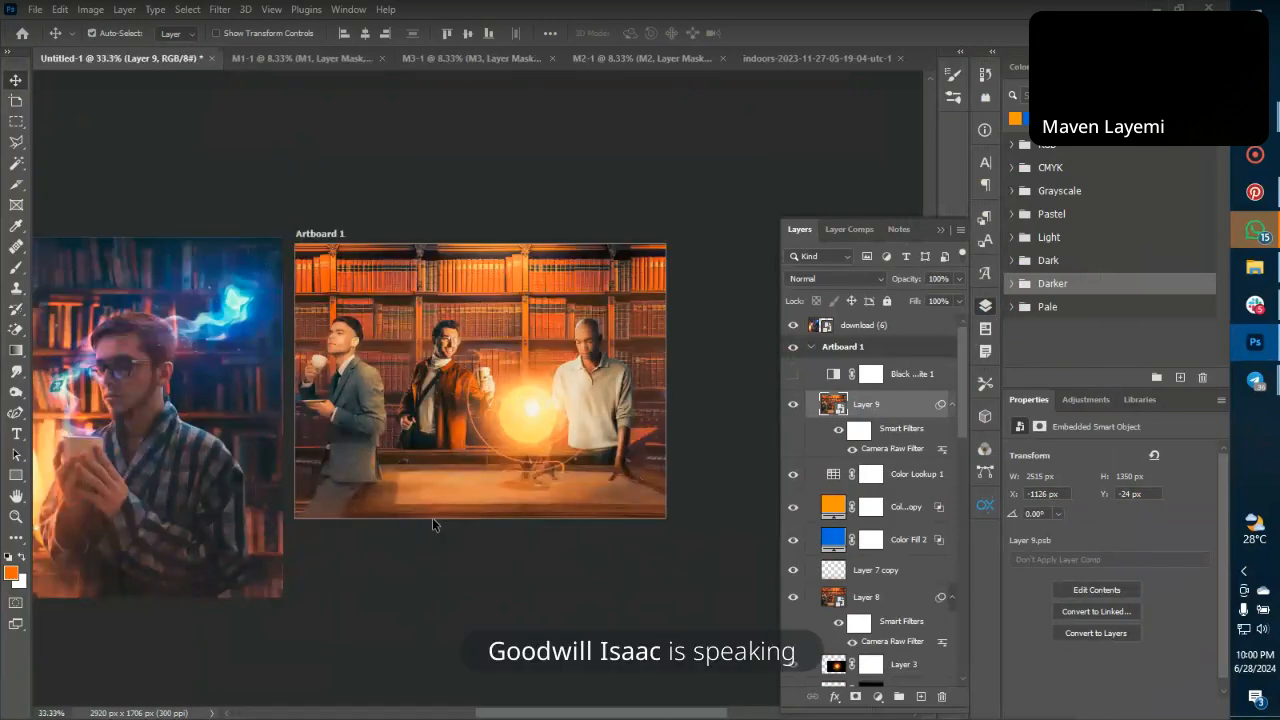
Delete the reference picture beside the artboard and inspect the graded composite at several magnifications.
left_click(158, 448)
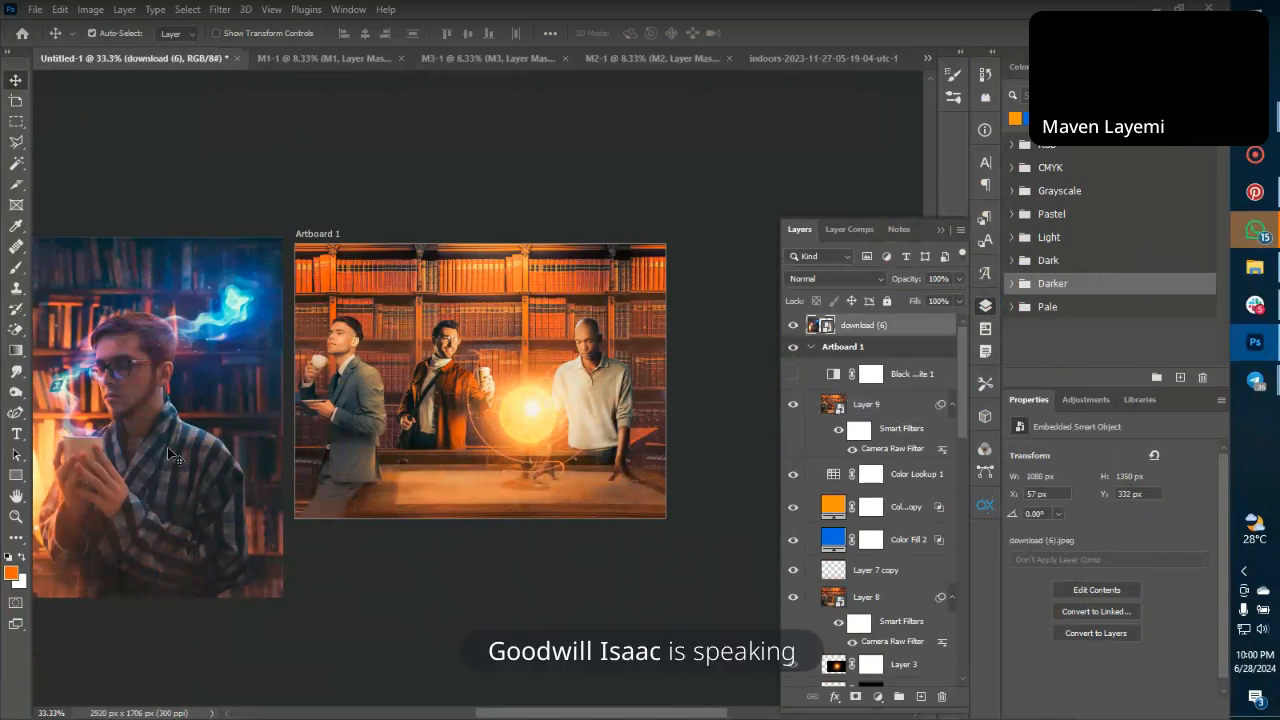
key("Delete")
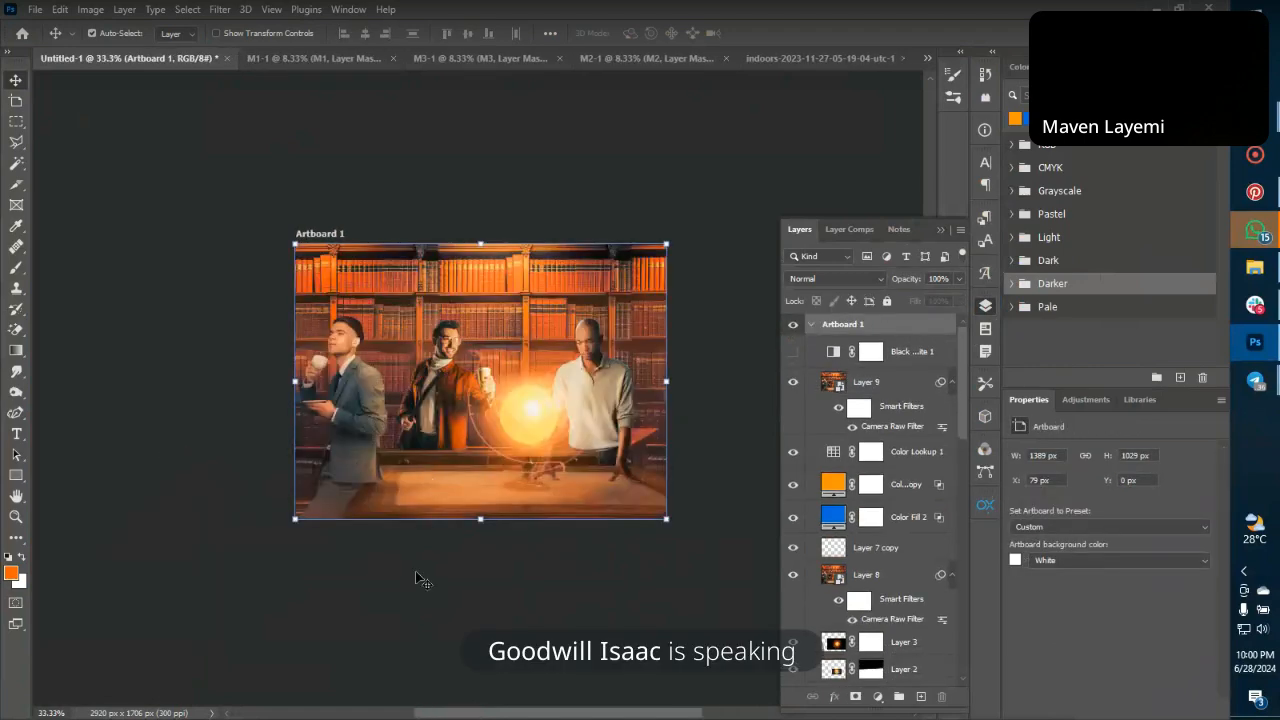
key("ctrl+plus")
key("ctrl+plus")
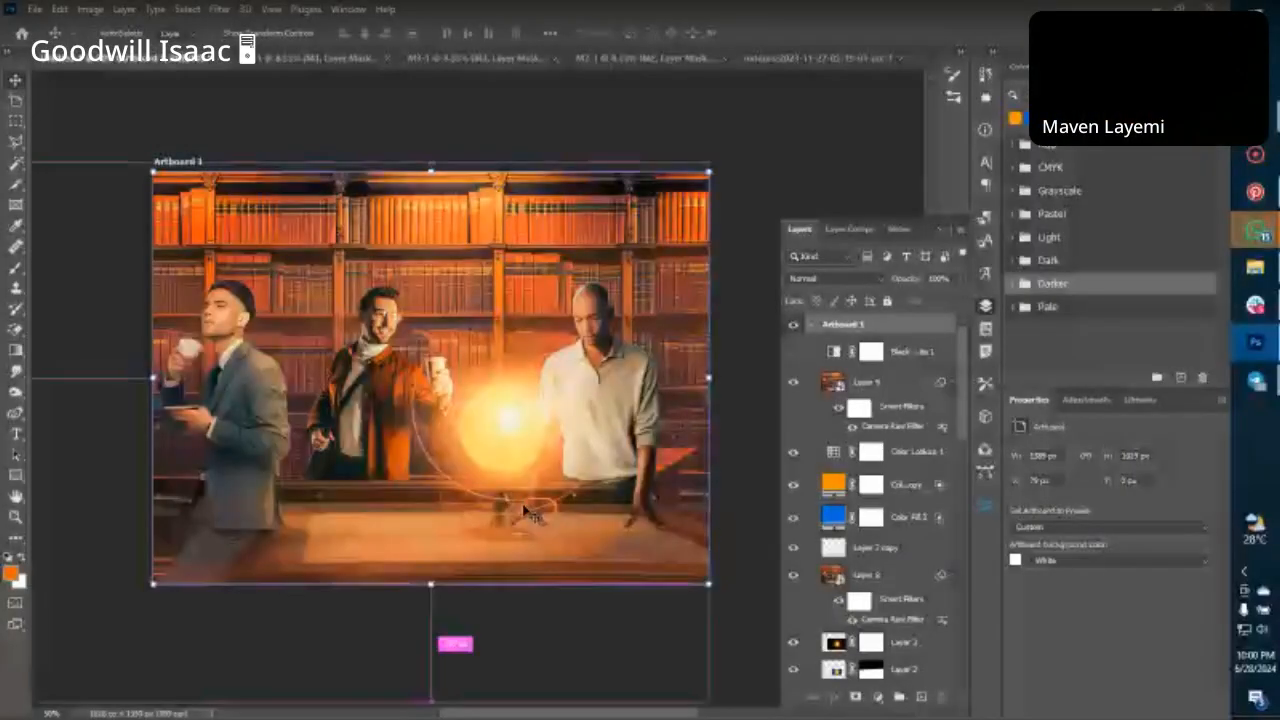
key("ctrl+minus")
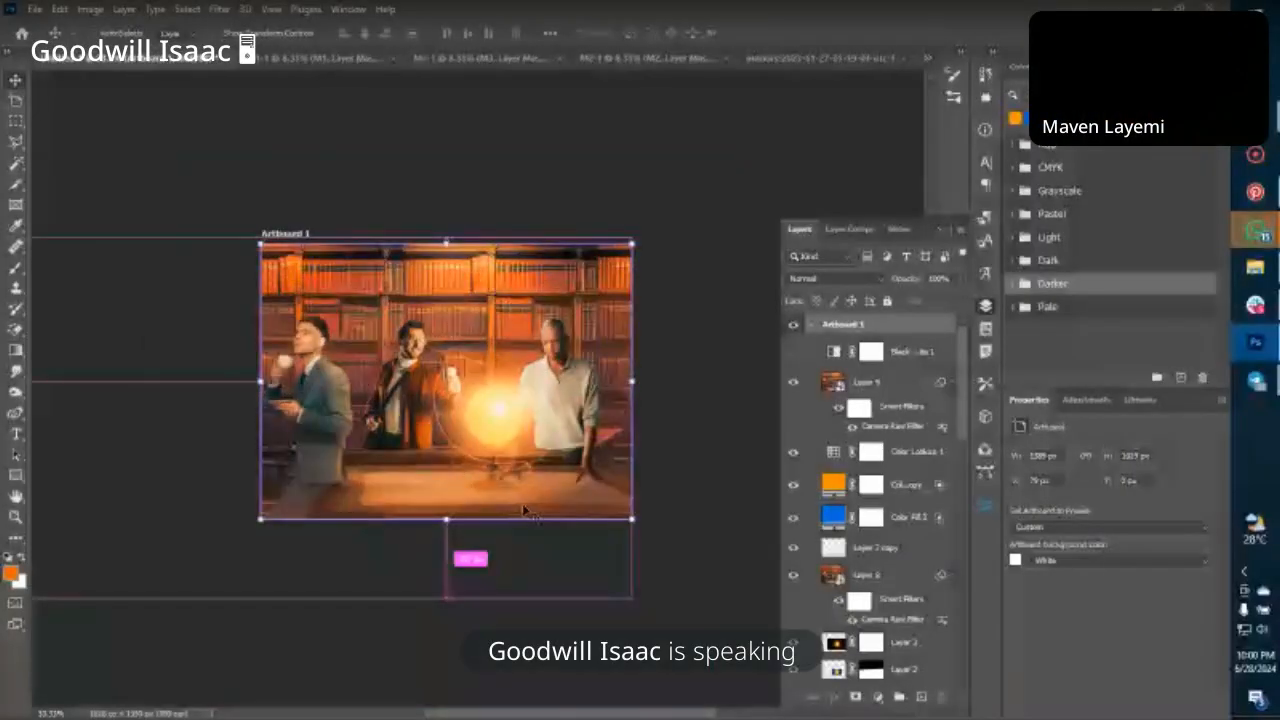
key("ctrl+plus")
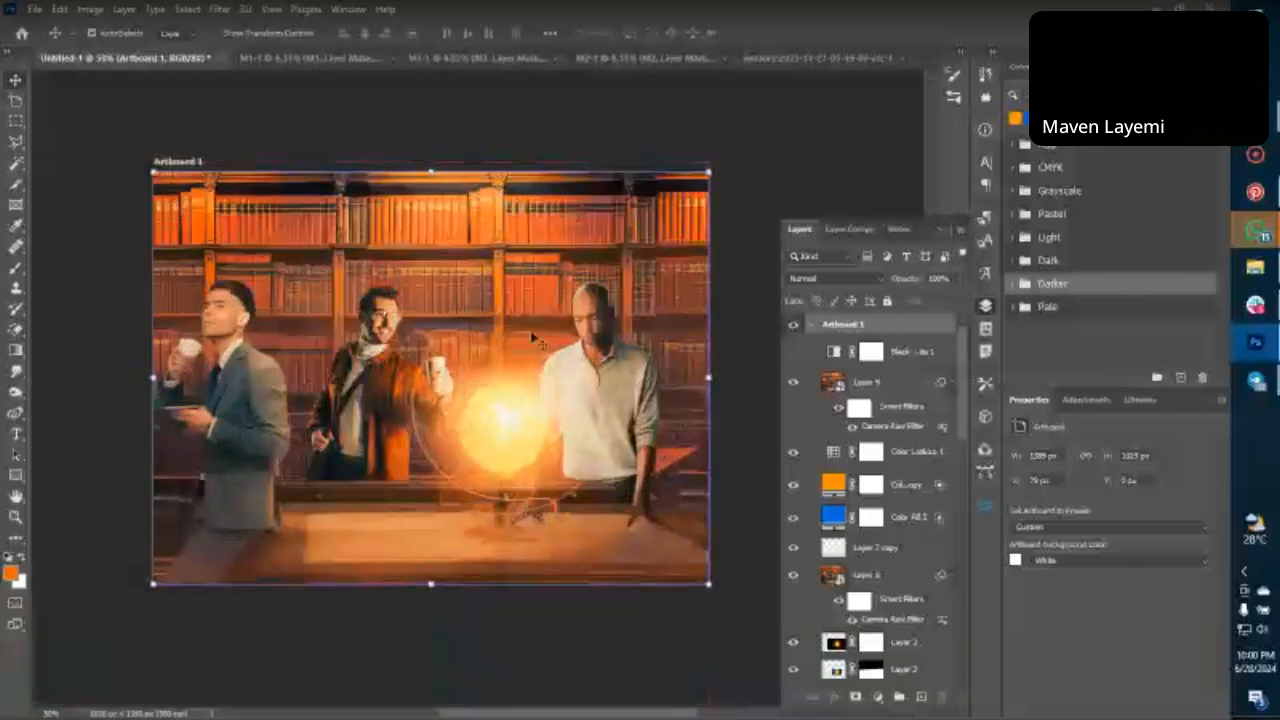
scroll(532, 336, "up", 2)
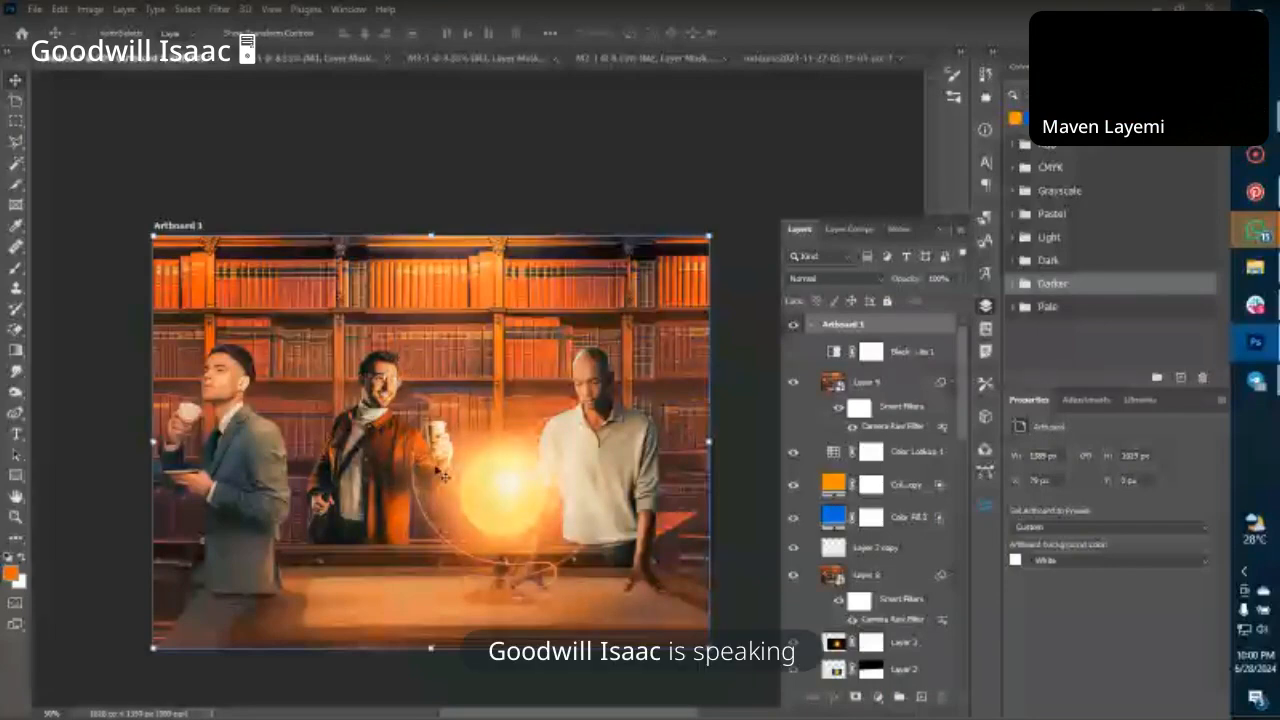
scroll(443, 476, "up", 3)
scroll(443, 477, "down", 1)
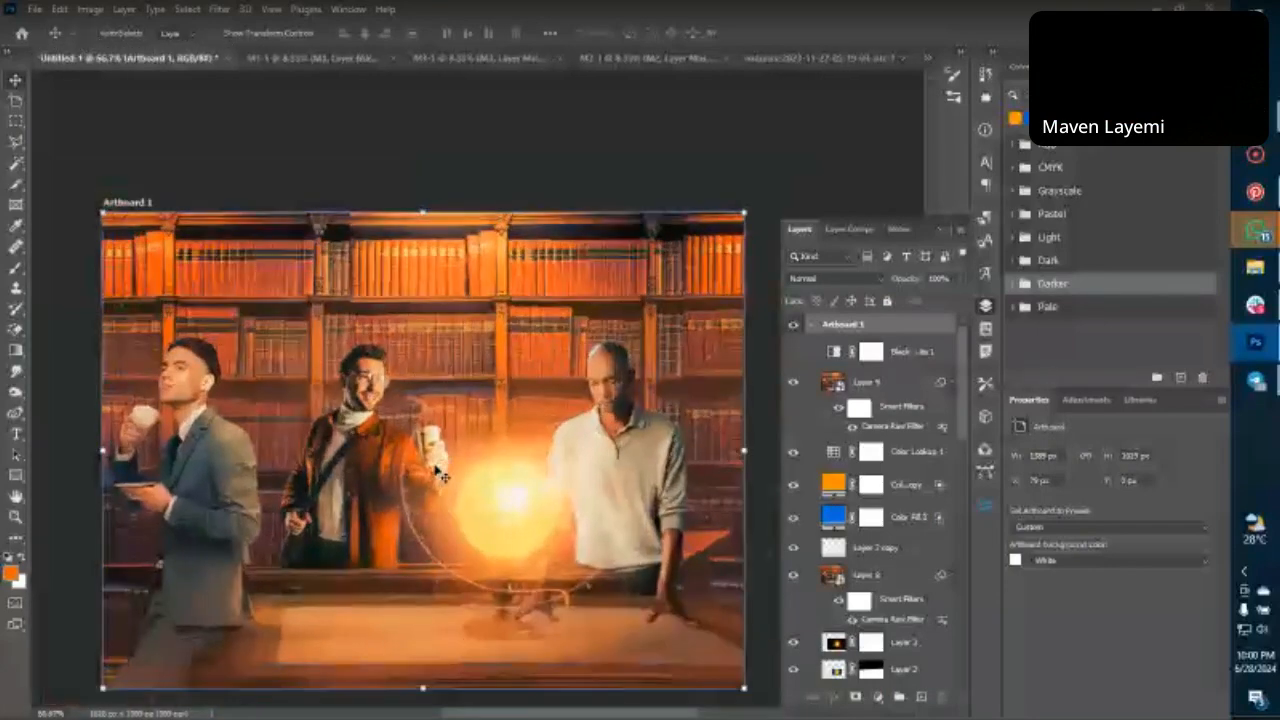
scroll(443, 476, "down", 3)
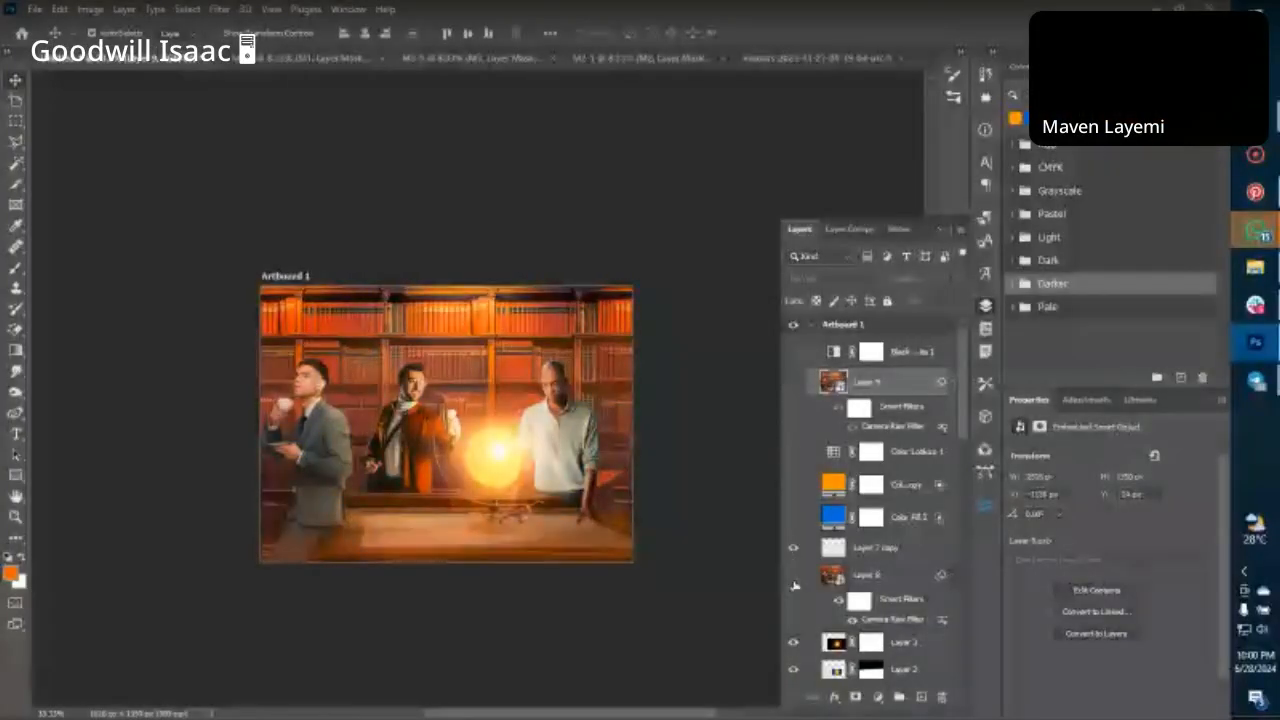
Hide the grading layers from Layer 9 down through Layer 8, leaving Layer 7 copy visible.
left_click_drag(793, 548, 793, 575)
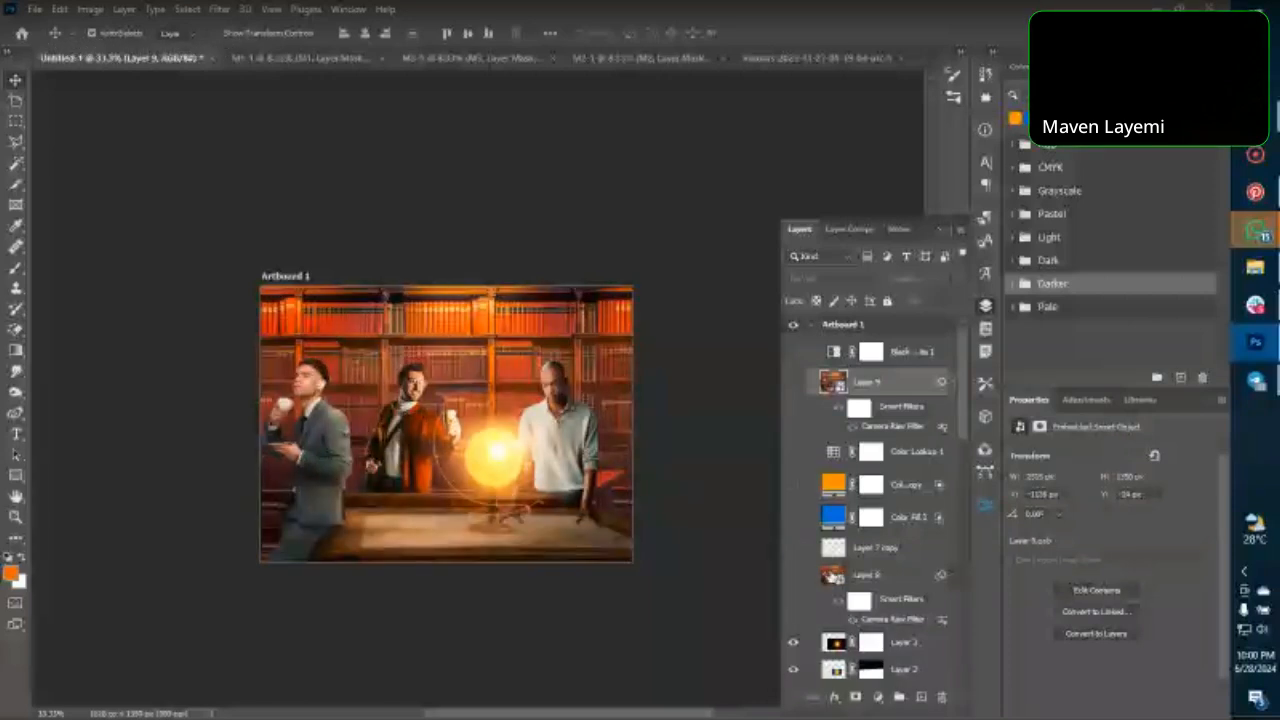
left_click(793, 548)
scroll(828, 567, "down", 2)
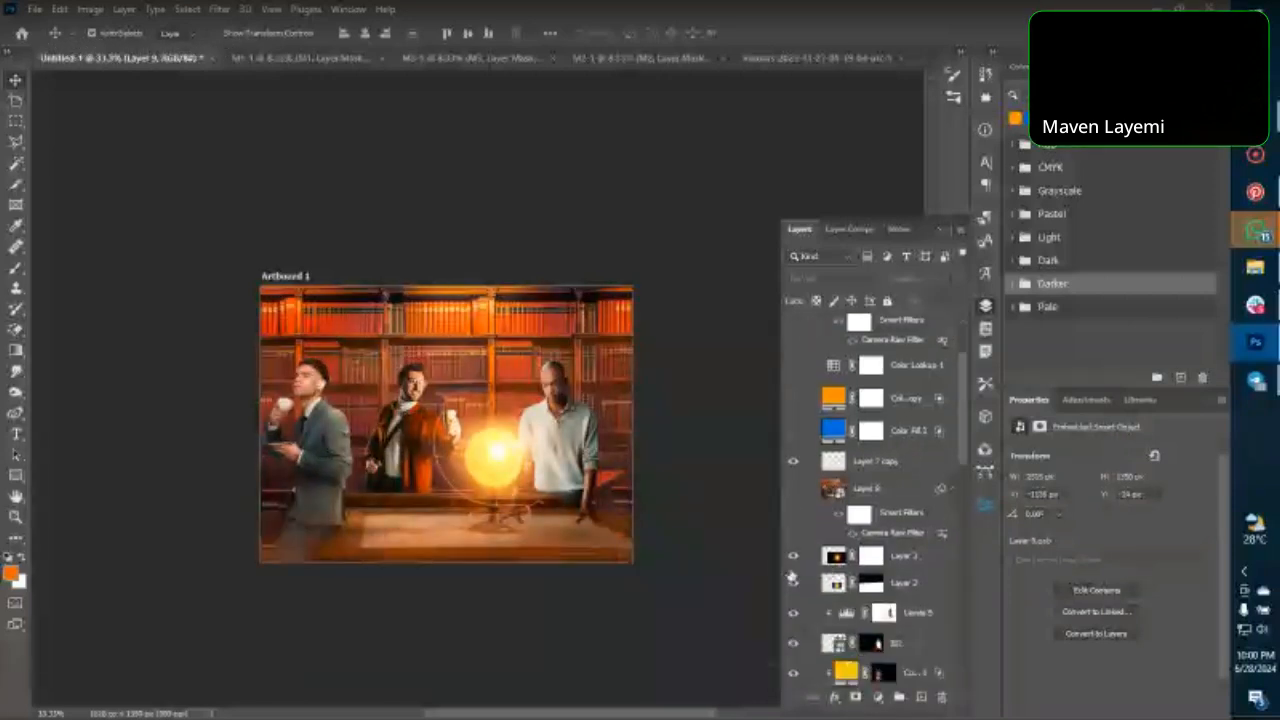
Select the Levels 6 mask above the middle man's layer and touch it up with a white brush.
left_click(866, 562)
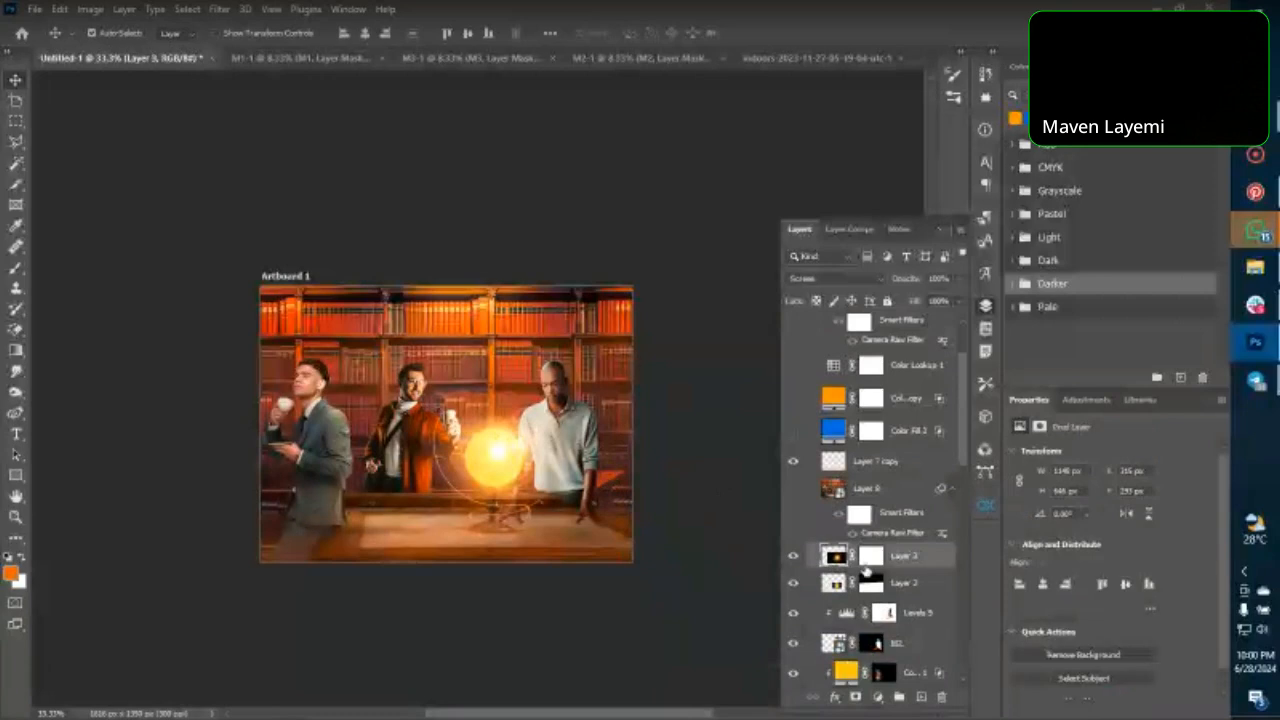
scroll(865, 568, "down", 2)
scroll(866, 570, "down", 5)
scroll(880, 550, "down", 5)
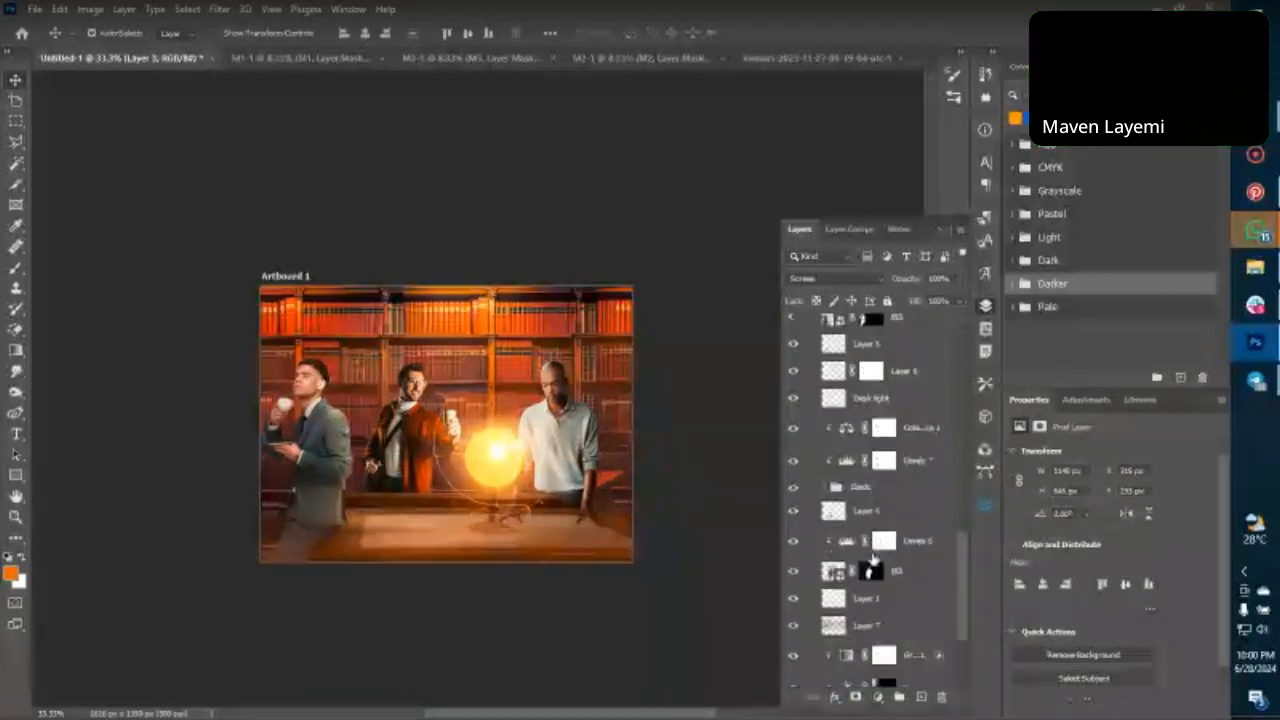
left_click(885, 543)
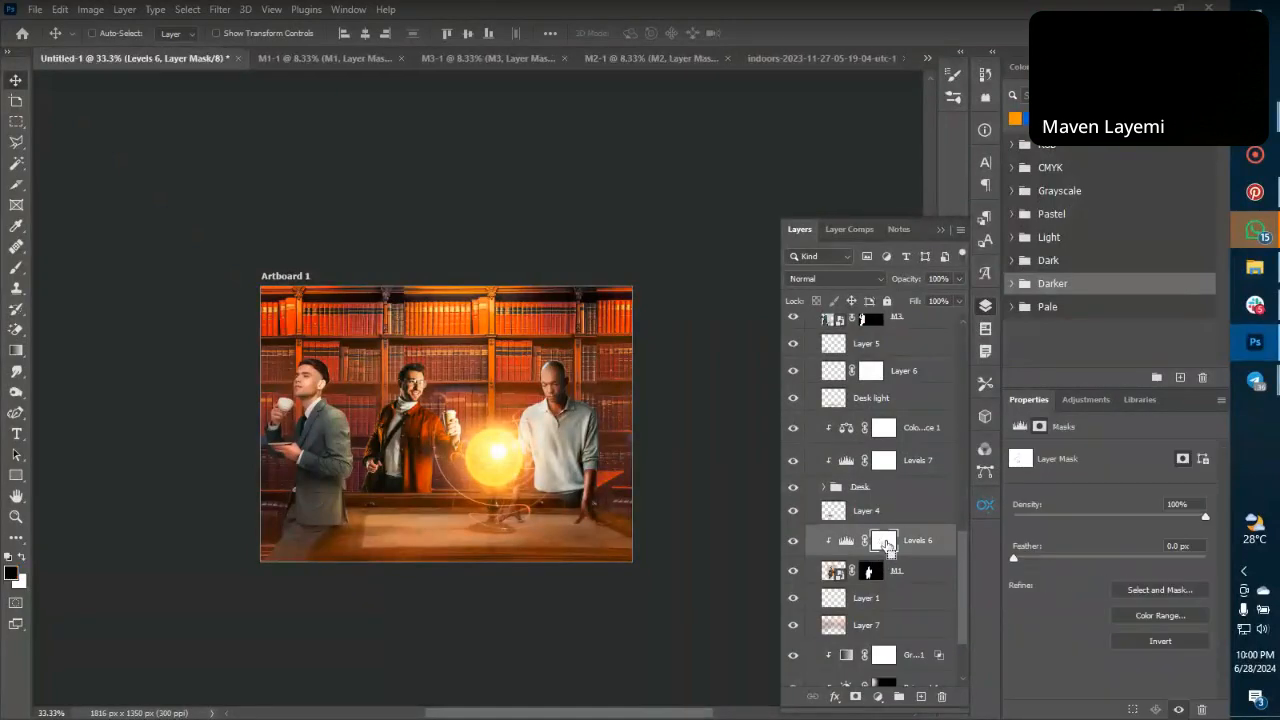
key("ctrl+plus")
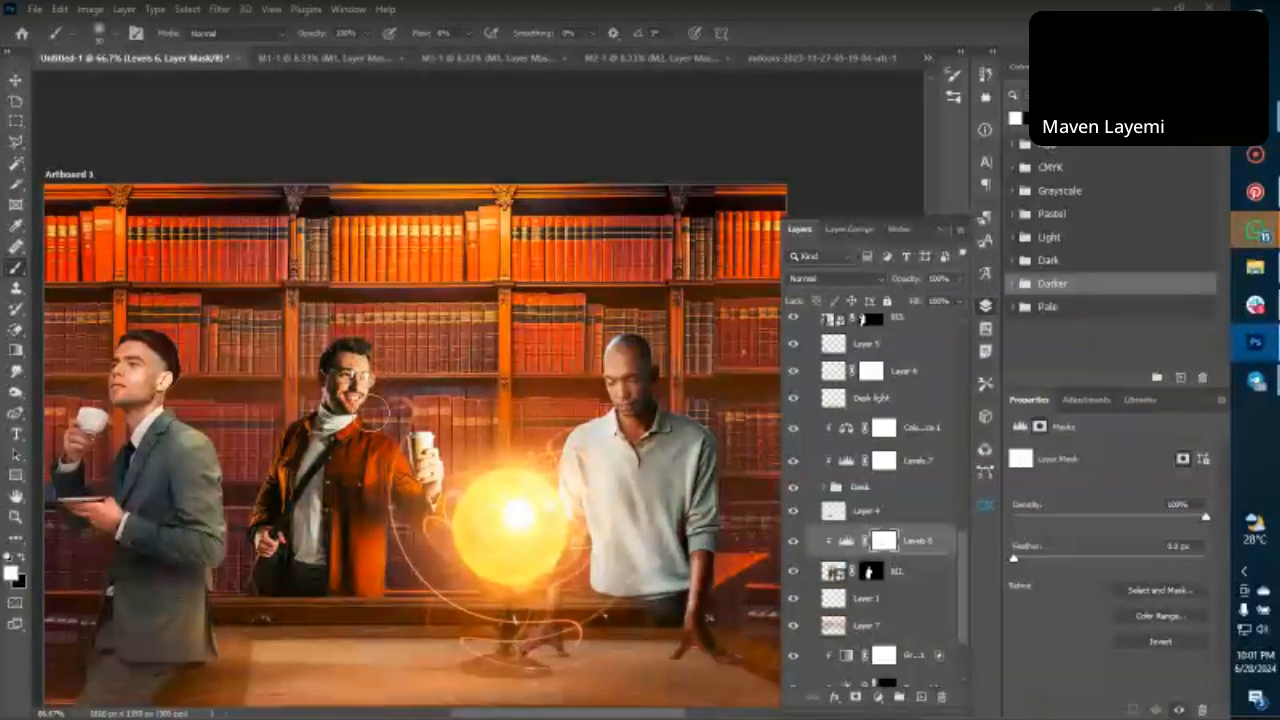
key("ctrl+minus")
key("ctrl+minus")
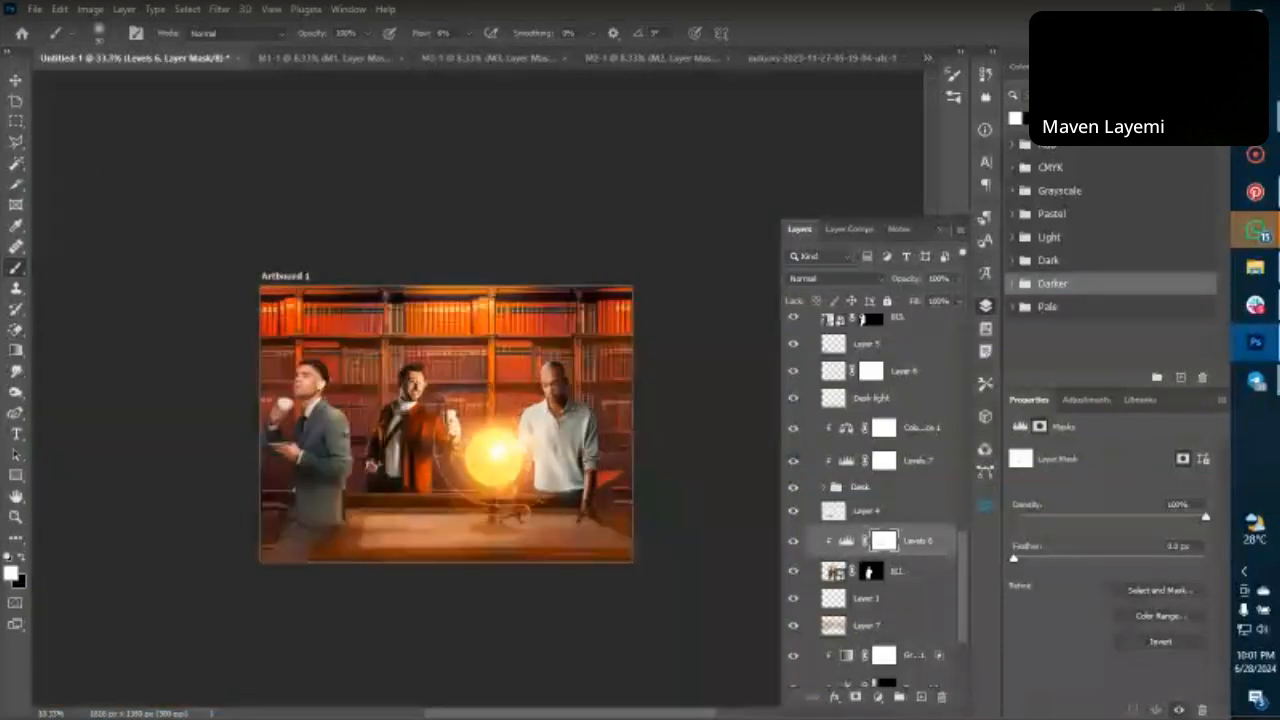
key("v")
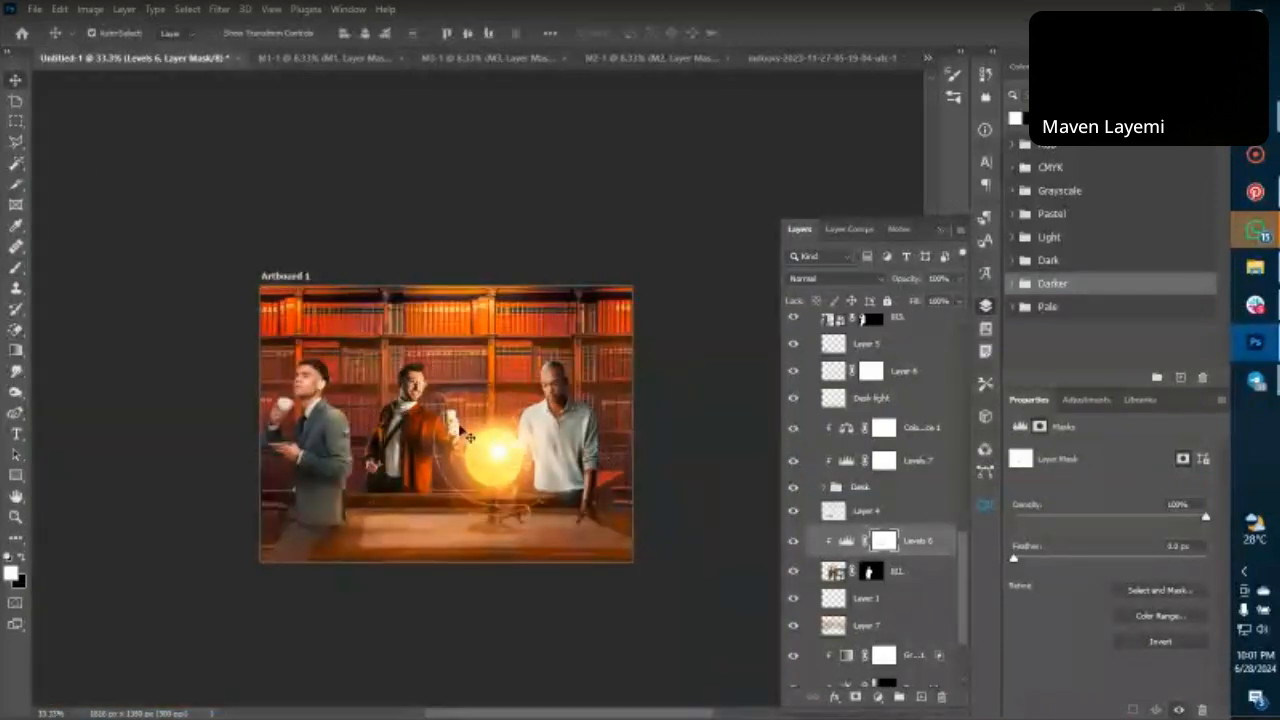
Add a Curves adjustment clipped above Levels 6, set a darkening point at input 229, output 215, and invert its mask to black.
left_click(1075, 401)
left_click(1084, 436)
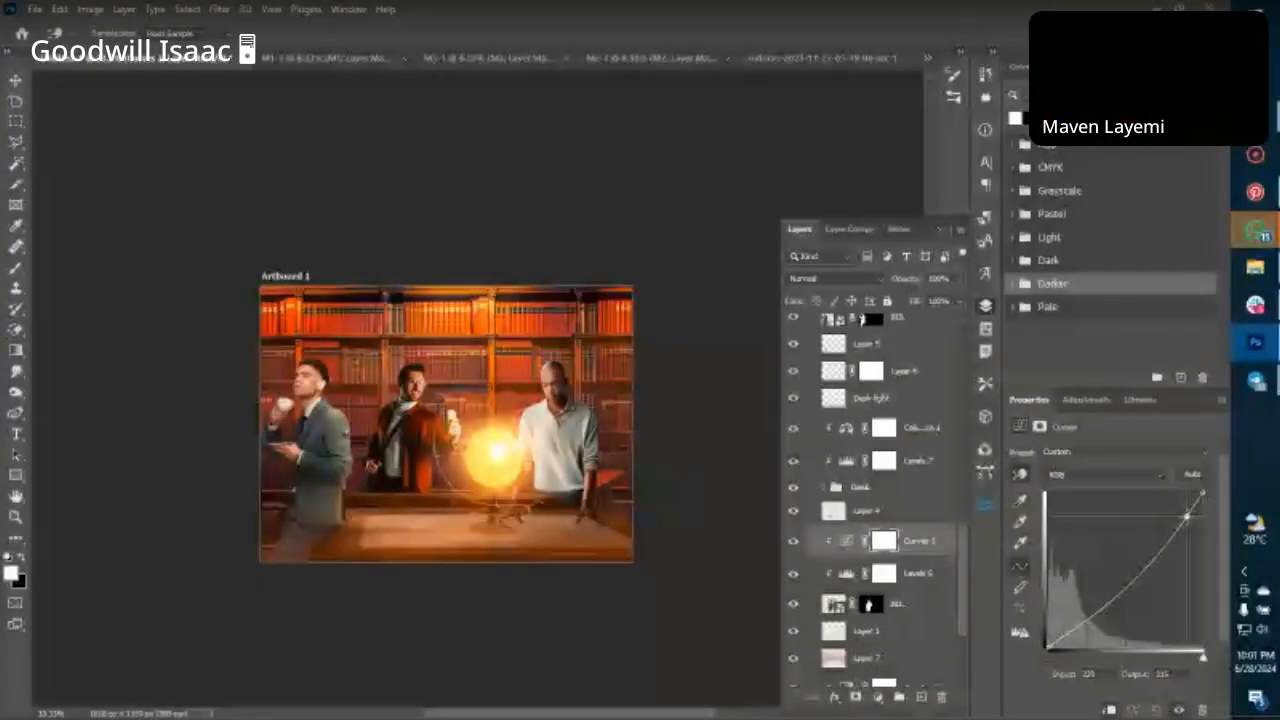
key("ctrl+i")
Brush white into the Curves 2 mask to darken a small area of the middle man.
key("b")
key("ctrl+plus")
key("ctrl+plus")
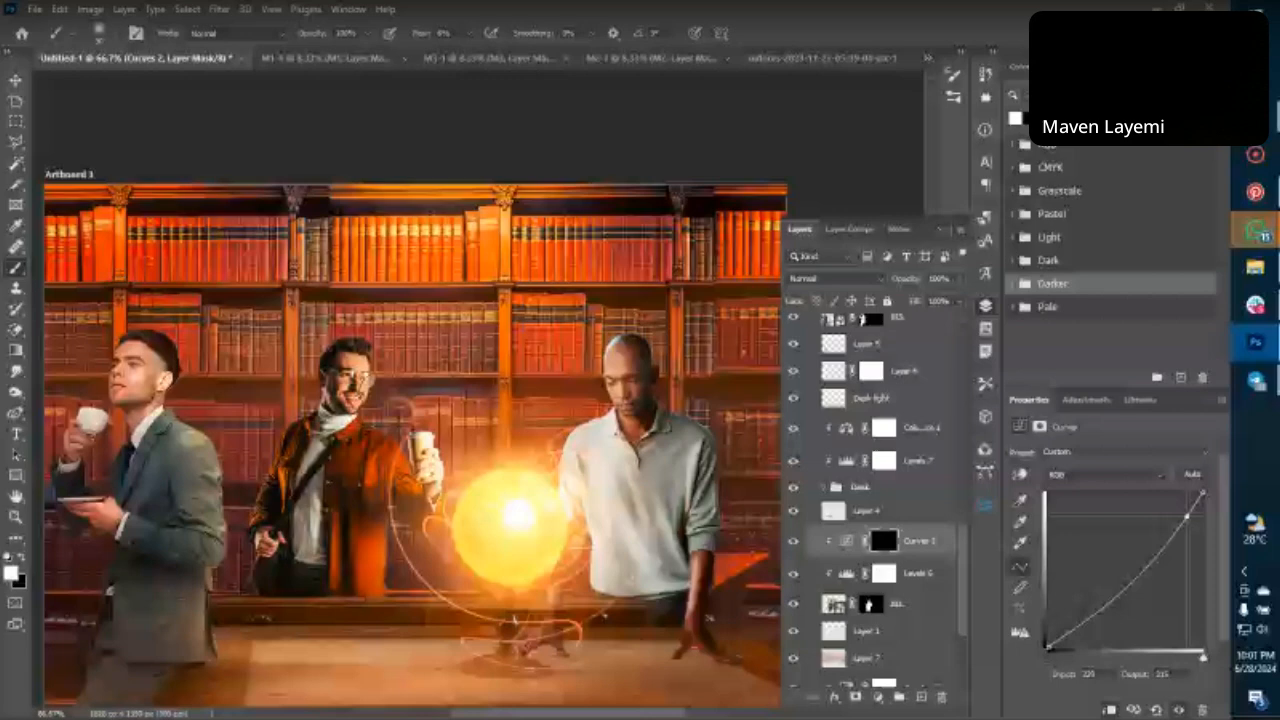
key("v")
key("ctrl+minus")
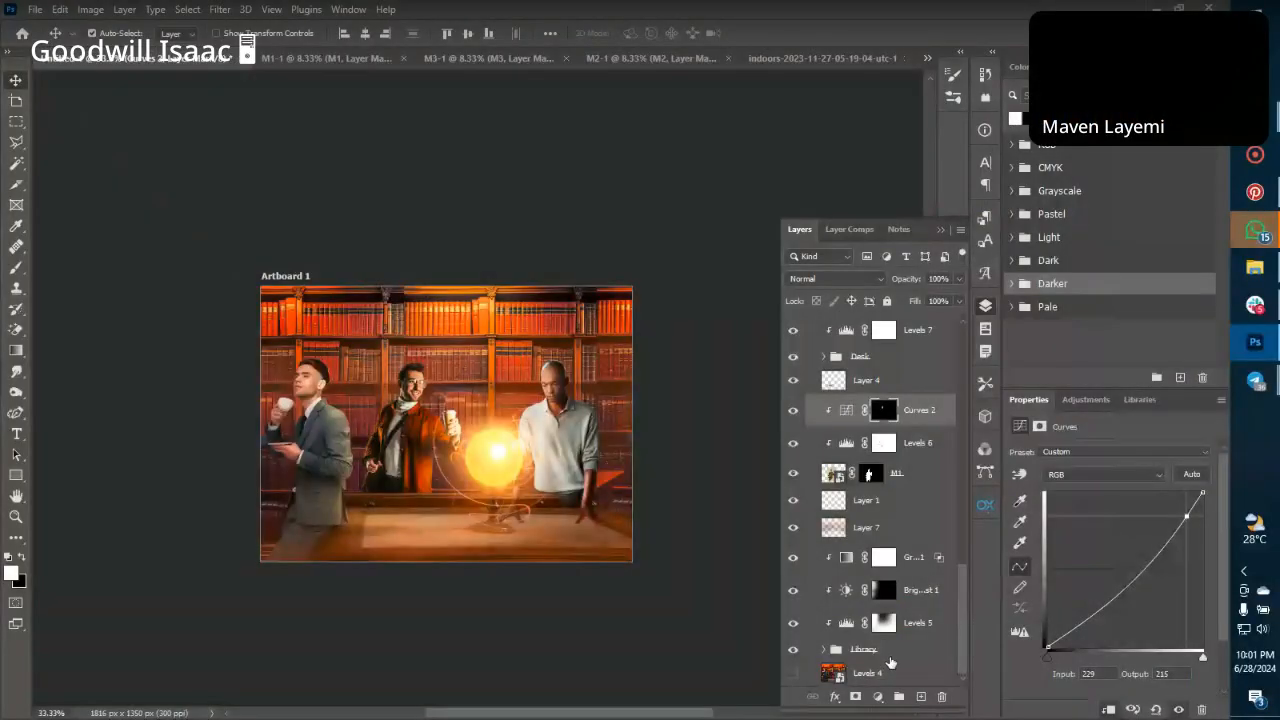
Select the layers from the Library group up to Layer 3 and make a merged smart object copy above them.
left_click(880, 383)
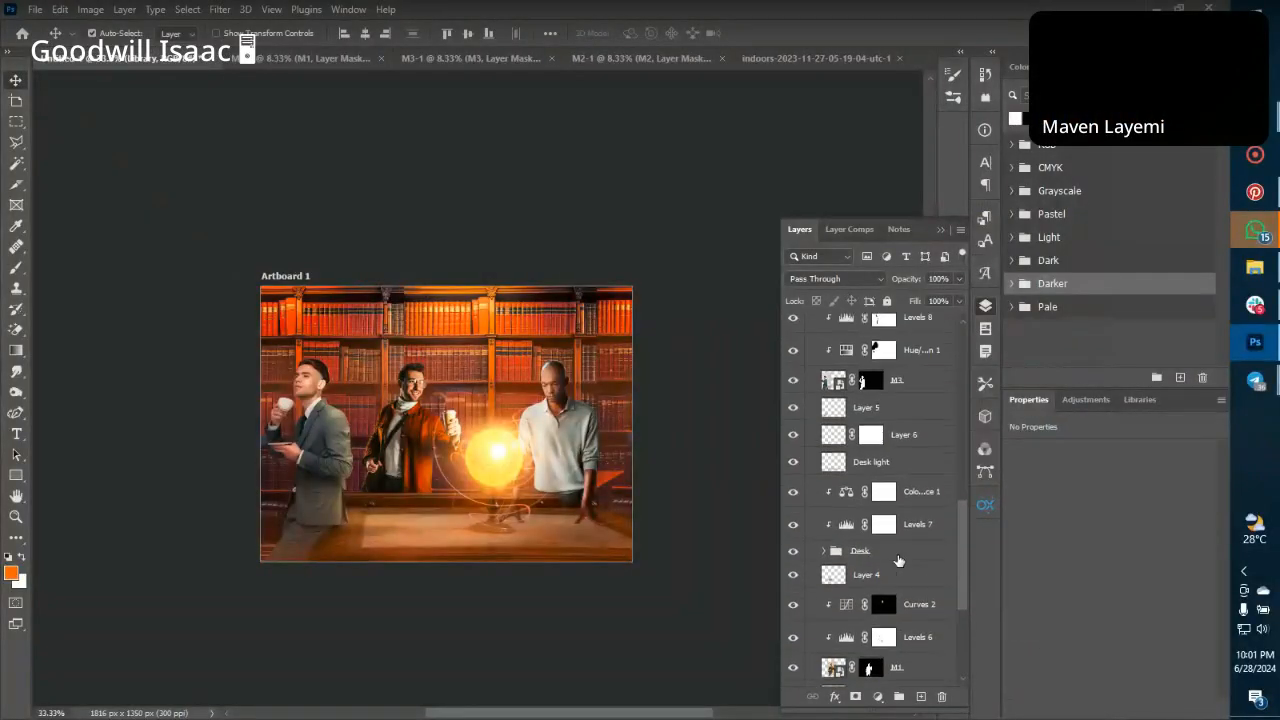
scroll(899, 561, "up", 10)
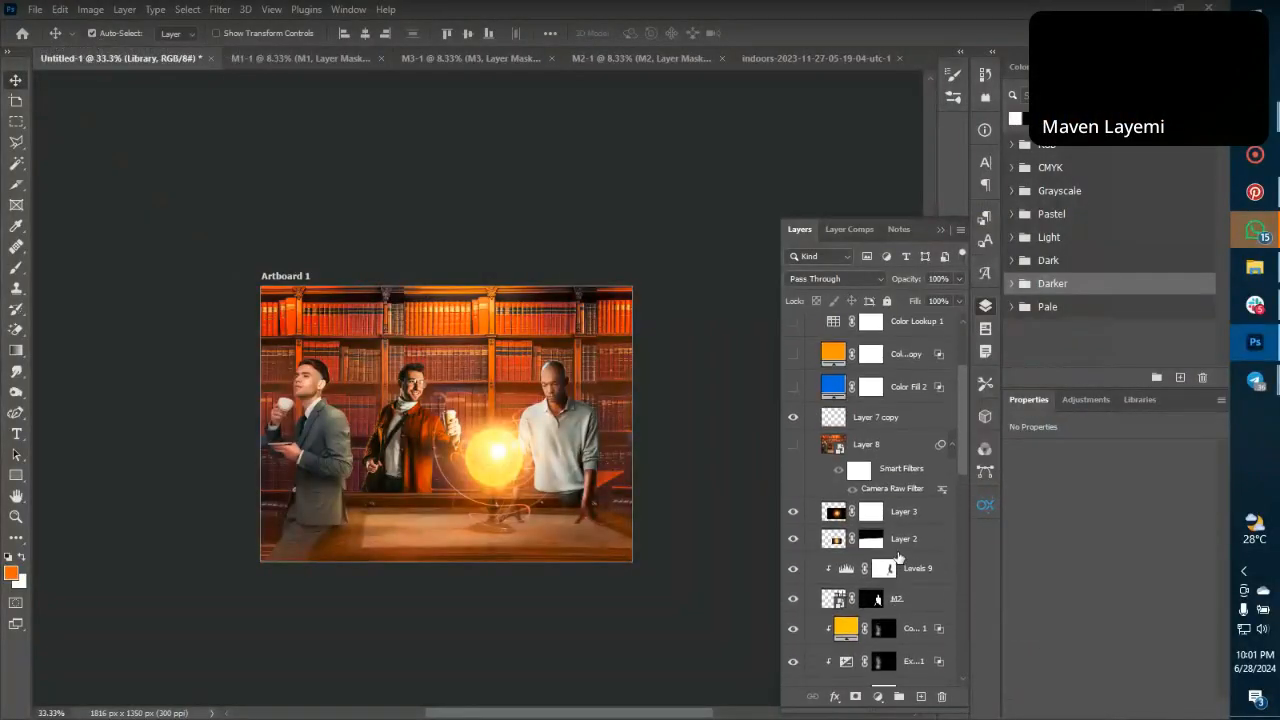
left_click(912, 513, "shift")
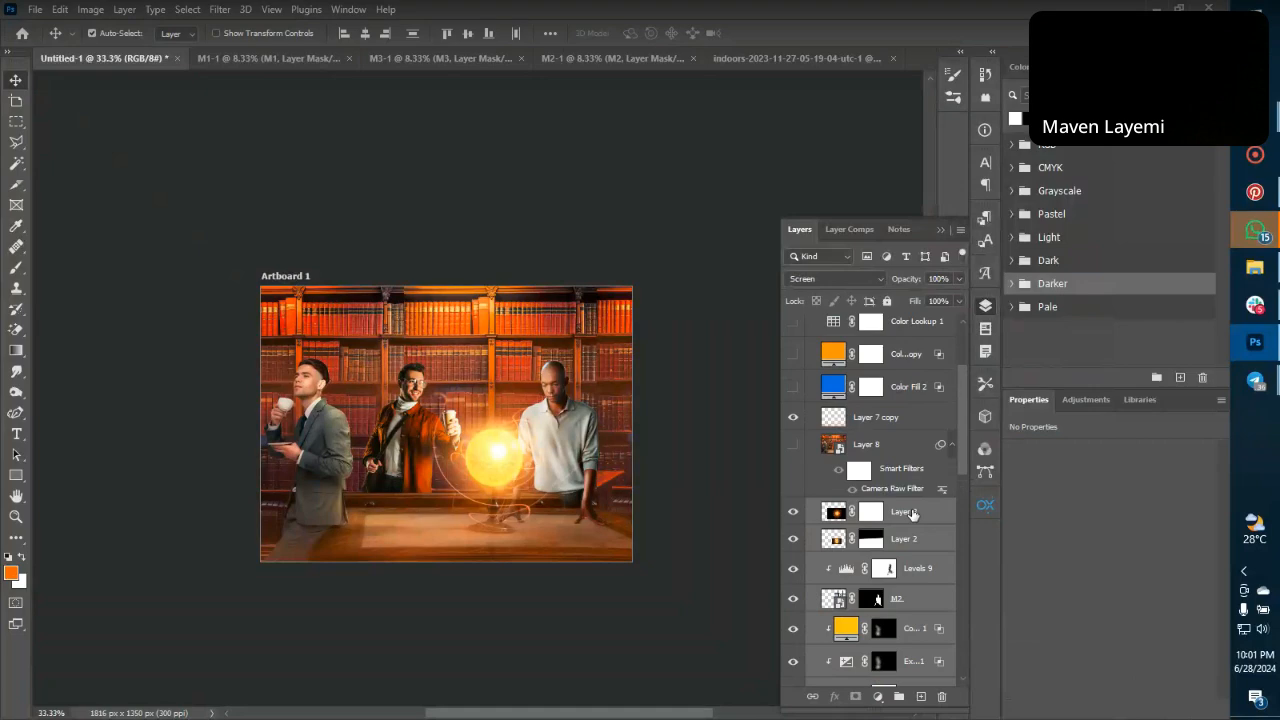
left_click(912, 513)
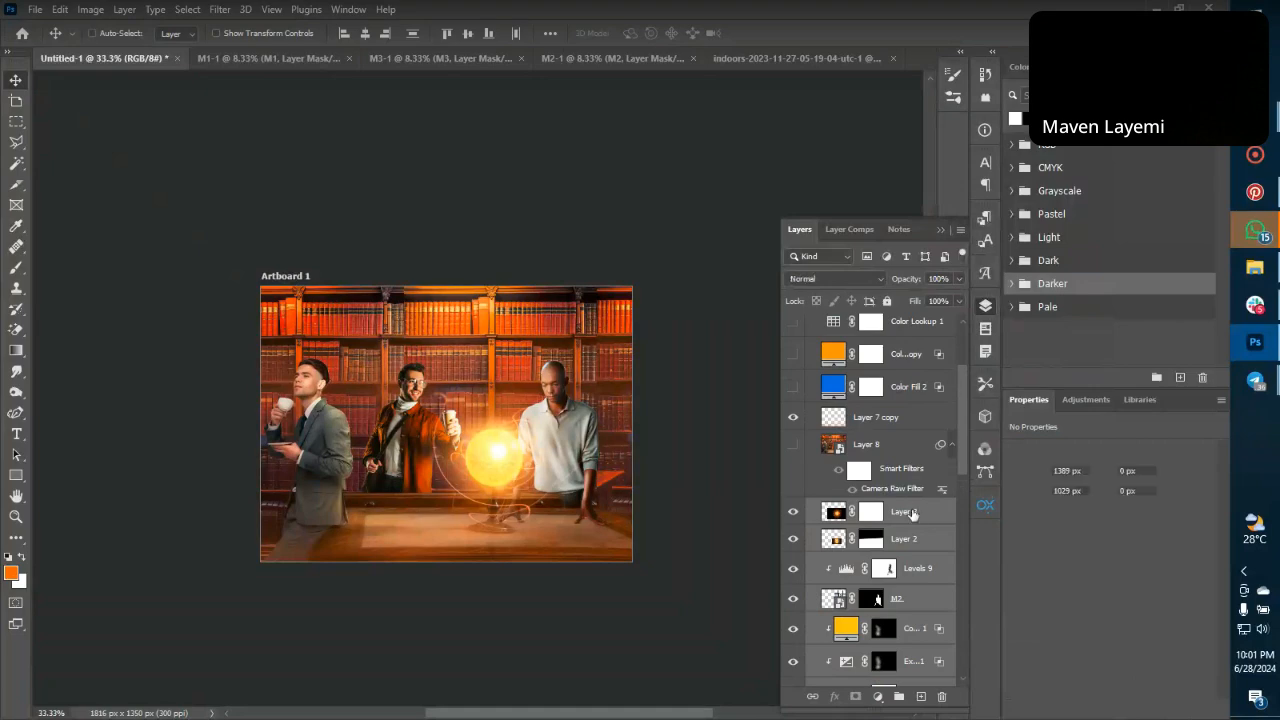
key("ctrl+shift+alt+e")
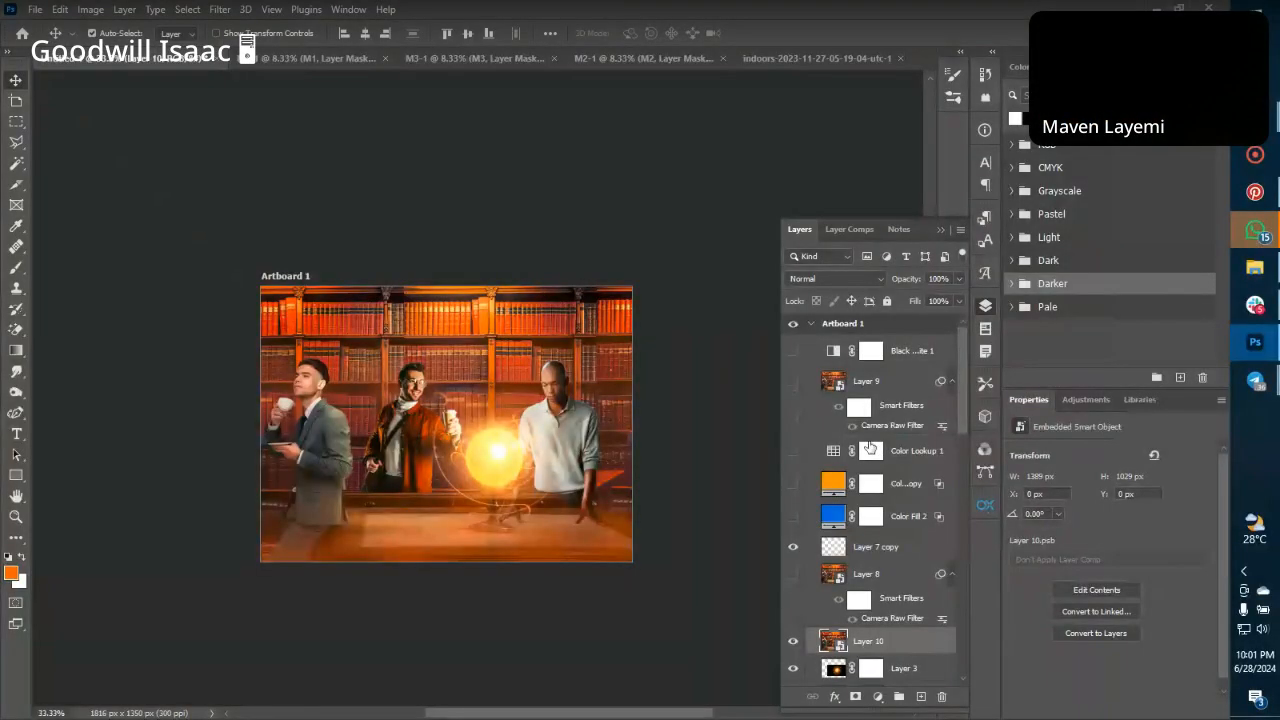
Turn Color Fill 2, the orange fill copy and Color Lookup 1 back on, and select the layers from Layer 8 through Color Lookup 1.
scroll(870, 450, "down", 2)
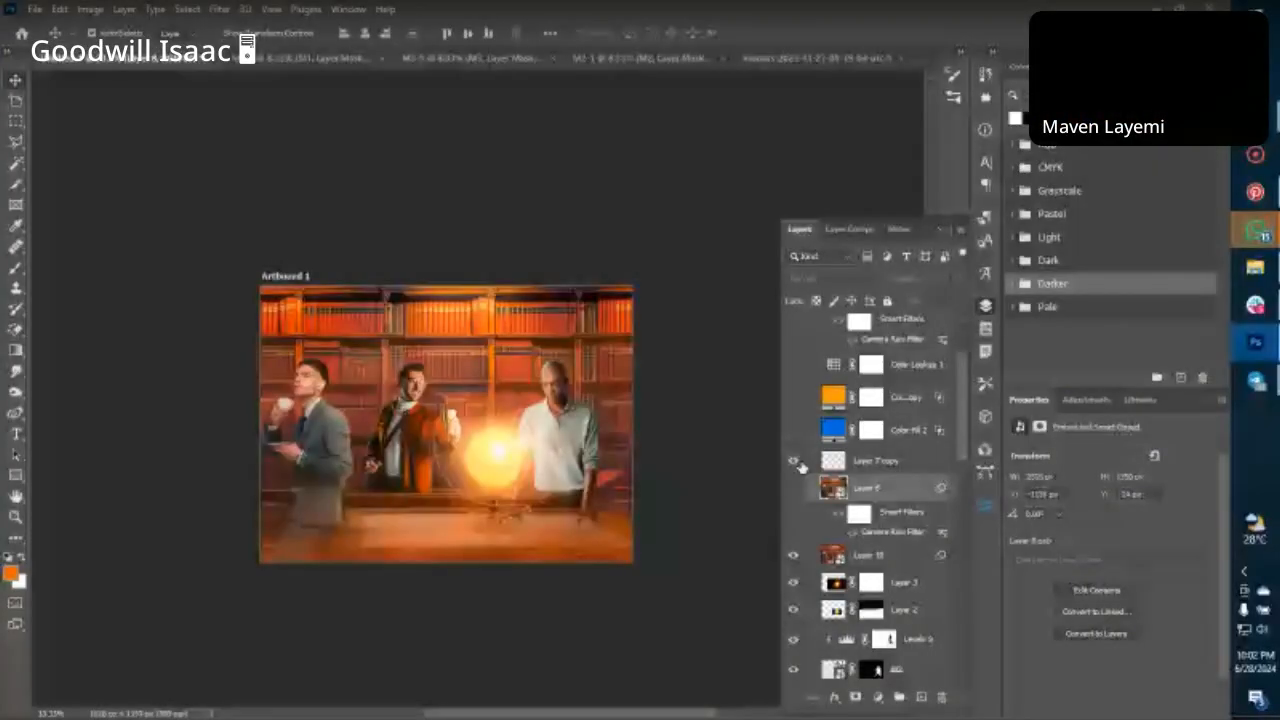
left_click(793, 461)
left_click(793, 461)
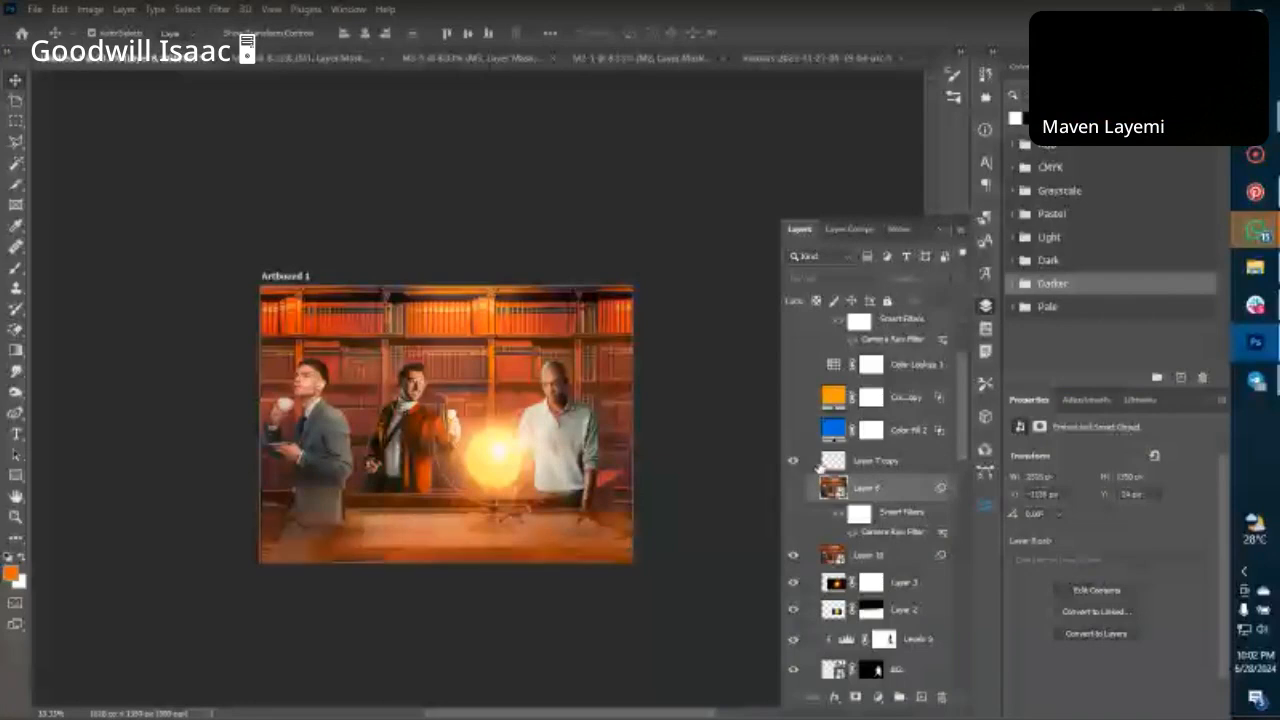
left_click(793, 430)
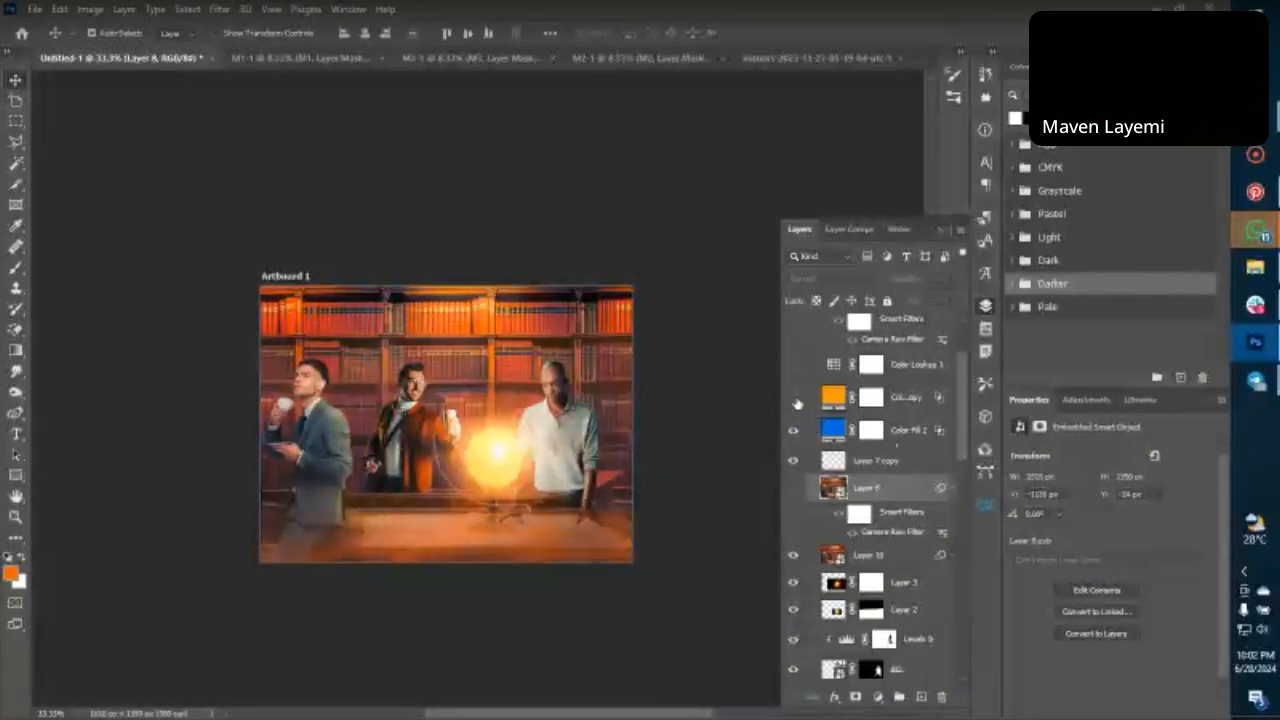
scroll(795, 398, "up", 1)
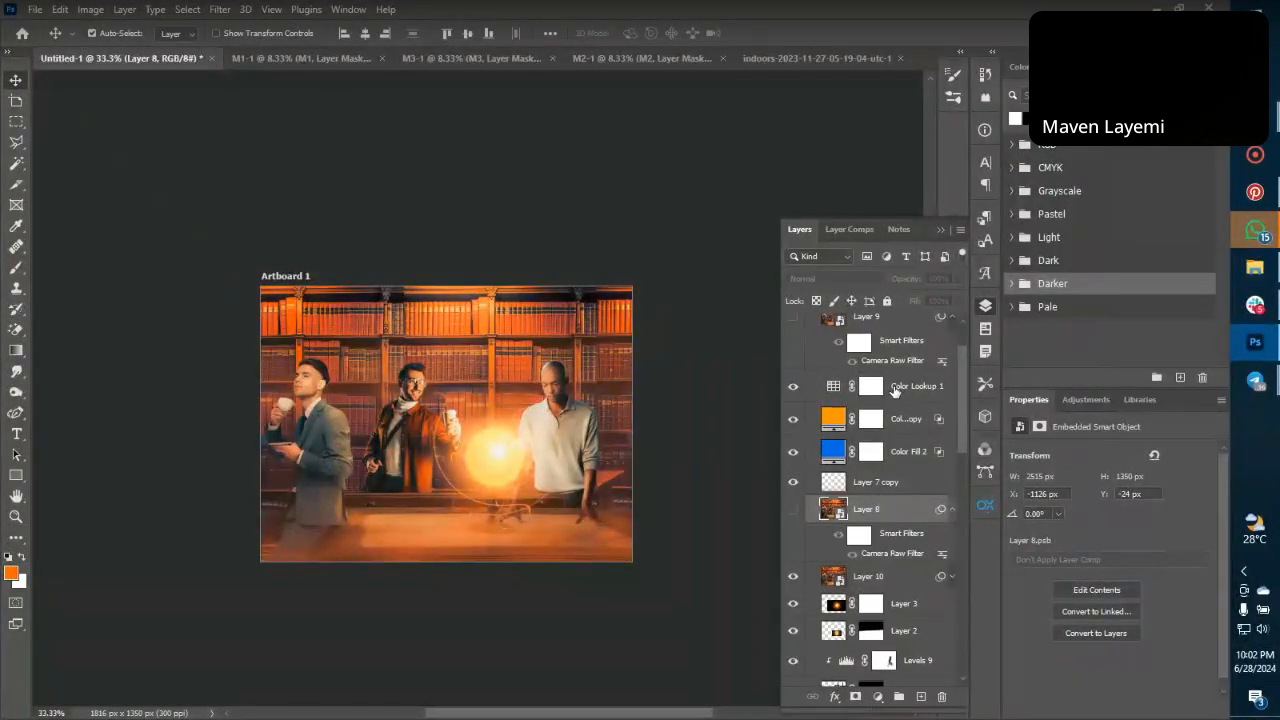
left_click(892, 385, "shift")
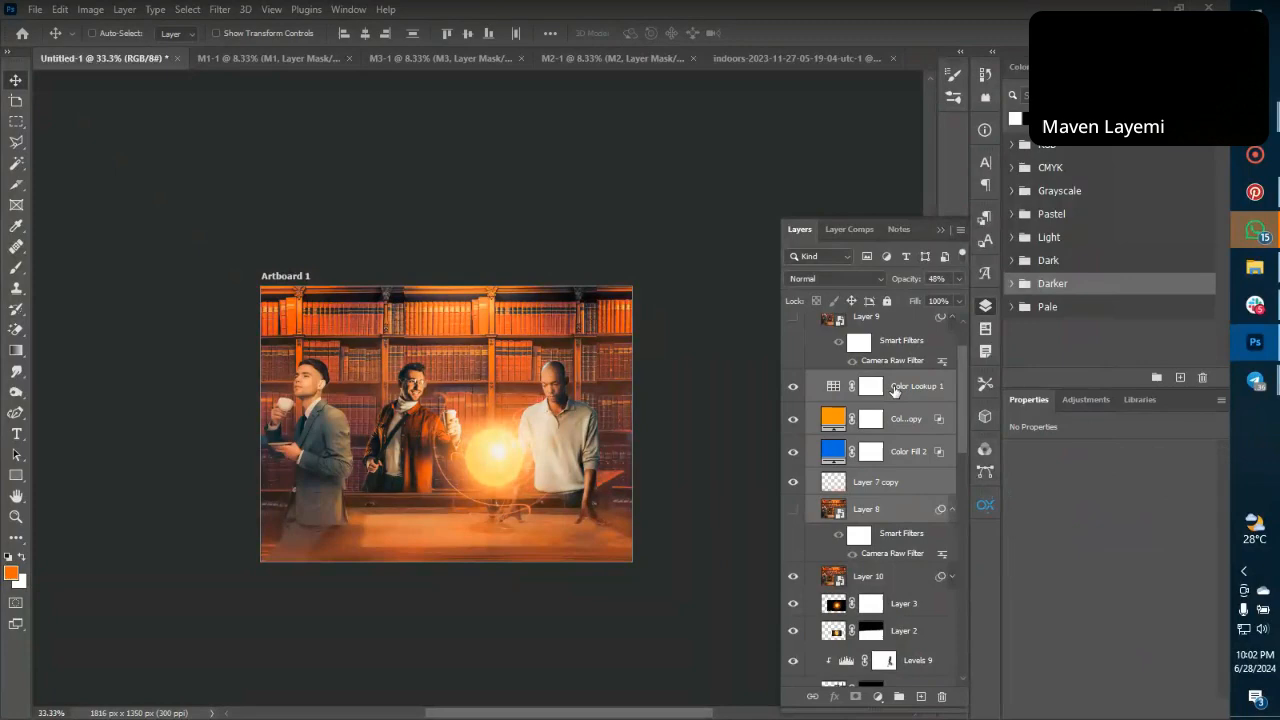
Merge the selected layers from Layer 8 through Color Lookup 1 into a new copy and convert it to a smart object.
key("ctrl+alt+e")
right_click(899, 389)
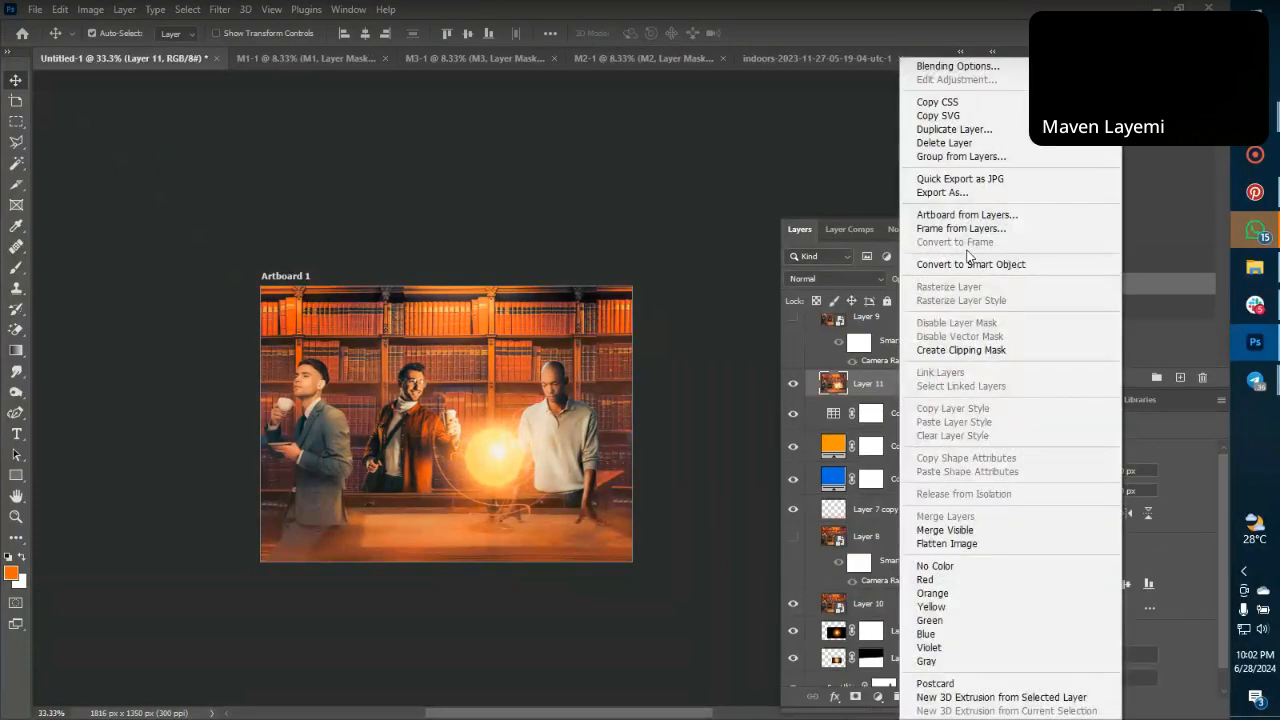
left_click(968, 263)
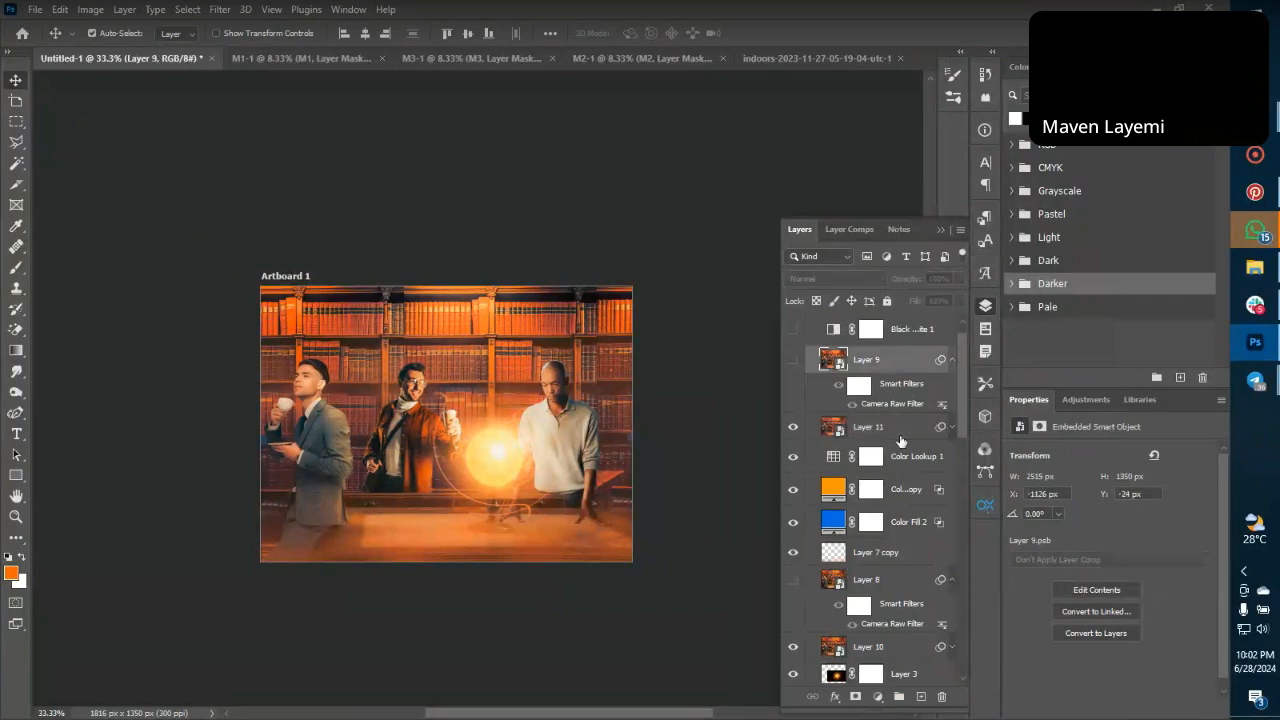
Delete the hidden Layer 9 smart object together with its Camera Raw filter.
key("ctrl+plus")
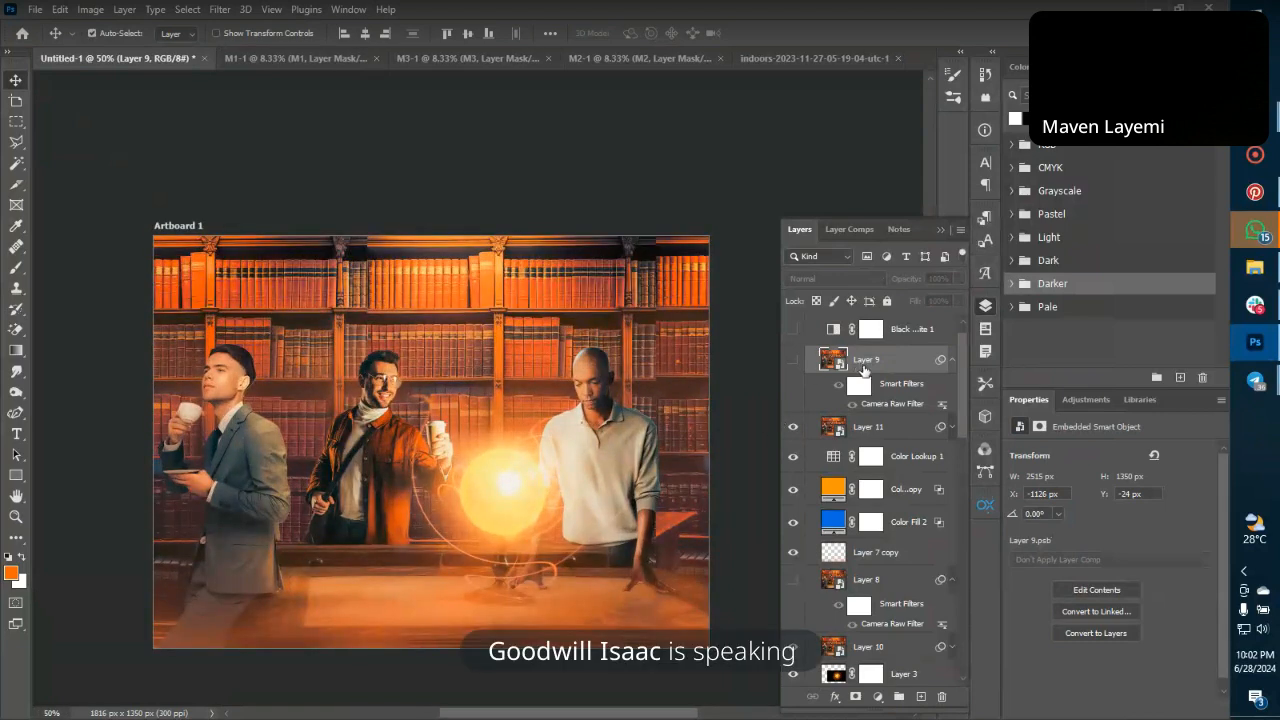
key("Delete")
scroll(594, 516, "down", 2)
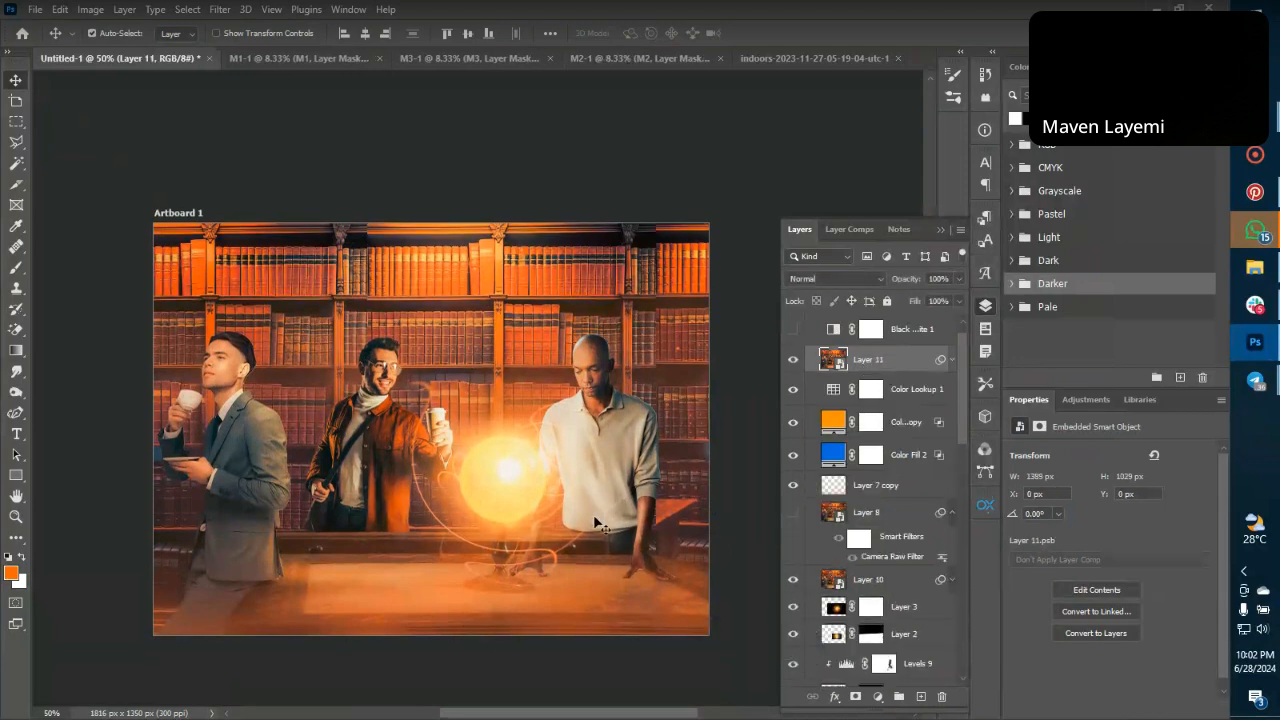
Examine the graded library composite, checking how the three men, the globe glow and the table blend together.
key("ctrl+plus")
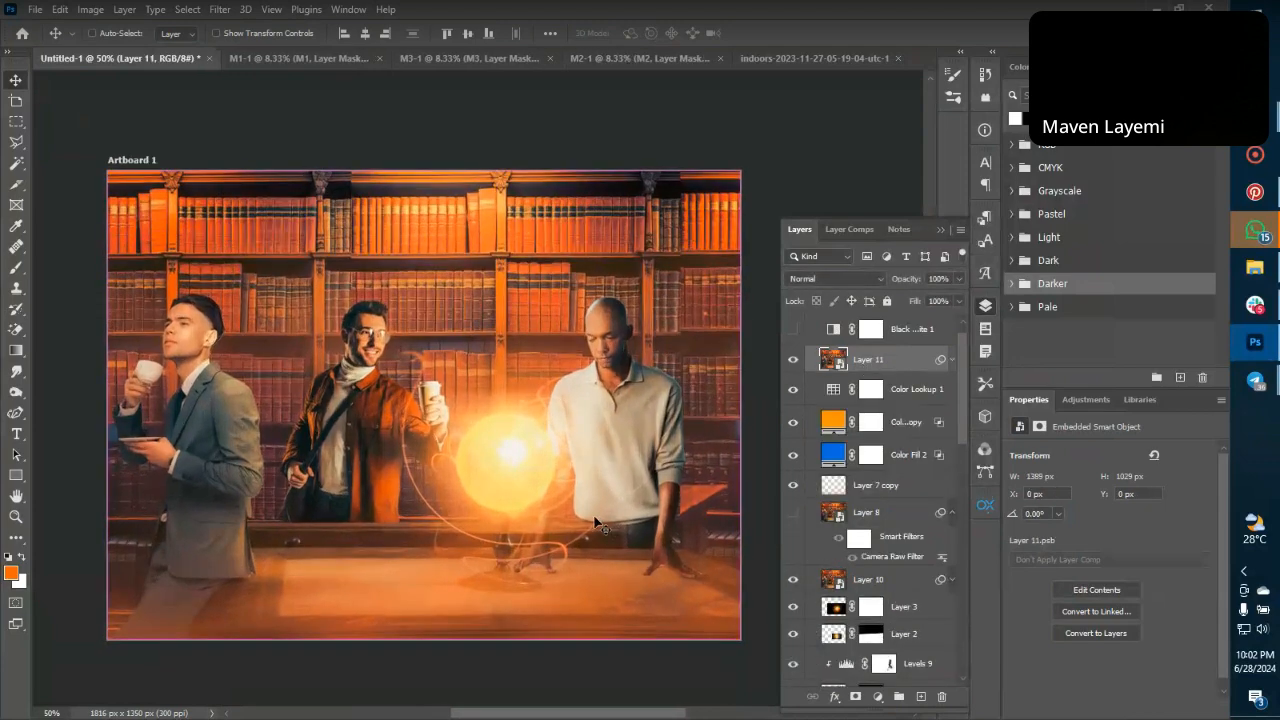
key("ctrl+minus")
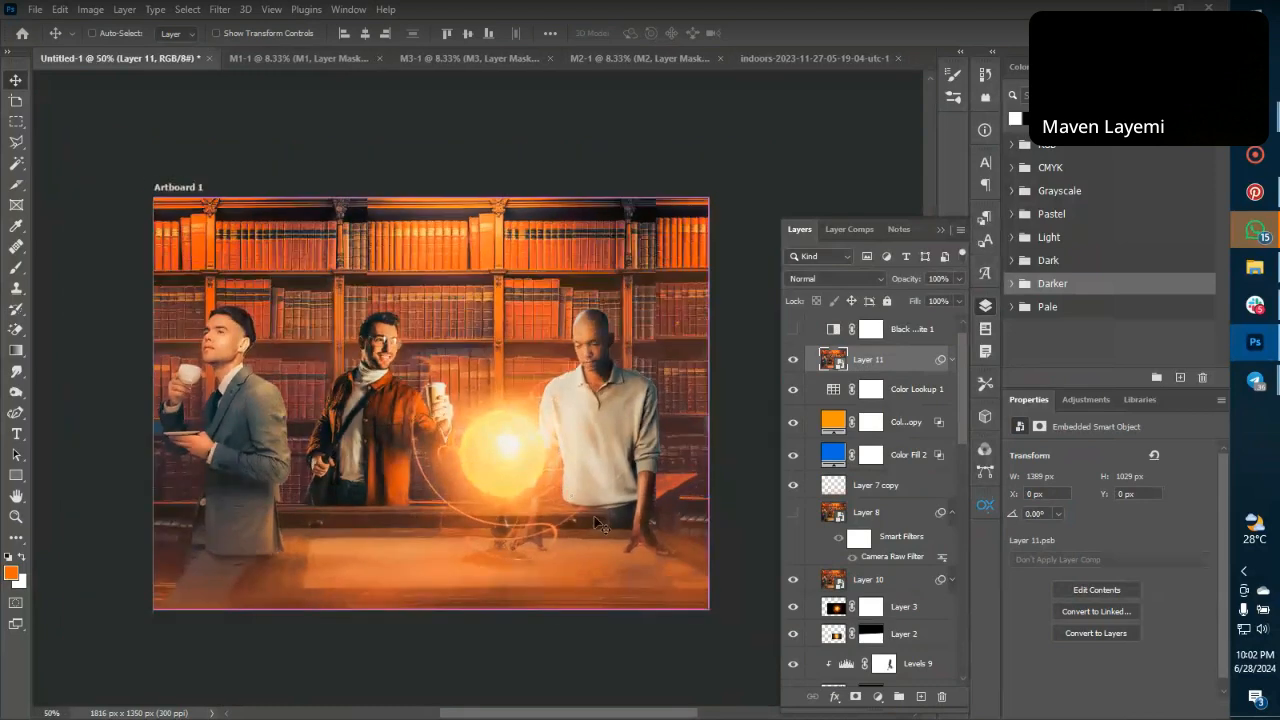
key("ctrl+plus")
key("ctrl+minus")
key("ctrl+plus")
key("ctrl+minus")
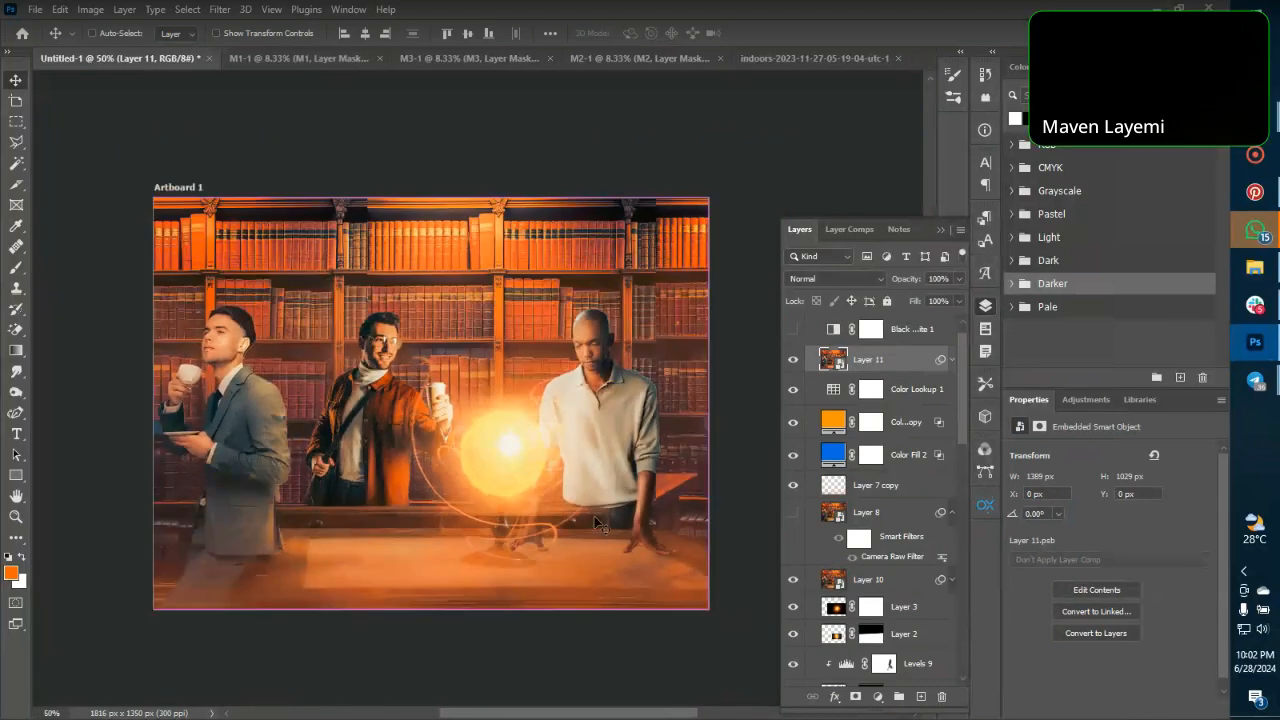
scroll(515, 391, "up", 1)
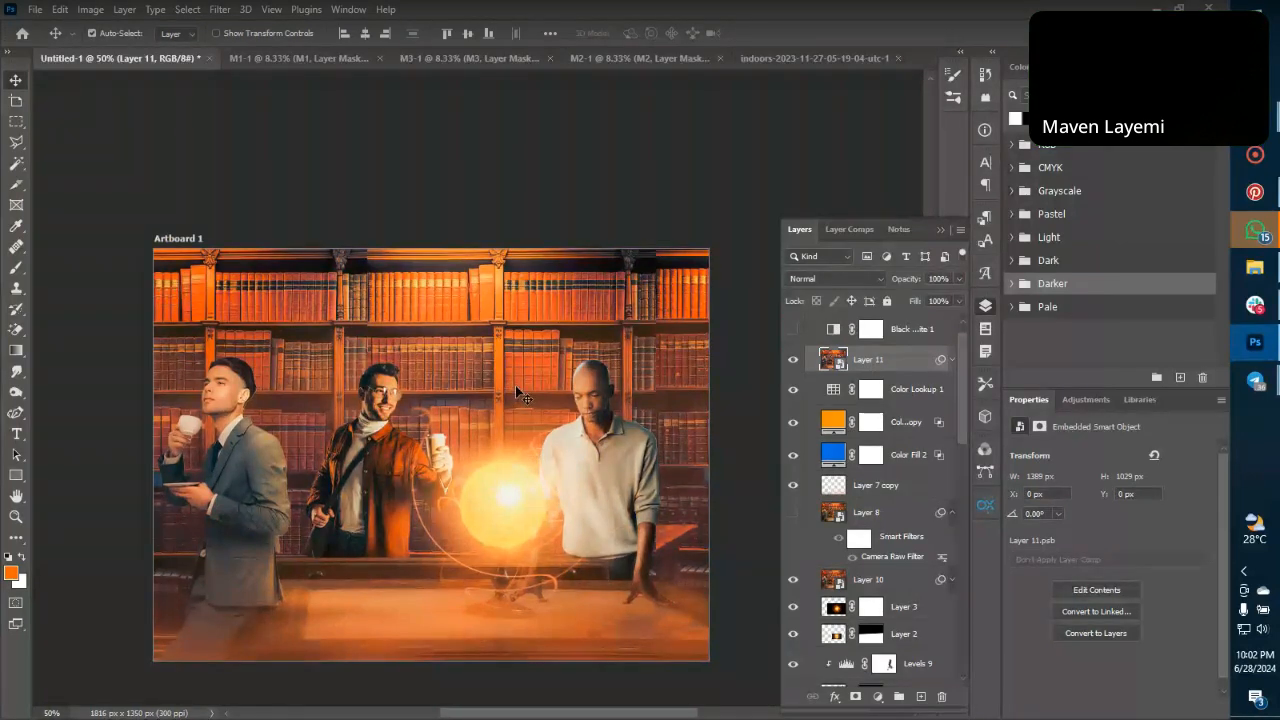
scroll(515, 391, "down", 1)
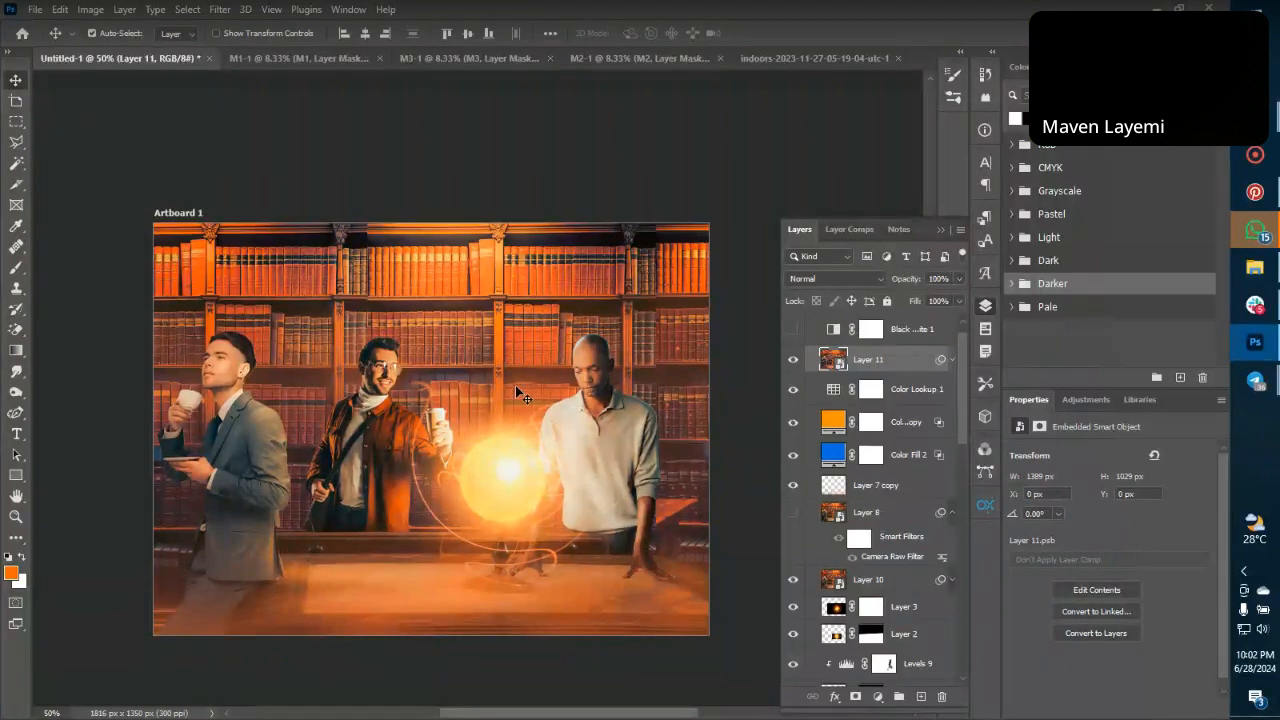
scroll(515, 391, "down", 1)
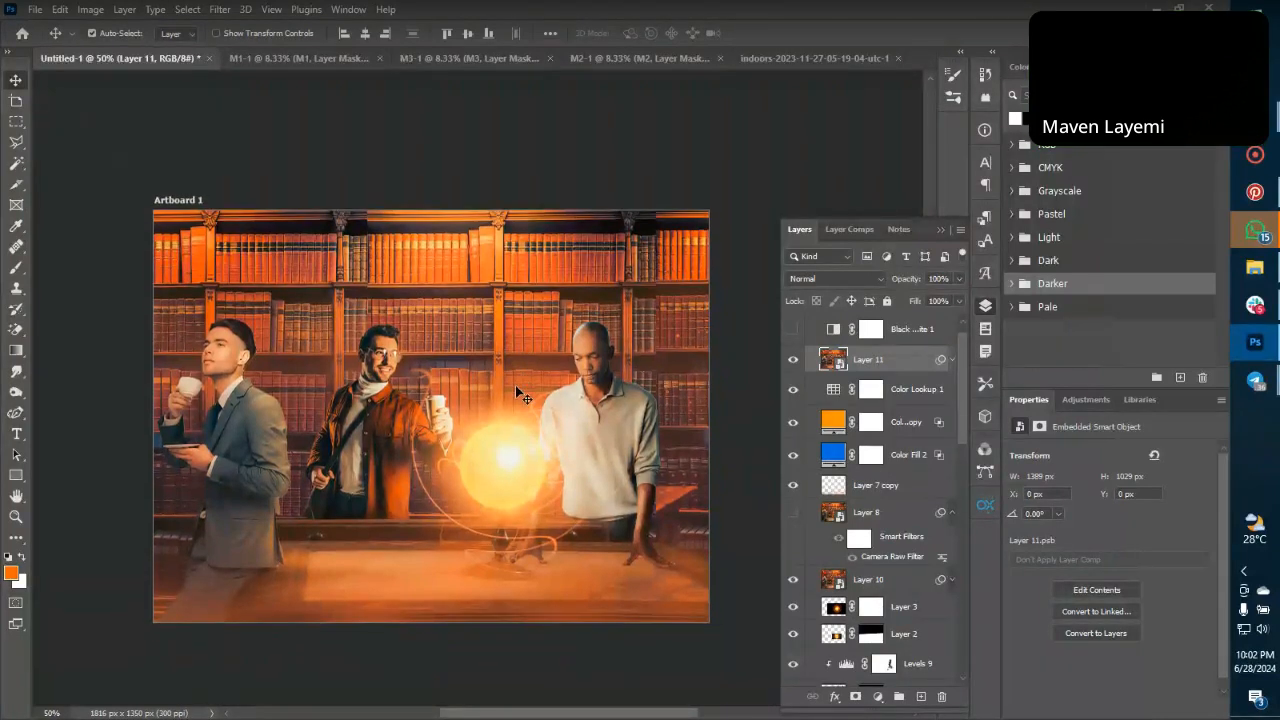
Close the M1-1, M2-1, M3-1 and indoors source documents without saving, keeping only Untitled-1 open.
left_click(380, 58)
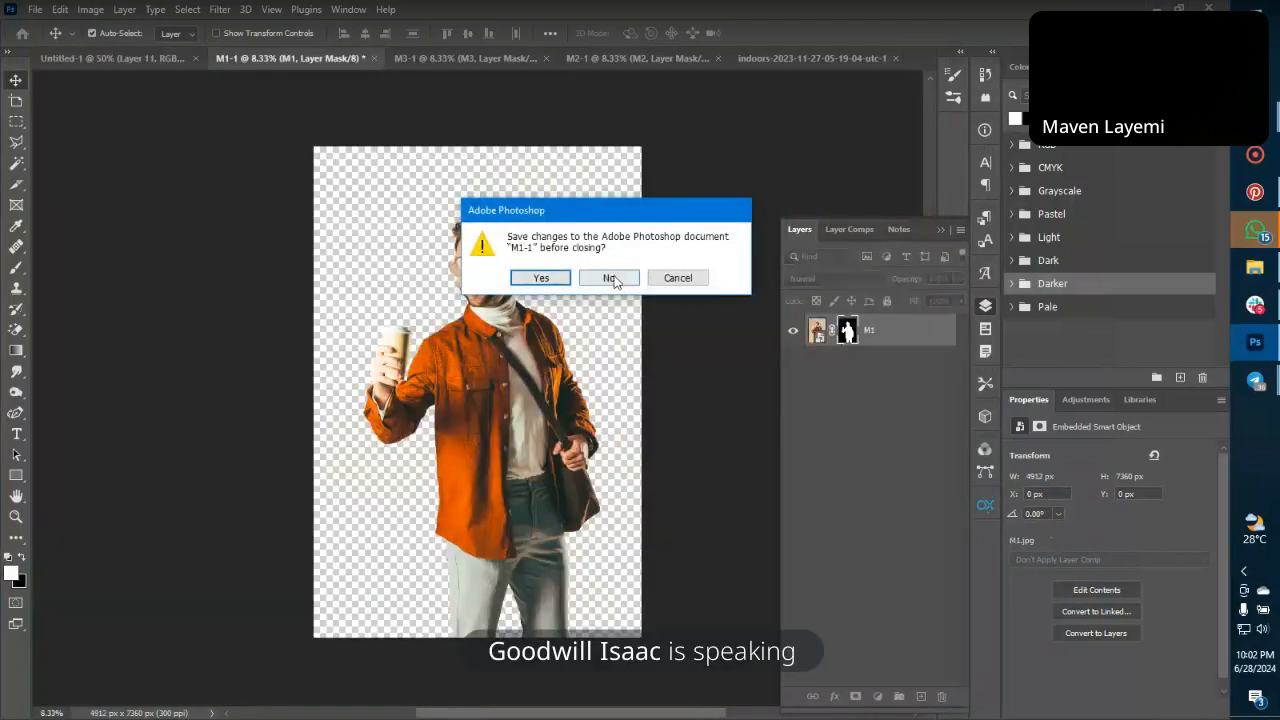
left_click(614, 282)
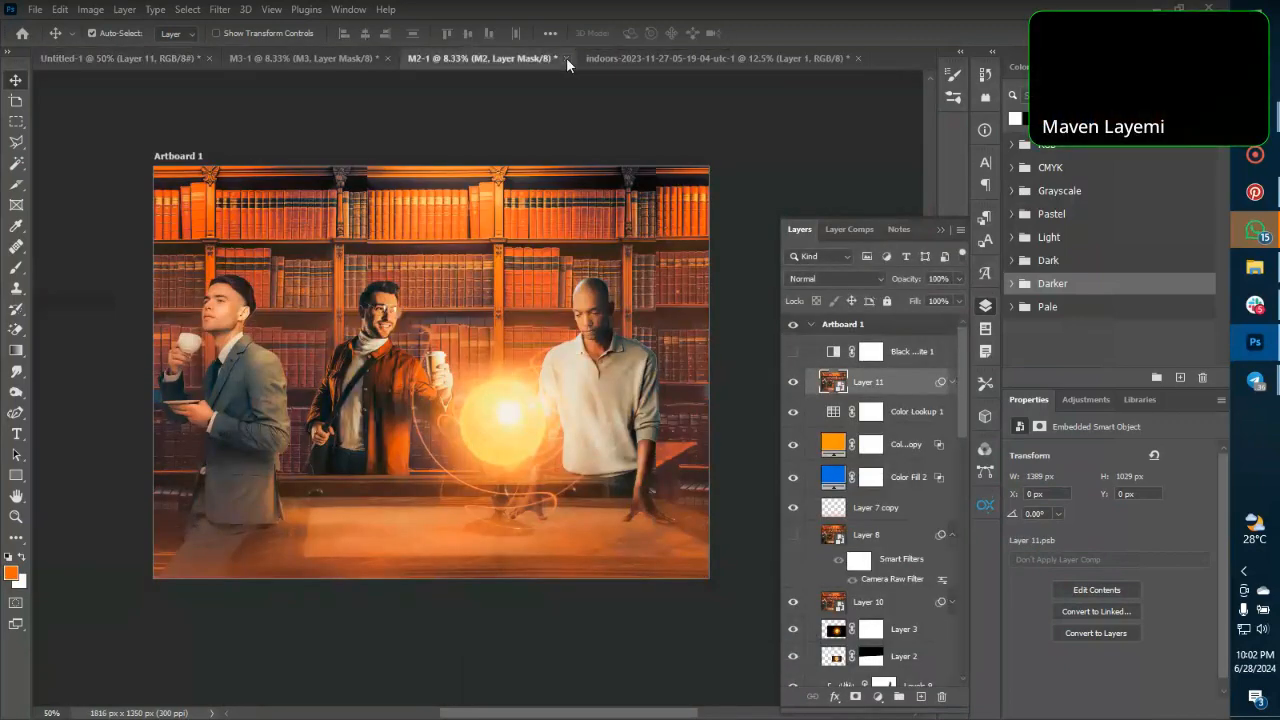
left_click(566, 57)
left_click(606, 276)
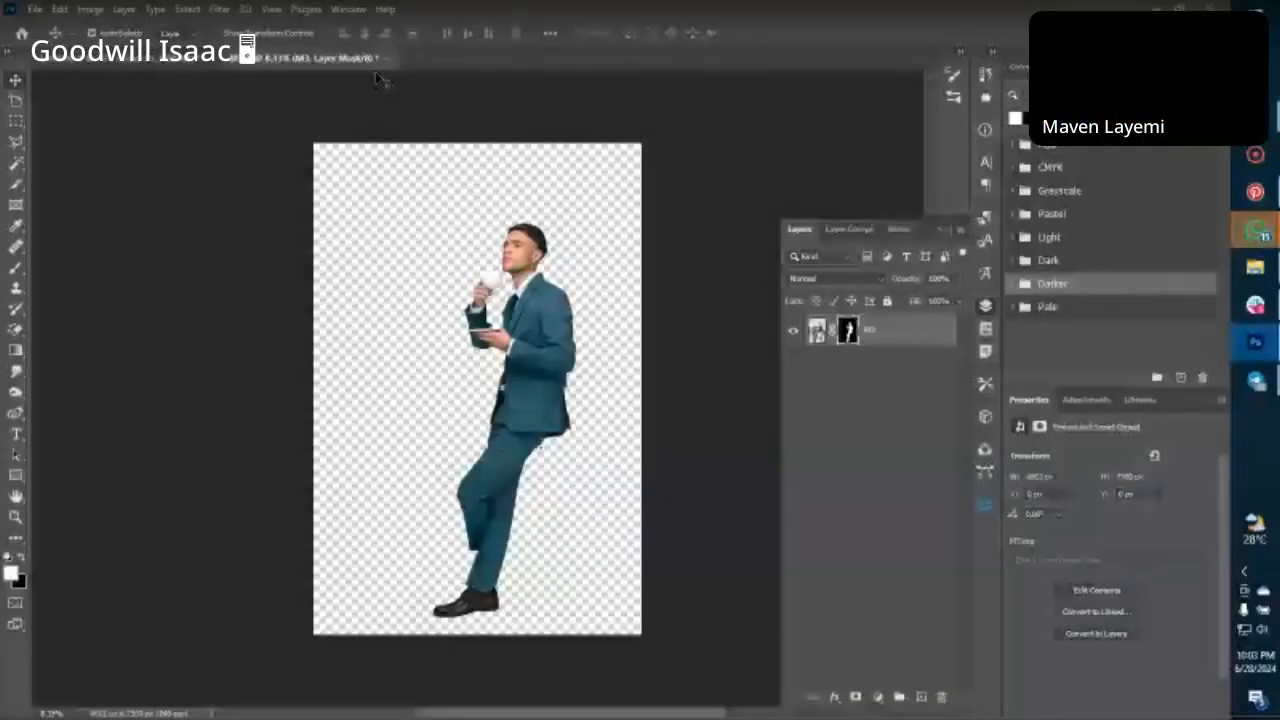
left_click(388, 58)
left_click(620, 280)
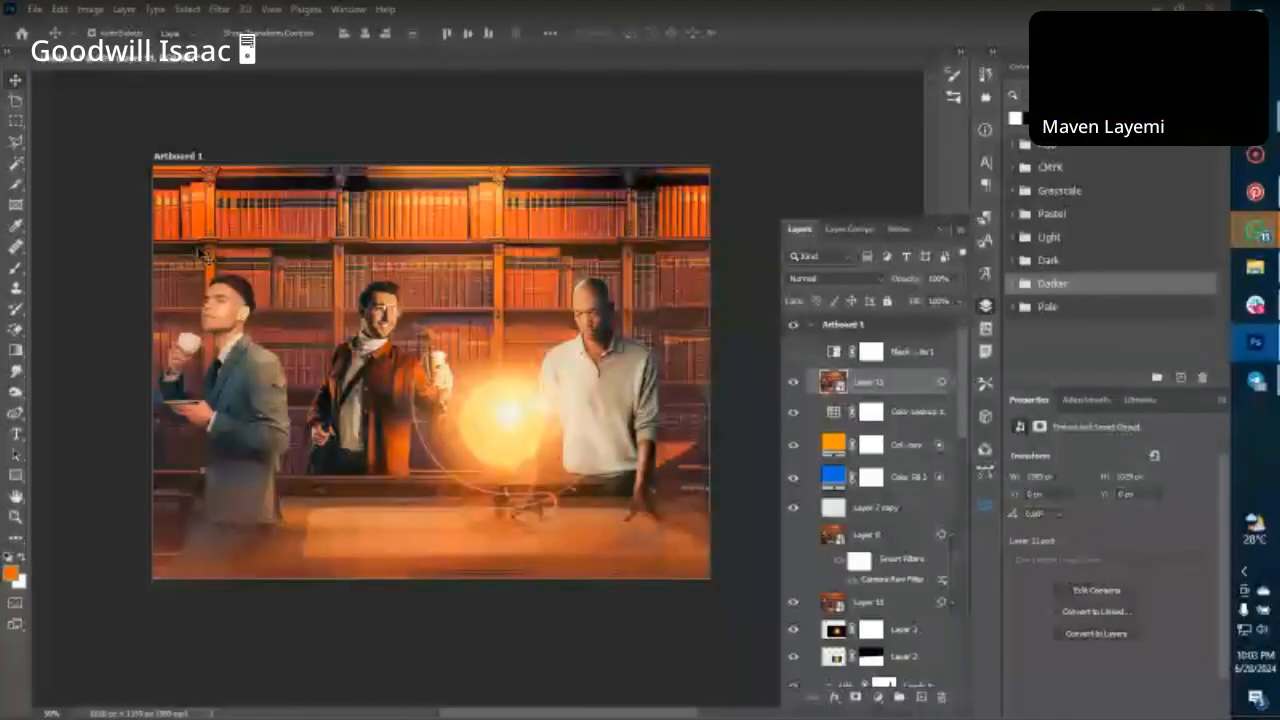
Add a white title text reading WALKER over the bookshelves above the men.
key("ctrl+minus")
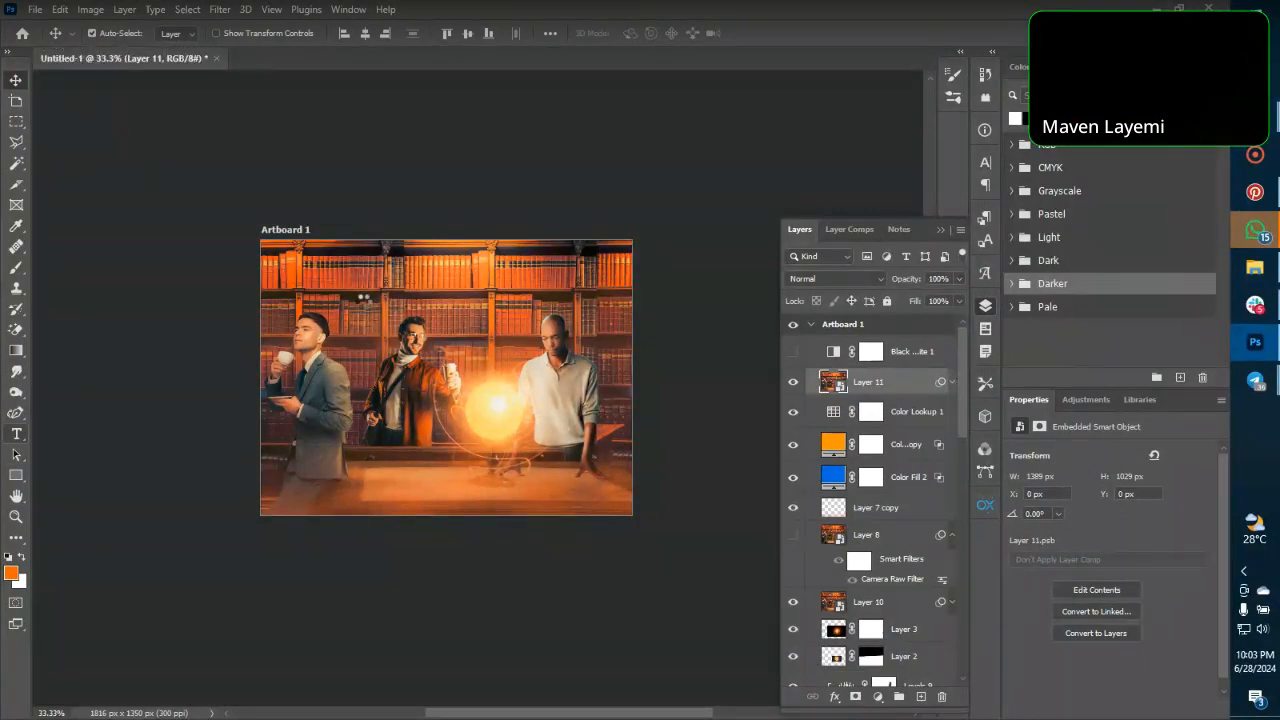
key("t")
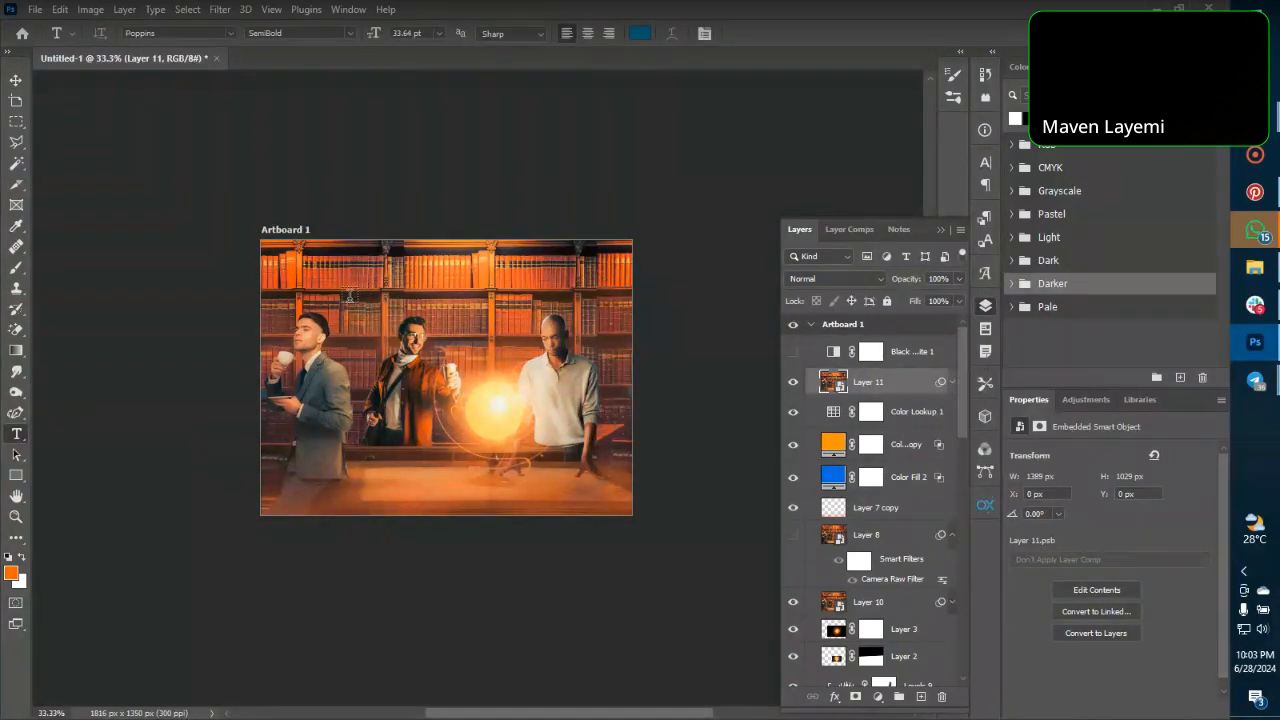
left_click(349, 296)
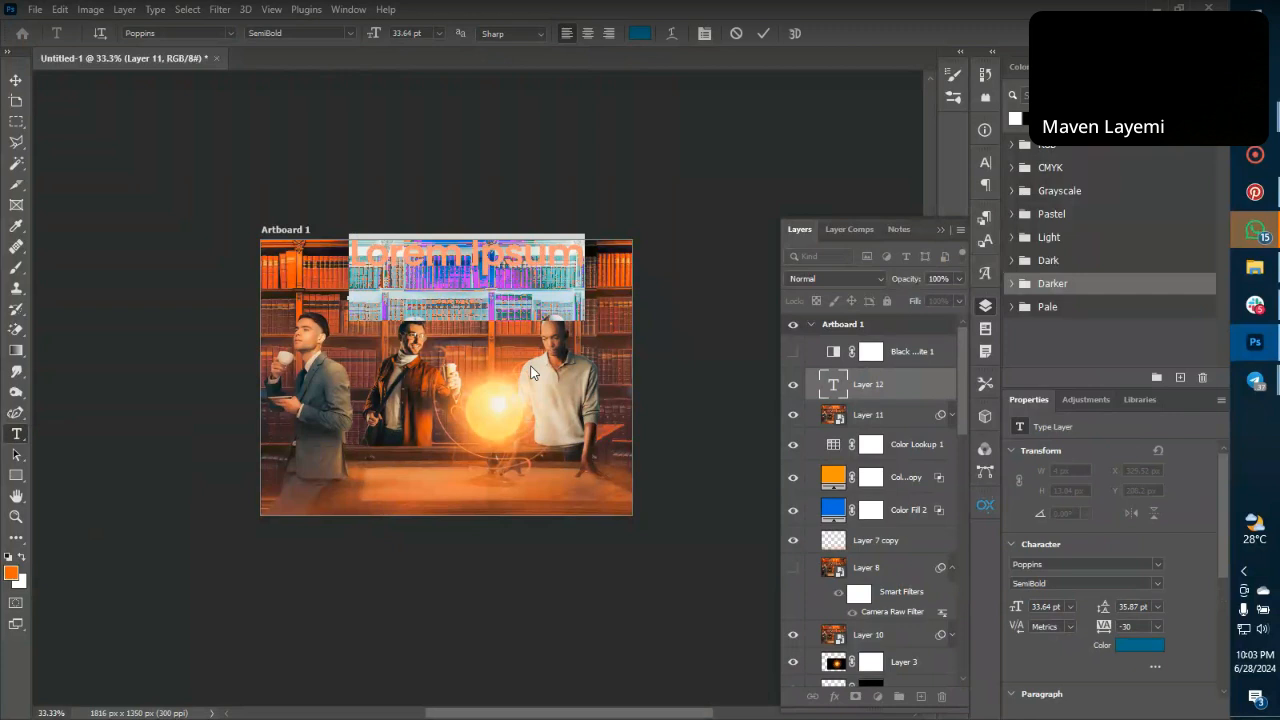
left_click(634, 269)
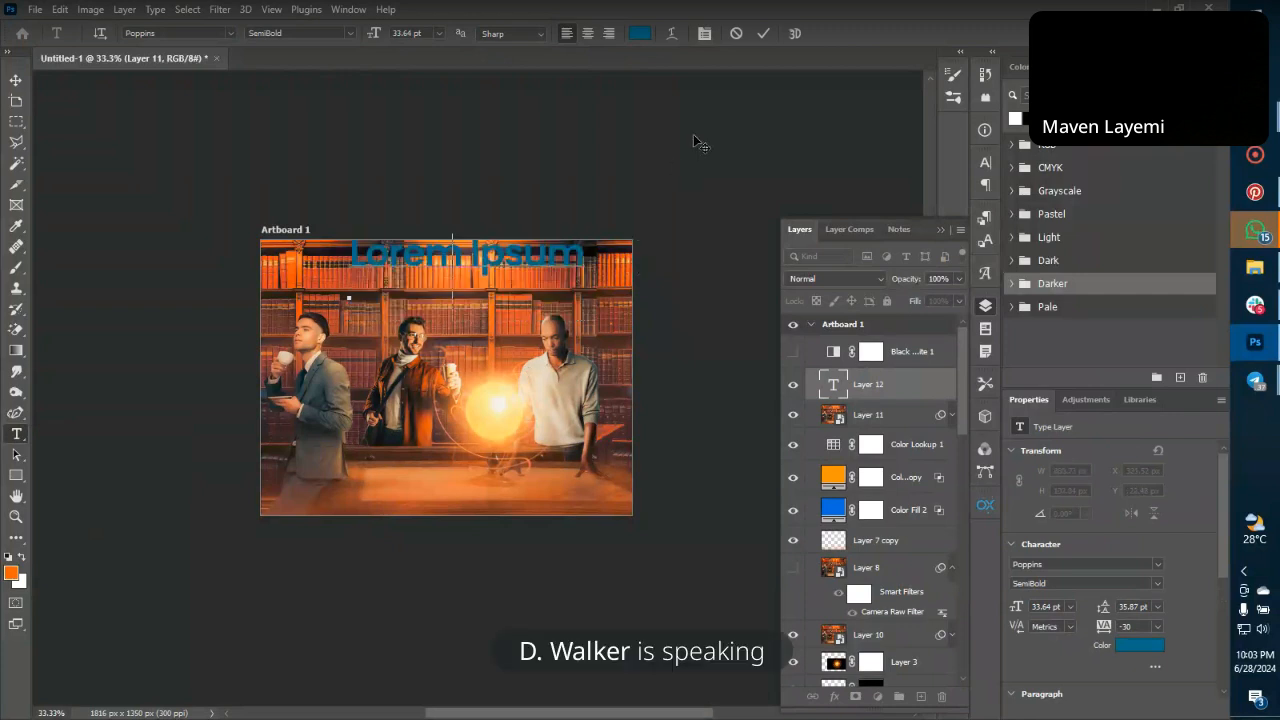
type("WALKER")
left_click(763, 34)
Move the WALKER title down and across so it sits near the upper middle of the artboard.
key("v")
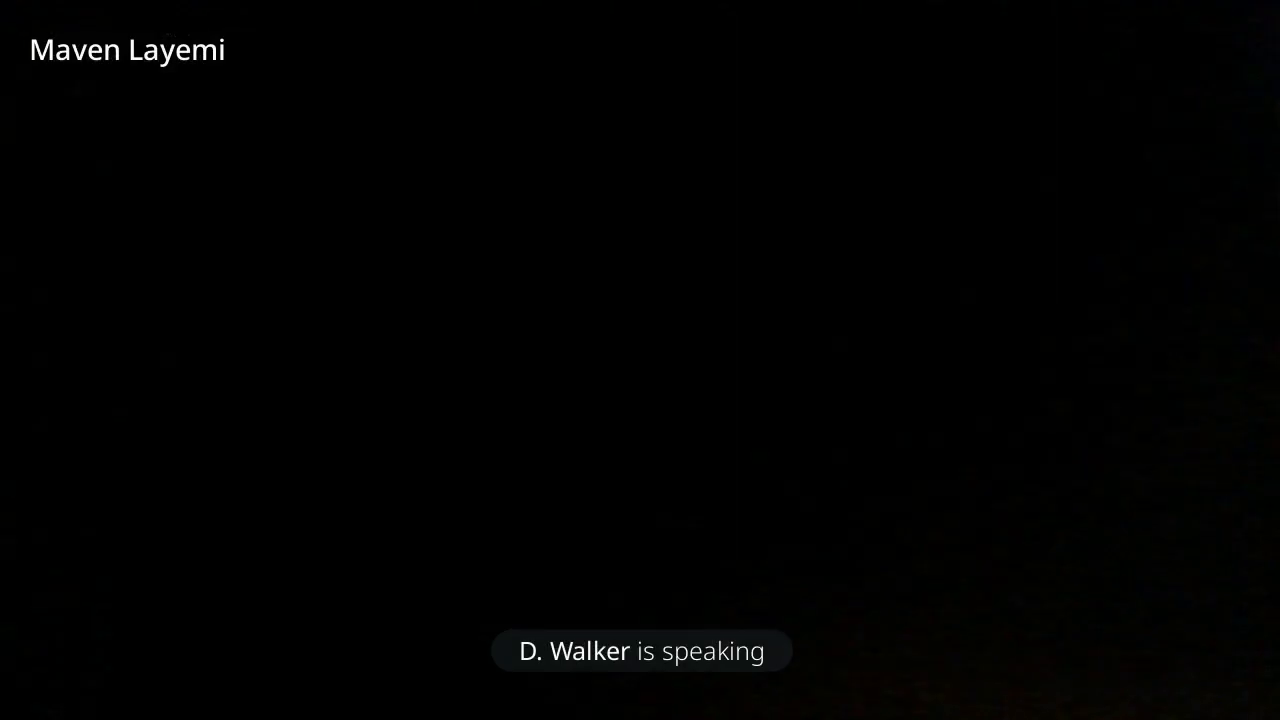
left_click_drag(444, 264, 446, 286)
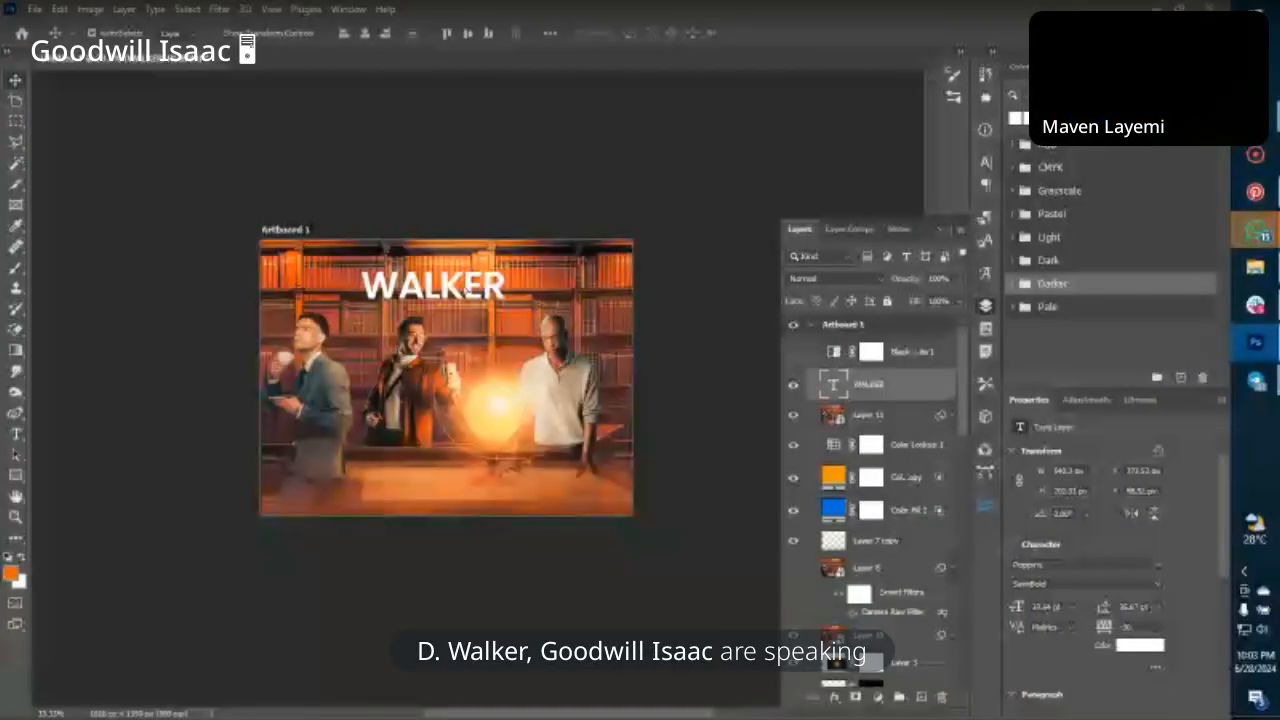
left_click_drag(467, 291, 489, 290)
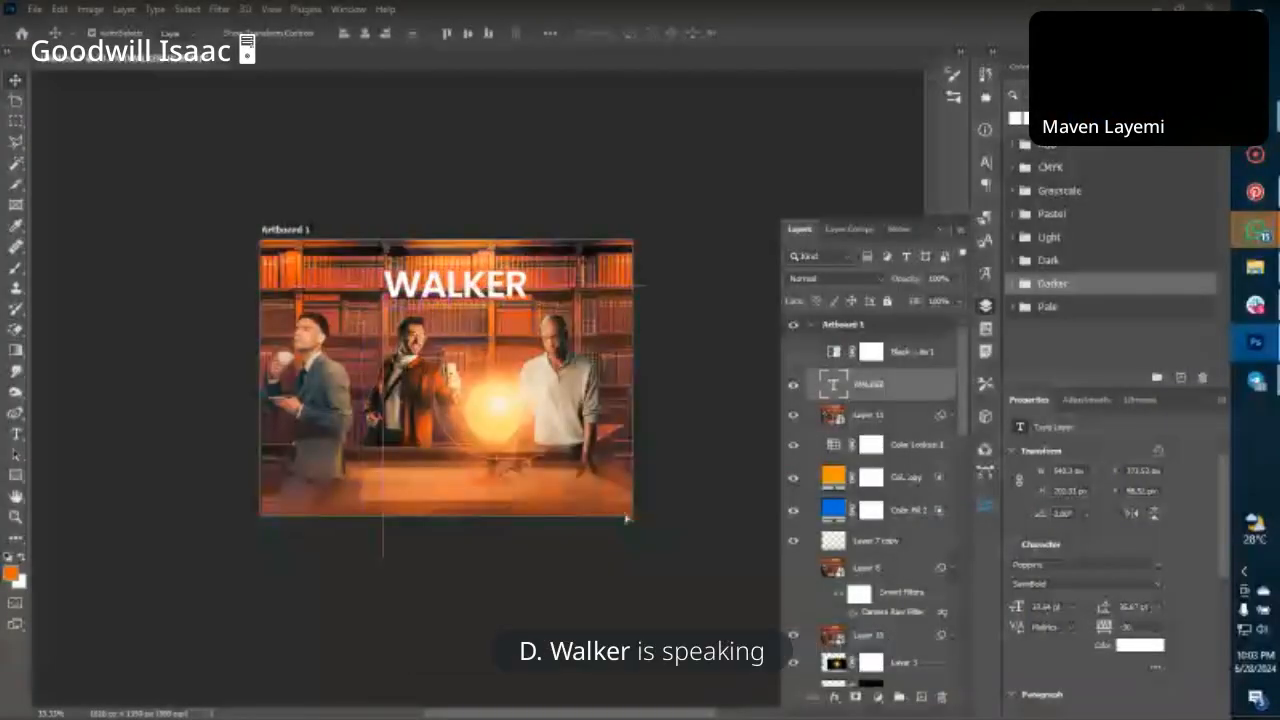
Set the WALKER title in the Akira Expanded Super Bold font and recentre it horizontally over the bookshelves.
left_click(1155, 566)
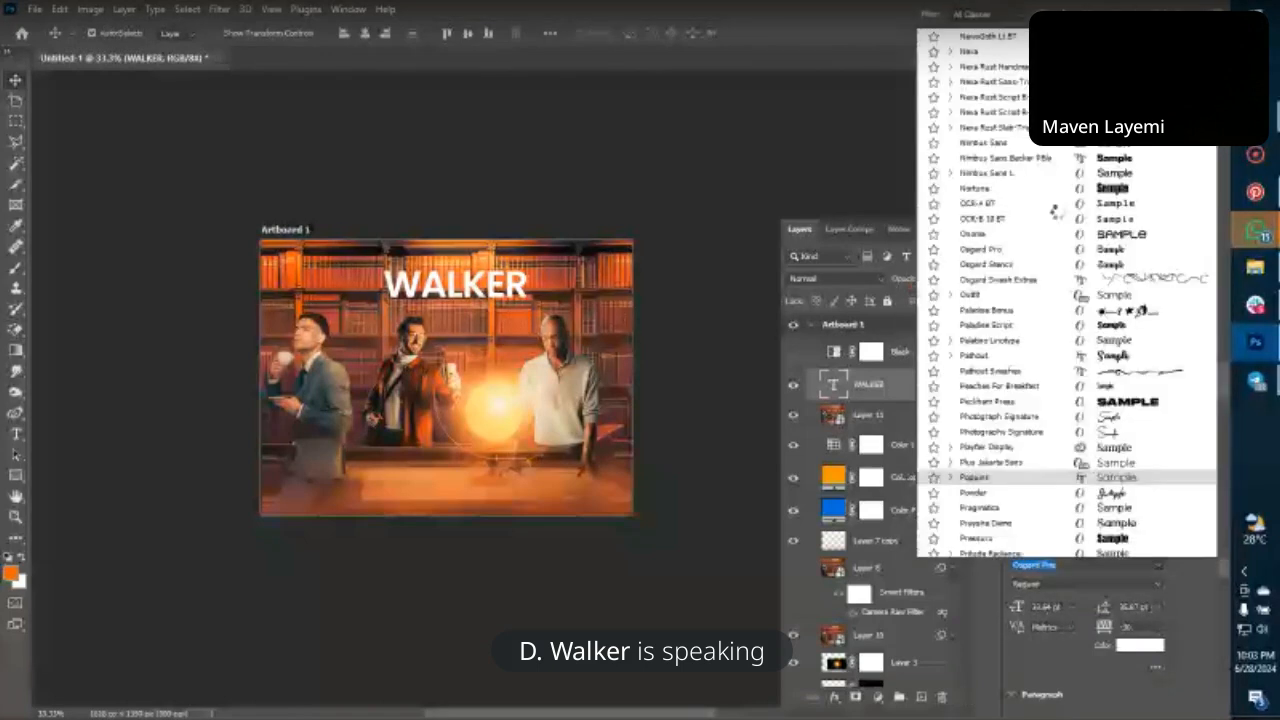
scroll(1061, 300, "up", 2)
scroll(1061, 300, "up", 4)
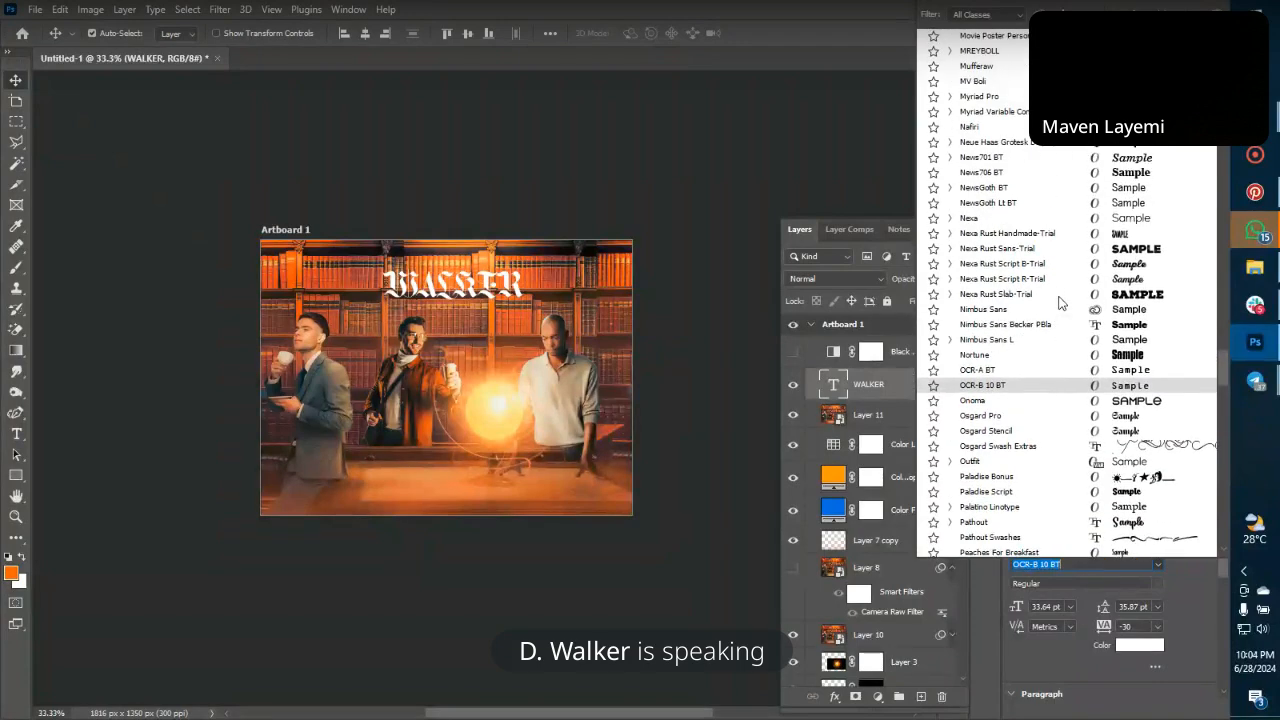
scroll(1061, 300, "up", 5)
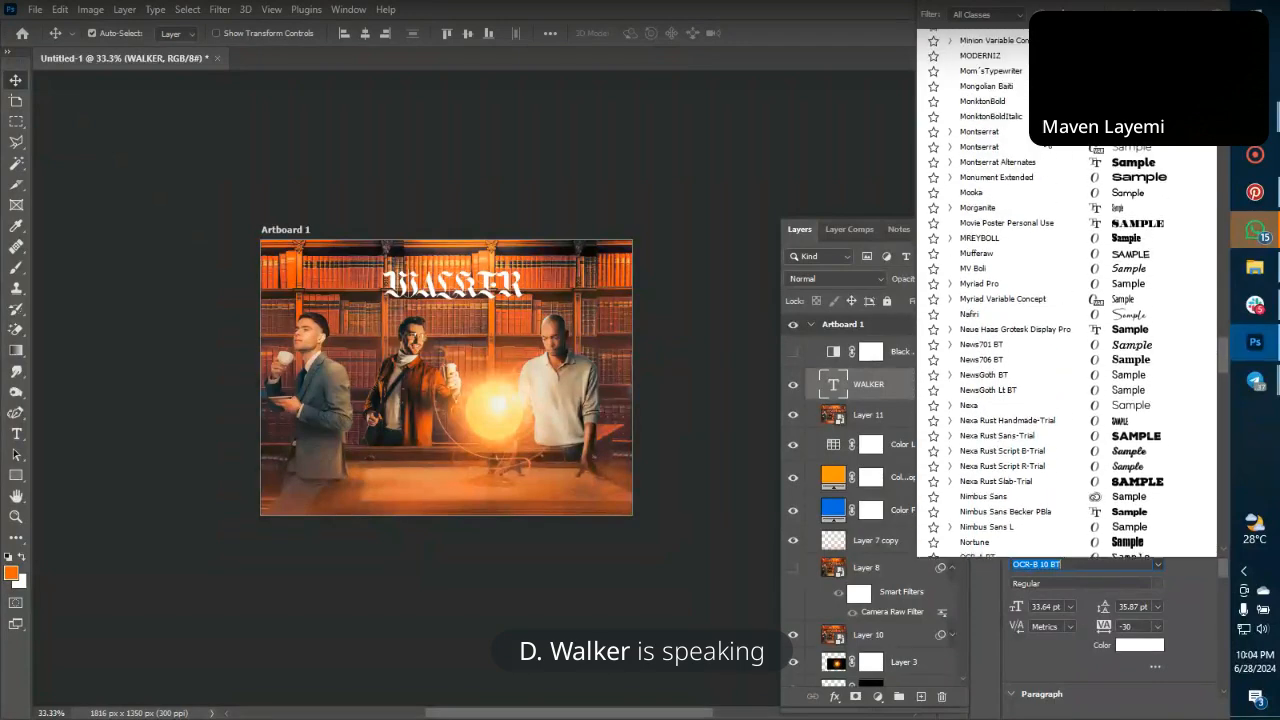
scroll(1057, 157, "up", 6)
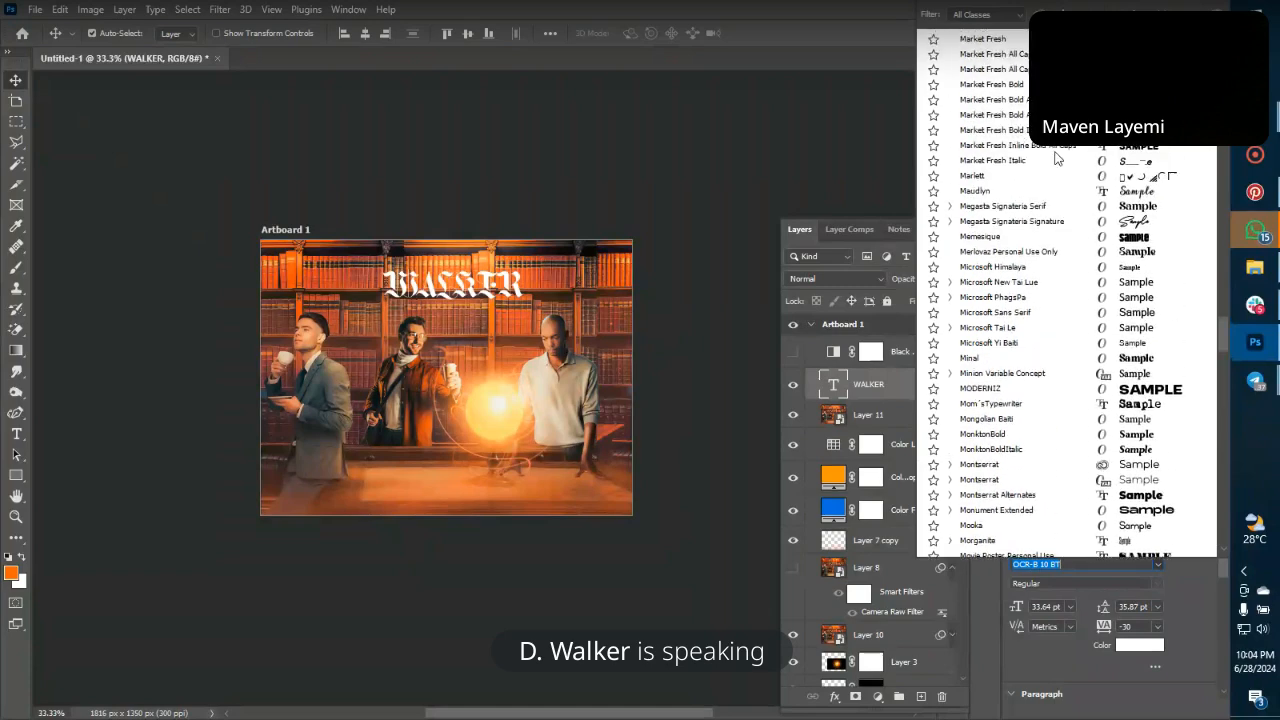
scroll(1057, 157, "up", 5)
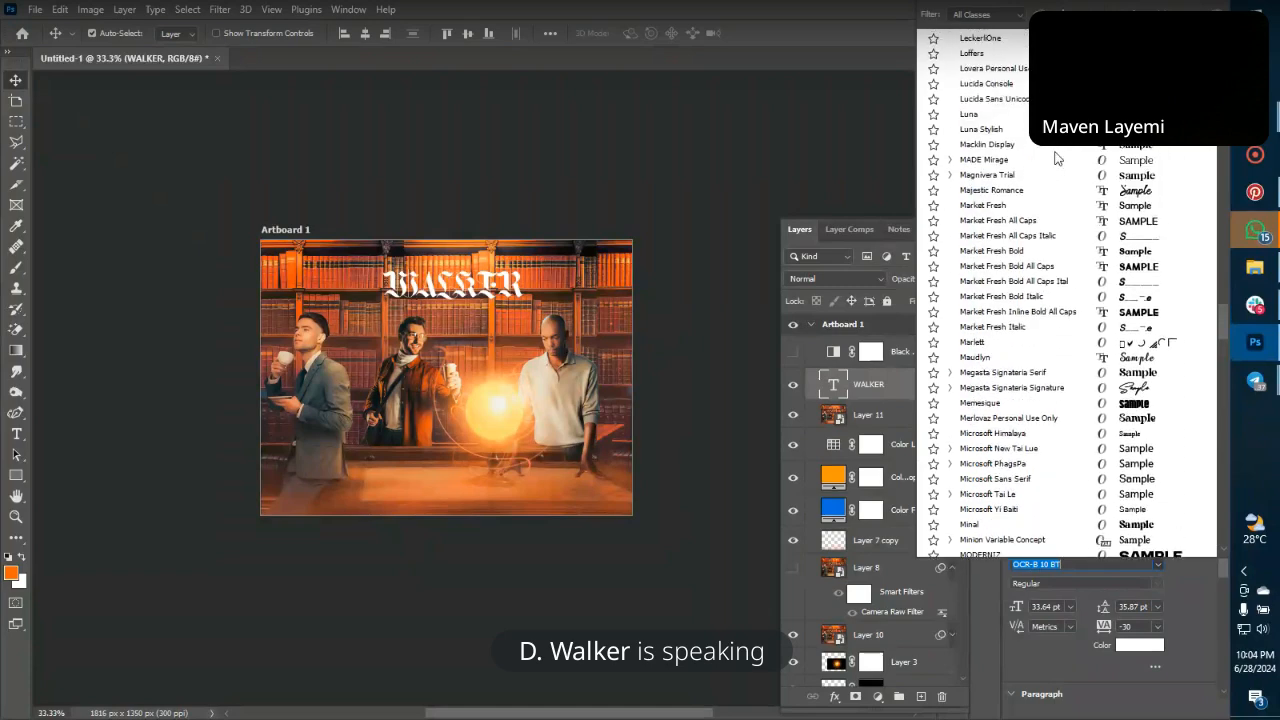
scroll(1057, 157, "up", 6)
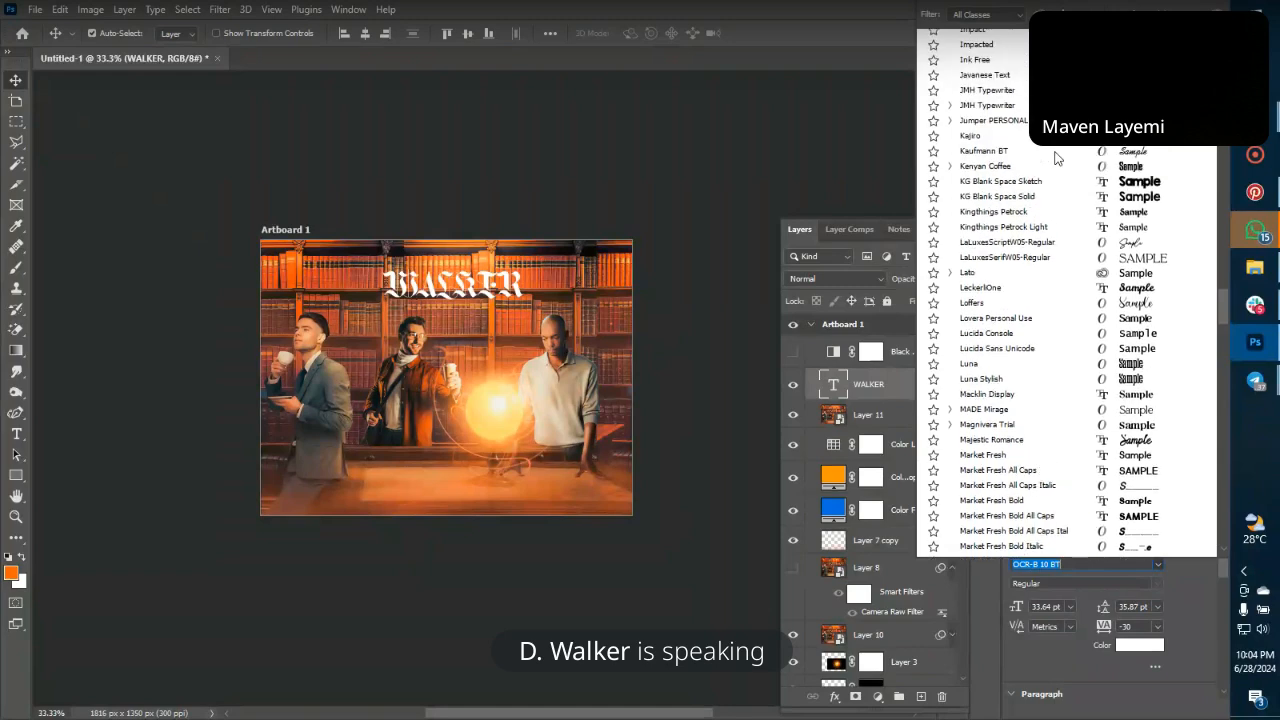
scroll(1057, 157, "up", 2)
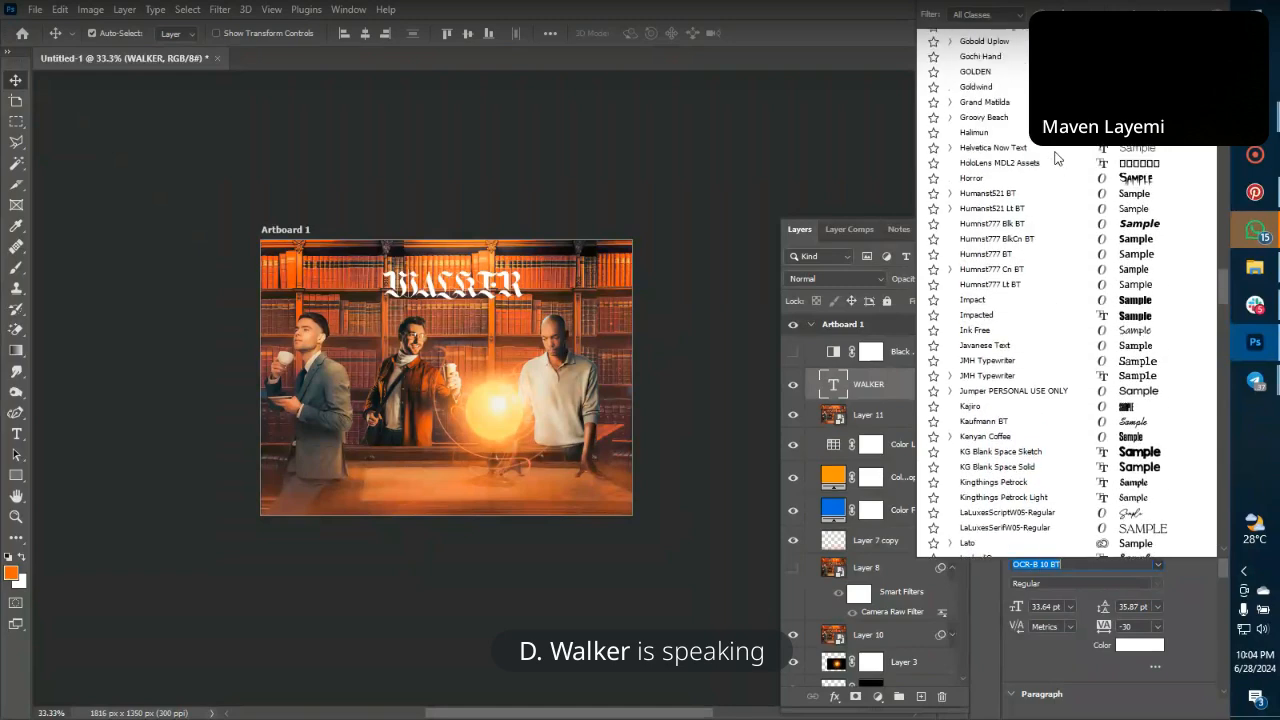
scroll(1057, 157, "up", 2)
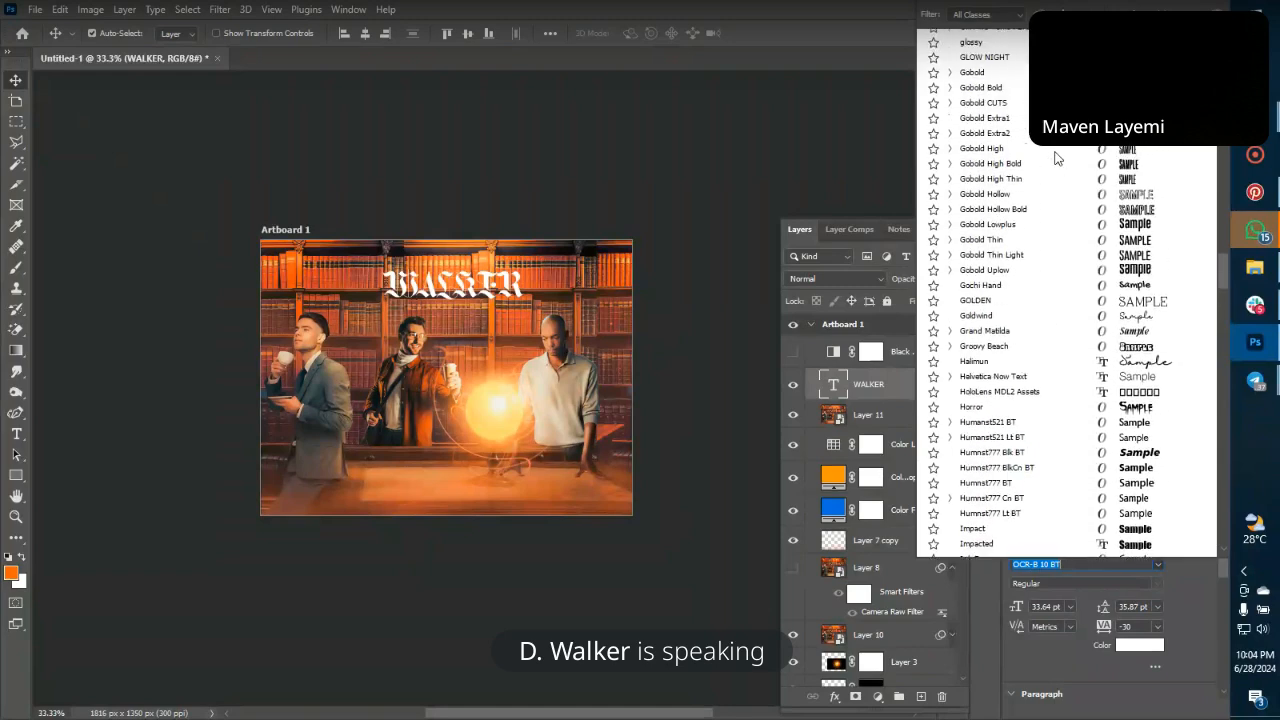
scroll(1057, 157, "up", 10)
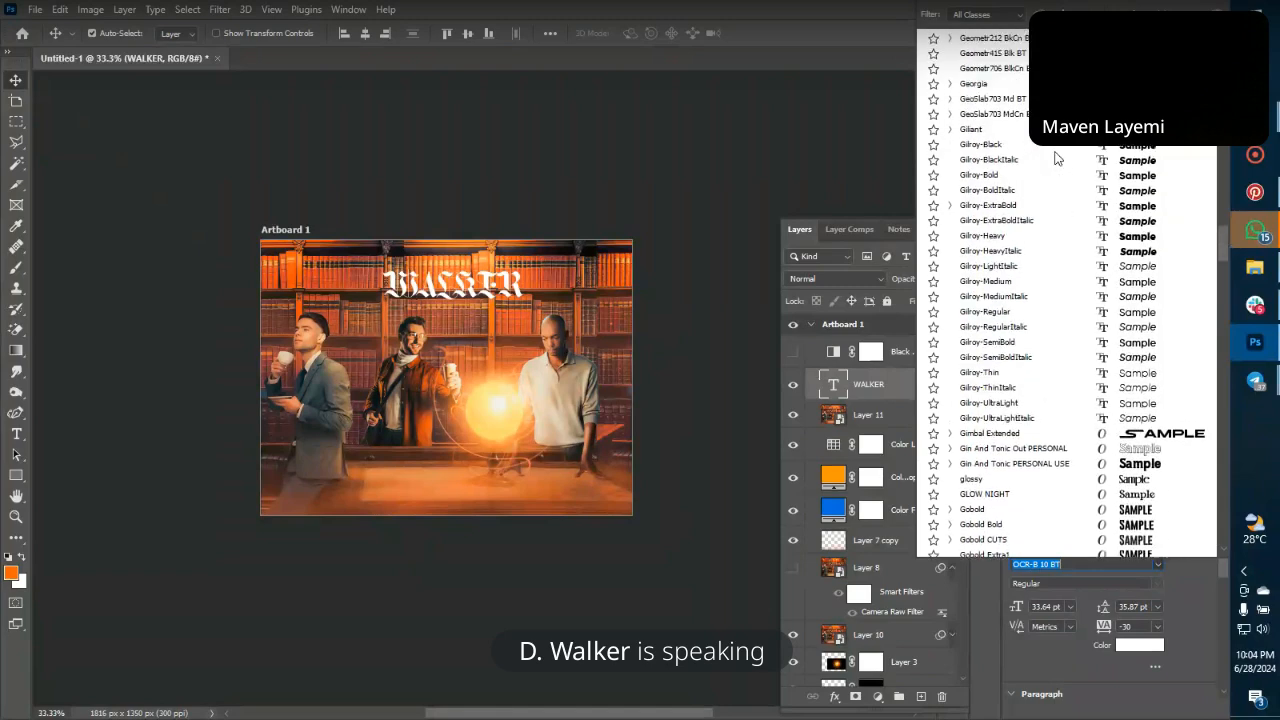
scroll(1057, 157, "up", 5)
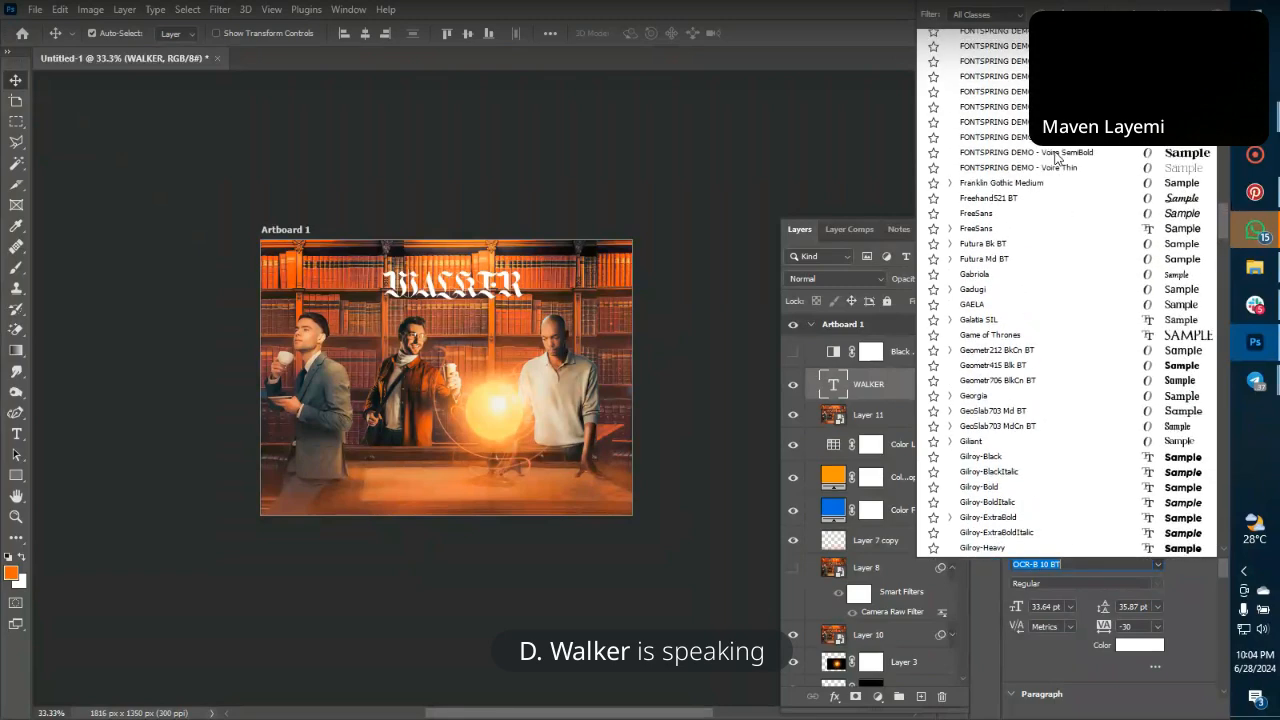
scroll(1057, 157, "up", 3)
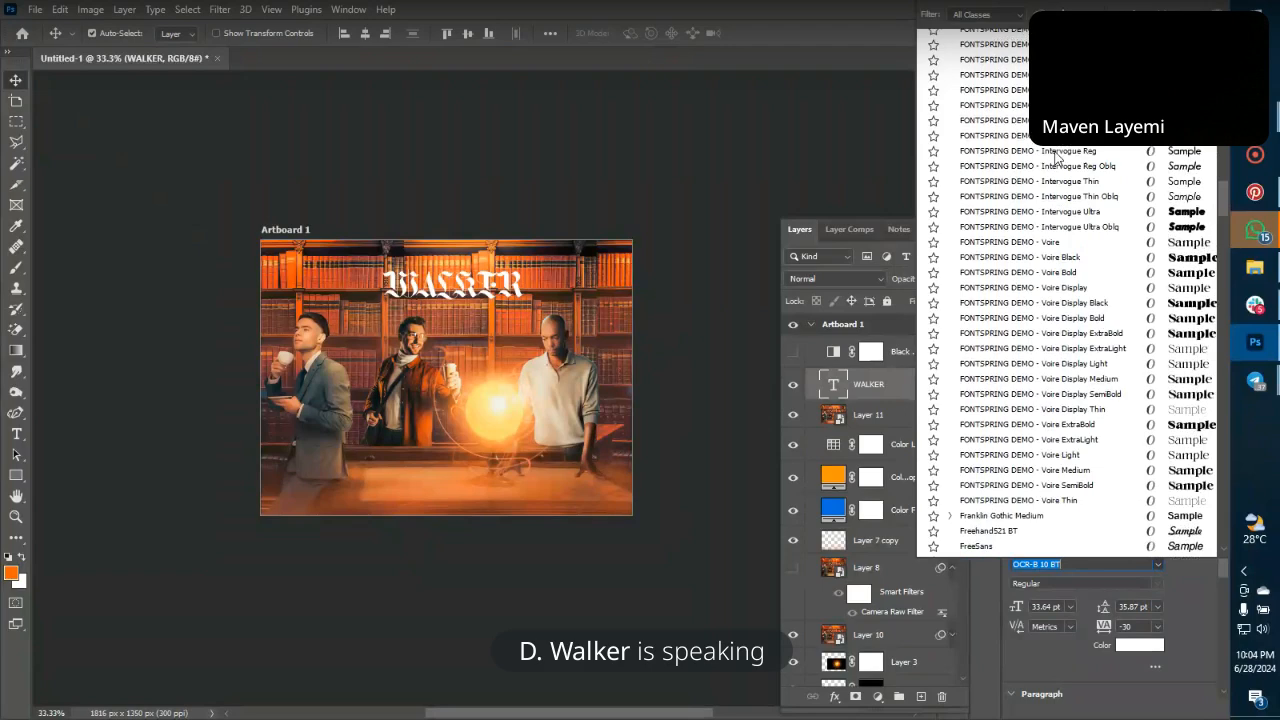
scroll(1057, 157, "up", 8)
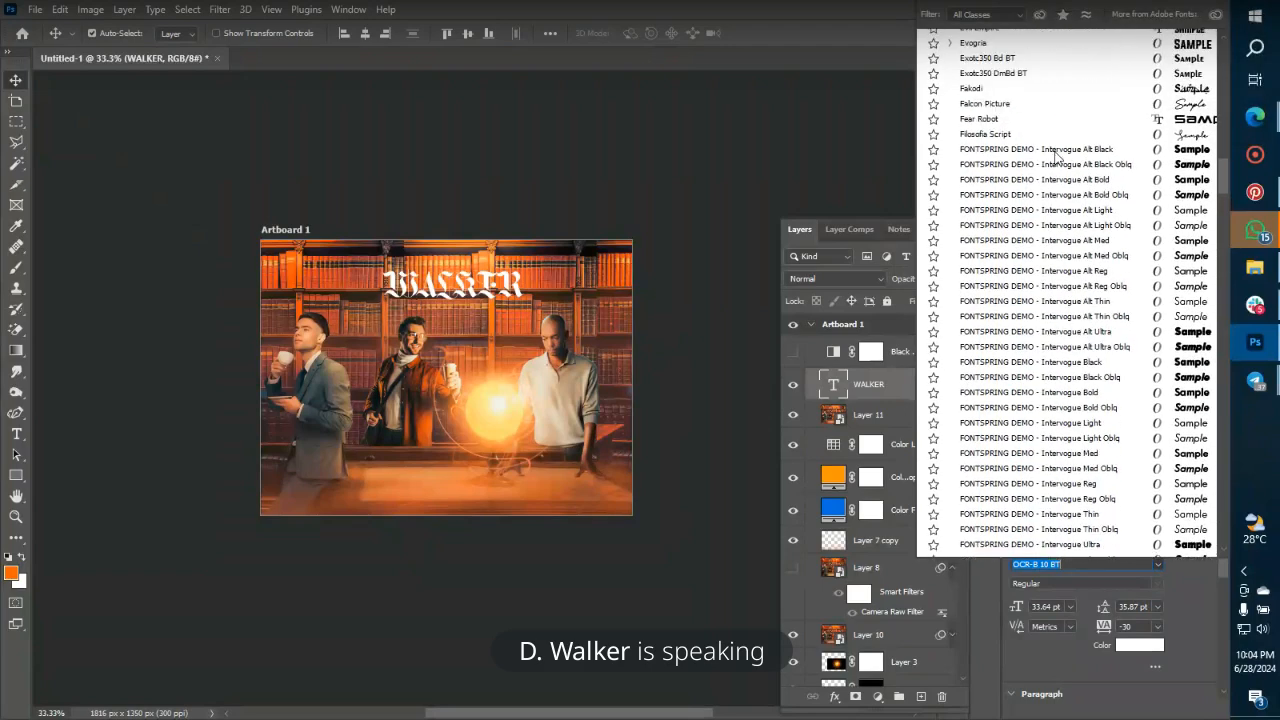
scroll(1057, 157, "up", 2)
scroll(1057, 157, "up", 5)
scroll(1057, 157, "up", 10)
scroll(1057, 157, "up", 6)
scroll(1057, 157, "up", 1)
scroll(1057, 157, "up", 3)
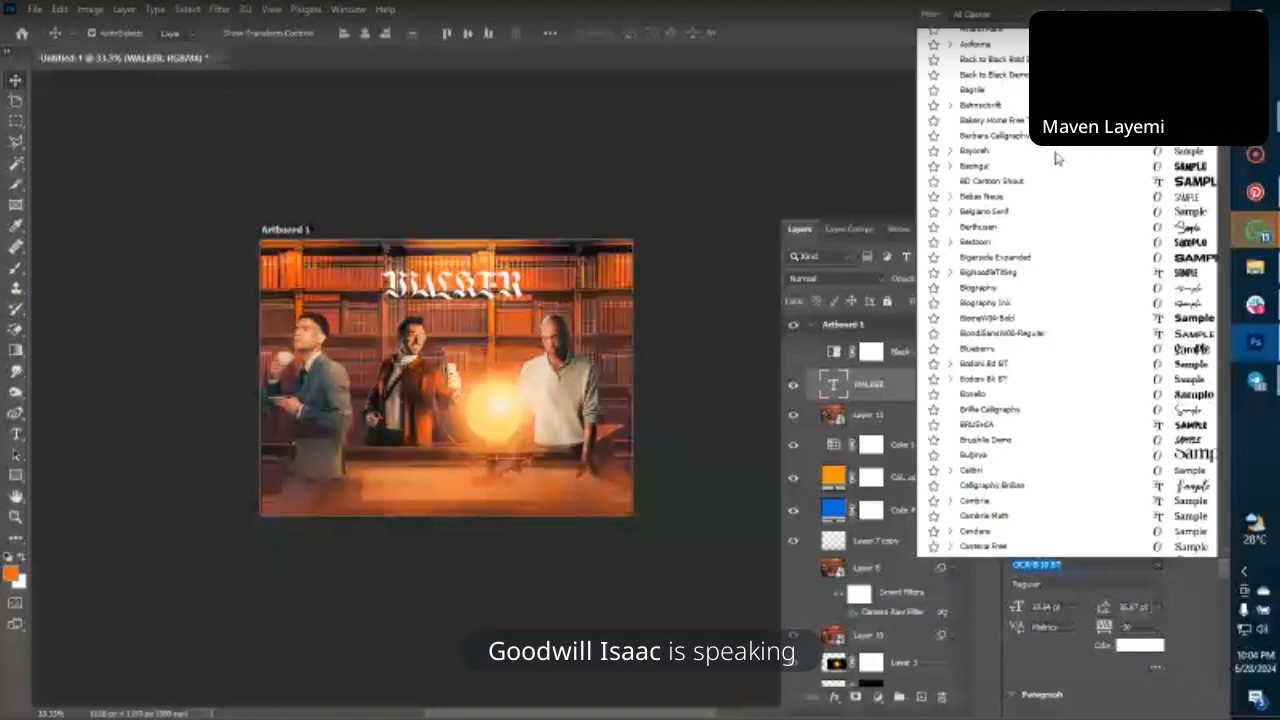
scroll(1055, 158, "up", 10)
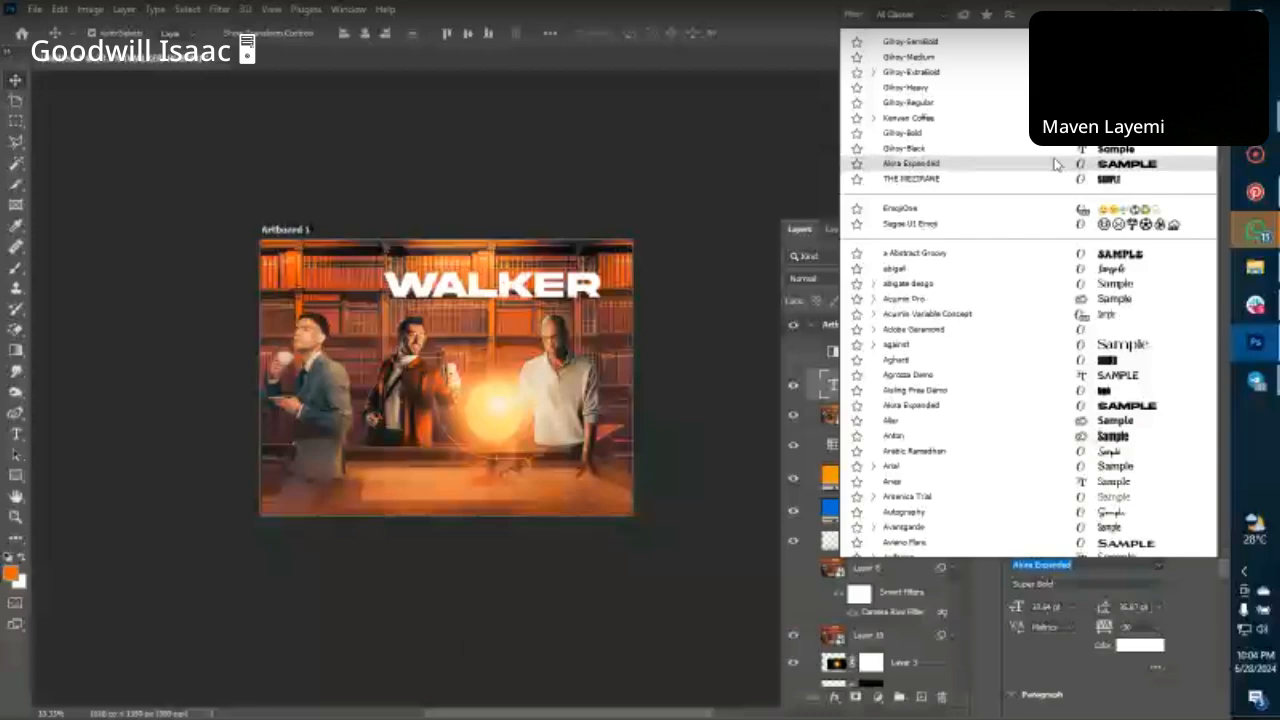
left_click(1054, 158)
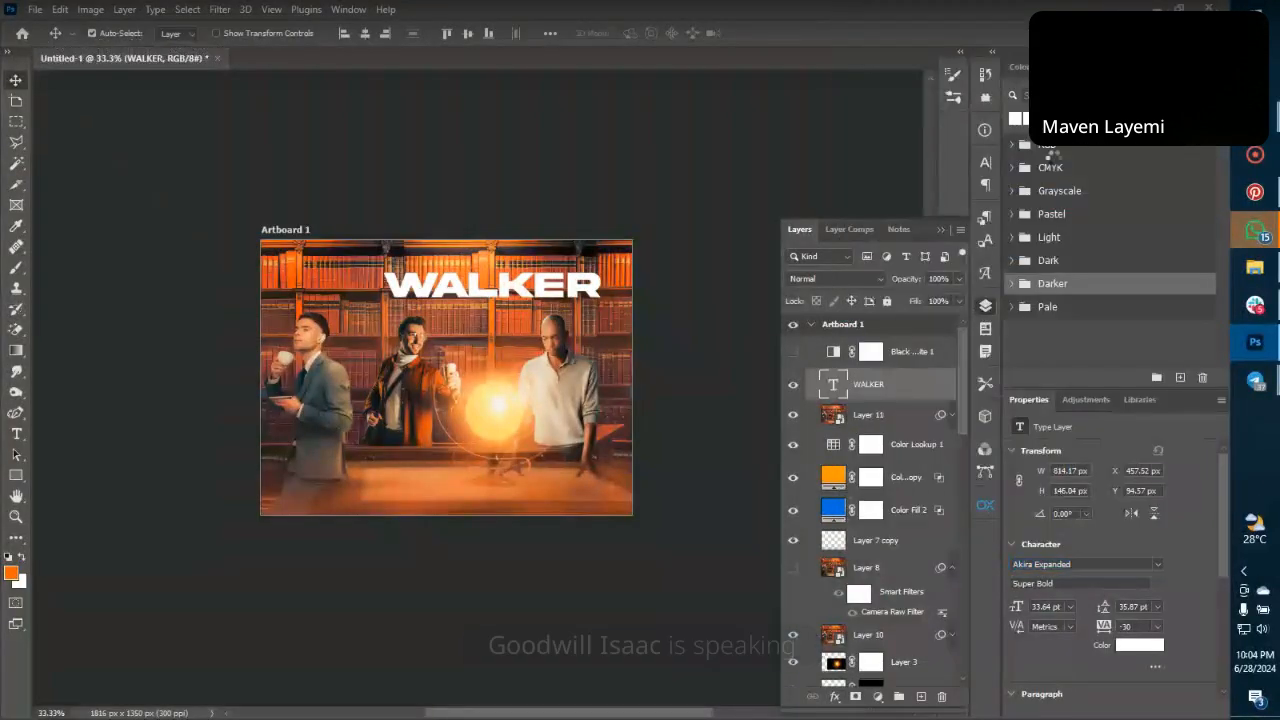
left_click_drag(476, 288, 439, 292)
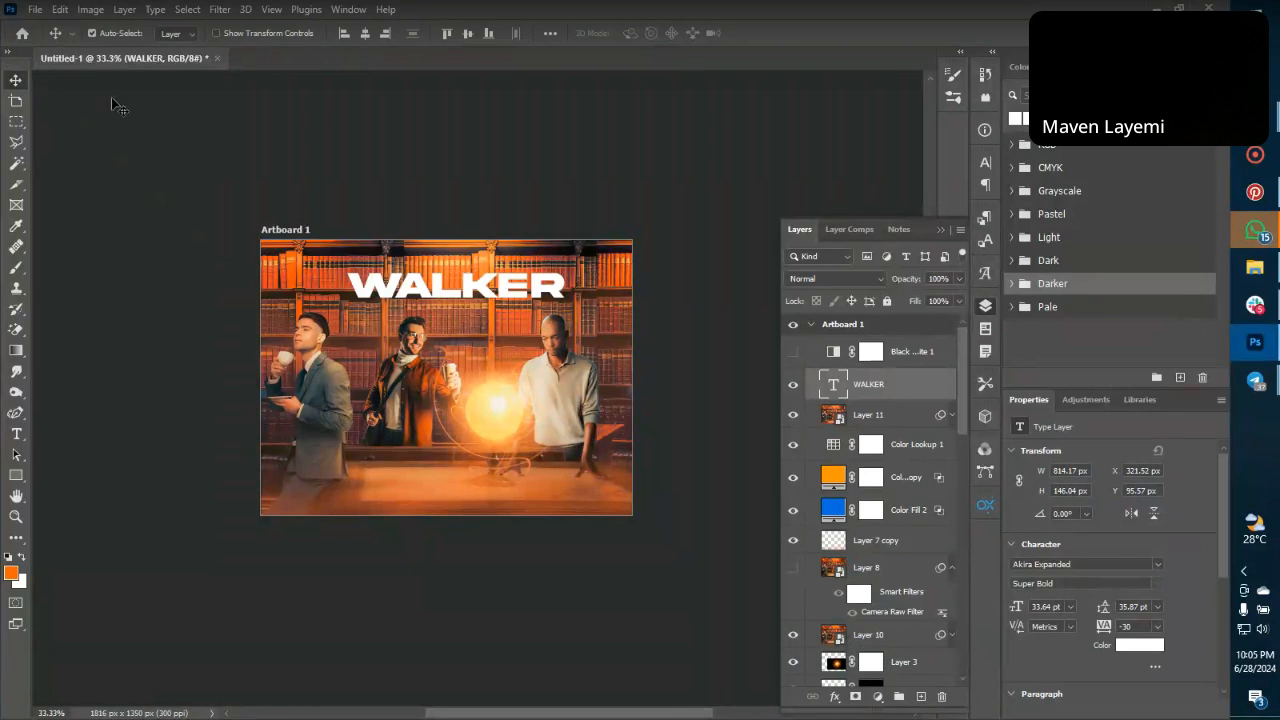
Add a second blank white artboard of the same size directly below Artboard 1.
left_click(296, 235)
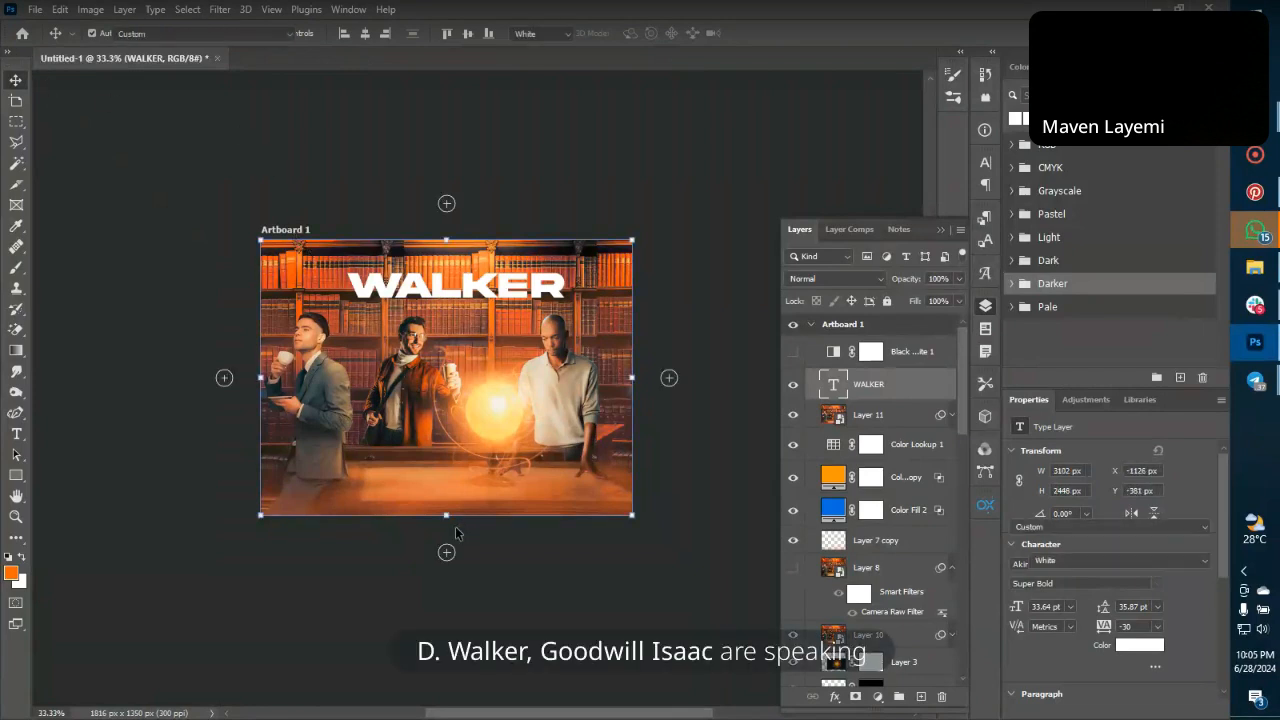
left_click(446, 553)
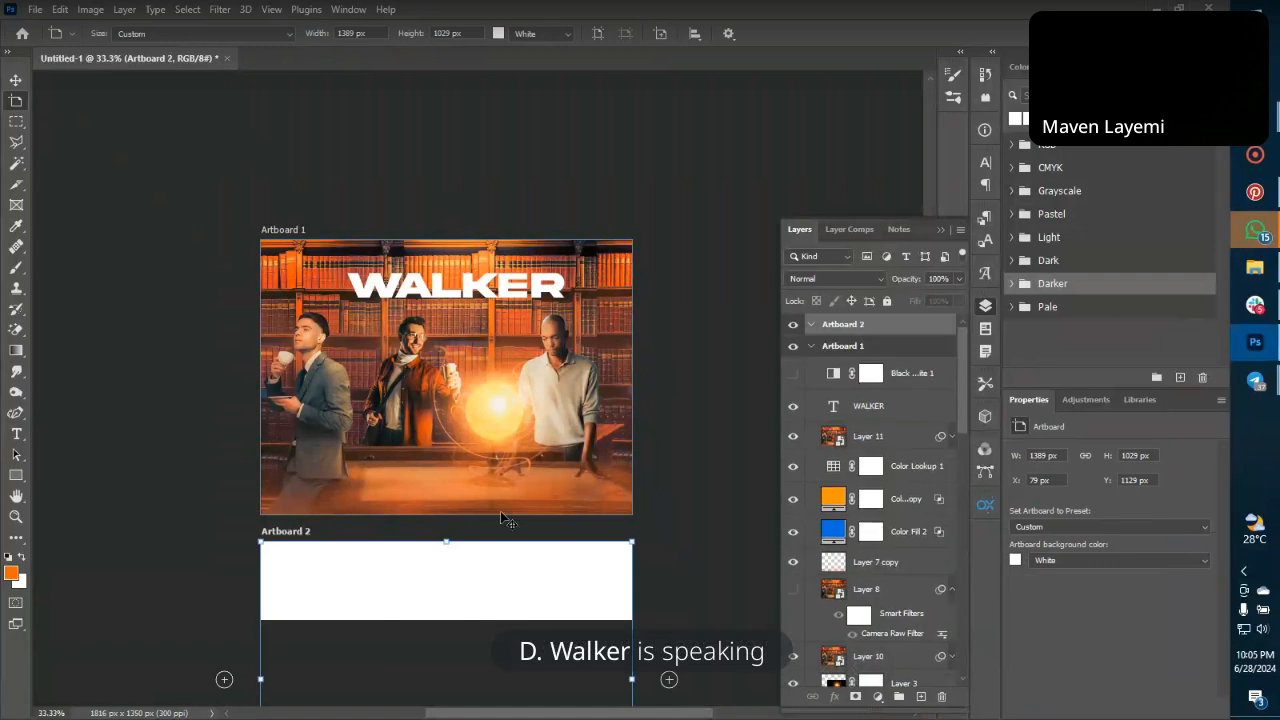
scroll(505, 518, "down", 3)
key("v")
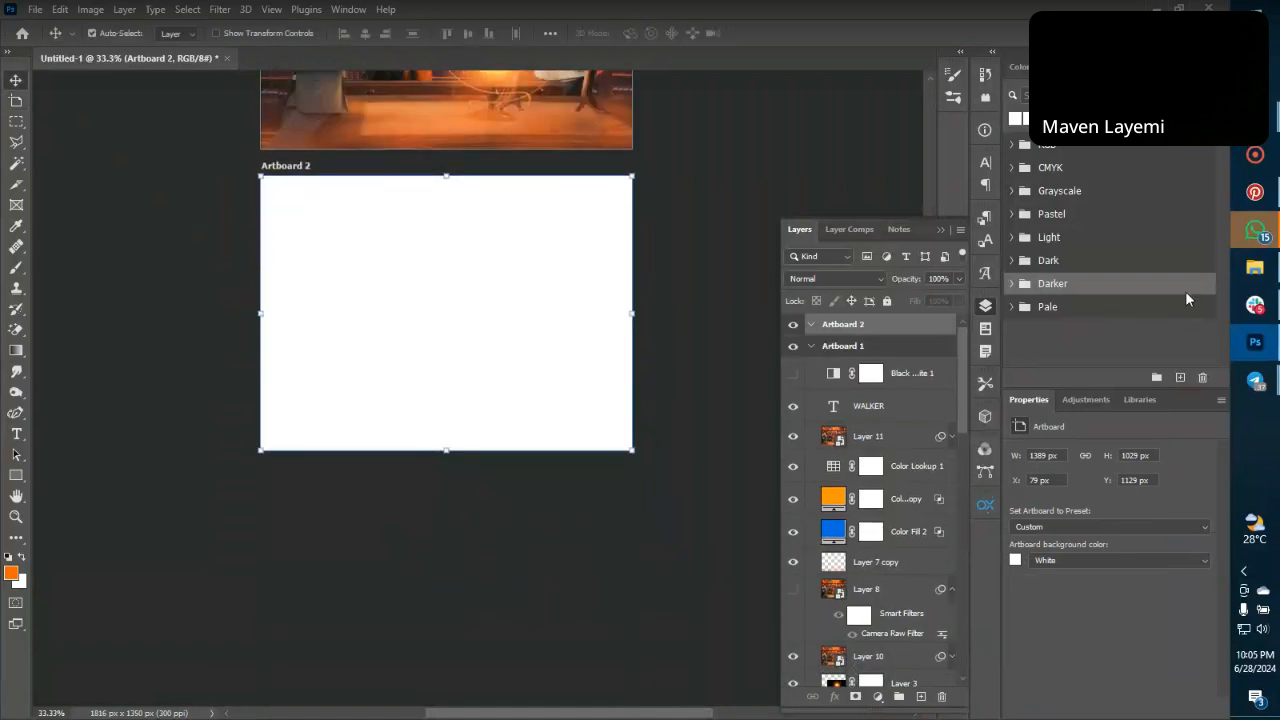
Place the Cutout number 9 jungle keyhole image from the Downloads folder at the centre of Artboard 2.
left_click(1266, 280)
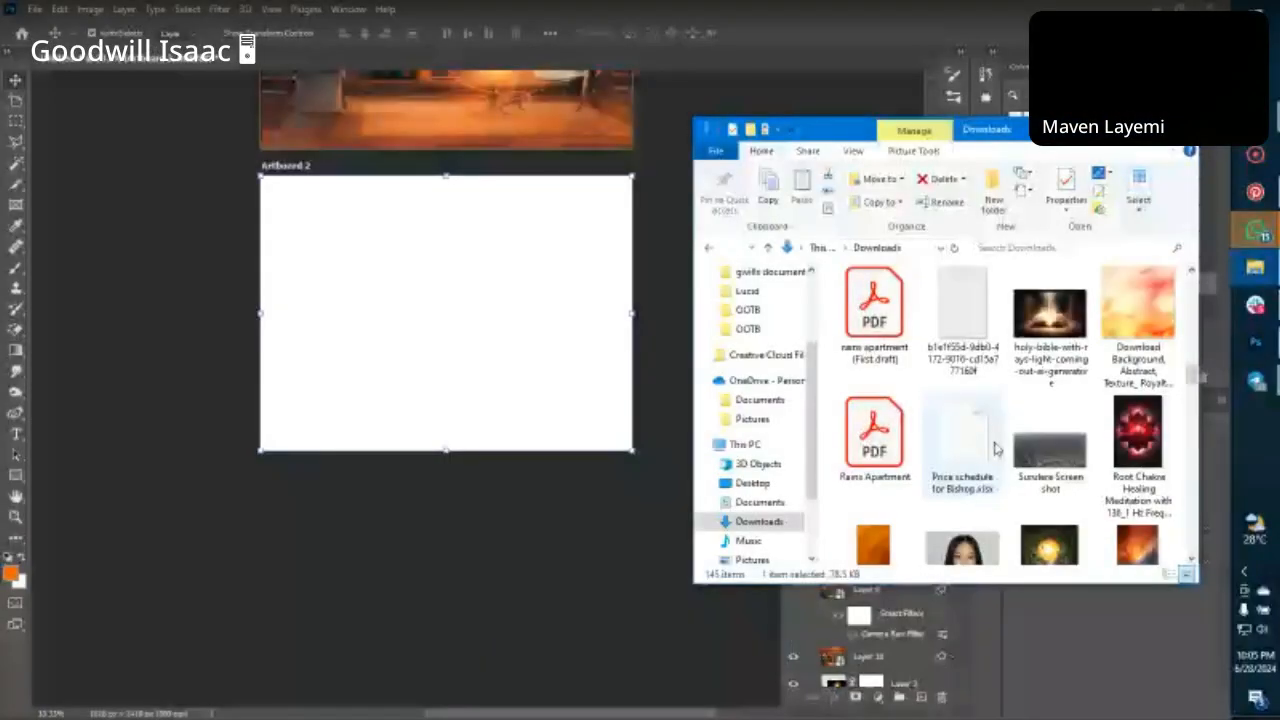
scroll(995, 449, "down", 2)
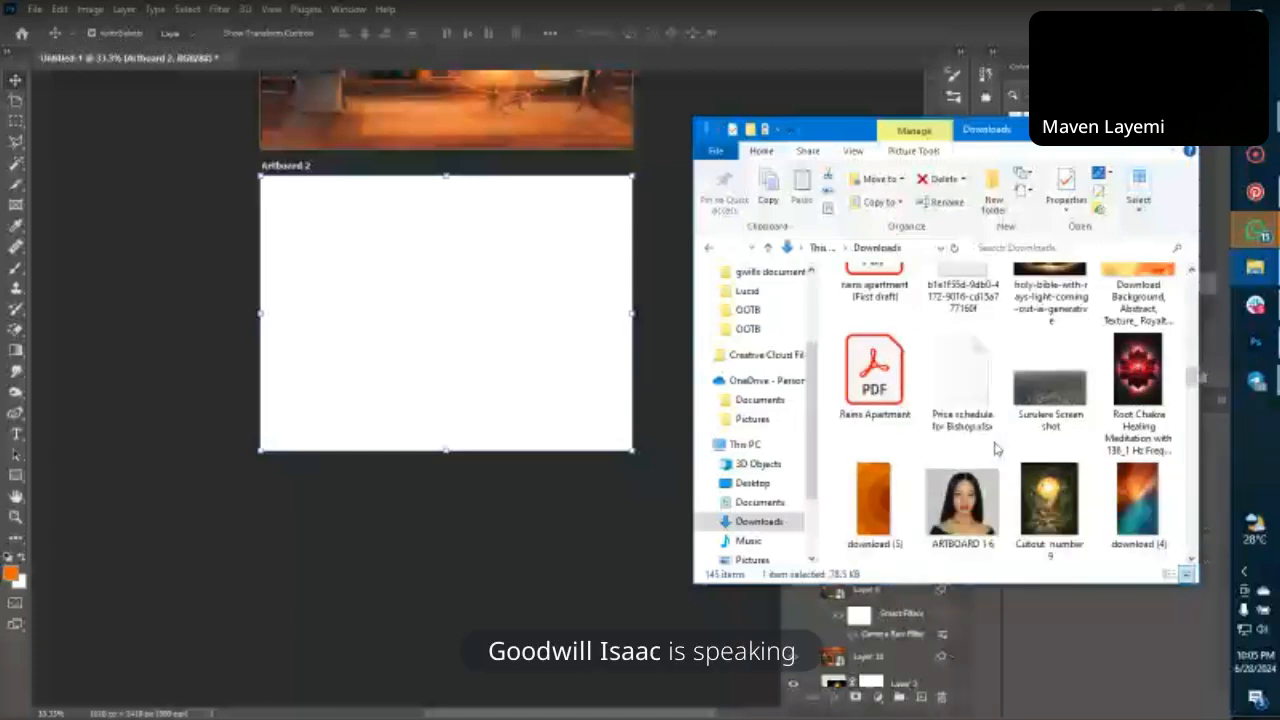
scroll(1024, 449, "down", 2)
left_click_drag(873, 385, 457, 372)
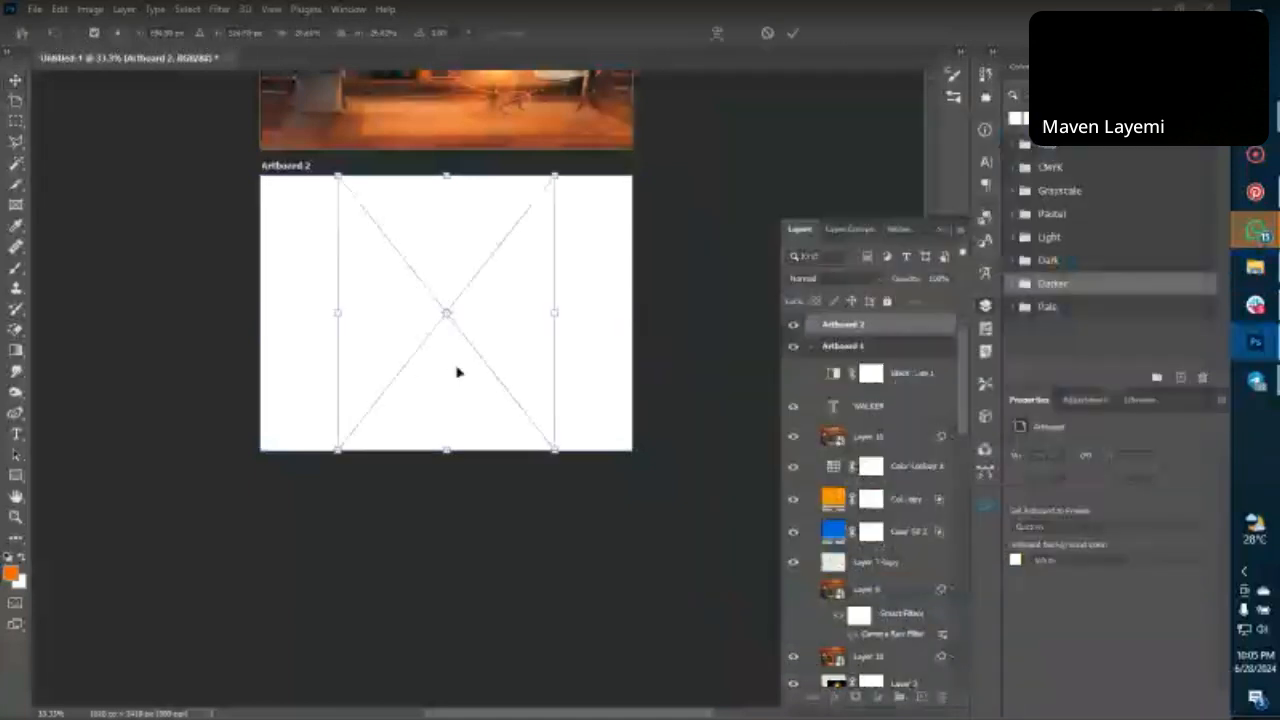
key("Return")
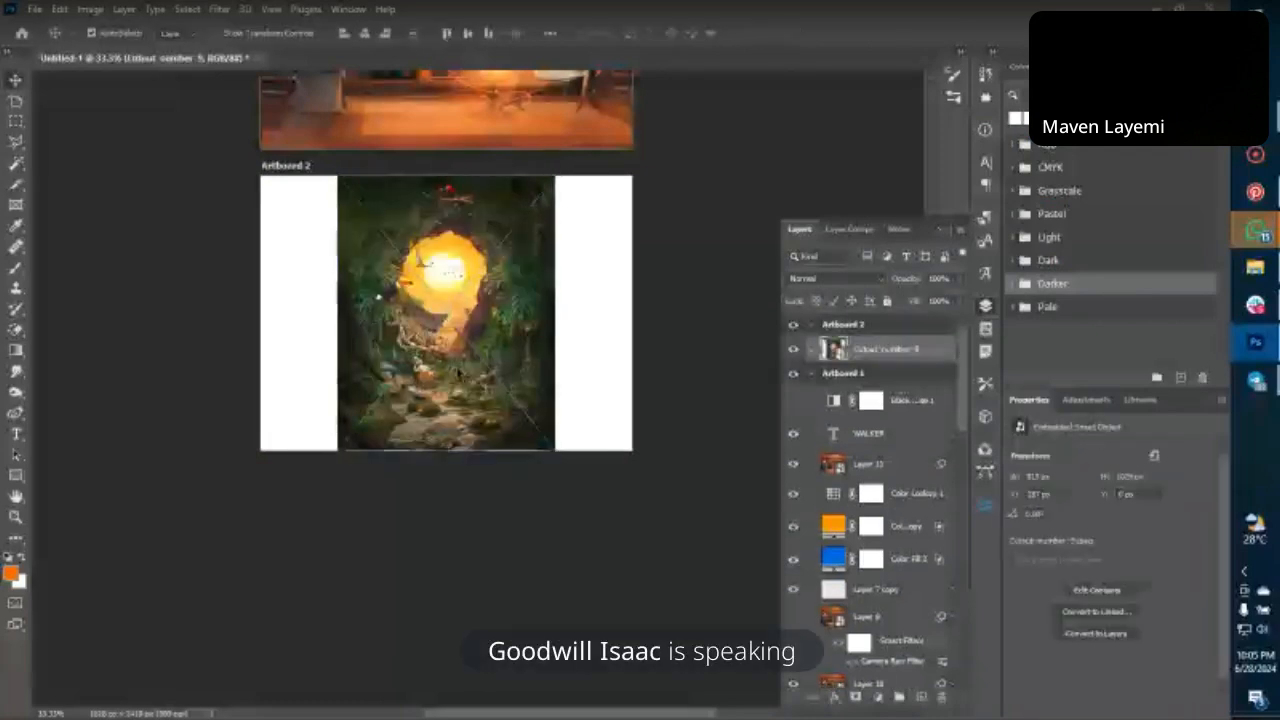
key("ctrl+plus")
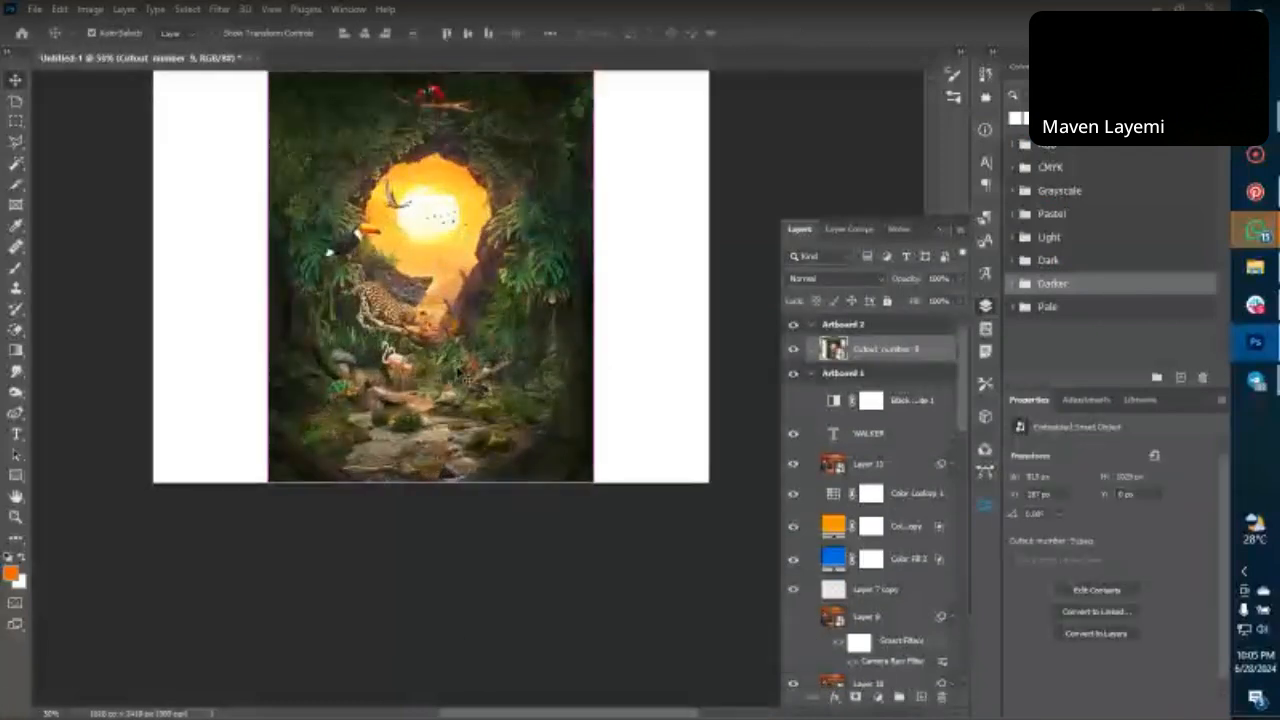
scroll(397, 383, "up", 2)
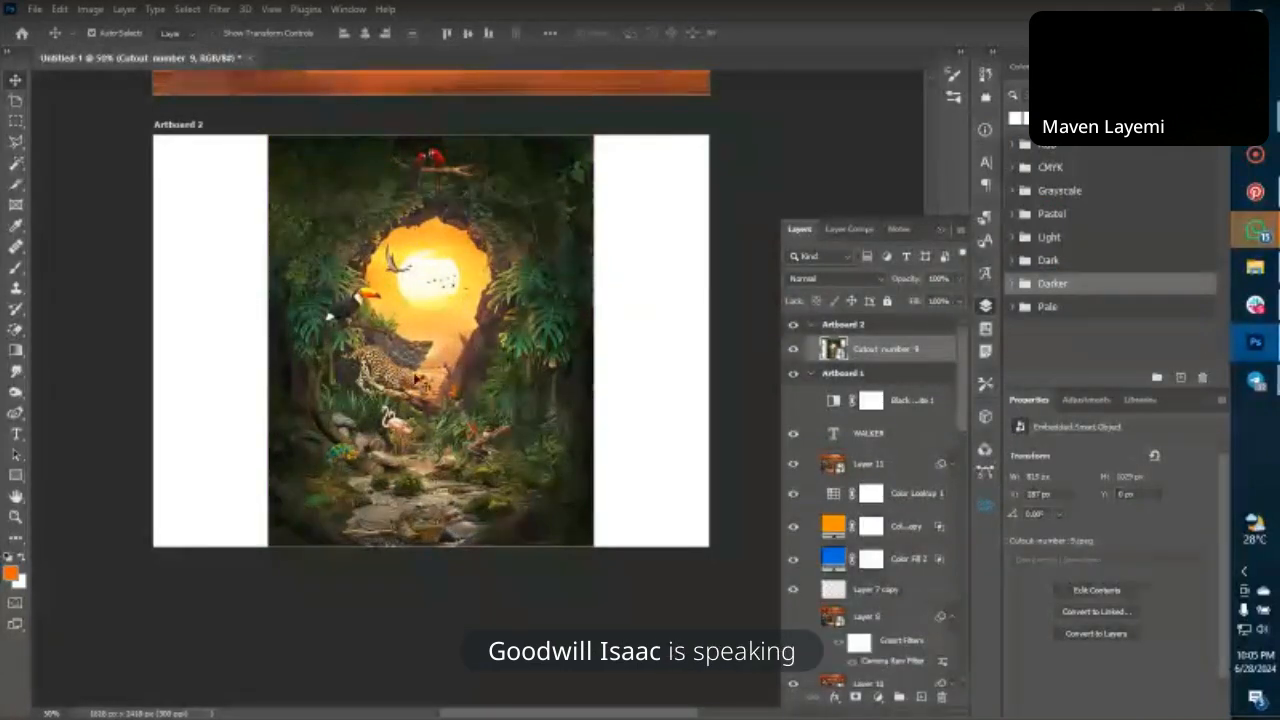
Place the focused-woman-testing-vr-headset photo from the Downloads folder over the jungle image on Artboard 2.
left_click(1256, 278)
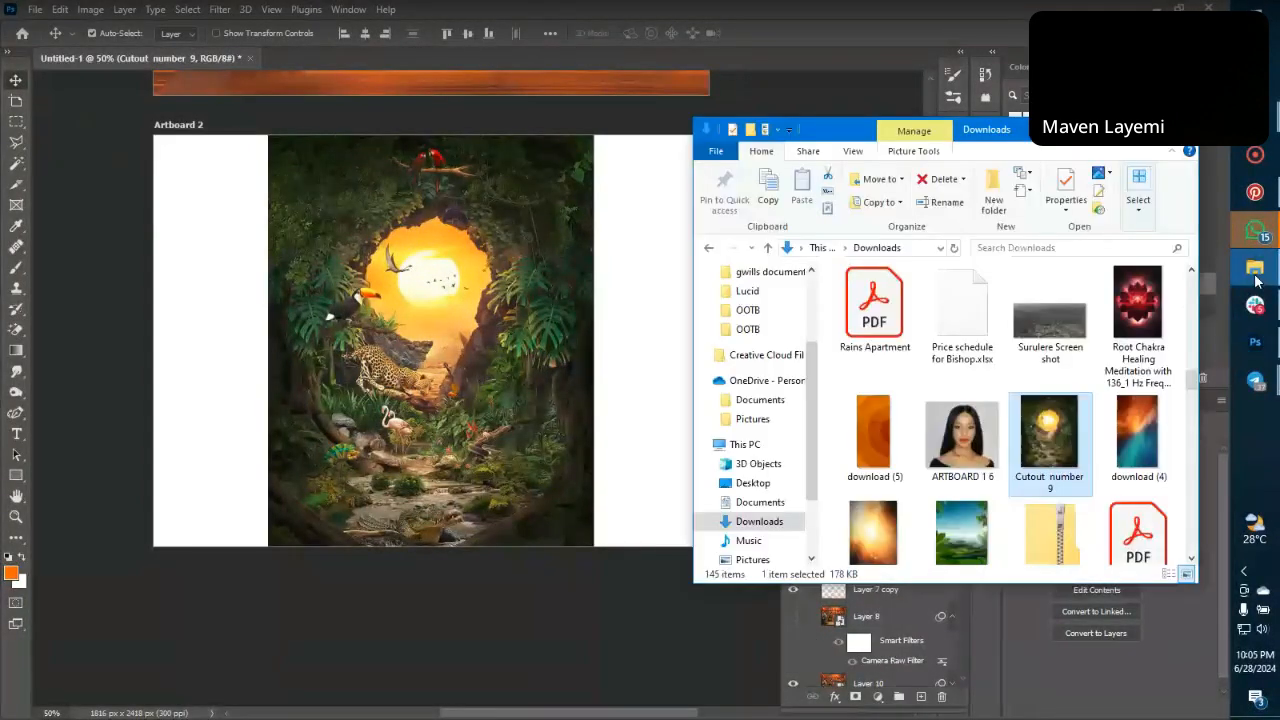
scroll(1045, 474, "down", 6)
scroll(1045, 474, "down", 5)
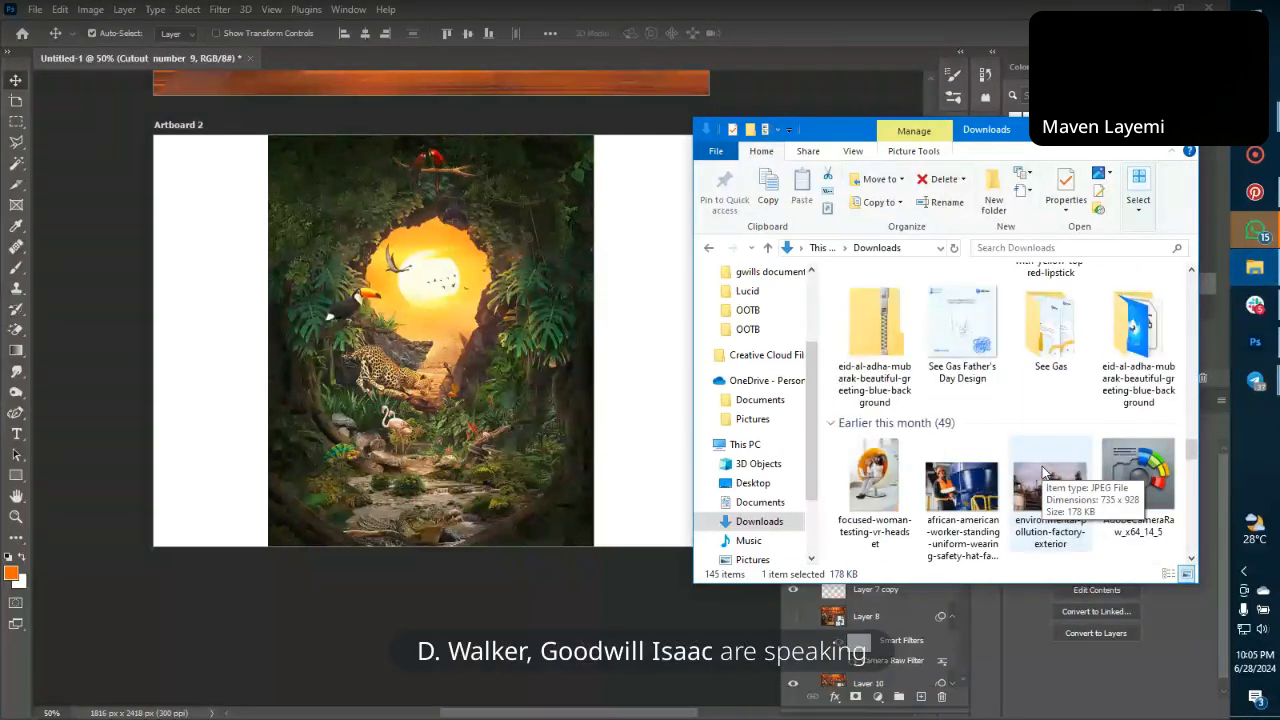
scroll(1045, 474, "down", 1)
left_click(874, 393)
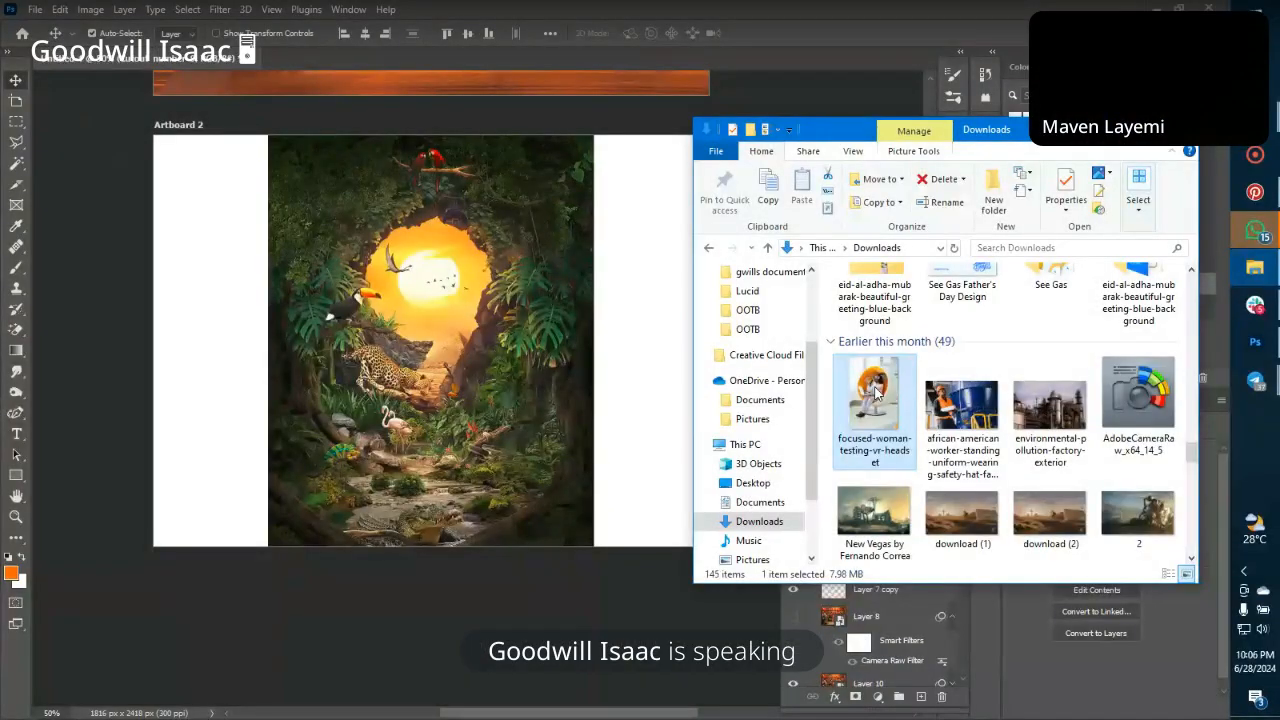
left_click_drag(874, 393, 448, 410)
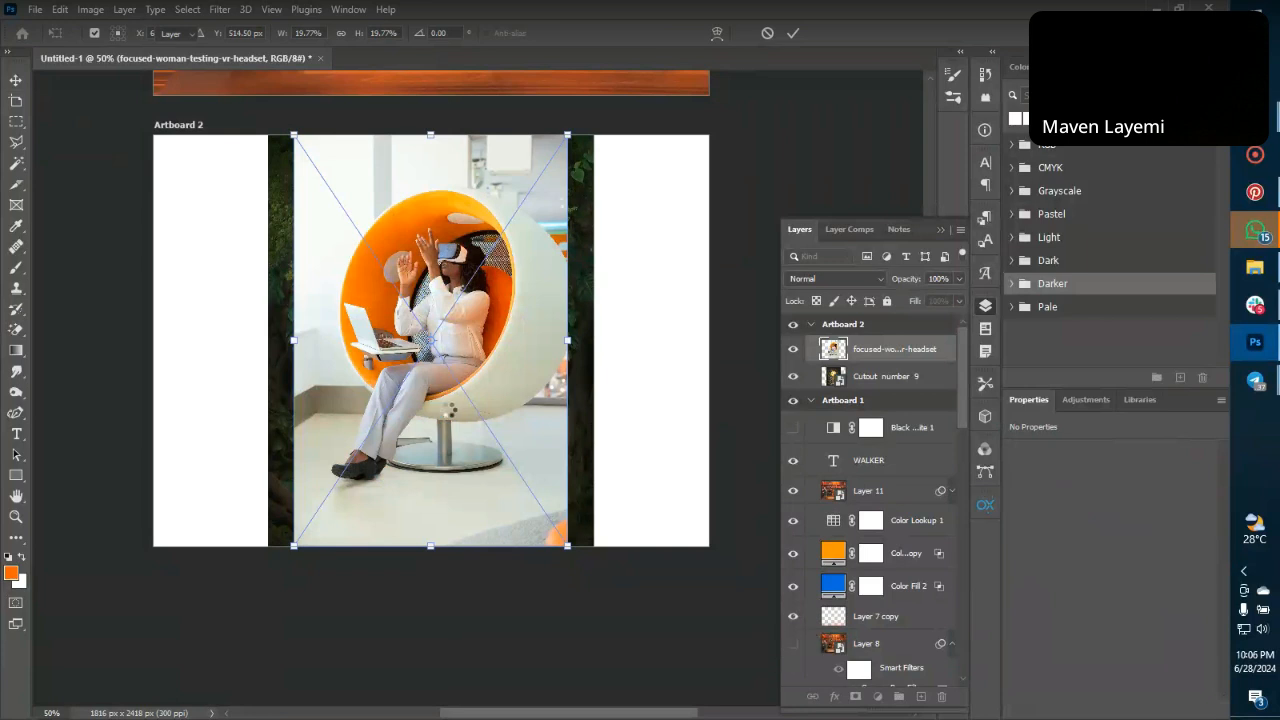
key("Return")
Select the woman with Select Subject, then add the egg chair, its round base and its top edge with the Object Selection tool.
key("w")
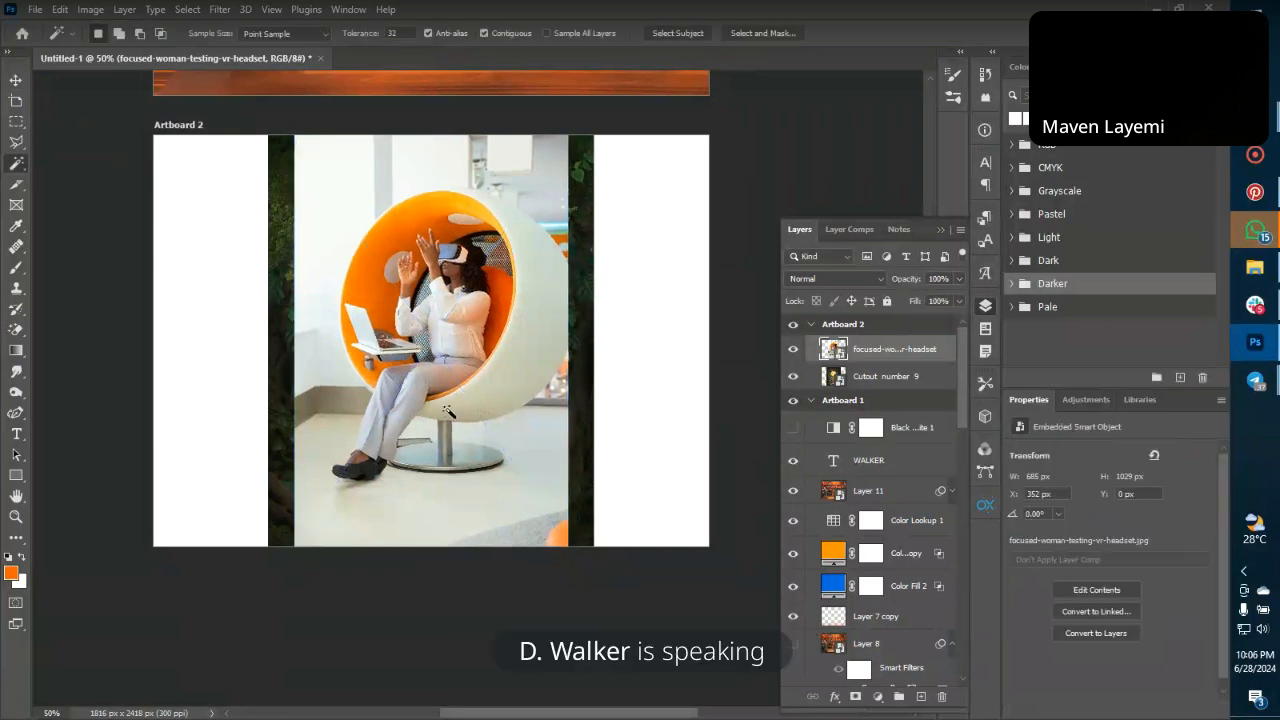
left_click(688, 39)
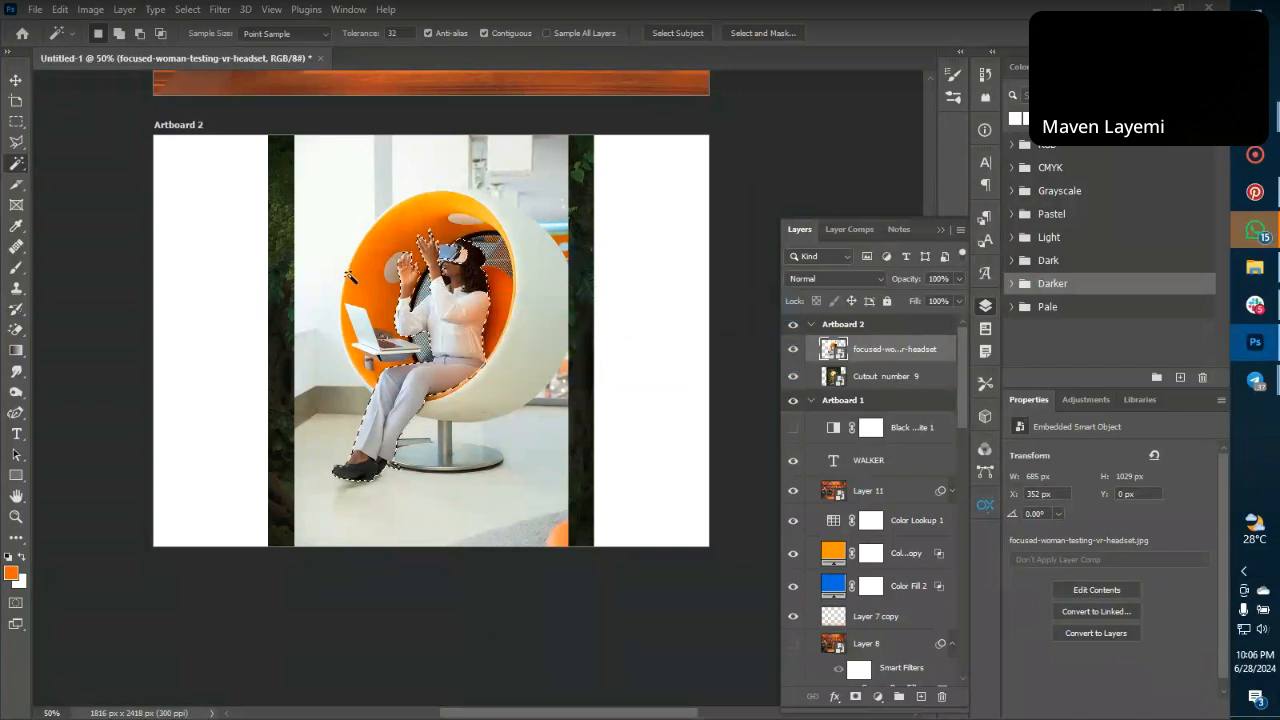
right_click(24, 169)
left_click(75, 160)
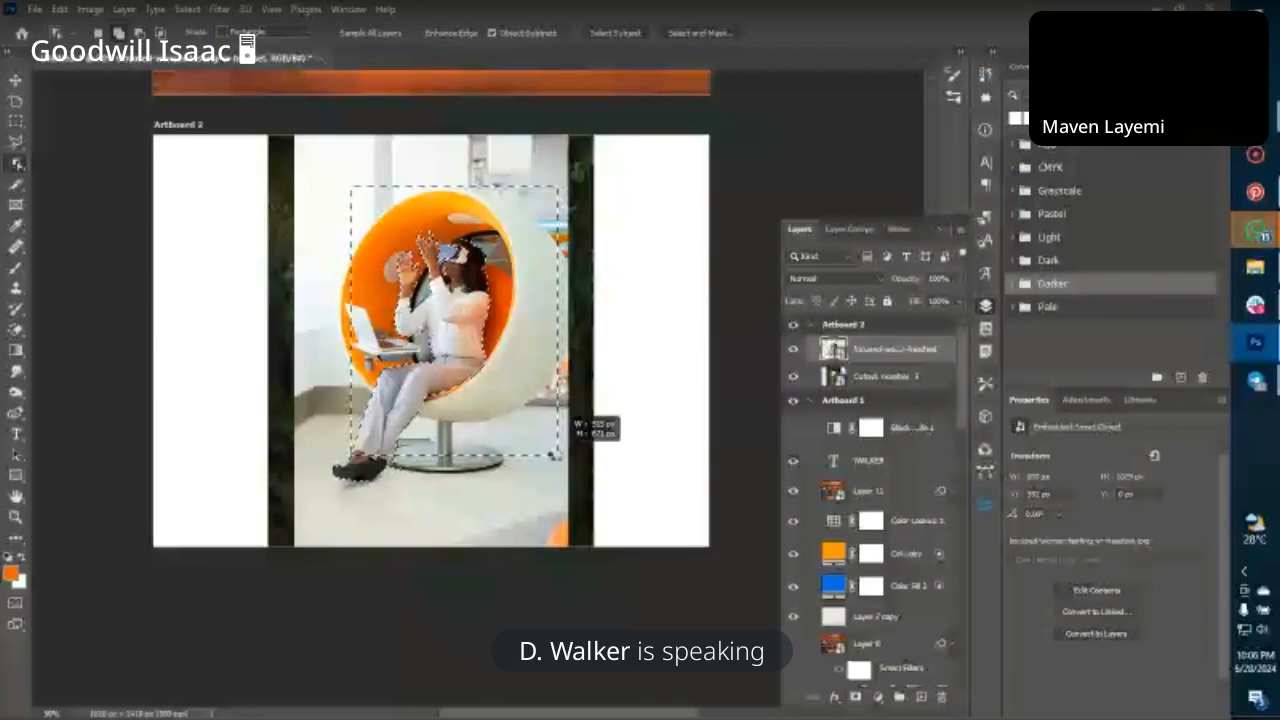
left_click_drag(557, 455, 557, 456)
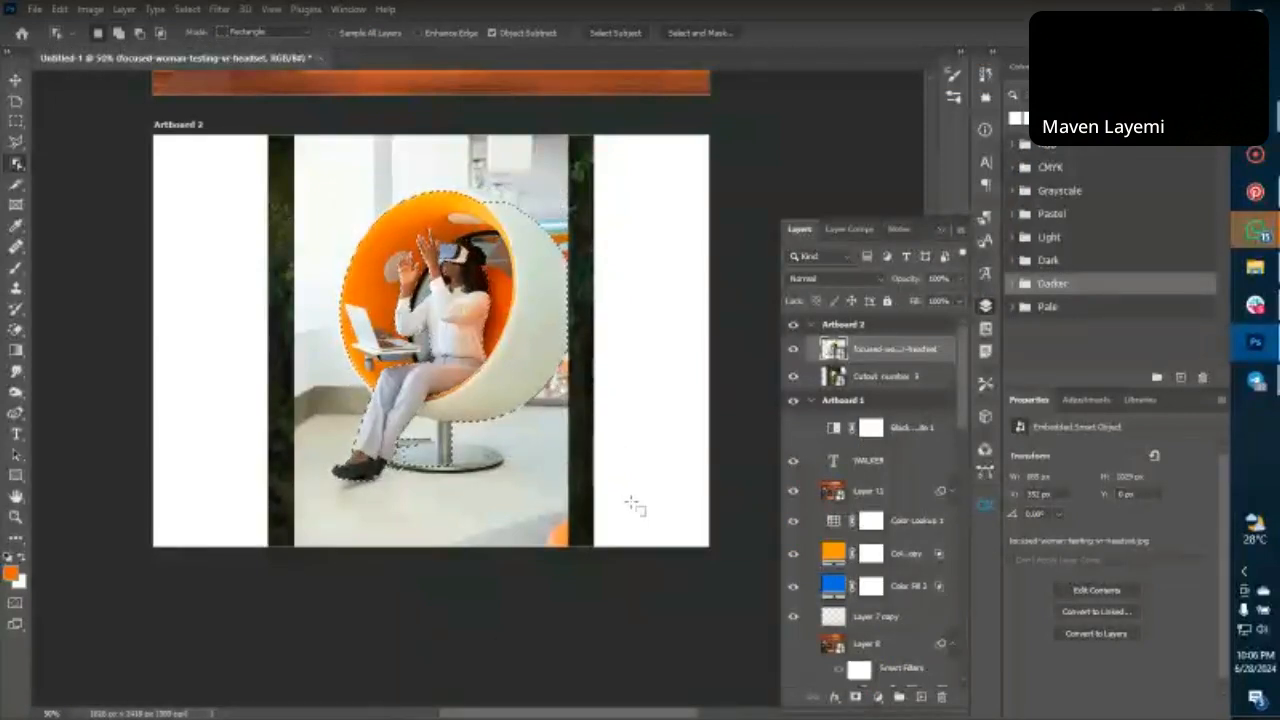
left_click_drag(392, 438, 508, 470)
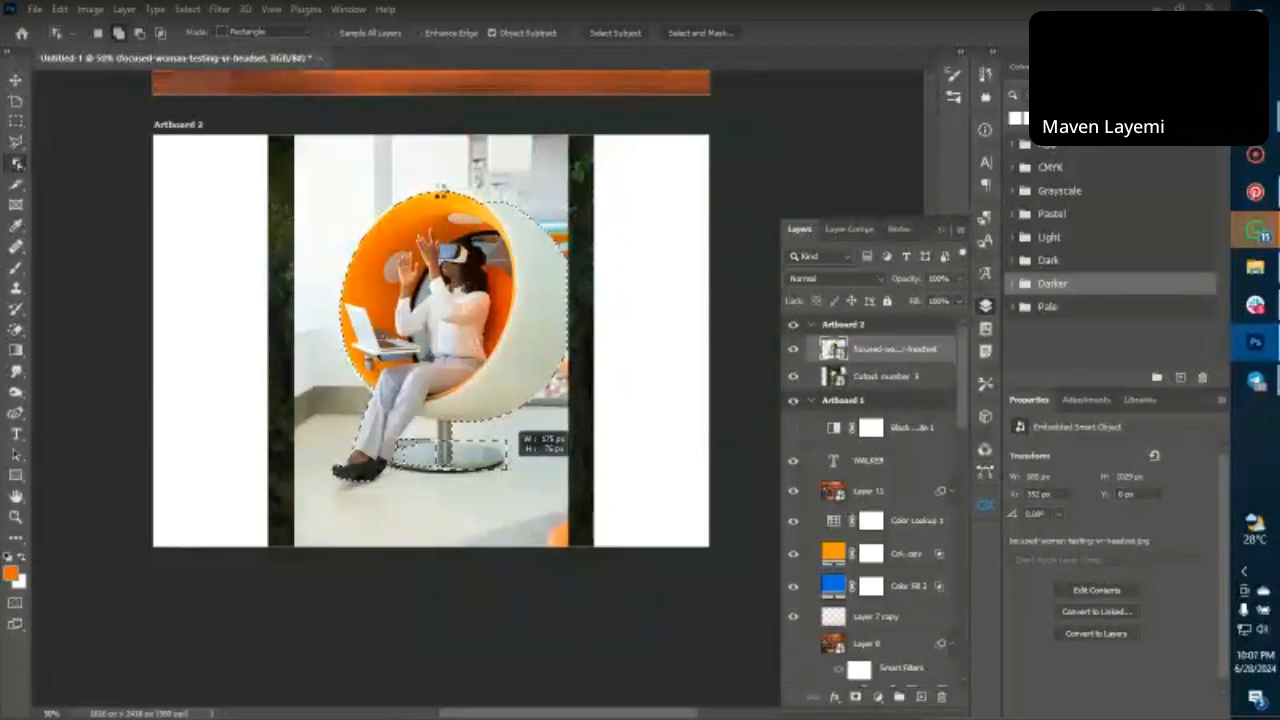
left_click_drag(430, 168, 501, 221)
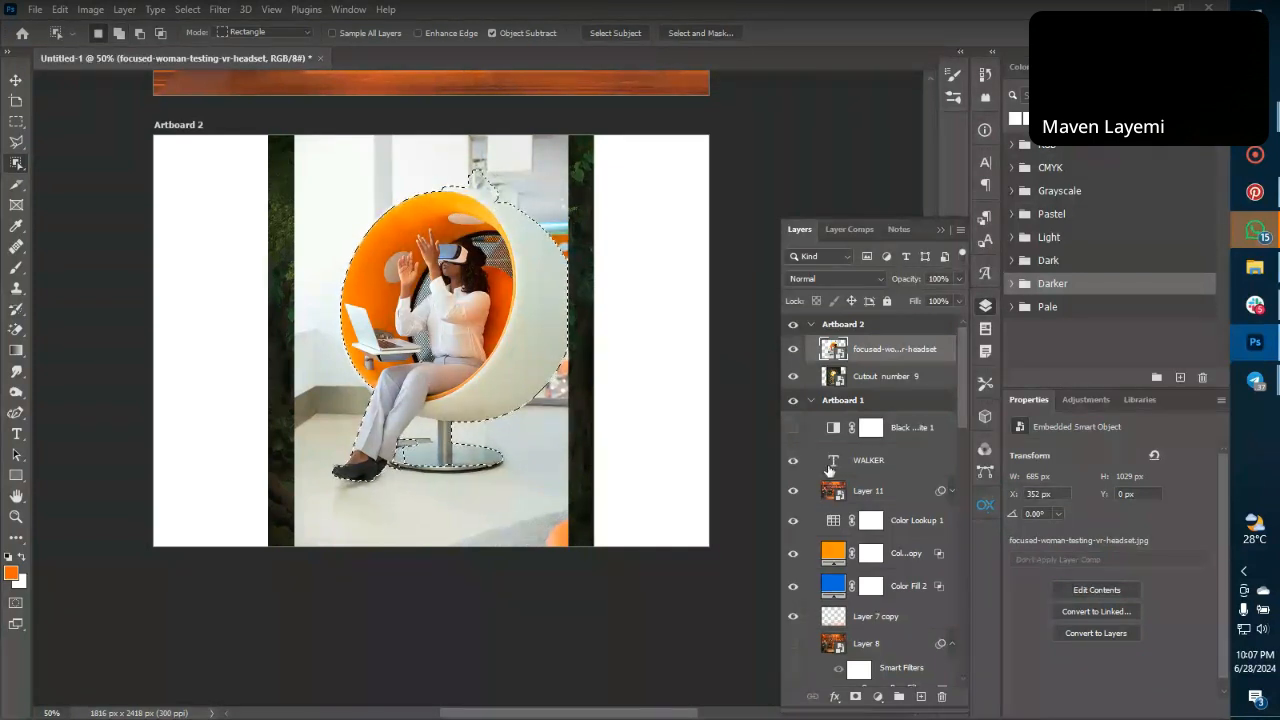
Mask the headset photo to the selected woman and chair, and lower its layer opacity to about 63%.
left_click(855, 697)
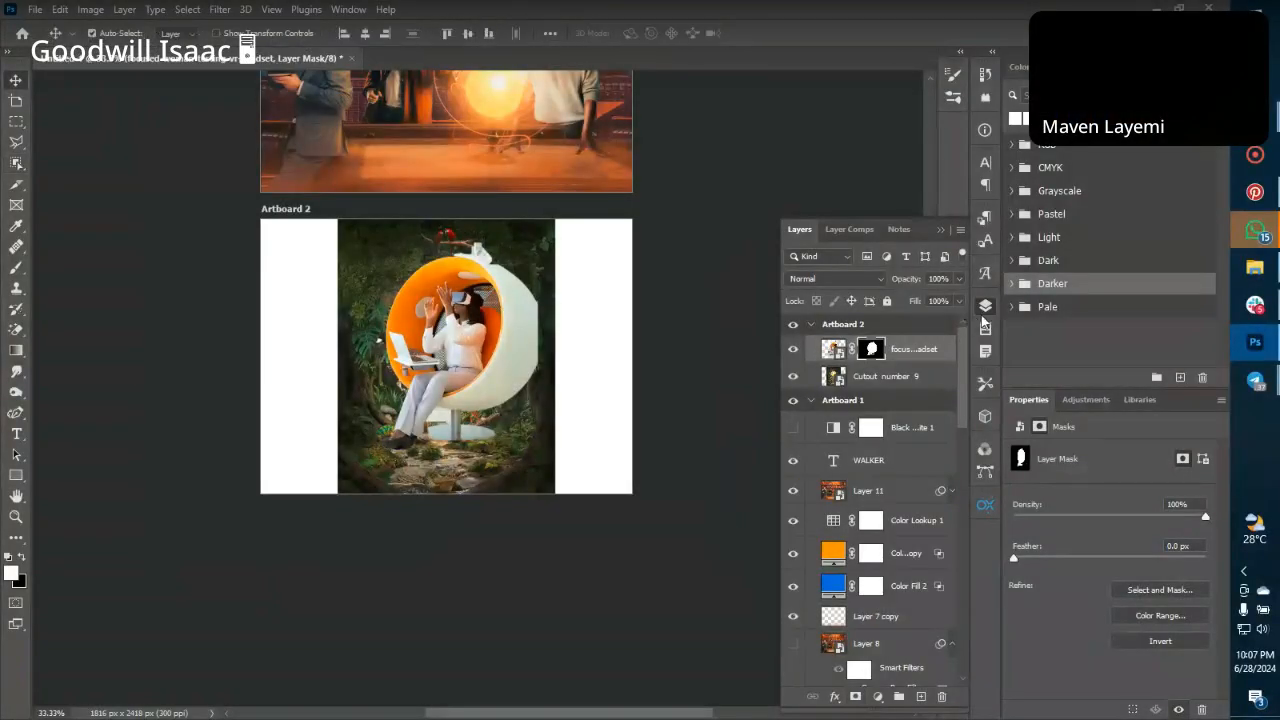
left_click(960, 300)
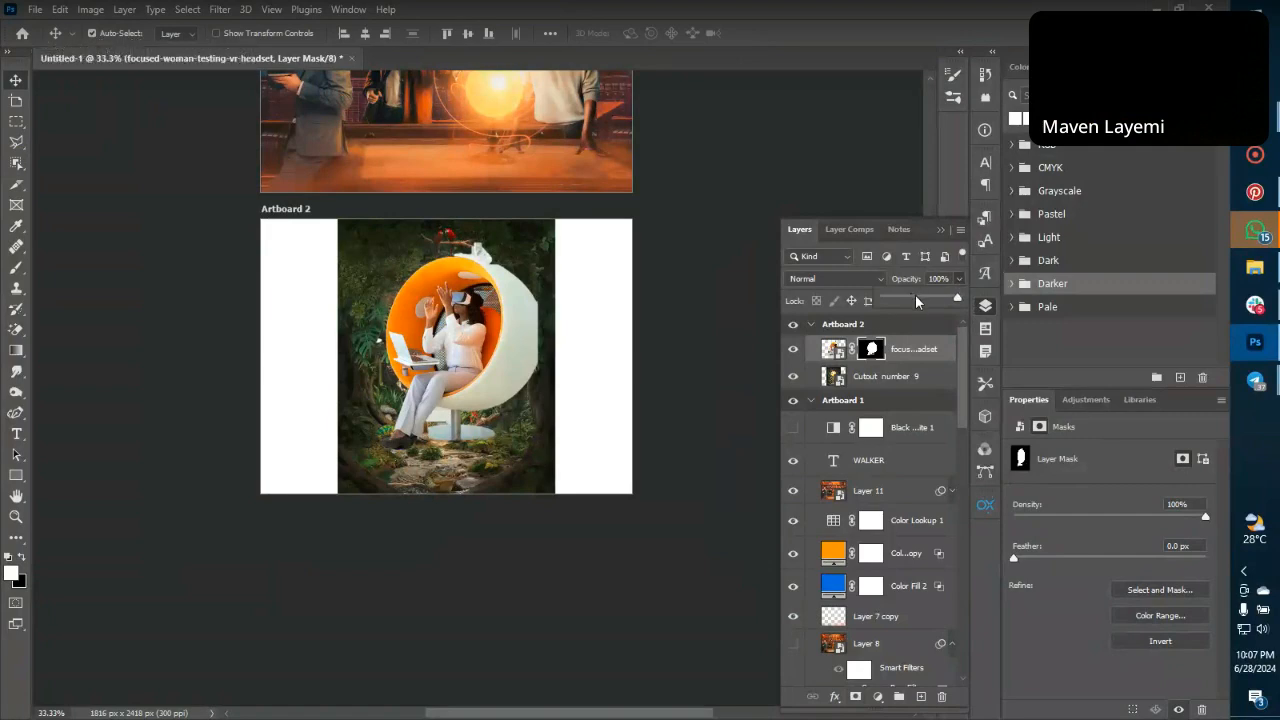
left_click(915, 295)
left_click_drag(924, 294, 930, 293)
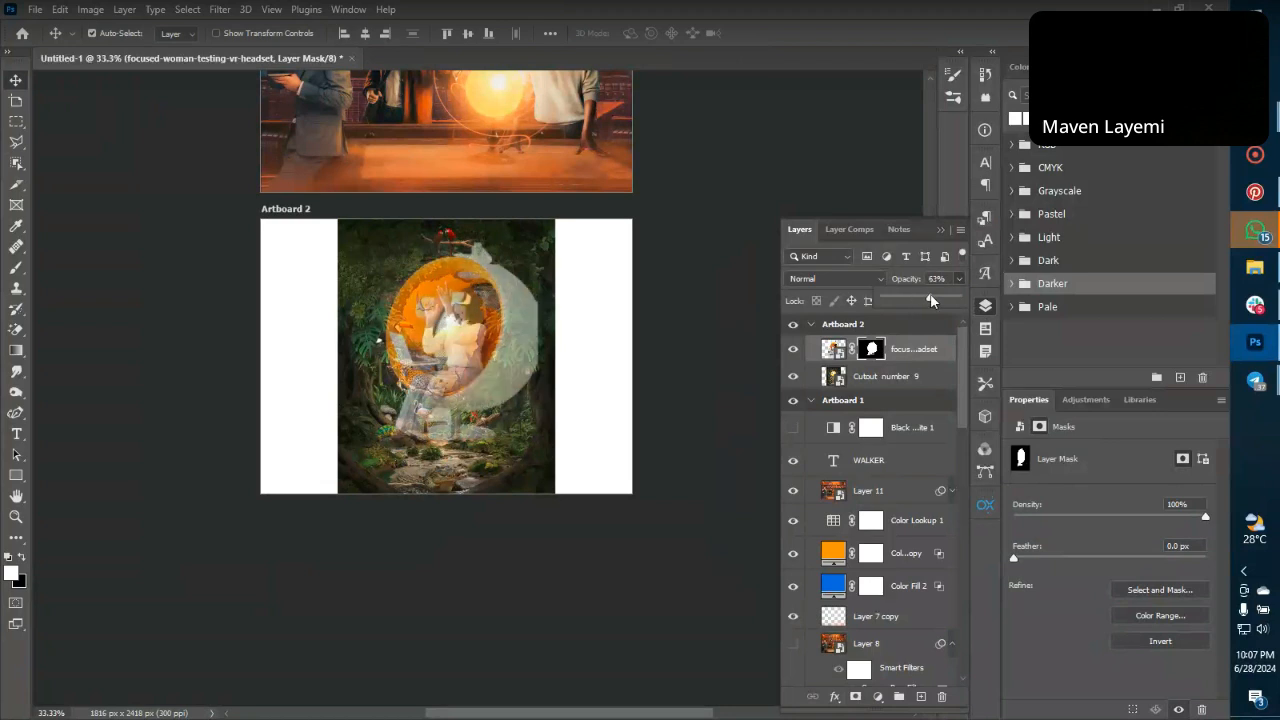
Scale the woman and chair to about 64%, place them on the path below the sun, and restore the layer's opacity to 100%.
key("ctrl+t")
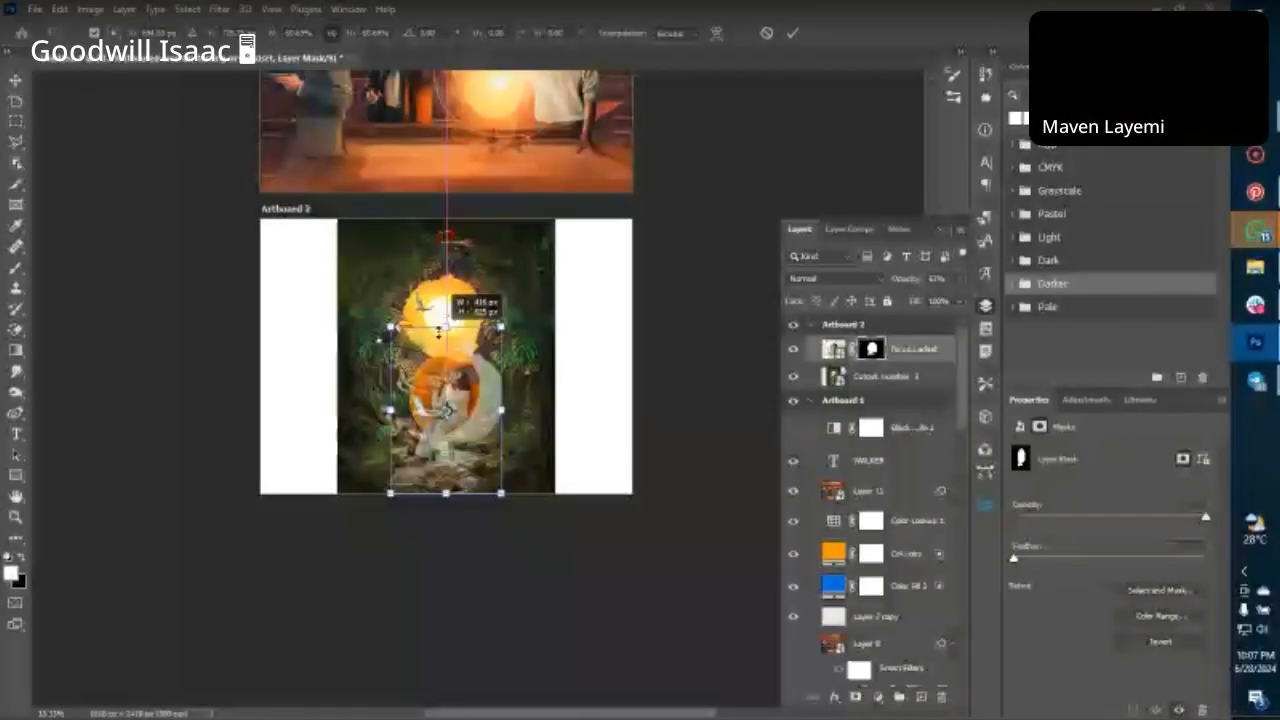
left_click_drag(438, 332, 438, 322)
key("Return")
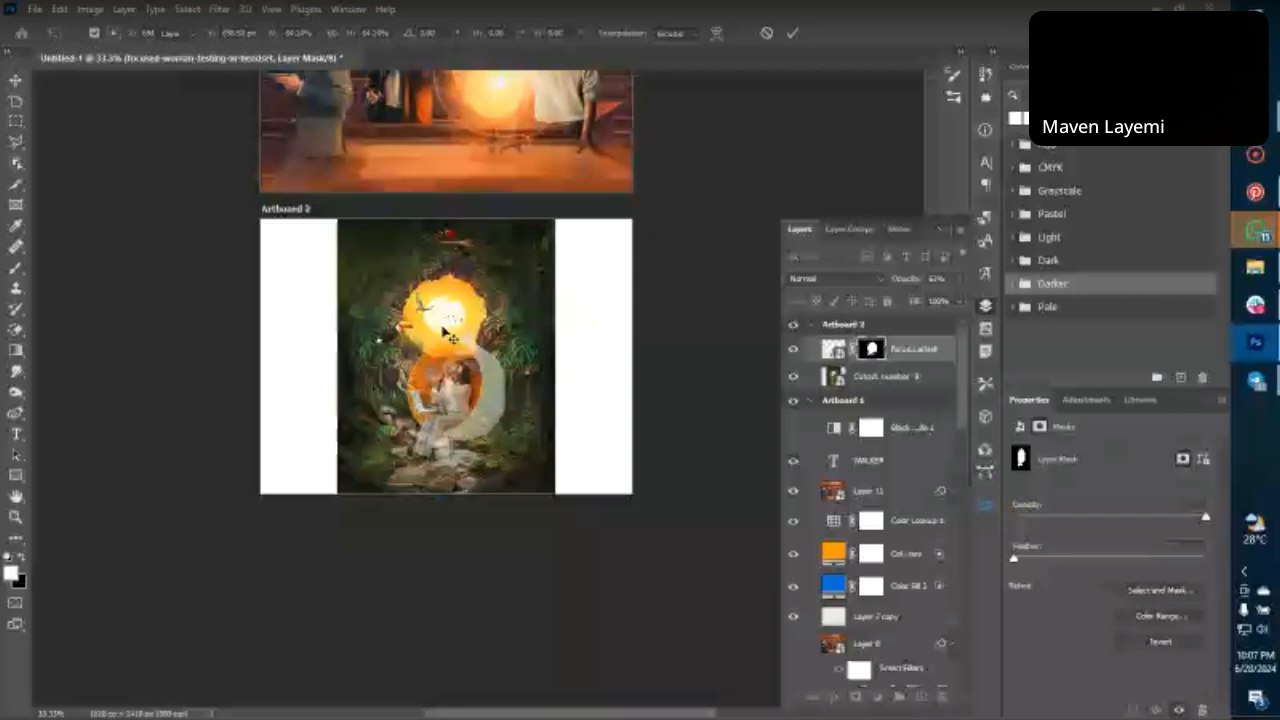
key("Return")
key("ctrl+plus")
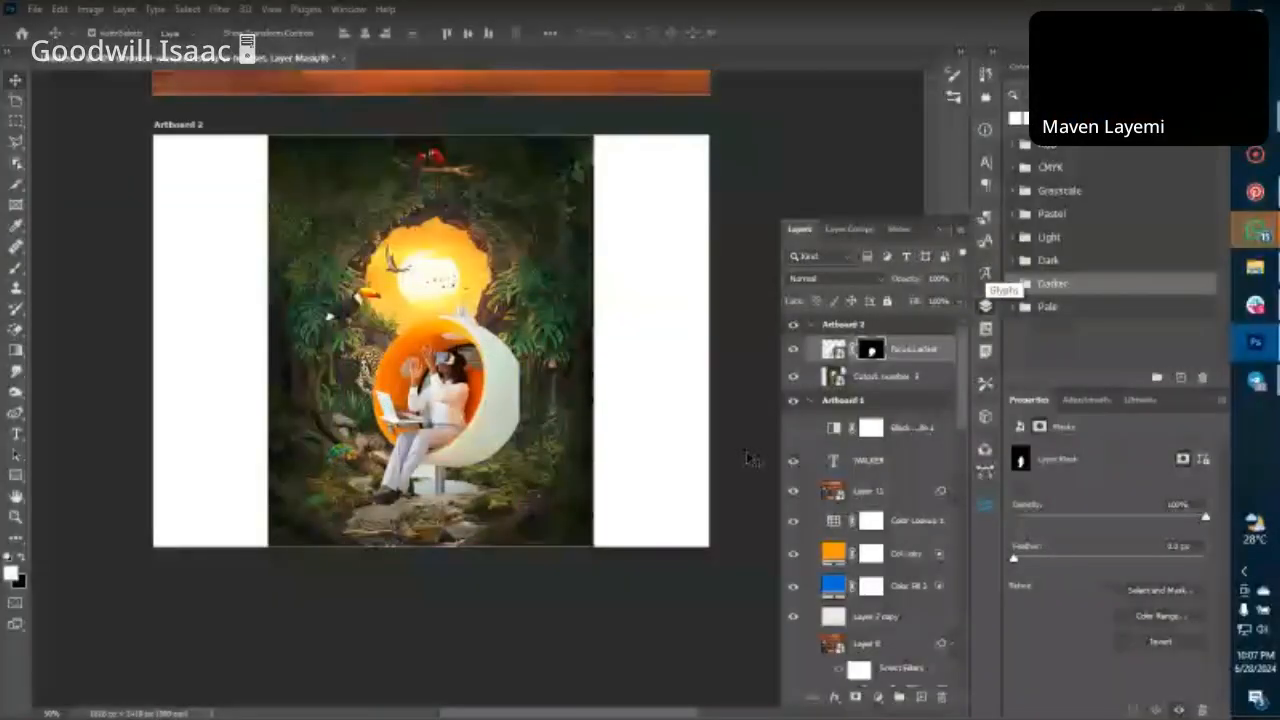
Add an empty layer directly above the jungle image and flatten the soft brush tip into a wide horizontal ellipse.
left_click(886, 377)
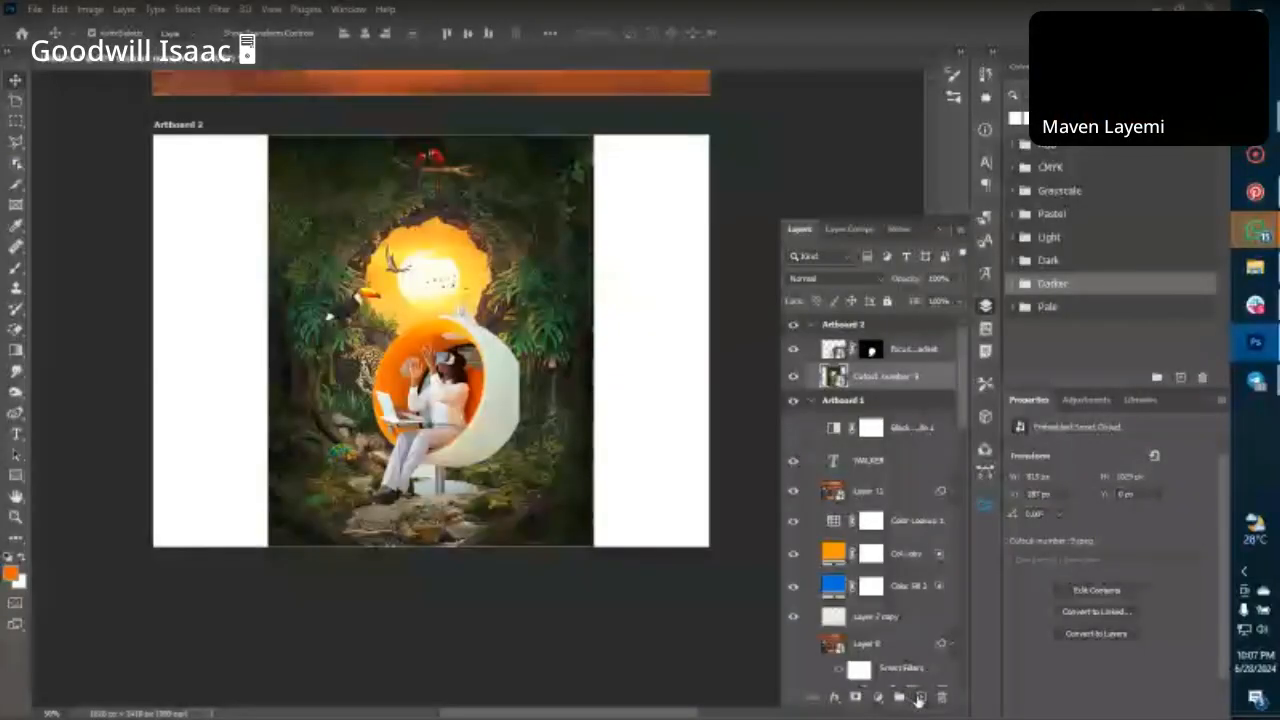
left_click(921, 697)
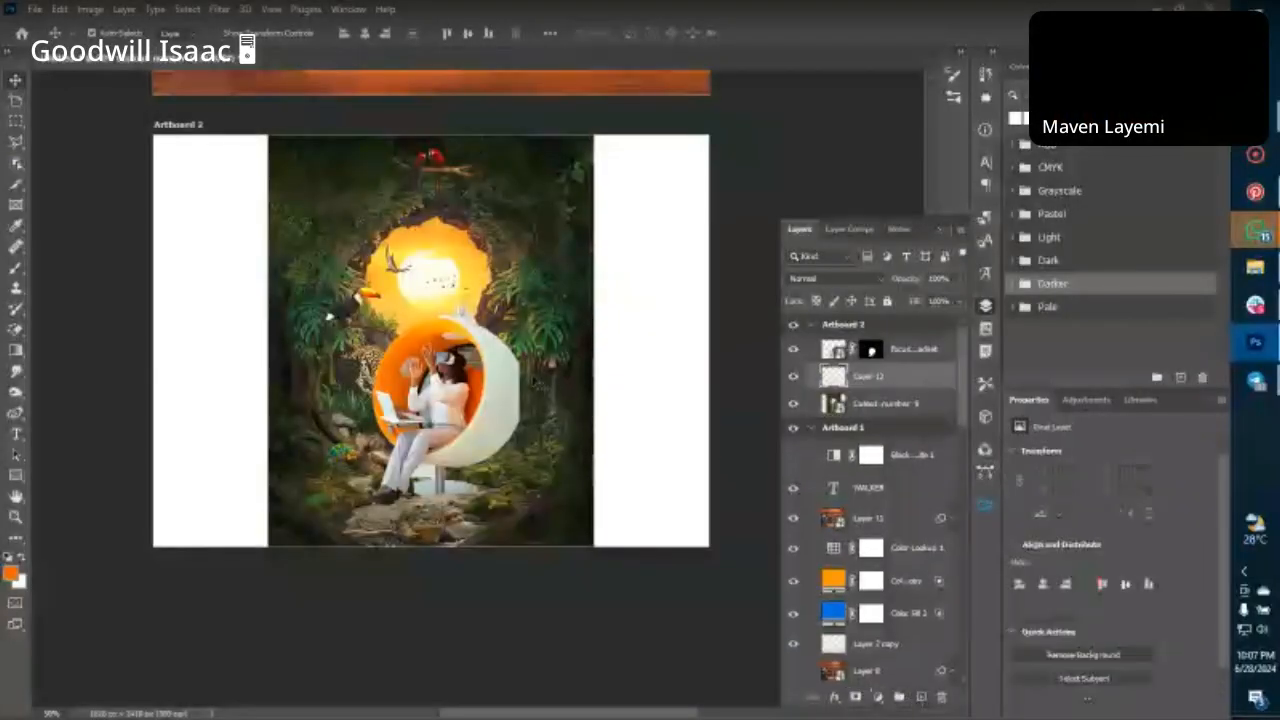
key("b")
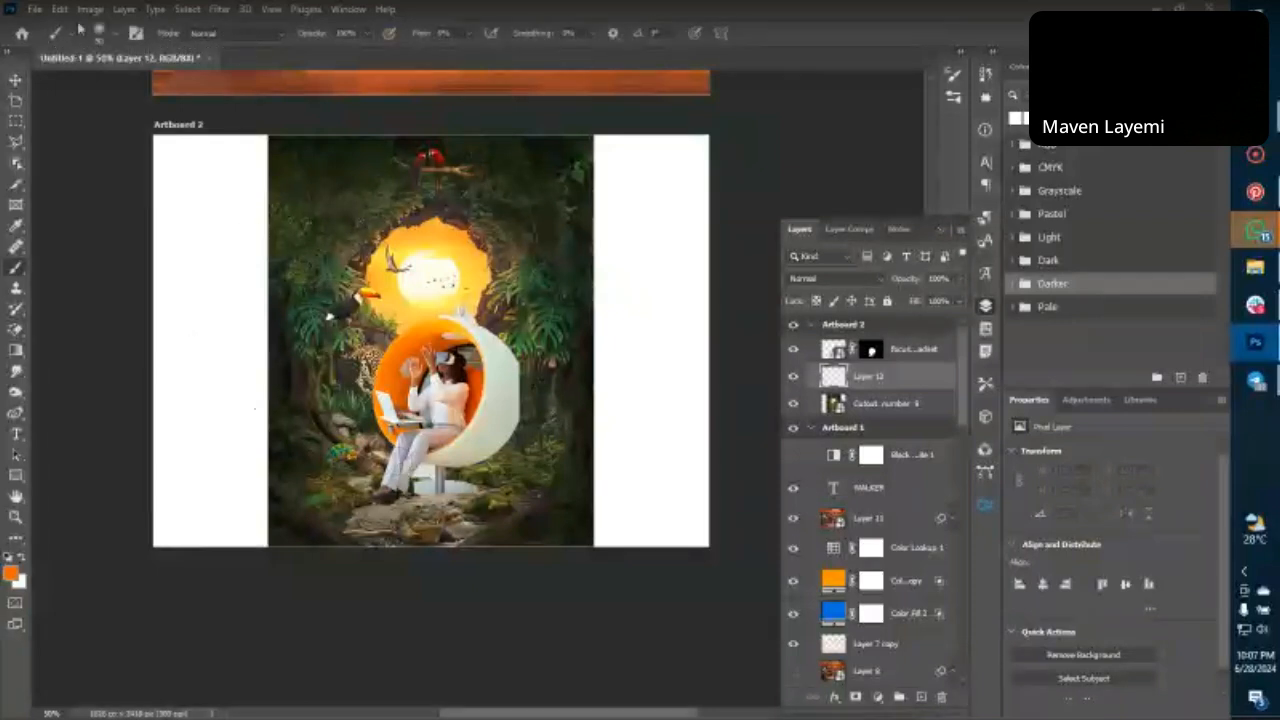
left_click(107, 34)
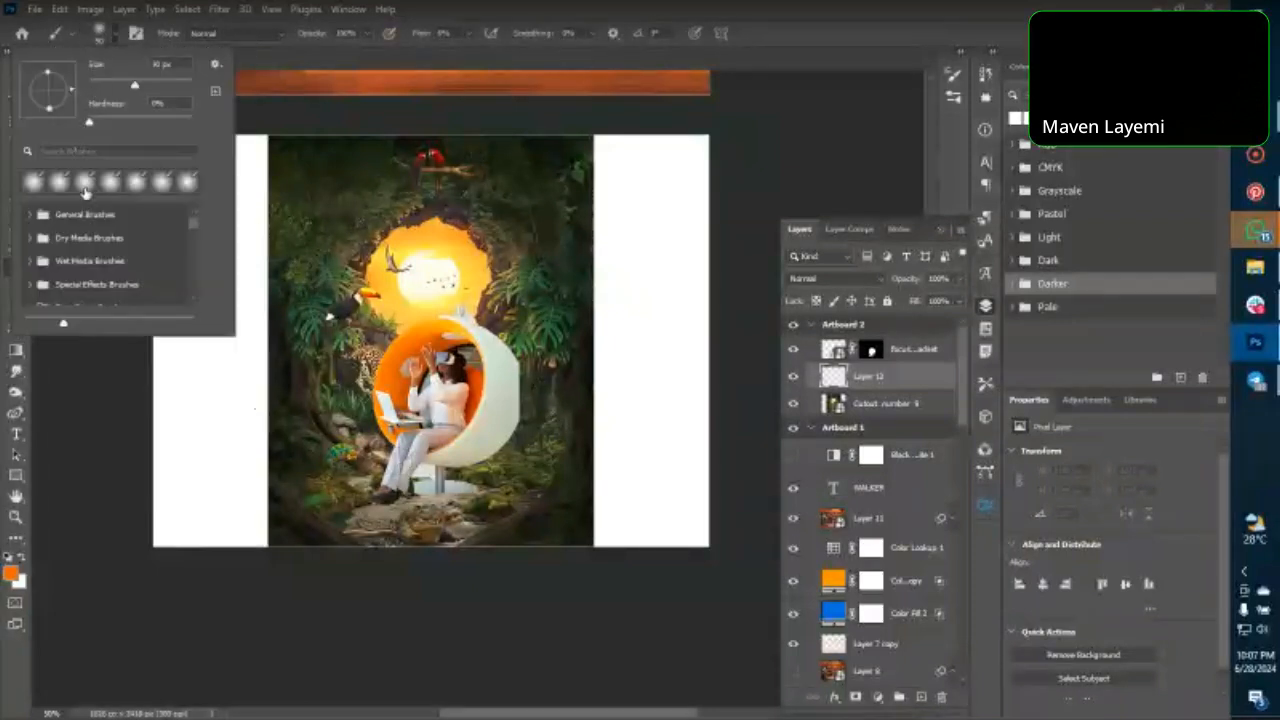
left_click_drag(48, 68, 52, 91)
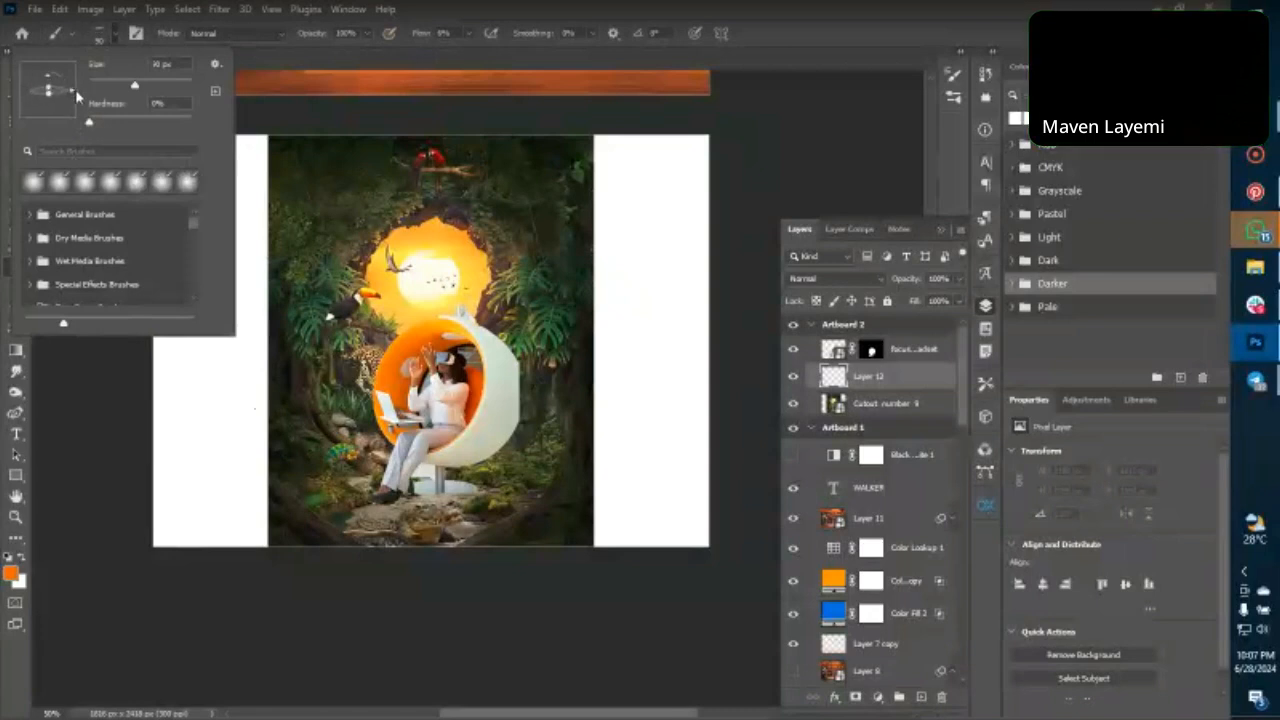
Enlarge the flattened brush to 500 px and reset the painting colours to default black and white.
key("Return")
key("bracketright")
key("bracketright")
key("bracketright")
key("bracketright")
key("bracketright")
key("bracketright")
key("bracketright")
key("bracketright")
key("bracketright")
key("bracketright")
key("bracketright")
key("bracketright")
key("bracketright")
key("bracketright")
key("bracketright")
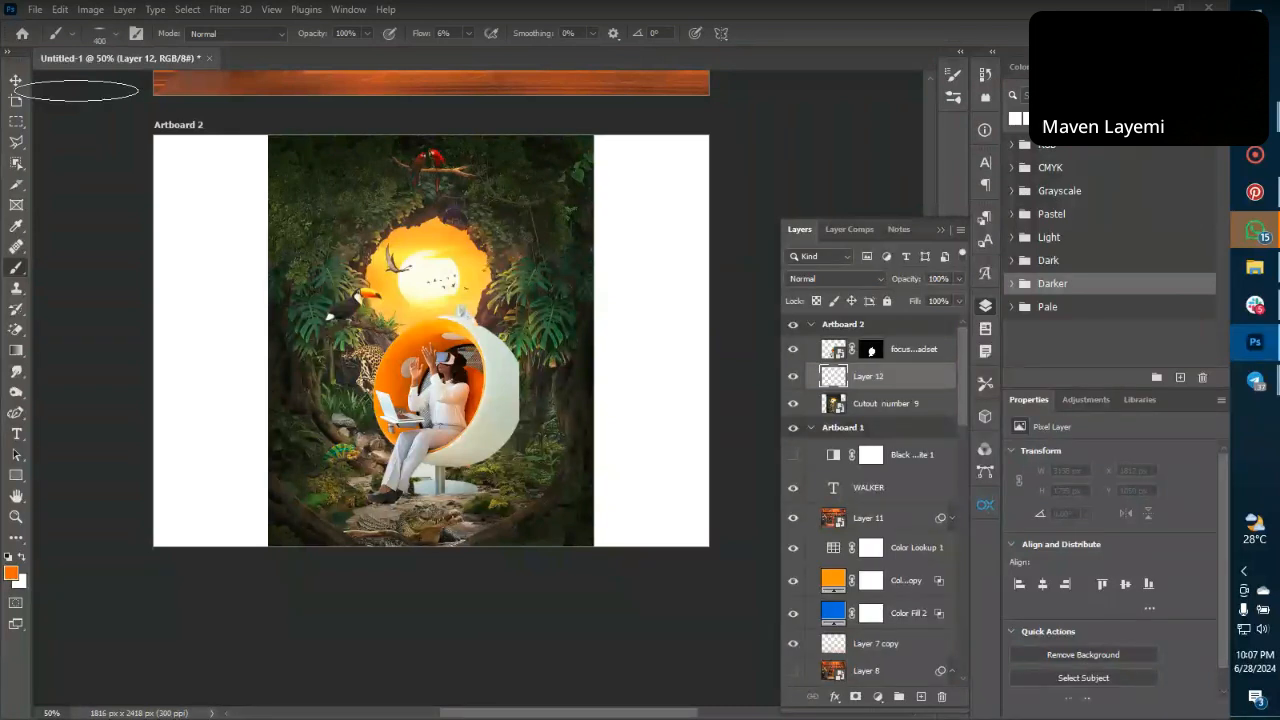
left_click(8, 556)
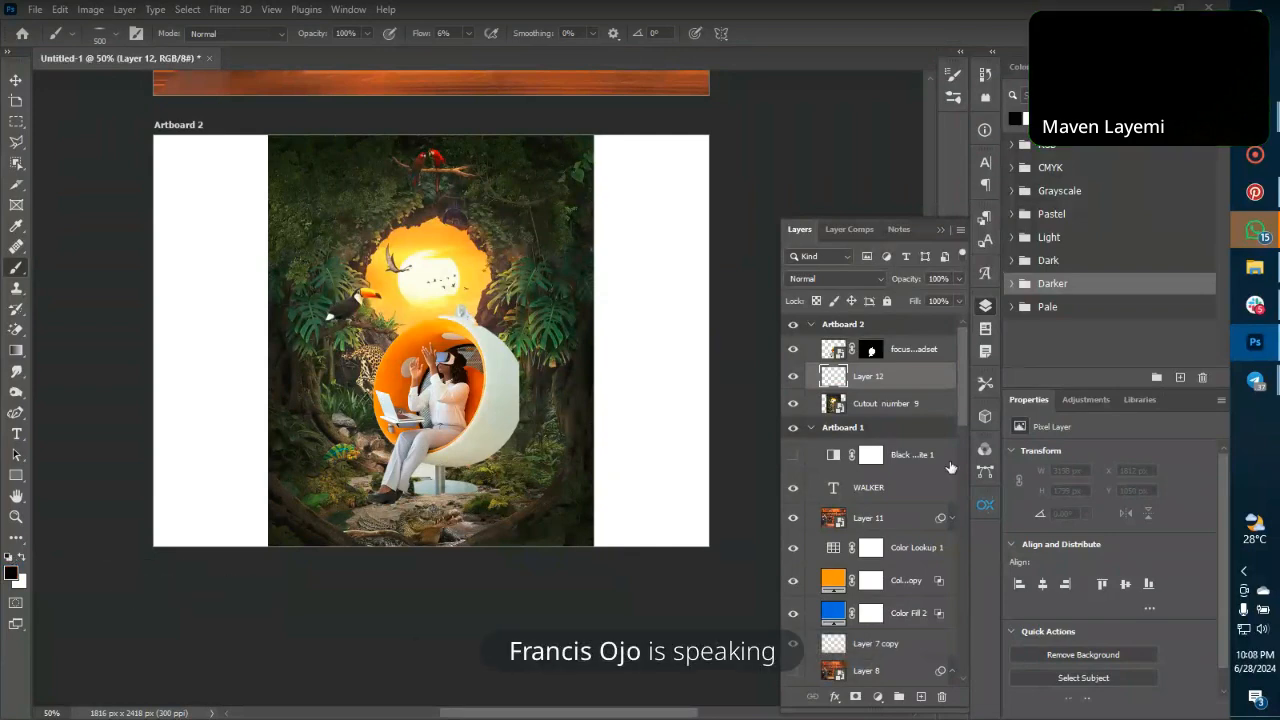
Switch to the Telegram call, unmute the microphone and minimise the call window.
left_click(1257, 381)
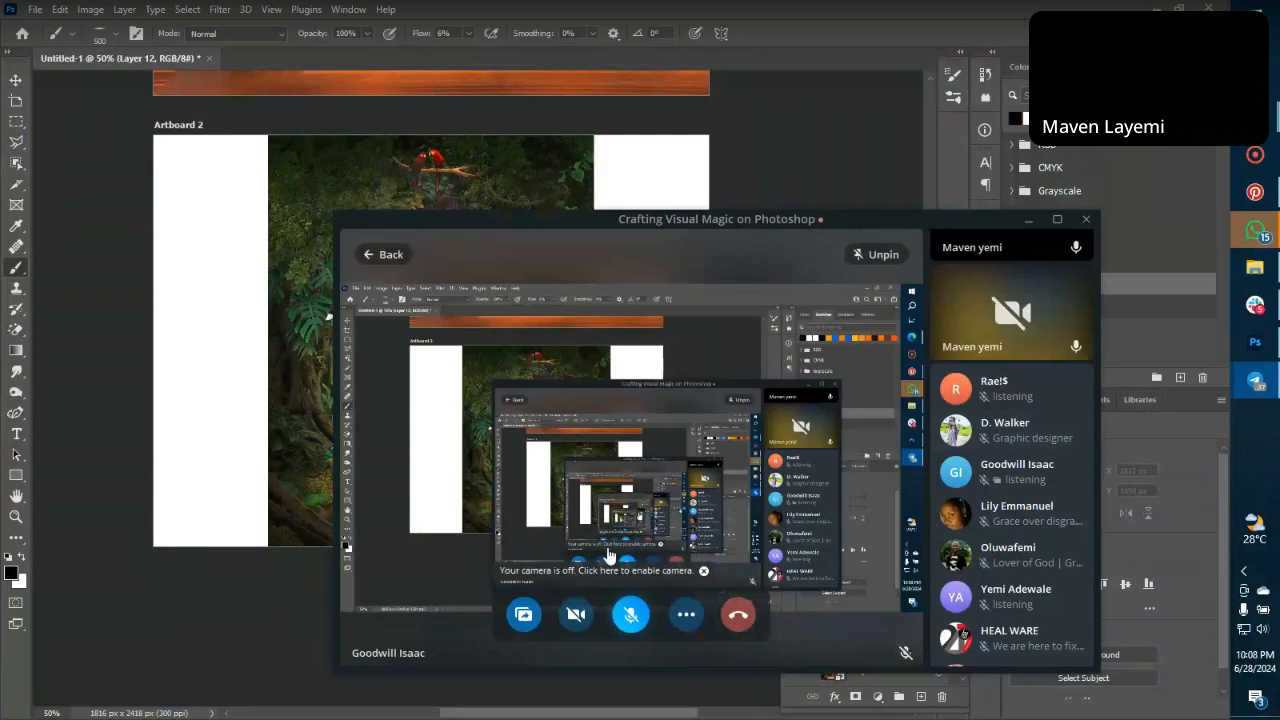
left_click(630, 614)
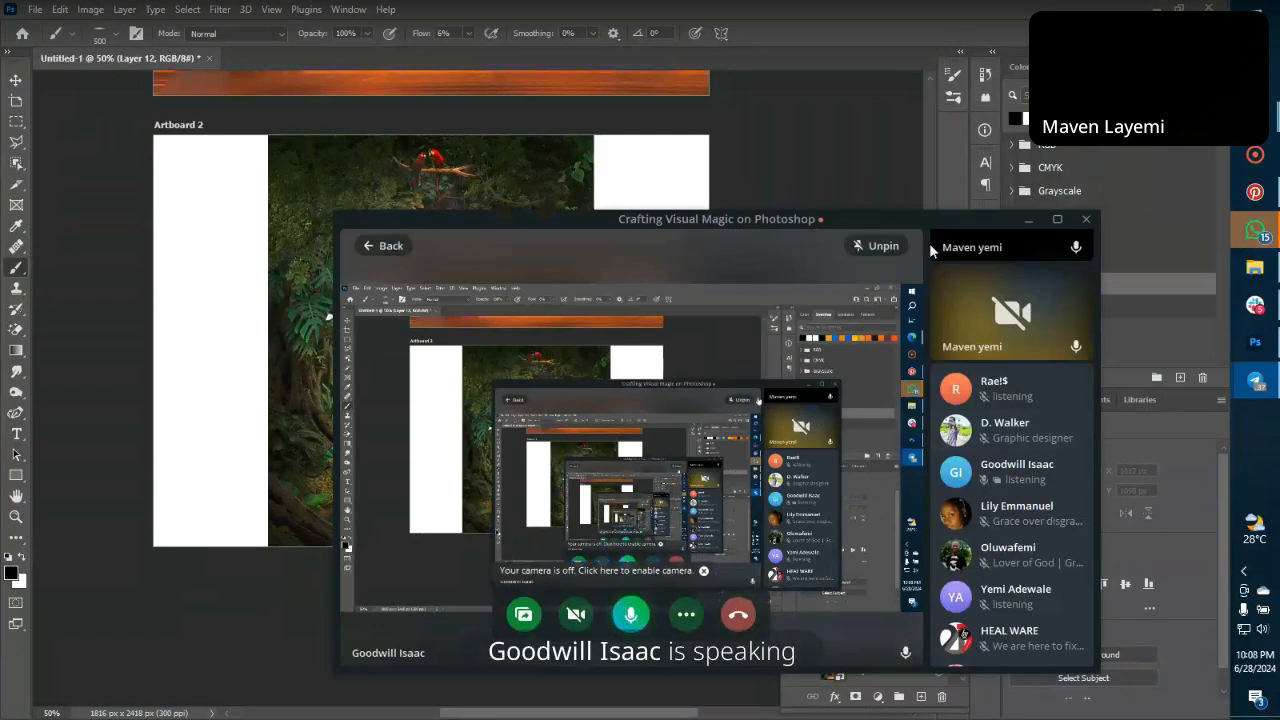
left_click(1028, 219)
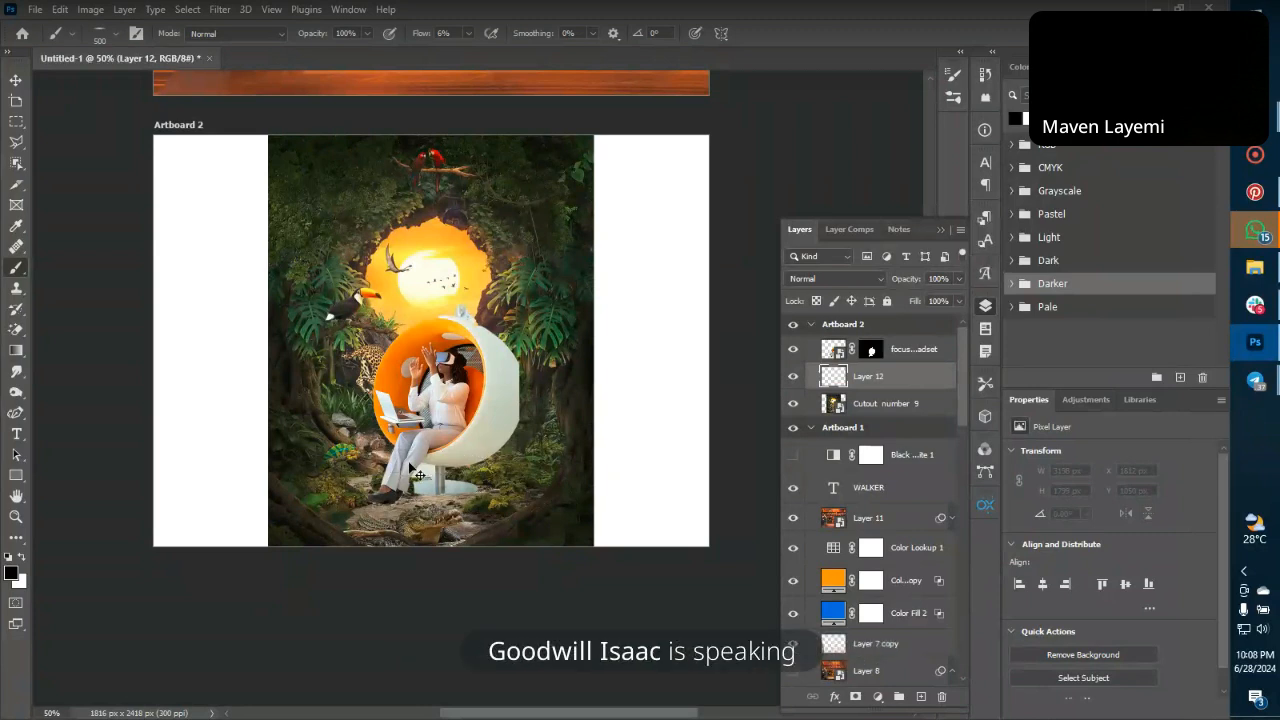
Dab a faint black shadow at 6% flow beneath the woman's feet and the chair base.
key("ctrl+plus")
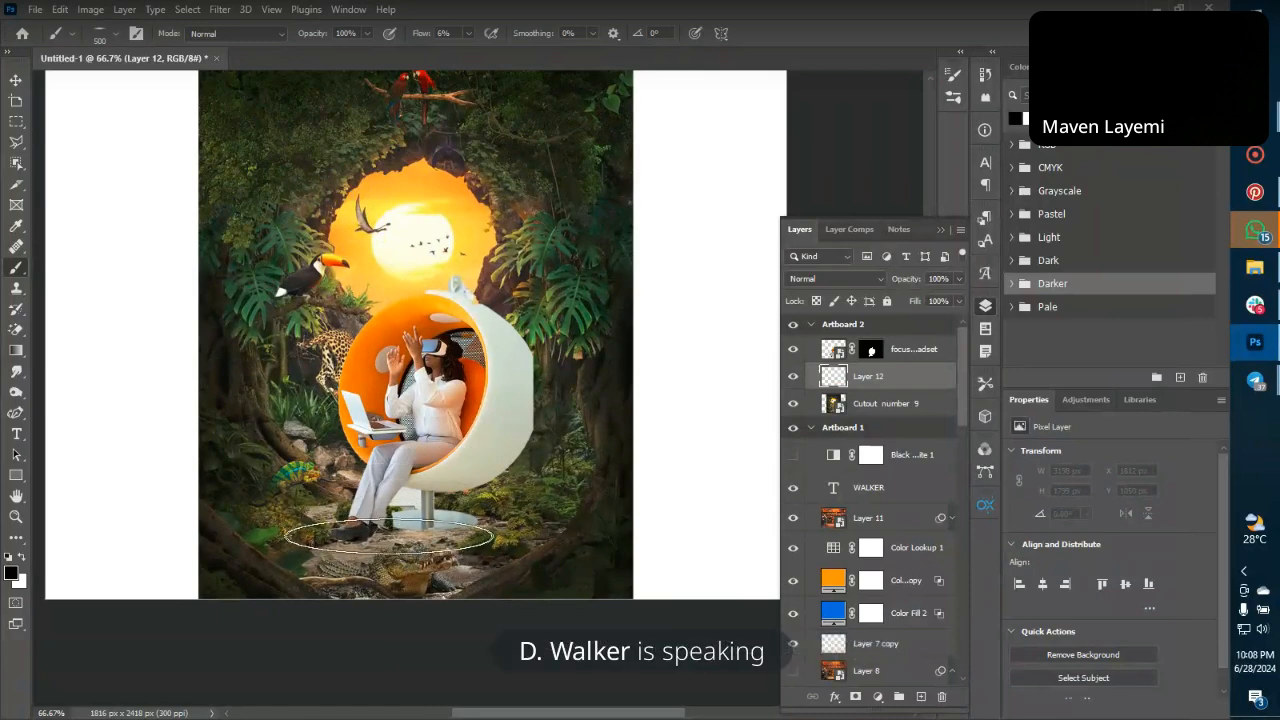
left_click(410, 540)
left_click(410, 538)
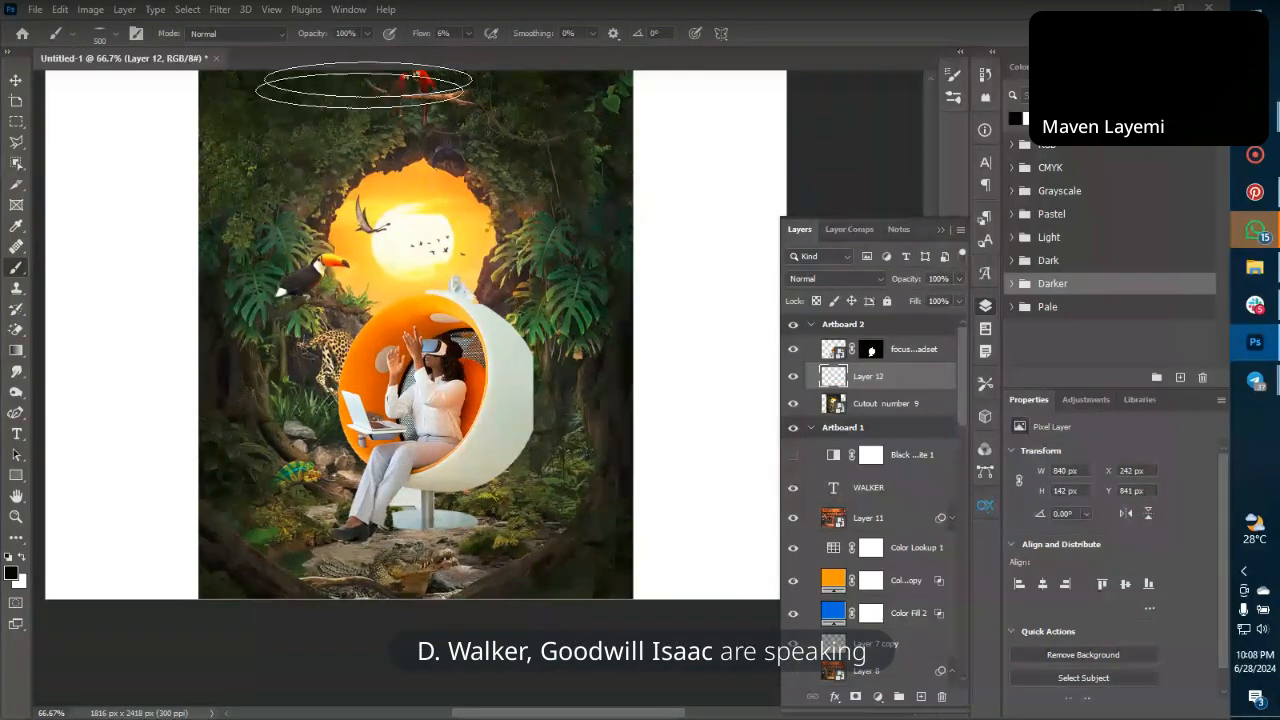
Try a black shadow dab beneath the chair at 100% brush flow, and lower the flow to 48%.
left_click_drag(421, 33, 498, 47)
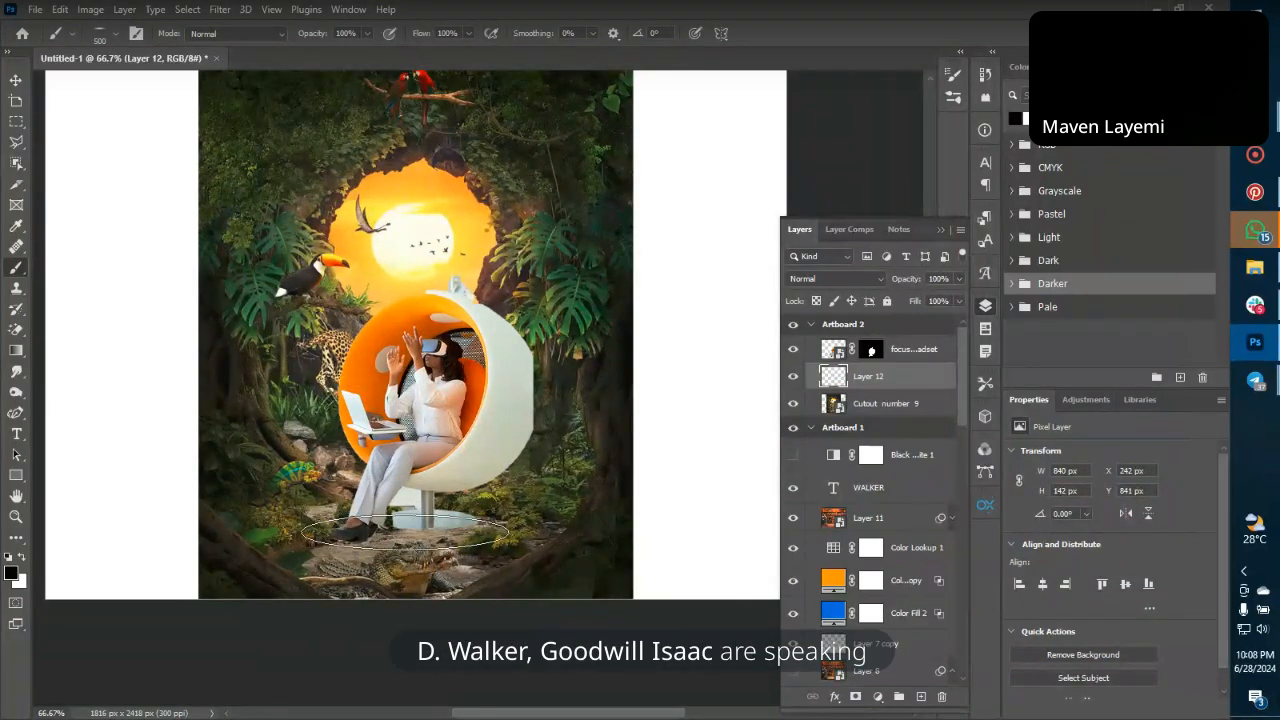
left_click(403, 537)
key("ctrl+z")
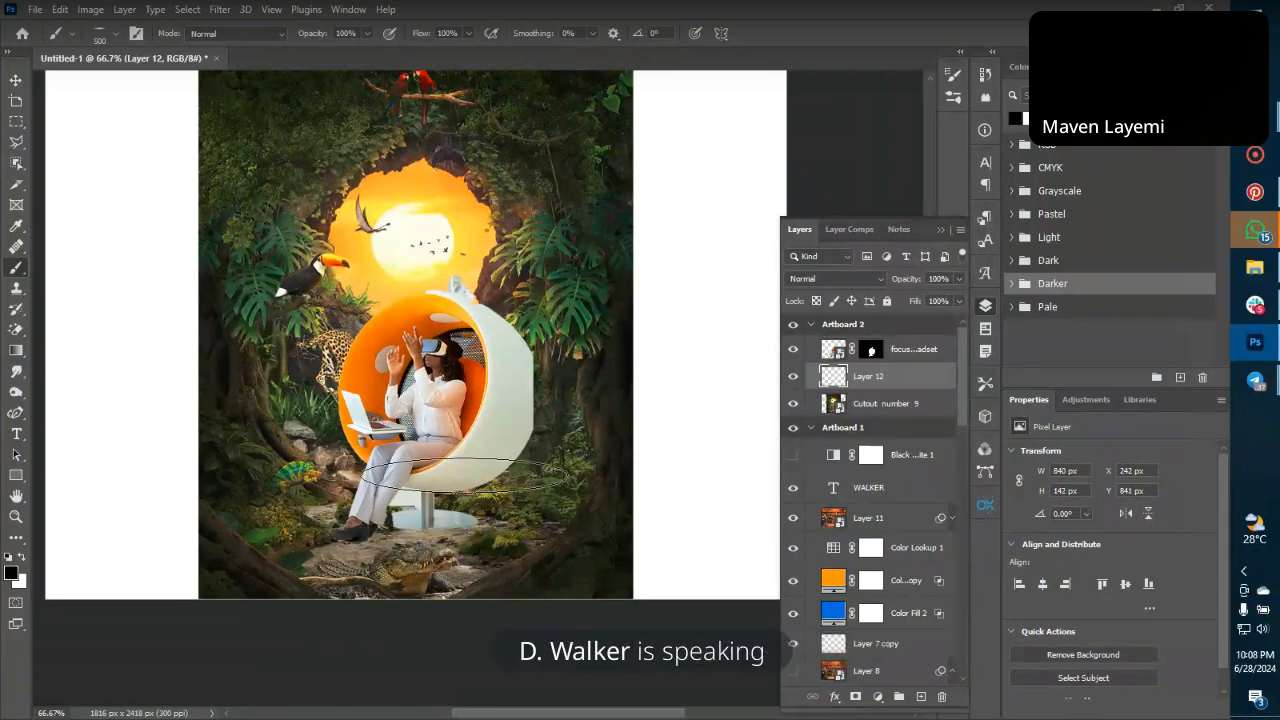
left_click(467, 33)
left_click_drag(477, 51, 430, 51)
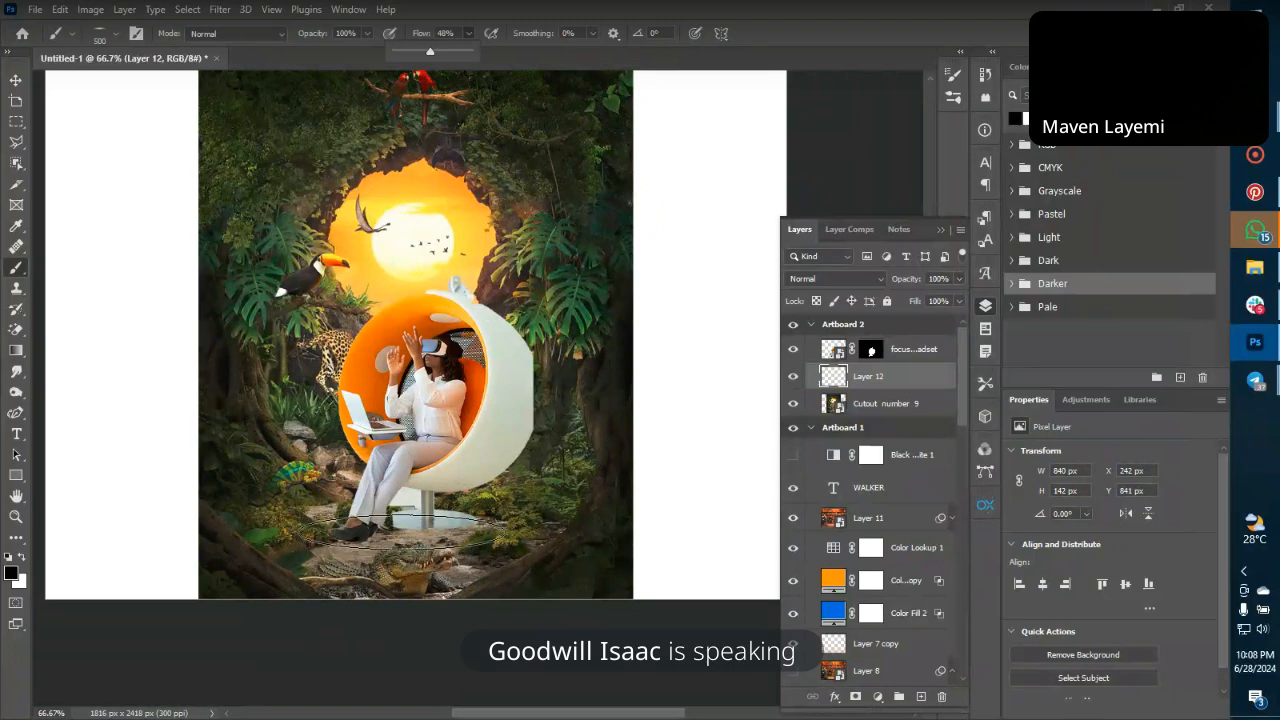
left_click(401, 532)
left_click(489, 526)
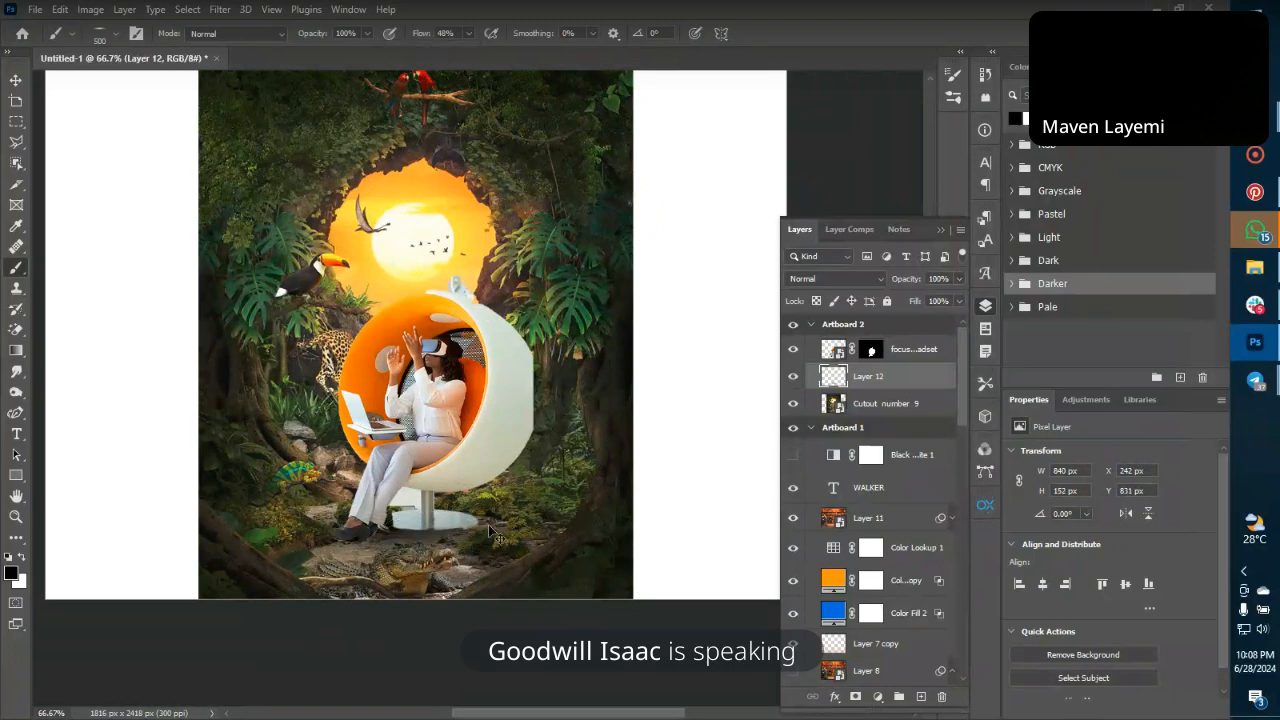
key("ctrl+z")
key("ctrl+z")
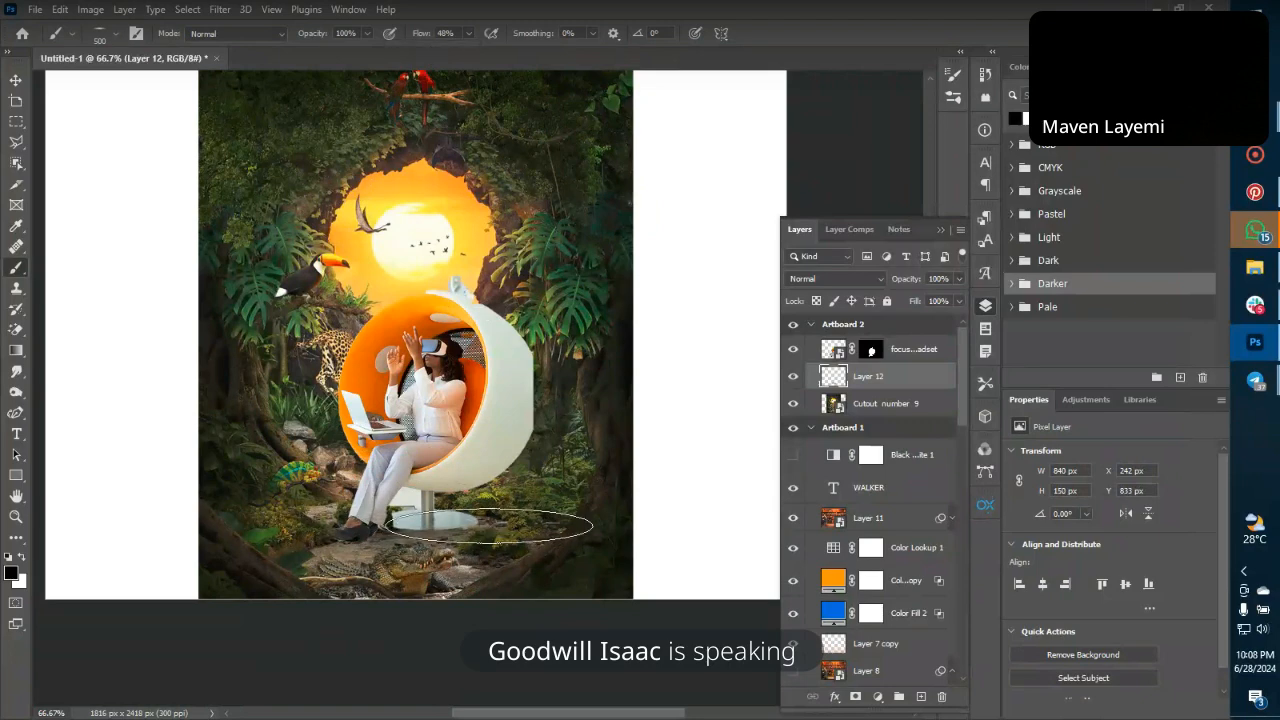
key("Delete")
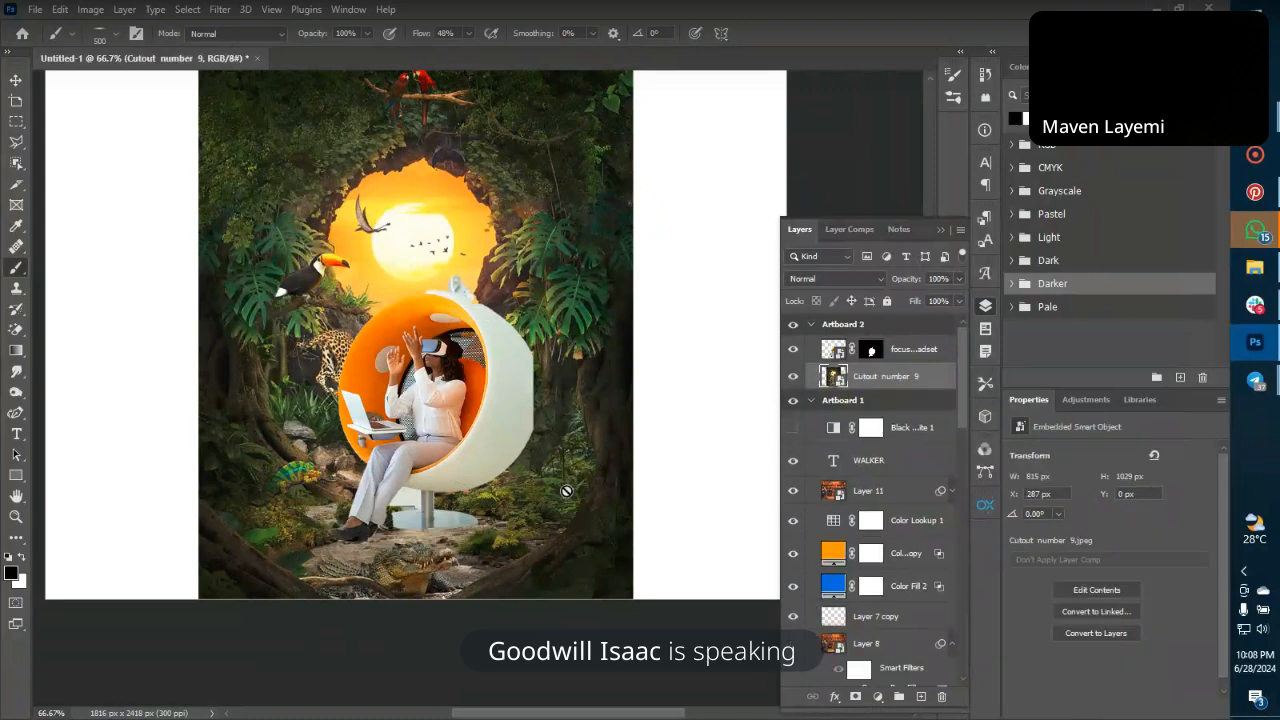
key("ctrl+z")
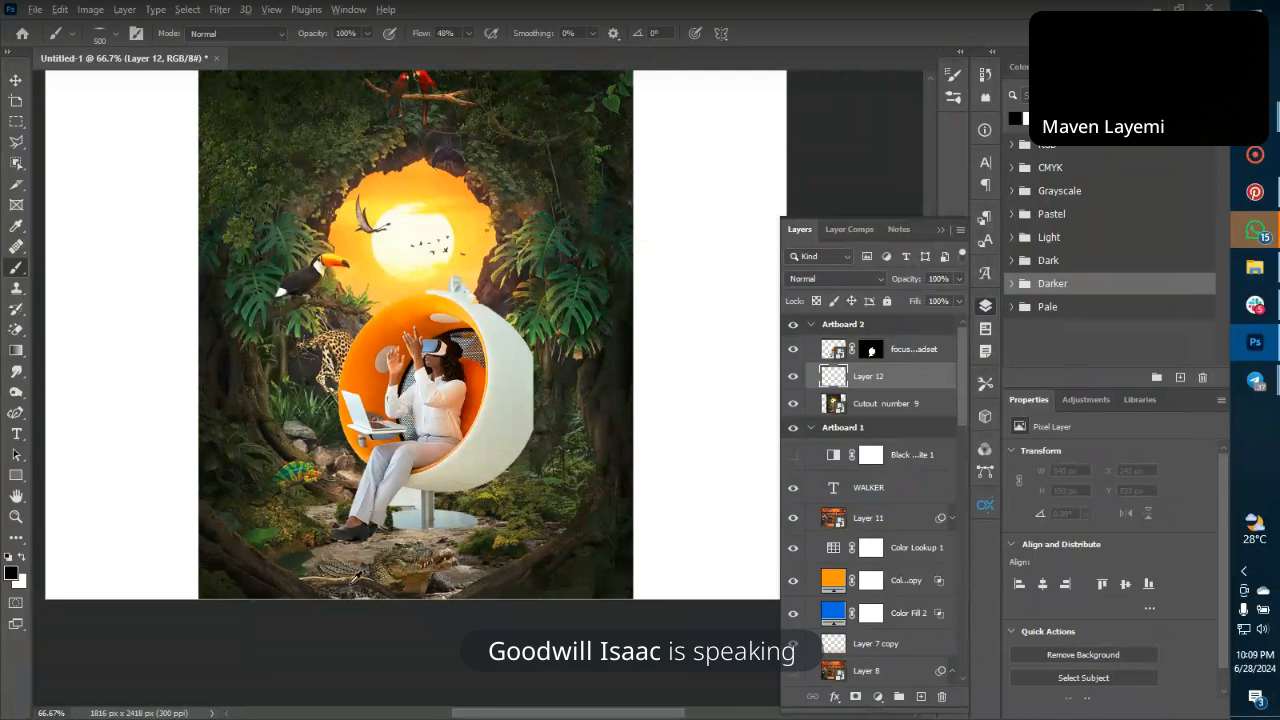
Paint a soft shadow over the ground around her feet and the chair base, using dark tones sampled from the jungle.
left_click(402, 535)
left_click(374, 544)
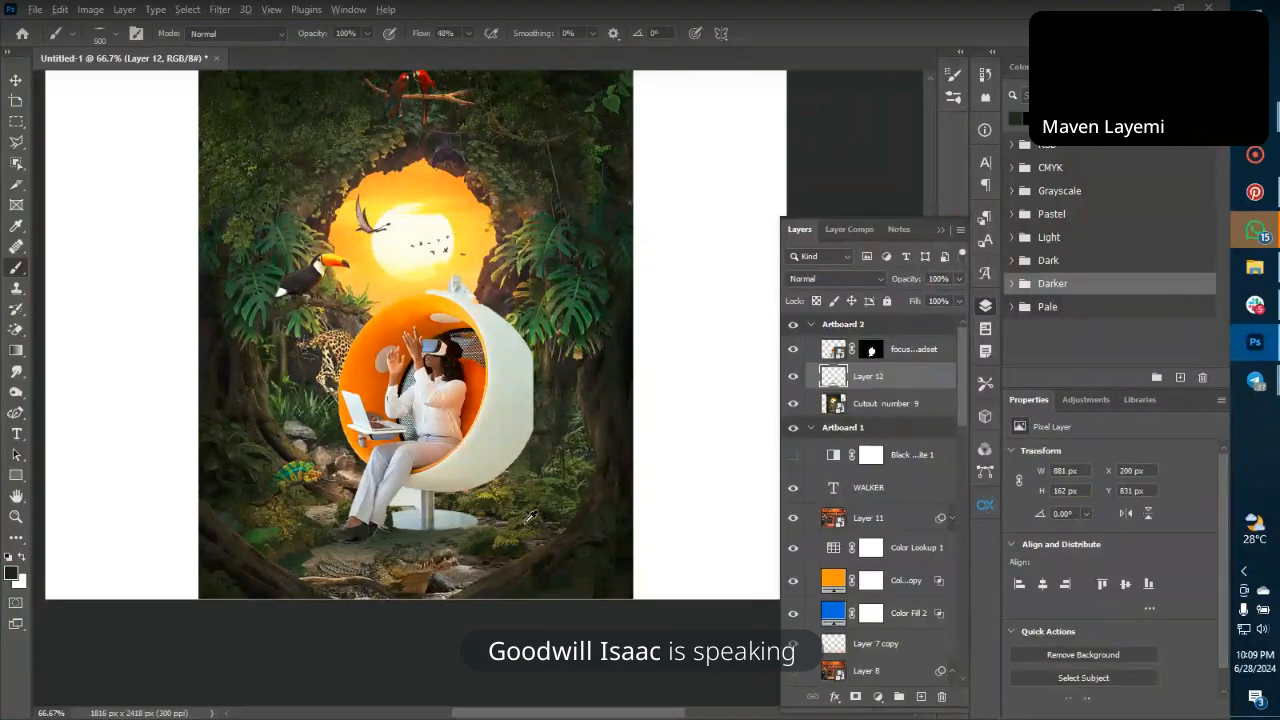
left_click(478, 522)
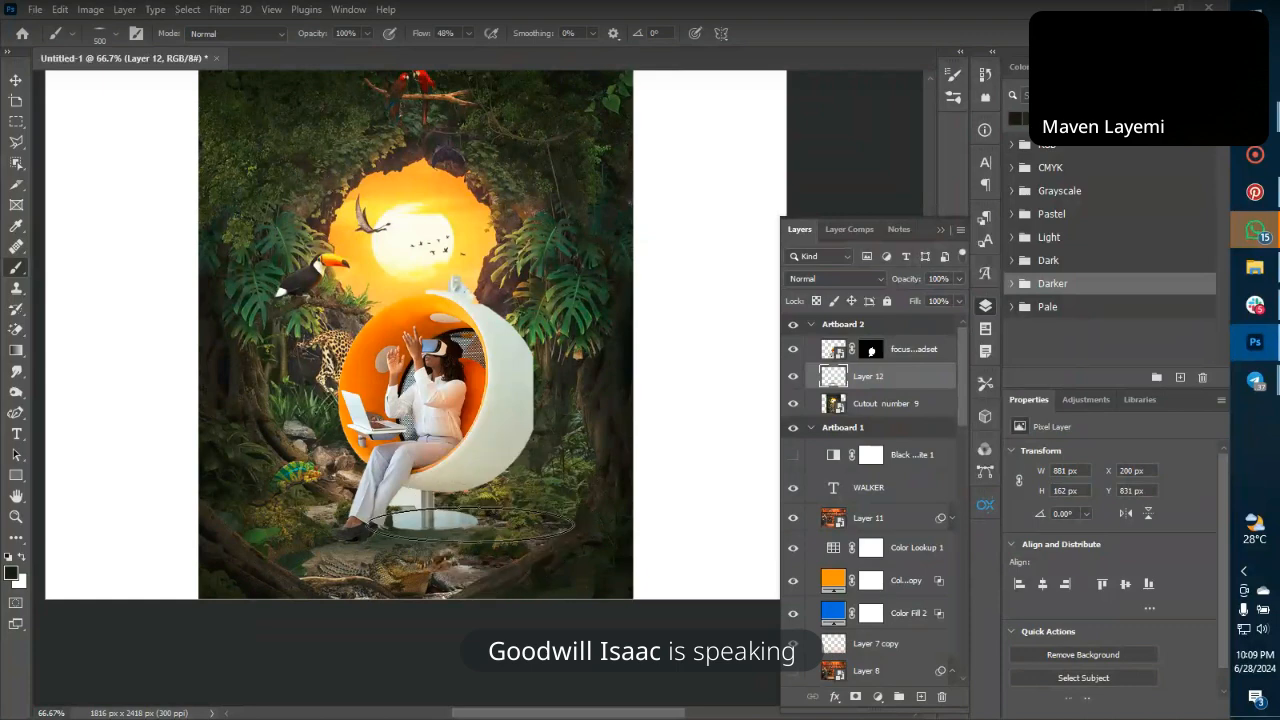
left_click(402, 540)
left_click(363, 539)
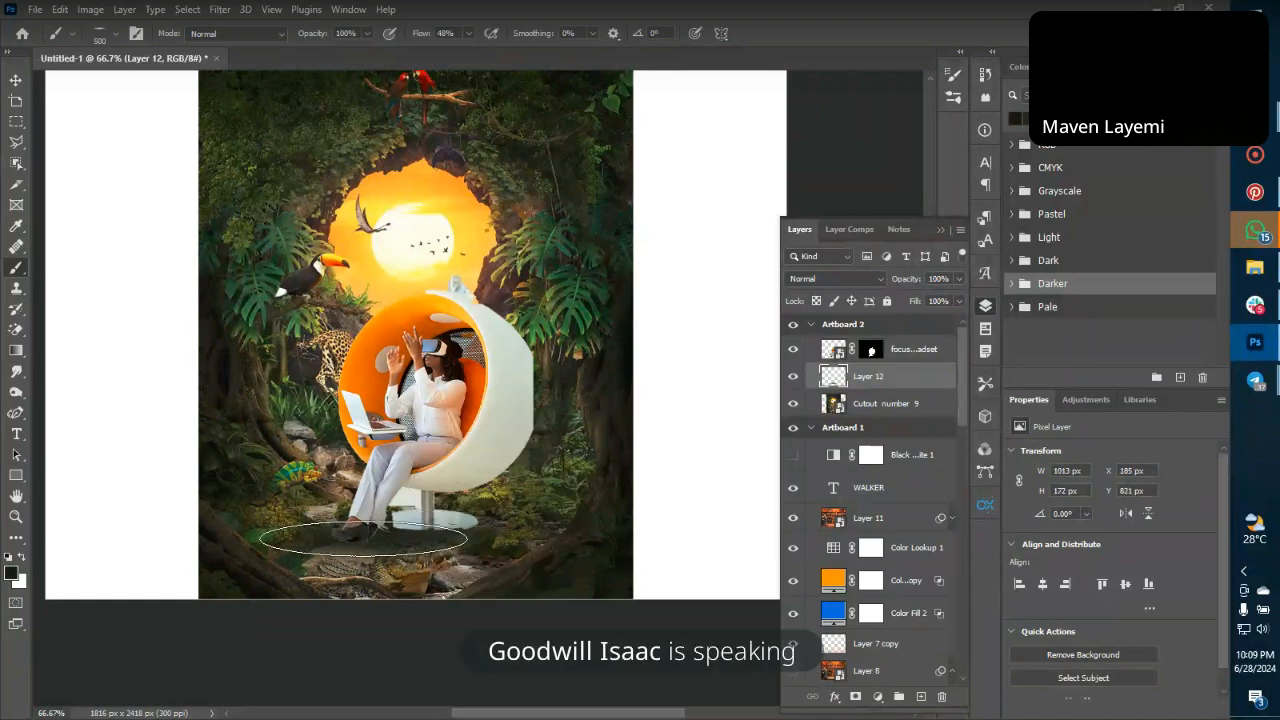
left_click(363, 508)
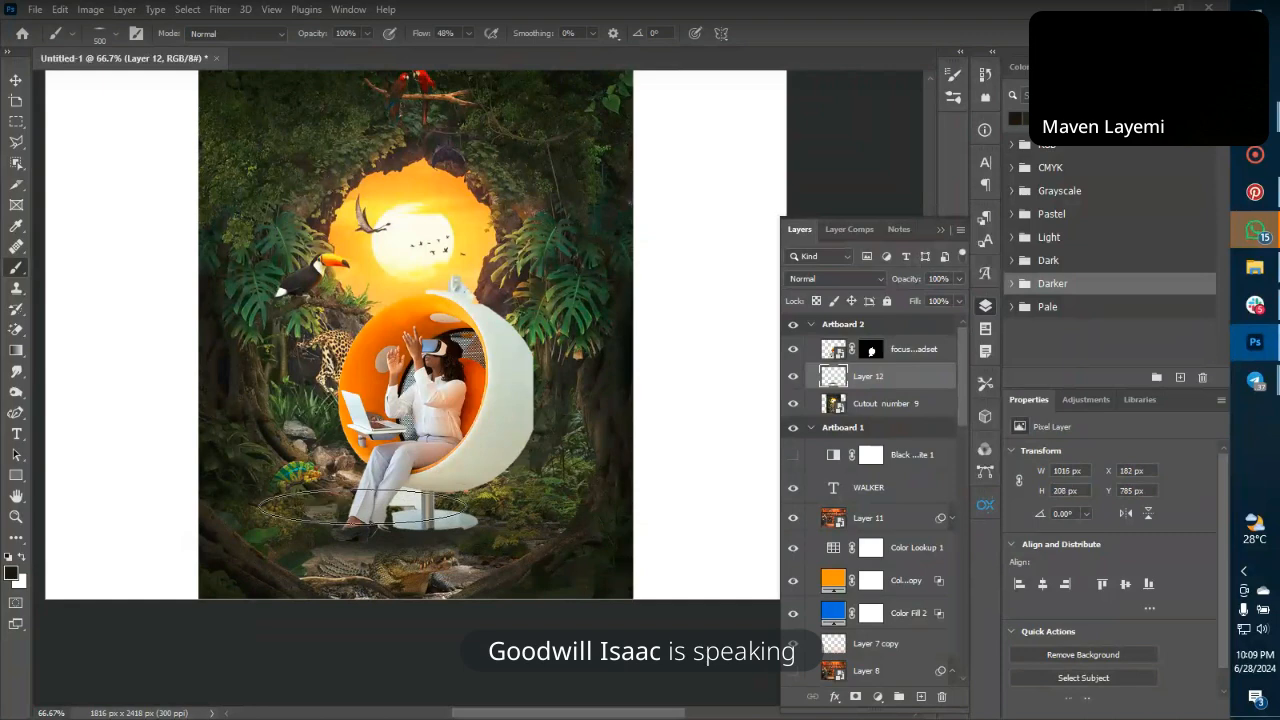
left_click(288, 564)
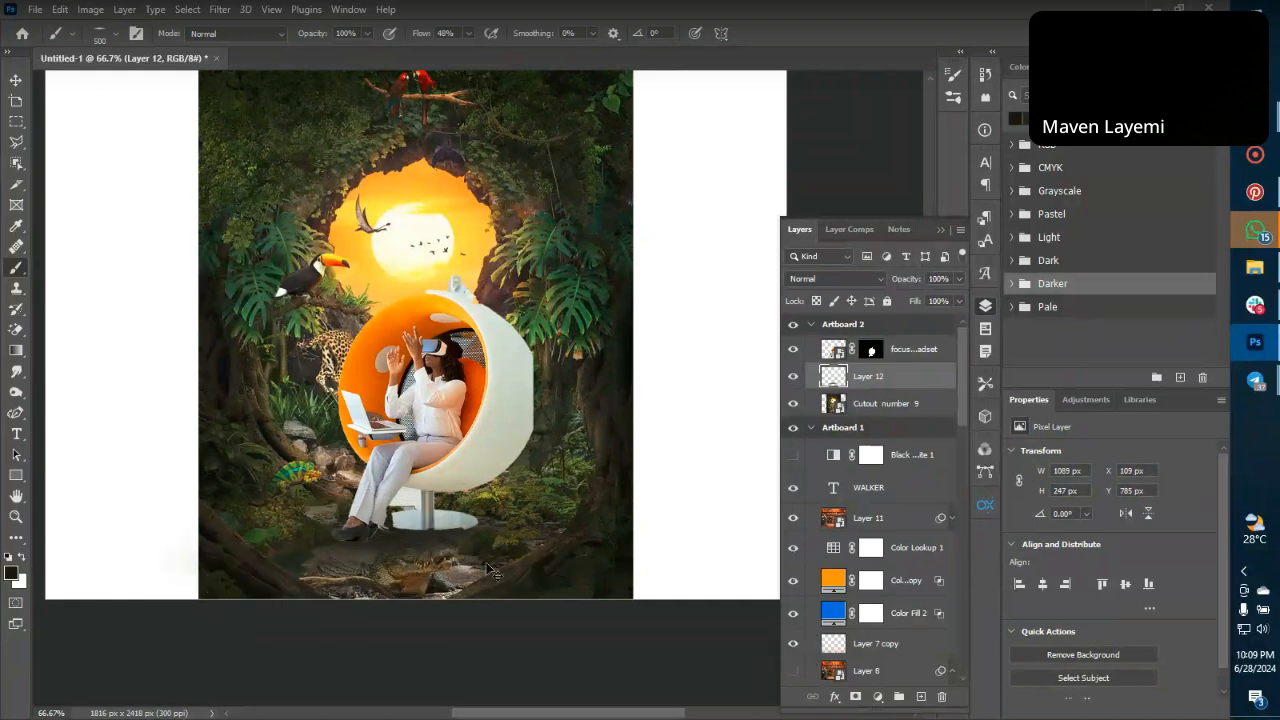
Stretch the painted shadow layer upward to about 122% of its height with Free Transform.
key("ctrl+minus")
key("ctrl+minus")
key("ctrl+plus")
key("v")
key("ctrl+t")
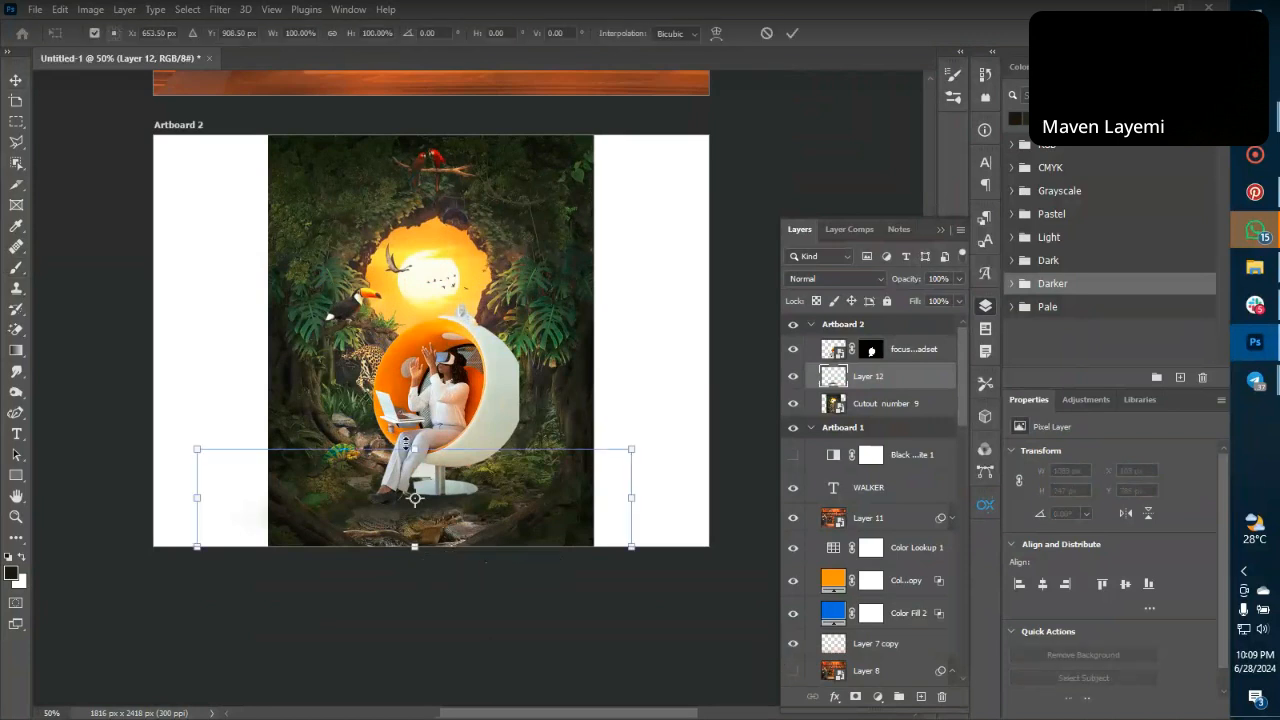
mouse_move(414, 546)
left_mouse_down()
mouse_move(415, 573)
mouse_move(408, 547)
left_mouse_up()
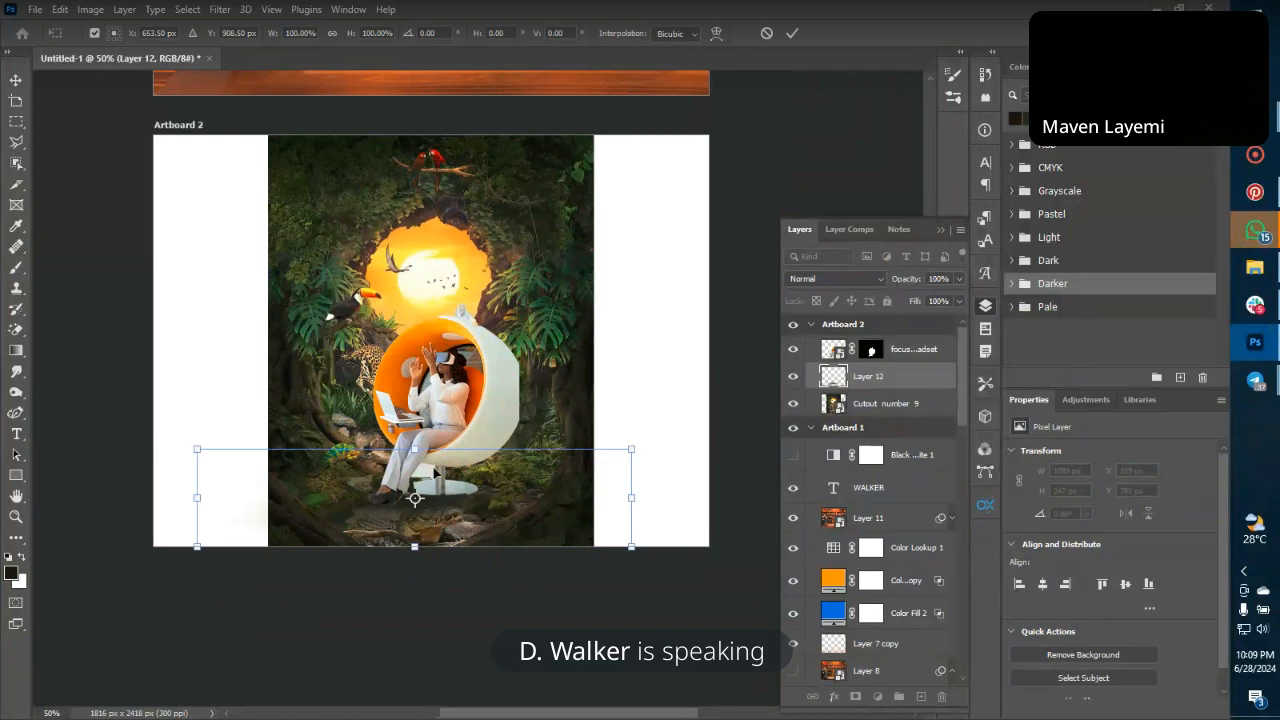
left_click_drag(412, 449, 412, 427)
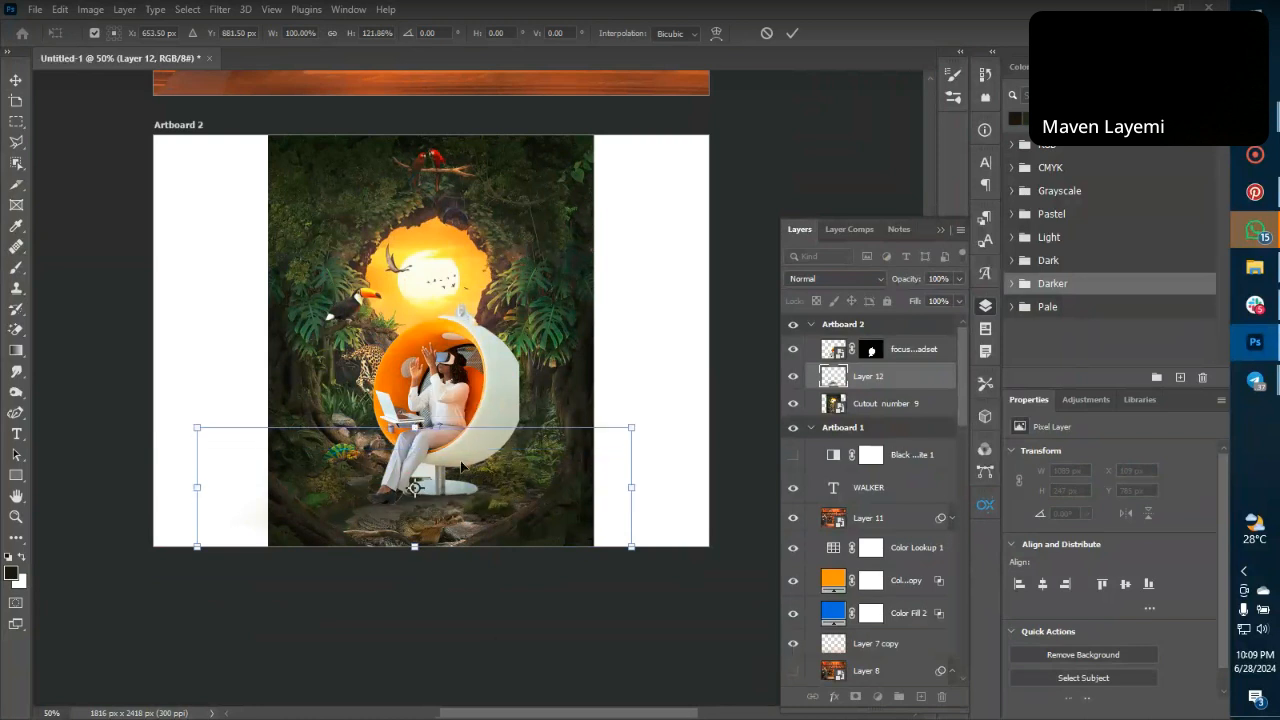
key("Return")
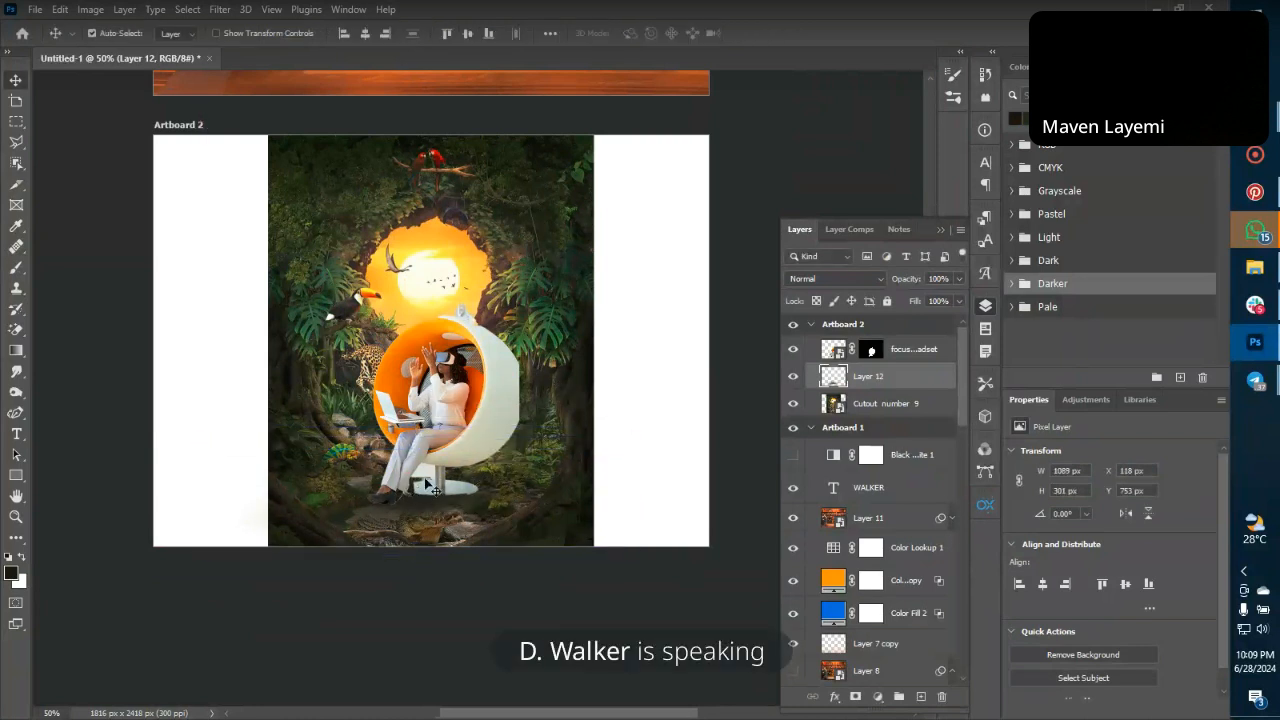
On a new layer, paint faint dark shading over the jungle around the chair with a soft round 500 px brush at 6% flow.
left_click(921, 697)
key("b")
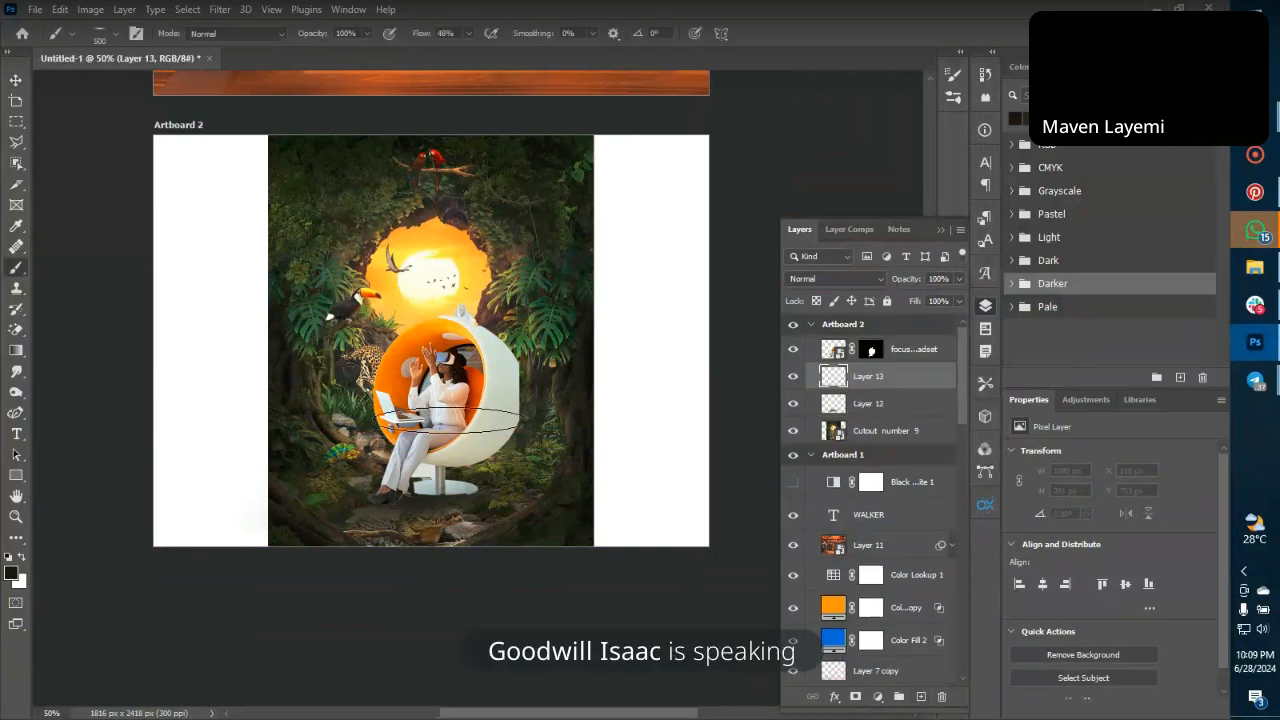
left_click(72, 33)
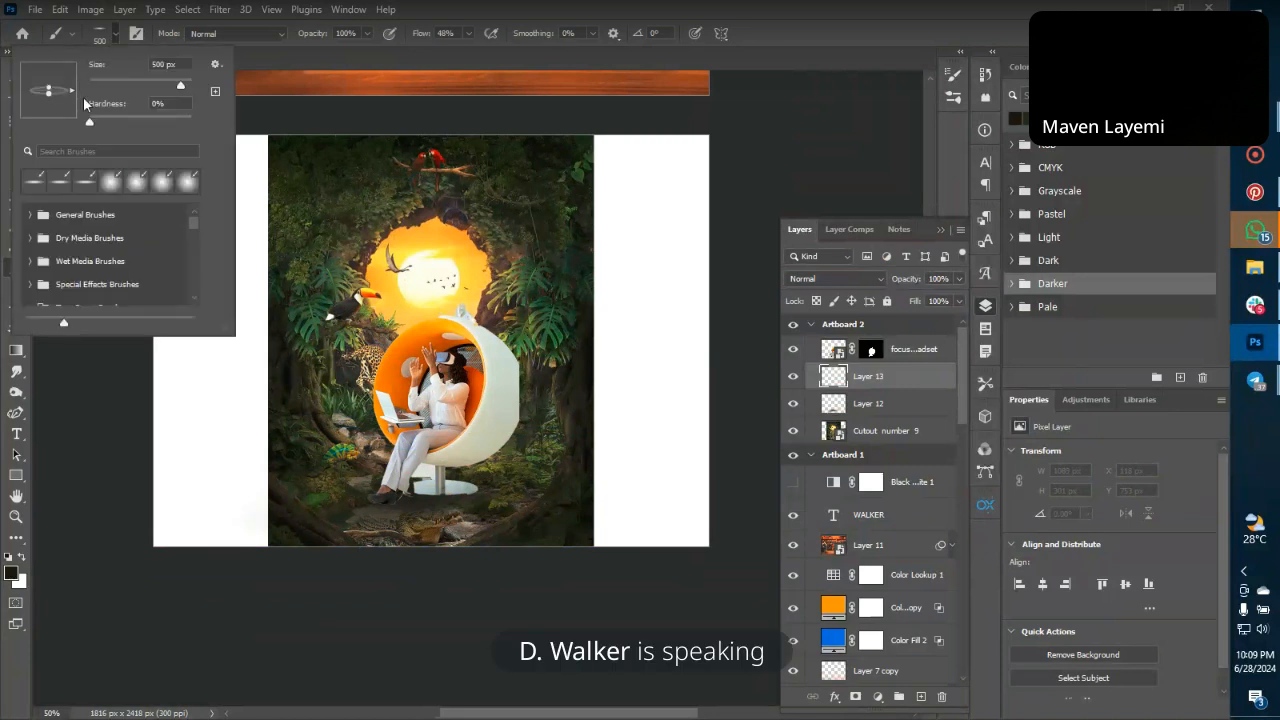
left_click(111, 183)
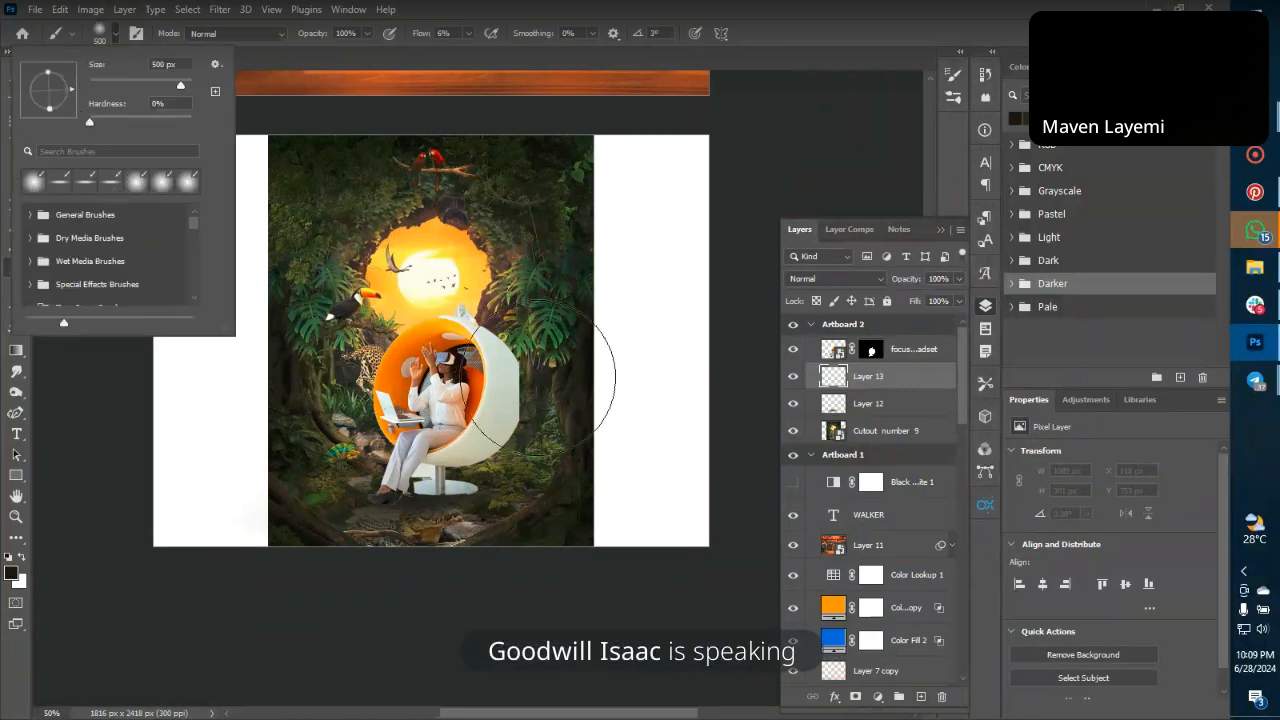
left_click(468, 397)
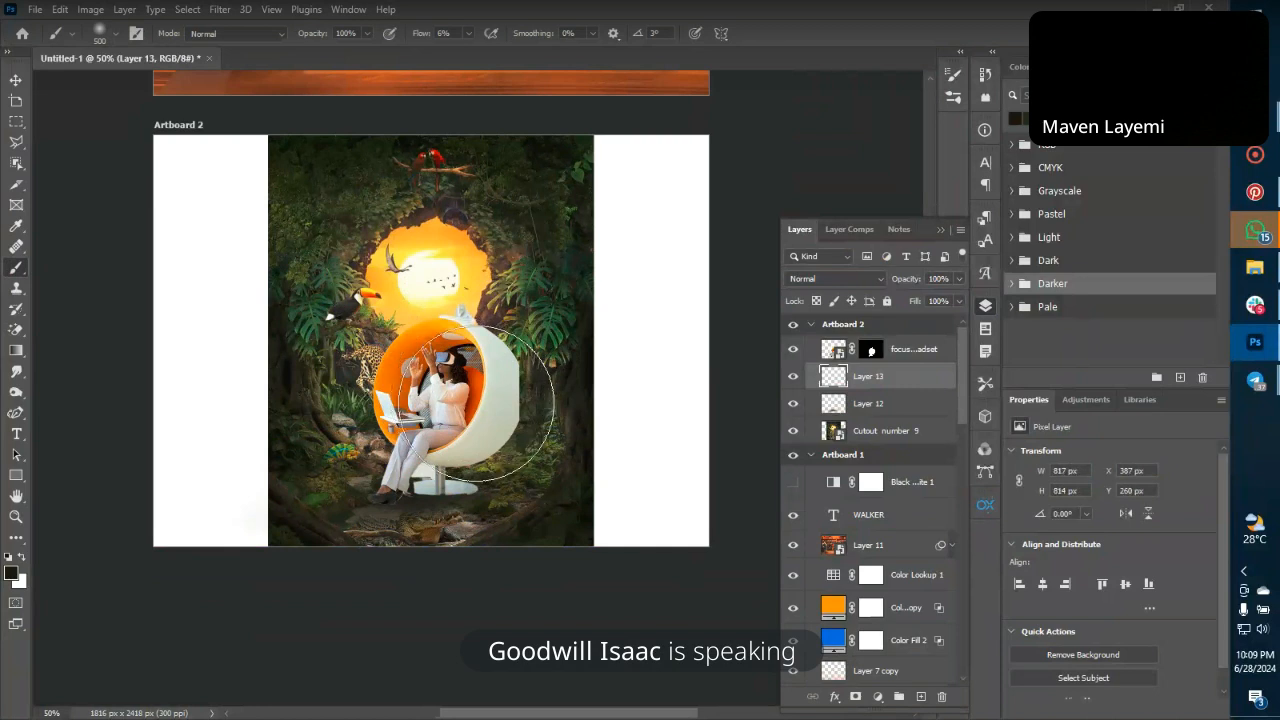
mouse_move(476, 403)
left_mouse_down()
mouse_move(420, 400)
mouse_move(451, 386)
left_mouse_up()
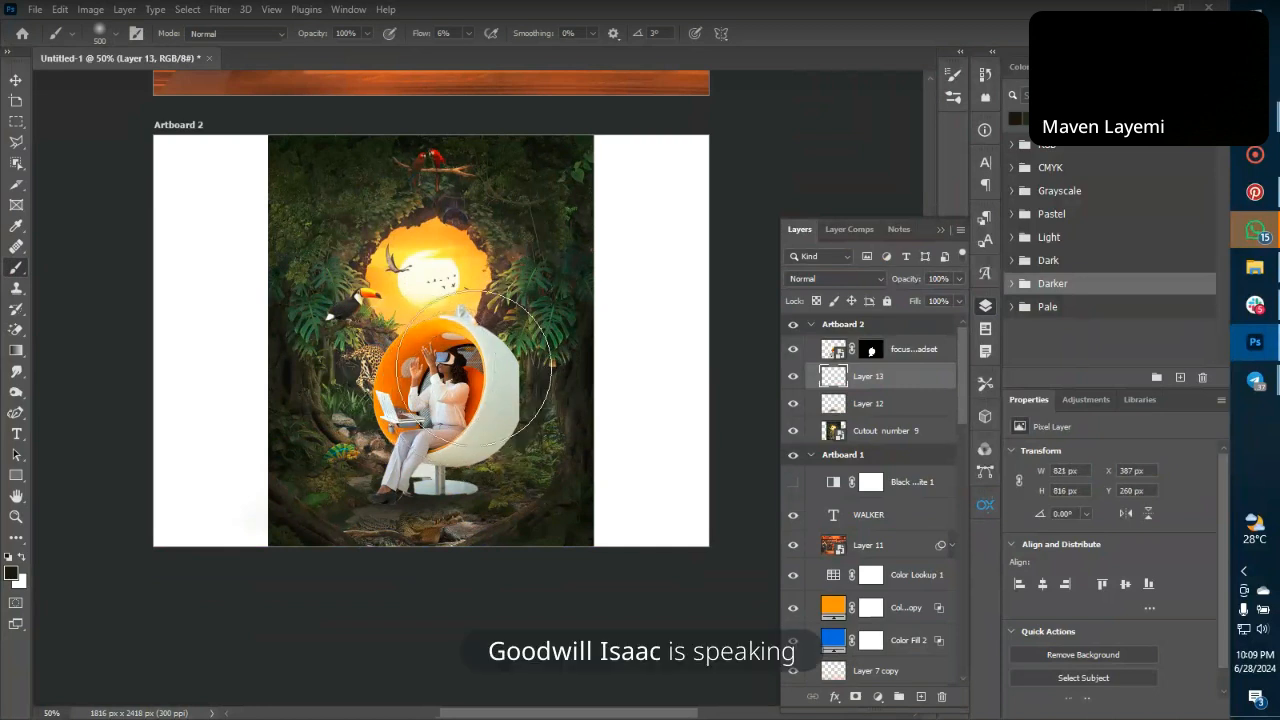
left_click_drag(488, 347, 501, 345)
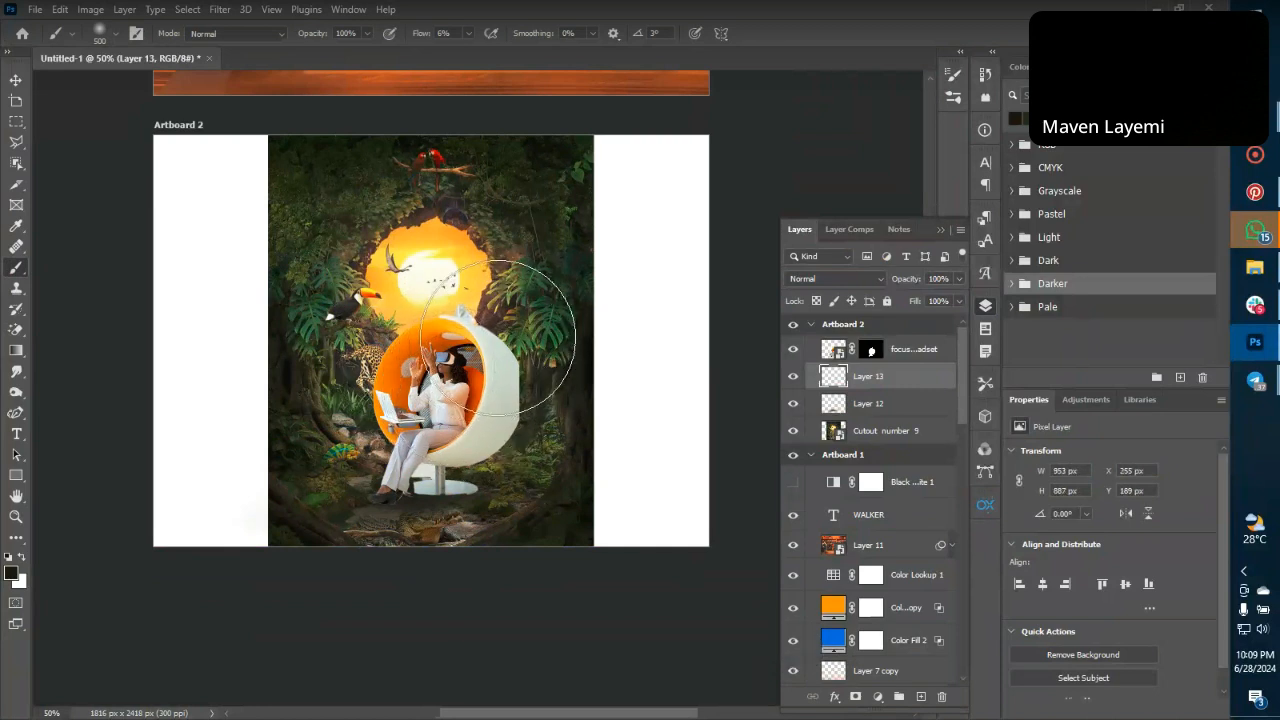
mouse_move(581, 416)
left_mouse_down()
mouse_move(627, 406)
mouse_move(494, 398)
mouse_move(515, 364)
left_mouse_up()
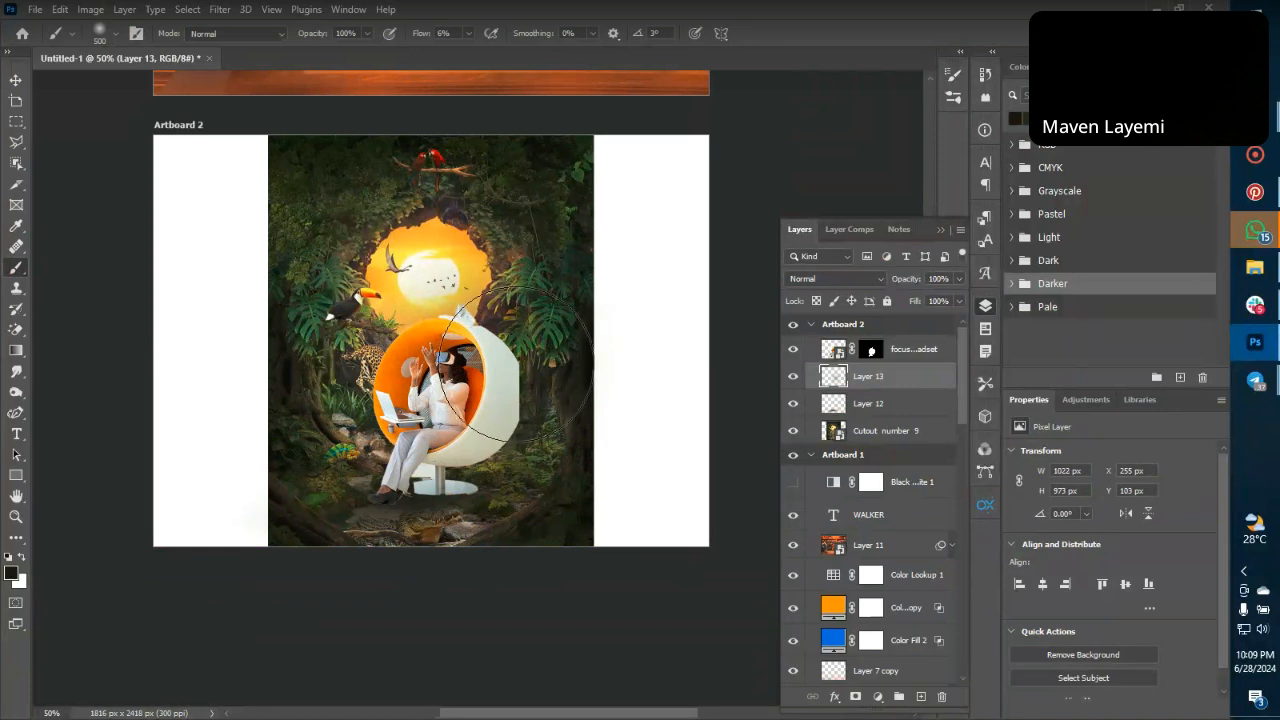
Try a stronger dark dab behind the chair with a 300 px brush at 33% flow.
key("bracketleft")
key("bracketleft")
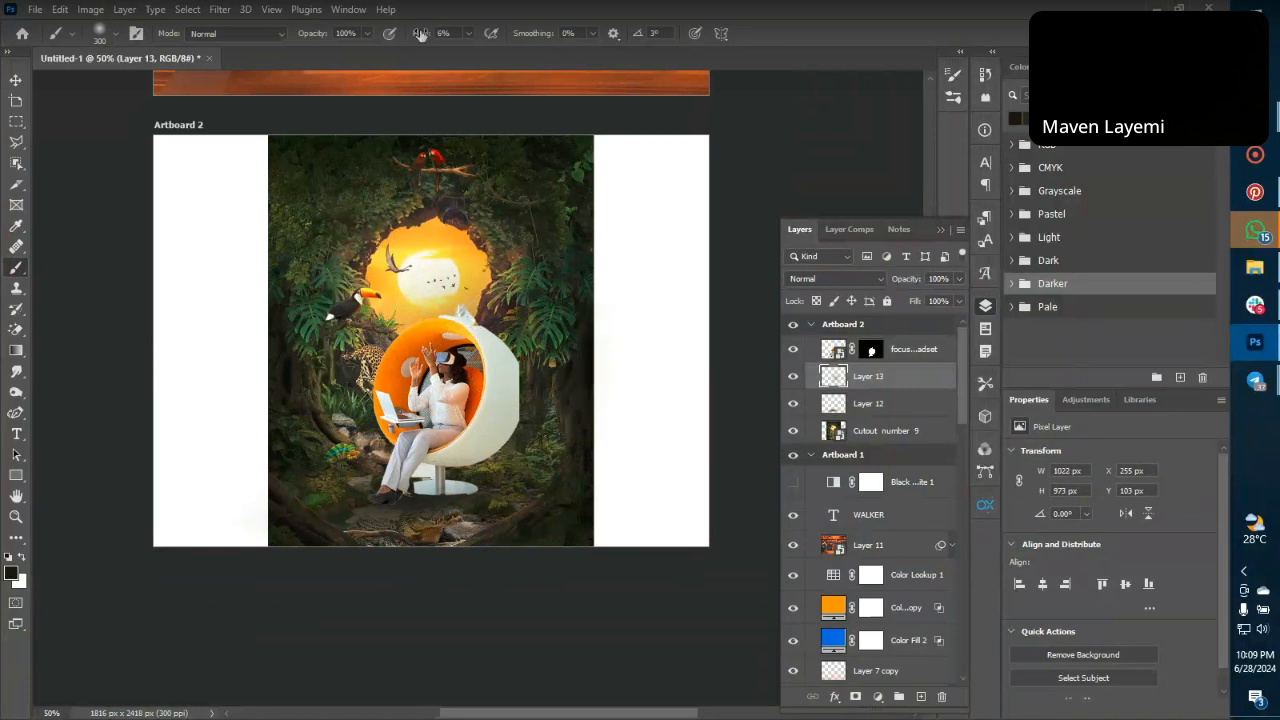
left_click_drag(423, 33, 443, 35)
left_click(501, 345)
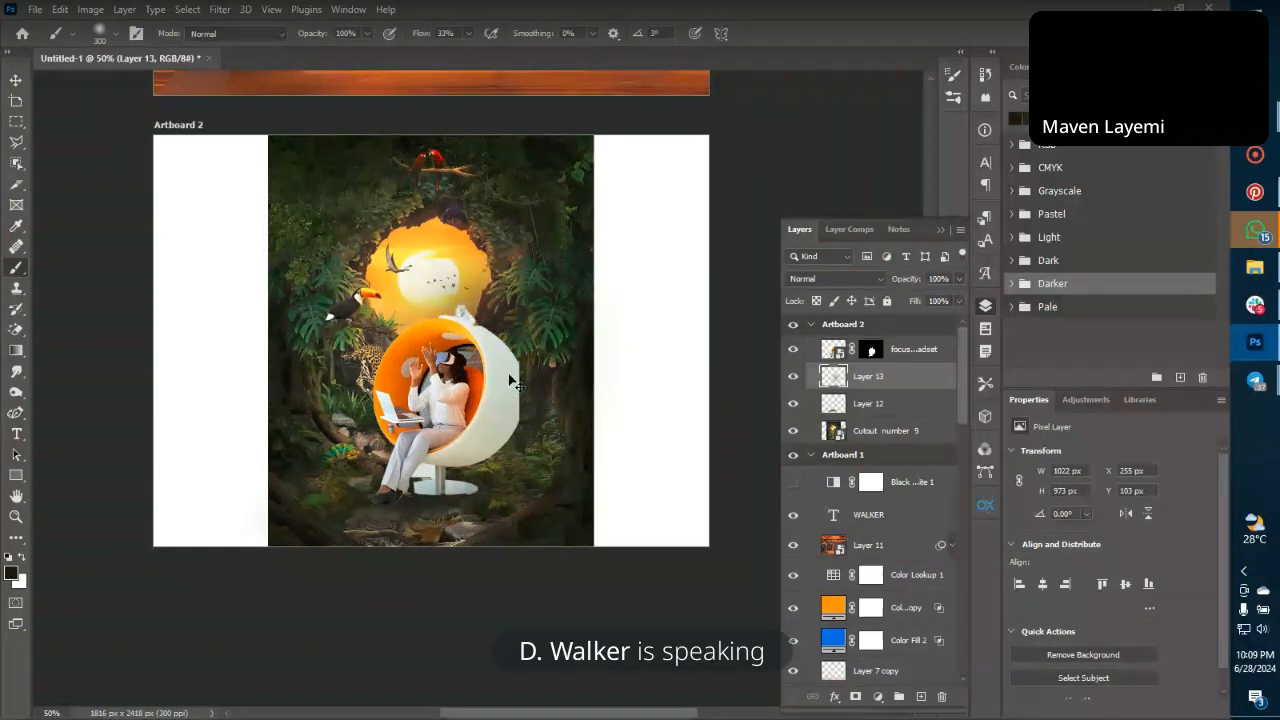
key("ctrl+z")
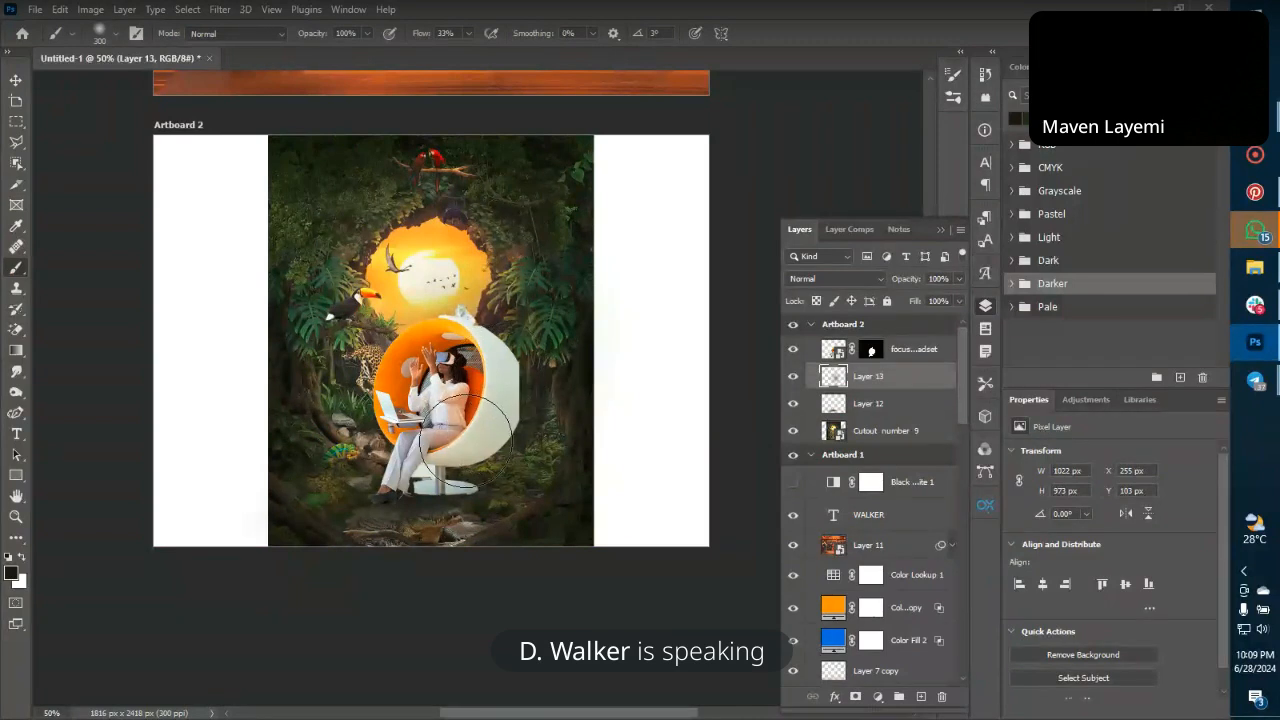
Add a Black & White adjustment layer above the woman-in-chair layer to compare tones.
key("v")
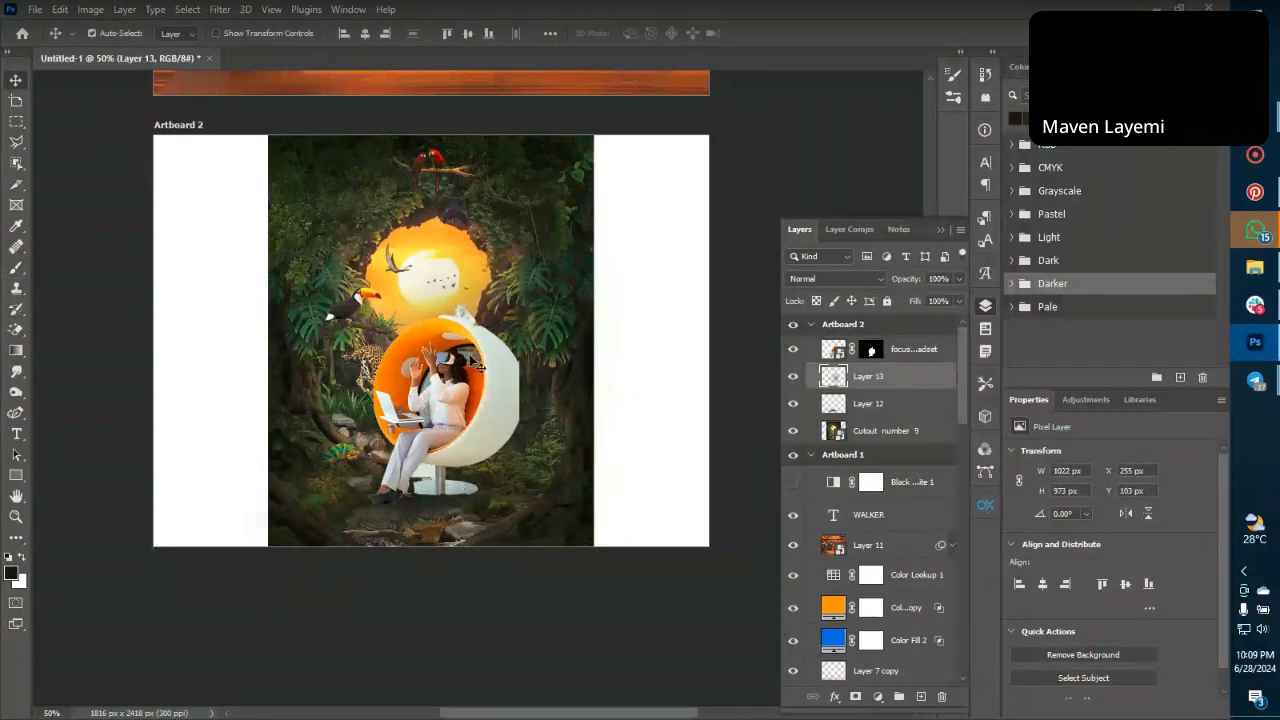
left_click(476, 368)
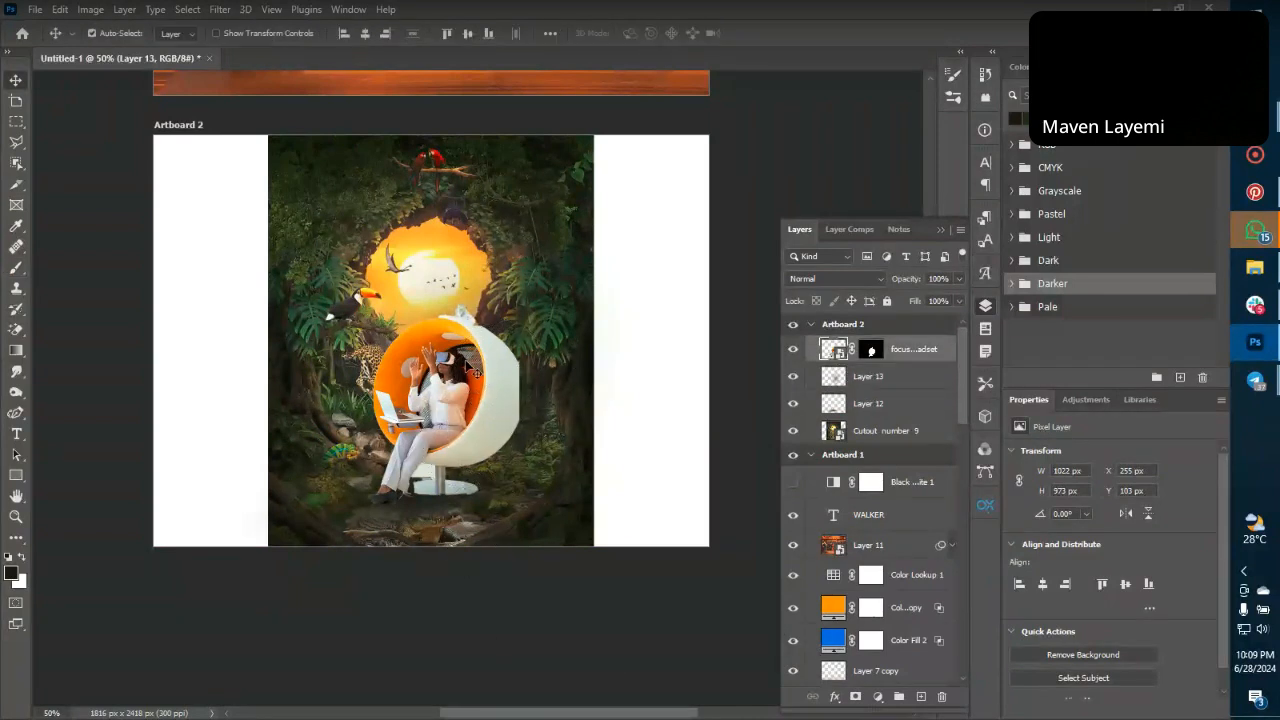
left_click(1087, 410)
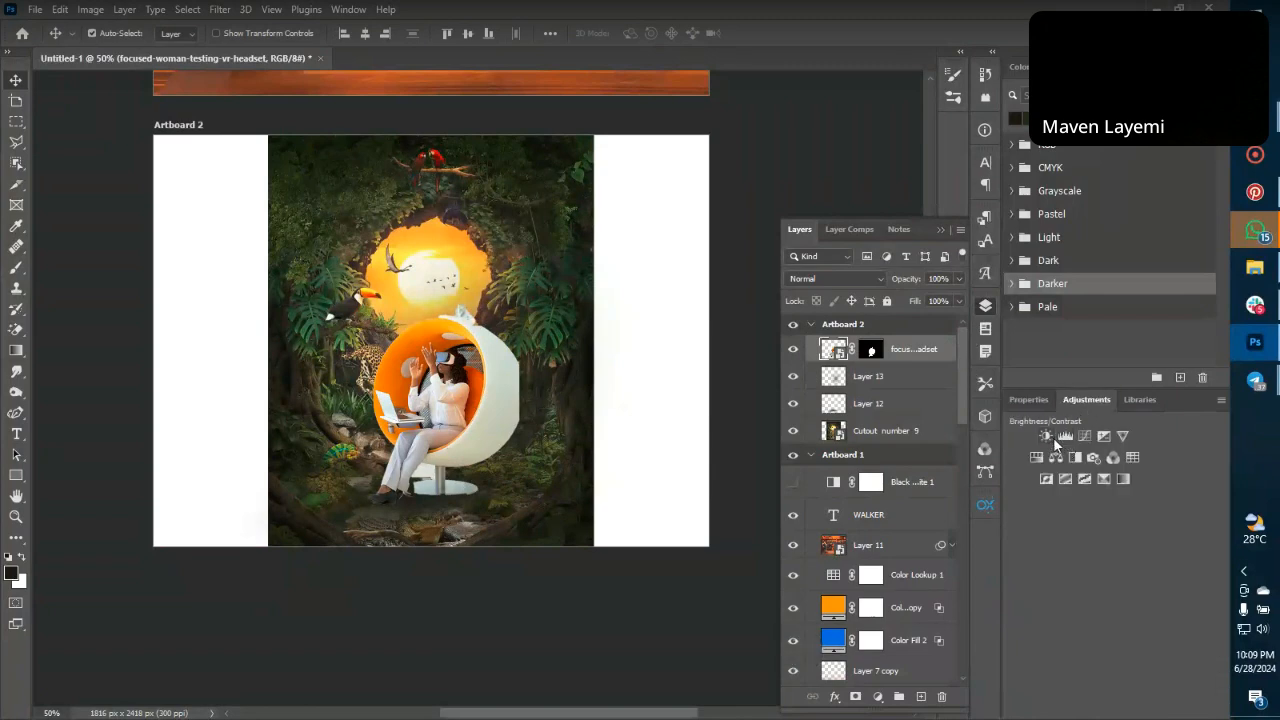
left_click(1075, 457)
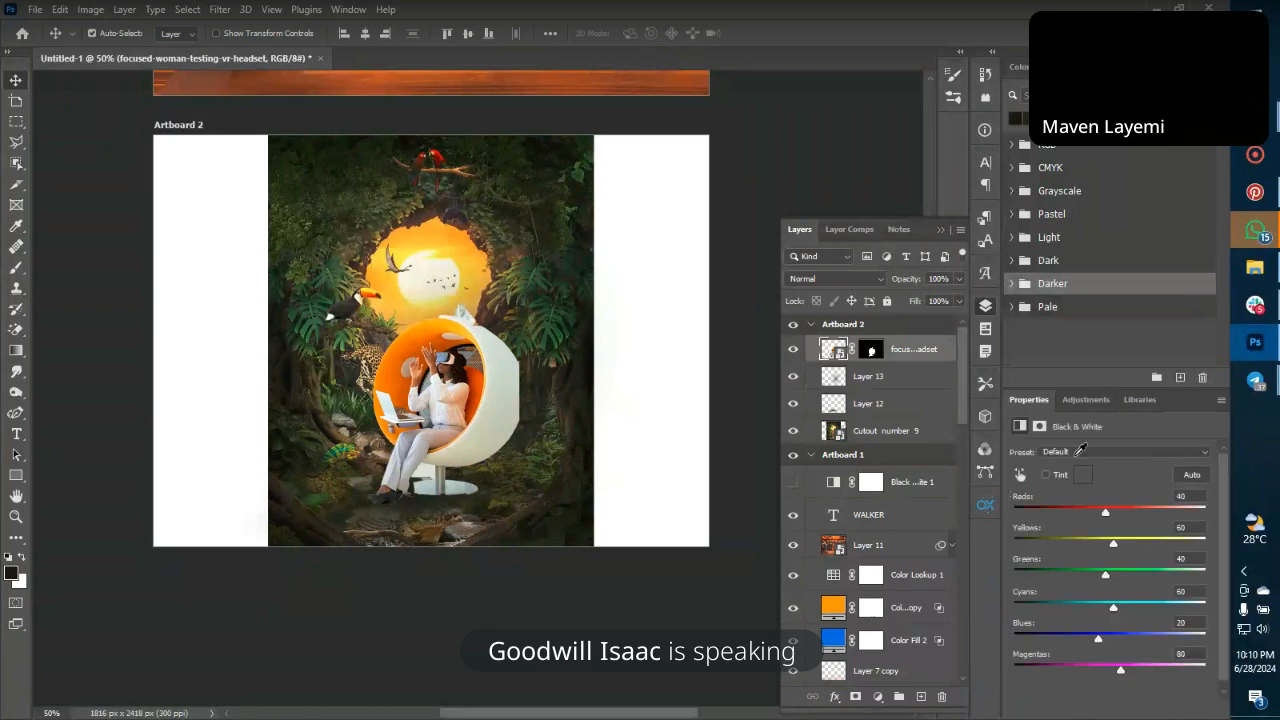
Add a Levels adjustment clipped to the woman-in-chair layer and darken its midtones to 0.37.
left_click(898, 388)
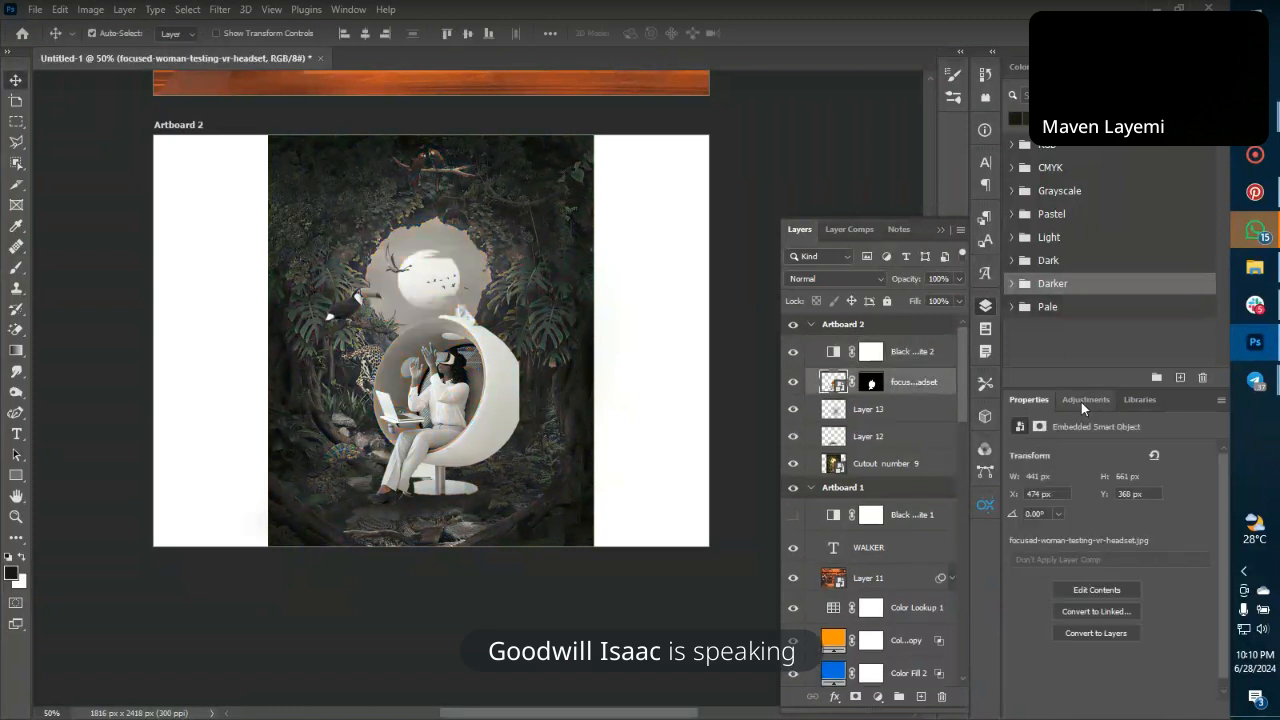
left_click(1081, 402)
left_click(1062, 437)
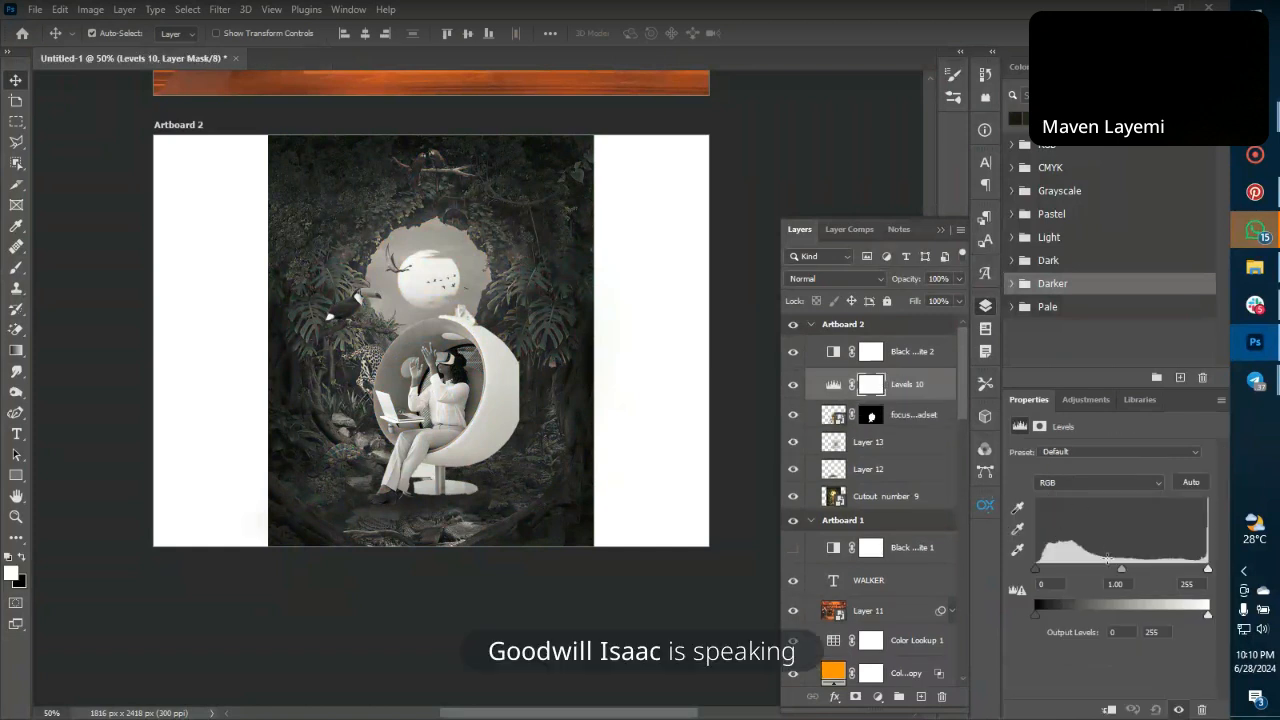
left_click_drag(1124, 567, 1140, 570)
left_click(1110, 709)
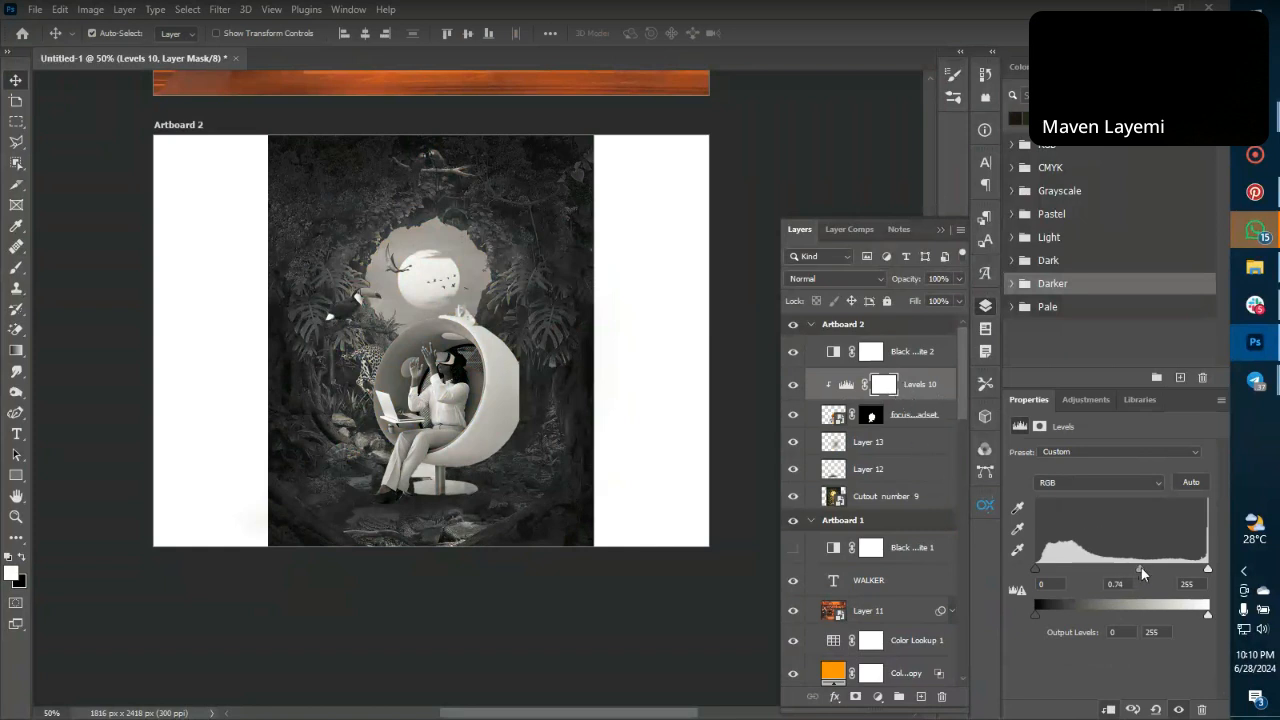
left_click_drag(1149, 570, 1168, 573)
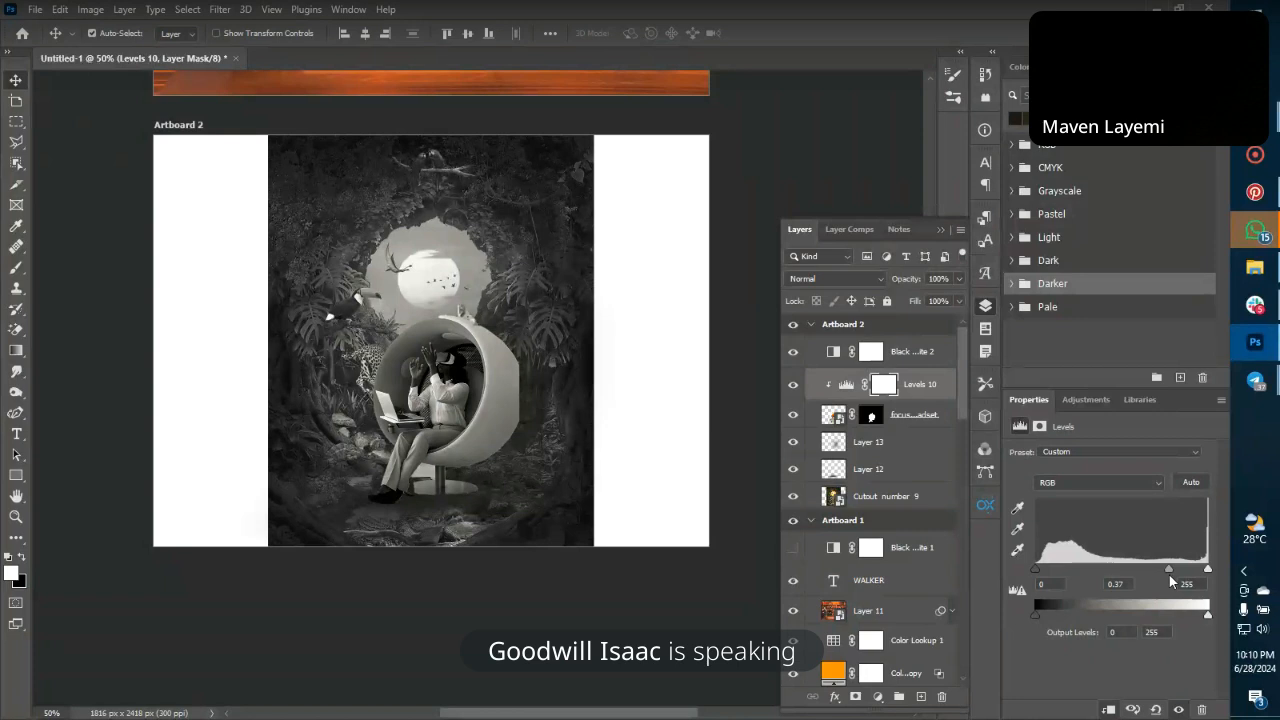
Brush black at 33% flow on the Levels mask to bring back light on the woman and chair, and hide the Black & White layer.
key("b")
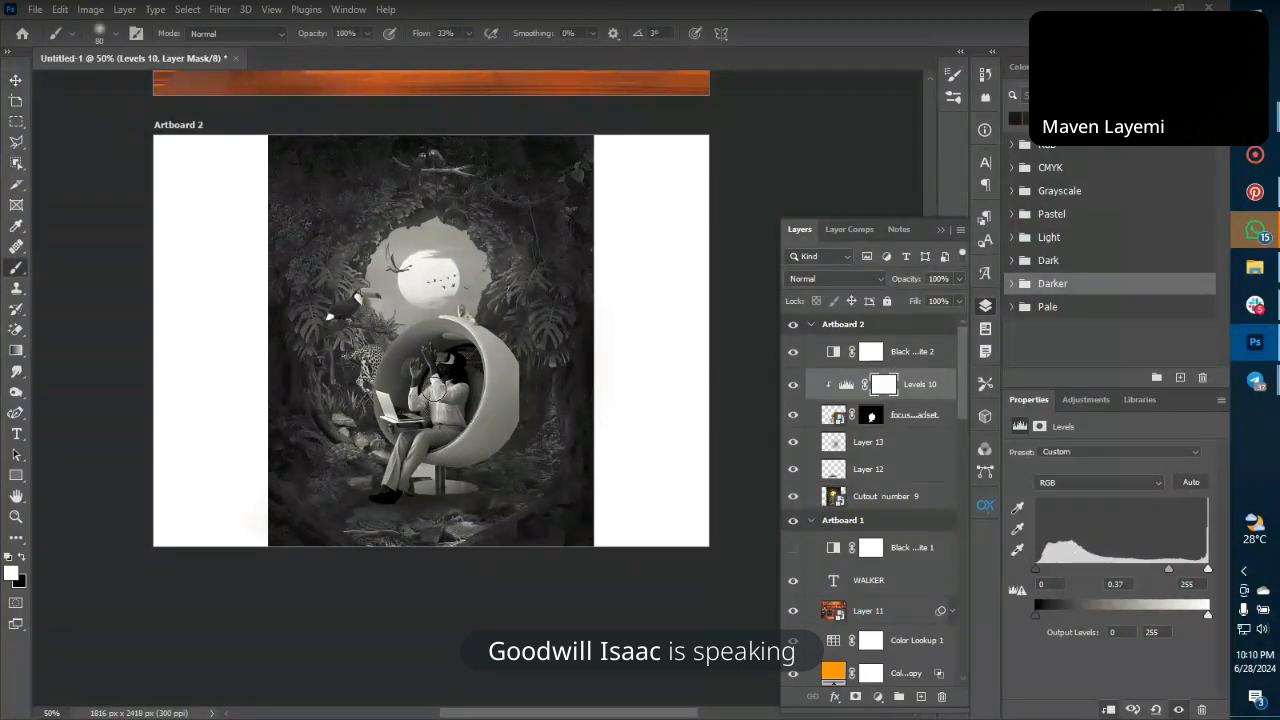
key("ctrl+plus")
key("x")
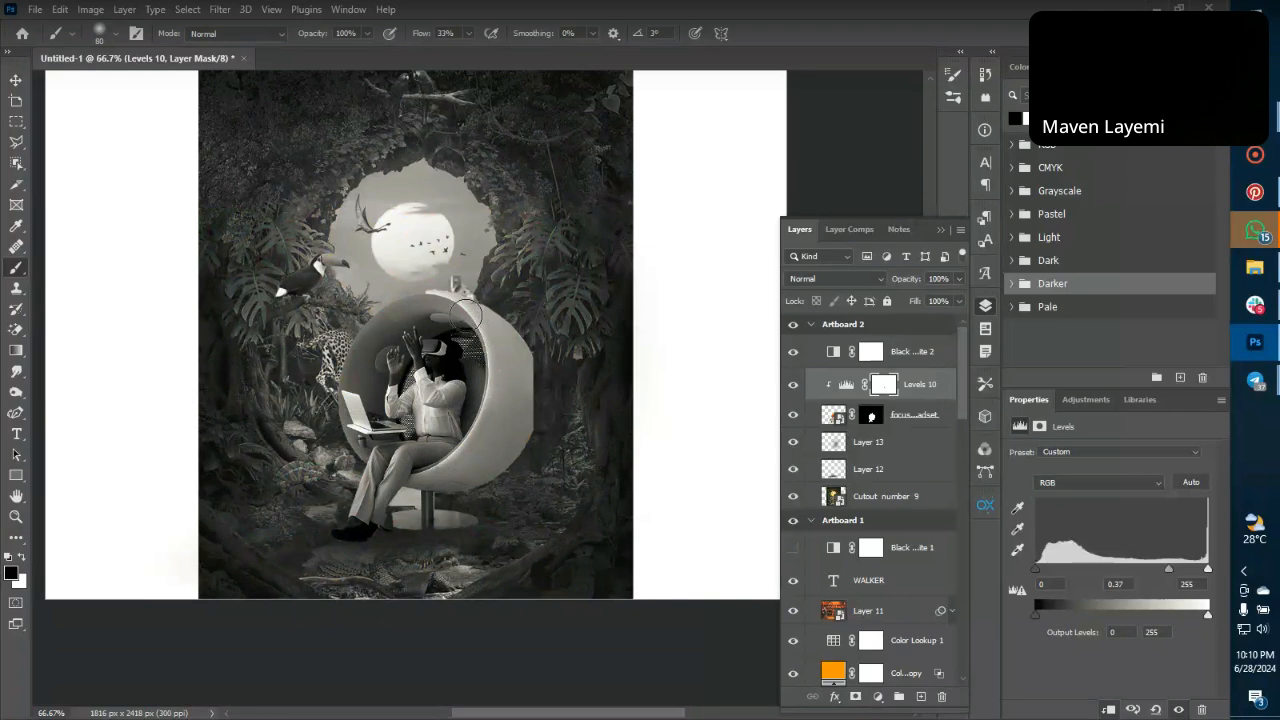
left_click(793, 351)
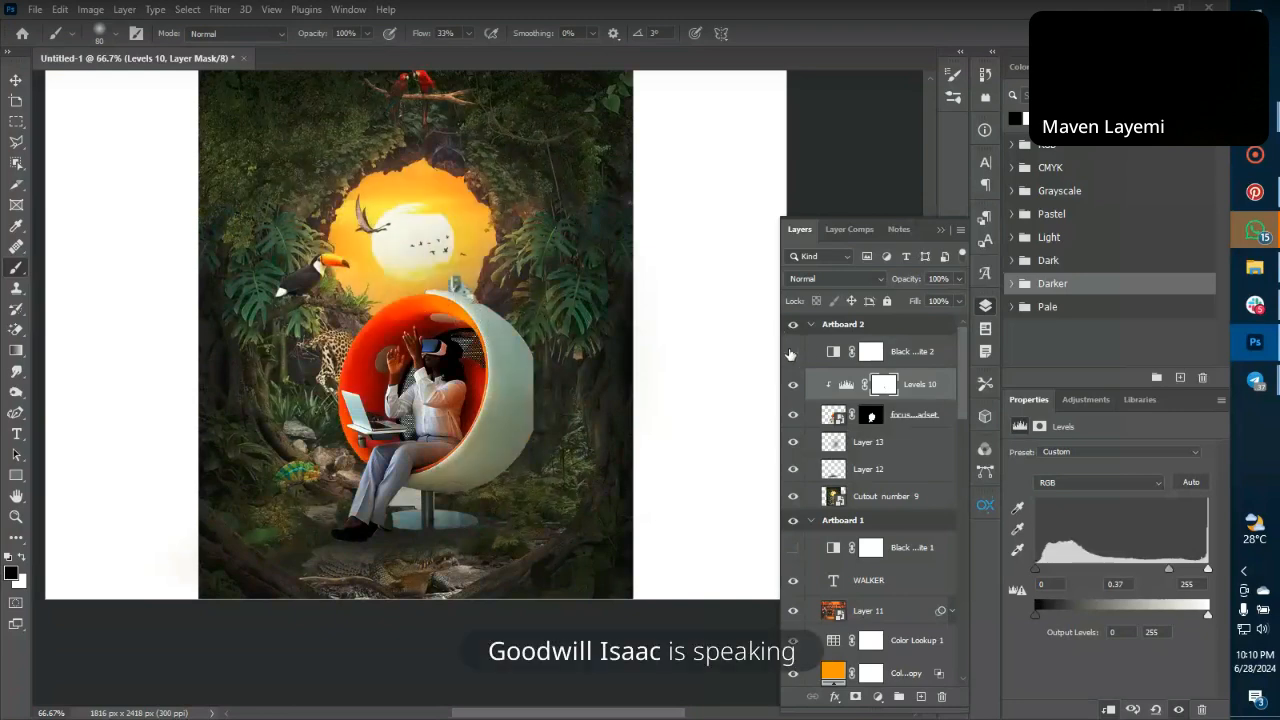
Examine how the darkened woman and chair blend with the colour jungle scene at different zoom levels.
key("ctrl+minus")
key("ctrl+minus")
key("ctrl+plus")
key("ctrl+minus")
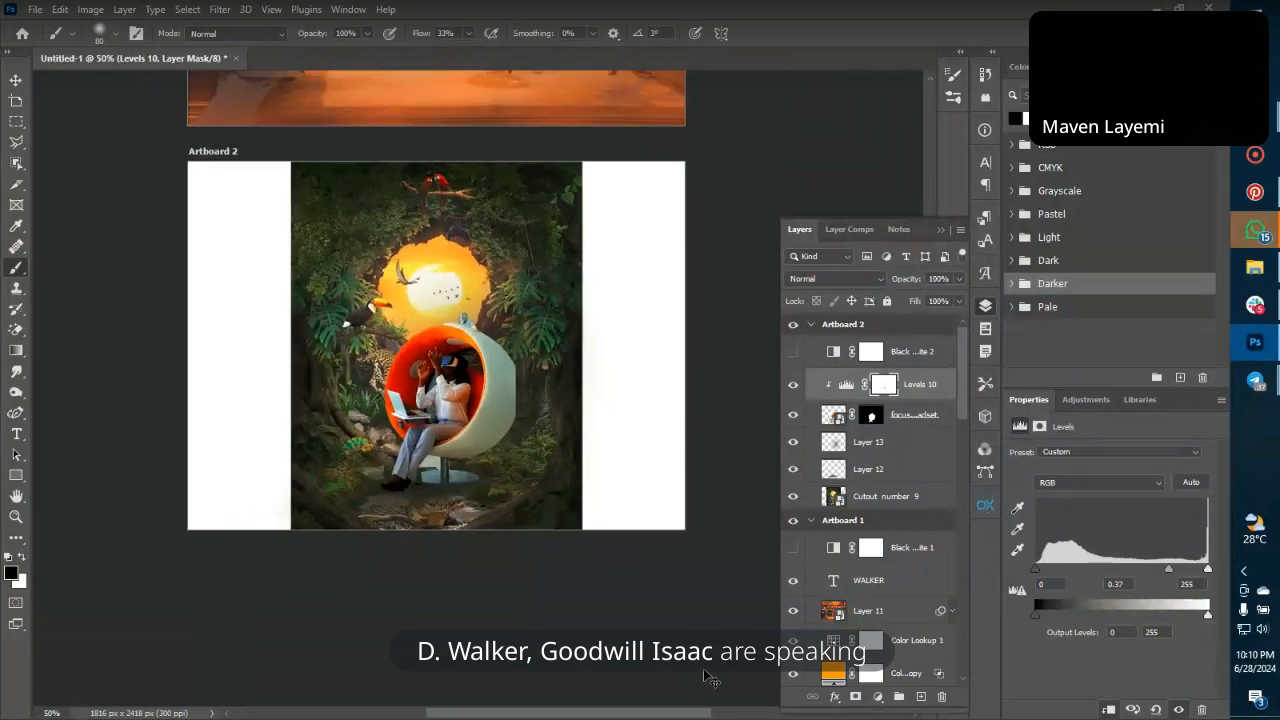
key("ctrl+plus")
key("ctrl+plus")
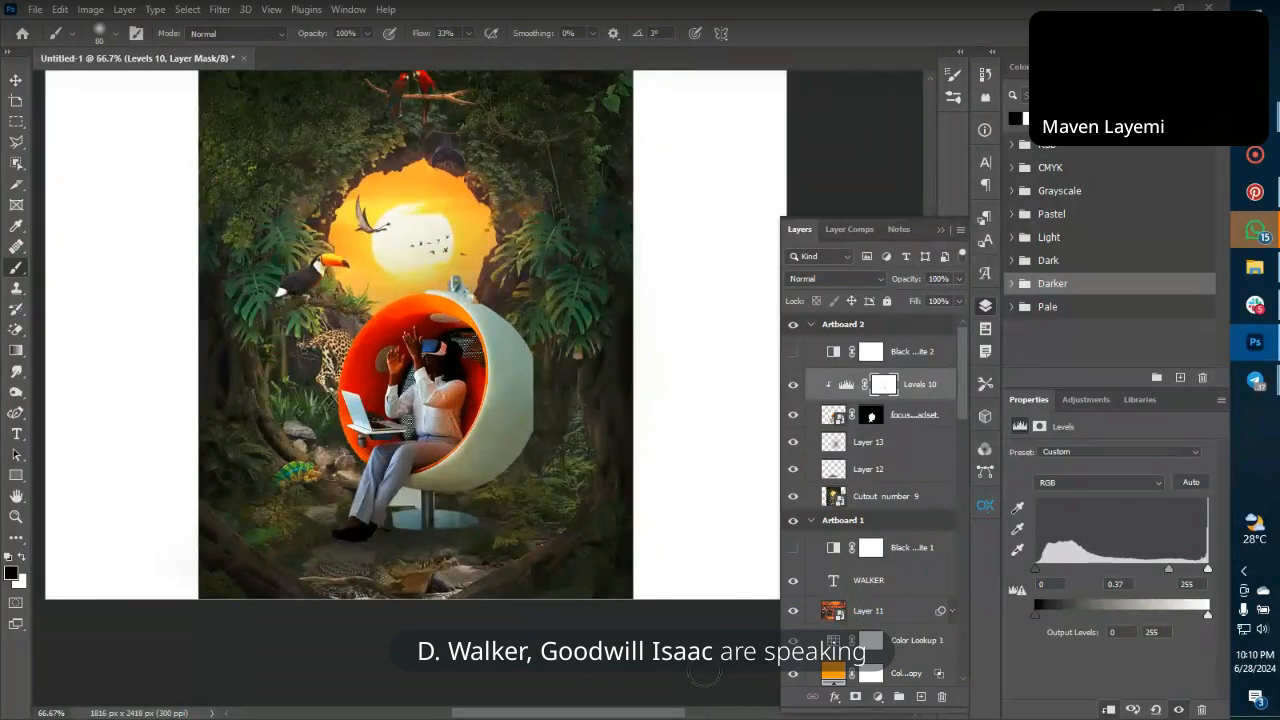
key("ctrl+minus")
key("ctrl+minus")
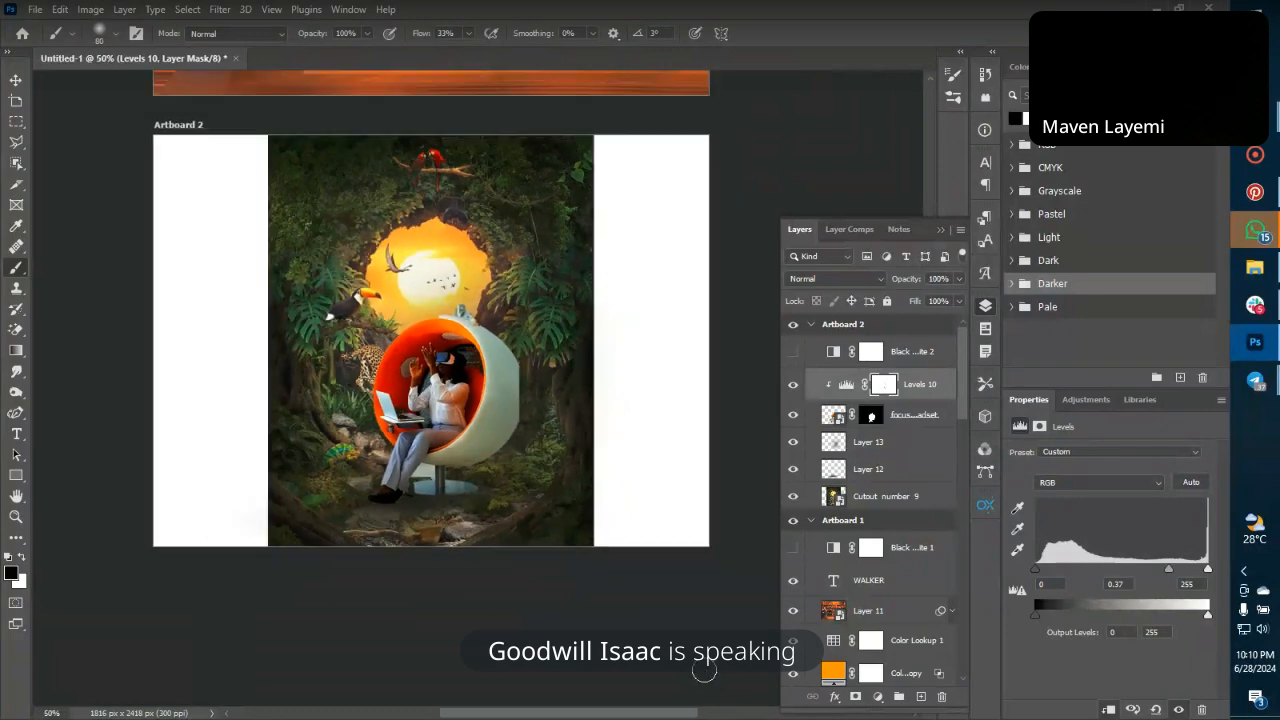
key("v")
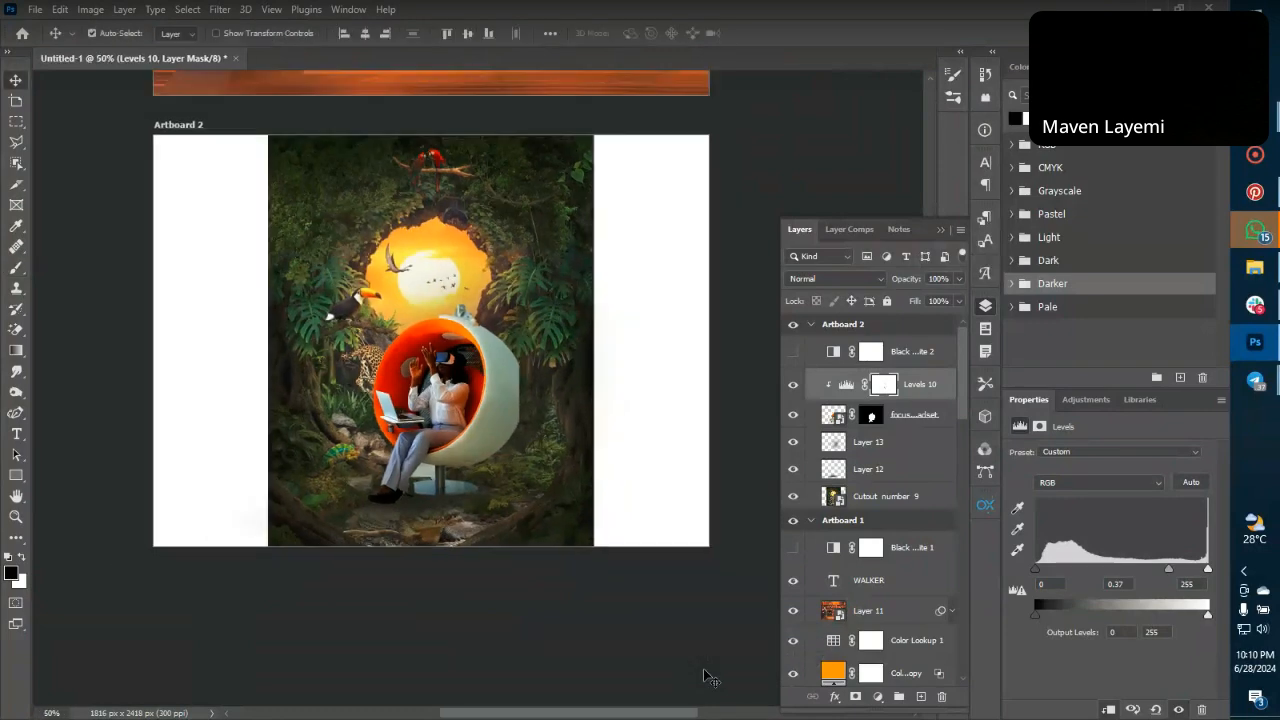
key("ctrl+minus")
key("ctrl+plus")
left_click(1086, 401)
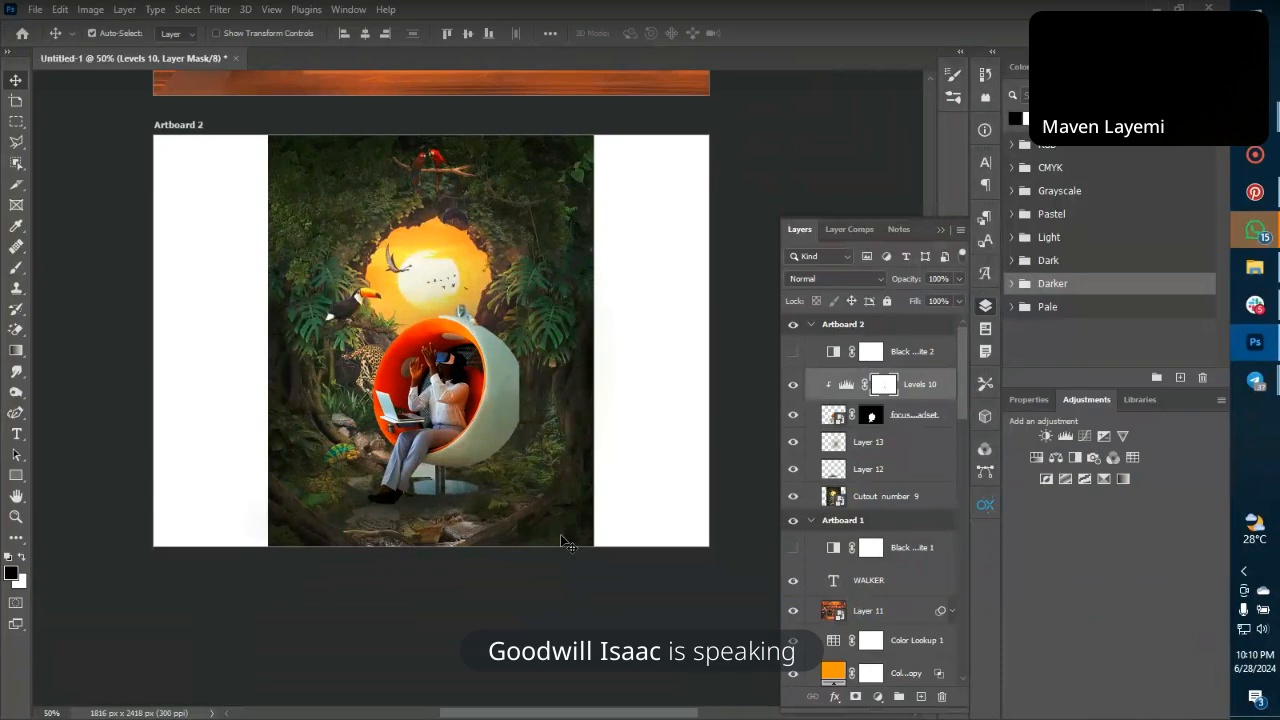
Duplicate the WALKER title on Artboard 1 down to the lower part of the scene over the table.
scroll(565, 545, "up", 5)
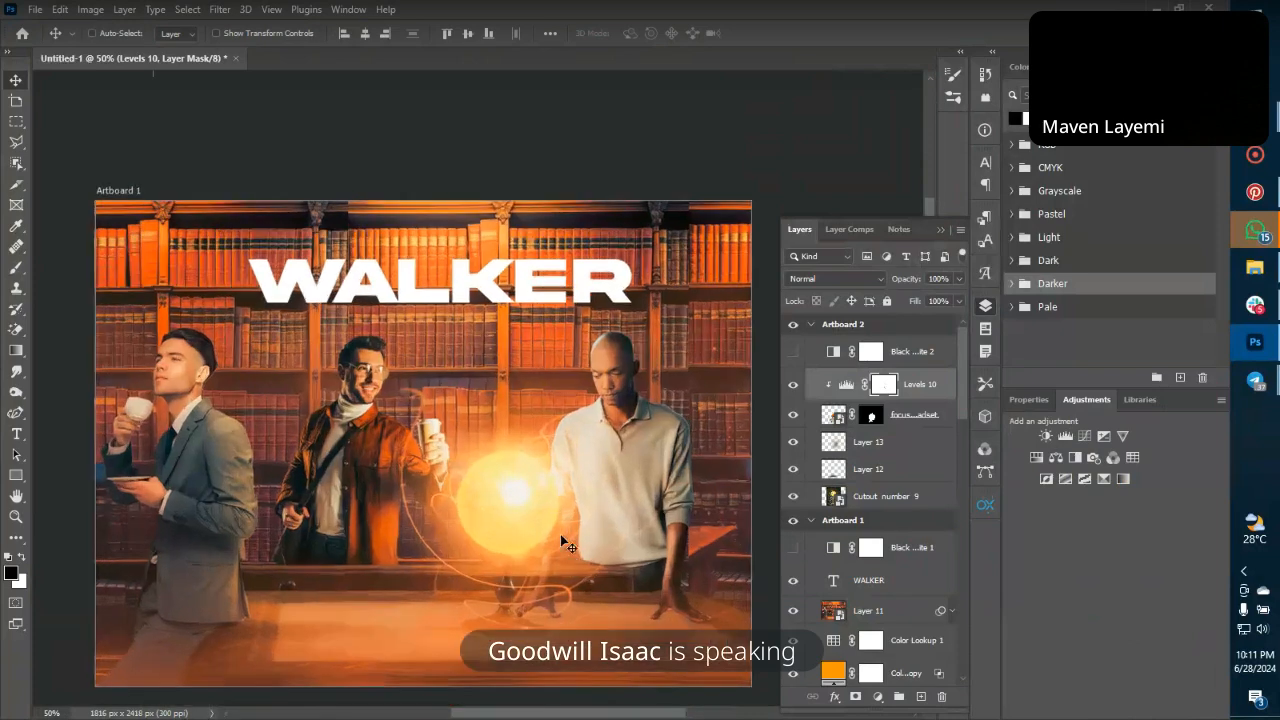
key("ctrl+plus")
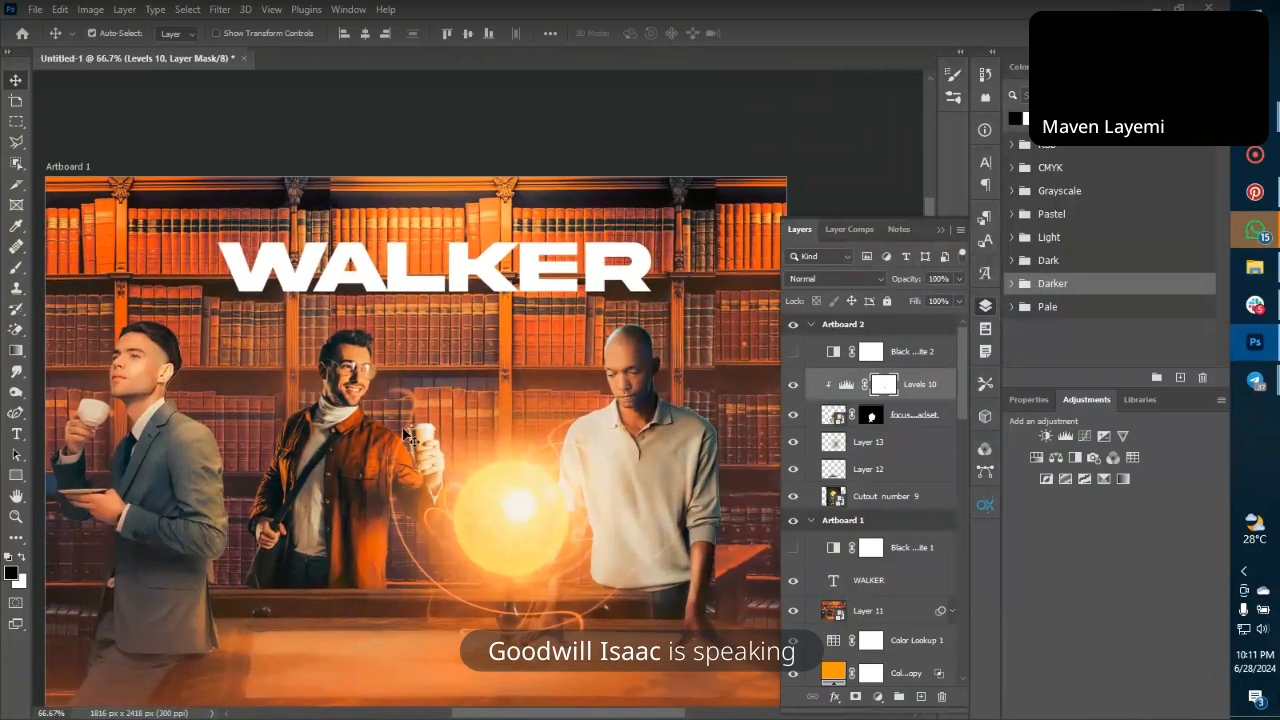
key("ctrl+minus")
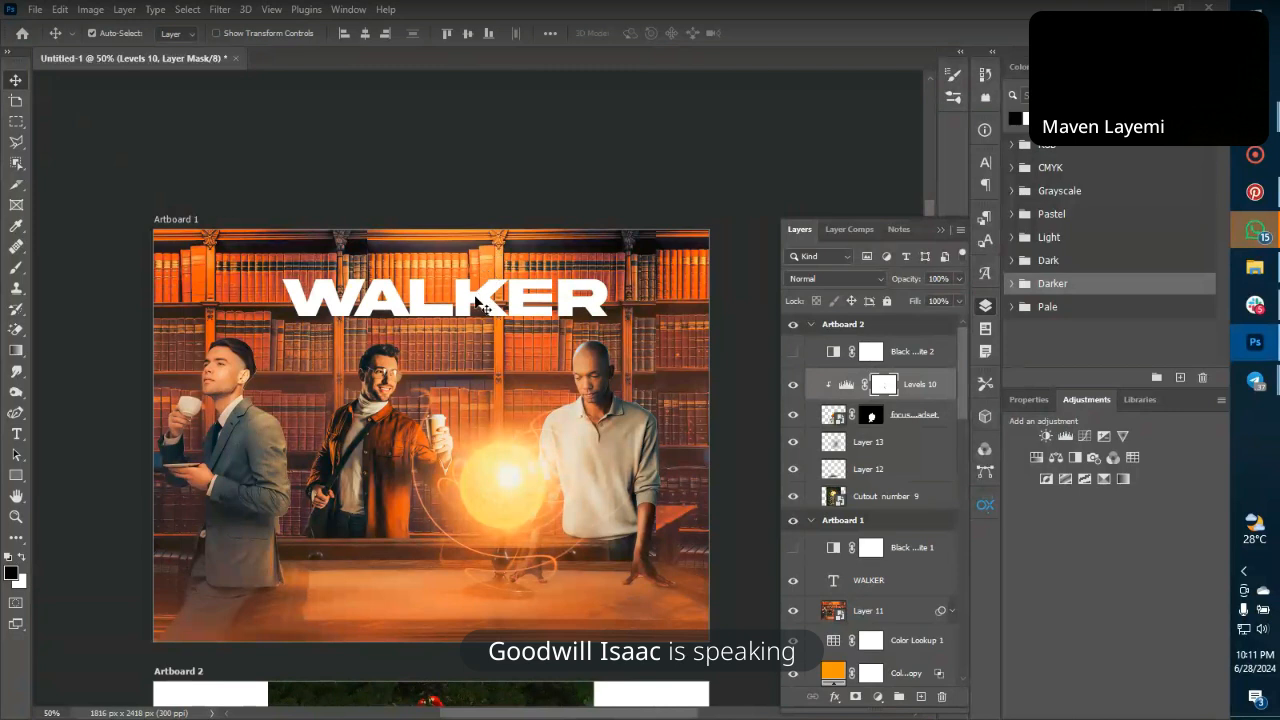
left_click_drag(483, 313, 512, 590)
key("t")
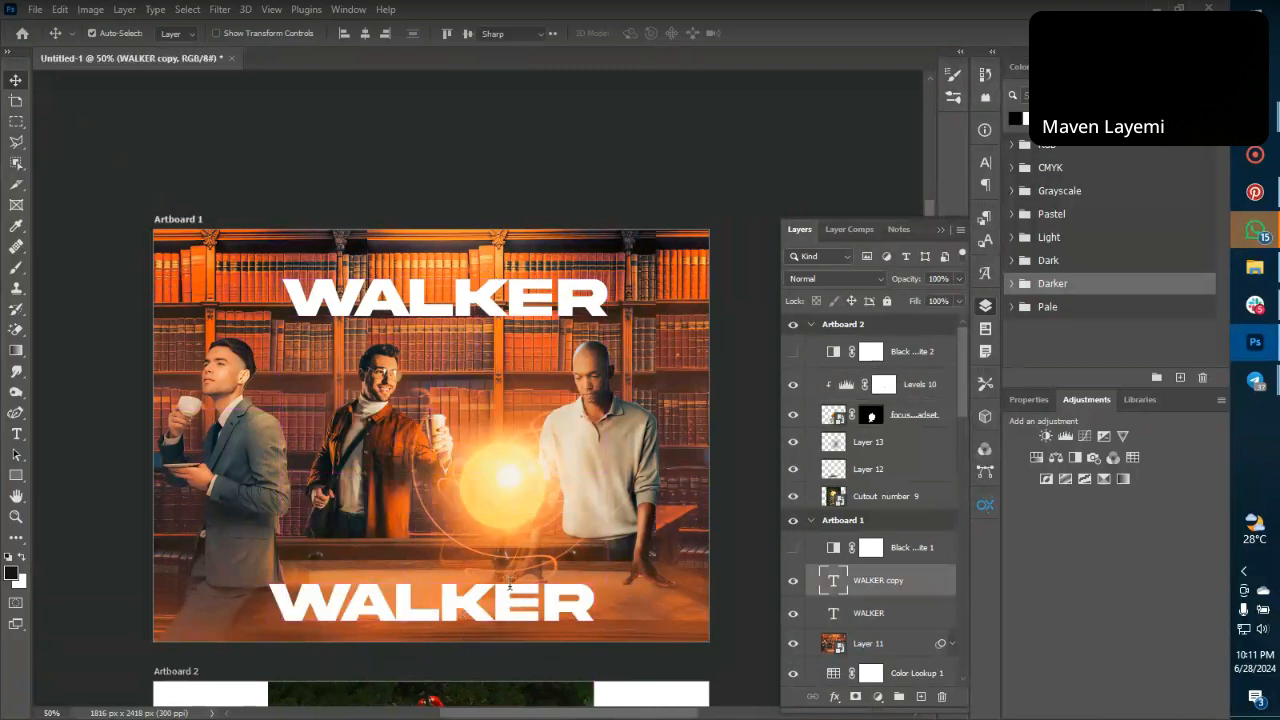
double_click(512, 590)
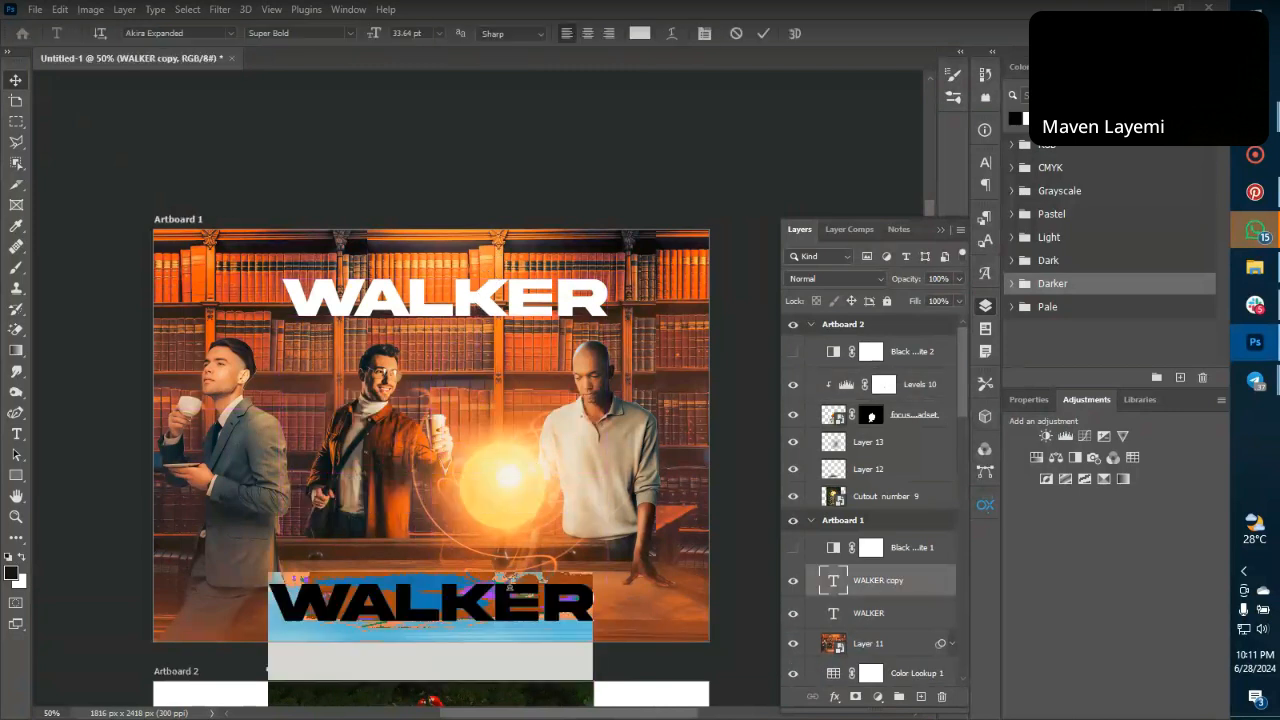
left_click(763, 33)
Scale the lower WALKER copy down to 50.63% of its size with Free Transform.
key("v")
key("ctrl+t")
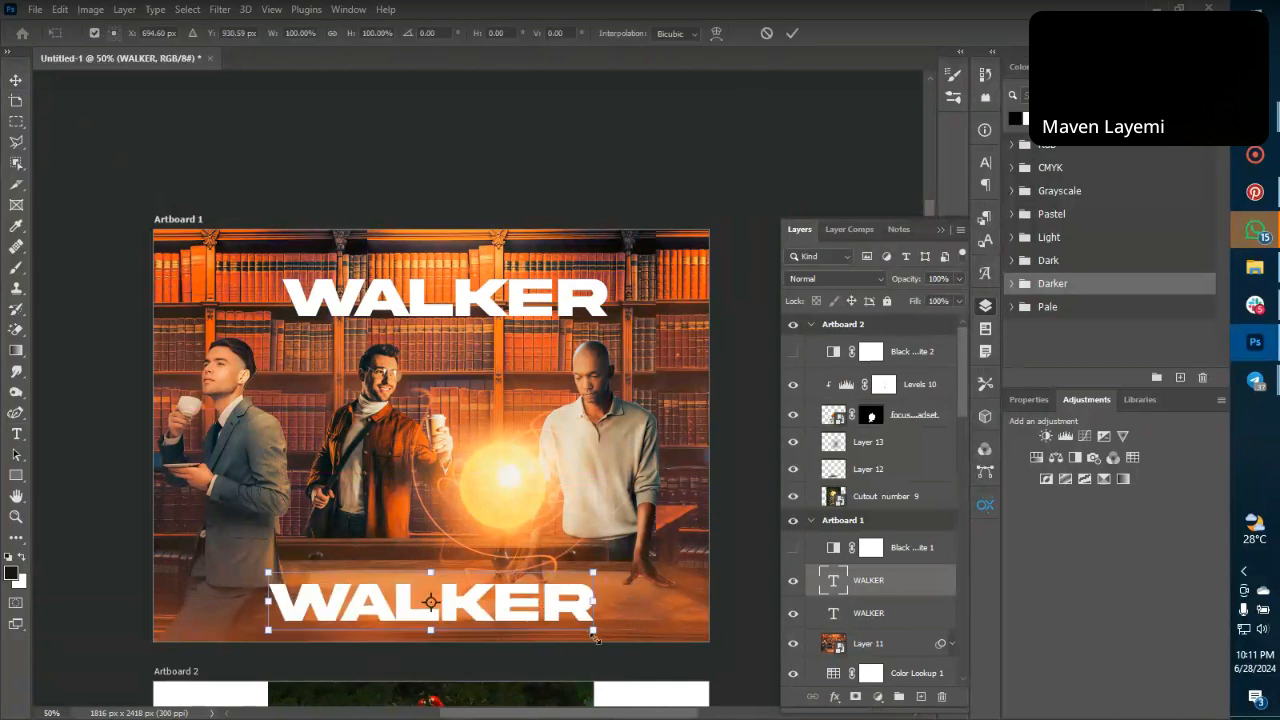
left_click_drag(594, 636, 396, 594)
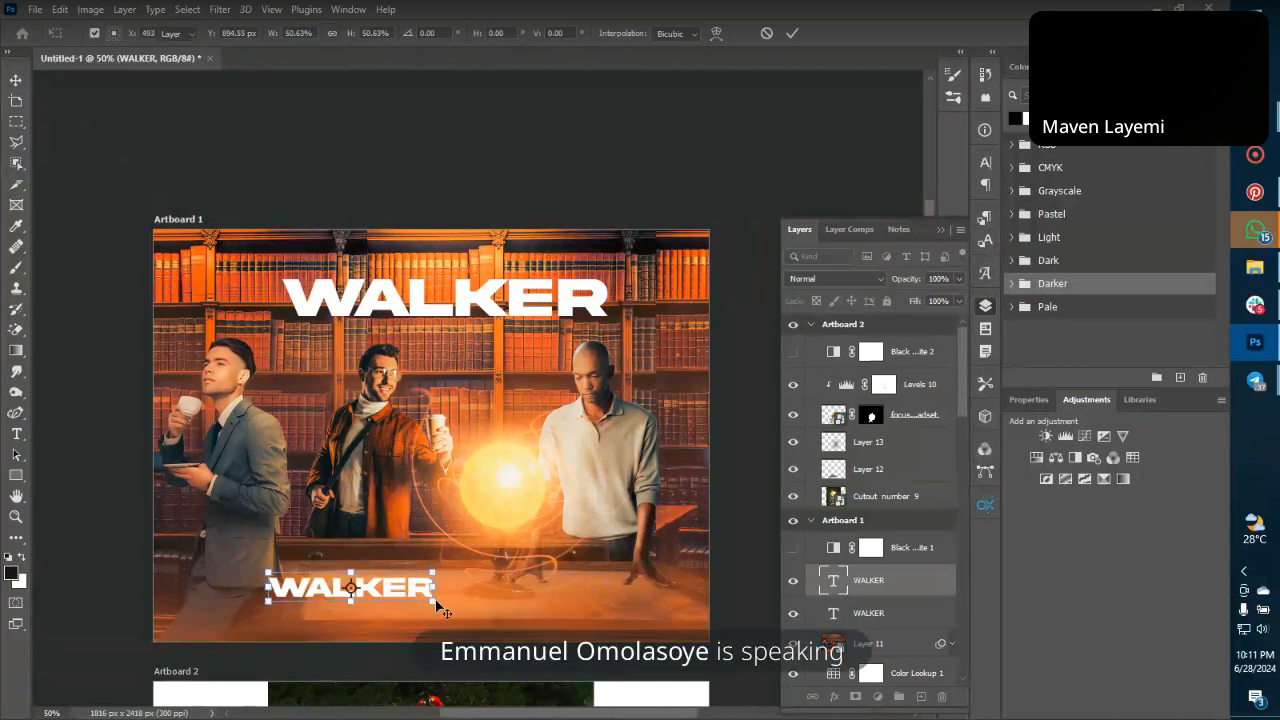
key("Return")
Replace the lower WALKER copy's wording with "Purposeful Designera" and move the line inward and slightly down so it fits Artboard 1.
key("t")
left_click(384, 589)
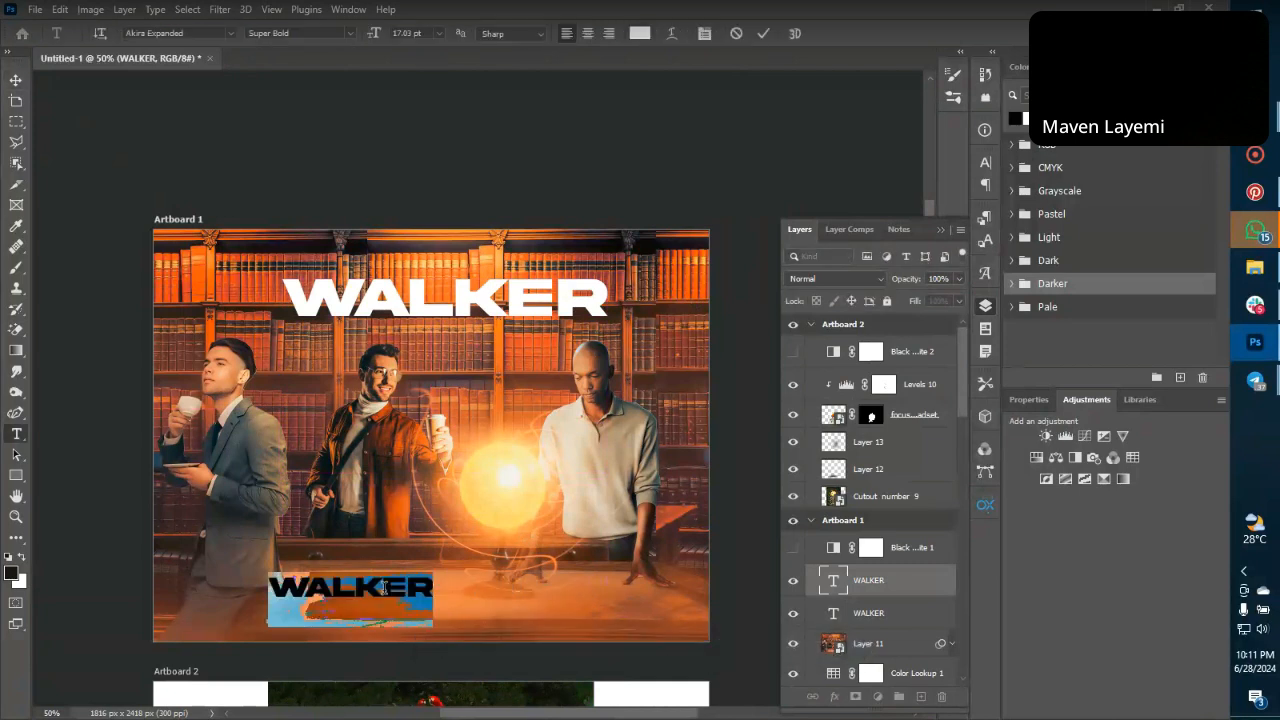
type("HE OSEFUL")
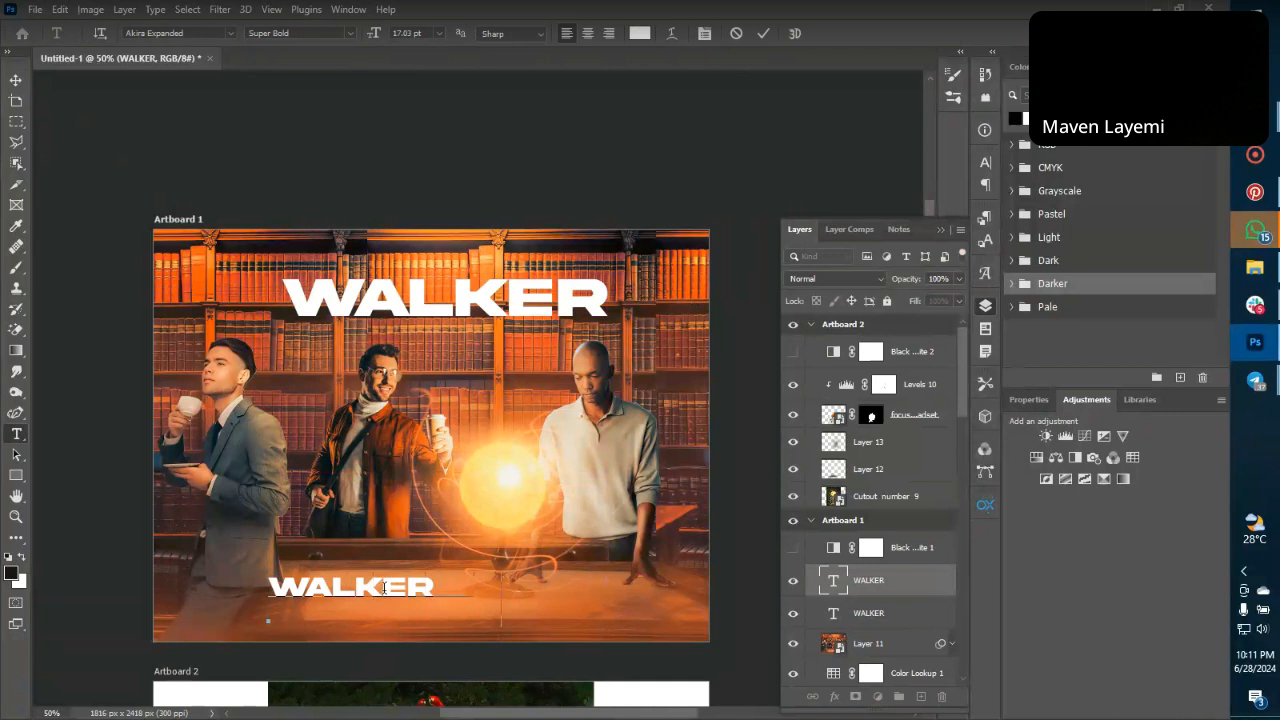
type(" D")
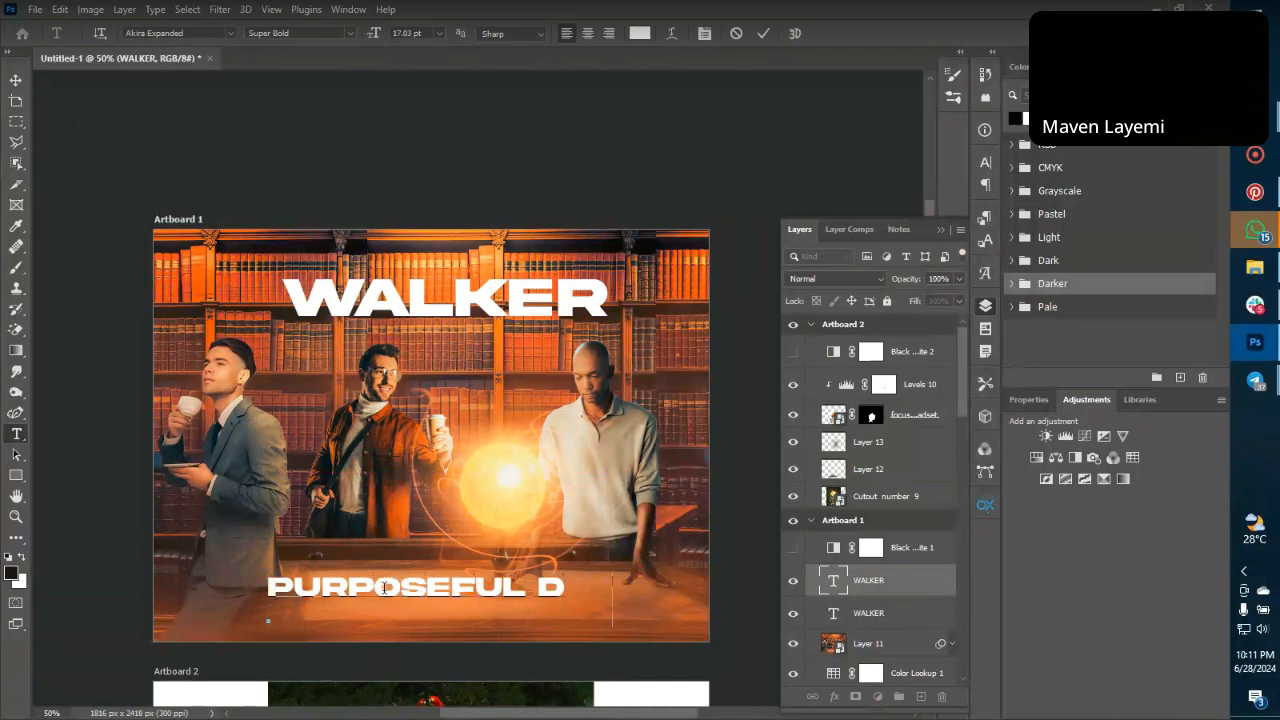
type("ESIGNER")
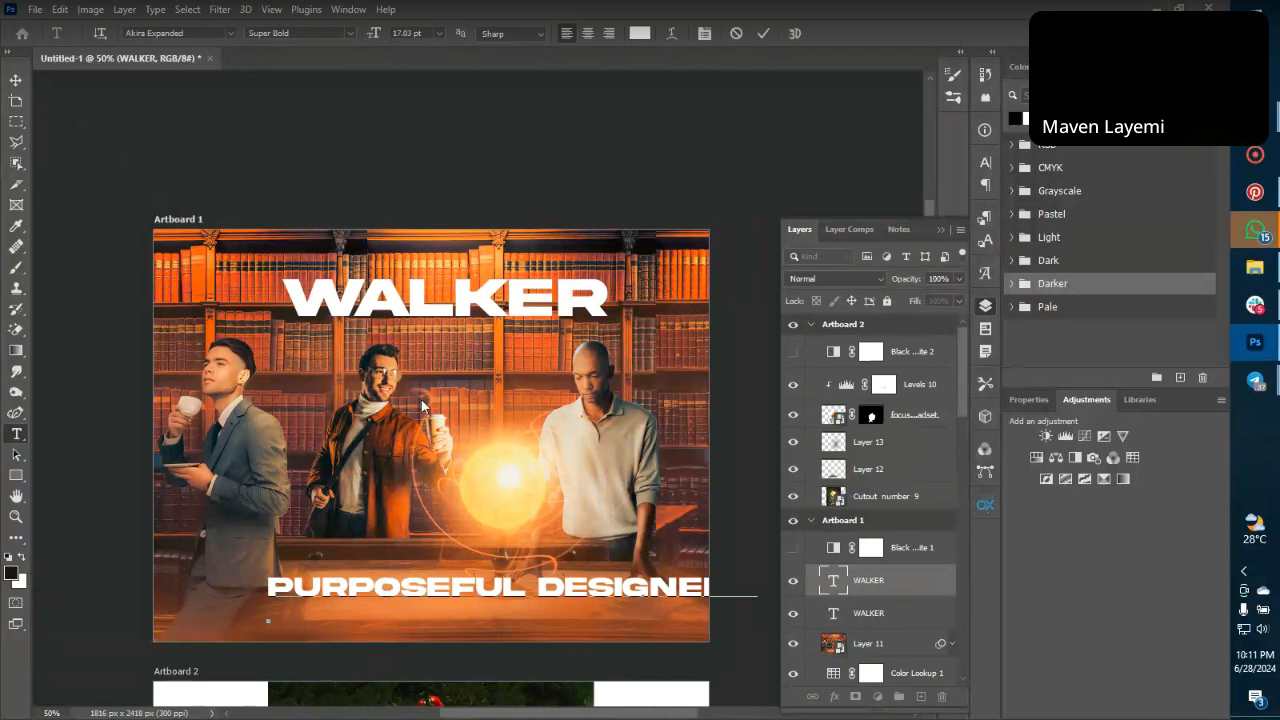
left_click(763, 33)
key("v")
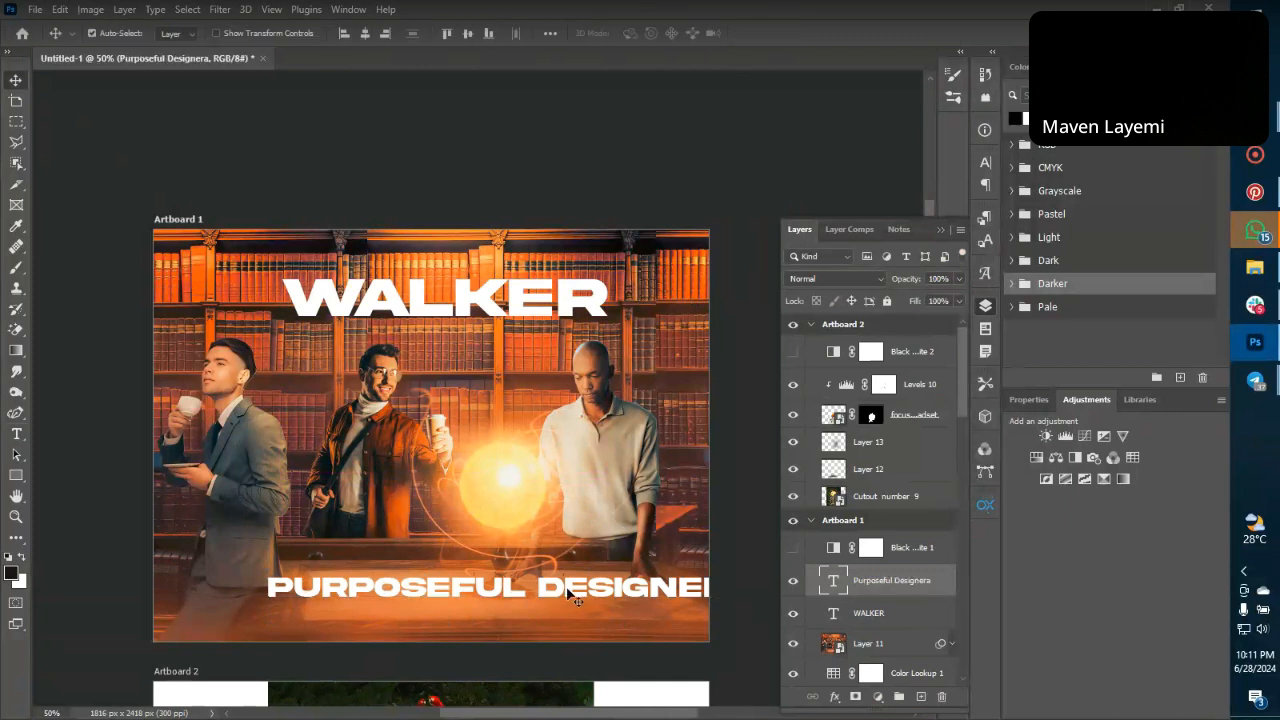
left_click_drag(559, 592, 497, 606)
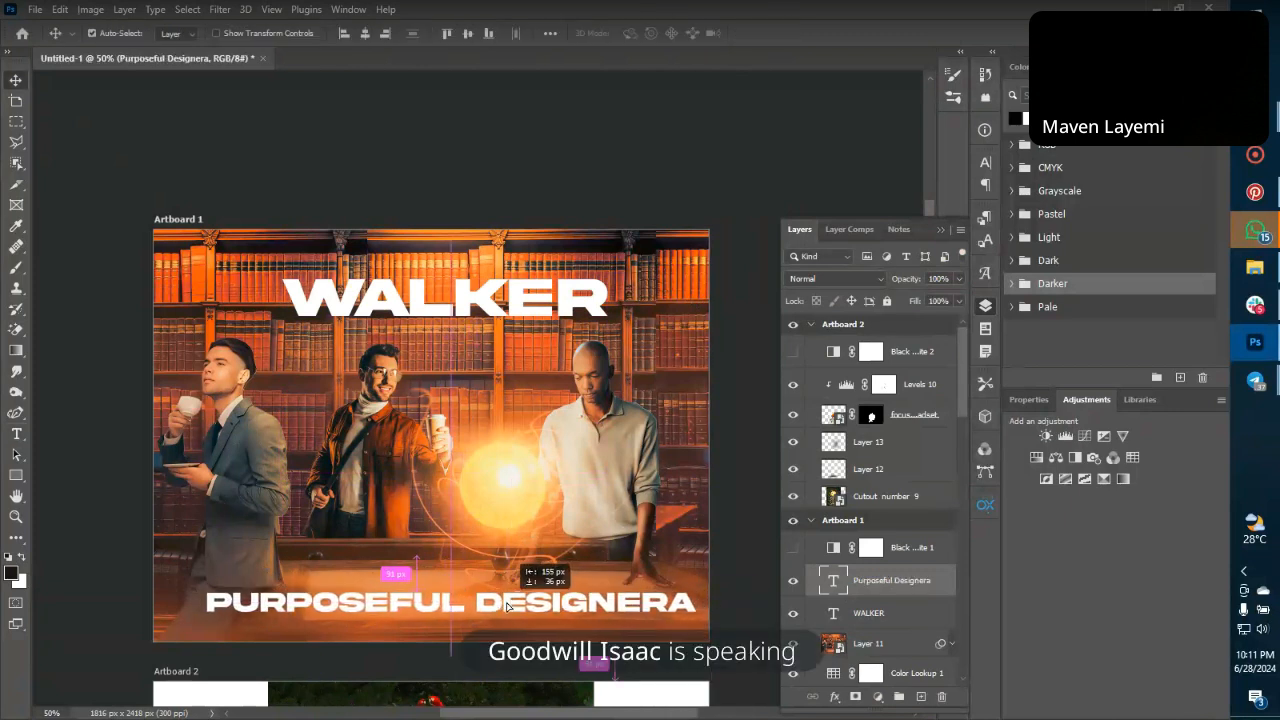
Correct the last letter of the lower text so it reads "Purposeful Designers".
key("t")
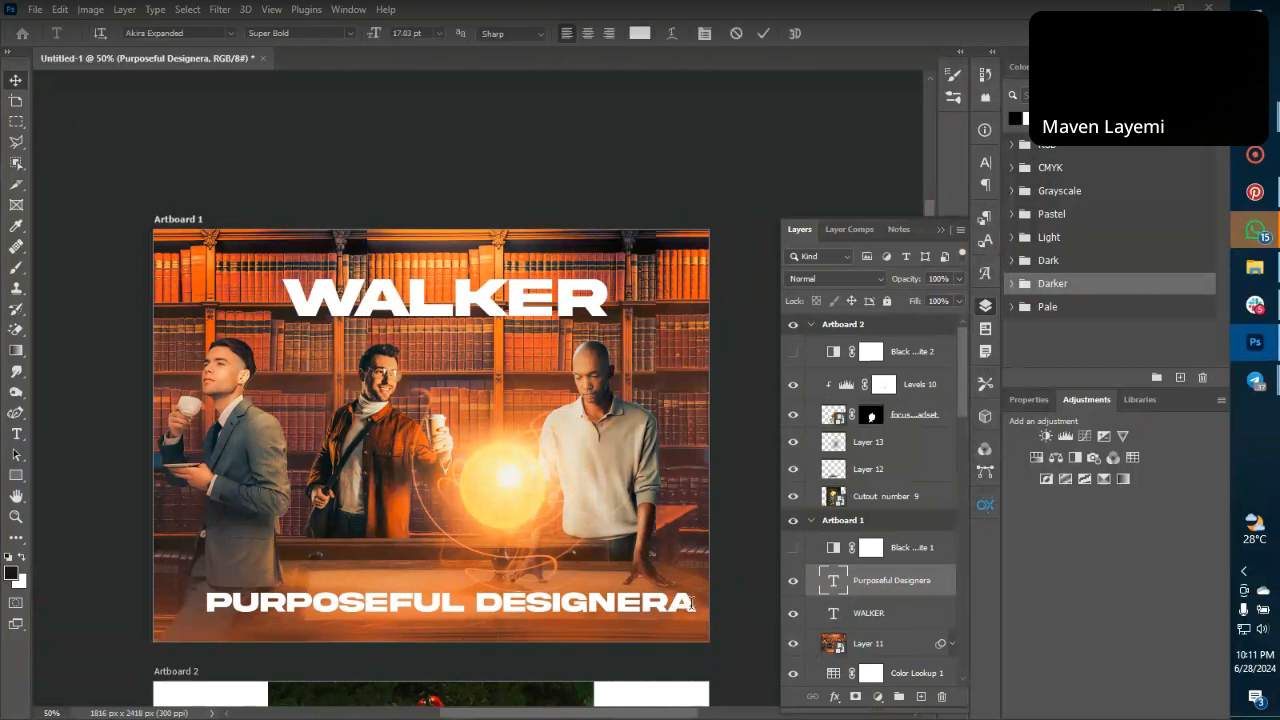
left_click(691, 603)
key("BackSpace")
type("s")
left_click(763, 33)
Scale the Purposeful Designers line down with Free Transform and move it closer to Artboard 1's bottom edge.
key("v")
key("ctrl+t")
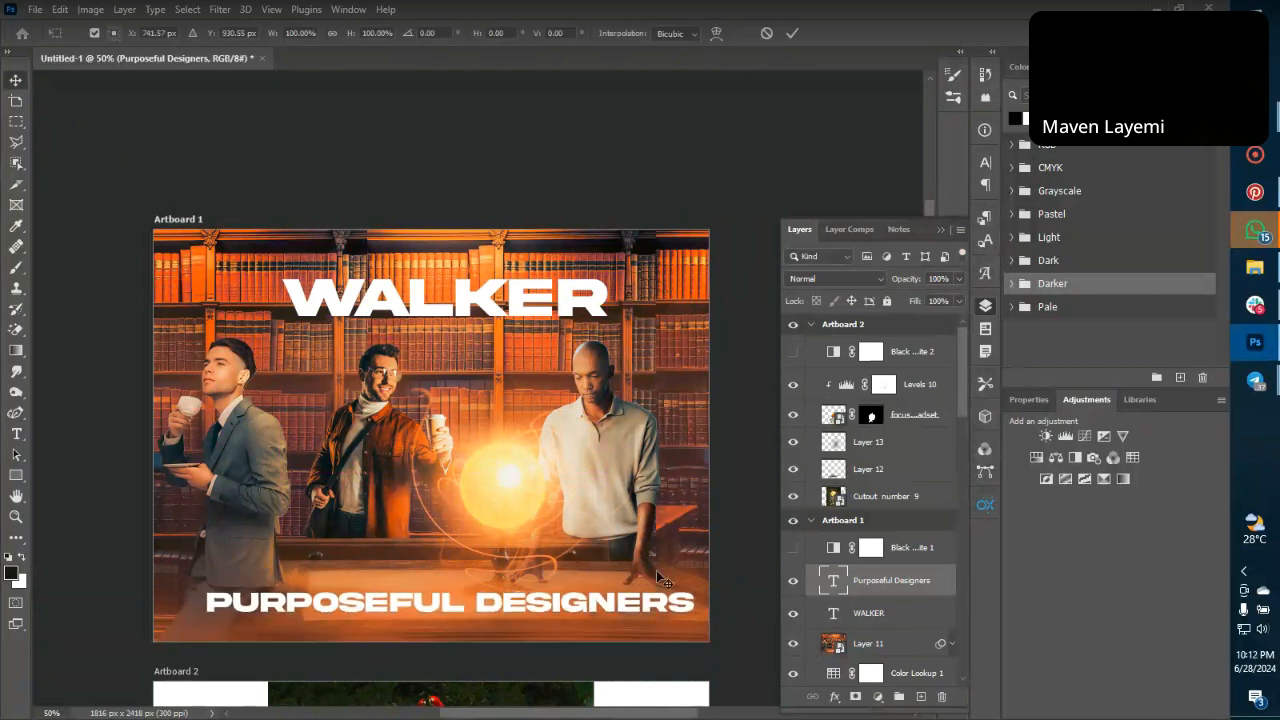
left_click_drag(691, 614, 560, 578)
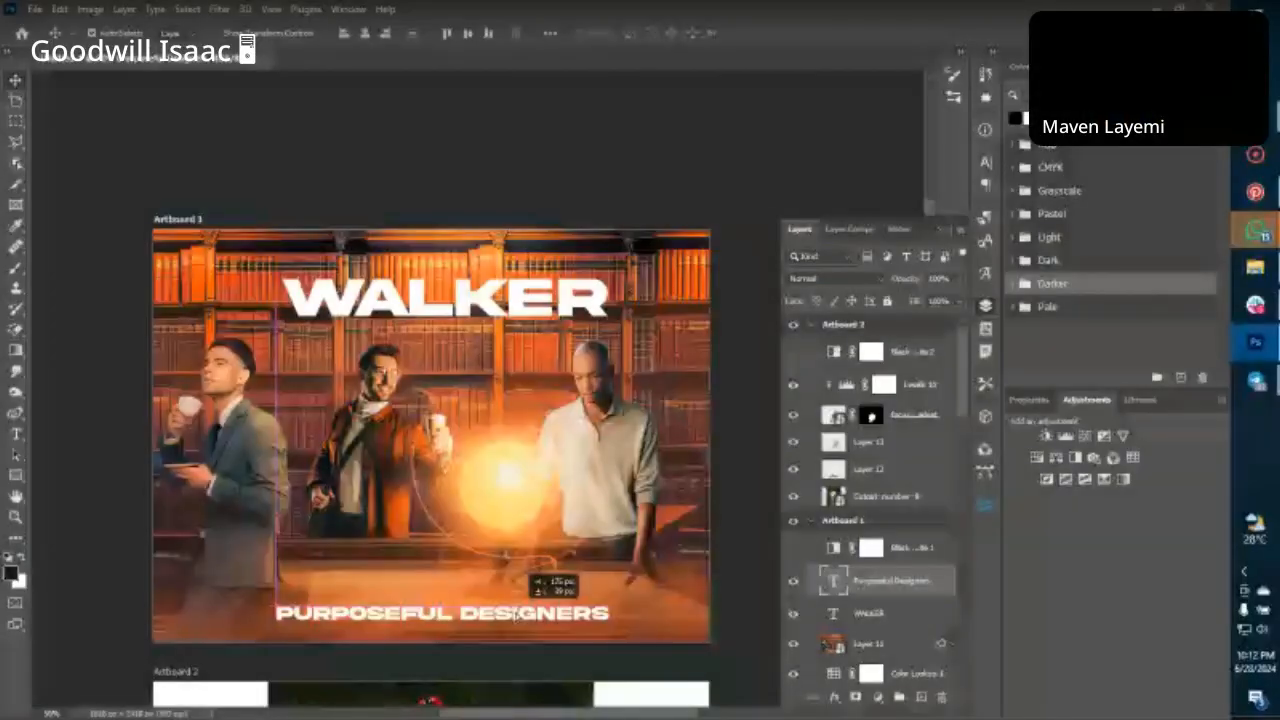
left_click_drag(516, 611, 512, 615)
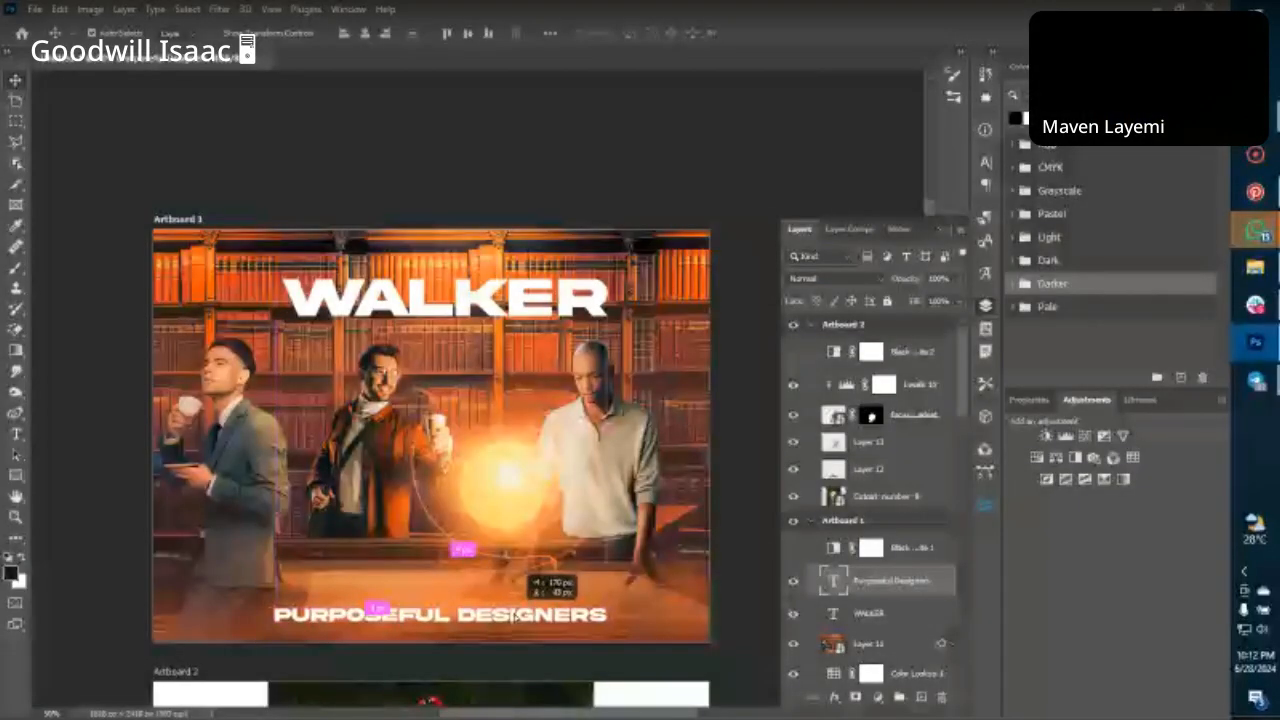
left_click_drag(510, 617, 510, 617)
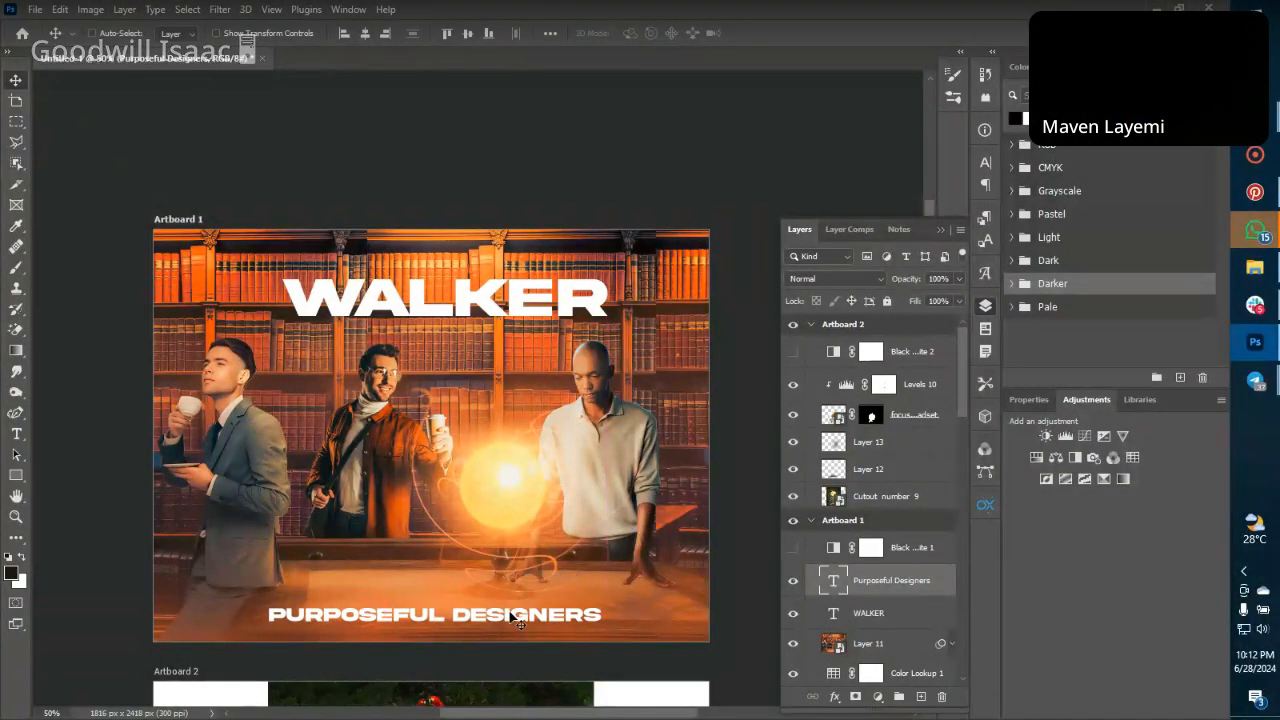
Reduce the Purposeful Designers text to about 72% of its size and center it horizontally over the table.
key("ctrl+minus")
key("ctrl+t")
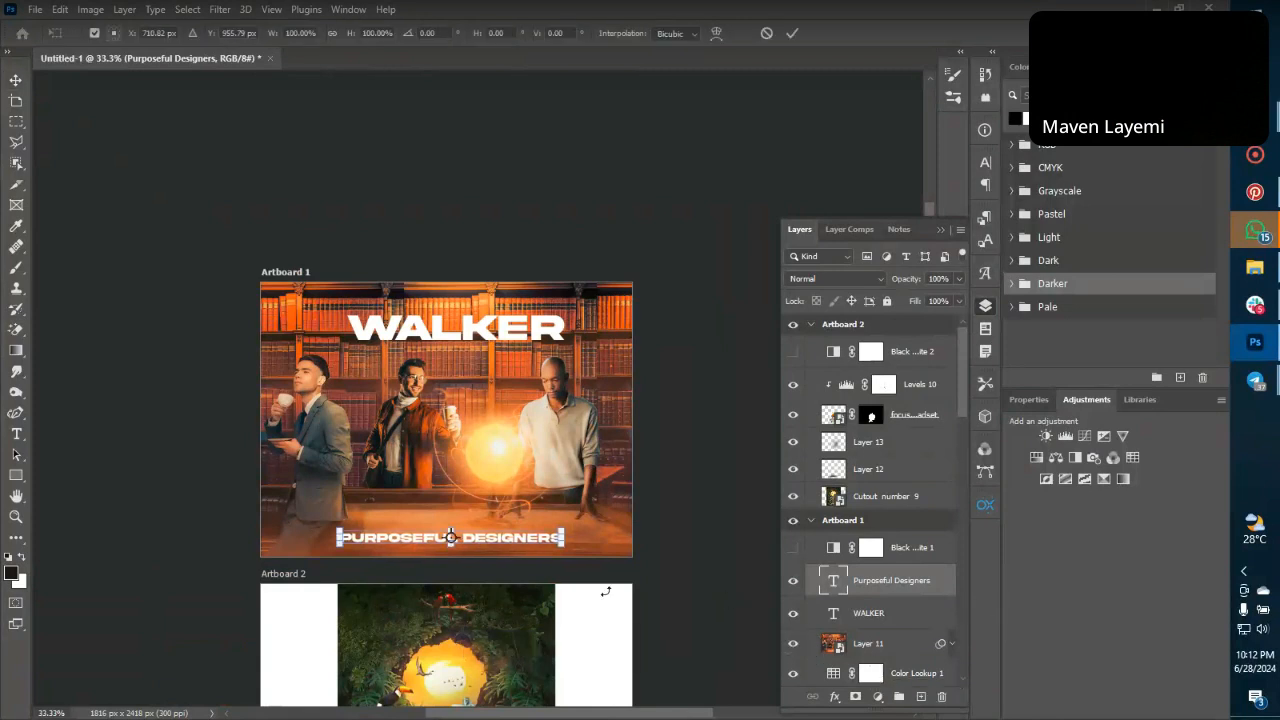
left_click_drag(531, 537, 500, 510)
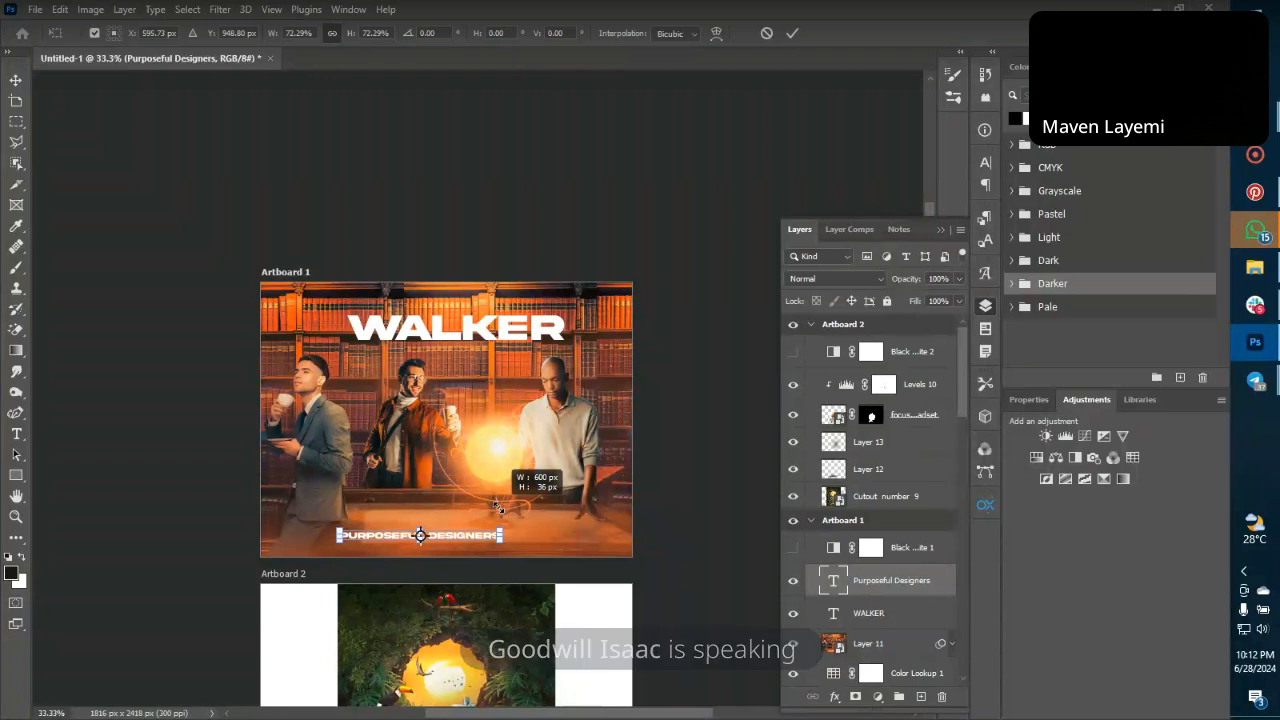
key("Return")
left_click_drag(437, 538, 463, 540)
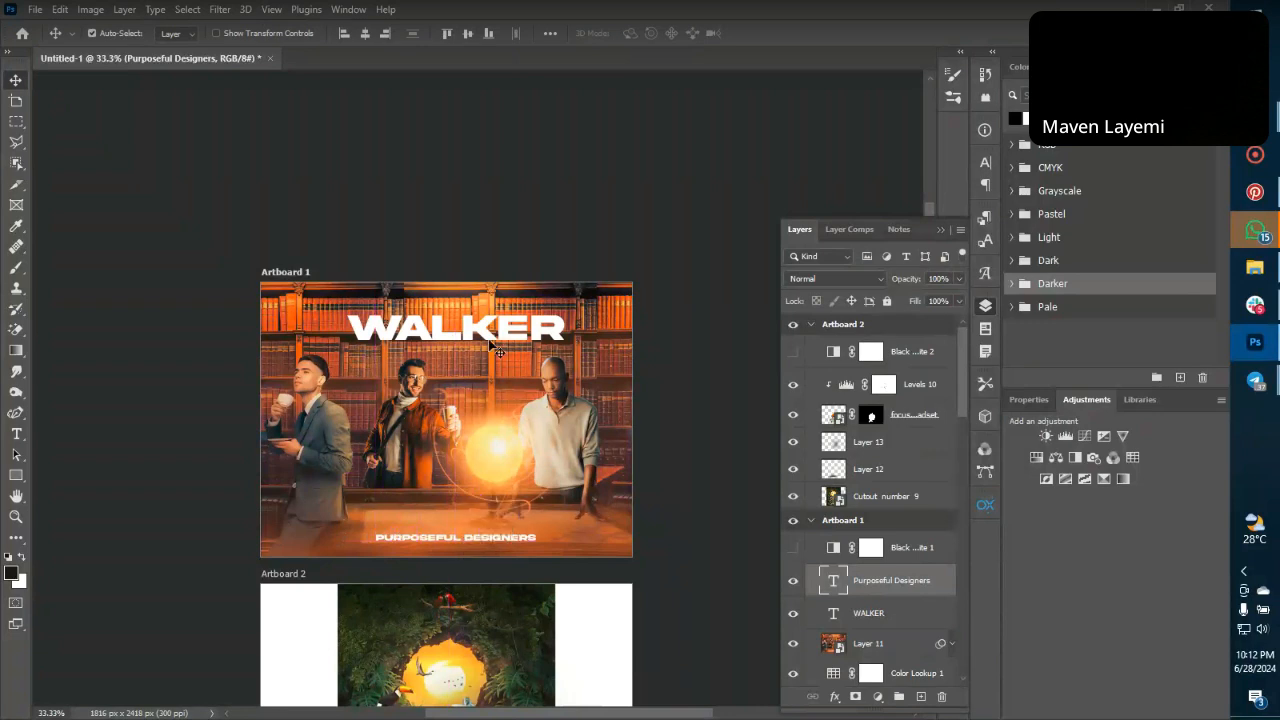
Add a Drop Shadow layer style to the WALKER title on Artboard 1.
left_click(494, 344)
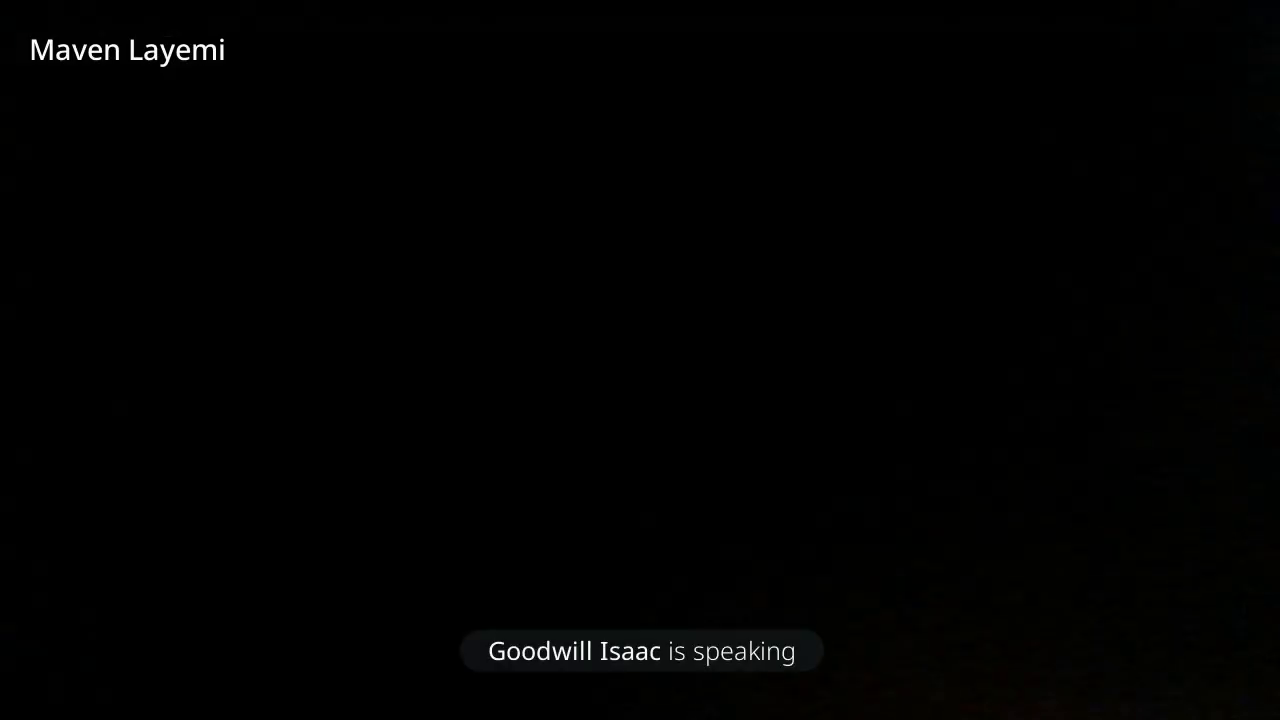
double_click(916, 613)
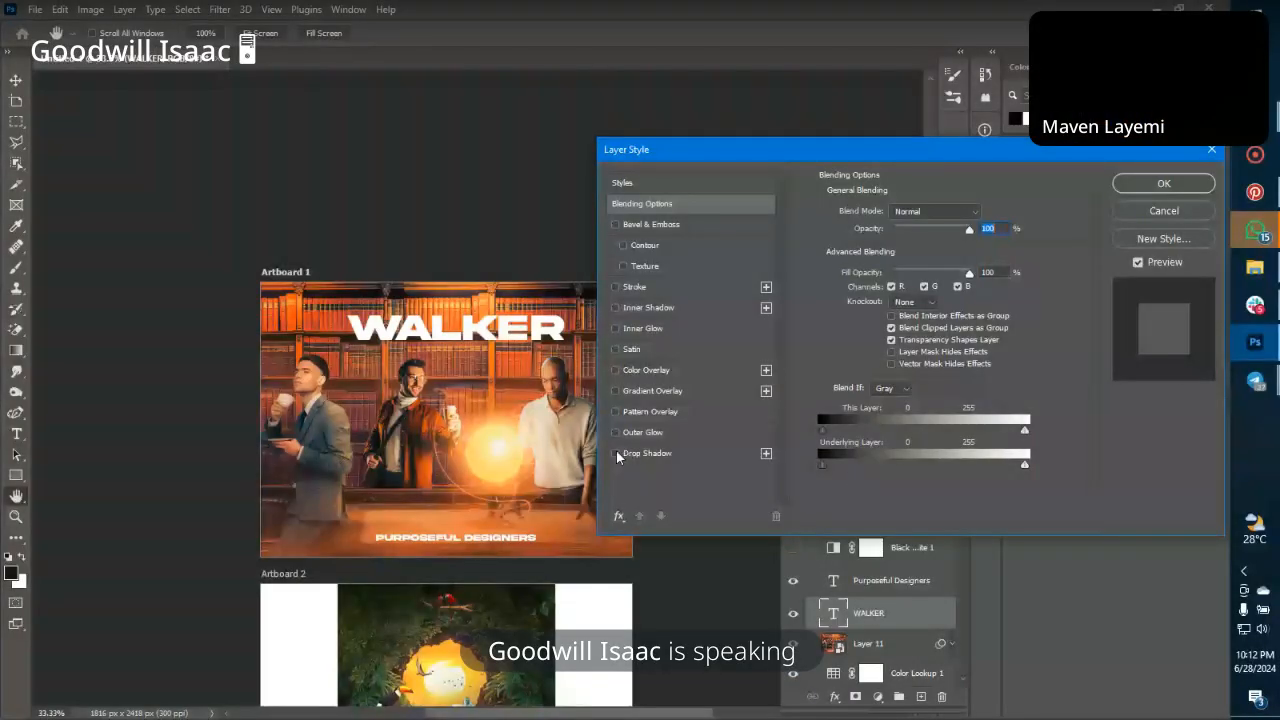
left_click(616, 453)
left_click(654, 453)
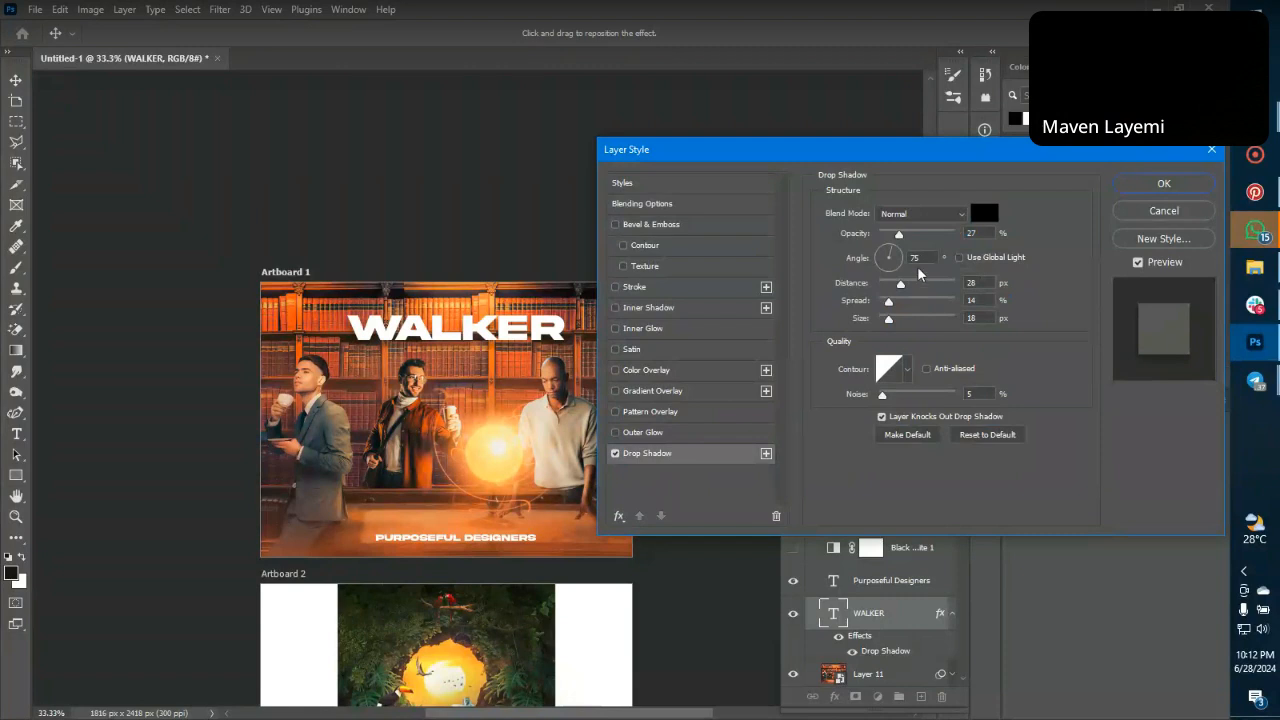
Set the WALKER title's drop shadow to 26% opacity, 27 px distance, 25% spread and 49 px size, and apply it.
left_click(910, 300)
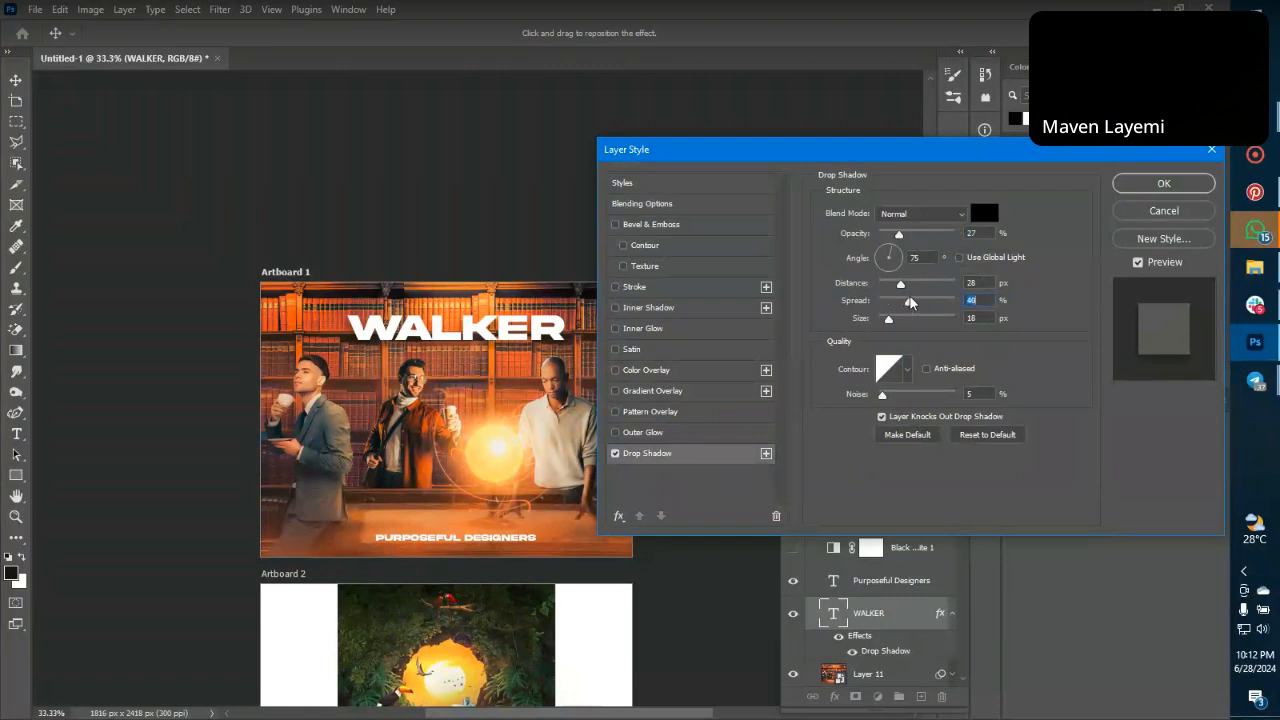
left_click(920, 234)
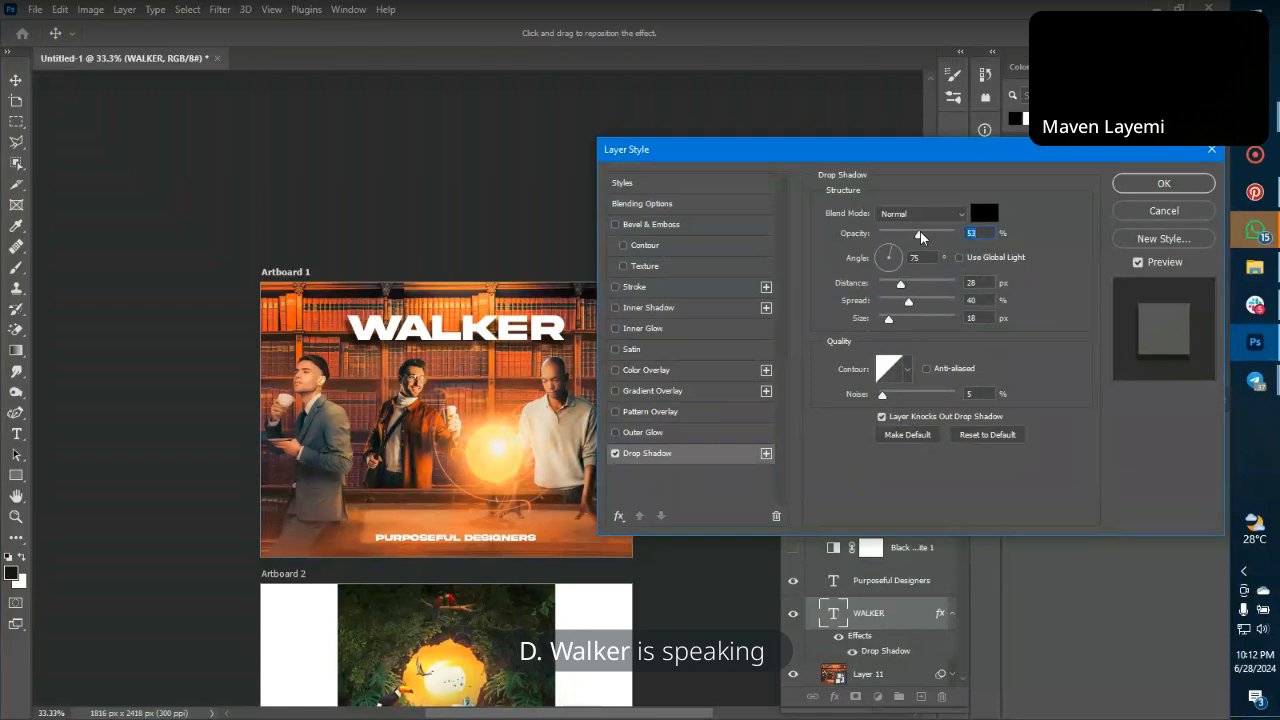
left_click(899, 235)
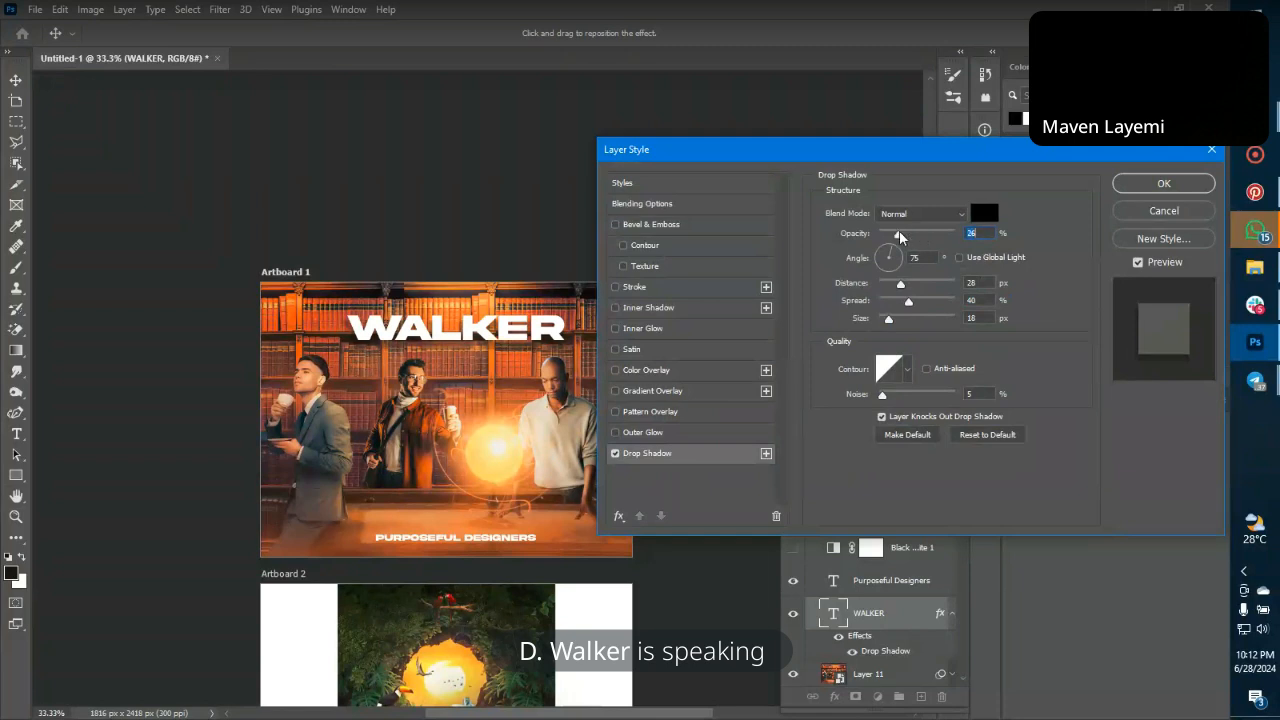
left_click(898, 300)
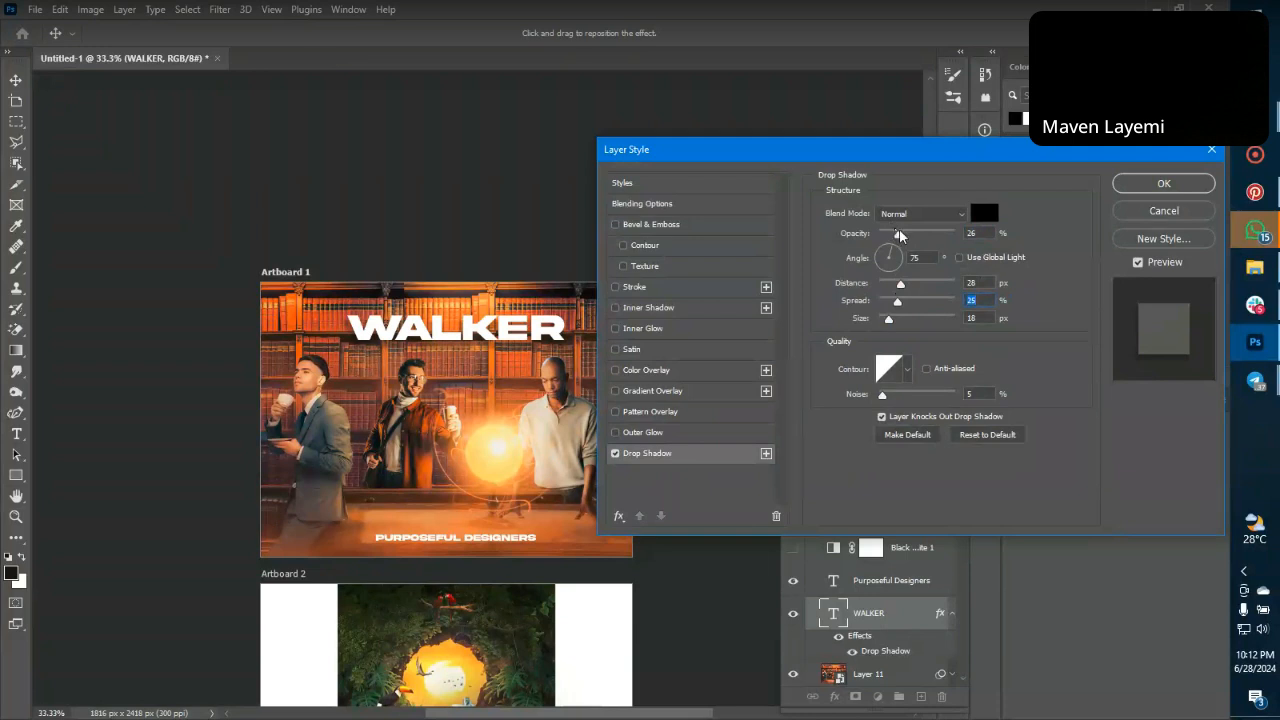
left_click(917, 284)
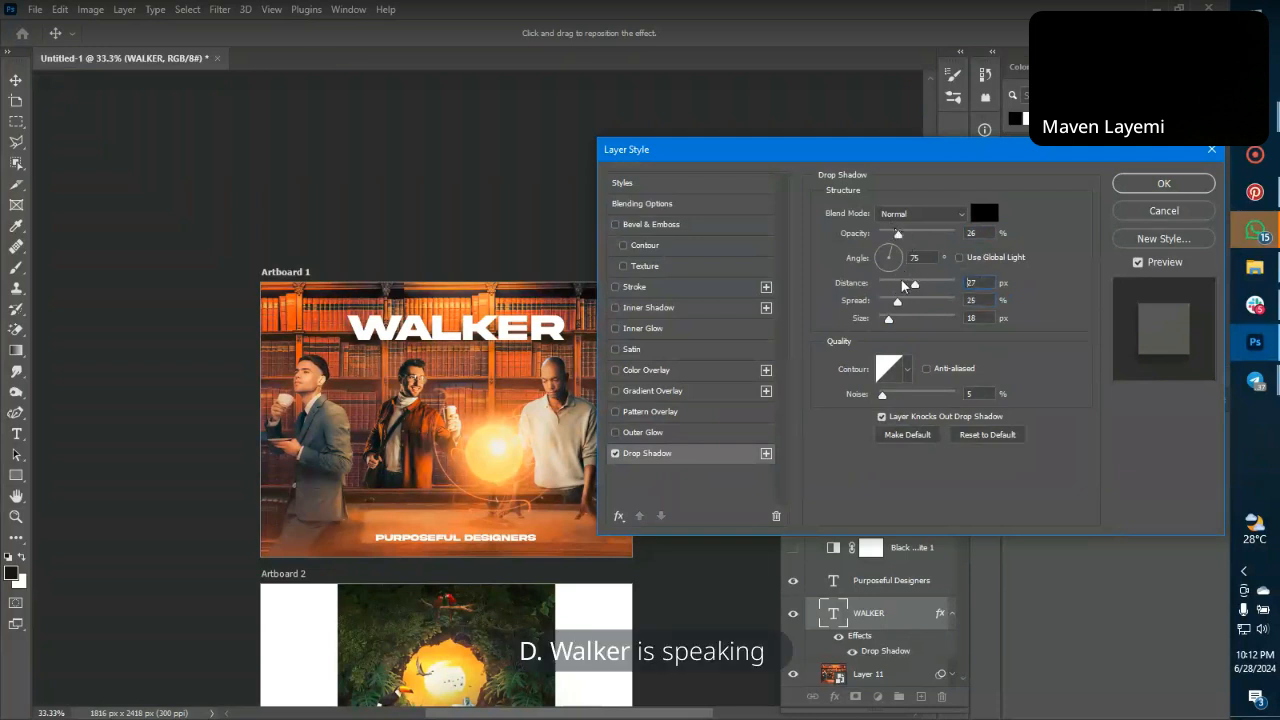
left_click(899, 284)
left_click(898, 318)
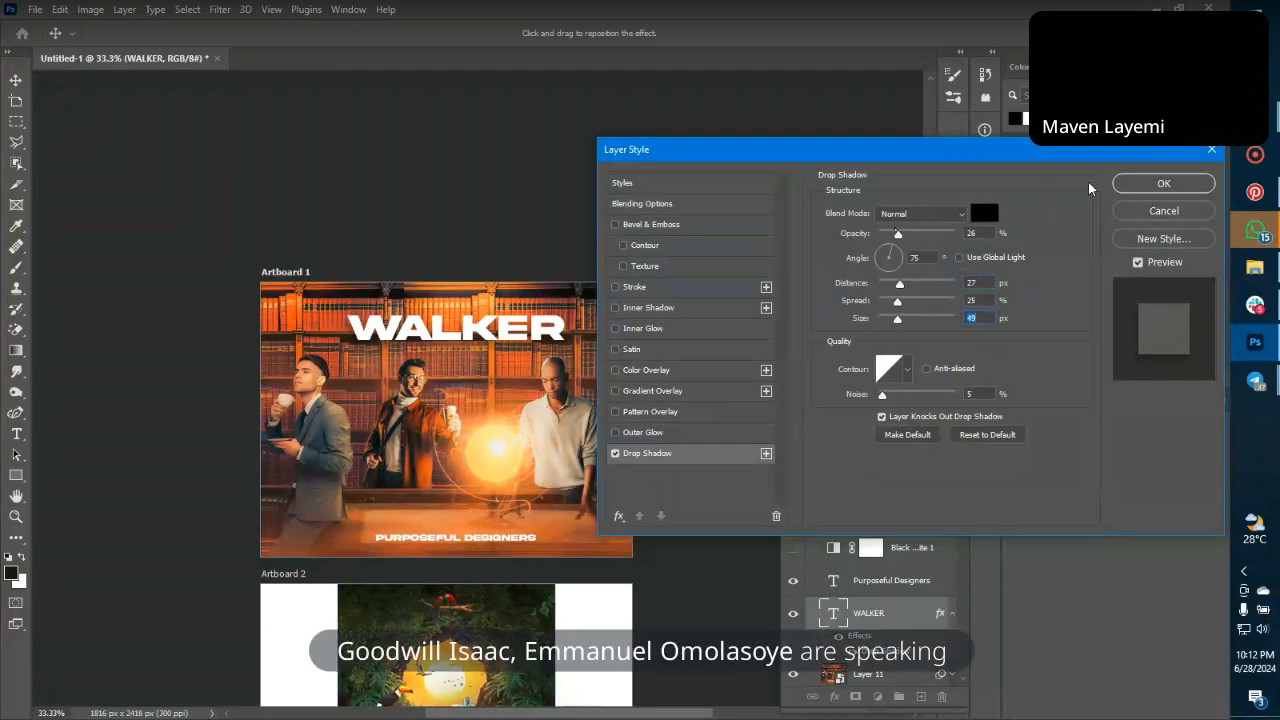
left_click(1157, 182)
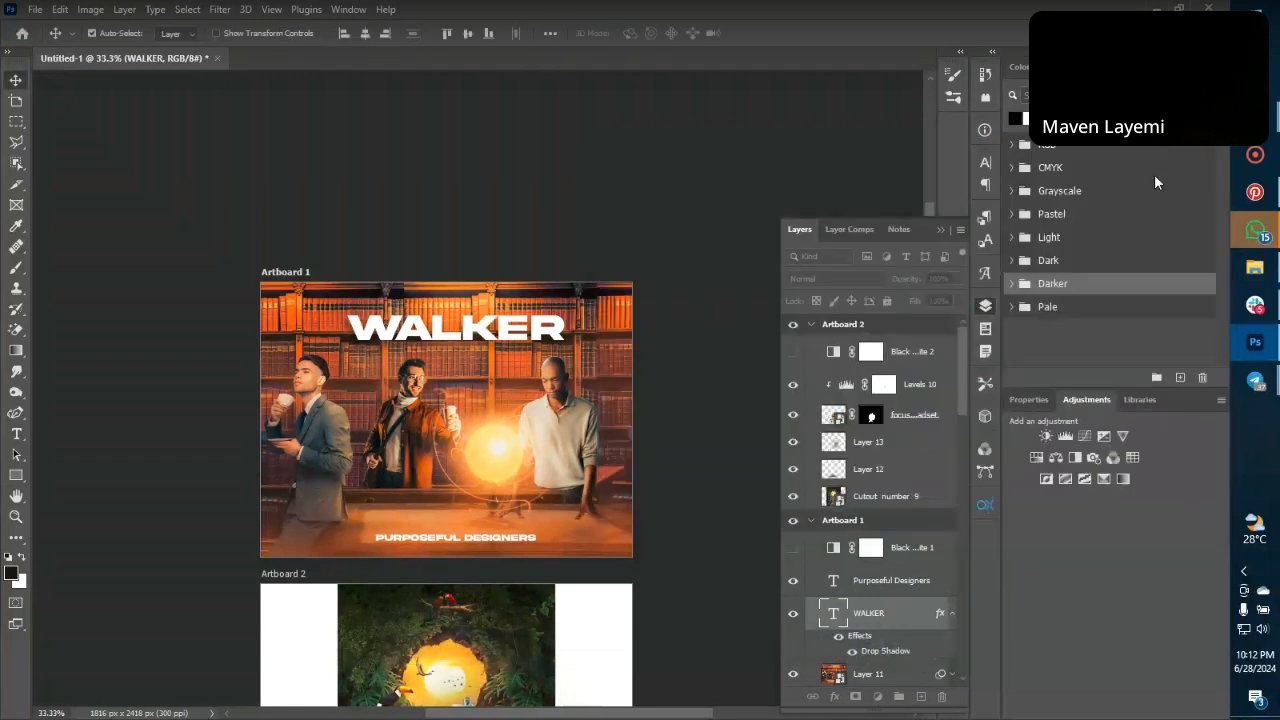
Inspect the Camera Raw smart filter settings on Artboard 1's Layer 11.
key("ctrl+plus")
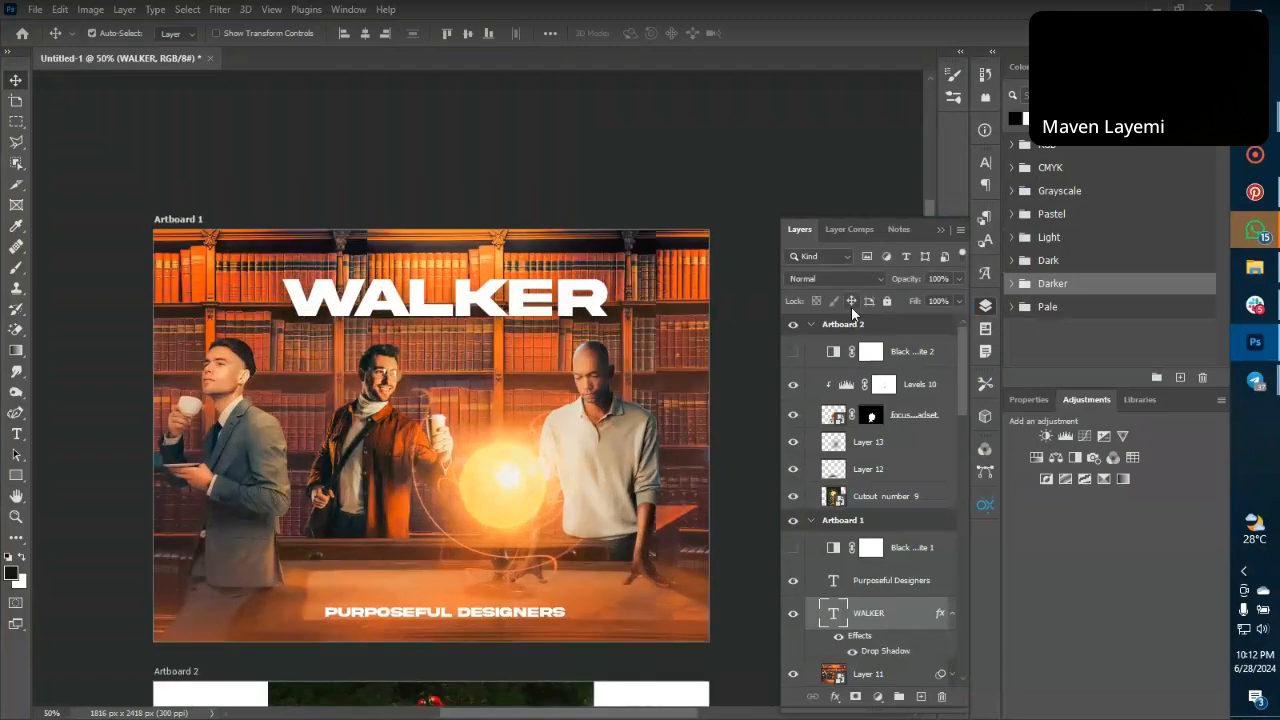
scroll(572, 484, "down", 2)
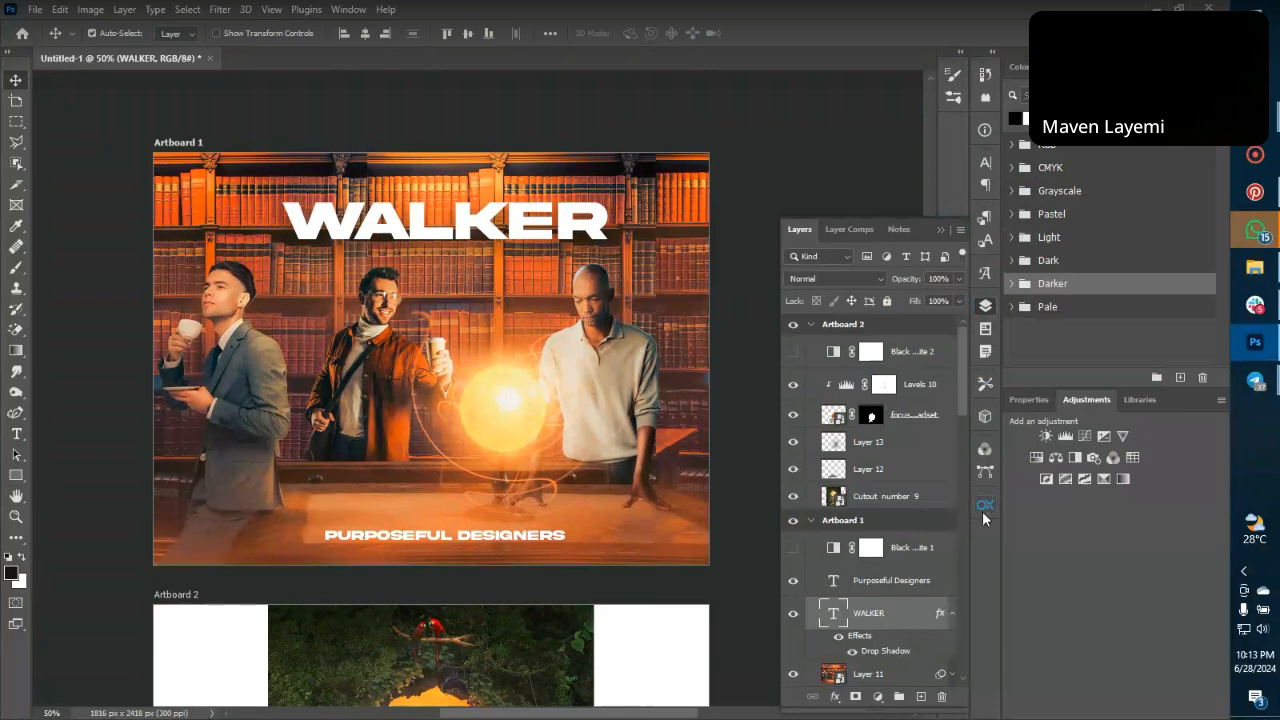
scroll(818, 415, "down", 1)
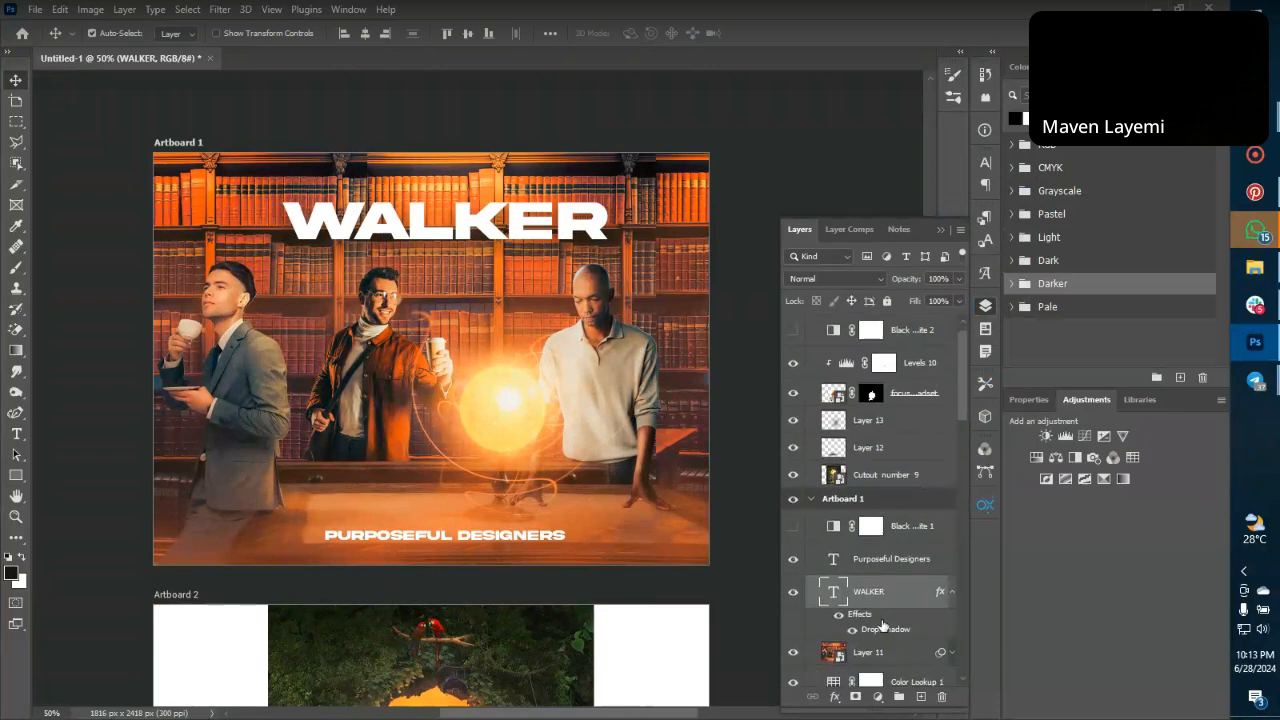
left_click(953, 598)
scroll(945, 585, "down", 2)
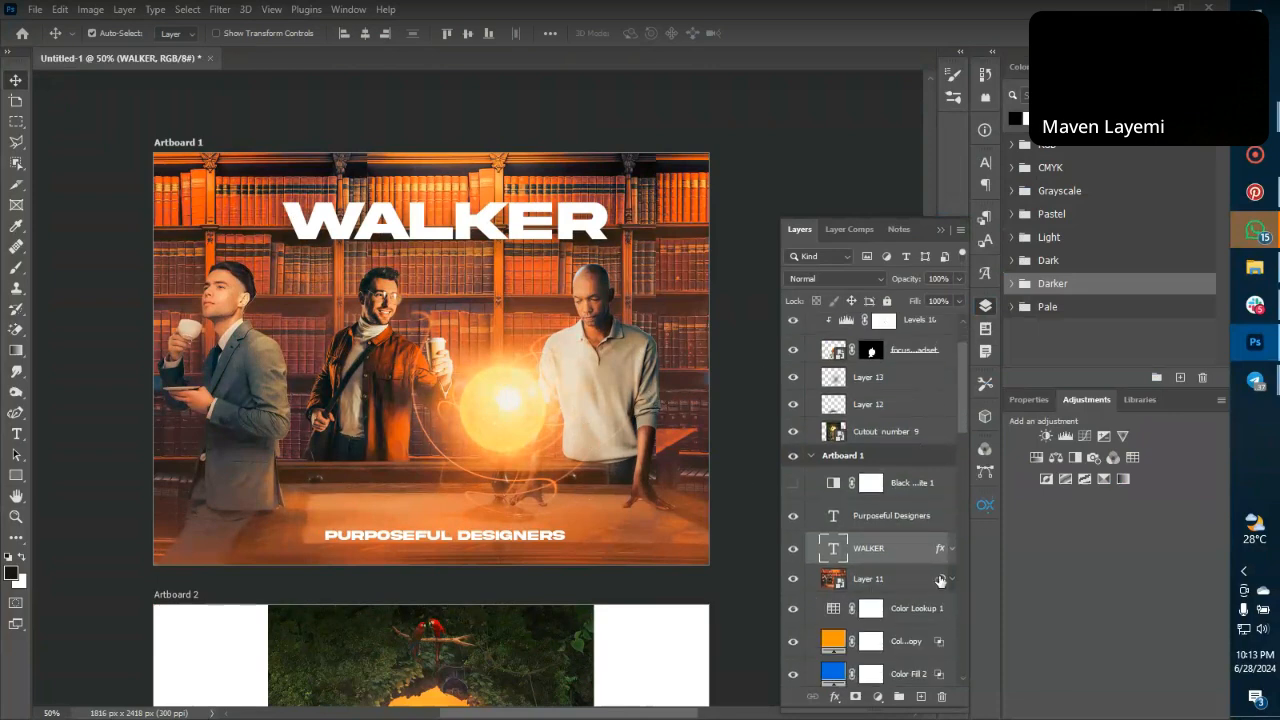
left_click(951, 580)
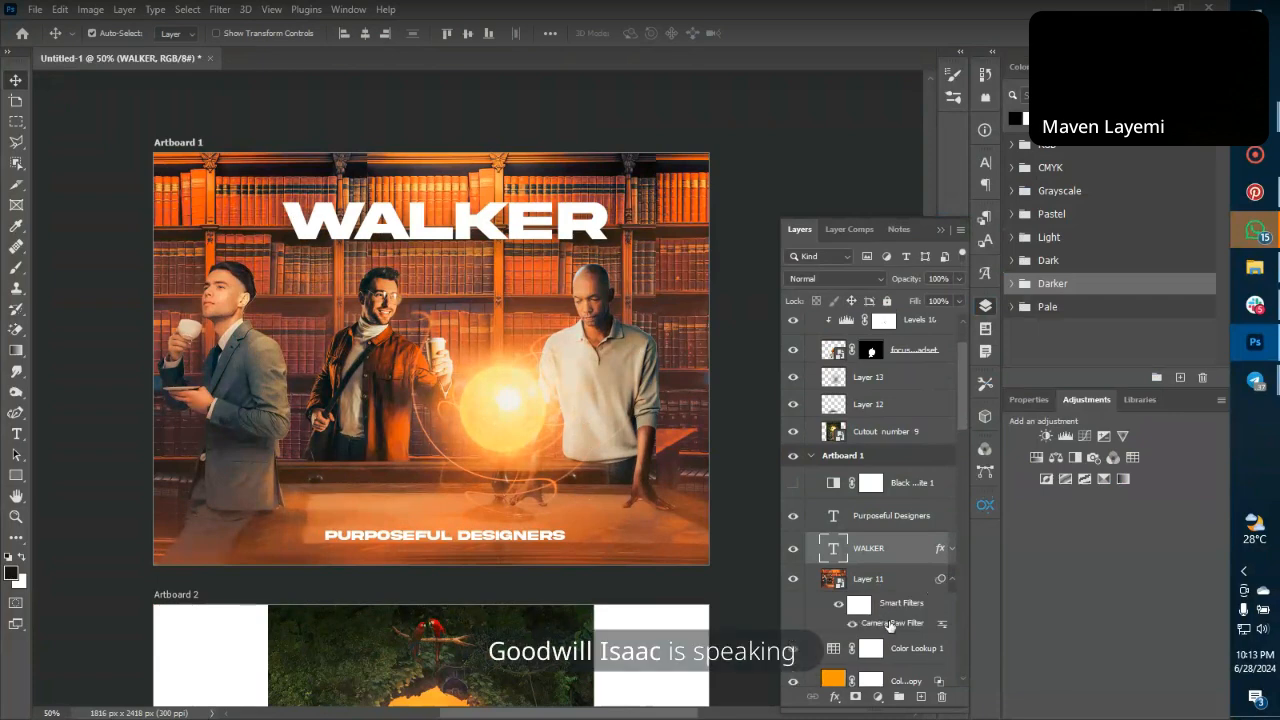
left_click(890, 624)
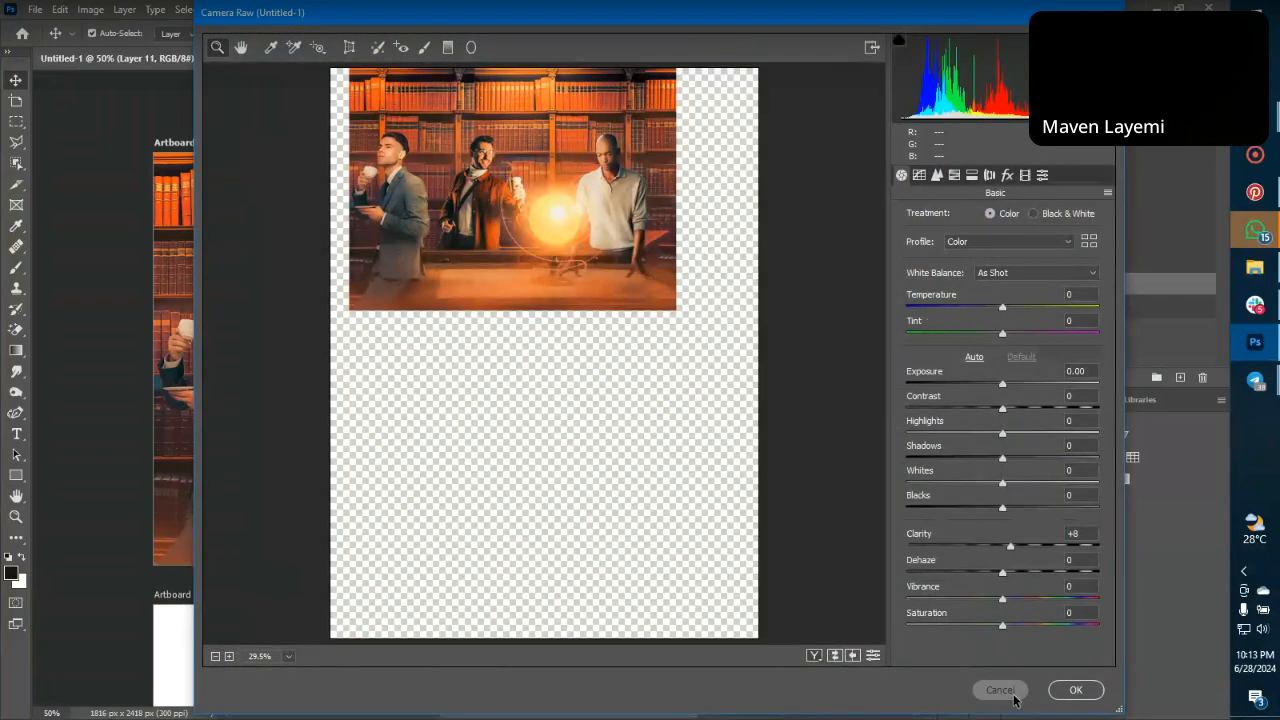
left_click(1013, 697)
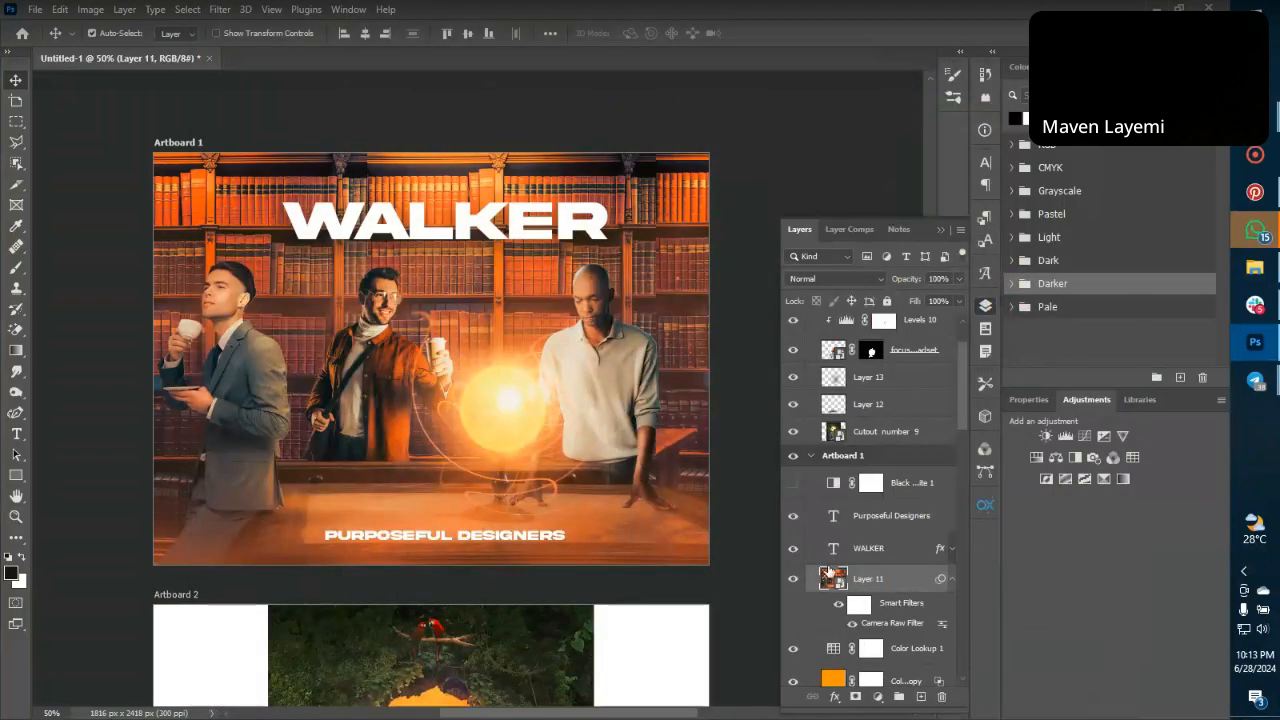
Apply the Sharpen and Unsharp Mask smart filters to Layer 11 on Artboard 1.
left_click(219, 9)
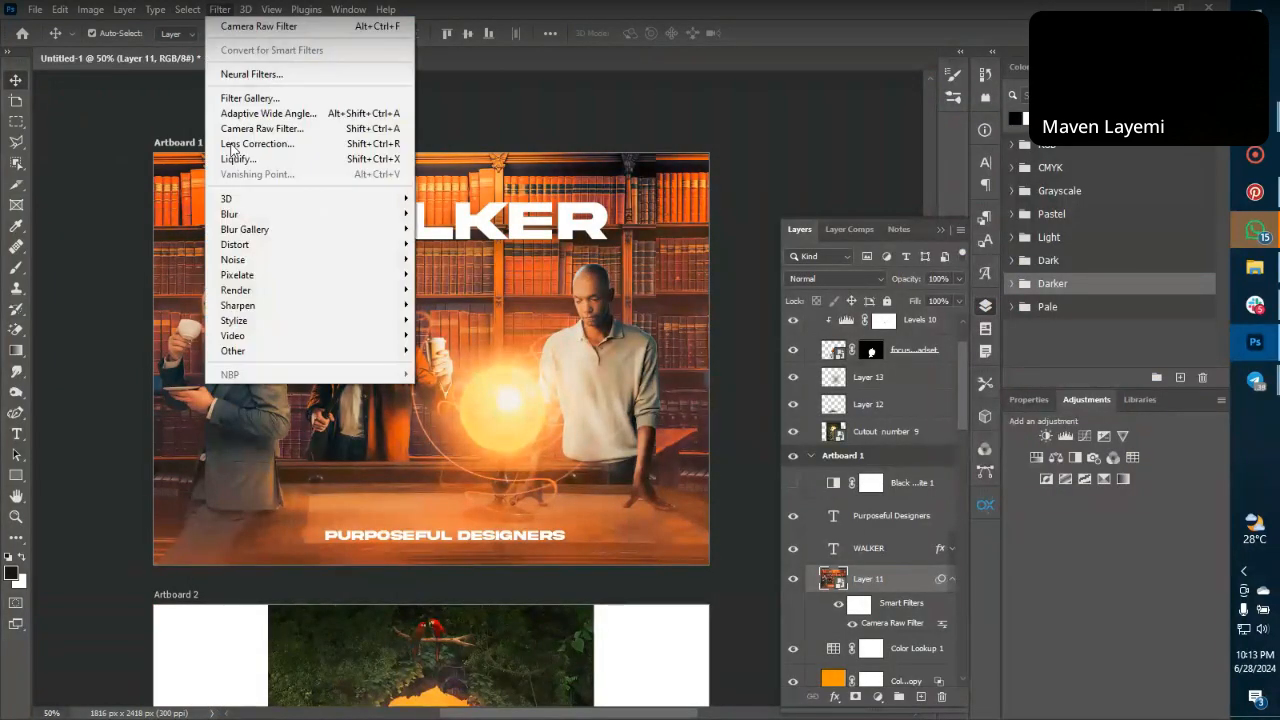
mouse_move(258, 307)
left_click(443, 320)
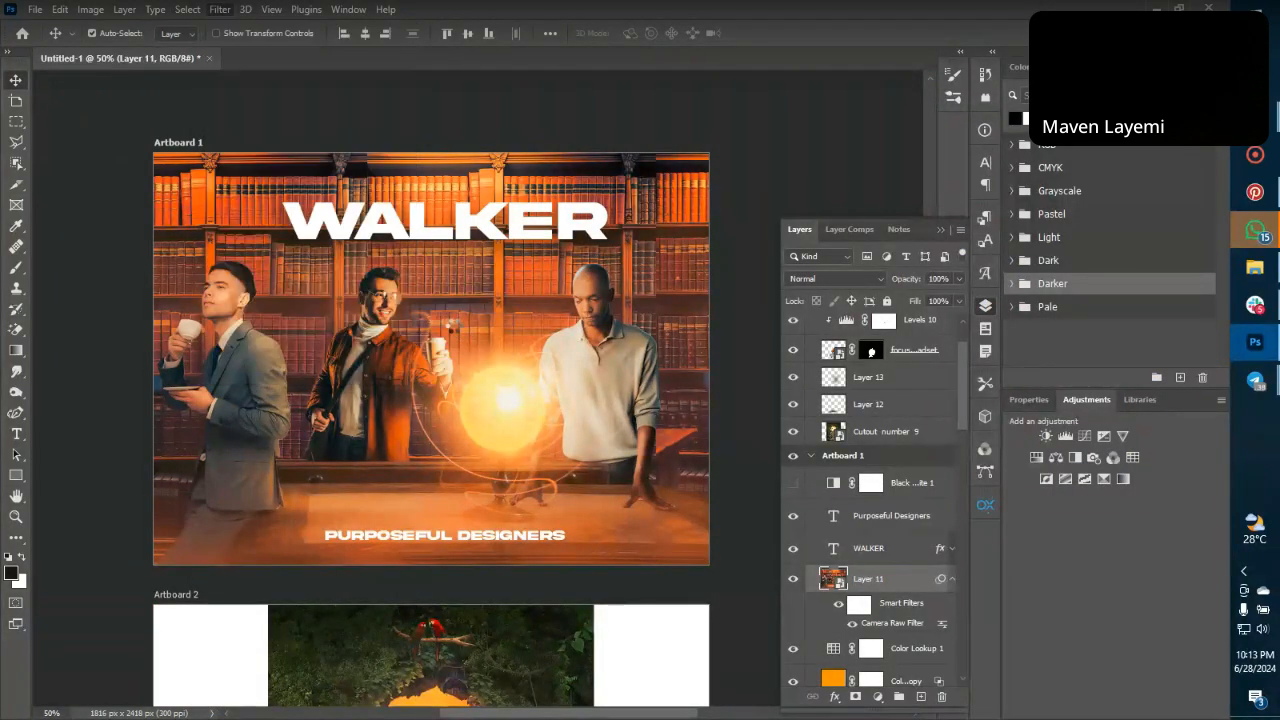
left_click(219, 9)
mouse_move(322, 310)
left_click(460, 381)
left_click(663, 216)
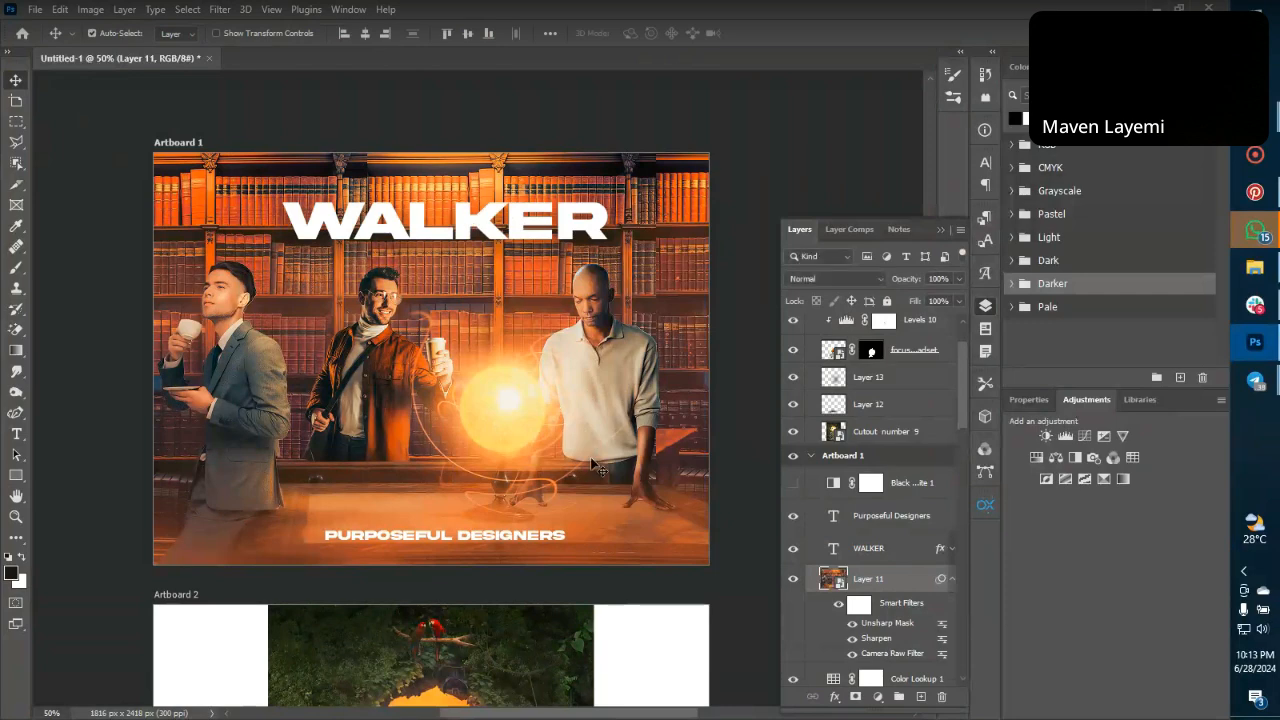
scroll(591, 464, "left", 1)
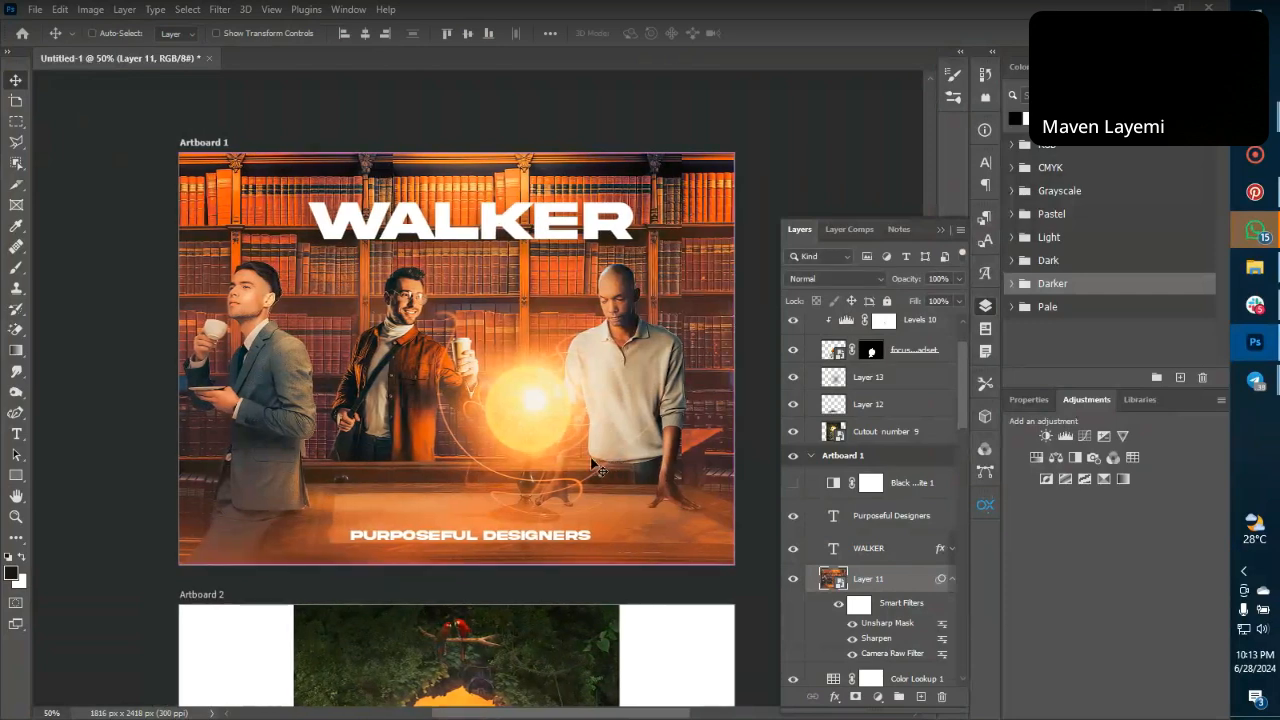
Reposition the WALKER title toward the upper-left part of Artboard 1, checking its layer effects.
key("ctrl+minus")
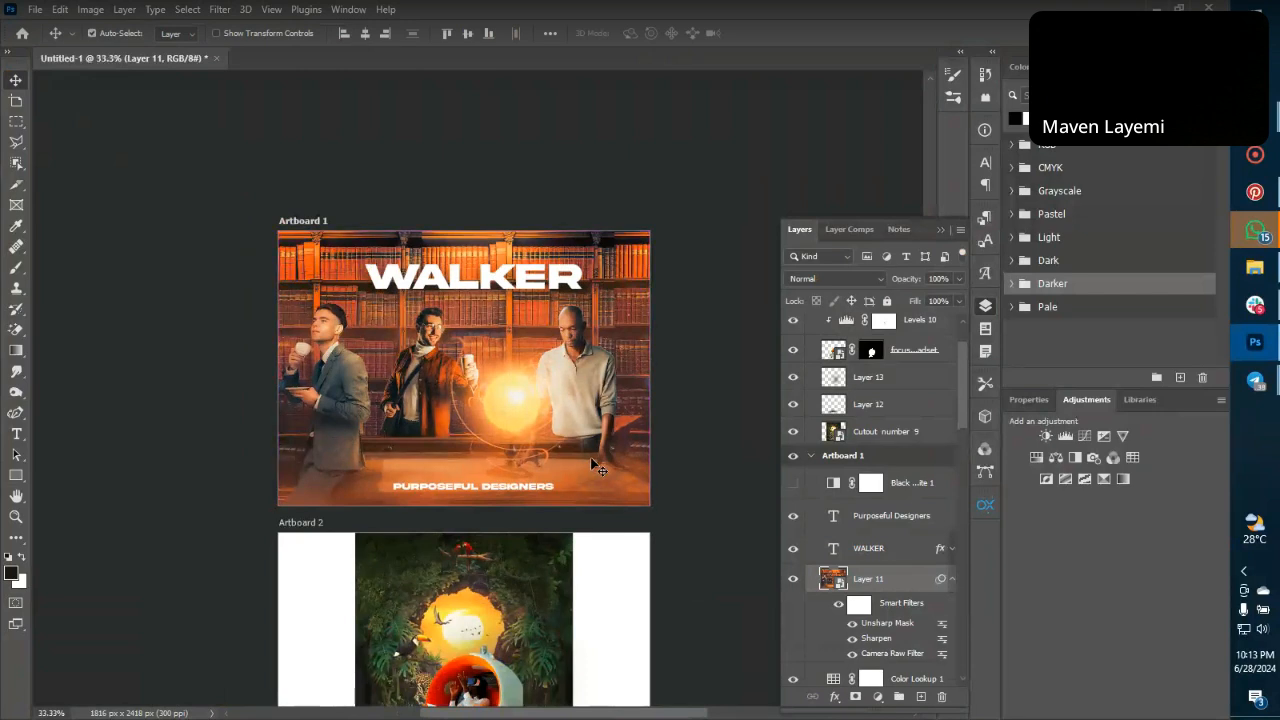
left_click(460, 287, "ctrl")
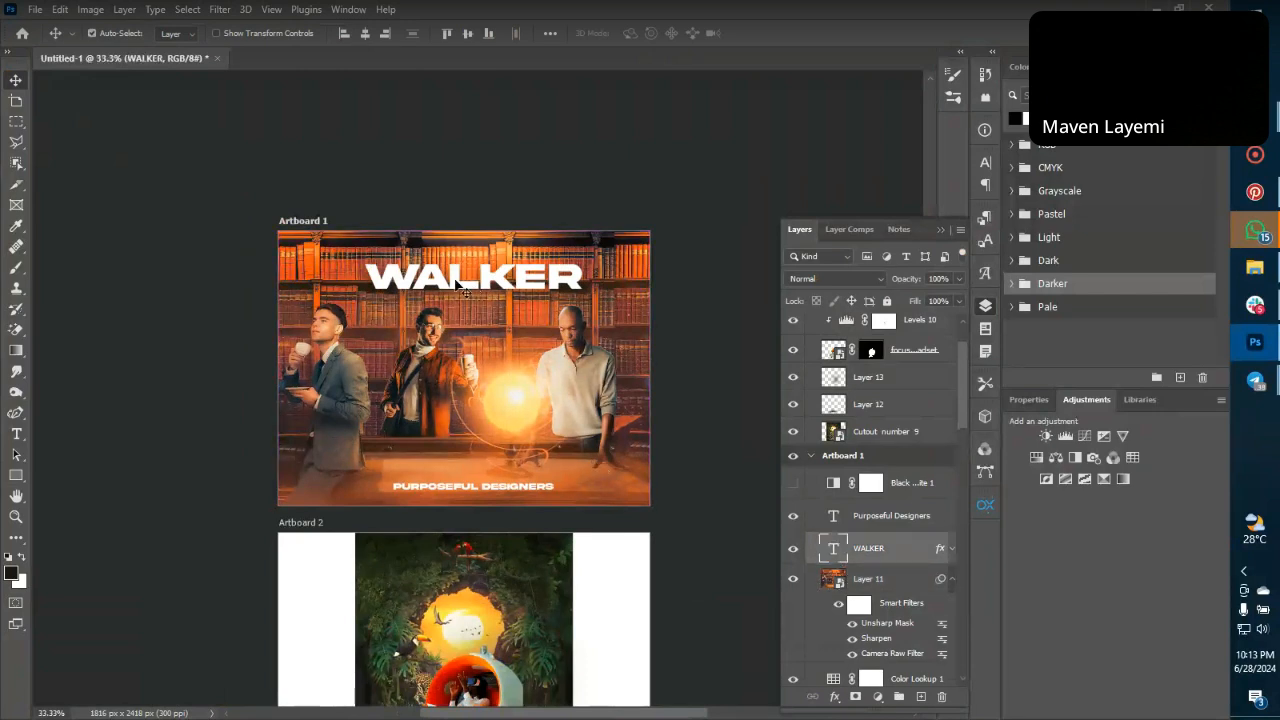
left_click_drag(457, 285, 452, 293)
left_click(952, 548)
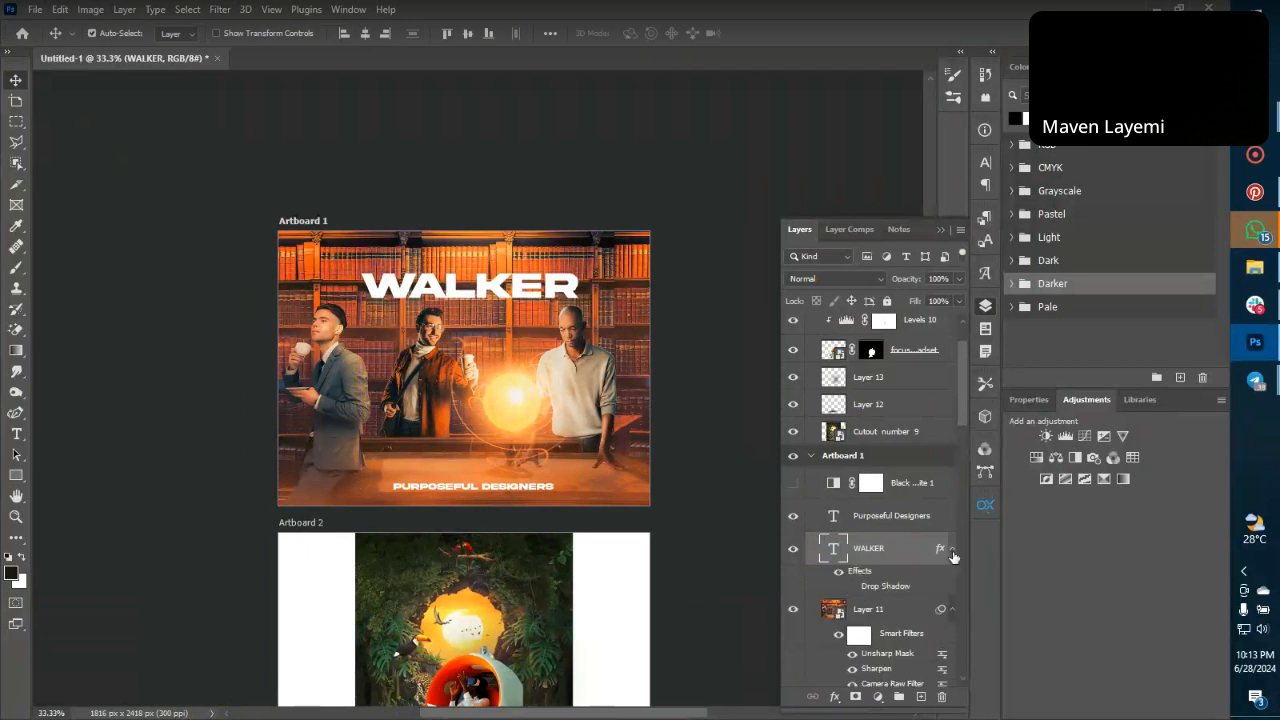
left_click(952, 548)
left_click_drag(508, 292, 534, 268)
Shorten the WALKER title on Artboard 1 to WAL by deleting the letters KER.
double_click(436, 269)
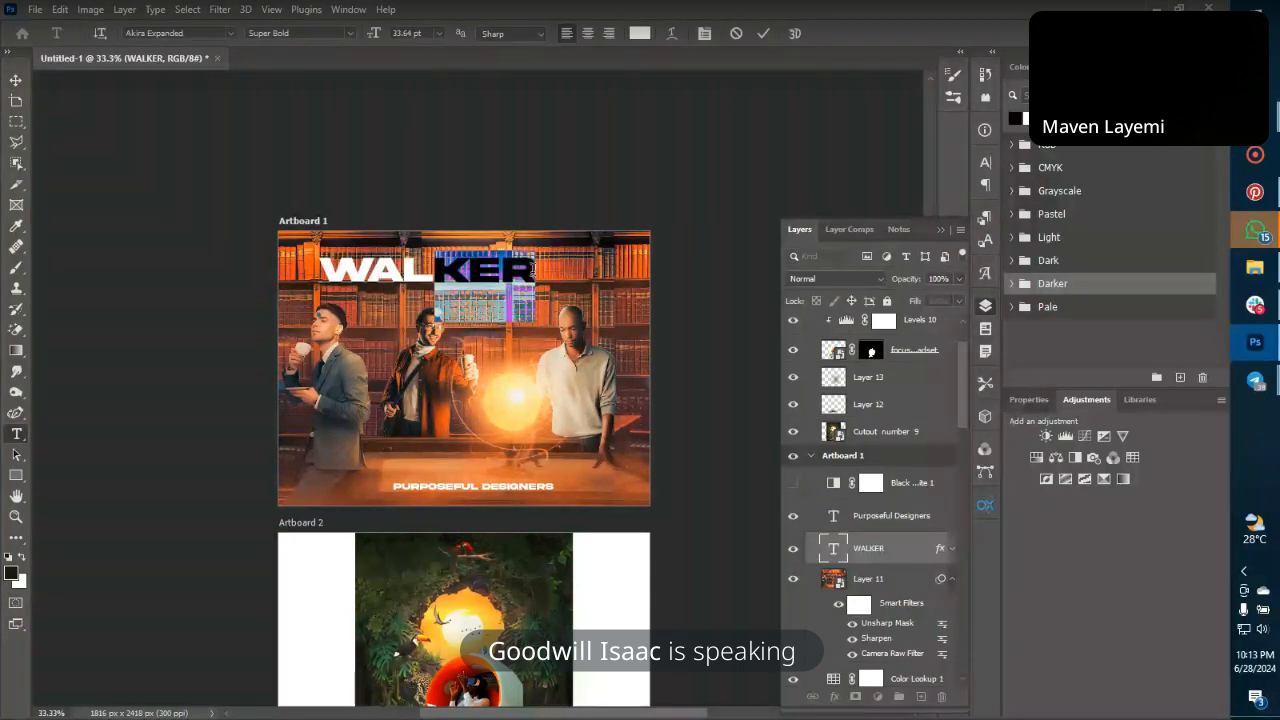
key("BackSpace")
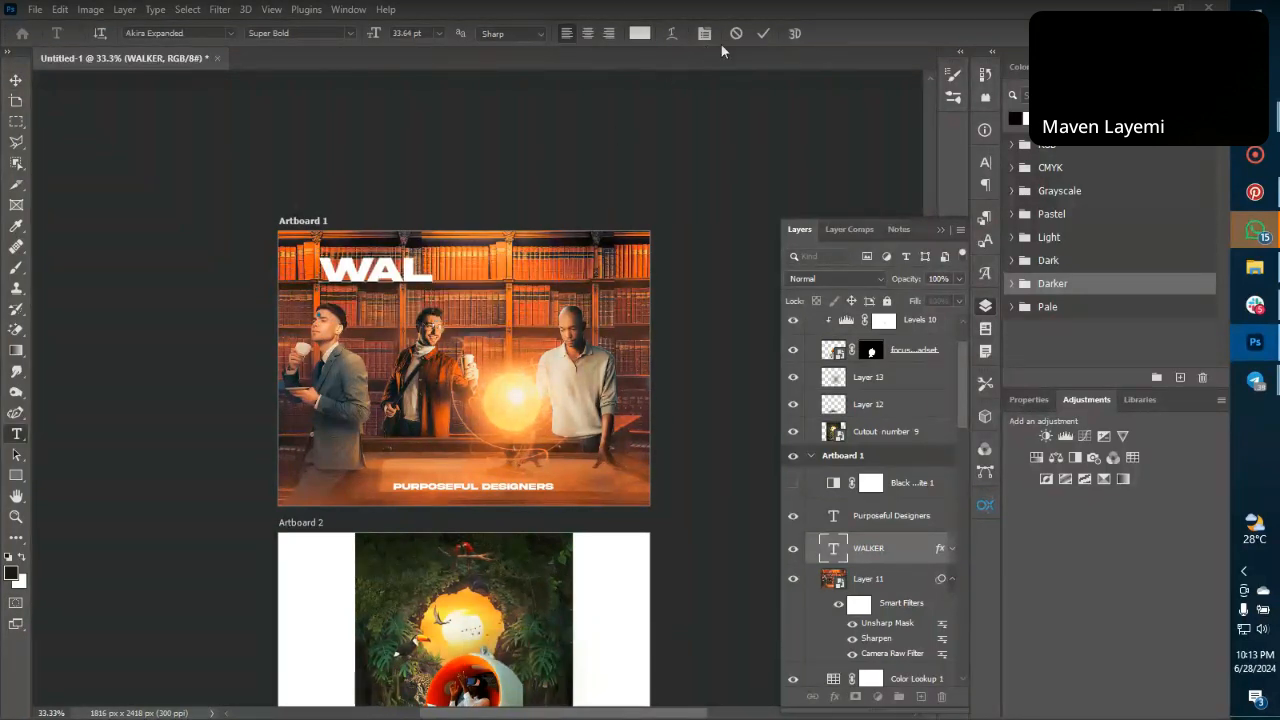
left_click(763, 34)
key("v")
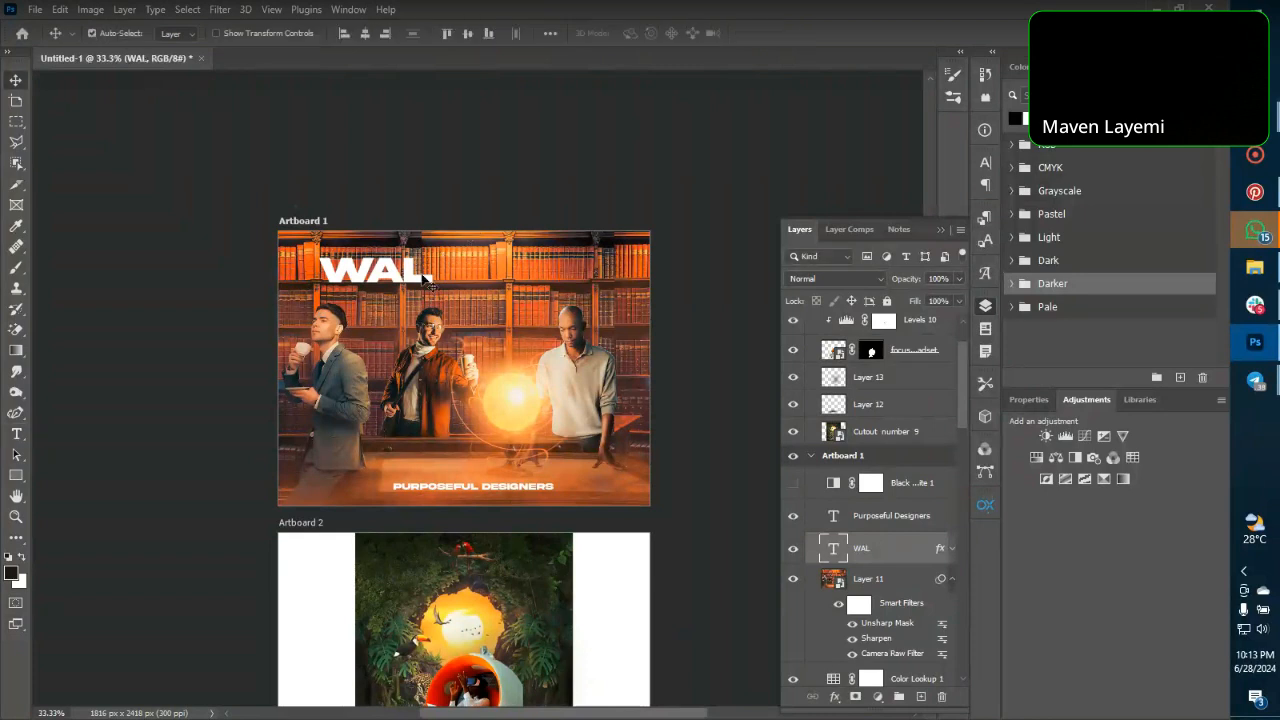
Duplicate the WAL text below itself, change the copy to KER, and offset it as a staggered second line.
left_click_drag(416, 292, 445, 316)
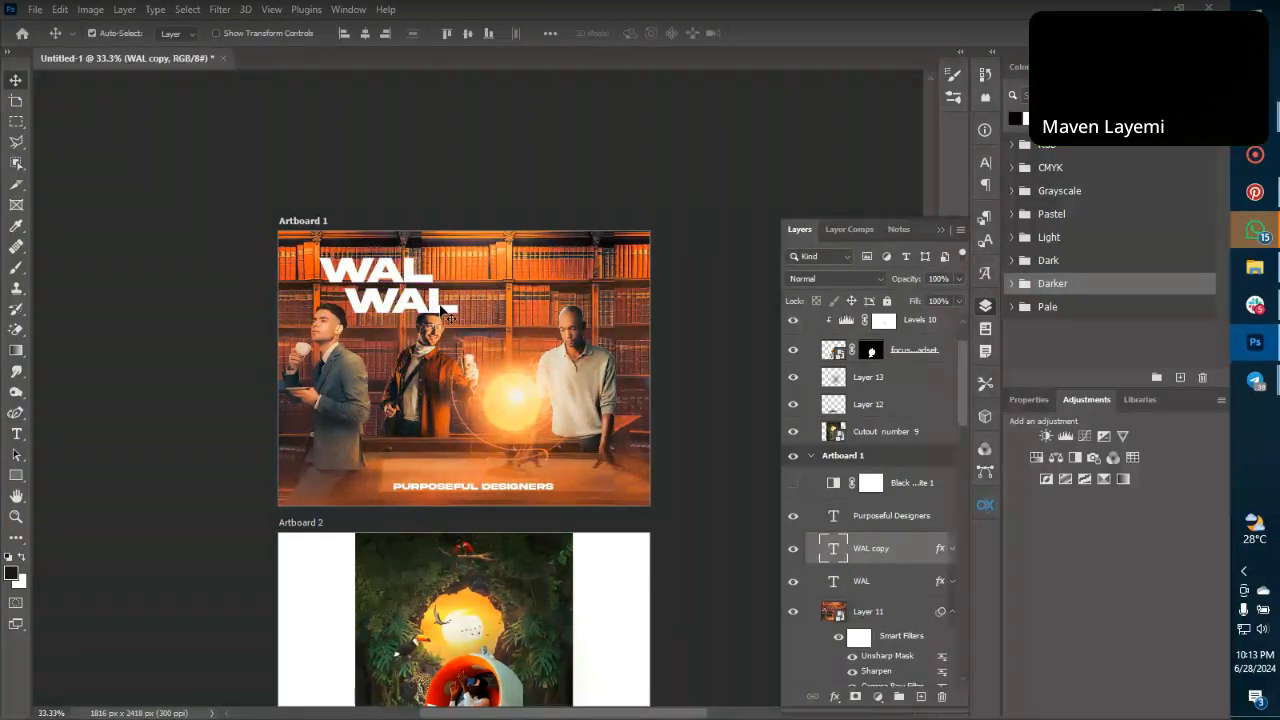
double_click(440, 310)
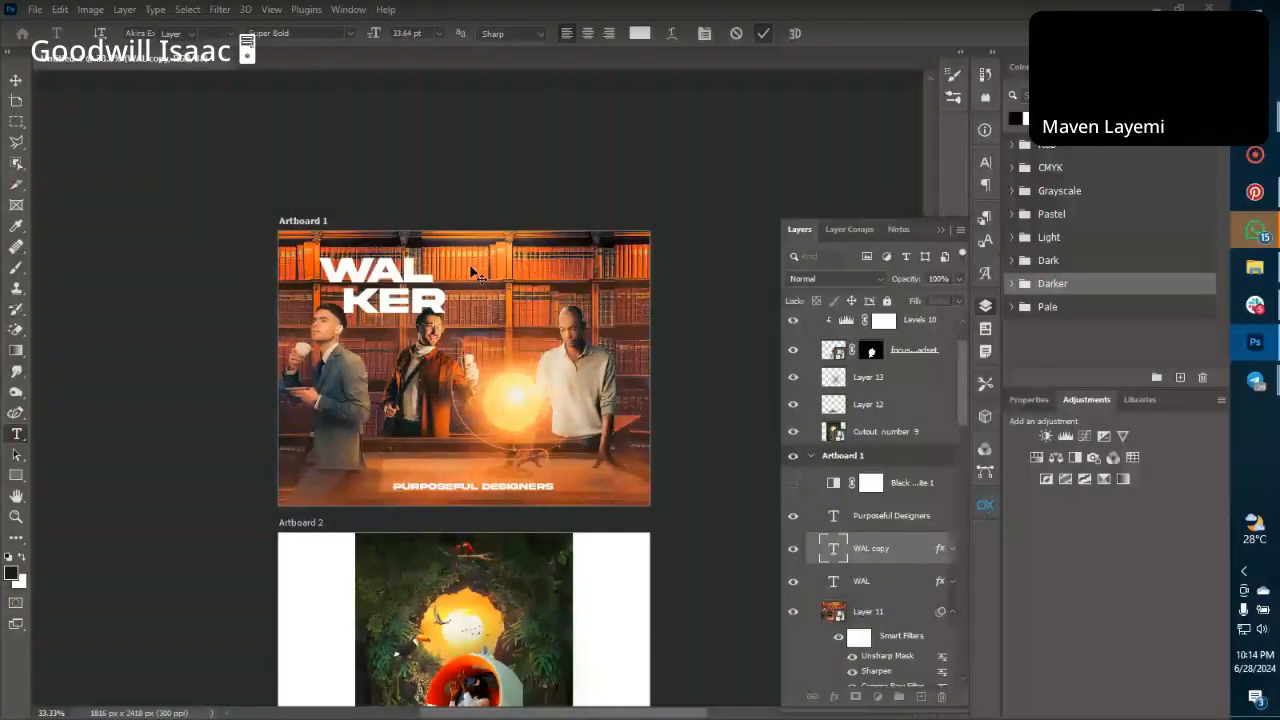
left_click(472, 272)
left_click_drag(421, 306, 441, 305)
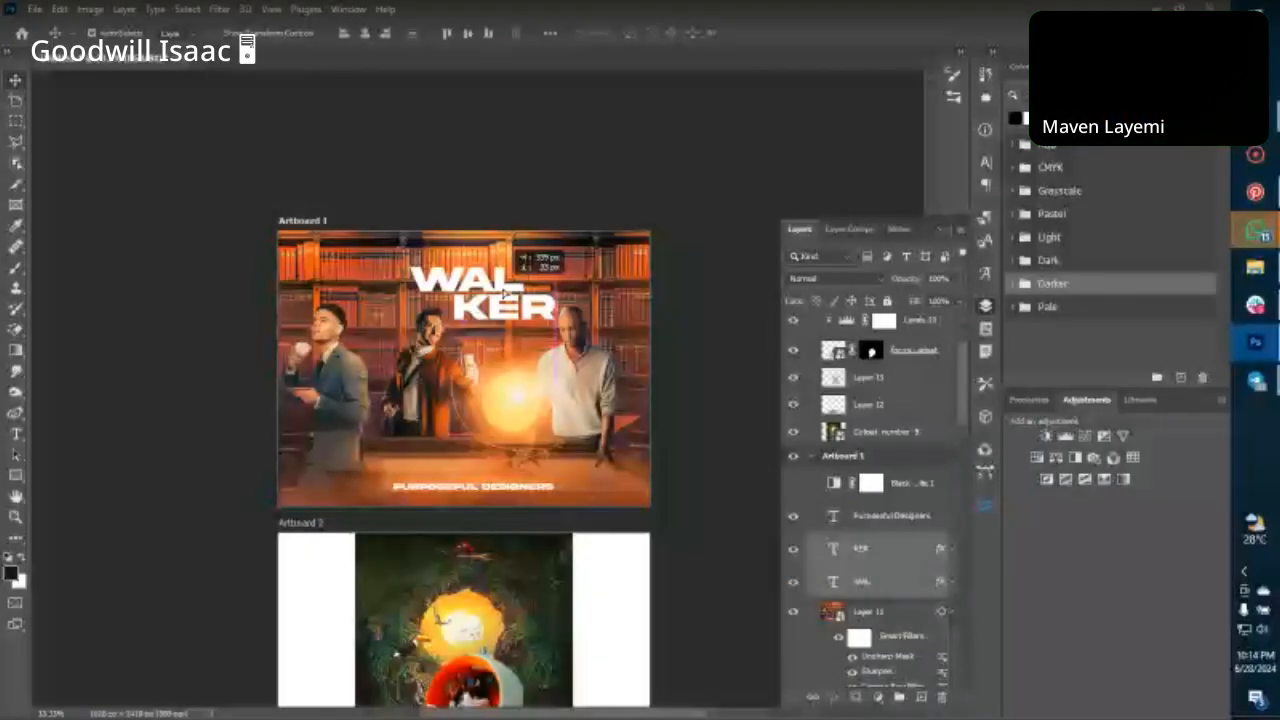
Stretch the WAL text horizontally toward Artboard 1's left side.
left_click(456, 350)
left_click(456, 287)
key("ctrl+t")
left_click_drag(412, 283, 308, 284)
key("Return")
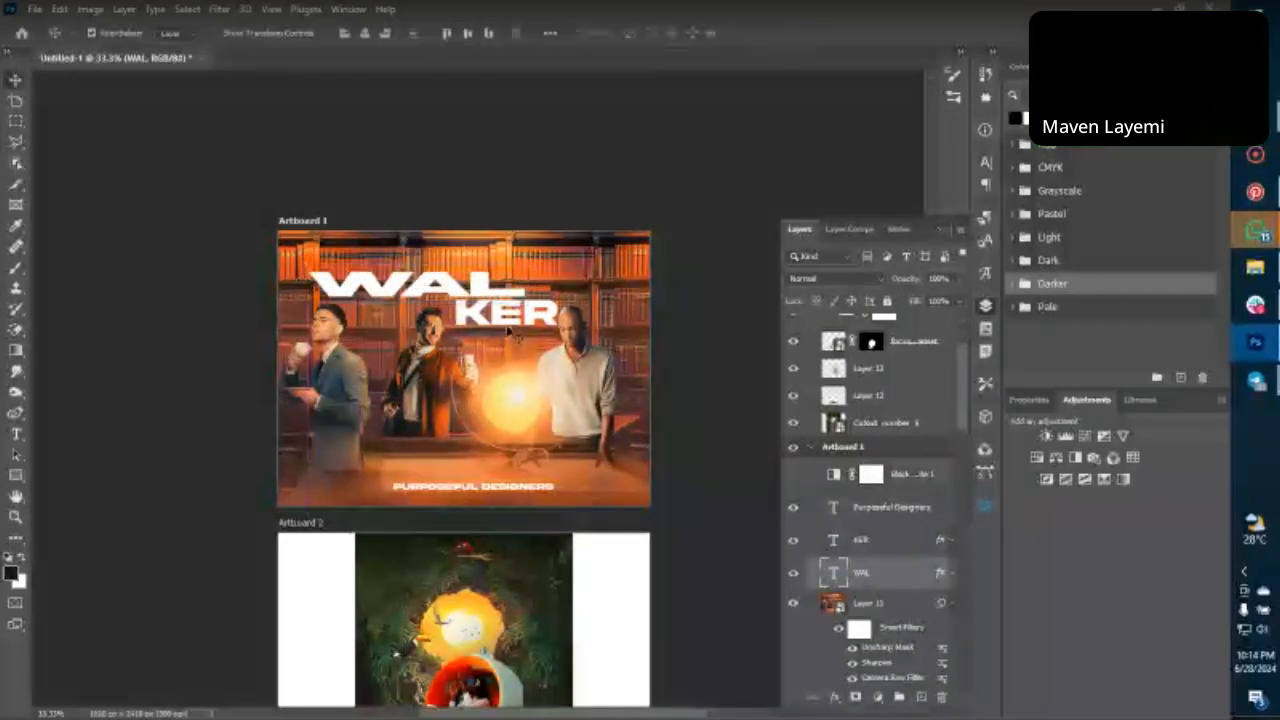
Stretch the KER text horizontally to about 725 px wide, reaching Artboard 1's right edge.
left_click(501, 322)
key("ctrl+t")
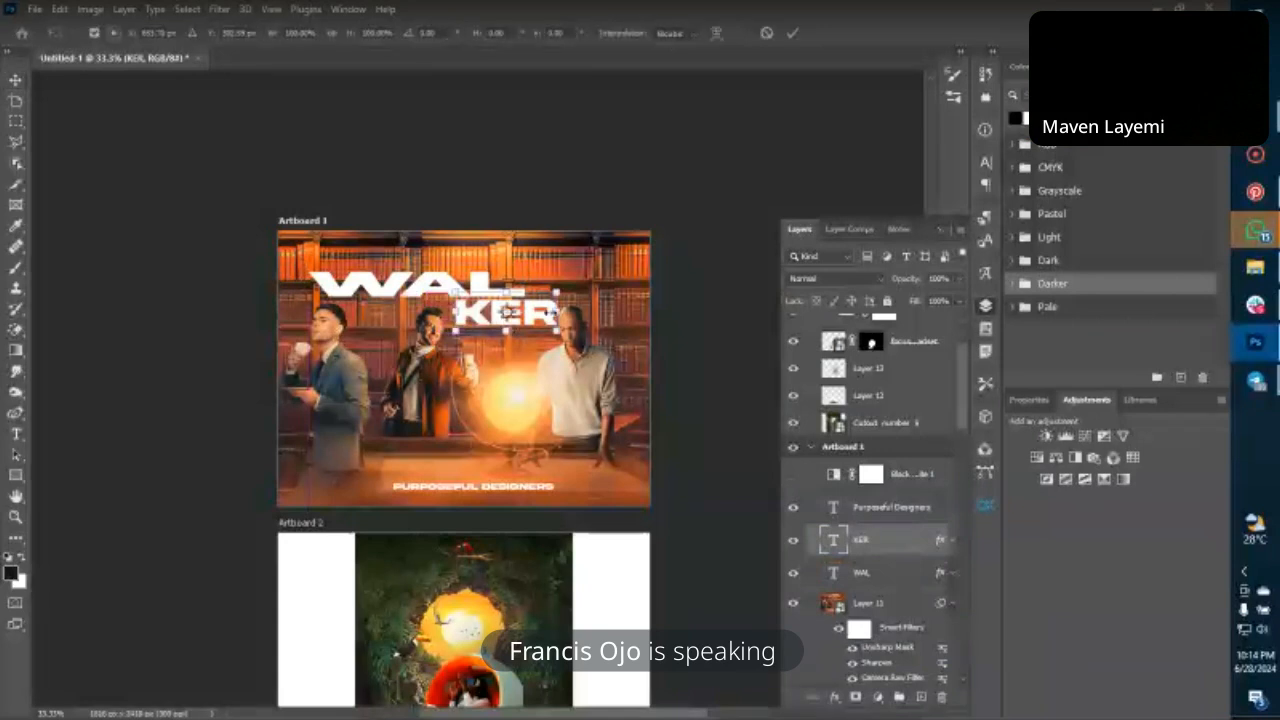
left_click_drag(556, 311, 650, 308)
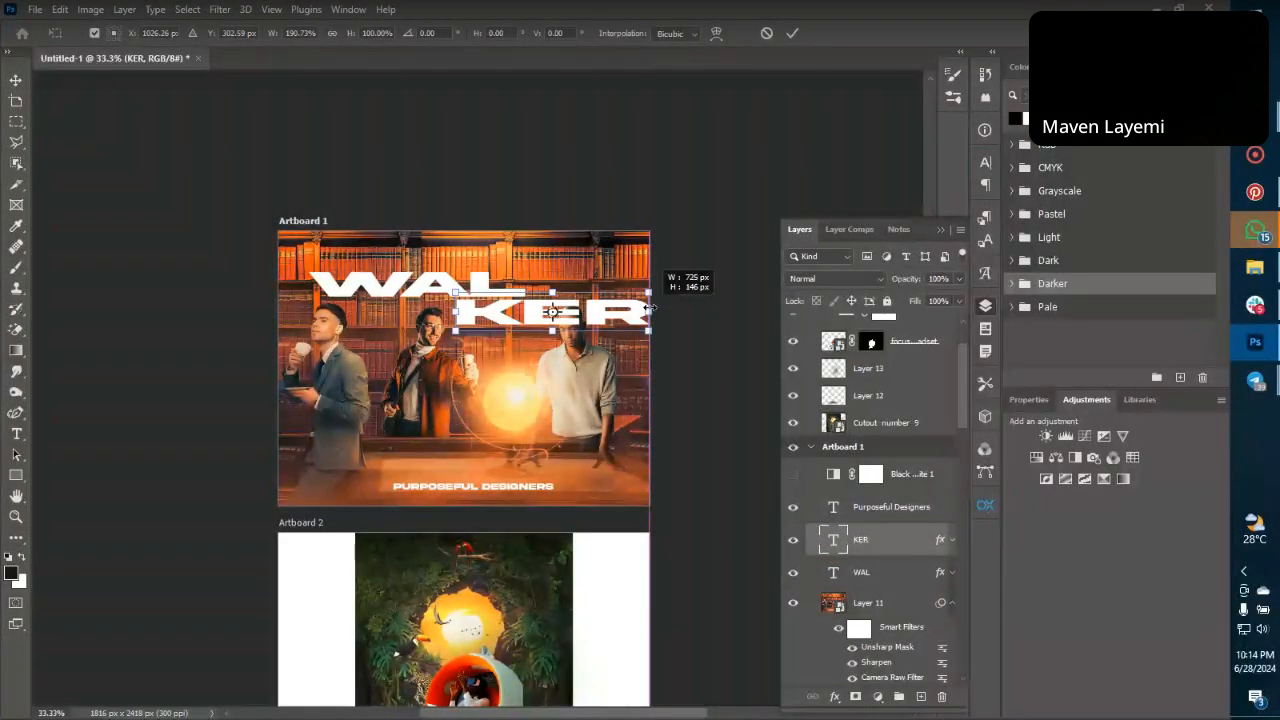
key("Return")
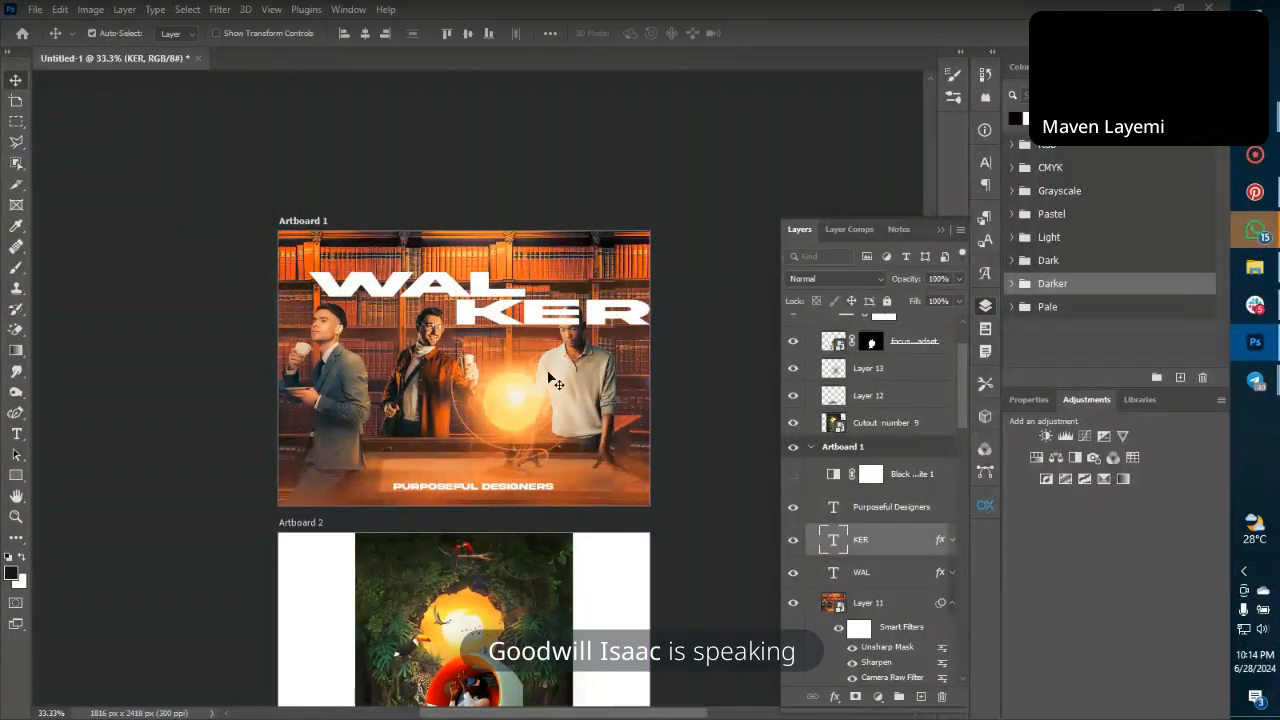
Undo the stretching and repositioning of the WAL and KER text lines.
key("ctrl+z")
key("ctrl+z")
key("ctrl+z")
key("ctrl+z")
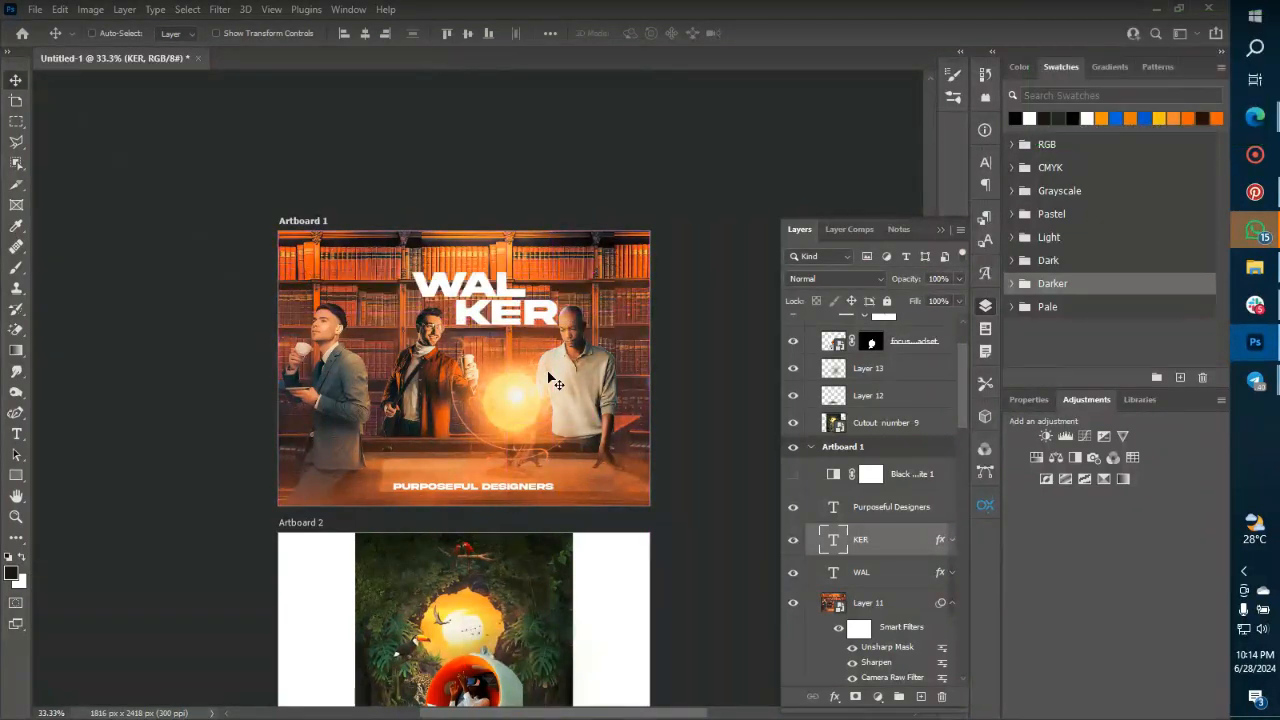
key("ctrl+shift+z")
key("ctrl+shift+z")
key("ctrl+shift+z")
key("ctrl+shift+z")
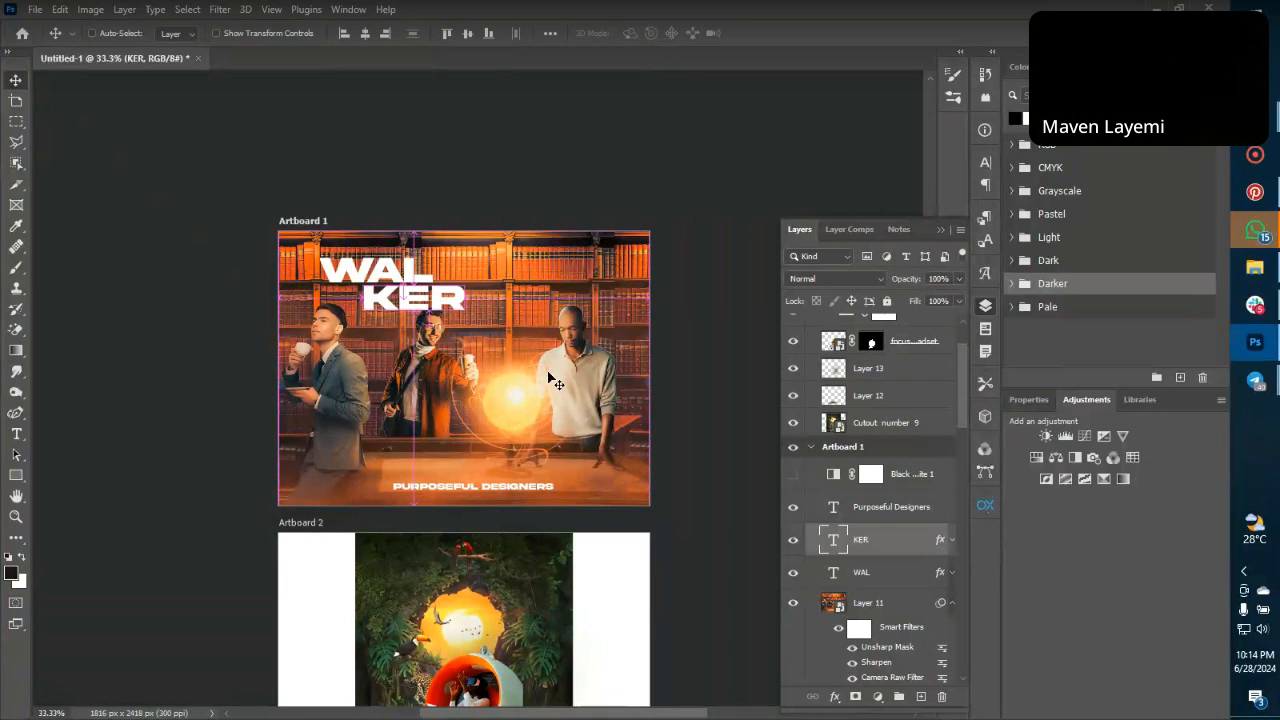
Undo the two-line title split and the latest title moves, back to the single-line WALKER title.
key("ctrl+z")
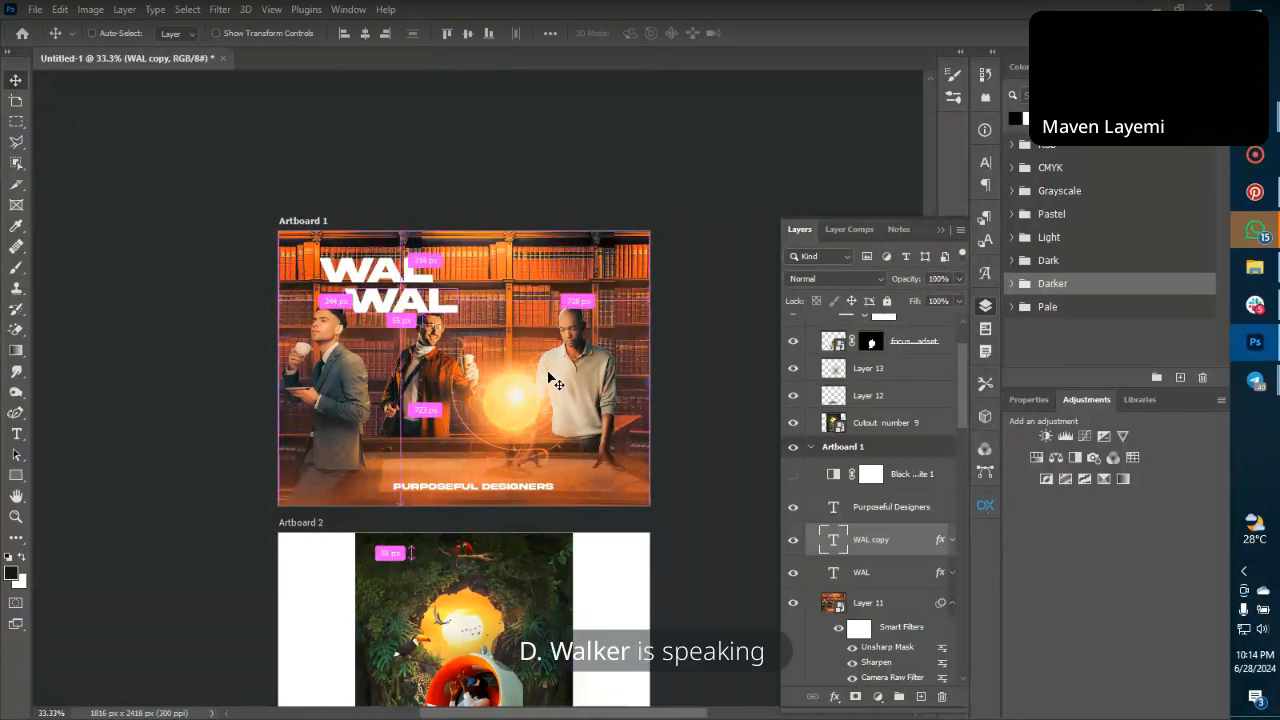
key("ctrl+z")
key("ctrl+z")
key("ctrl+z")
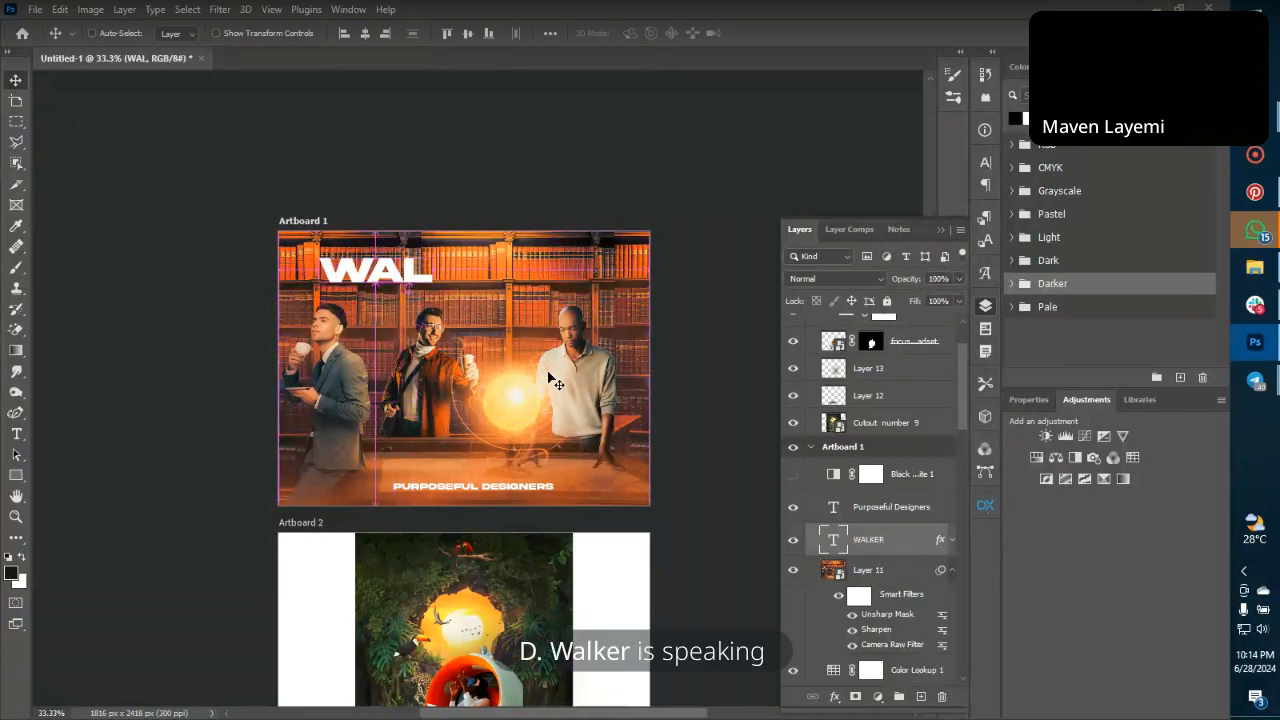
key("ctrl+z")
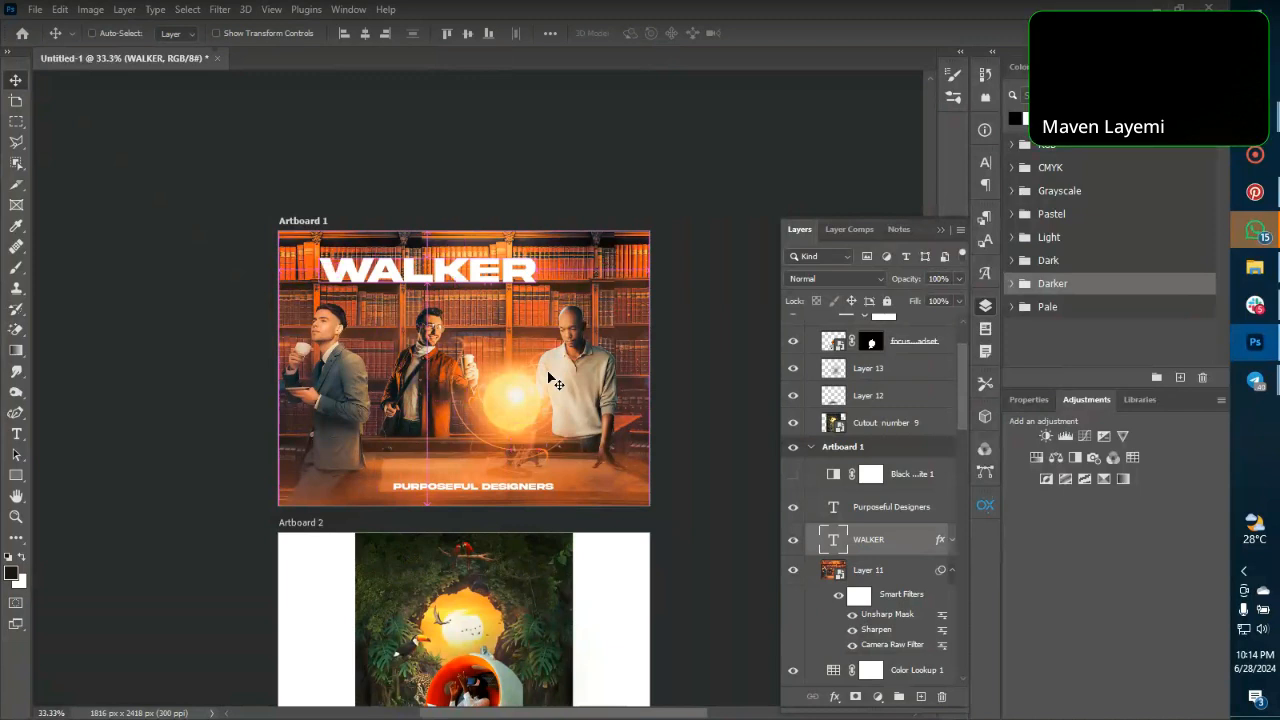
key("ctrl+z")
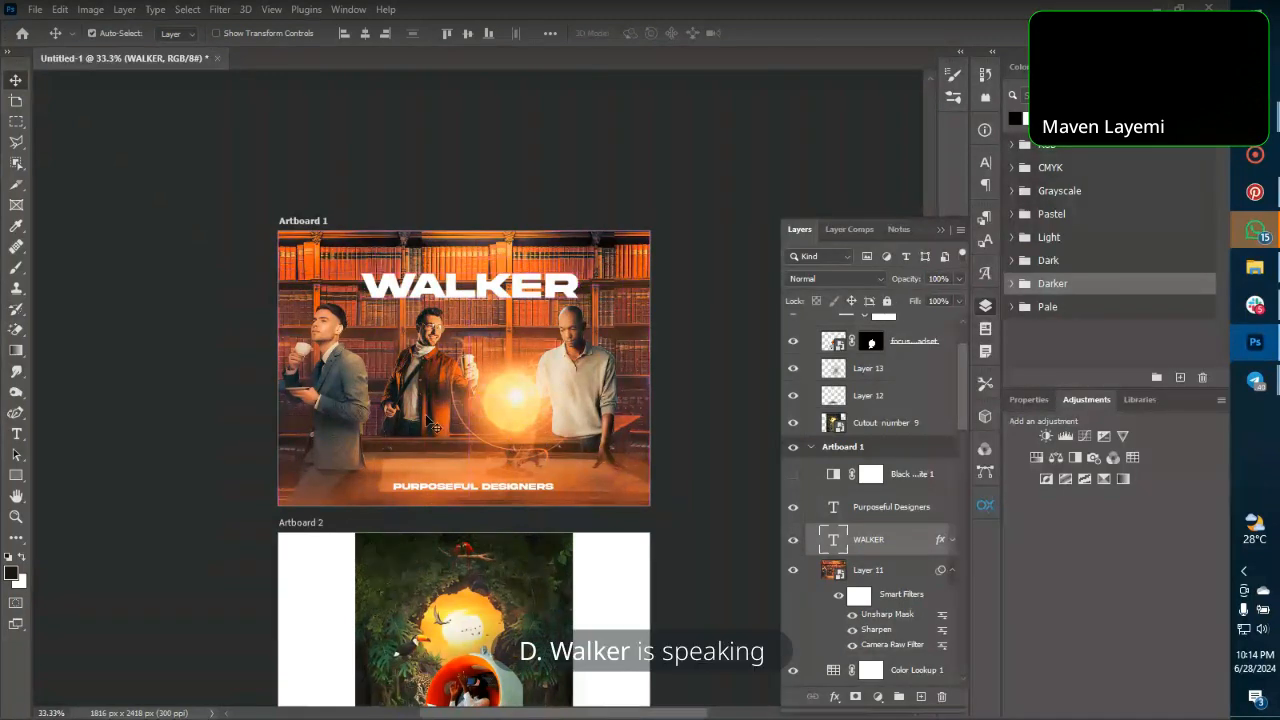
key("ctrl+z")
key("ctrl+z")
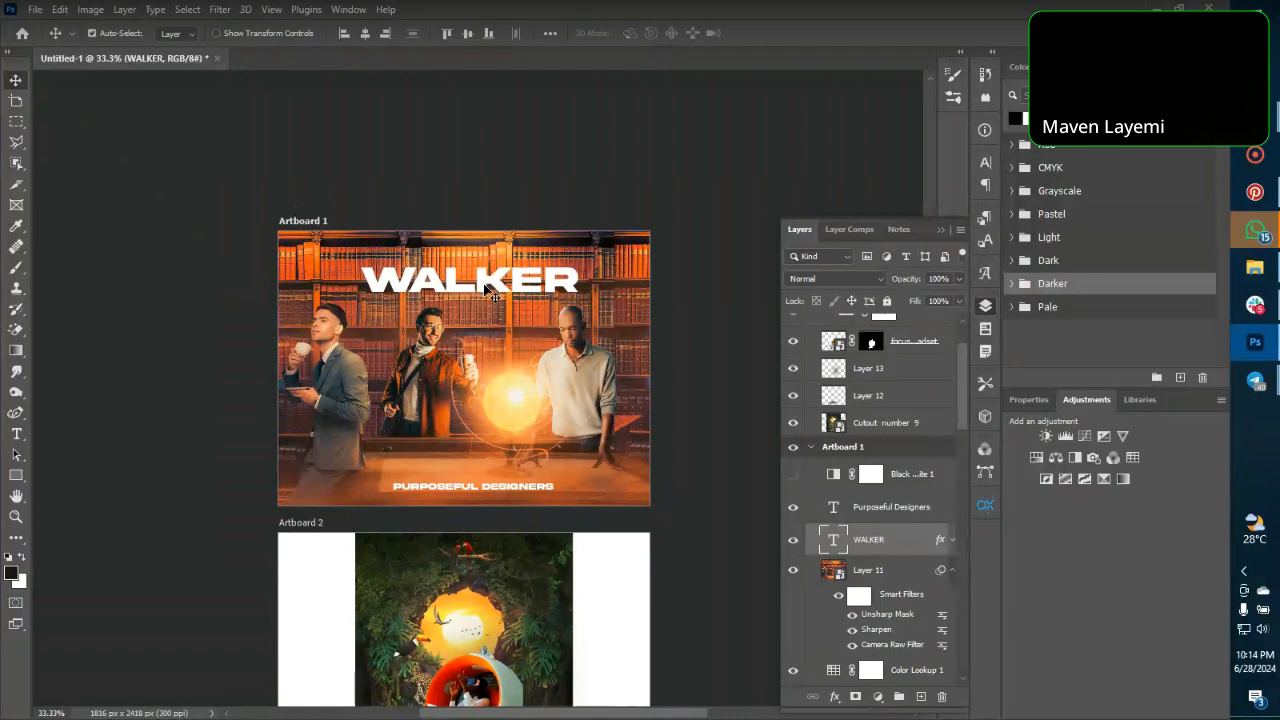
key("ctrl+z")
key("ctrl+z")
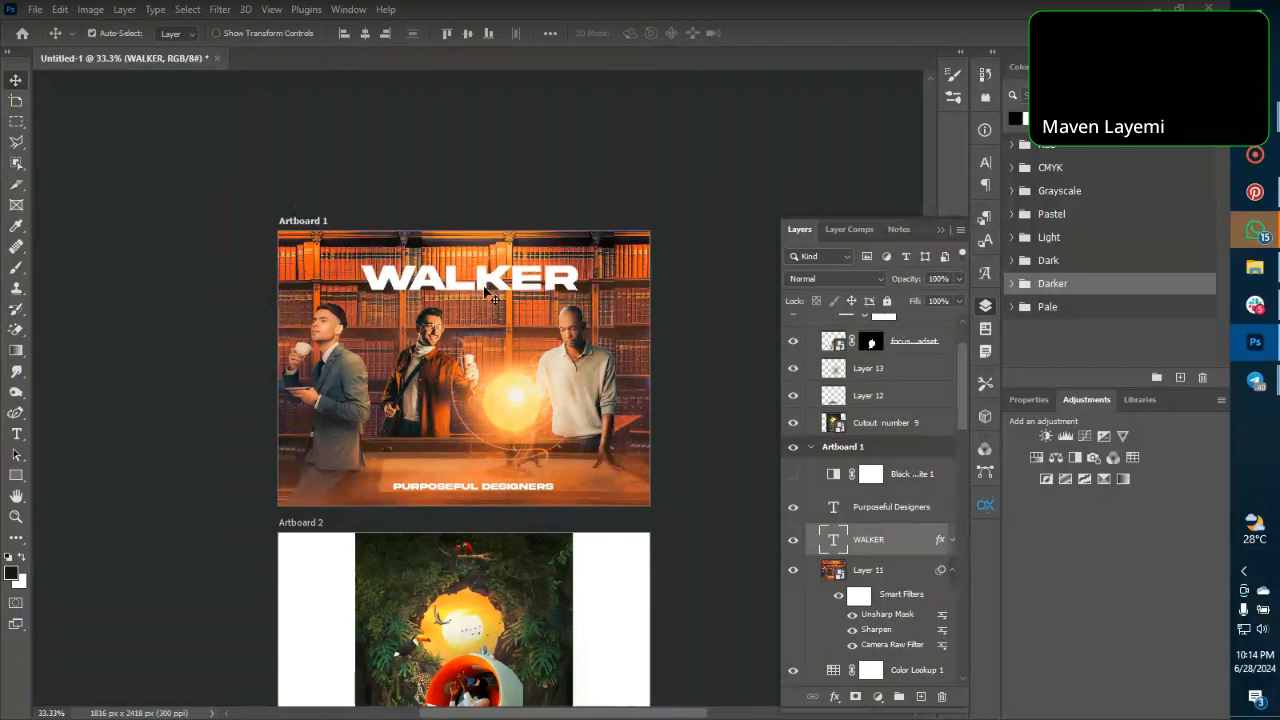
Align the Purposeful Designers tagline and the WALKER title to Artboard 1's horizontal center.
left_click(463, 488)
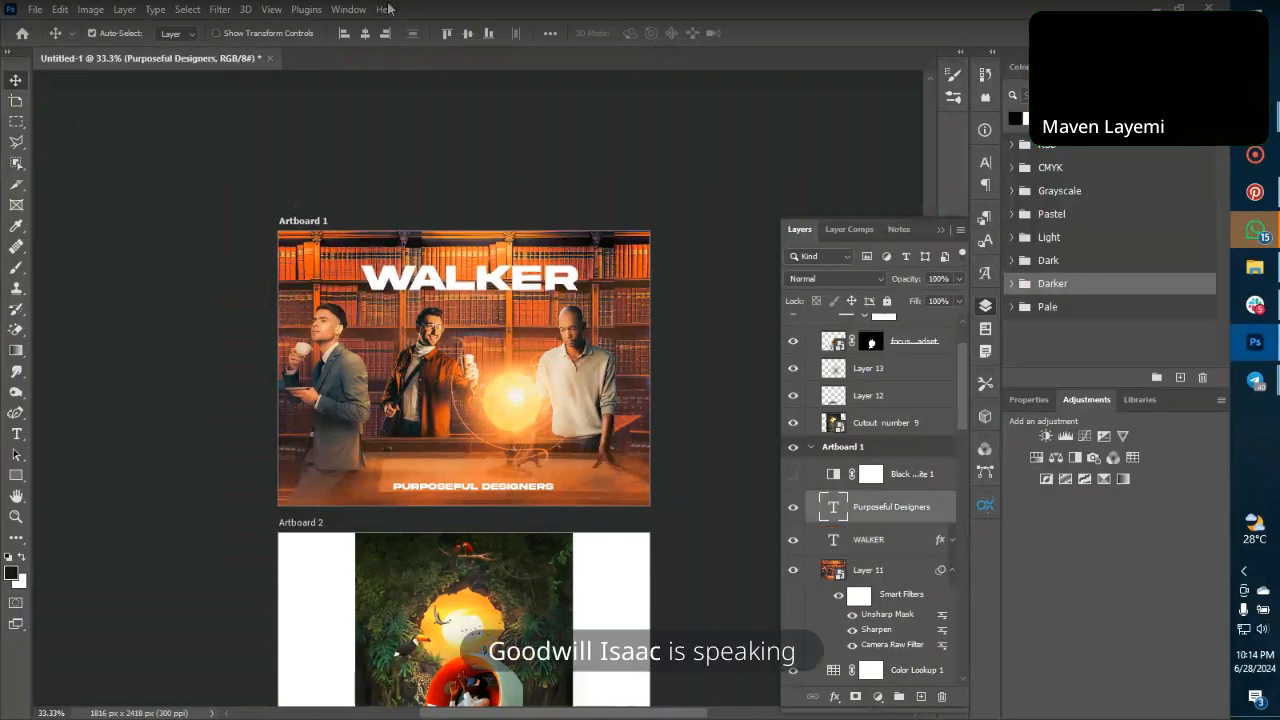
left_click(458, 285)
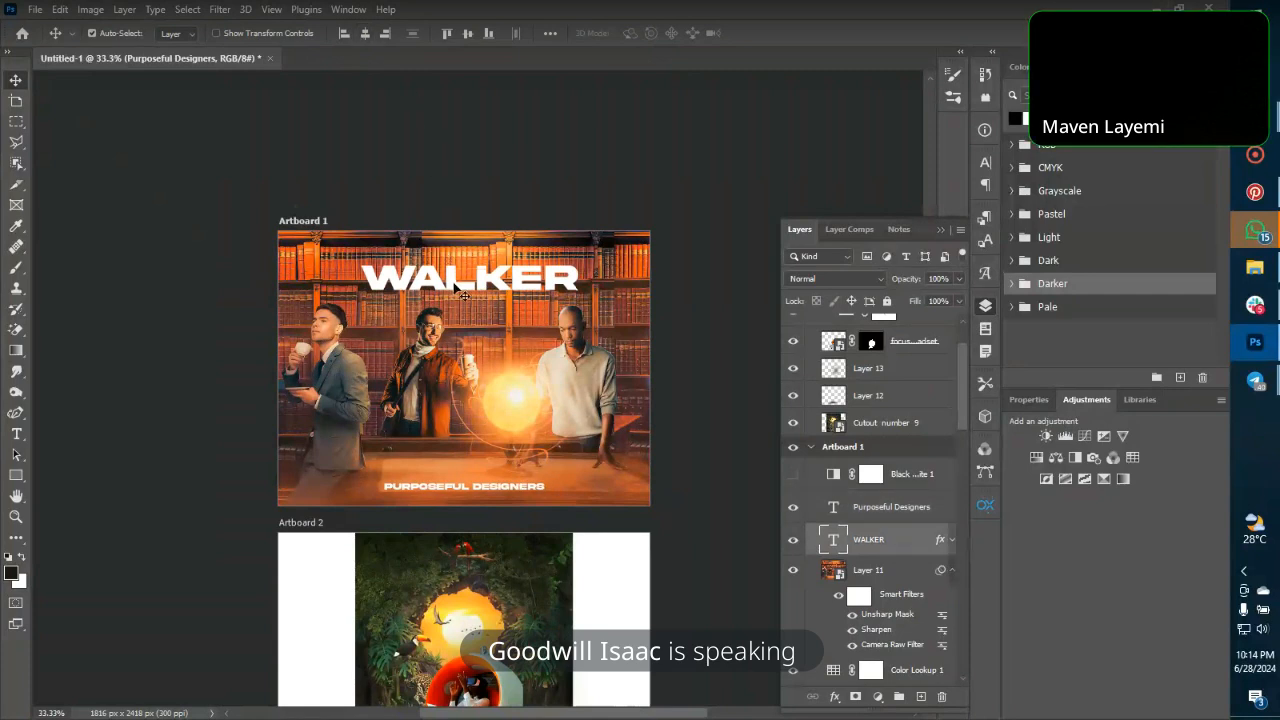
left_click(366, 34)
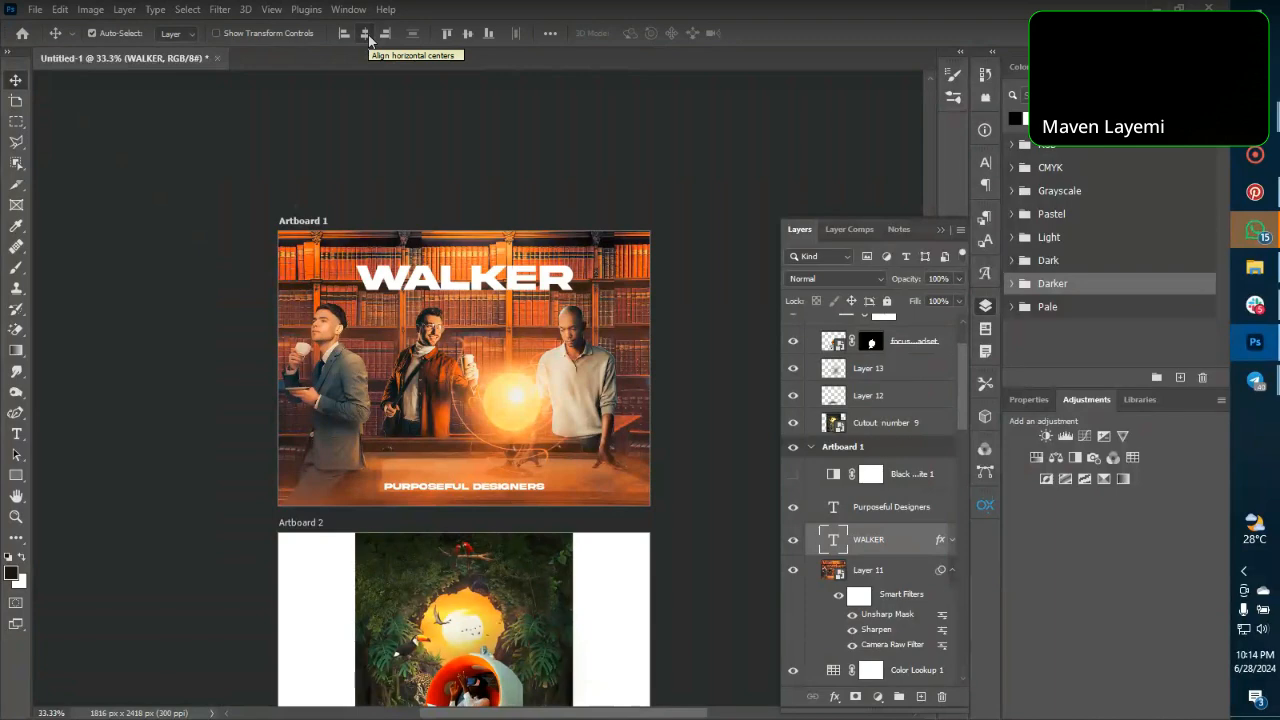
Stamp the visible Artboard 1 artwork into a new merged layer directly above the WALKER title.
key("ctrl+plus")
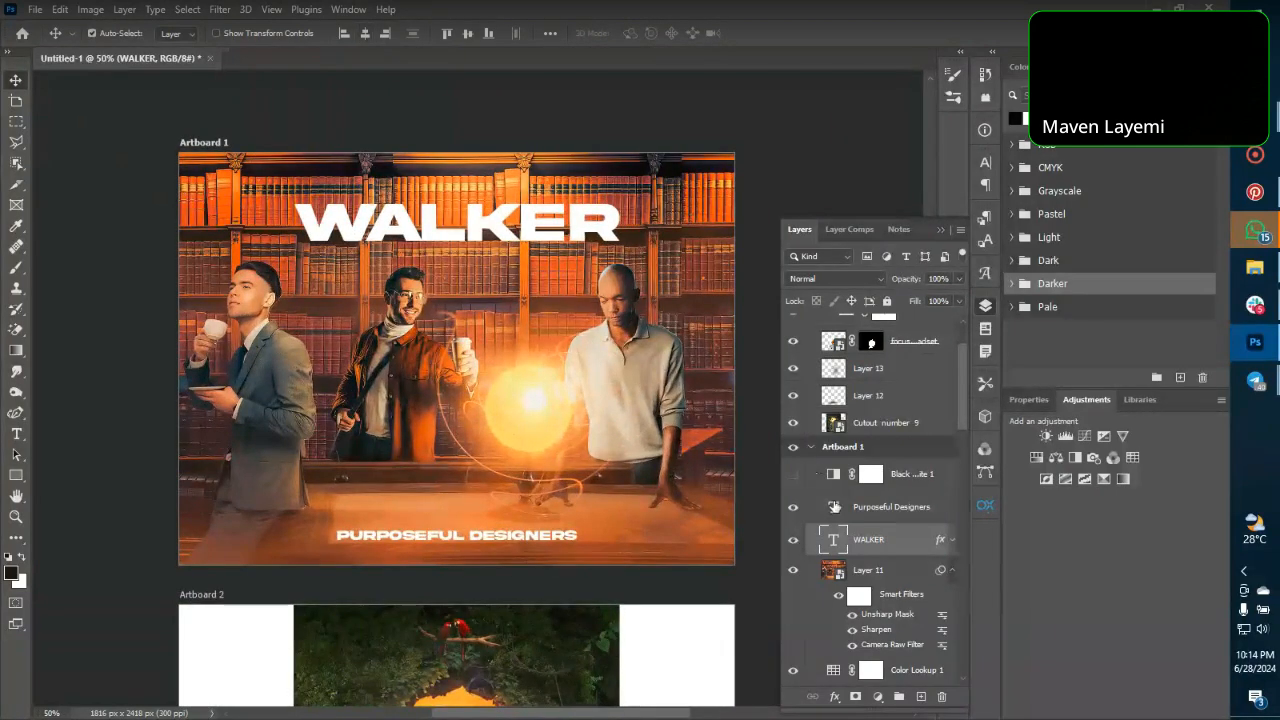
left_click(885, 572)
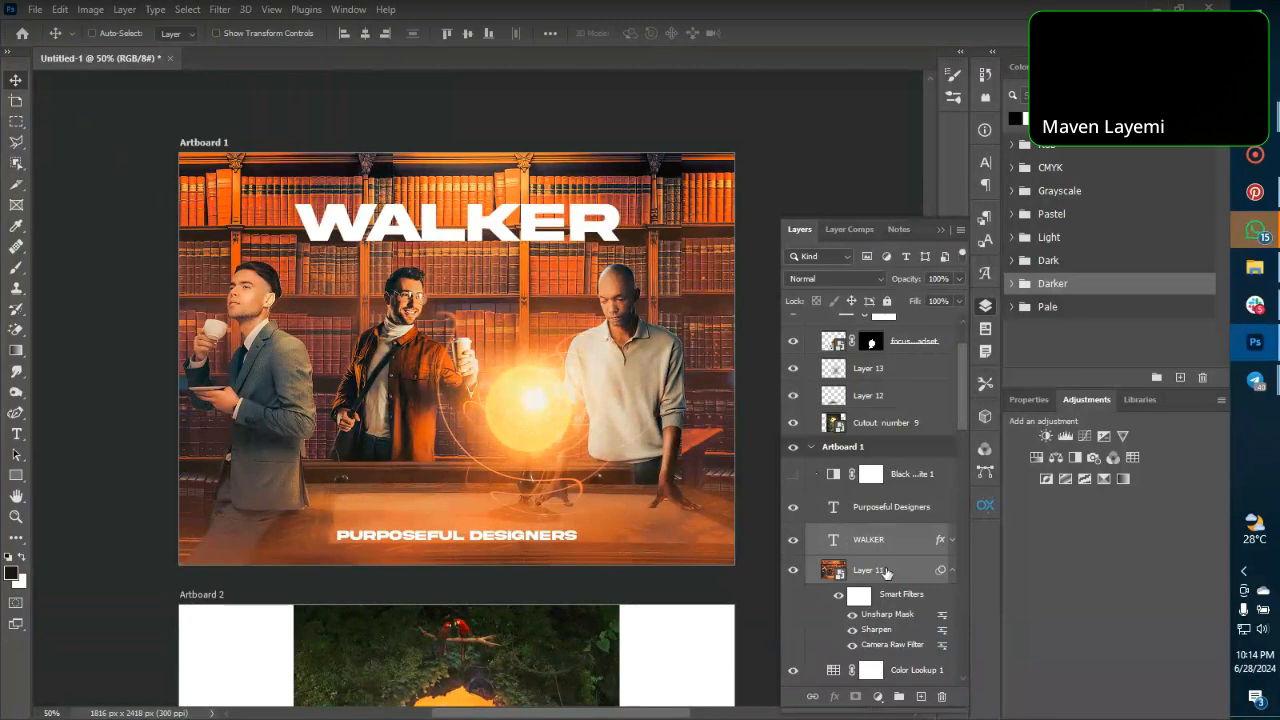
key("ctrl+alt+shift+e")
Open the Export As settings for the merged Layer 14.
right_click(912, 537)
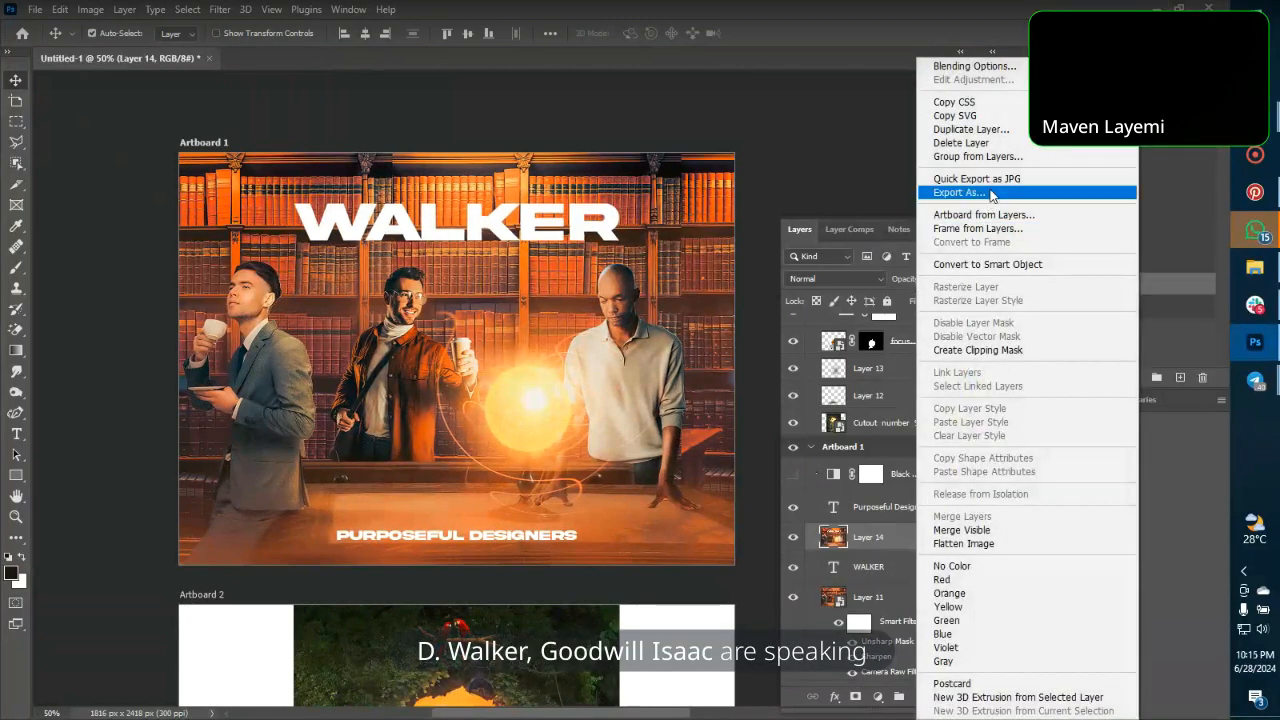
left_click(975, 193)
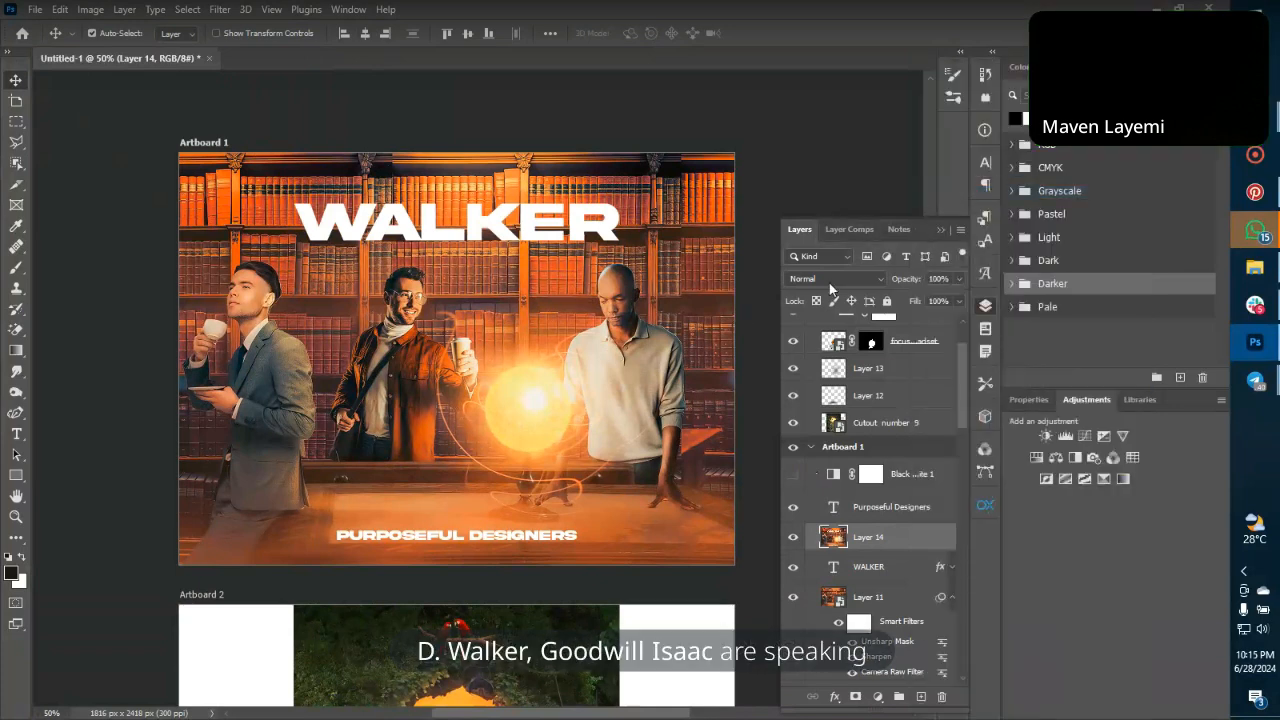
key("ctrl+alt+shift+w")
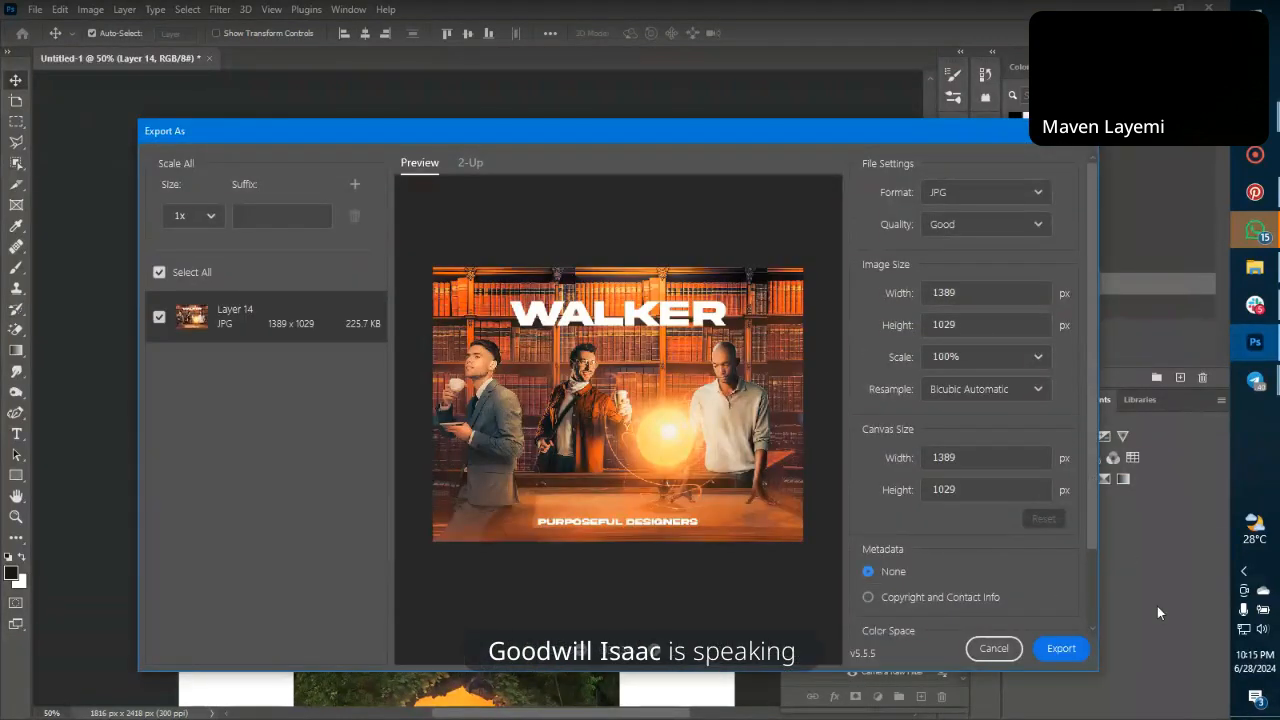
left_click(1073, 649)
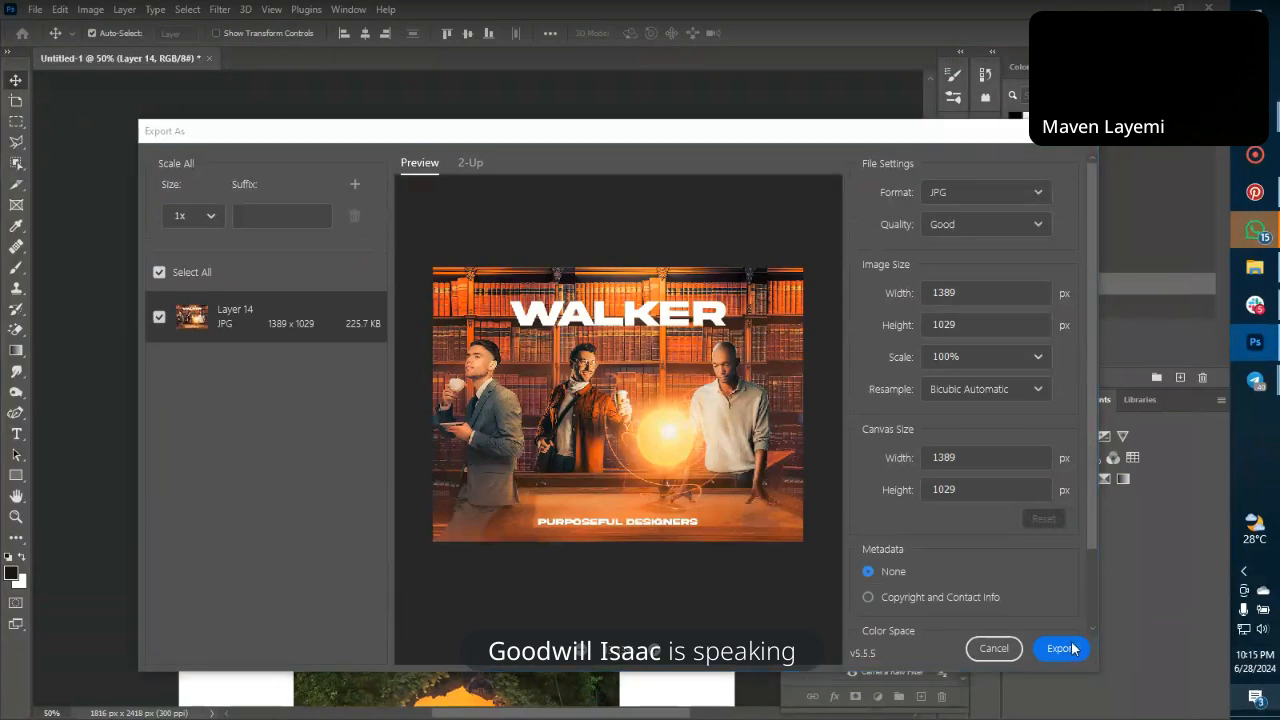
Raise the display brightness slightly in the Windows quick settings and return to the export dialog.
left_click(1255, 697)
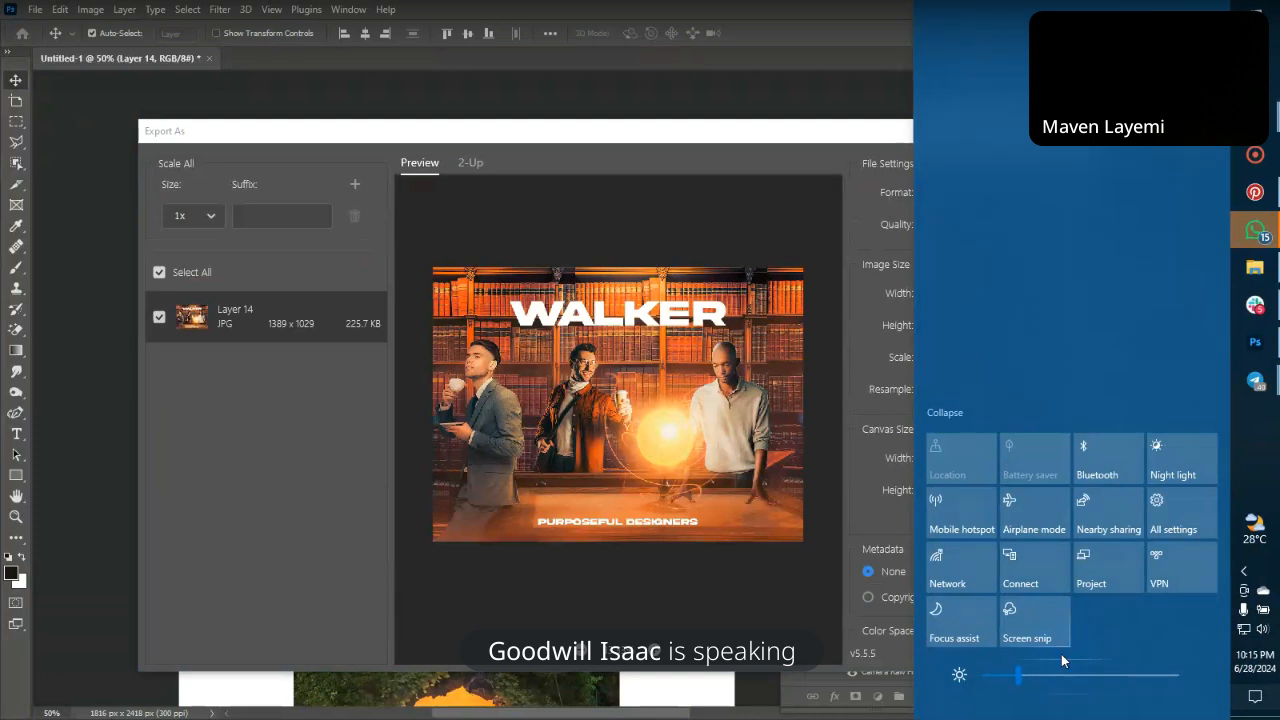
left_click_drag(1024, 686, 1074, 689)
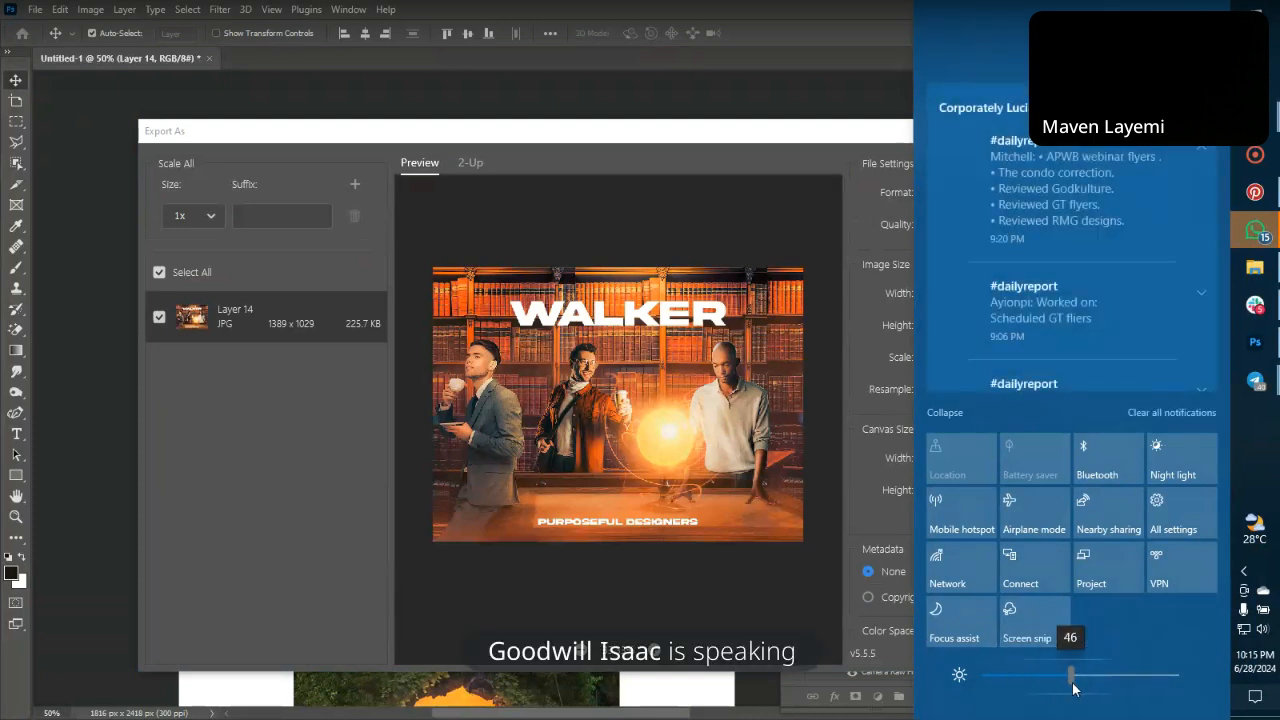
left_click_drag(1074, 688, 1032, 694)
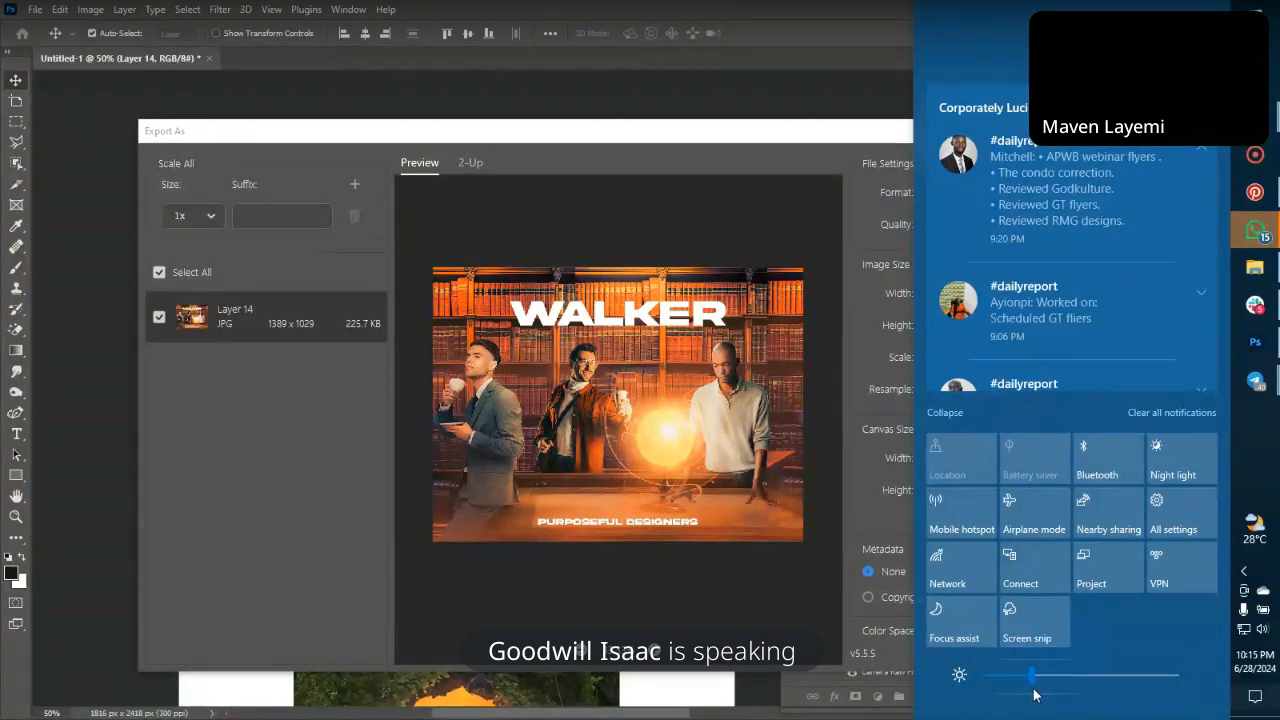
left_click(713, 303)
Set the JPG export quality of Layer 14 to Very Good.
left_click(960, 224)
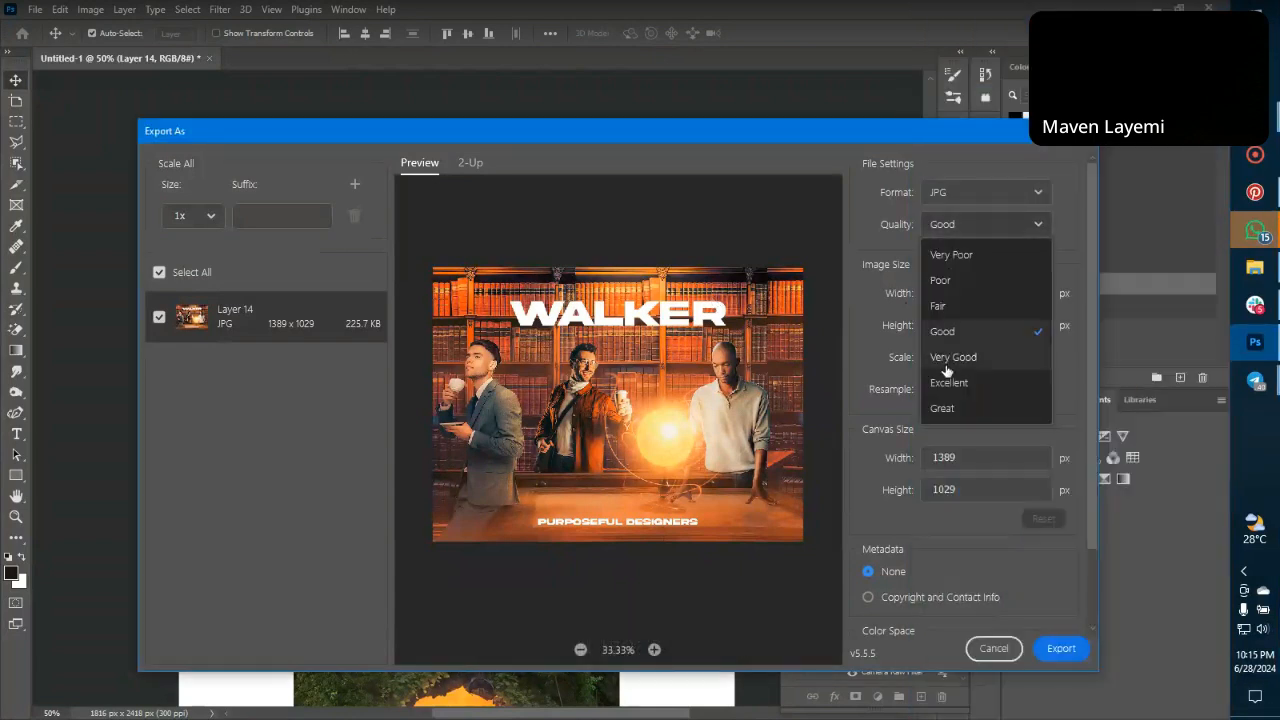
left_click(946, 360)
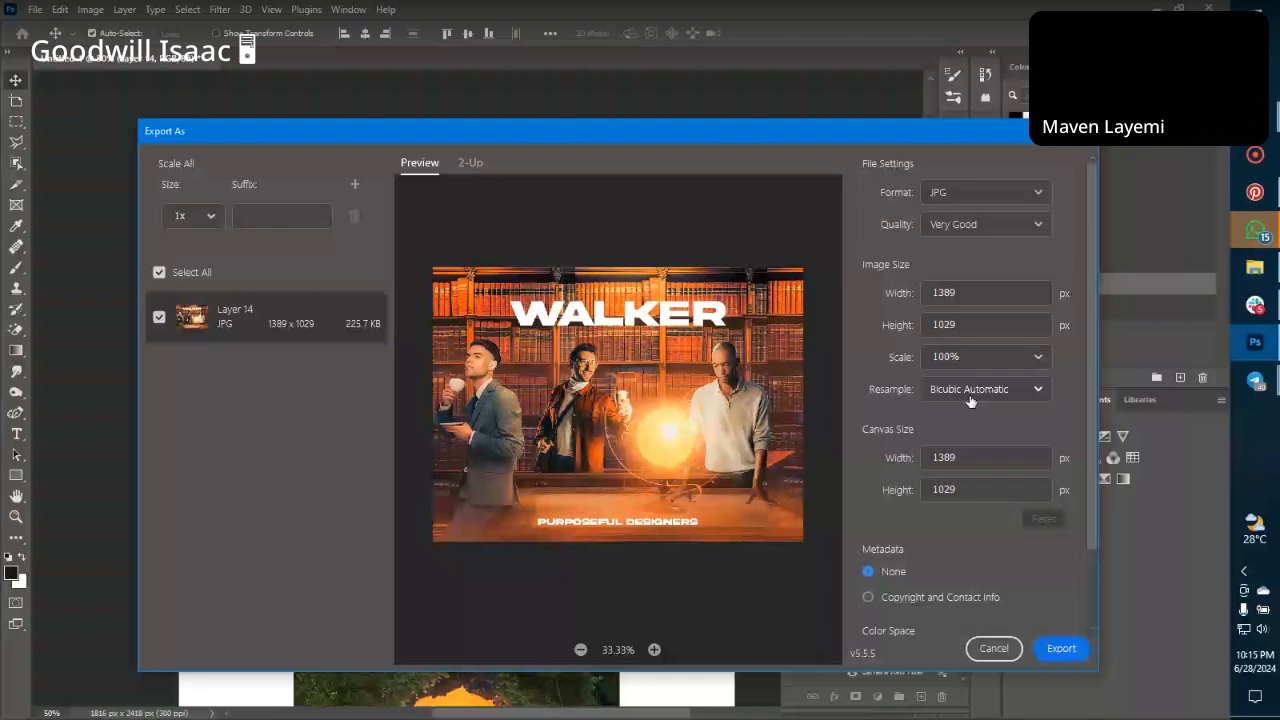
Set the resampling to Bicubic Sharper and export the layer to Downloads as a JPG named Walker.
left_click(970, 394)
left_click(970, 477)
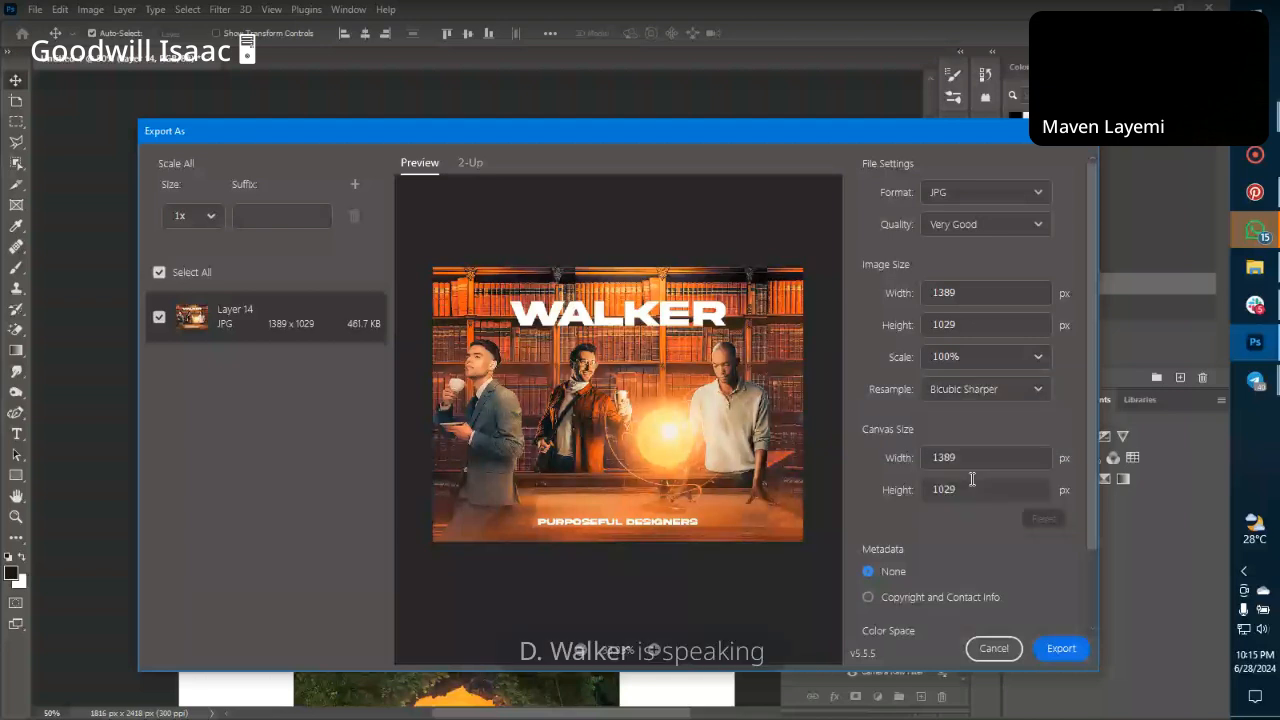
left_click(1060, 650)
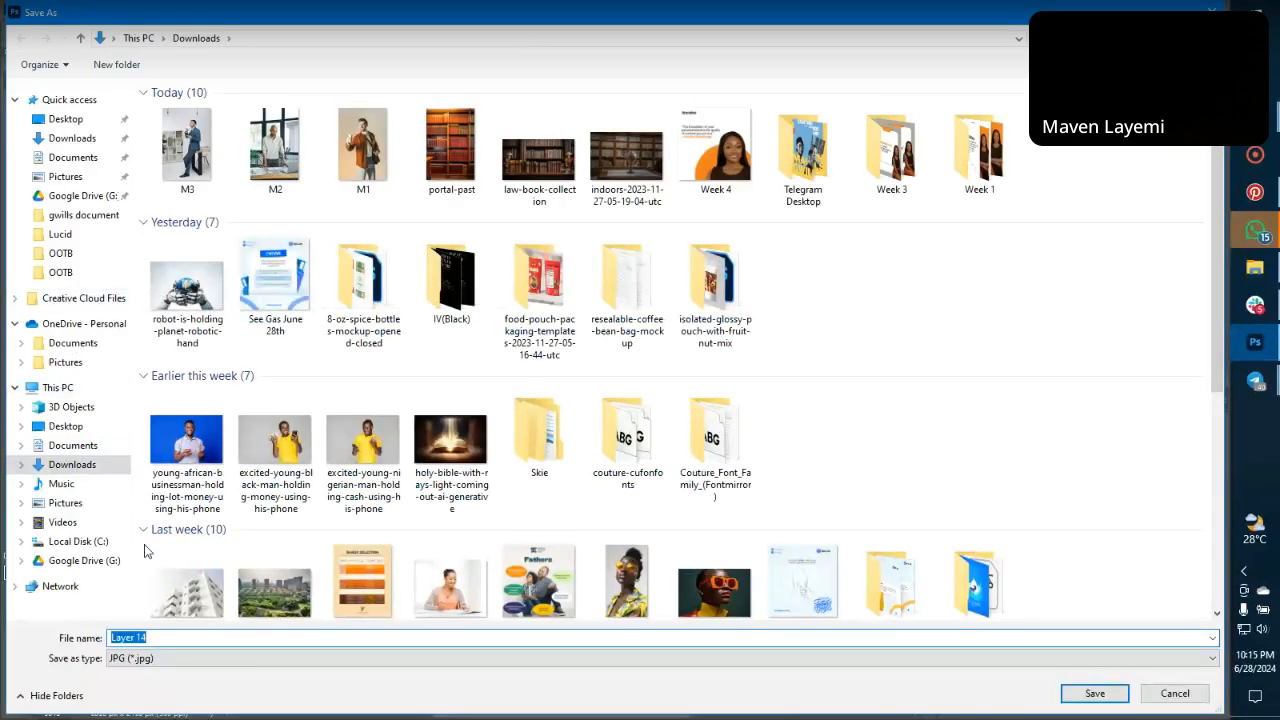
type("Walker")
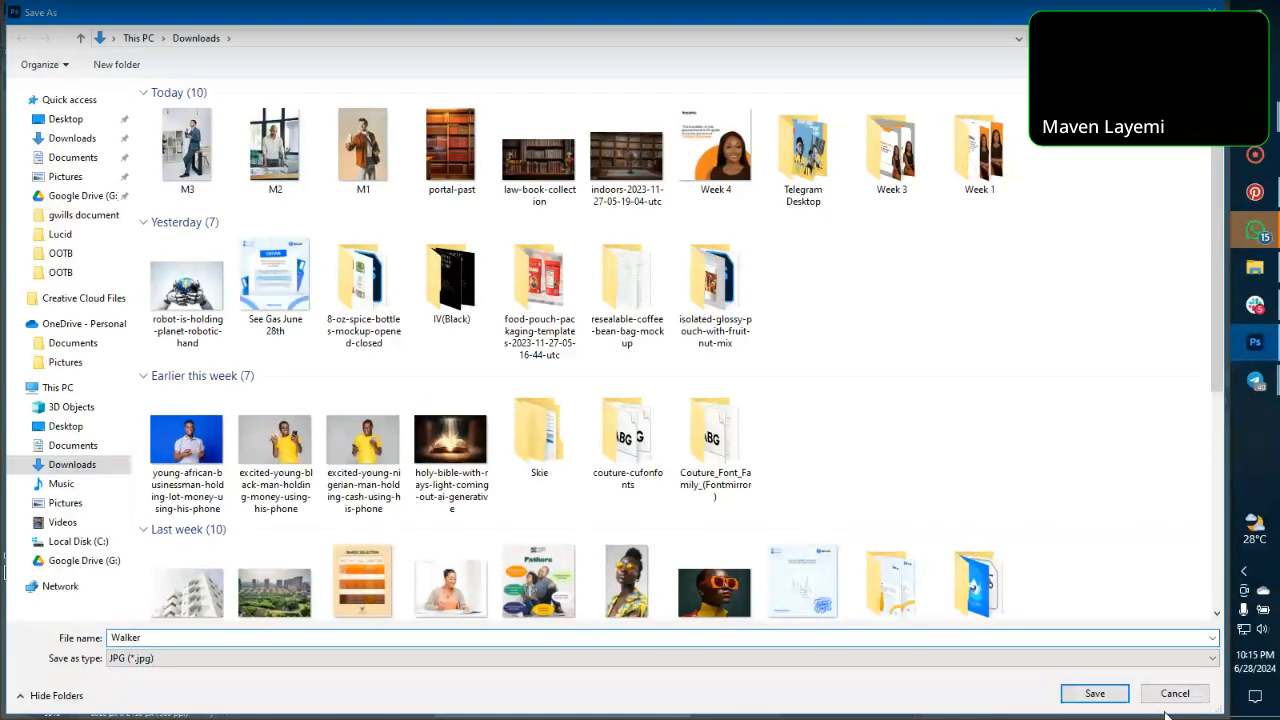
left_click(1097, 693)
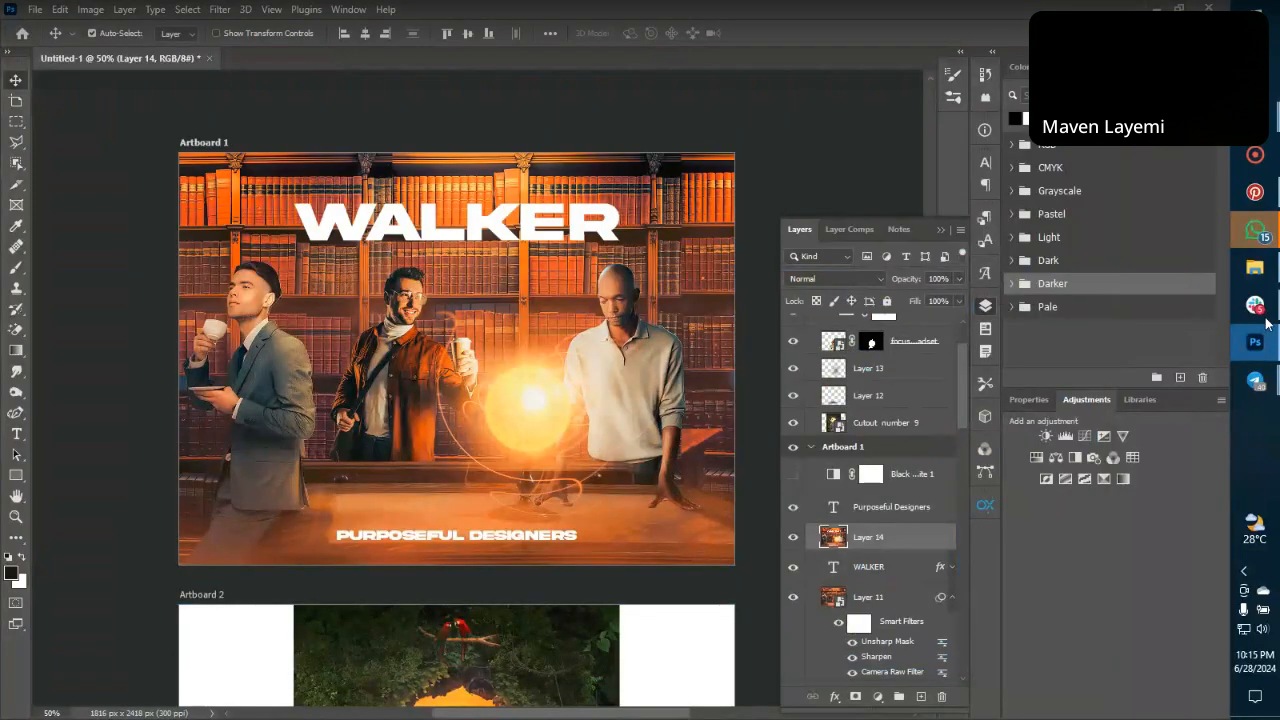
Switch to the PURPOSEFUL DESIGNERS COMMUNITY group chat in Telegram.
left_click(1257, 381)
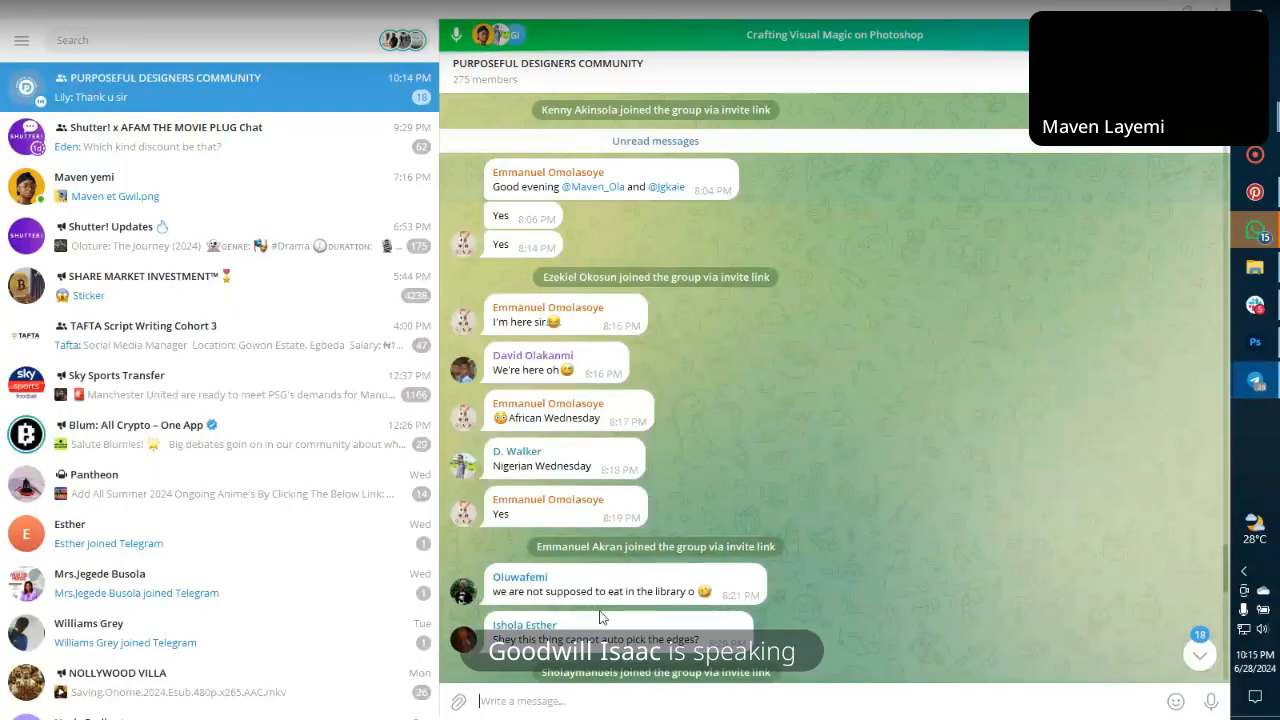
left_click(455, 705)
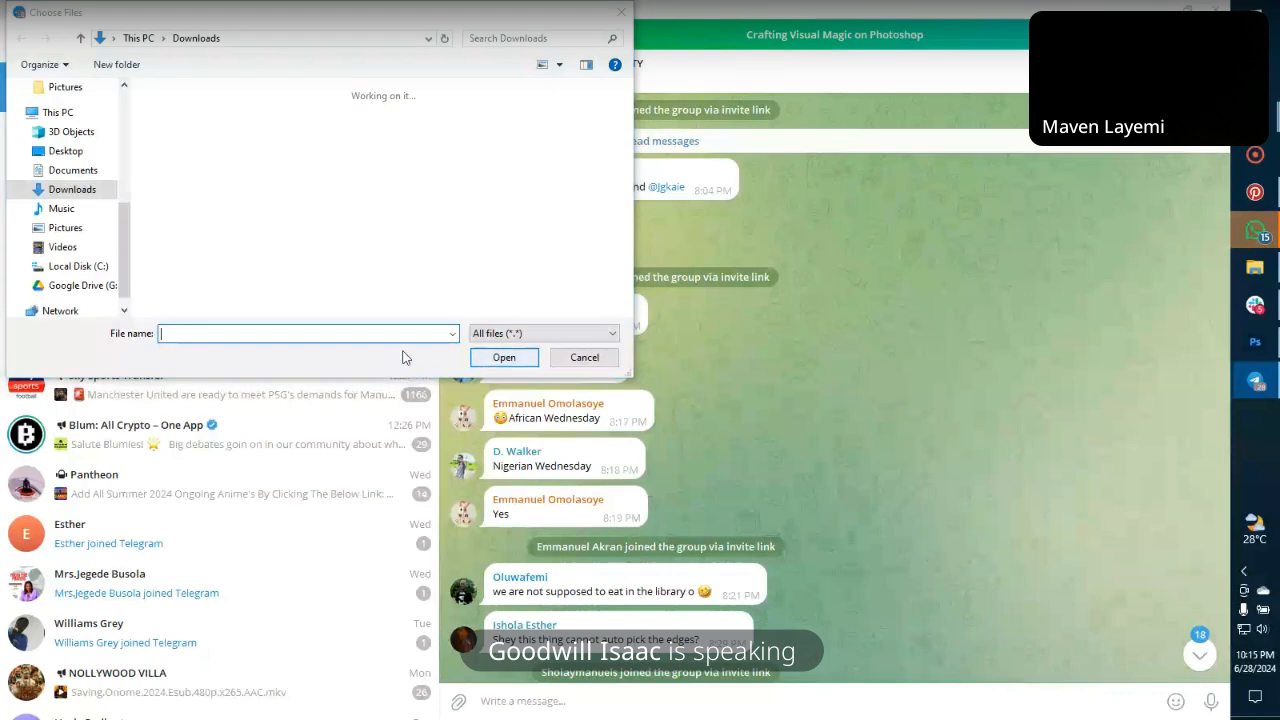
left_click(597, 357)
left_click(474, 684)
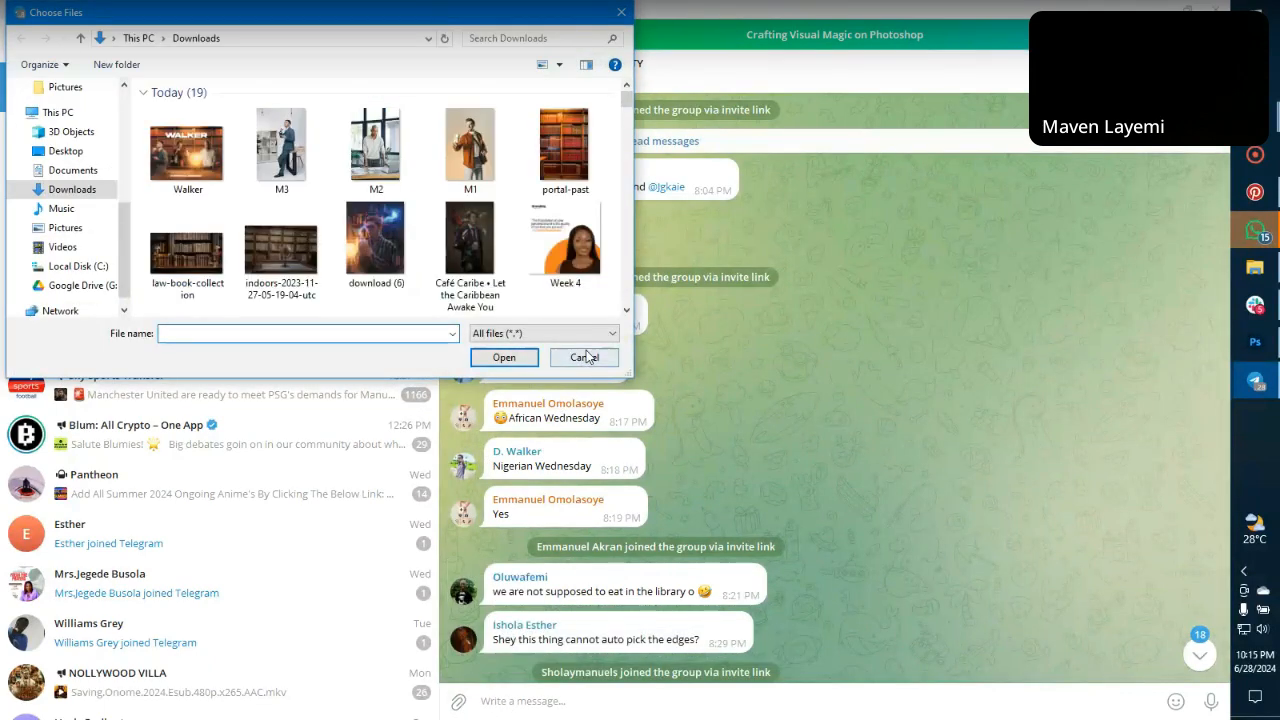
left_click(583, 357)
Send the Walker image from Downloads to the group as an uncompressed document and return to Photoshop.
mouse_move(455, 710)
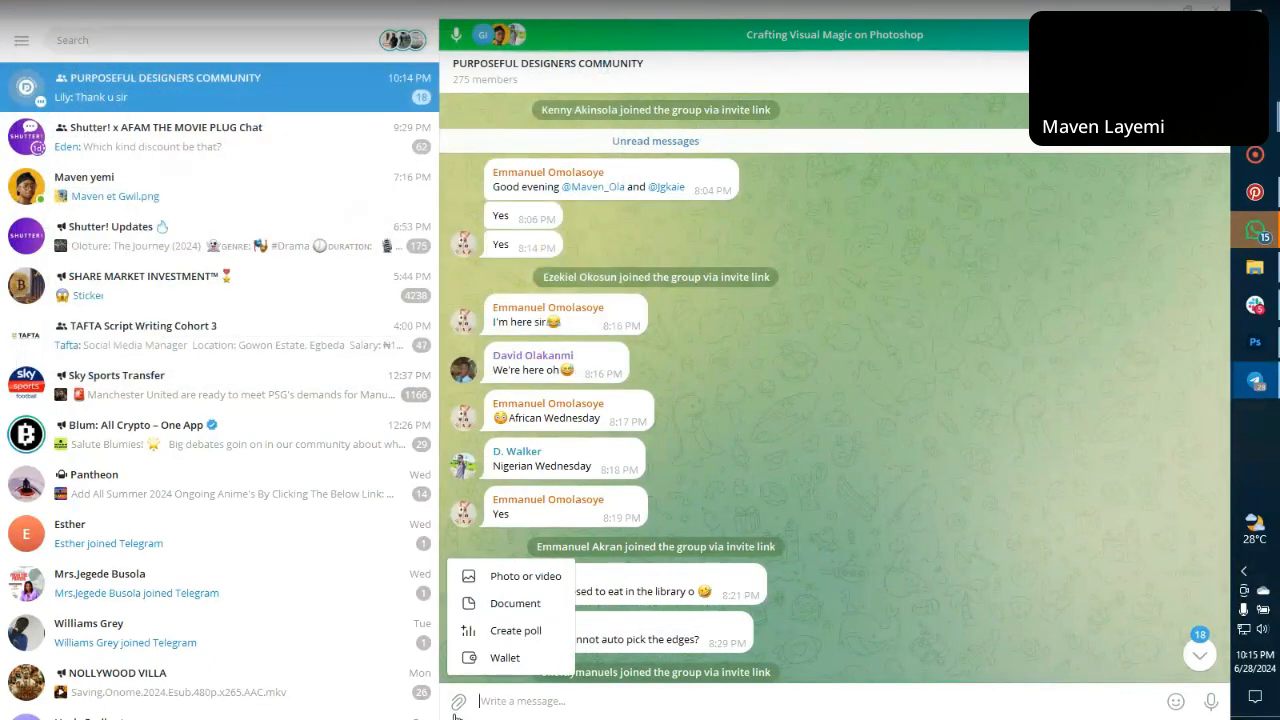
left_click(514, 603)
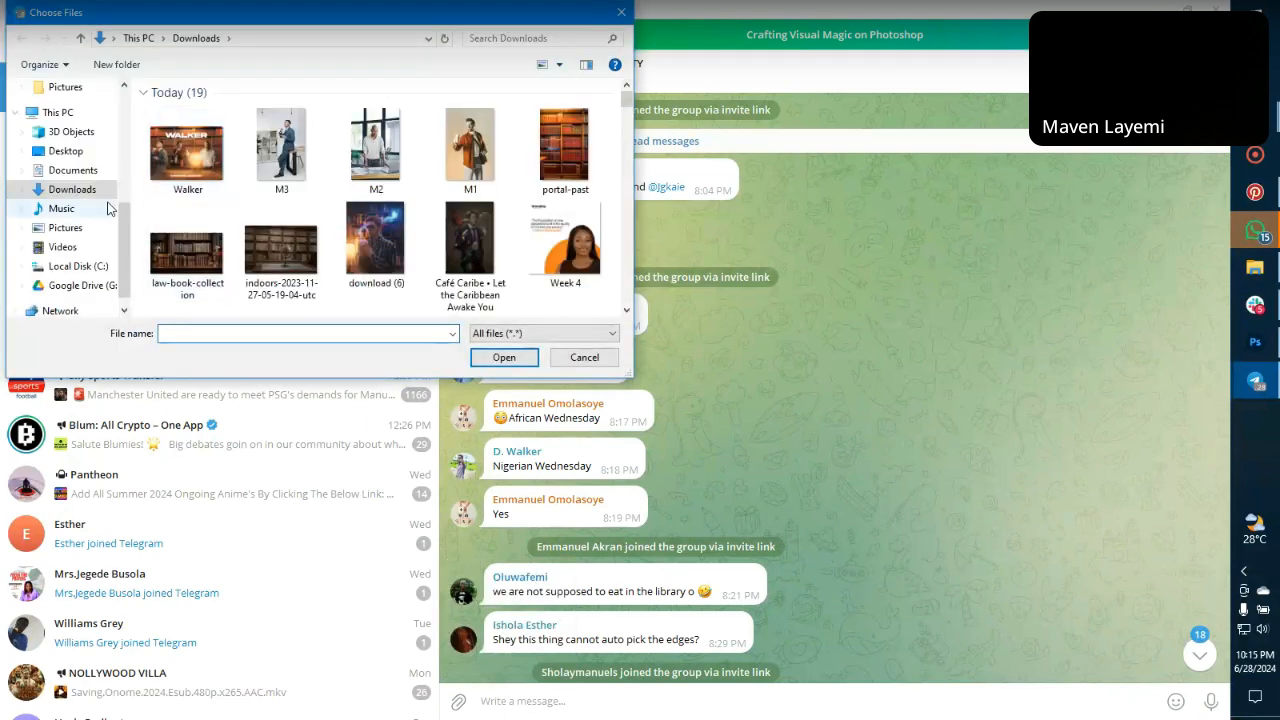
left_click(170, 156)
left_click(497, 358)
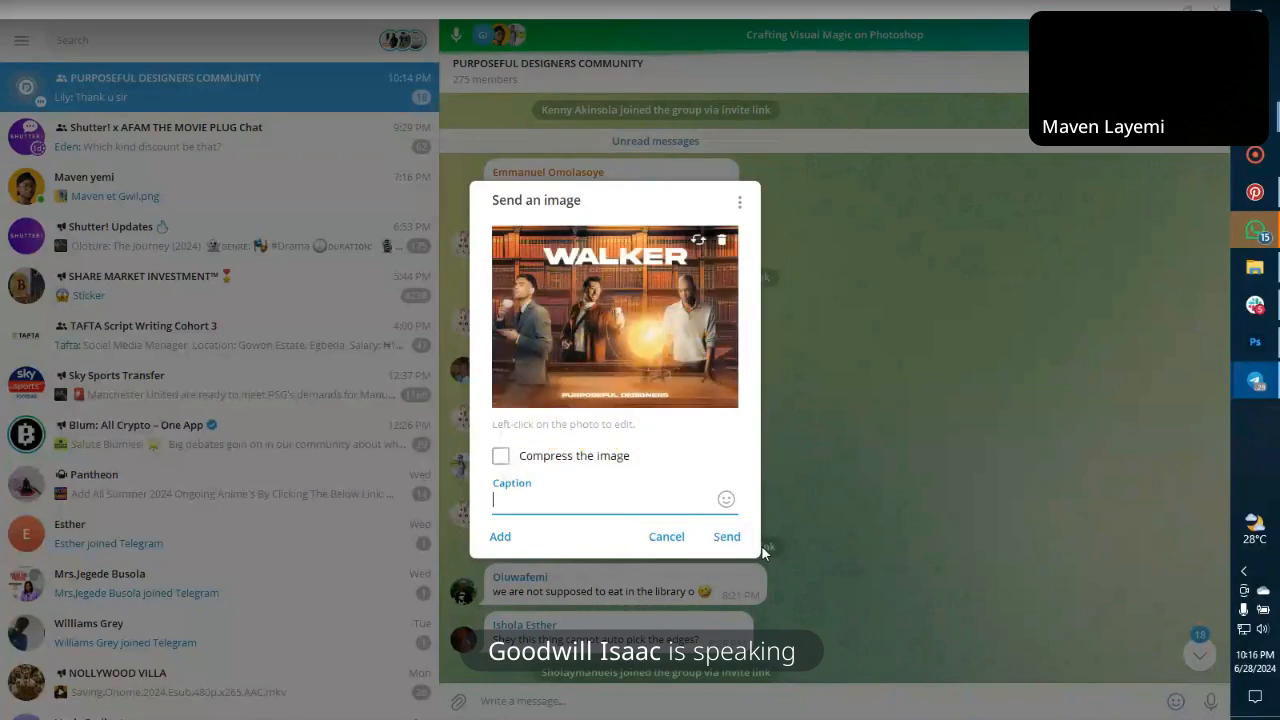
left_click(727, 538)
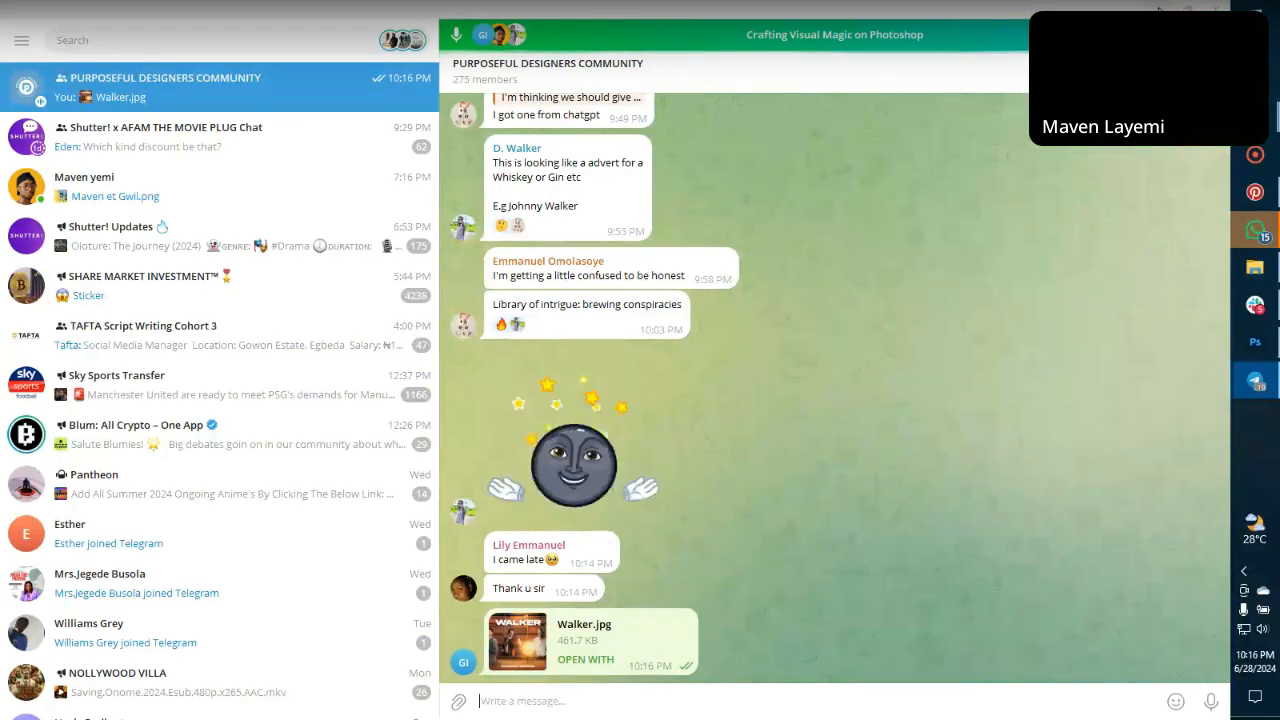
left_click(1159, 9)
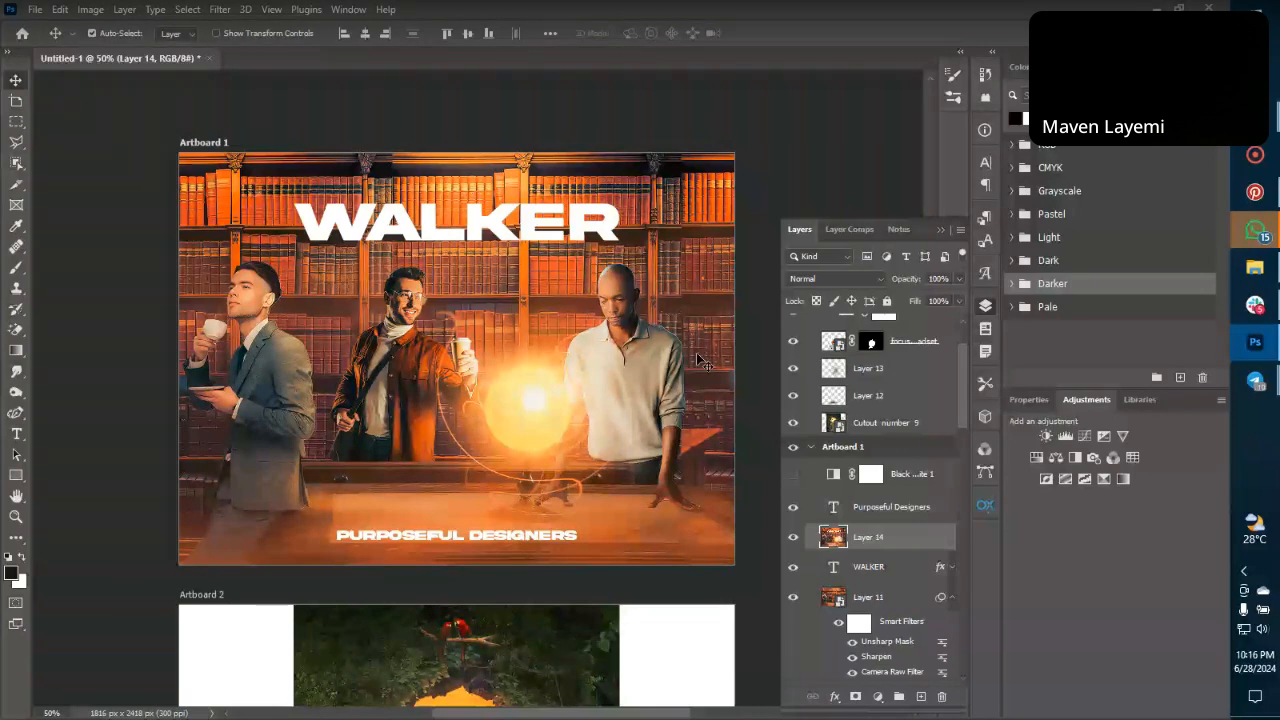
mouse_move(1256, 382)
mouse_move(1255, 380)
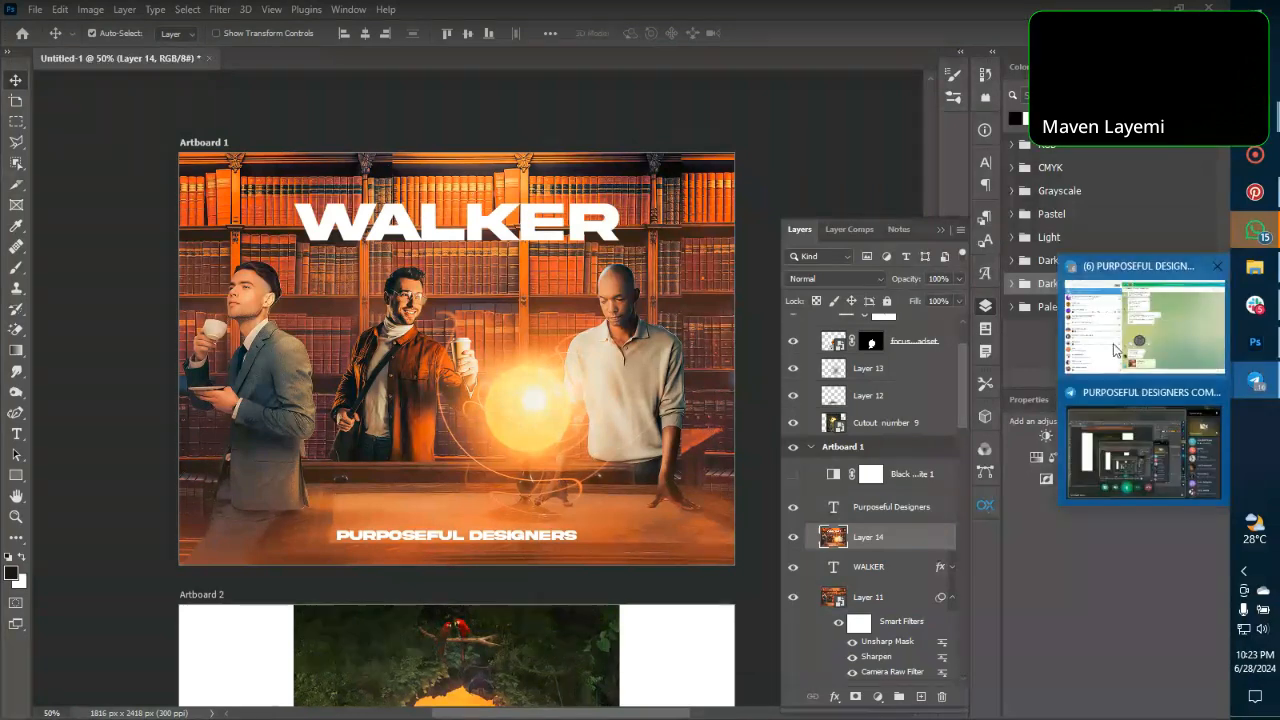
left_click(1113, 343)
mouse_move(458, 701)
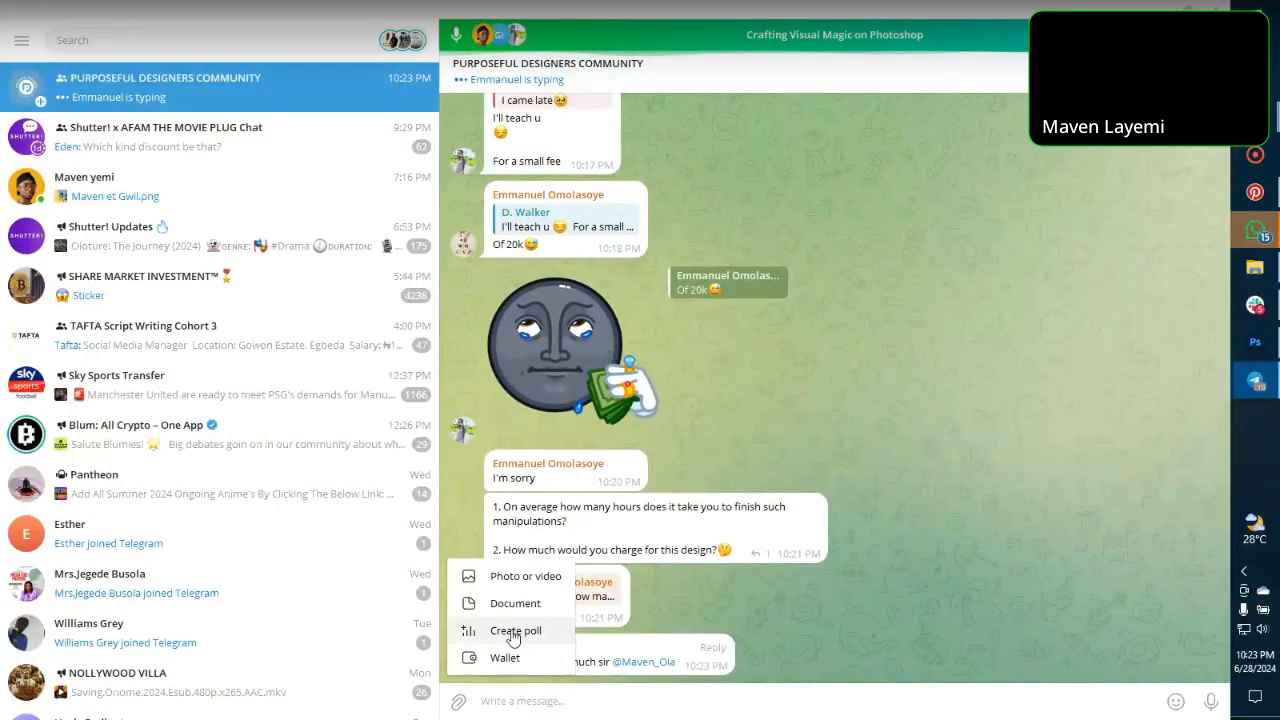
left_click(535, 603)
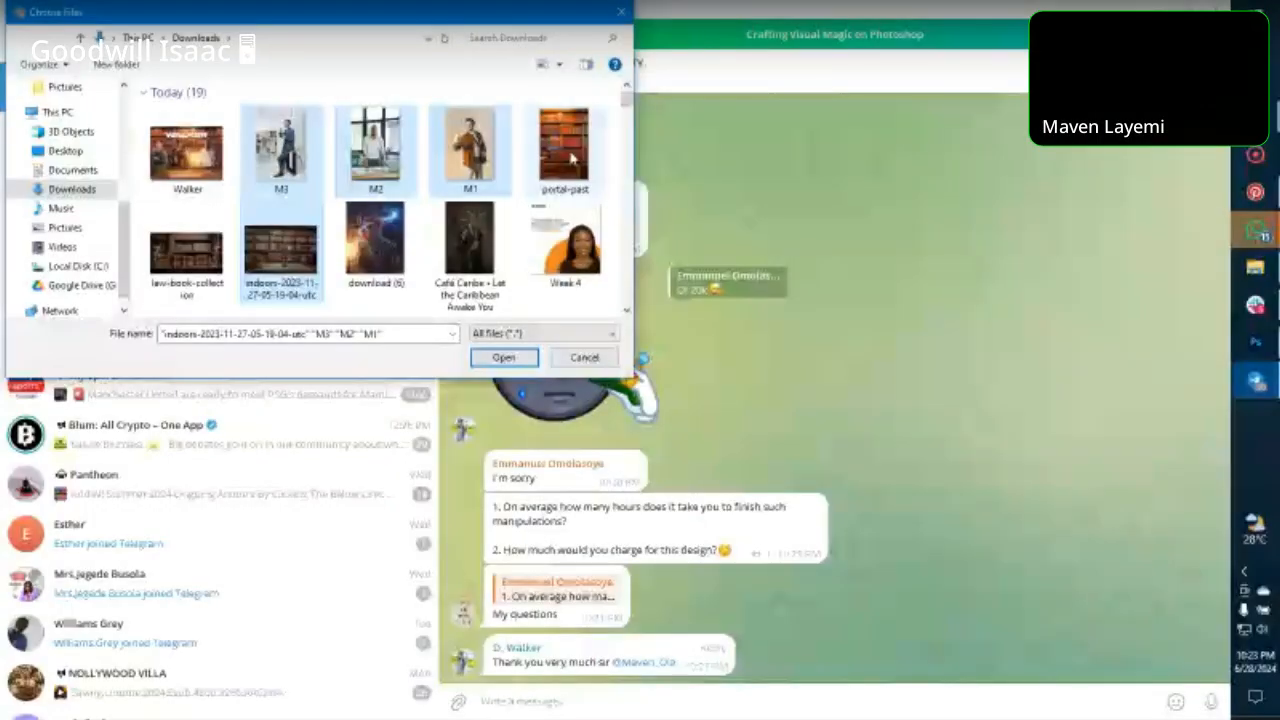
left_click(560, 137, "ctrl")
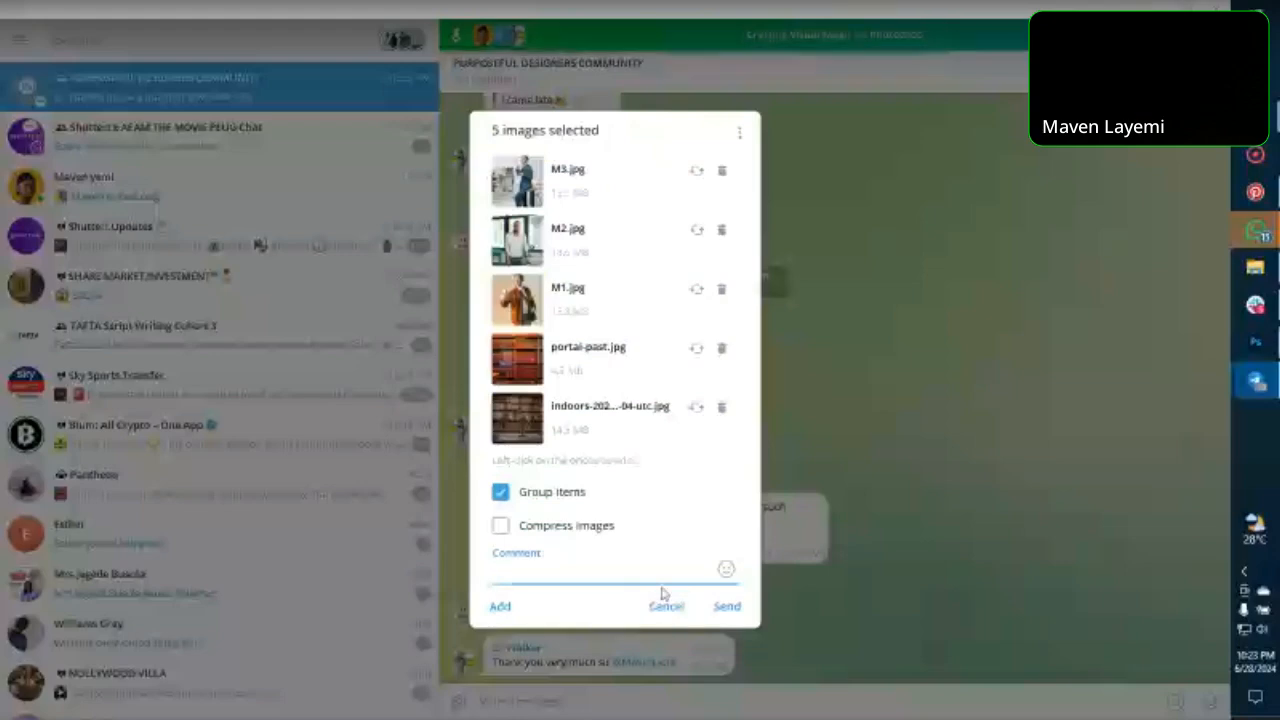
left_click(716, 606)
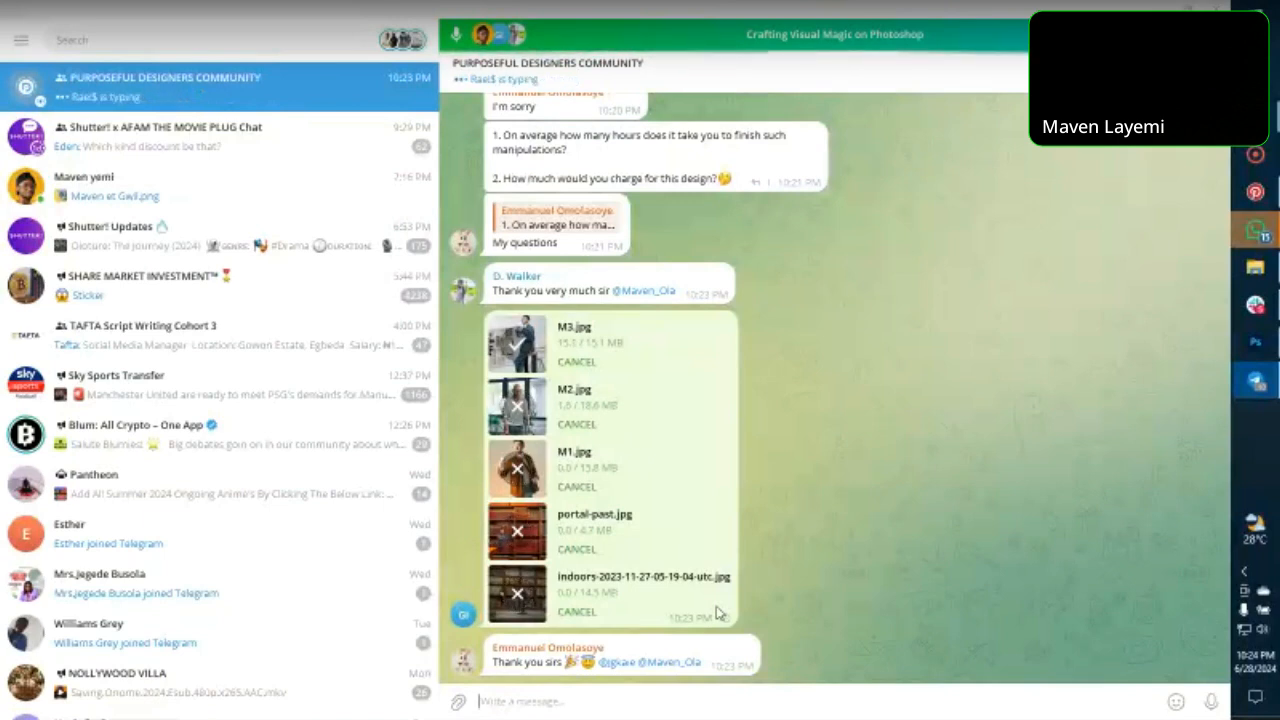
Check the group info and the video chat's participant list, and return to the newest messages in the group chat.
left_click(786, 77)
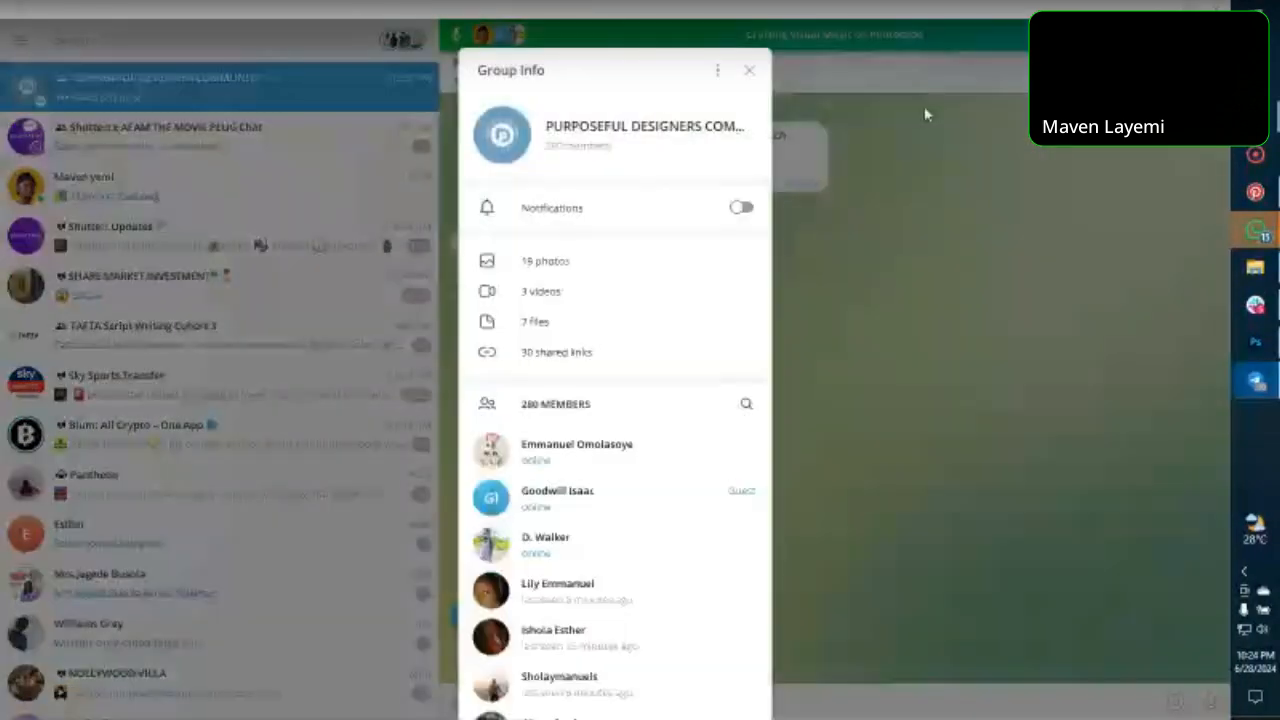
left_click(924, 106)
left_click(820, 35)
scroll(1016, 475, "down", 3)
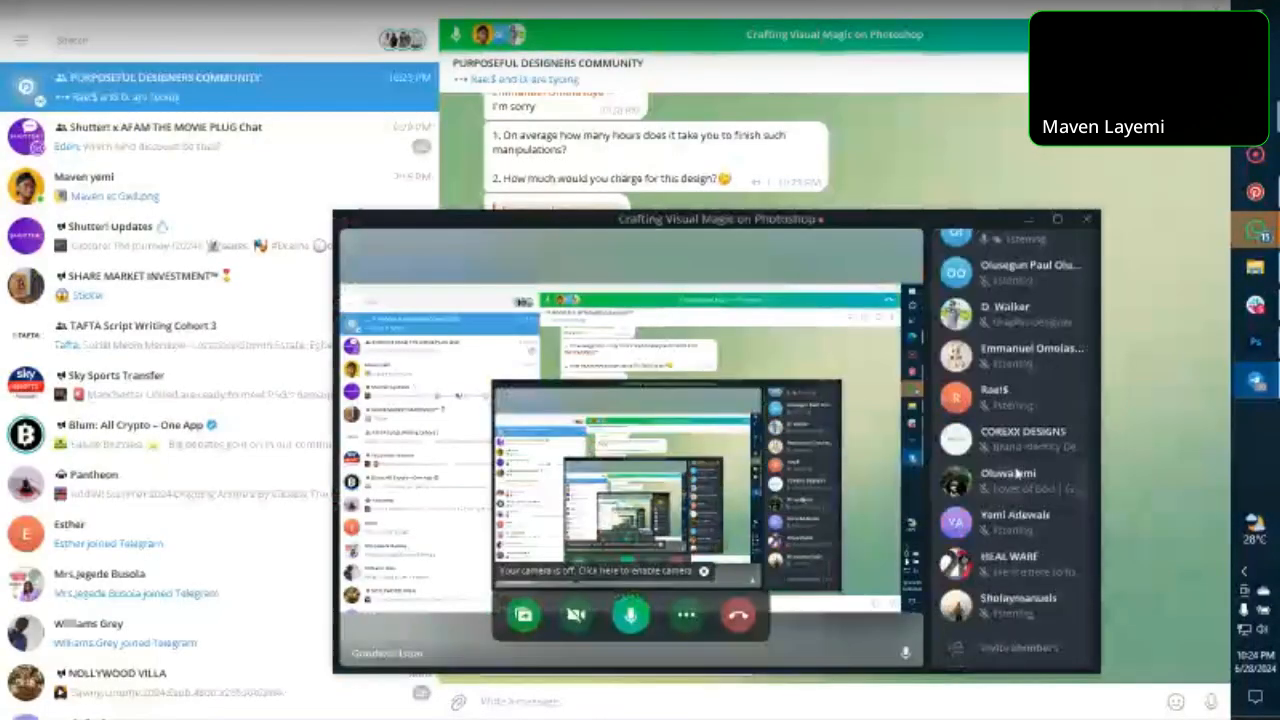
scroll(1016, 473, "up", 2)
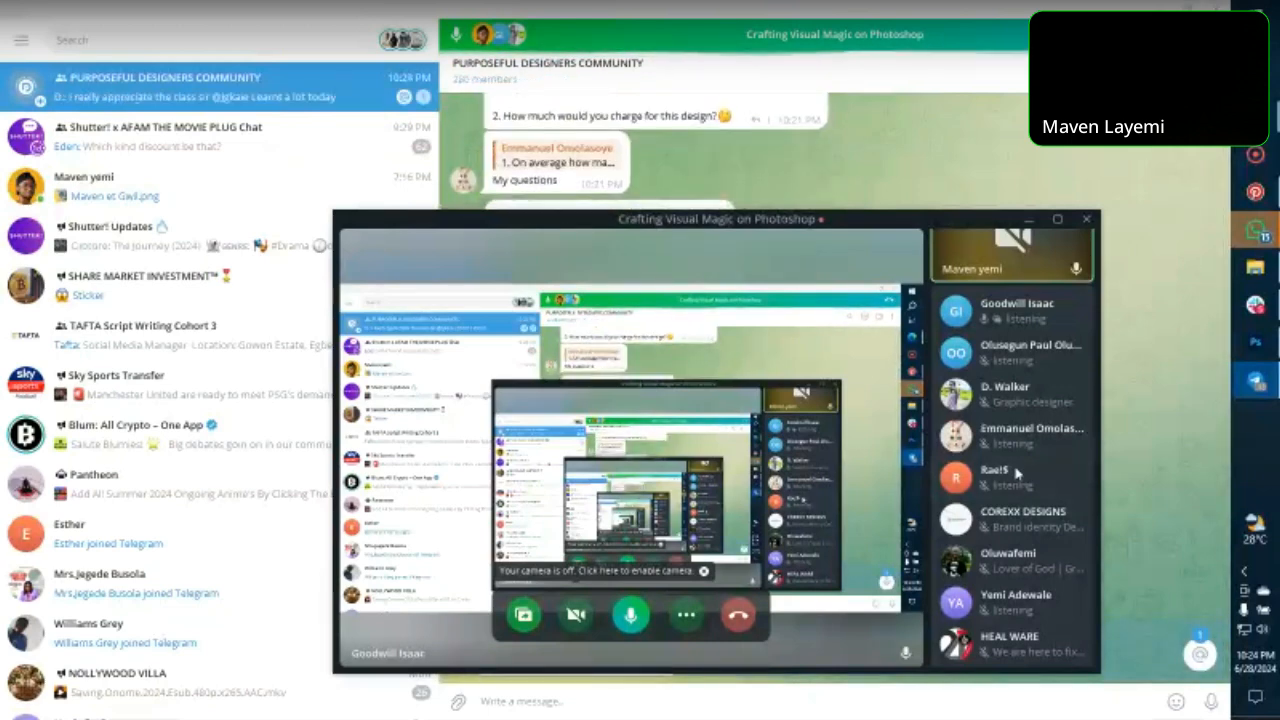
left_click(1200, 655)
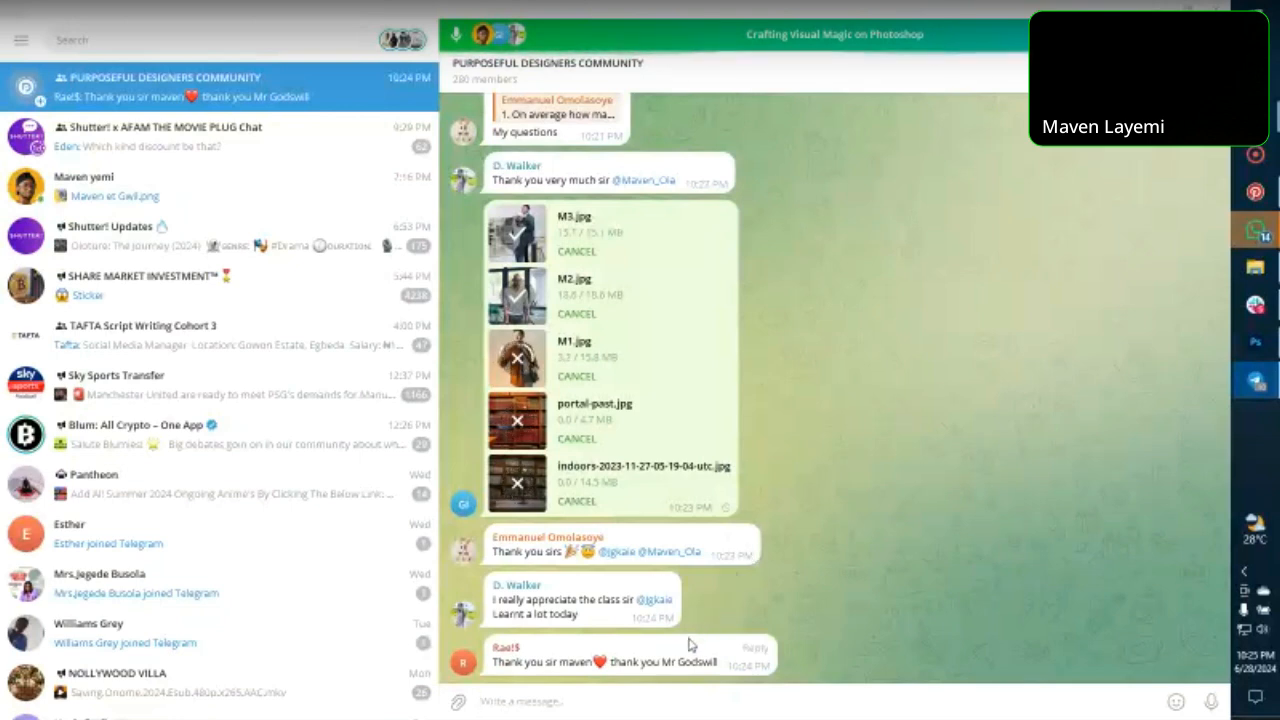
Add a red heart reaction to each of the three latest thank-you messages in the group.
right_click(692, 410)
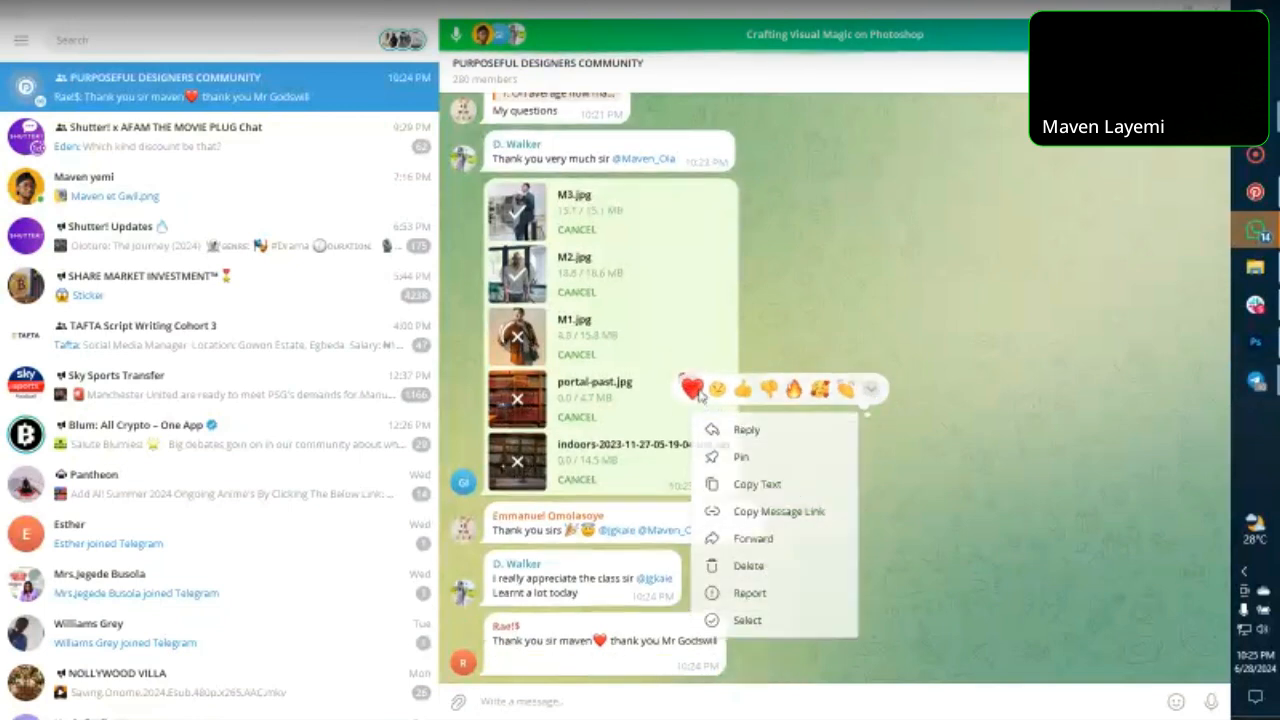
left_click(692, 389)
right_click(578, 364)
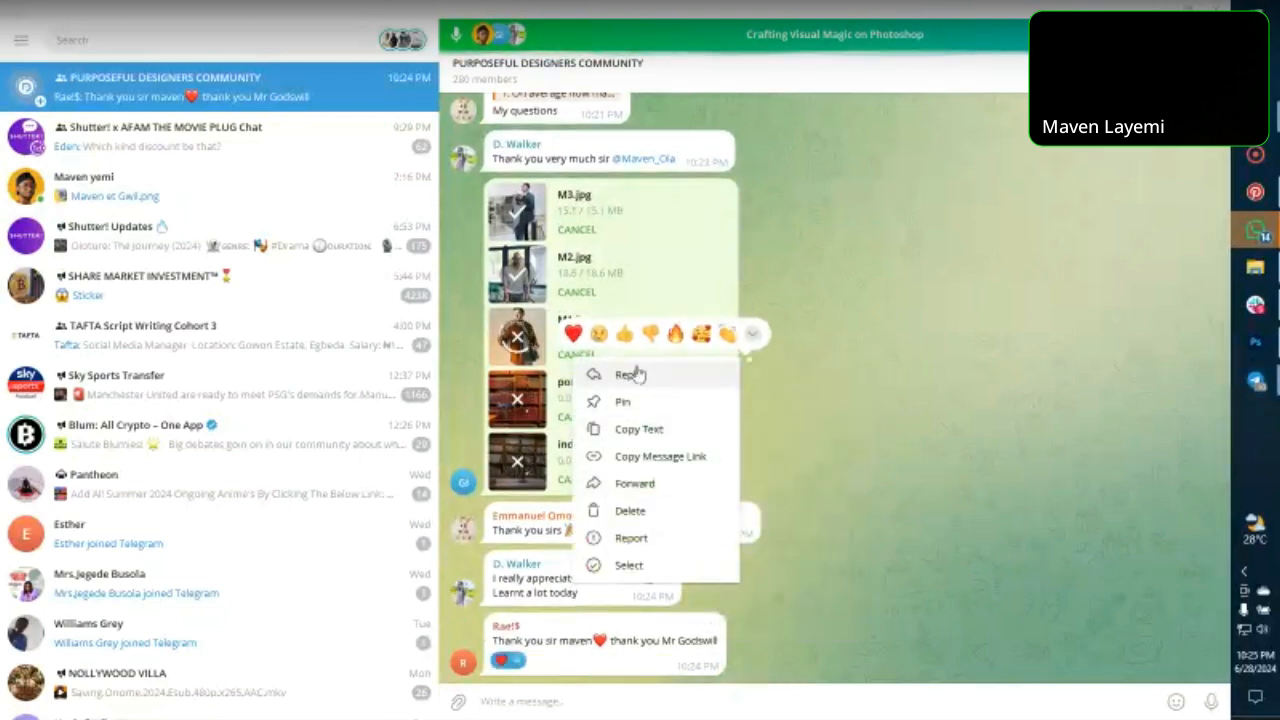
left_click(572, 333)
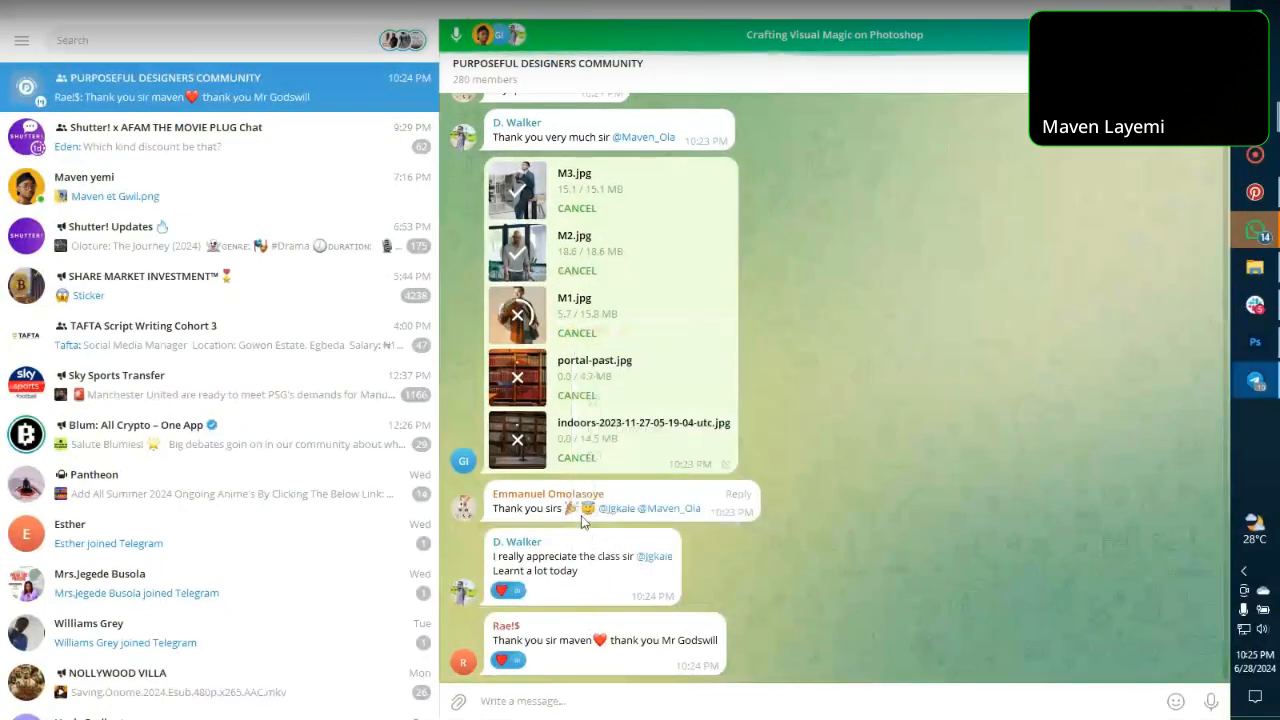
right_click(557, 289)
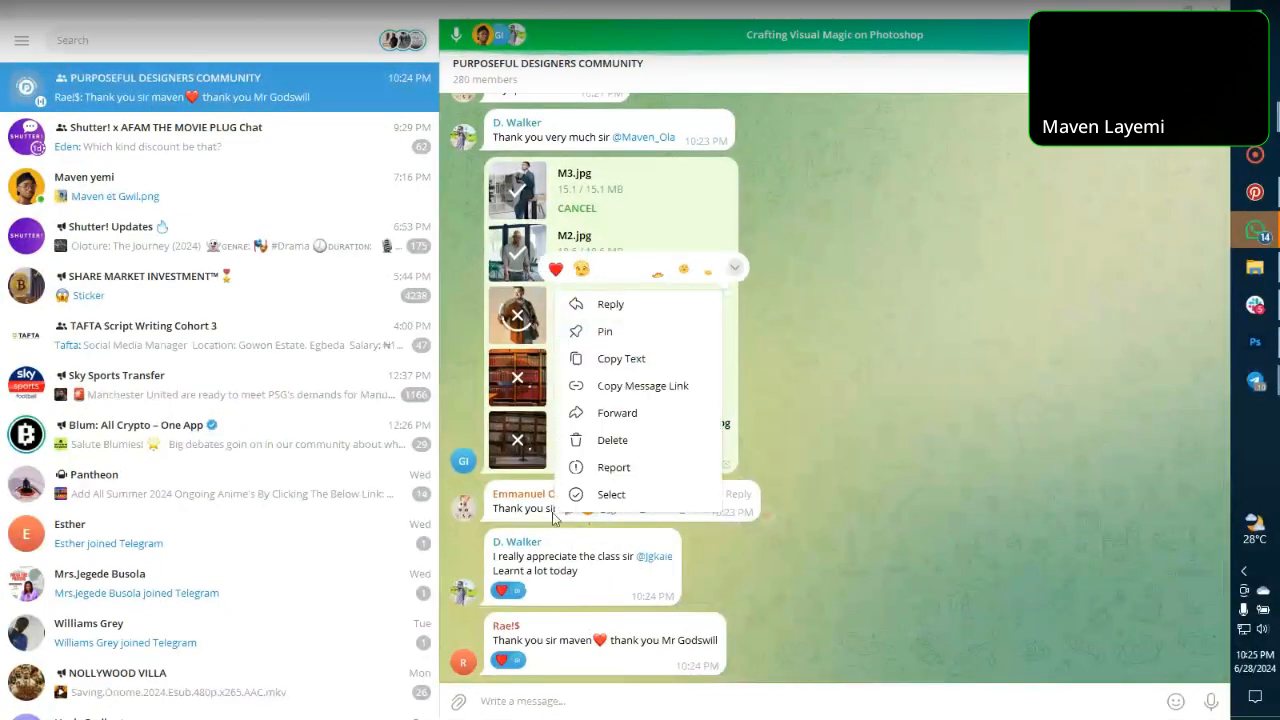
left_click(556, 263)
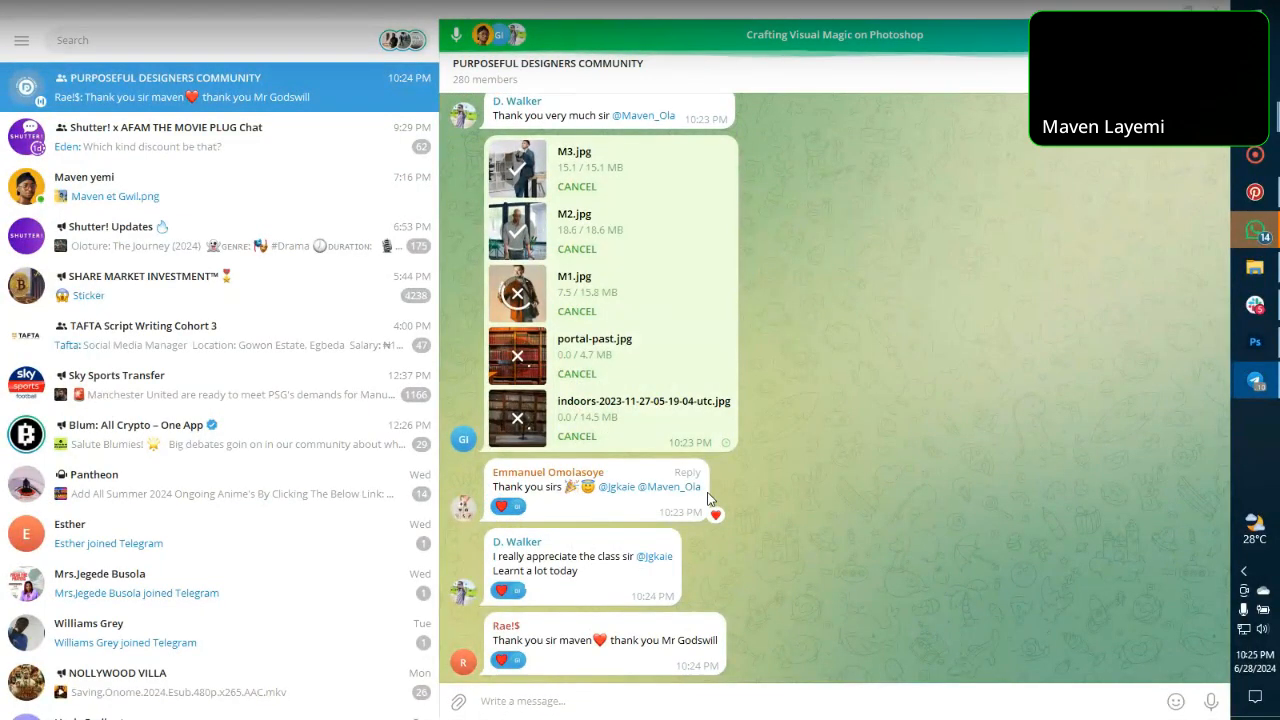